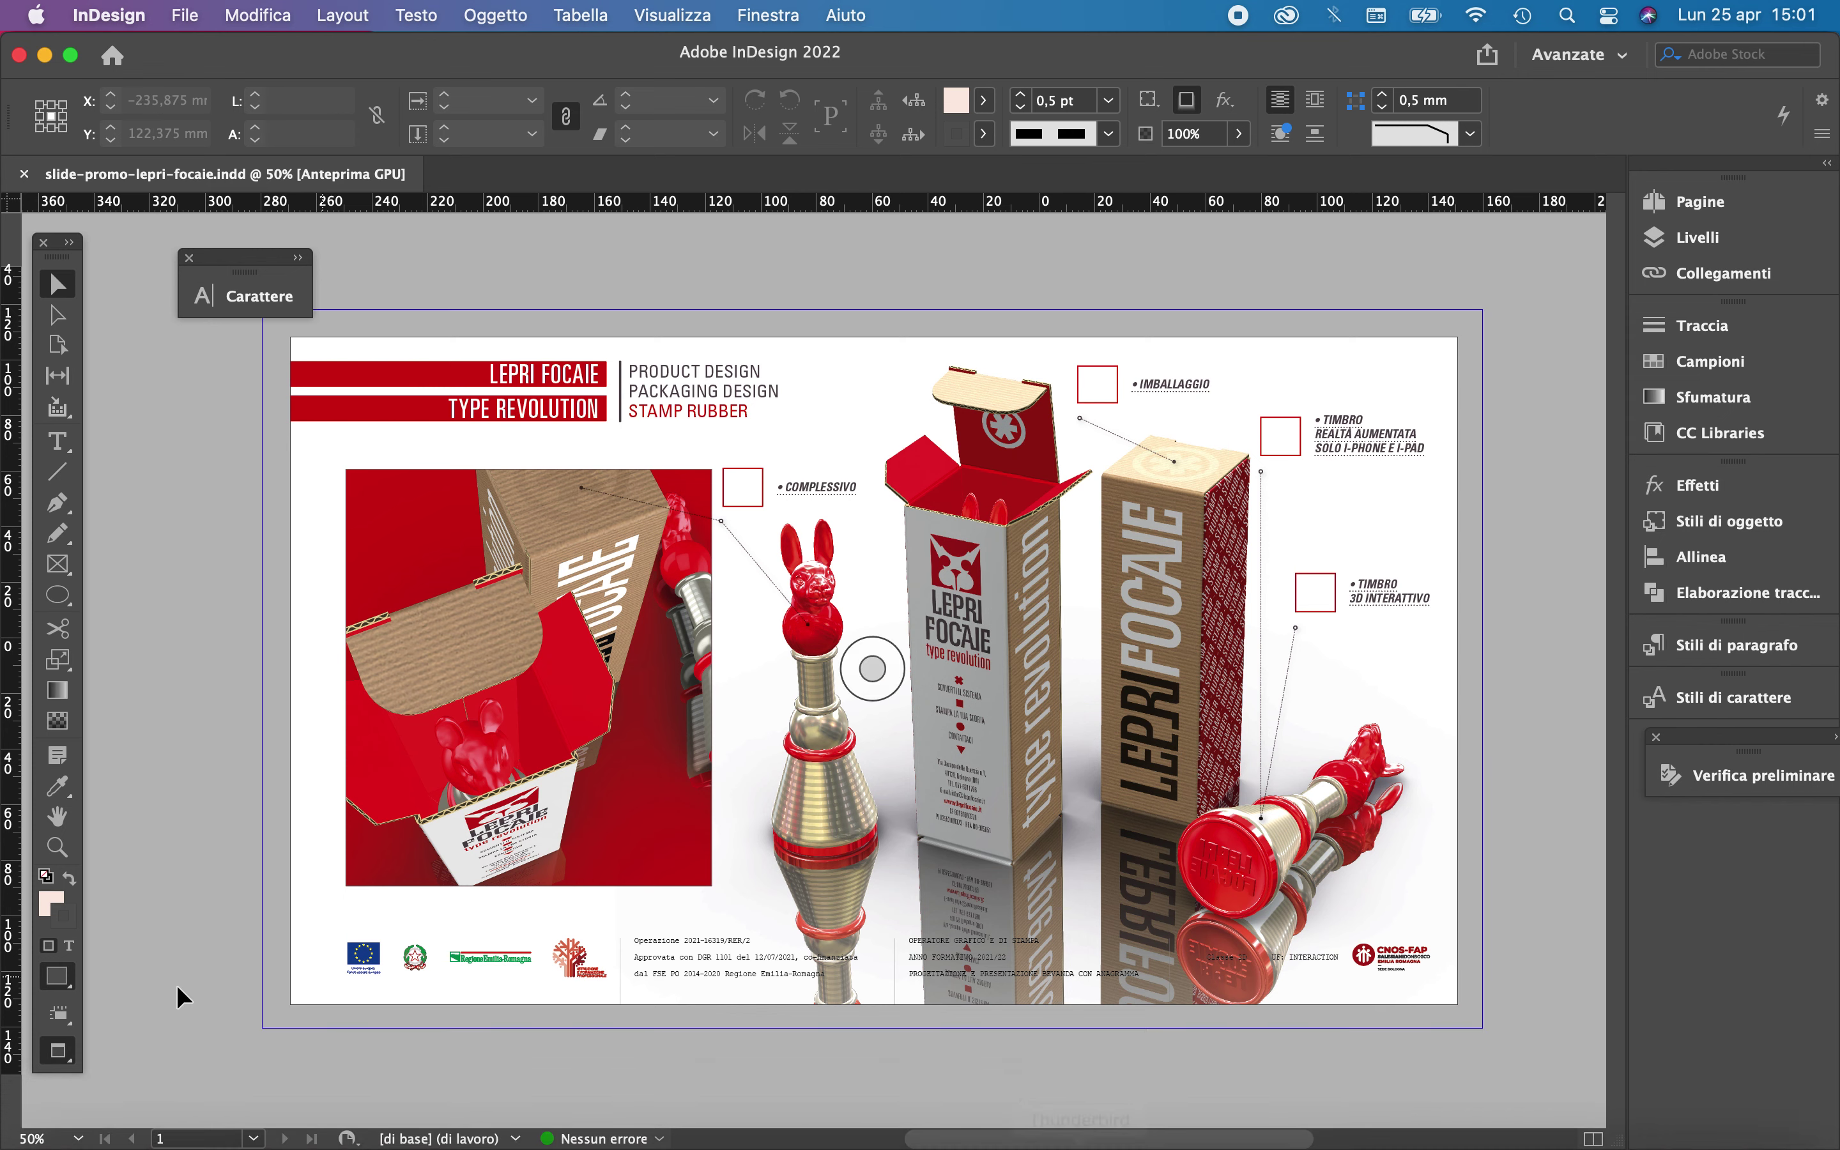
Switch to Adobe Dimension and orbit slightly around the rabbit stamp in the timbro lepre scene
{"action": "left_click", "coordinate": [57, 816]}
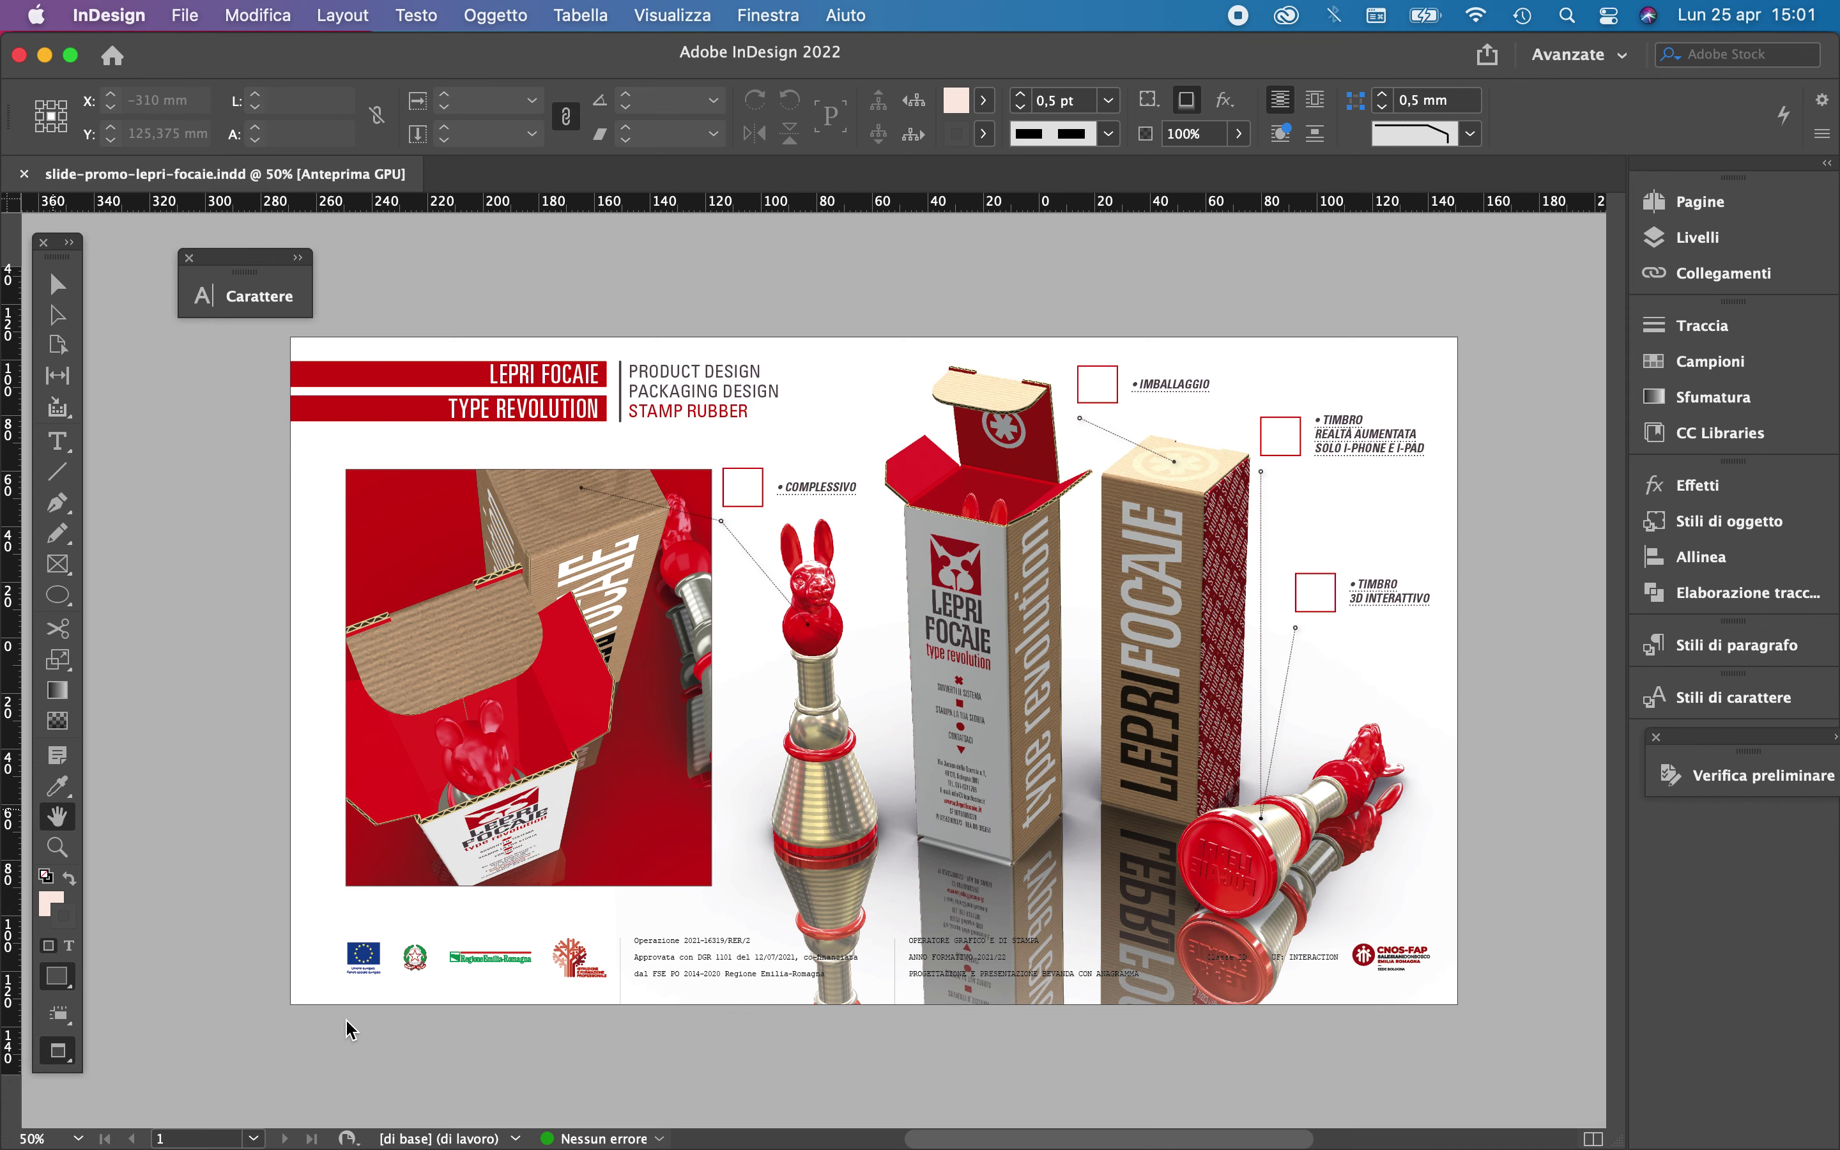
{"action": "scroll", "coordinate": [1051, 671], "scroll_direction": "up", "scroll_amount": 2}
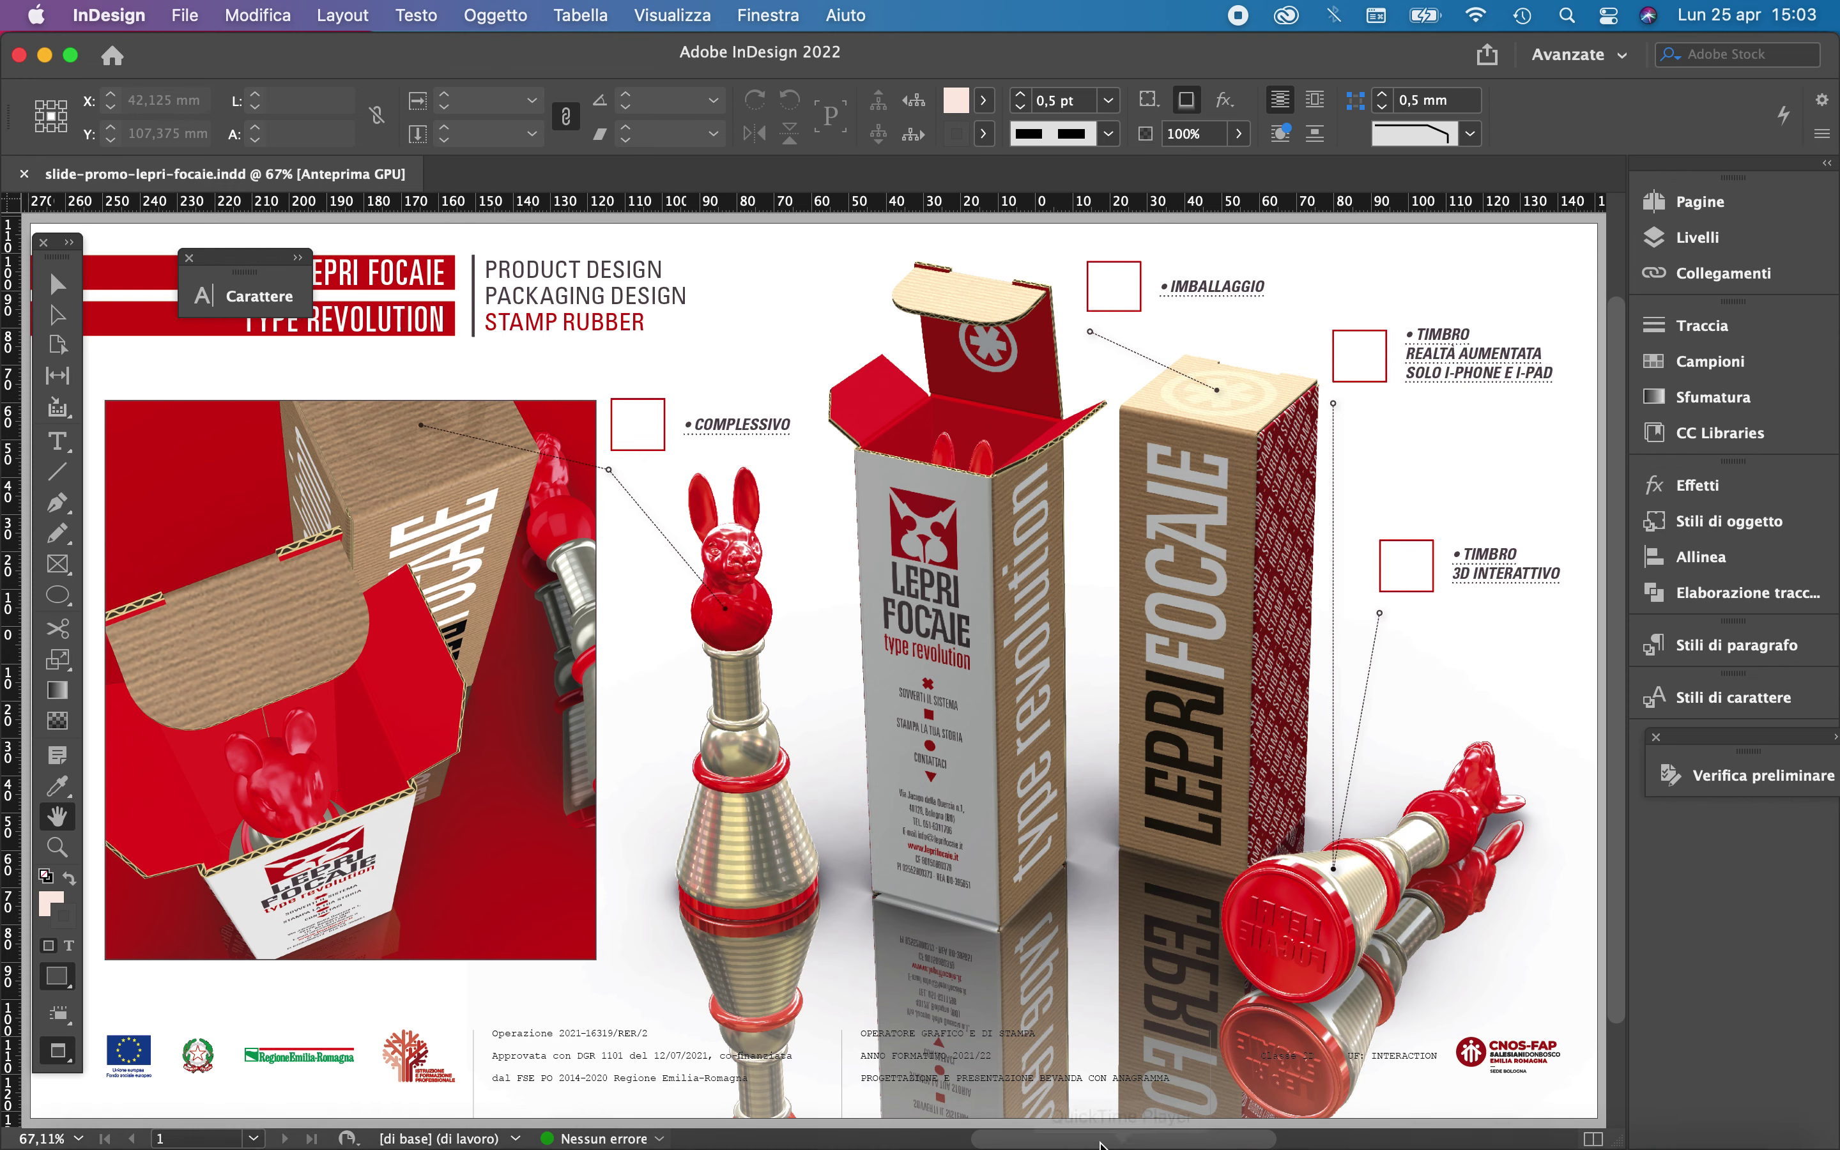
{"action": "mouse_move", "coordinate": [1102, 1146]}
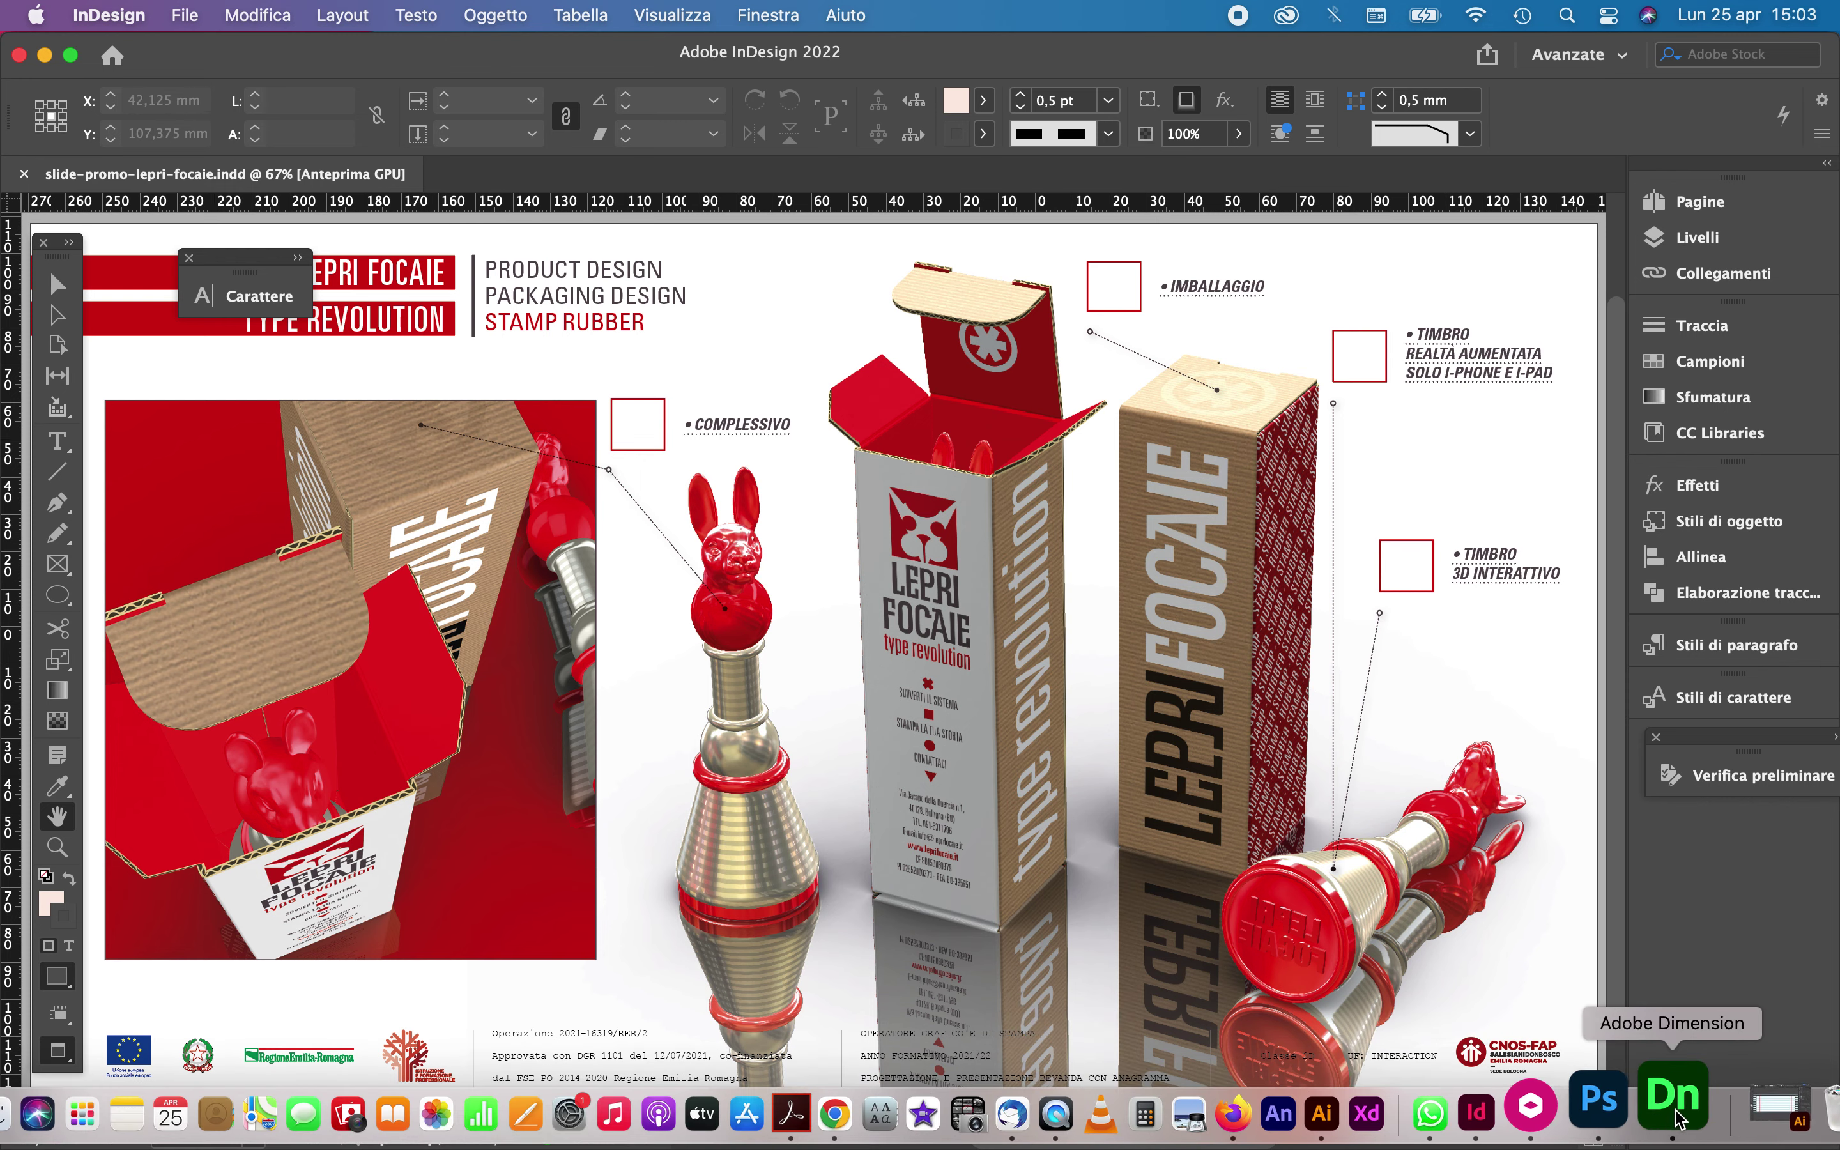
{"action": "left_click", "coordinate": [1672, 1118]}
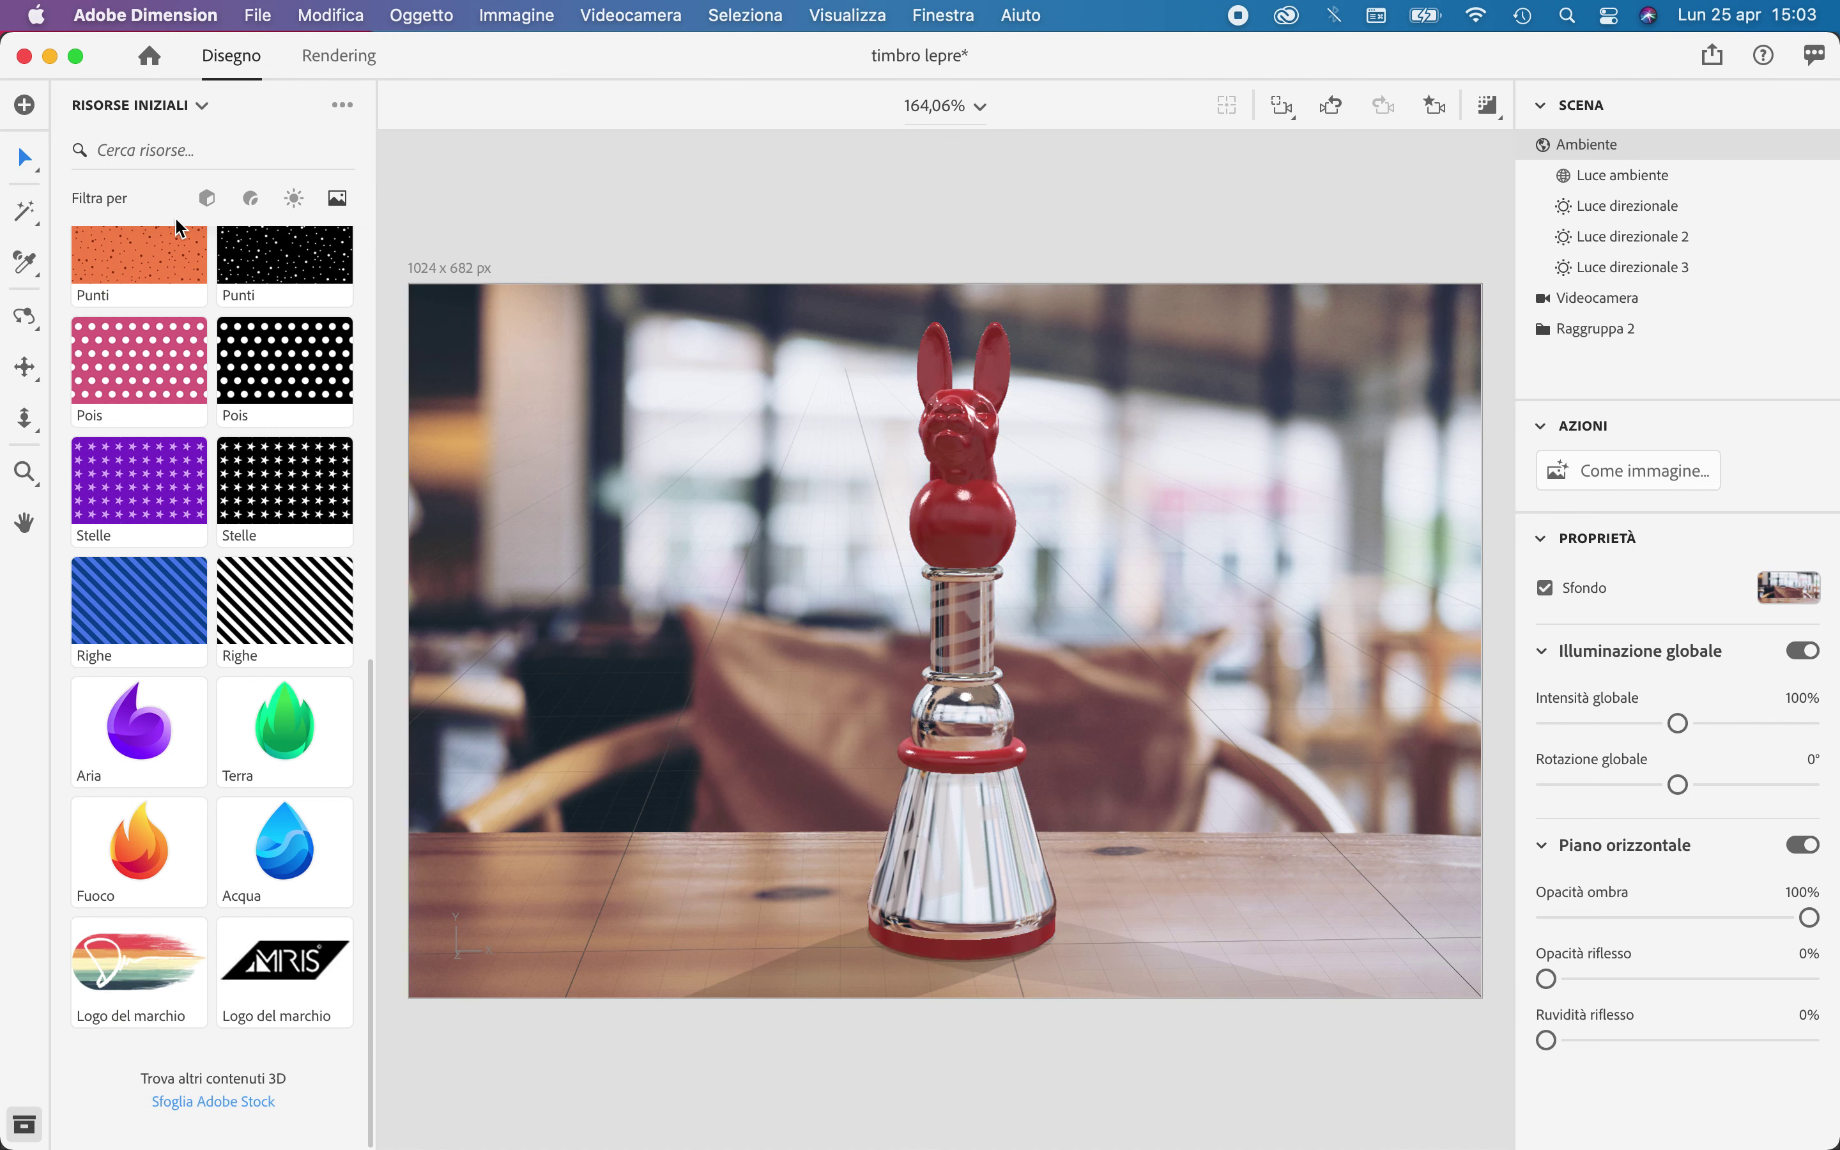
{"action": "left_click_drag", "start_coordinate": [1171, 546], "coordinate": [1223, 594]}
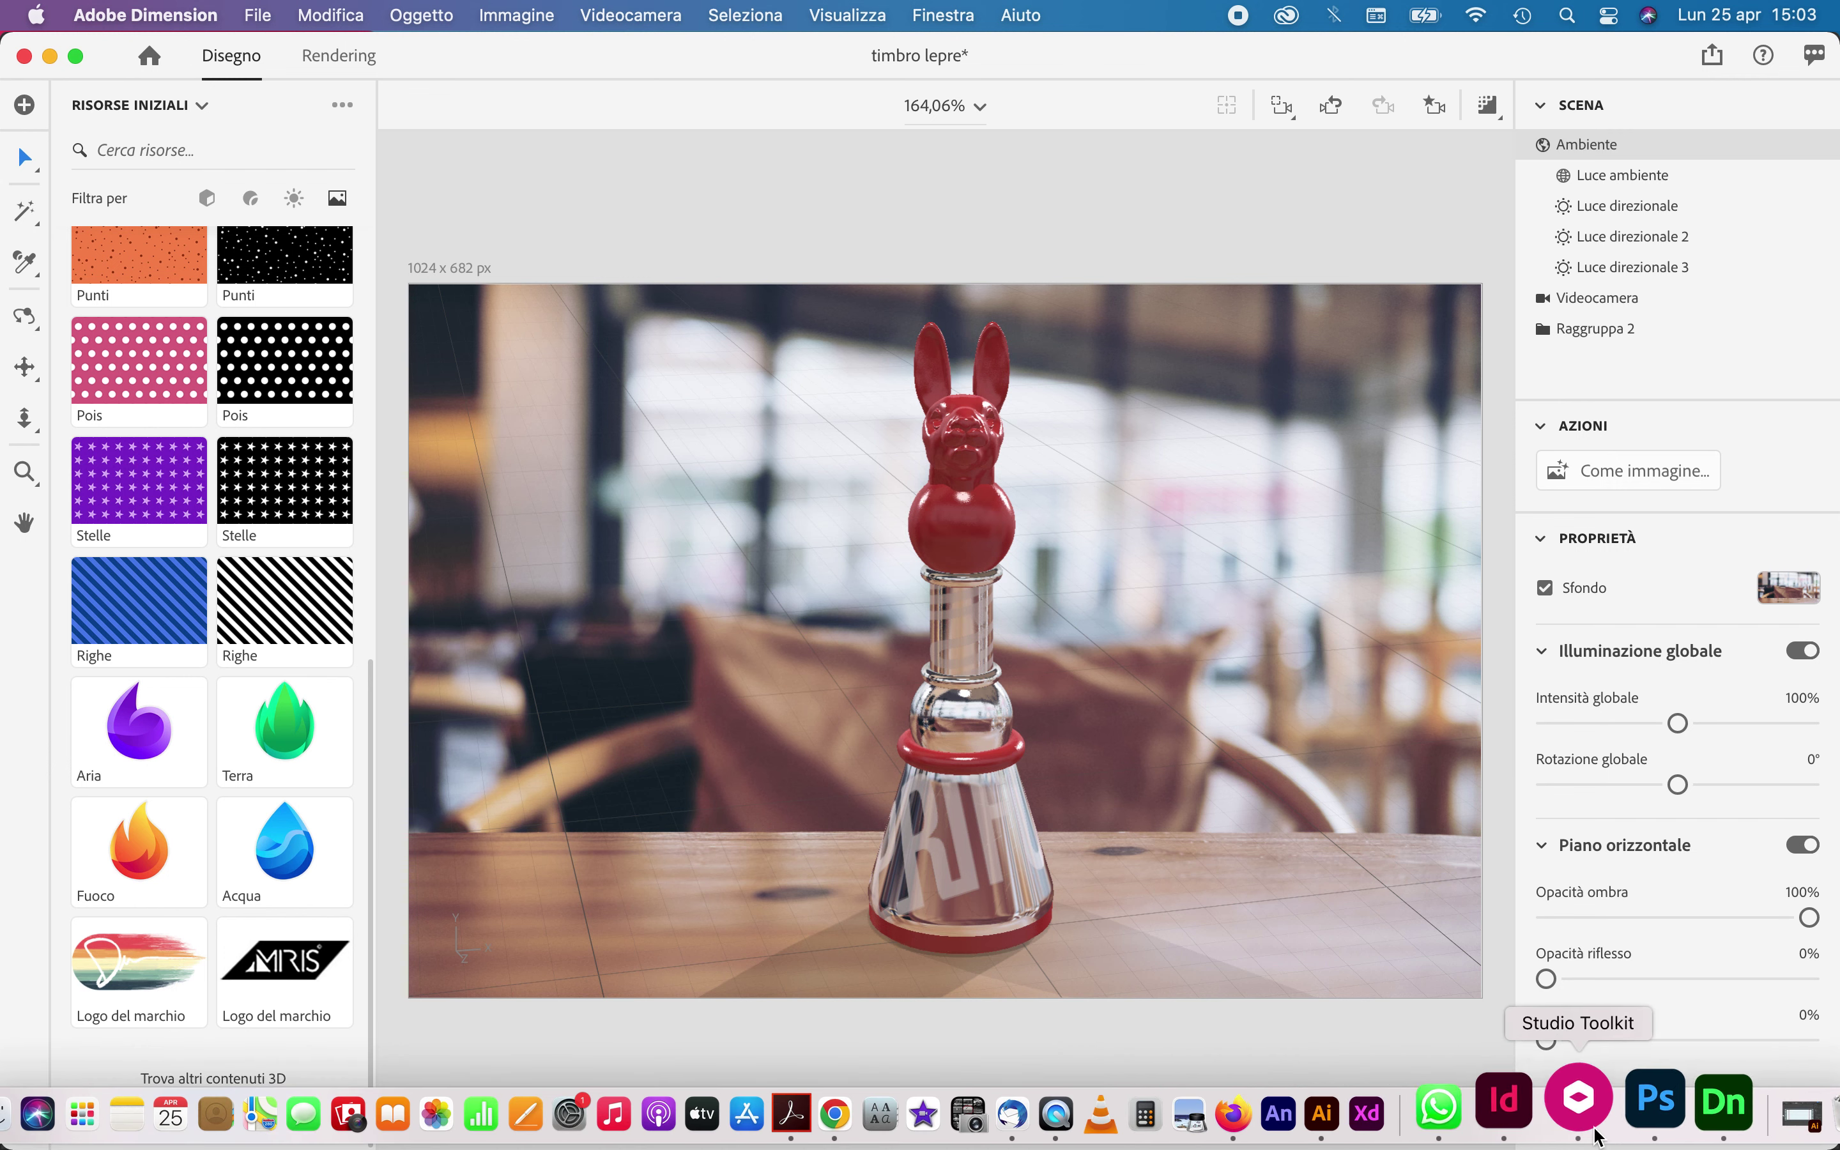
{"action": "left_click", "coordinate": [1541, 1106]}
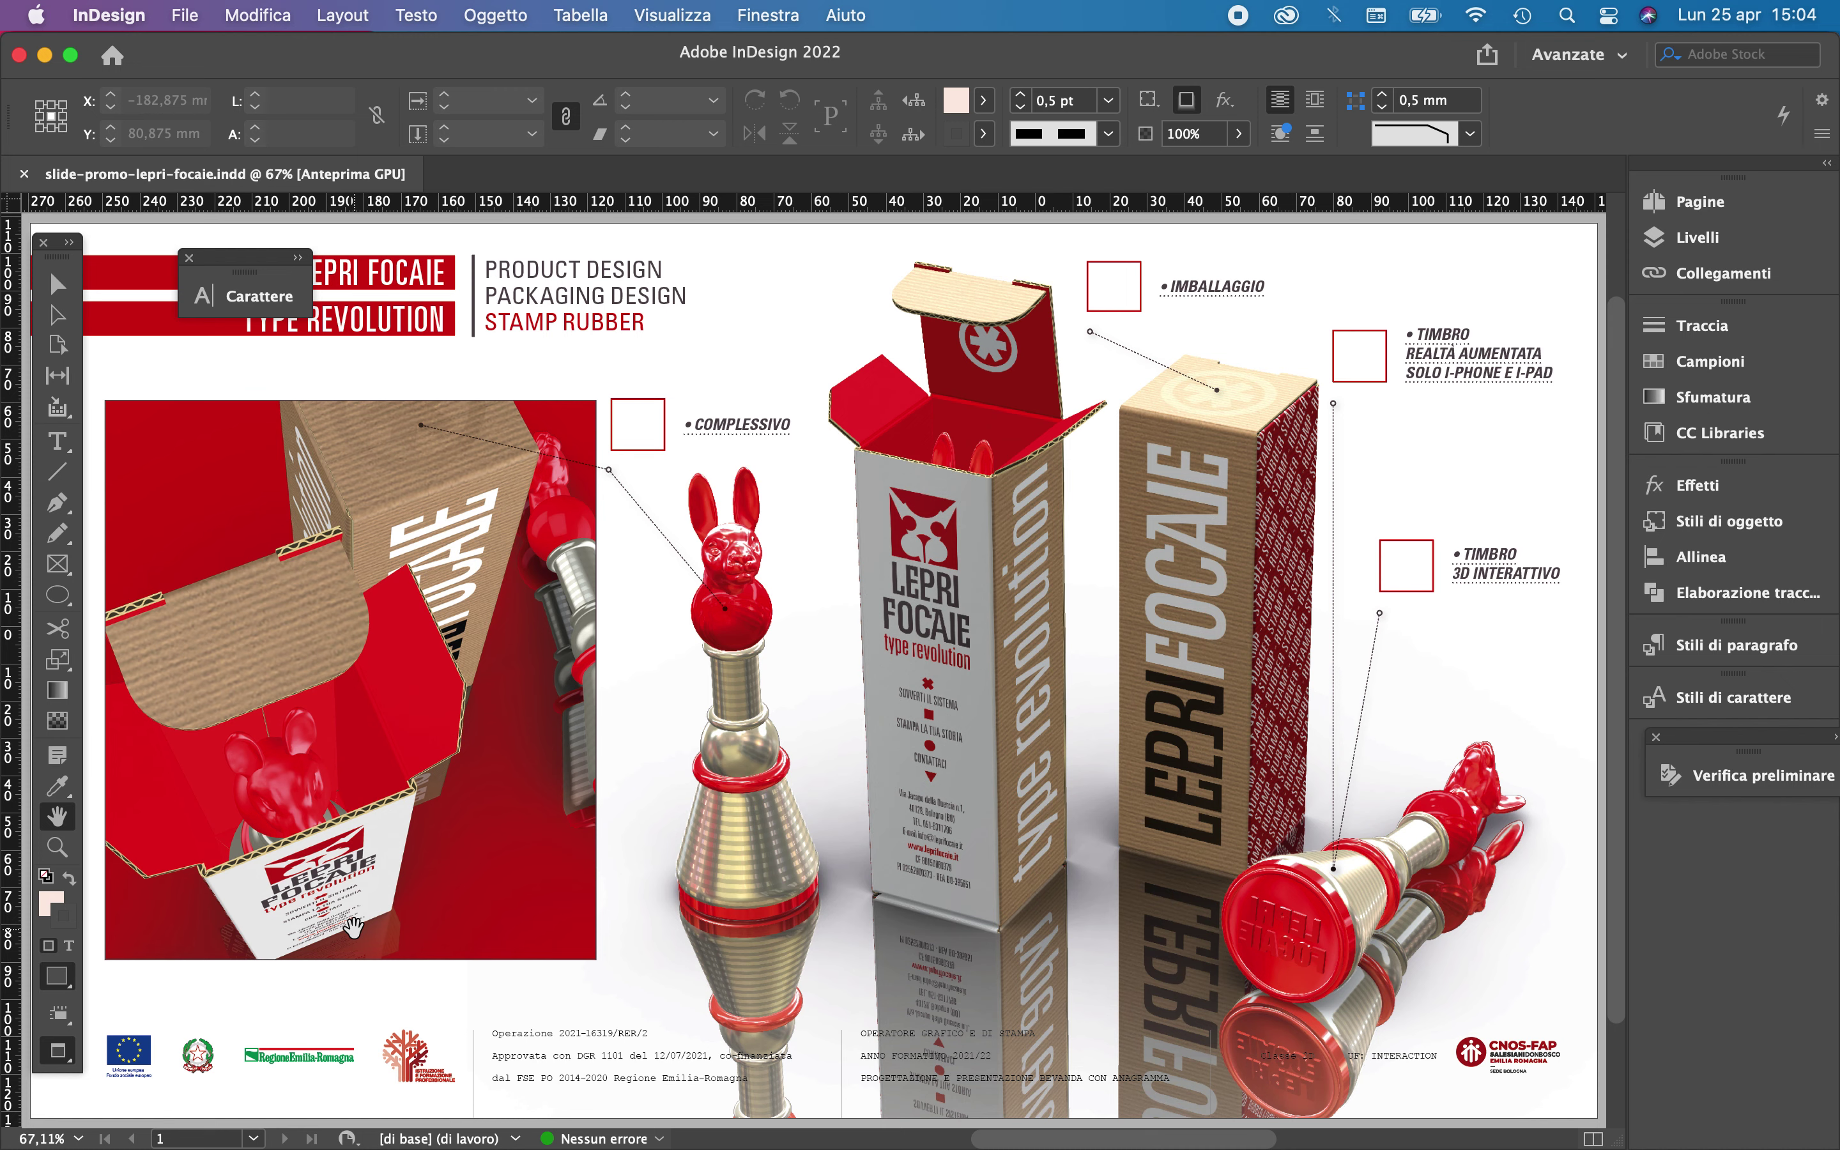
{"action": "left_click", "coordinate": [45, 57]}
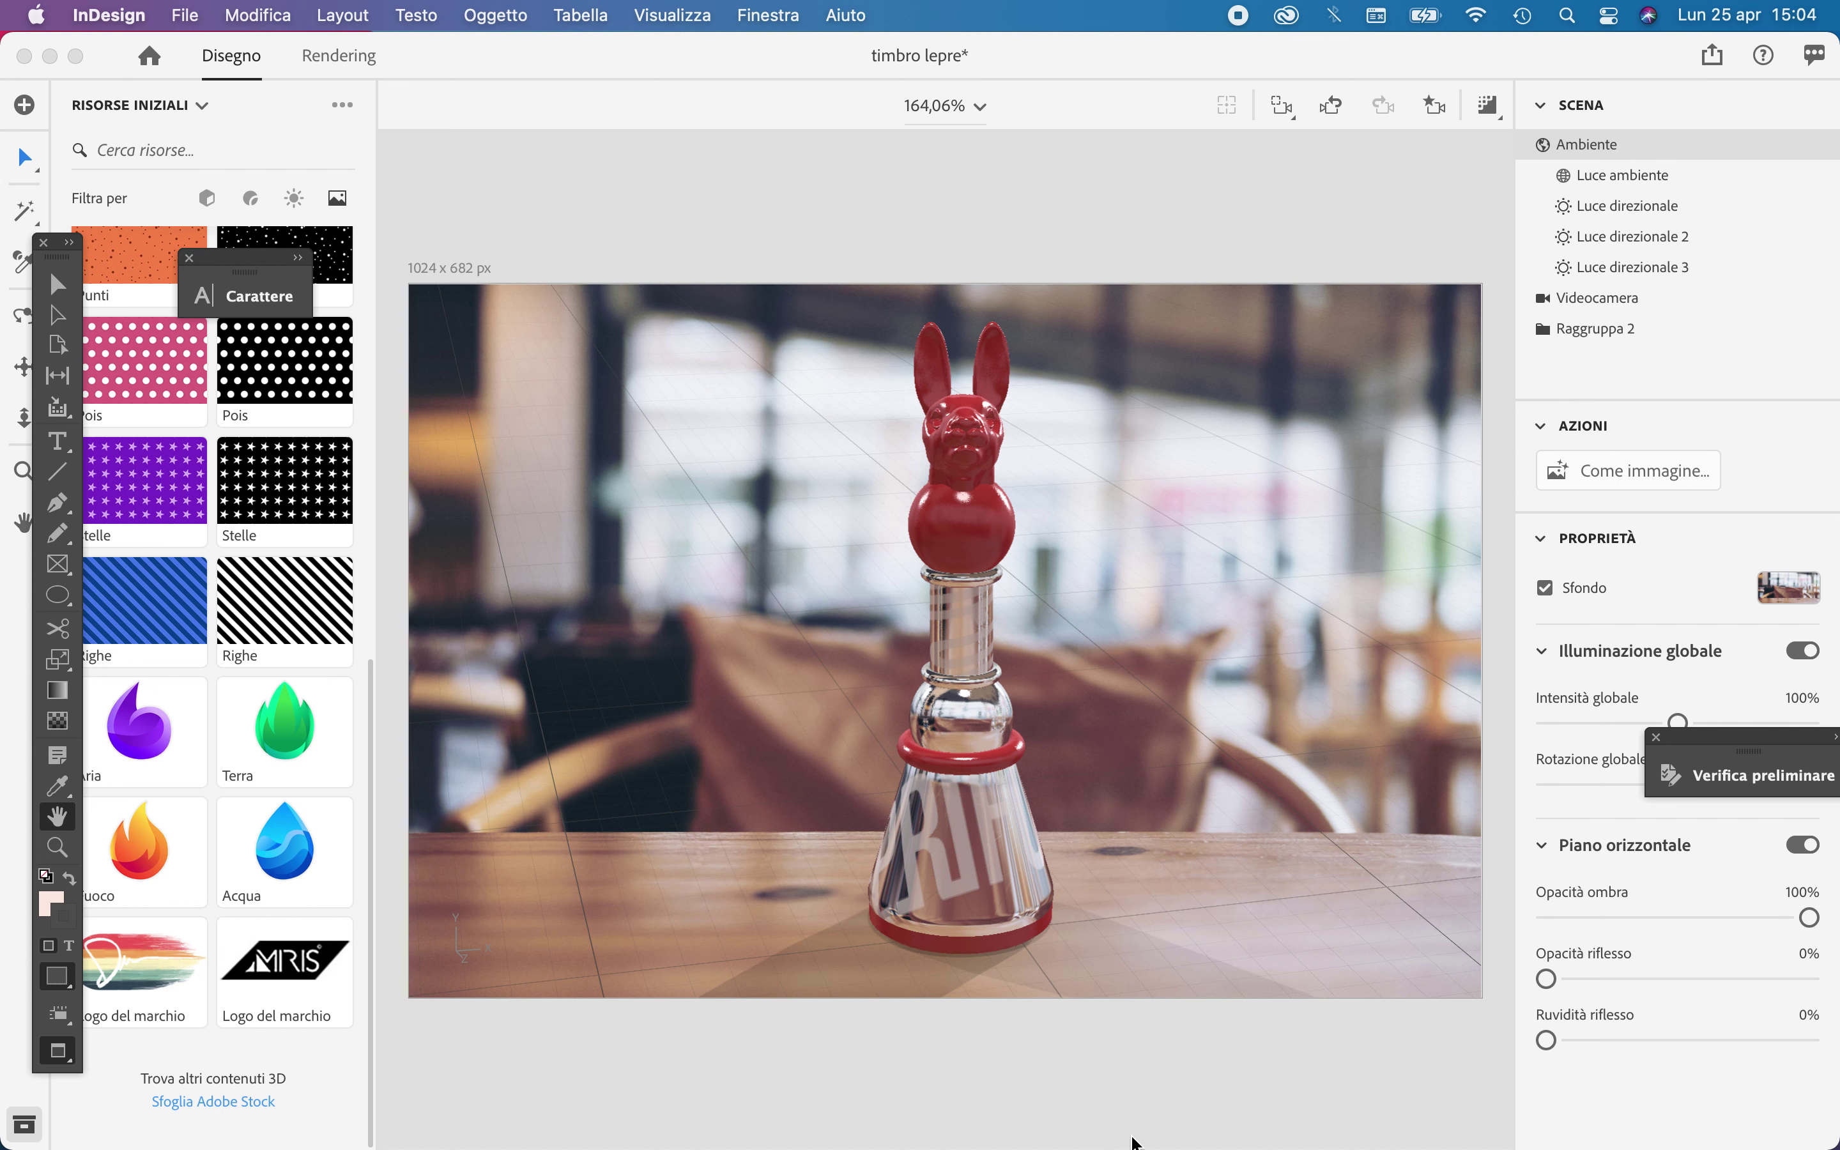
{"action": "left_click", "coordinate": [1155, 858]}
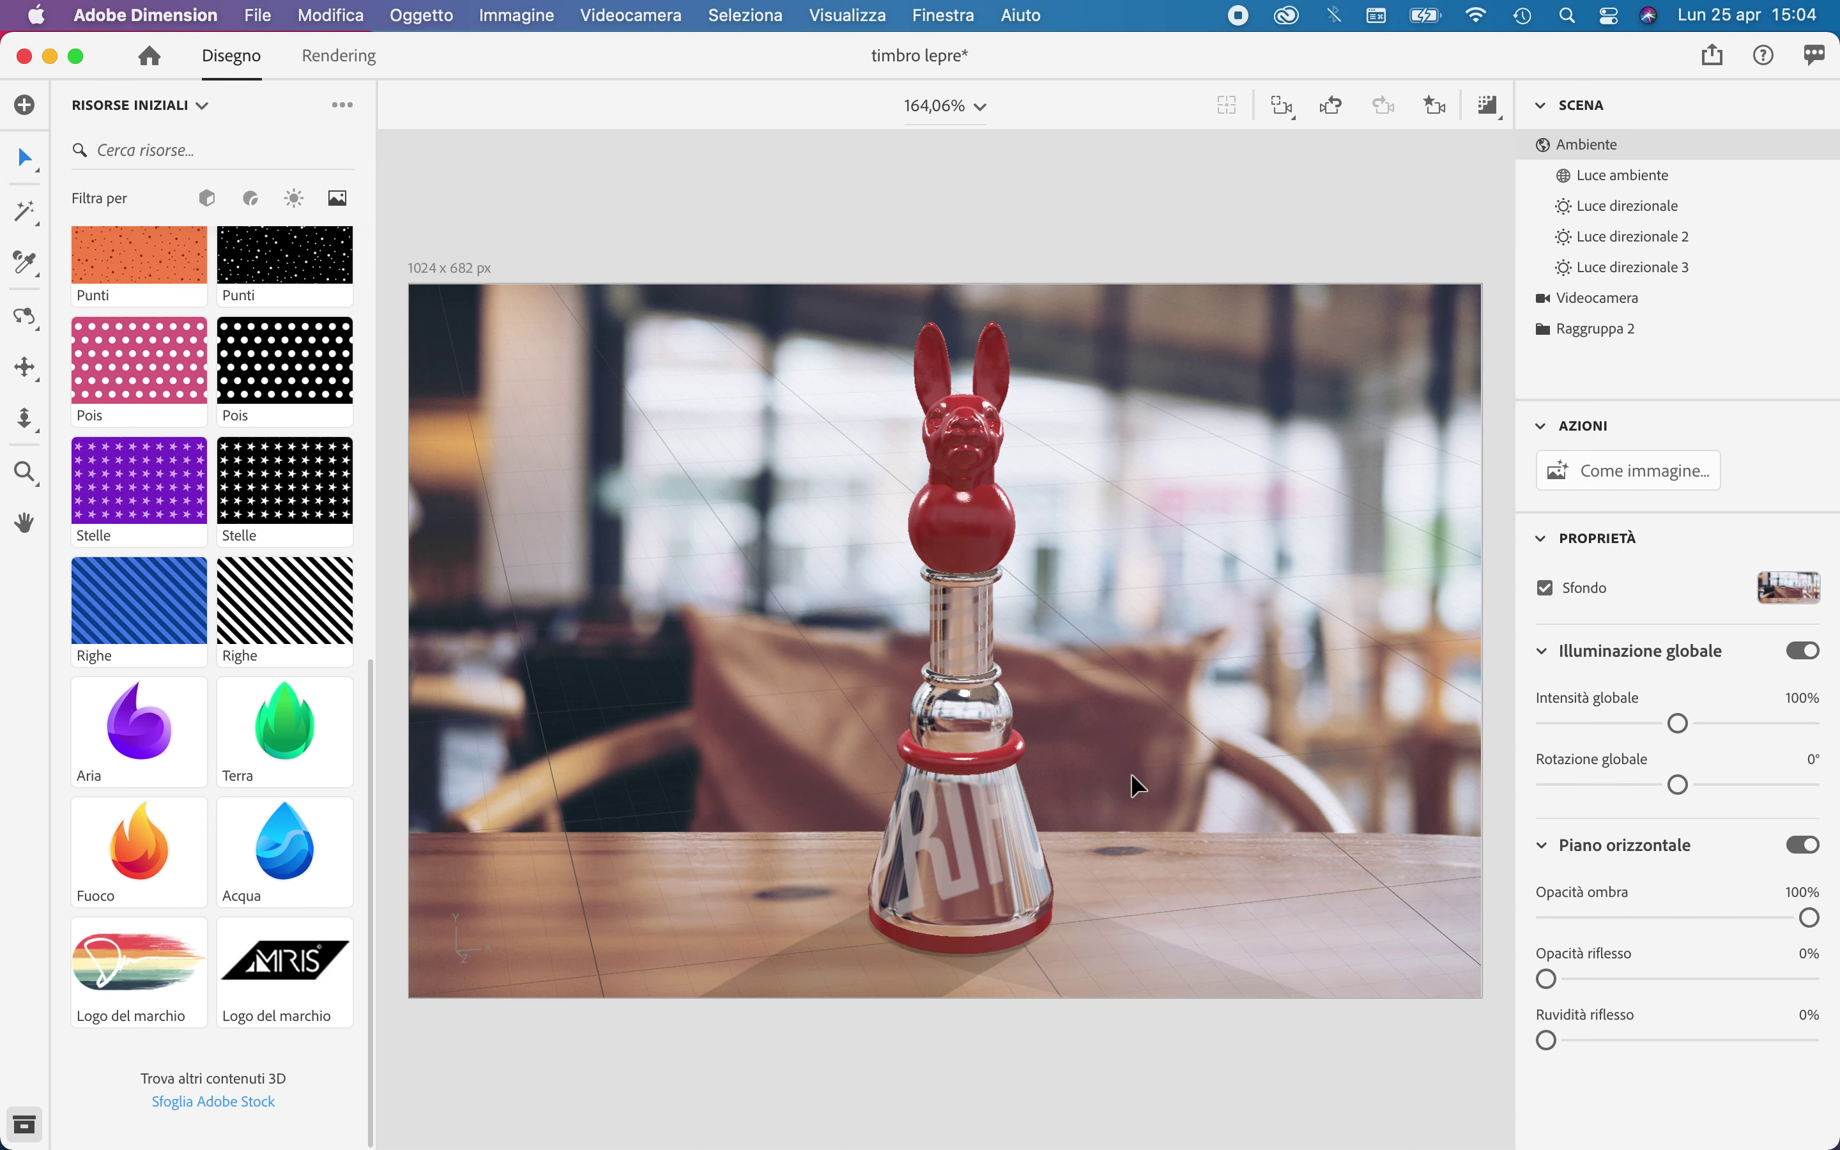
{"action": "left_click", "coordinate": [350, 69]}
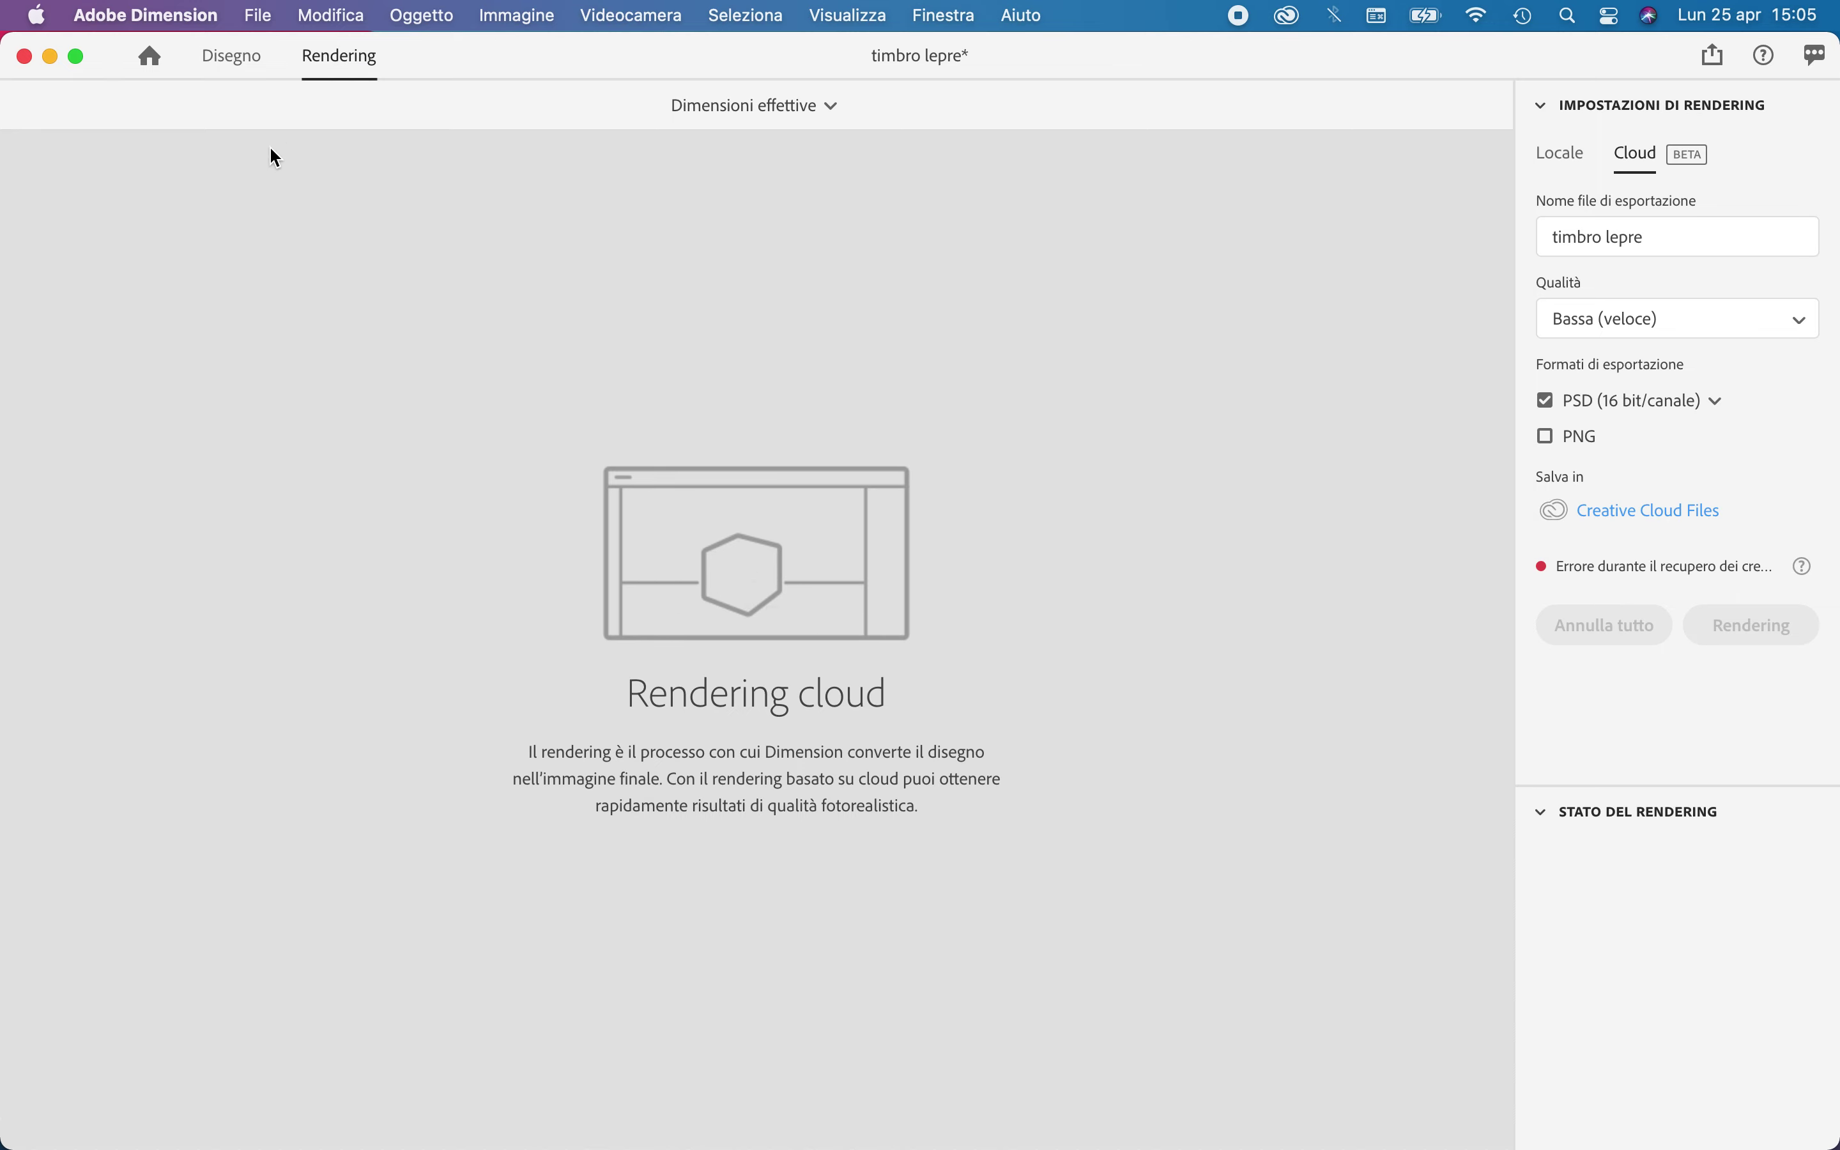
{"action": "left_click", "coordinate": [216, 60]}
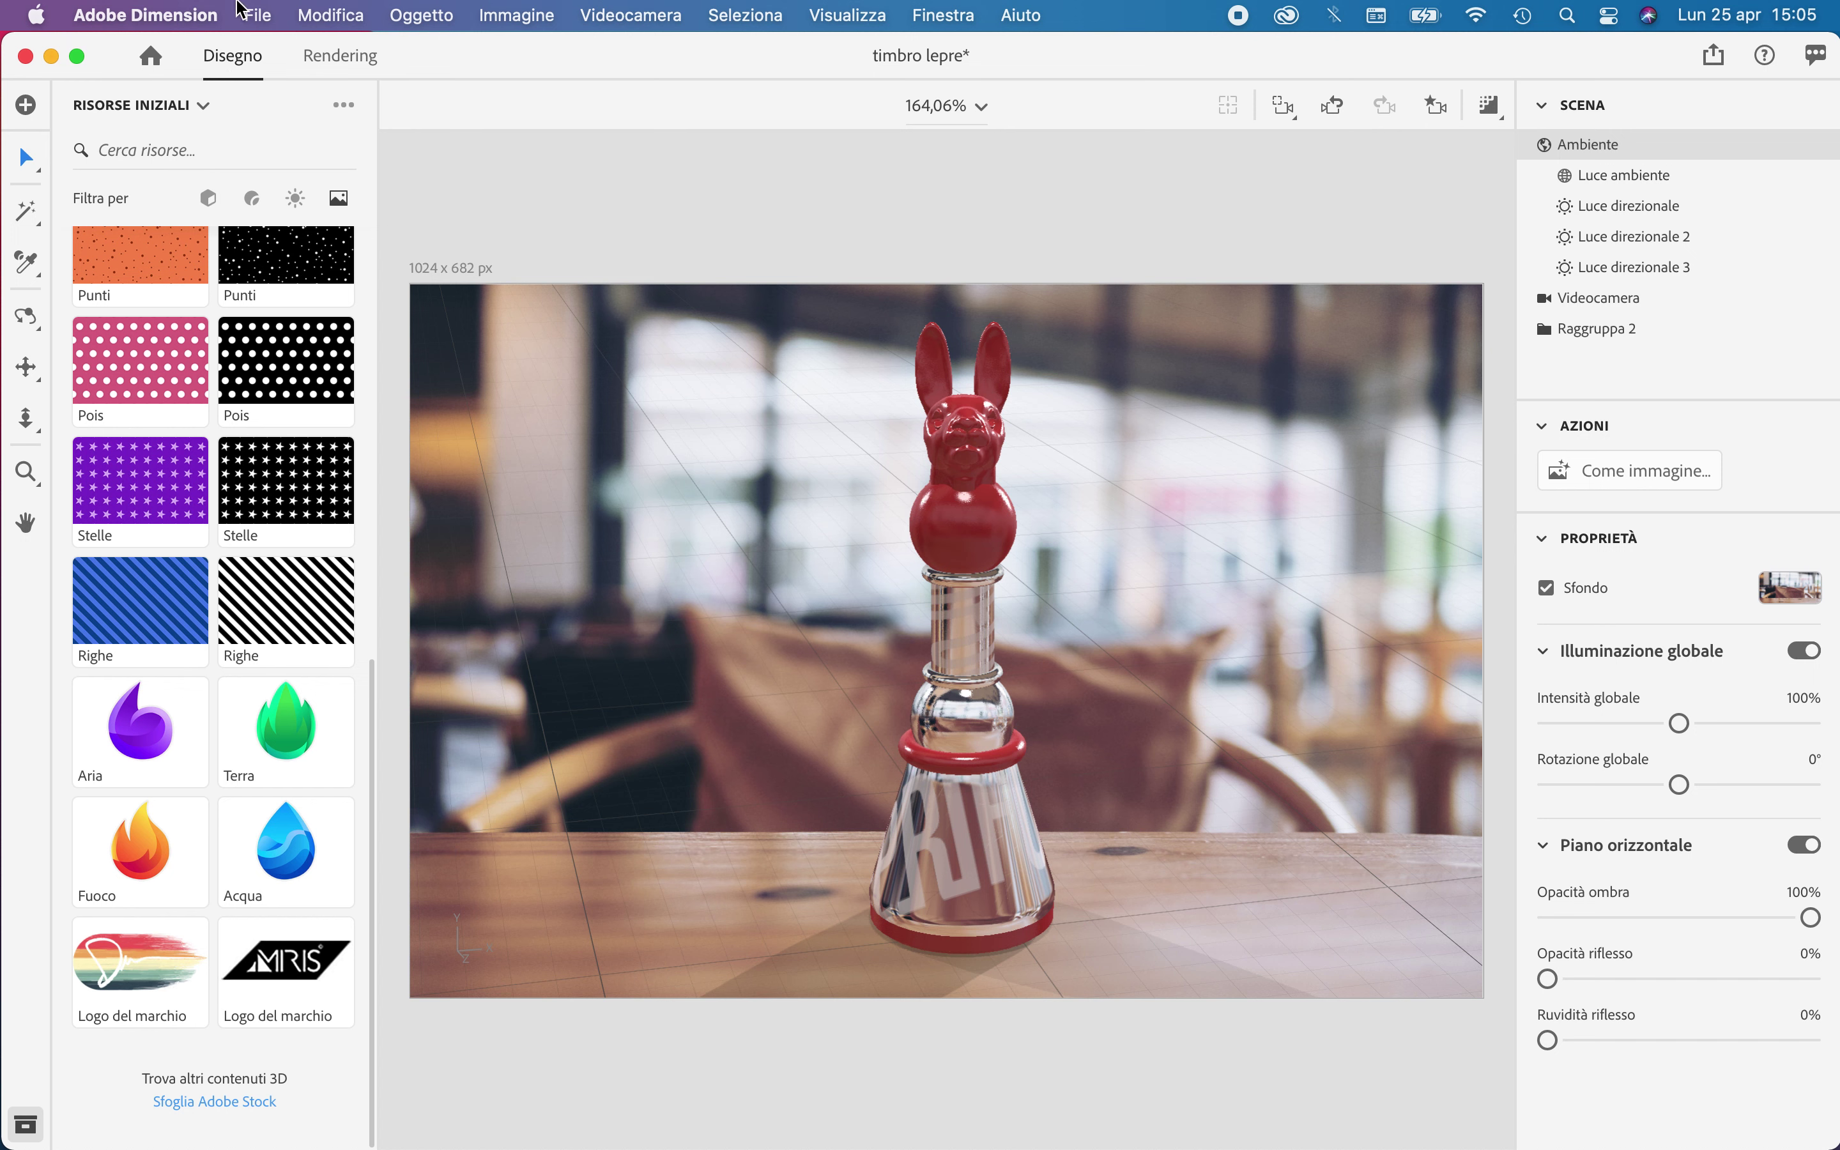
Share the 3D scene for review and create a public link named timbro lepre
{"action": "left_click", "coordinate": [262, 17]}
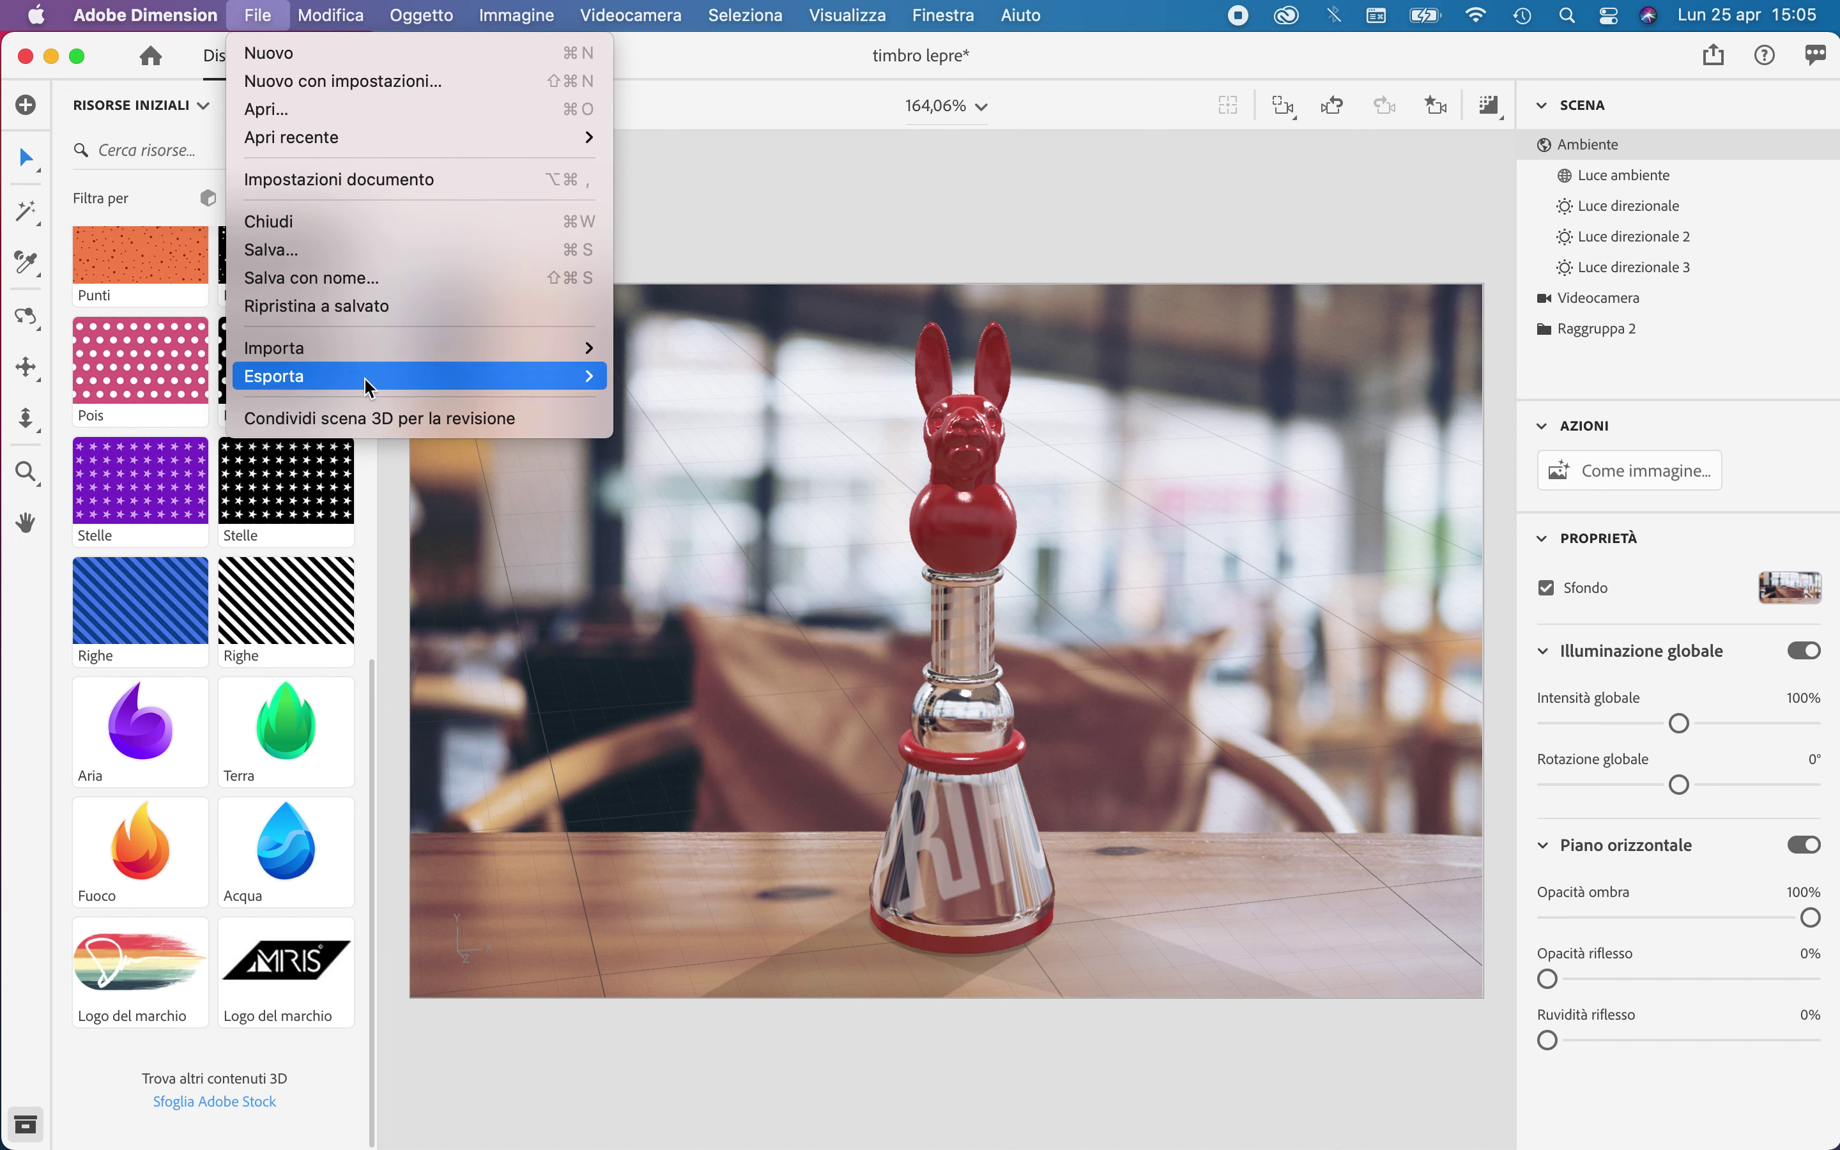
{"action": "left_click", "coordinate": [393, 419]}
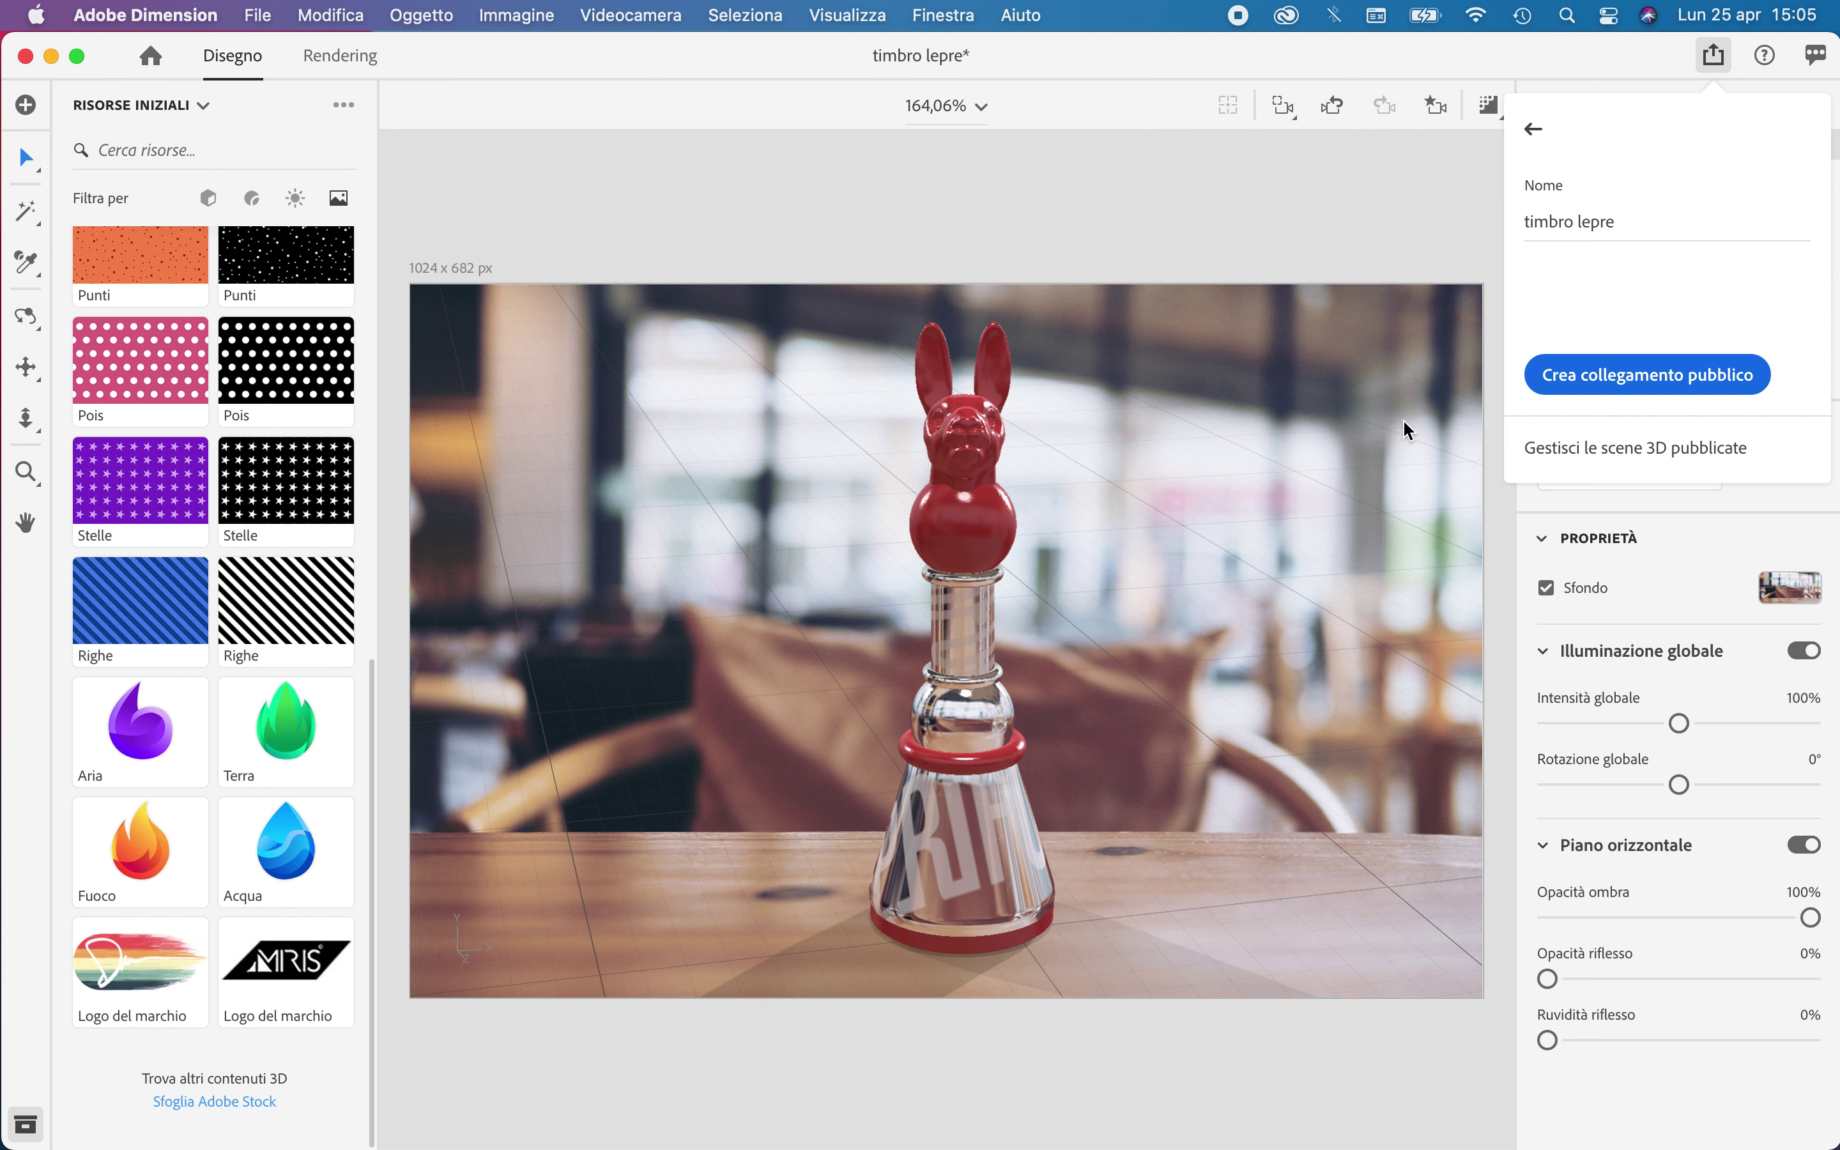
{"action": "left_click", "coordinate": [1652, 389]}
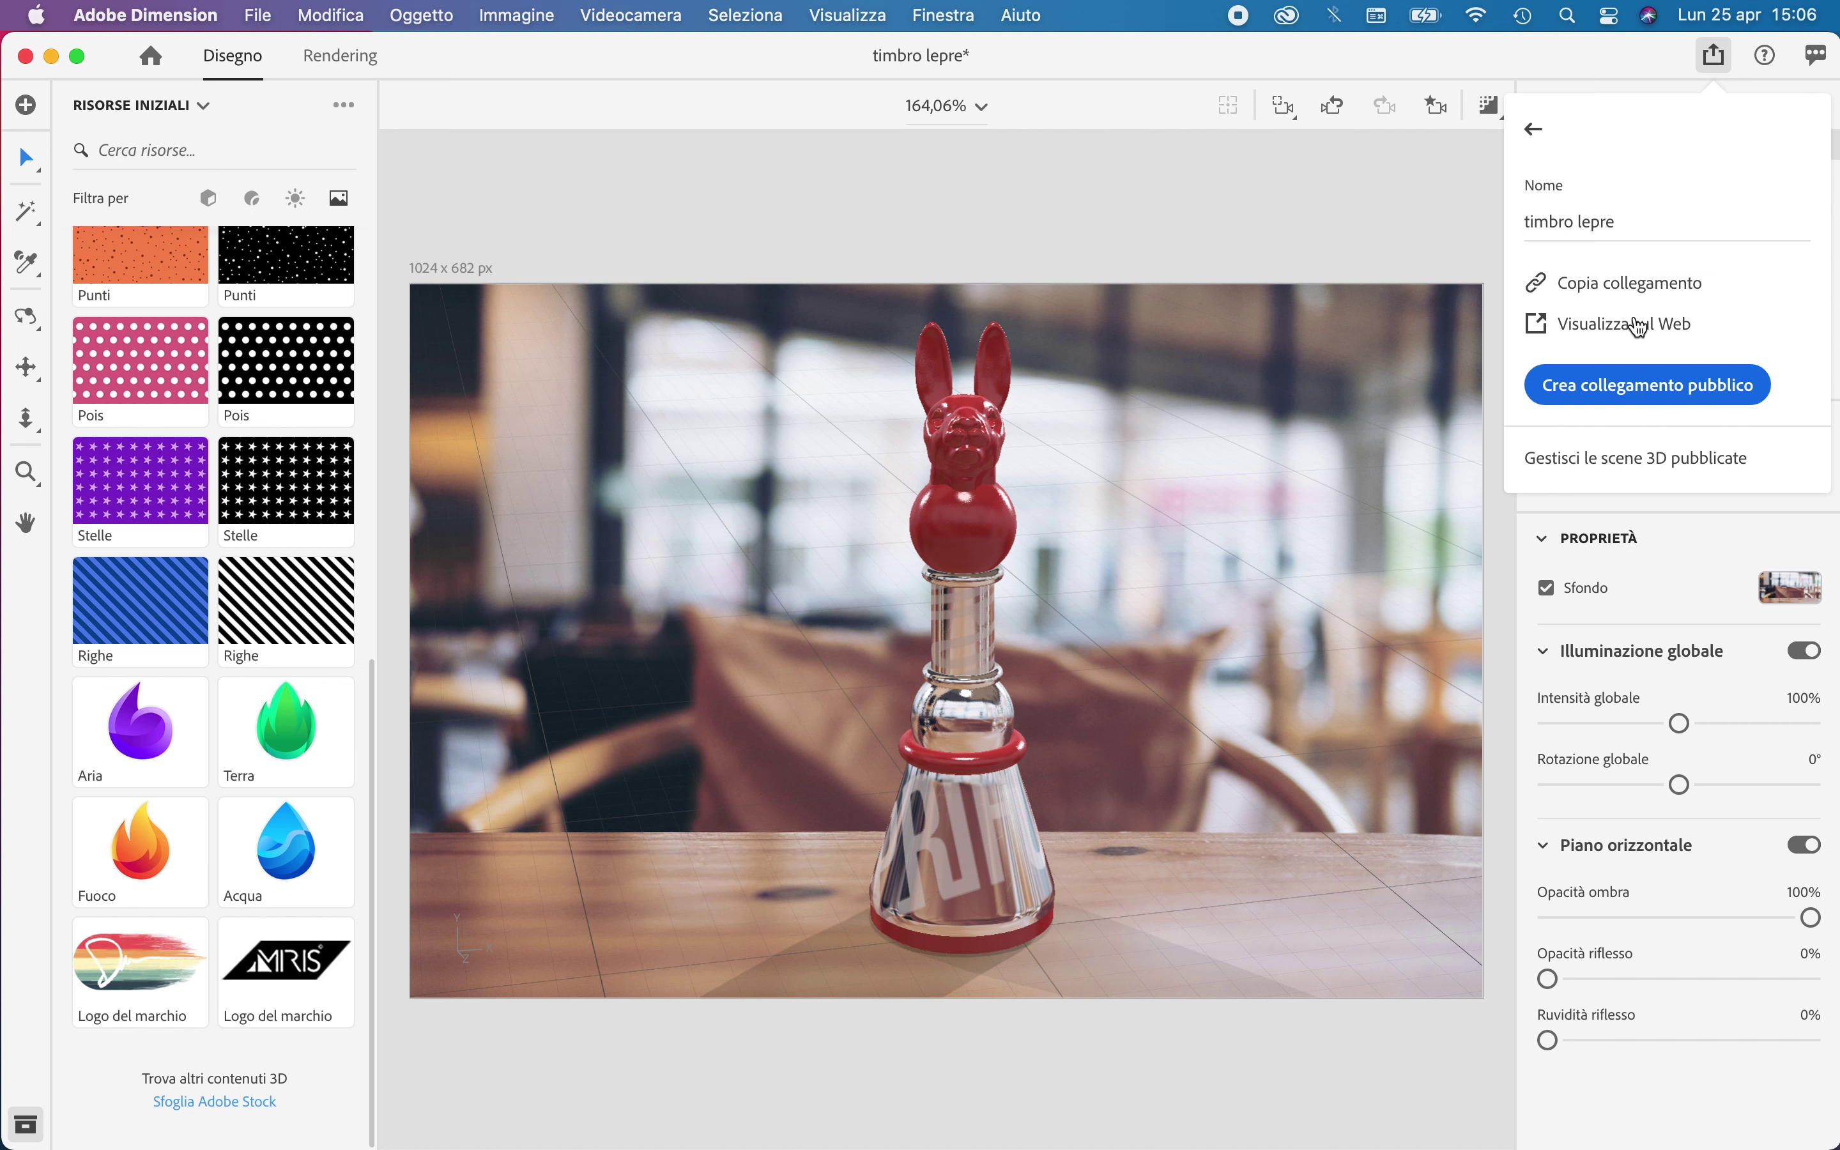
View the published timbro lepre scene on the web, orbit around the stamp to examine it, and close the page
{"action": "left_click", "coordinate": [1659, 323]}
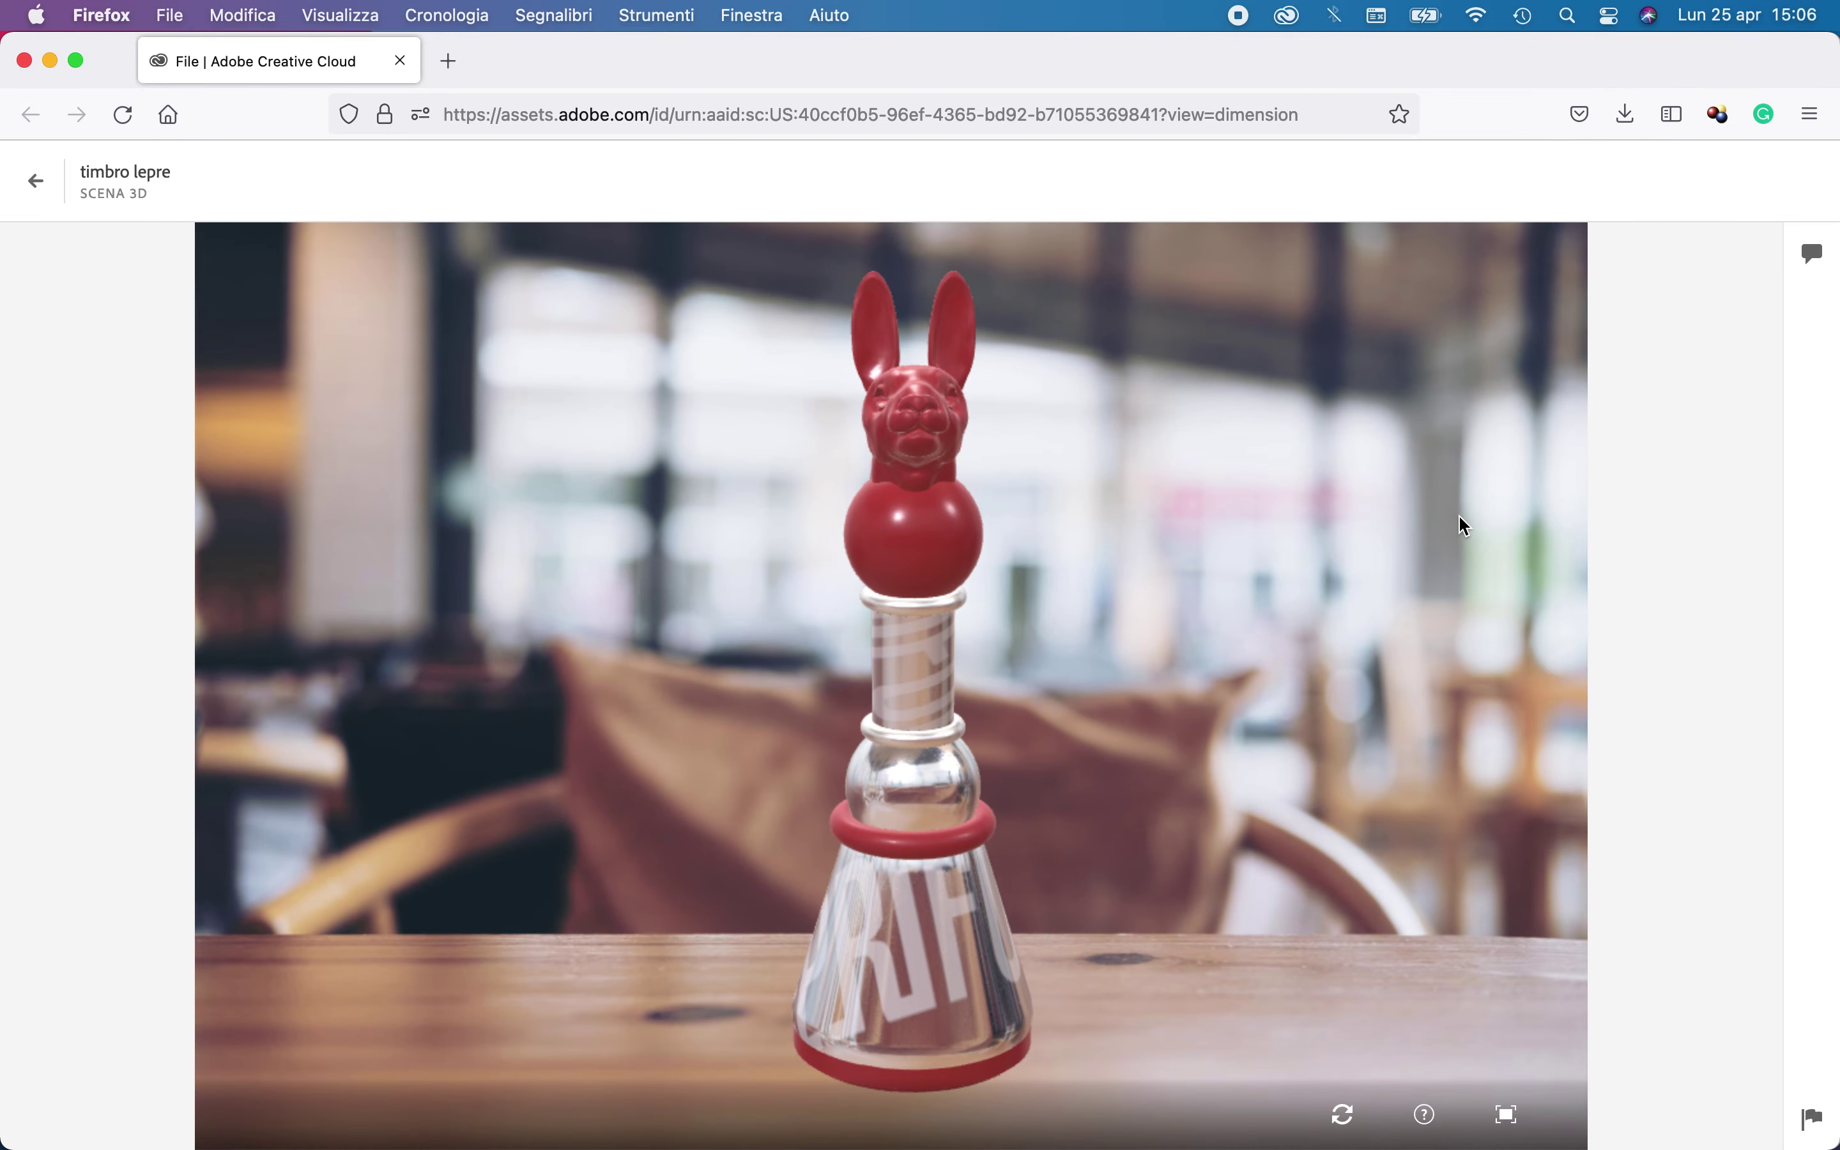
{"action": "left_click_drag", "start_coordinate": [1137, 538], "coordinate": [1043, 247]}
{"action": "left_click_drag", "start_coordinate": [1239, 734], "coordinate": [1021, 861]}
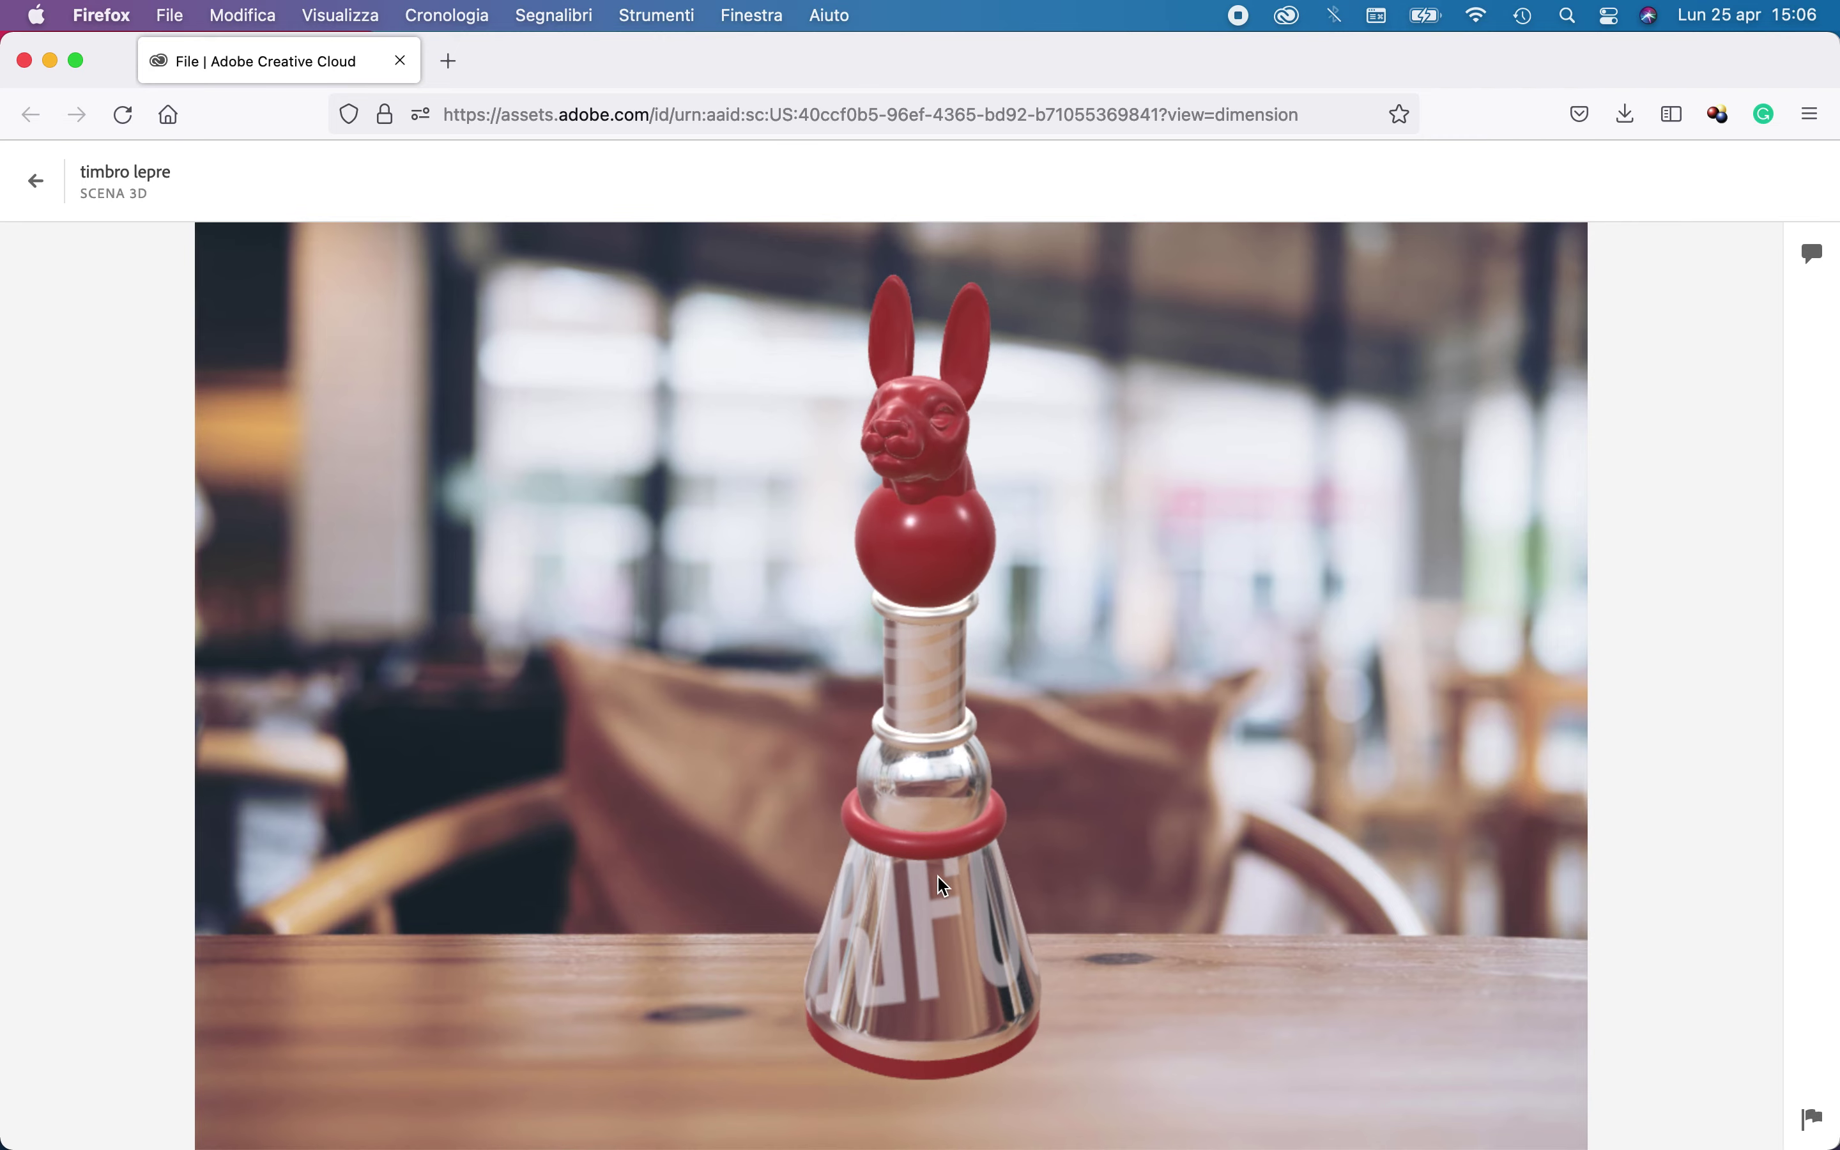
{"action": "left_click_drag", "start_coordinate": [882, 719], "coordinate": [1224, 703]}
{"action": "left_click_drag", "start_coordinate": [989, 702], "coordinate": [756, 917]}
{"action": "left_click_drag", "start_coordinate": [1027, 780], "coordinate": [834, 660]}
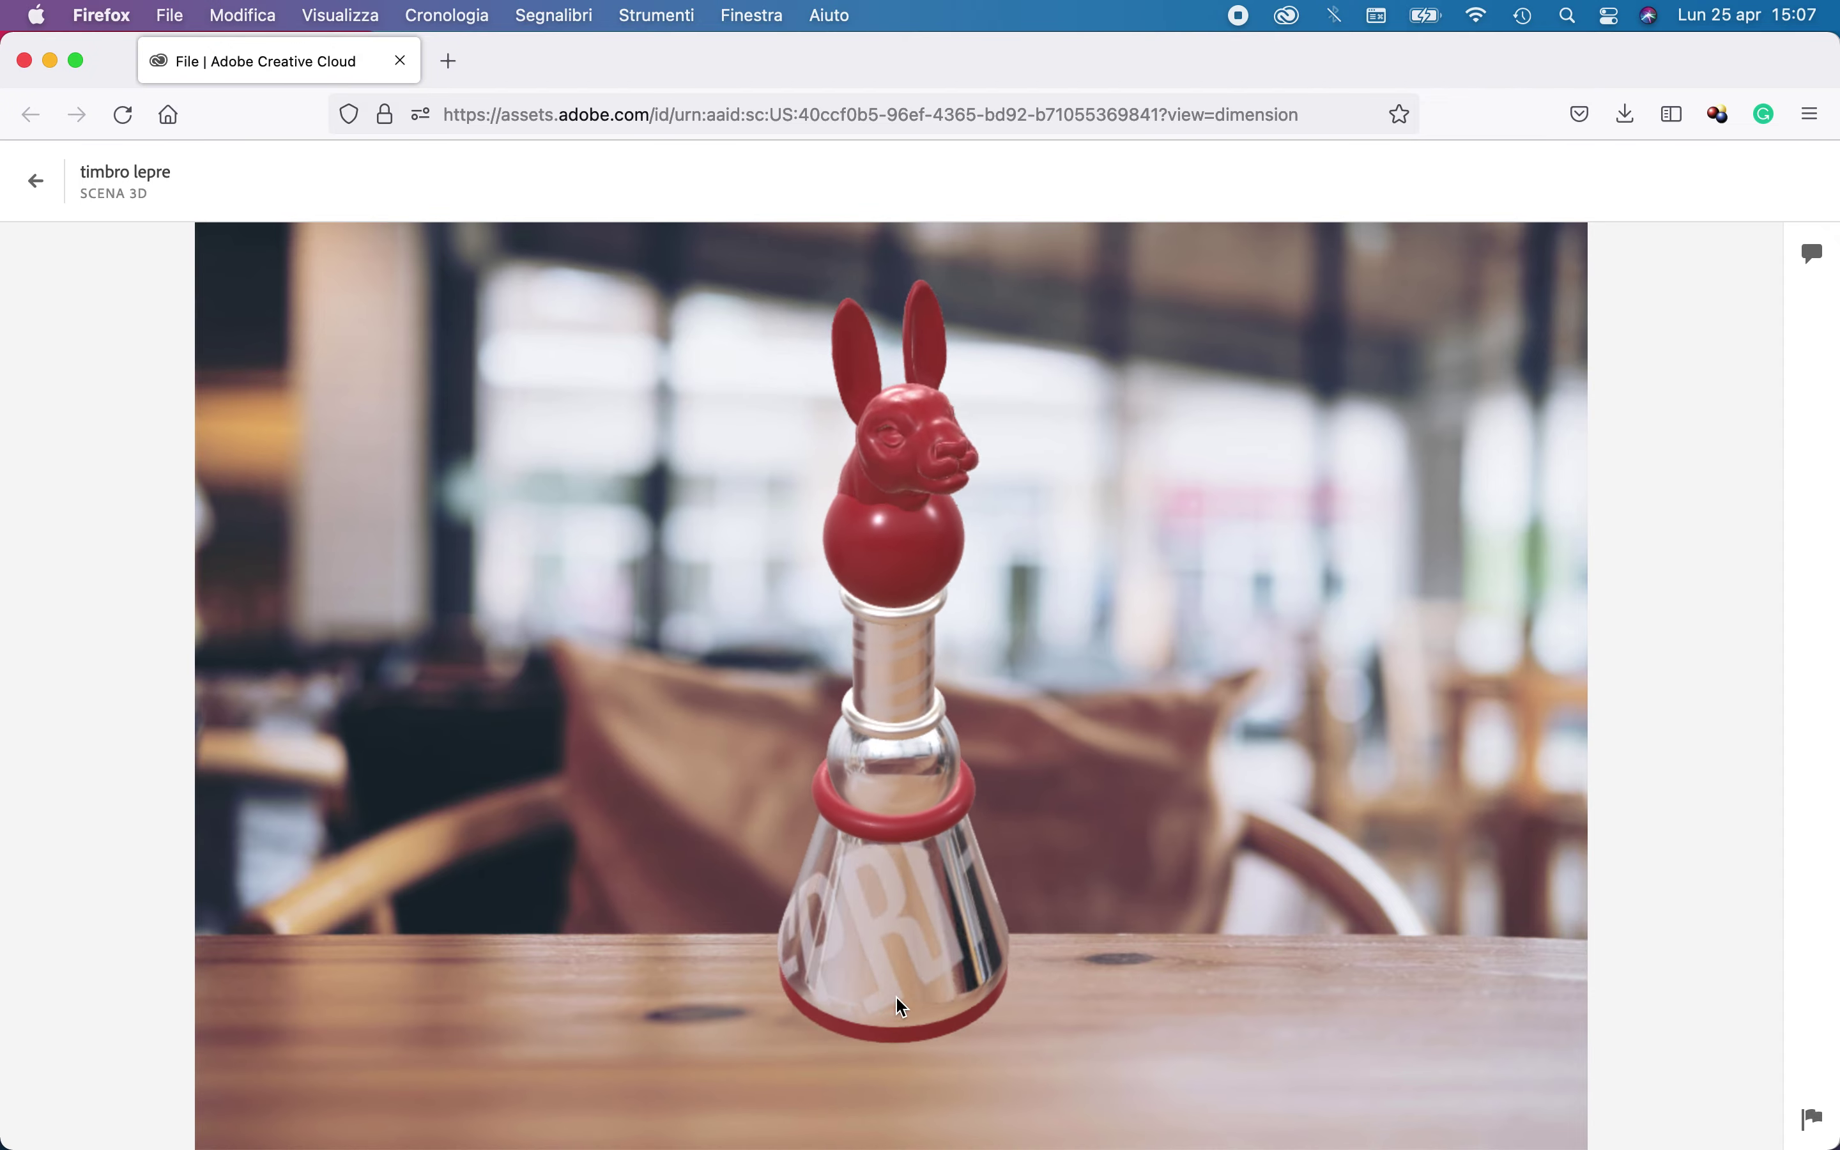
{"action": "left_click_drag", "start_coordinate": [903, 1007], "coordinate": [669, 839]}
{"action": "left_click_drag", "start_coordinate": [1056, 637], "coordinate": [739, 624]}
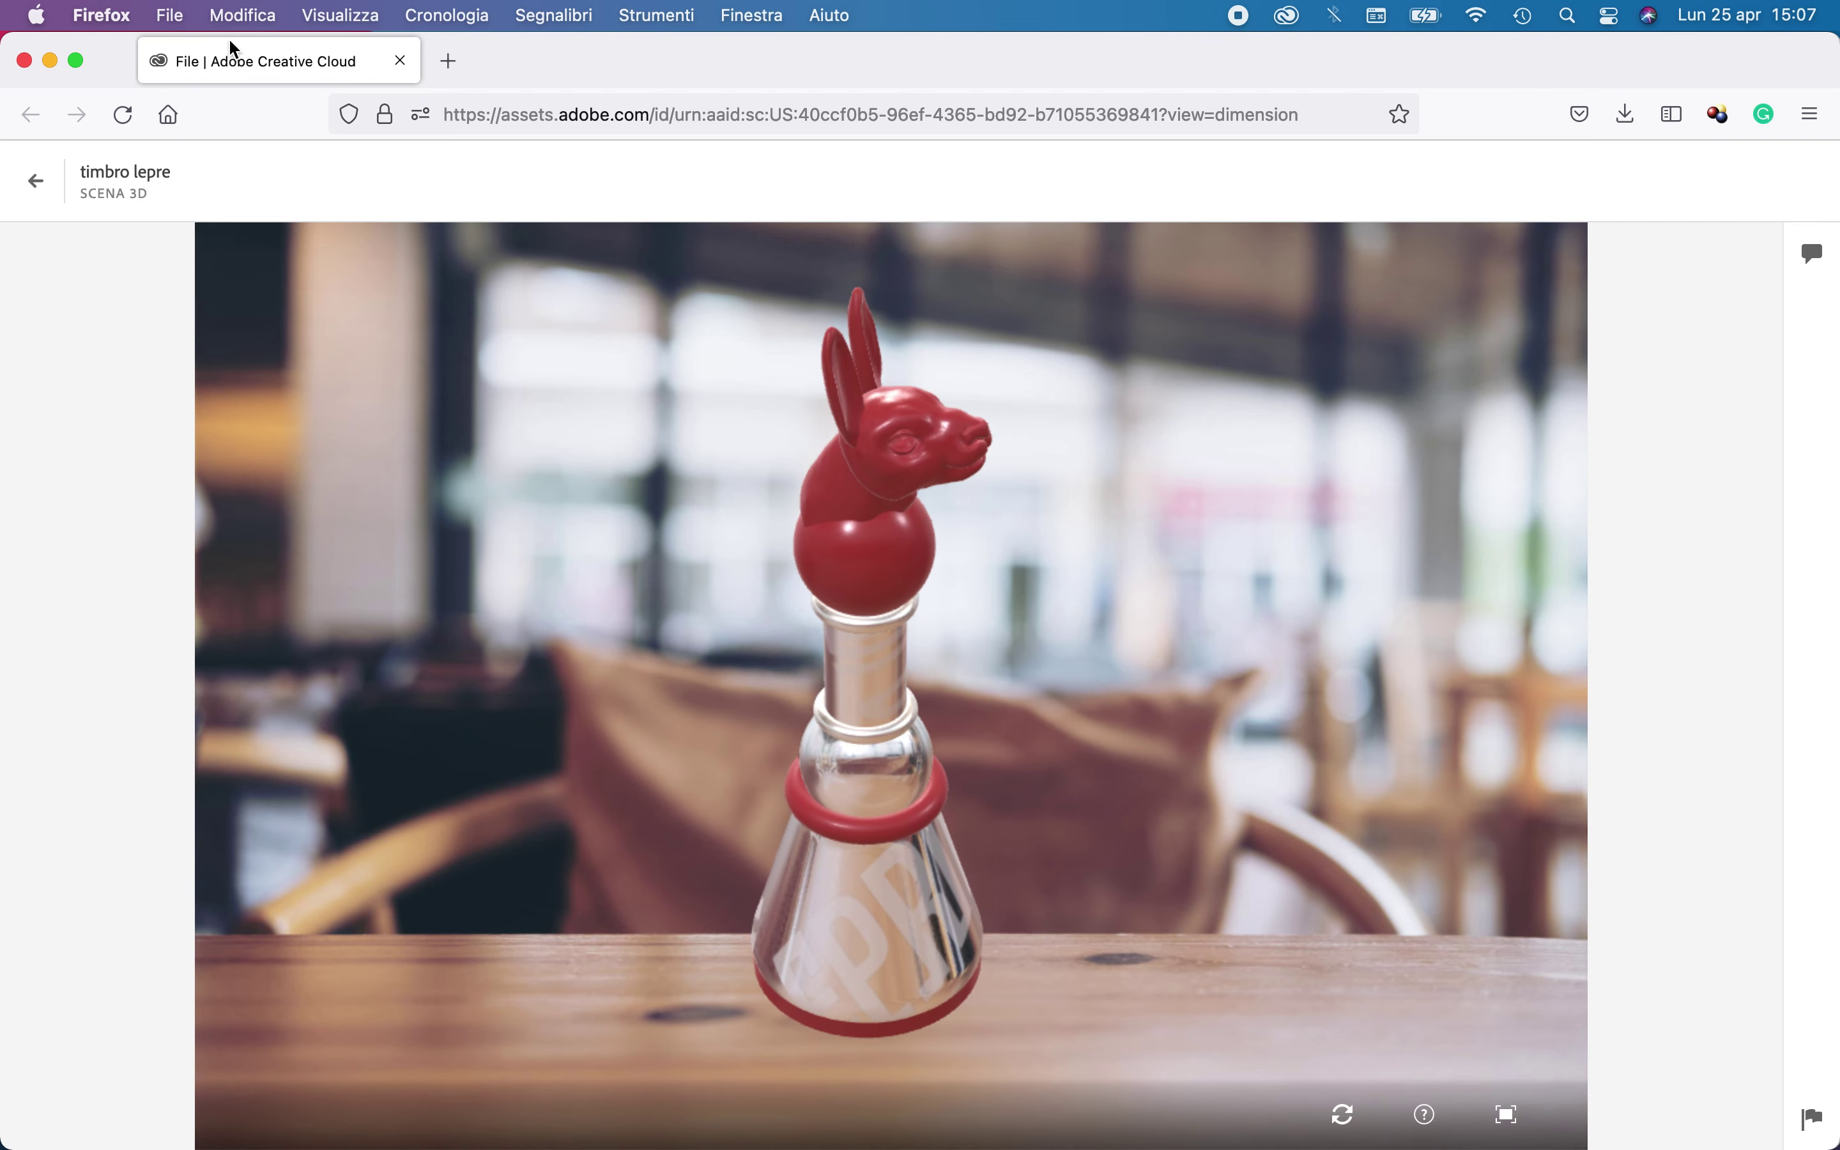
{"action": "left_click", "coordinate": [402, 62]}
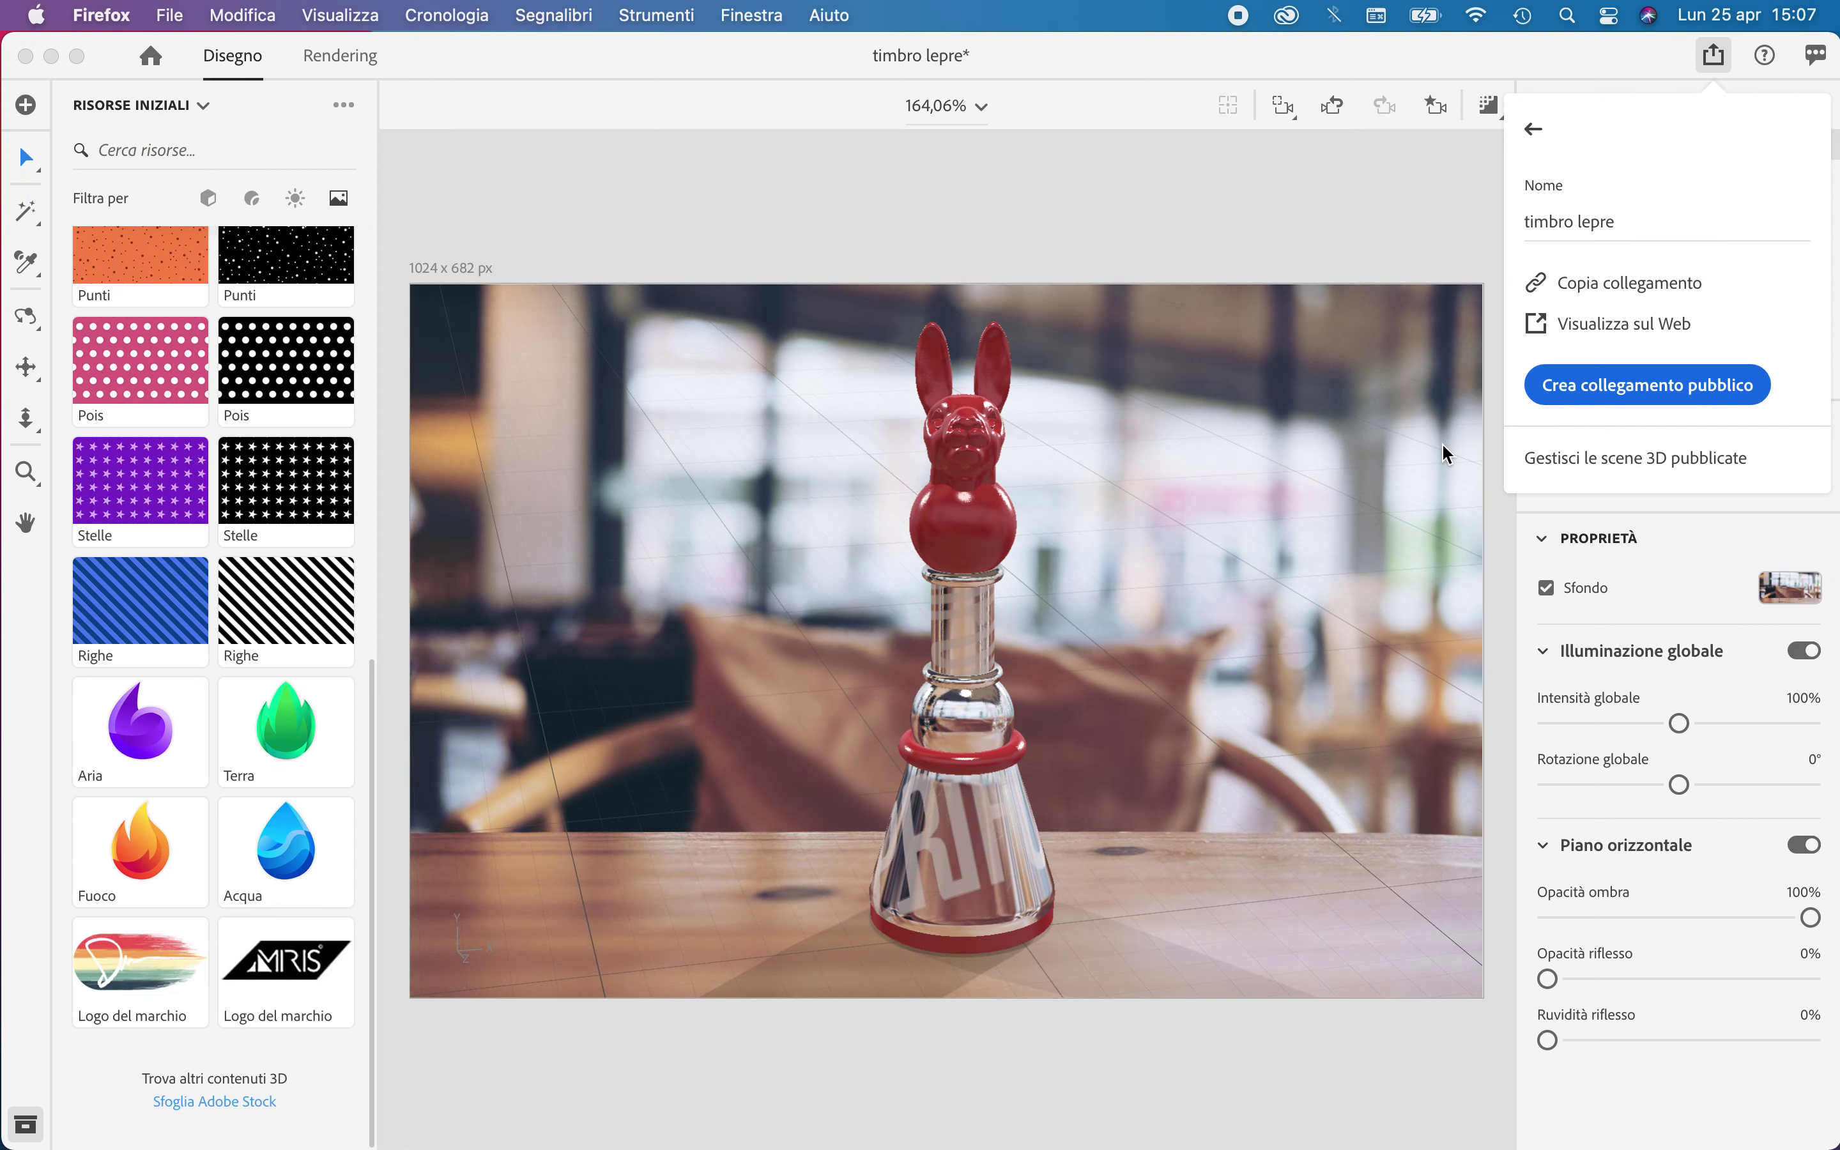
Copy the scene's public link and switch to the InDesign slide document
{"action": "left_click", "coordinate": [1653, 276]}
{"action": "left_click", "coordinate": [1574, 299]}
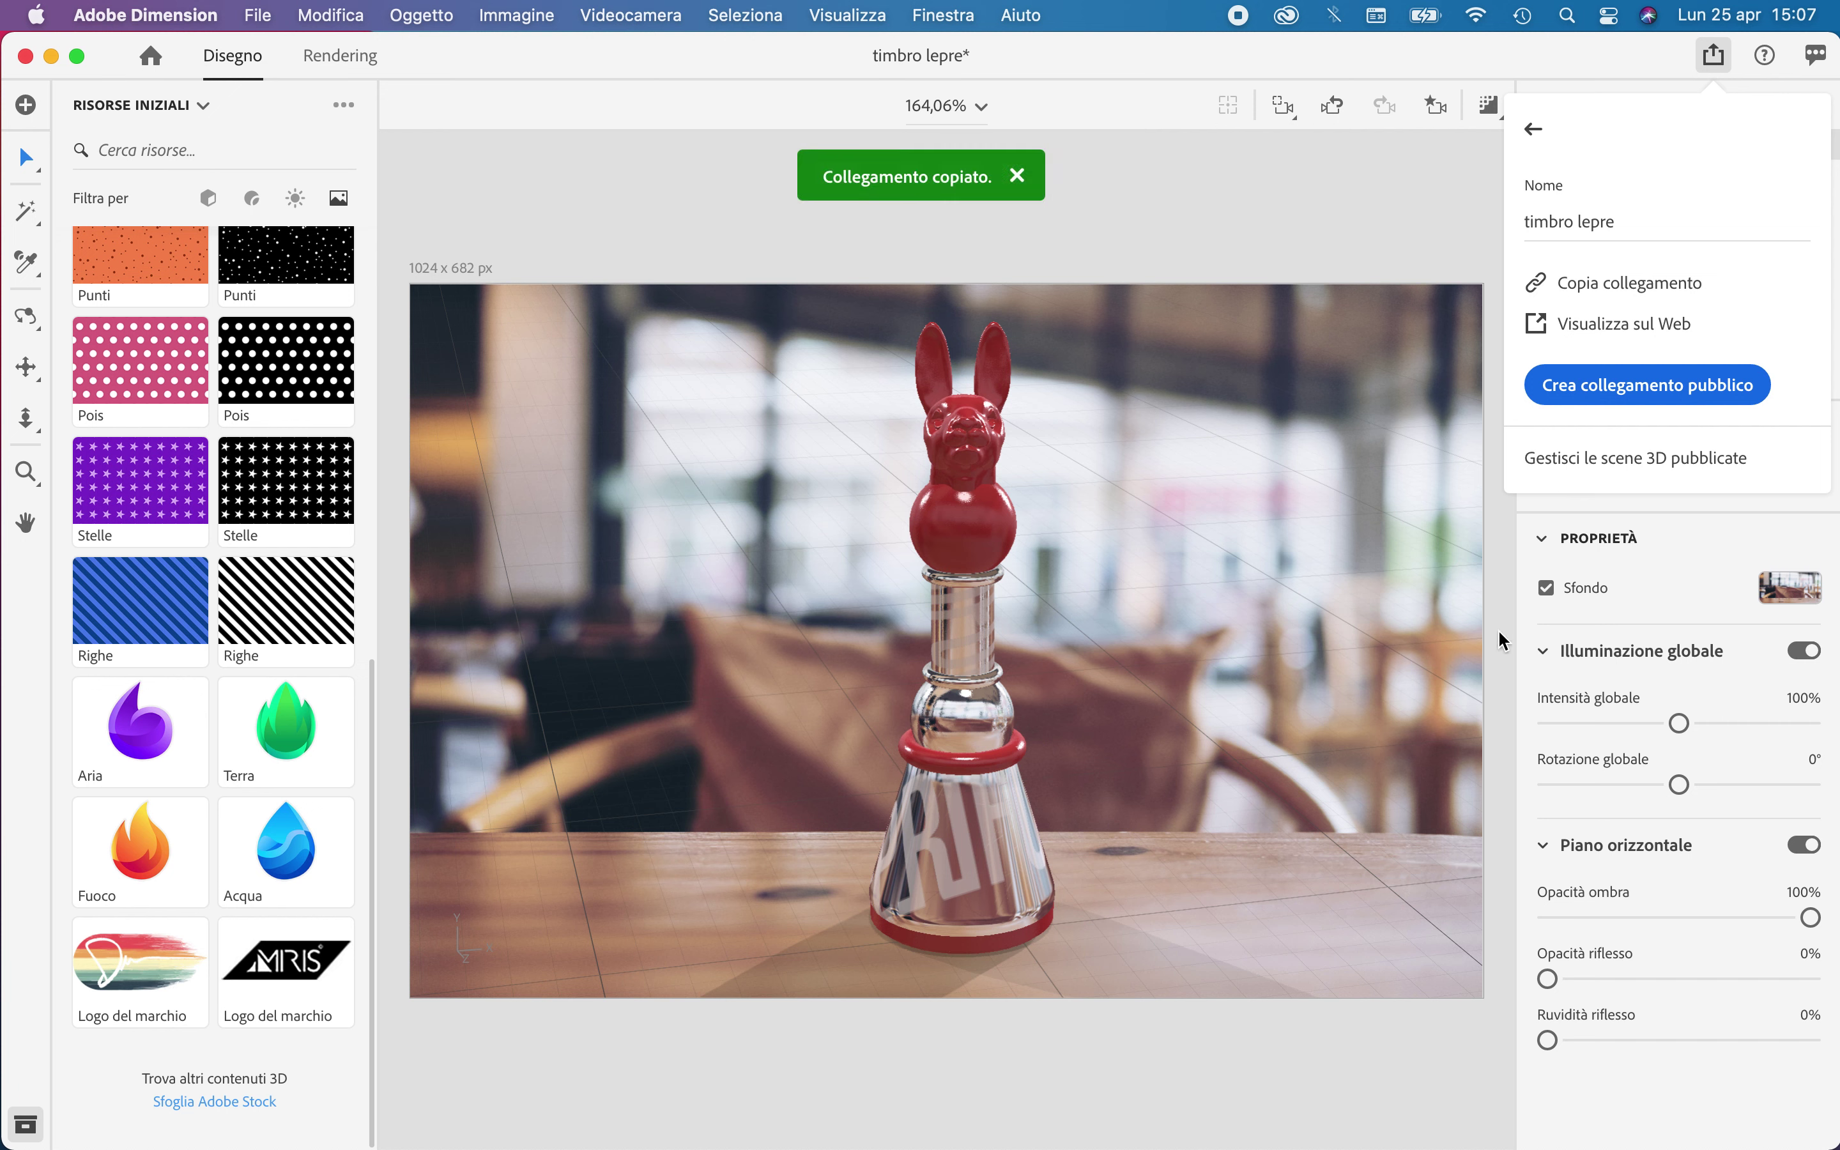
{"action": "left_click", "coordinate": [1511, 1114]}
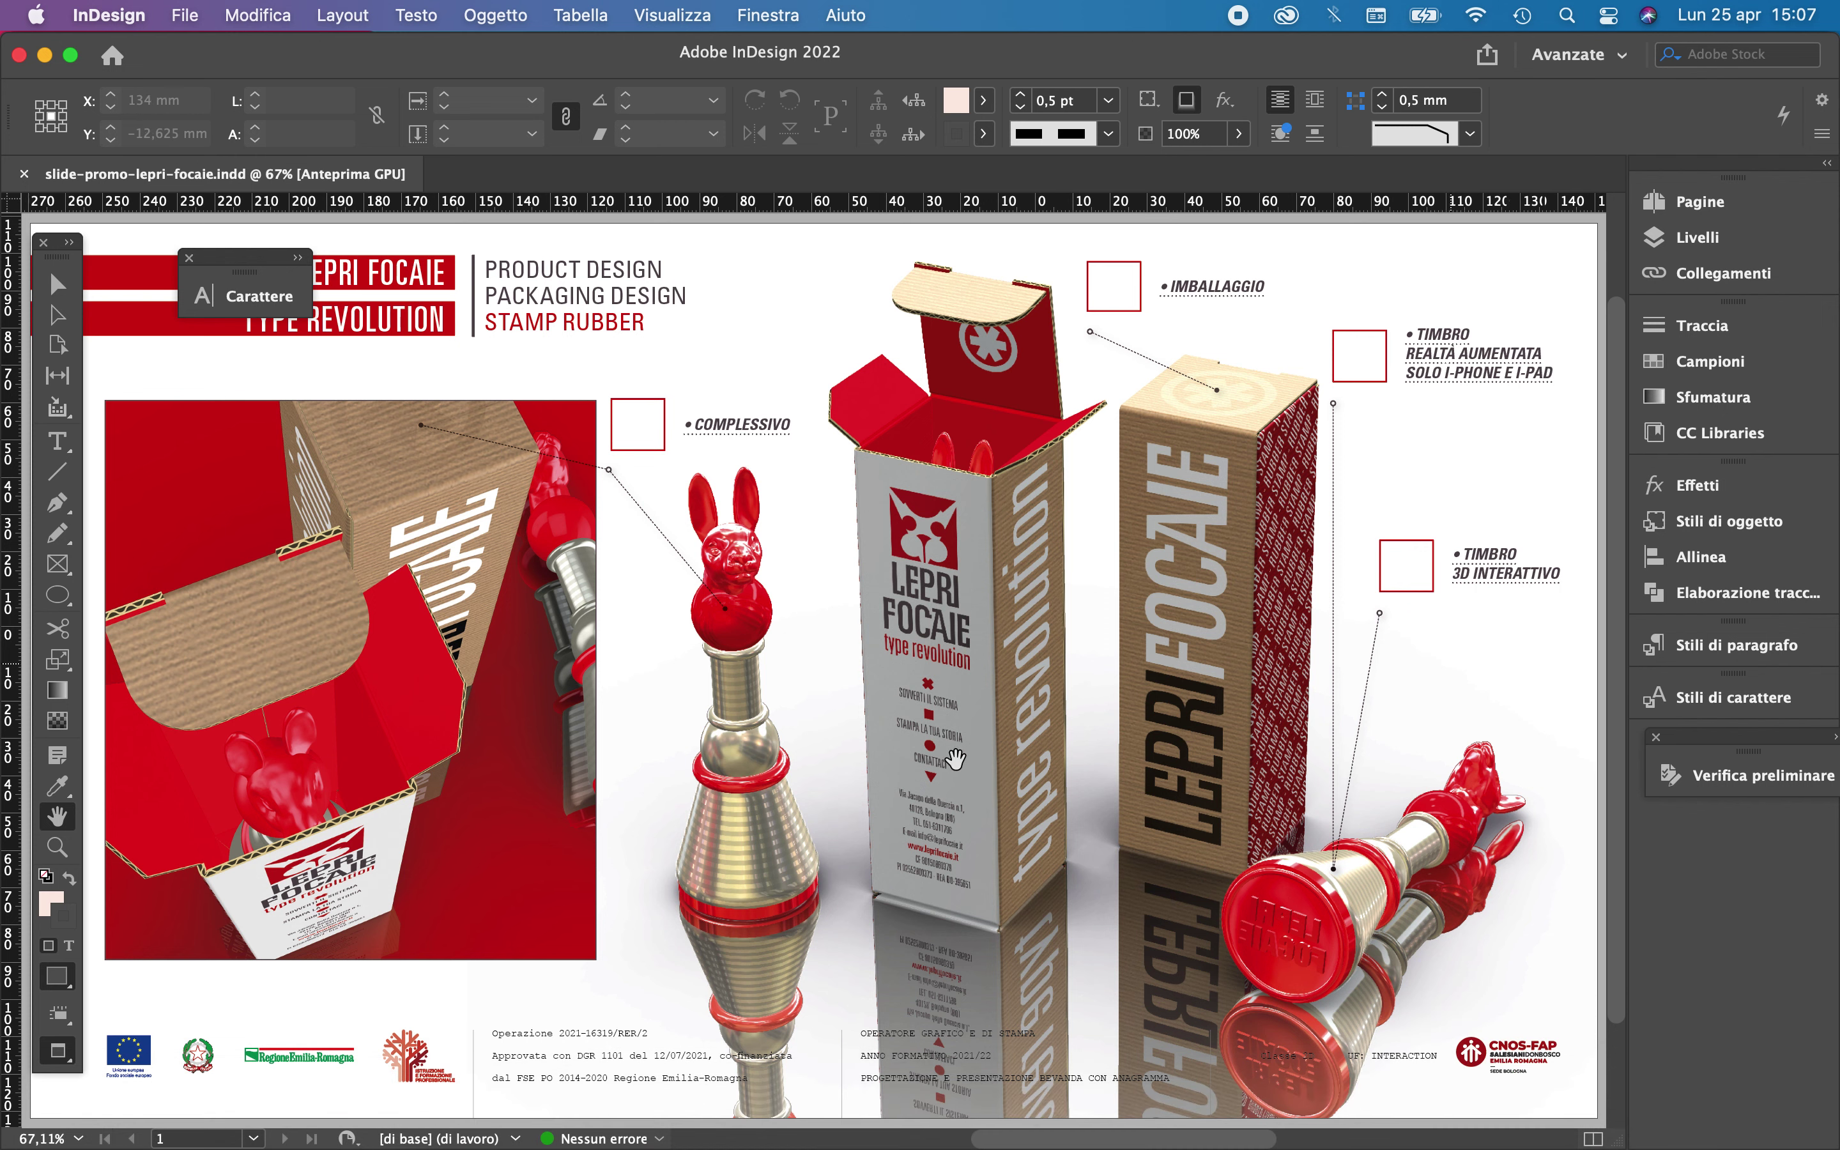
Select the "TIMBRO 3D INTERATTIVO" label text and check which hyperlink commands are available for it
{"action": "key", "text": "v"}
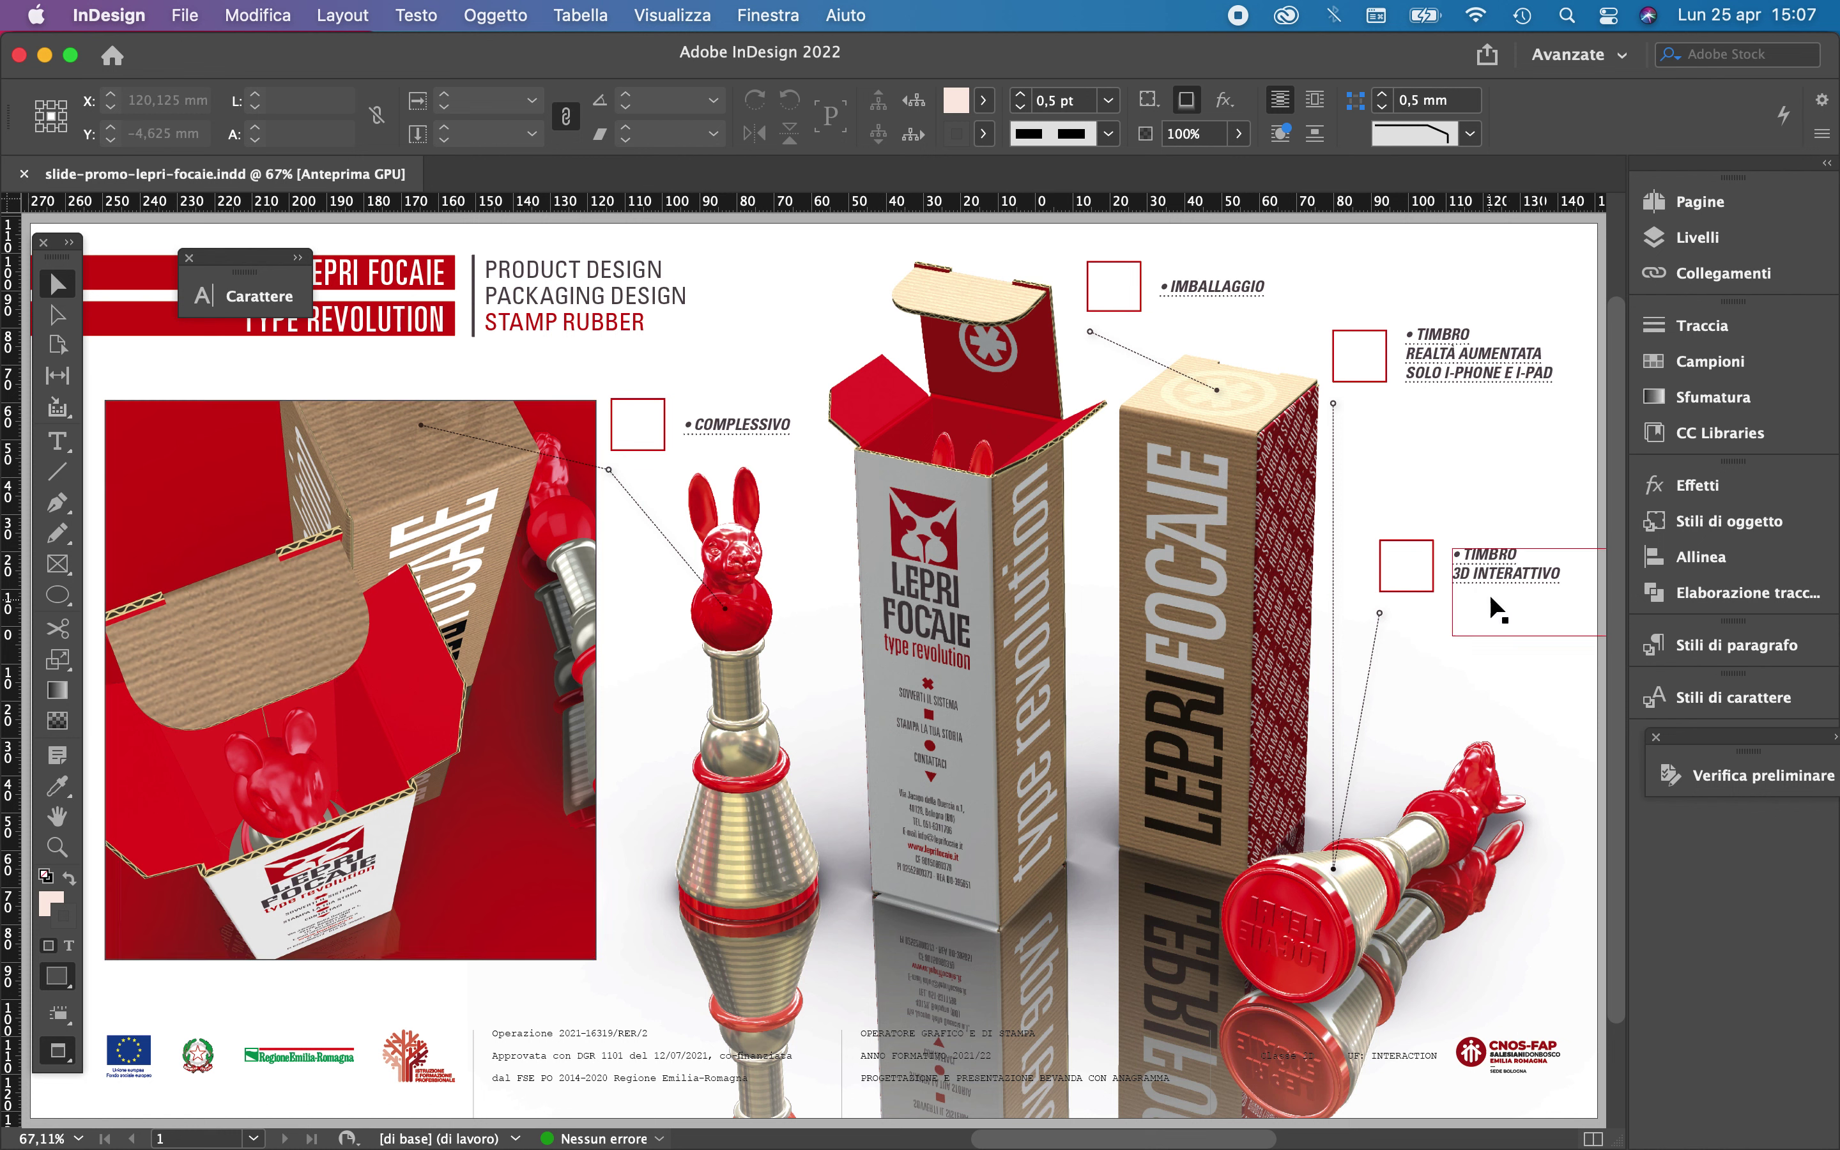
{"action": "left_click", "coordinate": [1529, 593]}
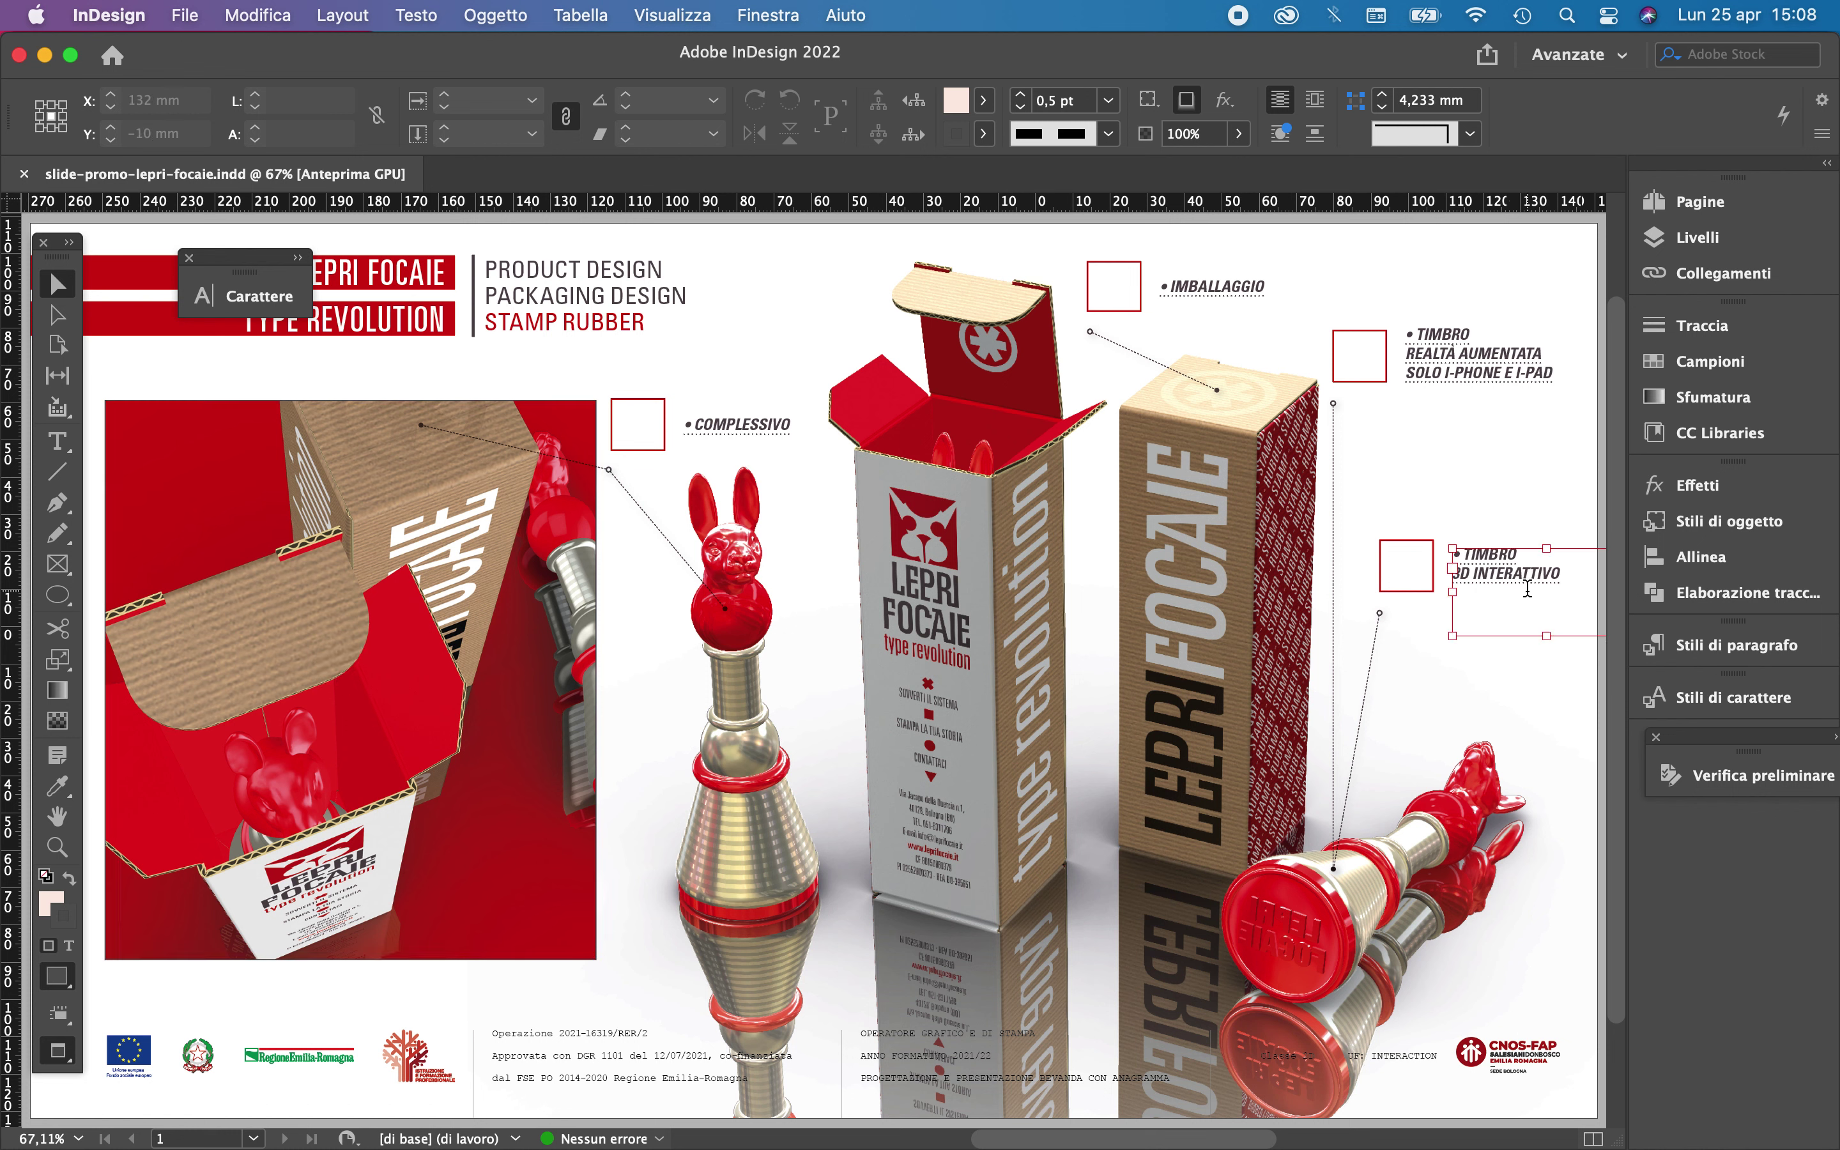
{"action": "double_click", "coordinate": [1526, 590]}
{"action": "key", "text": "alt+shift+Left"}
{"action": "key", "text": "alt+shift+Left"}
{"action": "key", "text": "alt+shift+Left"}
{"action": "key", "text": "alt+shift+Left"}
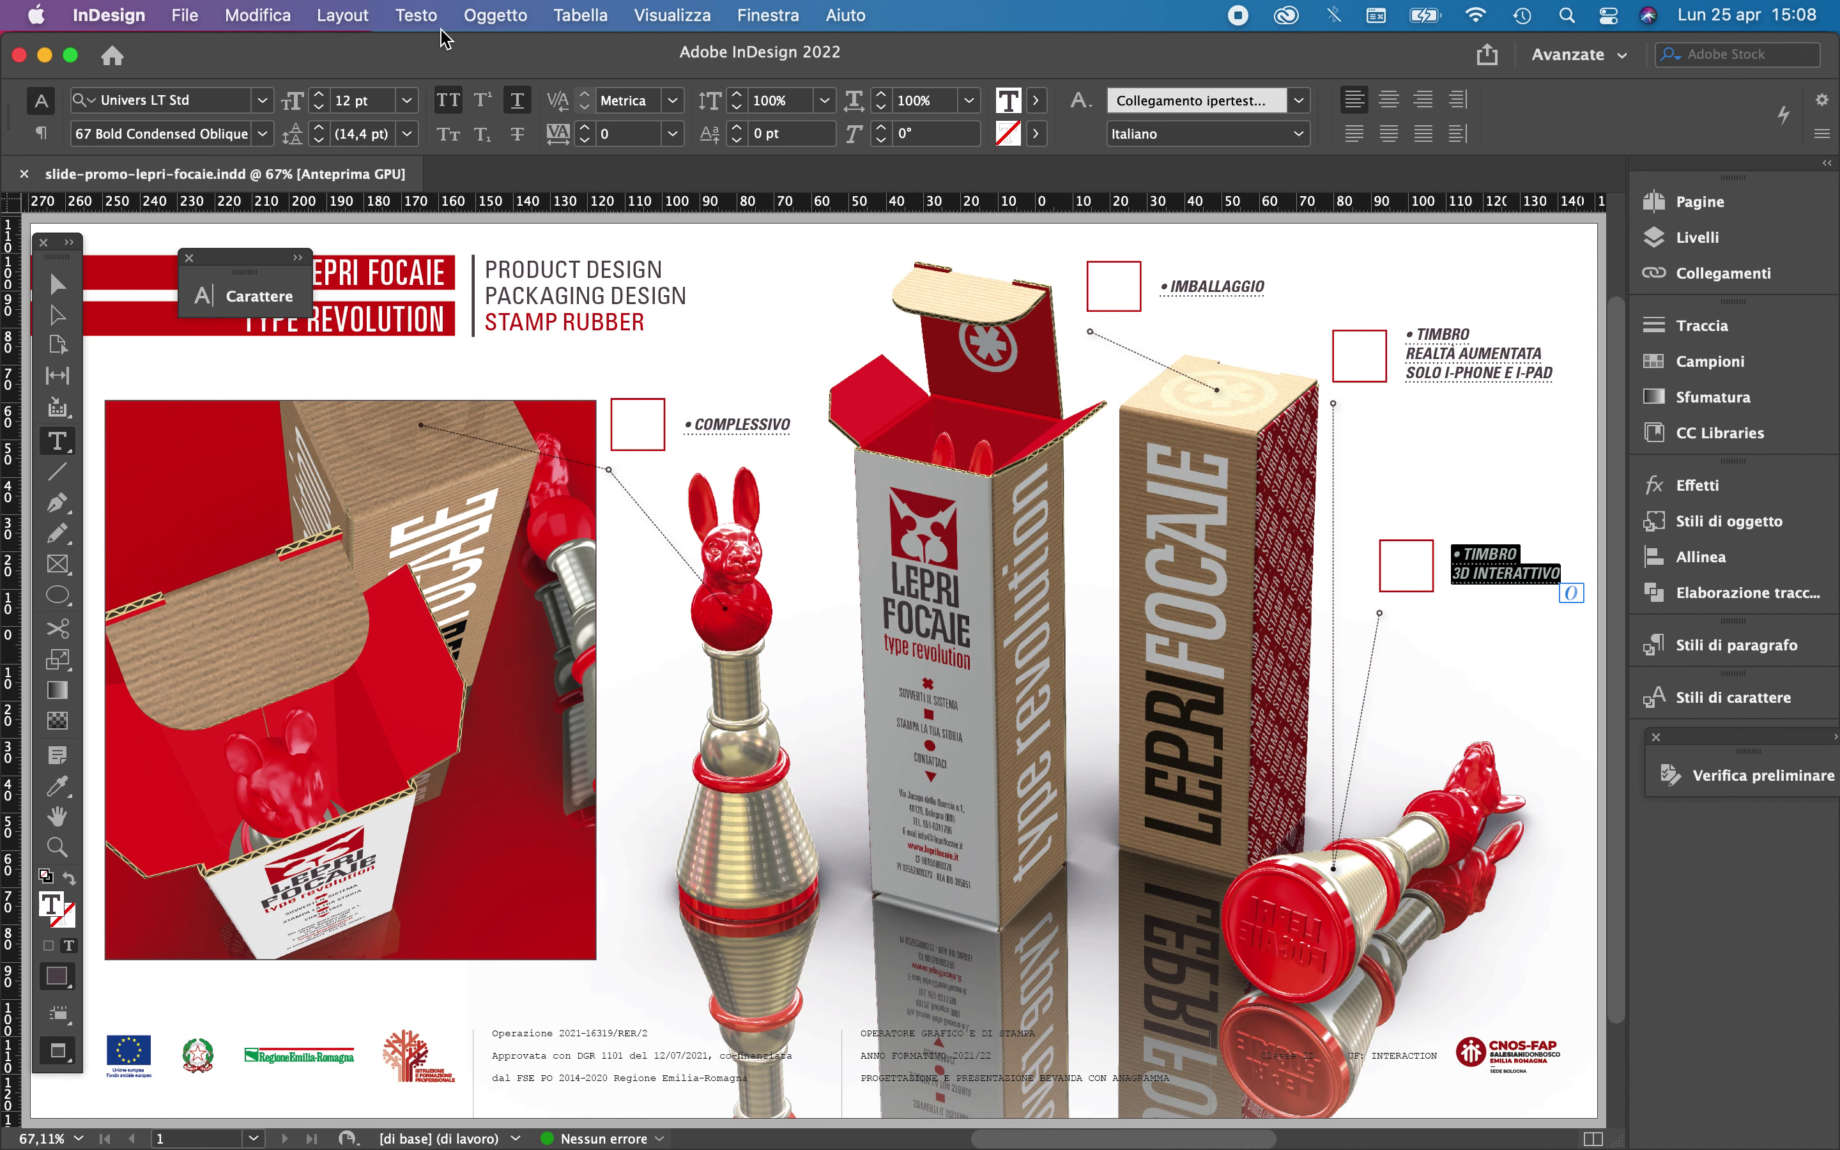
{"action": "left_click", "coordinate": [430, 16]}
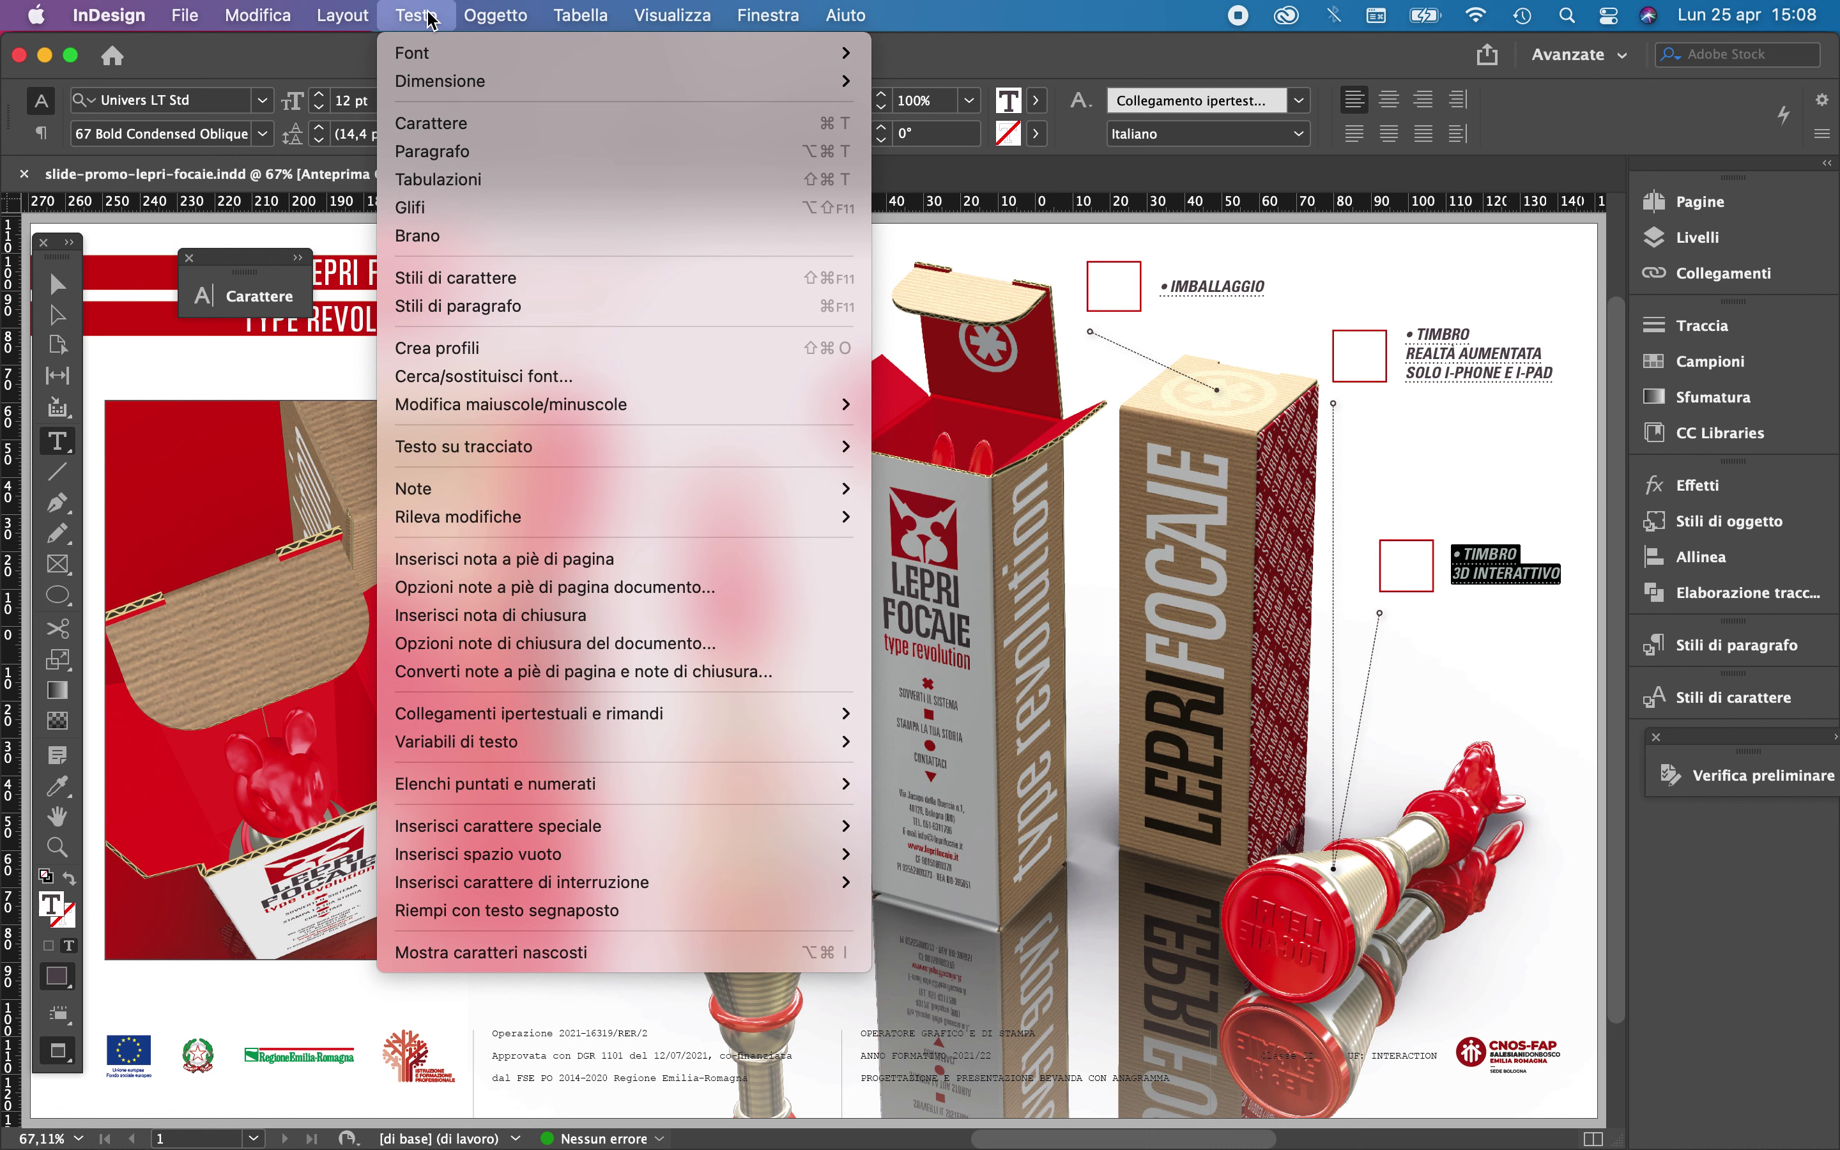
{"action": "mouse_move", "coordinate": [595, 714]}
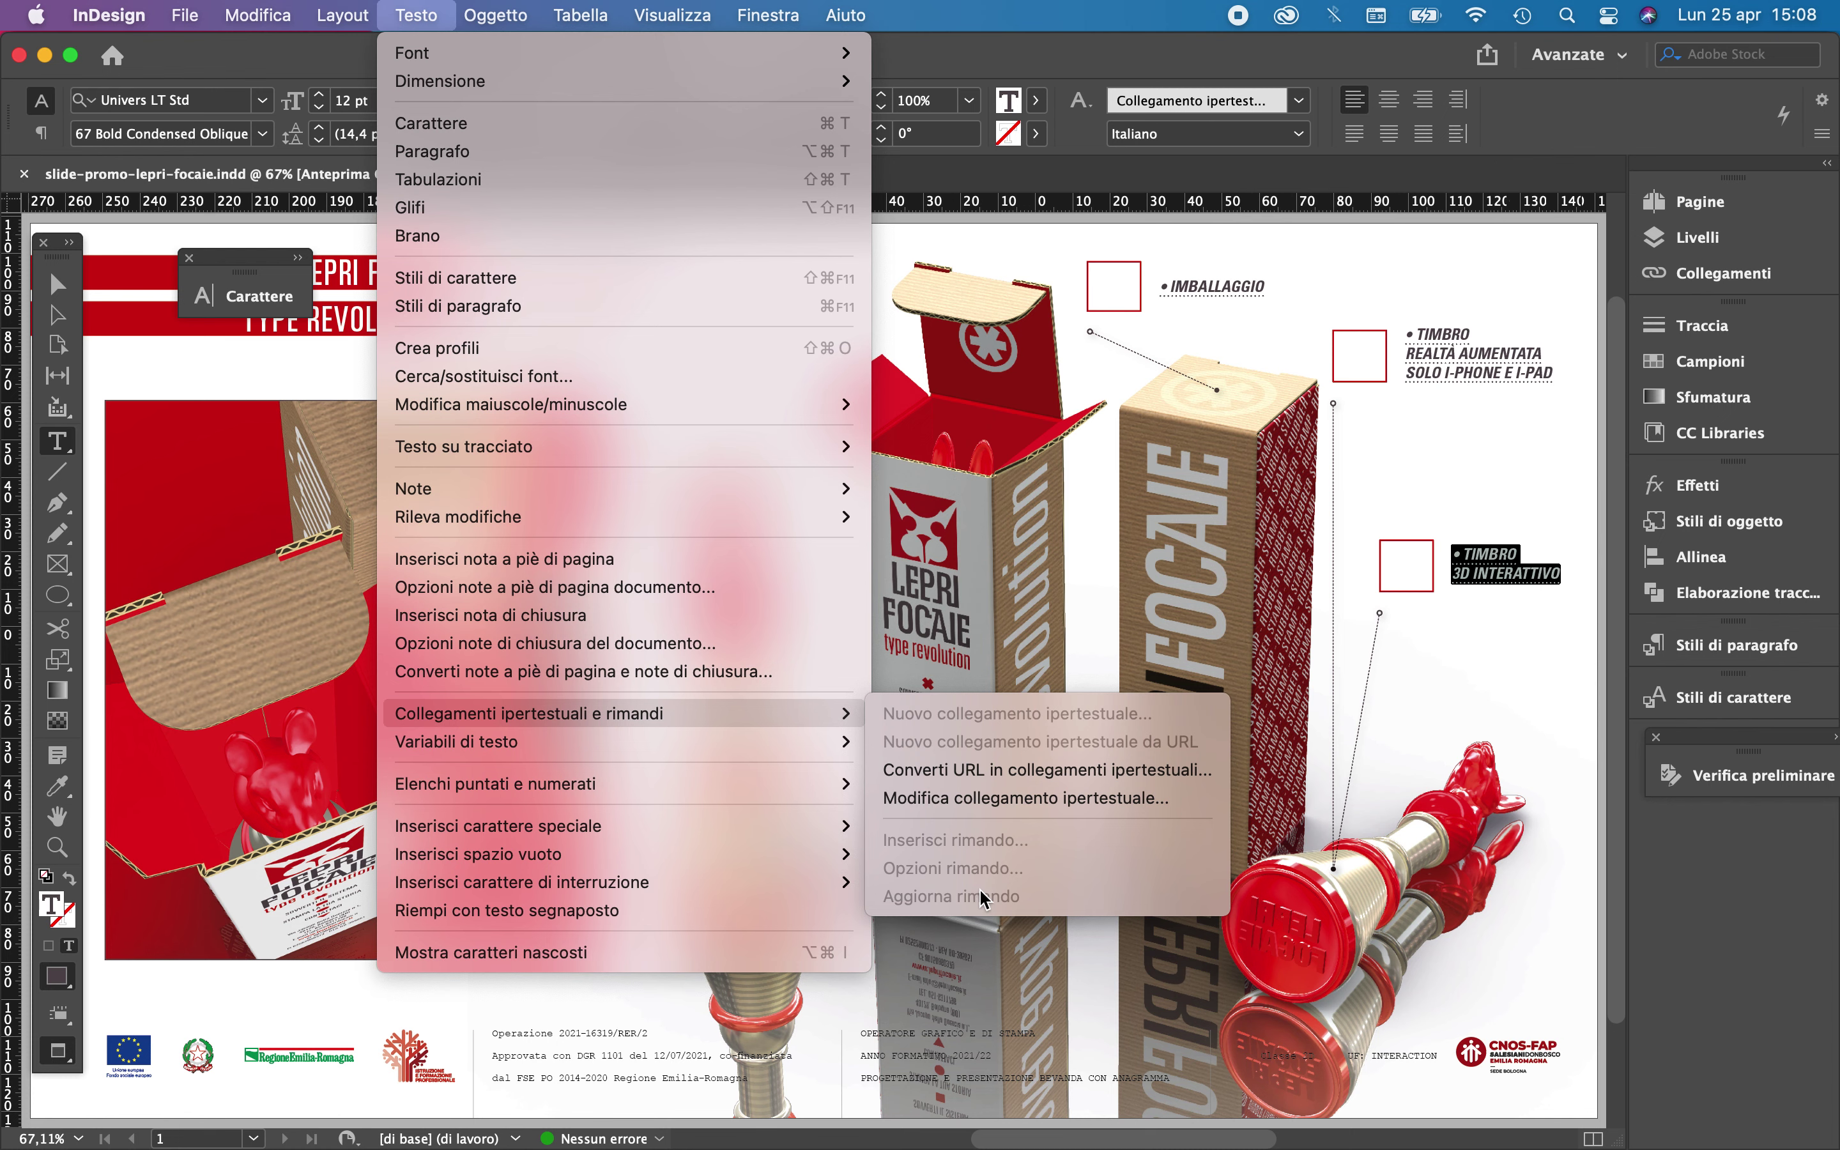
{"action": "left_click", "coordinate": [1460, 760]}
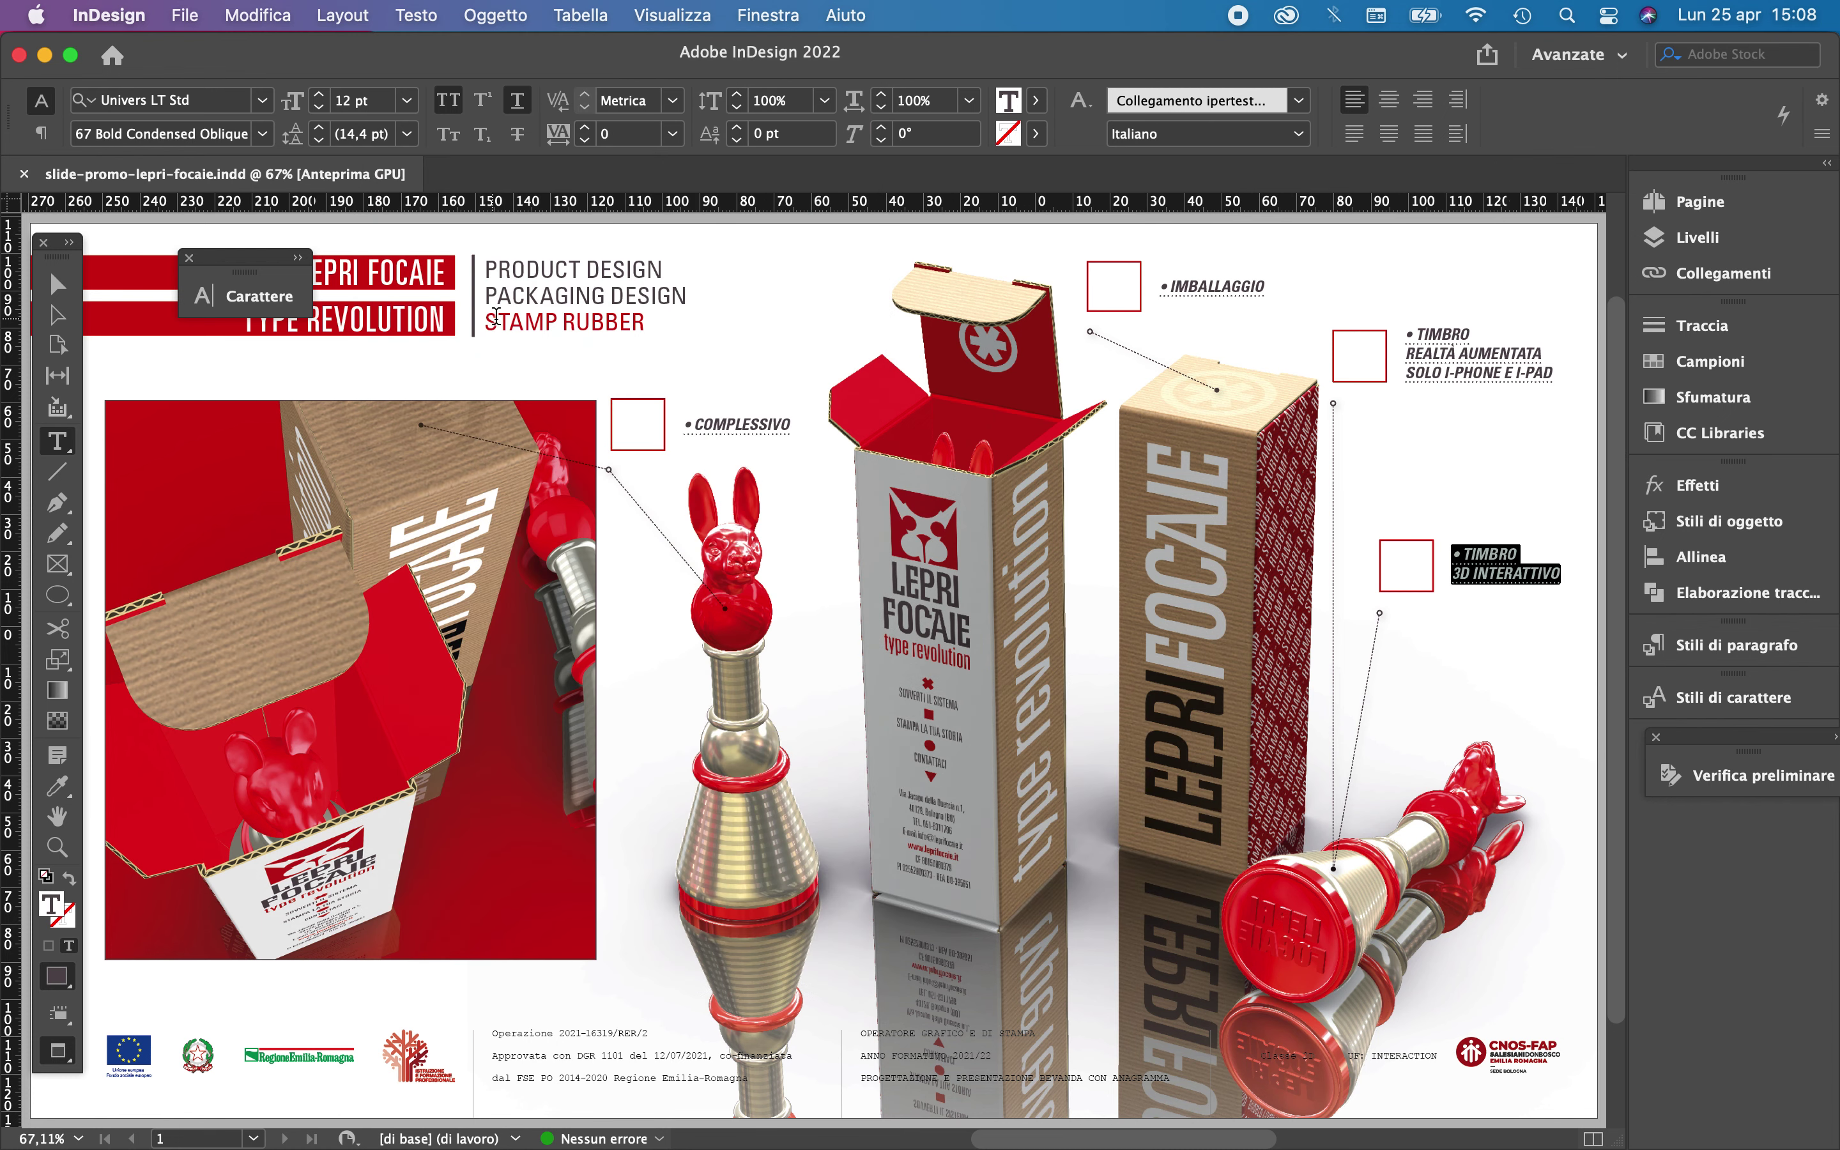
Select part of the "STAMP RUBBER" heading and check which hyperlink commands are available for it
{"action": "left_click_drag", "start_coordinate": [524, 322], "coordinate": [641, 327]}
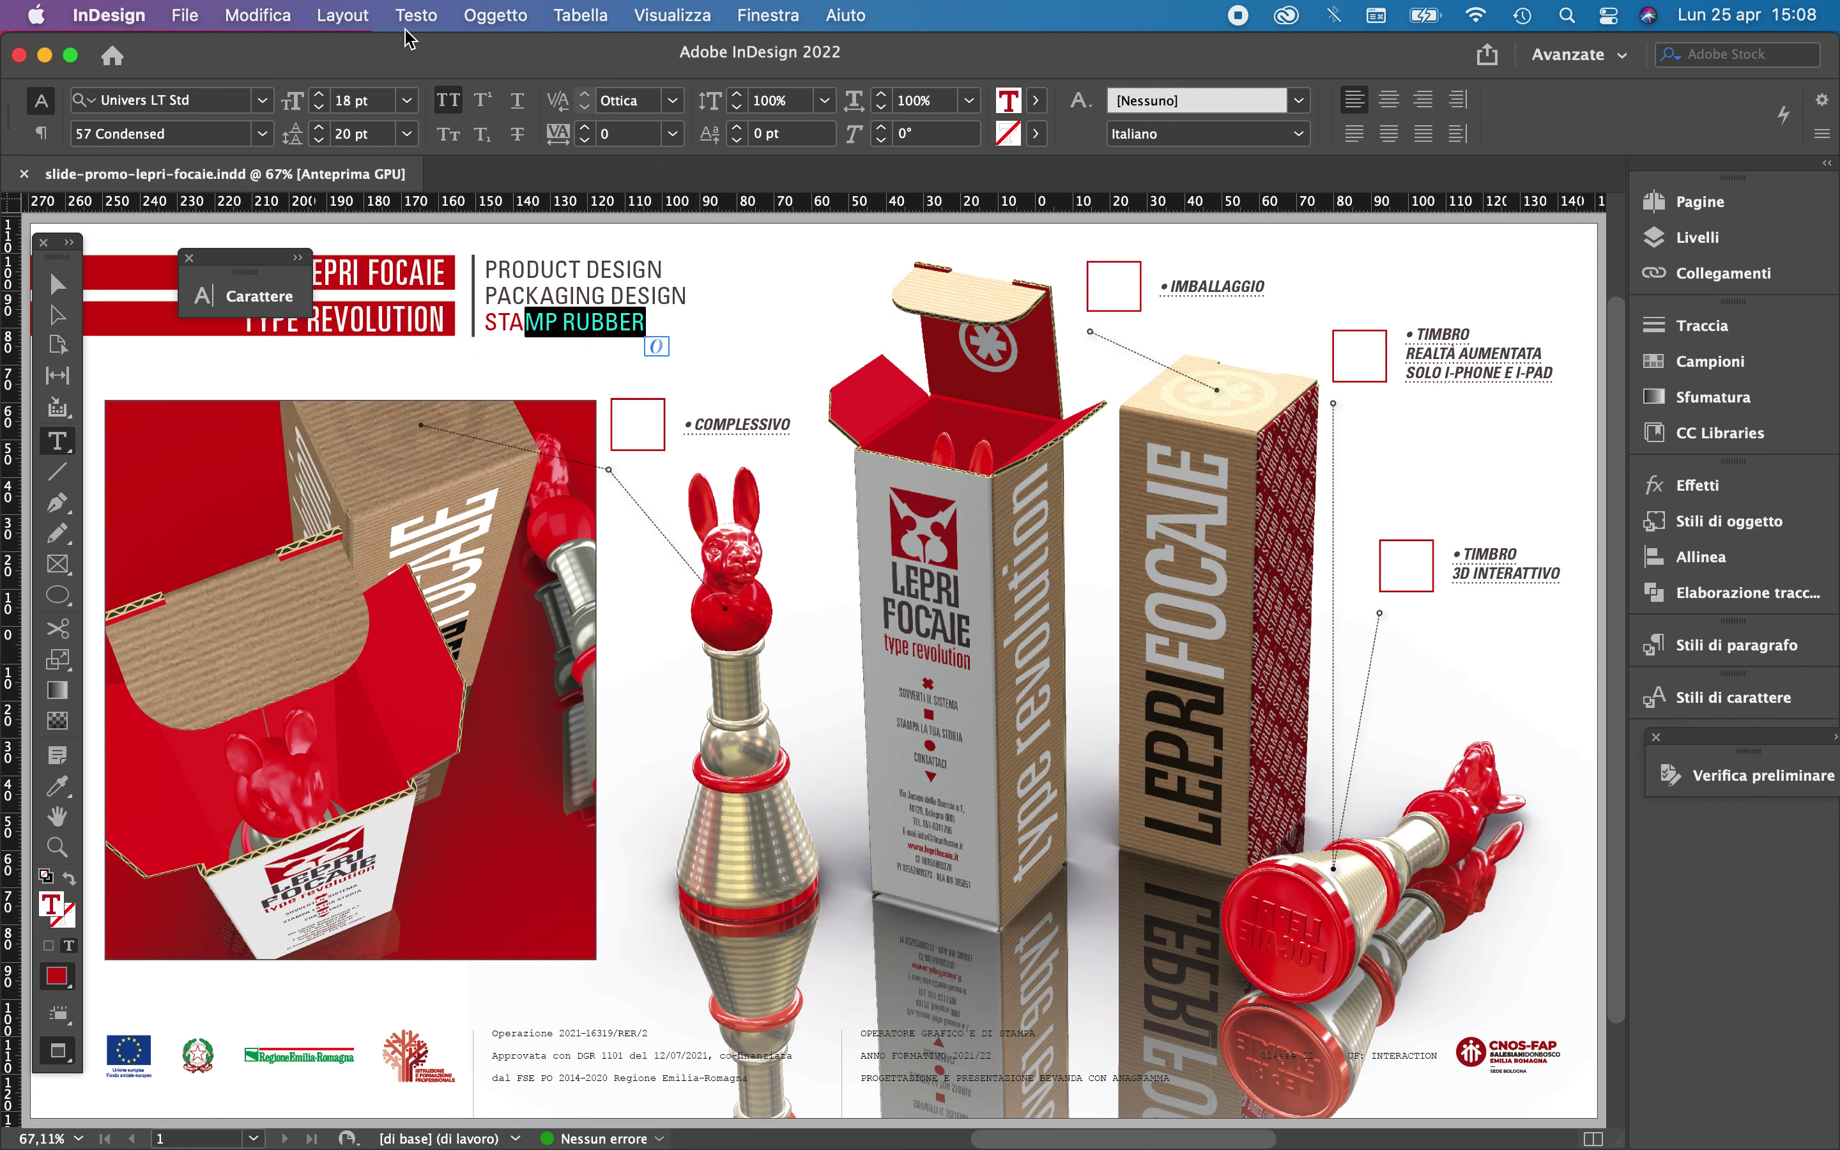
{"action": "left_click", "coordinate": [416, 15]}
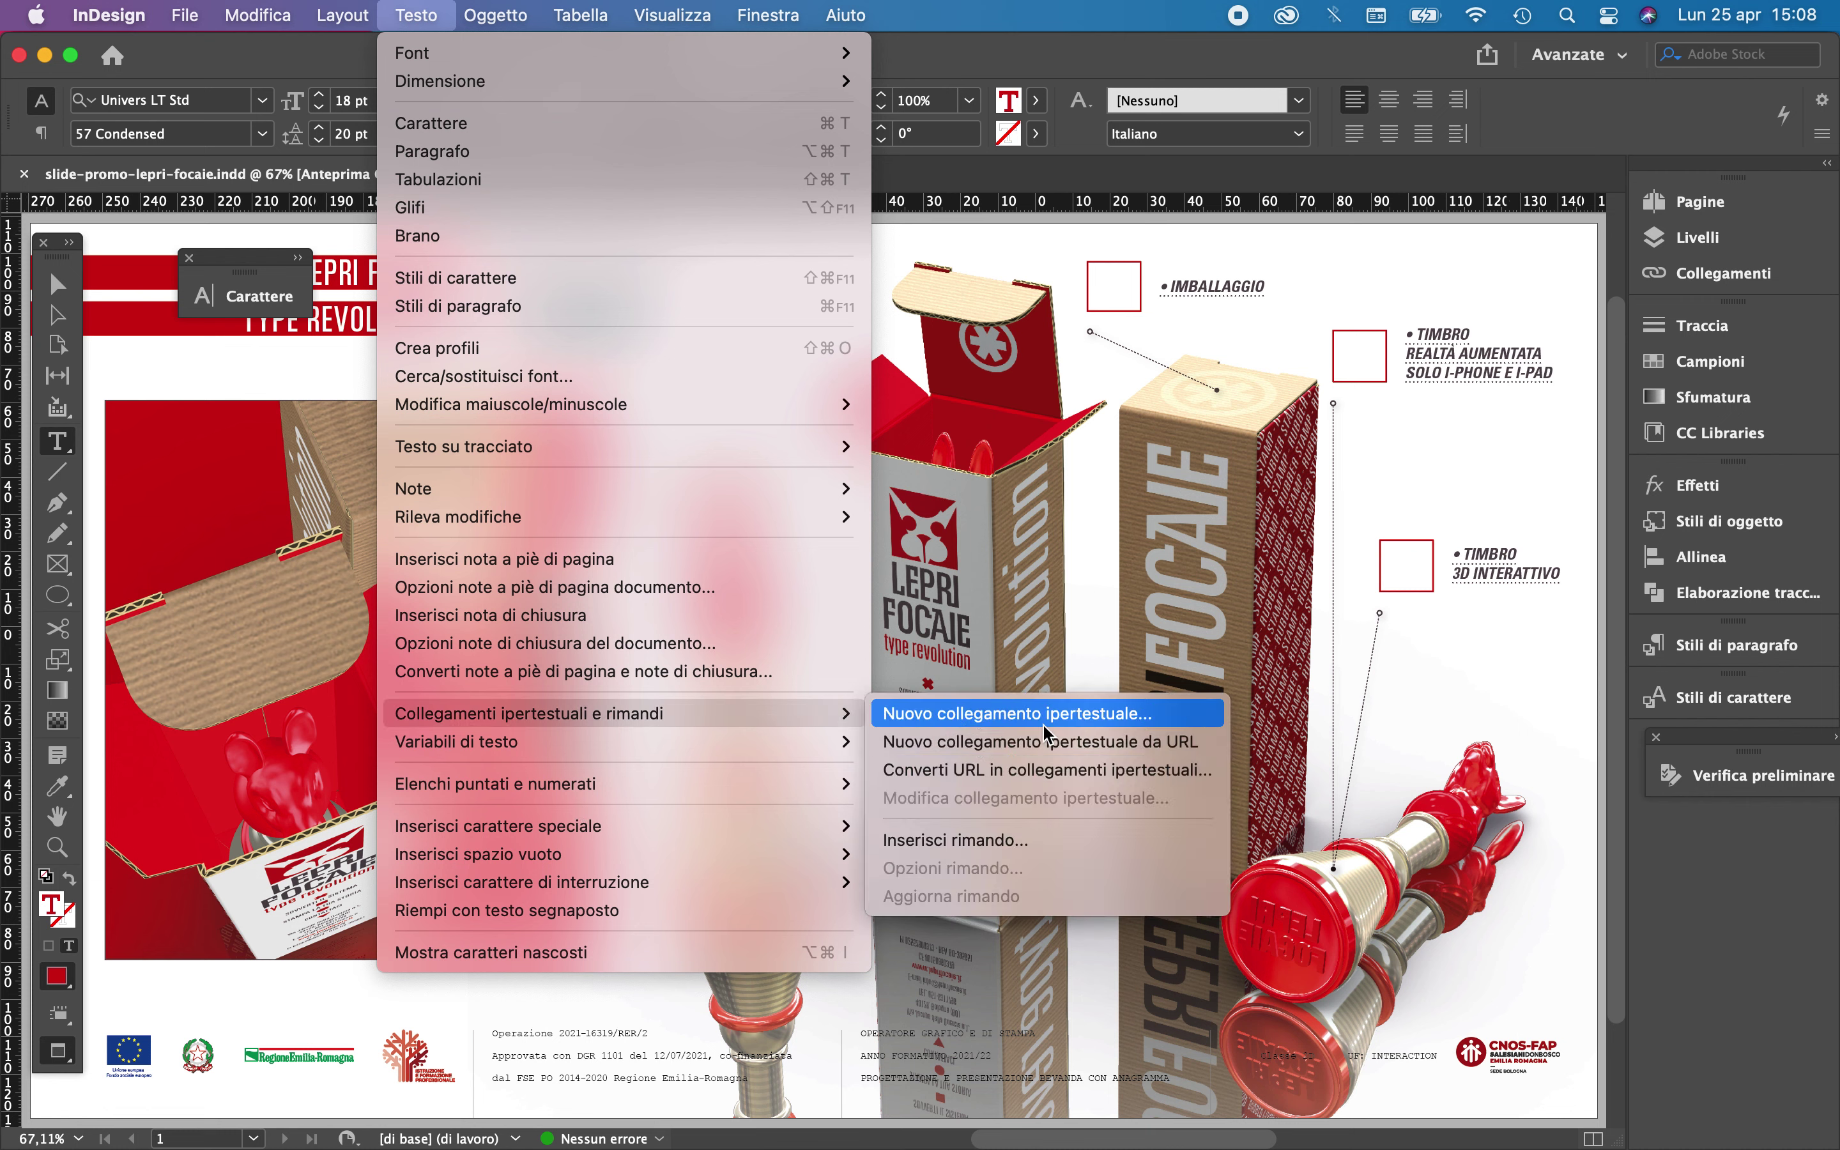
{"action": "left_click", "coordinate": [1045, 739]}
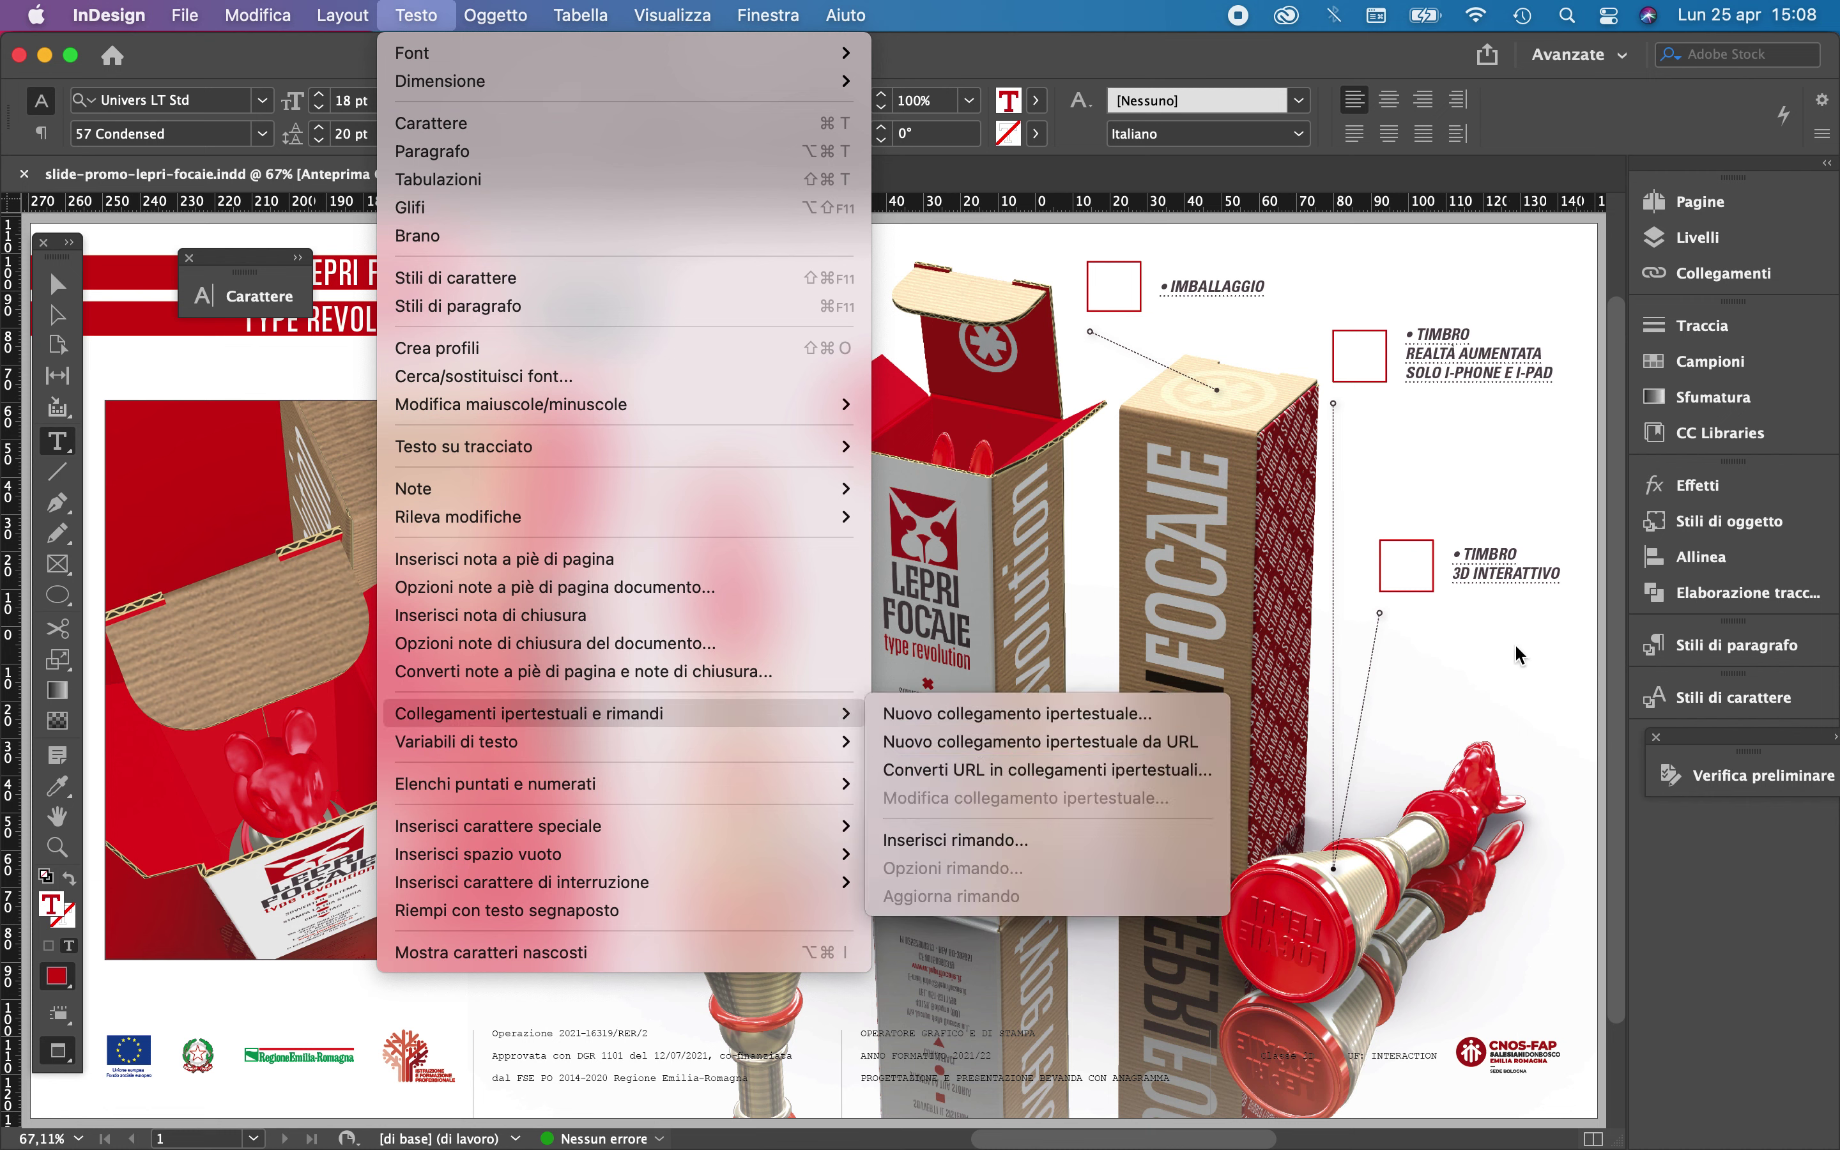
{"action": "left_click_drag", "start_coordinate": [1559, 572], "coordinate": [1435, 548]}
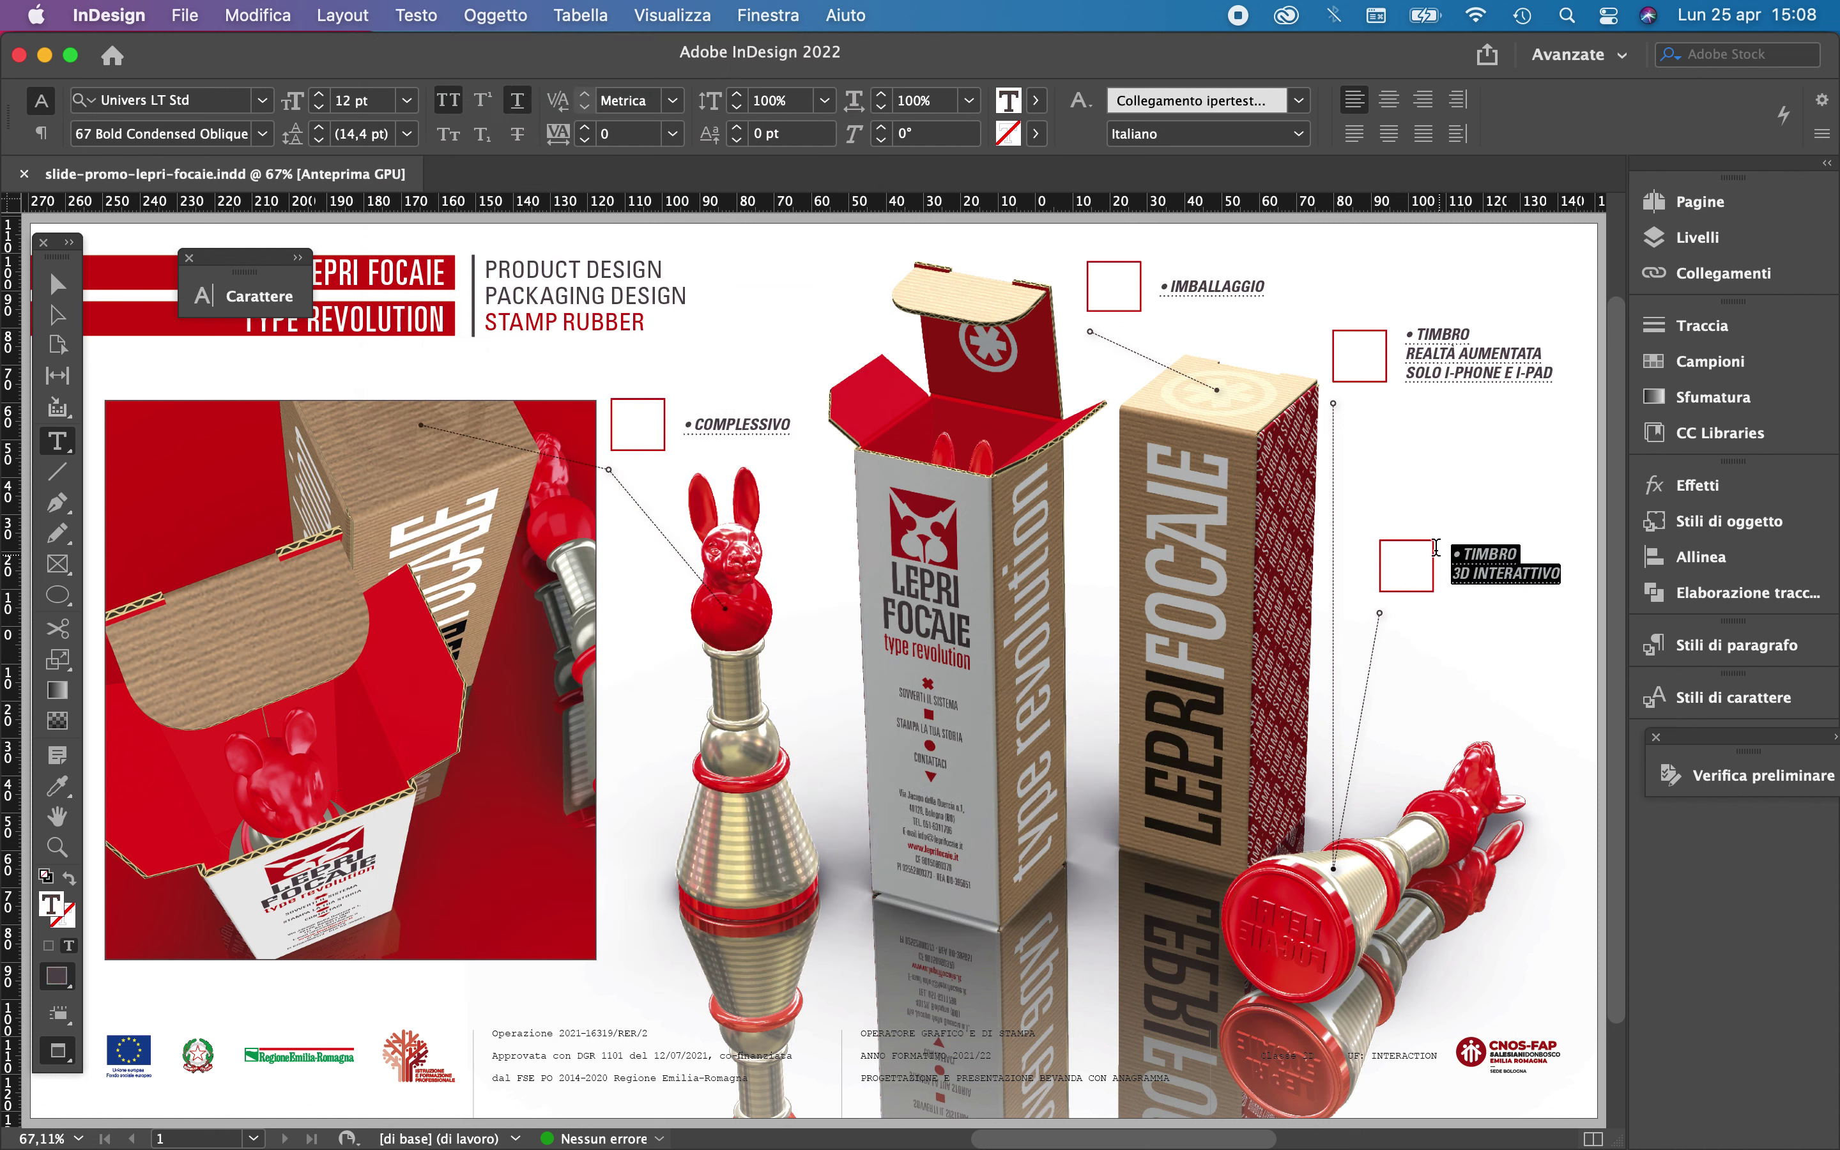
{"action": "left_click", "coordinate": [431, 28]}
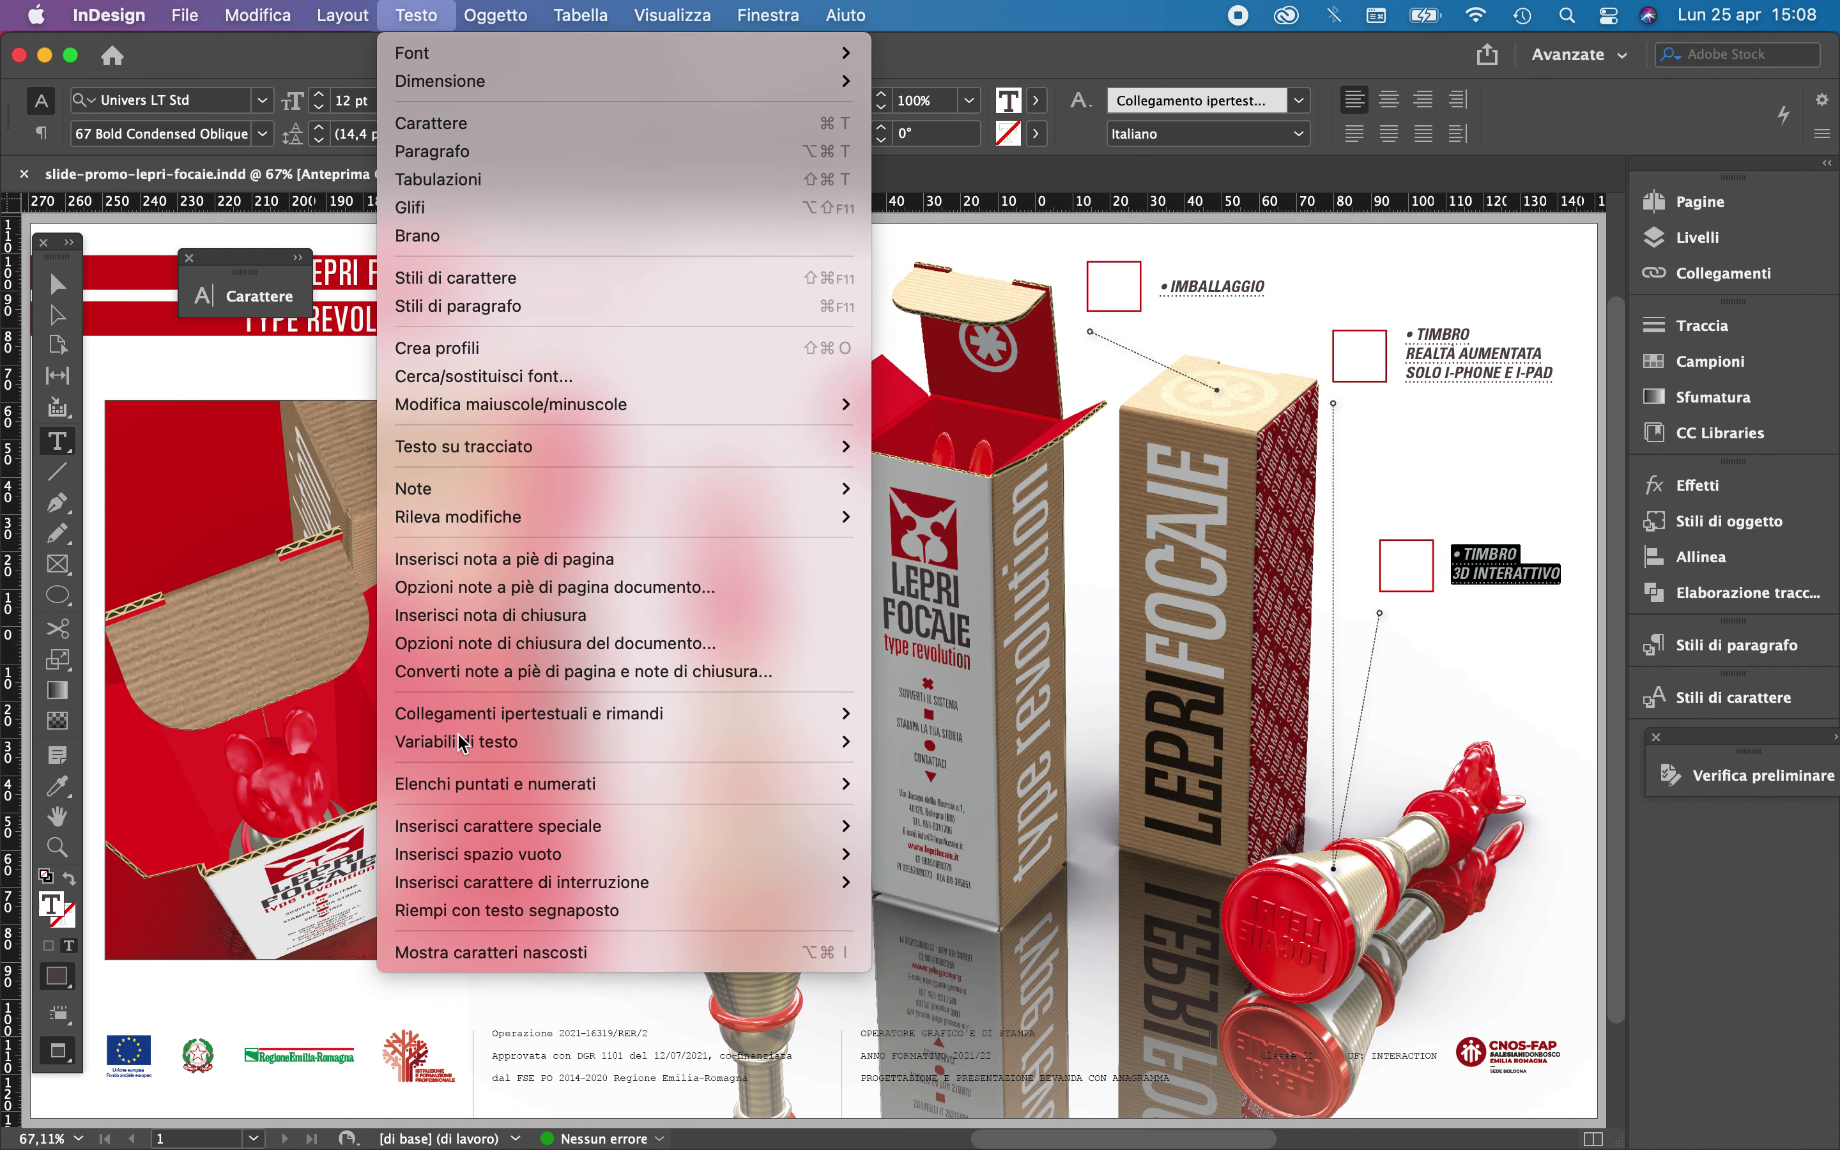
{"action": "mouse_move", "coordinate": [521, 723]}
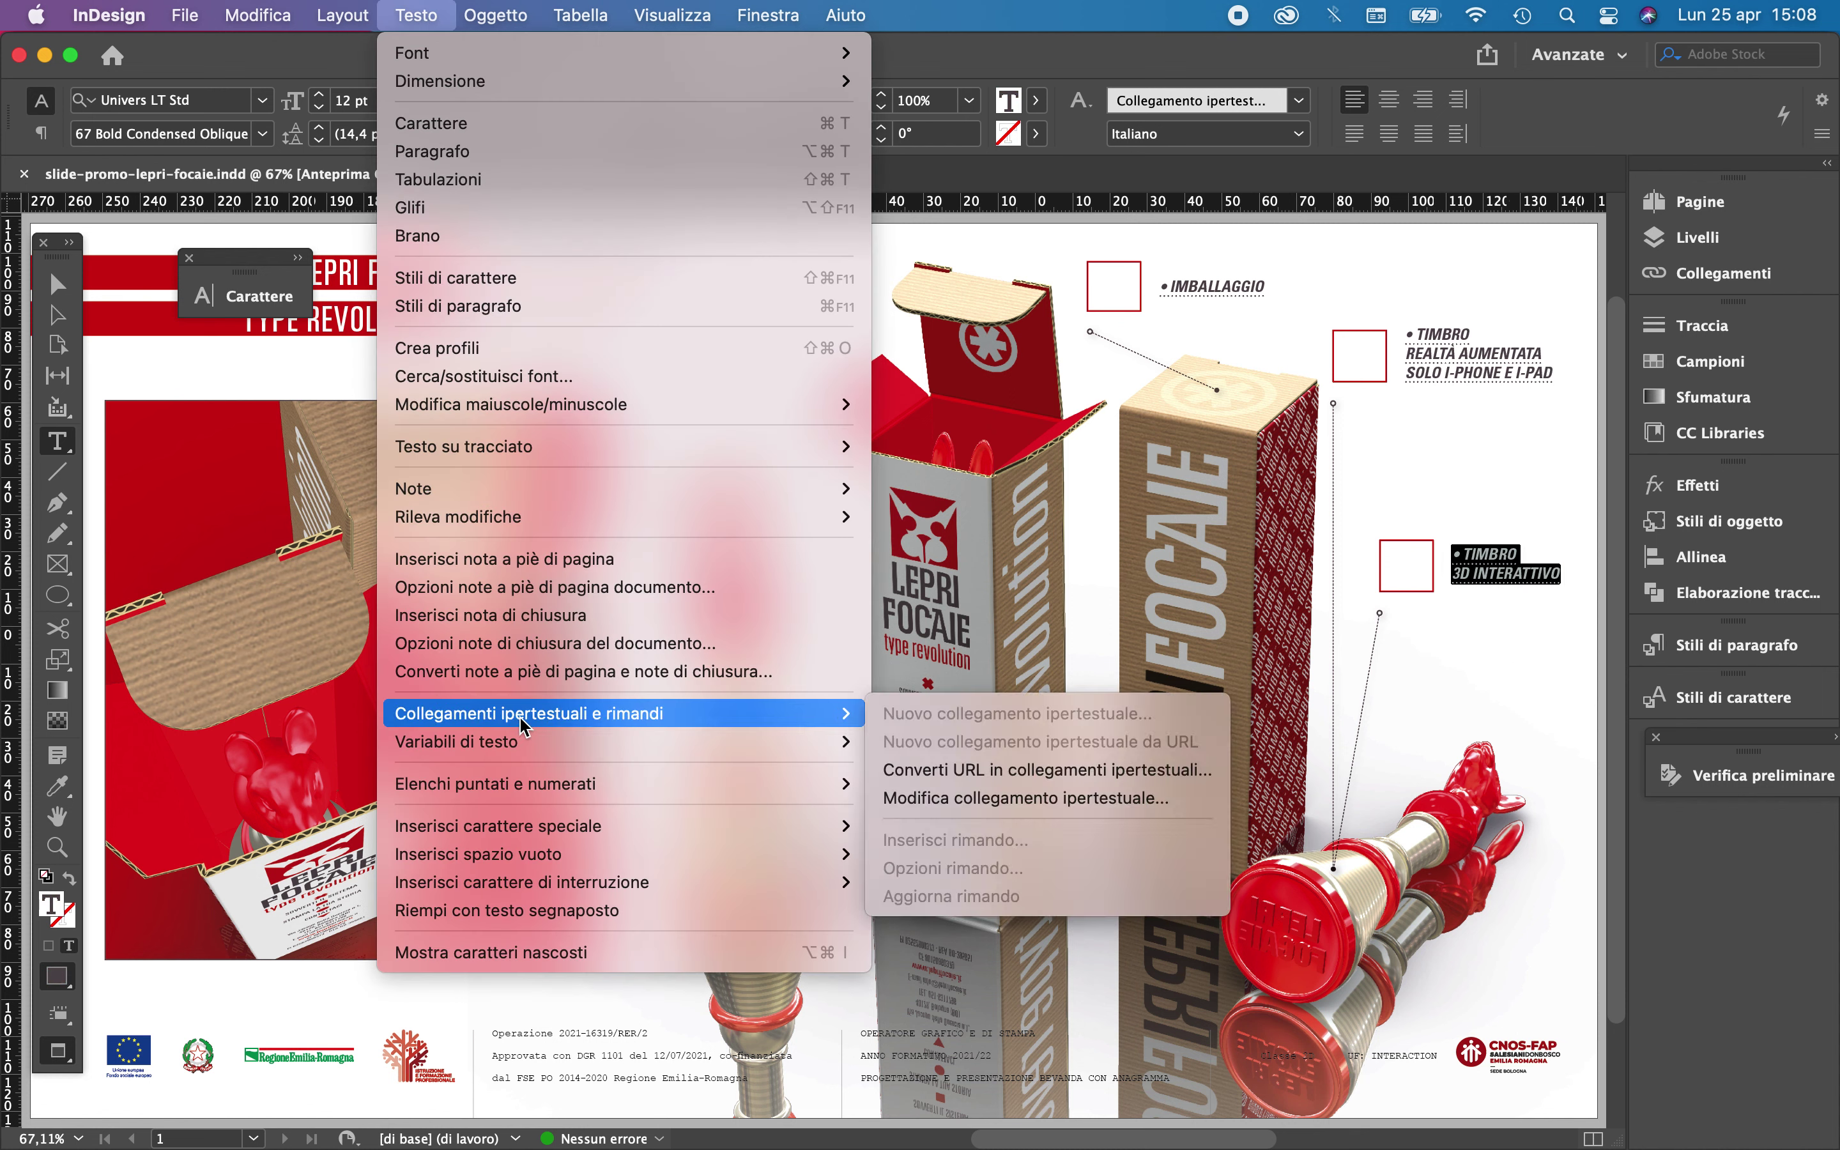
{"action": "left_click", "coordinate": [1103, 798]}
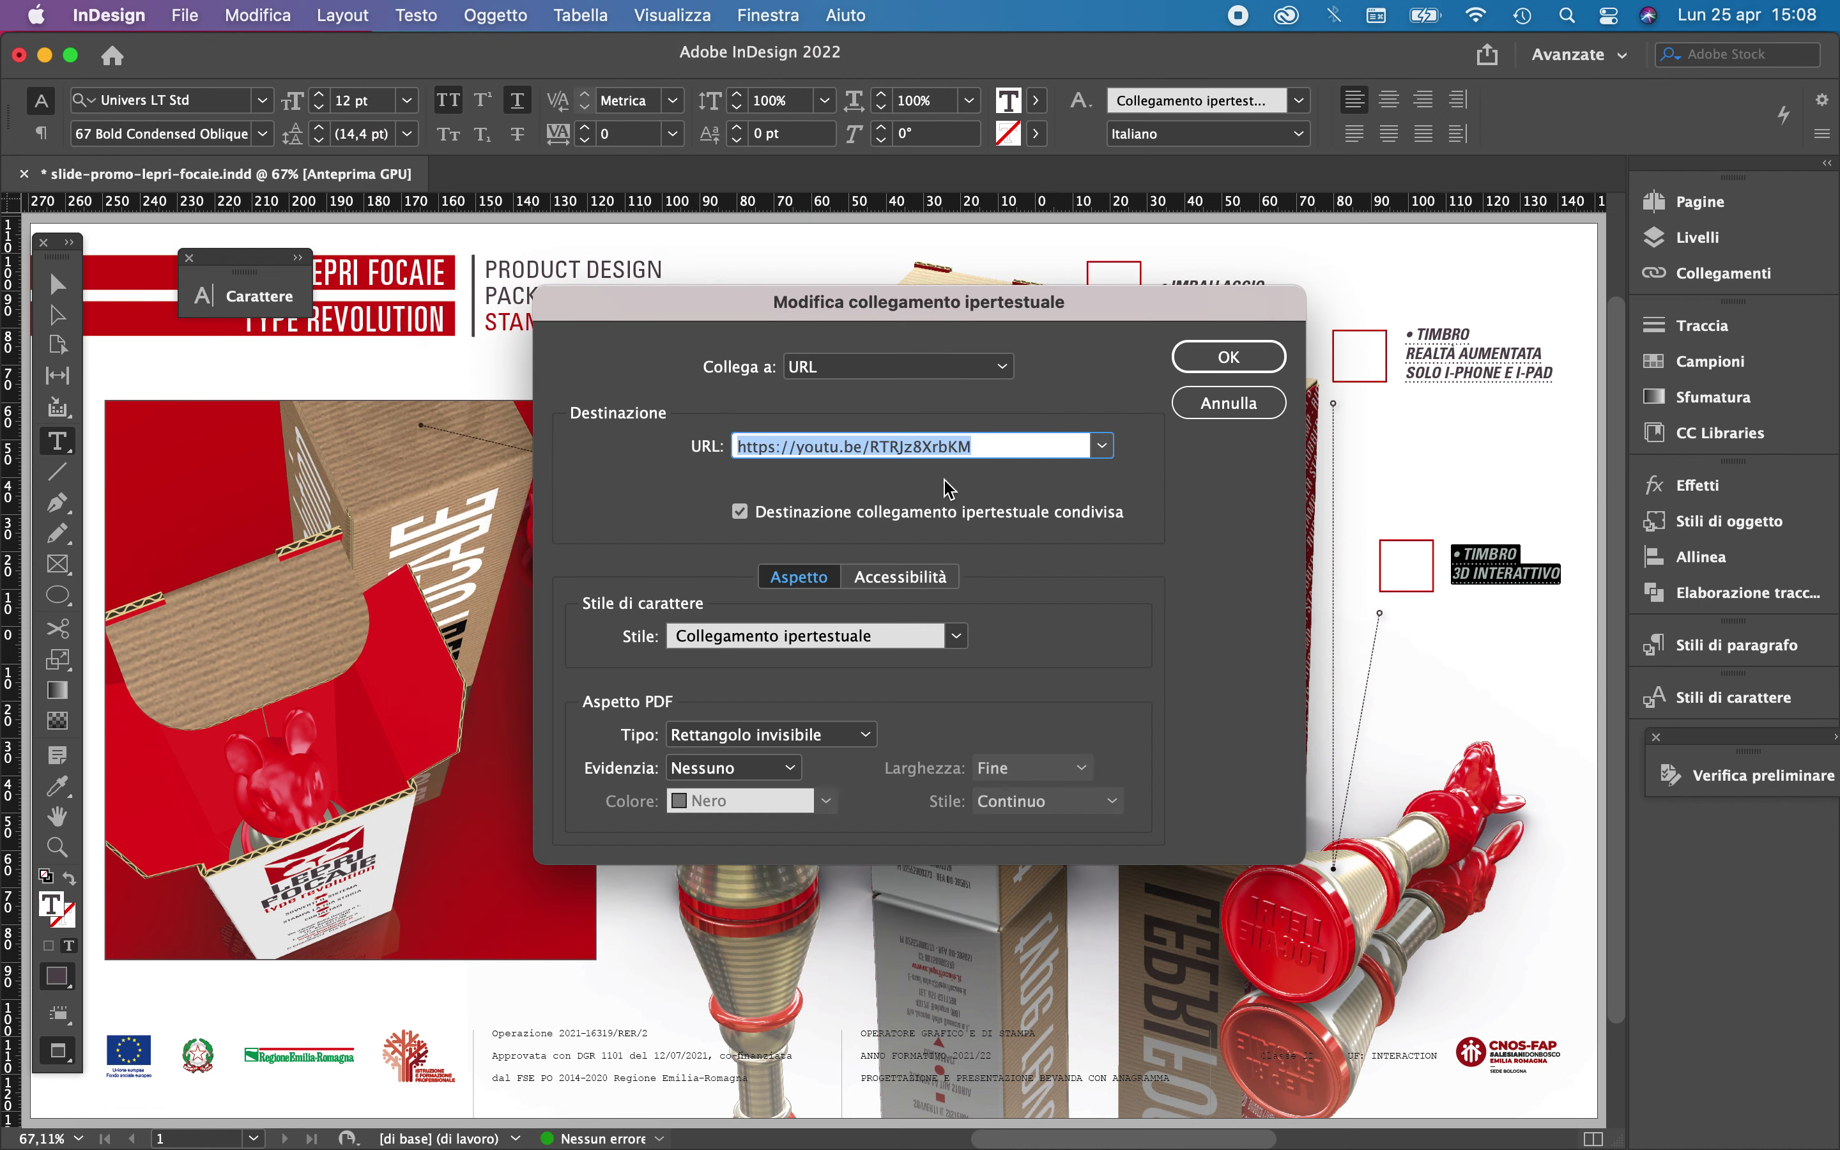
{"action": "left_click", "coordinate": [957, 369]}
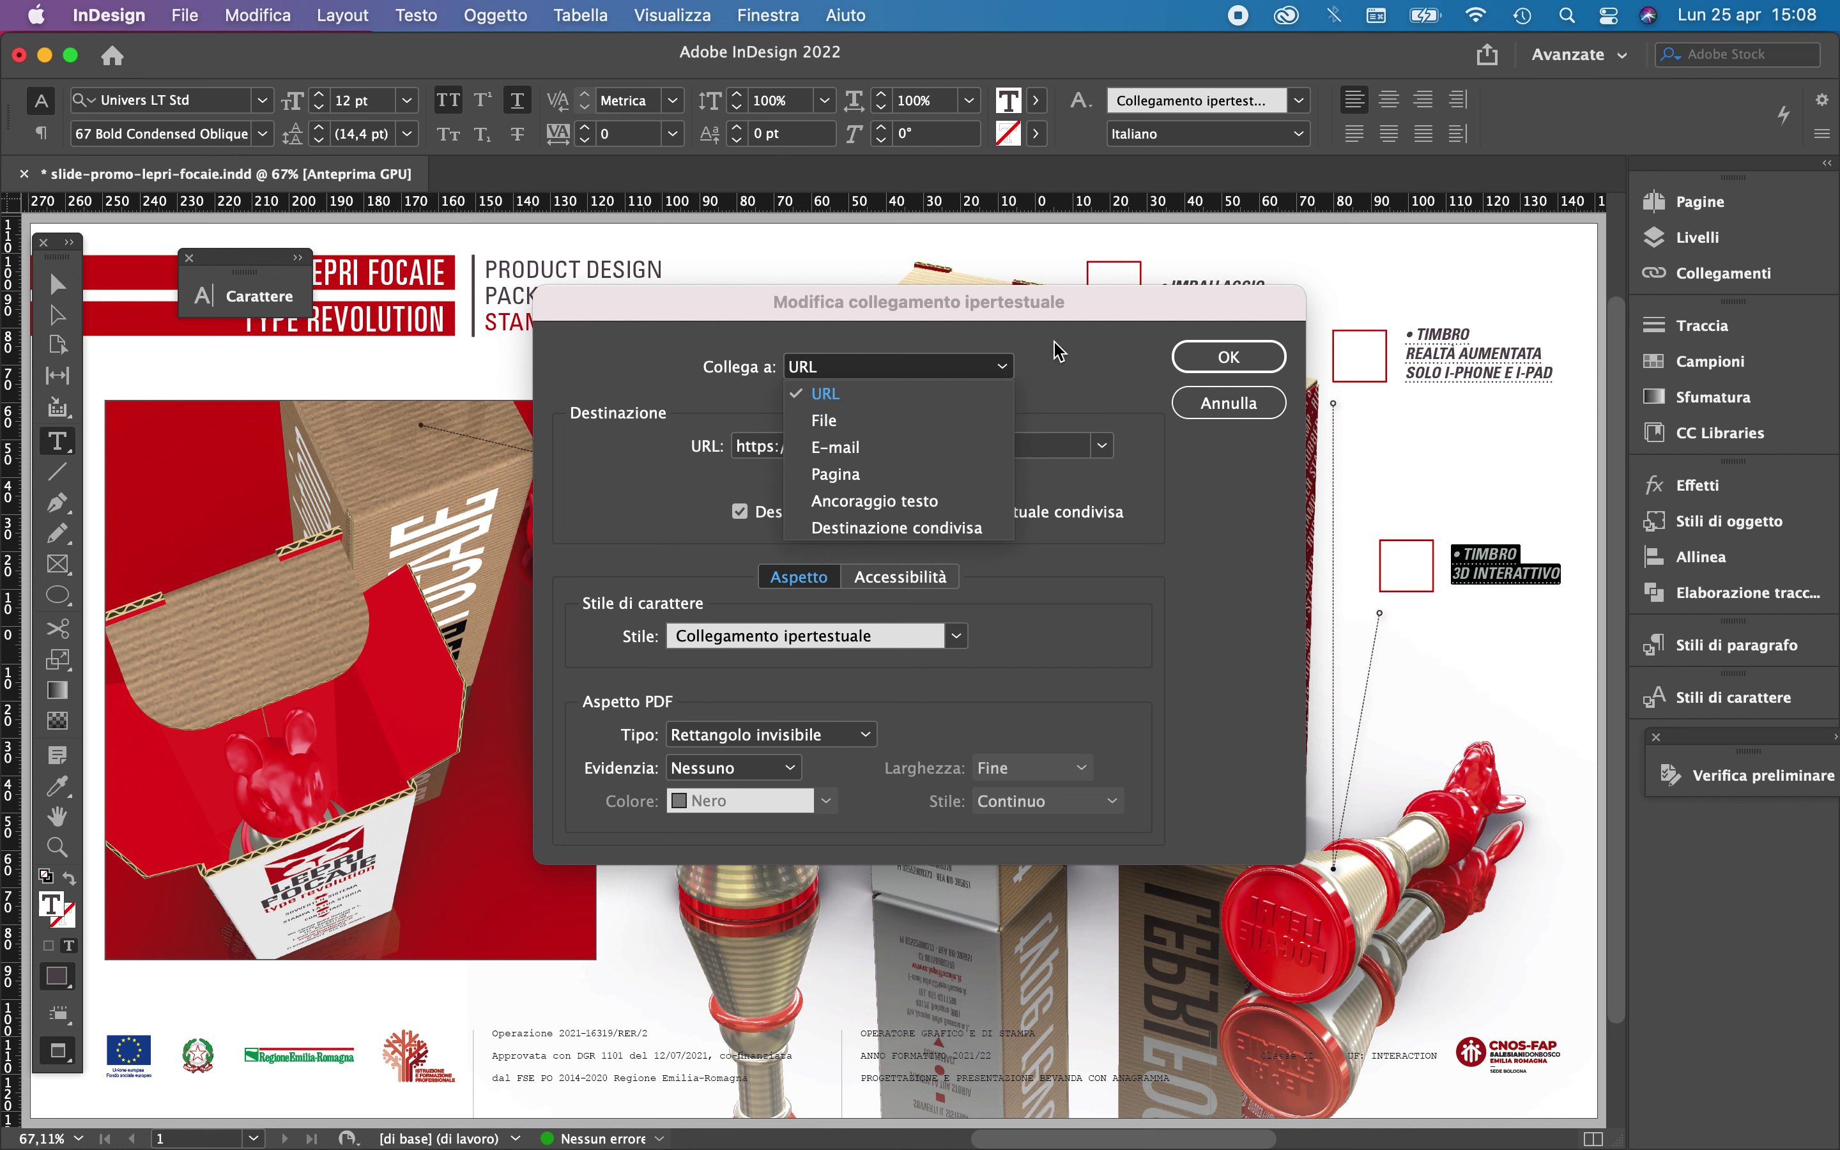
{"action": "left_click", "coordinate": [1095, 364]}
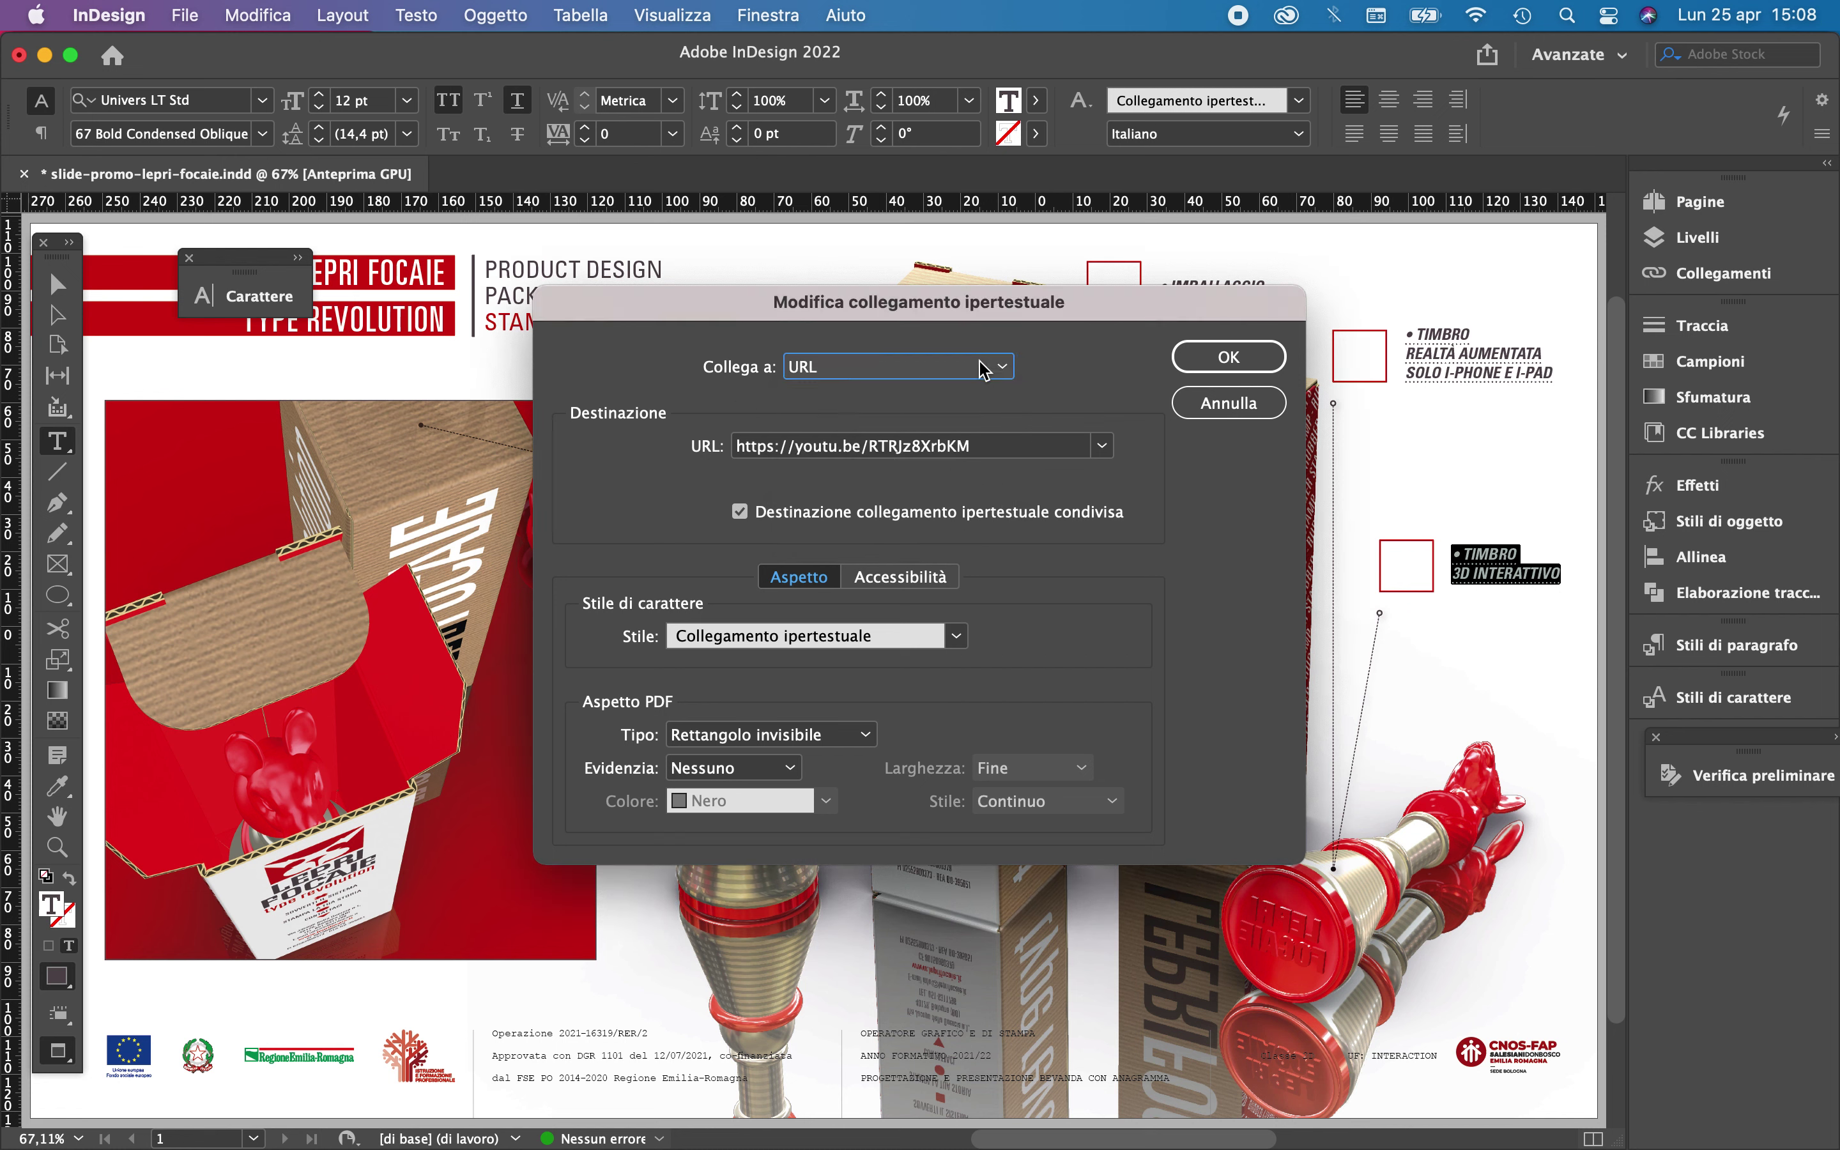
{"action": "left_click_drag", "start_coordinate": [1005, 444], "coordinate": [681, 446]}
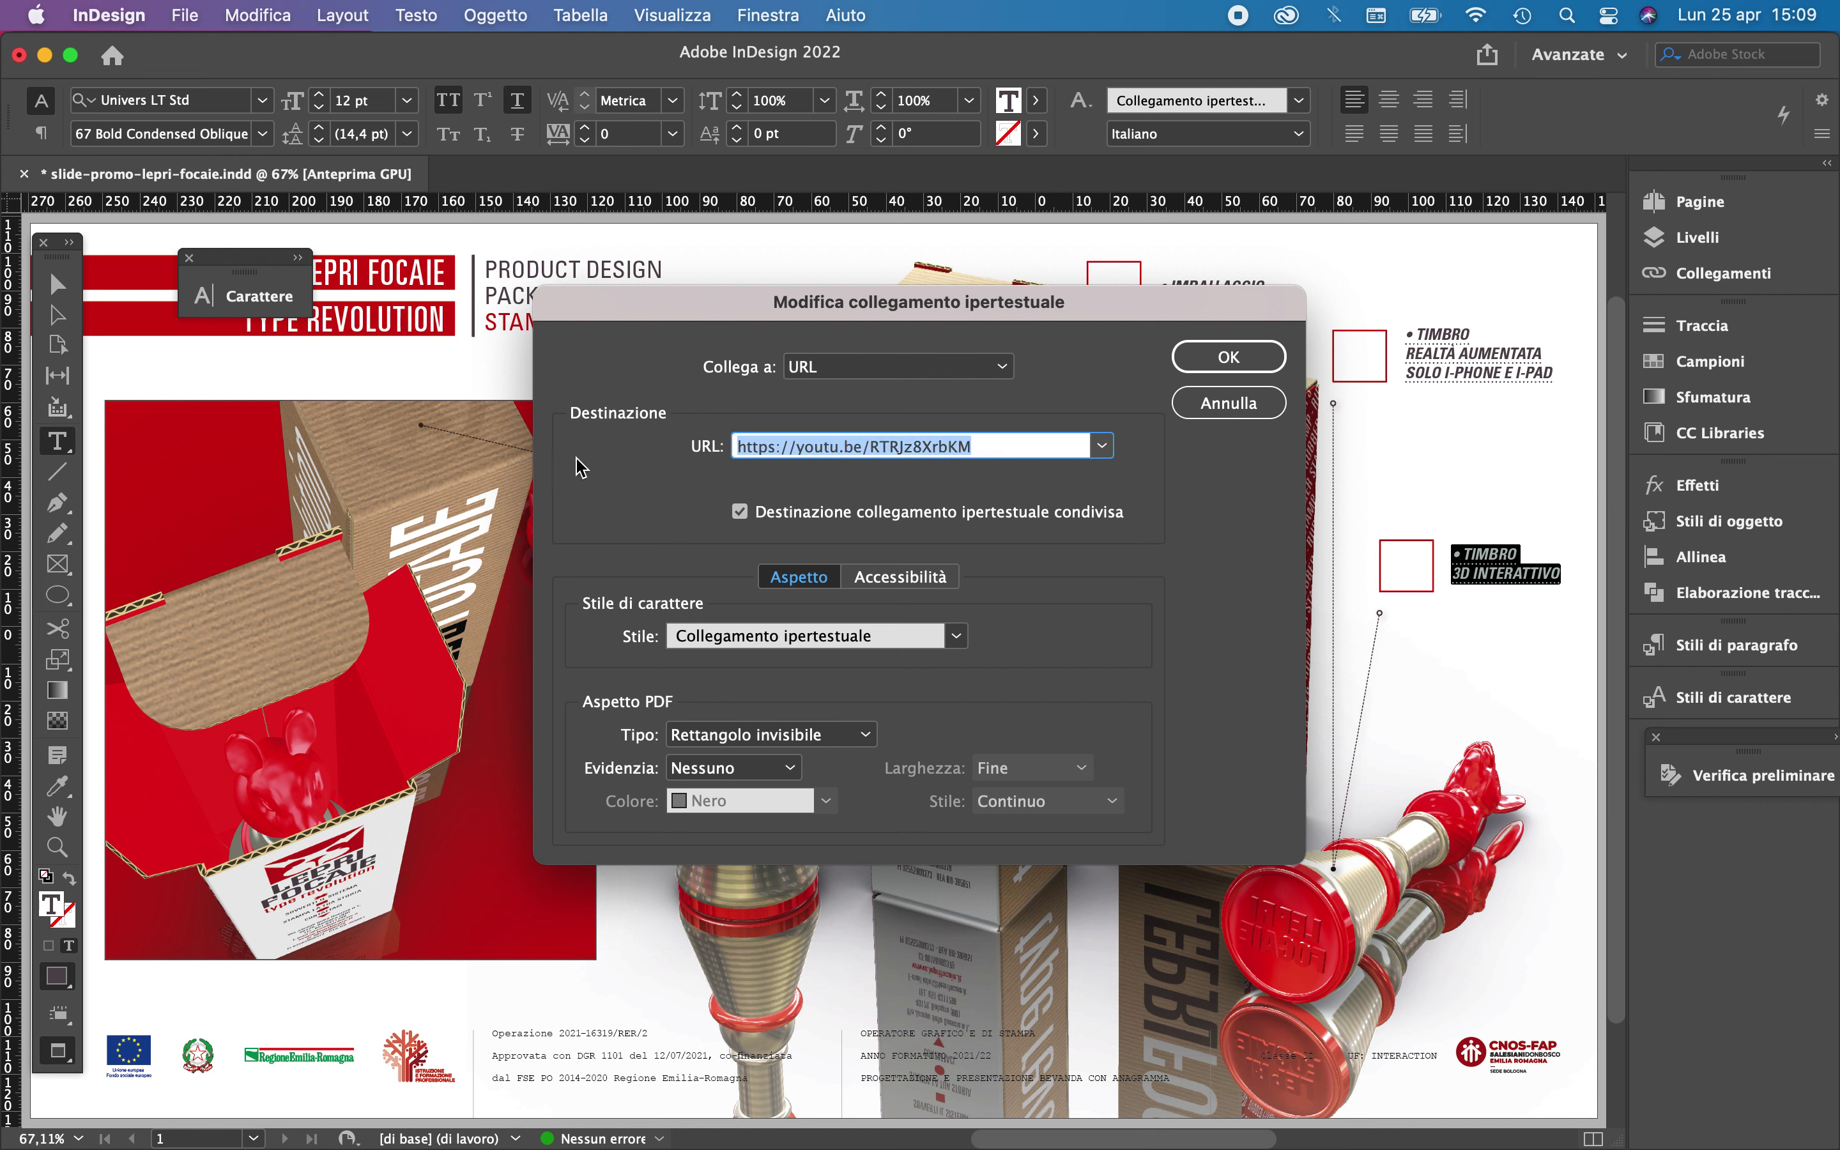
{"action": "type", "text": "https://adobe.ly/3uY2xPV"}
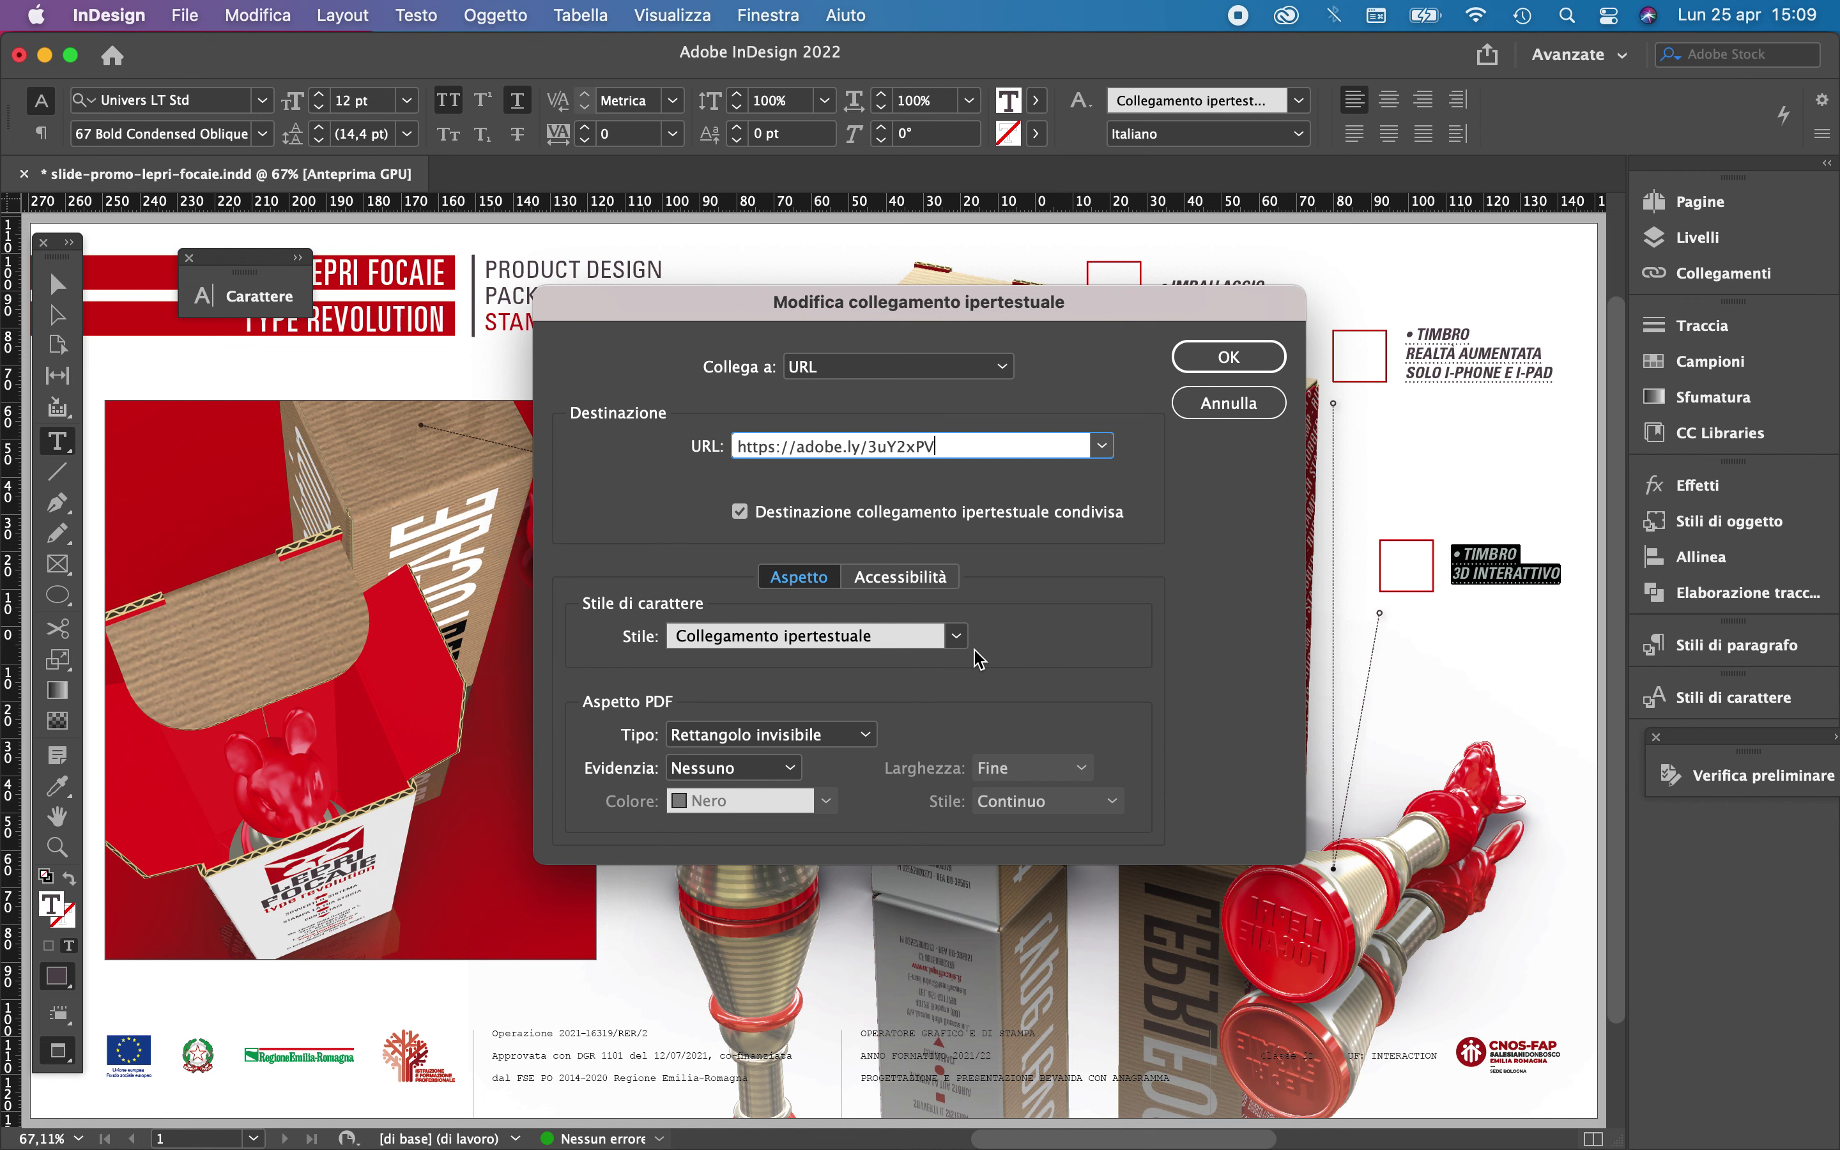
{"action": "left_click", "coordinate": [1240, 364]}
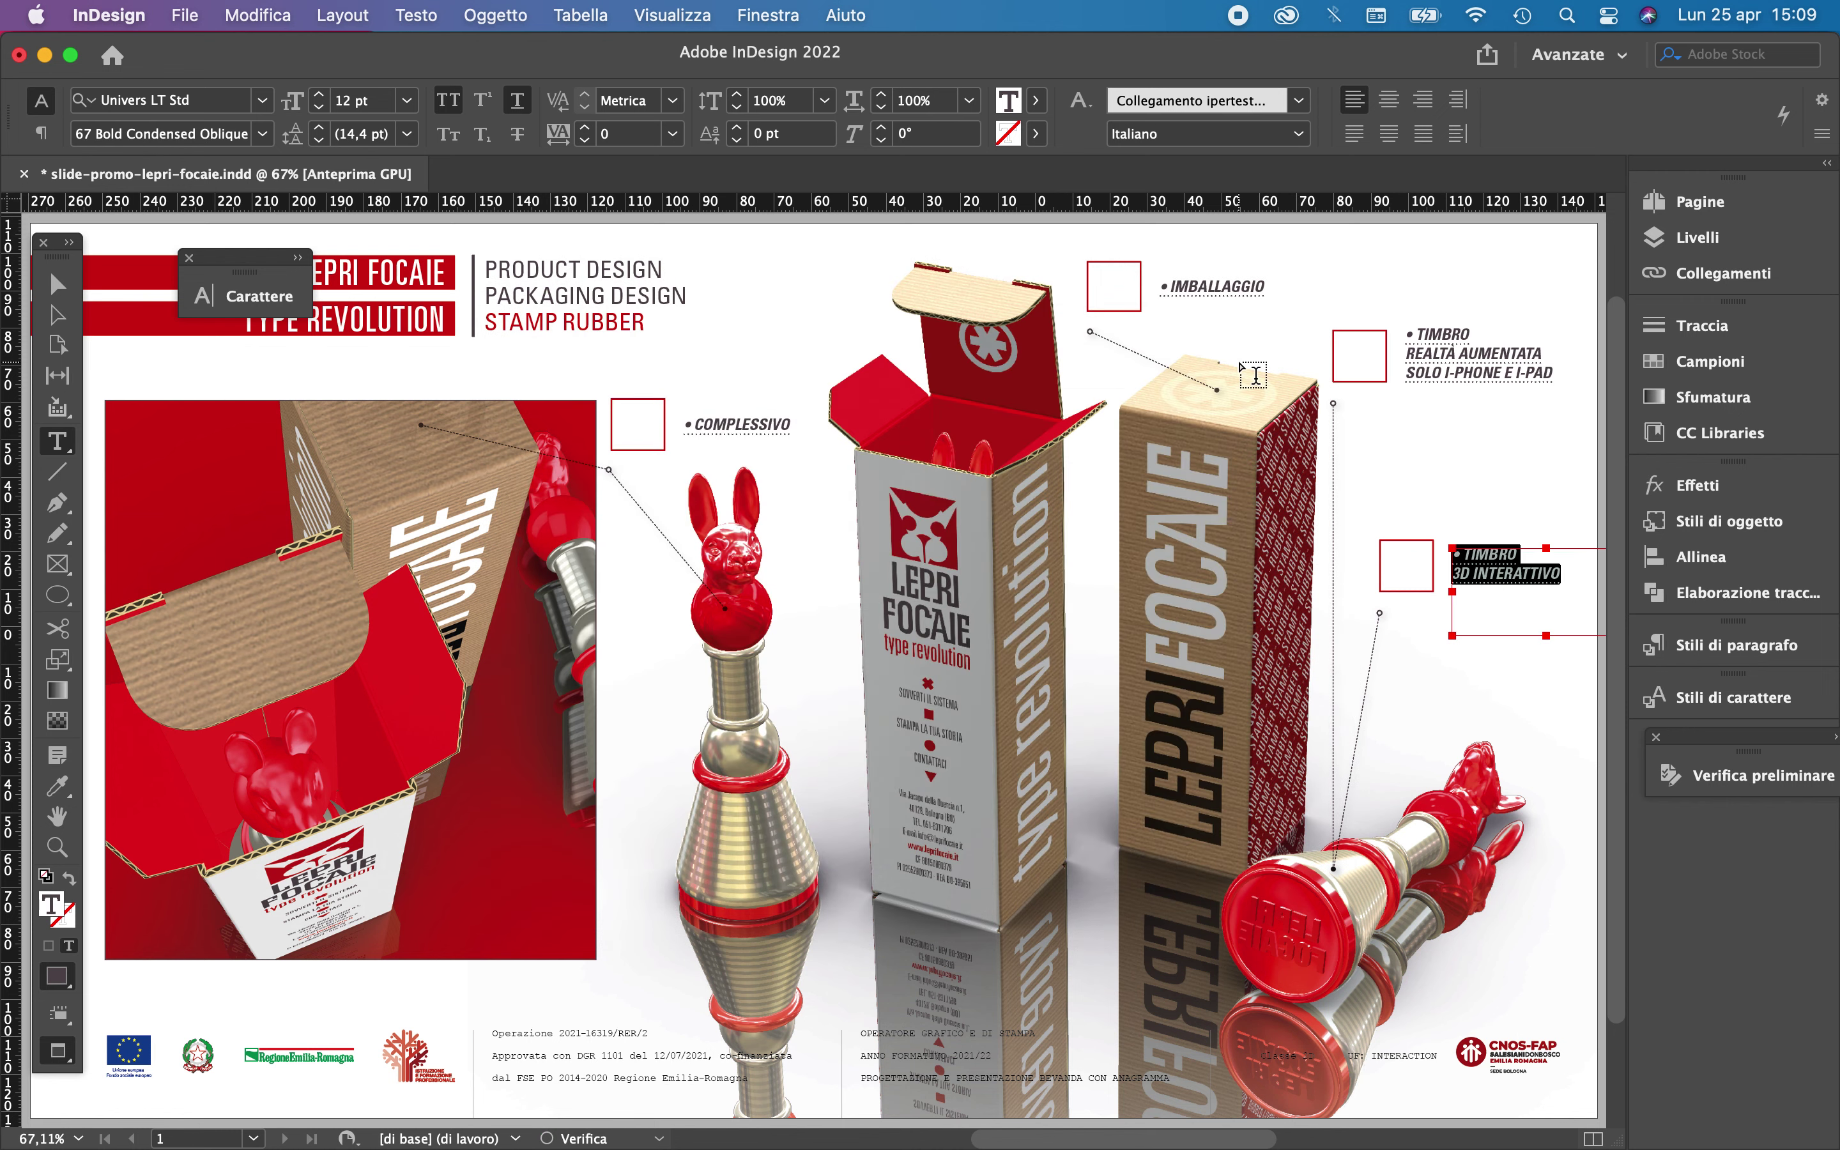
{"action": "left_click", "coordinate": [237, 405]}
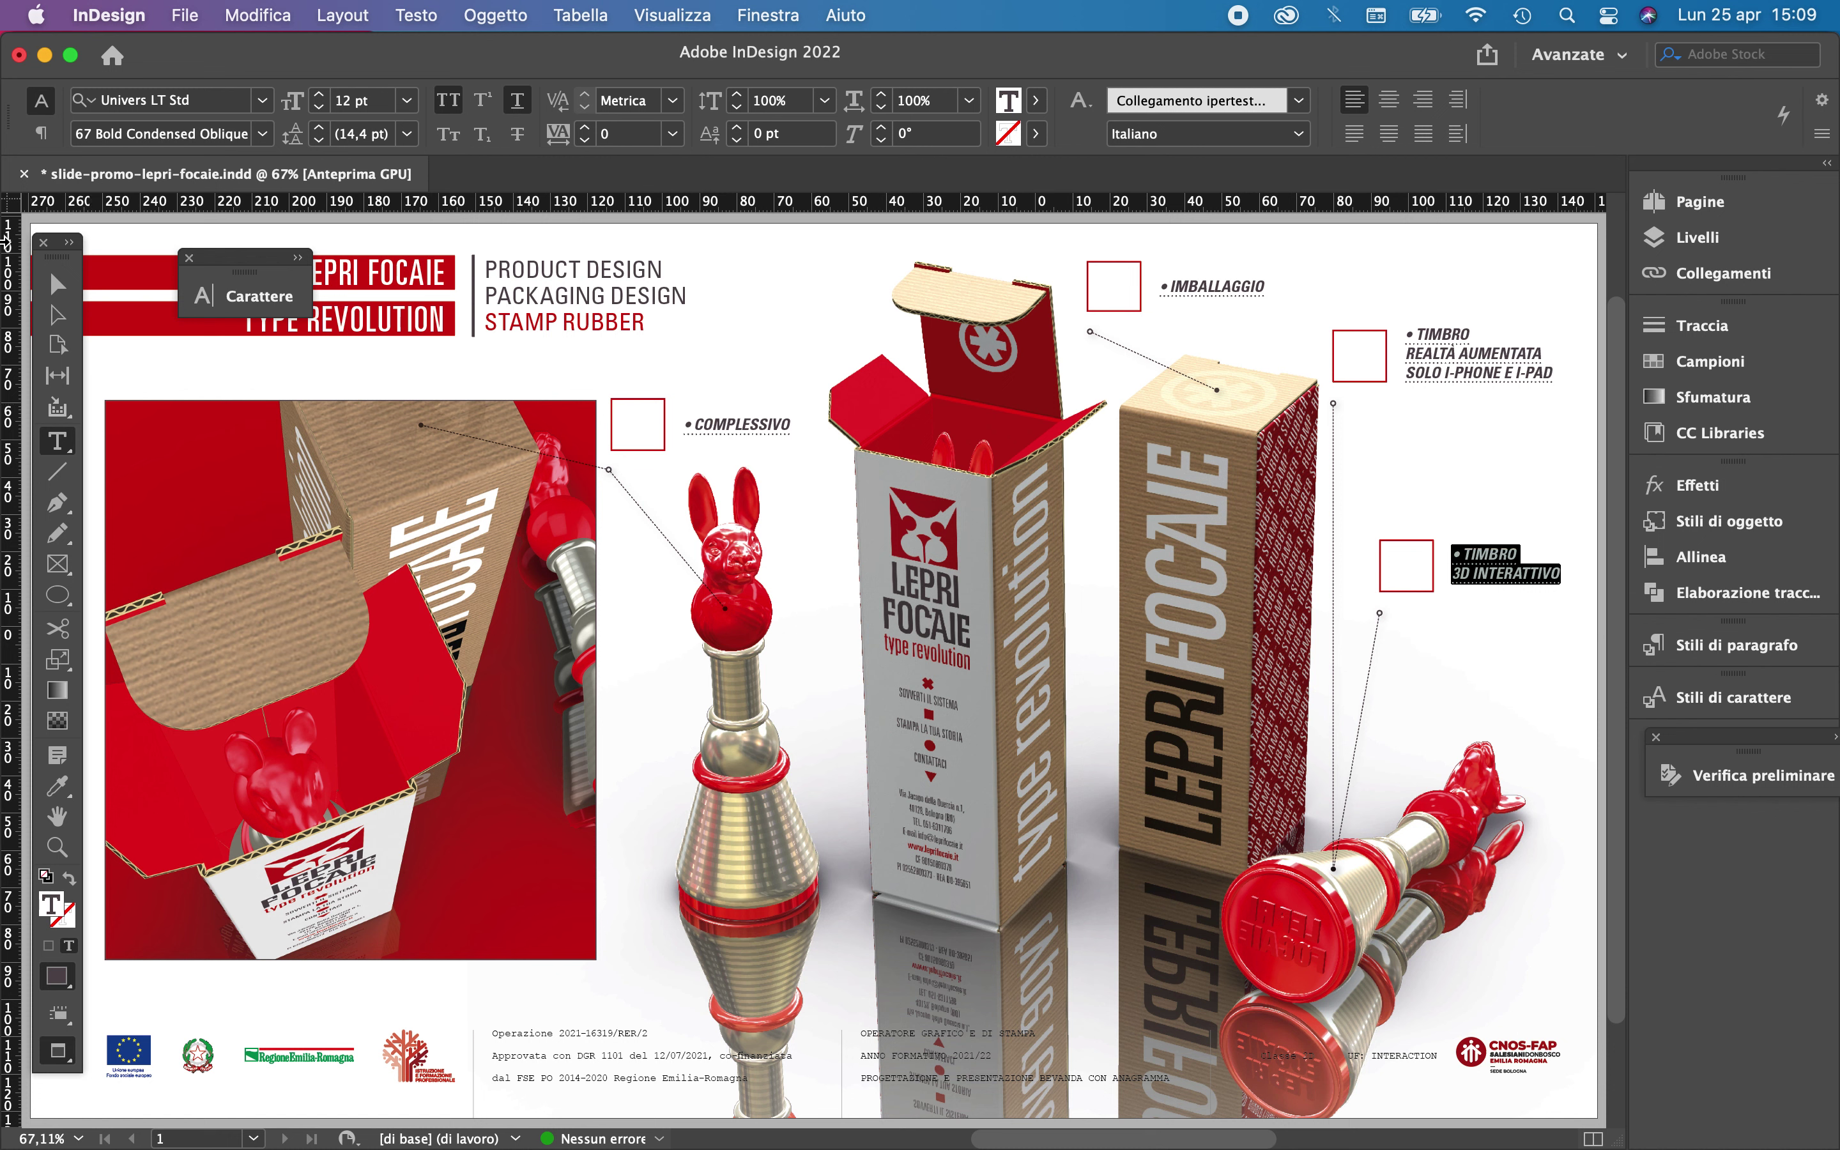
{"action": "left_click", "coordinate": [53, 287]}
{"action": "left_click", "coordinate": [1452, 467]}
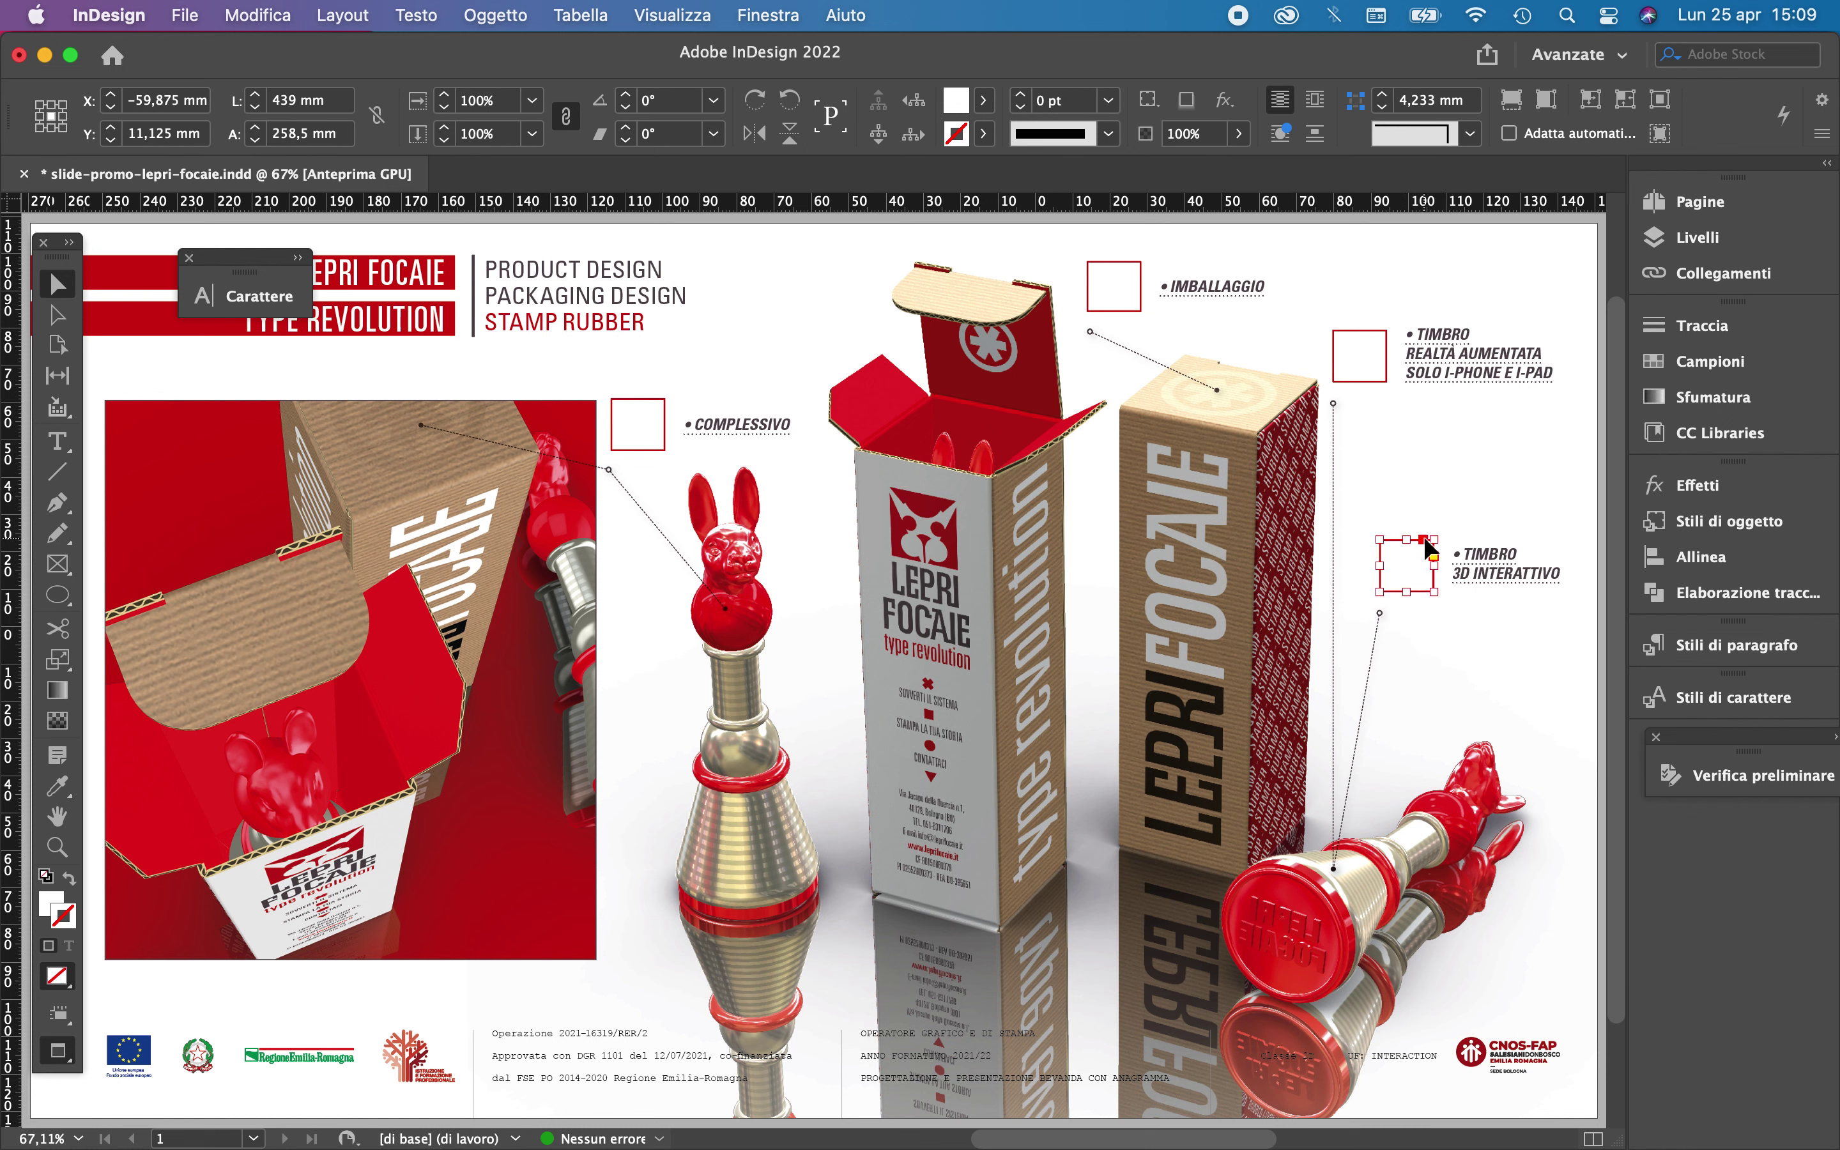
{"action": "left_click", "coordinate": [1424, 539]}
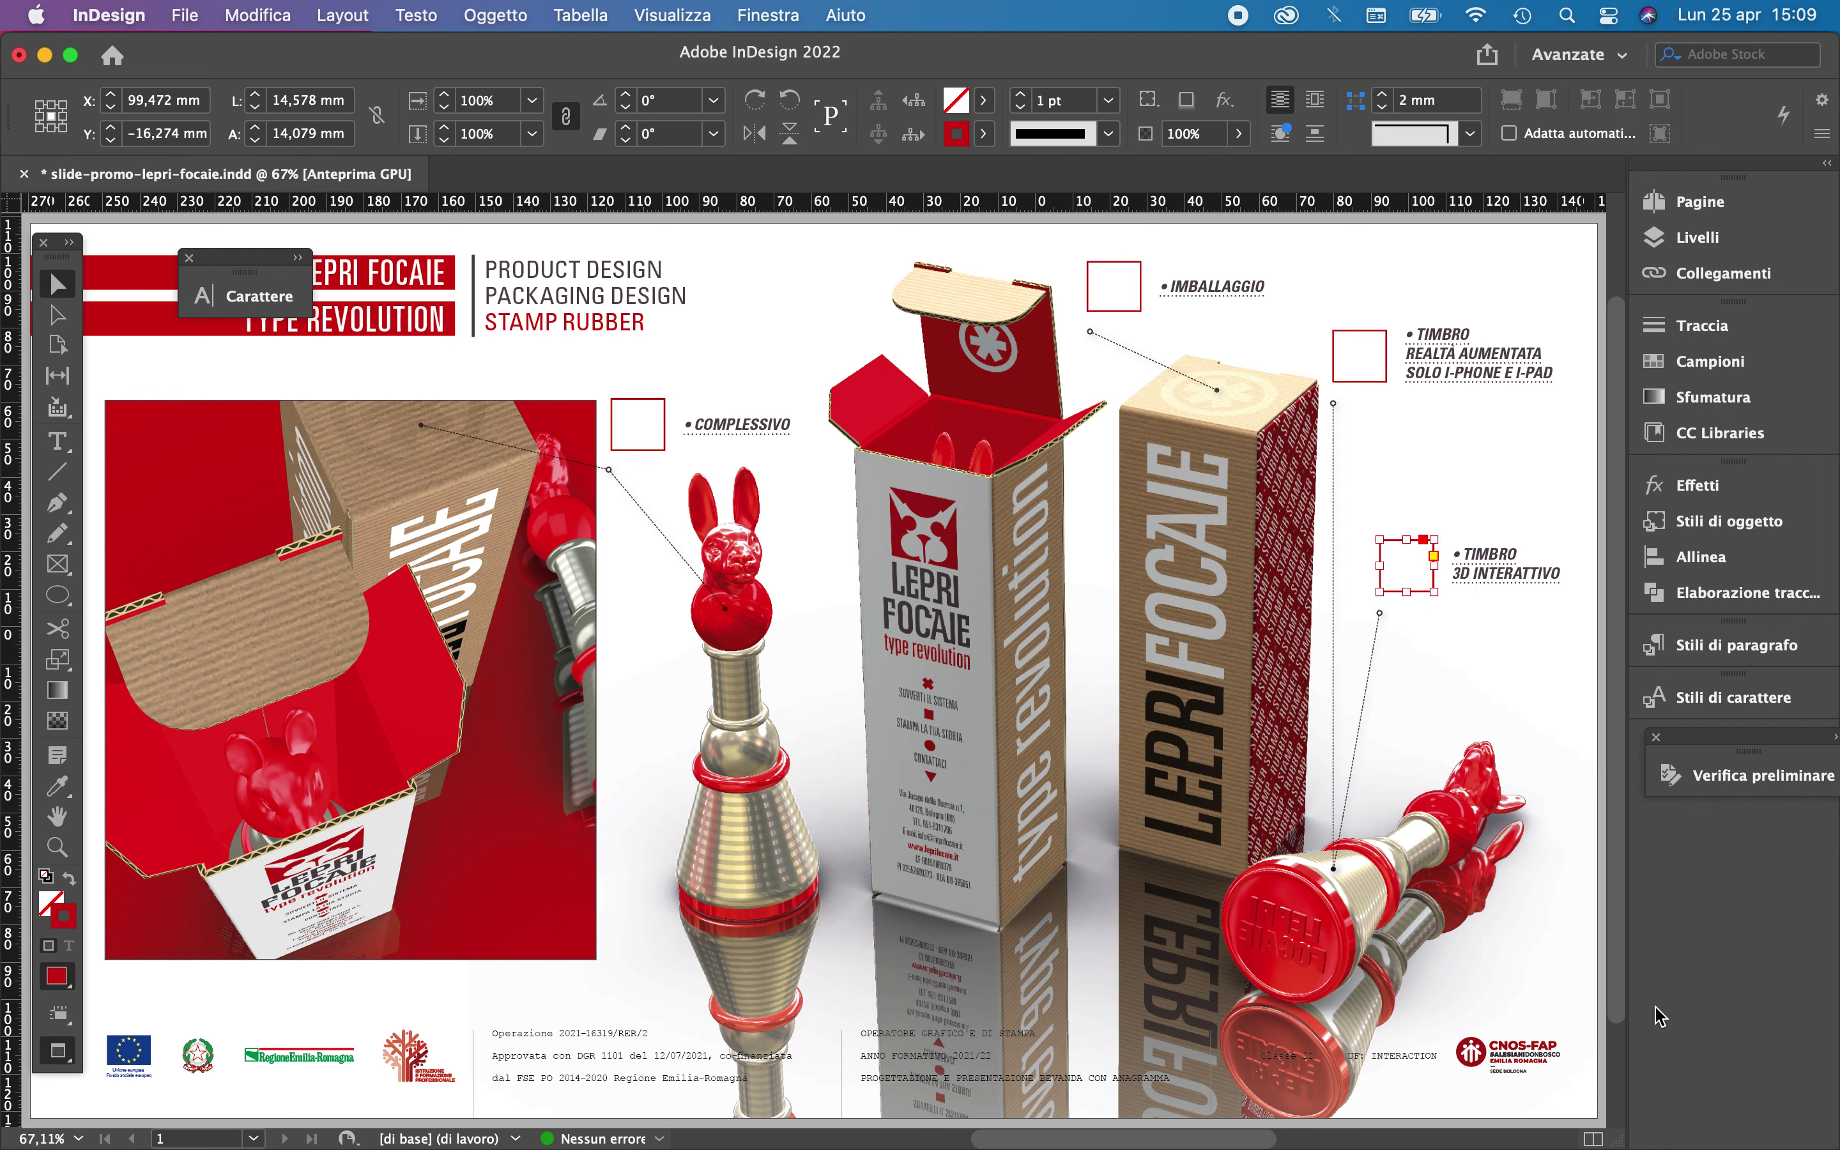
{"action": "left_click", "coordinate": [499, 16]}
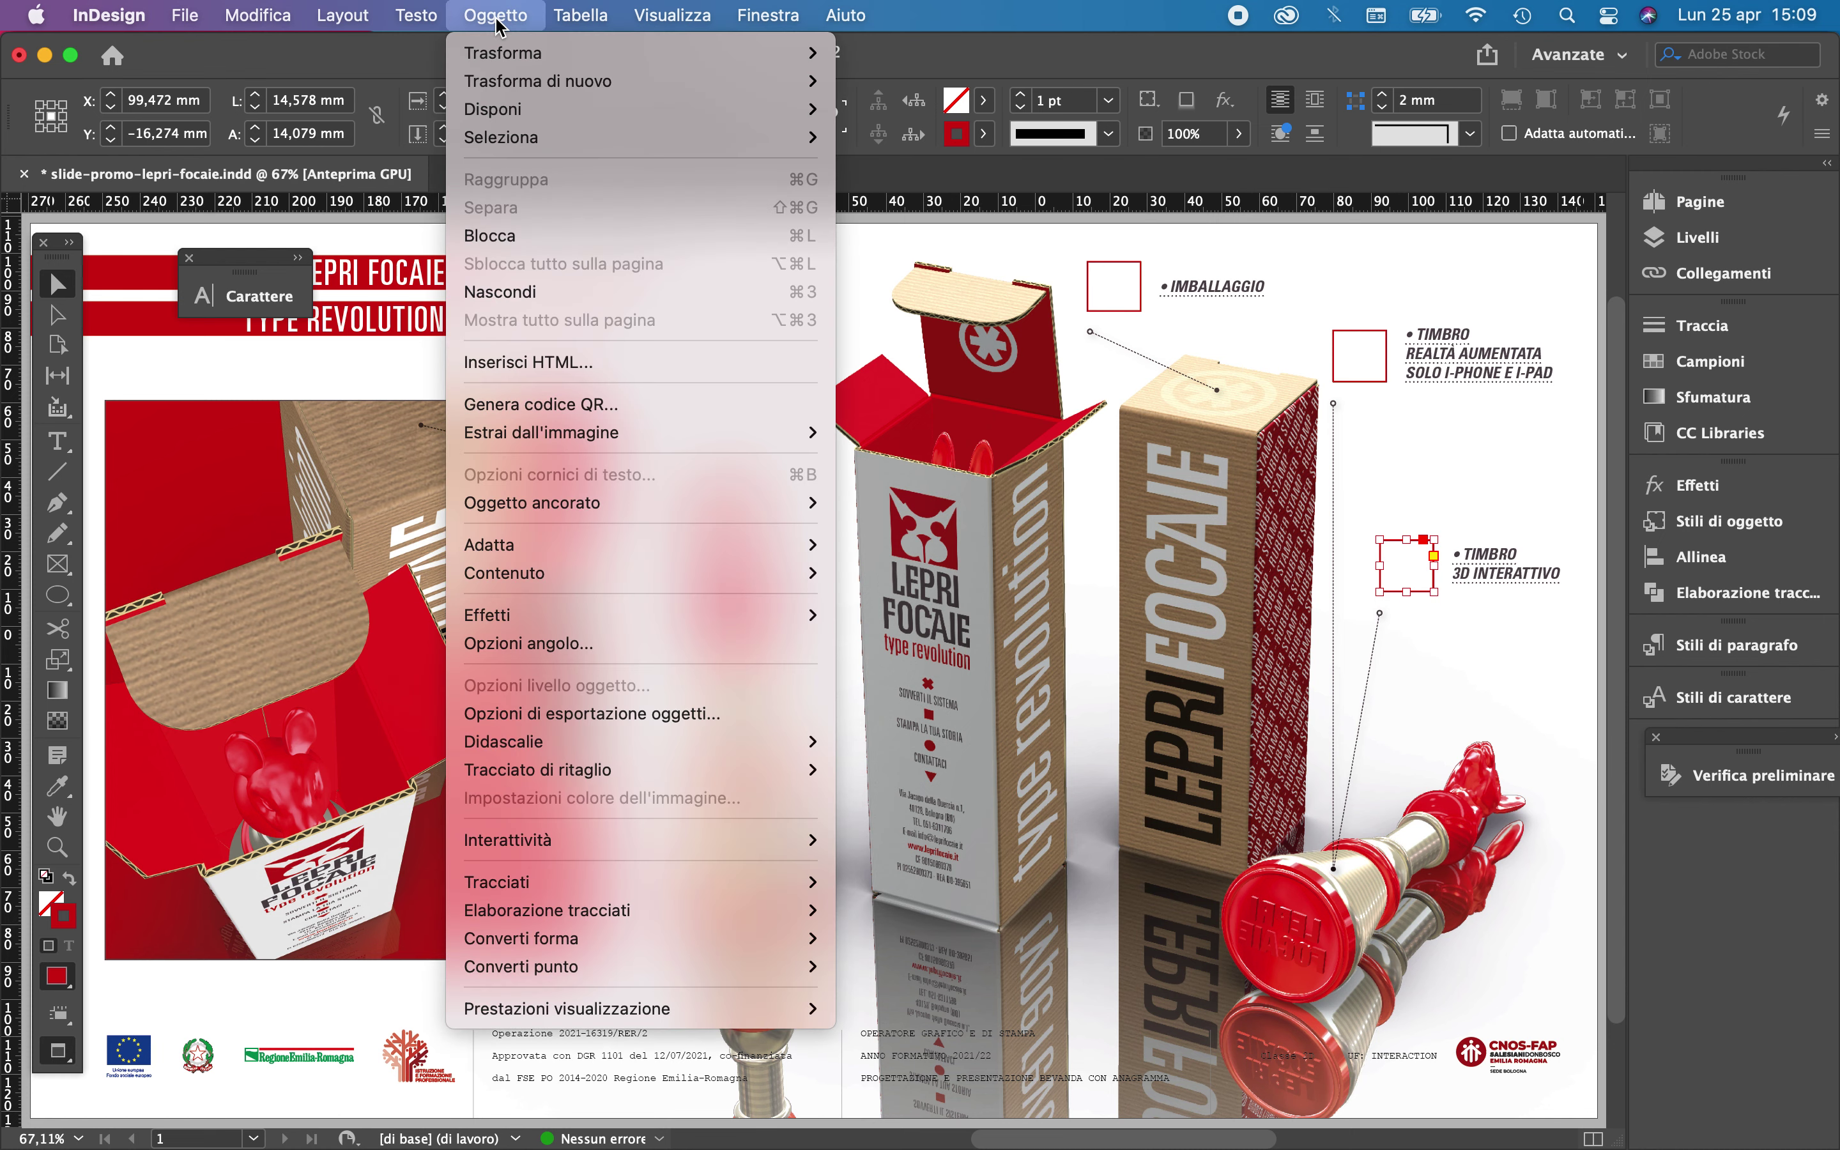
{"action": "left_click", "coordinate": [599, 407]}
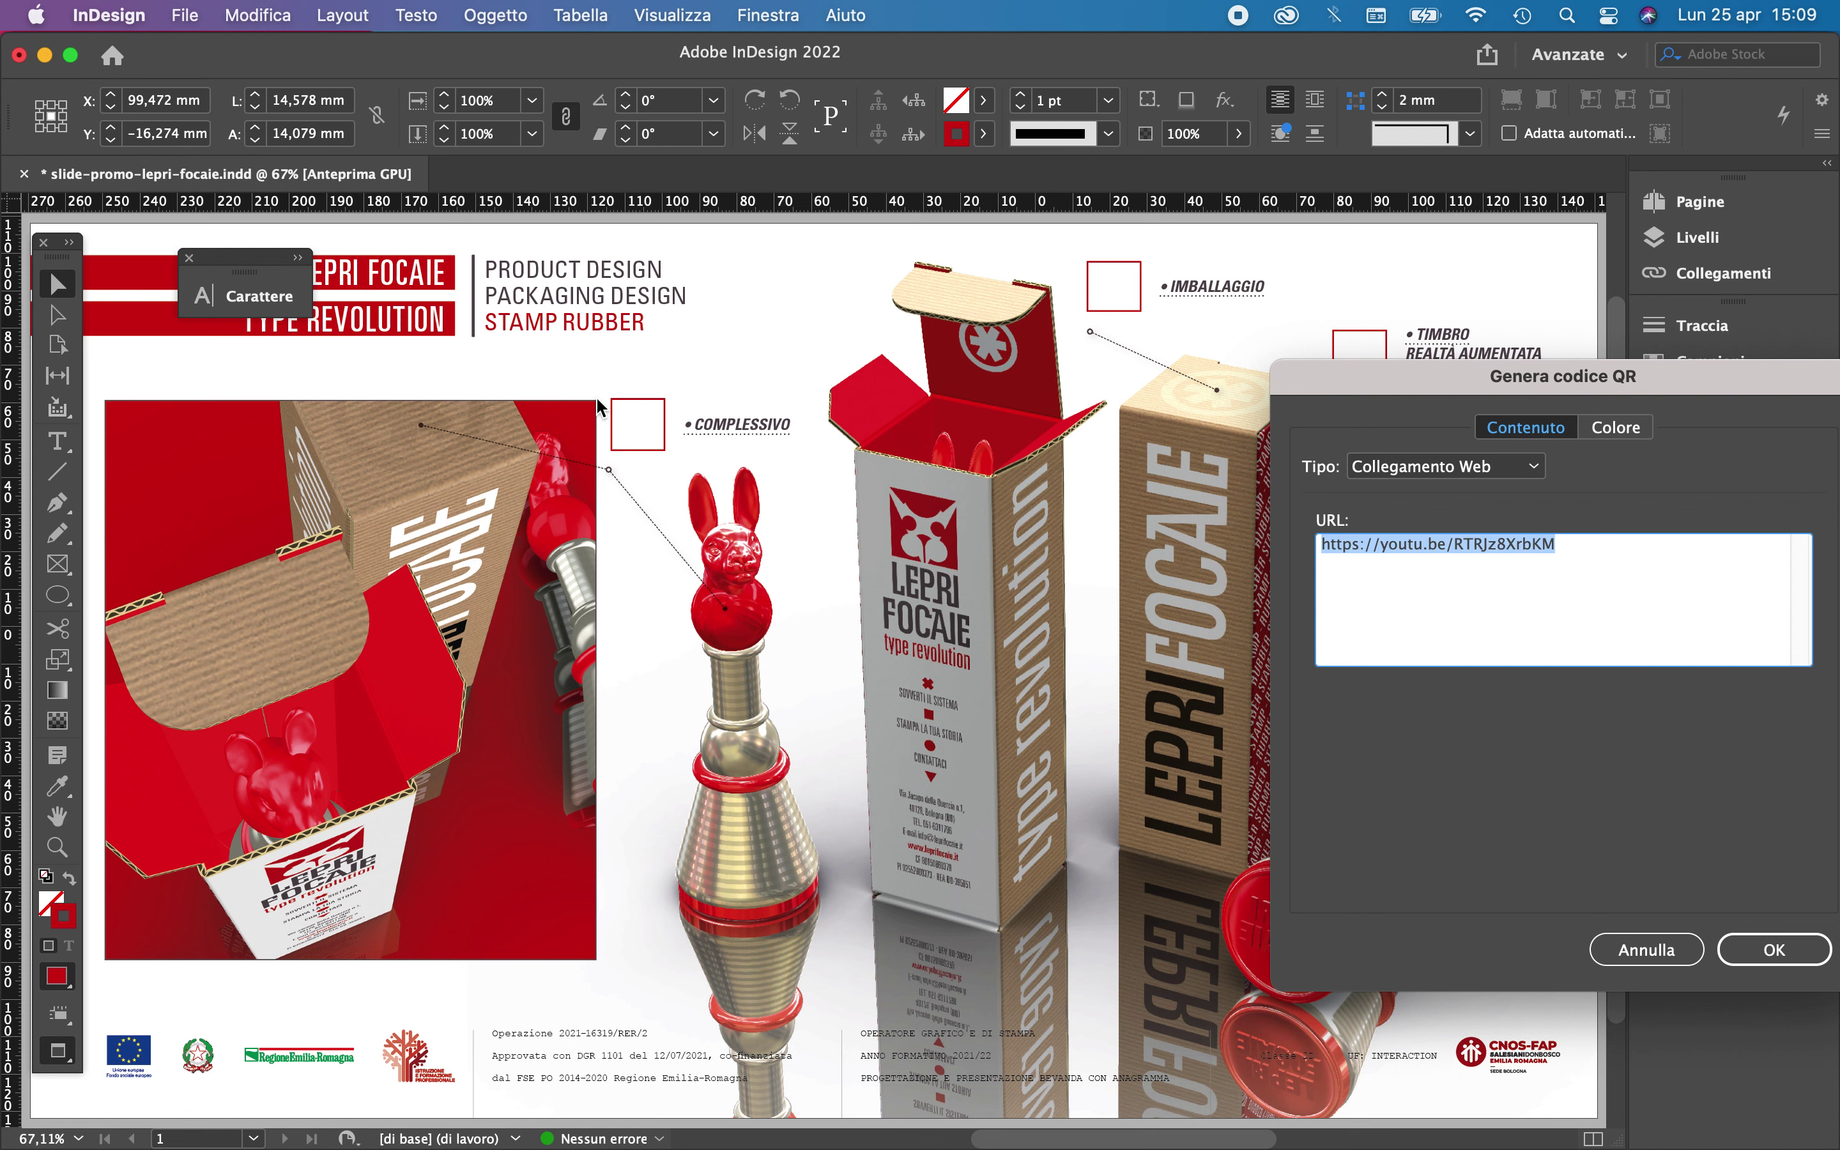
{"action": "left_click", "coordinate": [1598, 600]}
{"action": "left_click_drag", "start_coordinate": [1597, 563], "coordinate": [1192, 536]}
{"action": "type", "text": "https://adobe.ly/3uY2xPV"}
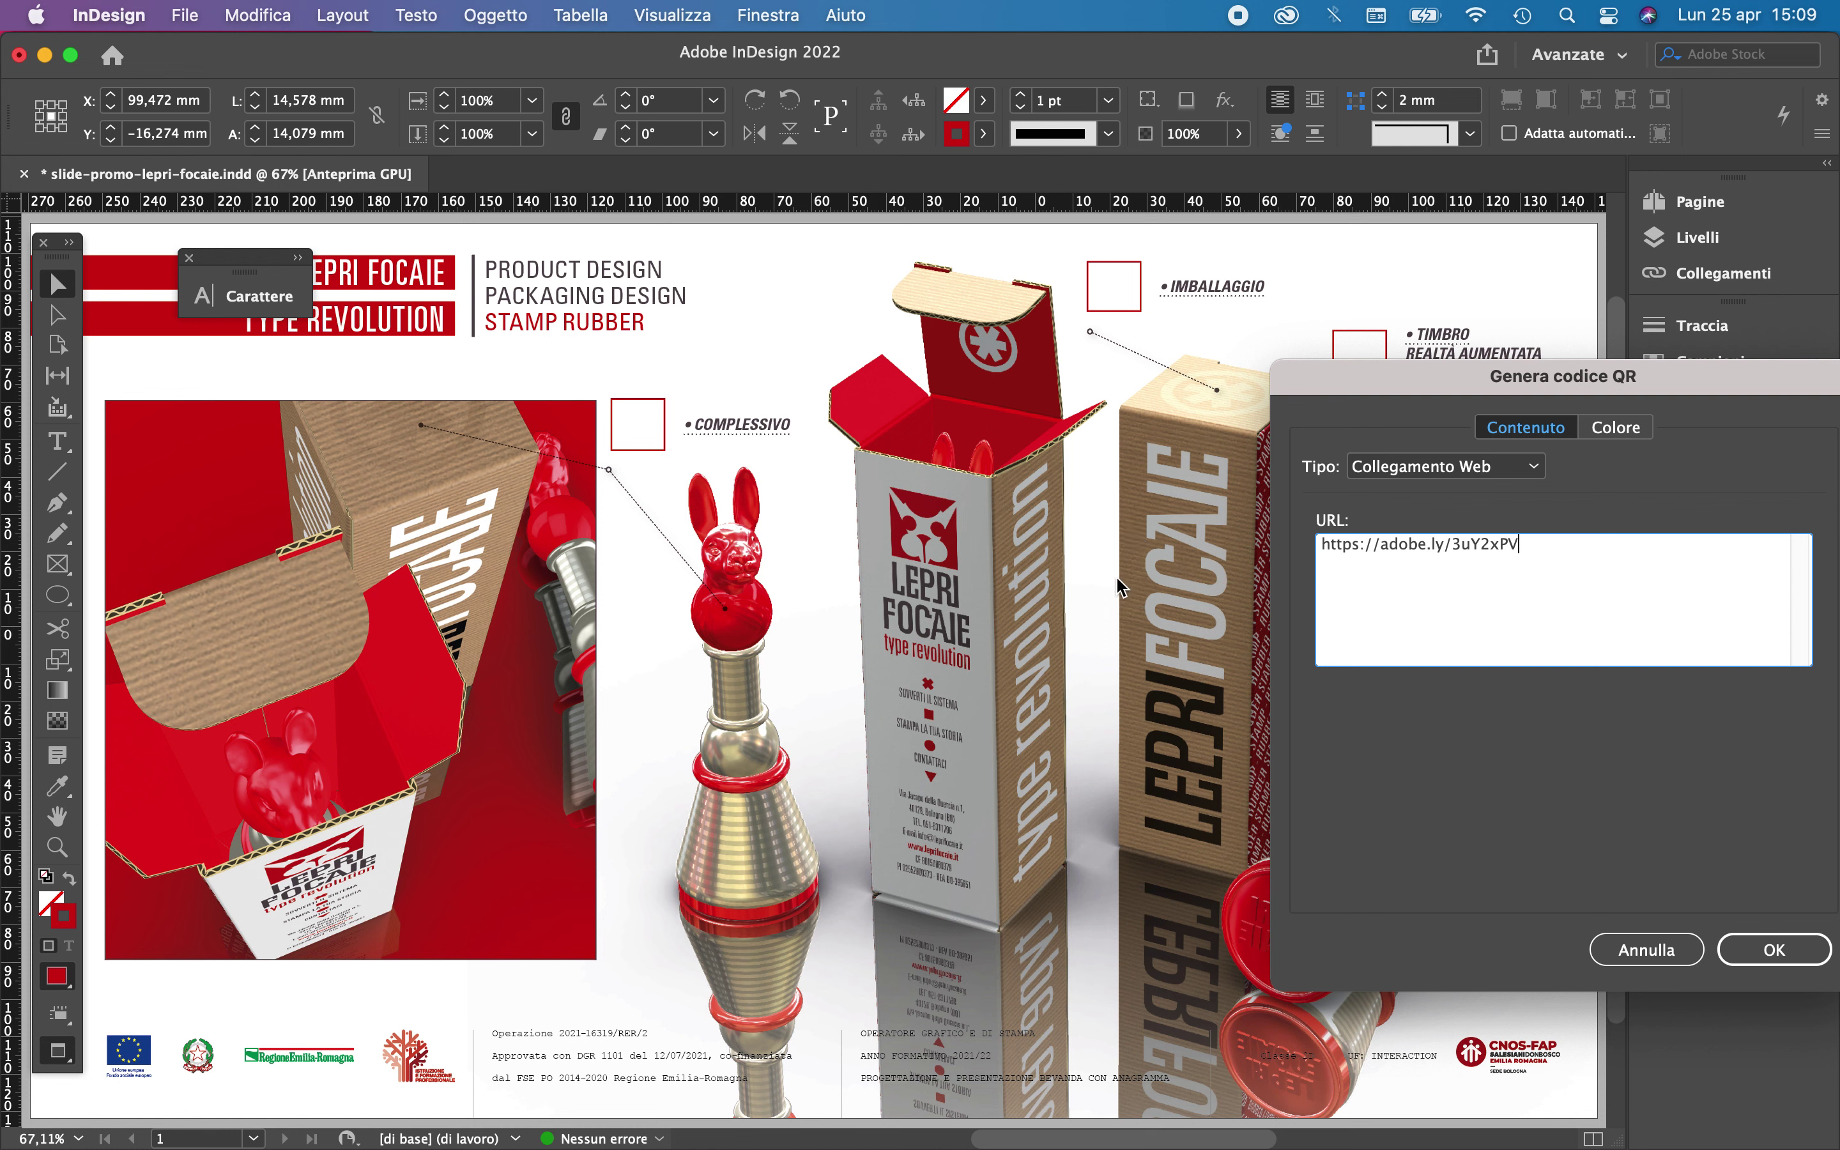
{"action": "left_click", "coordinate": [1504, 464]}
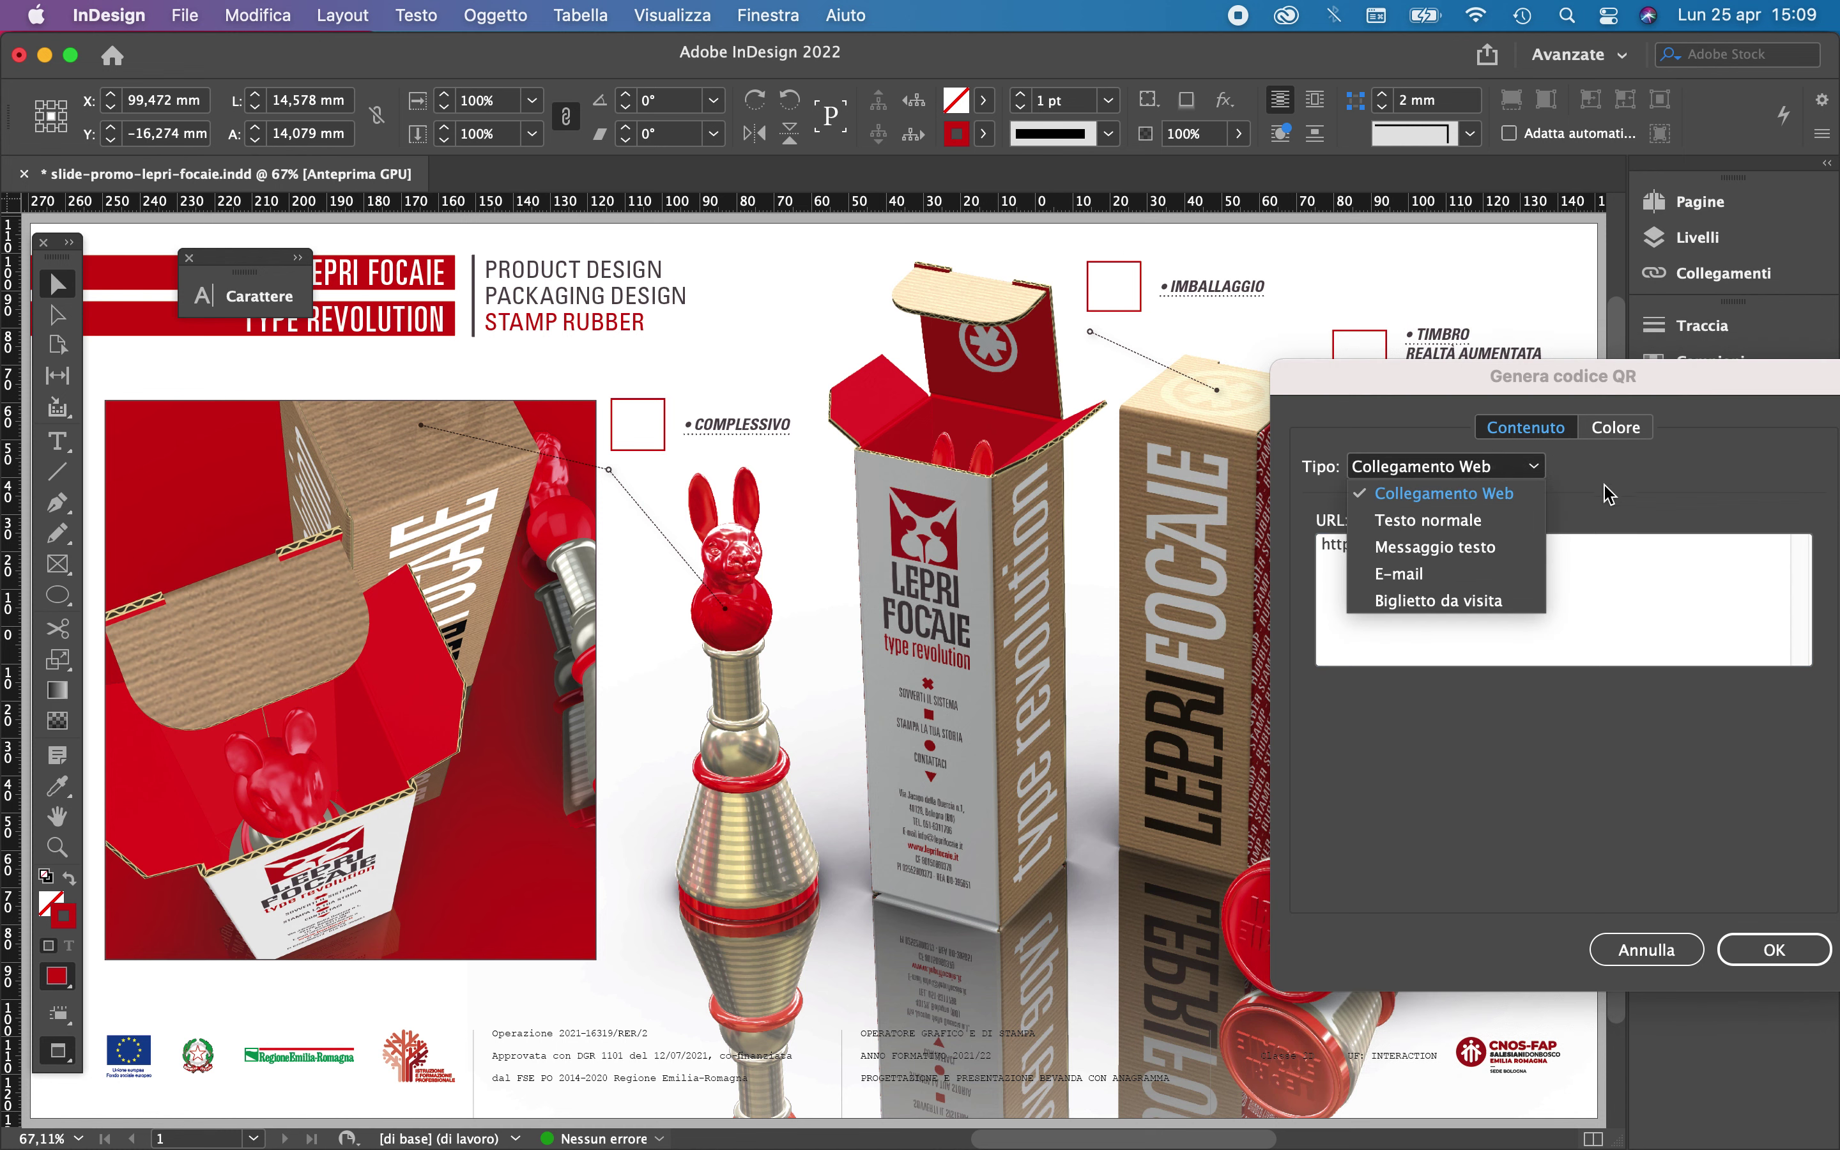
{"action": "left_click", "coordinate": [1711, 491]}
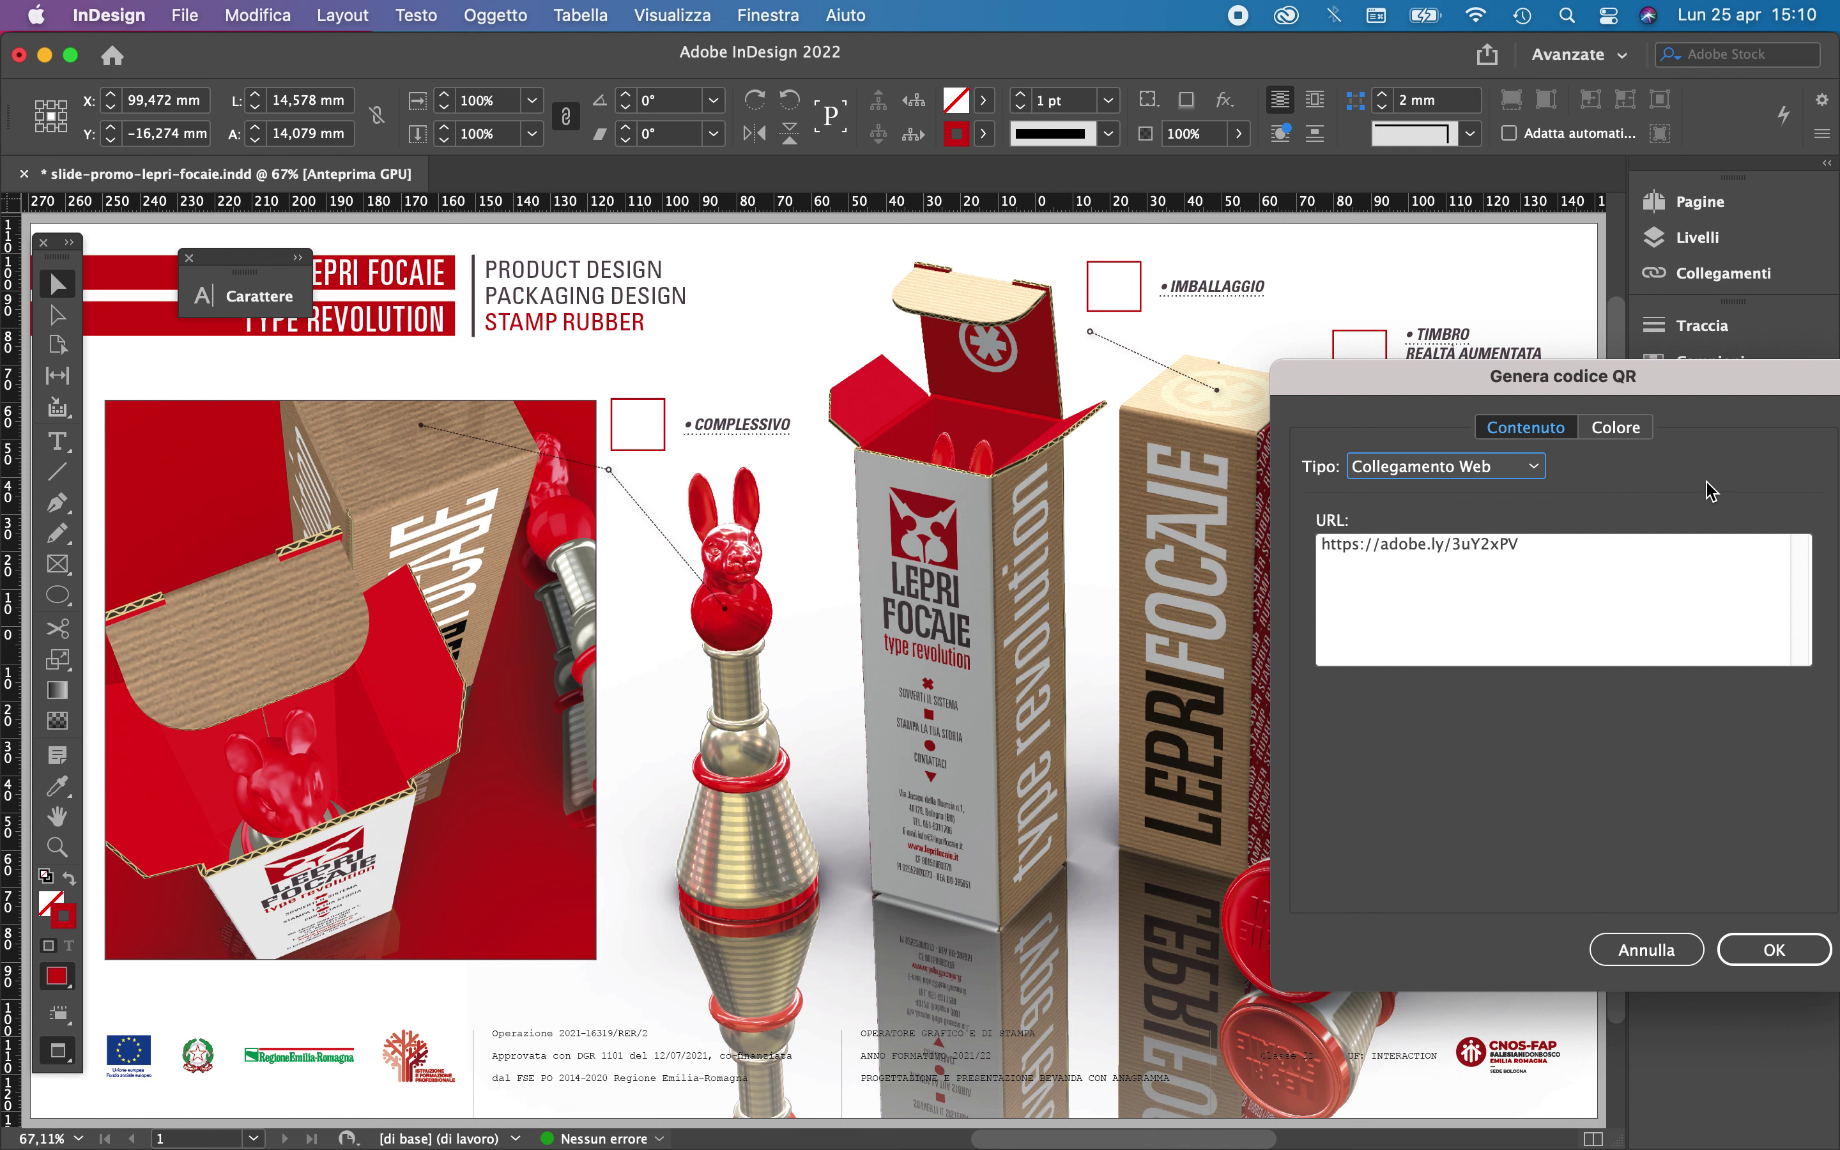
Assign the swatch C=0 M=20 Y=0 K=81 to the QR code and generate it
{"action": "left_click", "coordinate": [1615, 428]}
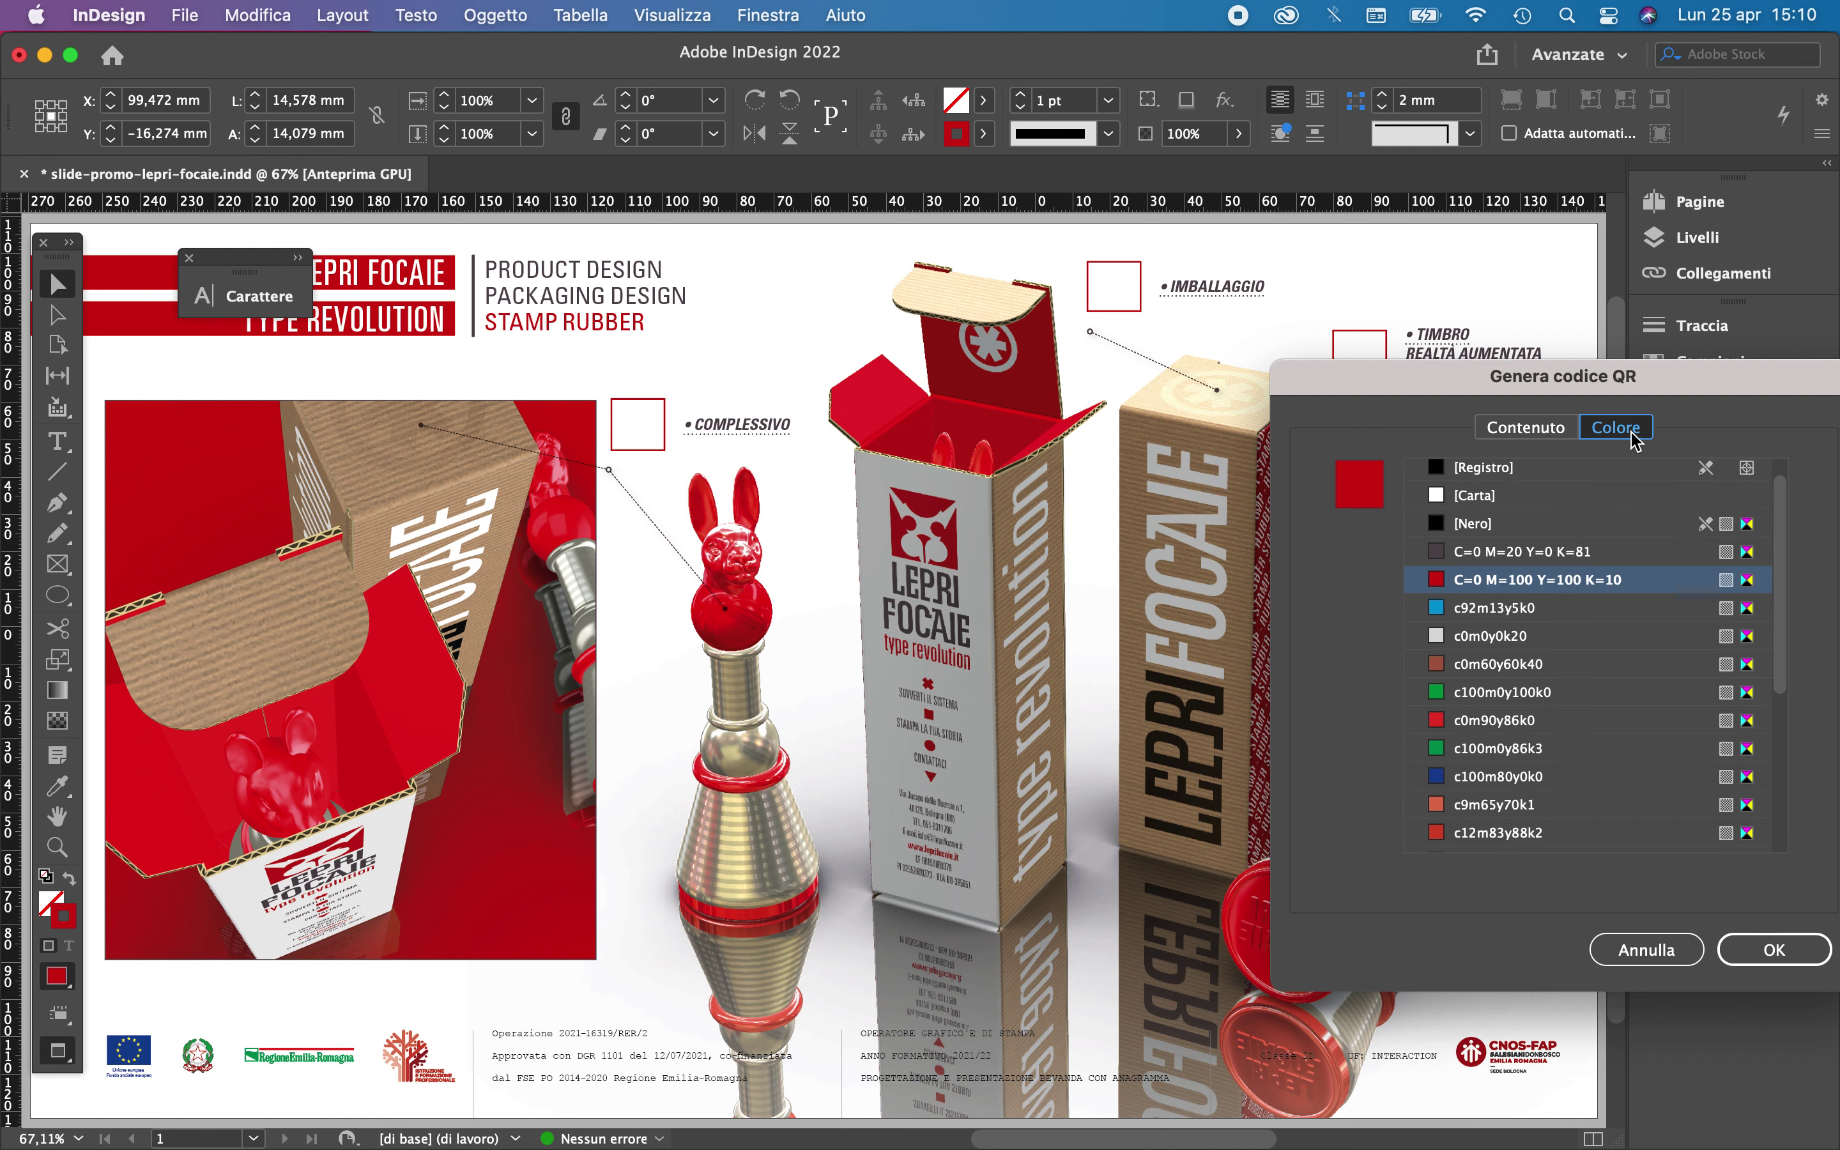
{"action": "left_click", "coordinate": [1593, 553]}
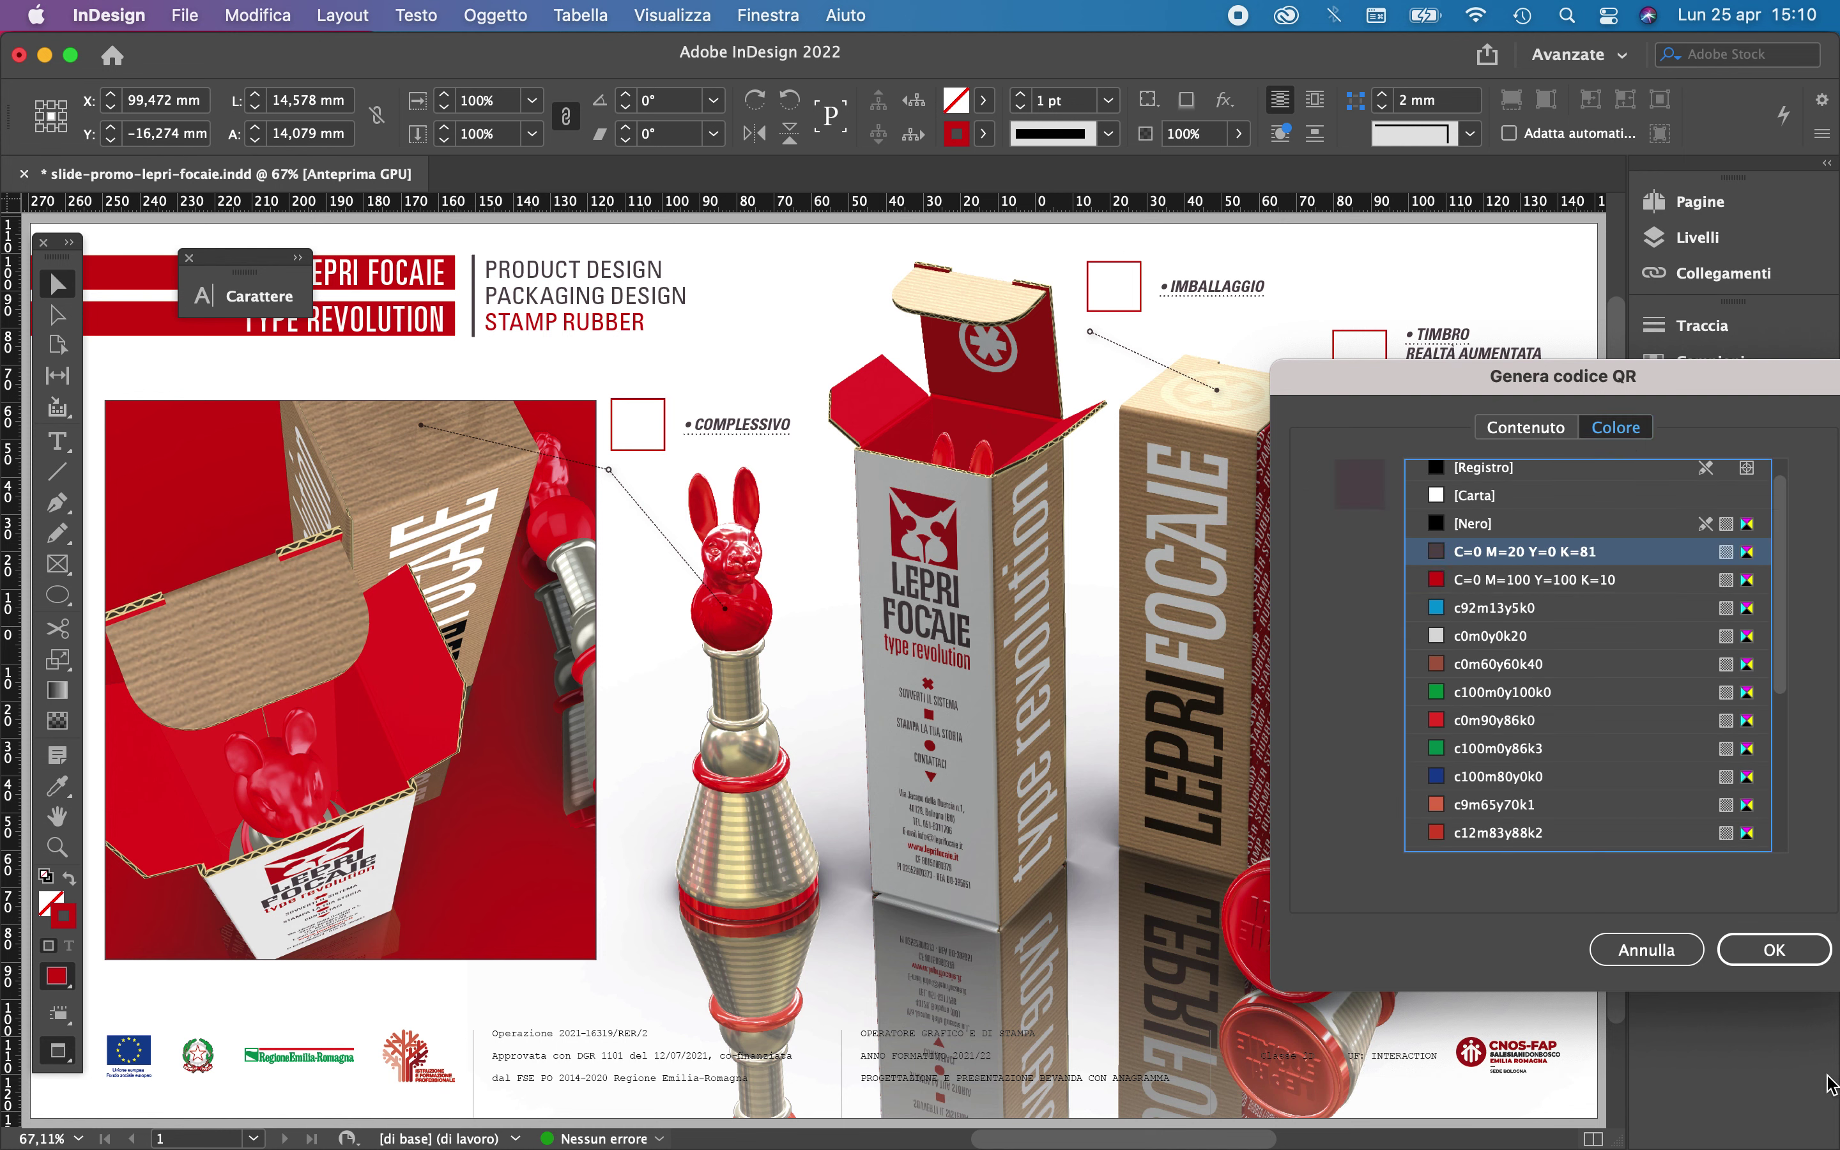
{"action": "left_click", "coordinate": [1780, 955]}
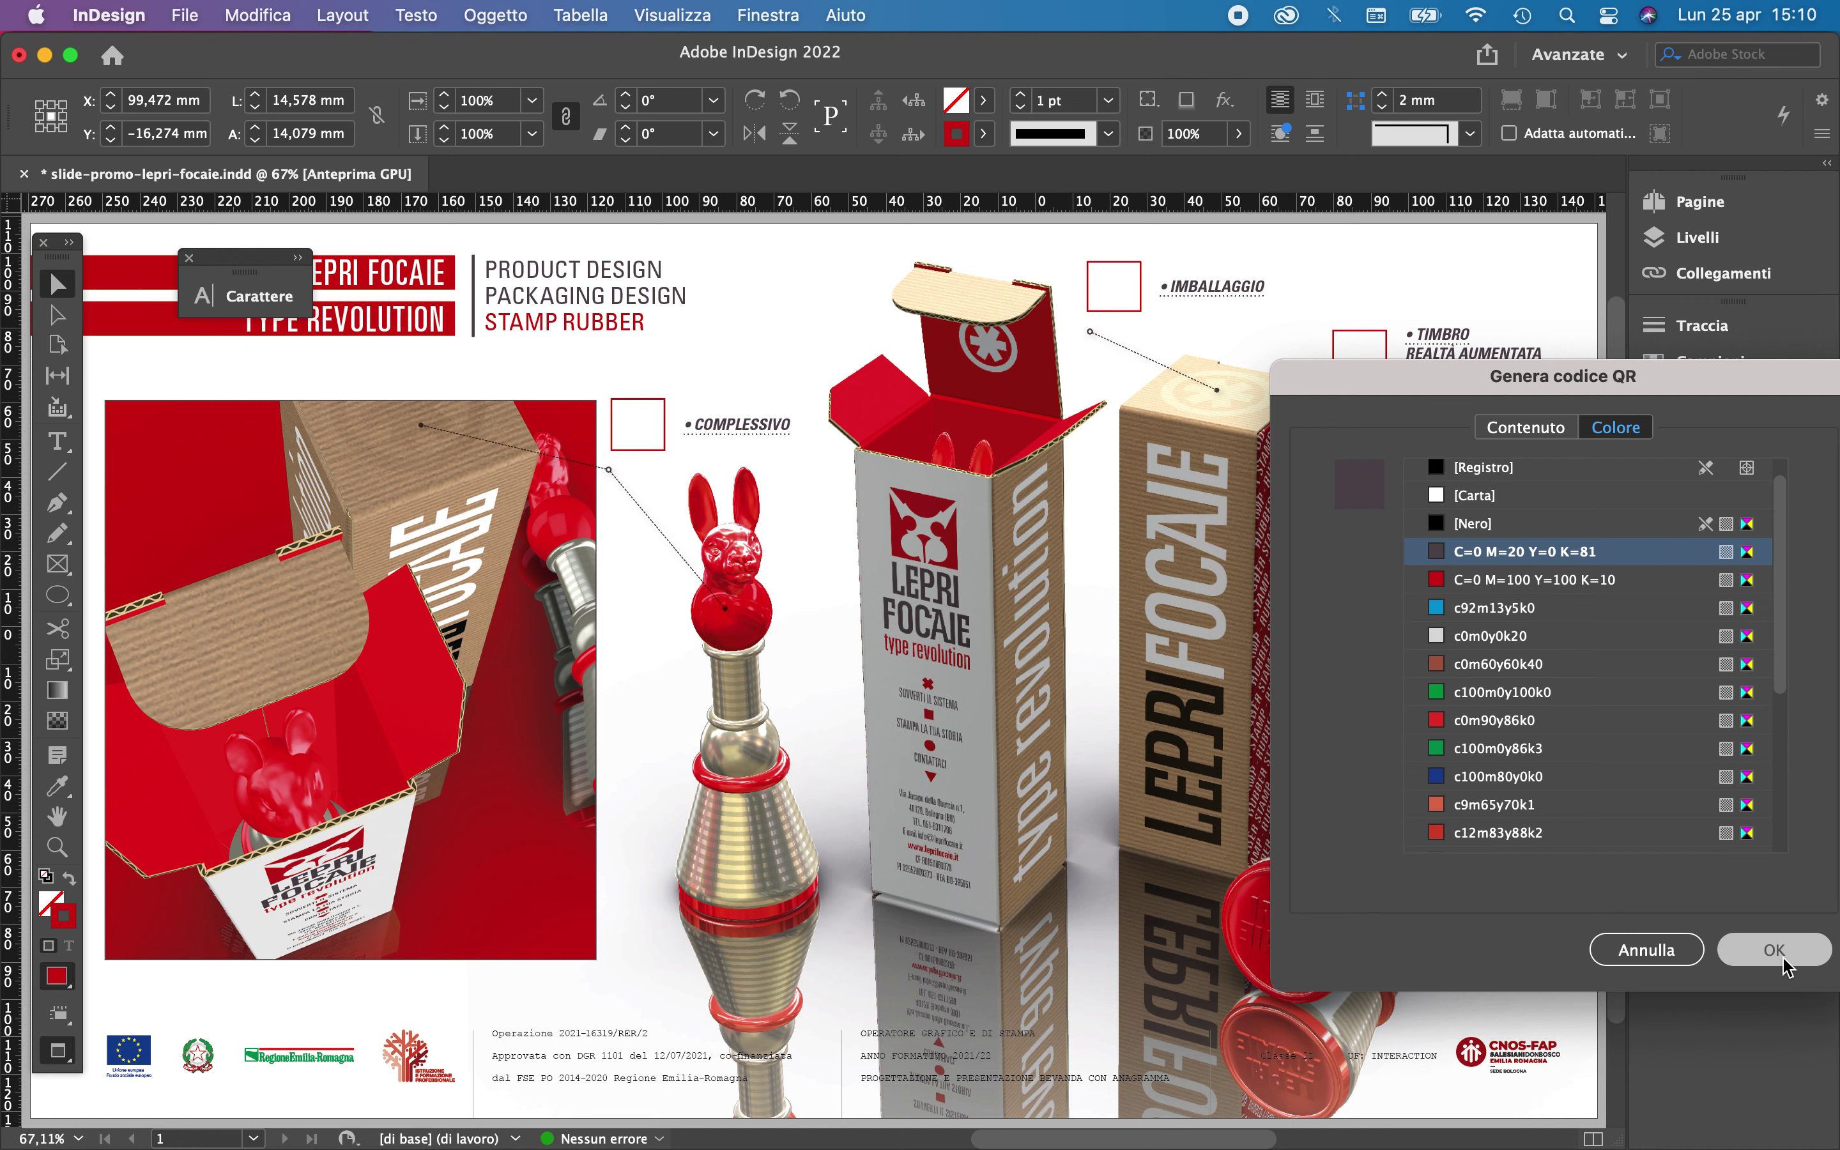
{"action": "left_click", "coordinate": [1535, 698]}
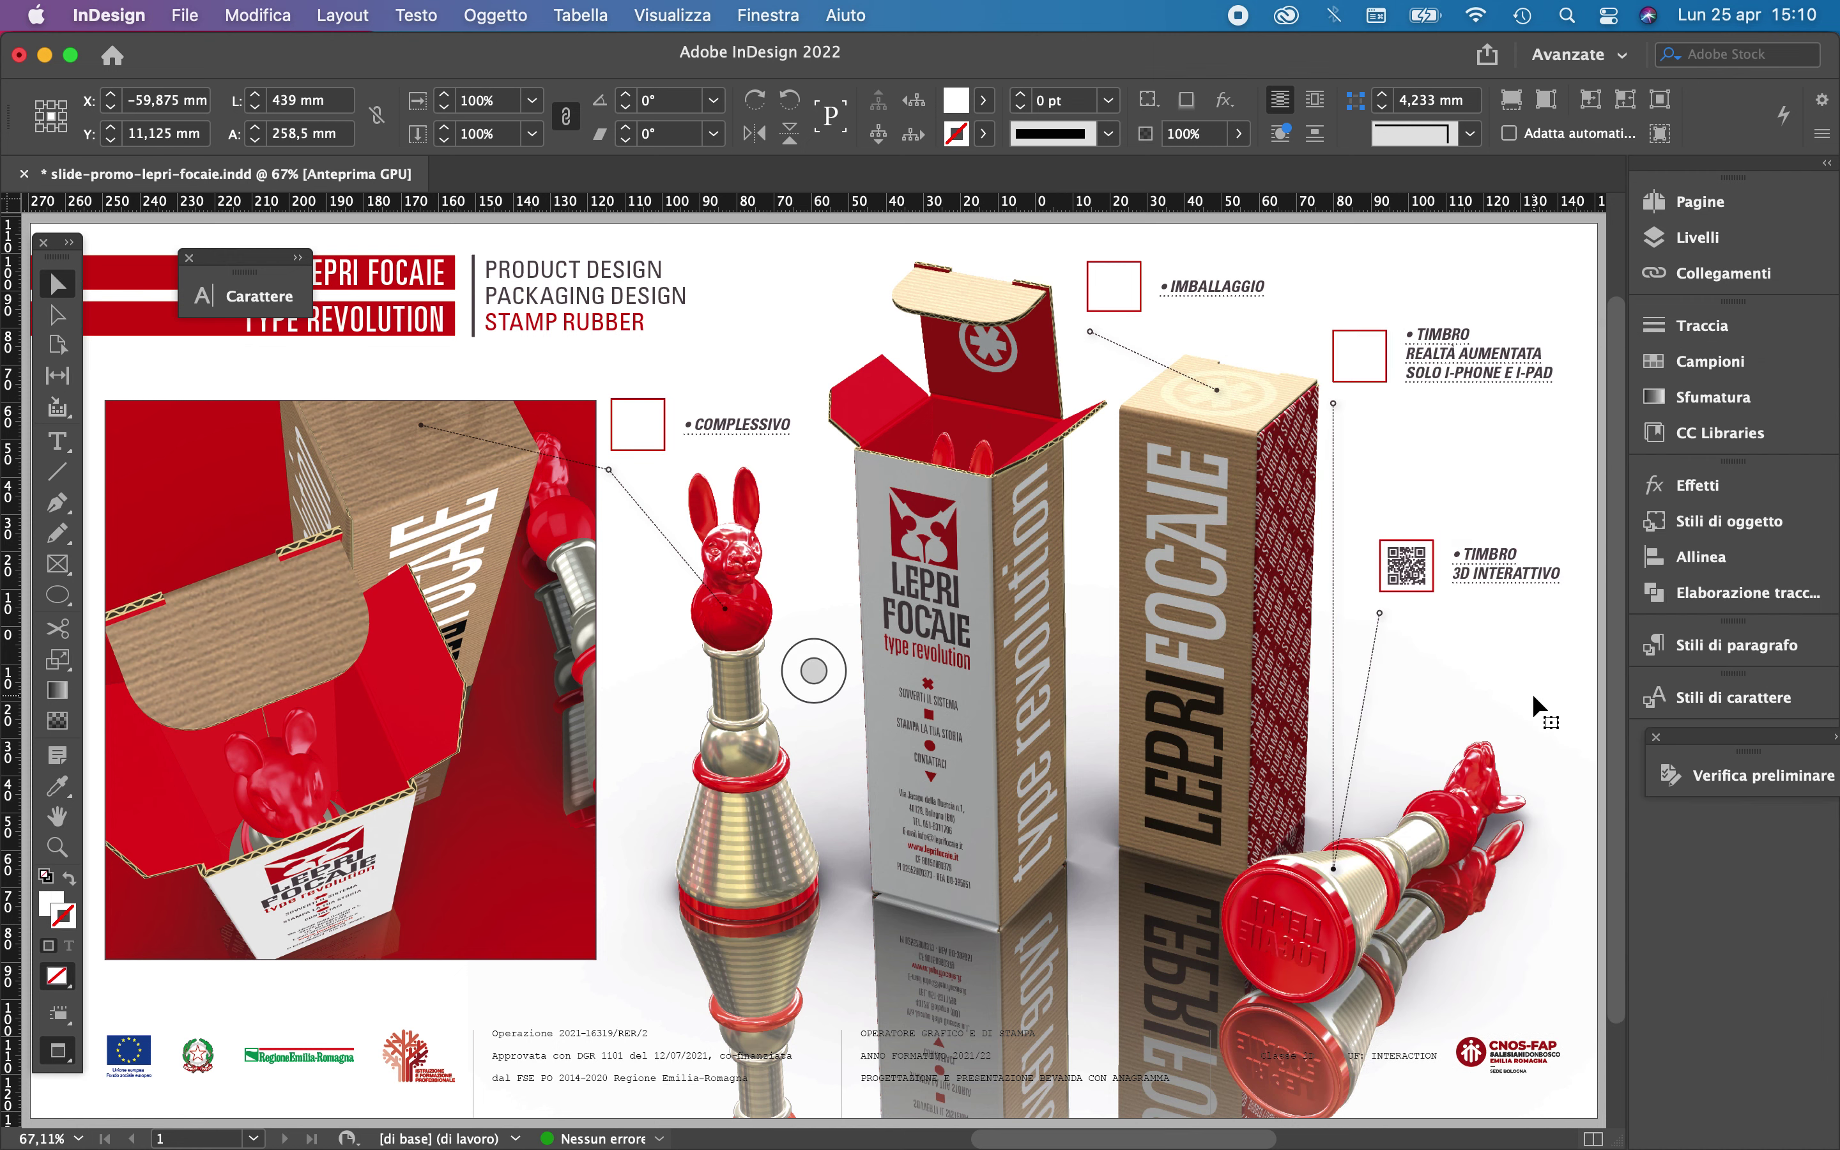
Fit the generated QR code to its red frame beside "TIMBRO 3D INTERATTIVO"
{"action": "left_click", "coordinate": [1414, 571]}
{"action": "left_click", "coordinate": [1541, 106]}
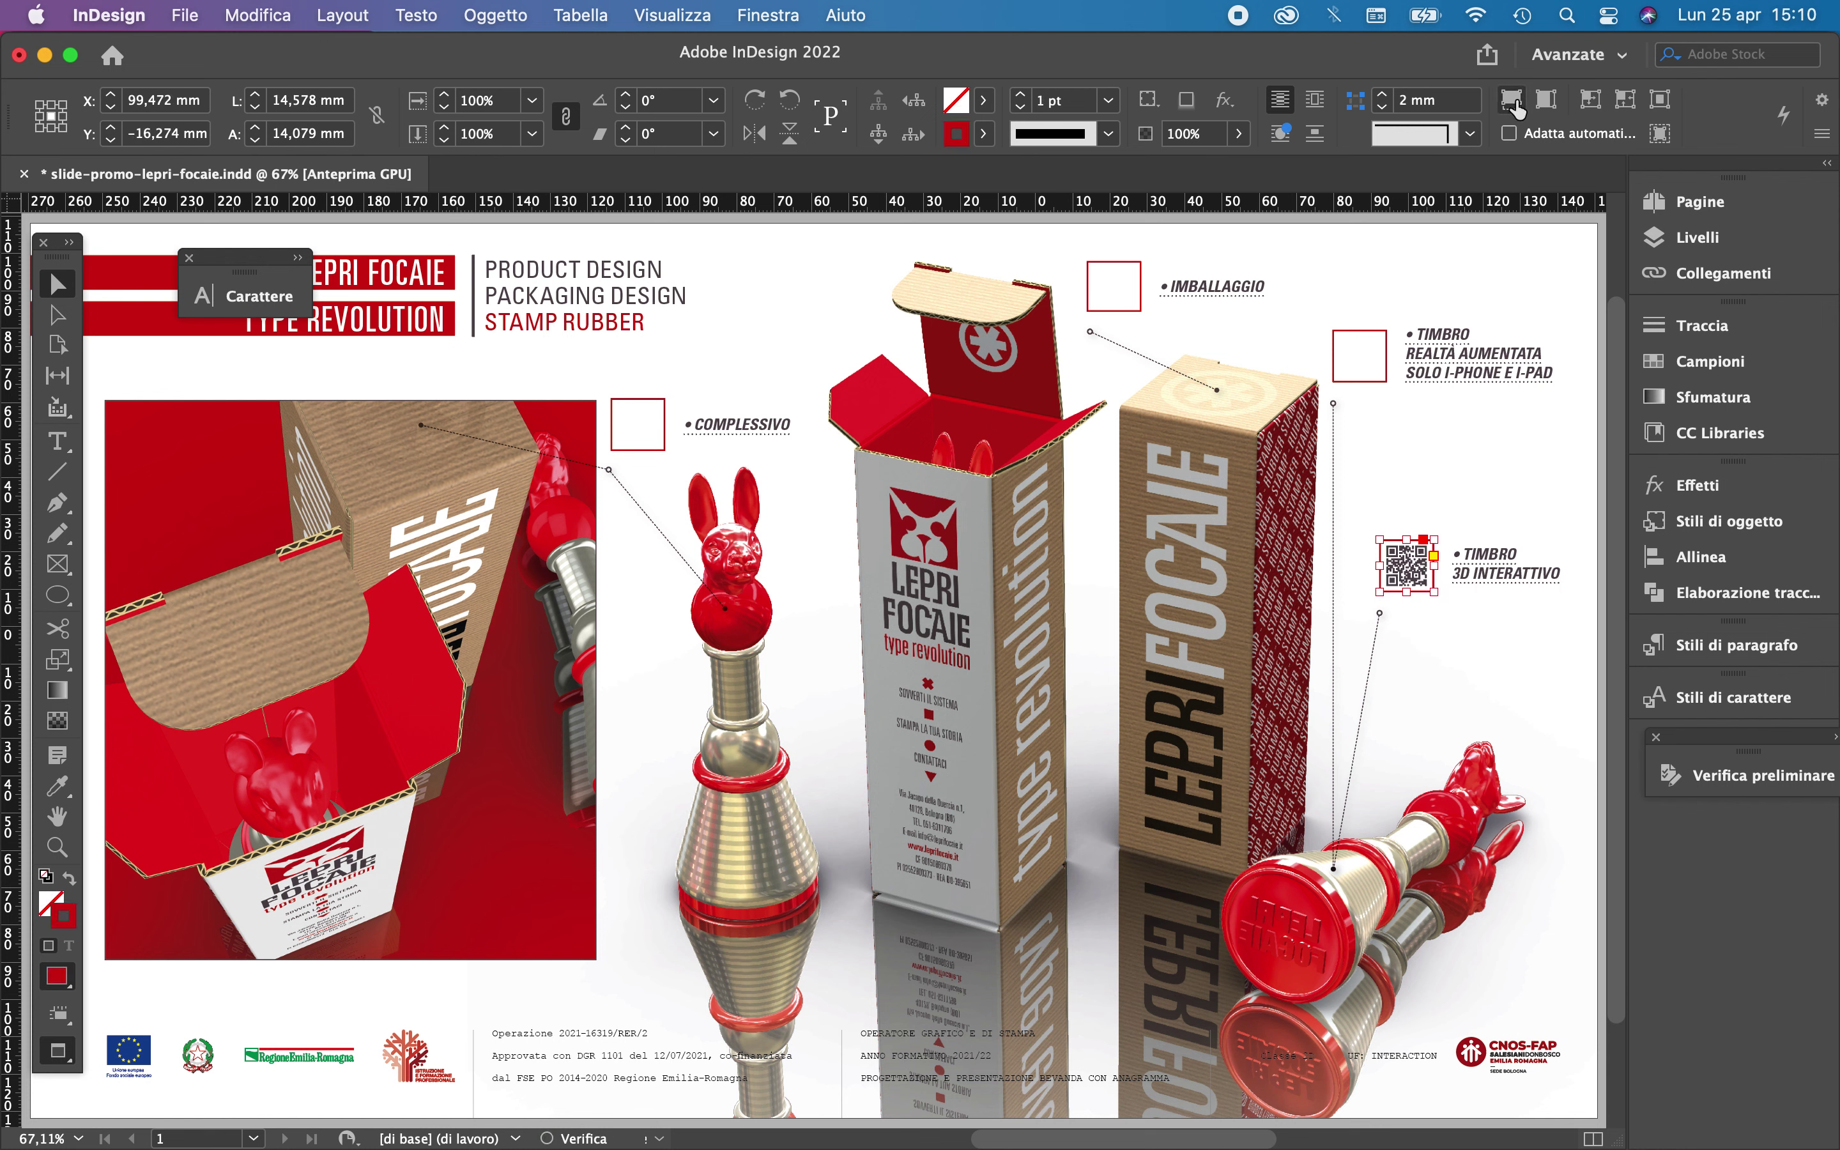
{"action": "left_click", "coordinate": [1543, 710]}
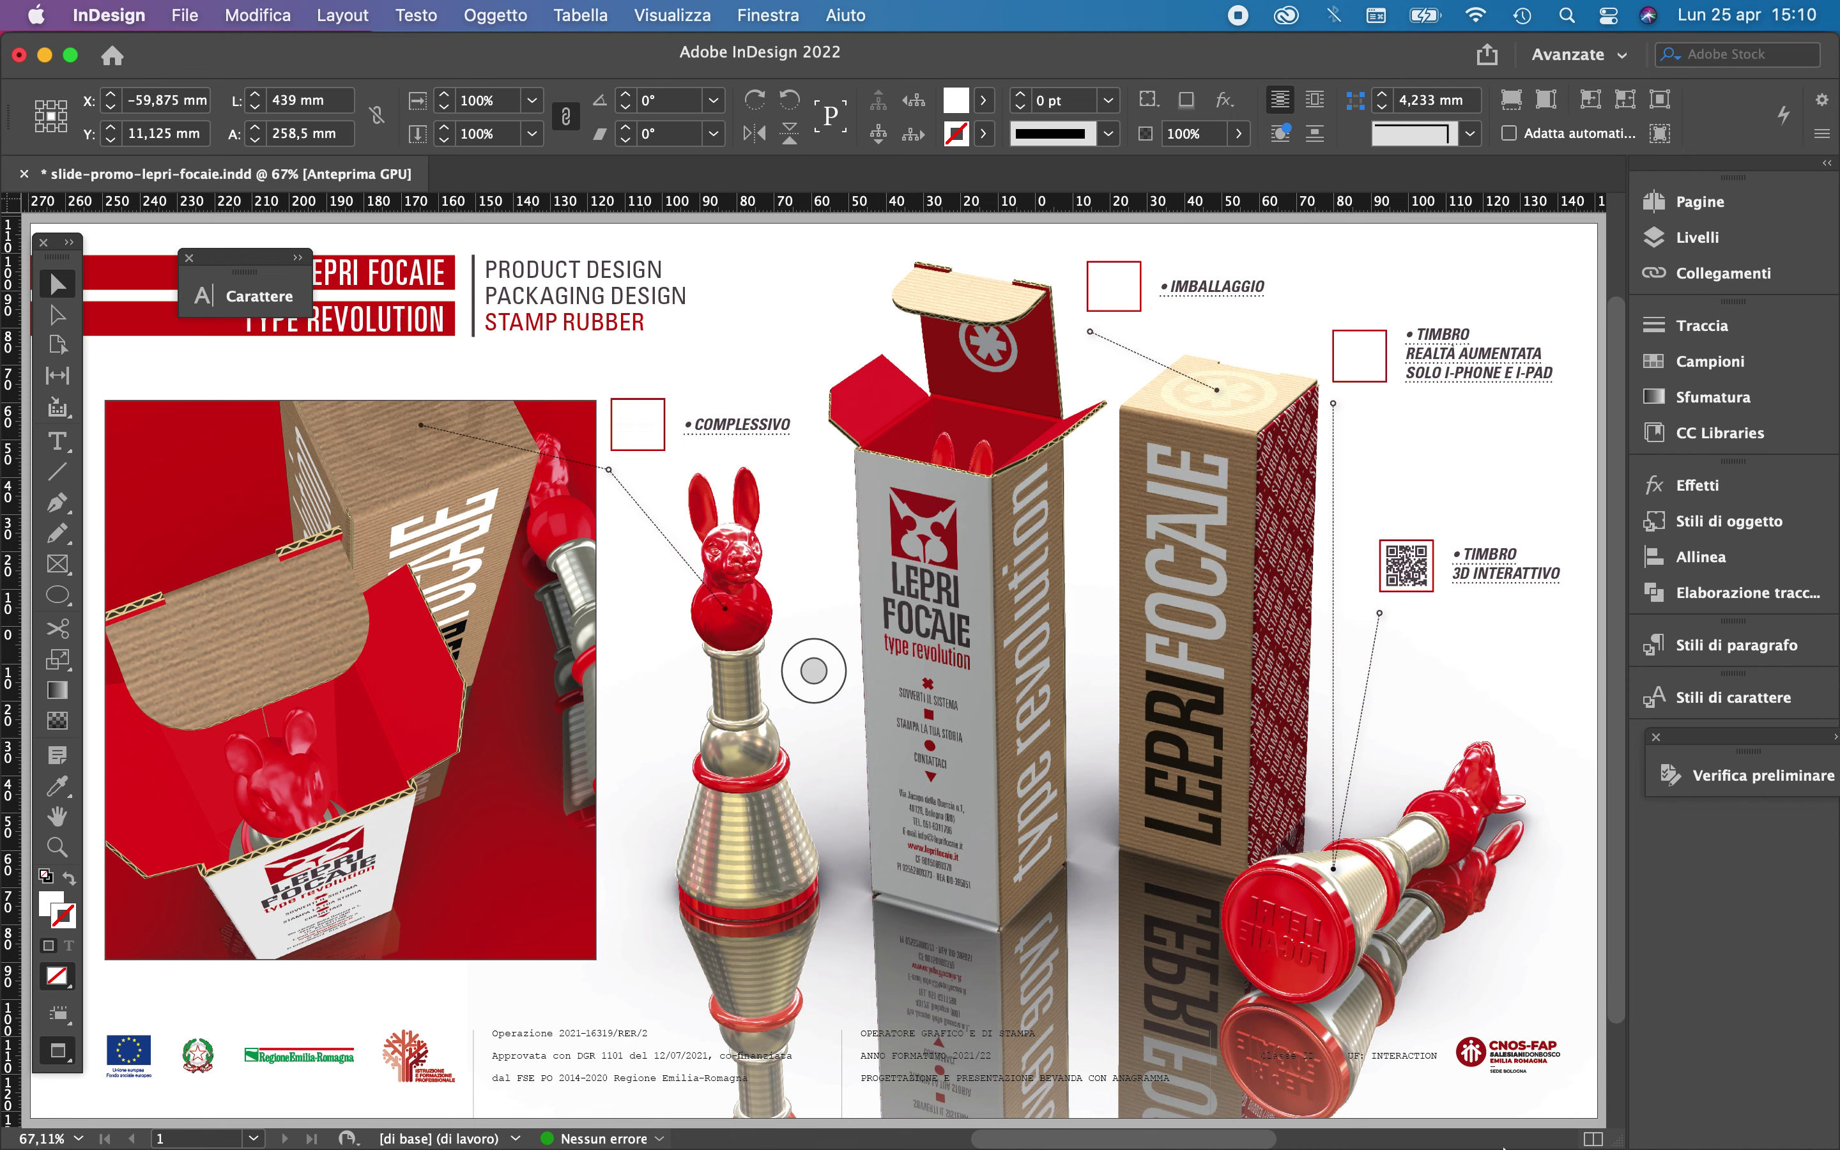
Switch to Adobe Dimension, dismiss the sharing options, and select the whole rabbit stamp group
{"action": "left_click", "coordinate": [1687, 1089]}
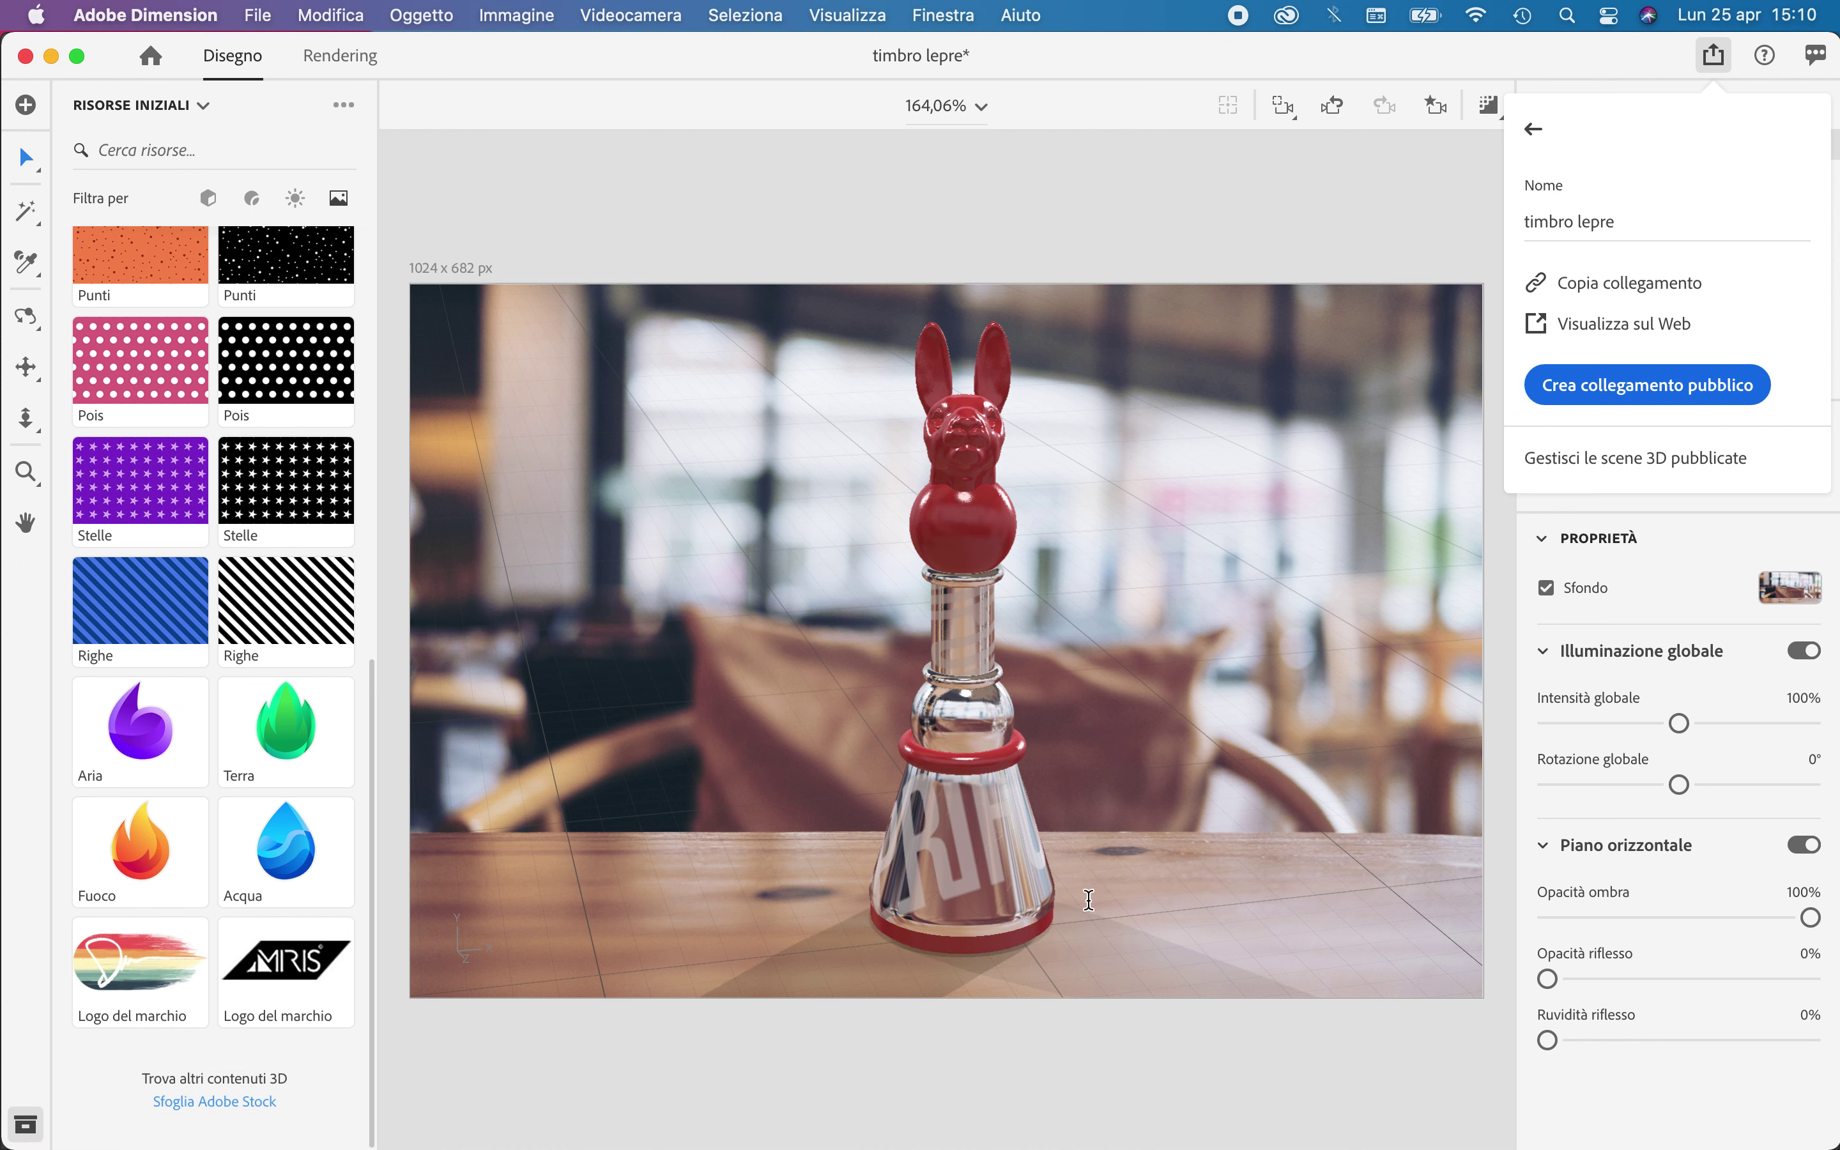
{"action": "left_click", "coordinate": [712, 738]}
{"action": "left_click", "coordinate": [26, 162]}
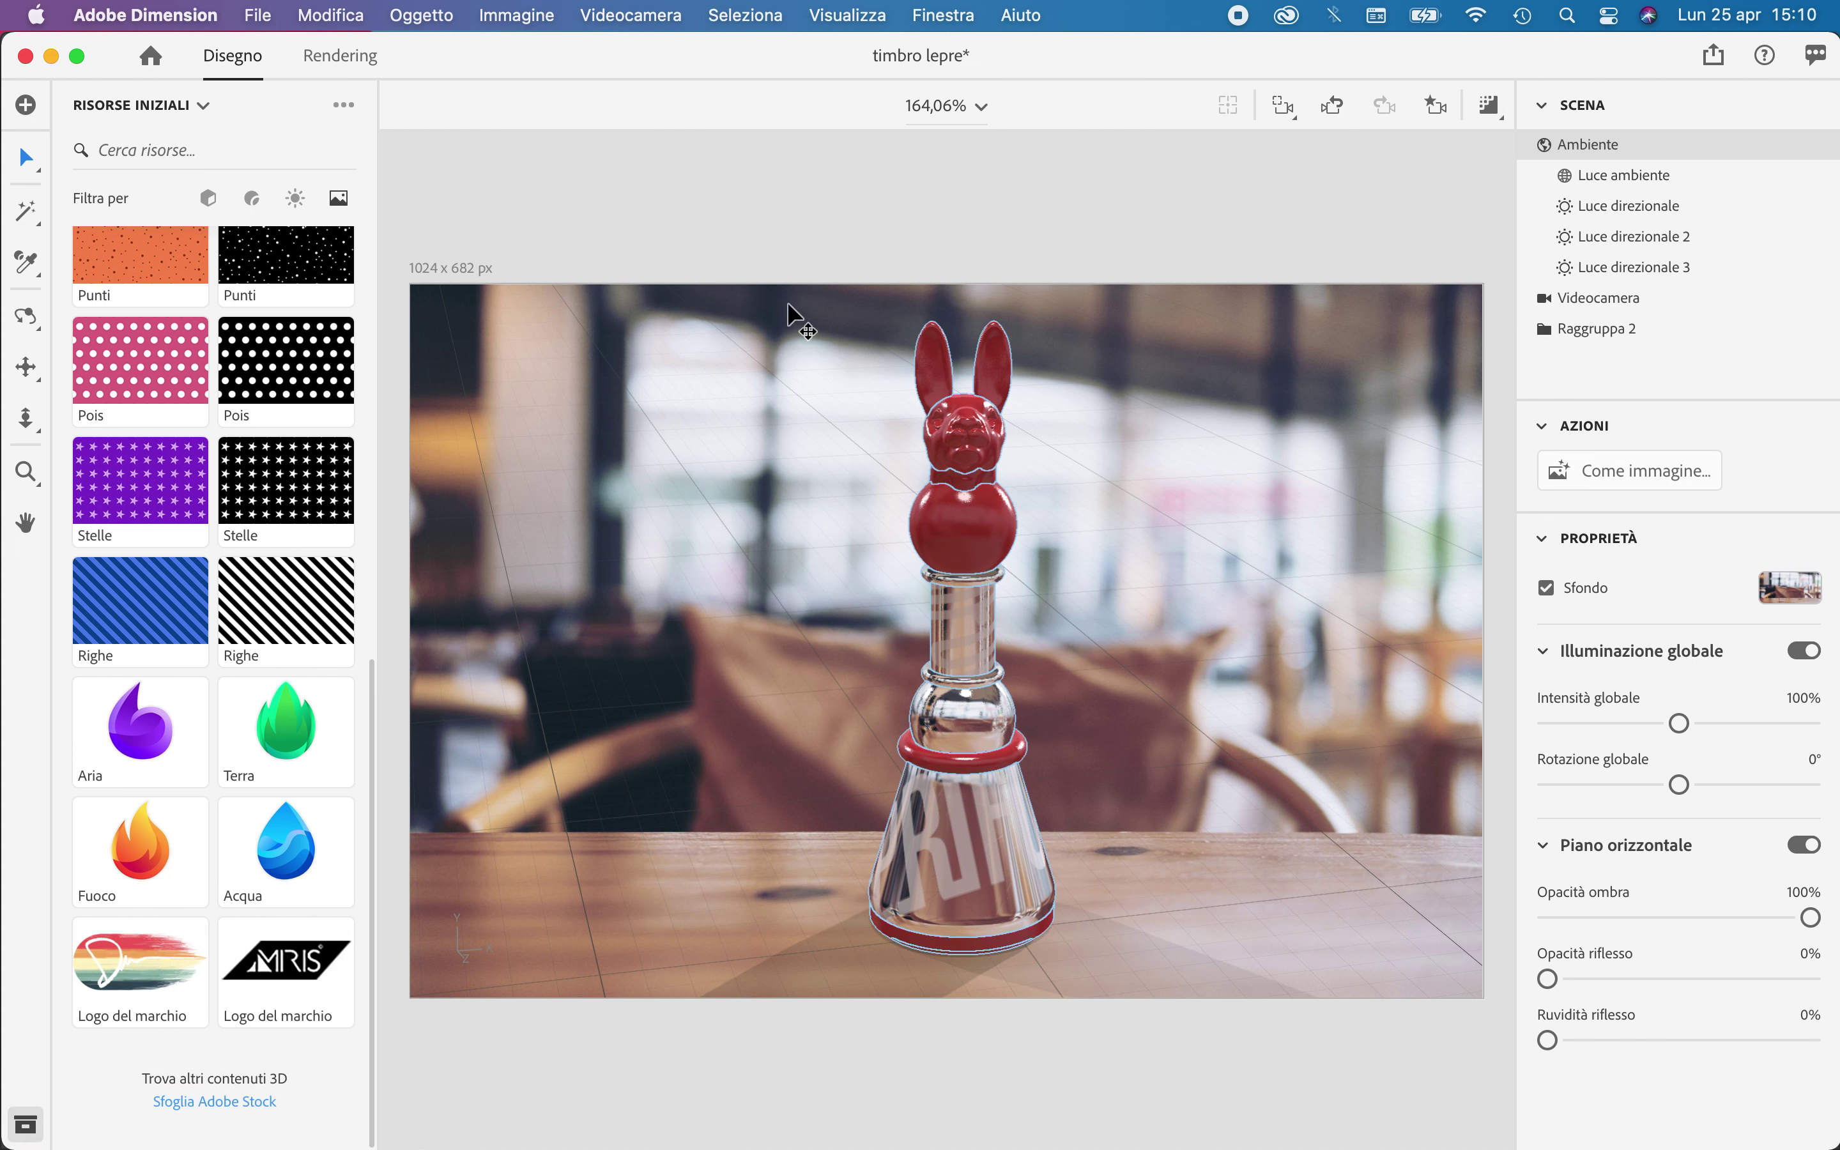
{"action": "left_click_drag", "start_coordinate": [823, 242], "coordinate": [1170, 1019]}
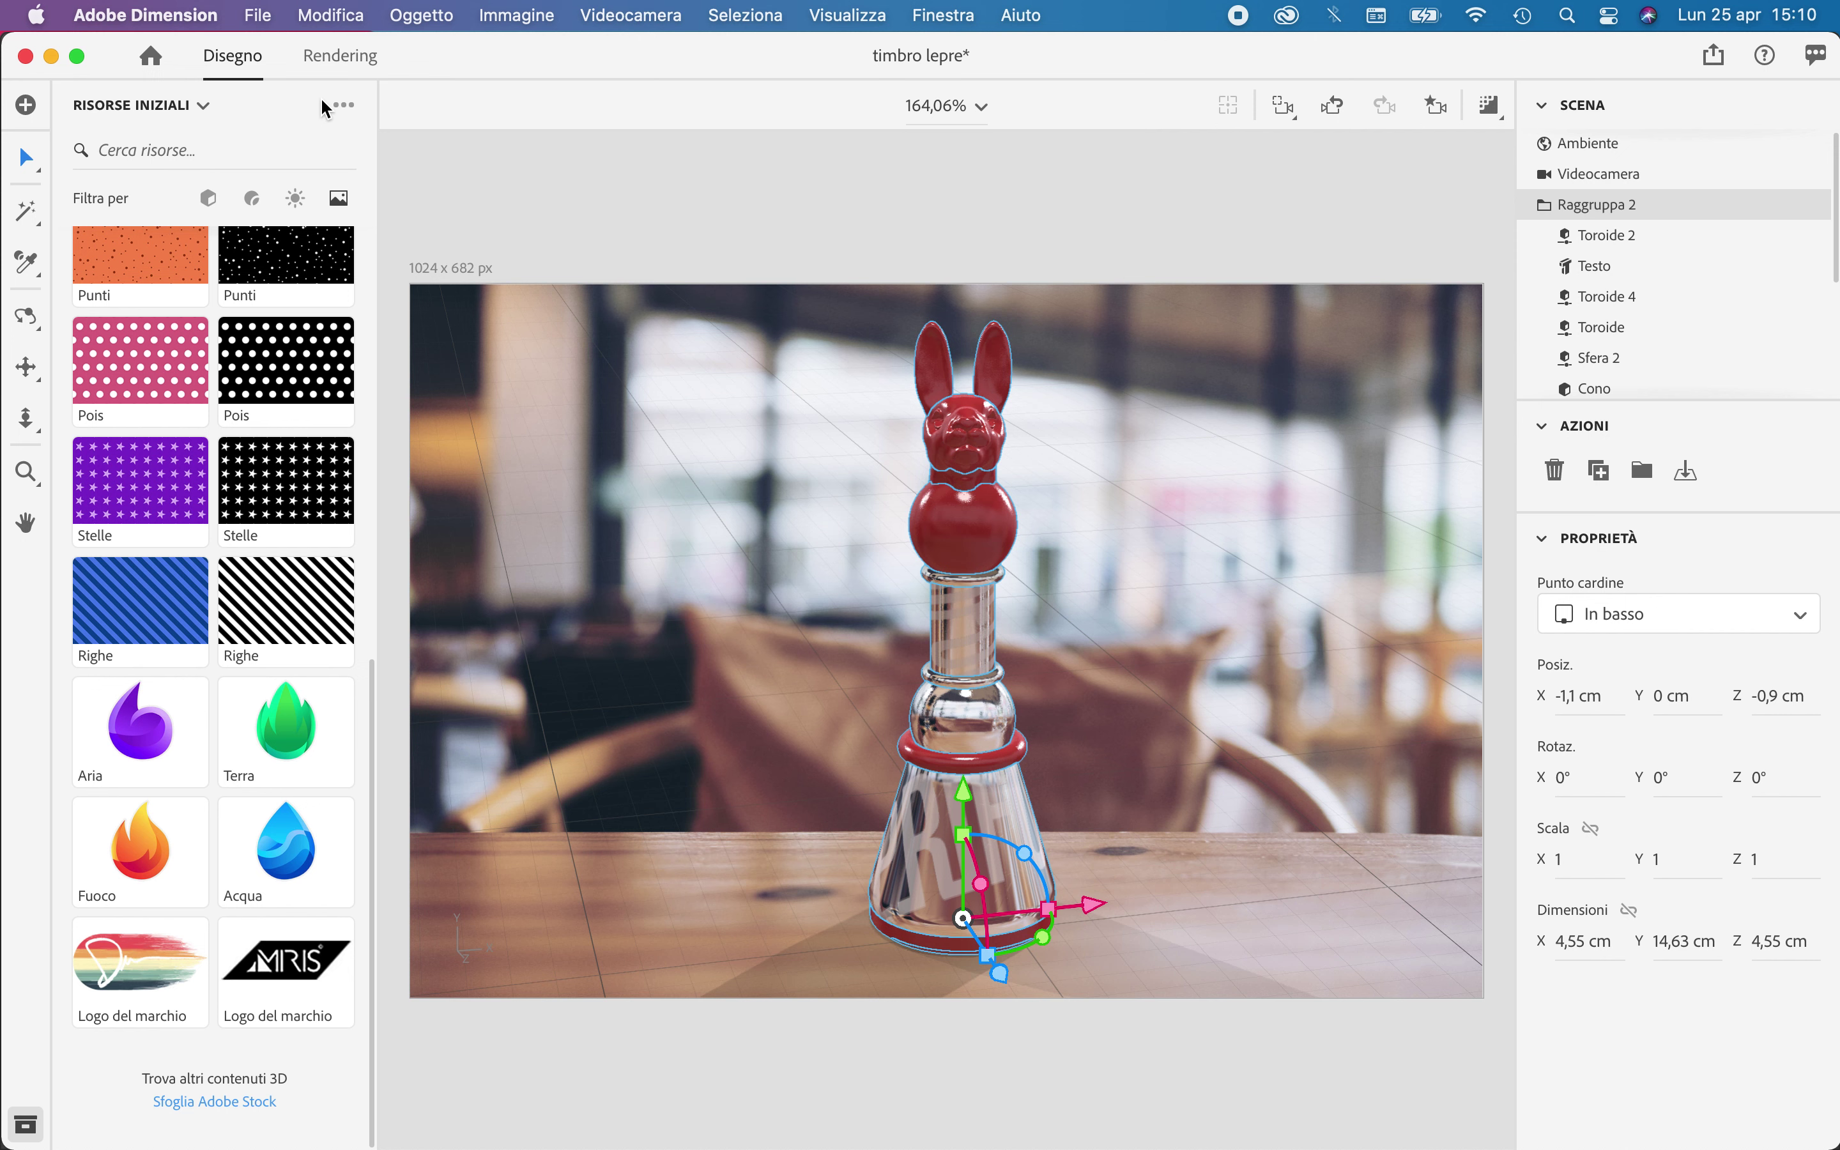
Try to export the selected rabbit stamp for Adobe Aero, then cancel the export
{"action": "left_click", "coordinate": [274, 13]}
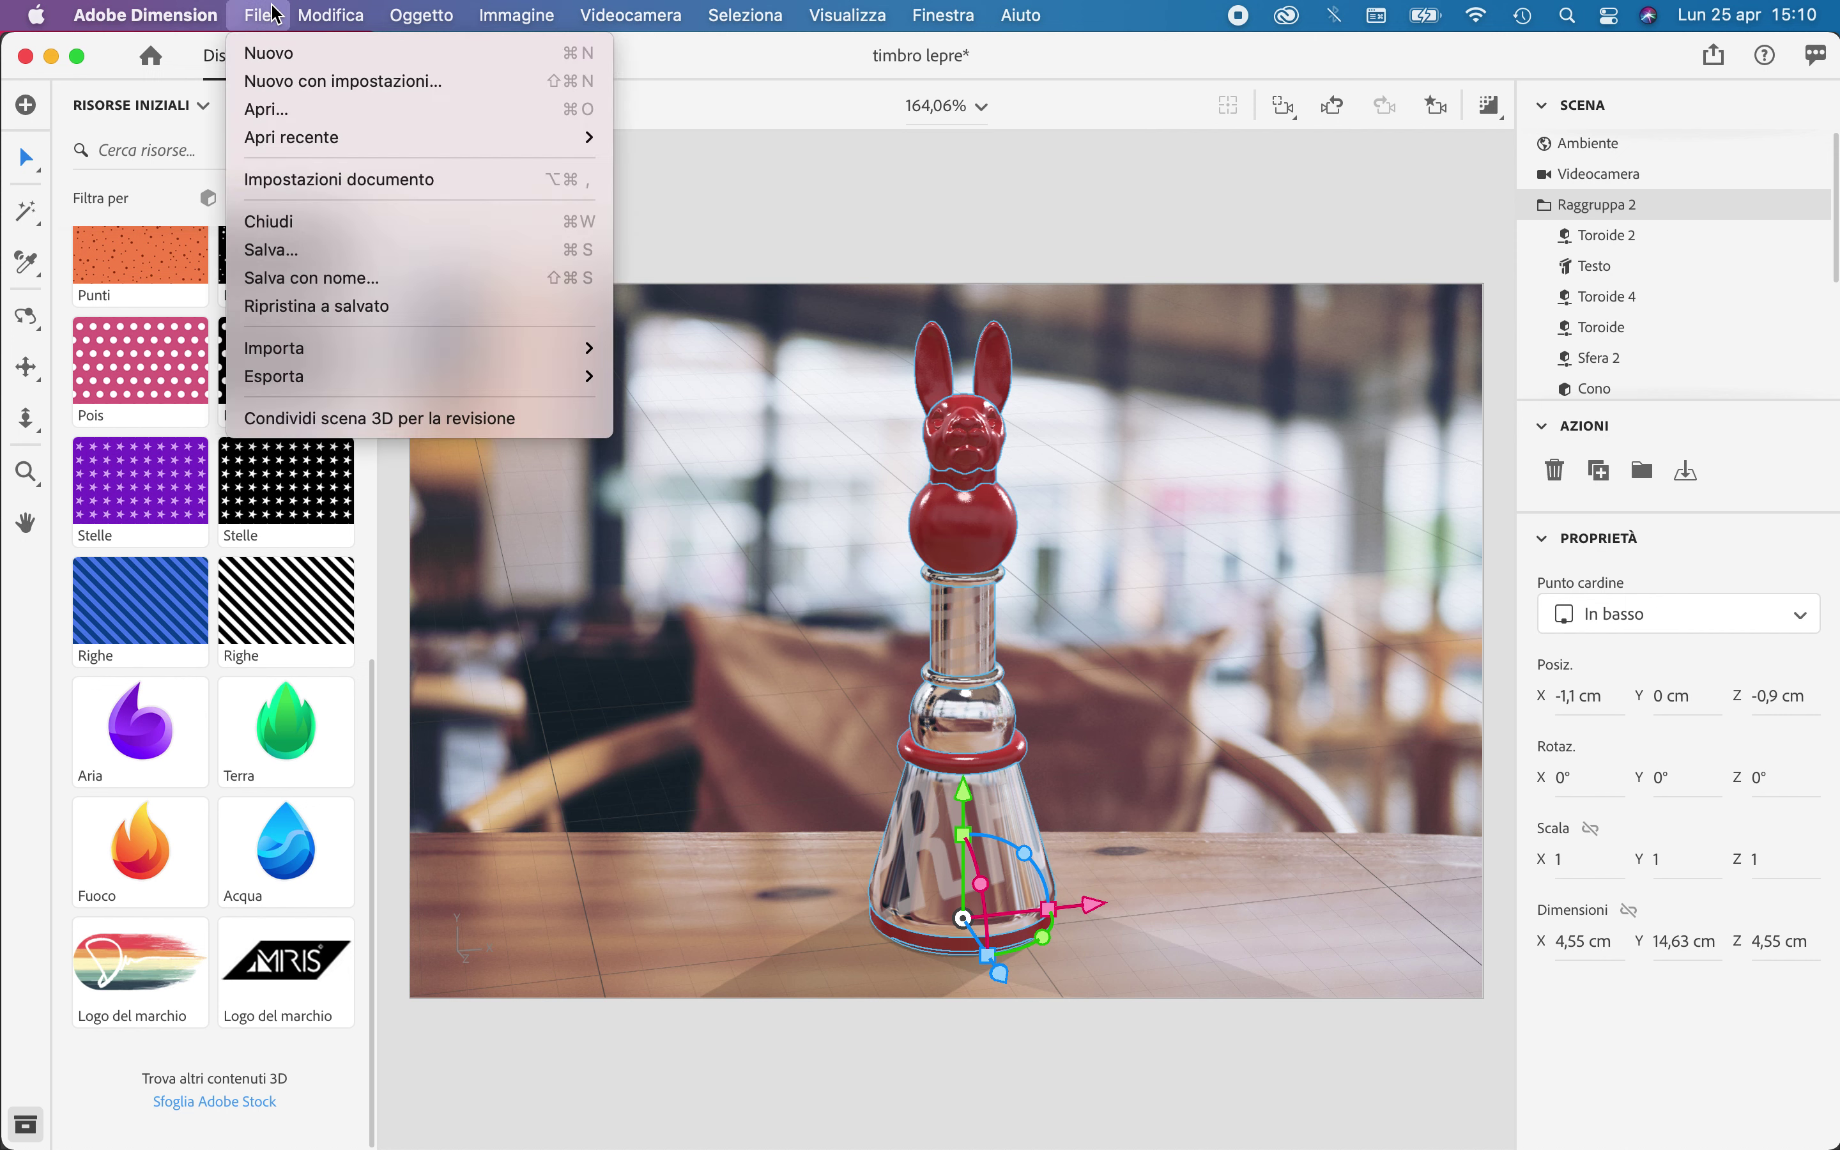
{"action": "mouse_move", "coordinate": [460, 375]}
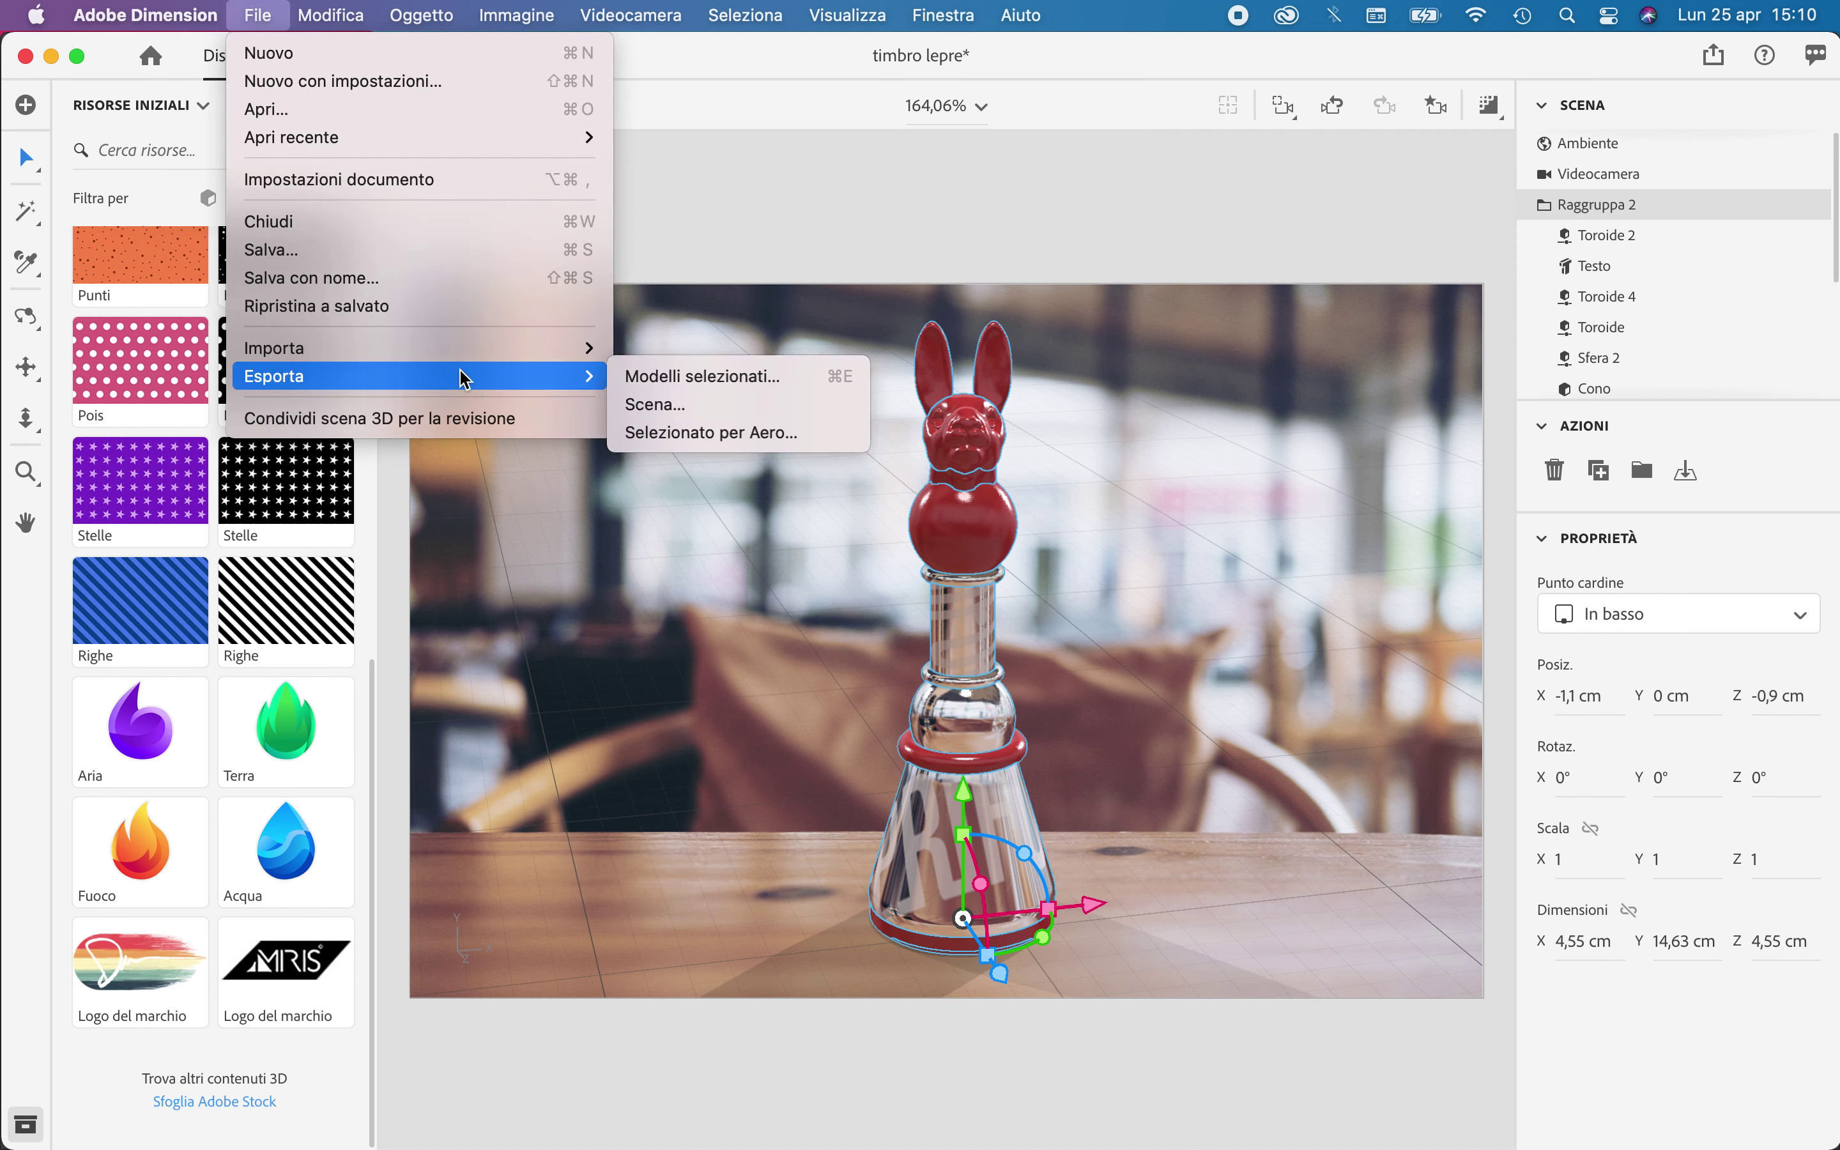
{"action": "left_click", "coordinate": [846, 439]}
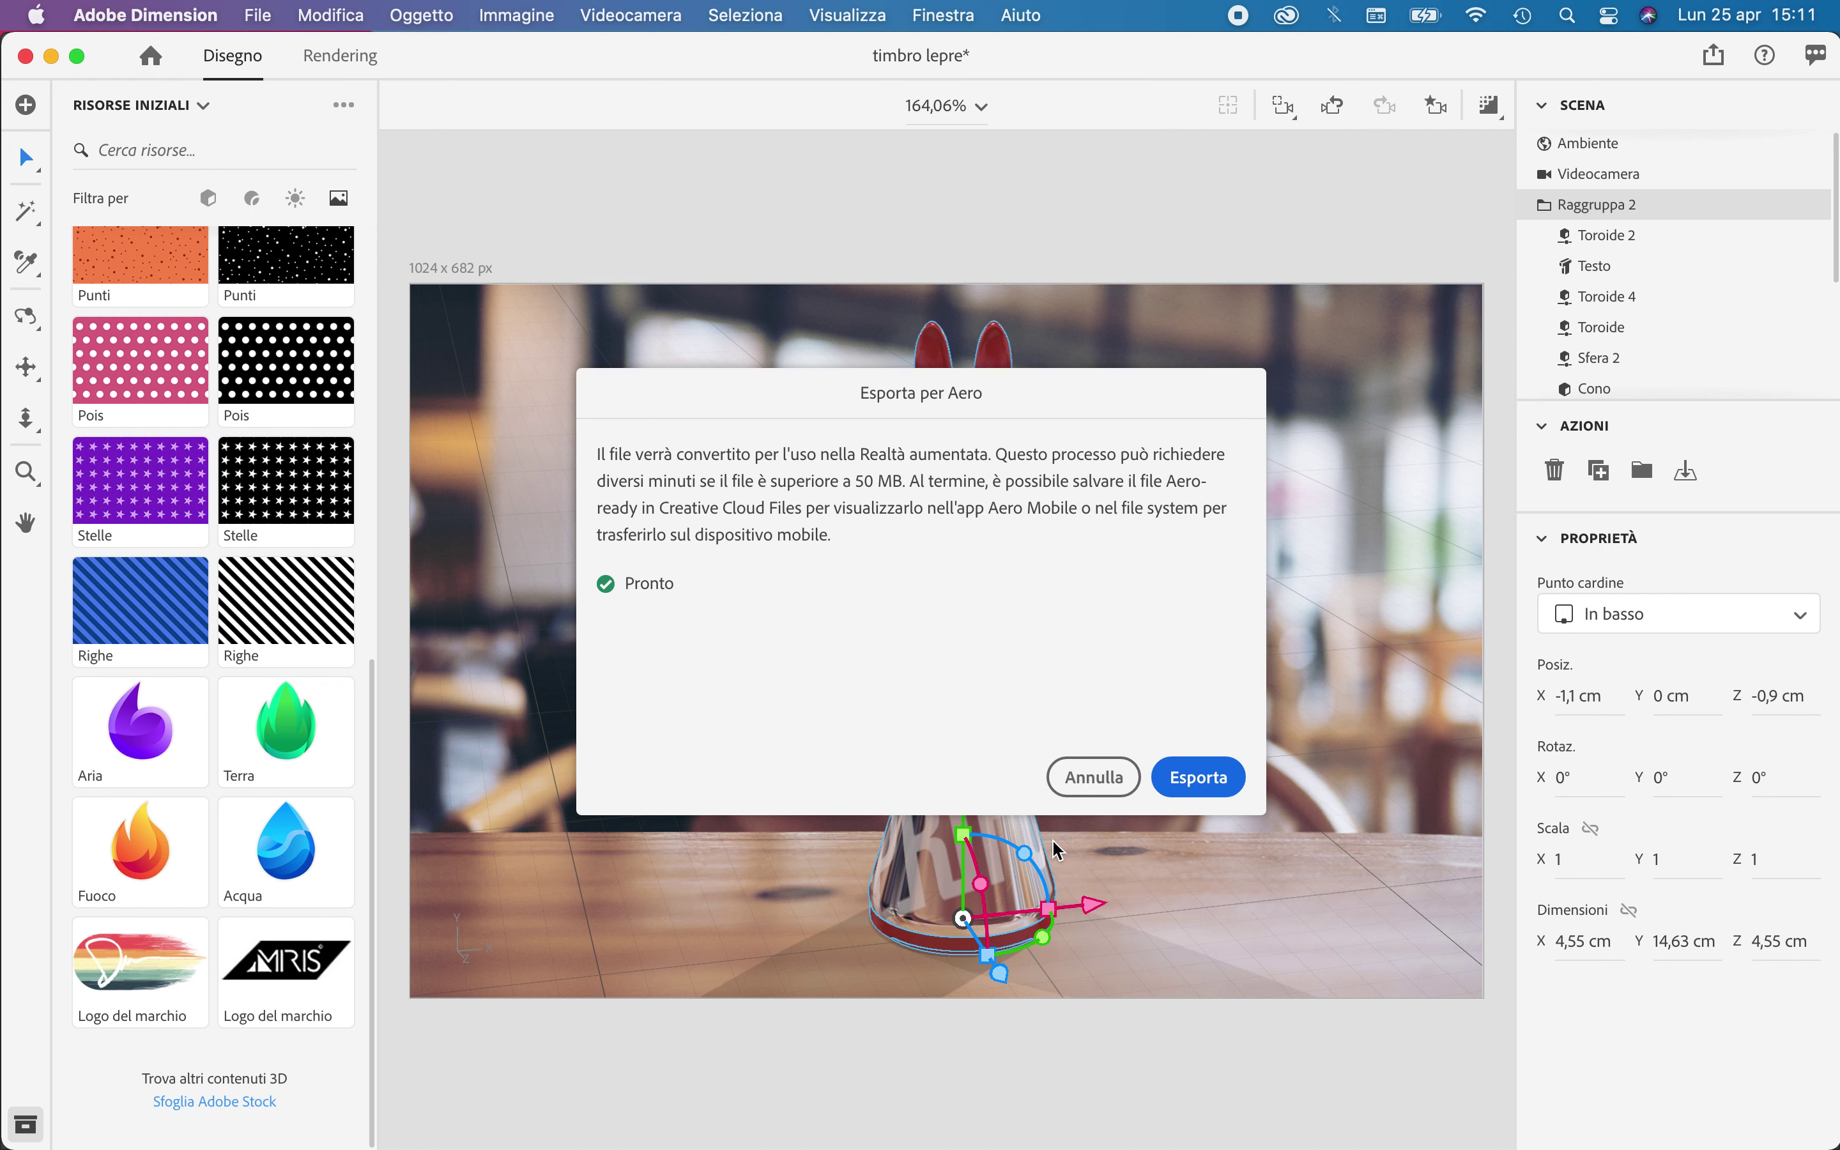
{"action": "left_click", "coordinate": [1092, 776]}
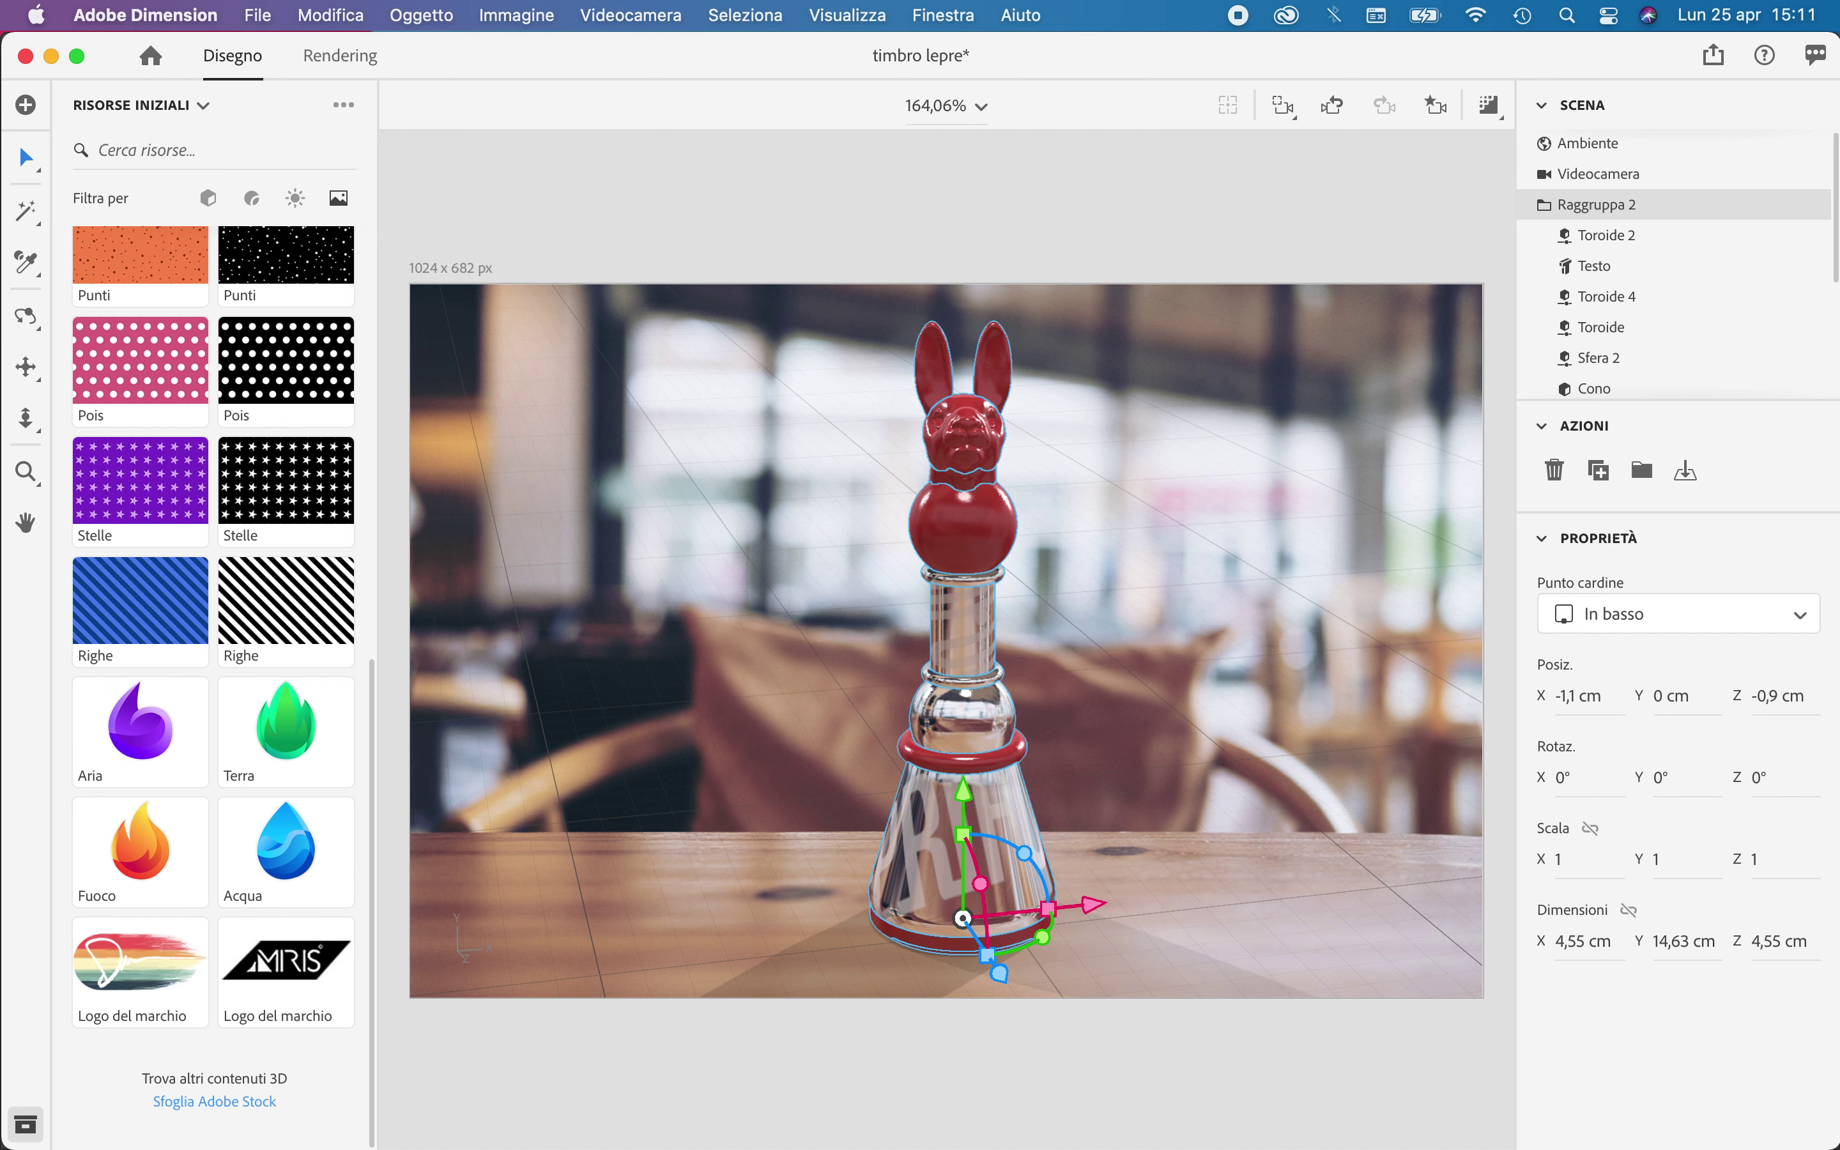
Switch to Adobe Aero by finding it among the installed applications
{"action": "mouse_move", "coordinate": [1597, 1141]}
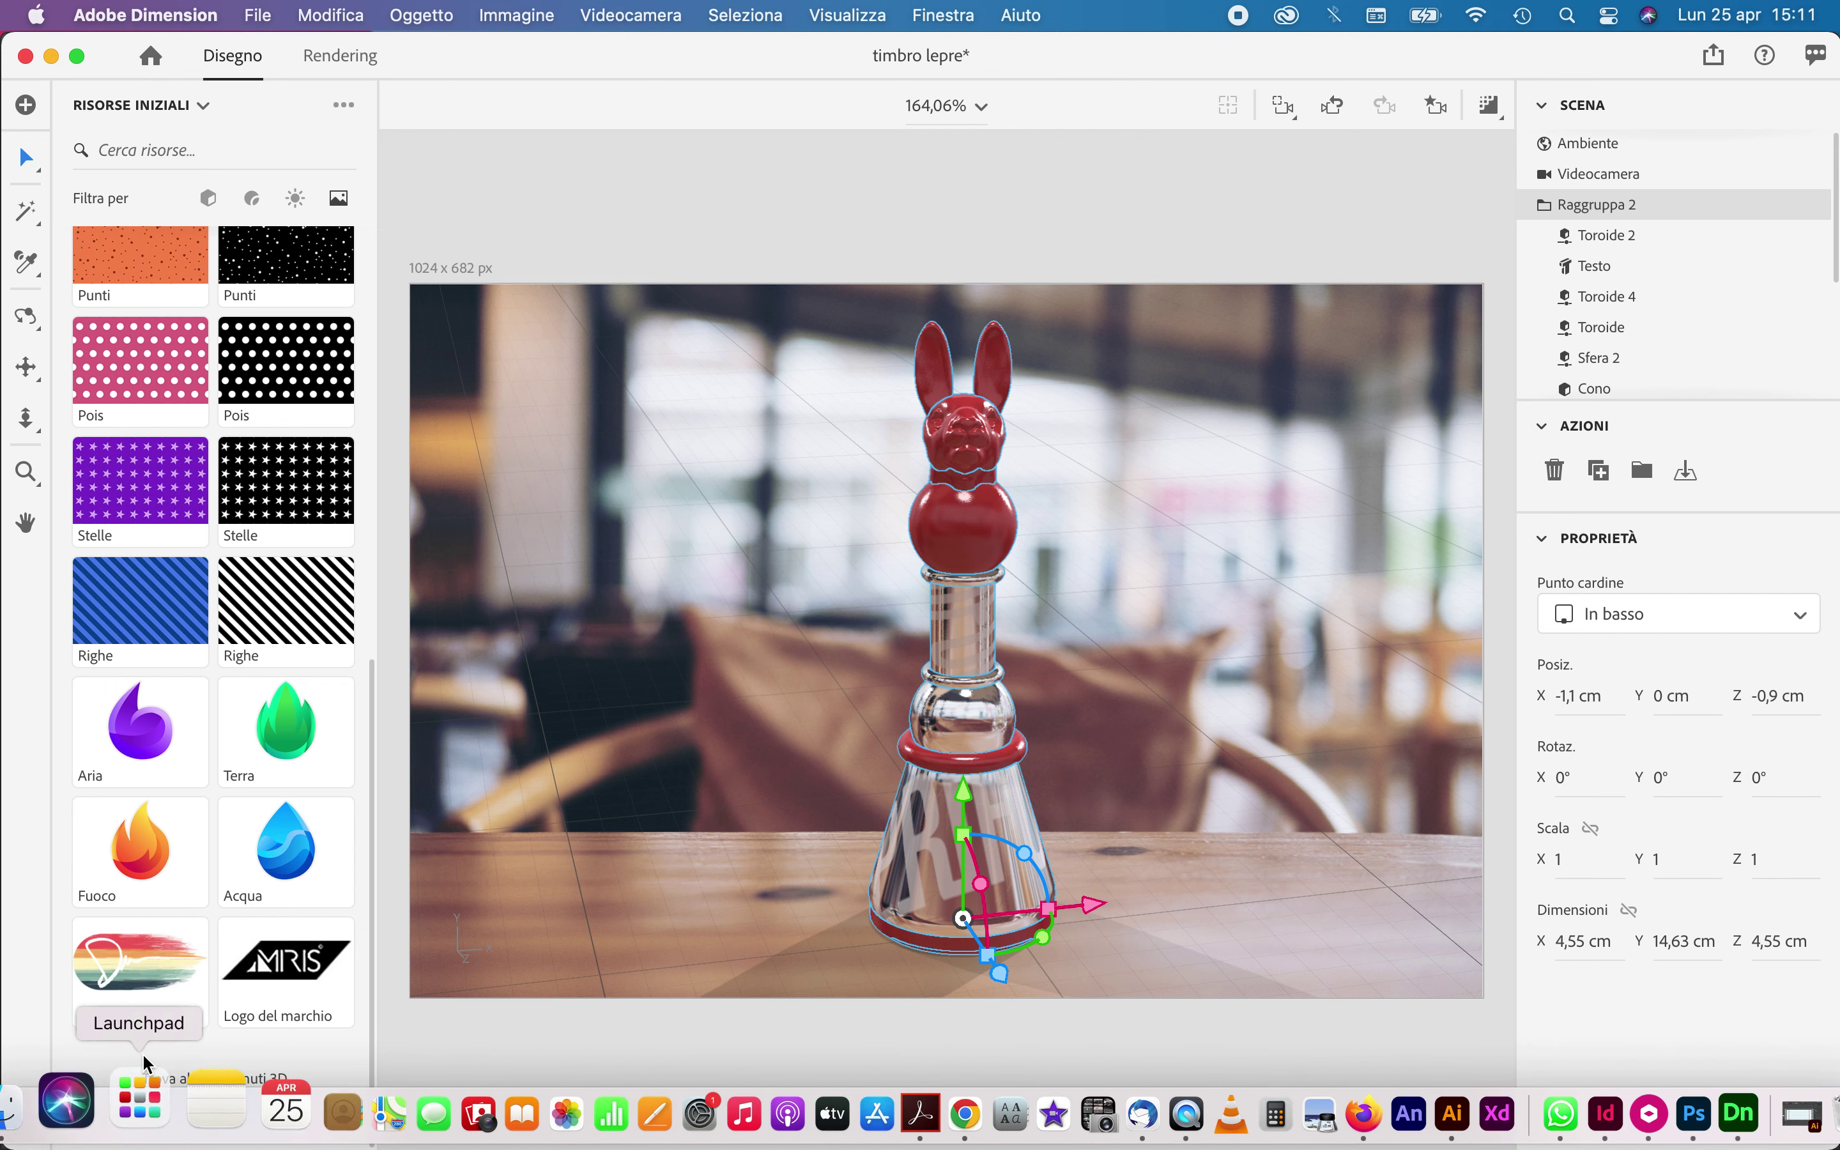
{"action": "left_click", "coordinate": [131, 1099]}
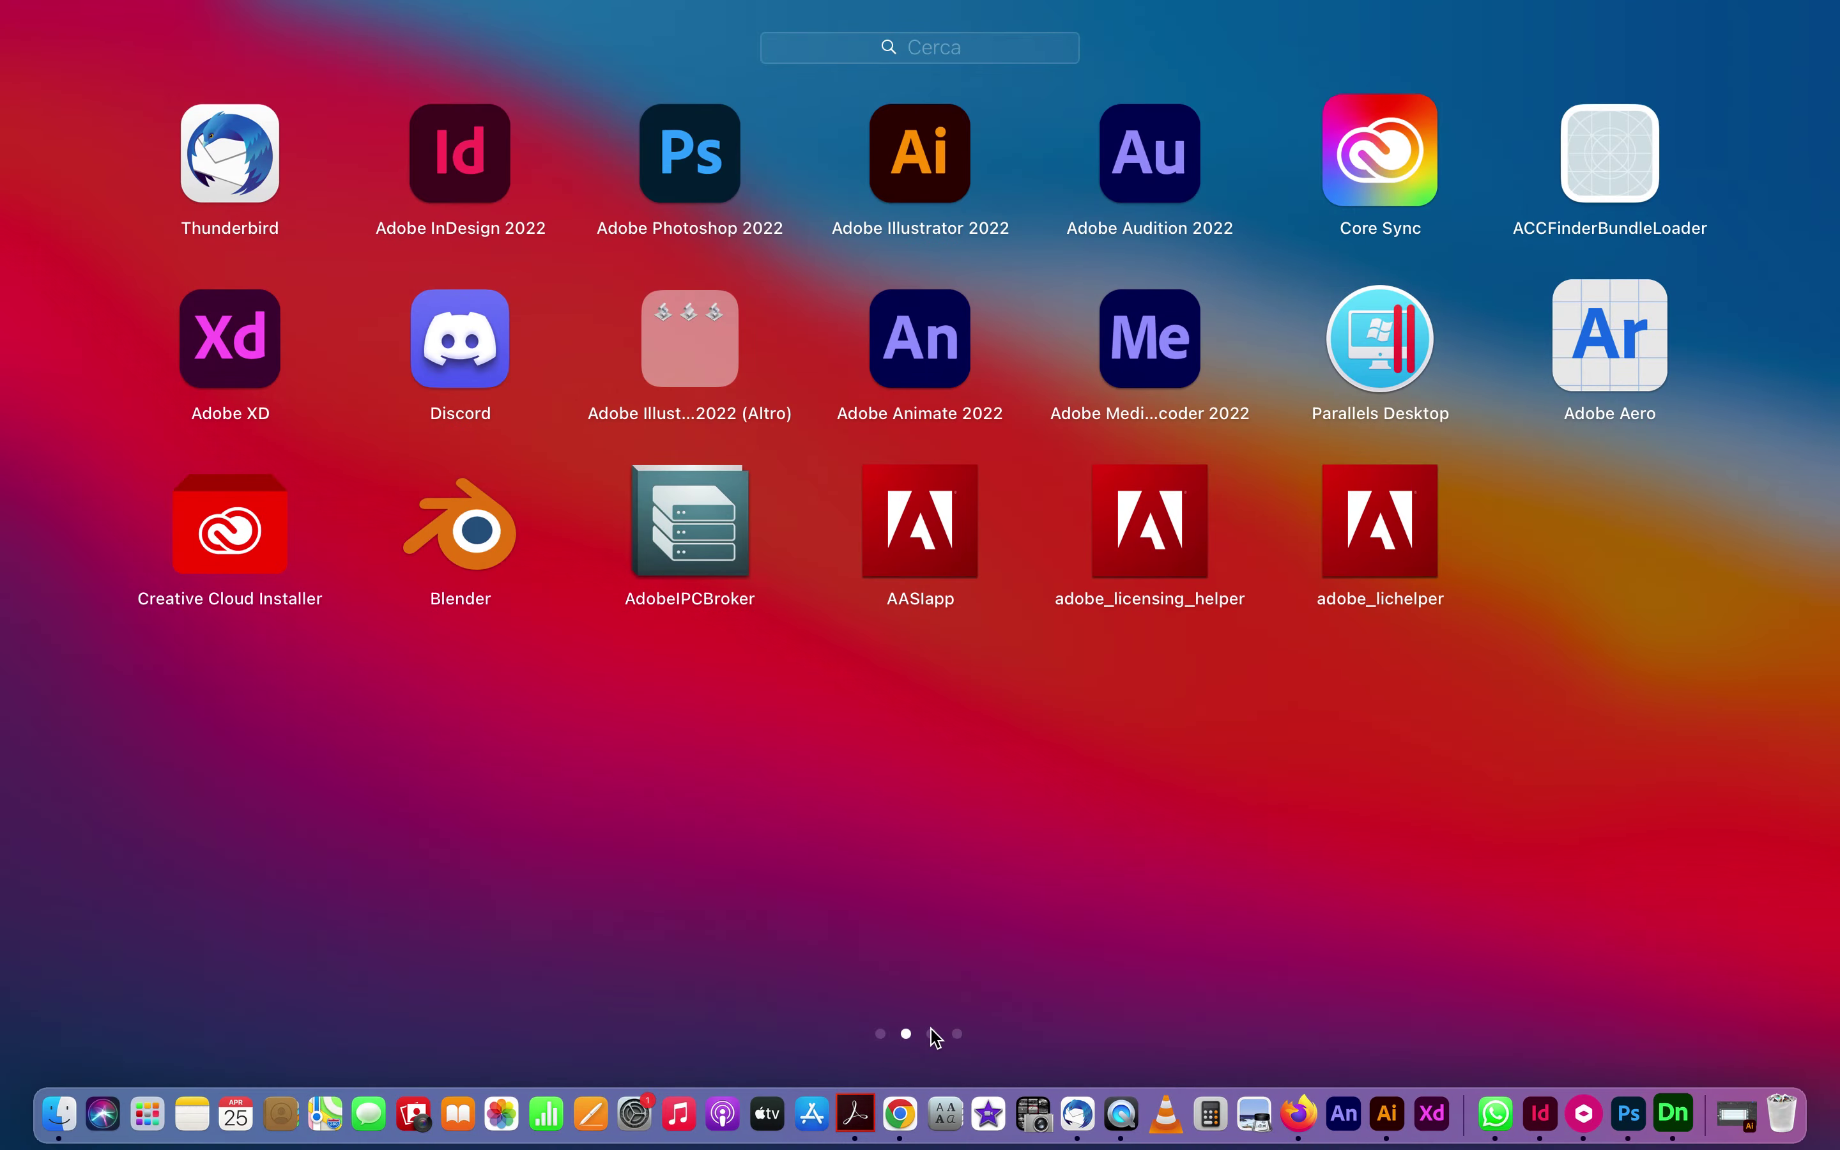
{"action": "left_click", "coordinate": [933, 1034]}
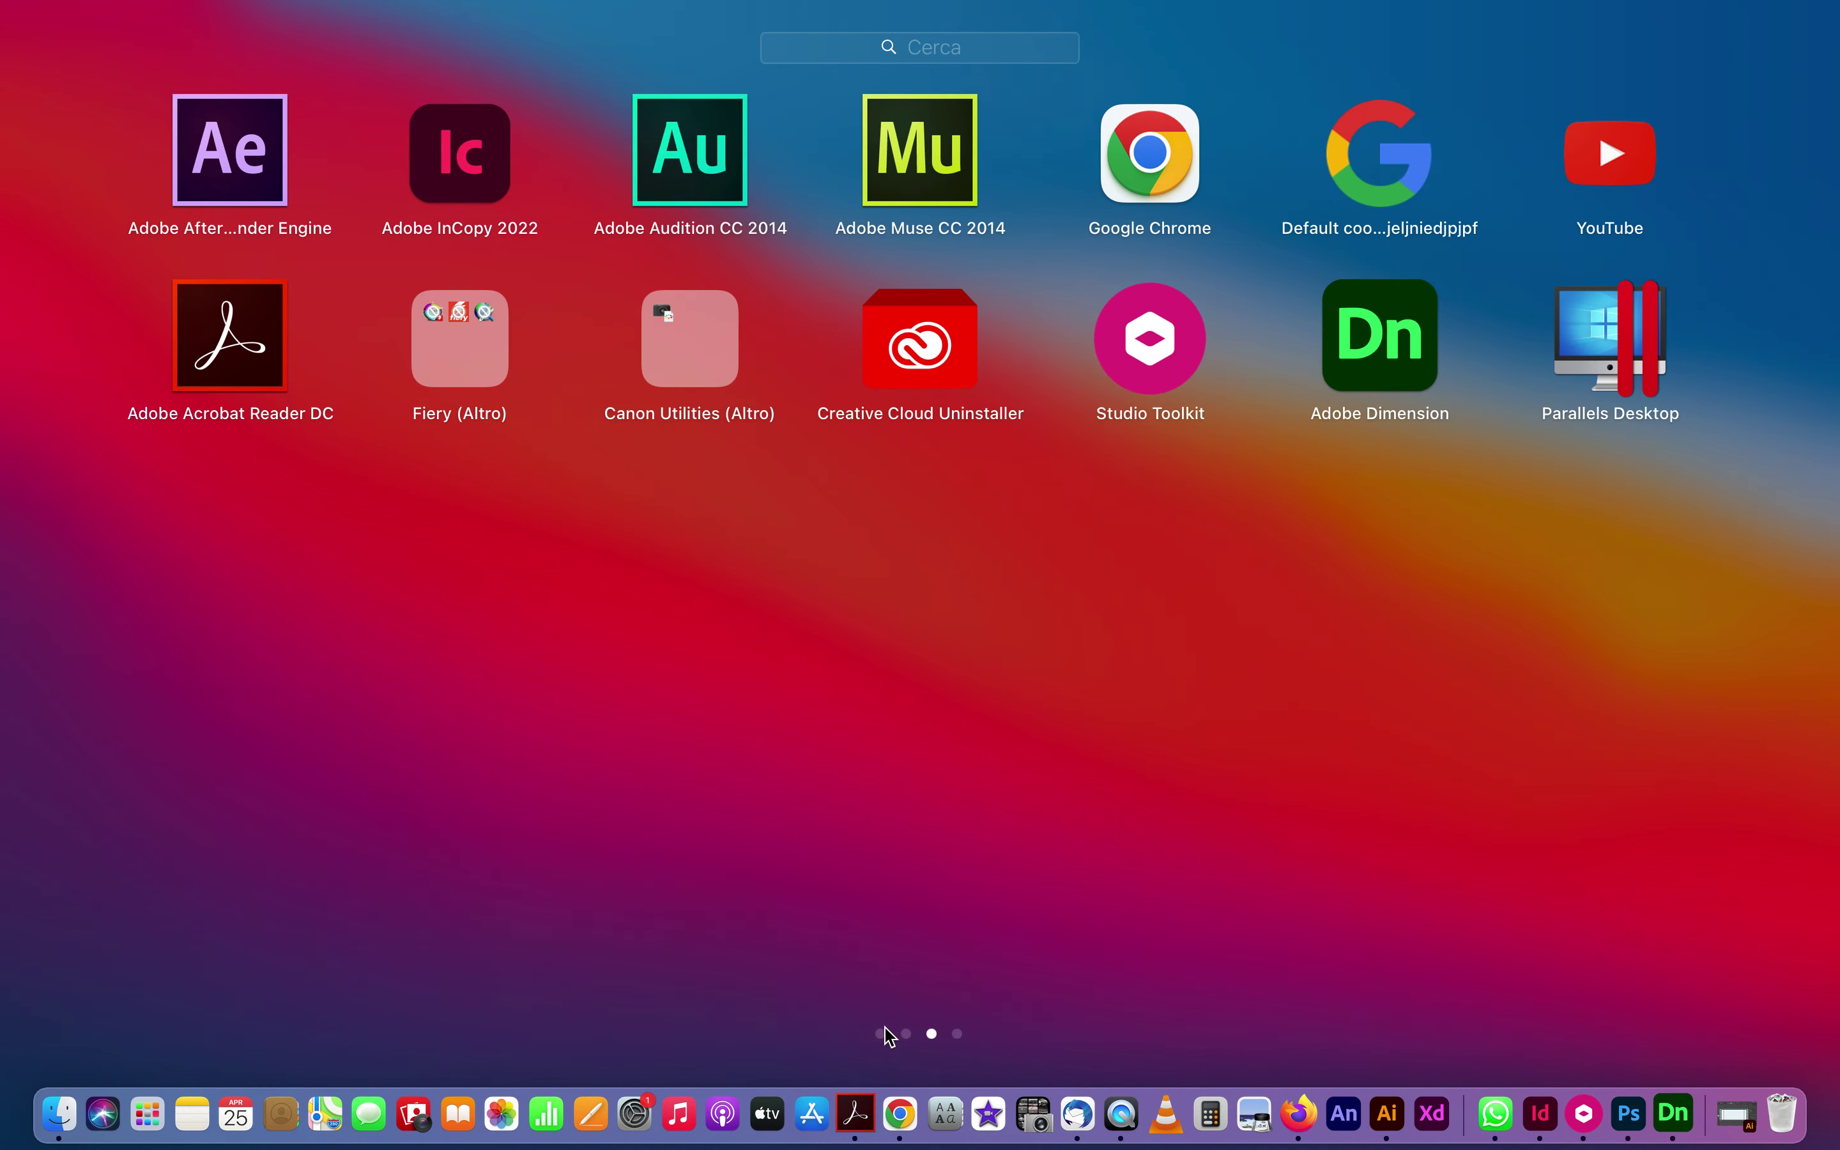
{"action": "left_click", "coordinate": [882, 1033]}
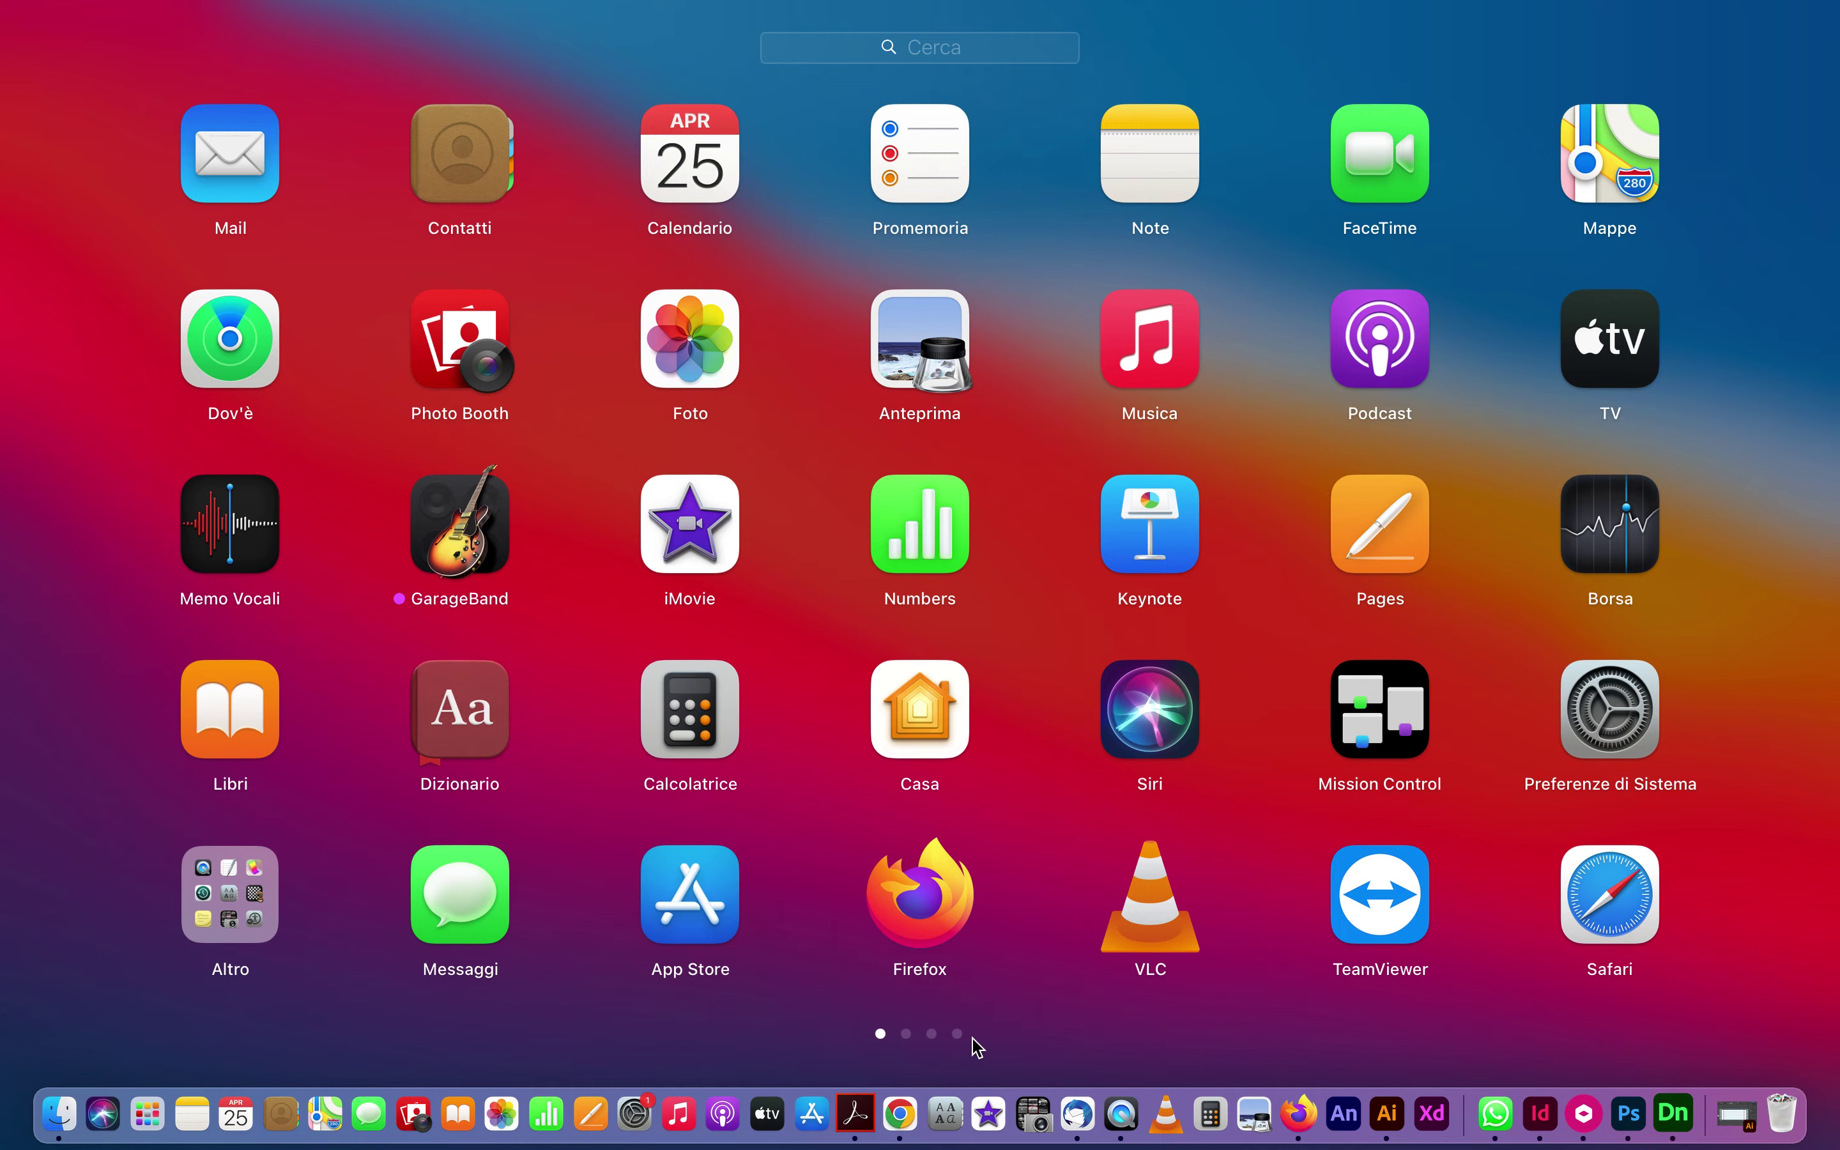
{"action": "left_click", "coordinate": [907, 1035]}
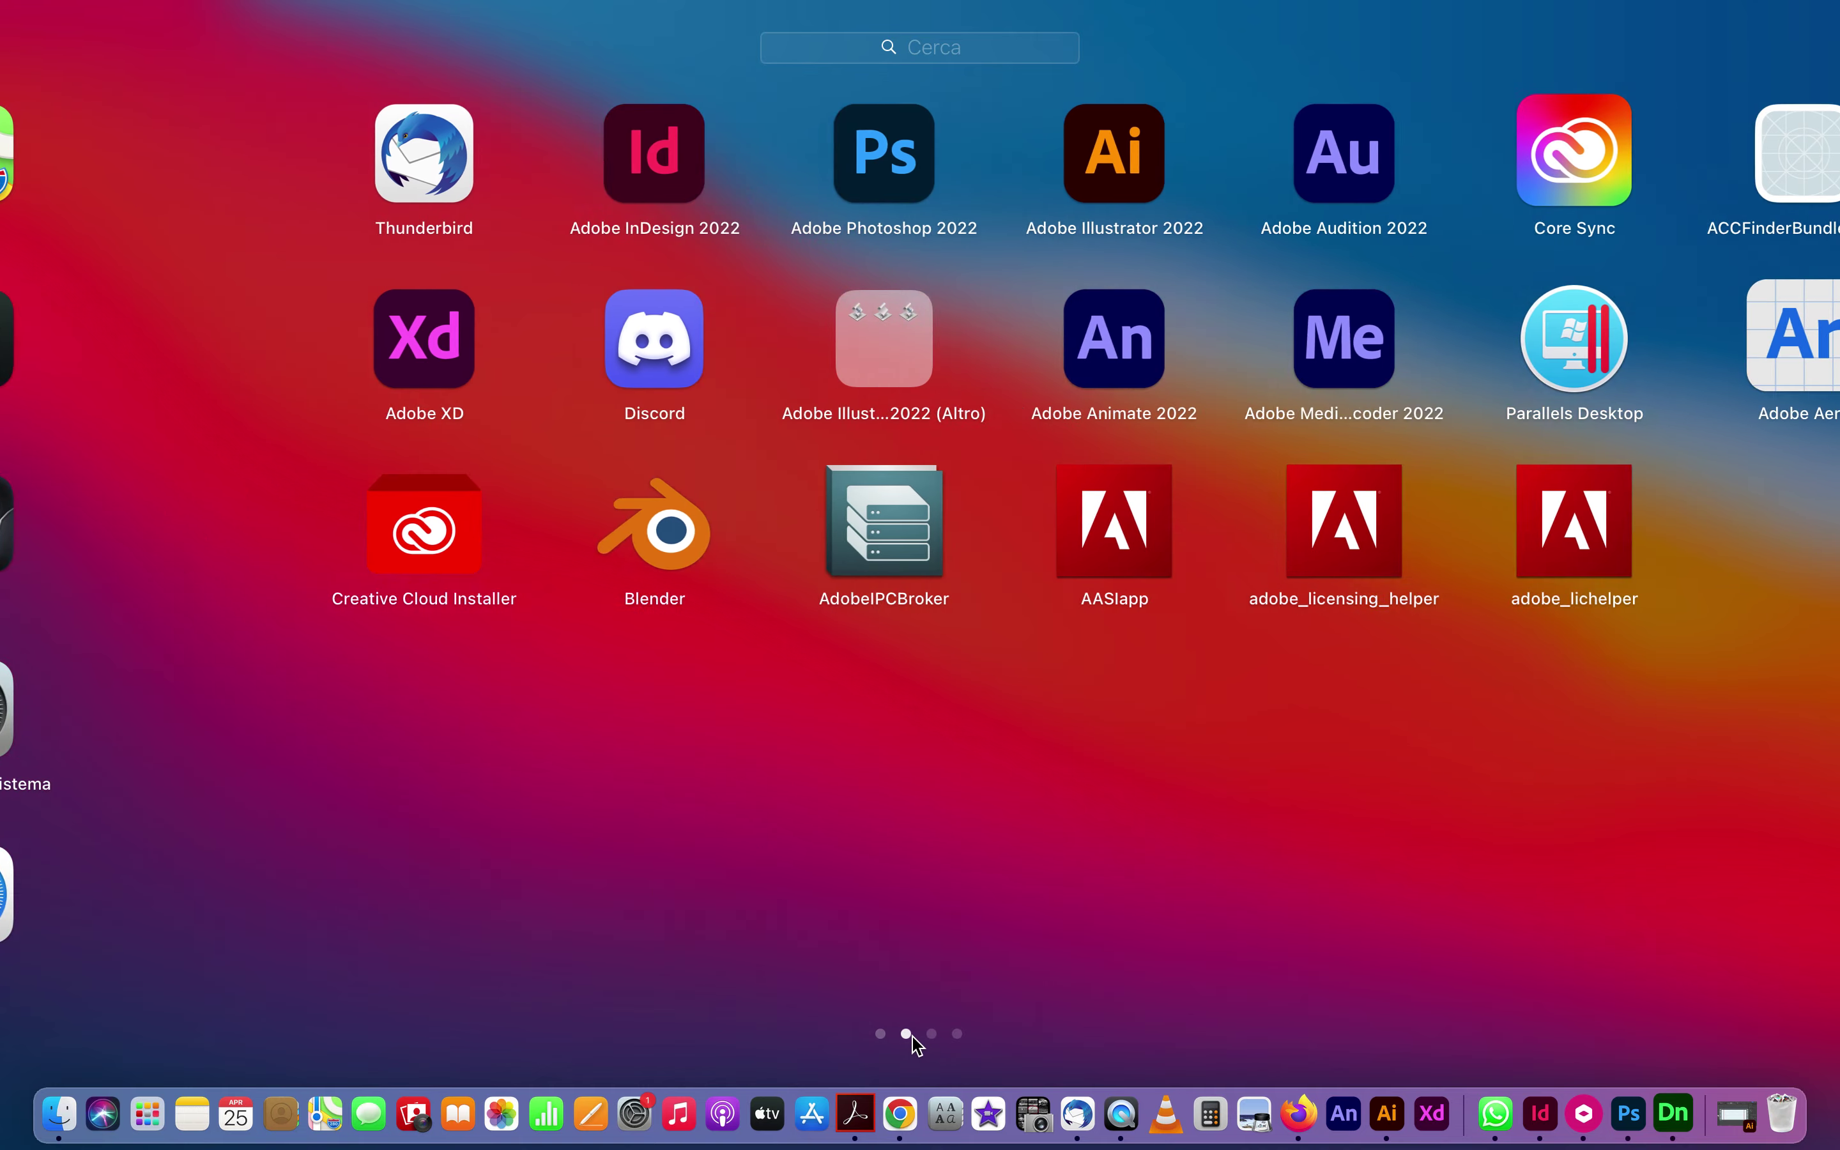
{"action": "left_click", "coordinate": [1665, 347]}
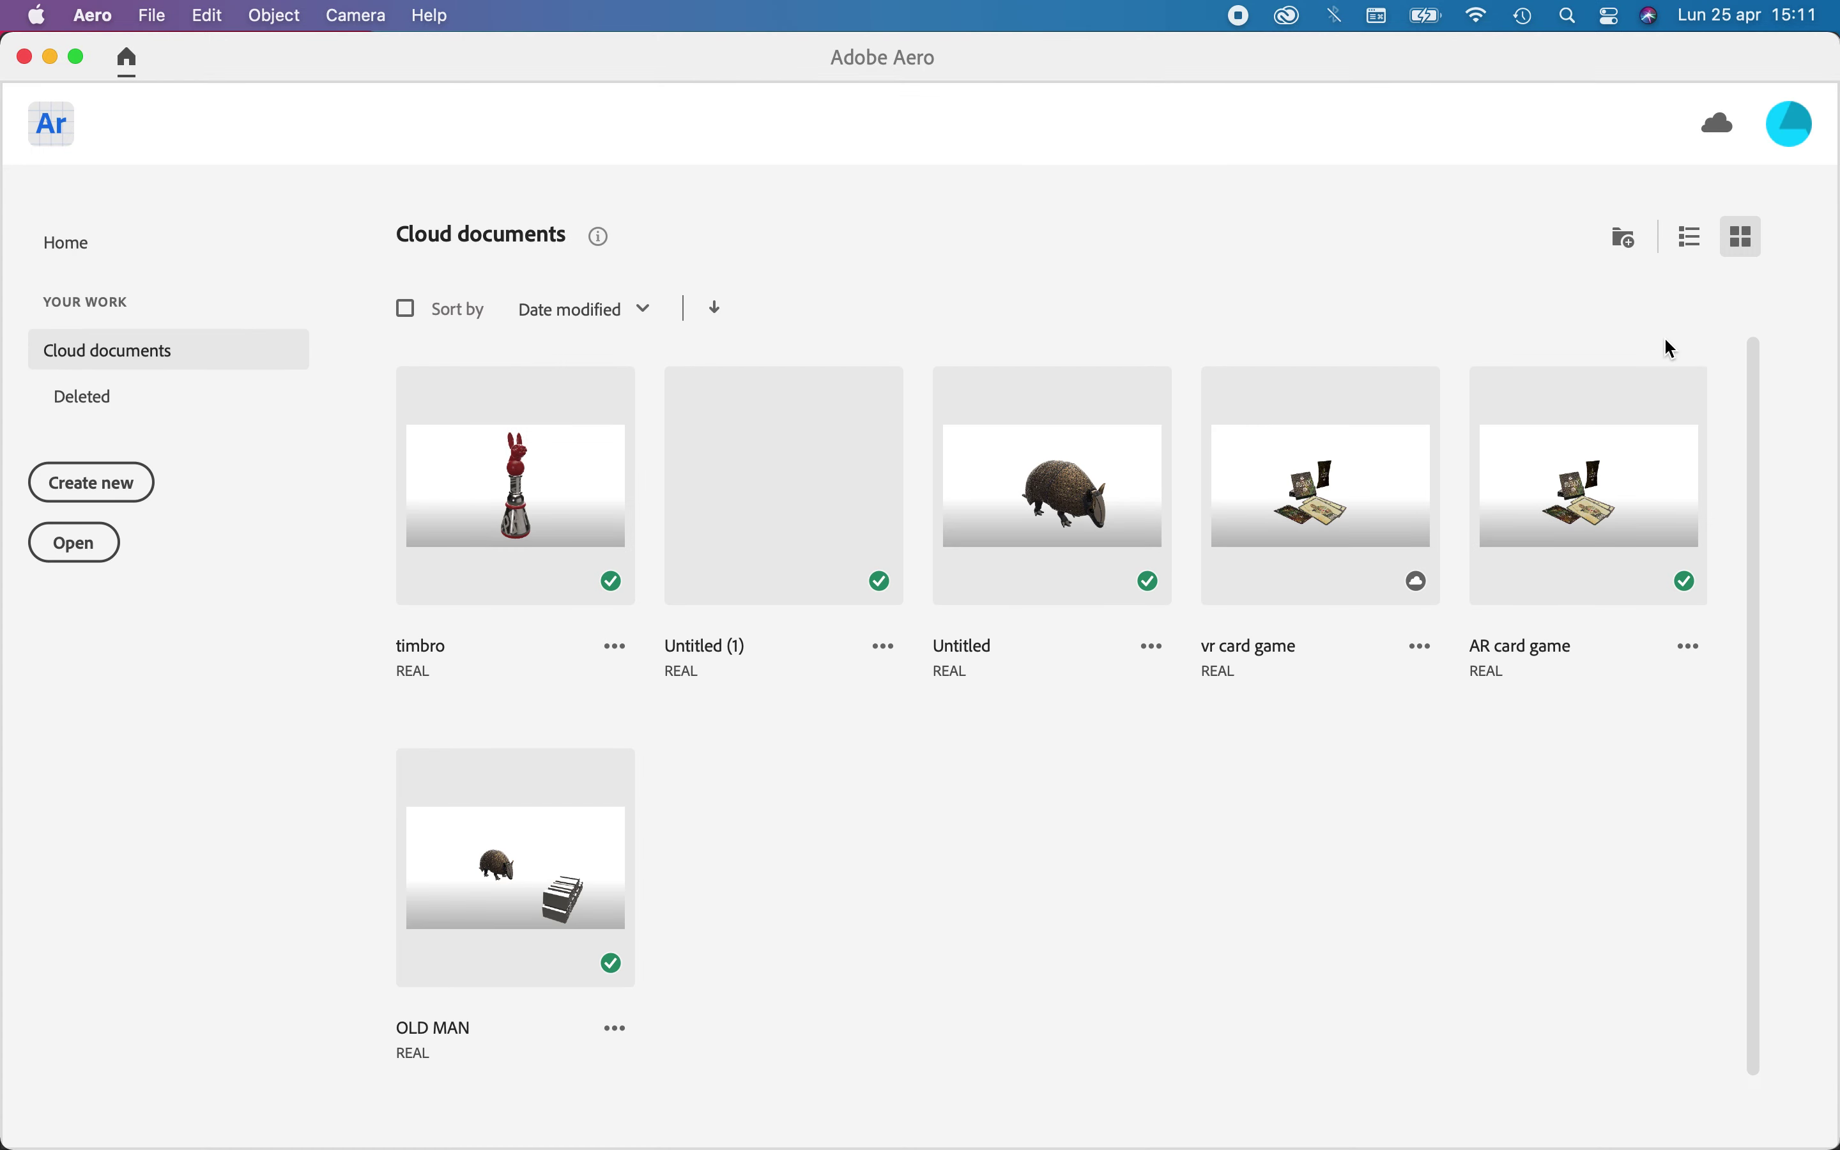
Dismiss the new project prompt and open the existing cloud document timbro
{"action": "left_click", "coordinate": [52, 484]}
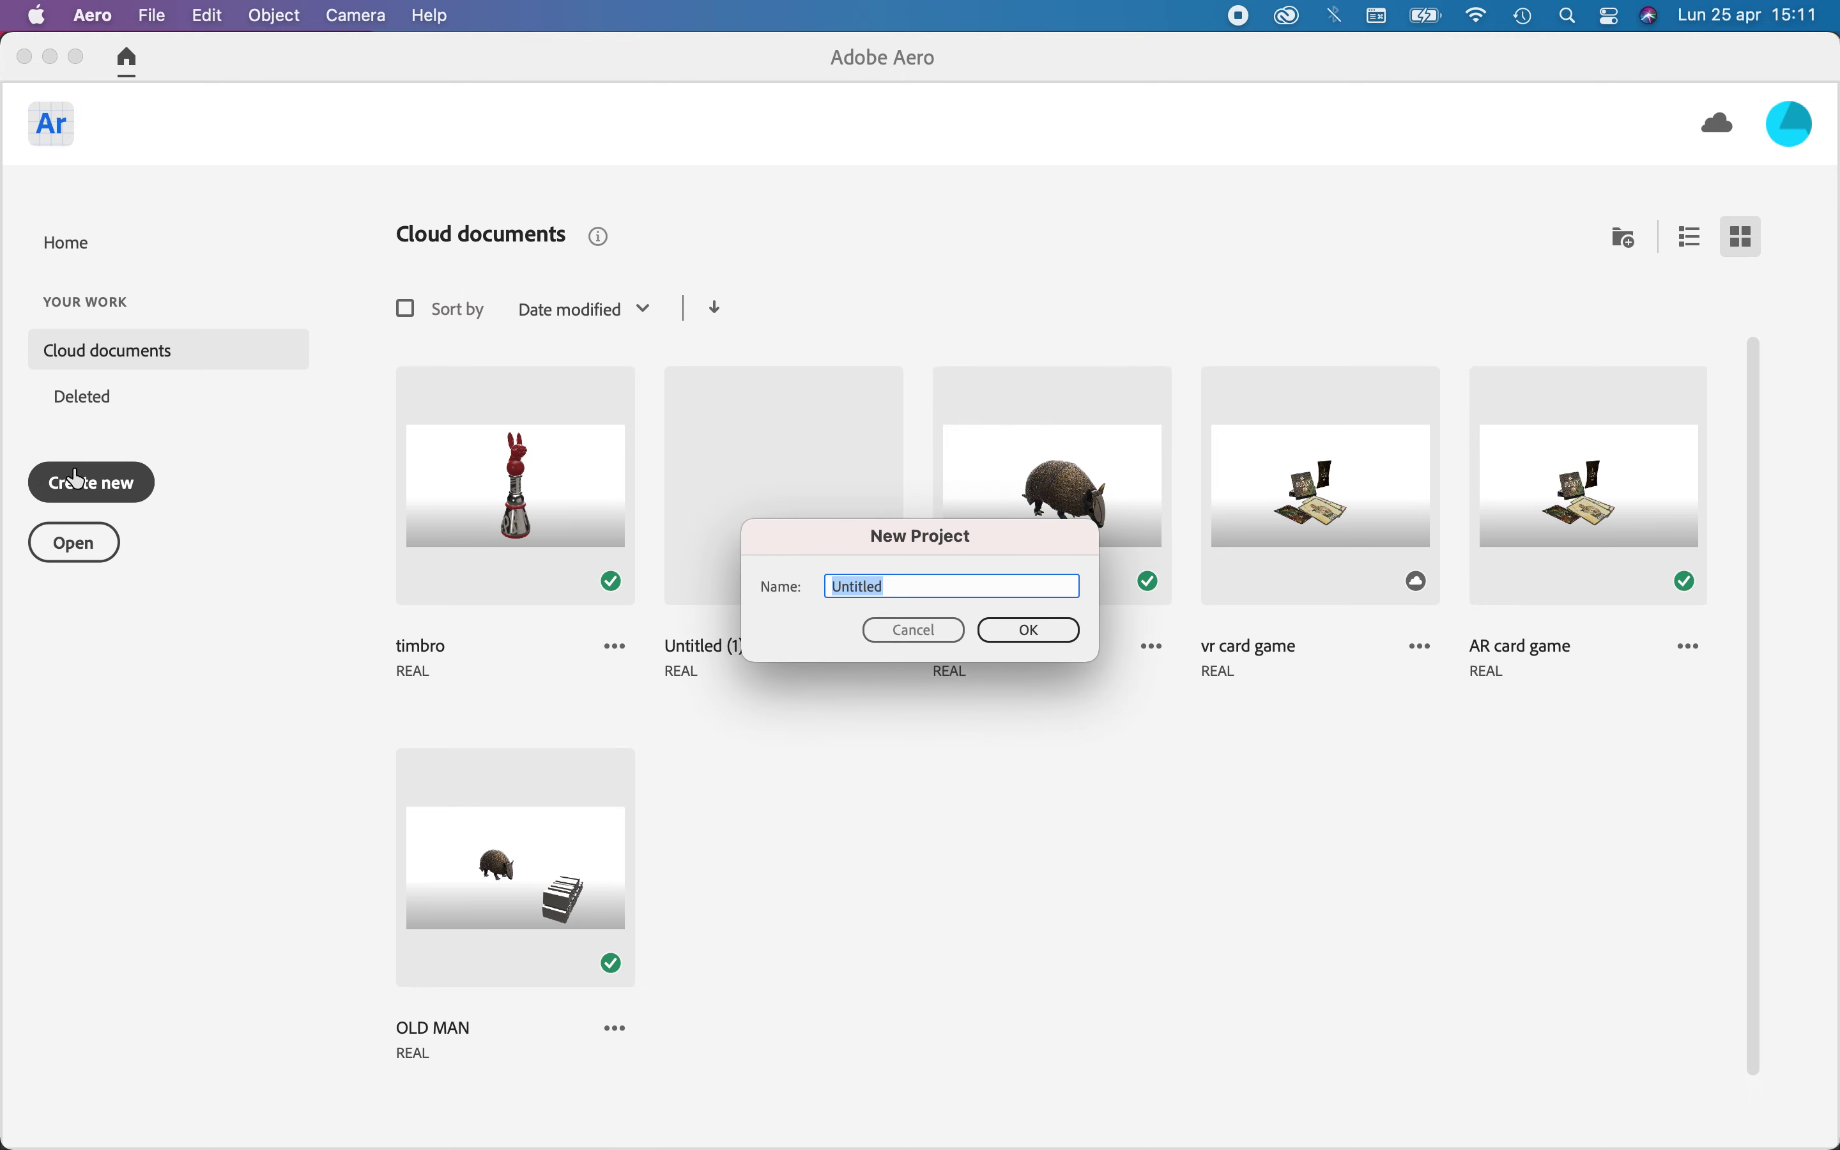
{"action": "left_click", "coordinate": [895, 638]}
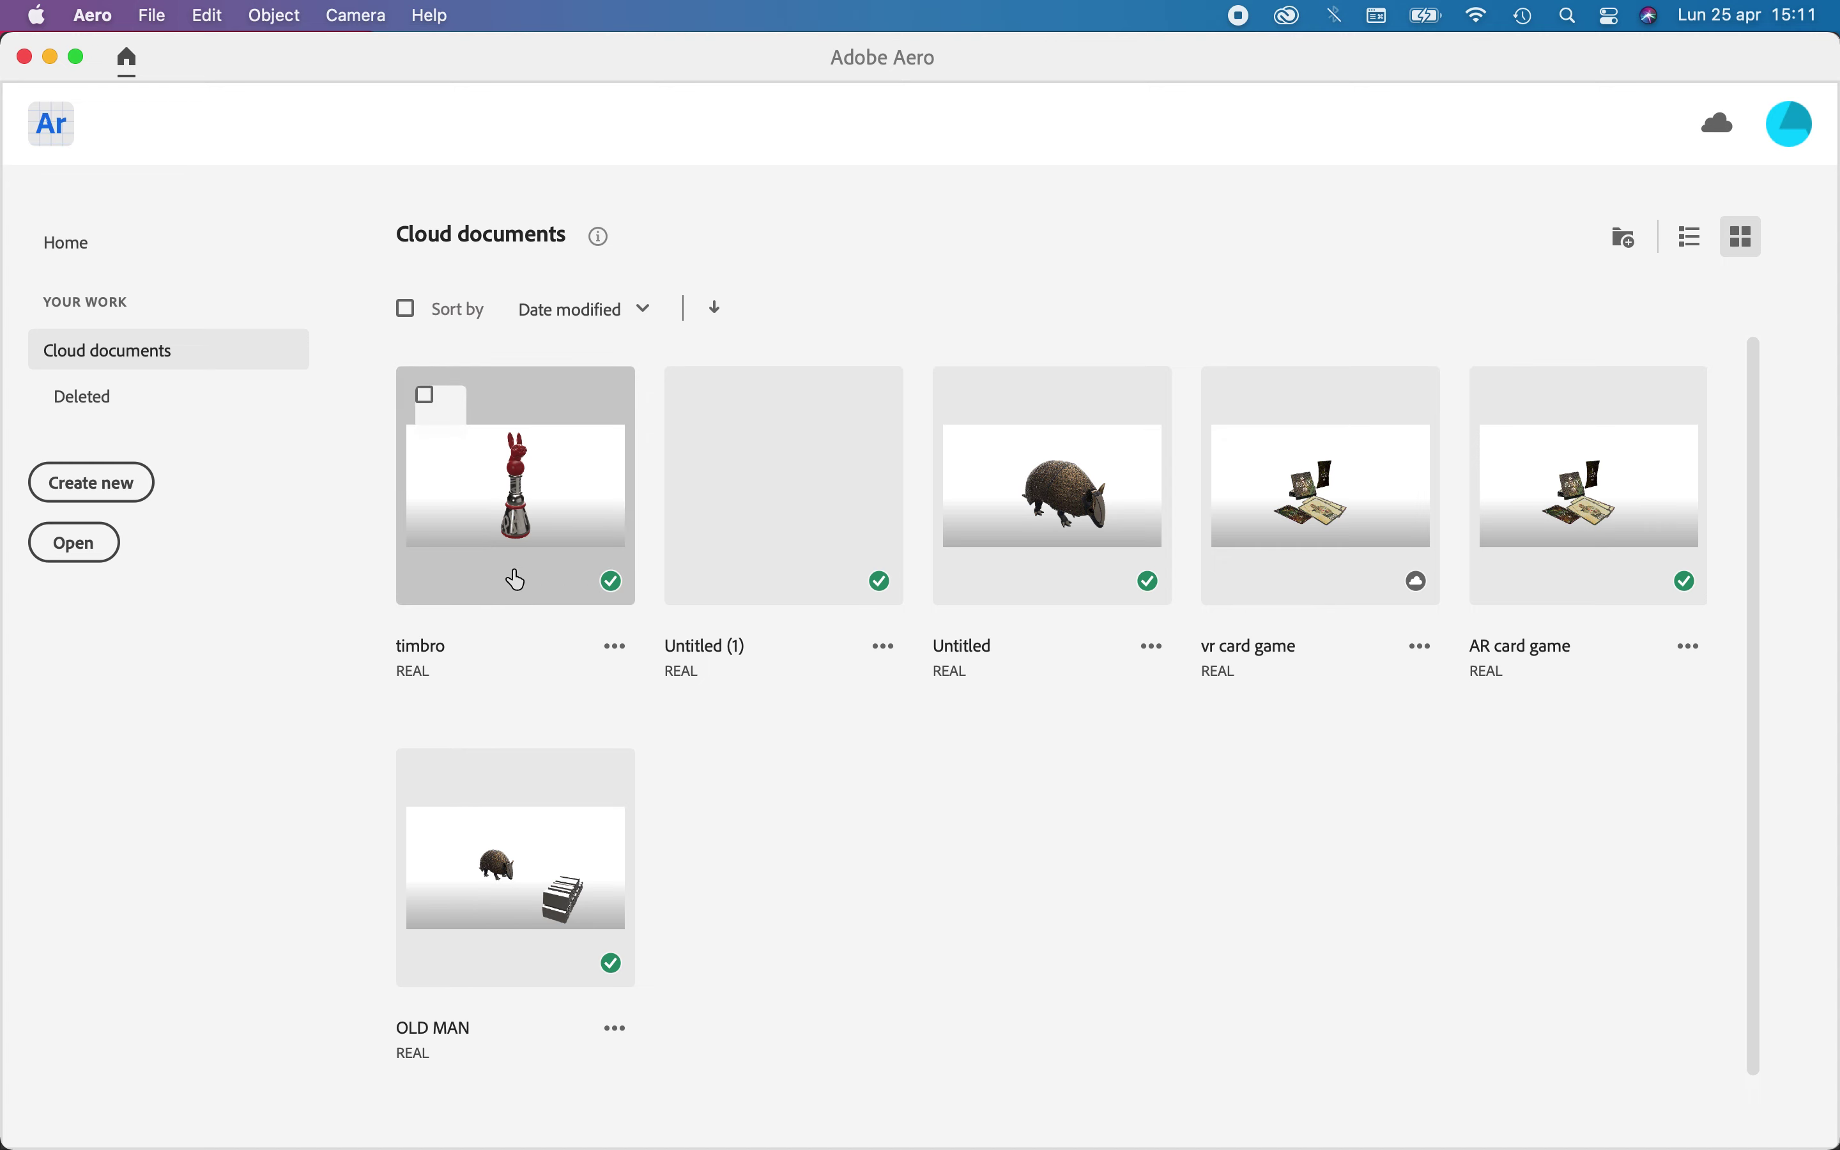
{"action": "double_click", "coordinate": [546, 527]}
{"action": "scroll", "coordinate": [1104, 703], "scroll_direction": "up", "scroll_amount": 3}
{"action": "scroll", "coordinate": [1104, 703], "scroll_direction": "up", "scroll_amount": 5}
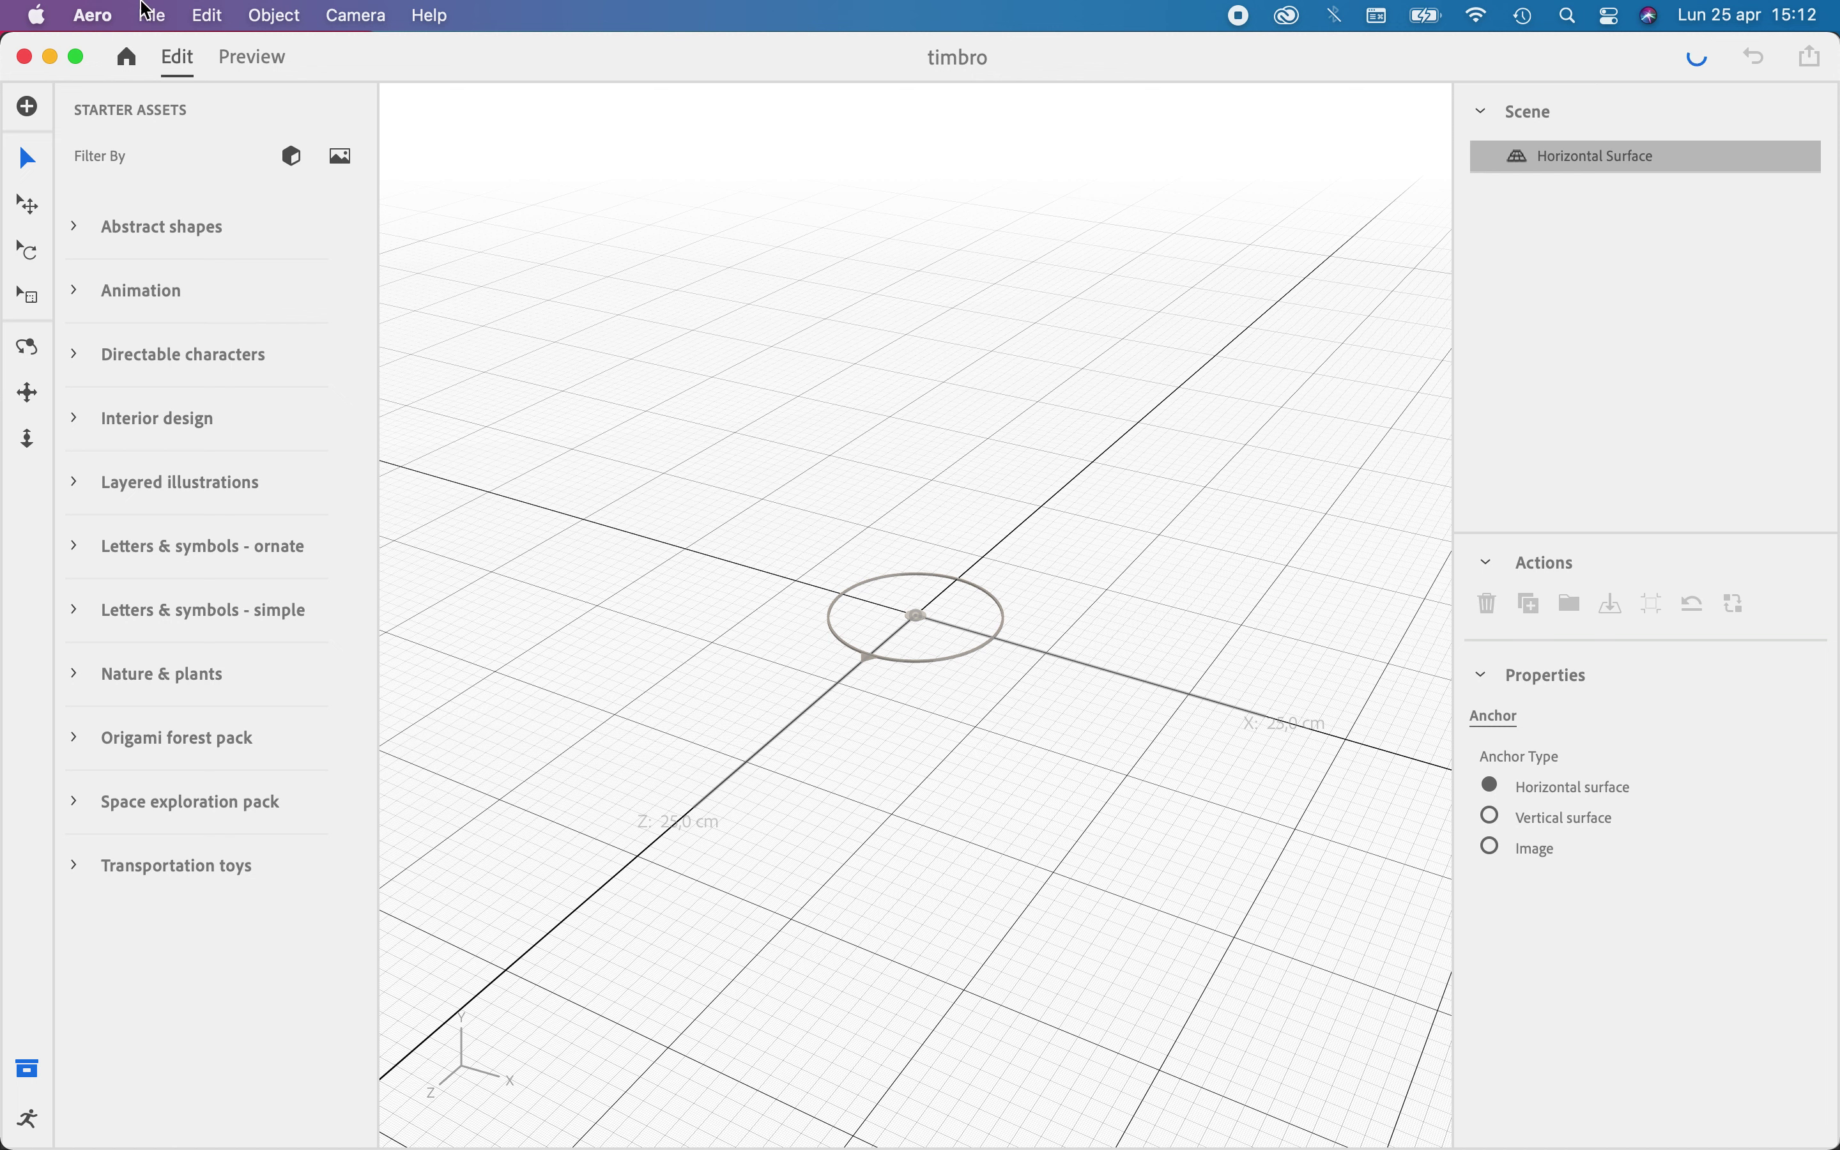
Import leprear.glb from the timbro lepre folder on the Desktop into the scene
{"action": "left_click", "coordinate": [153, 16]}
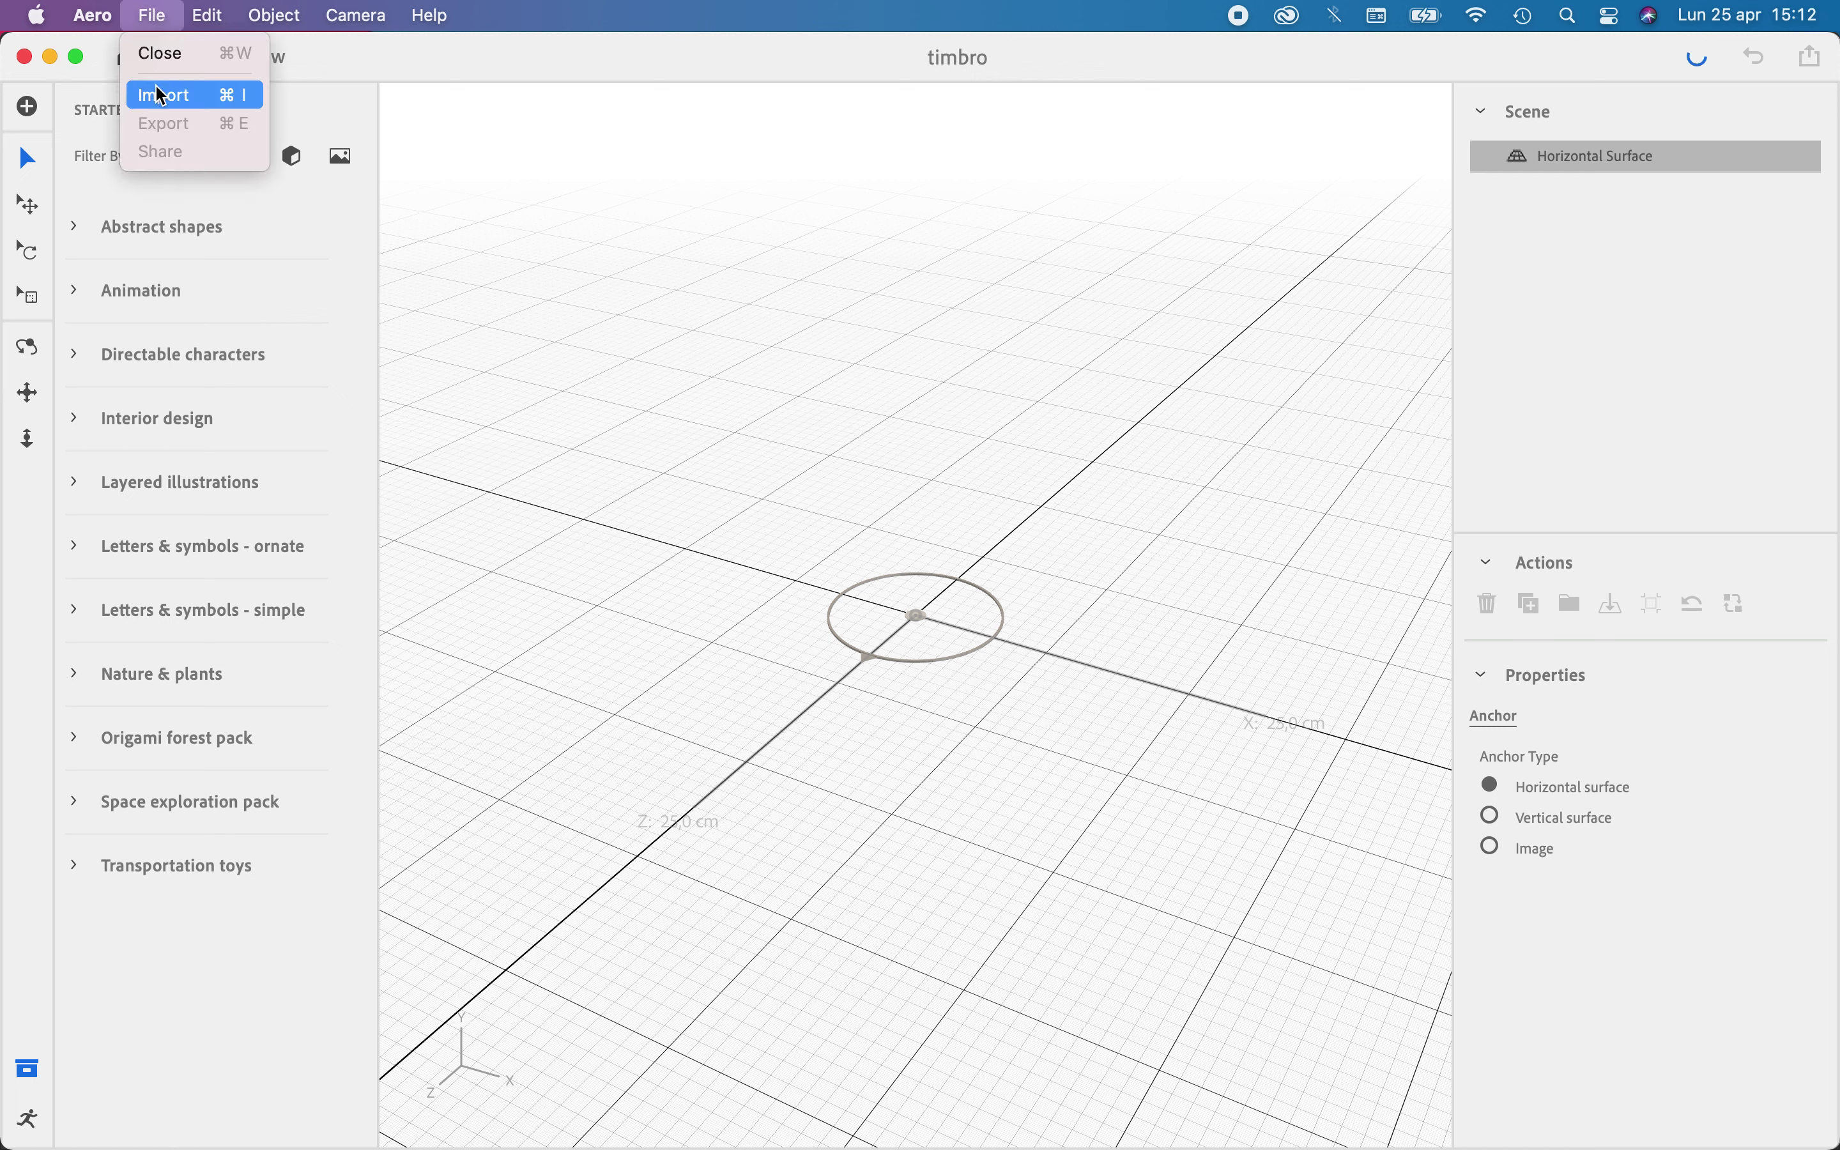
{"action": "left_click", "coordinate": [943, 413]}
{"action": "key", "text": "super+i"}
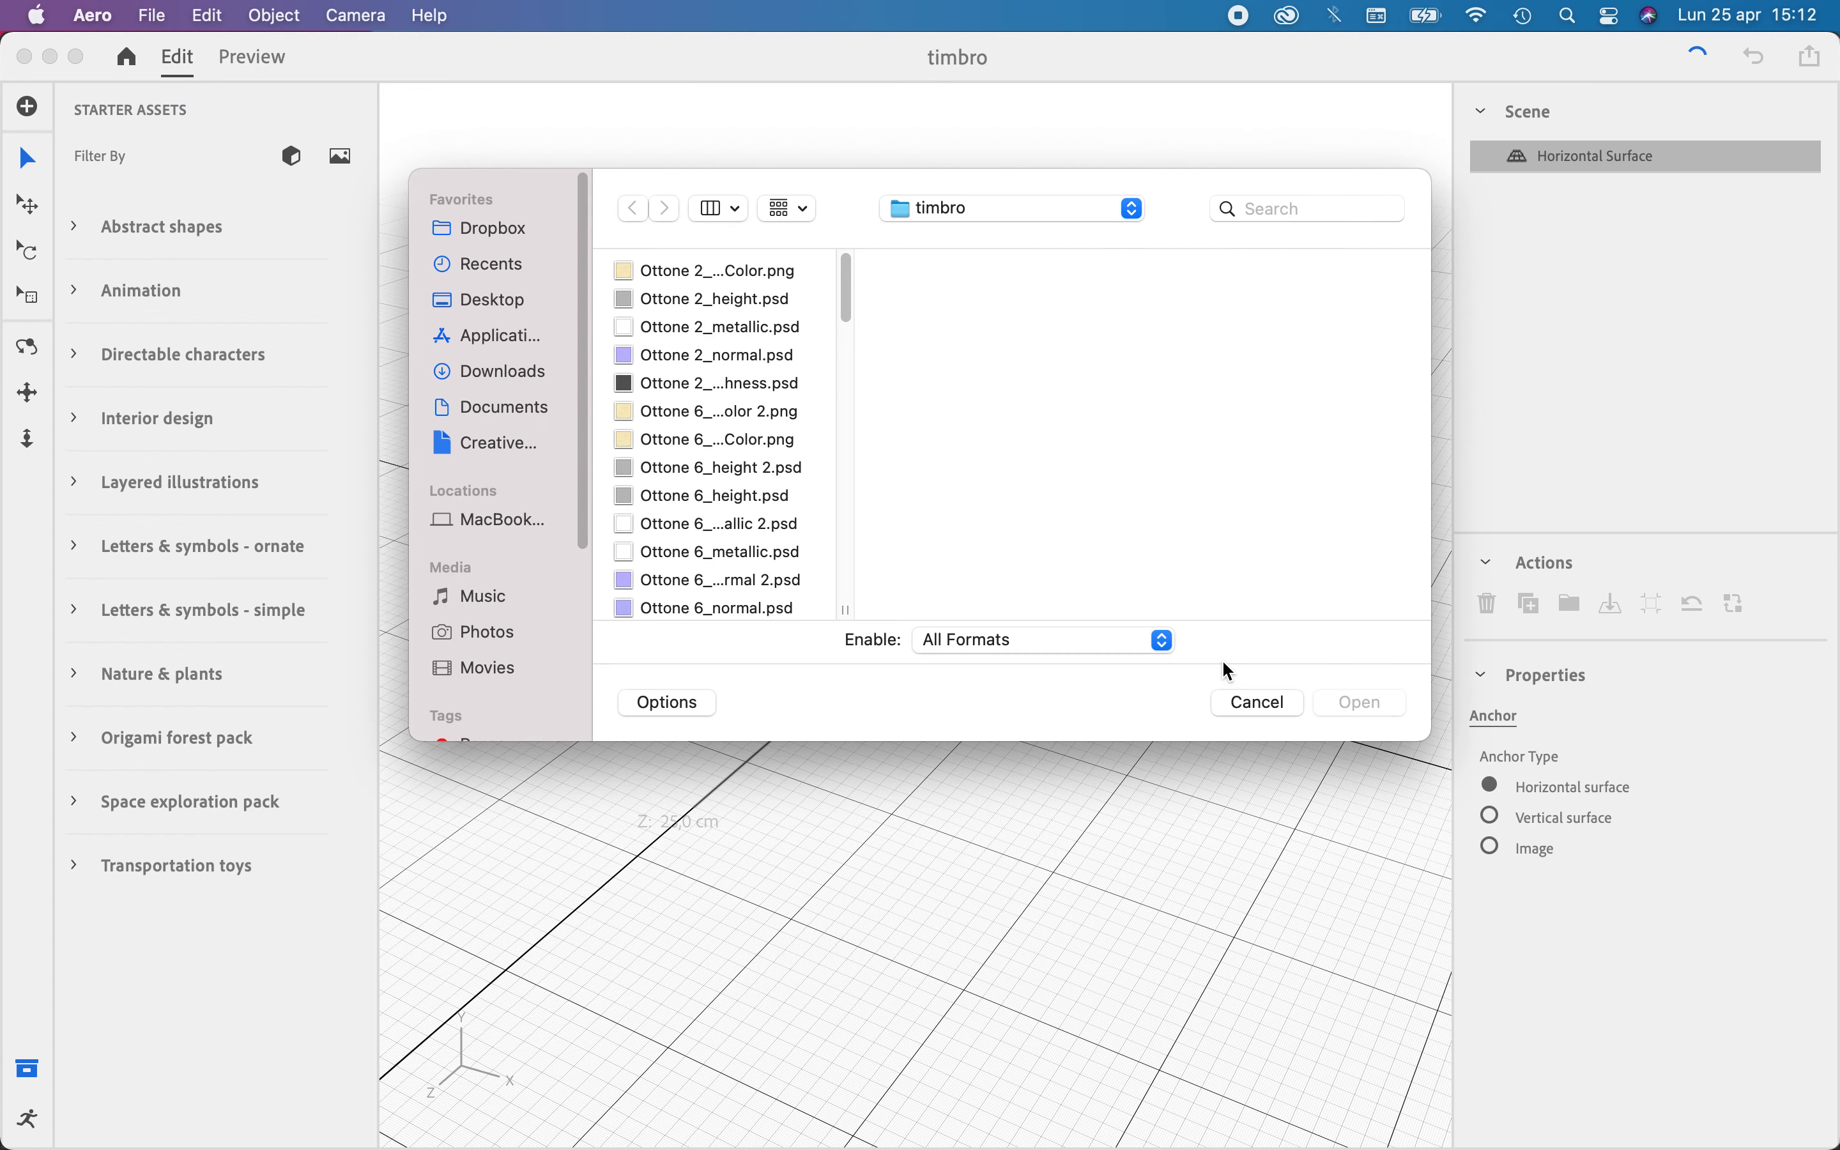
{"action": "left_click", "coordinate": [973, 220]}
{"action": "left_click", "coordinate": [955, 240]}
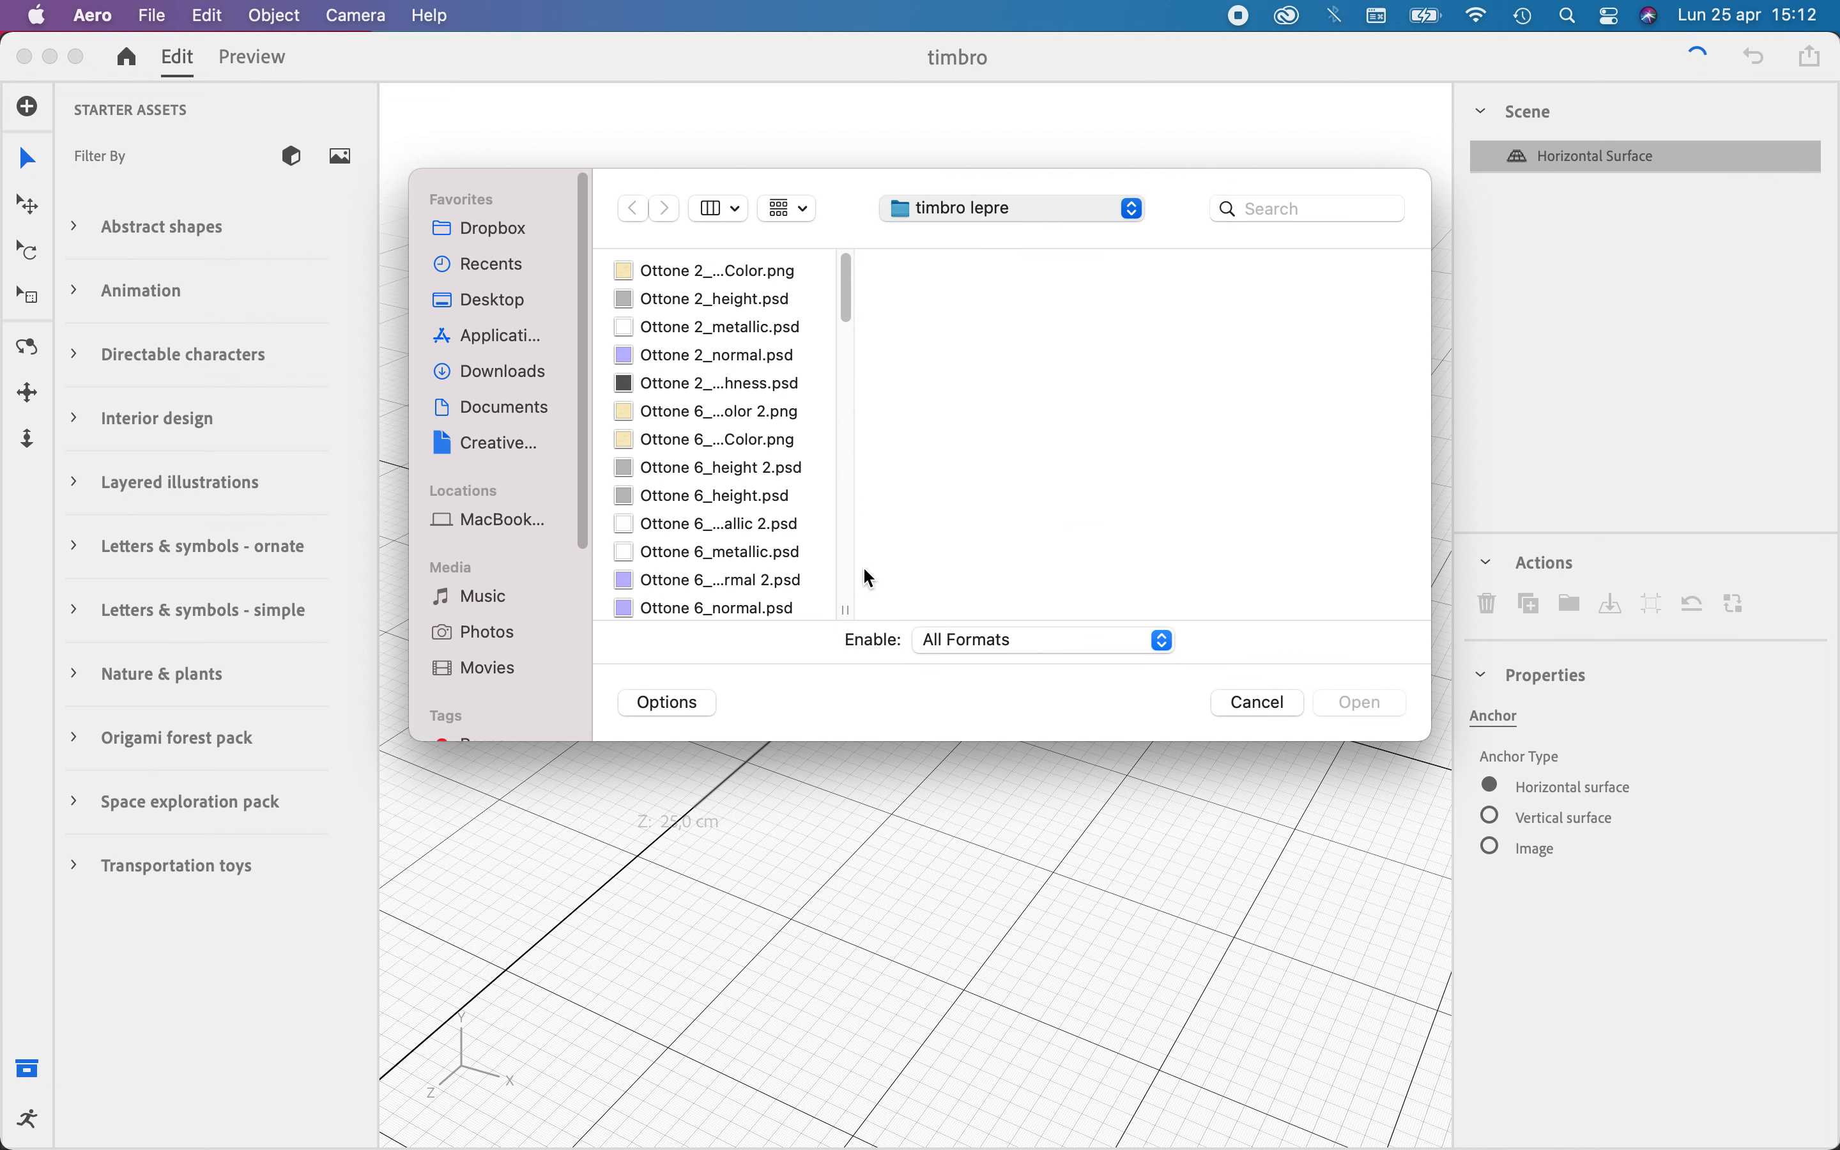
{"action": "scroll", "coordinate": [1000, 587], "scroll_direction": "down", "scroll_amount": 5}
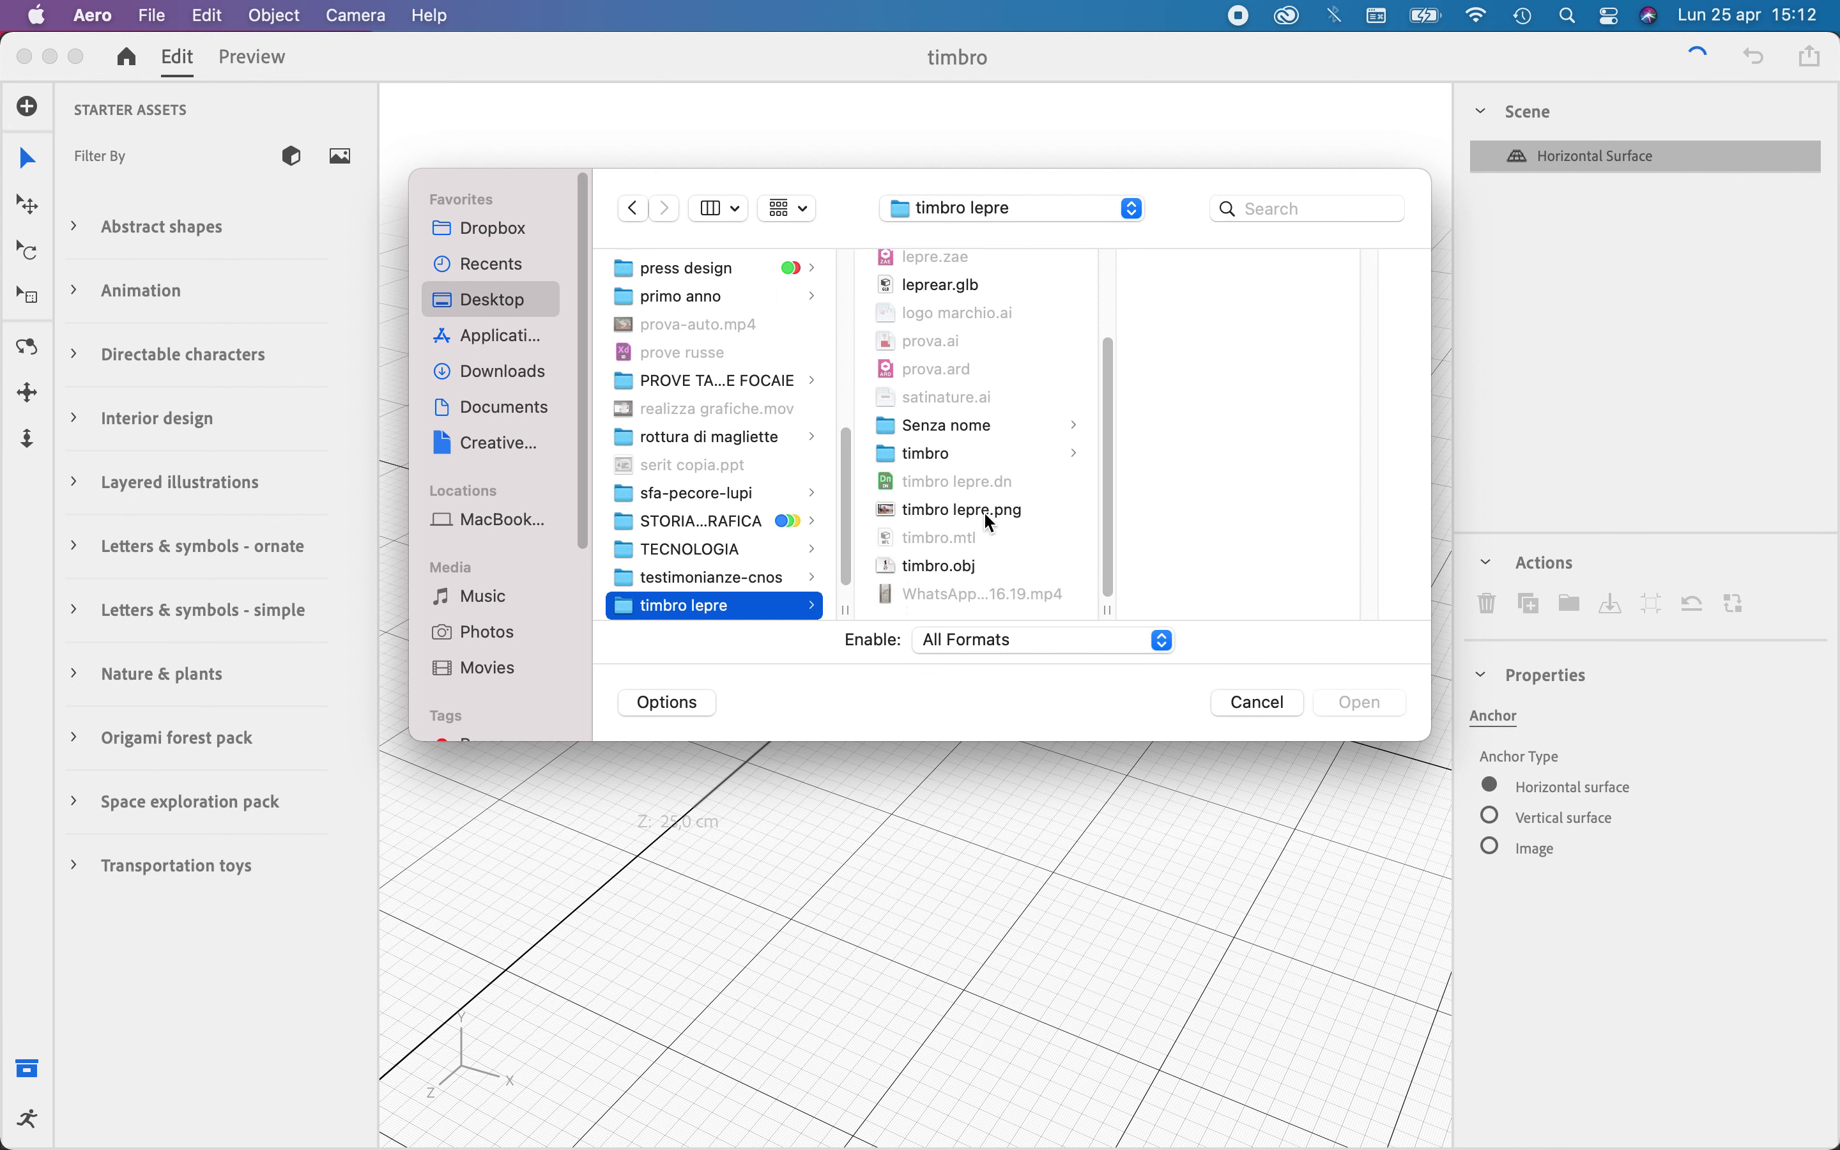
{"action": "left_click", "coordinate": [933, 302]}
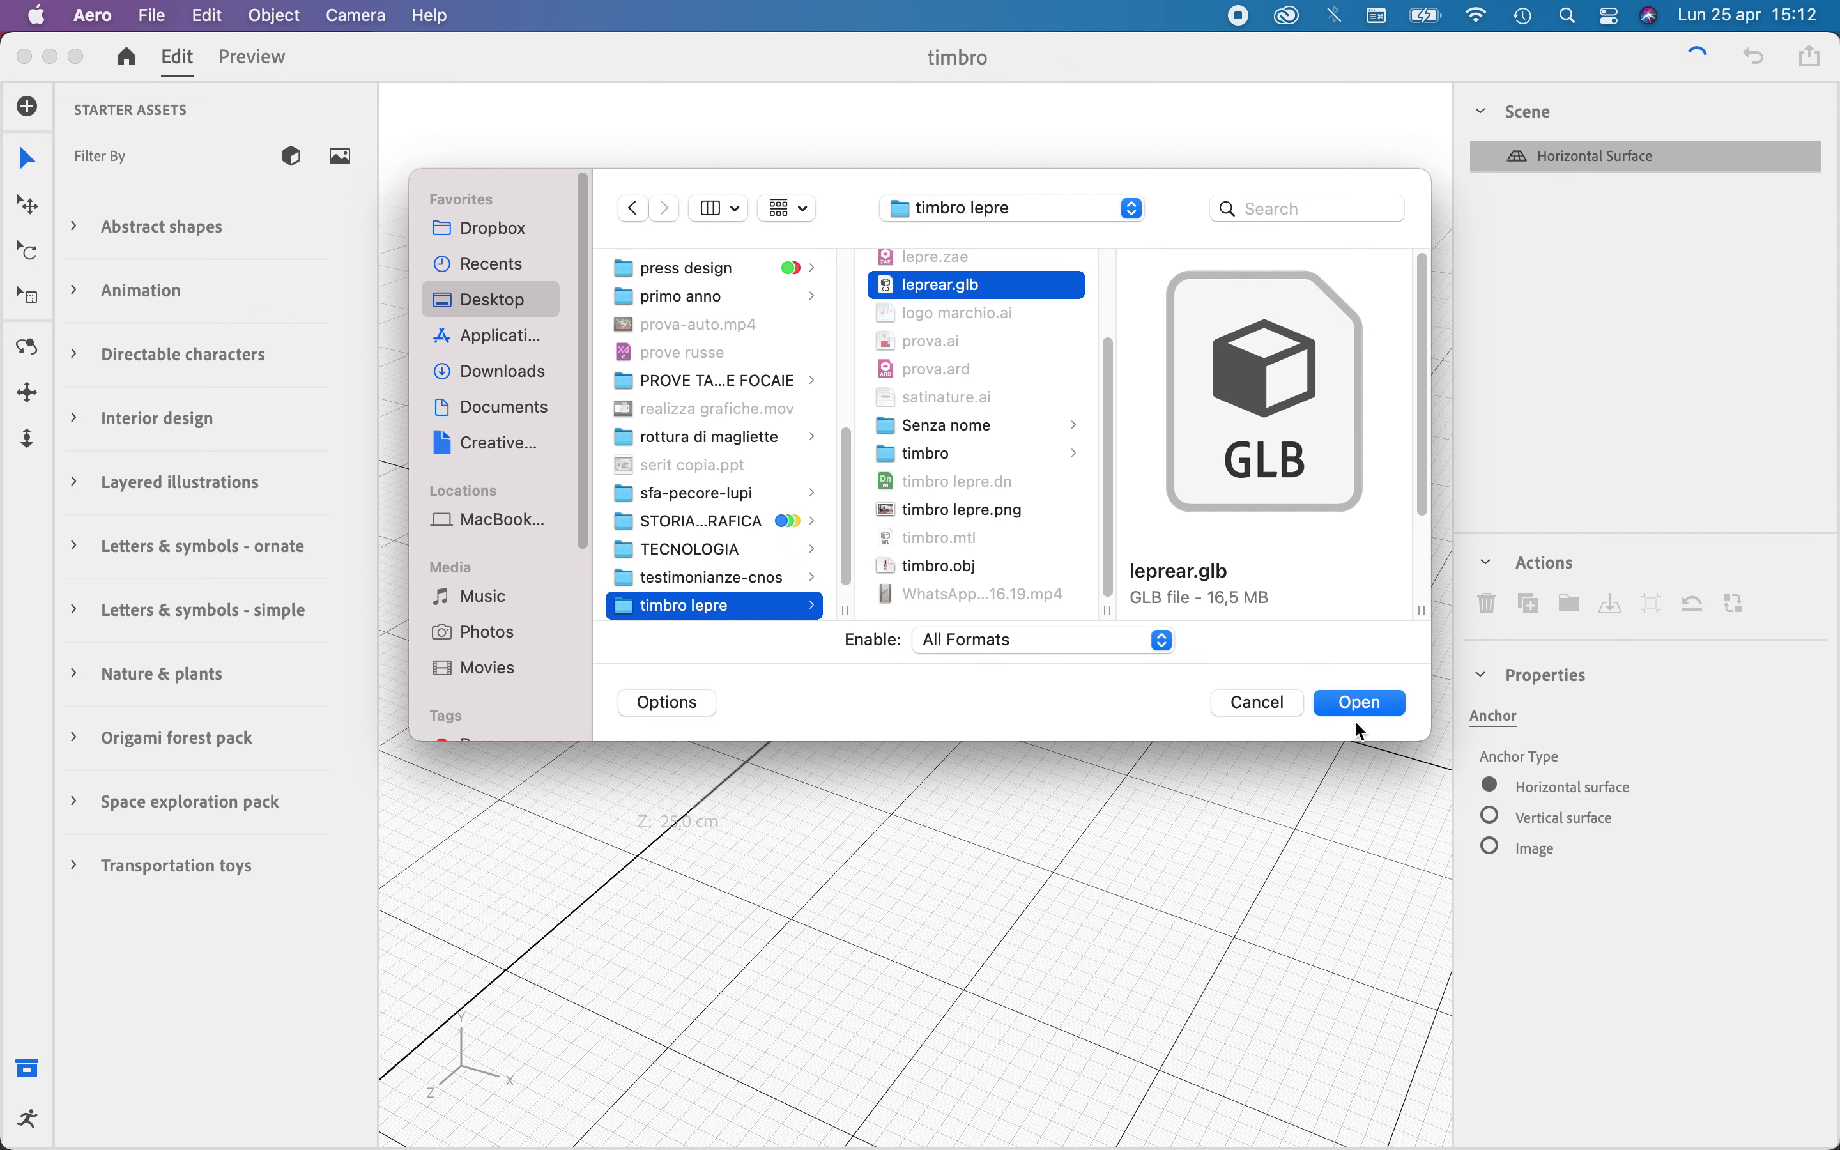
{"action": "left_click", "coordinate": [1356, 702]}
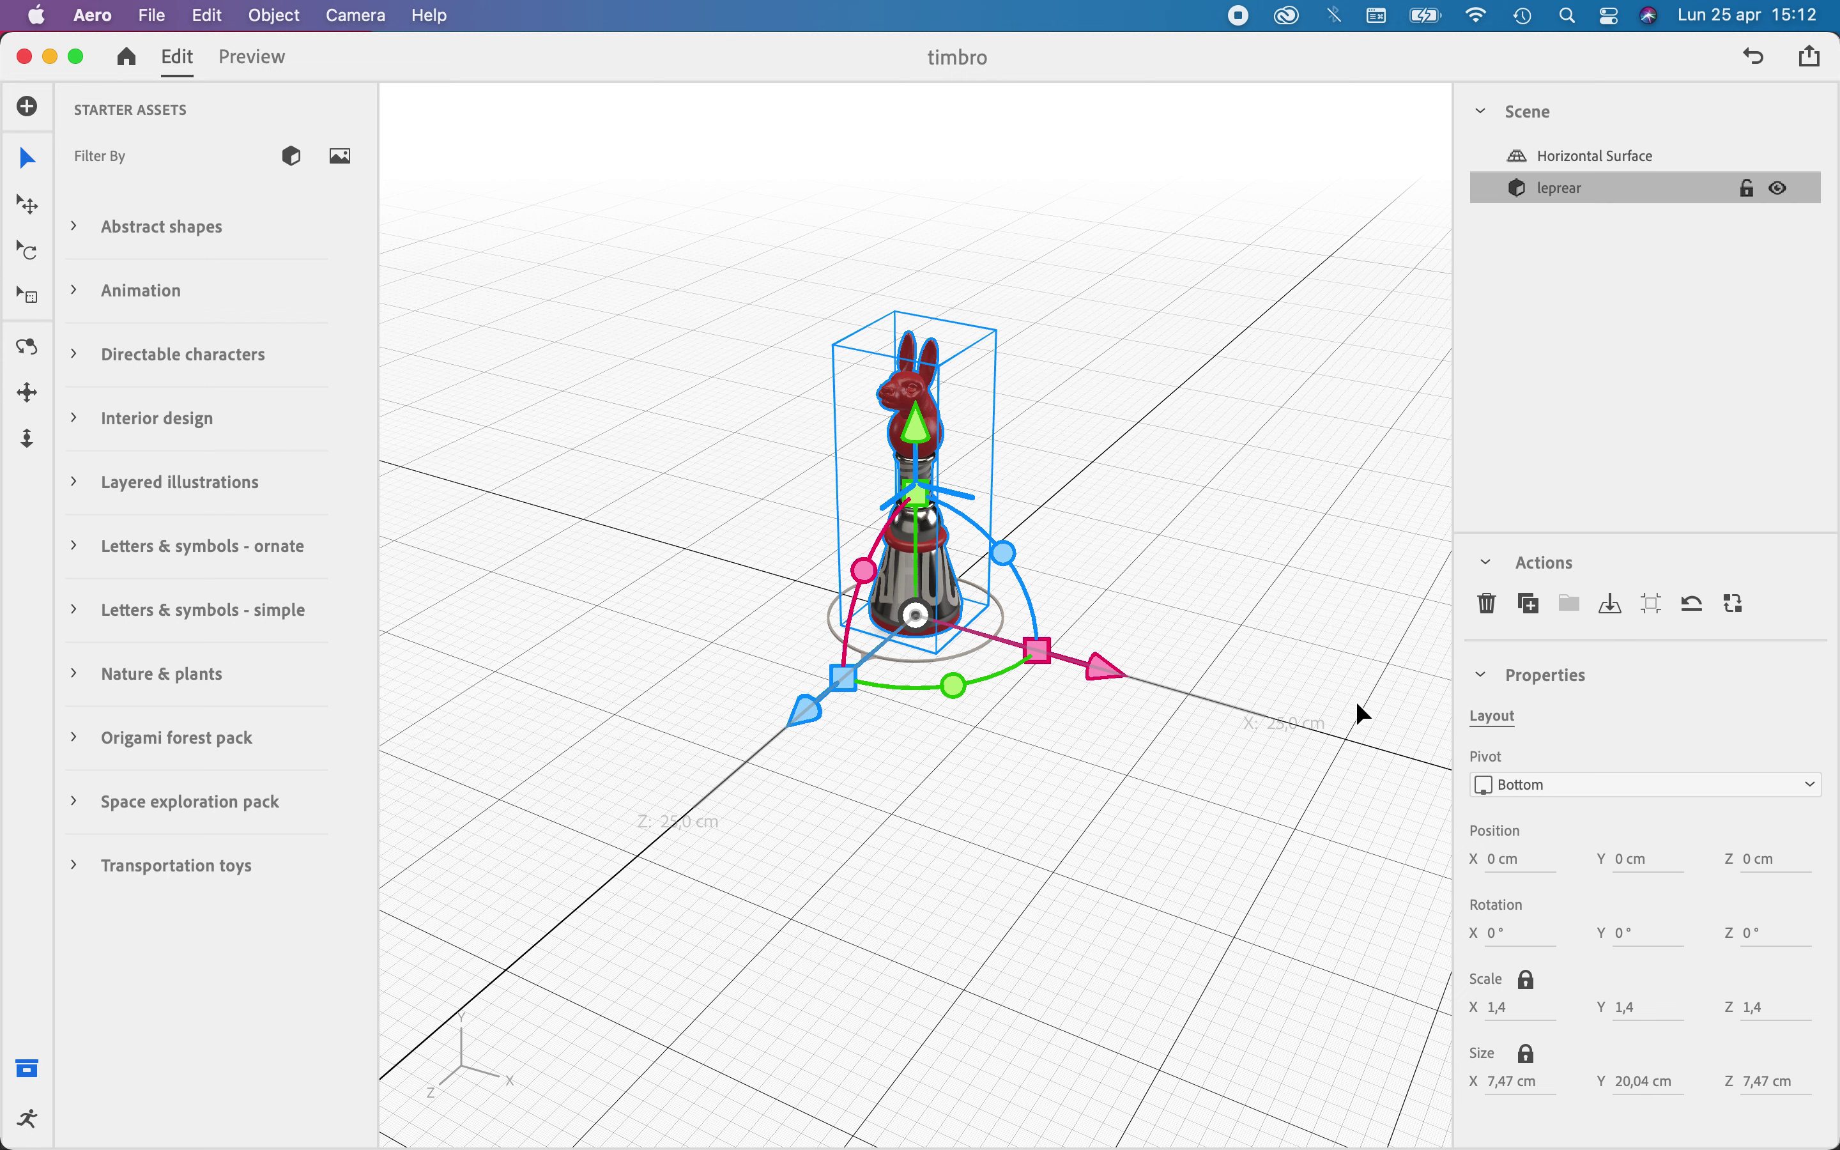
Select the imported rabbit stamp, show the scene's behaviors, and add a Start trigger
{"action": "left_click", "coordinate": [1283, 536]}
{"action": "left_click", "coordinate": [945, 624]}
{"action": "left_click", "coordinate": [33, 1129]}
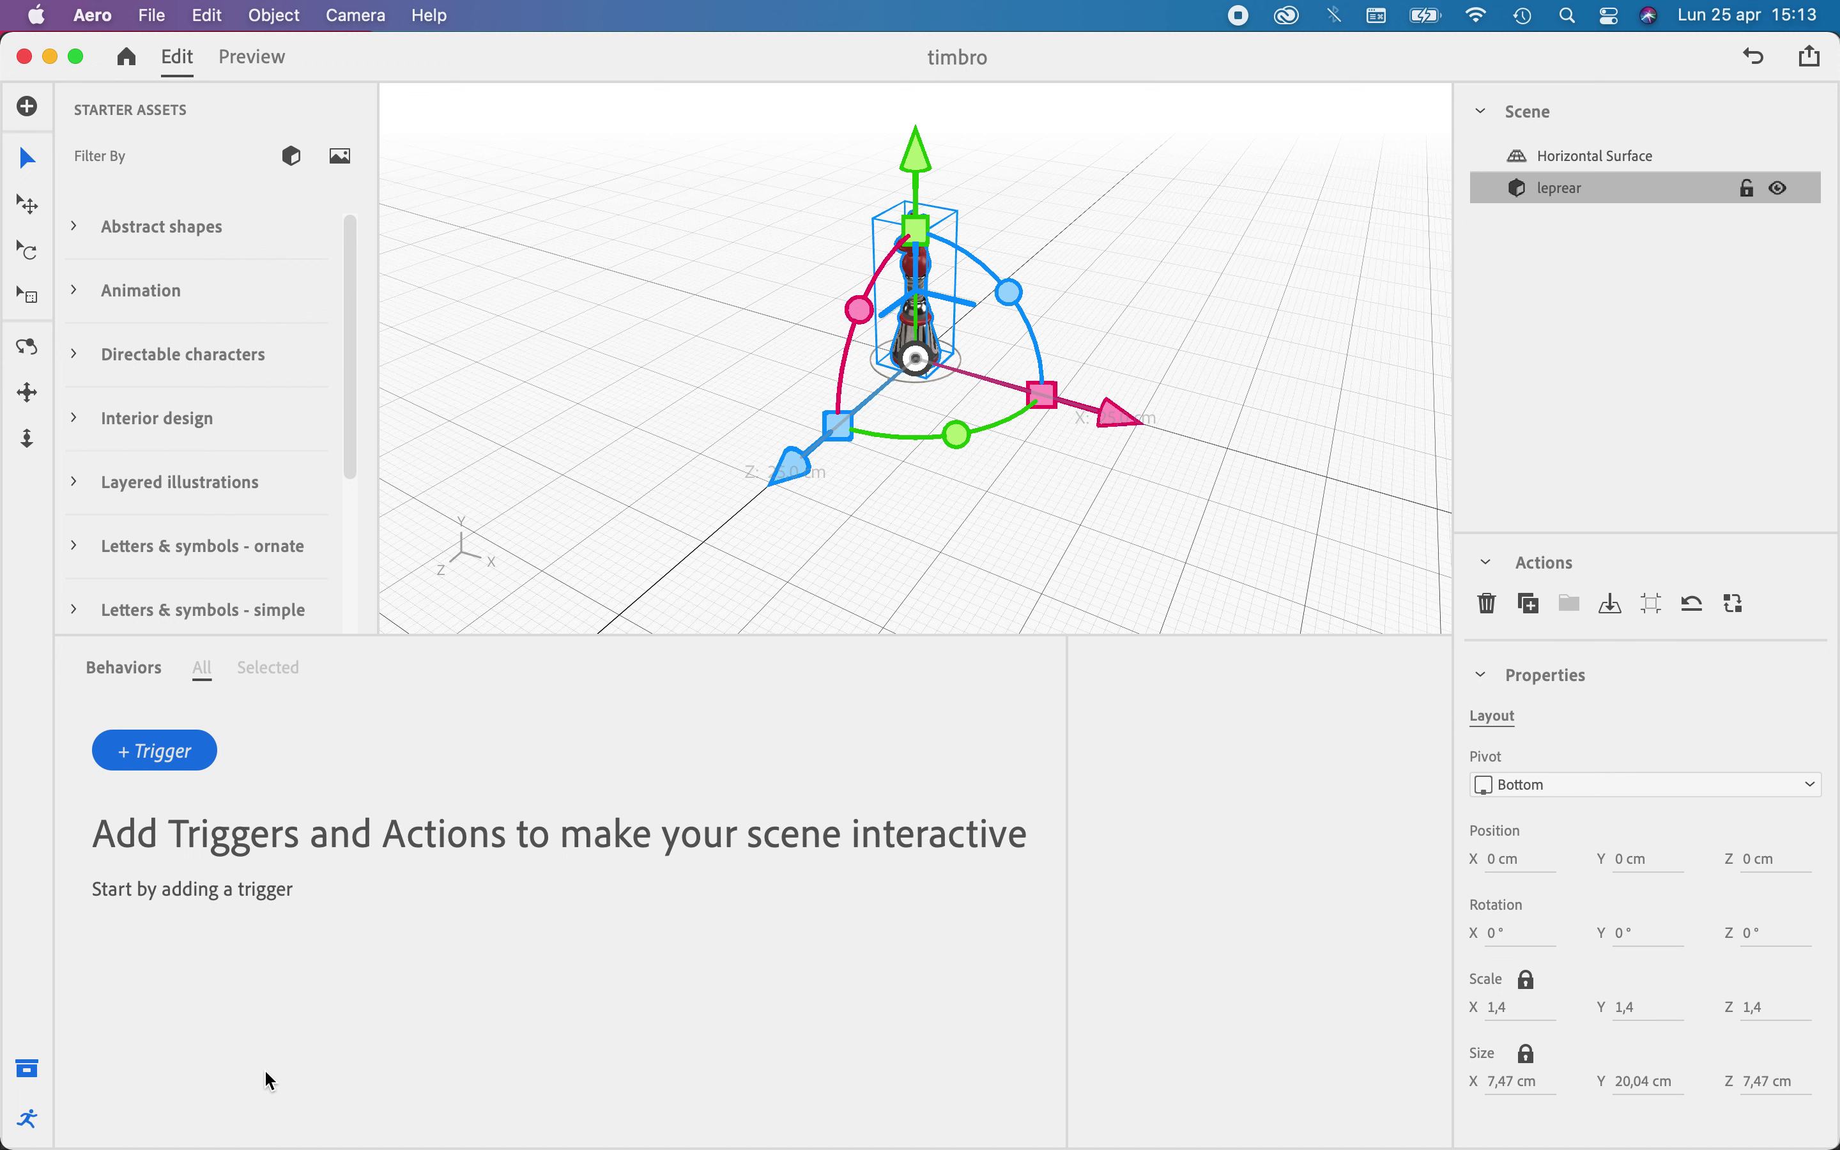
{"action": "left_click", "coordinate": [169, 766]}
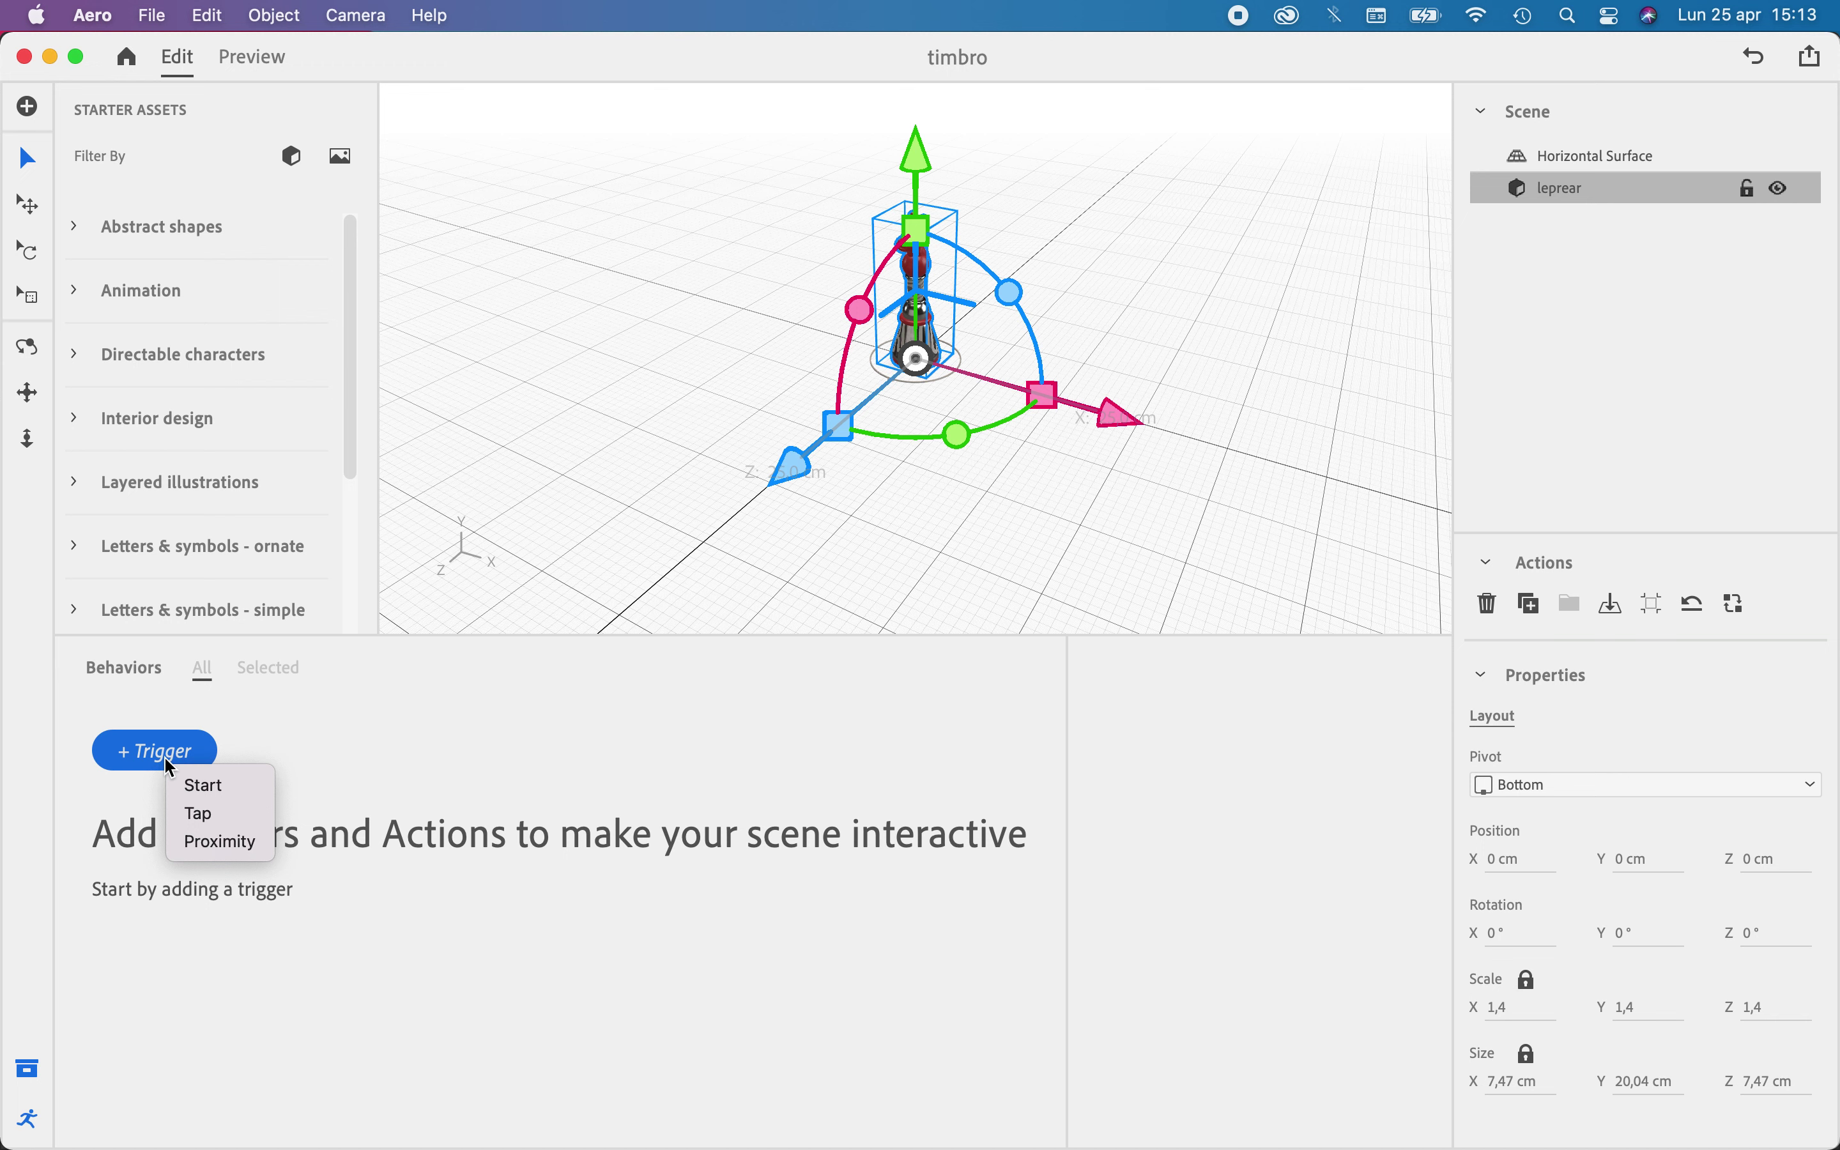
{"action": "left_click", "coordinate": [203, 784]}
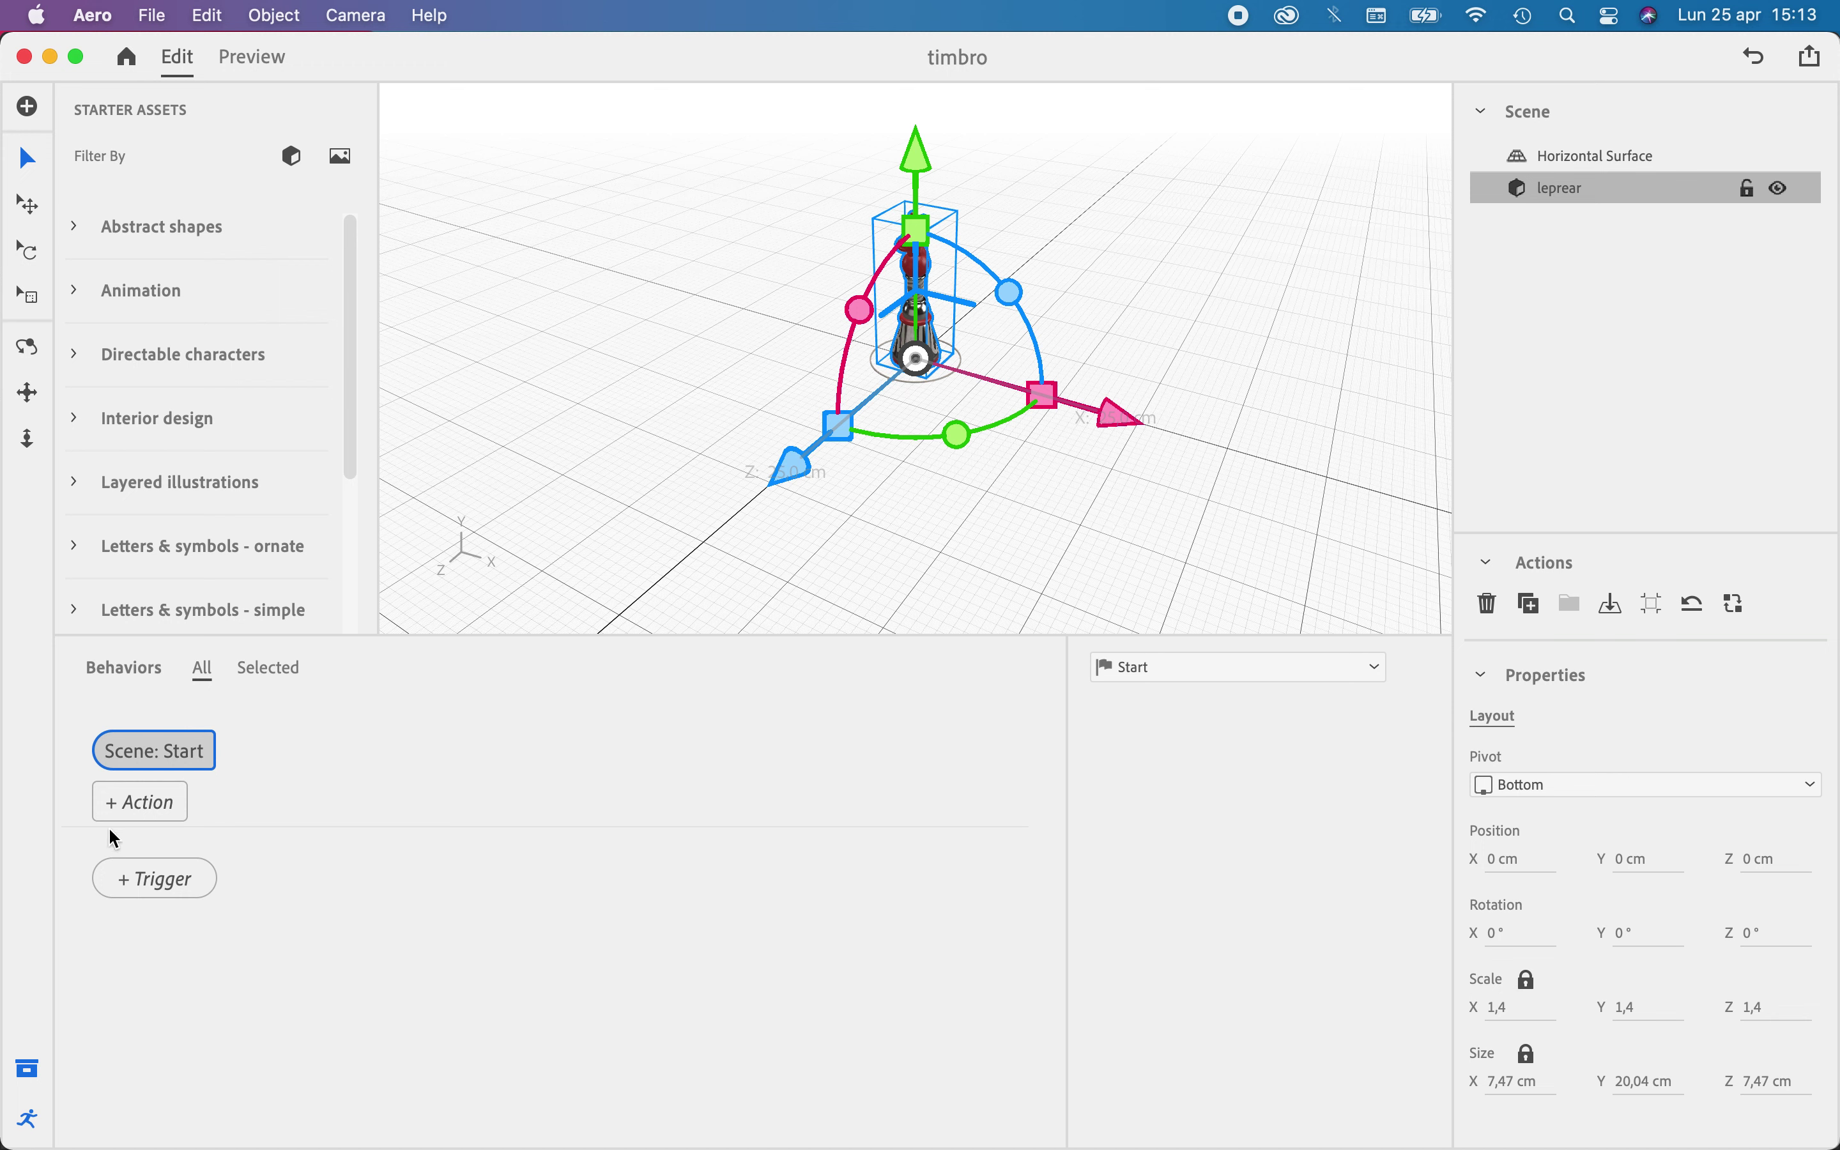
Add a Rotate action for leprear to the Start trigger with a yaw of 360°, and play it
{"action": "left_click", "coordinate": [116, 802]}
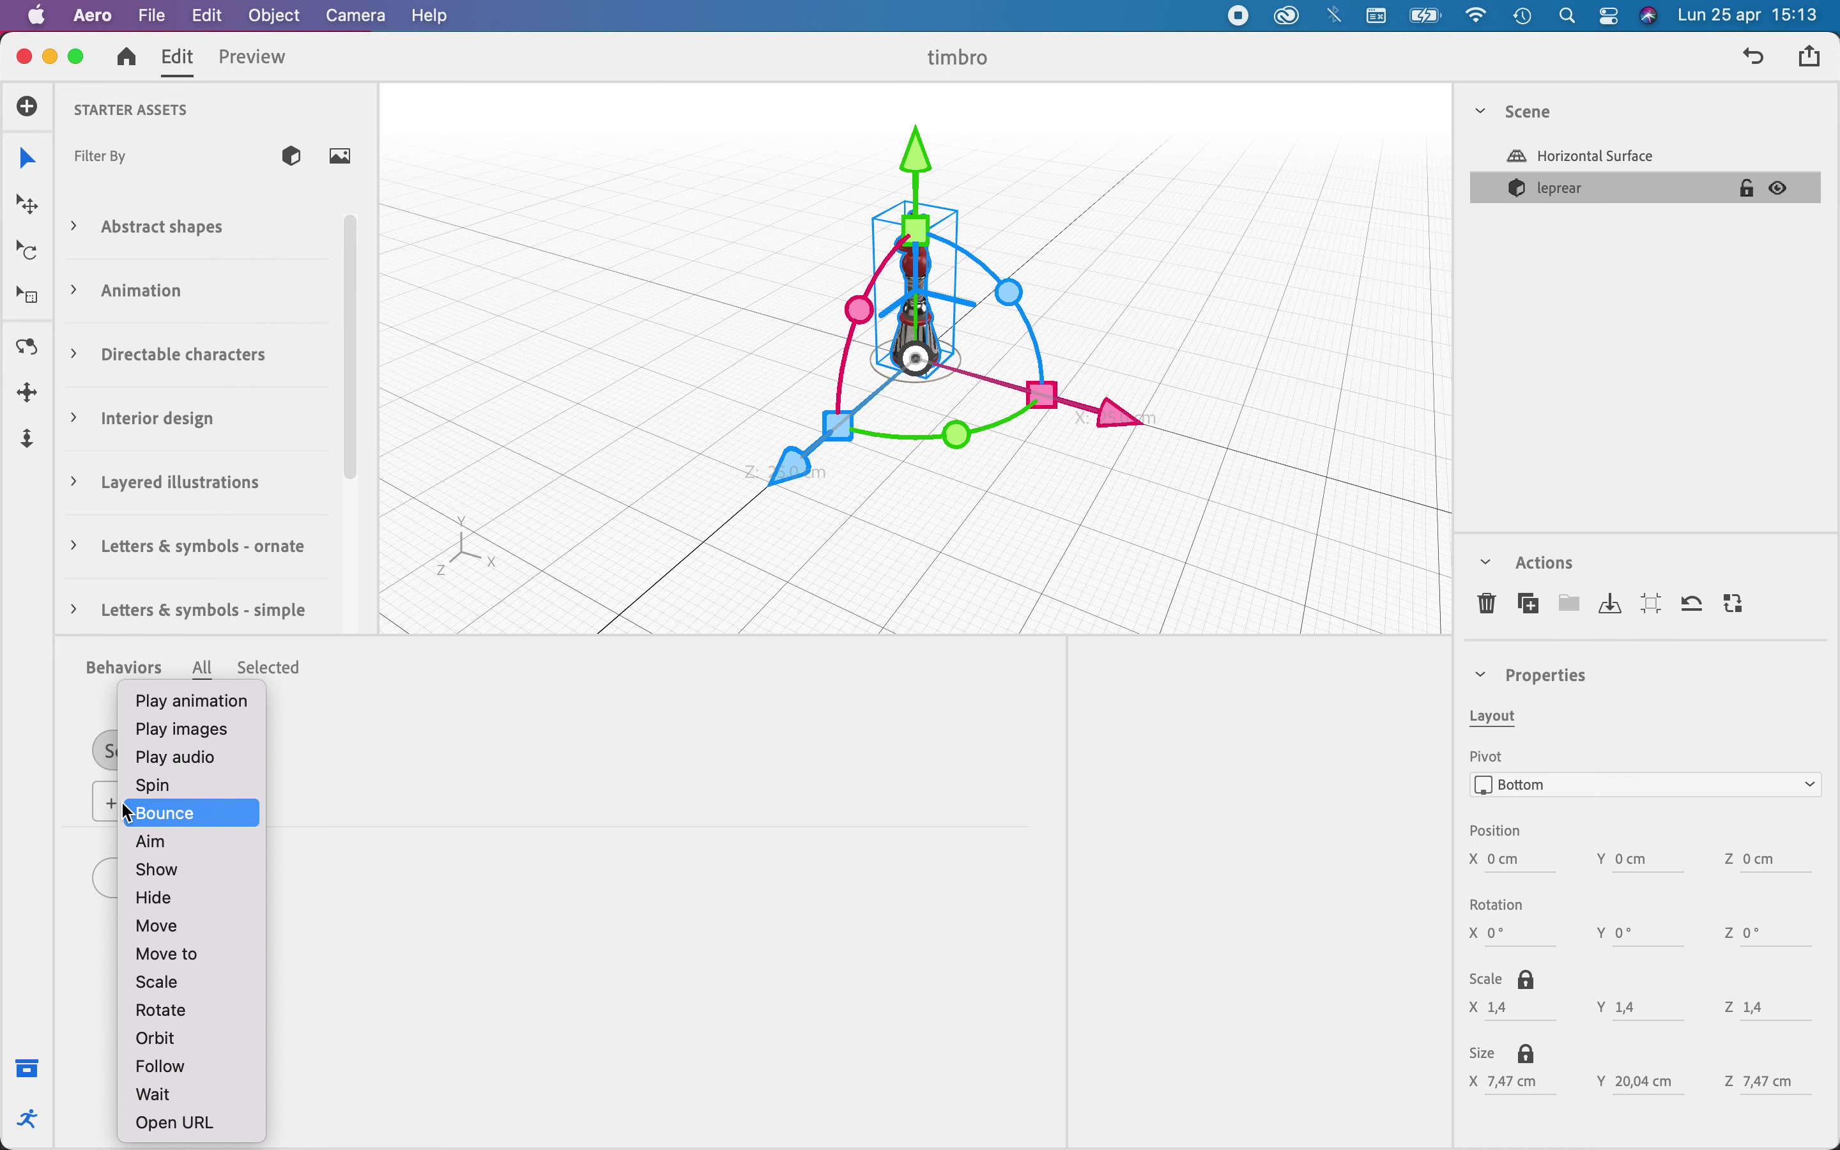
{"action": "left_click", "coordinate": [177, 1019]}
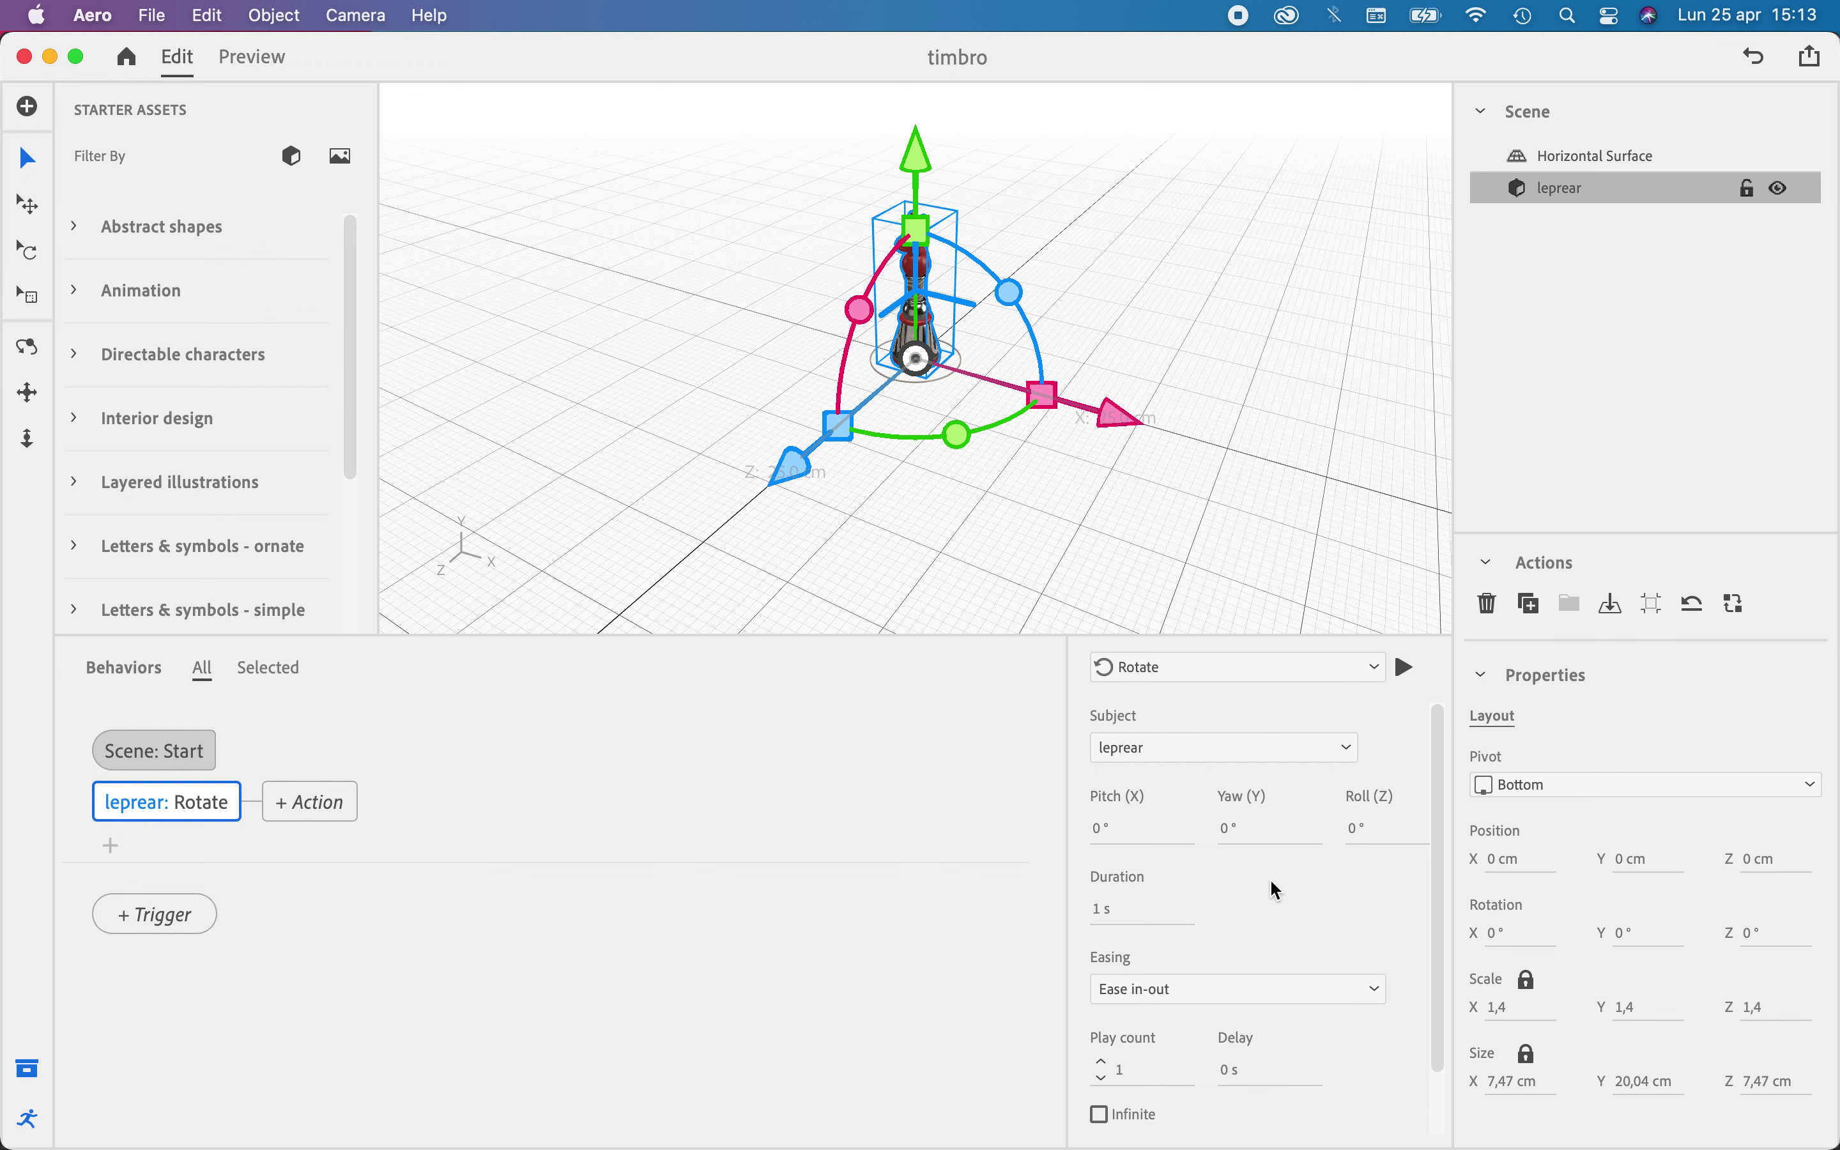
{"action": "left_click", "coordinate": [1236, 837]}
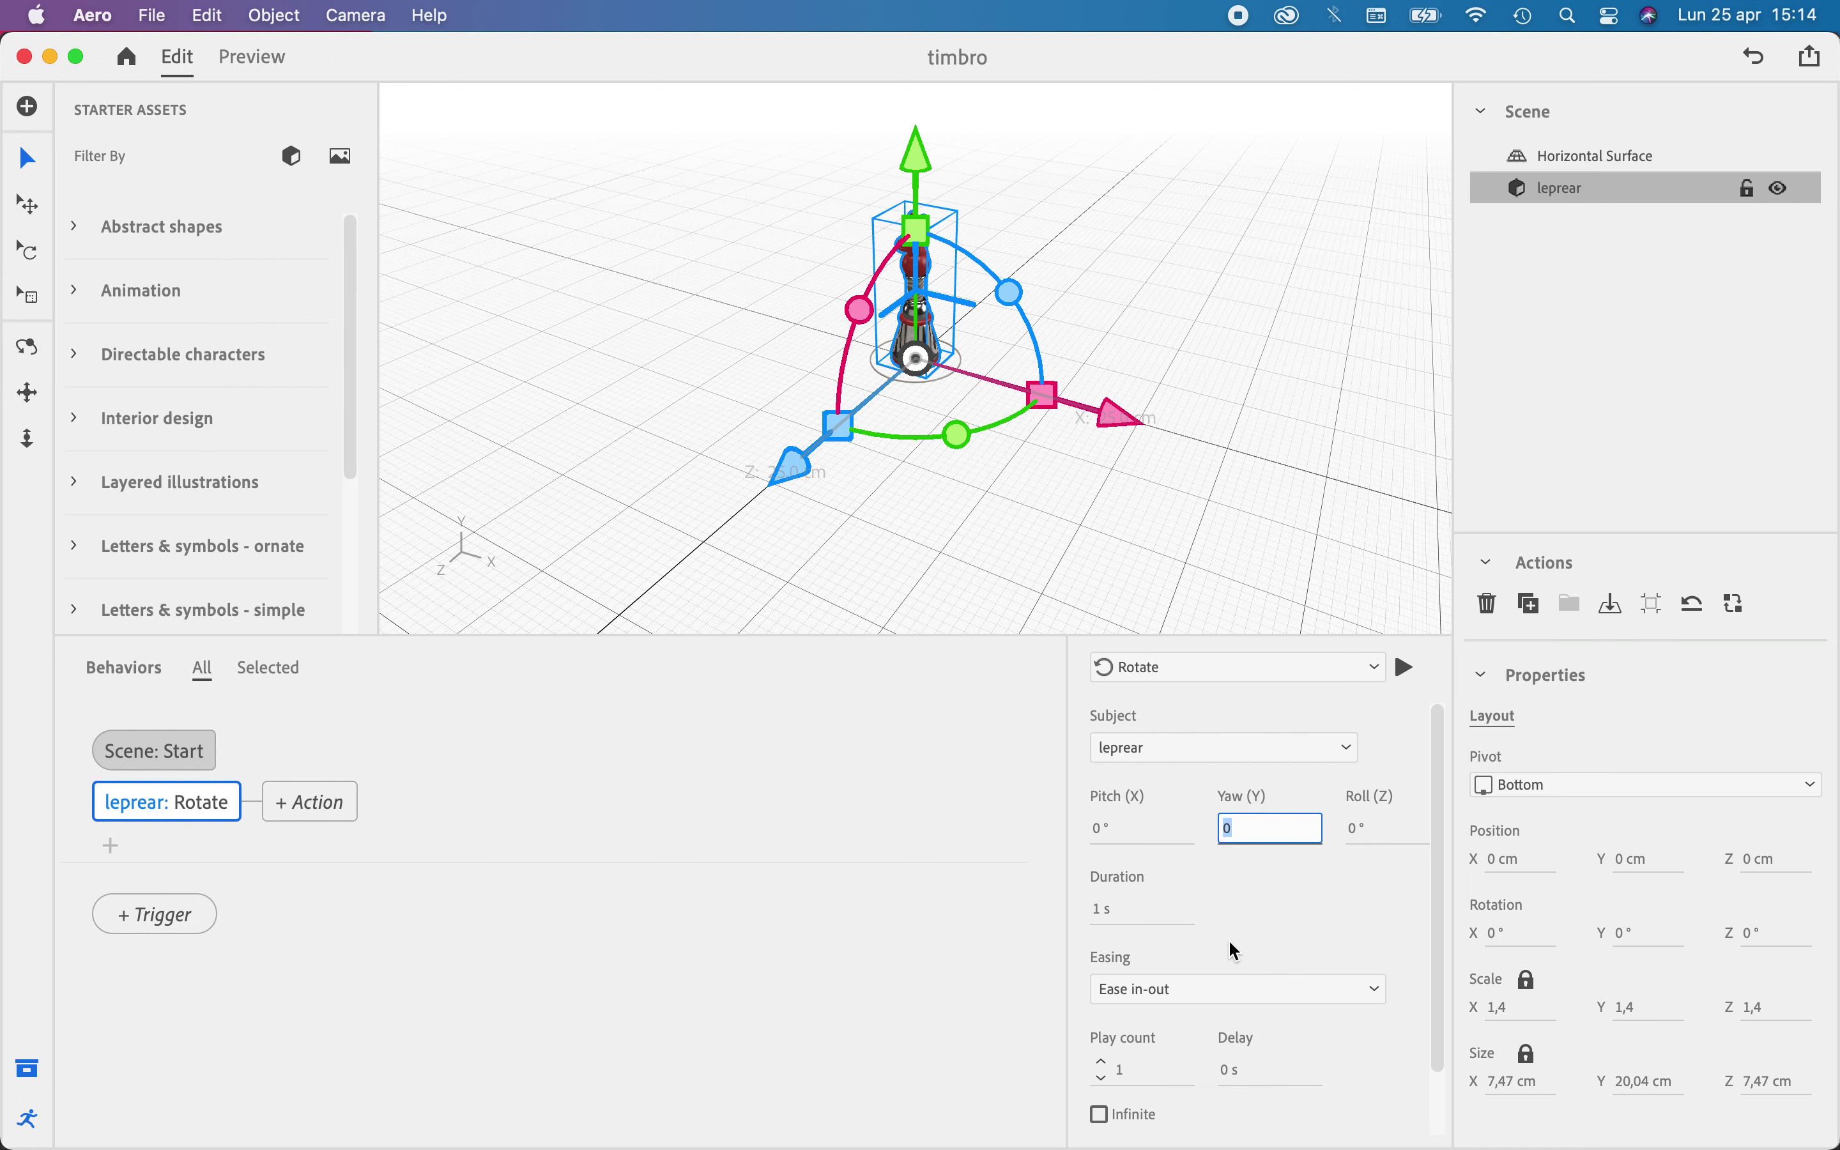
{"action": "type", "text": "360"}
{"action": "key", "text": "Return"}
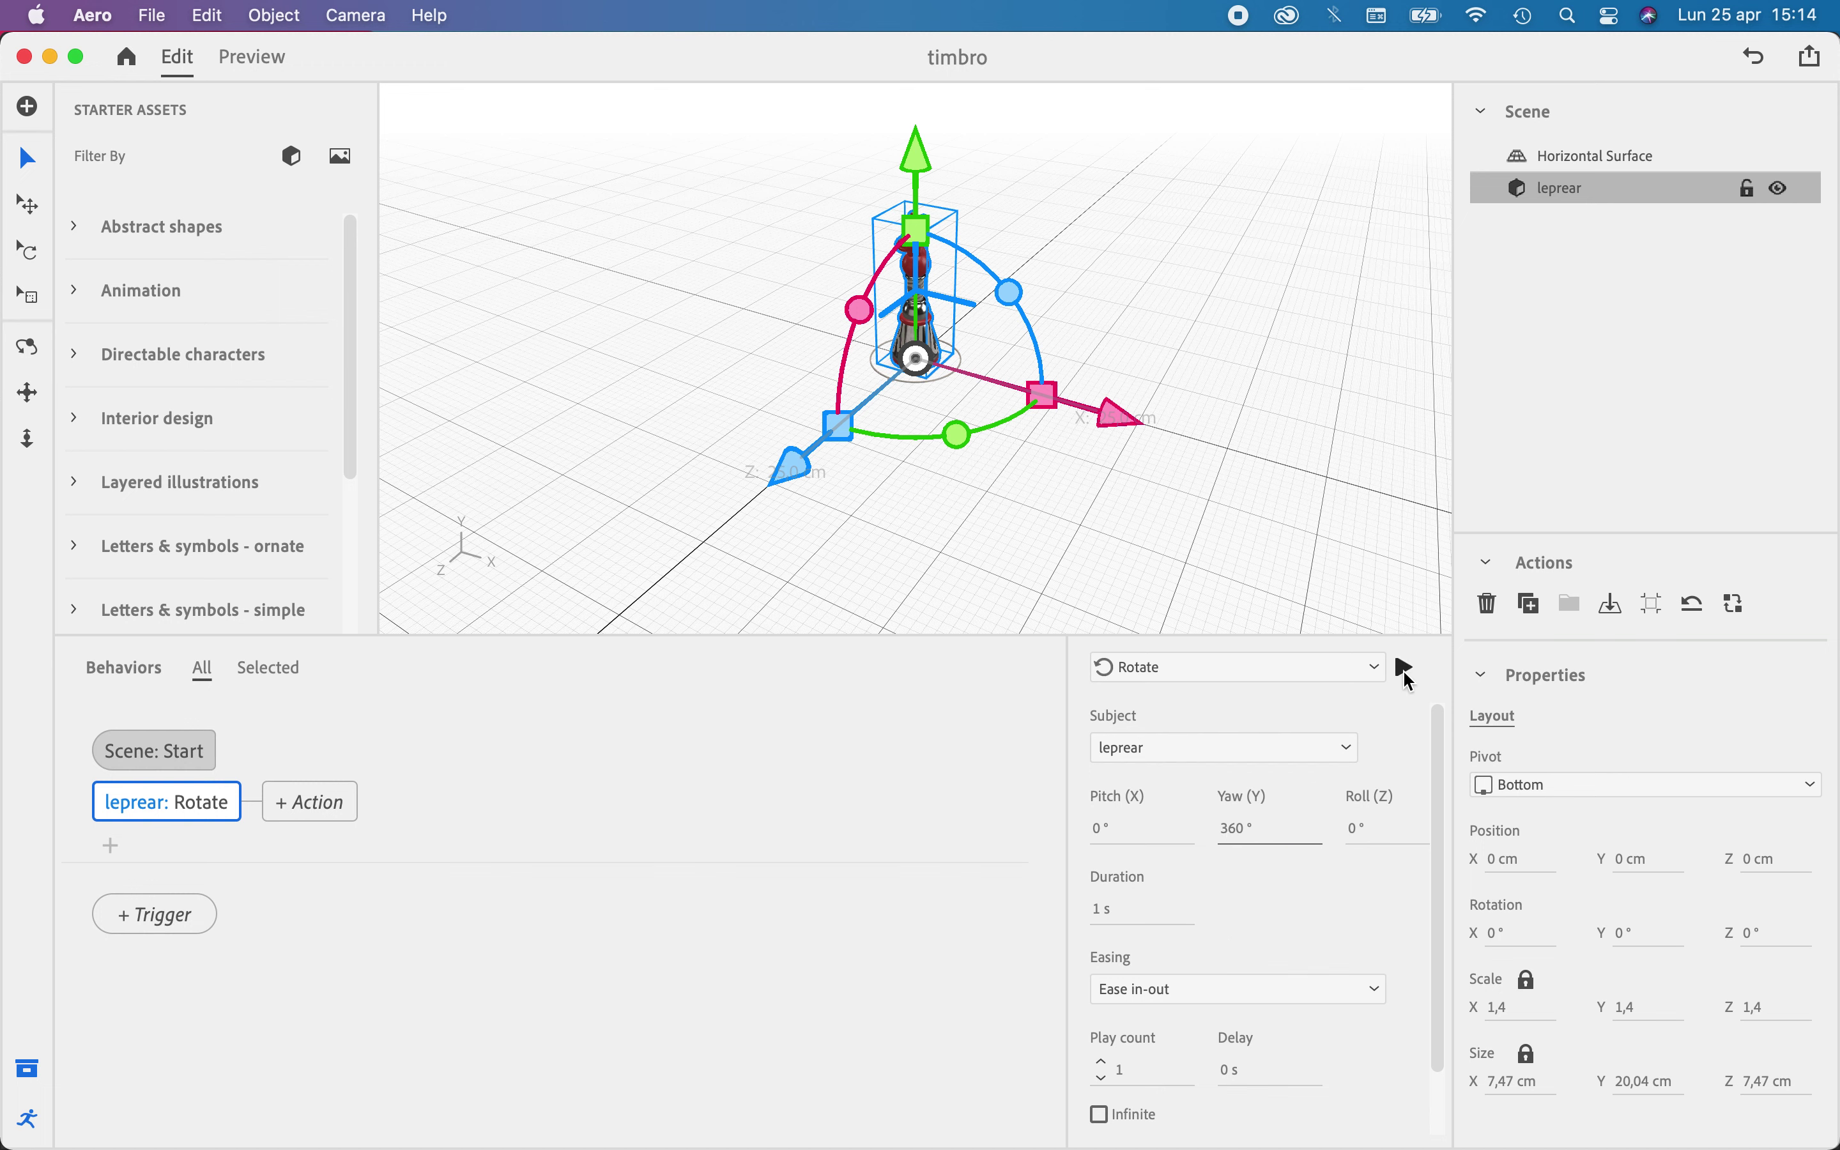
{"action": "left_click", "coordinate": [1405, 668]}
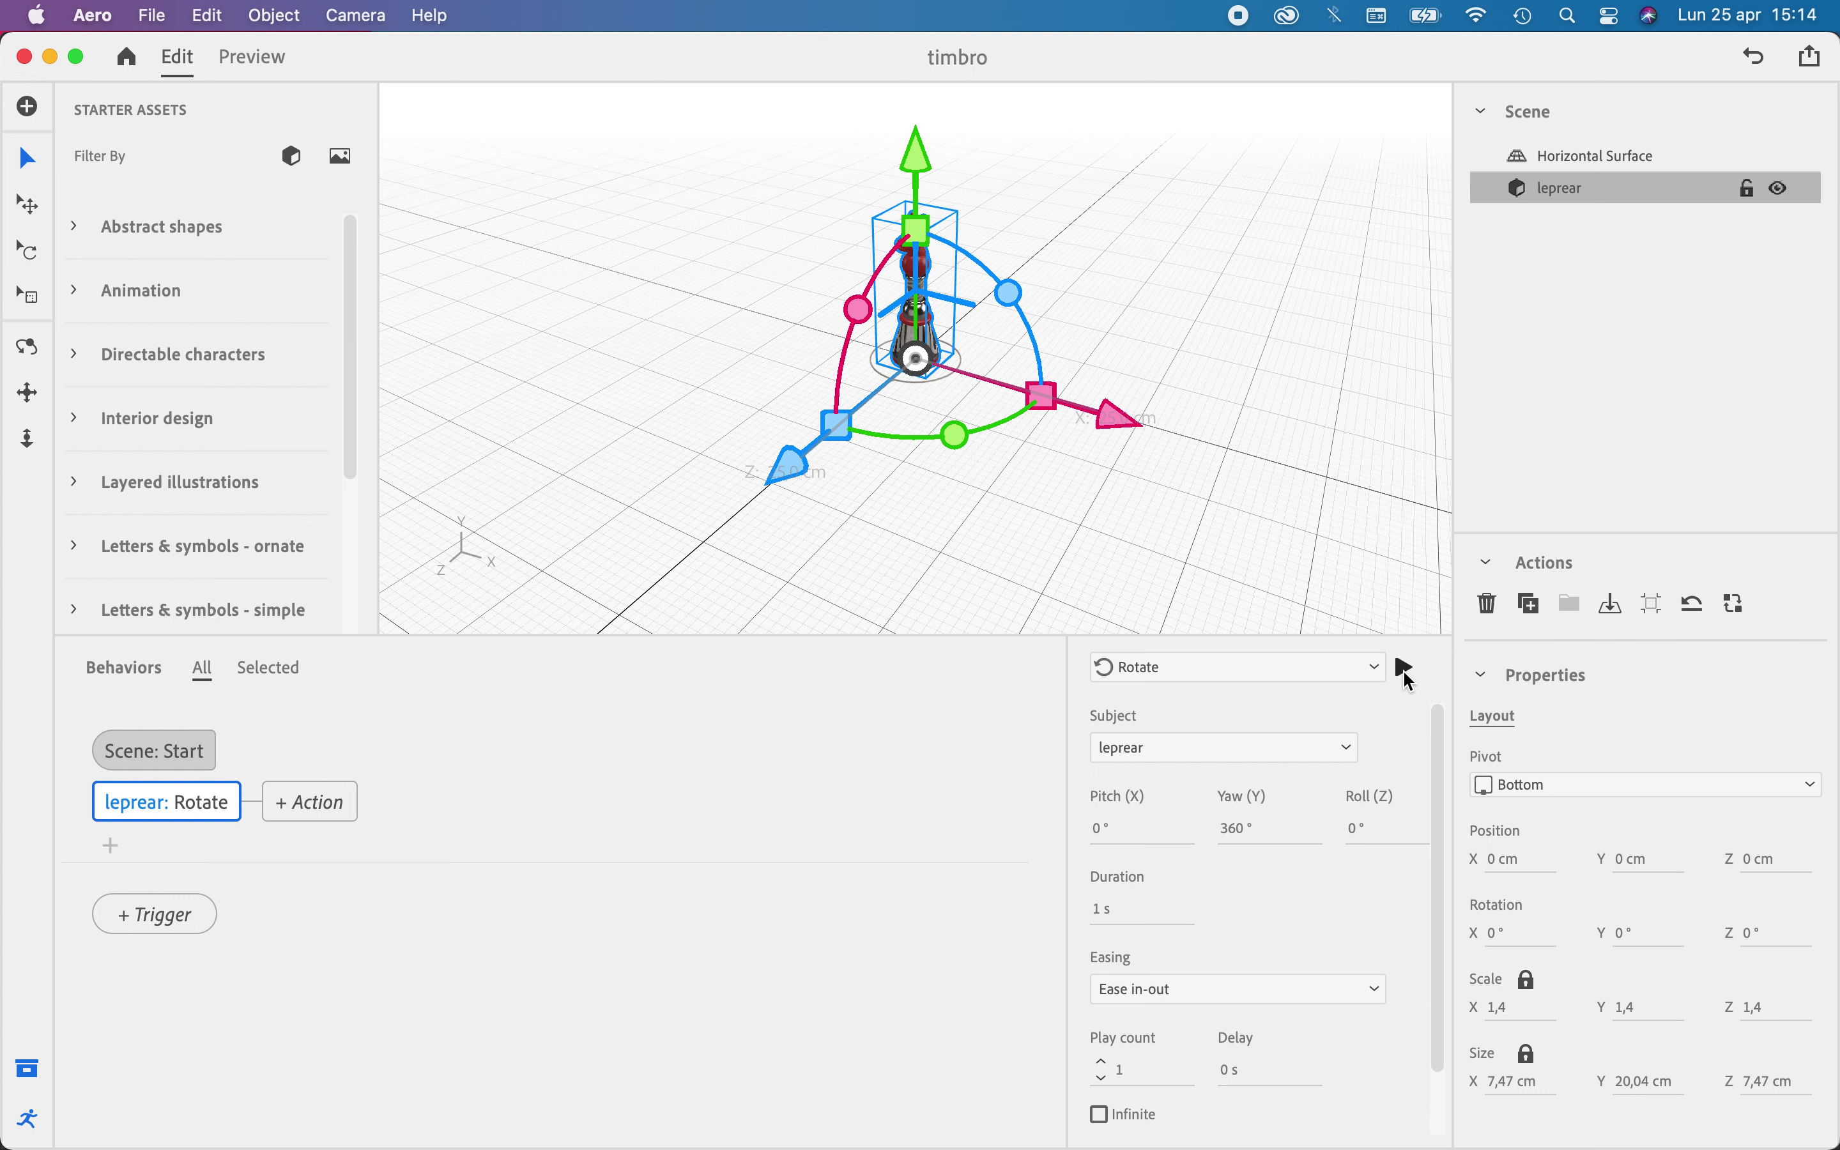
Set the Rotate action's play count to 3 and preview the scene twice
{"action": "scroll", "coordinate": [1224, 928], "scroll_direction": "down", "scroll_amount": 2}
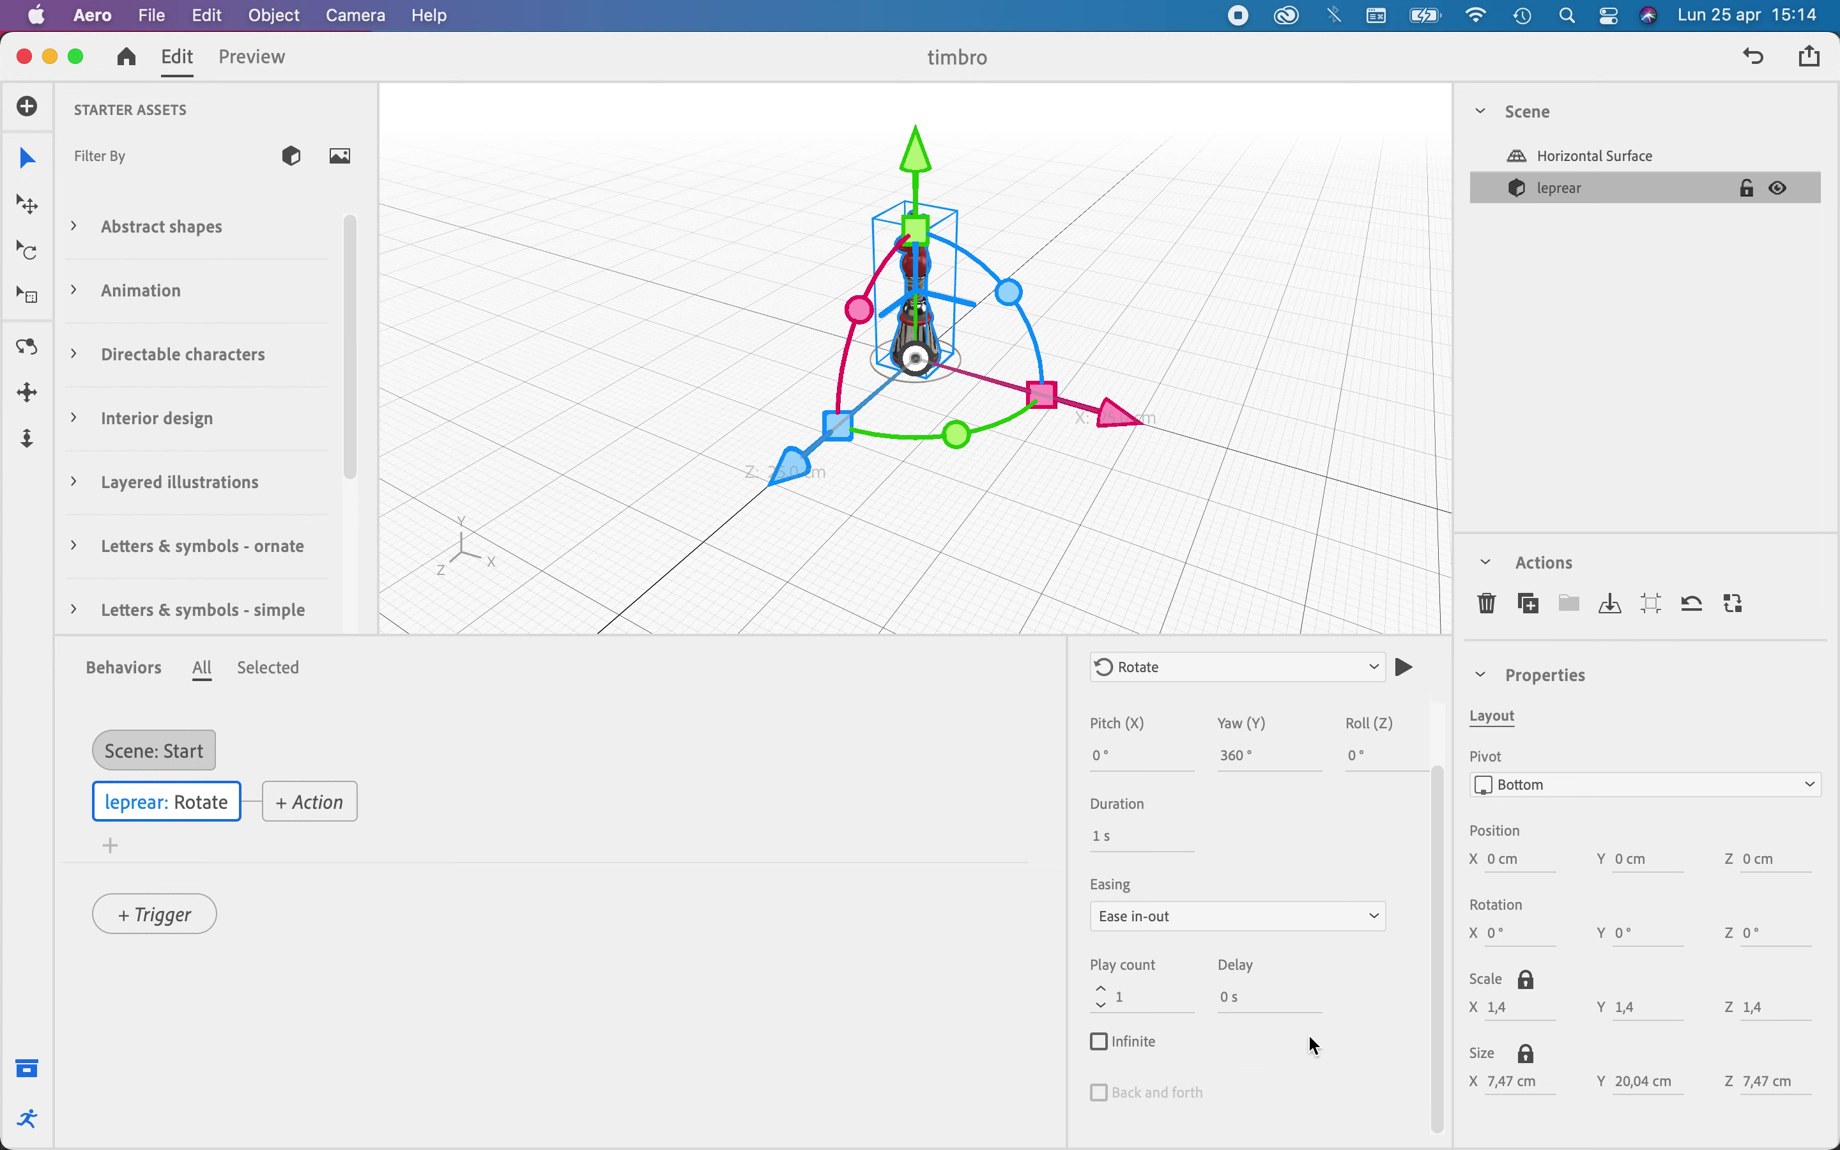
{"action": "left_click", "coordinate": [1380, 921]}
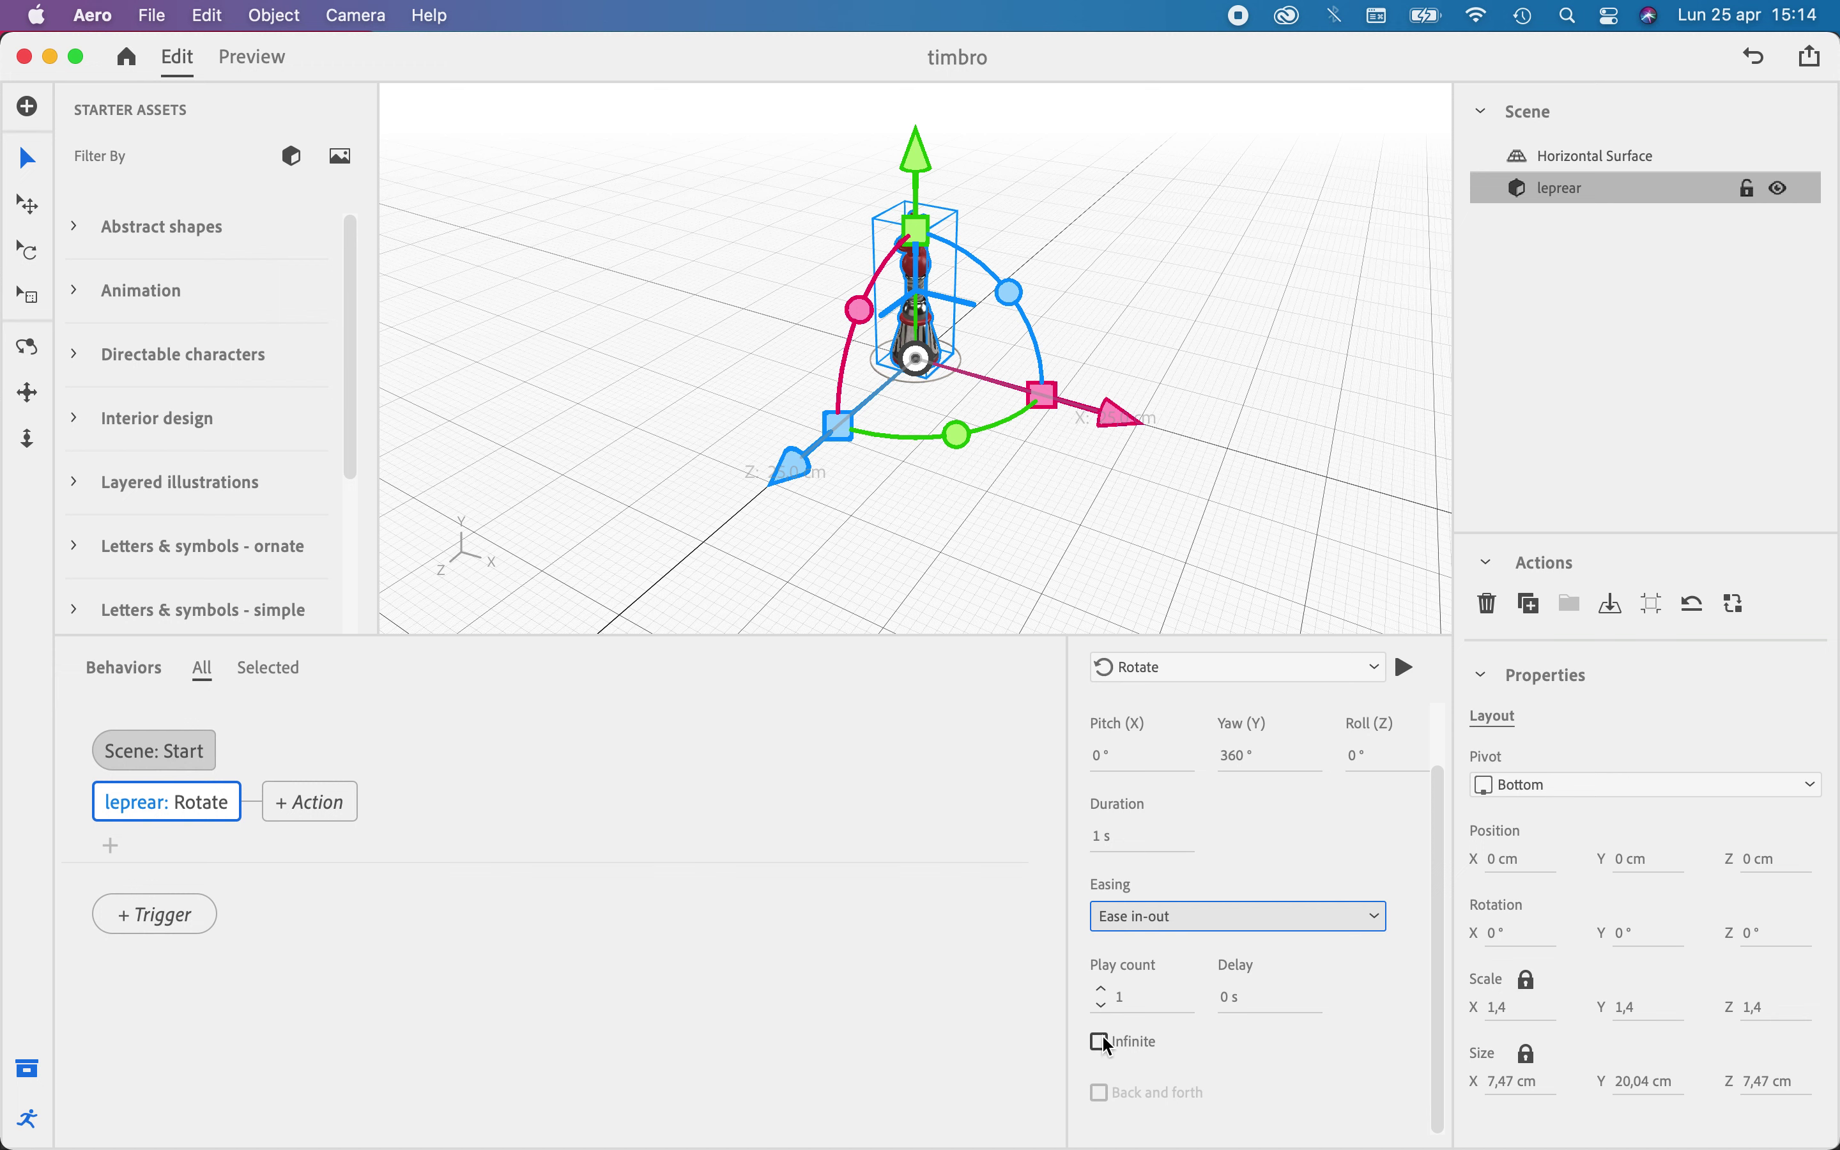
{"action": "left_click", "coordinate": [1103, 991]}
{"action": "left_click", "coordinate": [1103, 991]}
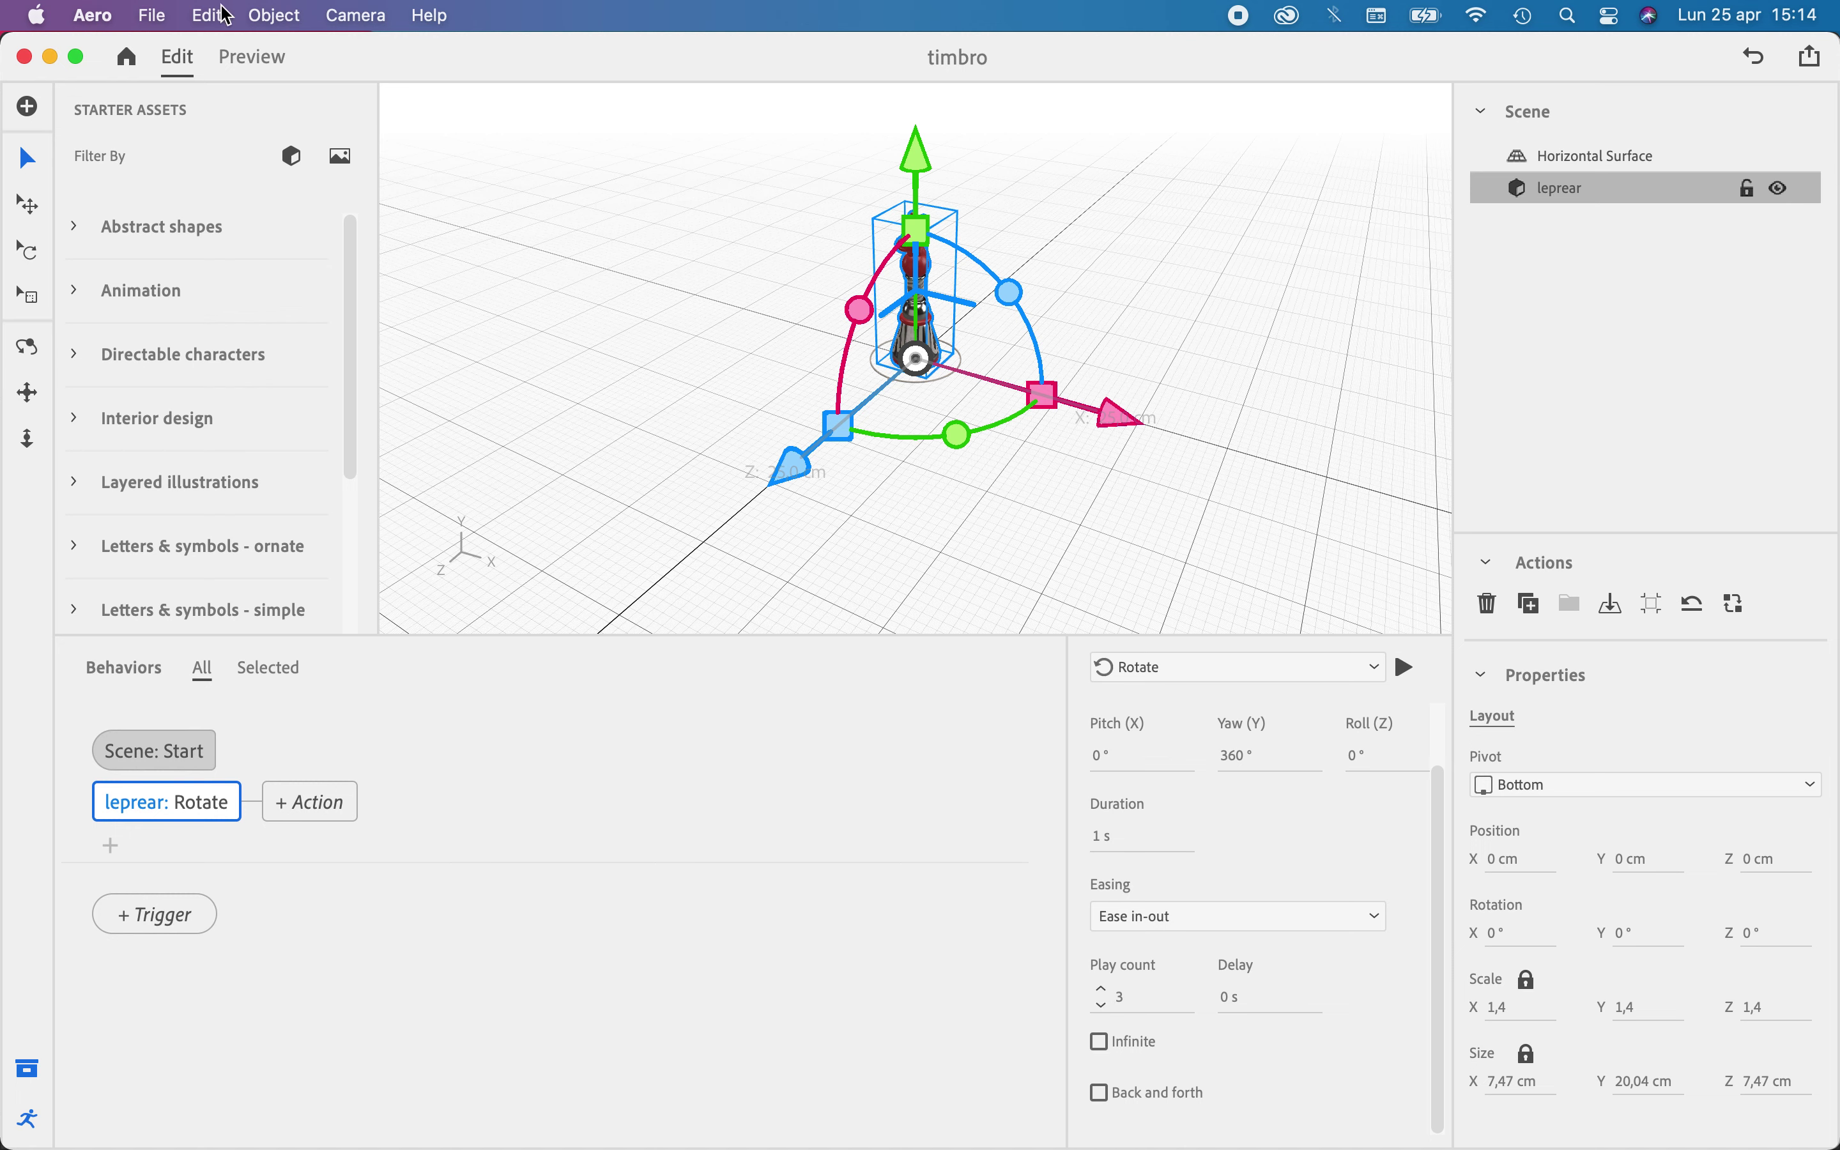
{"action": "left_click", "coordinate": [283, 55]}
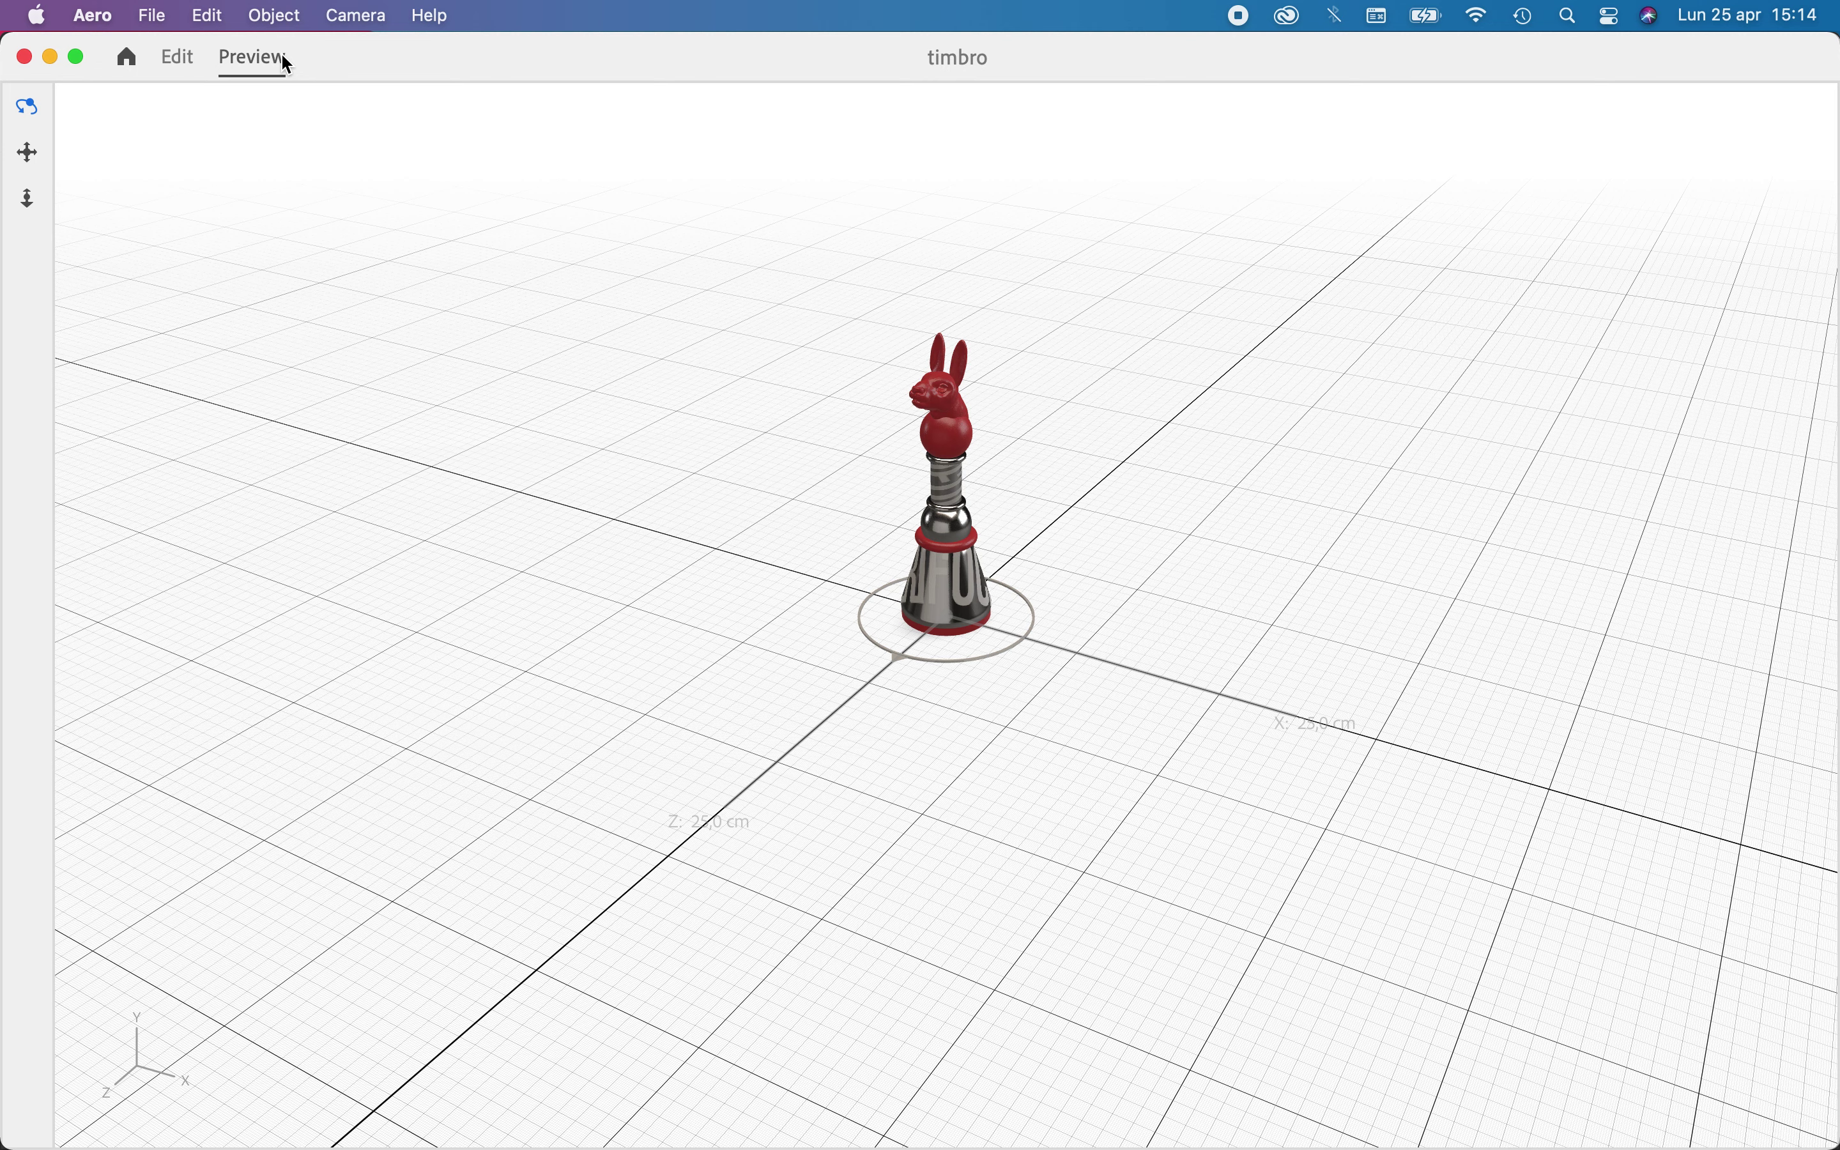
{"action": "left_click", "coordinate": [179, 61]}
{"action": "left_click", "coordinate": [247, 56]}
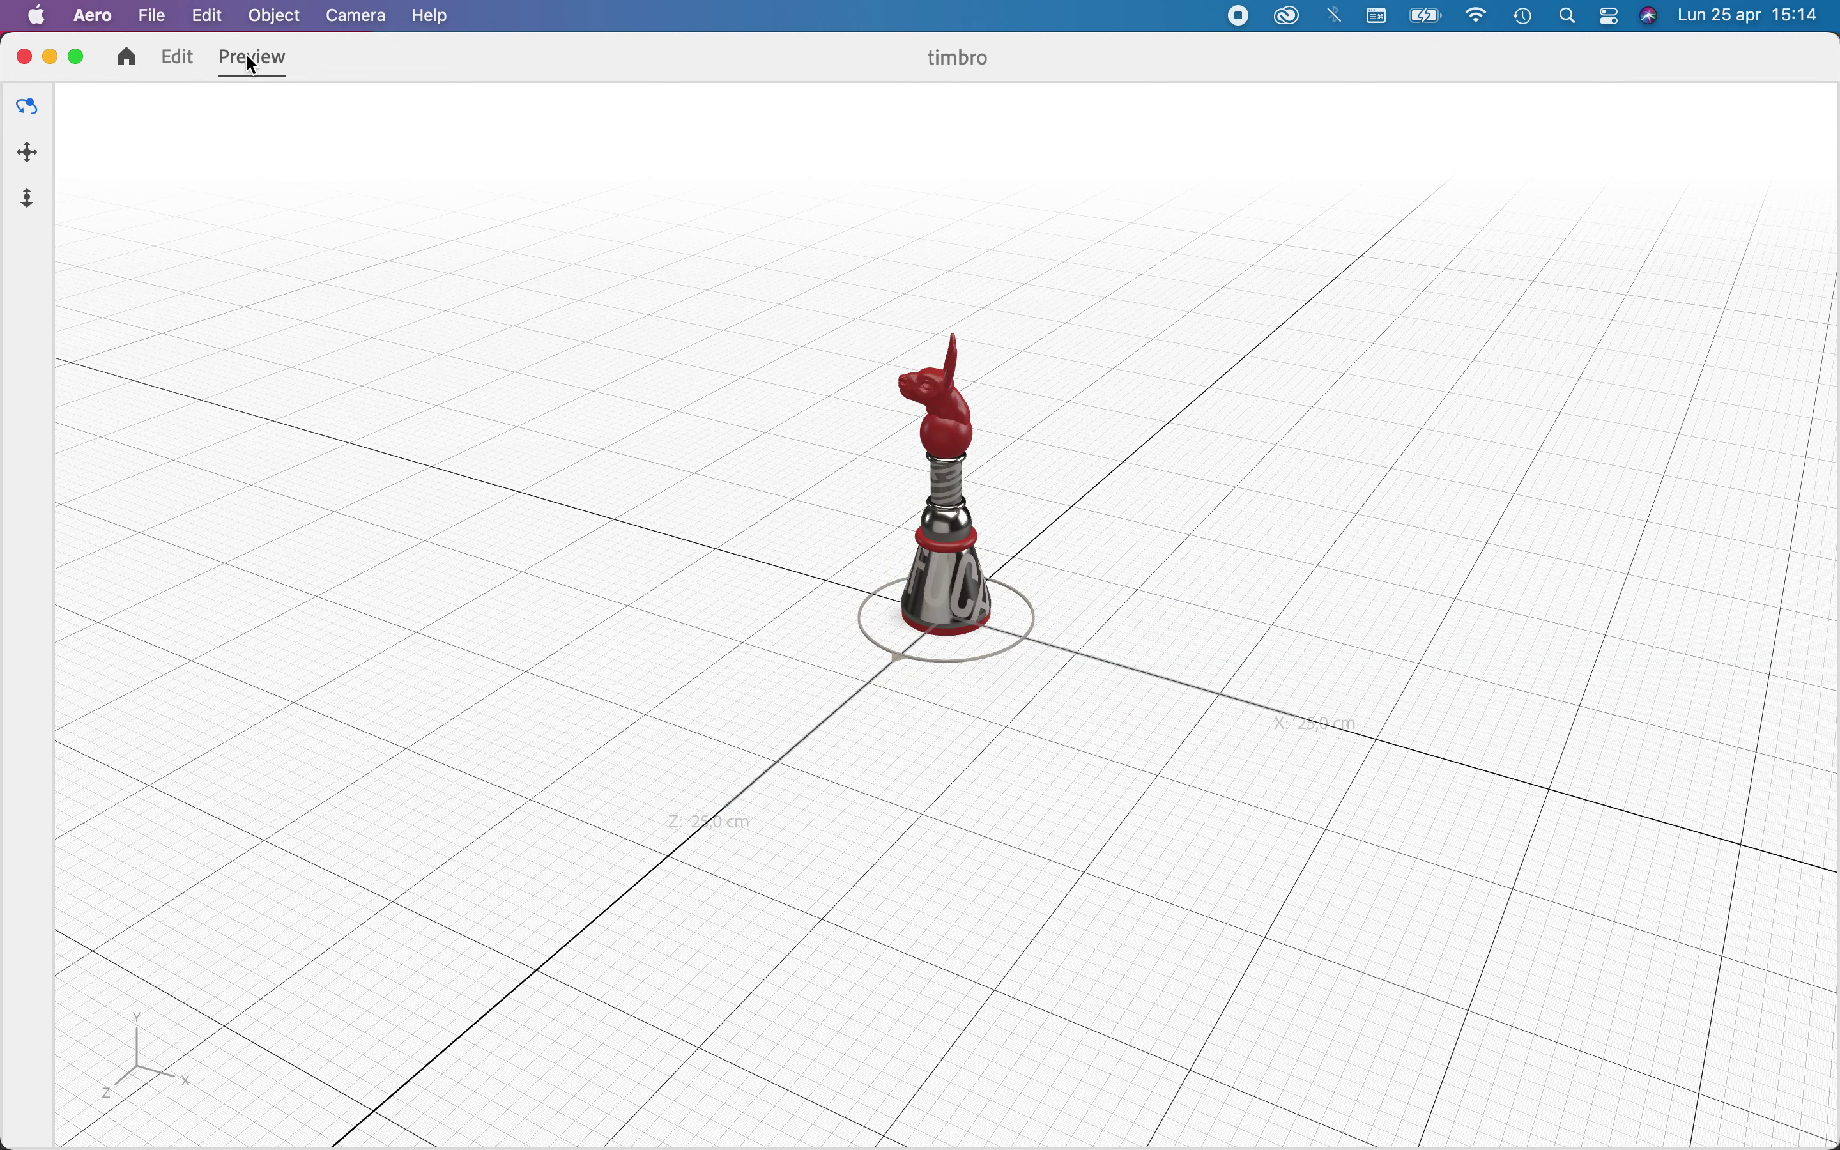
{"action": "left_click", "coordinate": [165, 60]}
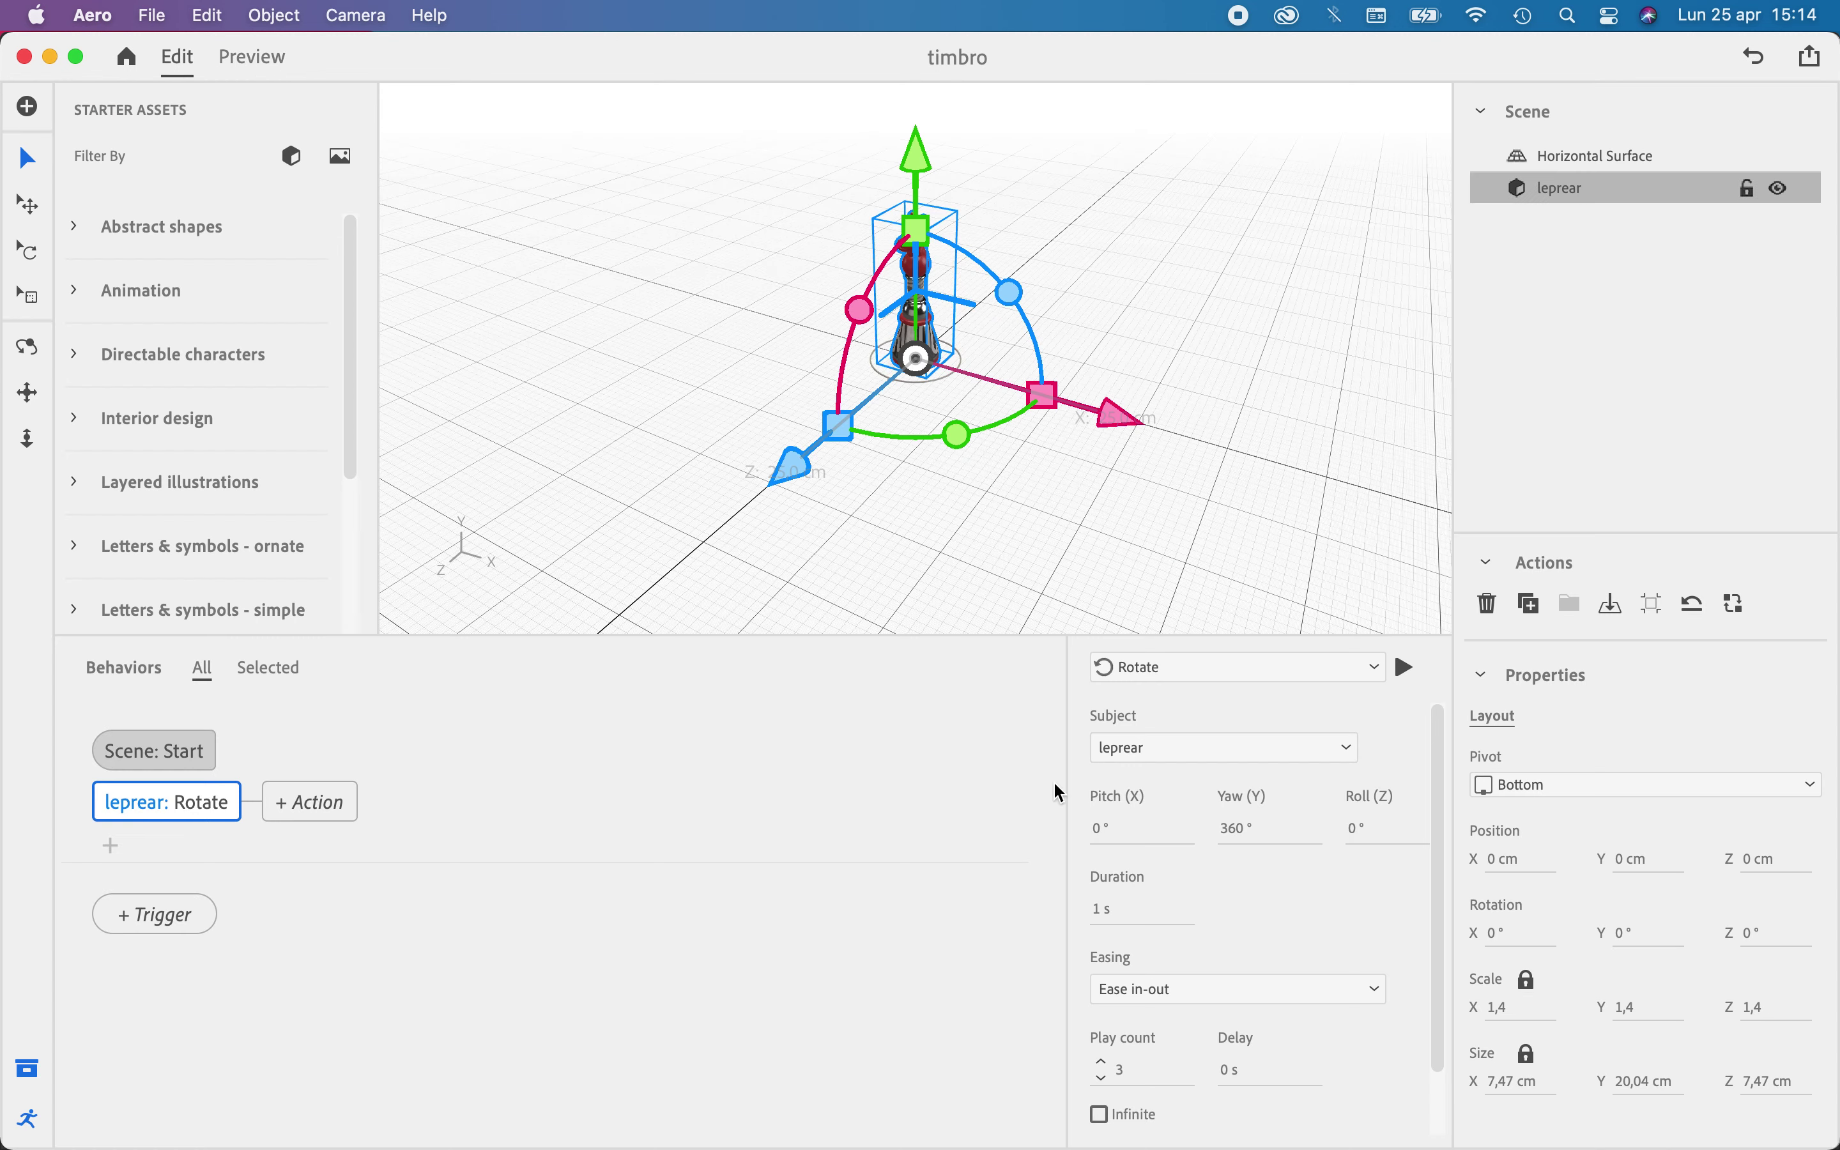
Set the Rotate action's play count to 1 and duration to 3 s, and preview the slower rotation
{"action": "scroll", "coordinate": [1322, 896], "scroll_direction": "down", "scroll_amount": 2}
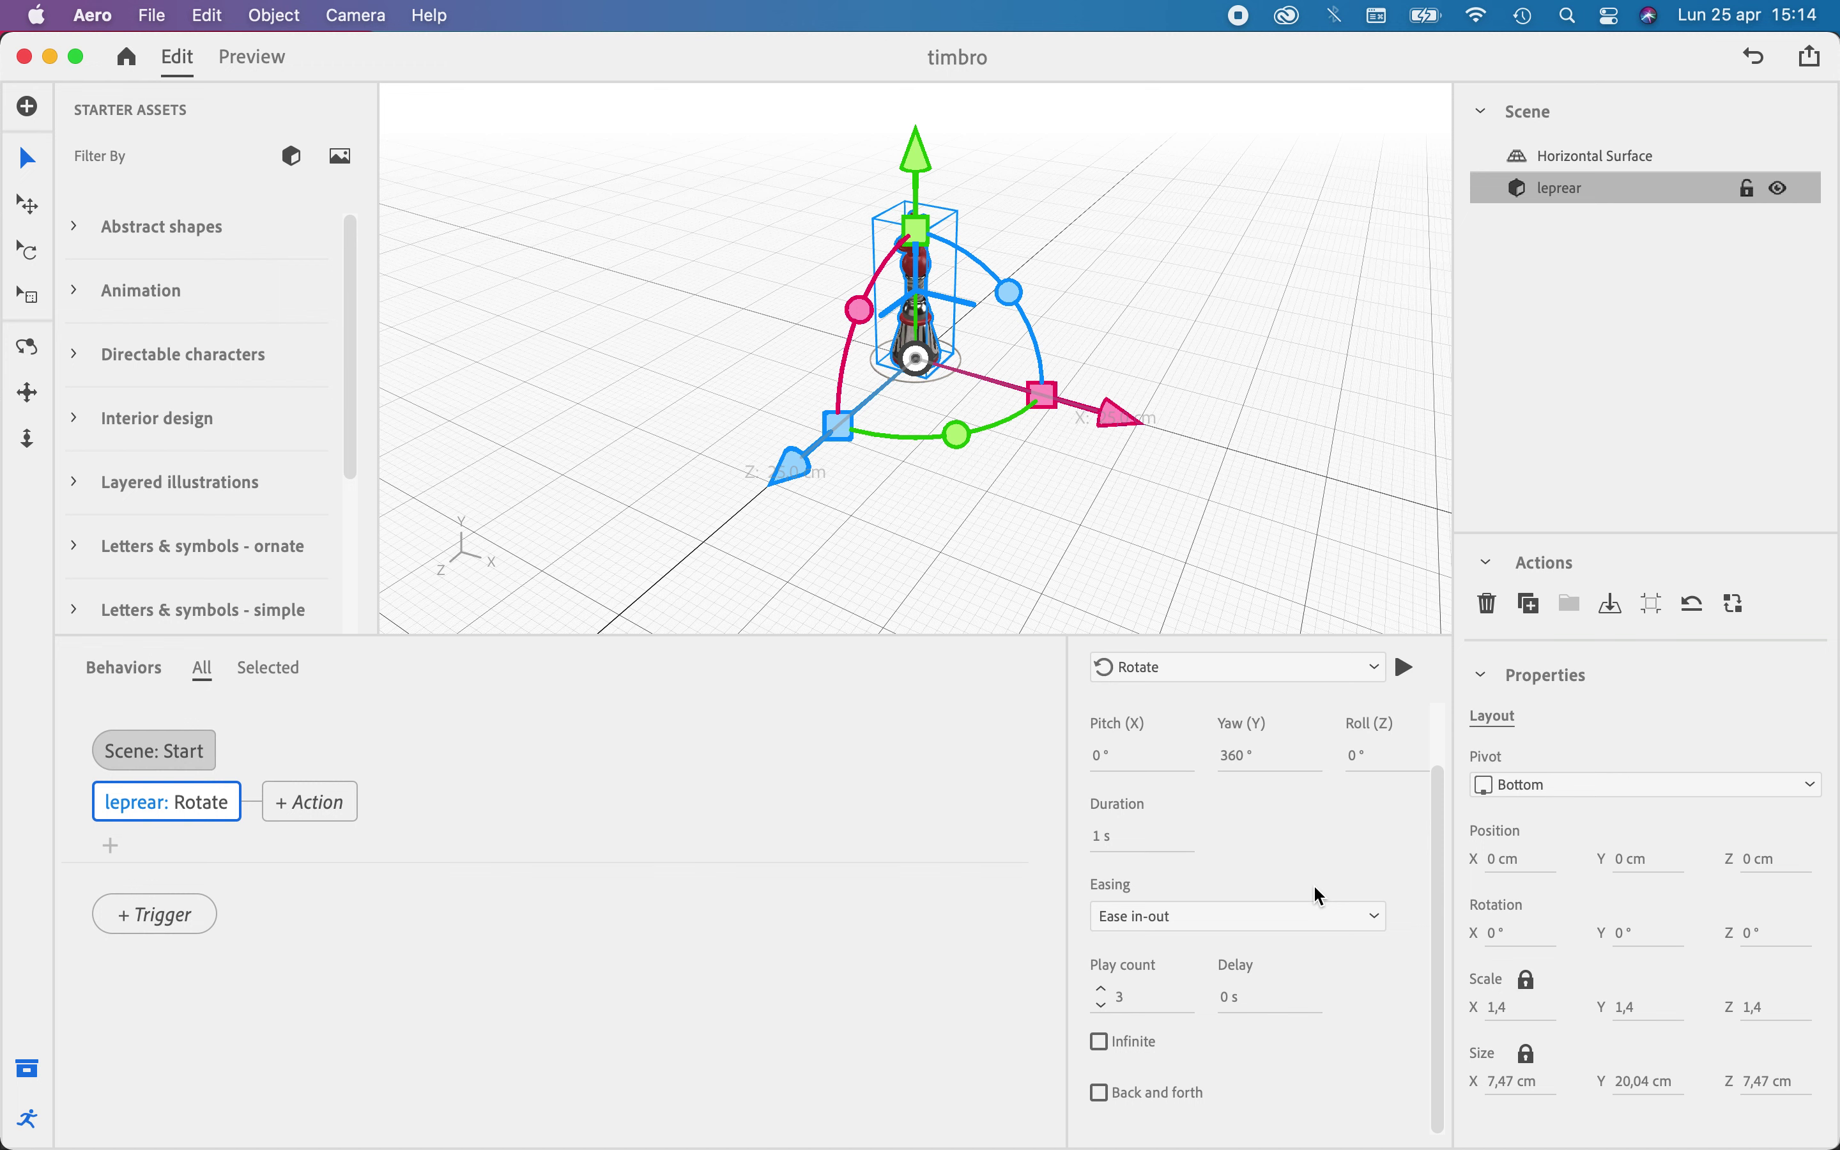
{"action": "left_click", "coordinate": [1102, 1005]}
{"action": "left_click", "coordinate": [1101, 1006]}
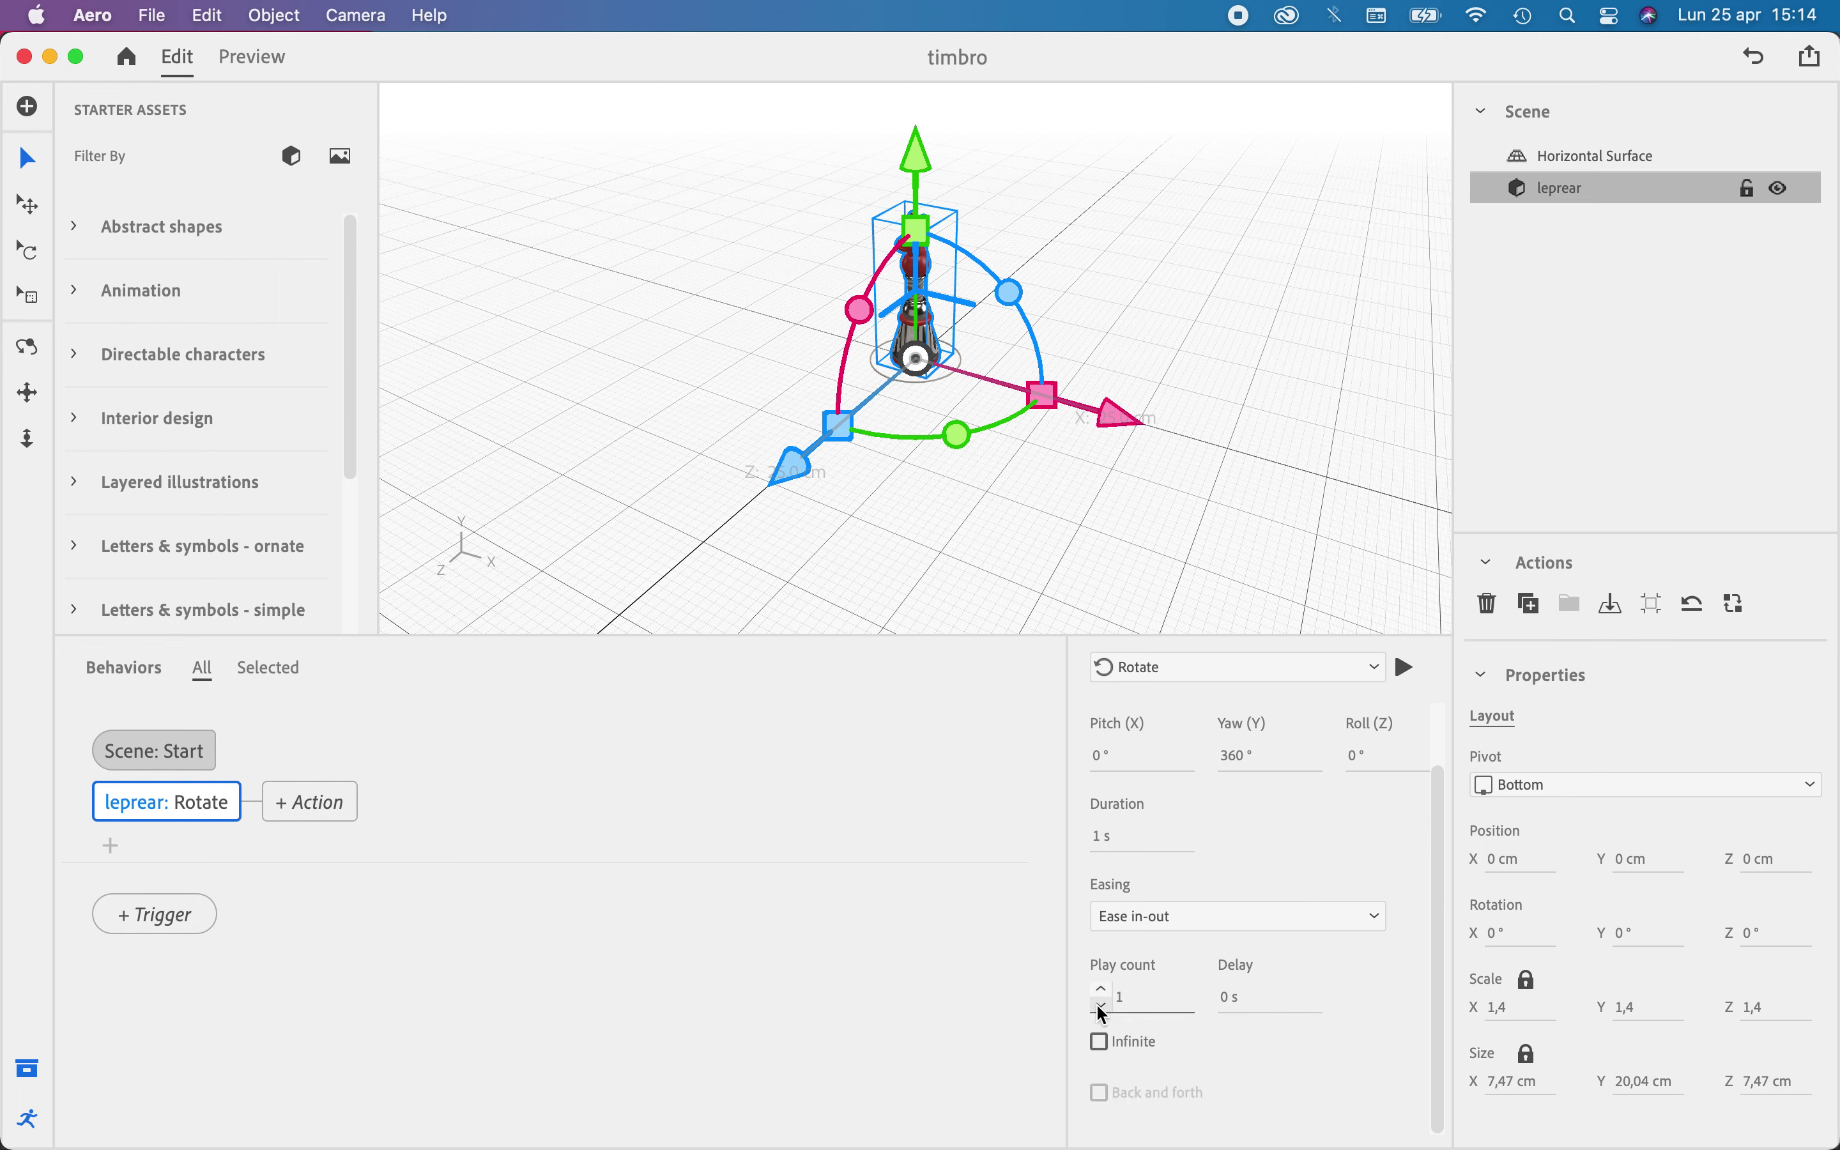
{"action": "left_click", "coordinate": [1110, 837]}
{"action": "type", "text": "3"}
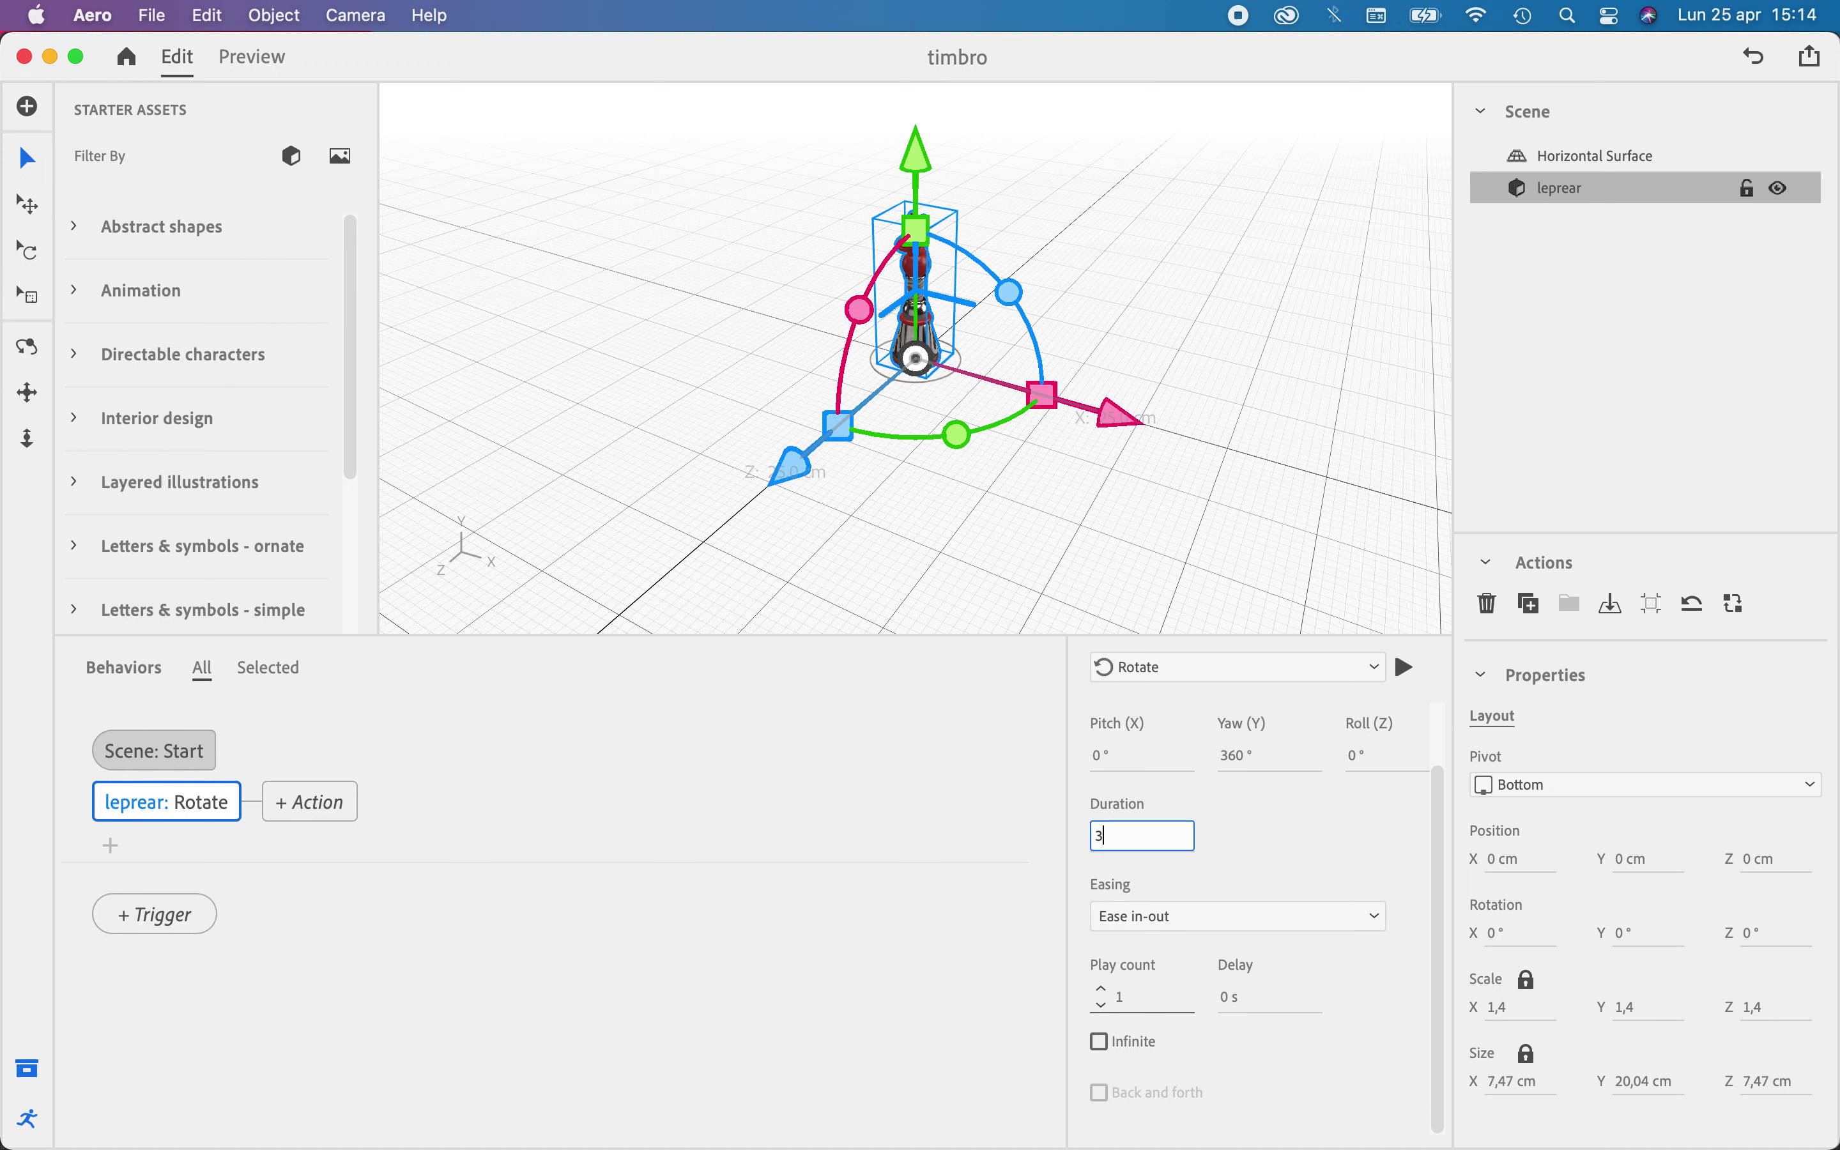
{"action": "left_click", "coordinate": [939, 881]}
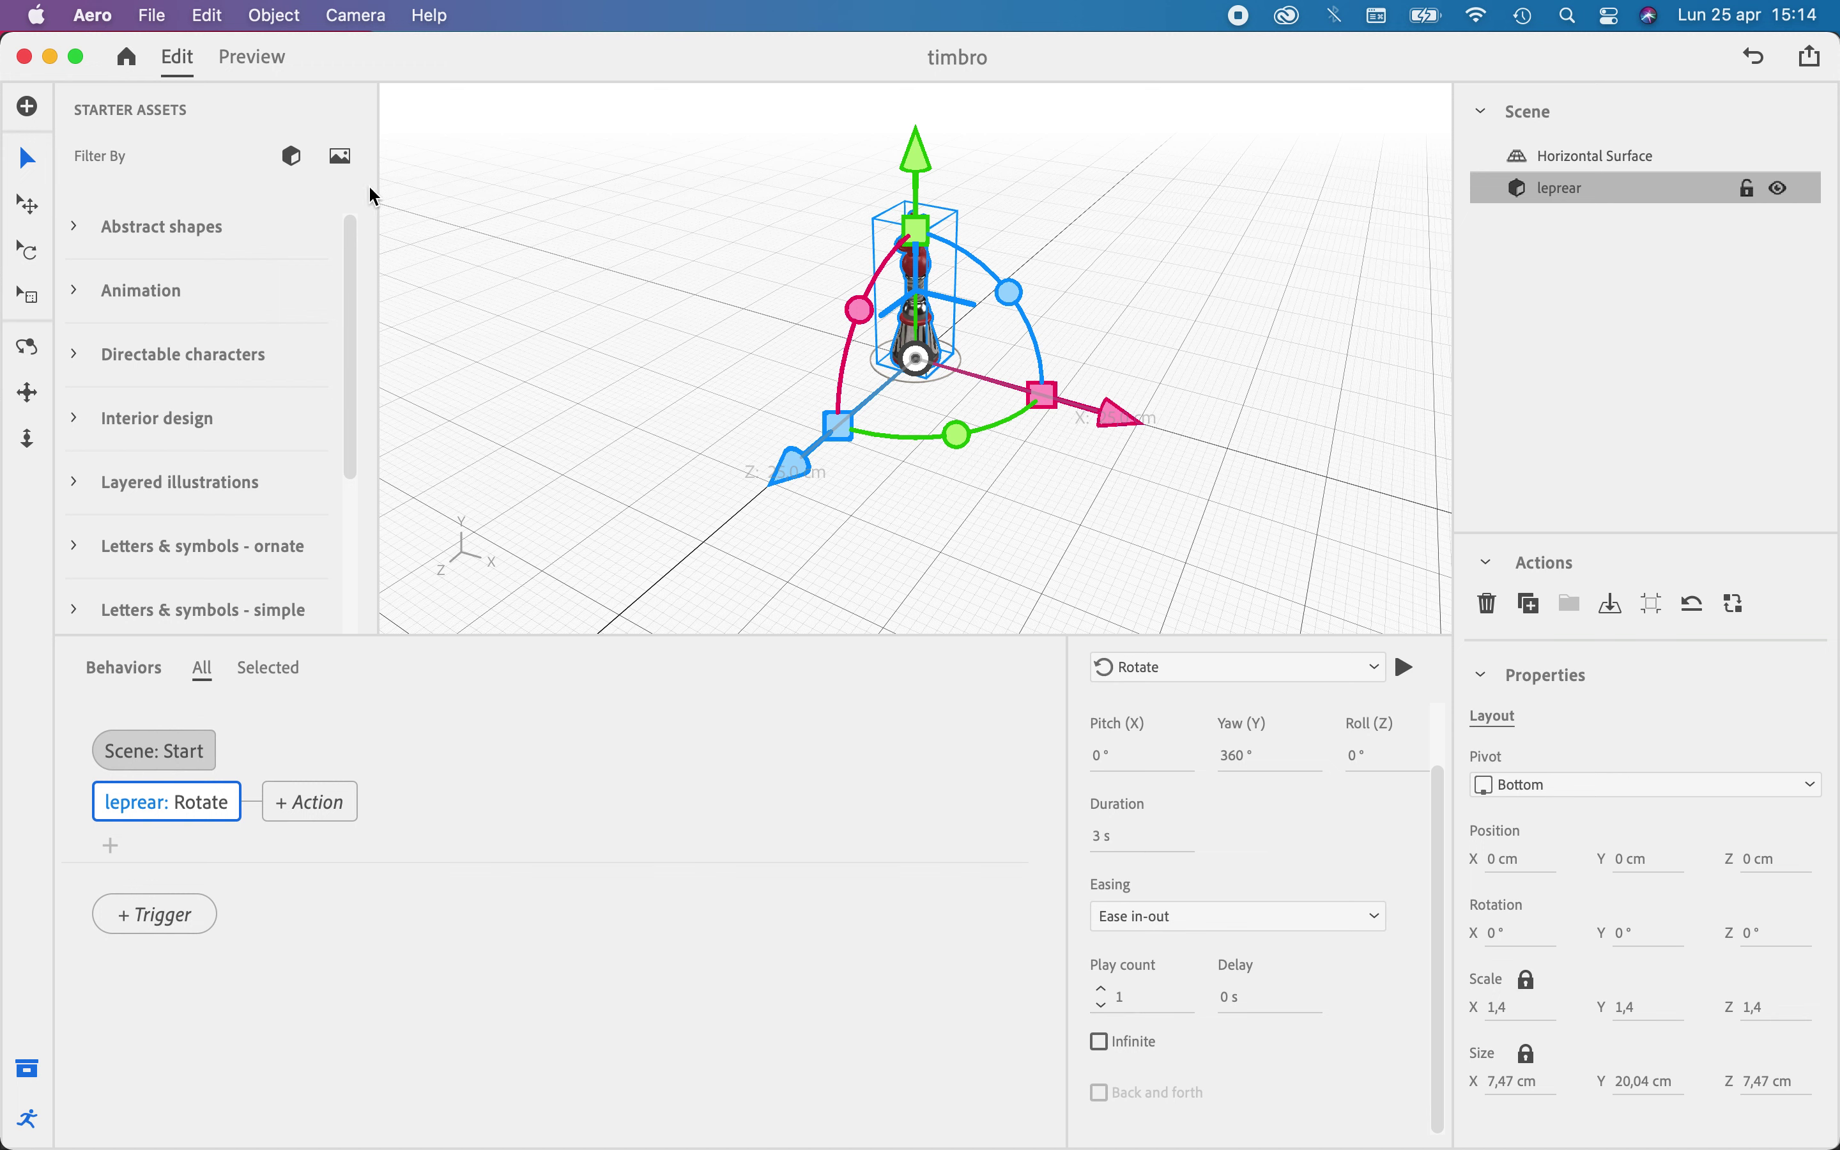
{"action": "left_click", "coordinate": [275, 71]}
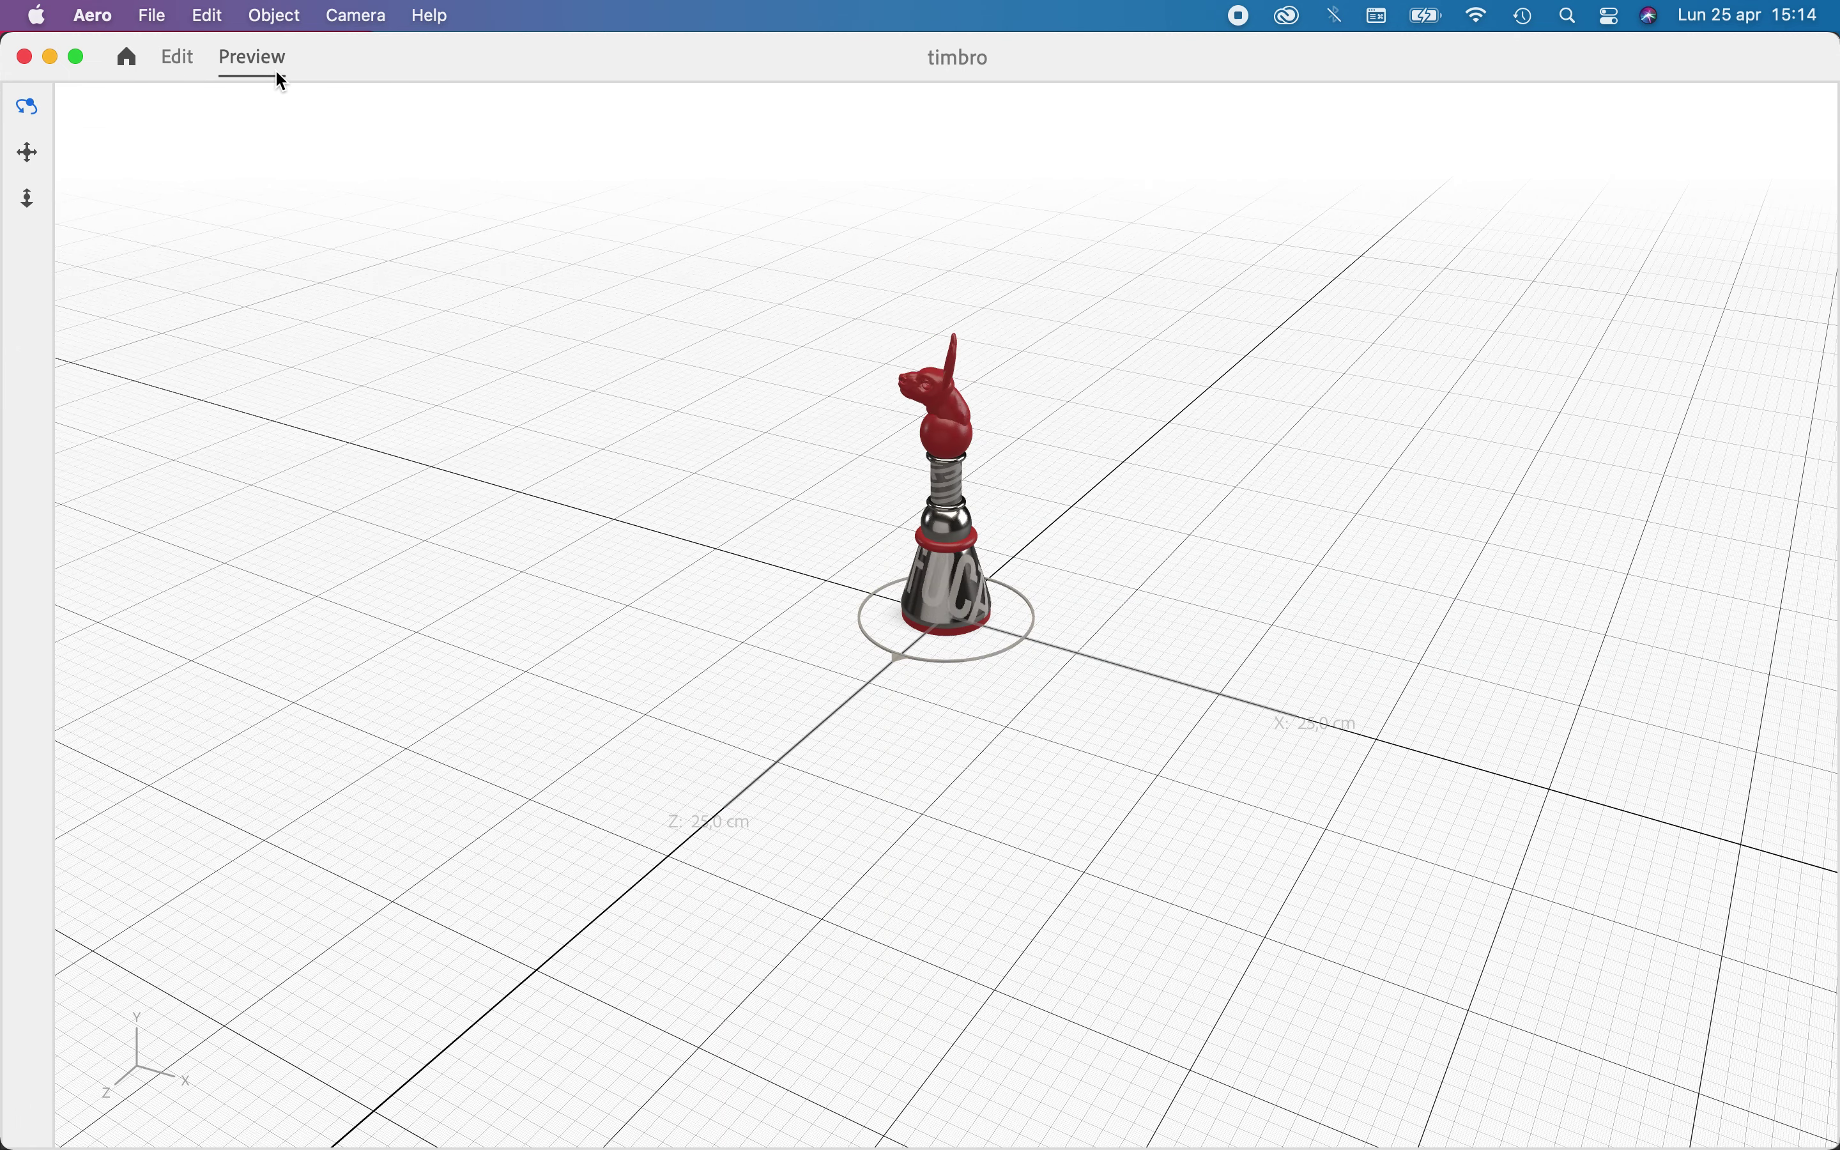
{"action": "left_click", "coordinate": [186, 66]}
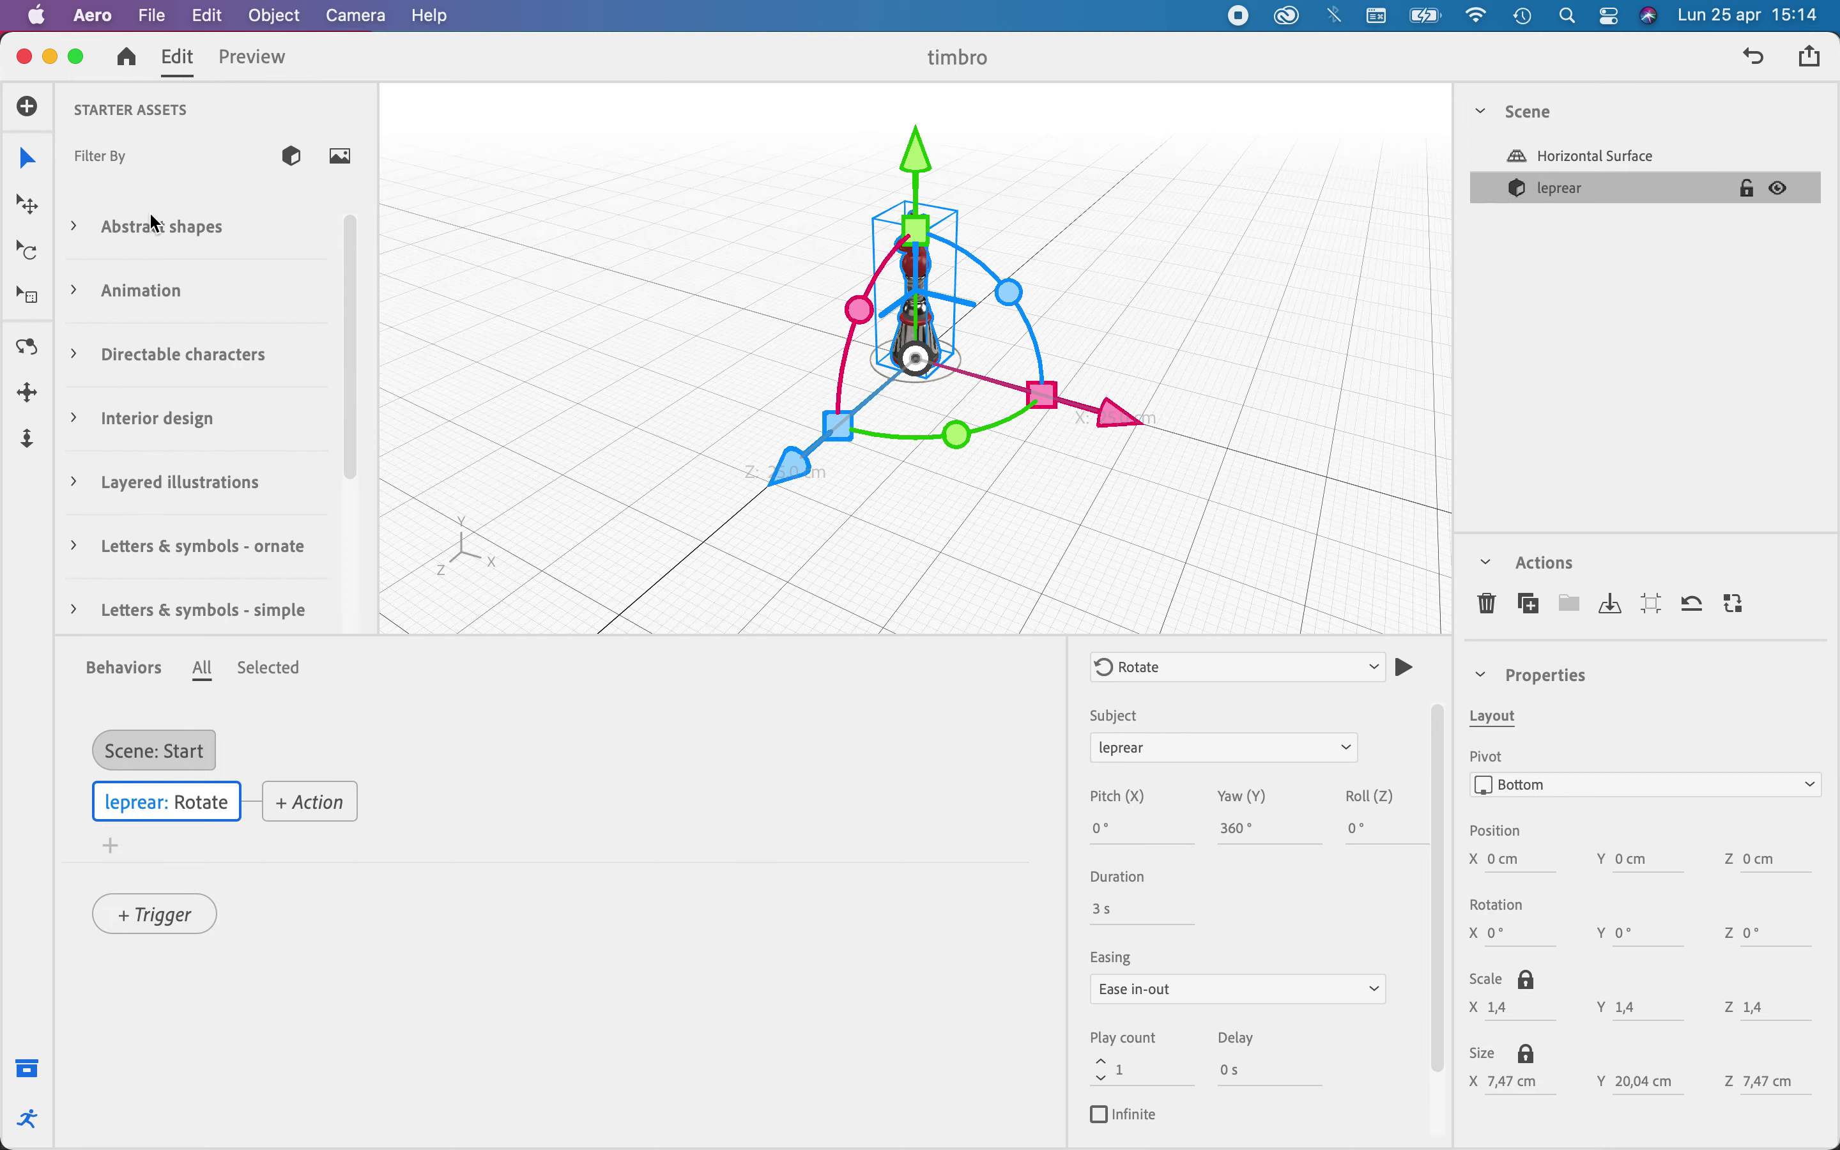
Add a Proximity trigger for leprear with a Spin action, and play the spin twice
{"action": "left_click", "coordinate": [148, 919]}
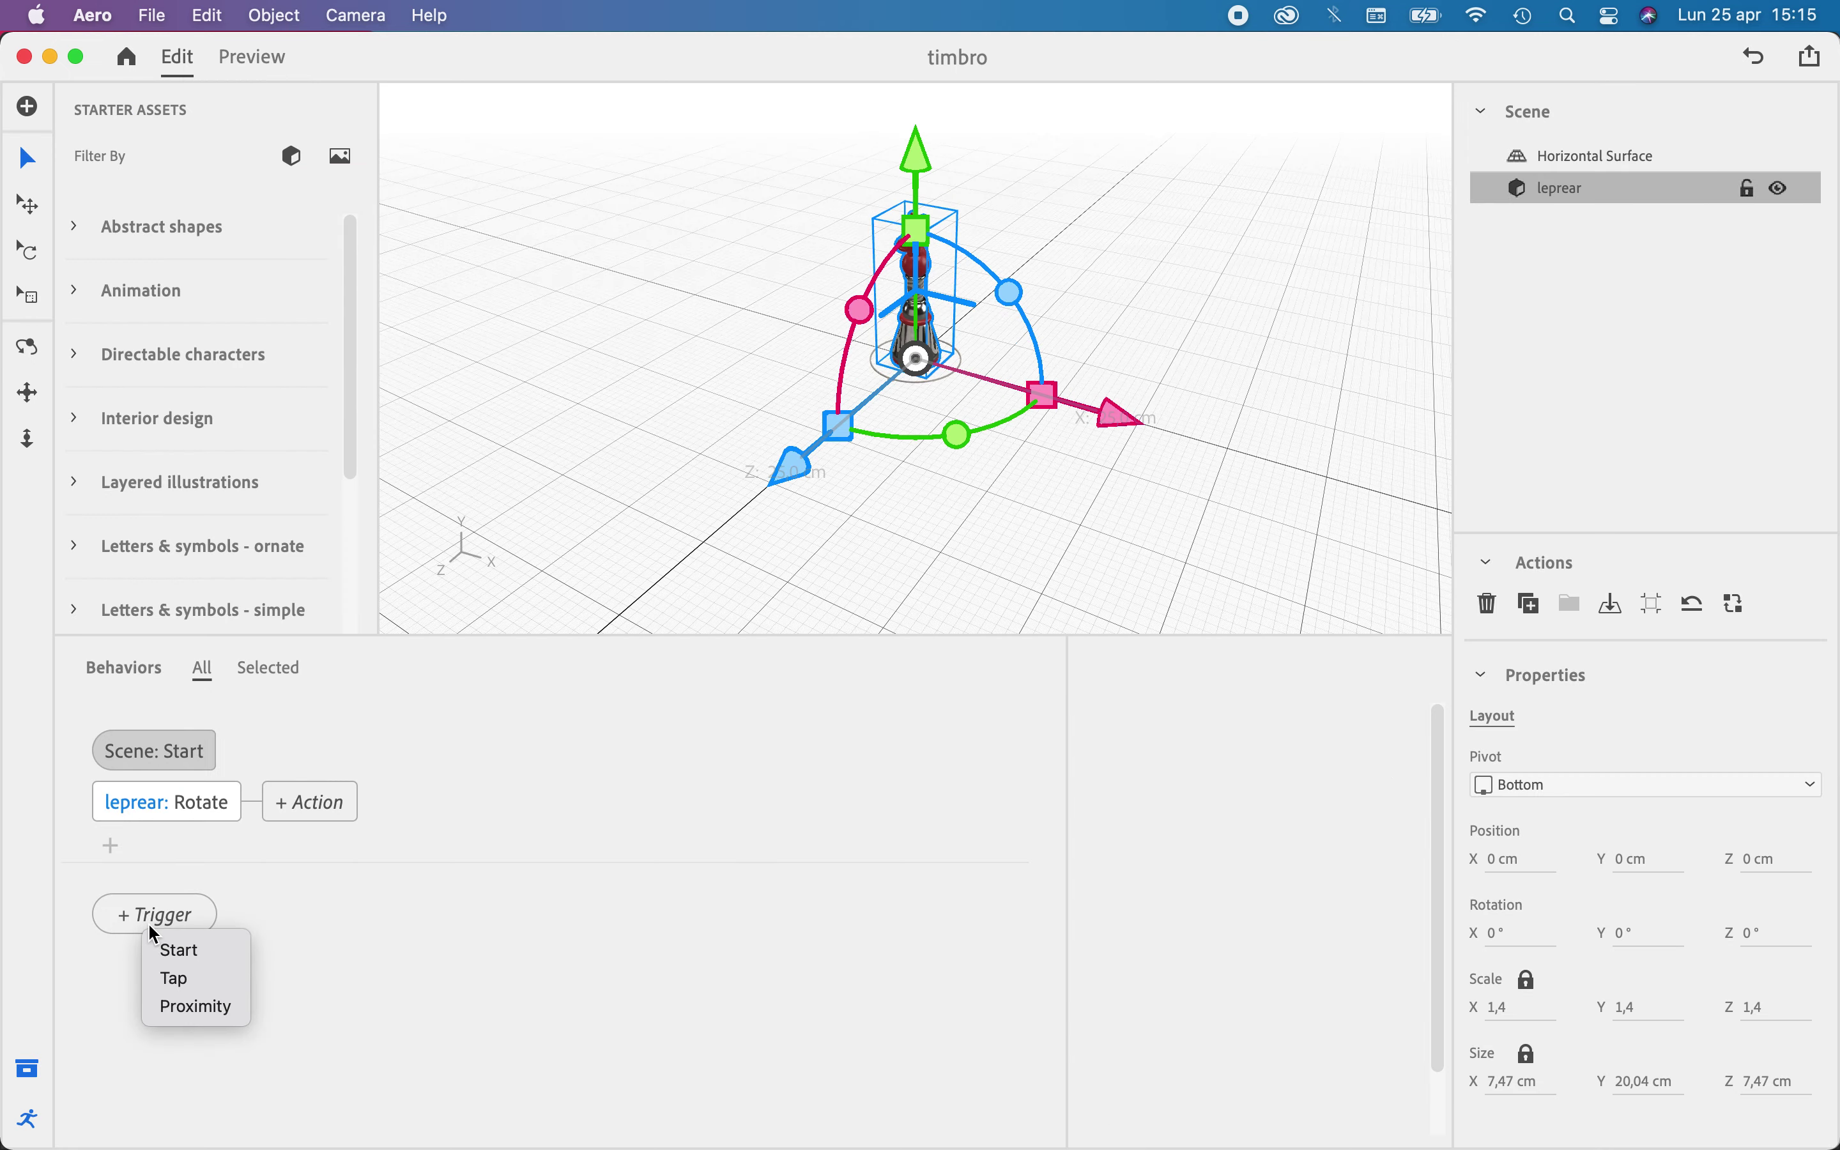
{"action": "left_click", "coordinate": [179, 1006]}
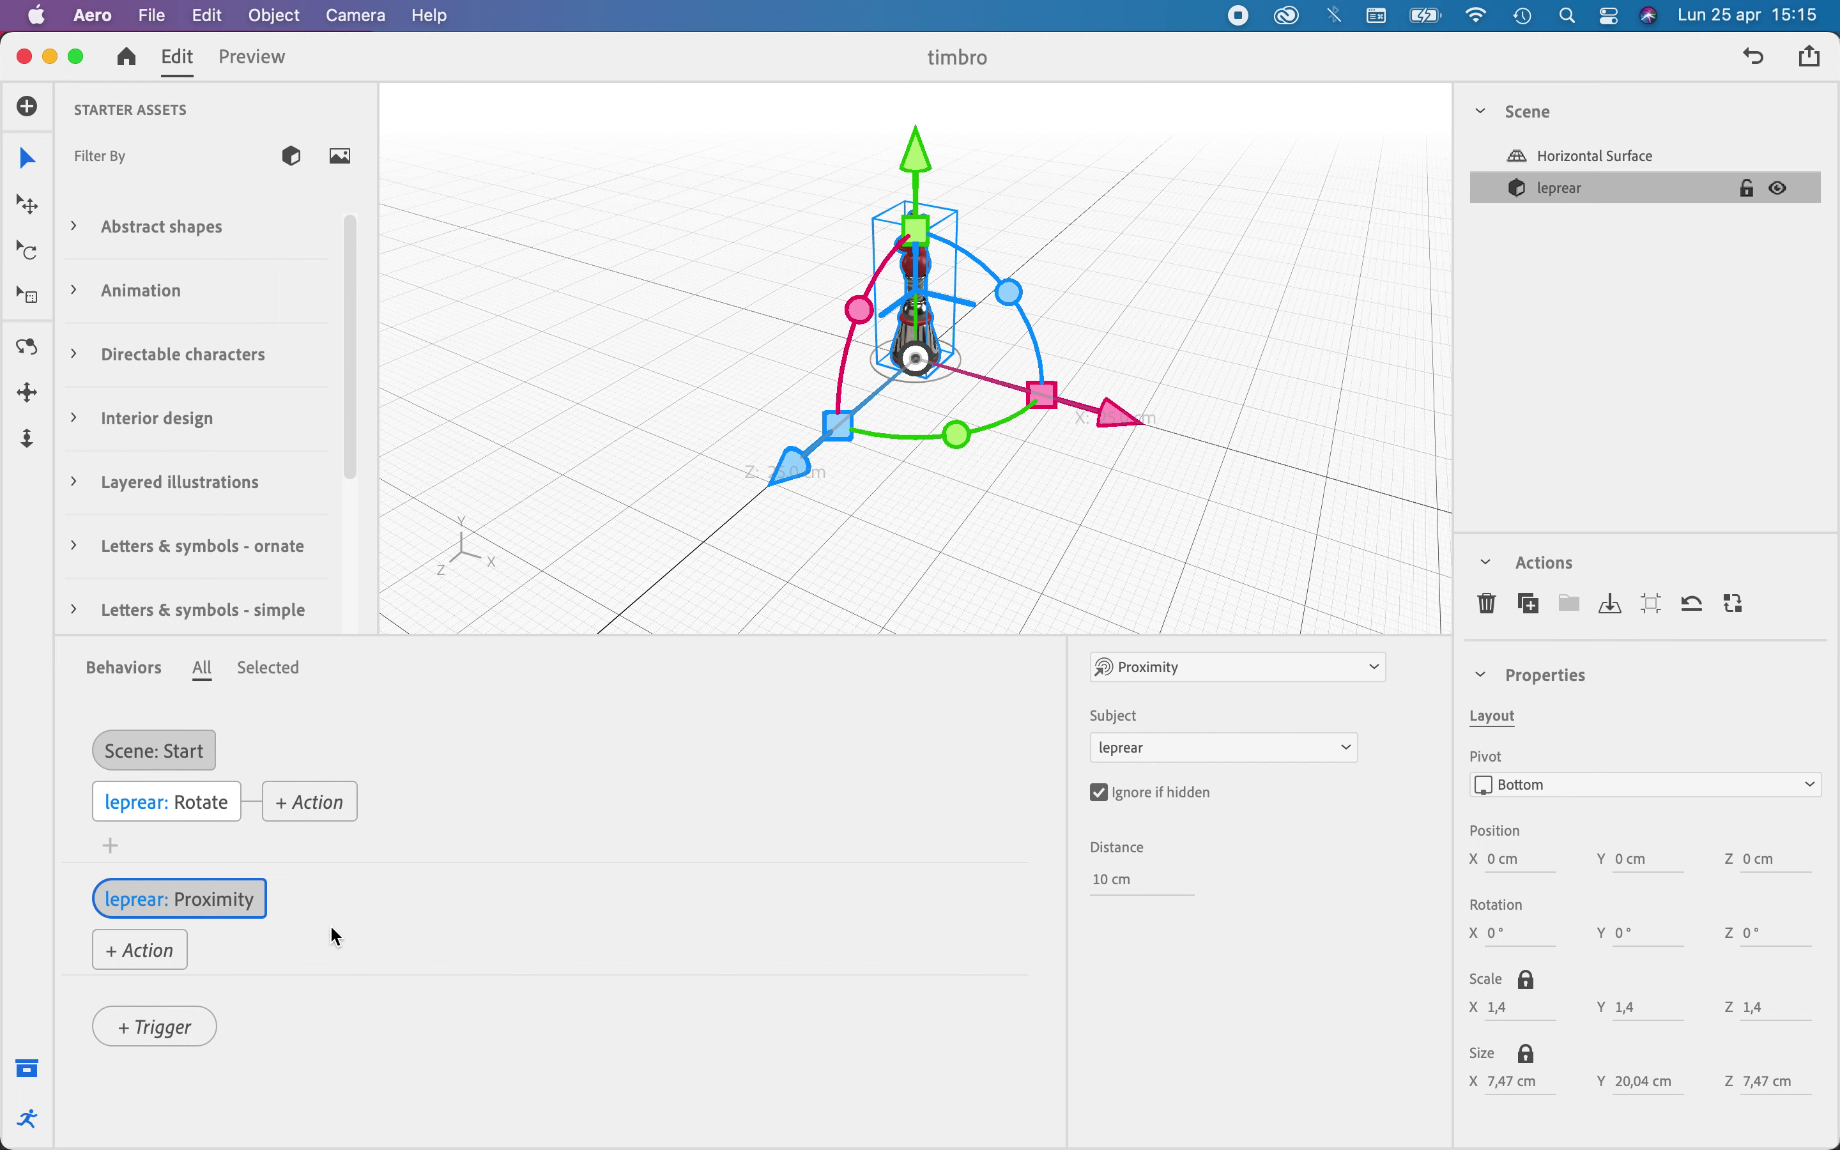
{"action": "left_click", "coordinate": [159, 962]}
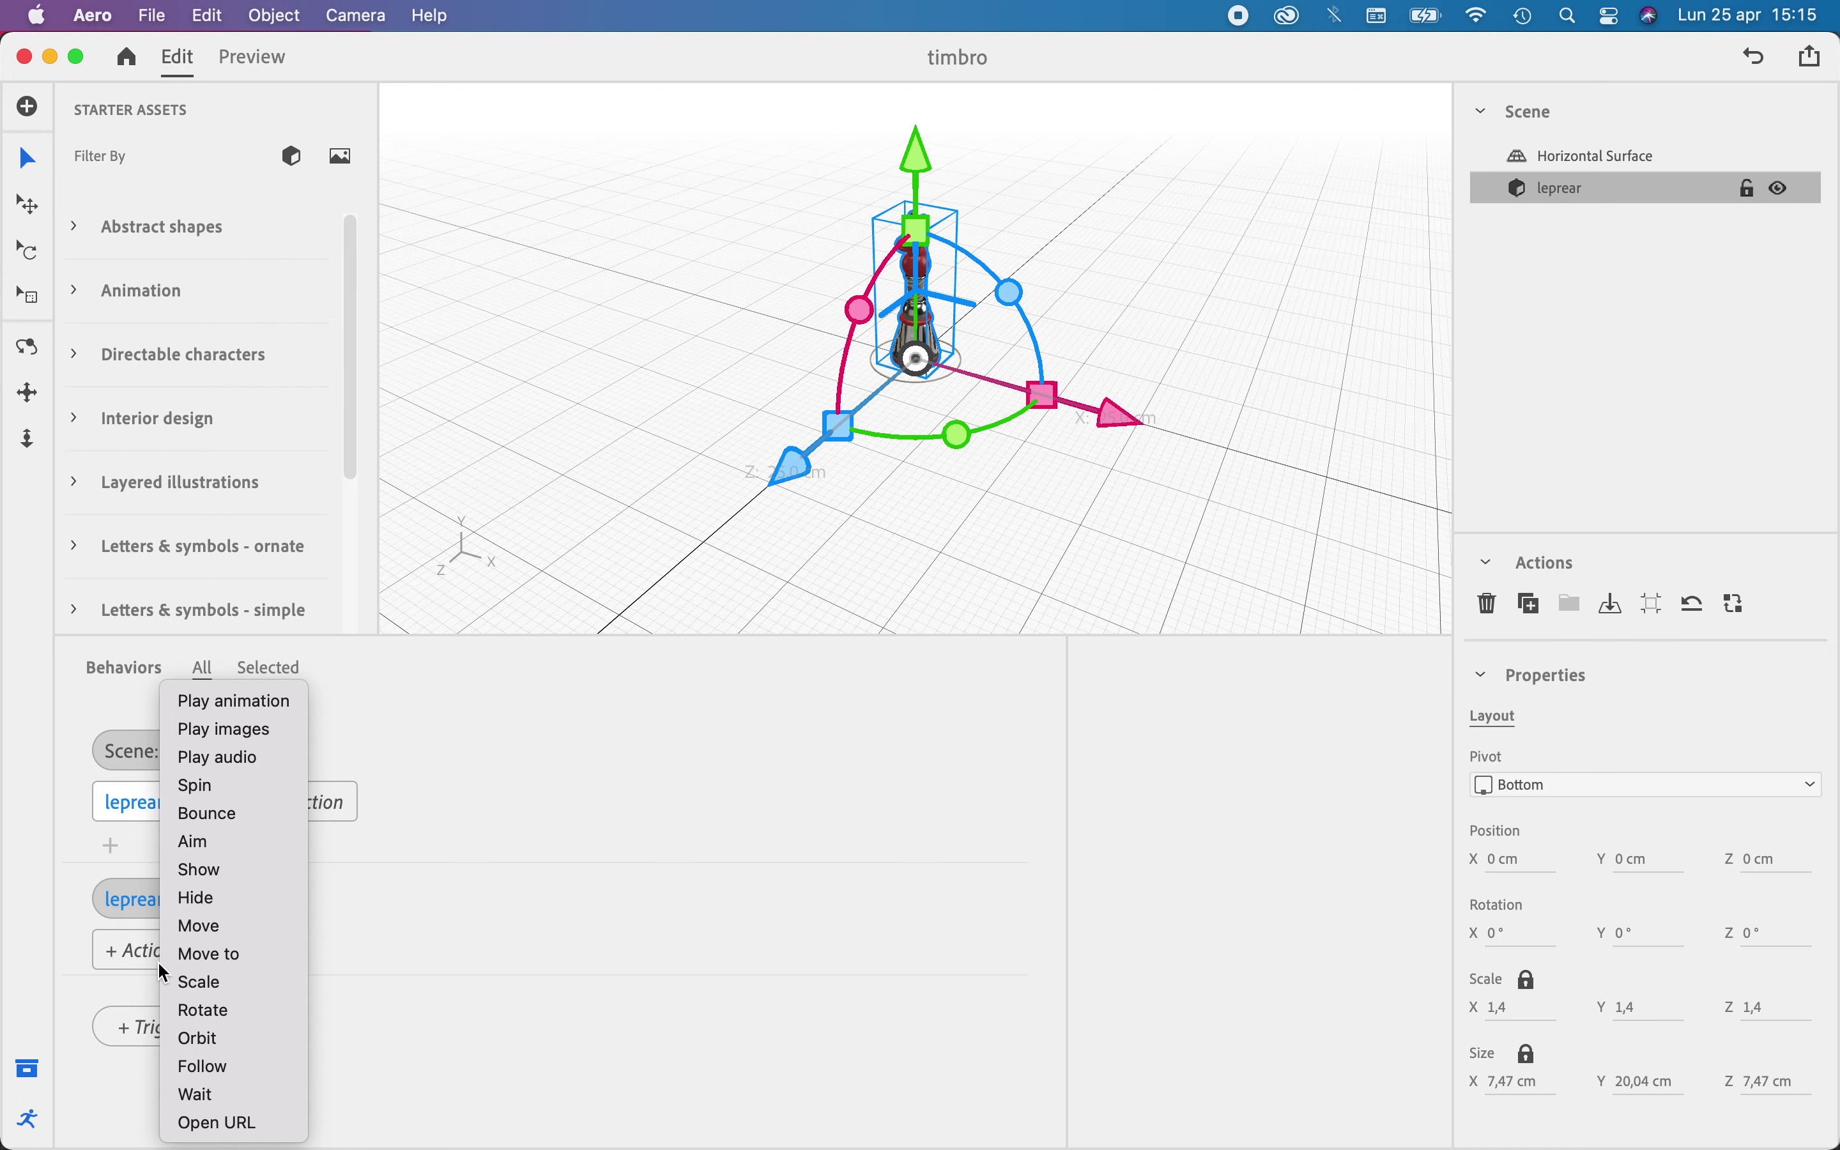
{"action": "left_click", "coordinate": [223, 791]}
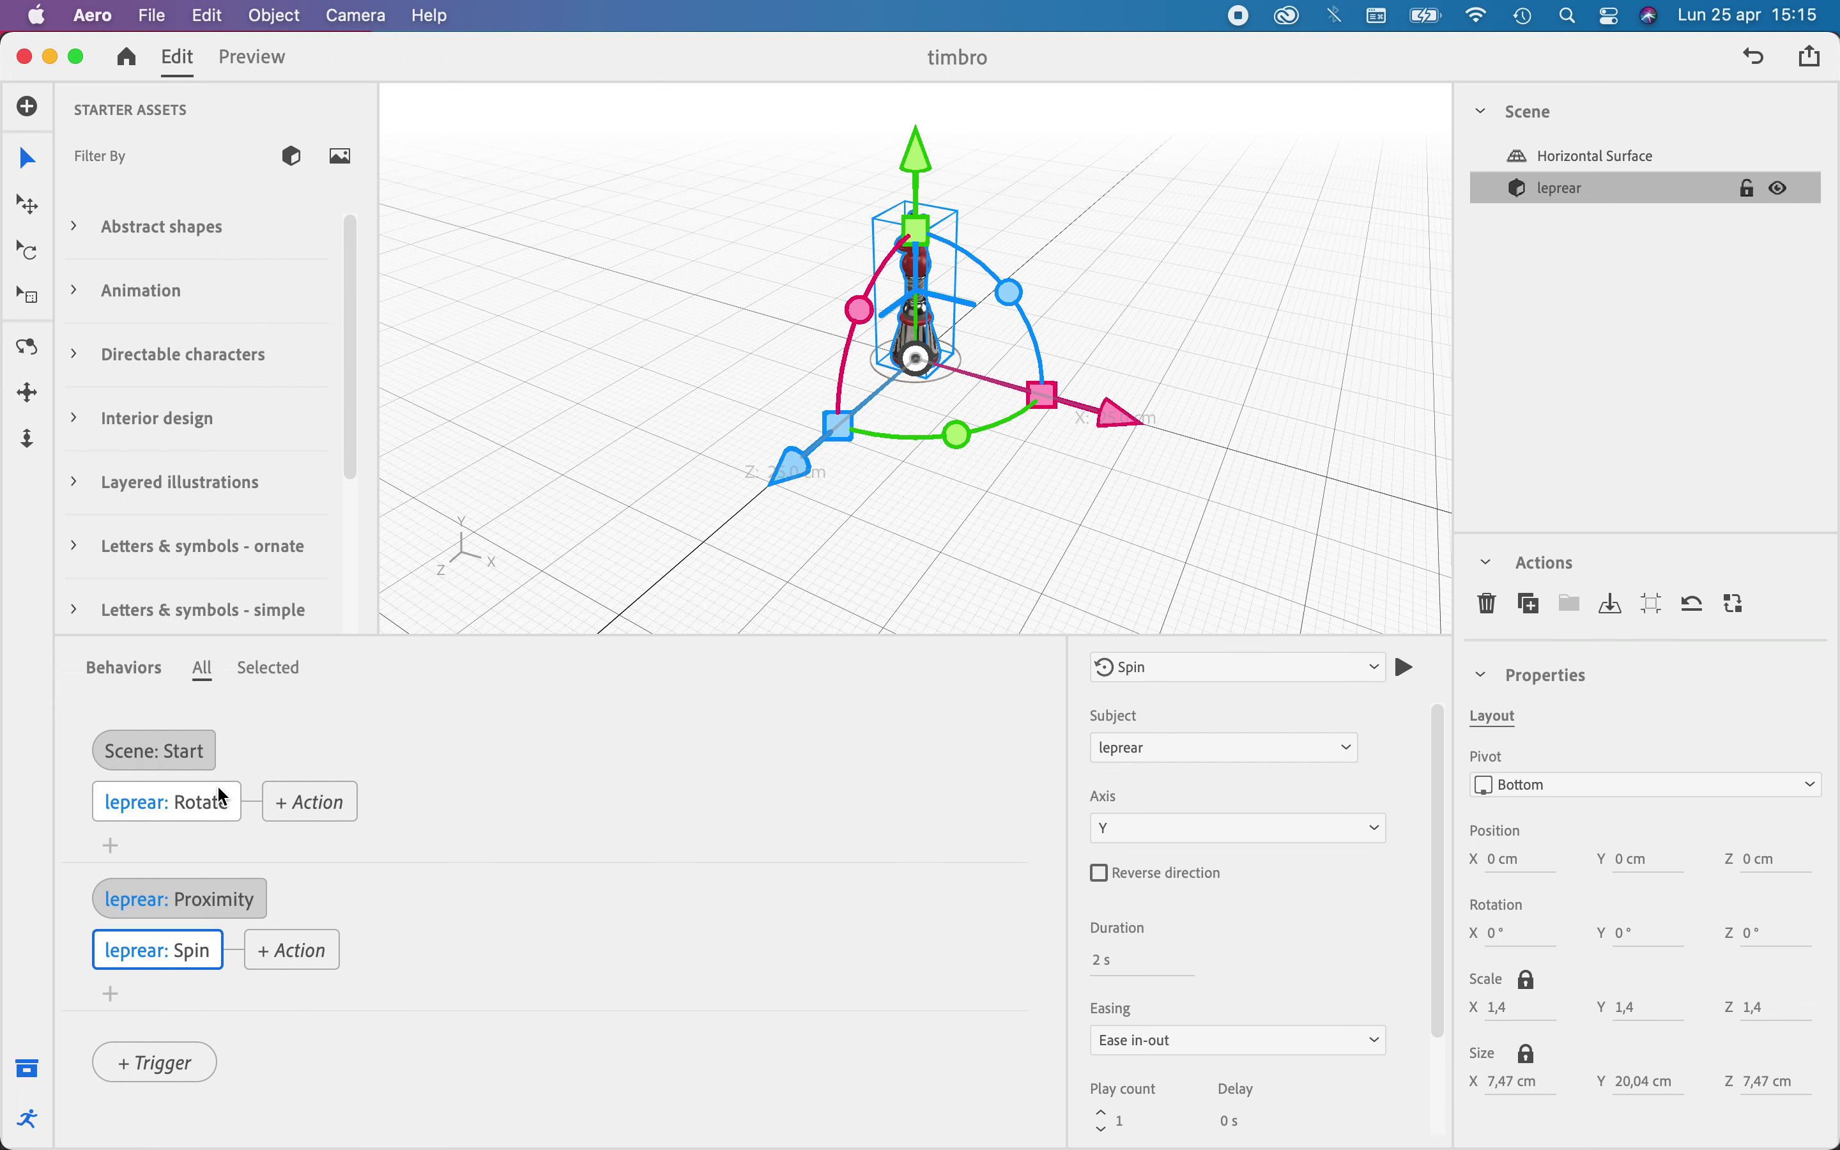
{"action": "left_click", "coordinate": [1405, 668]}
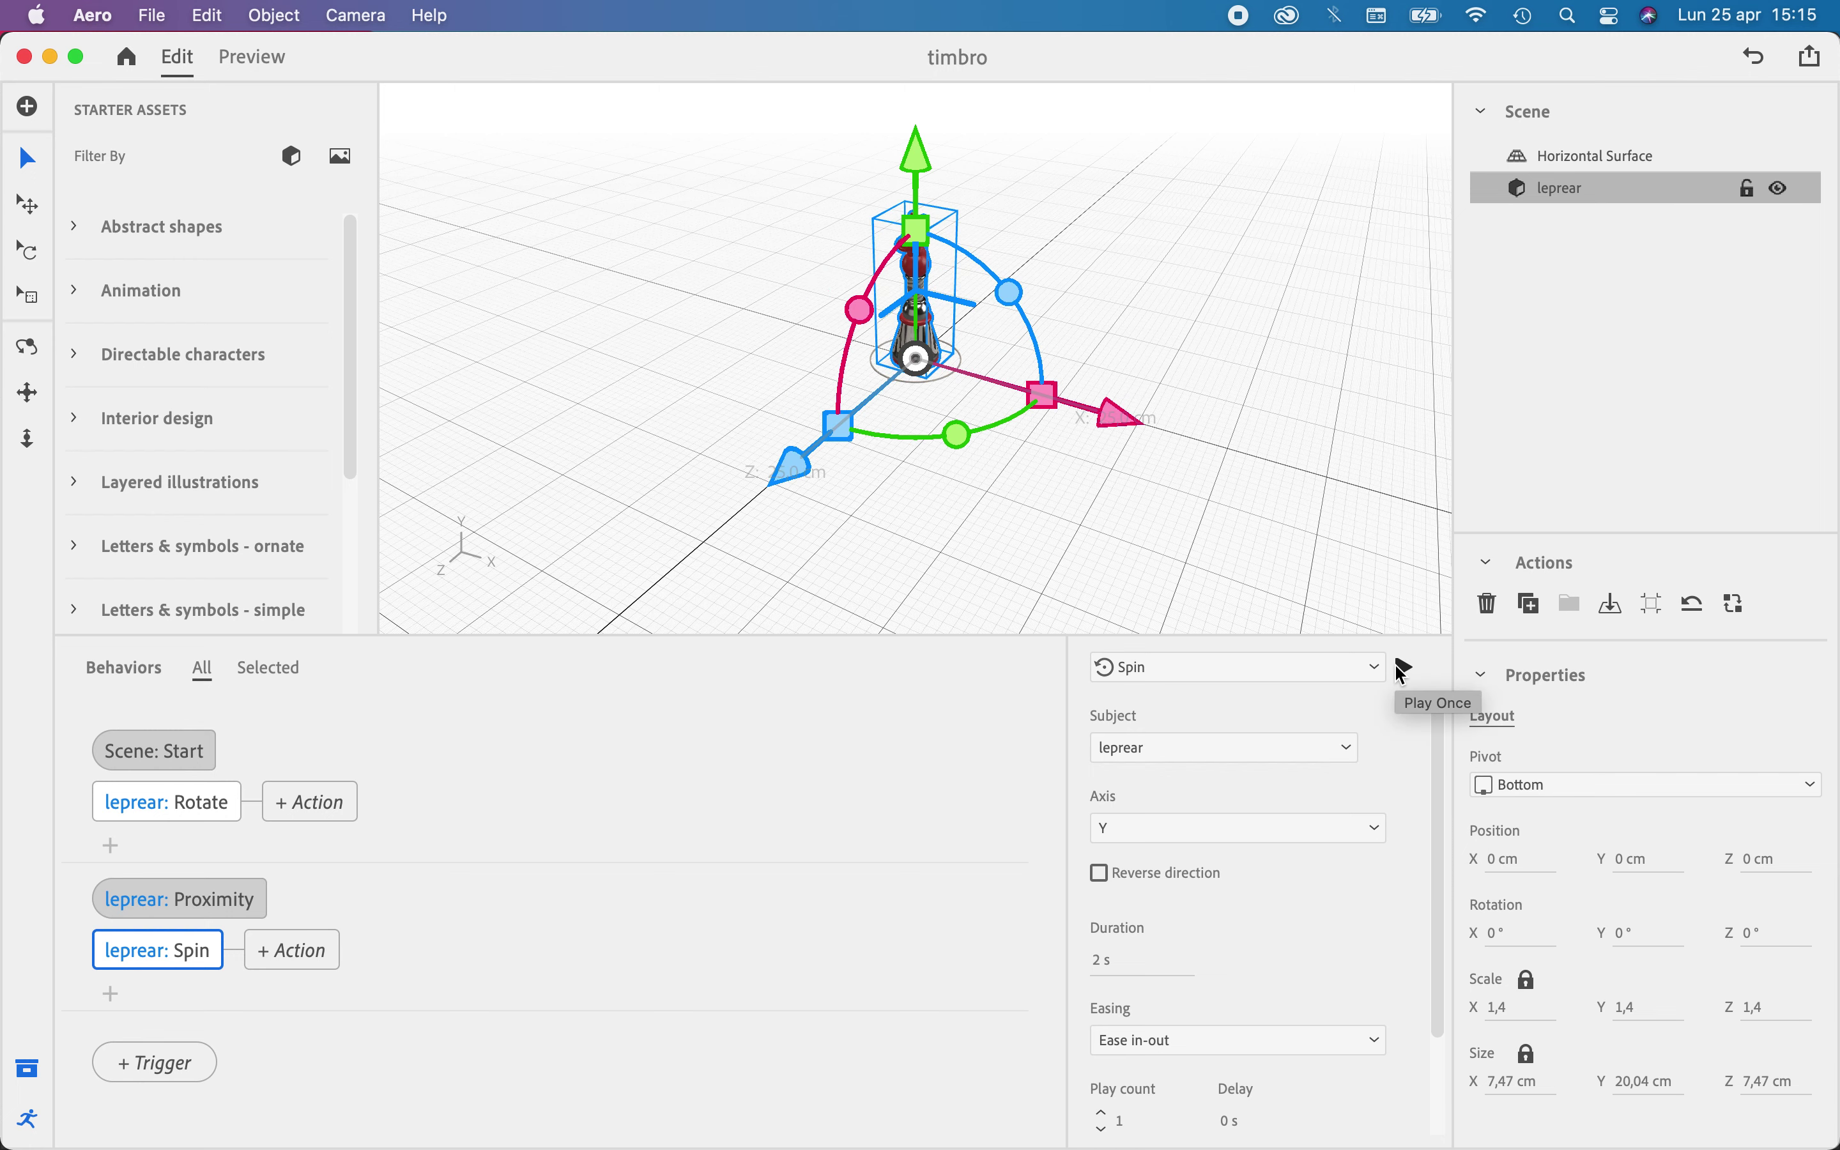
{"action": "left_click", "coordinate": [1405, 668]}
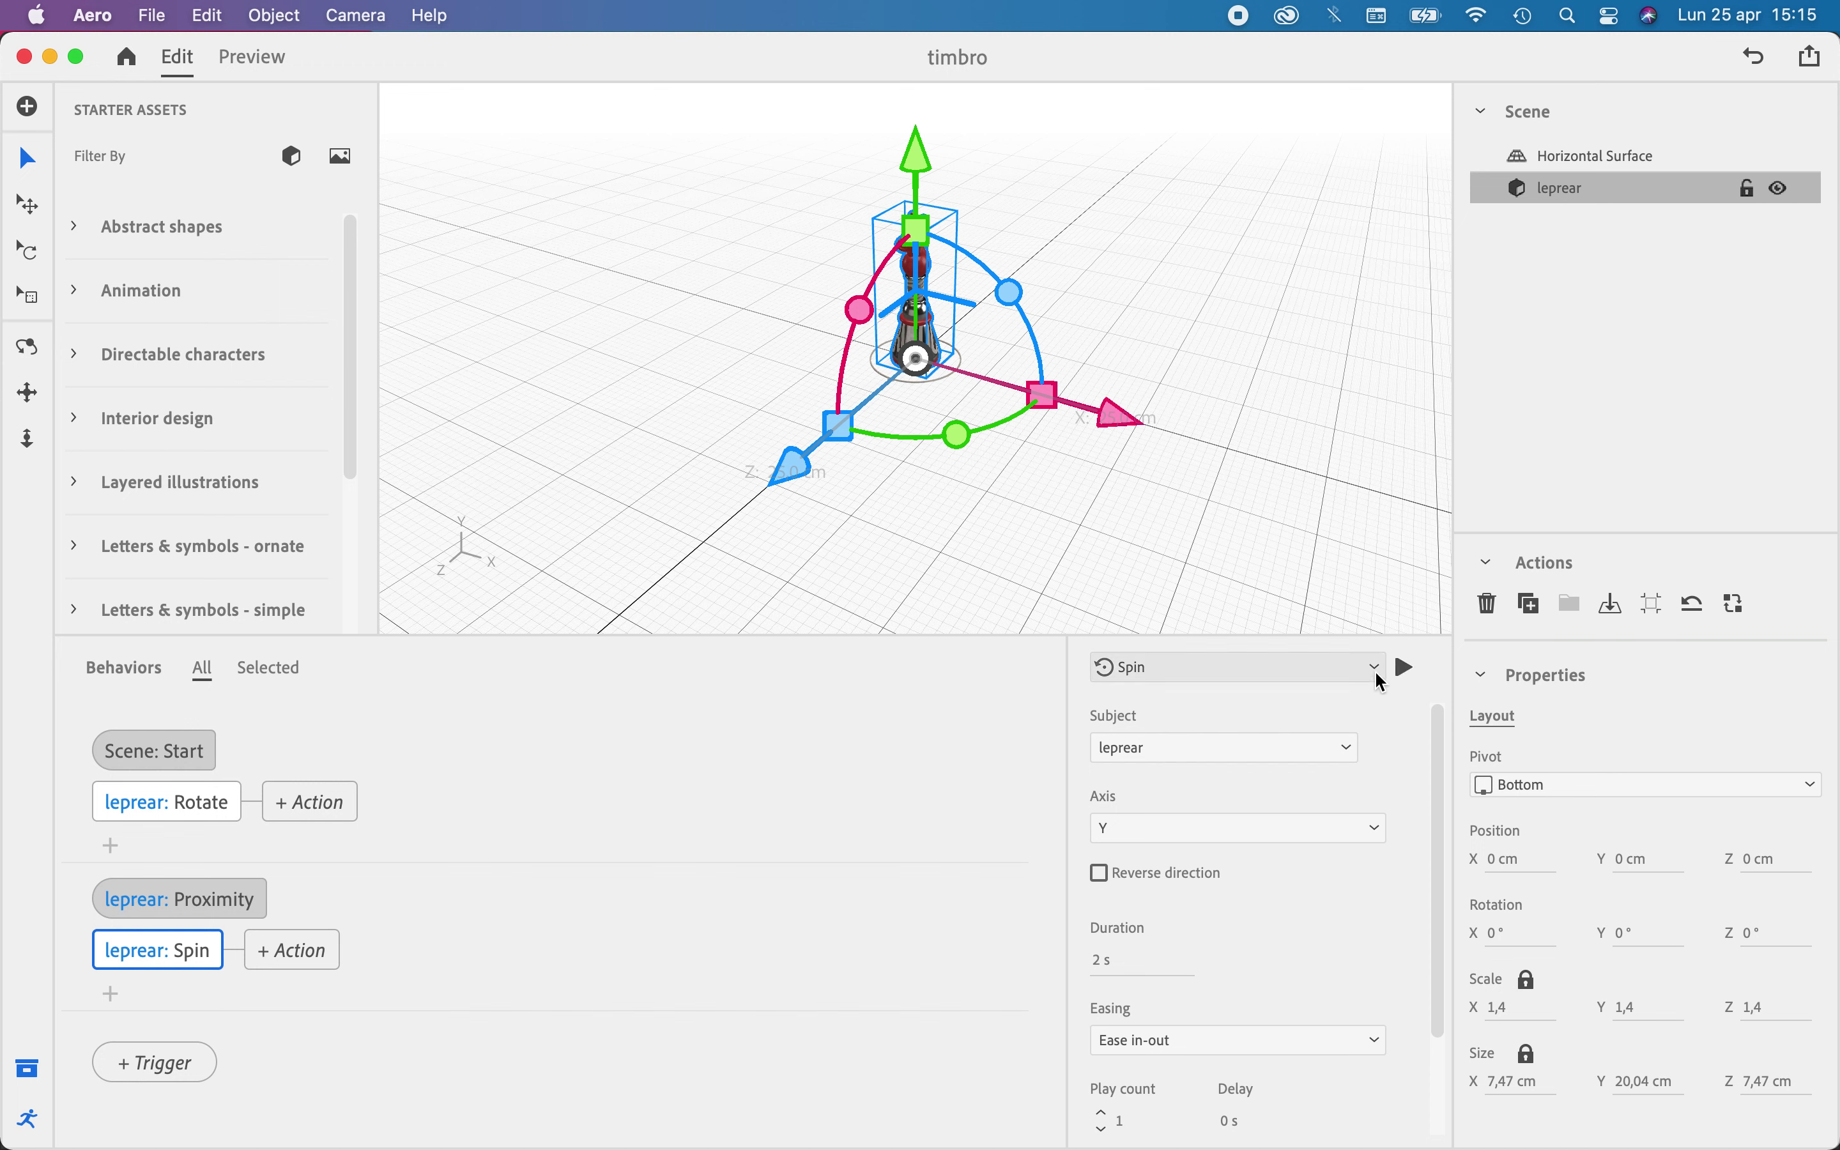
Change the Proximity trigger's action to Show and play it once
{"action": "left_click", "coordinate": [1377, 670]}
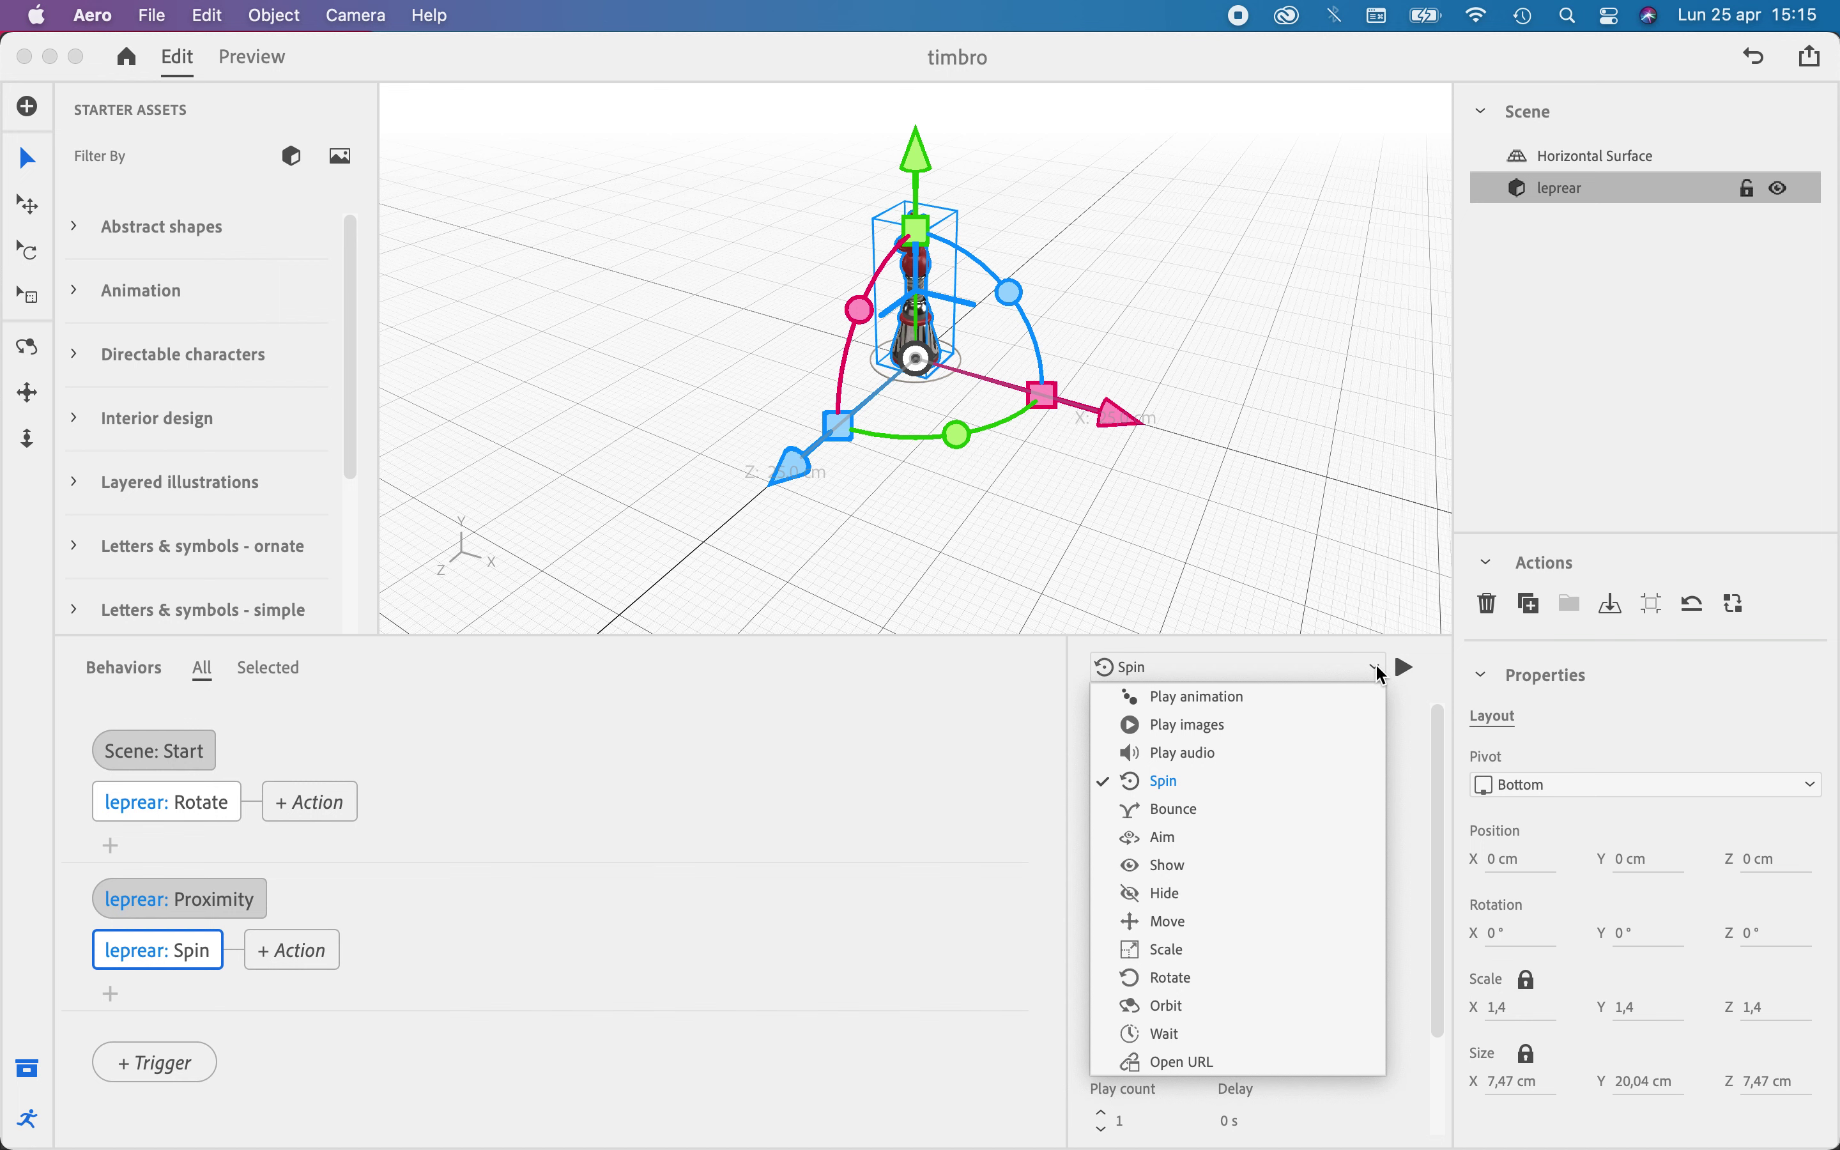
{"action": "left_click", "coordinate": [1257, 867]}
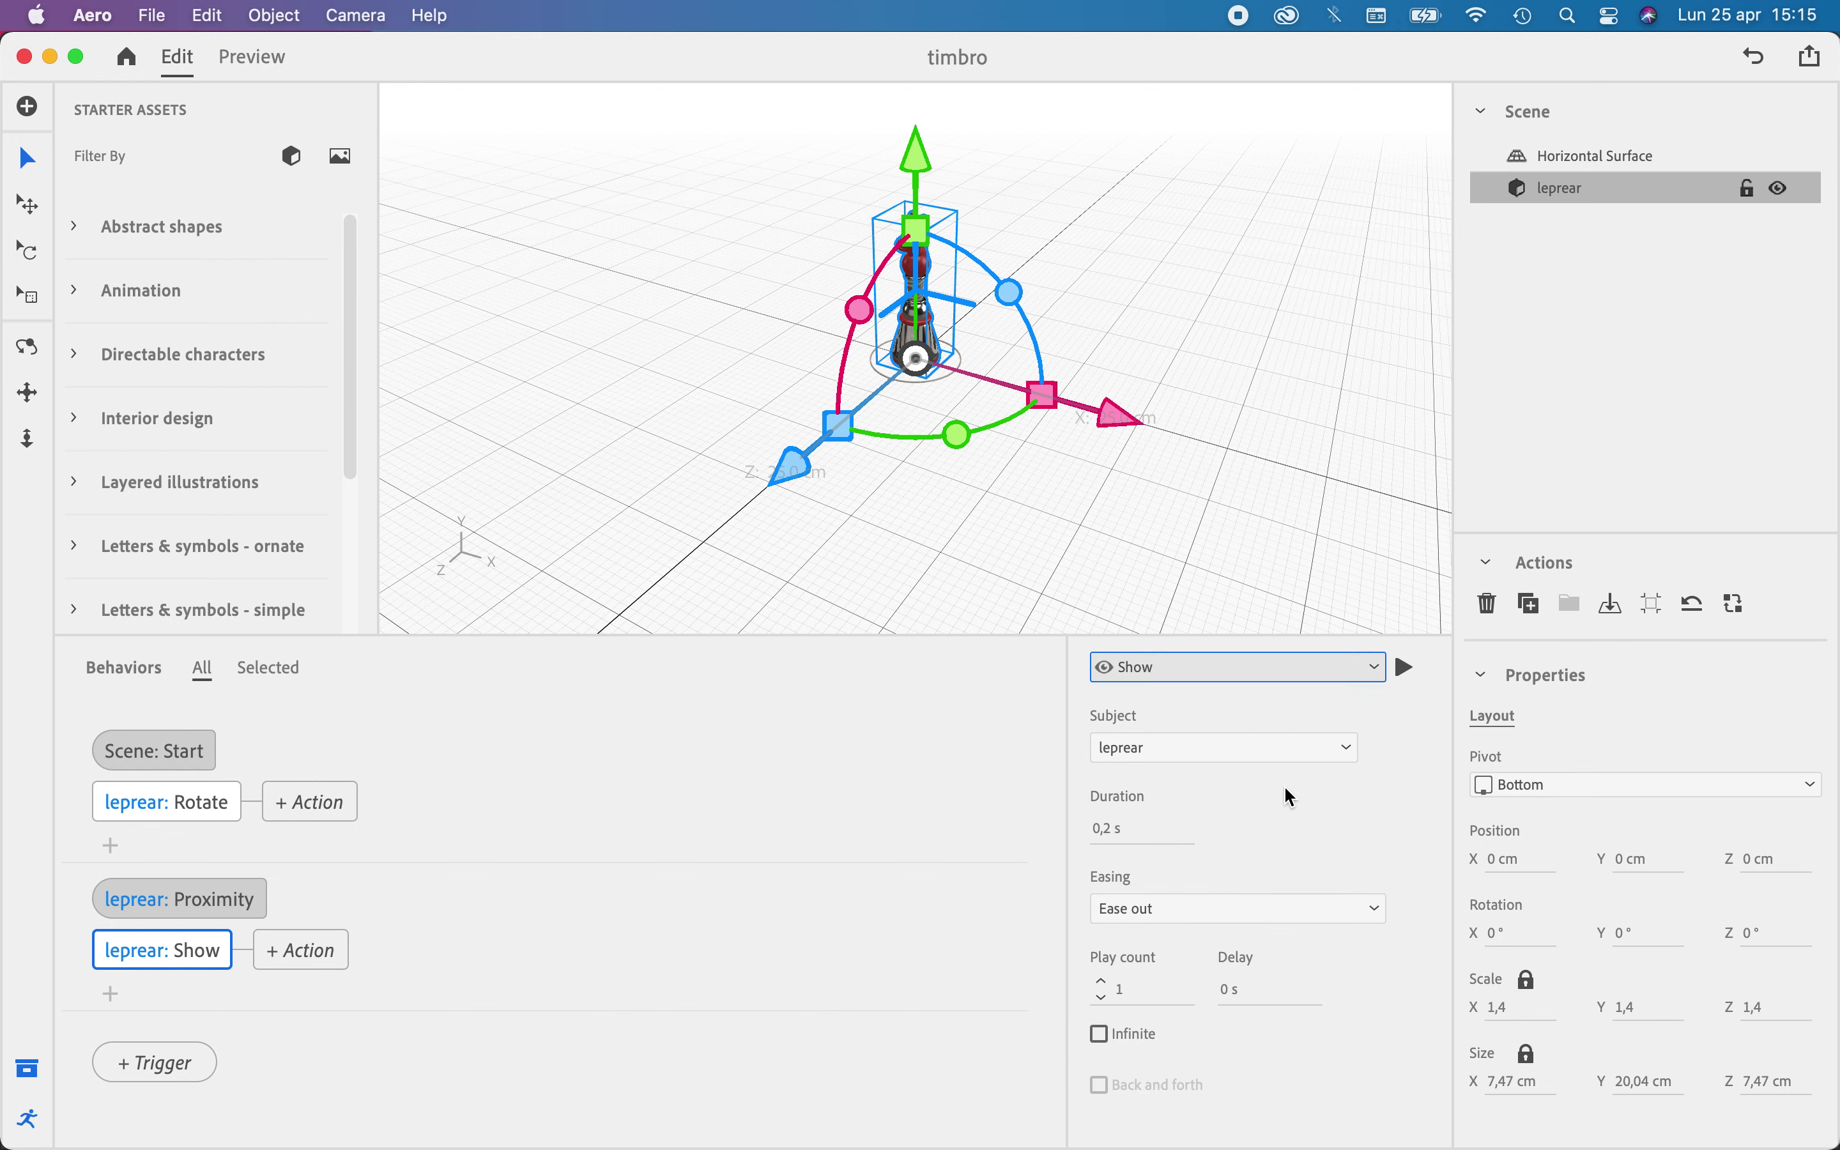
{"action": "left_click", "coordinate": [1406, 668]}
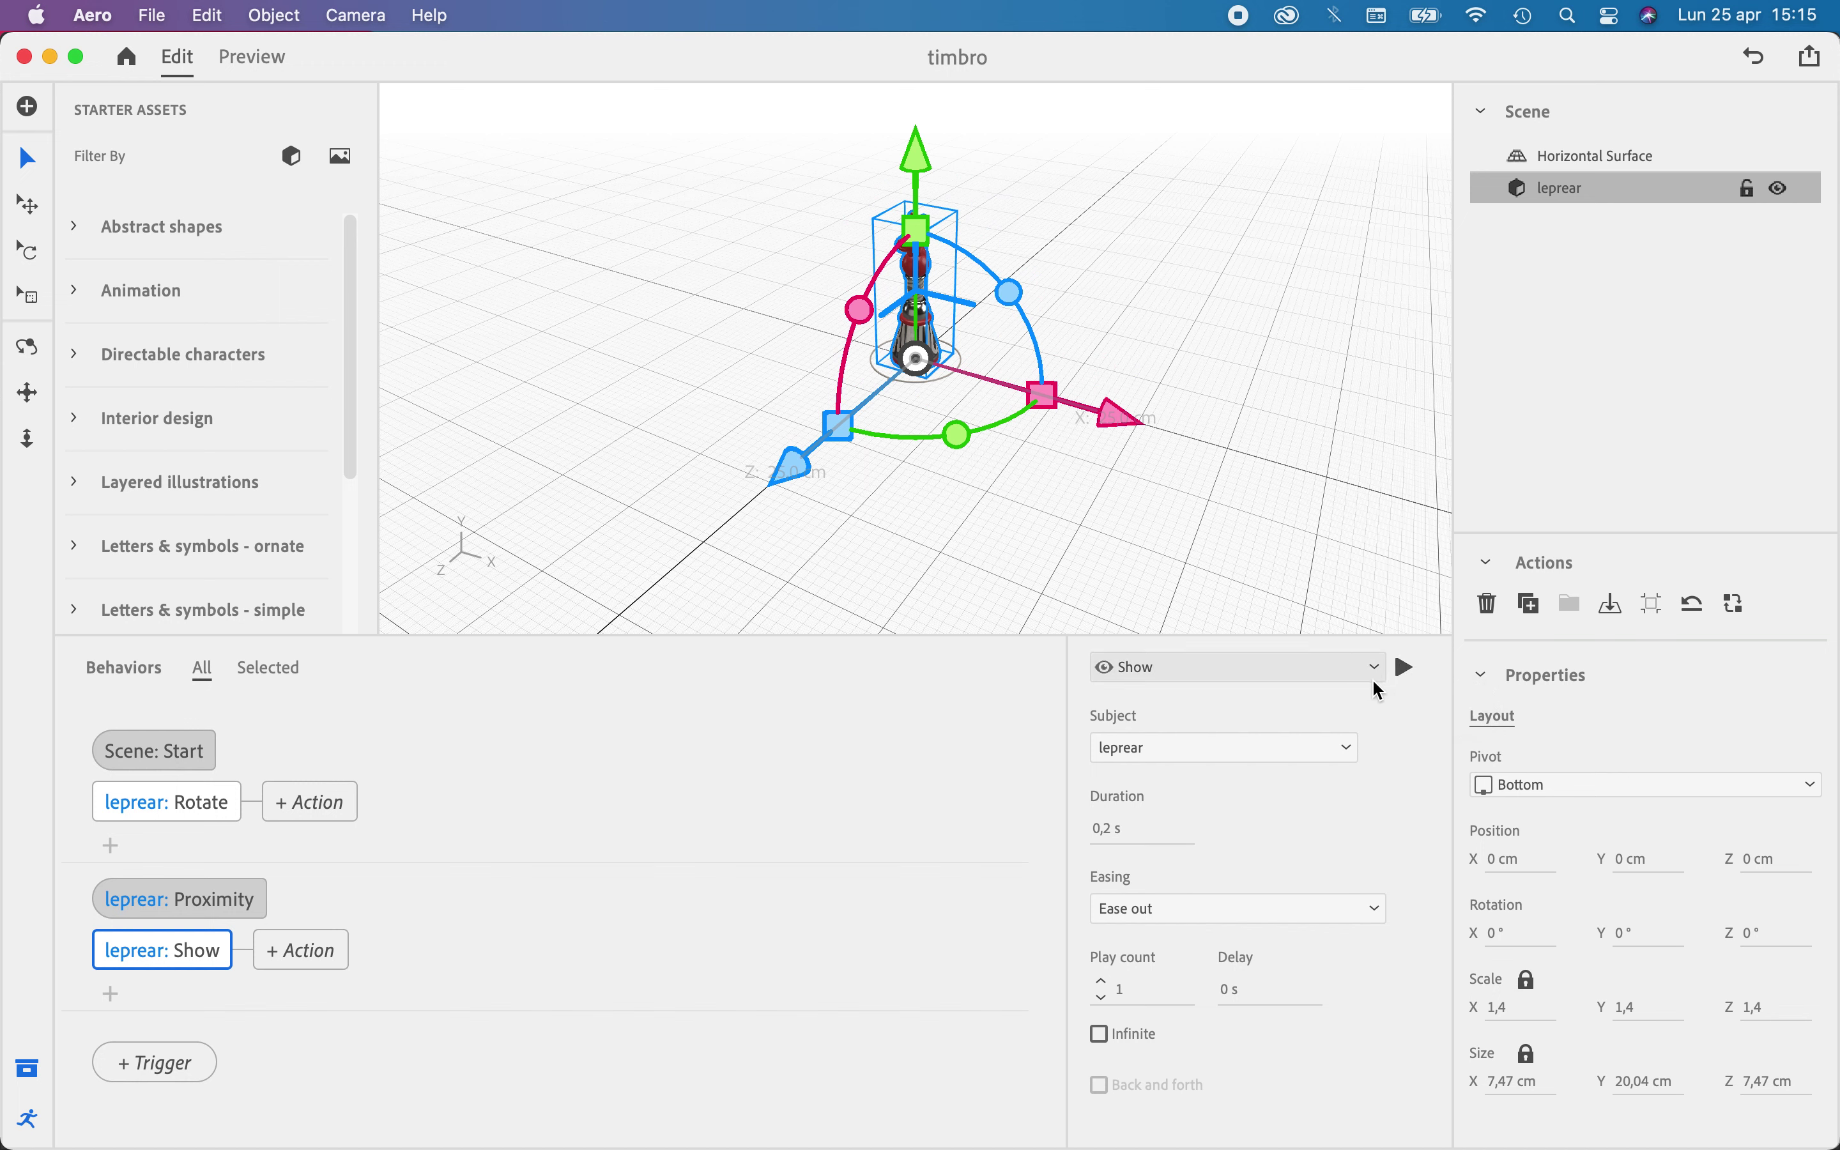
Try a Bounce action on the Proximity trigger, playing it before and after setting its easing to Ease out
{"action": "left_click", "coordinate": [1379, 672]}
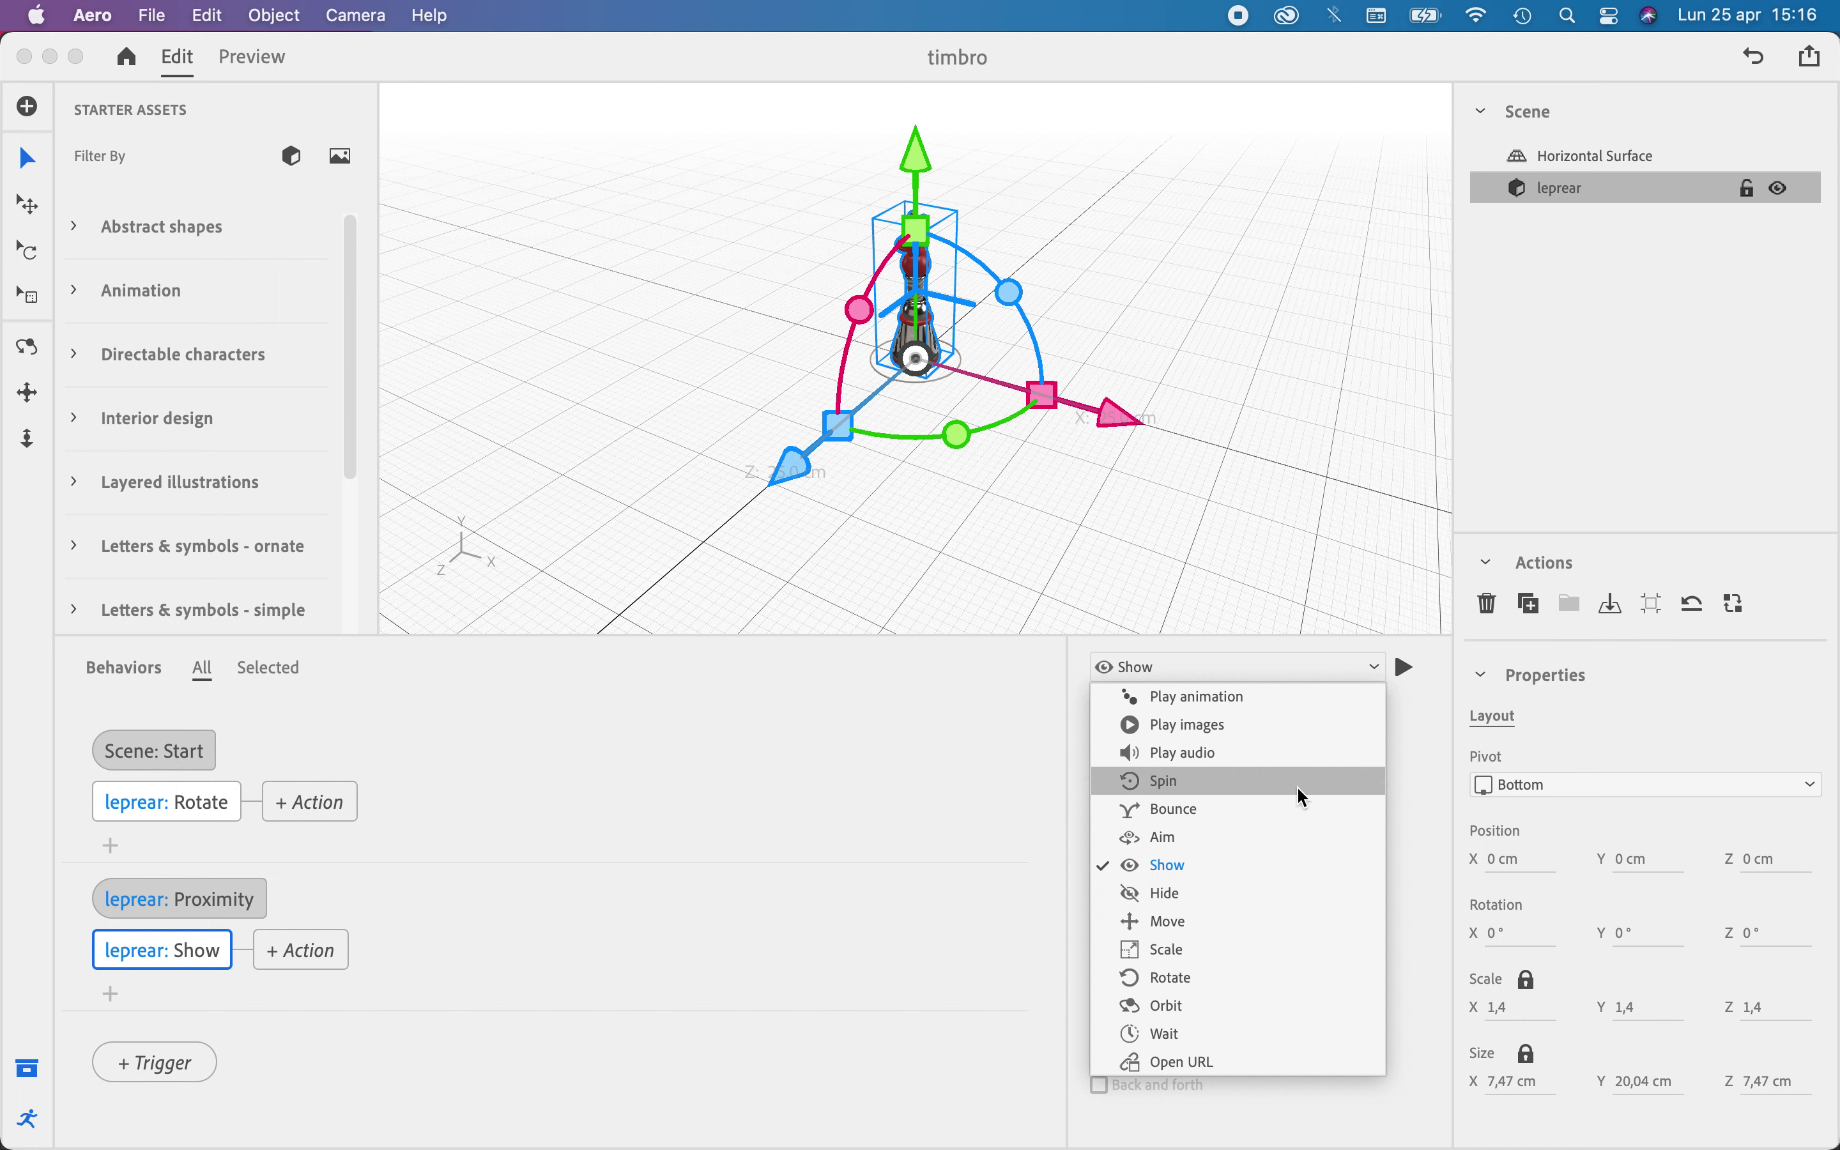
{"action": "left_click", "coordinate": [1296, 810]}
{"action": "left_click", "coordinate": [1409, 668]}
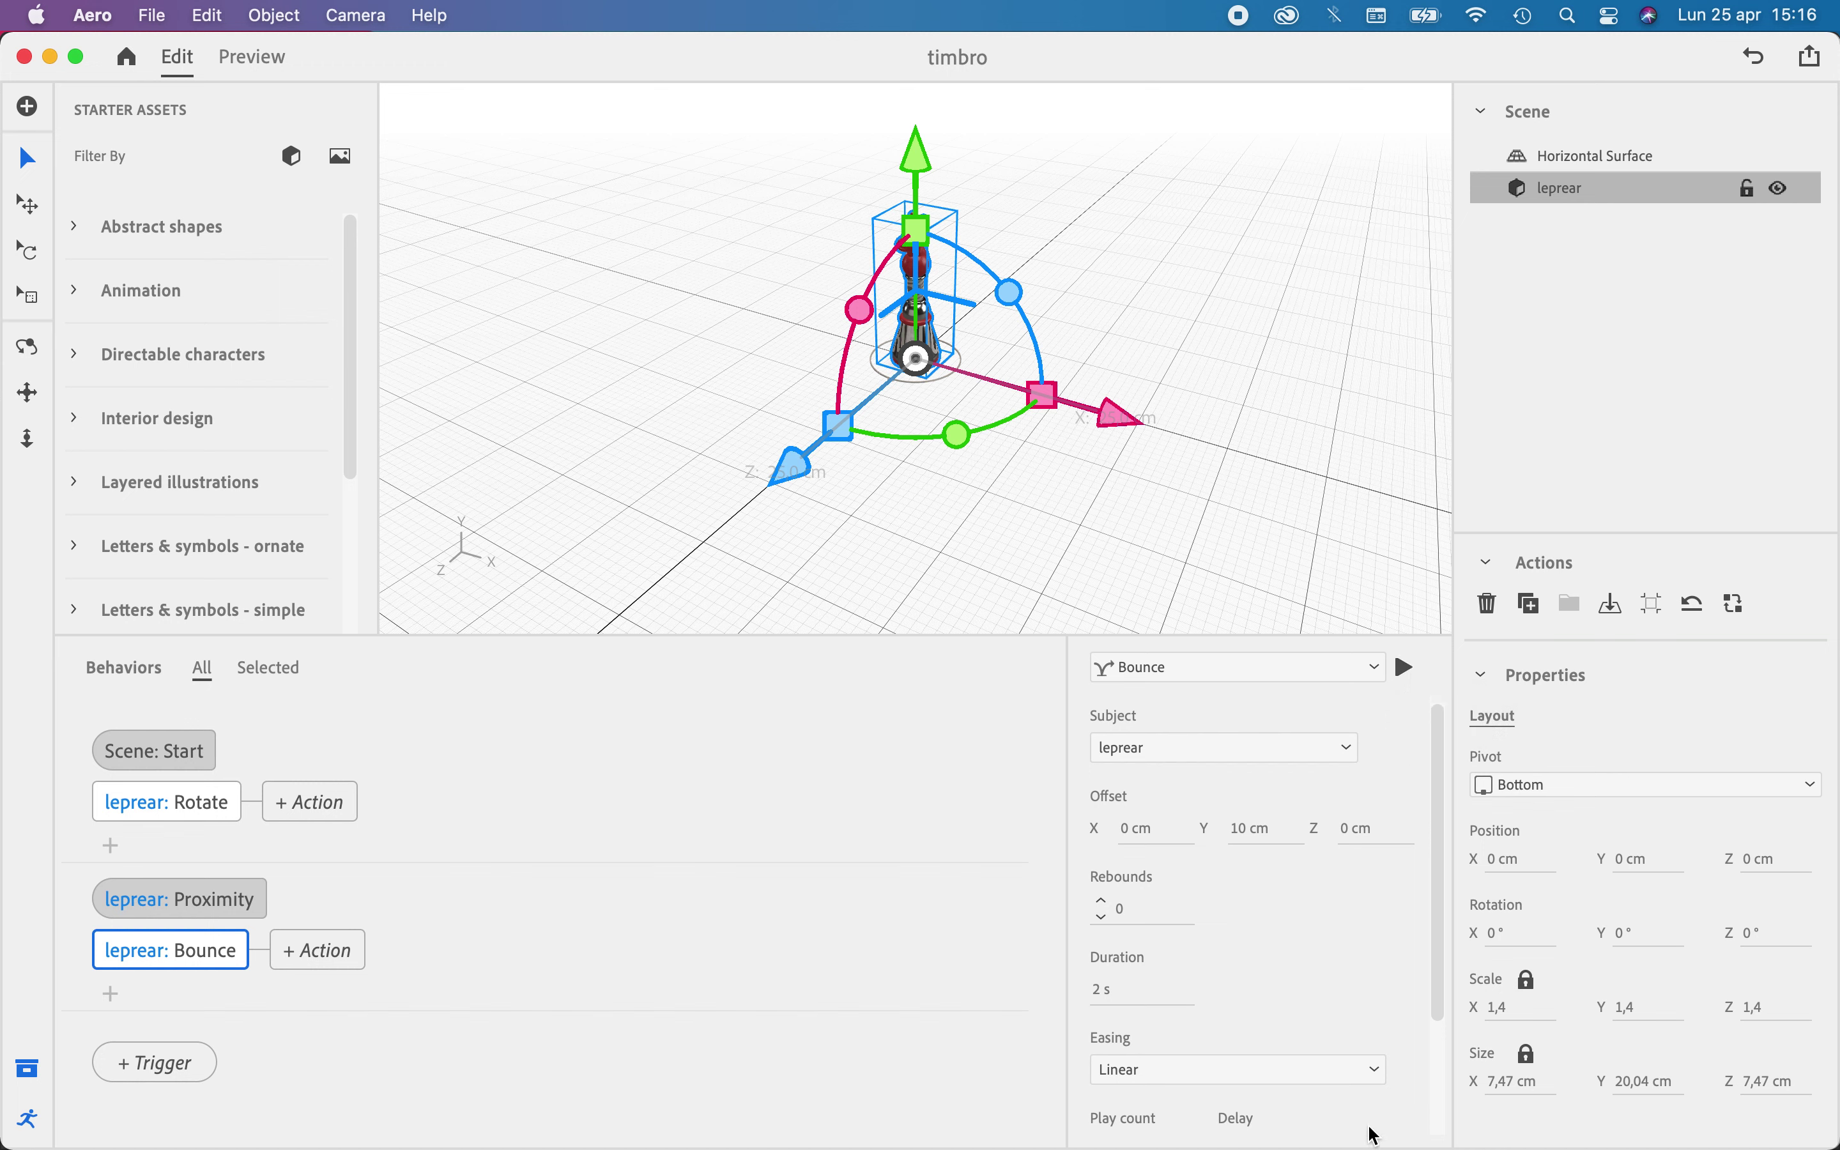
{"action": "left_click", "coordinate": [1367, 1069]}
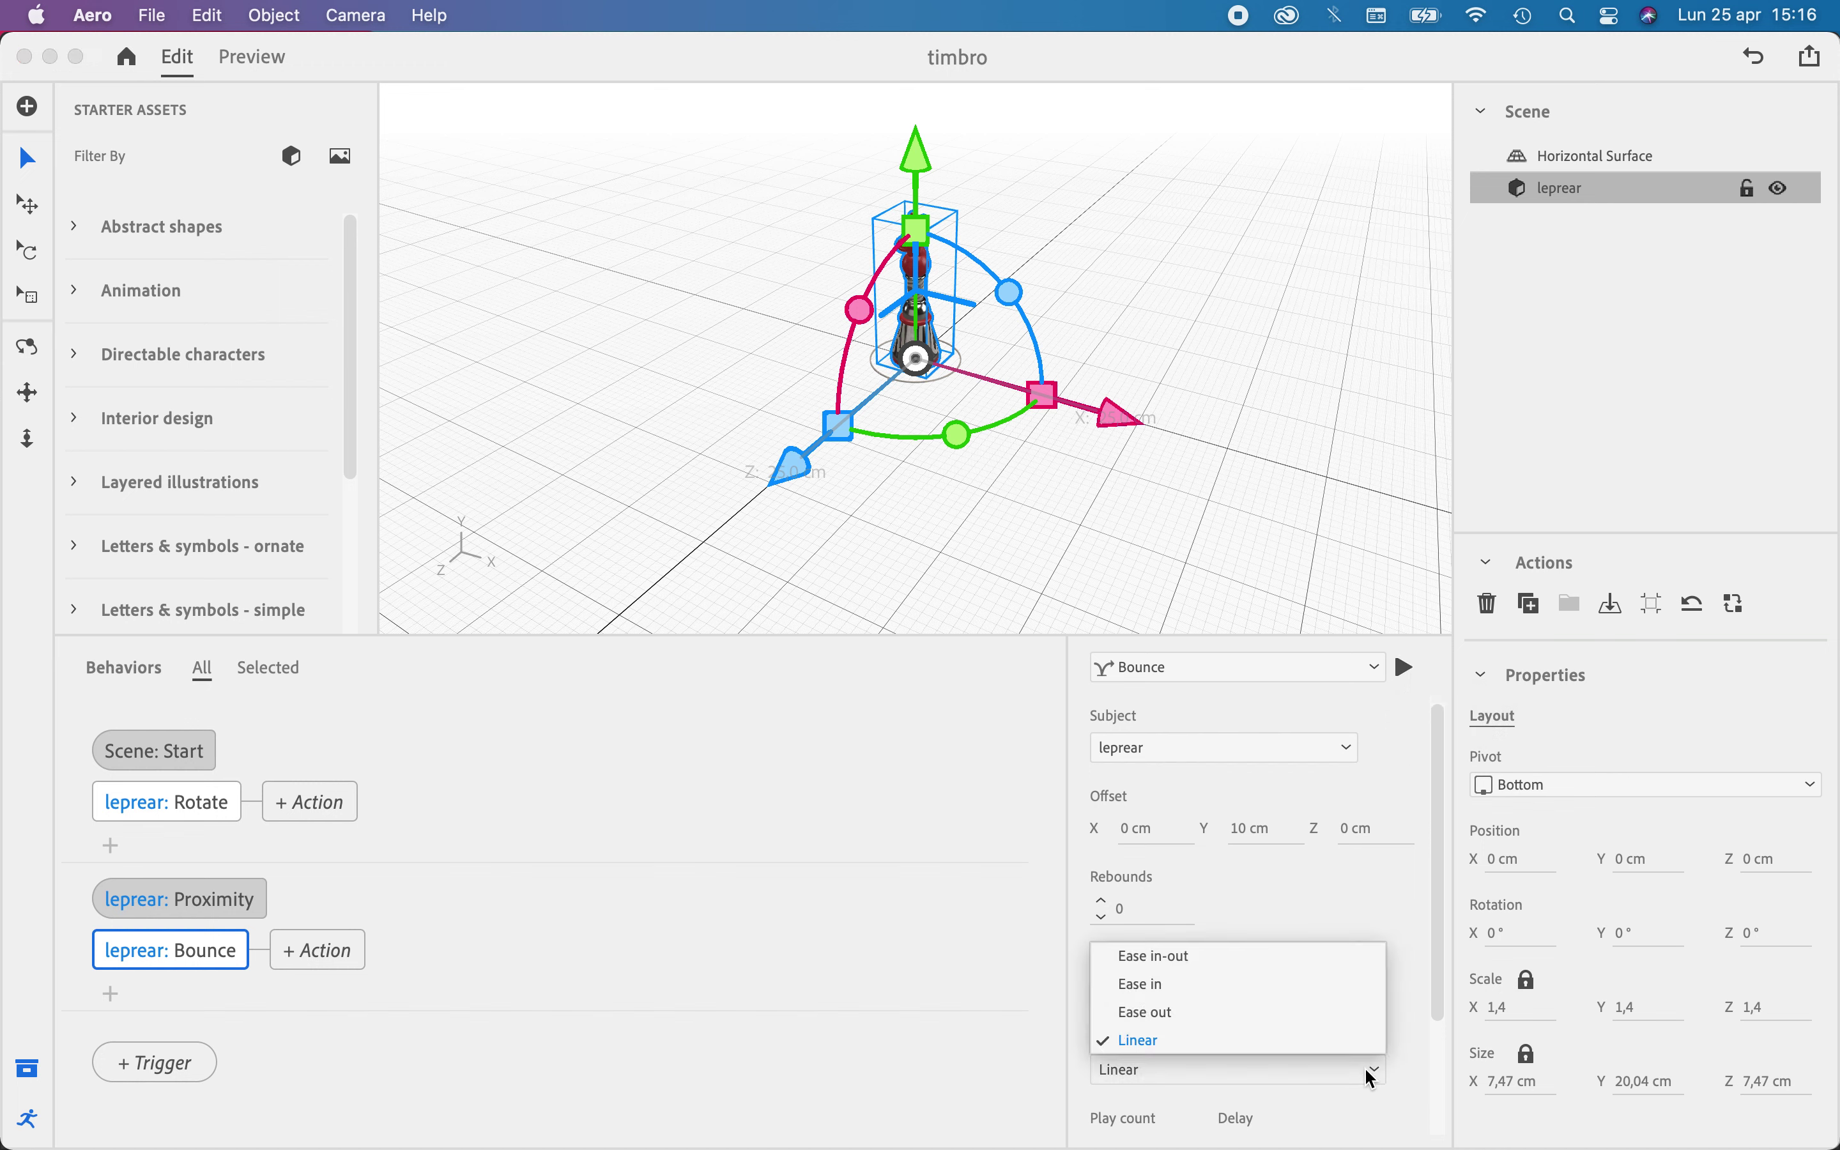
{"action": "left_click", "coordinate": [1325, 1023]}
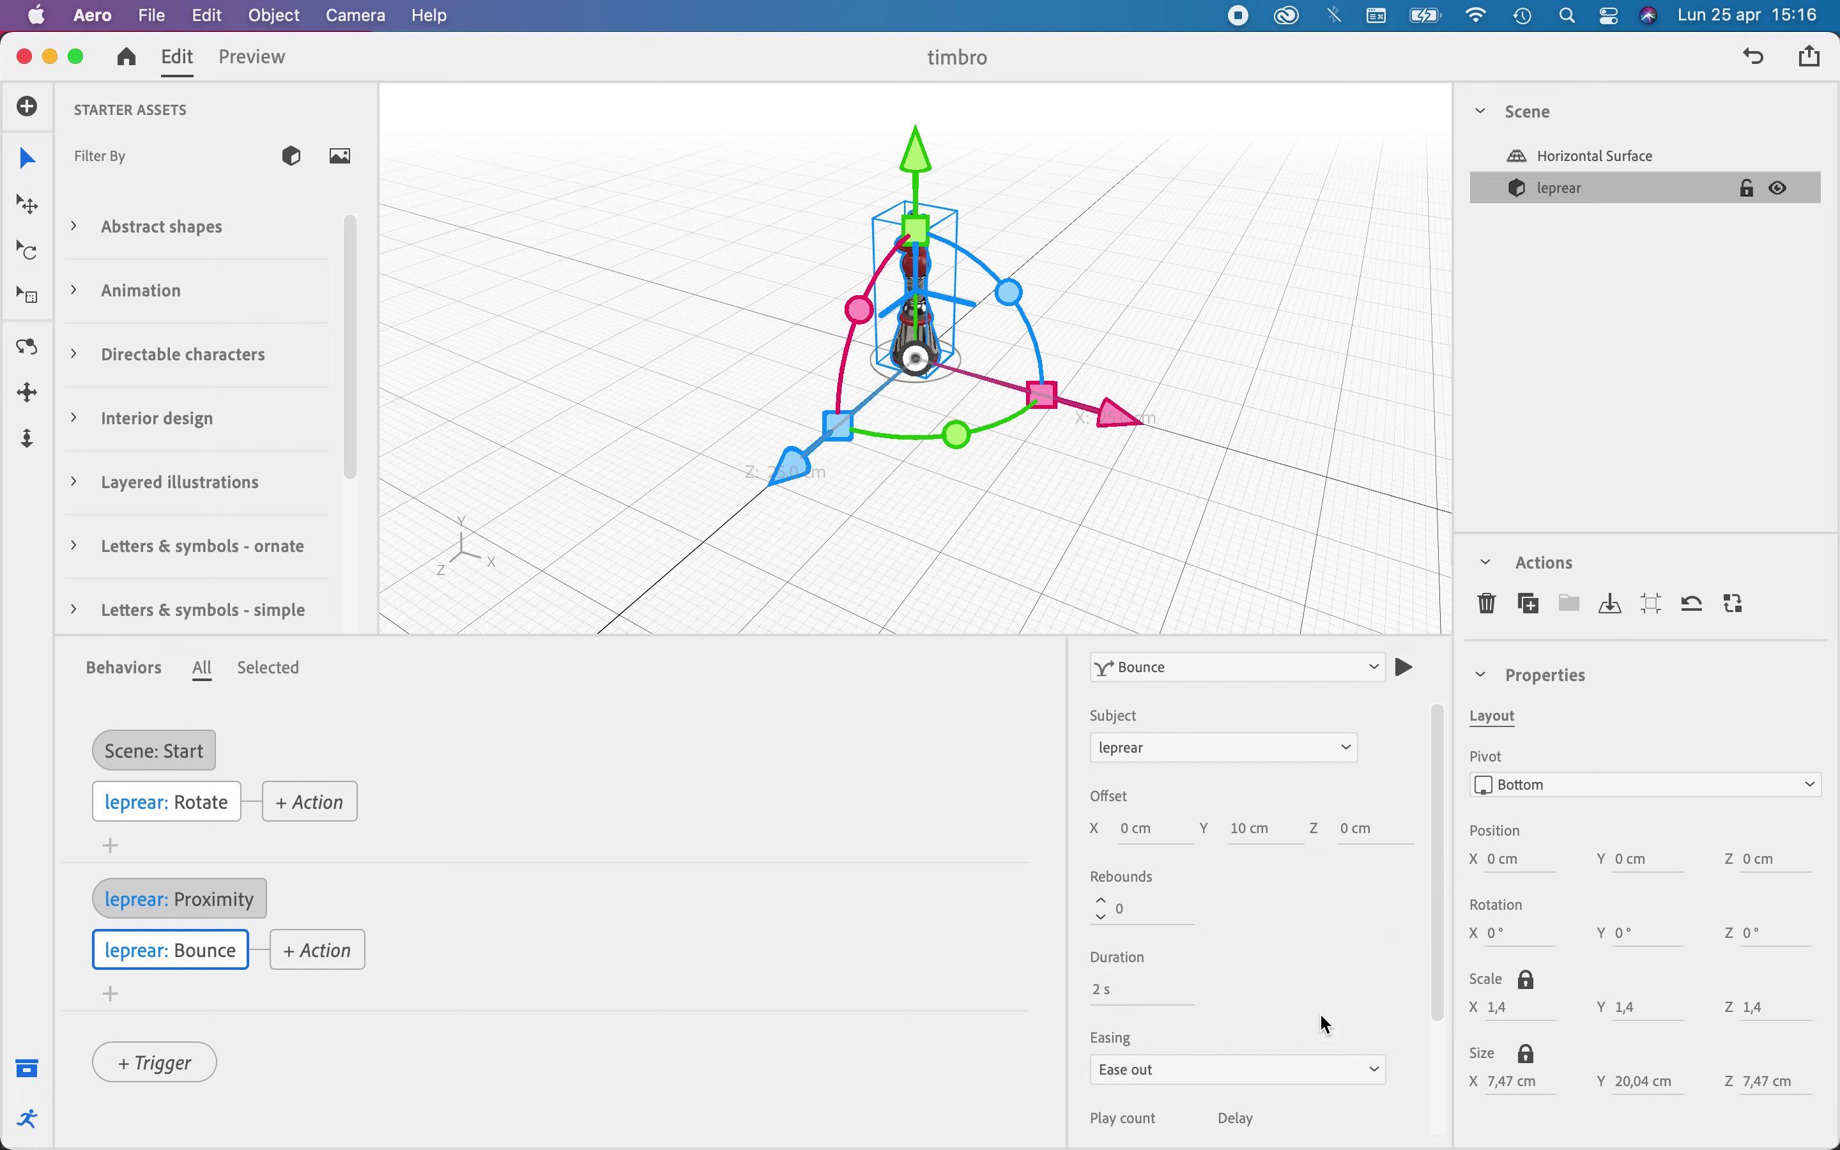
{"action": "left_click", "coordinate": [1394, 671]}
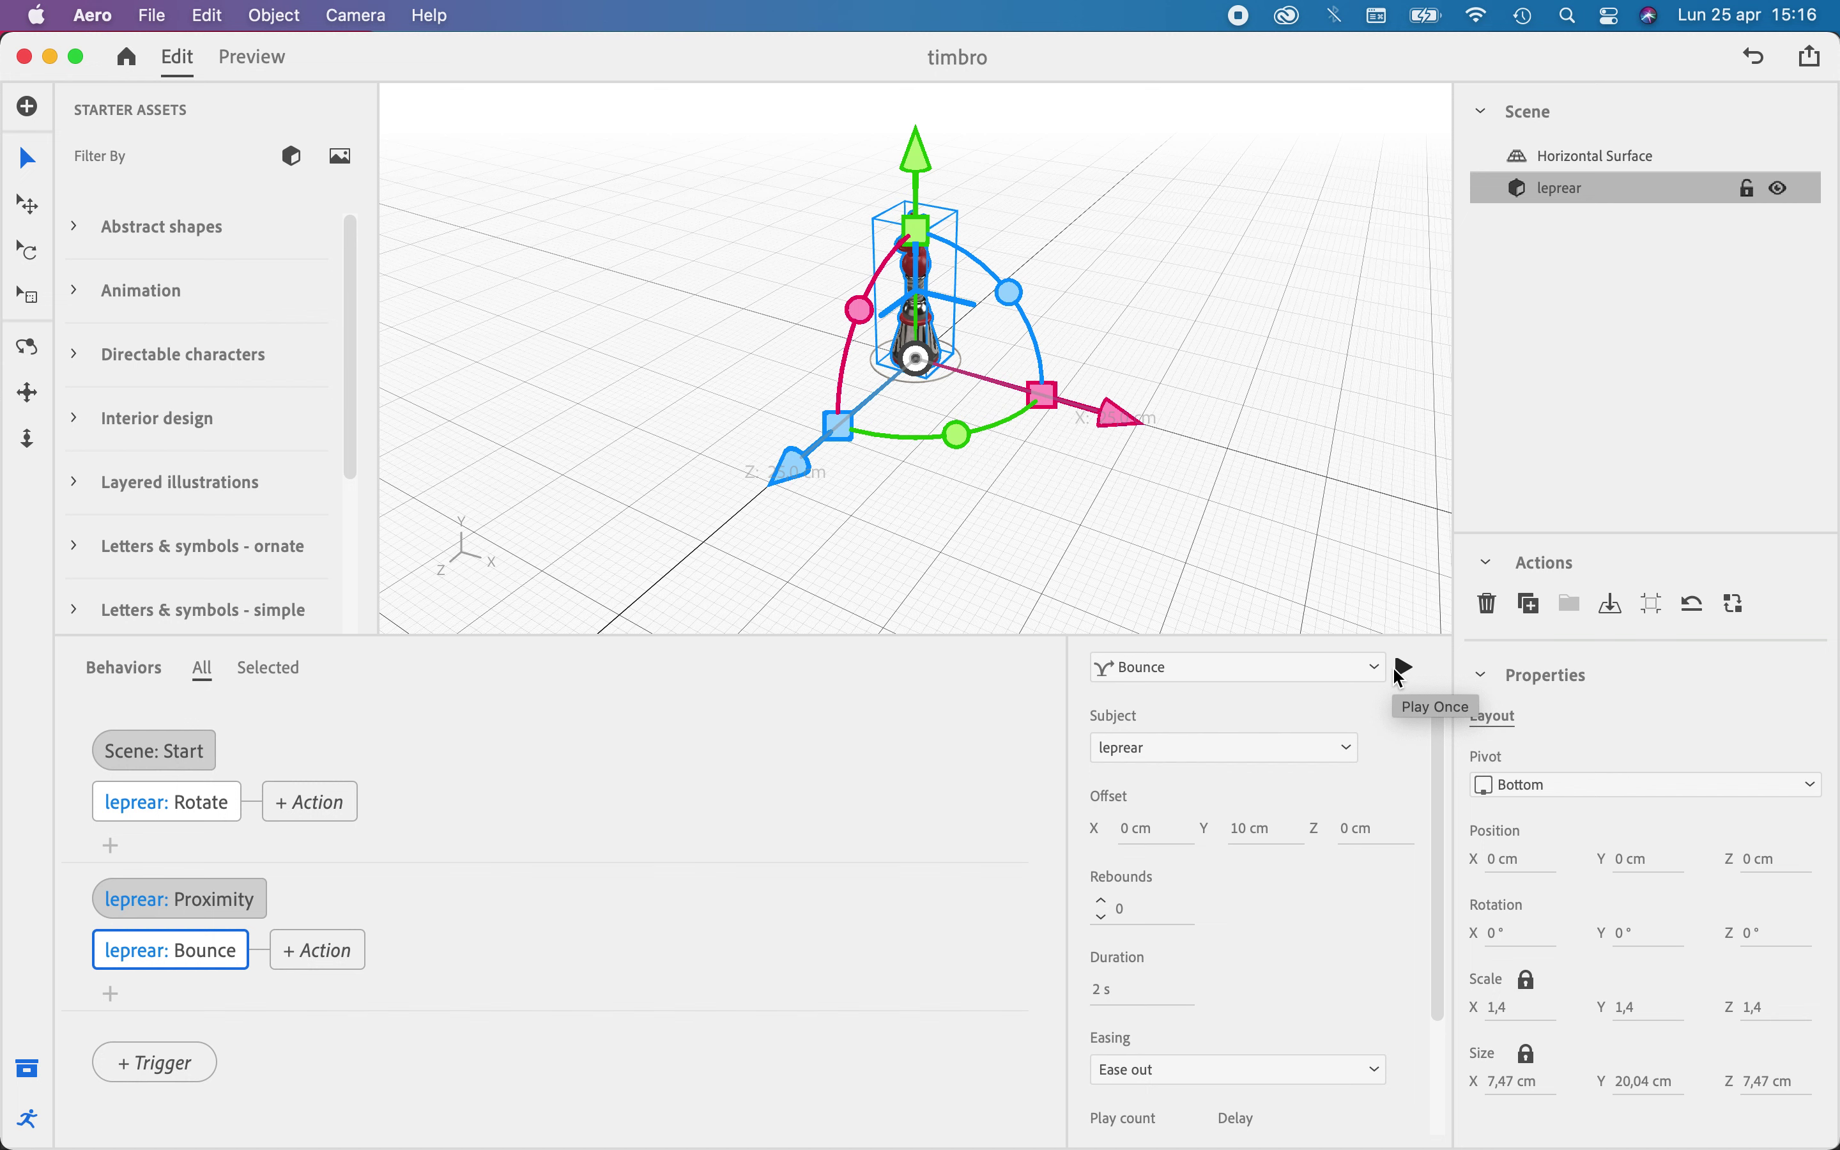
Set the Bounce action's duration to 1 s, play it, and review its remaining settings
{"action": "left_click", "coordinate": [1107, 998]}
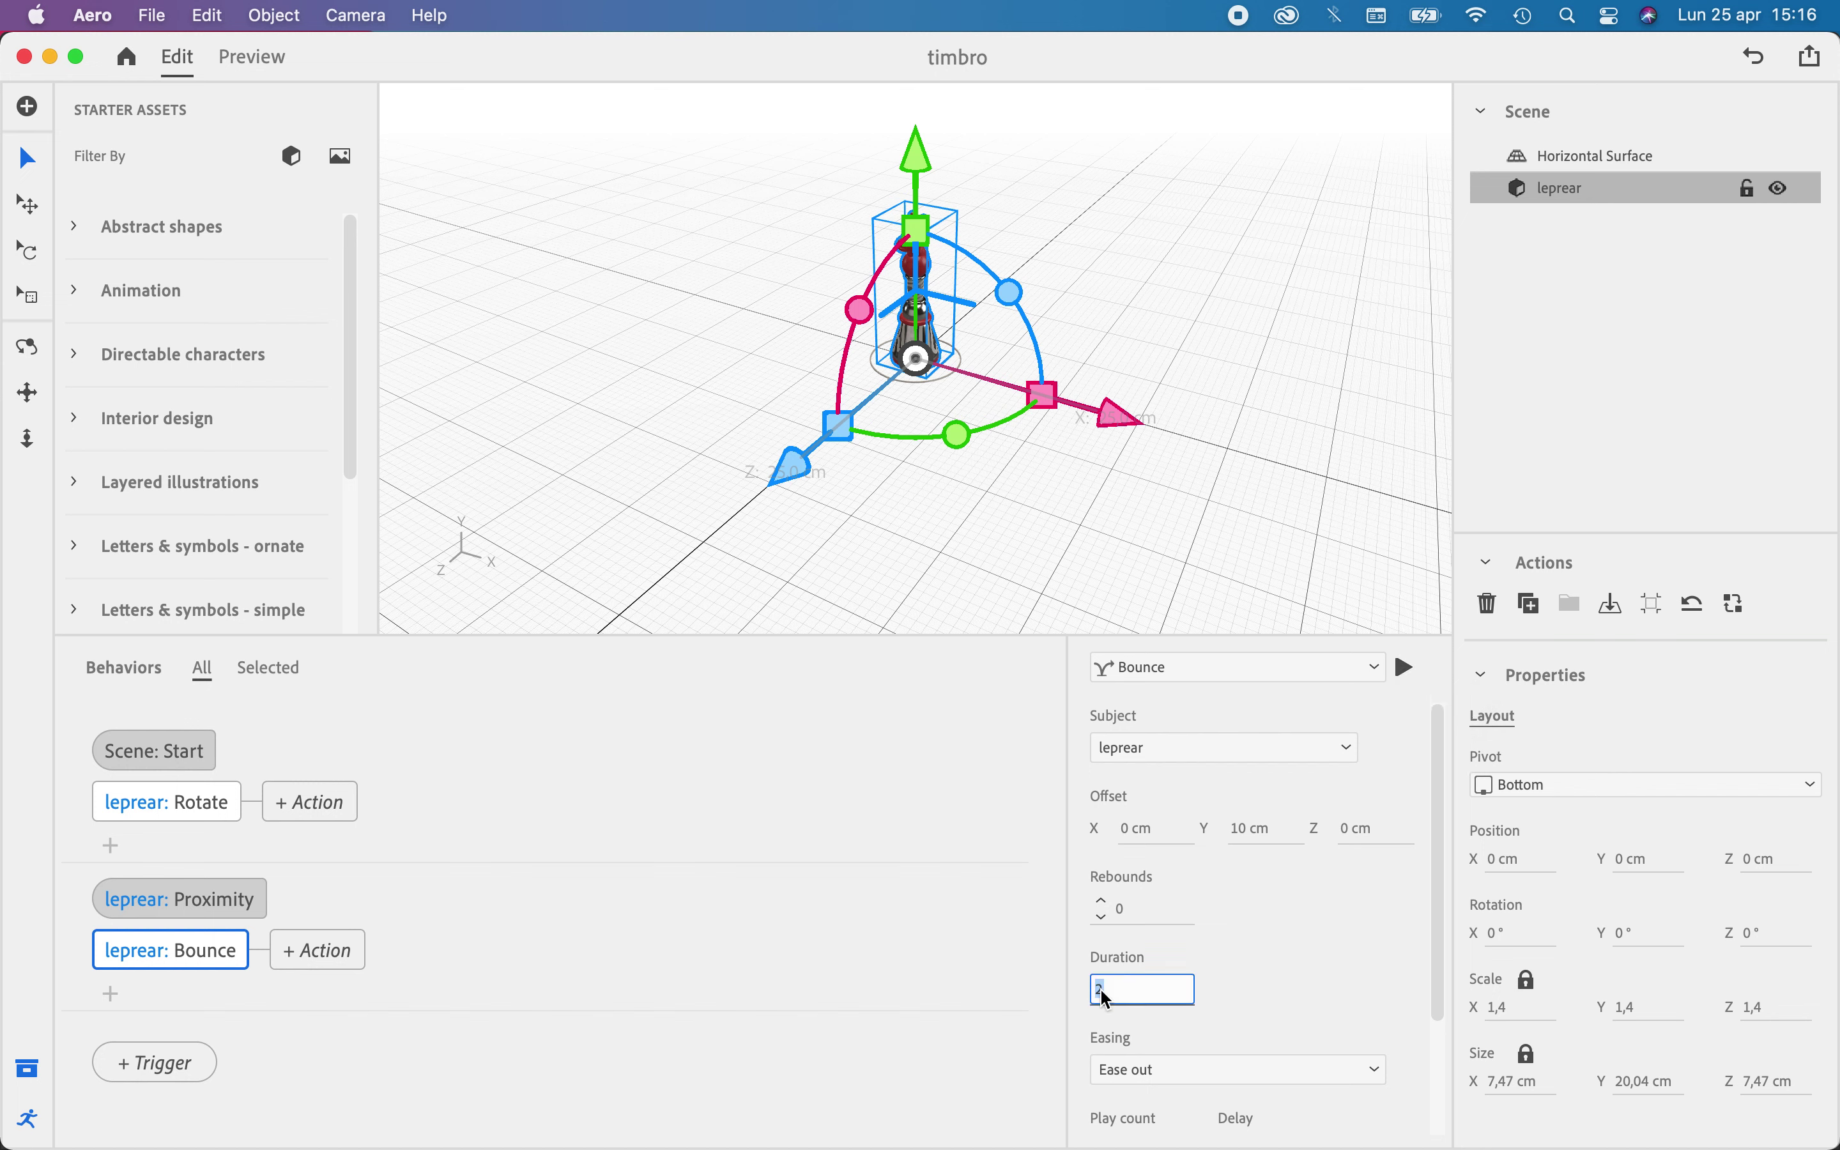
{"action": "type", "text": "1"}
{"action": "key", "text": "Return"}
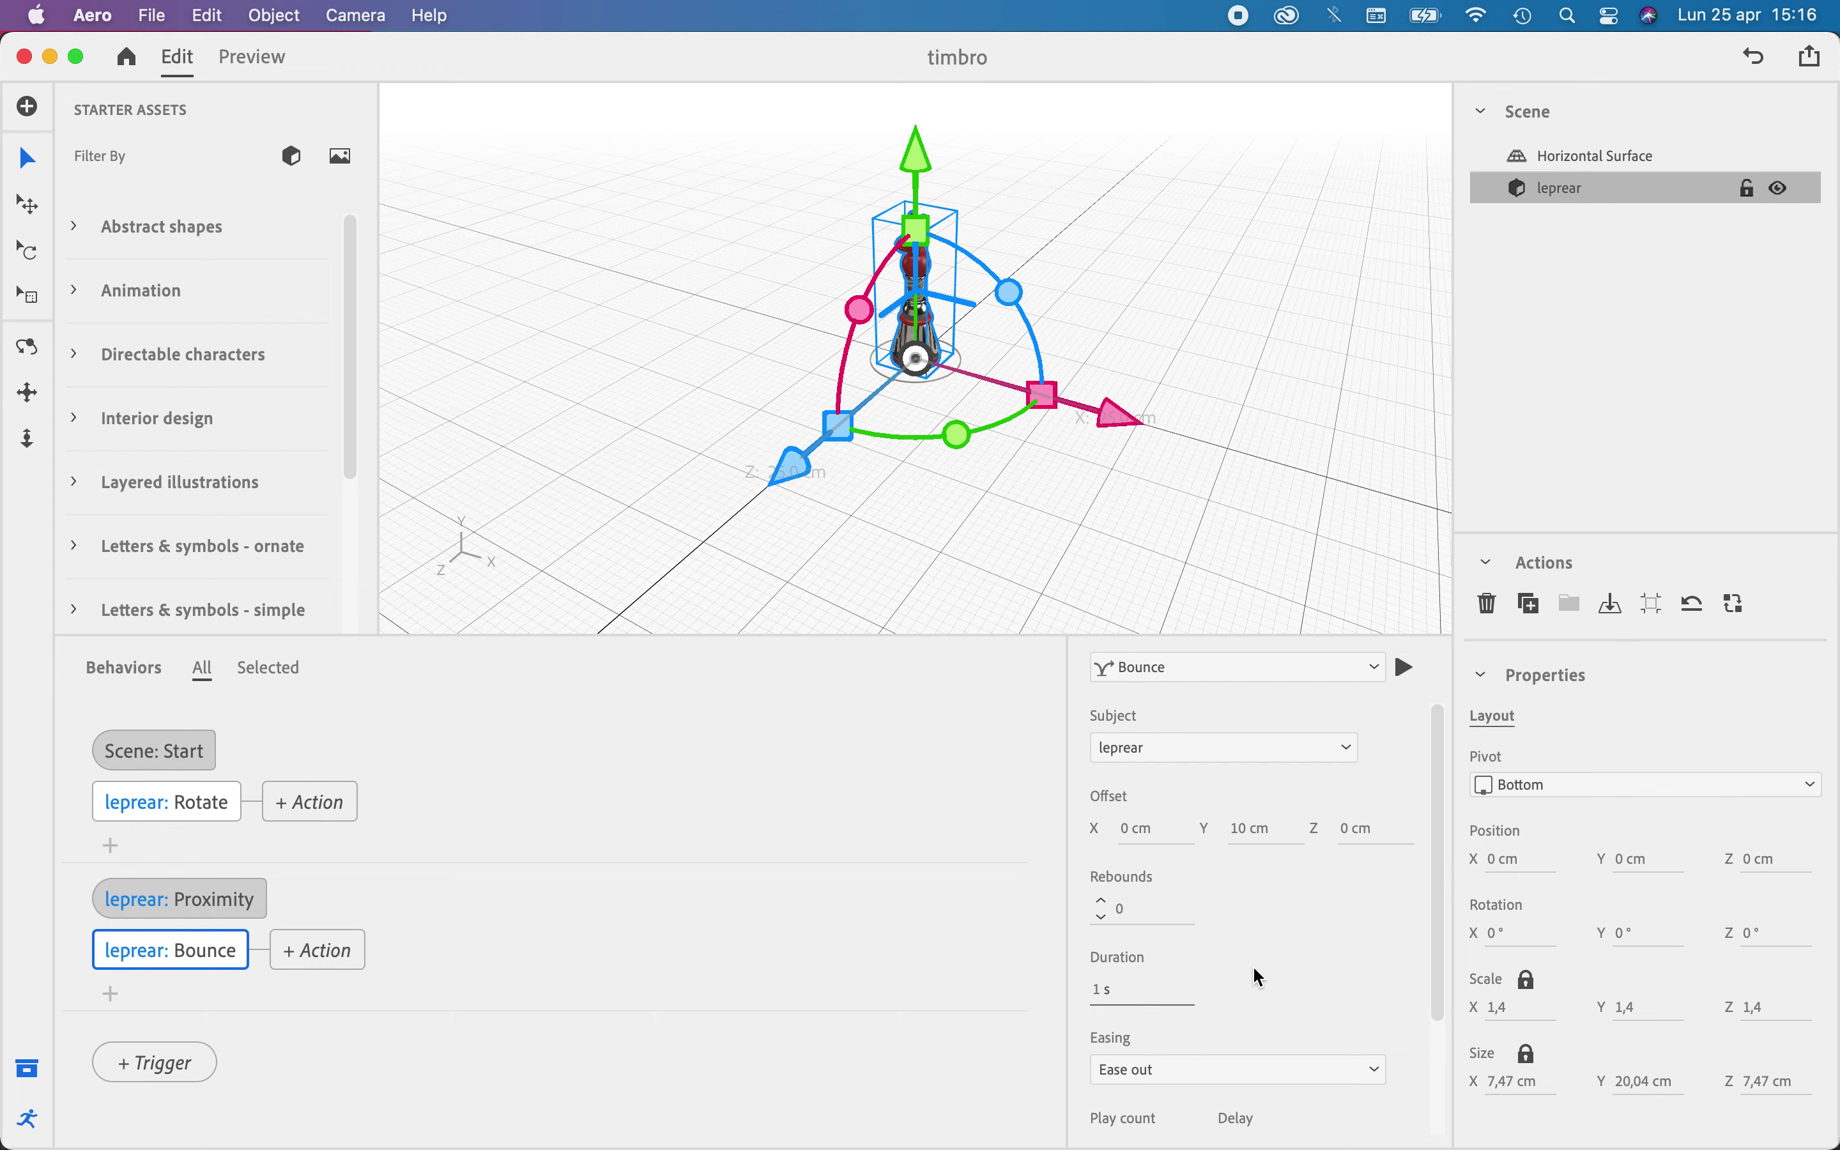
{"action": "left_click", "coordinate": [1405, 667]}
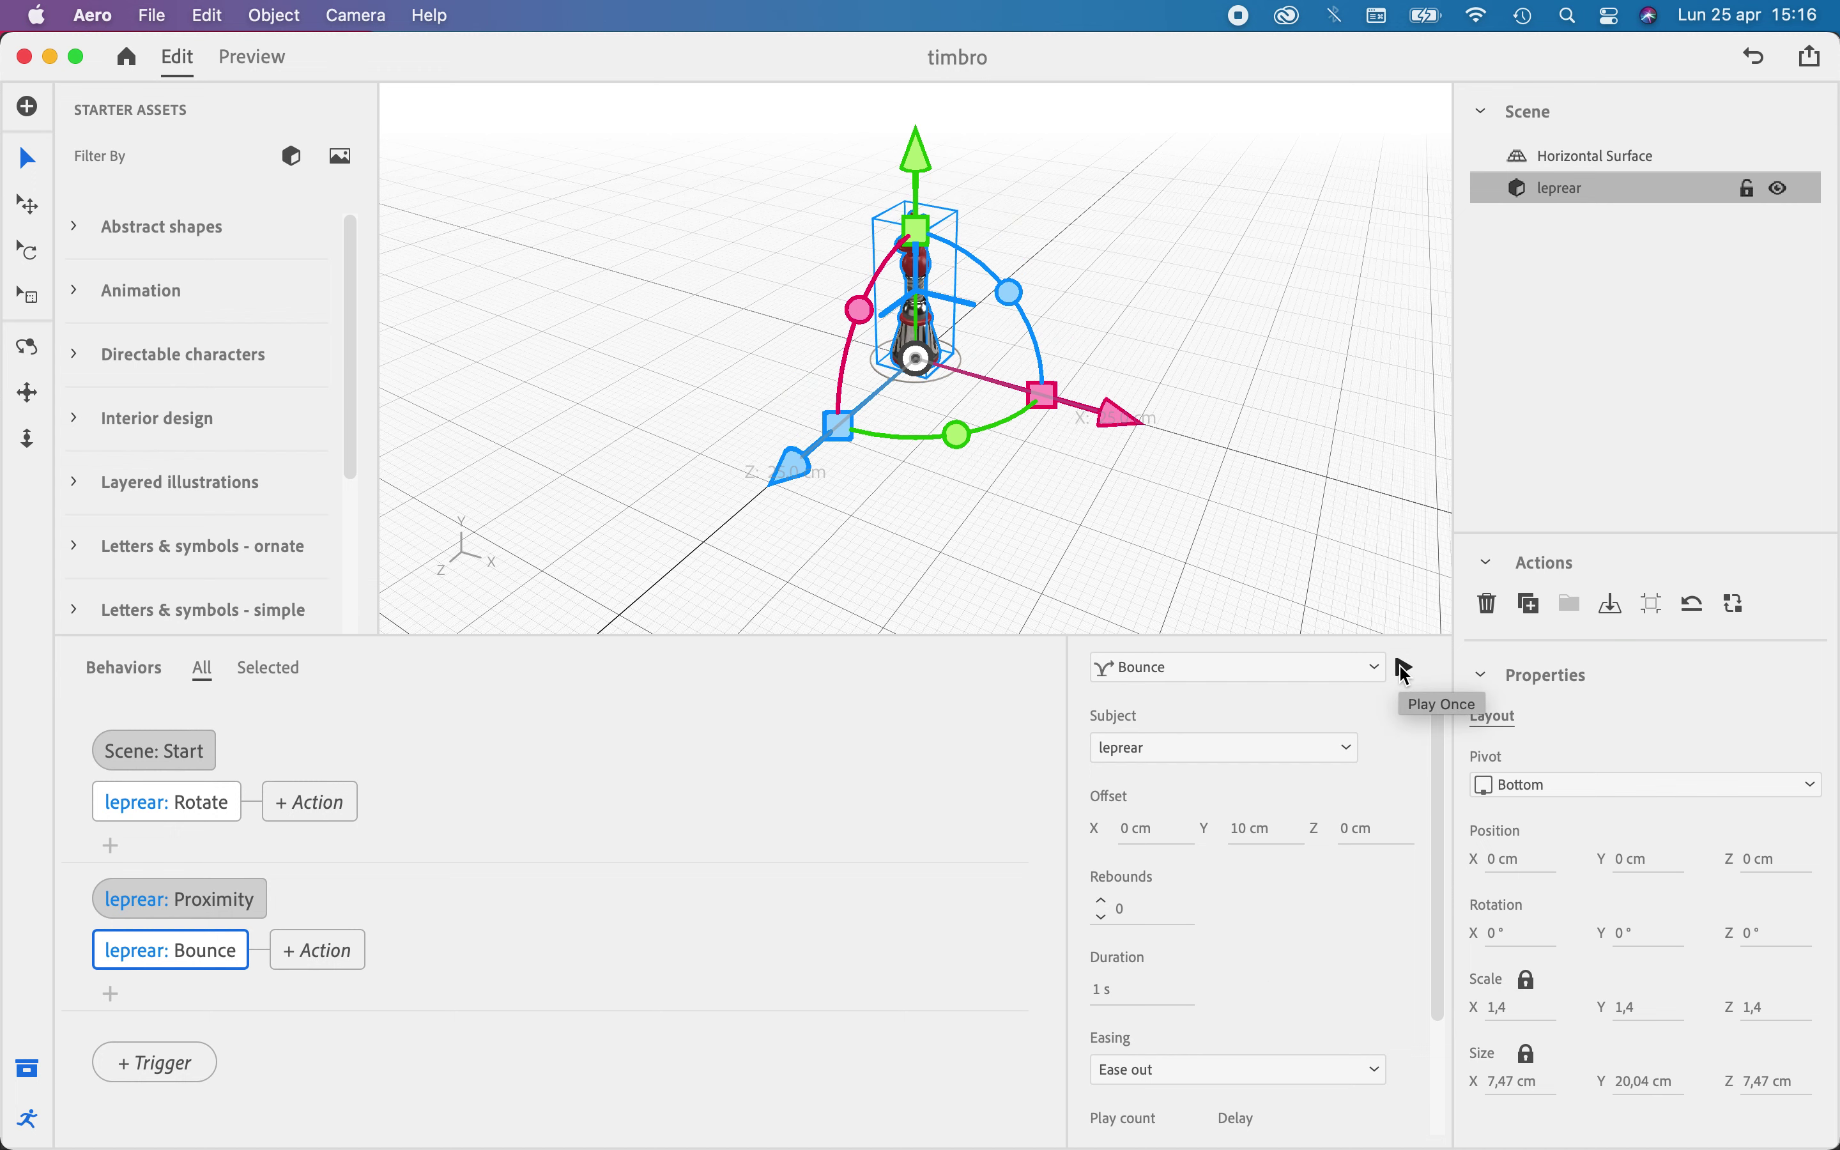
{"action": "scroll", "coordinate": [1317, 946], "scroll_direction": "down", "scroll_amount": 3}
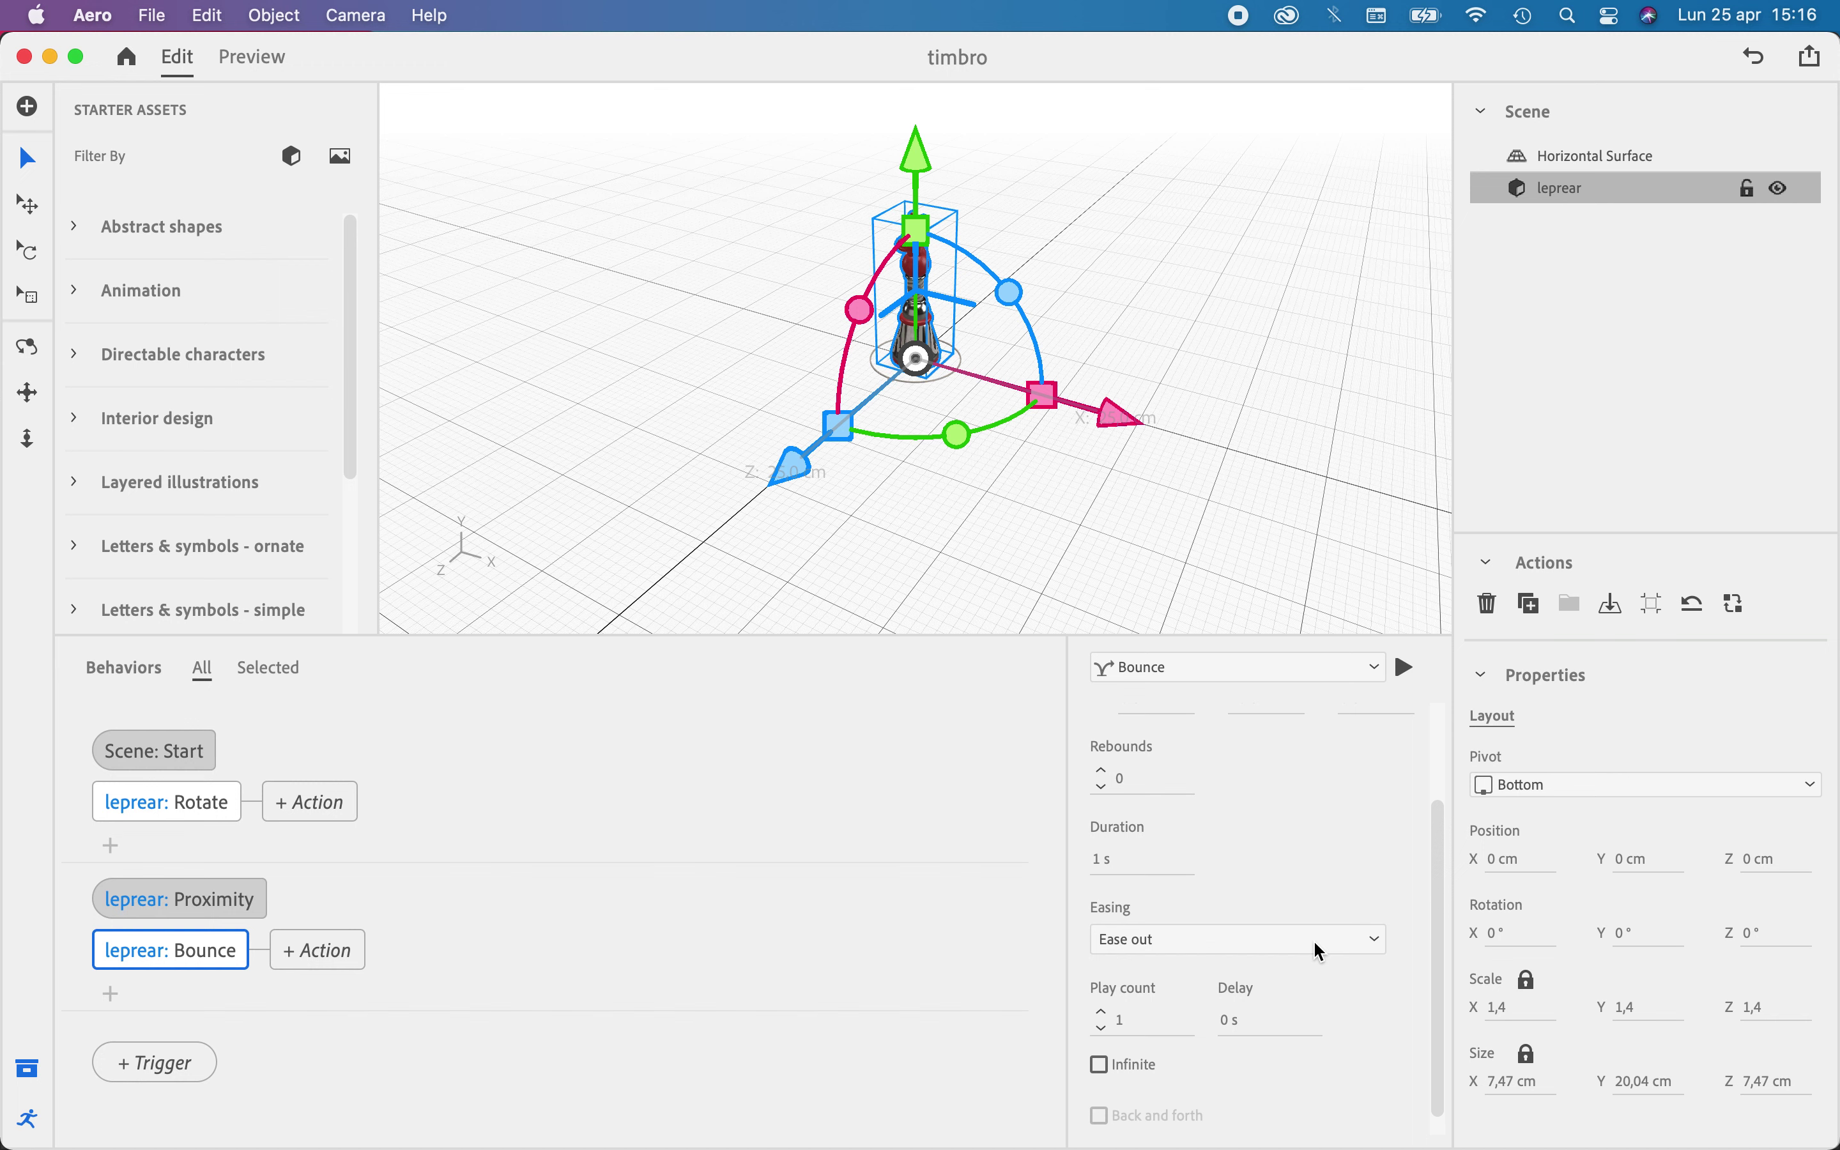
{"action": "scroll", "coordinate": [1315, 945], "scroll_direction": "up", "scroll_amount": 3}
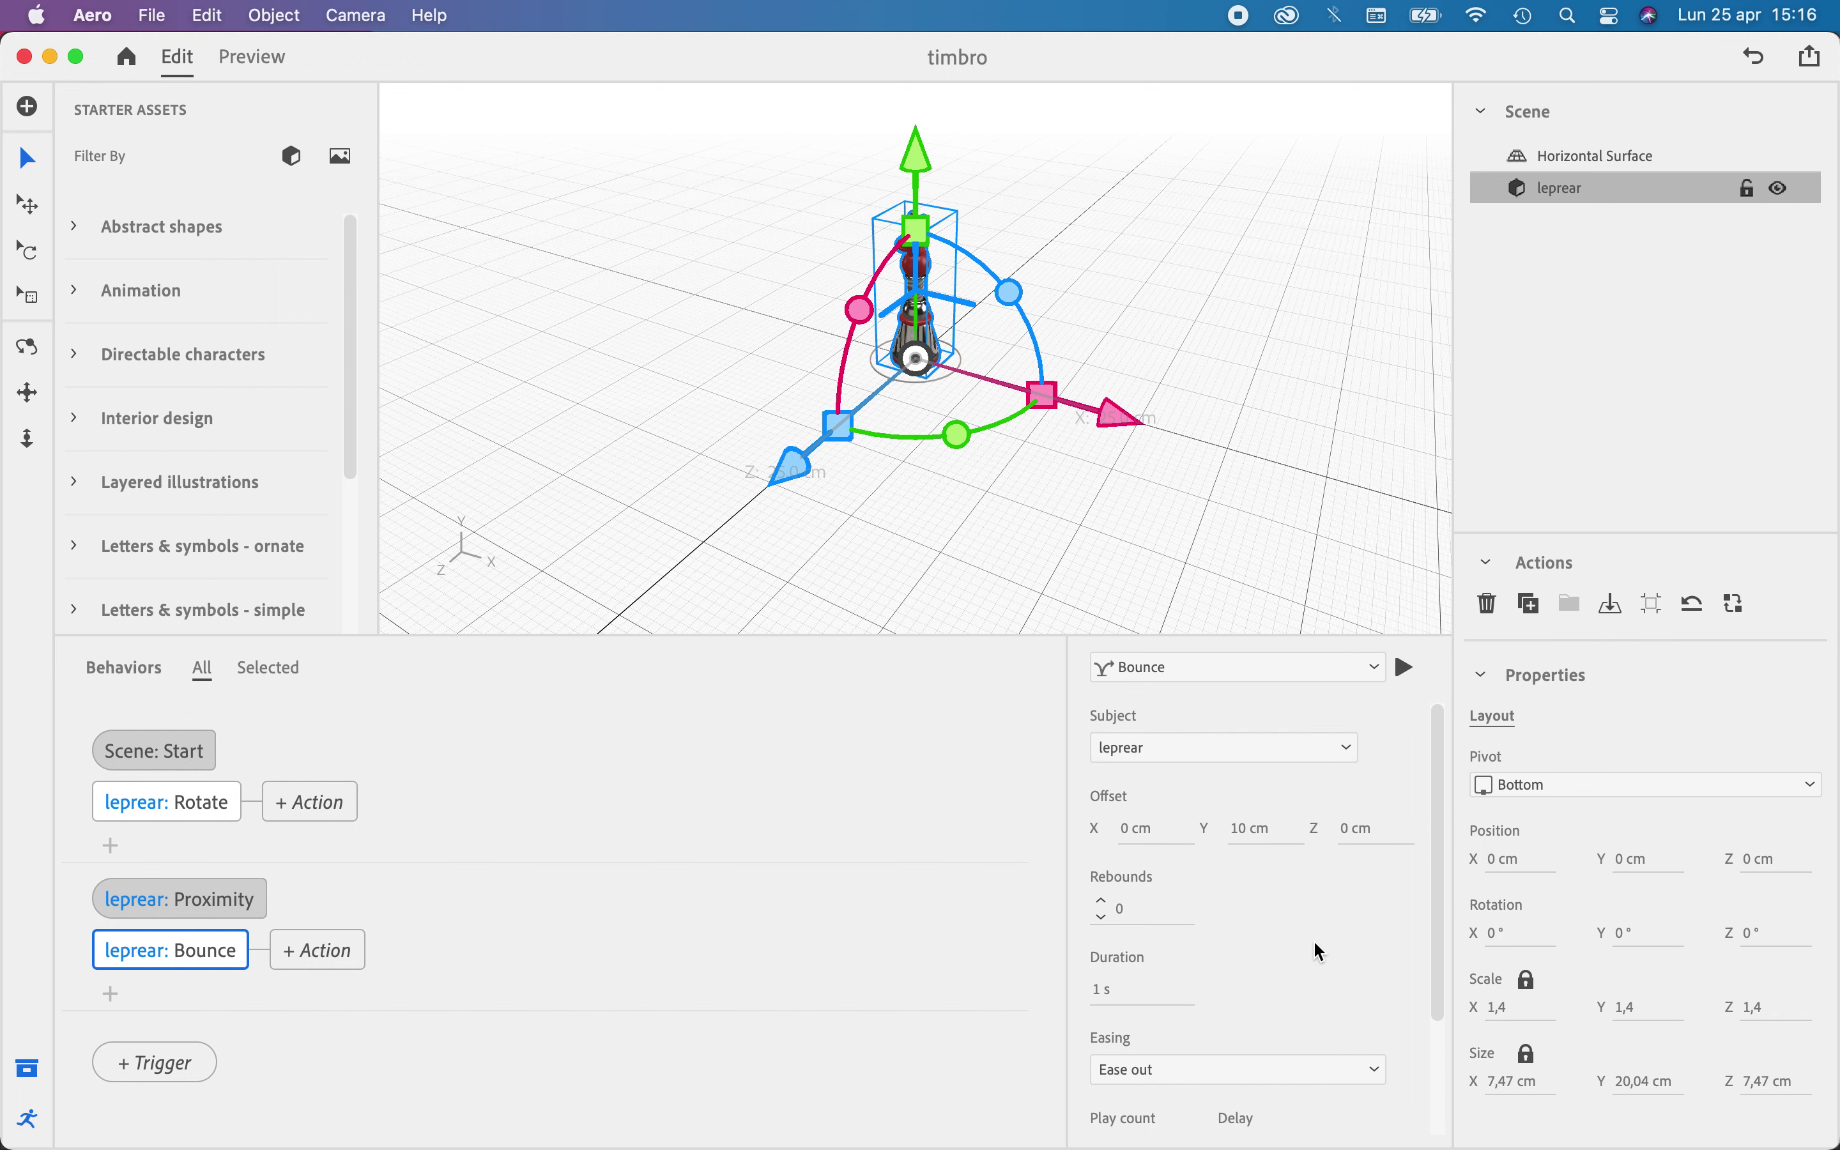
Change the Proximity trigger's action to Scale with a play count of 2 and Back and forth enabled
{"action": "left_click", "coordinate": [1361, 669]}
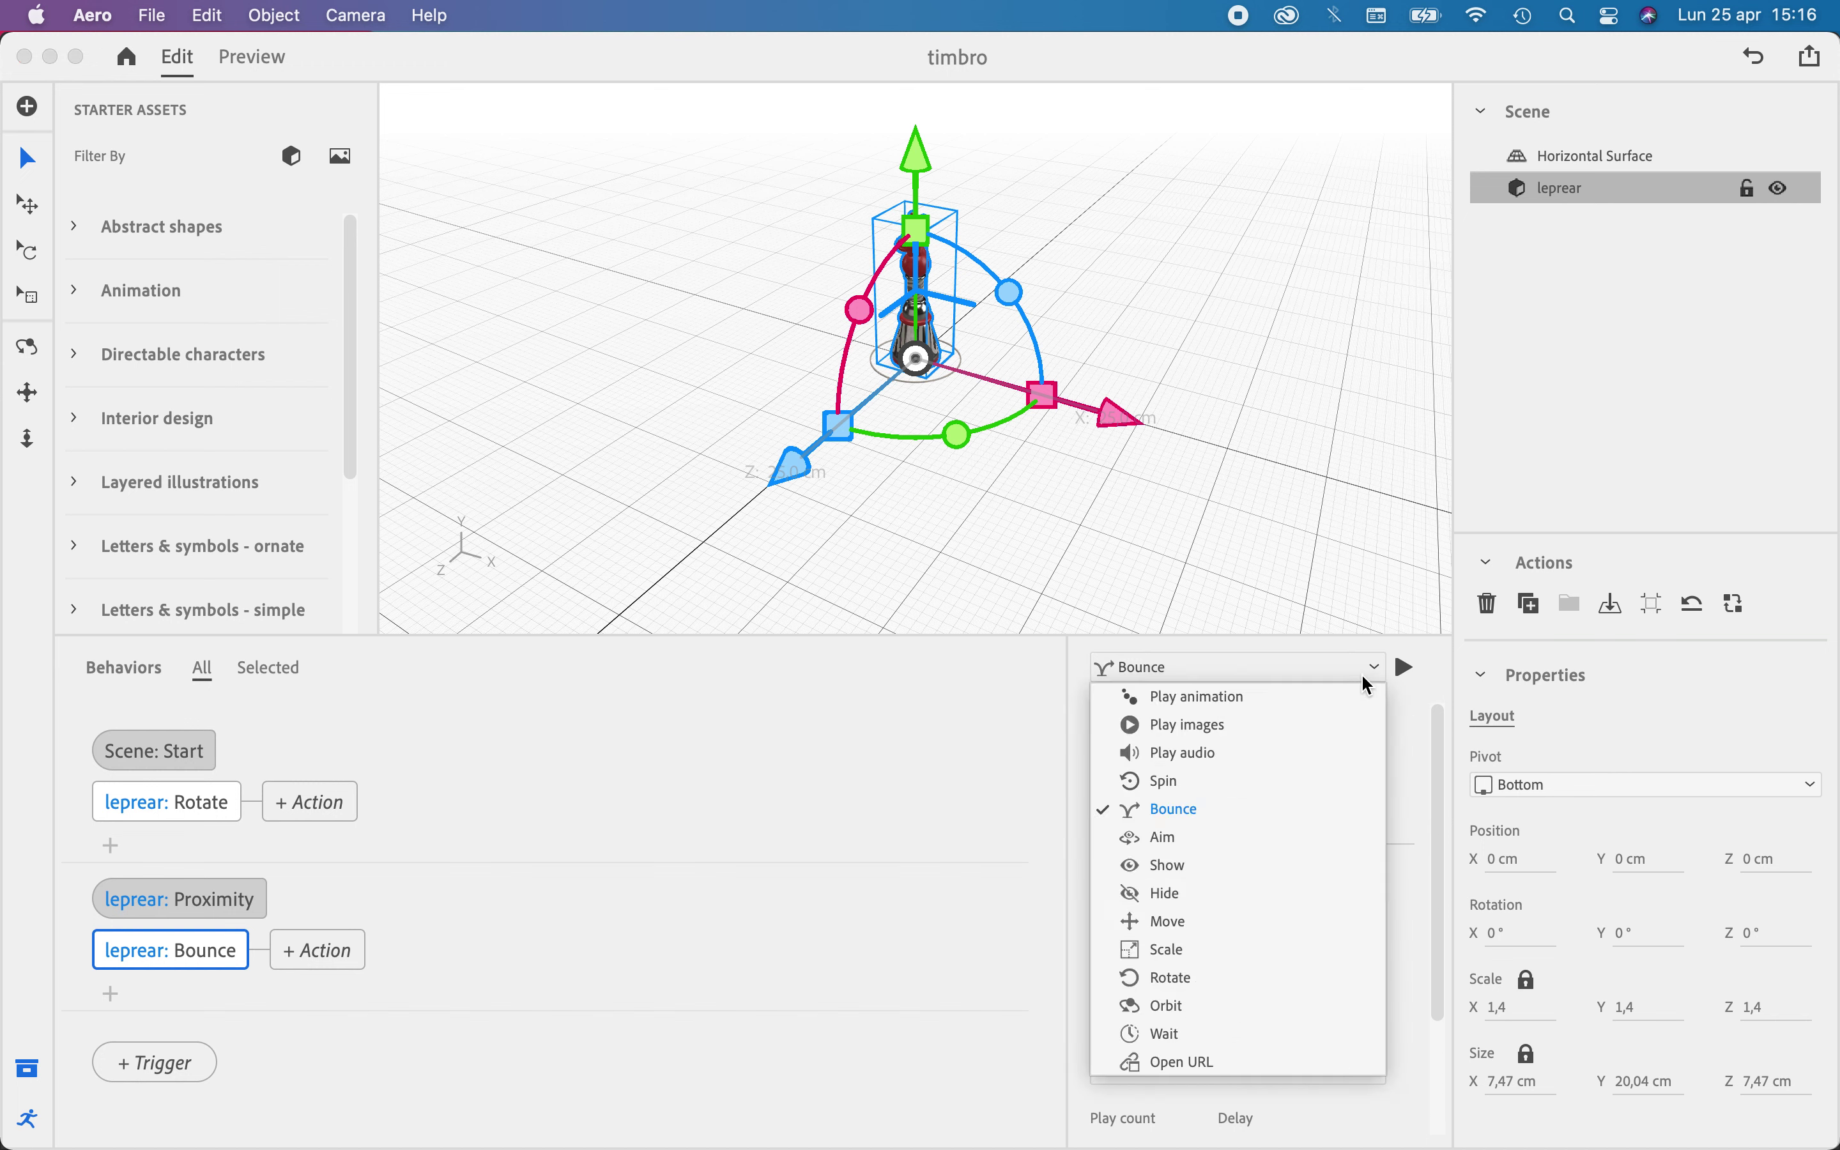
{"action": "left_click", "coordinate": [1261, 951]}
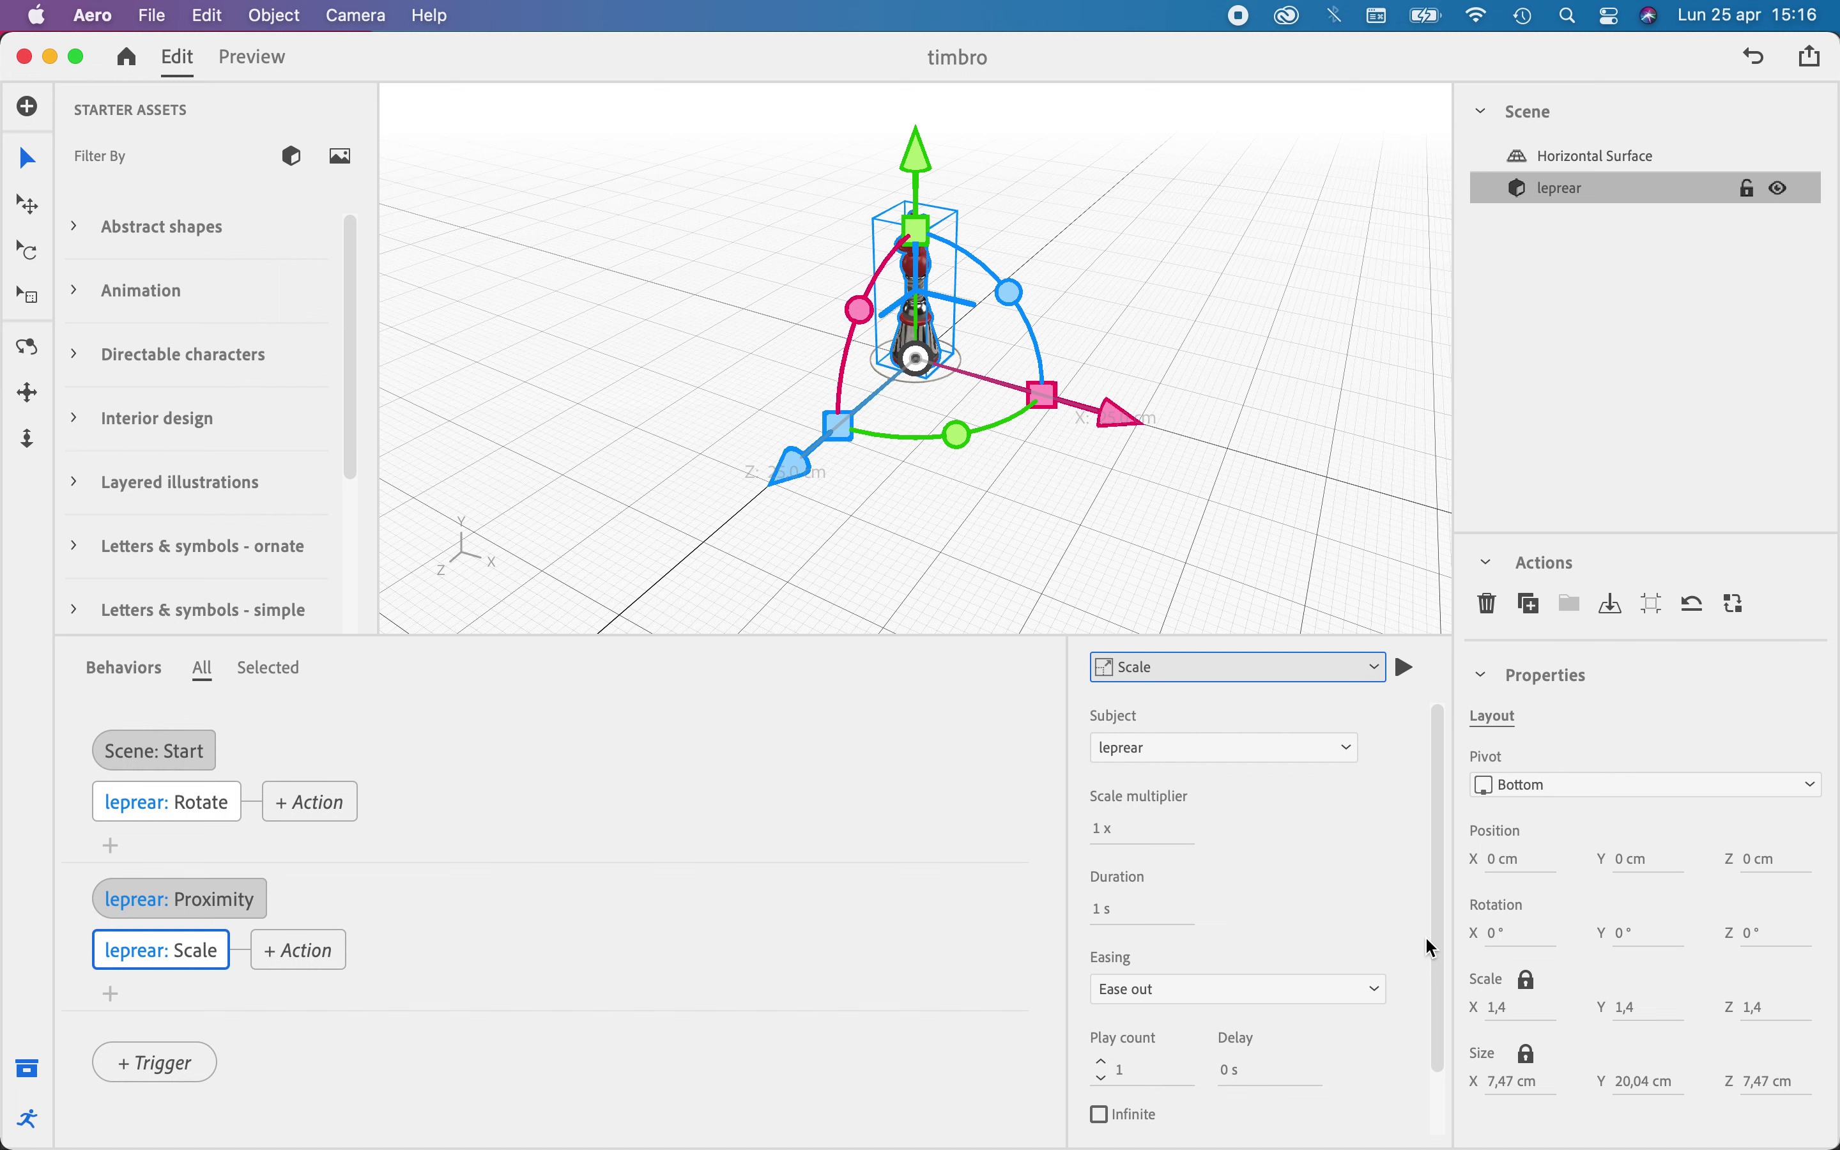
{"action": "scroll", "coordinate": [1293, 989], "scroll_direction": "down", "scroll_amount": 2}
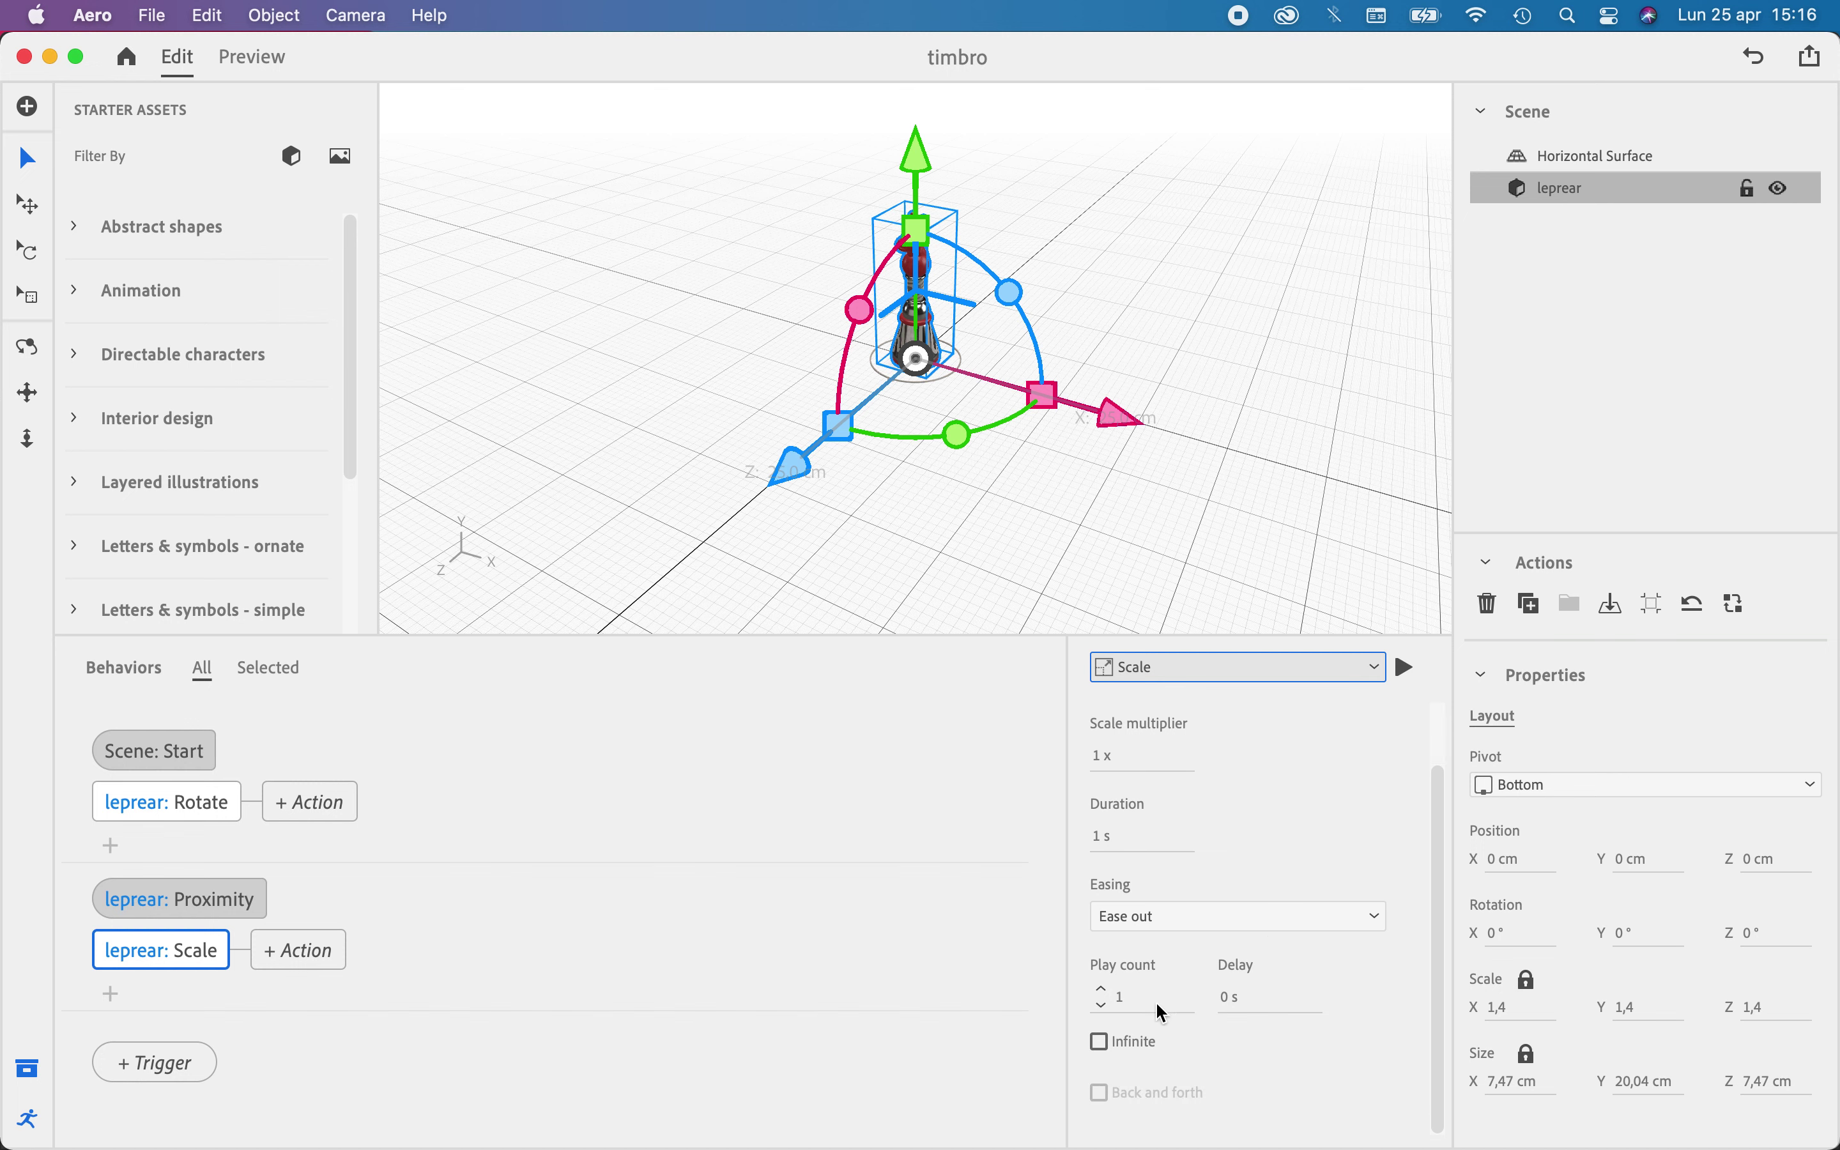
{"action": "left_click", "coordinate": [1102, 987]}
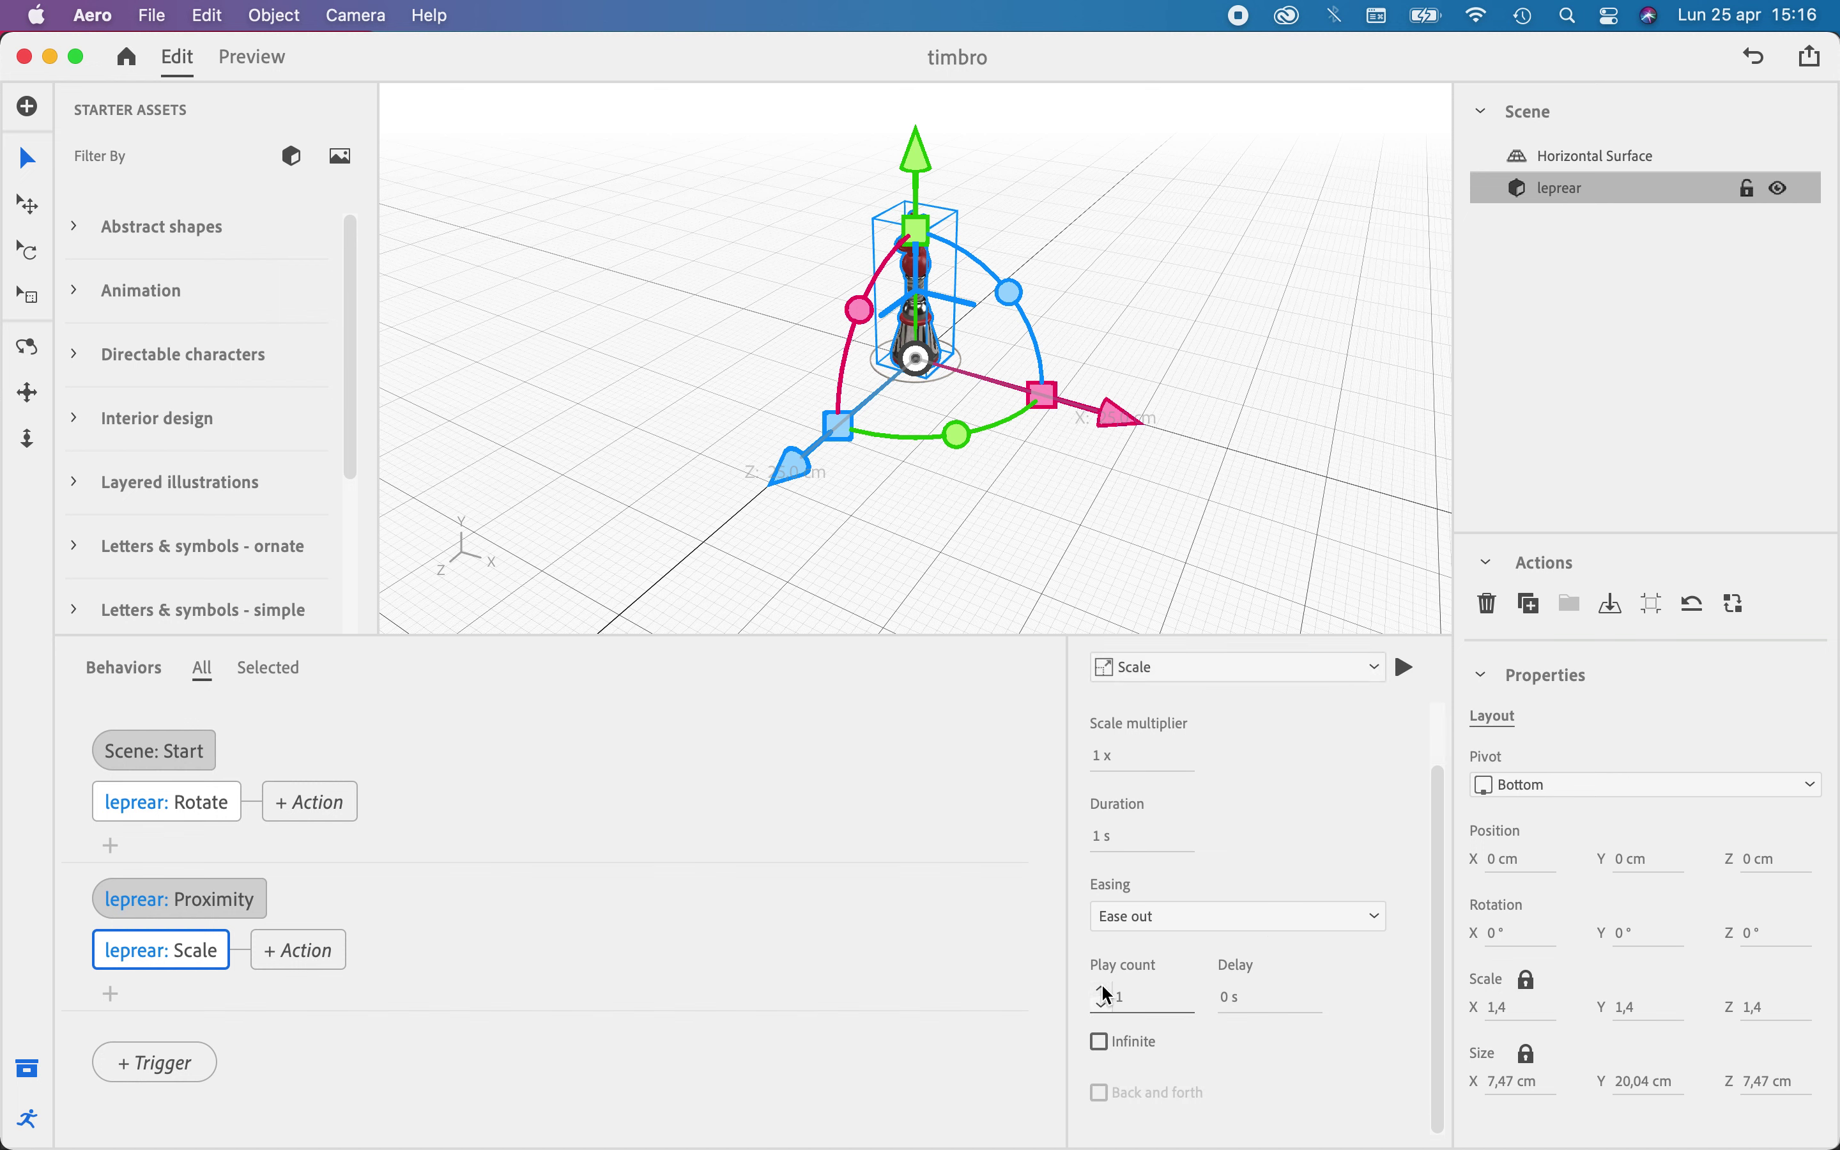
{"action": "left_click", "coordinate": [1099, 1094]}
Set the Scale action's multiplier to 3x and play the animation twice
{"action": "left_click_drag", "start_coordinate": [1104, 801], "coordinate": [1133, 801]}
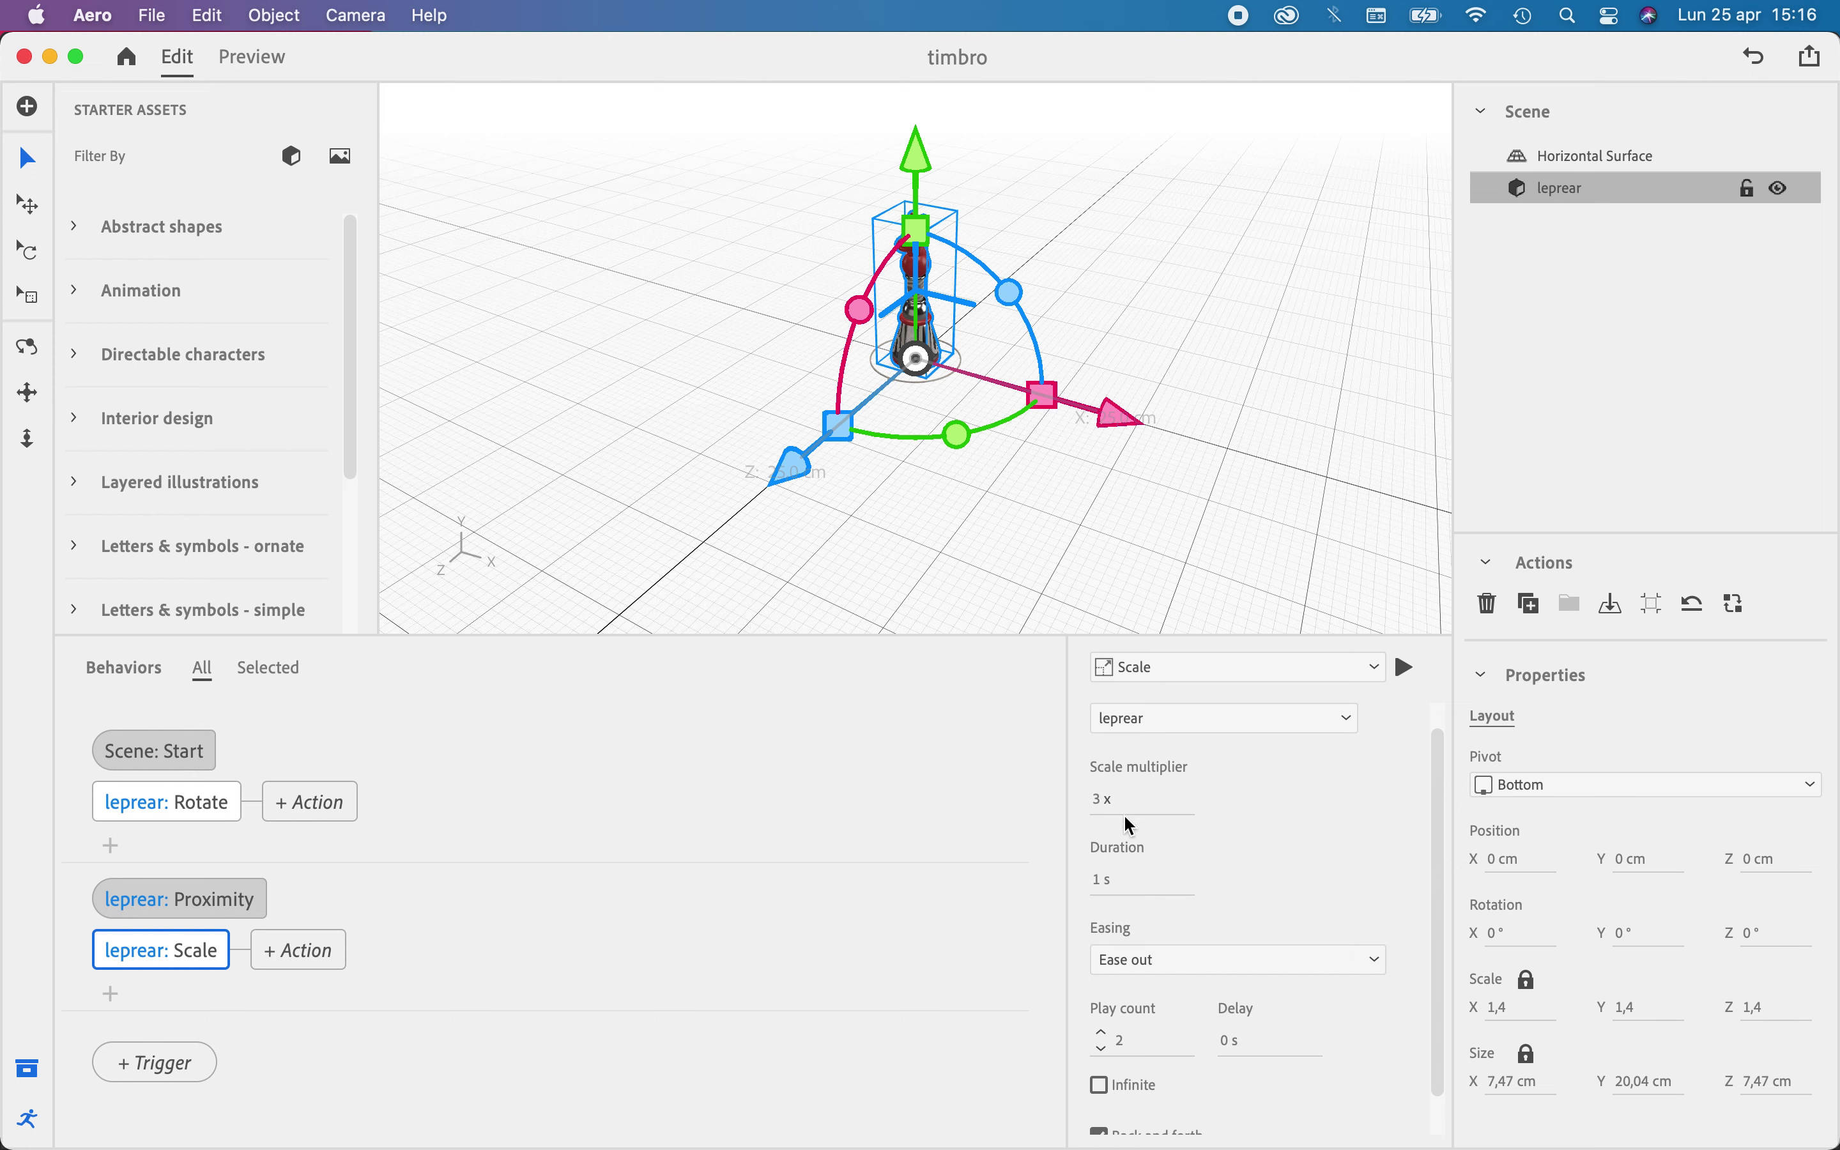
{"action": "left_click", "coordinate": [1409, 668]}
{"action": "scroll", "coordinate": [1292, 905], "scroll_direction": "down", "scroll_amount": 2}
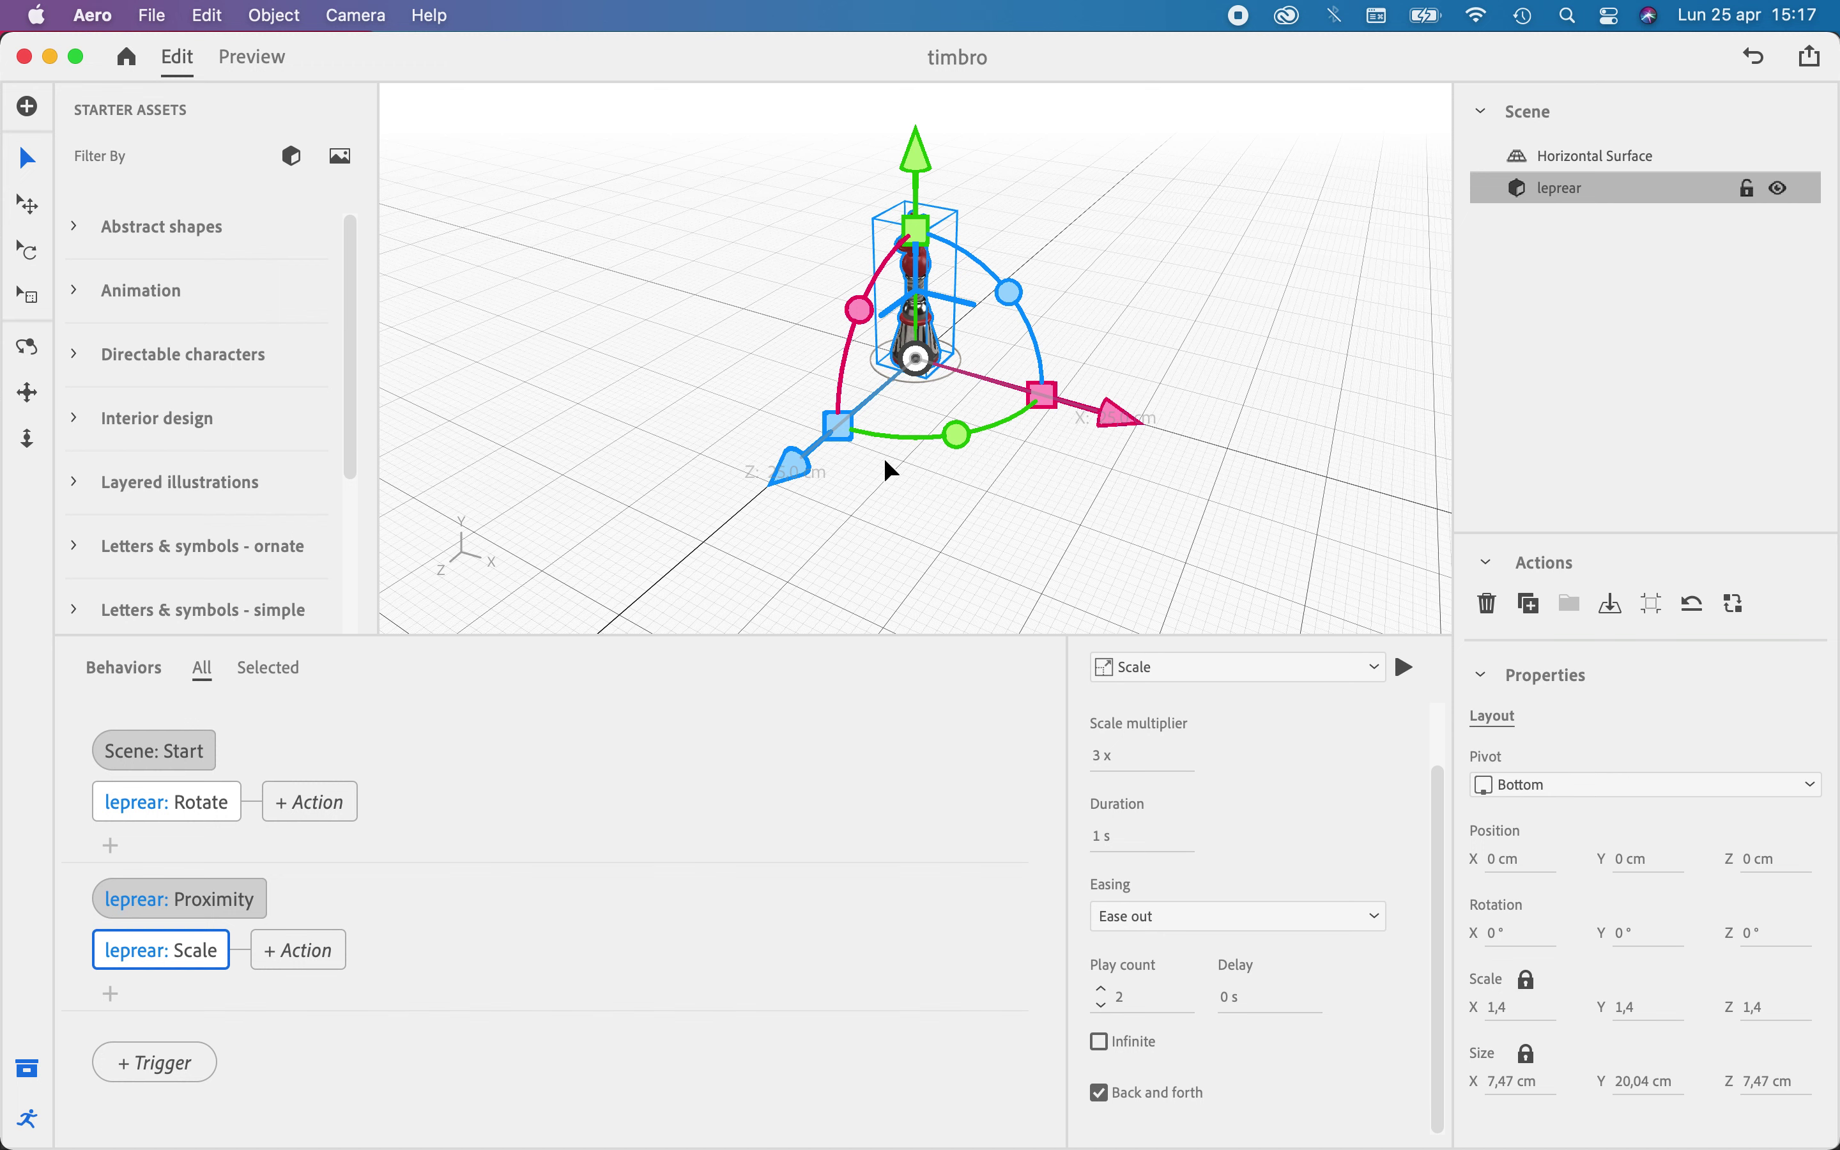
{"action": "left_click", "coordinate": [1408, 668]}
Add a Move action after Scale with a 15 cm Y offset, play it, and set its play count to 2 with Back and forth
{"action": "left_click", "coordinate": [284, 961]}
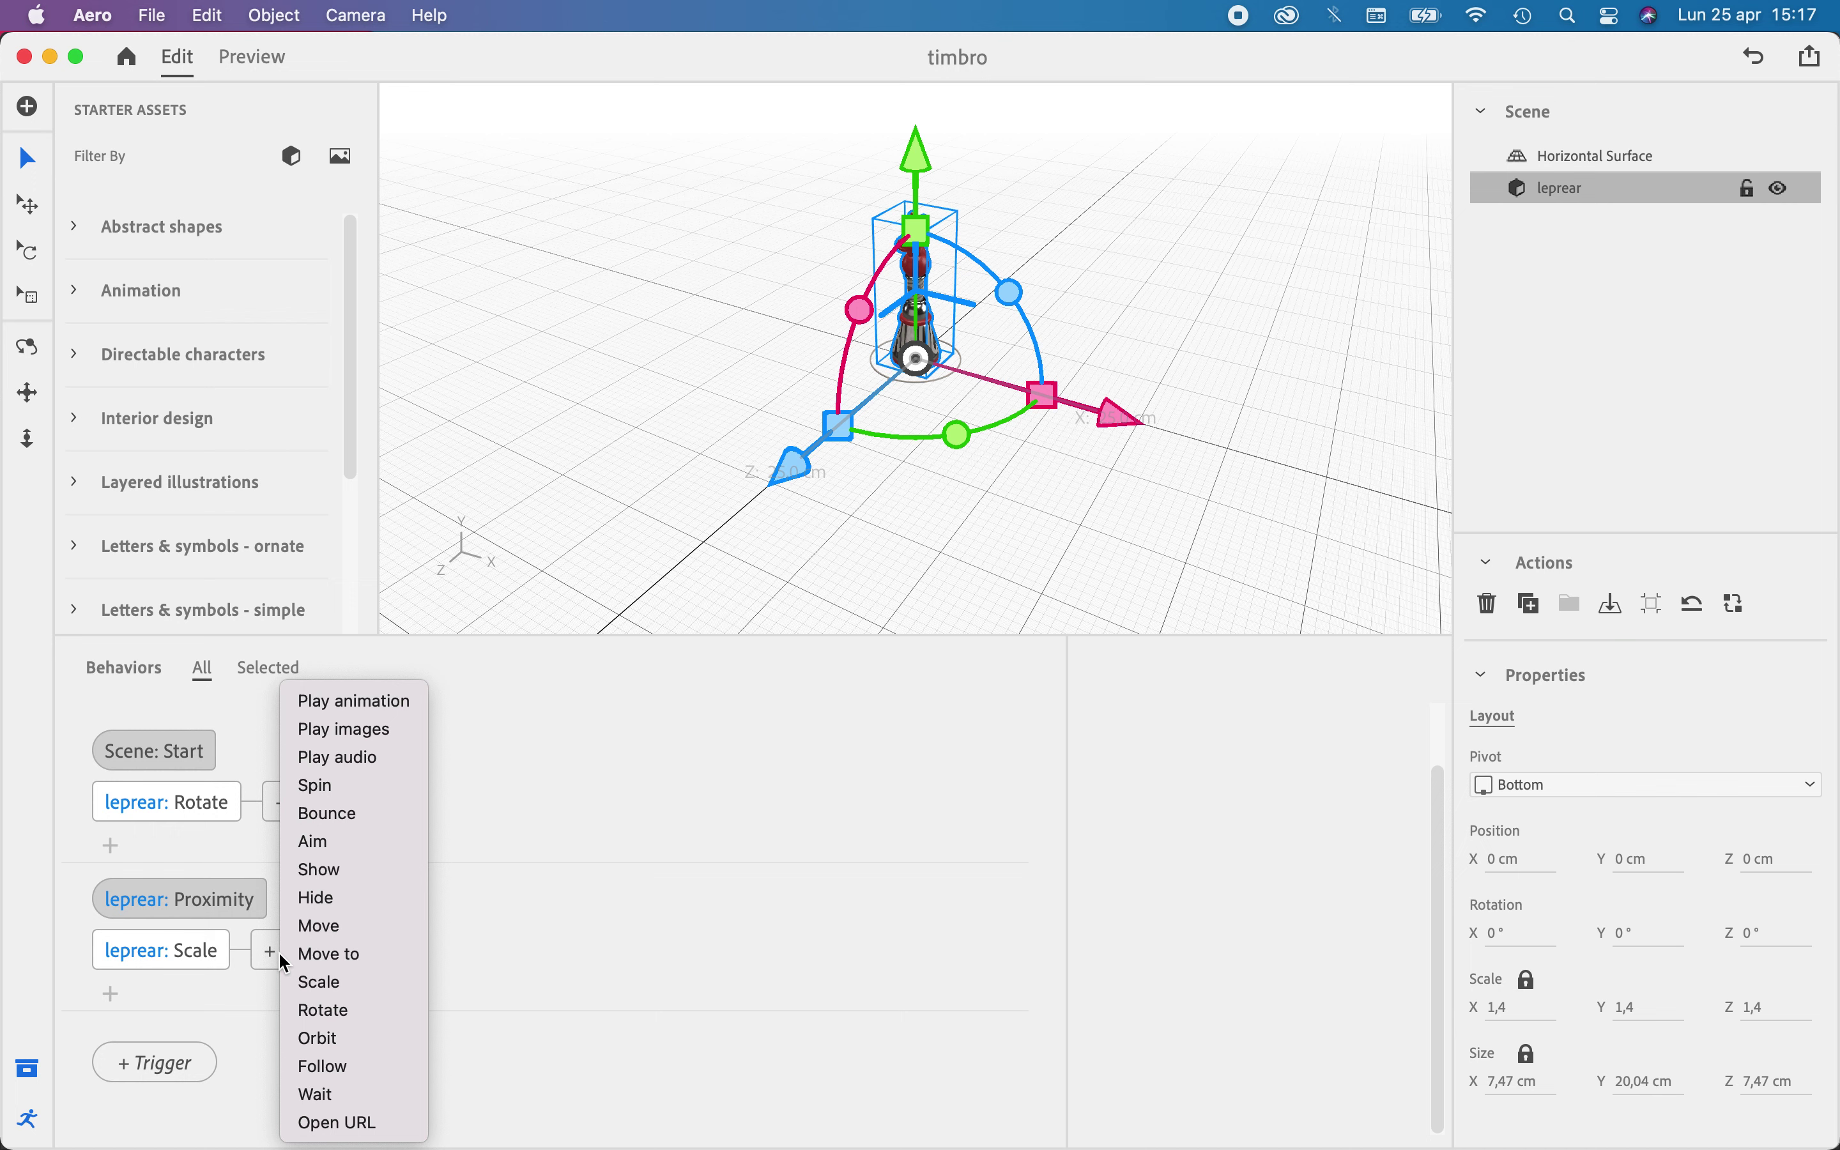
{"action": "left_click", "coordinate": [354, 927]}
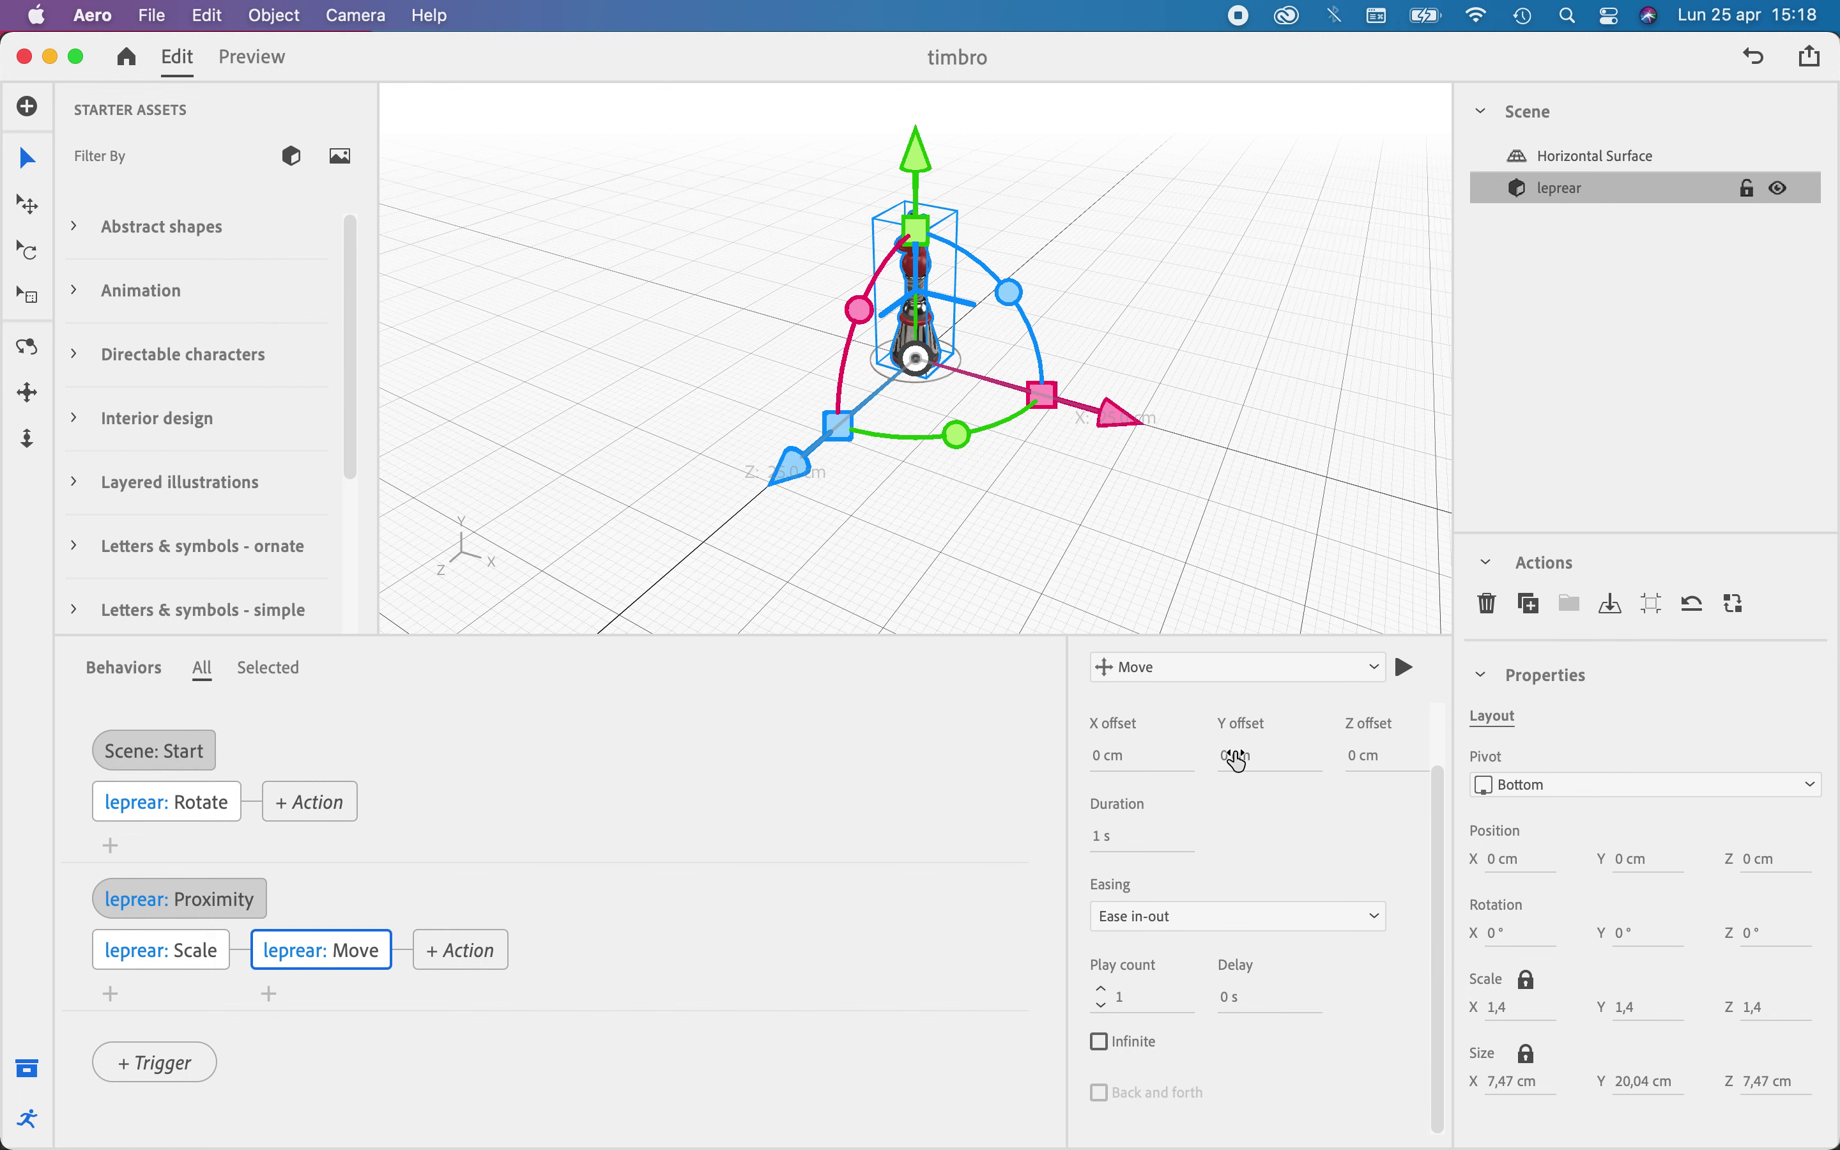
{"action": "left_click", "coordinate": [1238, 757]}
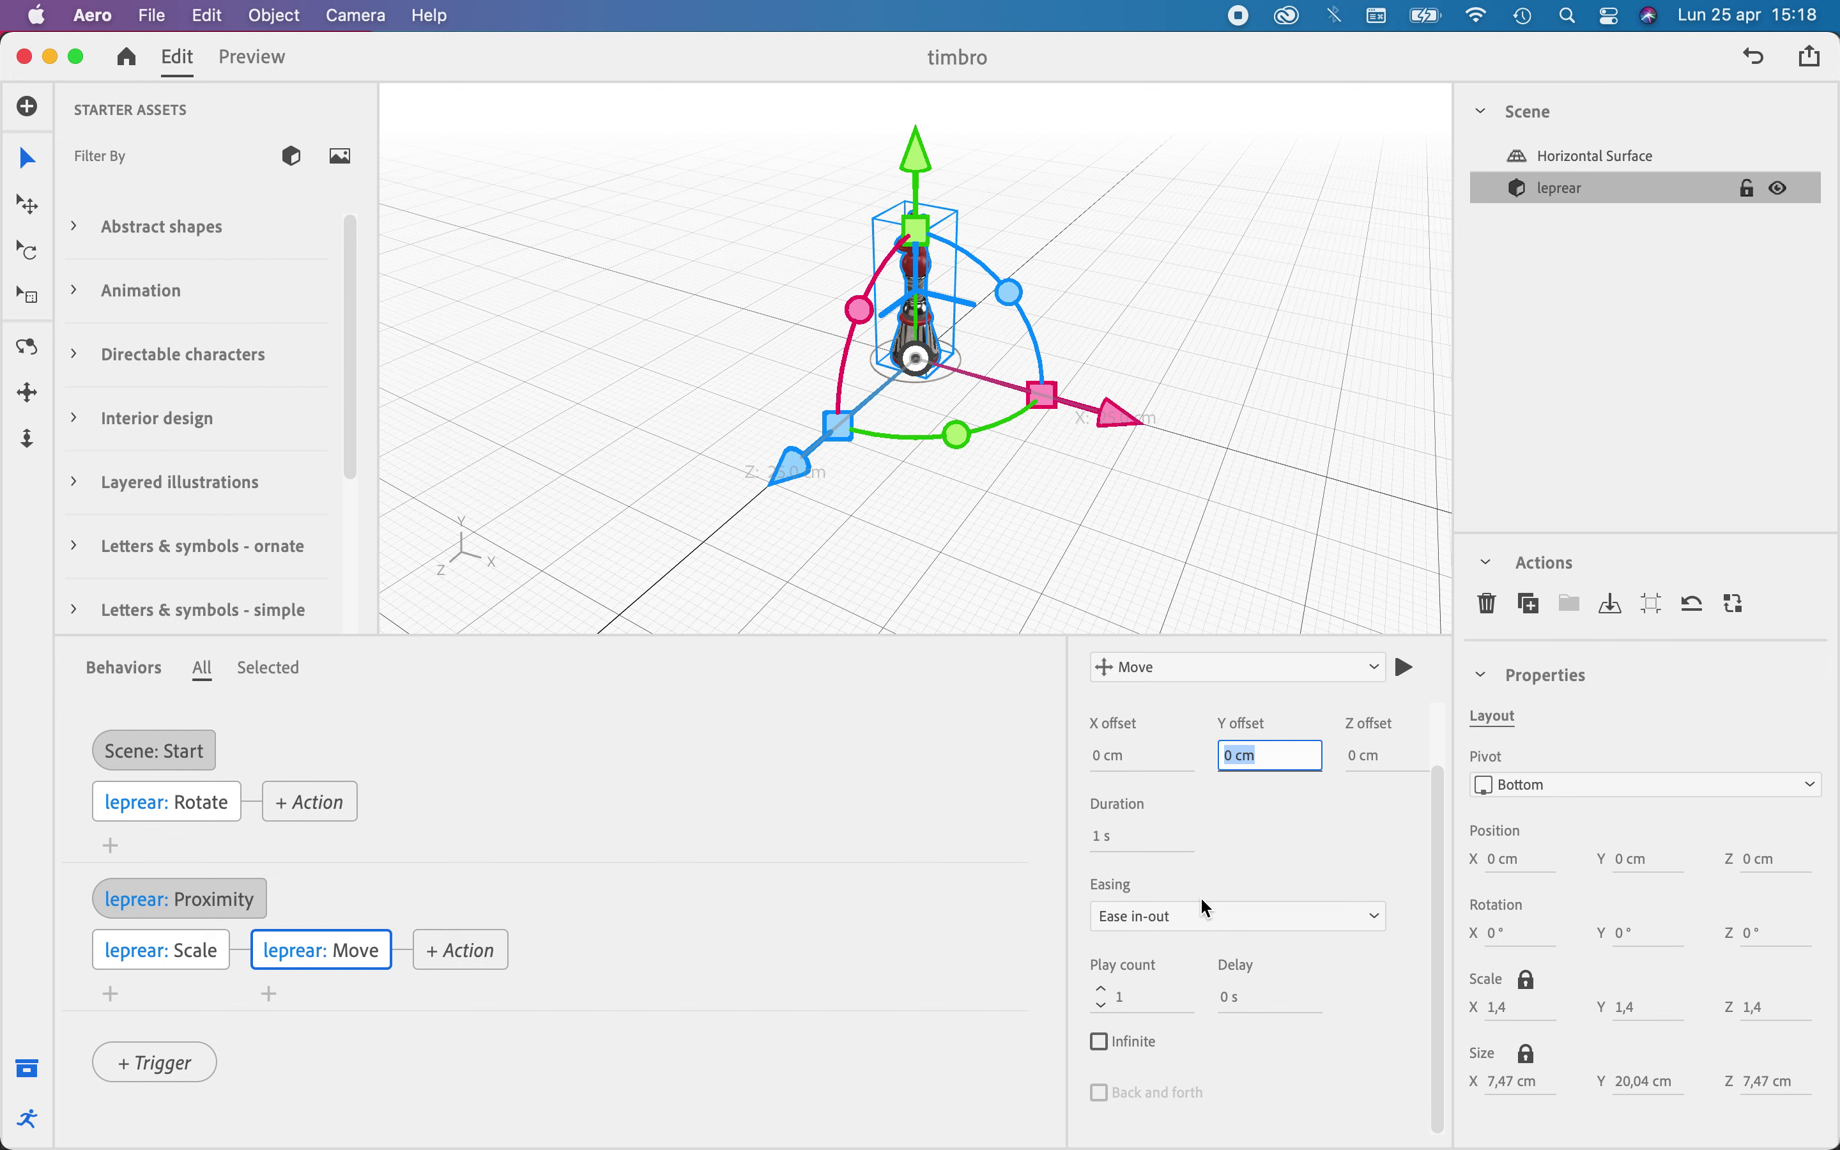
{"action": "type", "text": "15"}
{"action": "left_click", "coordinate": [1268, 881]}
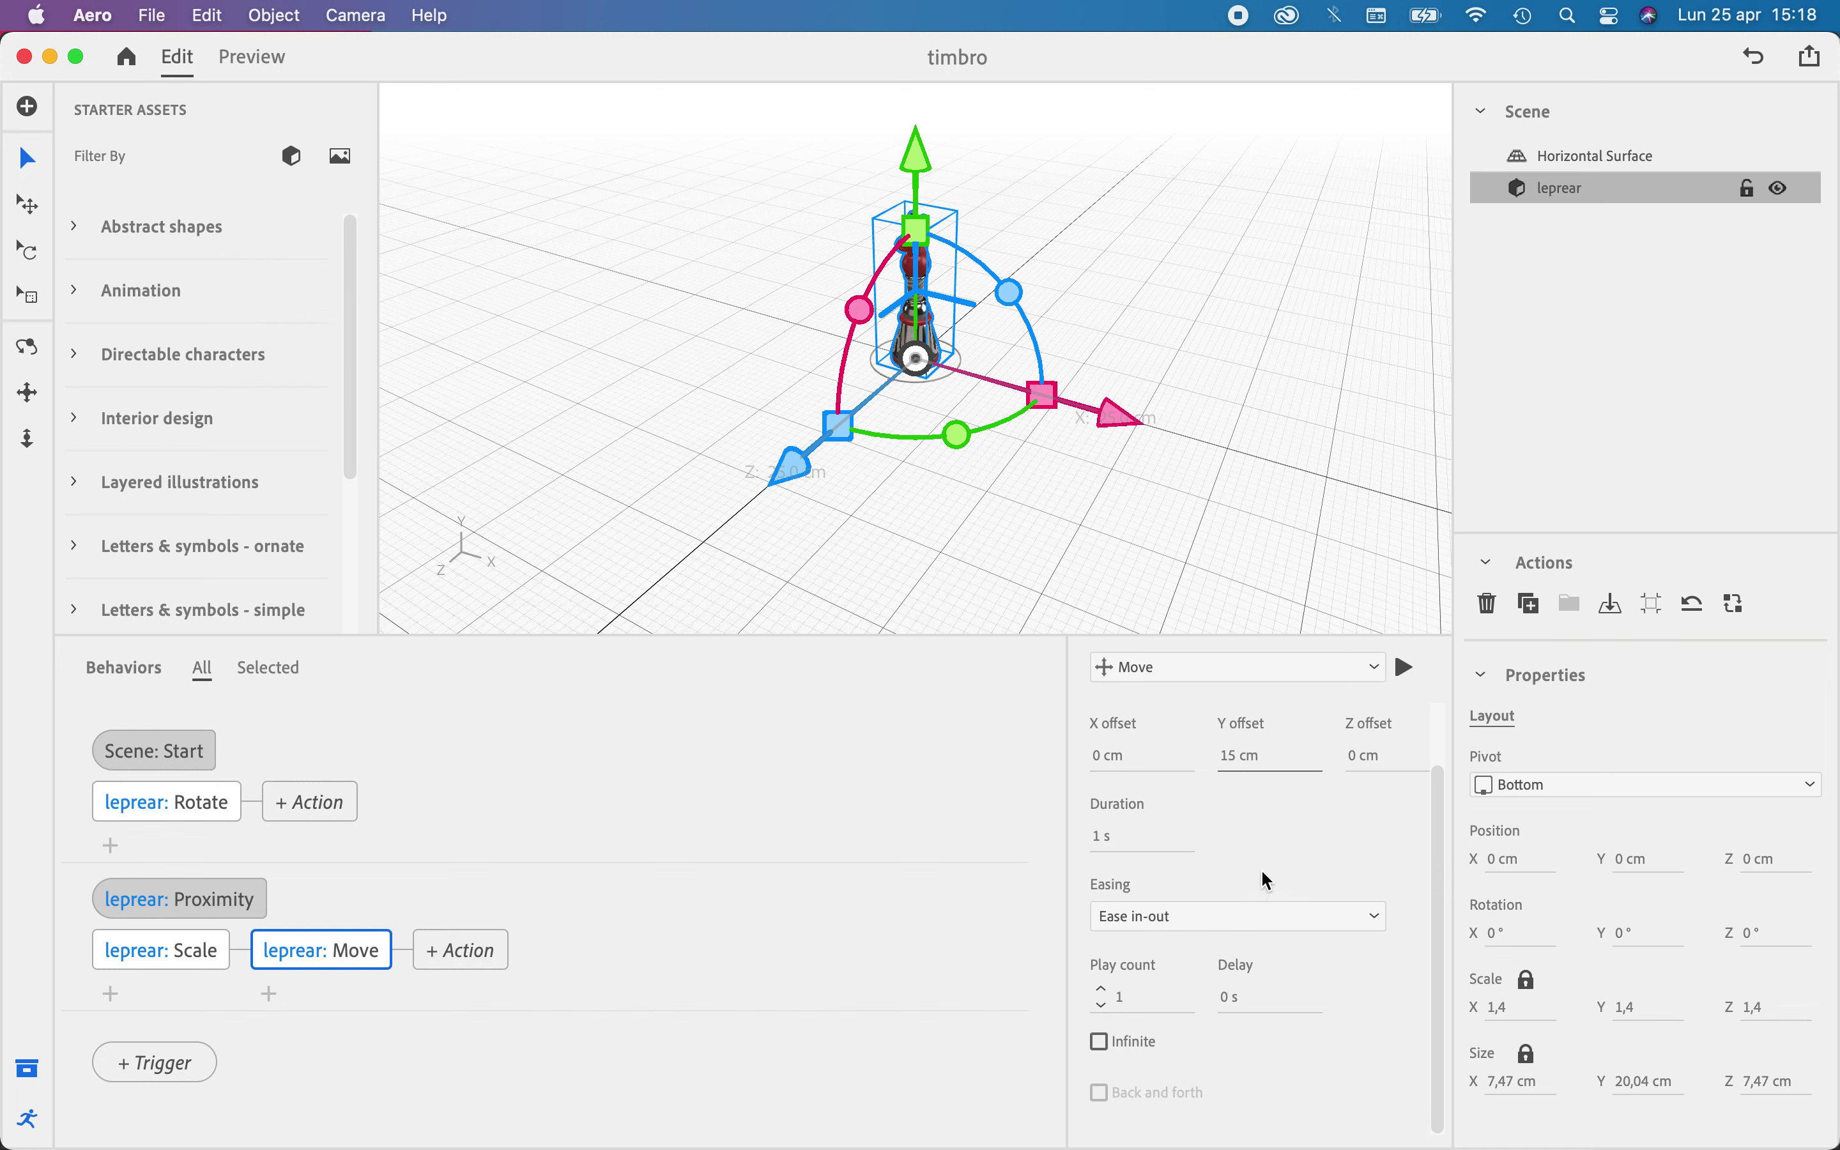
{"action": "left_click", "coordinate": [1413, 667]}
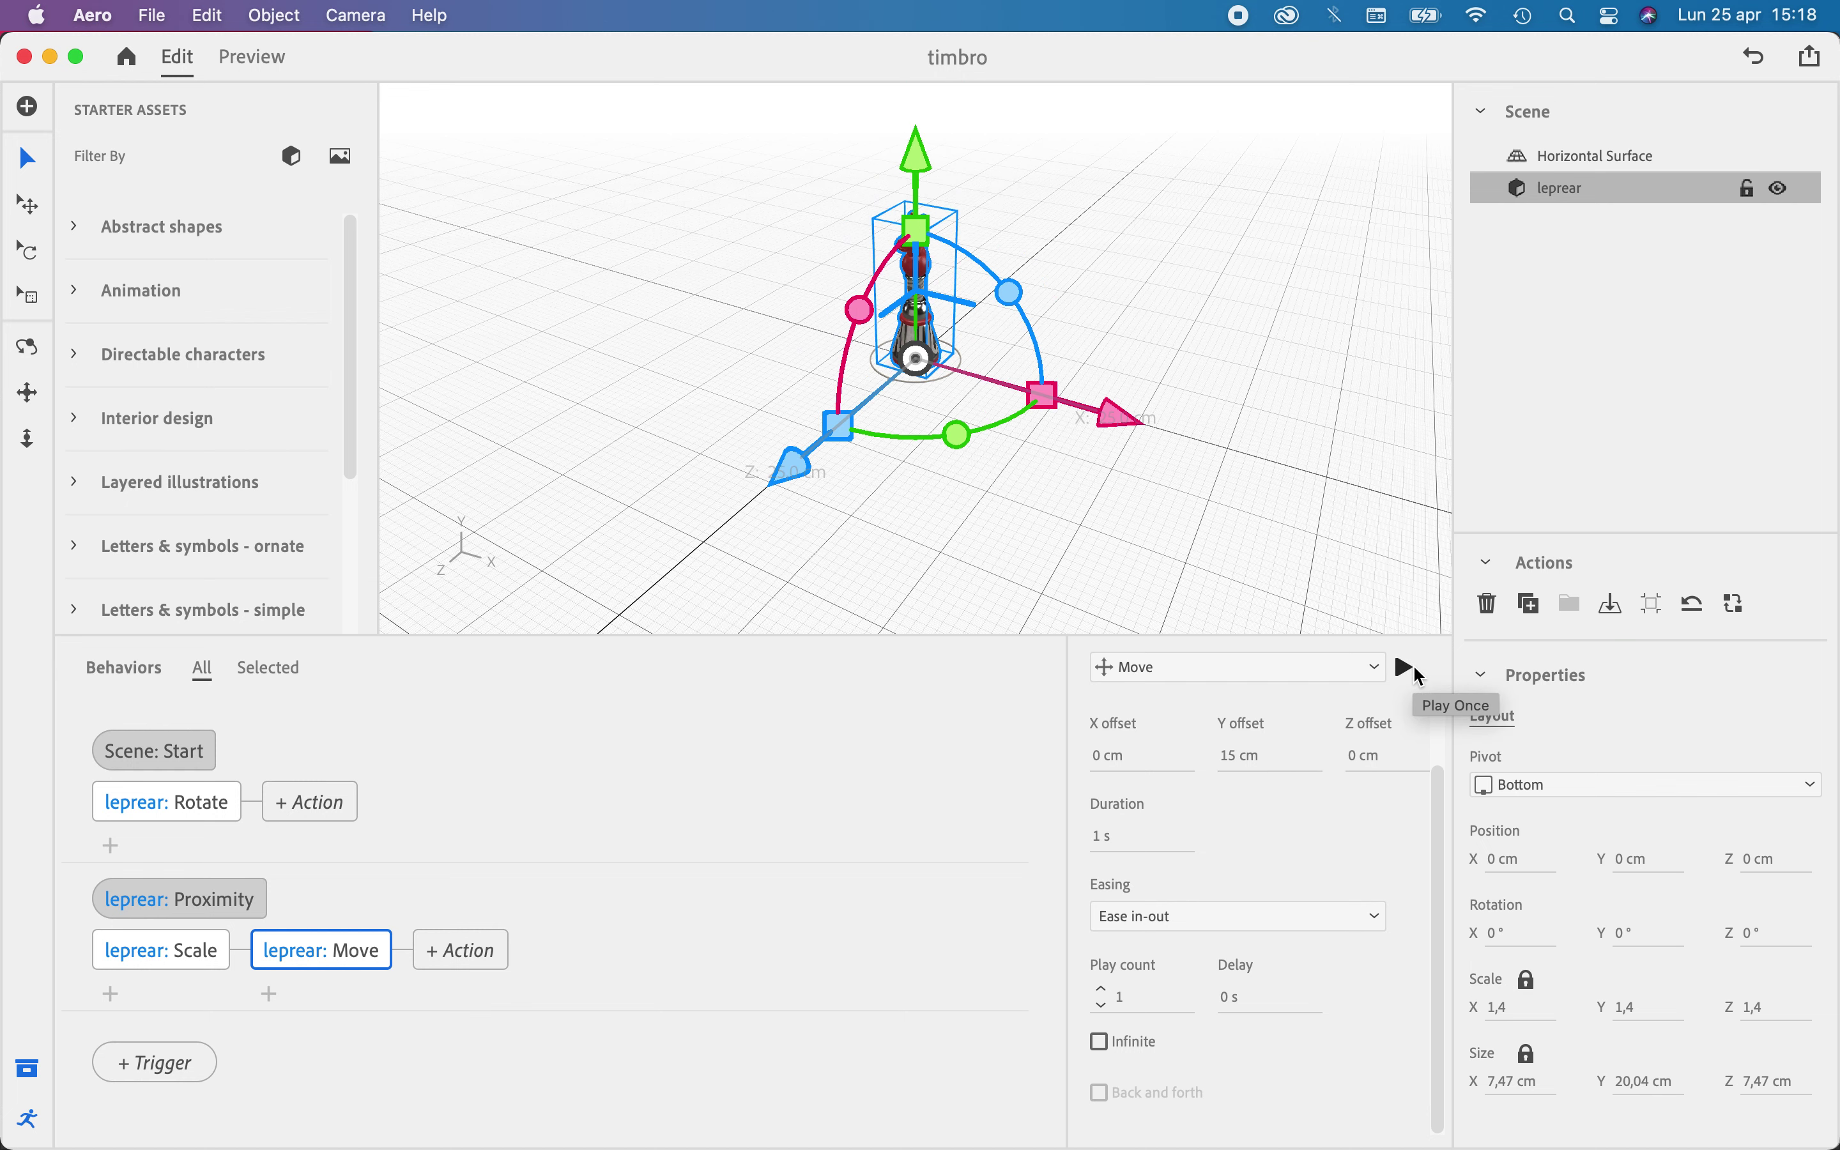
{"action": "left_click", "coordinate": [1102, 990]}
{"action": "left_click", "coordinate": [1100, 1093]}
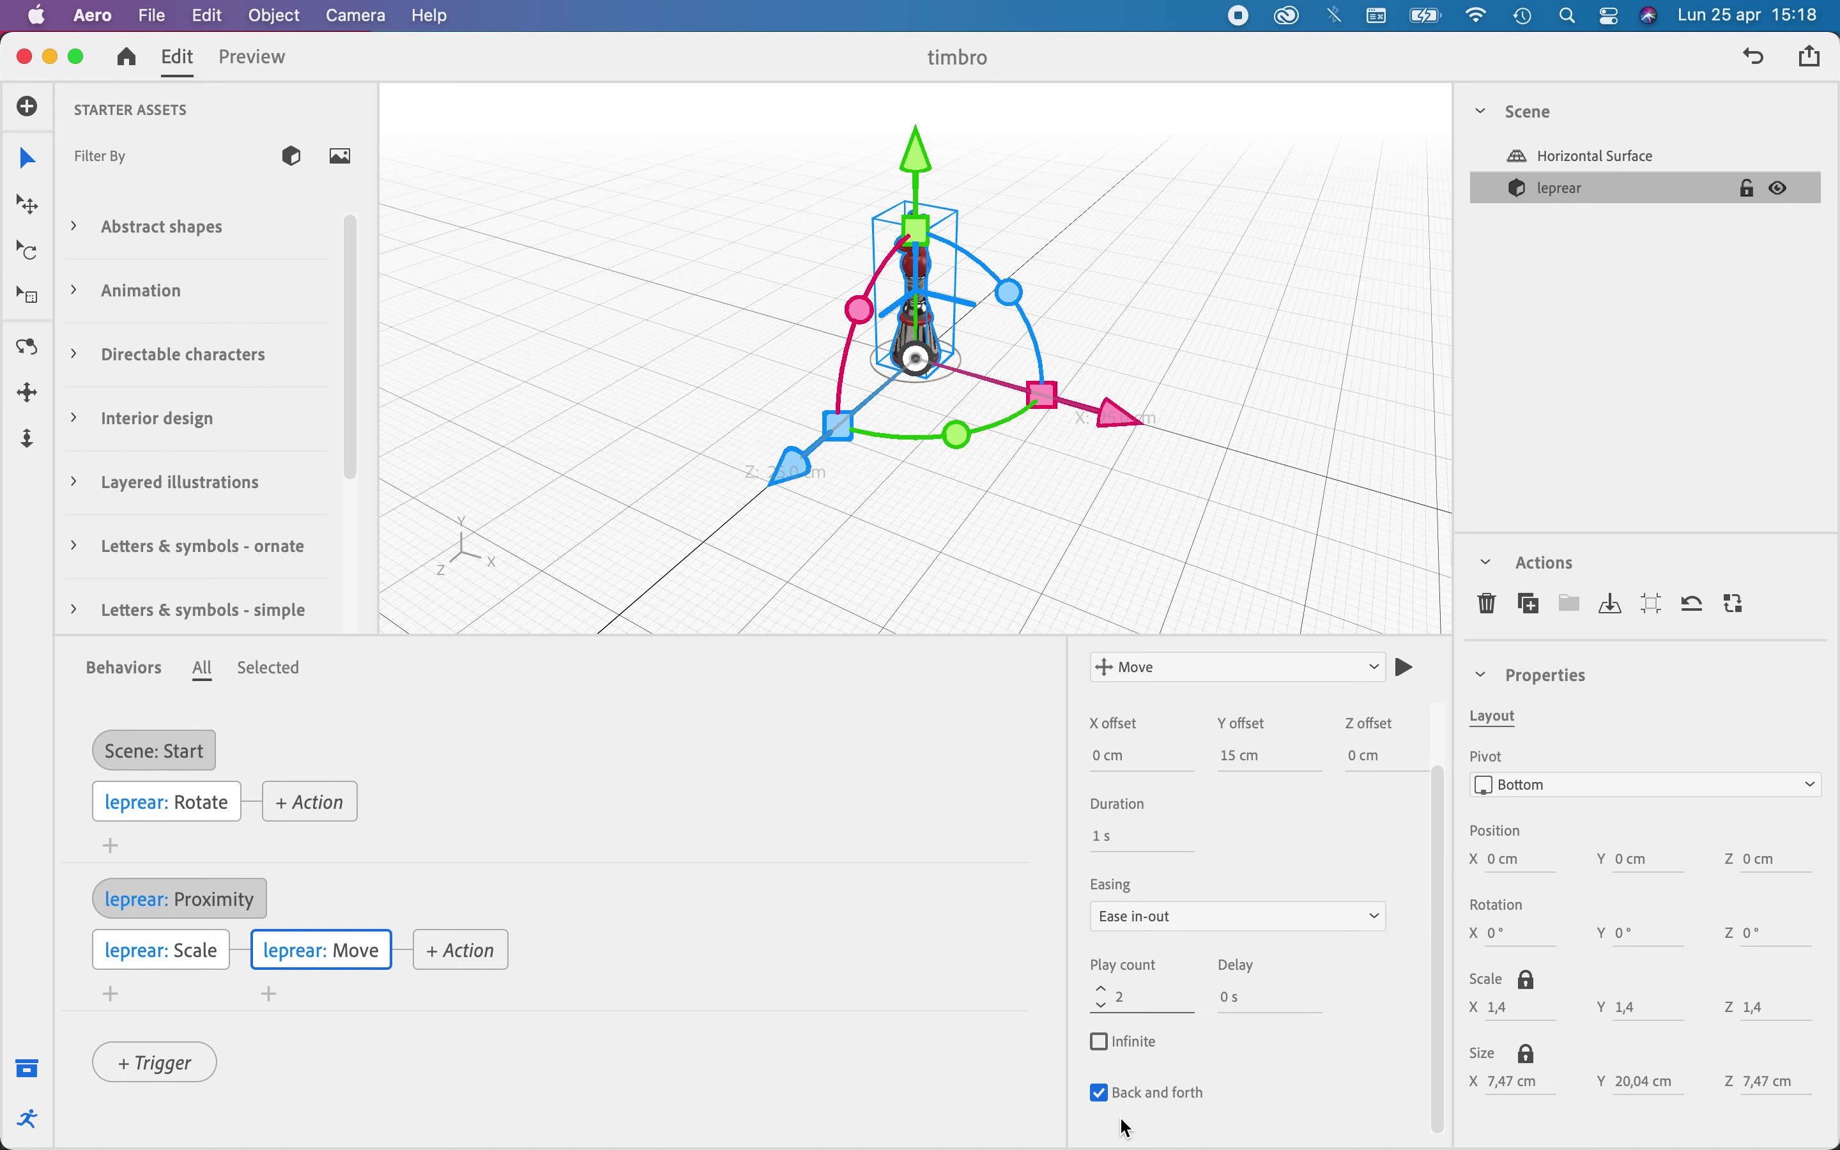
Preview the scene, move closer to the rabbit stamp to test the Proximity trigger, and restart the preview
{"action": "left_click", "coordinate": [255, 59]}
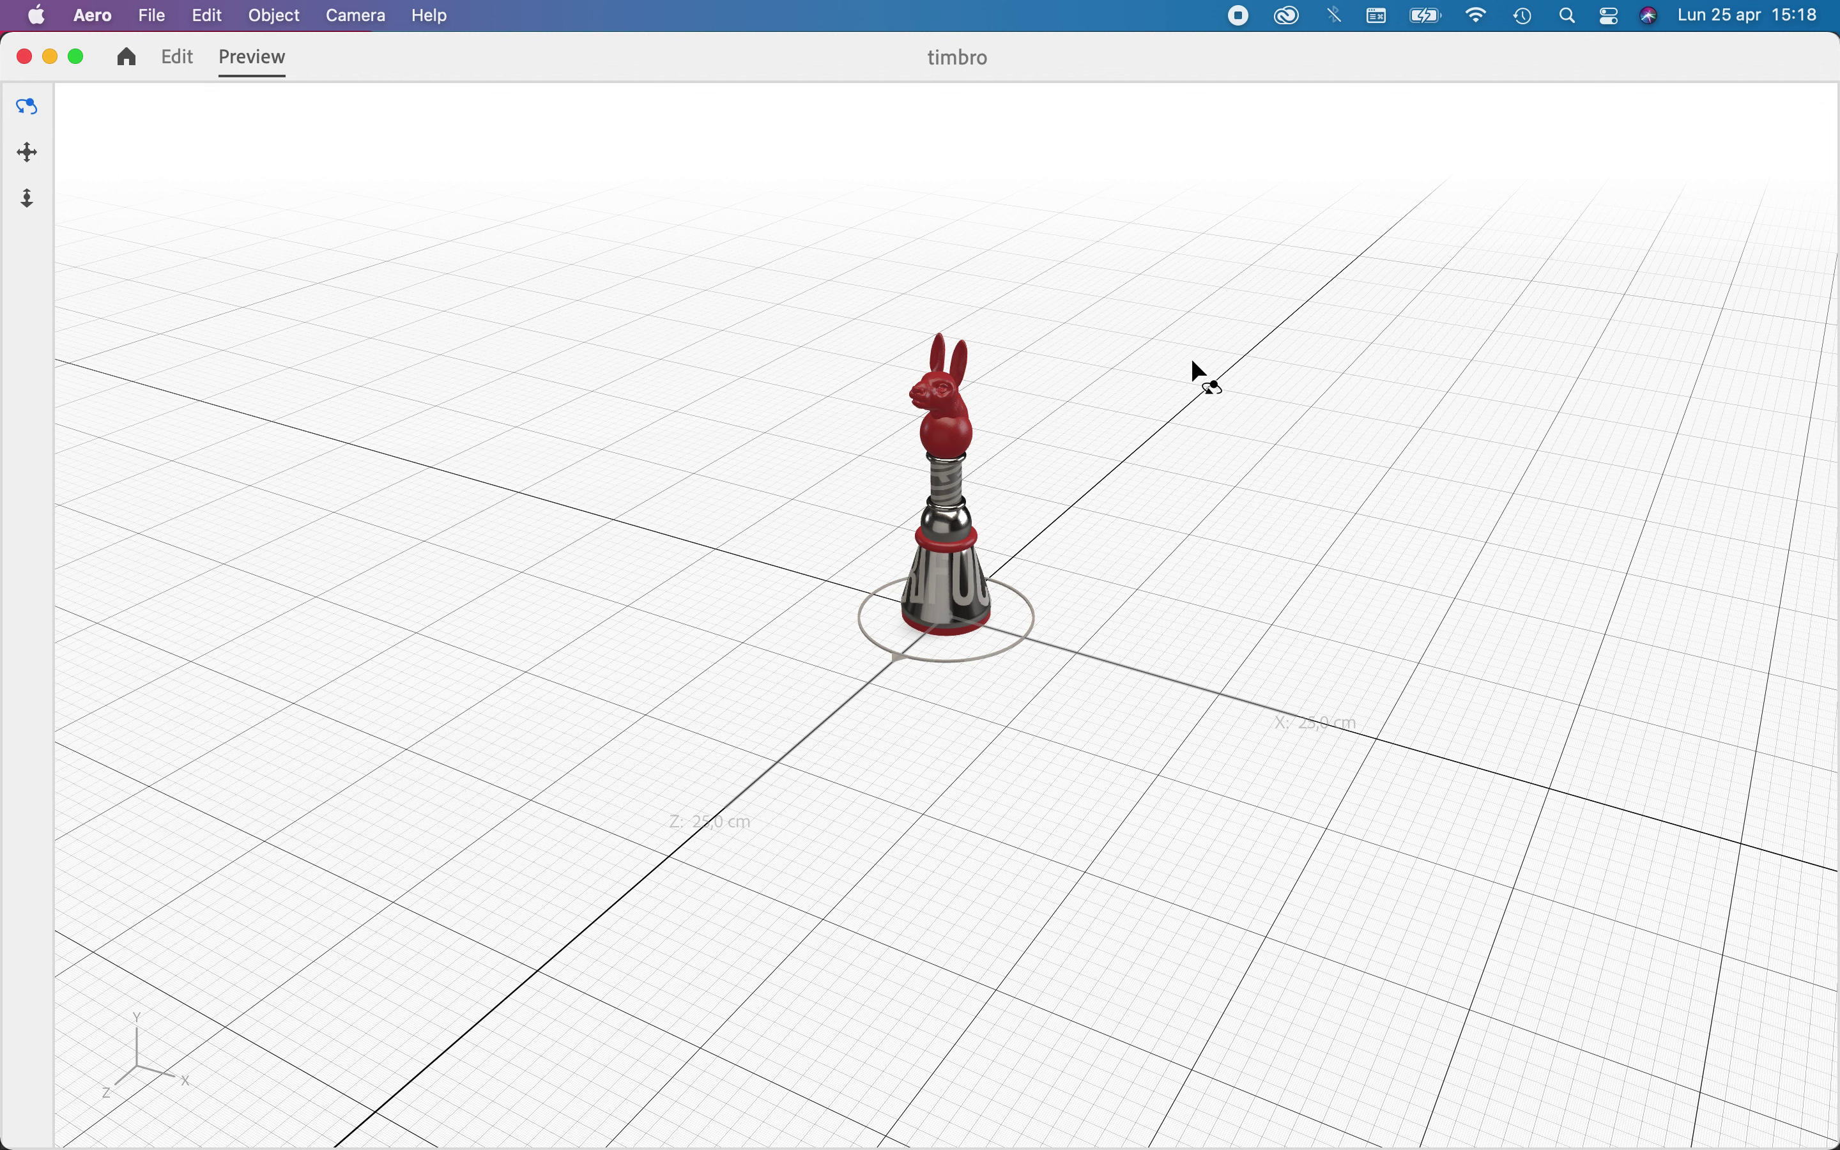
{"action": "scroll", "coordinate": [1274, 490], "scroll_direction": "up", "scroll_amount": 1}
{"action": "scroll", "coordinate": [1263, 474], "scroll_direction": "up", "scroll_amount": 2}
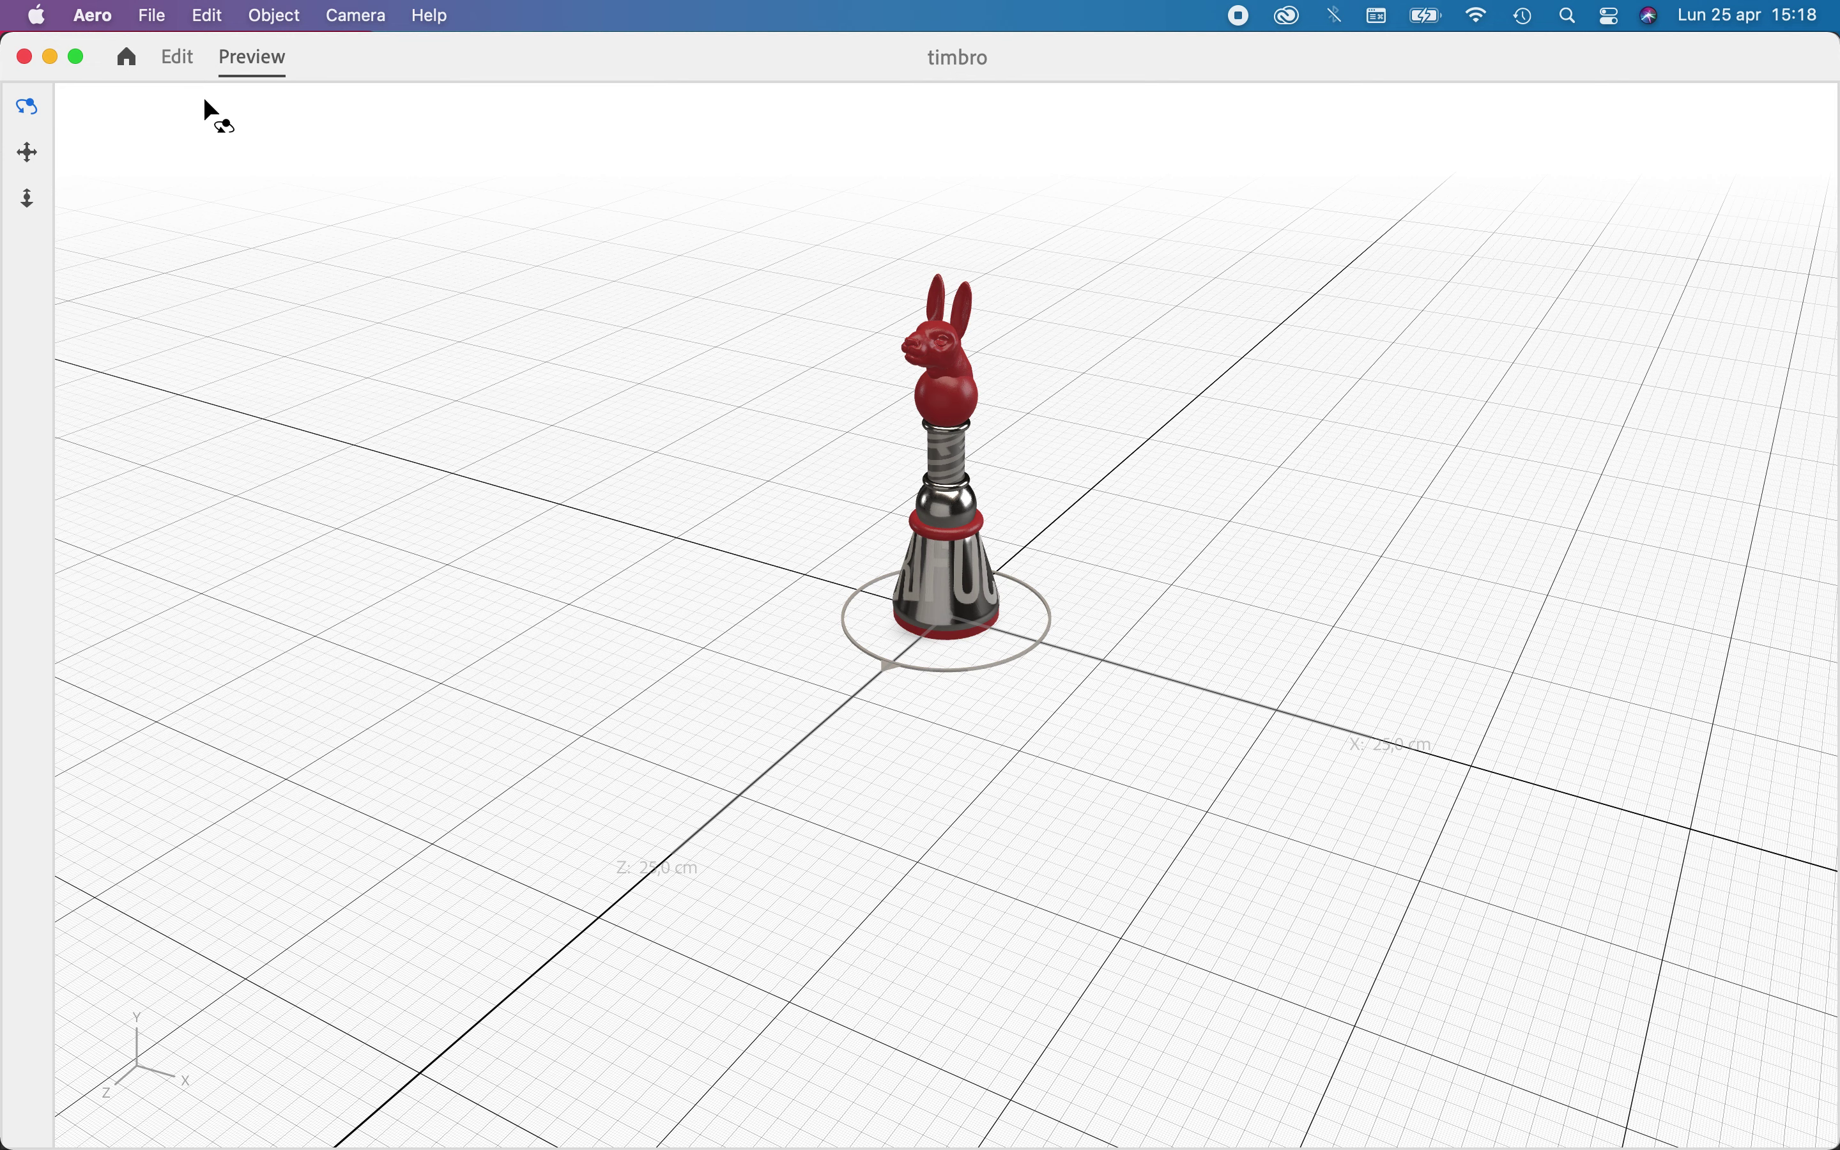
{"action": "left_click", "coordinate": [184, 57]}
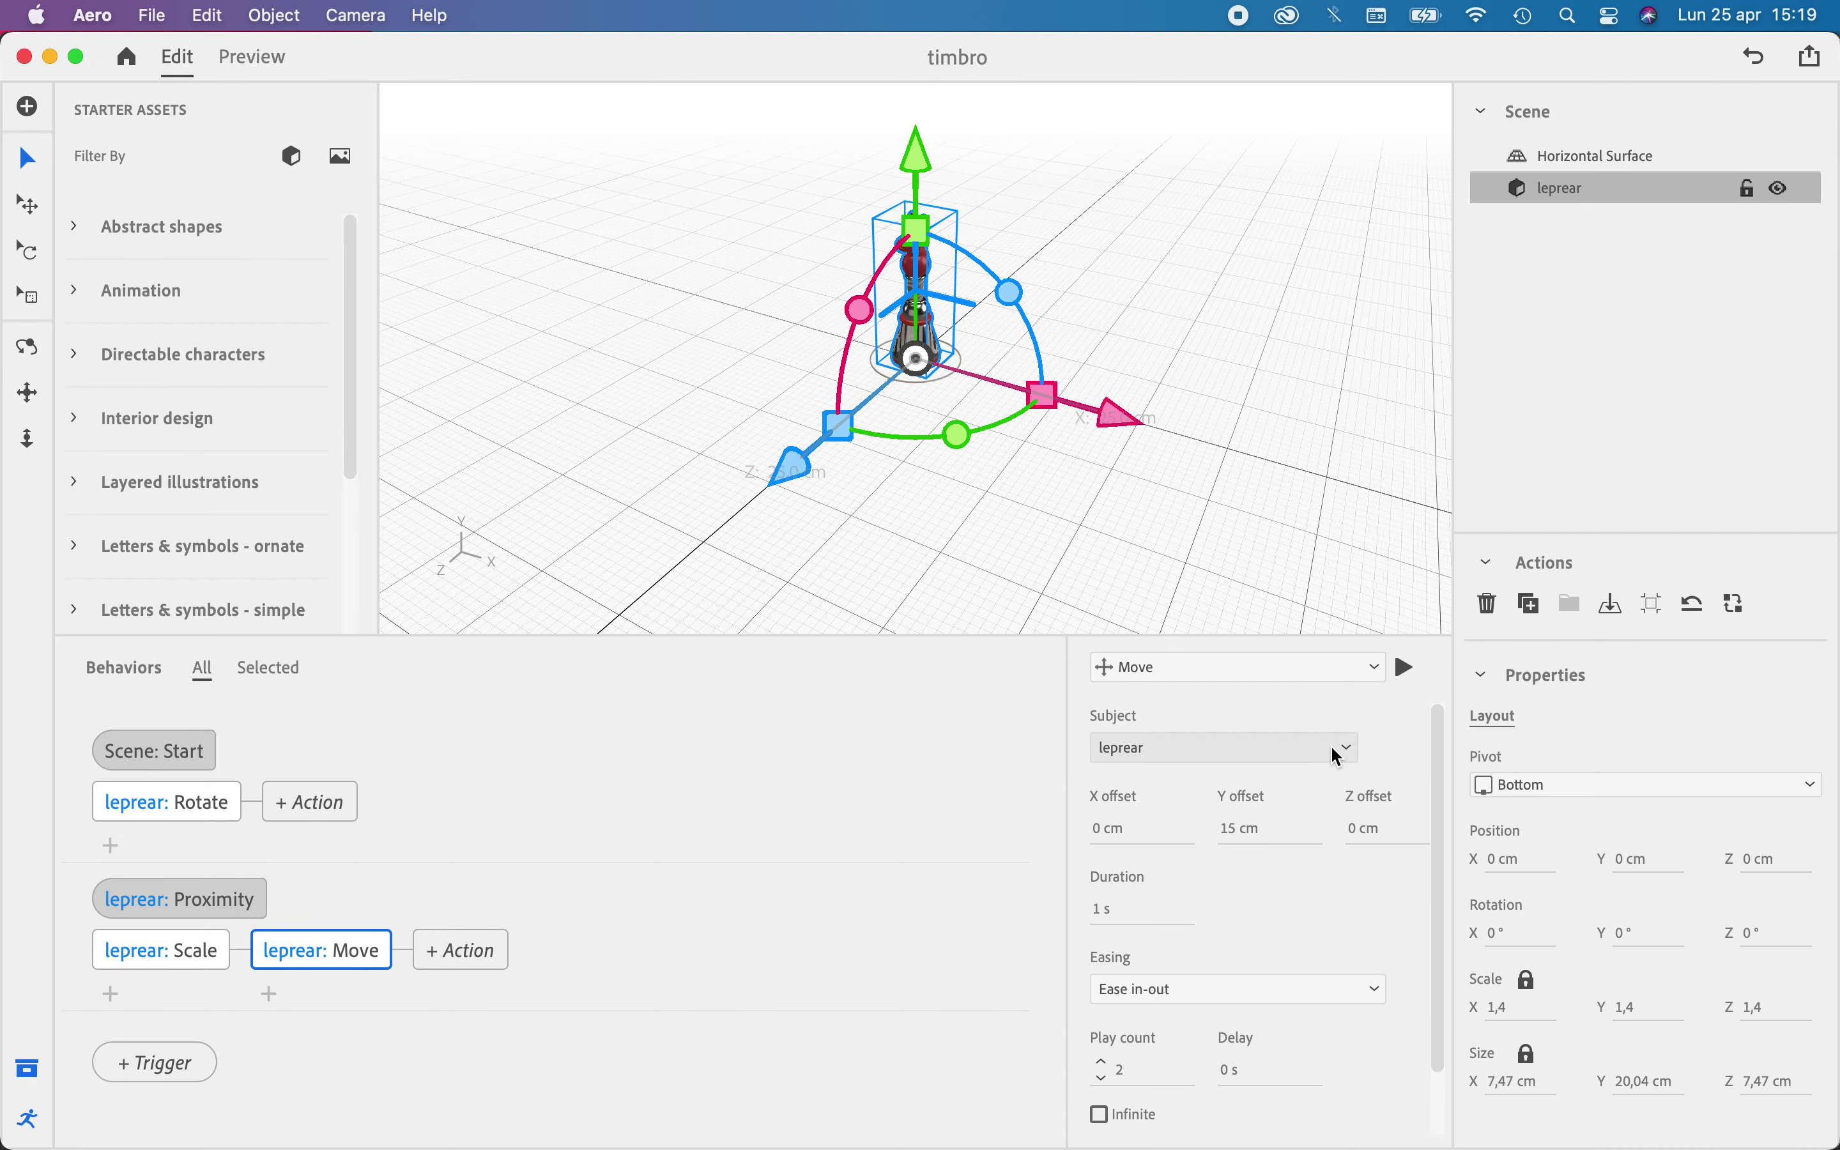
{"action": "left_click", "coordinate": [251, 59]}
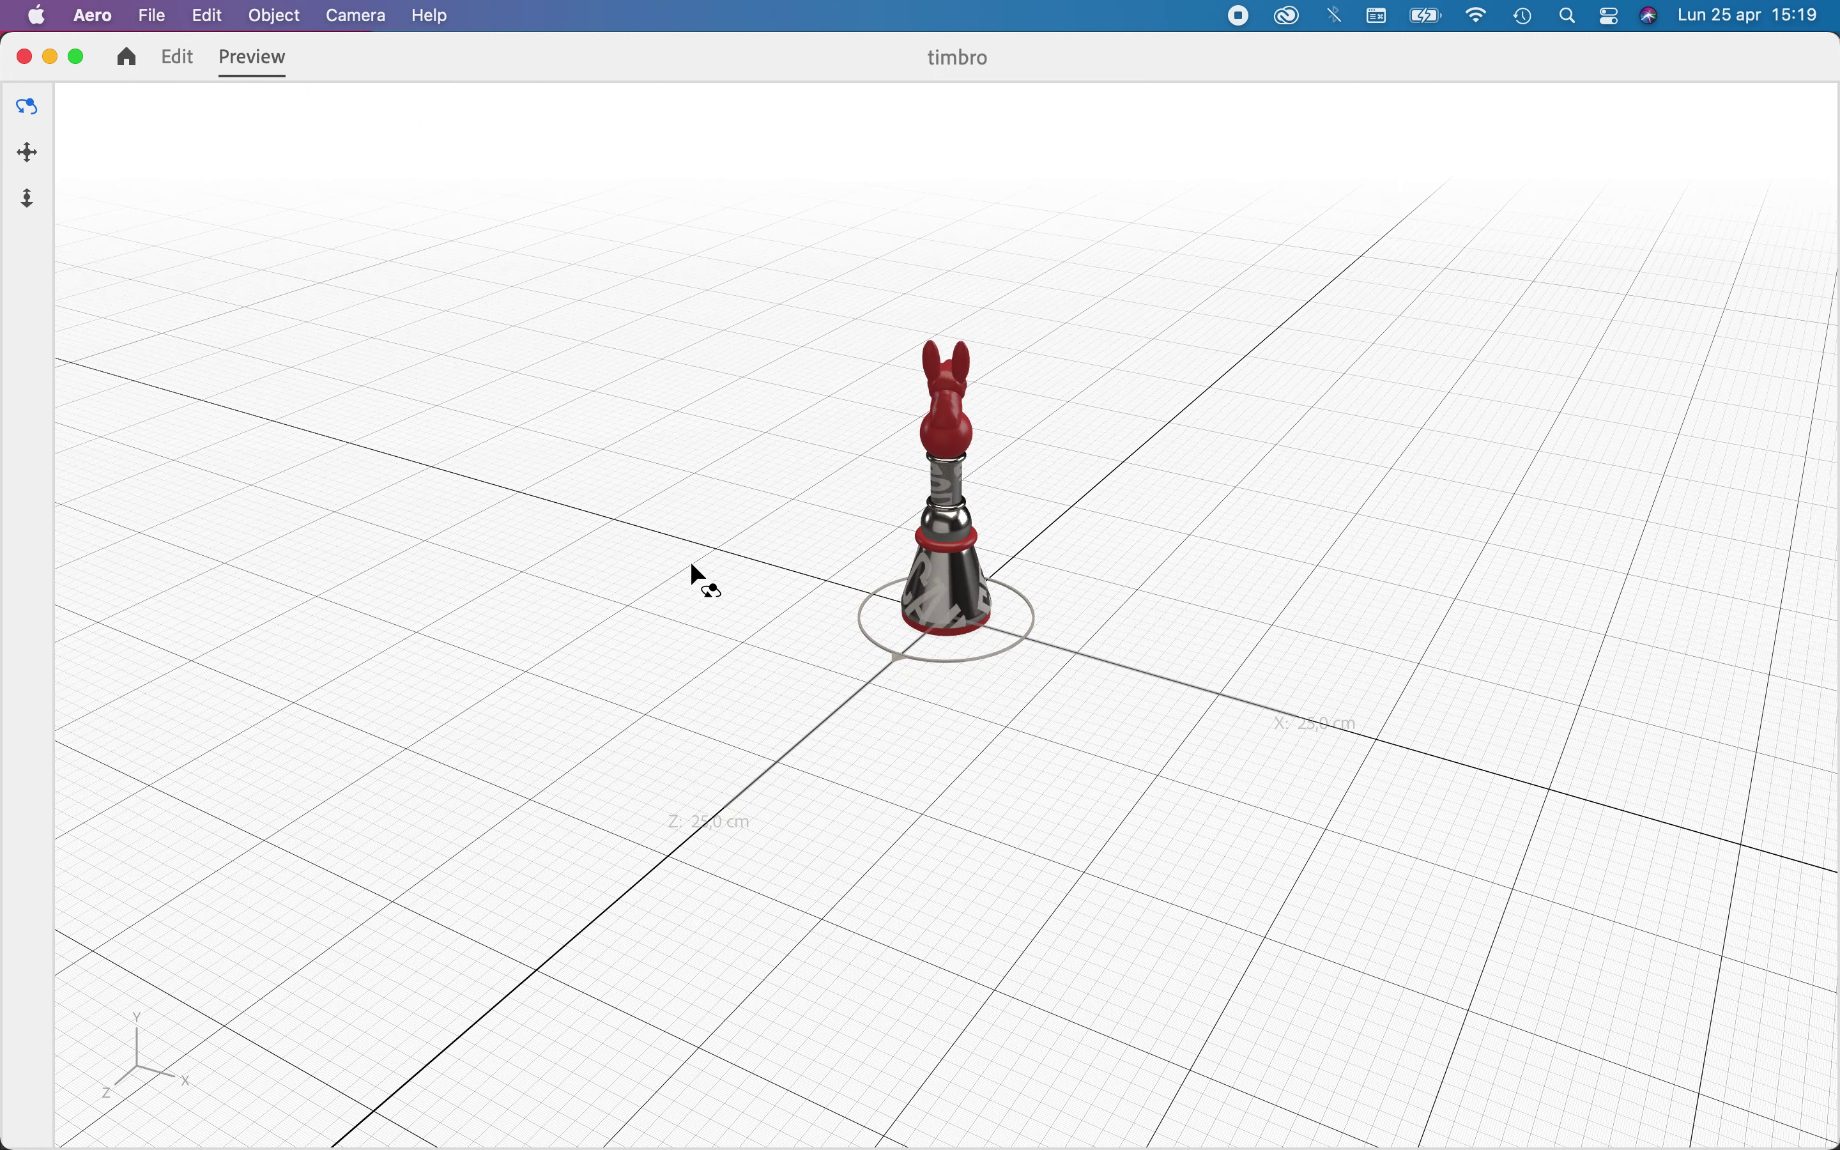
Approach the rabbit stamp in the preview to test the Proximity trigger, and return to editing
{"action": "scroll", "coordinate": [967, 587], "scroll_direction": "up", "scroll_amount": 3}
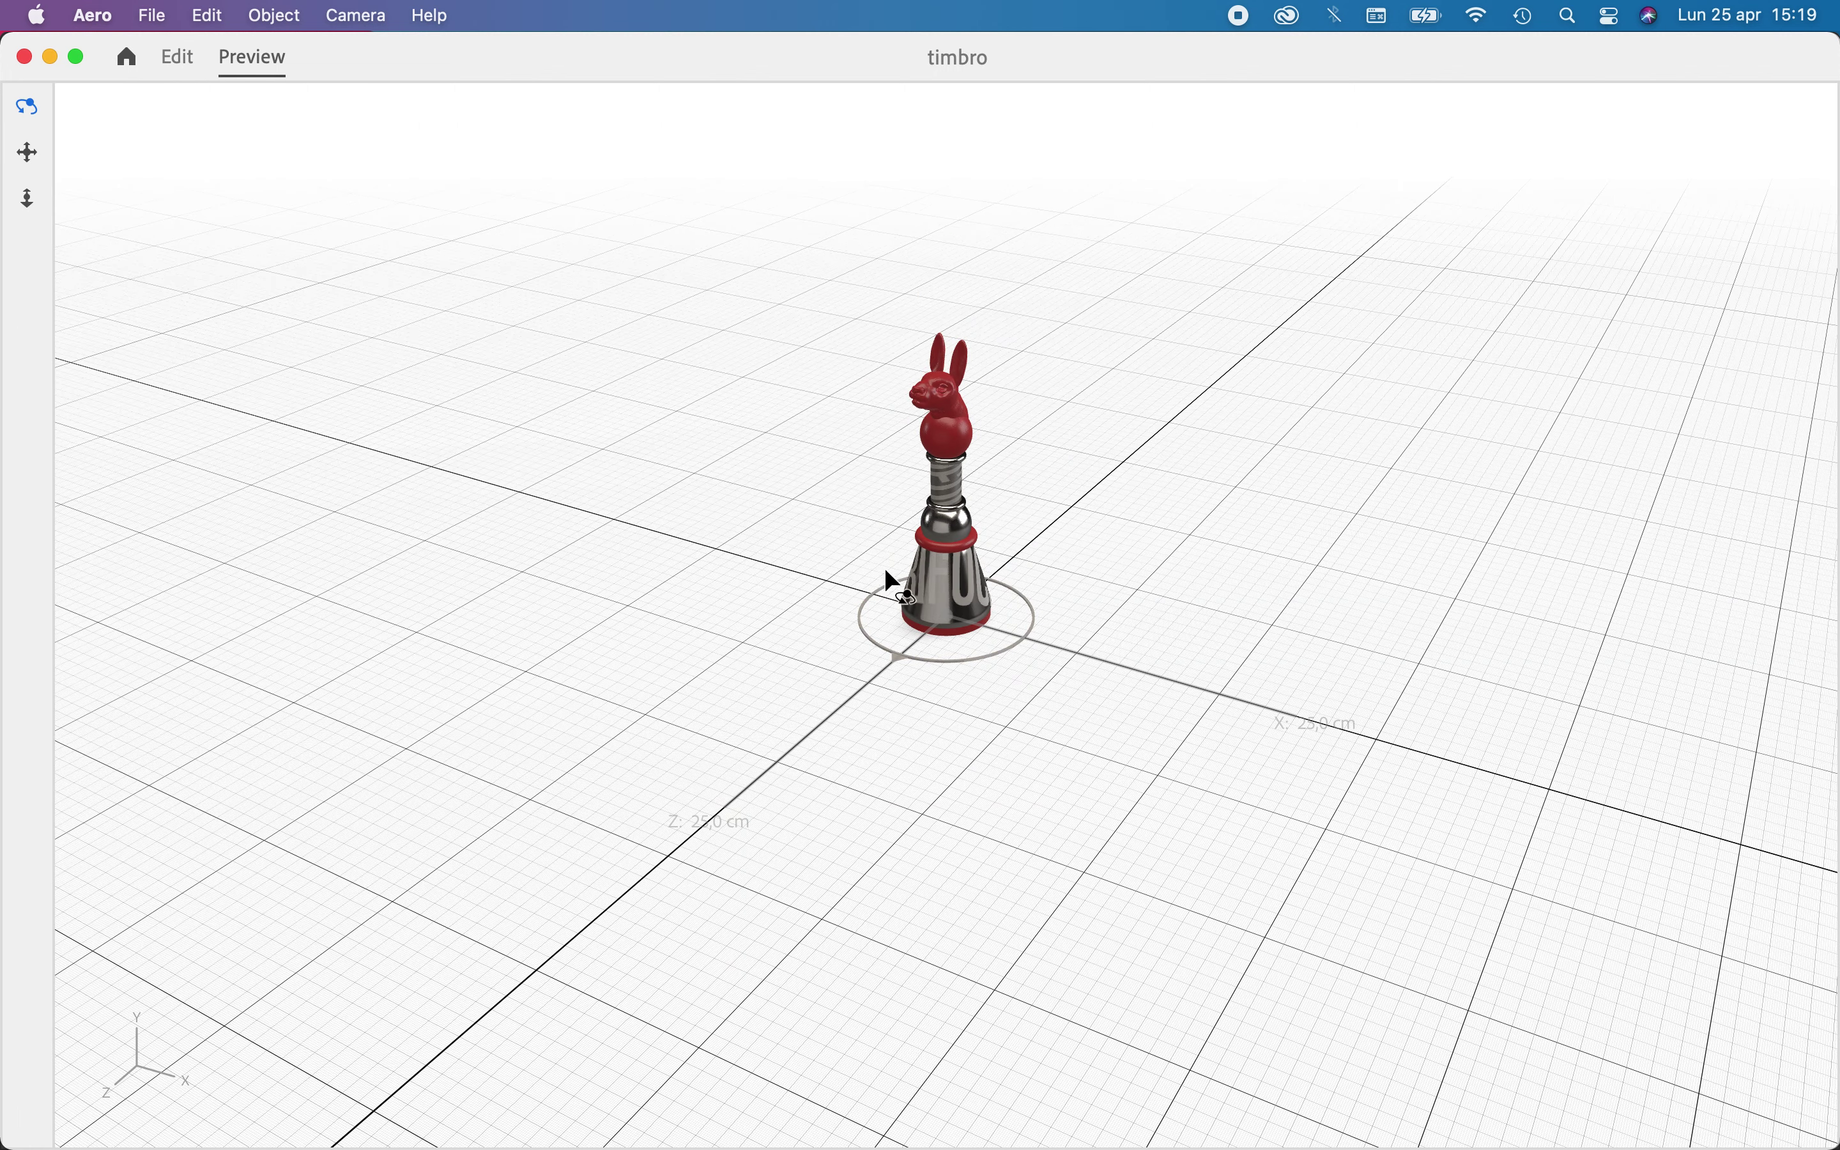
{"action": "scroll", "coordinate": [967, 586], "scroll_direction": "up", "scroll_amount": 4}
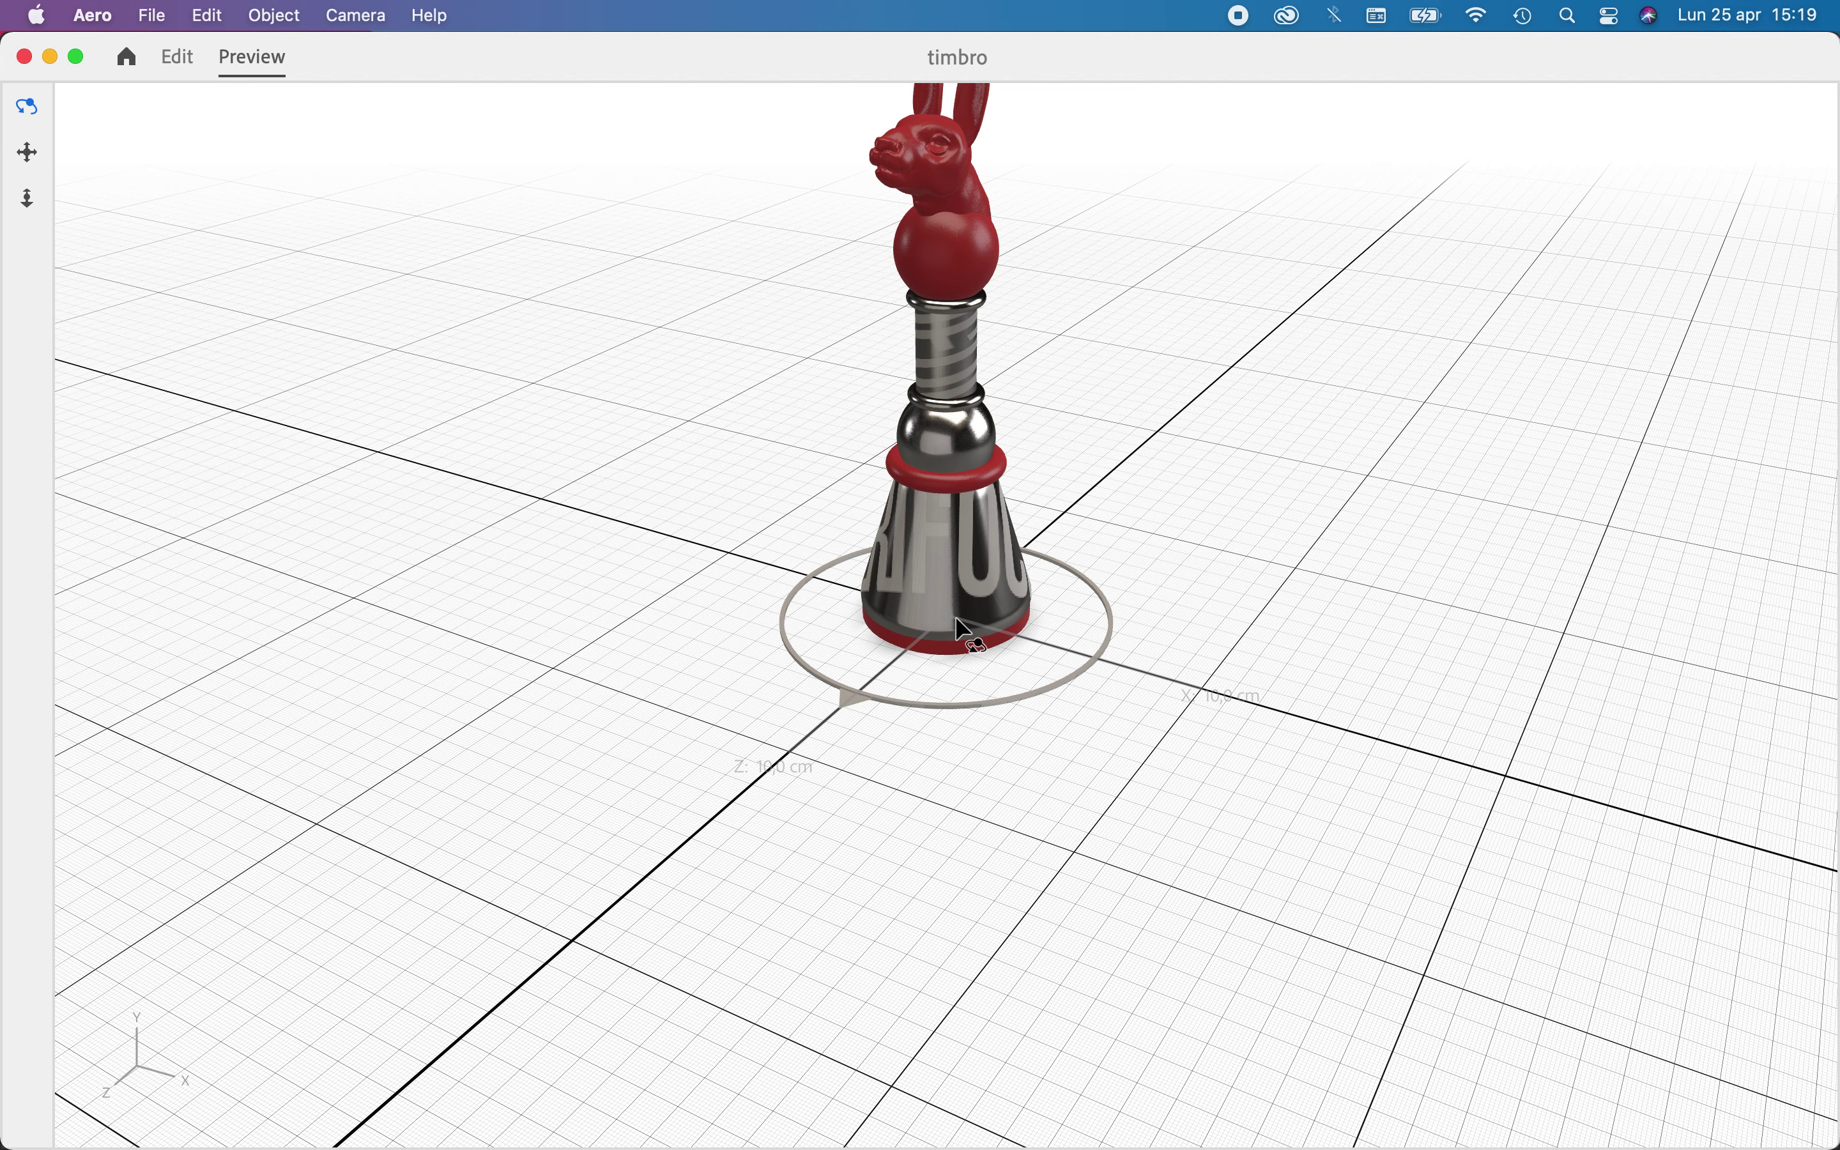
{"action": "scroll", "coordinate": [959, 630], "scroll_direction": "down", "scroll_amount": 3}
{"action": "left_click", "coordinate": [173, 61]}
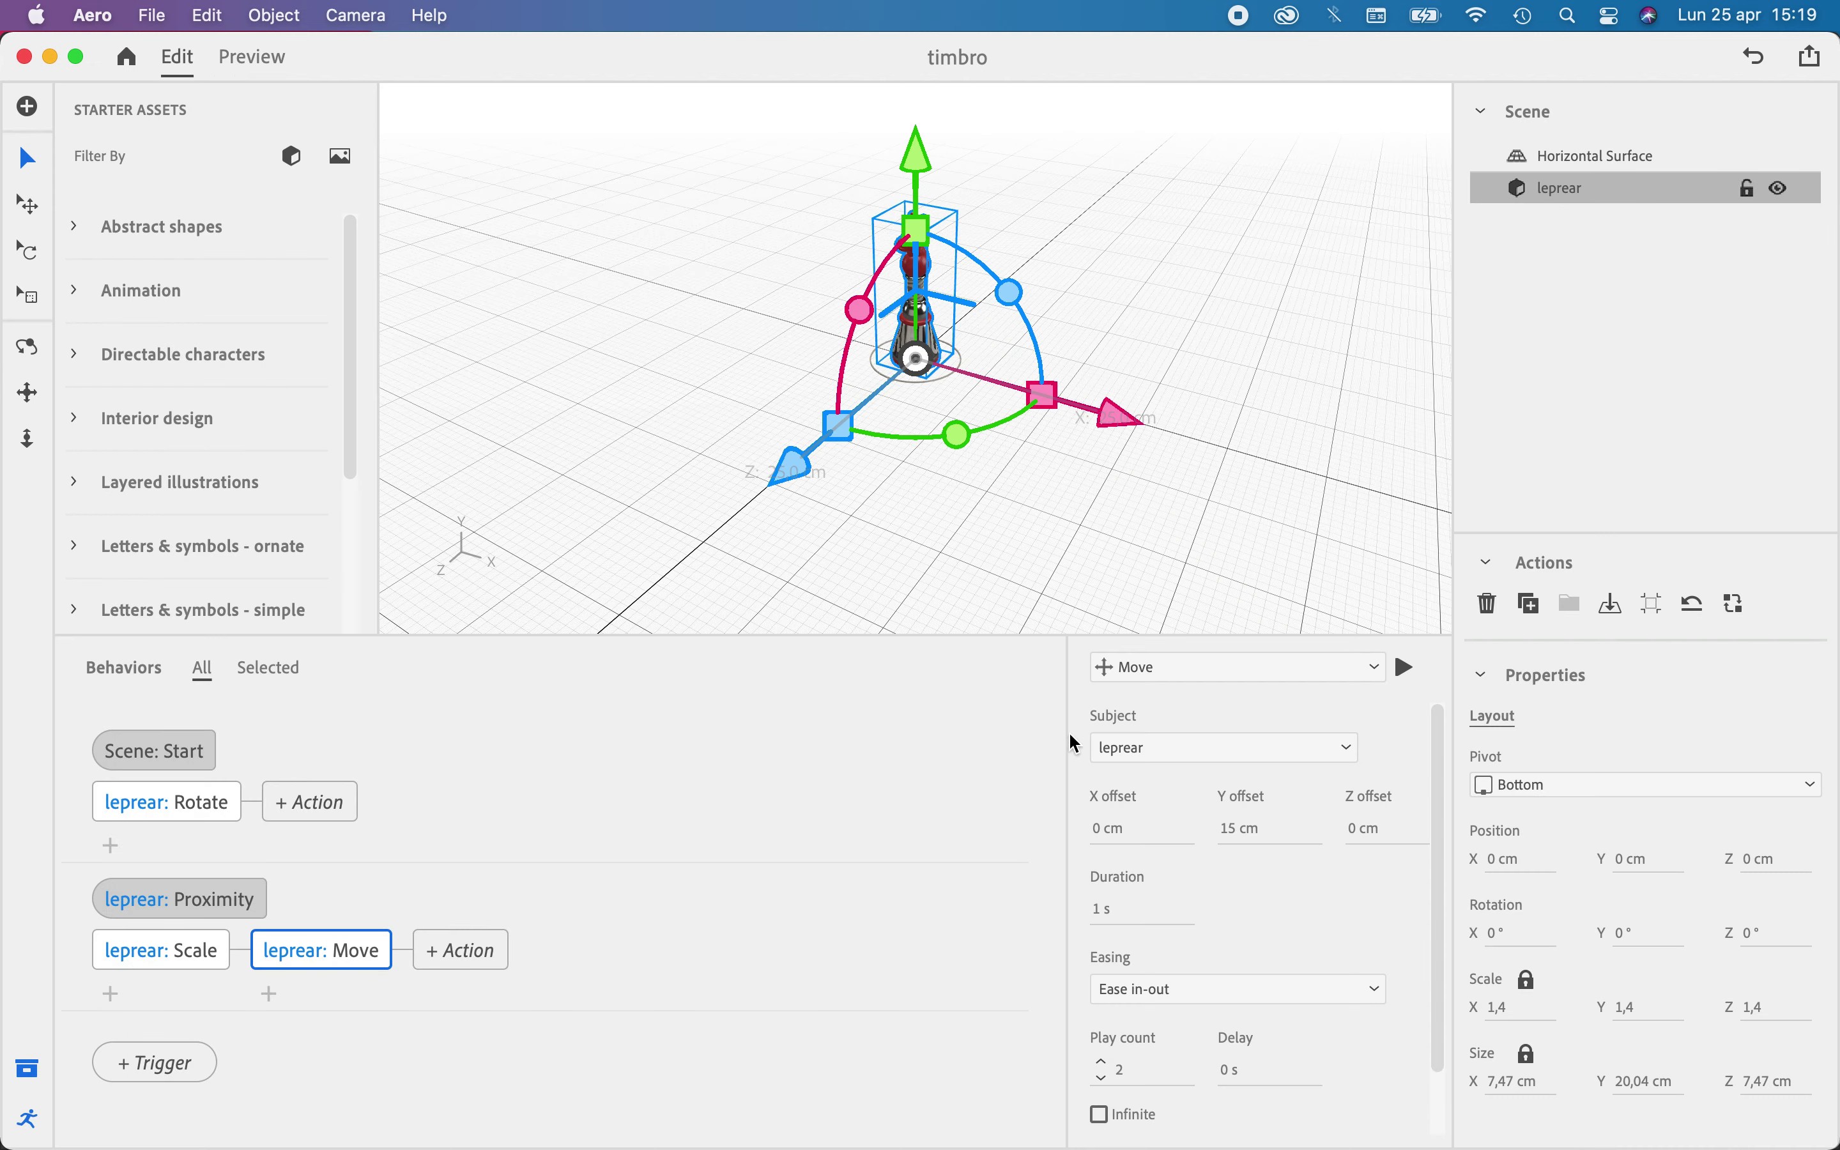
Change the rabbit stamp's Proximity trigger to a Tap trigger
{"action": "left_click", "coordinate": [211, 901]}
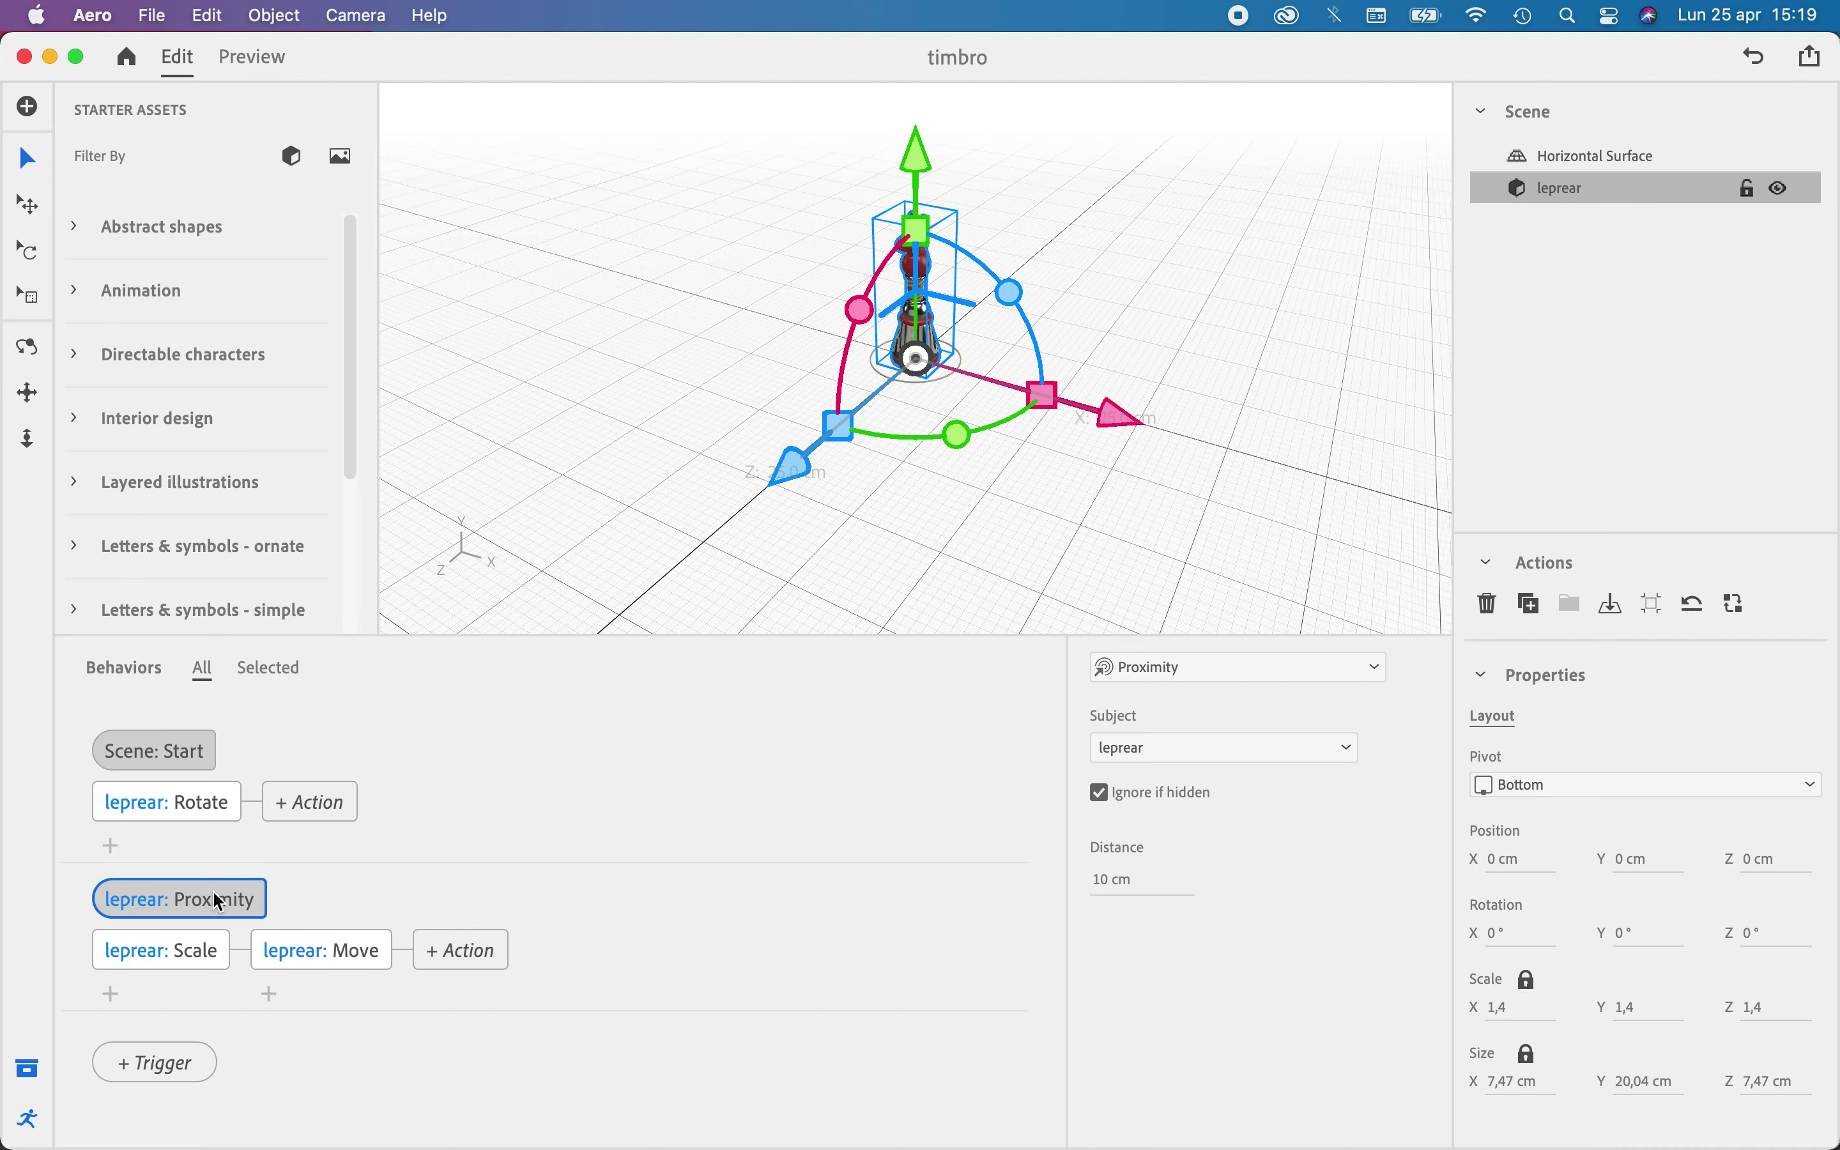
{"action": "left_click", "coordinate": [1262, 670]}
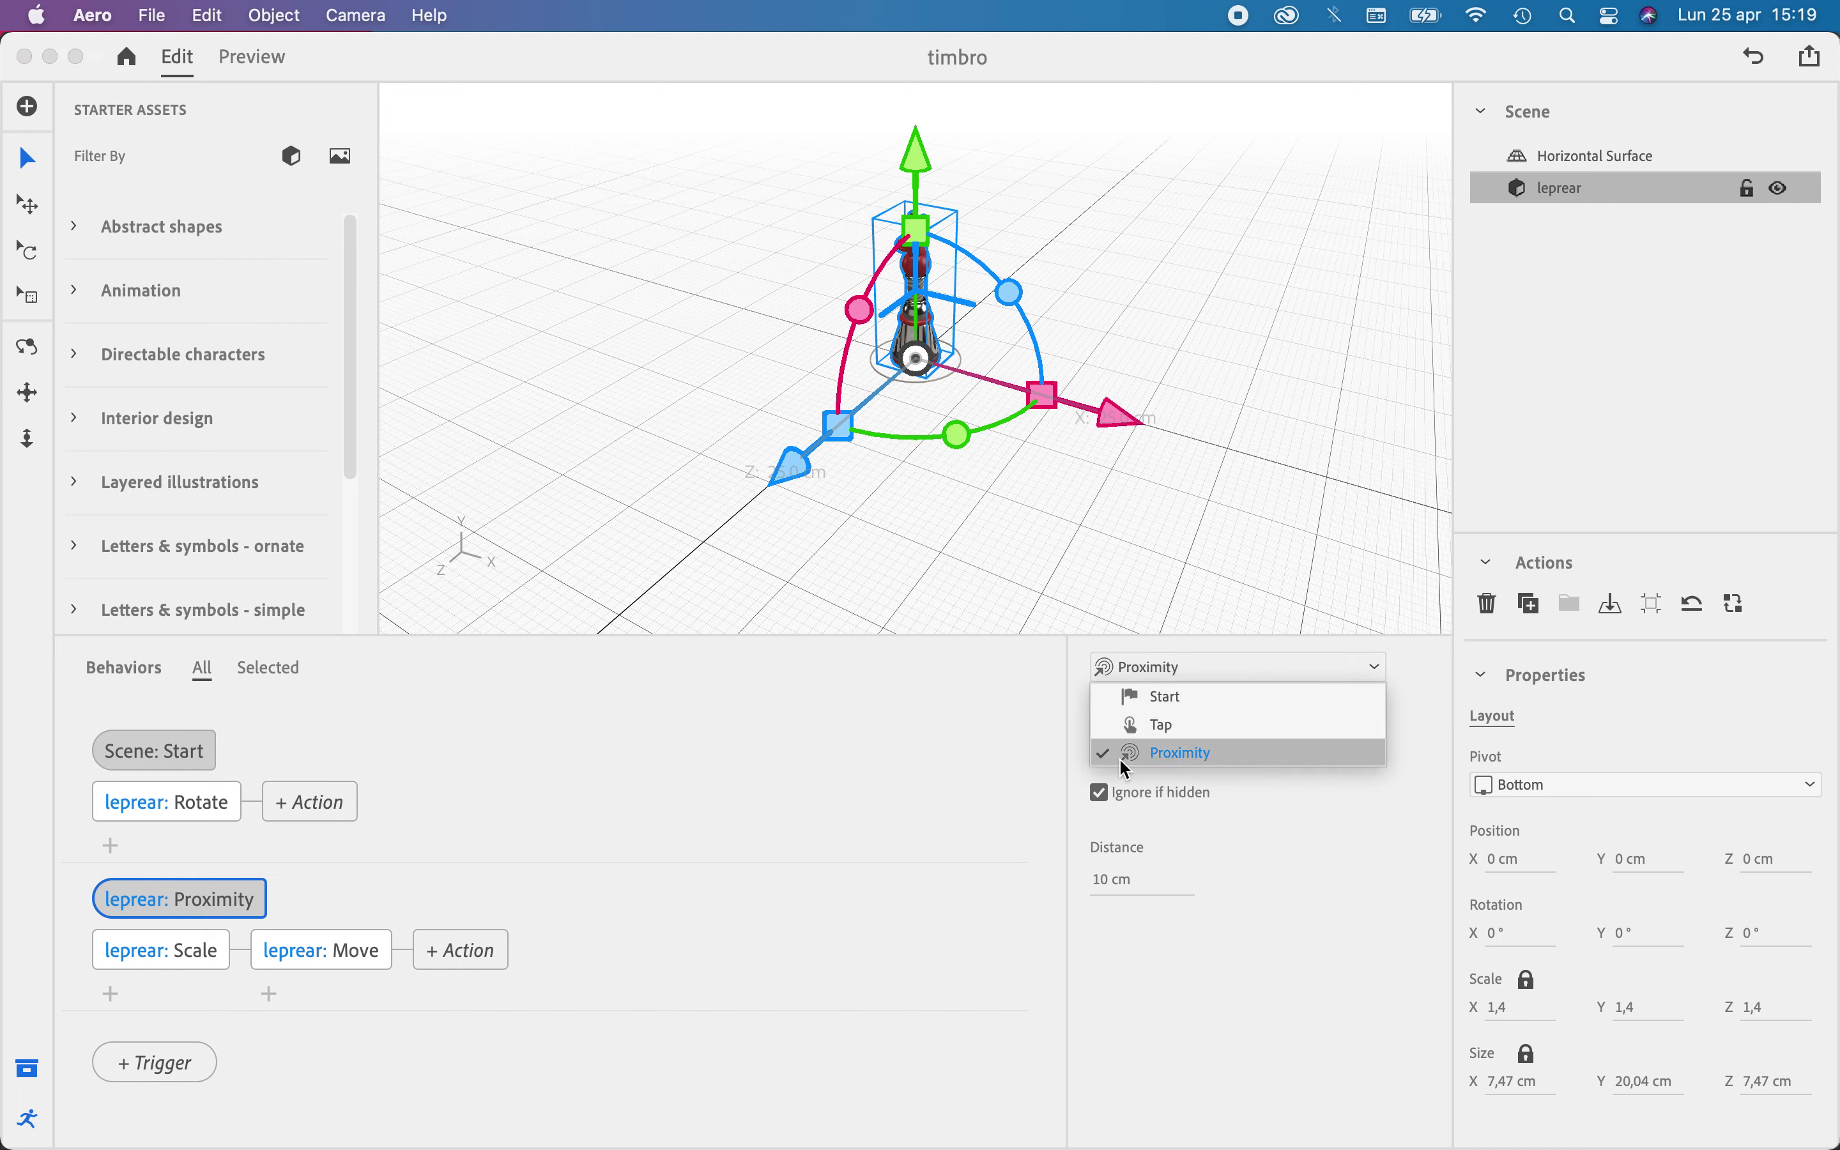
{"action": "left_click", "coordinate": [1129, 725]}
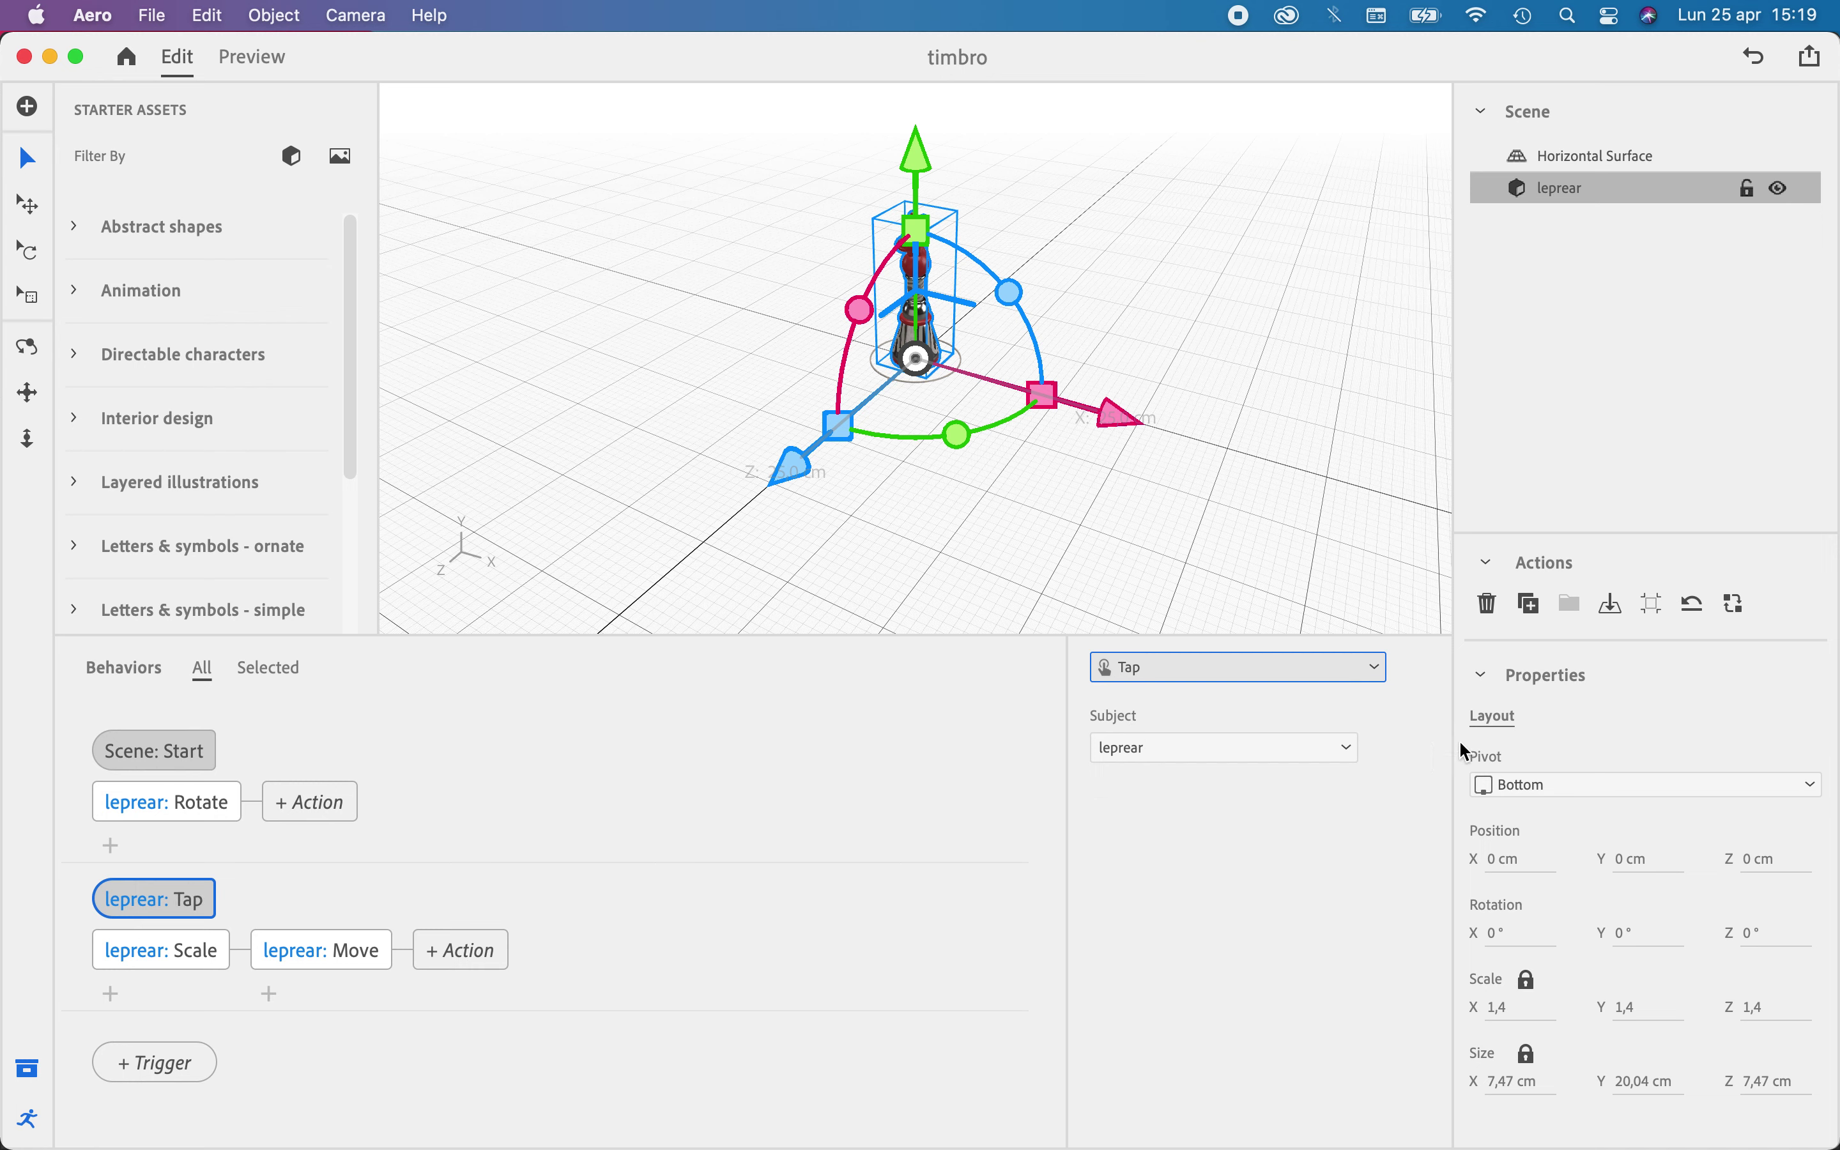
Preview the scene, tap the rabbit stamp to test the new trigger, and return to editing
{"action": "left_click", "coordinate": [265, 71]}
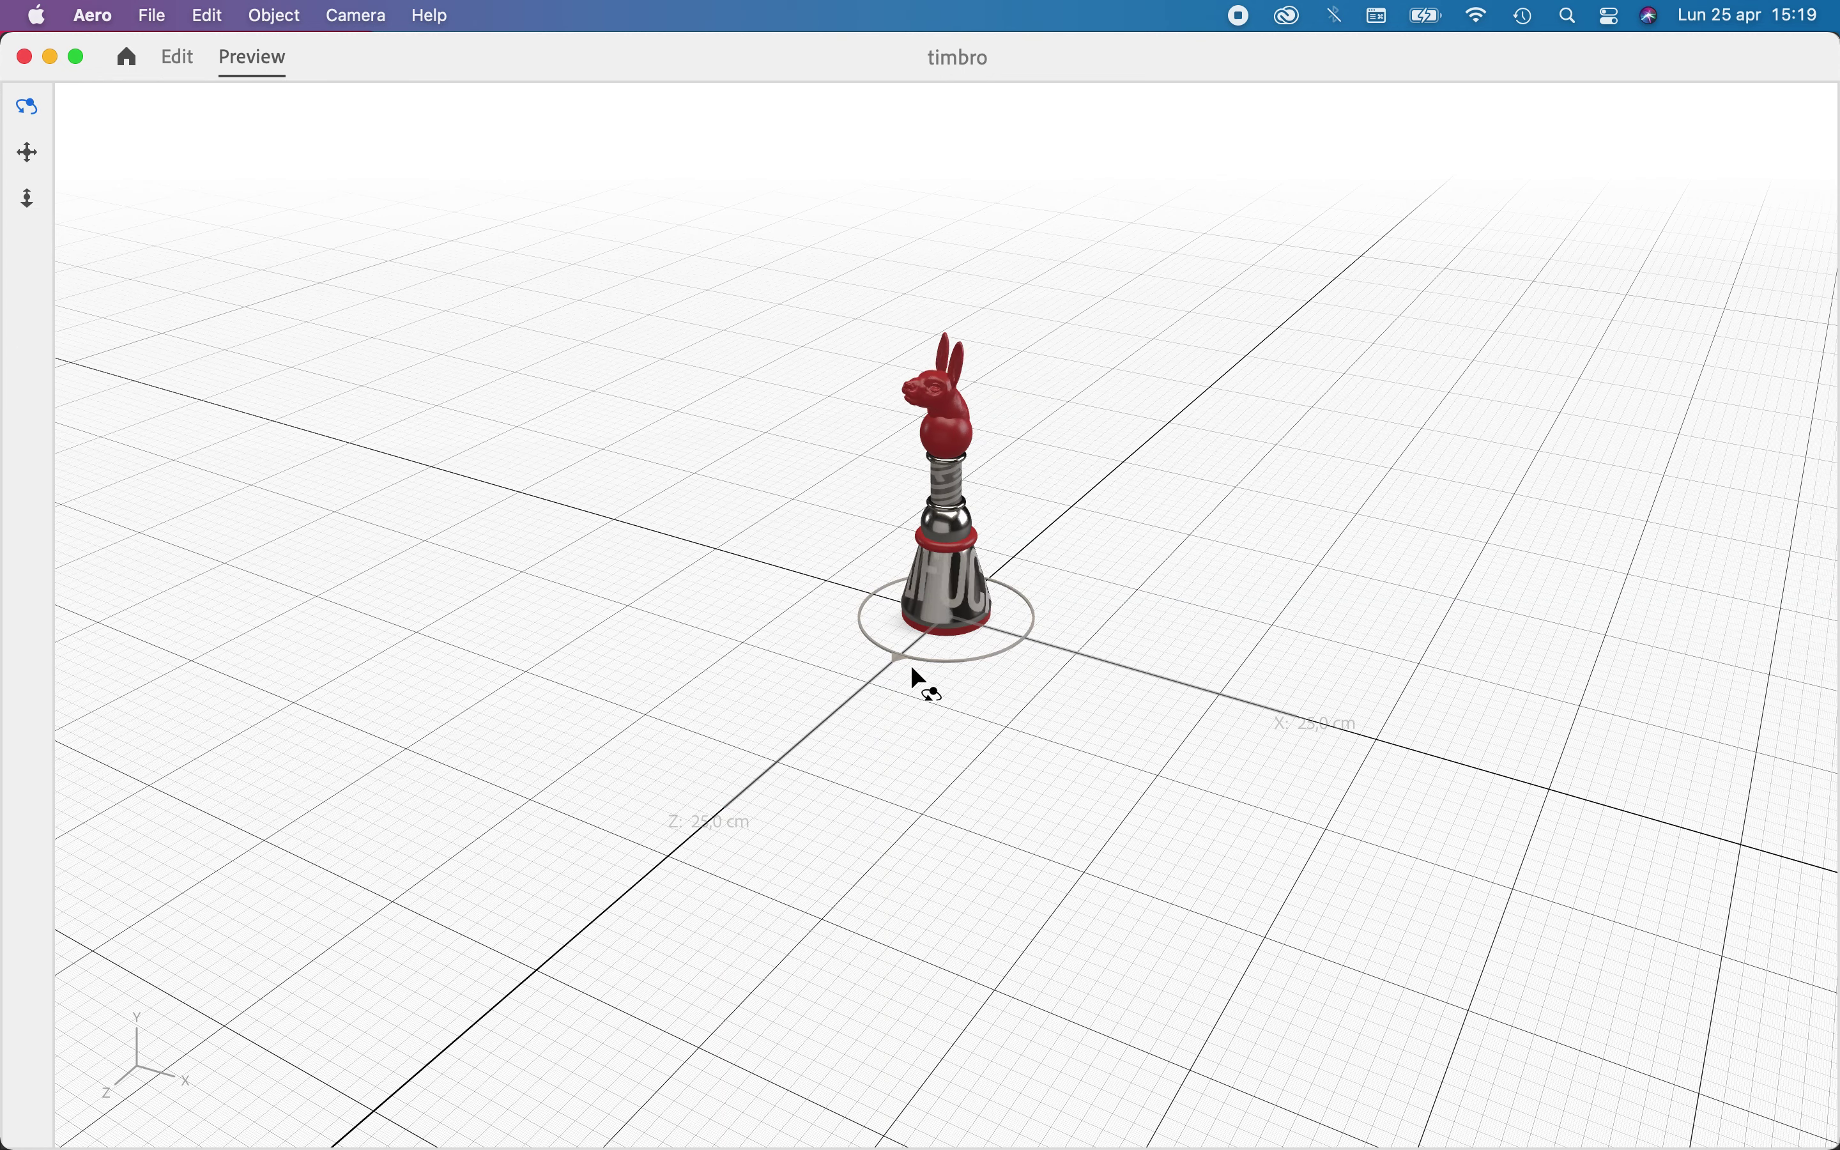
{"action": "left_click", "coordinate": [955, 603]}
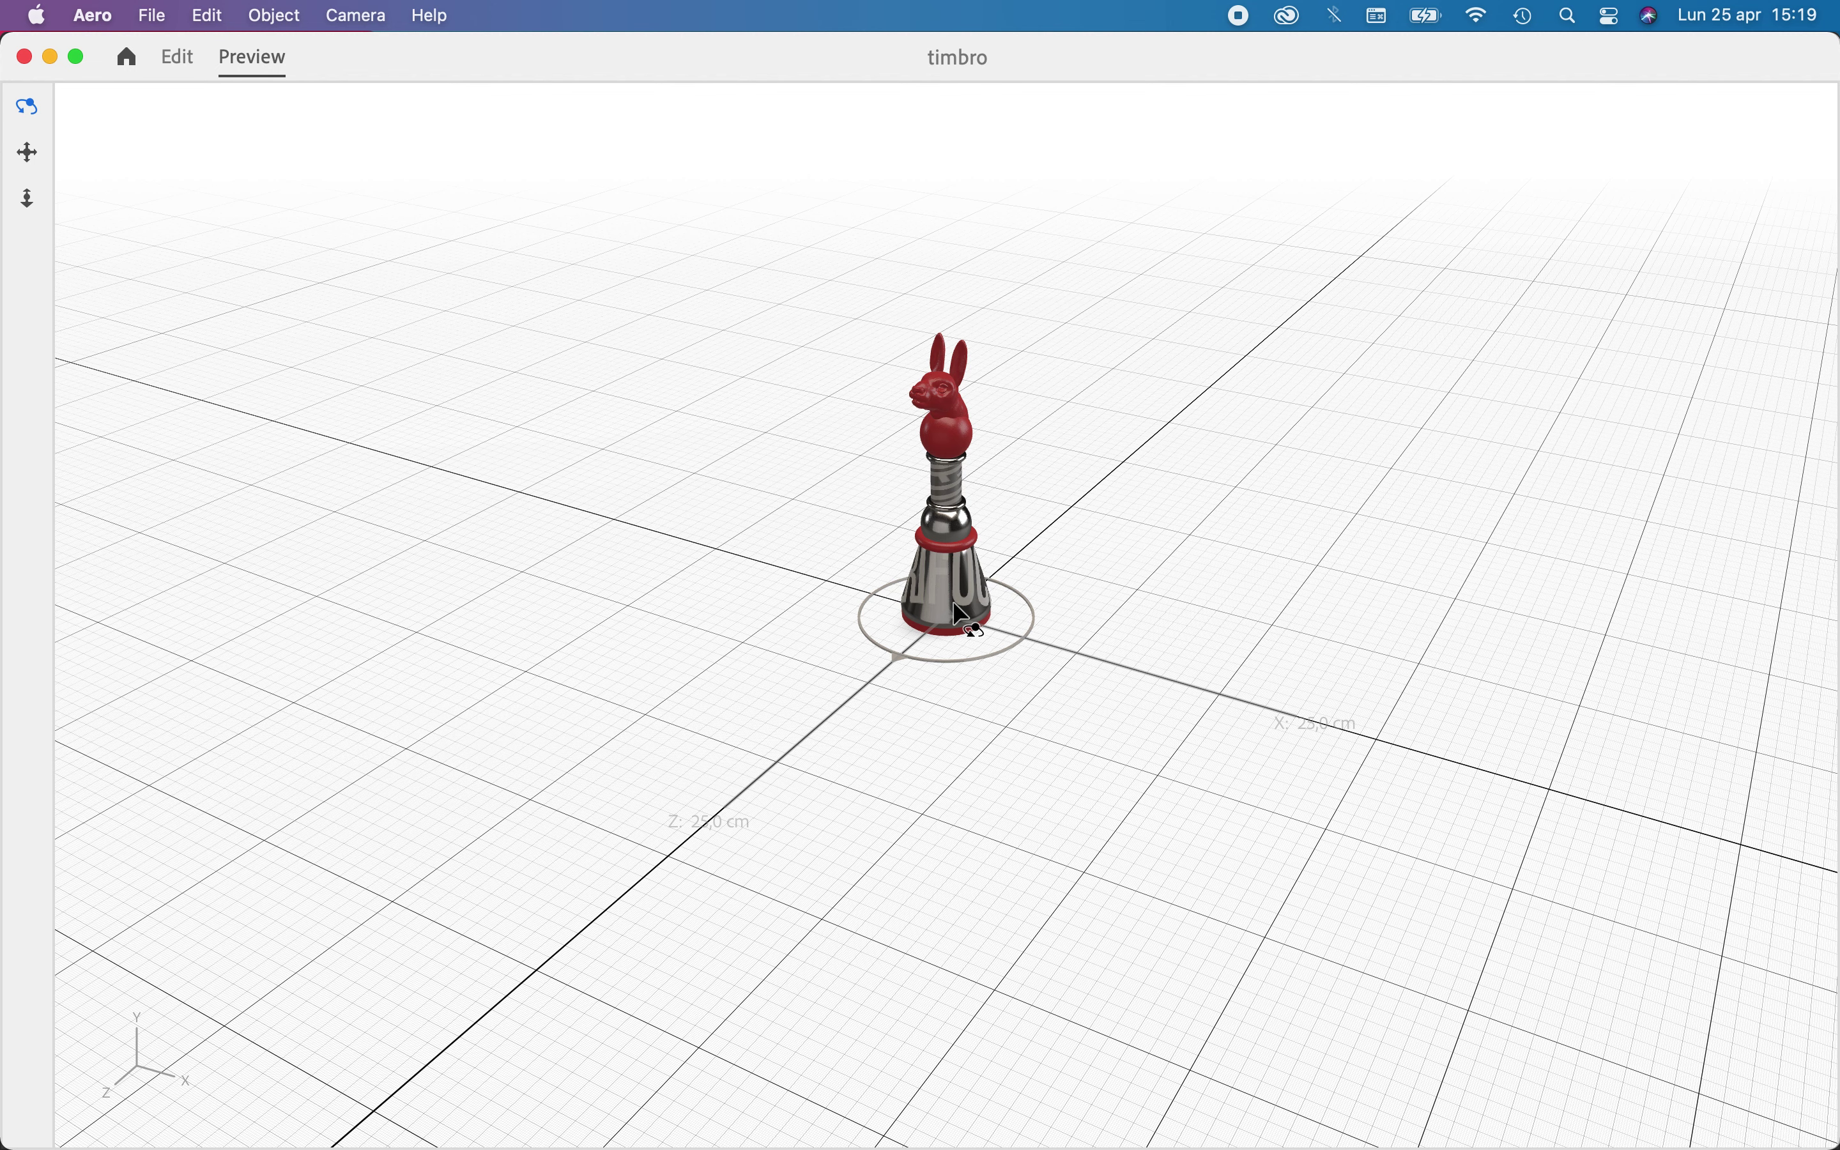
{"action": "left_click", "coordinate": [184, 63]}
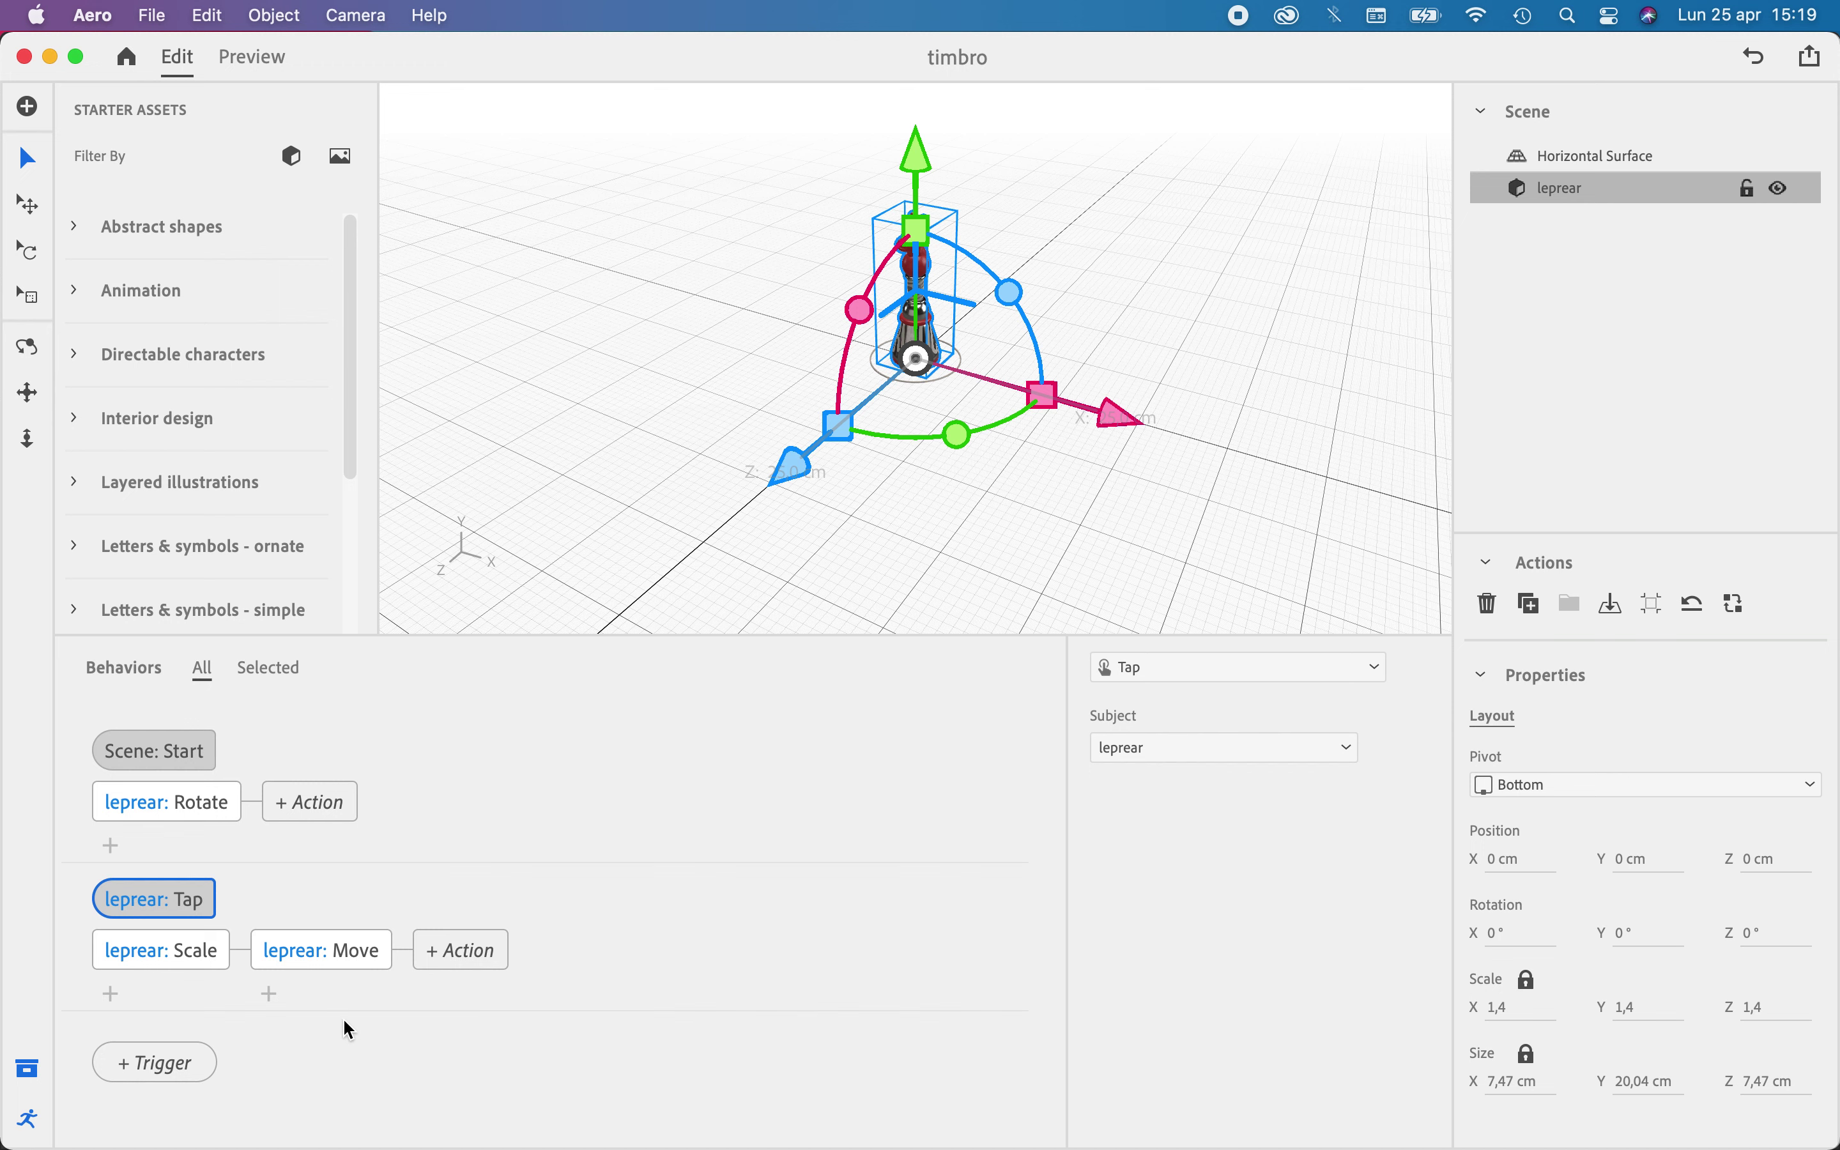
Try to replace the Tap trigger's Scale action with a Move action using a 15 cm Y offset
{"action": "left_click", "coordinate": [209, 965]}
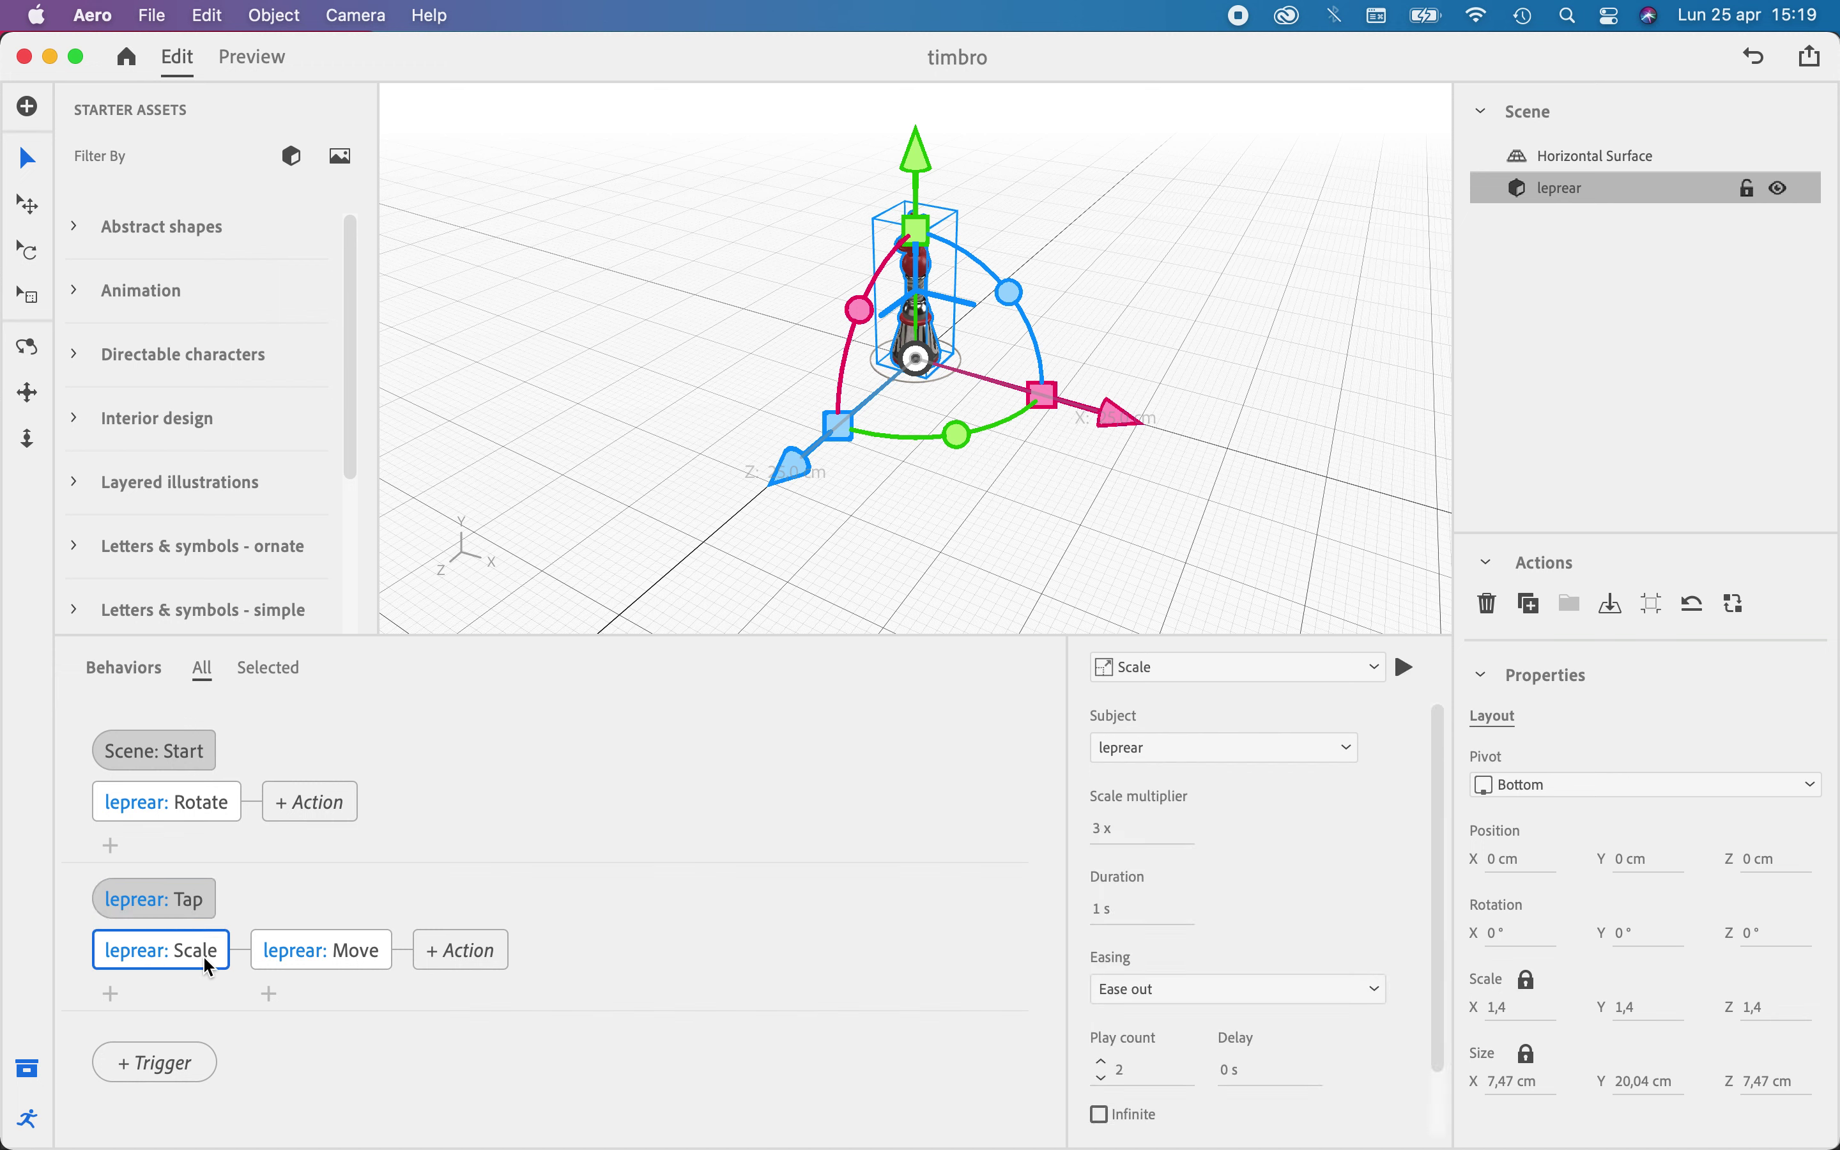
{"action": "left_click", "coordinate": [1273, 755]}
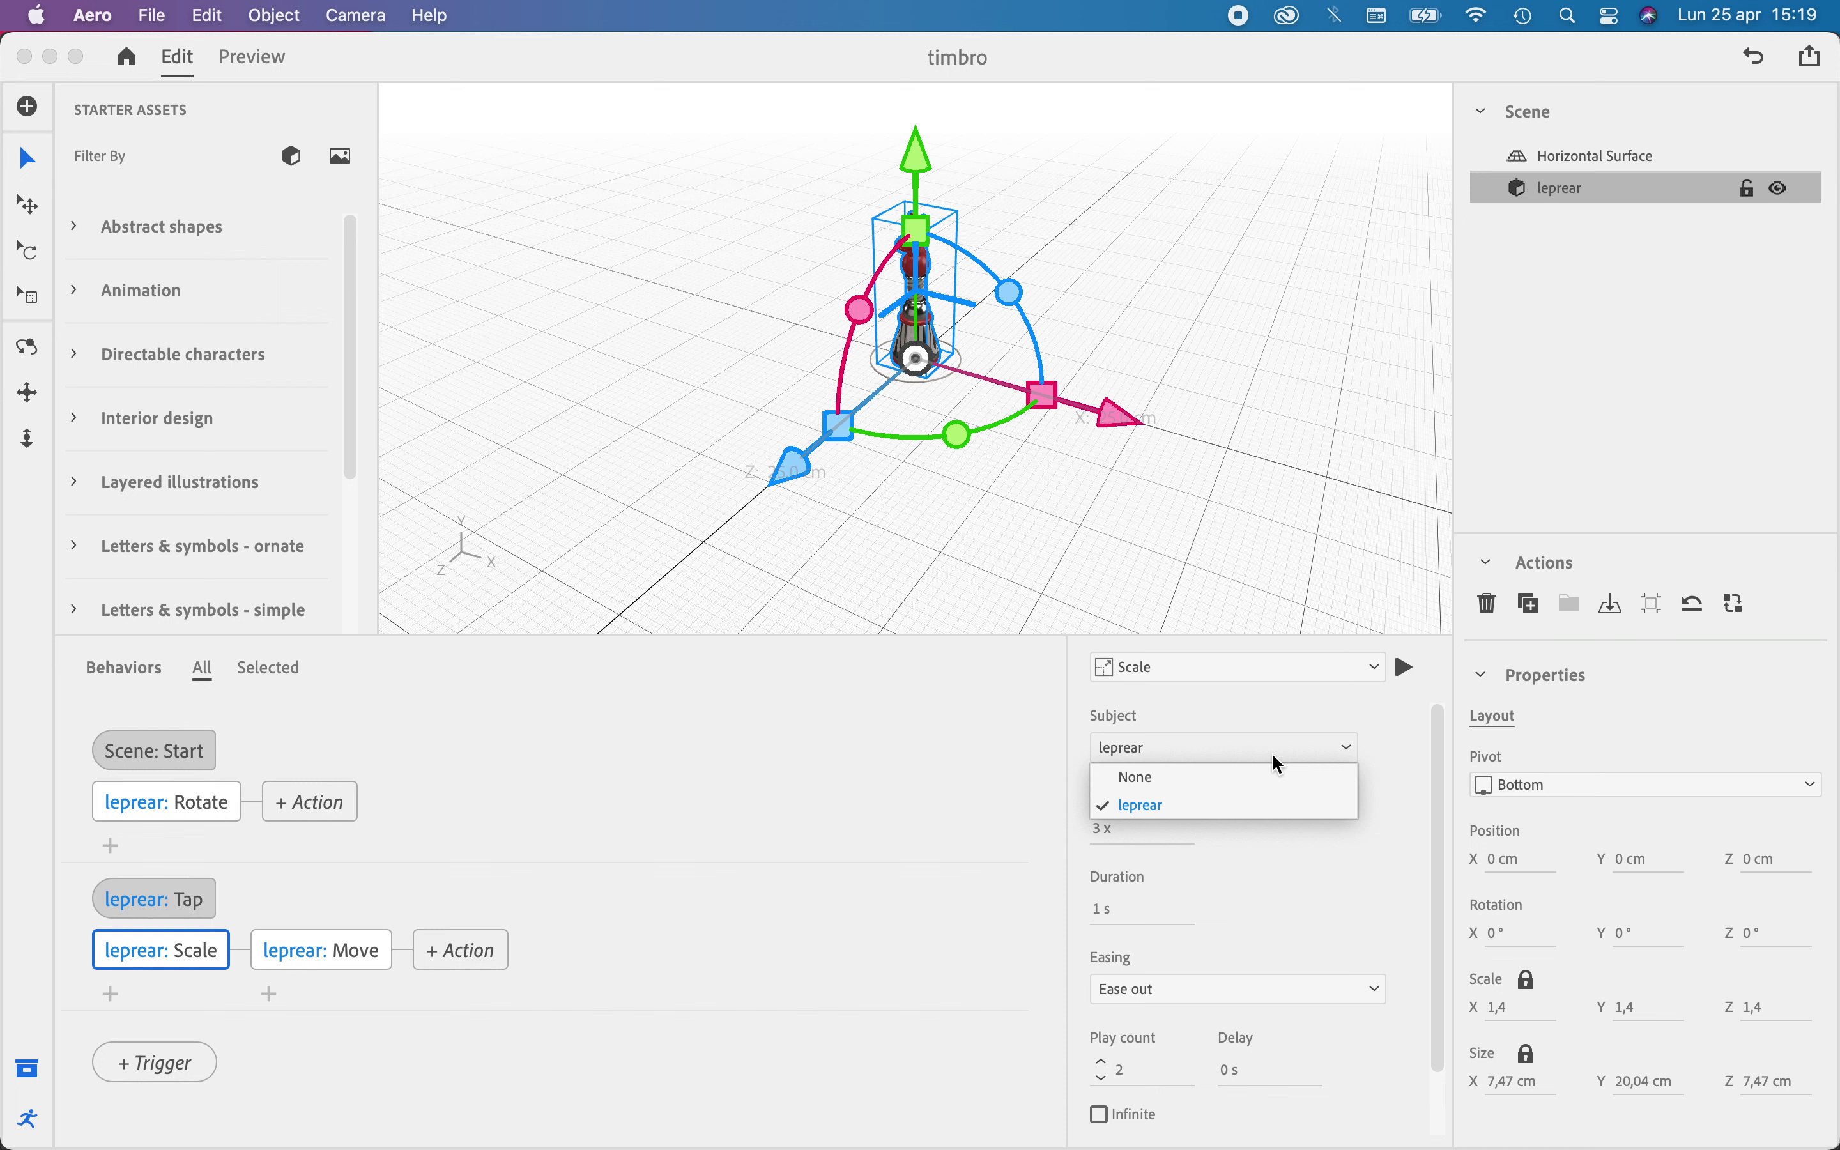
{"action": "left_click", "coordinate": [1268, 677]}
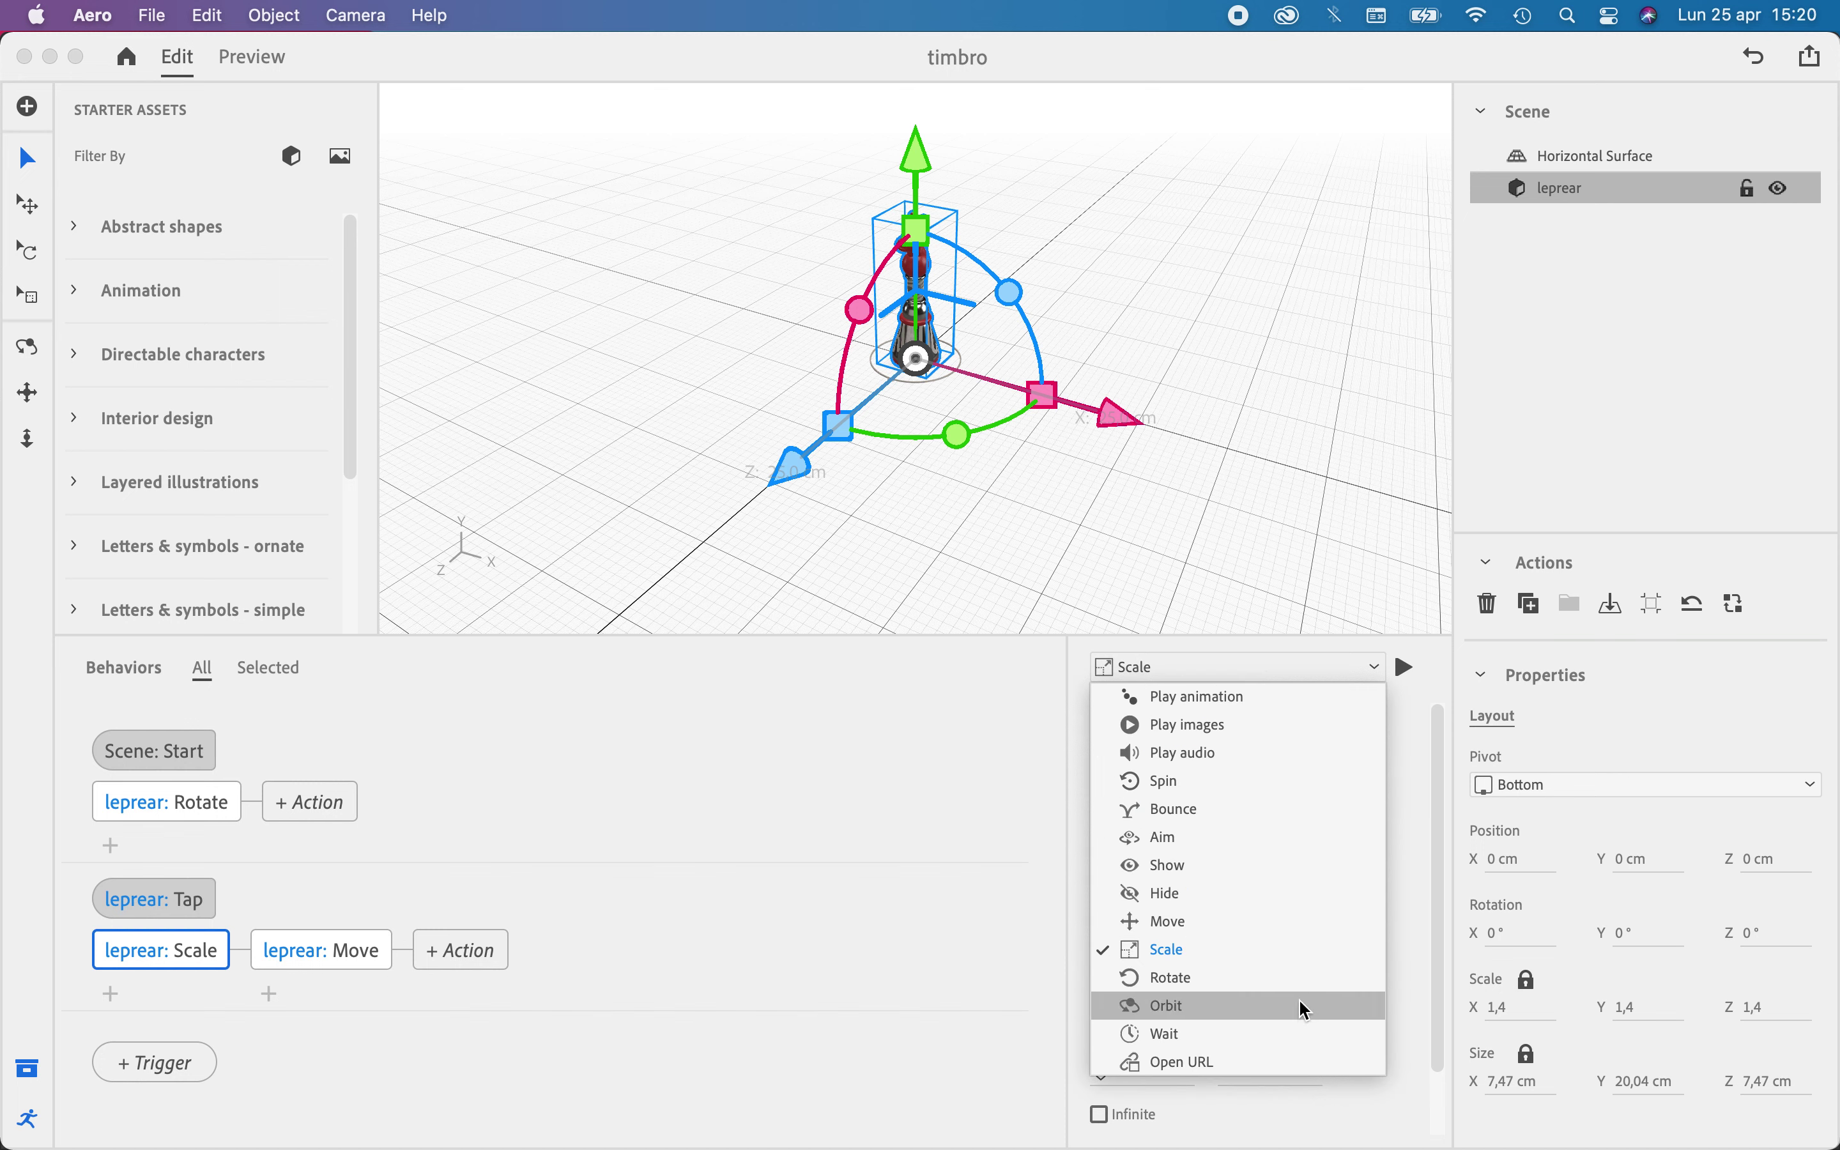
{"action": "left_click", "coordinate": [1291, 934]}
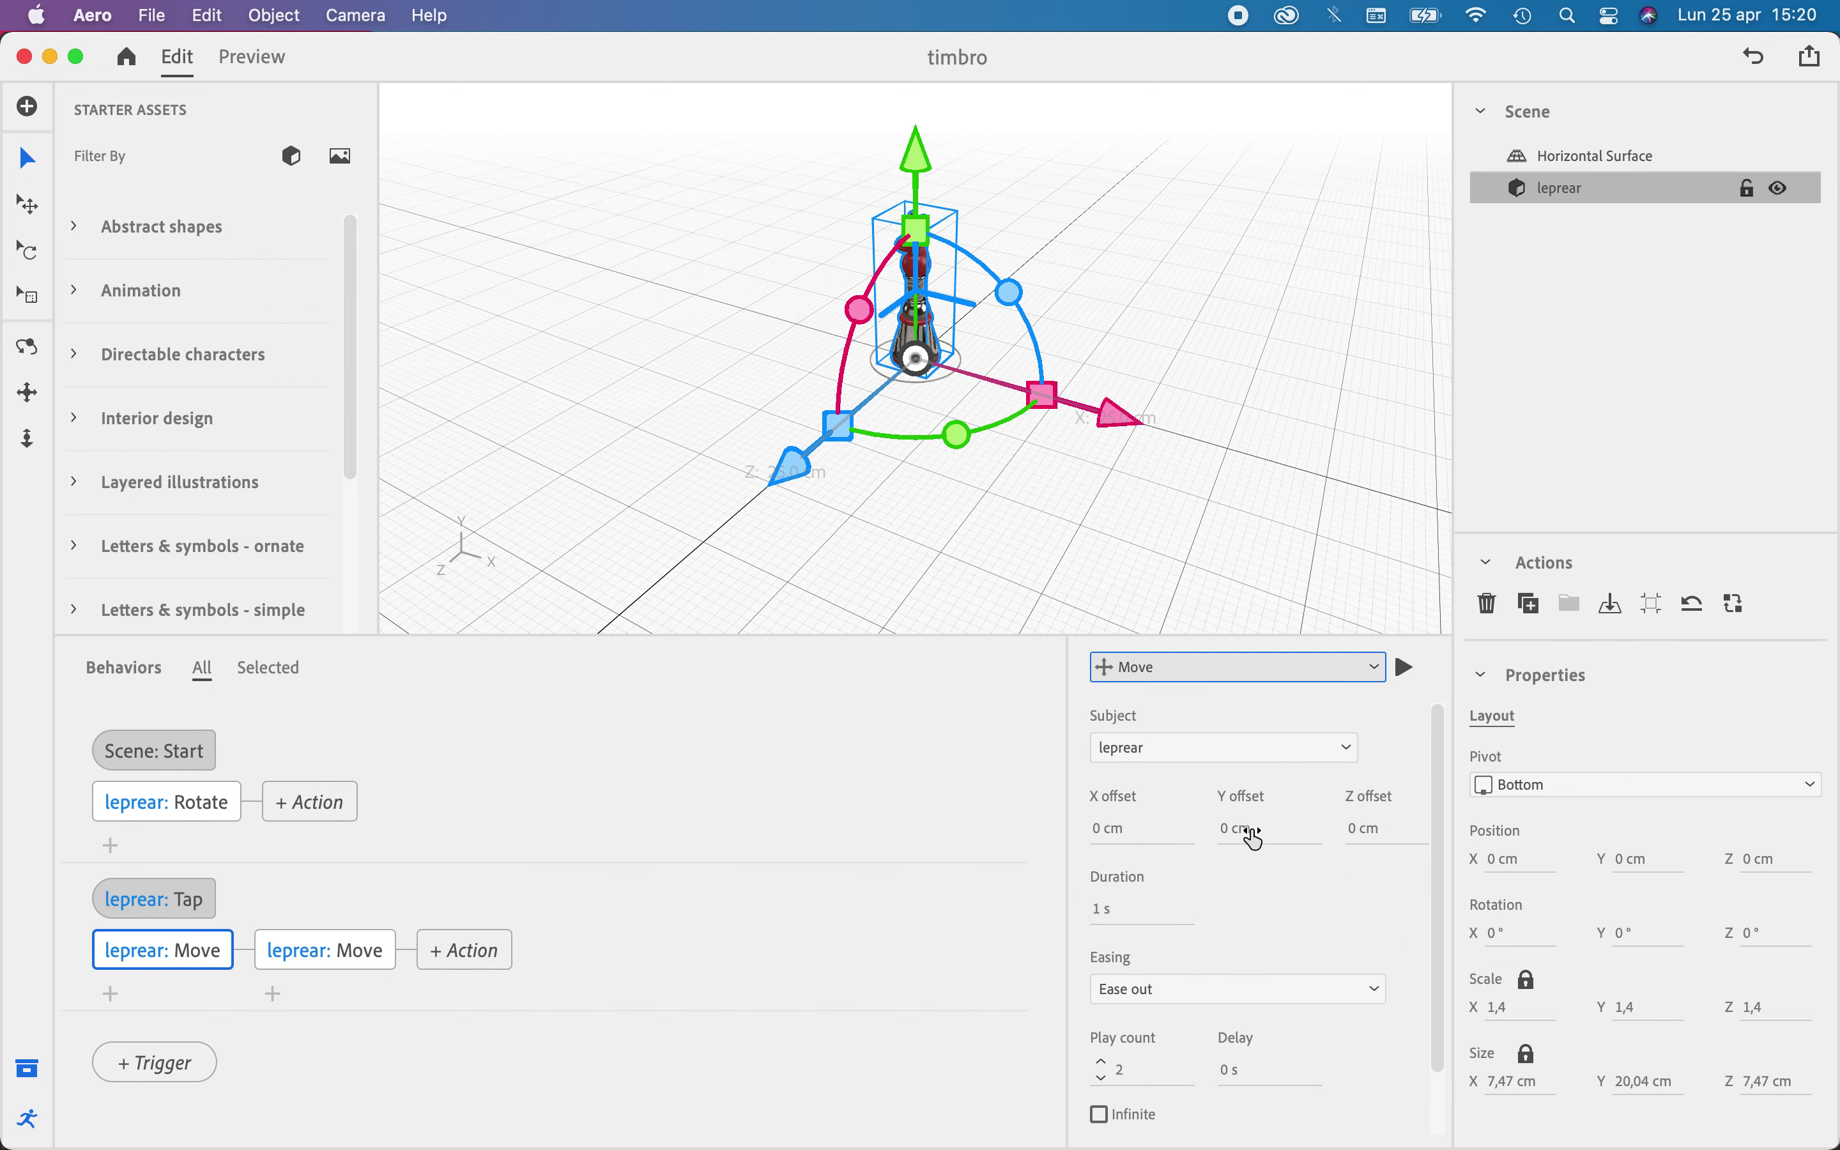
{"action": "left_click", "coordinate": [1245, 837]}
{"action": "type", "text": "15"}
{"action": "key", "text": "Return"}
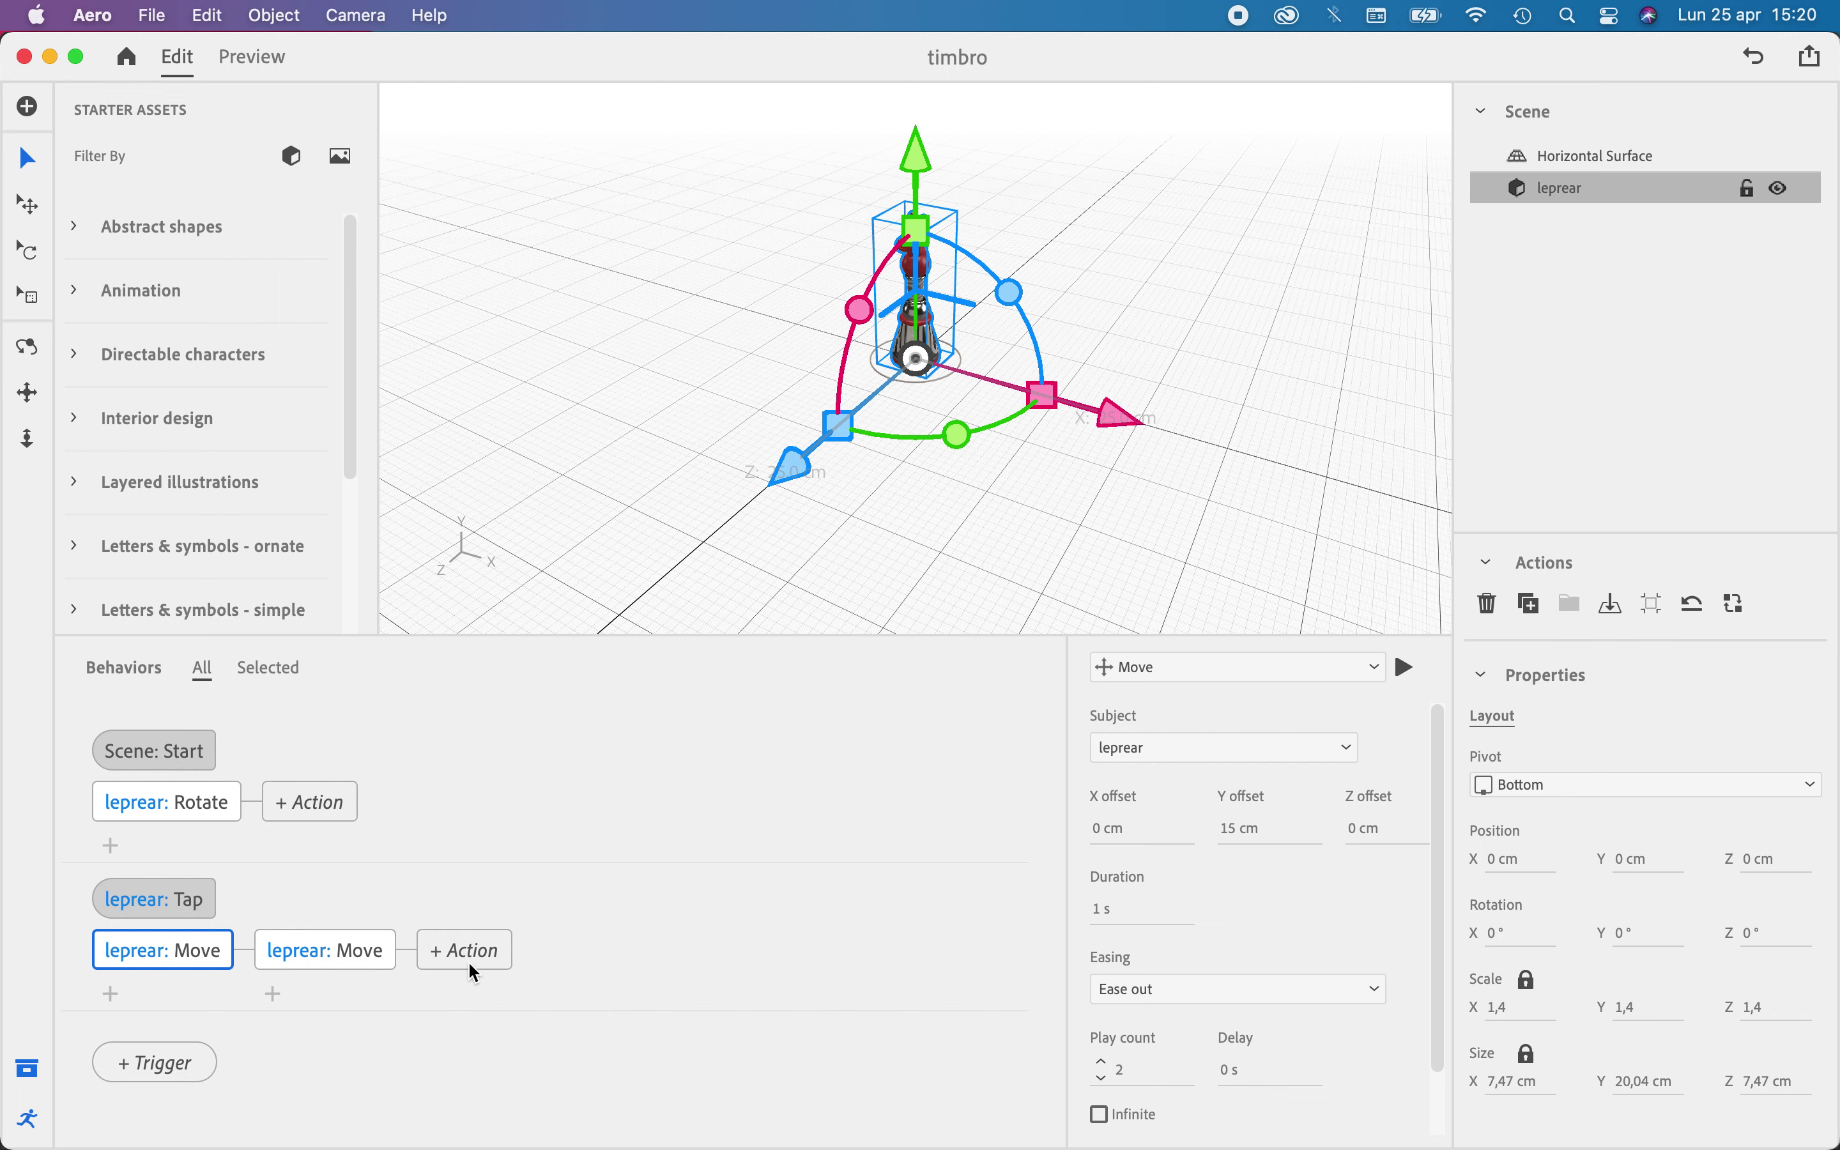
{"action": "left_click", "coordinate": [363, 957]}
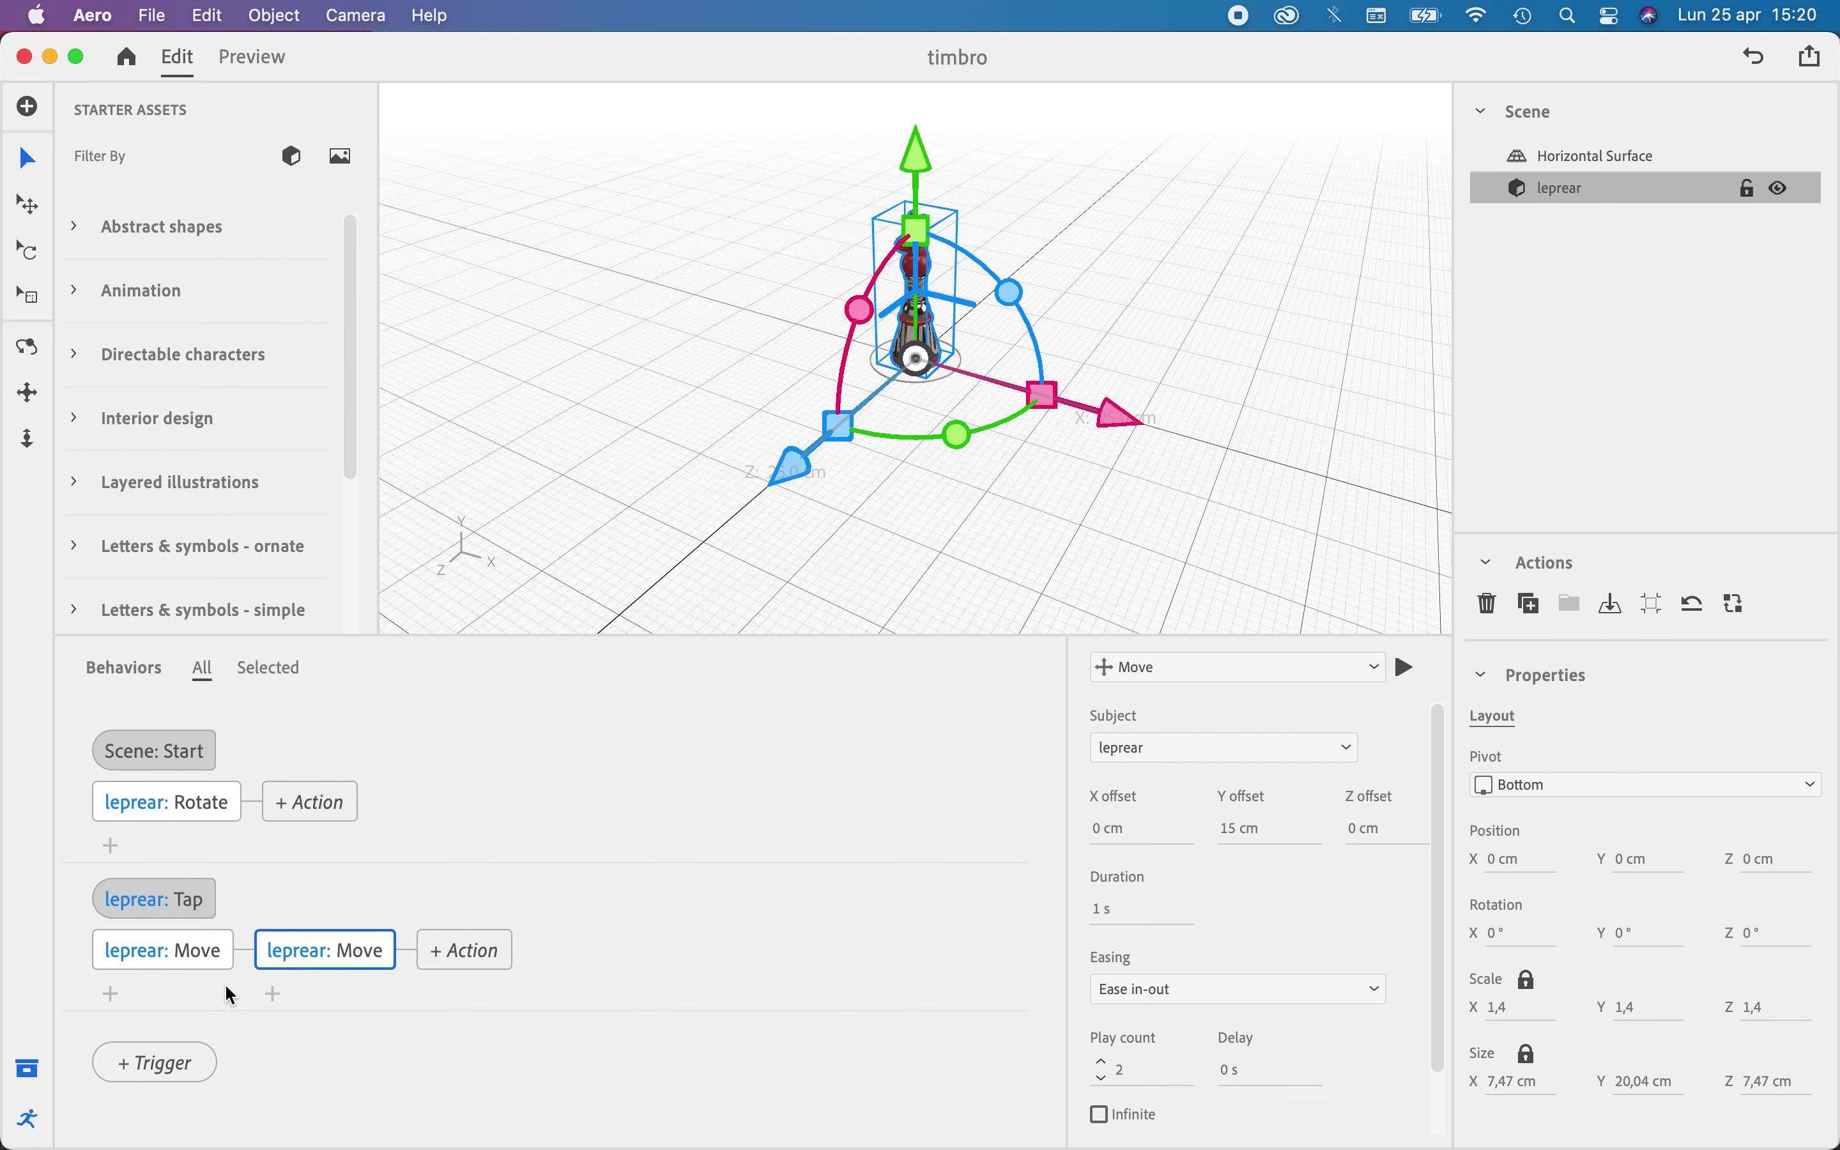
{"action": "left_click", "coordinate": [705, 922]}
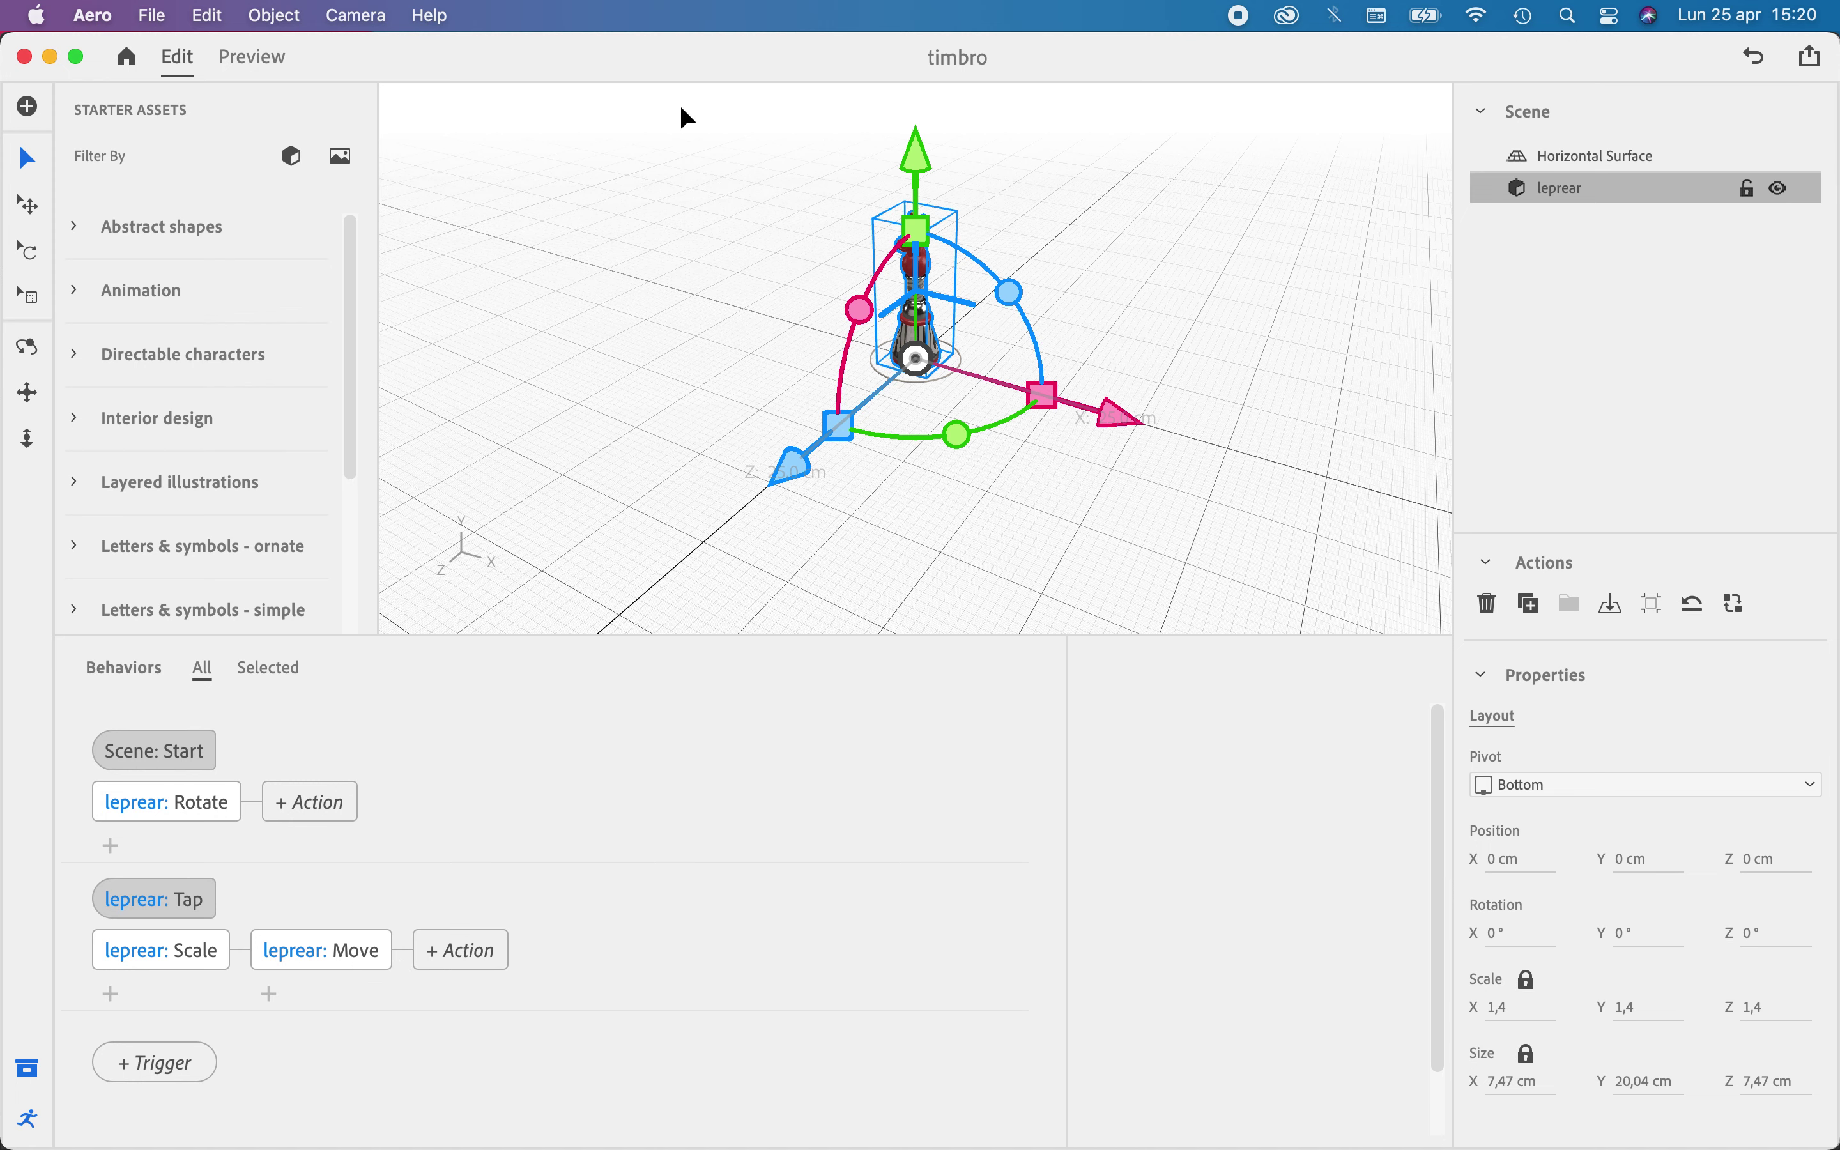
Preview the Scale and Move sequence, approach the rabbit stamp, and return to editing
{"action": "left_click", "coordinate": [259, 57]}
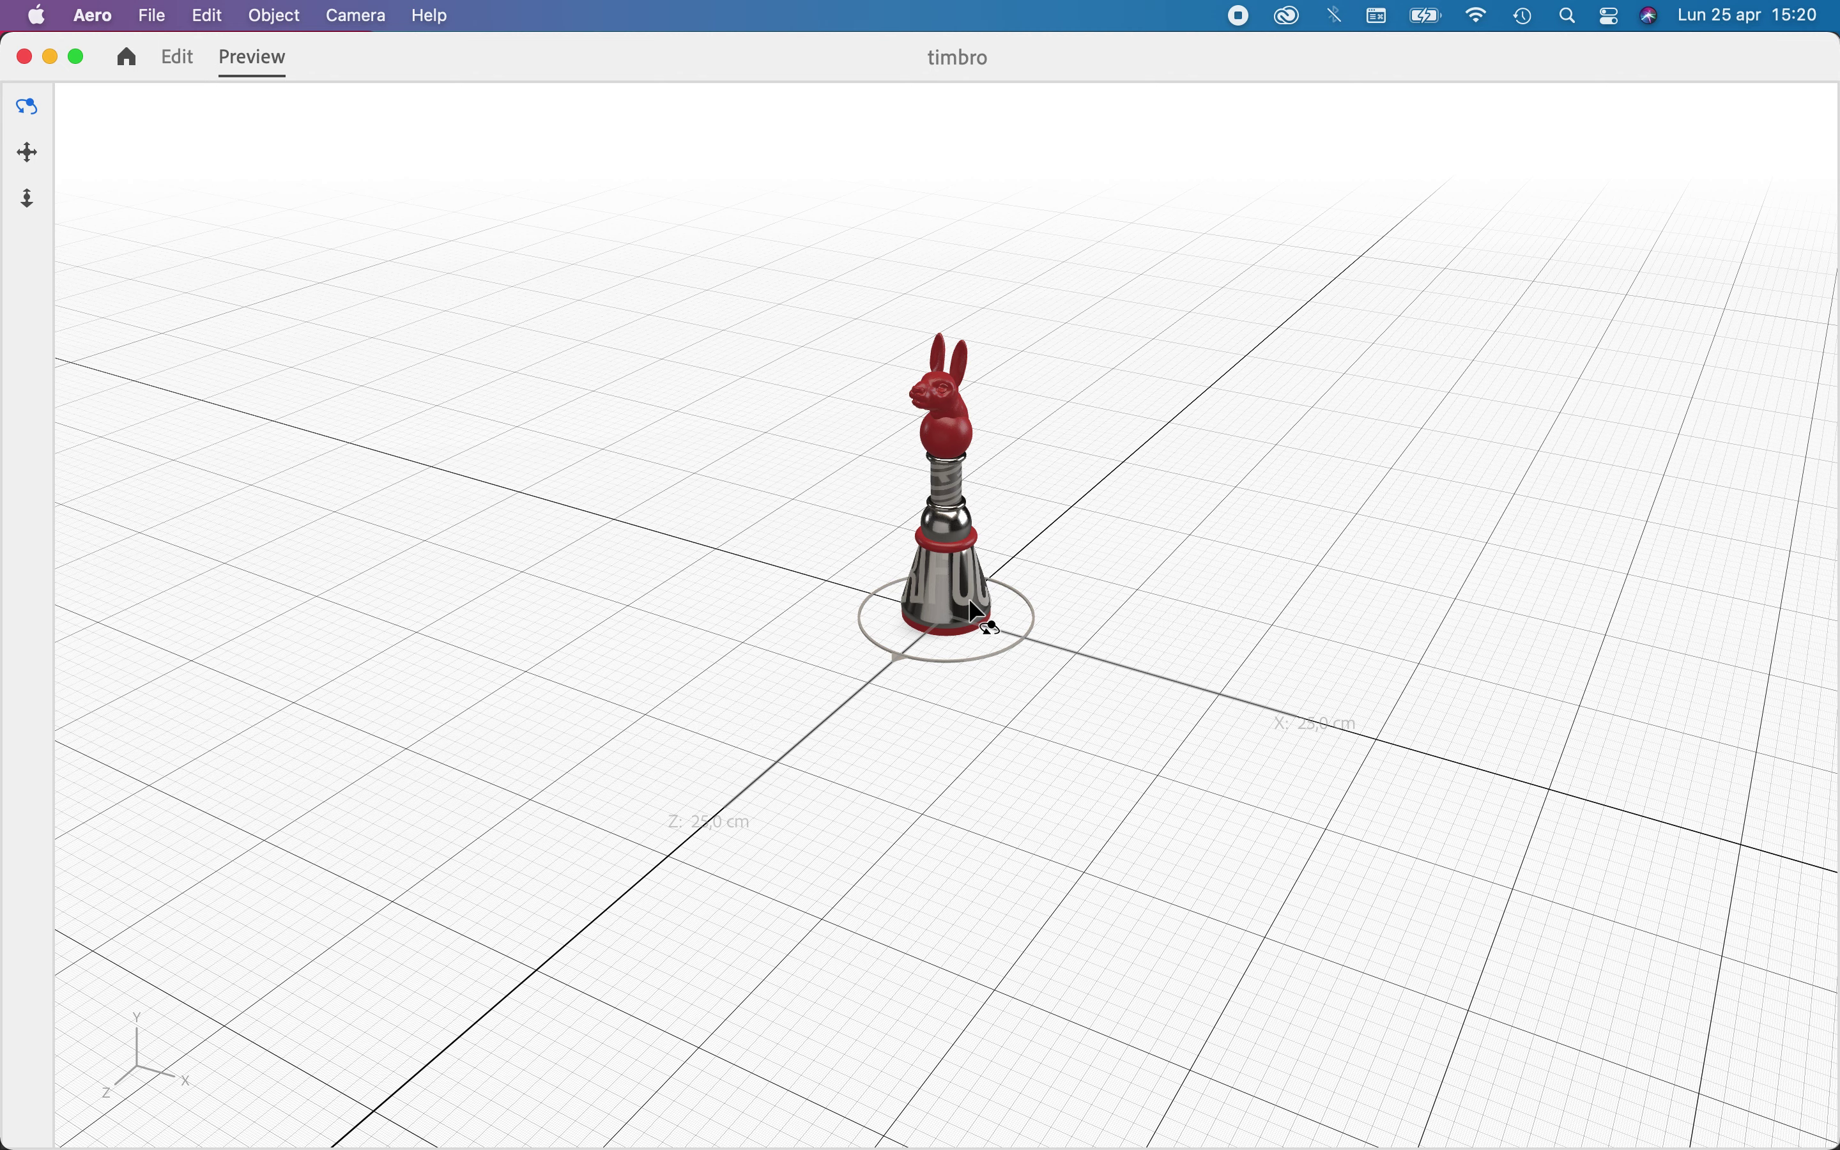
{"action": "scroll", "coordinate": [977, 612], "scroll_direction": "up", "scroll_amount": 5}
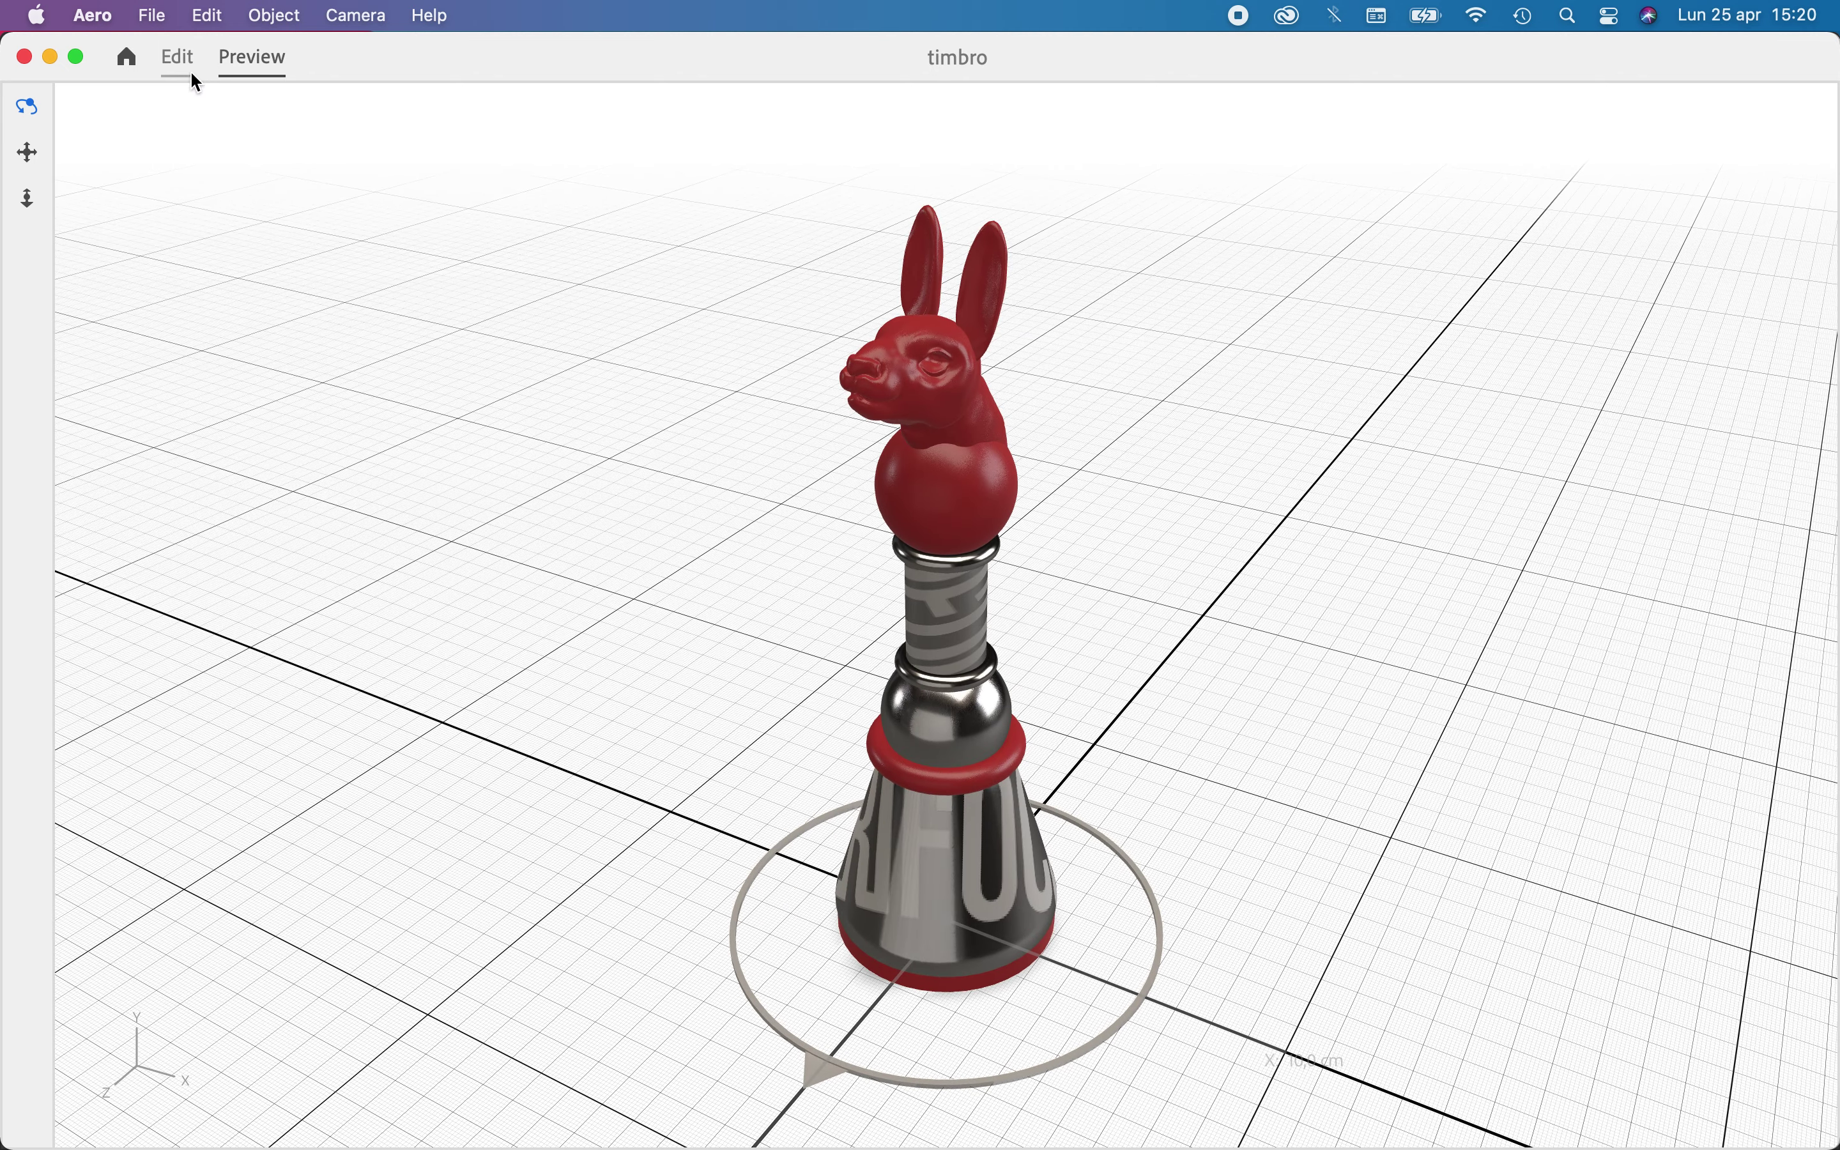
{"action": "left_click", "coordinate": [184, 63]}
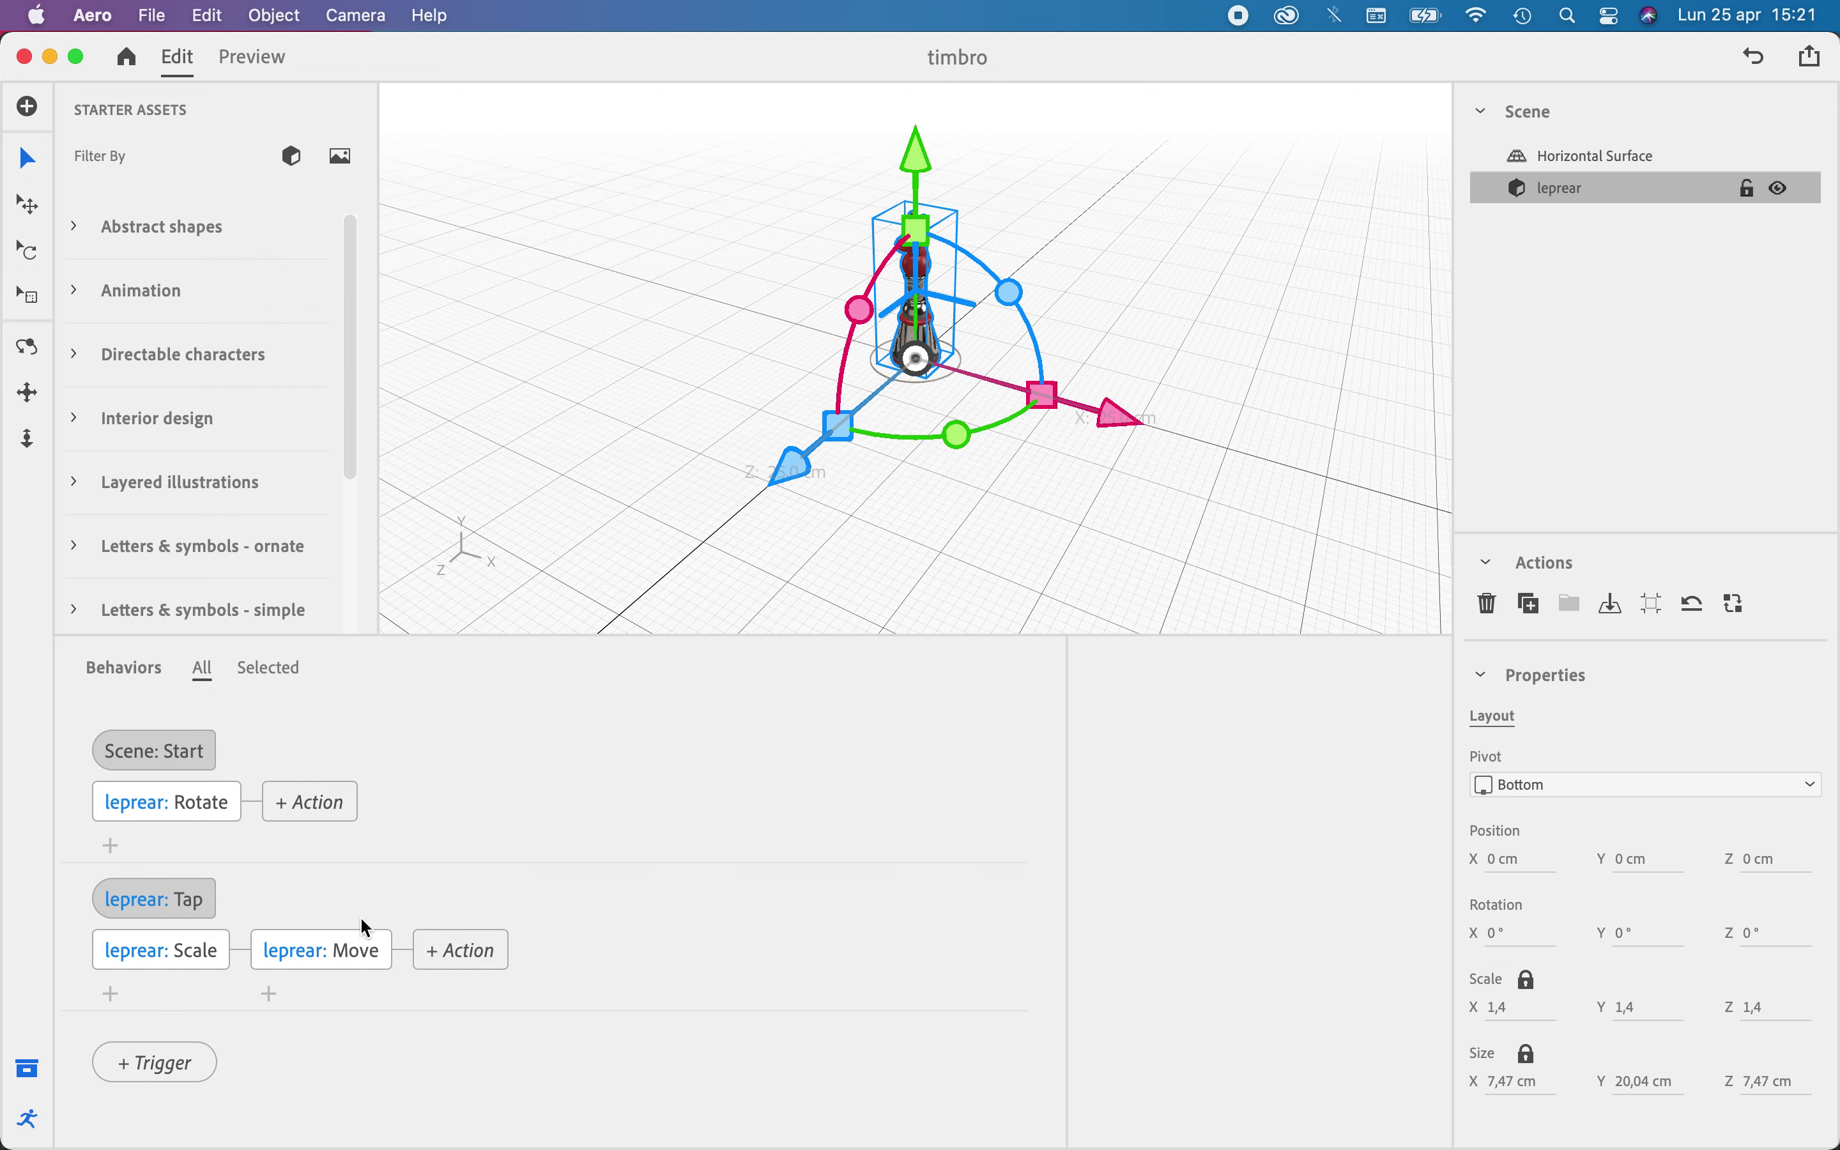
Change the Tap trigger's first action from Scale to Move with a 15 cm Y offset
{"action": "left_click", "coordinate": [191, 960]}
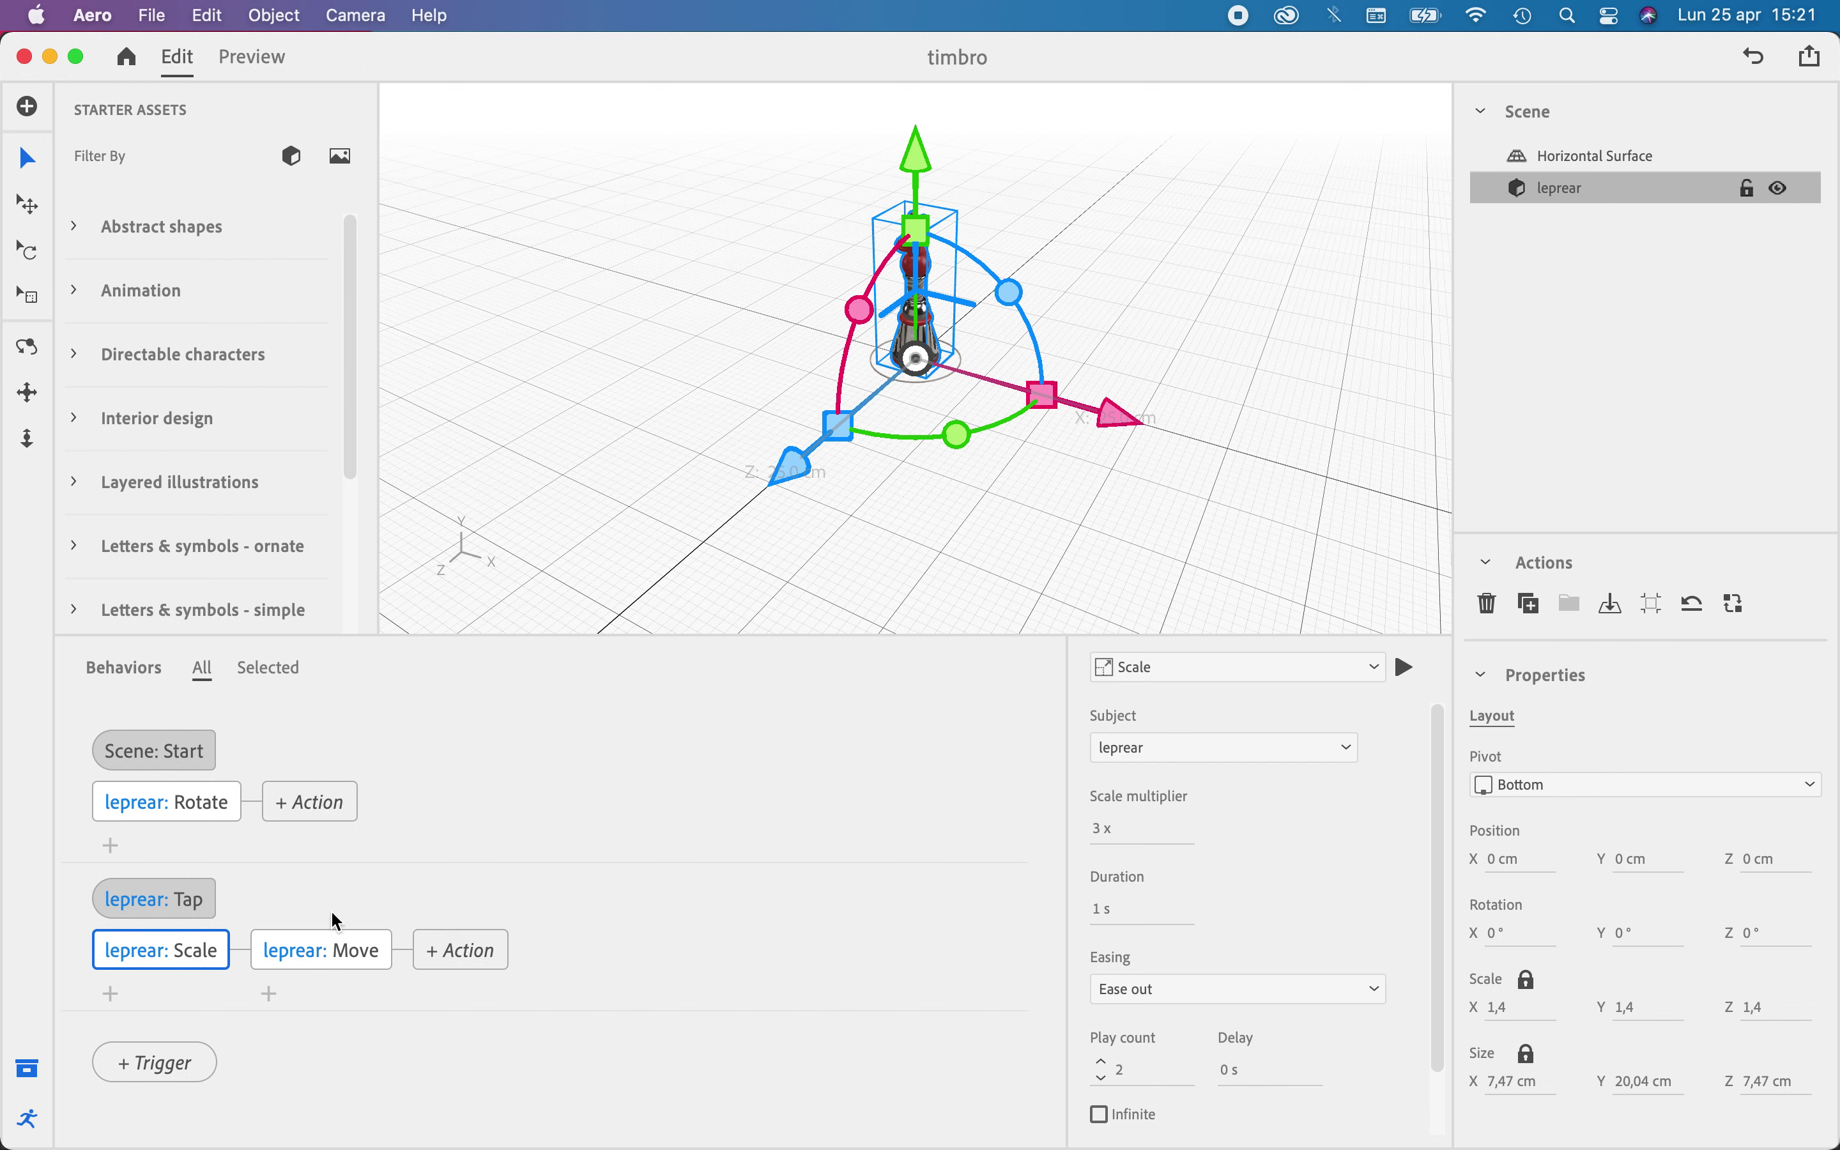
{"action": "left_click", "coordinate": [1294, 667]}
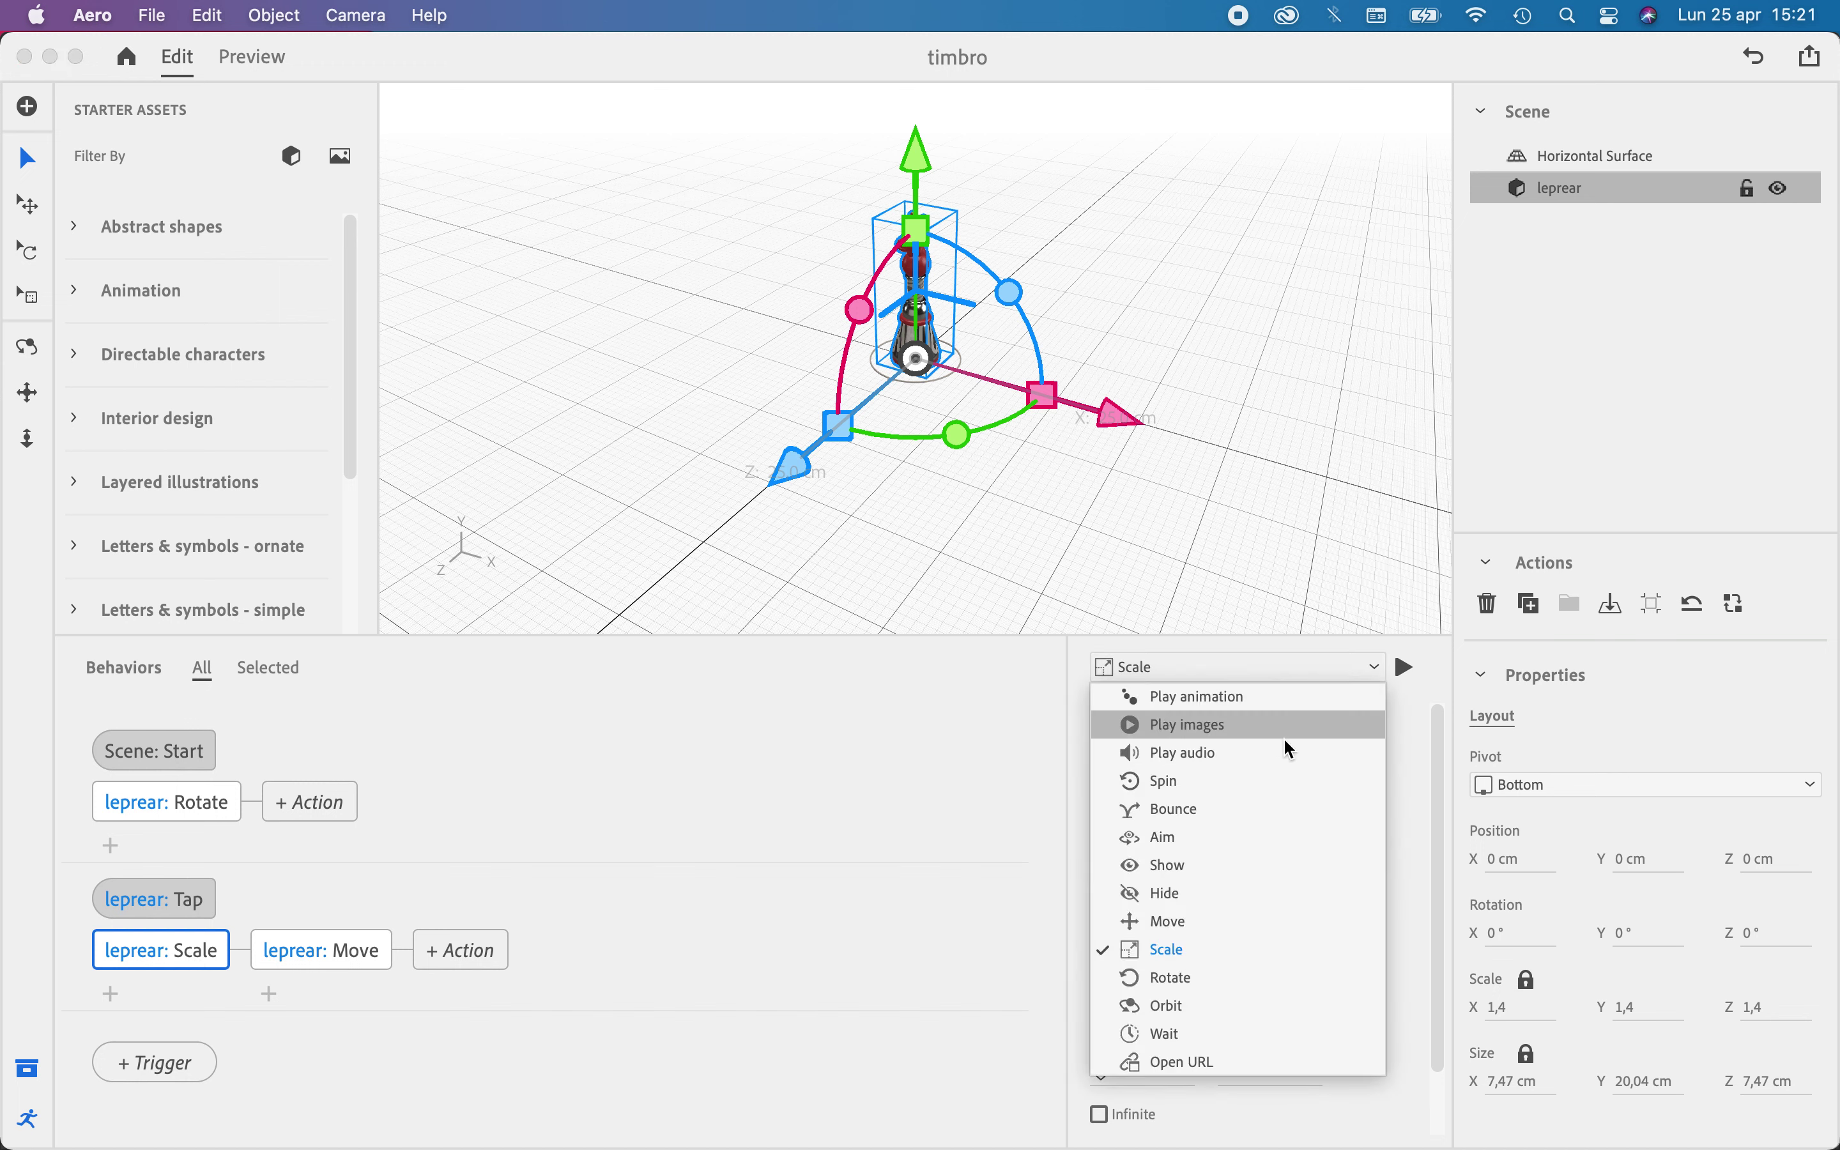
{"action": "left_click", "coordinate": [1251, 921]}
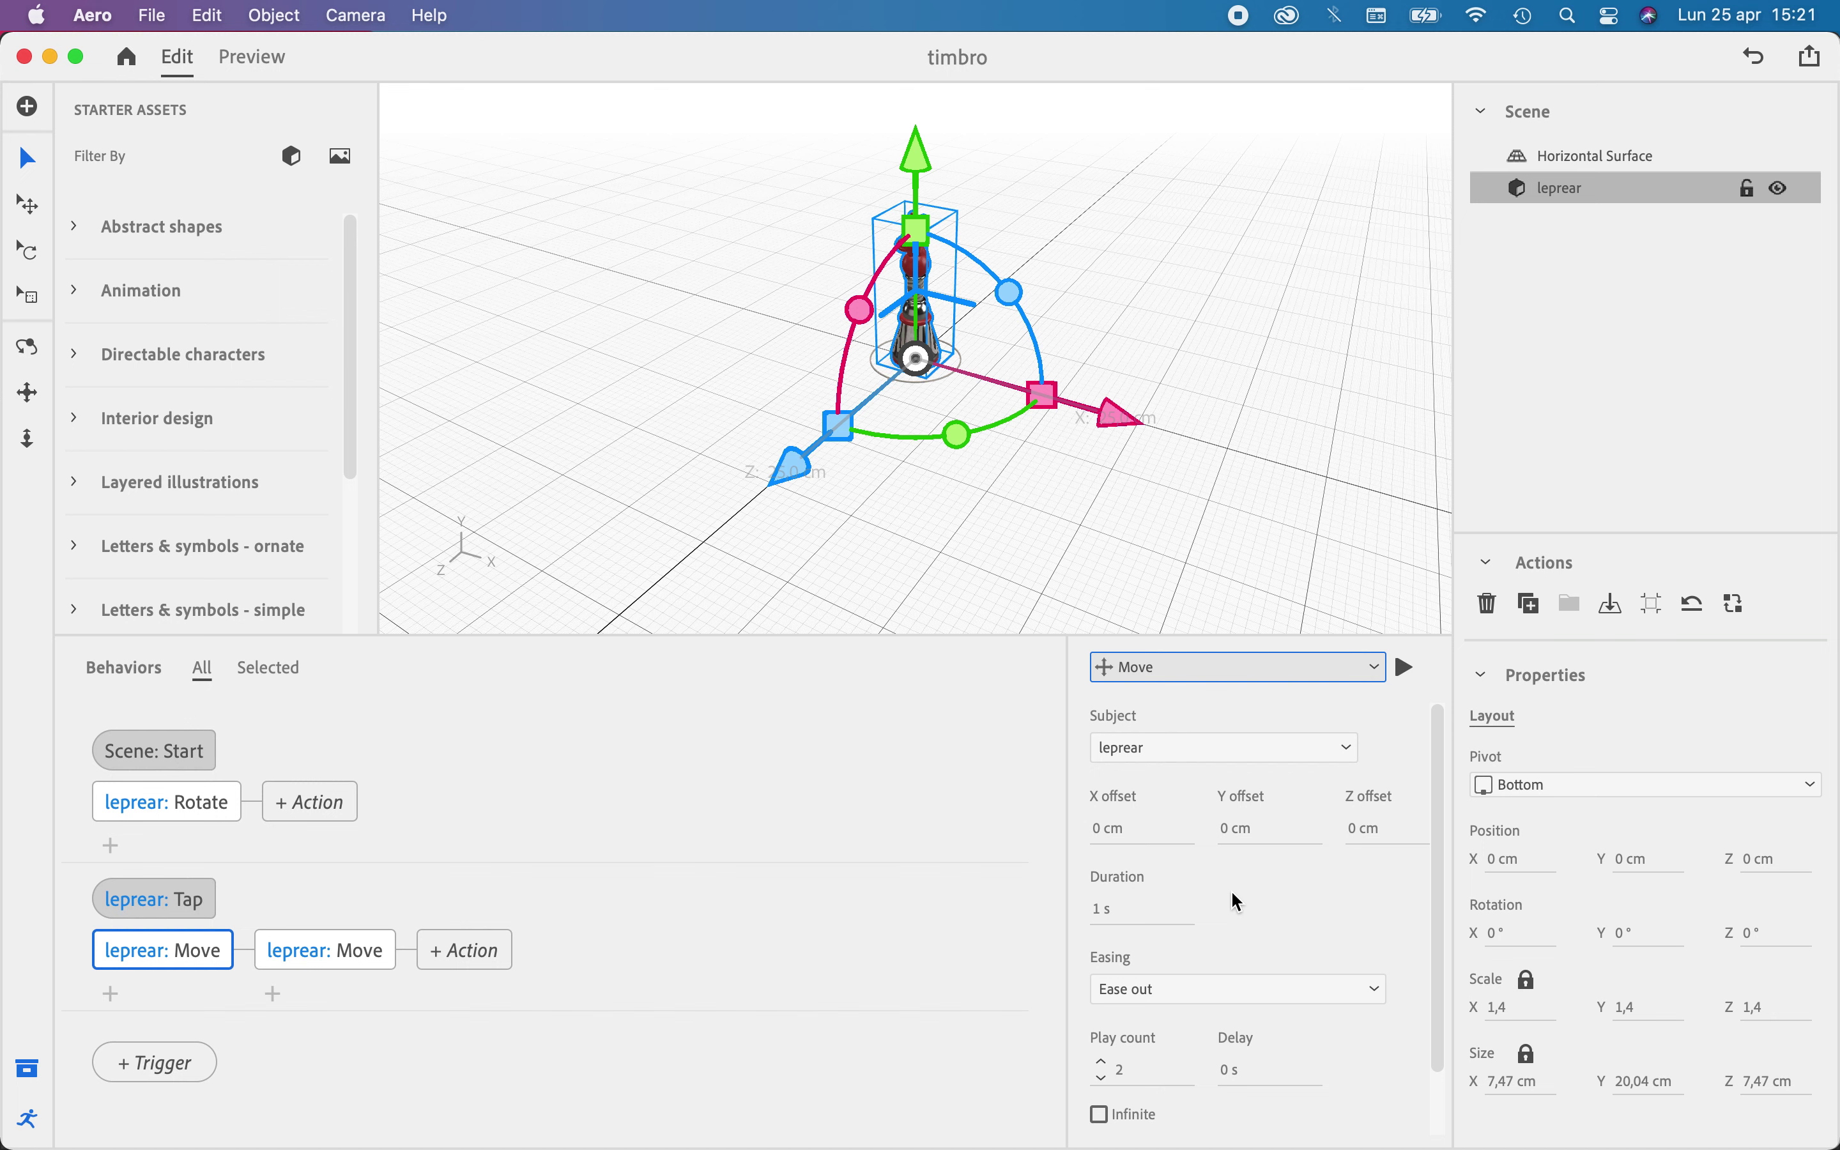
{"action": "left_click", "coordinate": [1232, 833]}
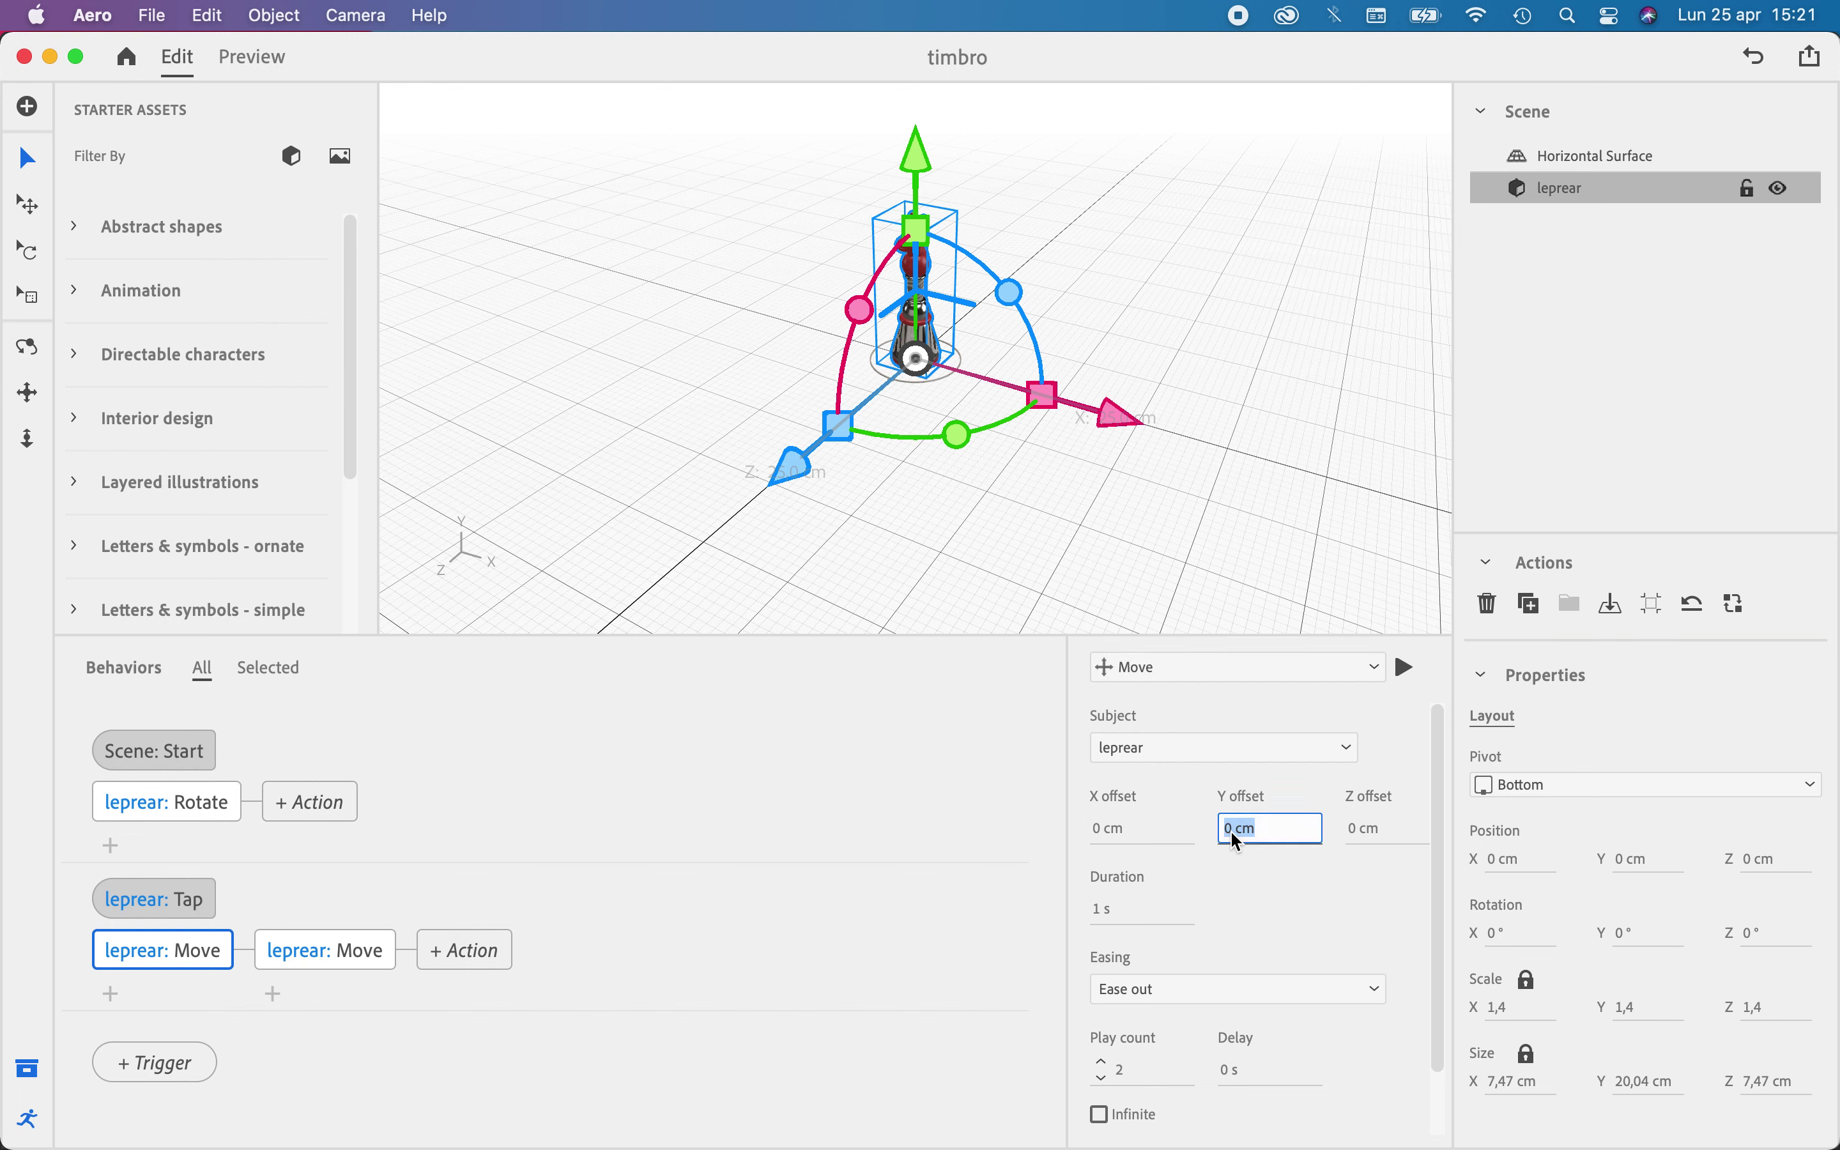
{"action": "type", "text": "15"}
{"action": "key", "text": "Return"}
Change the Tap trigger's second action from Move to Scale with a 3x multiplier
{"action": "left_click", "coordinate": [333, 944]}
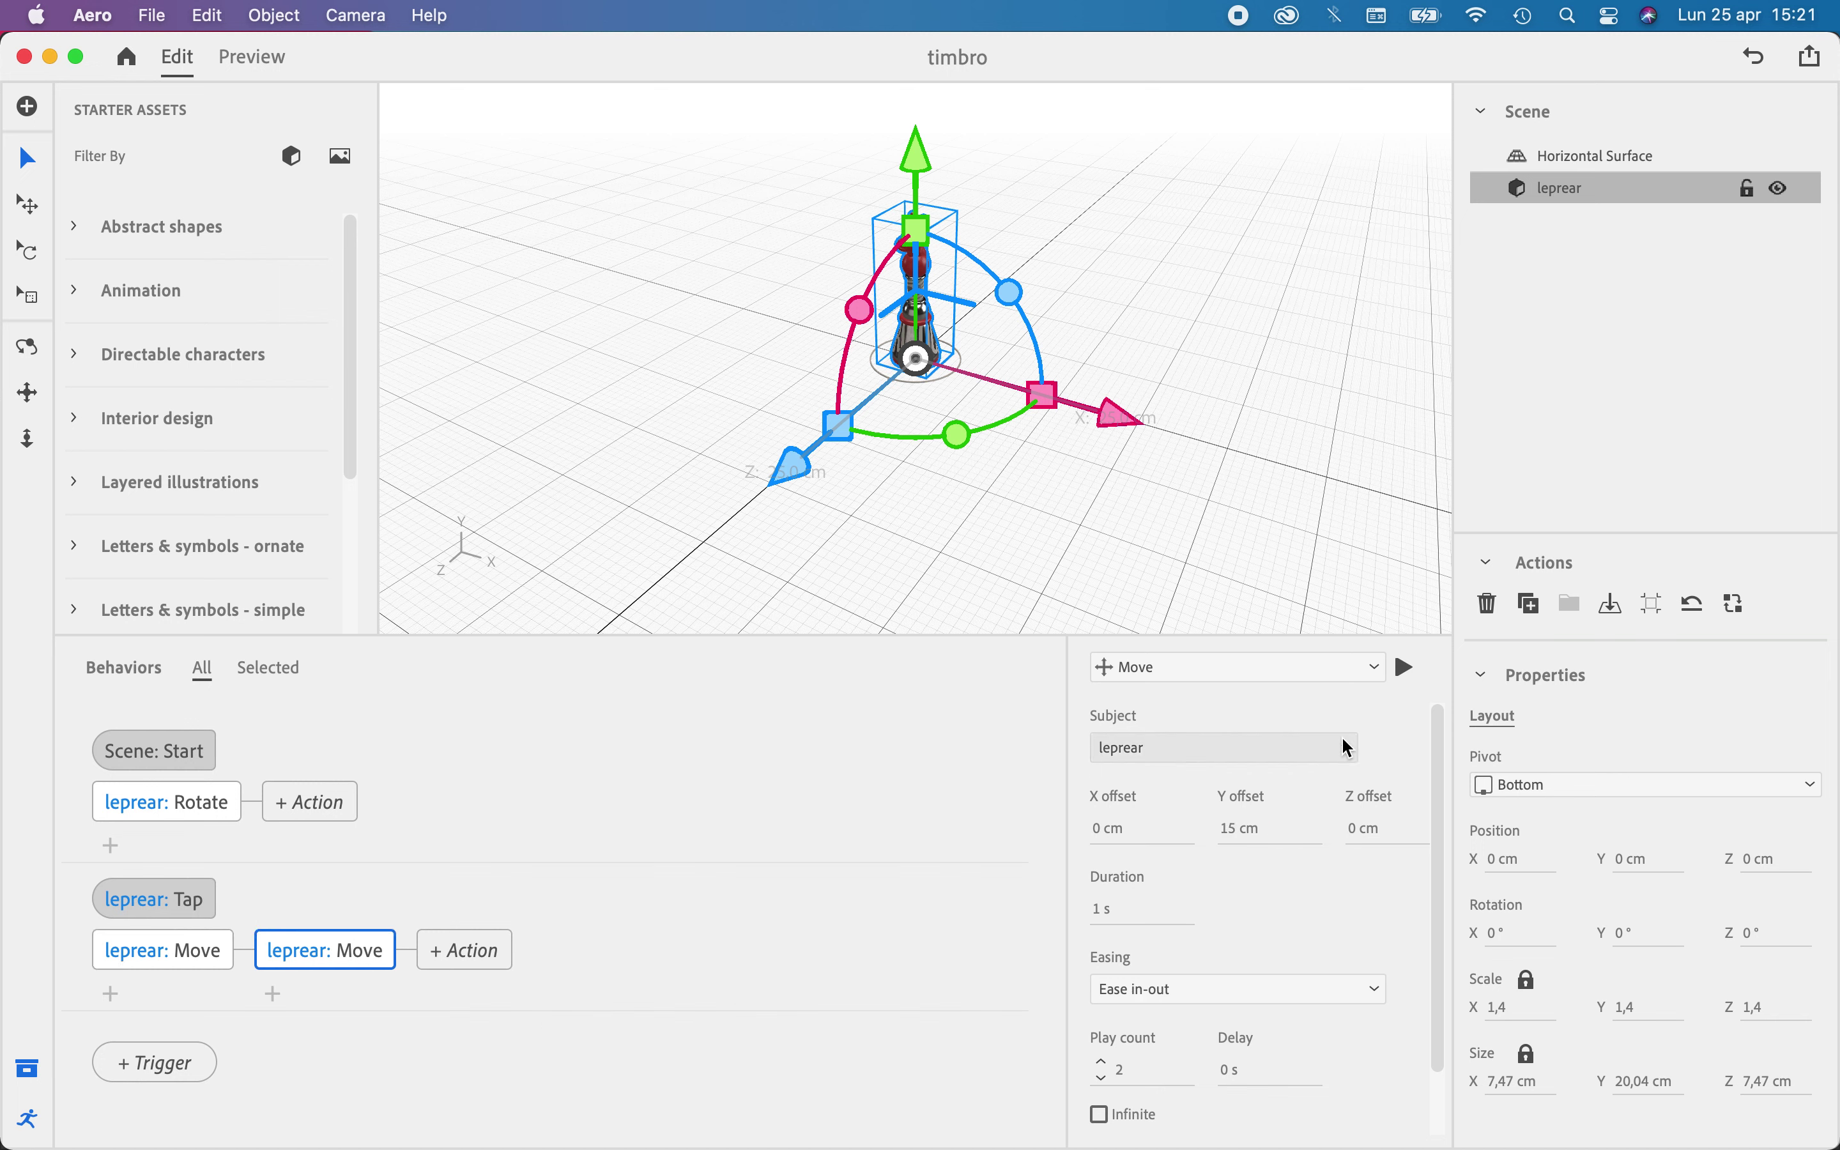
{"action": "left_click", "coordinate": [1255, 666]}
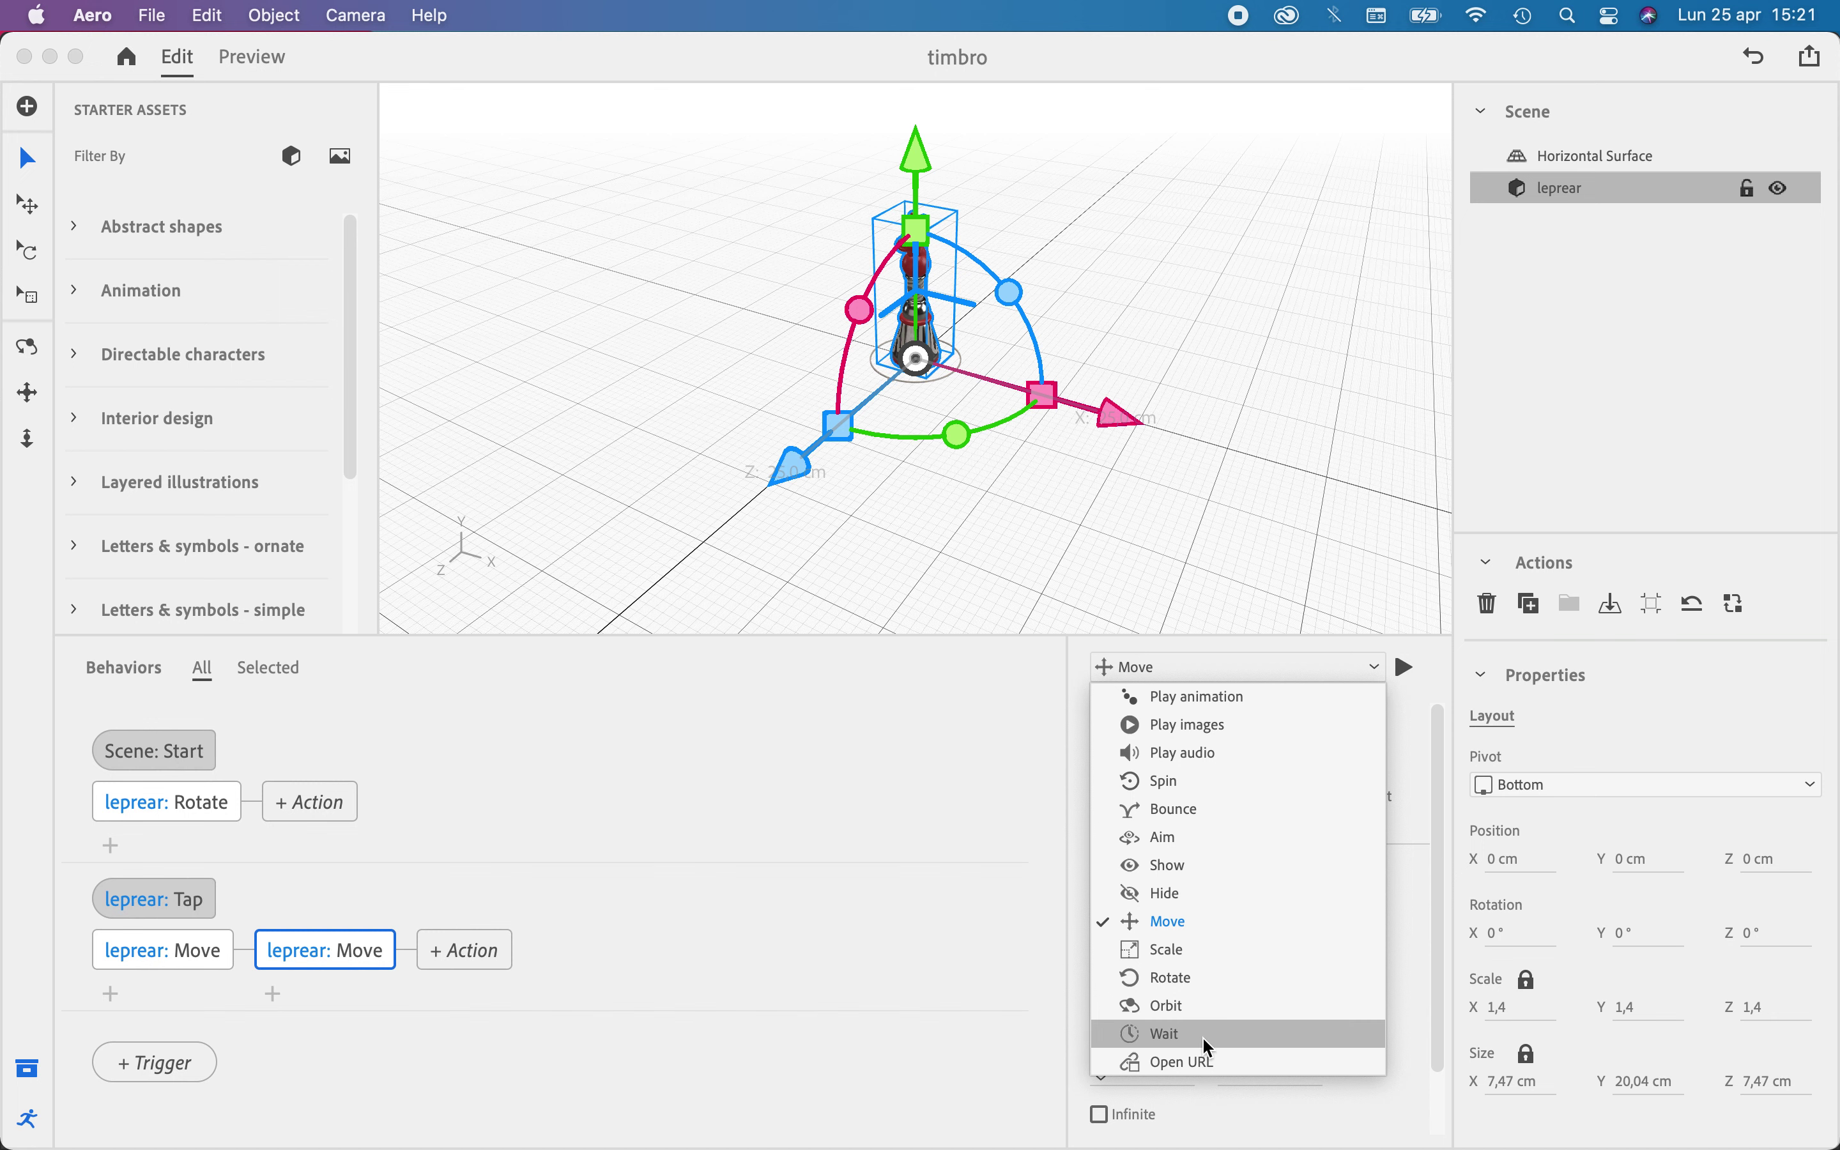
{"action": "left_click", "coordinate": [1200, 961]}
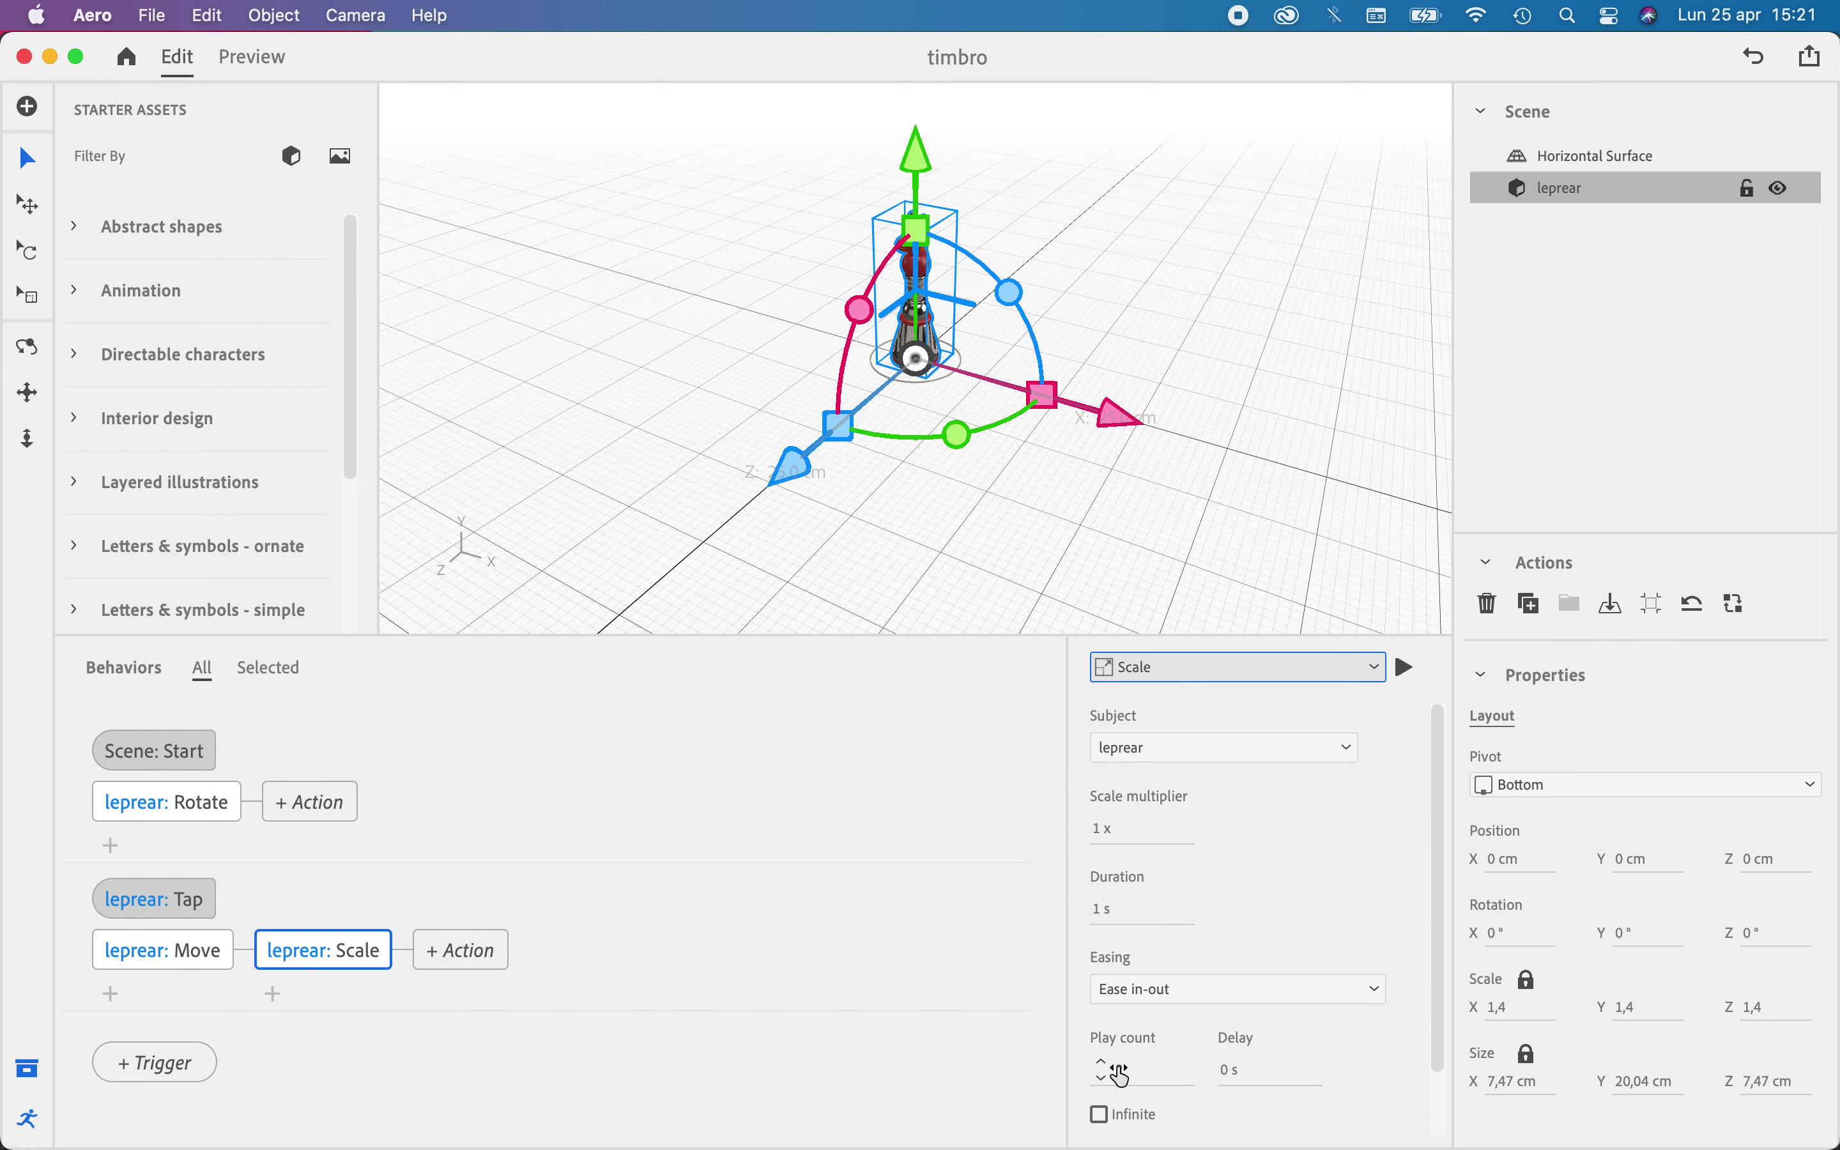
{"action": "left_click", "coordinate": [1104, 833]}
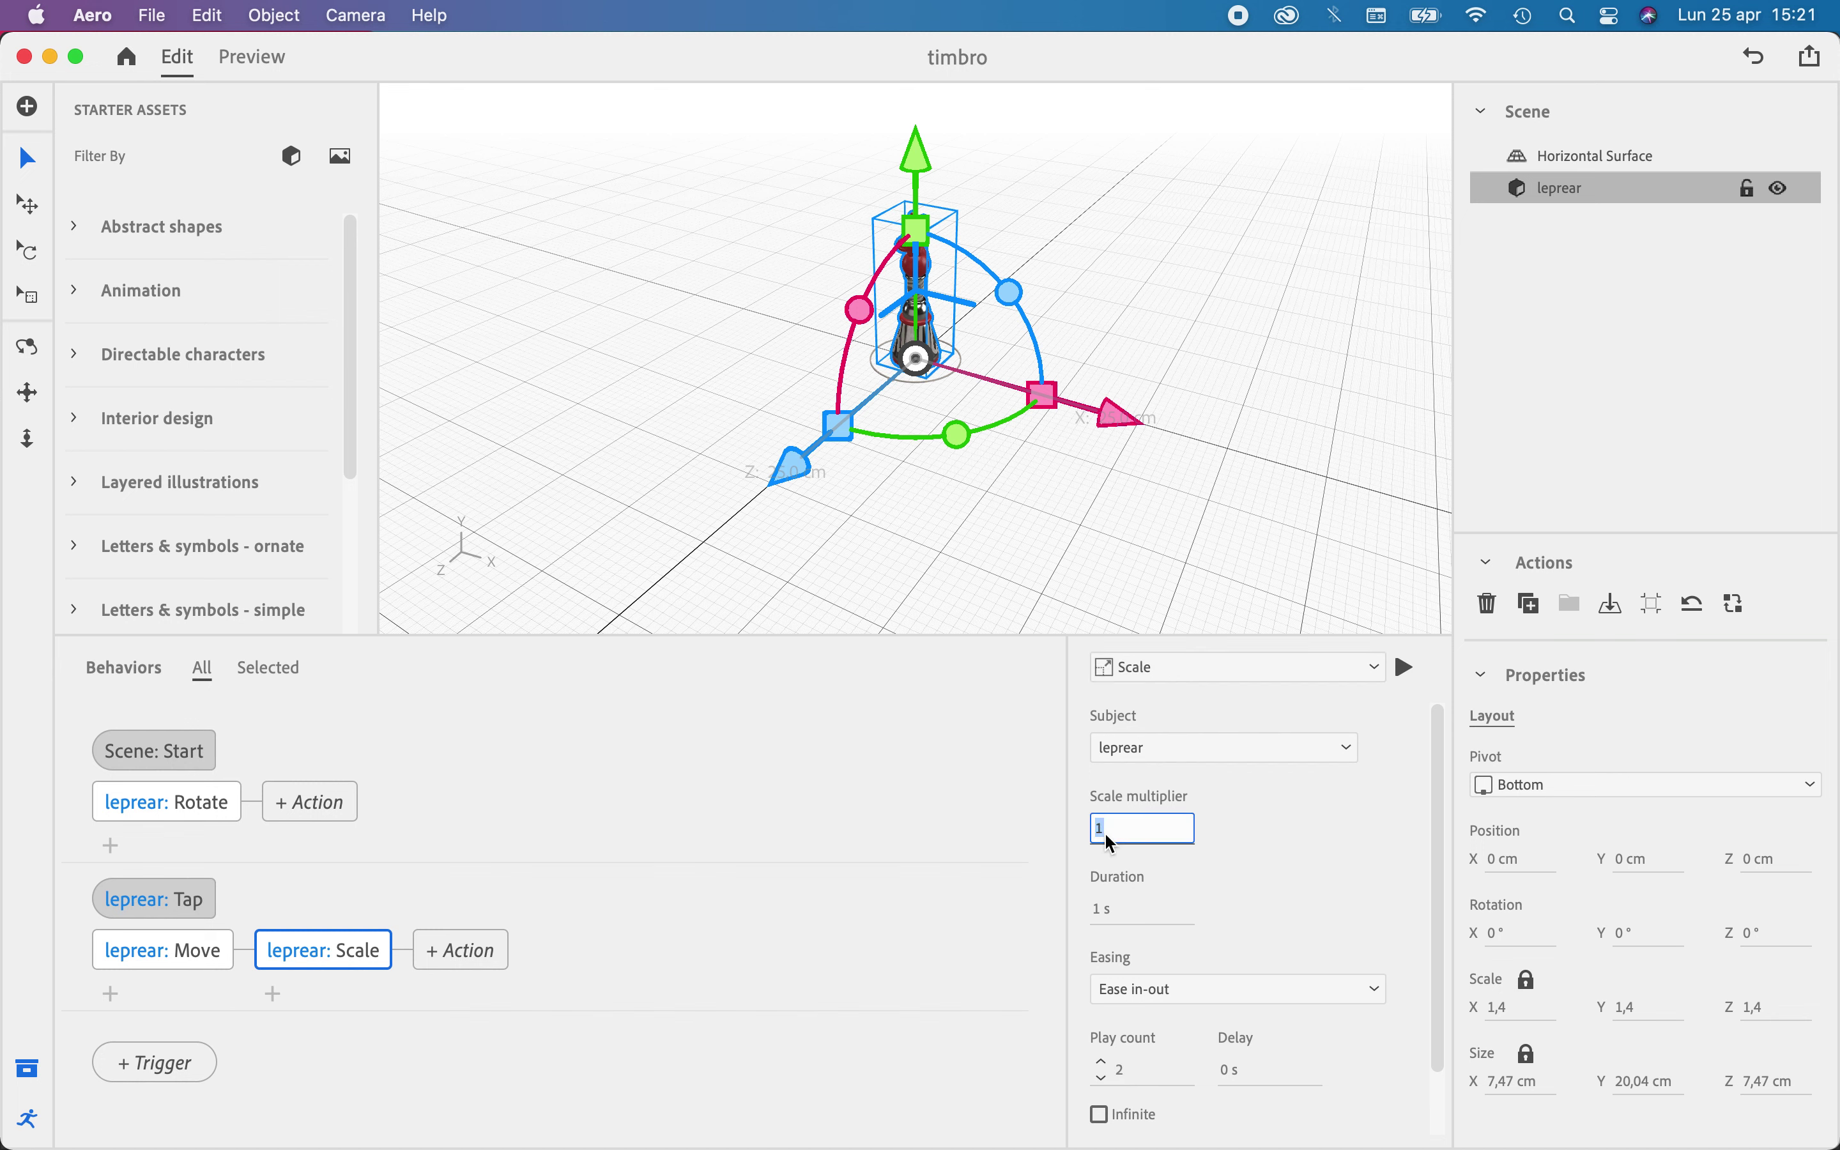
{"action": "type", "text": "3"}
{"action": "key", "text": "Return"}
Lower the play count of both the Scale and the Move action to 1
{"action": "left_click", "coordinate": [1102, 1079]}
{"action": "scroll", "coordinate": [1295, 1021], "scroll_direction": "down", "scroll_amount": 2}
{"action": "left_click", "coordinate": [171, 959]}
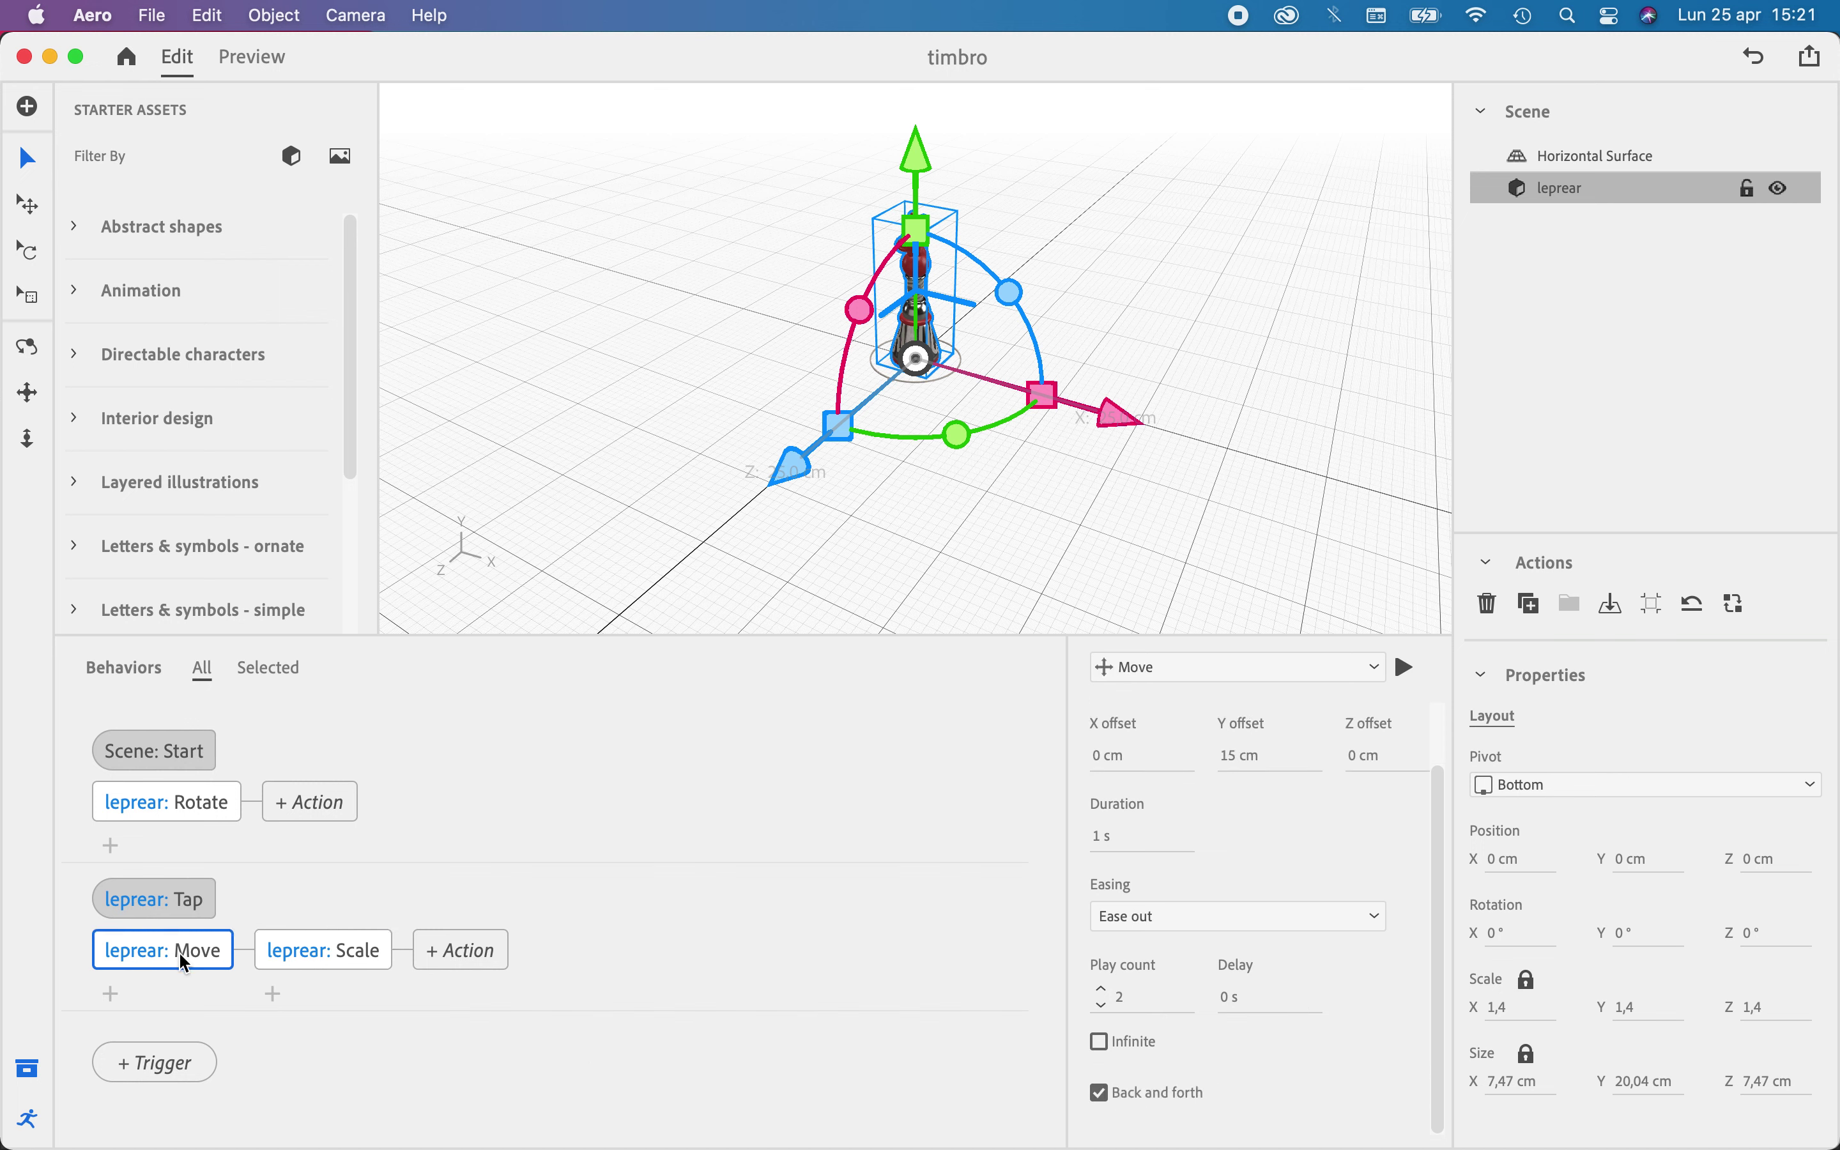
{"action": "left_click", "coordinate": [1104, 1006]}
Preview the scene again, tap the rabbit stamp to test the Move and Scale sequence, and examine it from near and far
{"action": "left_click", "coordinate": [244, 63]}
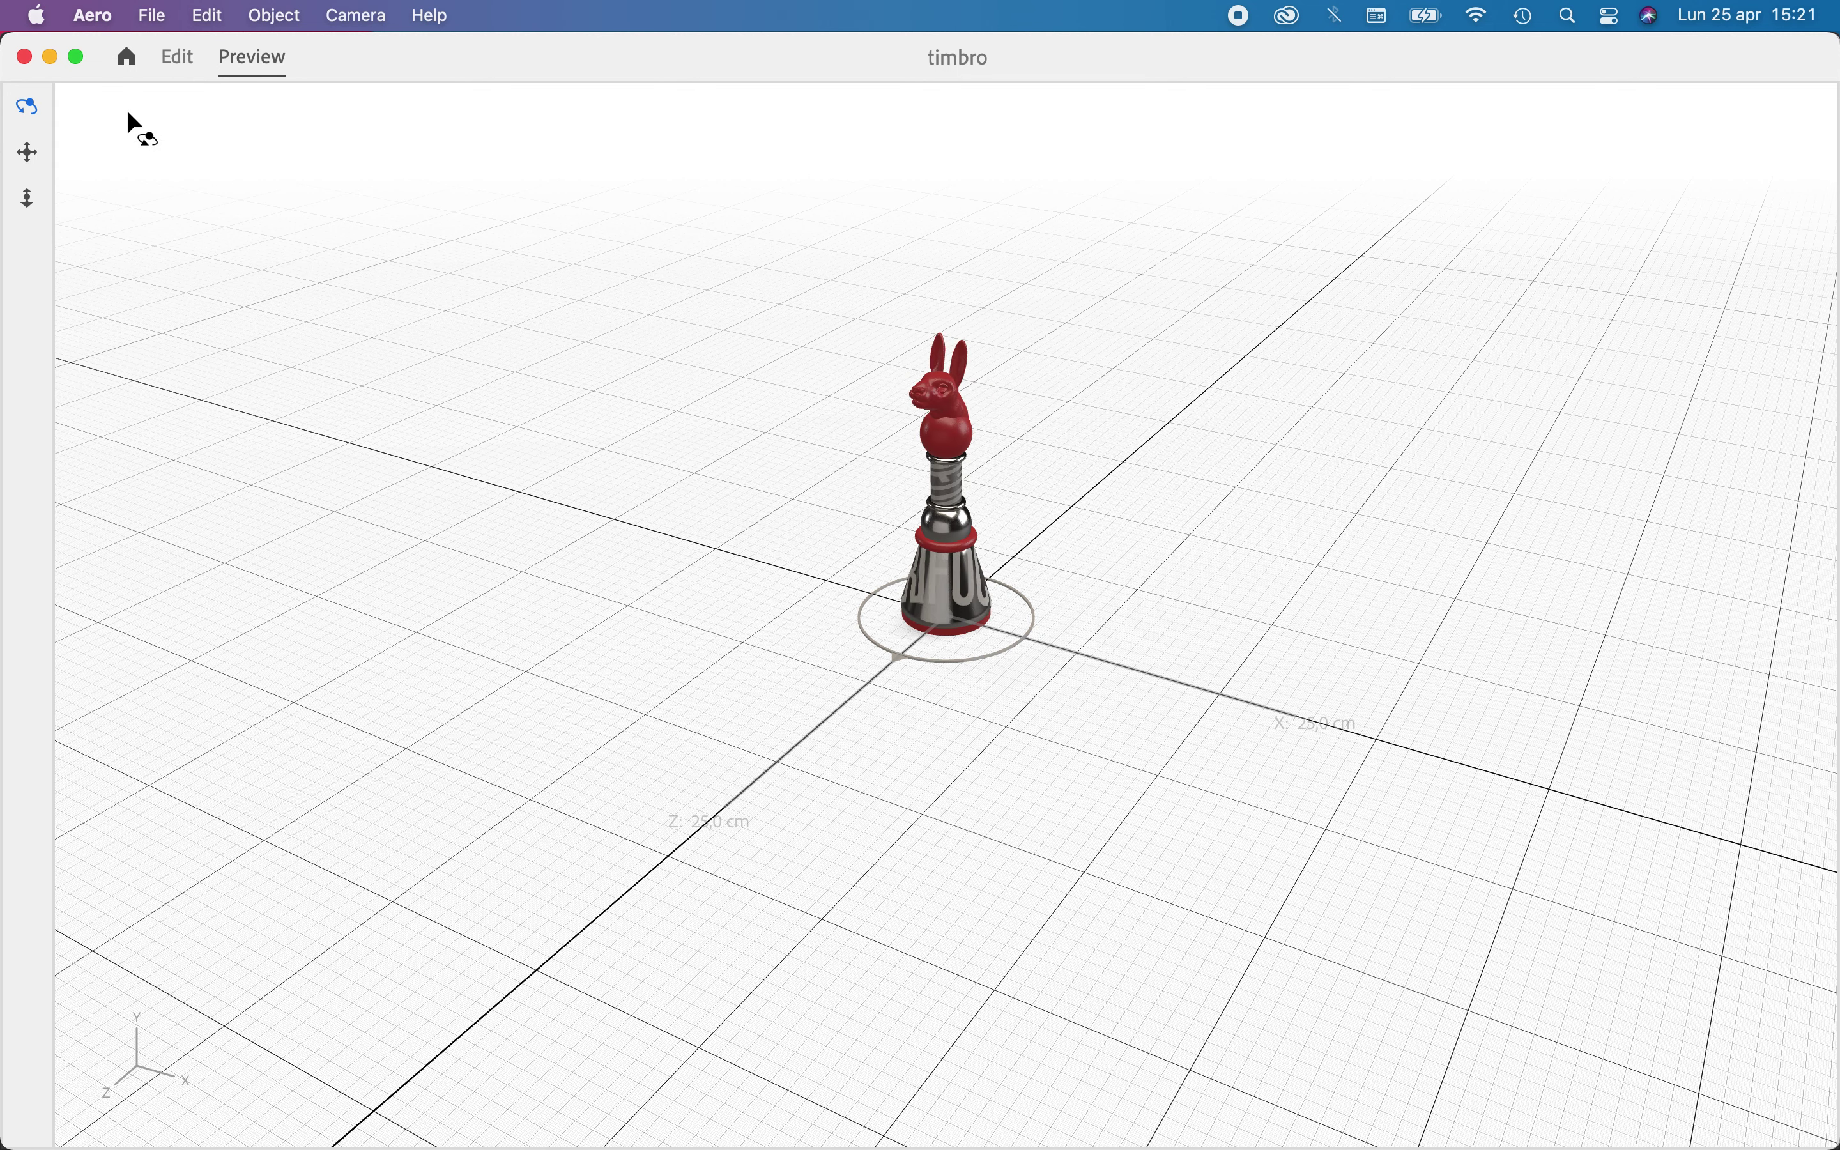
{"action": "left_click", "coordinate": [171, 59]}
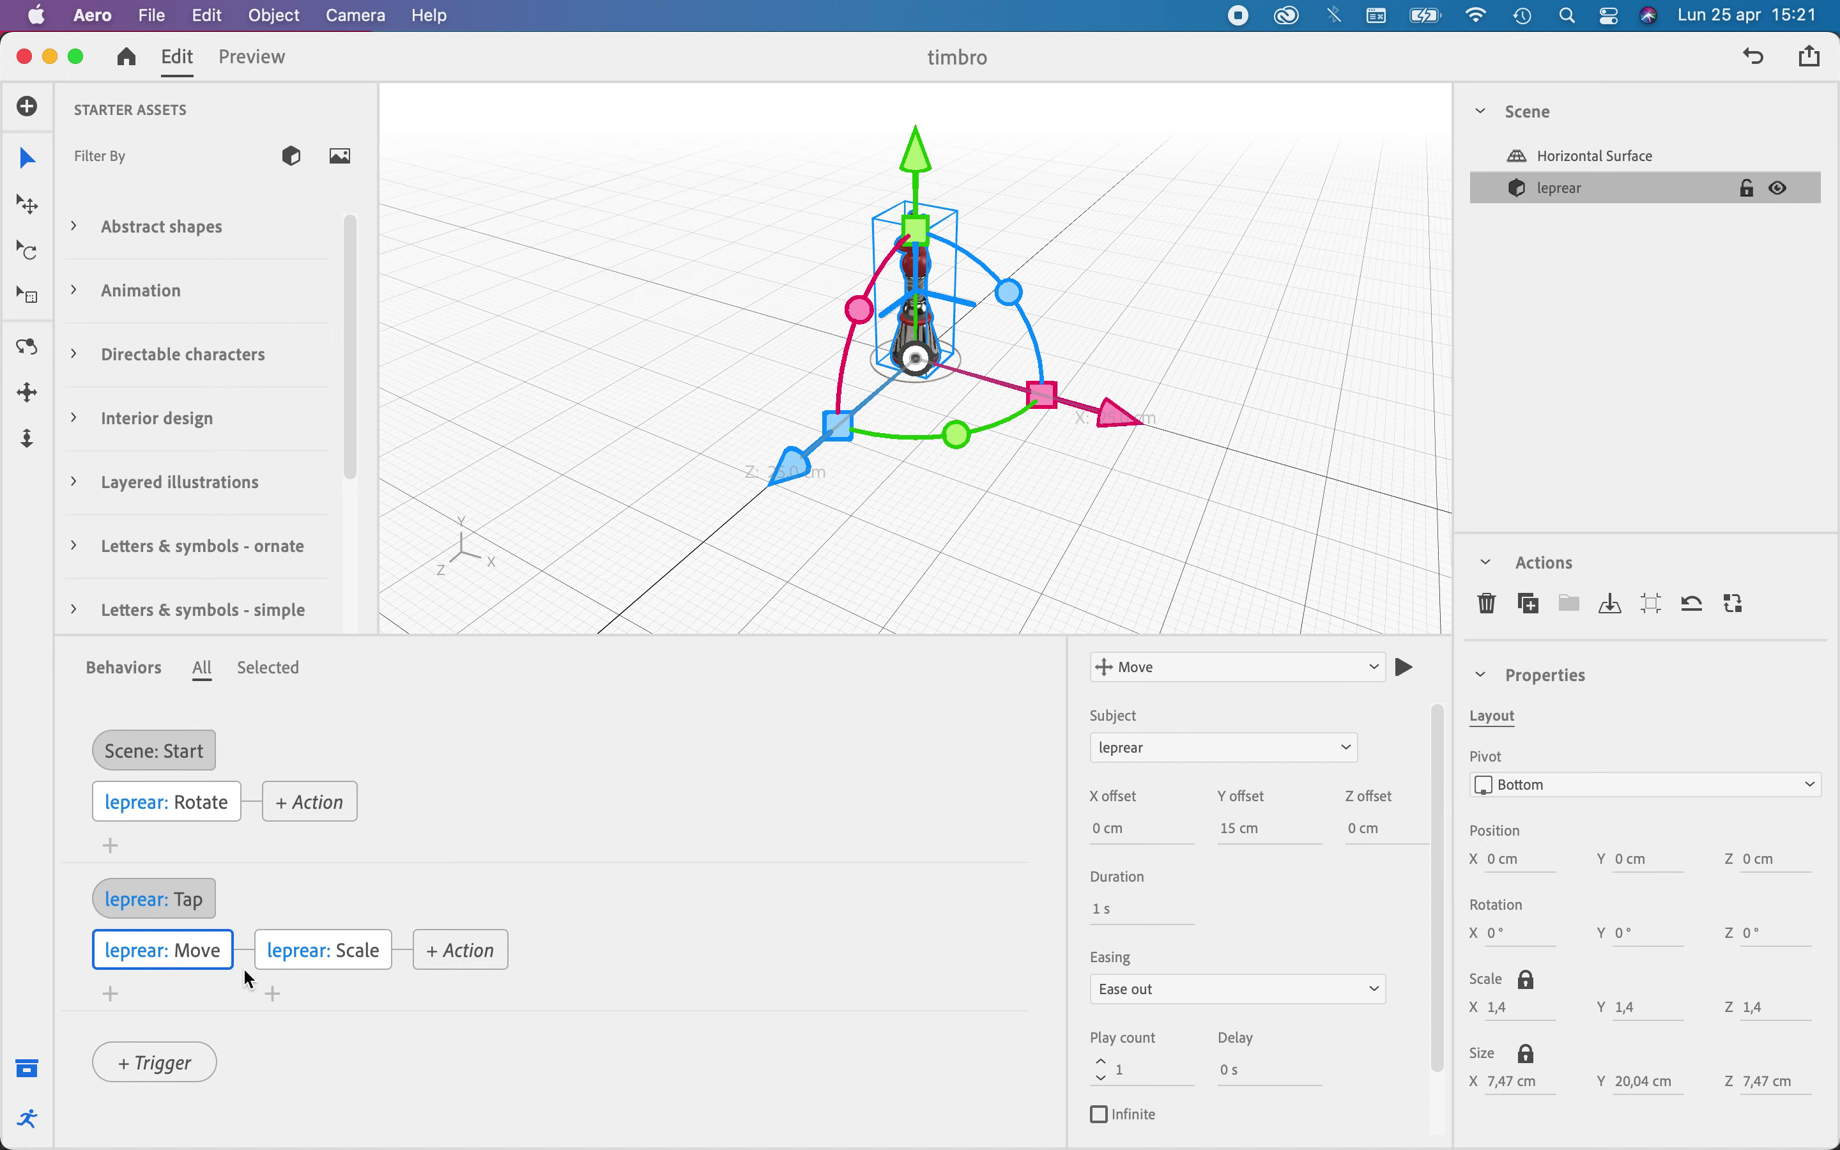
{"action": "left_click", "coordinate": [233, 63]}
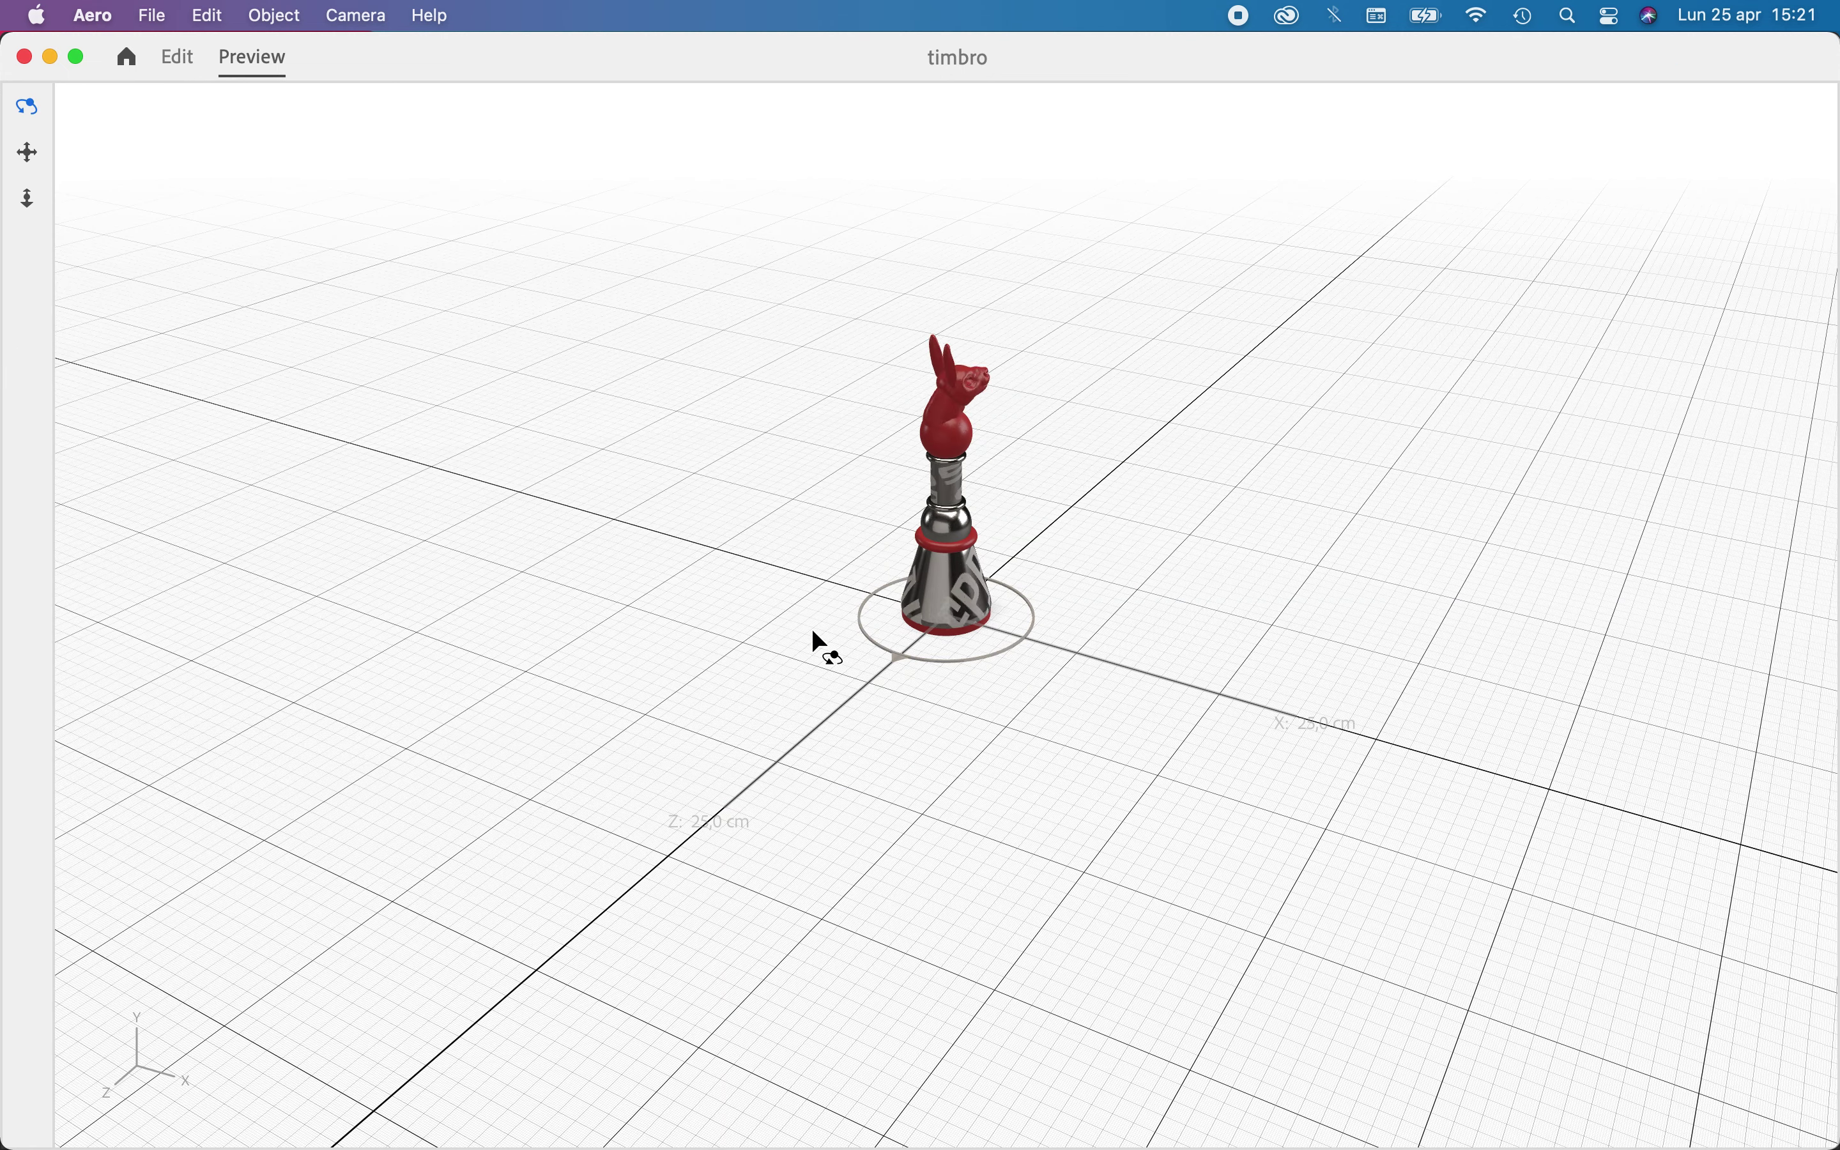
{"action": "left_click", "coordinate": [955, 546]}
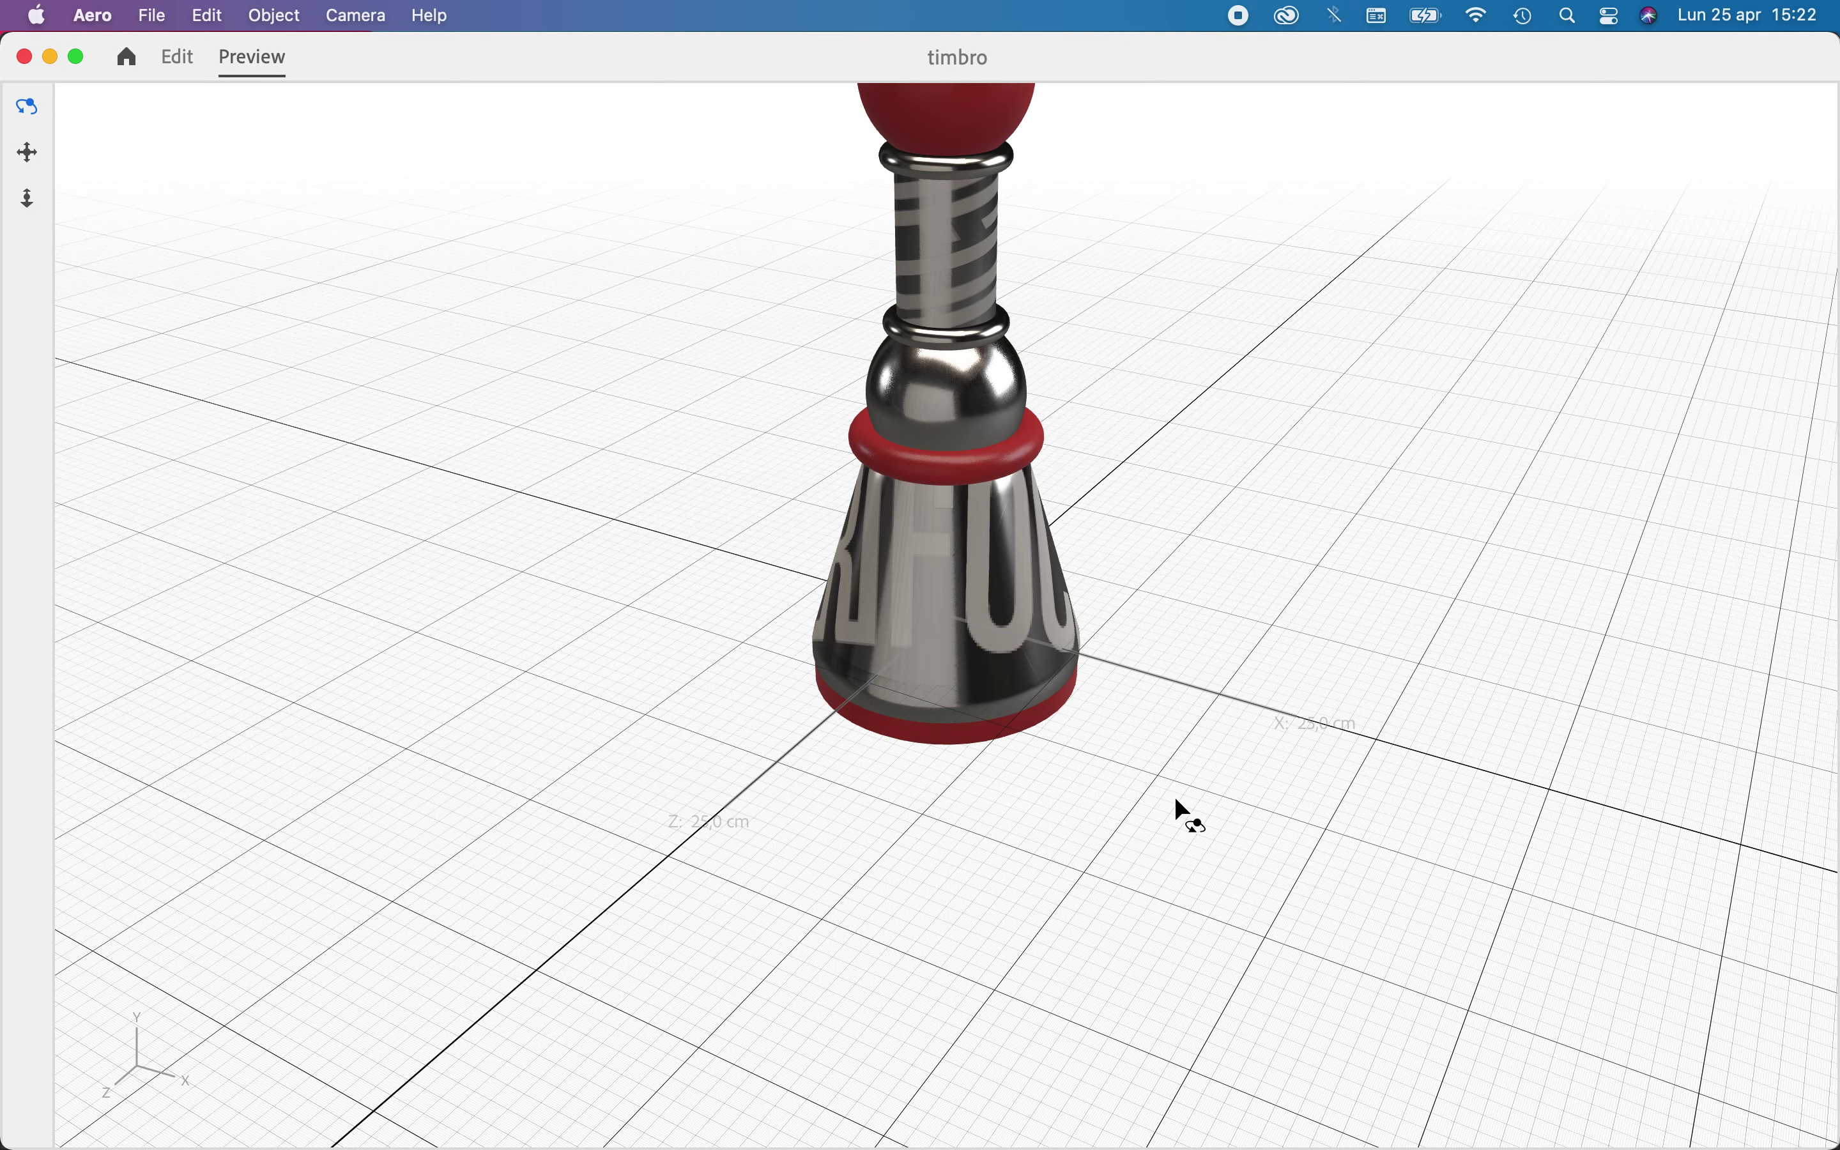
{"action": "scroll", "coordinate": [1174, 796], "scroll_direction": "up", "scroll_amount": 5}
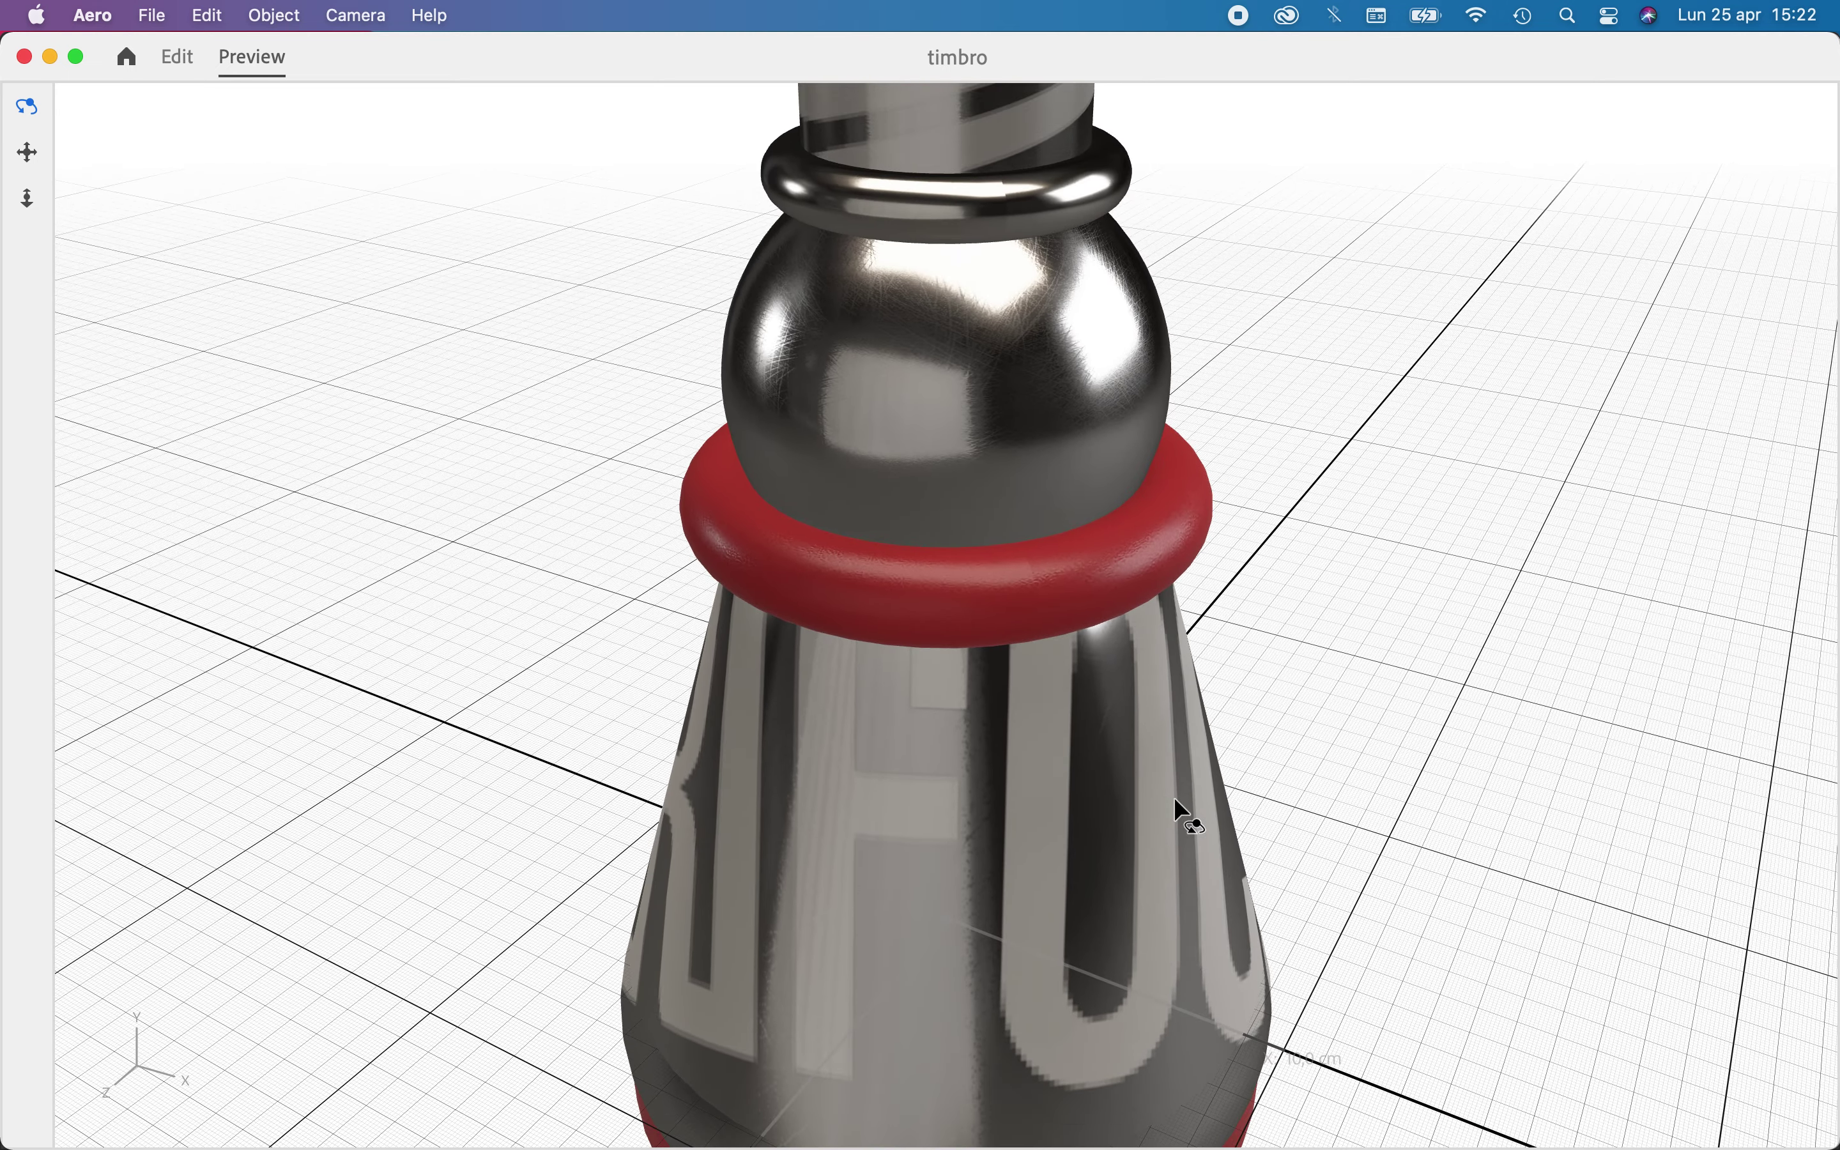
{"action": "scroll", "coordinate": [1175, 796], "scroll_direction": "down", "scroll_amount": 3}
{"action": "scroll", "coordinate": [1216, 973], "scroll_direction": "down", "scroll_amount": 5}
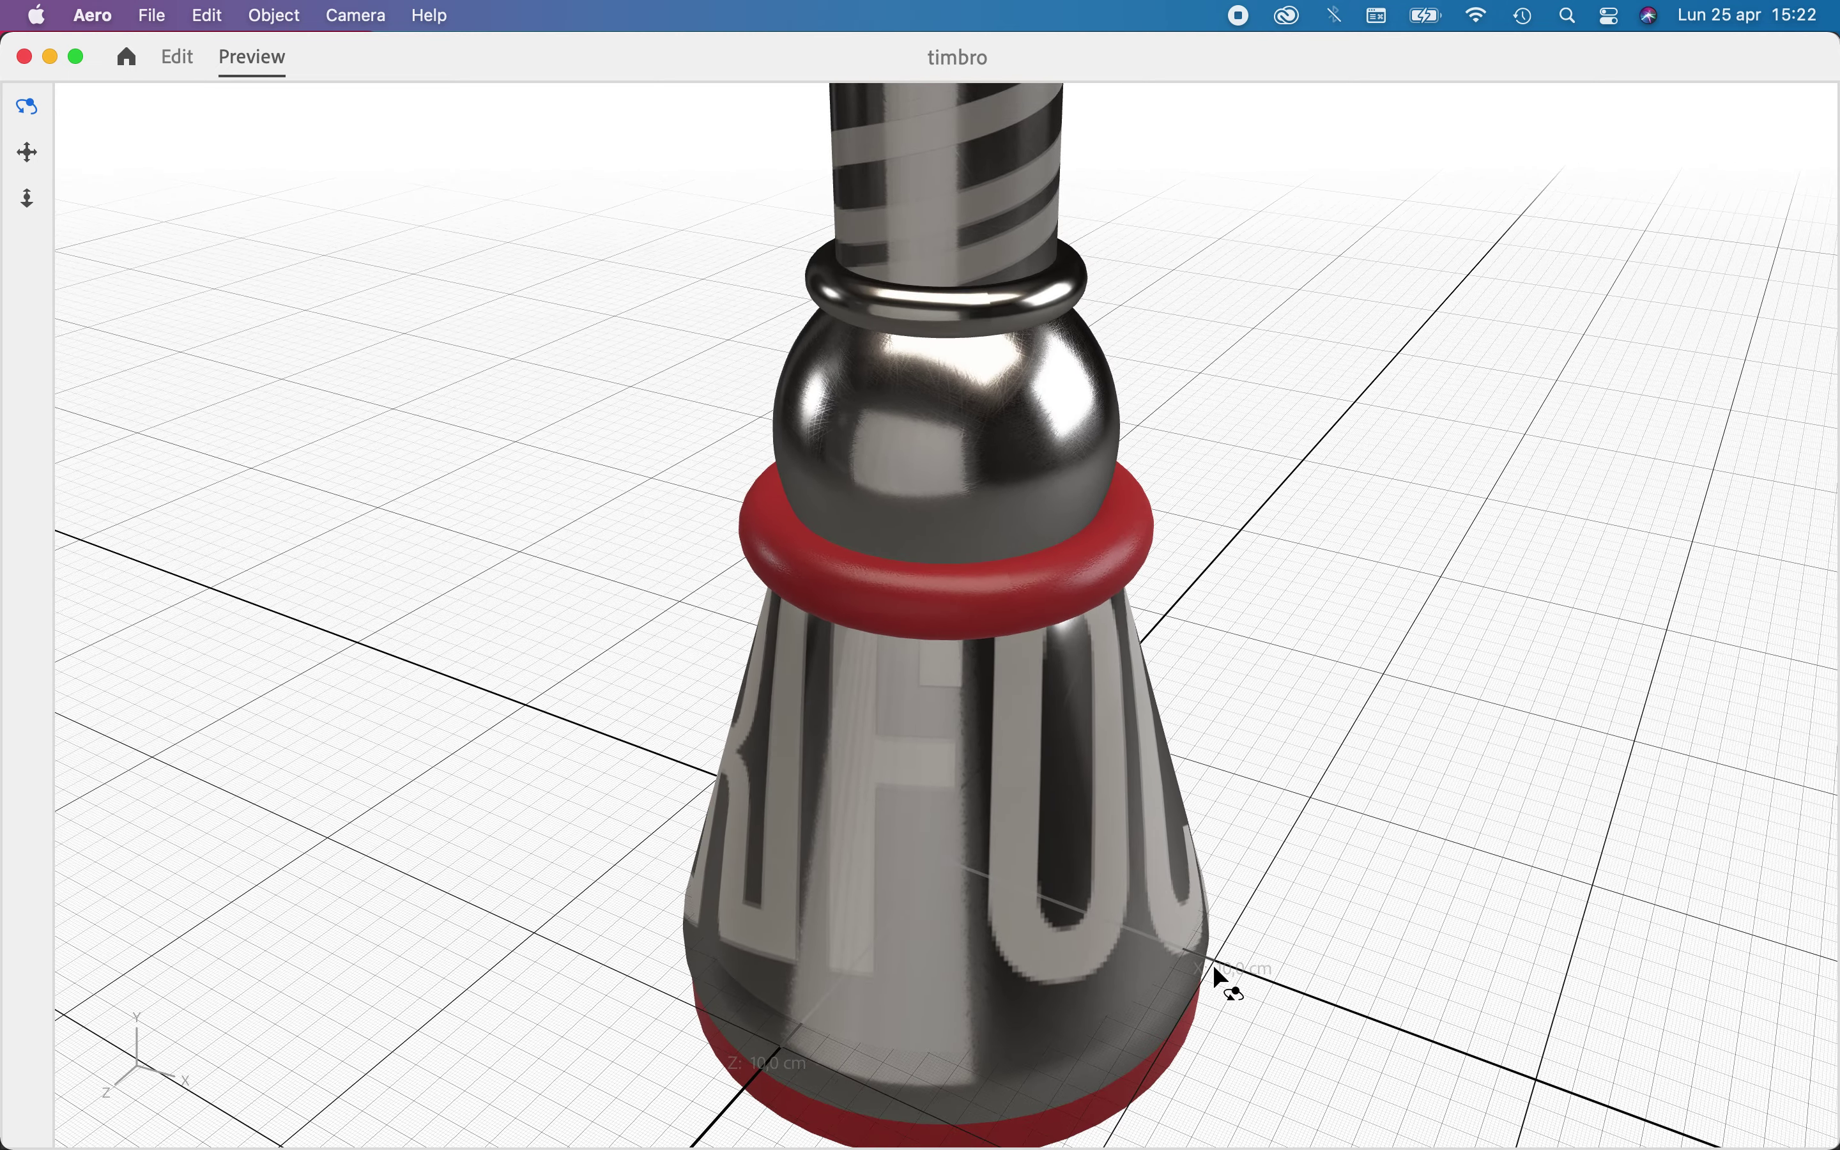
{"action": "scroll", "coordinate": [1214, 967], "scroll_direction": "down", "scroll_amount": 5}
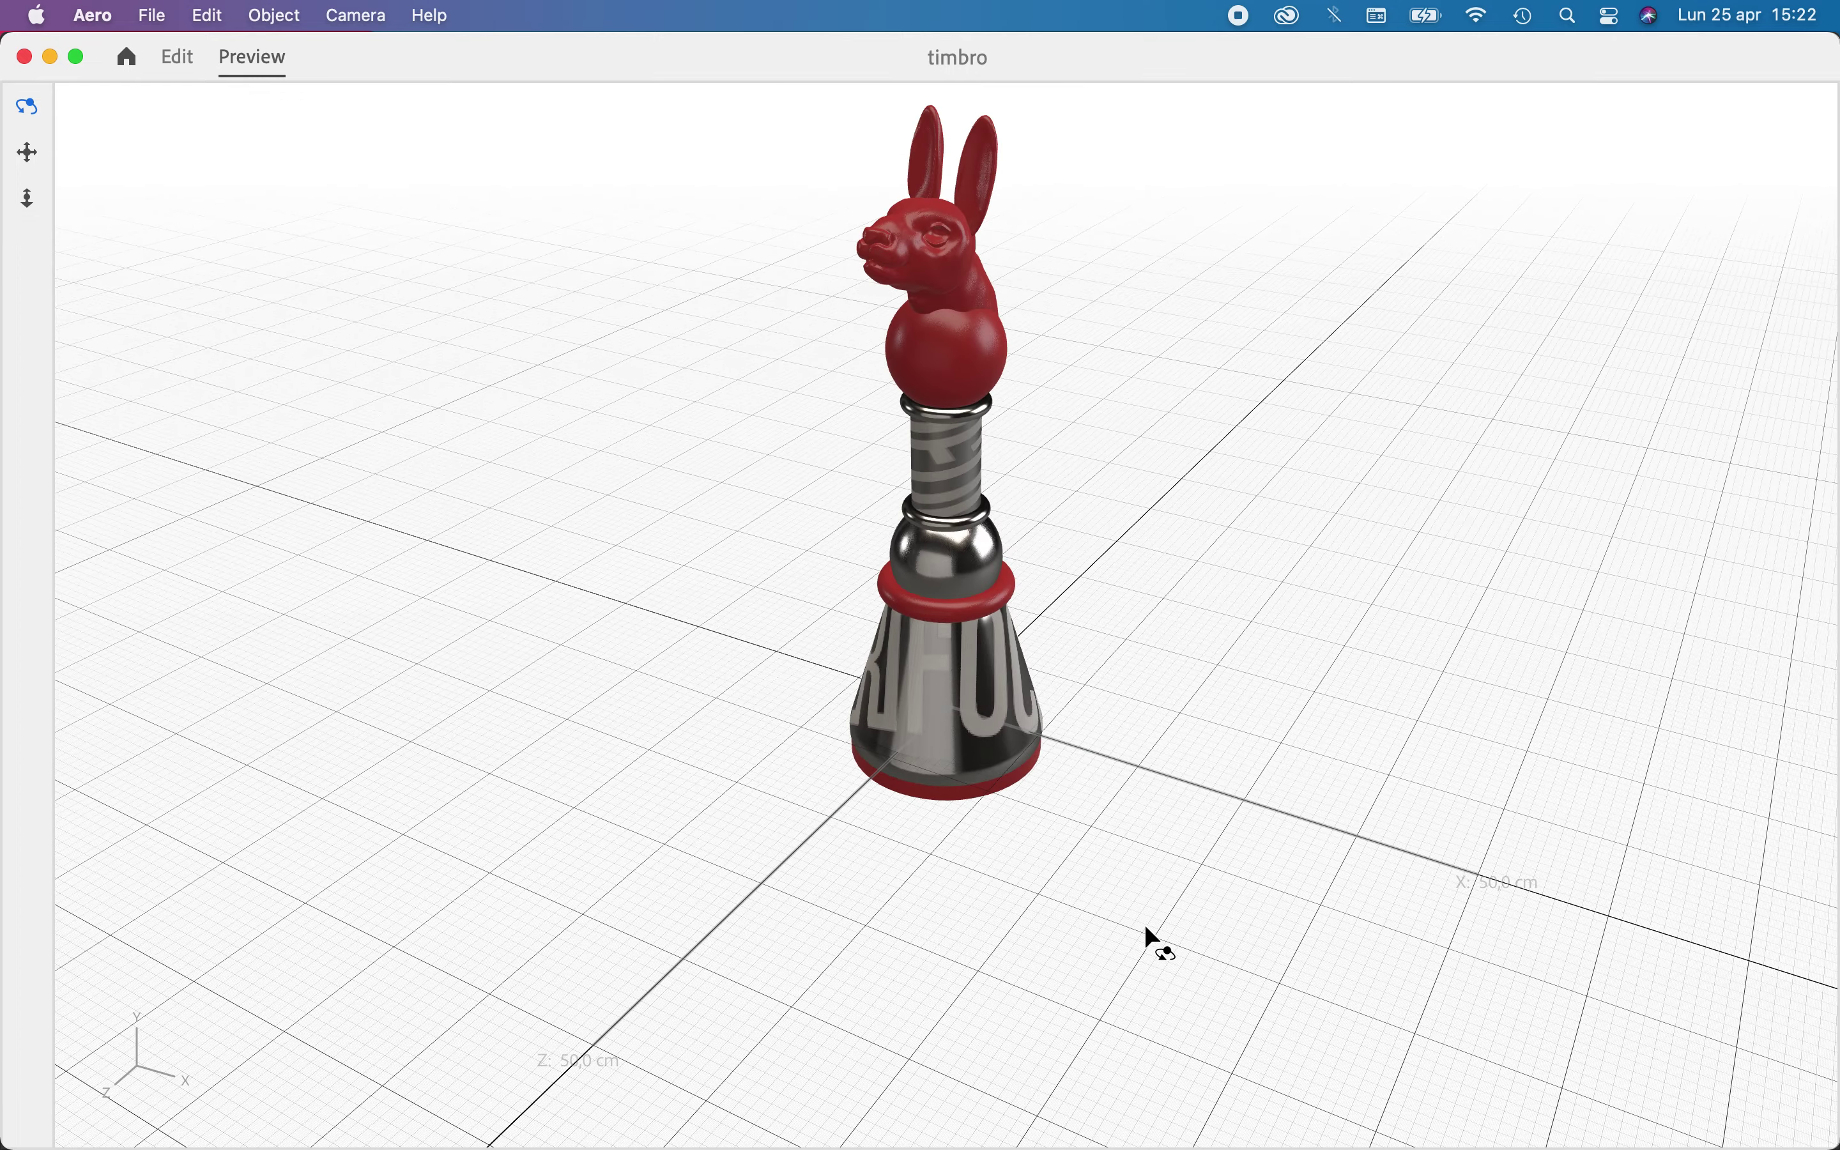
Orbit the preview to a higher viewpoint, tap the rabbit stamp to replay its animation, and return to editing
{"action": "left_click_drag", "start_coordinate": [1117, 907], "coordinate": [1167, 1052]}
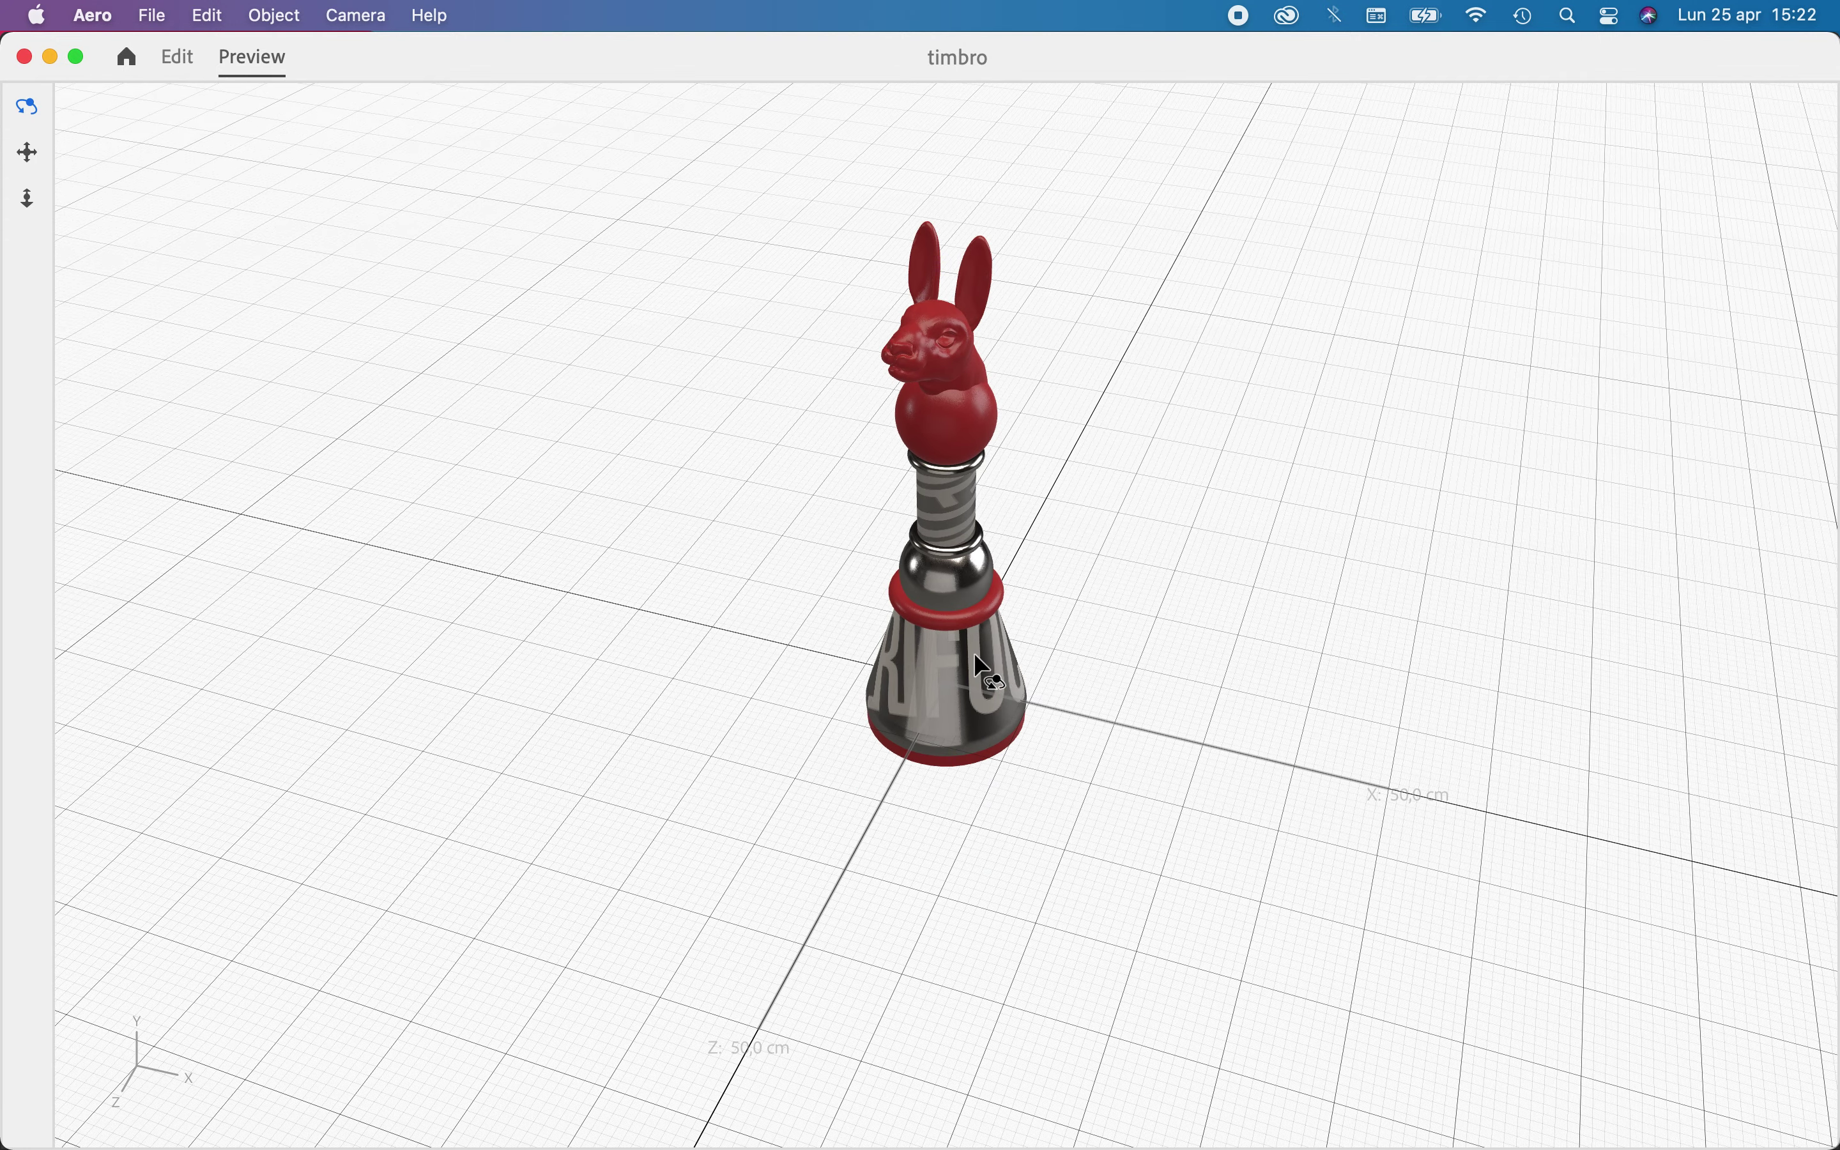
{"action": "left_click", "coordinate": [980, 668]}
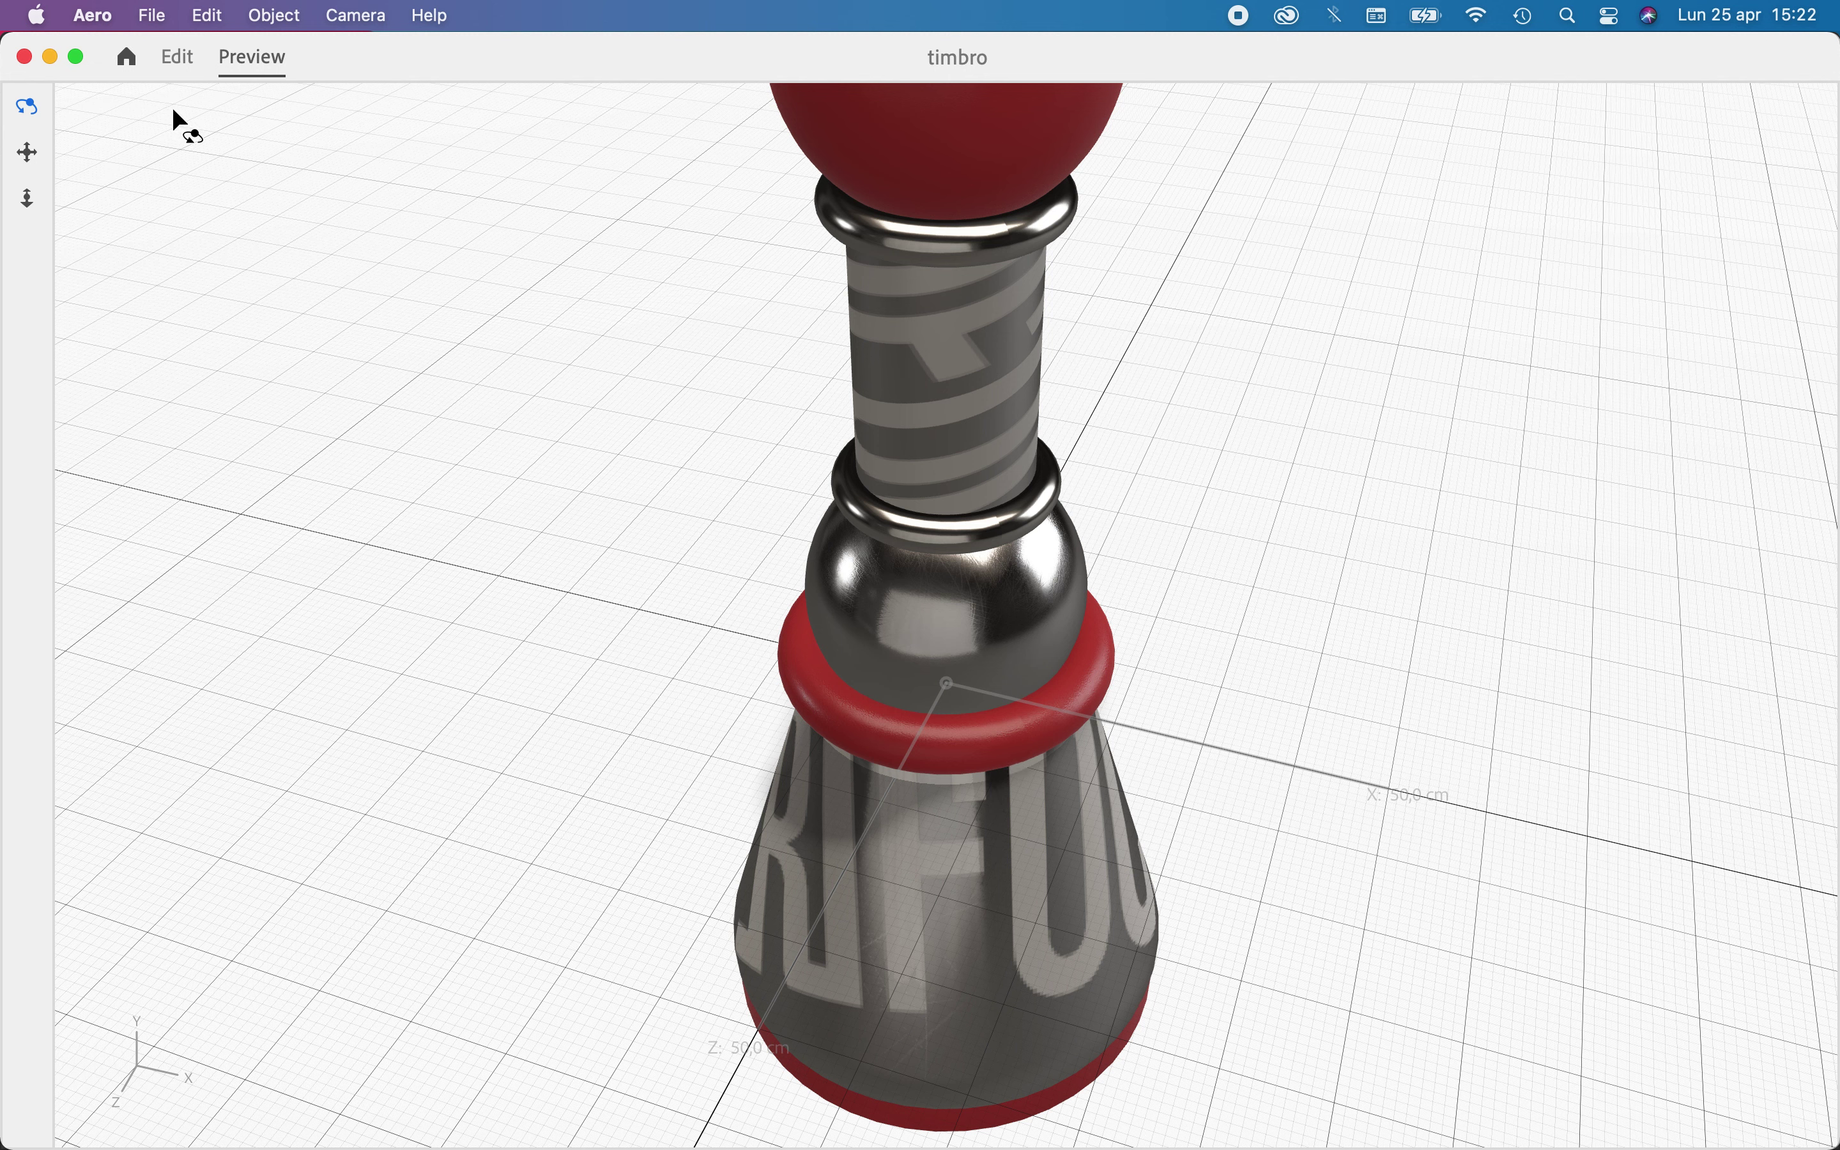
{"action": "left_click", "coordinate": [173, 63]}
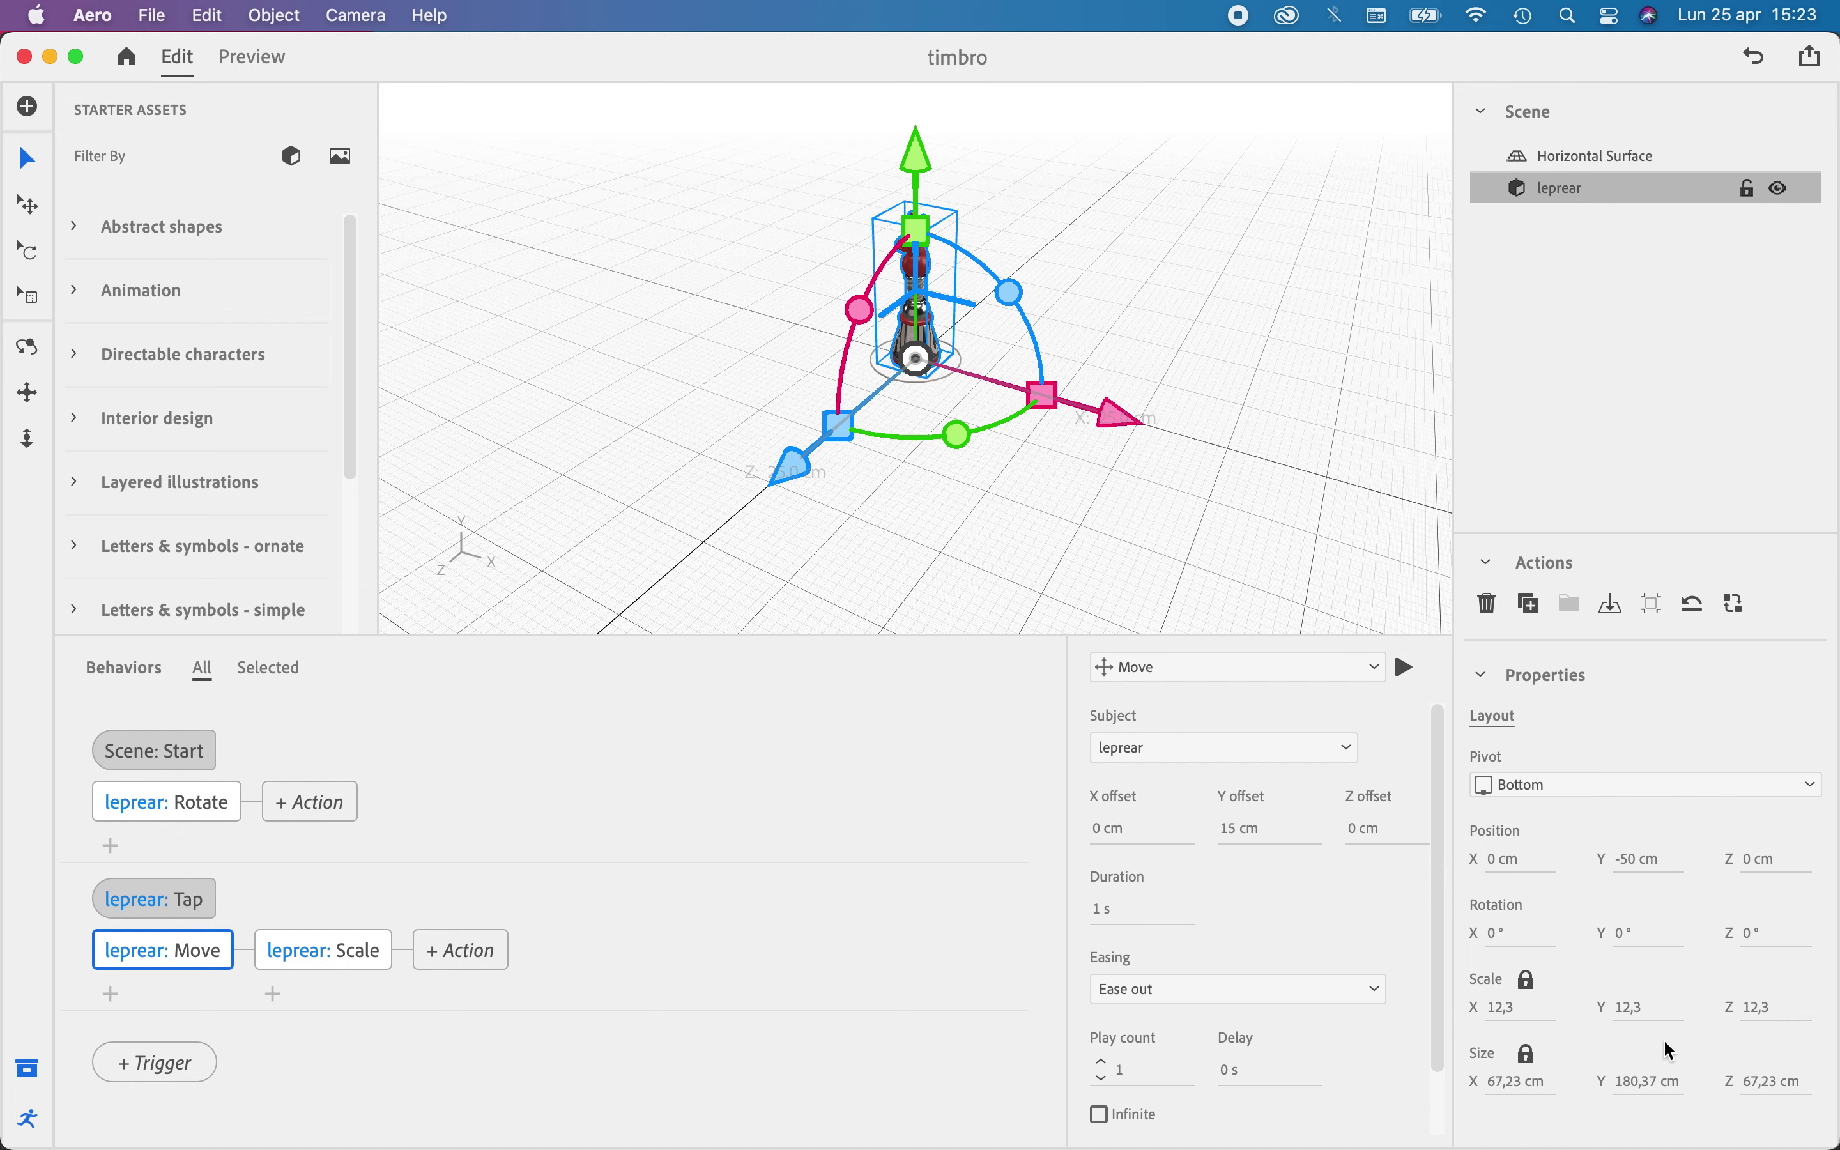
Set the Y offset of the Tap trigger's Move action to 20,4 cm
{"action": "left_click", "coordinate": [655, 575]}
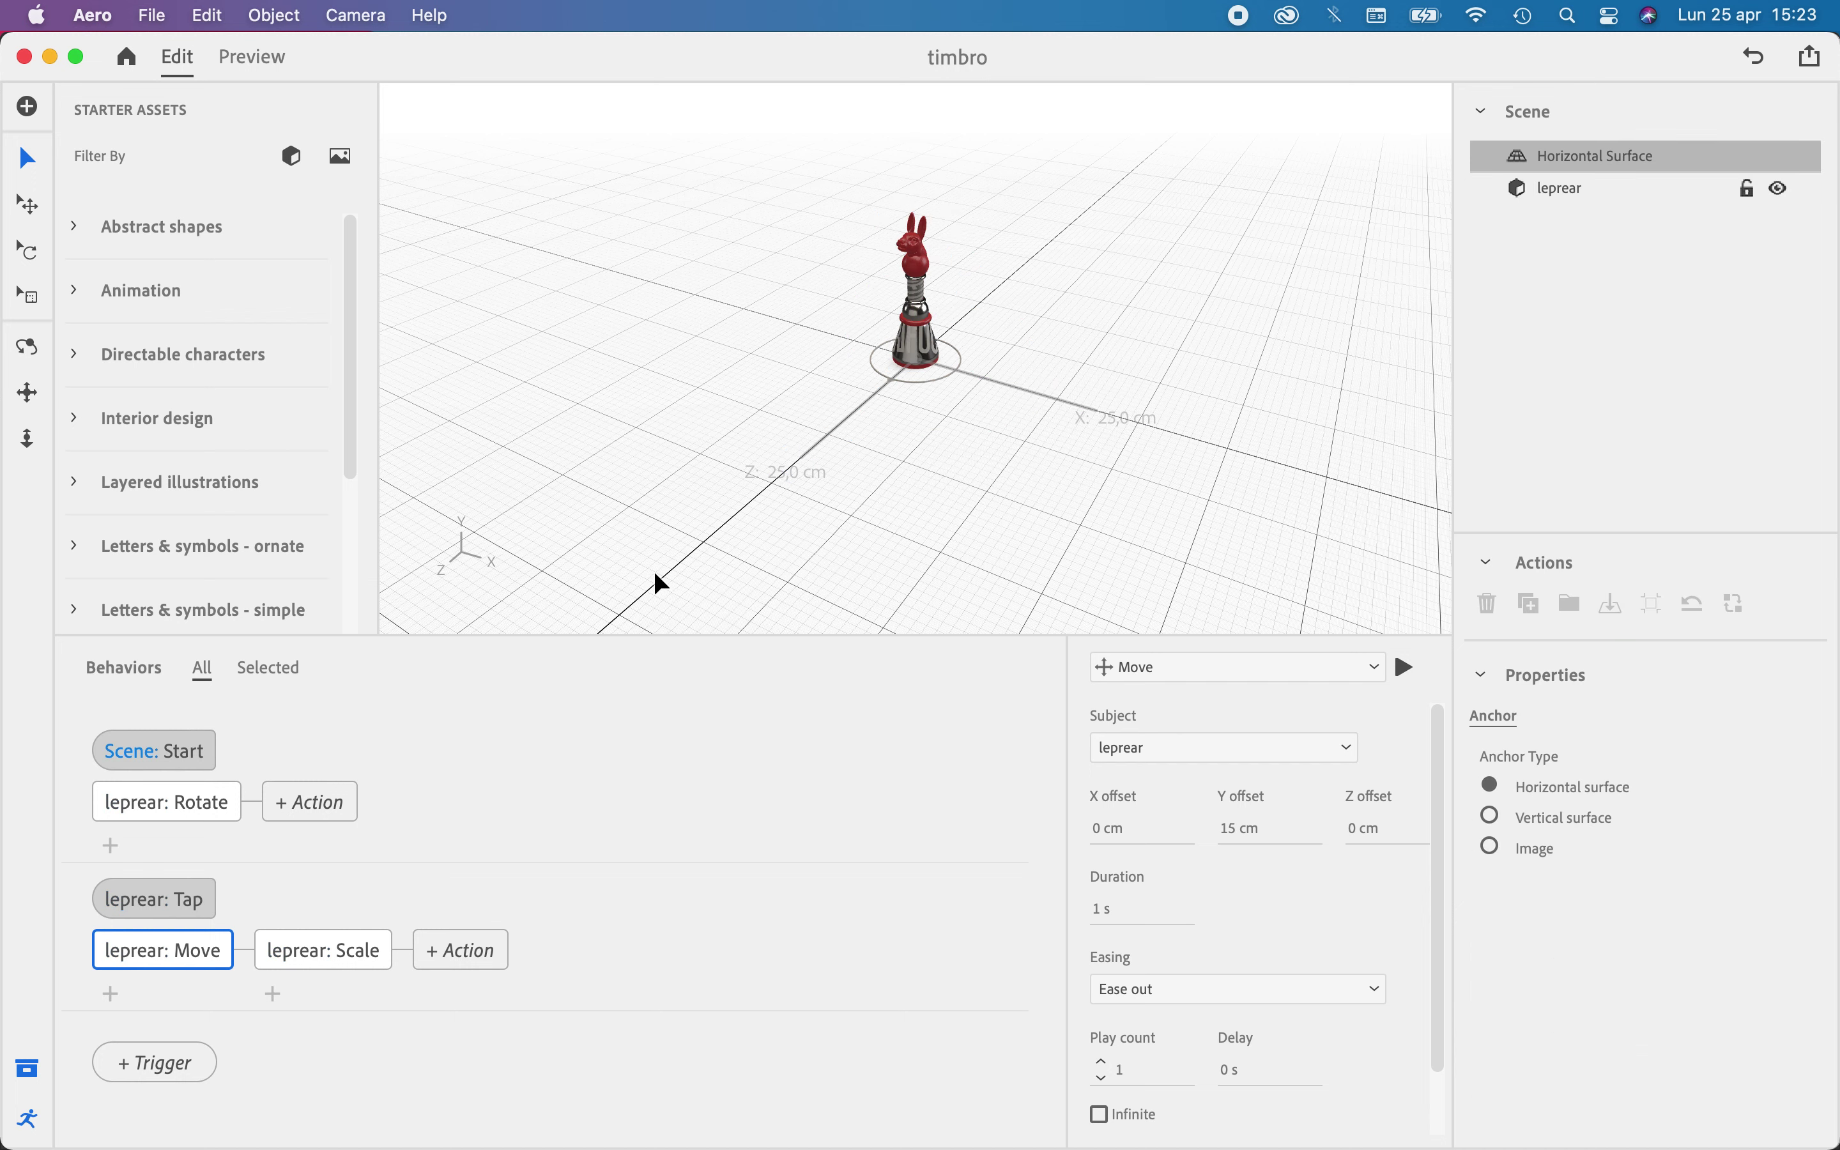
{"action": "left_click", "coordinate": [920, 255]}
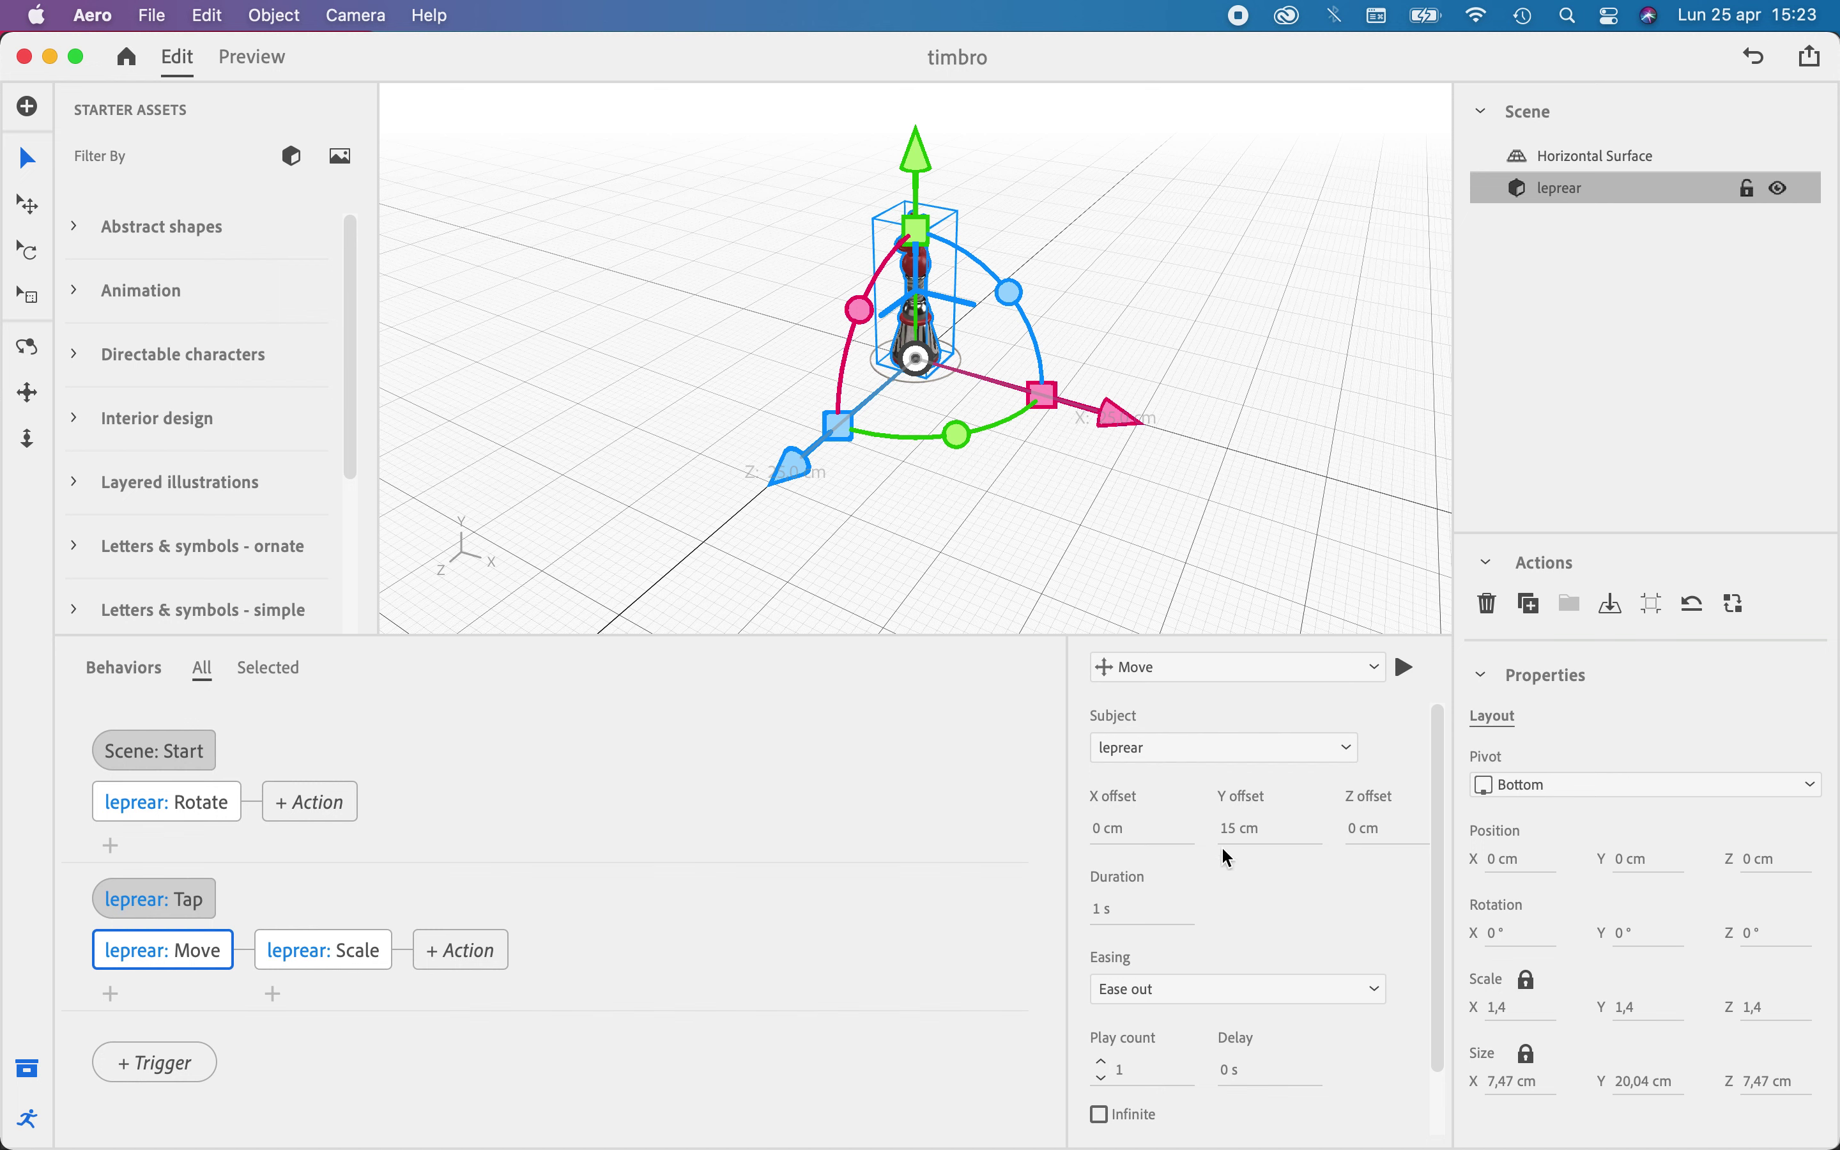
{"action": "left_click", "coordinate": [1244, 833]}
{"action": "type", "text": "20,4"}
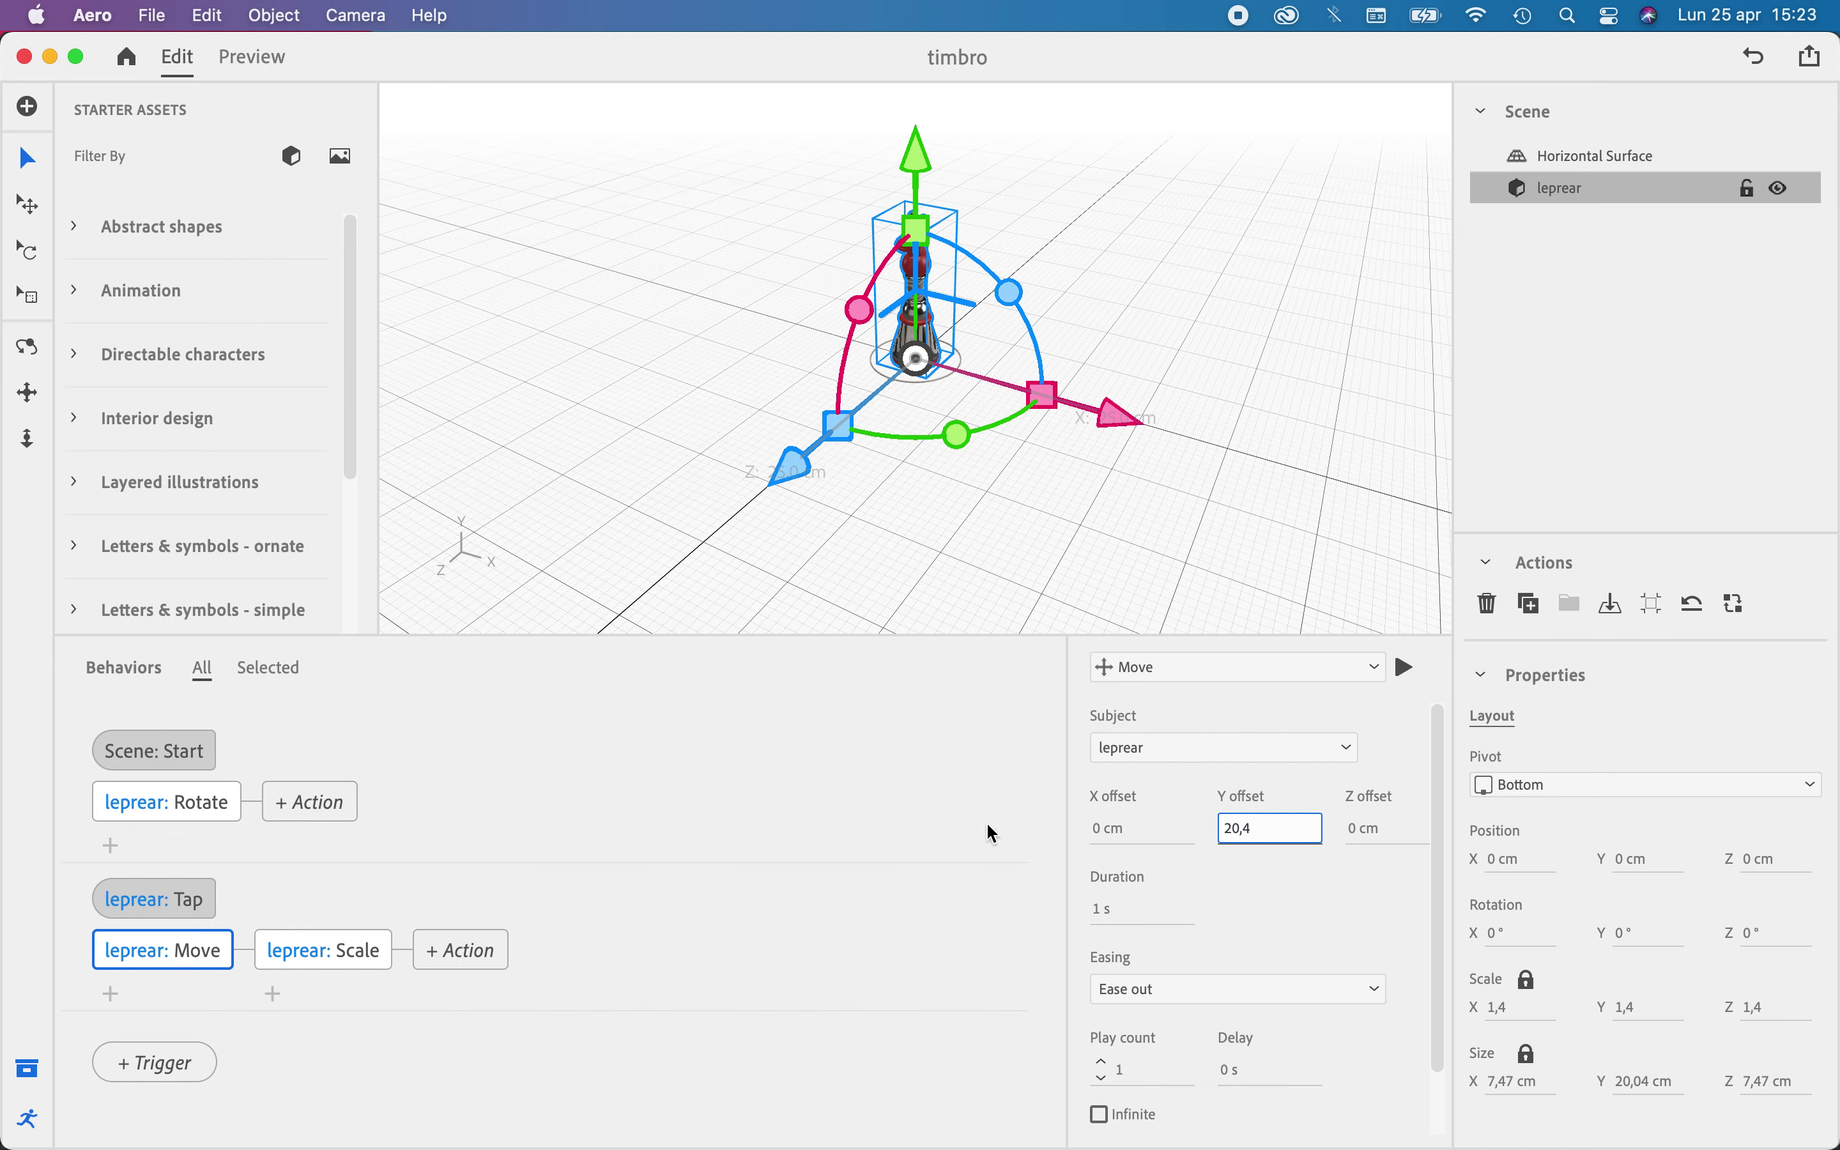
{"action": "key", "text": "Return"}
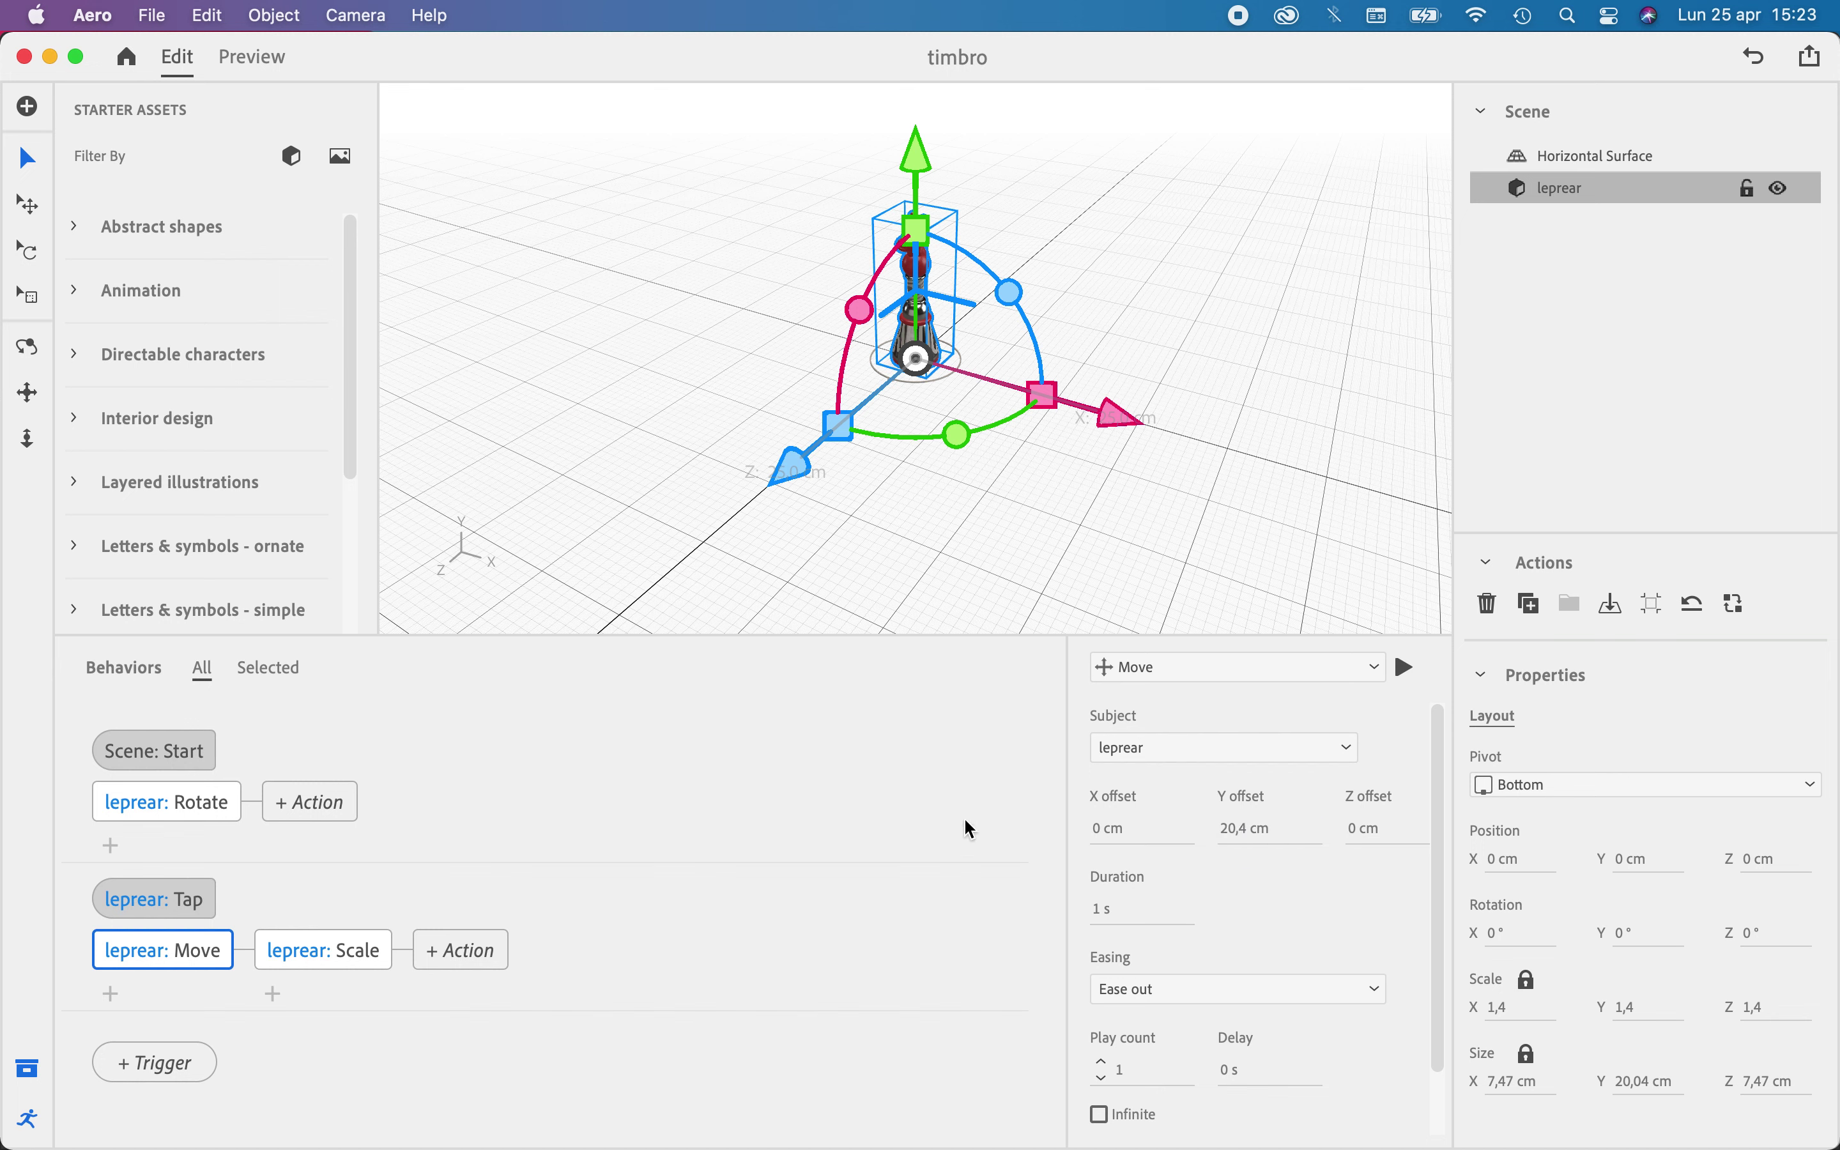
Shorten the duration of the Start trigger's Rotate action to 2 s
{"action": "left_click", "coordinate": [164, 752]}
{"action": "left_click", "coordinate": [171, 799]}
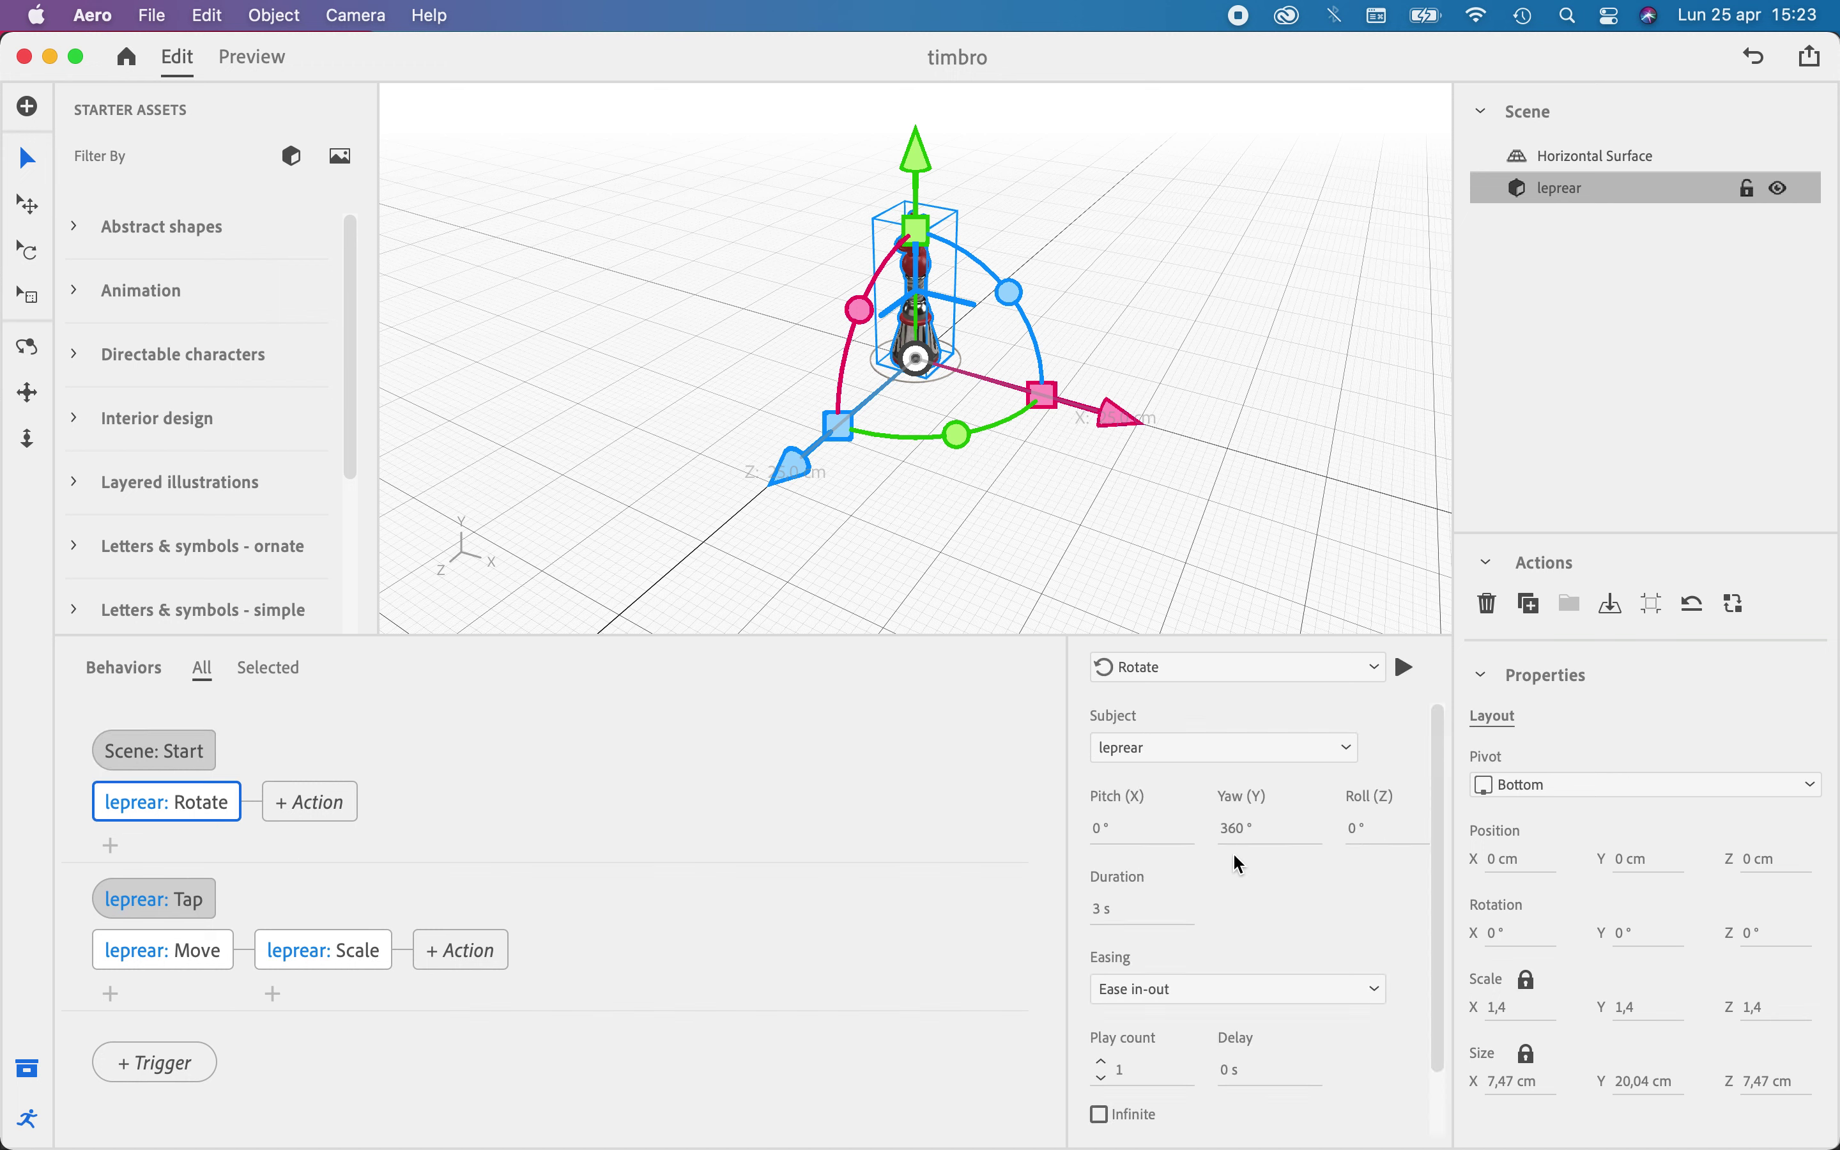
{"action": "left_click", "coordinate": [1107, 909]}
{"action": "type", "text": "2"}
{"action": "key", "text": "Return"}
Preview the updated animation, check the enlarged stamp's position against the ground plane from a low angle, and return to editing
{"action": "left_click", "coordinate": [276, 57]}
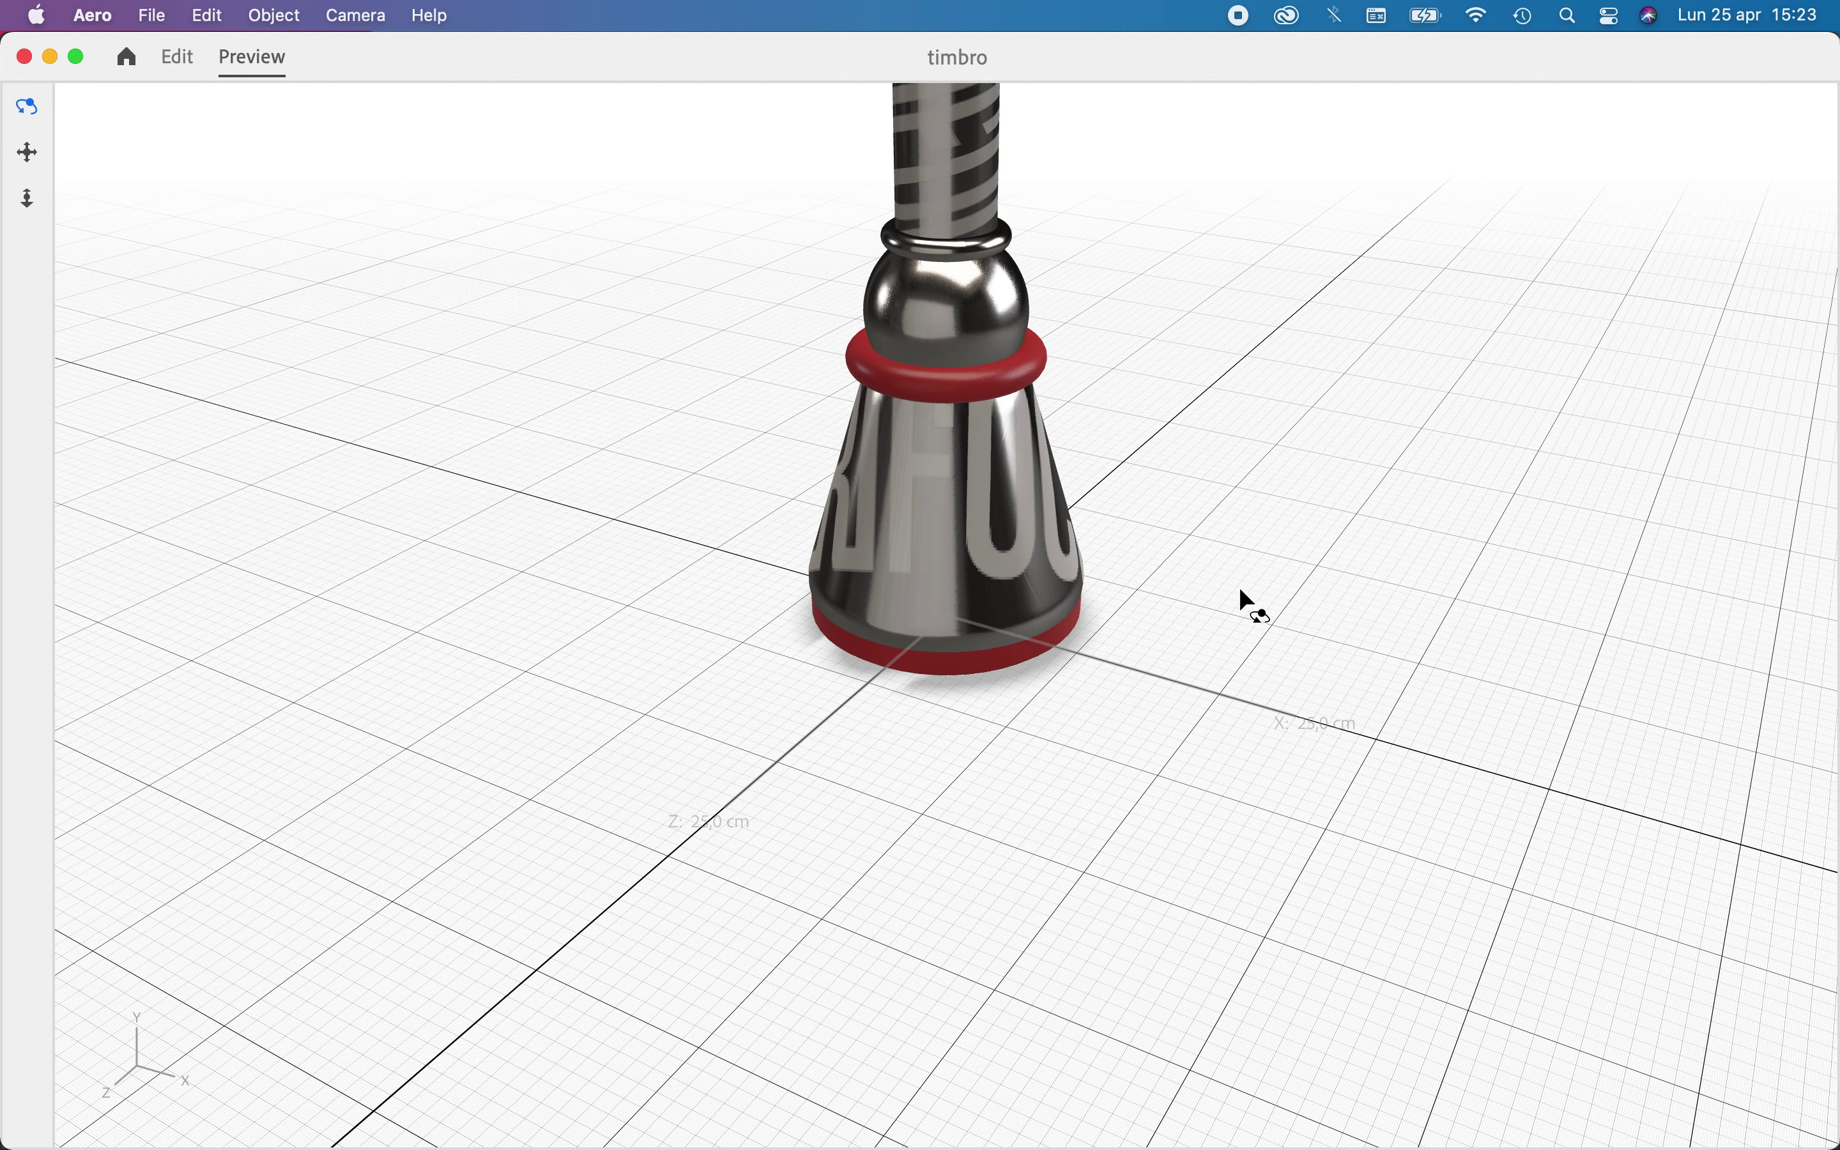
{"action": "scroll", "coordinate": [1228, 611], "scroll_direction": "down", "scroll_amount": 5}
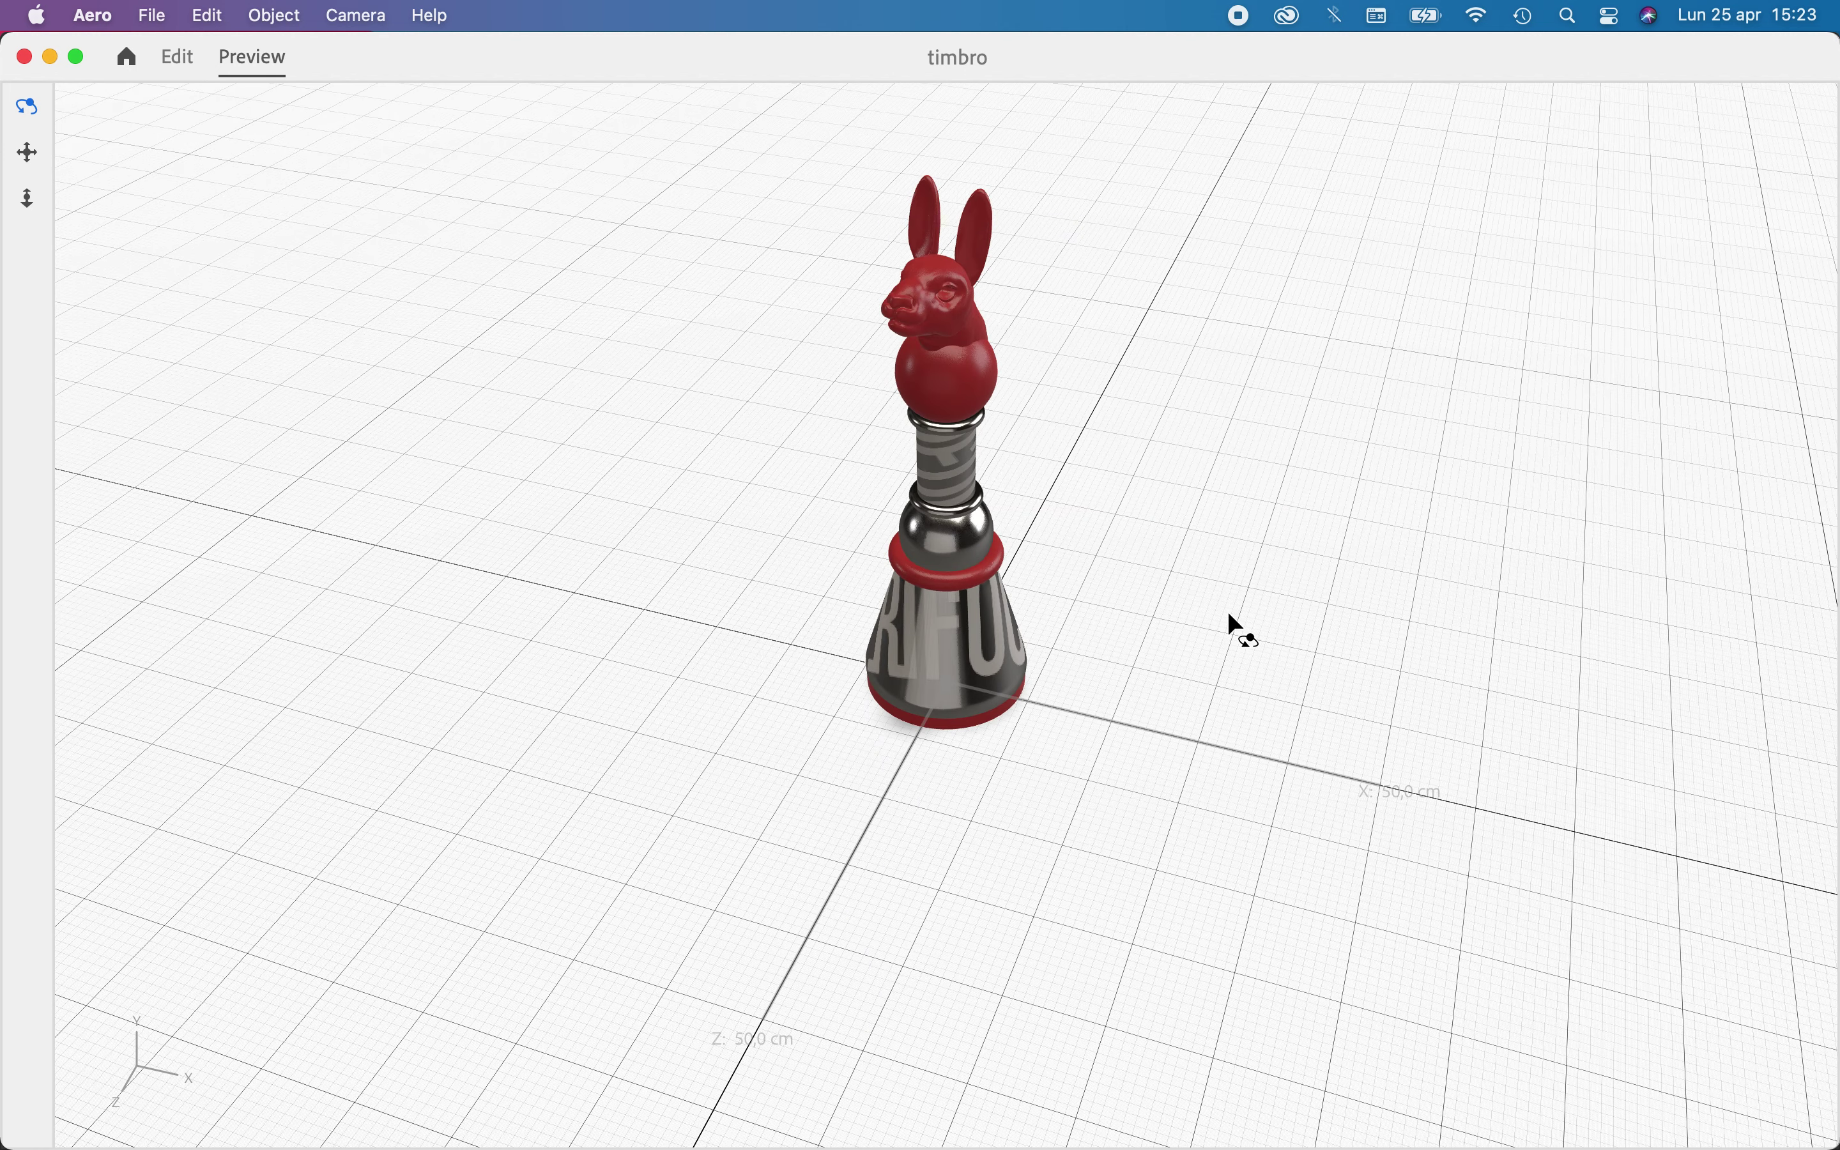
{"action": "left_click_drag", "start_coordinate": [1196, 606], "coordinate": [1243, 407]}
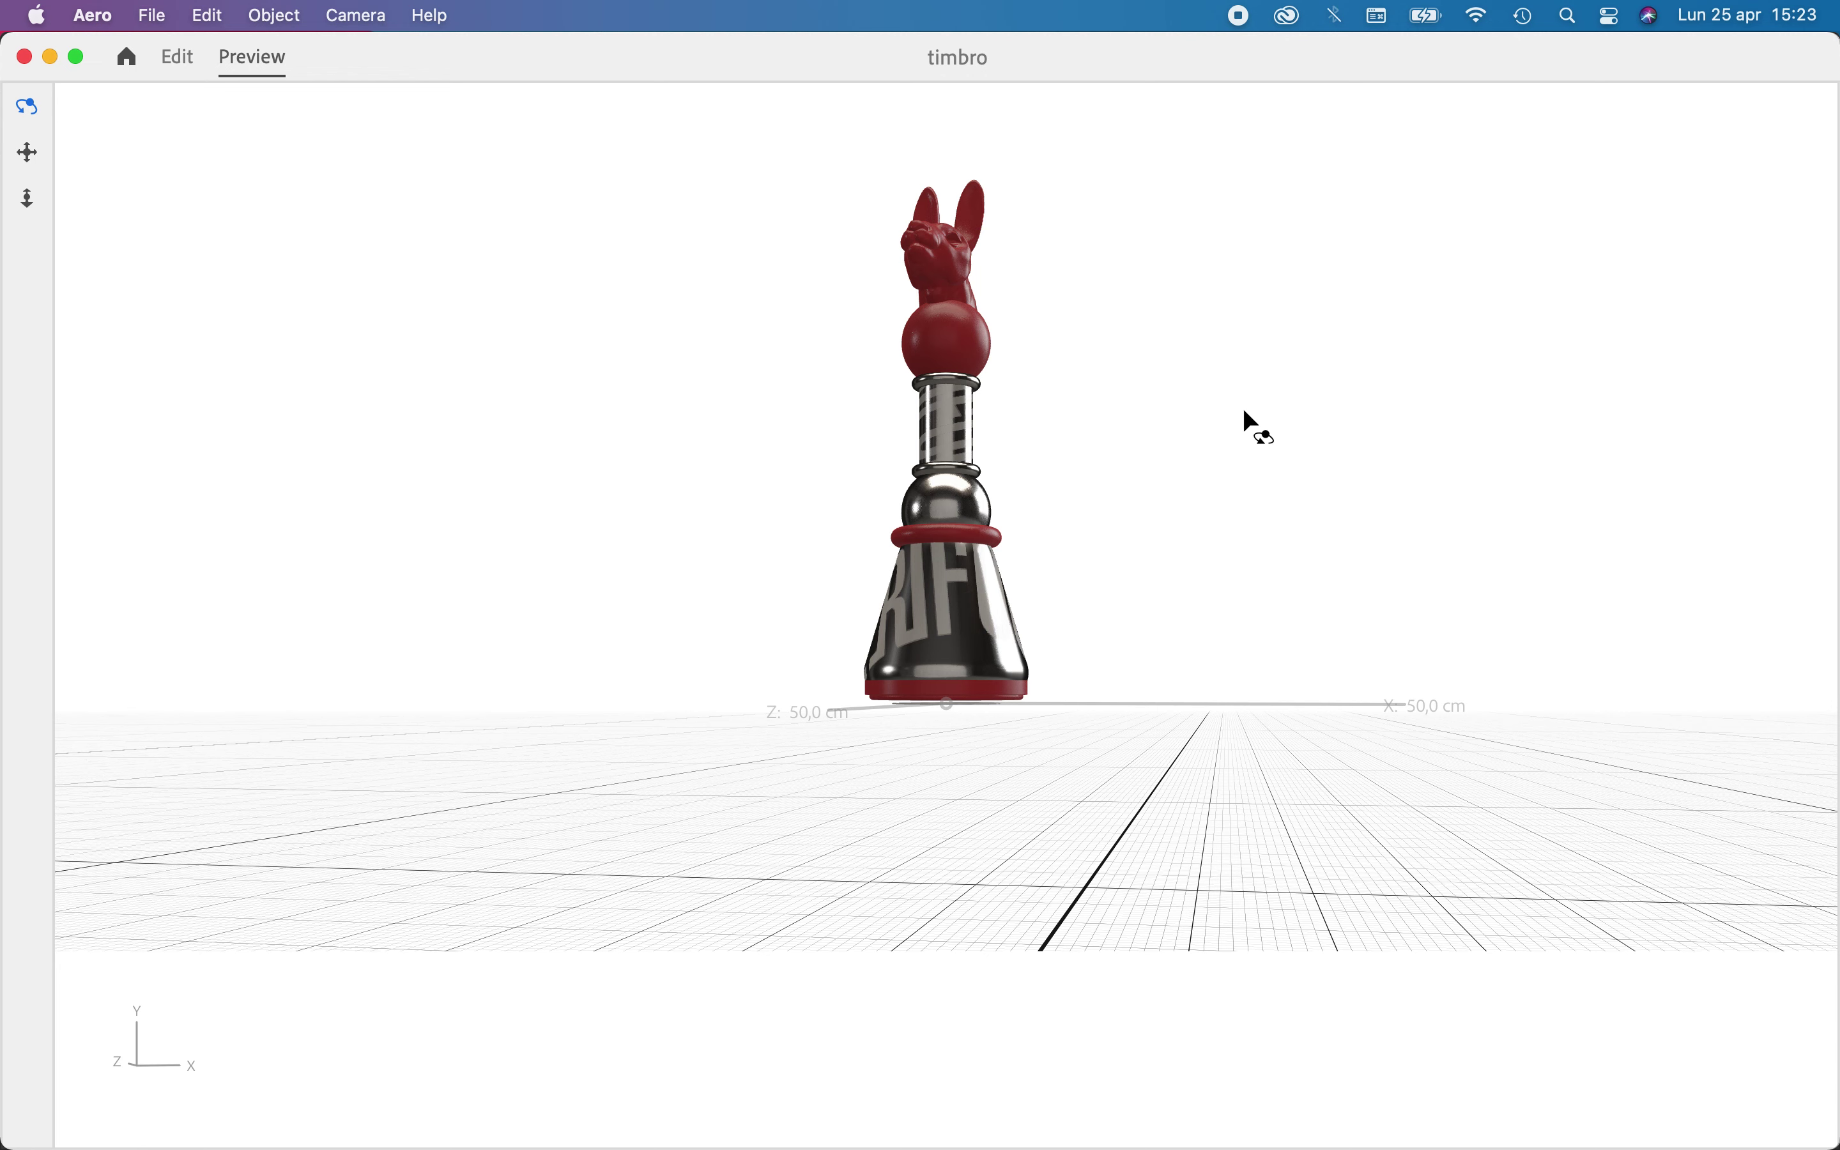
{"action": "left_click", "coordinate": [178, 58]}
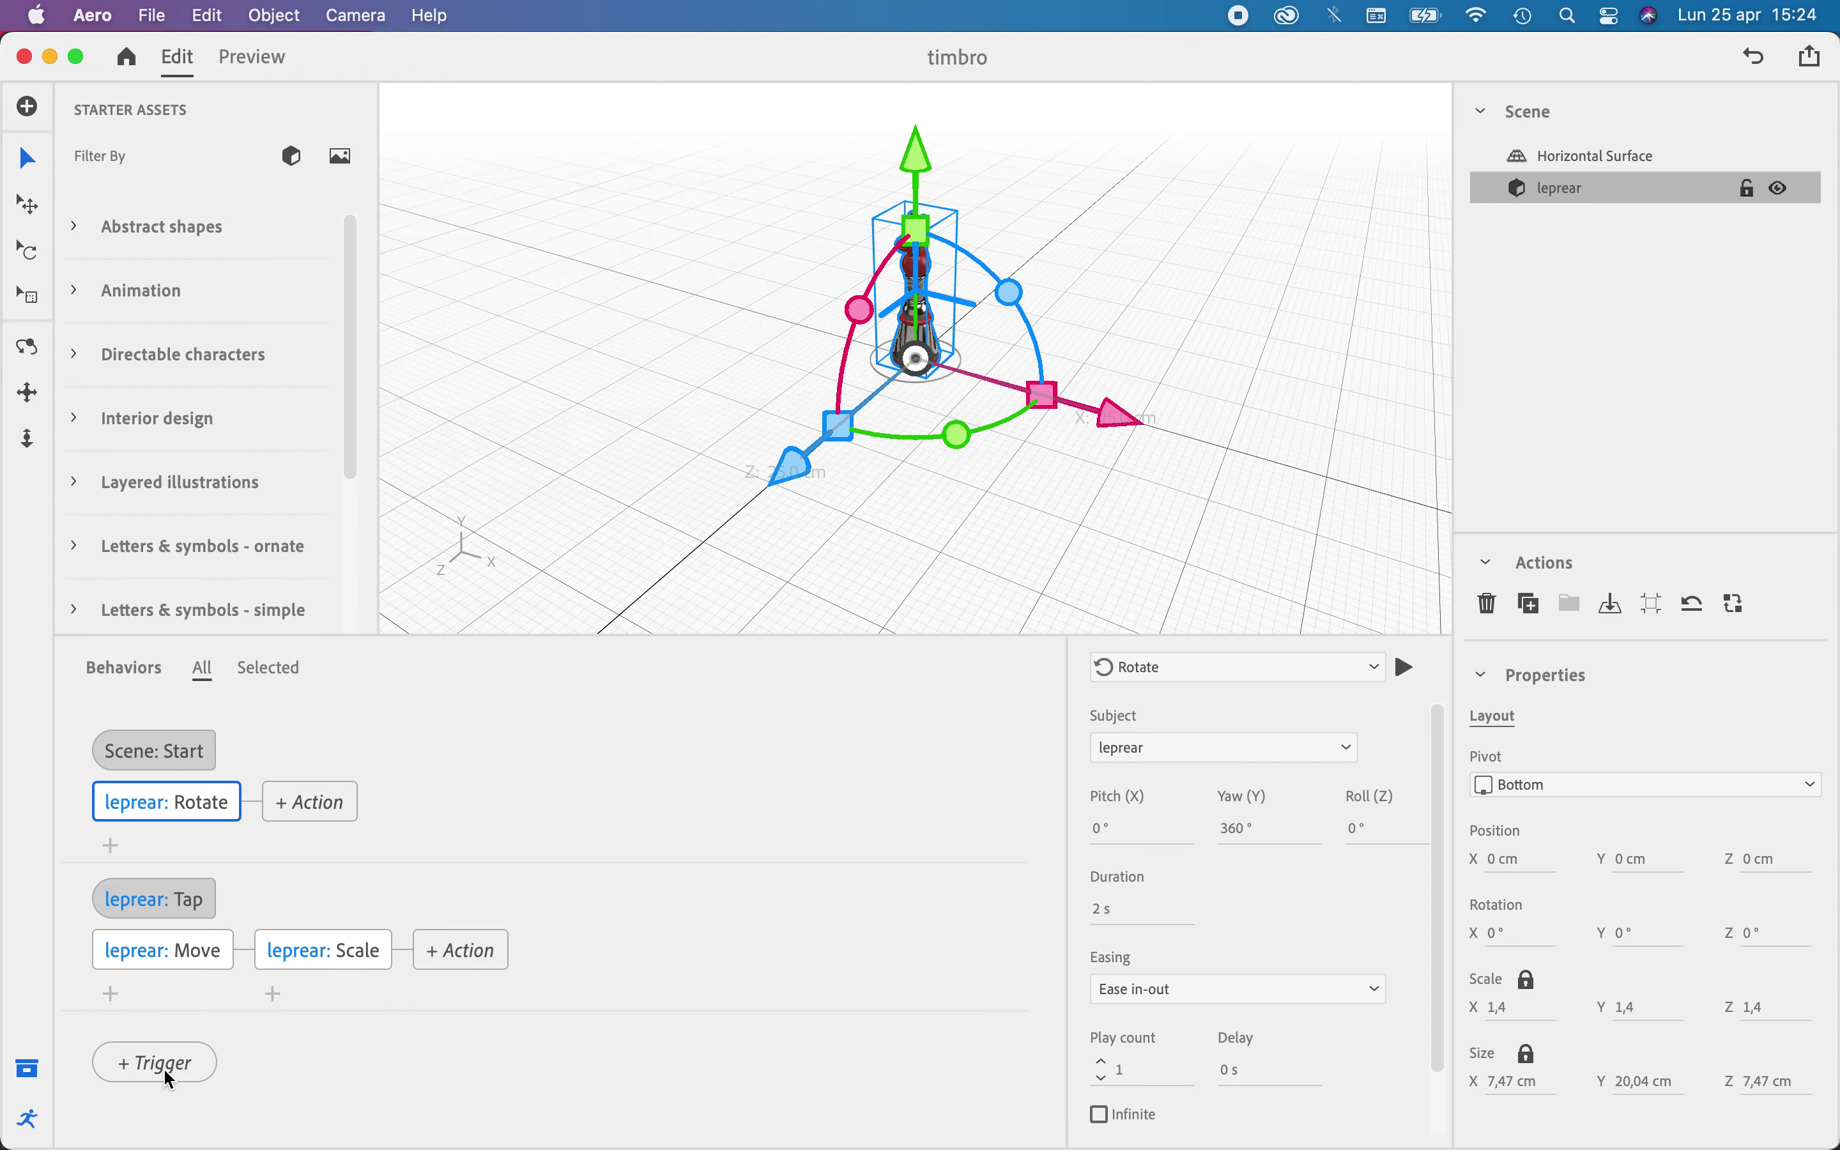
Set the Y offset of the Tap trigger's Move action to 20 cm
{"action": "left_click", "coordinate": [195, 954]}
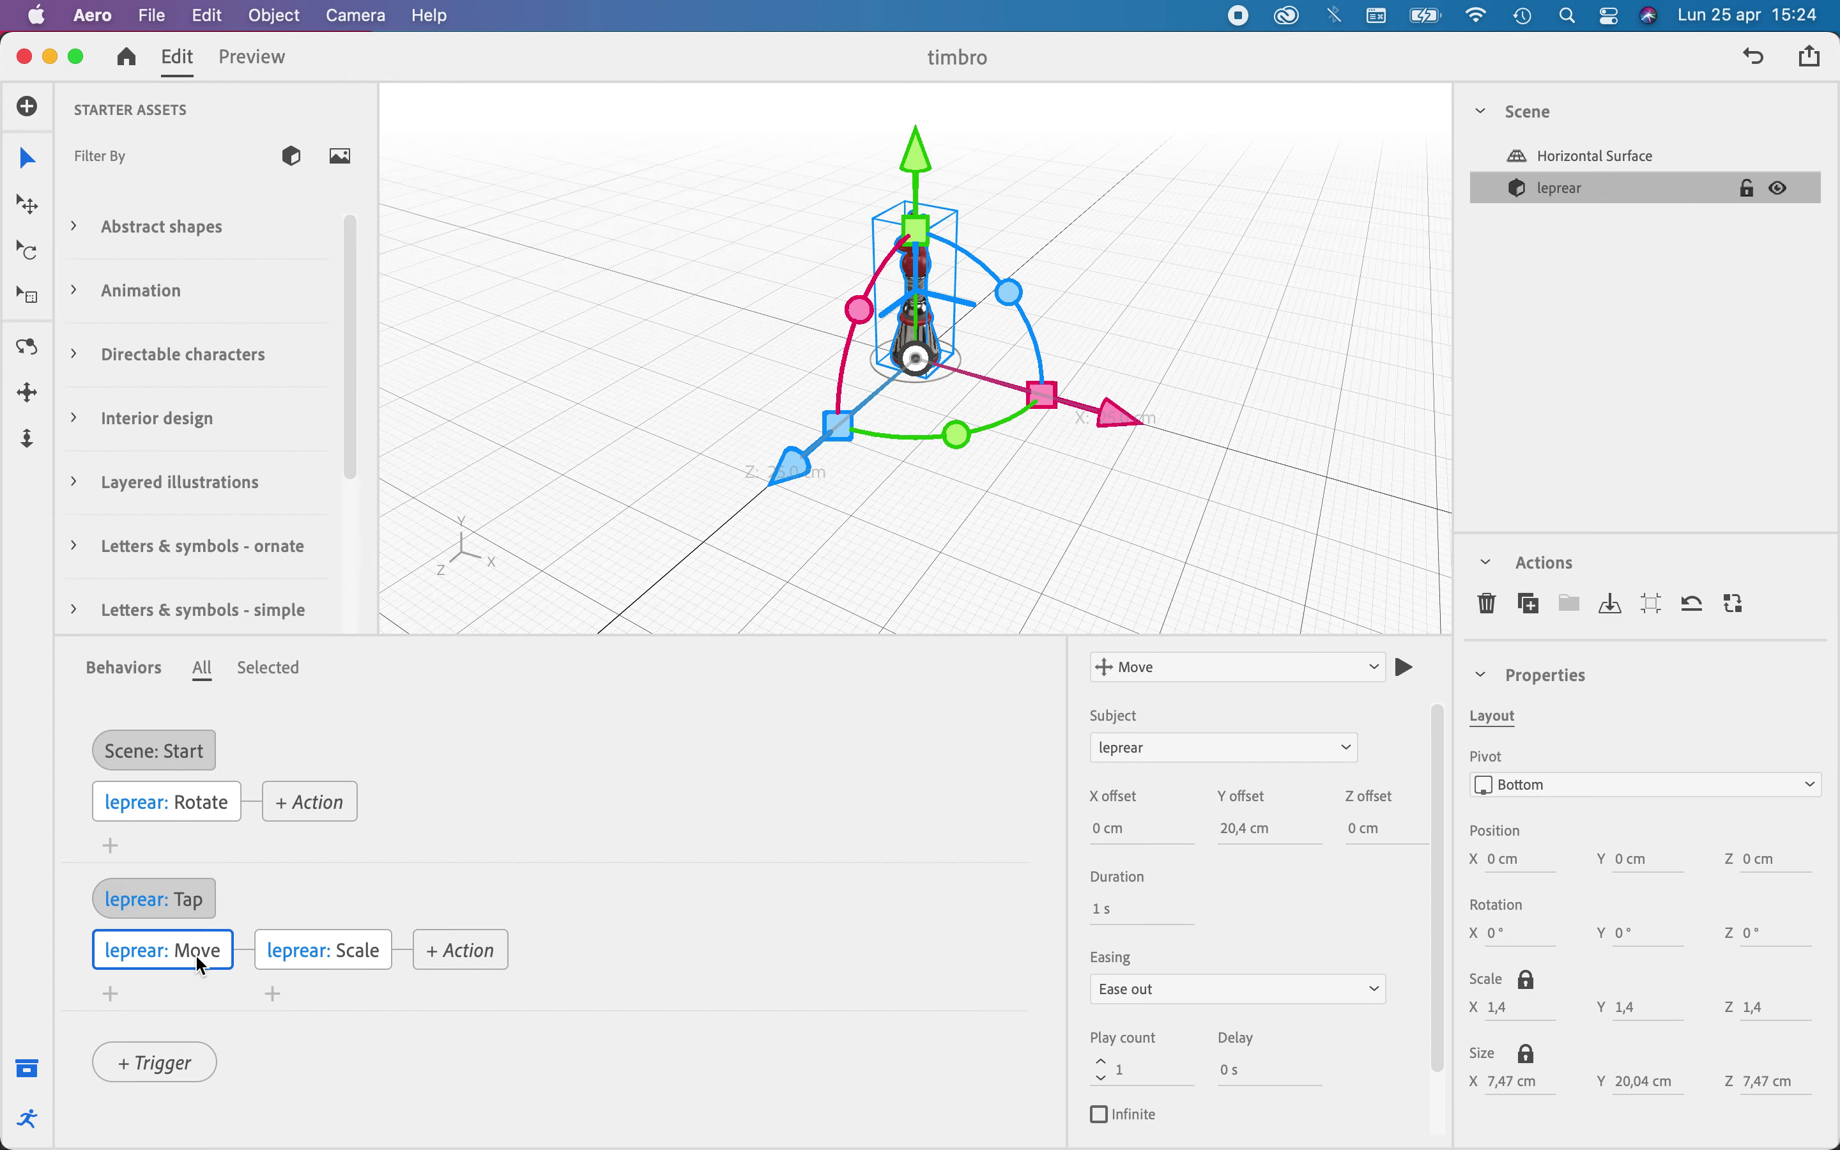
{"action": "left_click", "coordinate": [1235, 827]}
{"action": "type", "text": "20"}
{"action": "key", "text": "Return"}
Preview the scene, view the stamp at ground level, tap it once more, and return to editing
{"action": "left_click", "coordinate": [259, 60]}
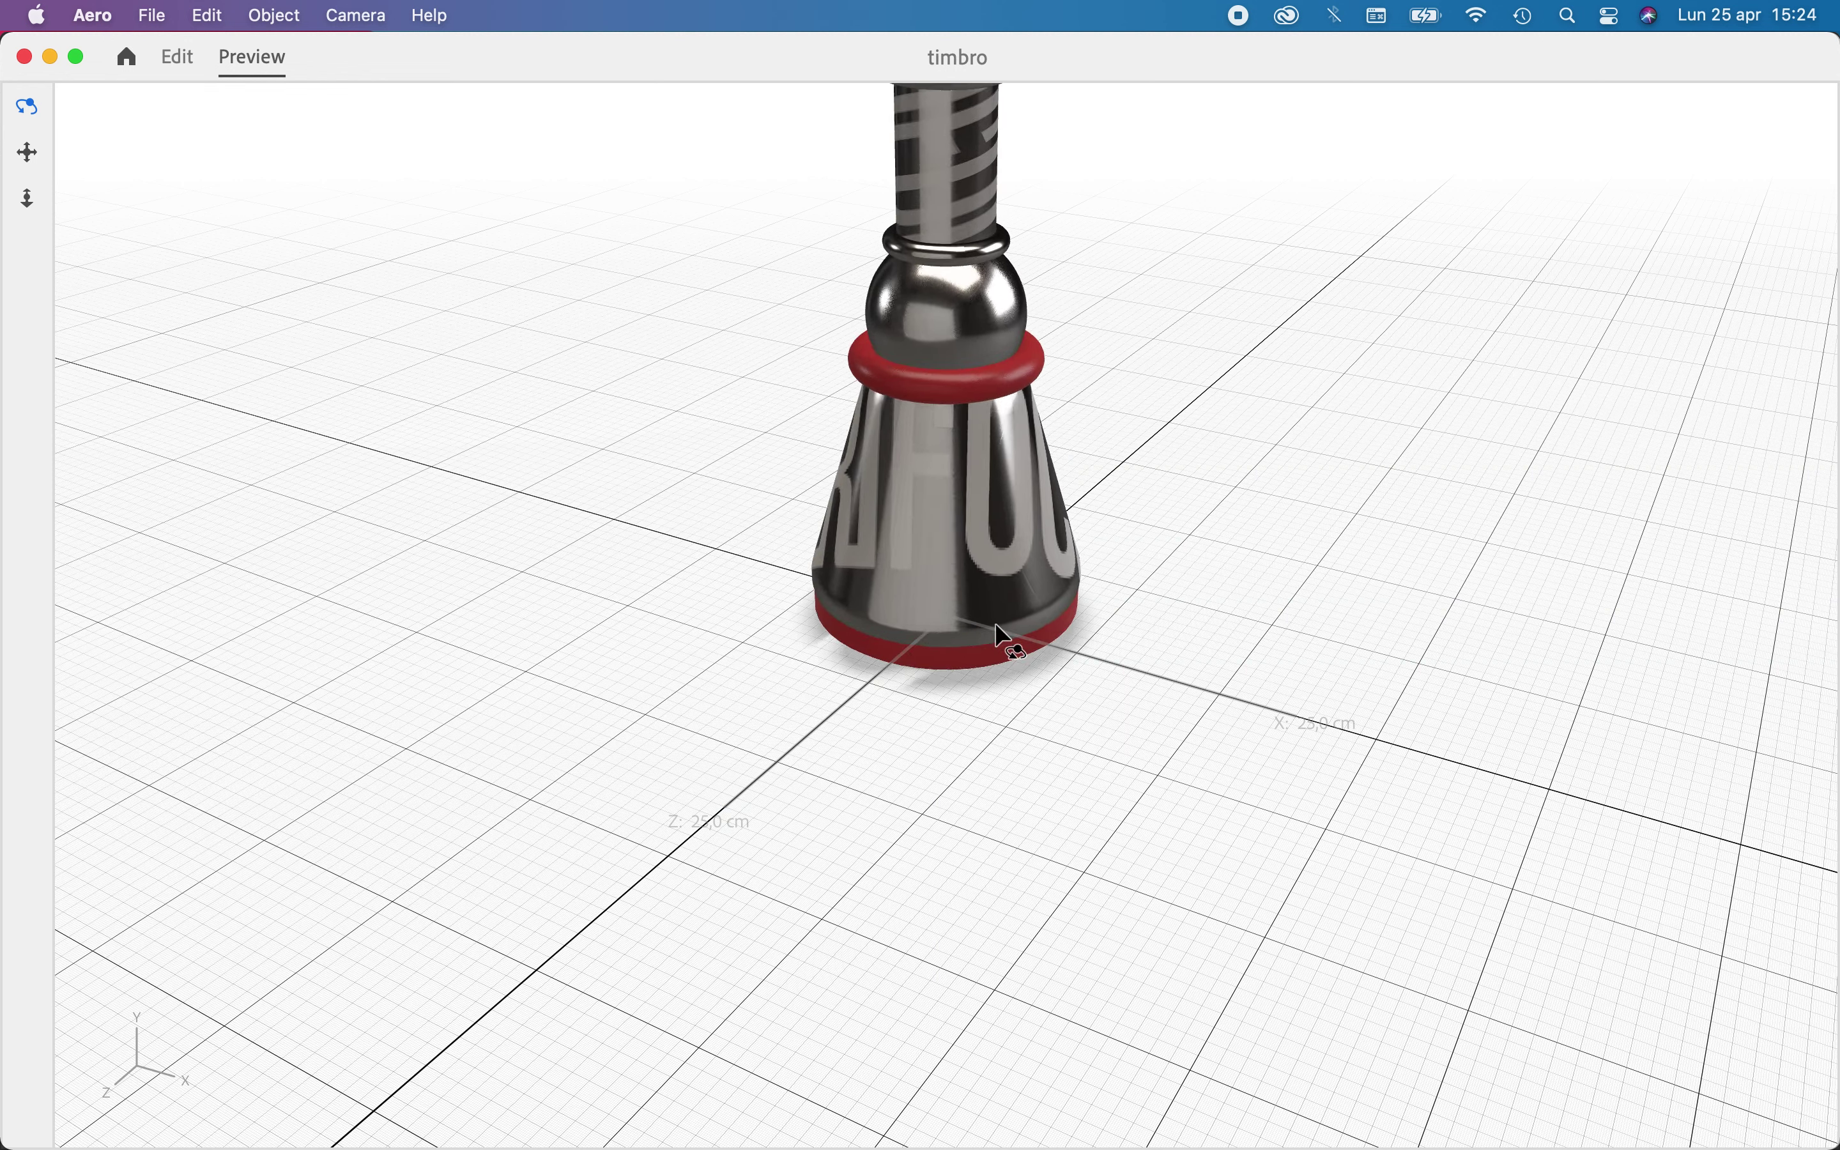
{"action": "left_click_drag", "start_coordinate": [1291, 572], "coordinate": [1184, 731]}
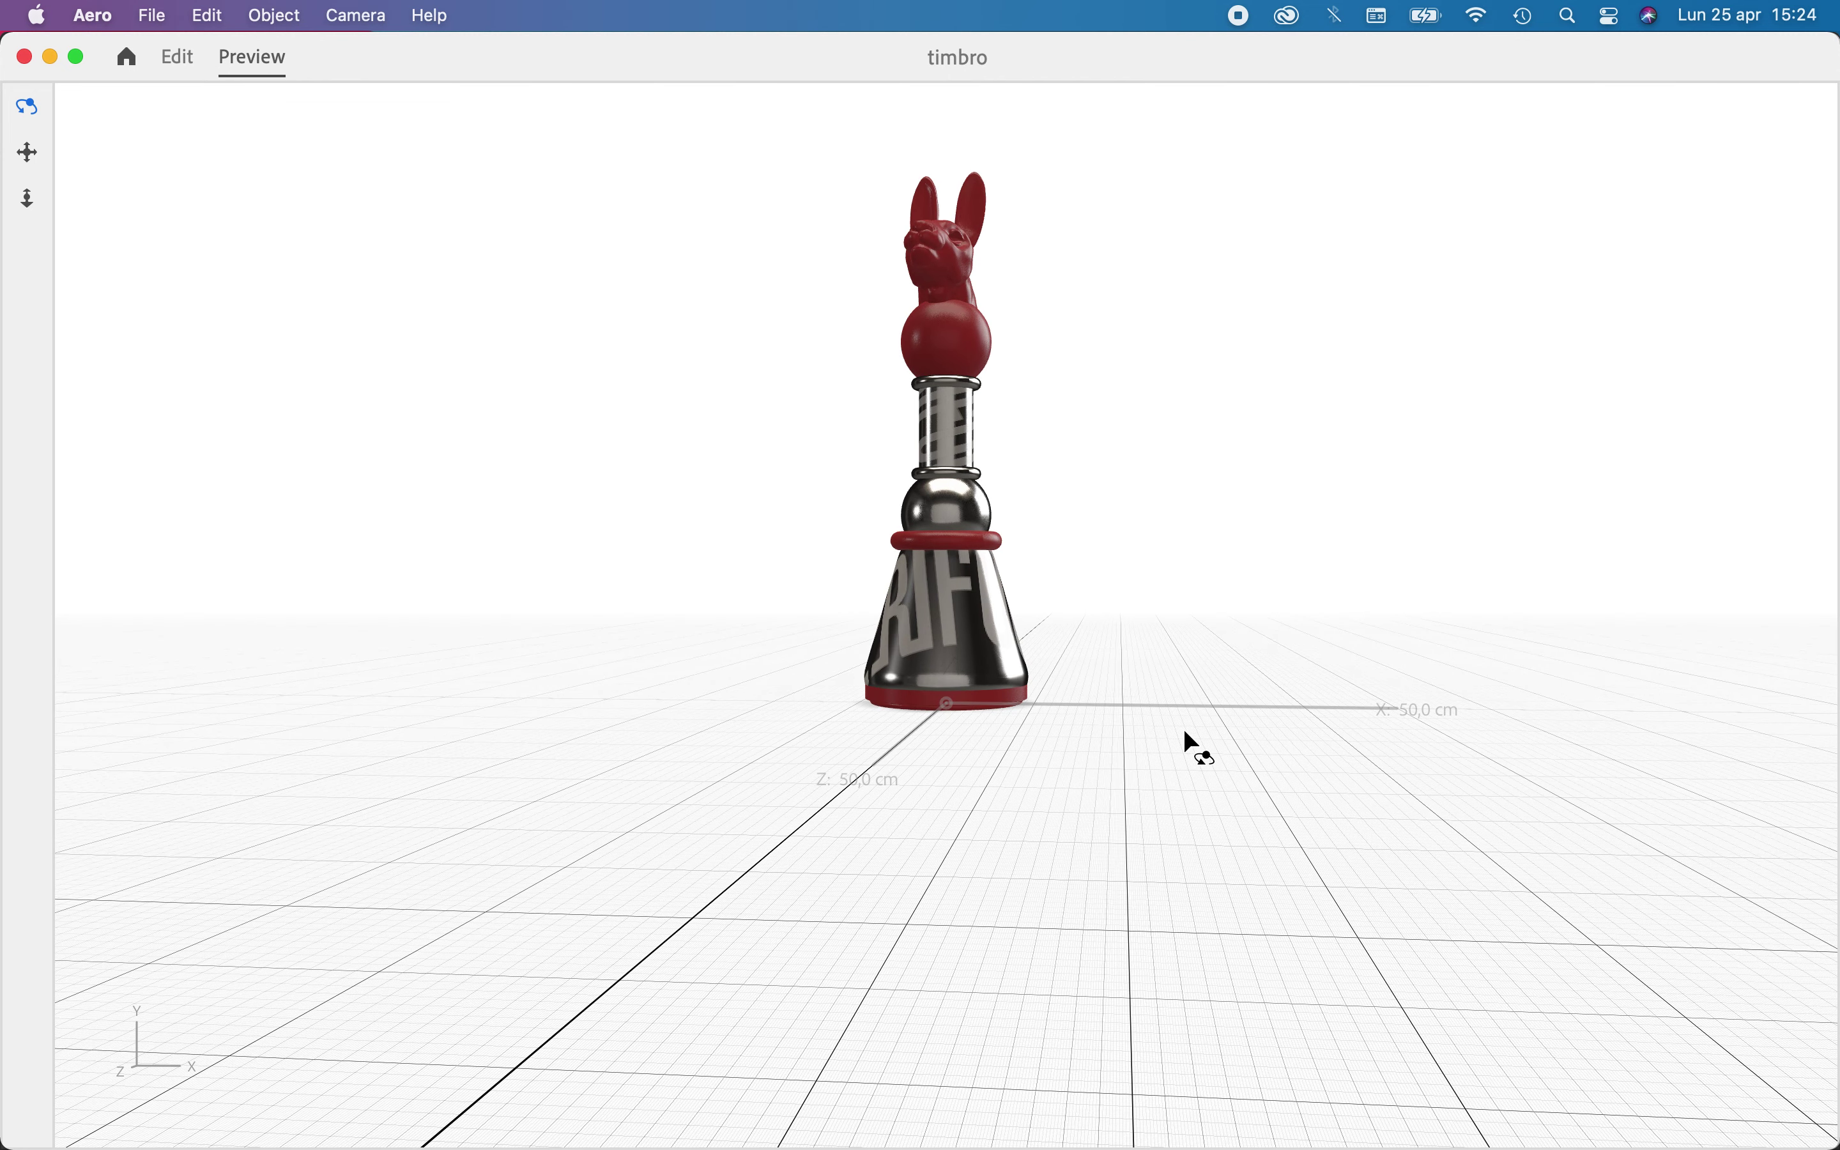
{"action": "left_click", "coordinate": [929, 635]}
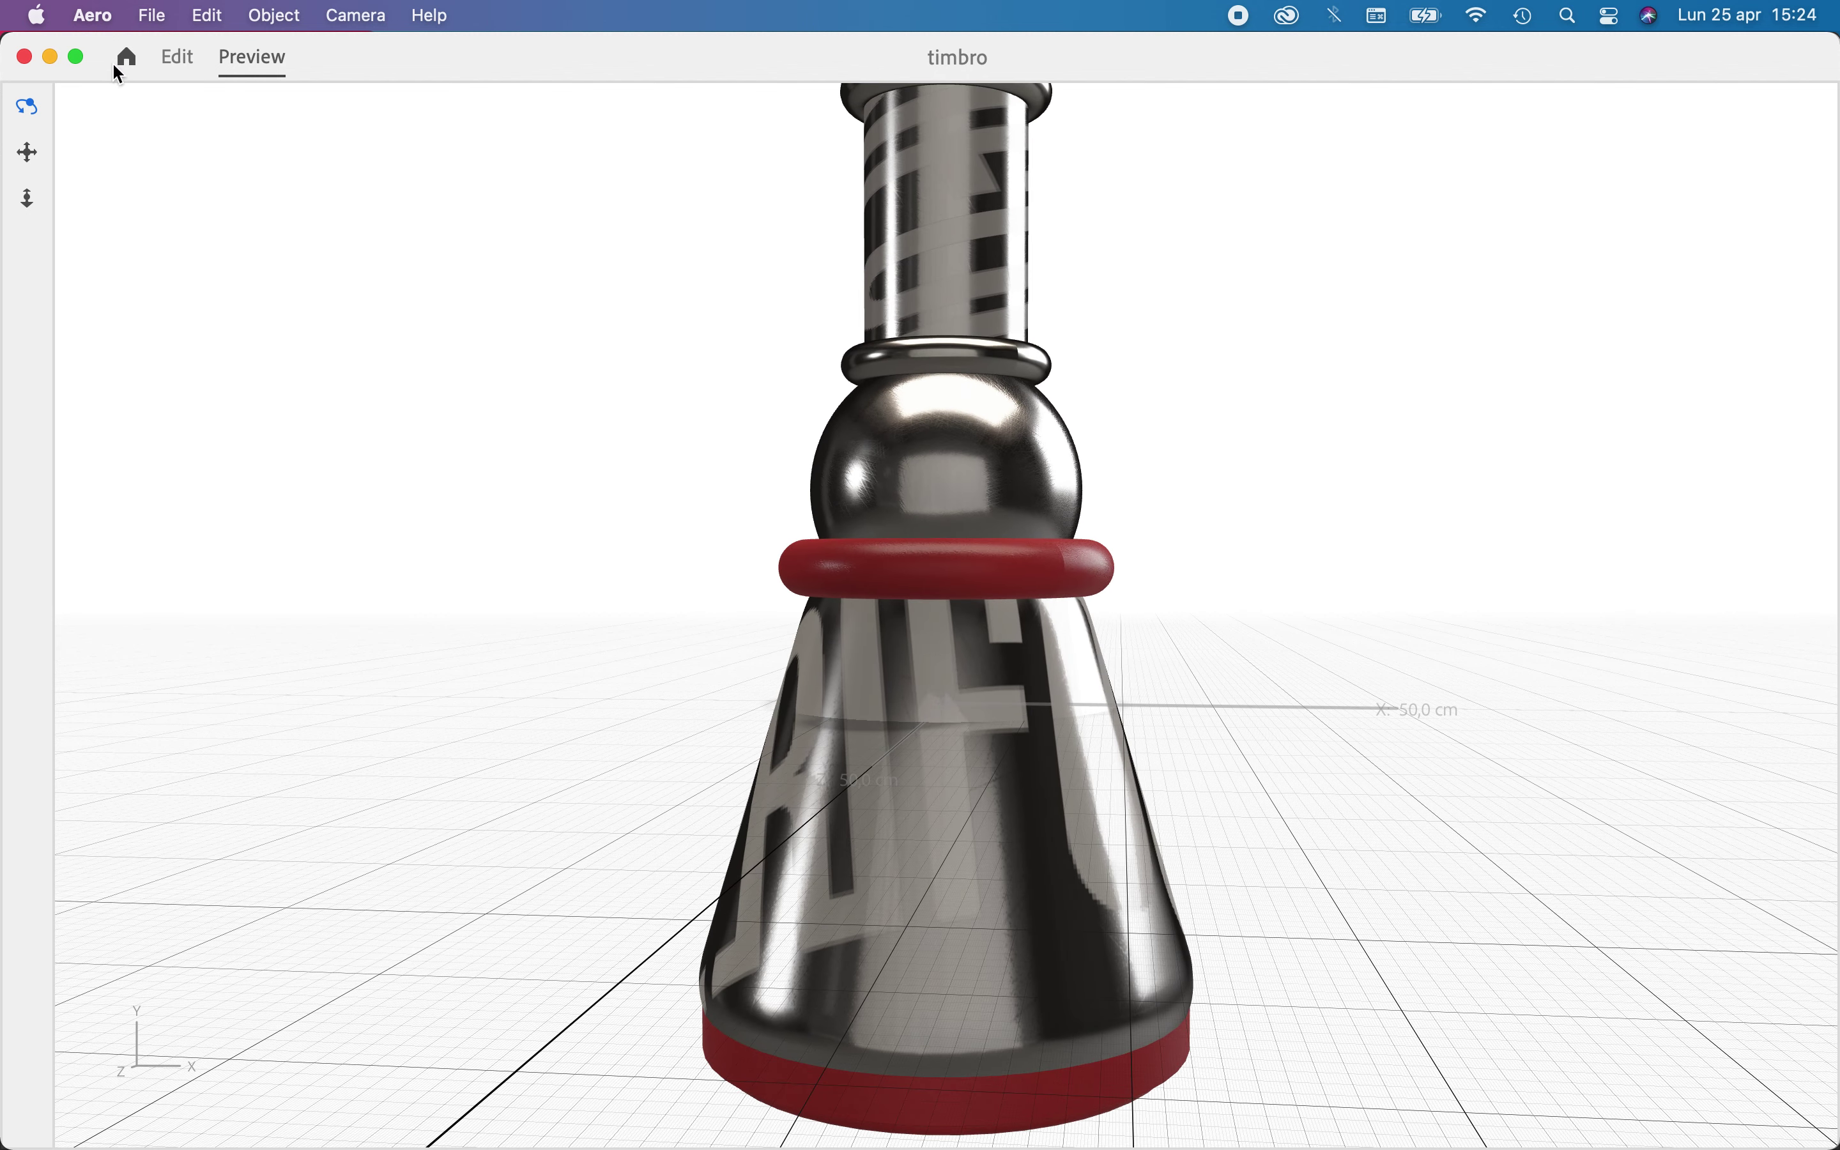
{"action": "left_click", "coordinate": [180, 61]}
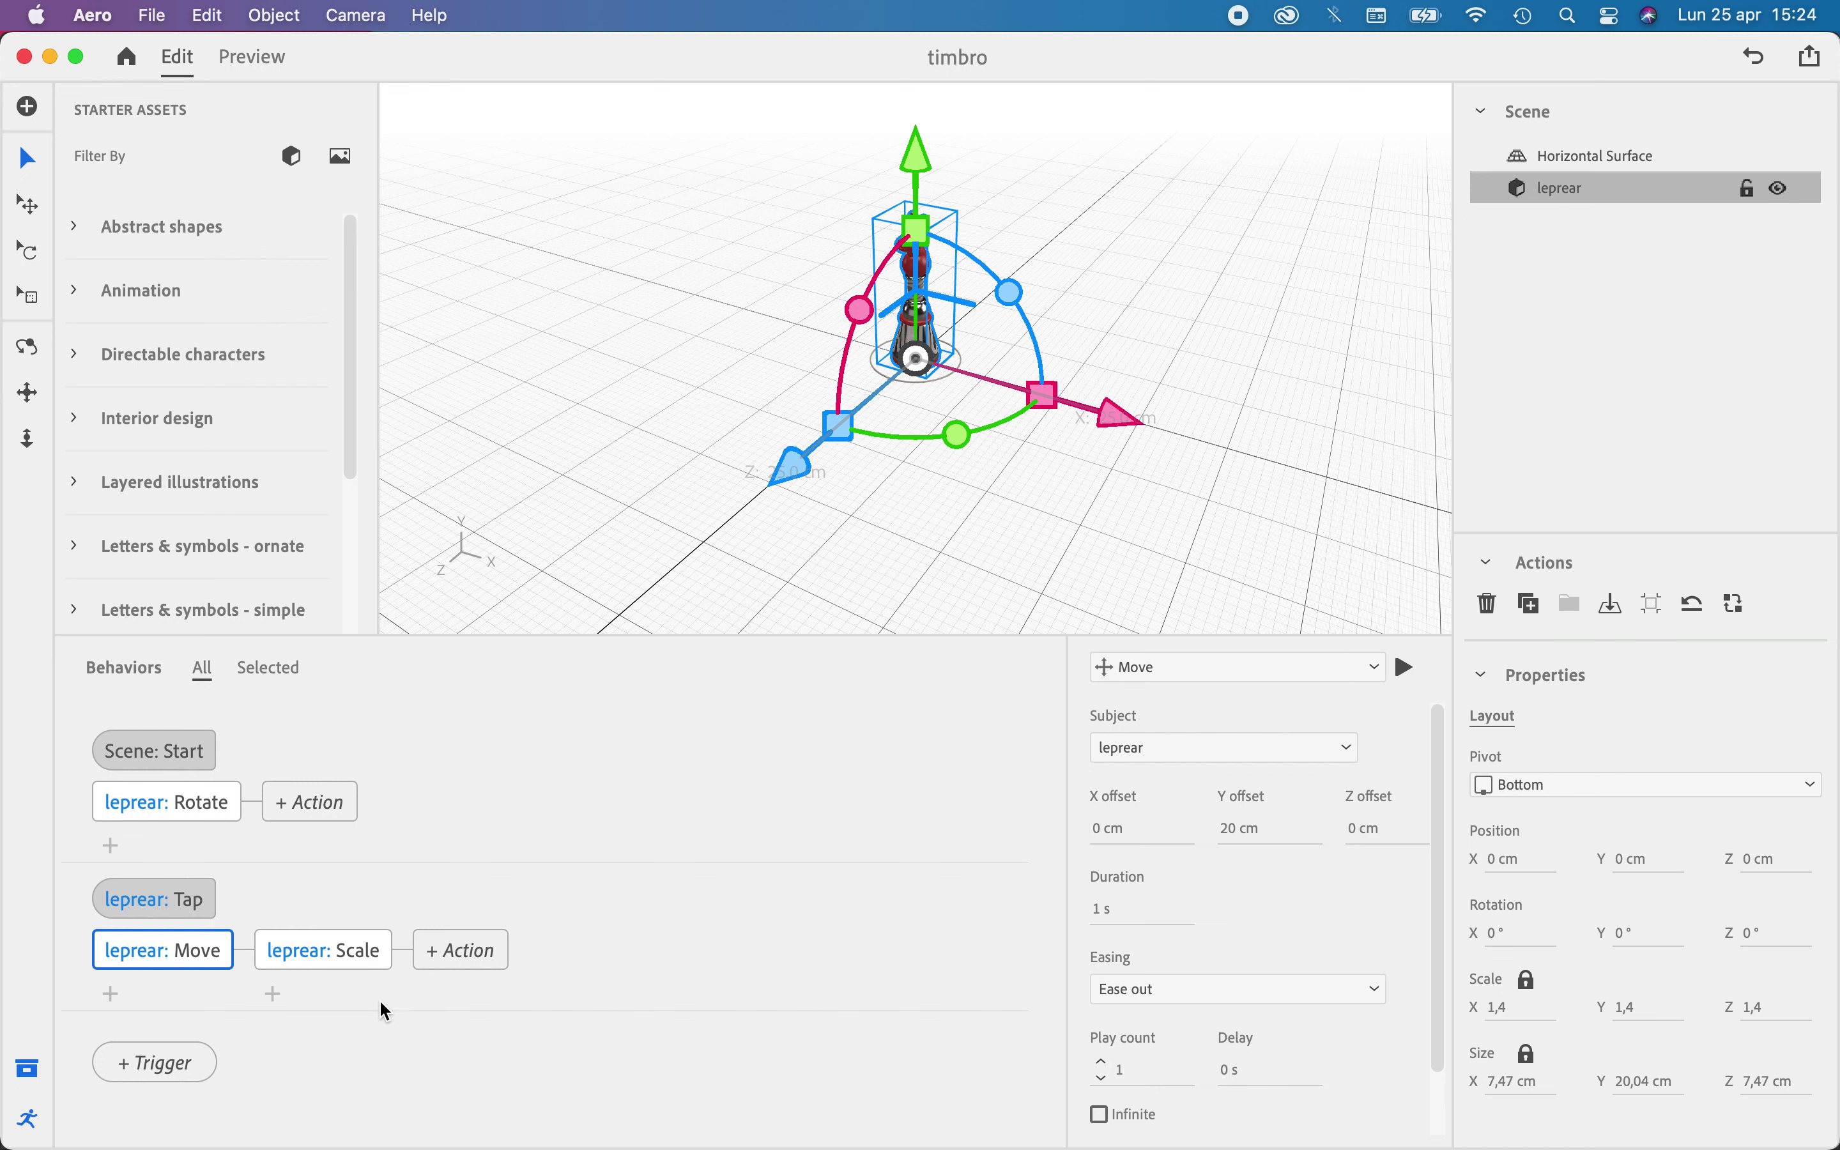
{"action": "left_click", "coordinate": [341, 953]}
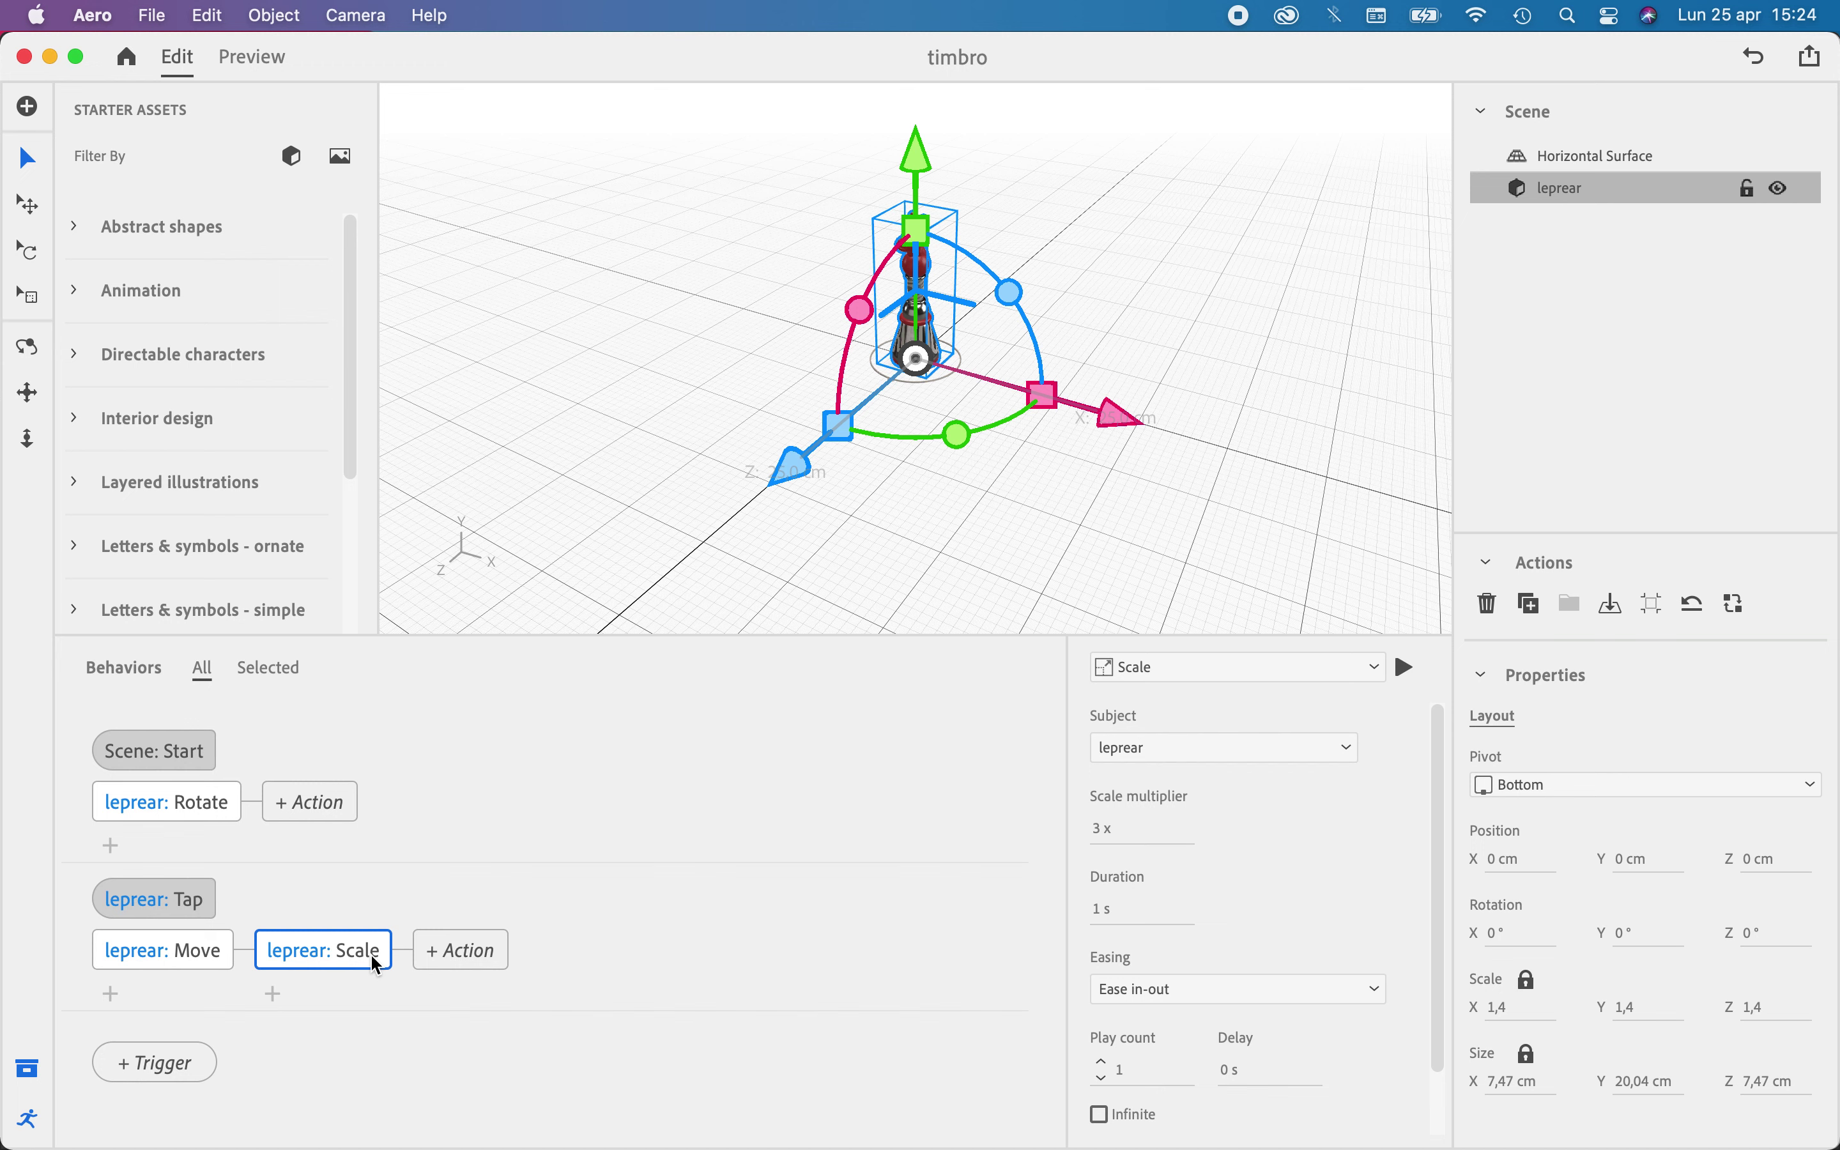
{"action": "left_click", "coordinate": [446, 960]}
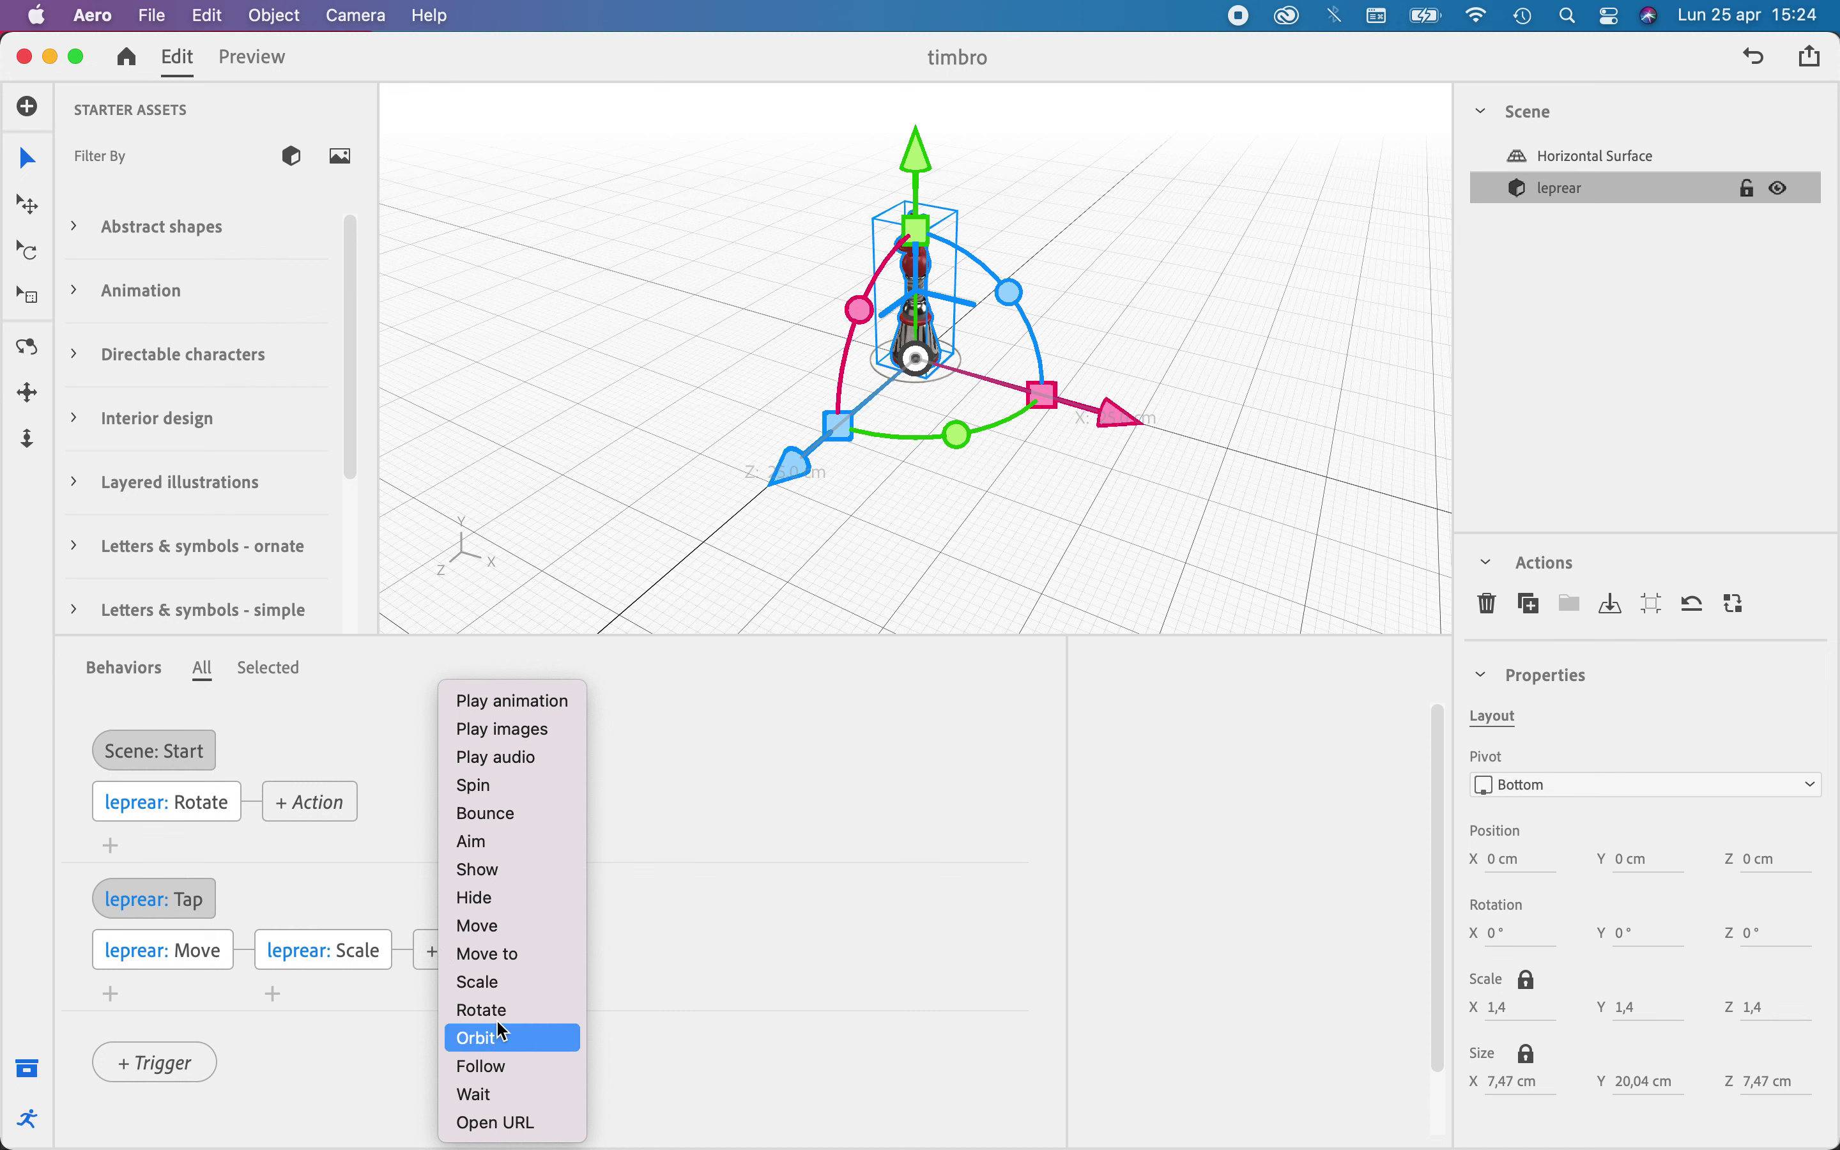
{"action": "left_click", "coordinate": [487, 983]}
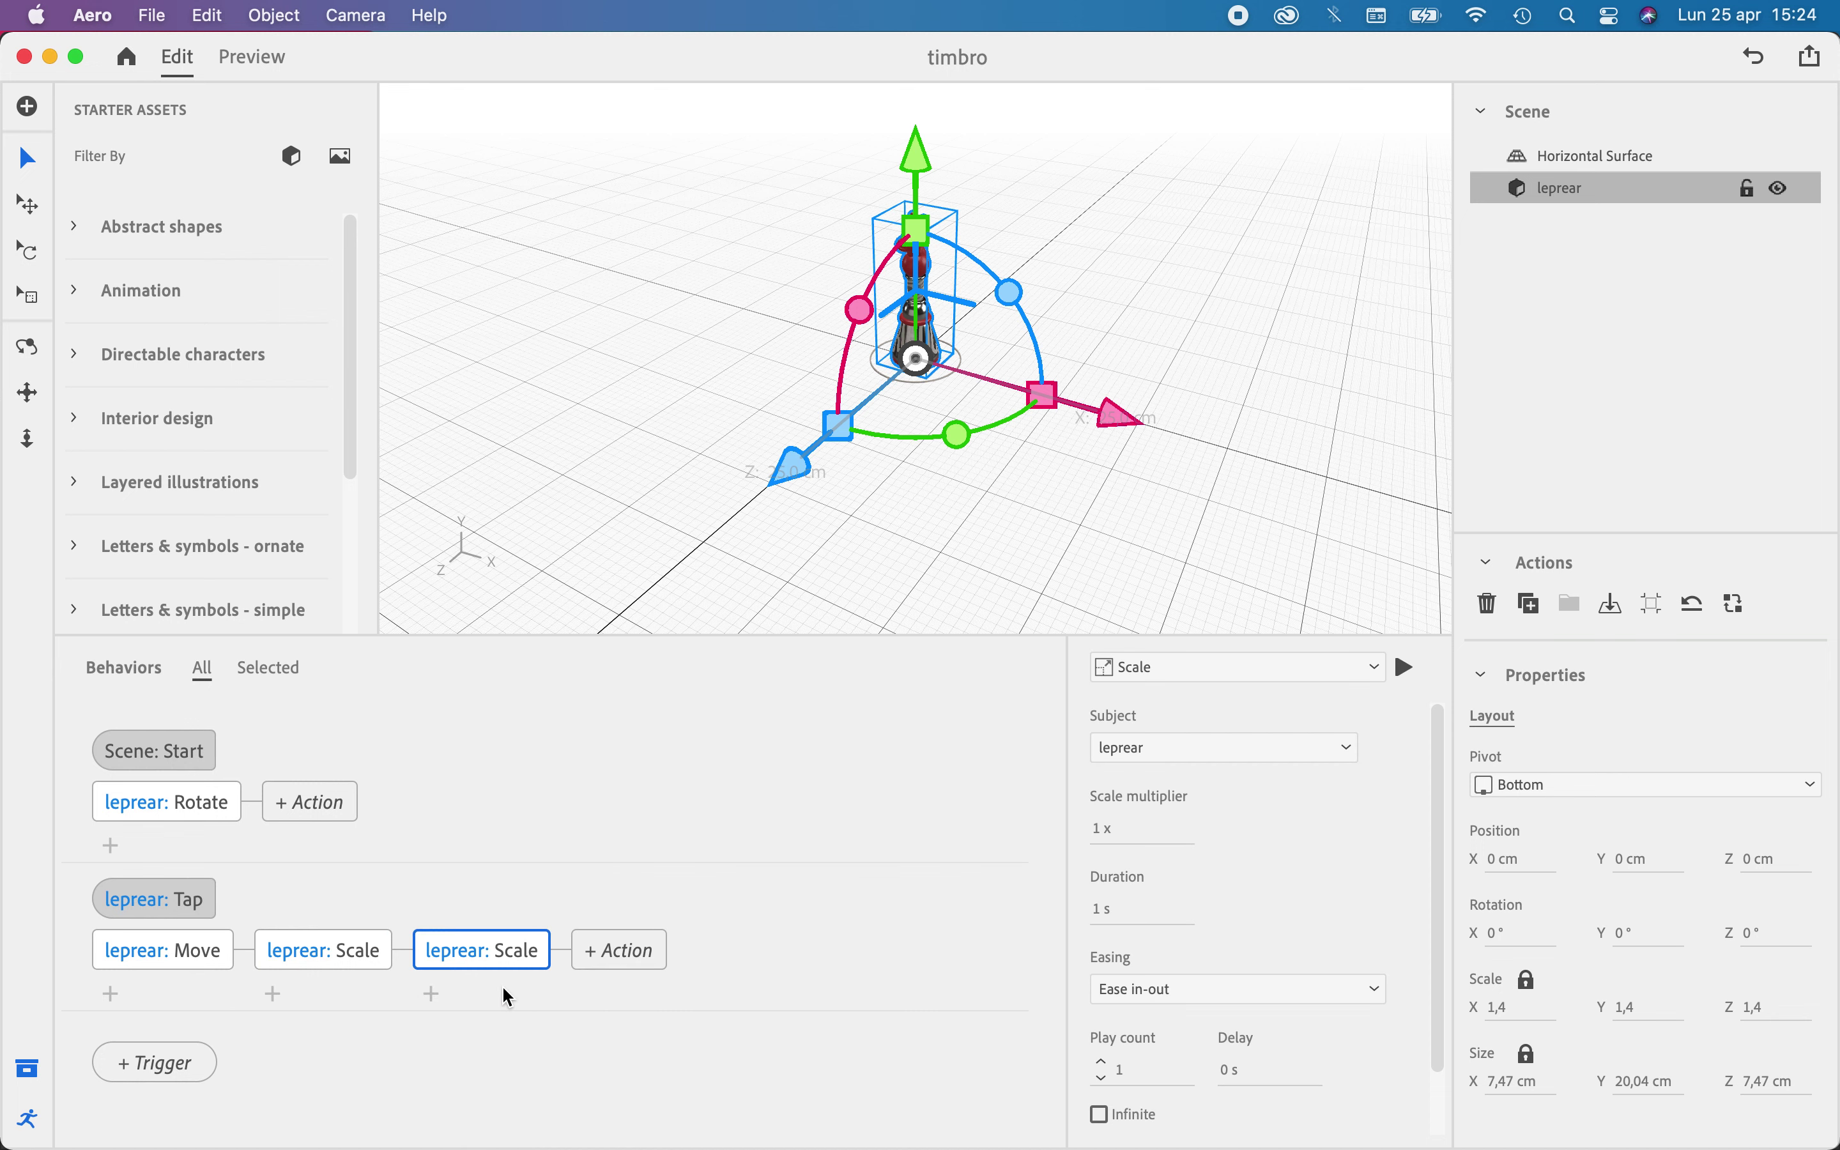
{"action": "left_click", "coordinate": [1095, 837]}
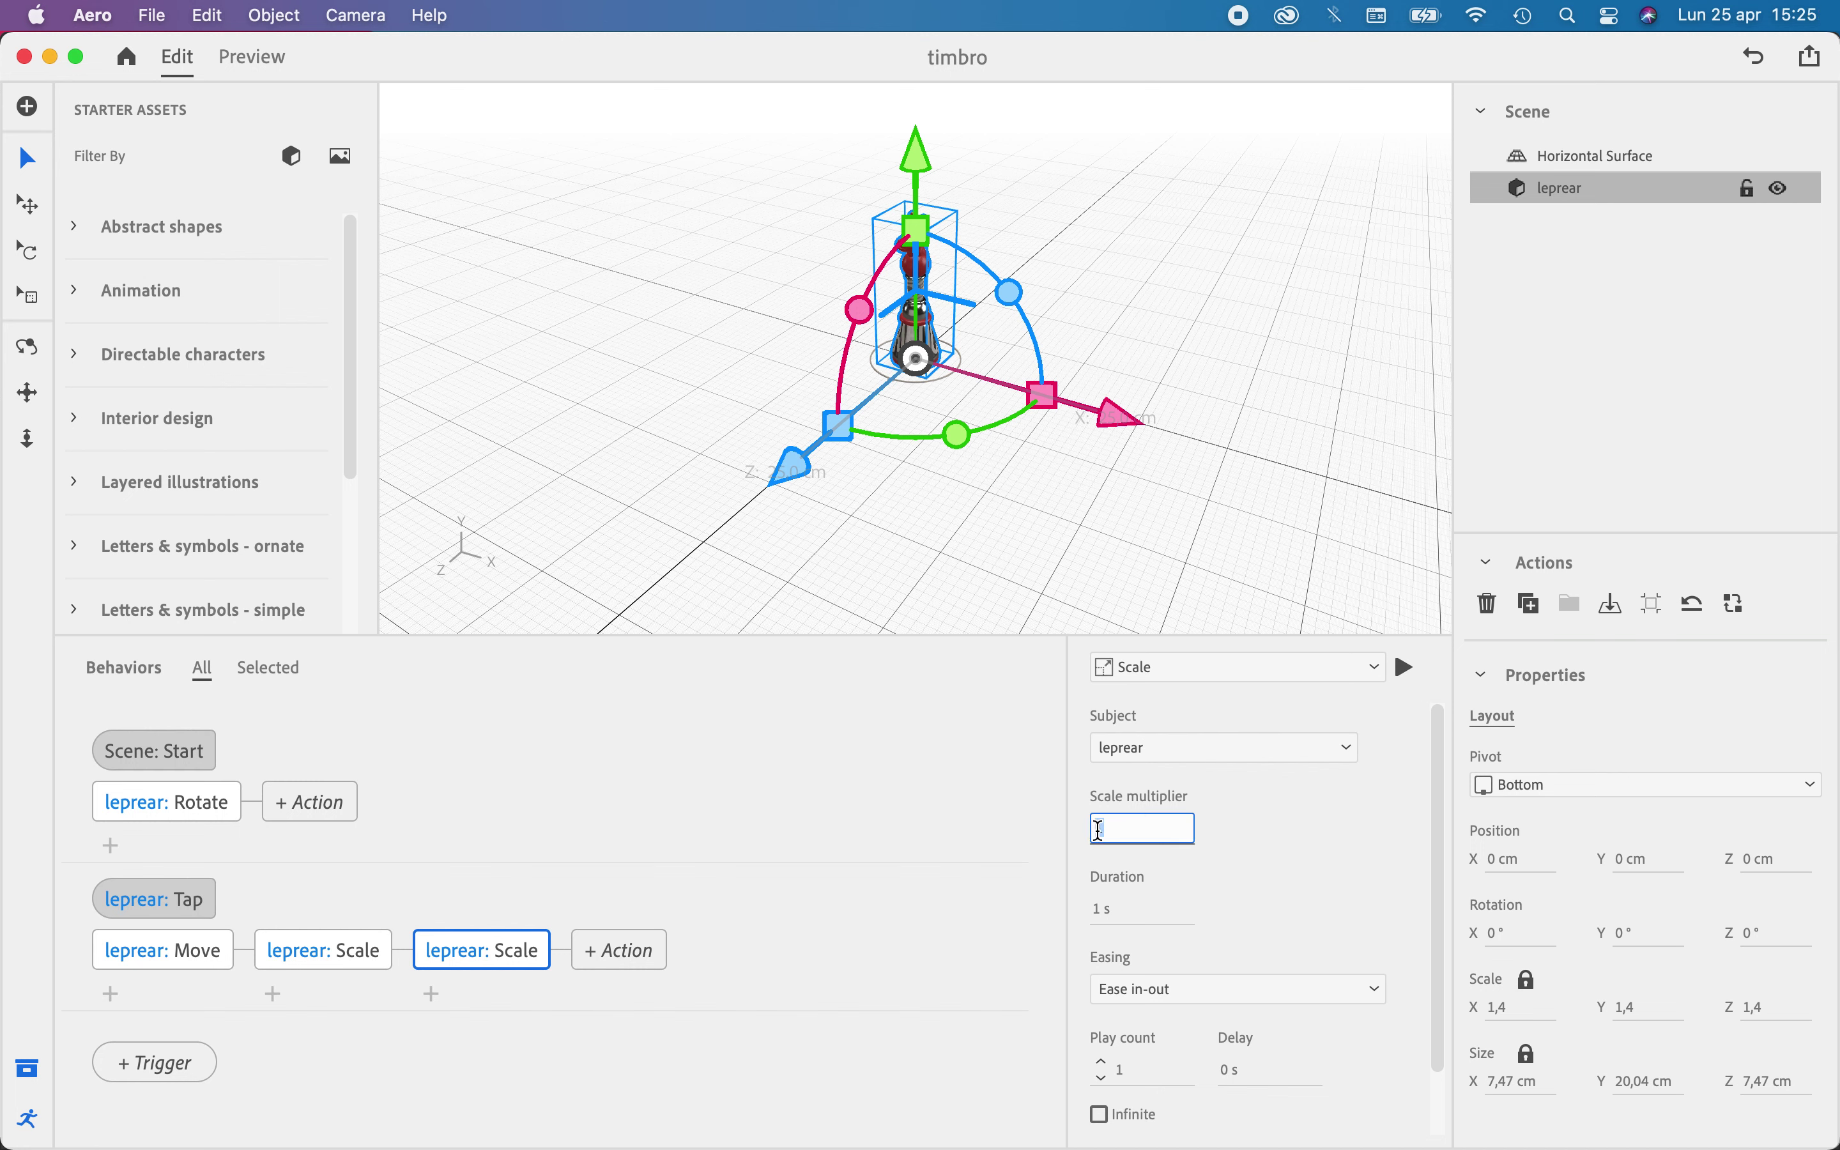
{"action": "left_click", "coordinate": [1311, 901]}
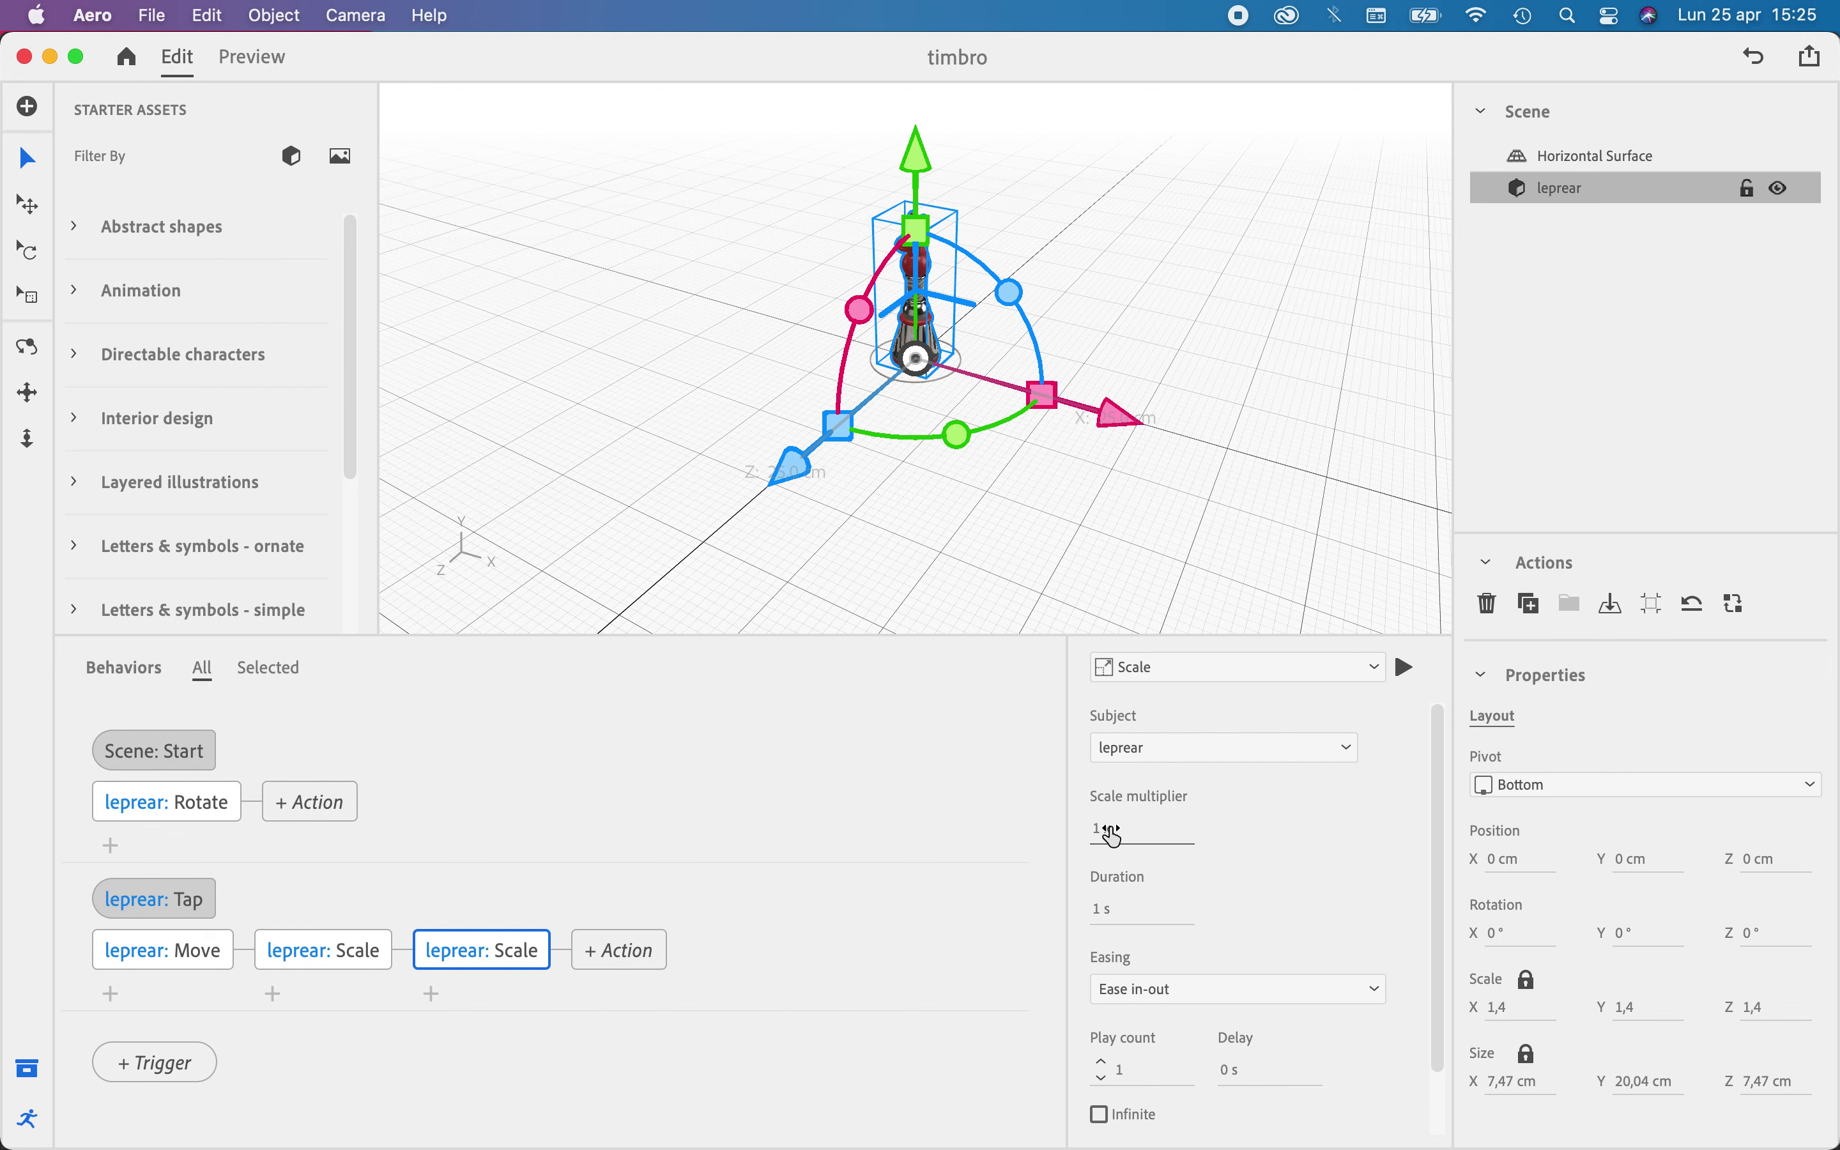
{"action": "mouse_move", "coordinate": [1115, 835]}
{"action": "left_mouse_down"}
{"action": "mouse_move", "coordinate": [1061, 835]}
{"action": "mouse_move", "coordinate": [1082, 834]}
{"action": "left_mouse_up"}
{"action": "key", "text": "Delete"}
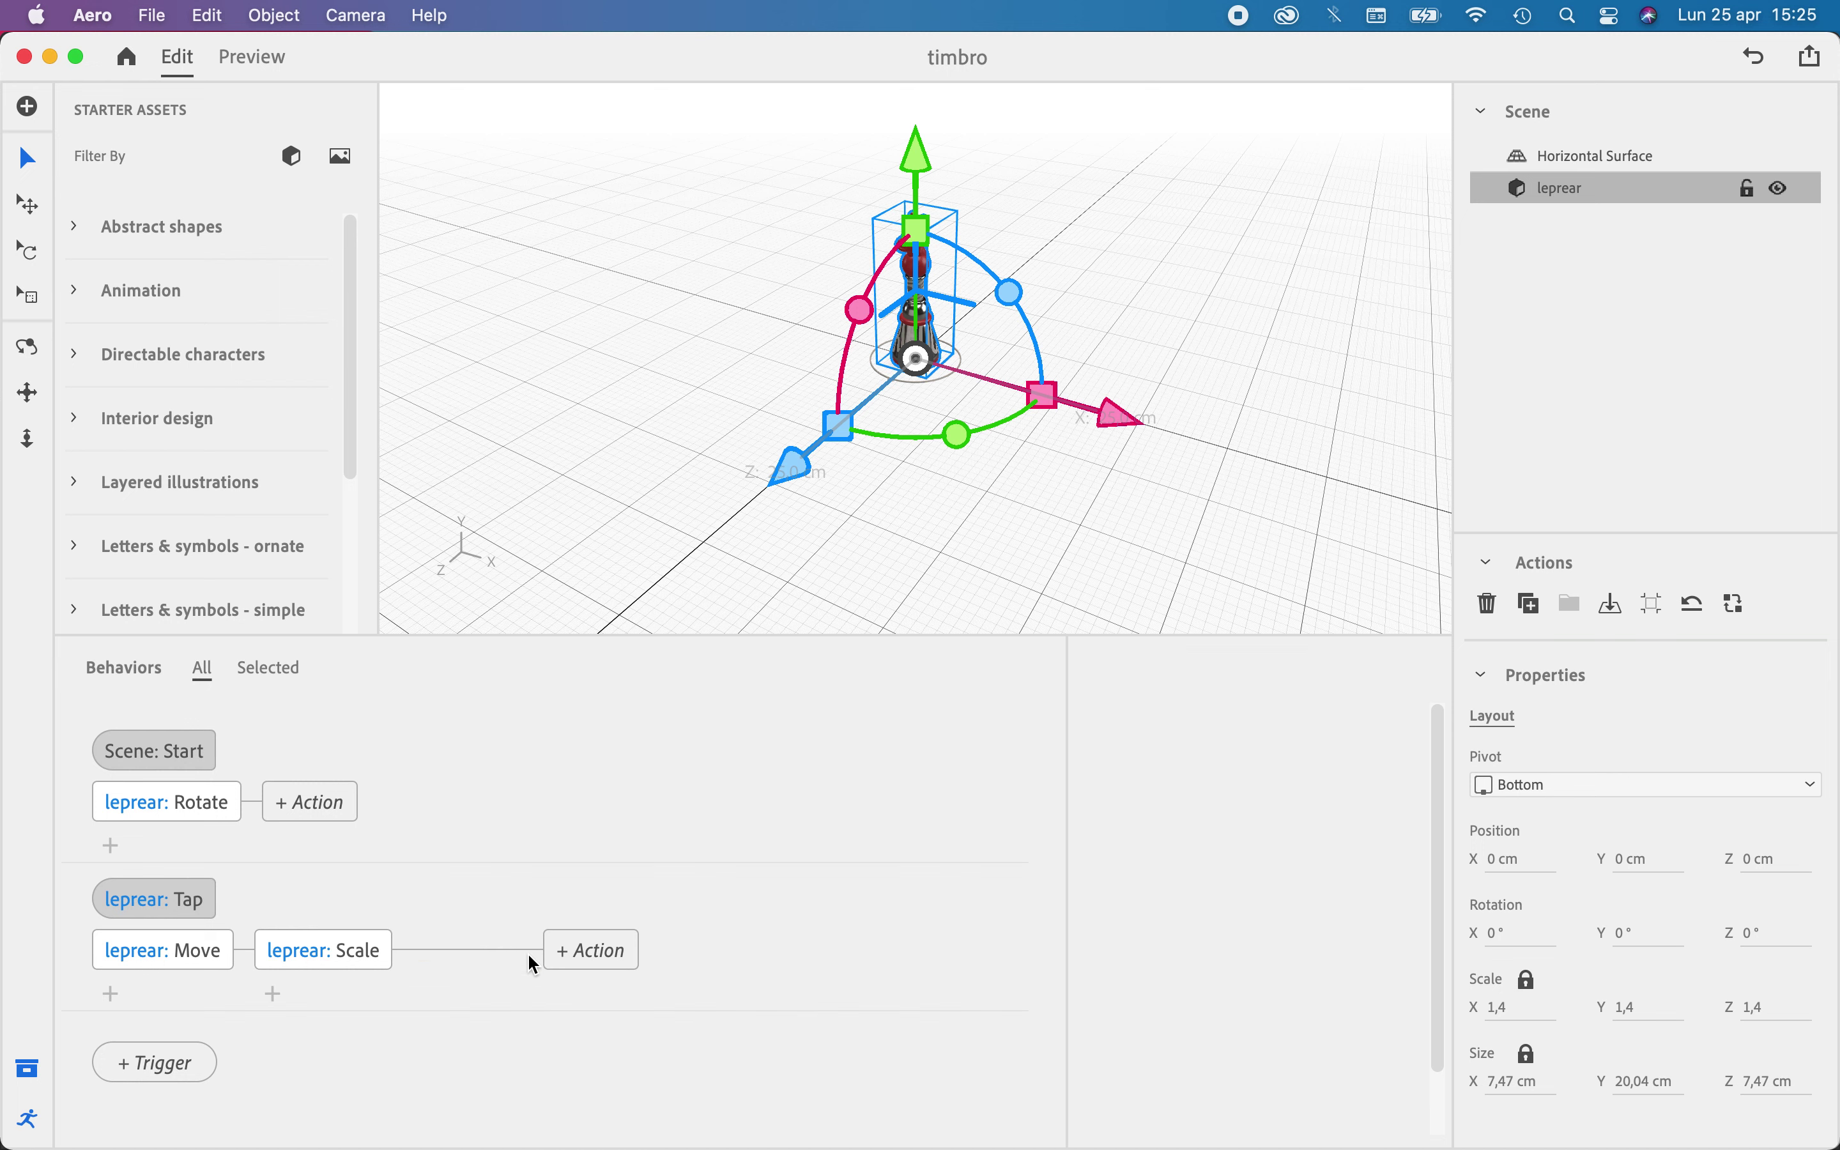
Raise the play count of the Tap trigger's Scale action to 2 so that it plays back and forth
{"action": "left_click", "coordinate": [339, 941]}
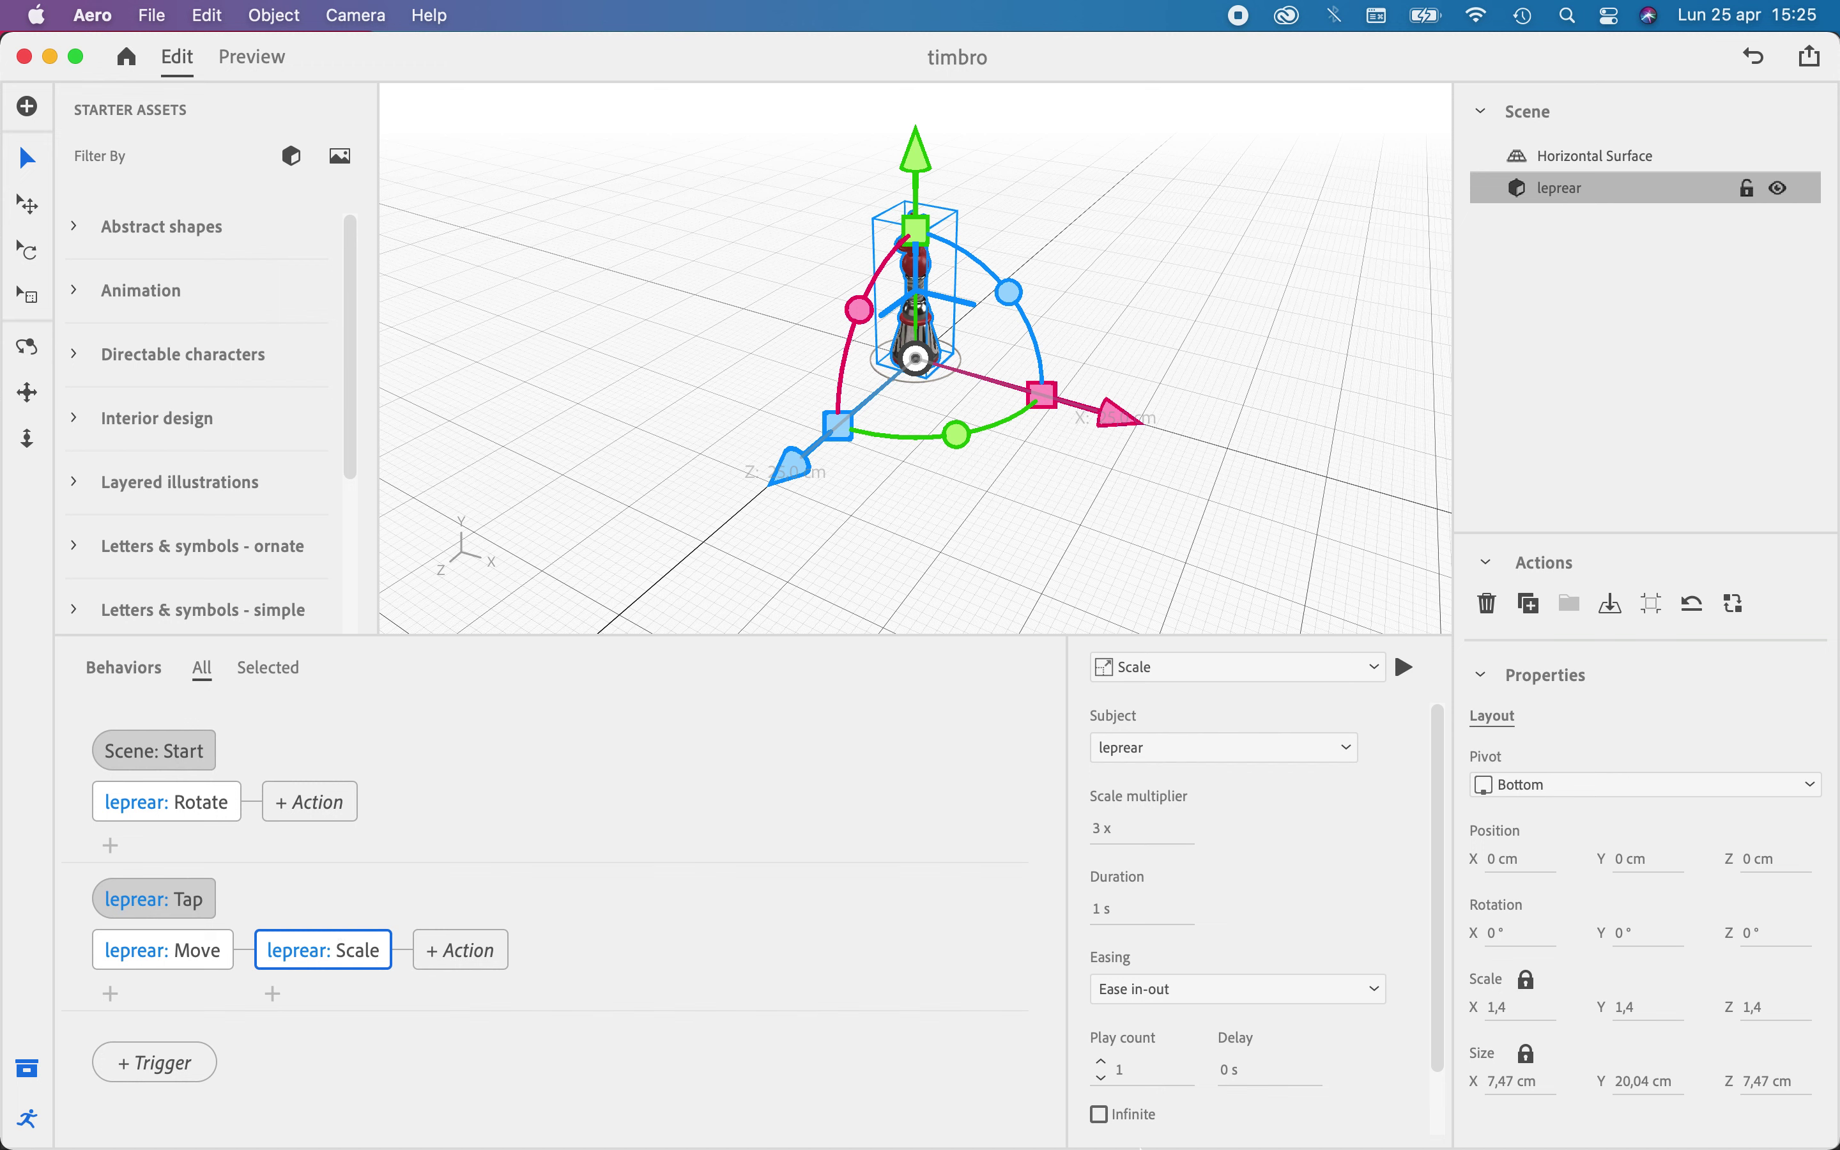
{"action": "scroll", "coordinate": [1173, 896], "scroll_direction": "down", "scroll_amount": 2}
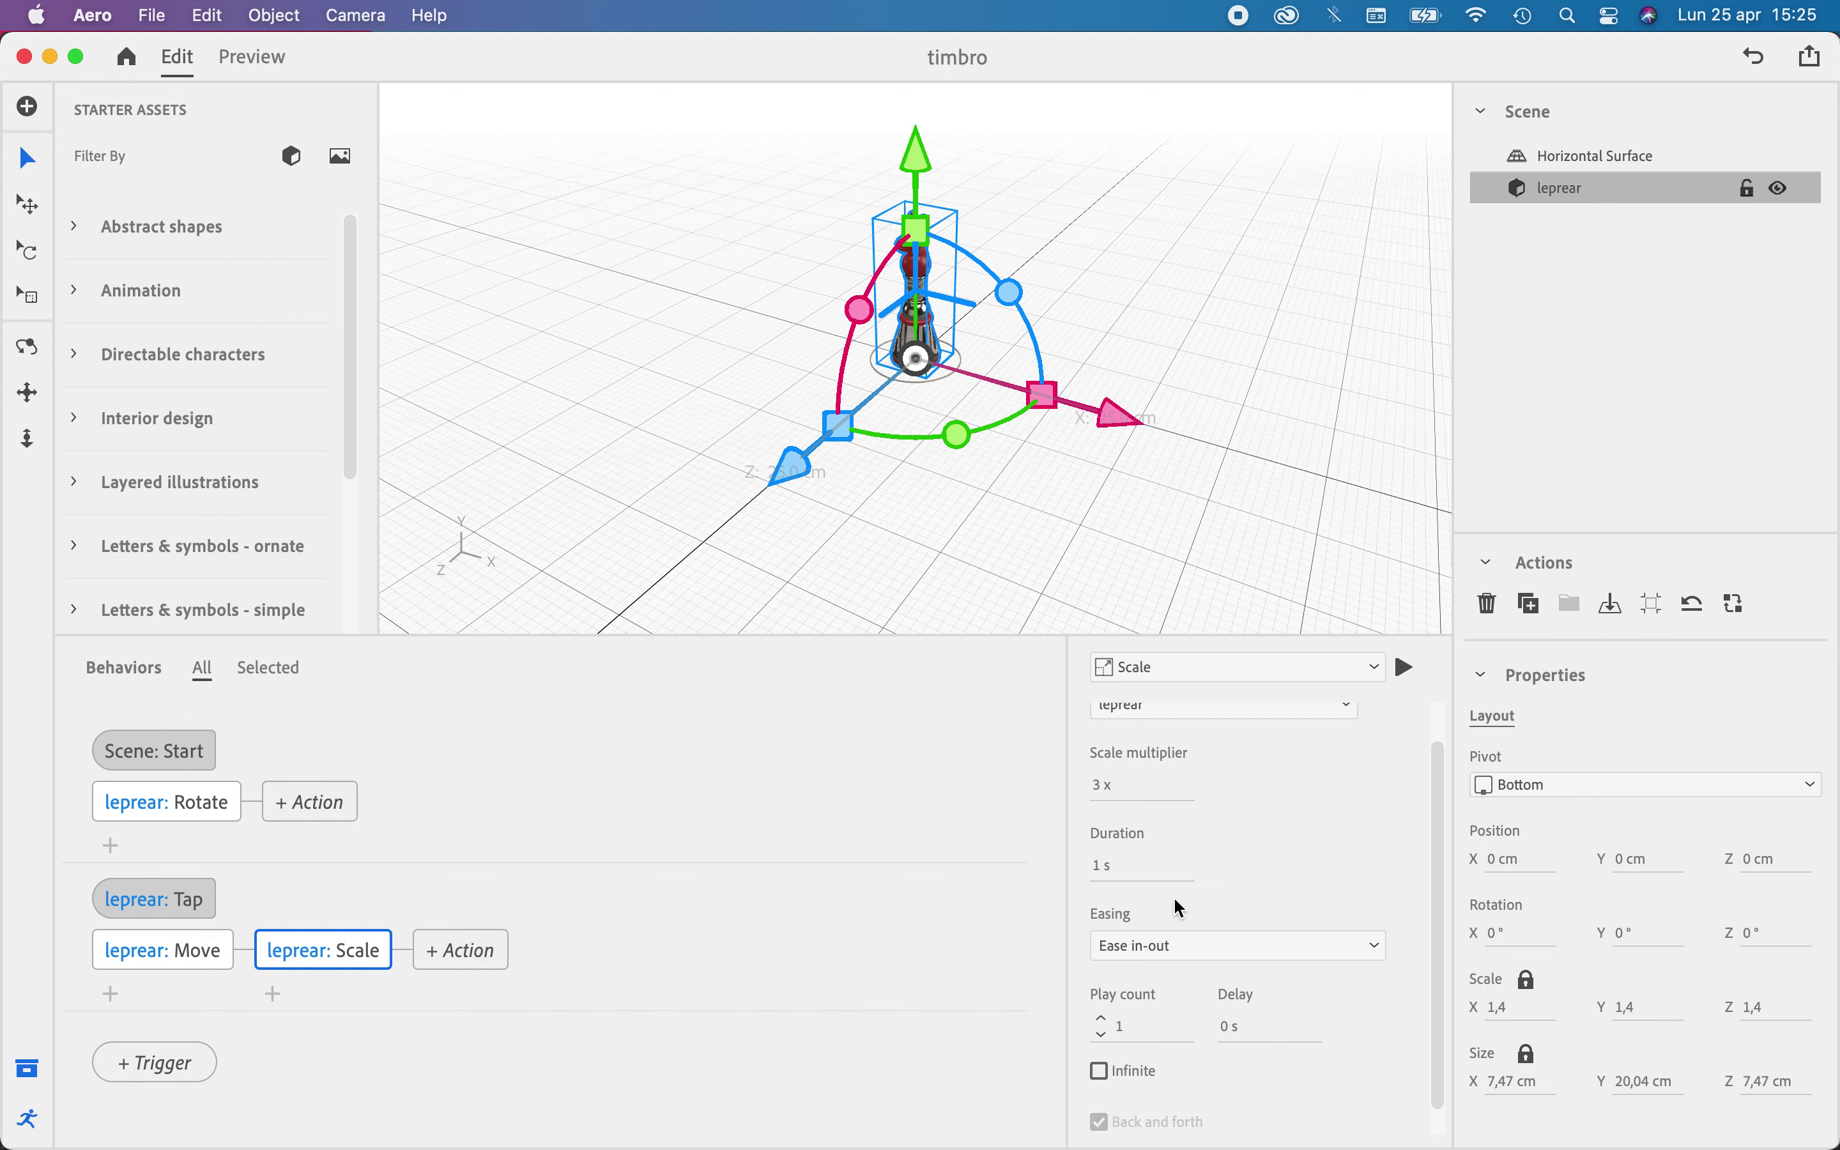
{"action": "left_click", "coordinate": [1105, 1019]}
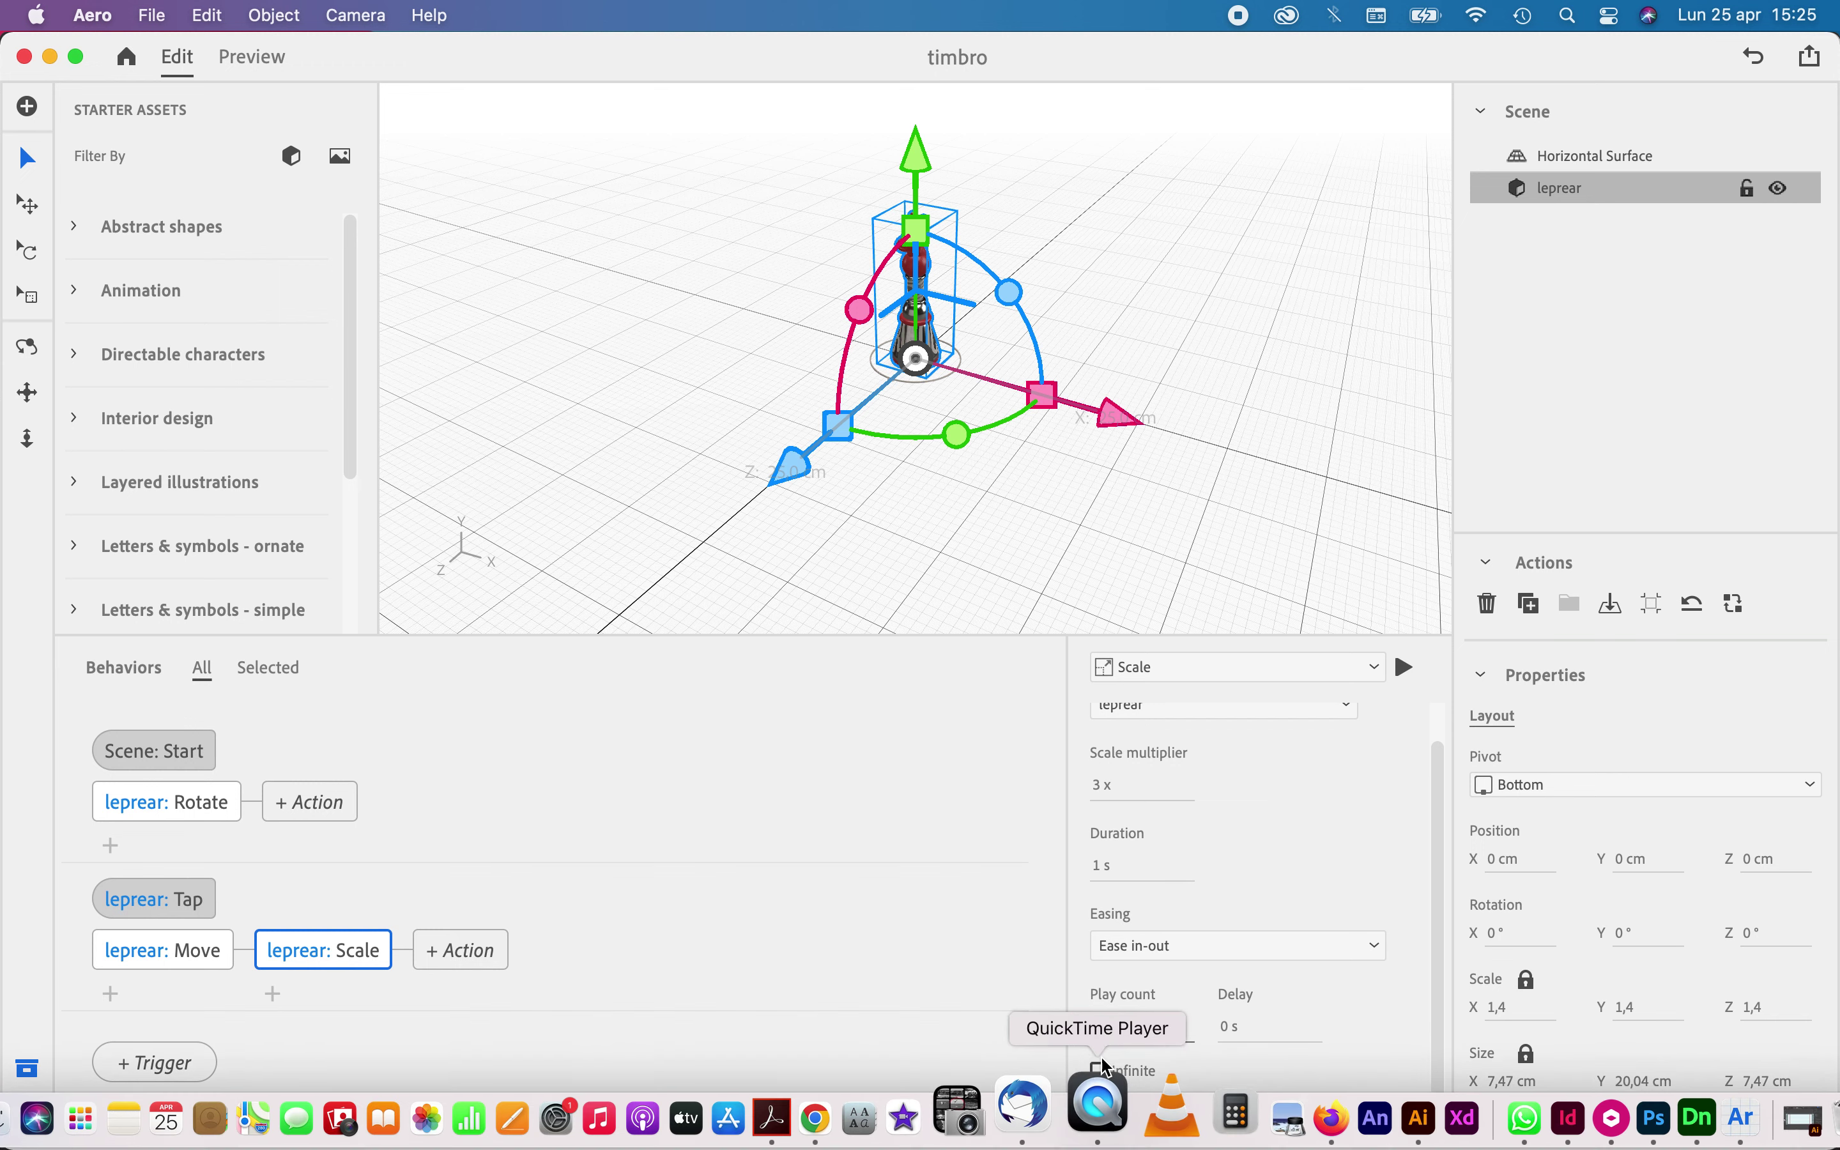
{"action": "scroll", "coordinate": [1231, 1072], "scroll_direction": "down", "scroll_amount": 1}
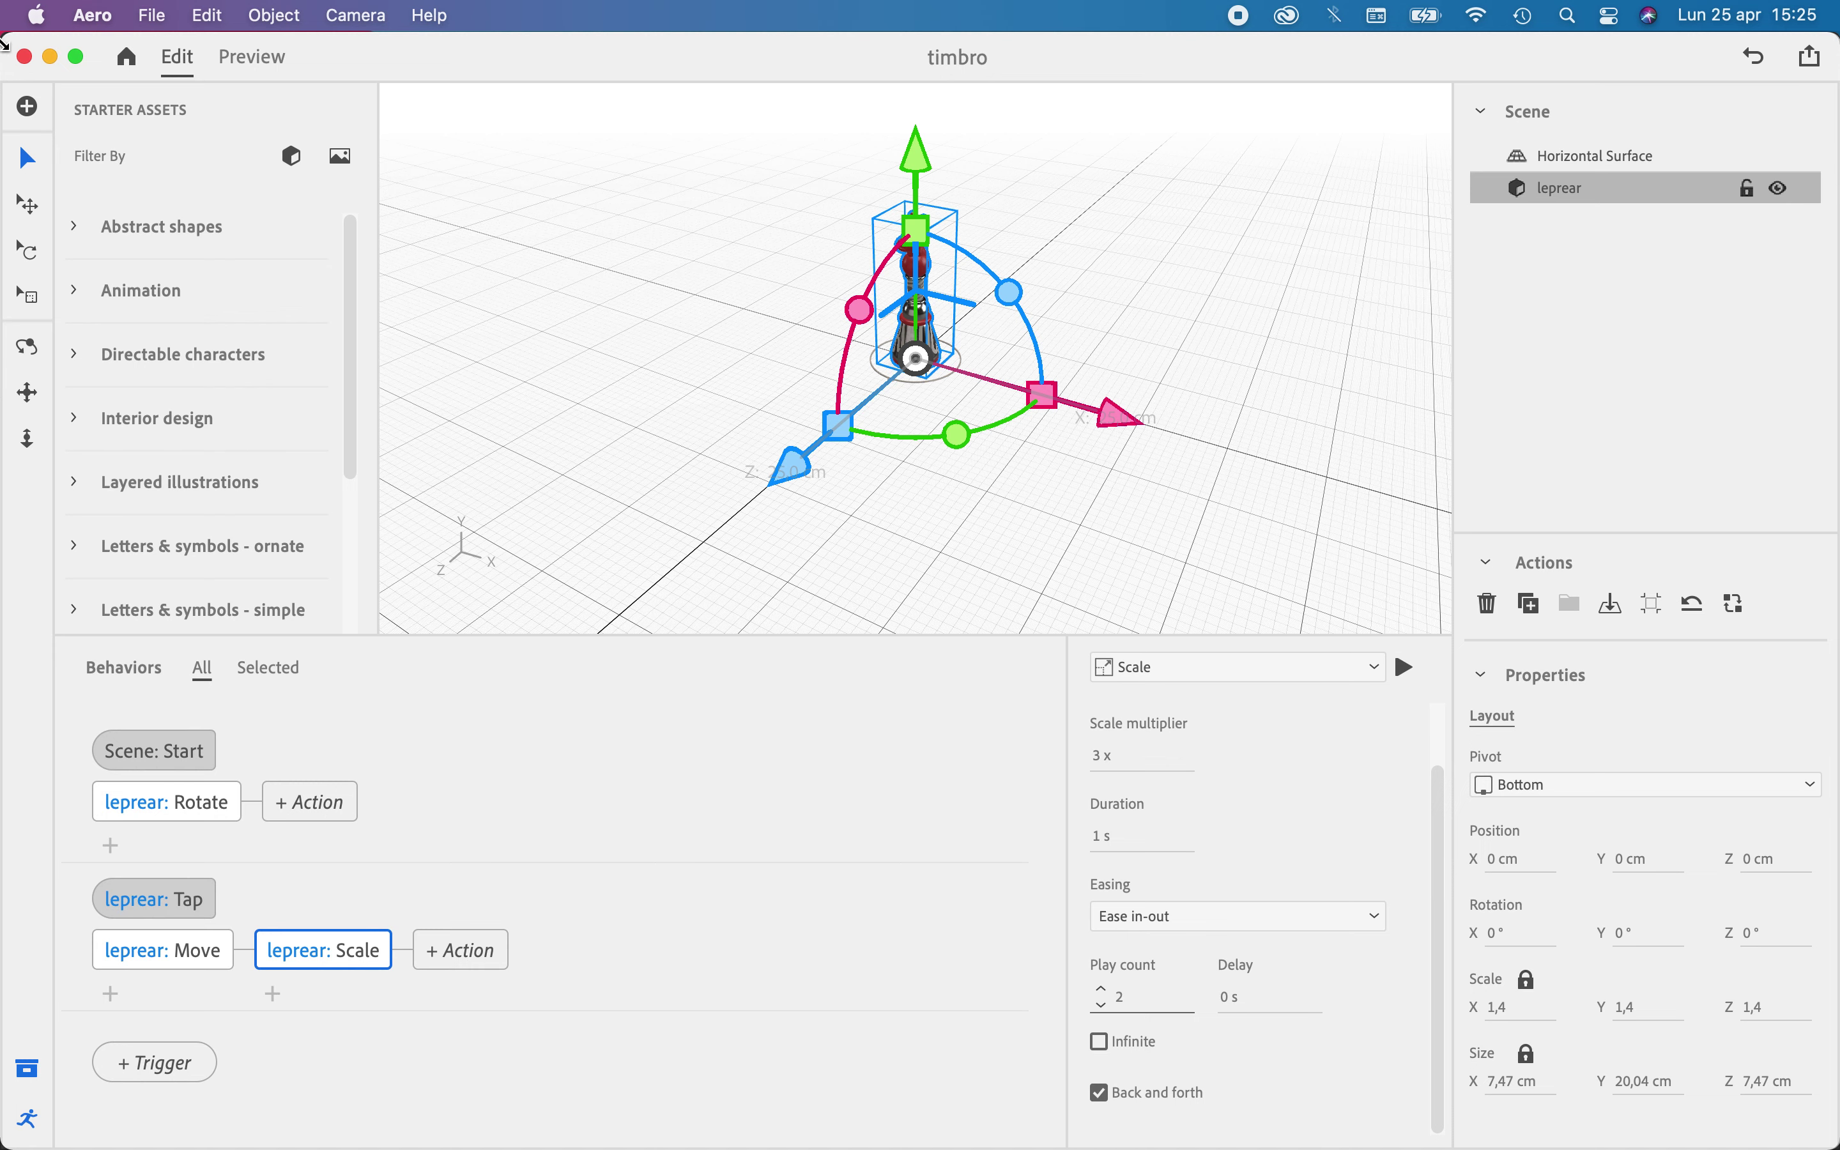
Preview the scene and tap the stamp to test the back-and-forth Scale action, then return to editing
{"action": "left_click", "coordinate": [280, 71]}
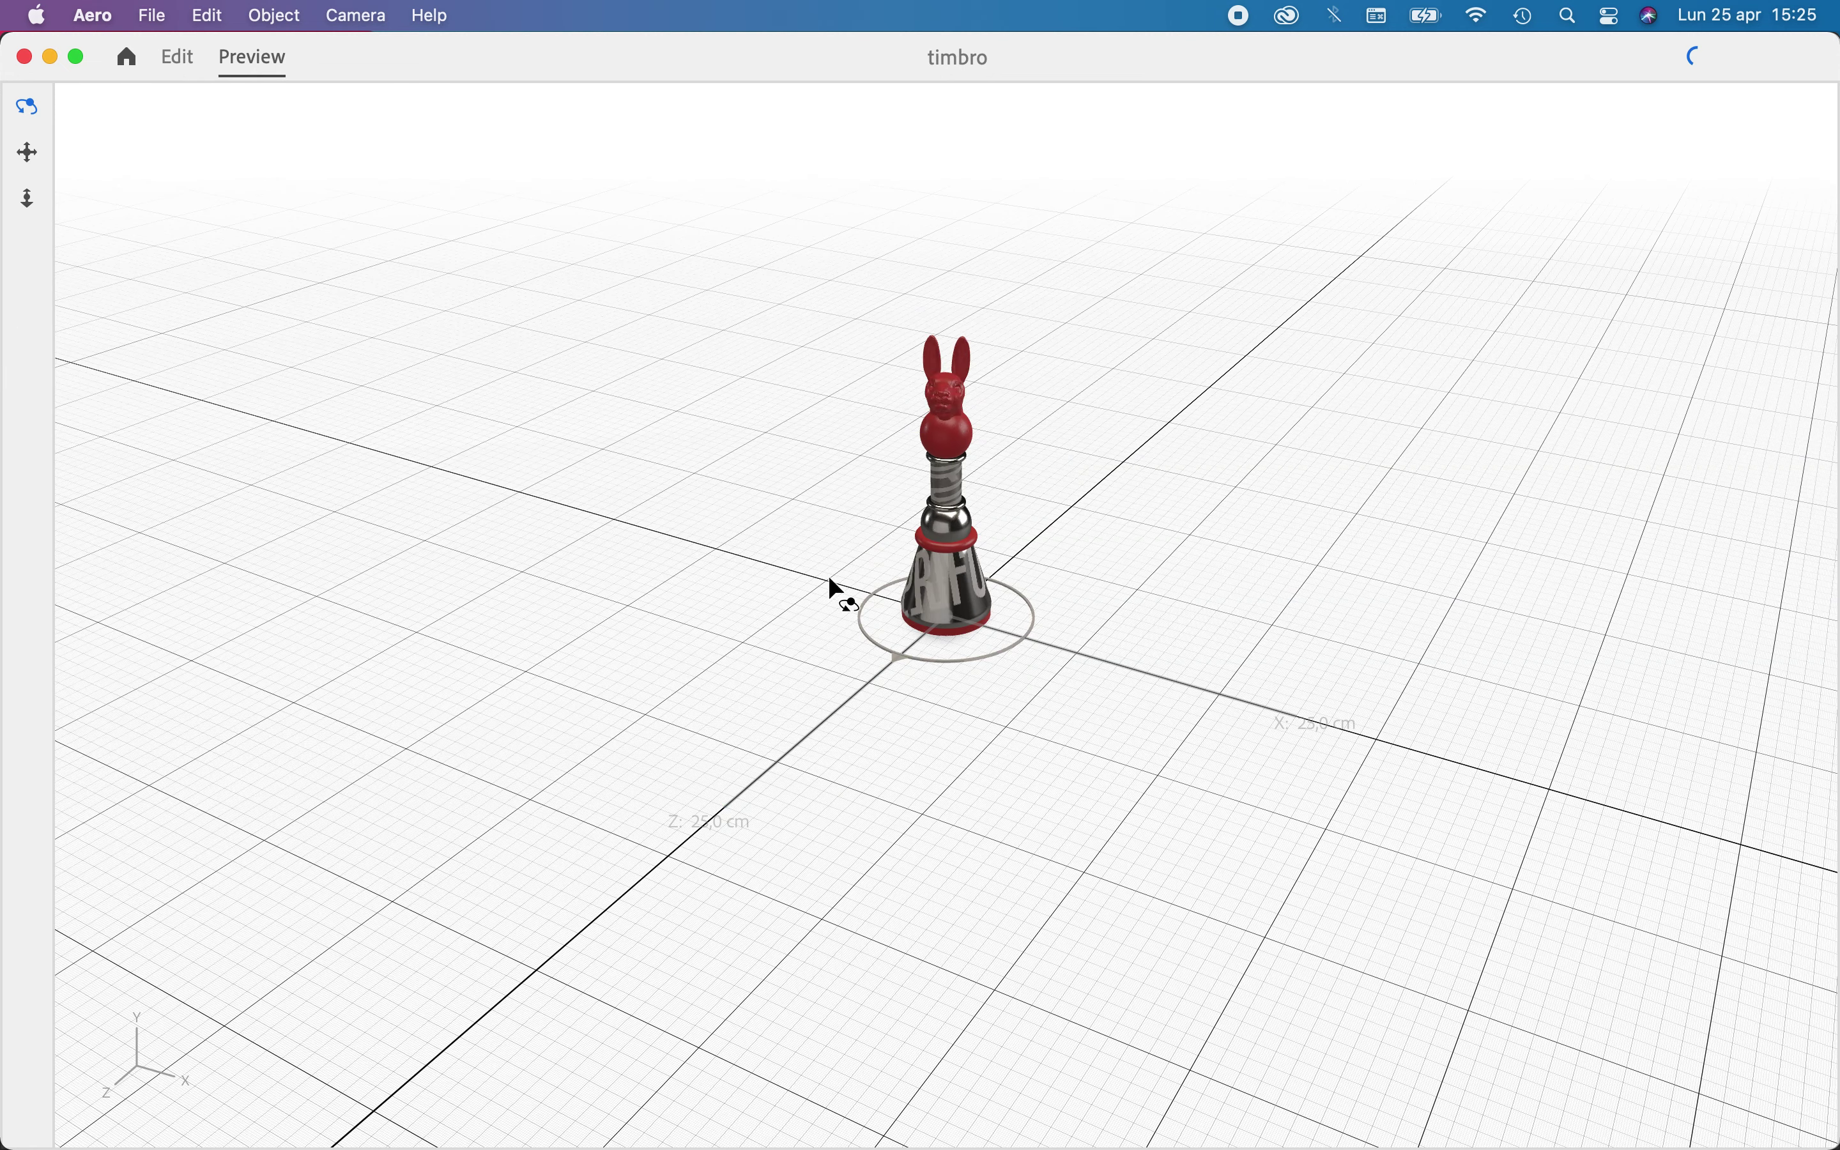
{"action": "left_click", "coordinate": [930, 552]}
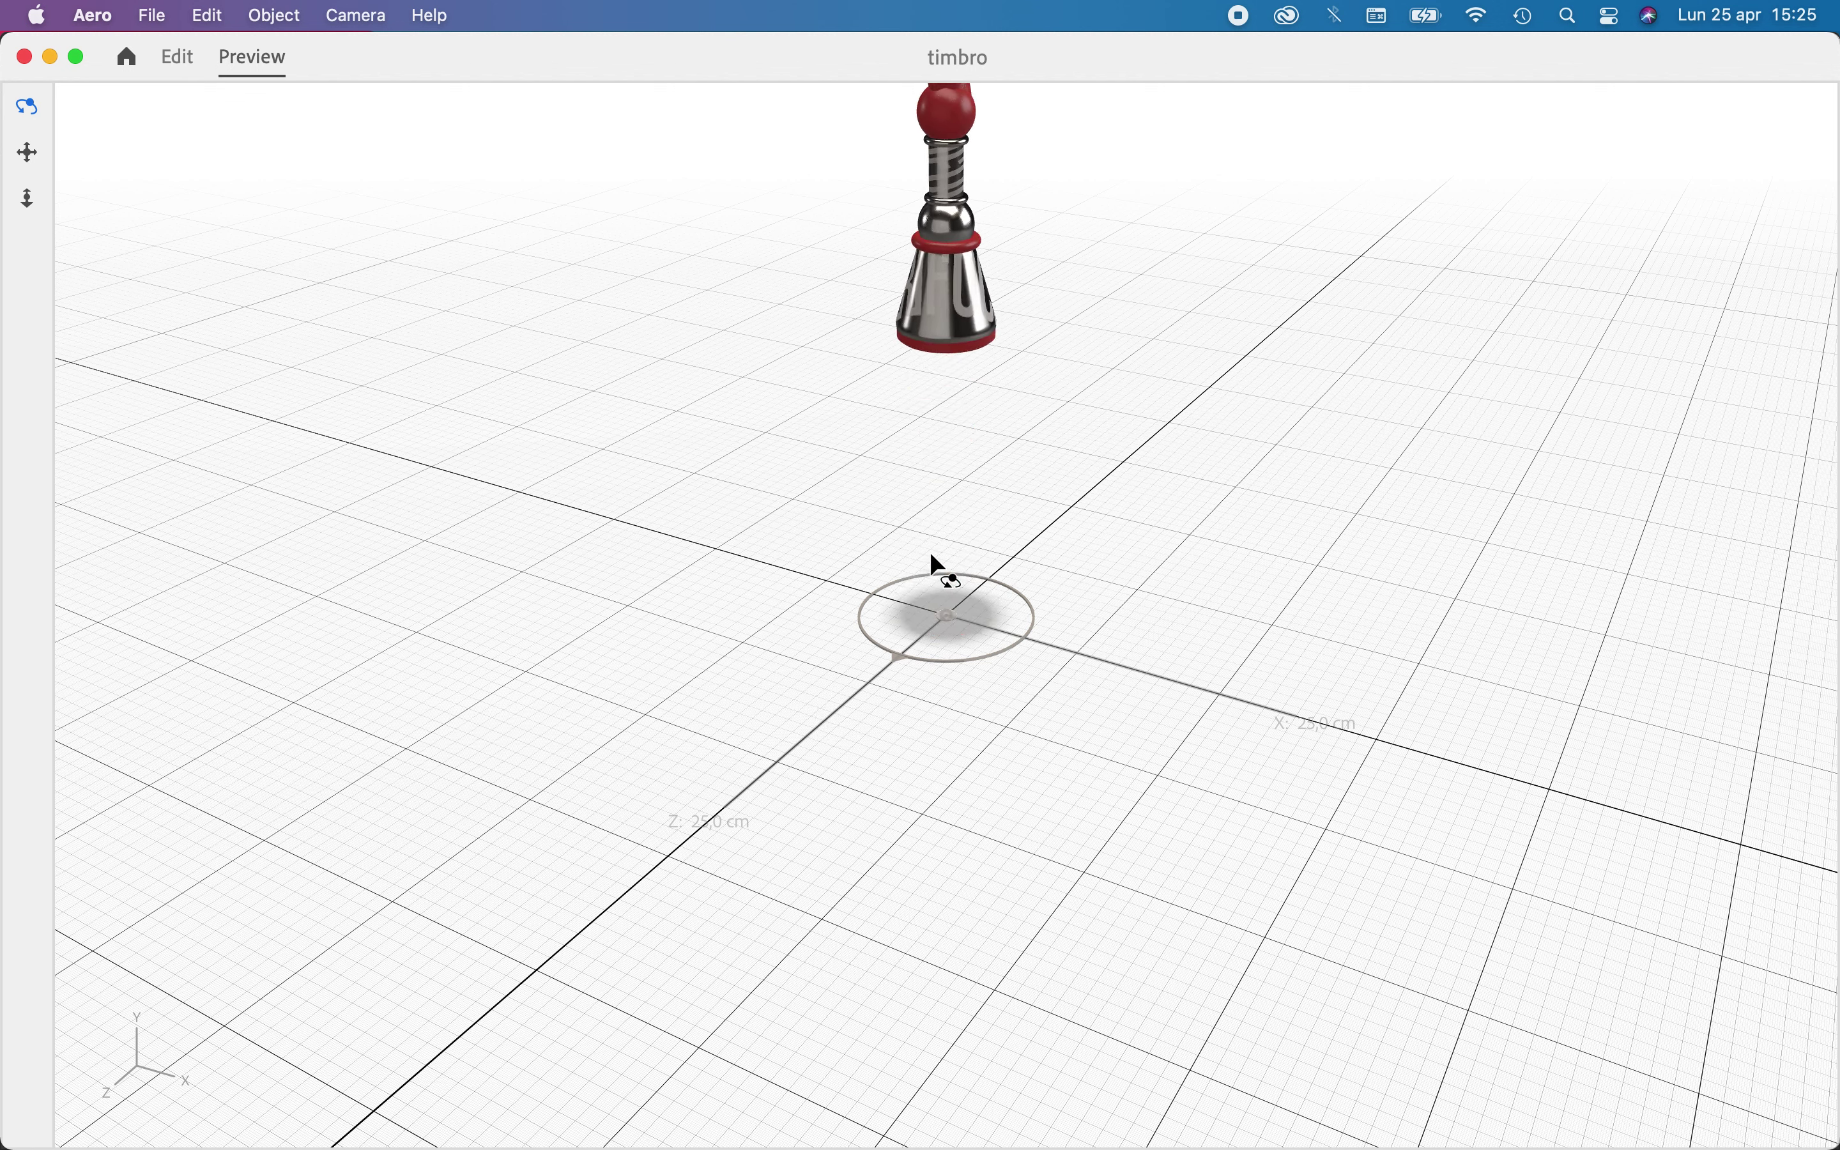
{"action": "left_click", "coordinate": [179, 59]}
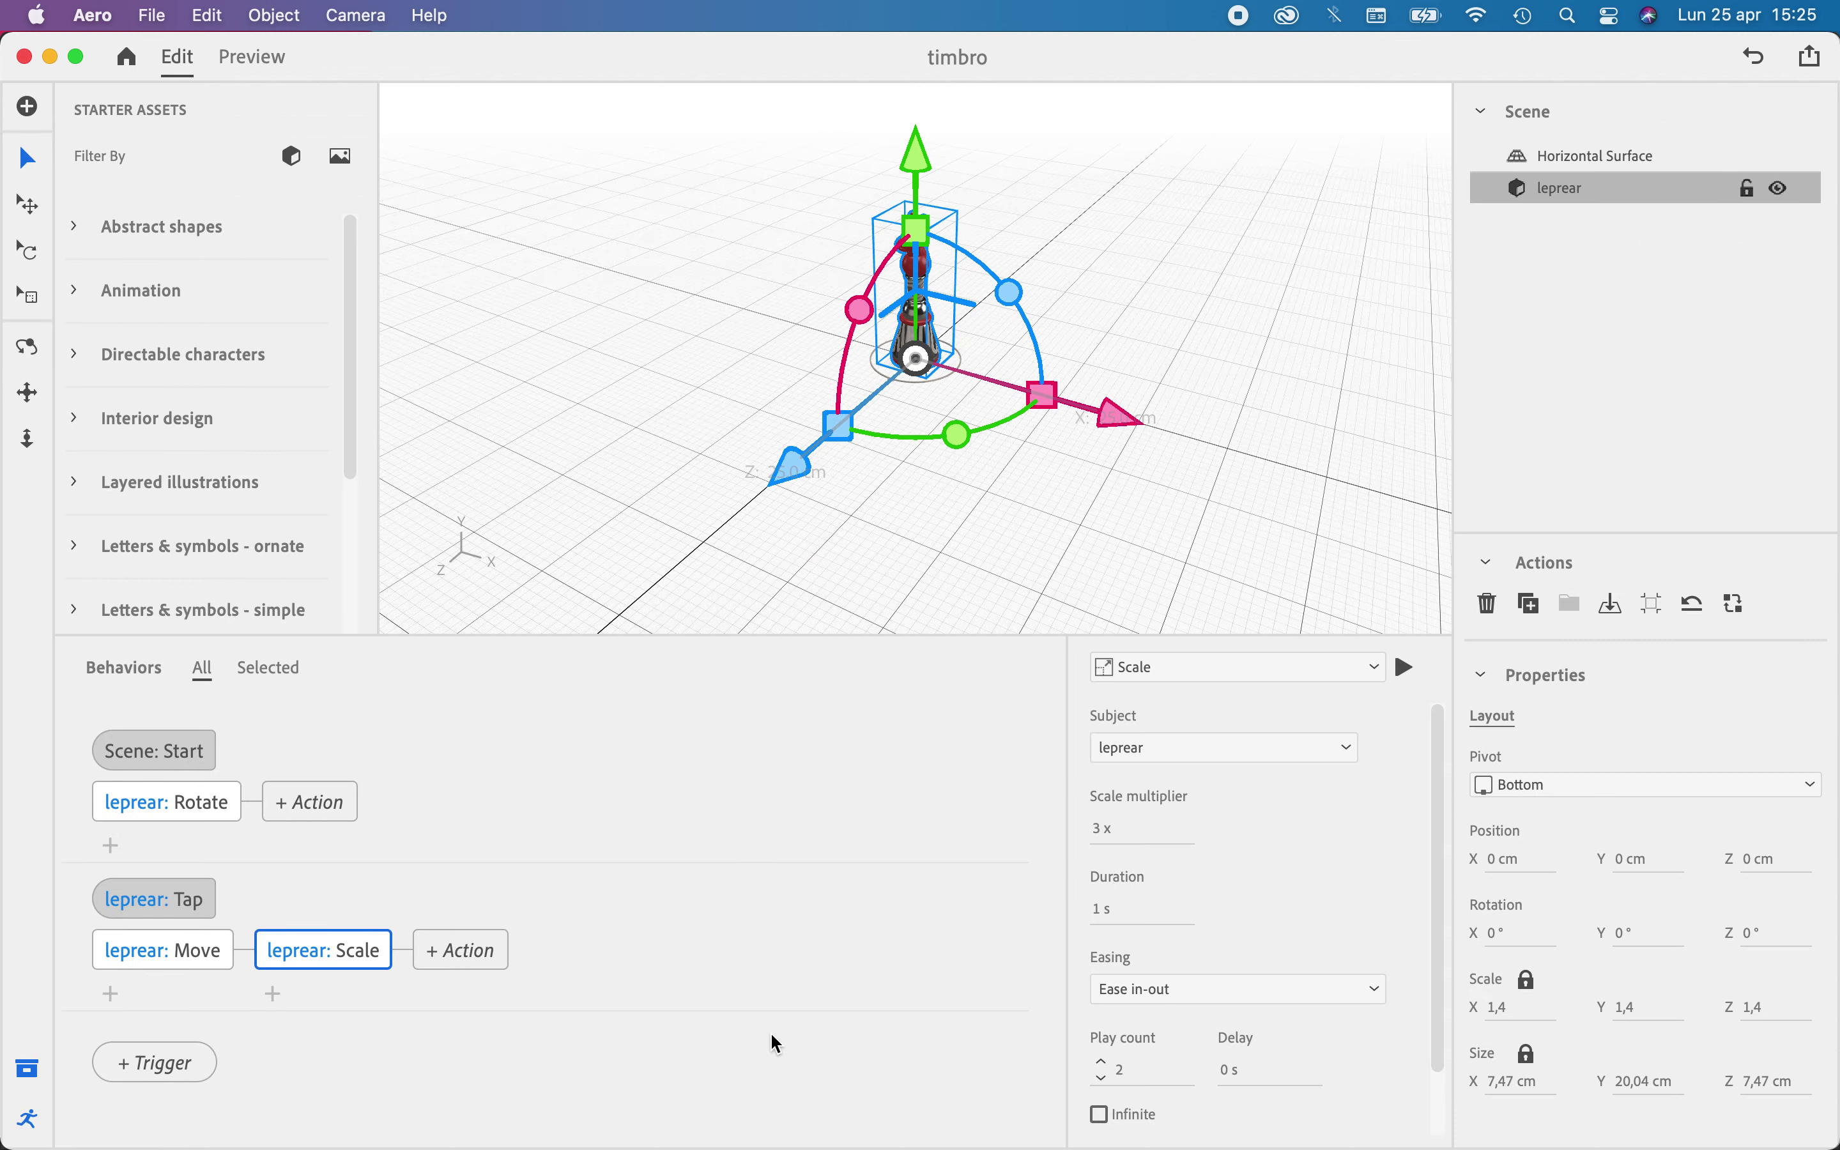
Add a second Move action after the Tap trigger's Scale action and set its Y offset to -20 cm
{"action": "left_click", "coordinate": [435, 954]}
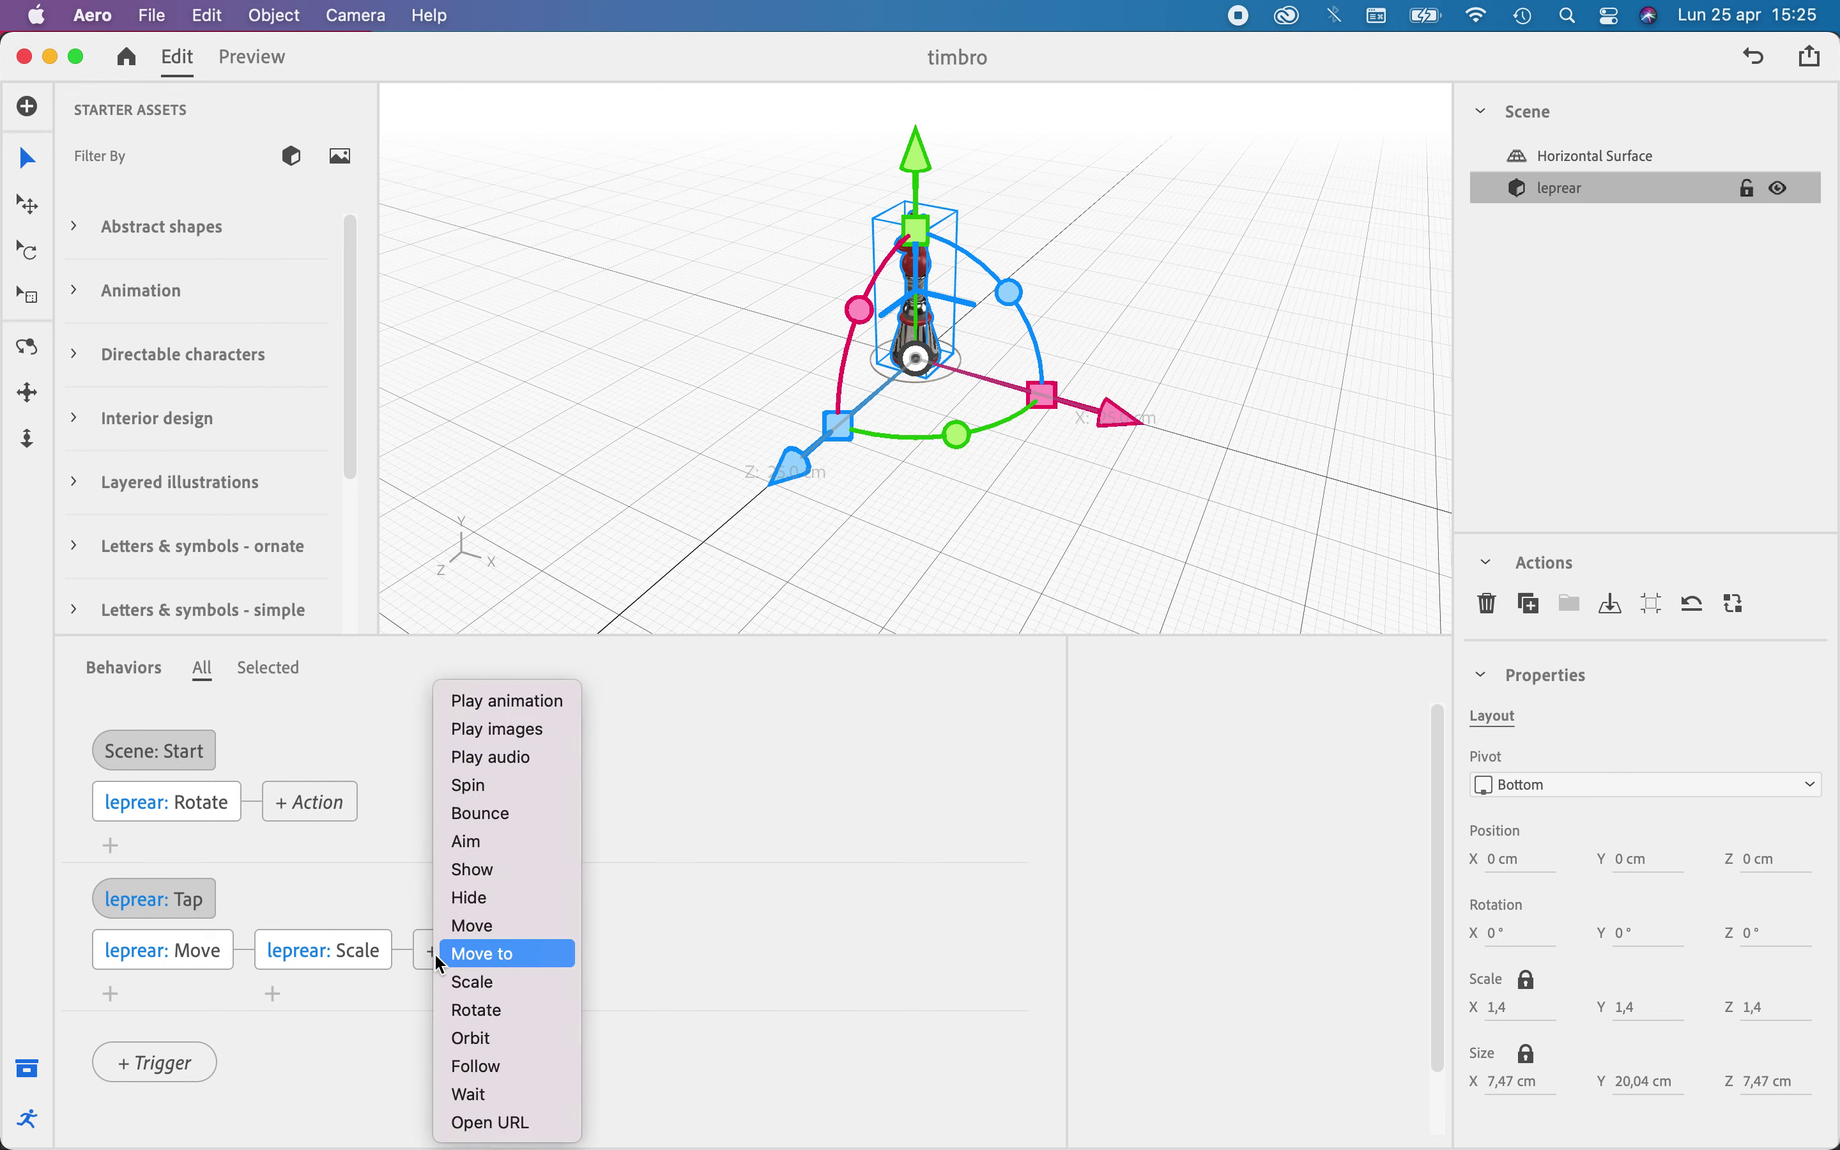
{"action": "left_click", "coordinate": [472, 930]}
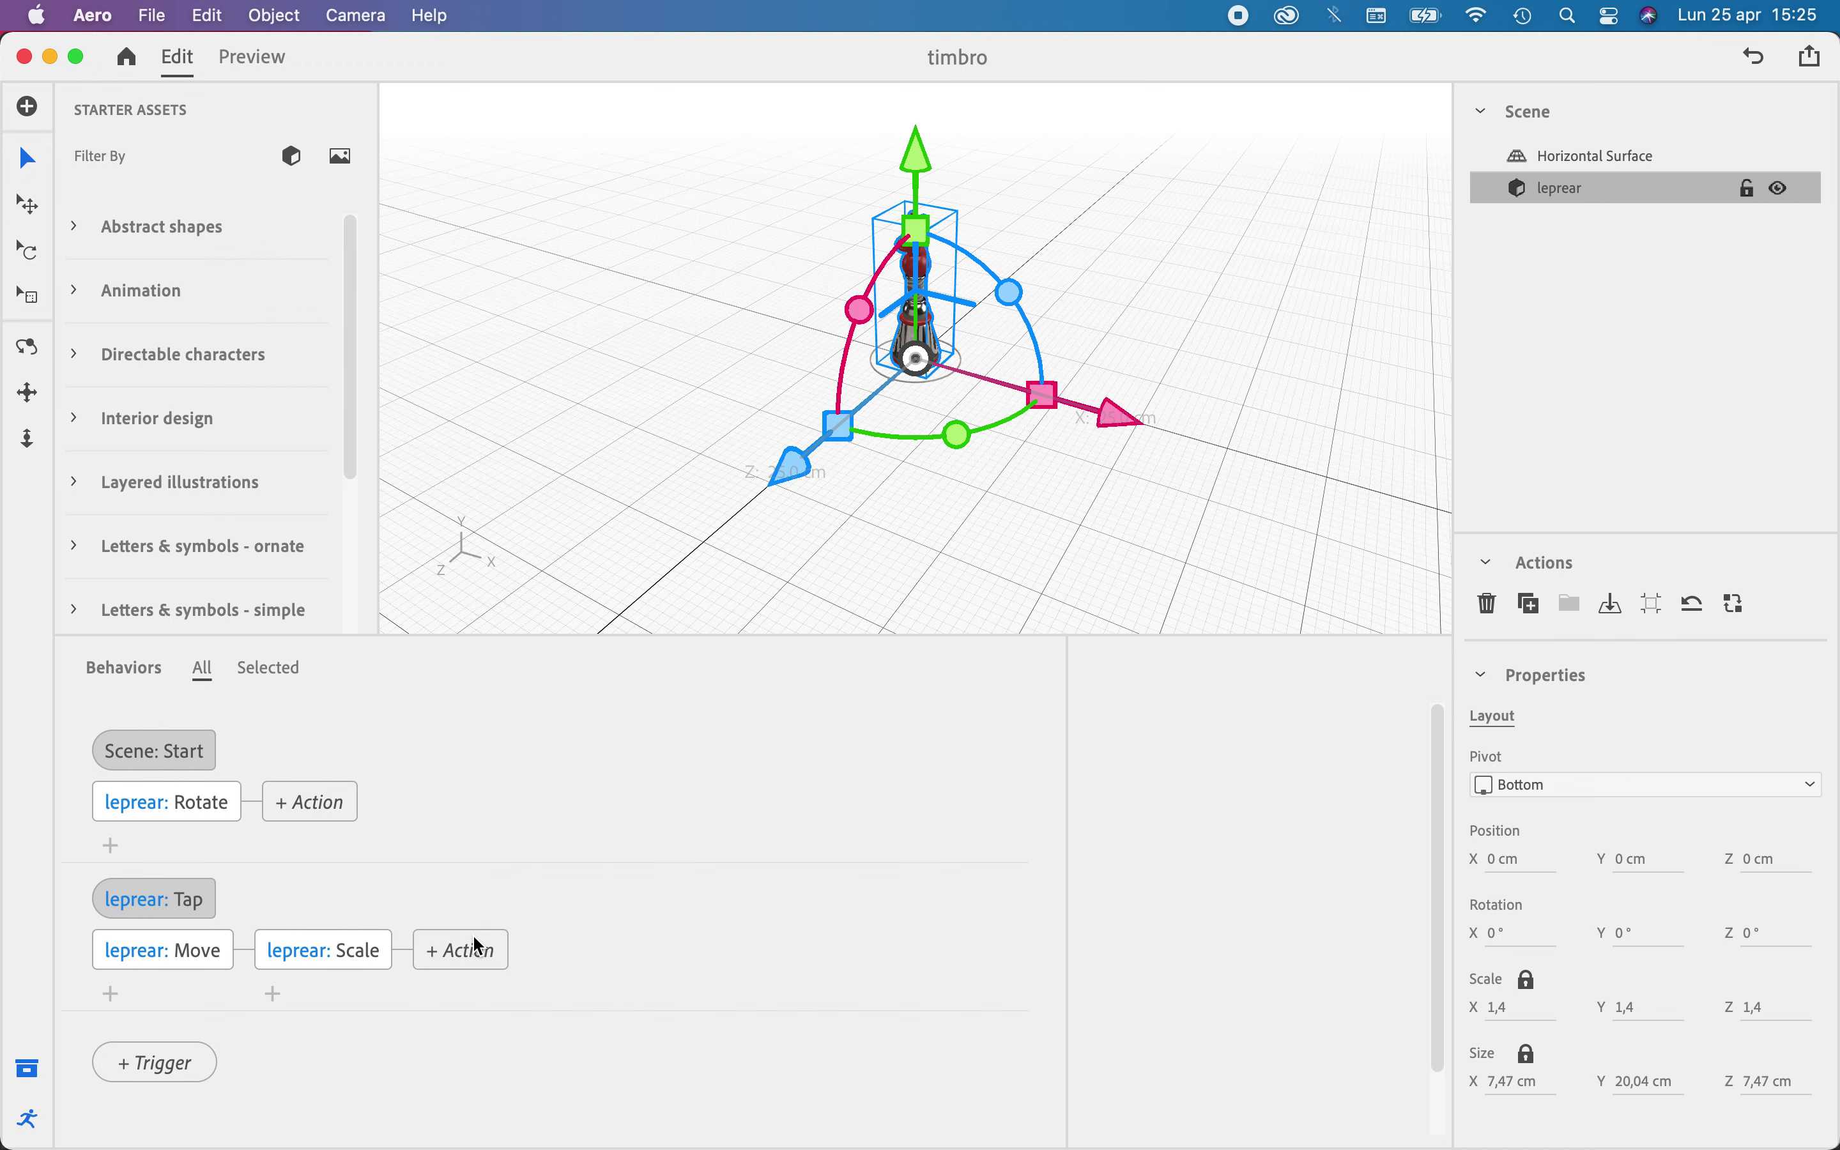
{"action": "left_click", "coordinate": [180, 957]}
{"action": "left_click", "coordinate": [483, 966]}
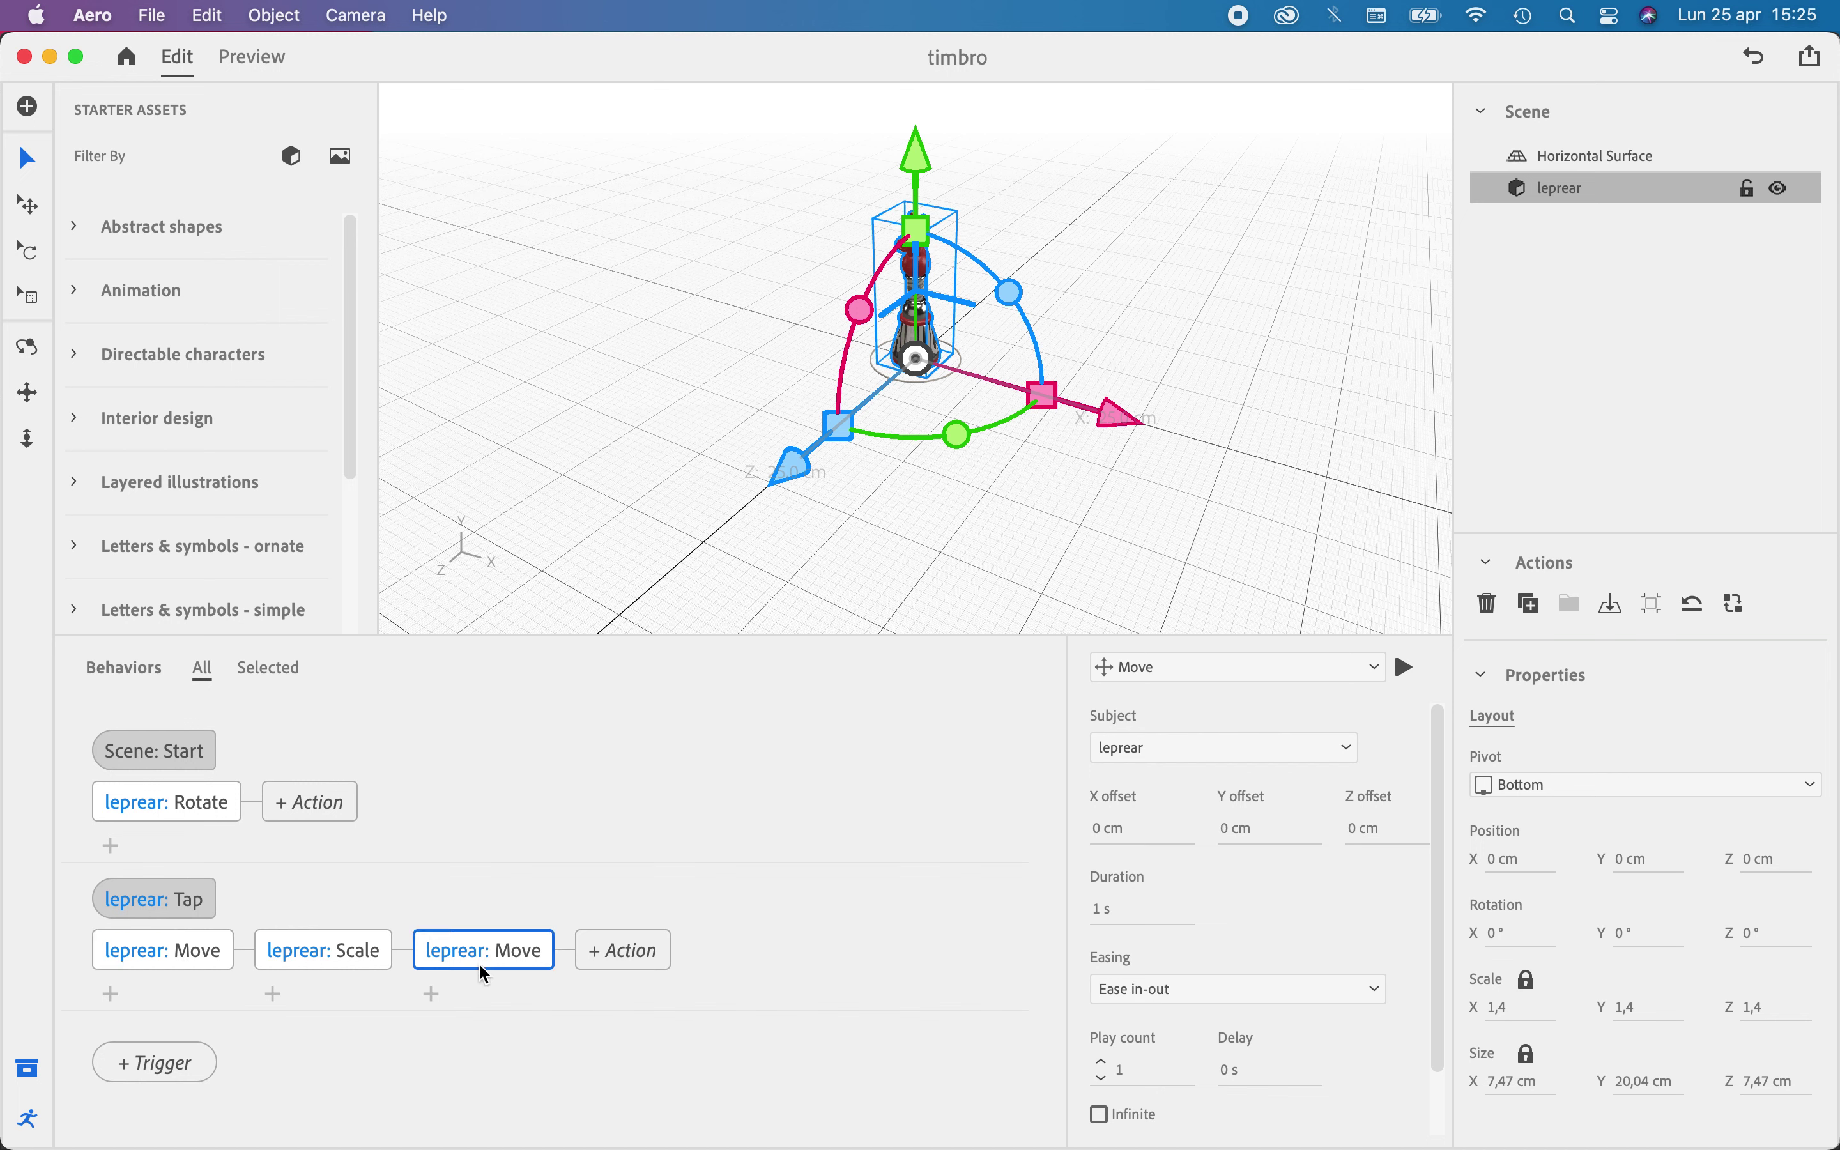
{"action": "left_click", "coordinate": [1247, 835]}
{"action": "type", "text": "-20"}
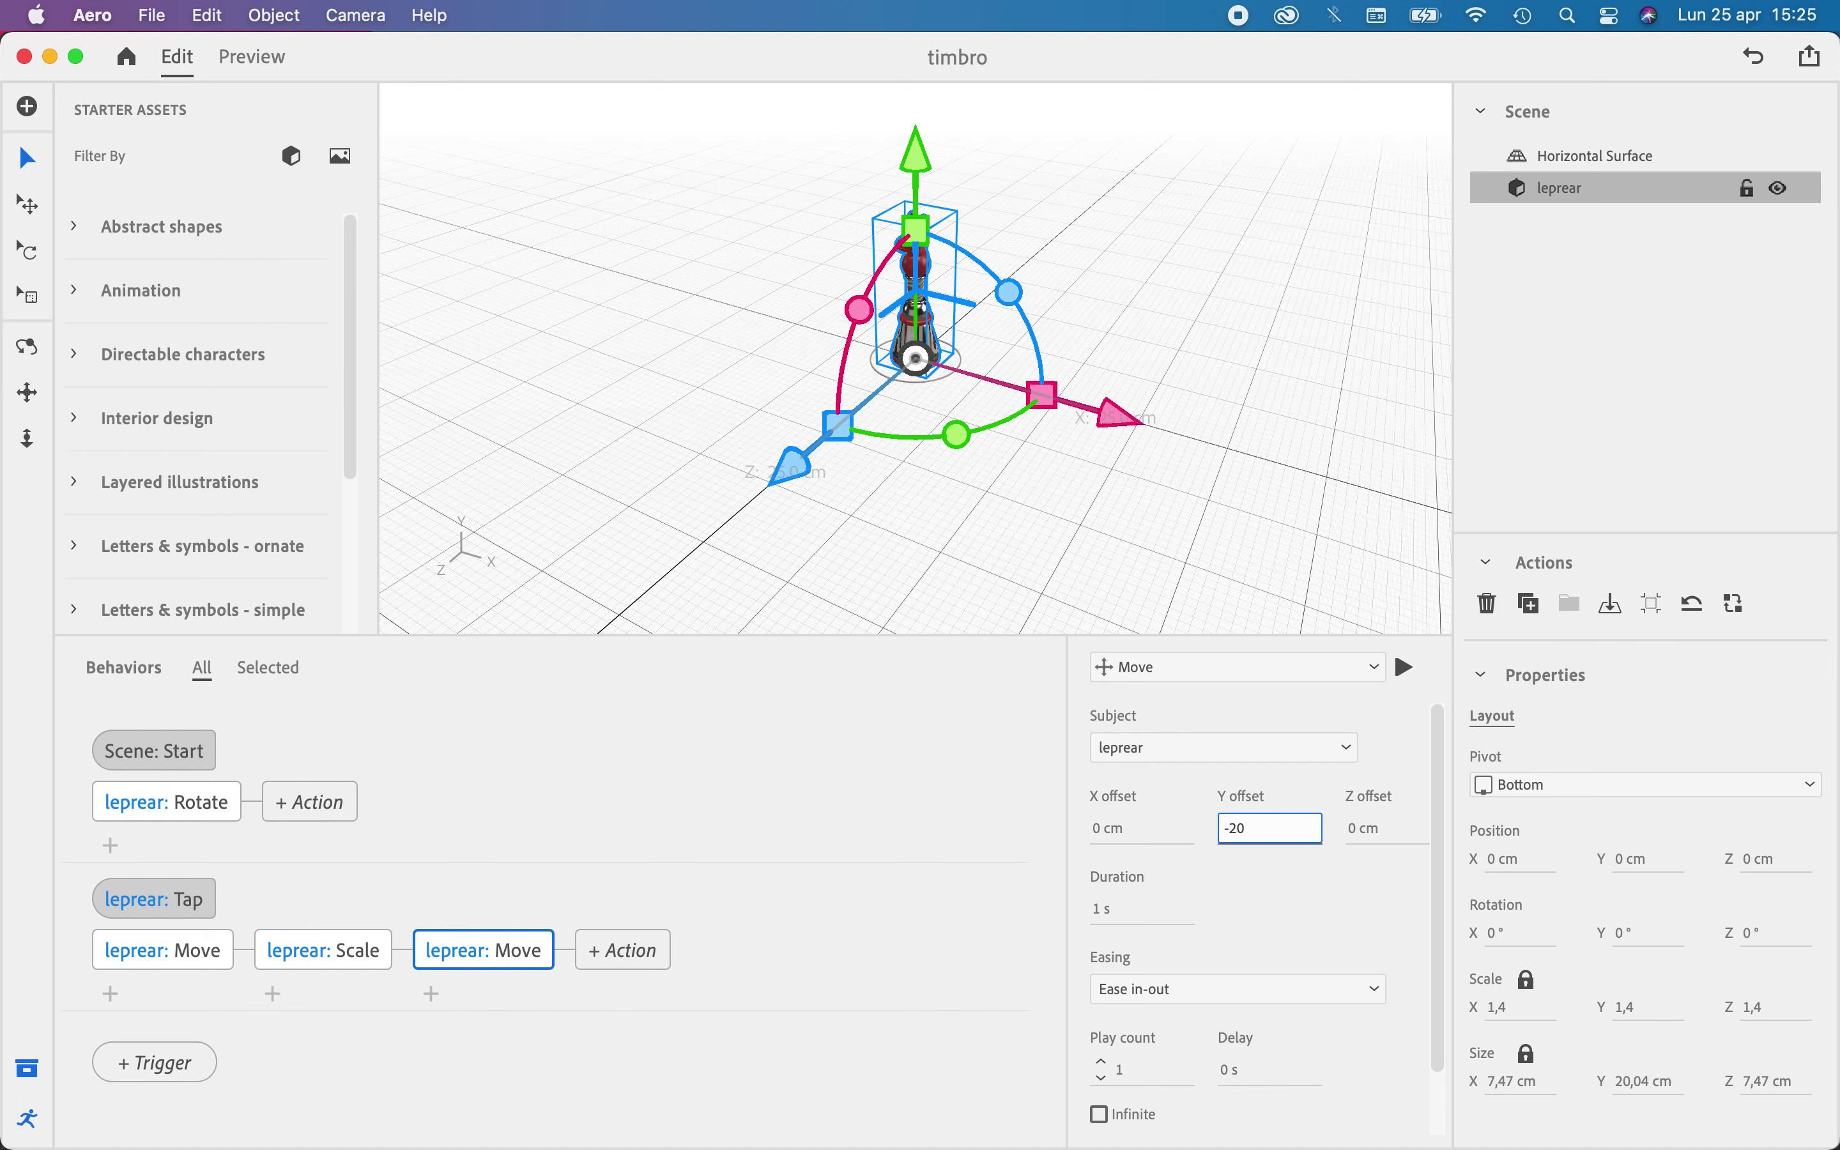
{"action": "key", "text": "Return"}
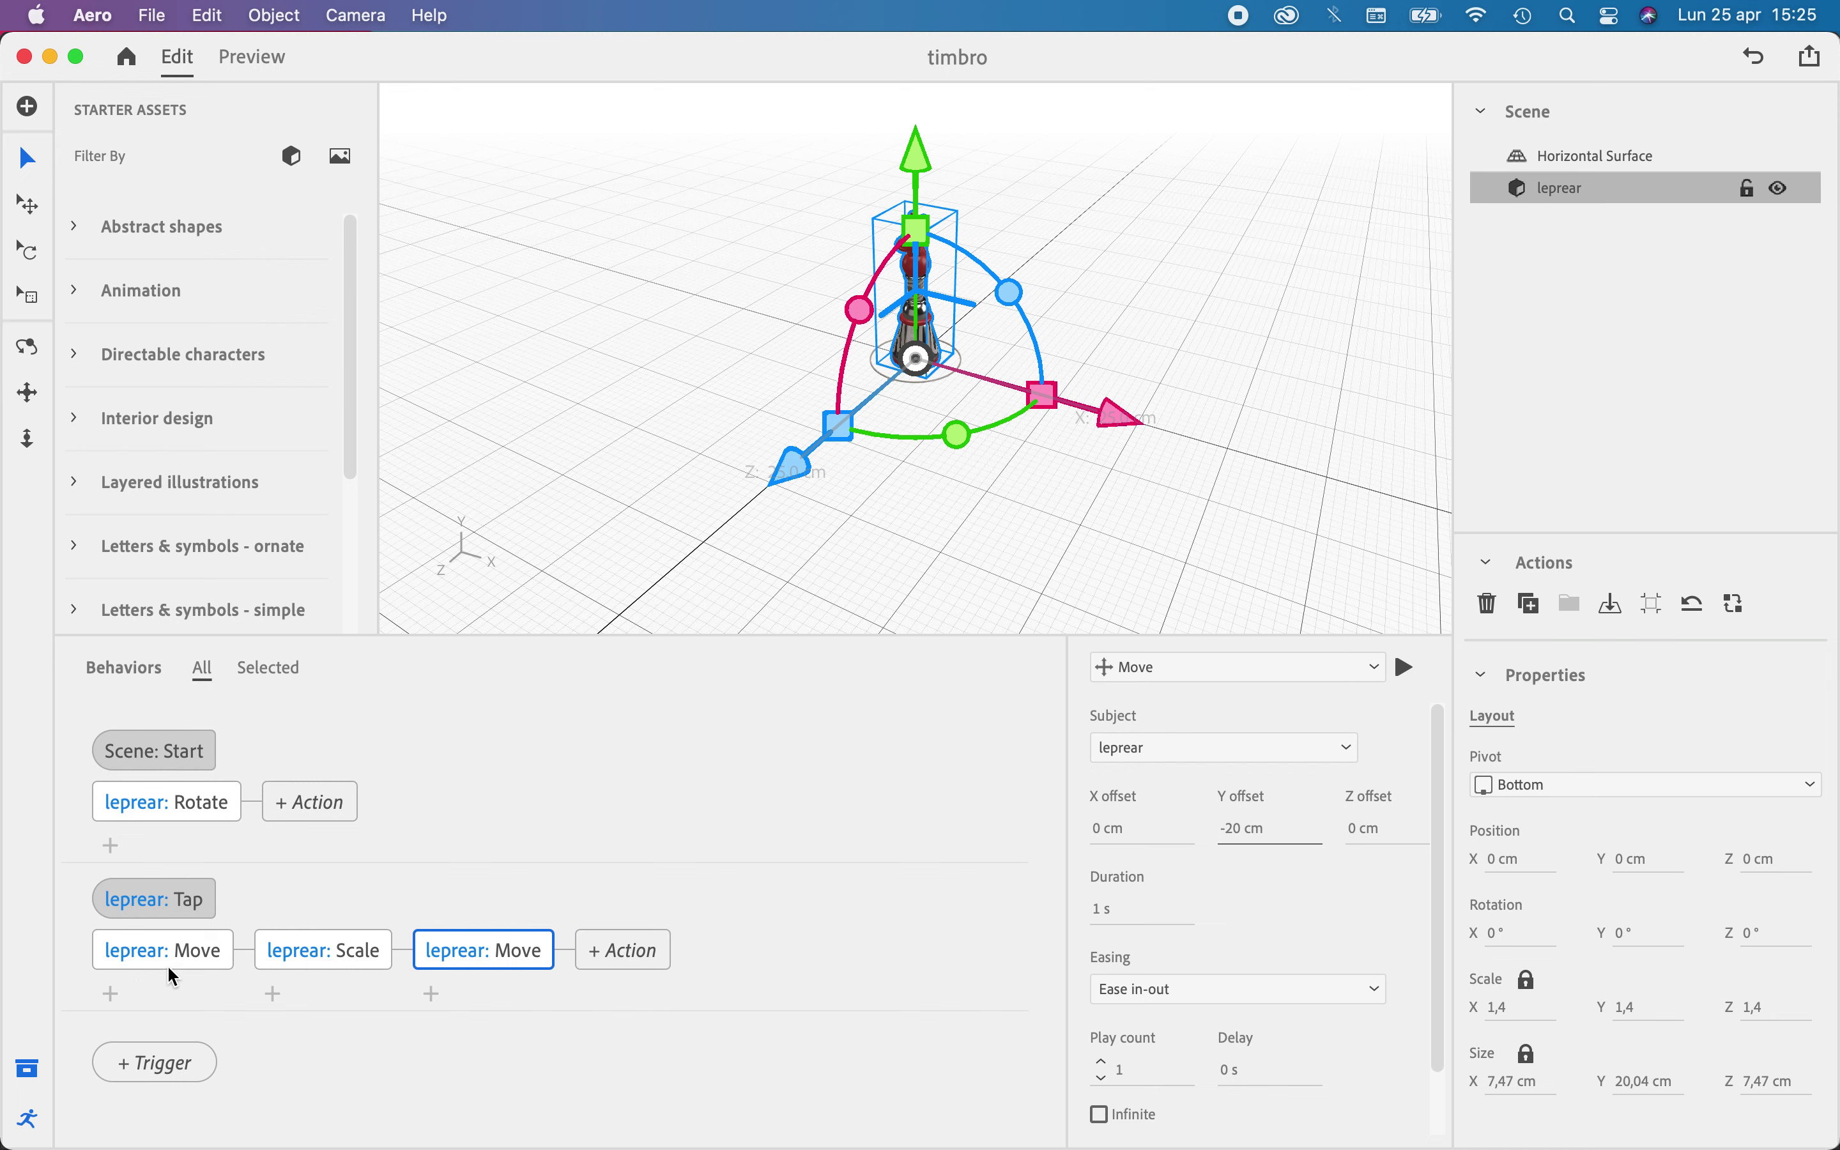
Set the duration of the Tap trigger's Scale action to 2 s
{"action": "left_click", "coordinate": [342, 945]}
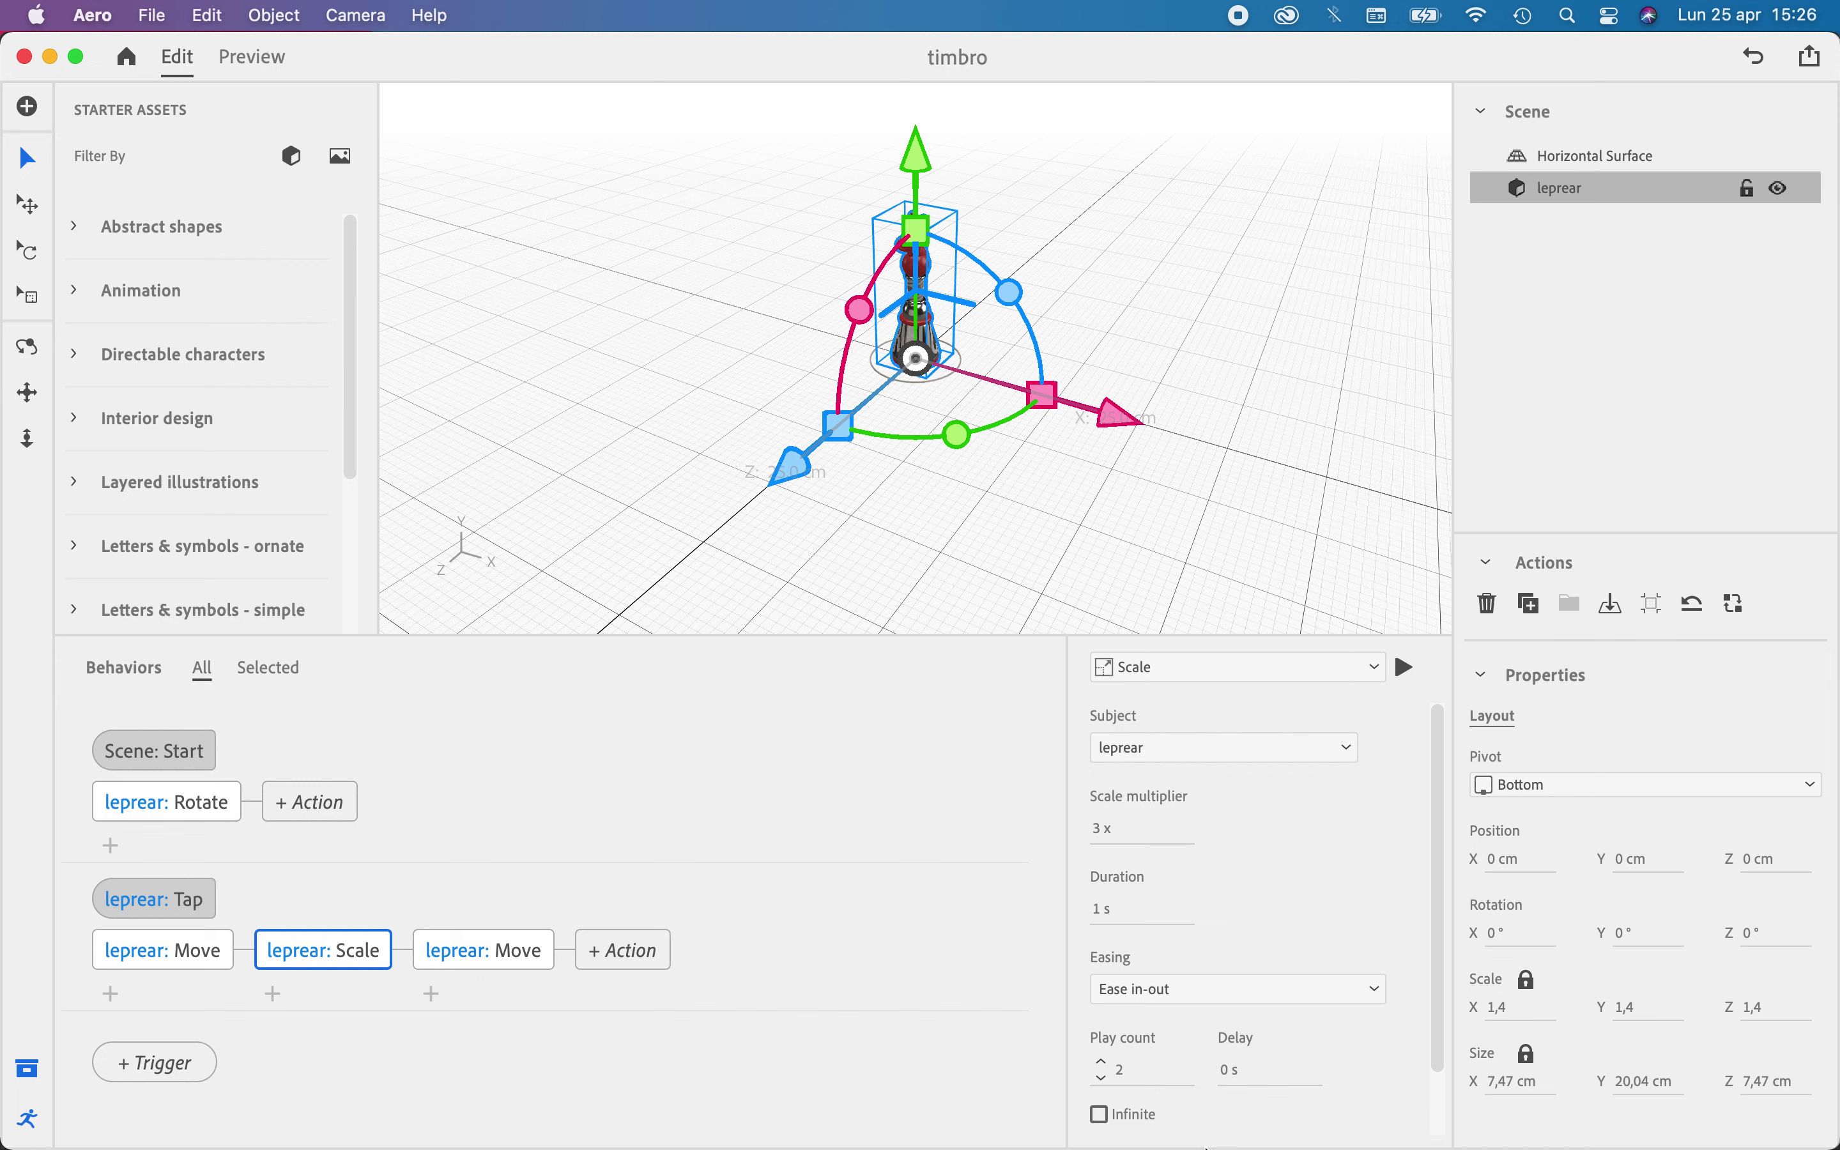
{"action": "left_click", "coordinate": [1107, 929]}
{"action": "type", "text": "1,3"}
{"action": "left_click_drag", "start_coordinate": [1106, 919], "coordinate": [1120, 917]}
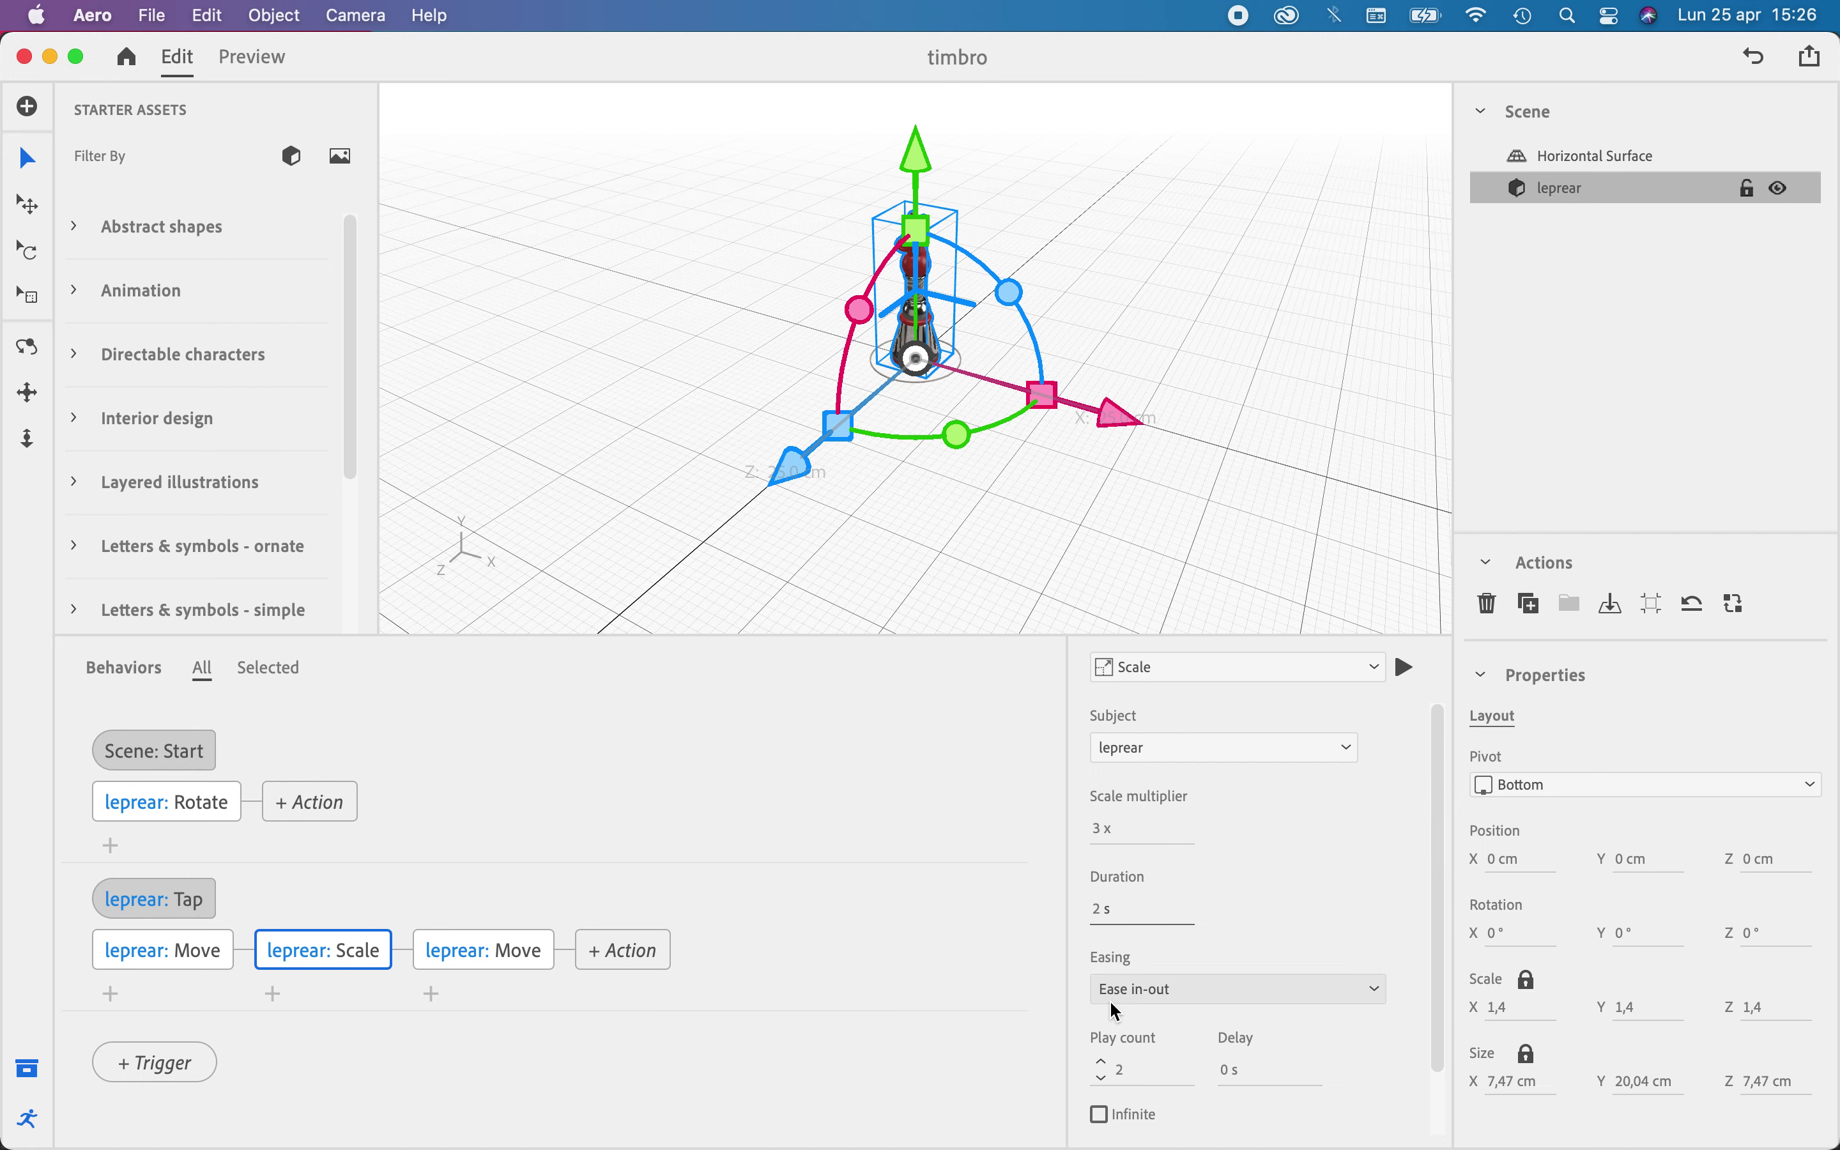
Preview the scene and tap the stamp to test the whole Move, Scale, Move sequence, then return to editing
{"action": "left_click", "coordinate": [253, 56]}
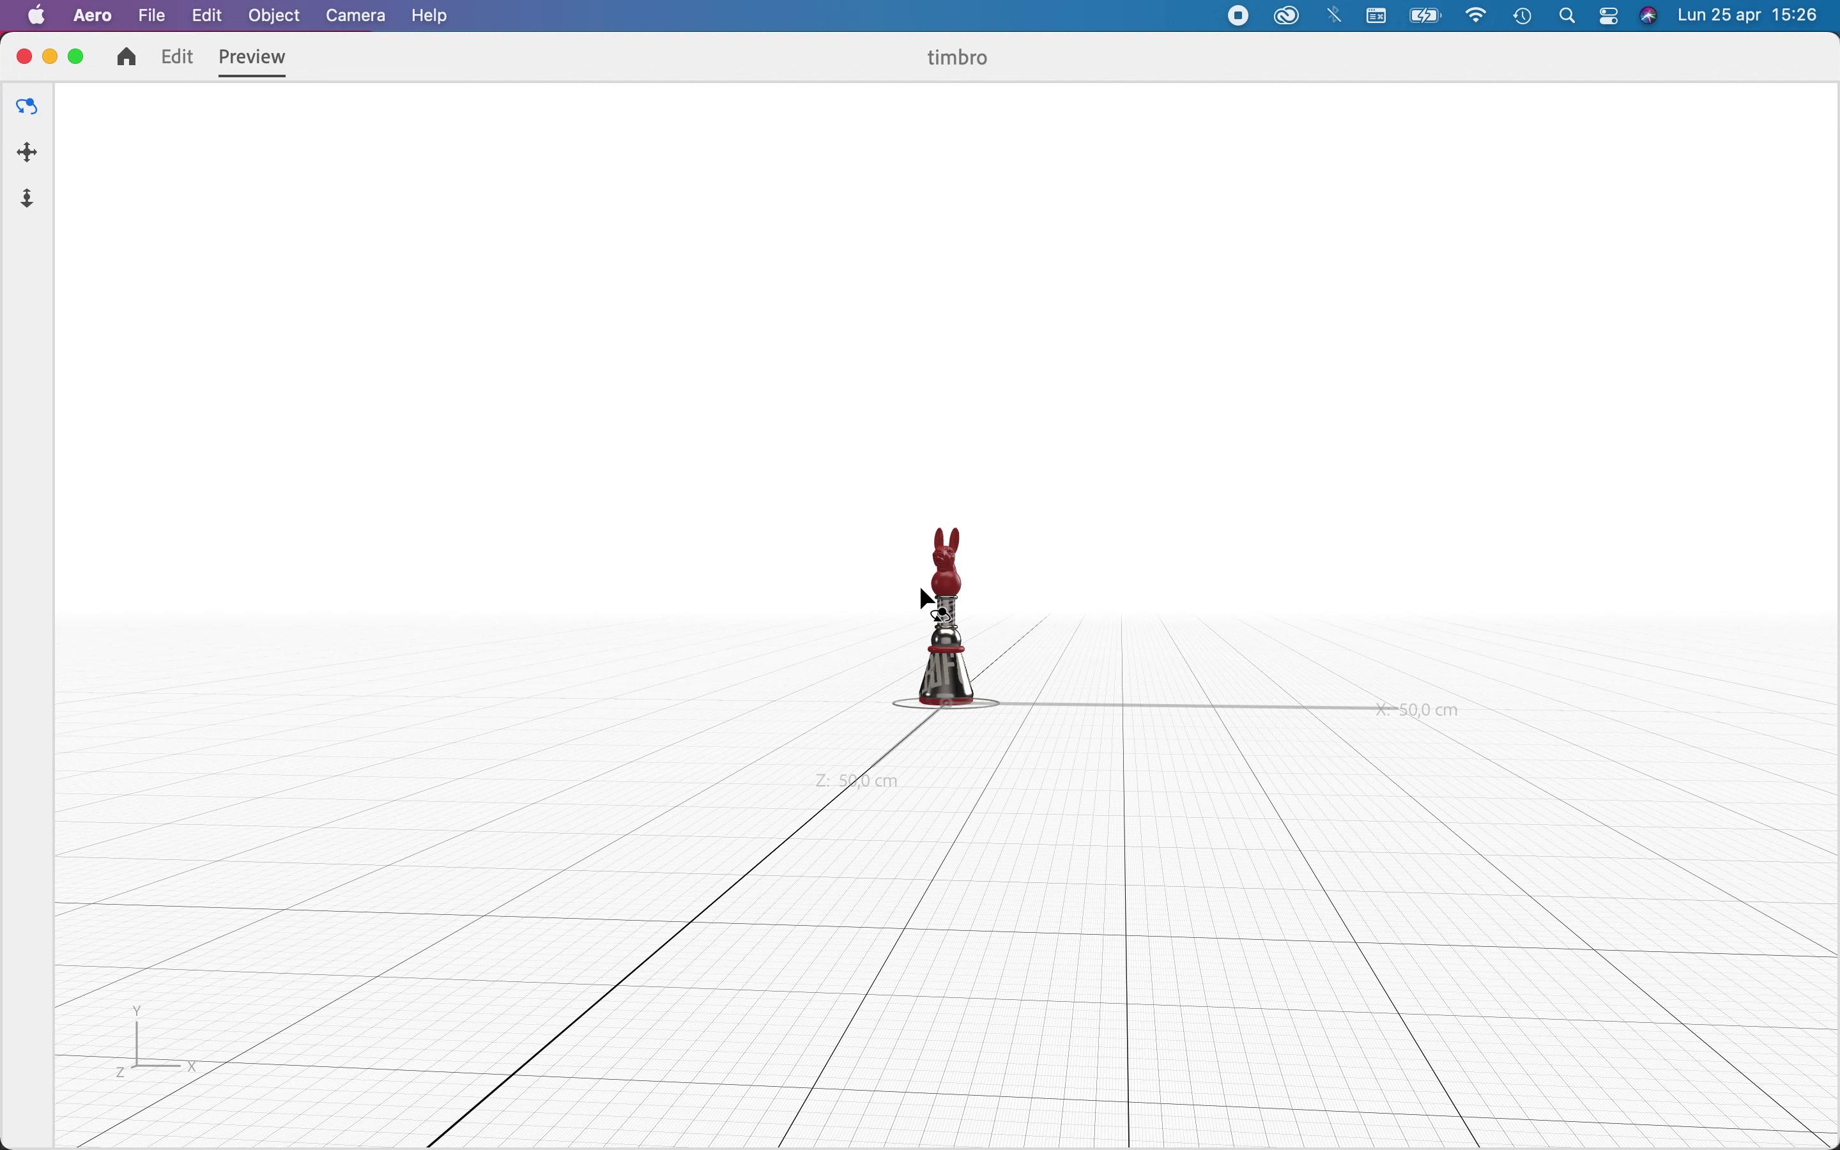
{"action": "left_click", "coordinate": [964, 676]}
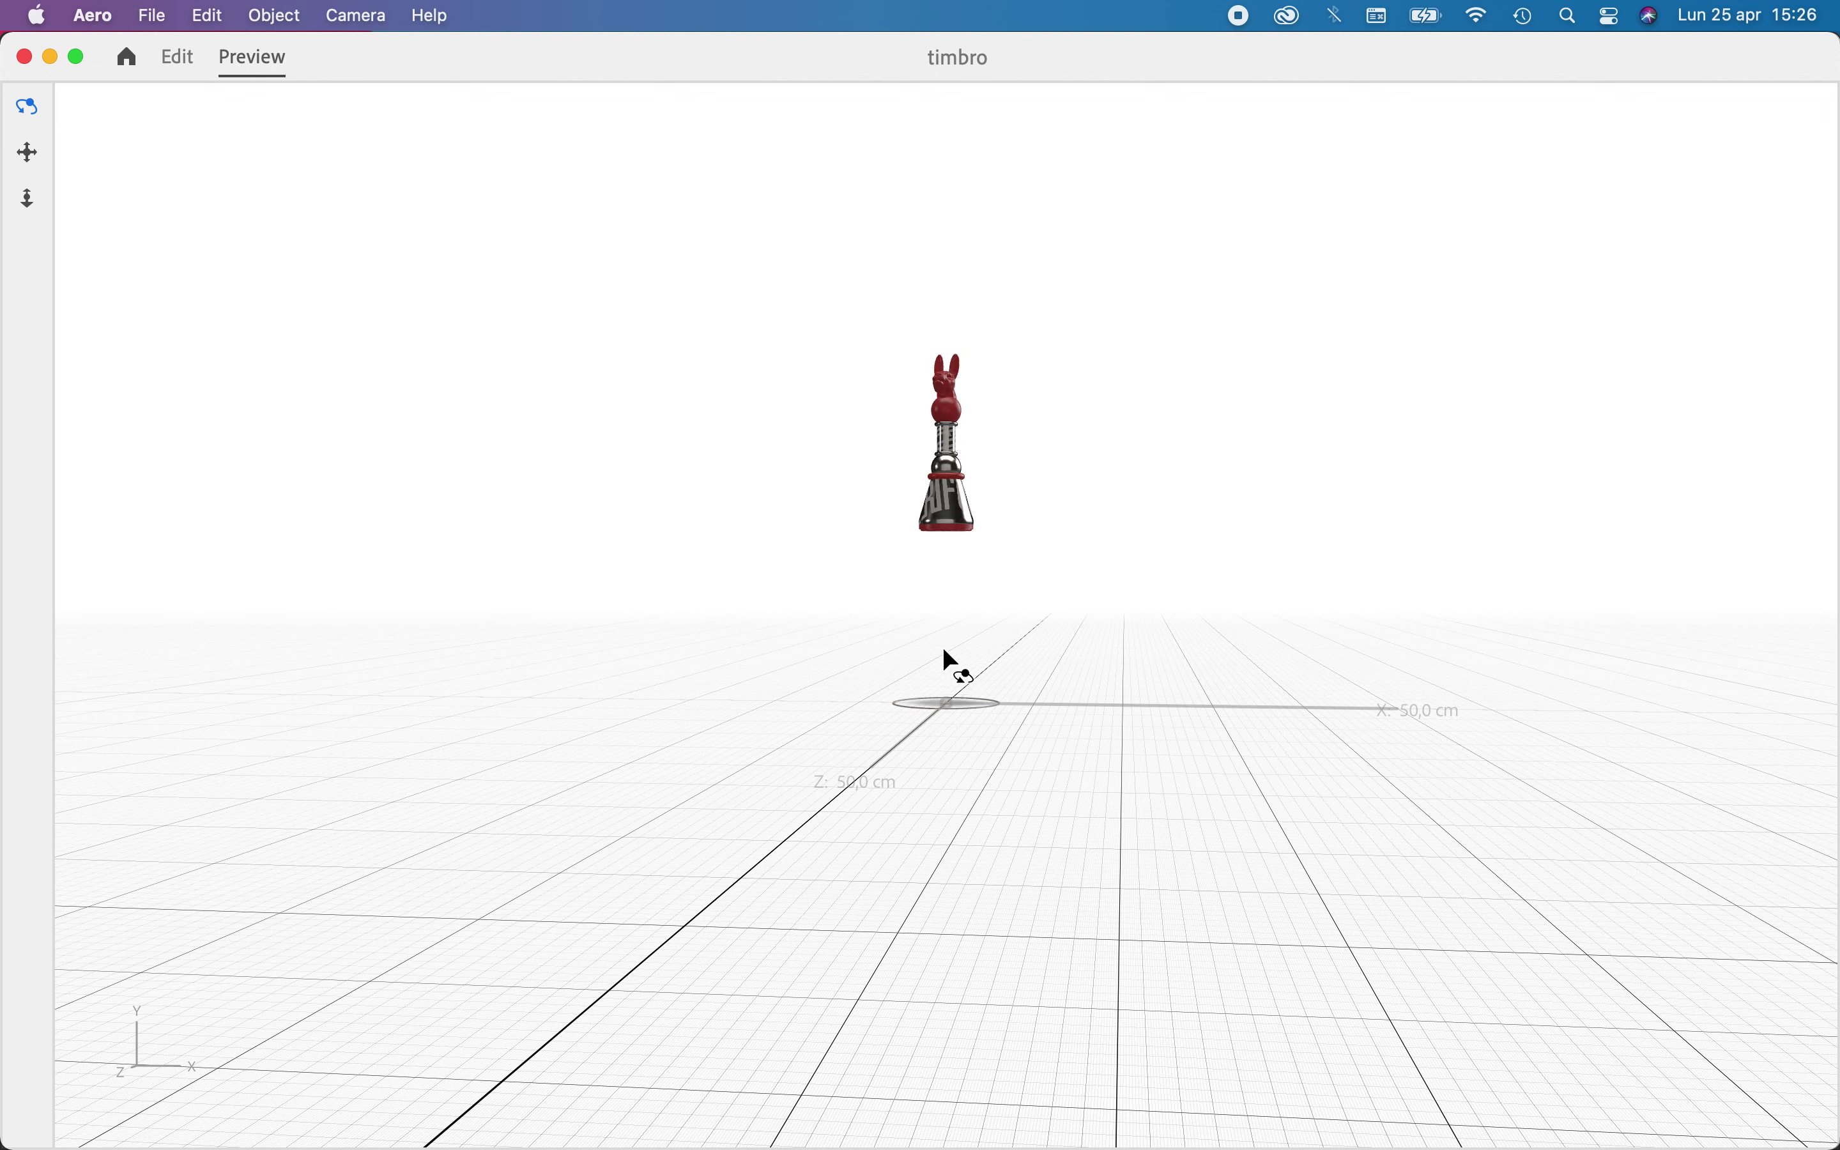
{"action": "left_click", "coordinate": [191, 53]}
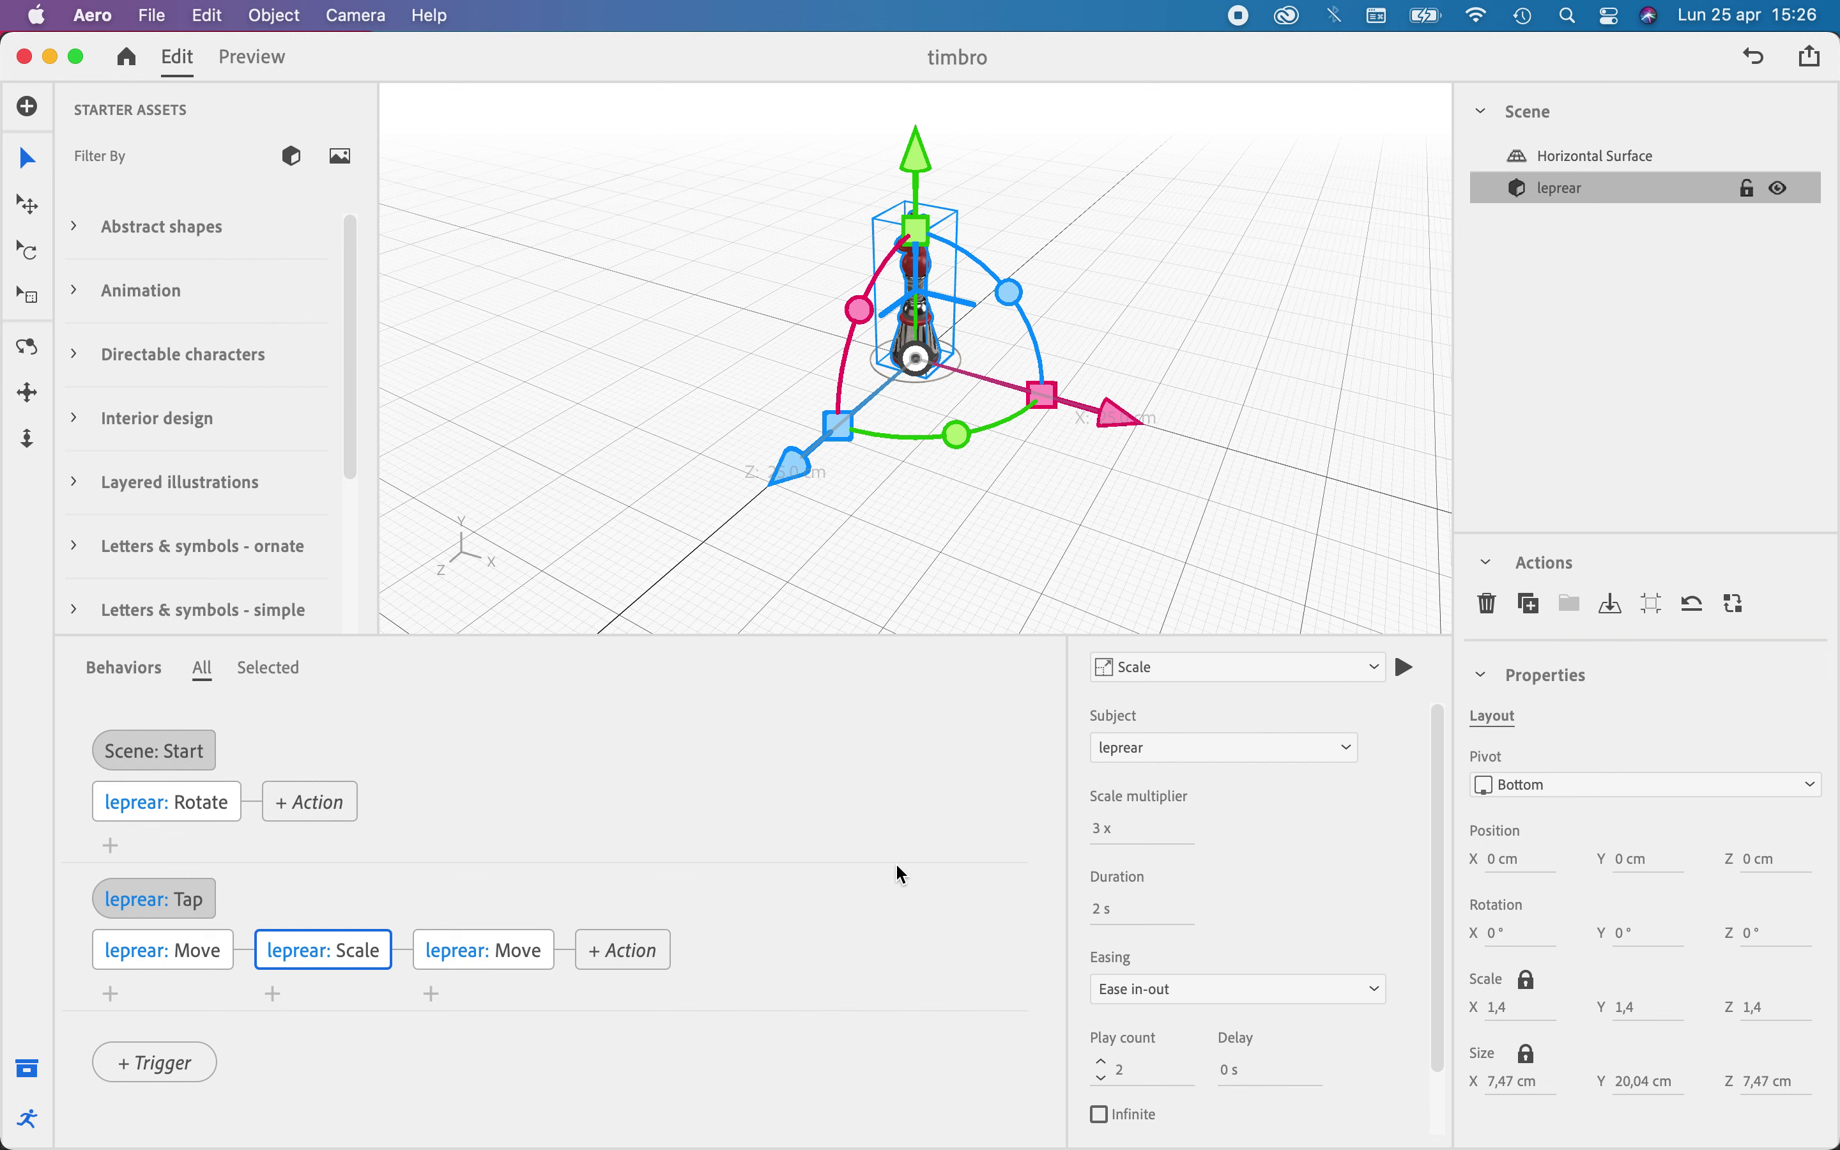
Delete the two Move actions and the Scale action from the leprear Tap trigger
{"action": "left_click", "coordinate": [501, 959]}
{"action": "key", "text": "BackSpace"}
{"action": "key", "text": "BackSpace"}
{"action": "key", "text": "BackSpace"}
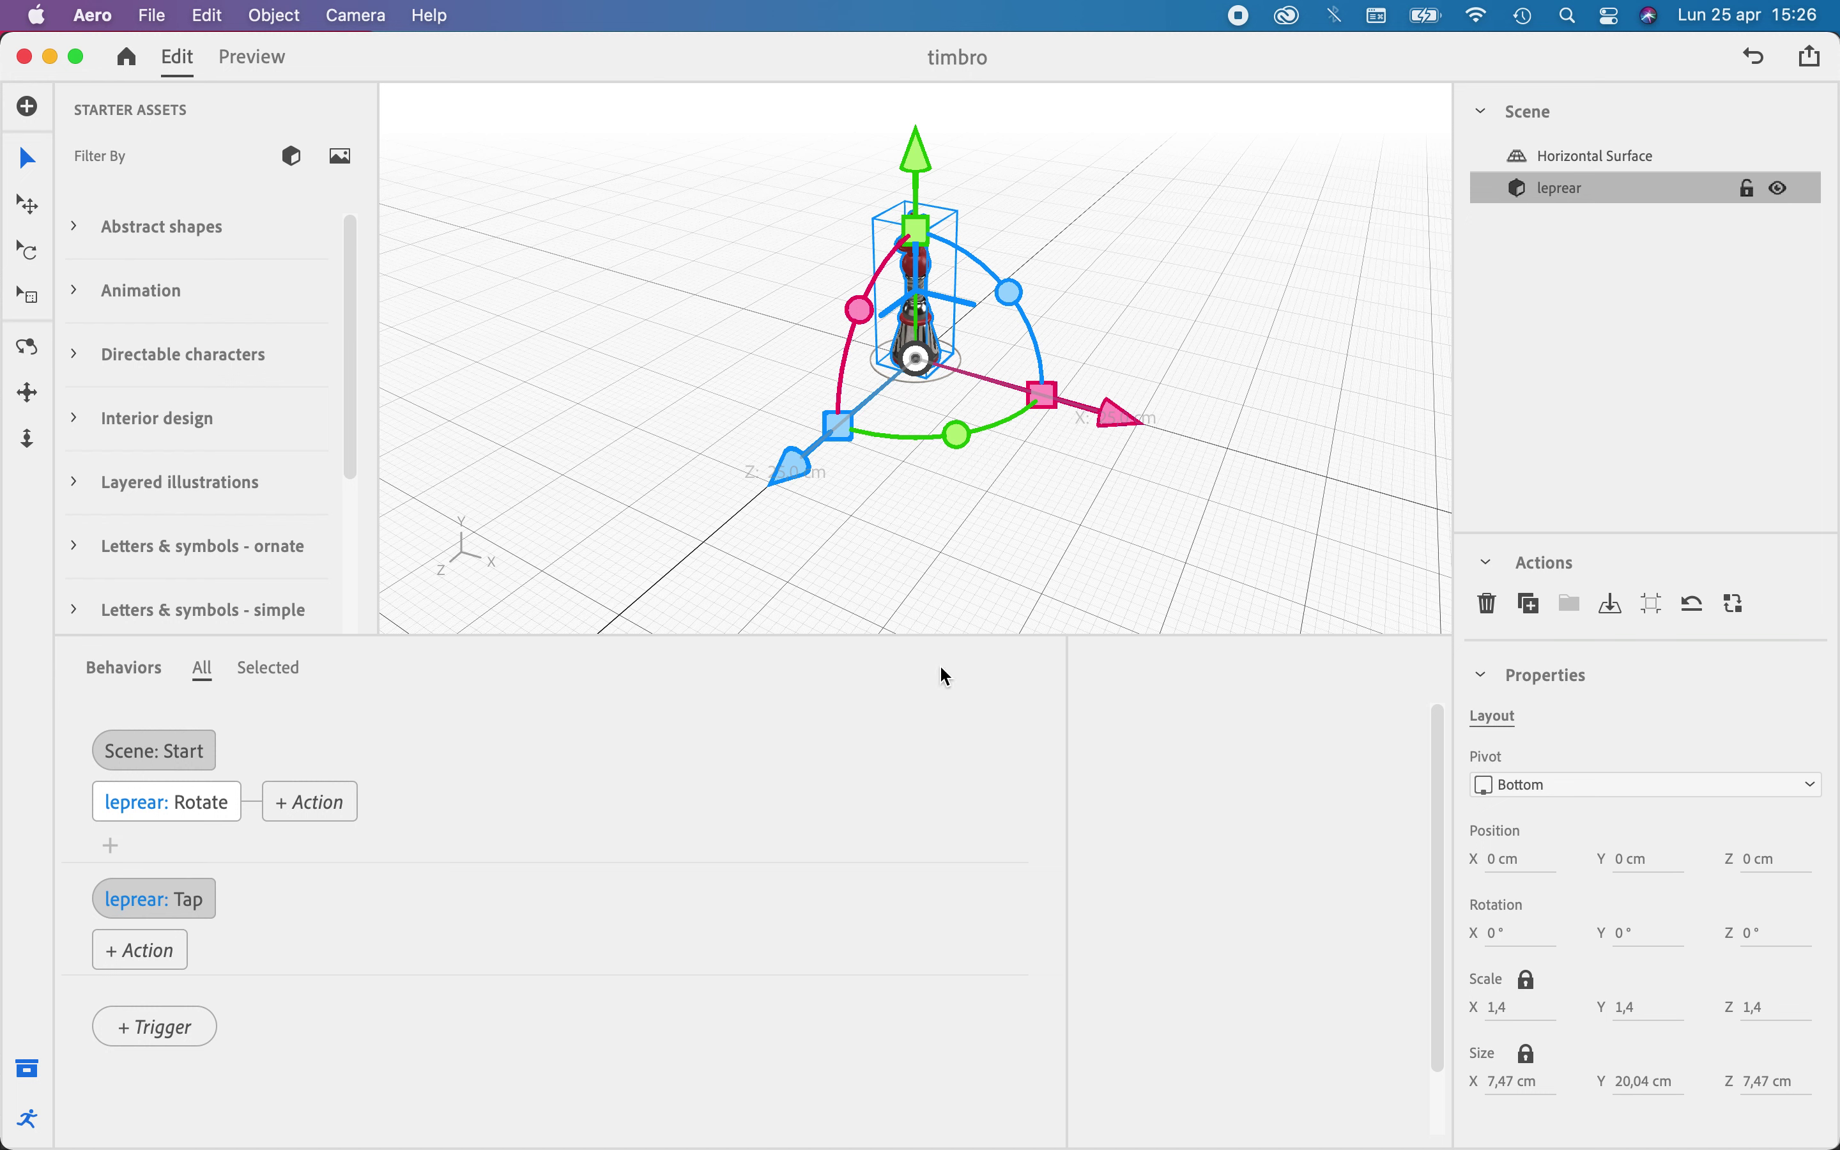
Add a Rotate action to the Tap trigger, set its Yaw (Y) to 96°, and play it once
{"action": "left_click", "coordinate": [113, 958]}
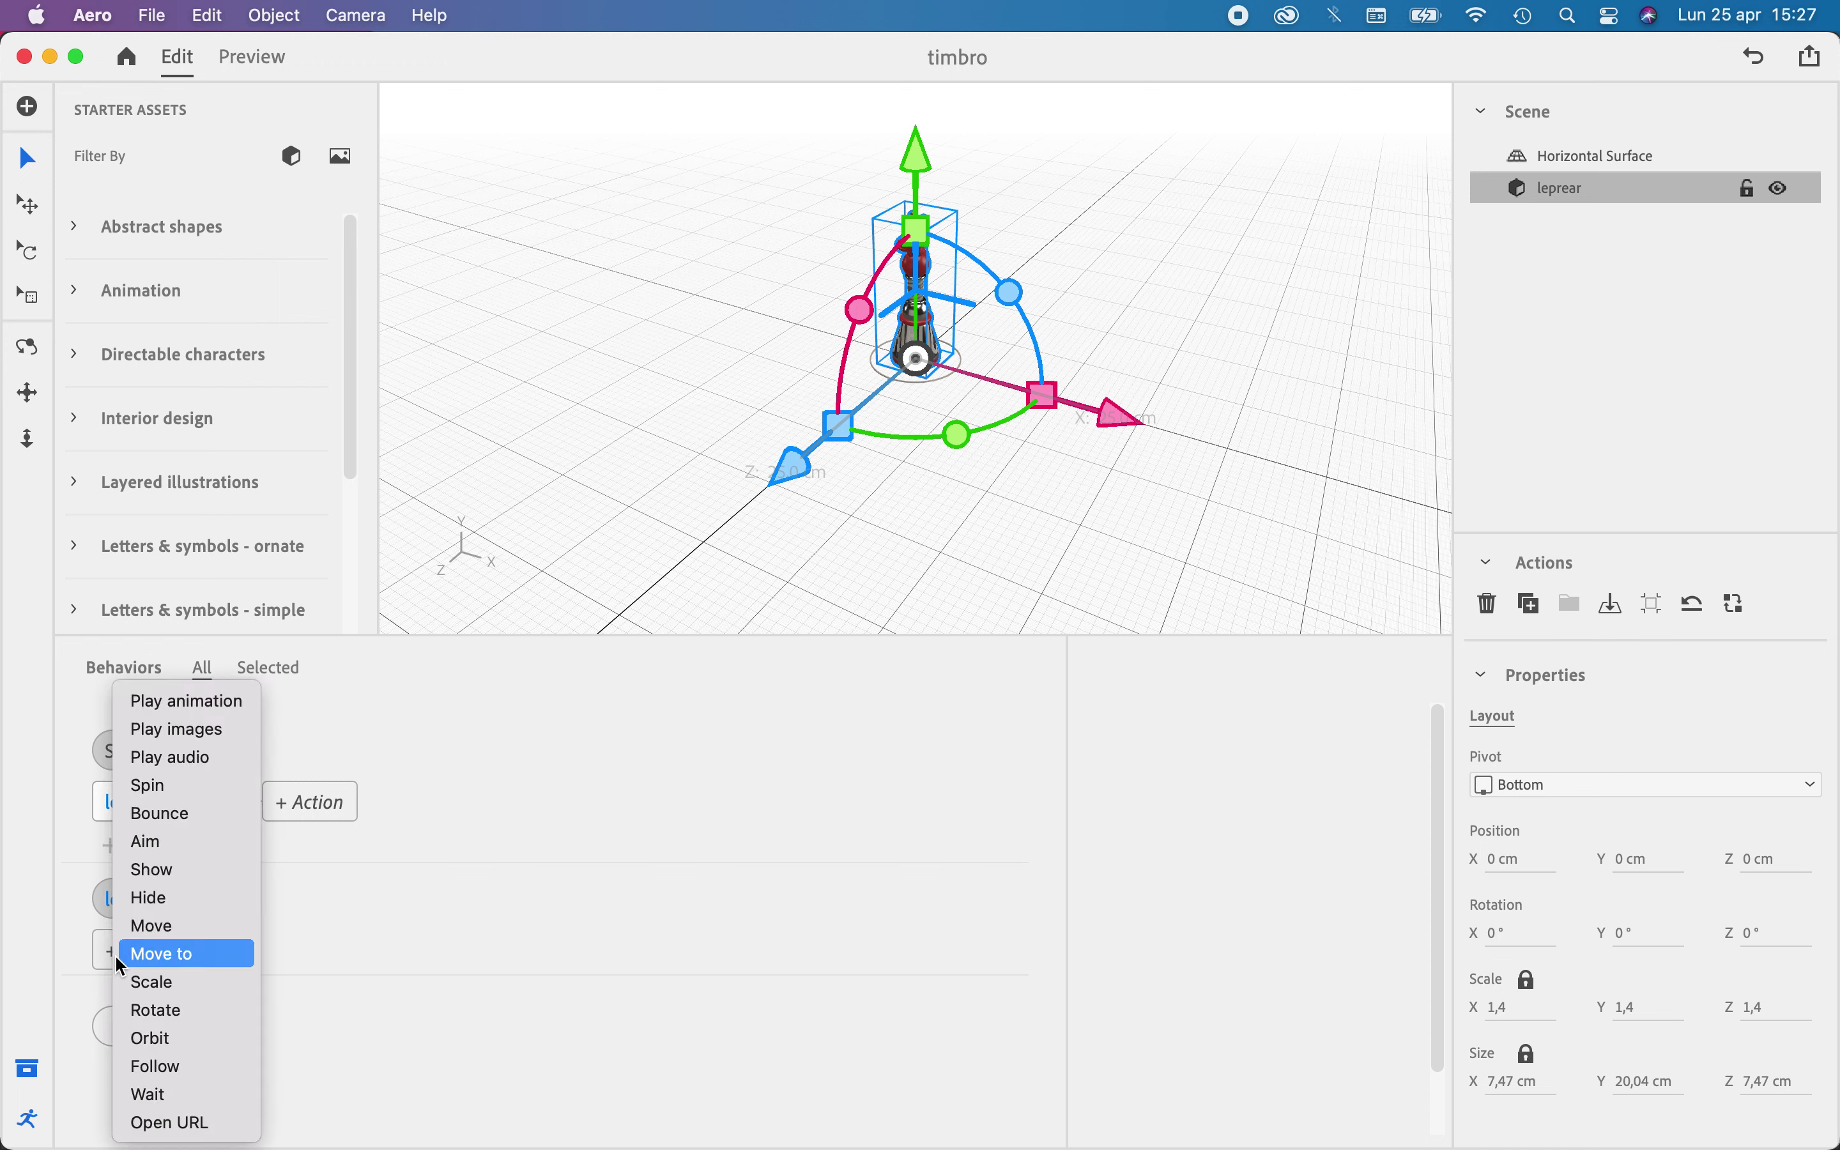
{"action": "left_click", "coordinate": [141, 1012]}
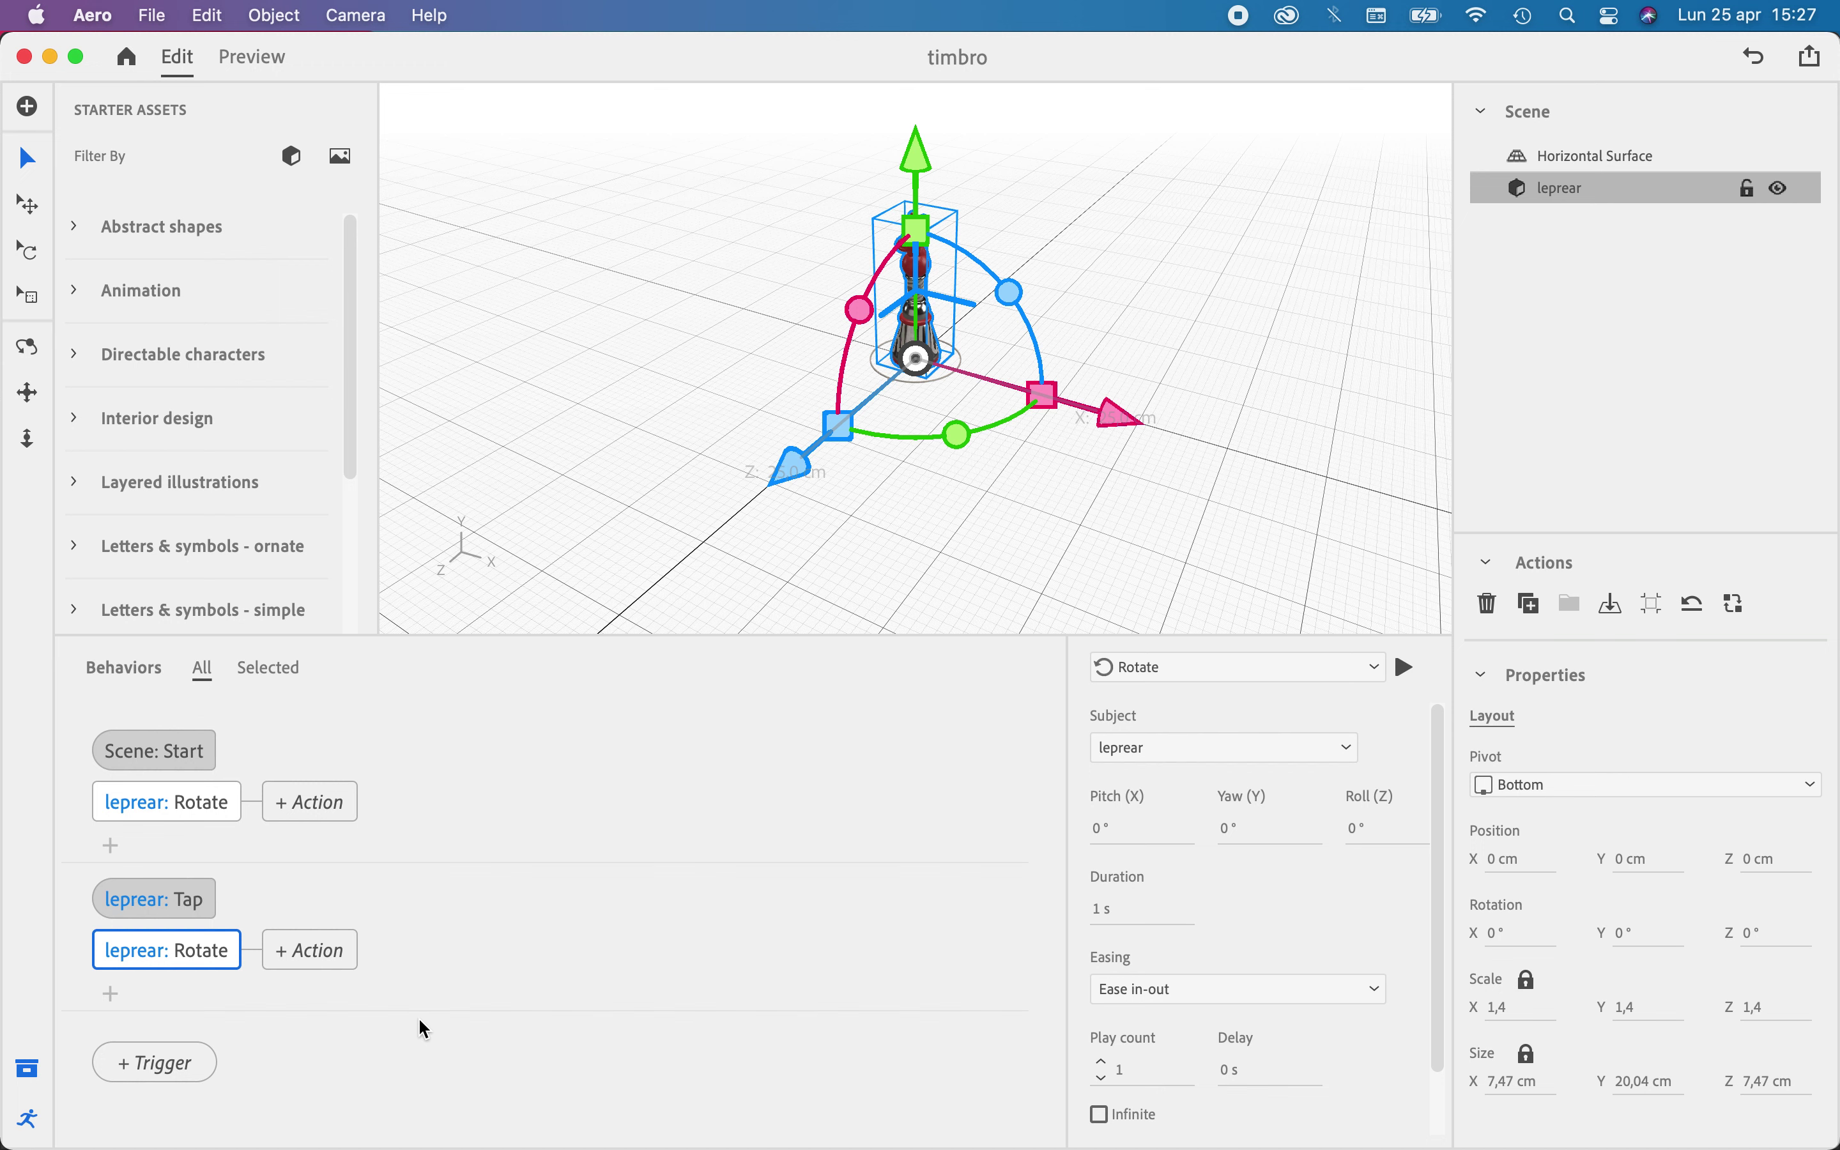
{"action": "left_click", "coordinate": [1225, 829]}
{"action": "type", "text": "96"}
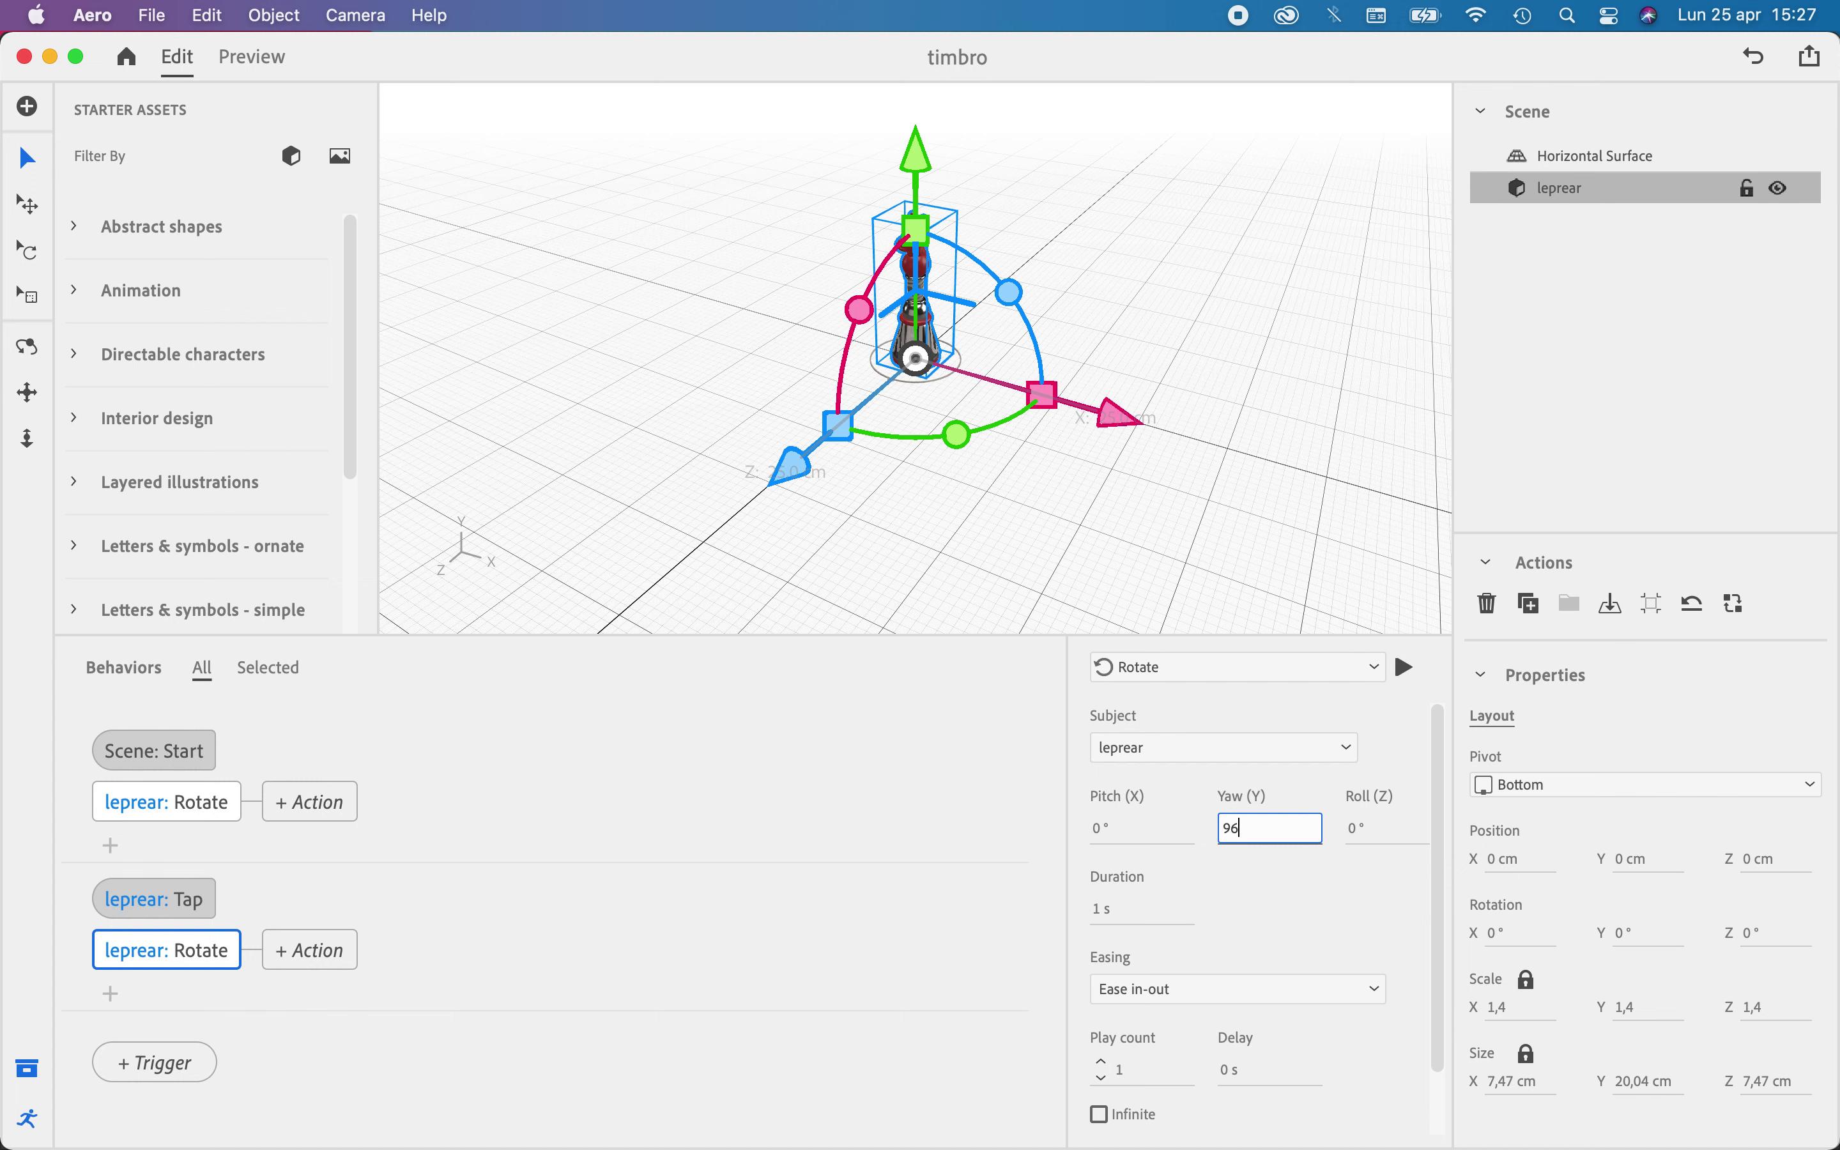
{"action": "left_click", "coordinate": [1403, 671]}
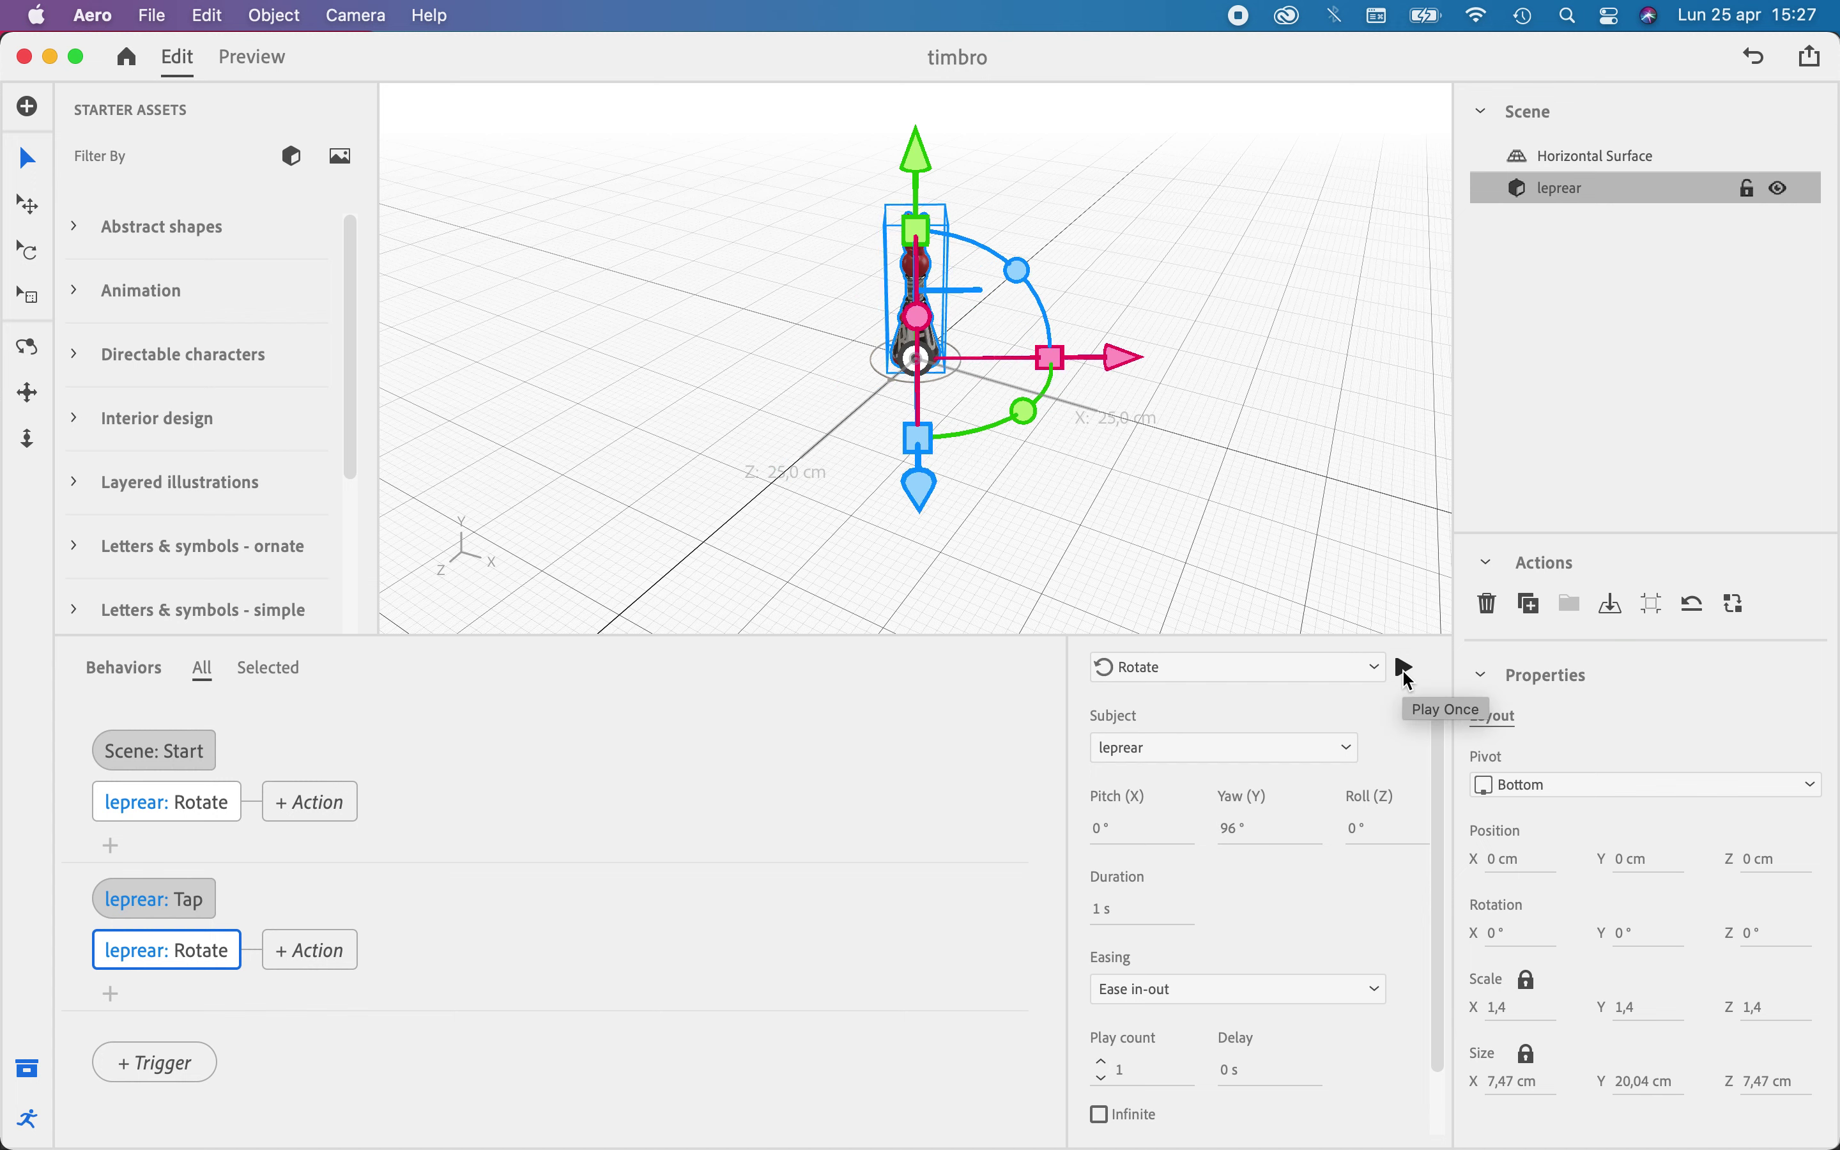
Reset the Tap Rotate action's Yaw to 0°, set its Roll (Z) to 96°, and play it once
{"action": "left_click", "coordinate": [1238, 837]}
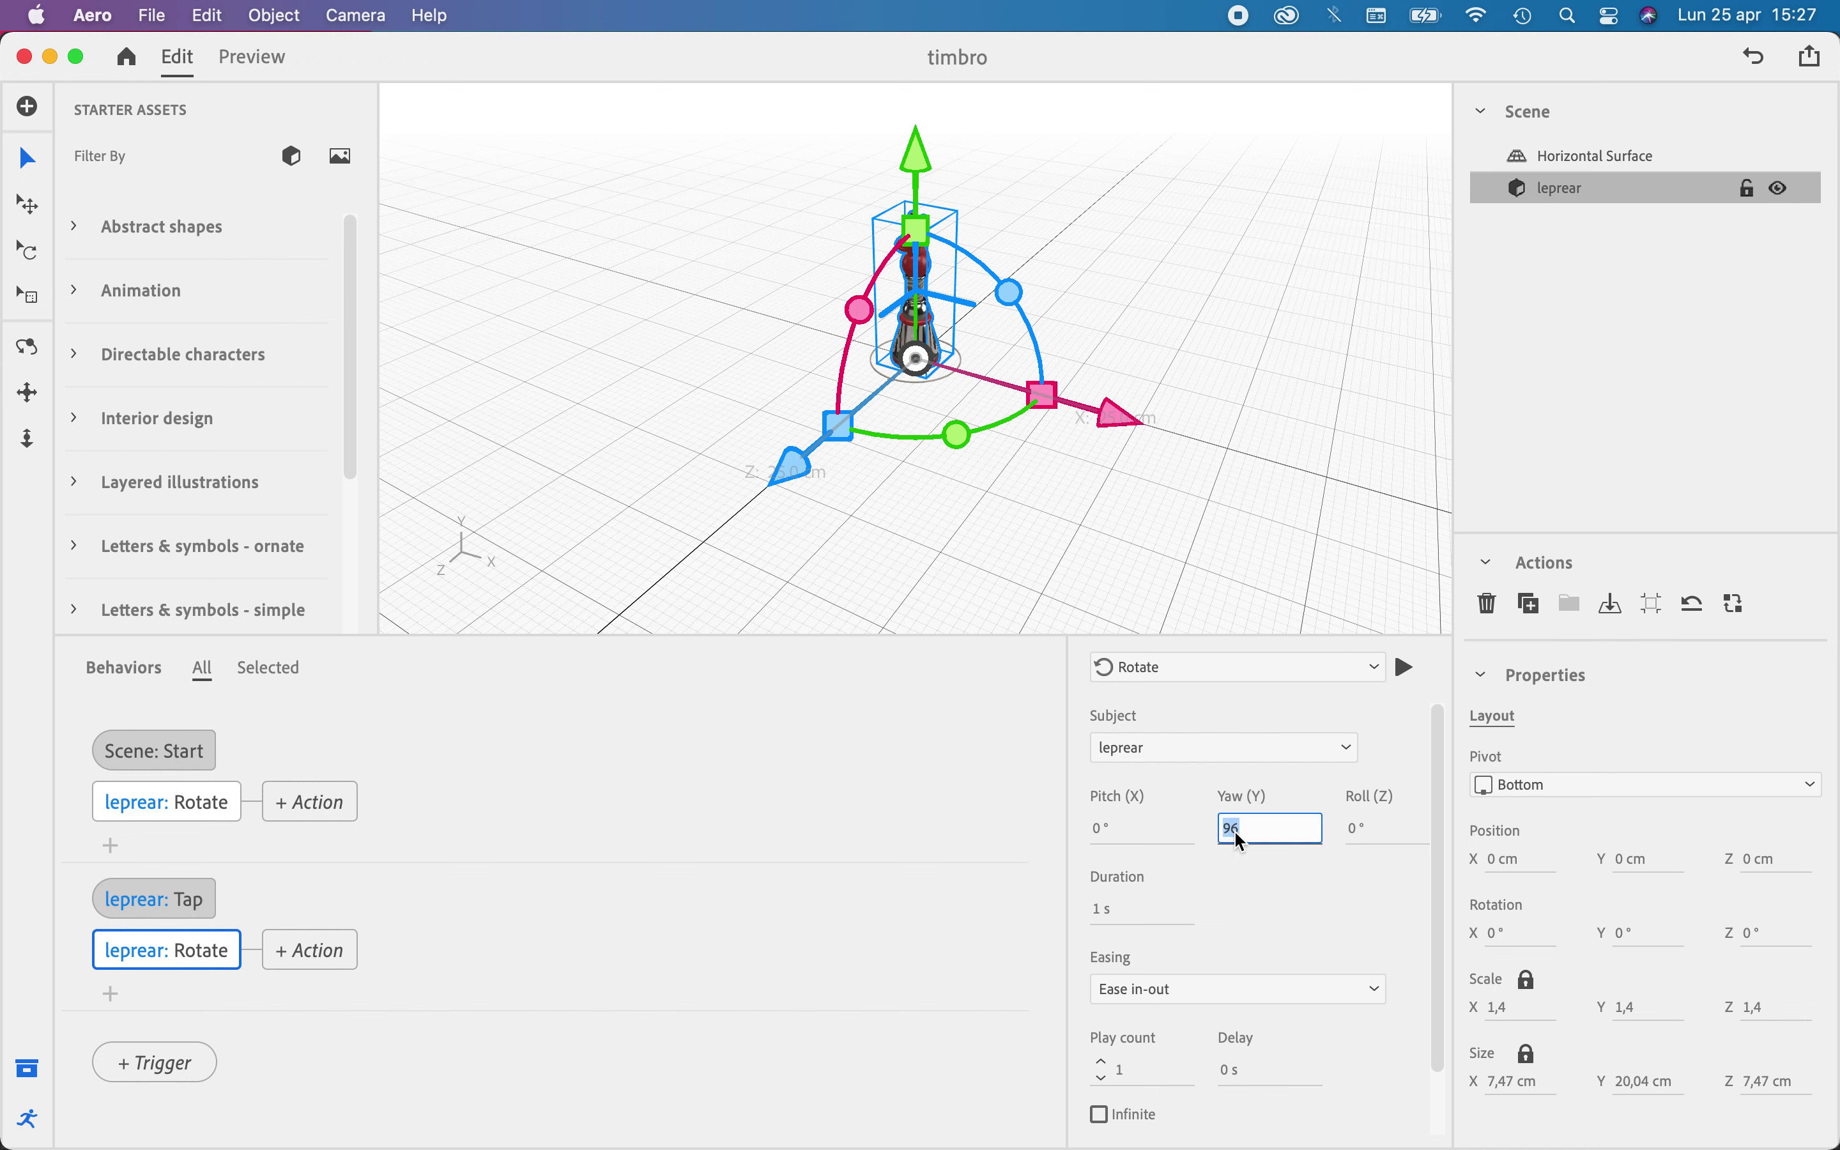
{"action": "left_click", "coordinate": [1357, 837]}
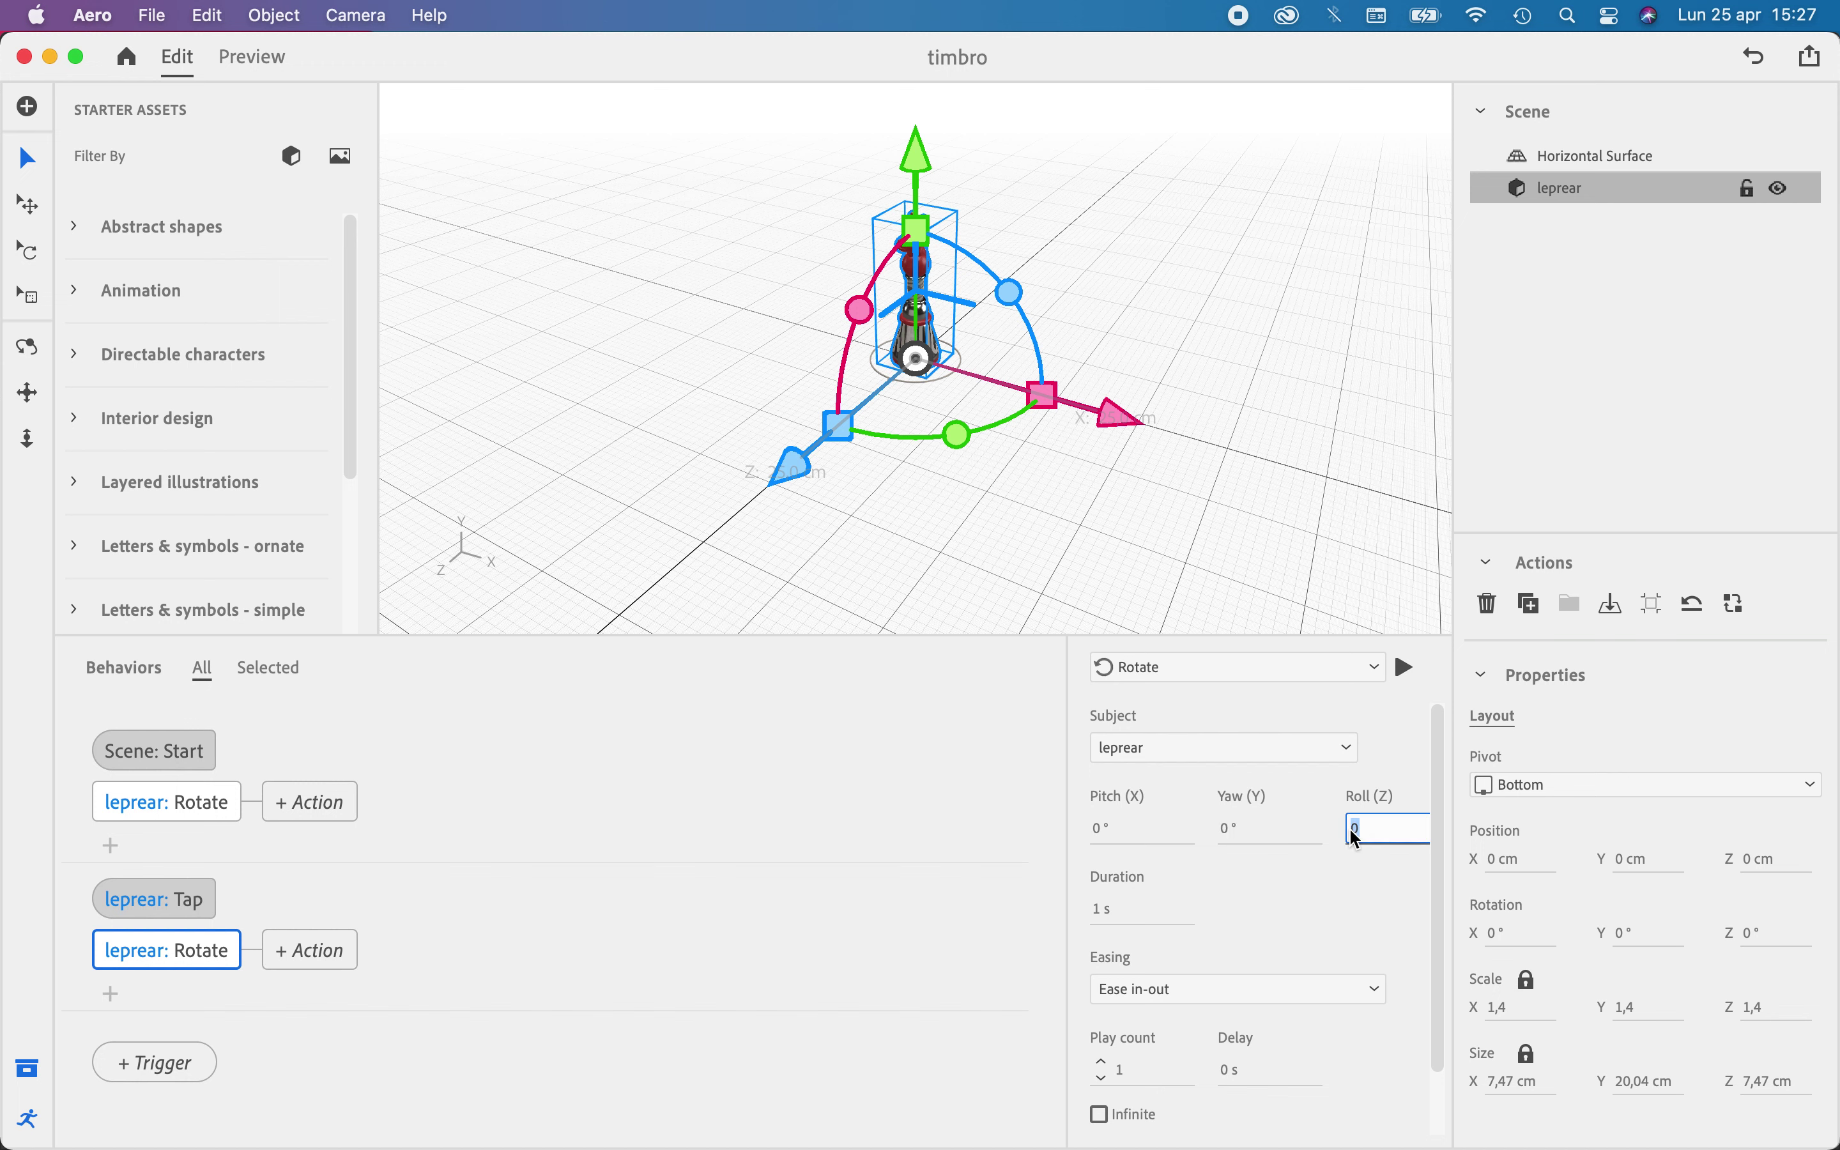
{"action": "type", "text": "96"}
{"action": "left_click", "coordinate": [1405, 667]}
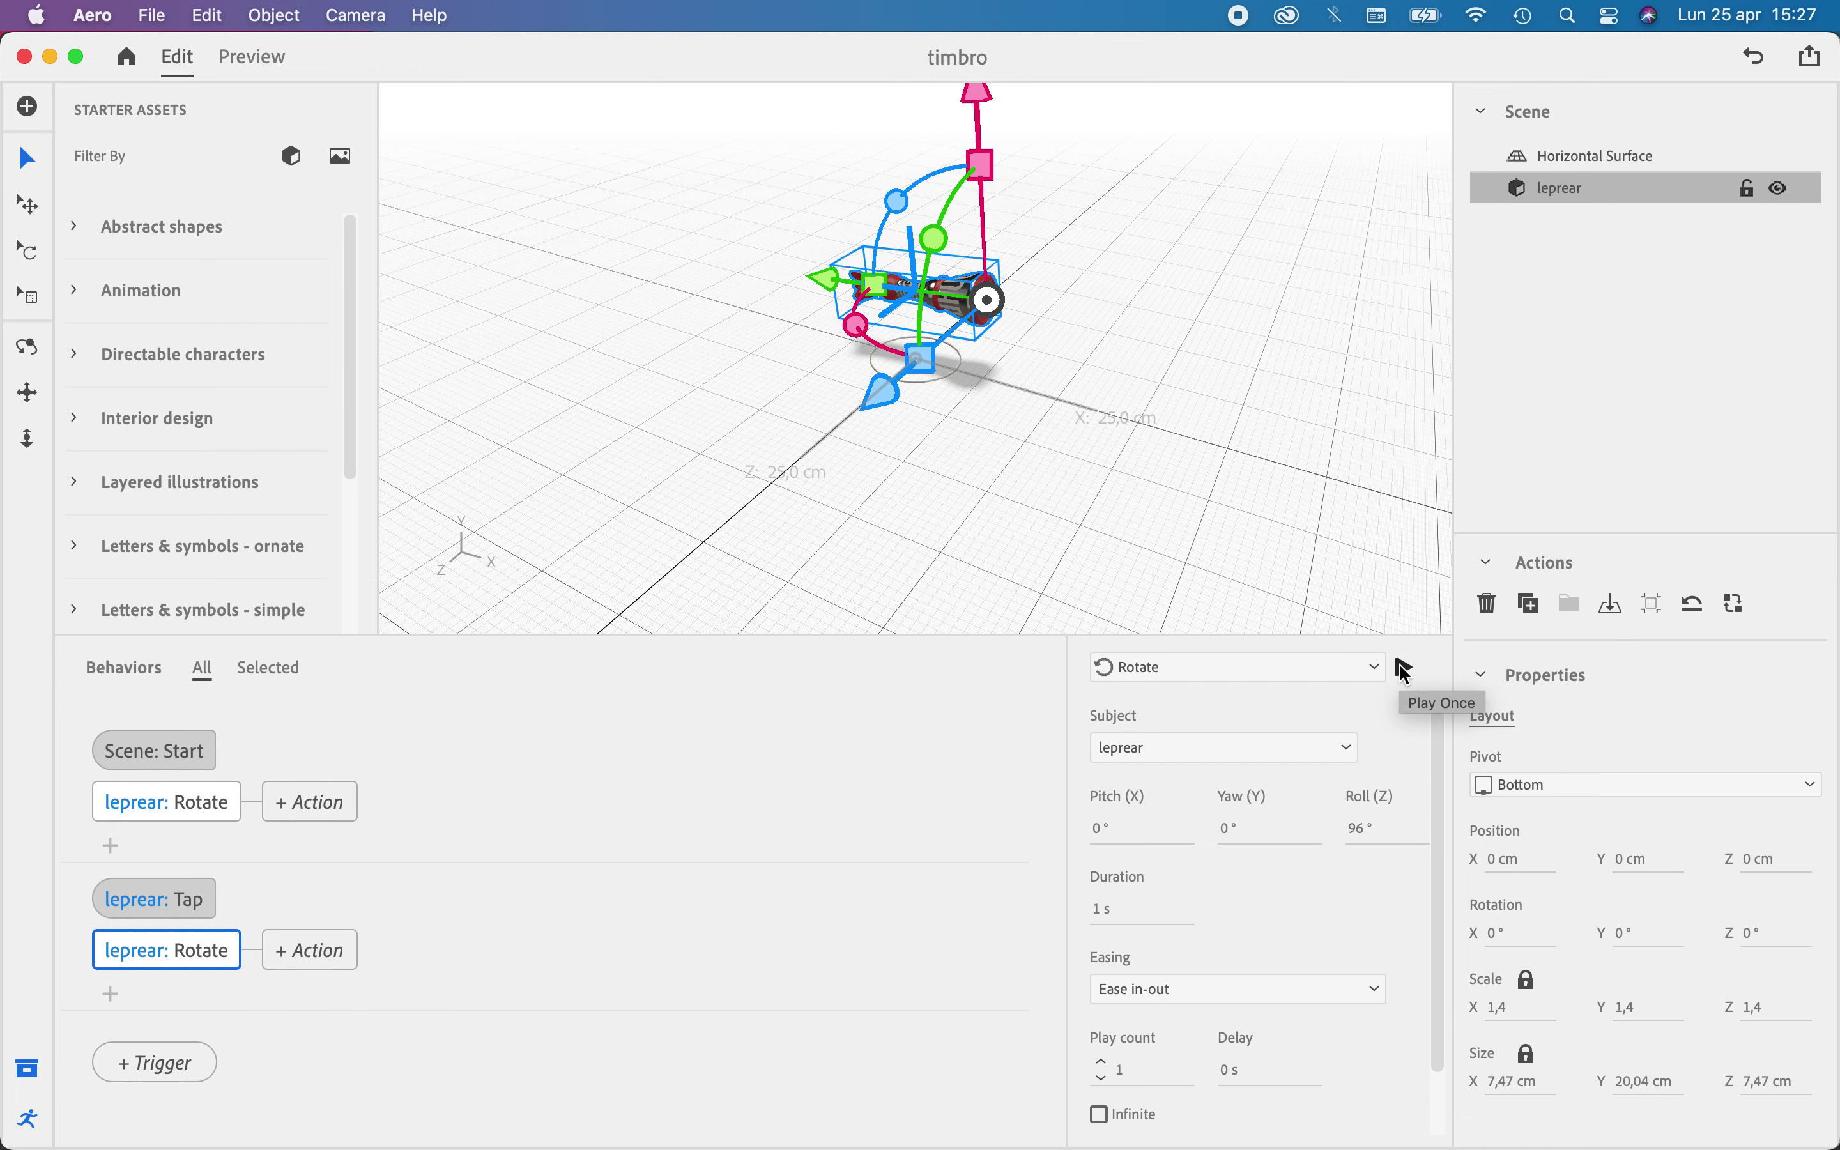
Set the Tap Rotate action's Roll (Z) to -96° and play it once
{"action": "left_click", "coordinate": [1360, 837]}
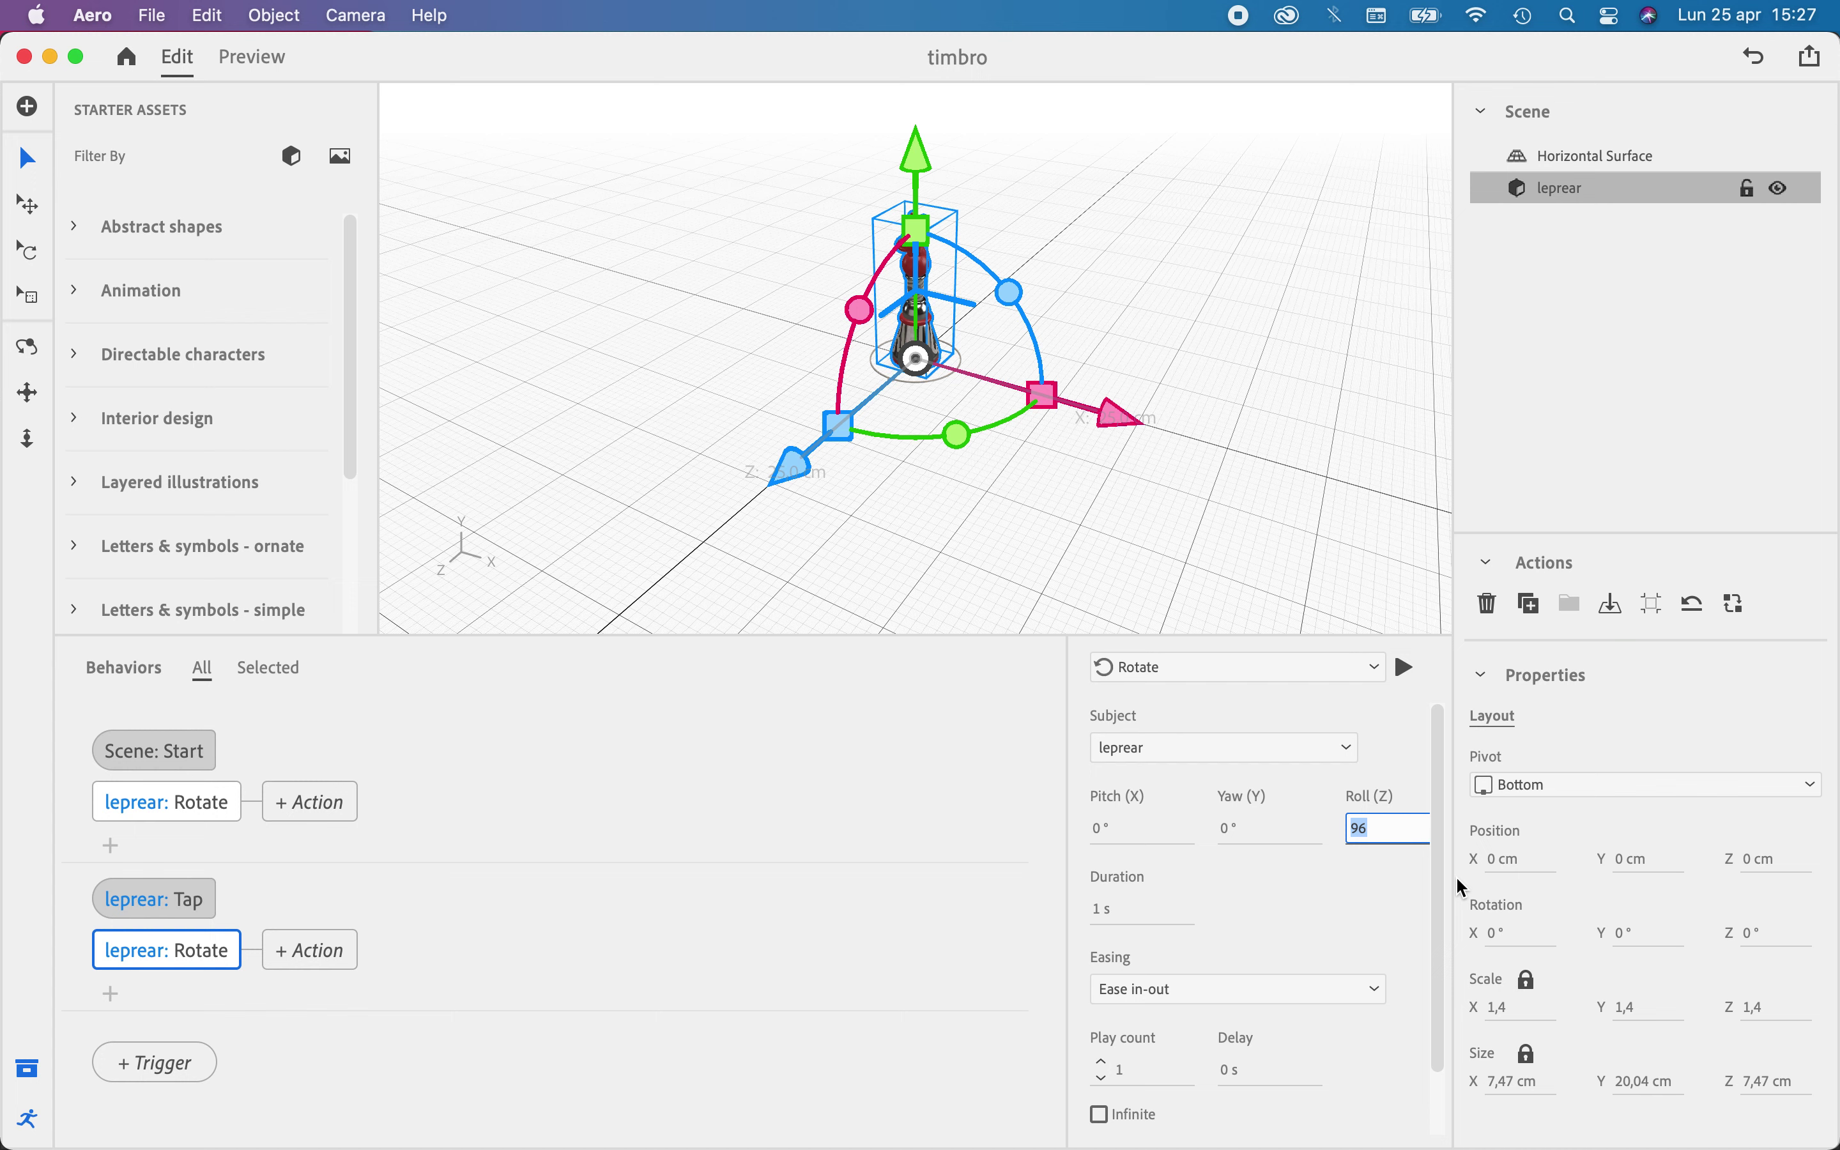
{"action": "left_click", "coordinate": [1357, 829]}
{"action": "type", "text": "-"}
{"action": "left_click", "coordinate": [1003, 523]}
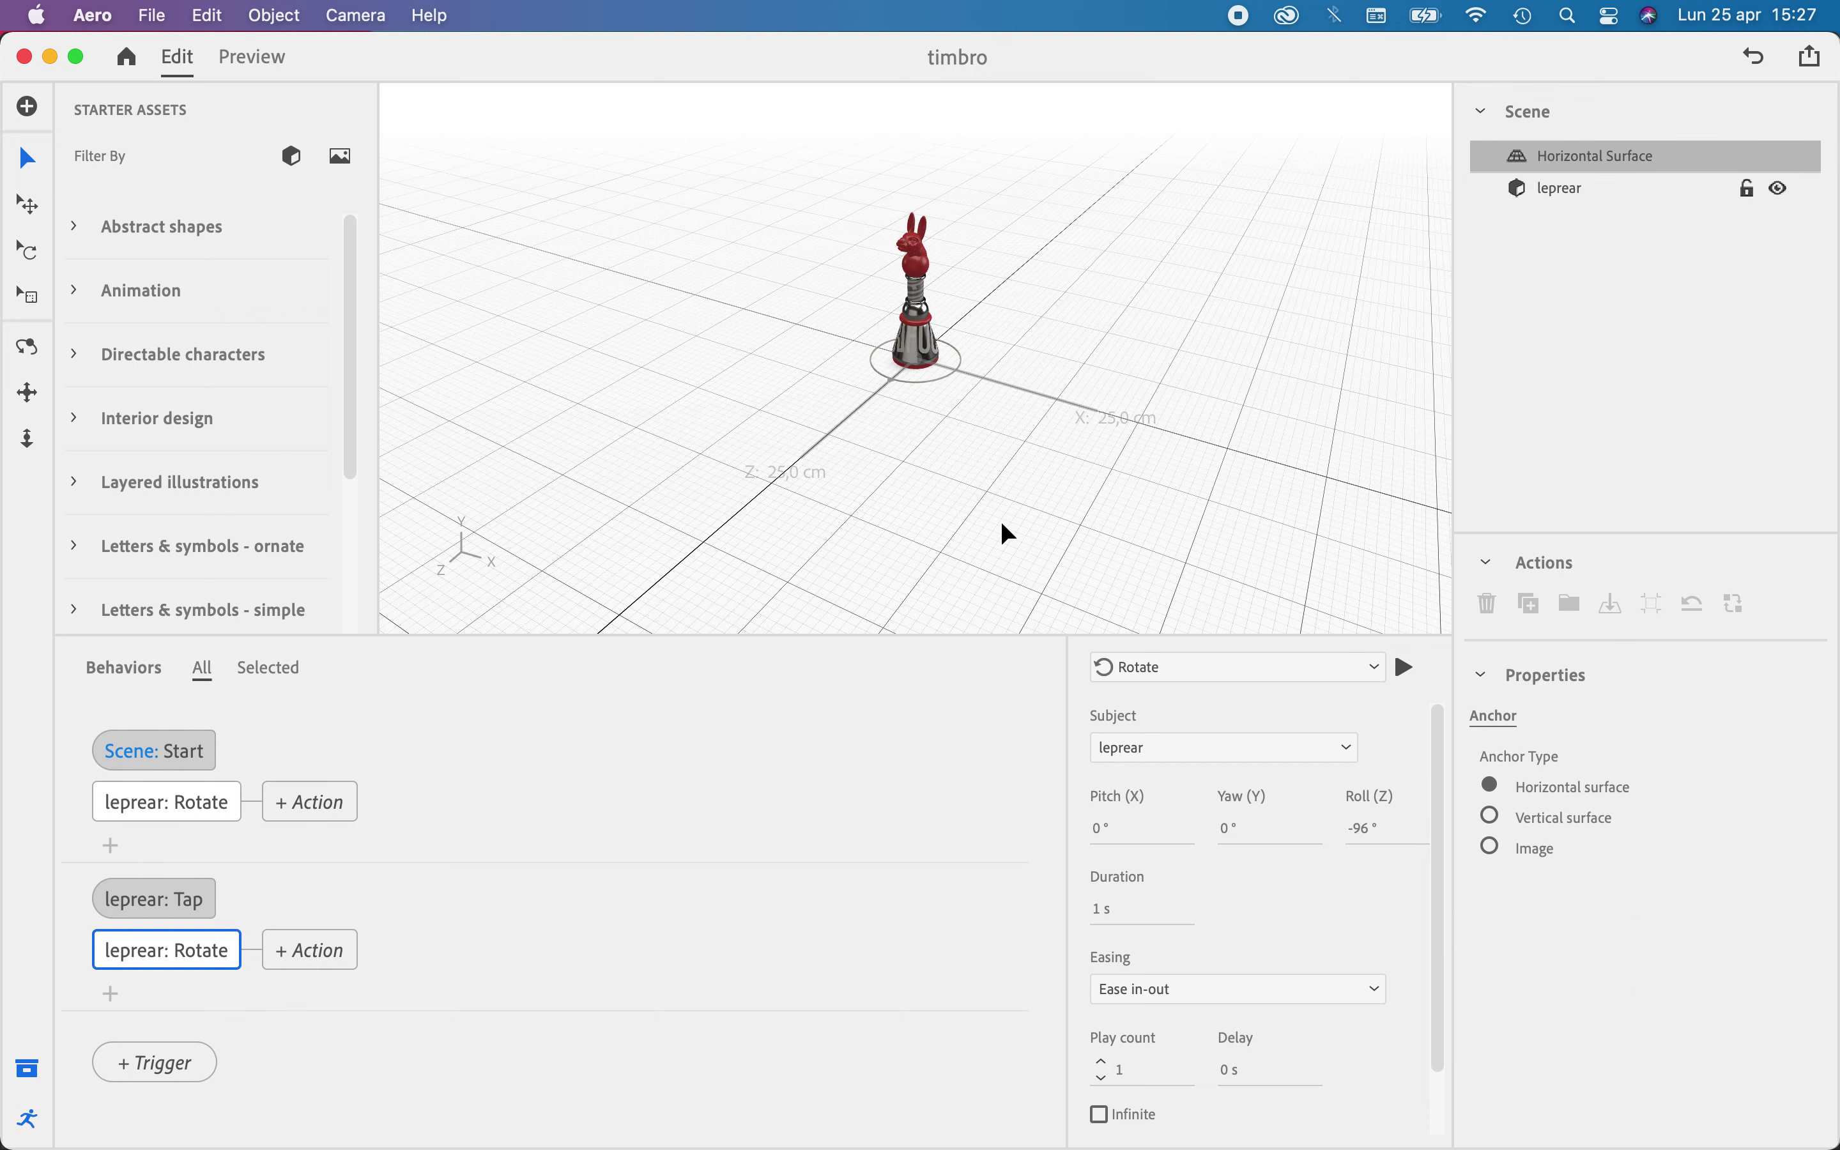
{"action": "left_click", "coordinate": [1413, 669]}
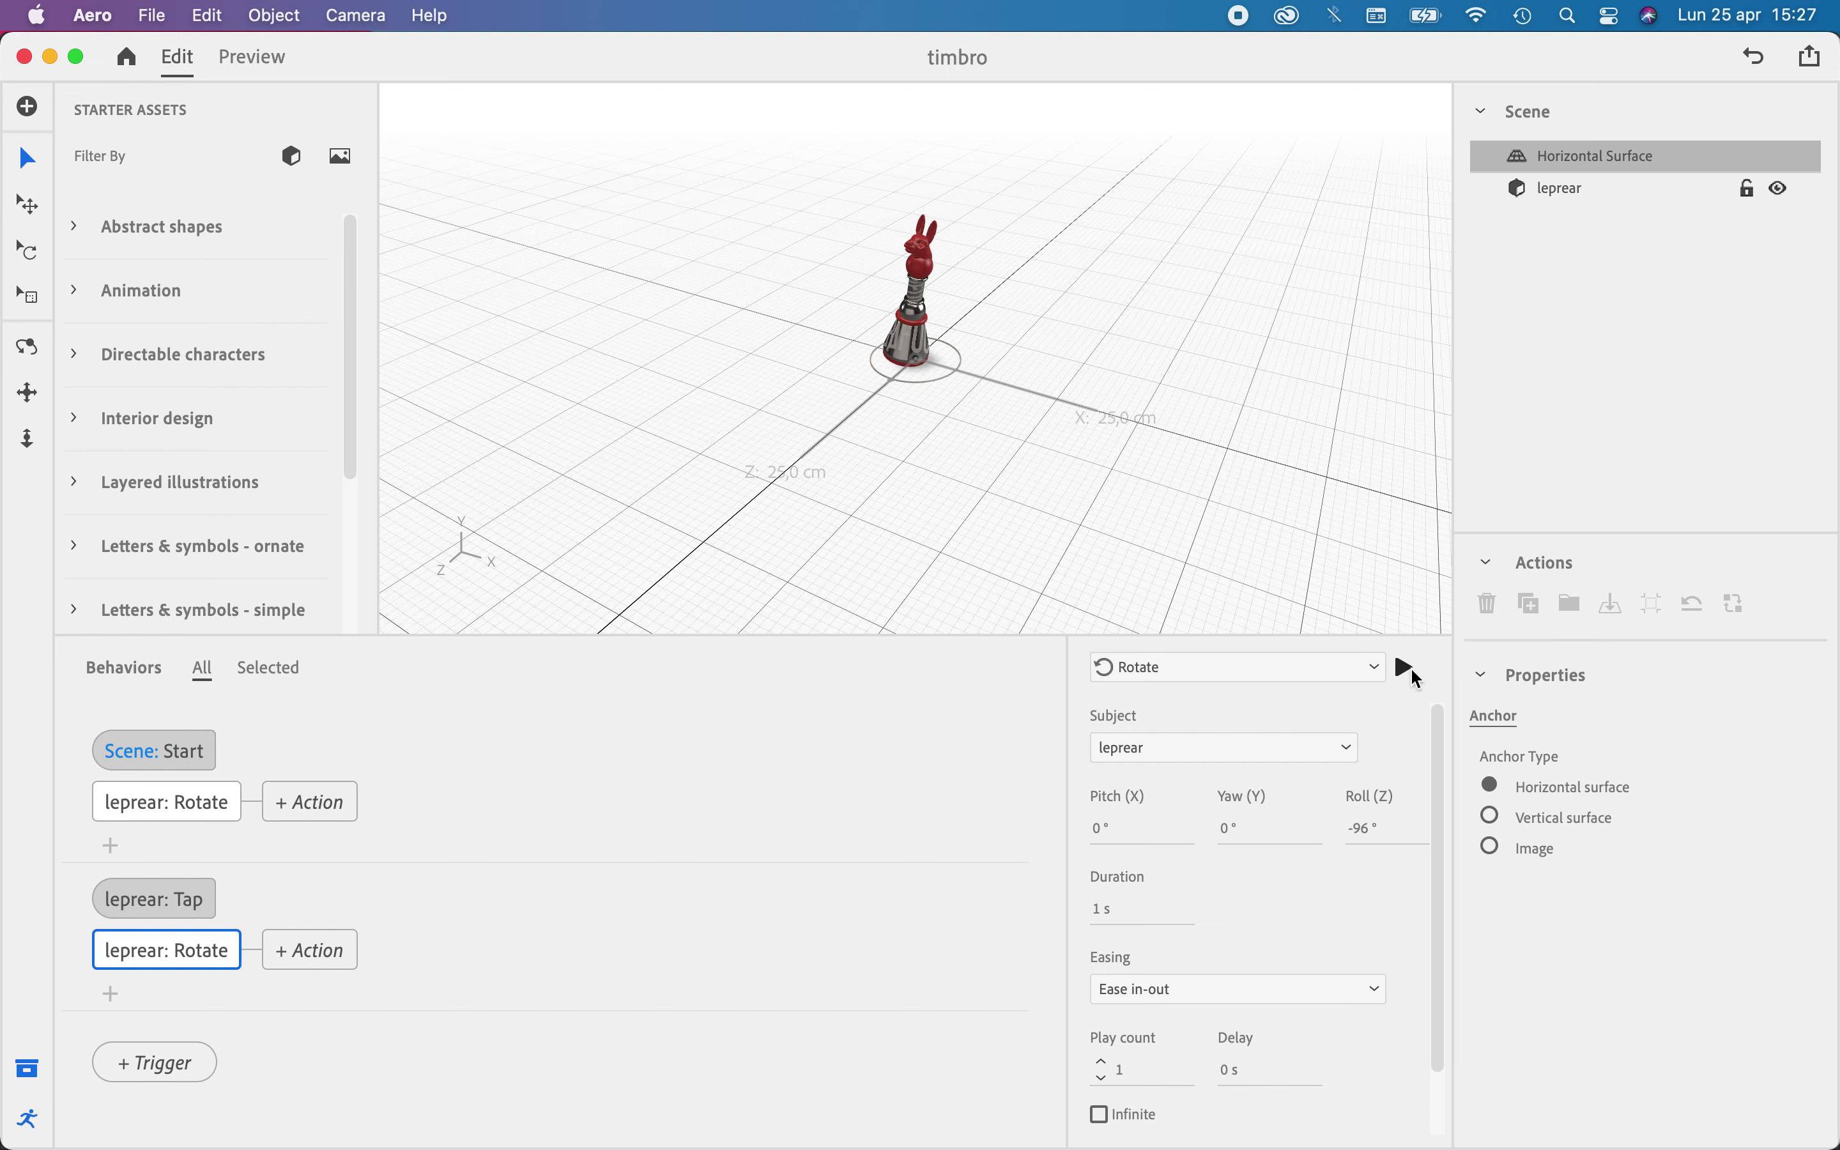
Reset the Tap Rotate action's Roll to 0°, set its Pitch (X) to -96°, and play the rotation
{"action": "left_click", "coordinate": [1367, 829]}
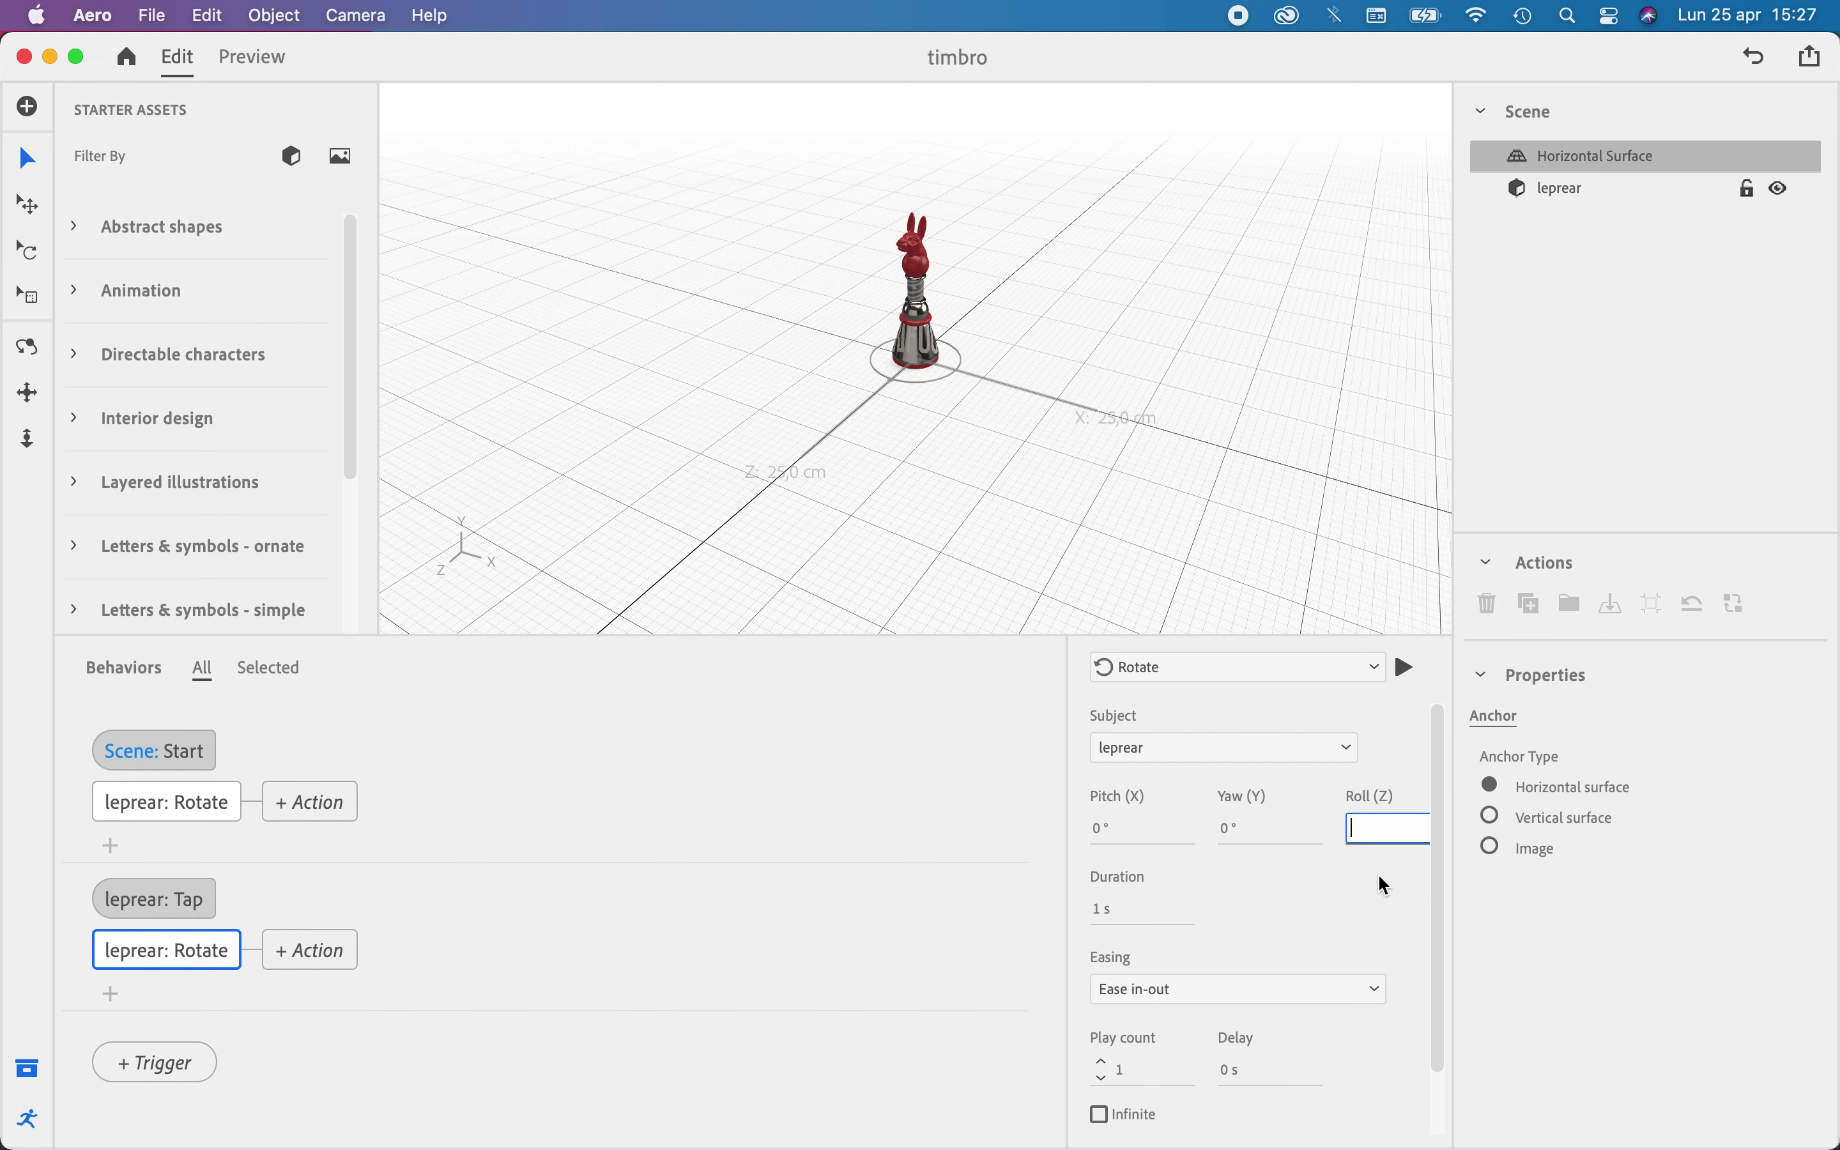
{"action": "type", "text": "0"}
{"action": "left_click", "coordinate": [1103, 829]}
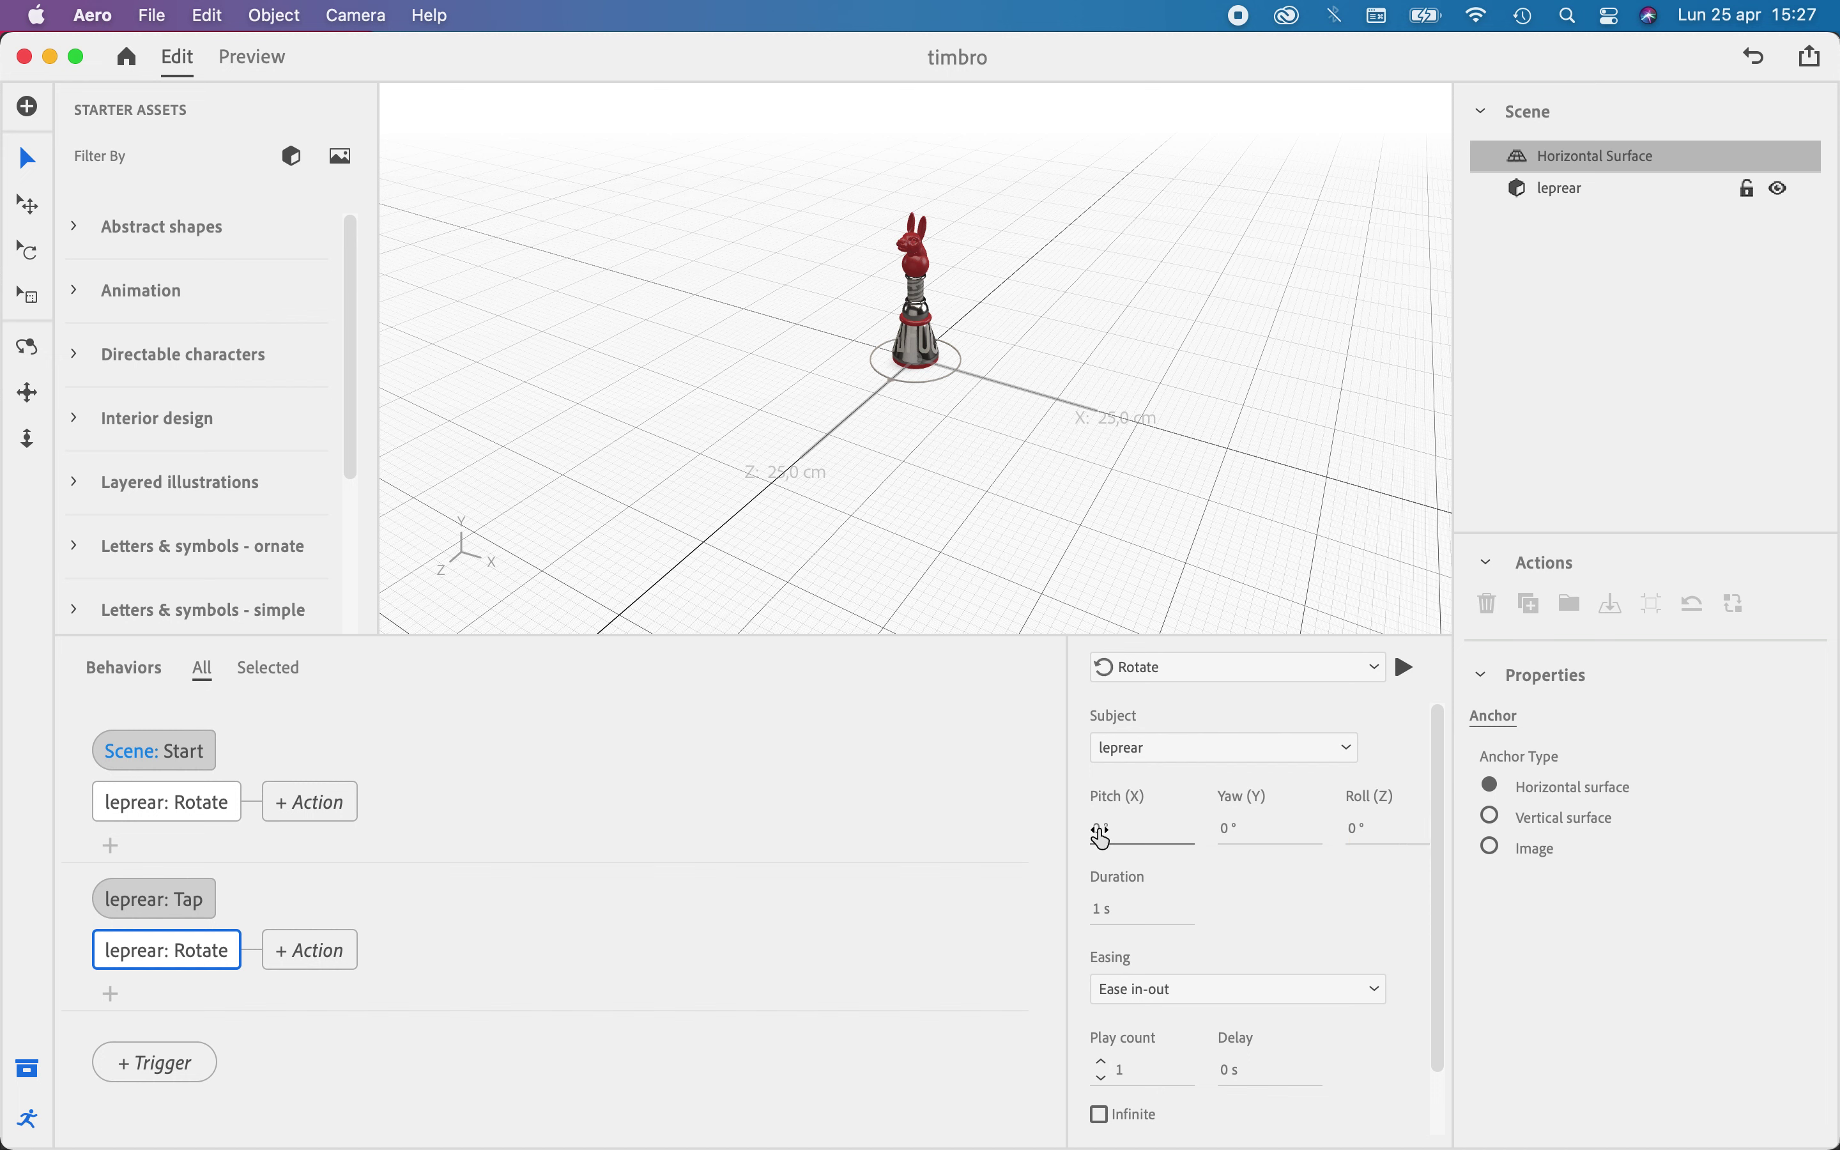
{"action": "type", "text": "-96"}
{"action": "key", "text": "Return"}
{"action": "left_click", "coordinate": [1407, 671]}
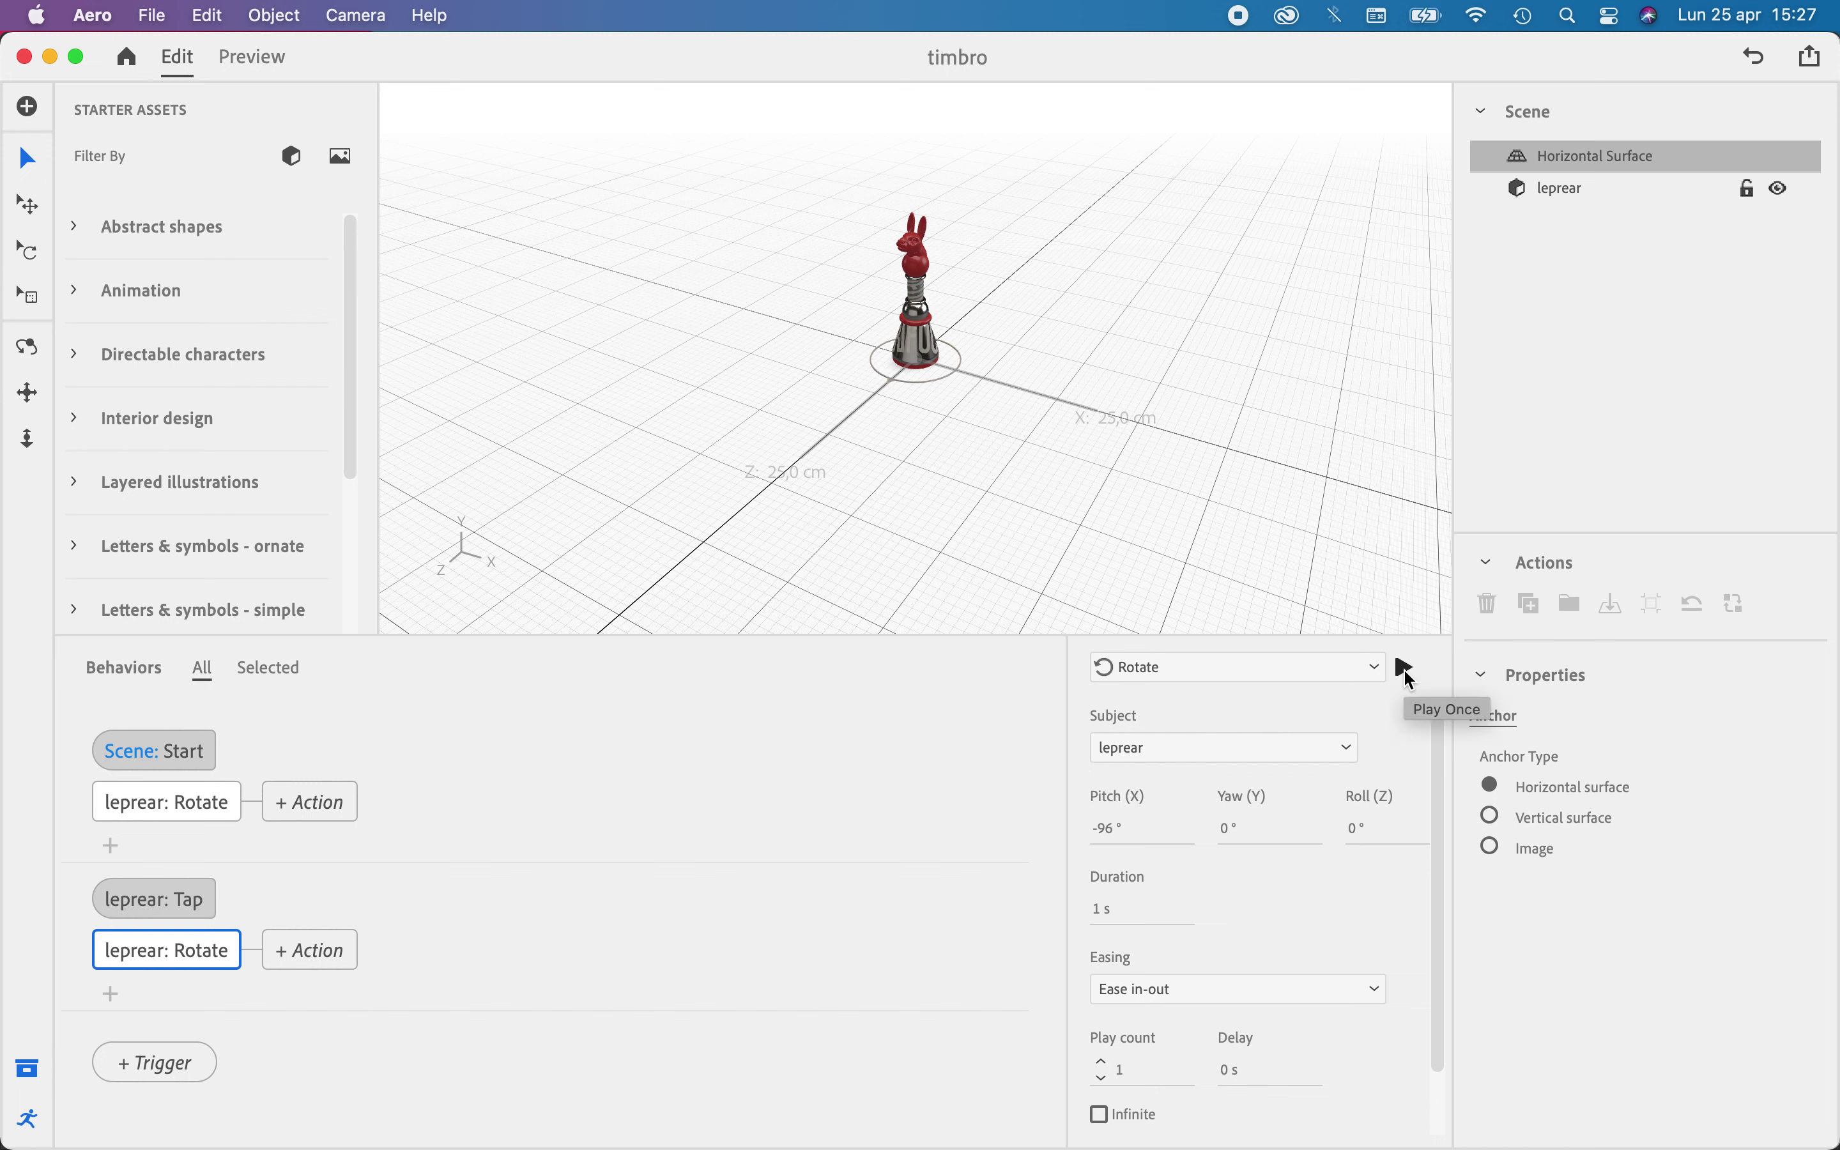
{"action": "left_click", "coordinate": [1407, 669]}
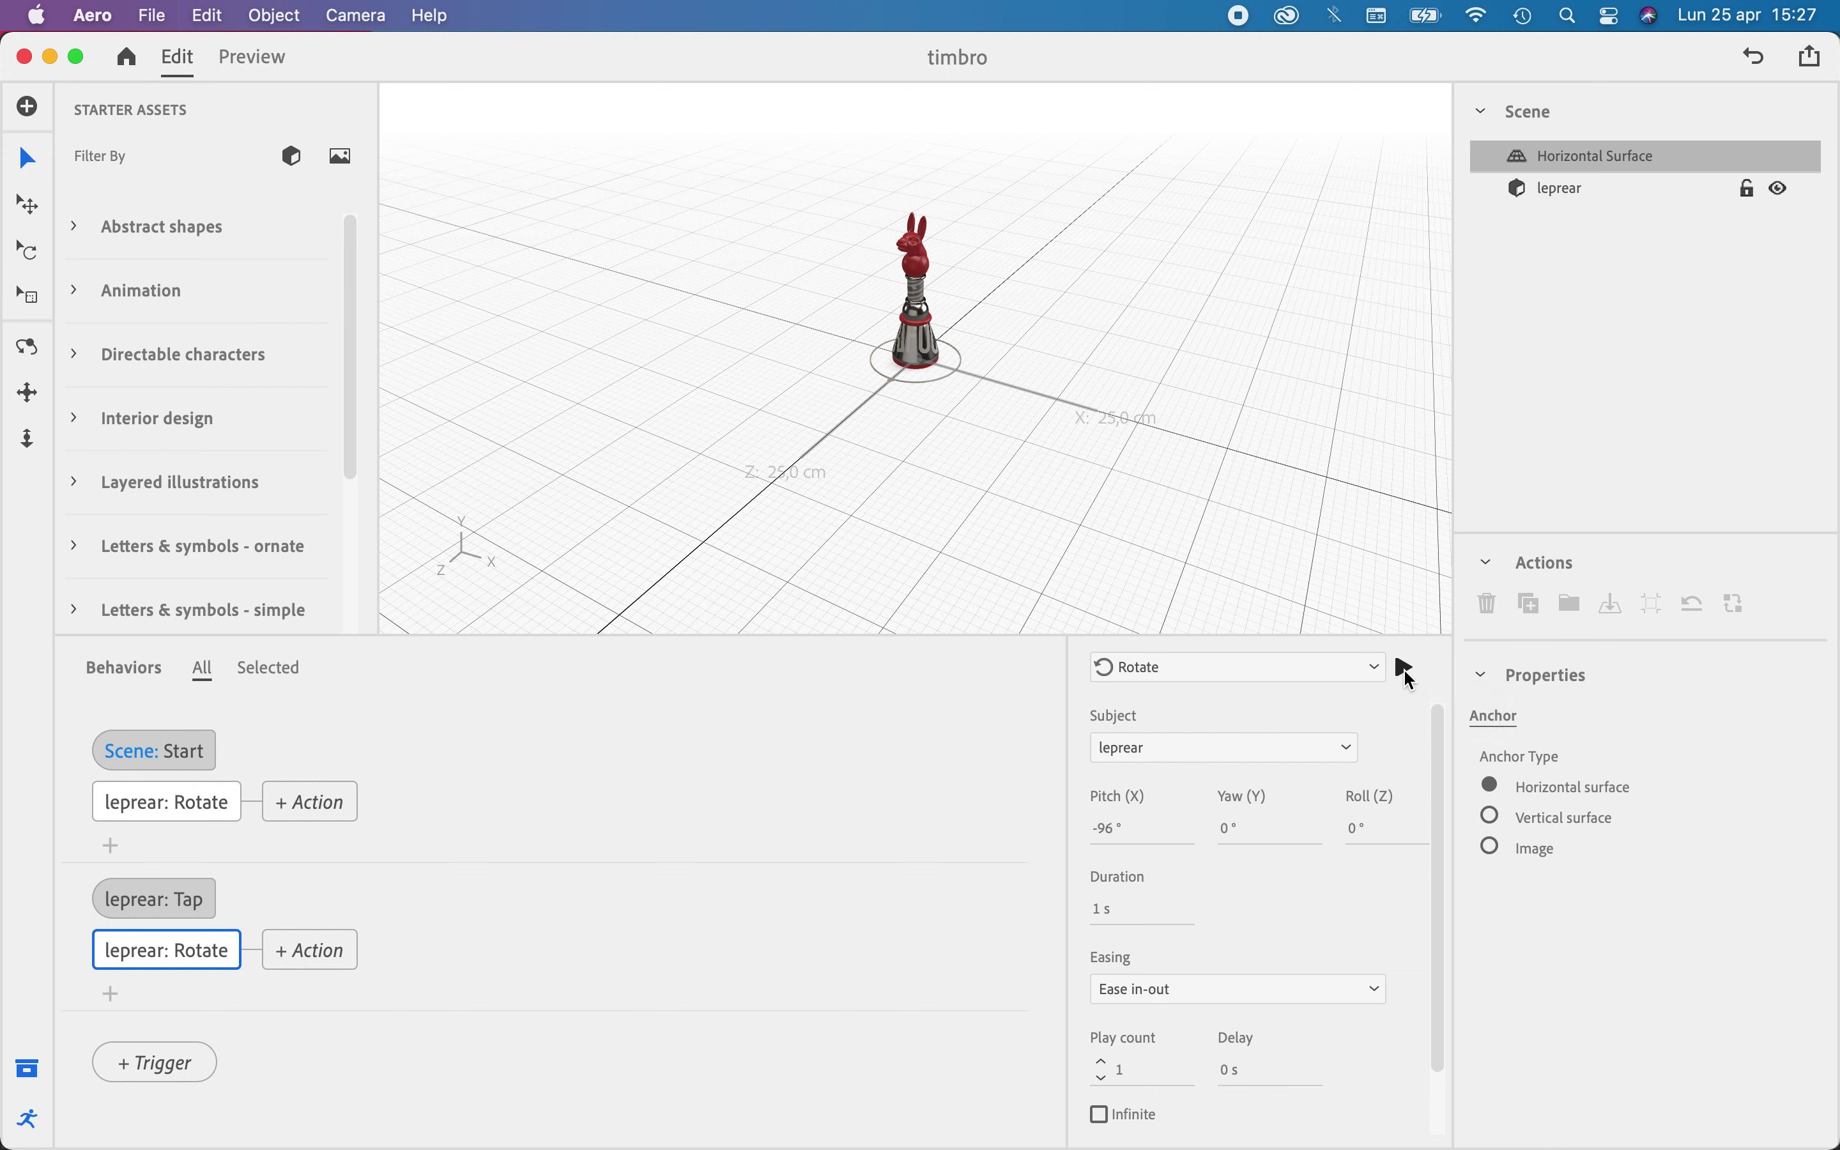
Add a Move action after the Tap trigger's Rotate action and assign leprear as its subject
{"action": "left_click", "coordinate": [283, 954]}
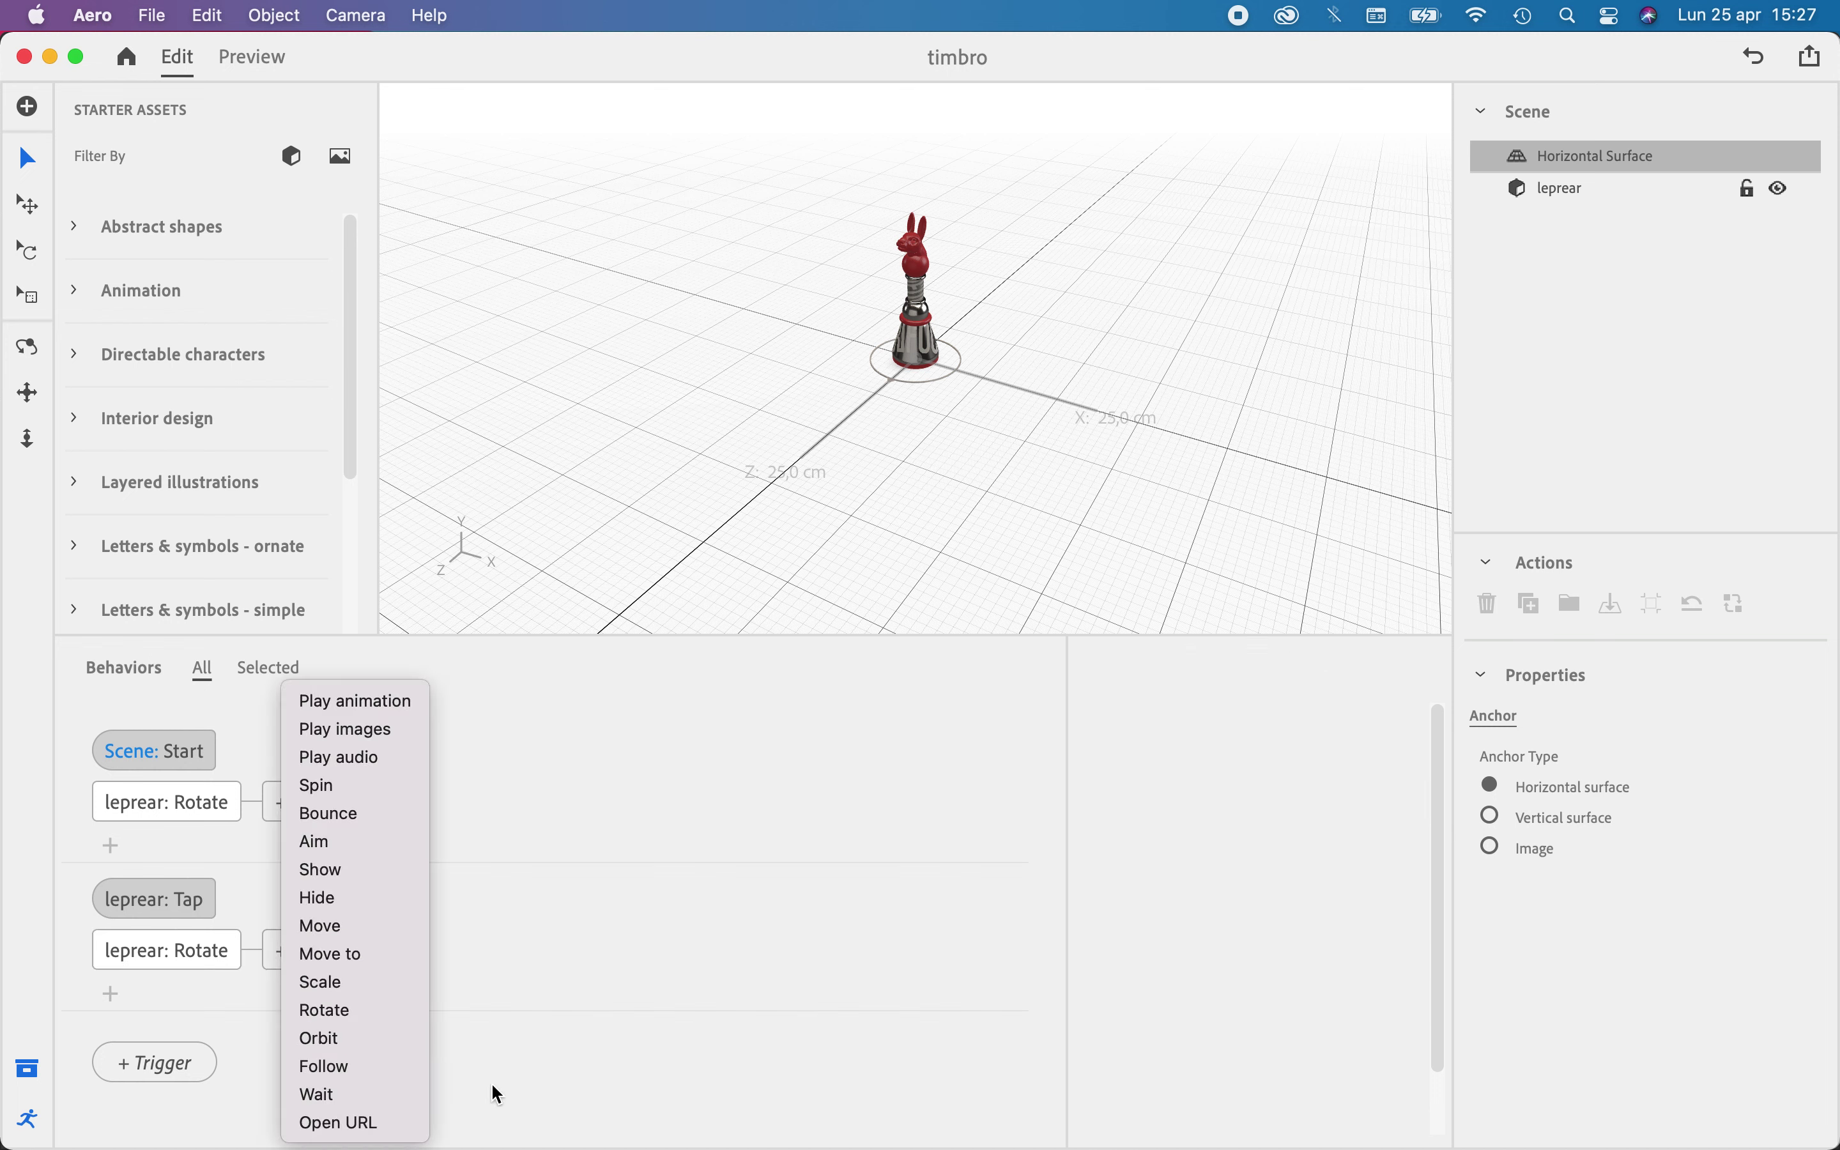
{"action": "left_click", "coordinate": [411, 926]}
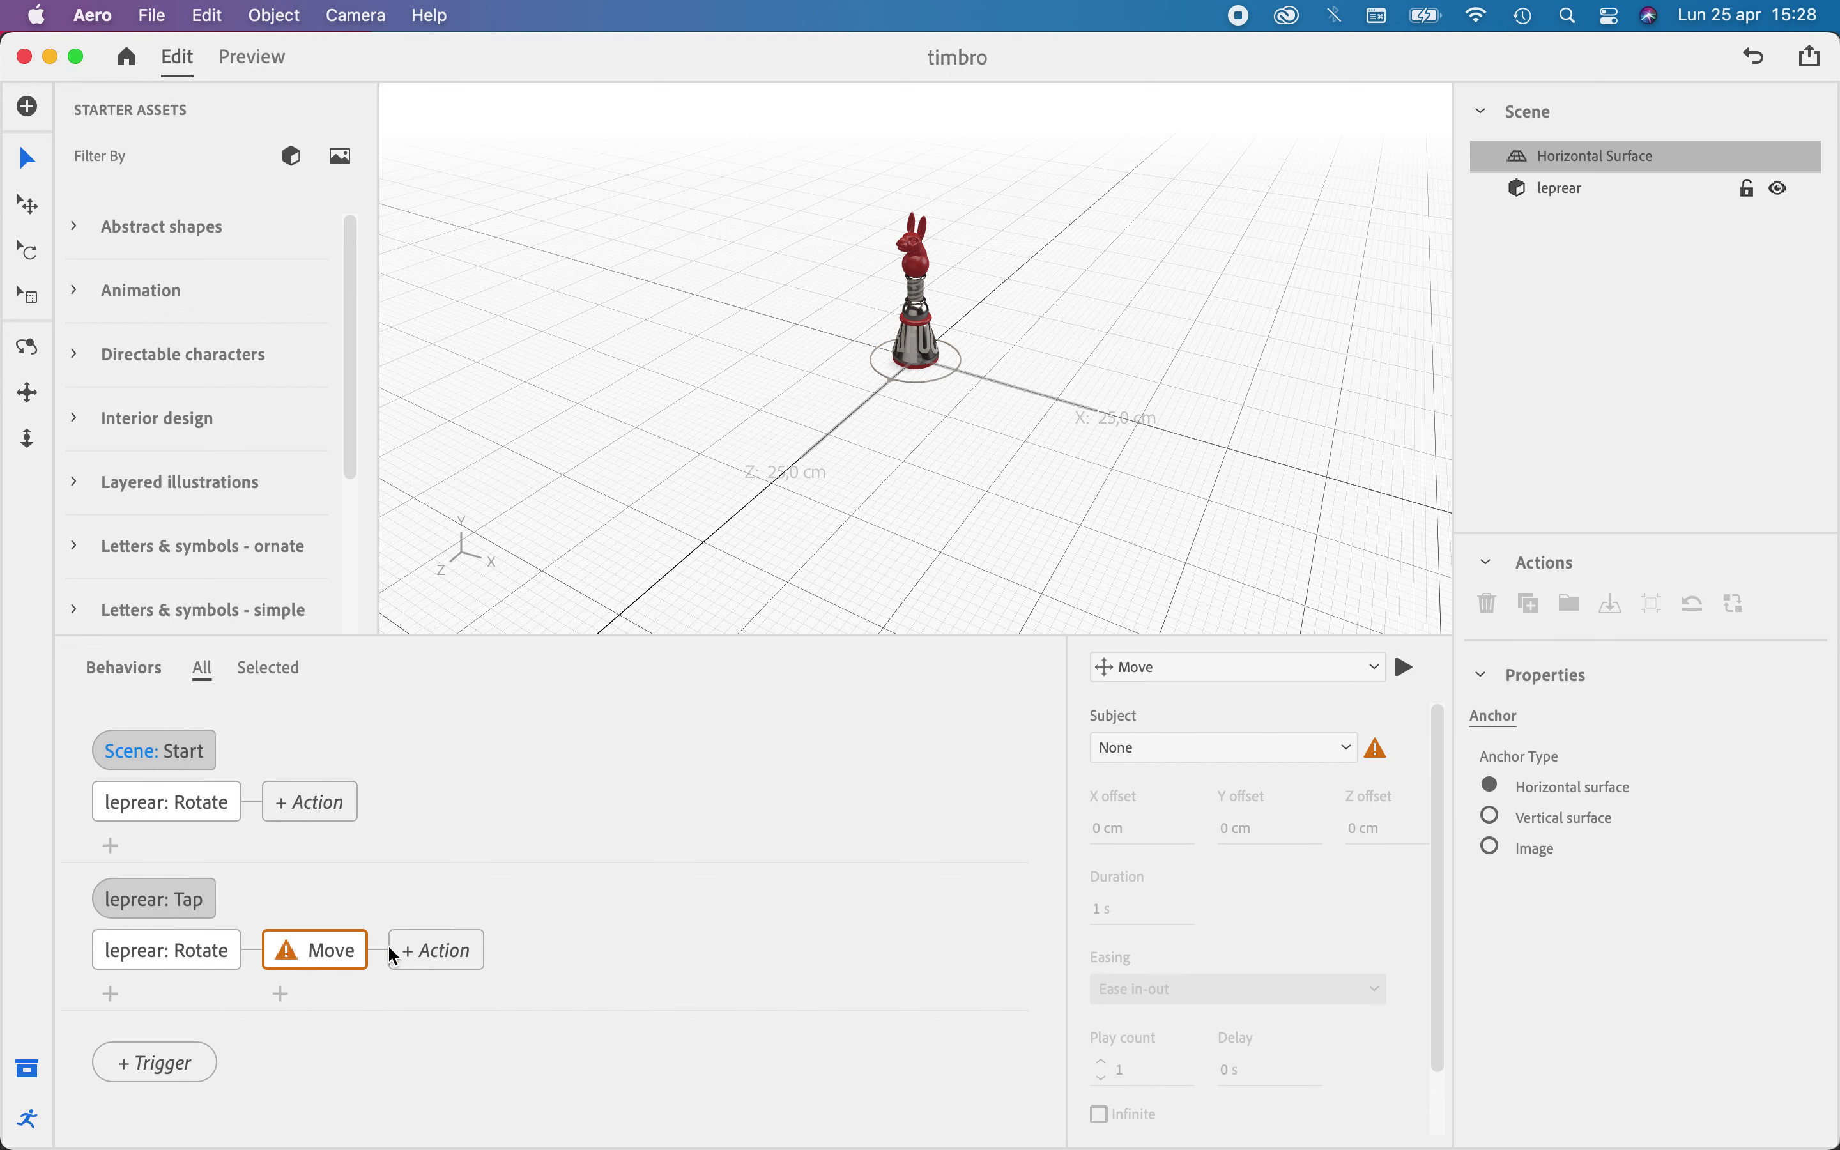
{"action": "left_click", "coordinate": [1285, 751]}
{"action": "left_click", "coordinate": [1269, 794]}
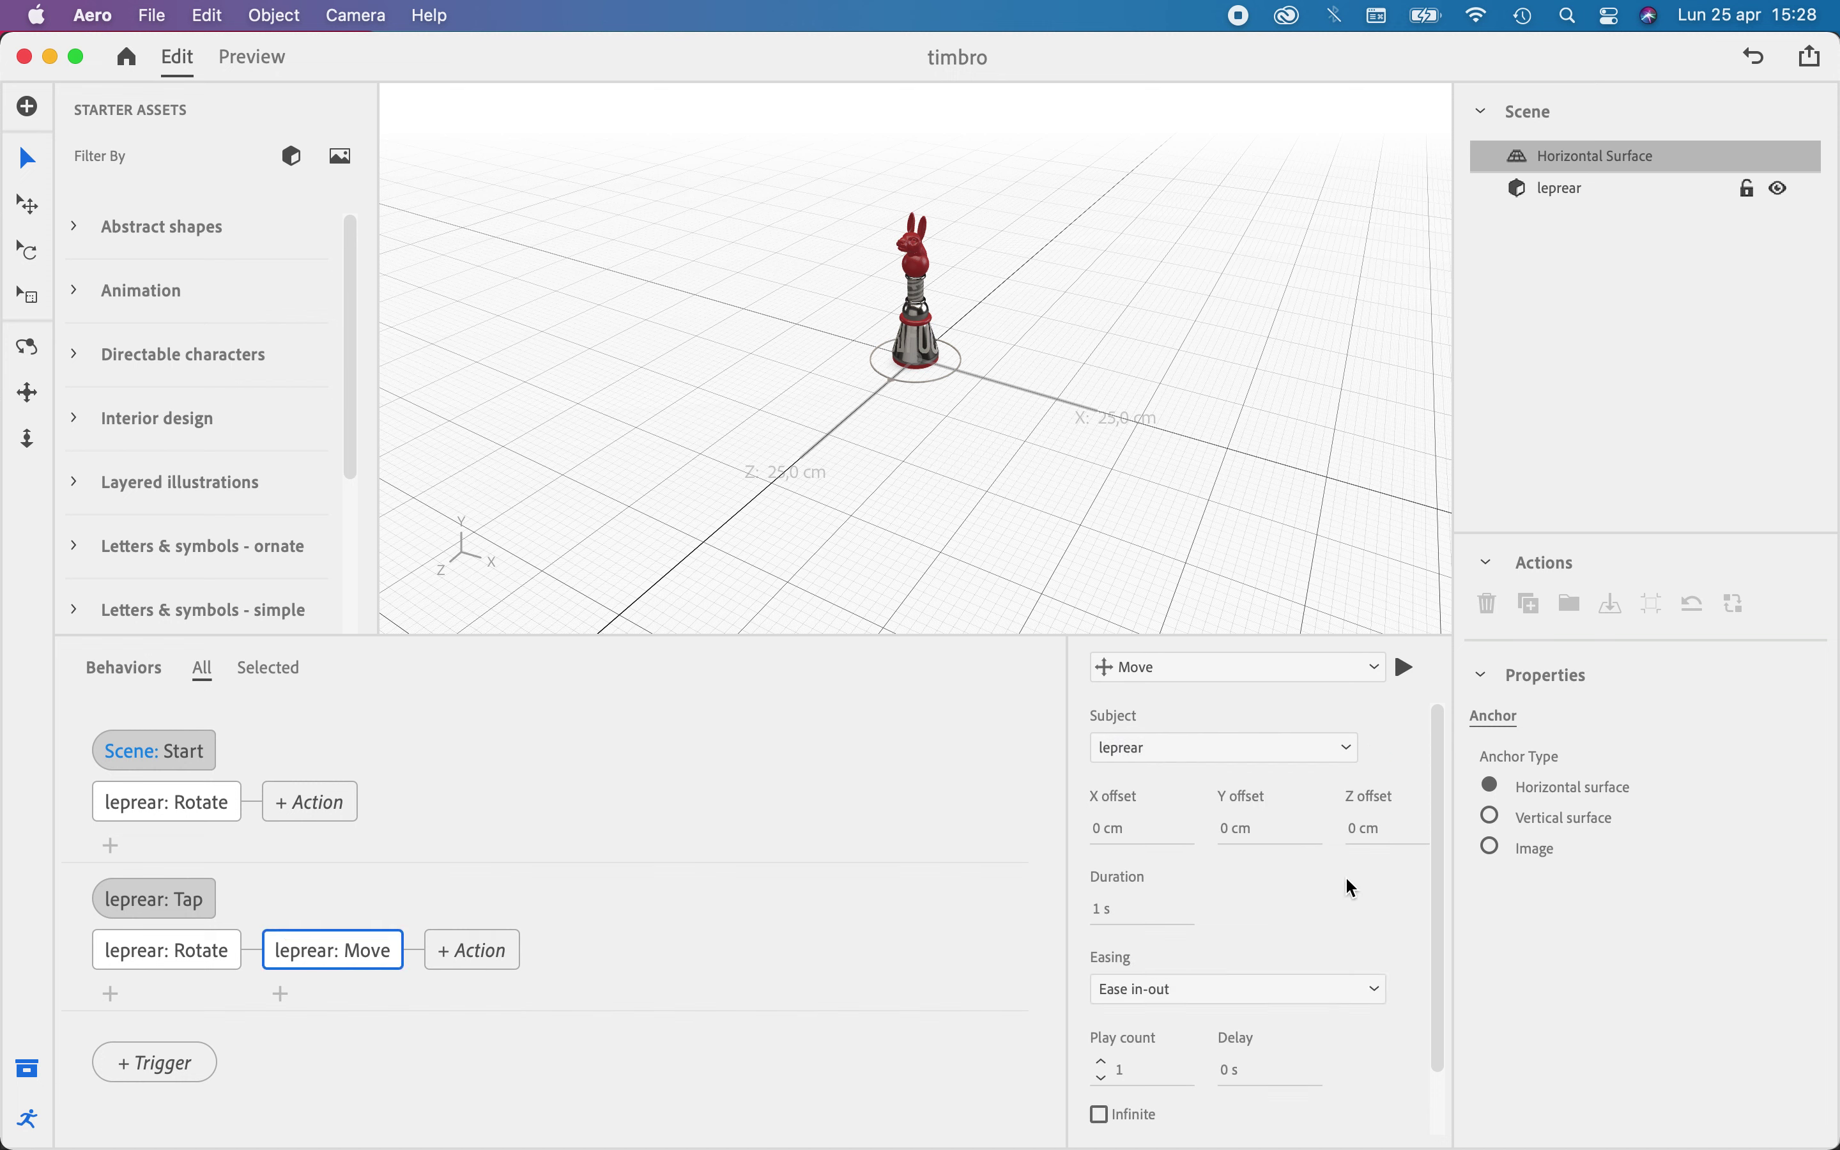
Set the Tap Move action's Z offset to -8 cm and play it once
{"action": "left_click", "coordinate": [1236, 832]}
{"action": "left_click", "coordinate": [1368, 834]}
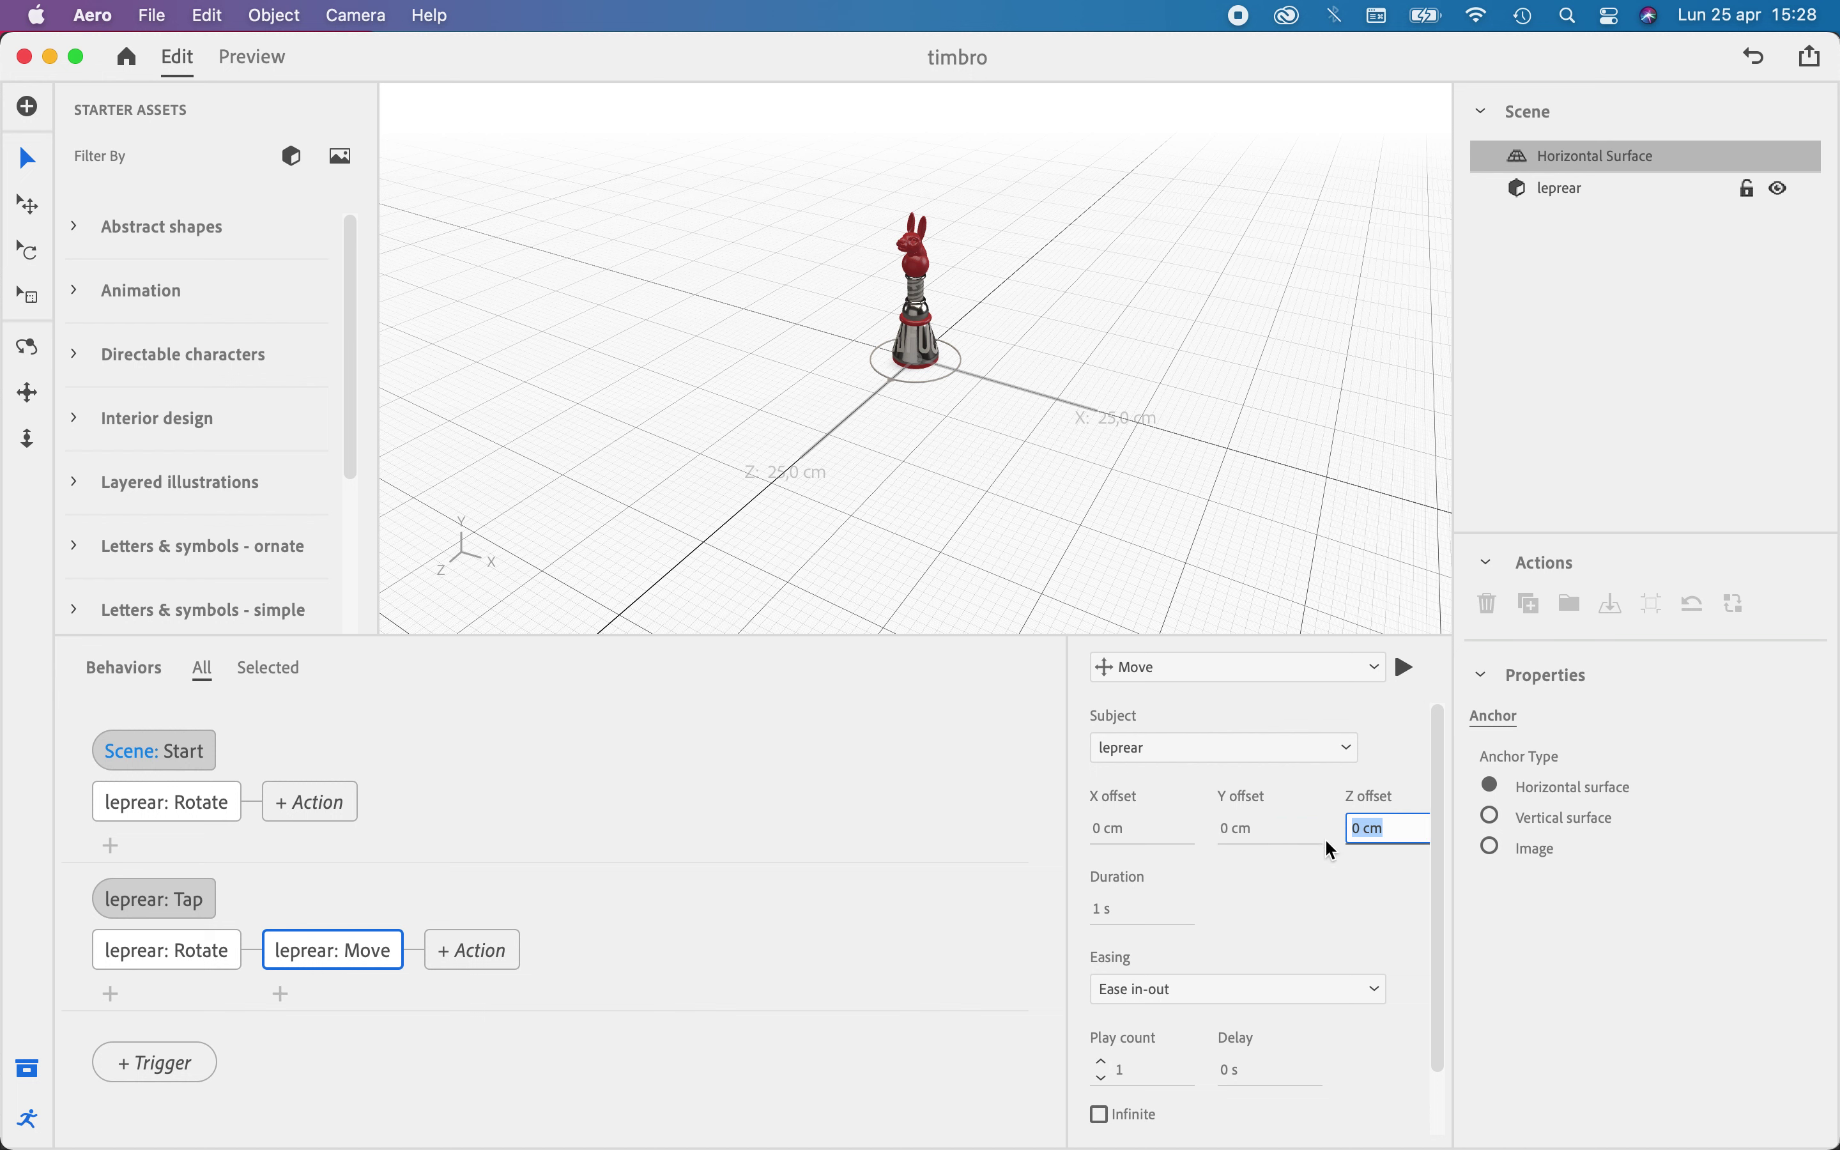
{"action": "type", "text": "-8"}
{"action": "left_click", "coordinate": [1403, 753]}
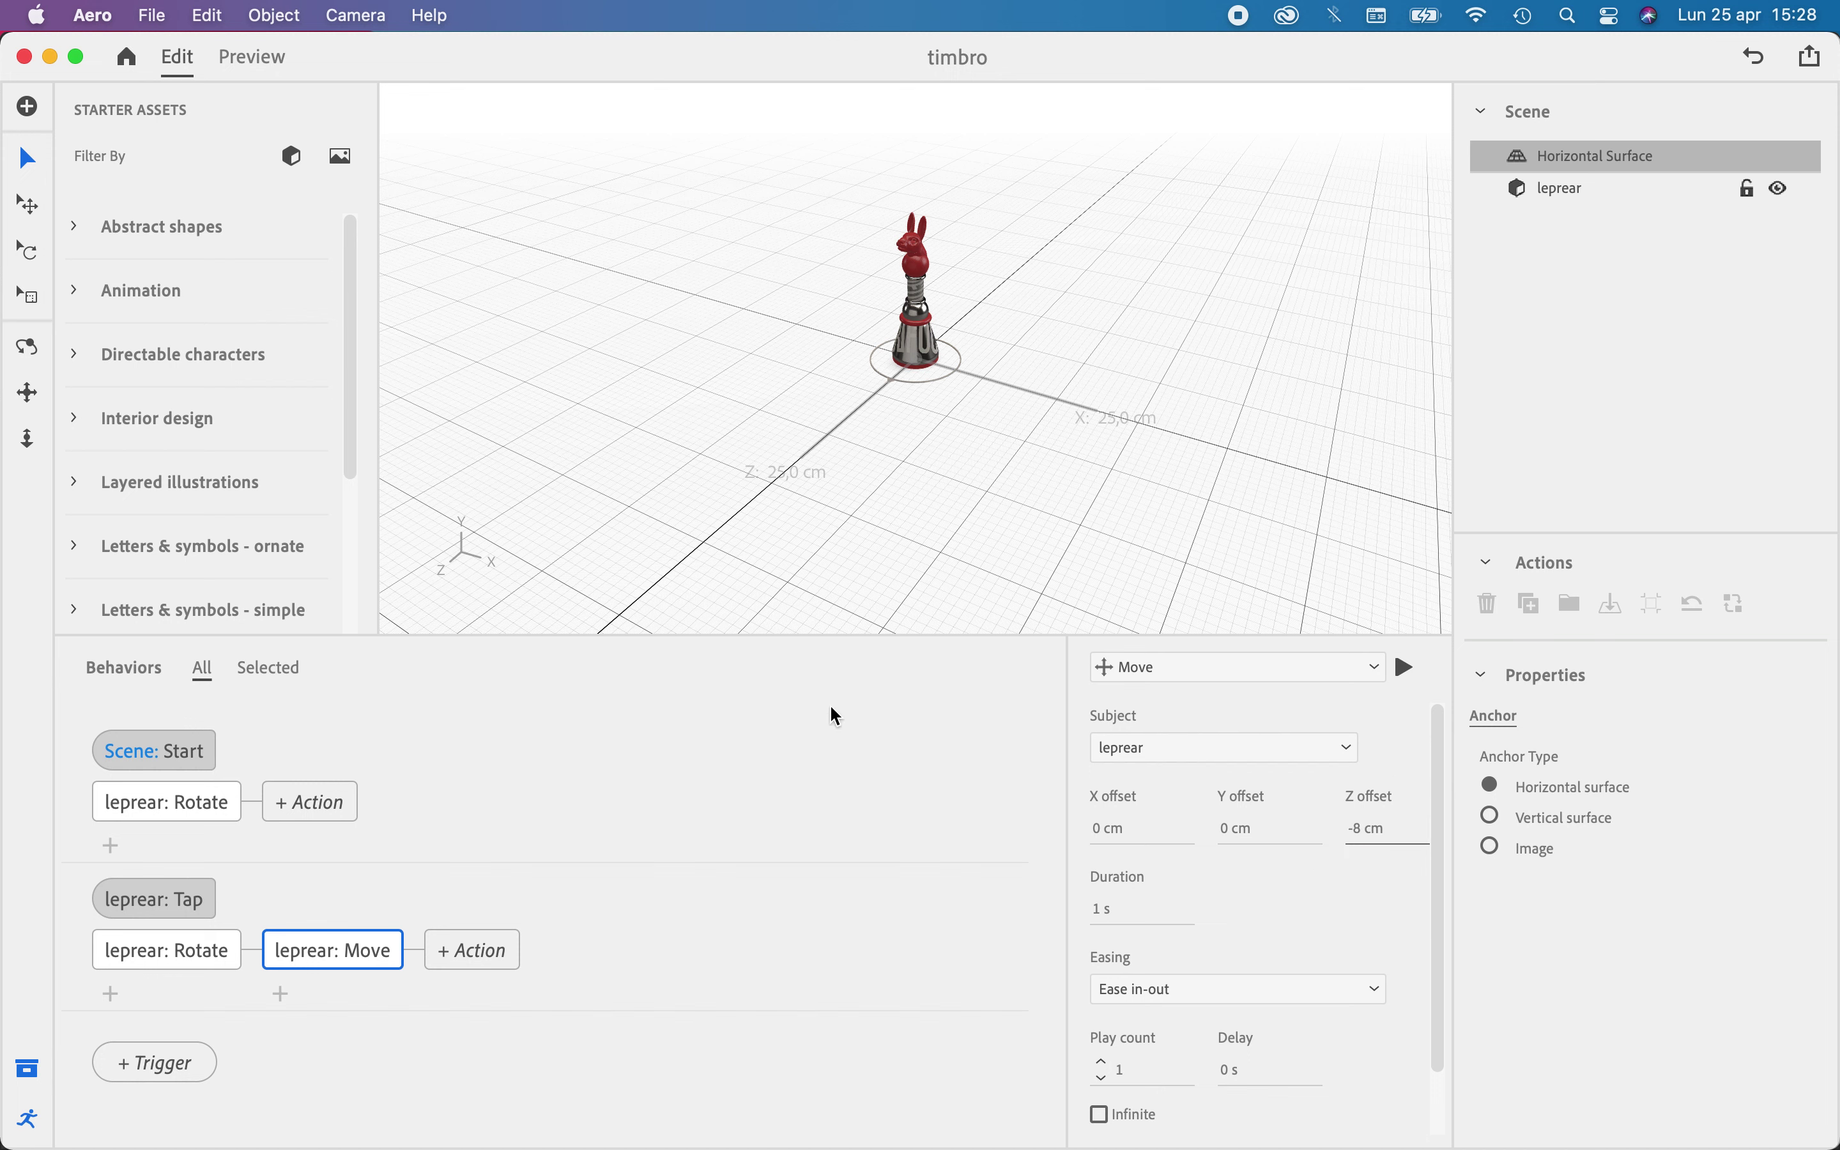
{"action": "left_click", "coordinate": [1407, 668]}
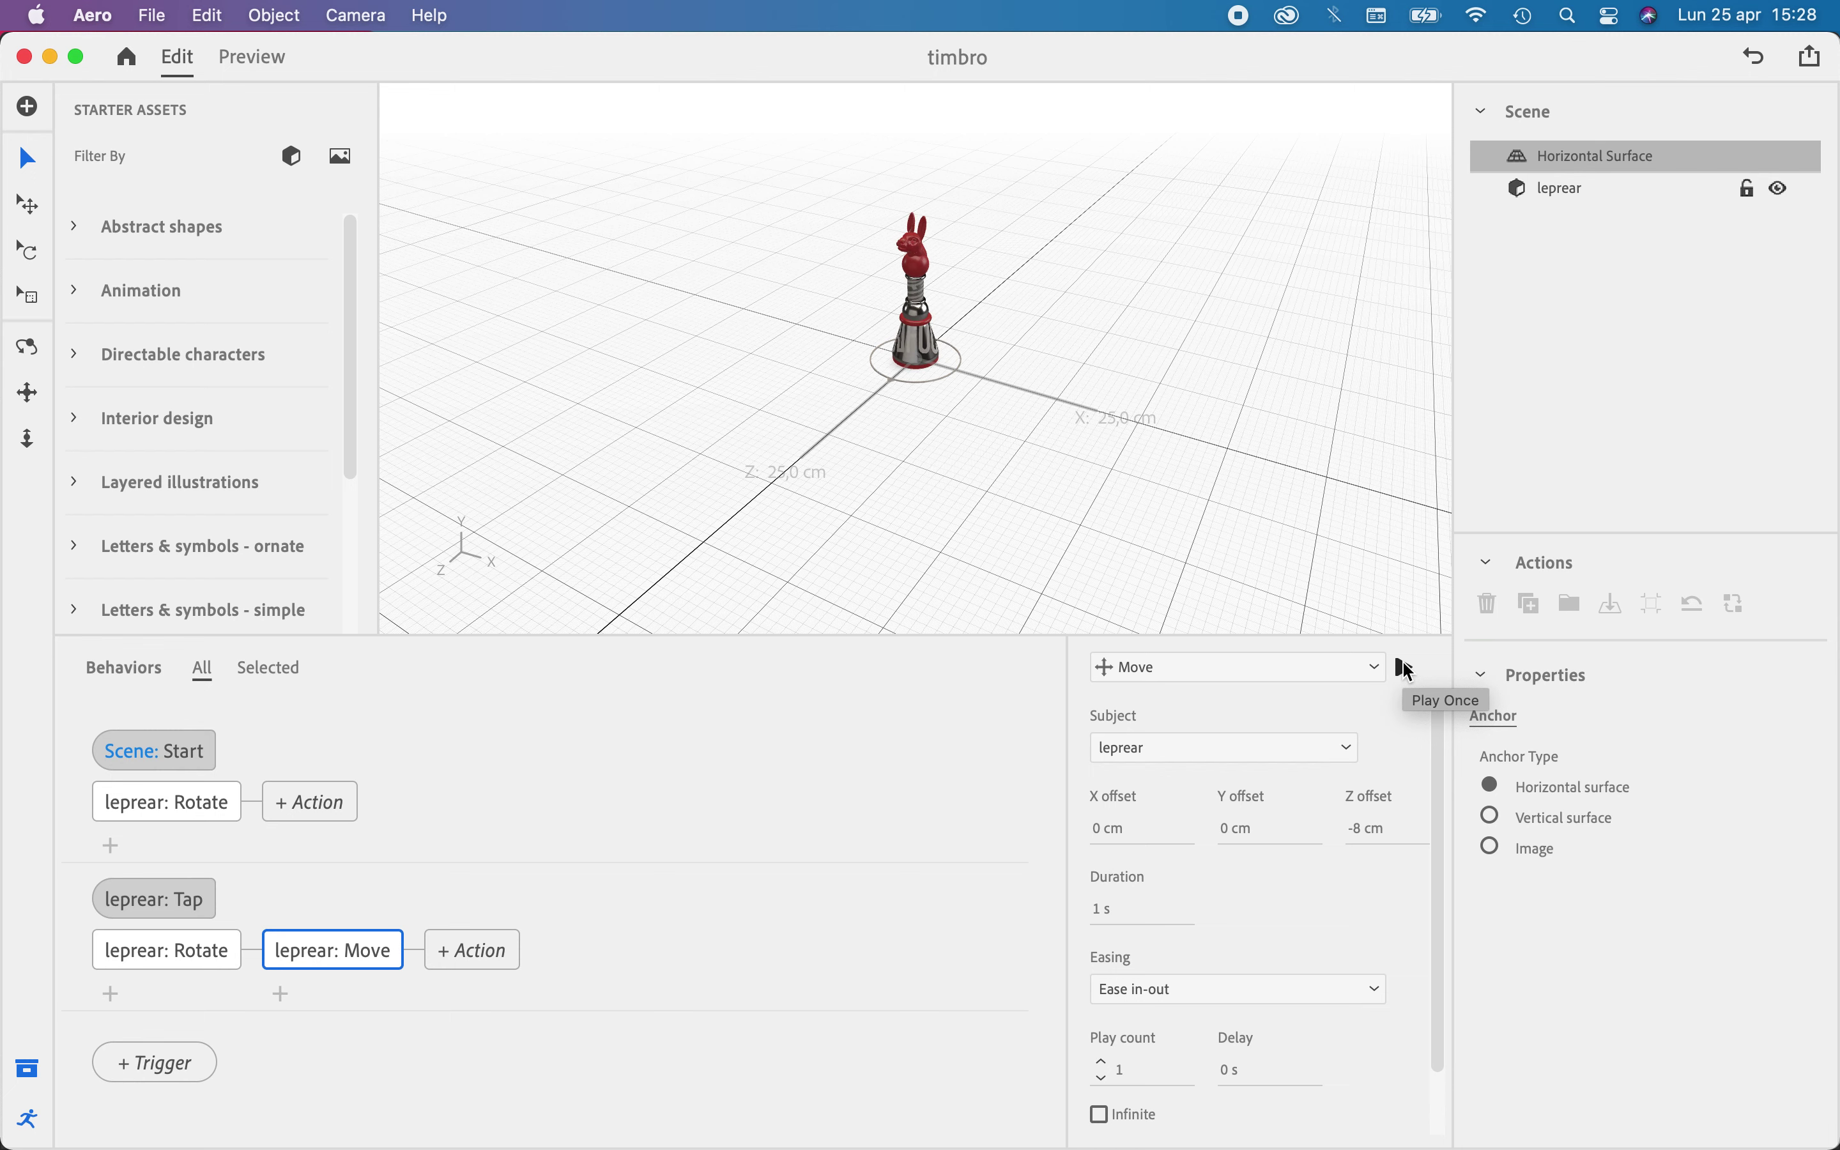
Preview the scene, tap the stamp and view its tilt and movement from different angles, then return to editing
{"action": "left_click", "coordinate": [253, 57]}
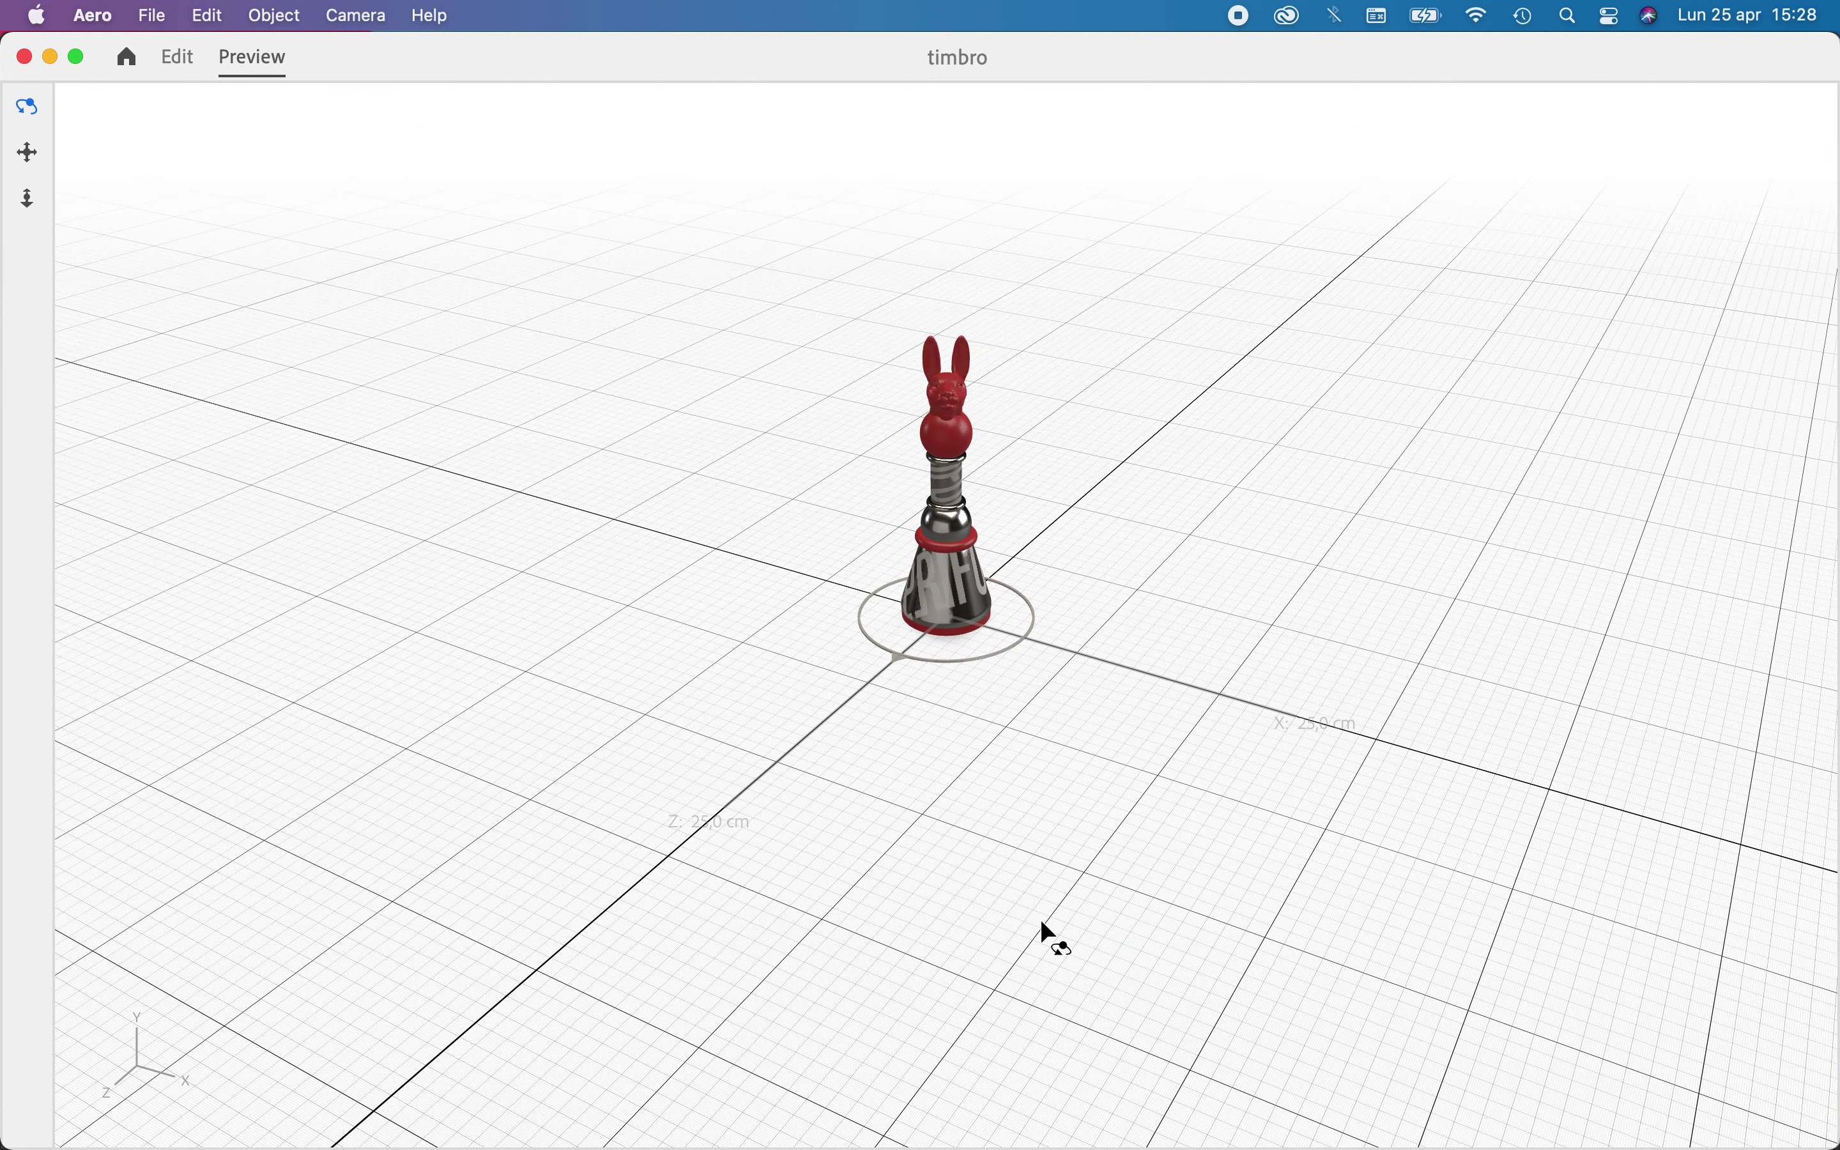
{"action": "left_click", "coordinate": [955, 582]}
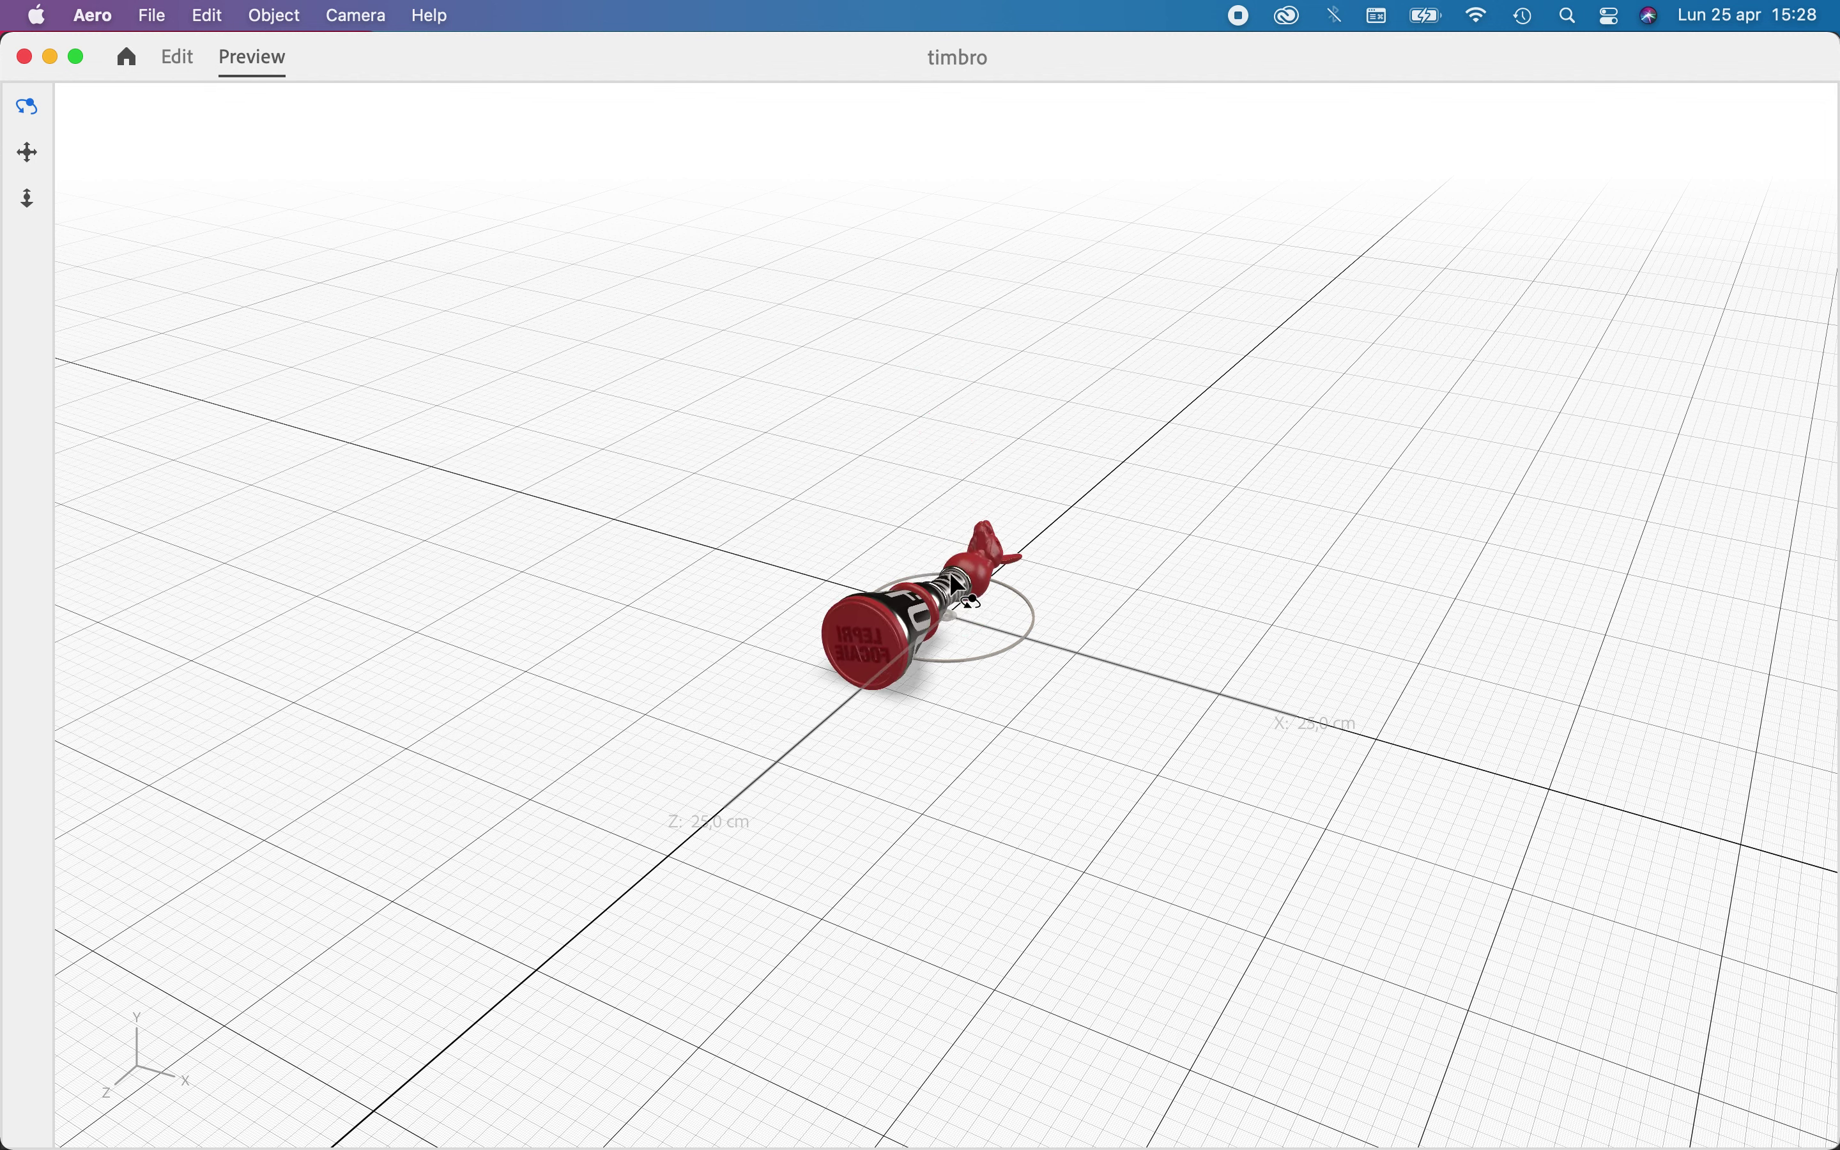
{"action": "left_click_drag", "start_coordinate": [929, 799], "coordinate": [905, 874]}
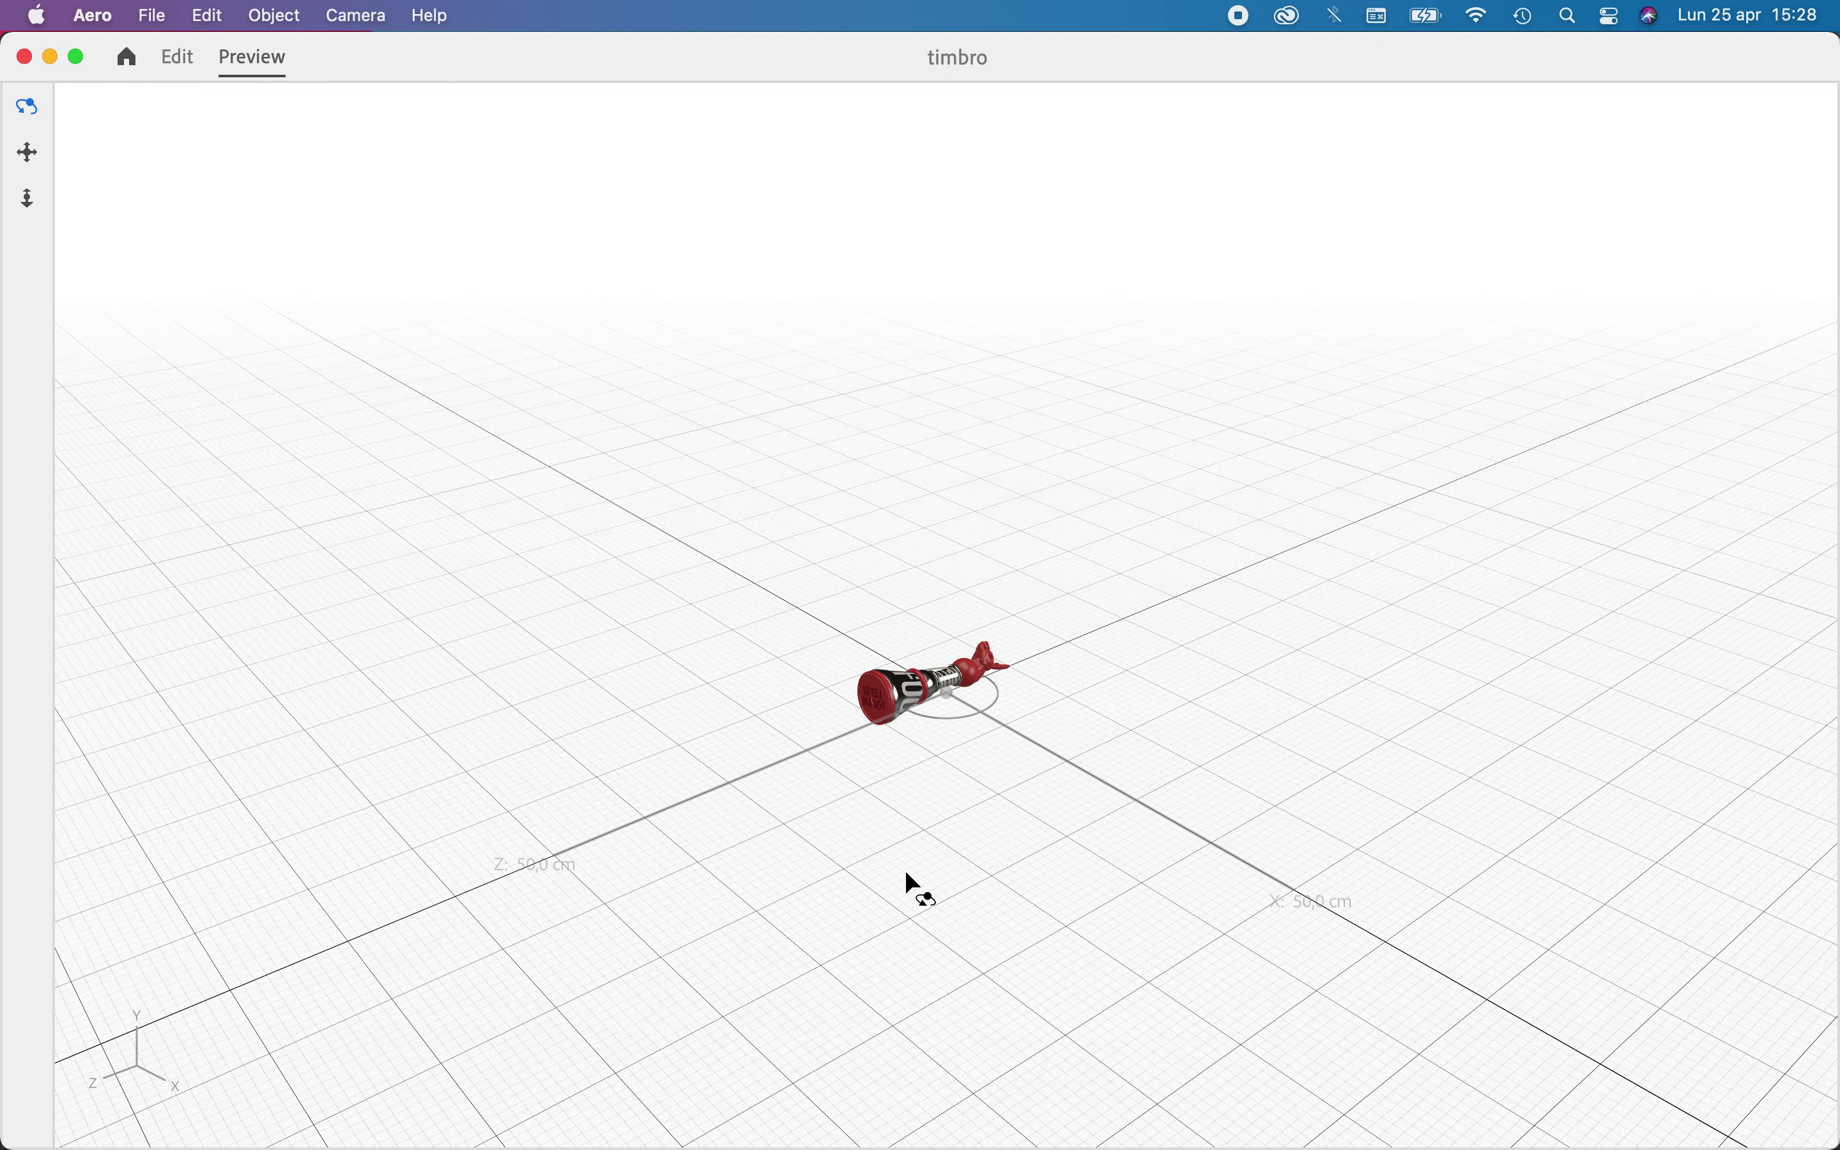
{"action": "left_click_drag", "start_coordinate": [900, 722], "coordinate": [915, 660]}
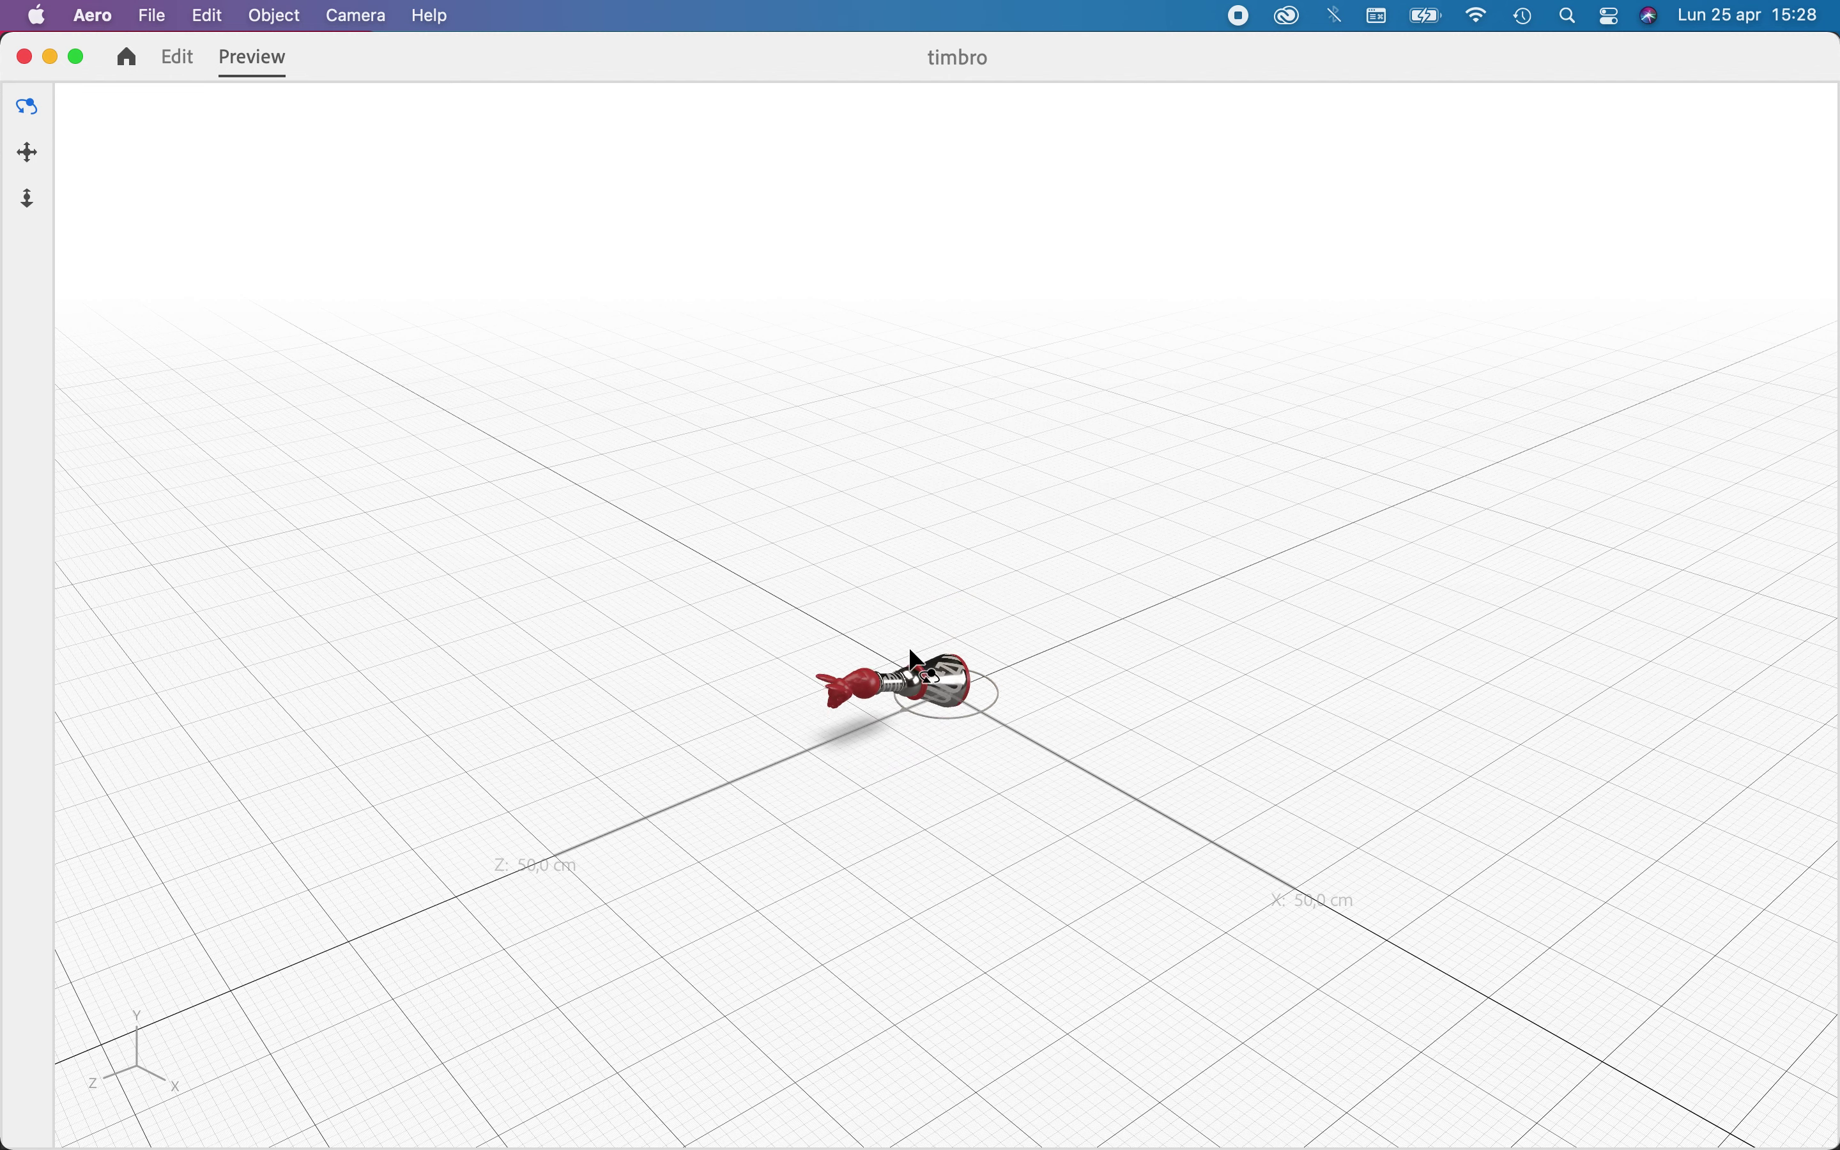
{"action": "left_click", "coordinate": [177, 57]}
{"action": "mouse_move", "coordinate": [835, 1145]}
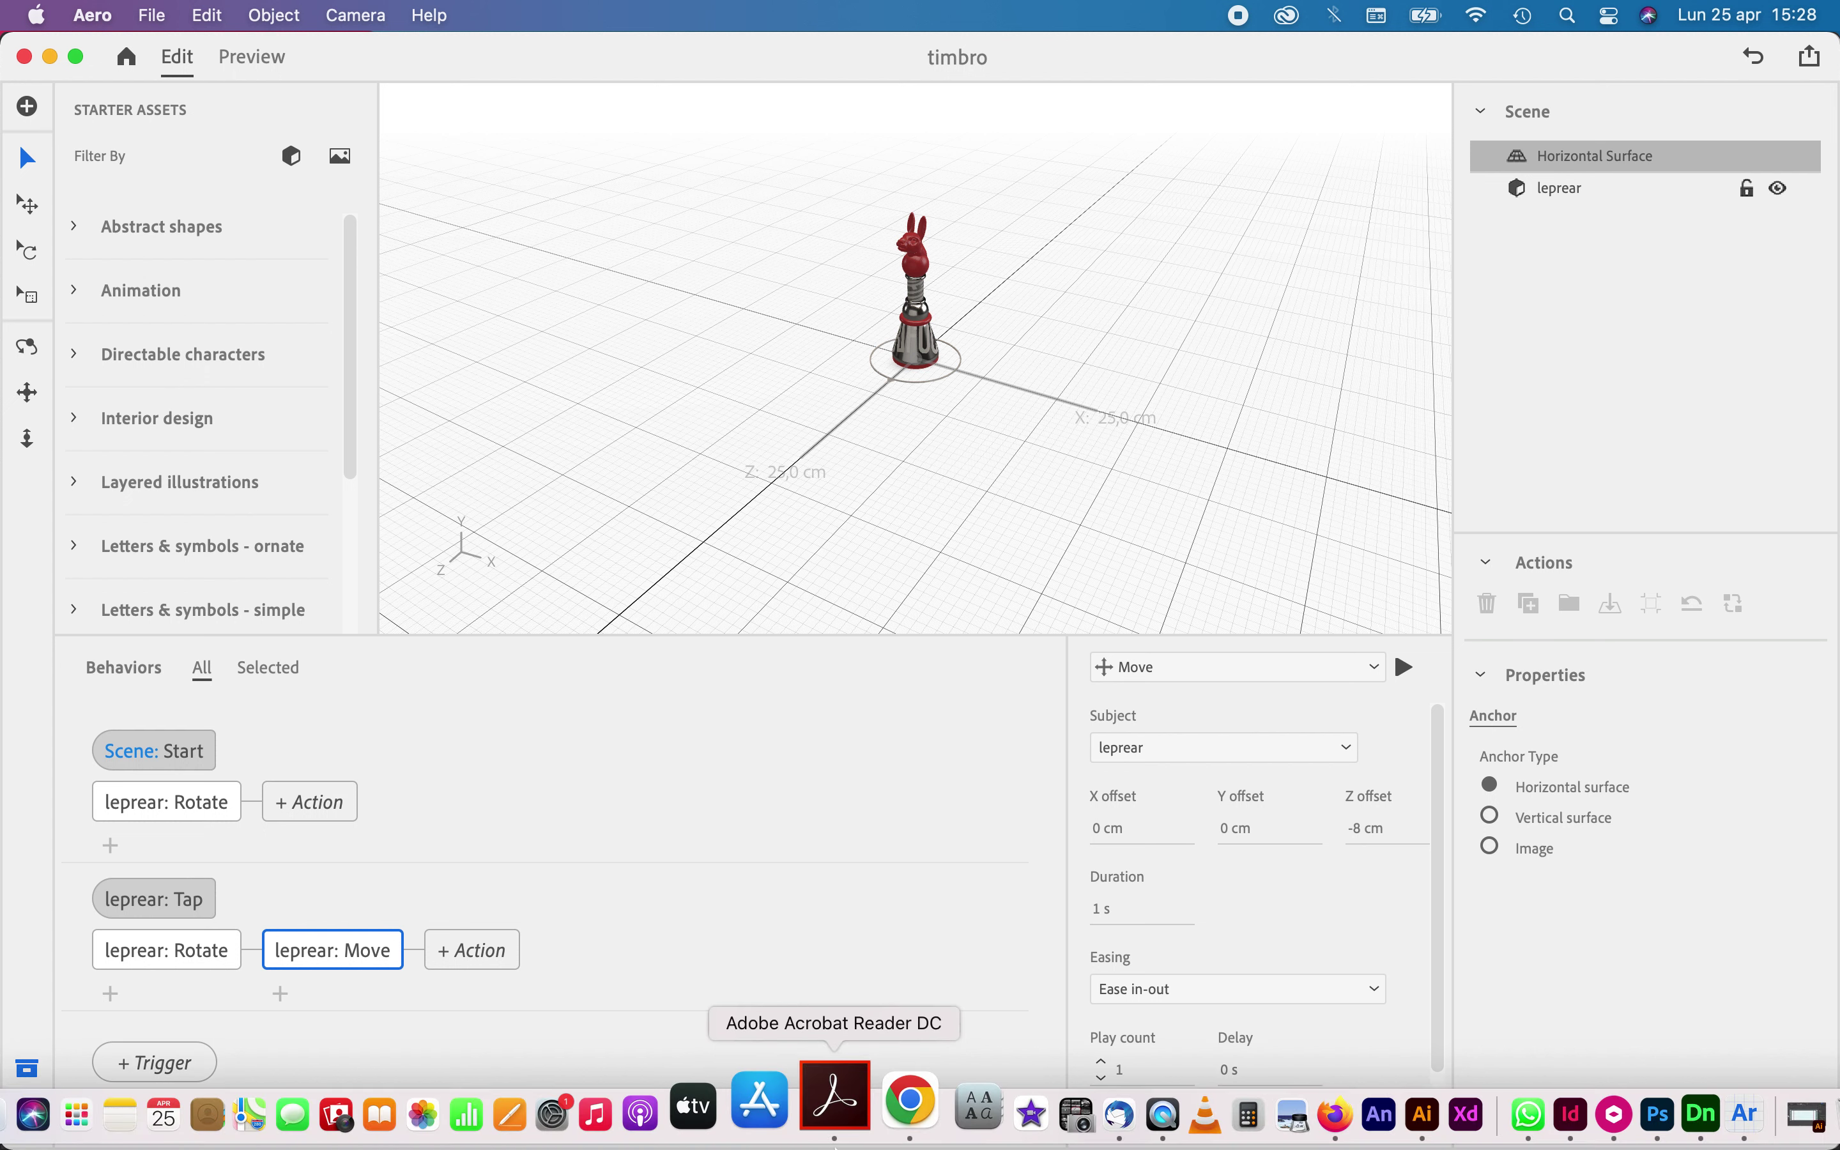
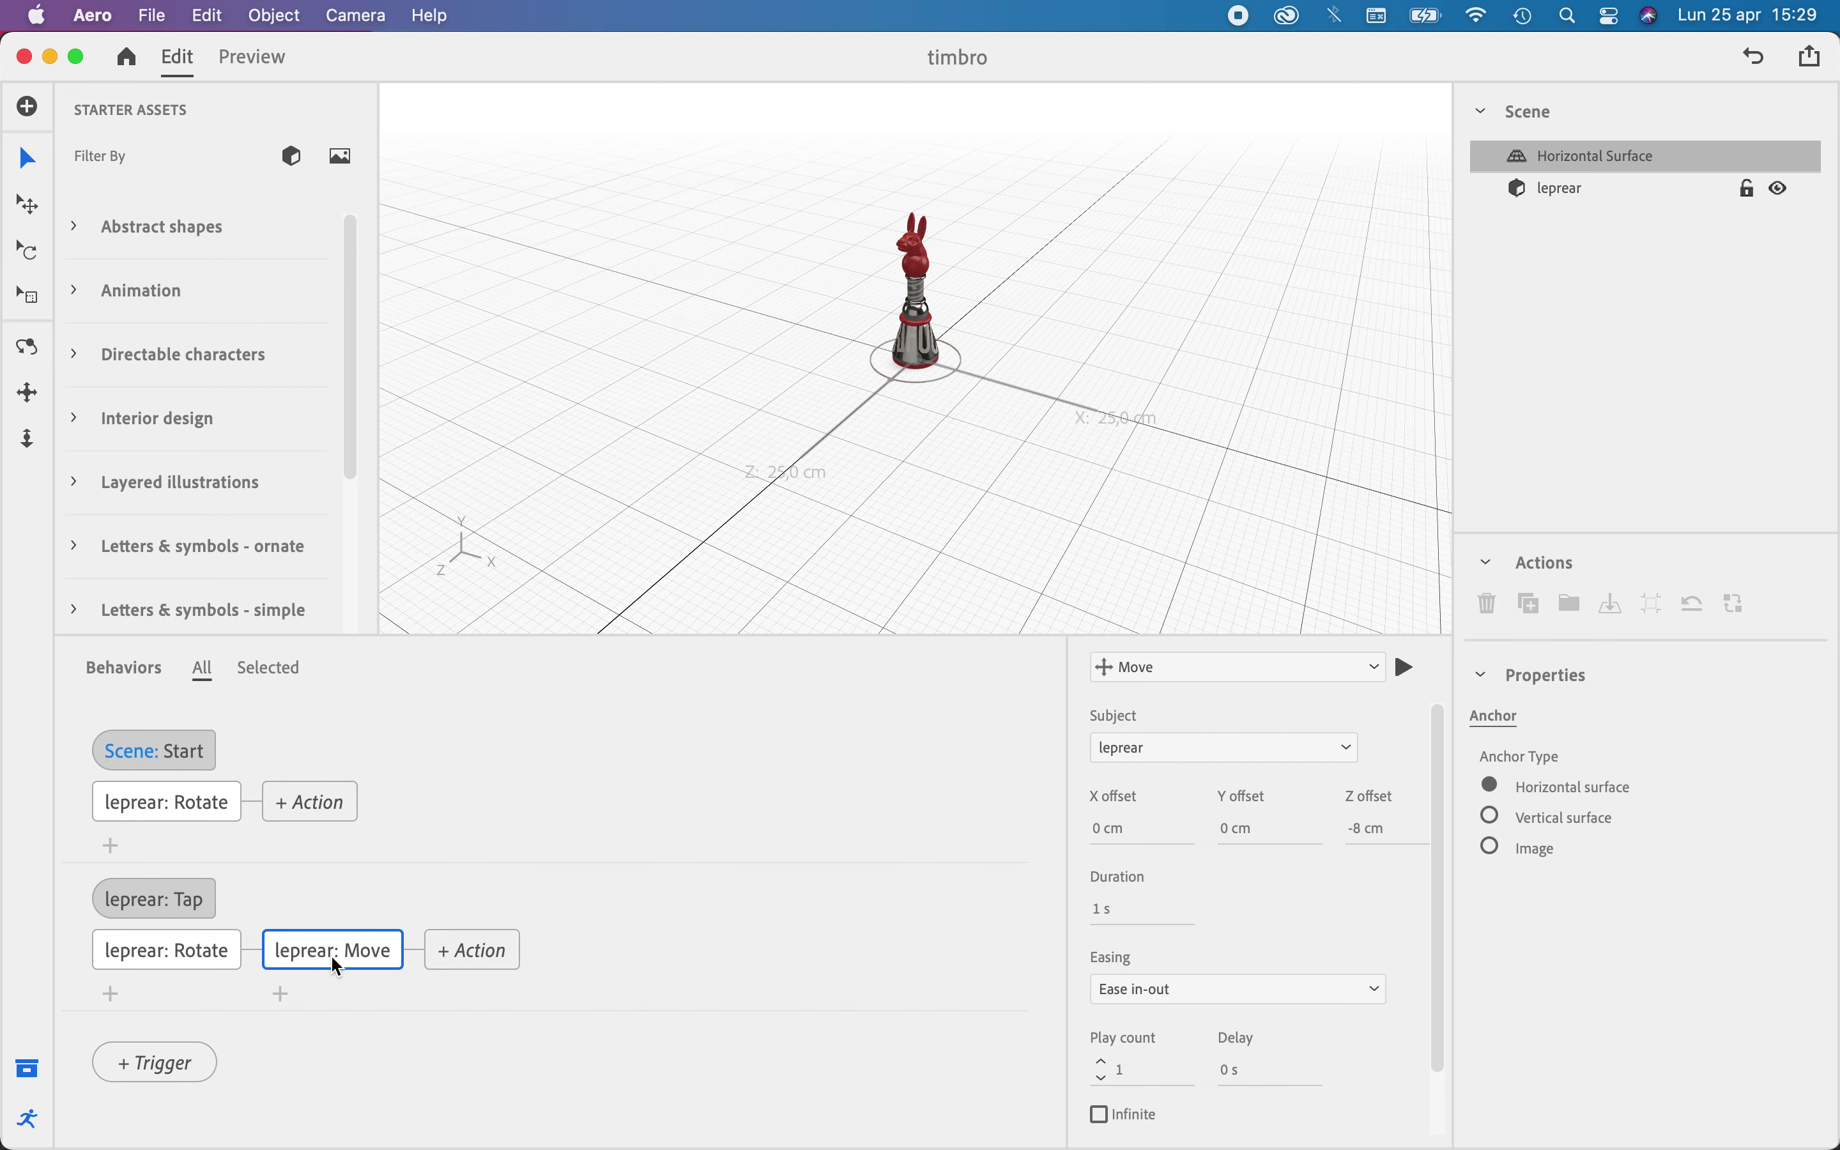
Raise the Tap Move action's play count to 2 with back-and-forth playback, check it in the preview, and return to editing
{"action": "scroll", "coordinate": [1216, 980], "scroll_direction": "down", "scroll_amount": 2}
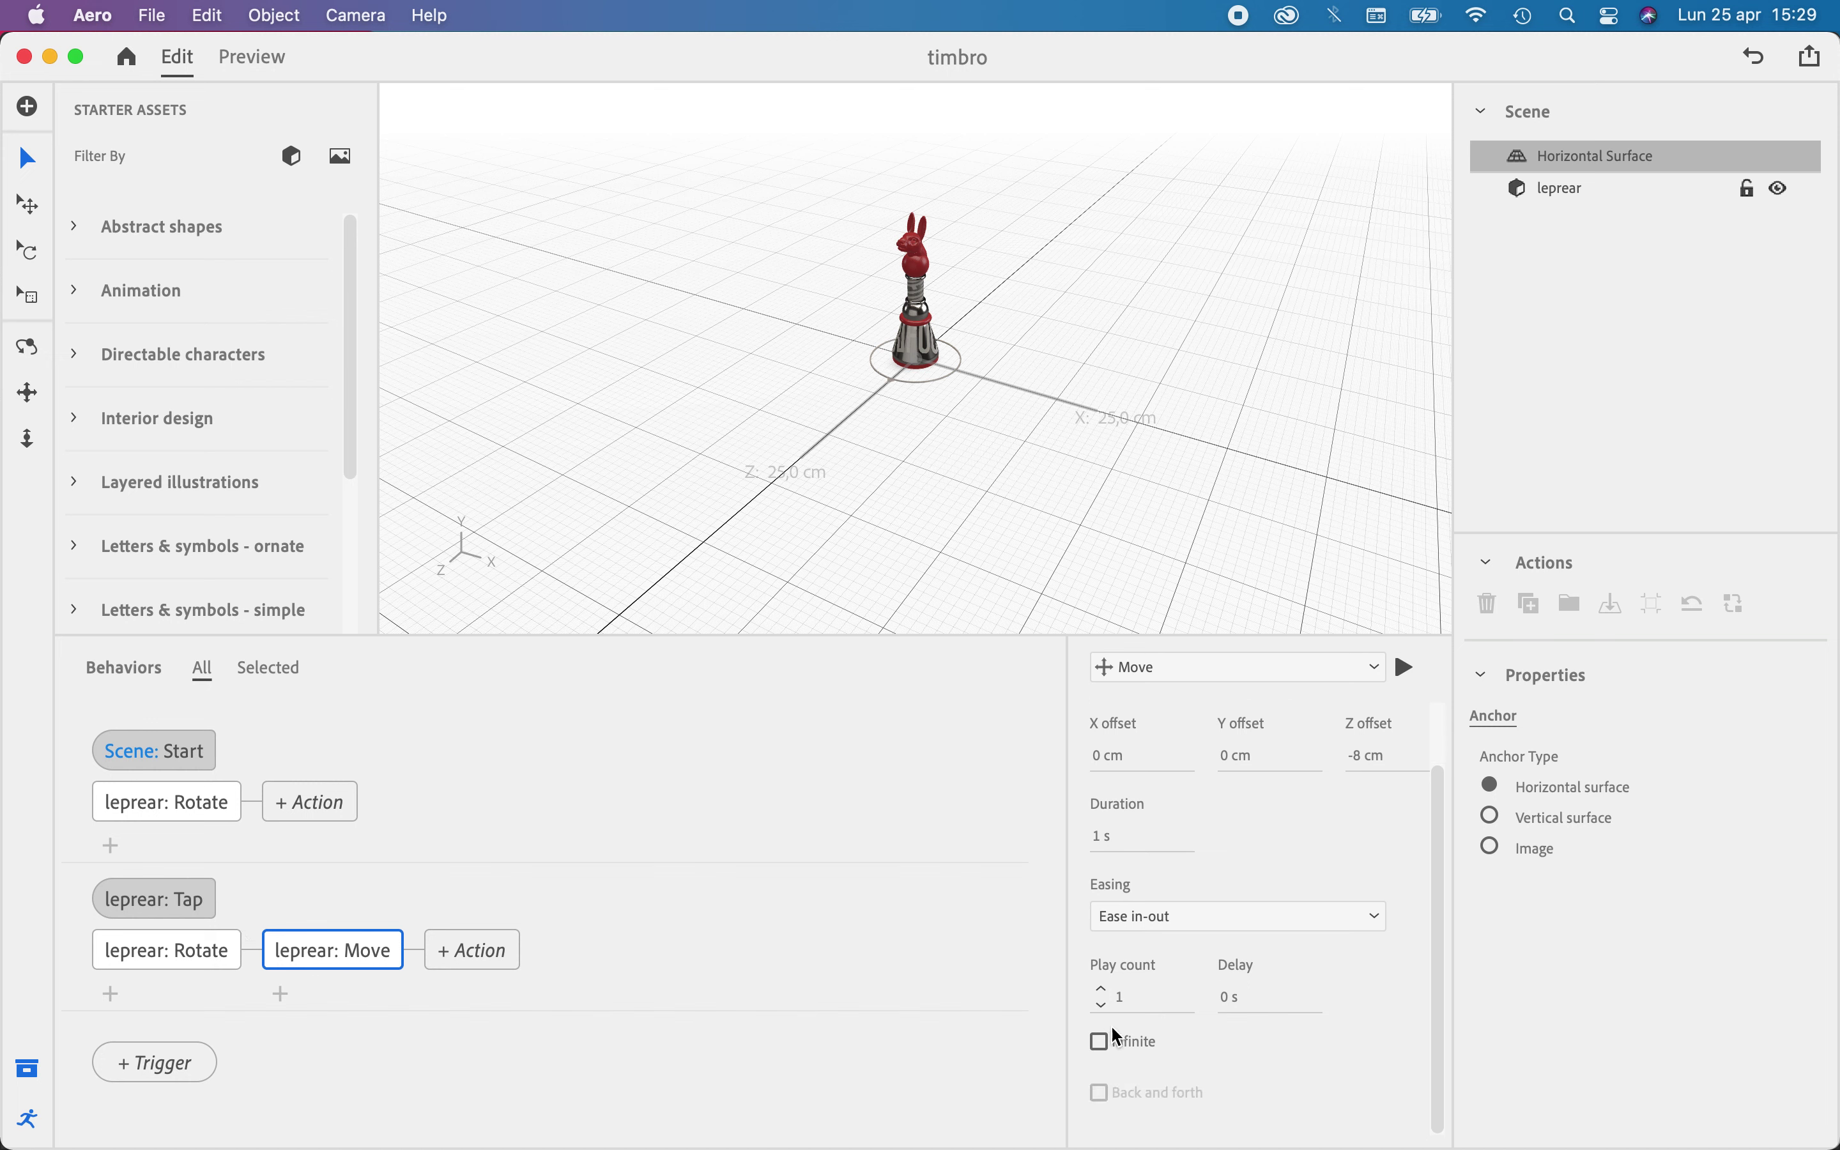
{"action": "left_click", "coordinate": [1102, 987]}
{"action": "left_click", "coordinate": [1100, 1086]}
{"action": "left_click", "coordinate": [266, 61]}
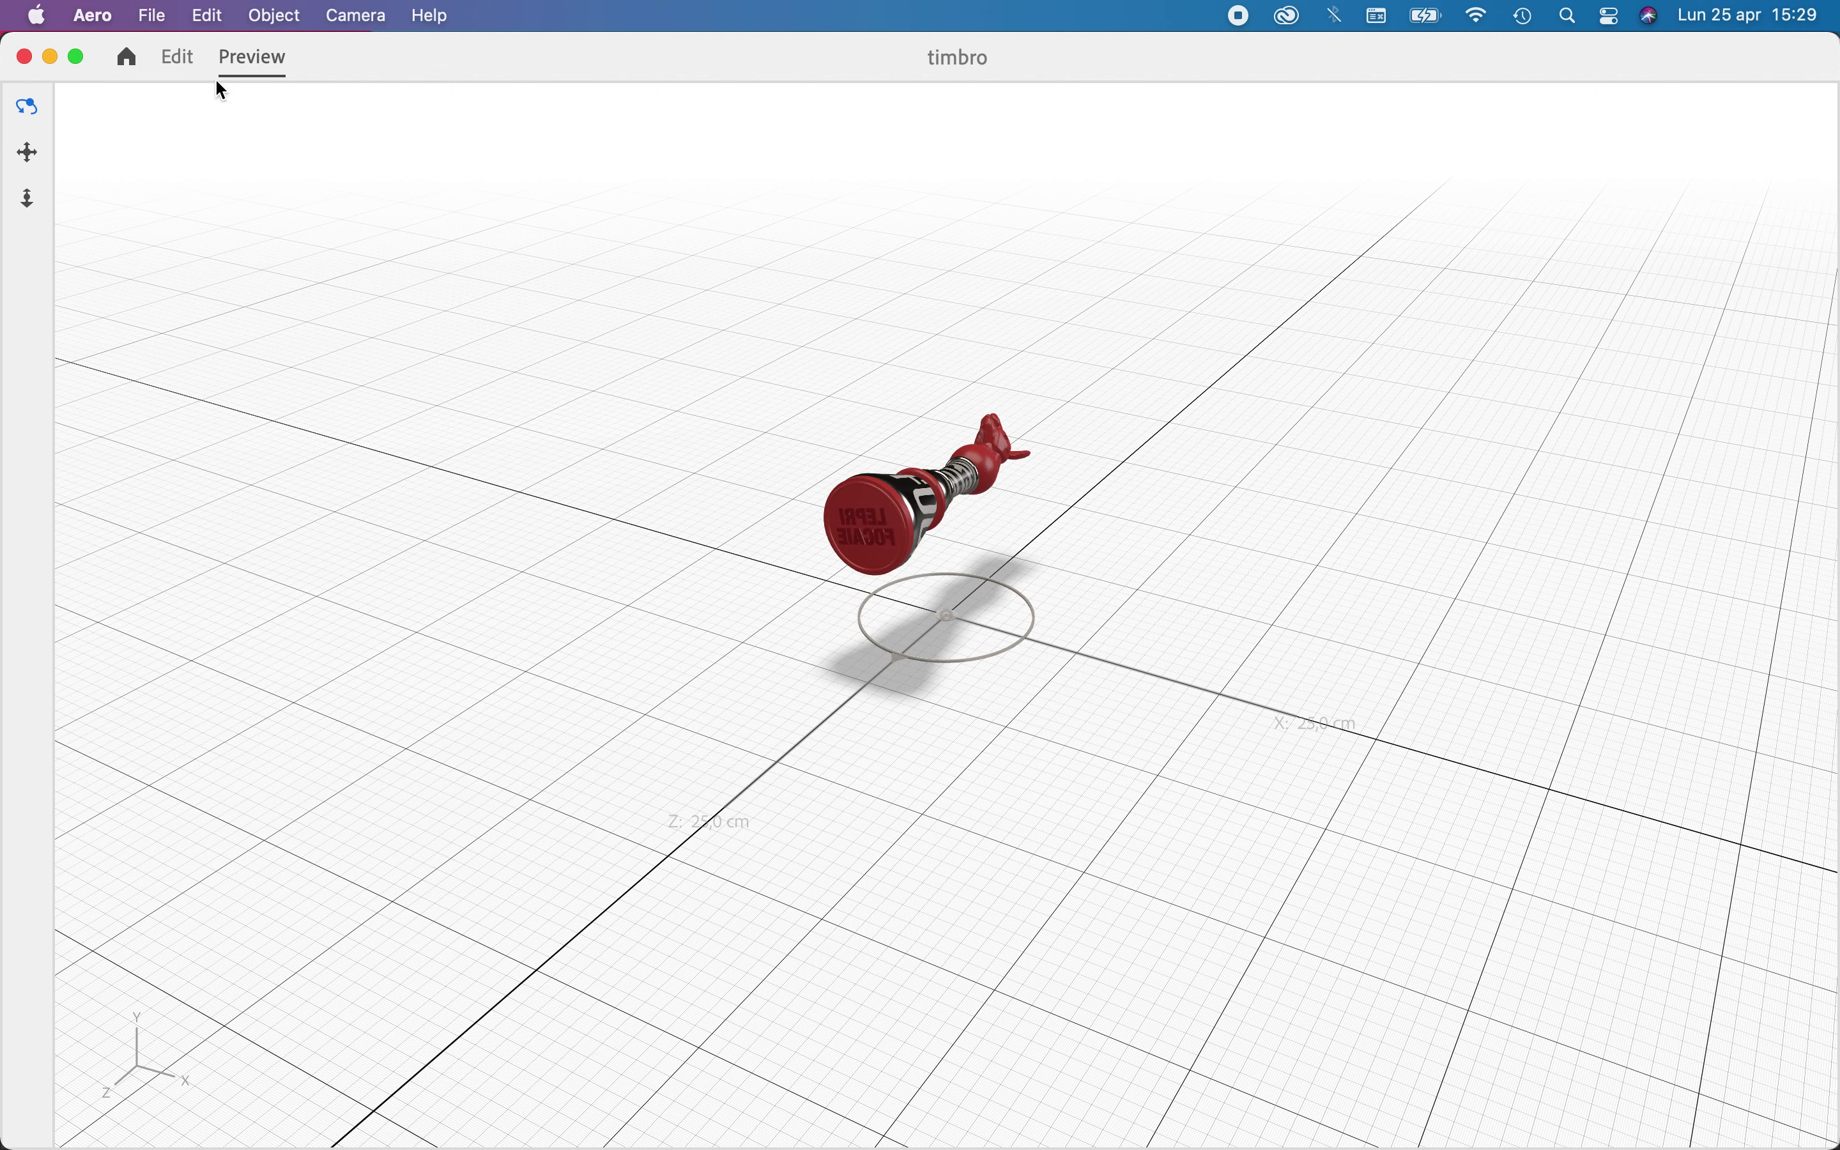
{"action": "left_click", "coordinate": [189, 63]}
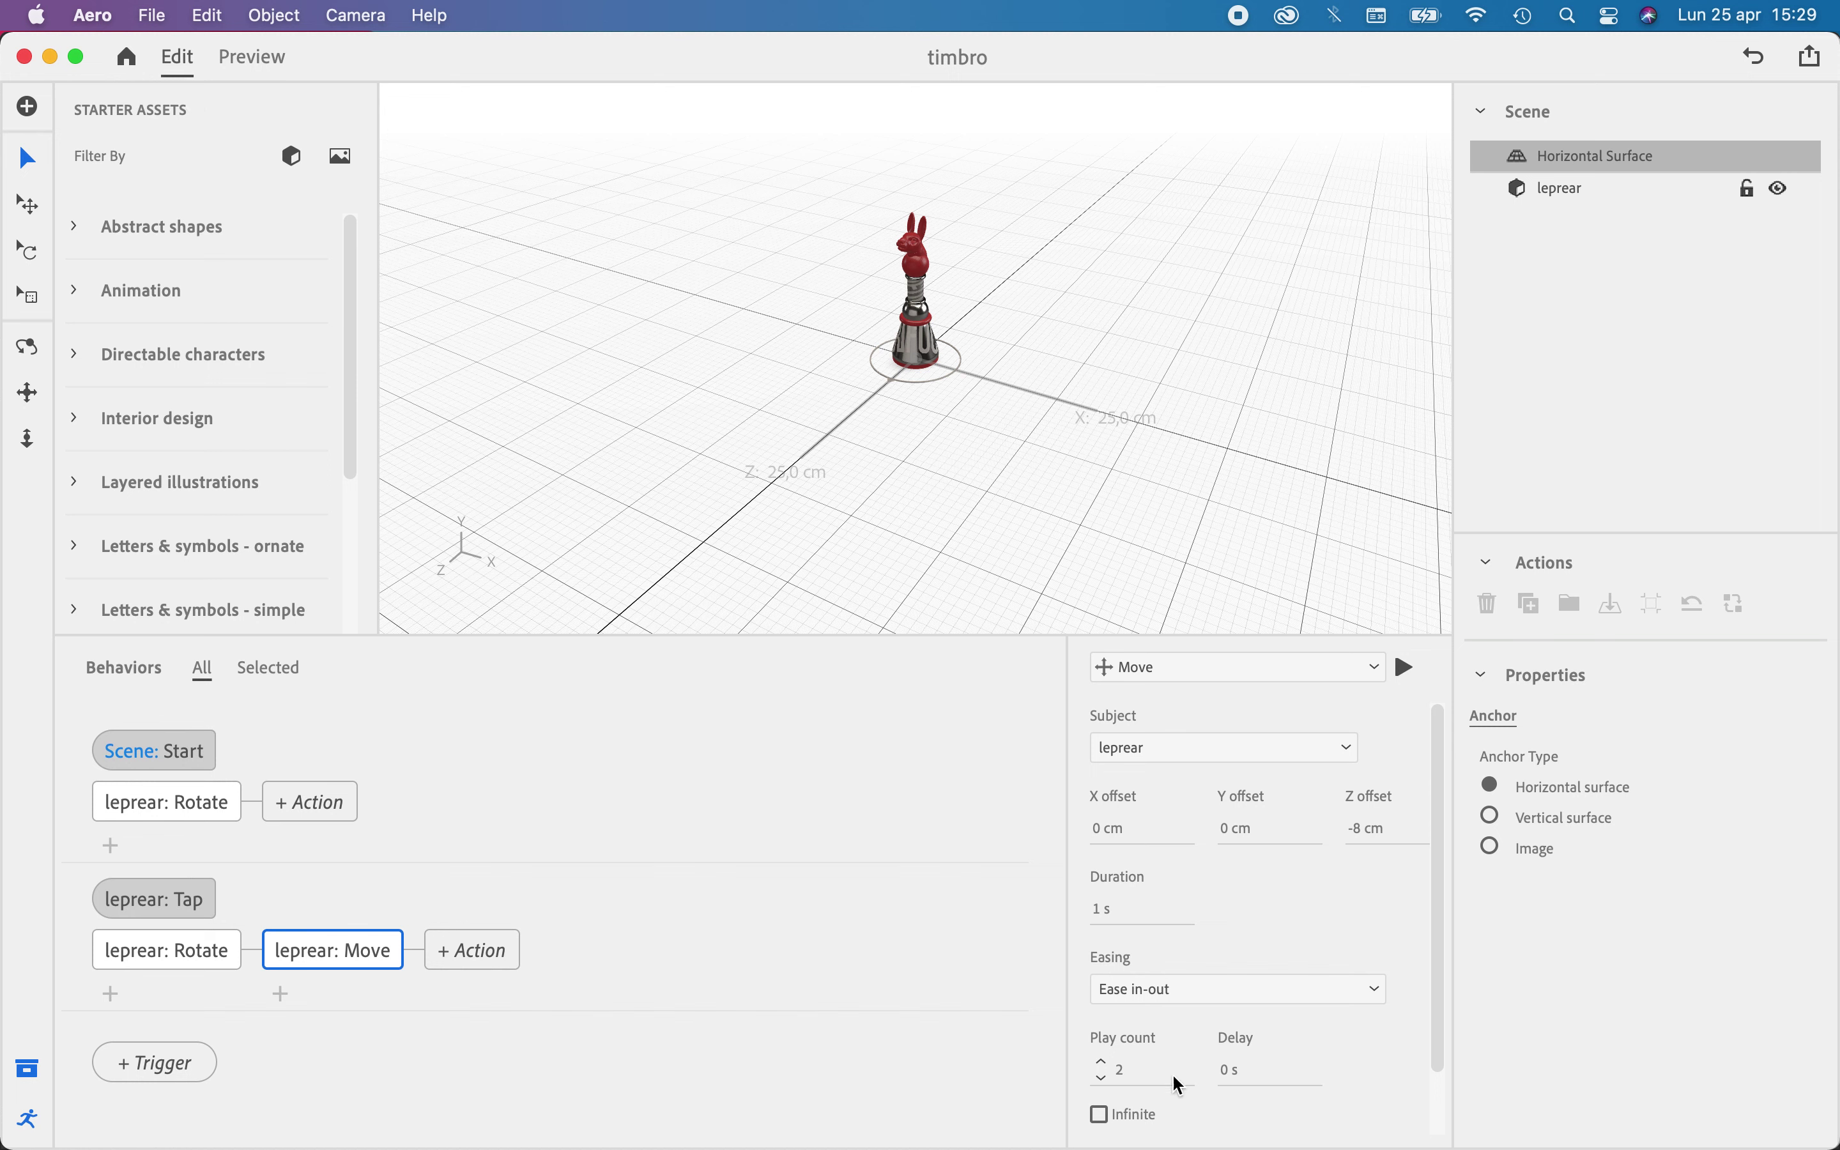
Set the Tap Move action's duration to 2 s, check it in the preview, and return to editing
{"action": "left_click", "coordinate": [1100, 907]}
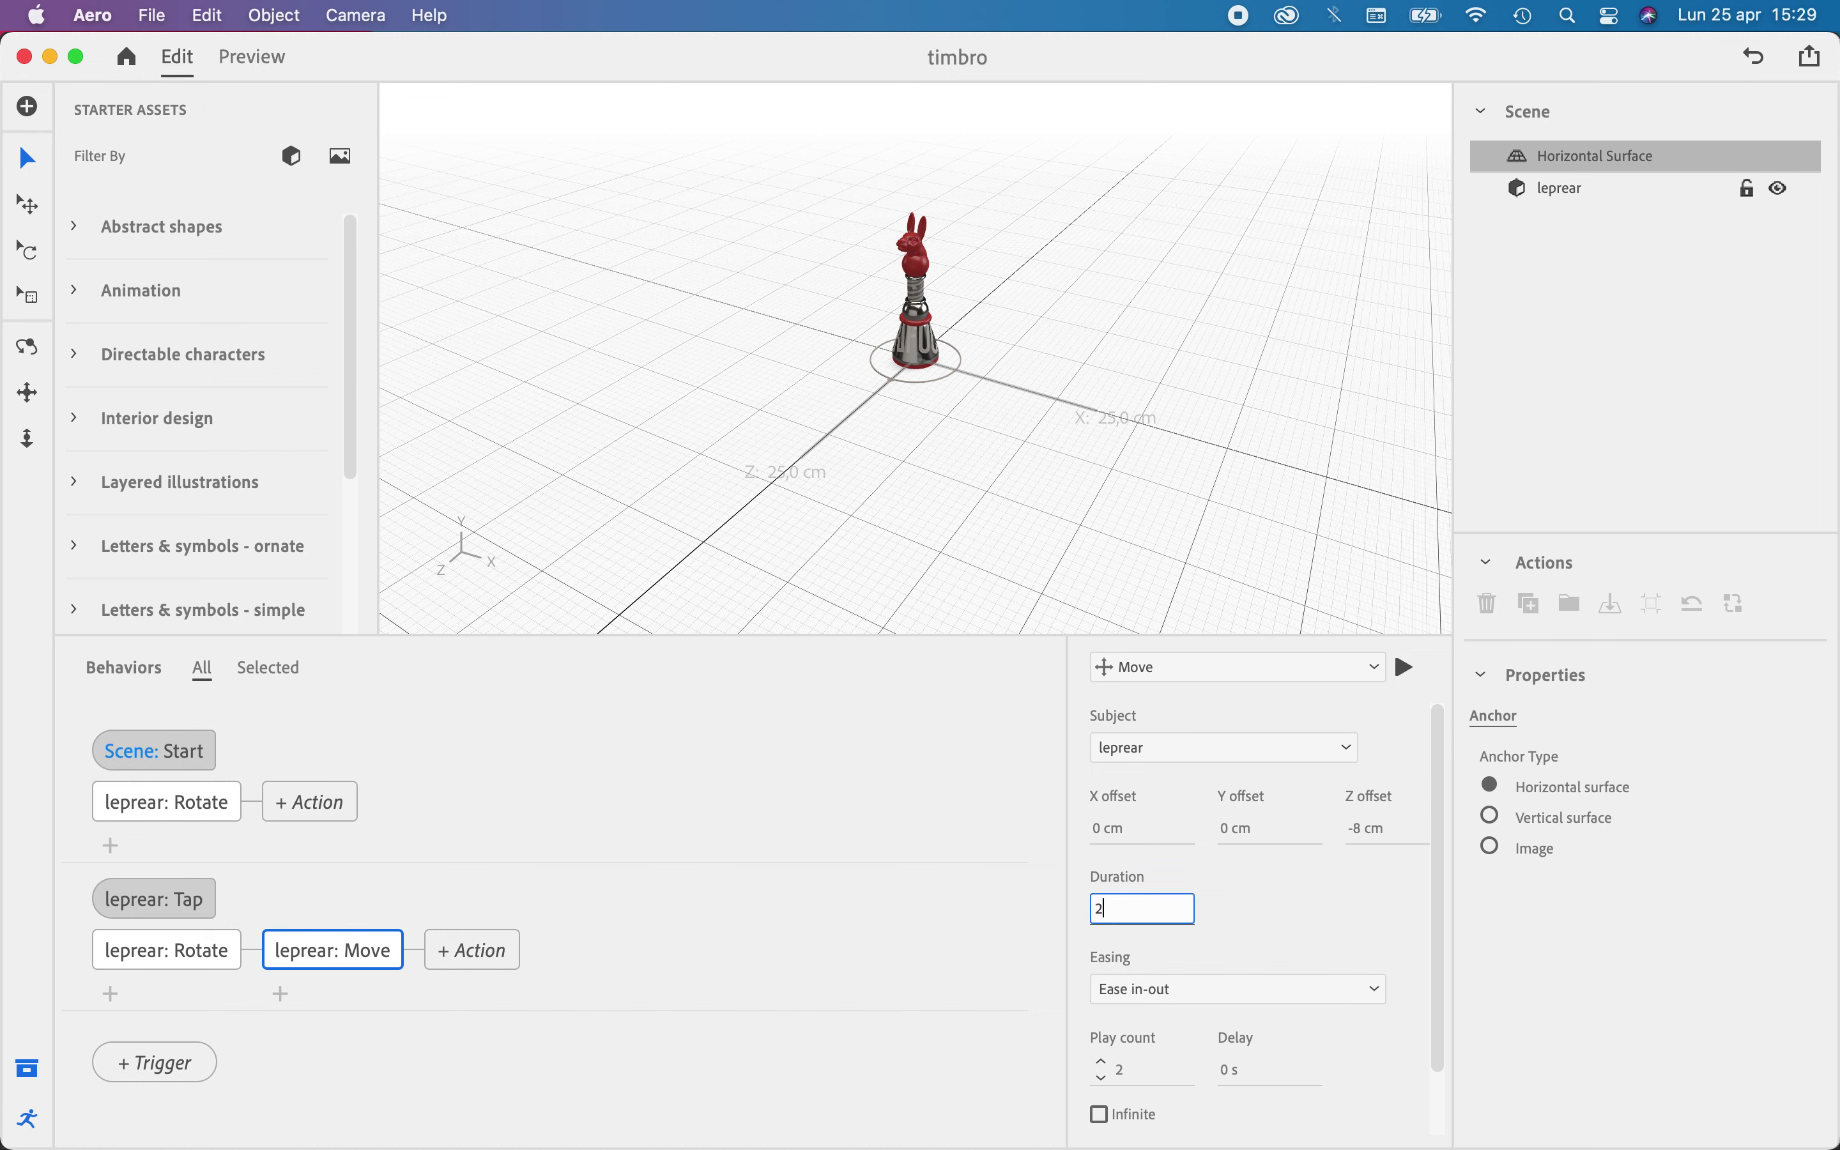
{"action": "key", "text": "Return"}
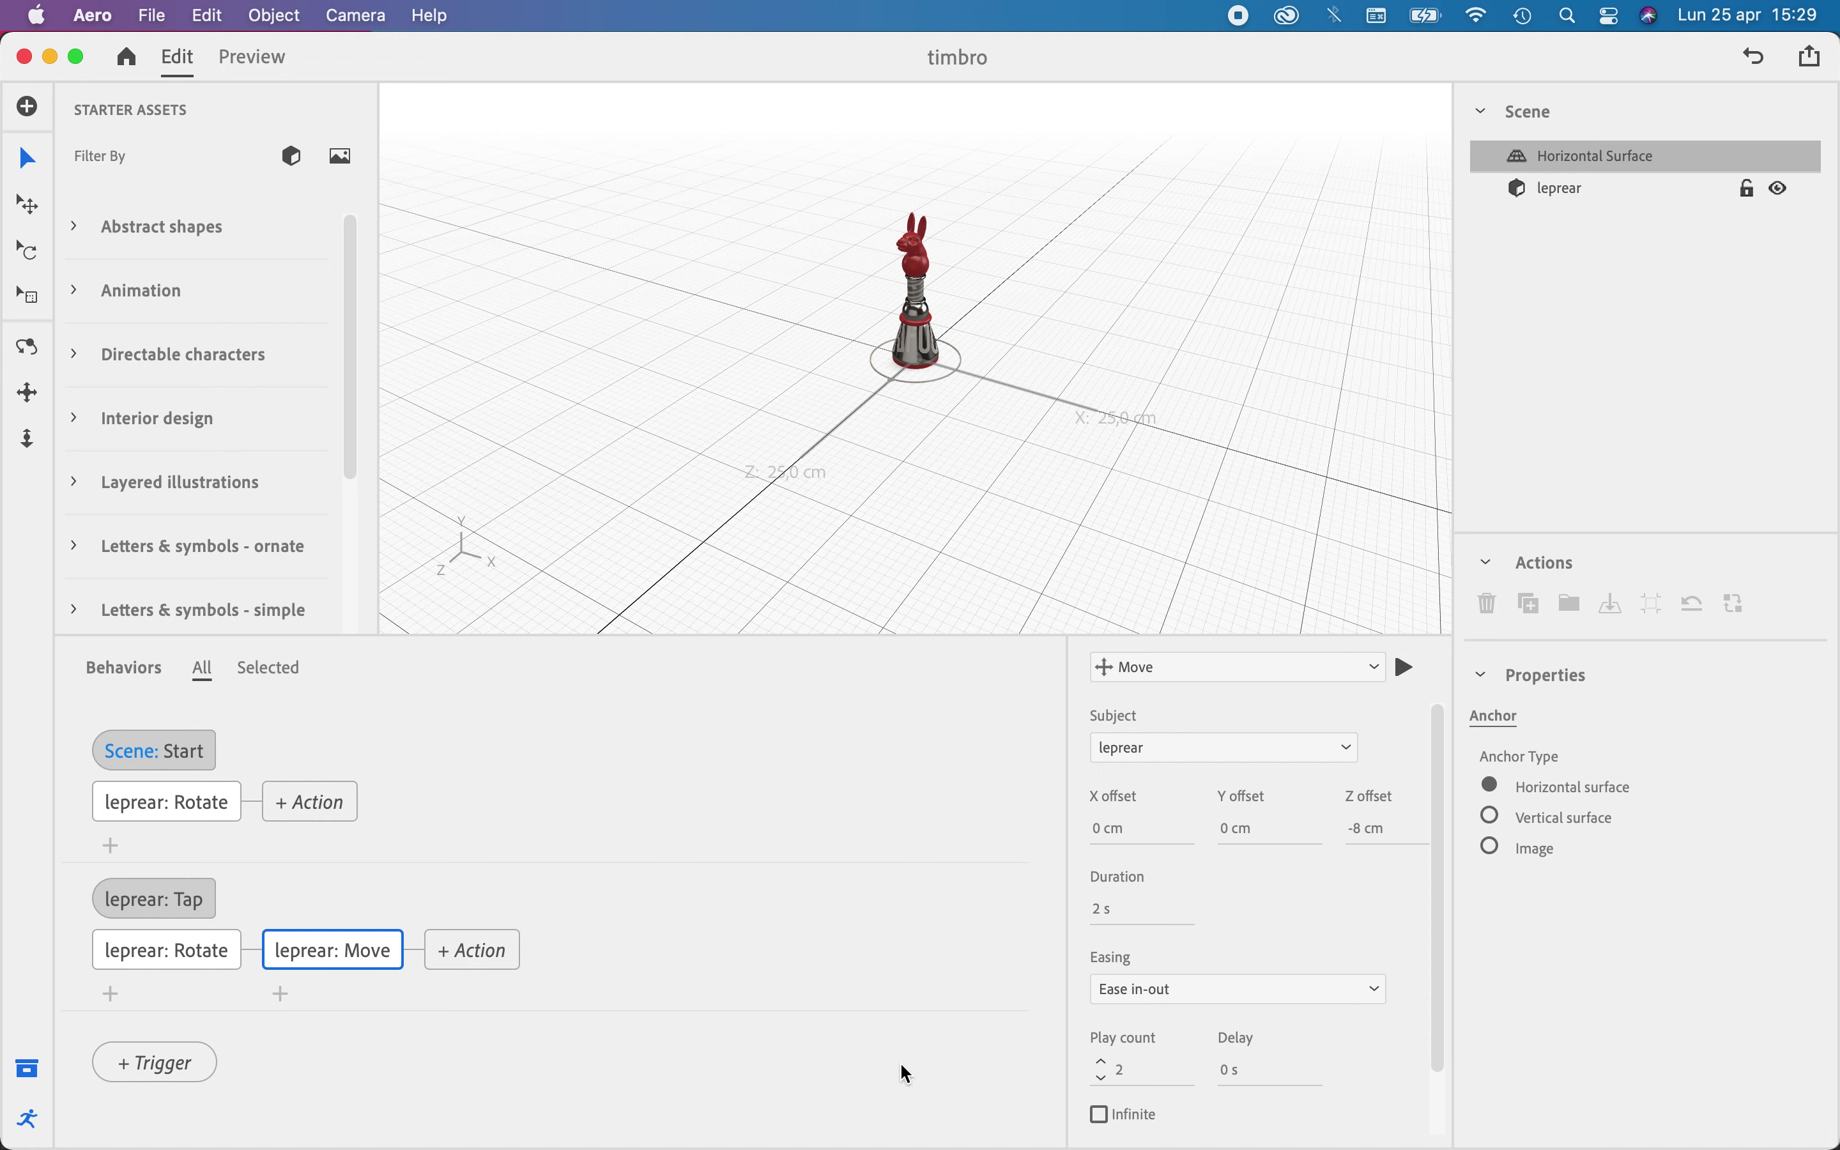
{"action": "left_click", "coordinate": [269, 56]}
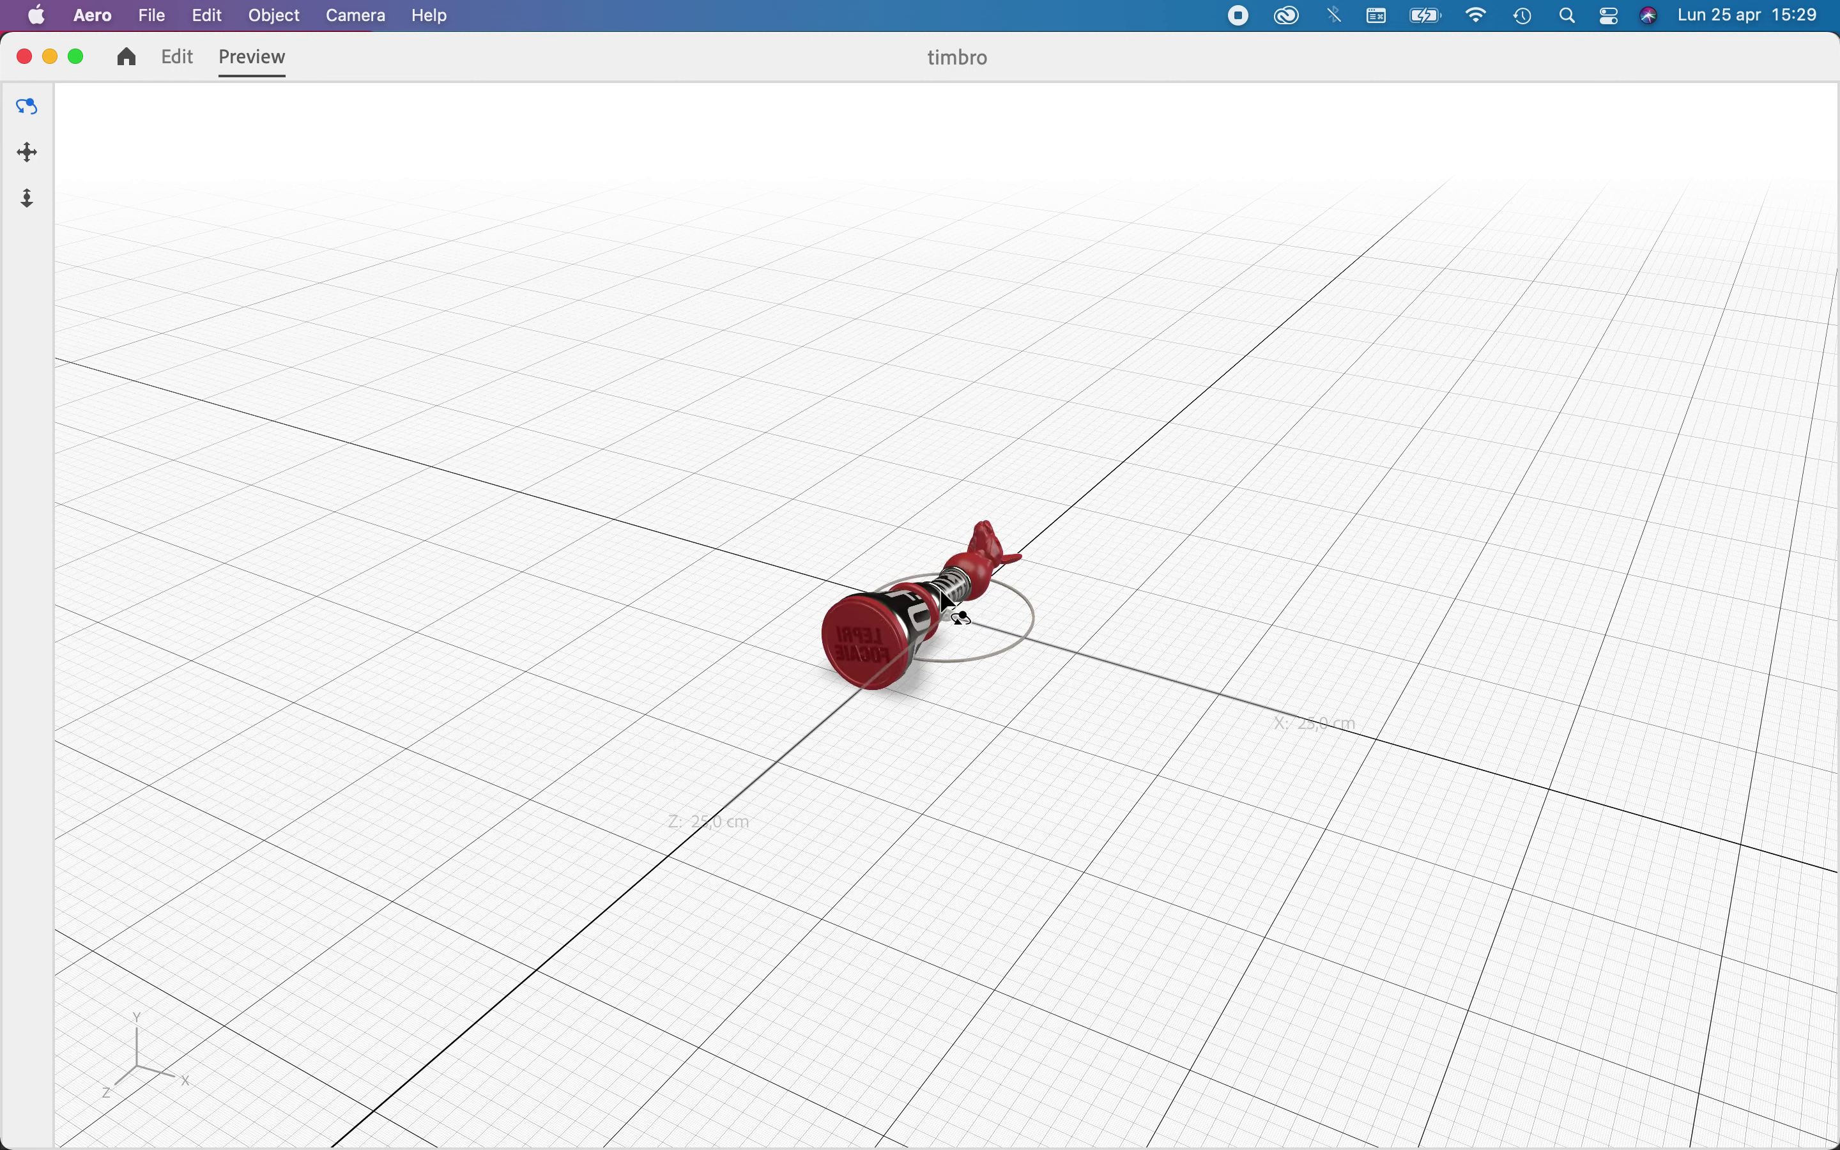
{"action": "left_click", "coordinate": [176, 58]}
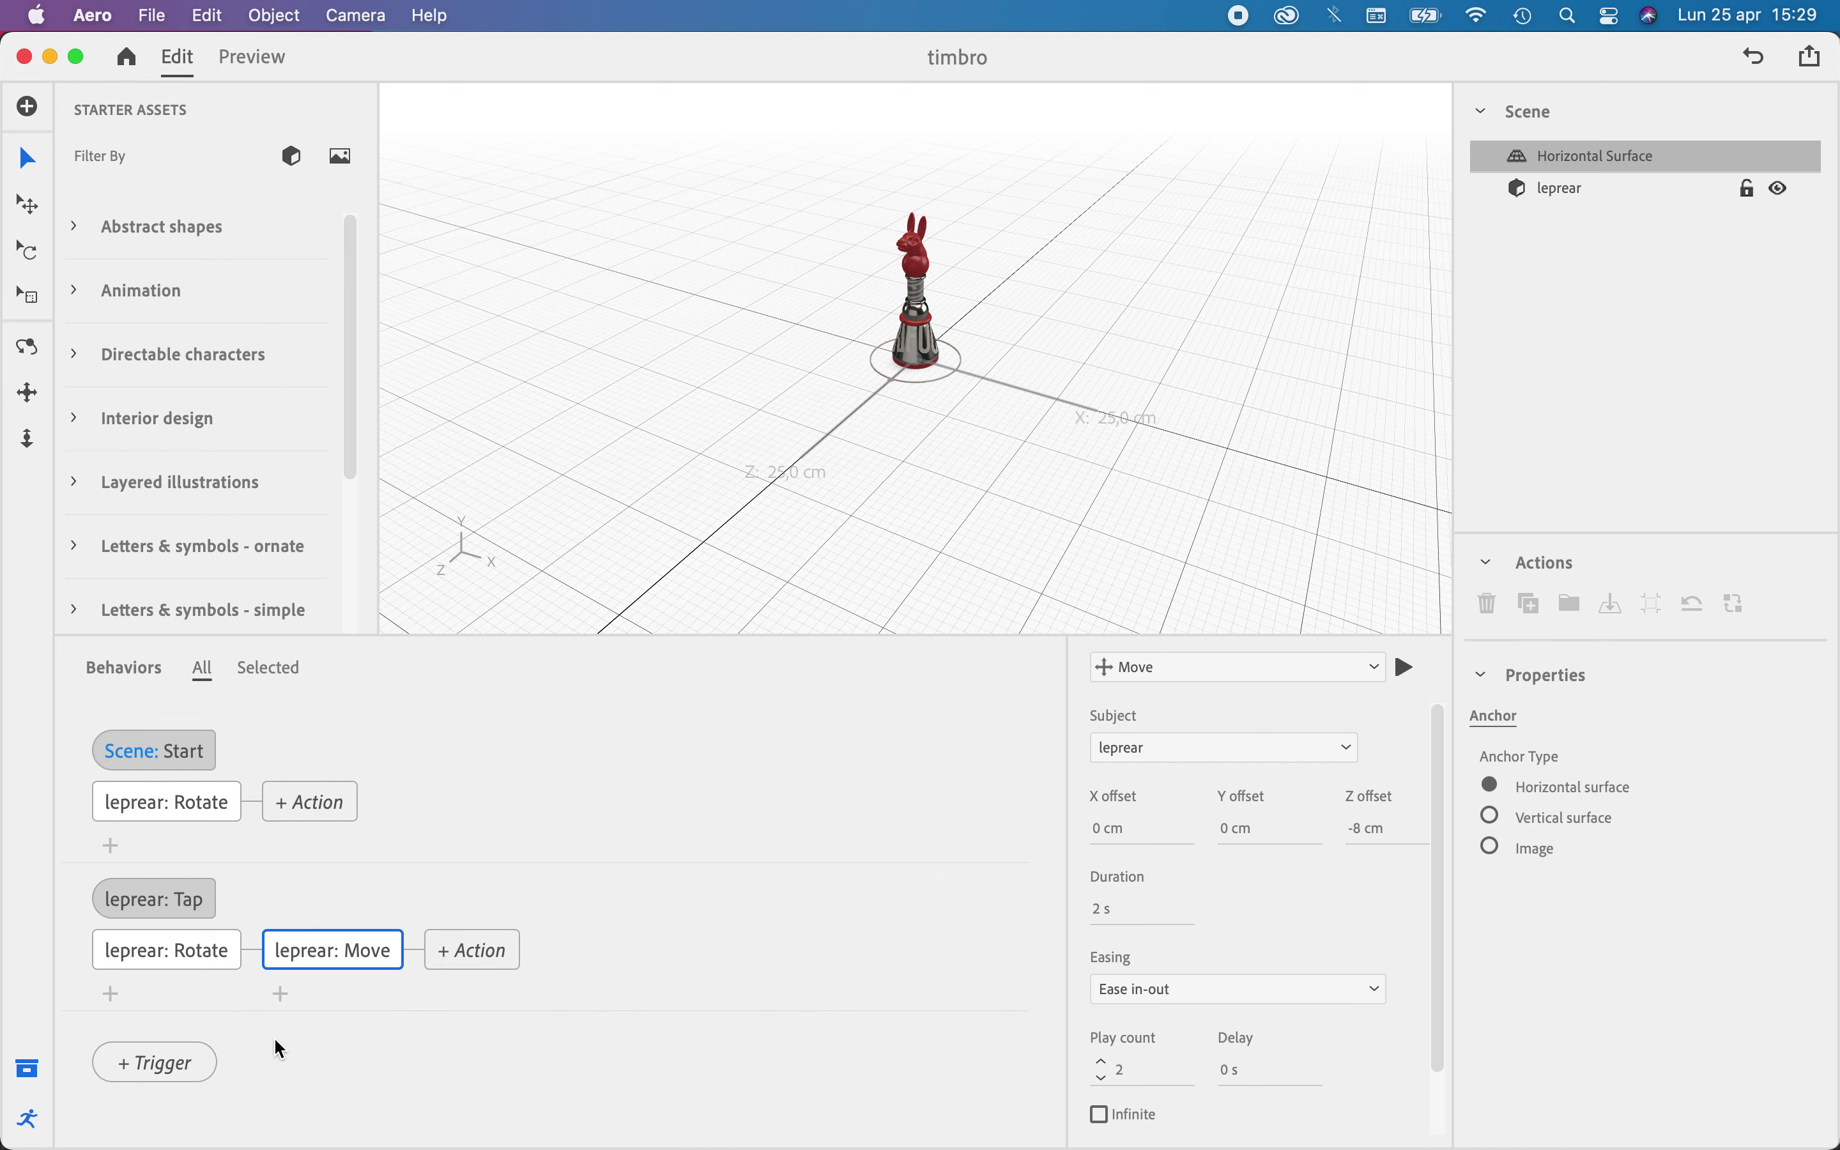
Set the duration of the Tap trigger's first Rotate action to 2 s
{"action": "left_click", "coordinate": [204, 960]}
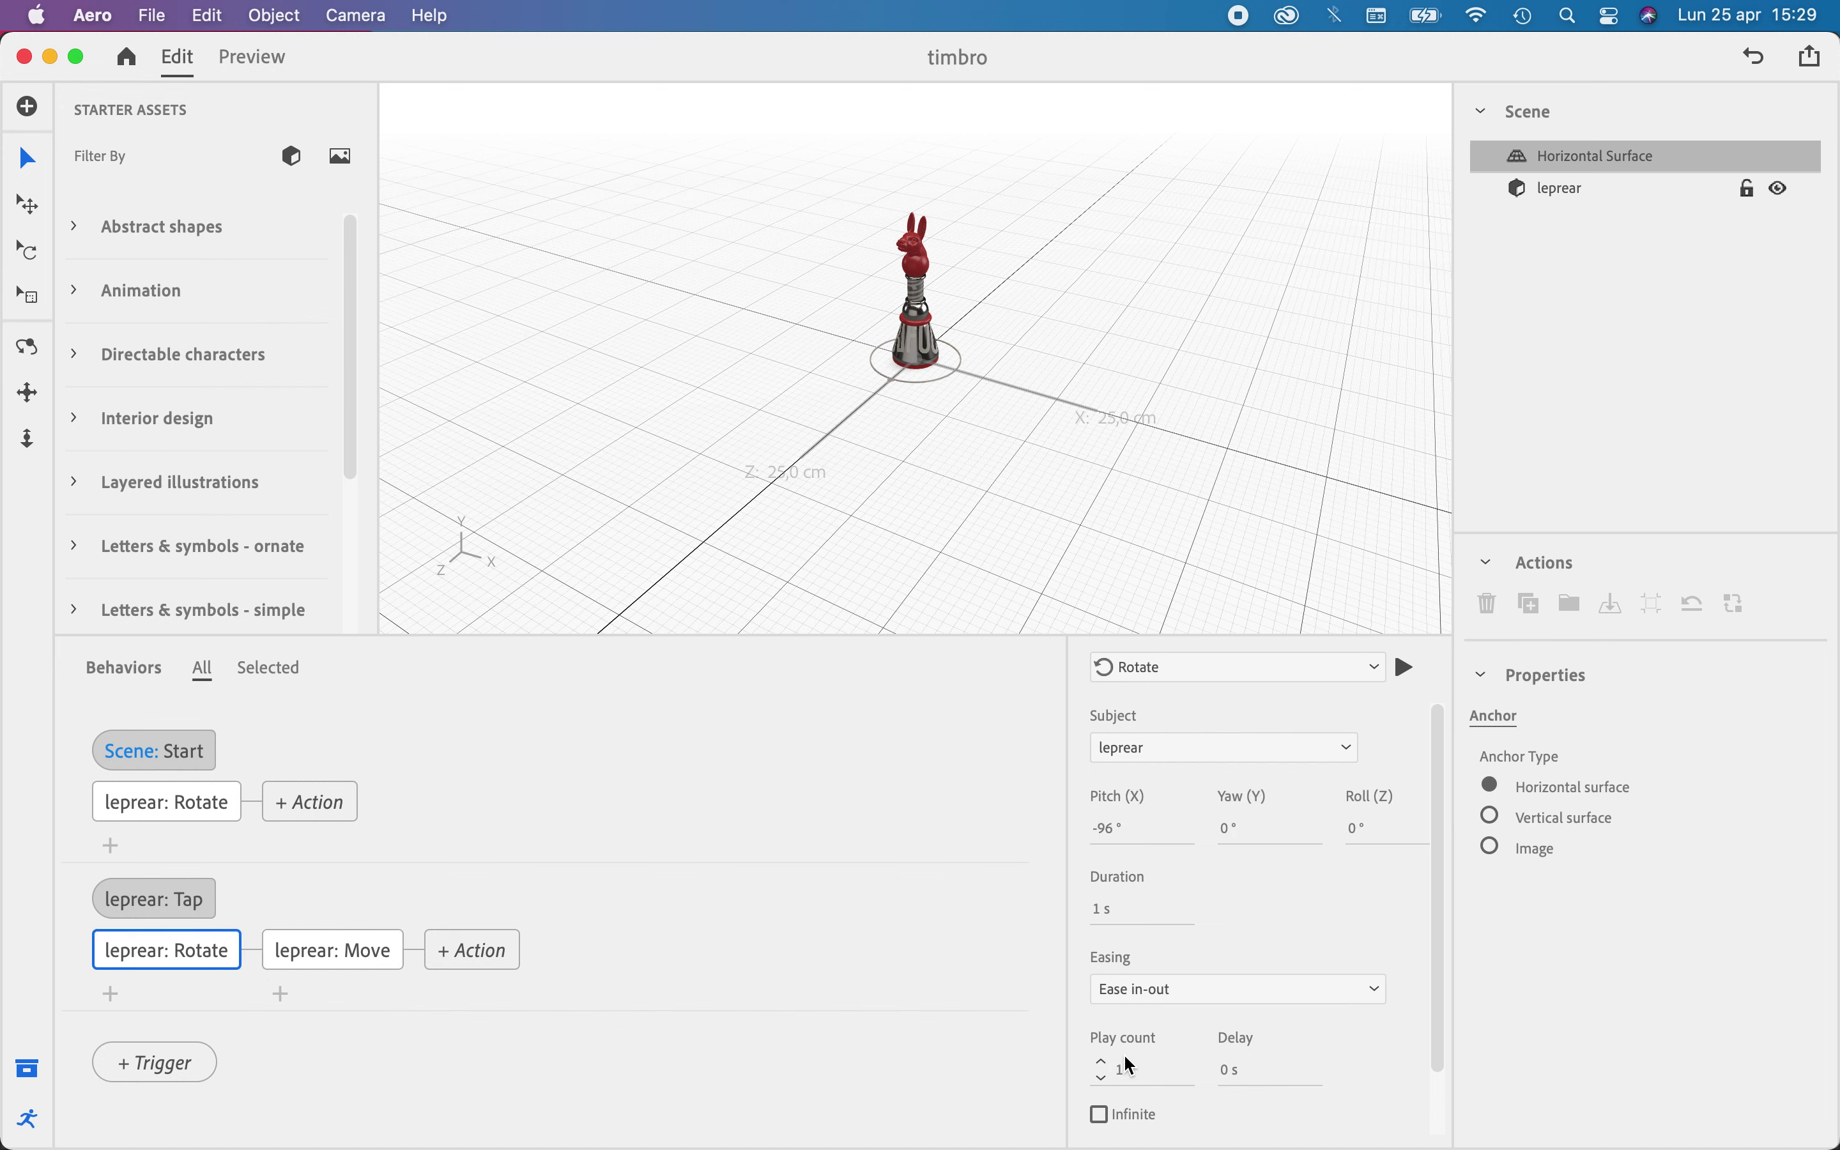
{"action": "left_click", "coordinate": [1104, 910]}
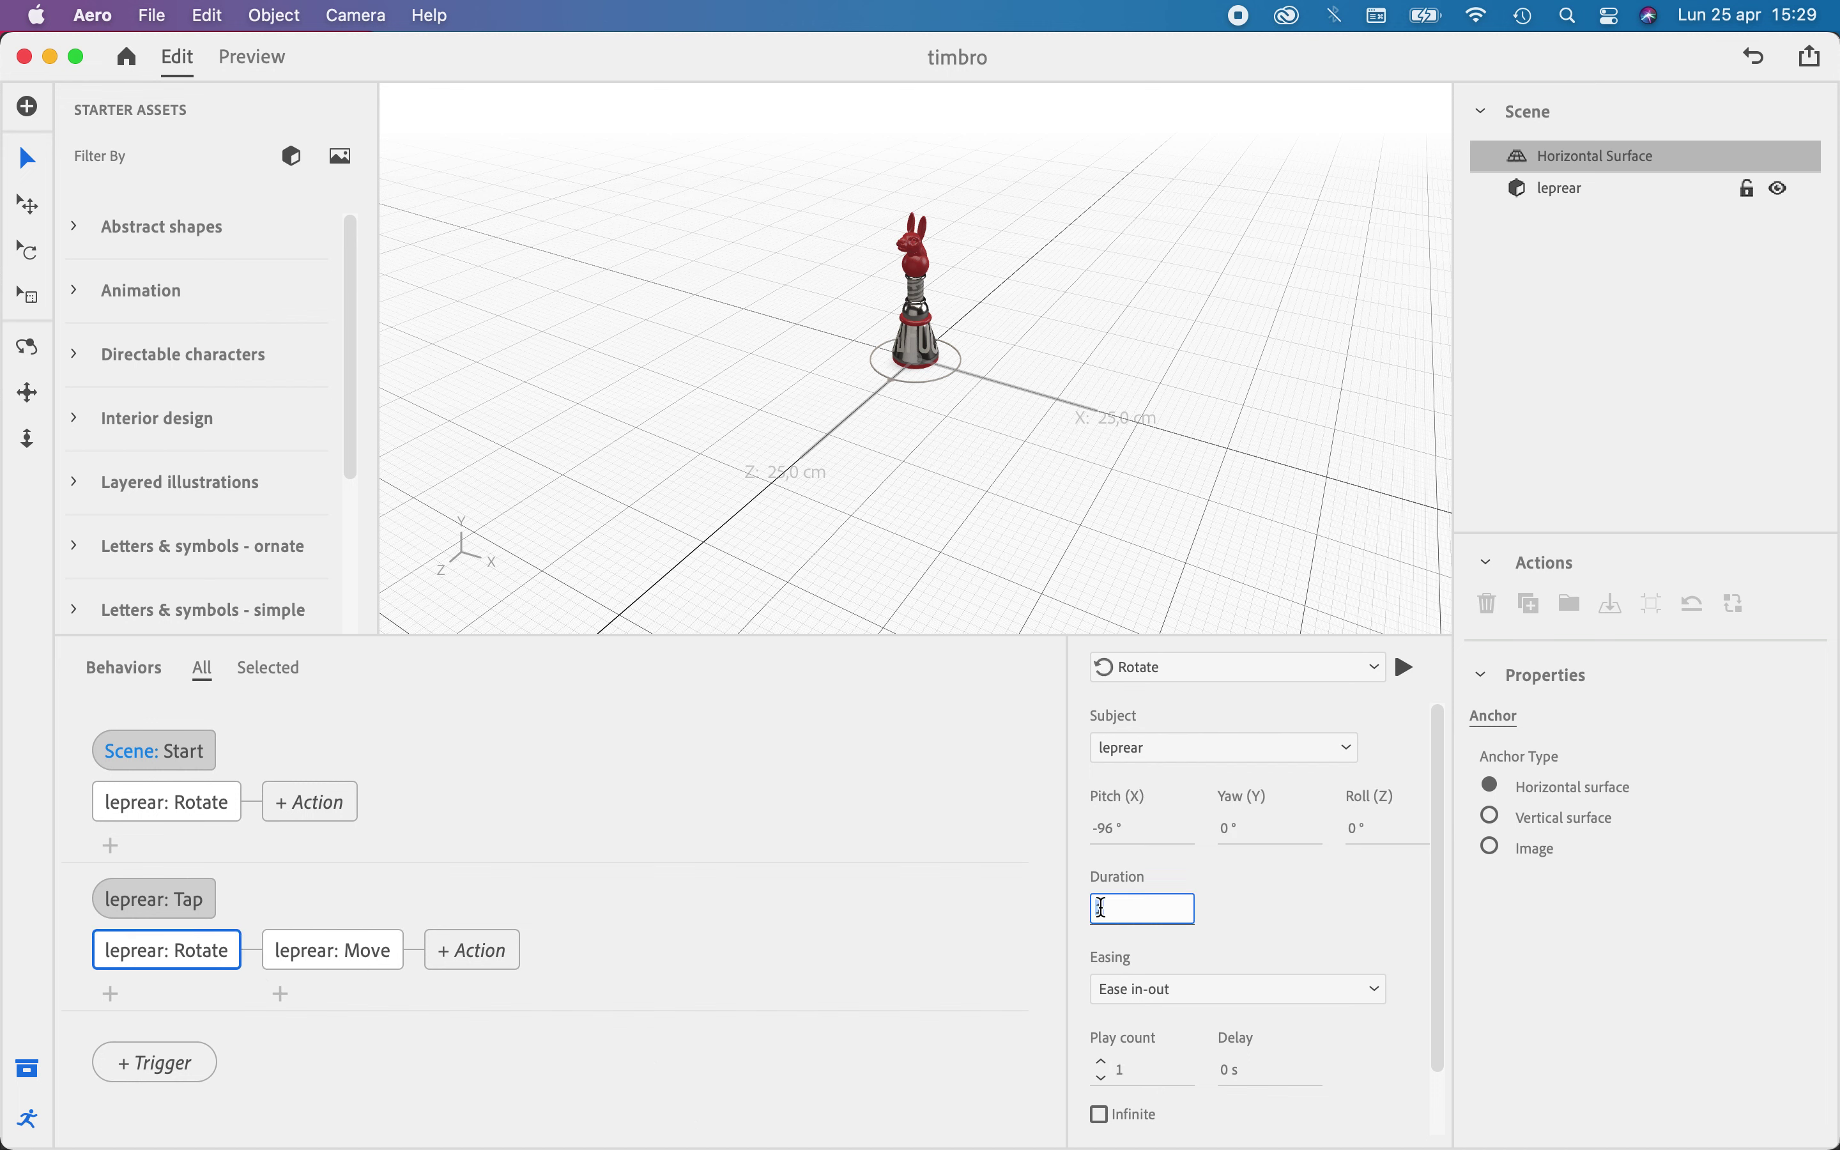
{"action": "type", "text": "2"}
{"action": "key", "text": "Return"}
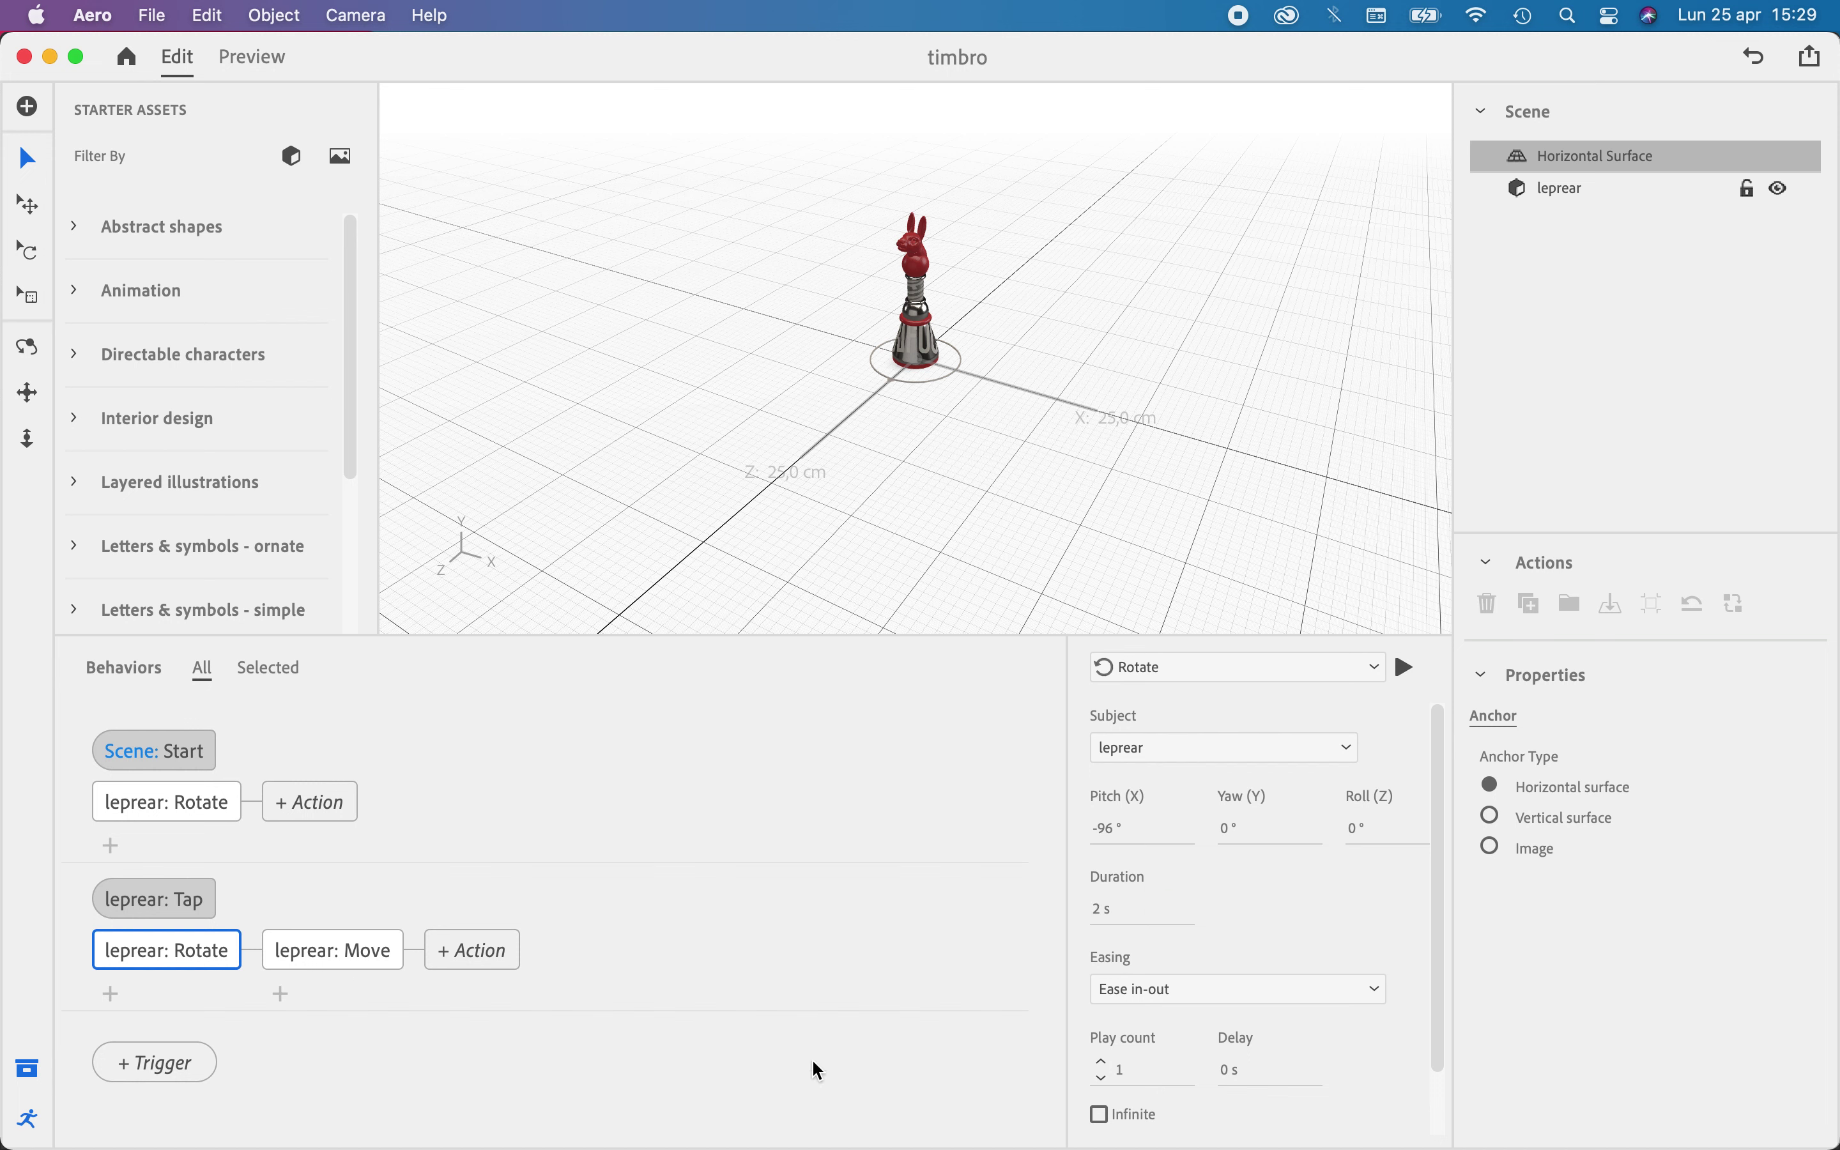
Add a Rotate action after the Tap trigger's Move action, with leprear as subject and a pitch (X) of 96°
{"action": "left_click", "coordinate": [451, 962]}
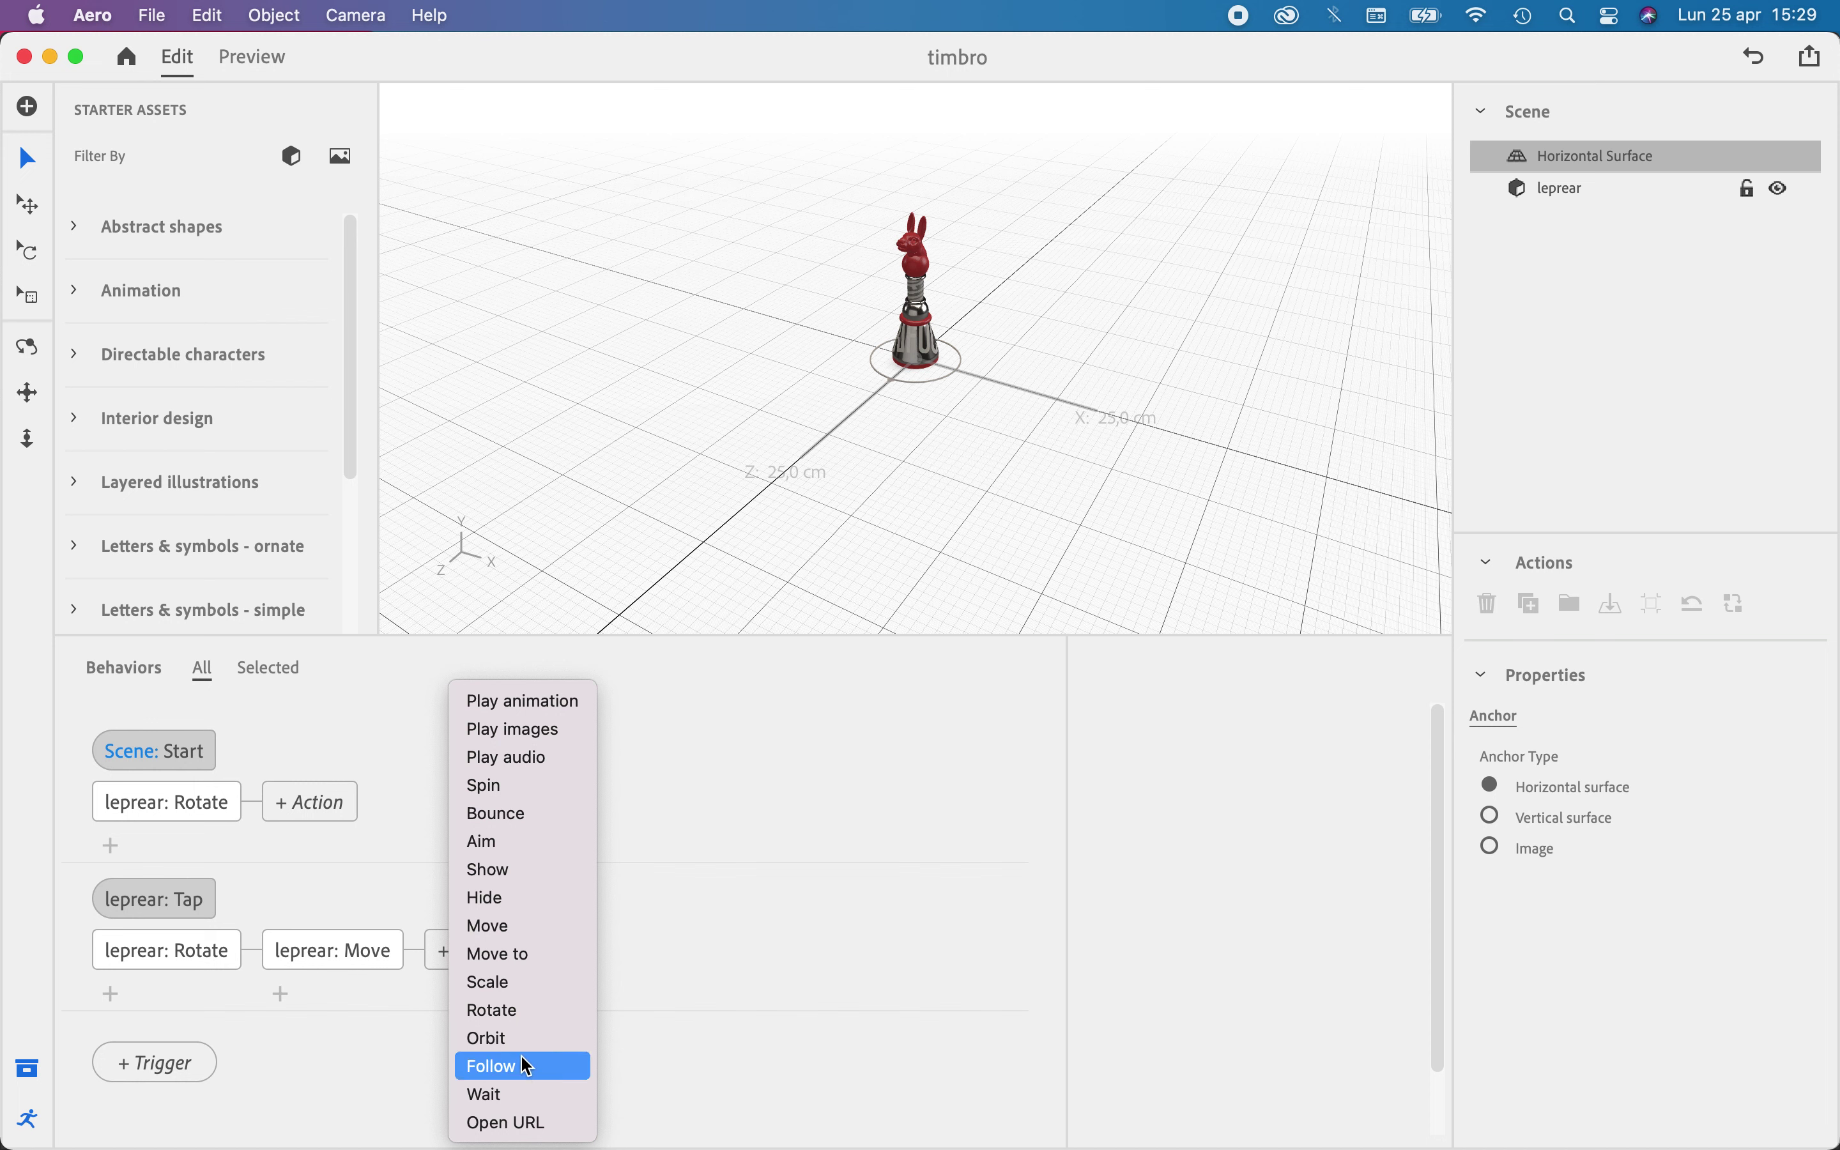
{"action": "left_click", "coordinate": [528, 1011]}
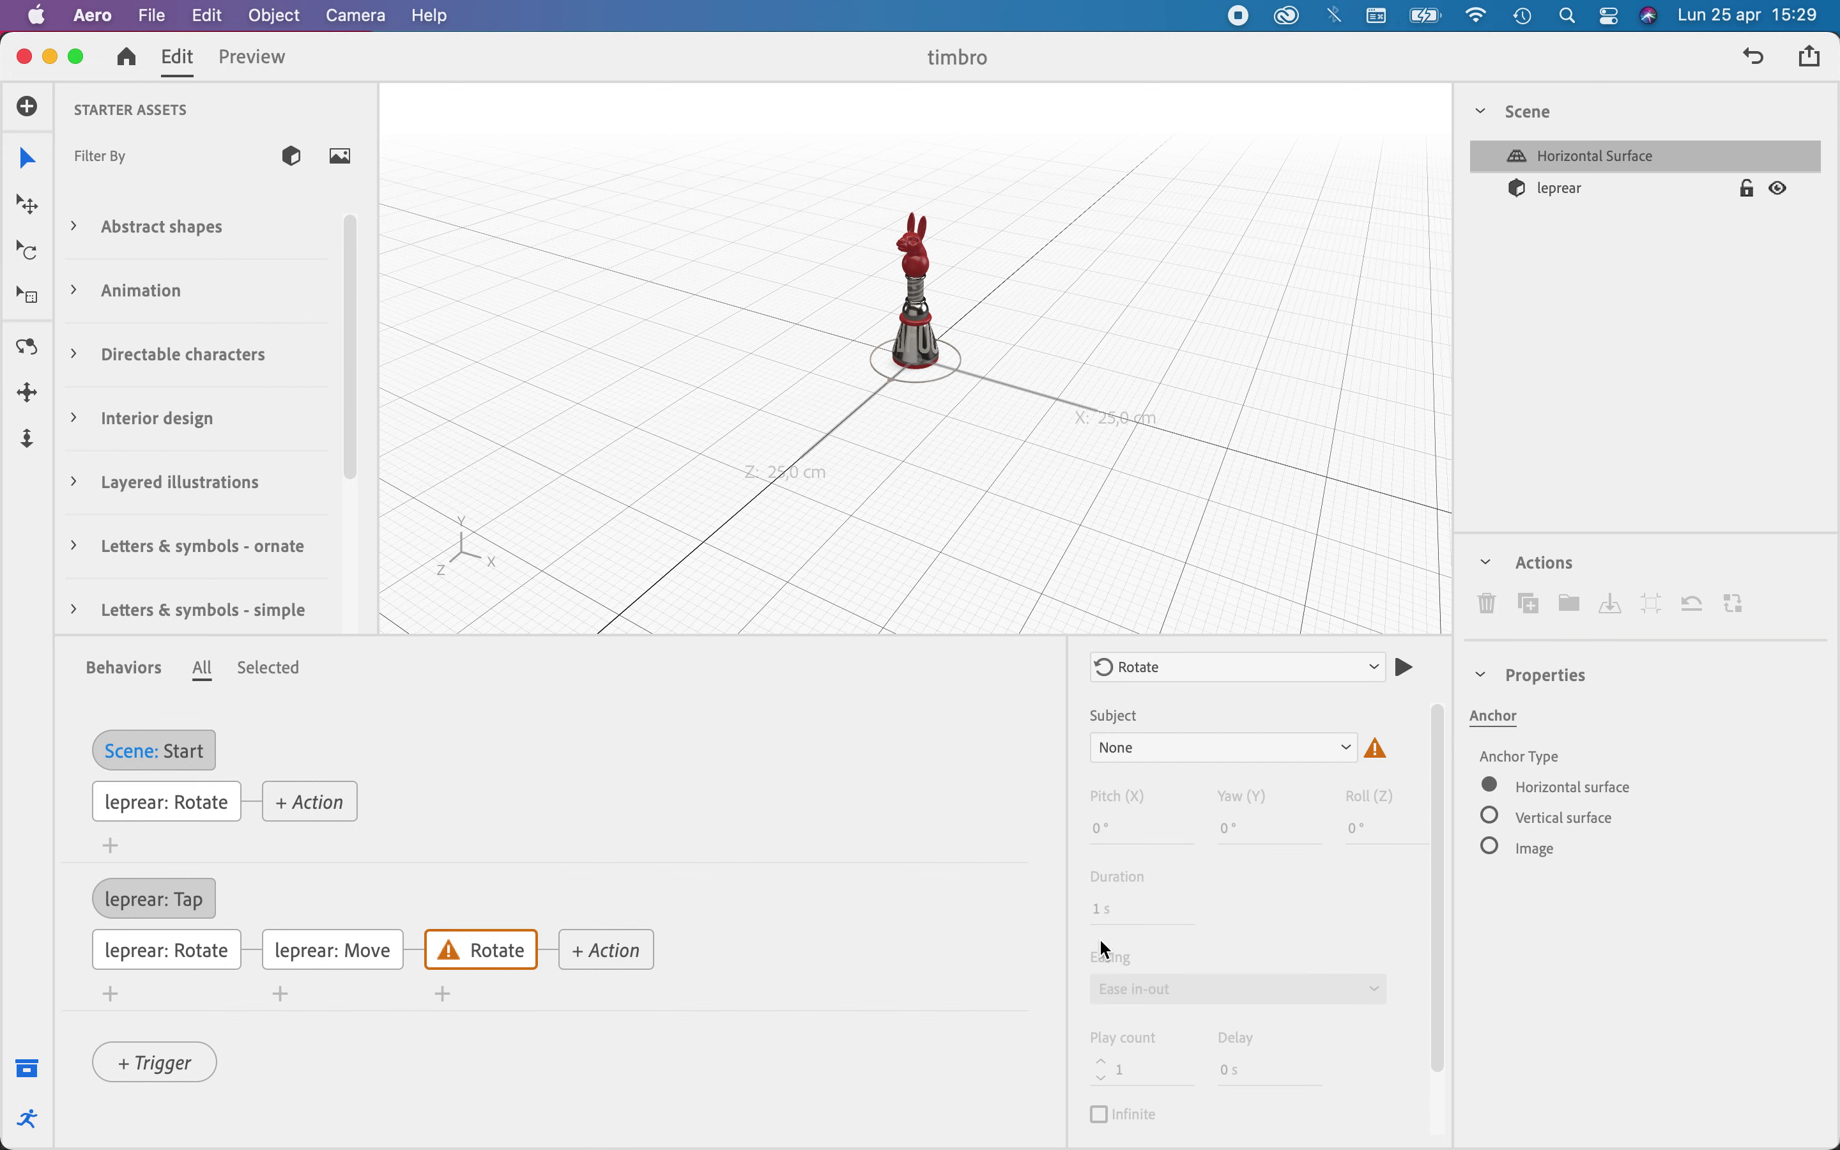
{"action": "left_click", "coordinate": [1221, 747]}
{"action": "left_click", "coordinate": [1199, 791]}
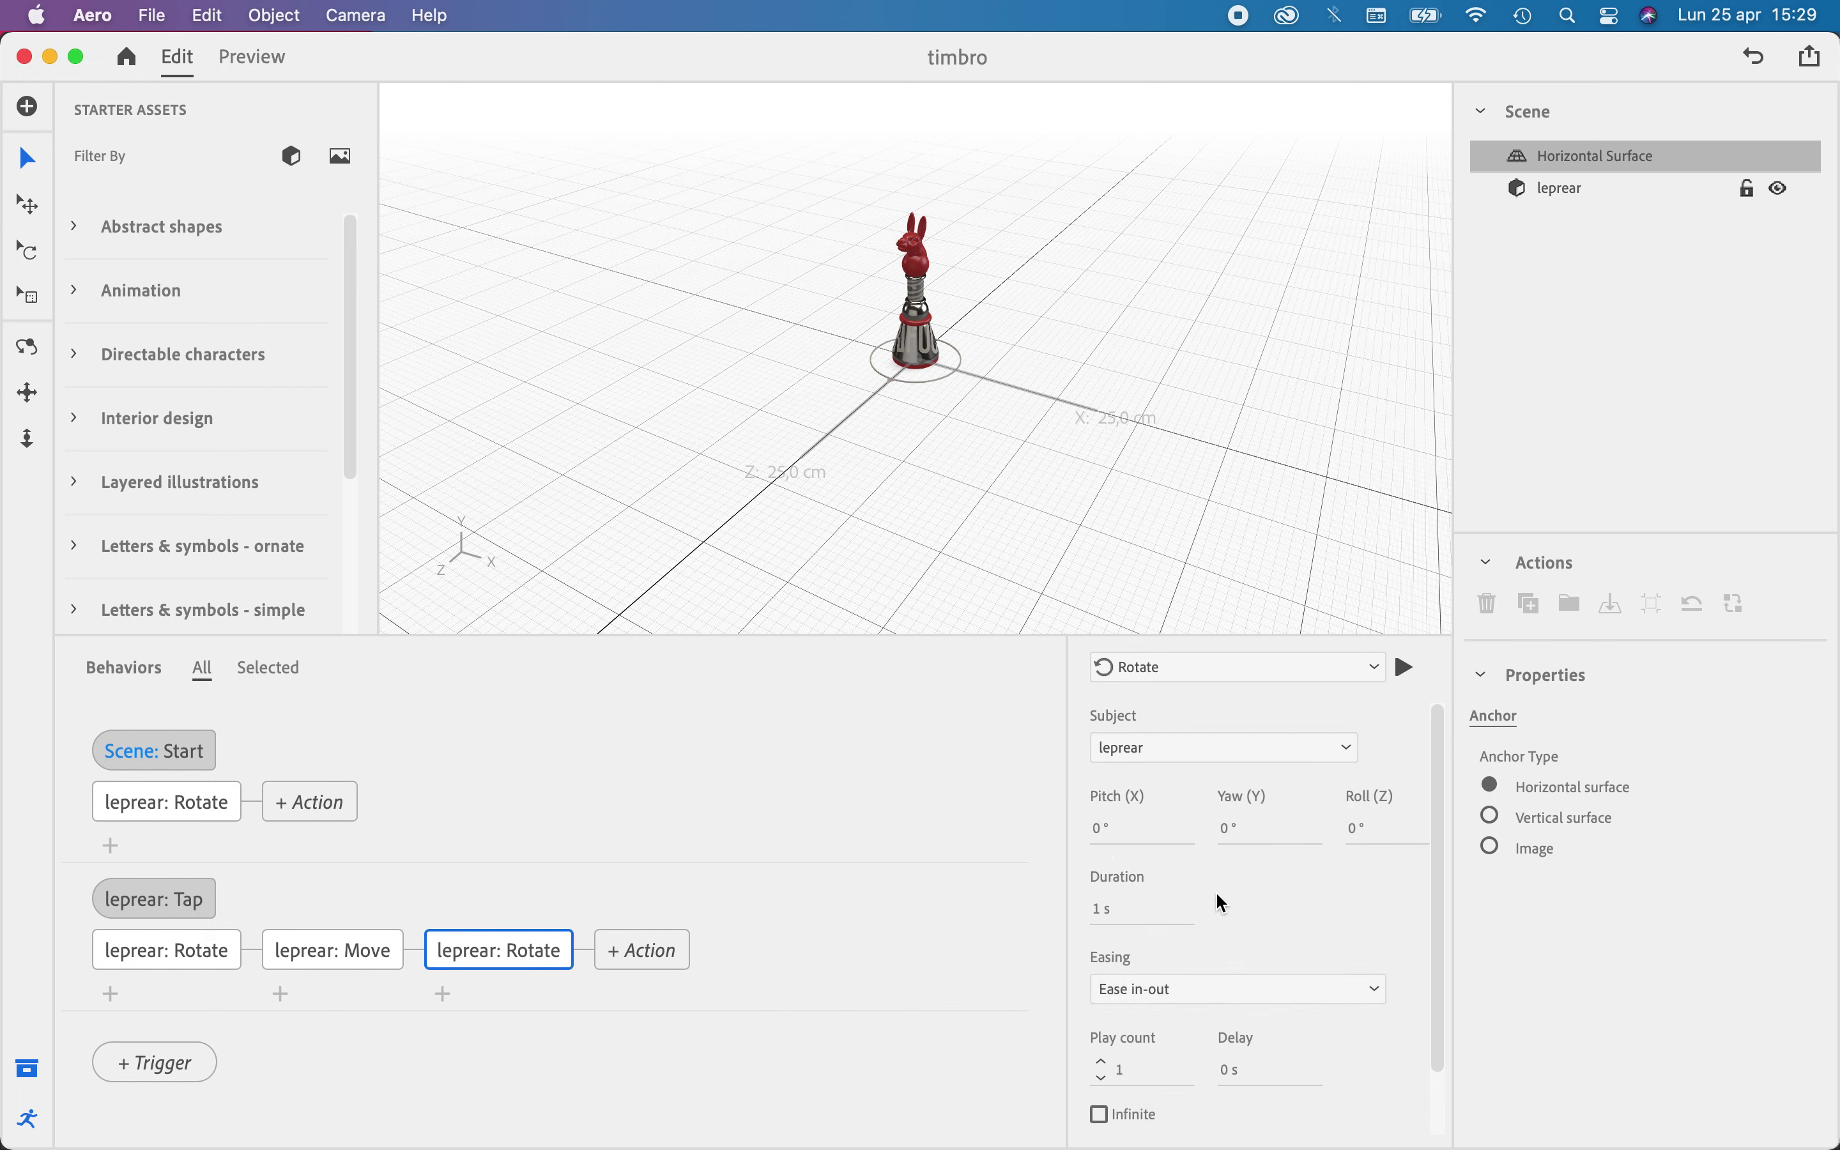
{"action": "left_click", "coordinate": [1099, 830]}
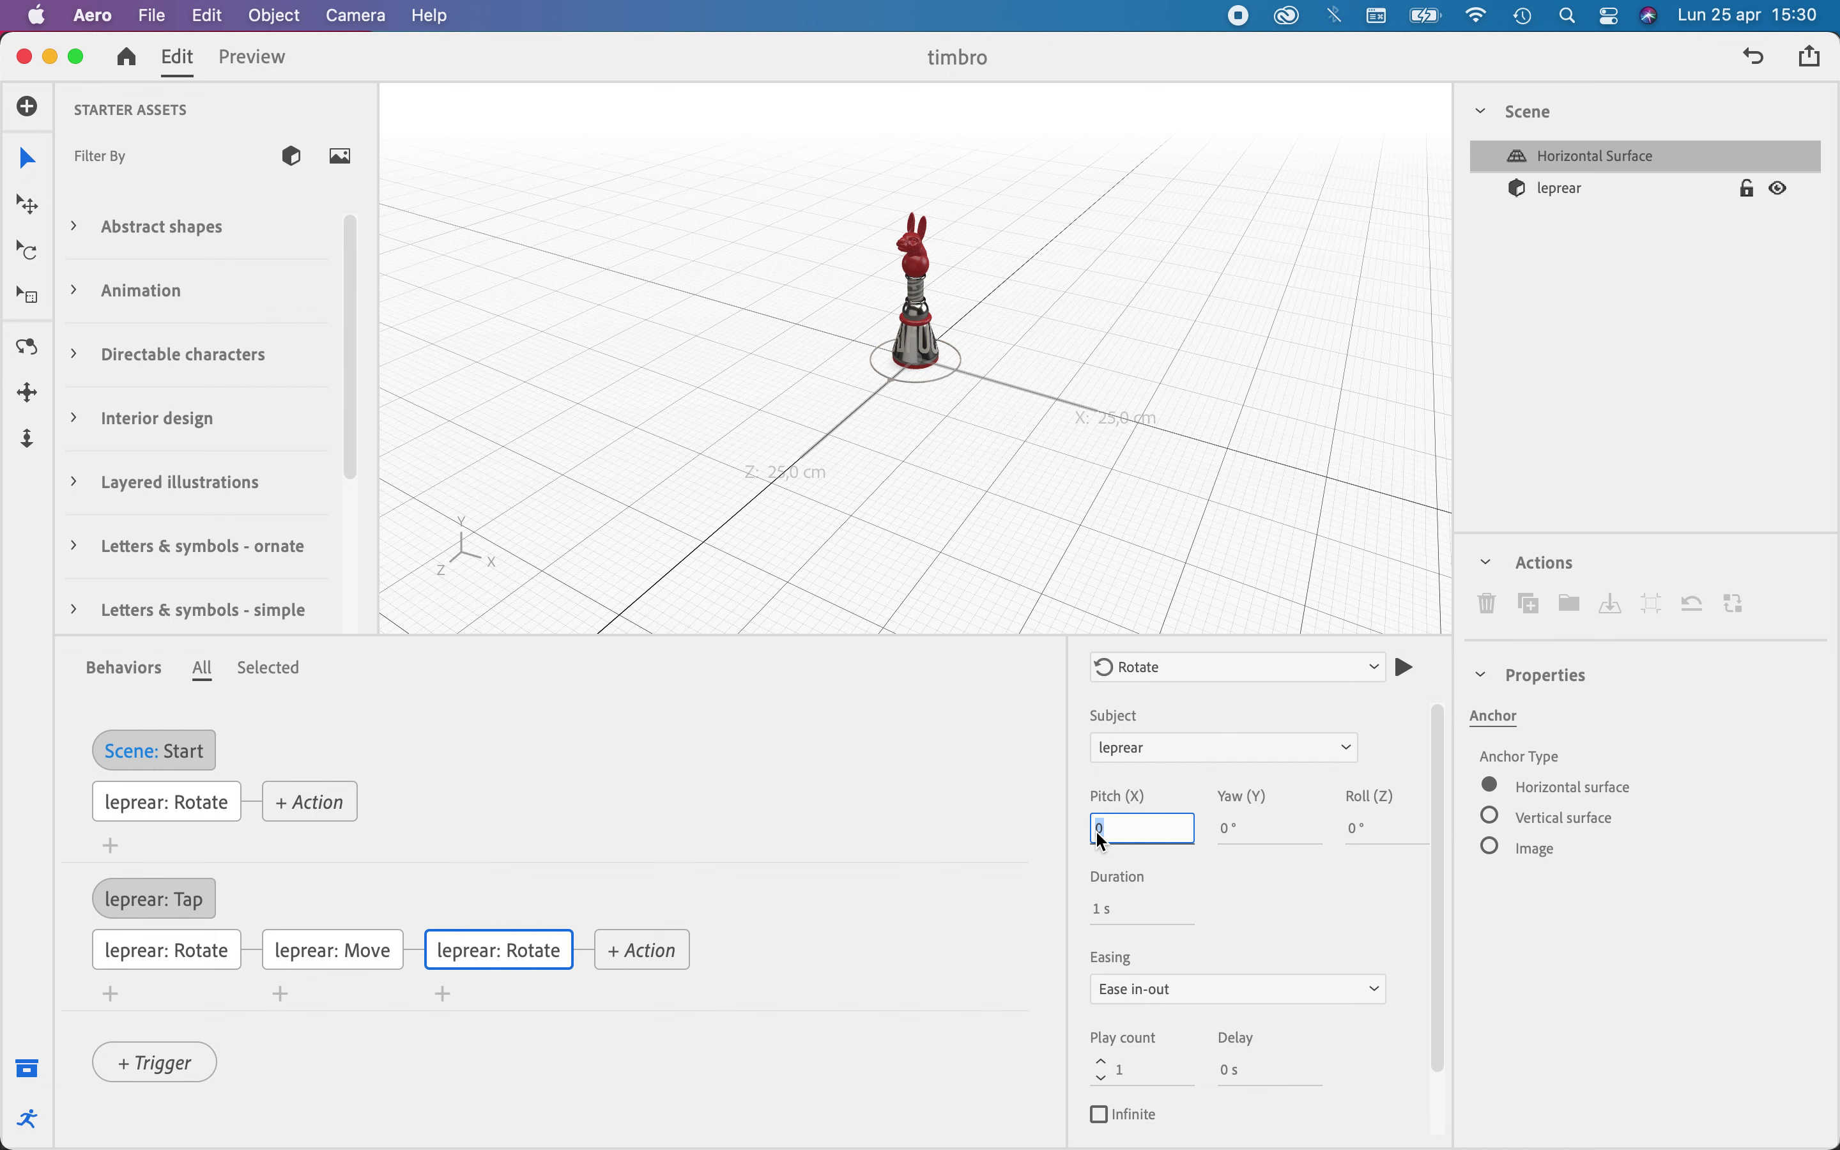
{"action": "type", "text": "96"}
{"action": "left_click", "coordinate": [916, 842]}
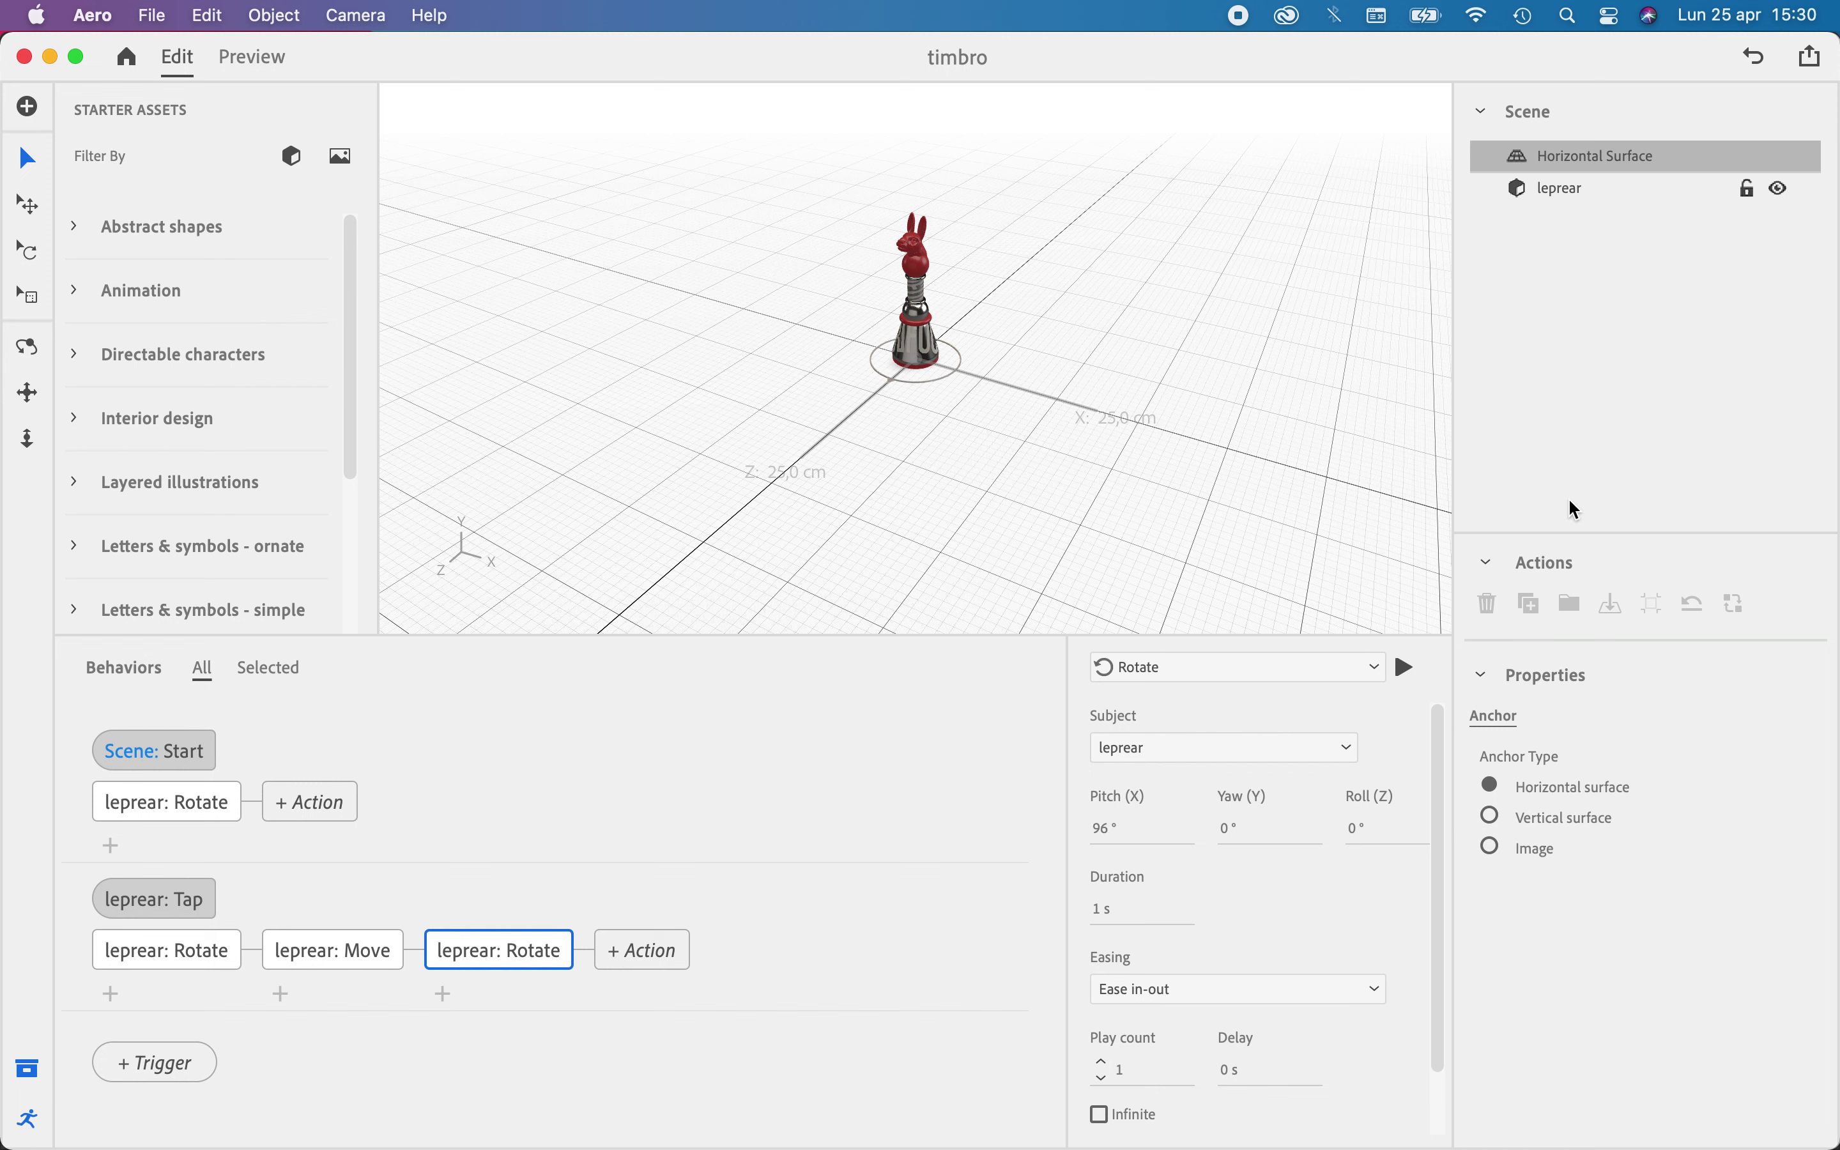
Preview the scene, tap the stamp to watch the full Tap sequence, and return to editing
{"action": "left_click", "coordinate": [244, 57]}
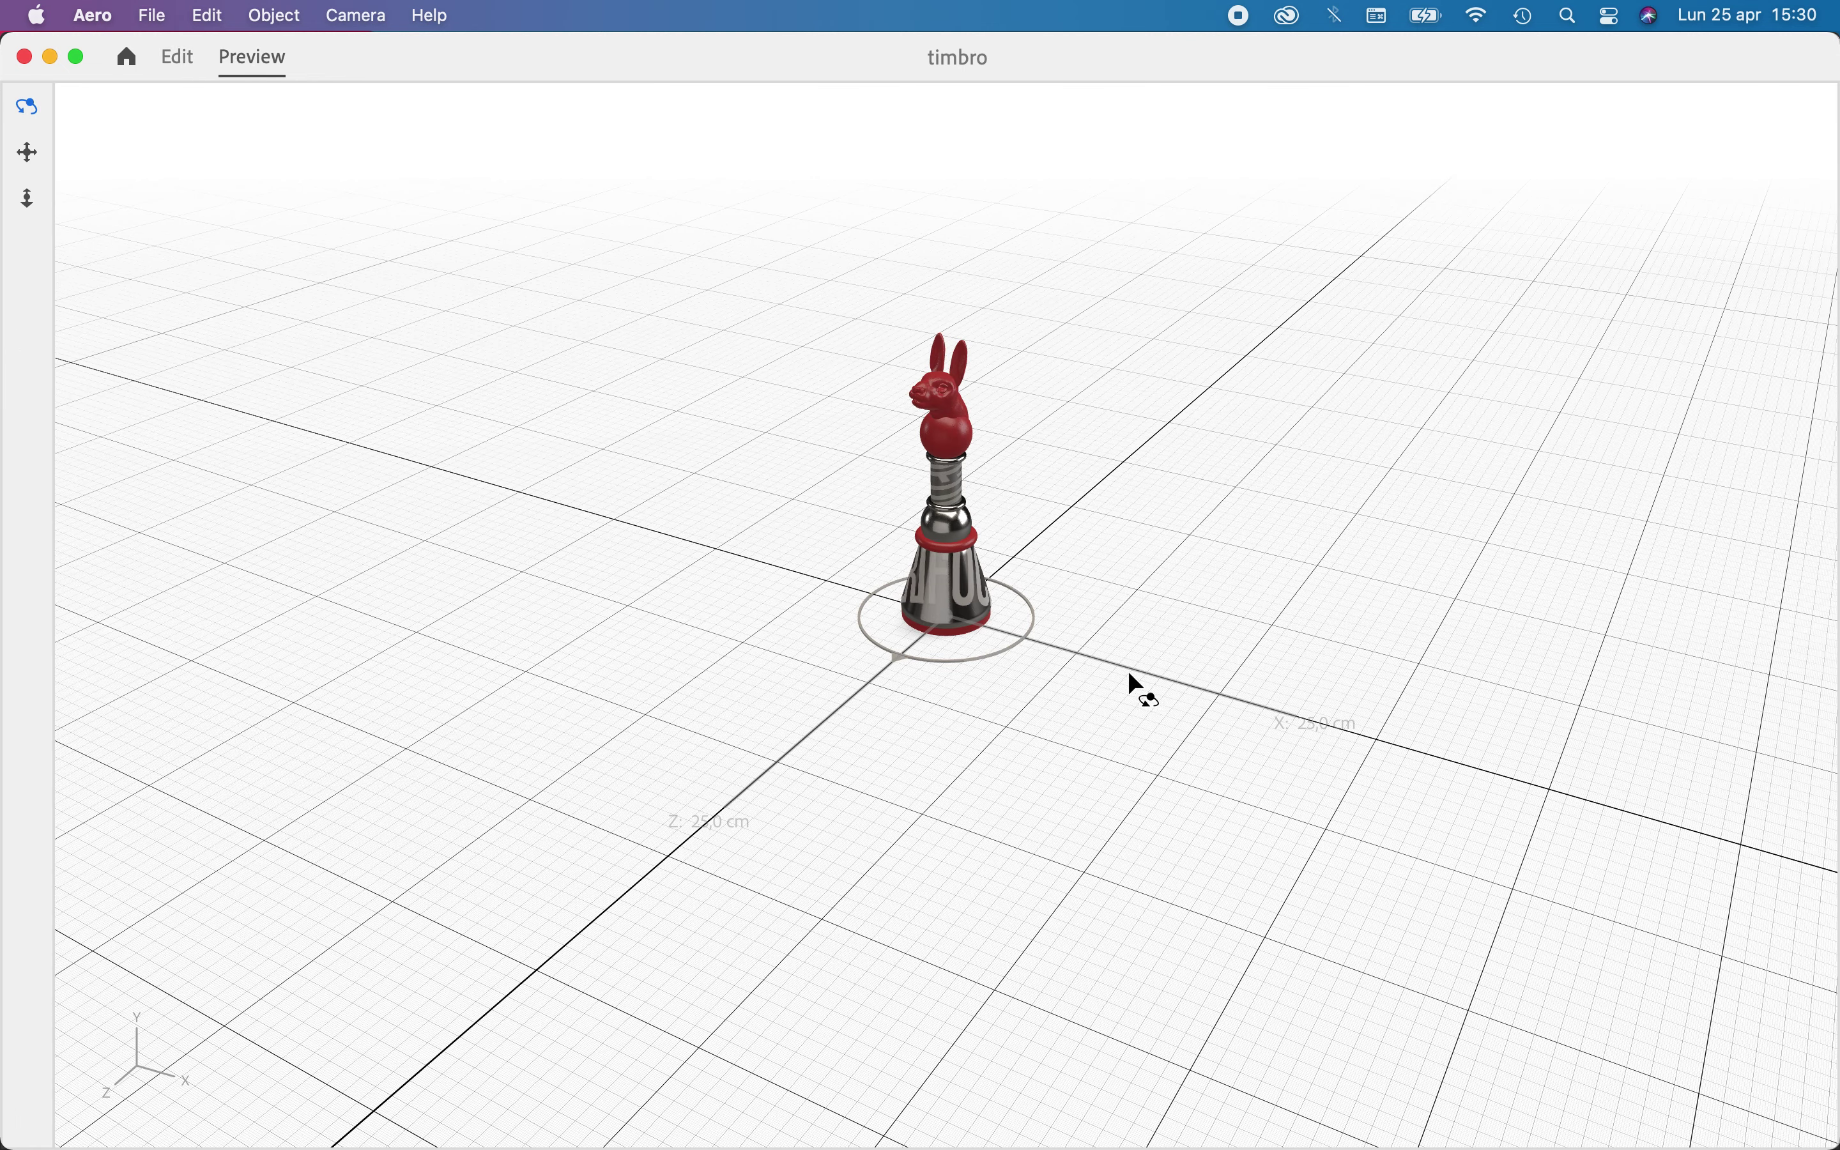
{"action": "left_click", "coordinate": [944, 569]}
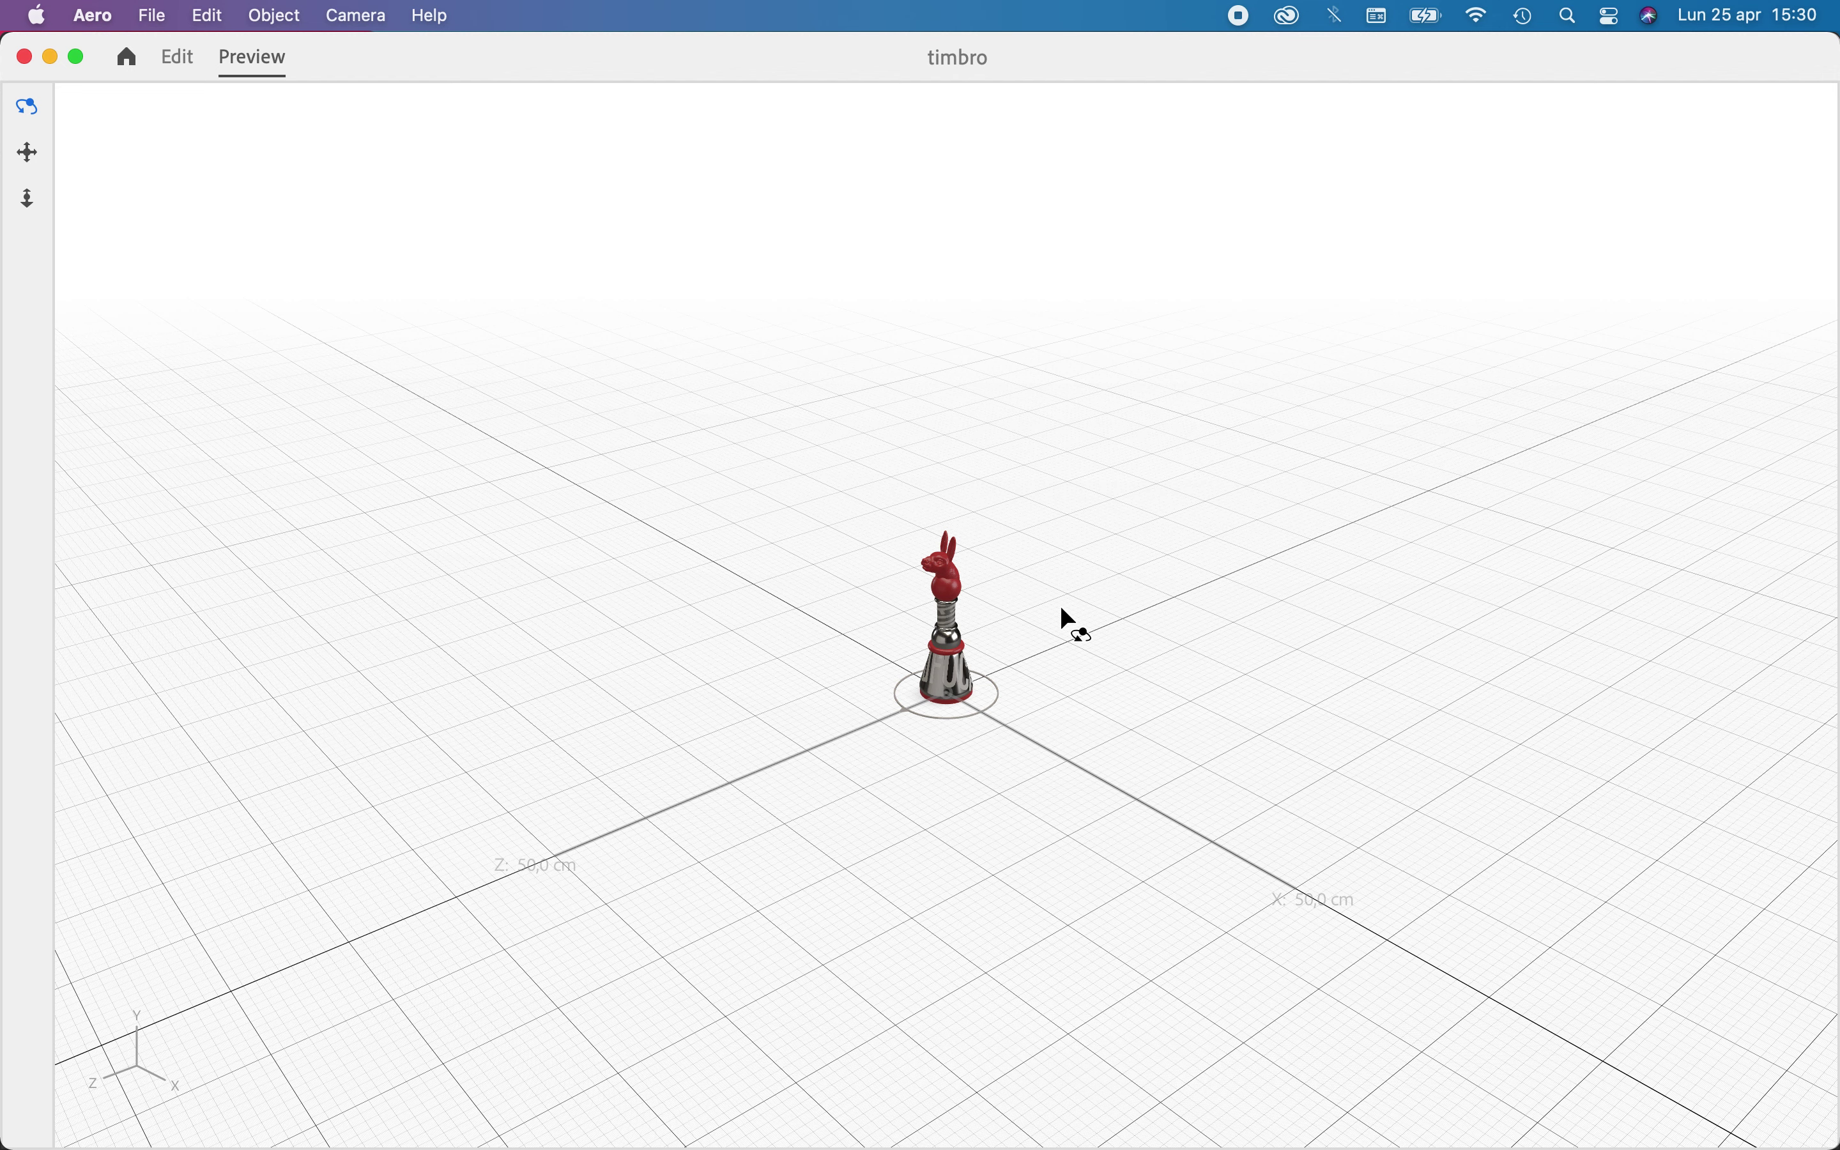
{"action": "left_click", "coordinate": [170, 58]}
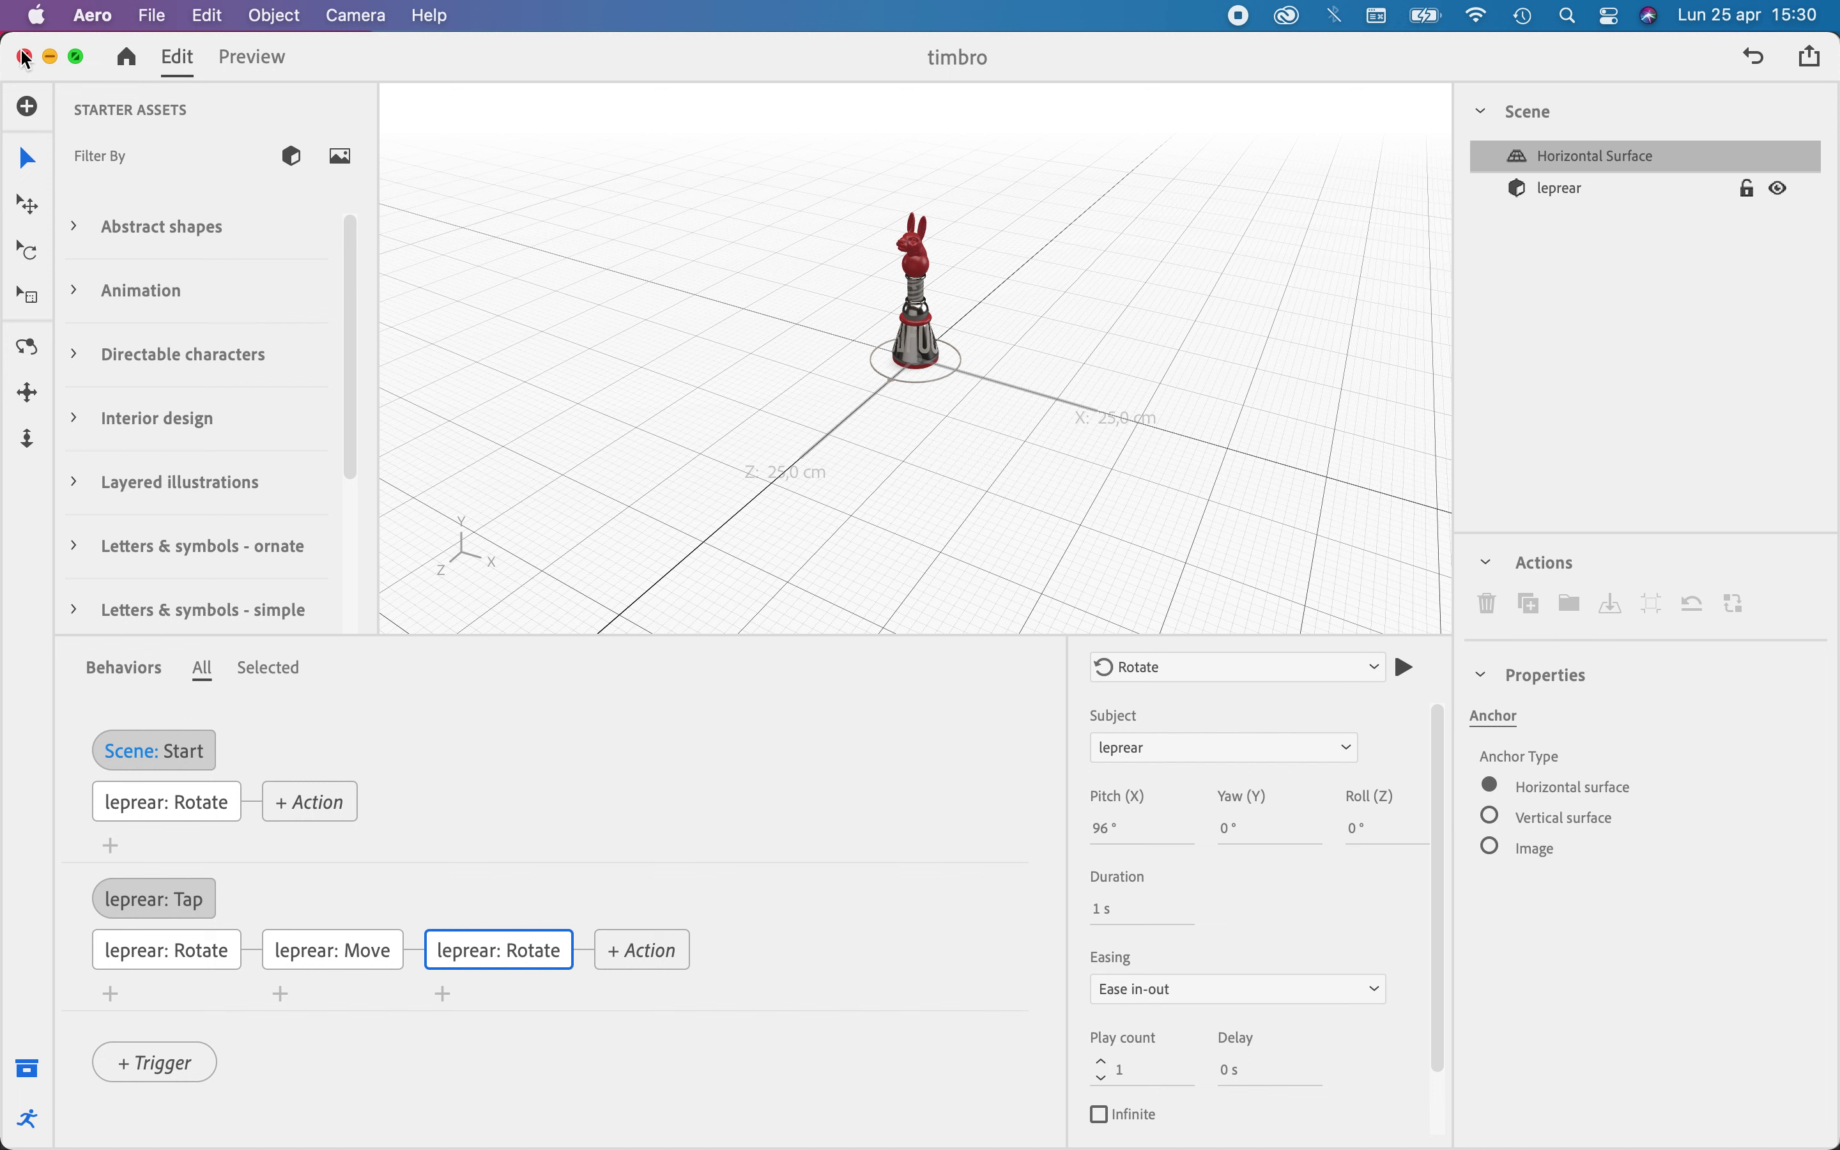
Create a share link with a QR code for the timbro project
{"action": "left_click", "coordinate": [161, 23]}
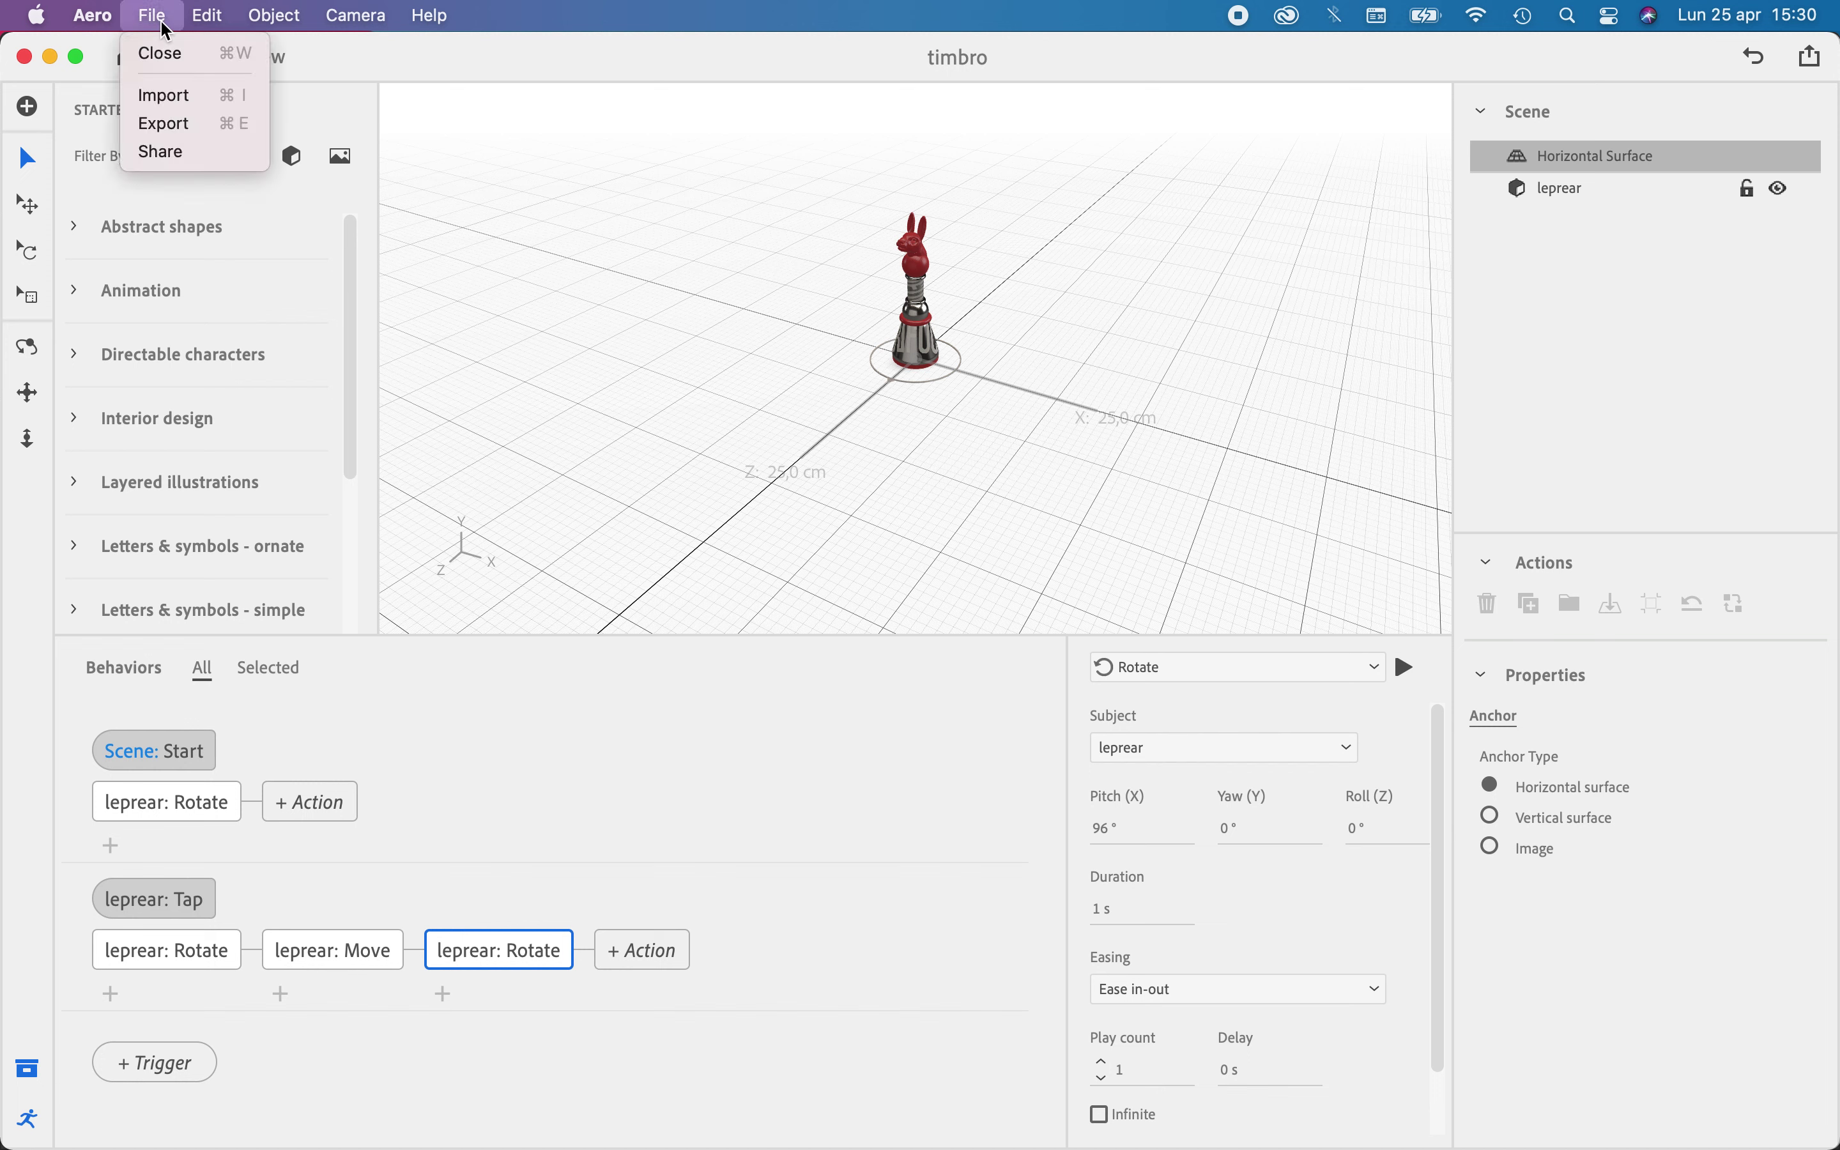
{"action": "left_click", "coordinate": [193, 150]}
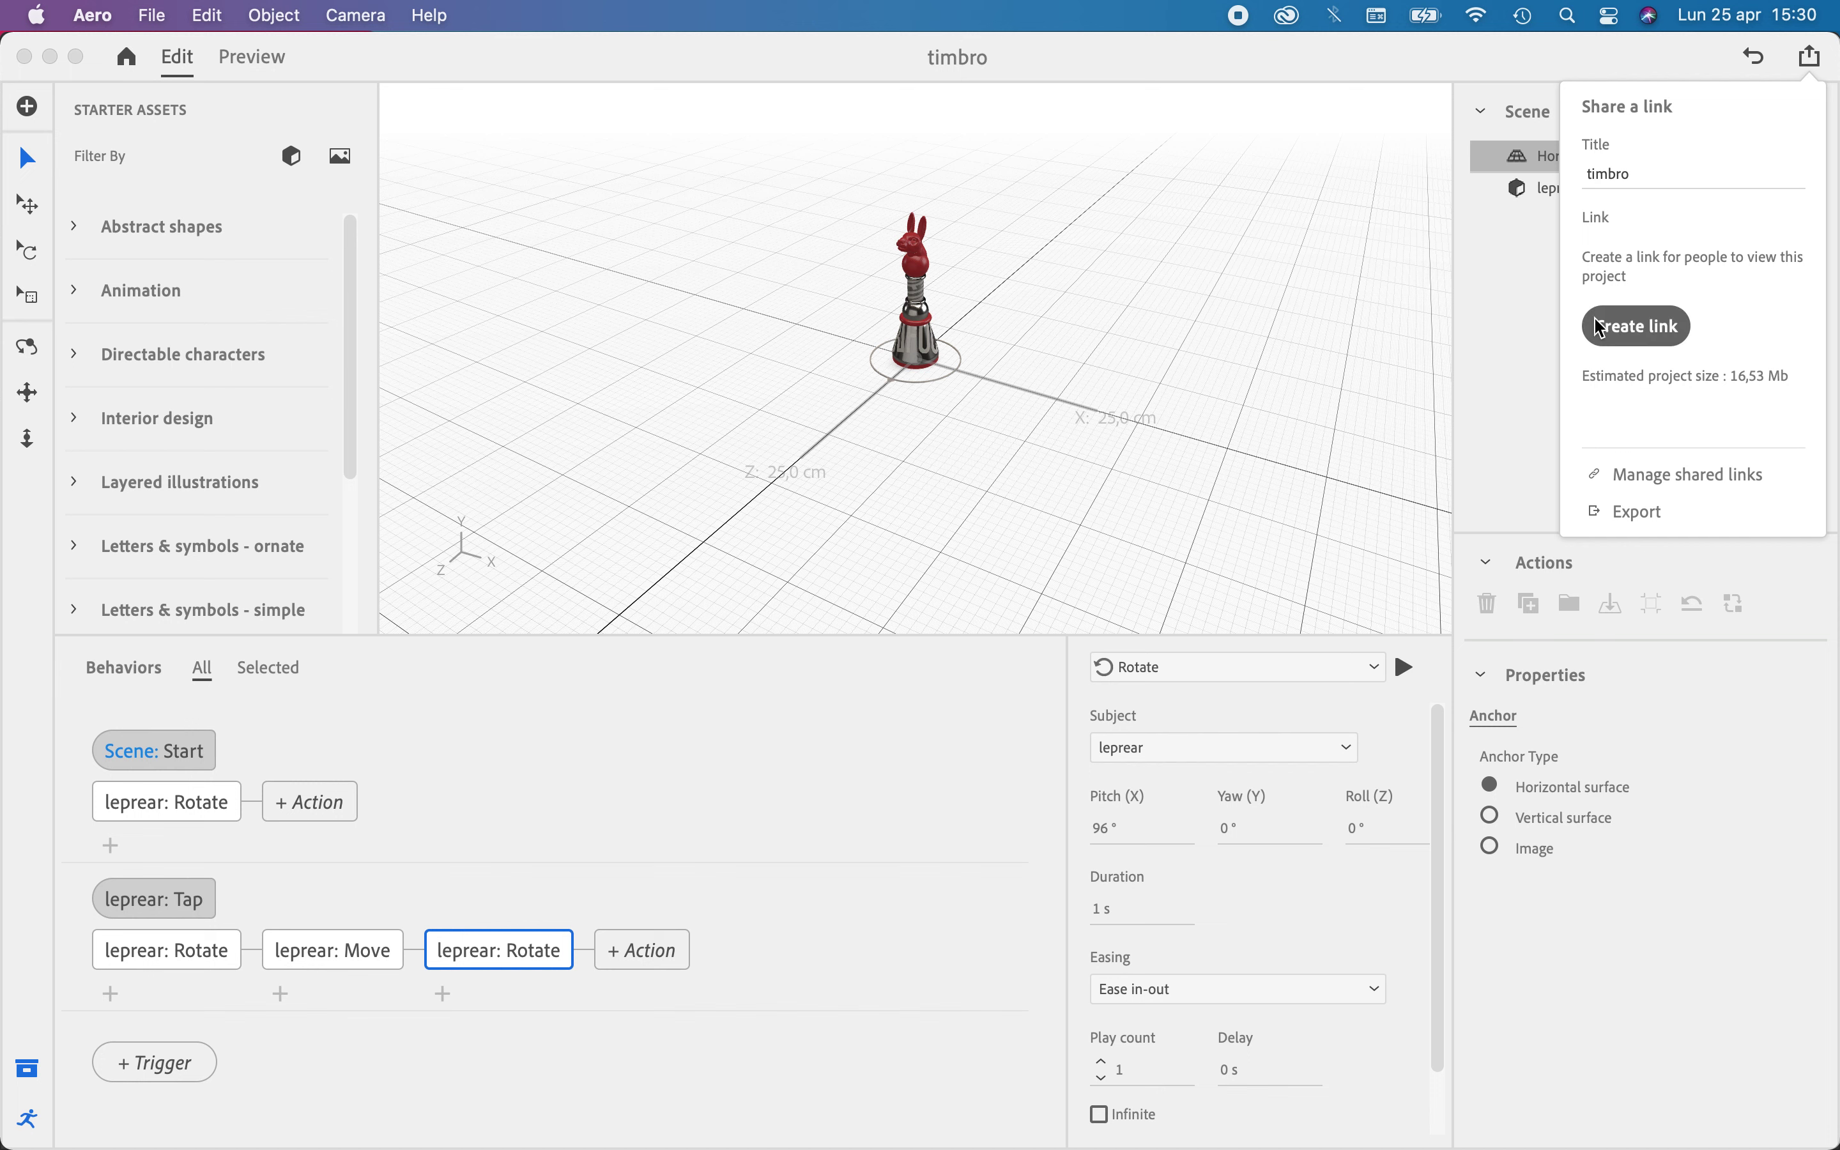
{"action": "left_click", "coordinate": [1619, 319]}
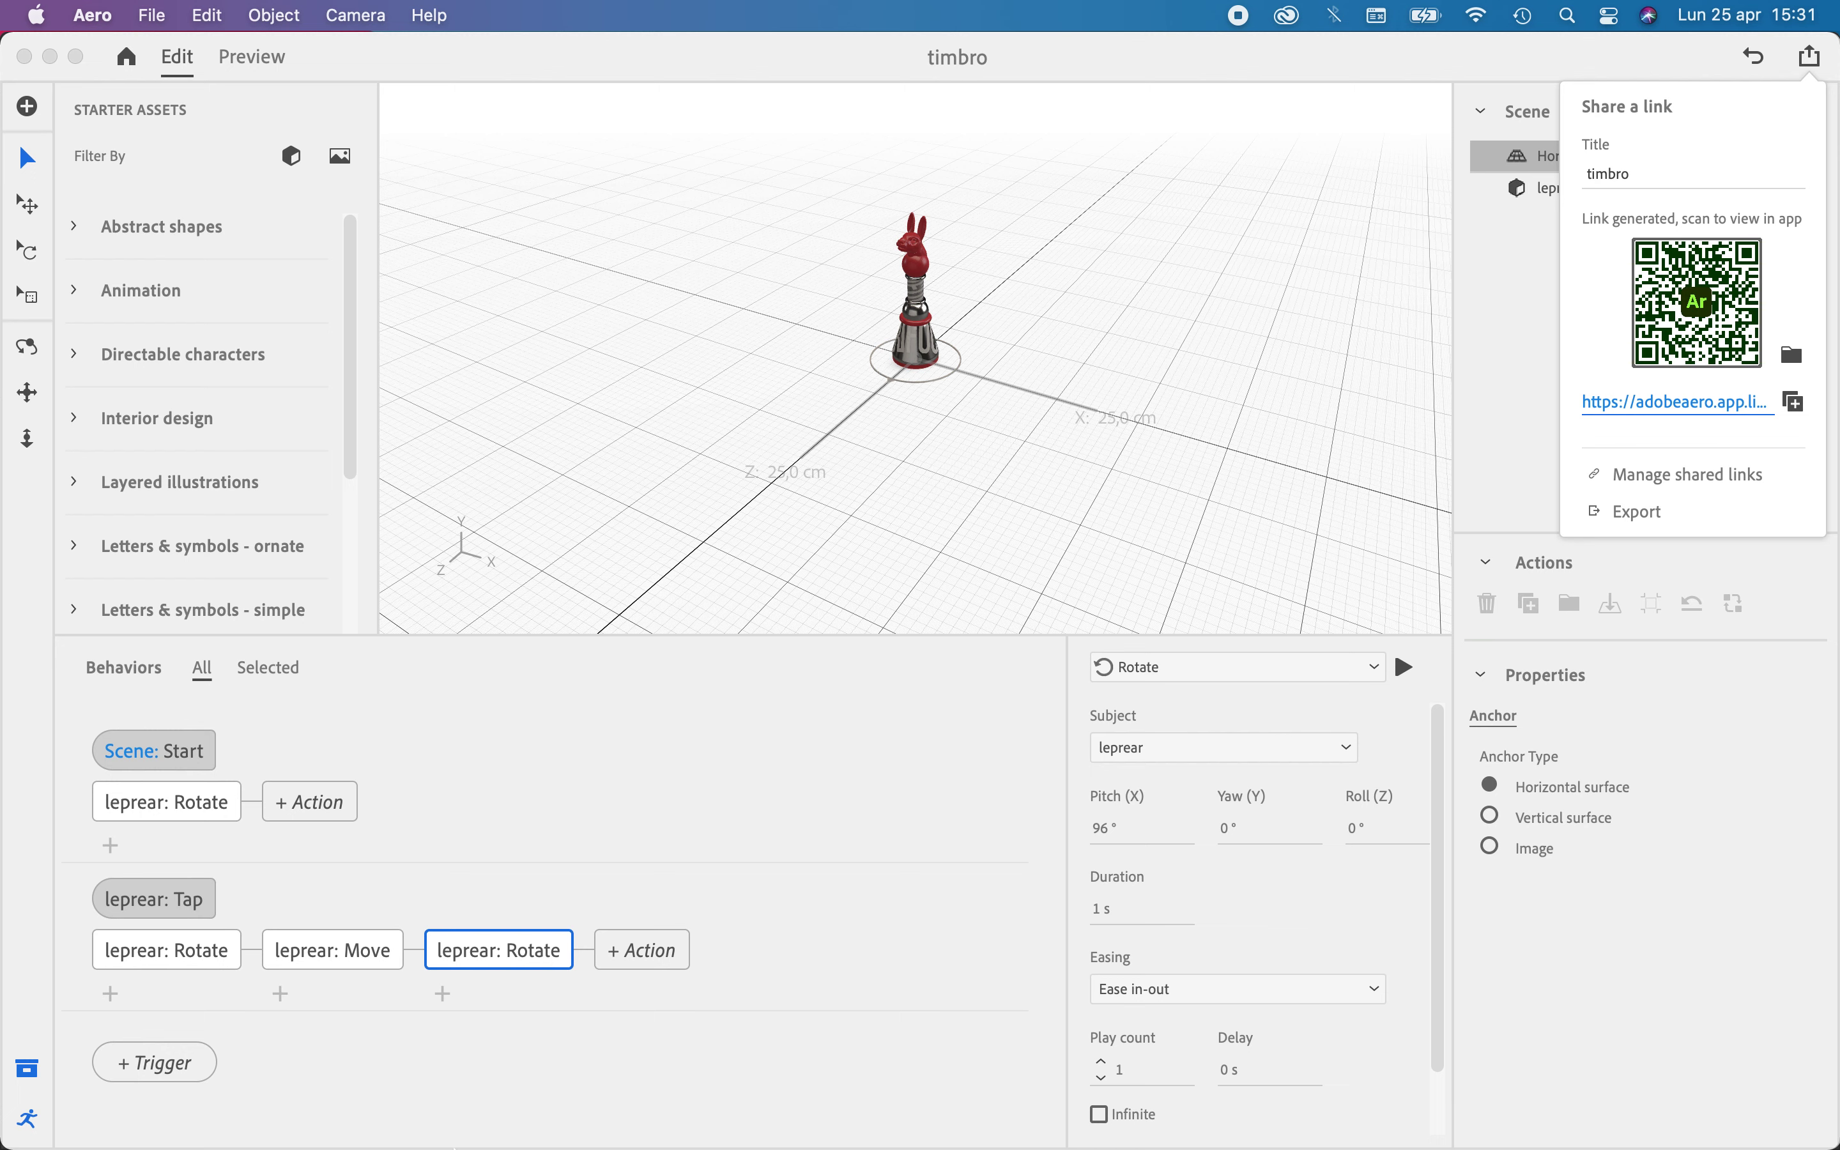
Switch to Finder, play WhatsApp Video 2021-12-29 at 14.16.19.mp4 from the desktop's timbro lepre folder, close it, and return to Aero
{"action": "left_click", "coordinate": [51, 1125]}
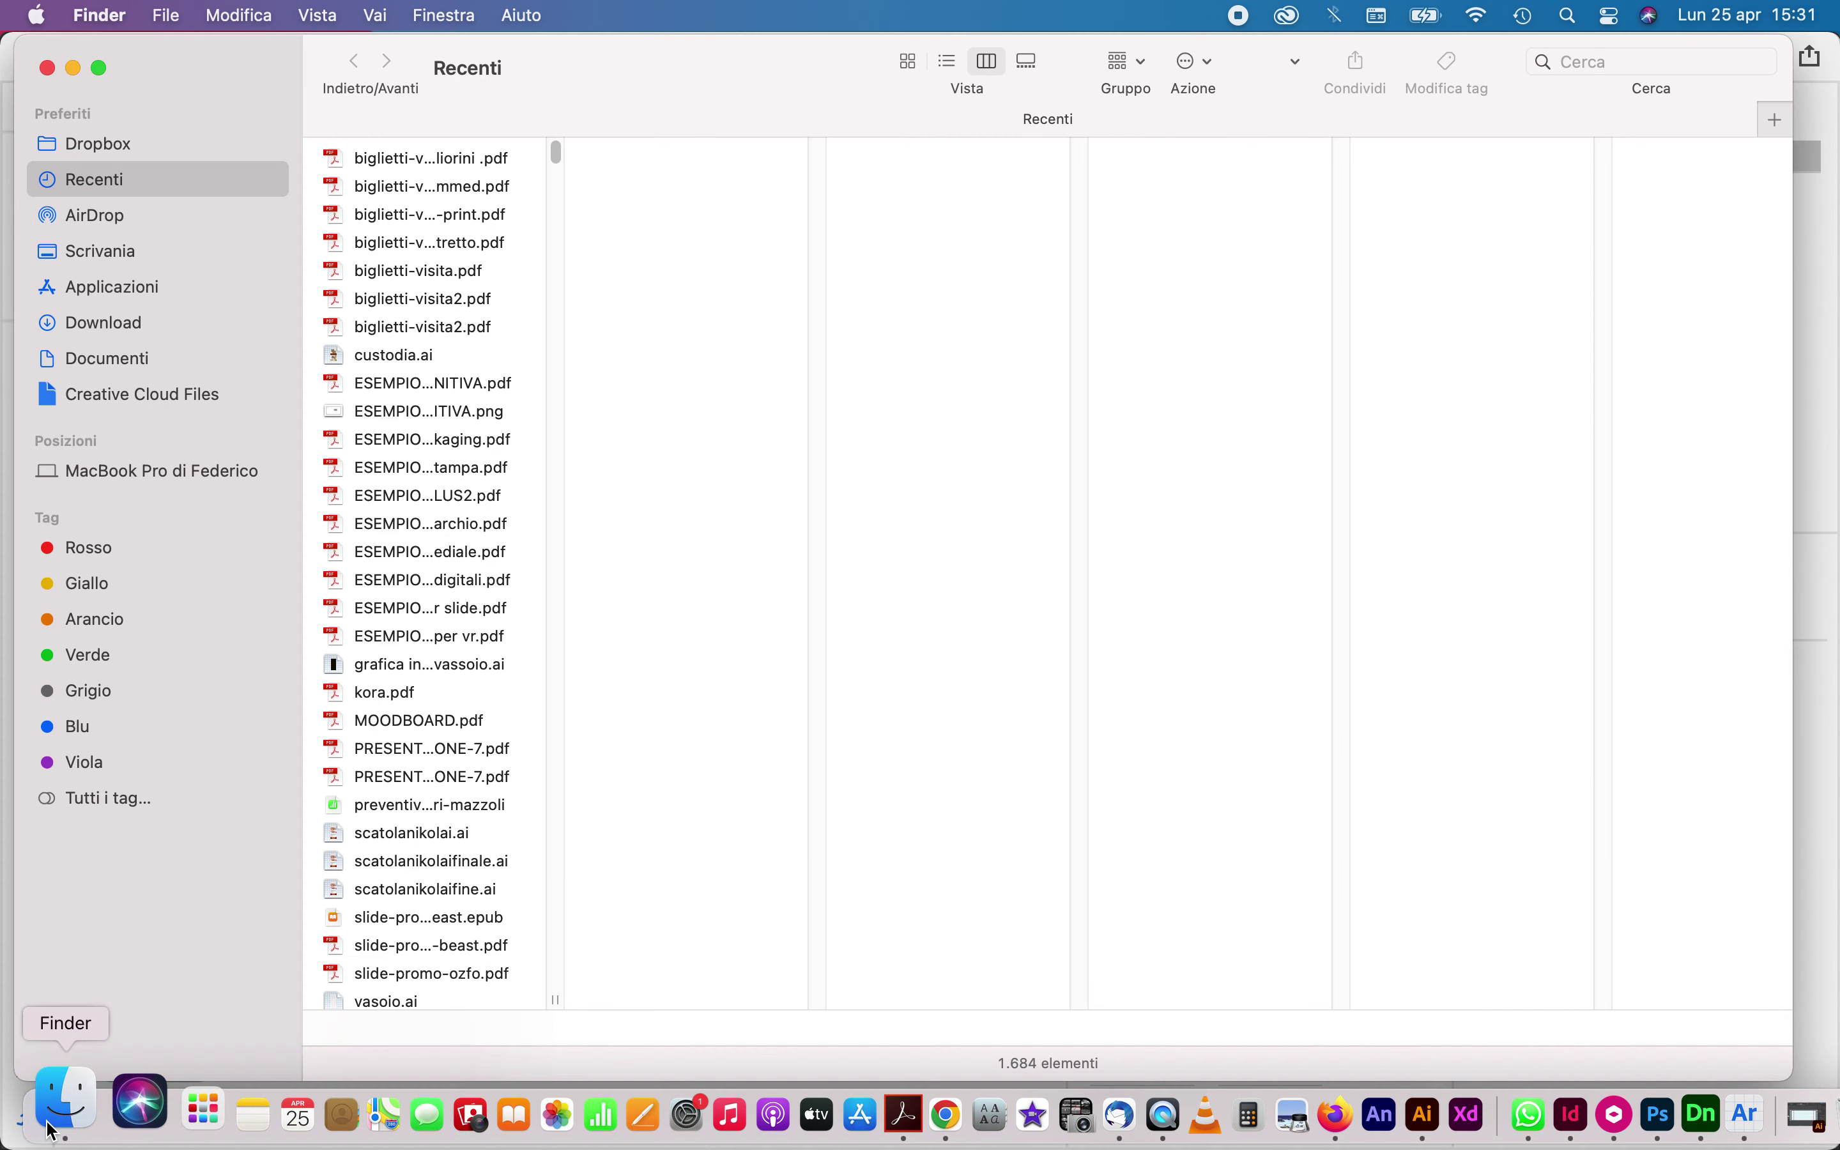
{"action": "left_click", "coordinate": [111, 247]}
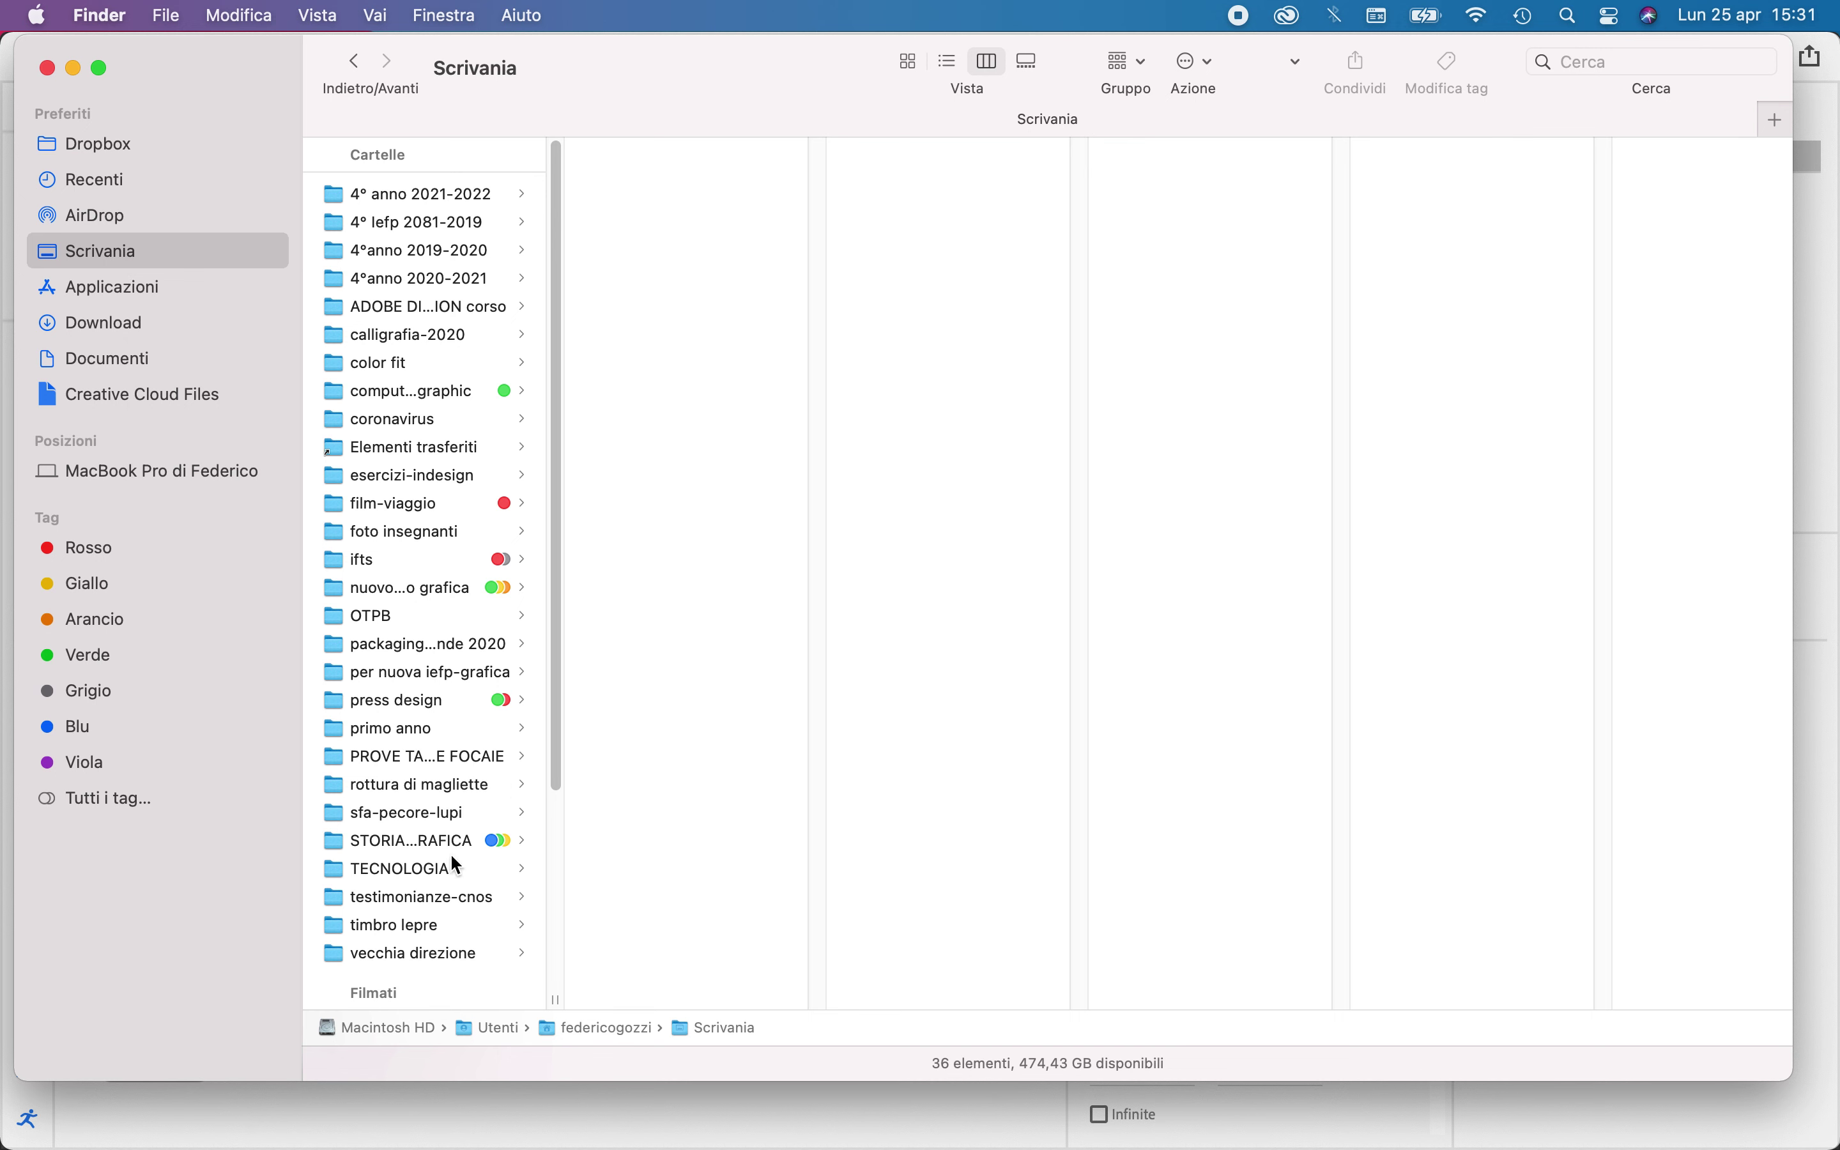
{"action": "scroll", "coordinate": [454, 855], "scroll_direction": "down", "scroll_amount": 5}
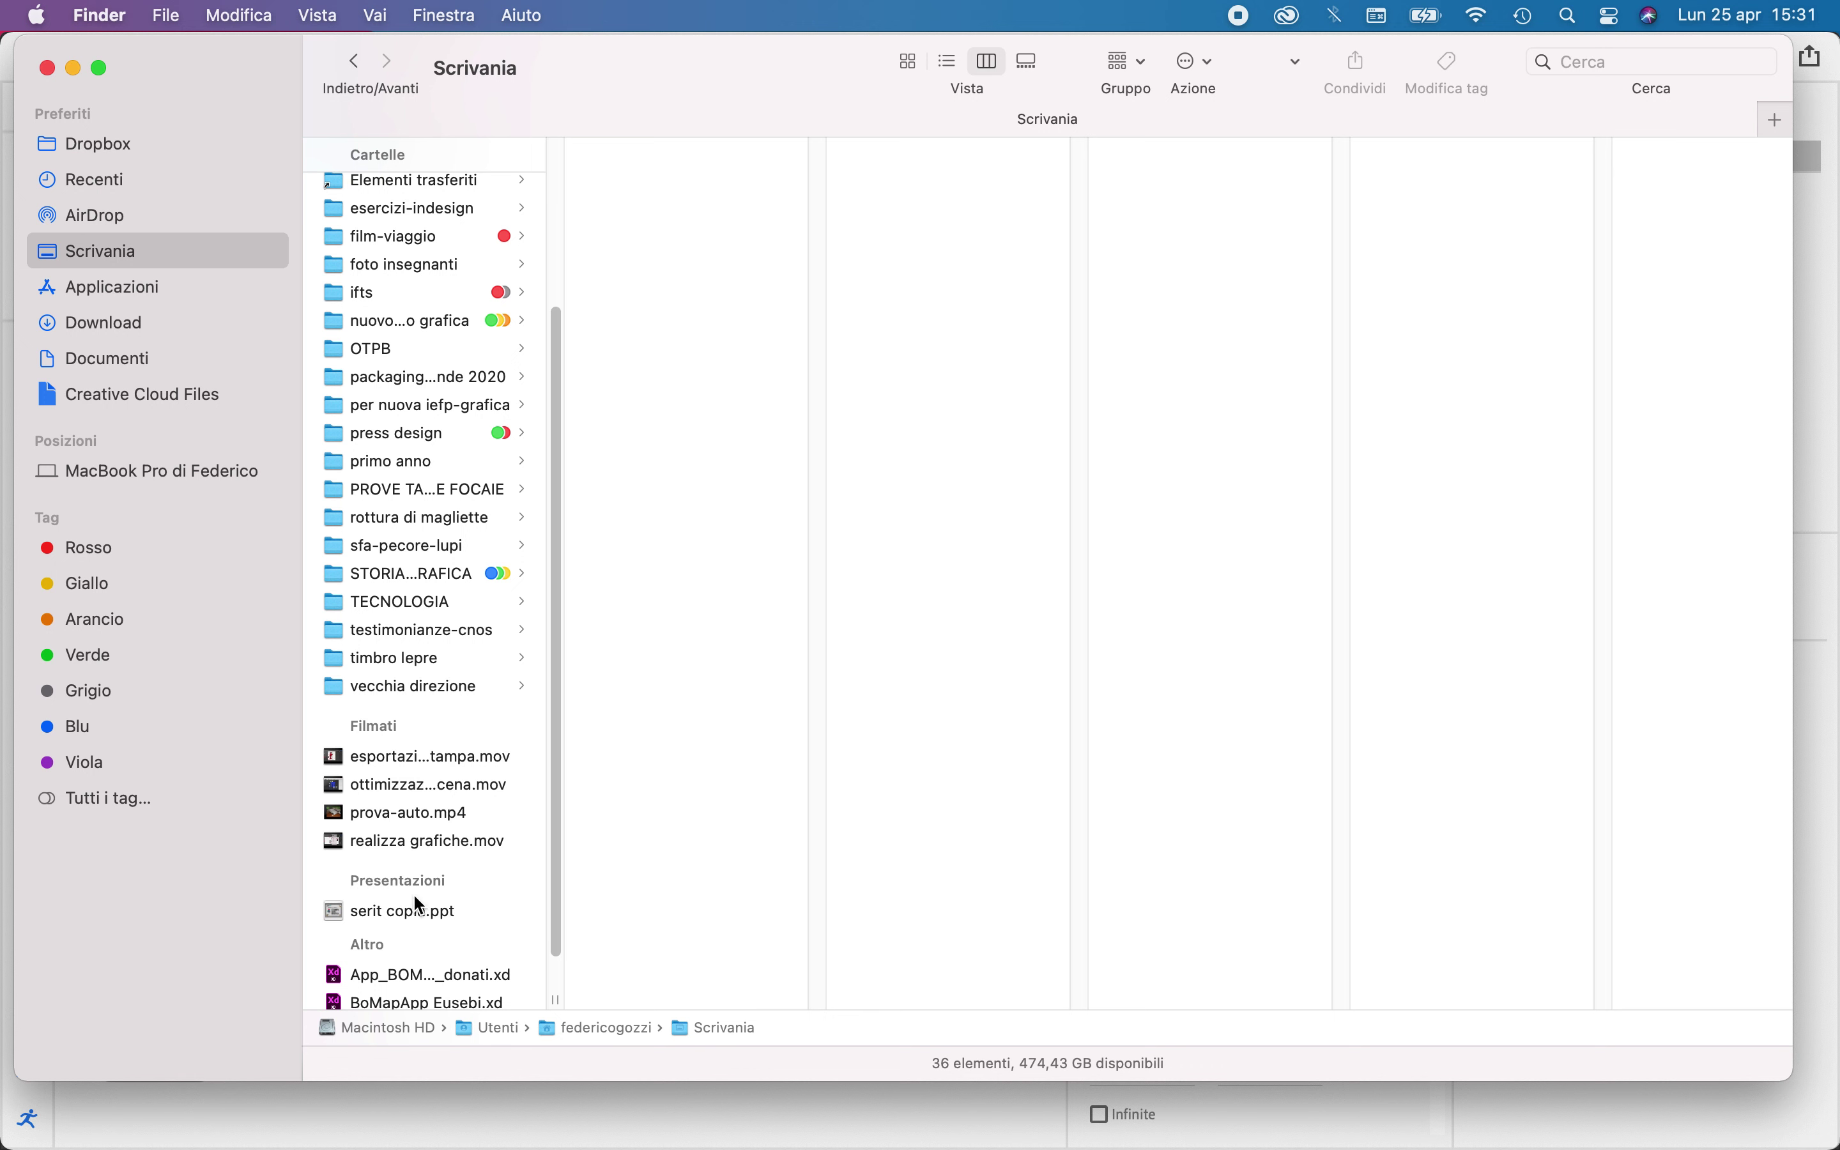
{"action": "left_click", "coordinate": [433, 668]}
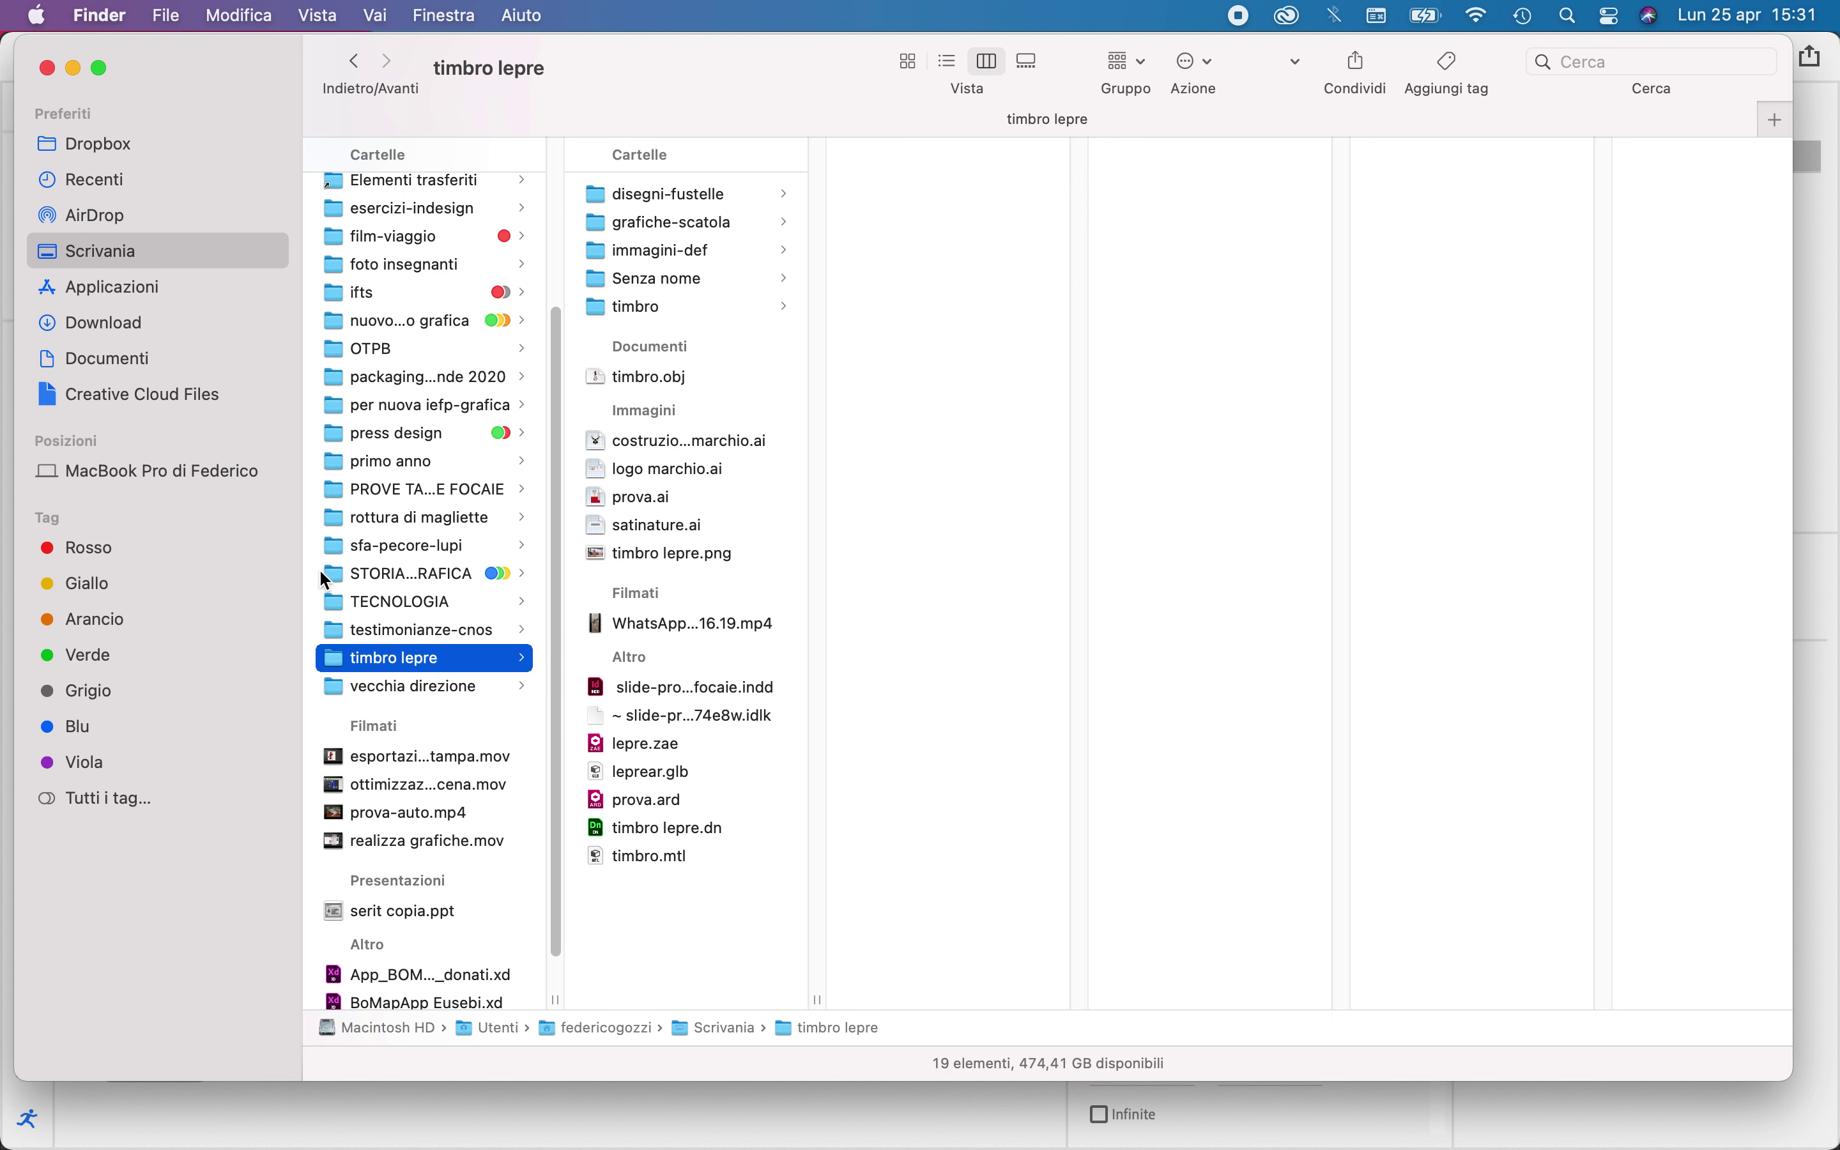
{"action": "double_click", "coordinate": [690, 622]}
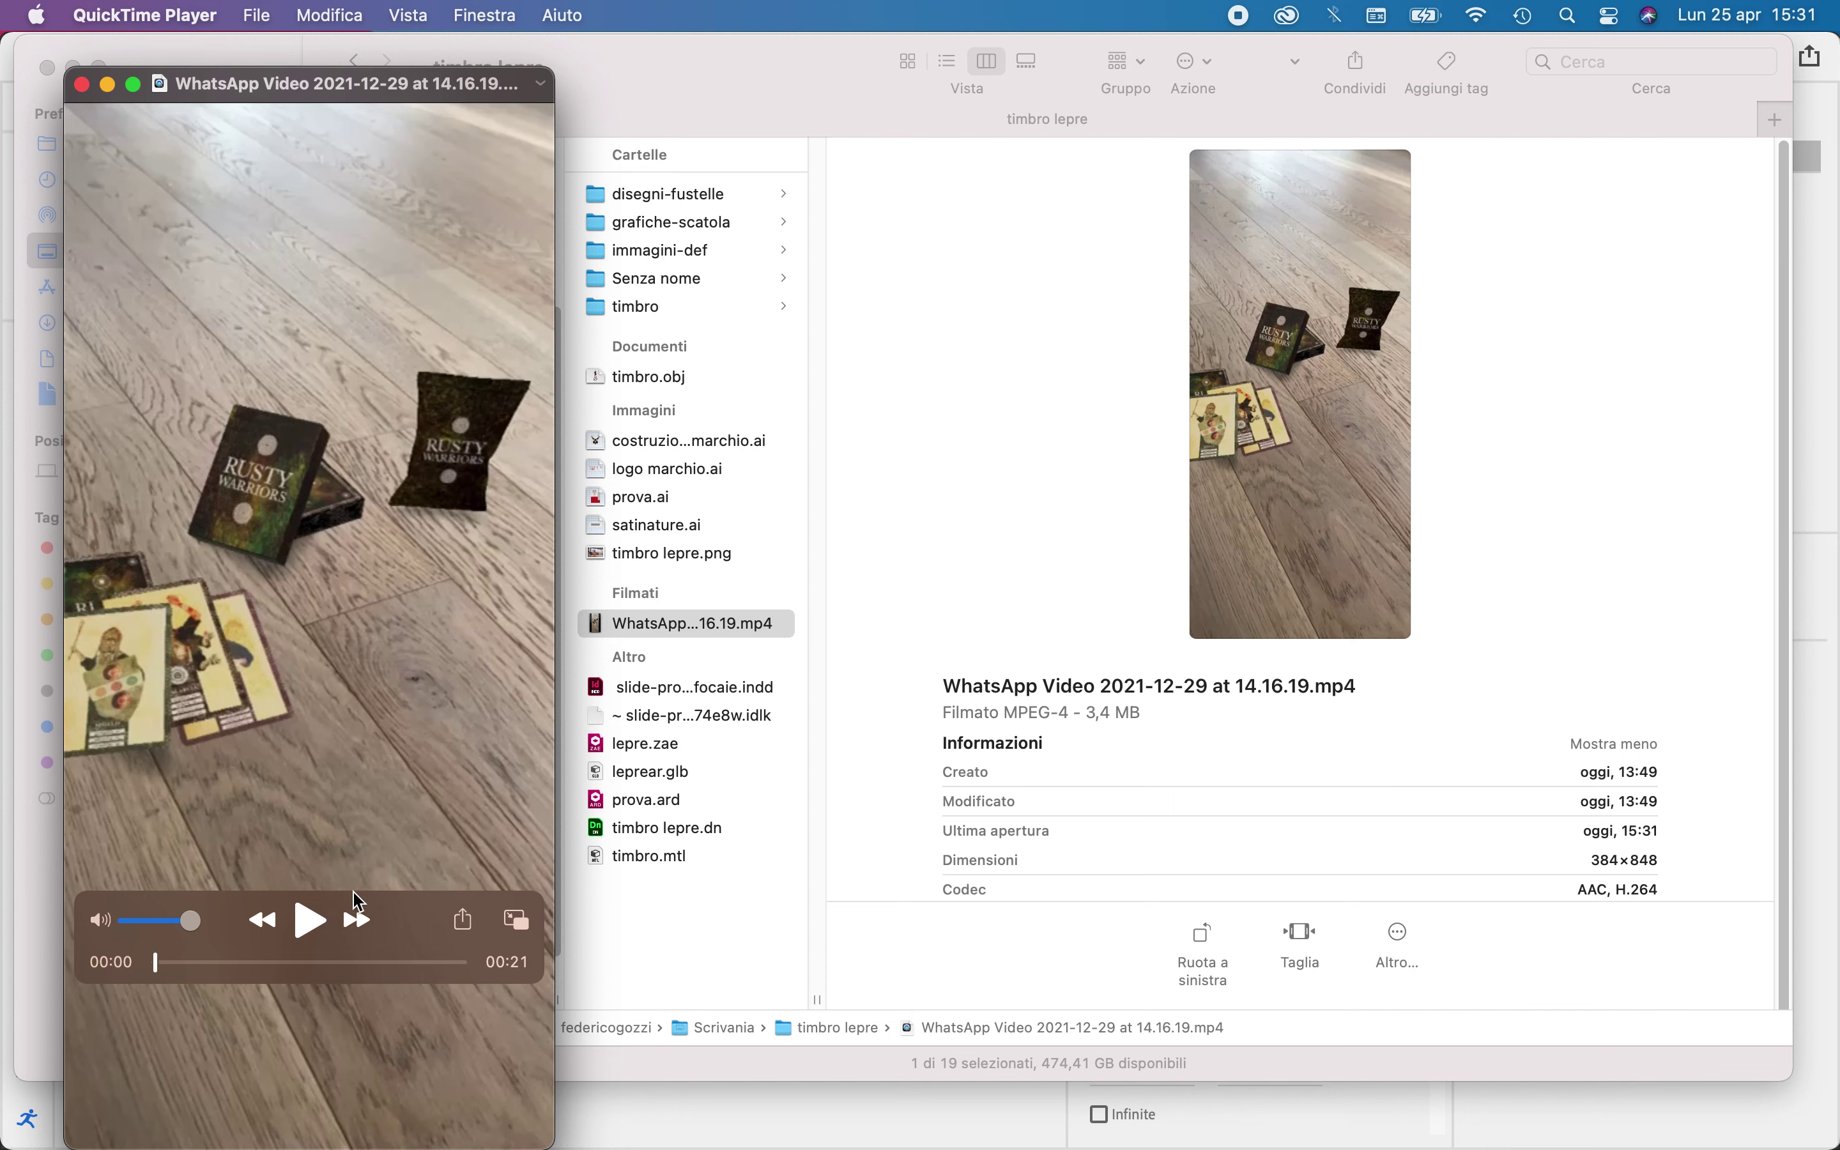
{"action": "left_click", "coordinate": [314, 931]}
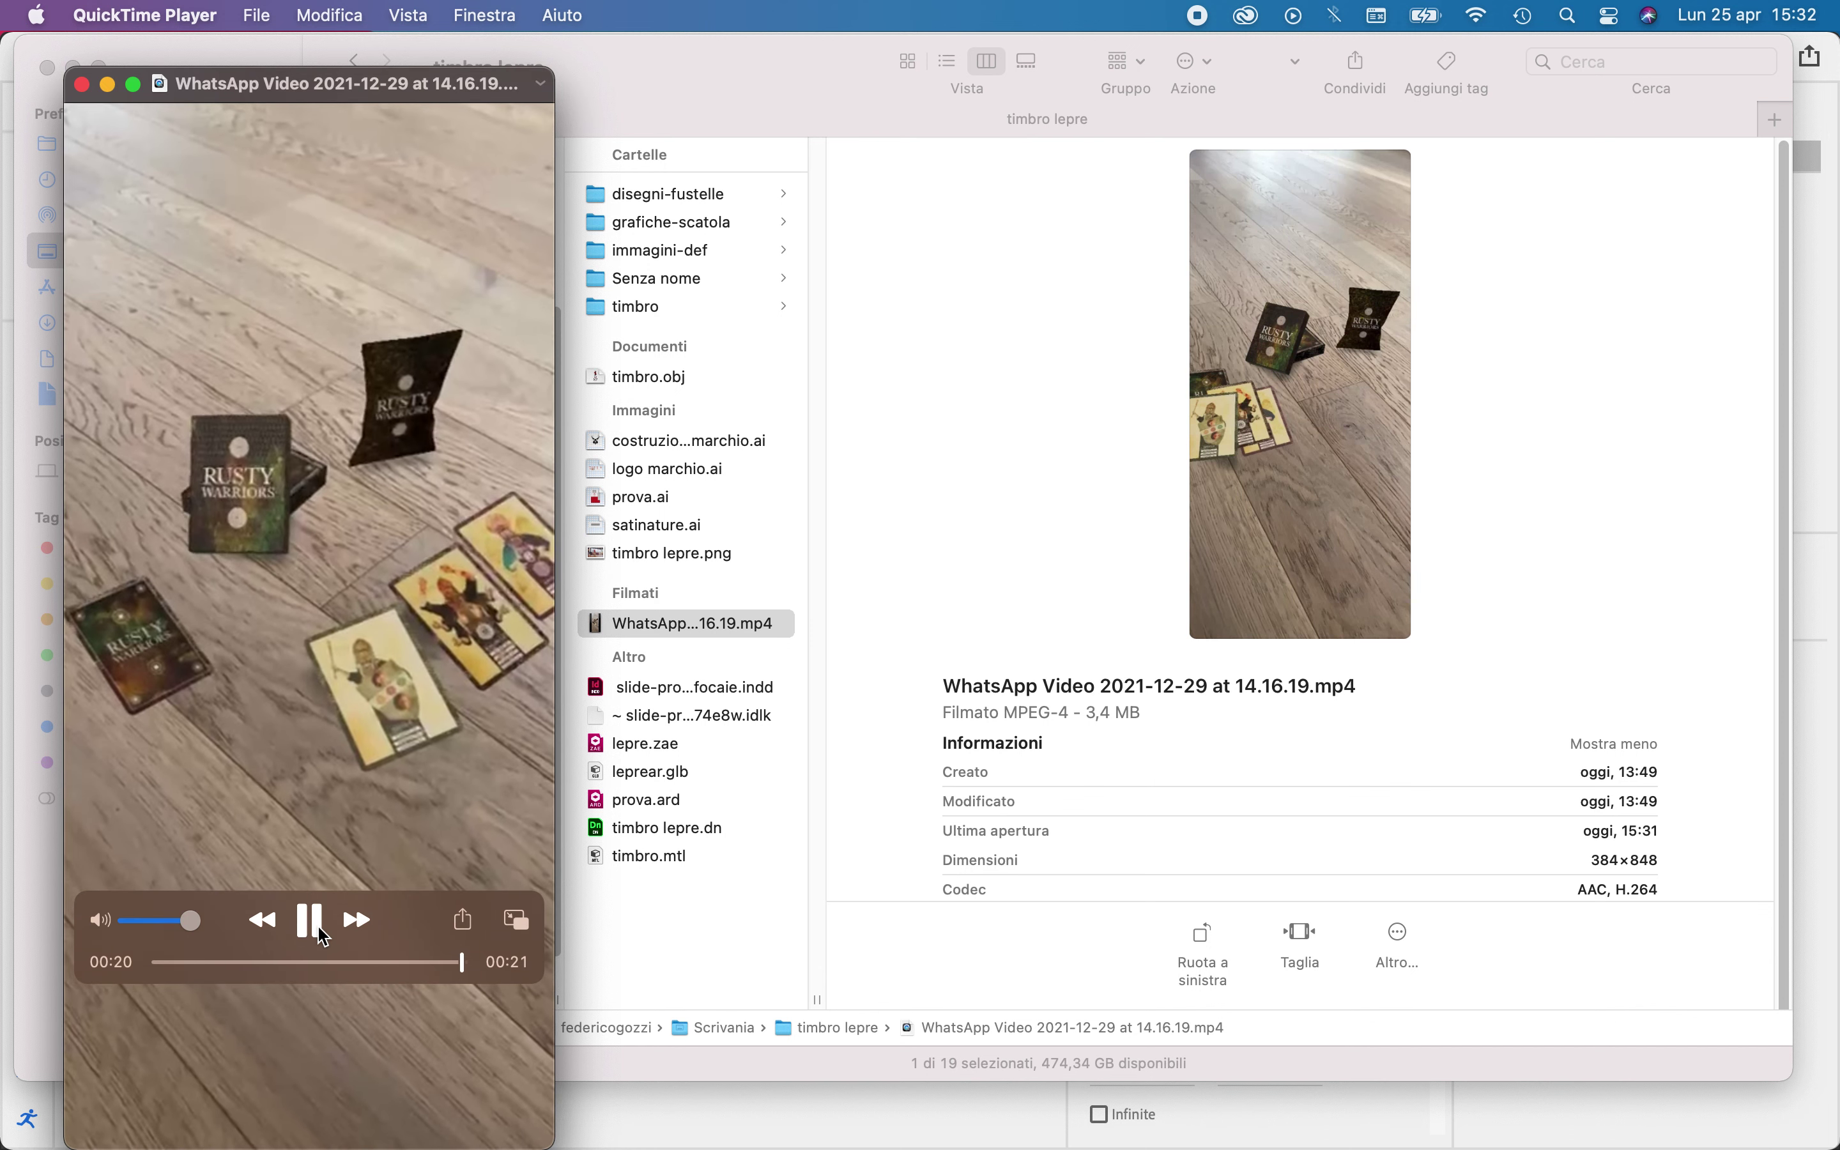
{"action": "left_click", "coordinate": [83, 84]}
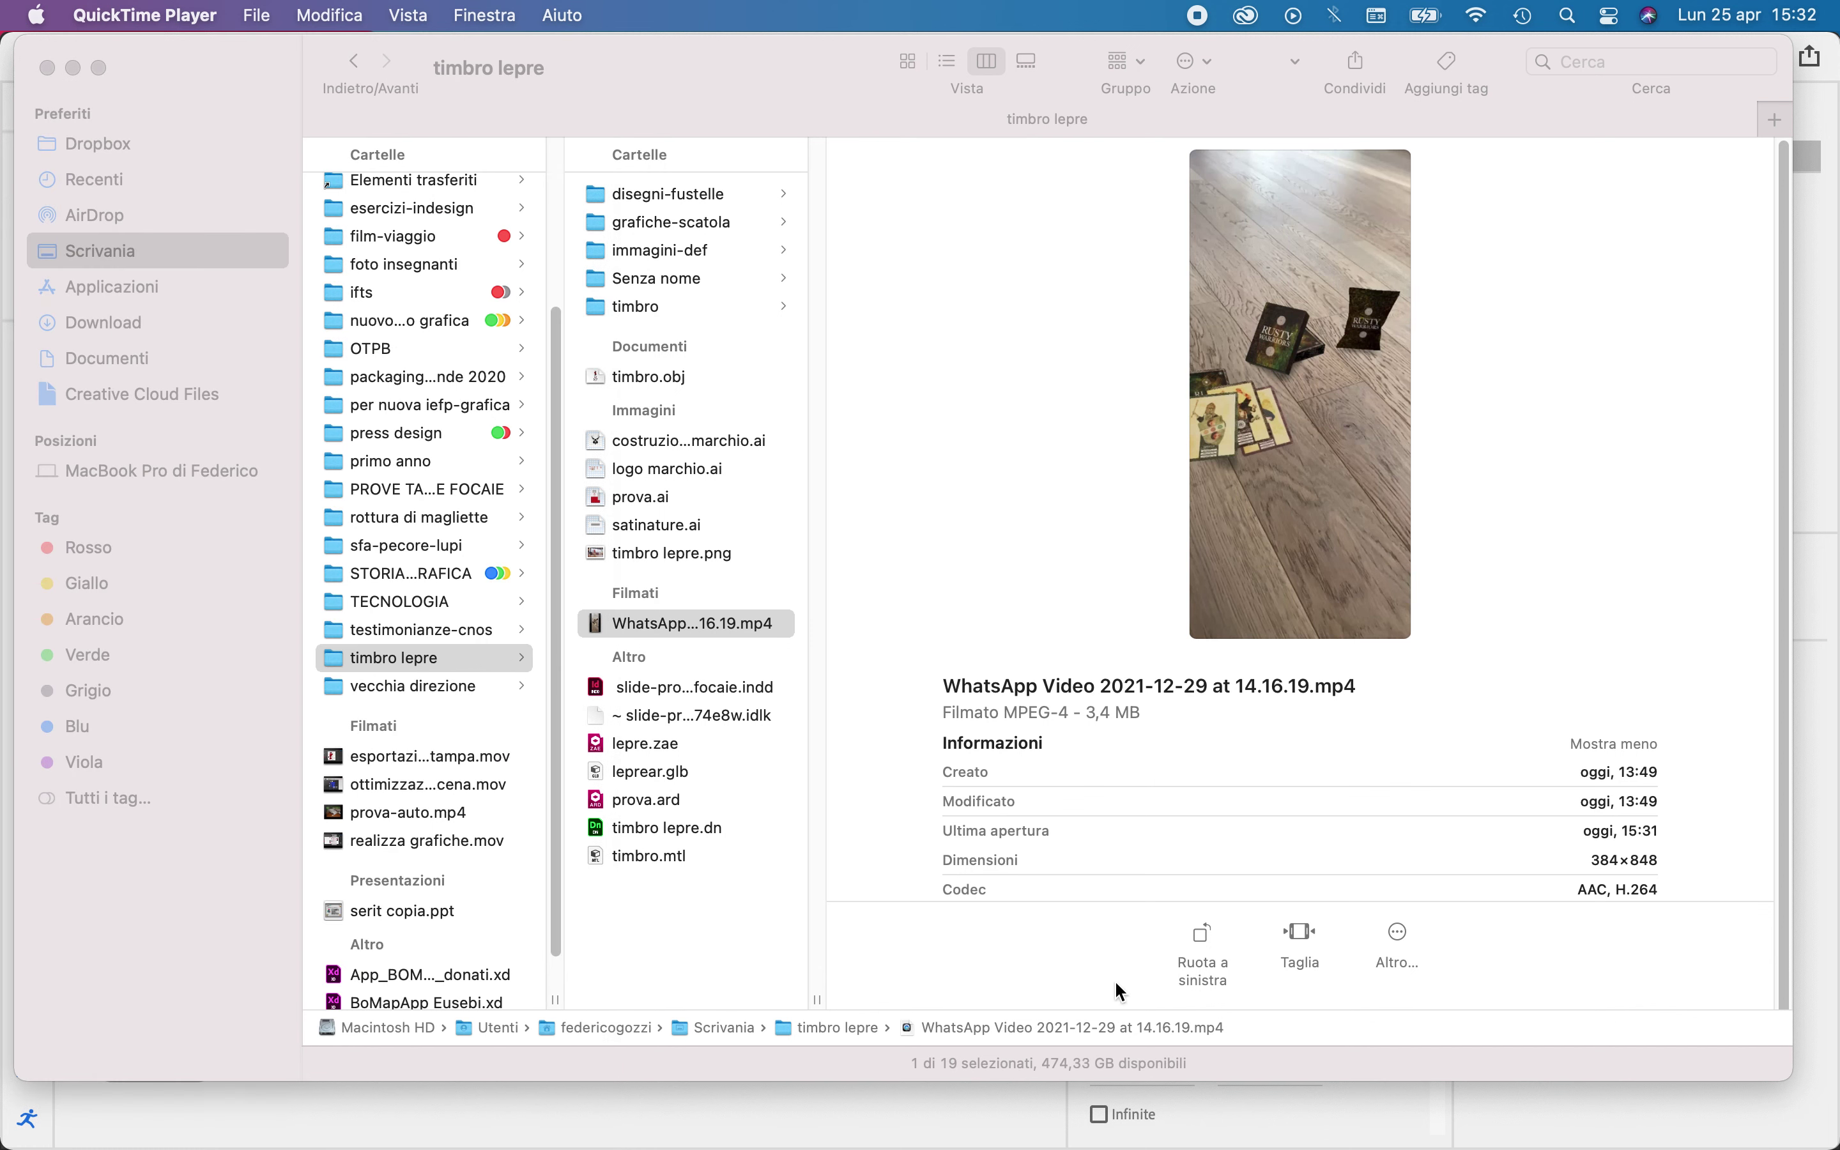
{"action": "left_click", "coordinate": [73, 68]}
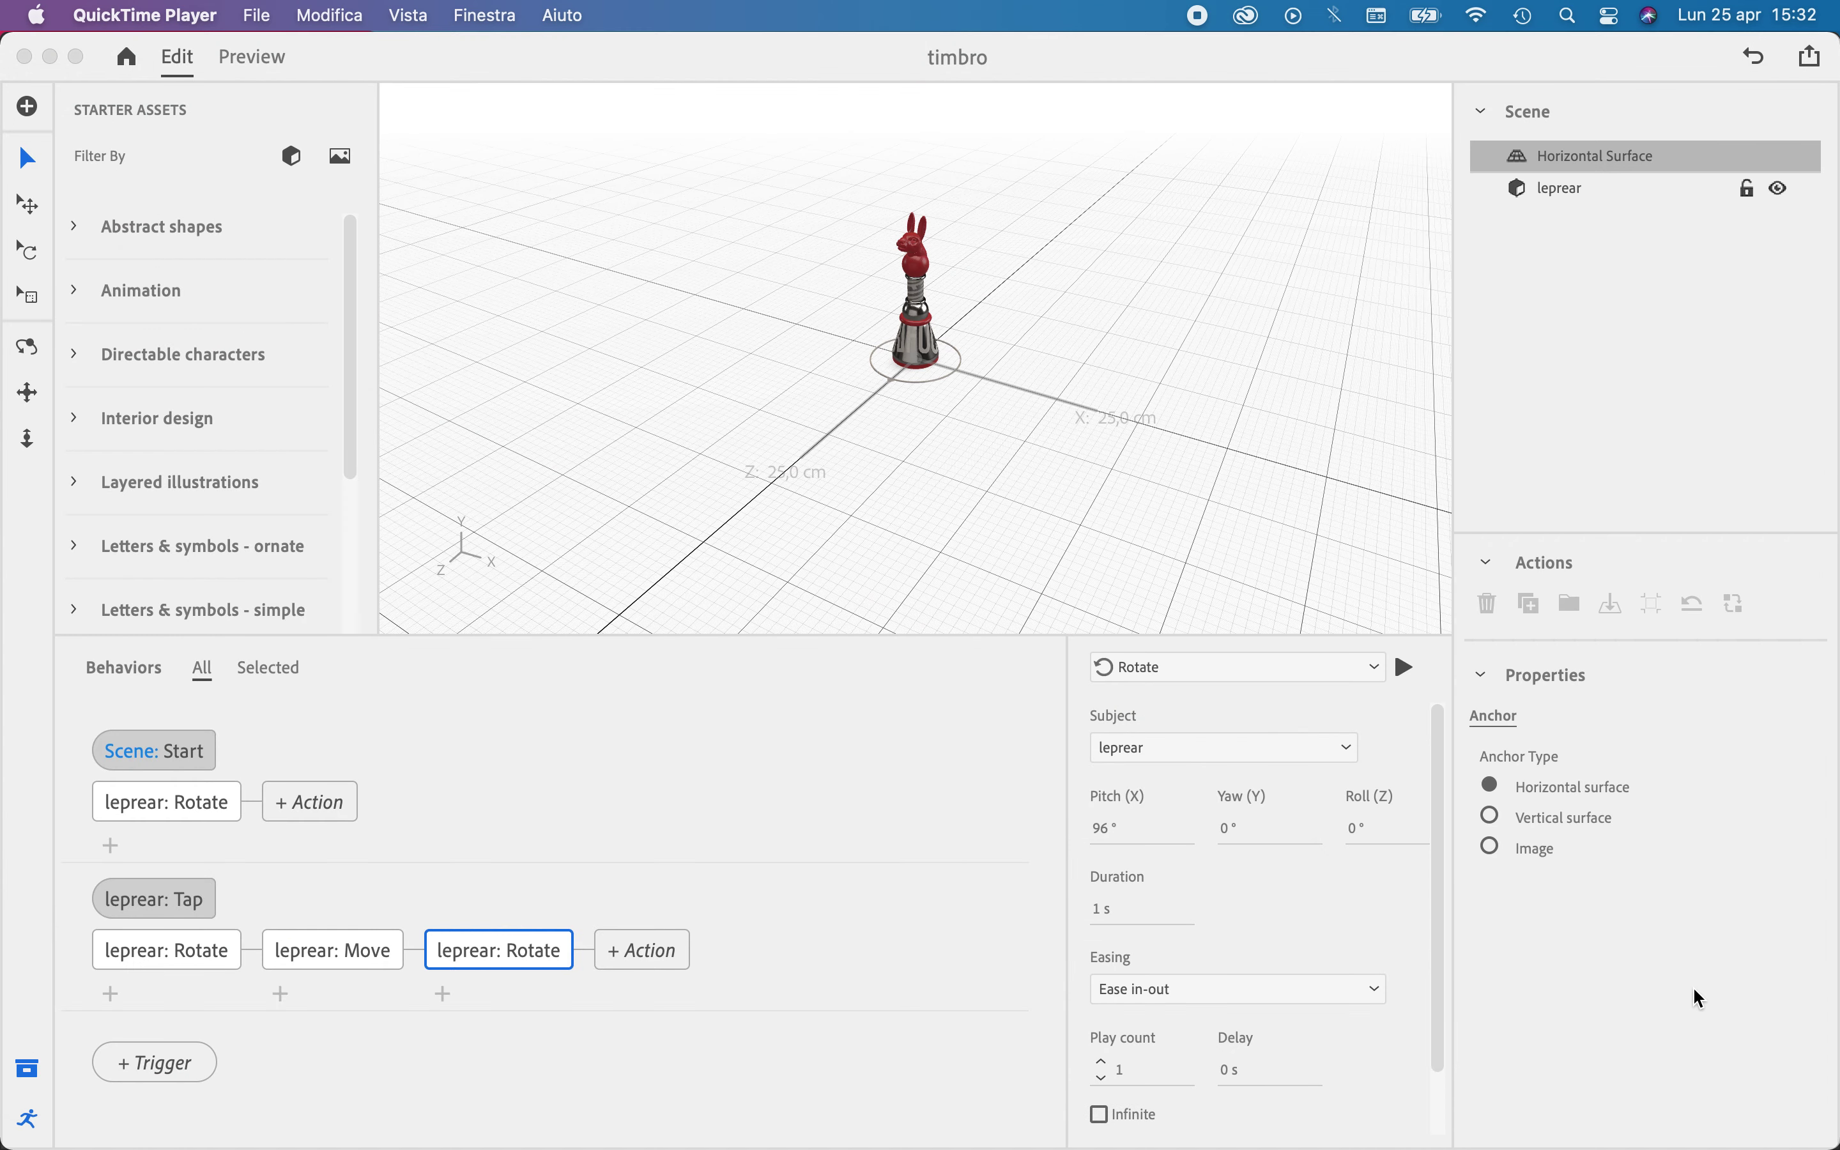
{"action": "left_click", "coordinate": [1617, 368]}
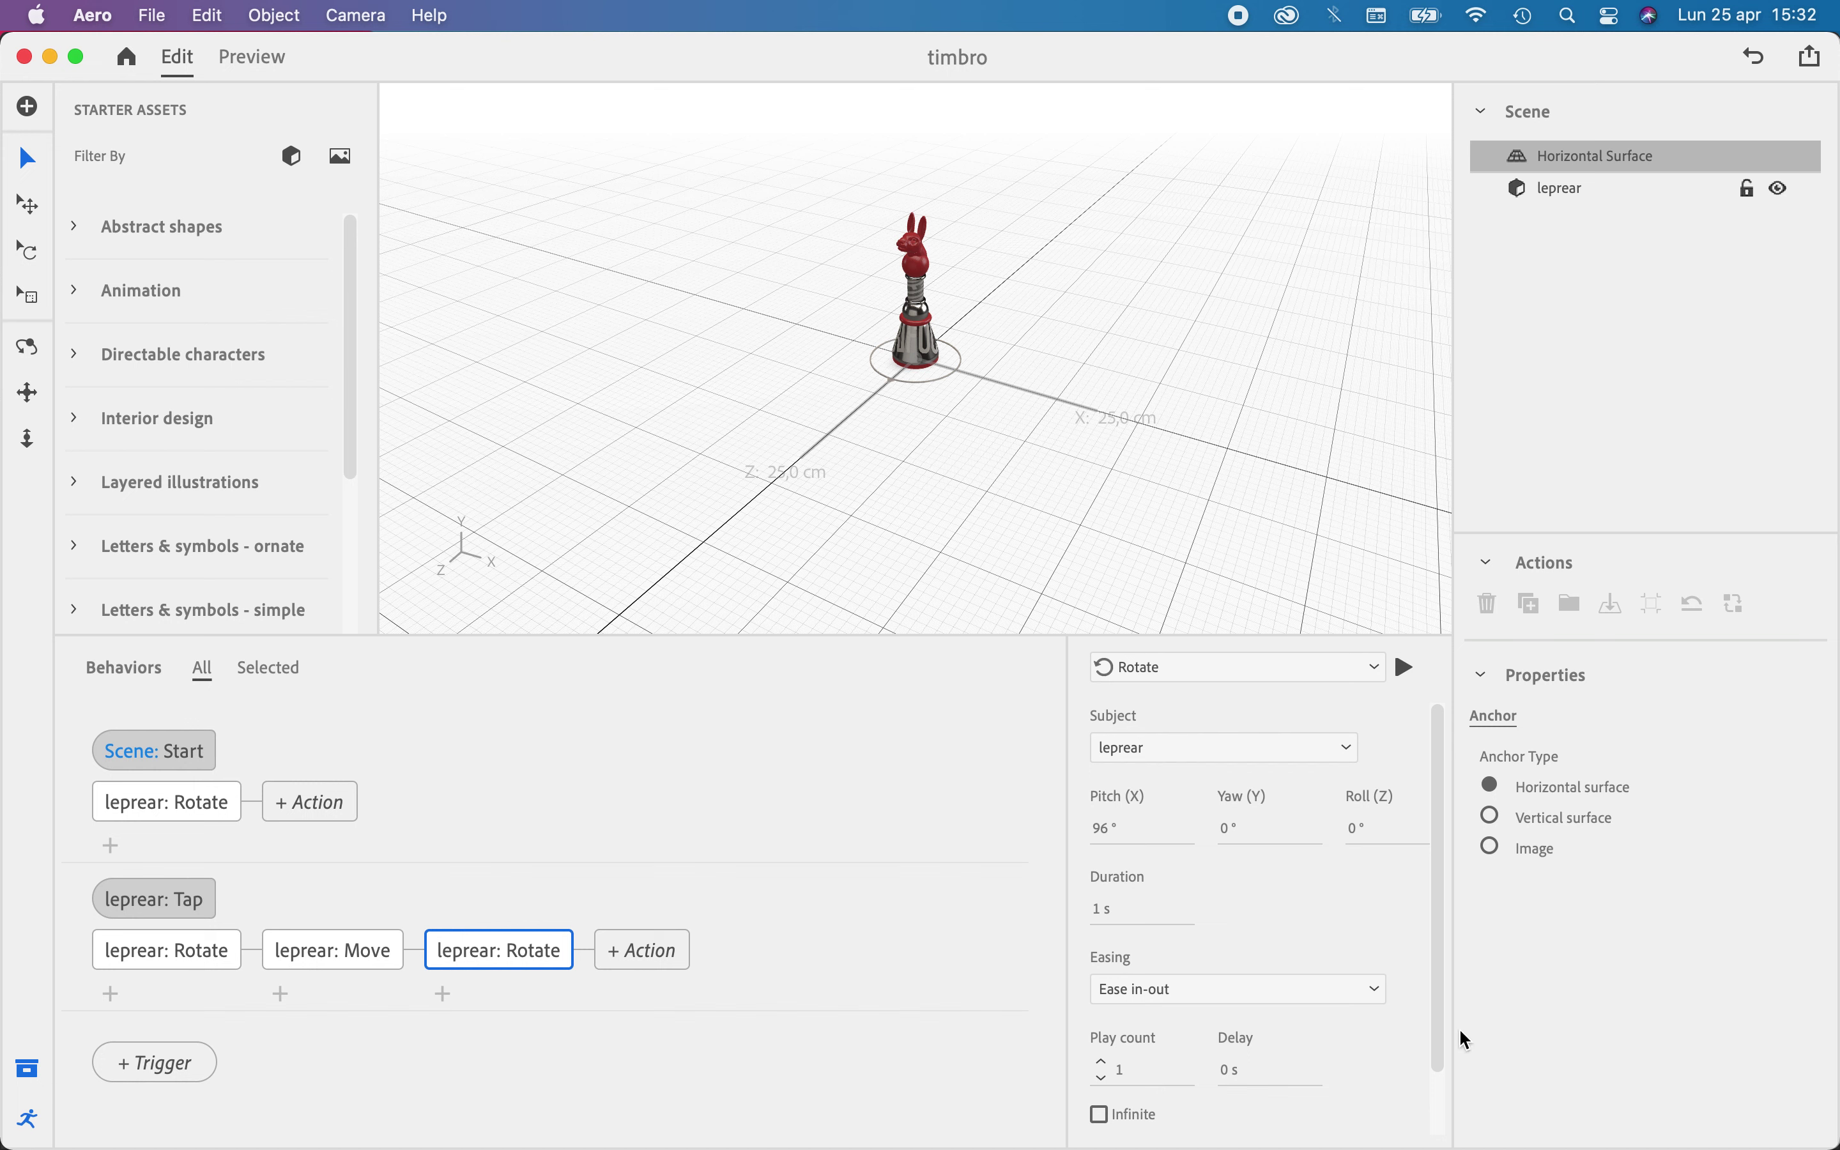
Switch to InDesign to view the slide-promo-lepri-focaie.indd layout, and return to Aero
{"action": "mouse_move", "coordinate": [1593, 1103]}
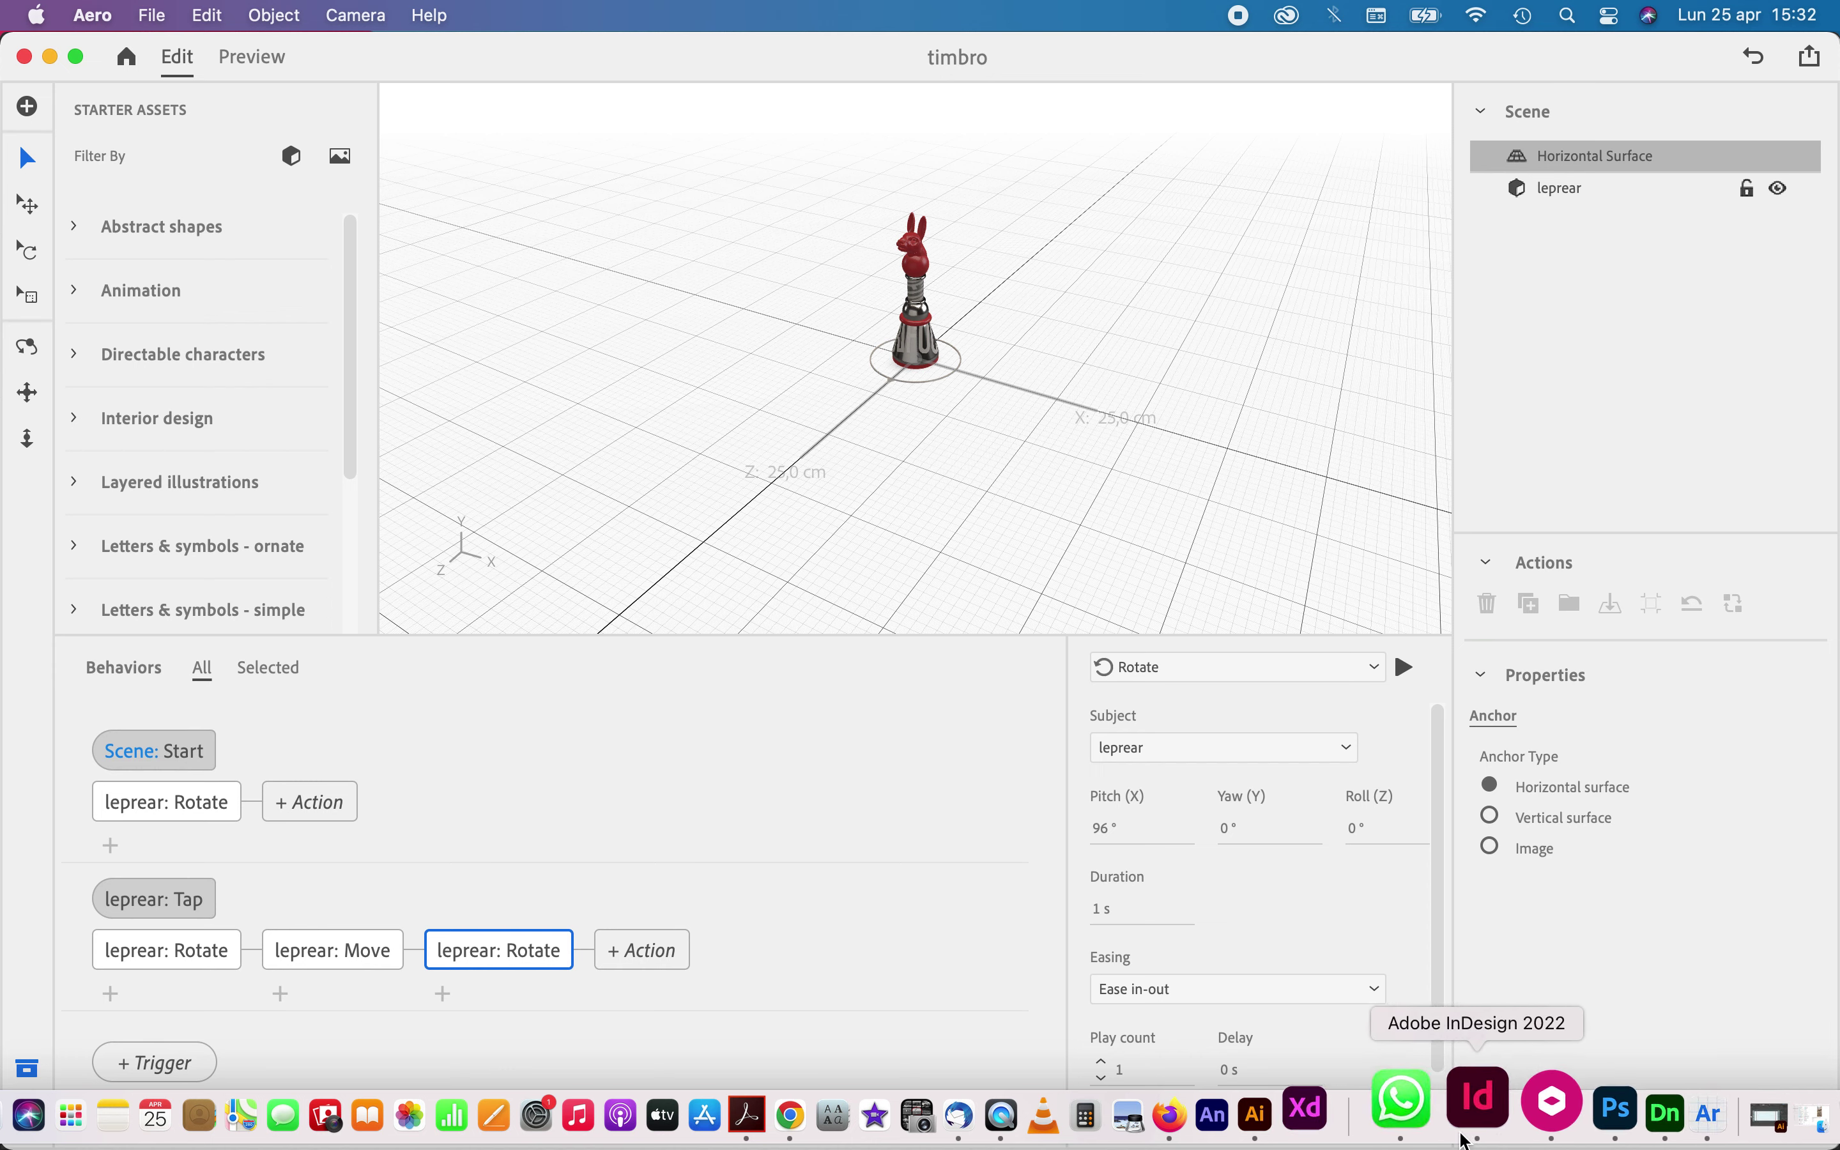
{"action": "left_click", "coordinate": [1477, 1128]}
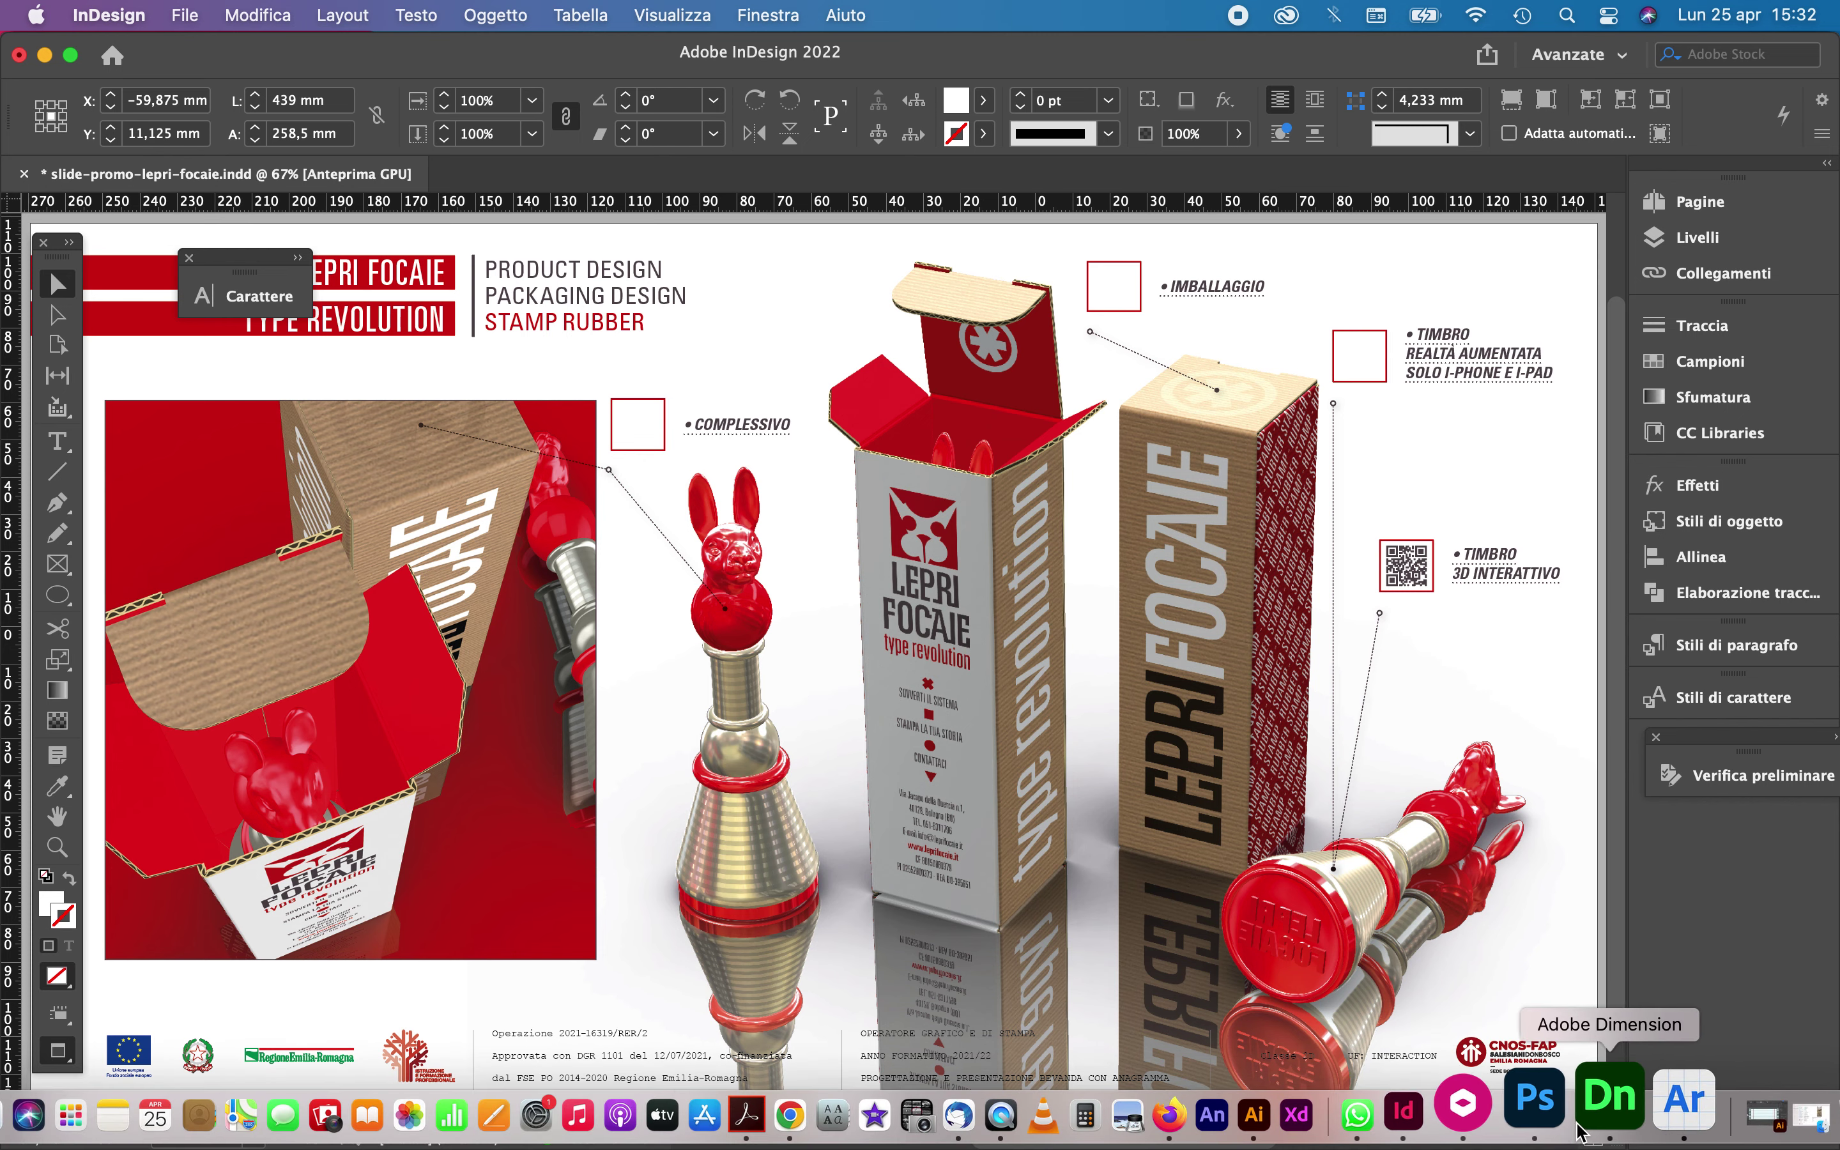
{"action": "left_click", "coordinate": [1625, 1121]}
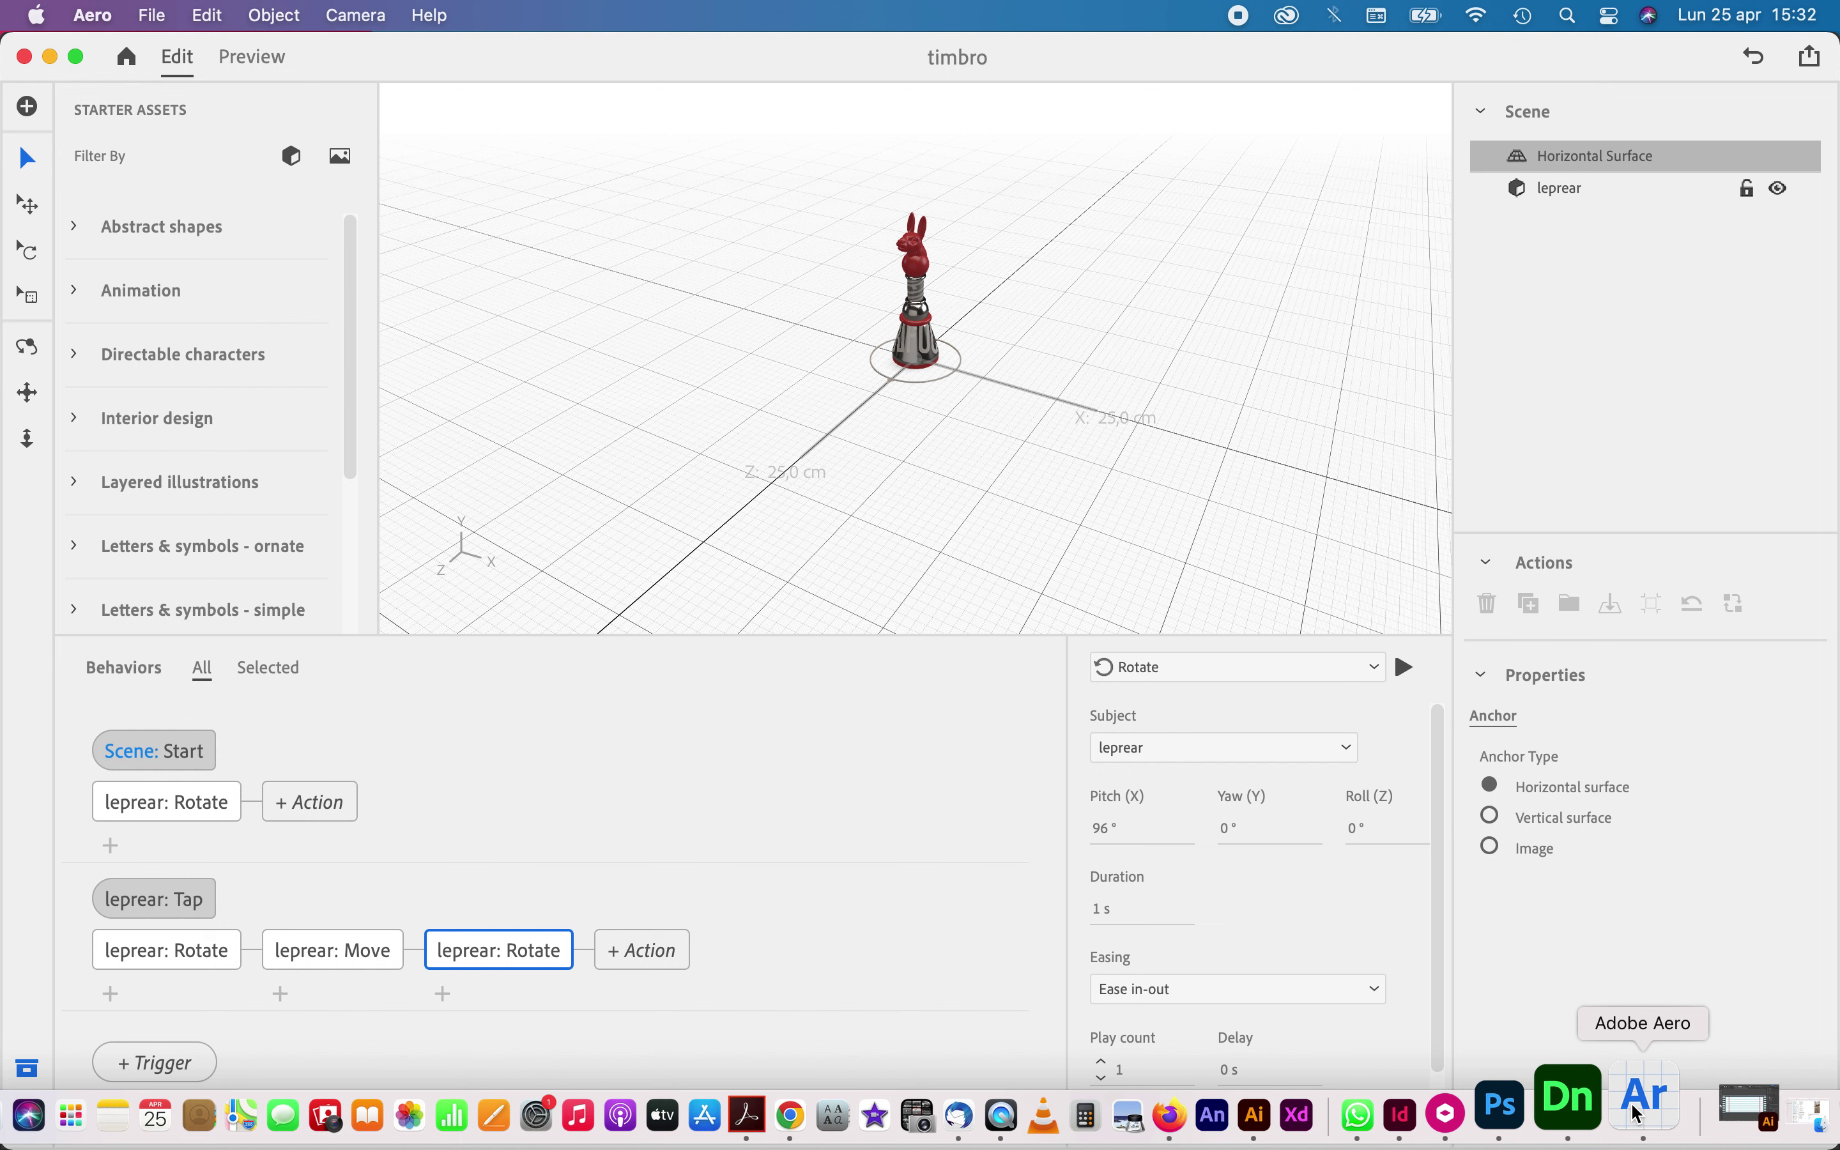
Reopen the sharing options and generate the timbro project's link and QR code again
{"action": "left_click", "coordinate": [190, 21]}
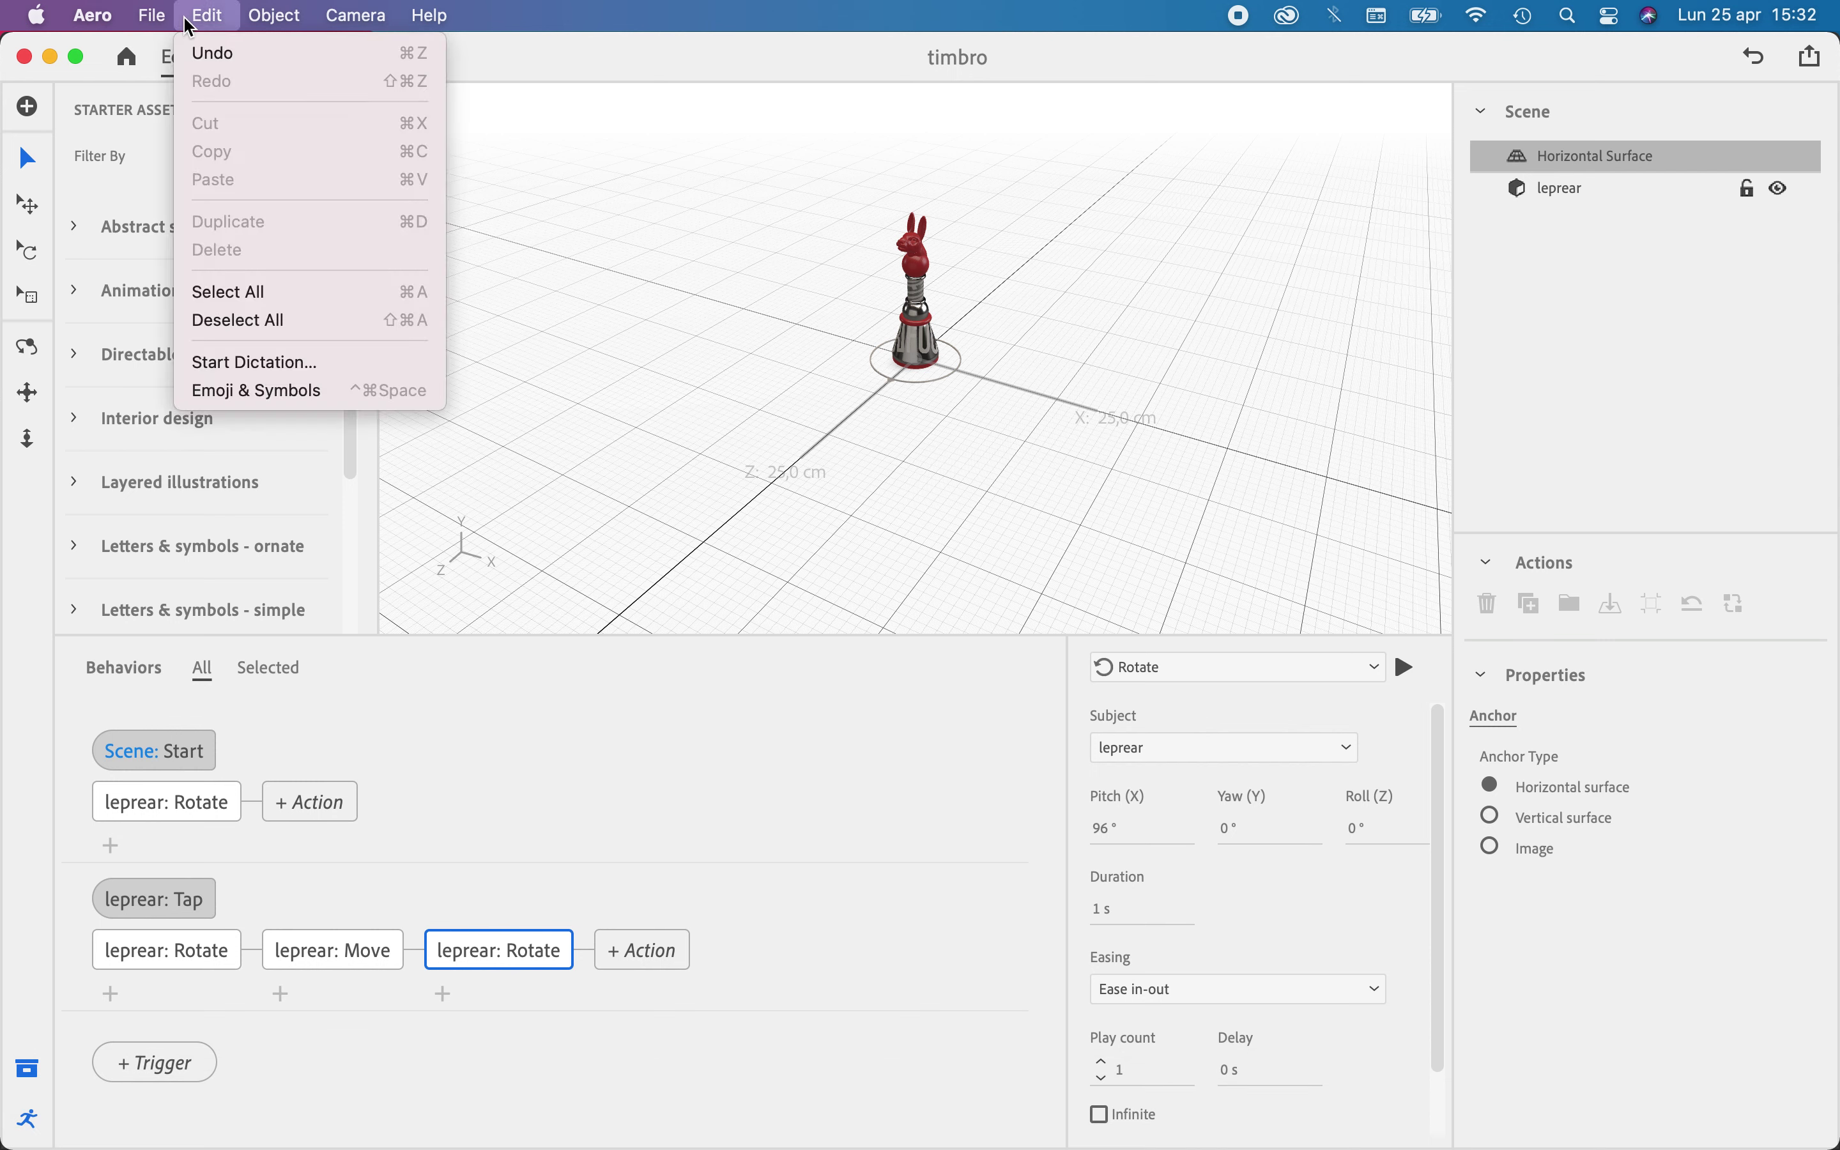
{"action": "mouse_move", "coordinate": [166, 31]}
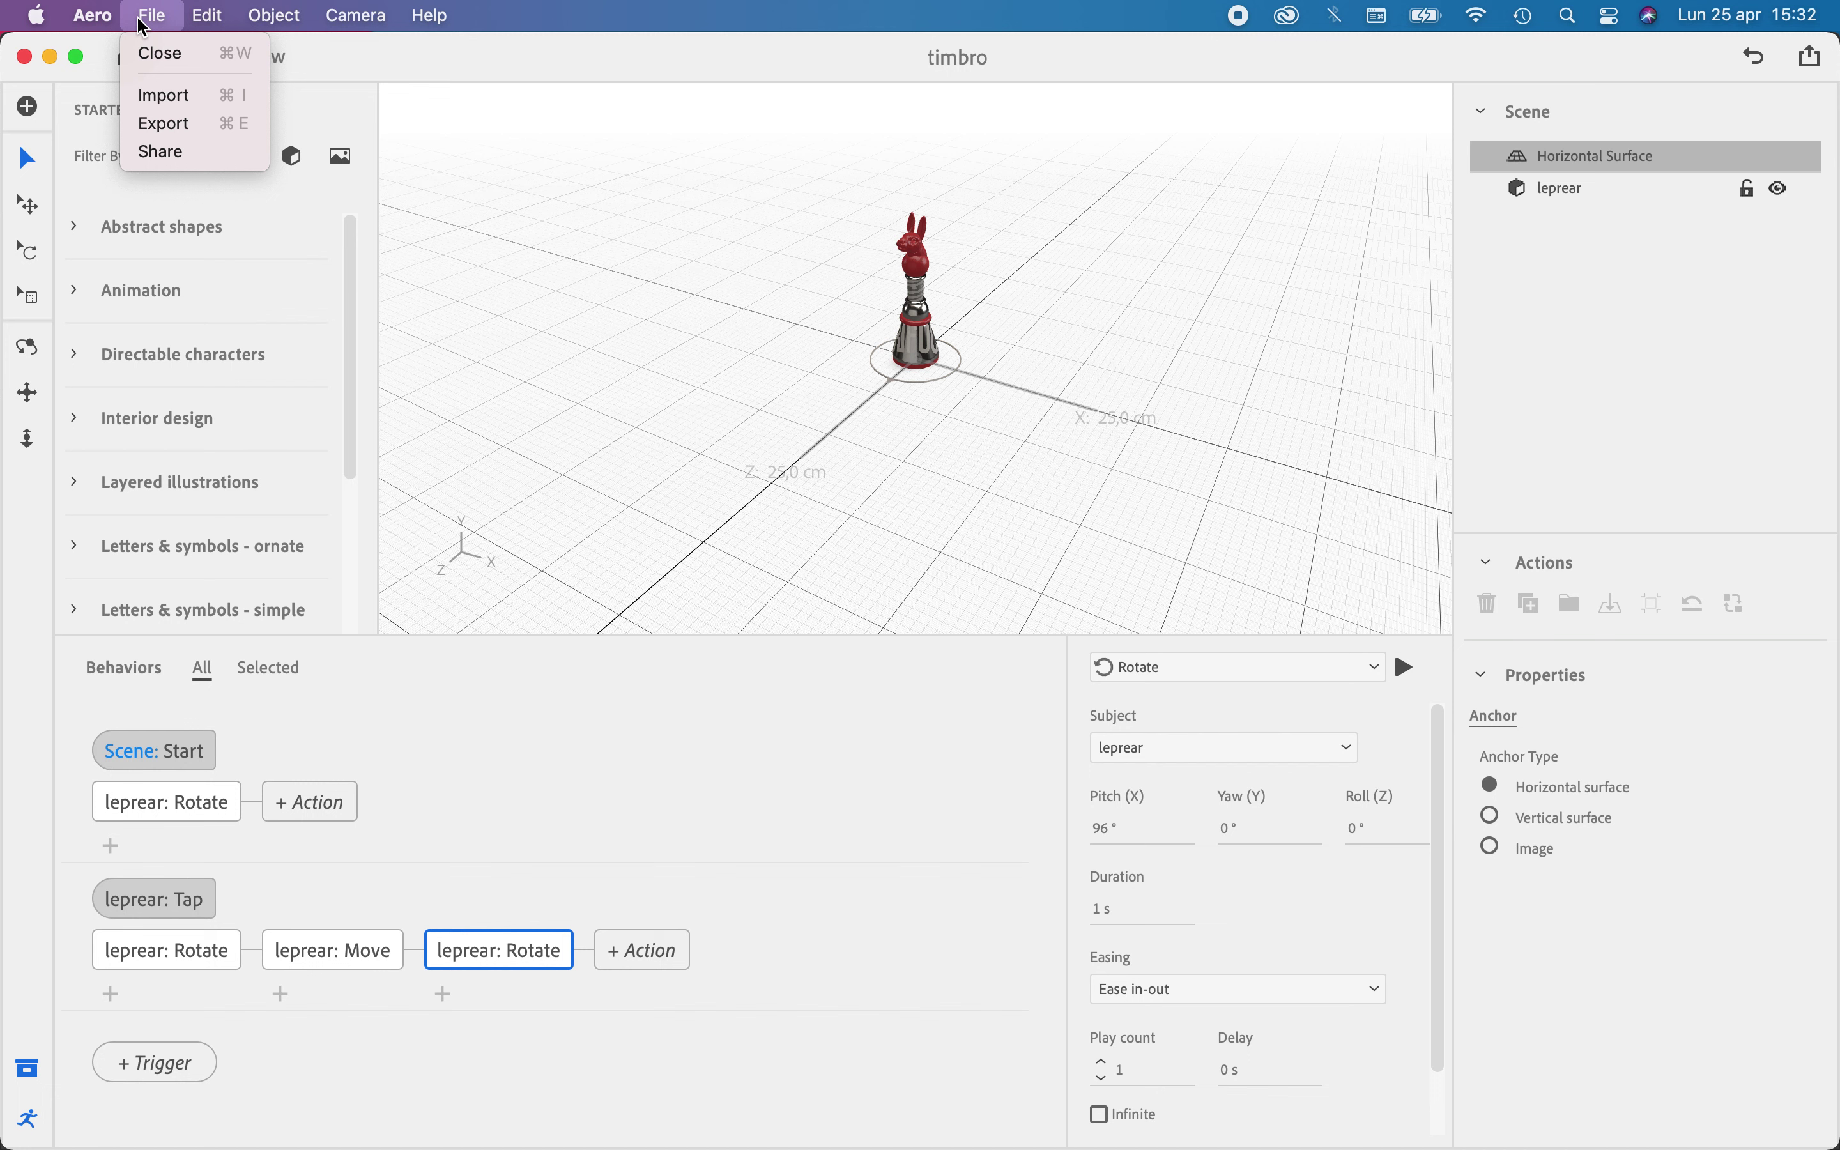
{"action": "left_click", "coordinate": [1509, 199]}
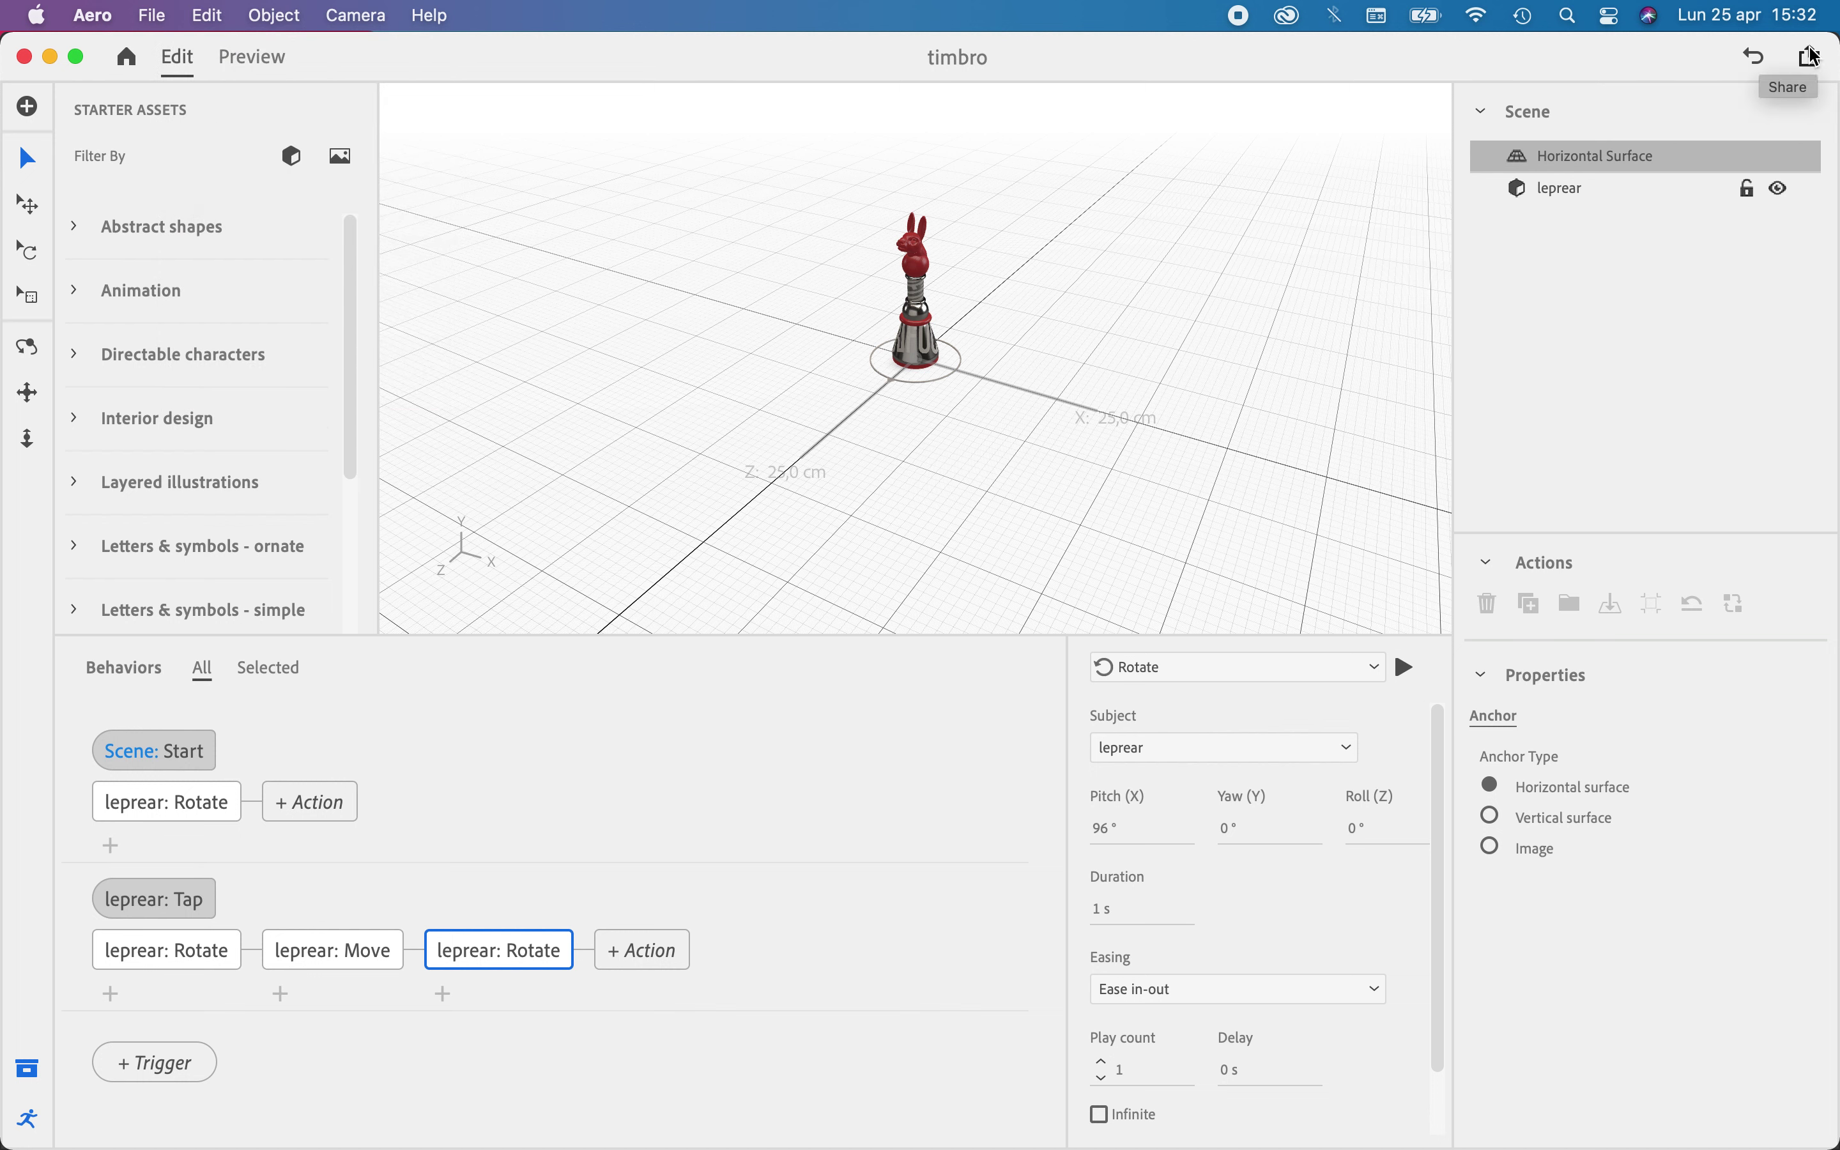
{"action": "left_click", "coordinate": [1815, 56]}
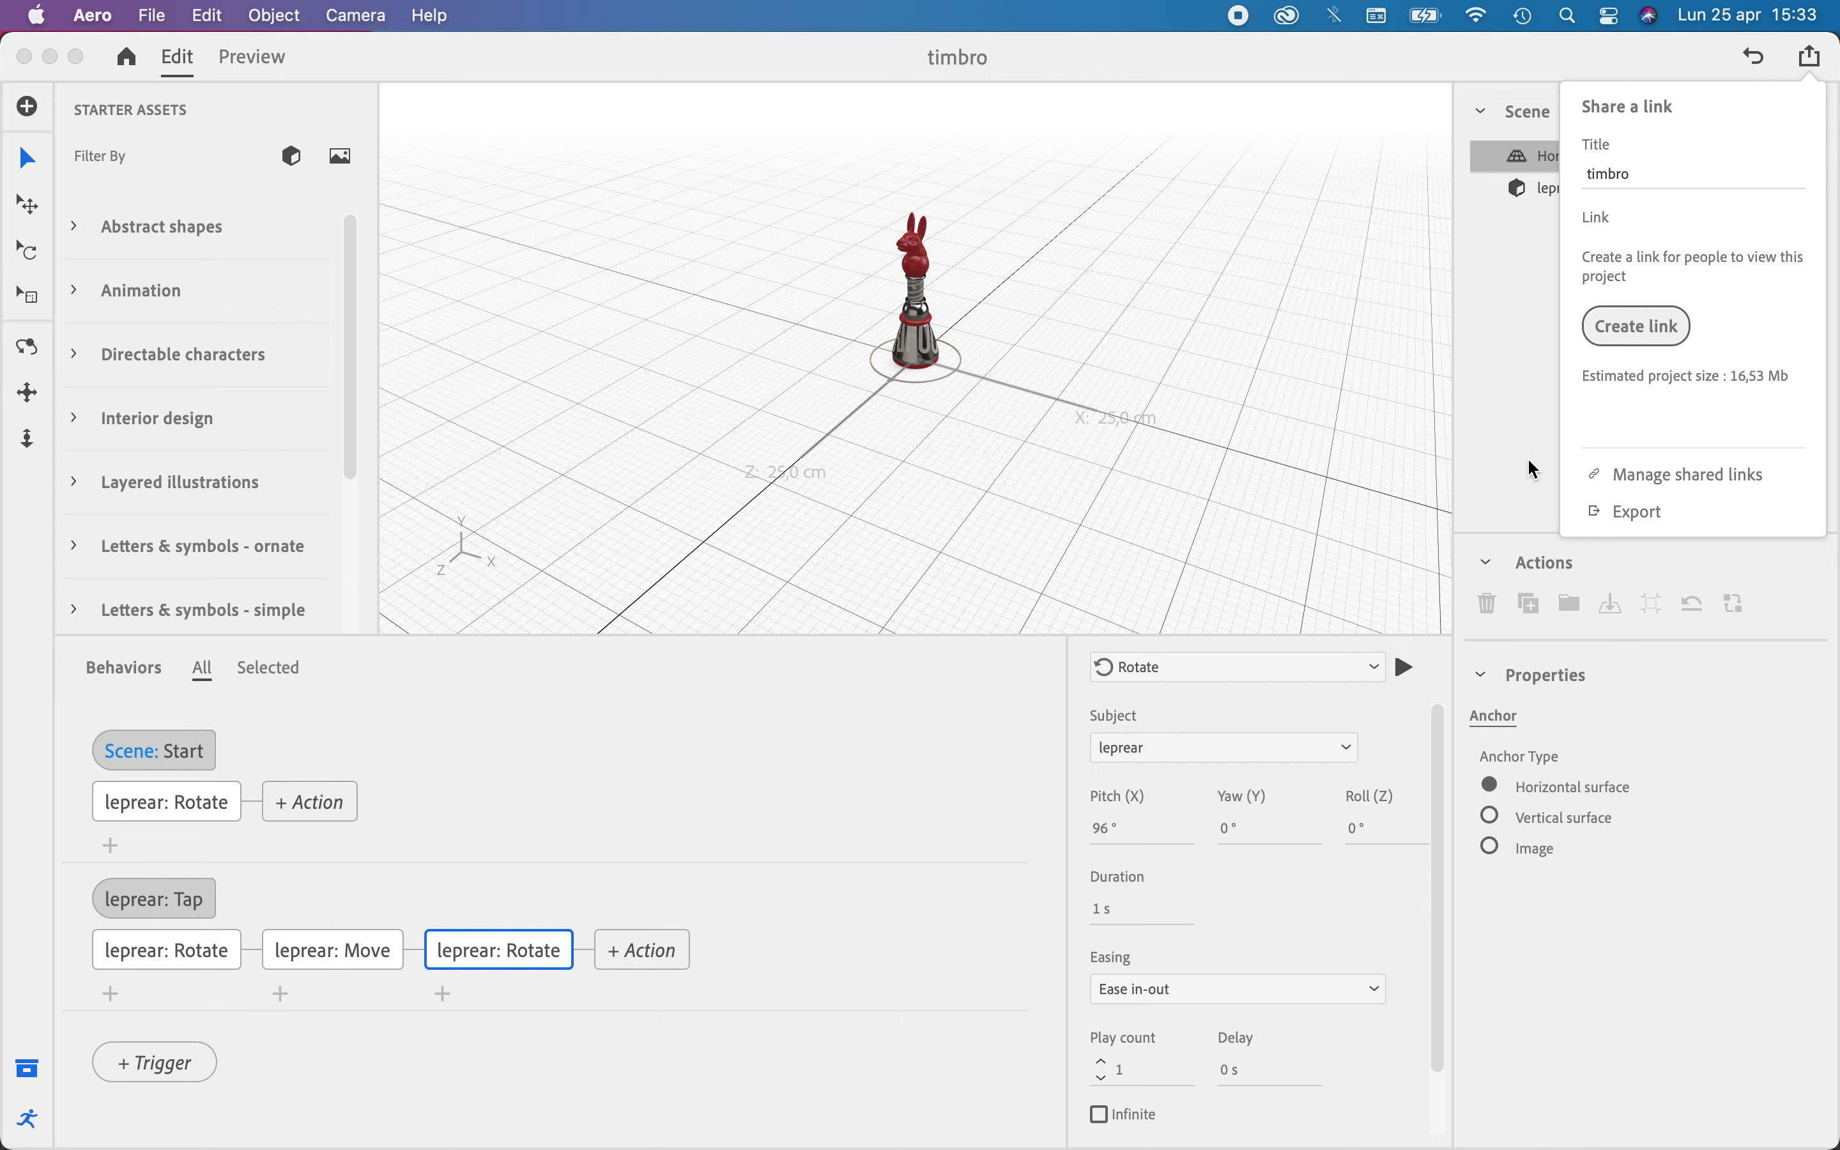
{"action": "left_click", "coordinate": [1673, 334]}
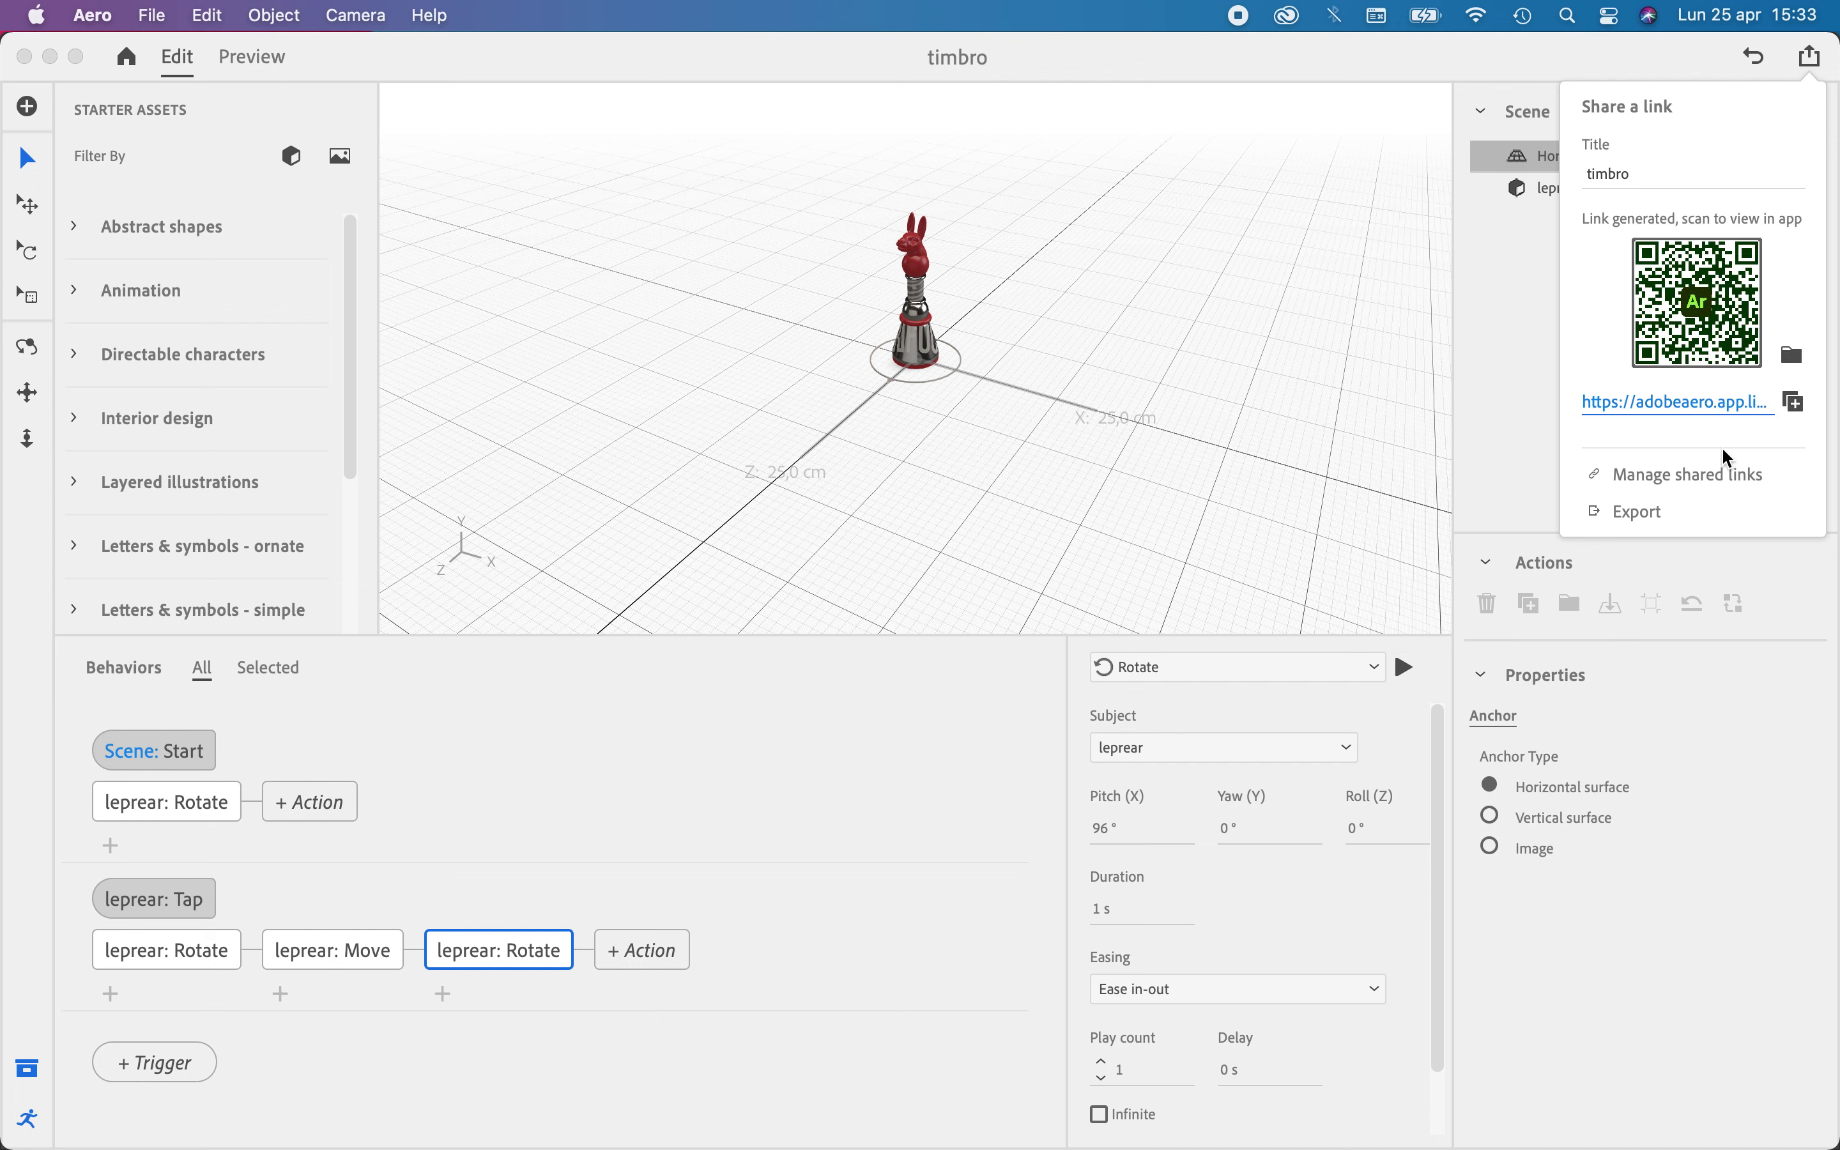
Open the shared links management page in Firefox and try to sign in to the company or school account with the saved e-mail and password
{"action": "left_click", "coordinate": [1732, 475]}
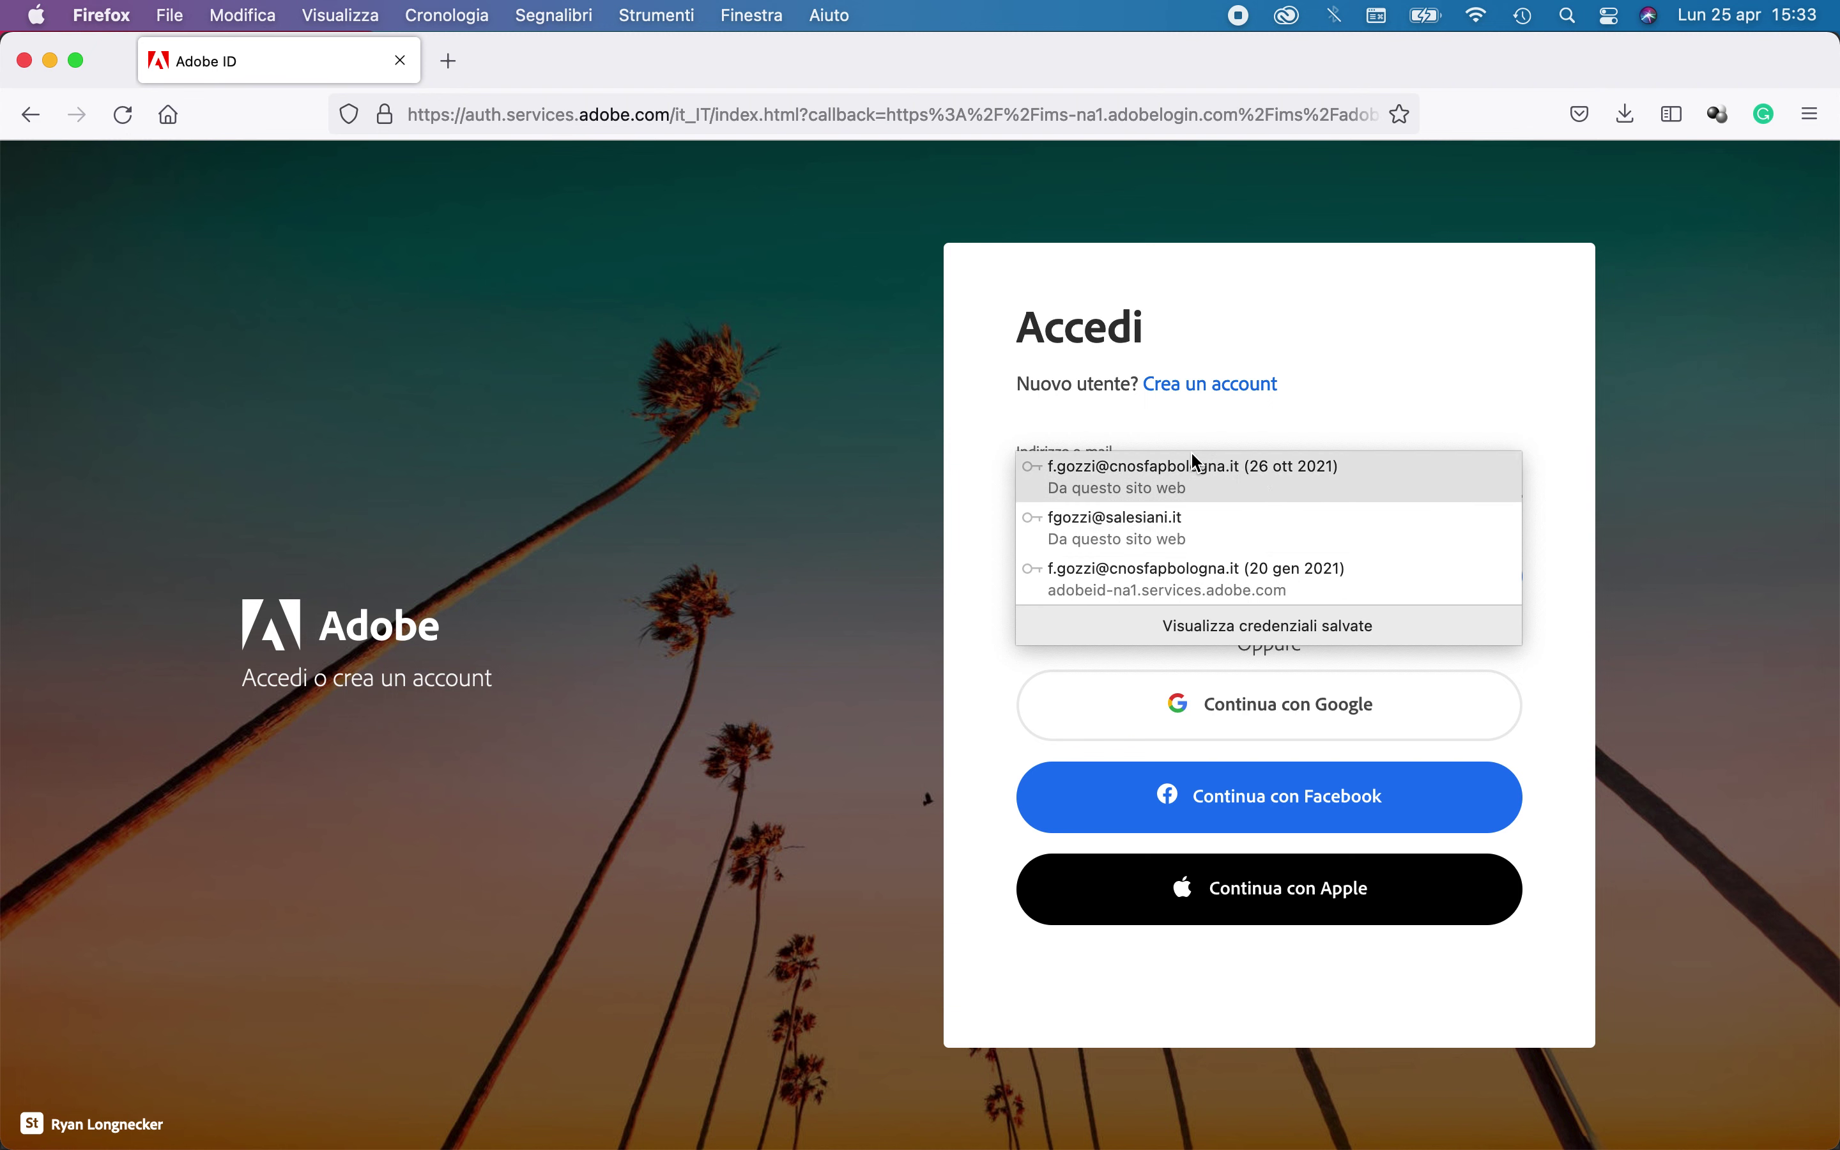
{"action": "left_click", "coordinate": [1253, 466]}
{"action": "left_click", "coordinate": [1431, 582]}
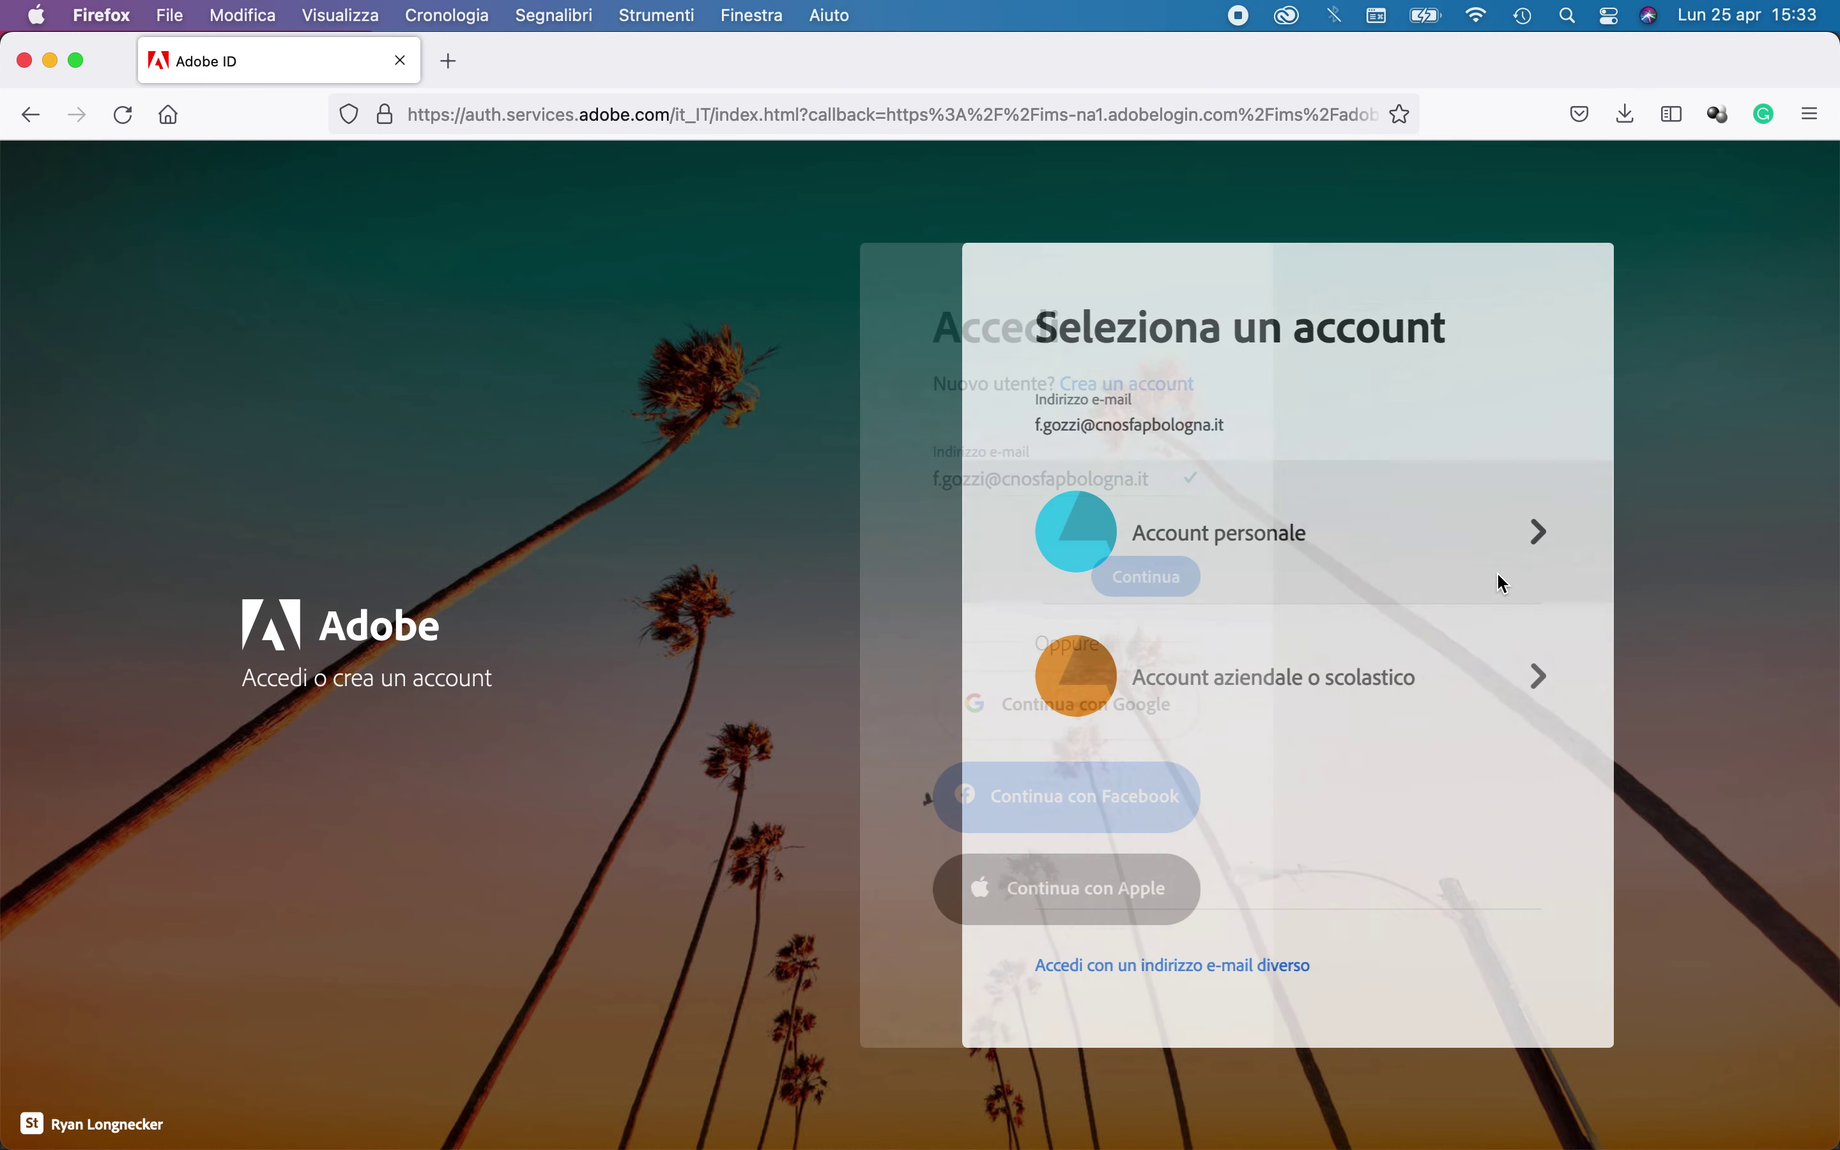
{"action": "left_click", "coordinate": [1409, 698]}
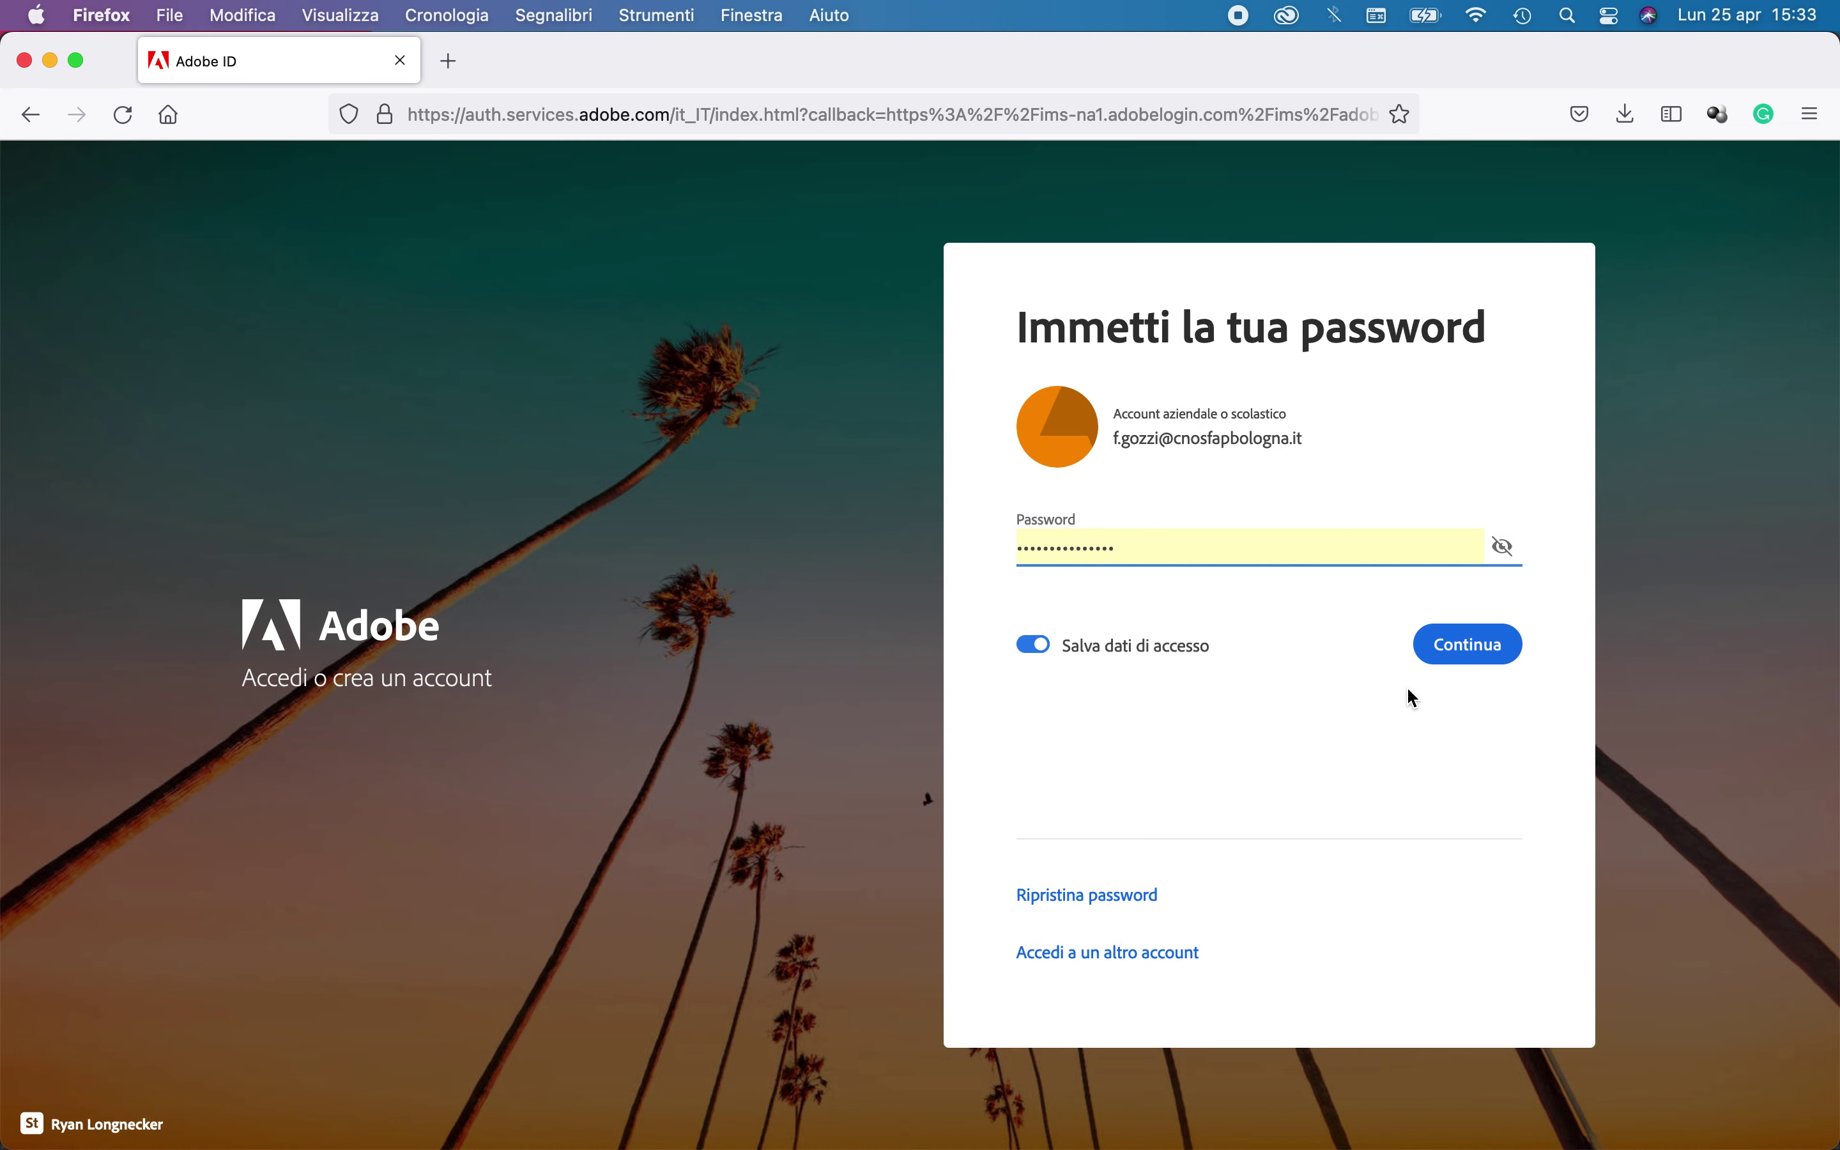
{"action": "left_click", "coordinate": [1490, 656]}
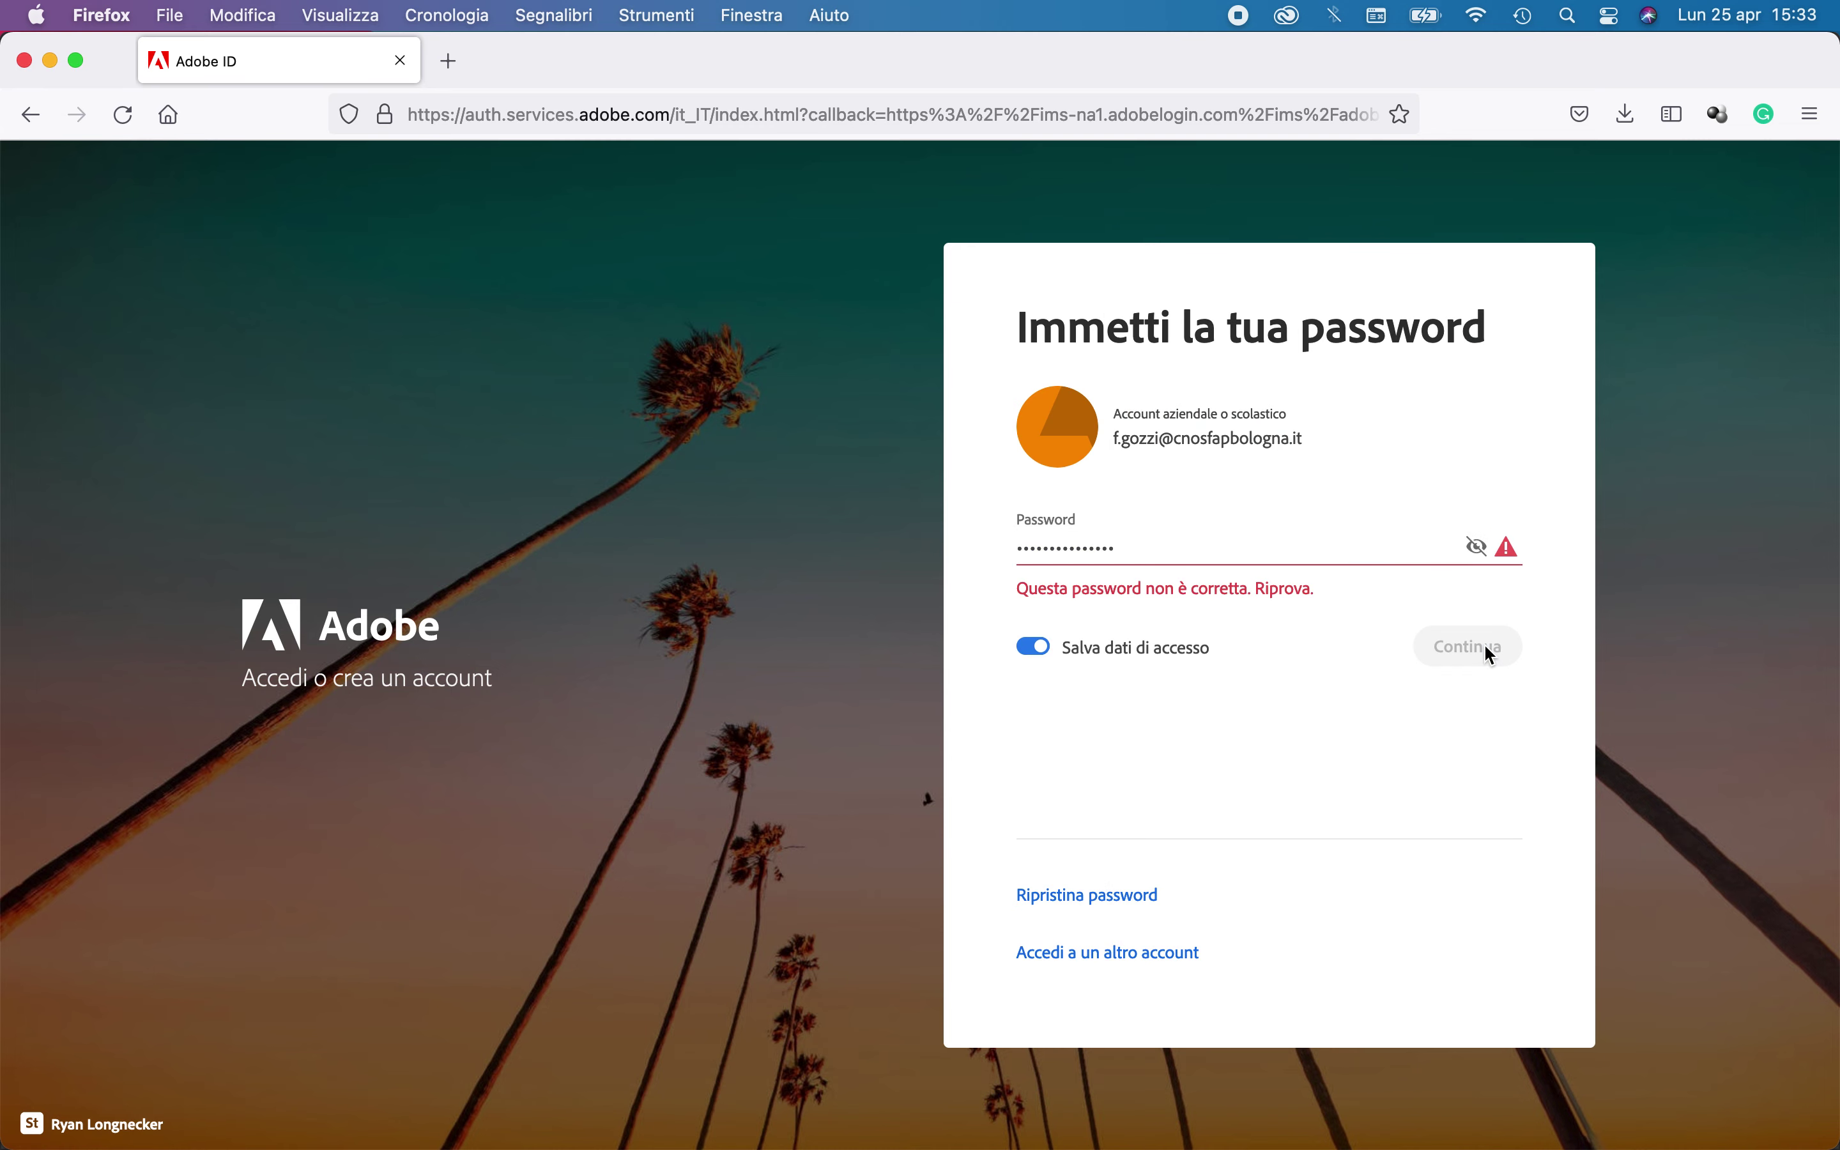
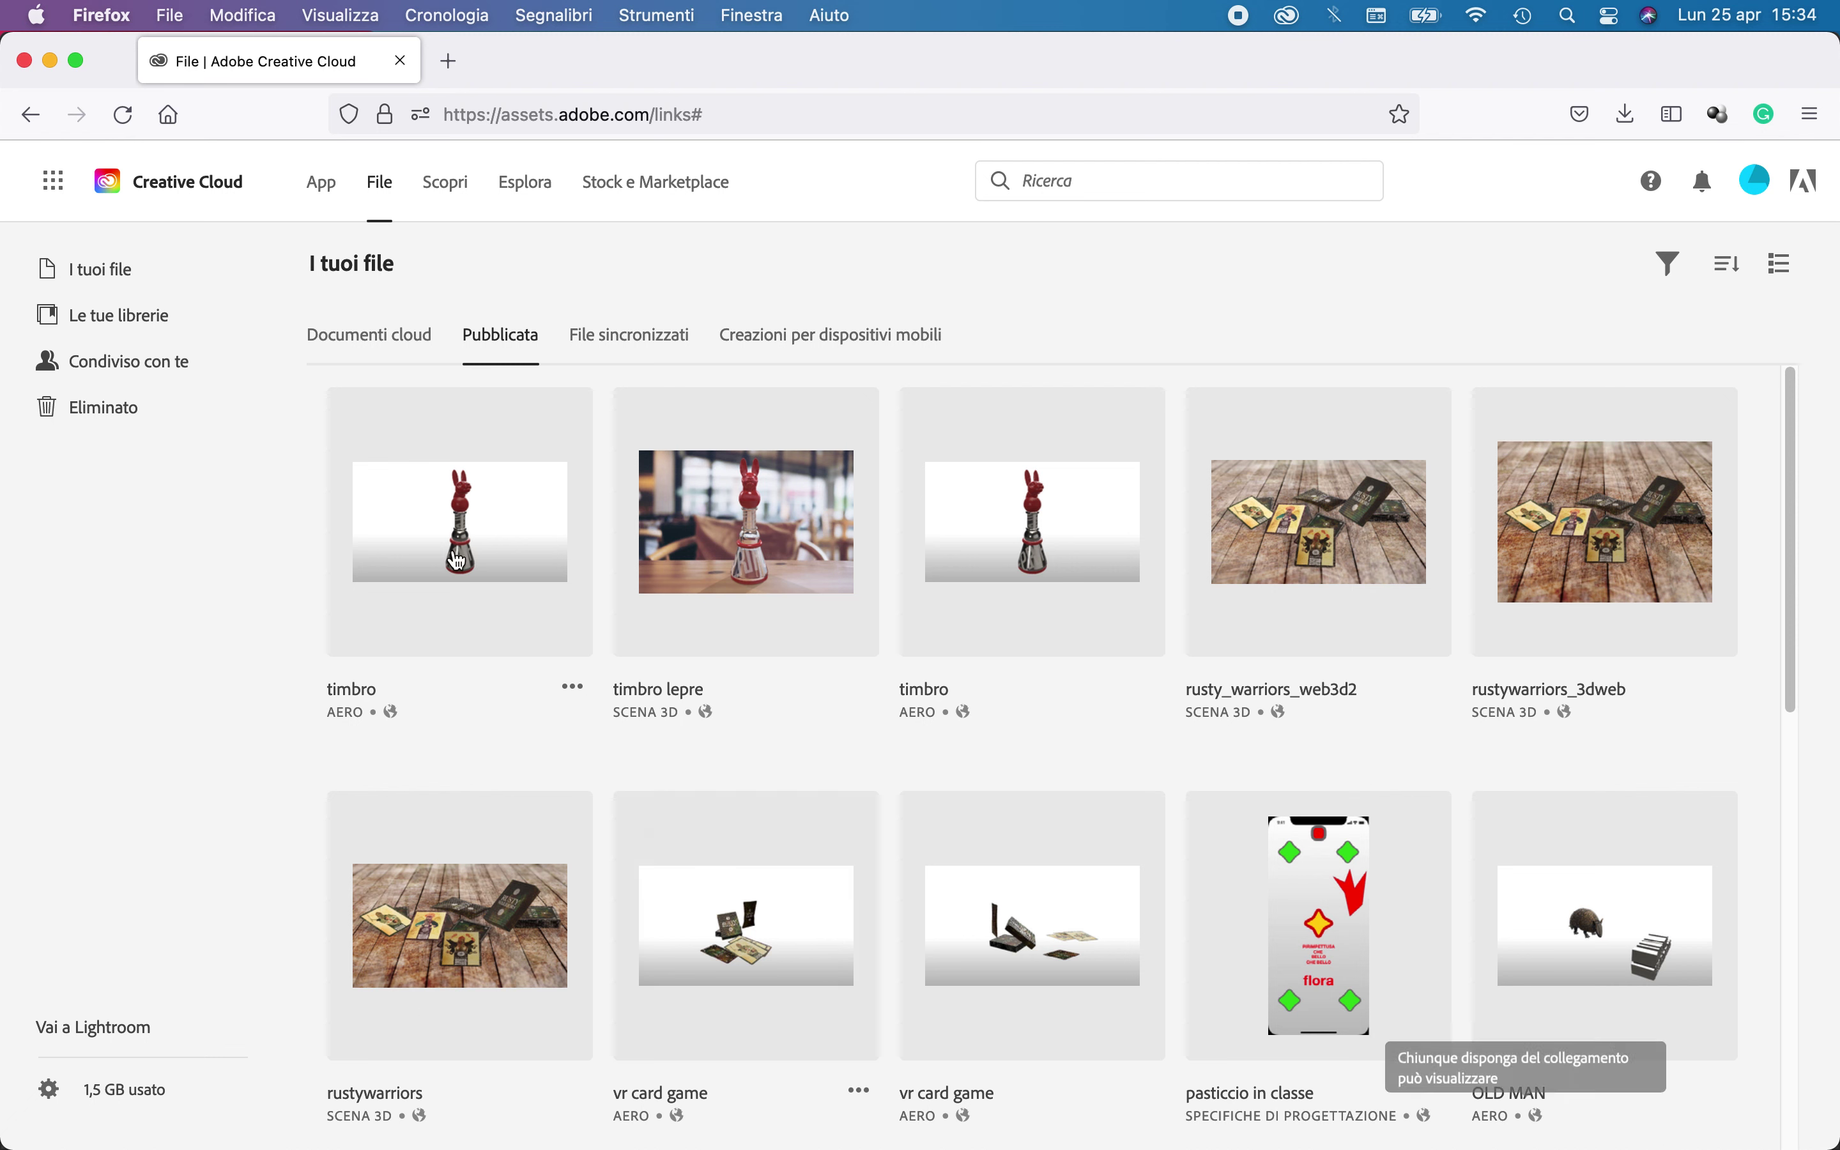
Copy the link of the first published timbro Aero project and switch to InDesign
{"action": "left_click", "coordinate": [572, 695]}
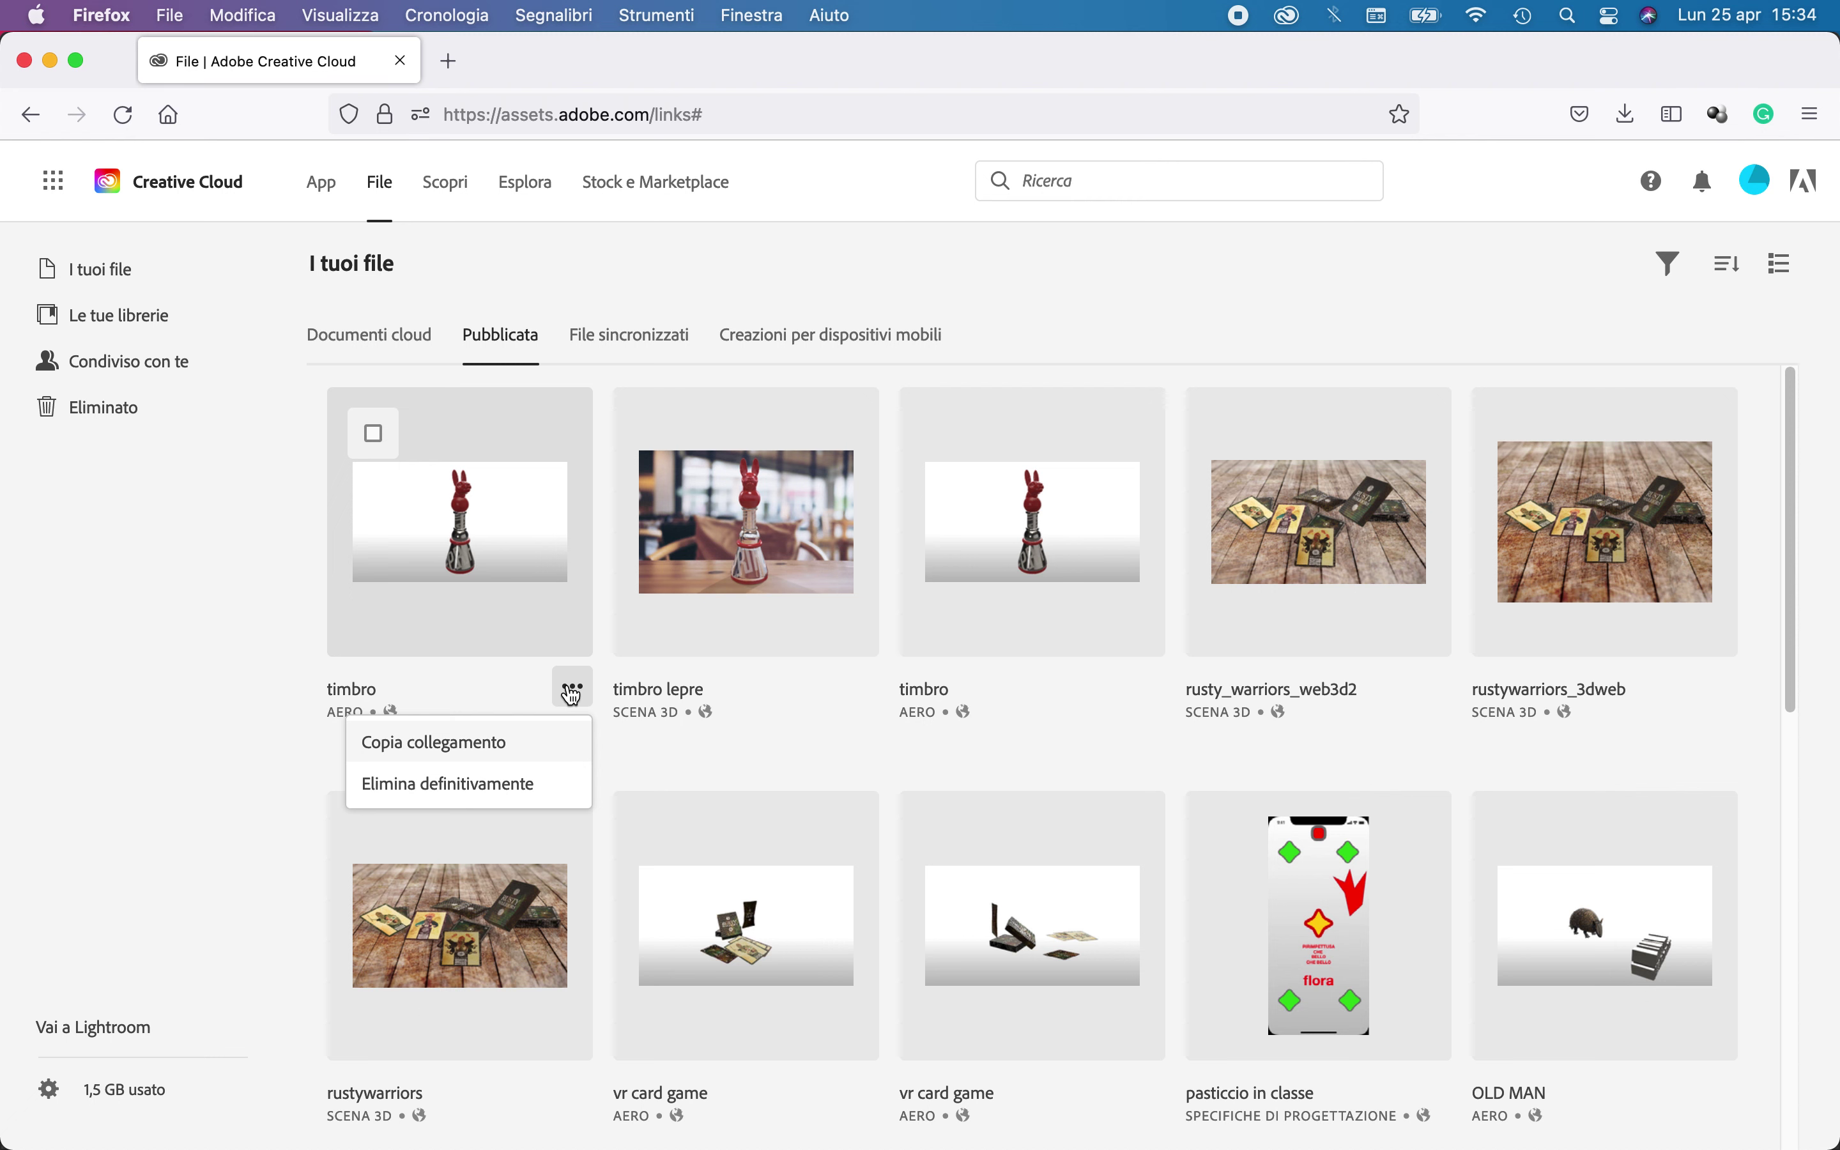
{"action": "left_click", "coordinate": [536, 738]}
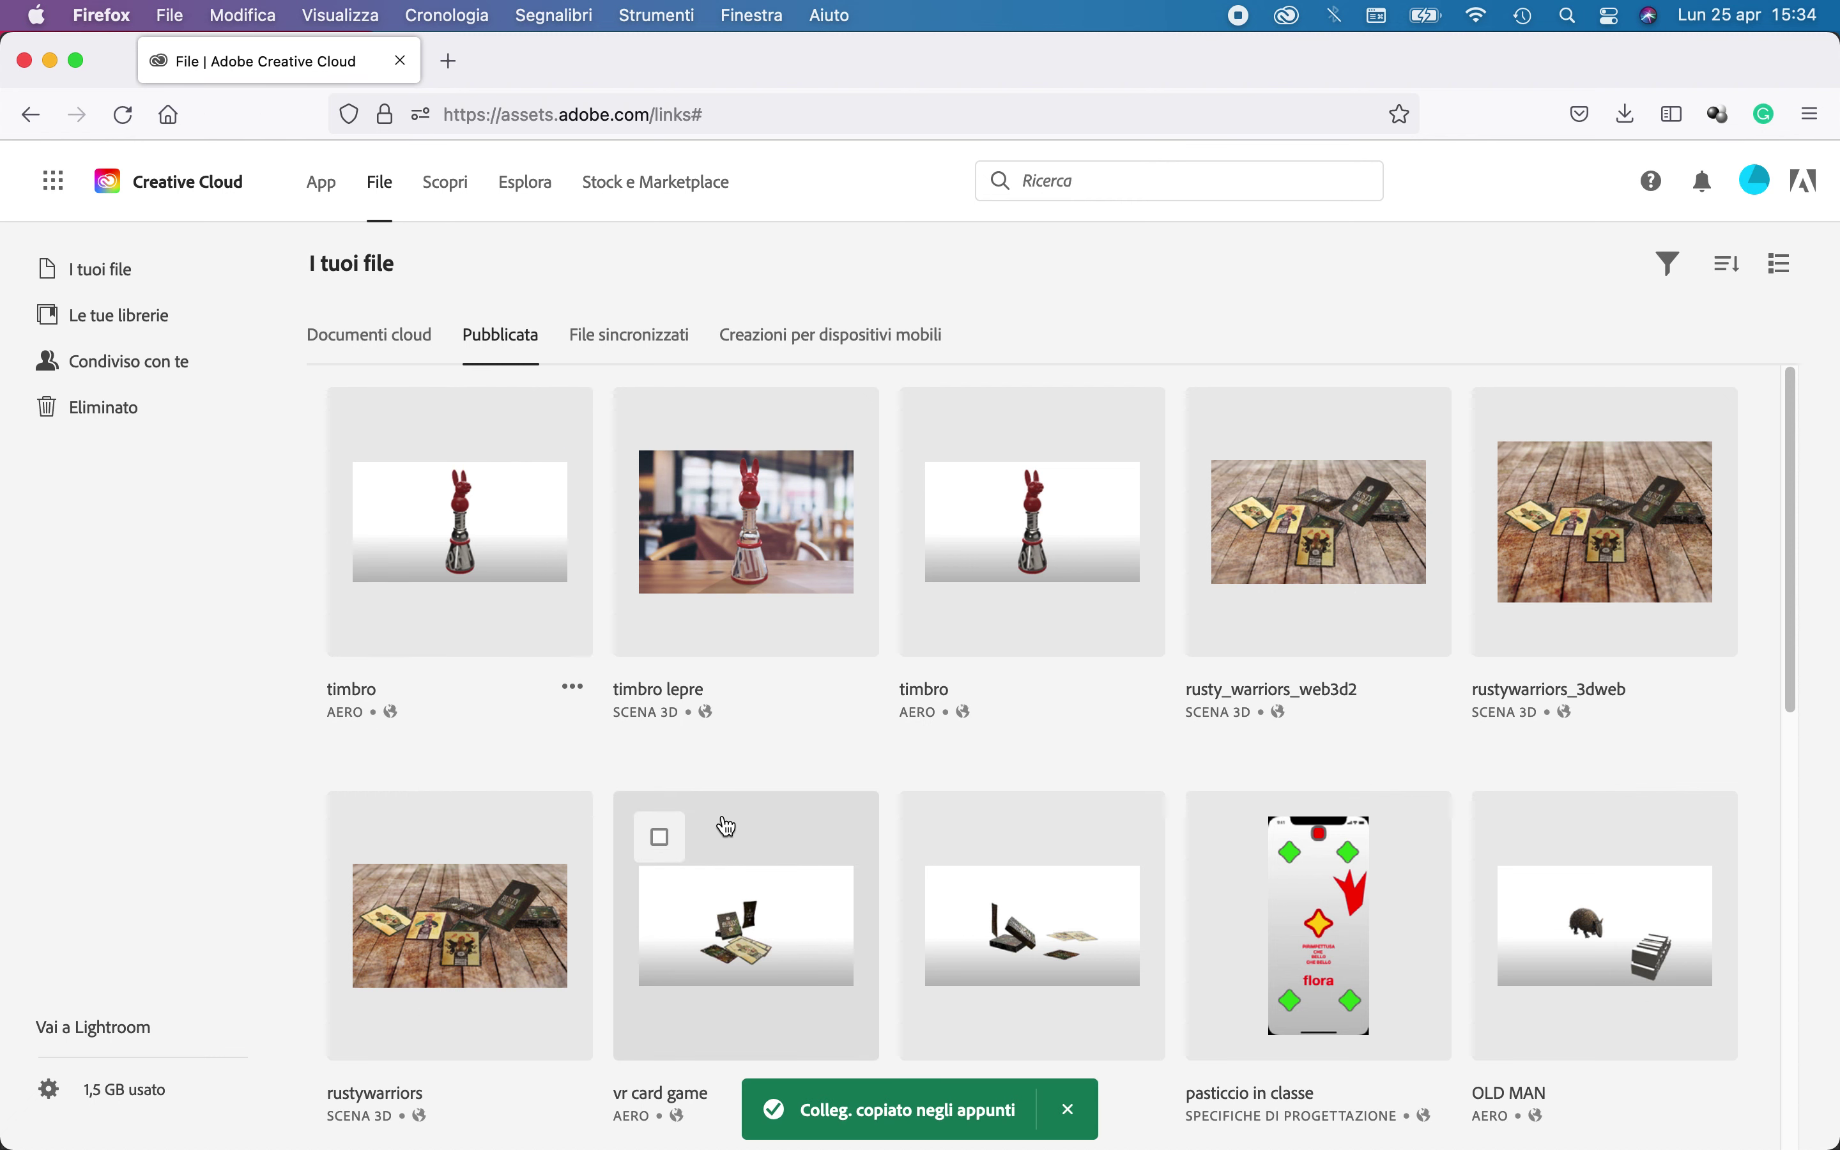
{"action": "mouse_move", "coordinate": [1615, 1145]}
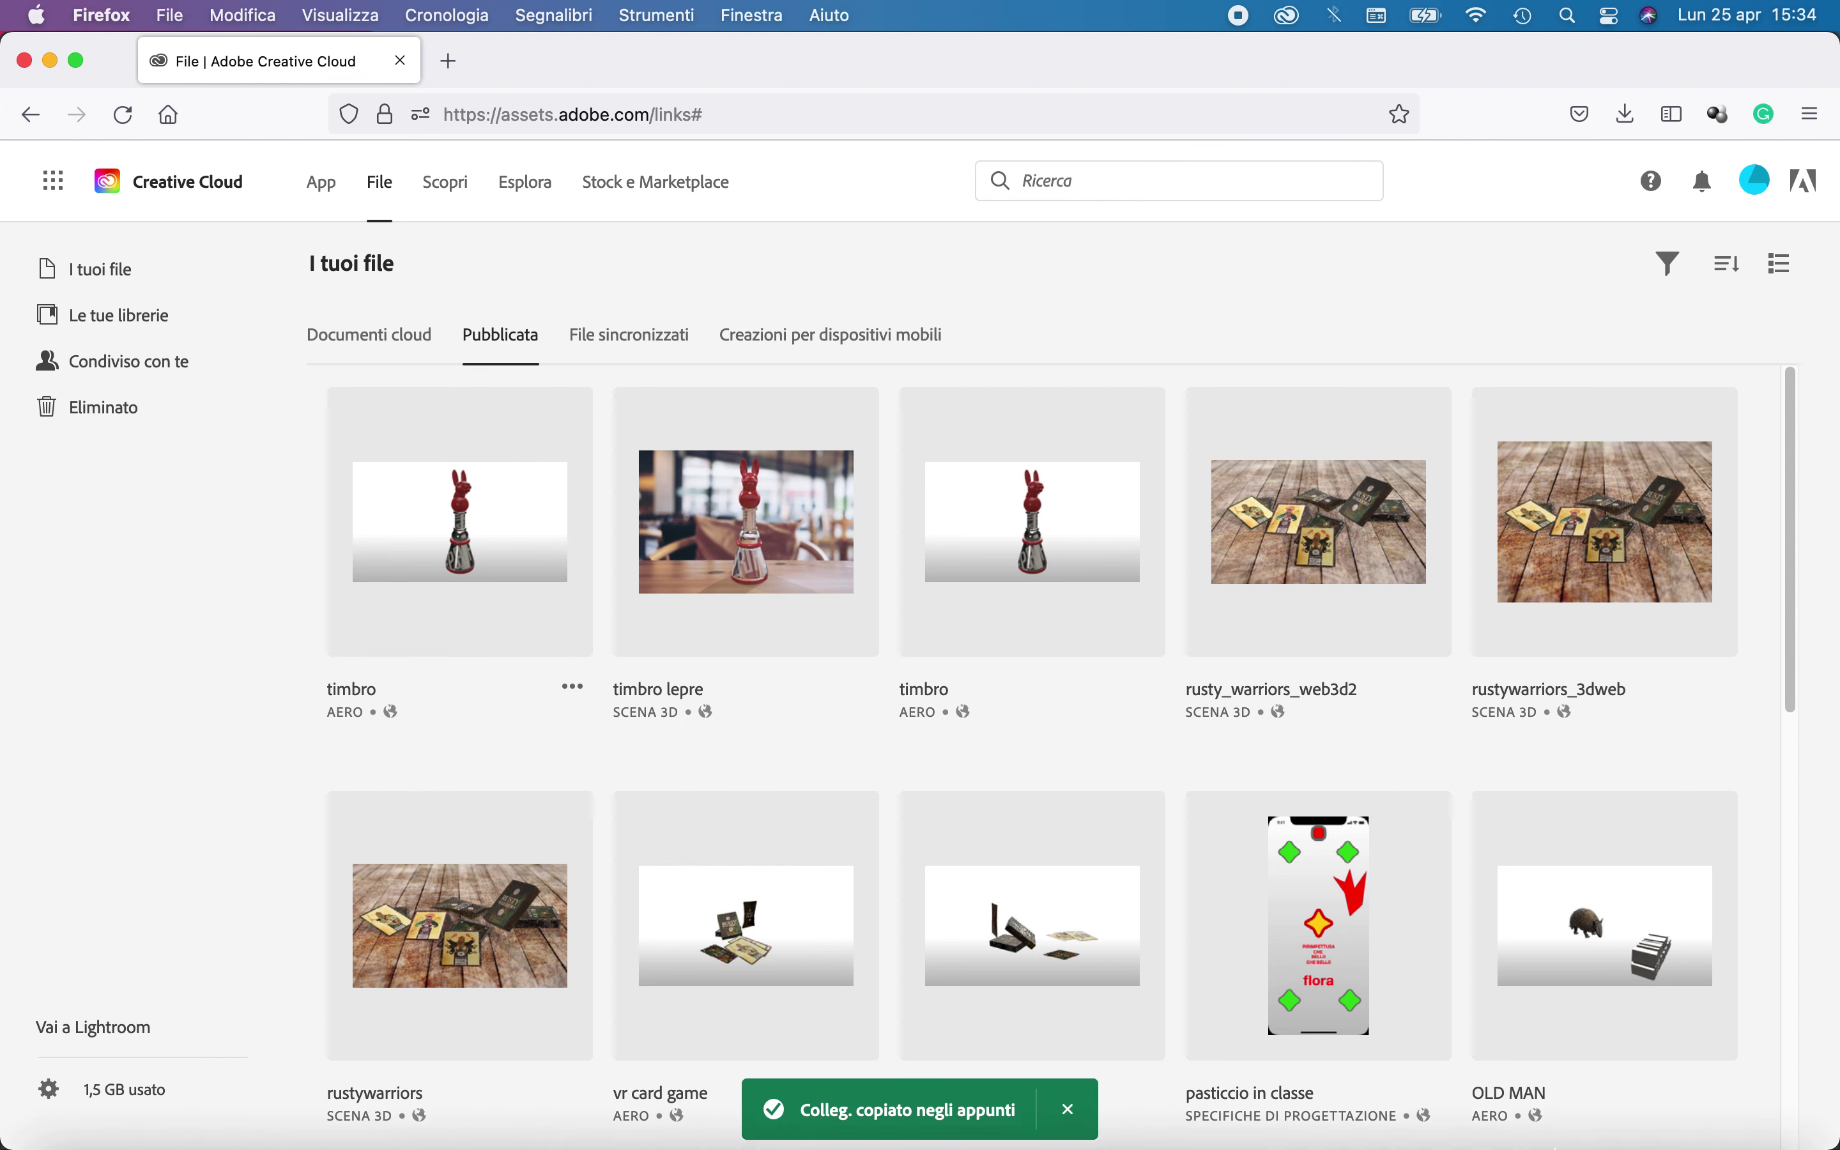
{"action": "left_click", "coordinate": [1473, 1107]}
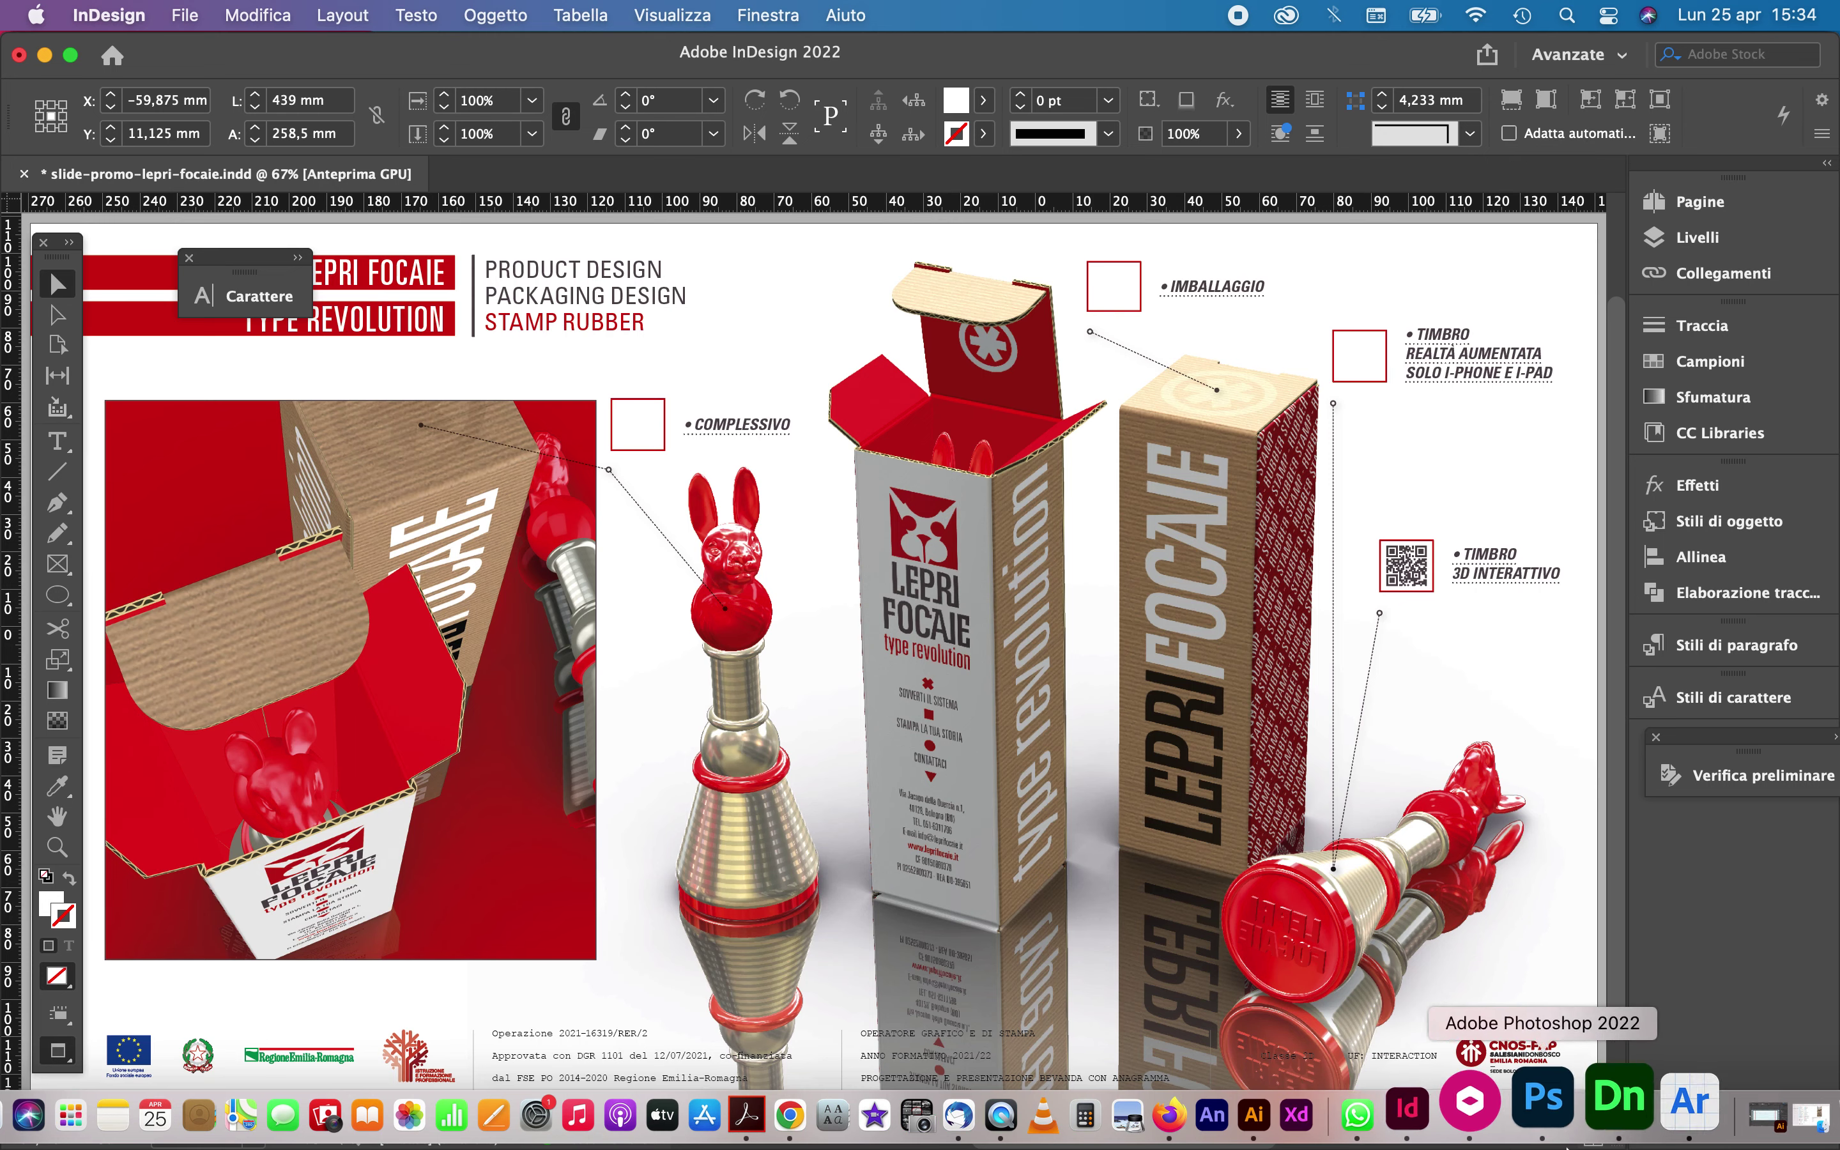
Replace the hyperlink URL of the "TIMBRO REALTÀ AUMENTATA SOLO I-PHONE E I-PAD" text with the copied ar.adobe.com landing link
{"action": "double_click", "coordinate": [1473, 352]}
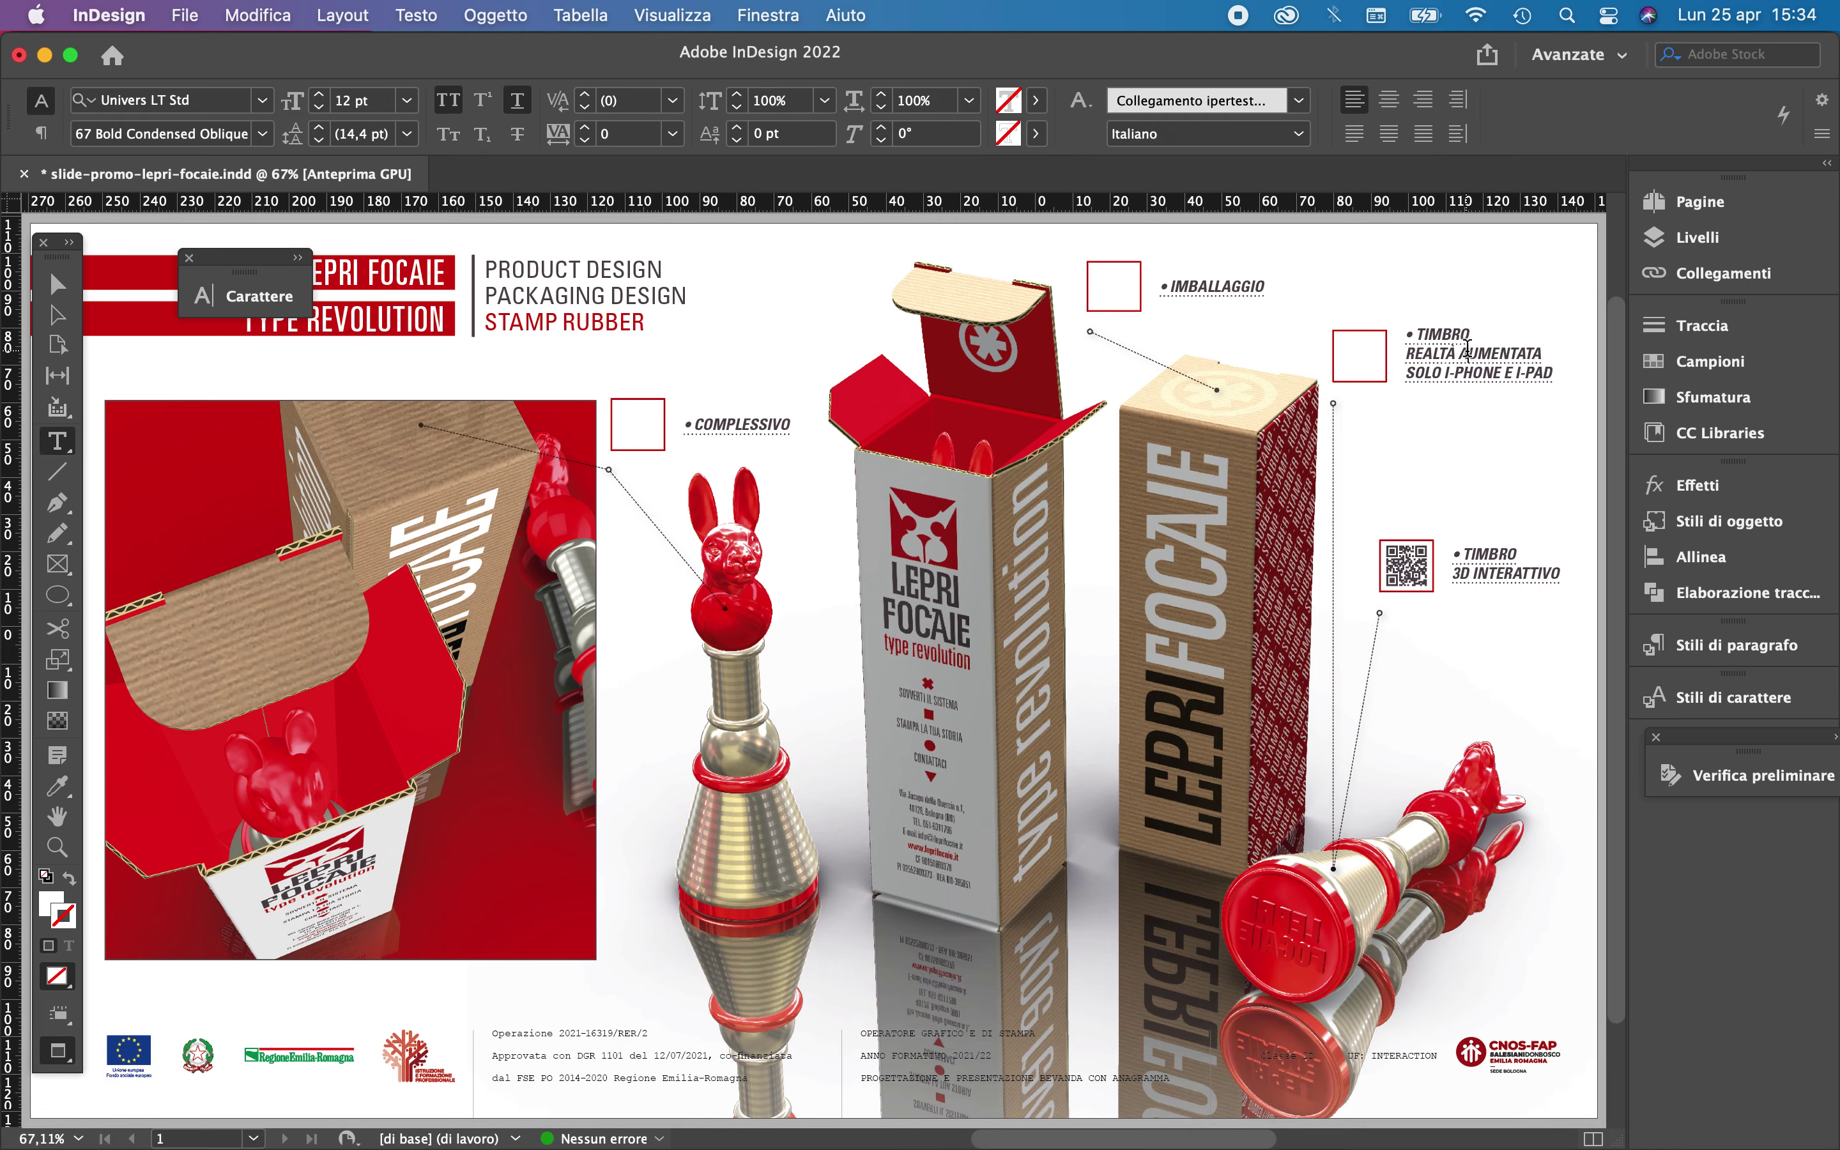
{"action": "left_click_drag", "start_coordinate": [1552, 372], "coordinate": [1413, 332]}
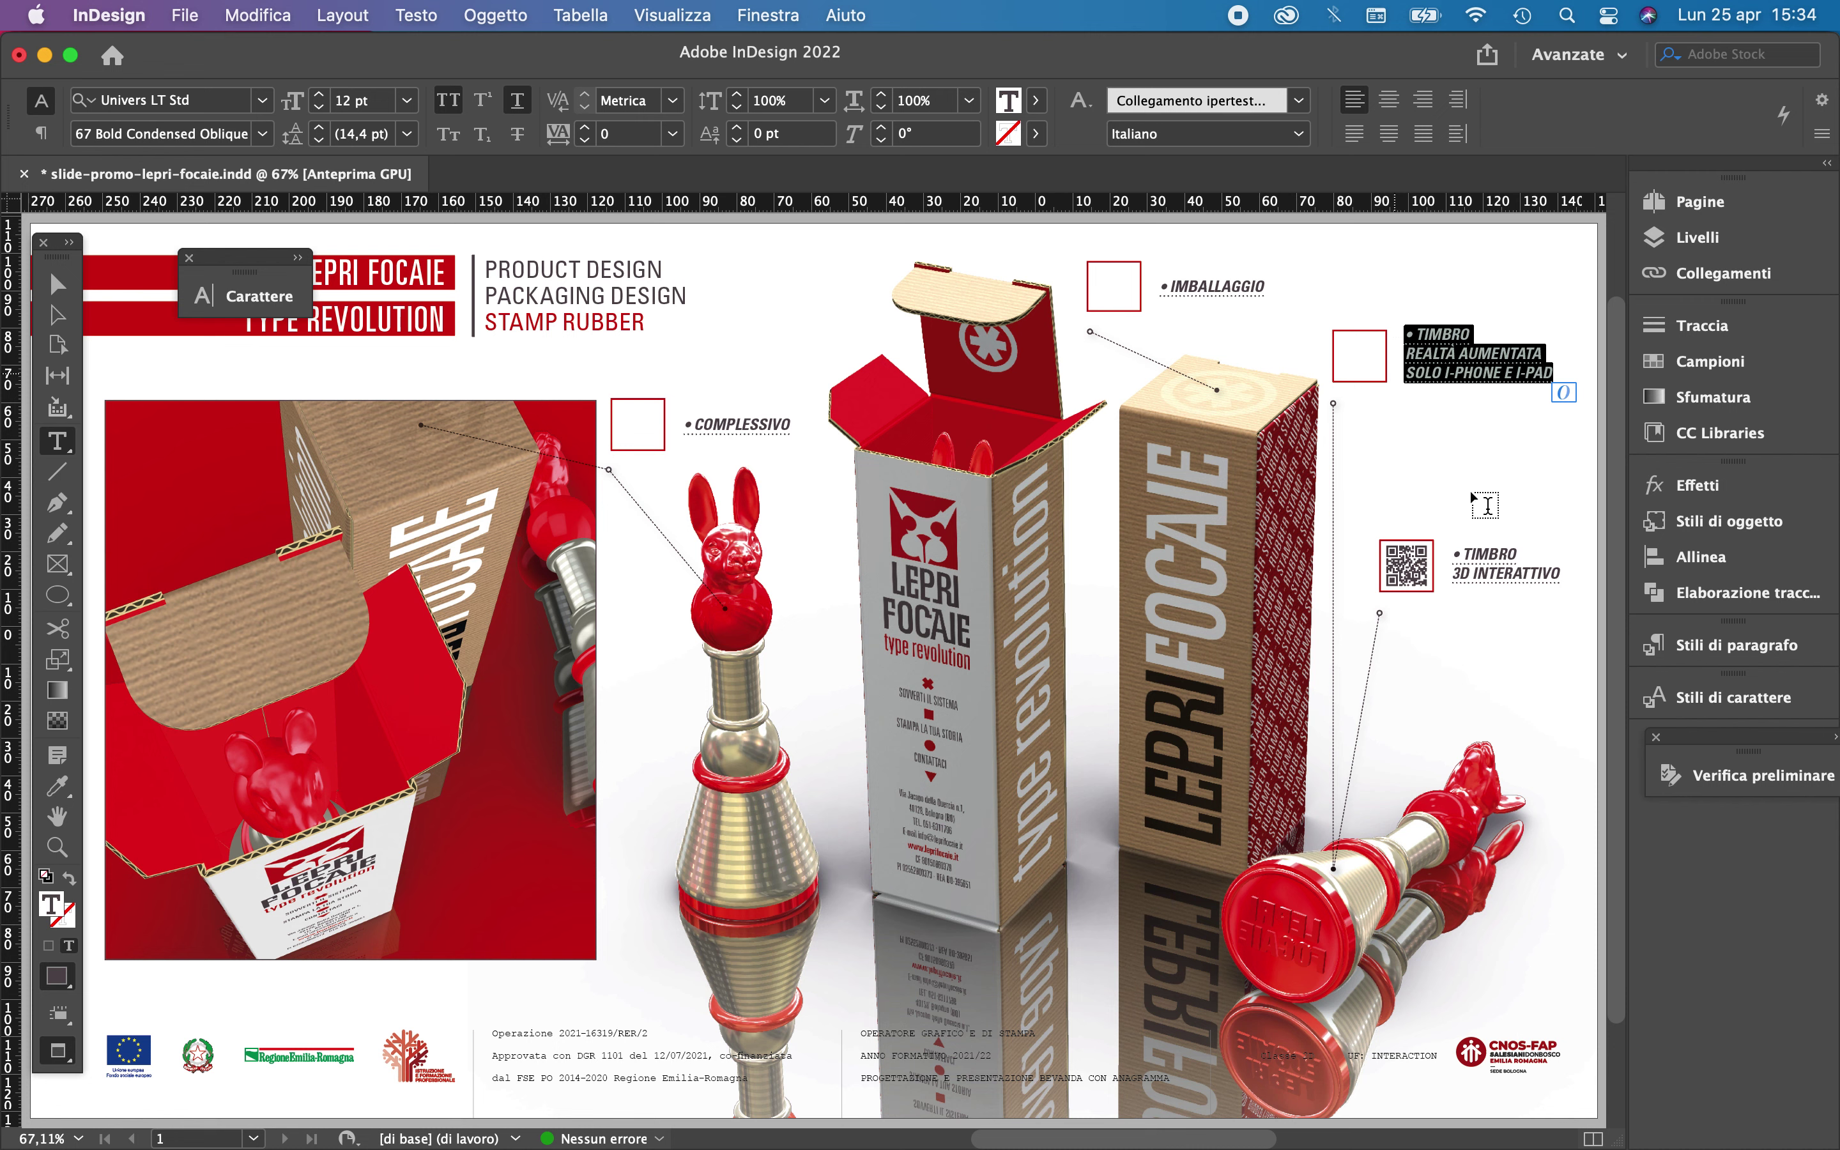
{"action": "left_click", "coordinate": [416, 15]}
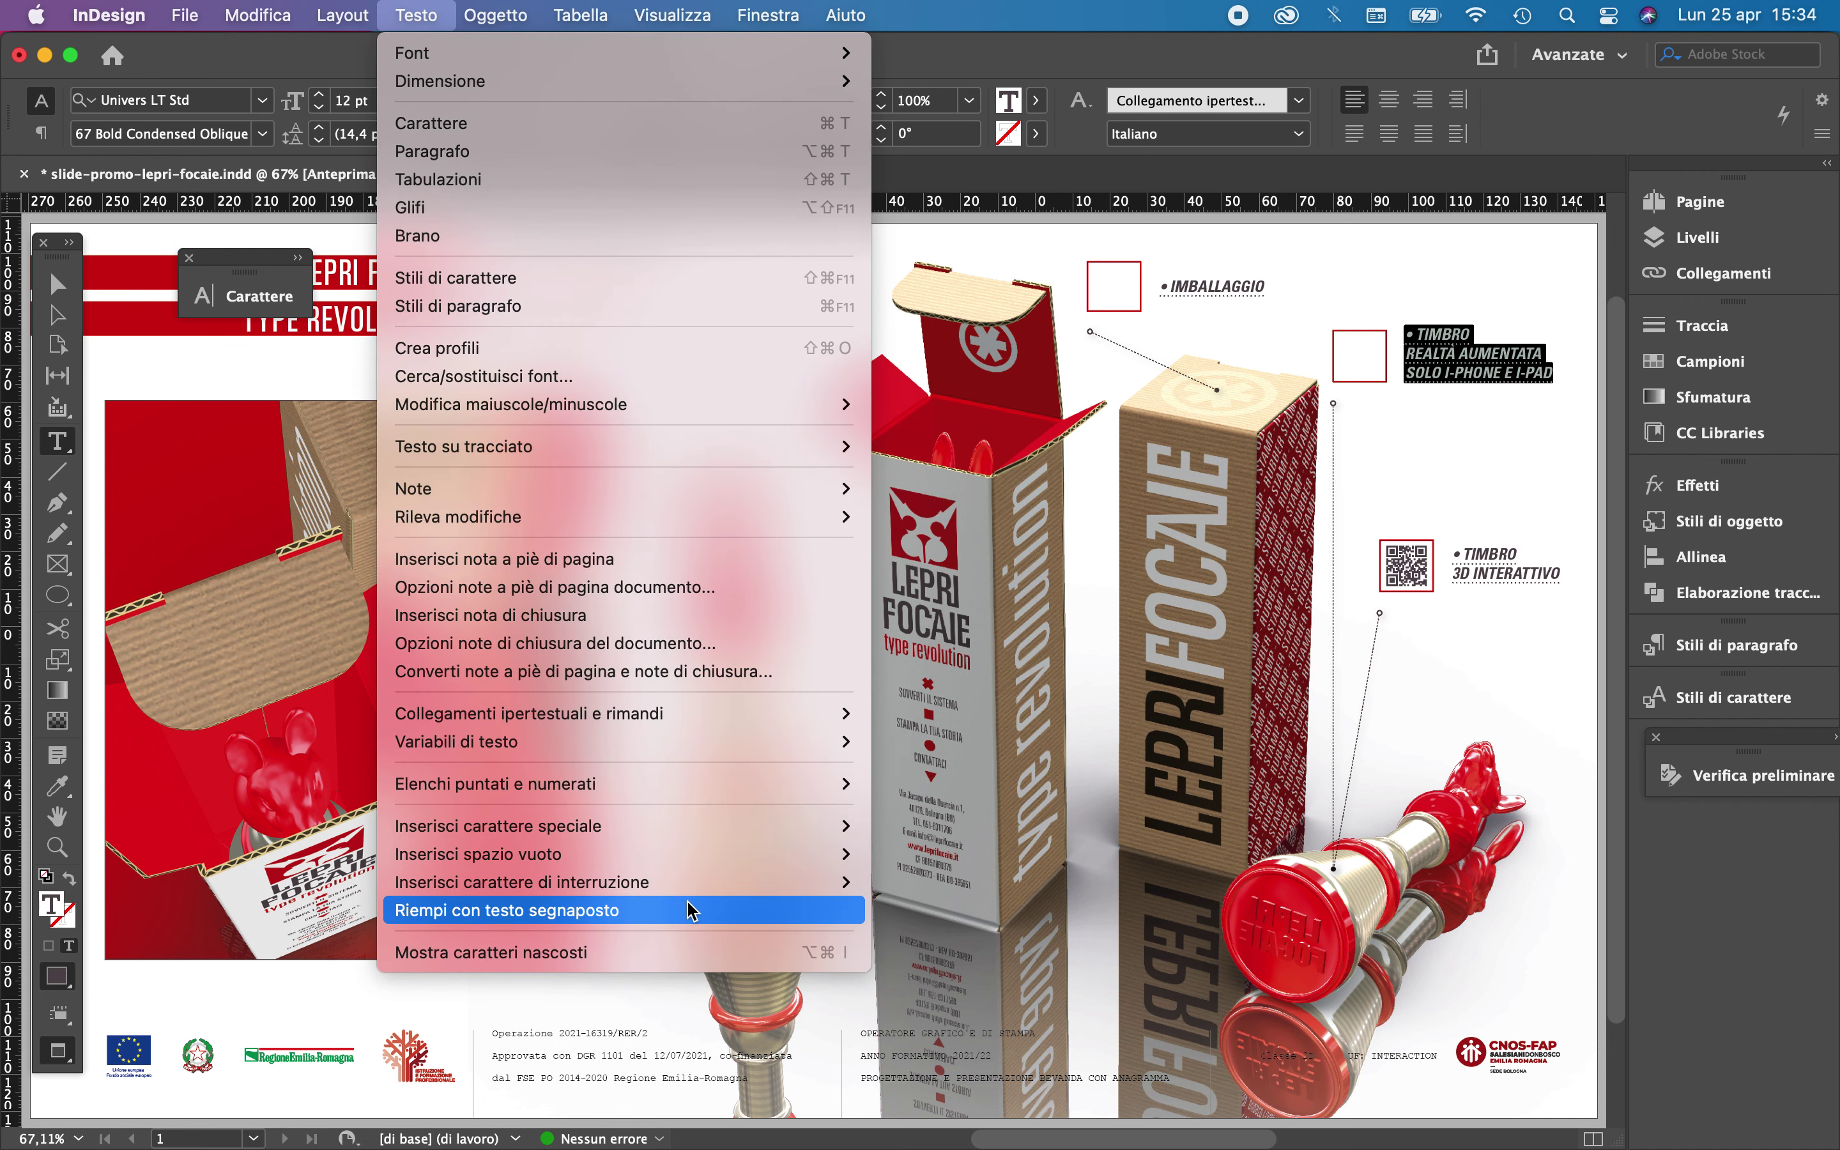
{"action": "mouse_move", "coordinate": [659, 719]}
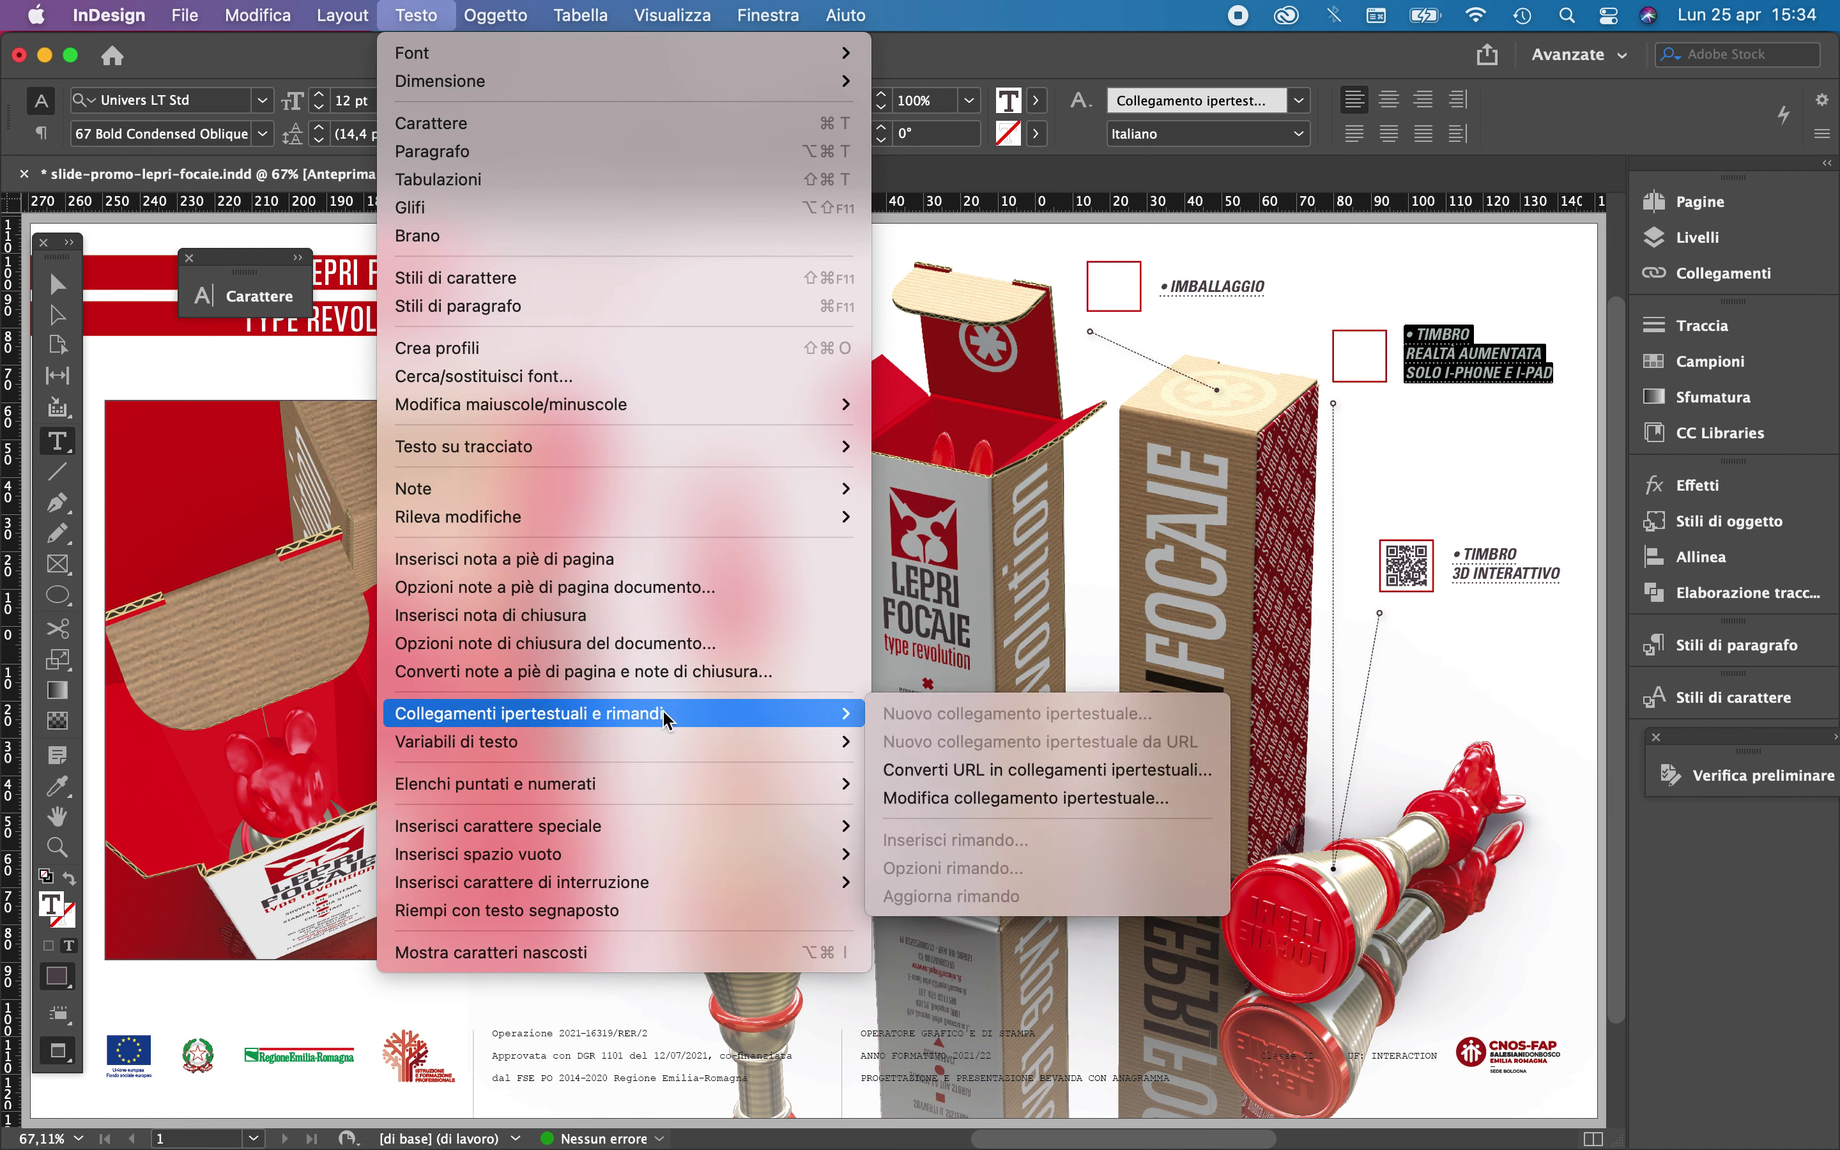
{"action": "left_click", "coordinate": [1013, 797]}
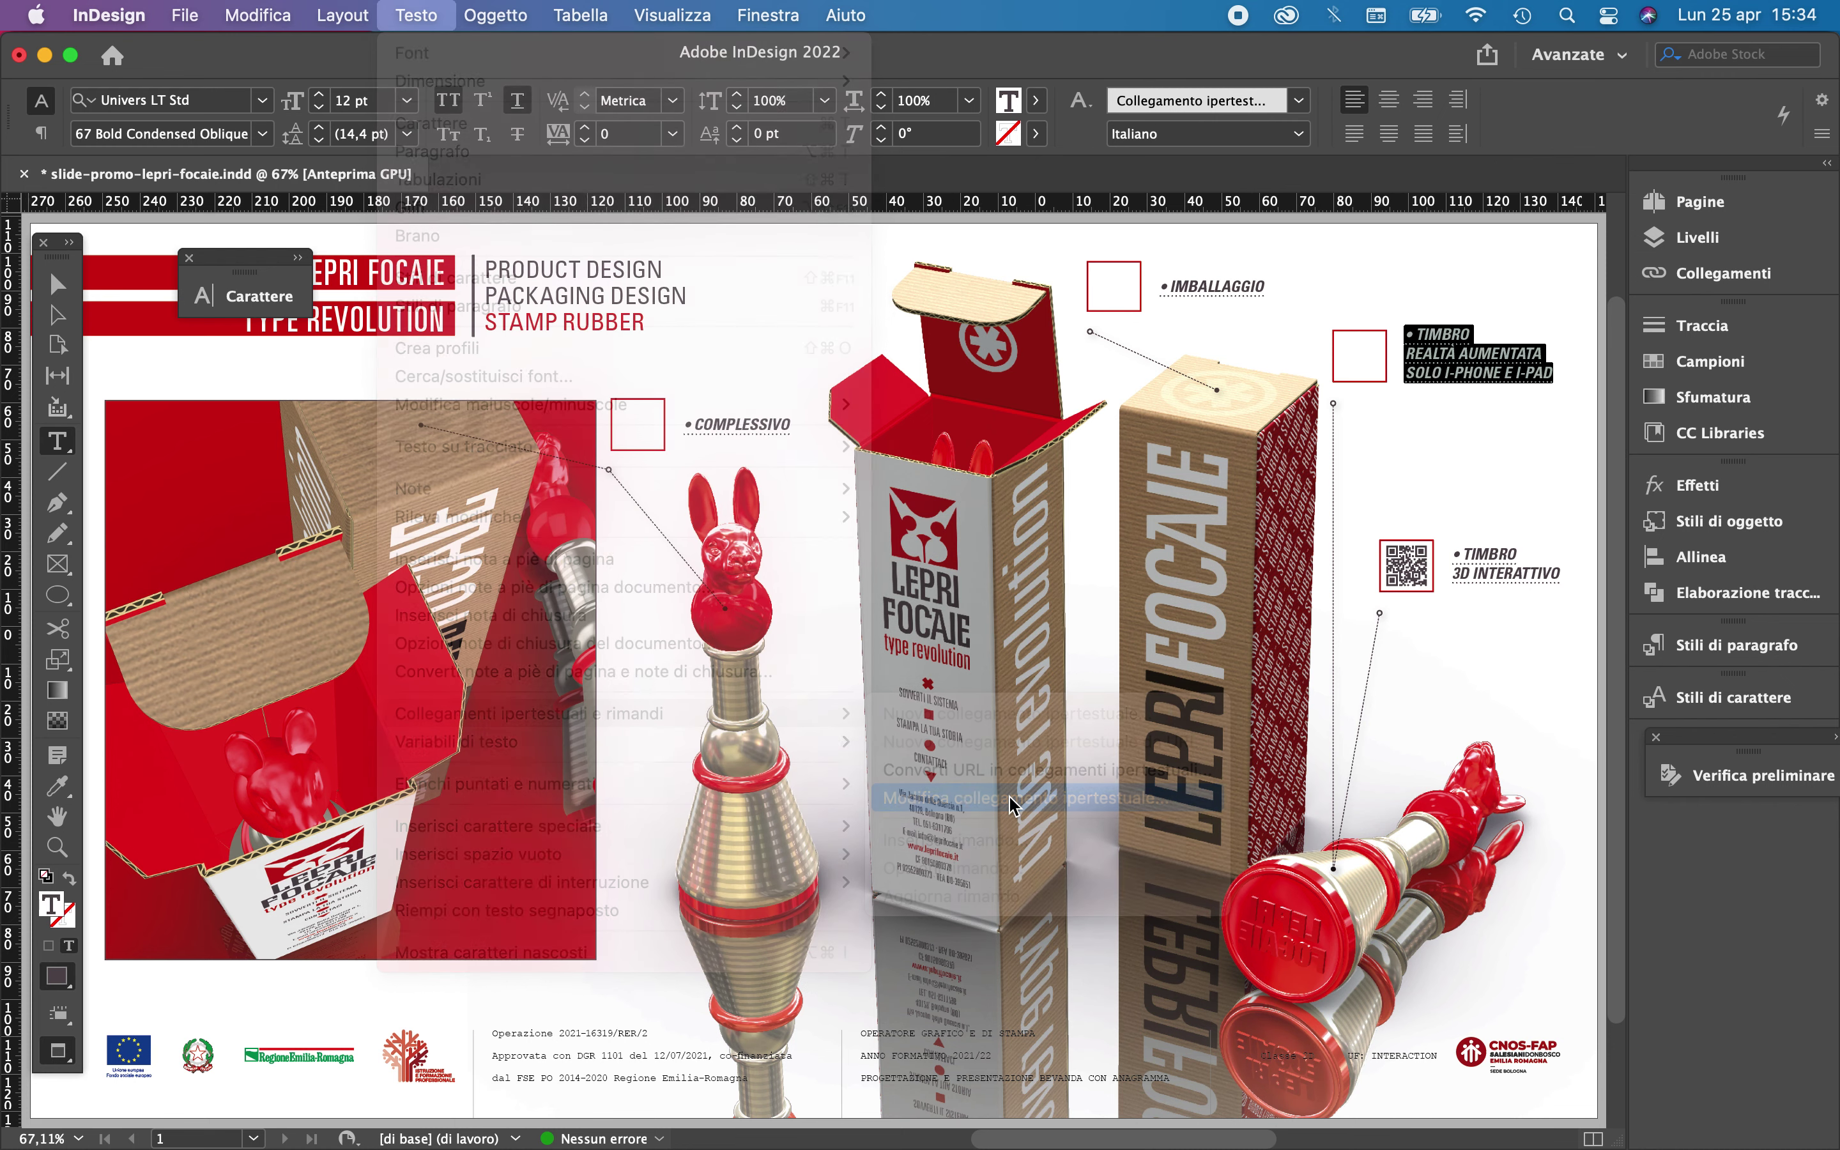
{"action": "left_click_drag", "start_coordinate": [987, 447], "coordinate": [519, 437]}
{"action": "key", "text": "super+v"}
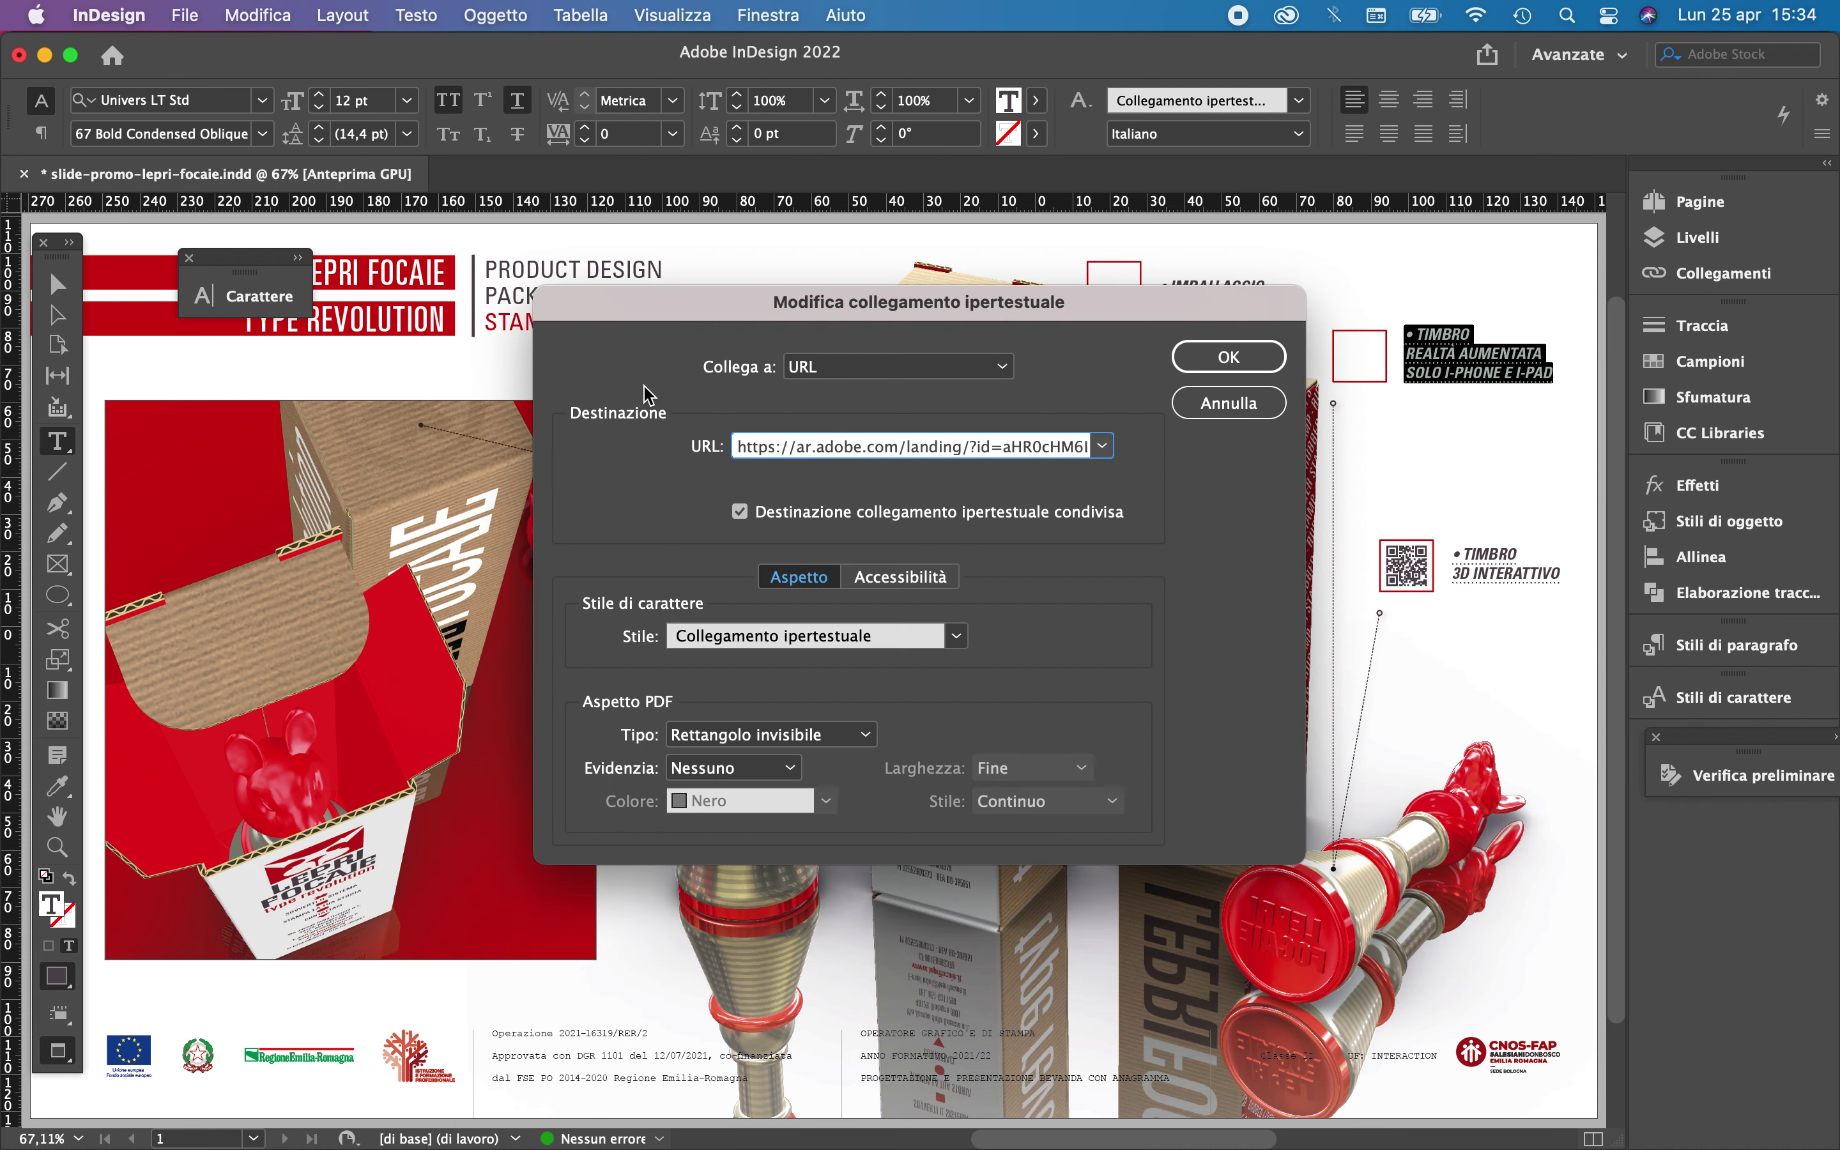
{"action": "left_click", "coordinate": [1226, 371]}
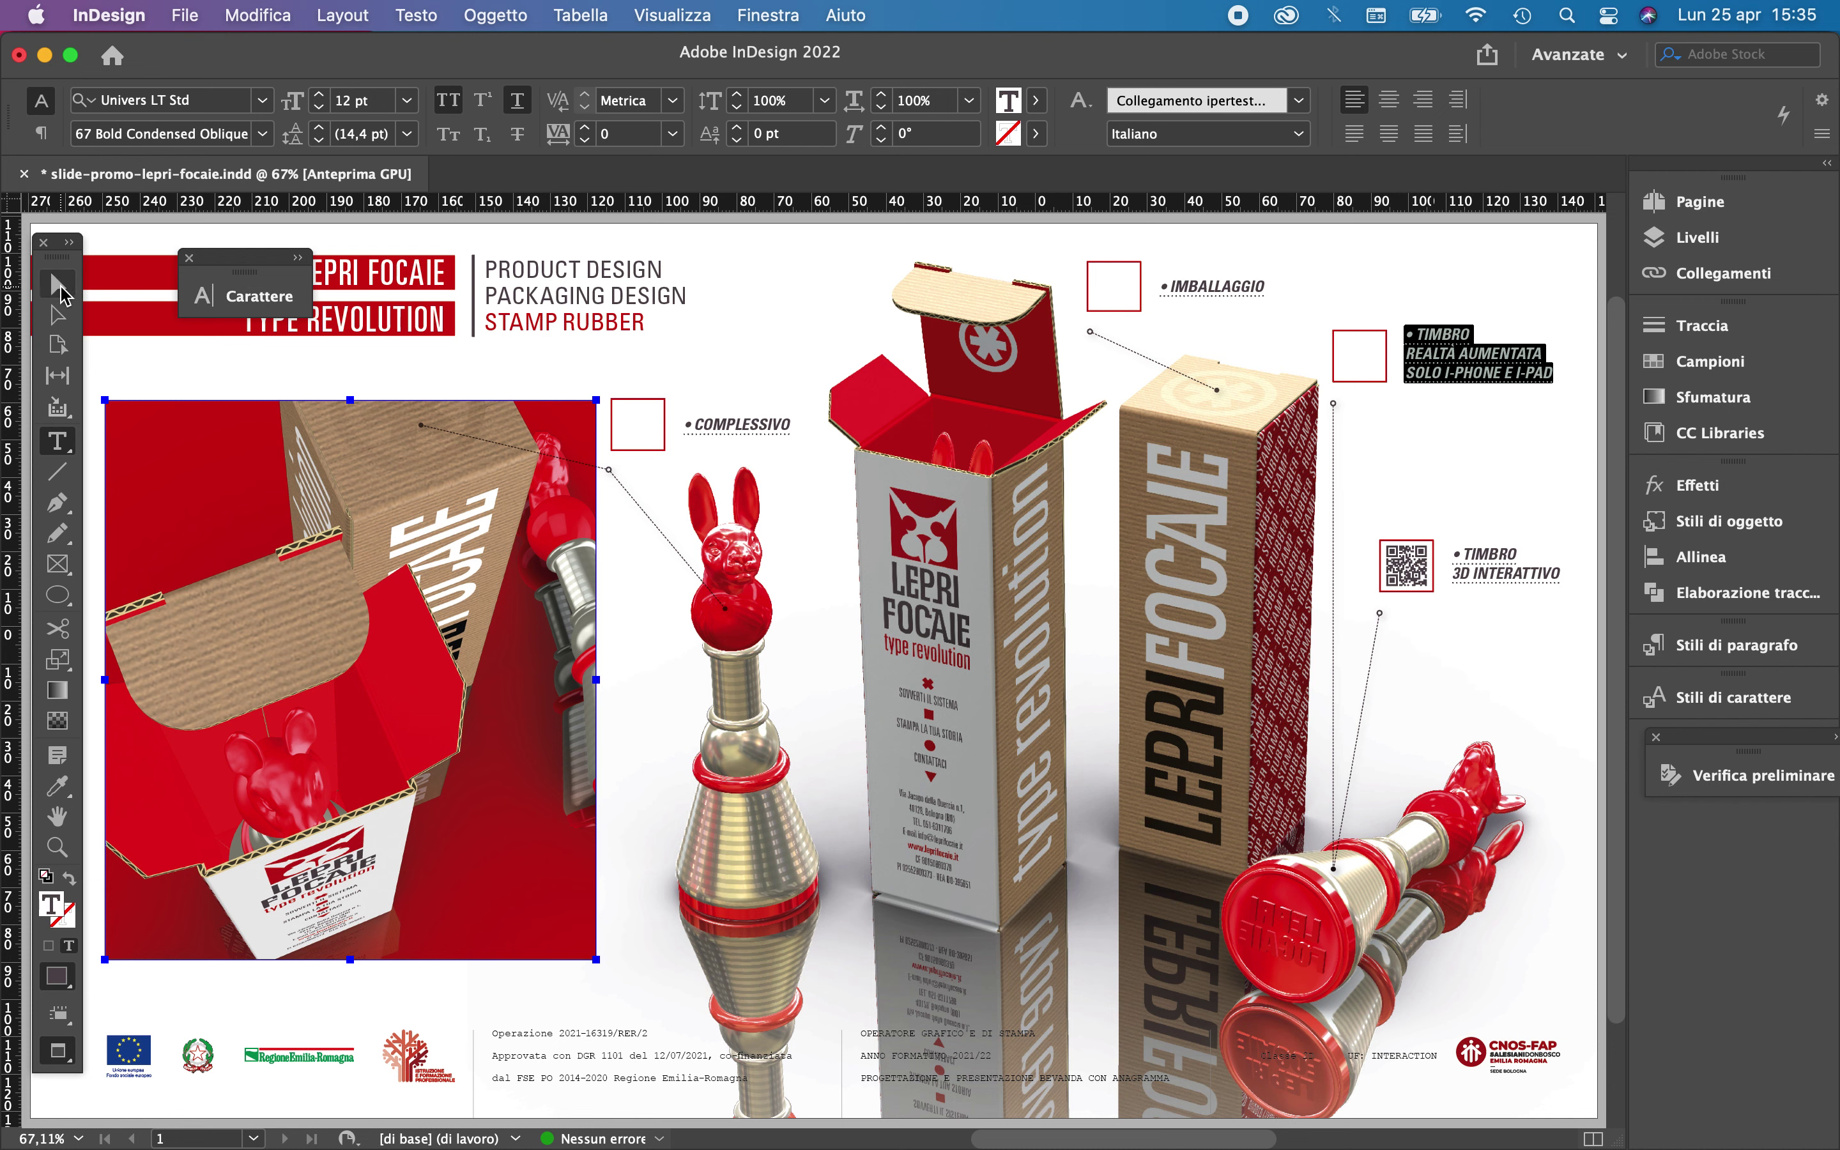
Generate a web-link QR code from the copied ar.adobe.com link in the empty square beside "TIMBRO REALTÀ AUMENTATA" and fit it to the frame
{"action": "key", "text": "Escape"}
{"action": "left_click", "coordinate": [1360, 355]}
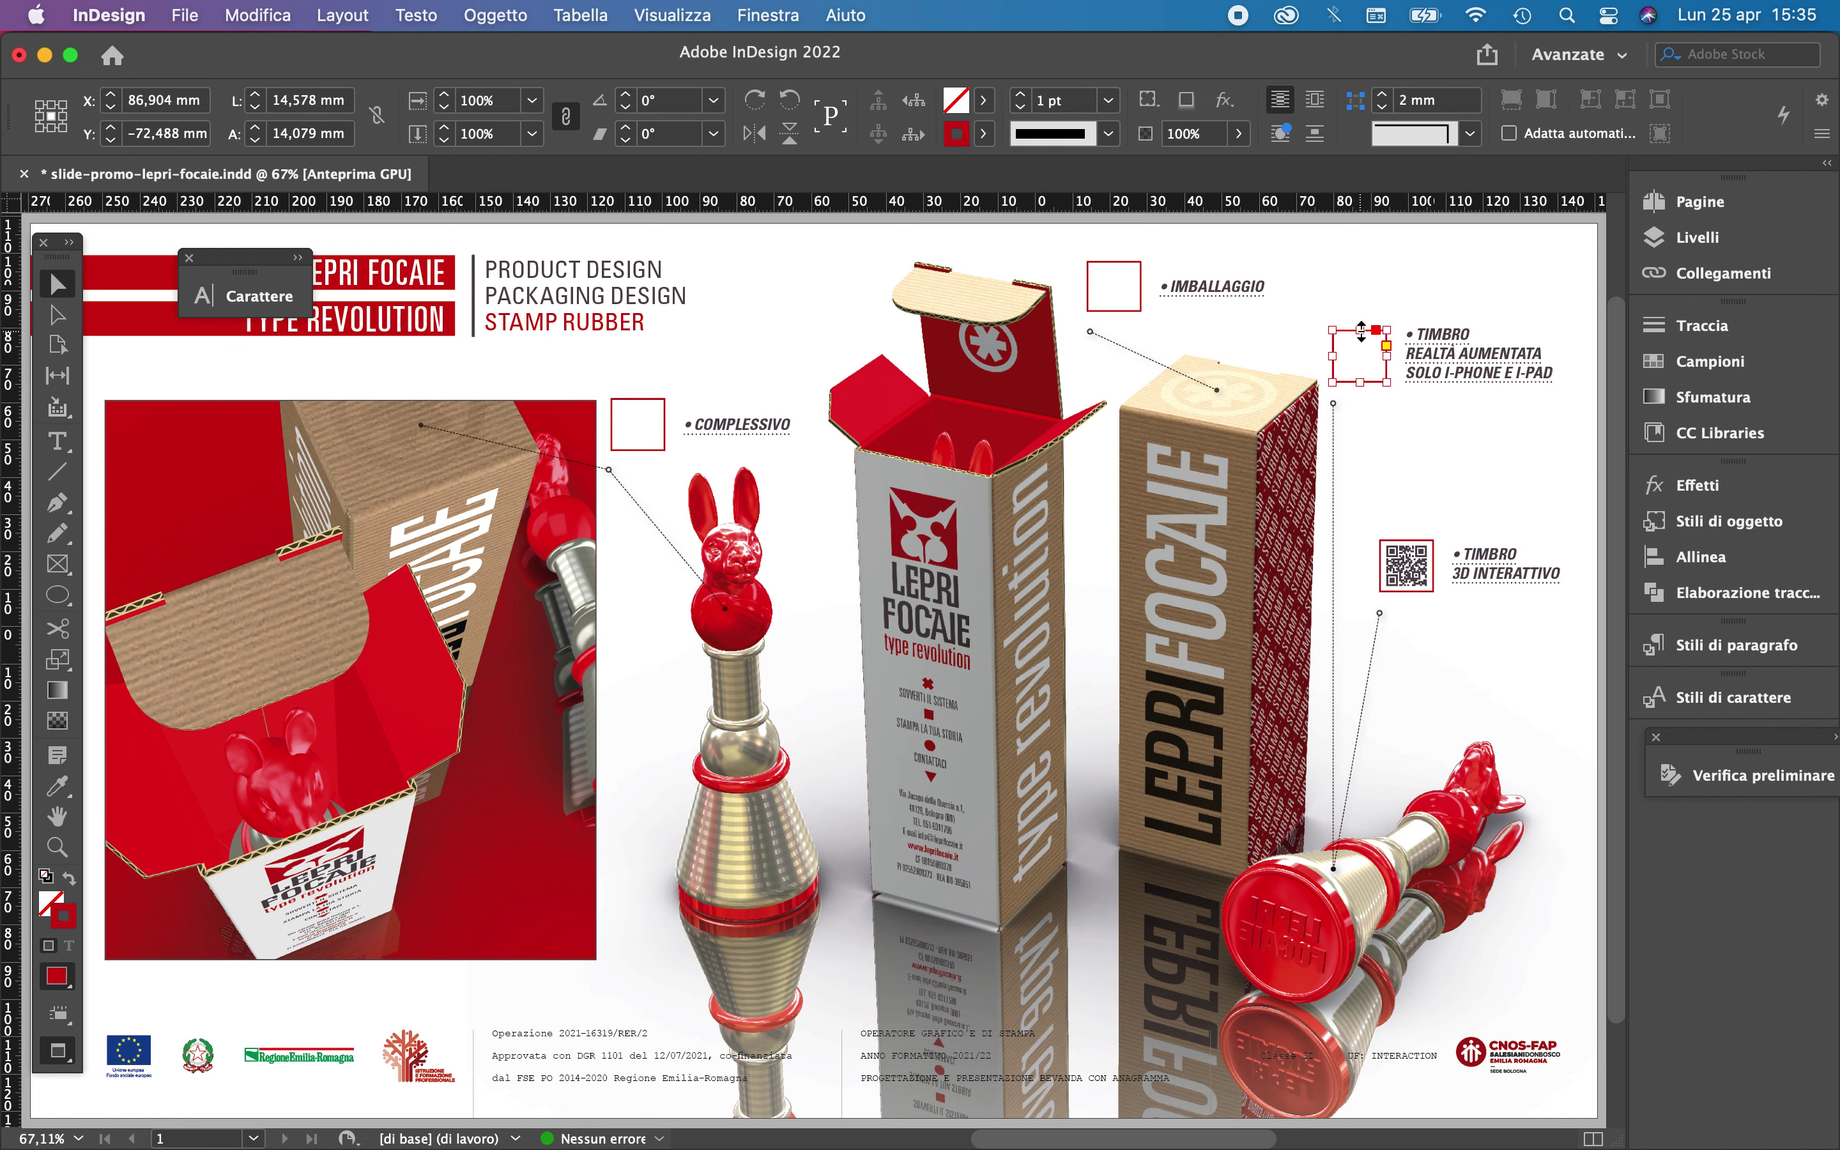
{"action": "left_click", "coordinate": [494, 17]}
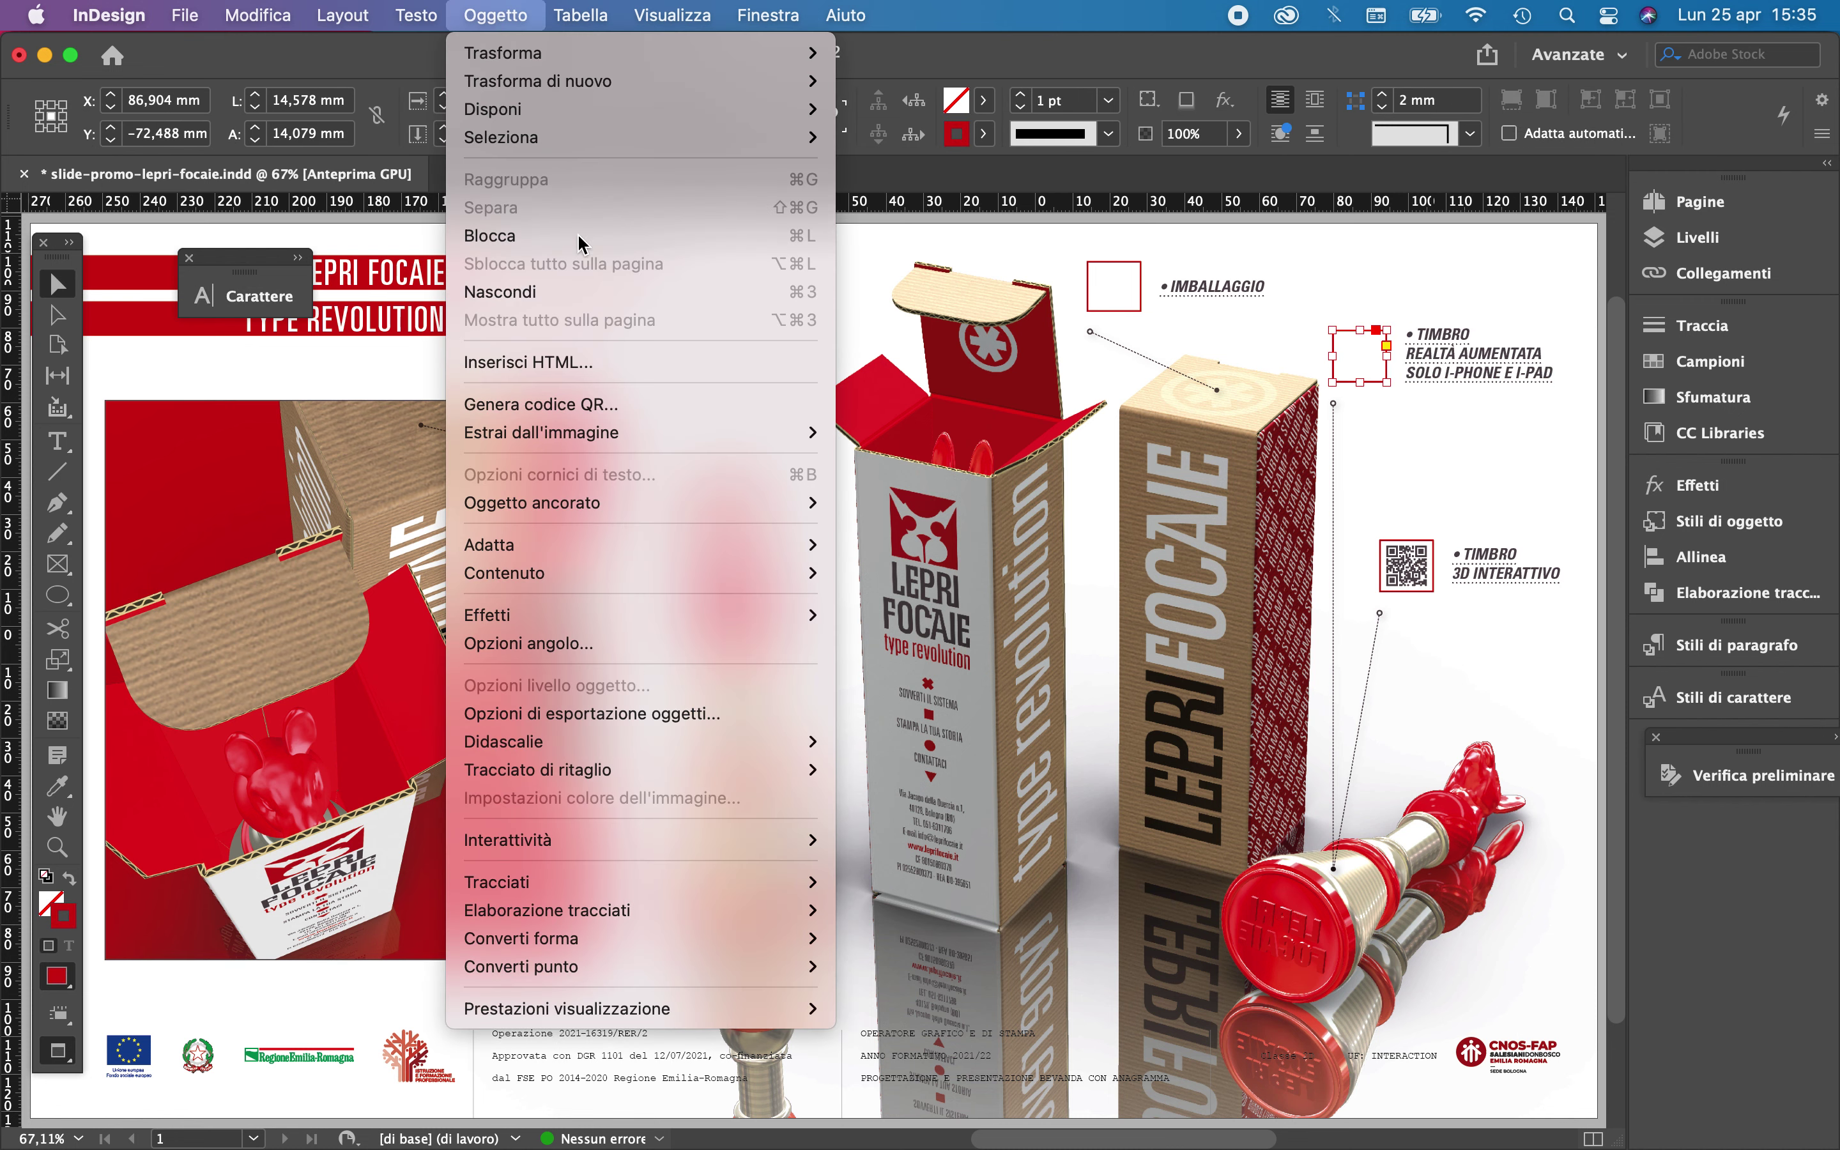
{"action": "left_click", "coordinate": [610, 404]}
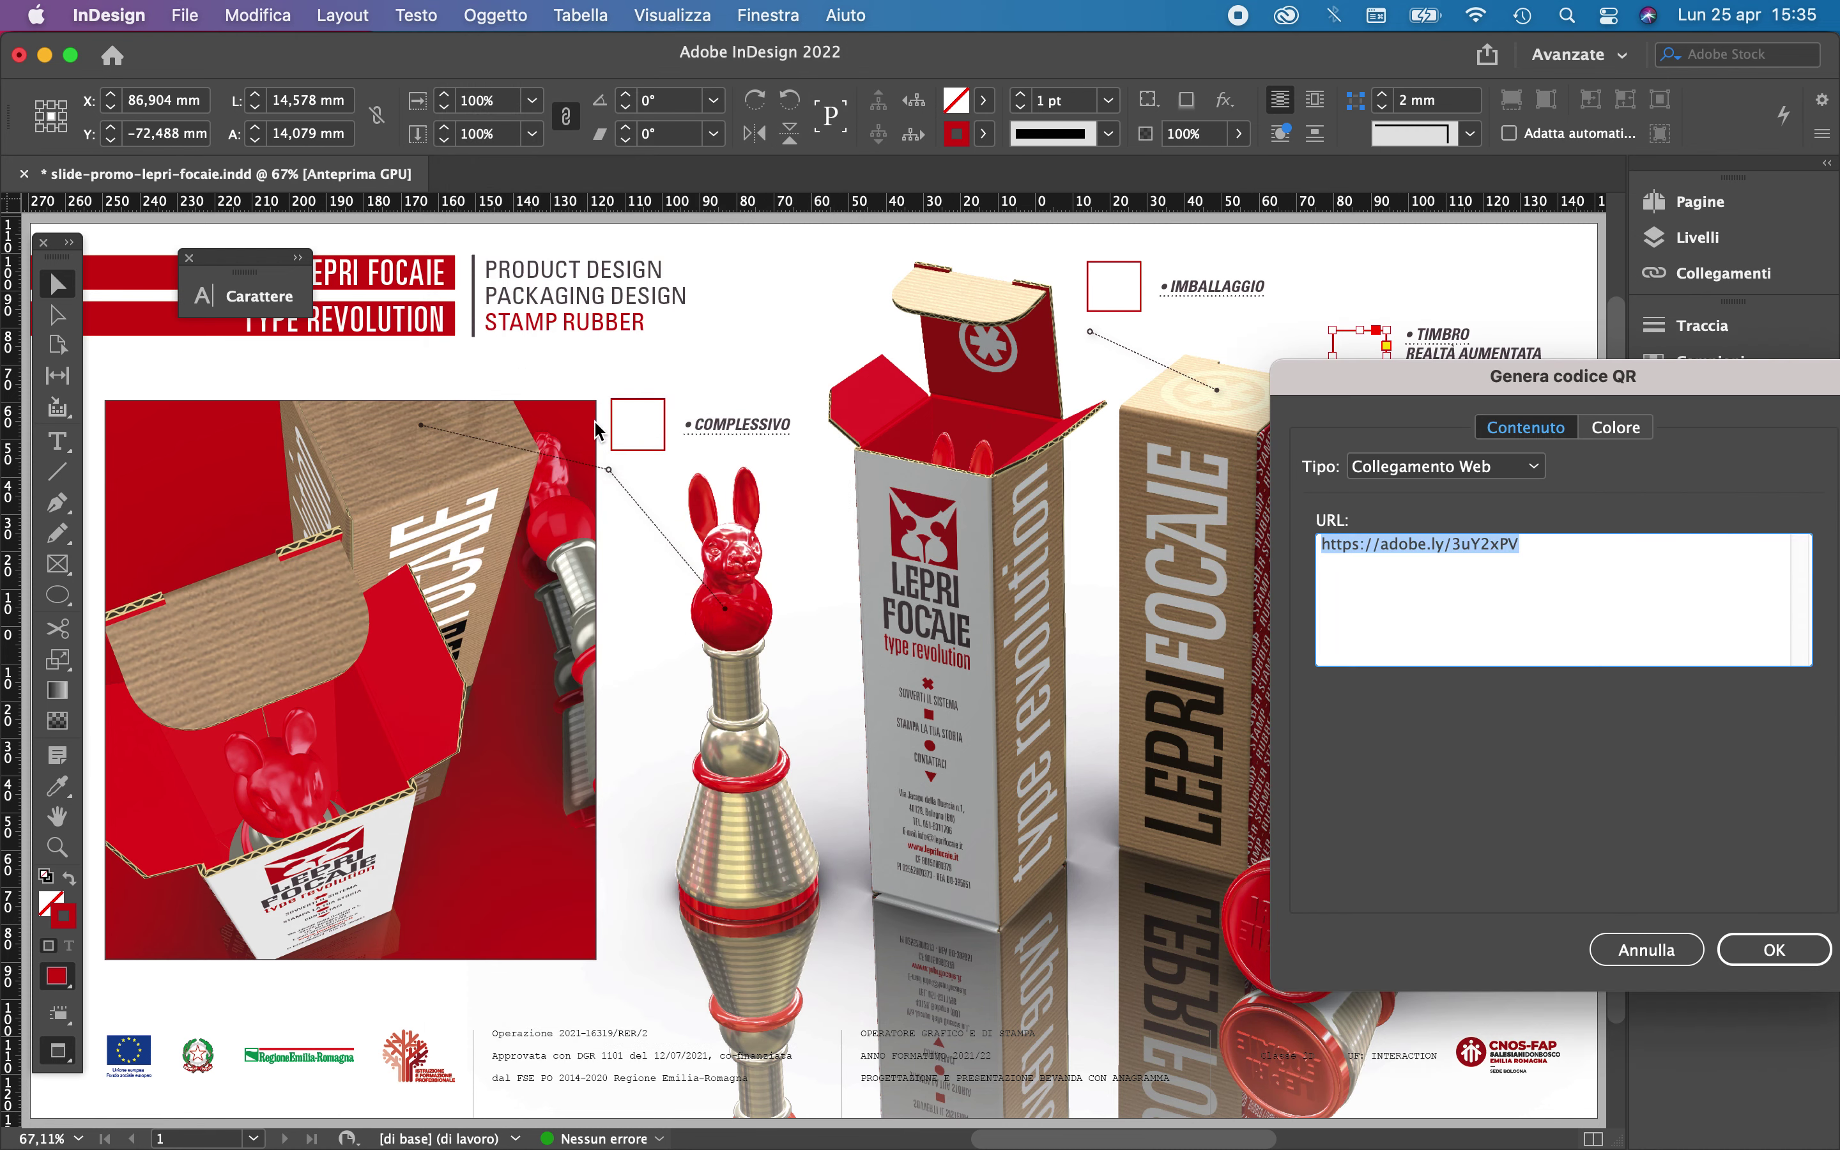
{"action": "type", "text": "https://ar.adobe.com/landing/?id=aHR0cHM6Ly9jYy1hcGktY3AuYWRvYmUuaW8vYXBpL3YyL2NjX2Fzc2V0cy9hc3NldHMvMjRjOTlmNWItMDc0NC00ZGQxLWJmNGQtOWM0N2EyYTAwODYz&locale=it&platform=ccassets"}
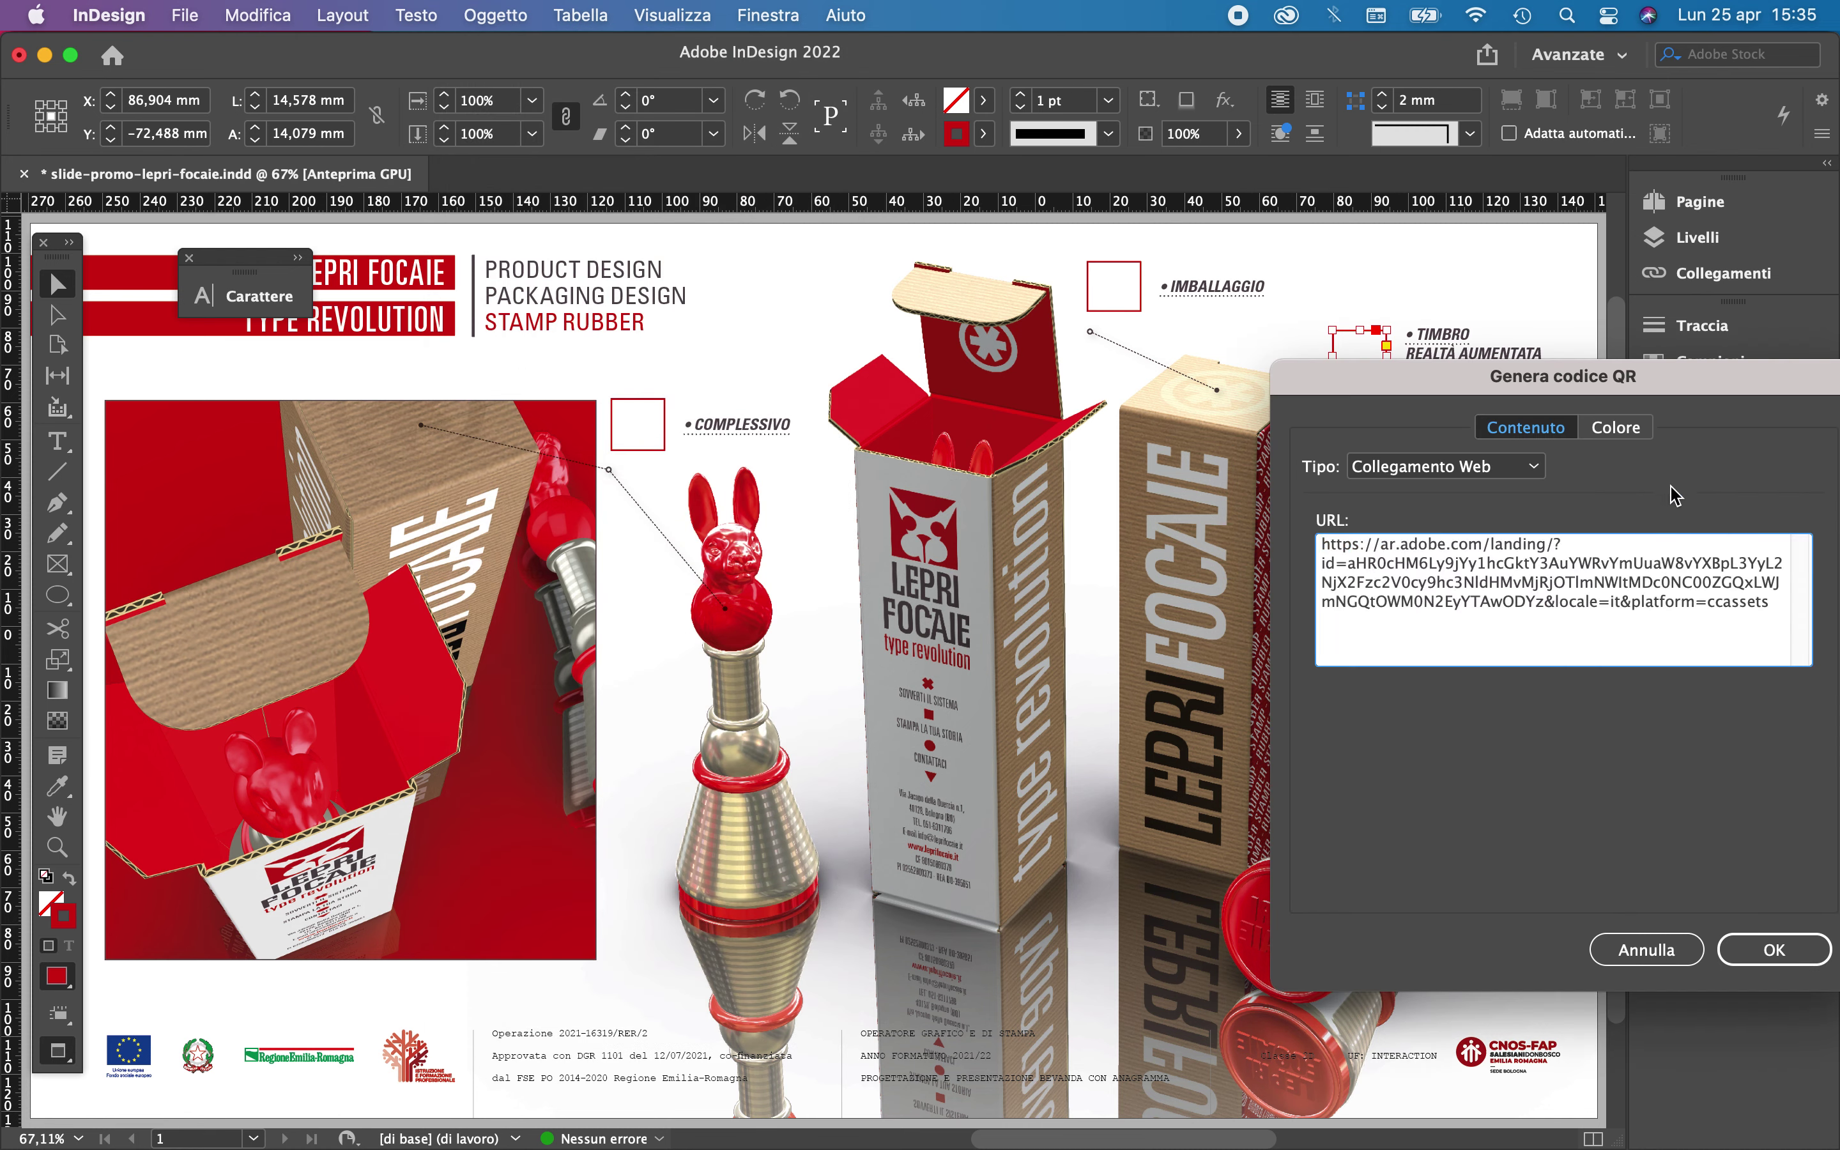
{"action": "left_click", "coordinate": [1637, 437]}
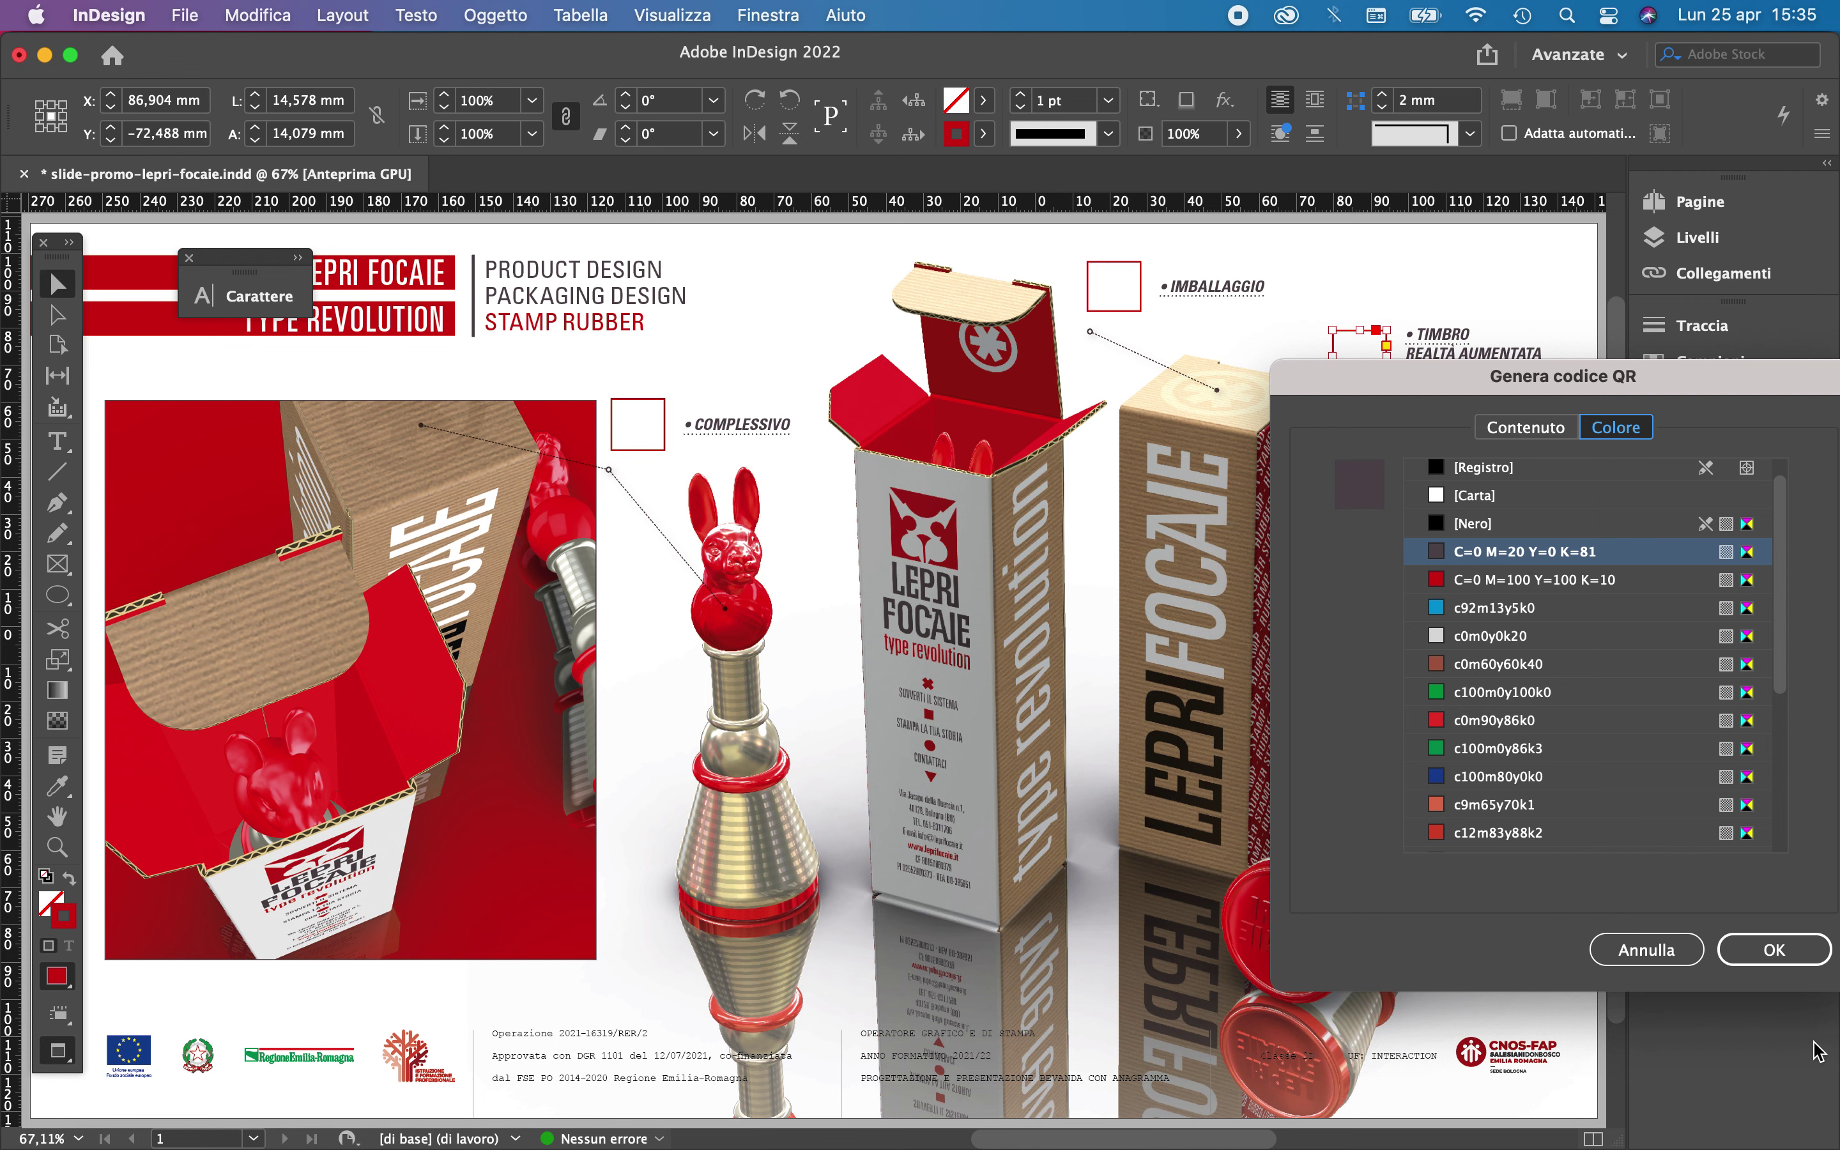
{"action": "left_click", "coordinate": [1774, 950]}
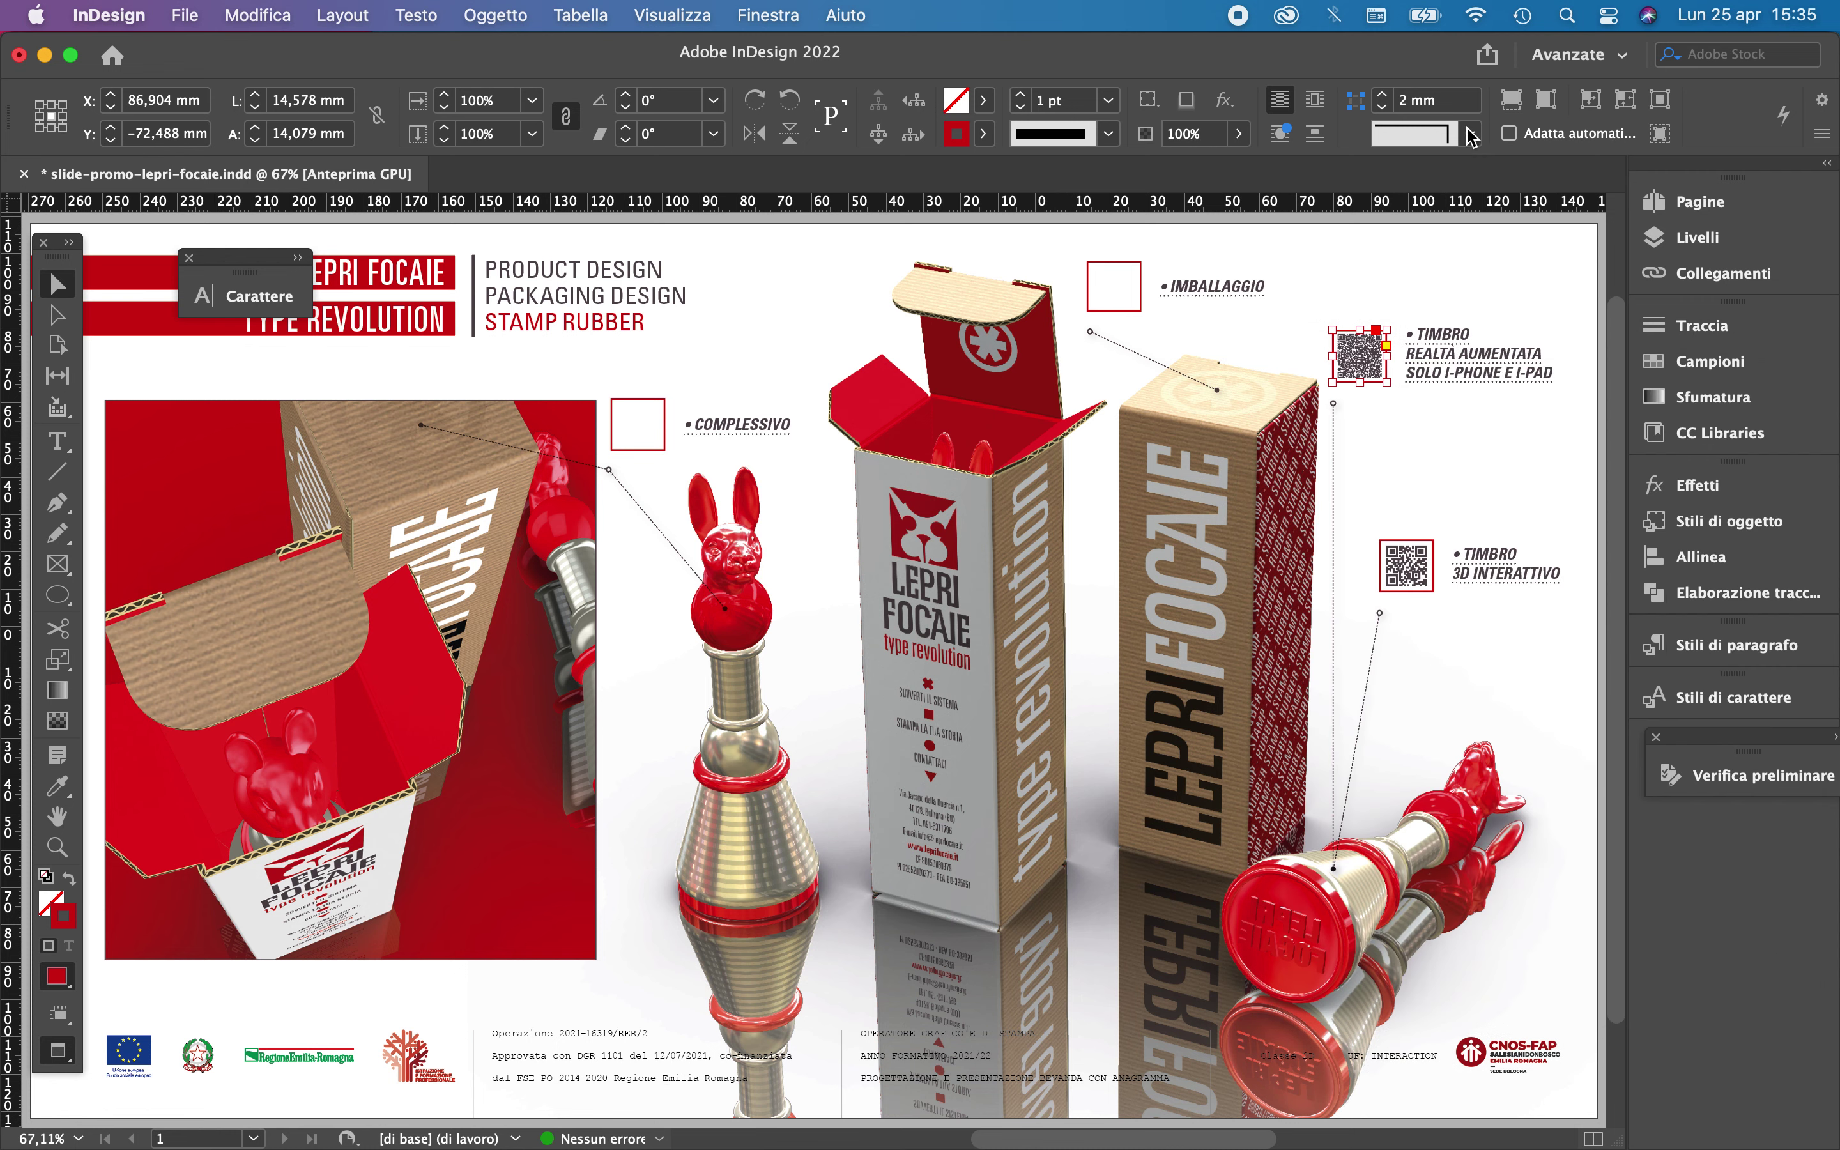
{"action": "left_click", "coordinate": [1511, 100]}
{"action": "left_click", "coordinate": [1388, 260]}
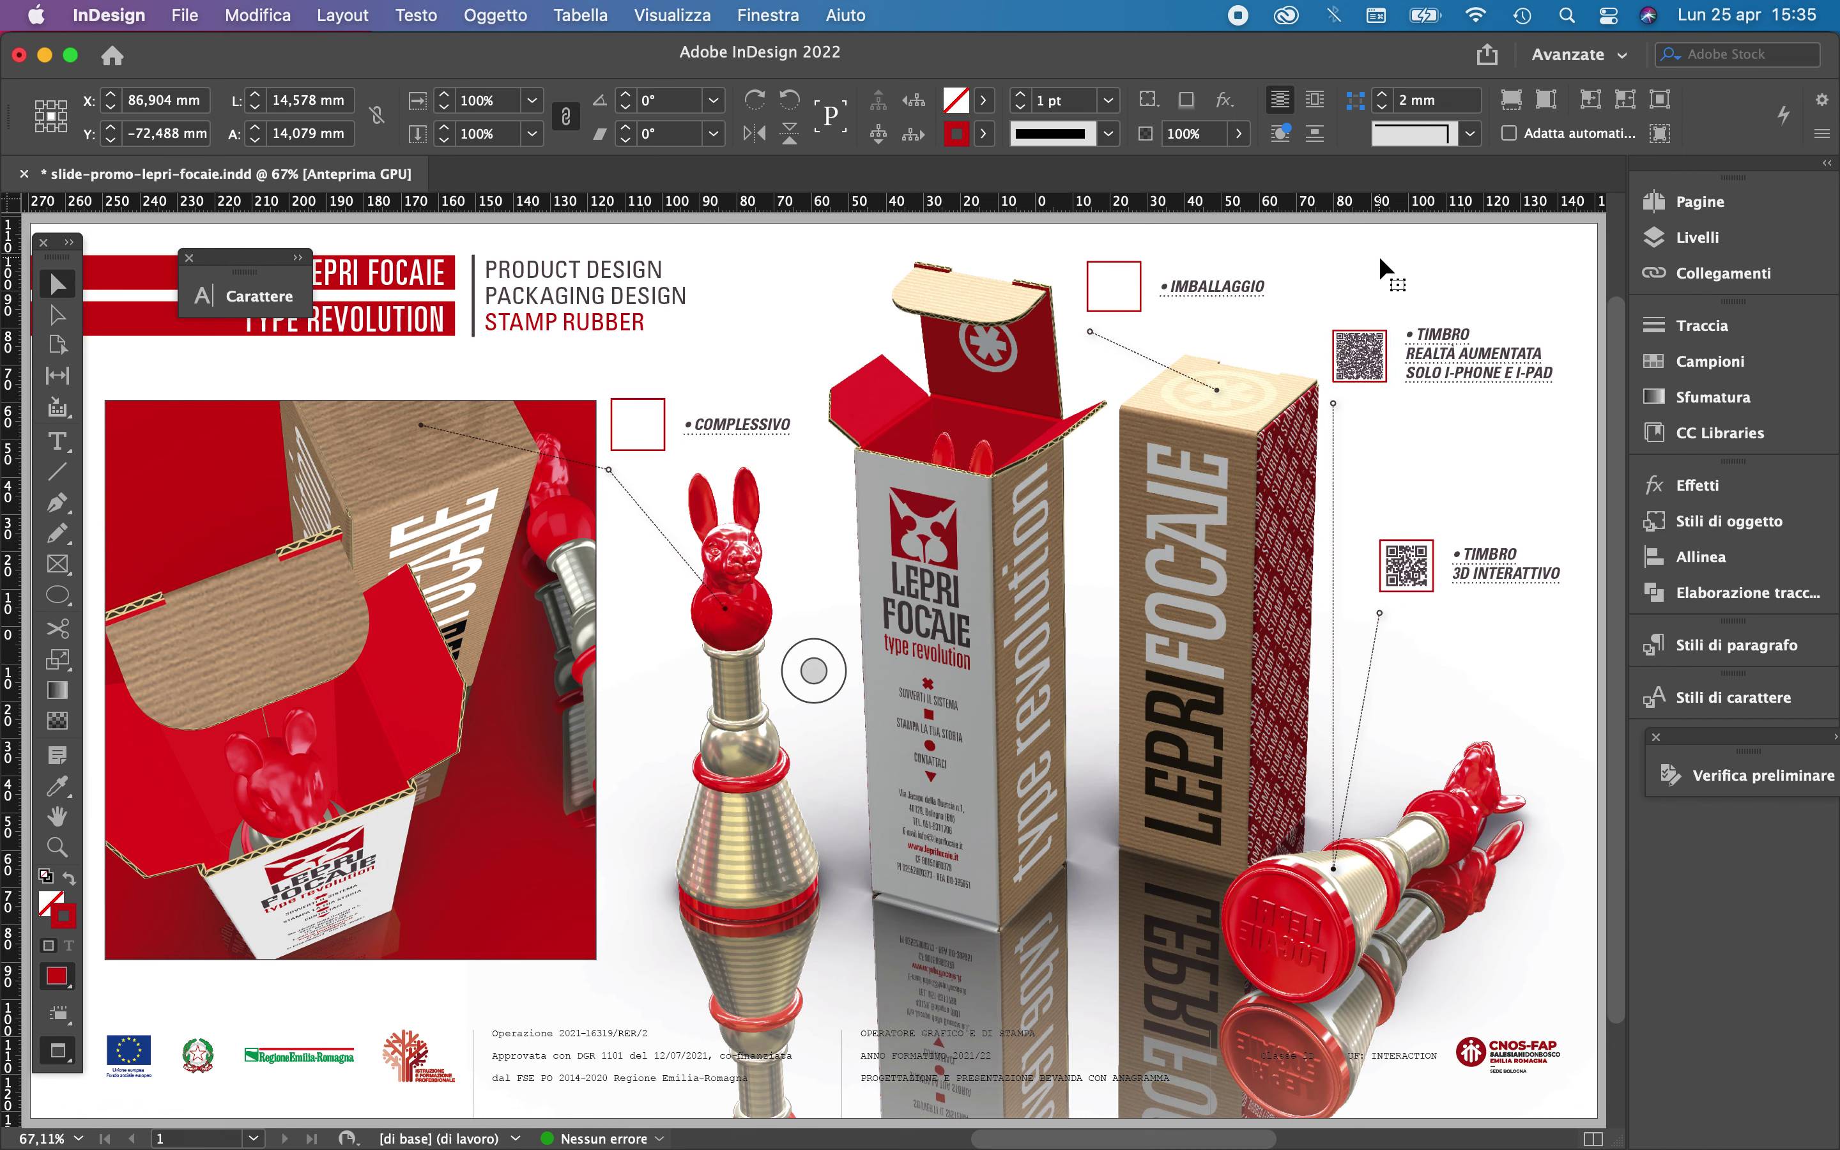
Switch to Aero, create a new share link for the timbro project, copy it, and return to InDesign
{"action": "mouse_move", "coordinate": [1483, 1141]}
{"action": "left_click", "coordinate": [1647, 1098]}
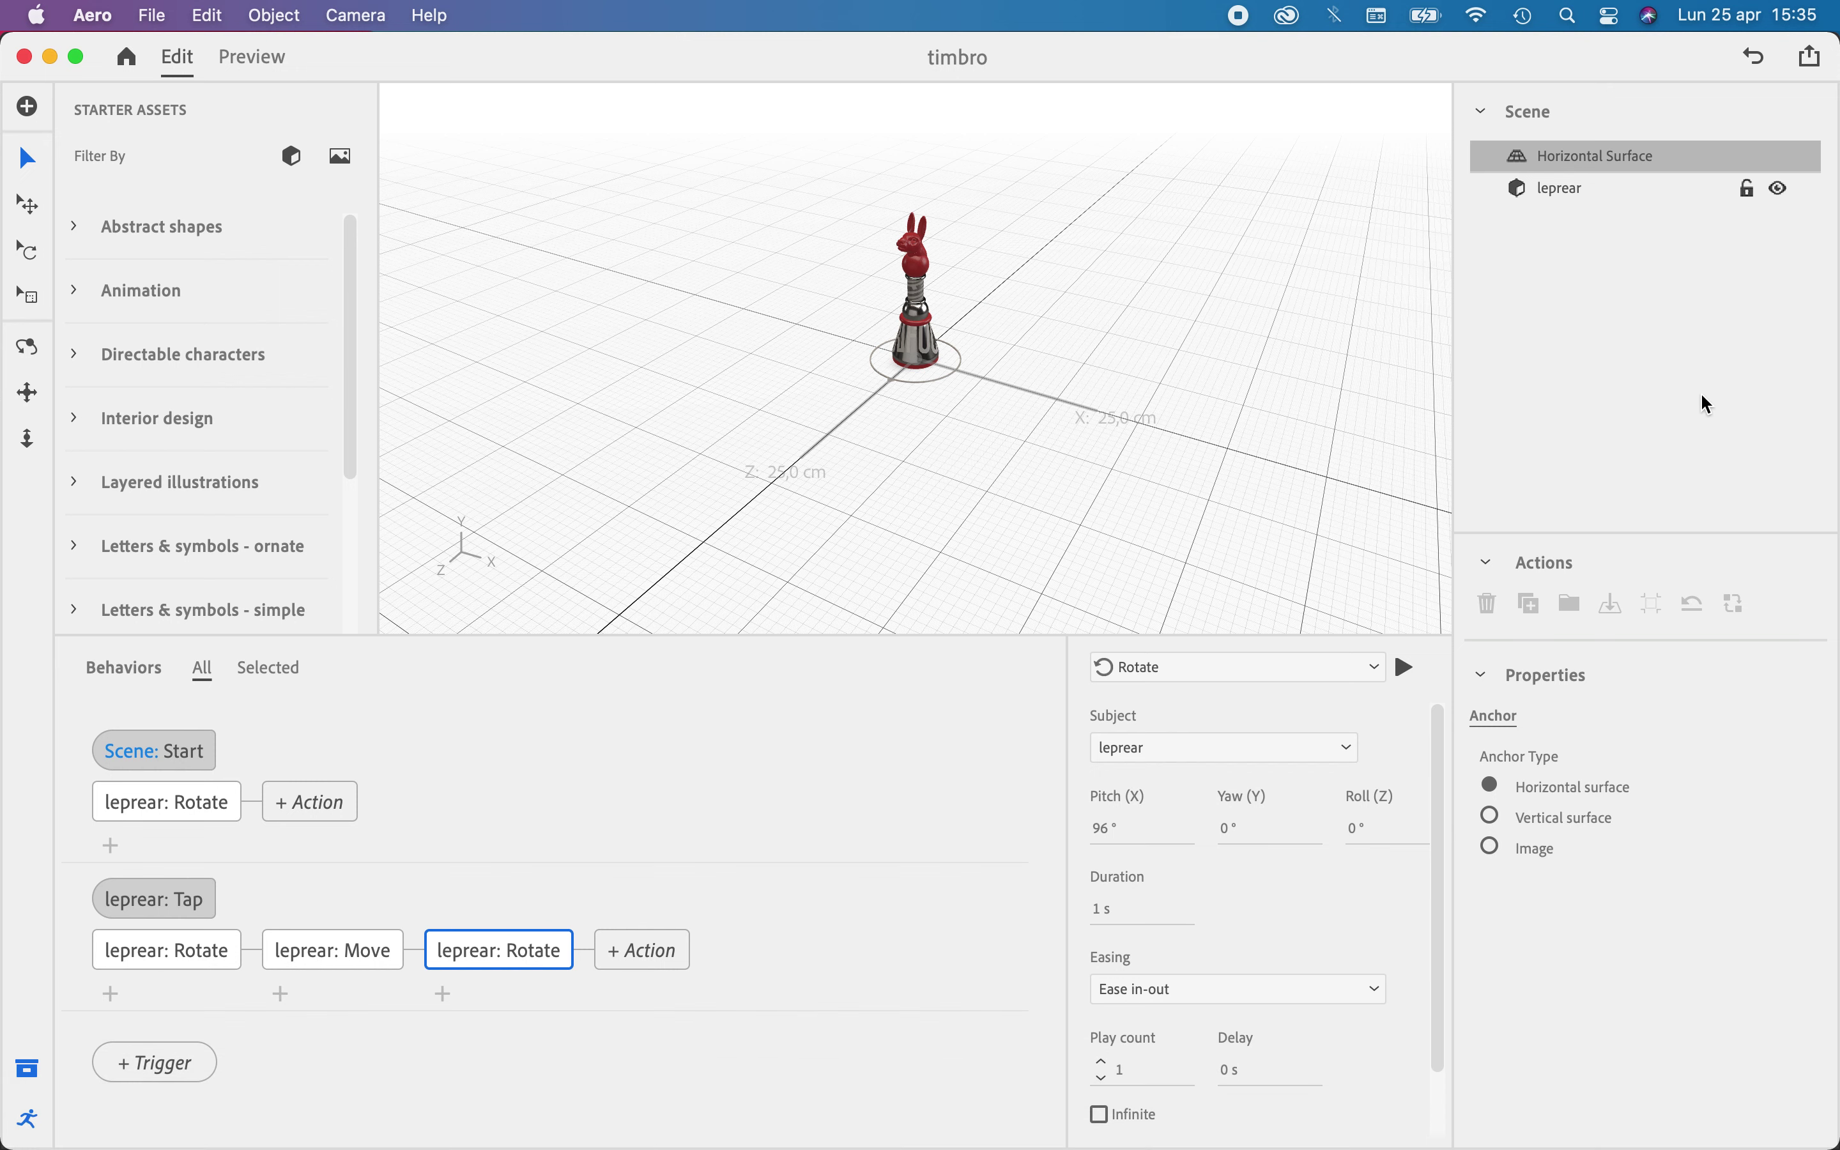
{"action": "left_click", "coordinate": [1813, 56]}
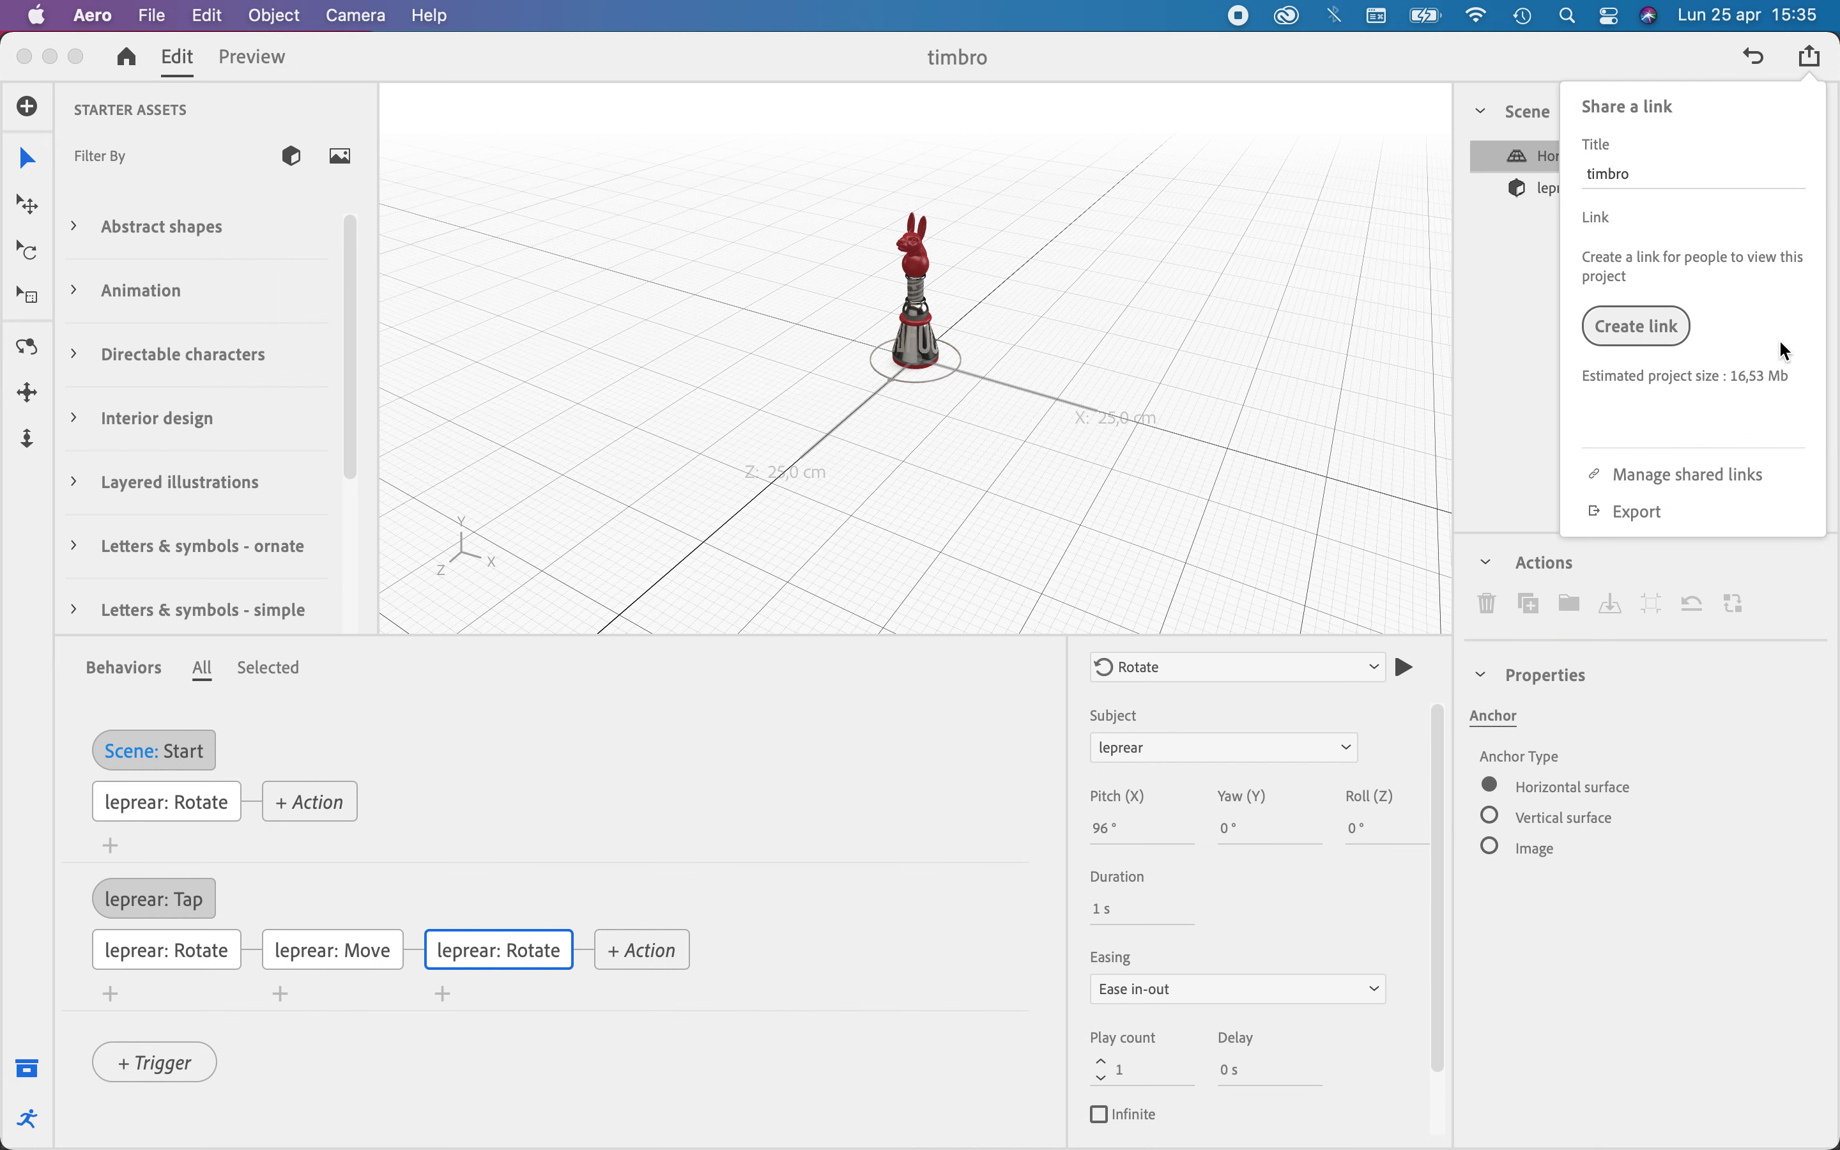
{"action": "left_click", "coordinate": [1635, 335]}
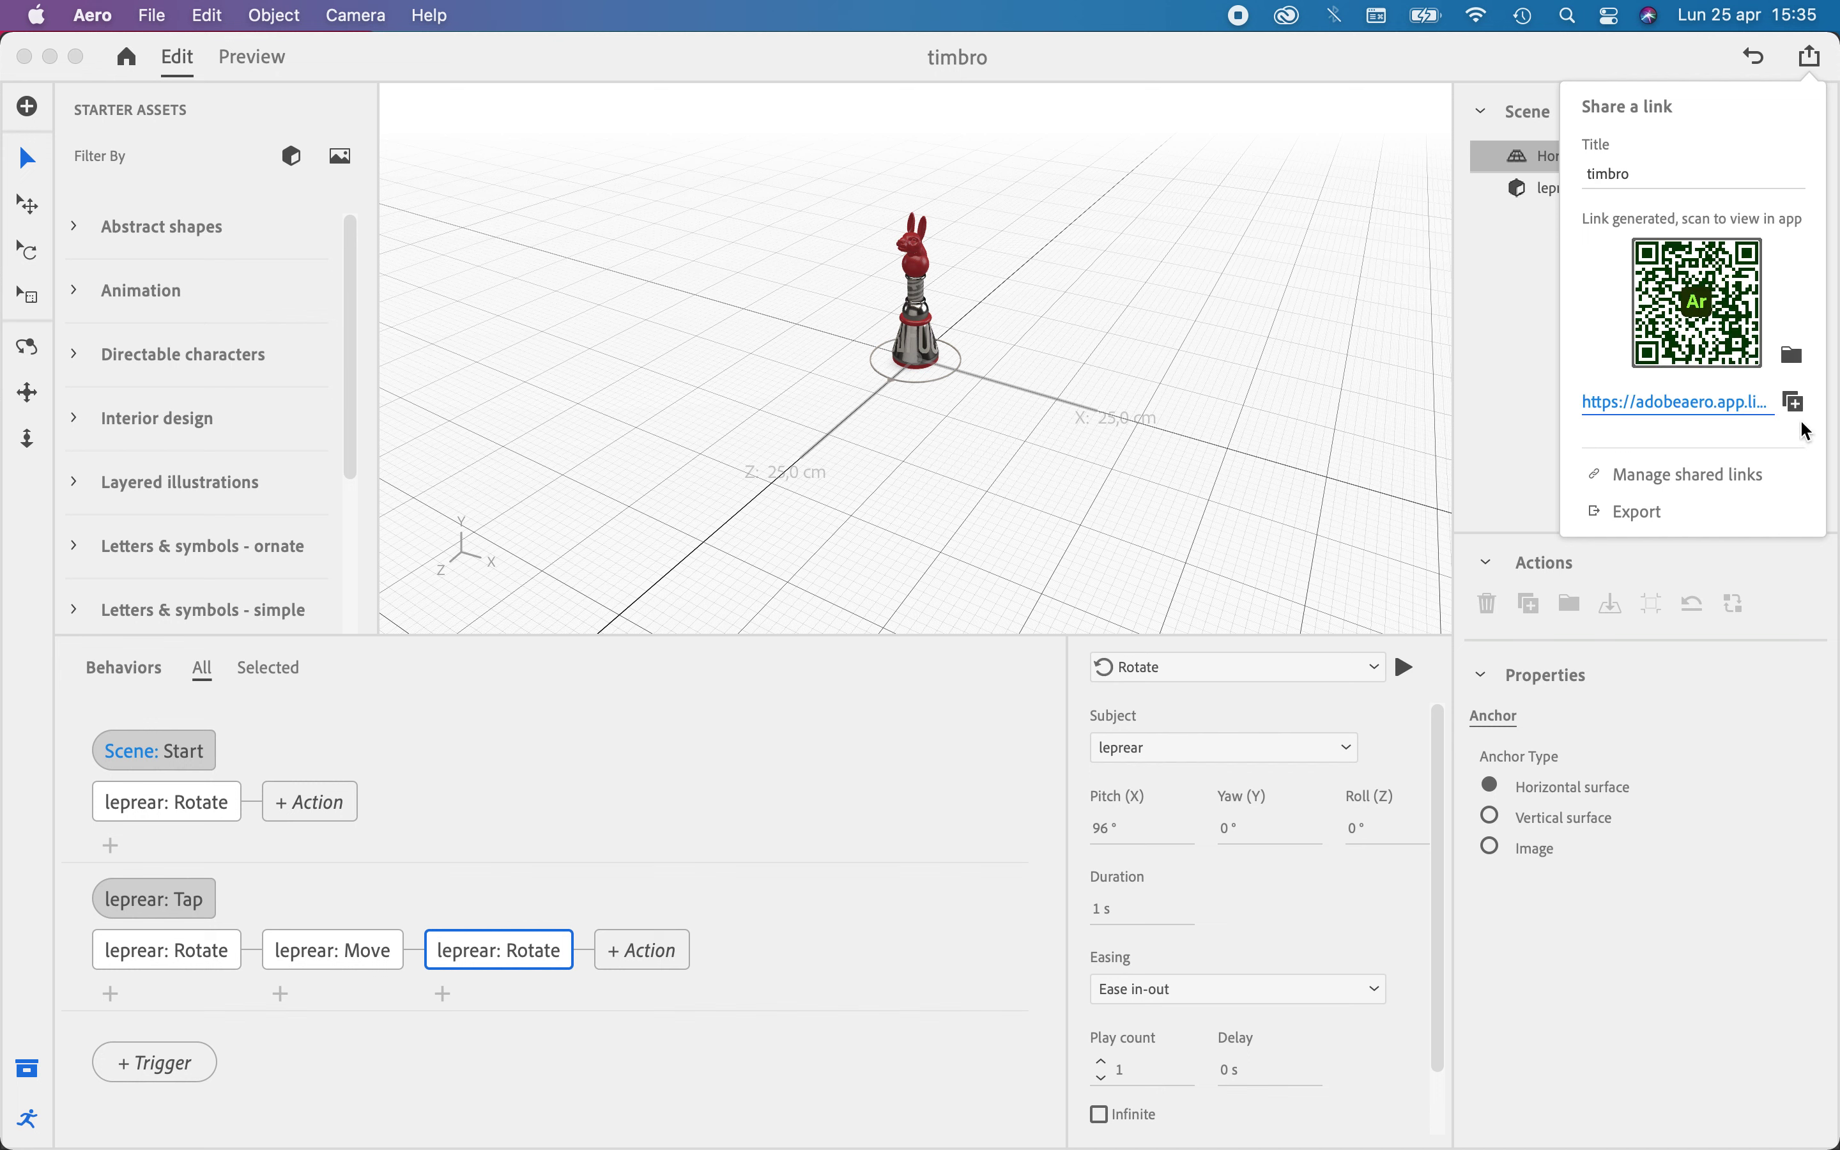
{"action": "left_click", "coordinate": [1795, 402]}
{"action": "mouse_move", "coordinate": [1703, 1137]}
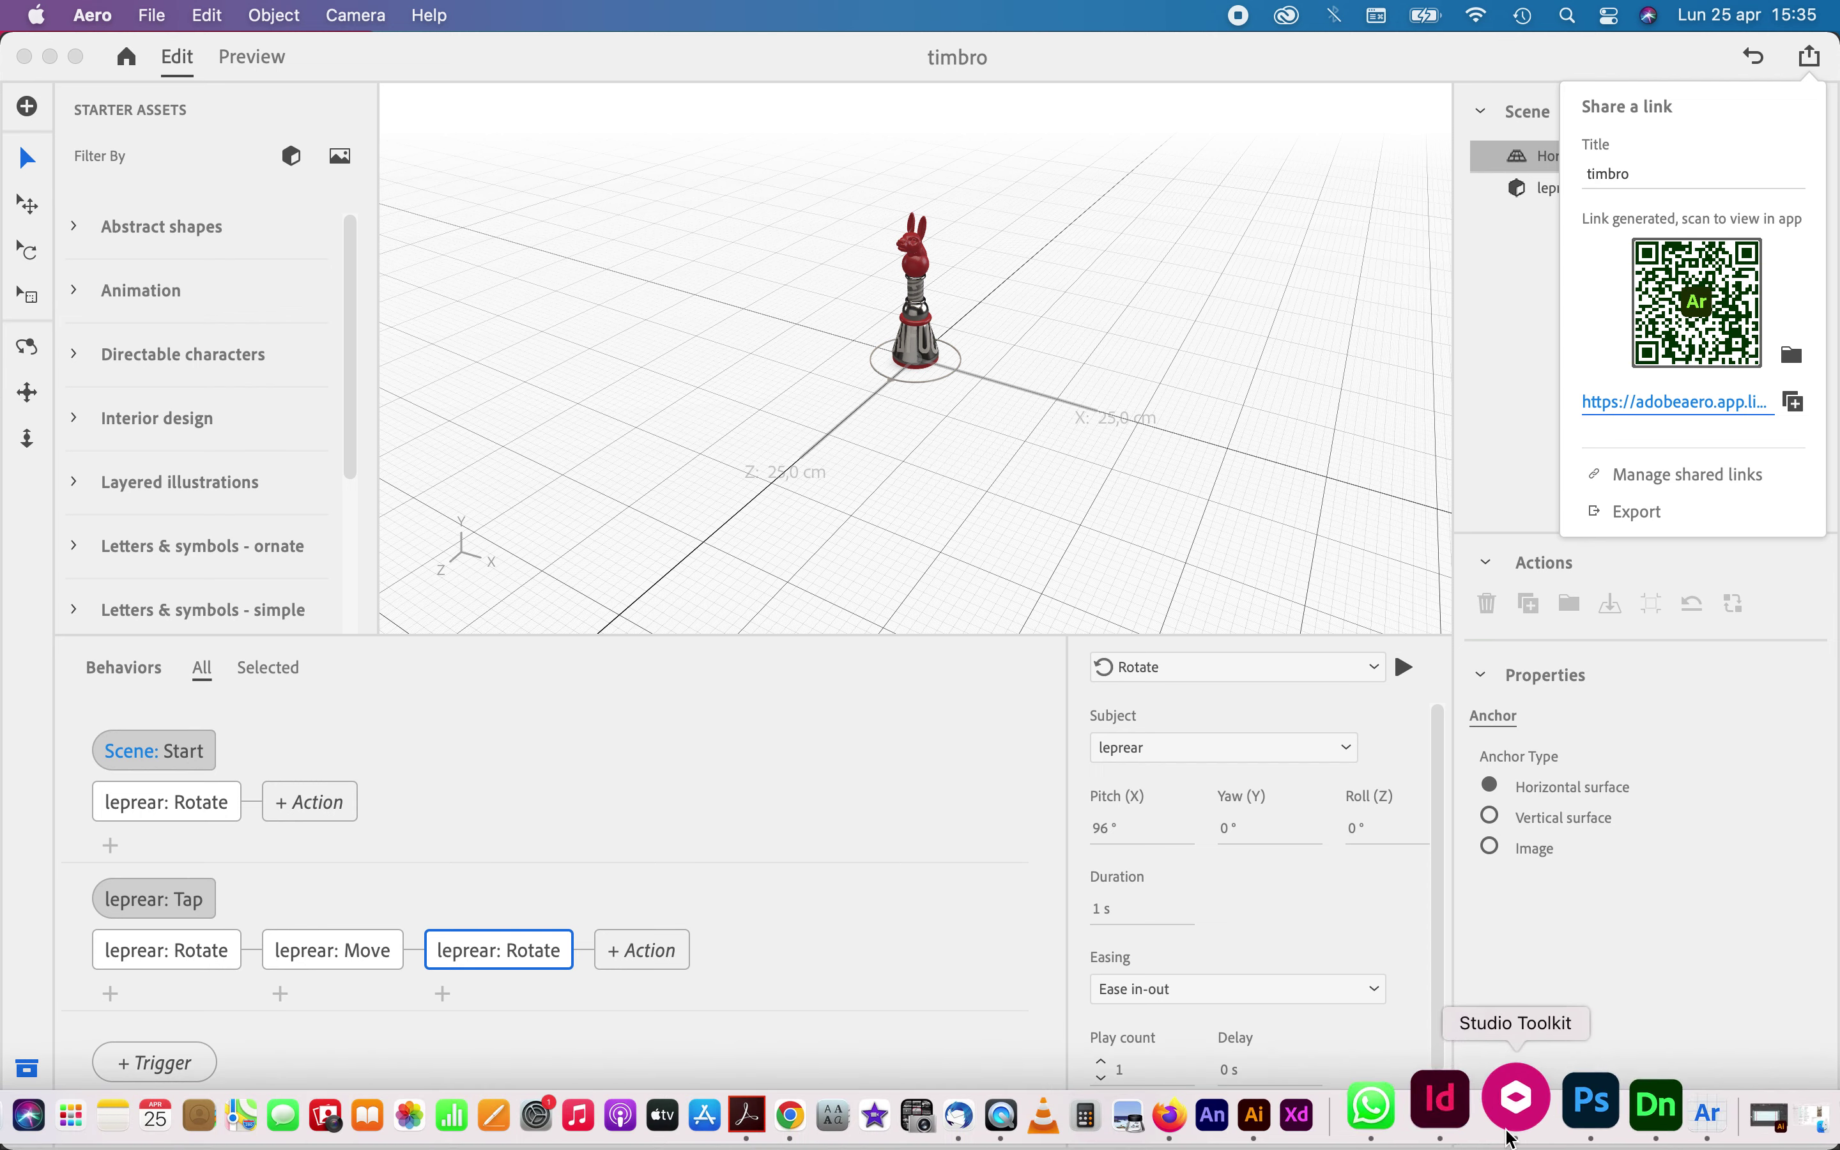
{"action": "left_click", "coordinate": [1448, 1102]}
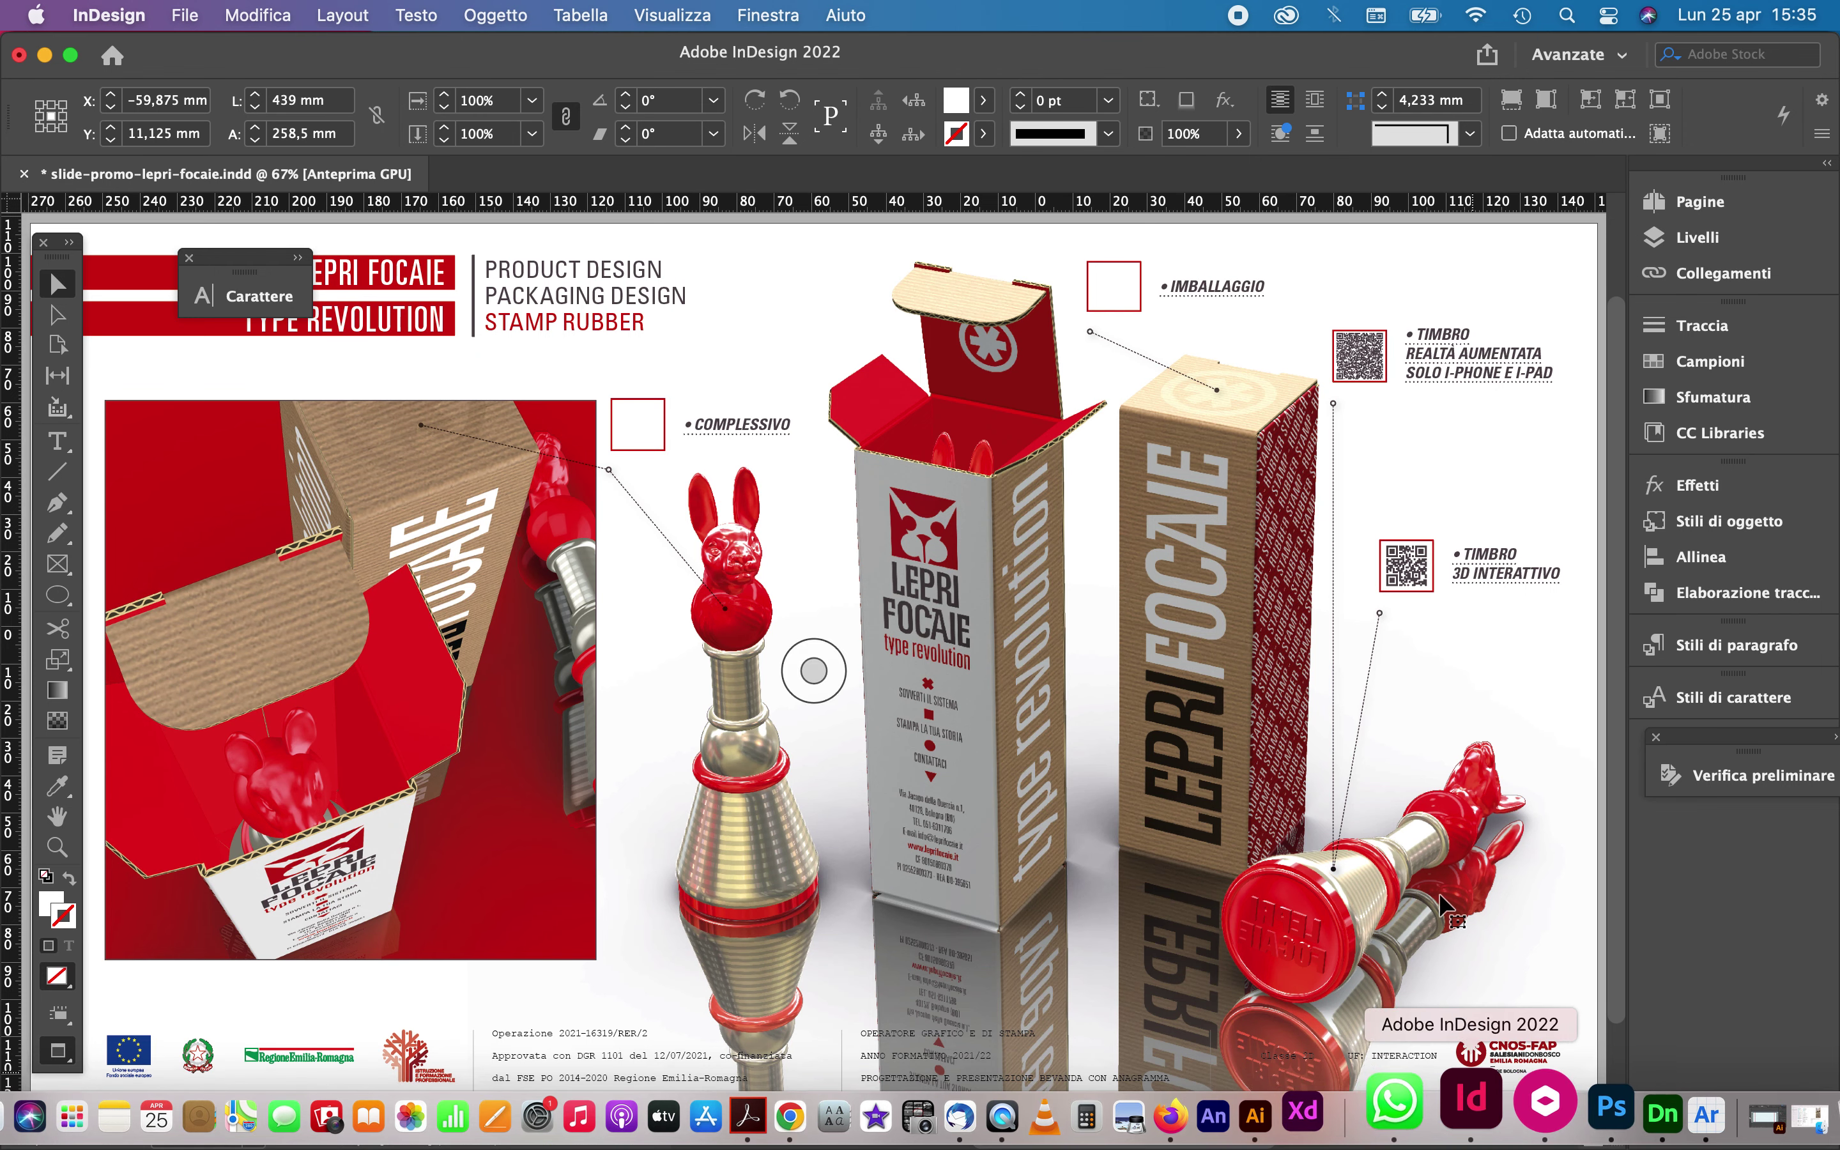
{"action": "left_click", "coordinate": [1360, 355]}
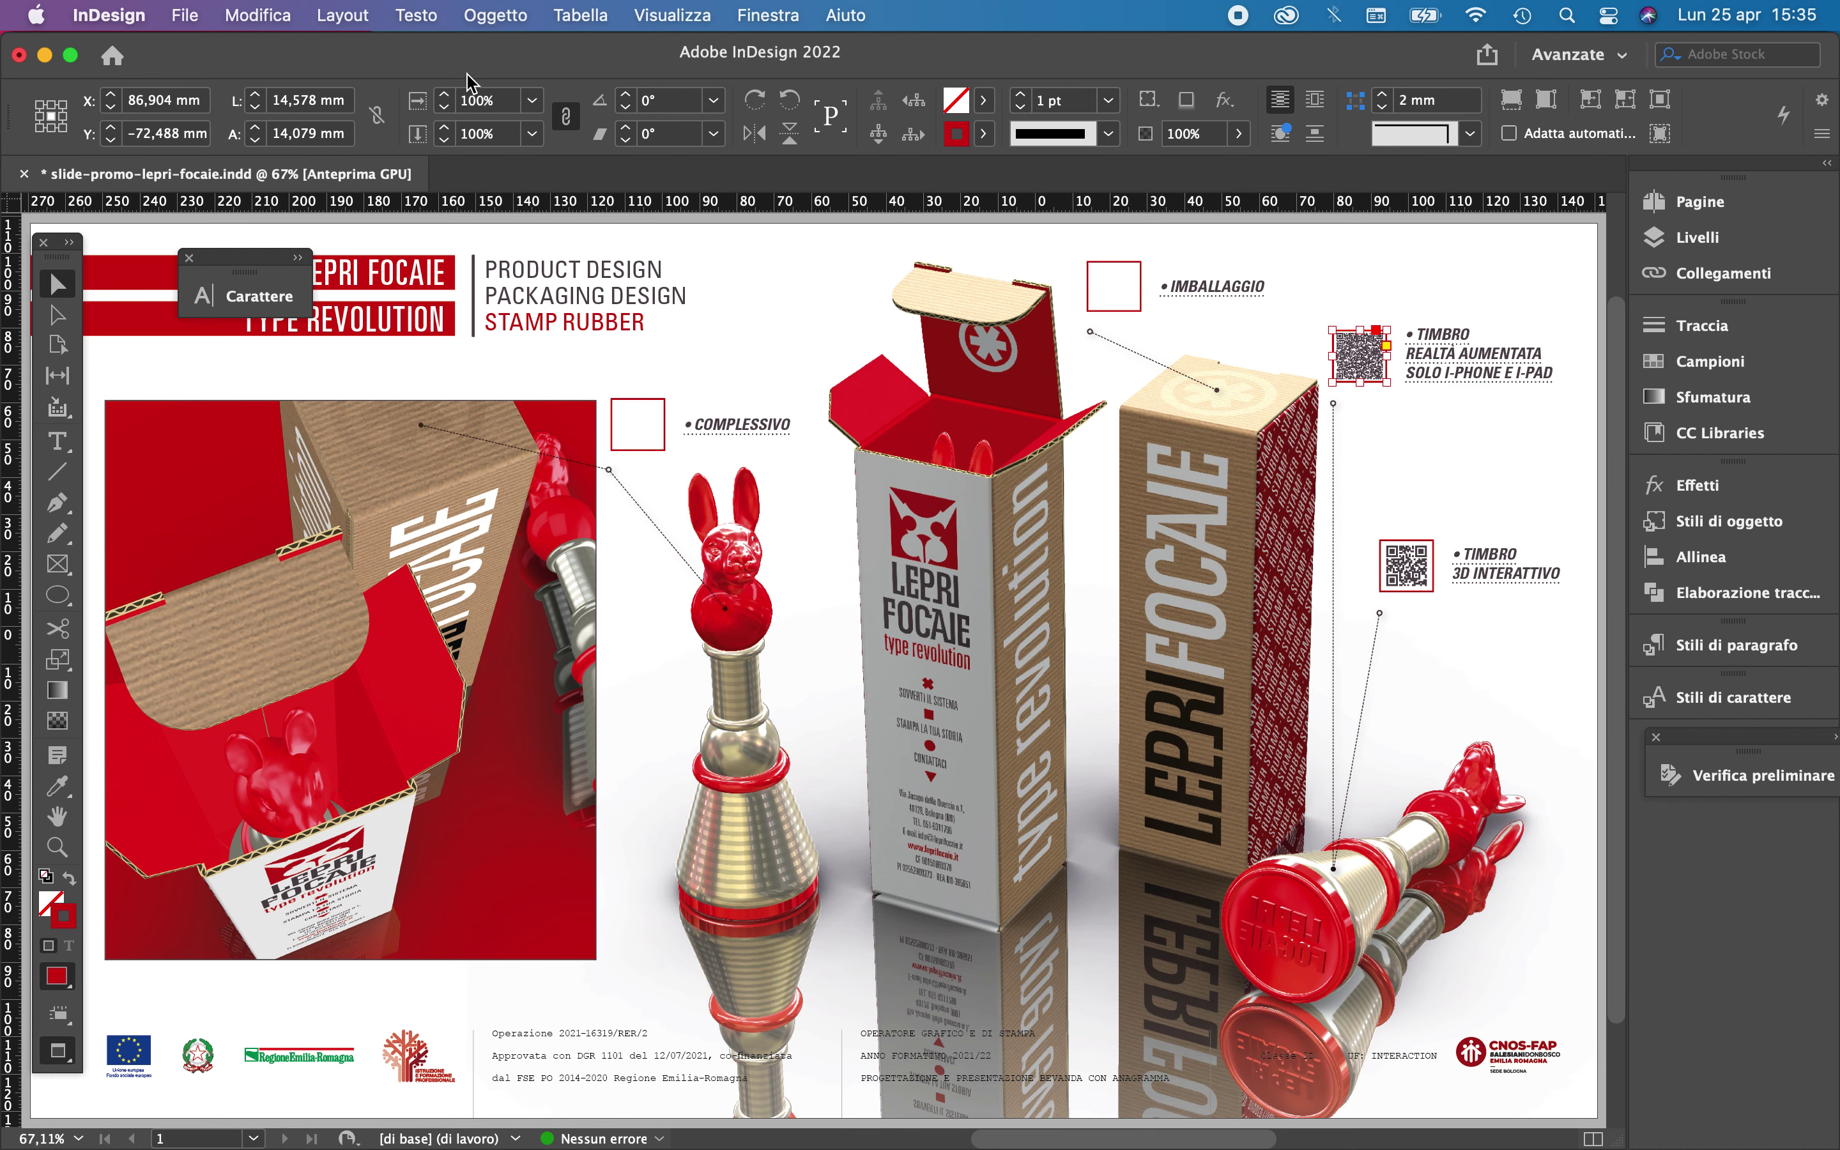
{"action": "left_click", "coordinate": [492, 16]}
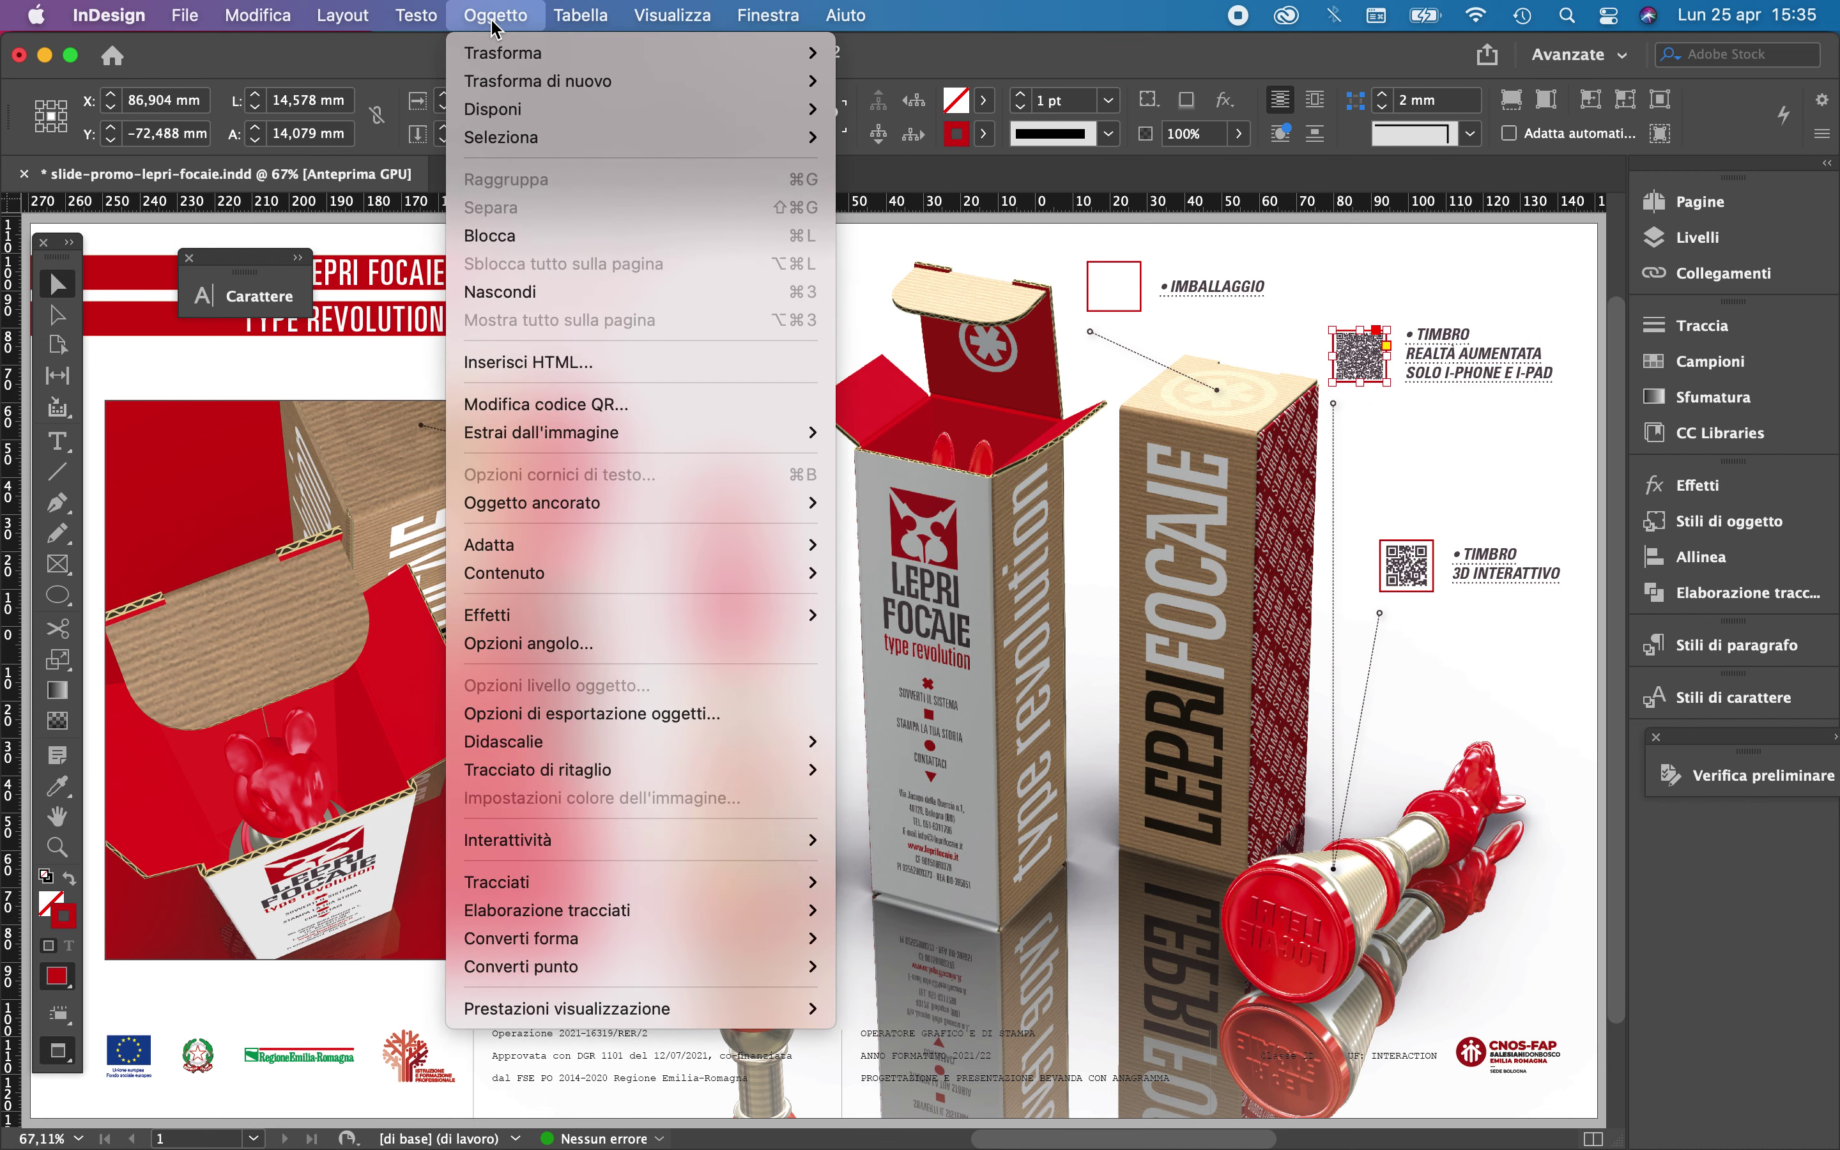
{"action": "left_click", "coordinate": [613, 404]}
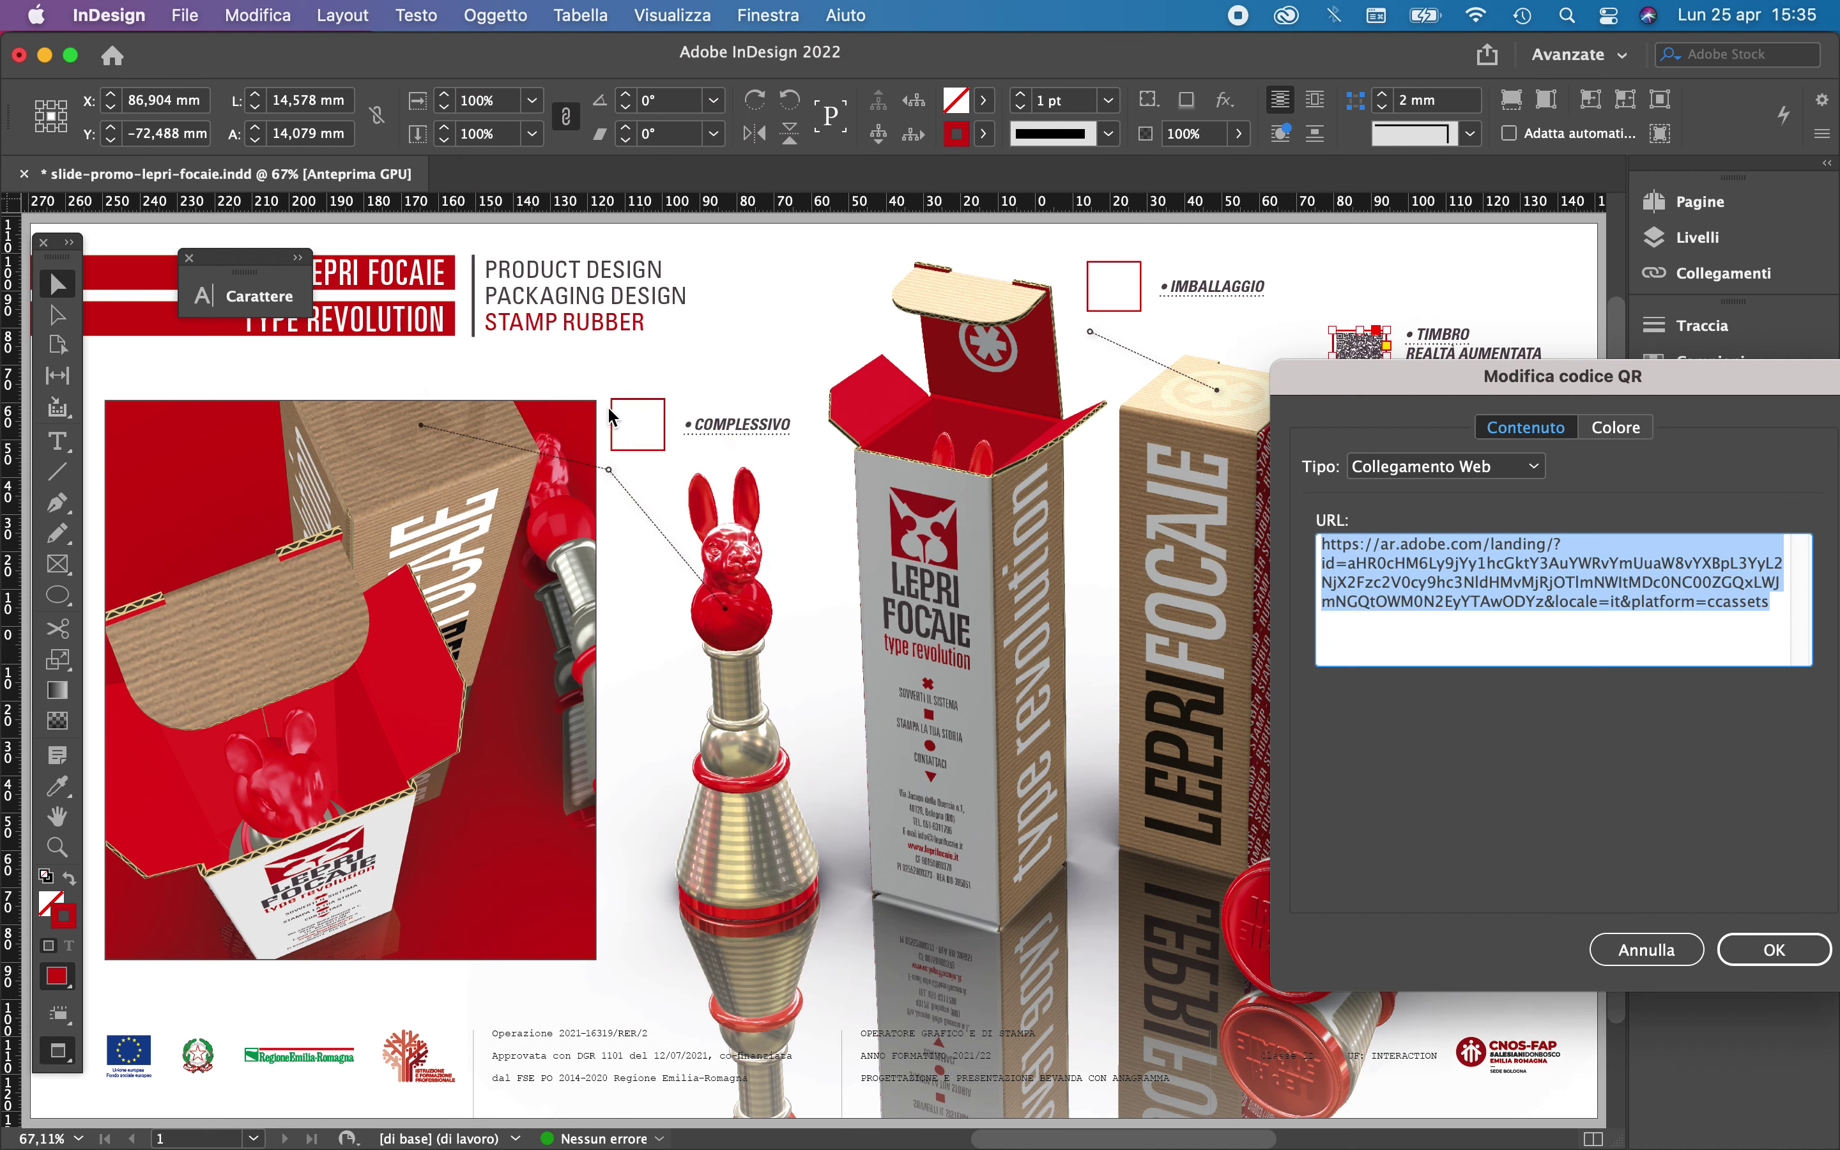
{"action": "type", "text": "https://adobeaero.app.link/S2QO5Pb2vpb"}
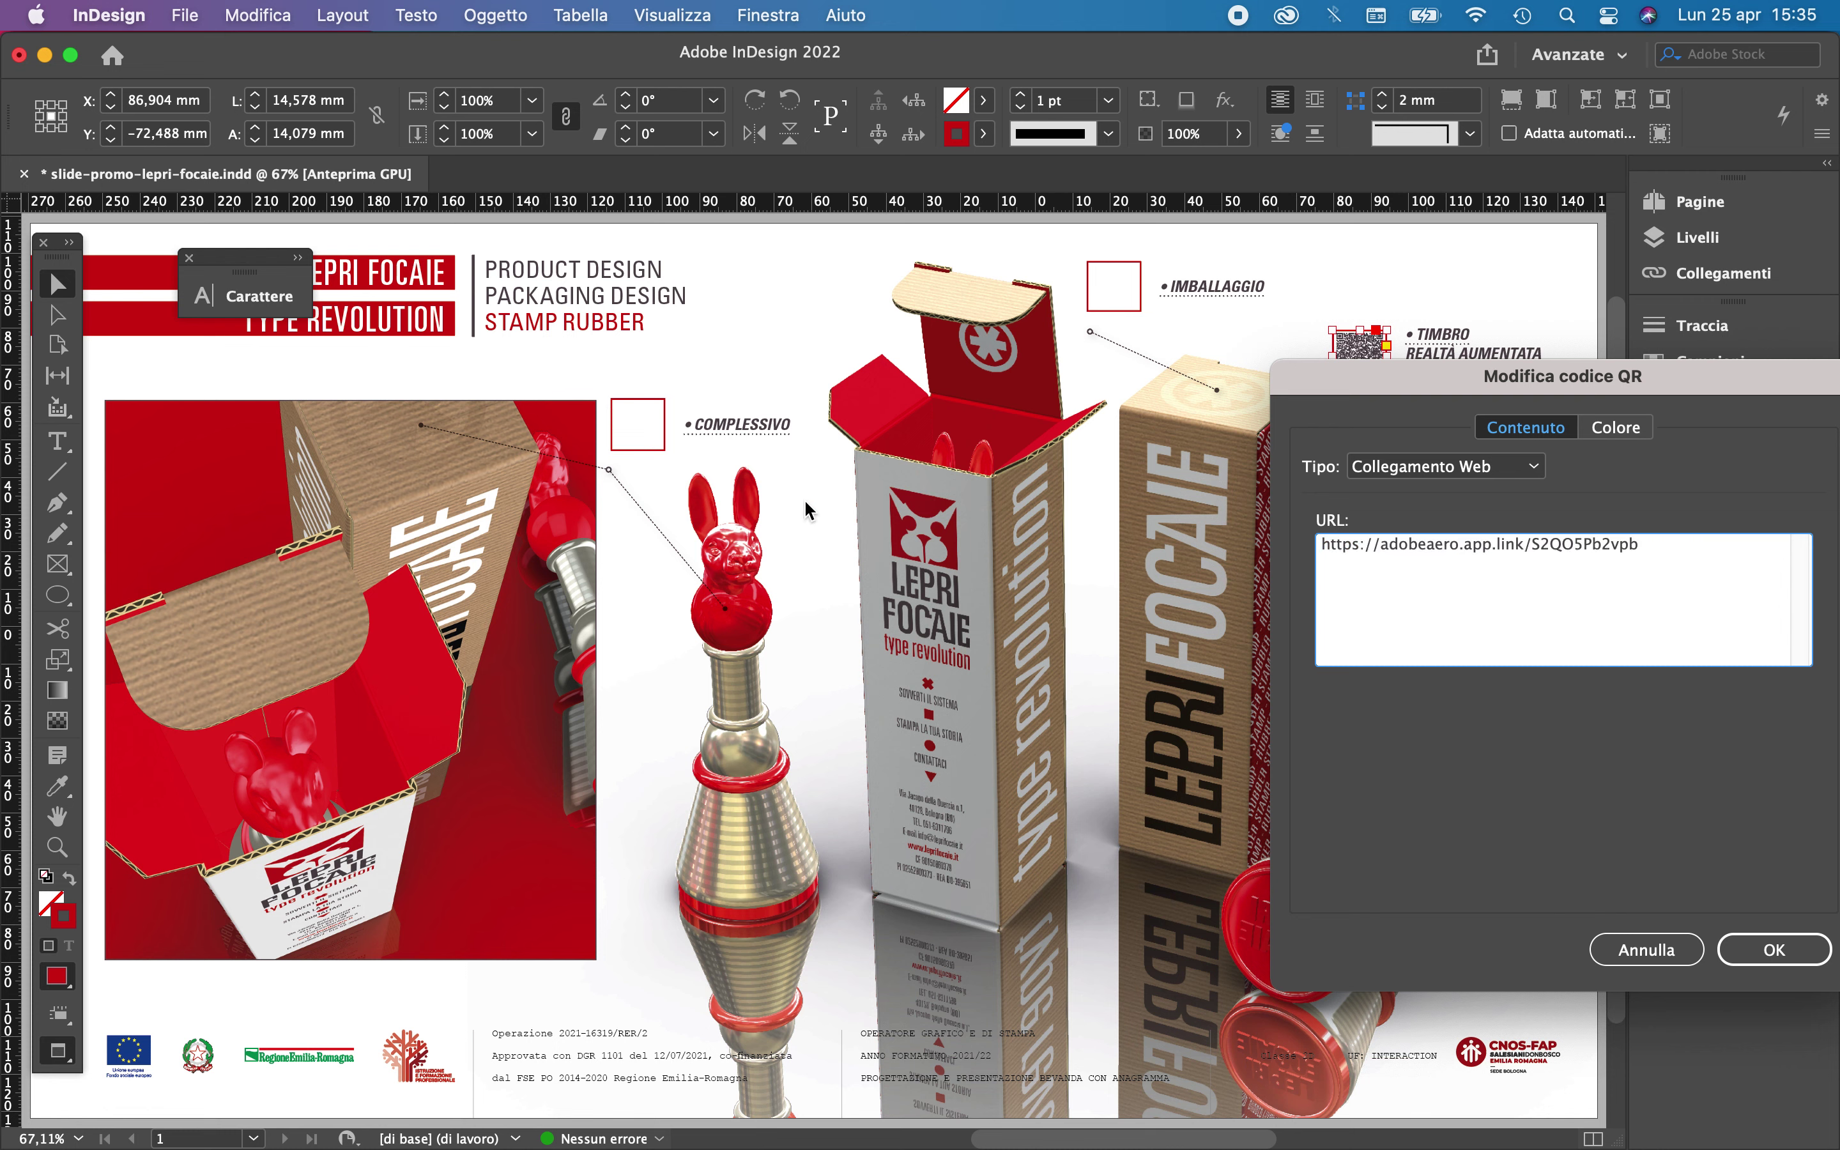
{"action": "left_click", "coordinate": [1773, 950]}
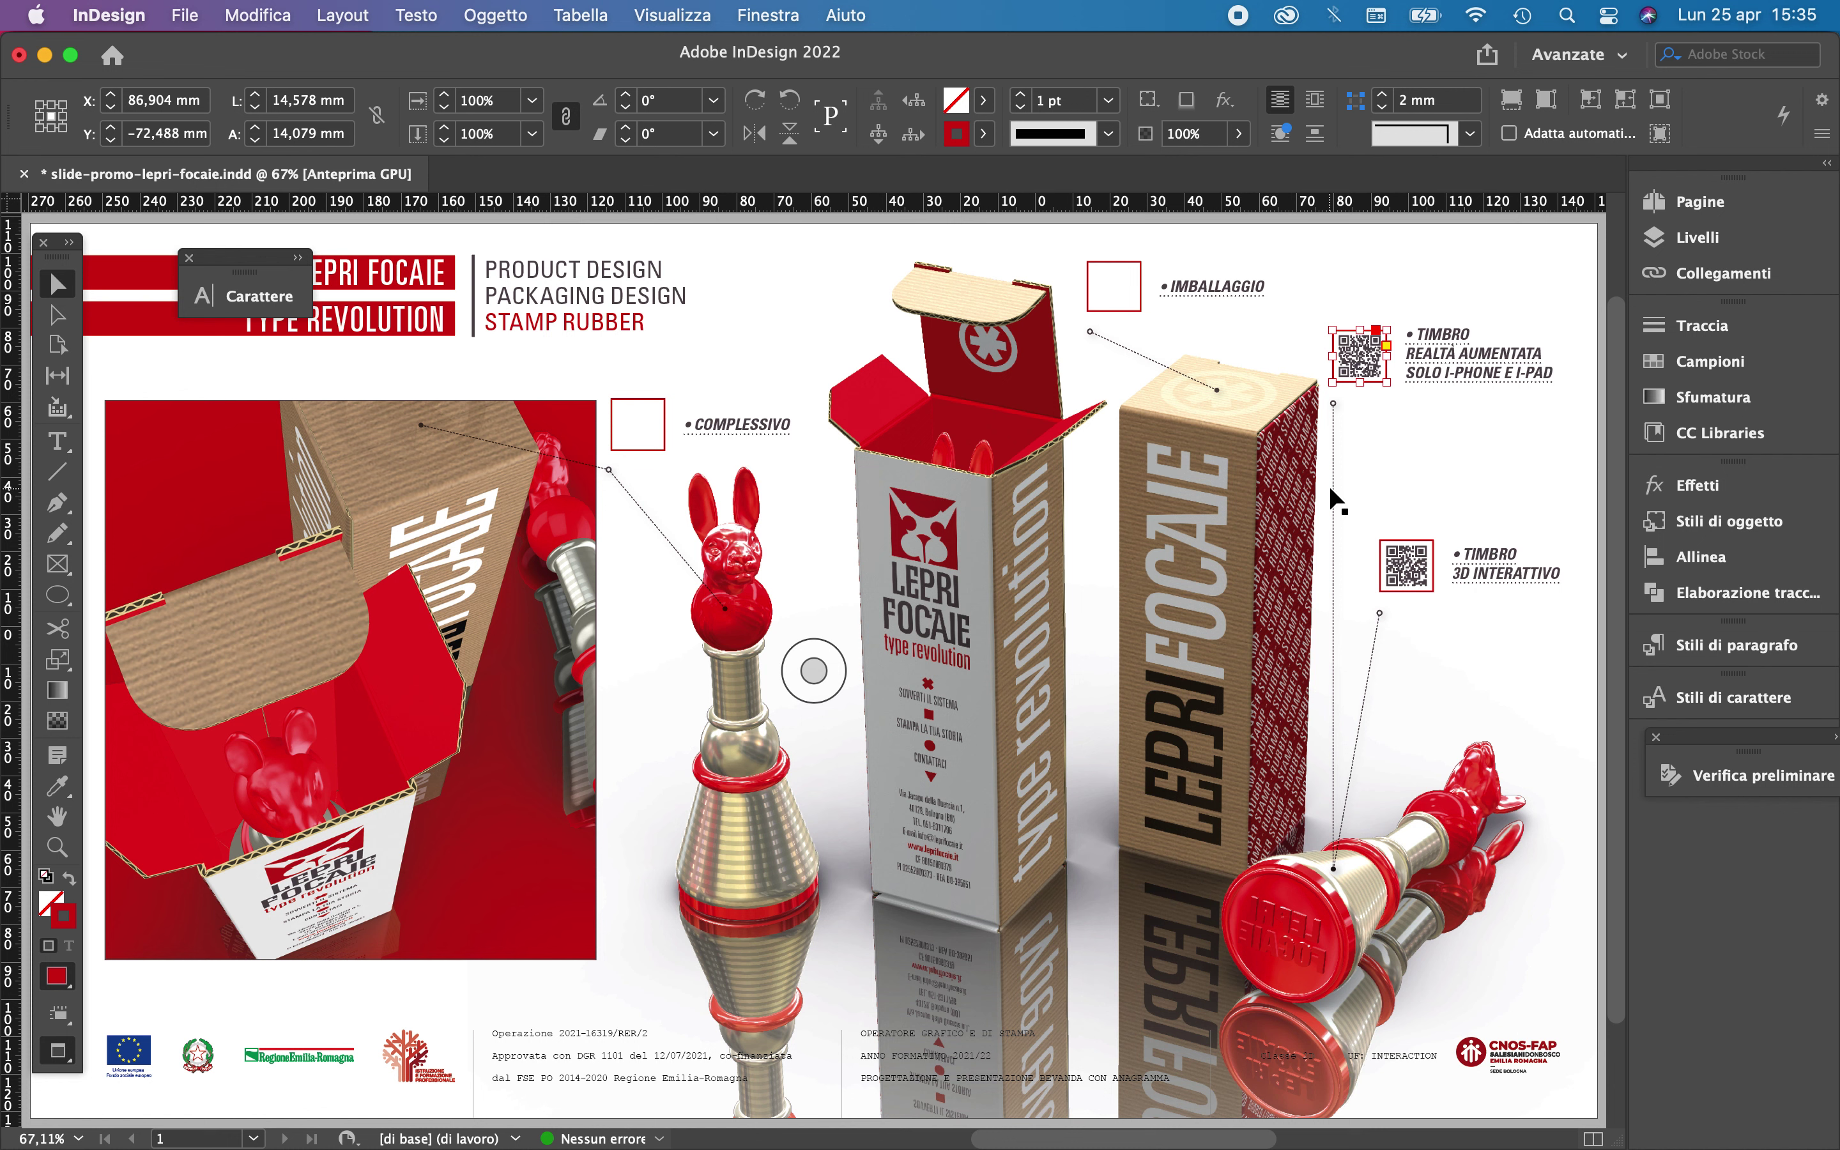
{"action": "left_click", "coordinate": [1387, 480]}
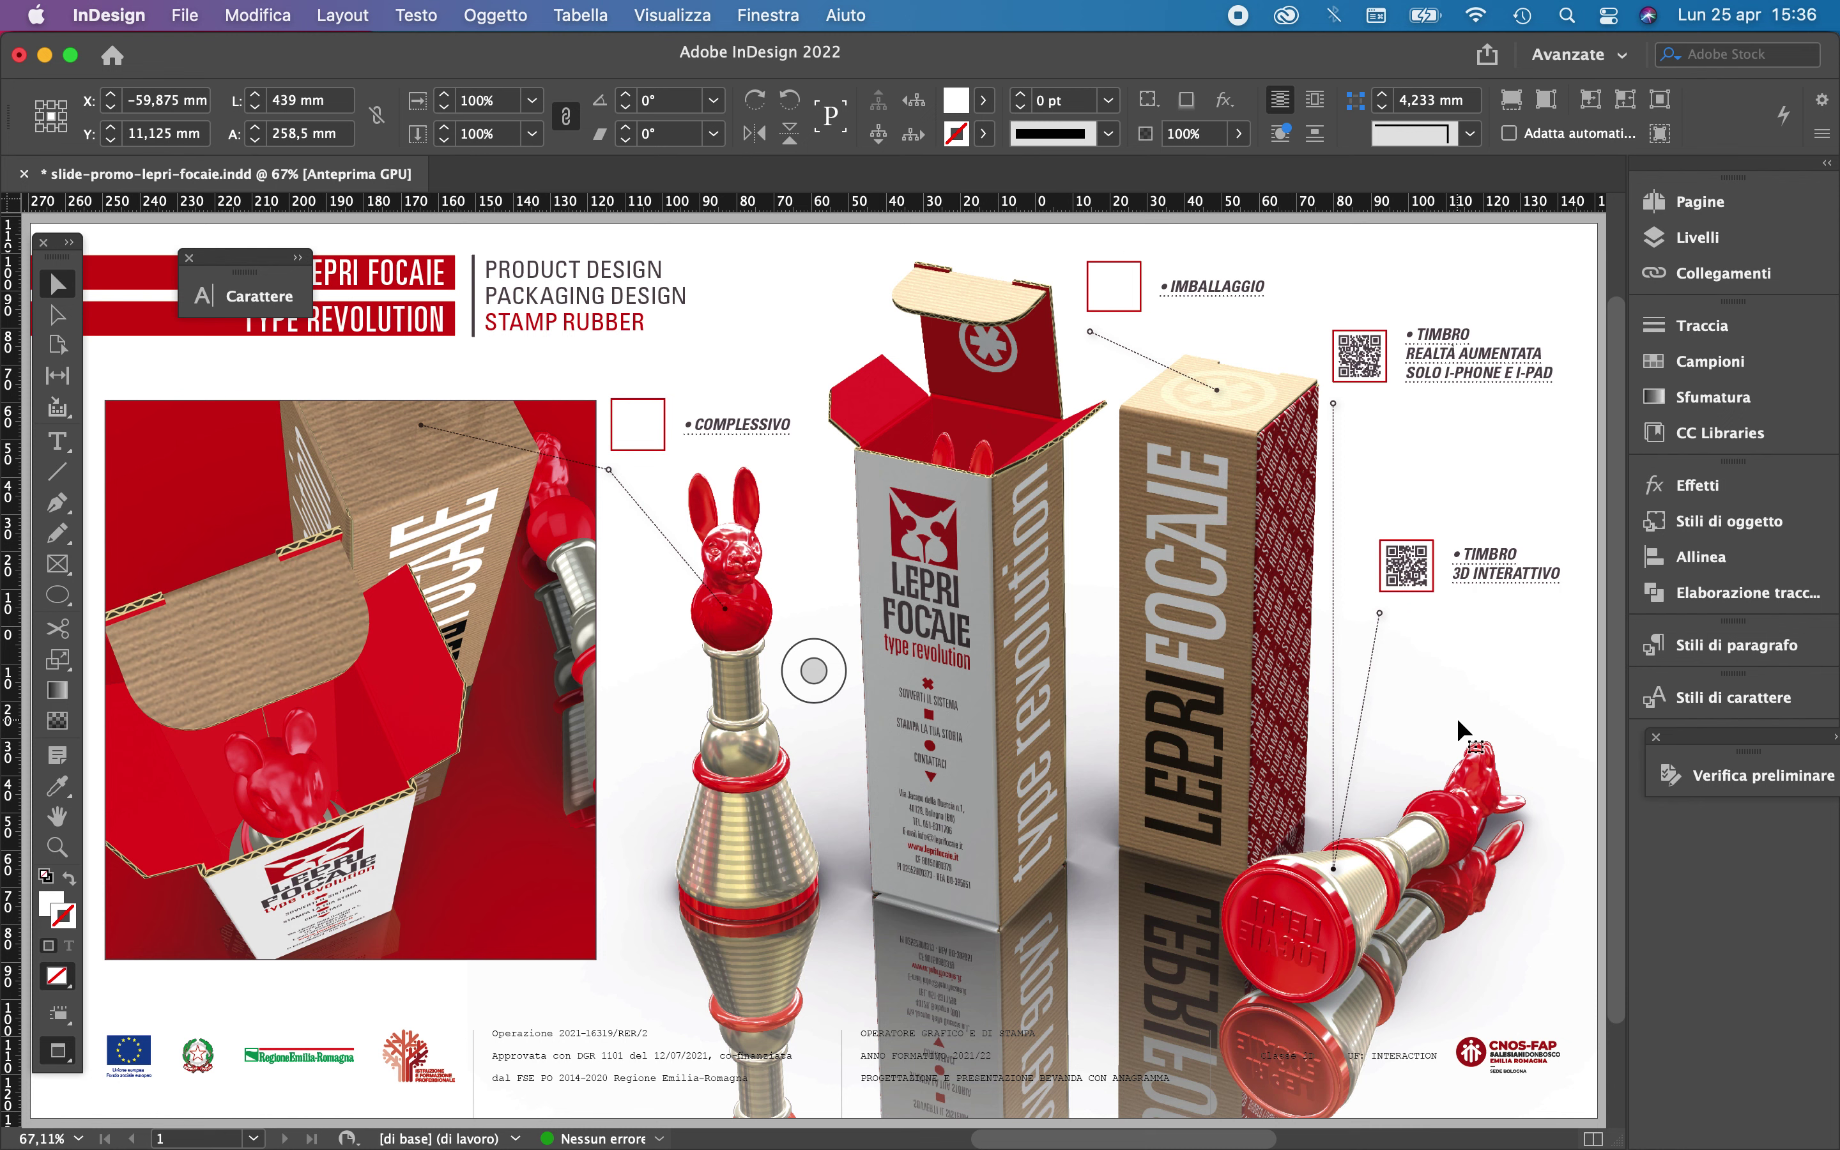
{"action": "left_click", "coordinate": [1449, 372]}
{"action": "left_click", "coordinate": [418, 16]}
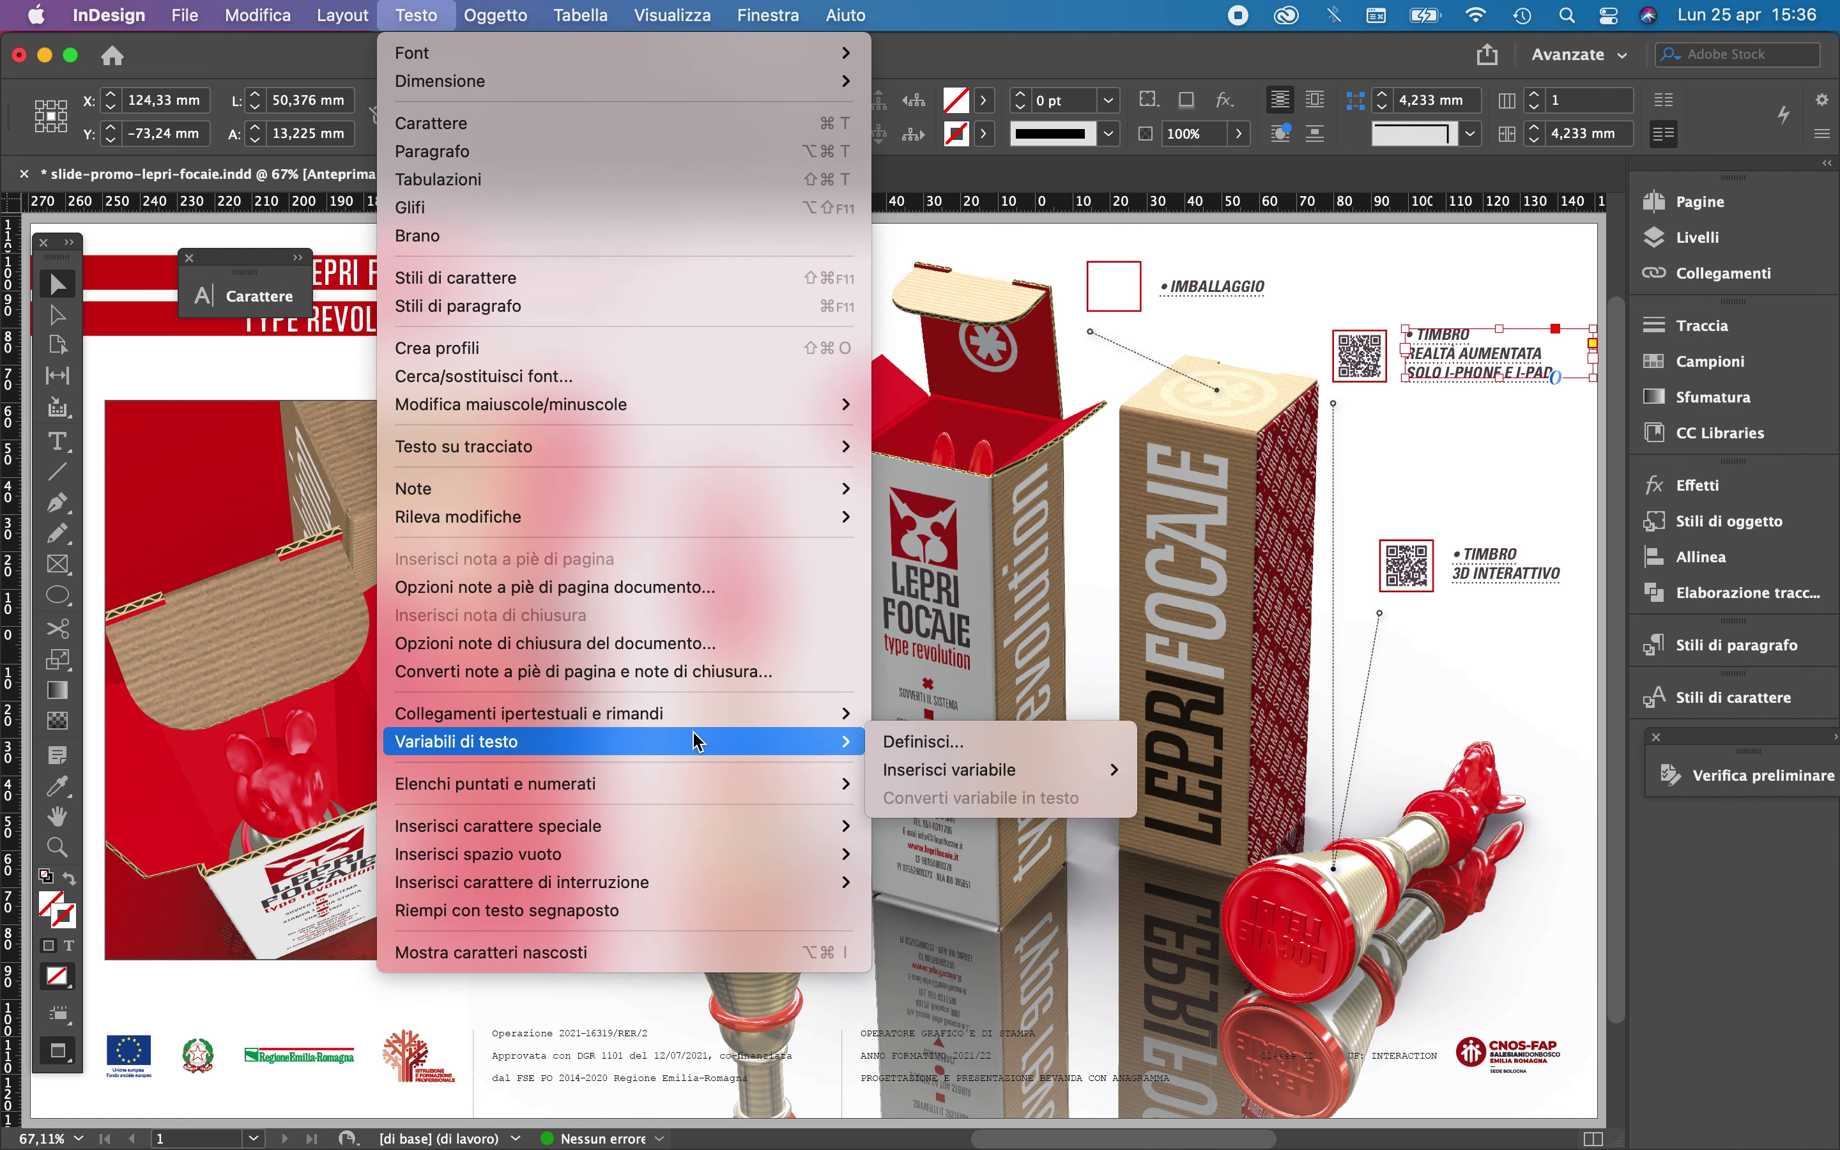
{"action": "mouse_move", "coordinate": [701, 715]}
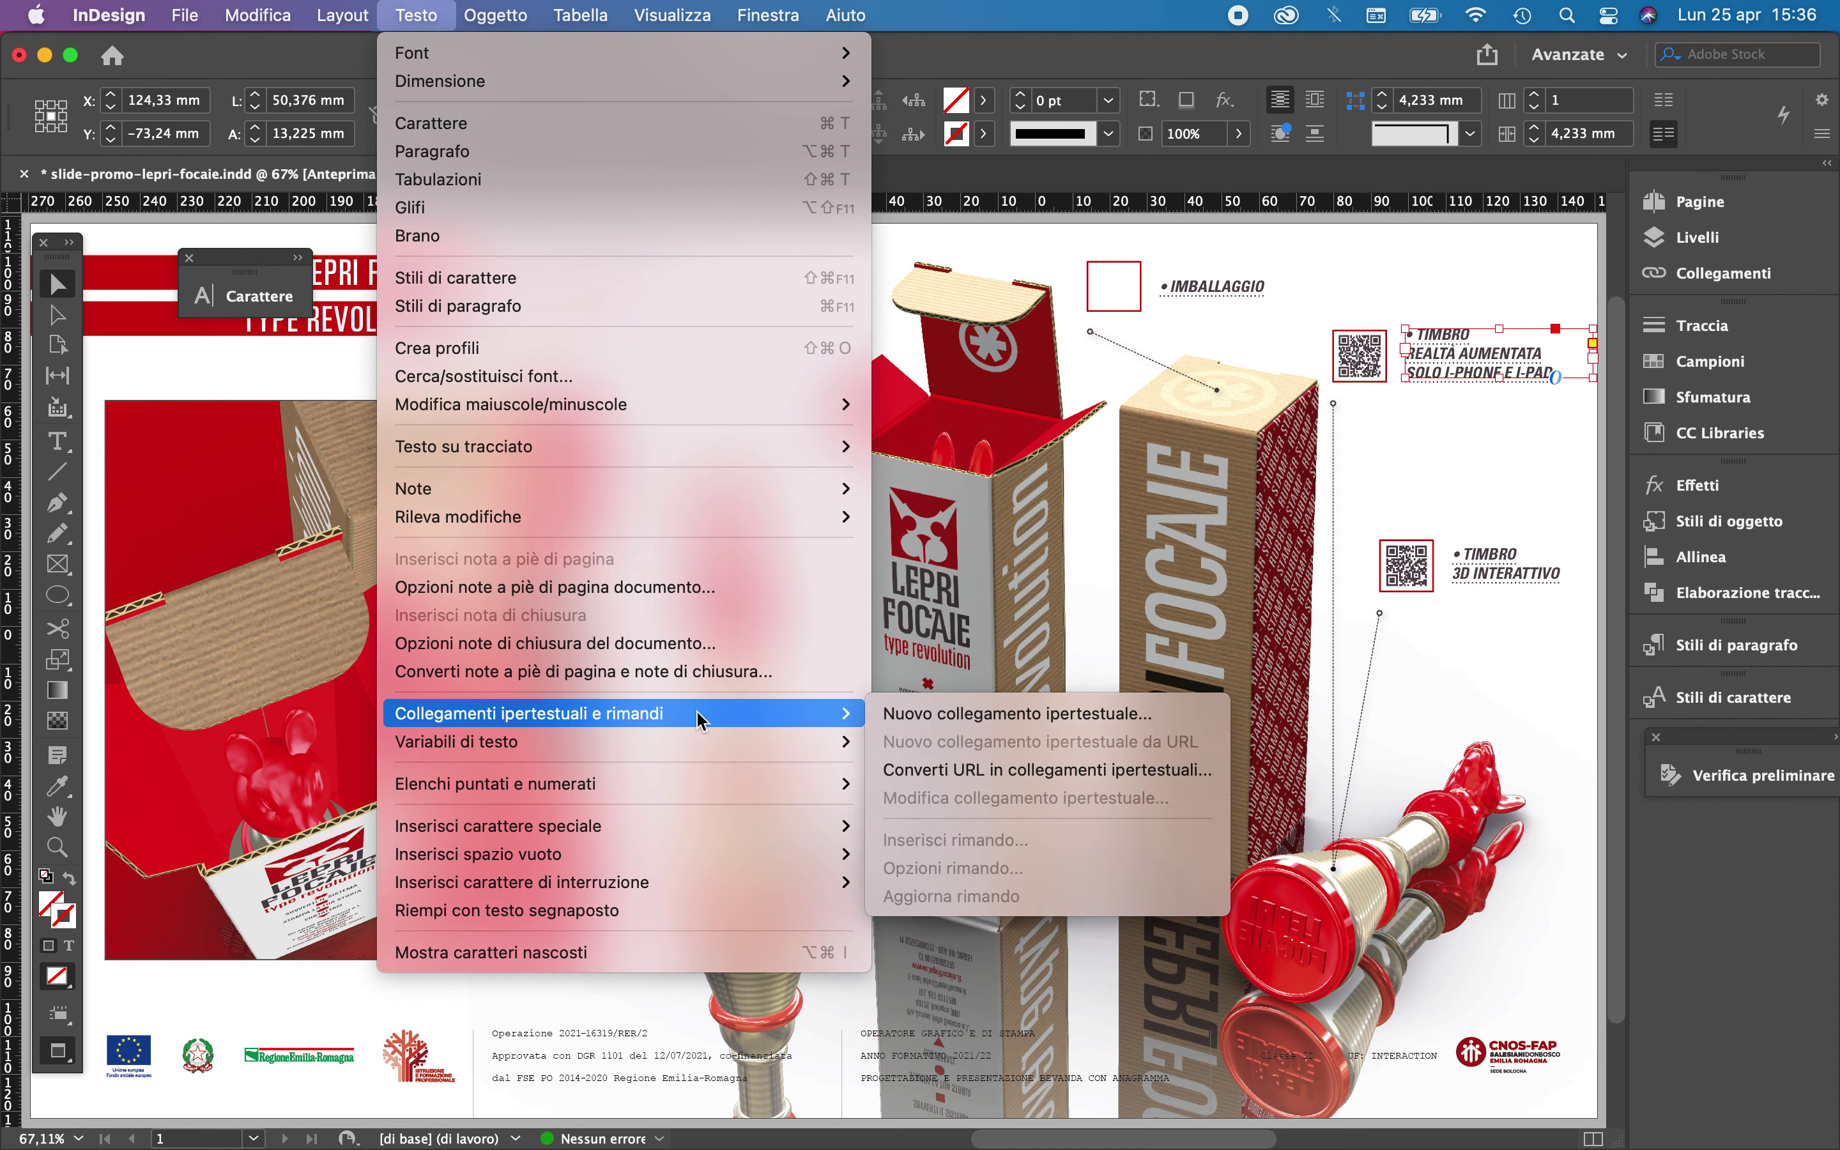
{"action": "left_click", "coordinate": [950, 771]}
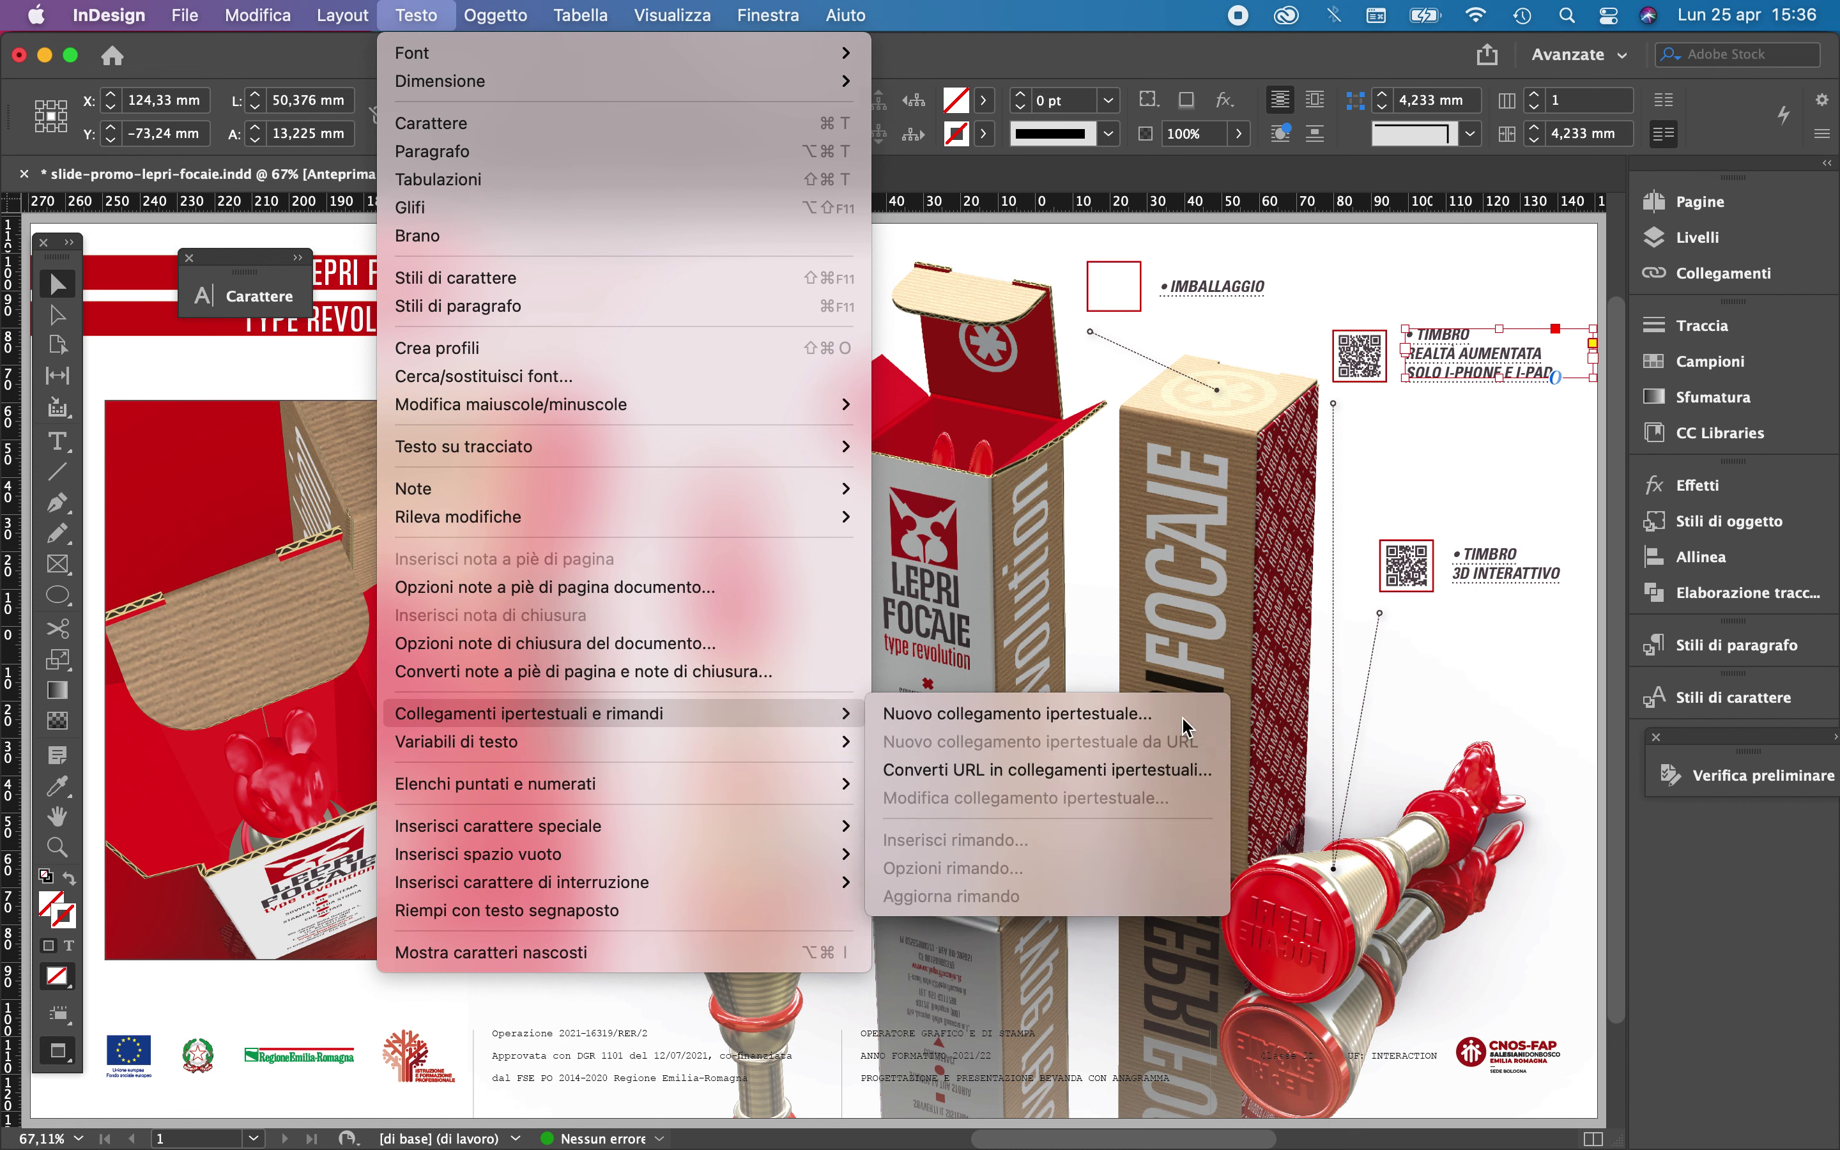
{"action": "left_click", "coordinate": [1461, 372]}
{"action": "key", "text": "super+a"}
{"action": "left_click", "coordinate": [335, 19]}
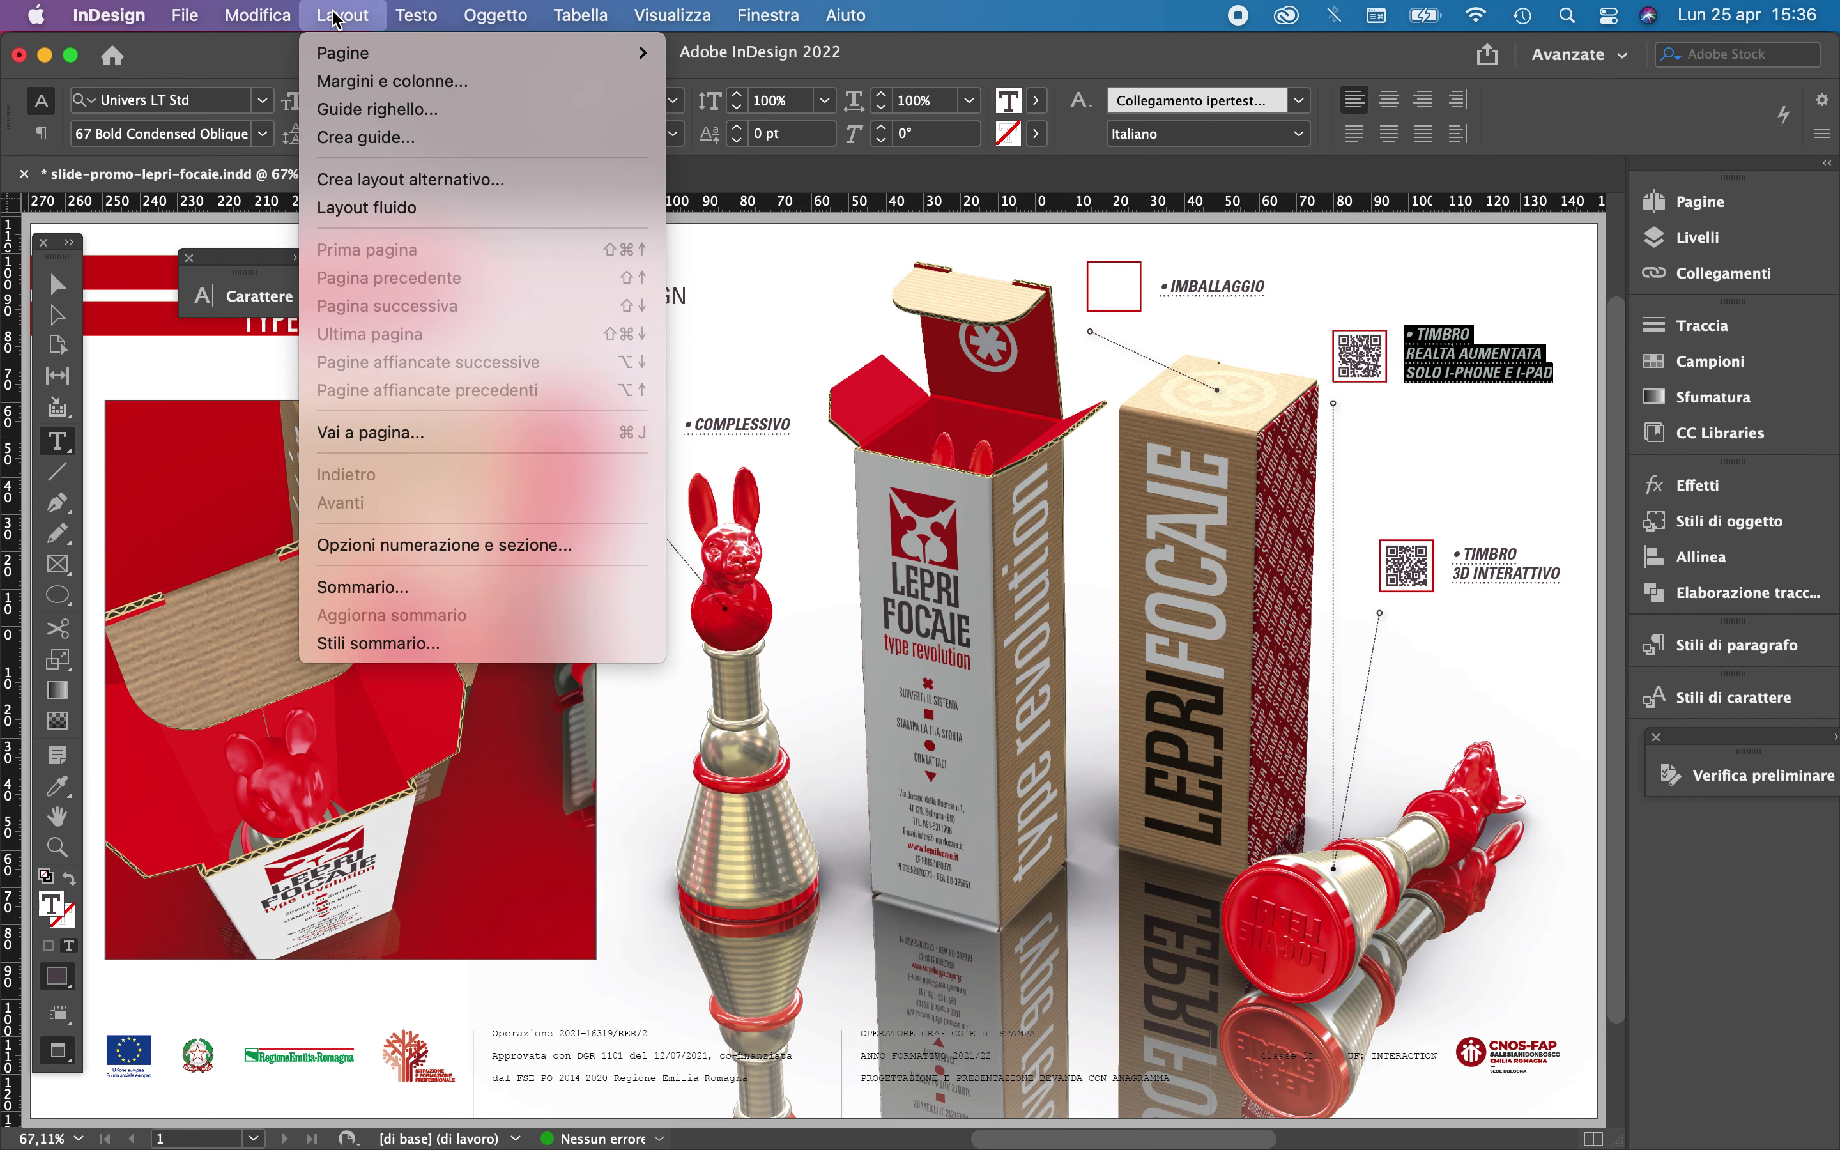
{"action": "mouse_move", "coordinate": [613, 718]}
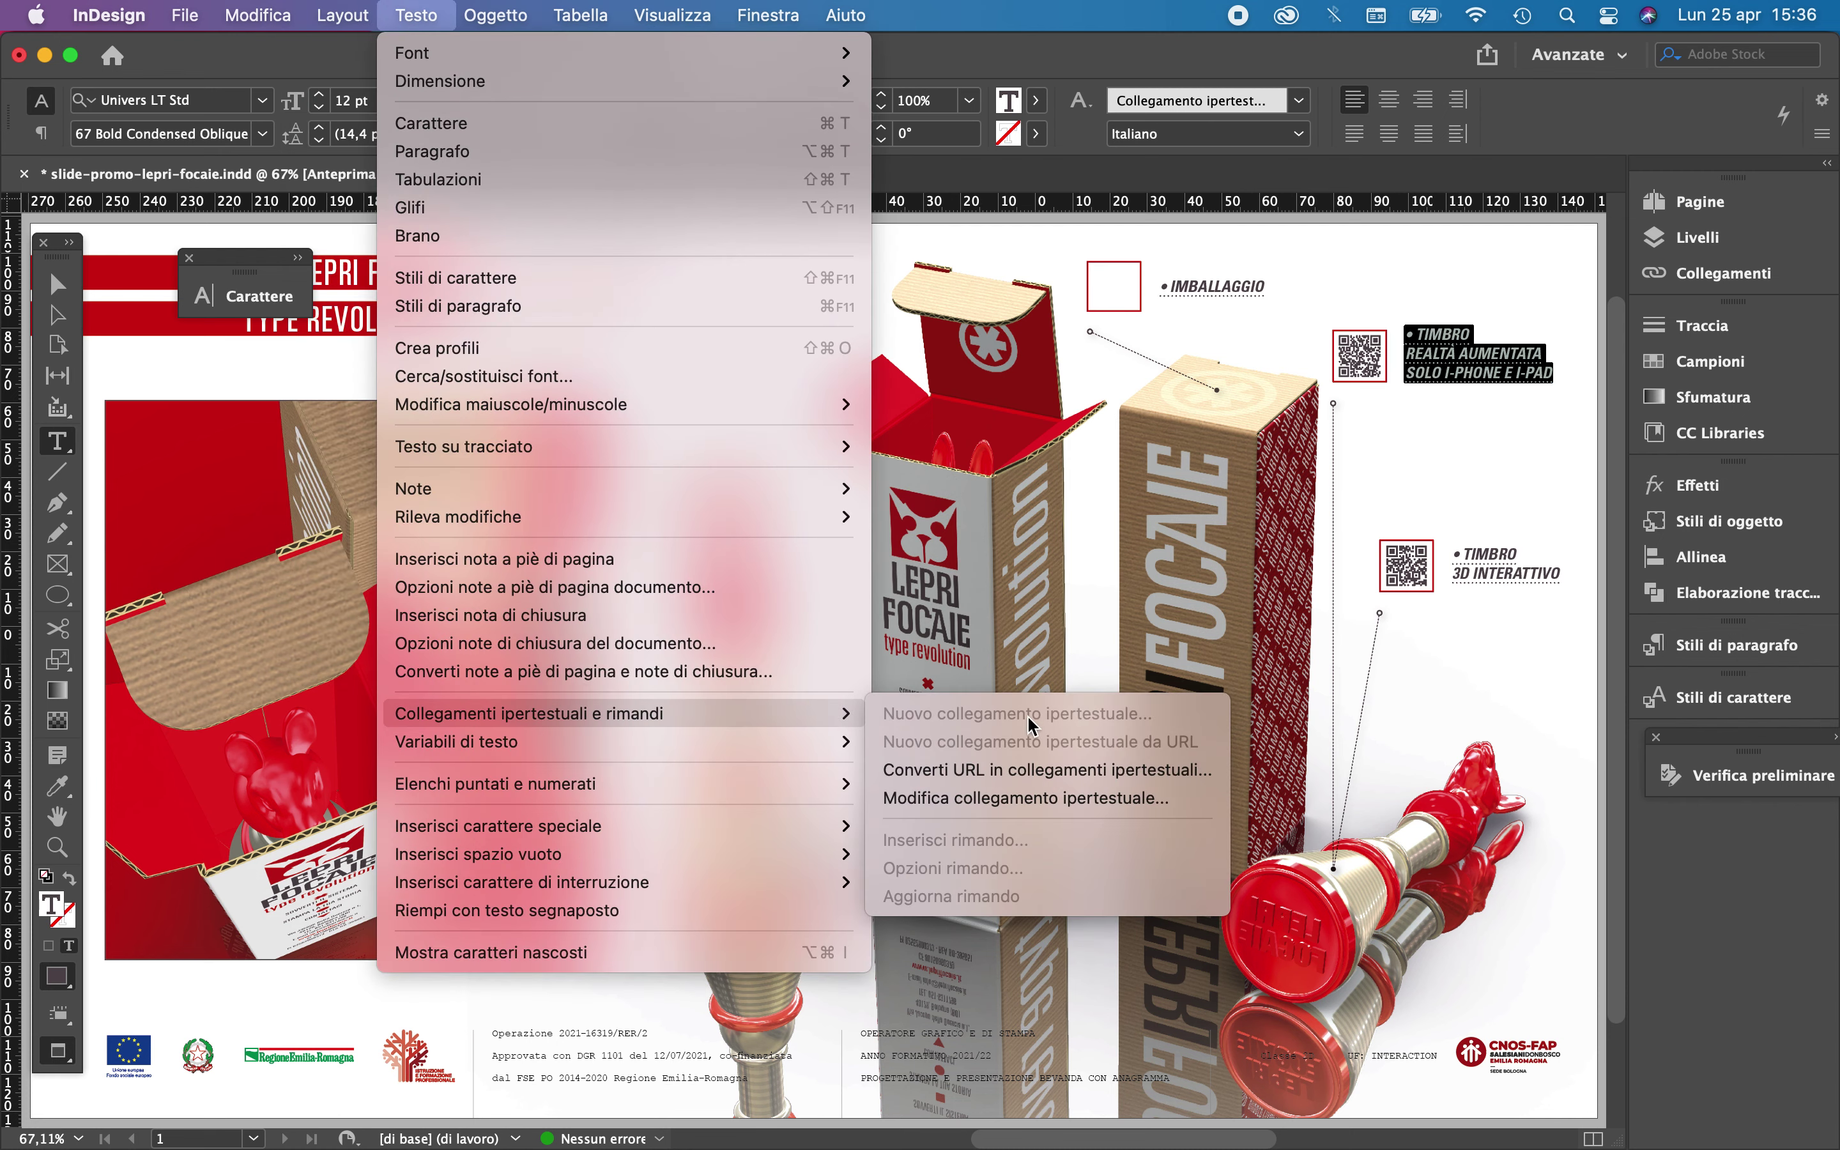
{"action": "left_click", "coordinate": [1107, 795]}
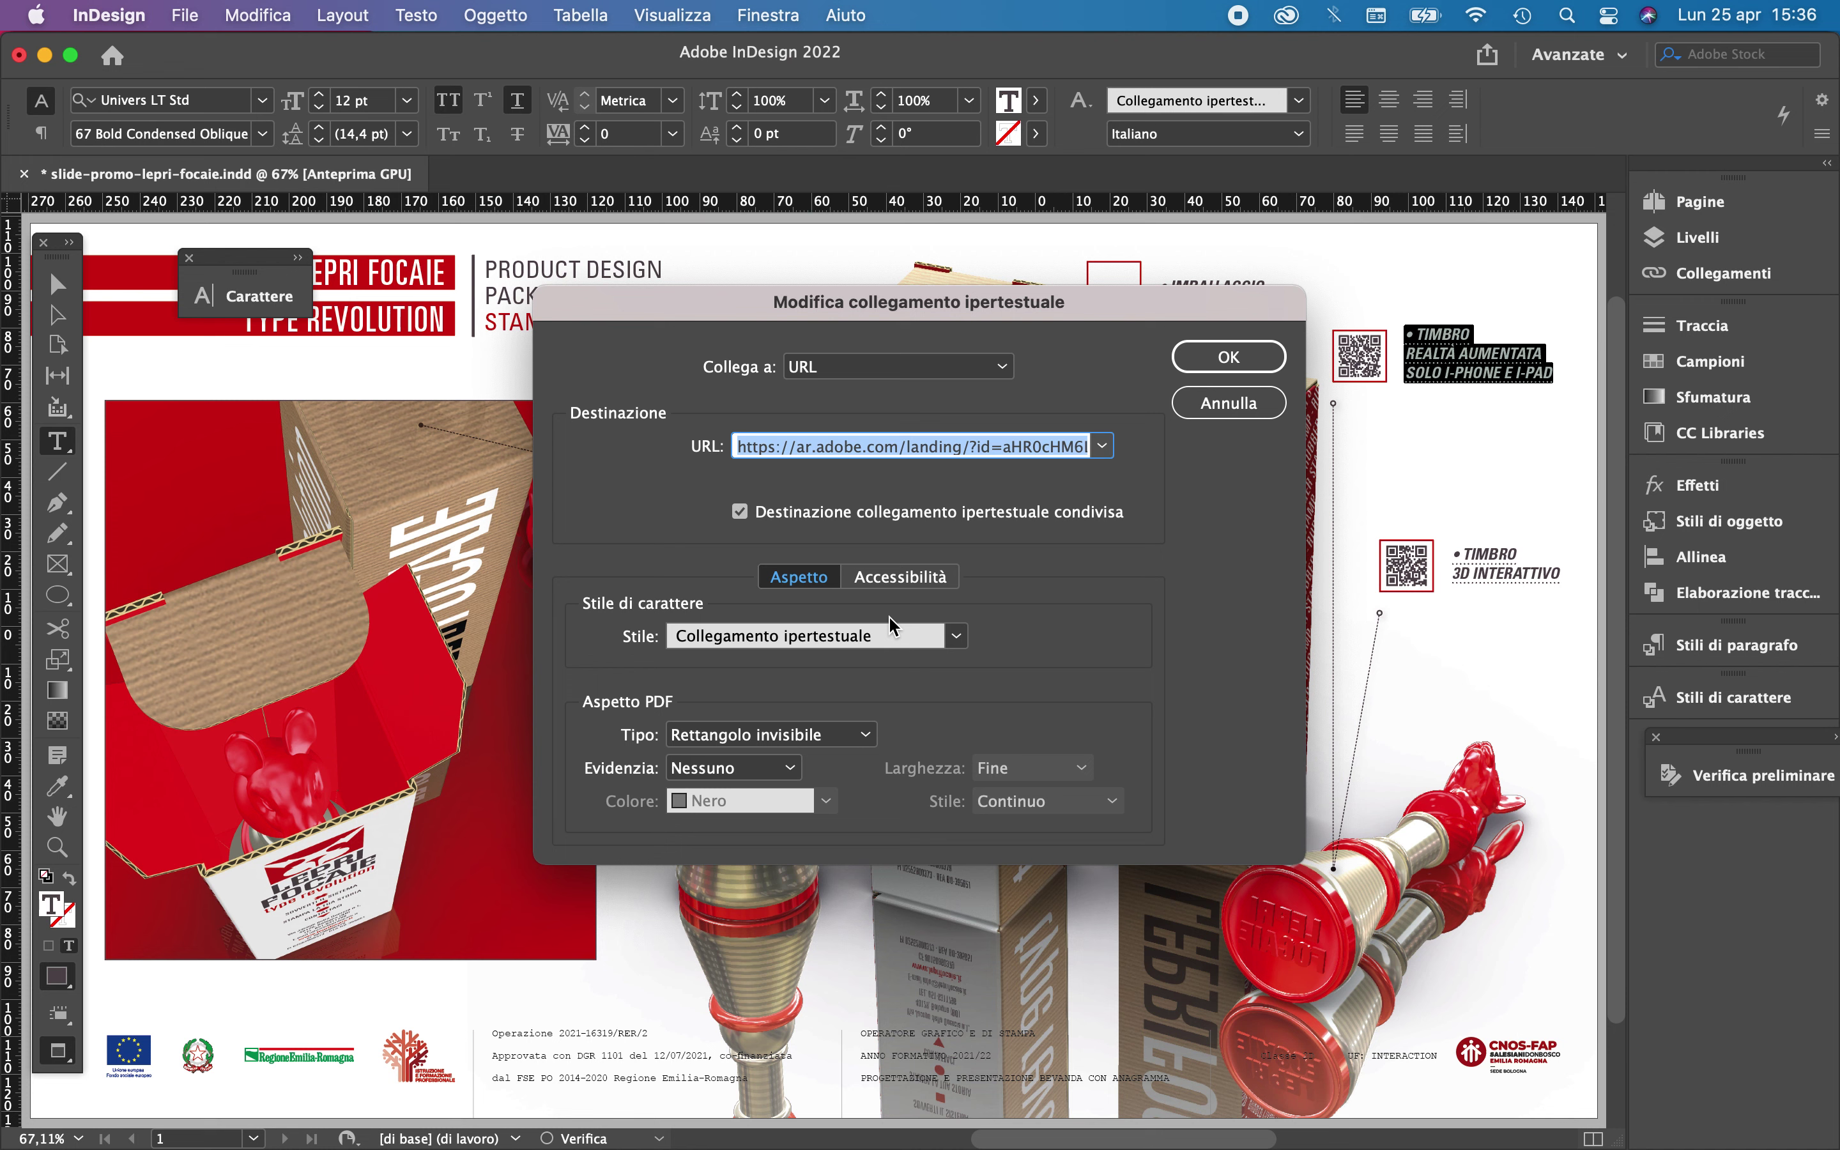
{"action": "type", "text": "https://adobeaero.app.link/S2QO5Pb2vpb"}
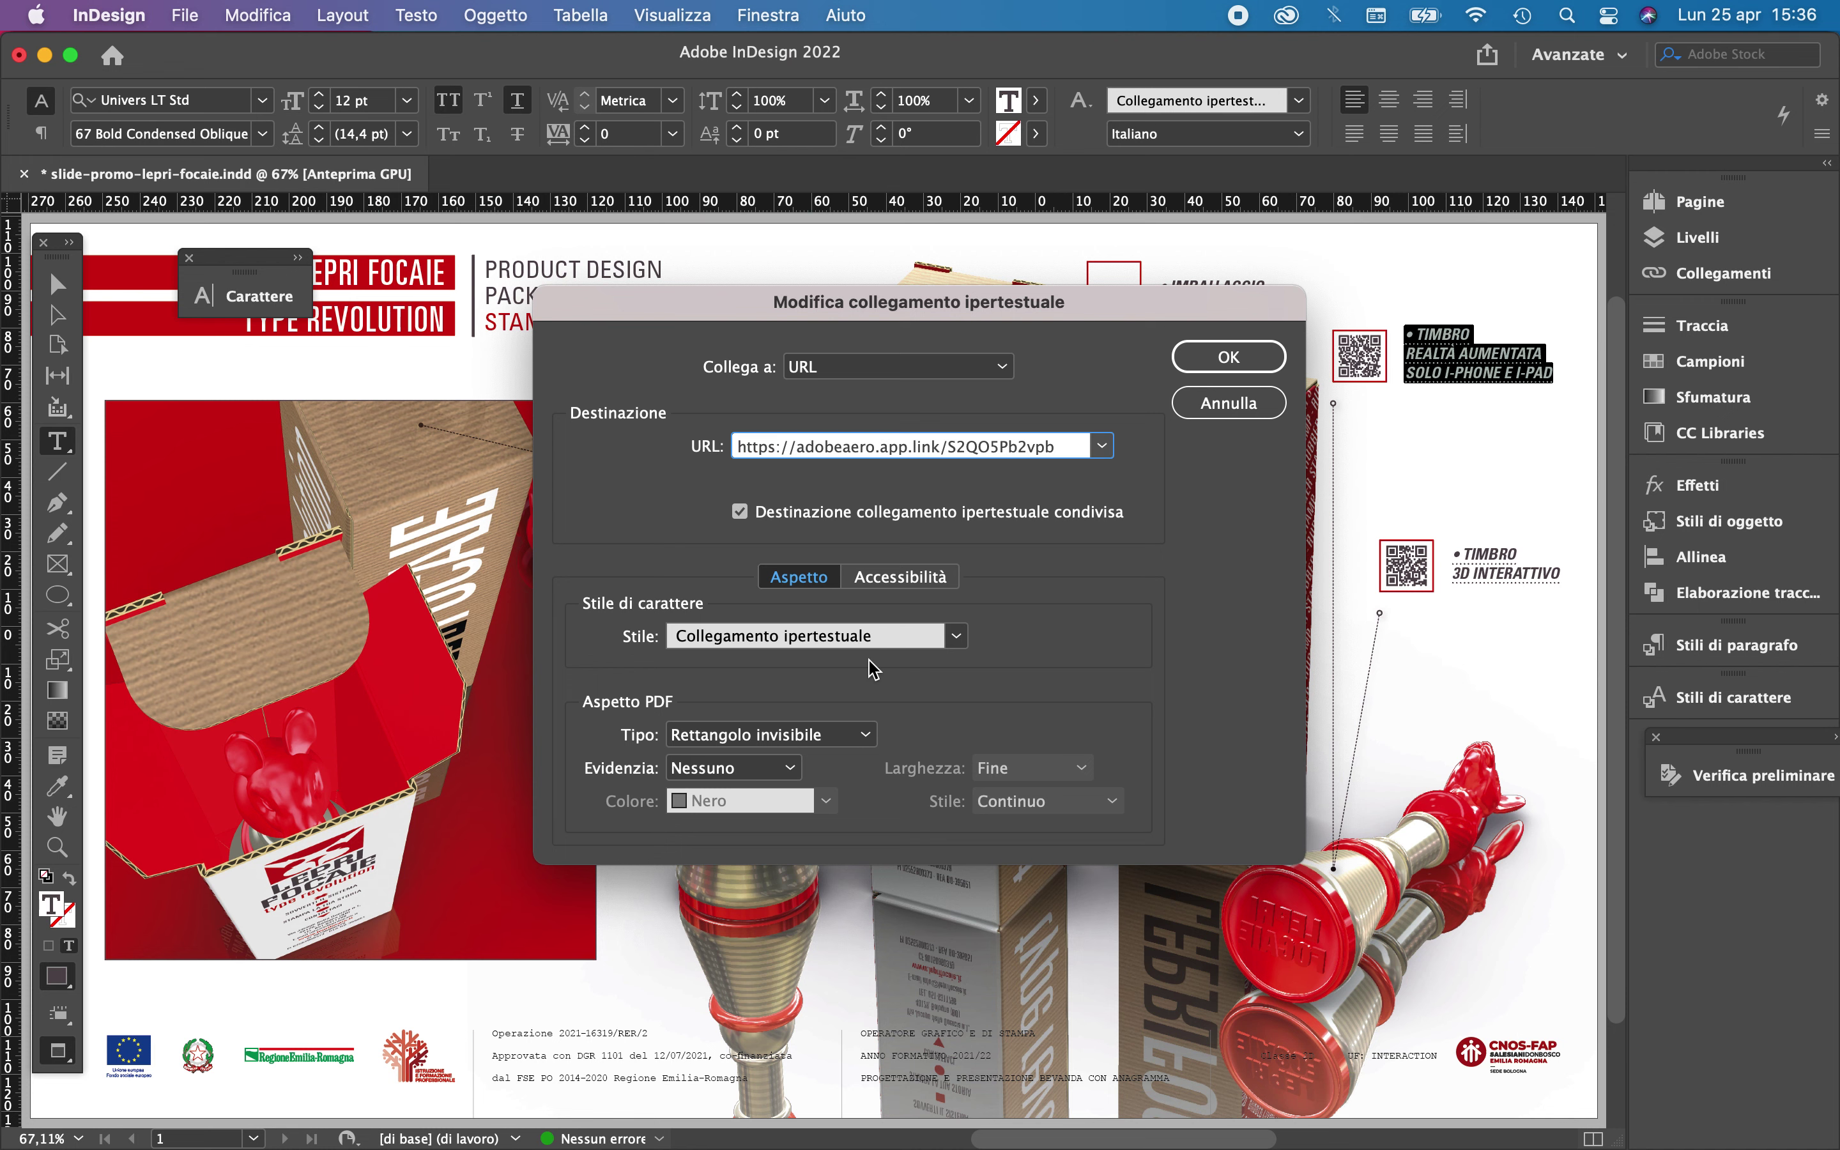
{"action": "left_click", "coordinate": [1179, 356]}
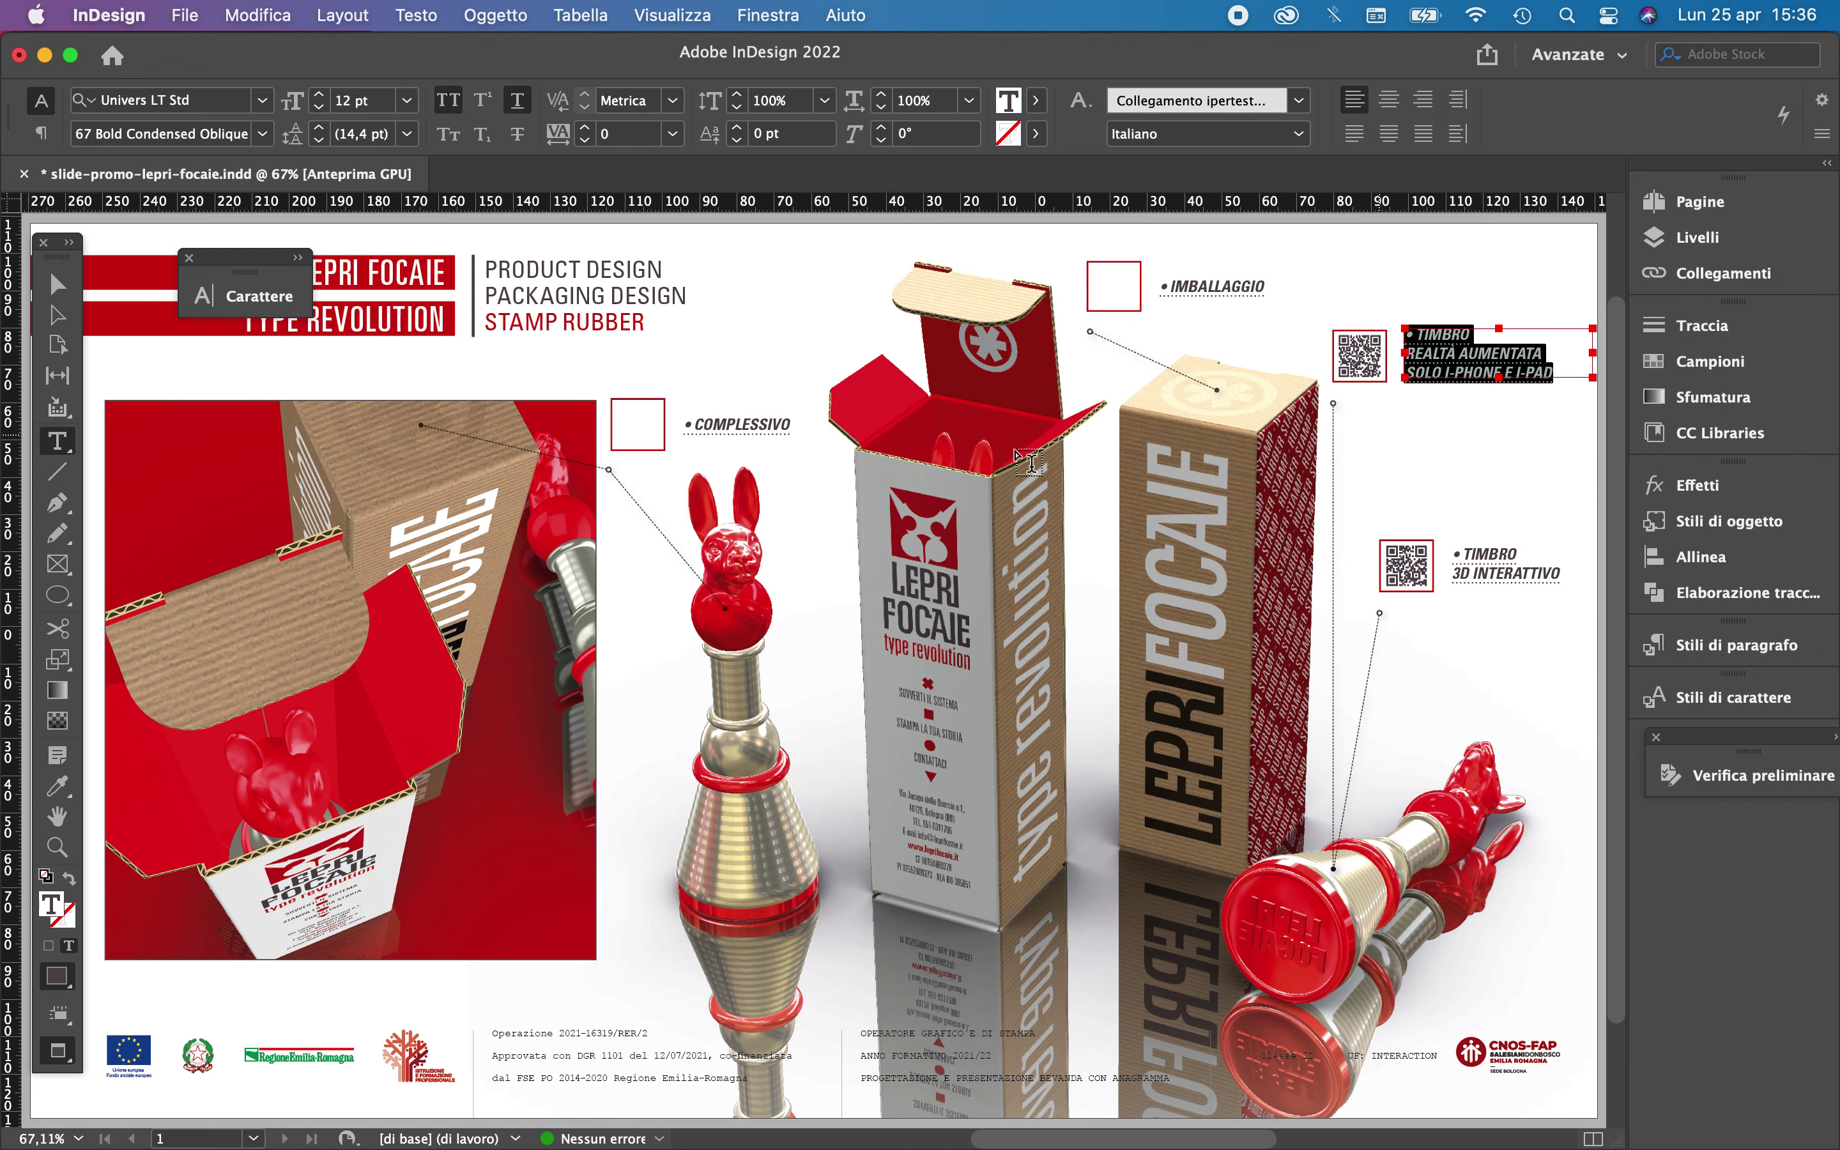
{"action": "key", "text": "Escape"}
{"action": "left_click", "coordinate": [1416, 257]}
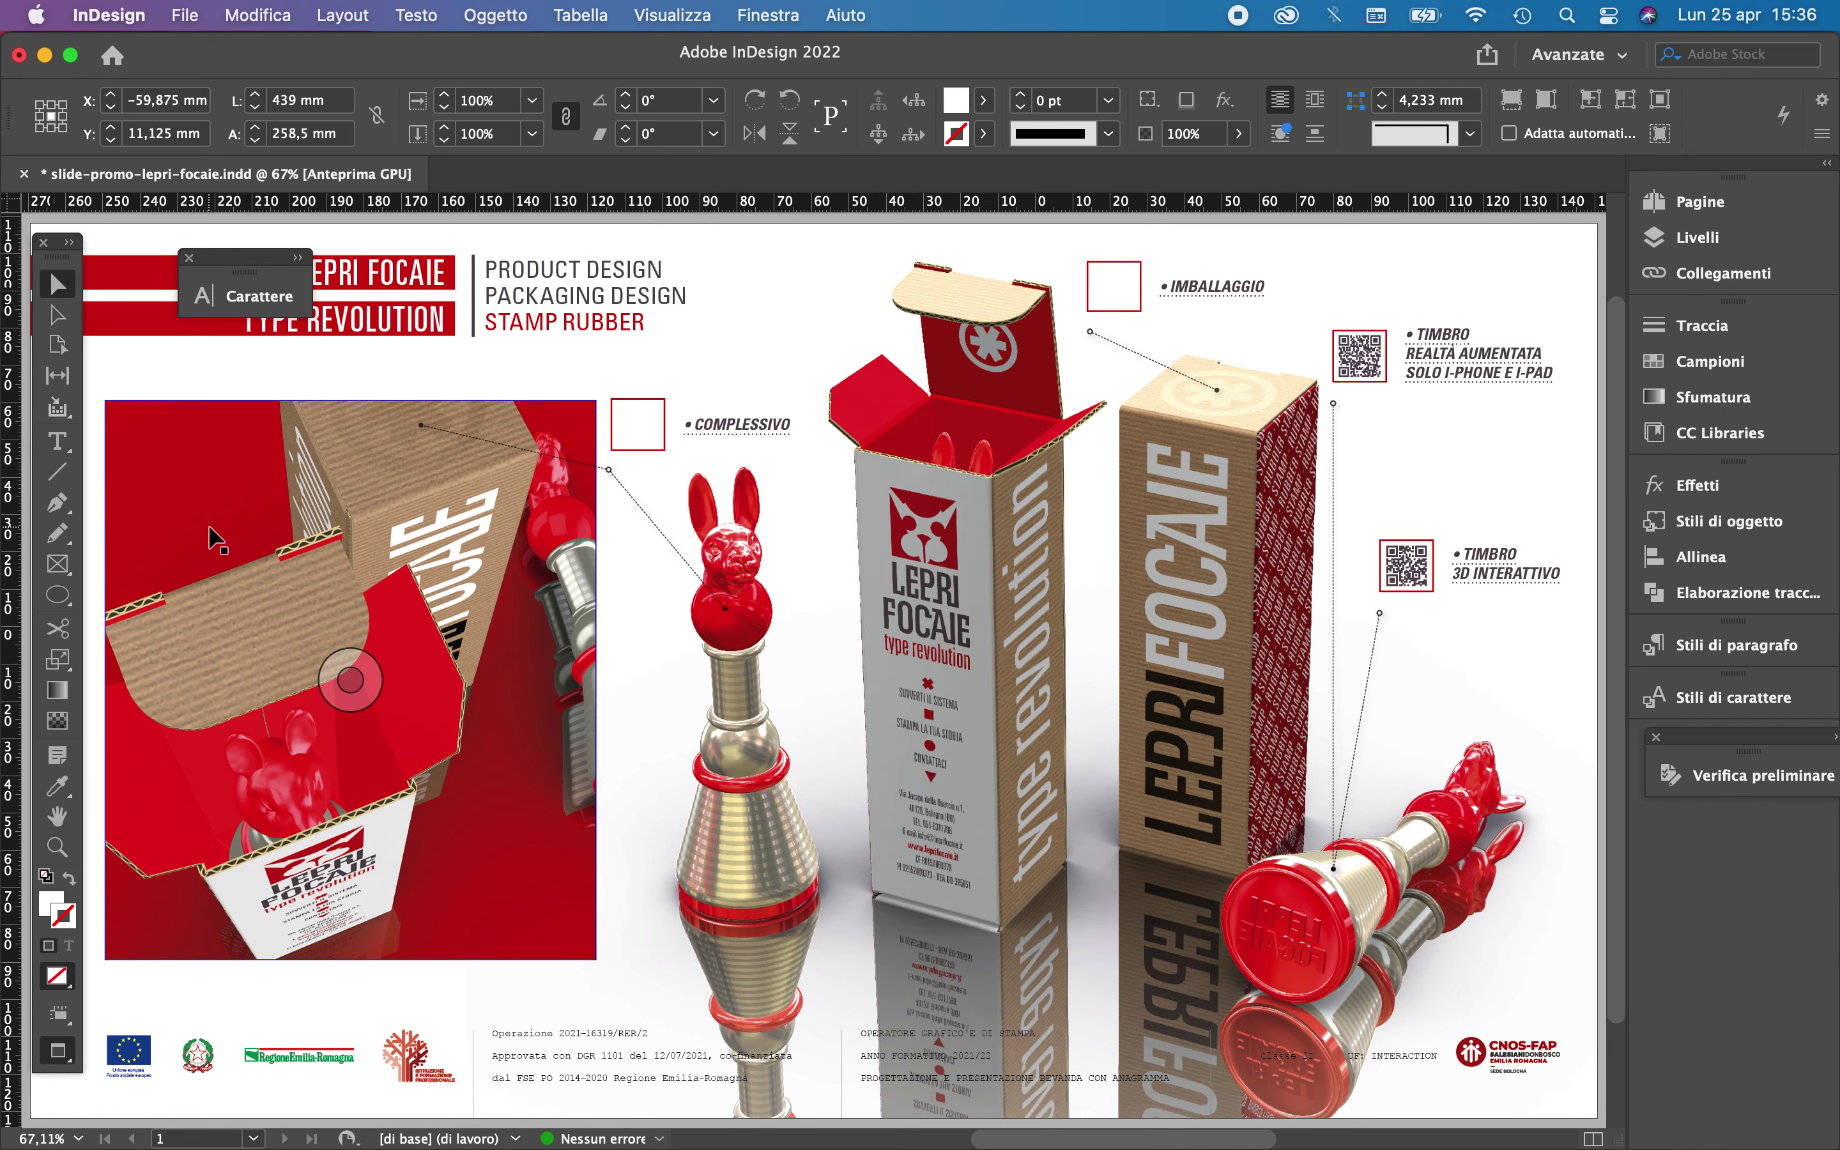
Switch to Illustrator and clear the Tavole disegno panel away from the lepre.zae 3D scene
{"action": "mouse_move", "coordinate": [1360, 1141]}
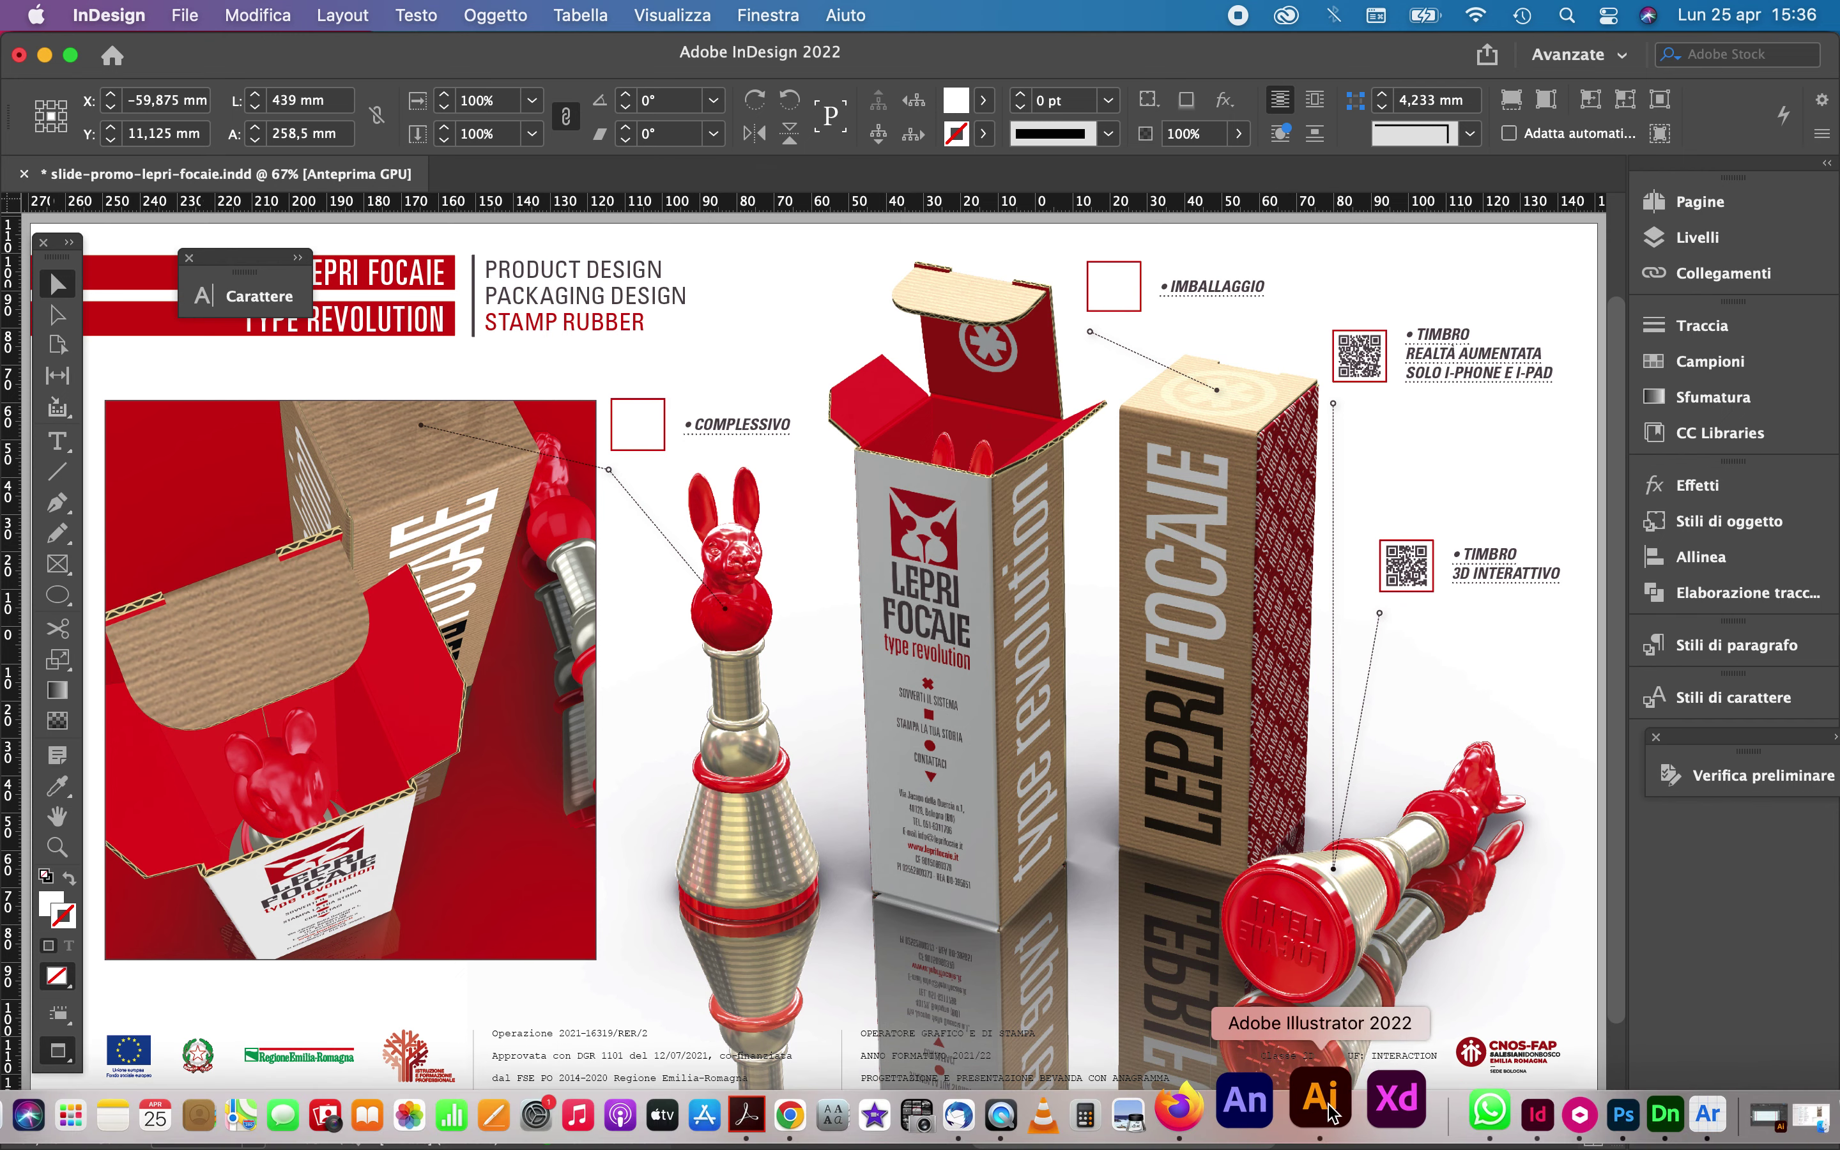
{"action": "left_click", "coordinate": [1307, 1099]}
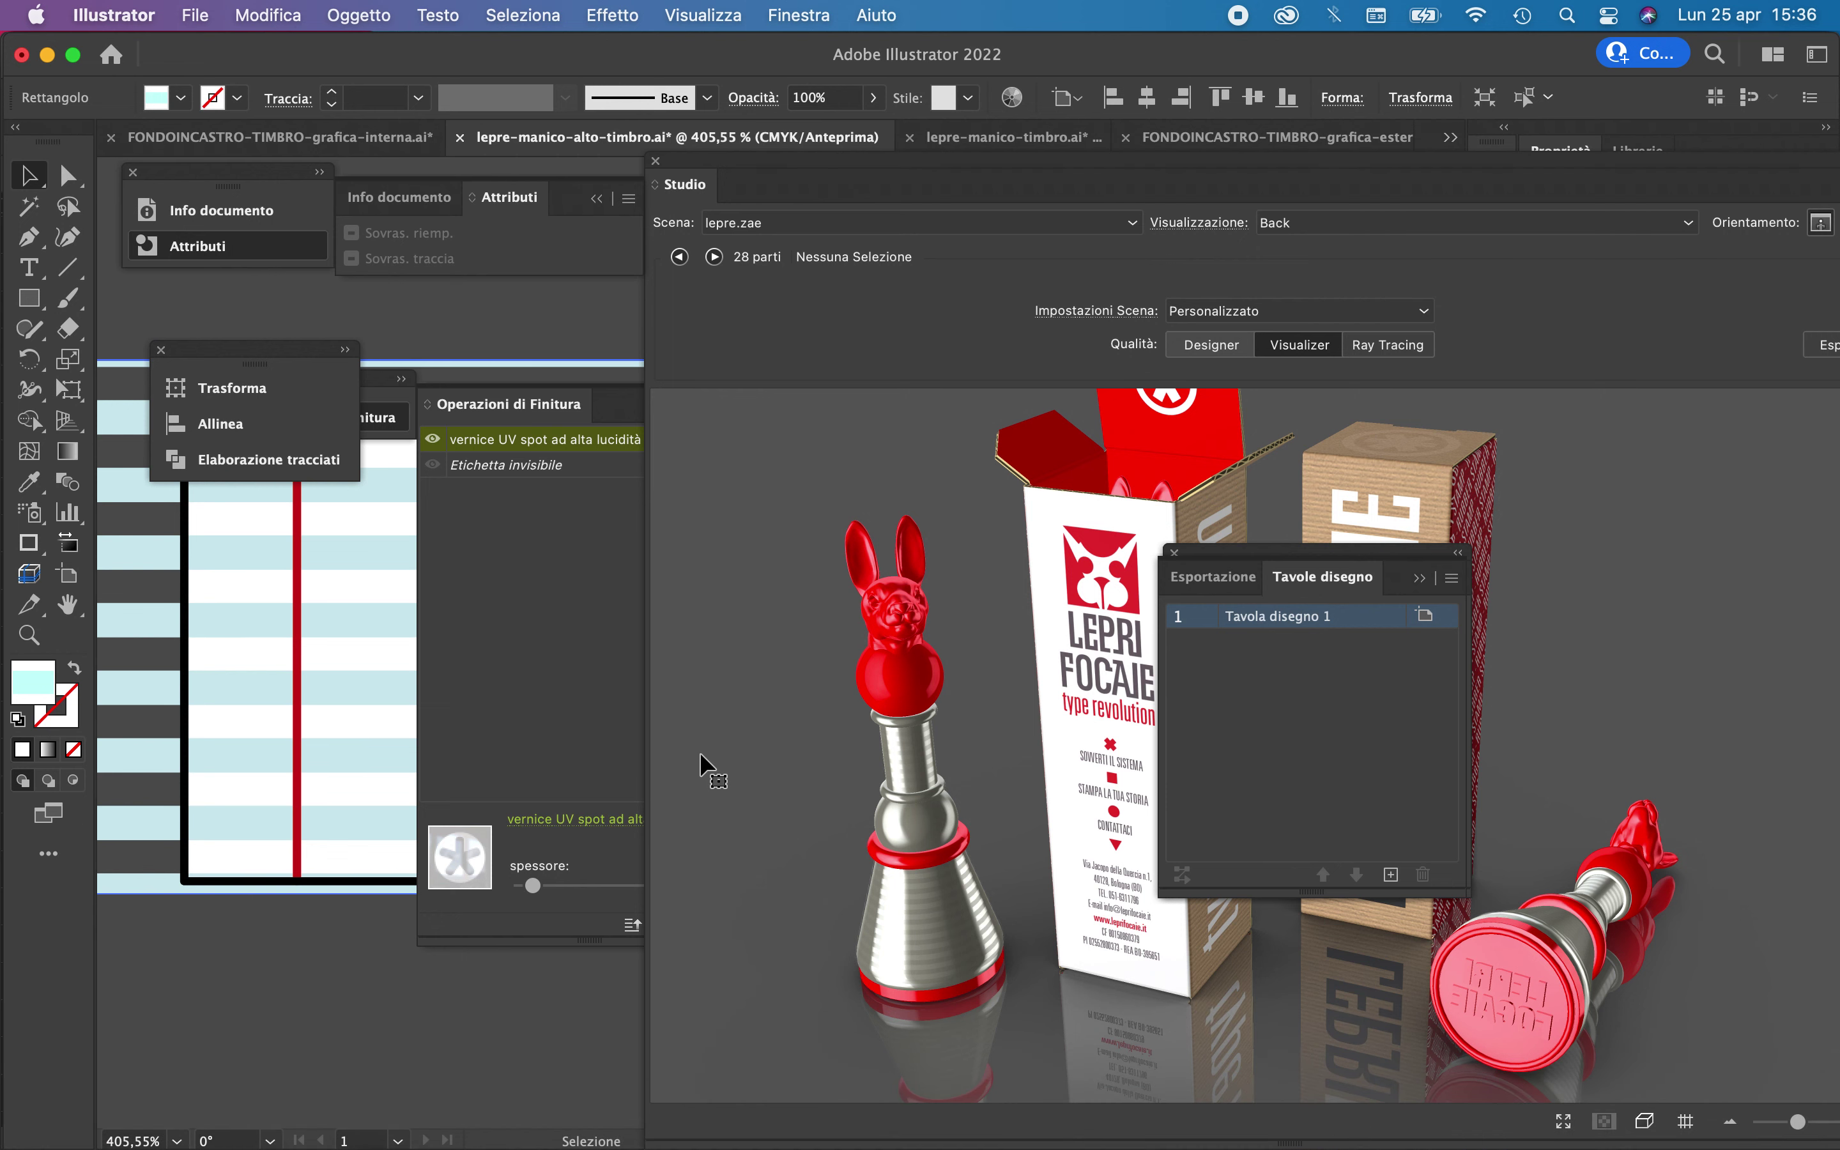
{"action": "left_click", "coordinate": [1367, 561]}
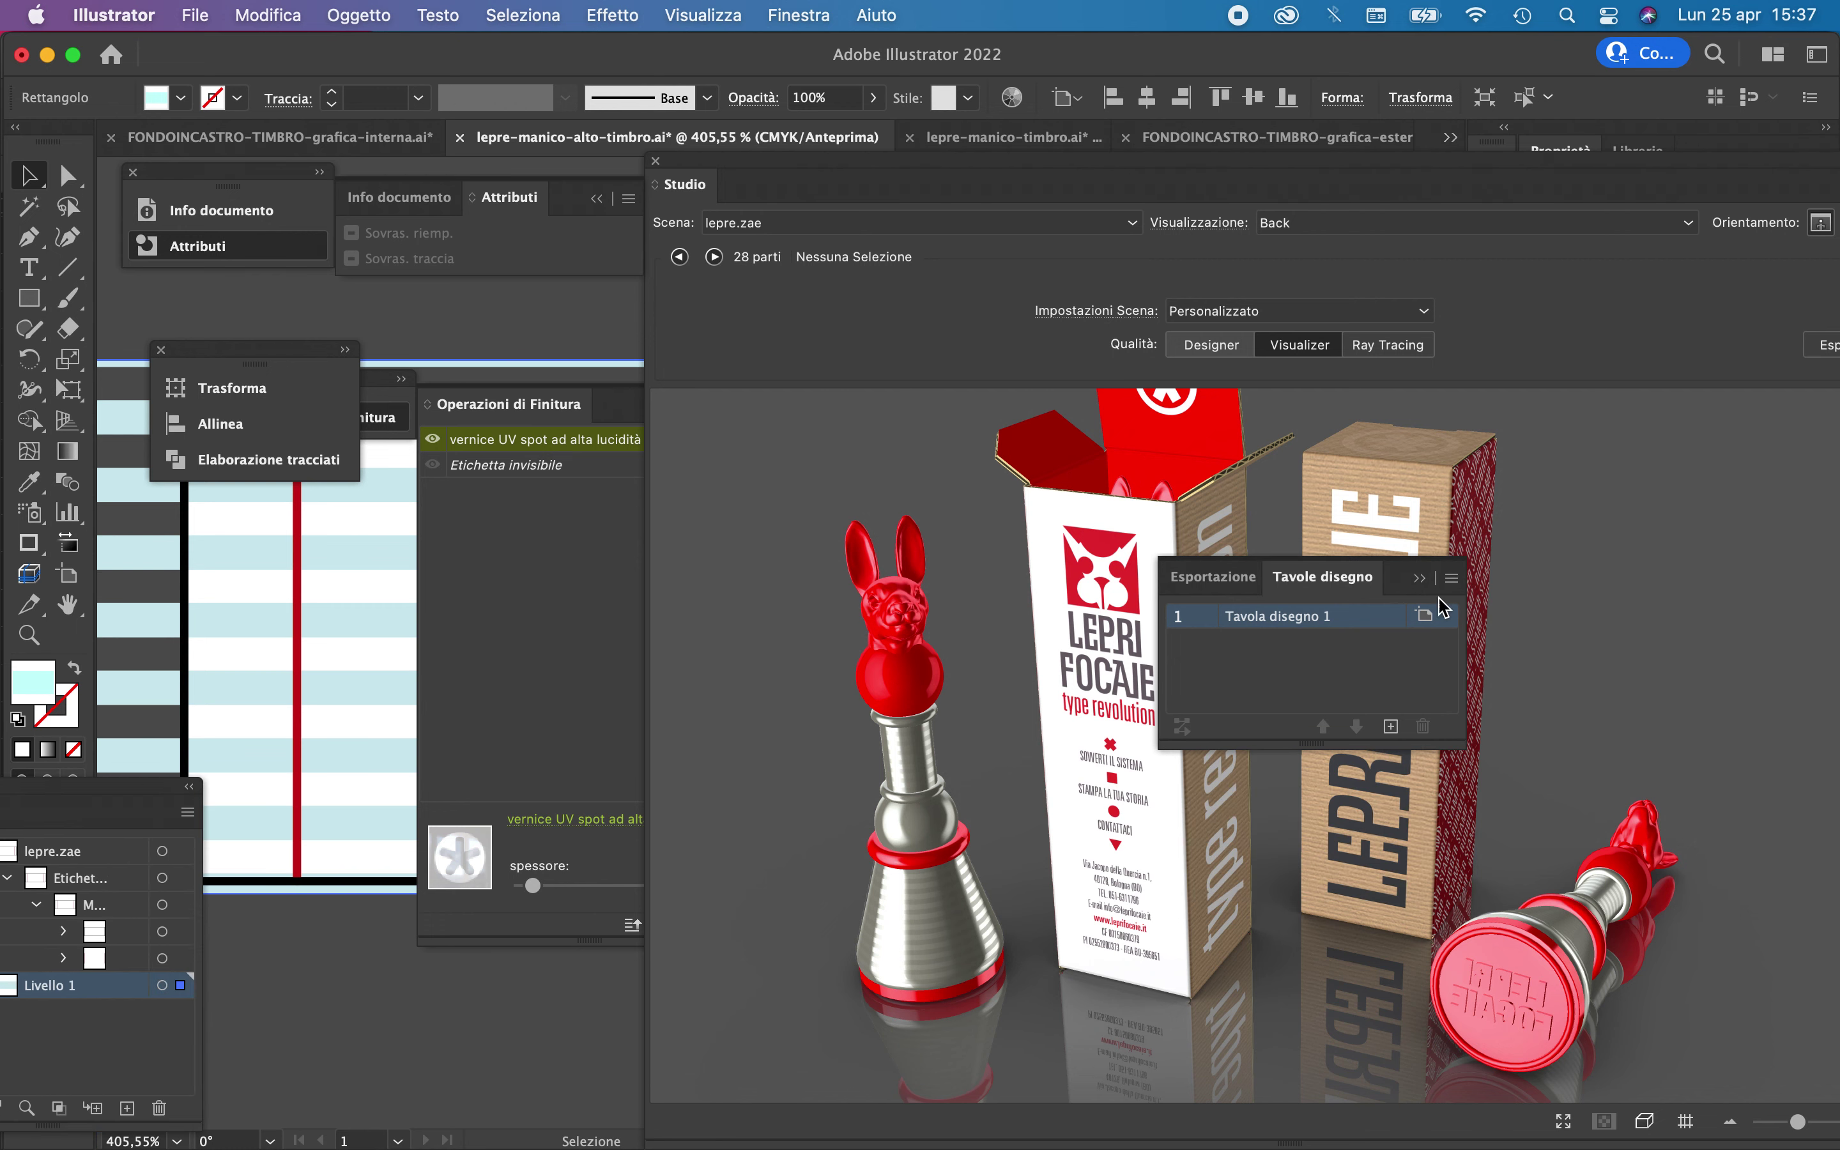
{"action": "left_click", "coordinate": [1712, 760]}
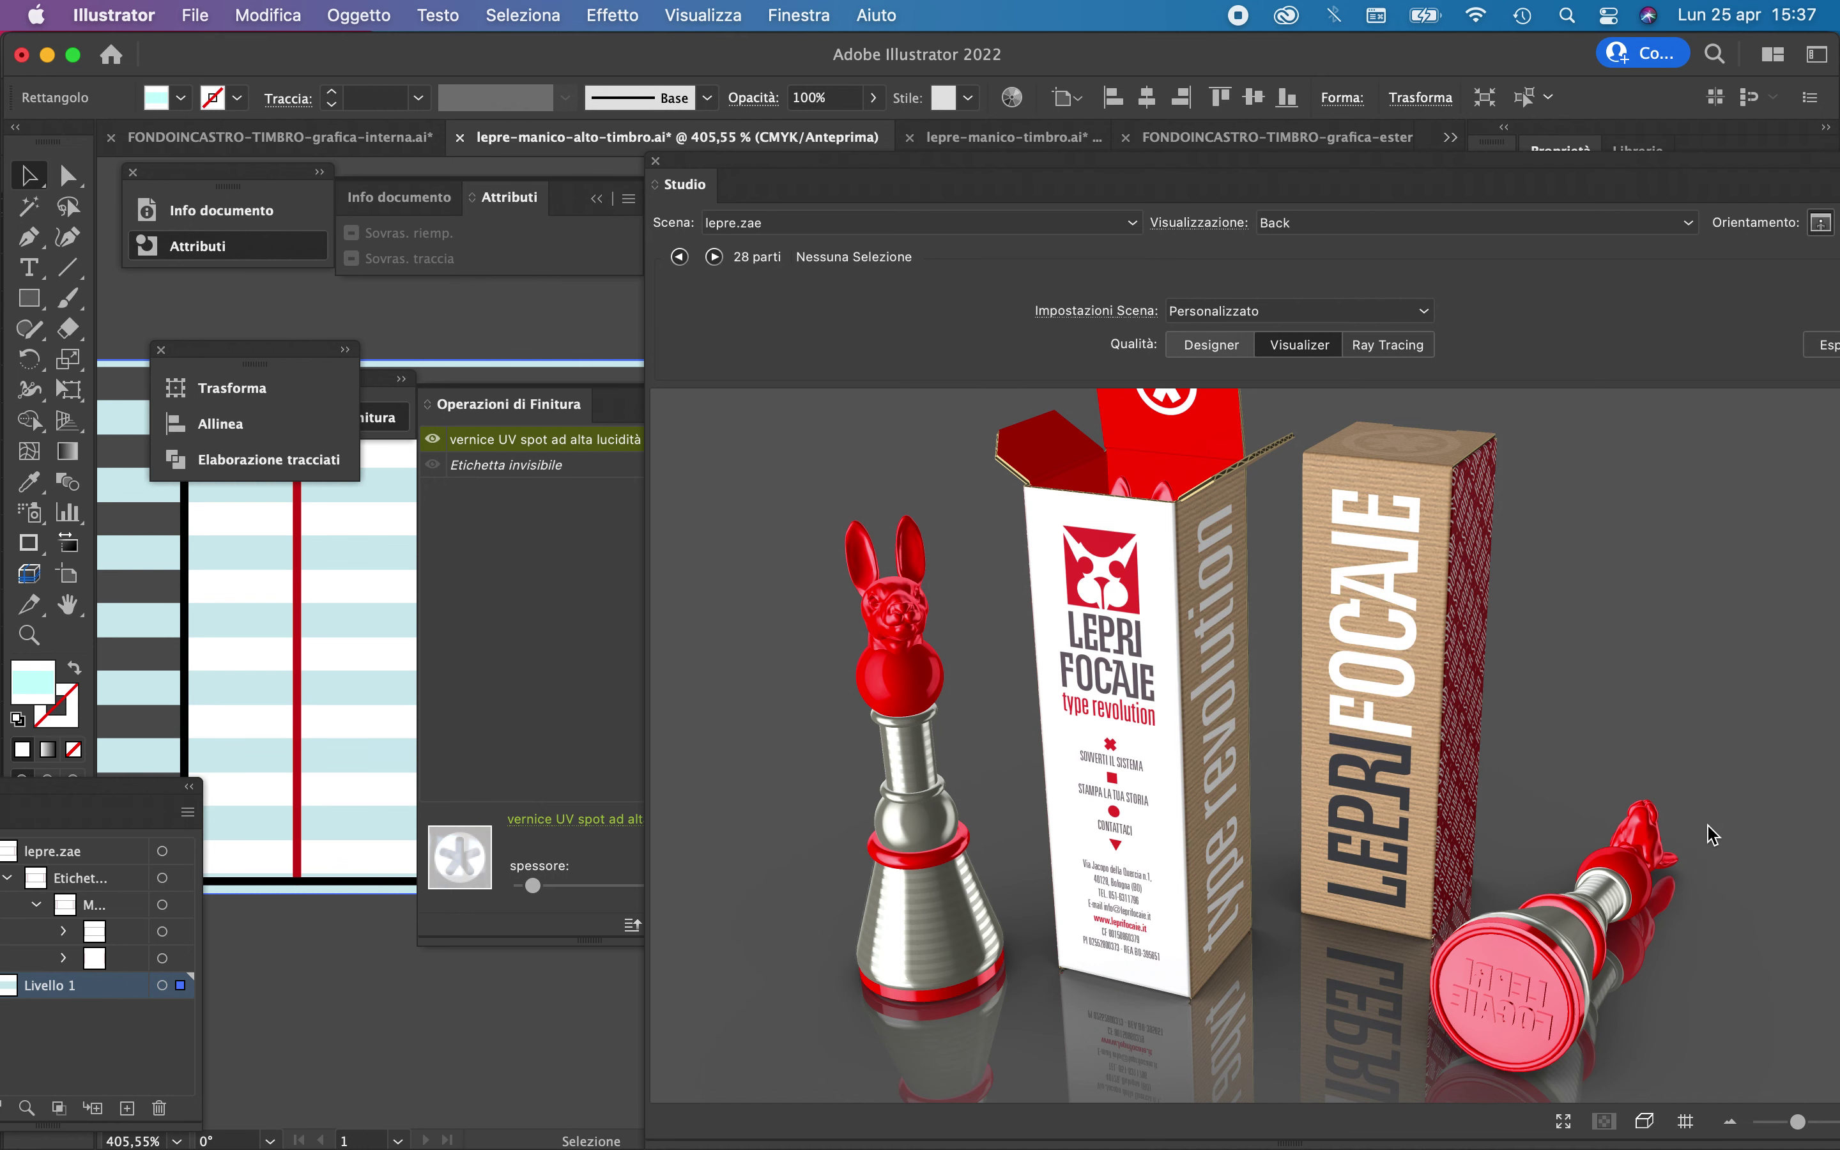
Move the Studio panel fully into view and frame the lepre.zae scene from a higher angle, showing both boxes and both stamps
{"action": "left_click_drag", "start_coordinate": [1604, 504], "coordinate": [1643, 534]}
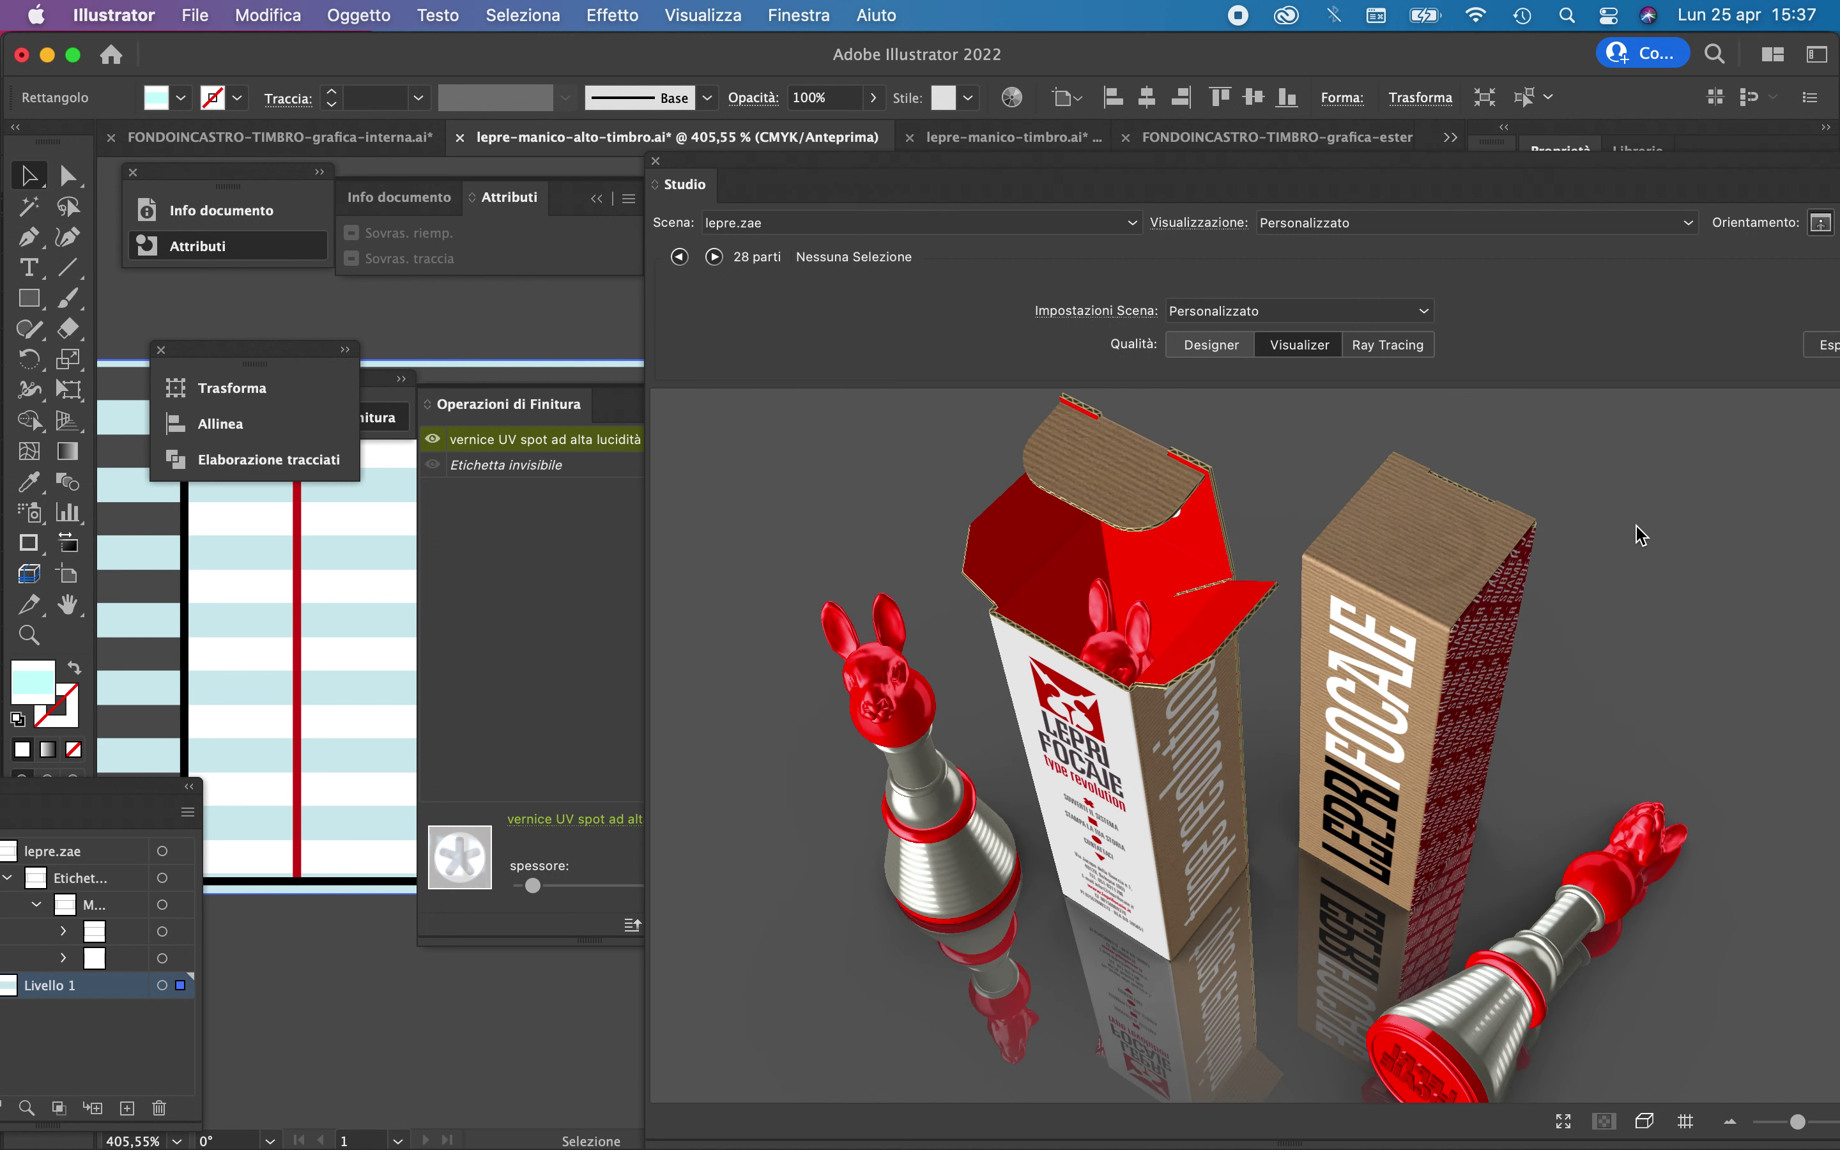
{"action": "mouse_move", "coordinate": [1617, 627]}
{"action": "left_mouse_down"}
{"action": "mouse_move", "coordinate": [1650, 583]}
{"action": "mouse_move", "coordinate": [1635, 638]}
{"action": "left_mouse_up"}
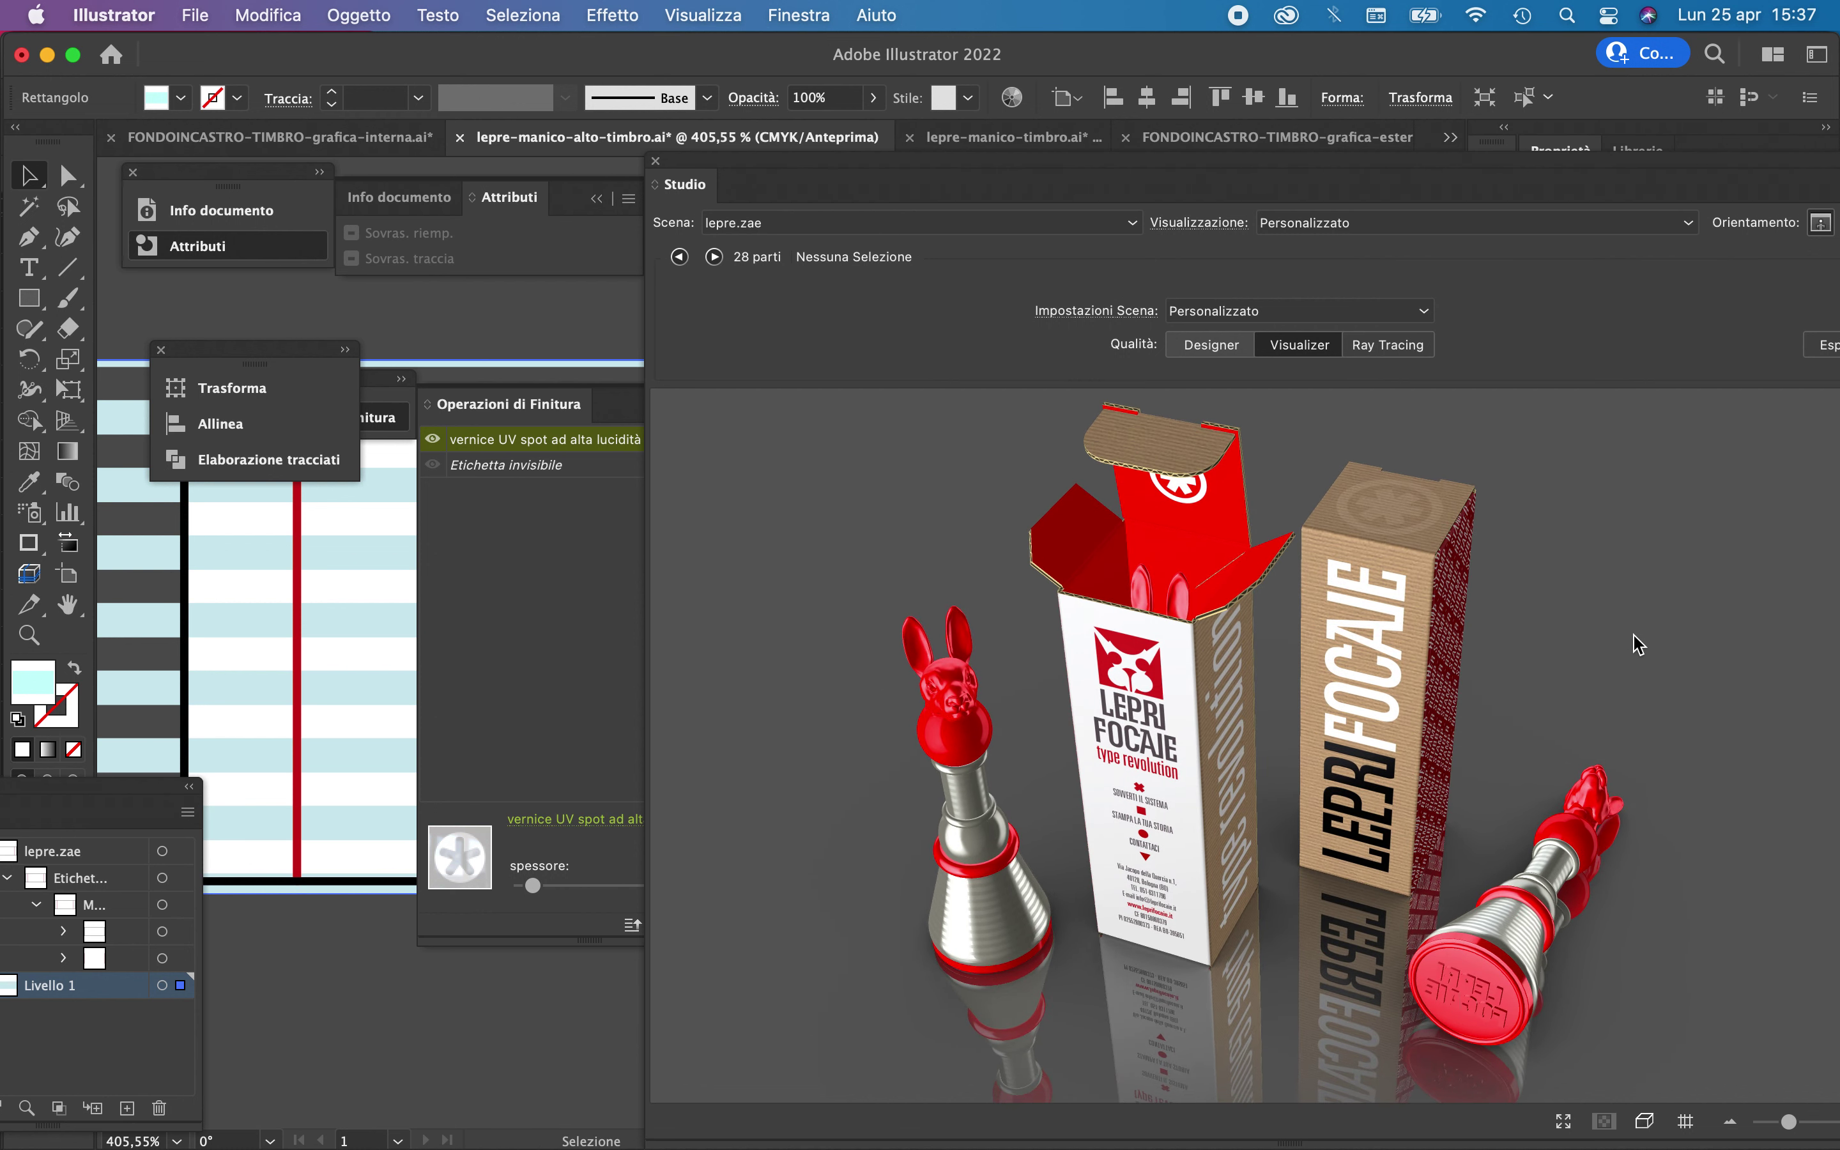
{"action": "mouse_move", "coordinate": [1581, 1146]}
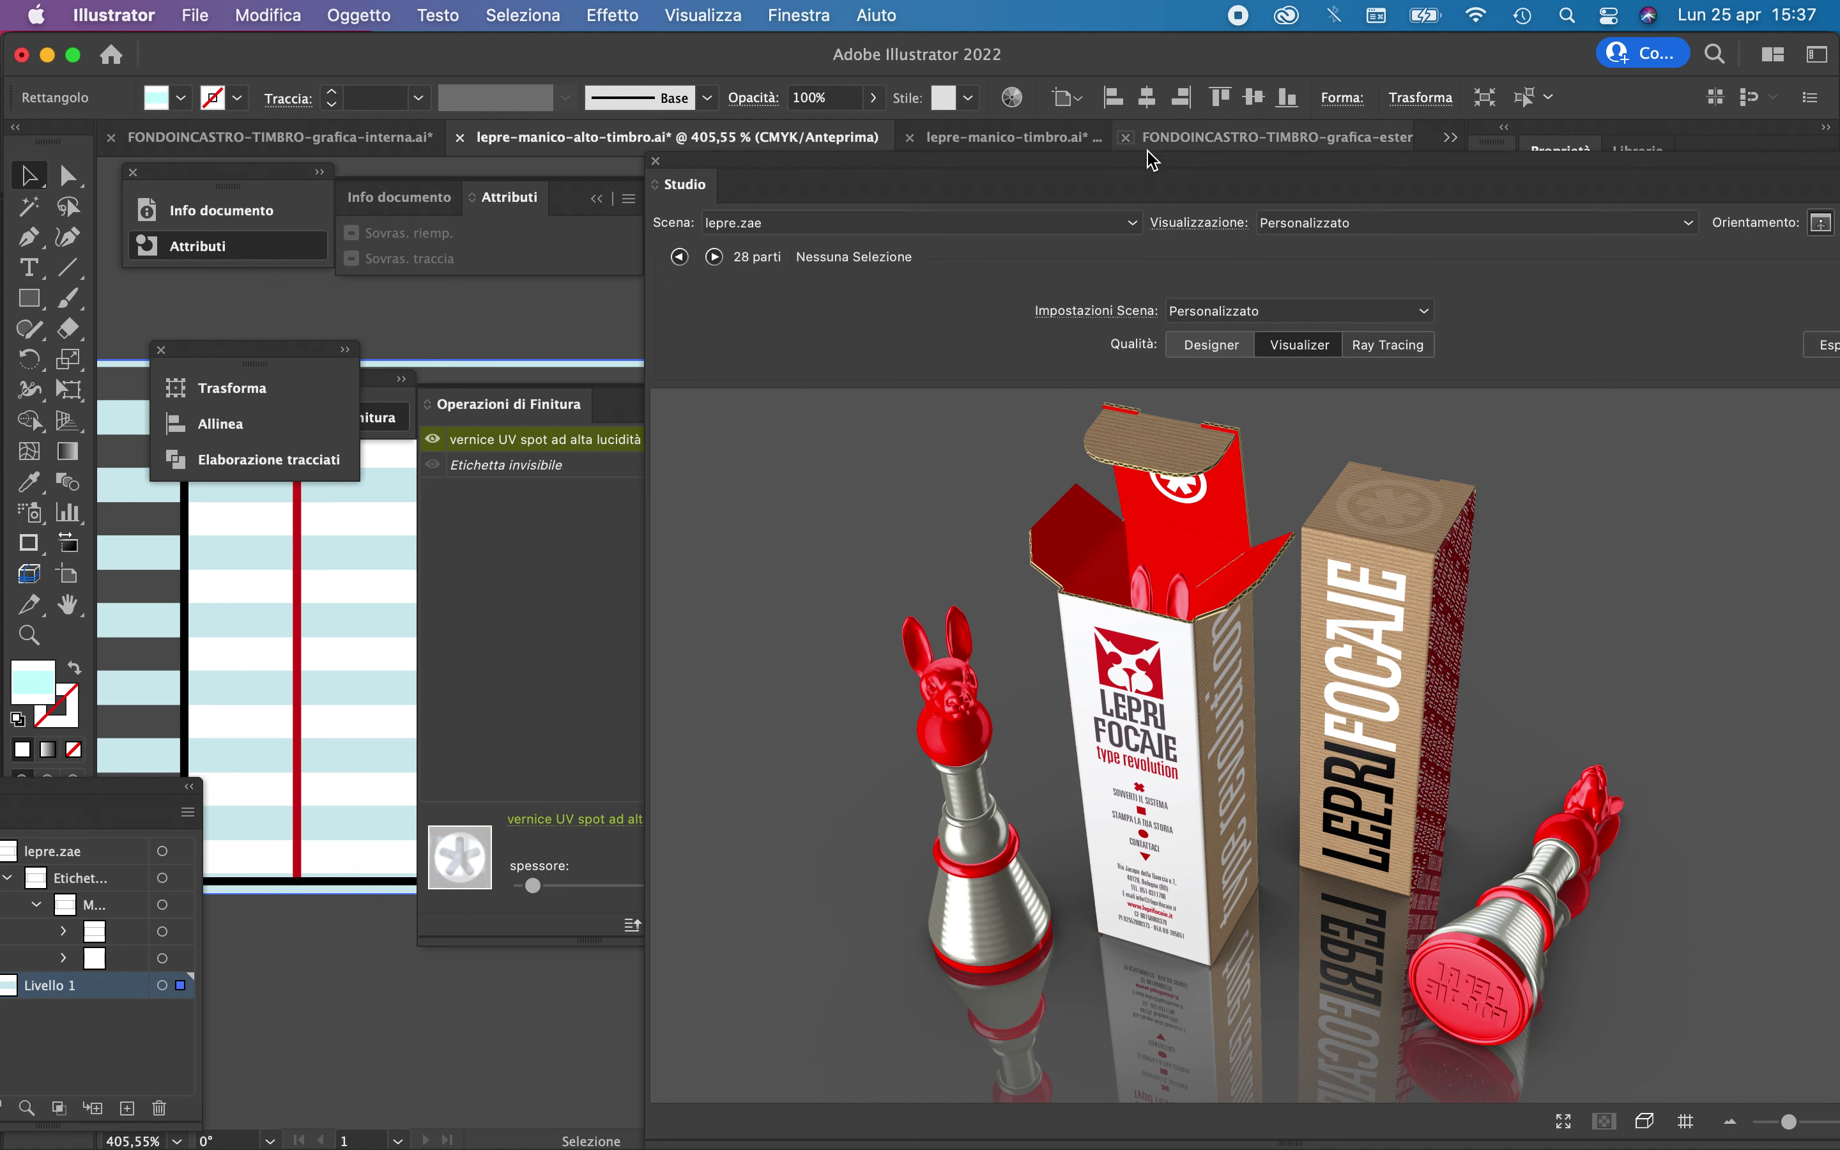
{"action": "left_click_drag", "start_coordinate": [1157, 172], "coordinate": [844, 99]}
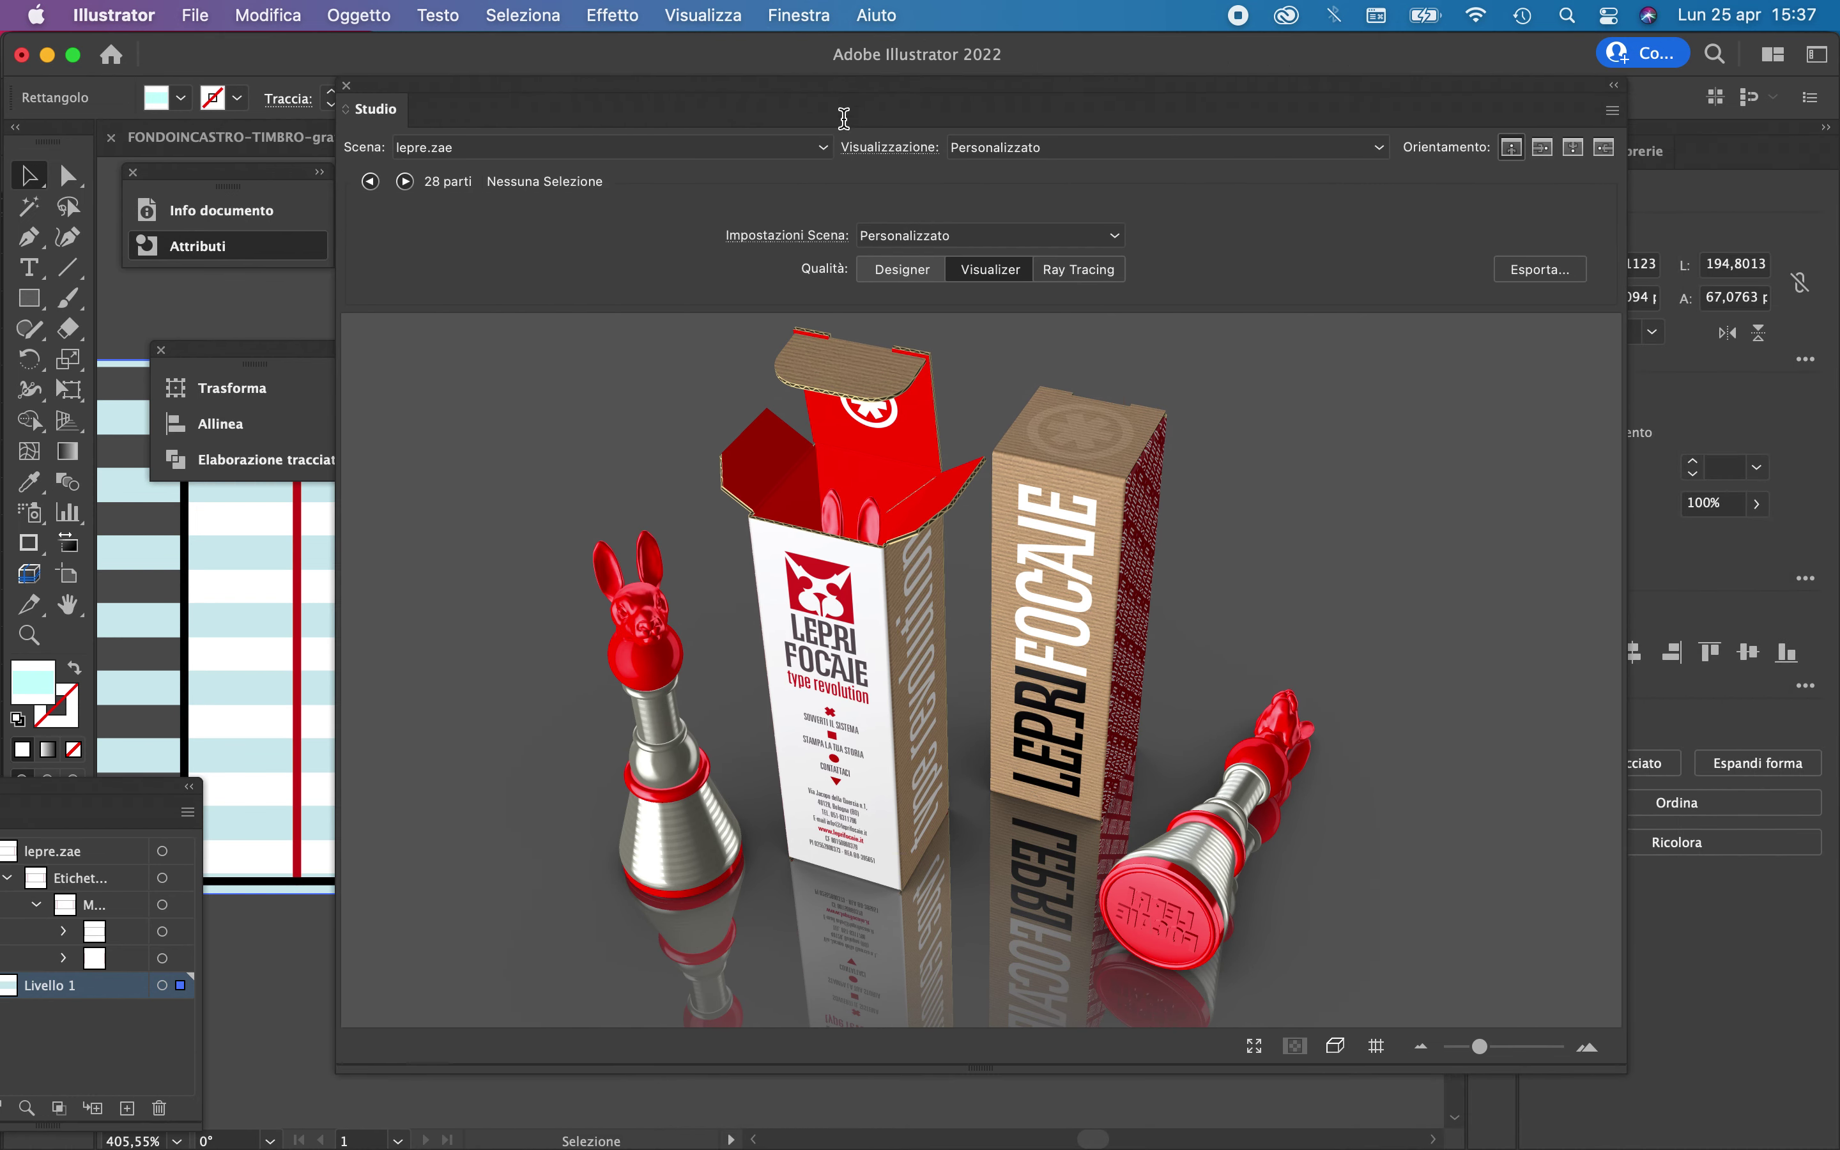
{"action": "left_click_drag", "start_coordinate": [1392, 690], "coordinate": [1390, 649]}
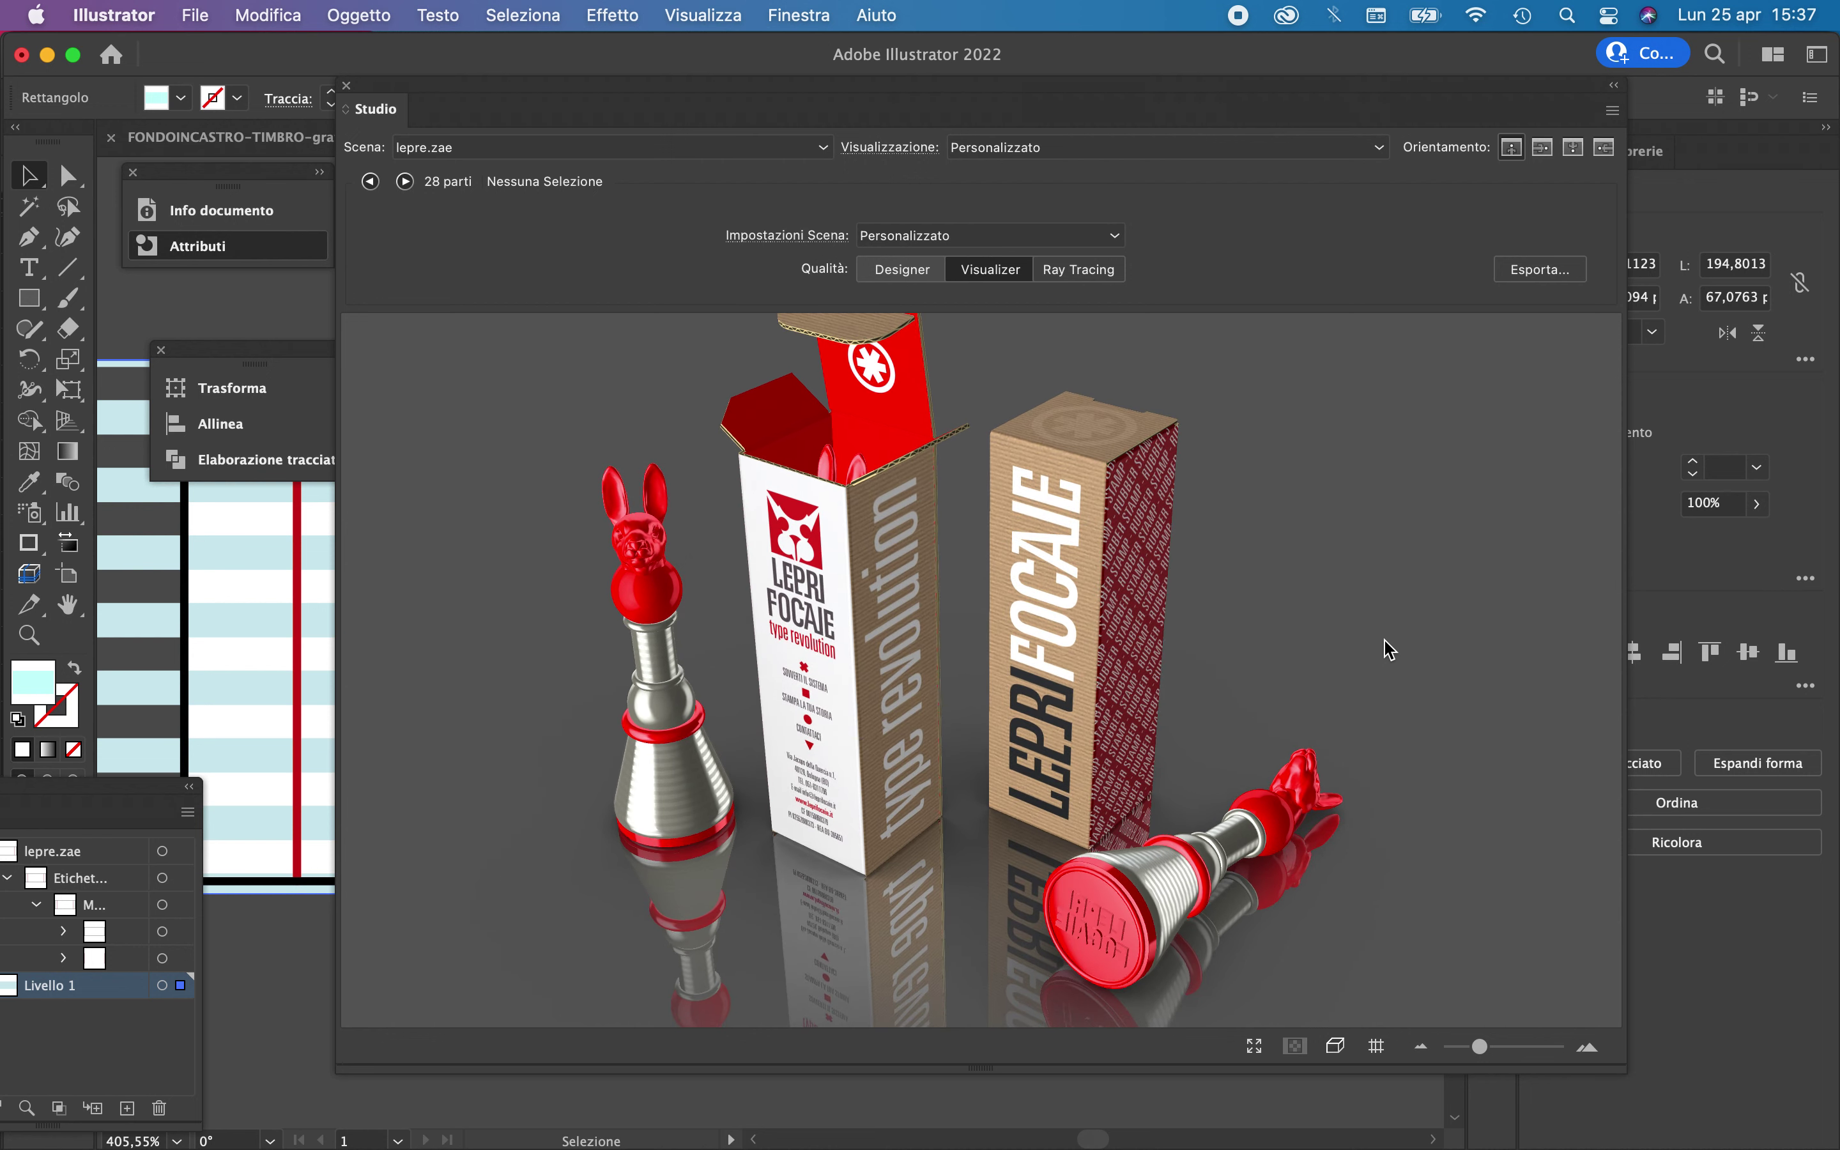
{"action": "scroll", "coordinate": [1390, 648], "scroll_direction": "down", "scroll_amount": 5}
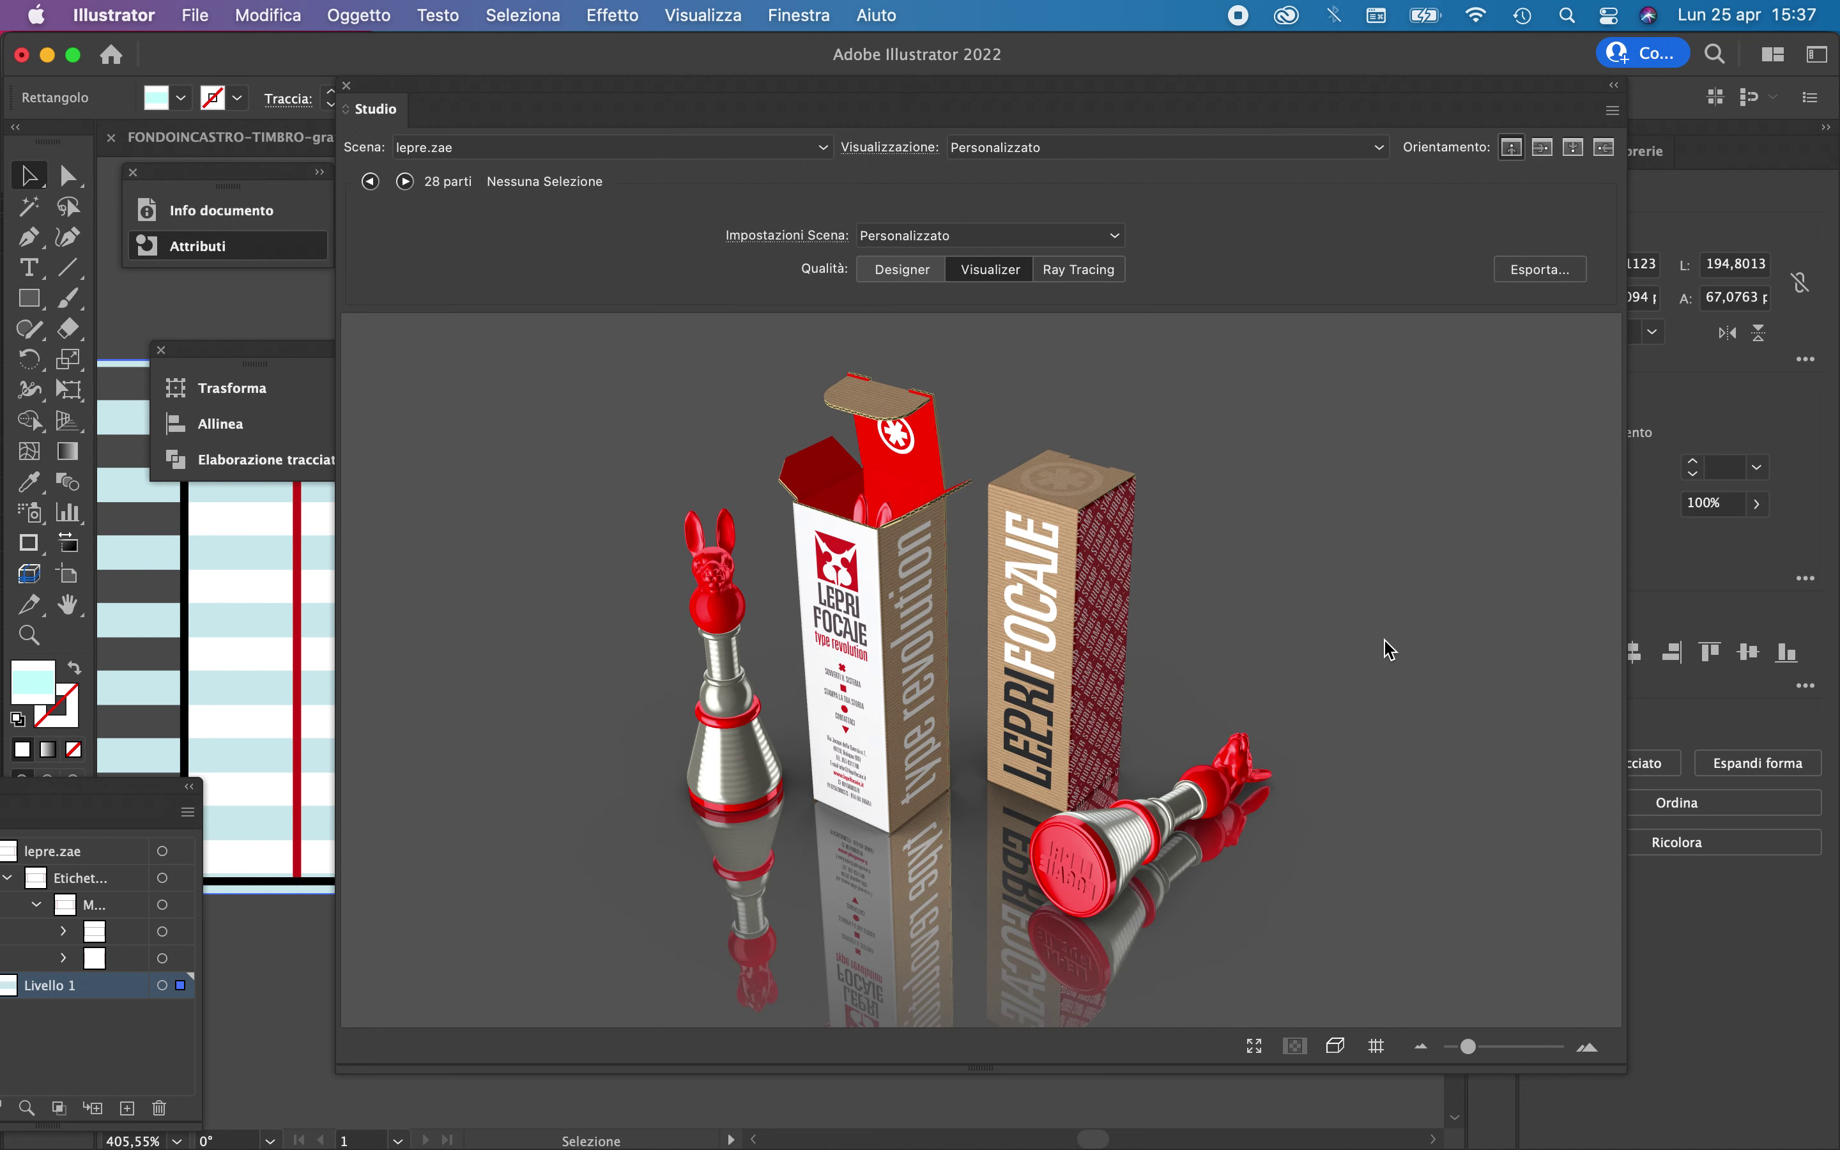
{"action": "left_click_drag", "start_coordinate": [1389, 648], "coordinate": [1367, 670]}
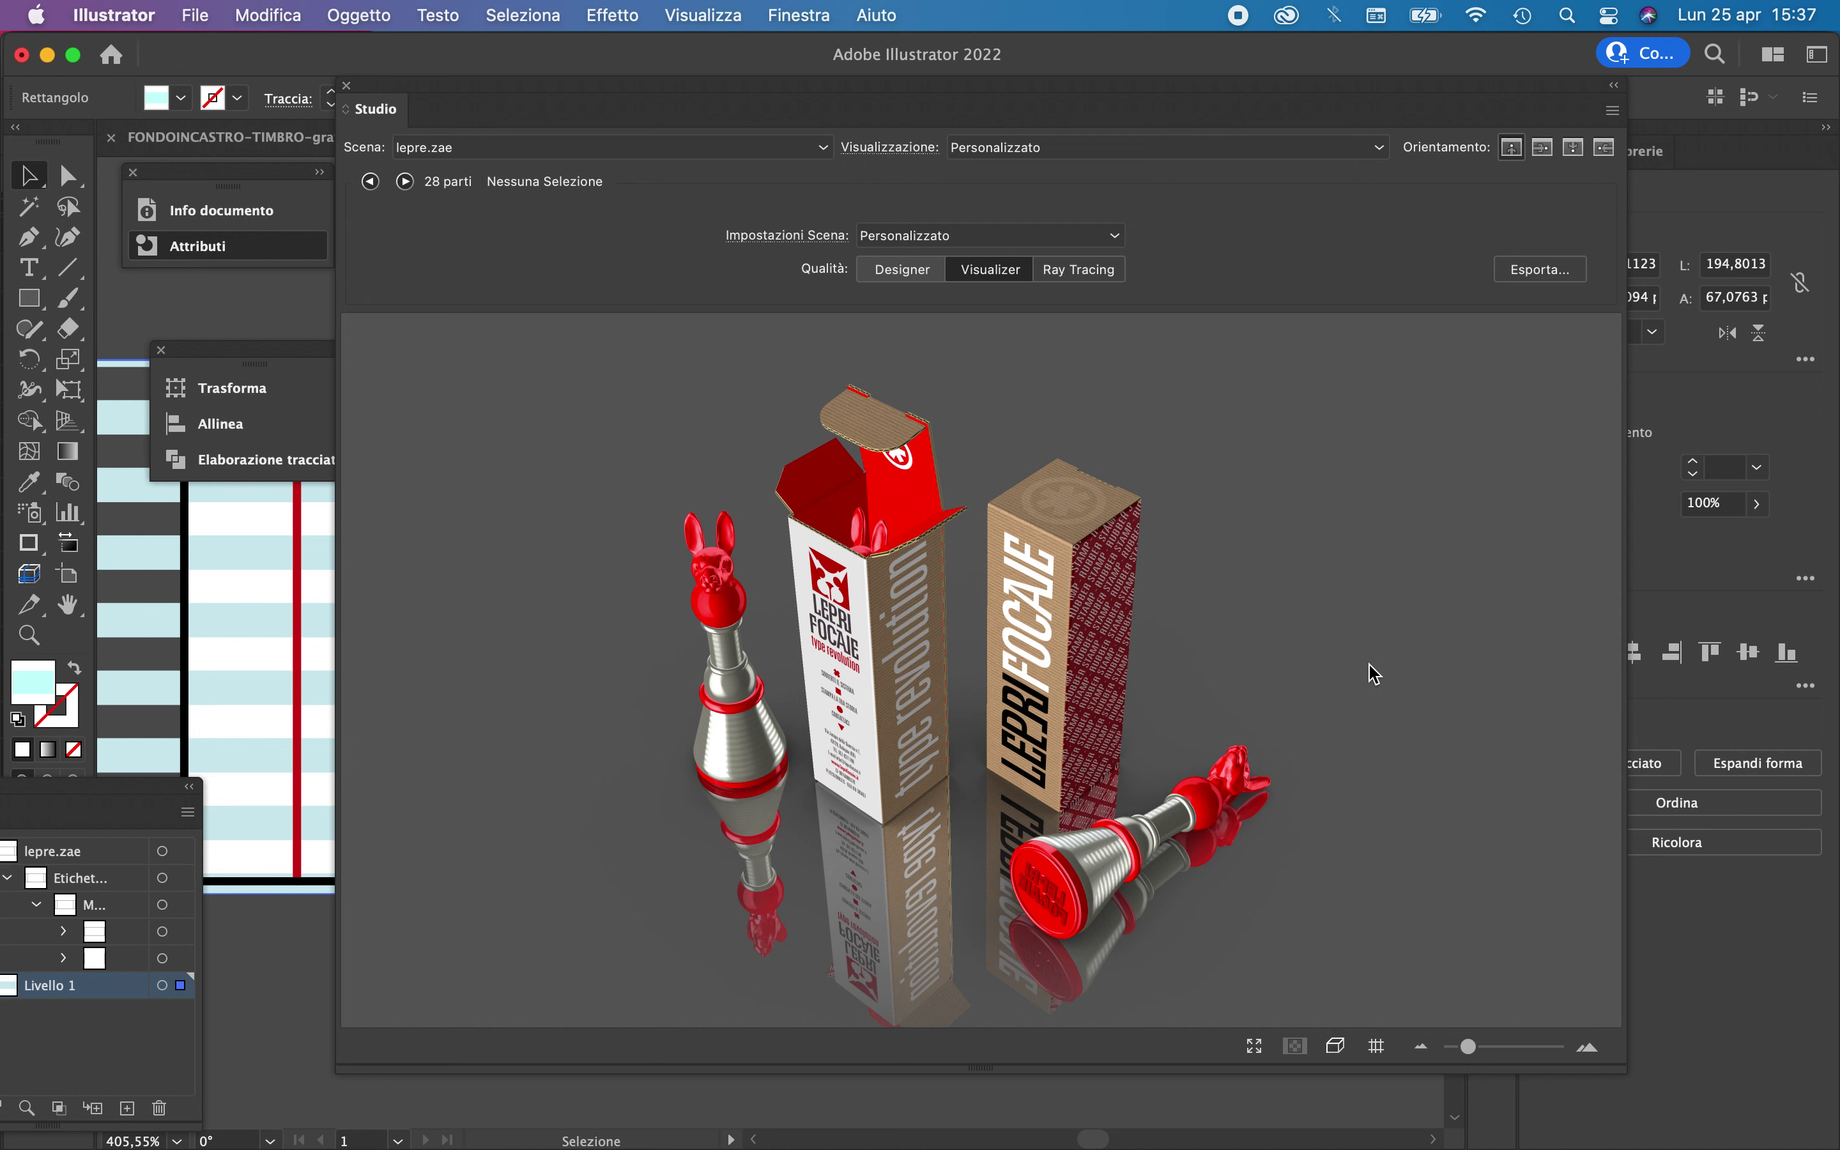
Export the Studio scene as a TIFF image at a resolution of 100 pixel/pollice
{"action": "left_click", "coordinate": [1563, 275]}
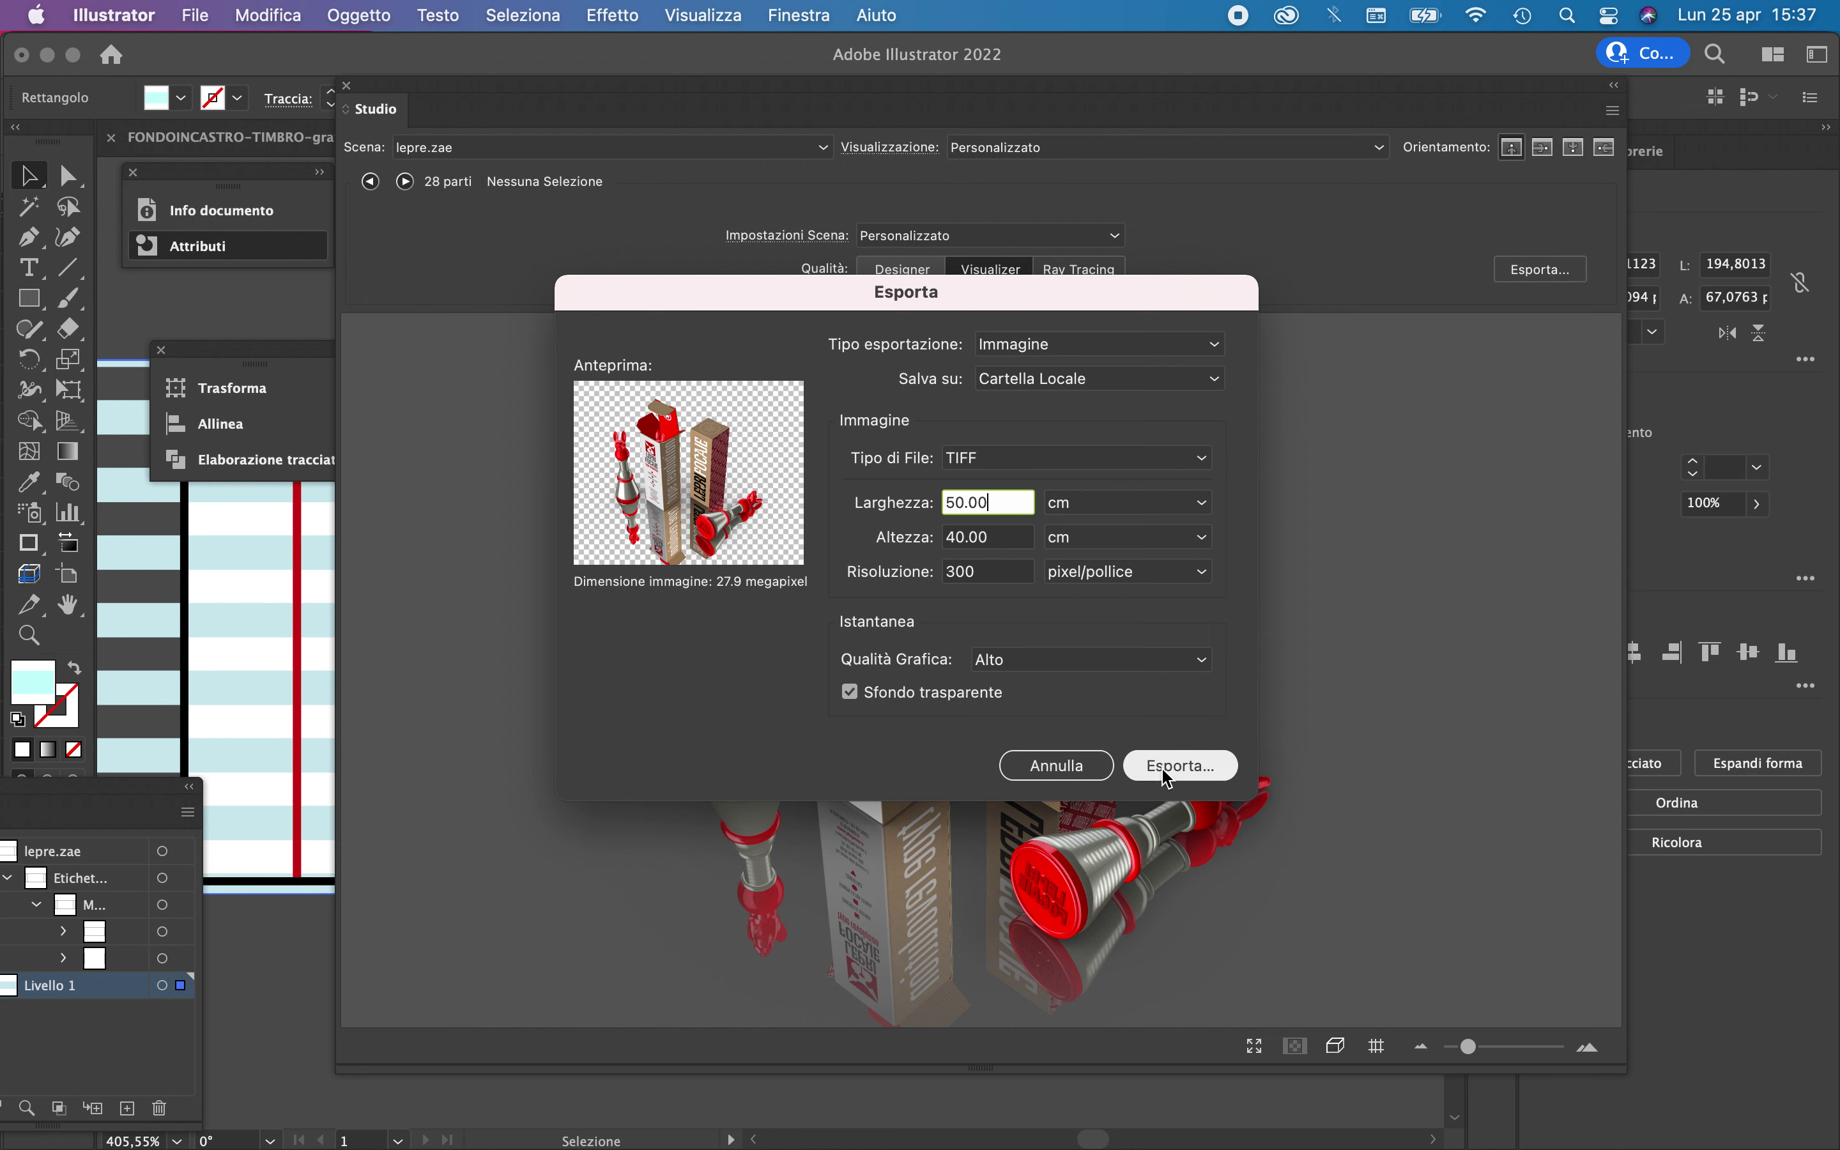
{"action": "left_click", "coordinate": [992, 574]}
{"action": "type", "text": "10"}
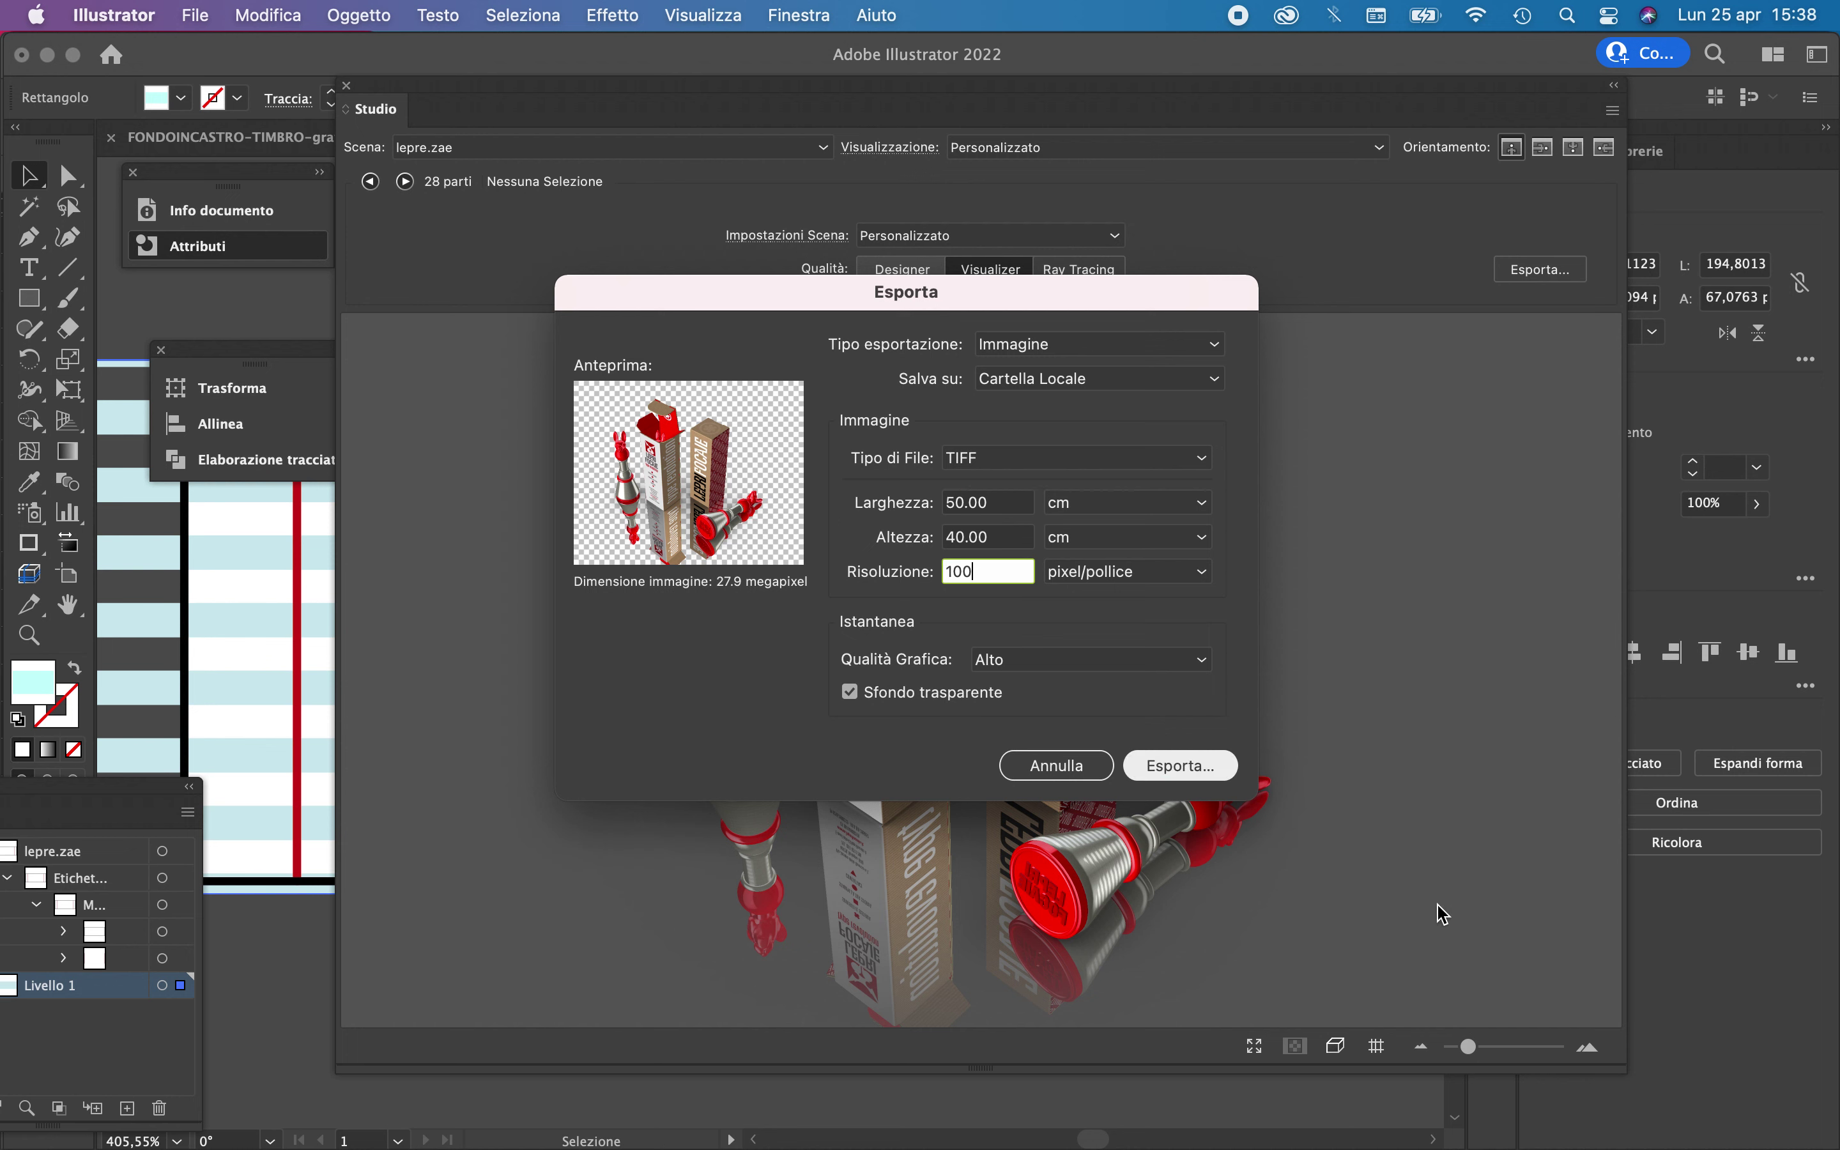
{"action": "type", "text": "0"}
{"action": "left_click", "coordinate": [1208, 780]}
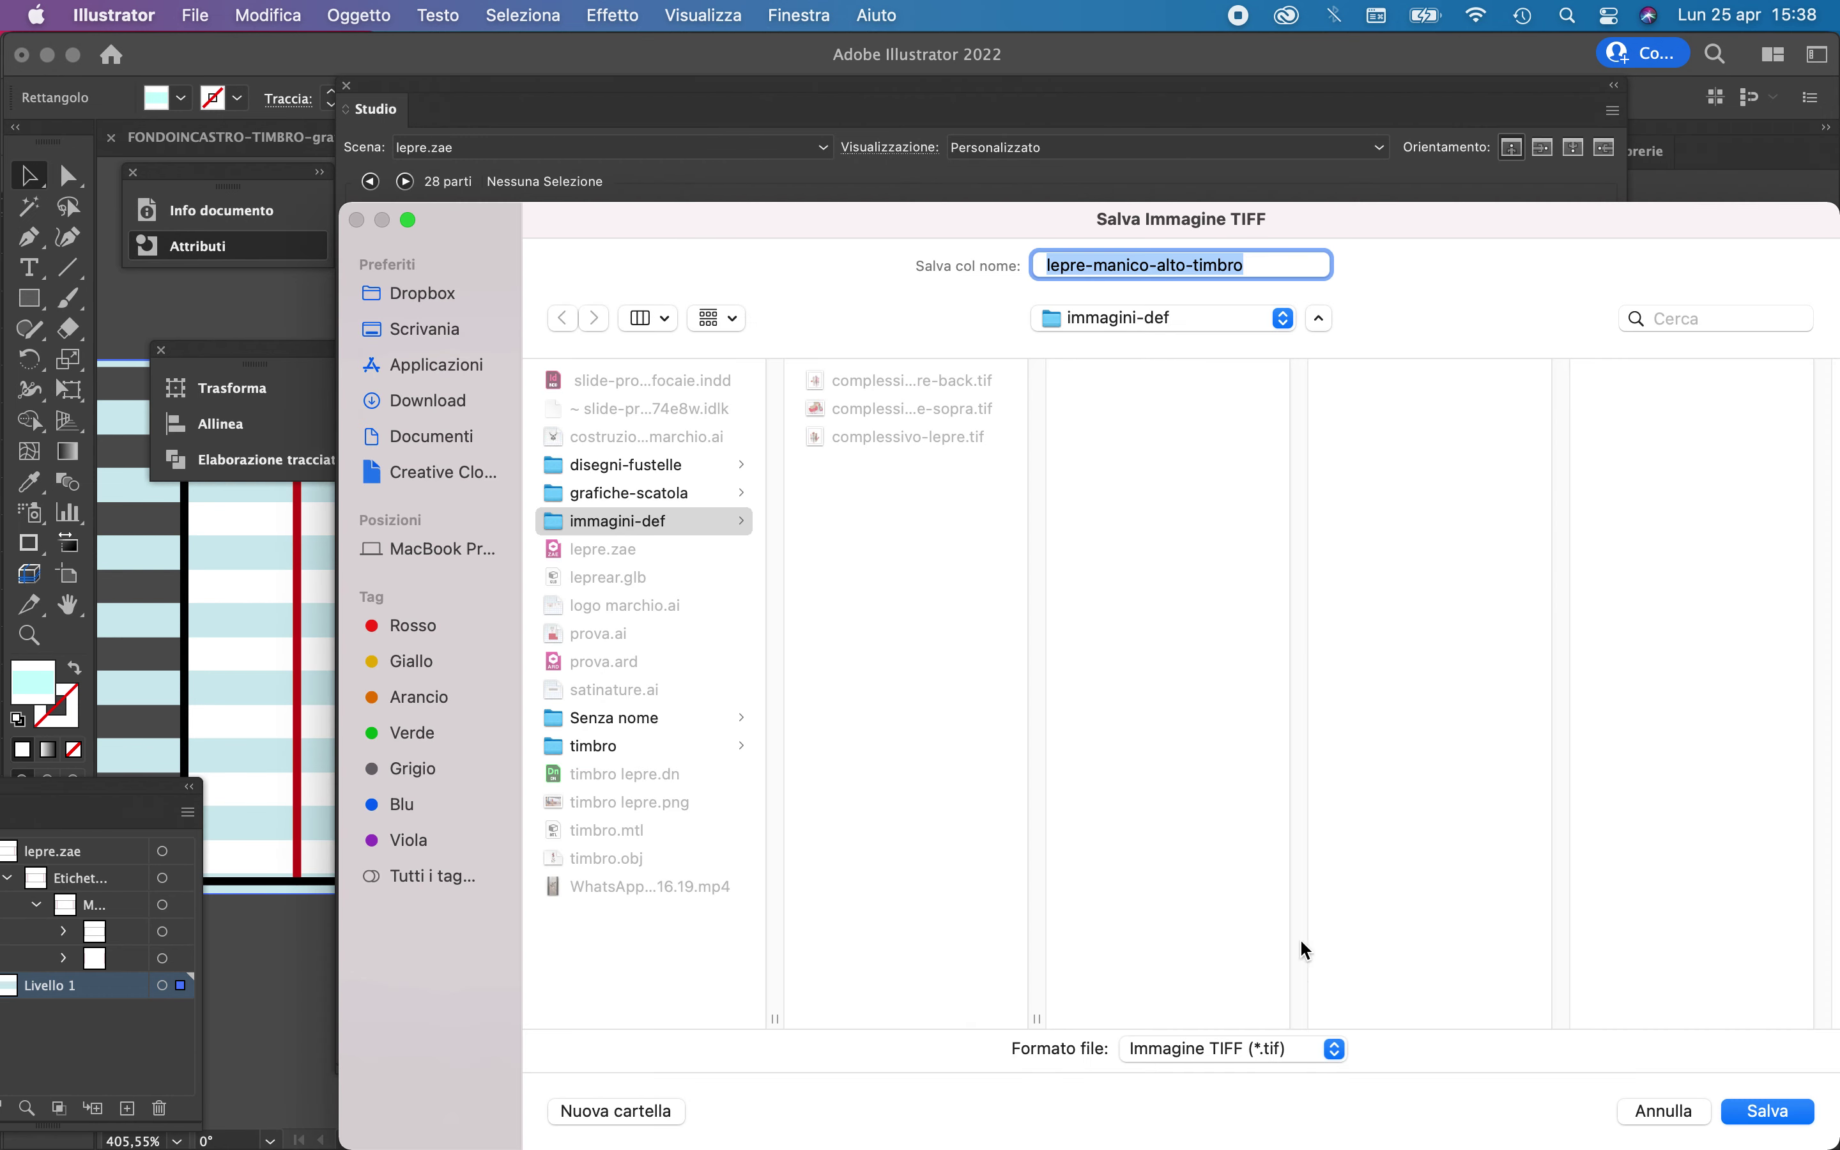
Save the TIFF as esempio in the immagini-def folder and dismiss the export settings
{"action": "left_click", "coordinate": [1265, 268]}
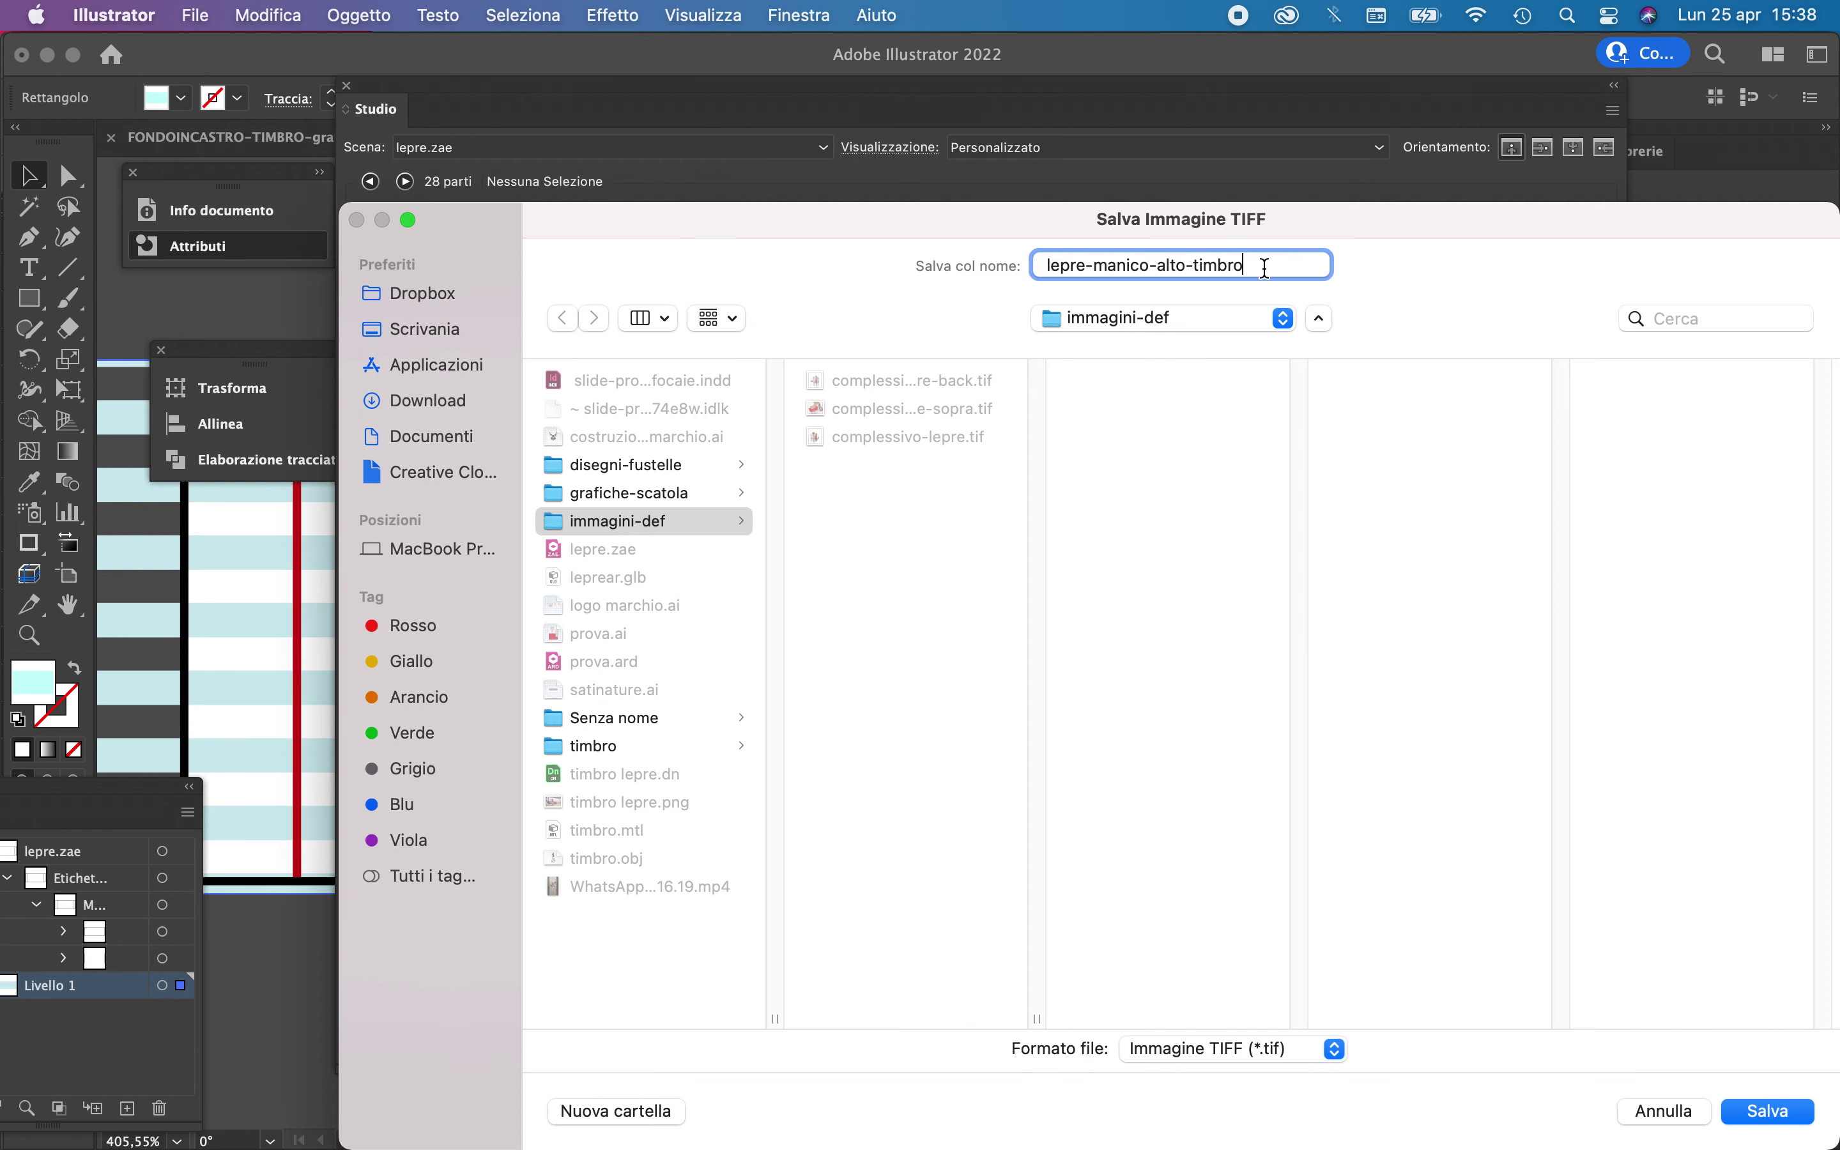
{"action": "left_click_drag", "start_coordinate": [1265, 267], "coordinate": [869, 251]}
{"action": "type", "text": "esempio"}
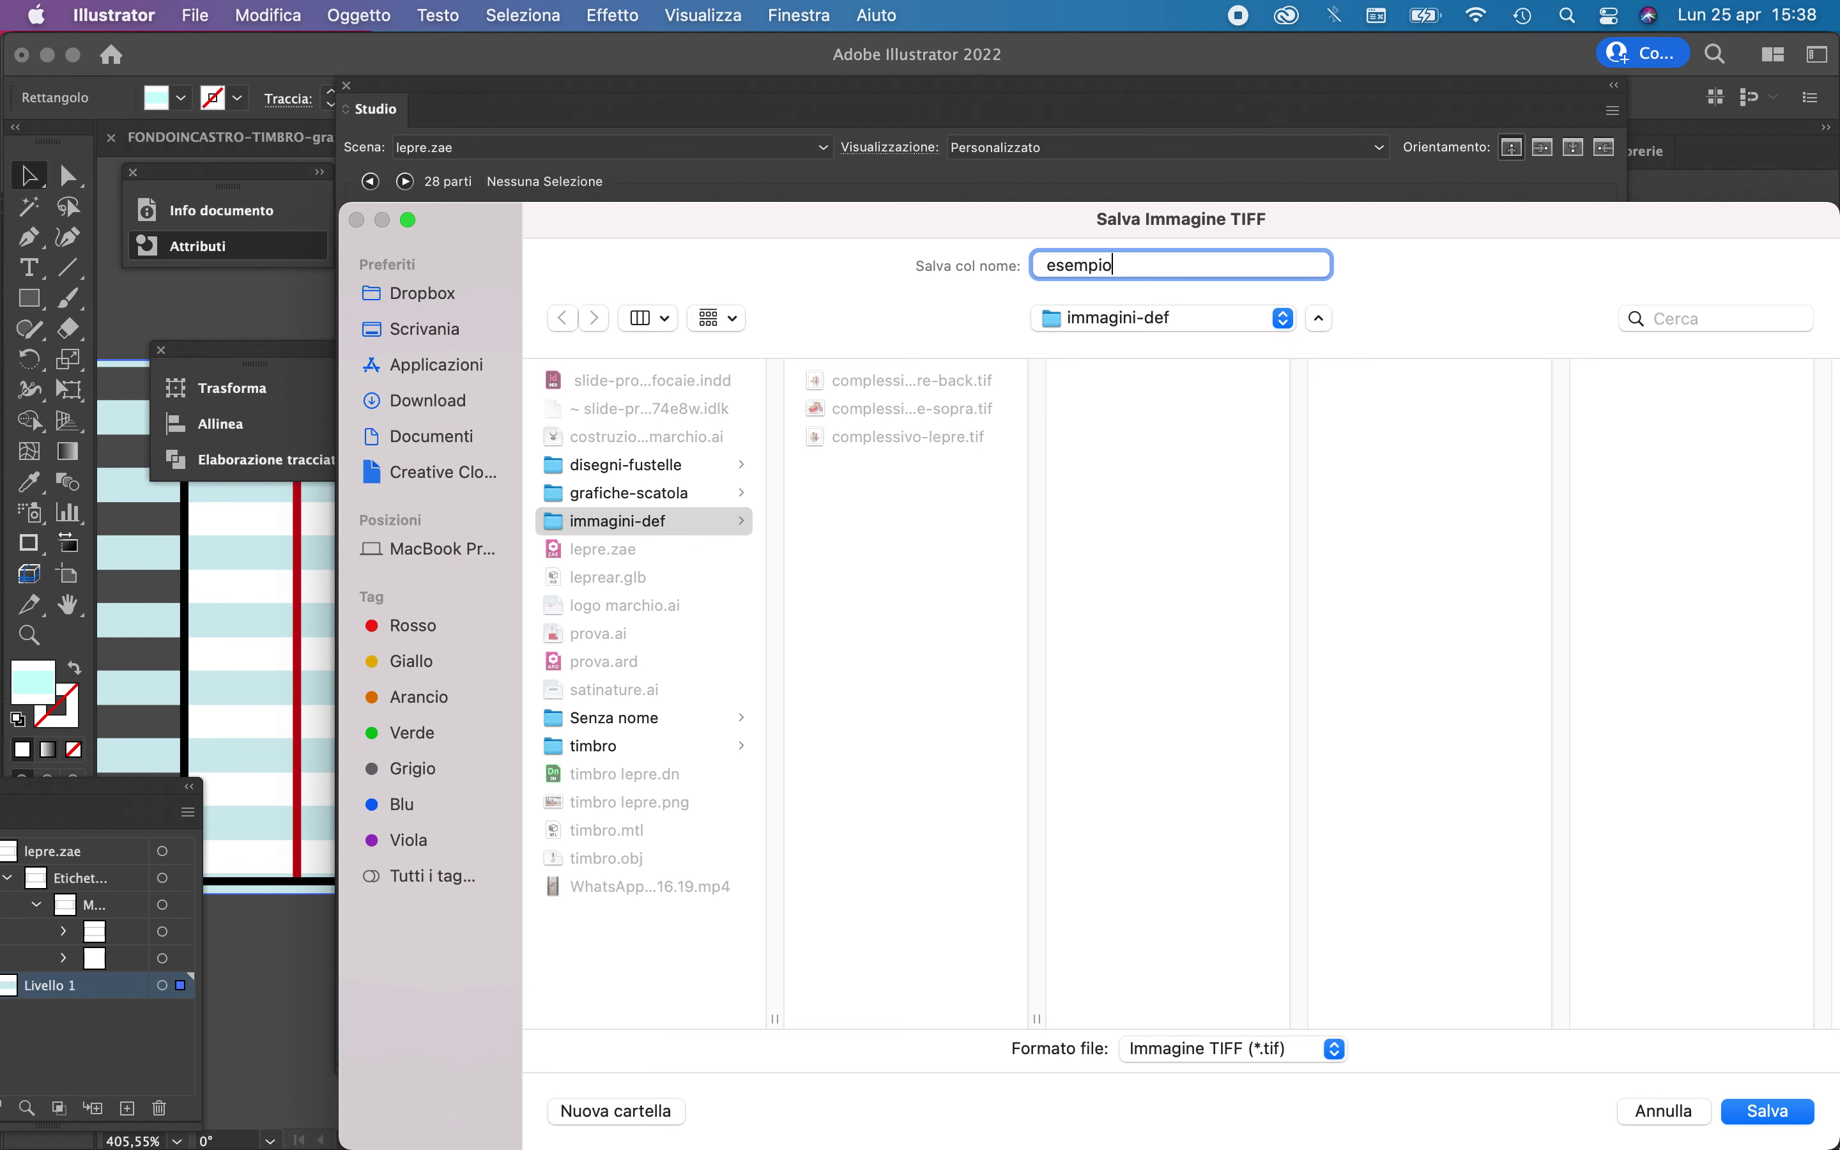
{"action": "left_click", "coordinate": [1768, 1111]}
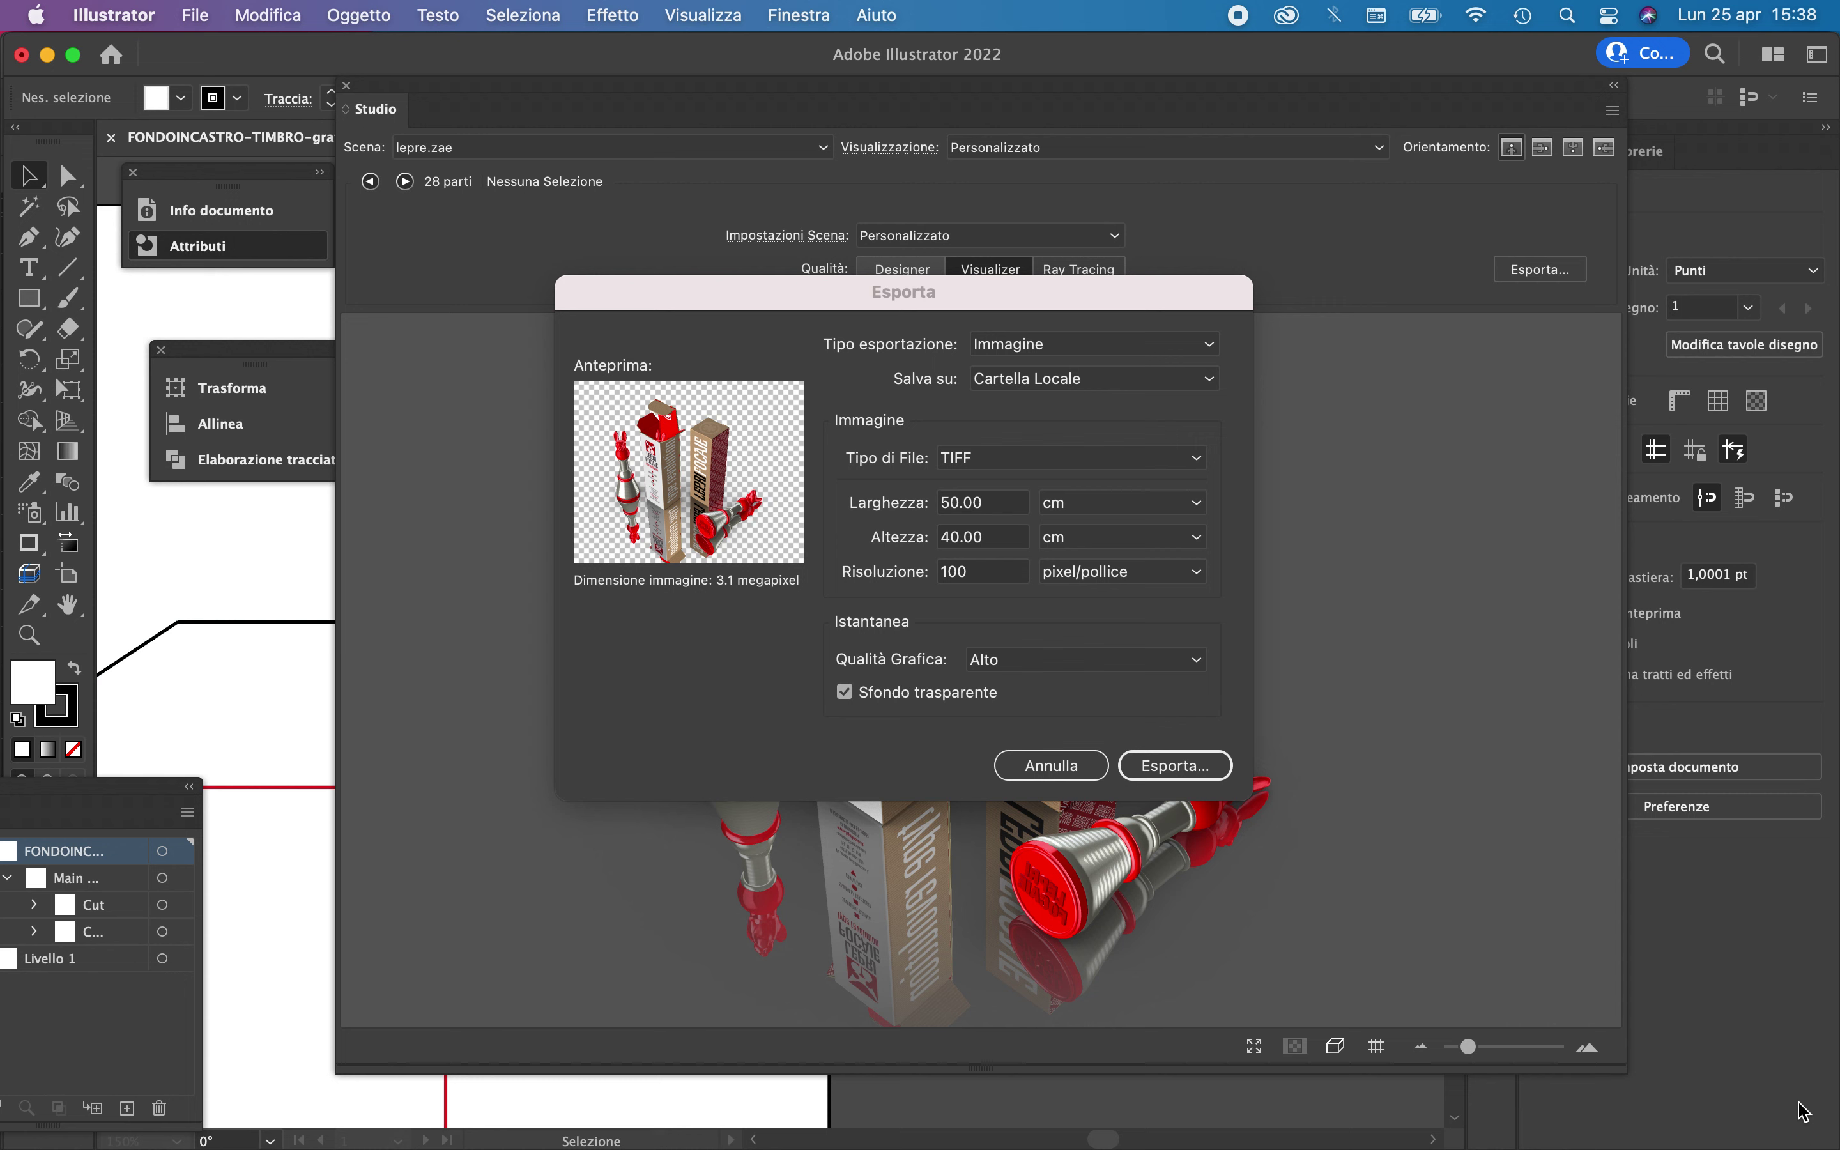
{"action": "key", "text": "Escape"}
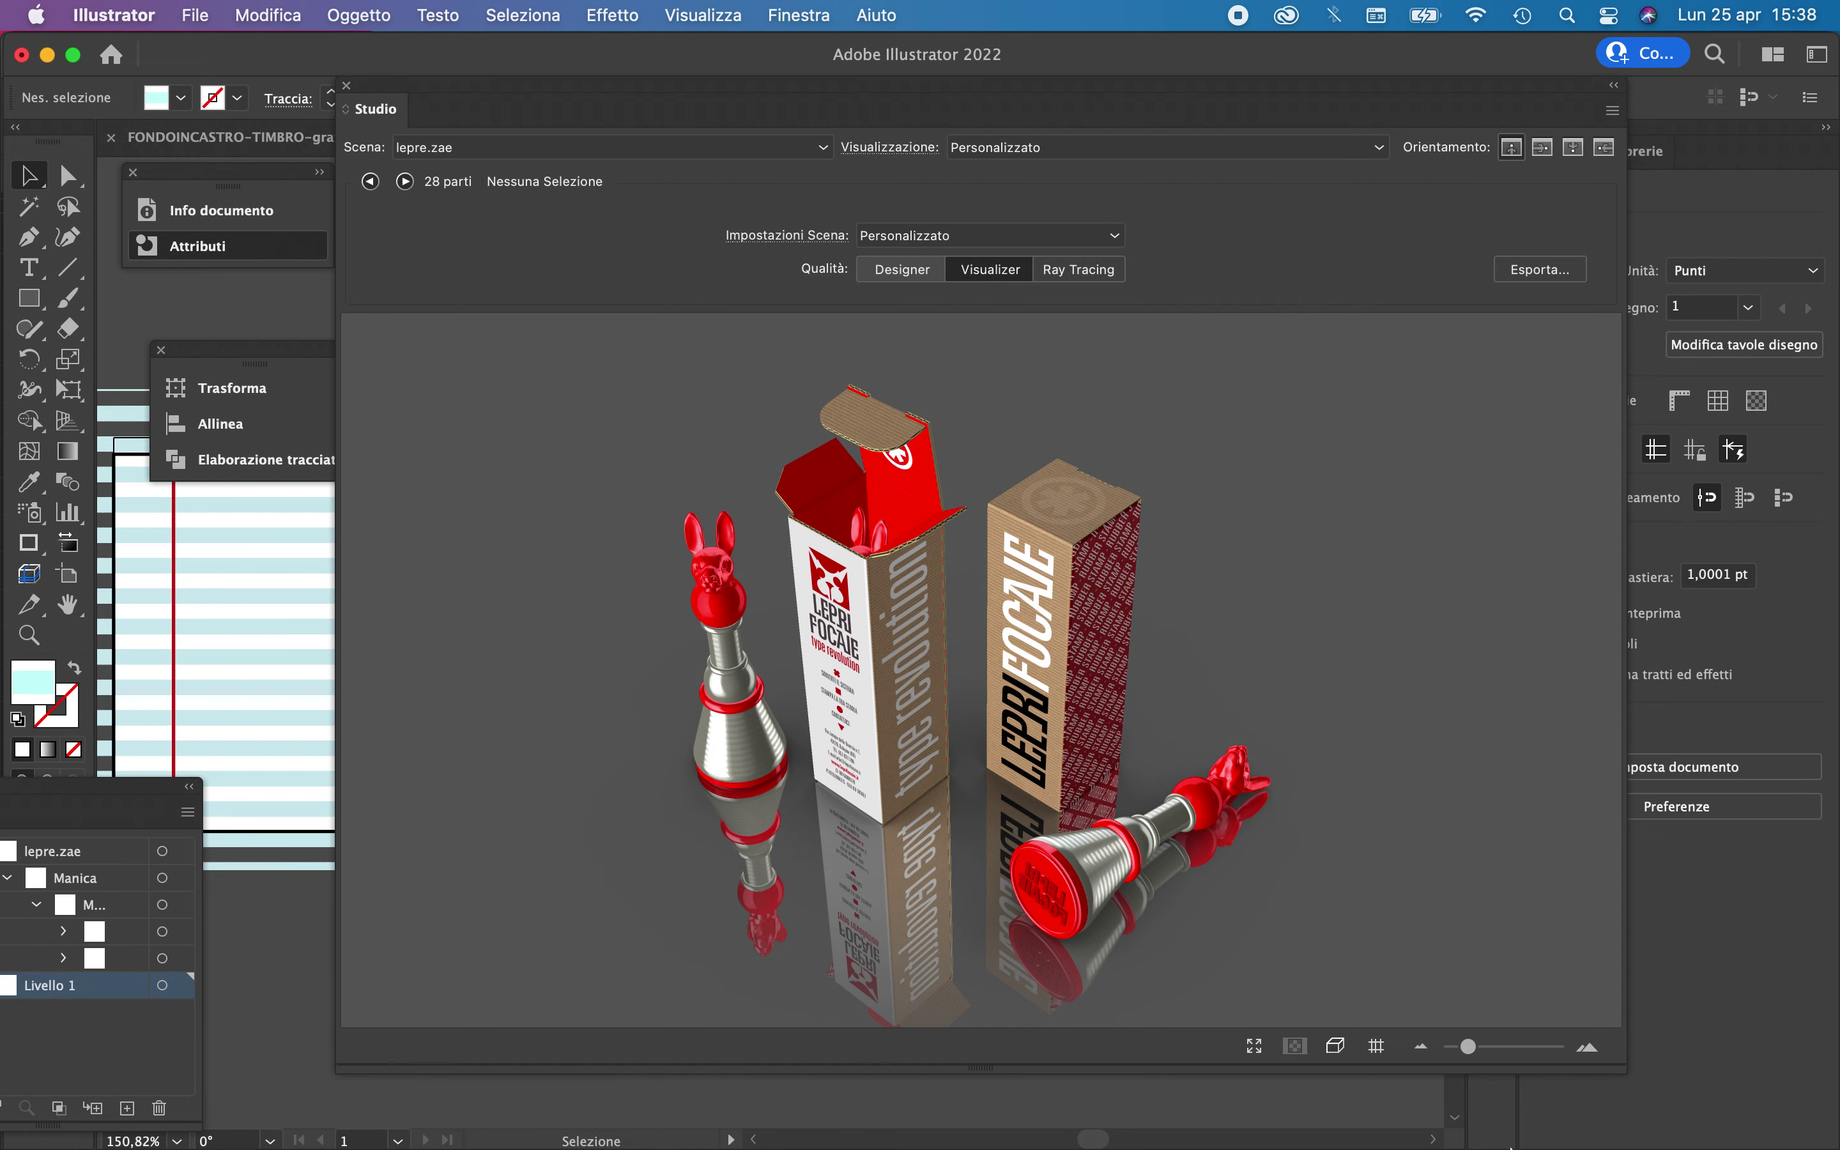
Switch to InDesign and replace the slide's large background render with esempio.tif from immagini-def, filling the frame proportionally
{"action": "mouse_move", "coordinate": [1509, 1145]}
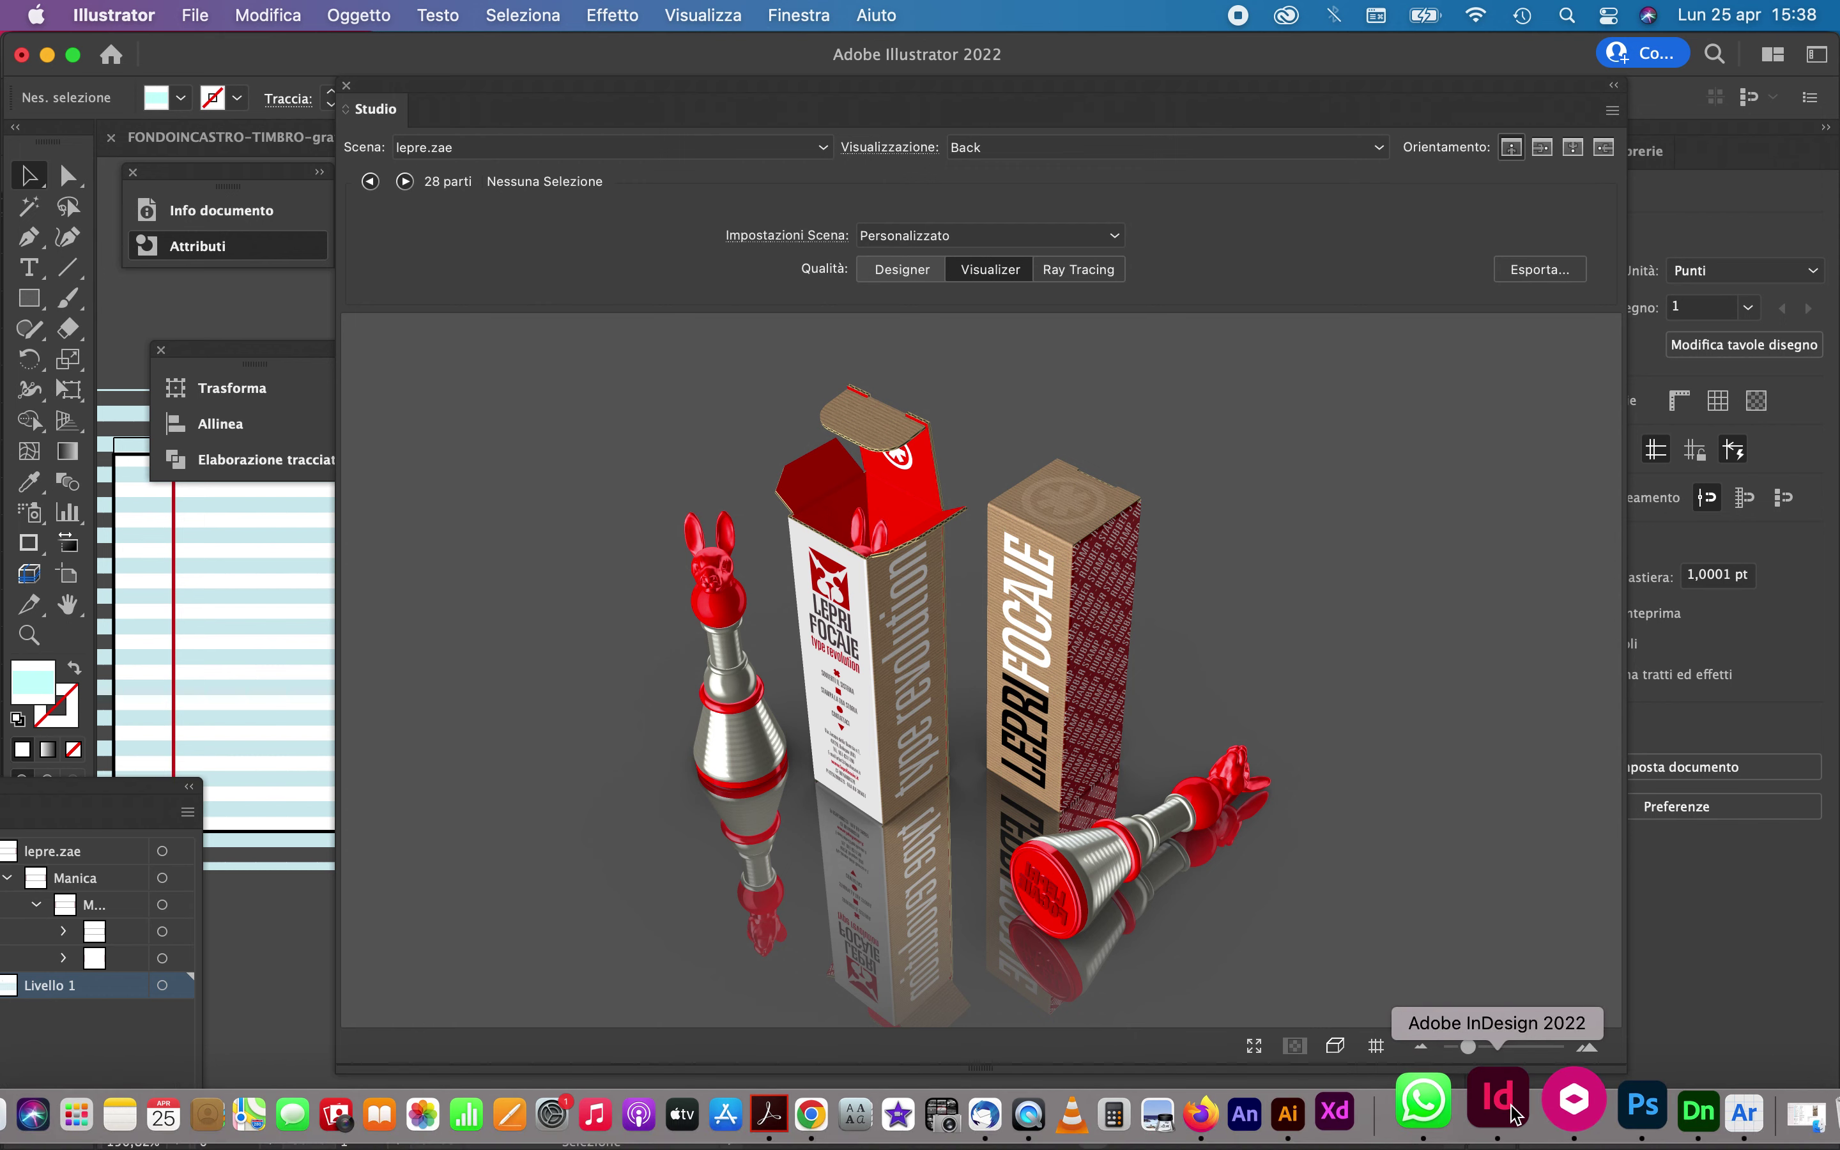
{"action": "left_click", "coordinate": [1506, 1113]}
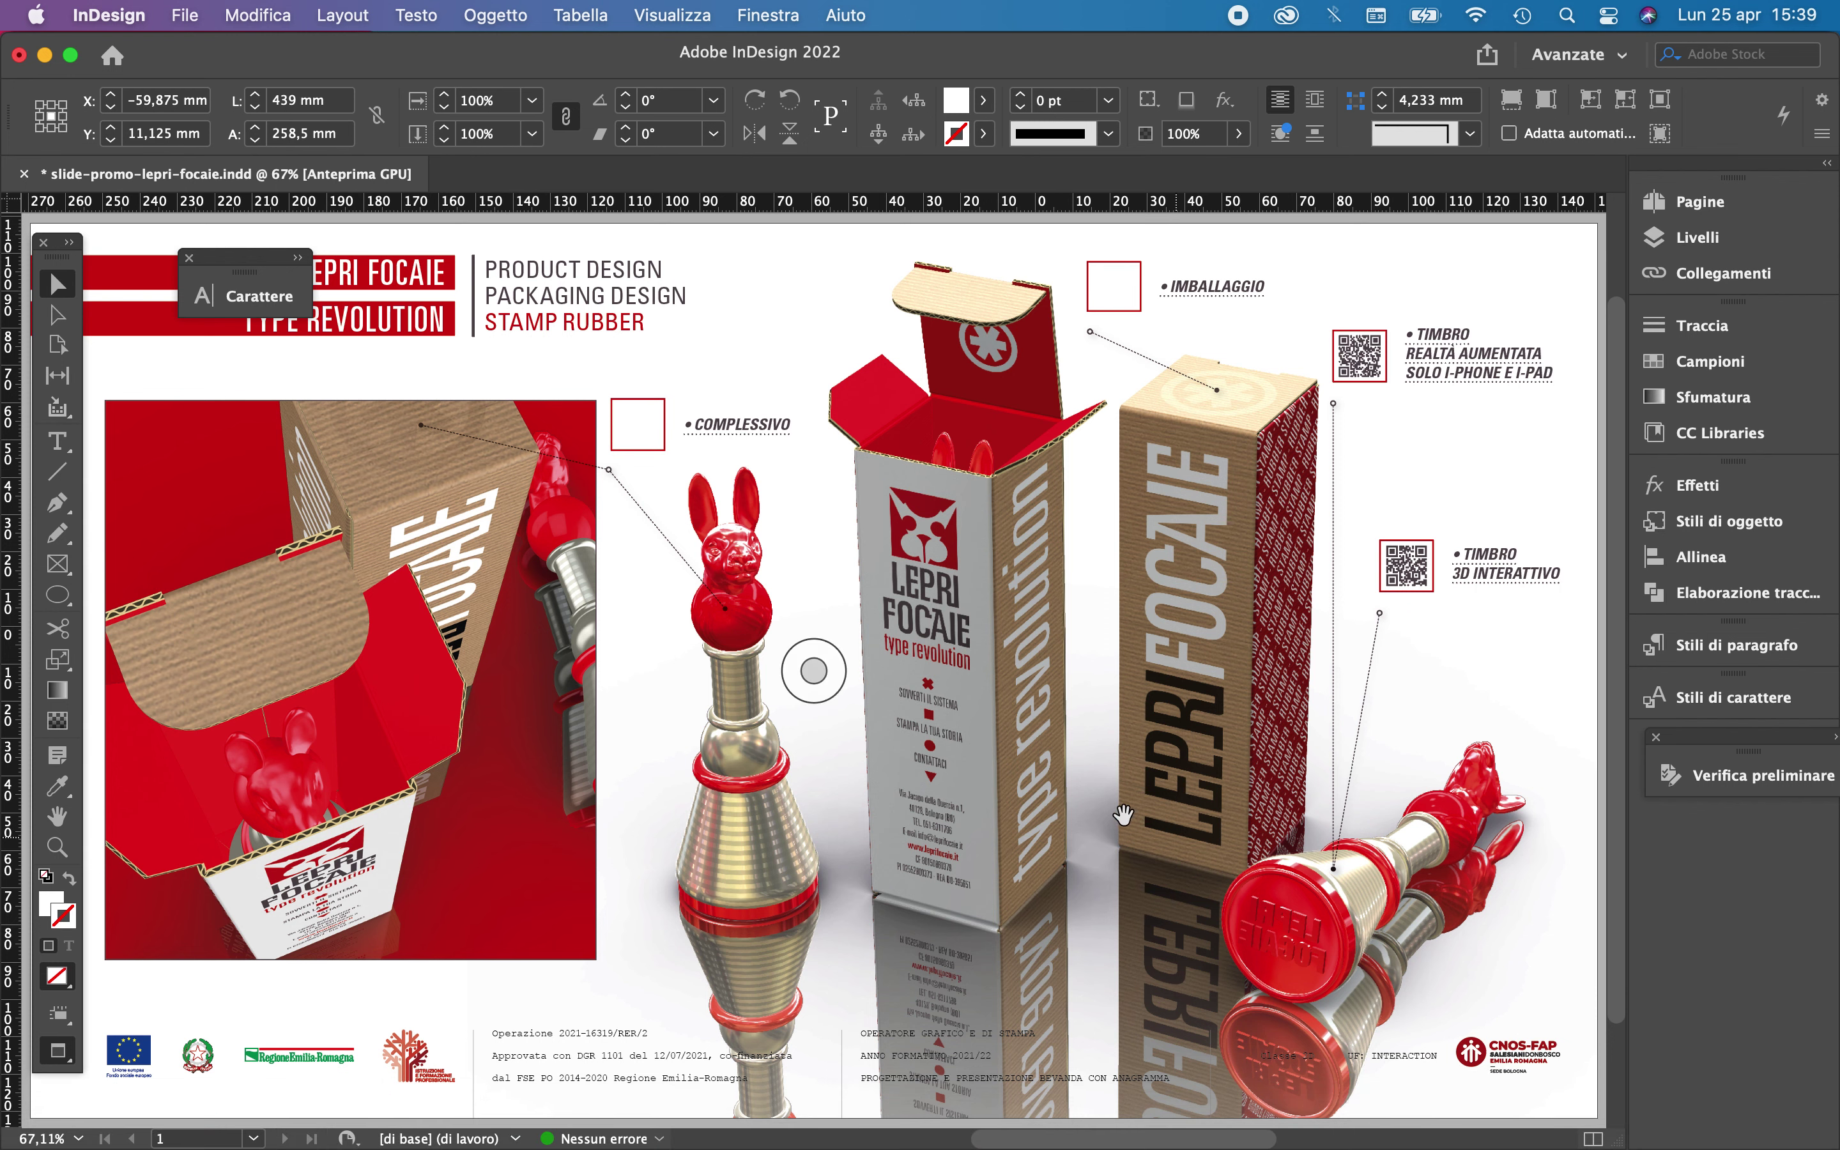
{"action": "key", "text": "super+minus"}
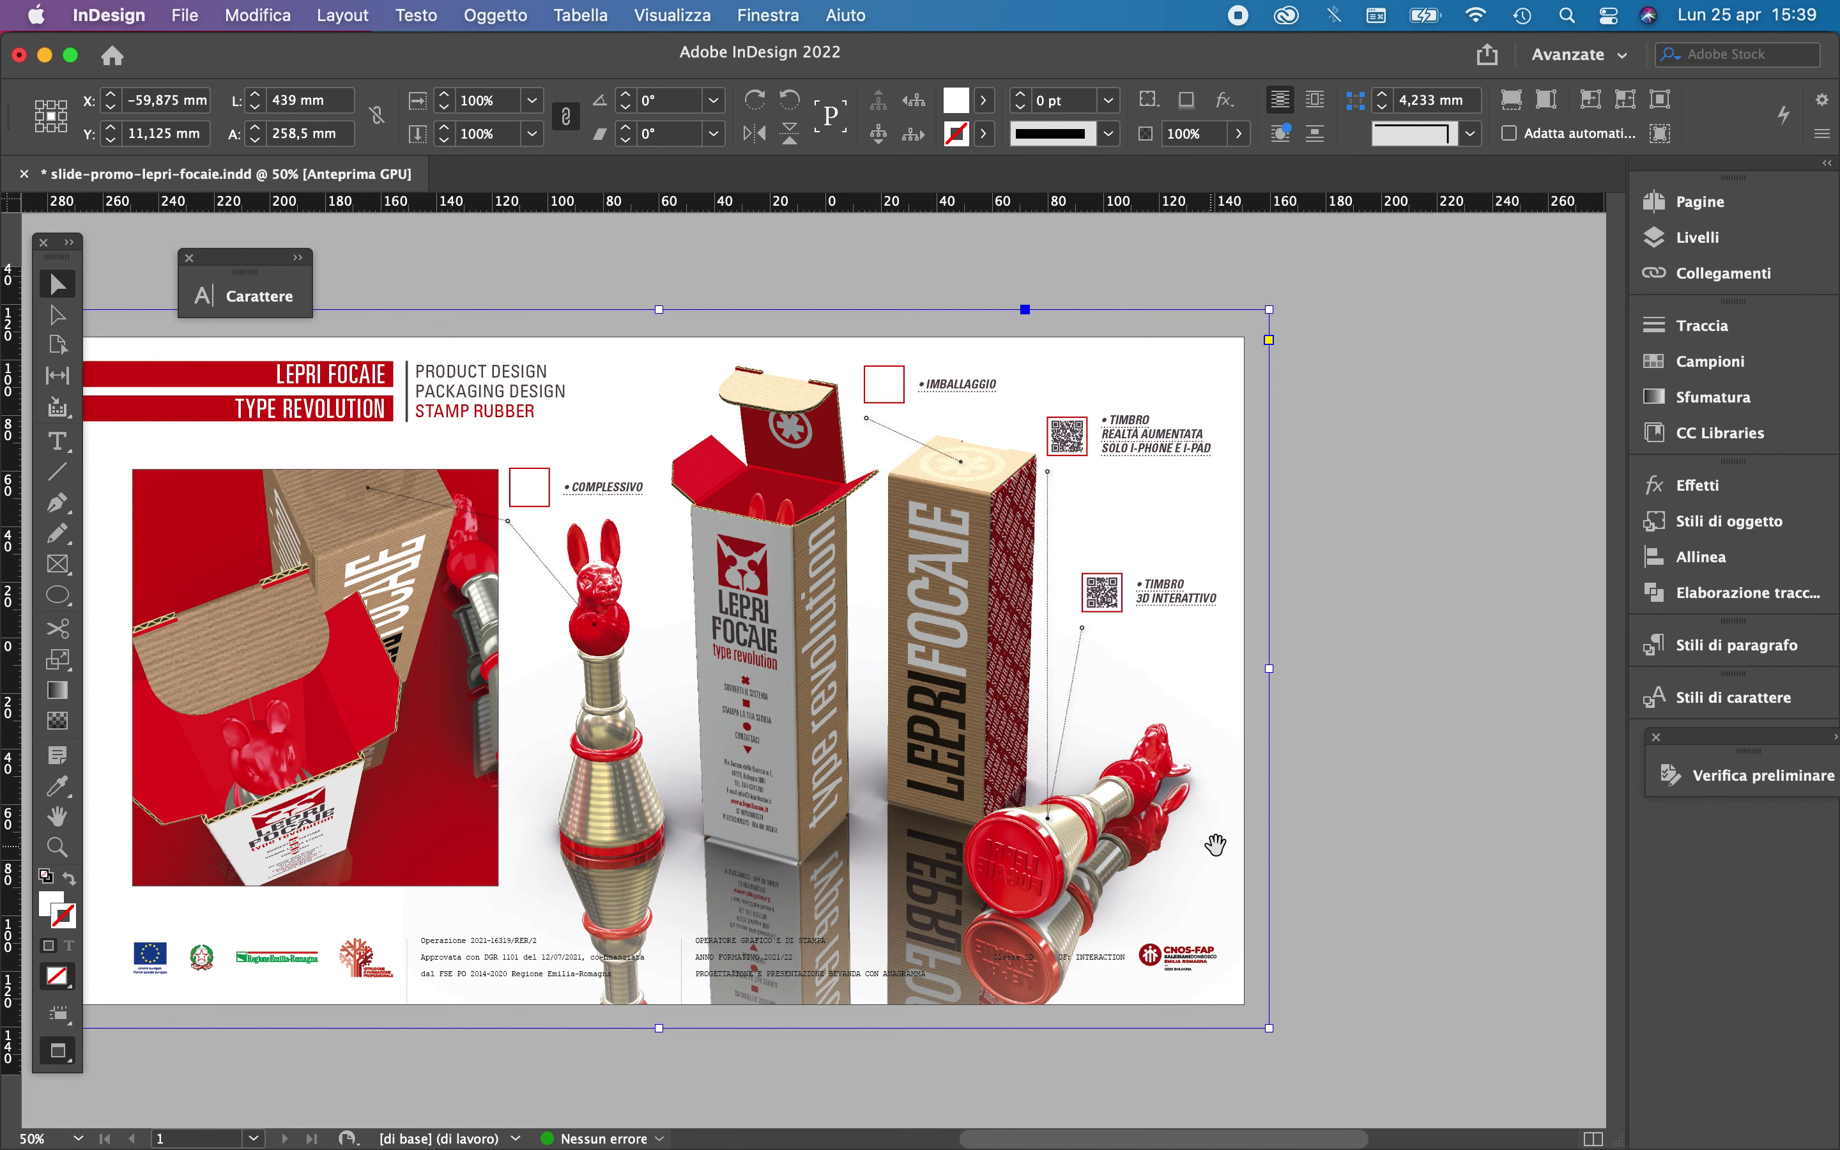
{"action": "scroll", "coordinate": [1215, 842], "scroll_direction": "left", "scroll_amount": 5}
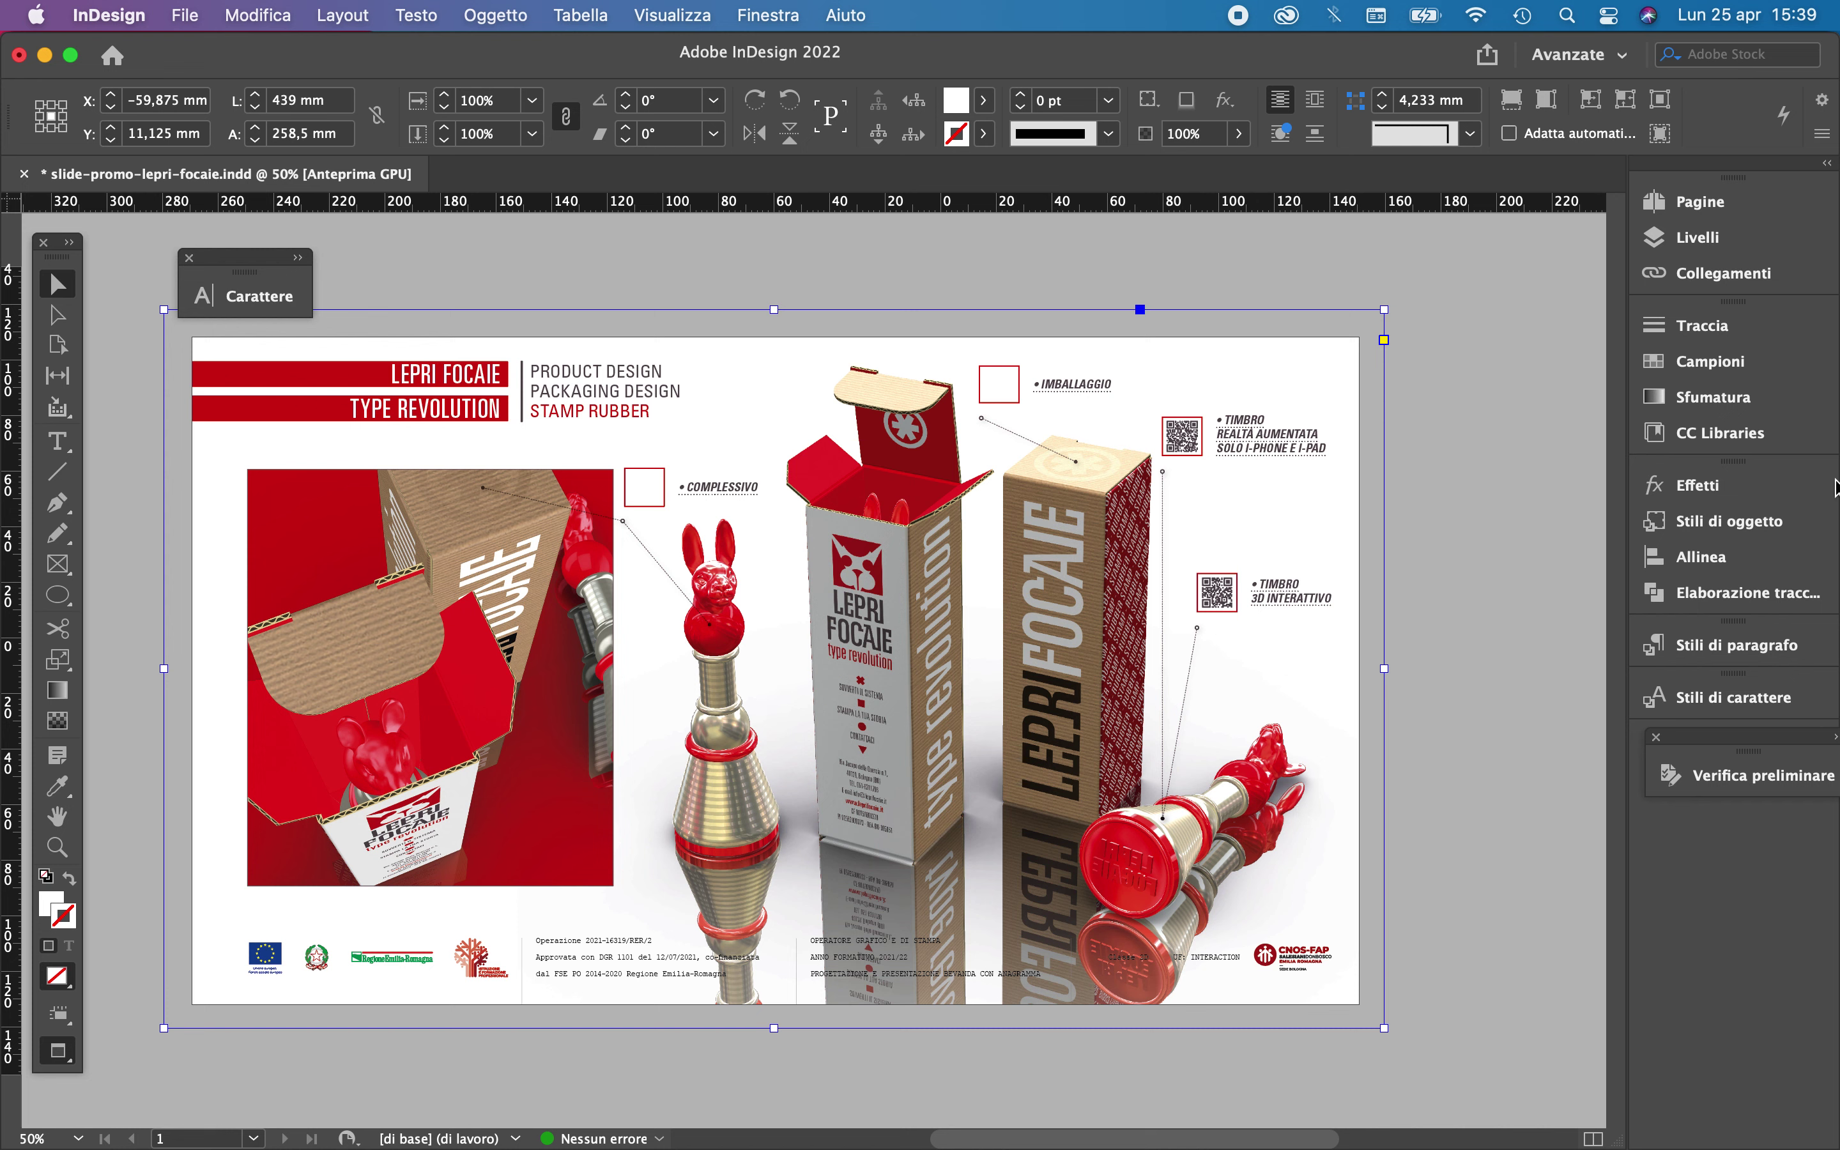
{"action": "left_click", "coordinate": [183, 16]}
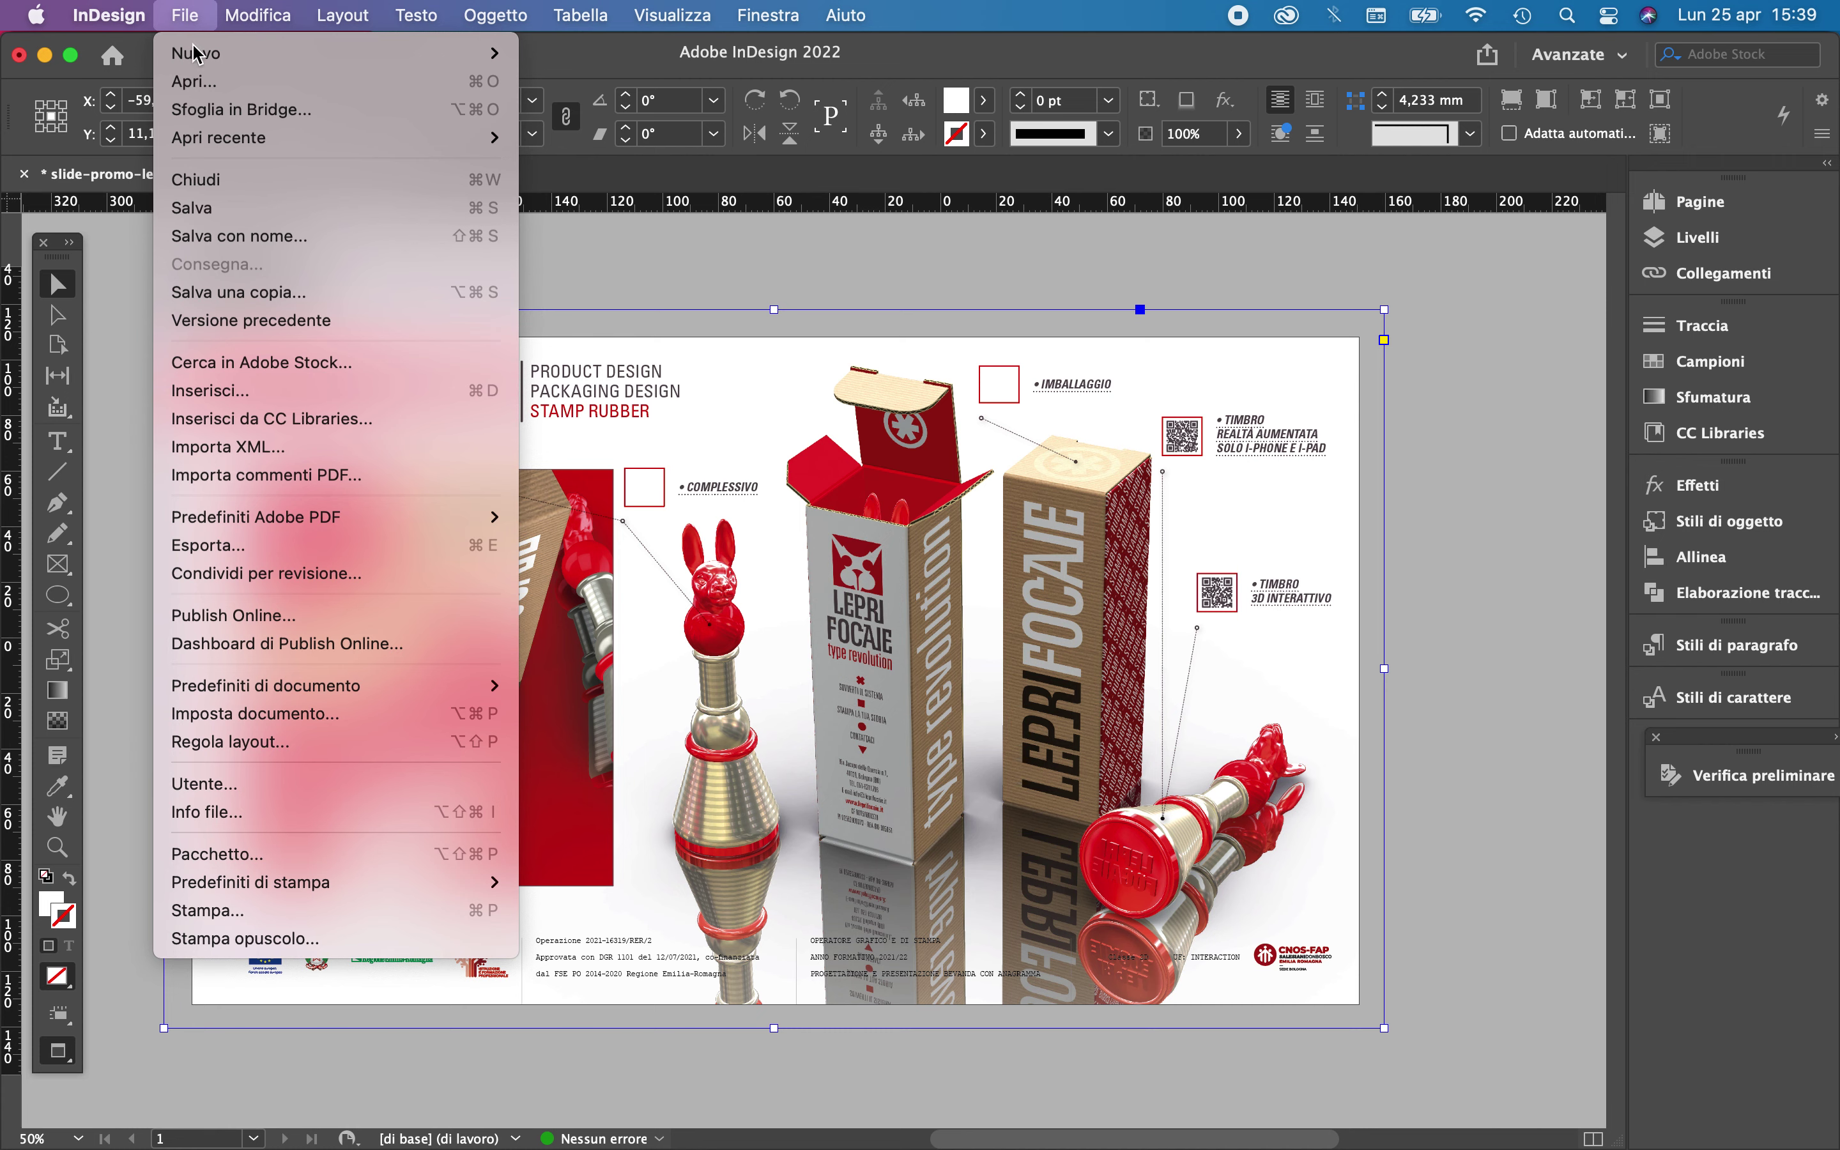
{"action": "key", "text": "Escape"}
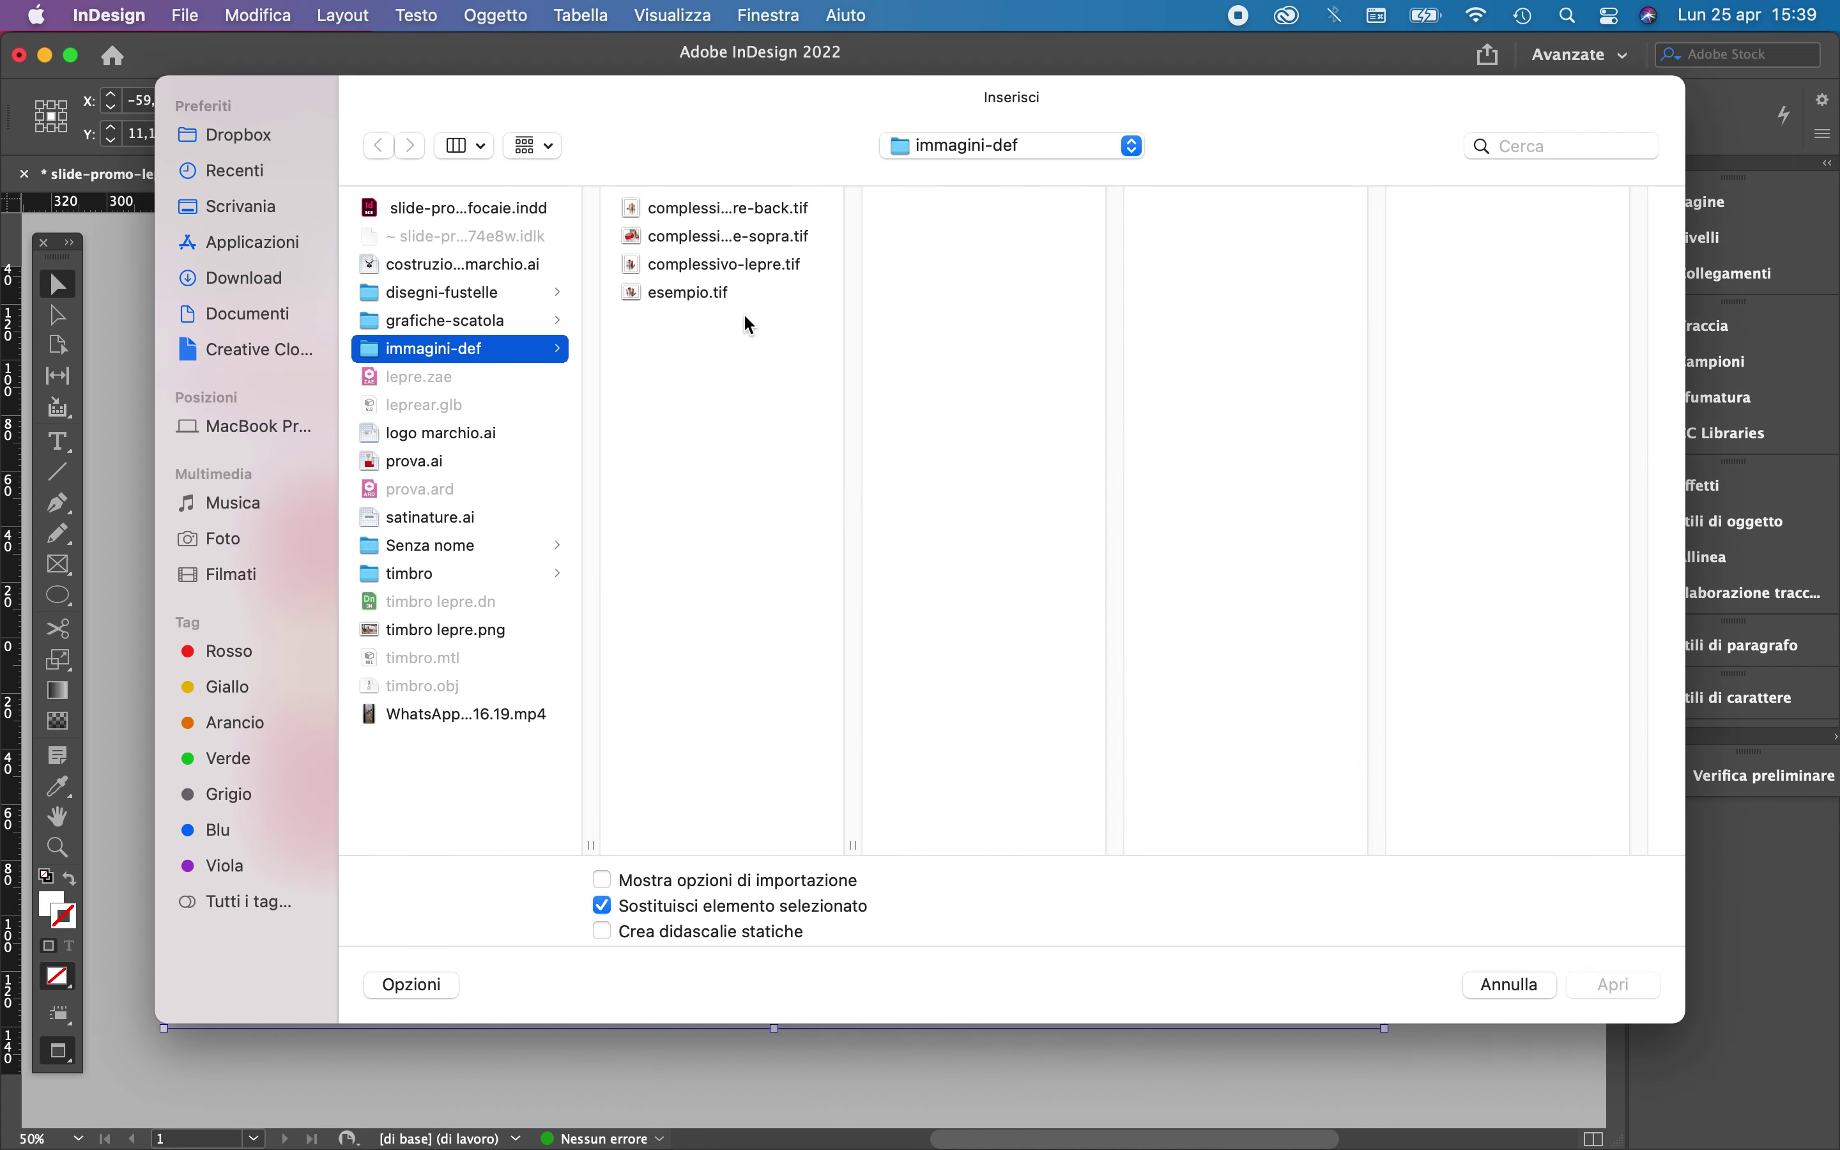
{"action": "double_click", "coordinate": [676, 294]}
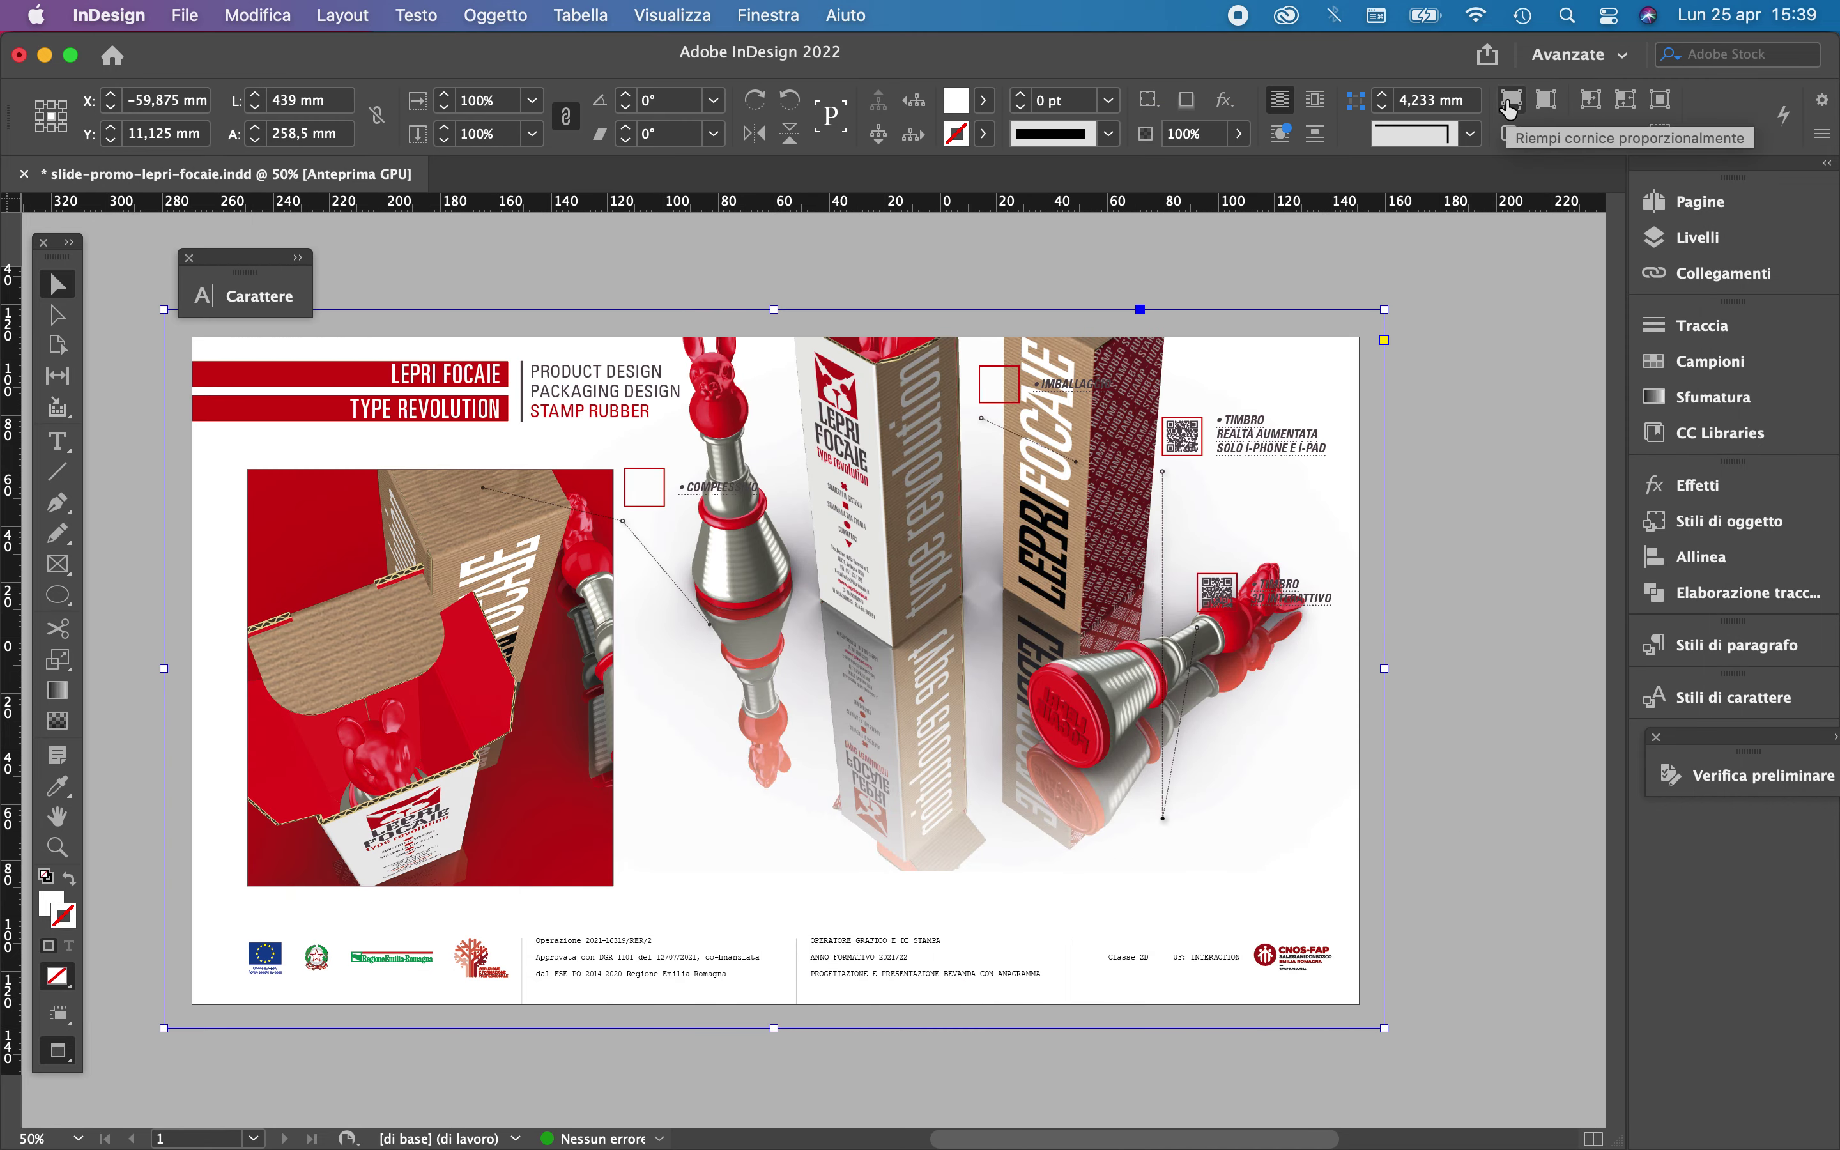
Shift the new render down inside its frame so the boxes and stamps line up with the slide's callouts
{"action": "left_click_drag", "start_coordinate": [770, 669], "coordinate": [760, 899]}
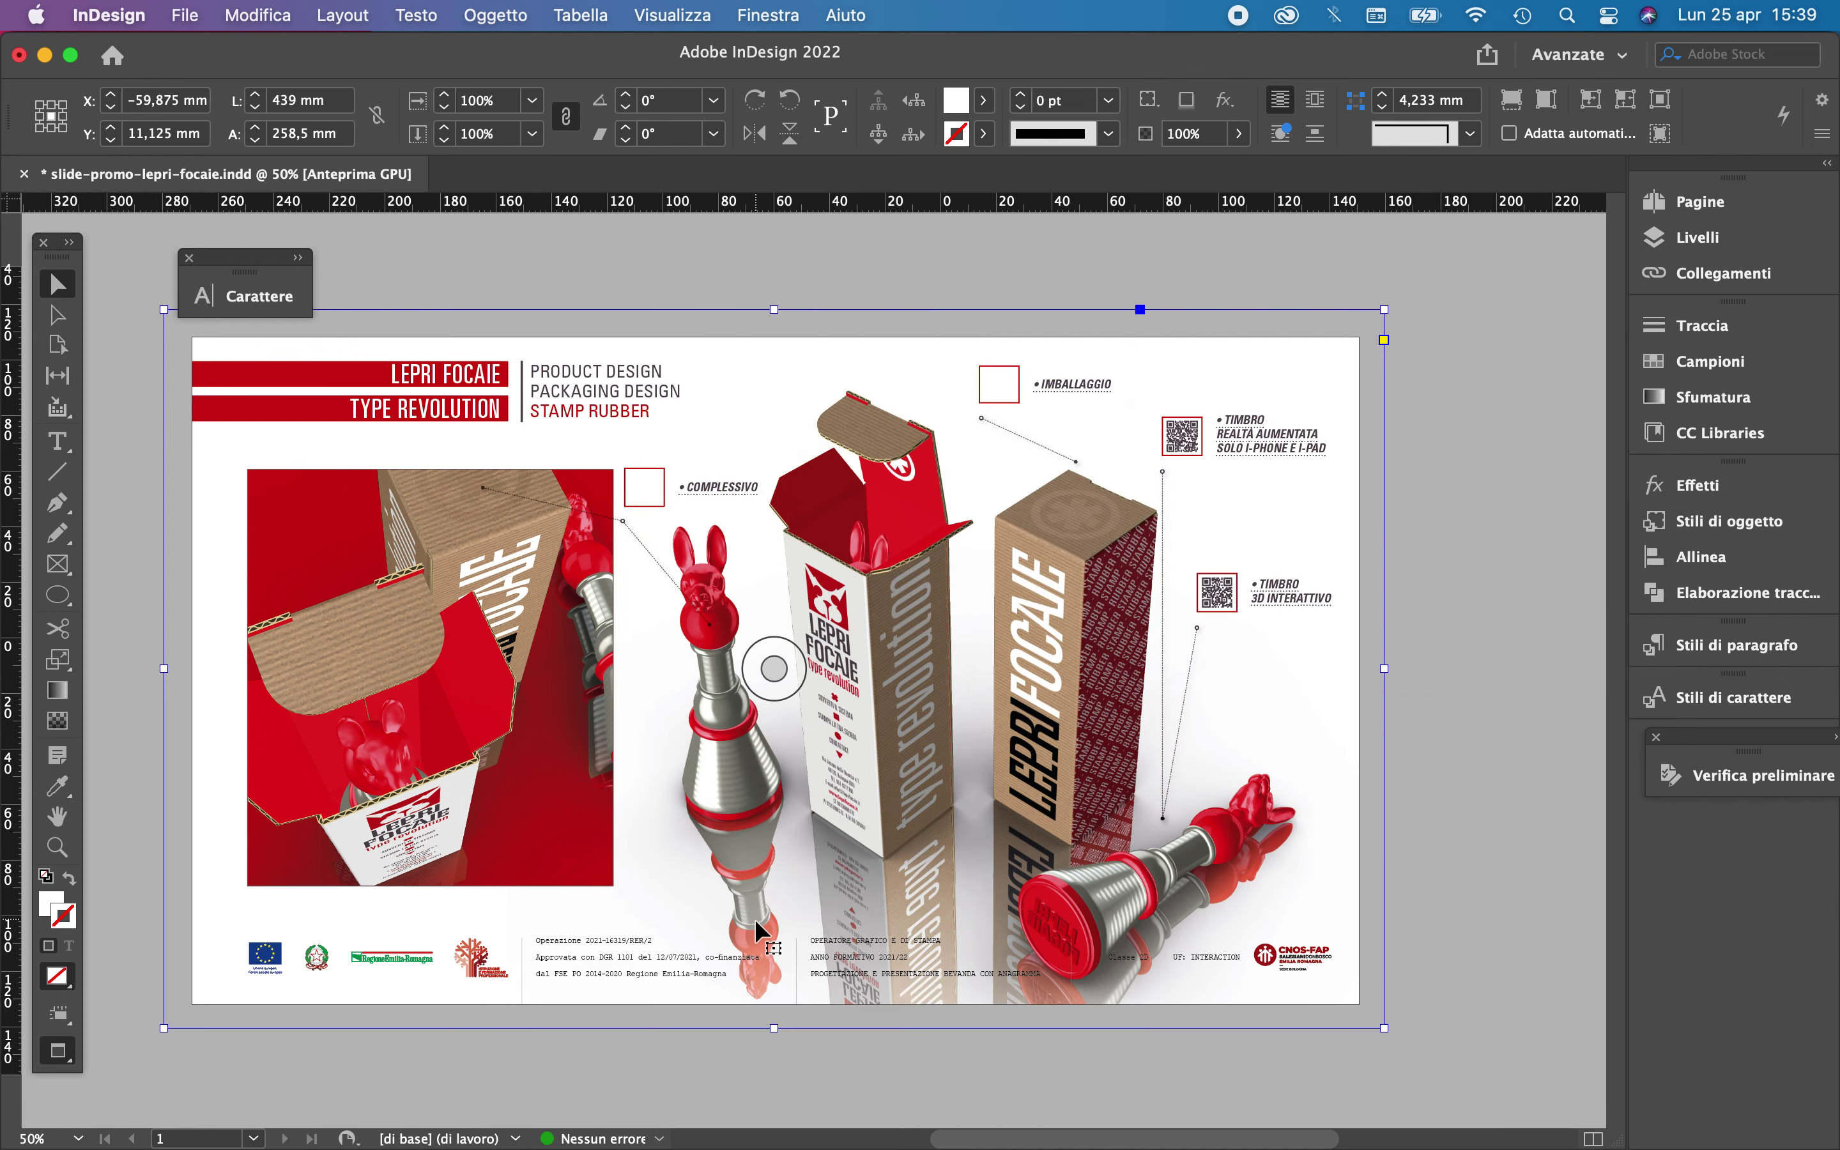
{"action": "left_click_drag", "start_coordinate": [776, 670], "coordinate": [787, 639]}
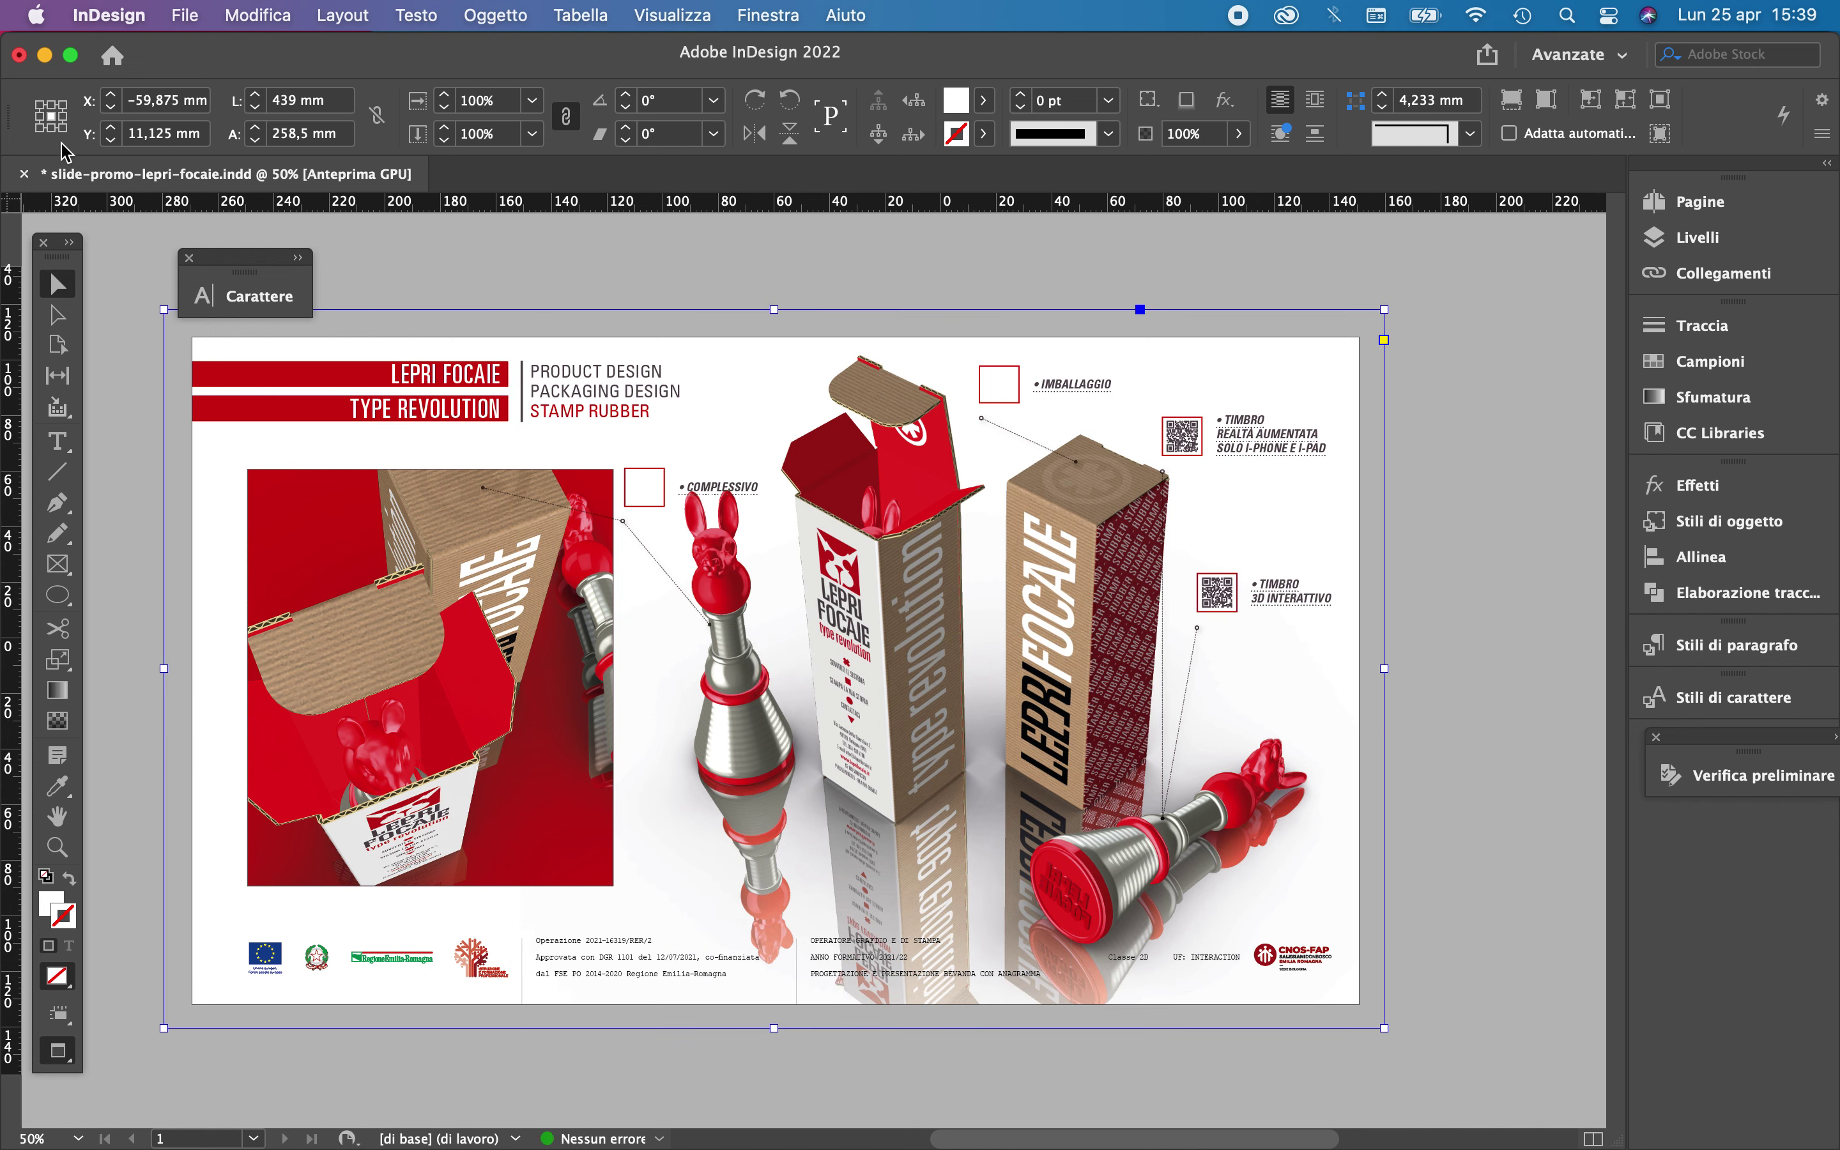
{"action": "left_click", "coordinate": [888, 223]}
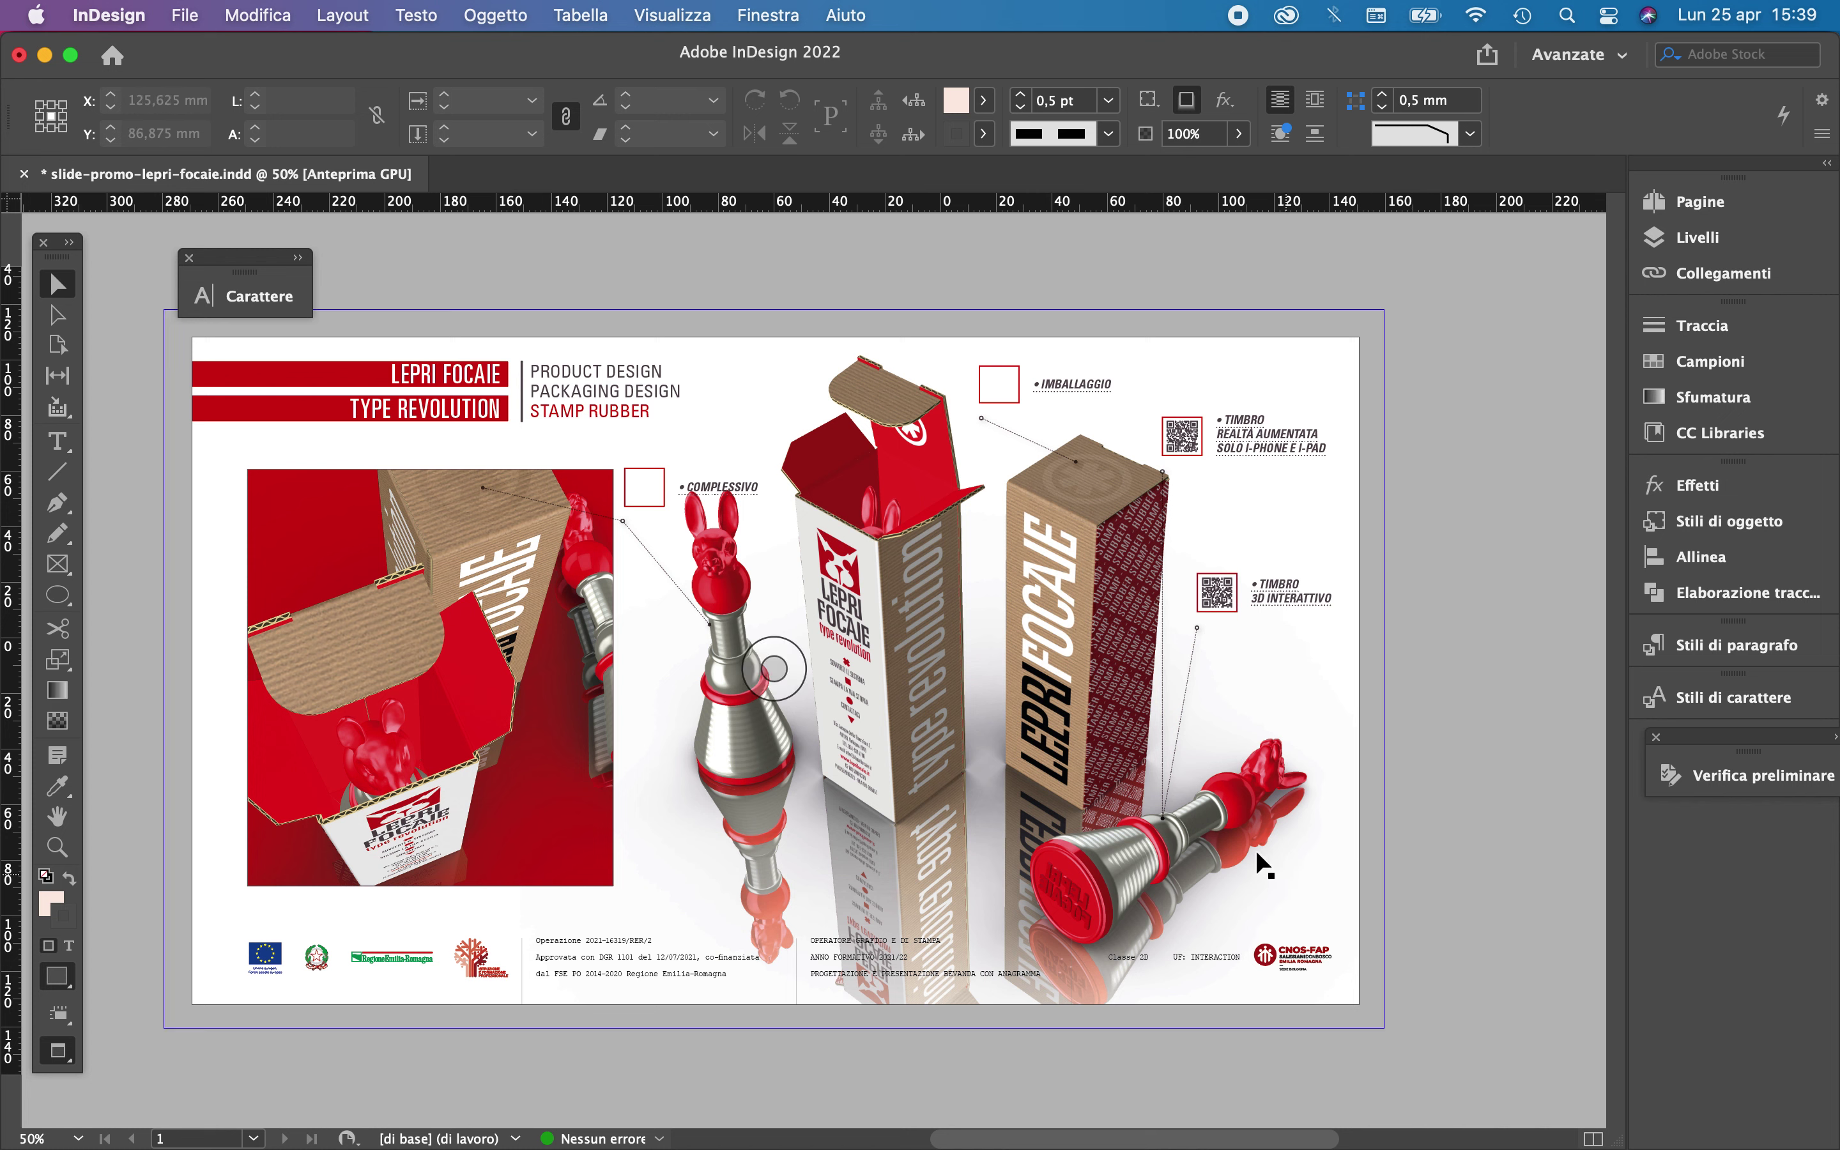
{"action": "left_click", "coordinate": [1103, 894]}
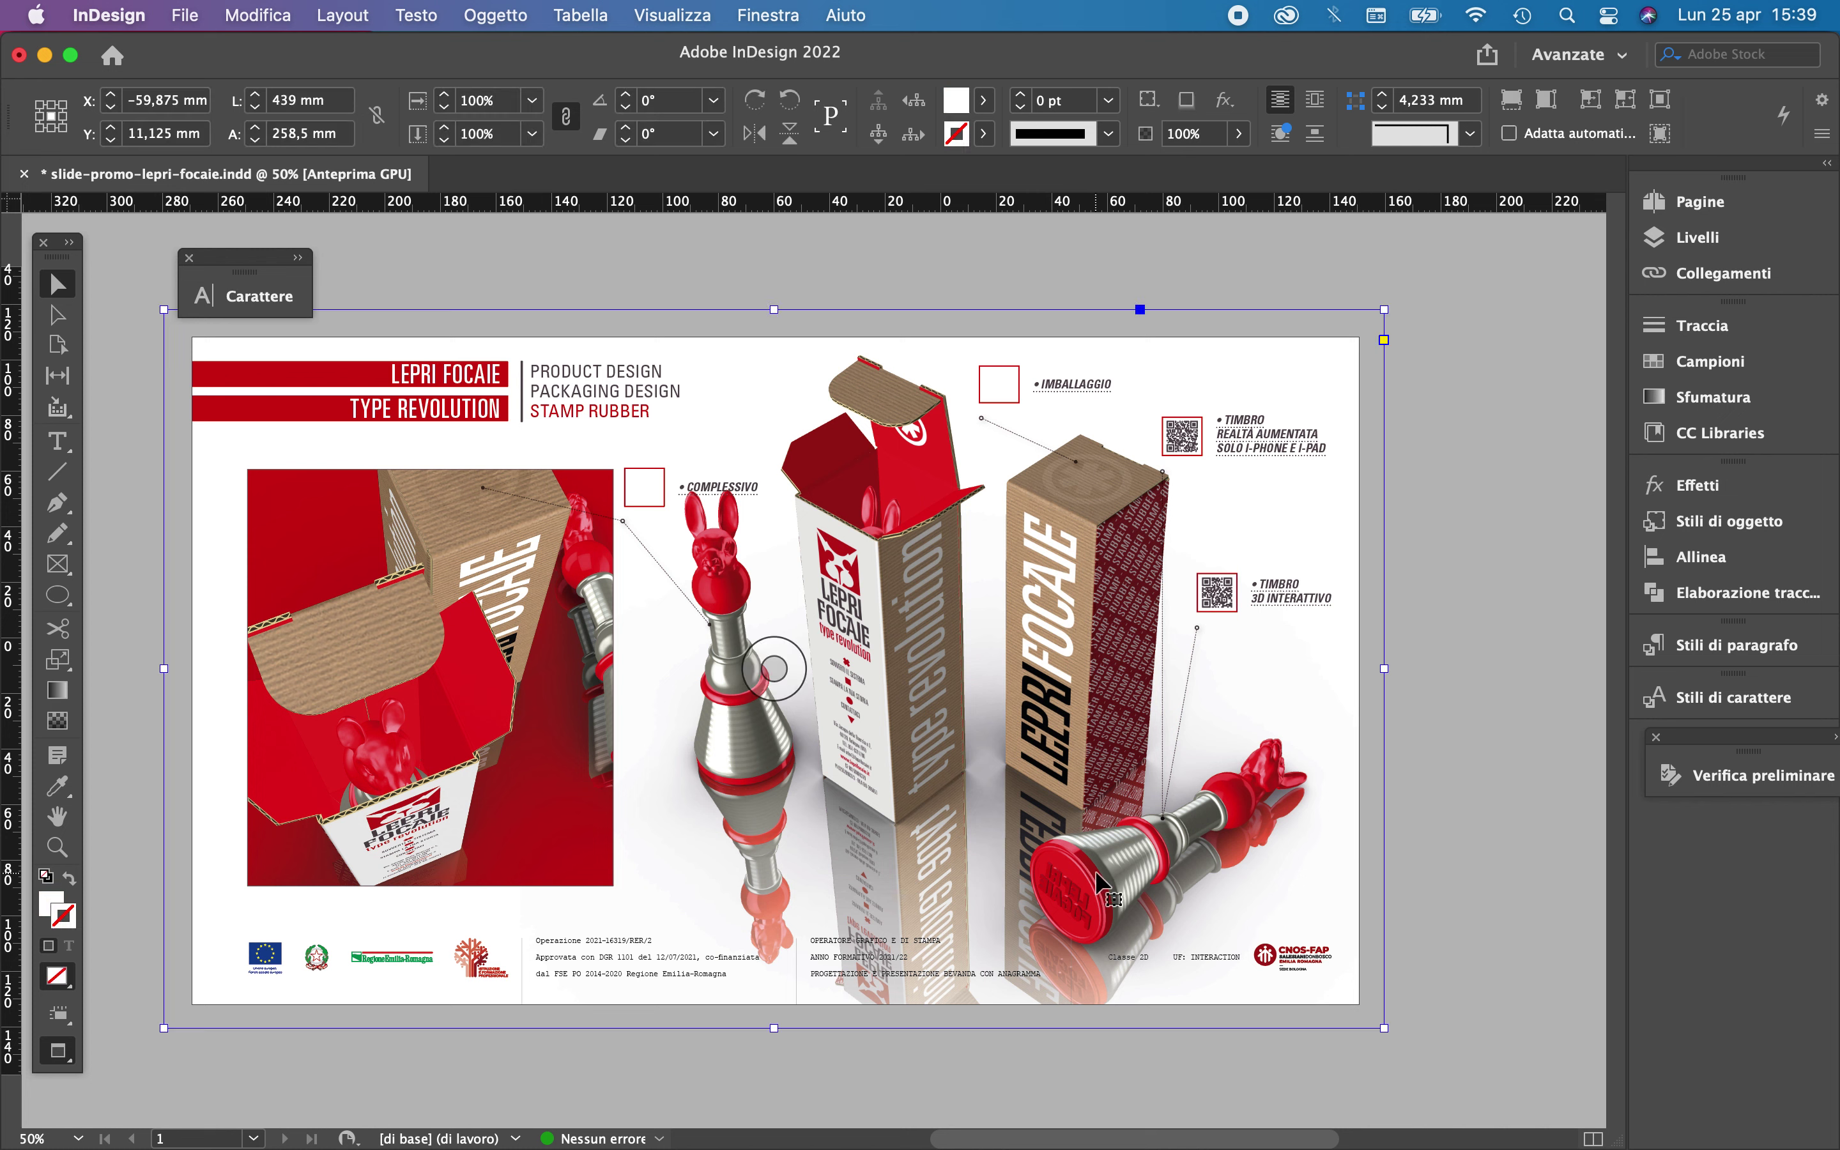
Try the blue c92m13y5k0 and the red C=0 M=100 Y=100 K=10 swatches as the large render frame's background fill
{"action": "left_click", "coordinate": [984, 100]}
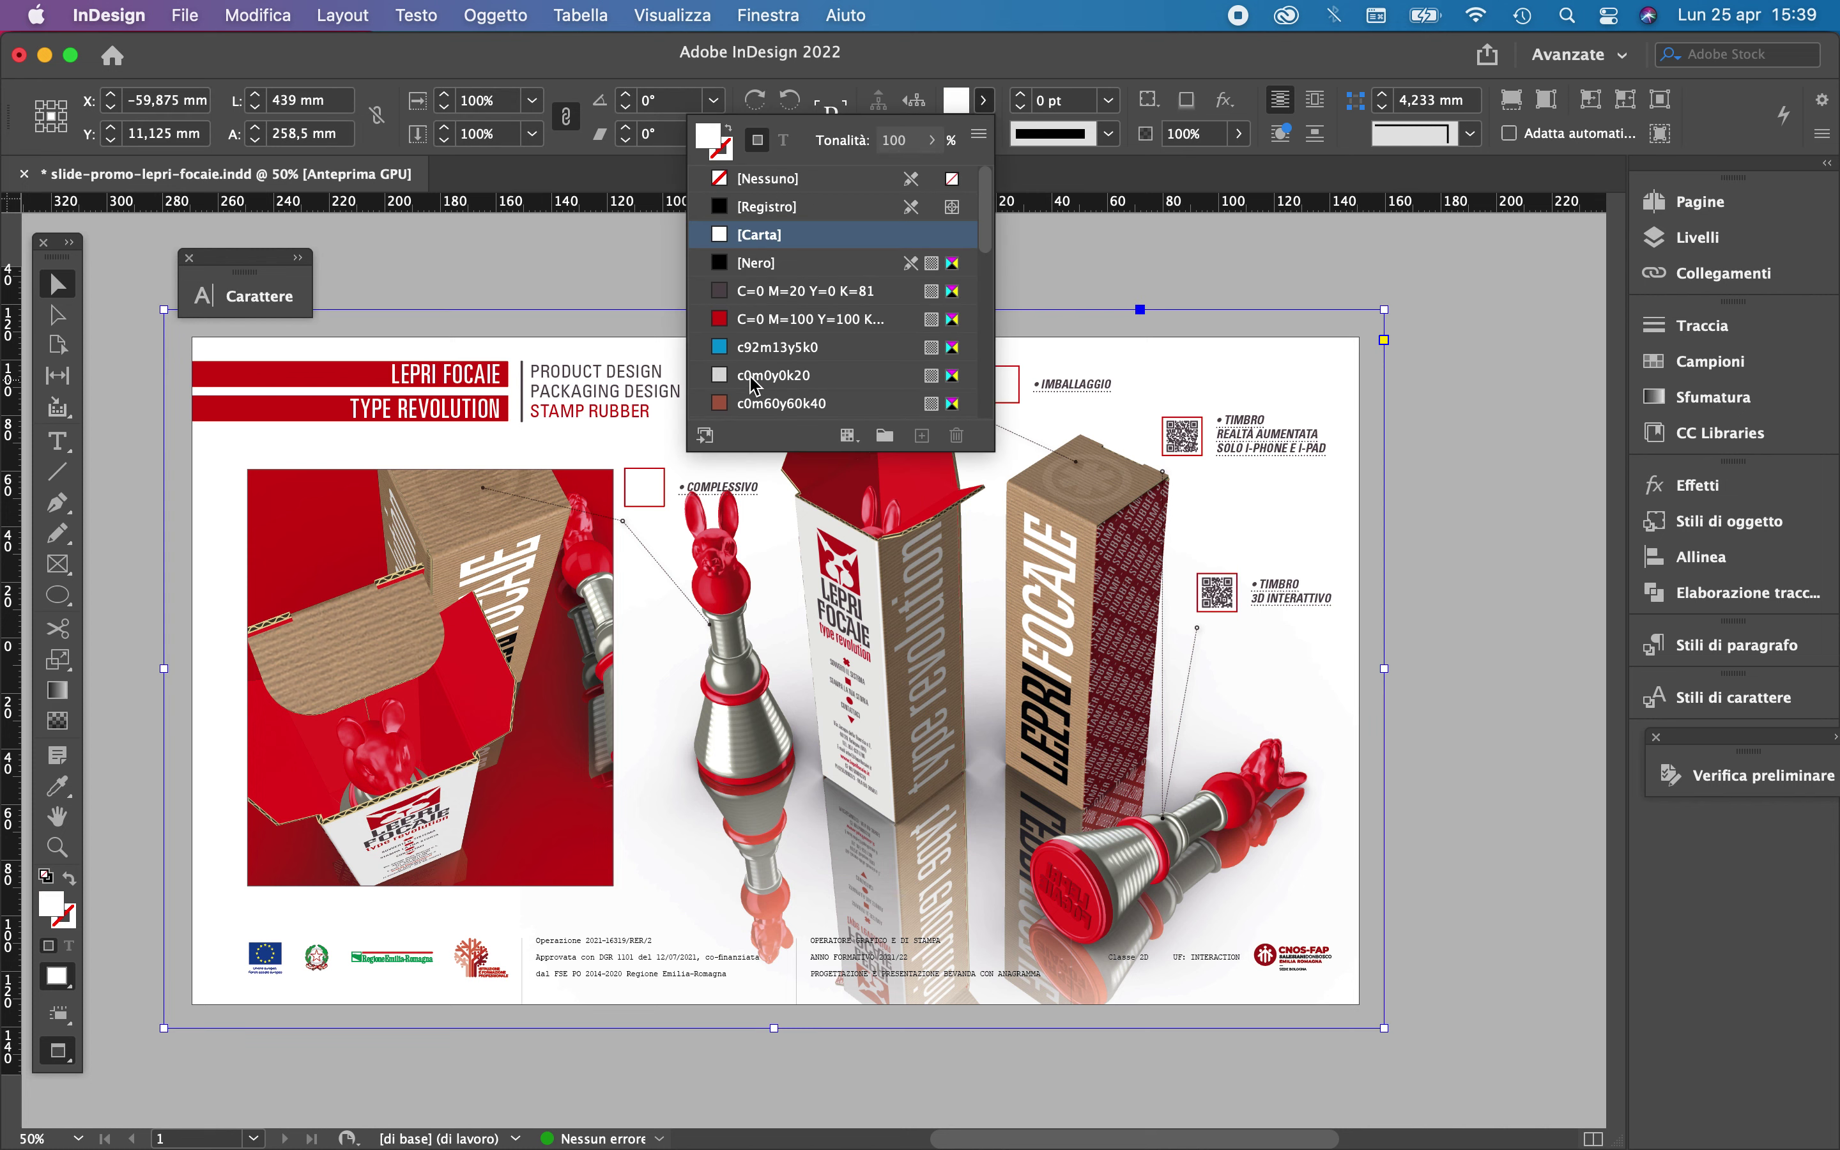
{"action": "left_click", "coordinate": [771, 357]}
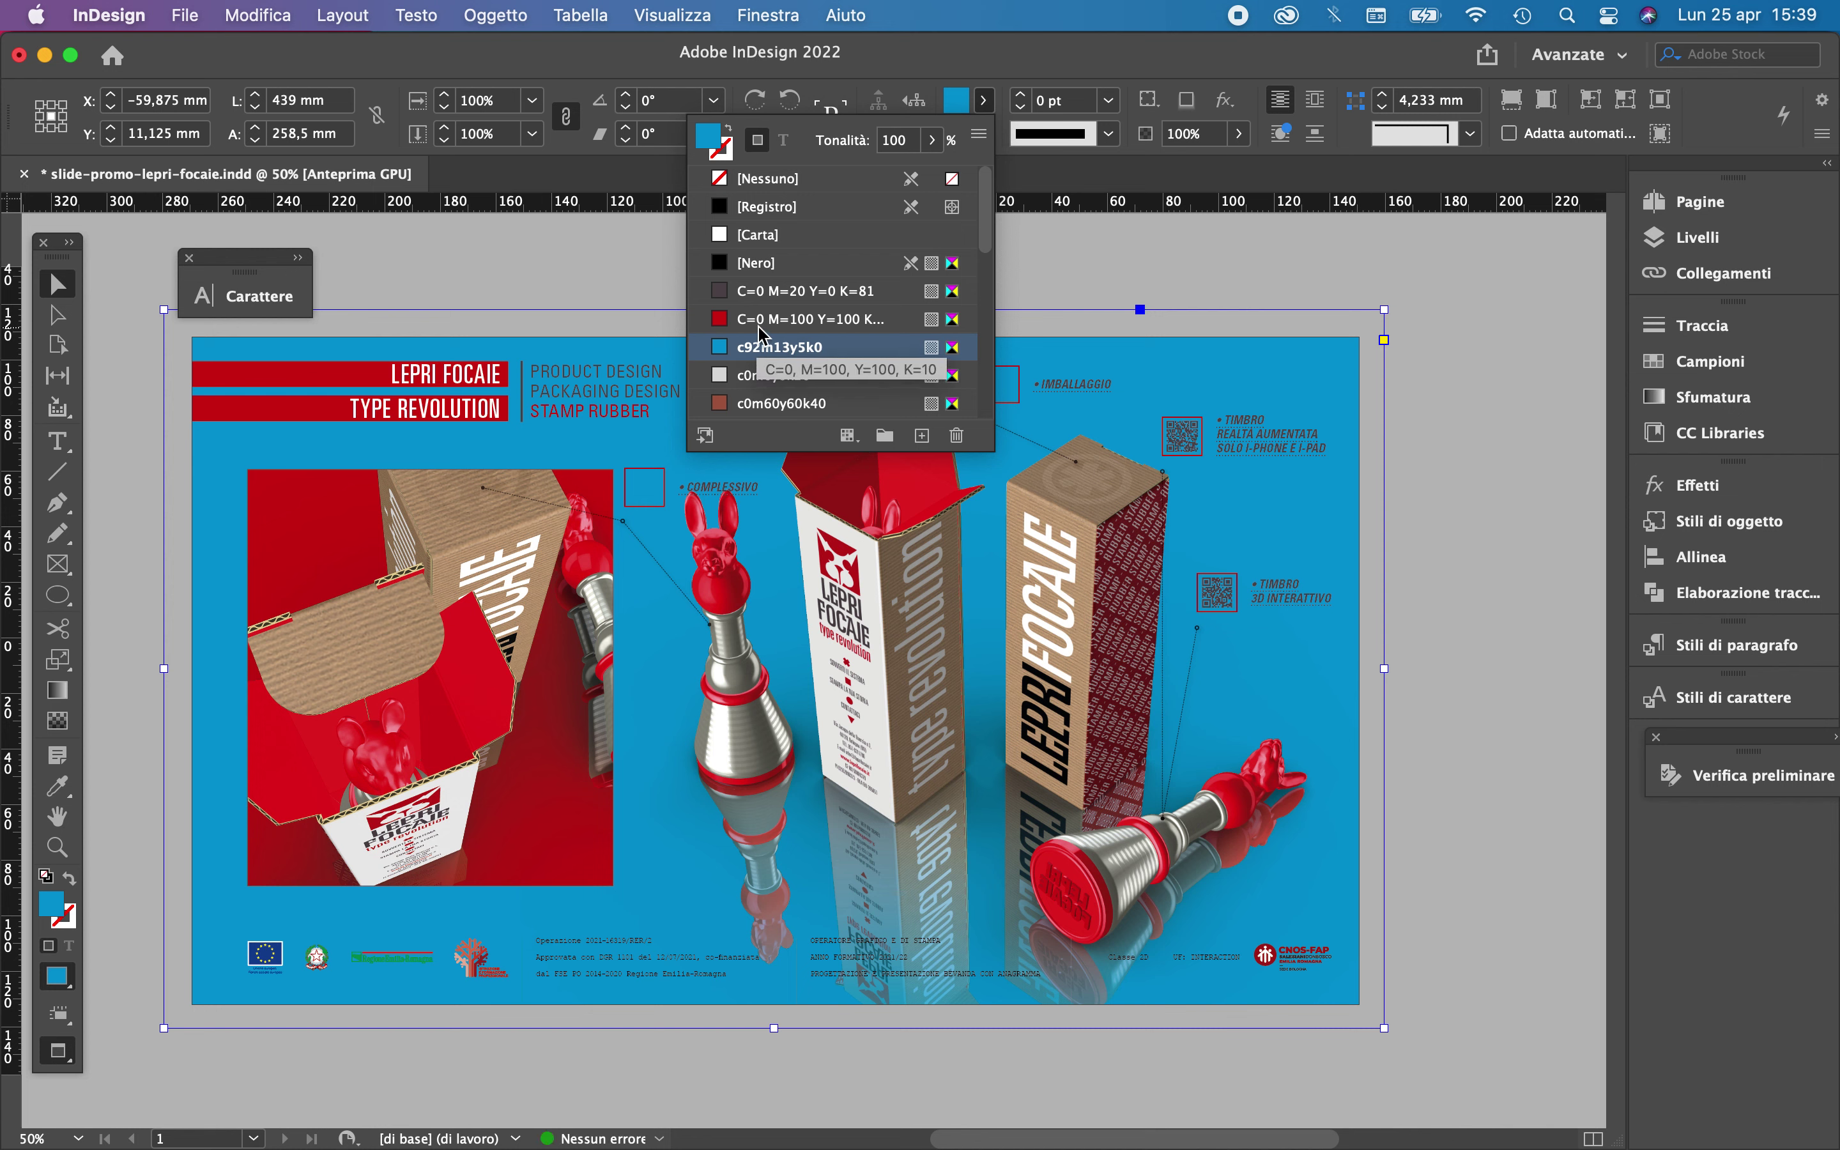
{"action": "left_click", "coordinate": [799, 319]}
Fill the large render frame's background with a linear gradient at a 90° angle
{"action": "left_click", "coordinate": [1720, 399]}
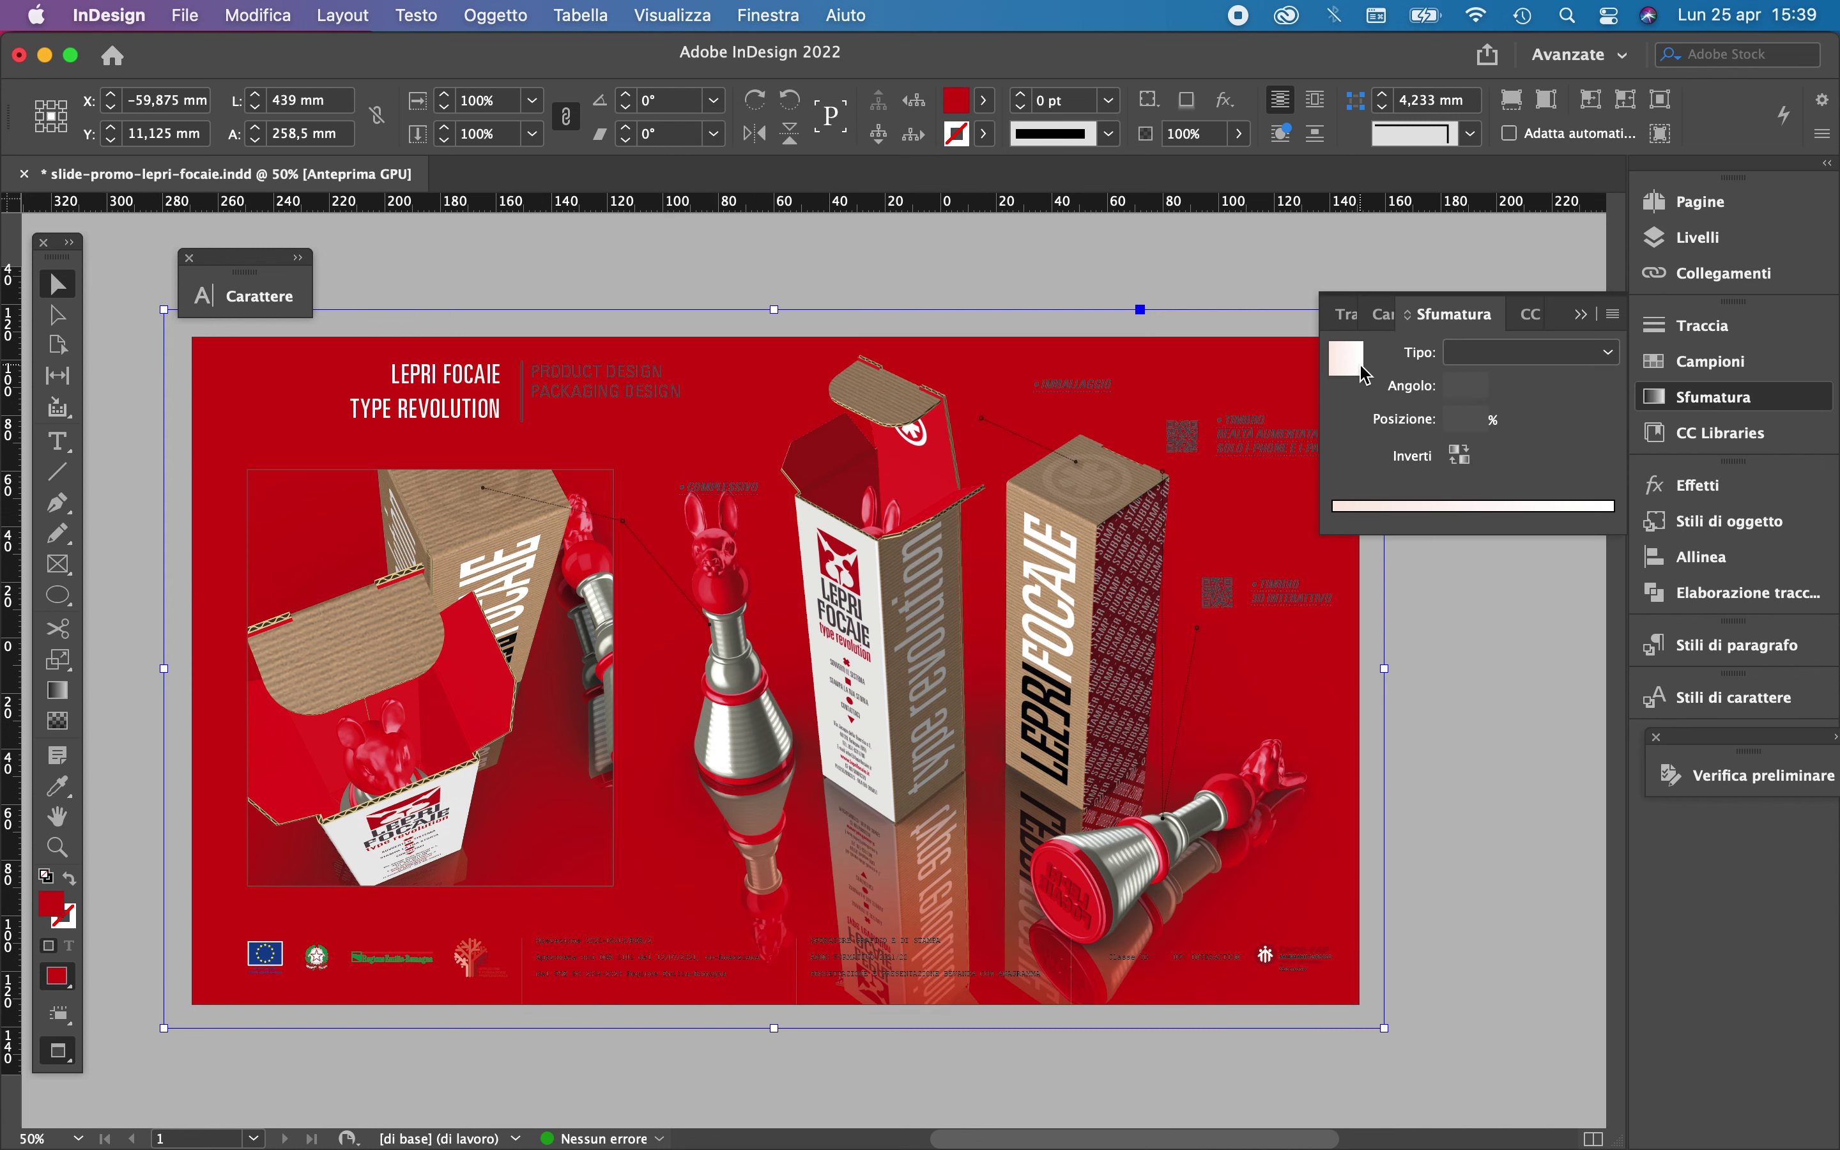
{"action": "left_click", "coordinate": [1360, 365]}
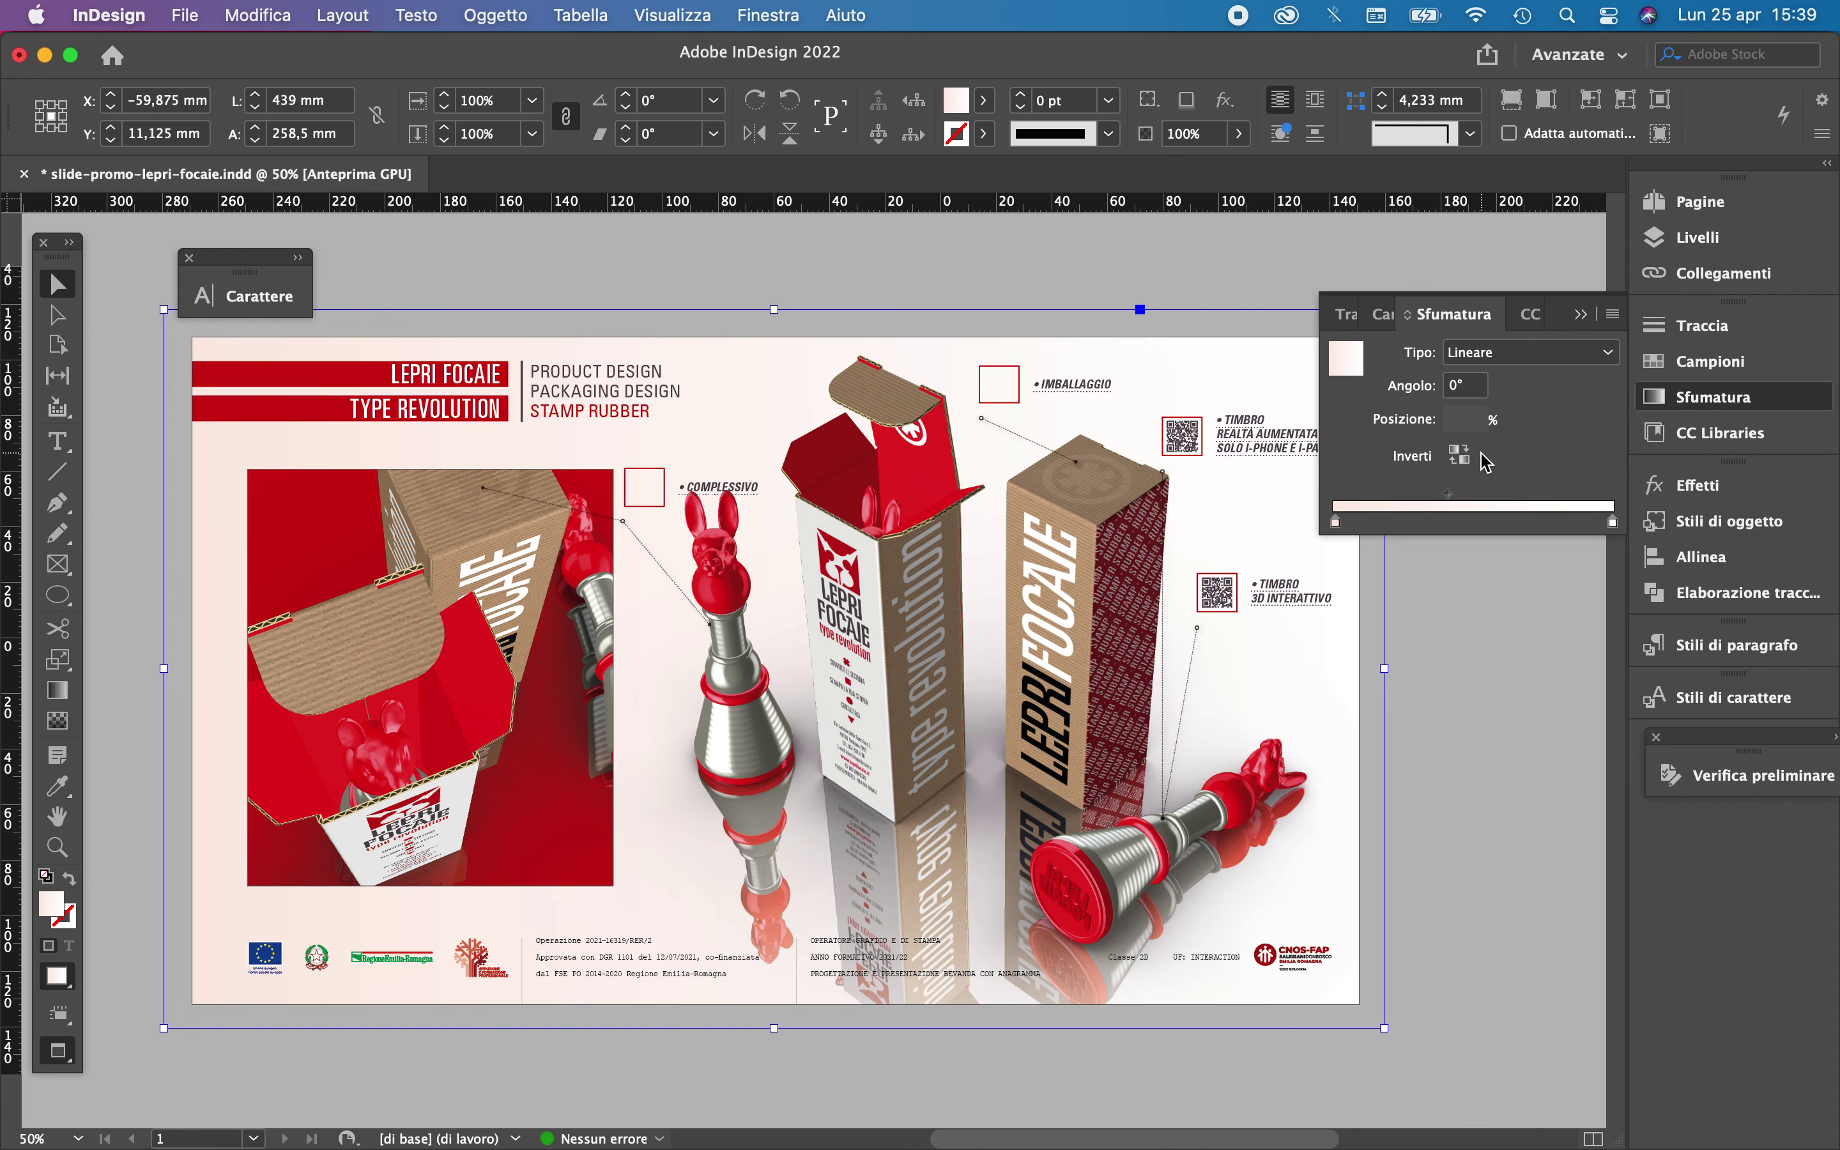
{"action": "left_click", "coordinate": [1464, 387]}
{"action": "type", "text": "90"}
{"action": "key", "text": "Return"}
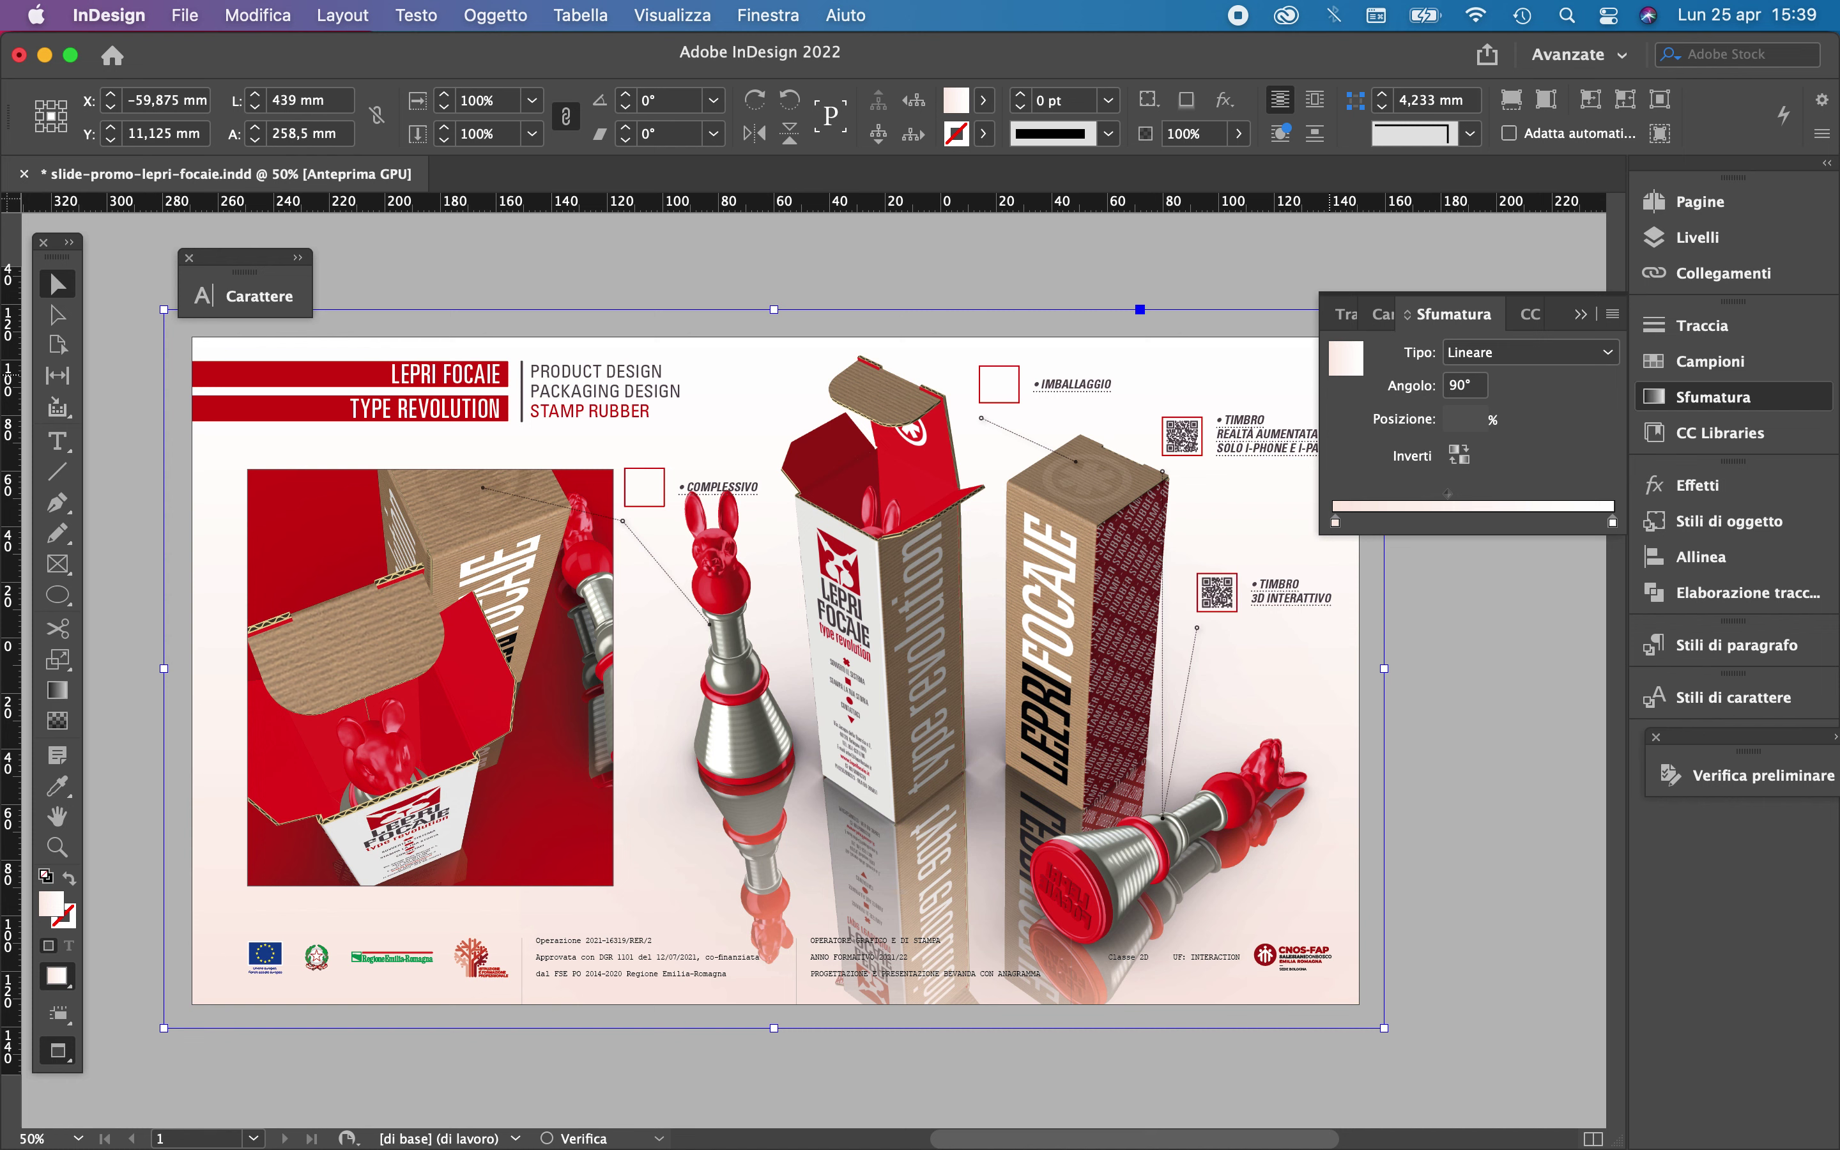
Recolour the gradient's starting stop with the red C=0 M=100 Y=100 K=10 swatch and deselect the frame
{"action": "left_click", "coordinate": [984, 106]}
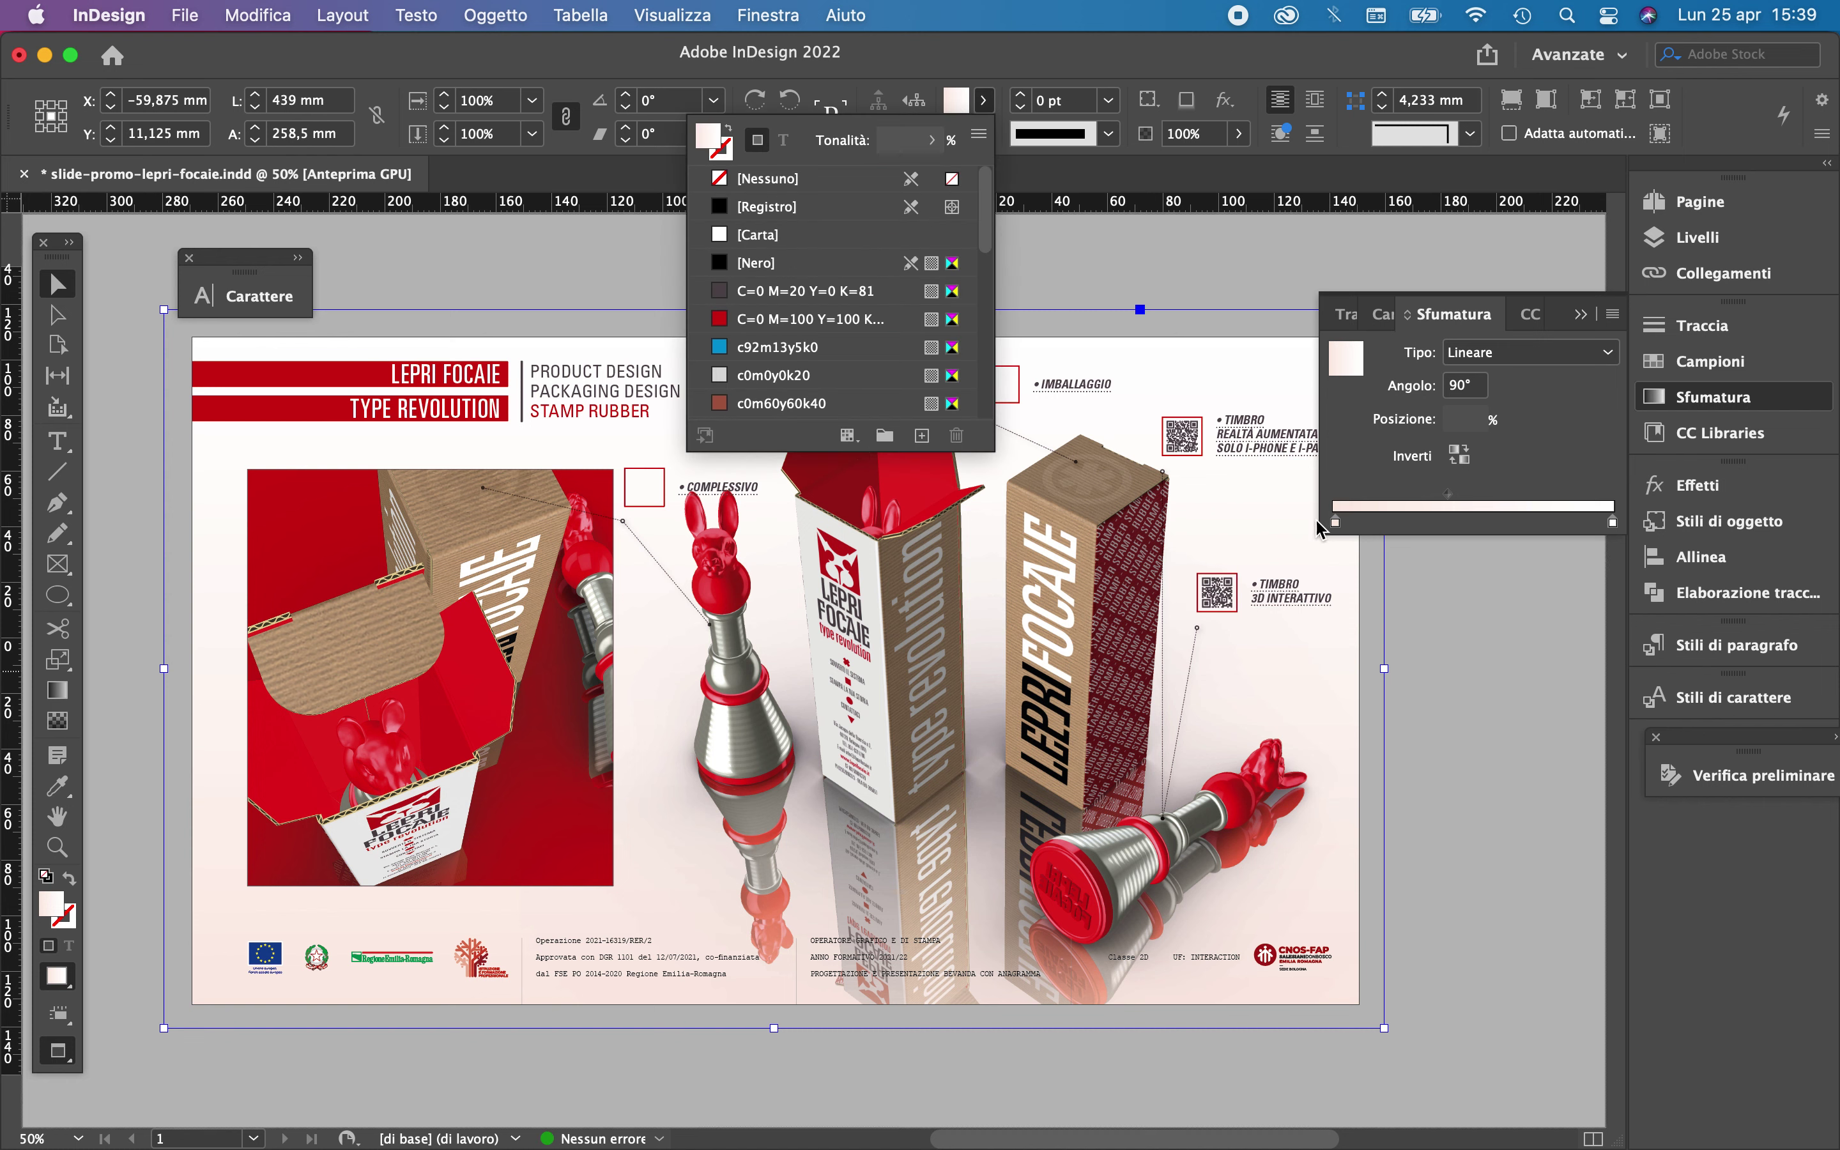
{"action": "left_click_drag", "start_coordinate": [1336, 522], "coordinate": [1339, 522]}
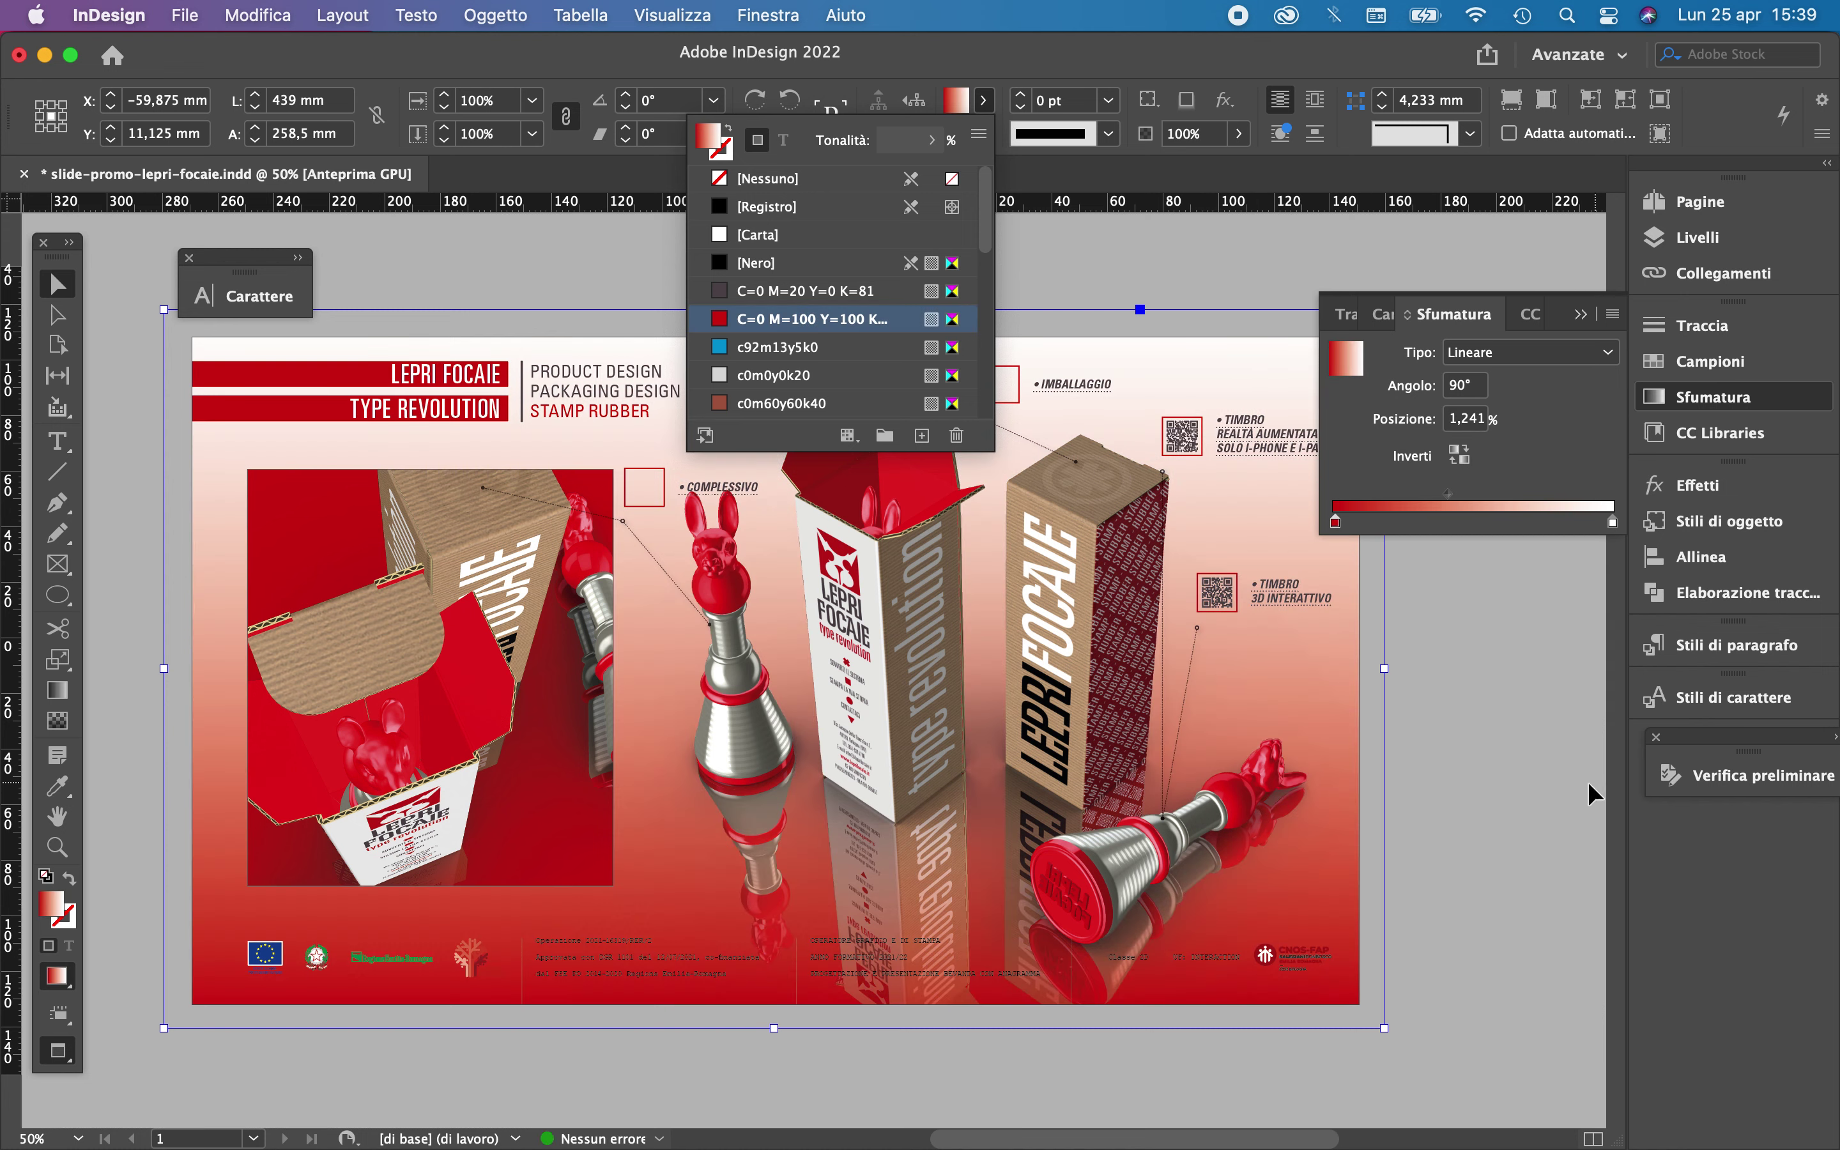
{"action": "left_click", "coordinate": [1569, 795]}
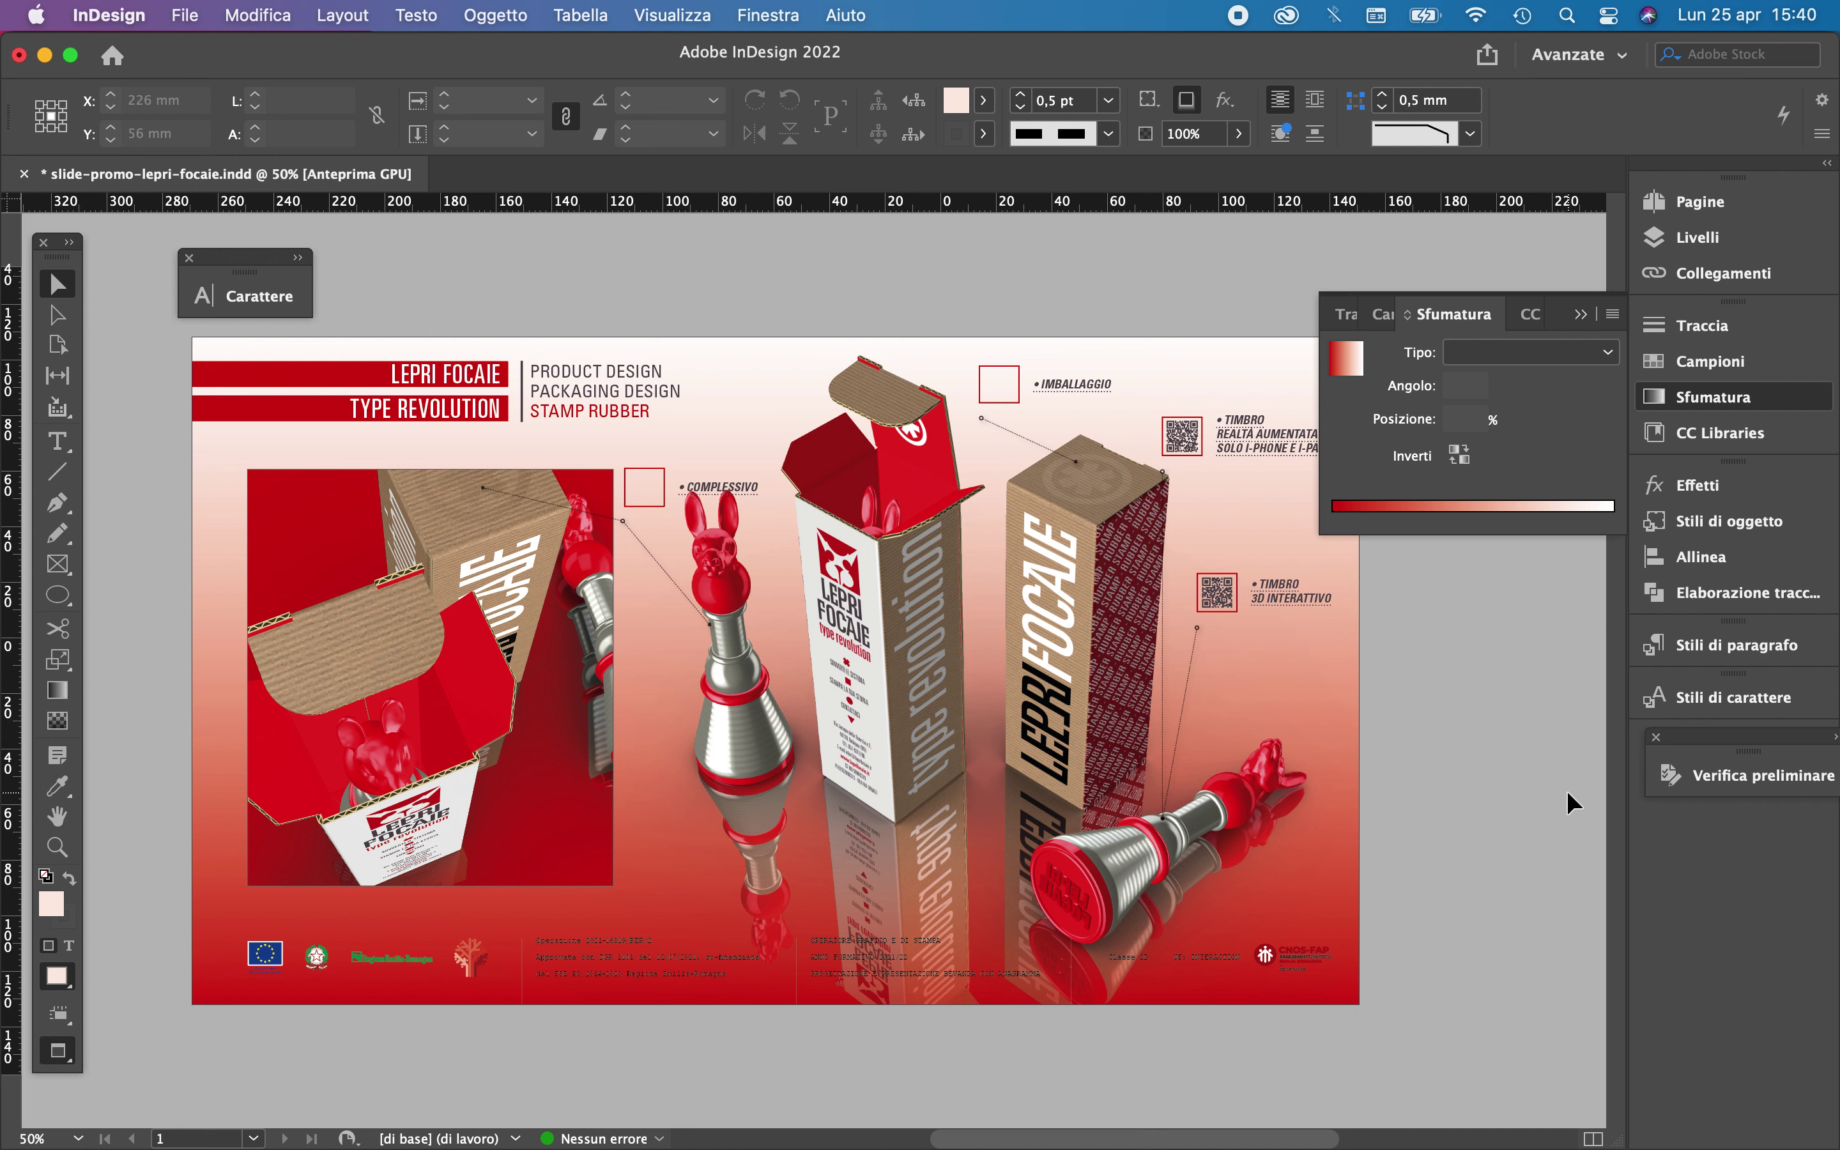
Change the fill of the smaller open-box picture frame to the [Carta] swatch
{"action": "left_click", "coordinate": [515, 758]}
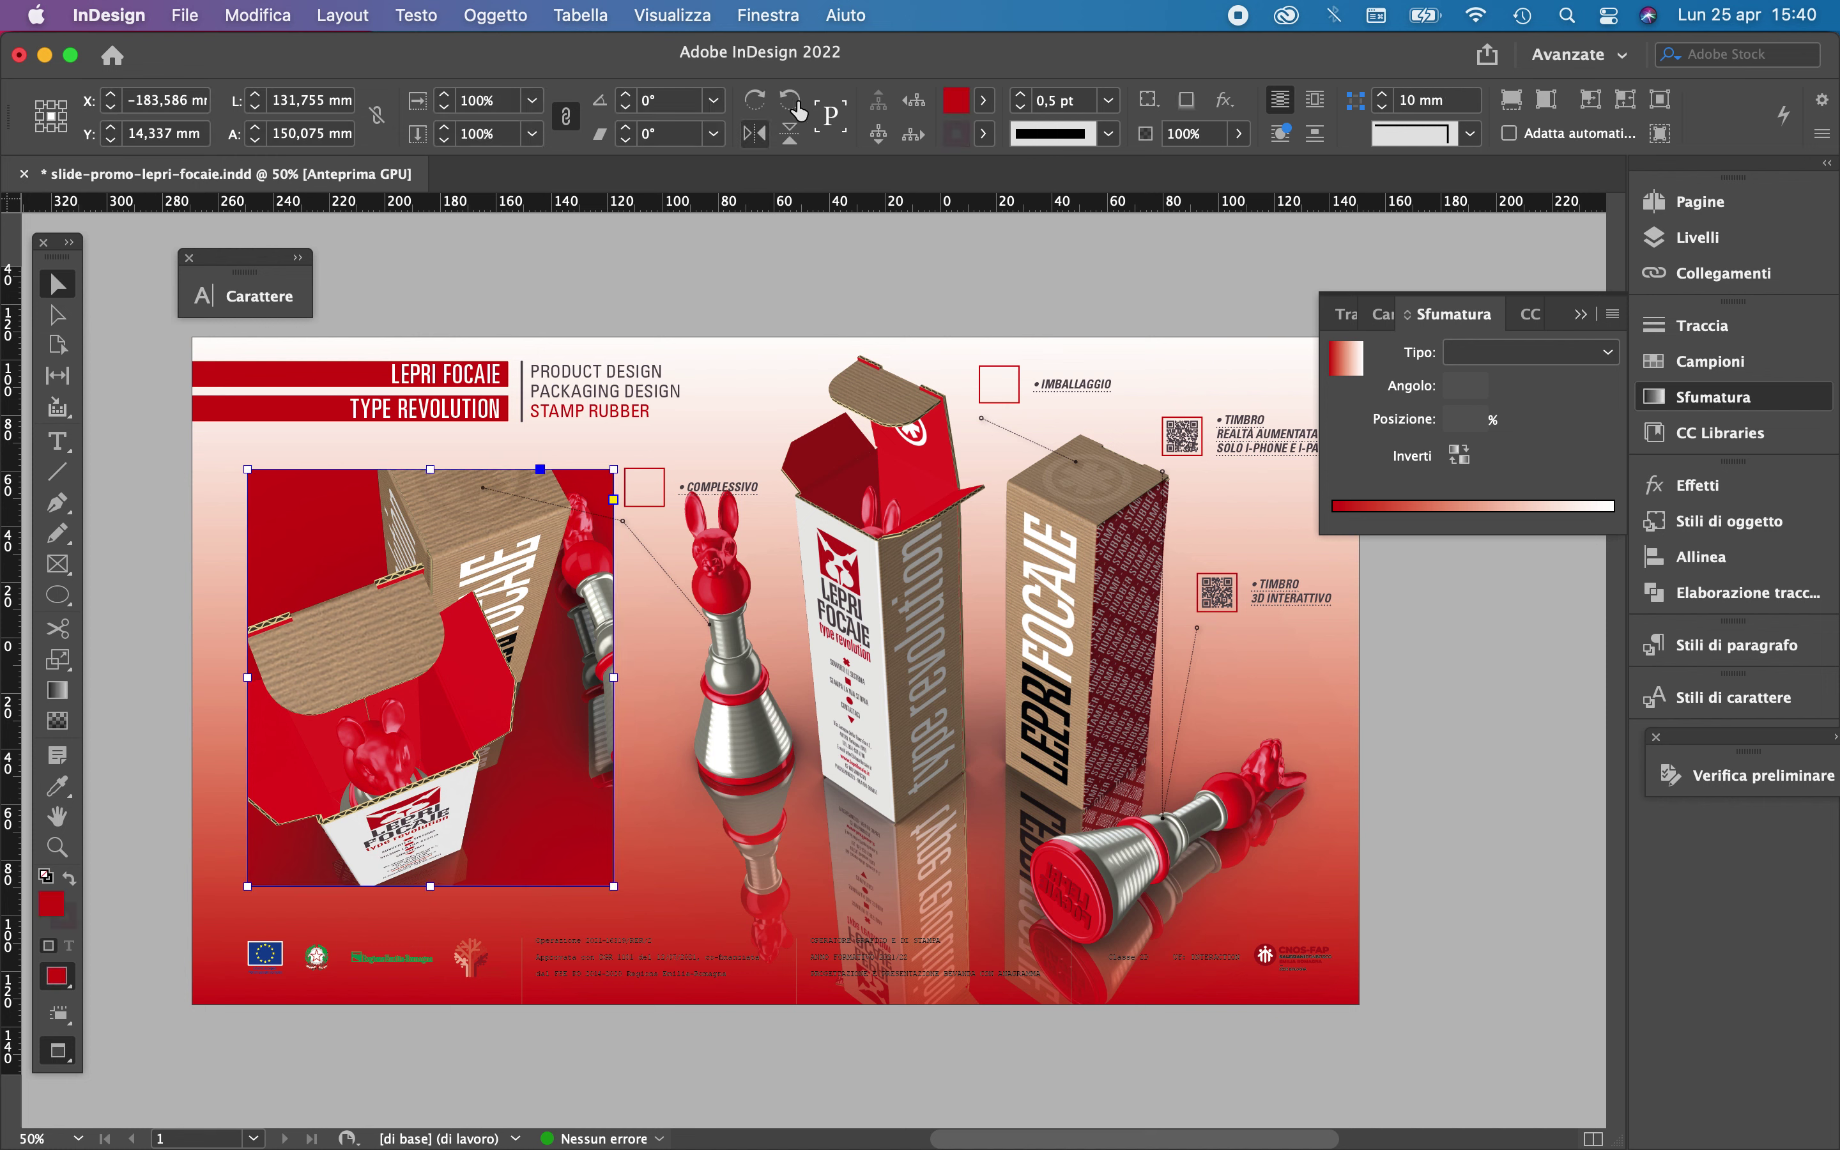
{"action": "left_click", "coordinate": [985, 100]}
{"action": "left_click", "coordinate": [736, 236]}
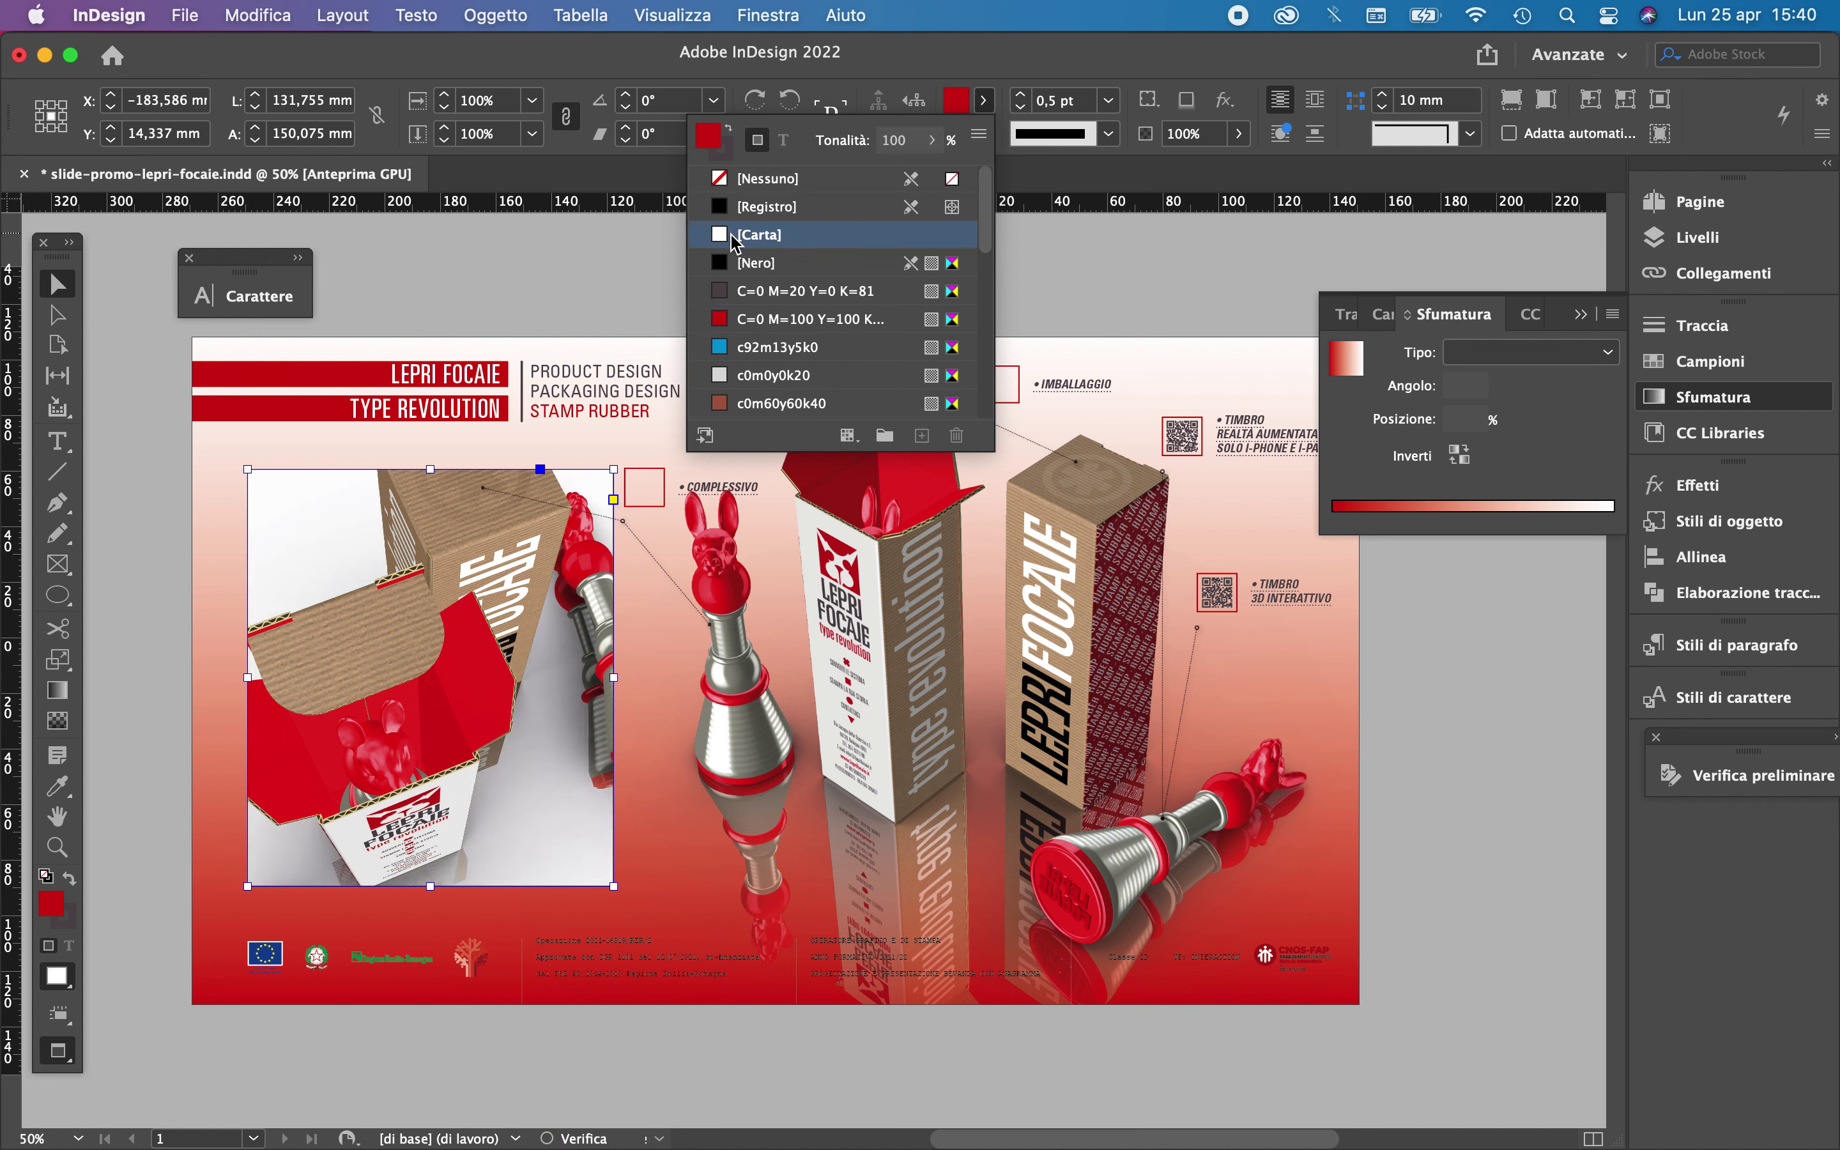
{"action": "left_click", "coordinate": [736, 237]}
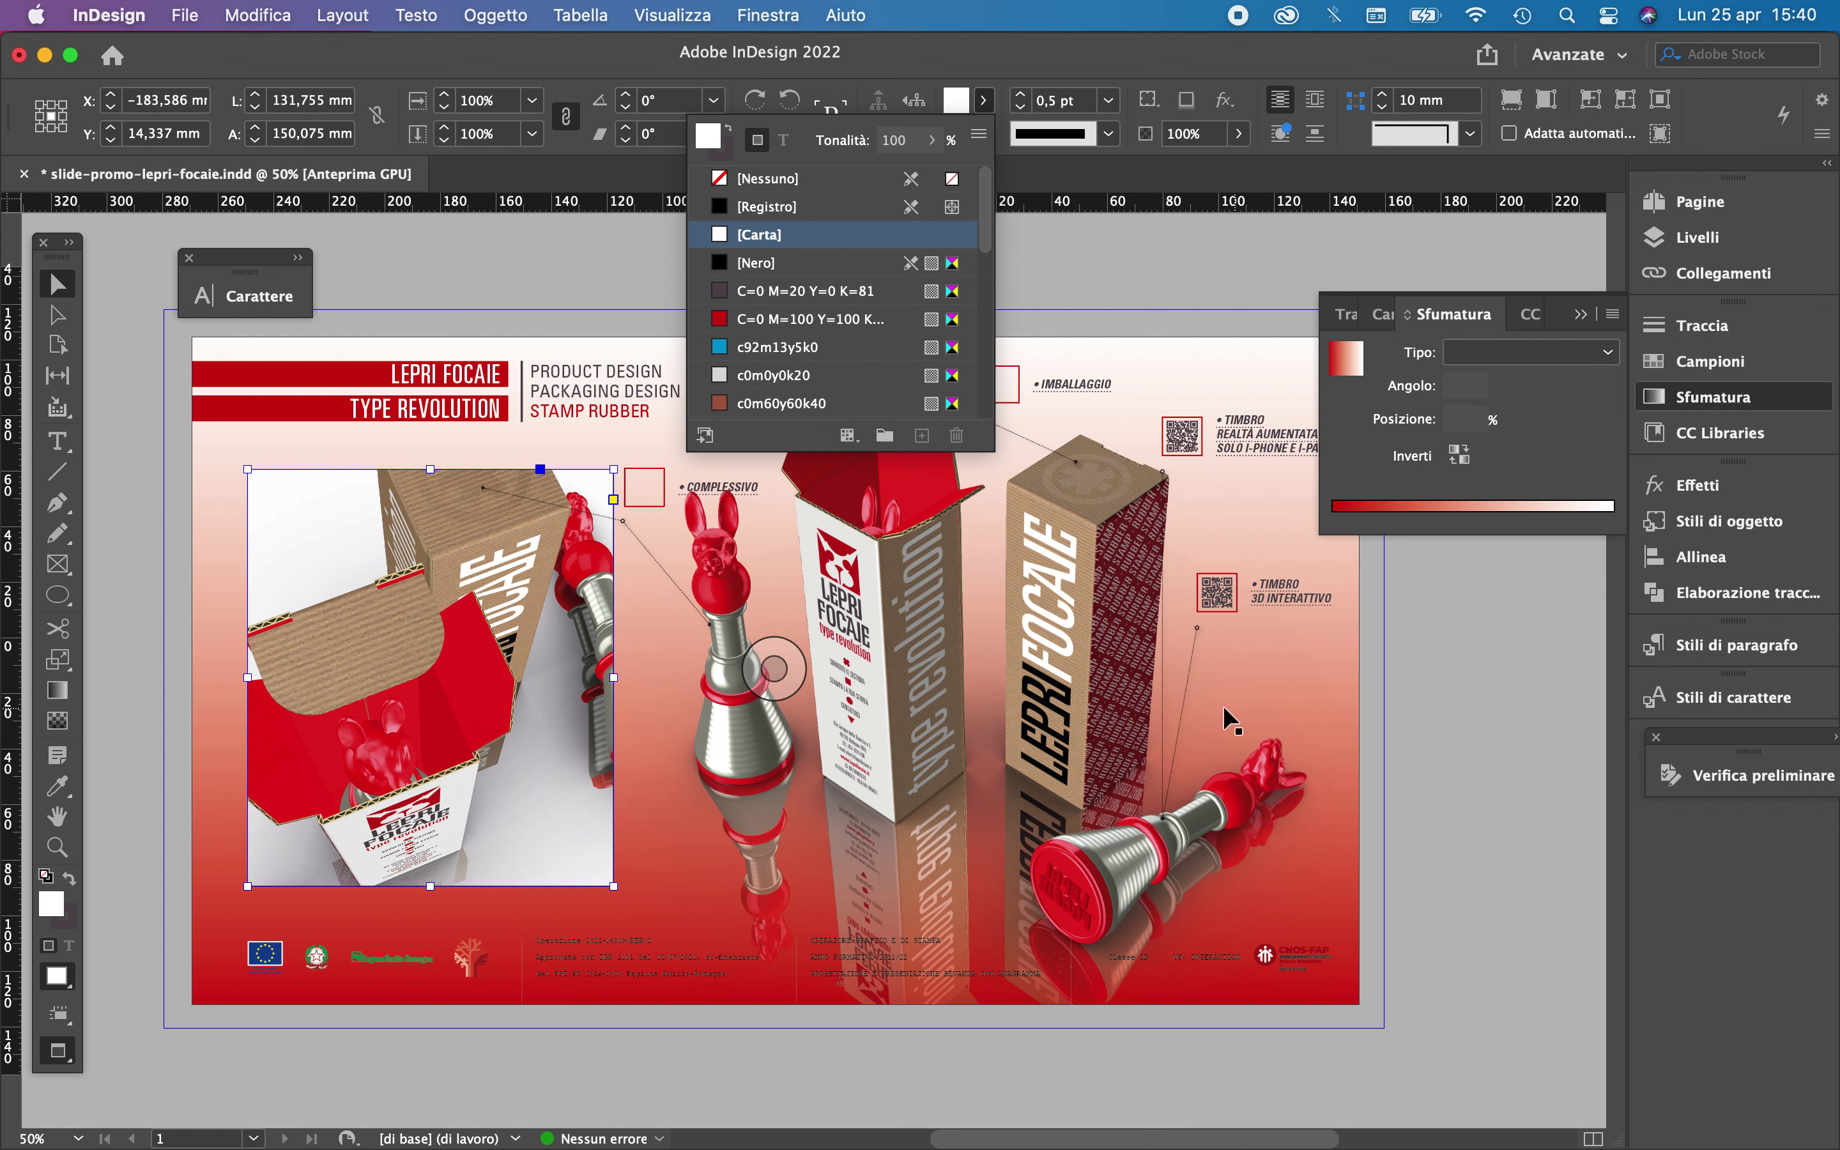
Undo the recent fill and gradient changes on the two picture frames
{"action": "left_click", "coordinate": [1517, 791]}
{"action": "key", "text": "super+z"}
{"action": "key", "text": "super+z"}
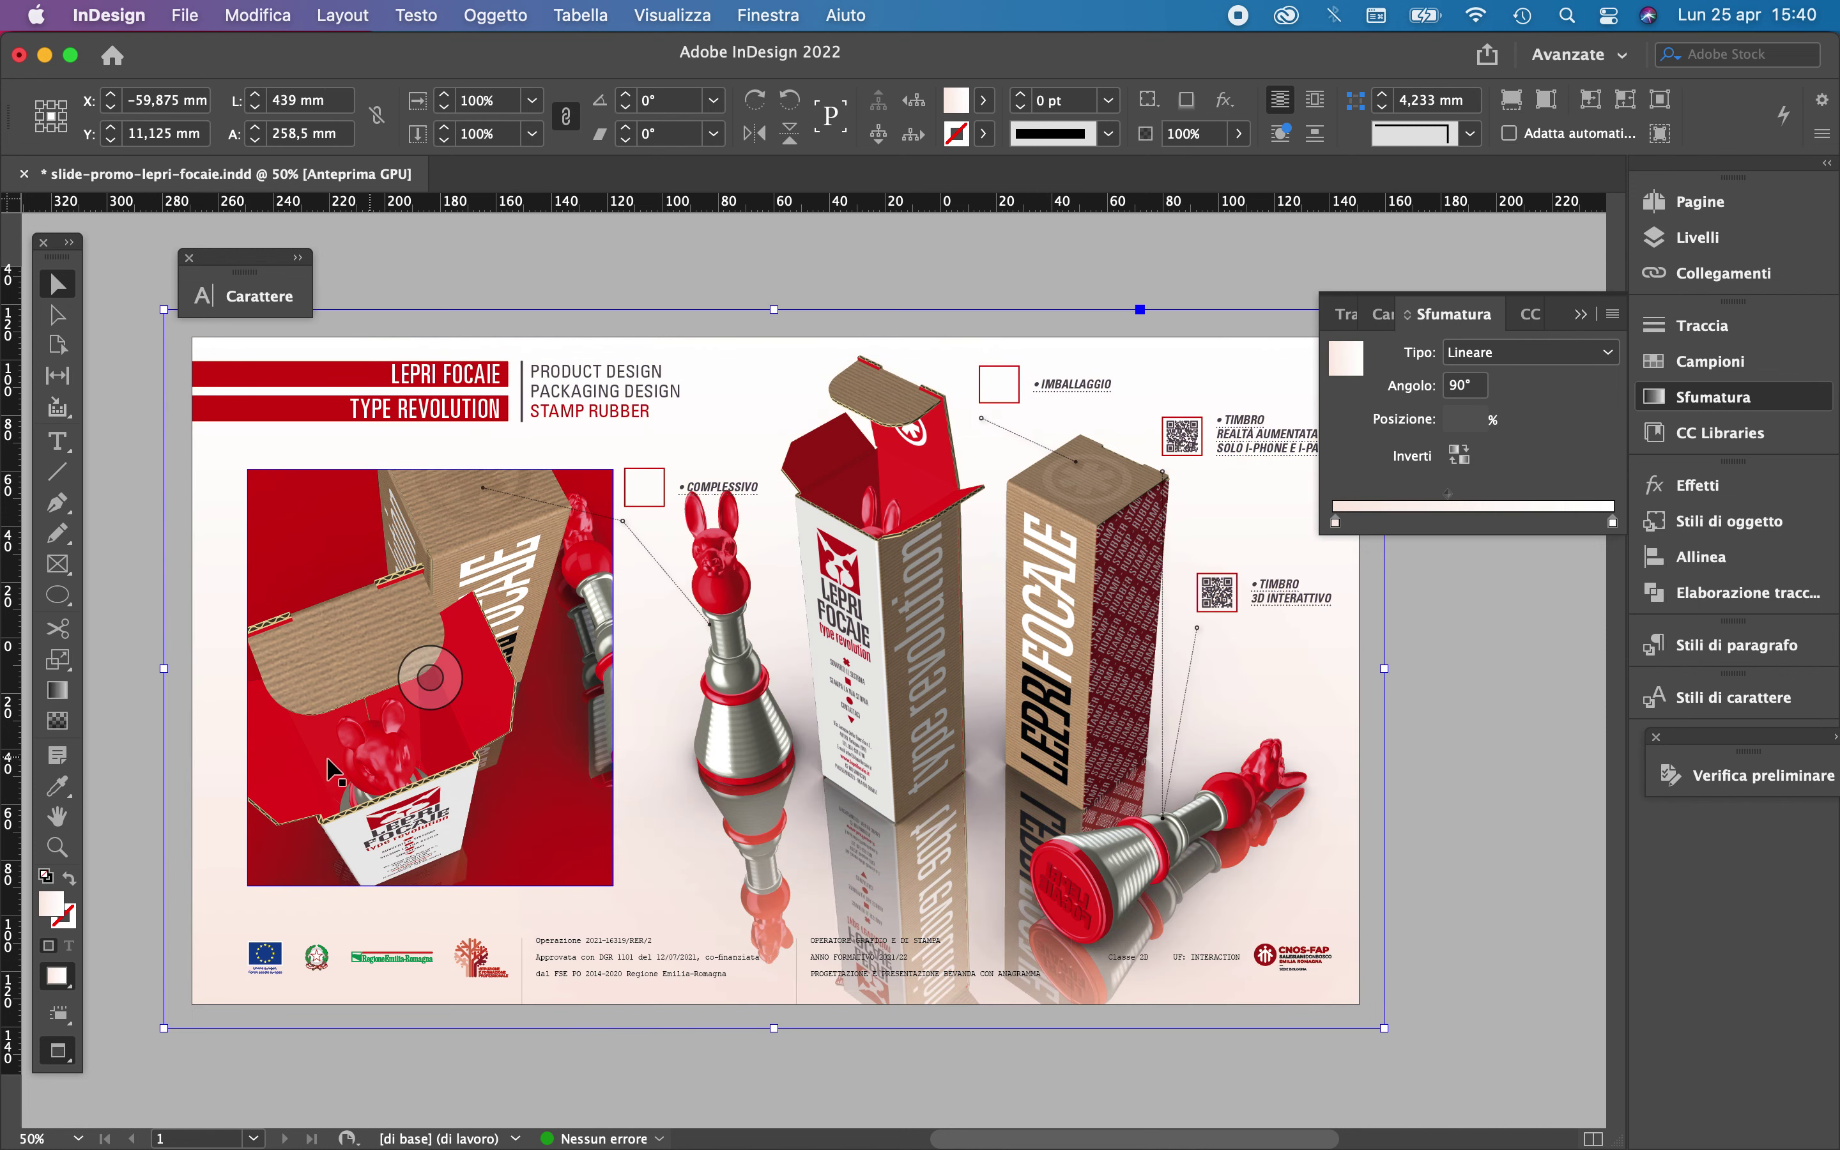
{"action": "key", "text": "super+z"}
{"action": "key", "text": "super+z"}
{"action": "key", "text": "super+z"}
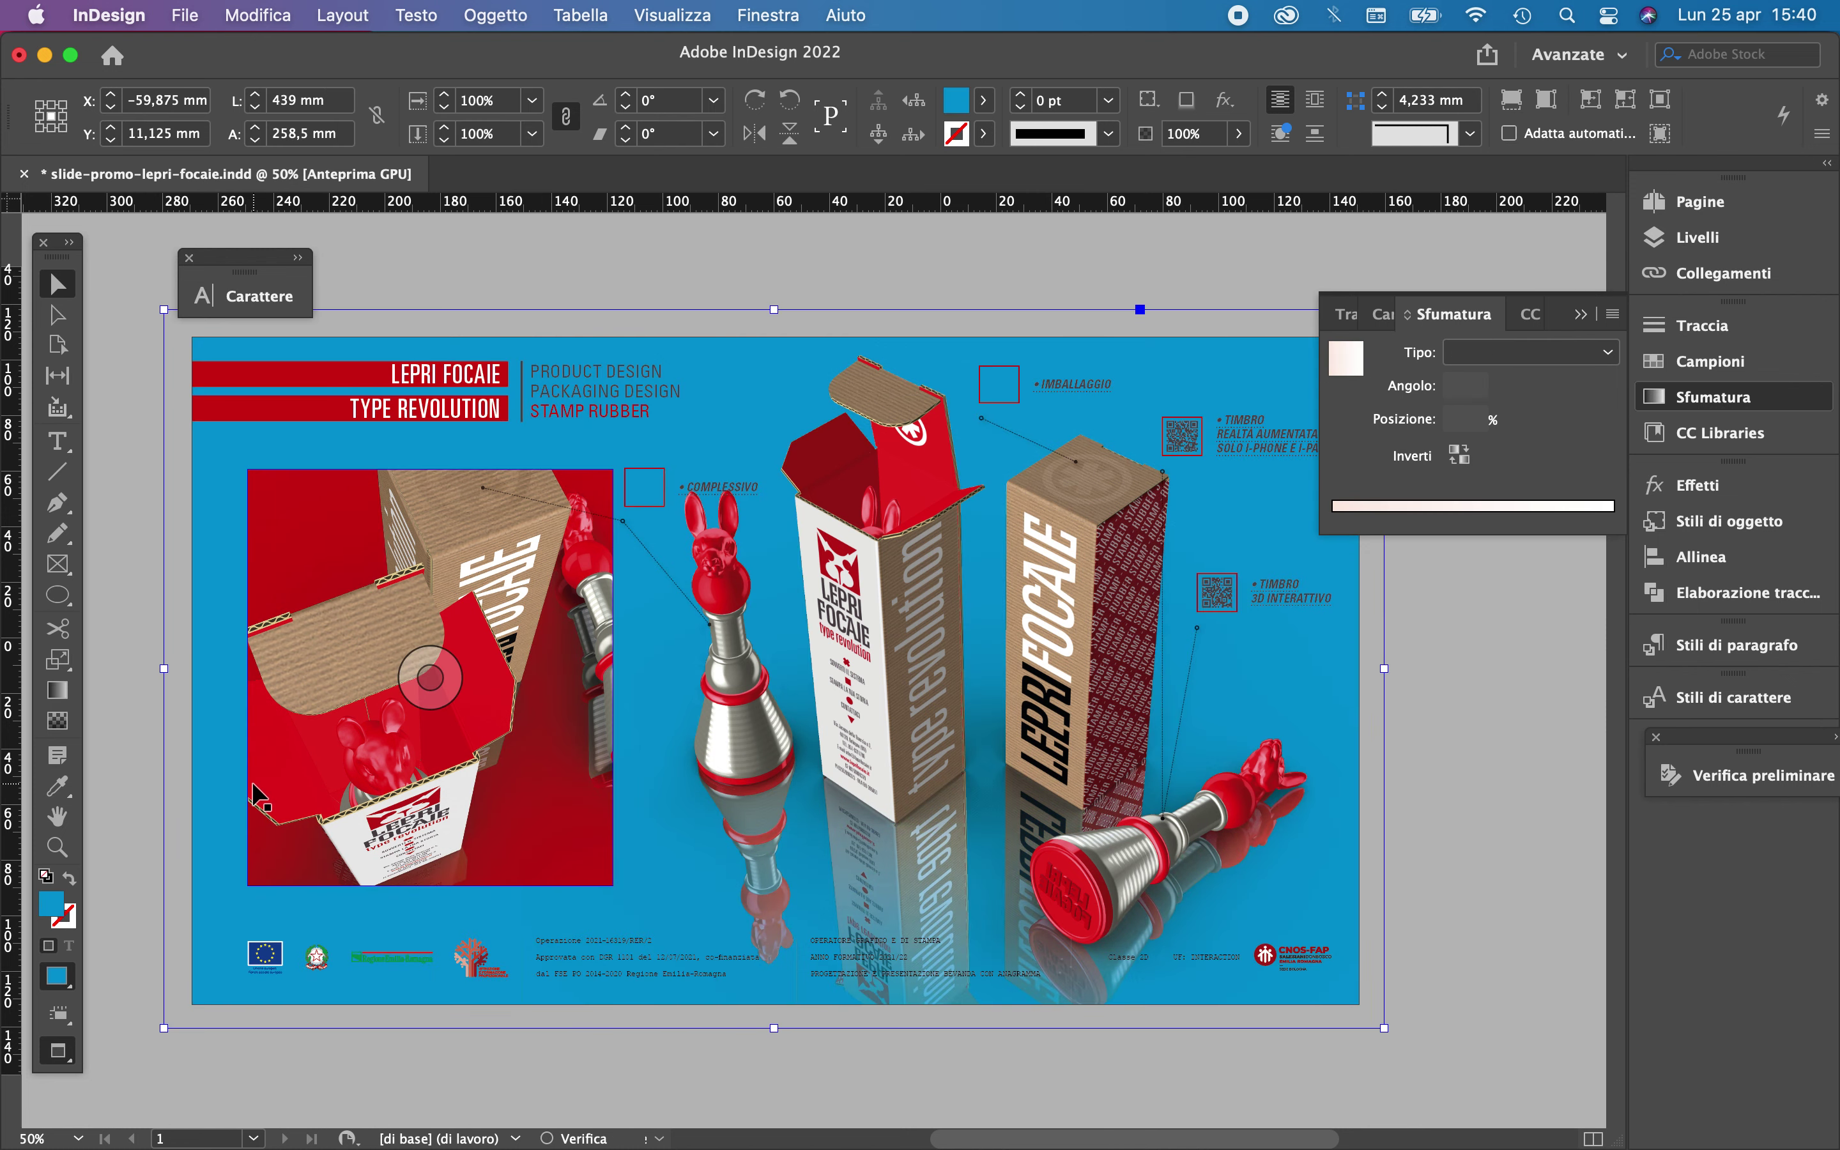
Undo further back through the large render's resizing, repositioning and replacement to restore the earlier image, and deselect the frame
{"action": "key", "text": "super+z"}
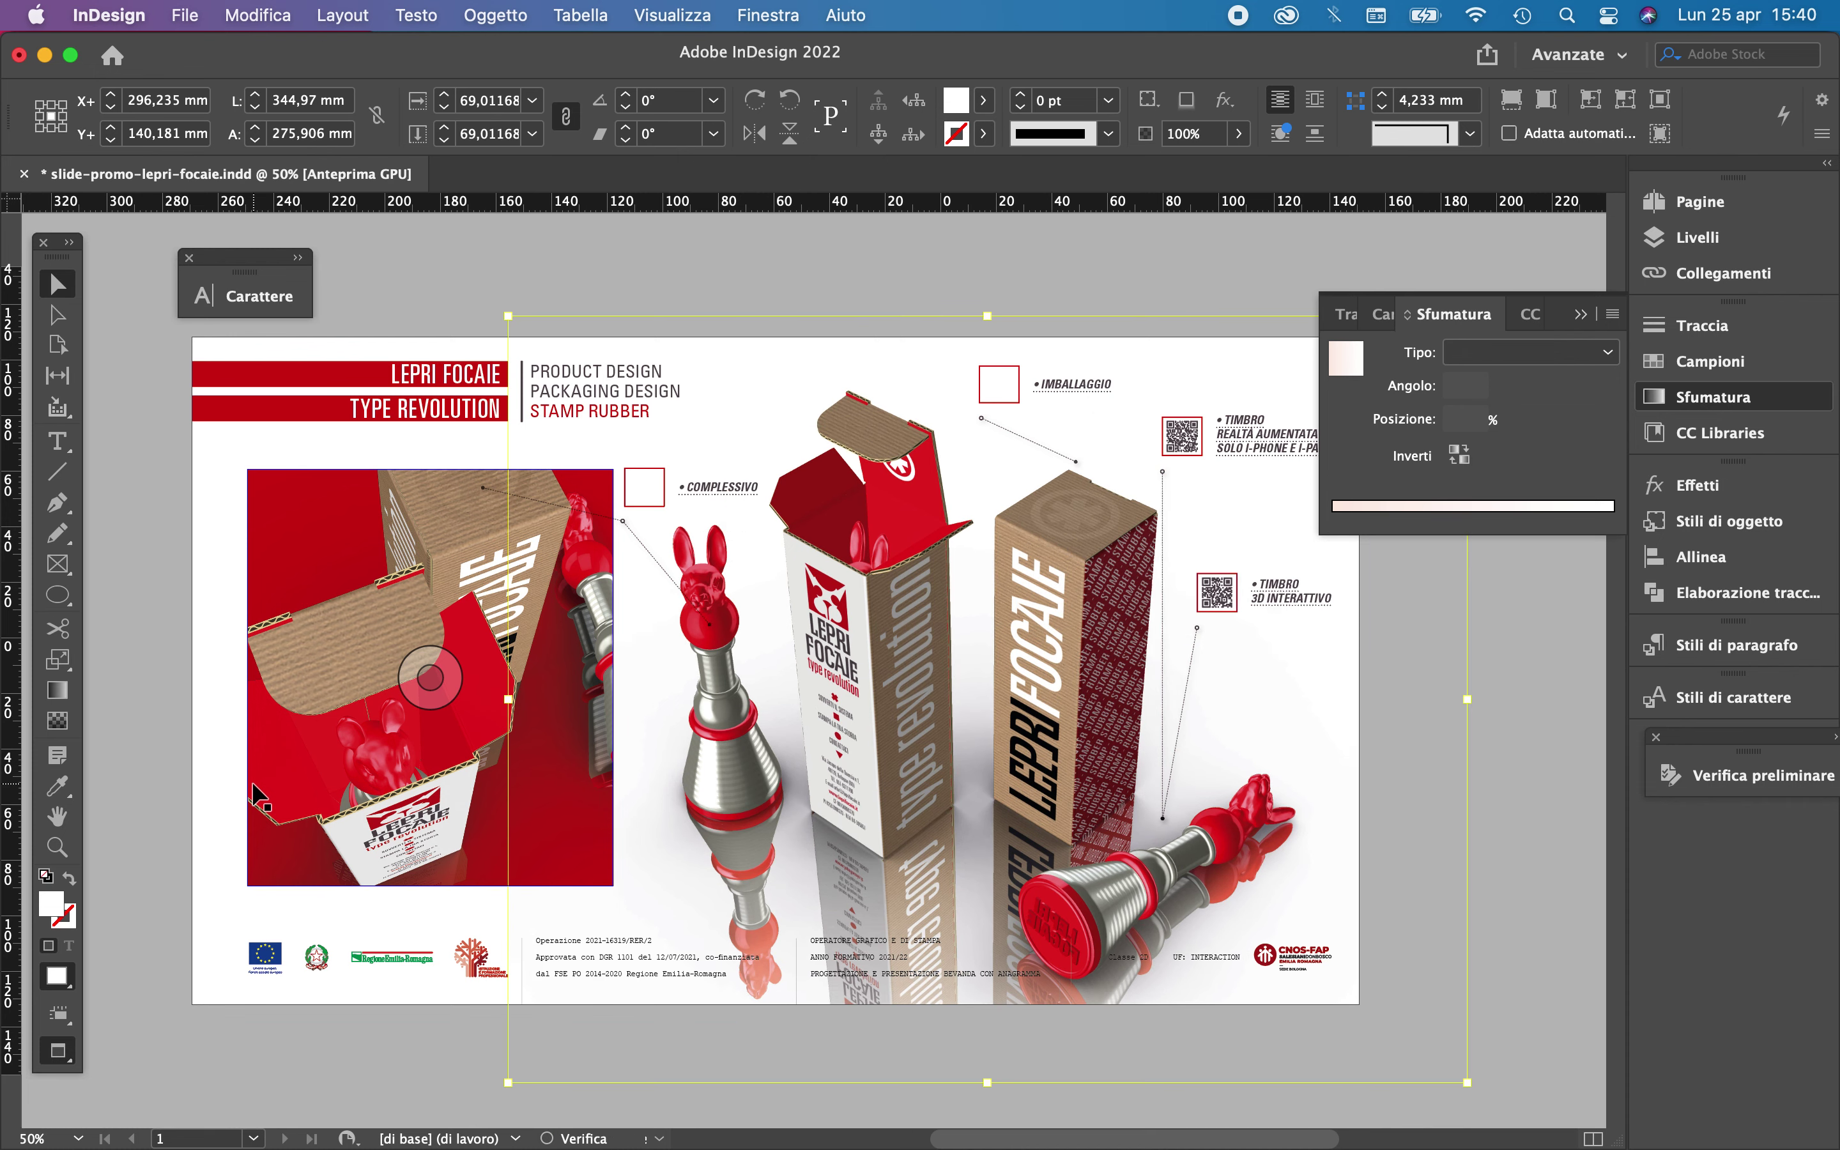
{"action": "key", "text": "super+z"}
{"action": "key", "text": "super+z"}
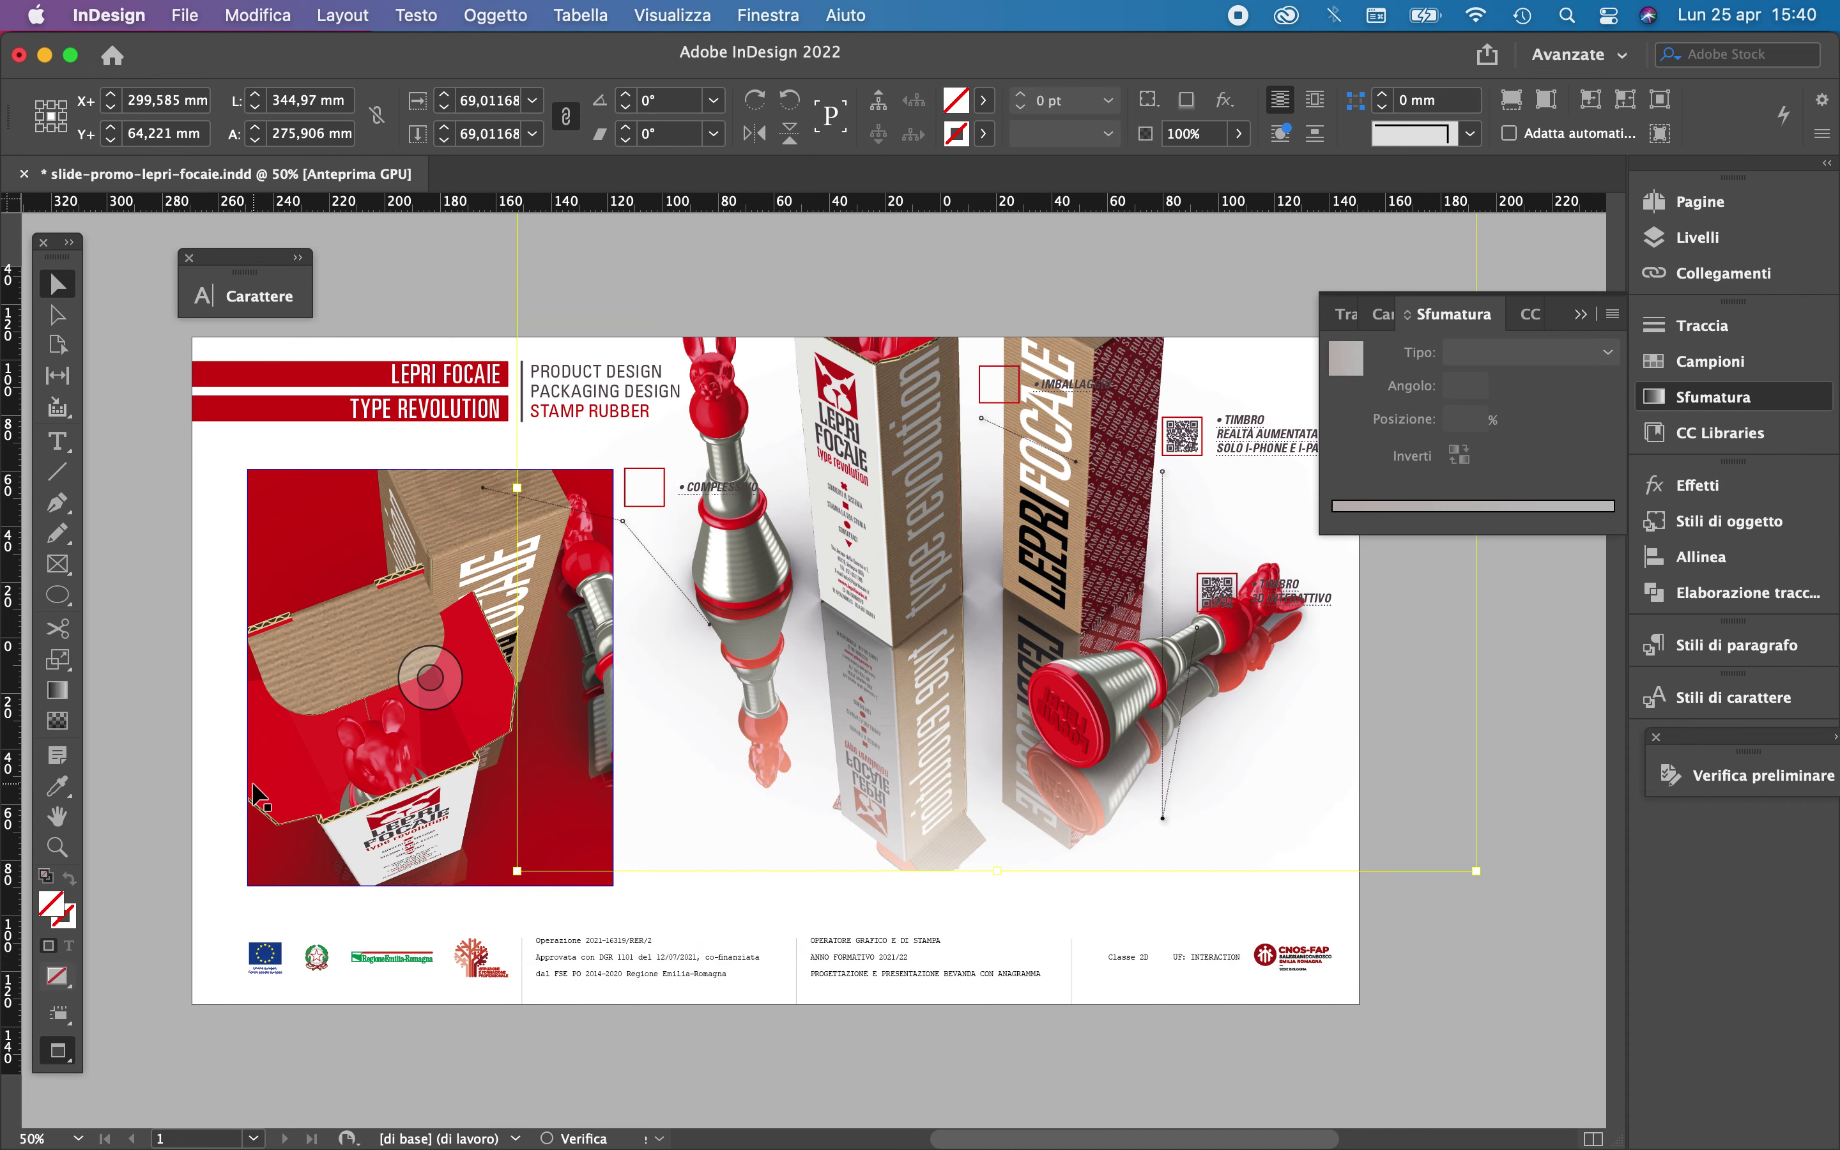
{"action": "key", "text": "Escape"}
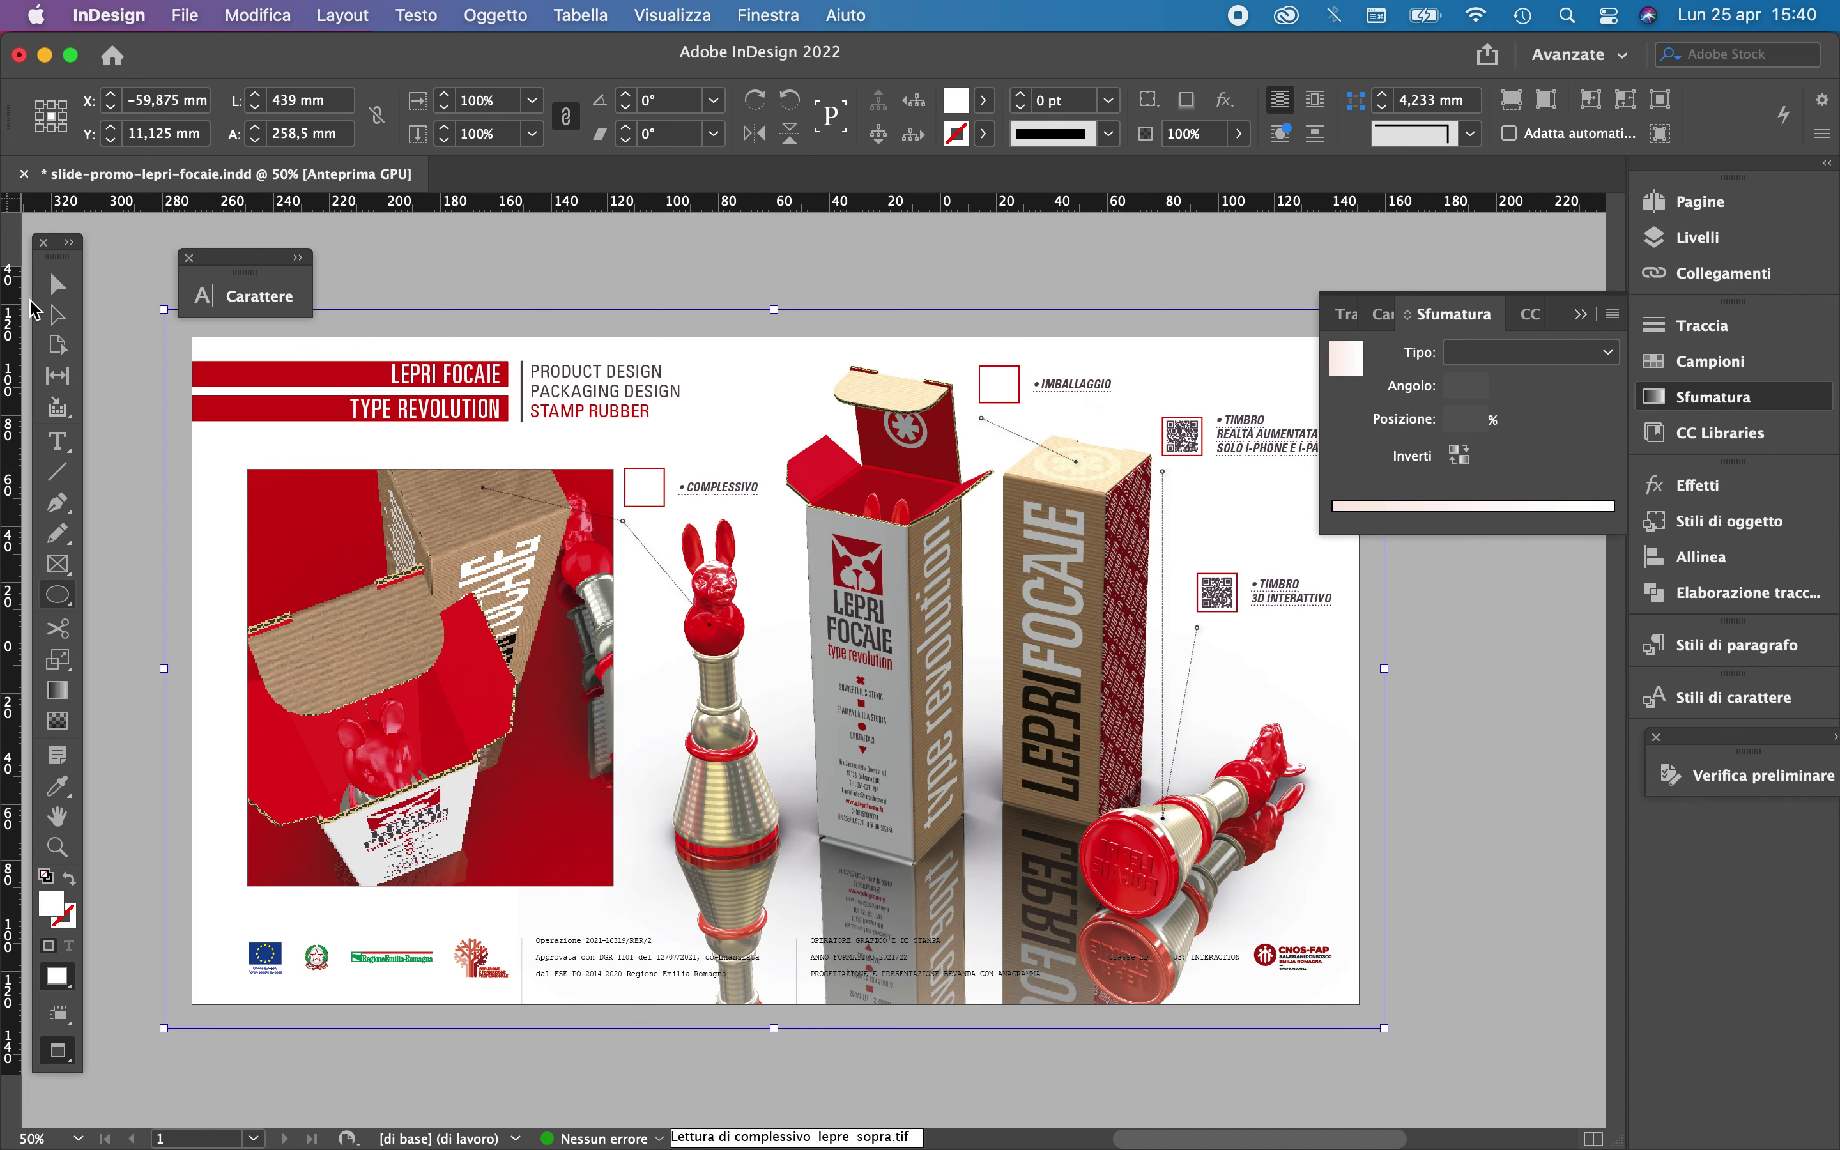
{"action": "left_click", "coordinate": [1541, 860]}
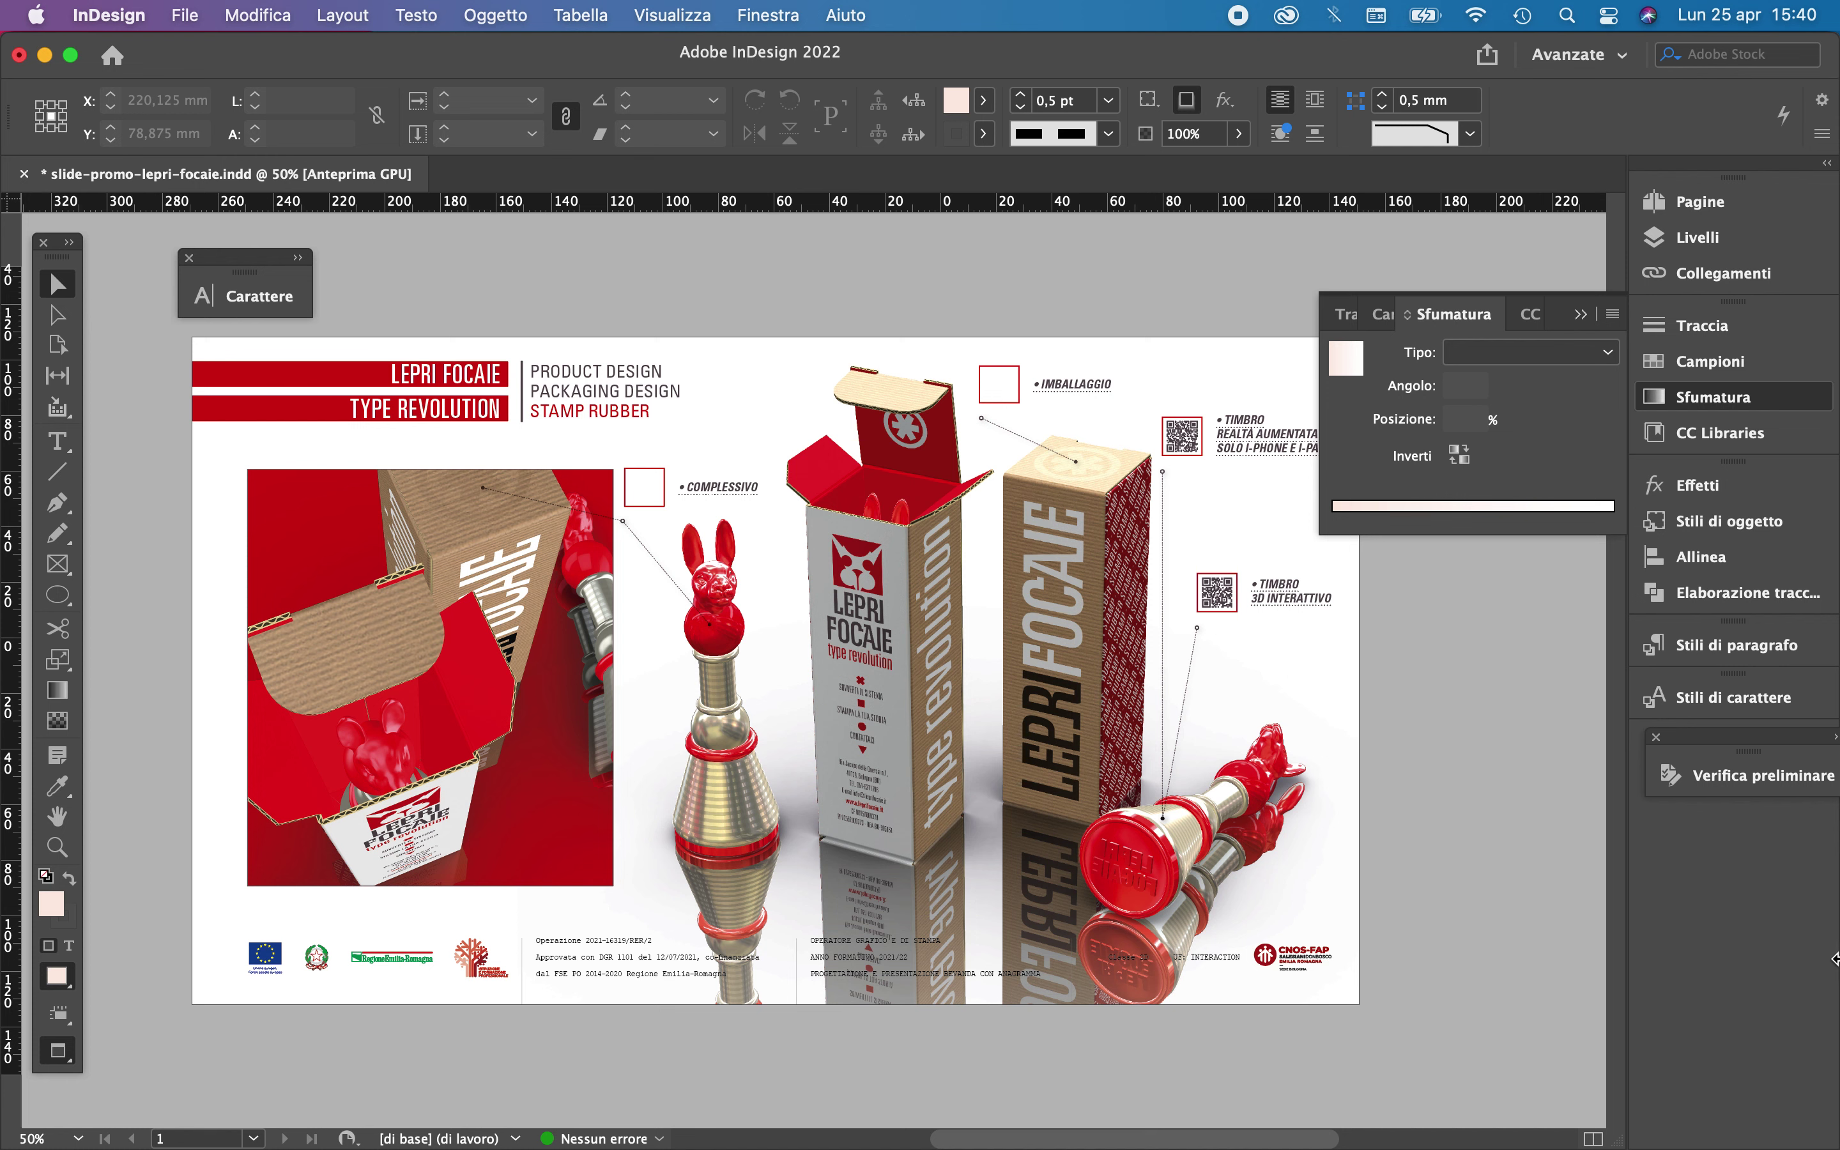
Switch to Adobe Illustrator and set the 3D scene's ambient lighting to Supermarket wine
{"action": "mouse_move", "coordinate": [1675, 1141]}
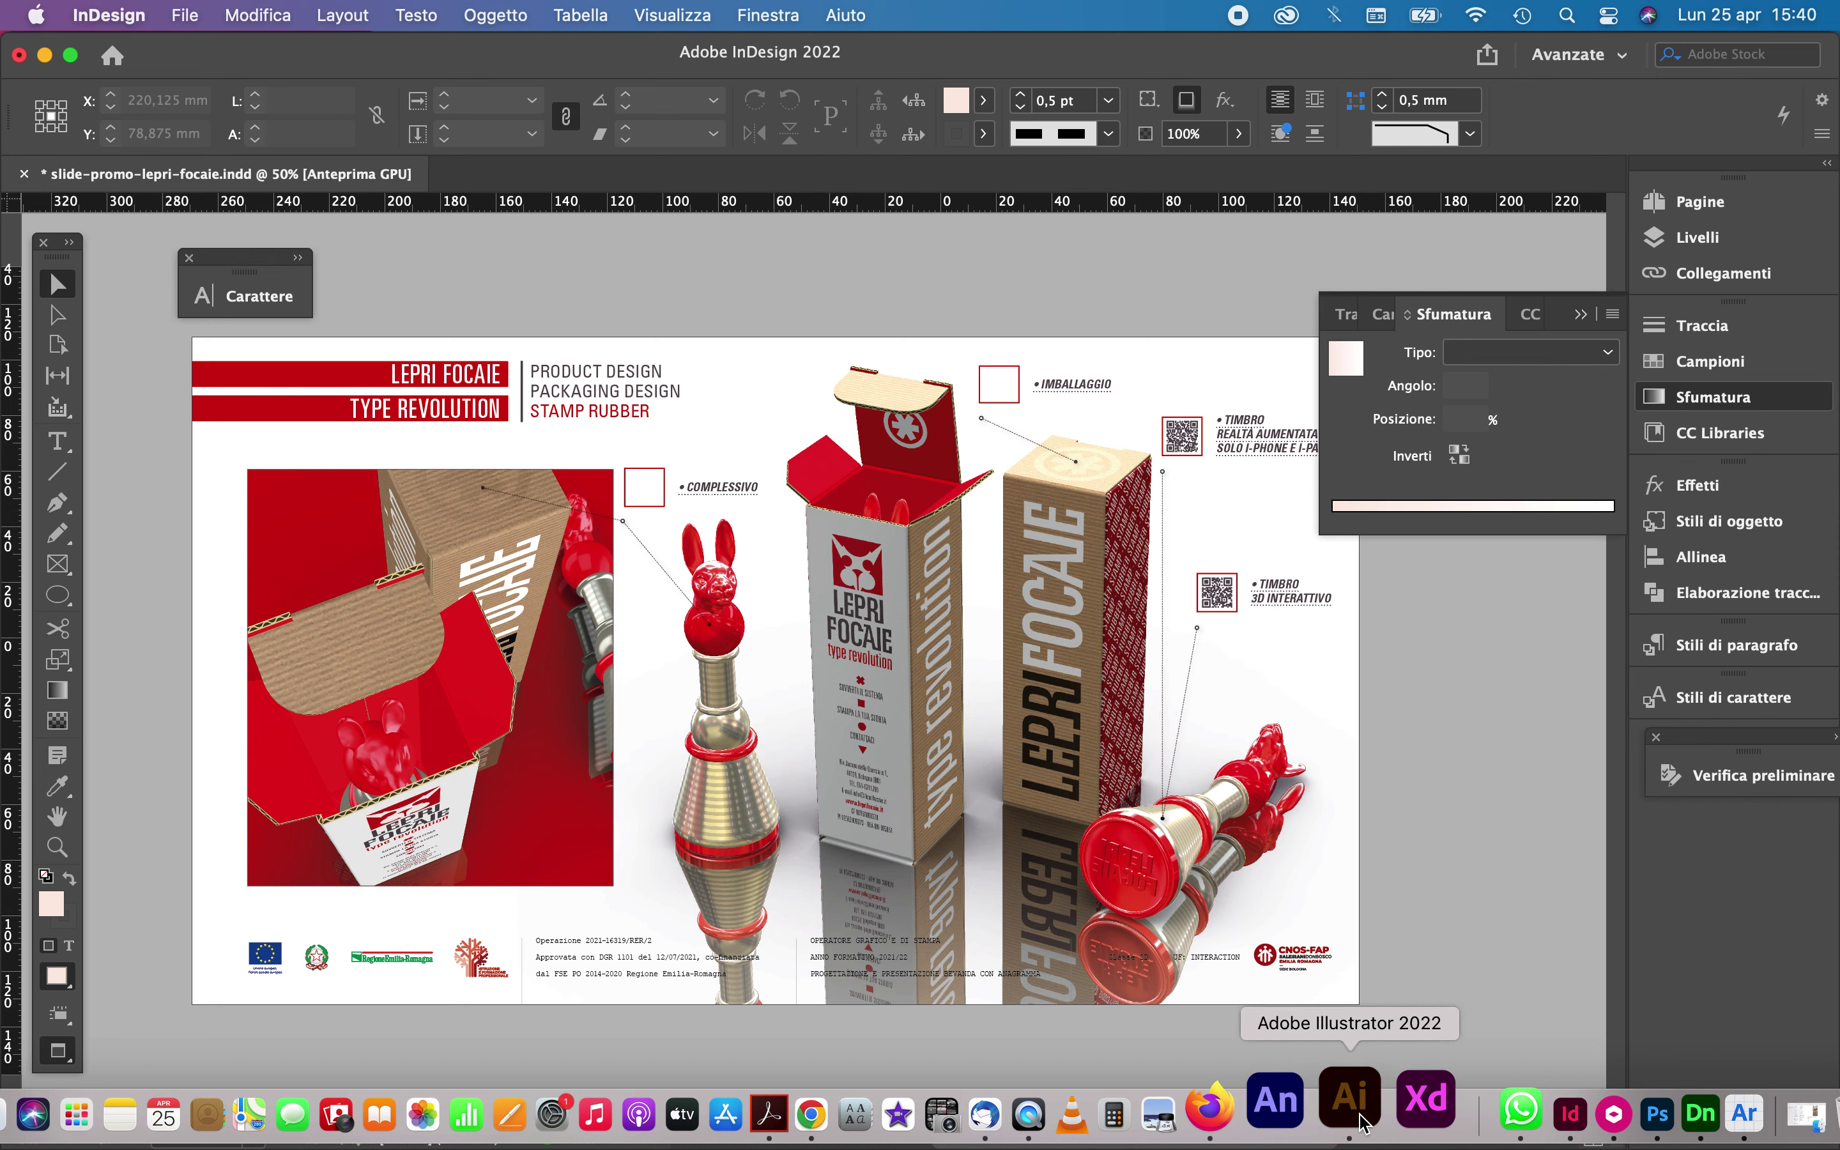
{"action": "left_click", "coordinate": [1360, 1118]}
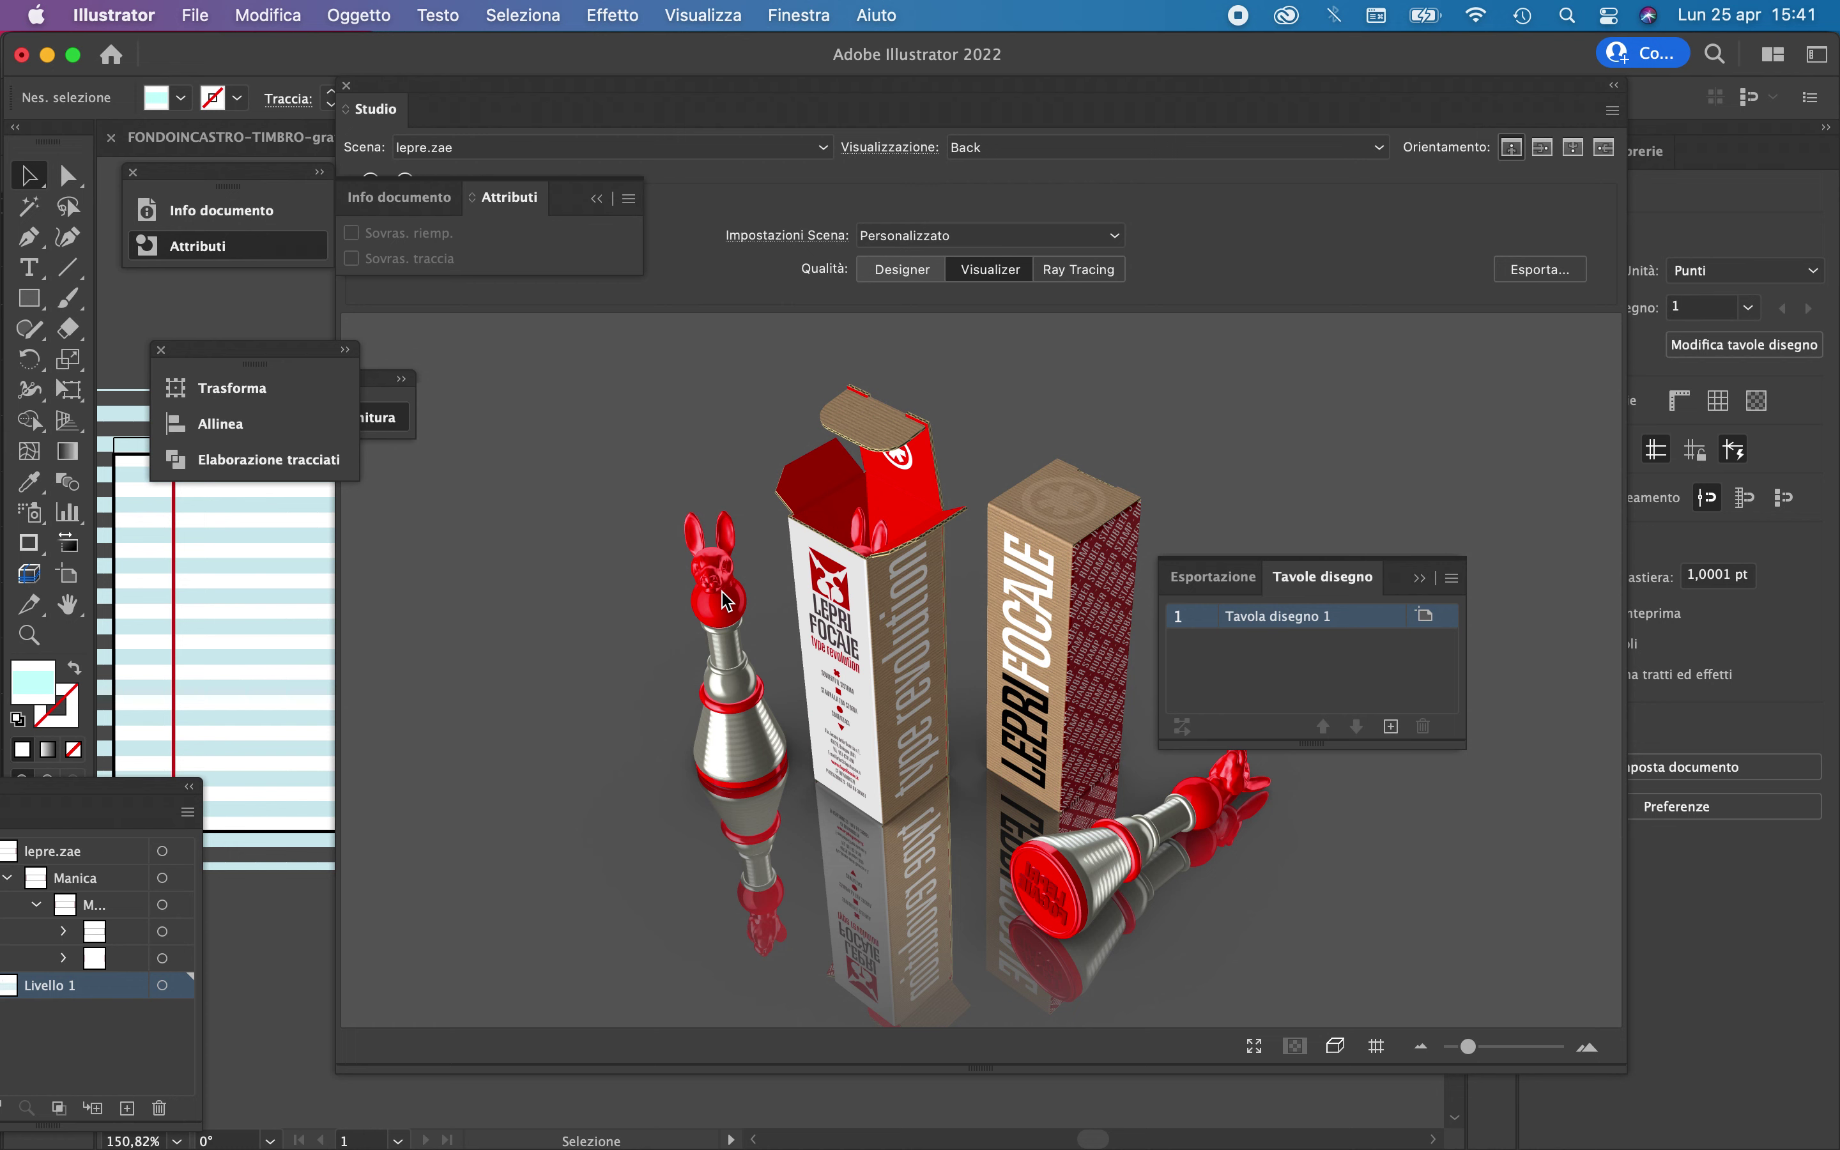
{"action": "left_click", "coordinate": [874, 152]}
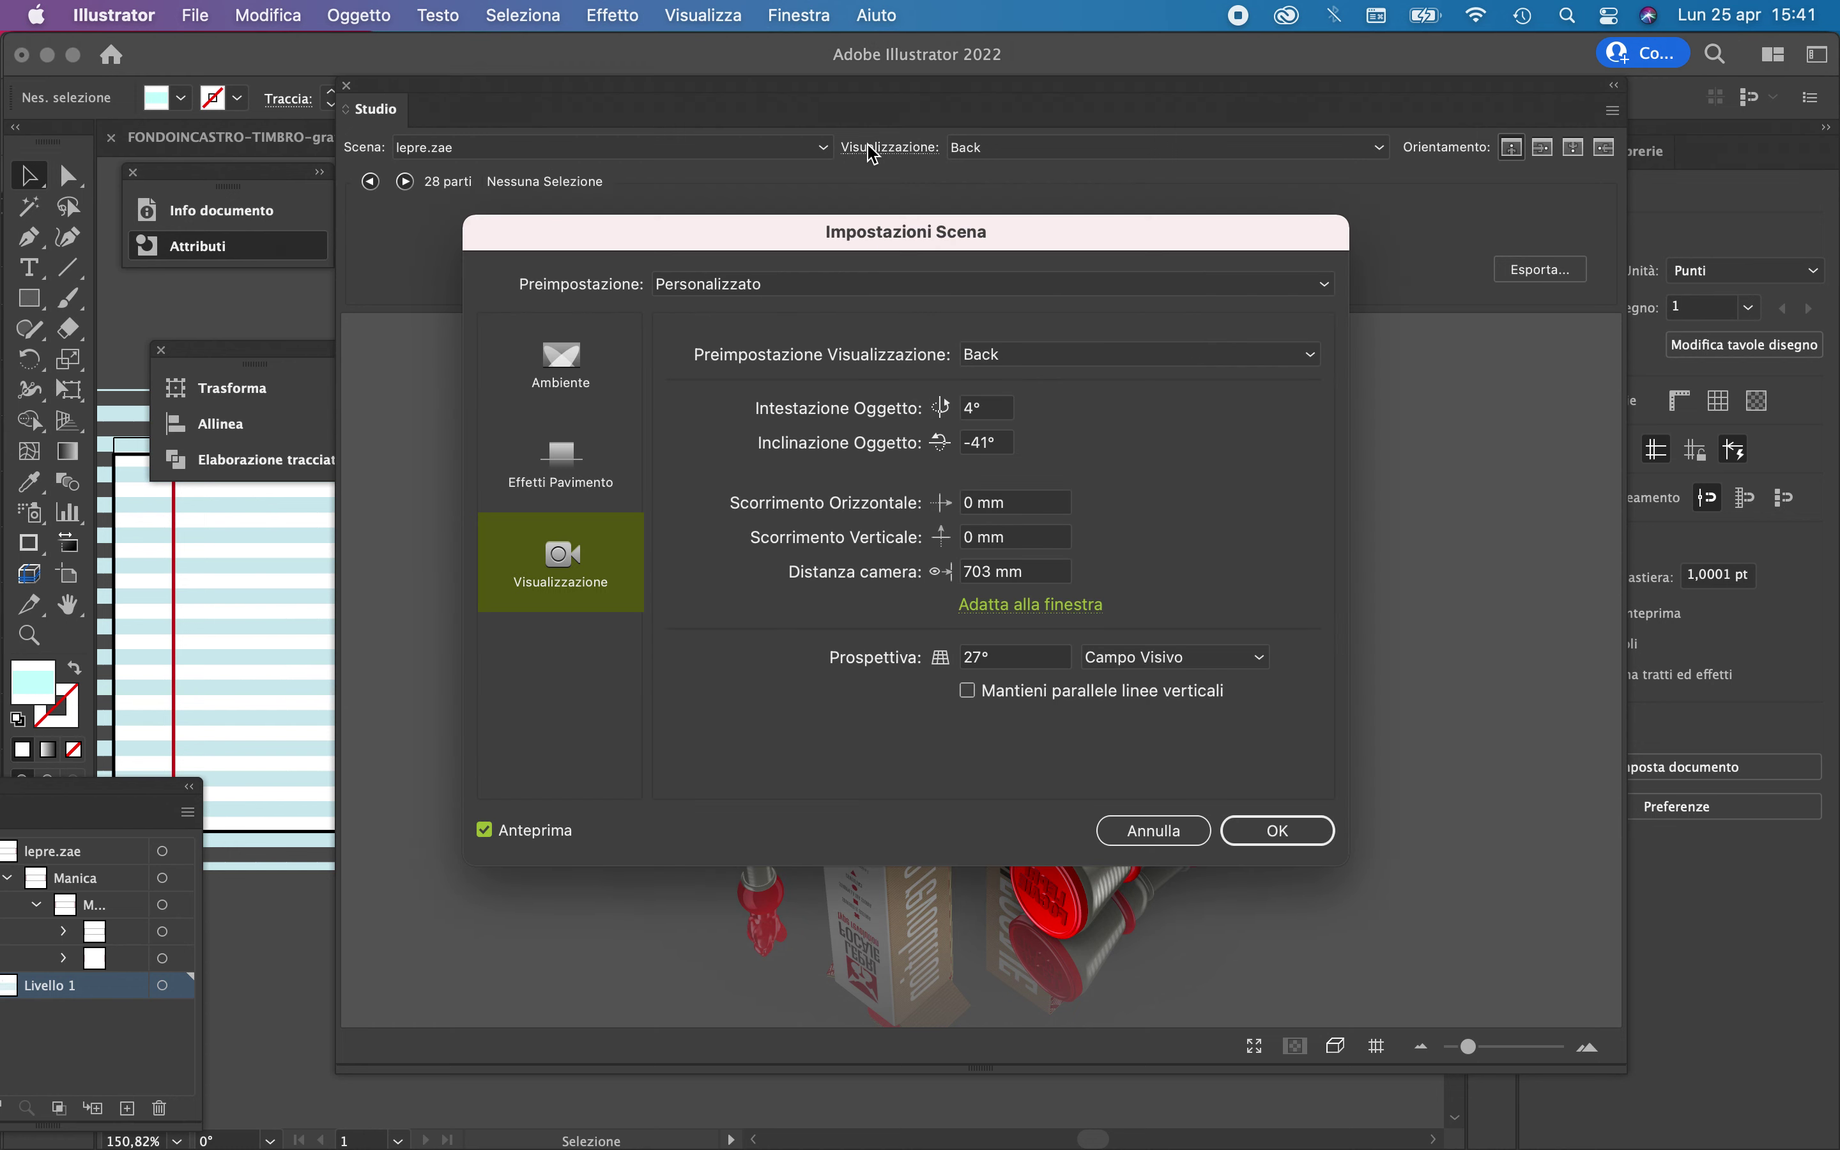
{"action": "left_click", "coordinate": [593, 346]}
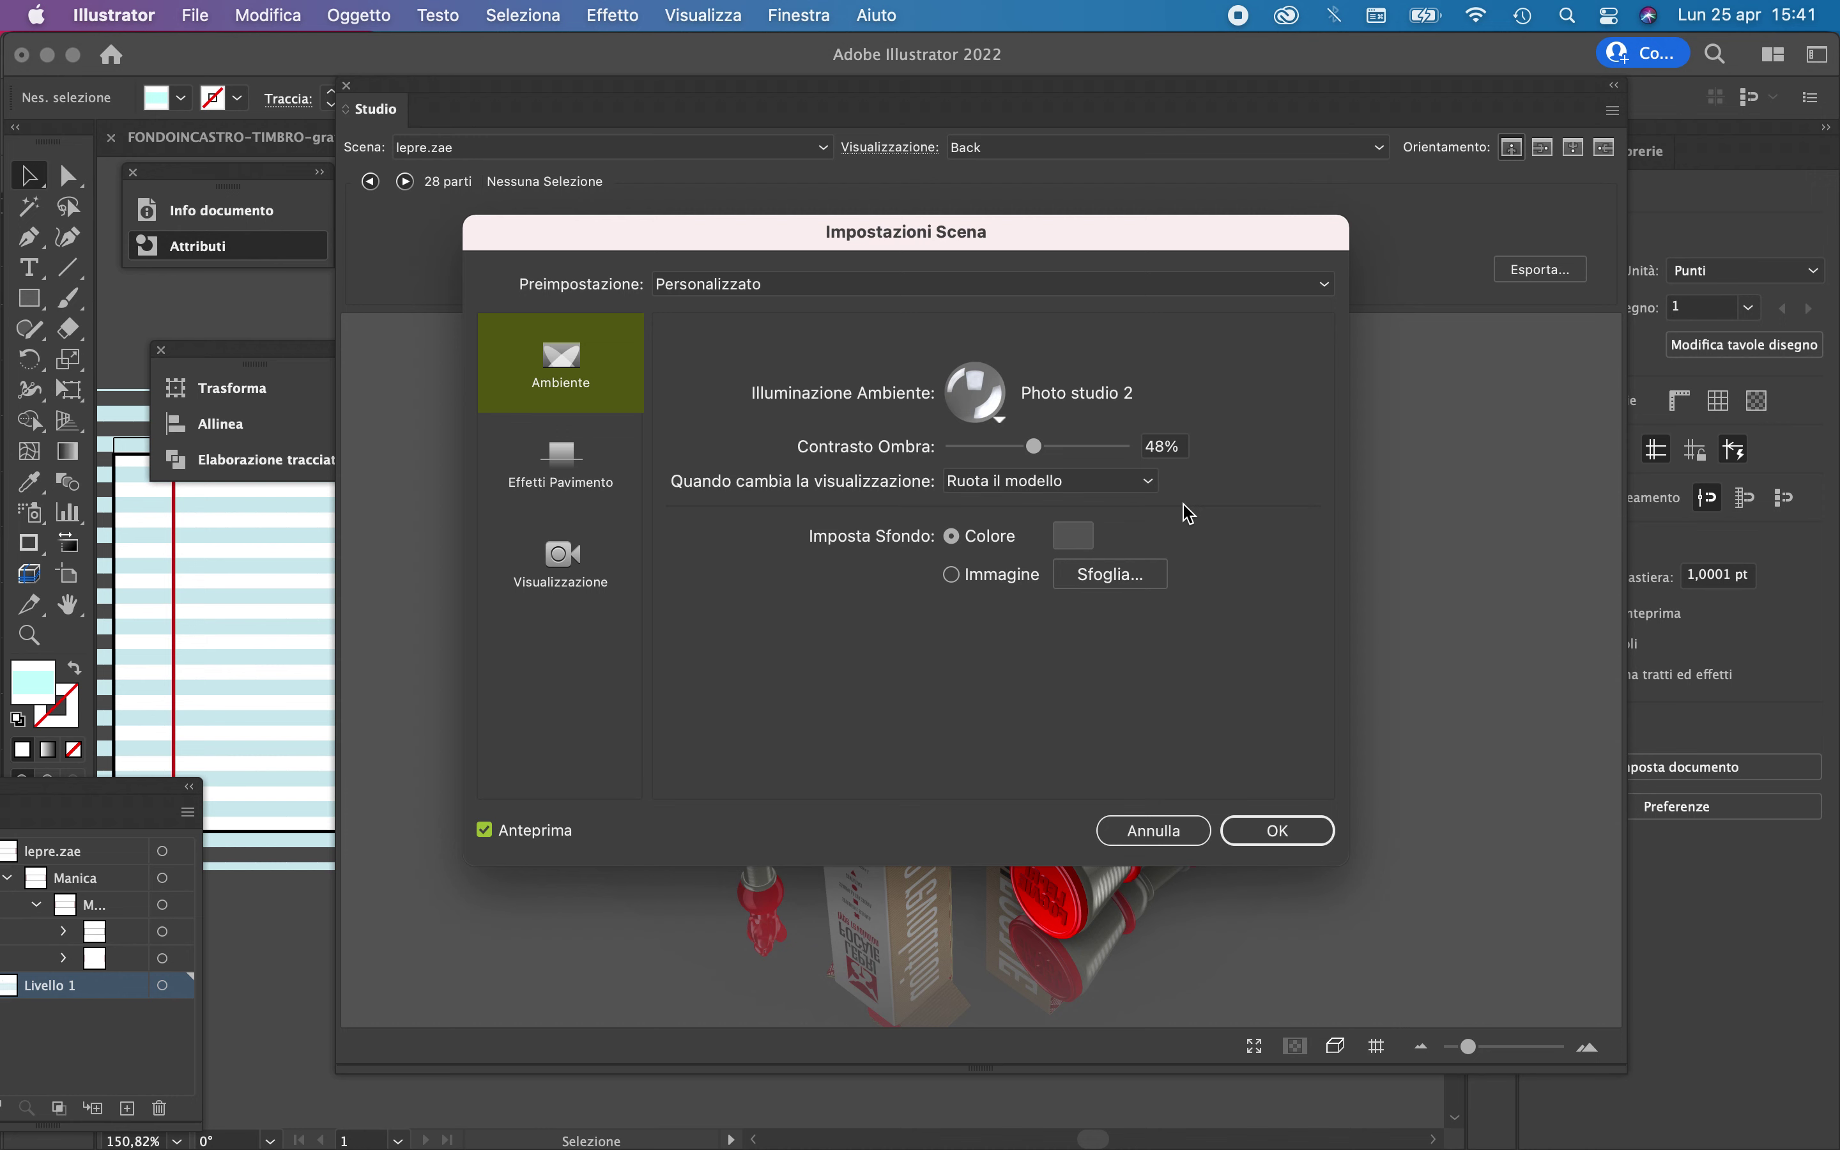
{"action": "left_click", "coordinate": [978, 392]}
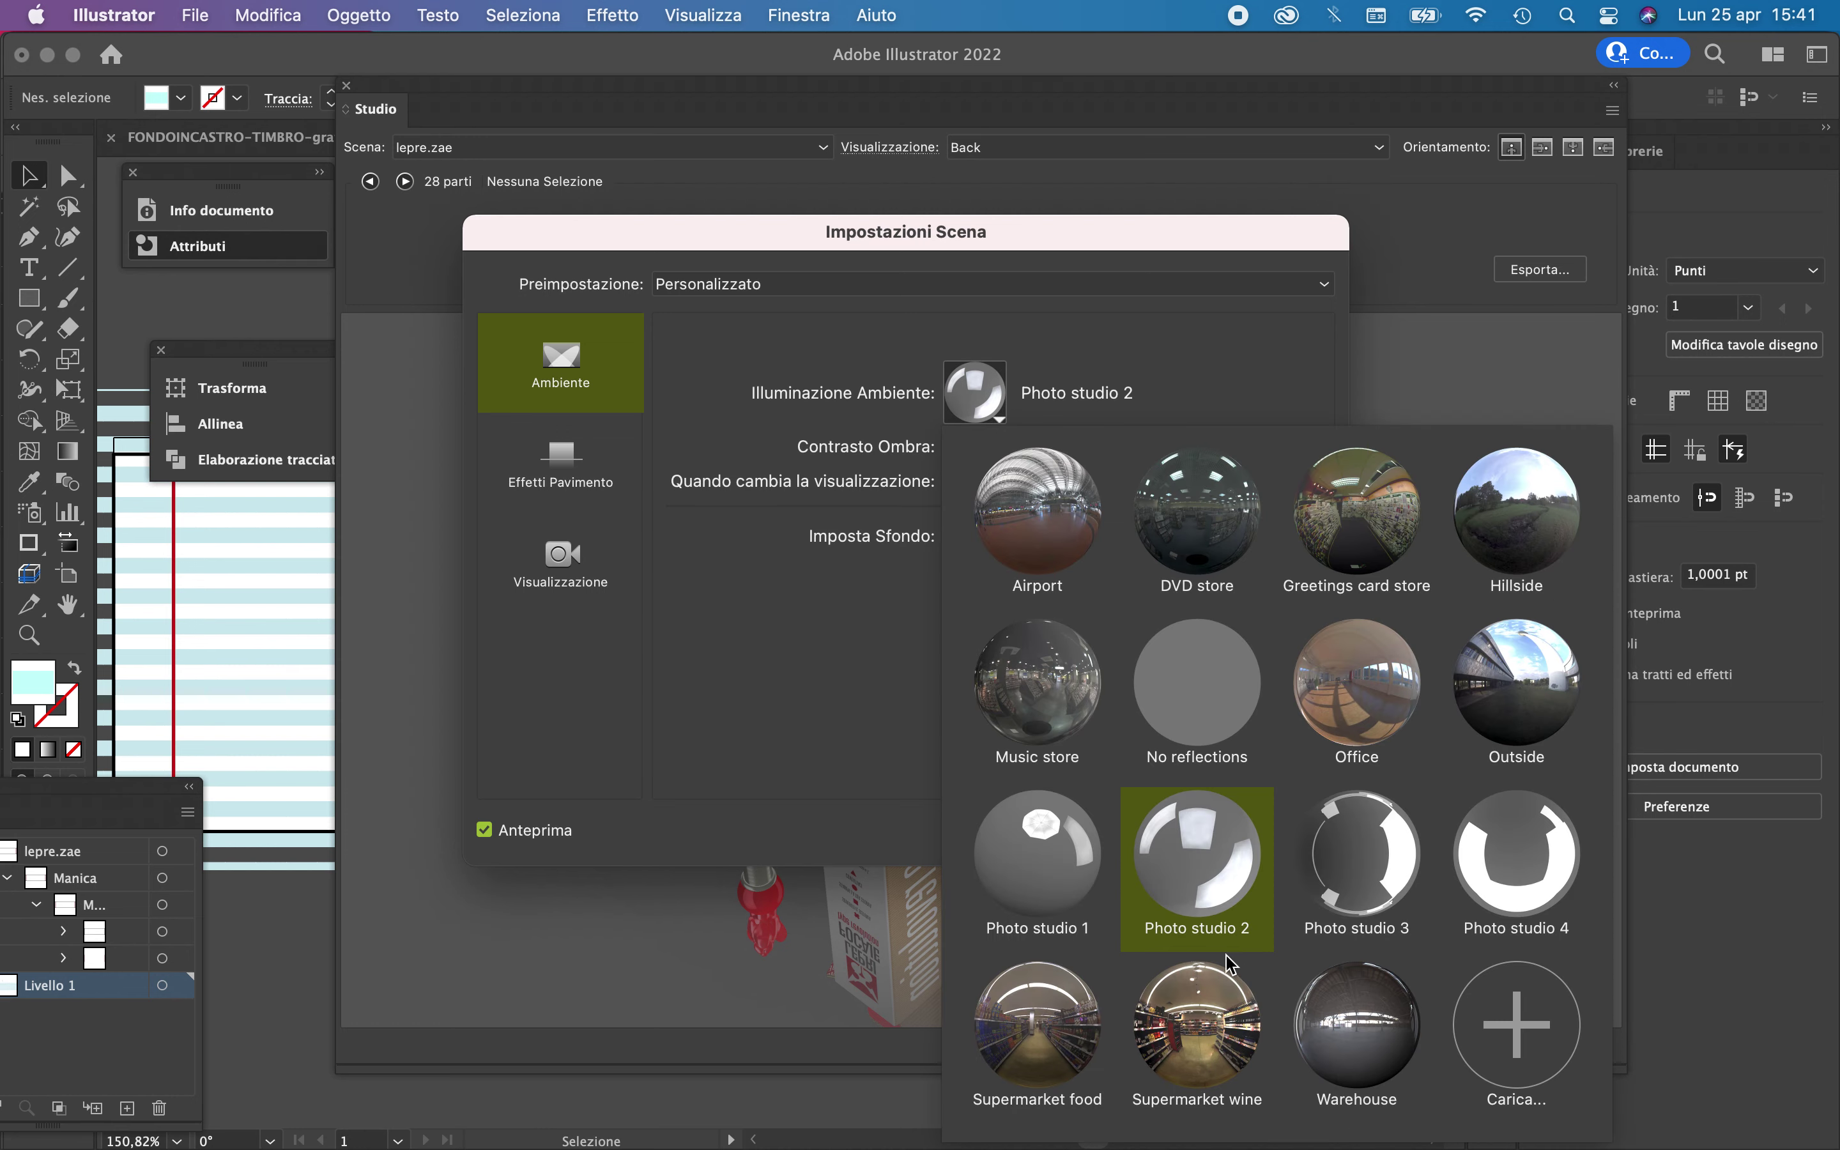
{"action": "left_click", "coordinate": [1218, 998]}
{"action": "left_click_drag", "start_coordinate": [972, 237], "coordinate": [1335, 168]}
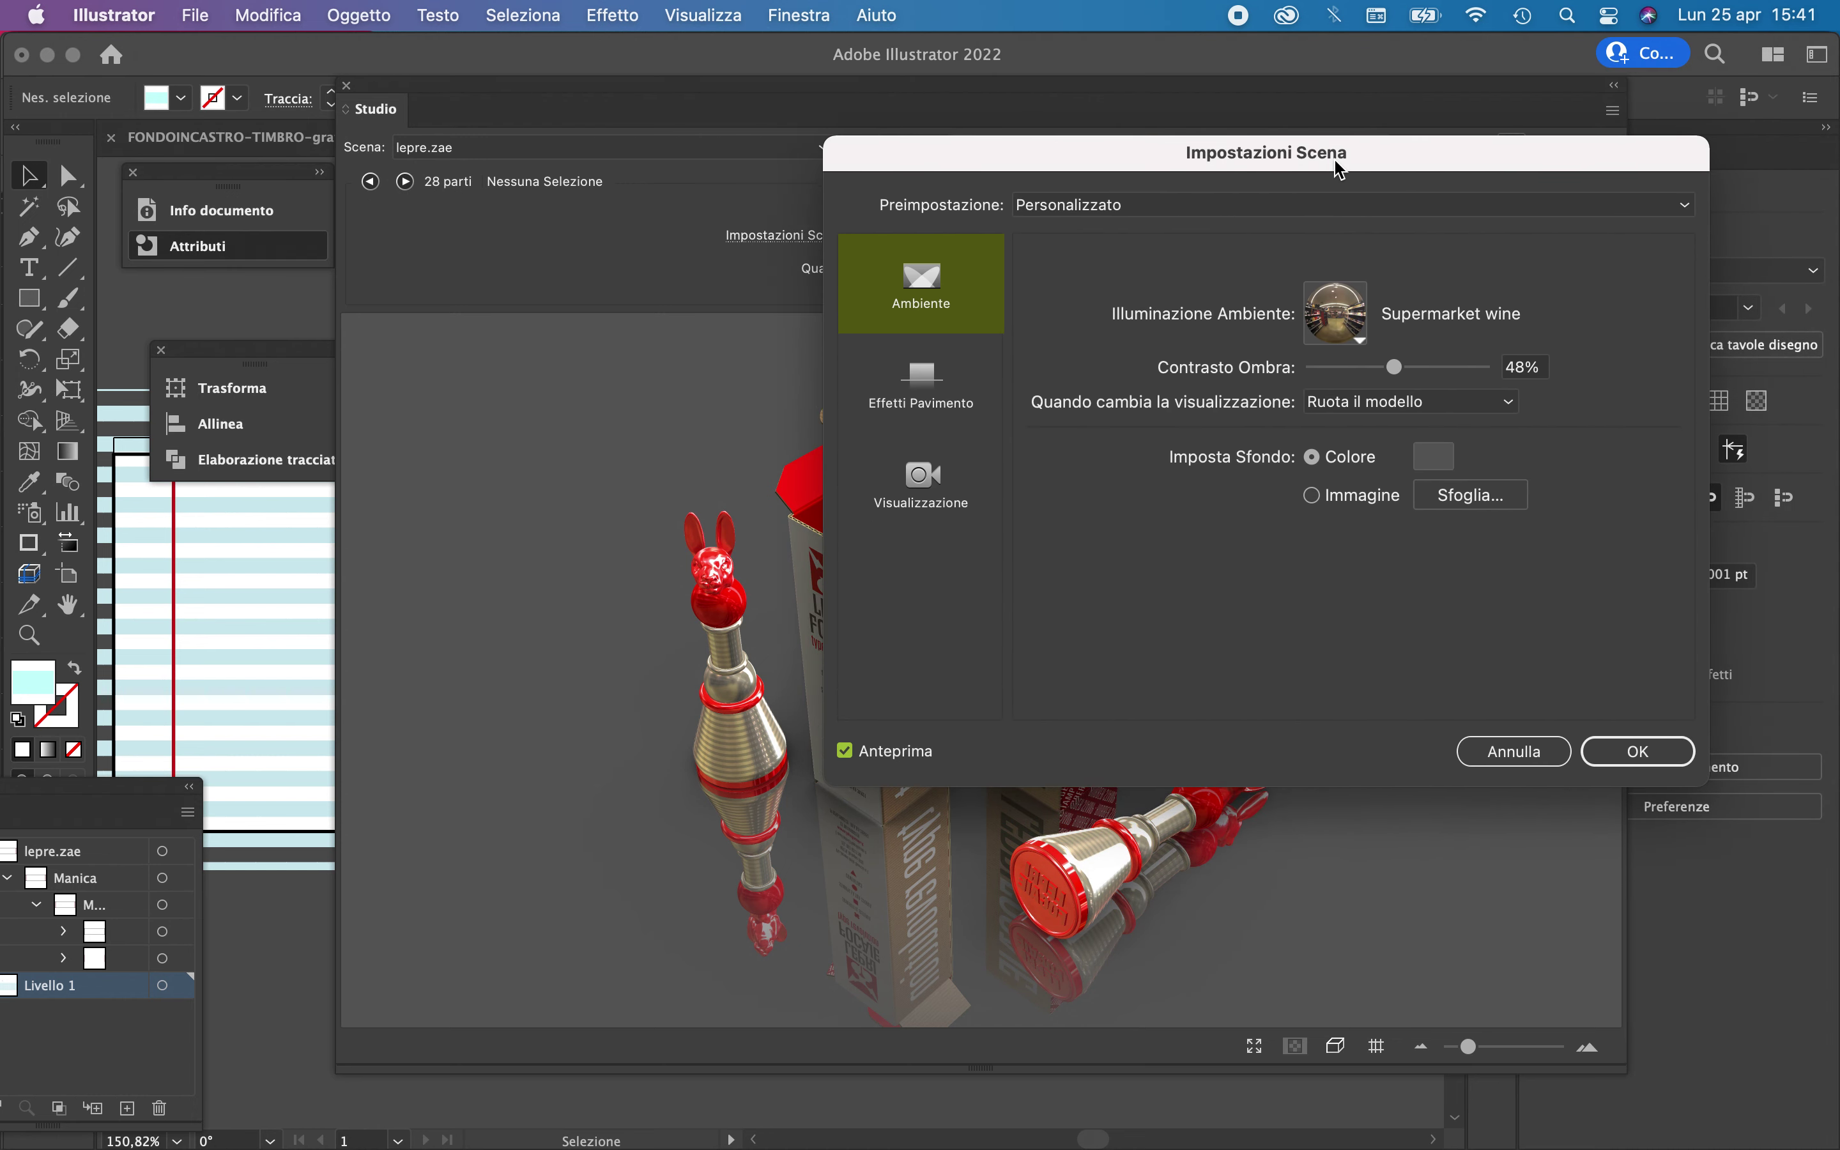
Set the 3D scene's background colour to white (FFFFFF) and apply the scene settings
{"action": "left_click", "coordinate": [1431, 463]}
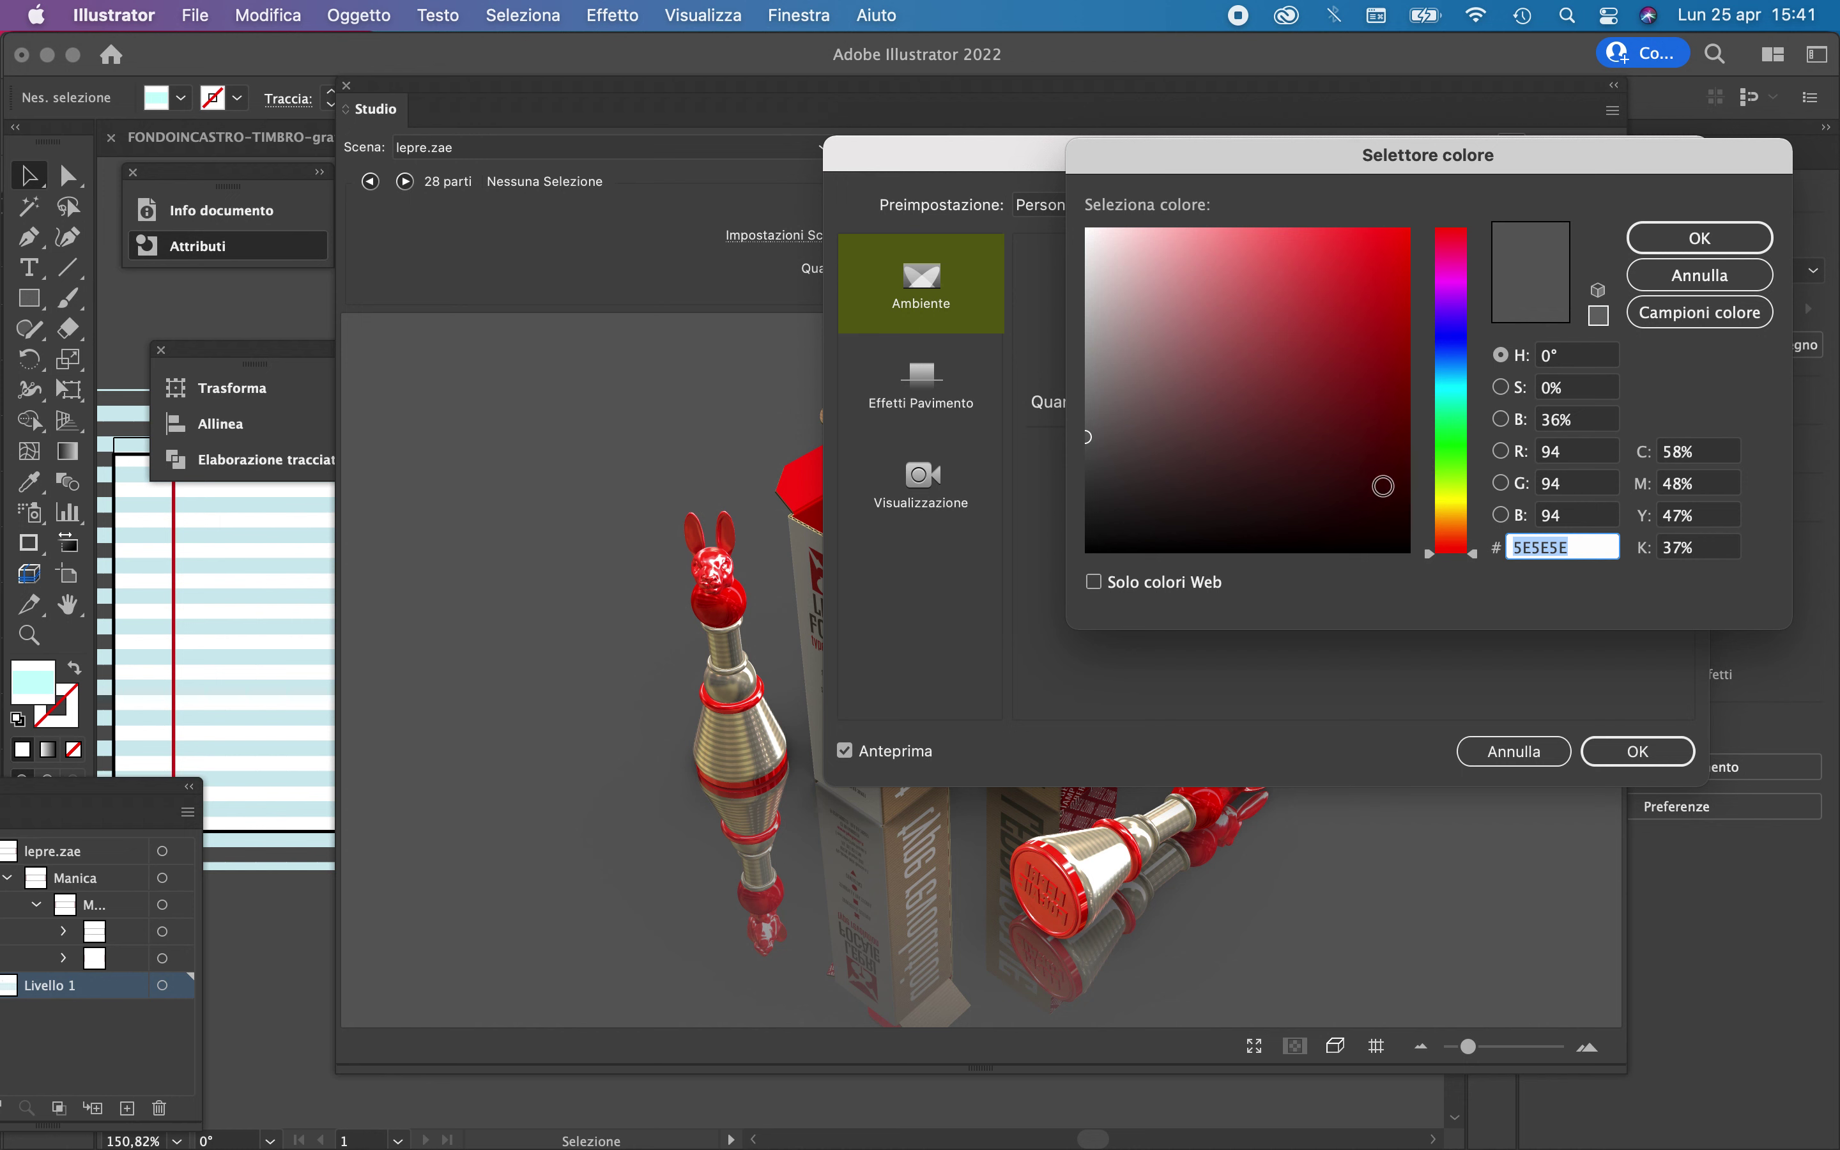
{"action": "left_click_drag", "start_coordinate": [1101, 305], "coordinate": [1073, 226]}
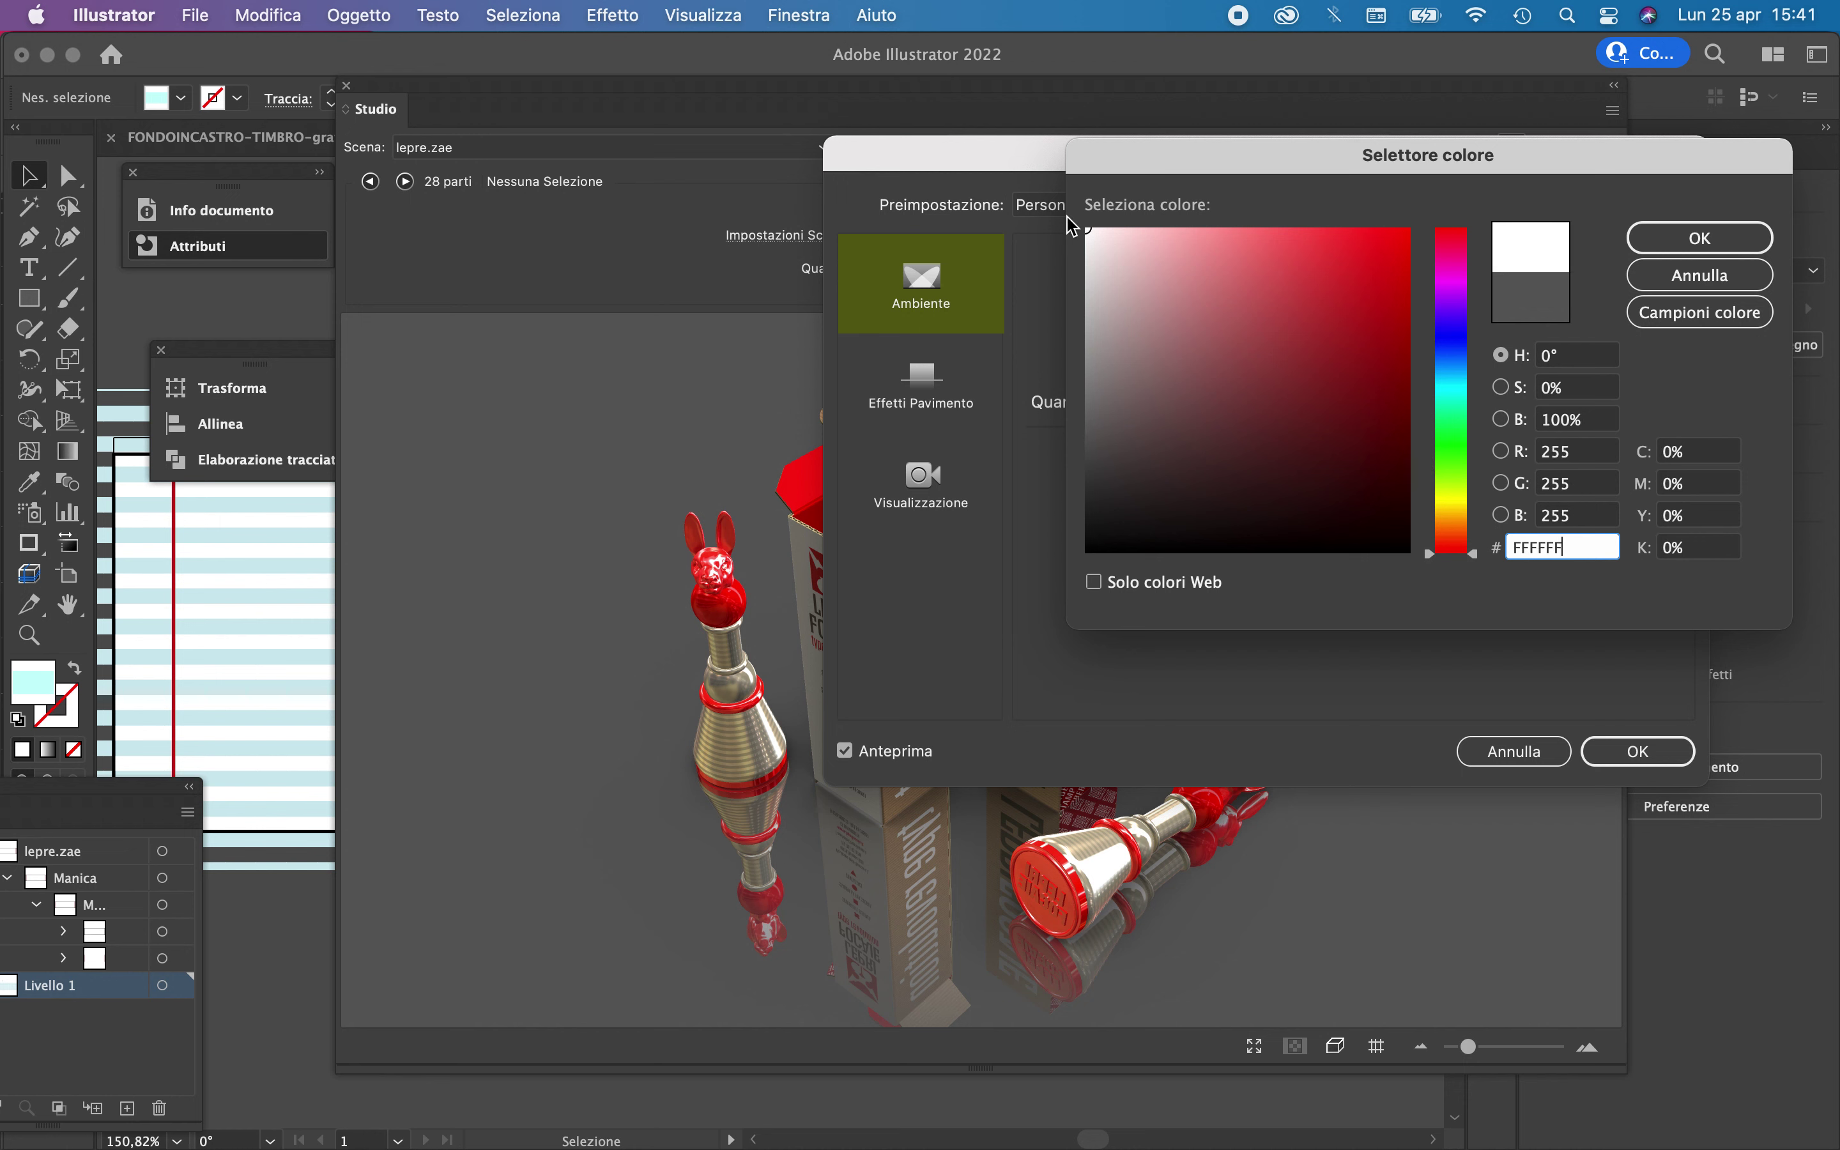
{"action": "left_click", "coordinate": [1703, 243]}
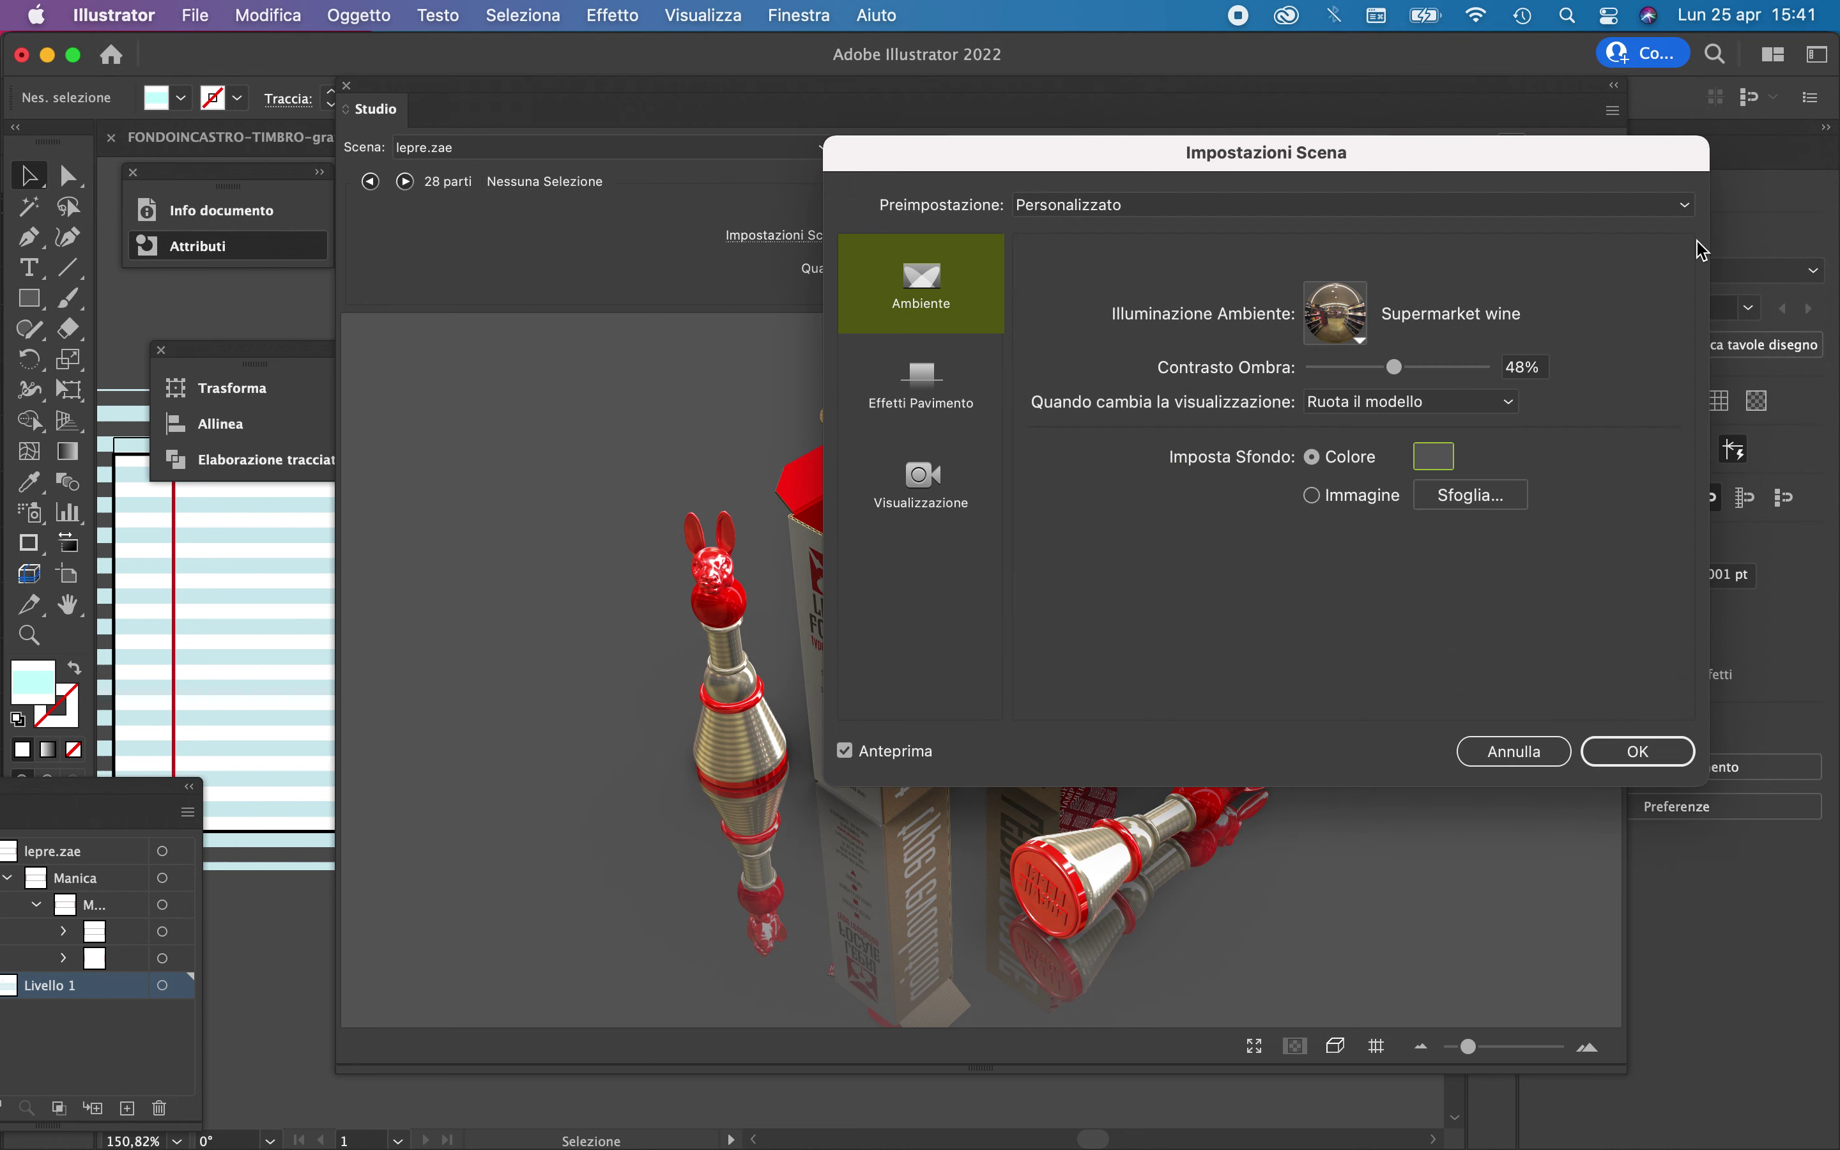
{"action": "left_click", "coordinate": [1623, 754]}
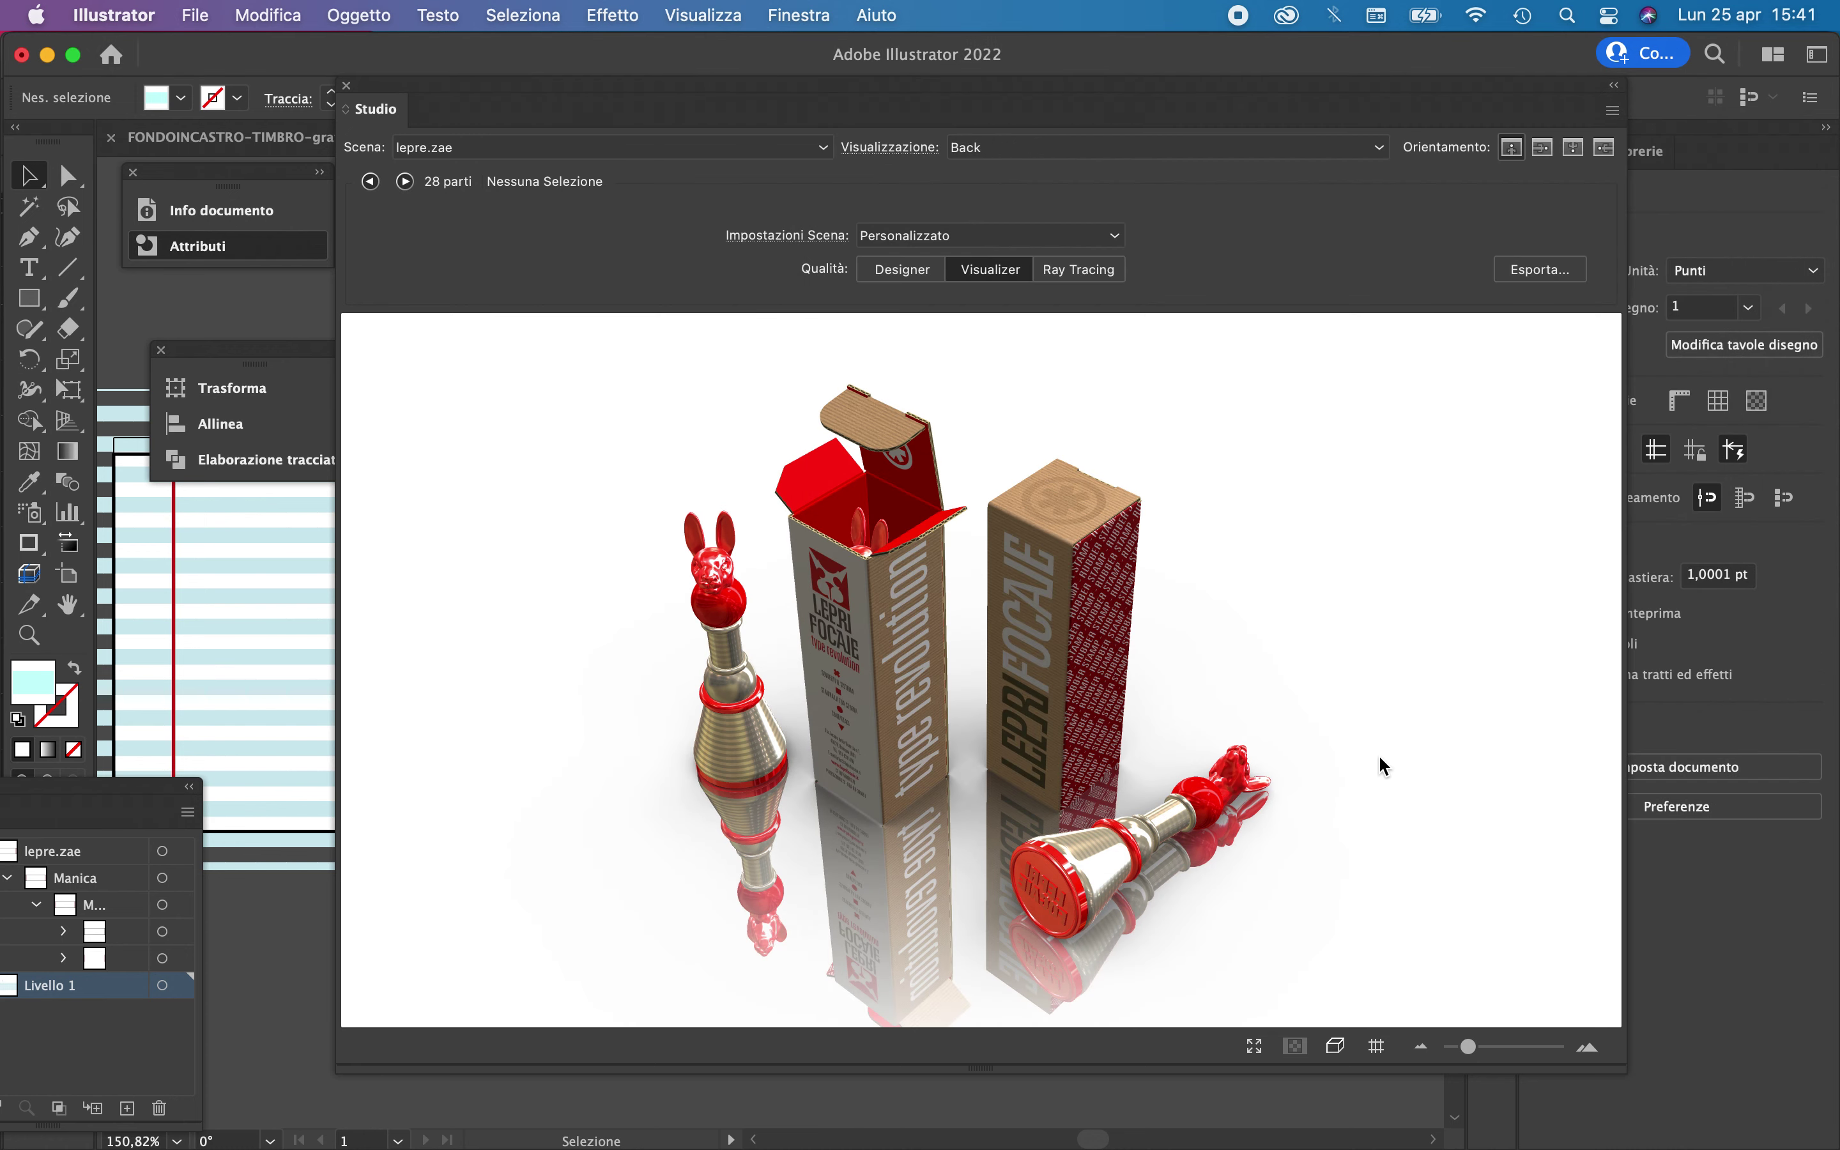
Tilt the 3D packaging scene to a lower viewing angle and preview it full screen
{"action": "left_click_drag", "start_coordinate": [1379, 754], "coordinate": [1372, 699]}
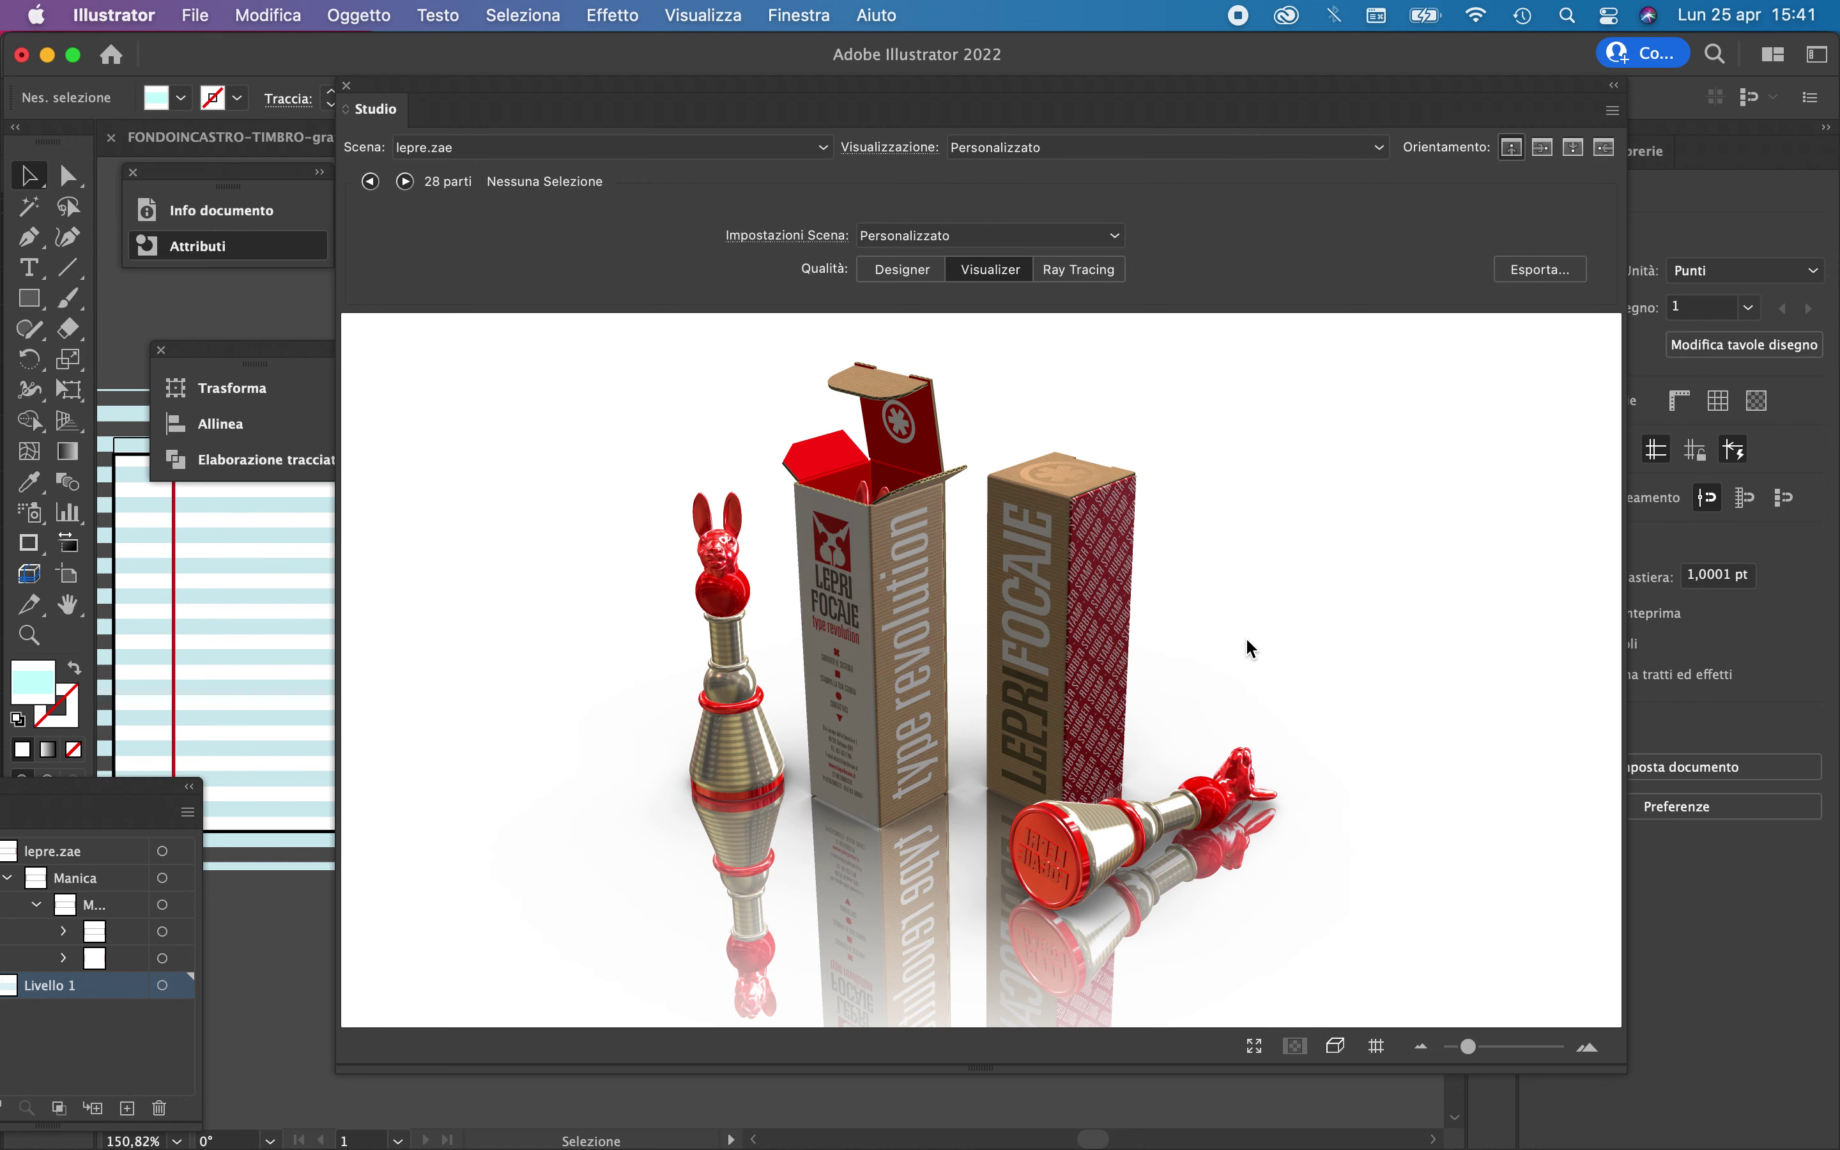
{"action": "left_click", "coordinate": [1254, 1046]}
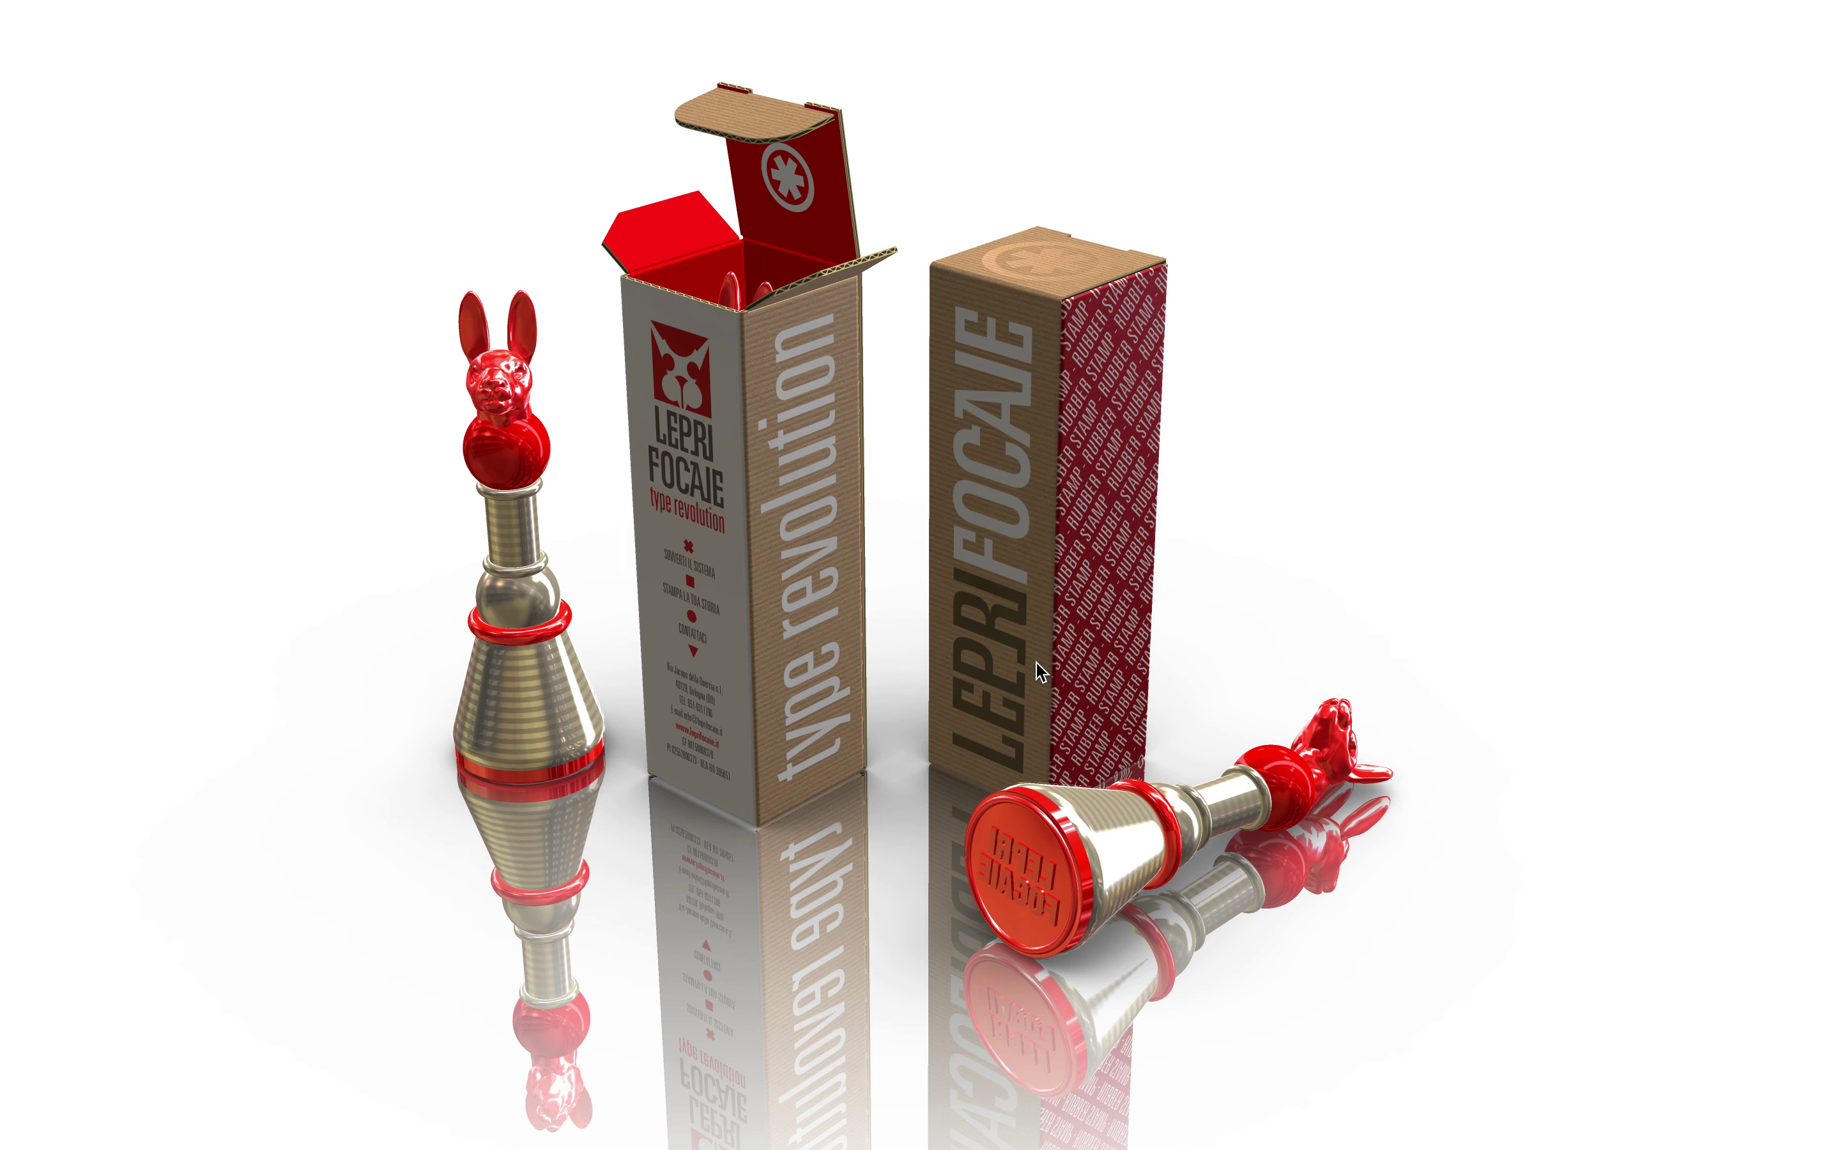
{"action": "key", "text": "Escape"}
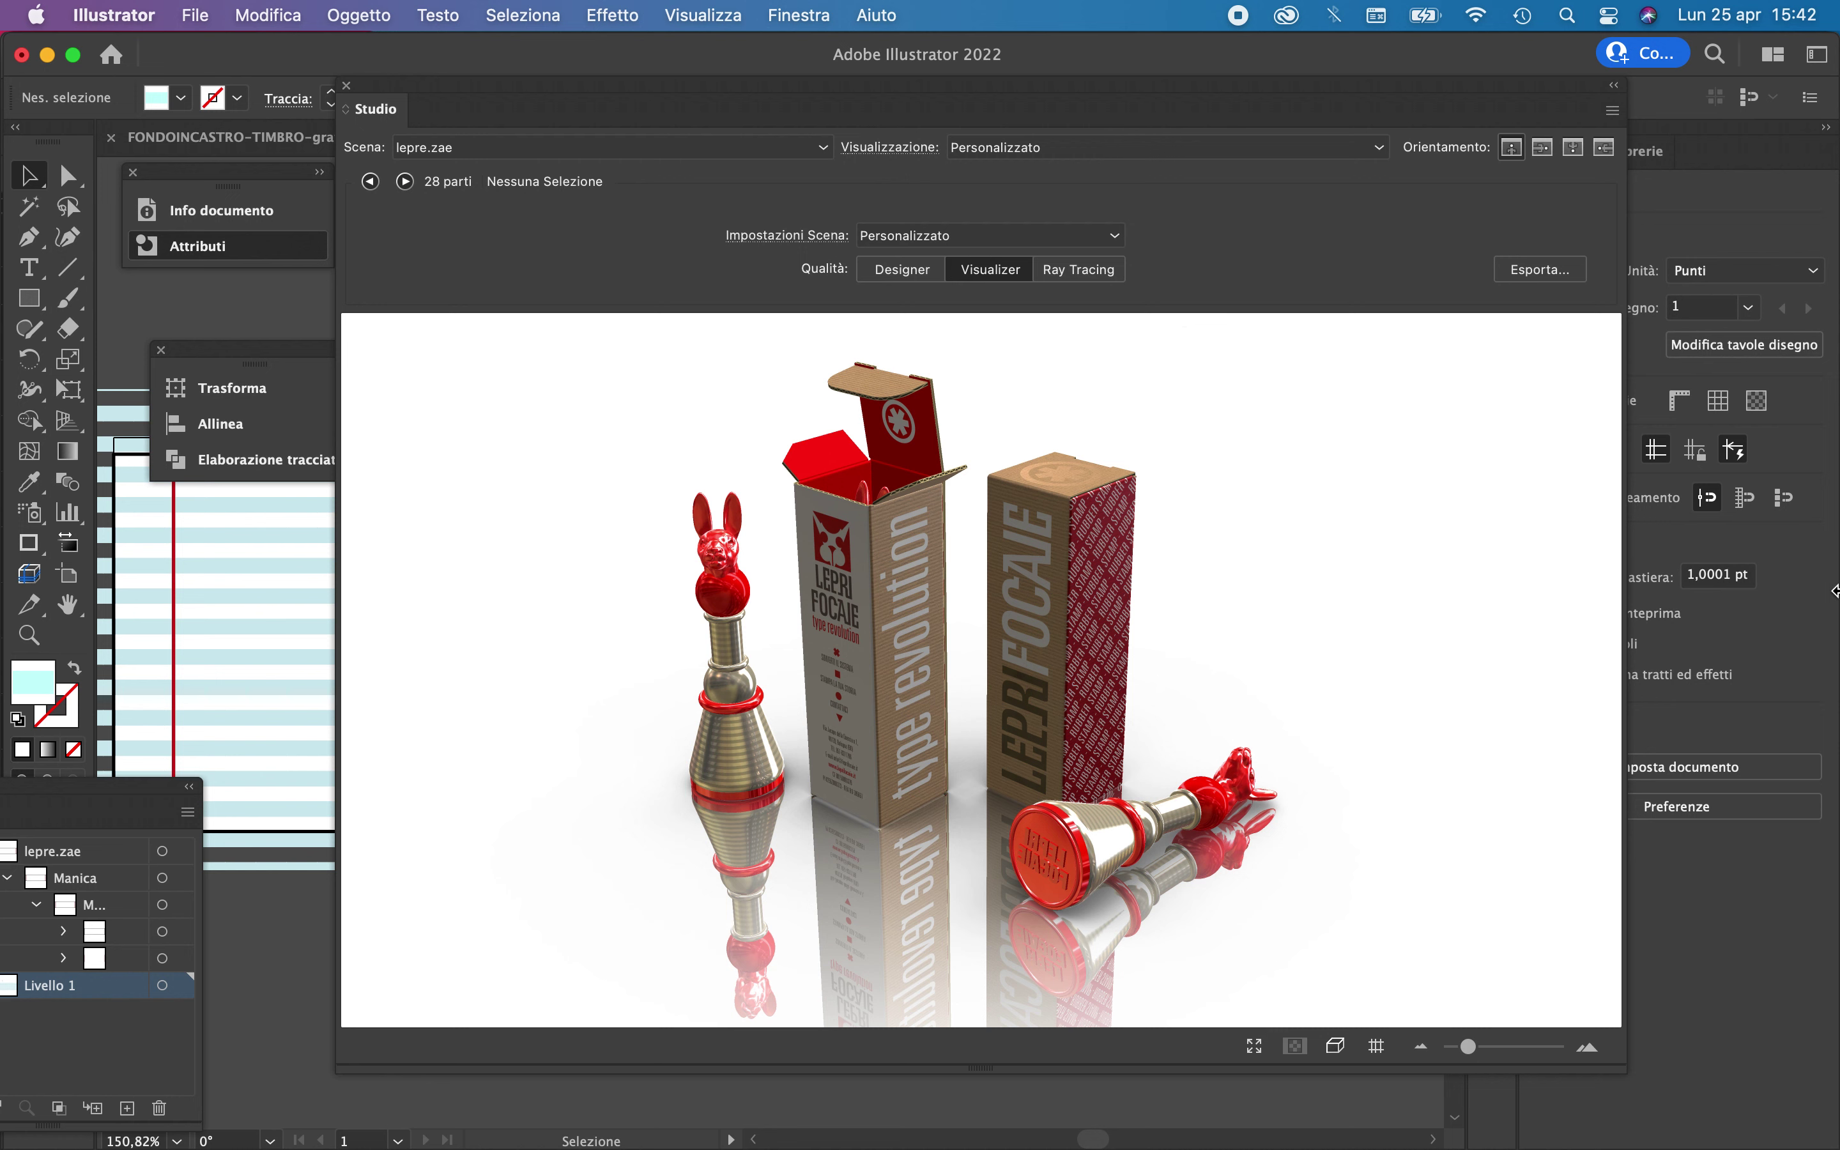
Set up the scene export as Sequenza Immagini with the Oscillazione animation type
{"action": "left_click", "coordinate": [1519, 273]}
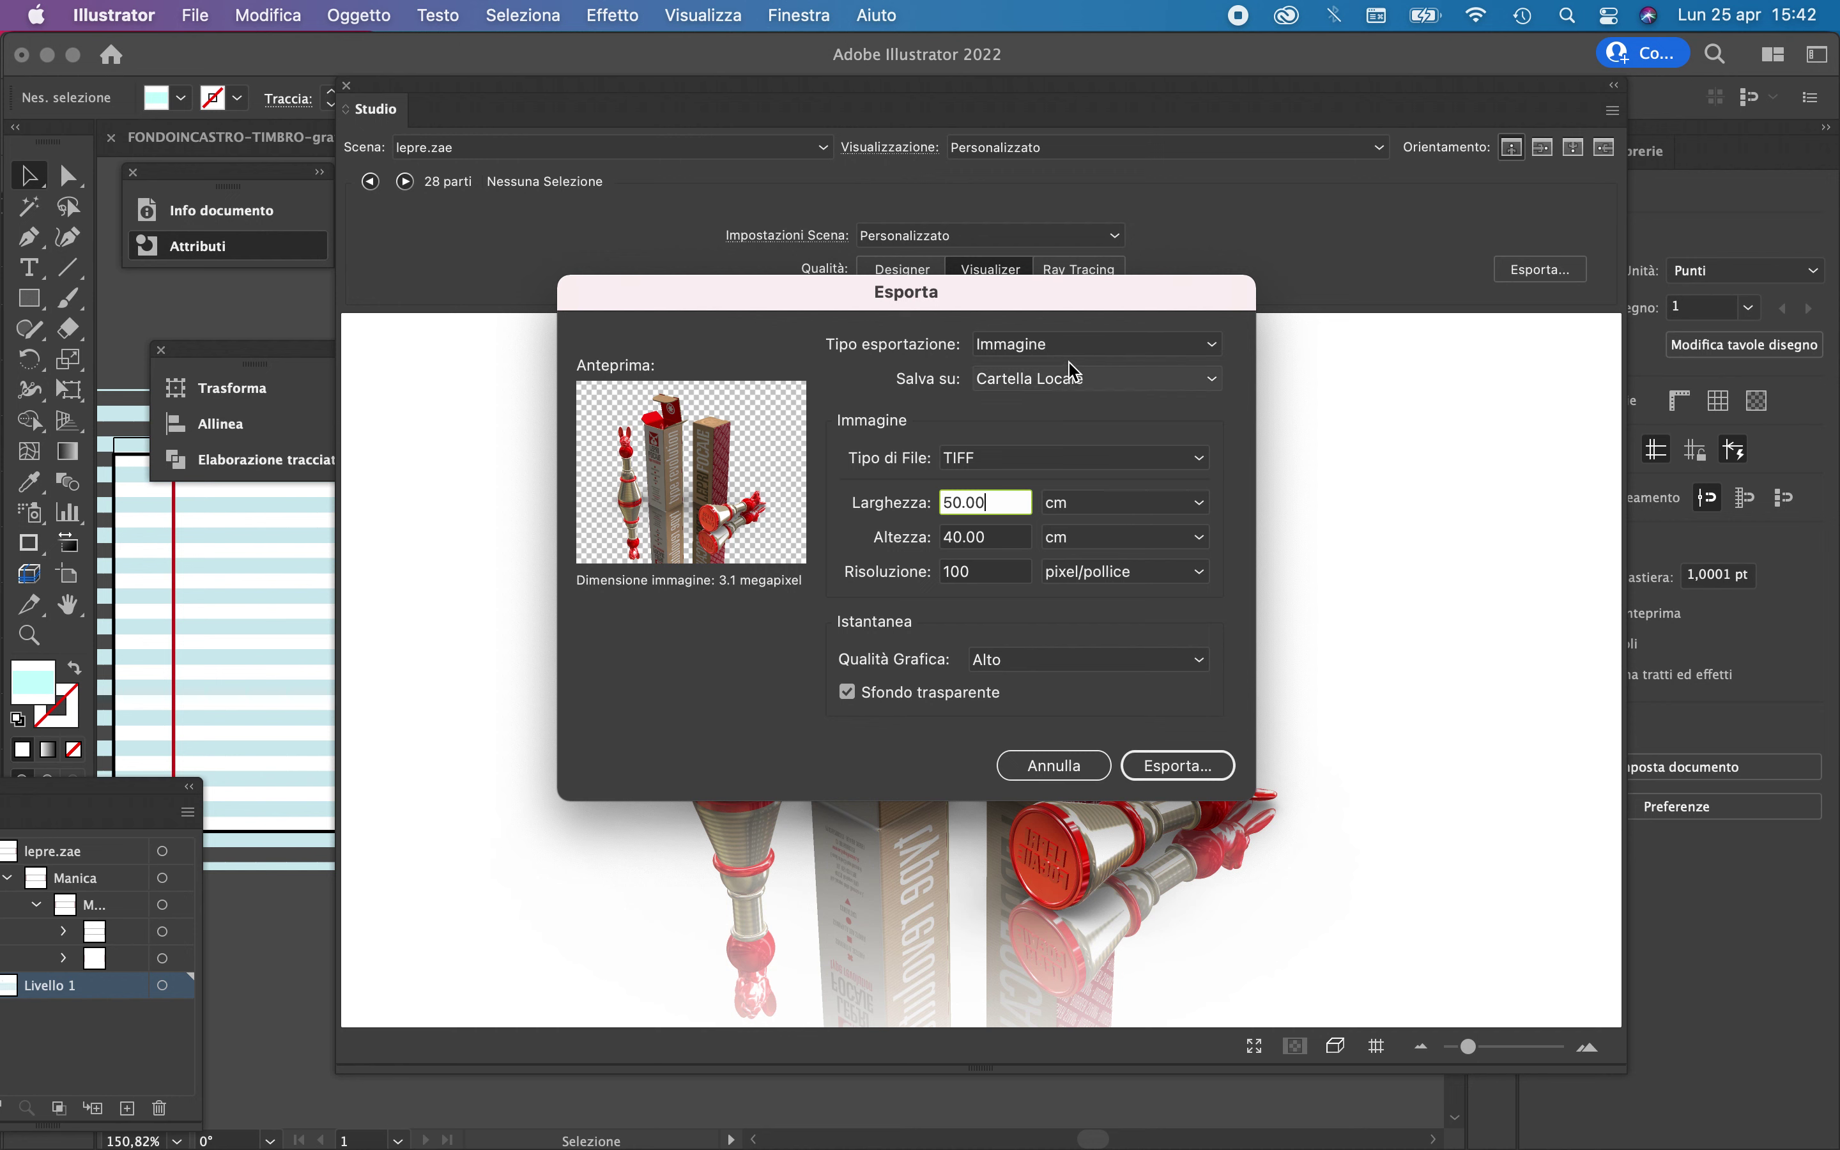
{"action": "left_click", "coordinate": [1085, 351]}
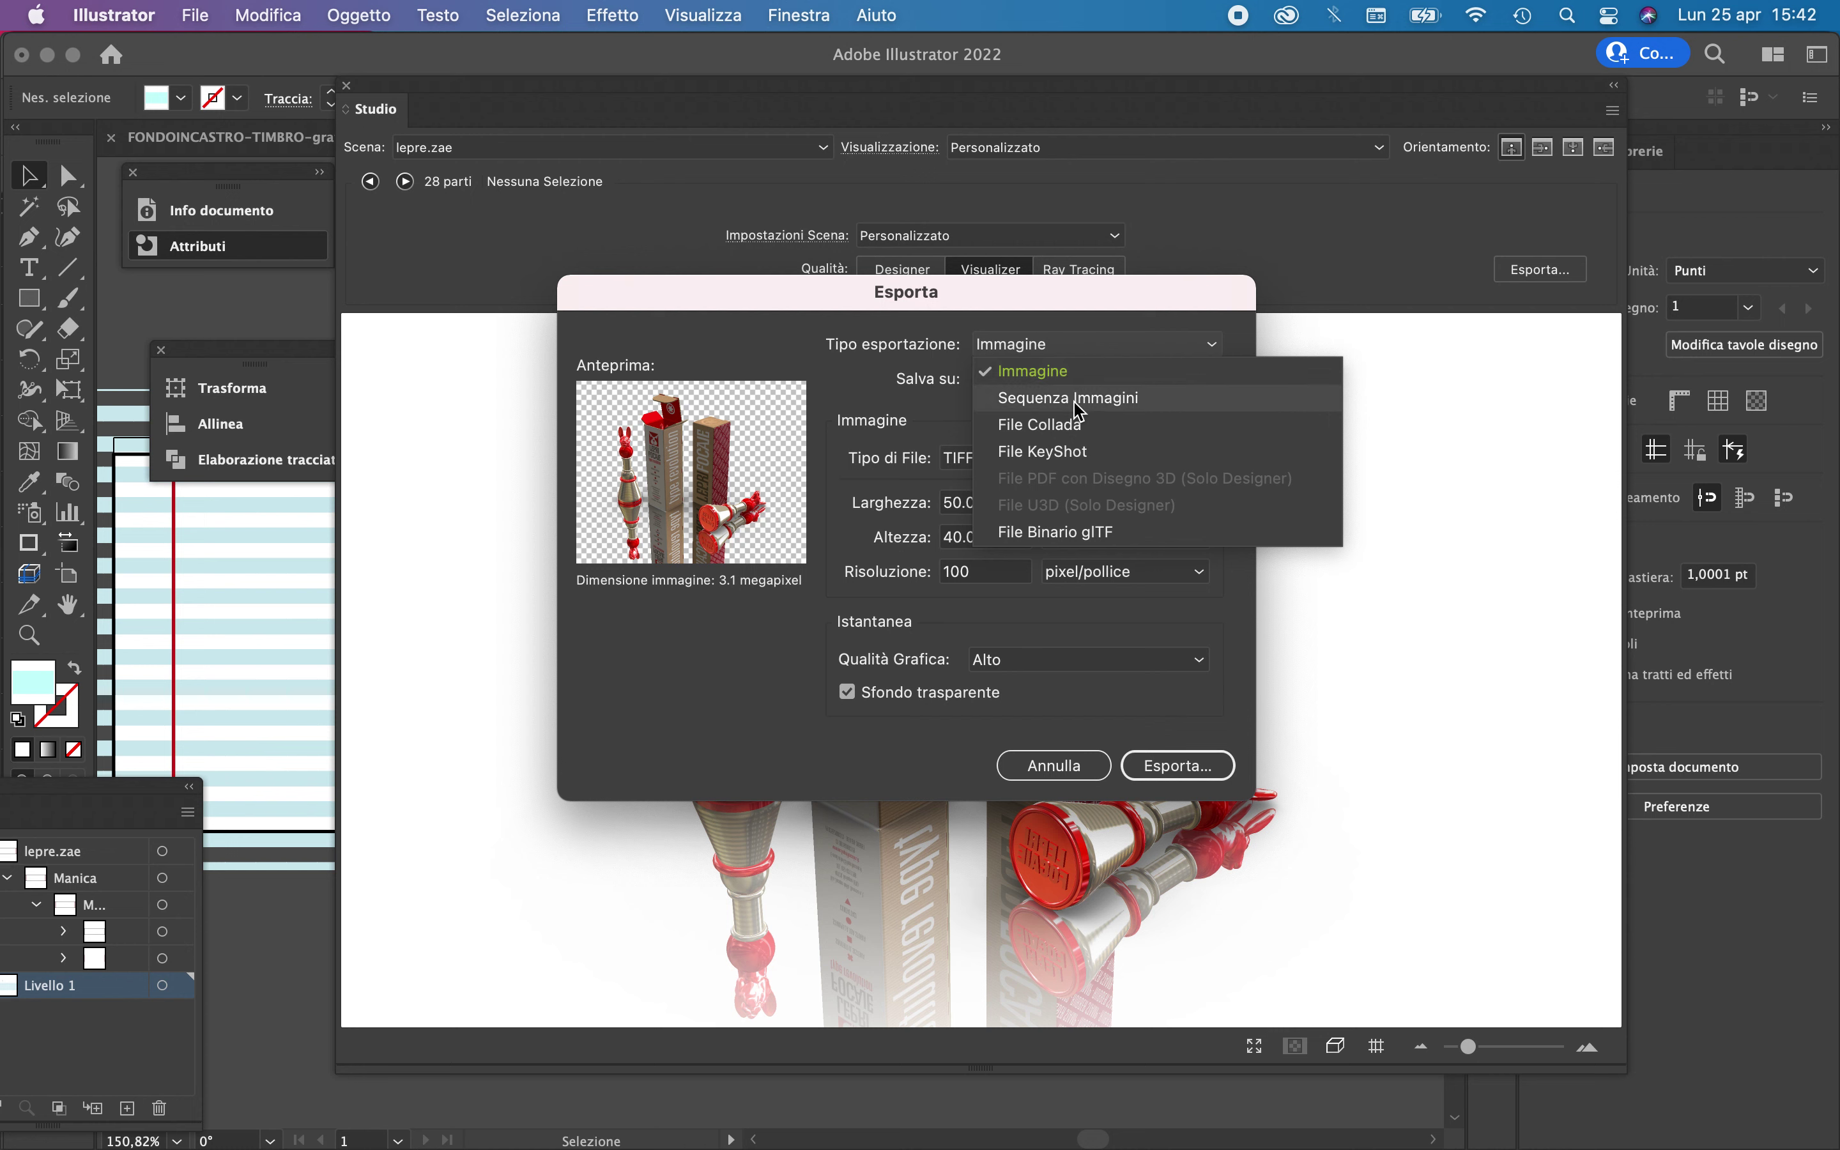
{"action": "left_click", "coordinate": [1081, 400]}
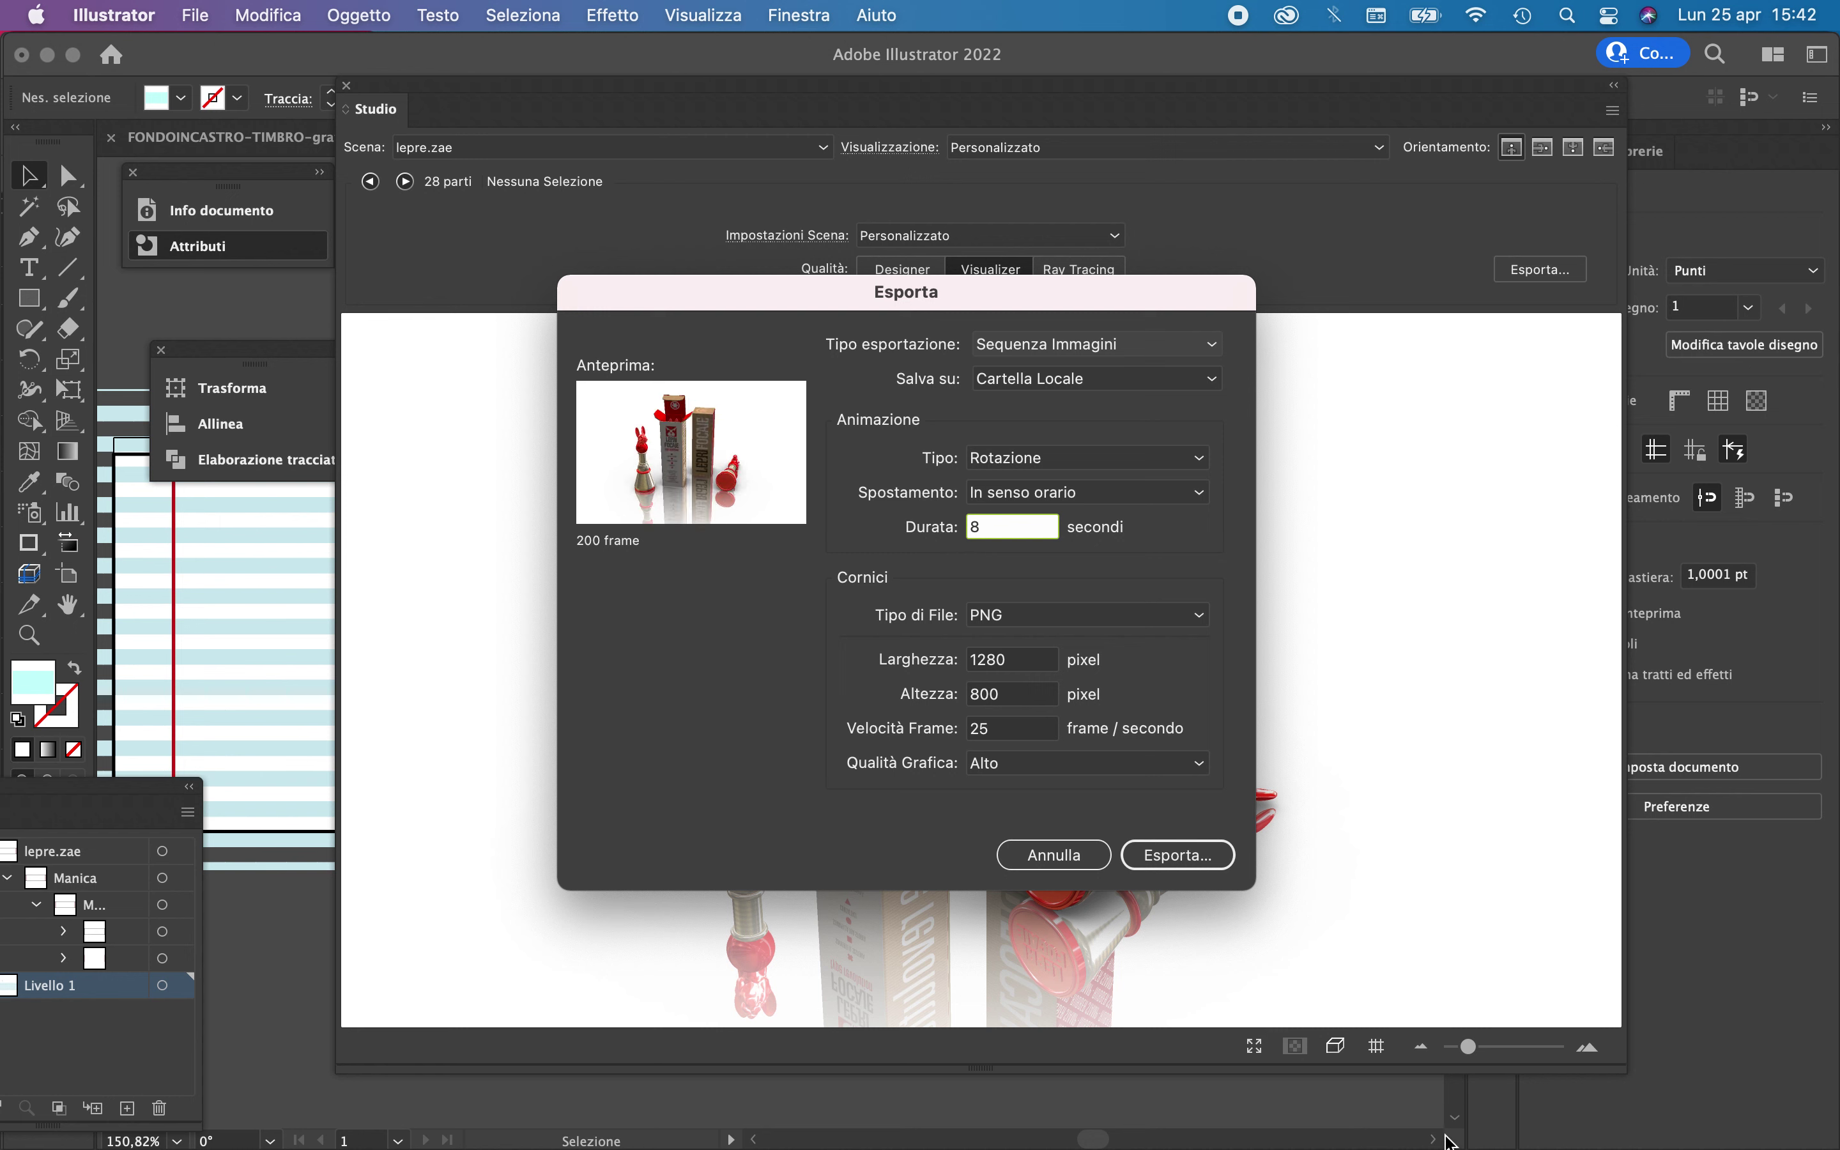
{"action": "left_click", "coordinate": [1143, 467]}
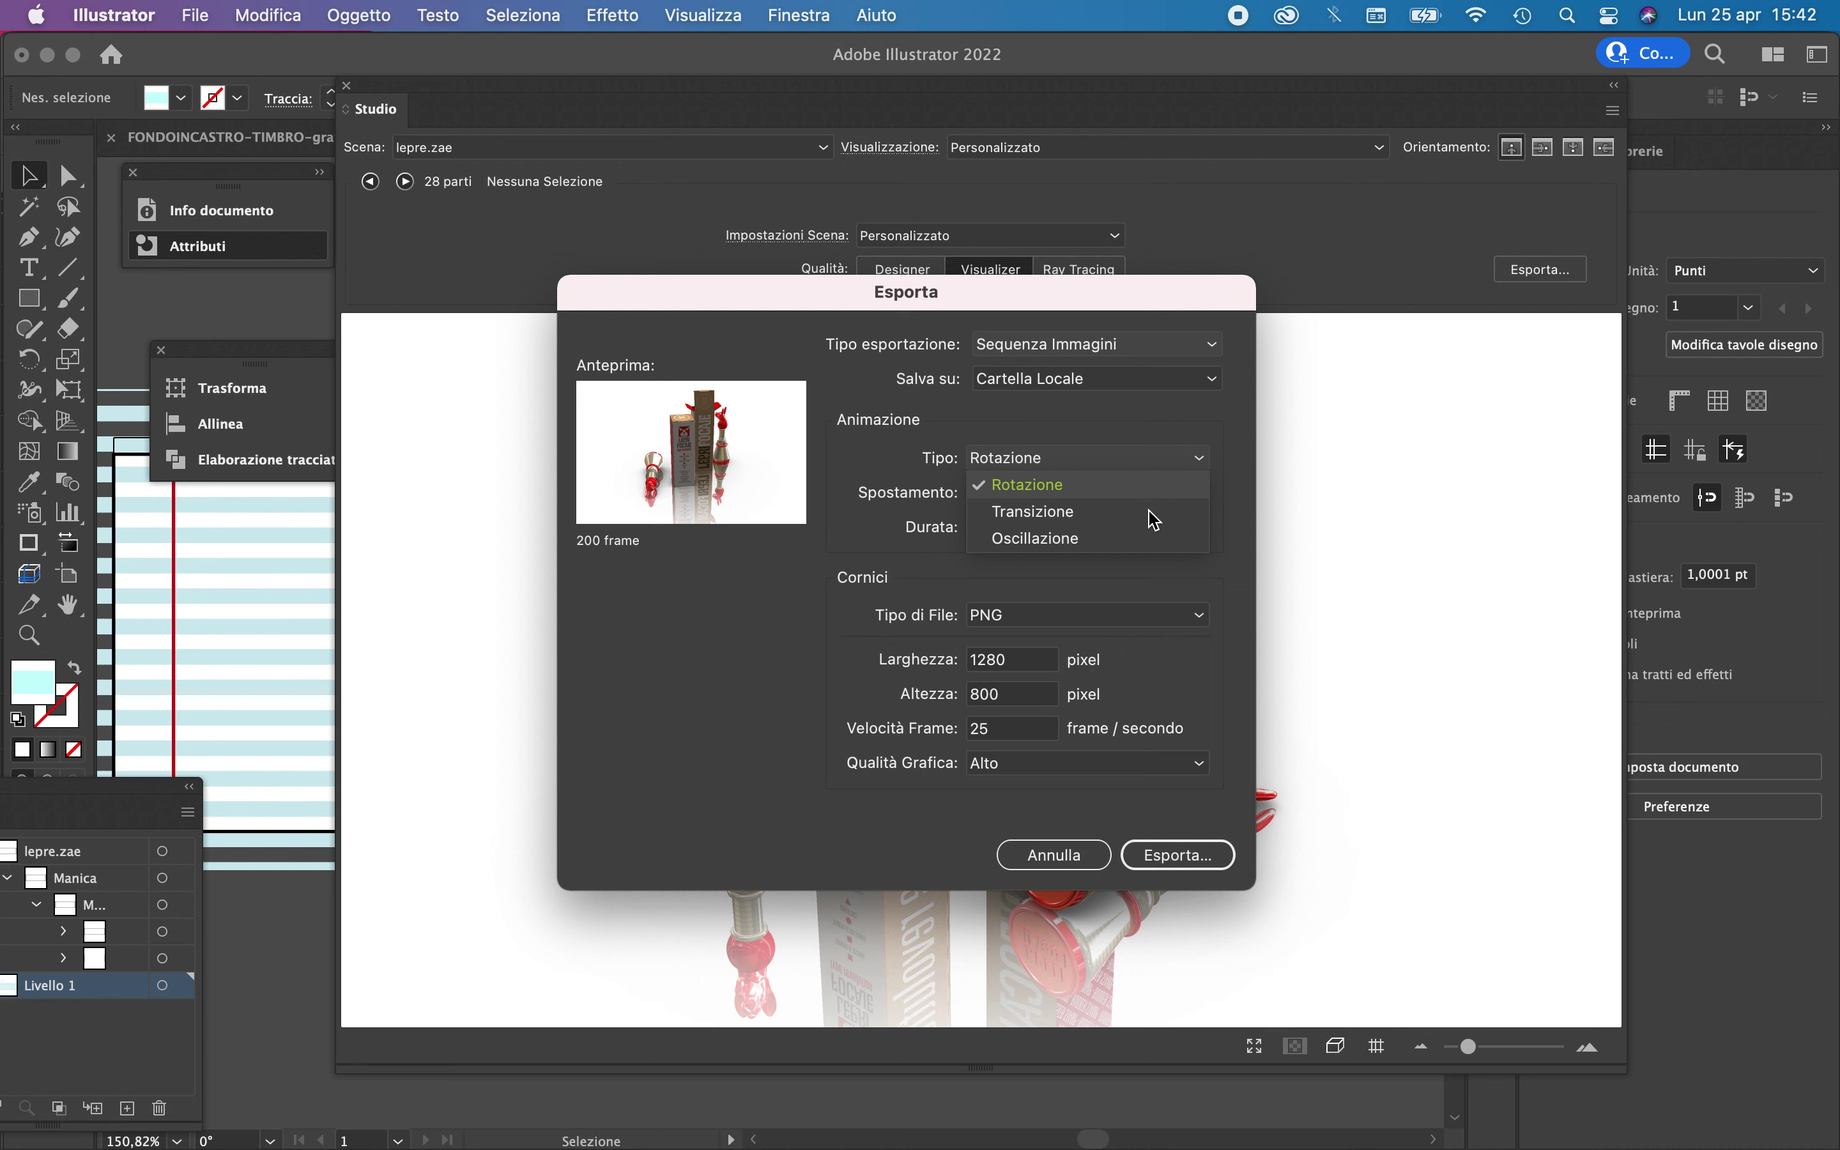
{"action": "left_click", "coordinate": [1131, 546]}
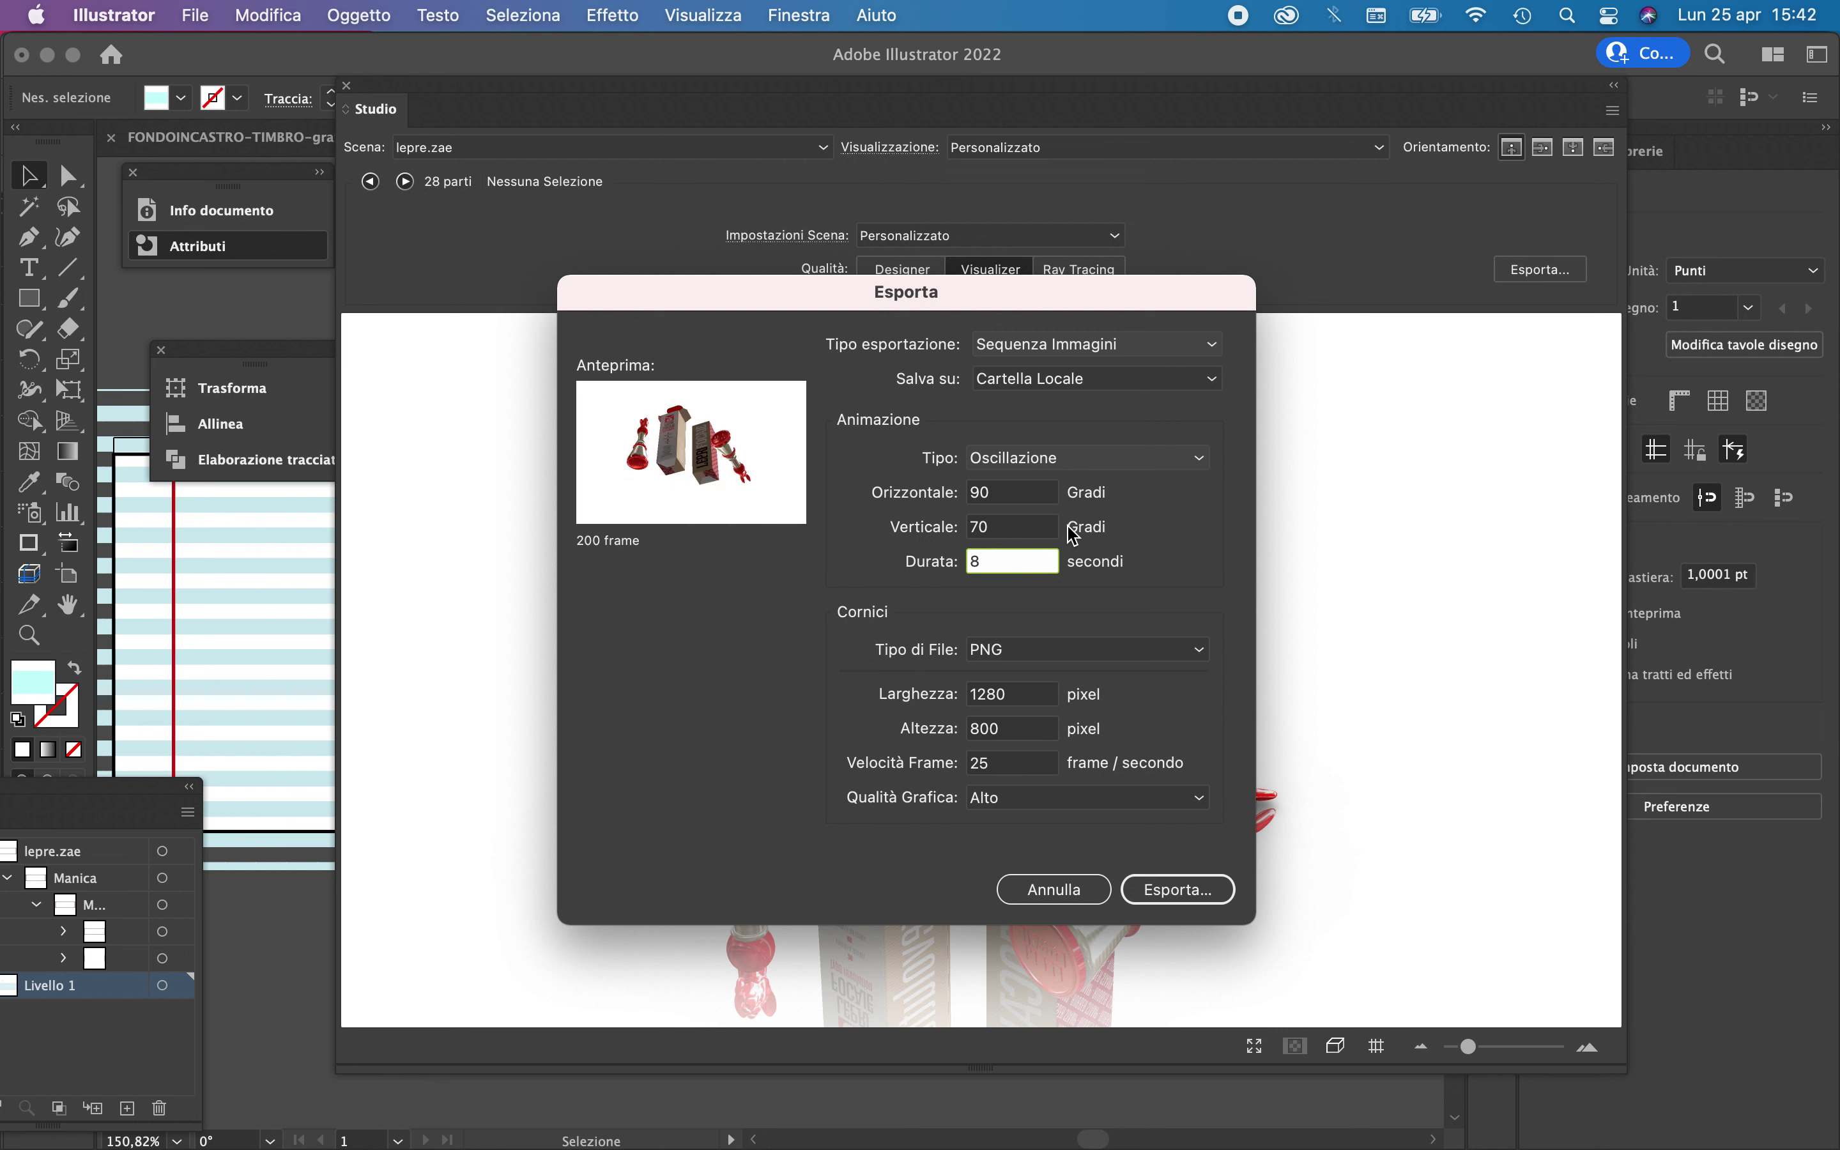
{"action": "left_click", "coordinate": [1093, 463]}
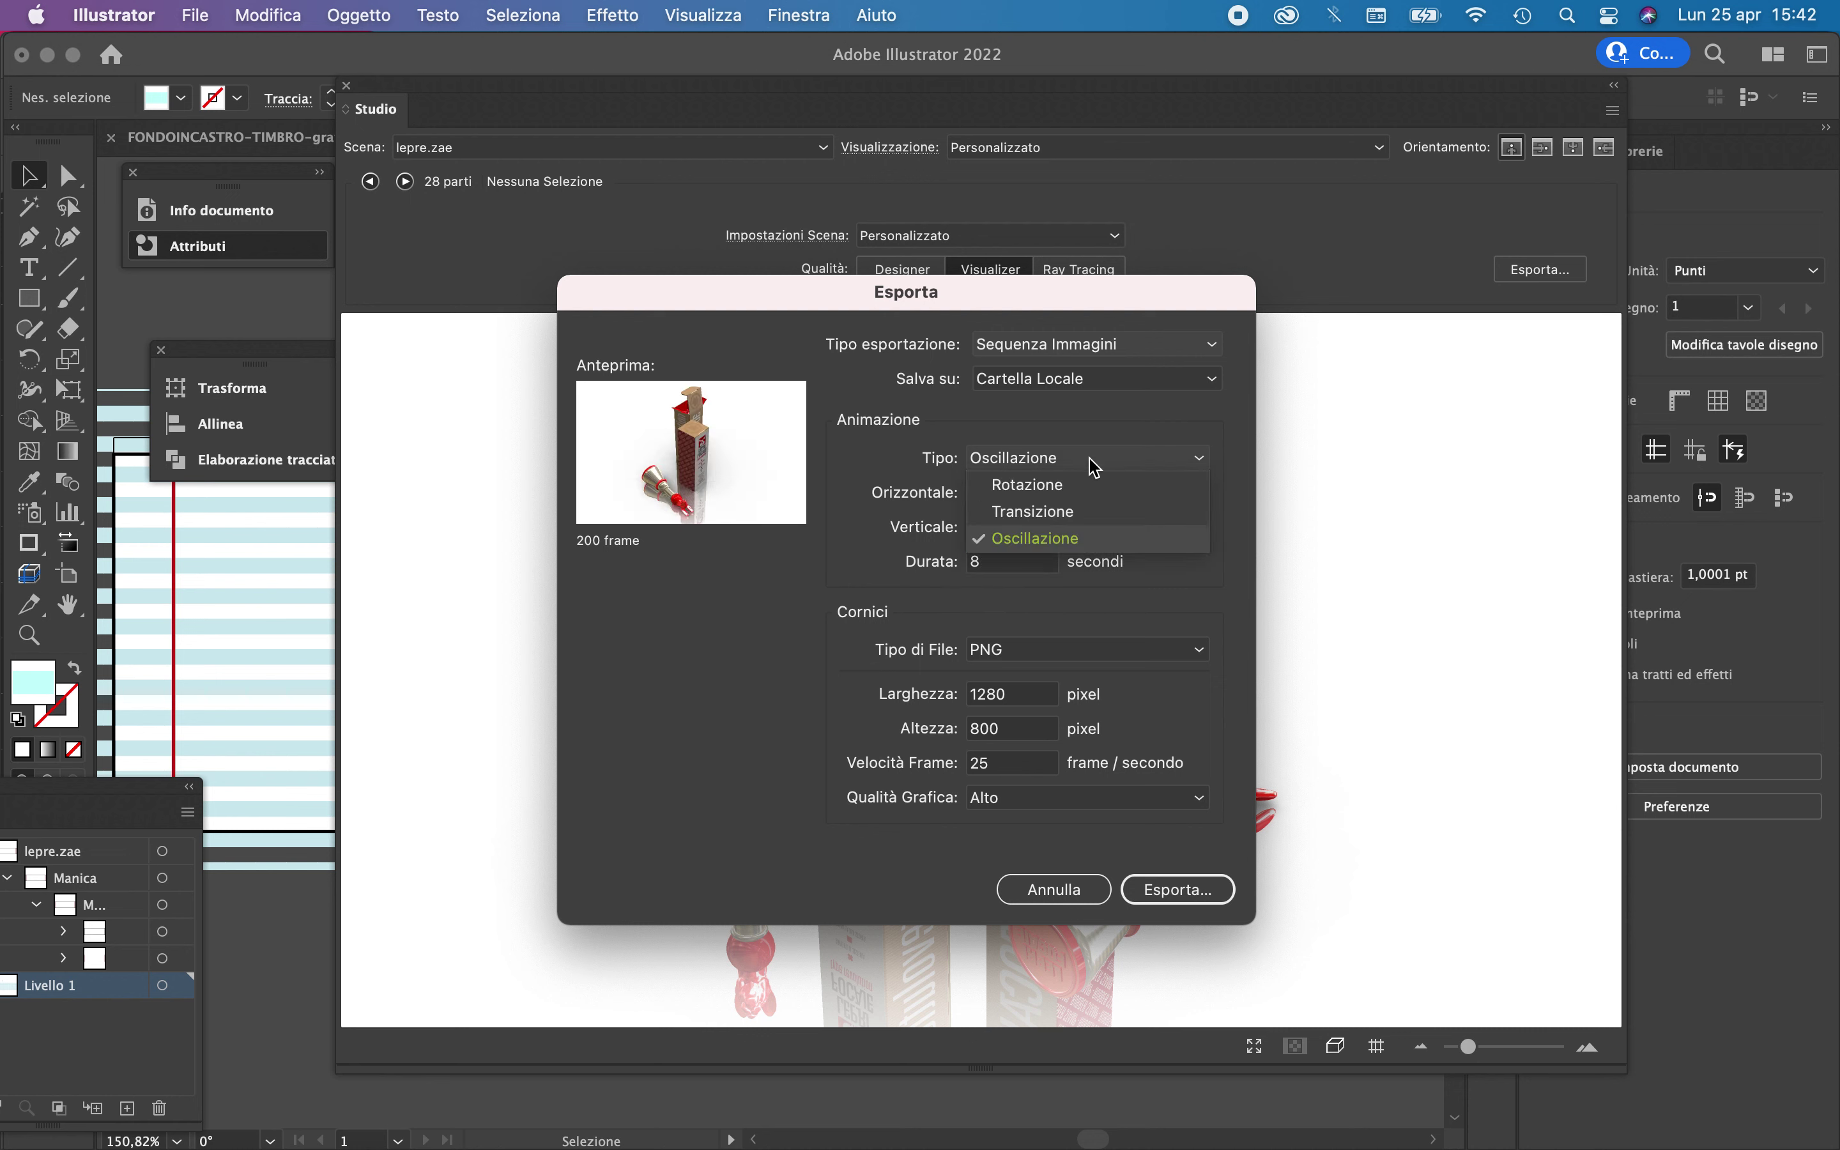
{"action": "left_click", "coordinate": [1074, 518]}
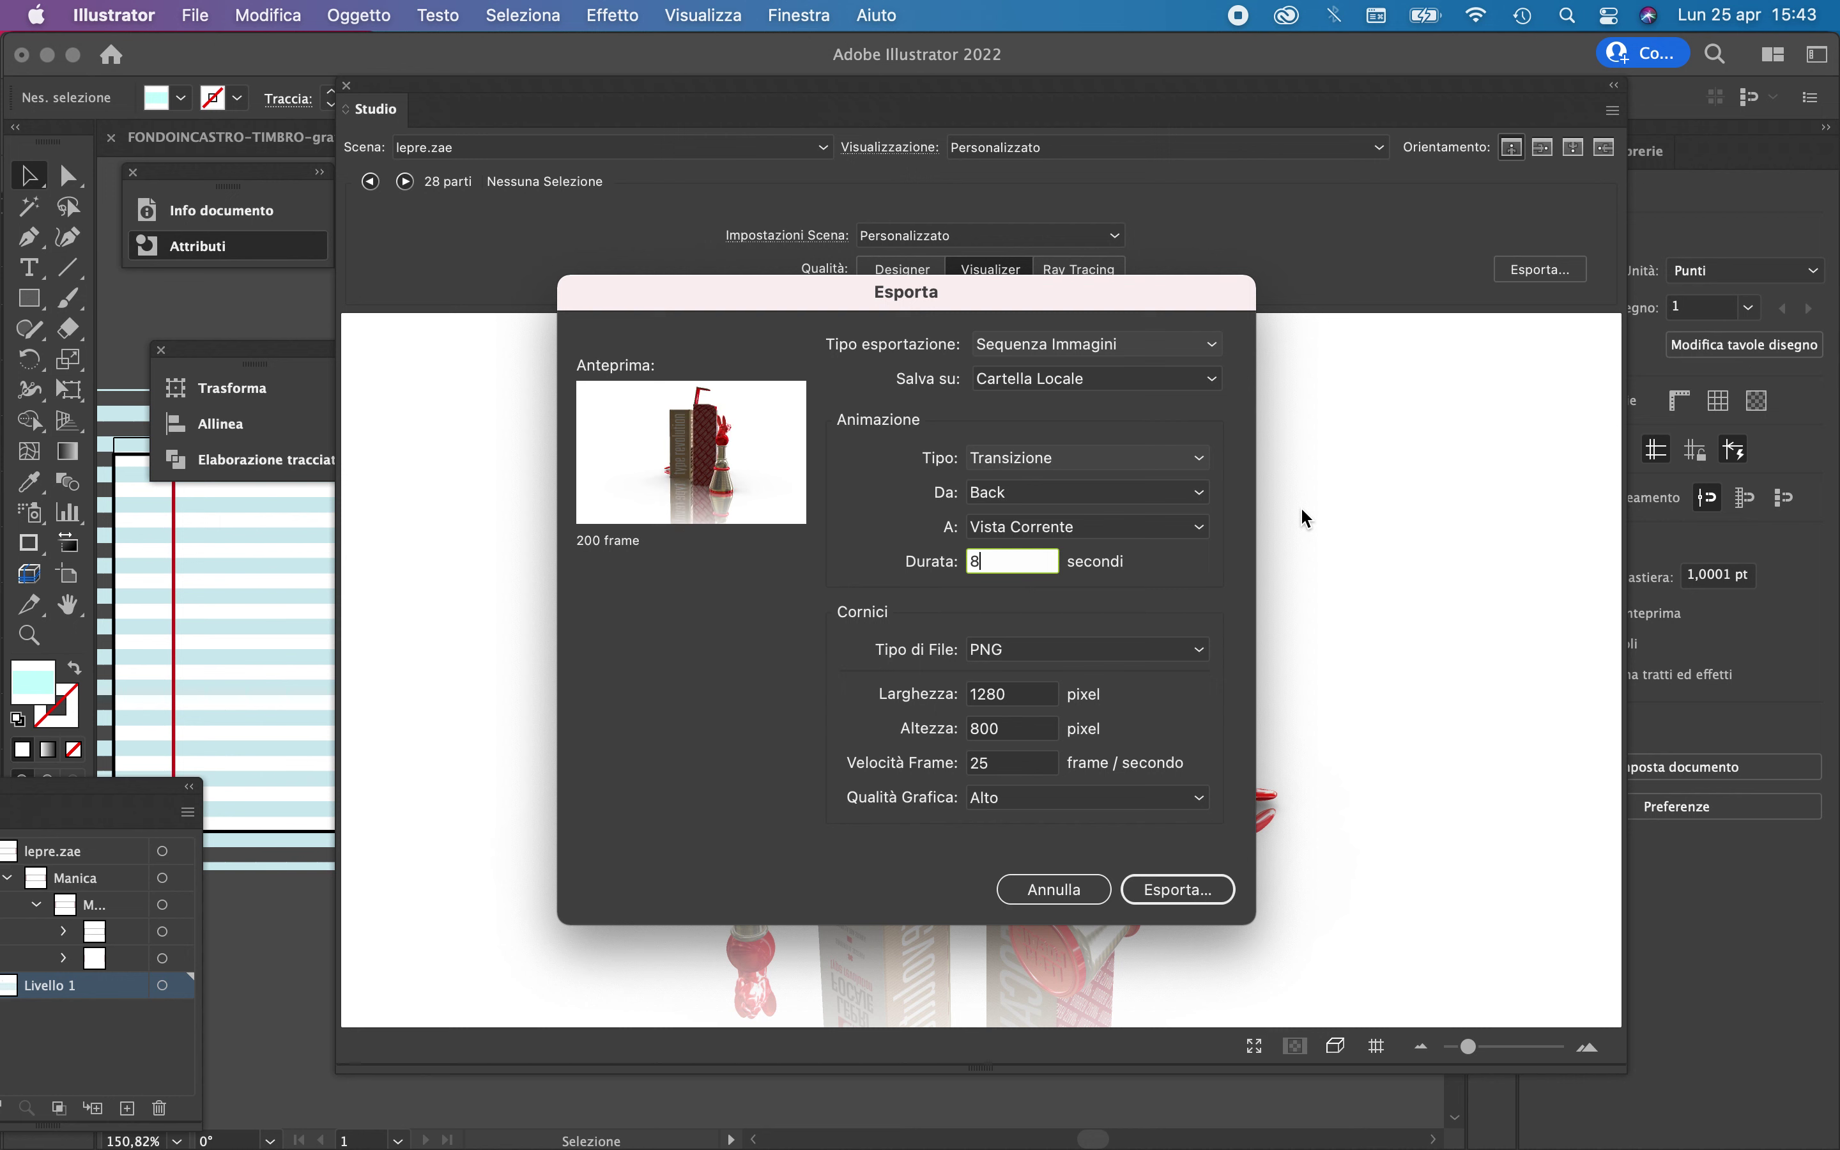
{"action": "double_click", "coordinate": [986, 561]}
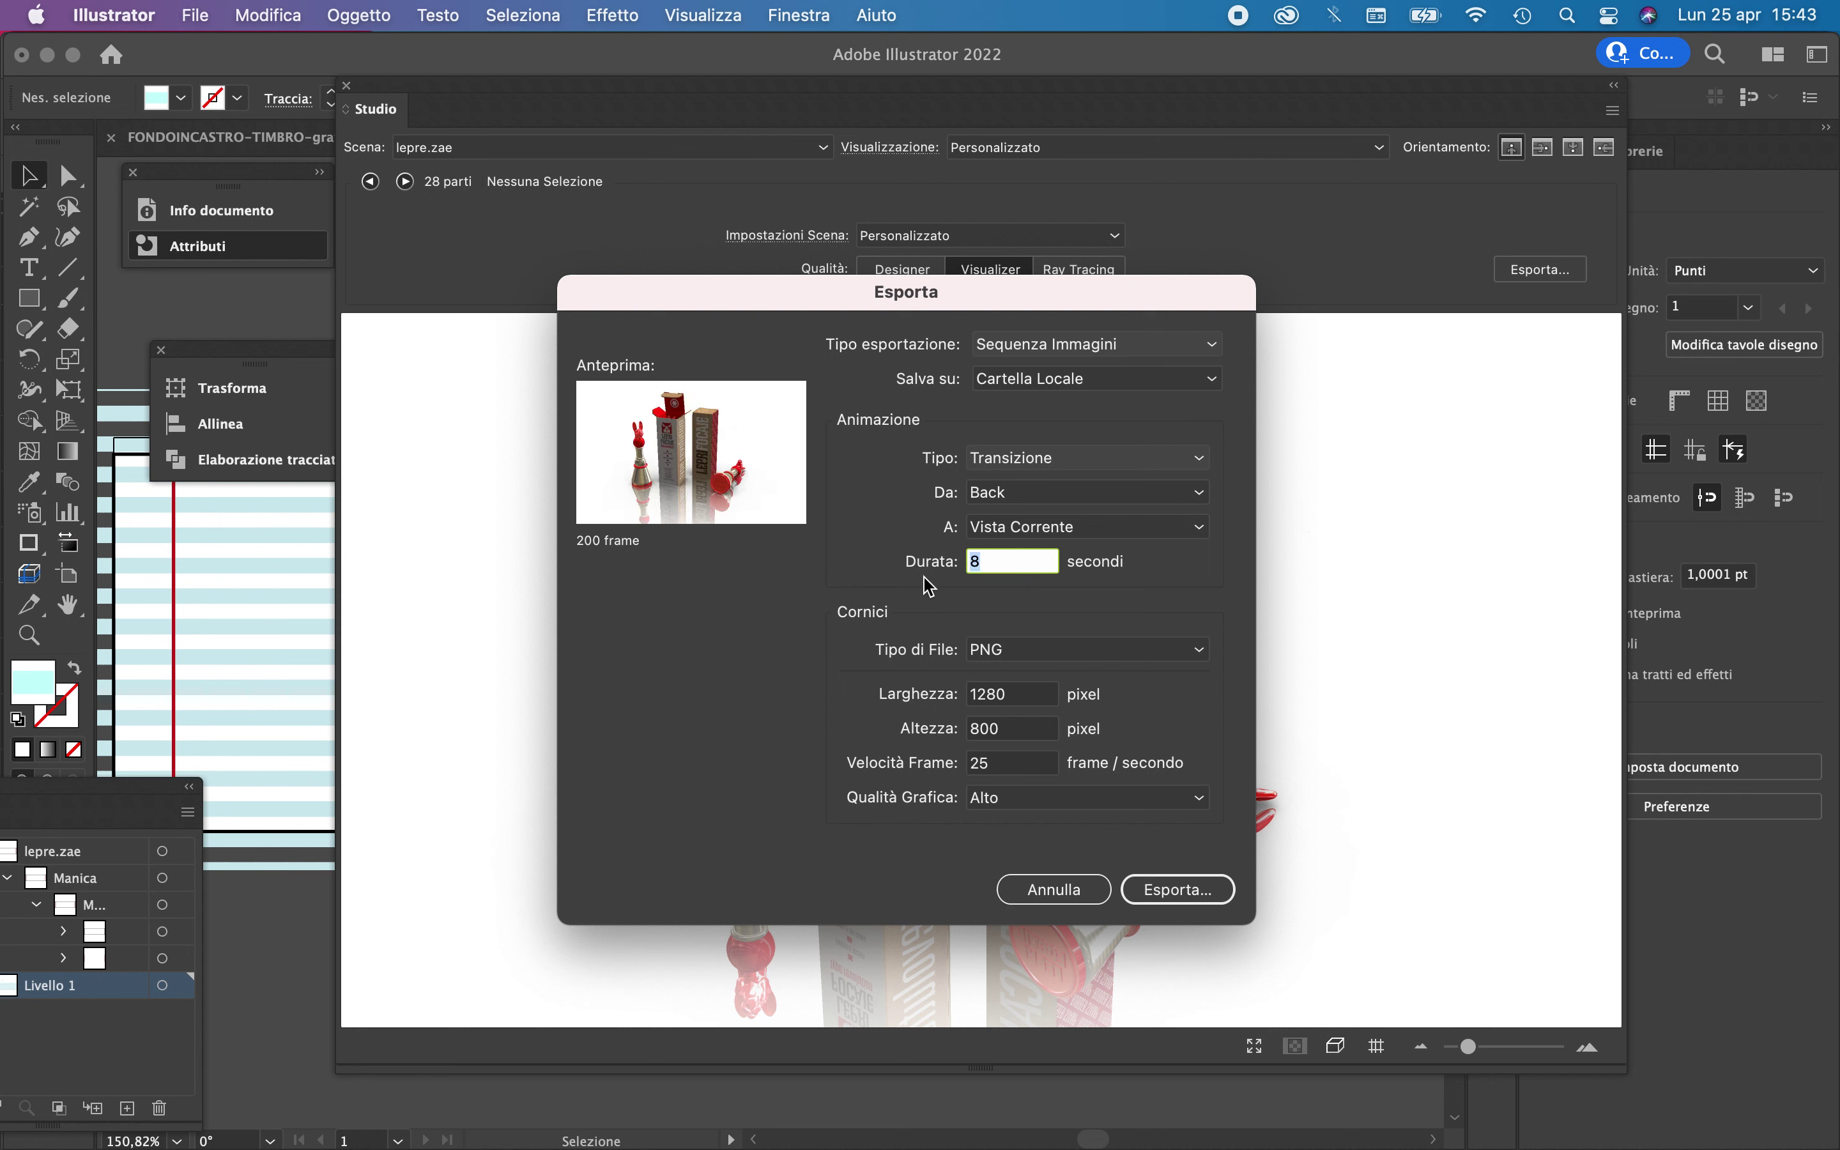
{"action": "left_click", "coordinate": [1060, 527]}
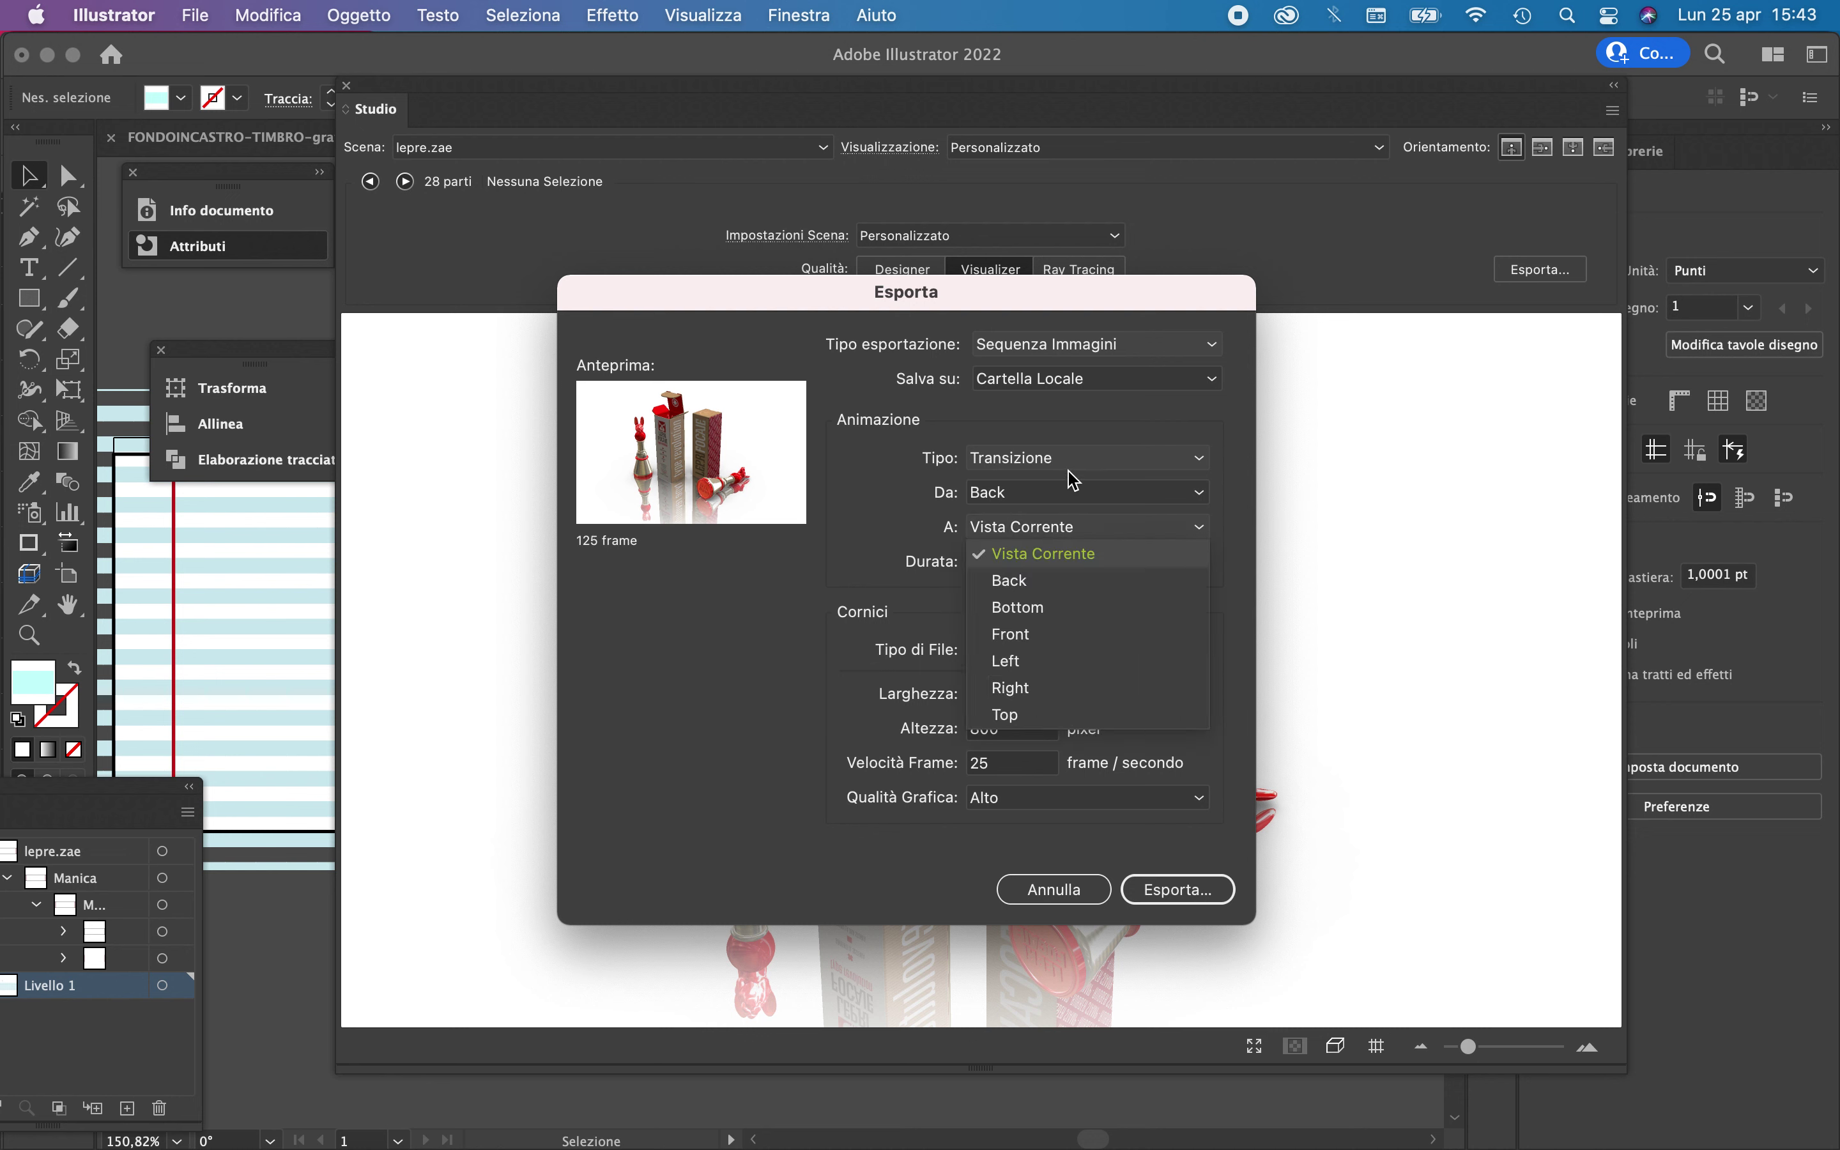
{"action": "left_click", "coordinate": [1251, 523]}
{"action": "type", "text": "5"}
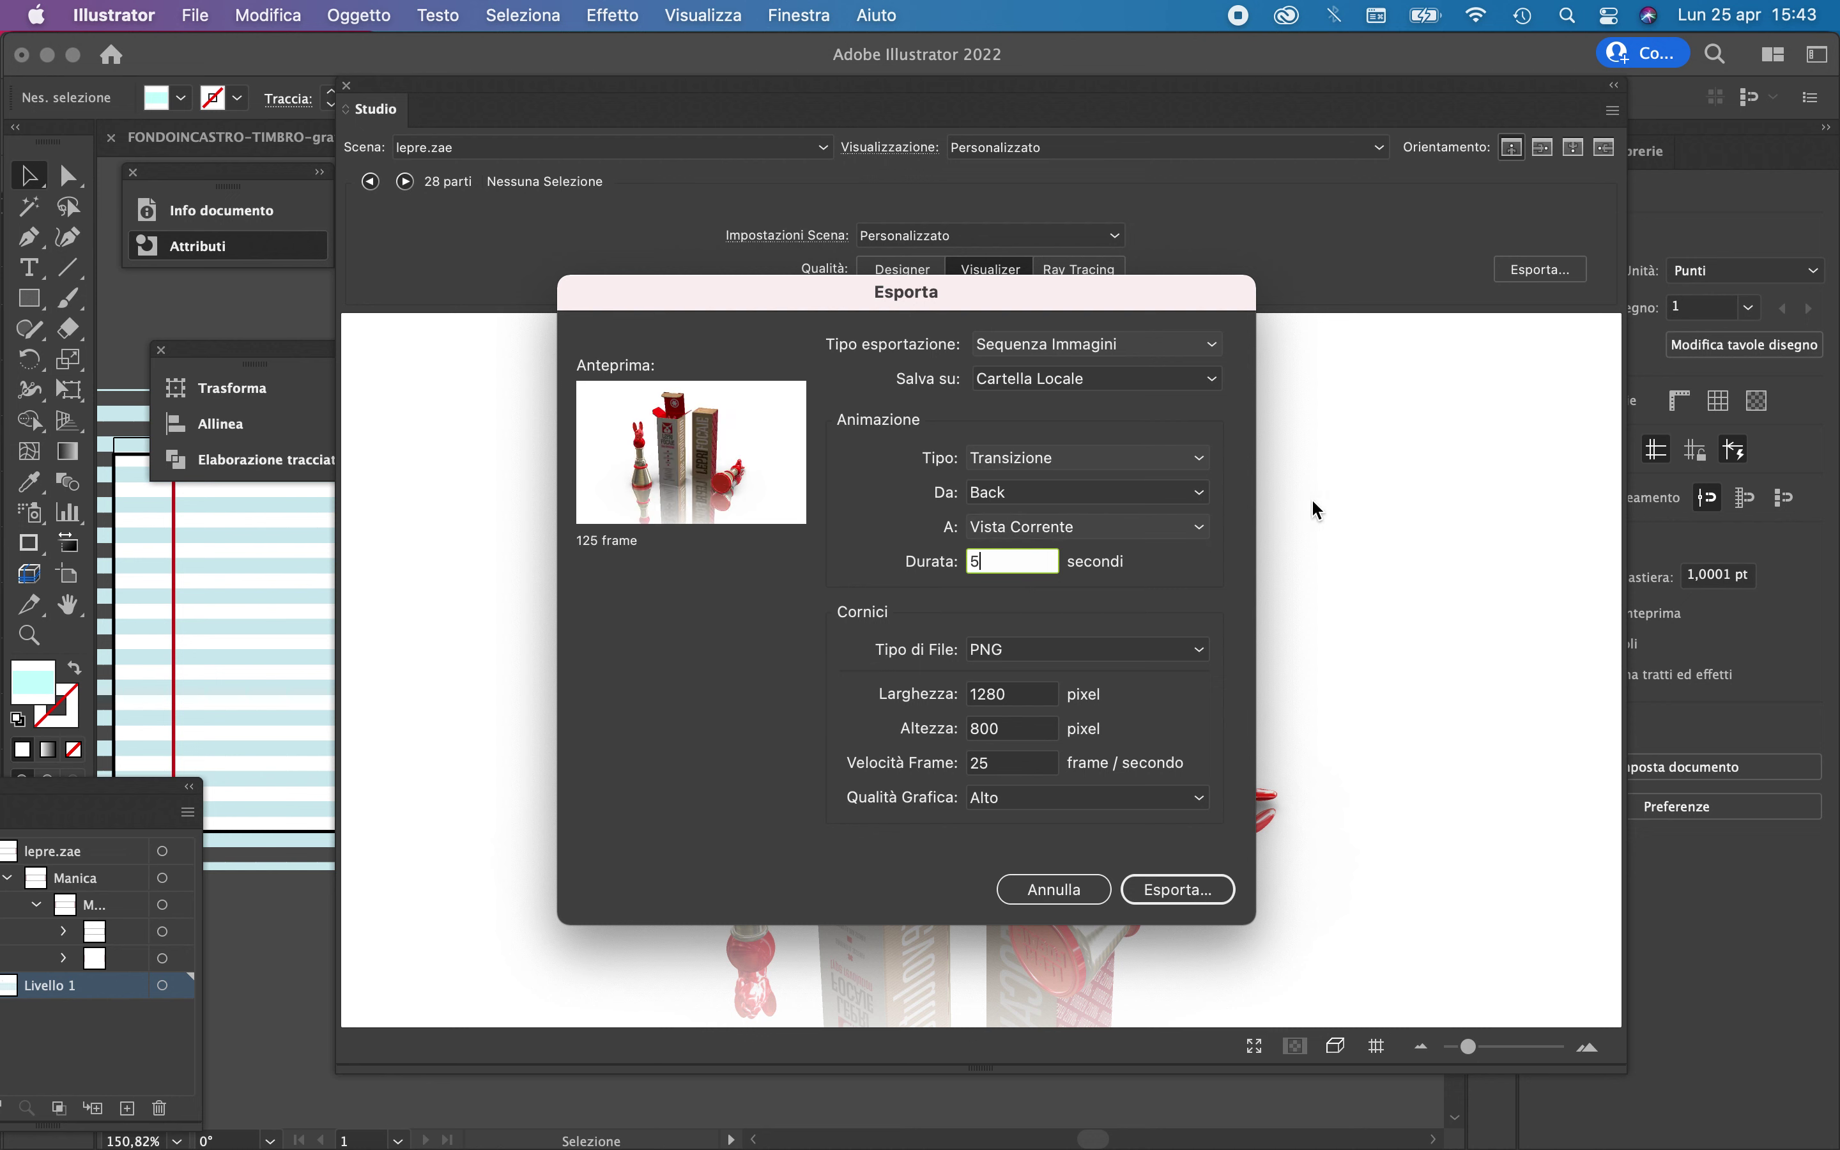
{"action": "left_click_drag", "start_coordinate": [988, 300], "coordinate": [1131, 149]}
{"action": "left_click", "coordinate": [1235, 738]}
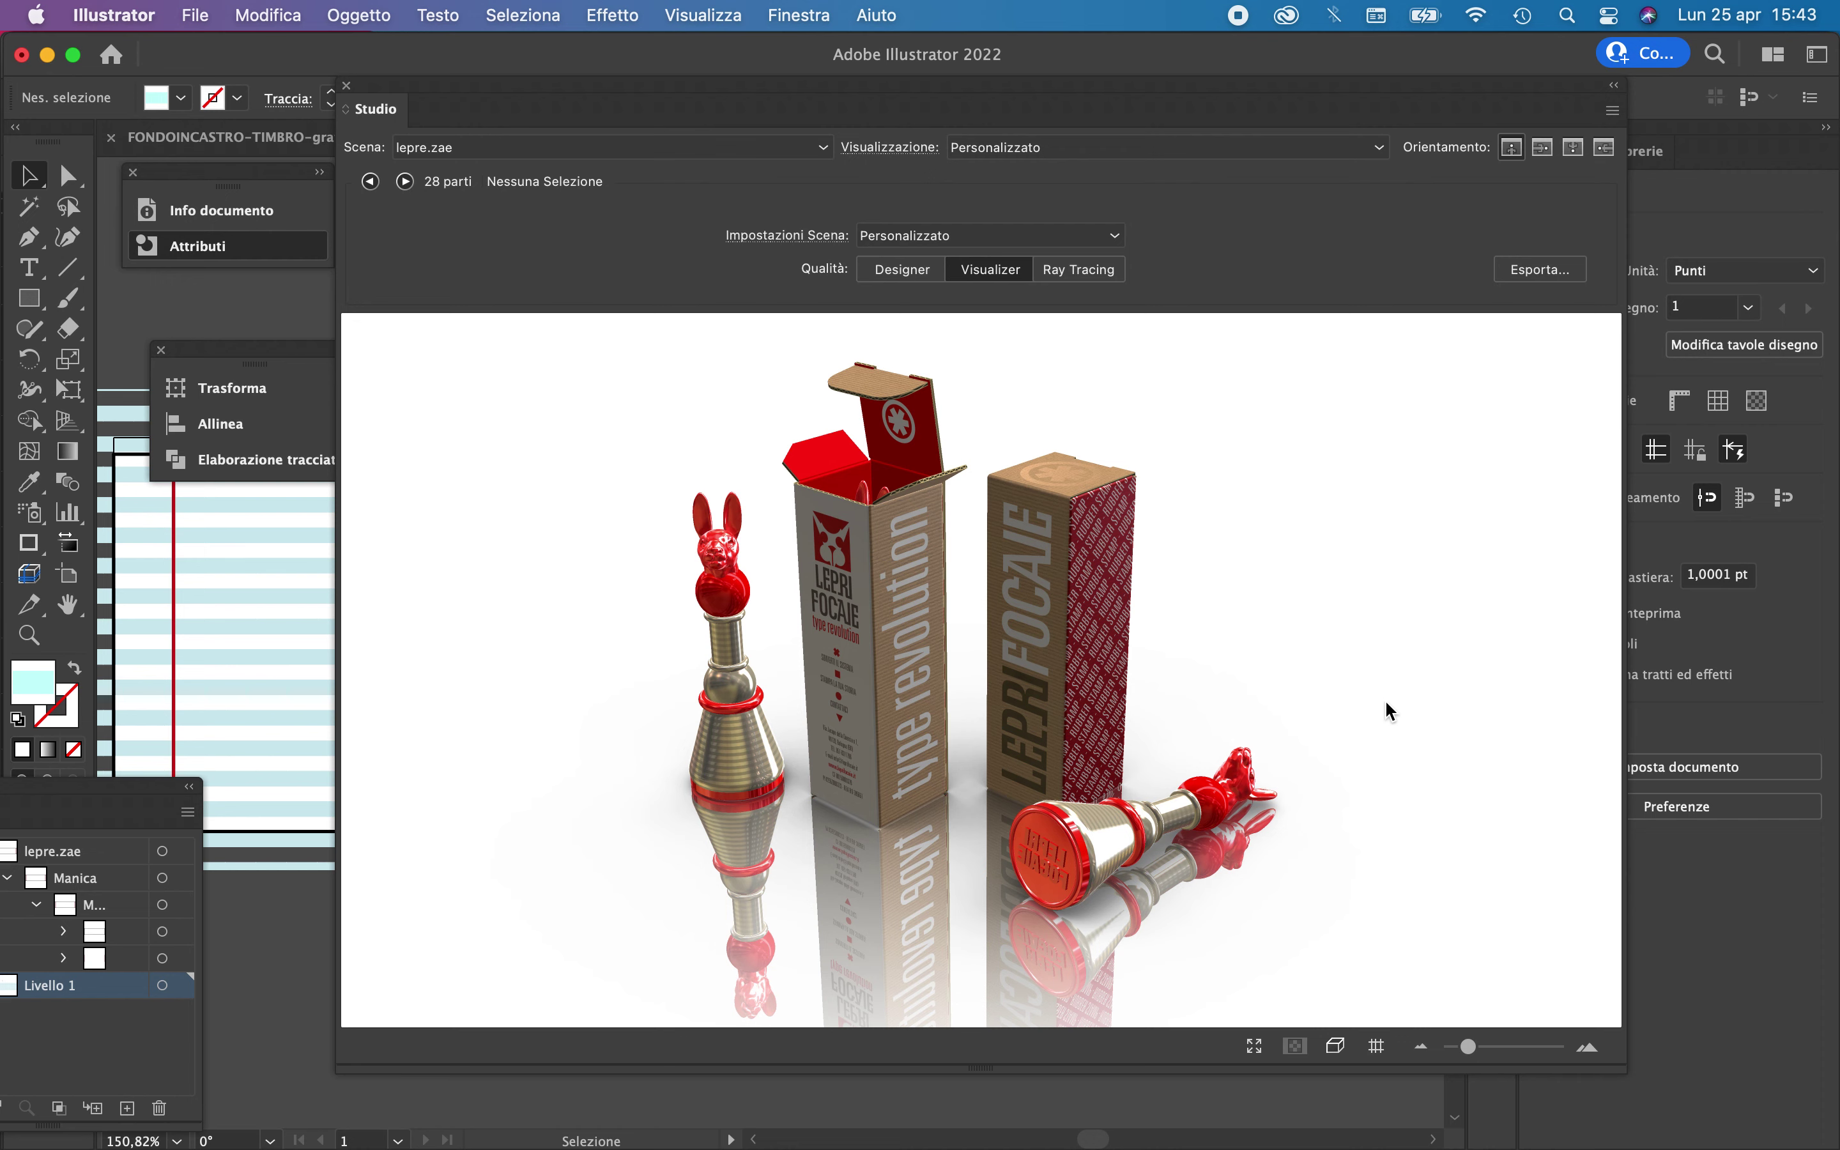
Orbit the packaging scene to a higher viewing angle and set up a Sequenza Immagini export with the Transizione animation type
{"action": "left_click_drag", "start_coordinate": [1385, 699], "coordinate": [1357, 742]}
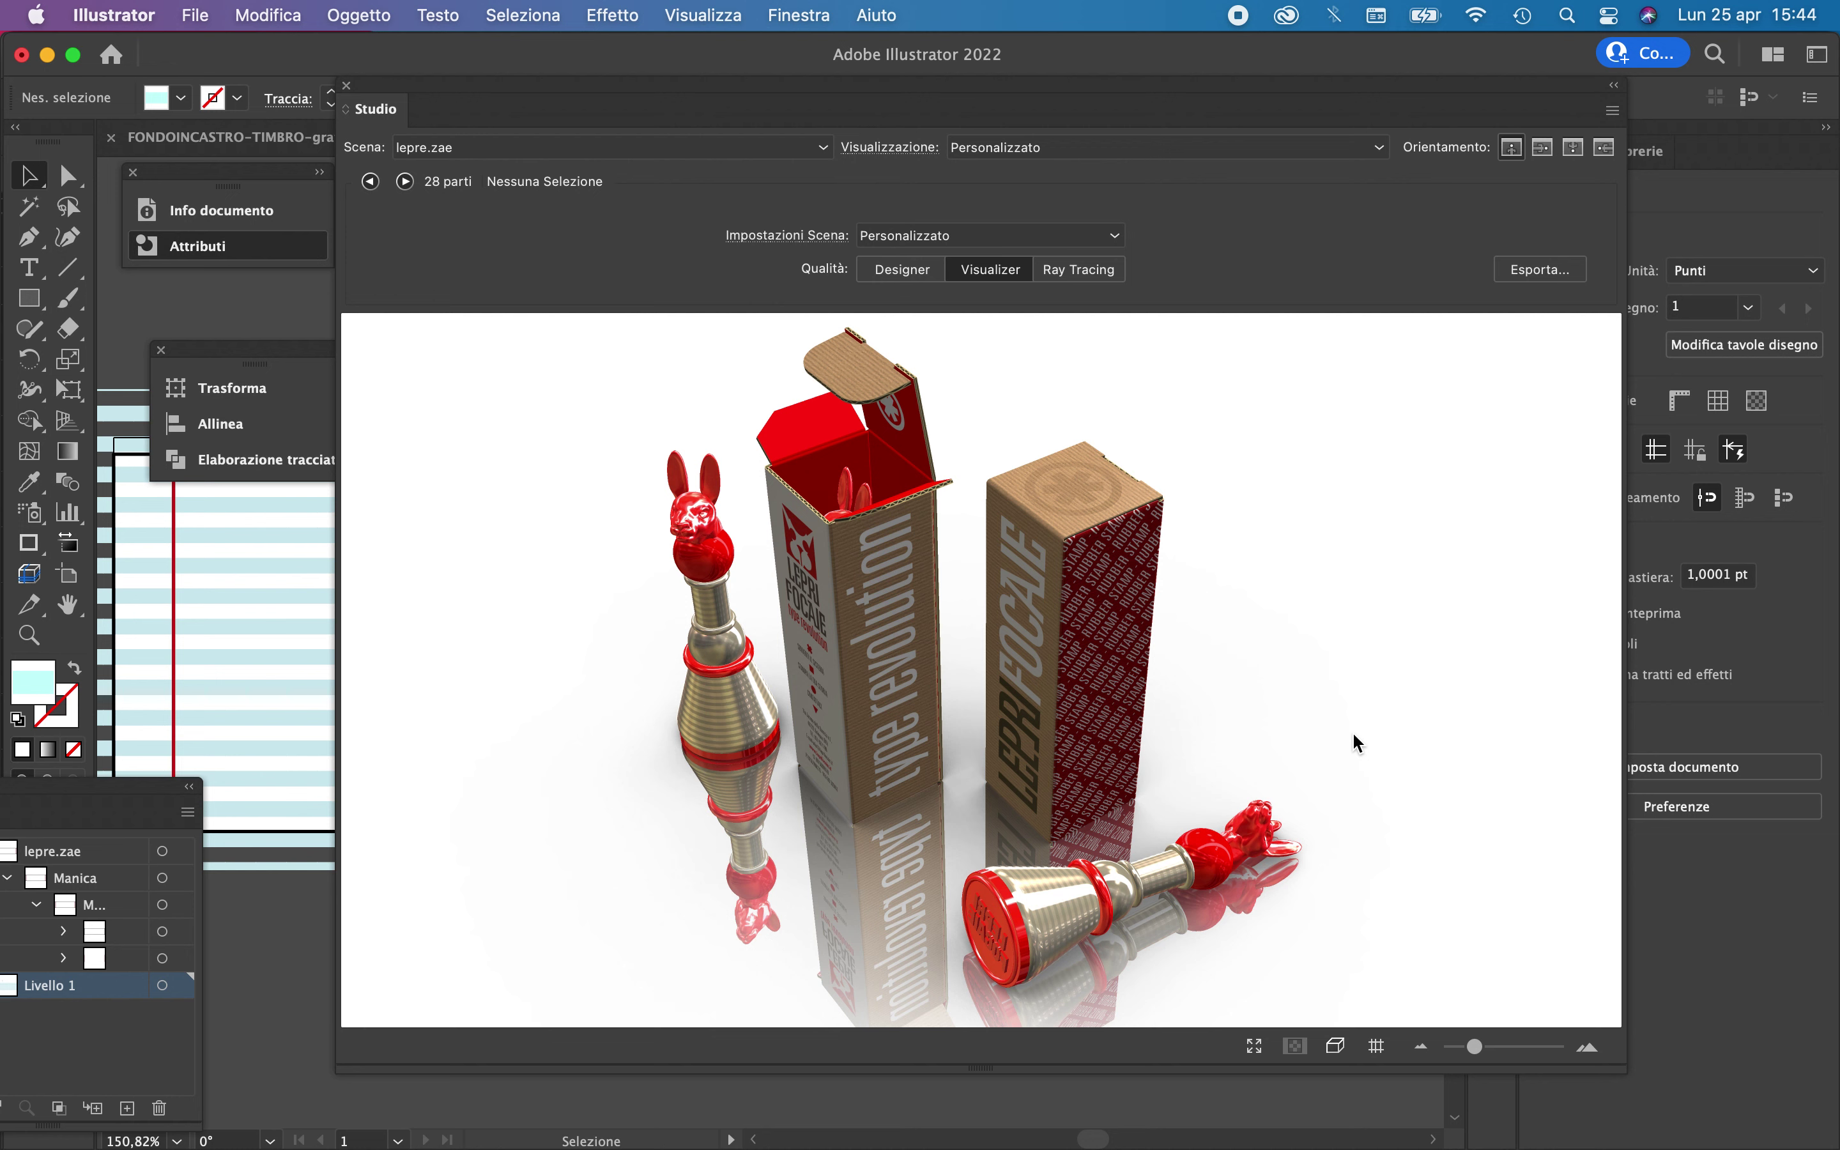
{"action": "left_click", "coordinate": [1535, 271]}
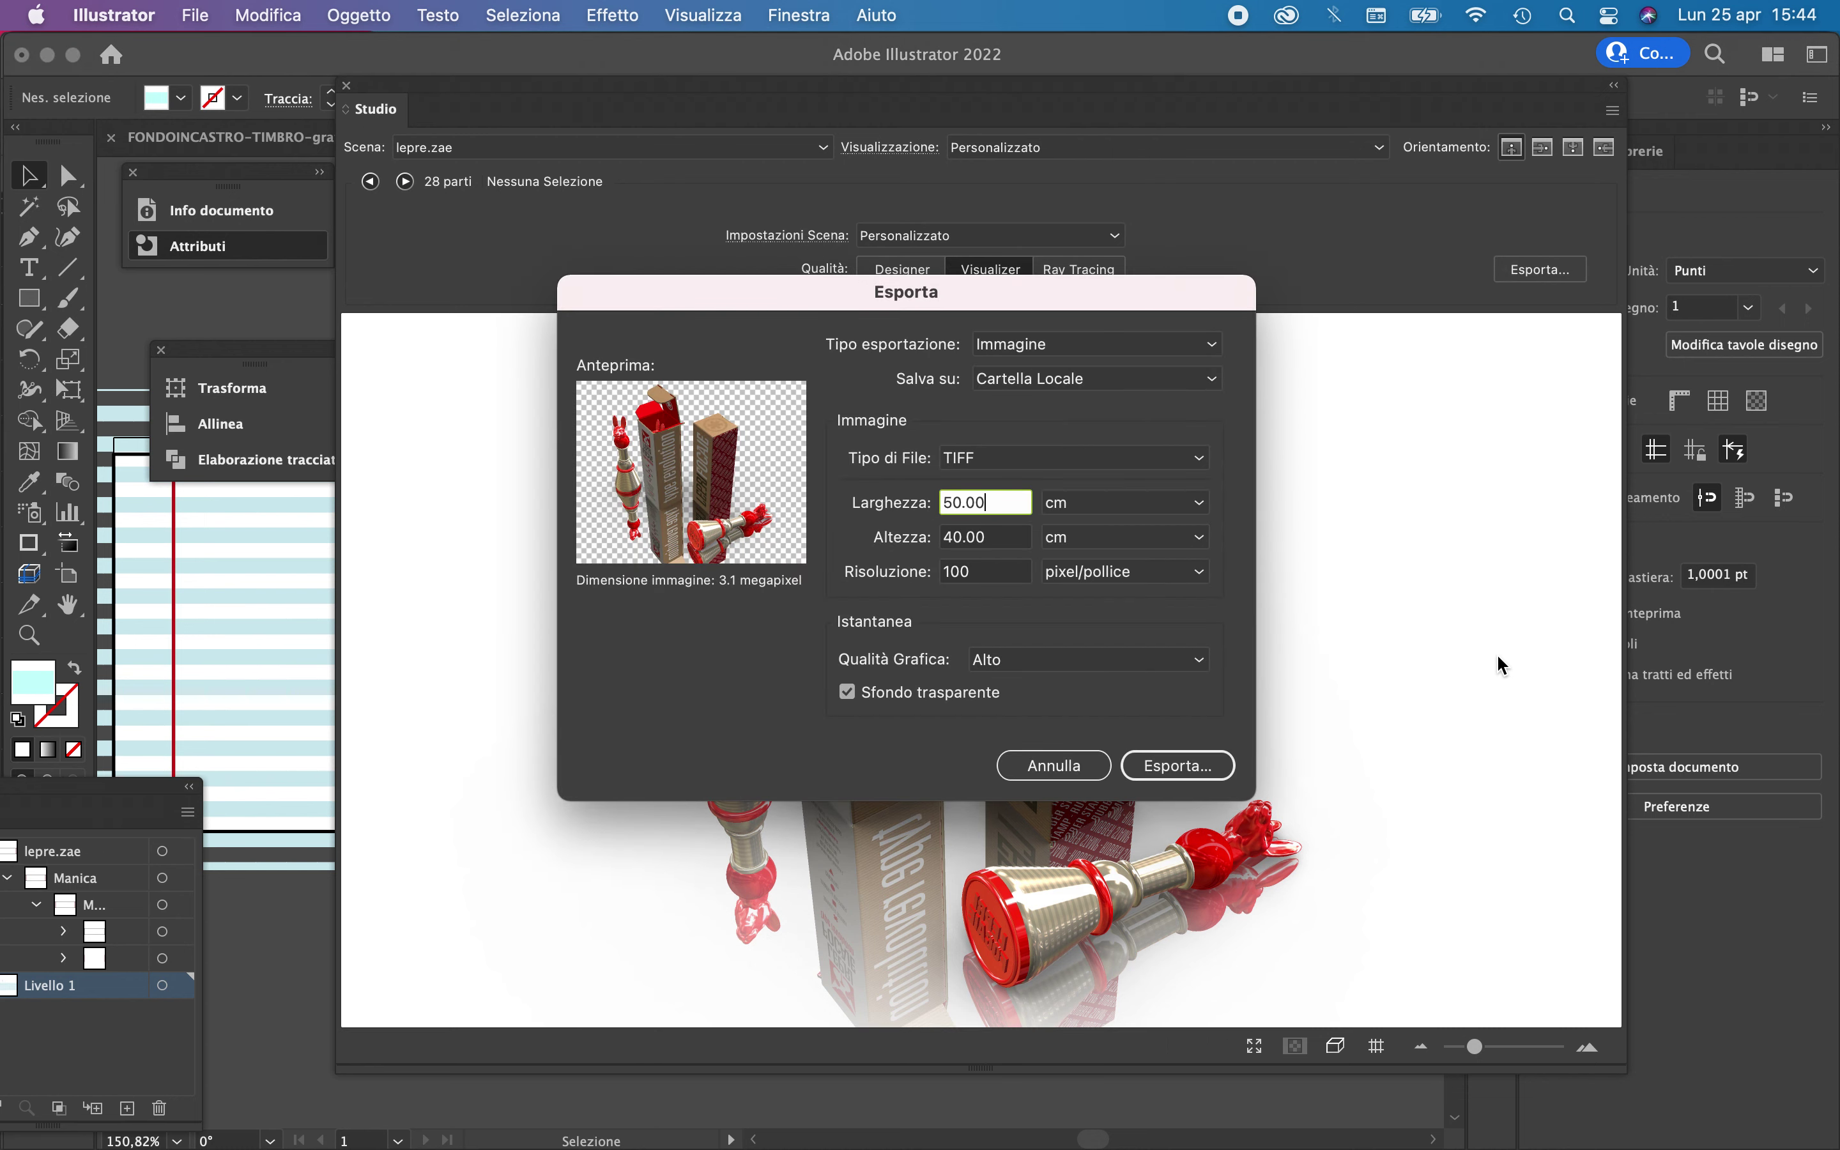
{"action": "left_click", "coordinate": [1139, 348]}
{"action": "left_click", "coordinate": [1140, 399]}
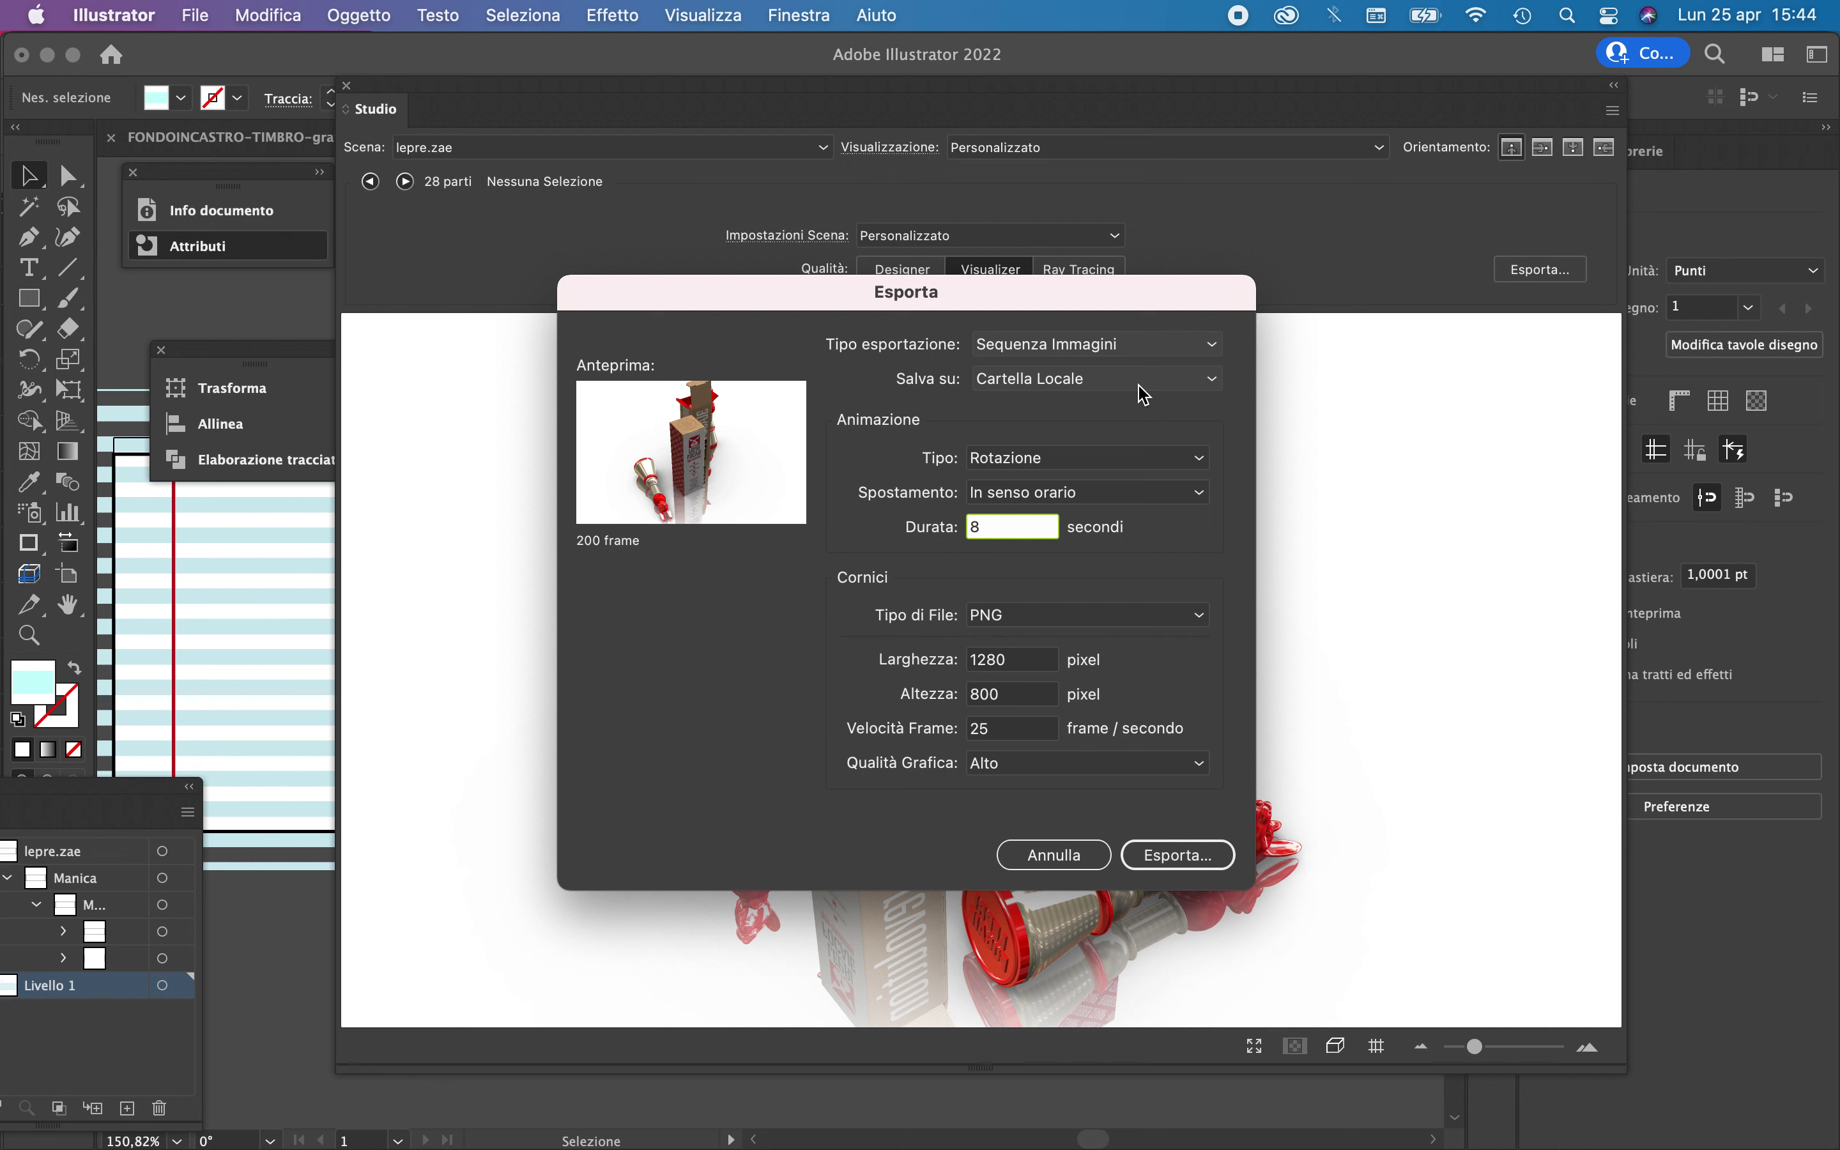
{"action": "left_click", "coordinate": [1141, 462]}
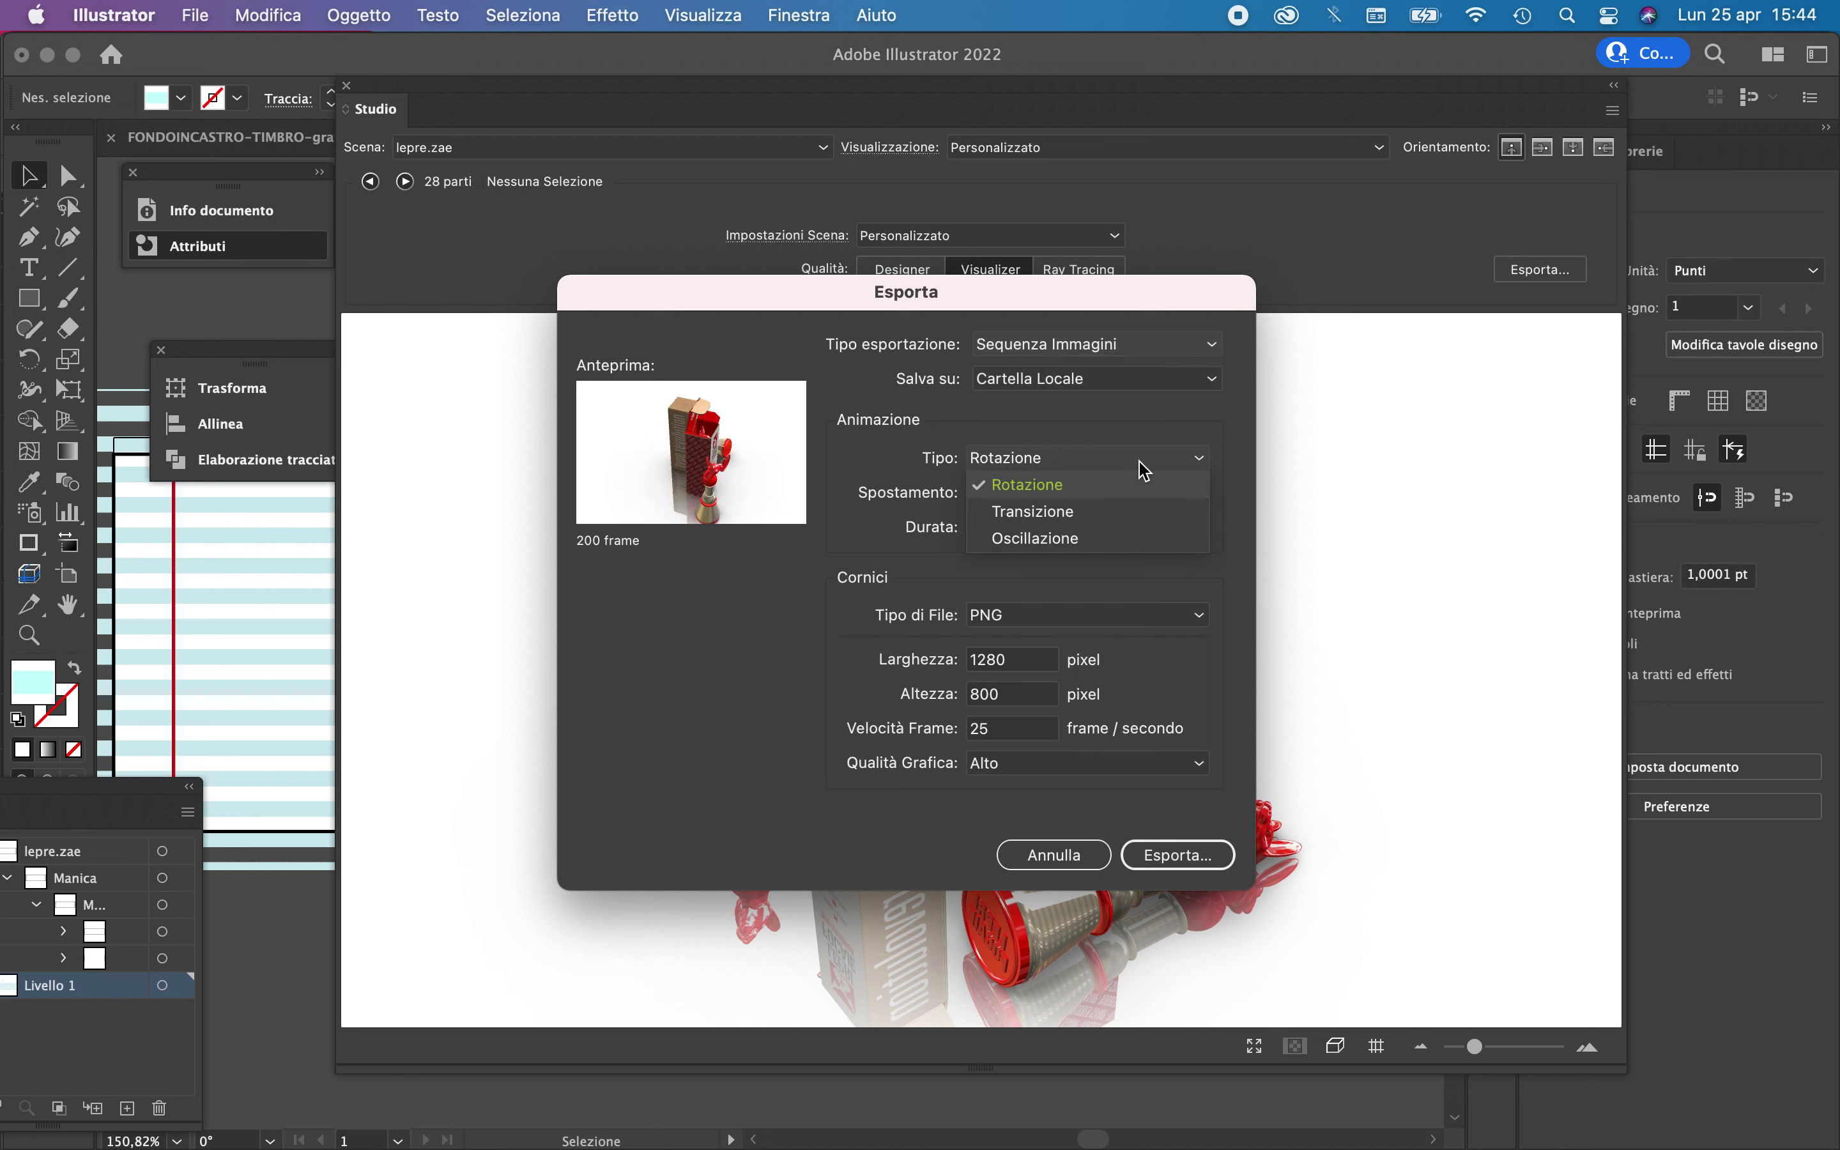
{"action": "left_click", "coordinate": [1136, 522]}
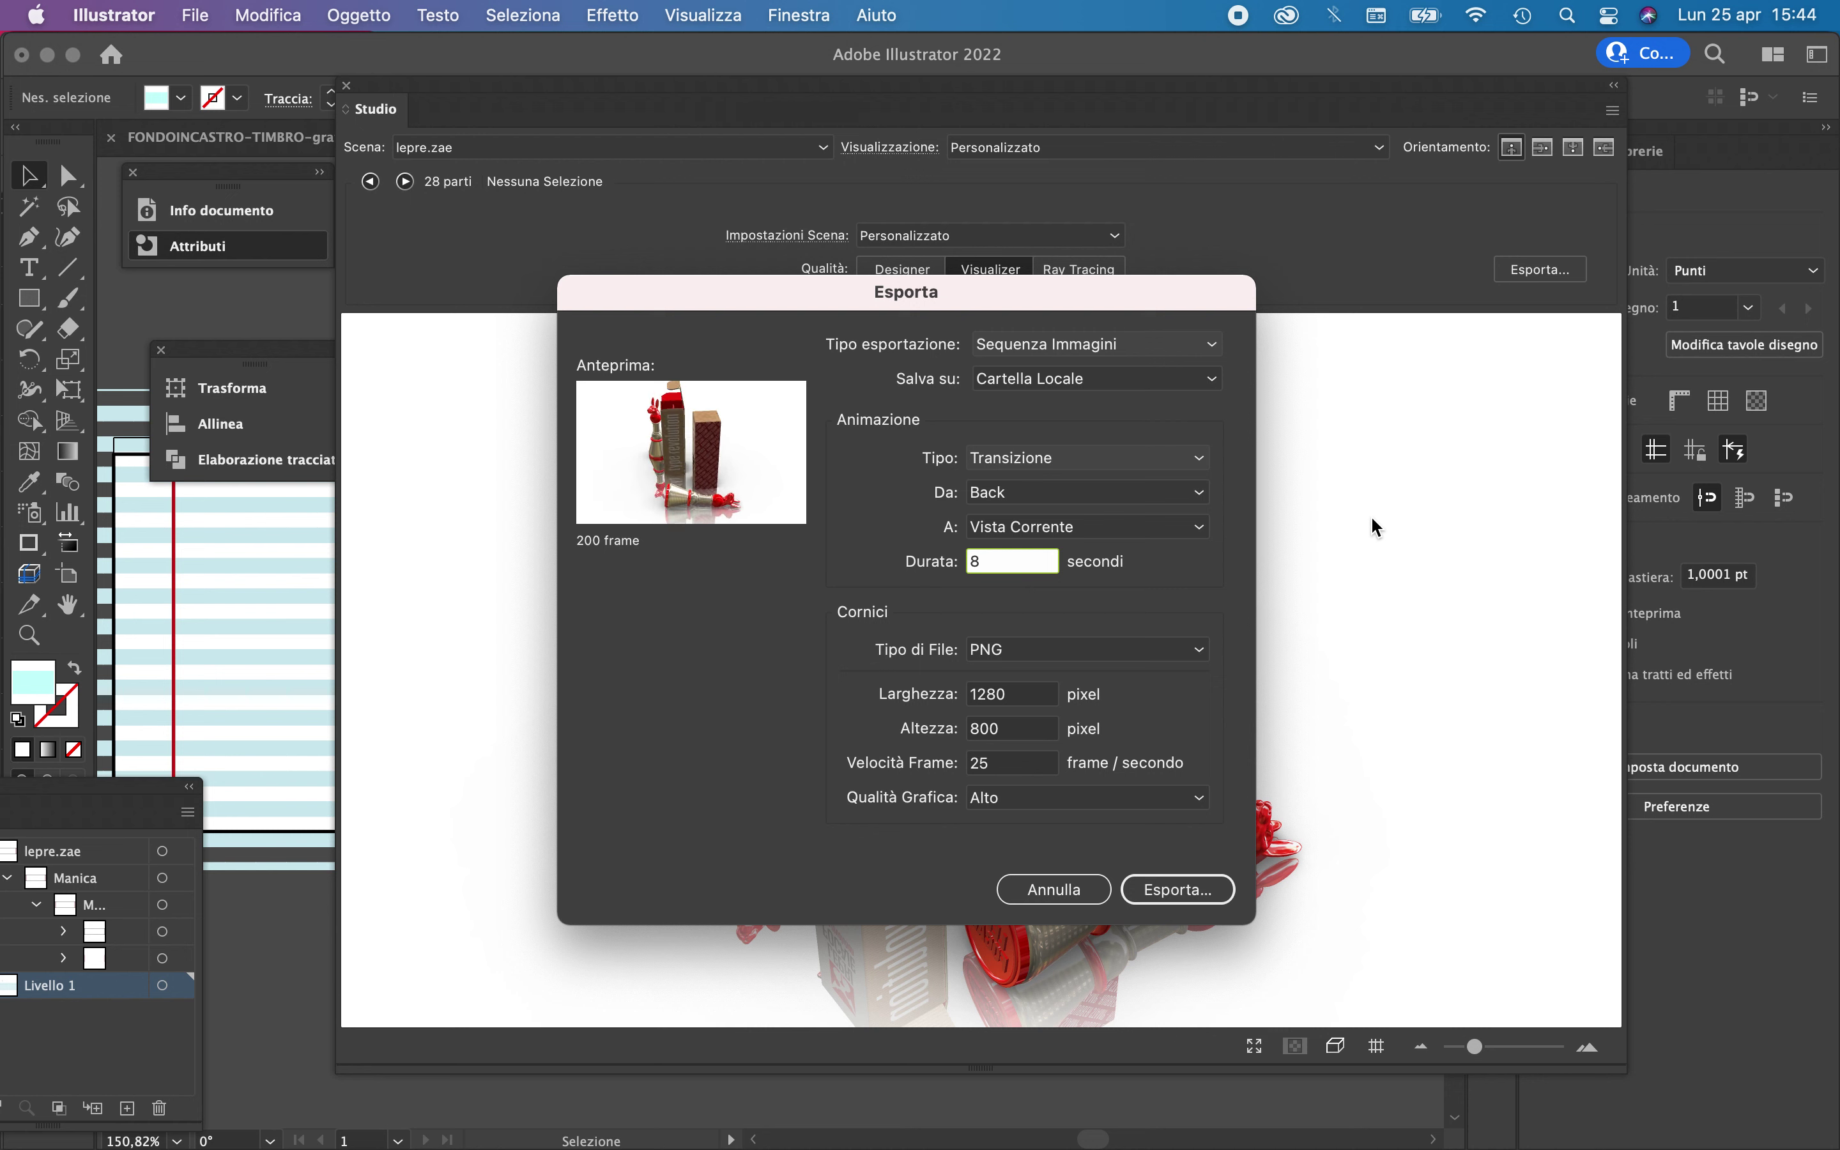
Make the transition run from the Top view to the Back view with a duration of 5 seconds
{"action": "left_click", "coordinate": [1149, 498]}
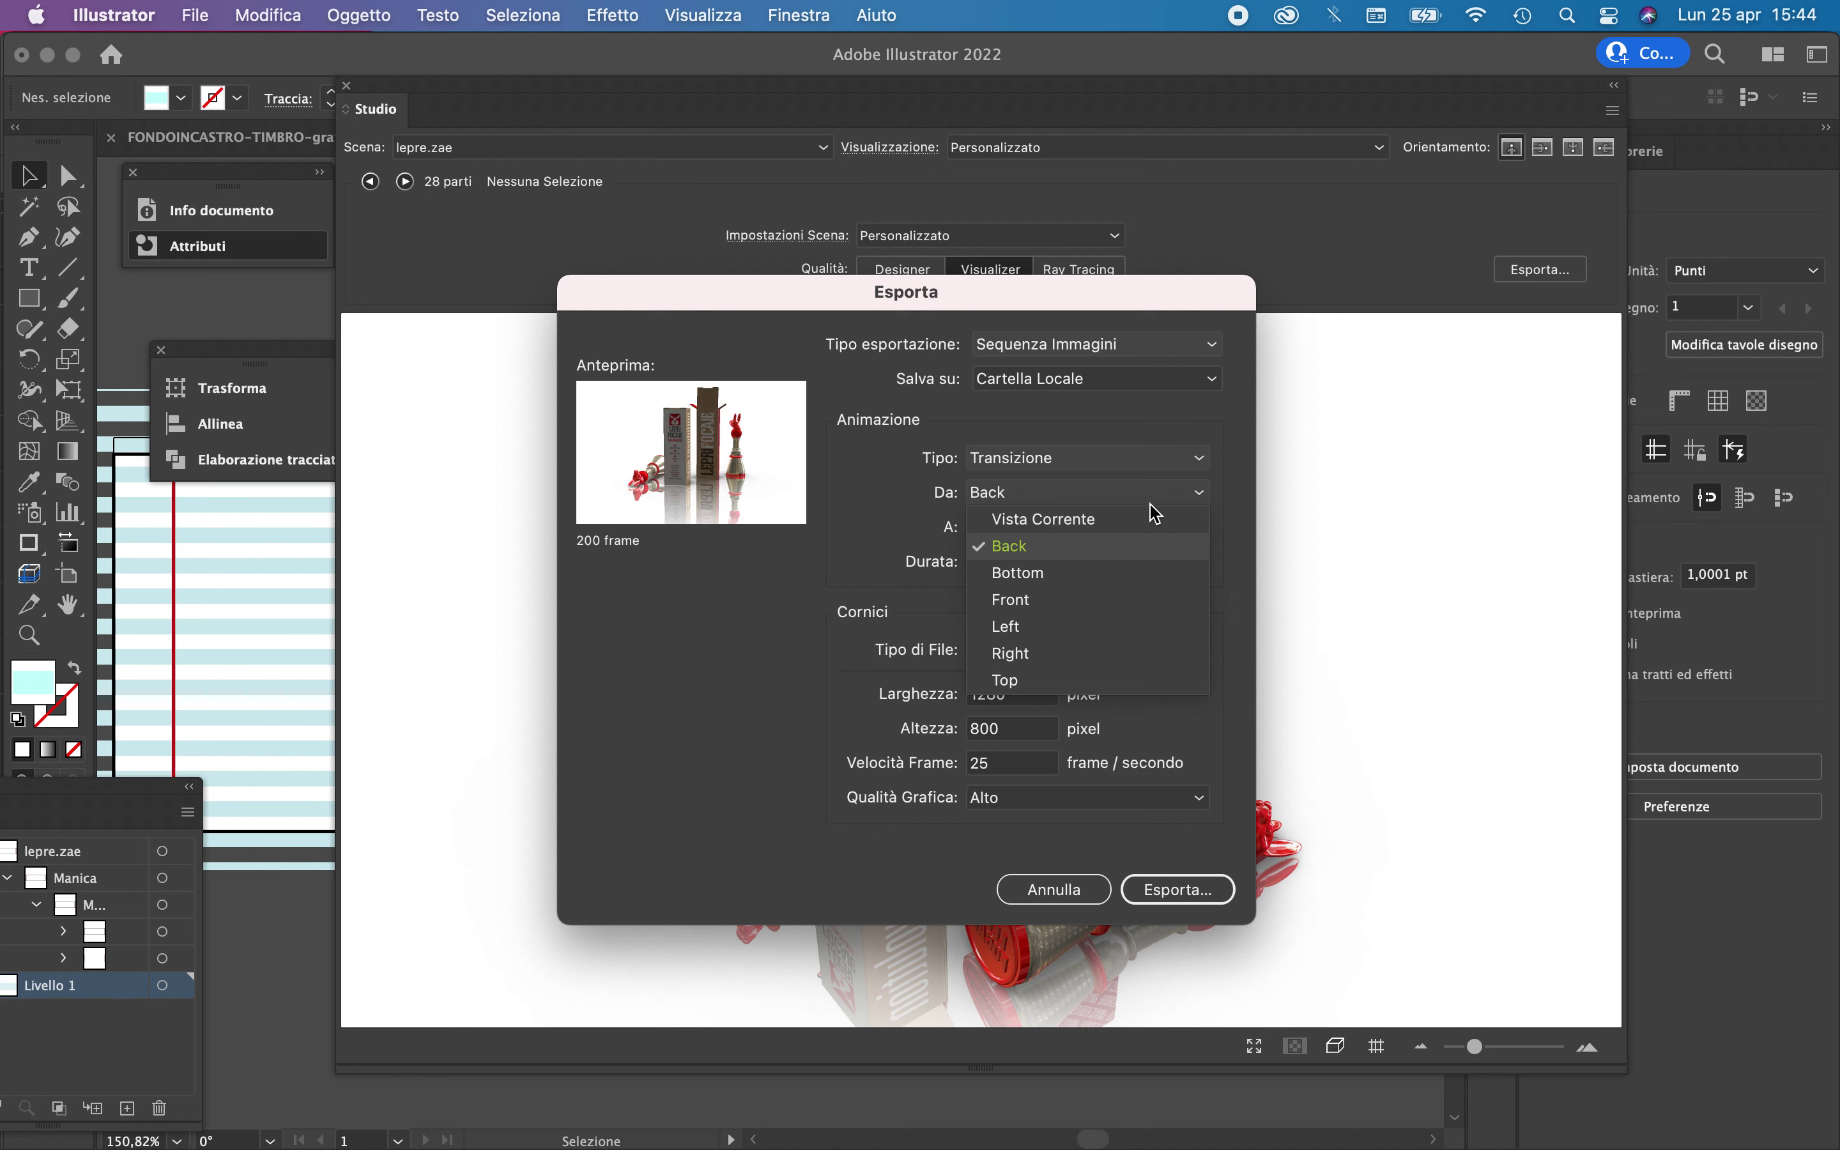
{"action": "left_click", "coordinate": [1121, 683]}
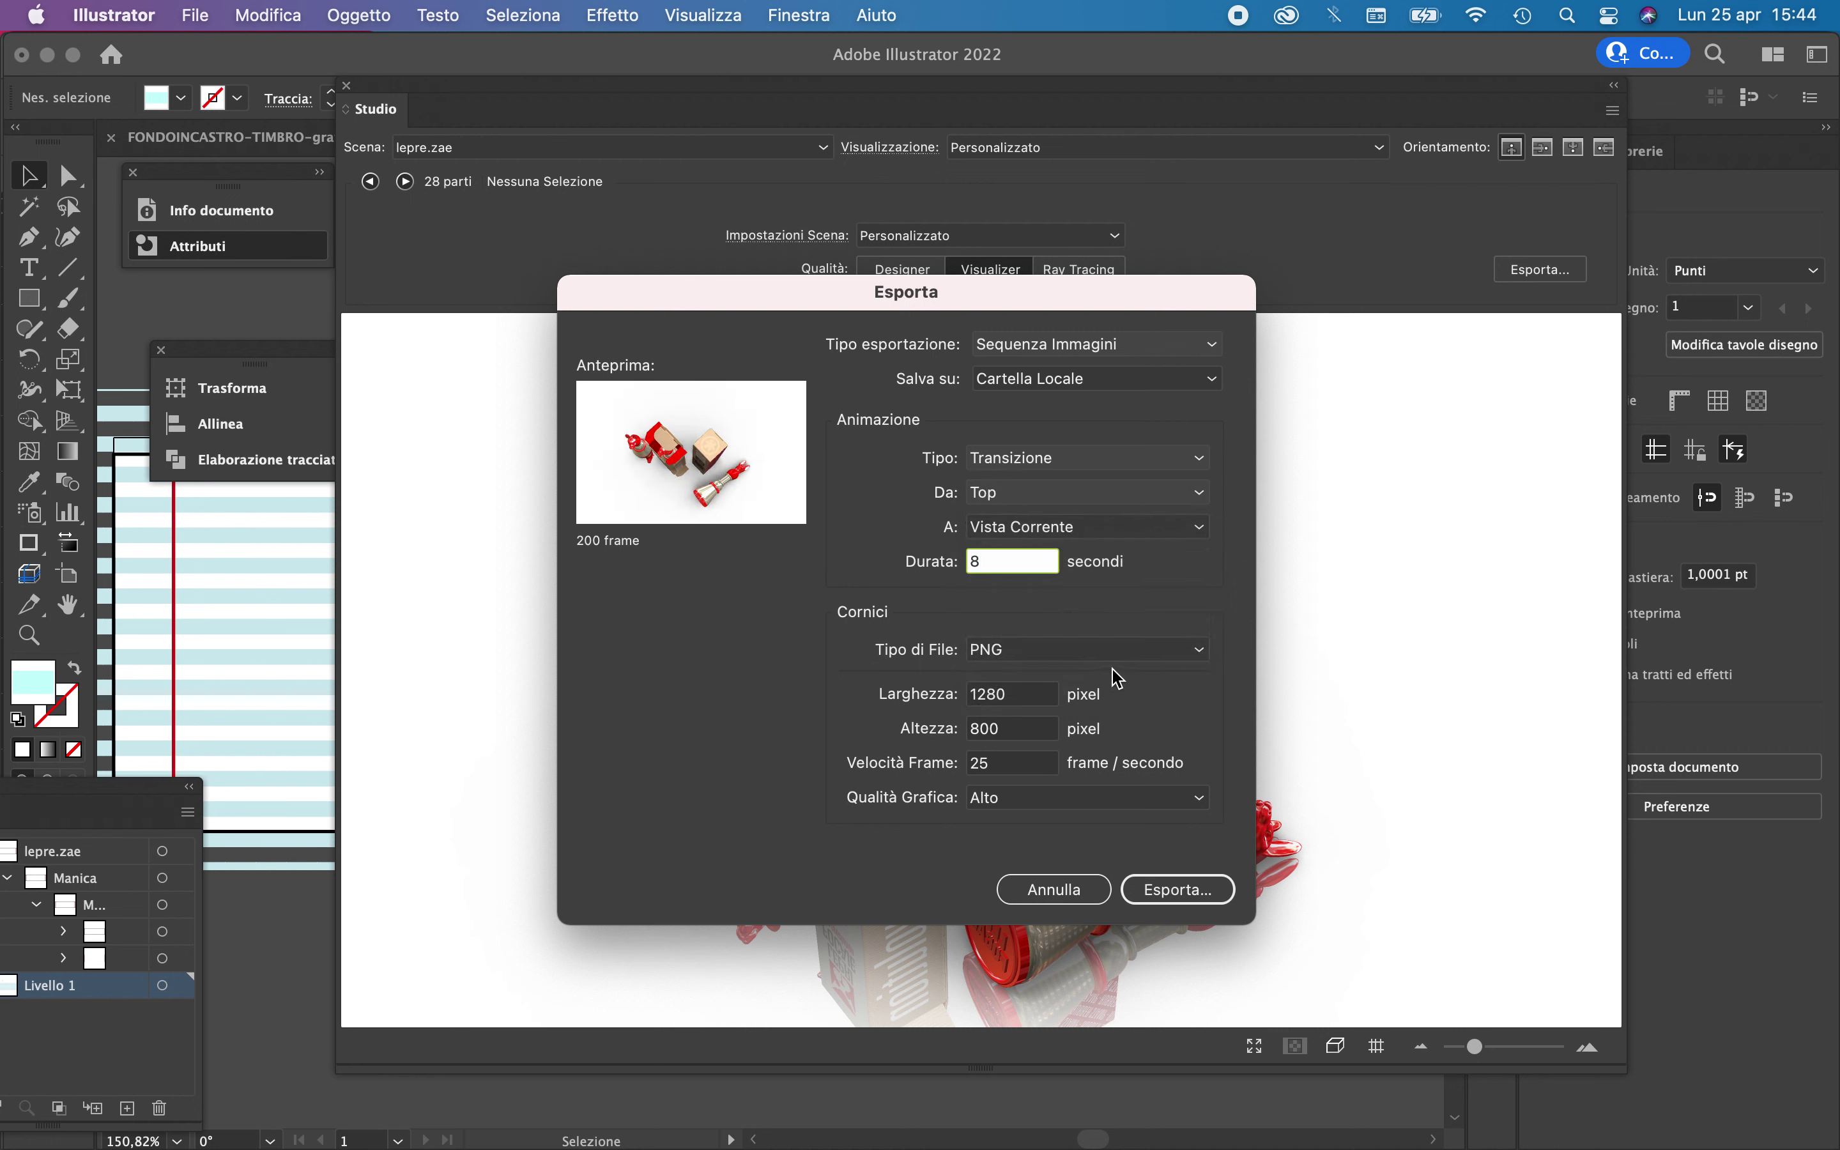
{"action": "left_click", "coordinate": [1123, 536]}
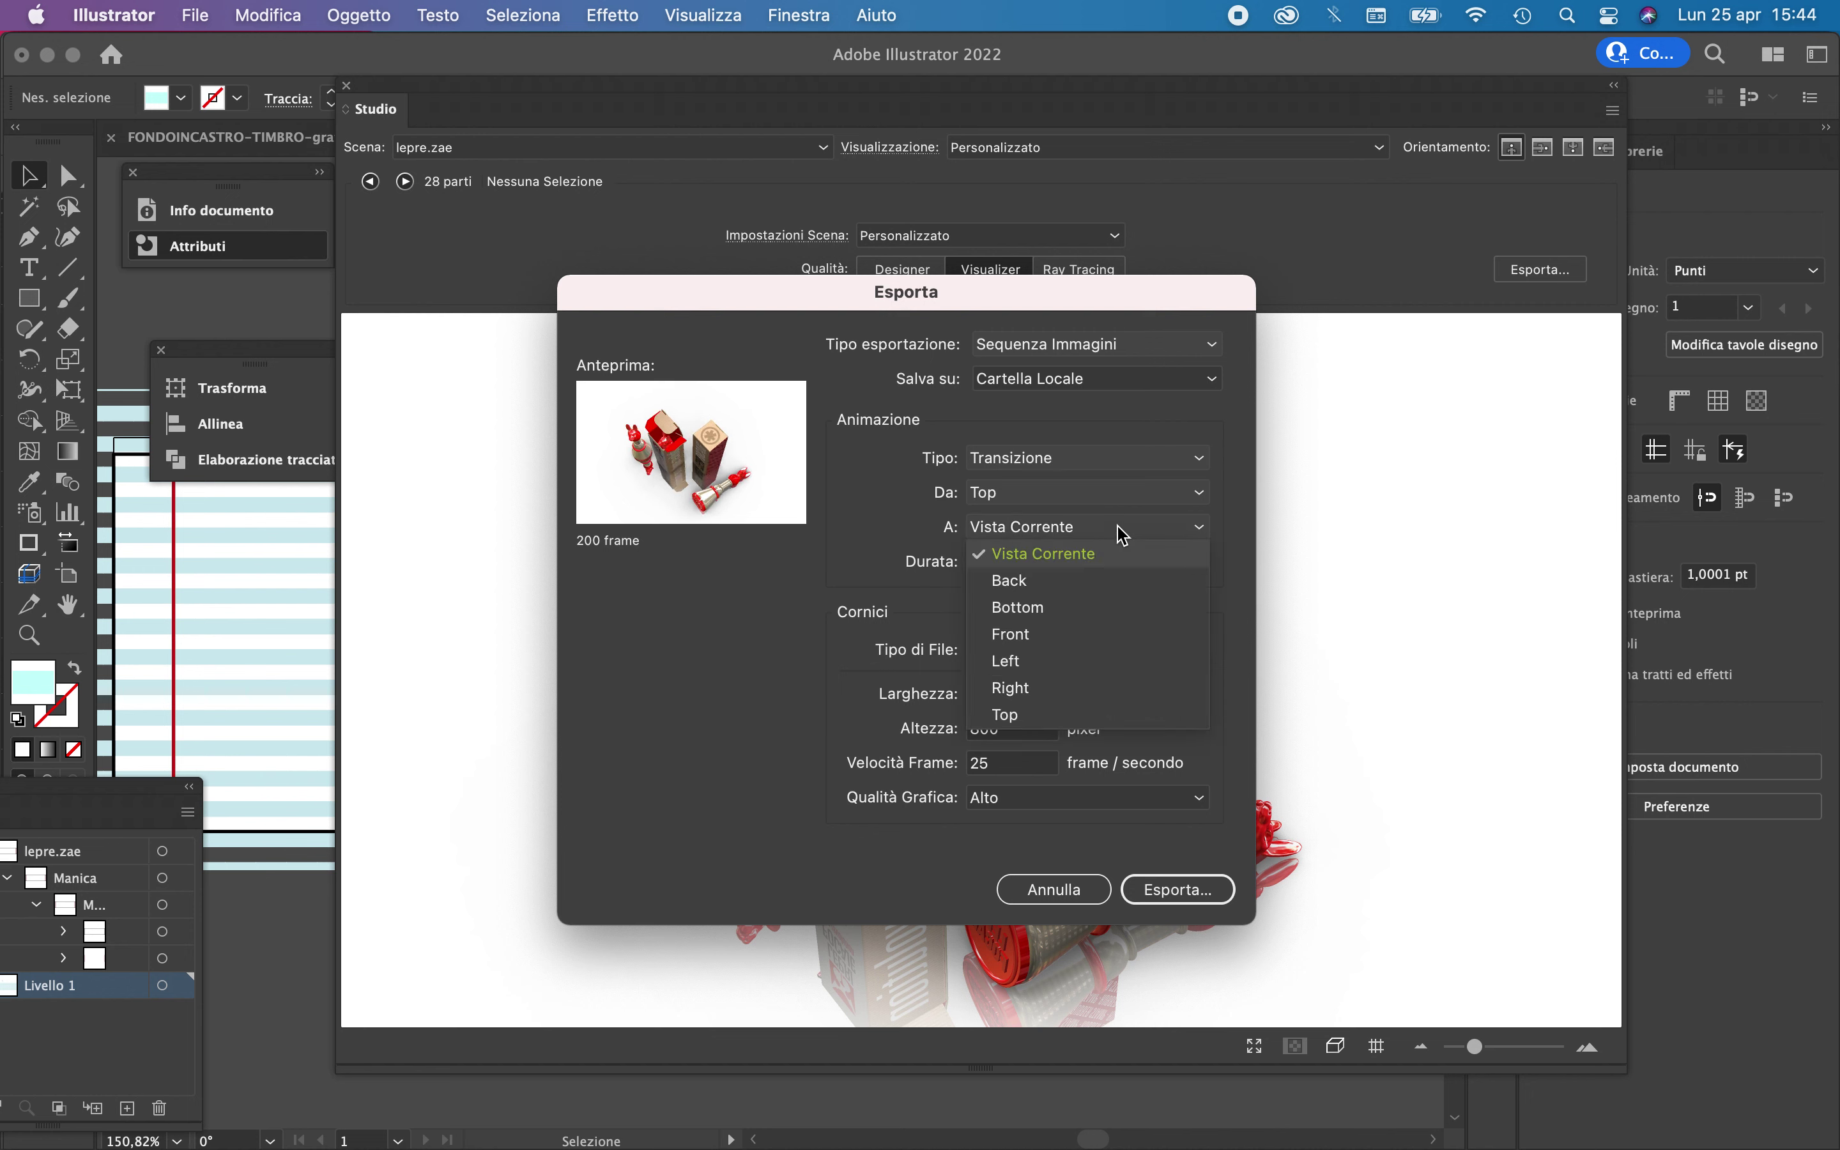
{"action": "left_click", "coordinate": [1108, 581]}
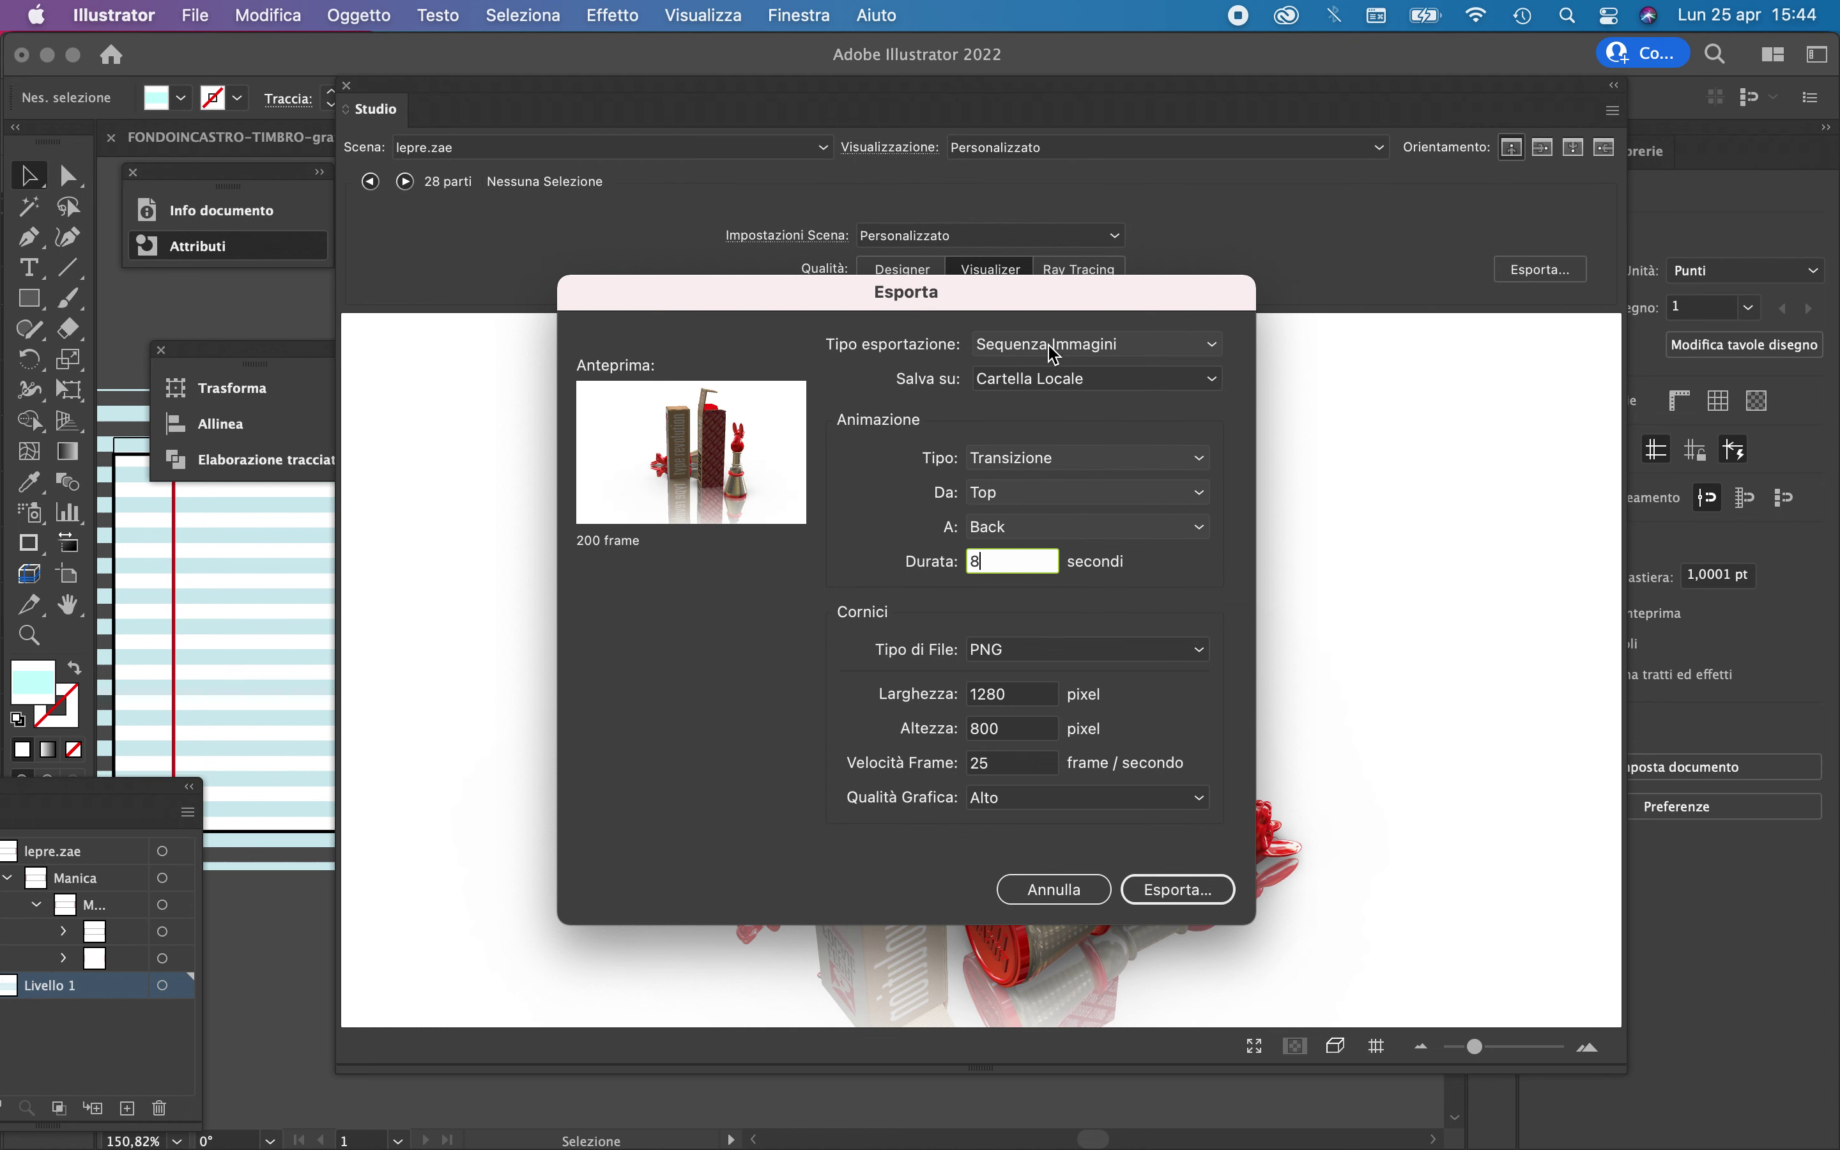
{"action": "left_click_drag", "start_coordinate": [988, 293], "coordinate": [1116, 168]}
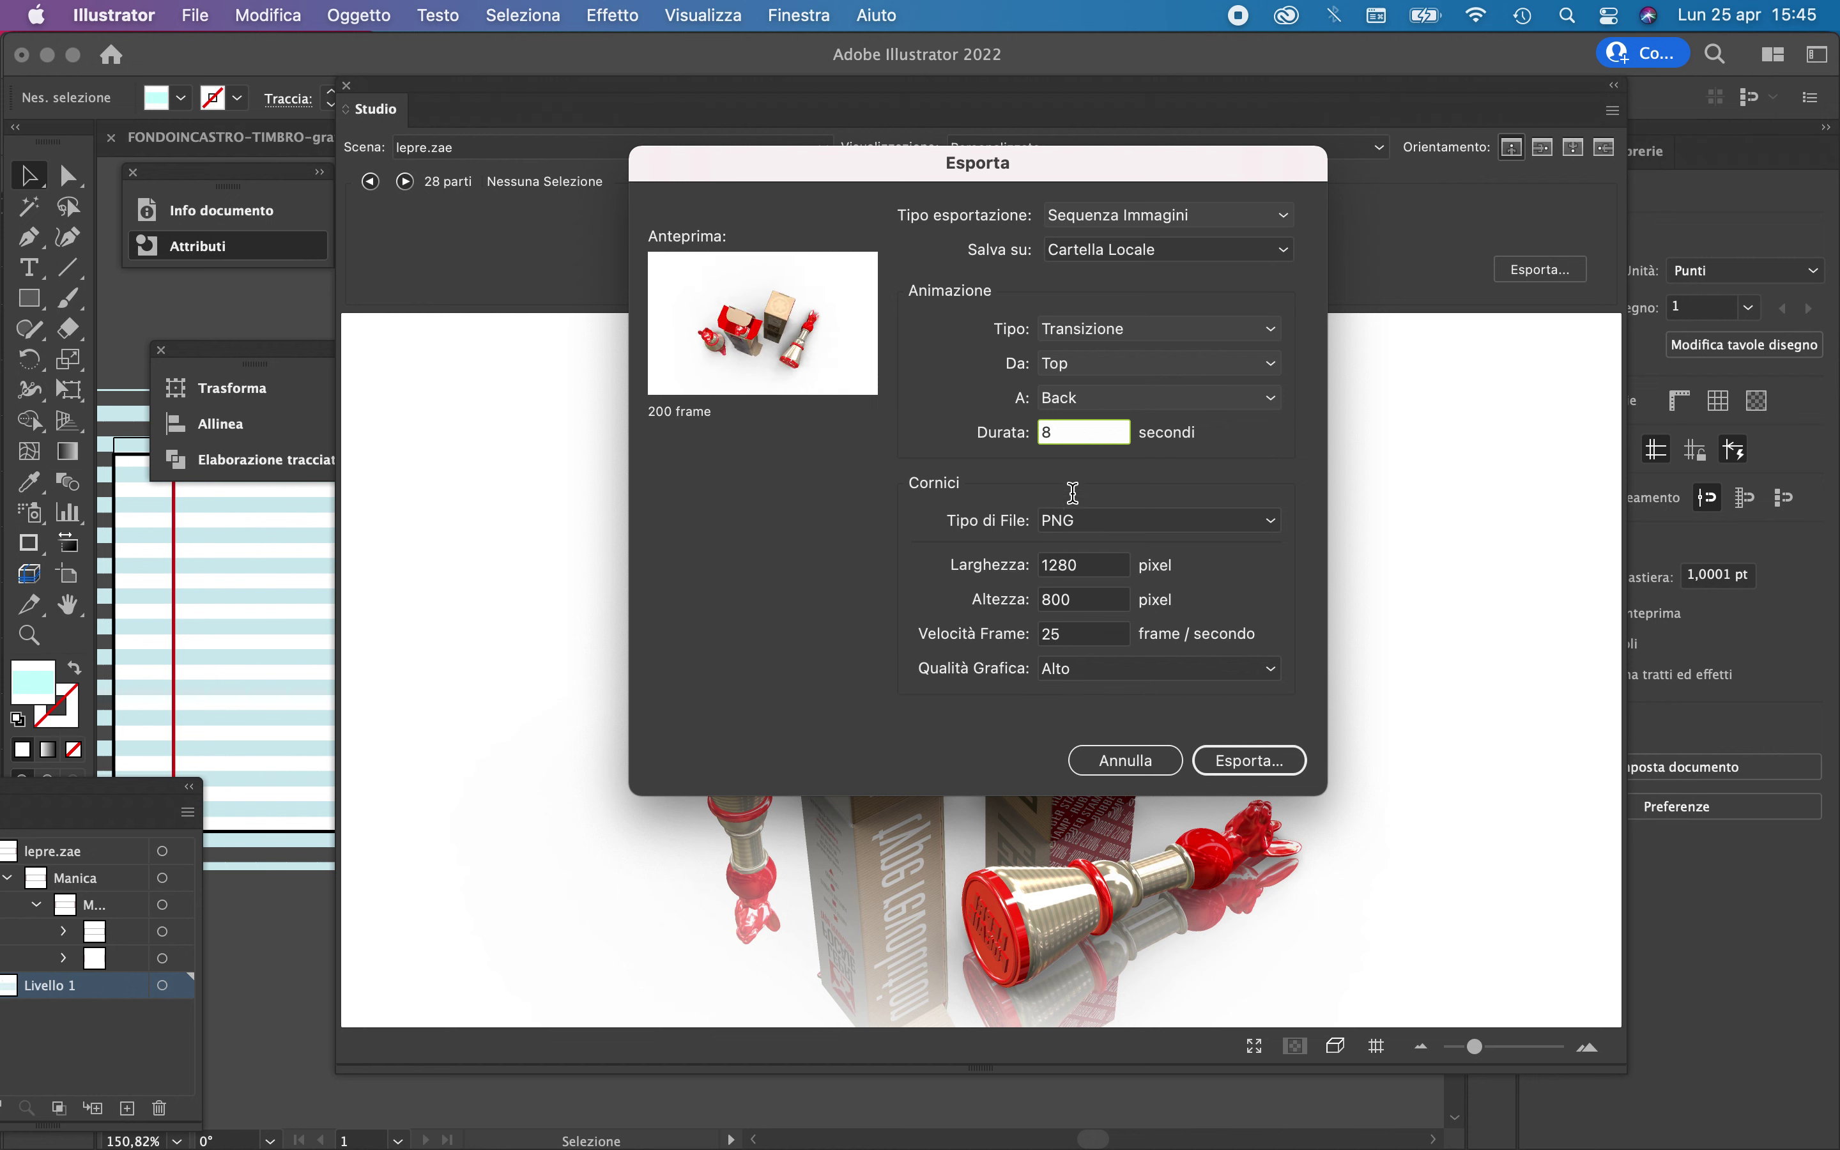
{"action": "double_click", "coordinate": [1051, 438]}
{"action": "type", "text": "5"}
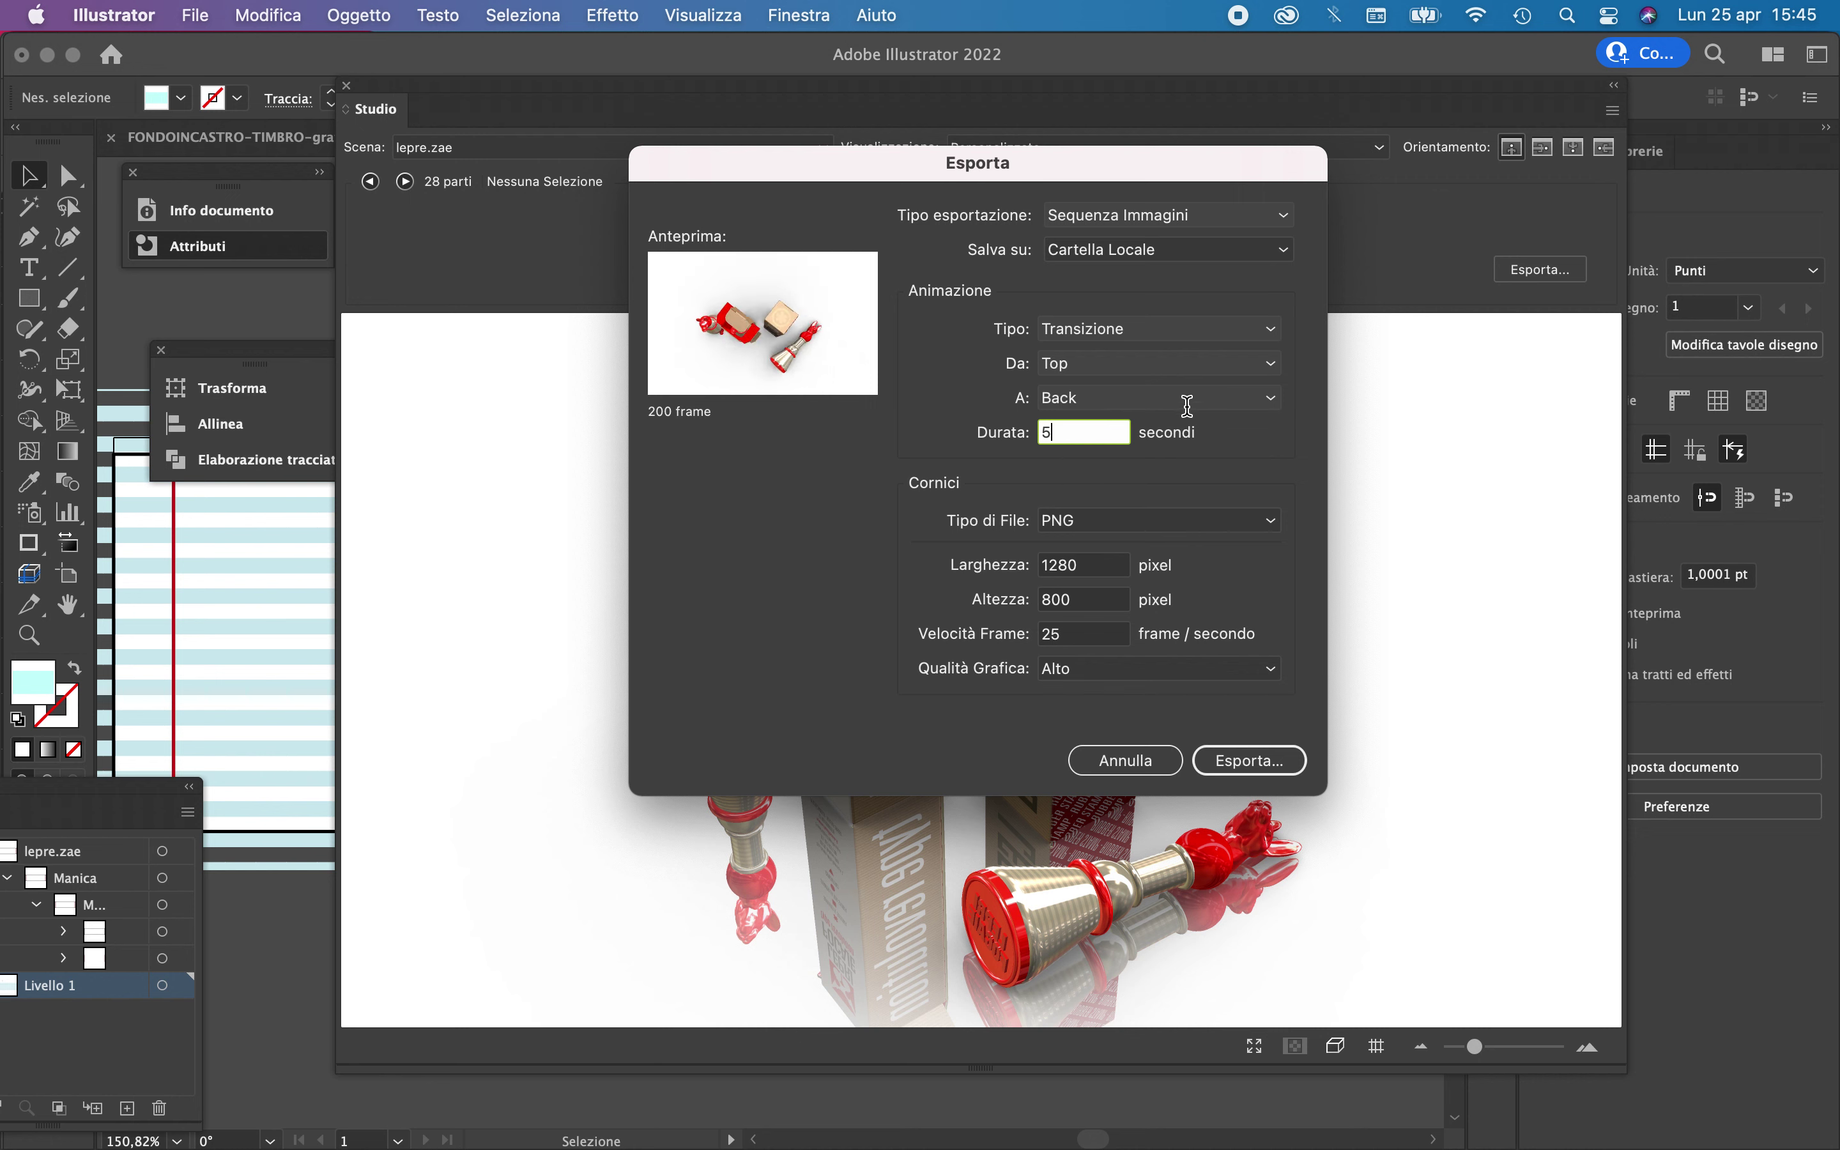
Export the PNG sequence into a new complesso1 folder within a new sequenze folder inside immagini-def
{"action": "left_click", "coordinate": [1250, 762]}
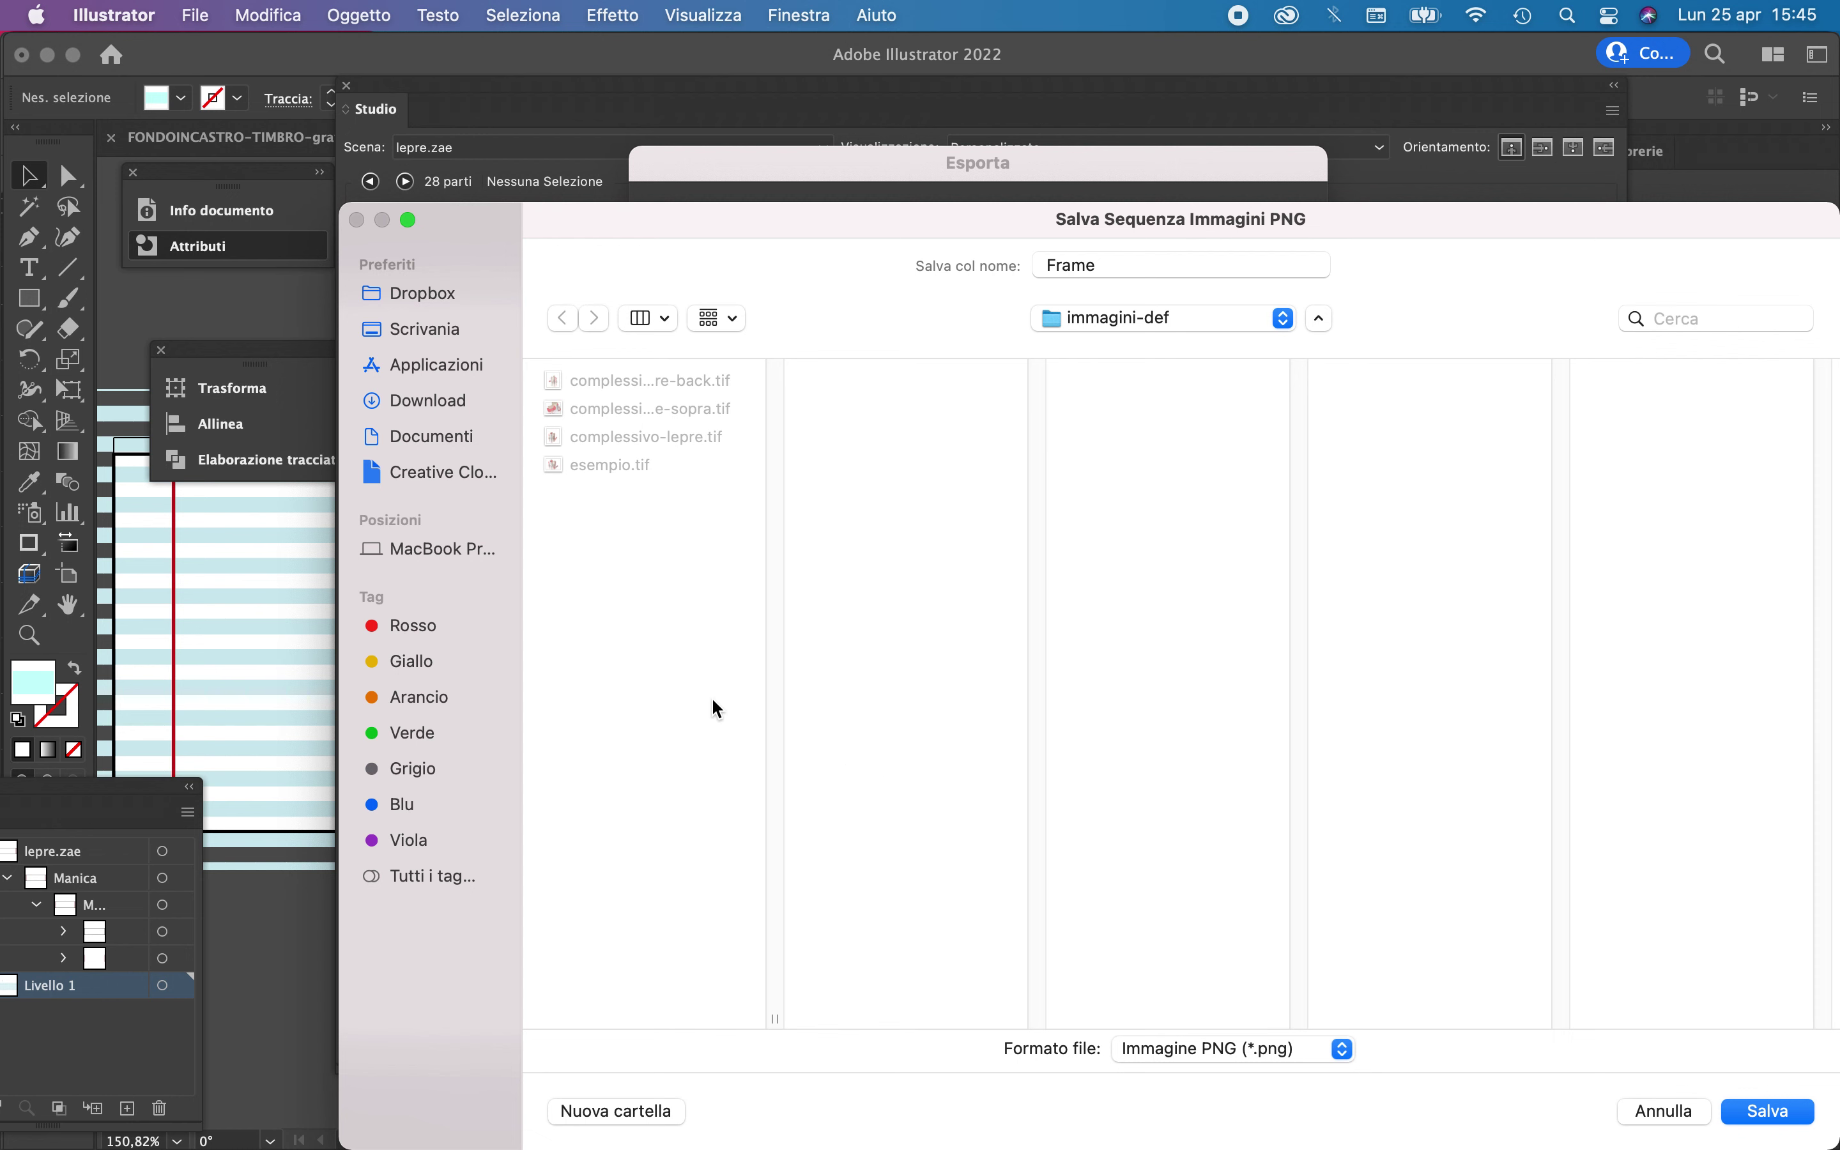
{"action": "left_click", "coordinate": [599, 1117]}
{"action": "type", "text": "s"}
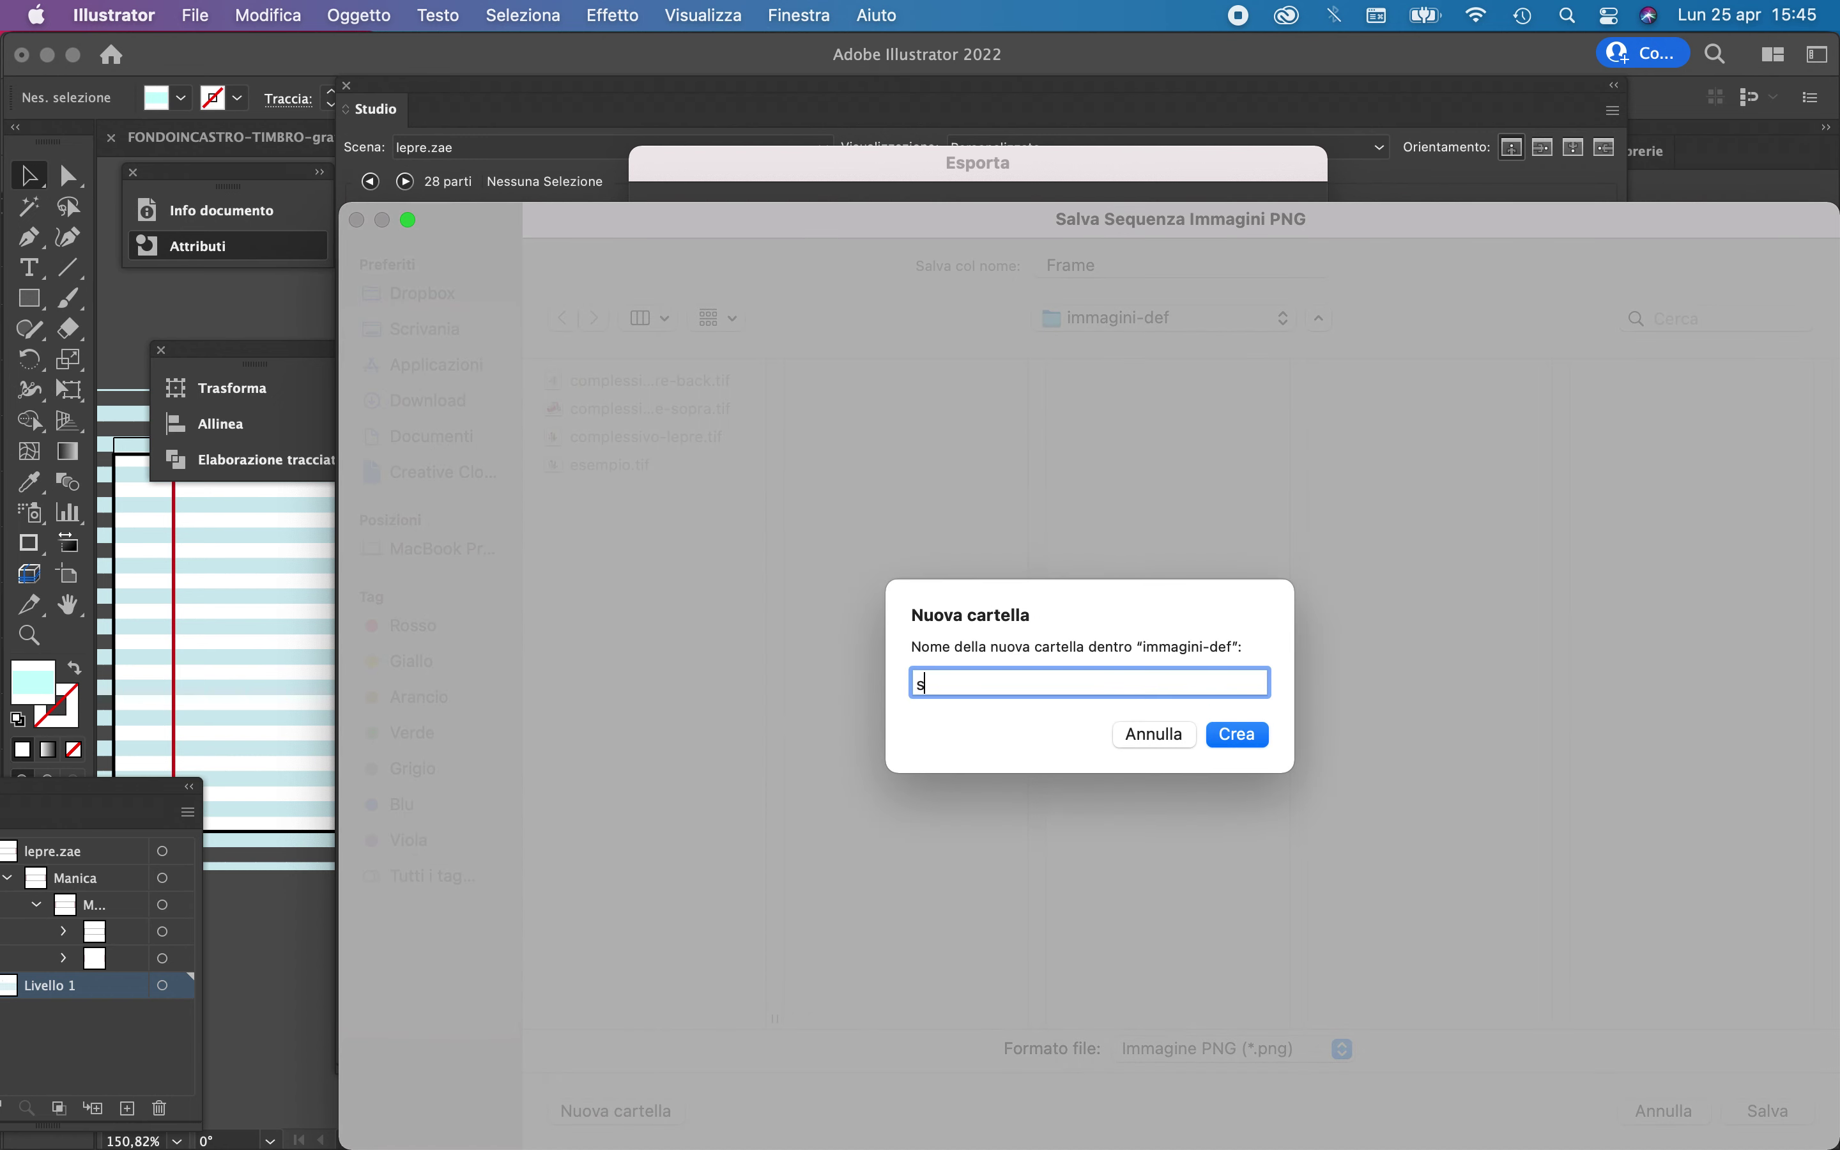
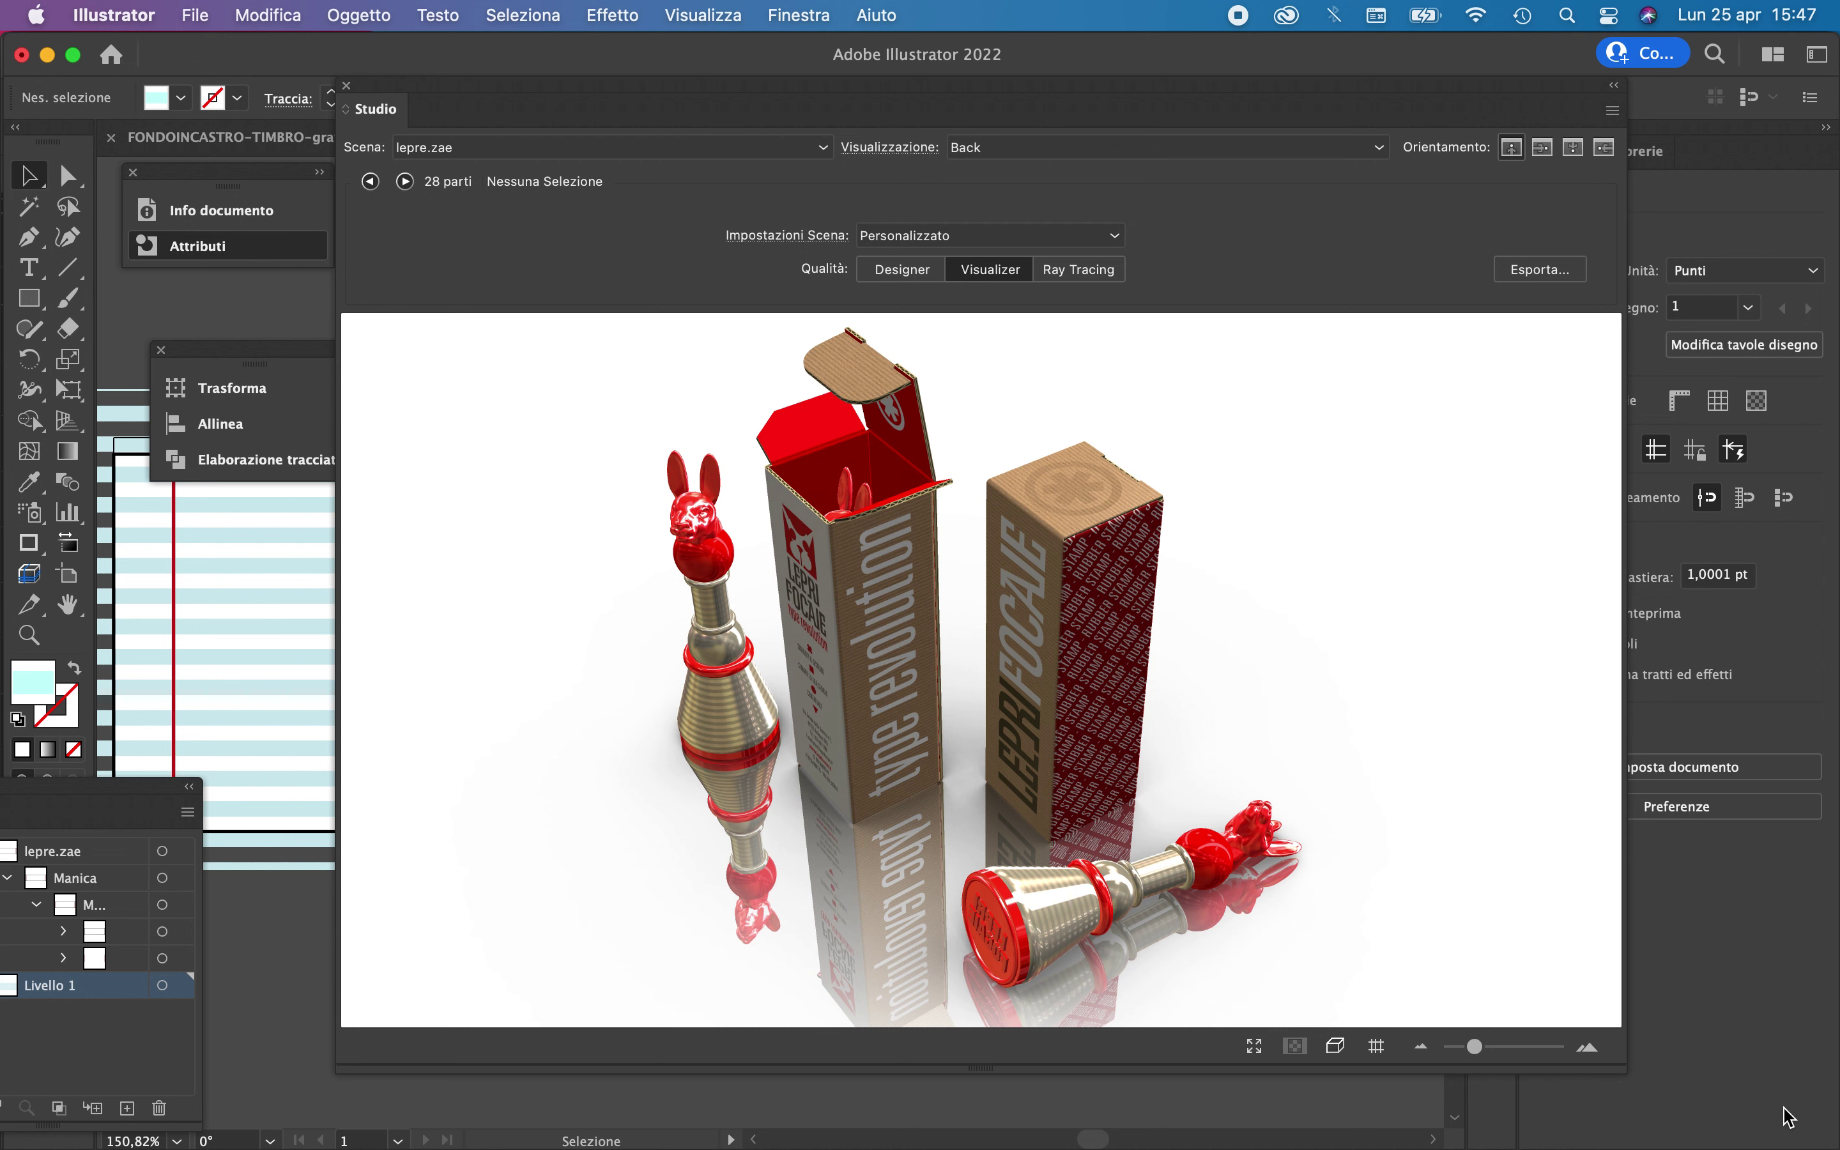
Set up another scene export with the transition running from Back to Vista Corrente
{"action": "left_click", "coordinate": [1537, 275]}
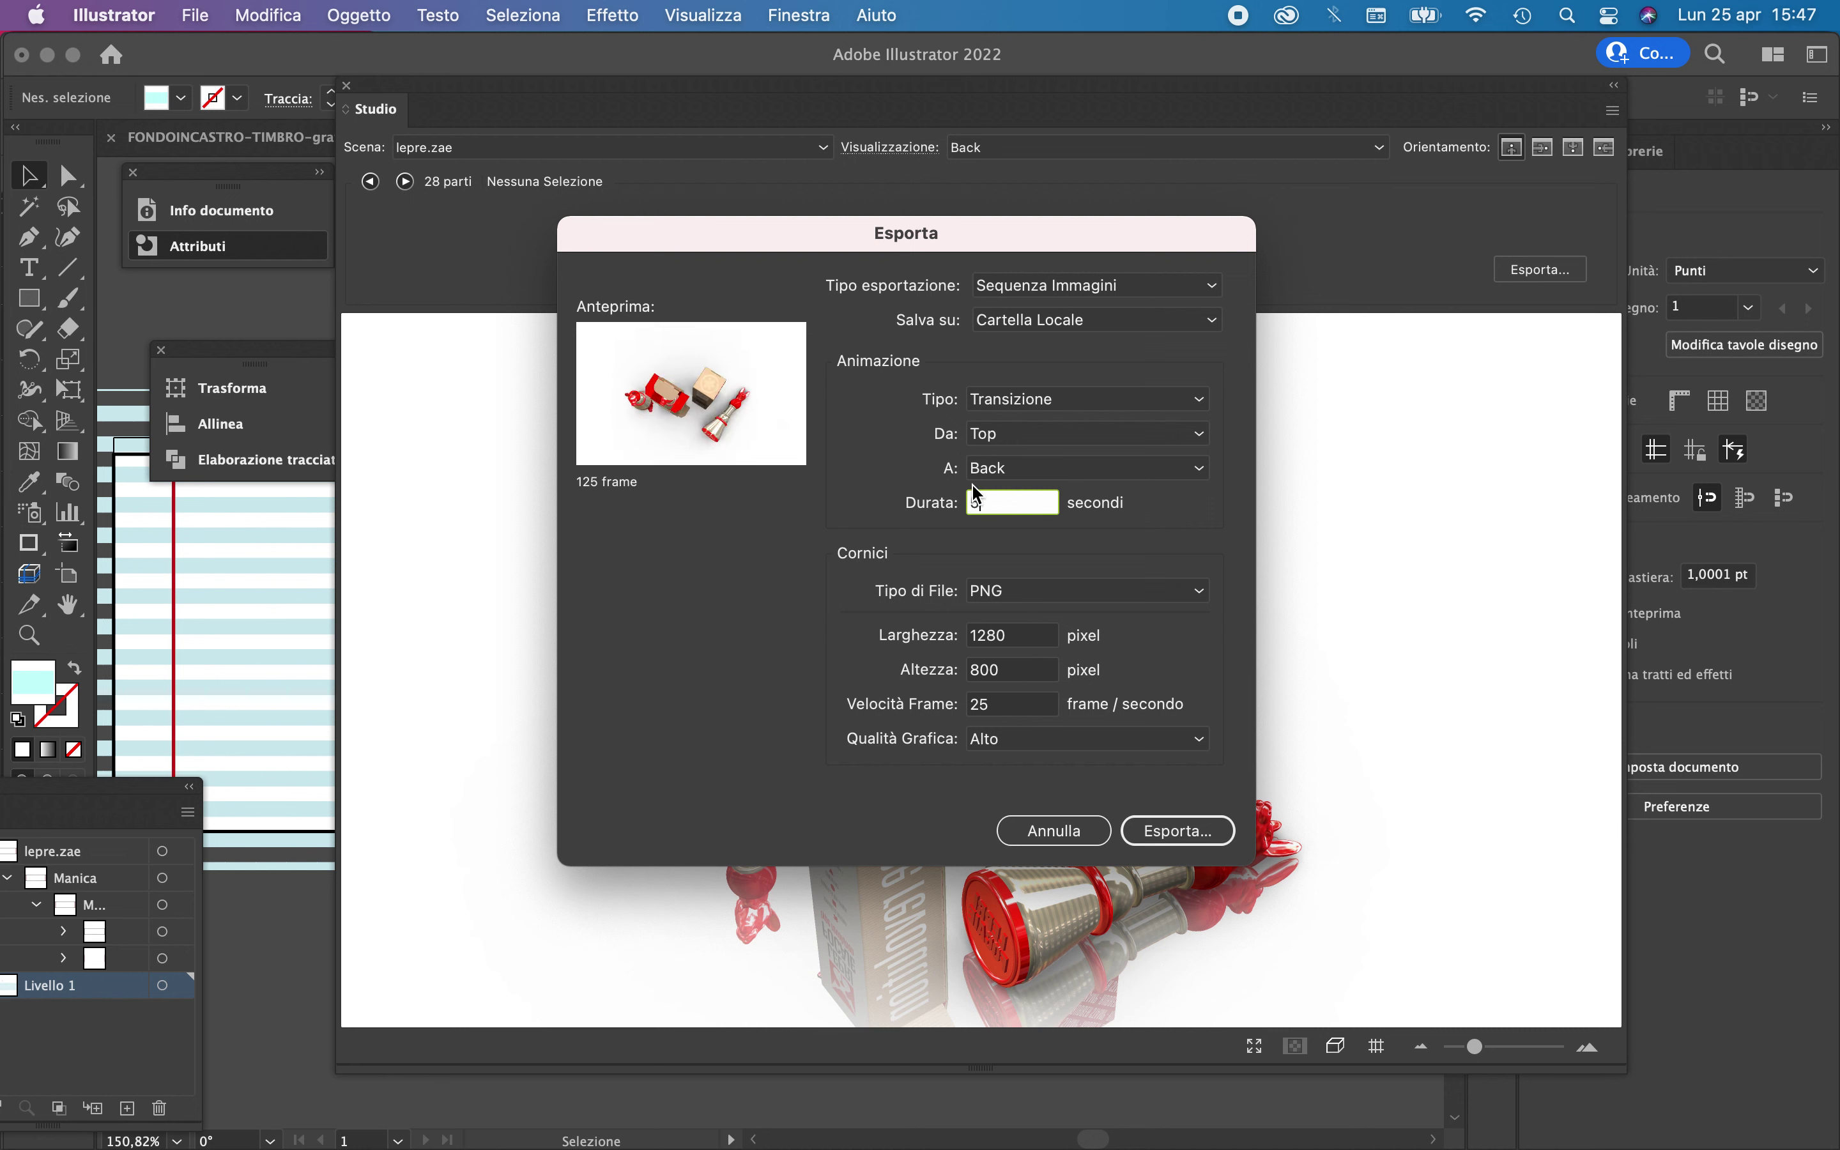
{"action": "left_click", "coordinate": [1027, 437]}
{"action": "left_click", "coordinate": [1027, 438]}
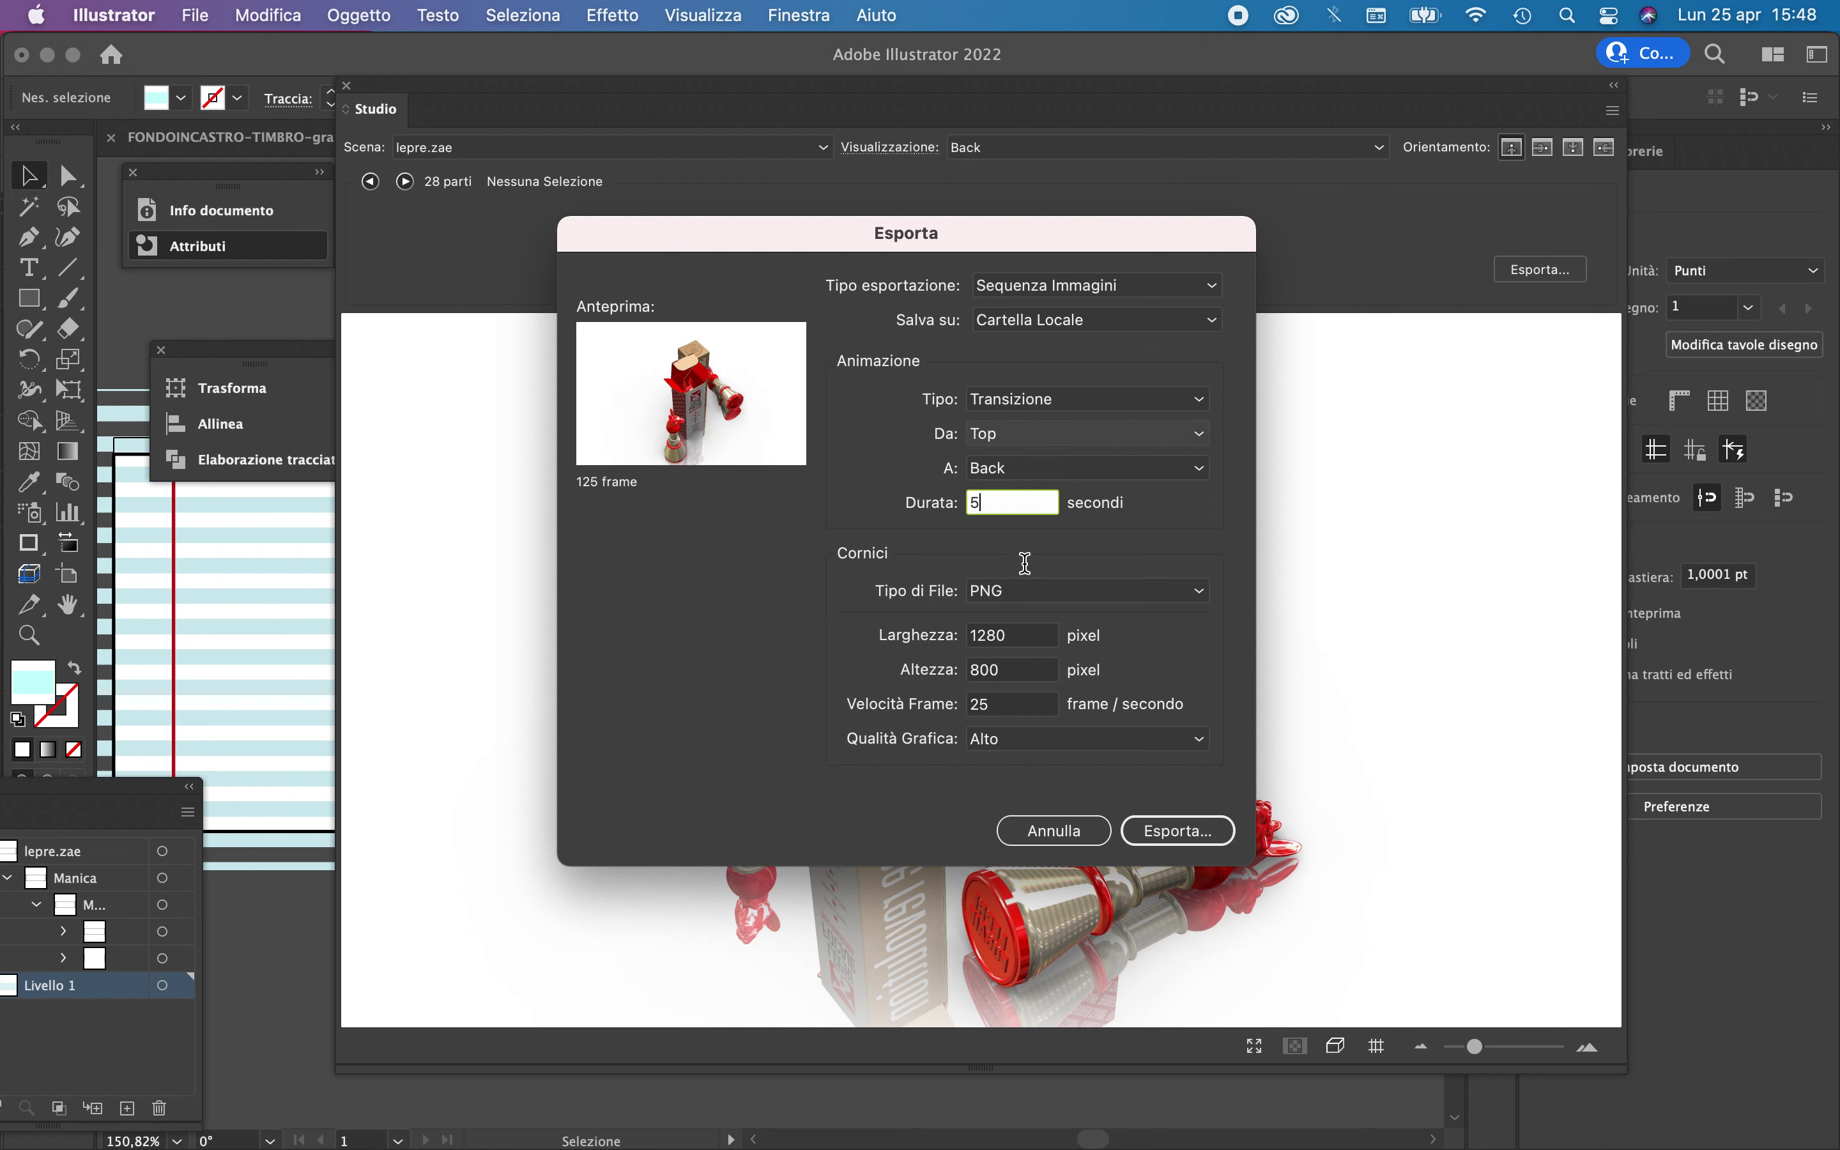
{"action": "left_click", "coordinate": [1027, 441]}
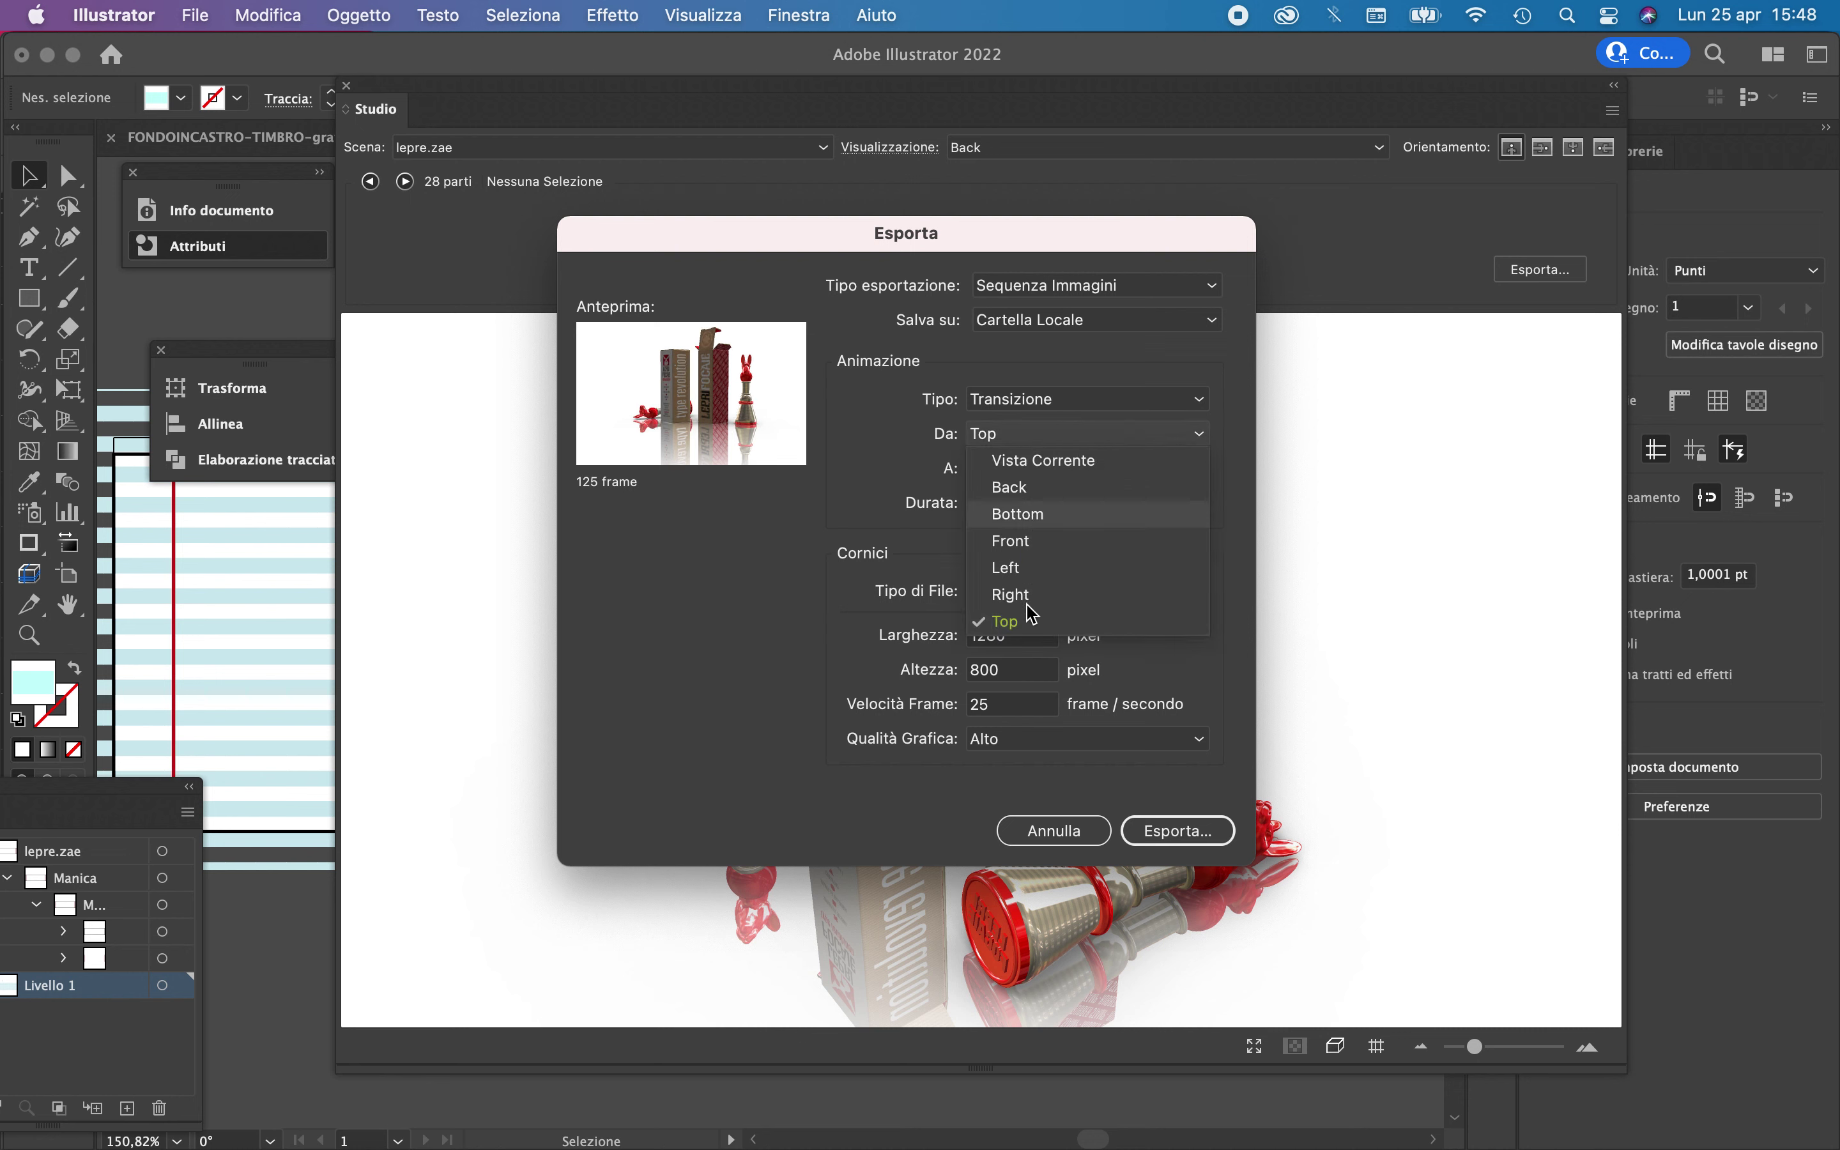
{"action": "left_click", "coordinate": [1019, 488]}
{"action": "left_click", "coordinate": [1030, 492]}
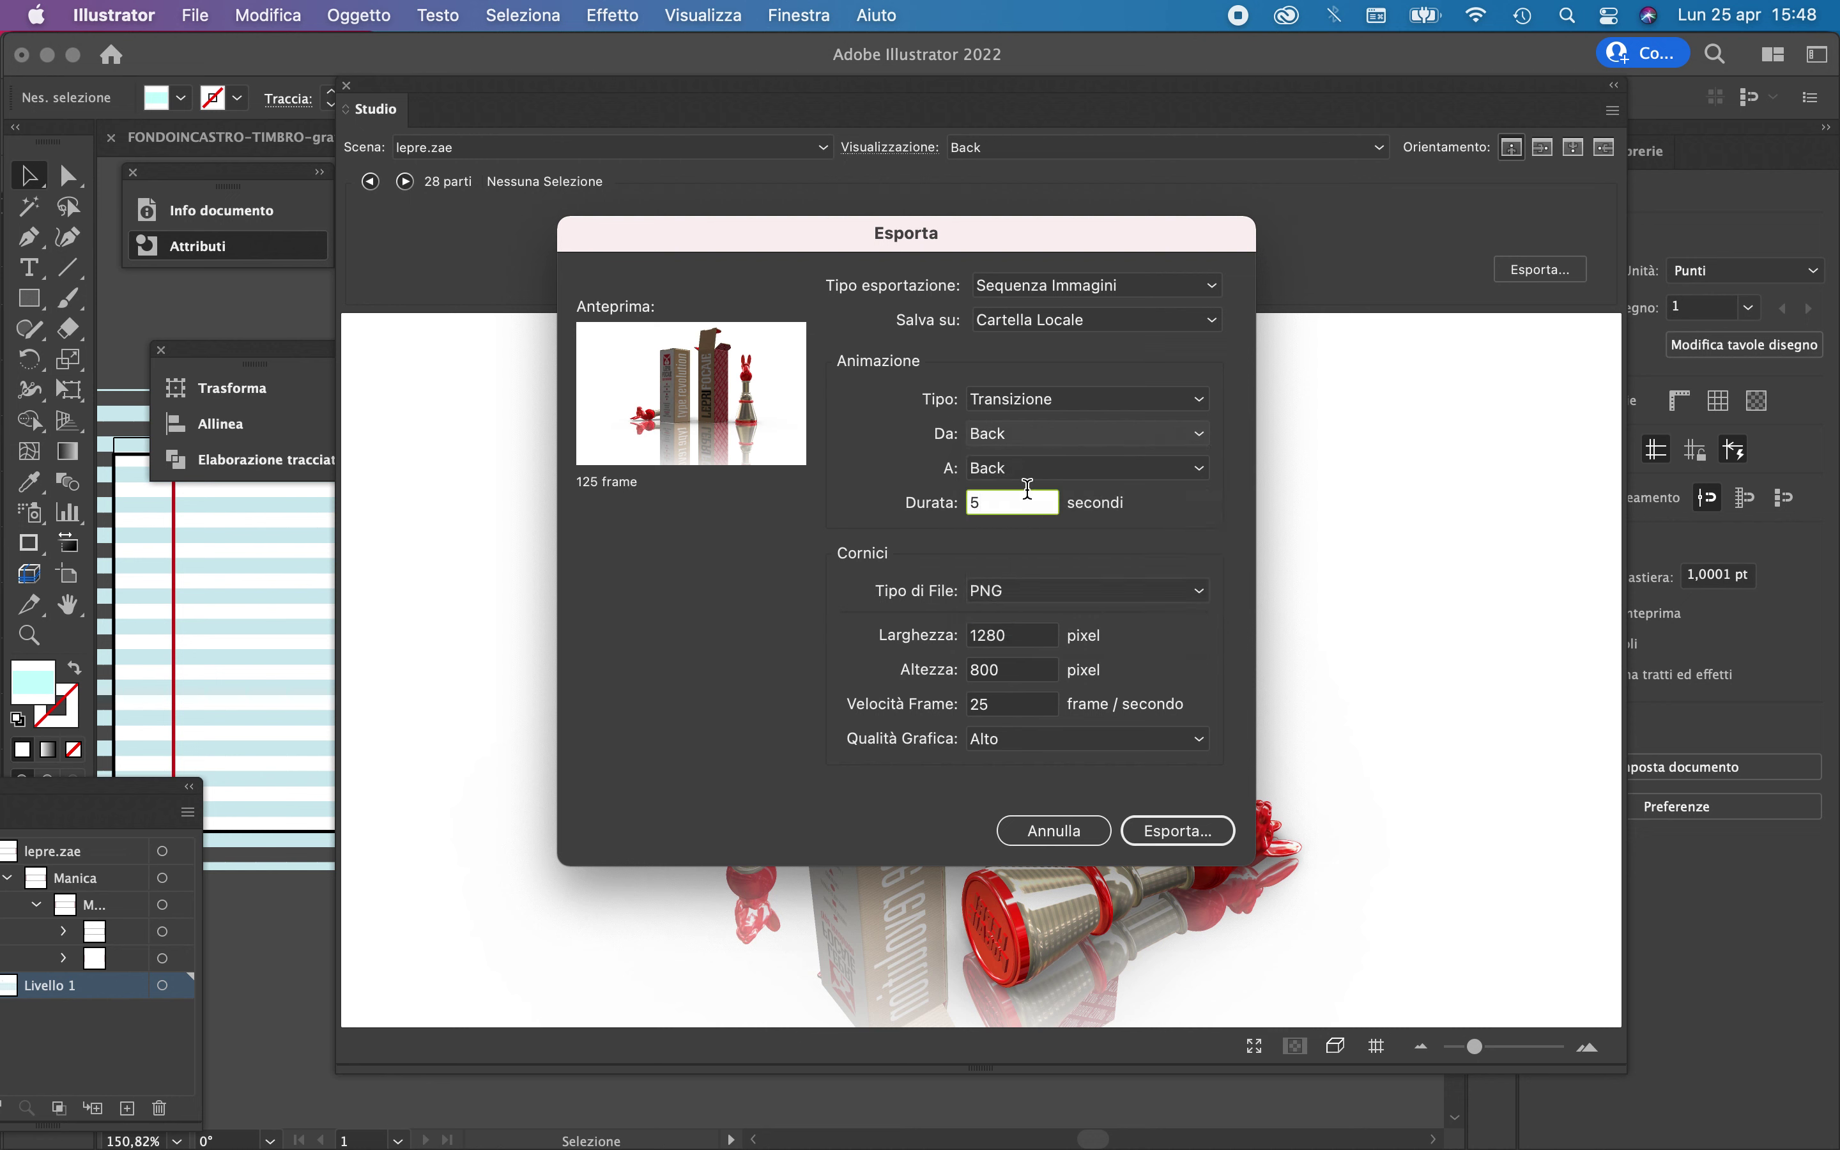
{"action": "left_click", "coordinate": [1111, 471]}
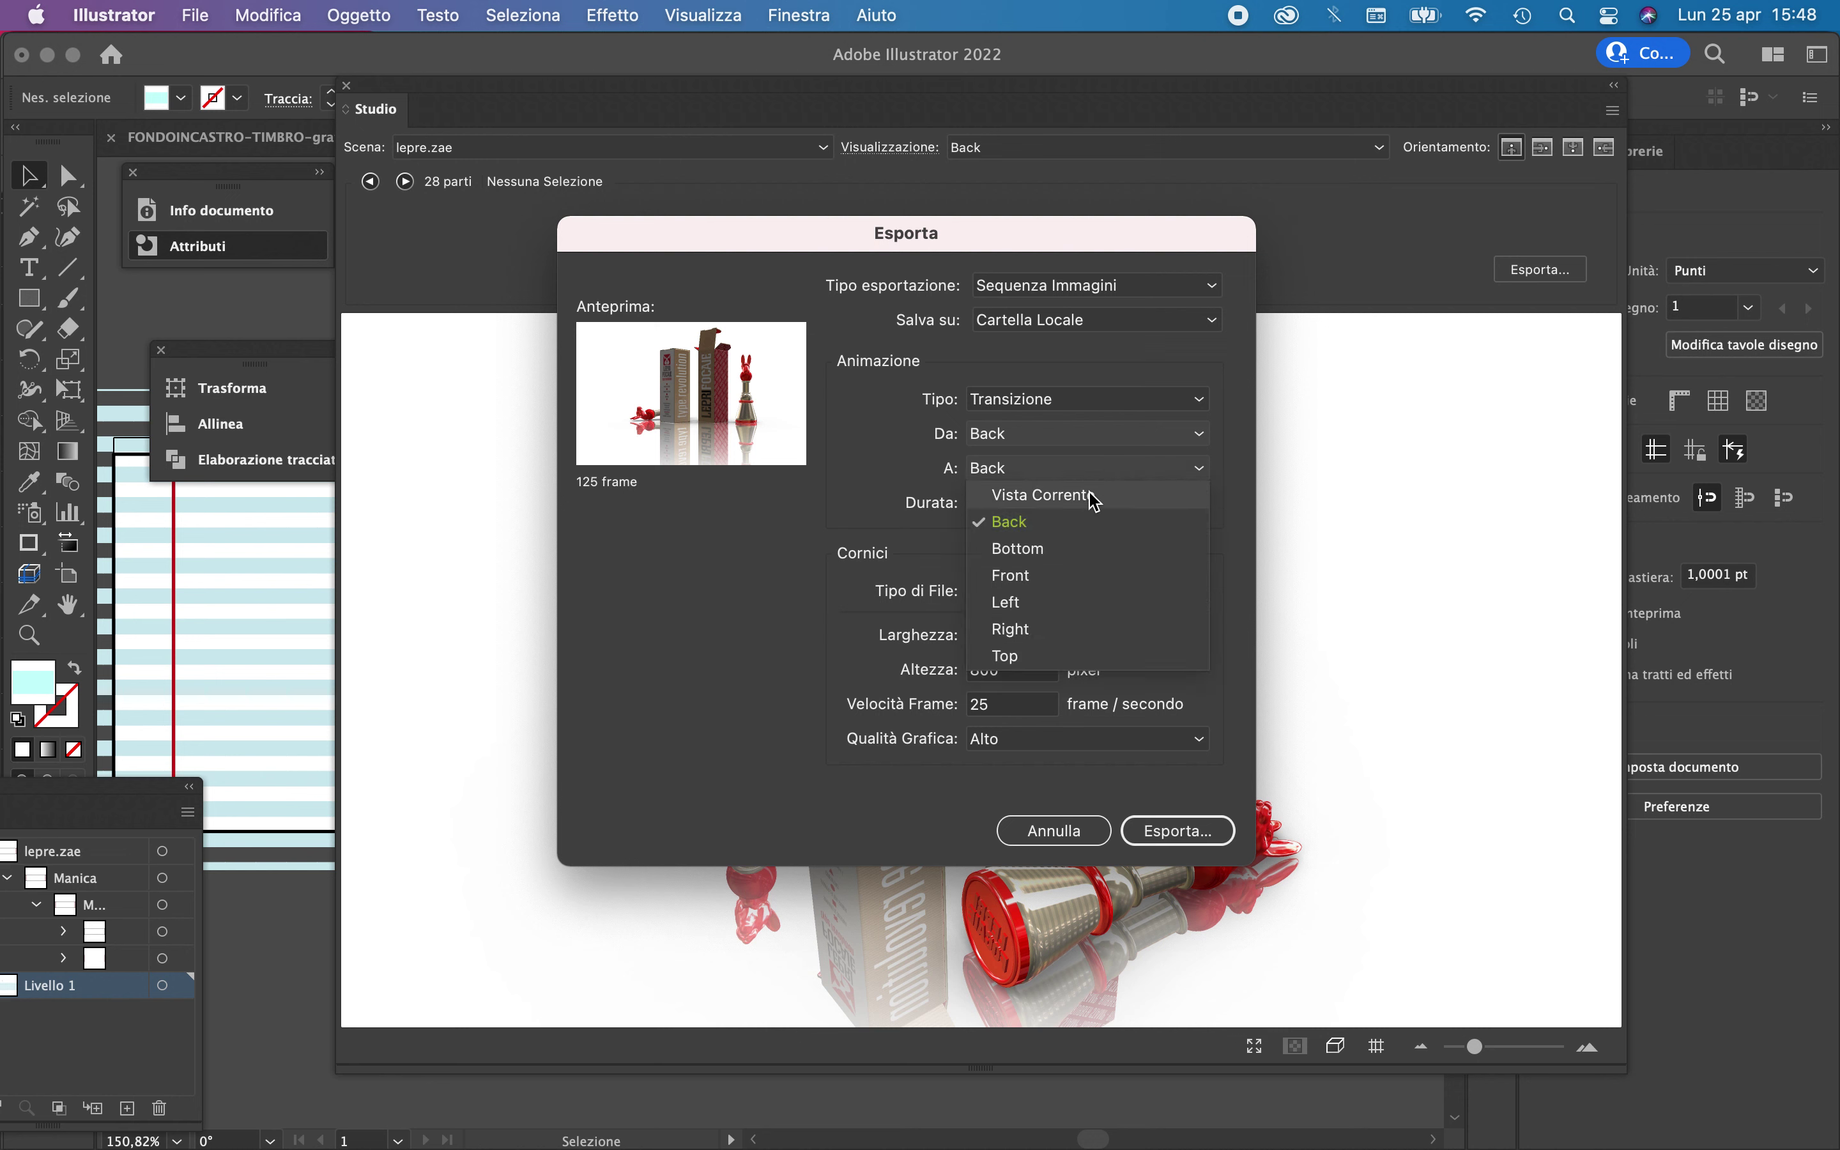
{"action": "left_click", "coordinate": [1095, 498]}
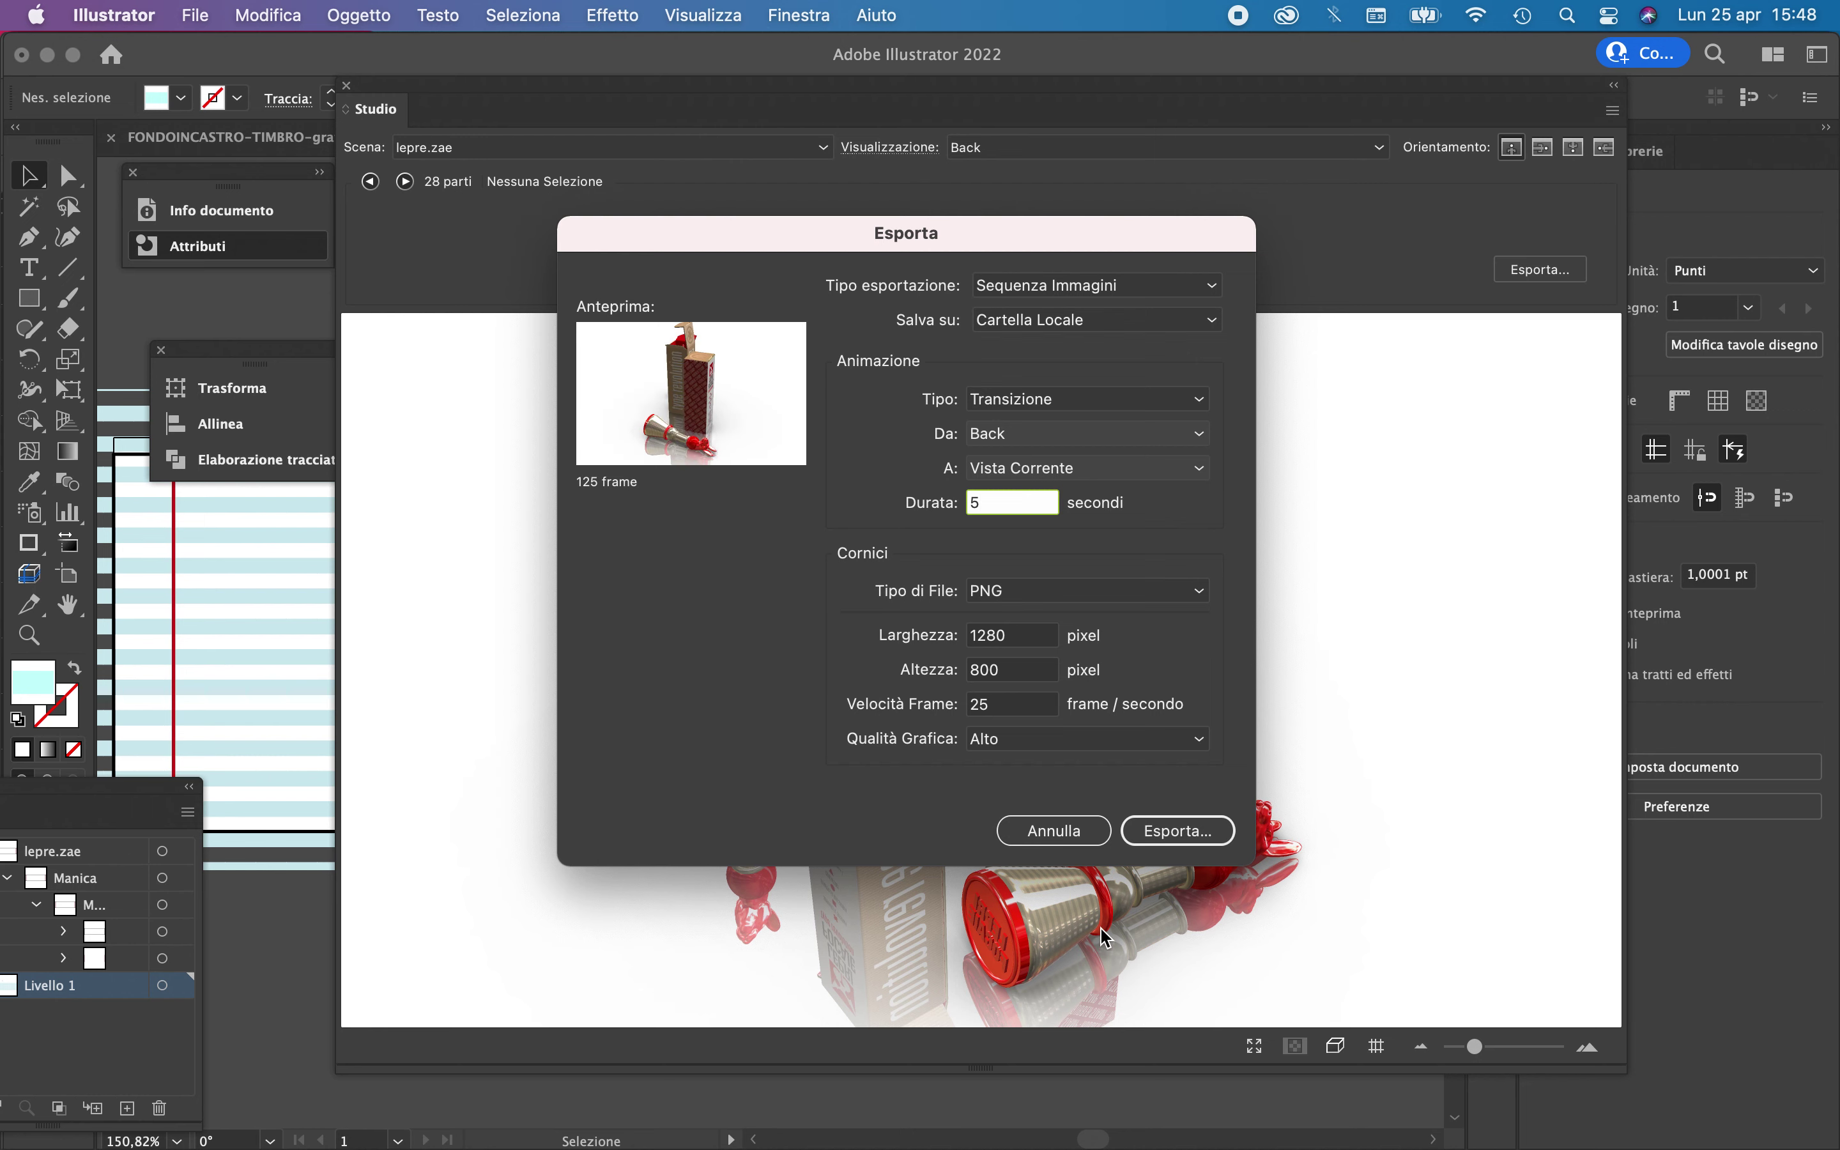
Export this PNG sequence into a new folder named complesso2 inside the sequenze folder
{"action": "left_click", "coordinate": [1209, 835]}
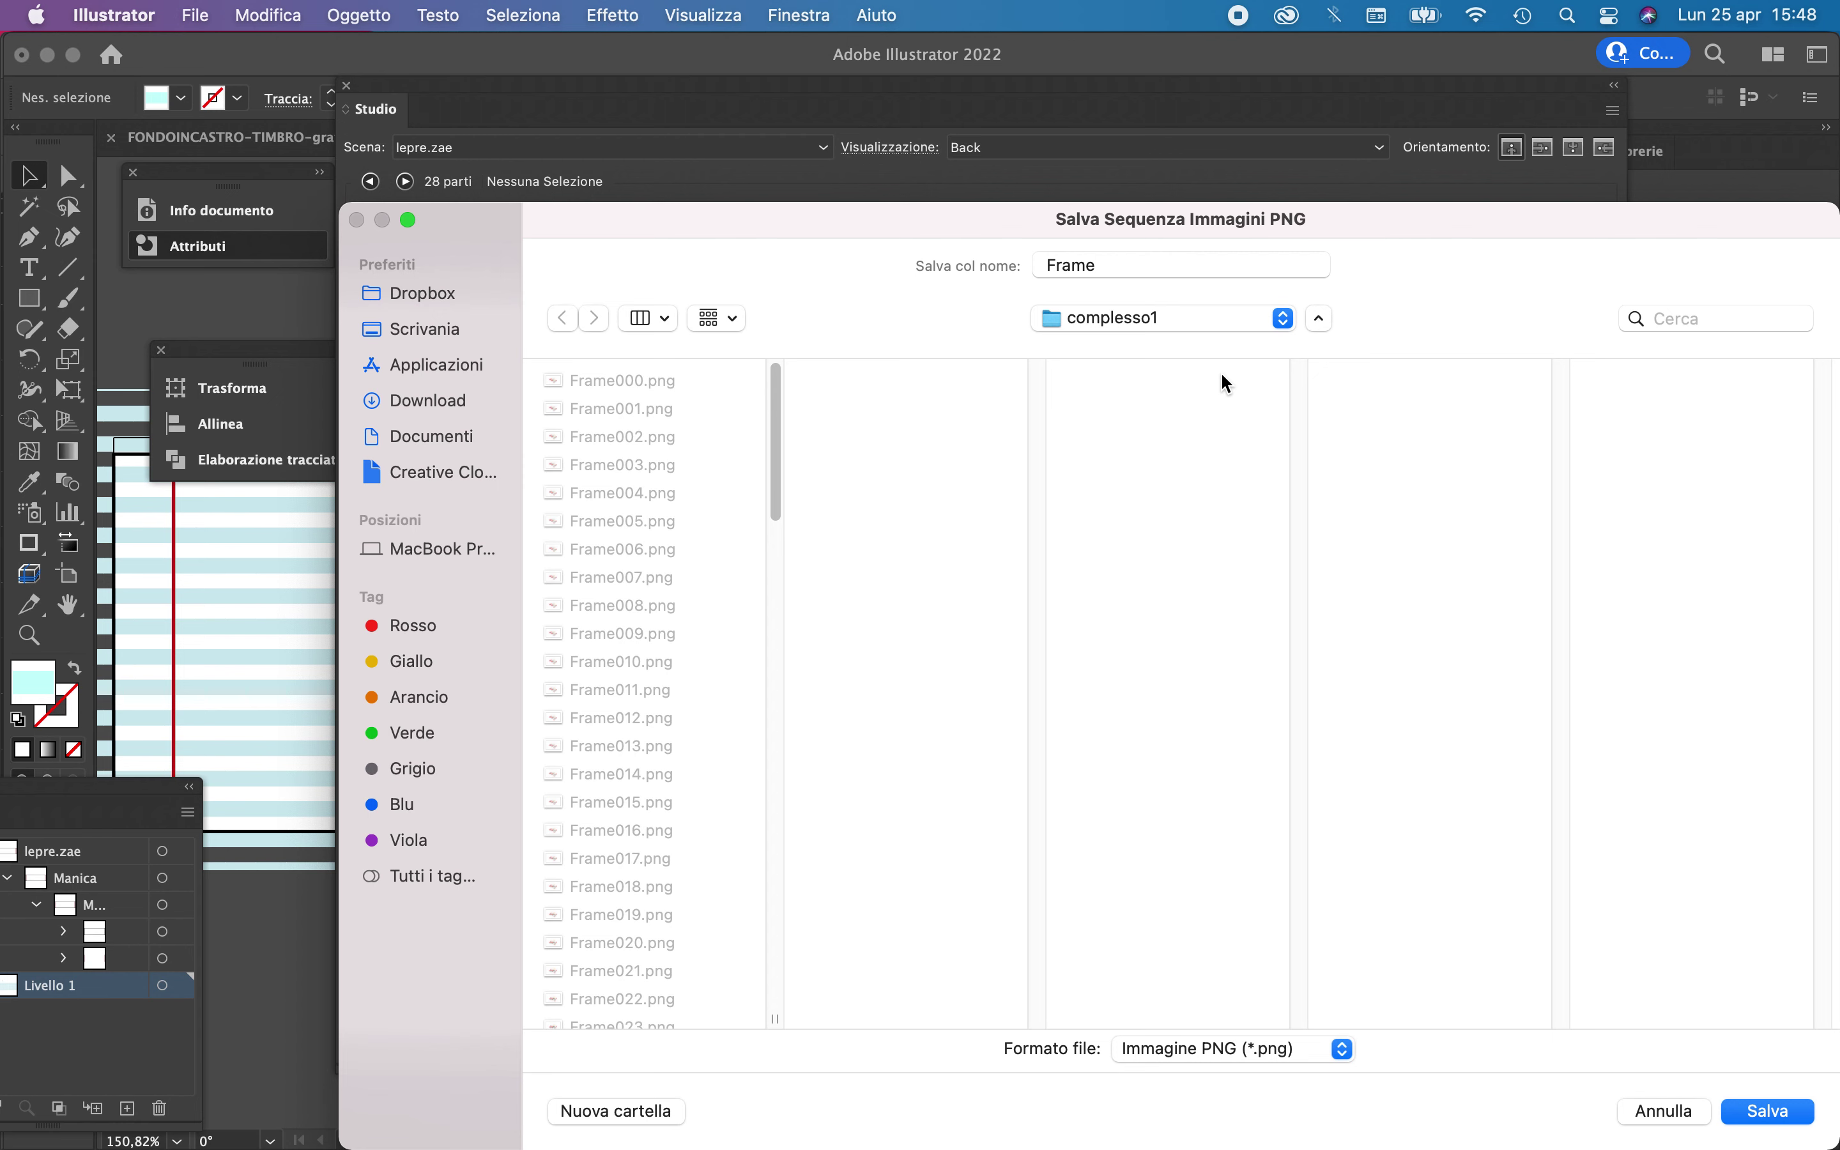
{"action": "left_click", "coordinate": [1231, 318]}
{"action": "left_click", "coordinate": [1228, 351]}
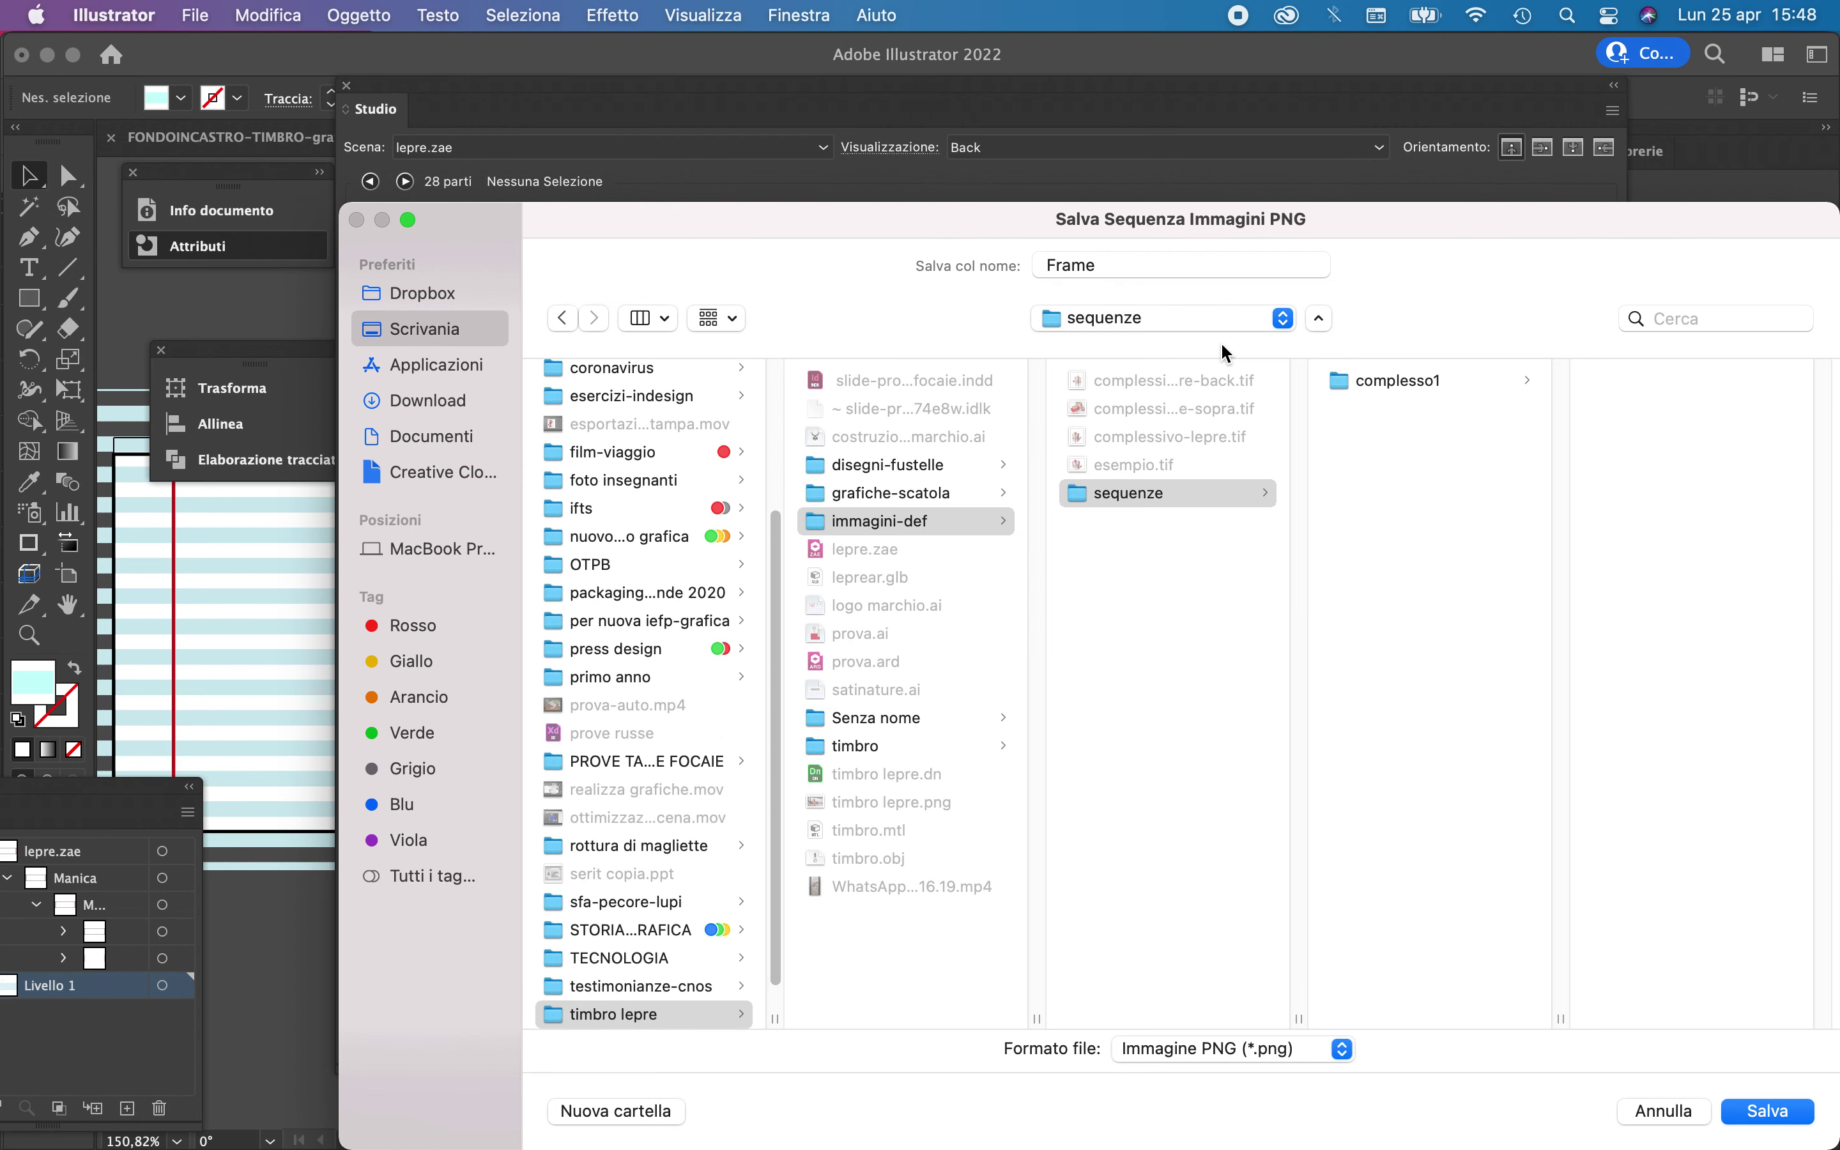
{"action": "left_click", "coordinate": [634, 1122]}
{"action": "type", "text": "c"}
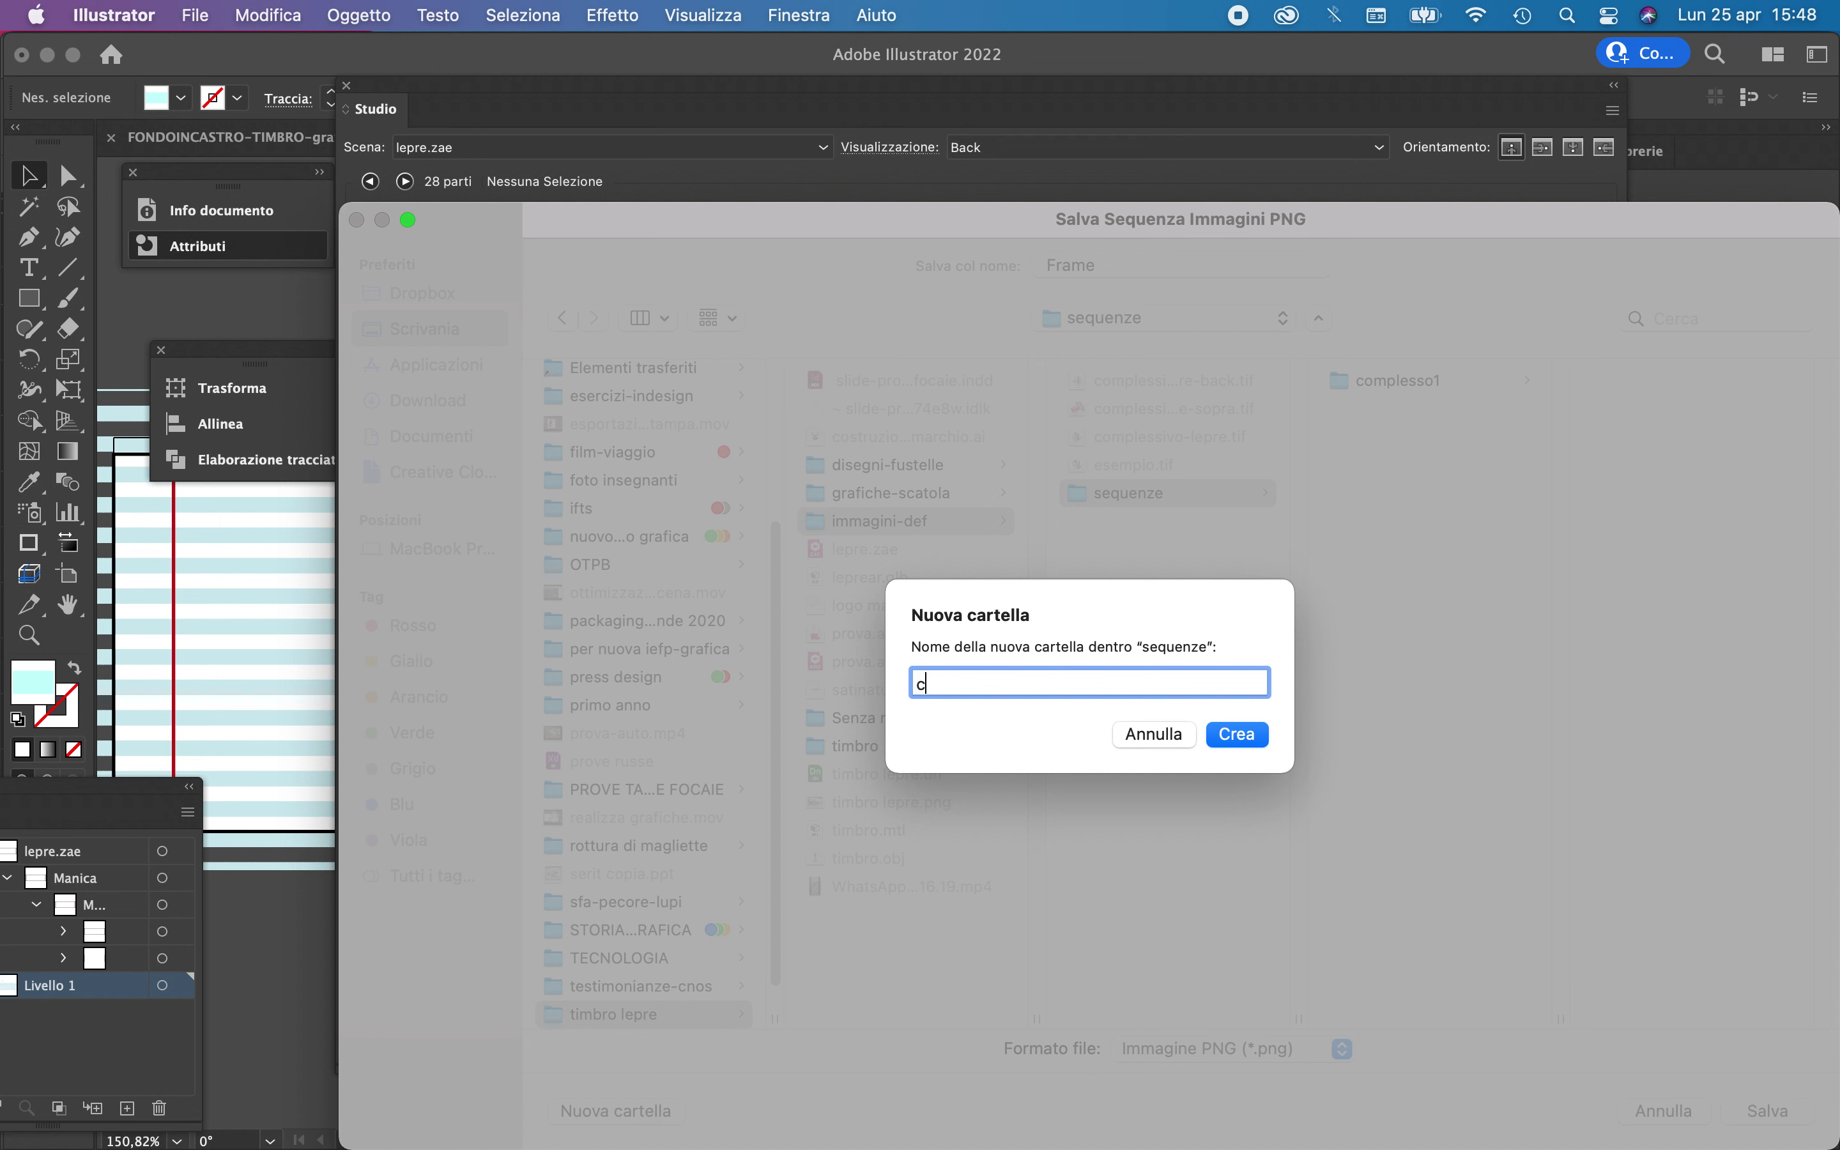
{"action": "type", "text": "omplesso2"}
{"action": "left_click", "coordinate": [1247, 738]}
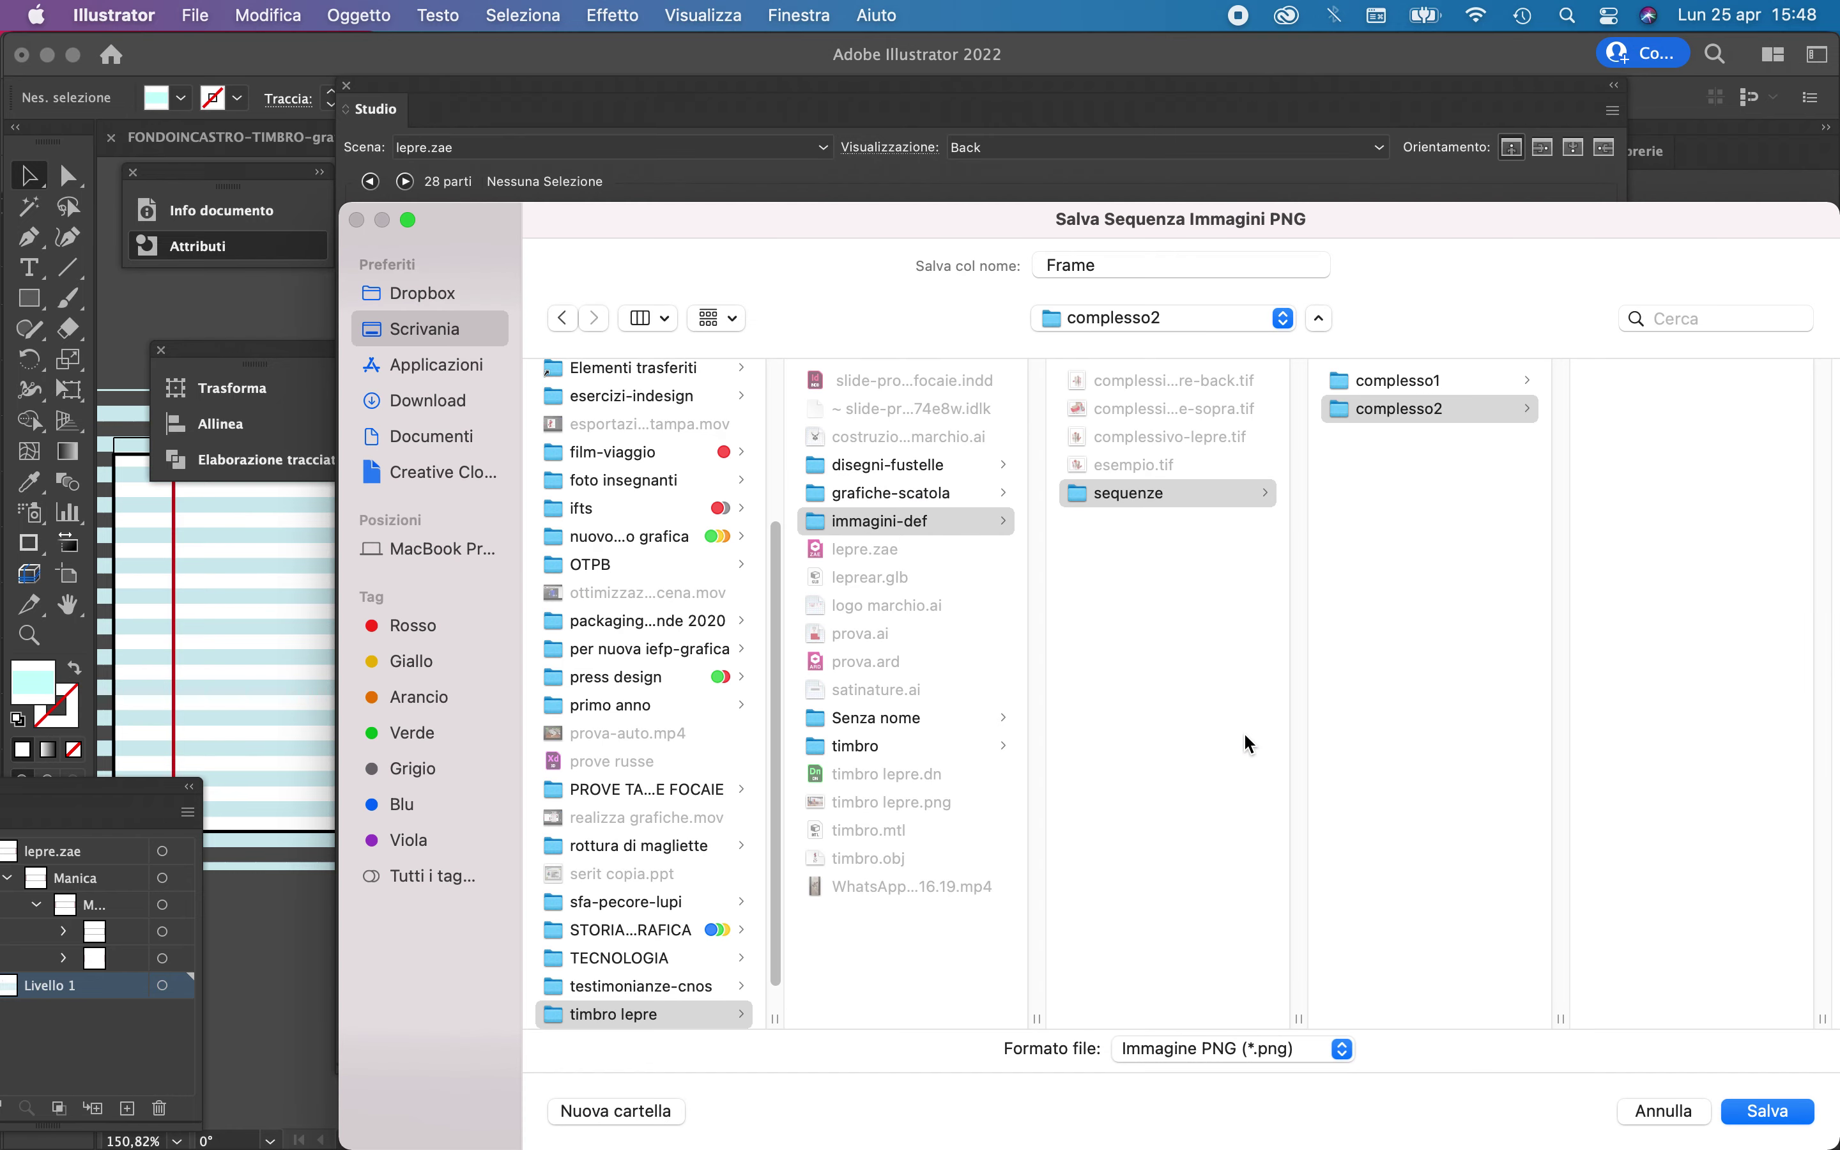
{"action": "left_click", "coordinate": [1795, 1107]}
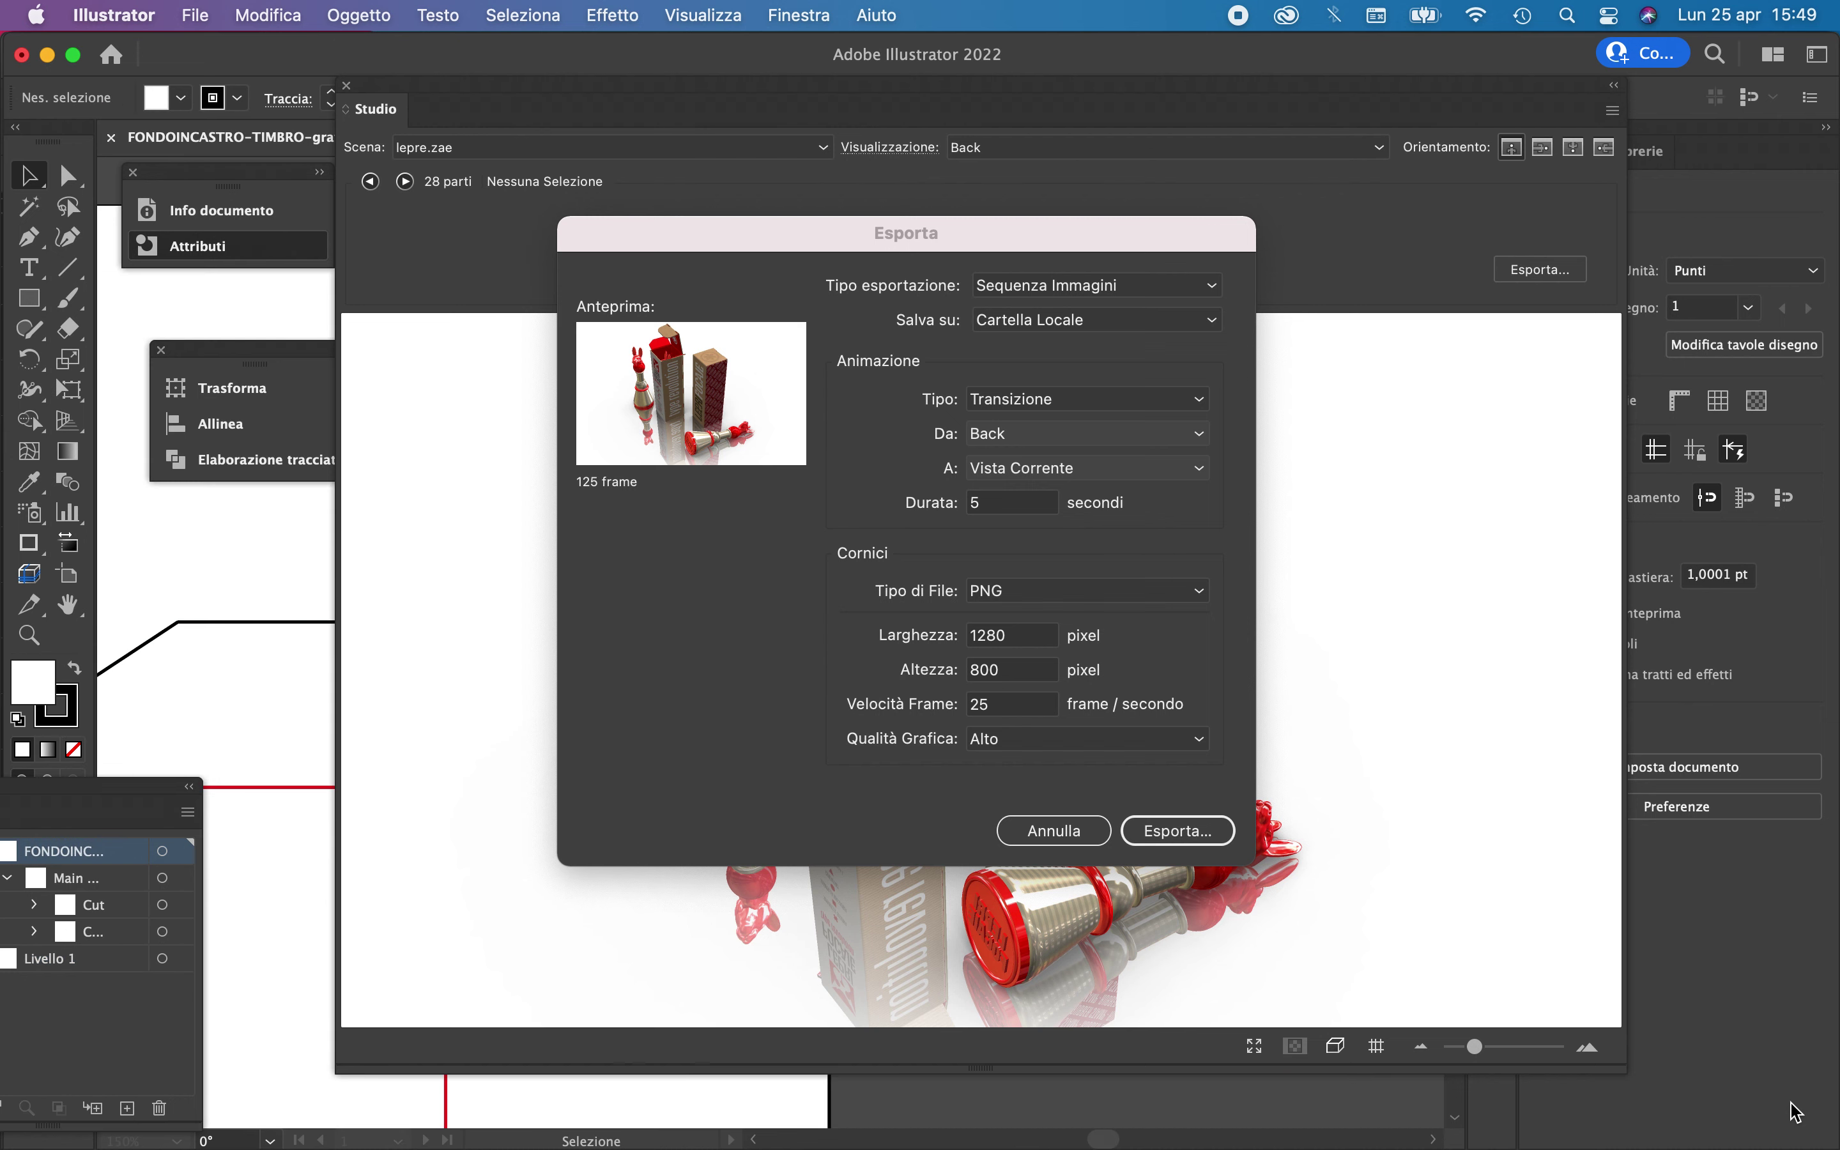
{"action": "key", "text": "Escape"}
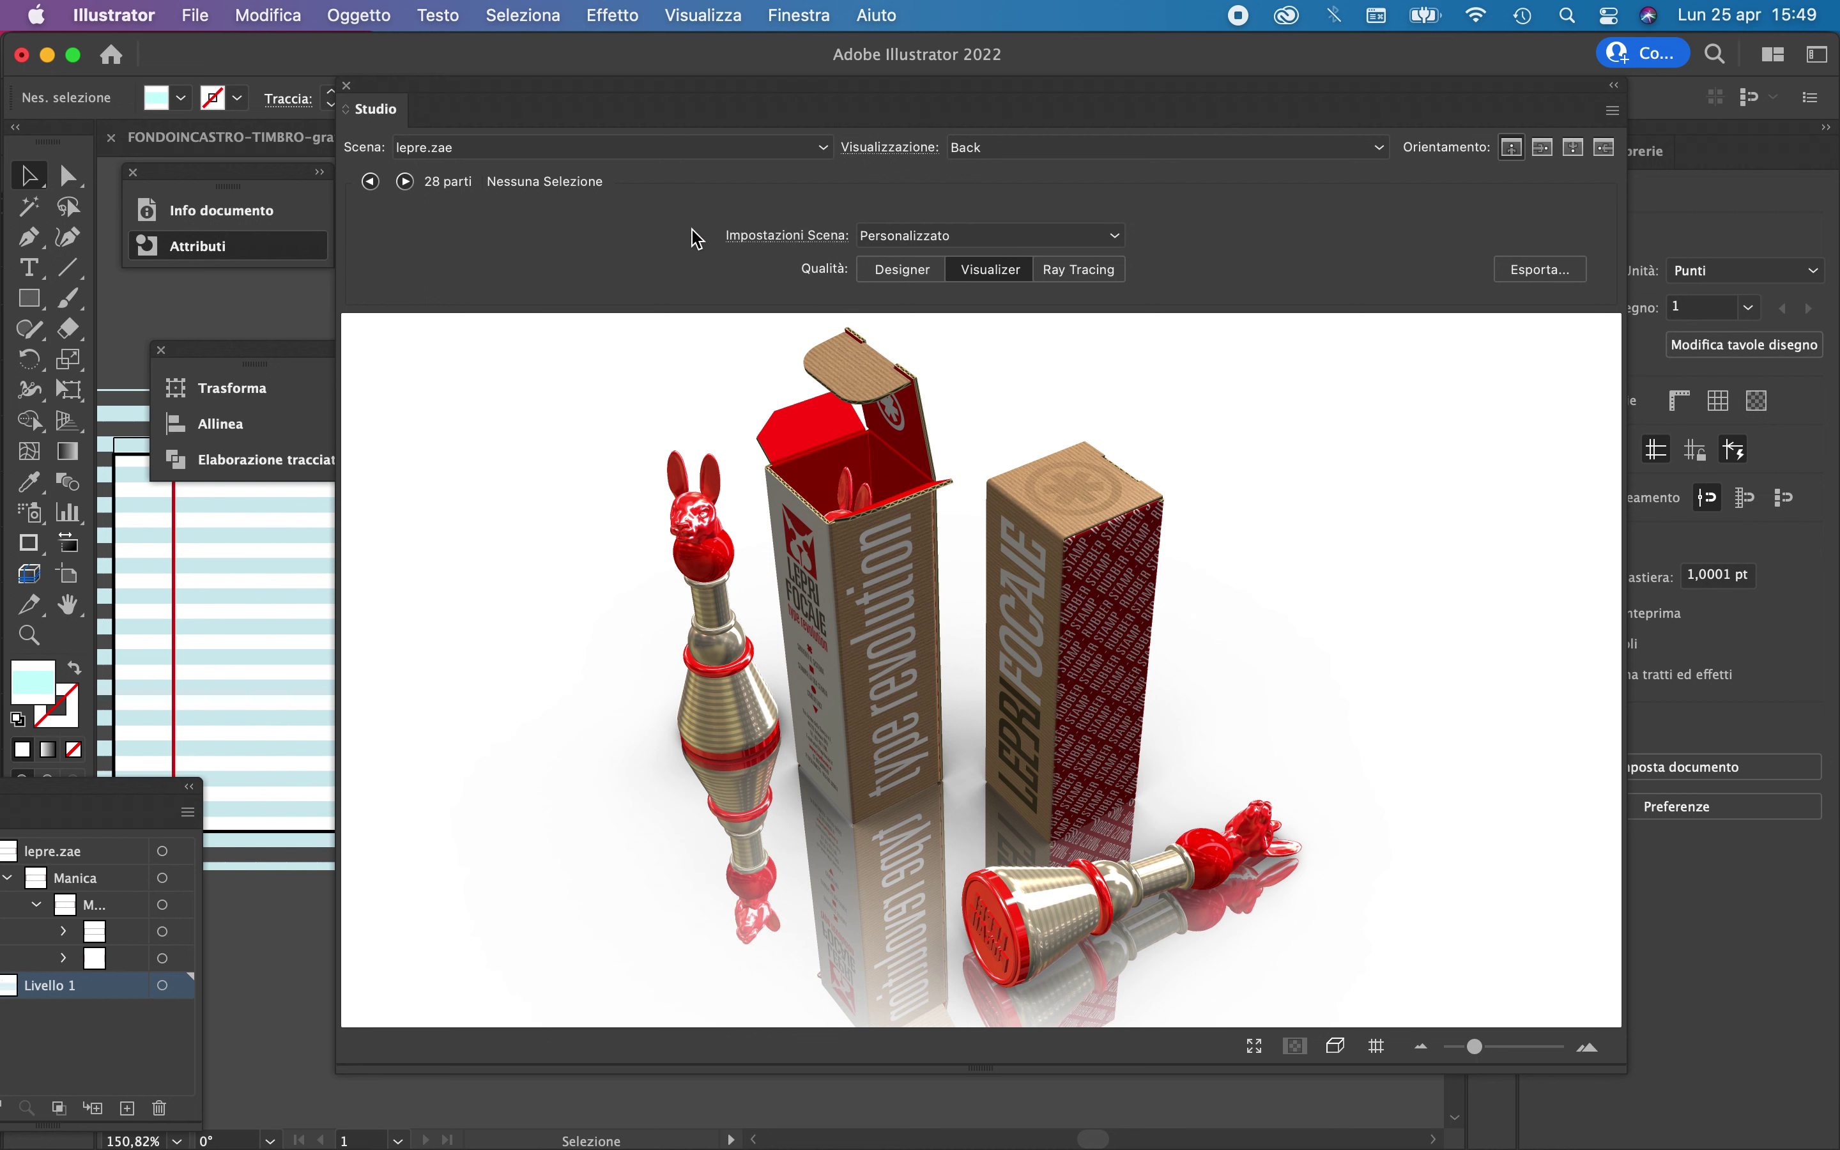
Load the FONDOINCASTRO-TIMBRO-ALETTE3.ARD scene from the disegni-fustelle folder
{"action": "left_click", "coordinate": [762, 156]}
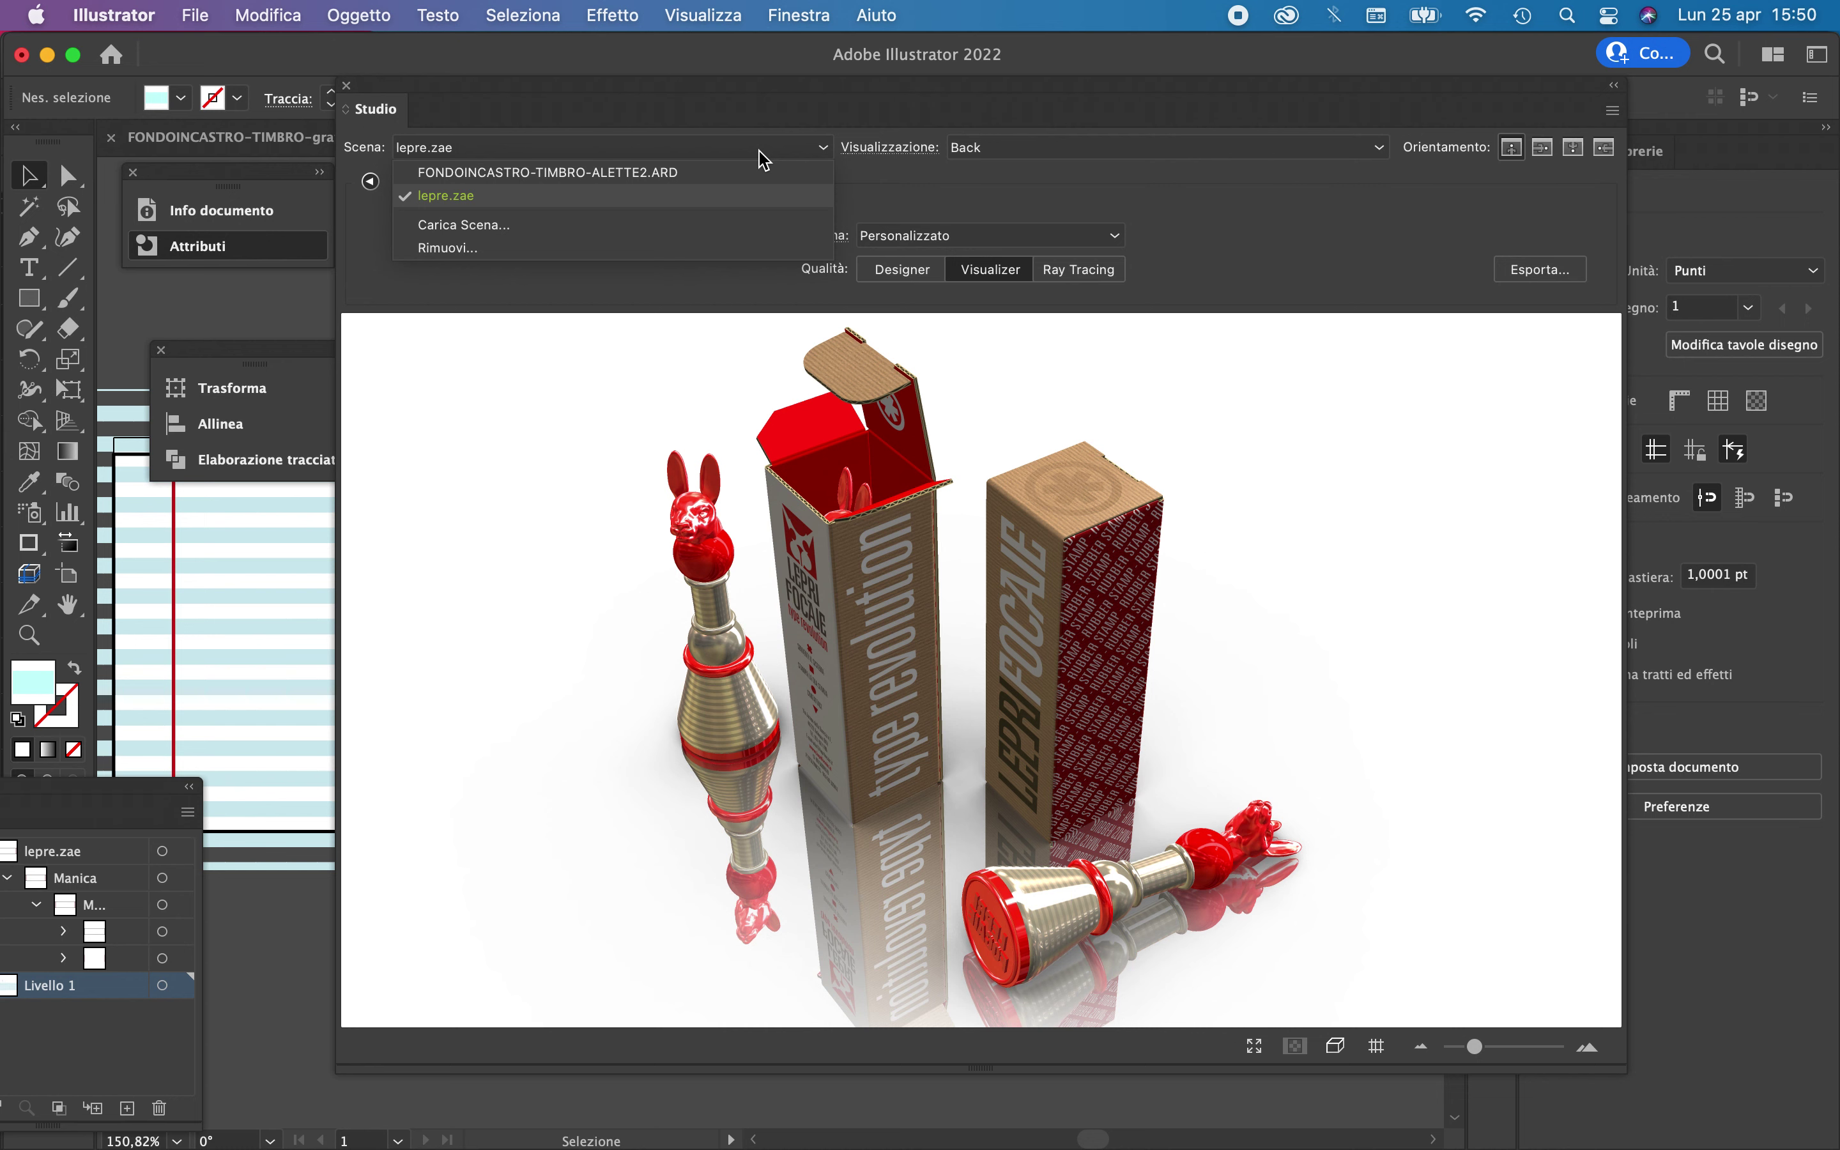
{"action": "left_click", "coordinate": [1593, 1068]}
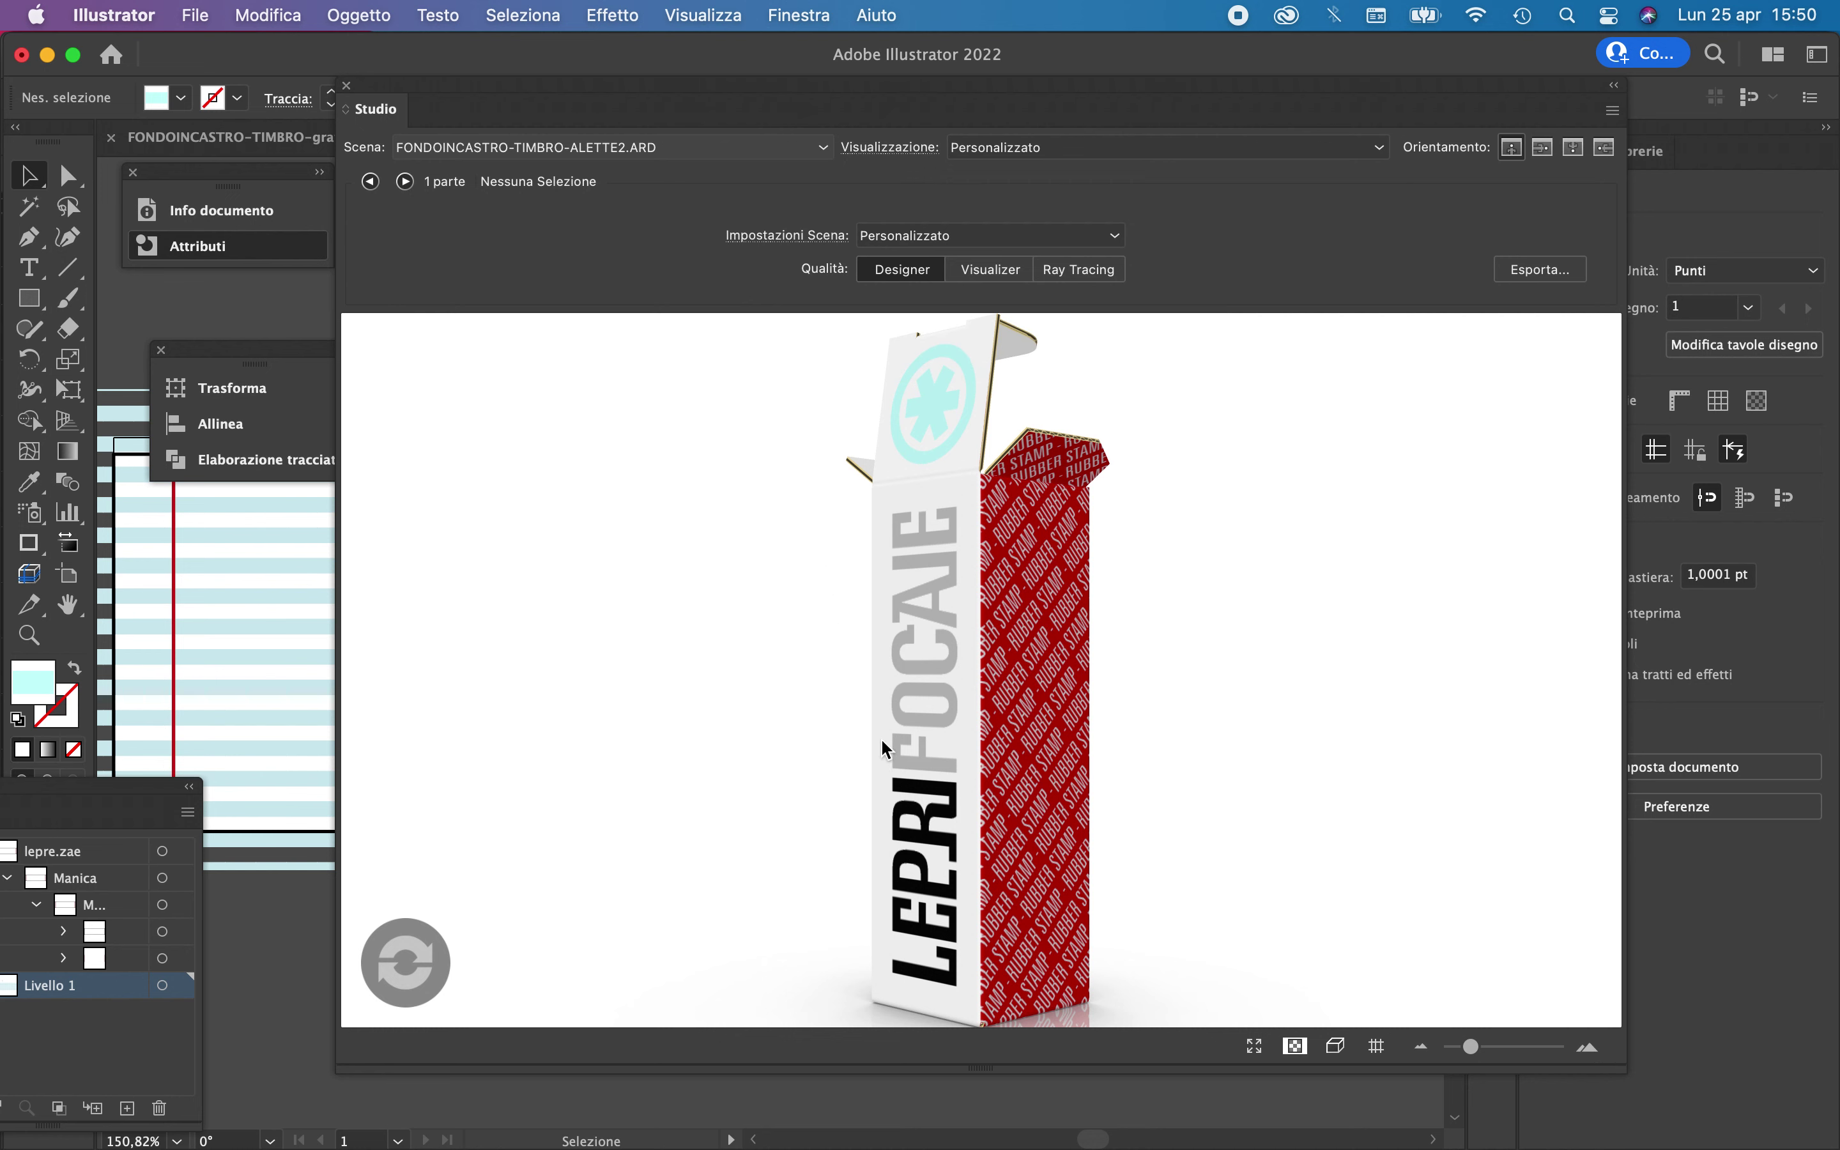
{"action": "left_click", "coordinate": [791, 149]}
{"action": "left_click", "coordinate": [734, 226]}
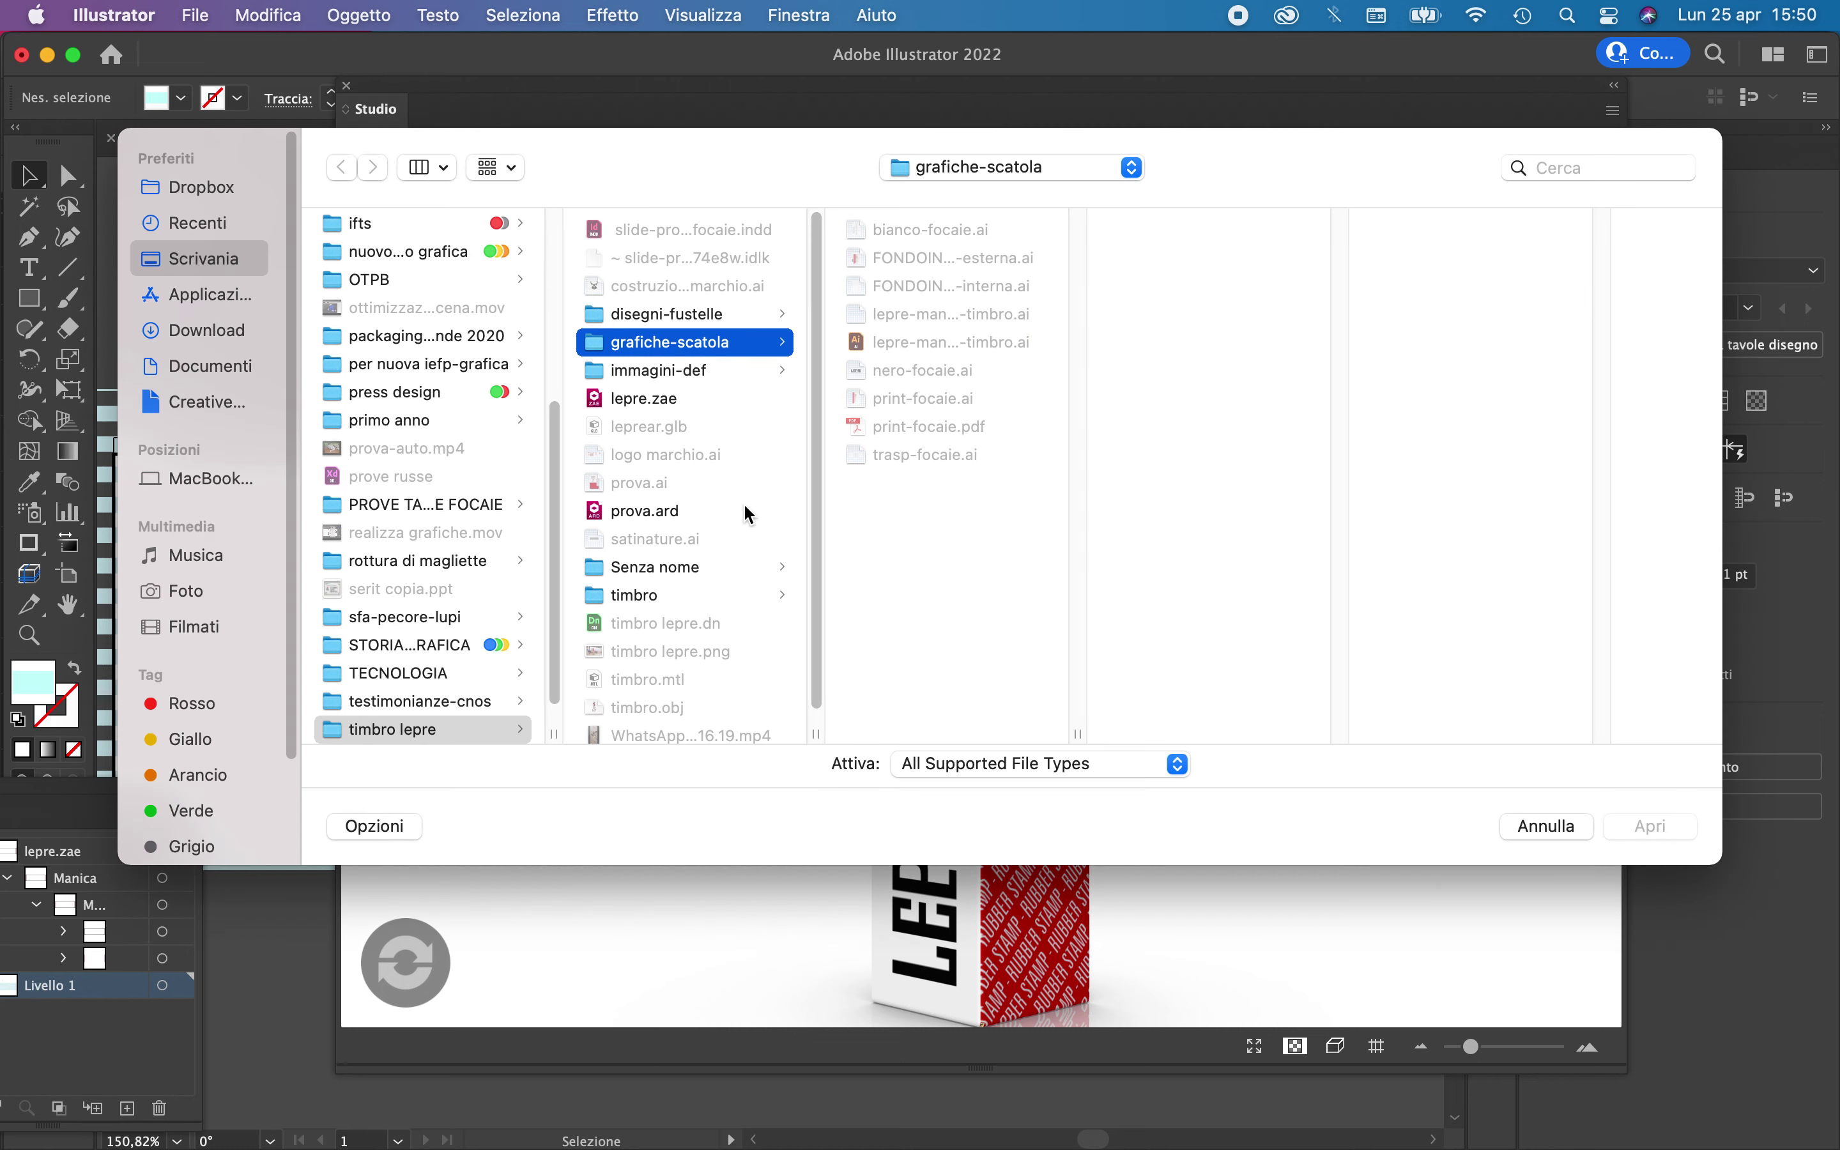
{"action": "left_click", "coordinate": [737, 315]}
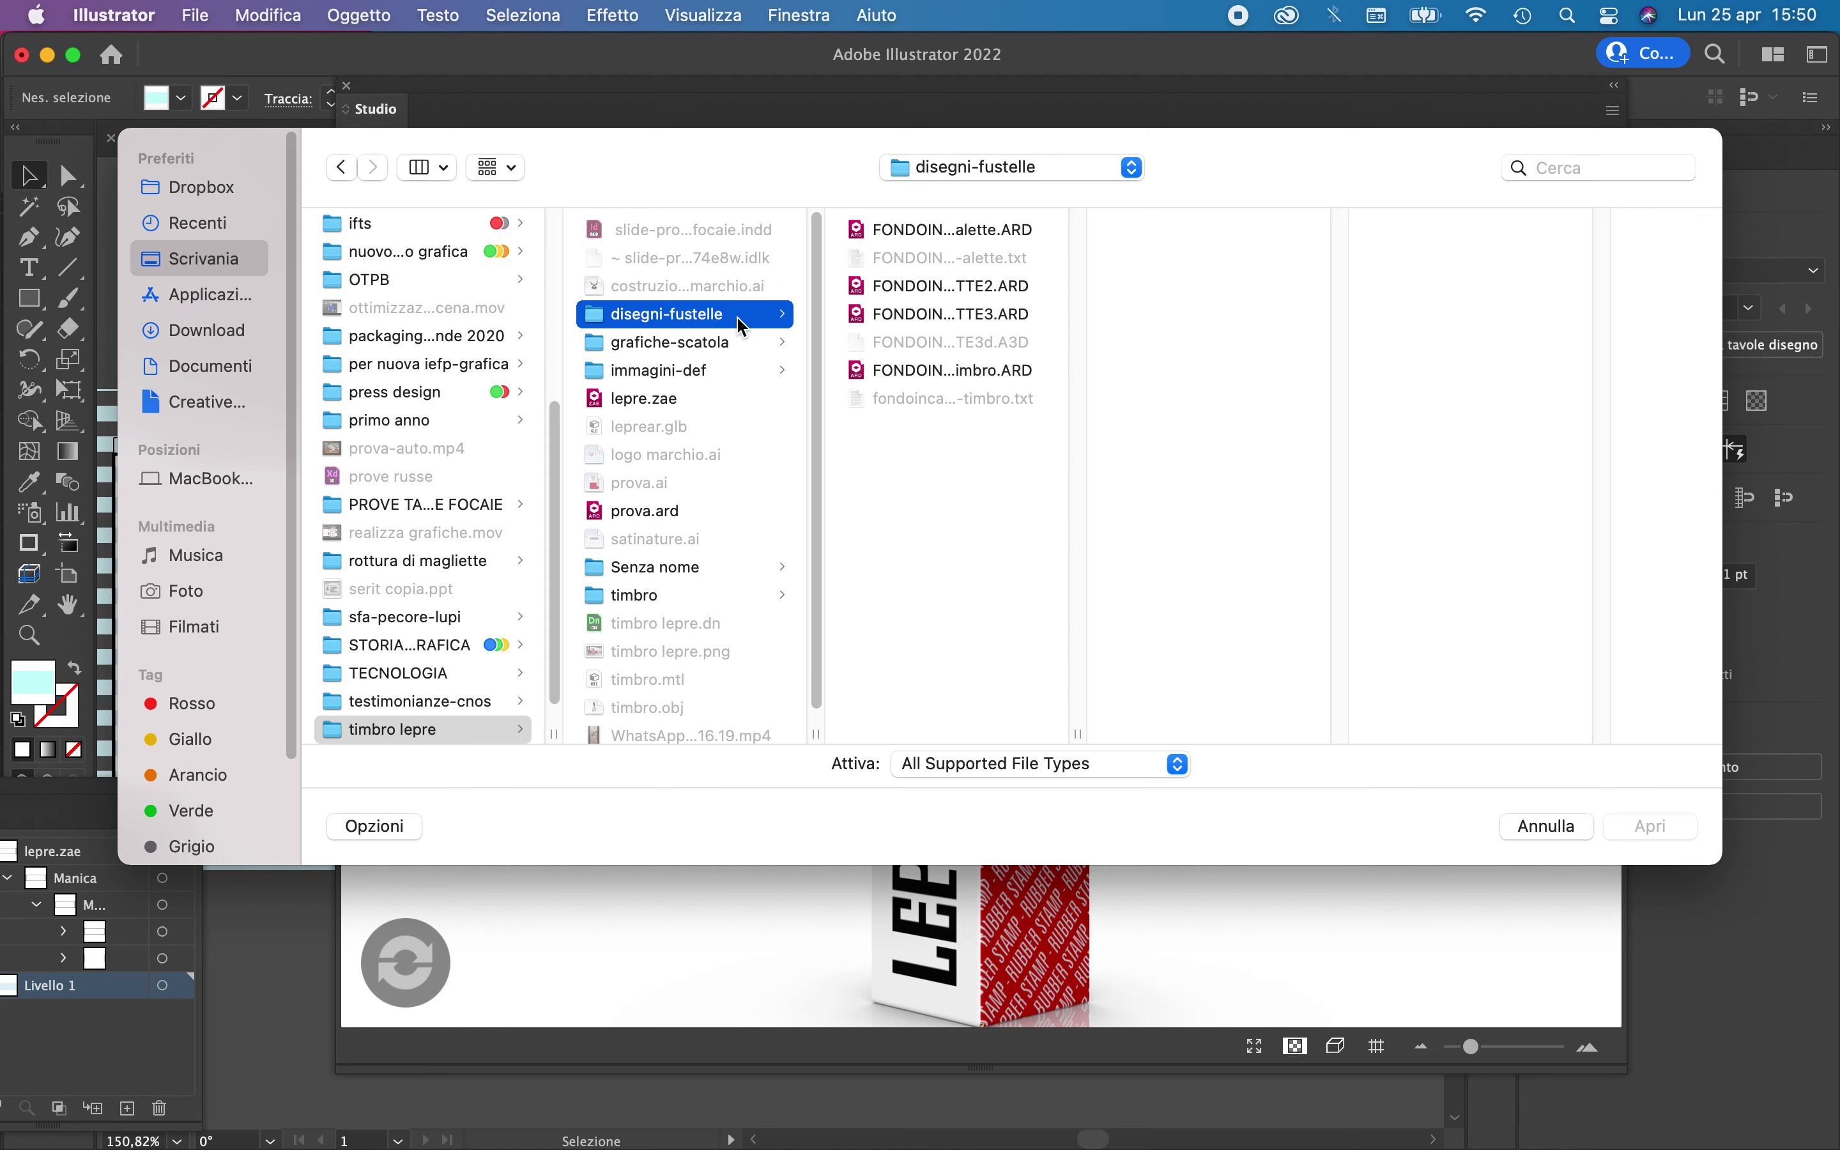
{"action": "double_click", "coordinate": [987, 316]}
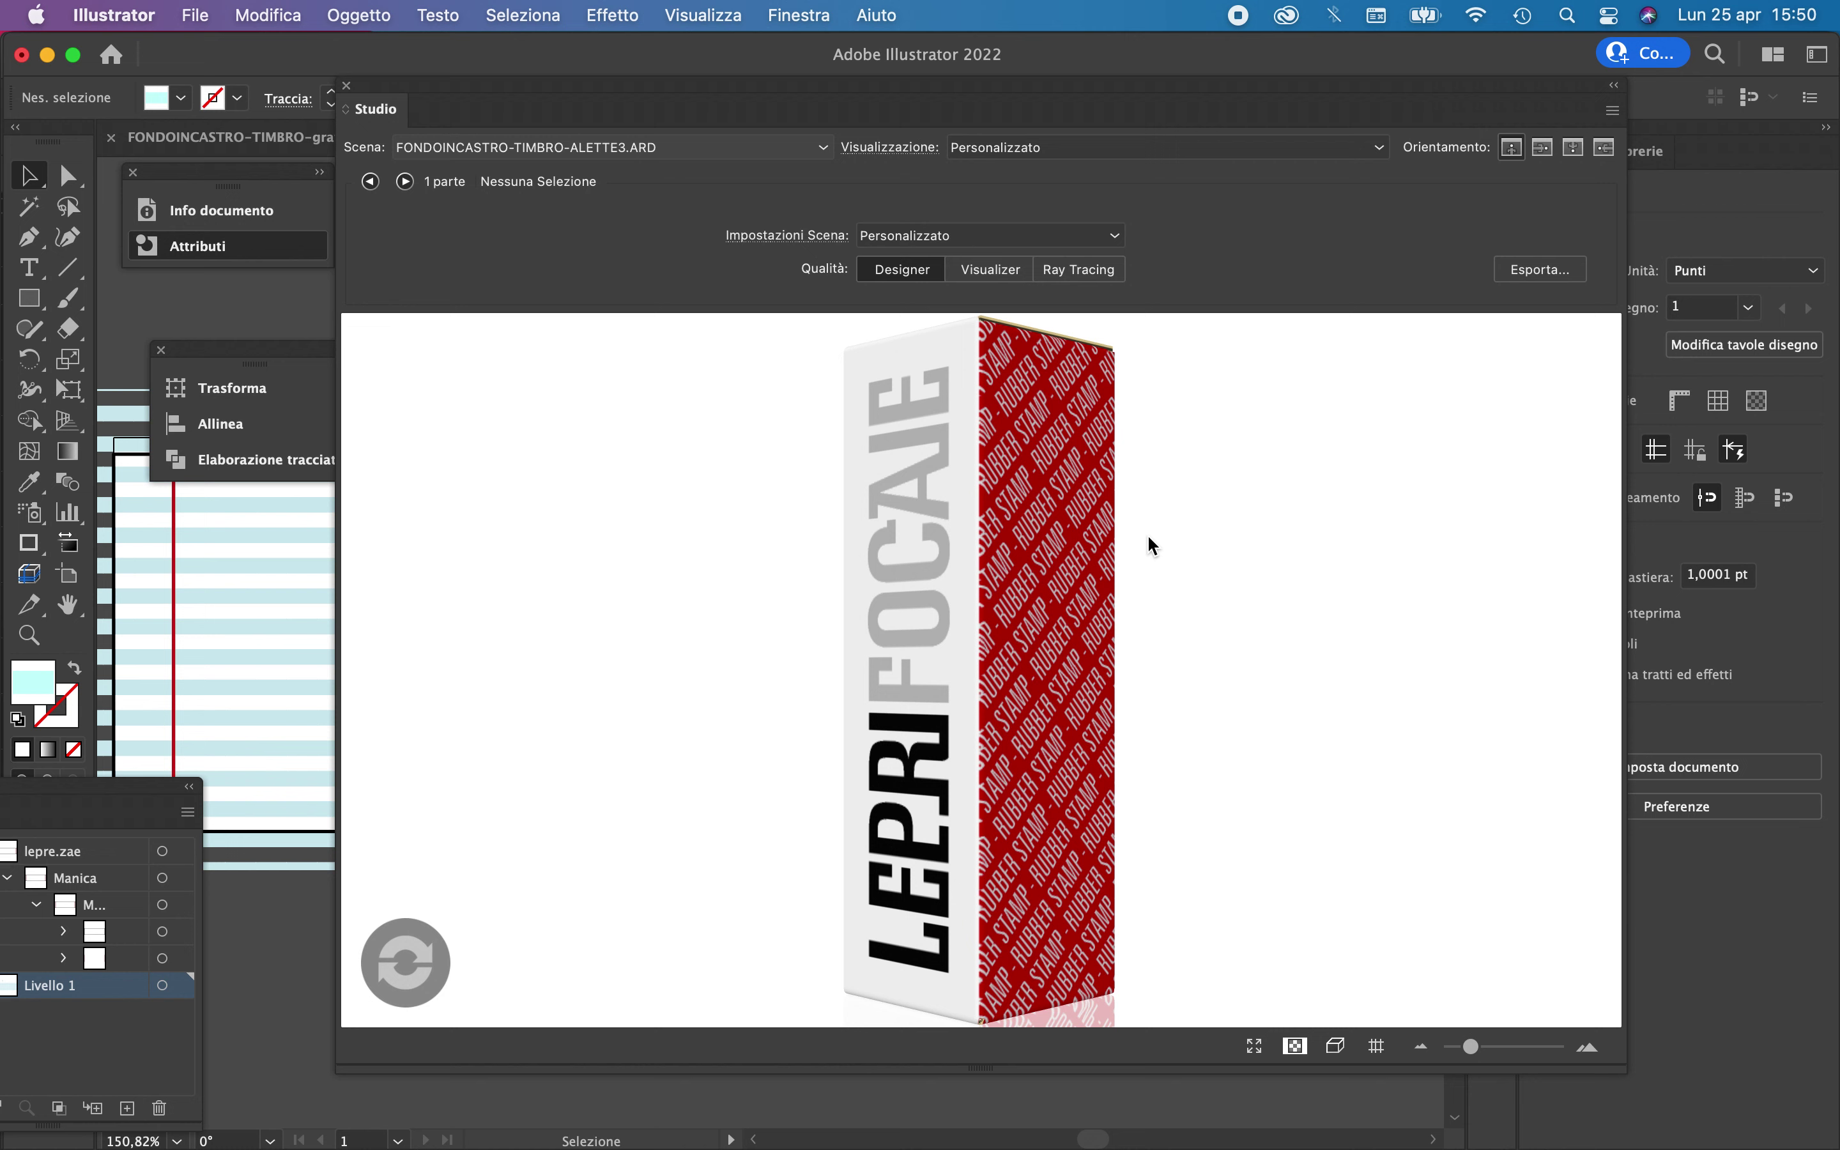
Turn the box to its logo side in Visualizer quality and set the scene's ambient lighting to Supermarket wine
{"action": "left_click_drag", "start_coordinate": [1190, 695], "coordinate": [961, 696]}
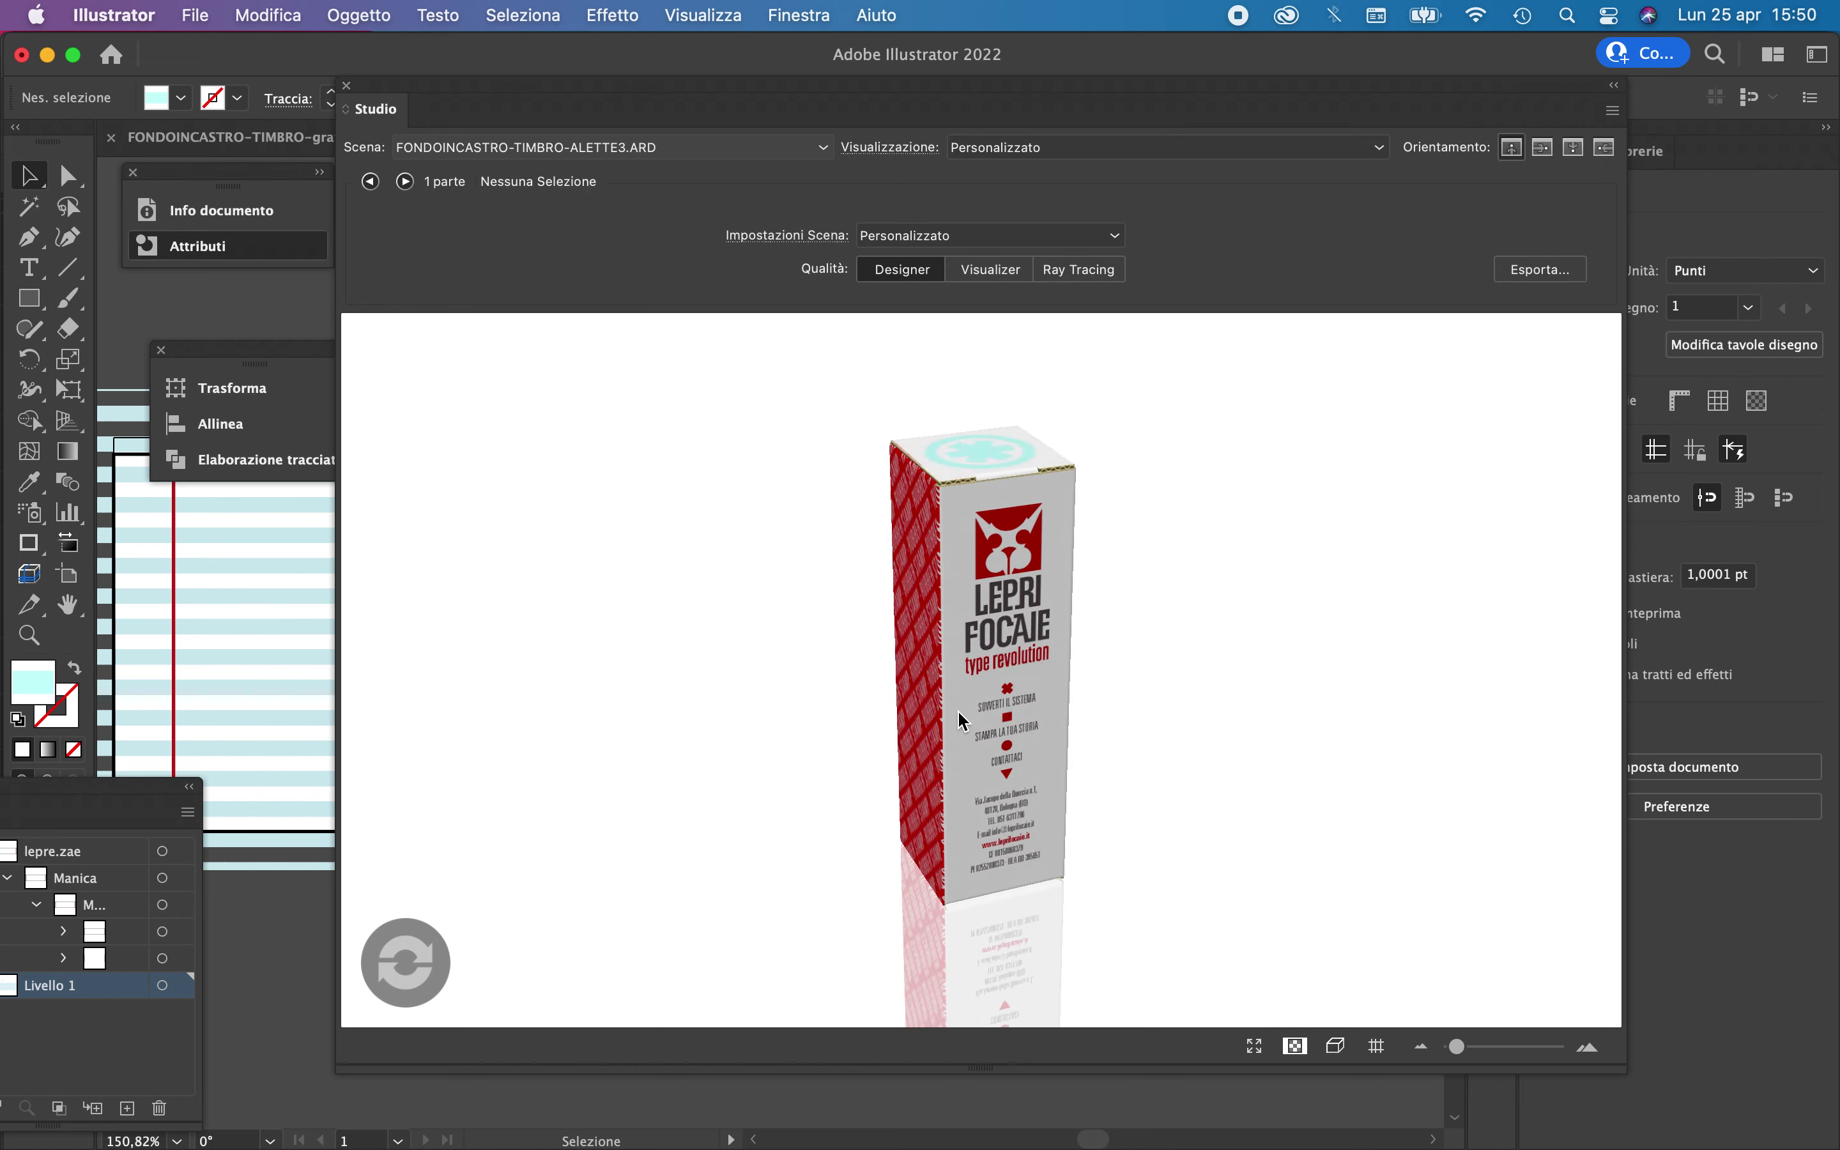
{"action": "left_click", "coordinate": [980, 281]}
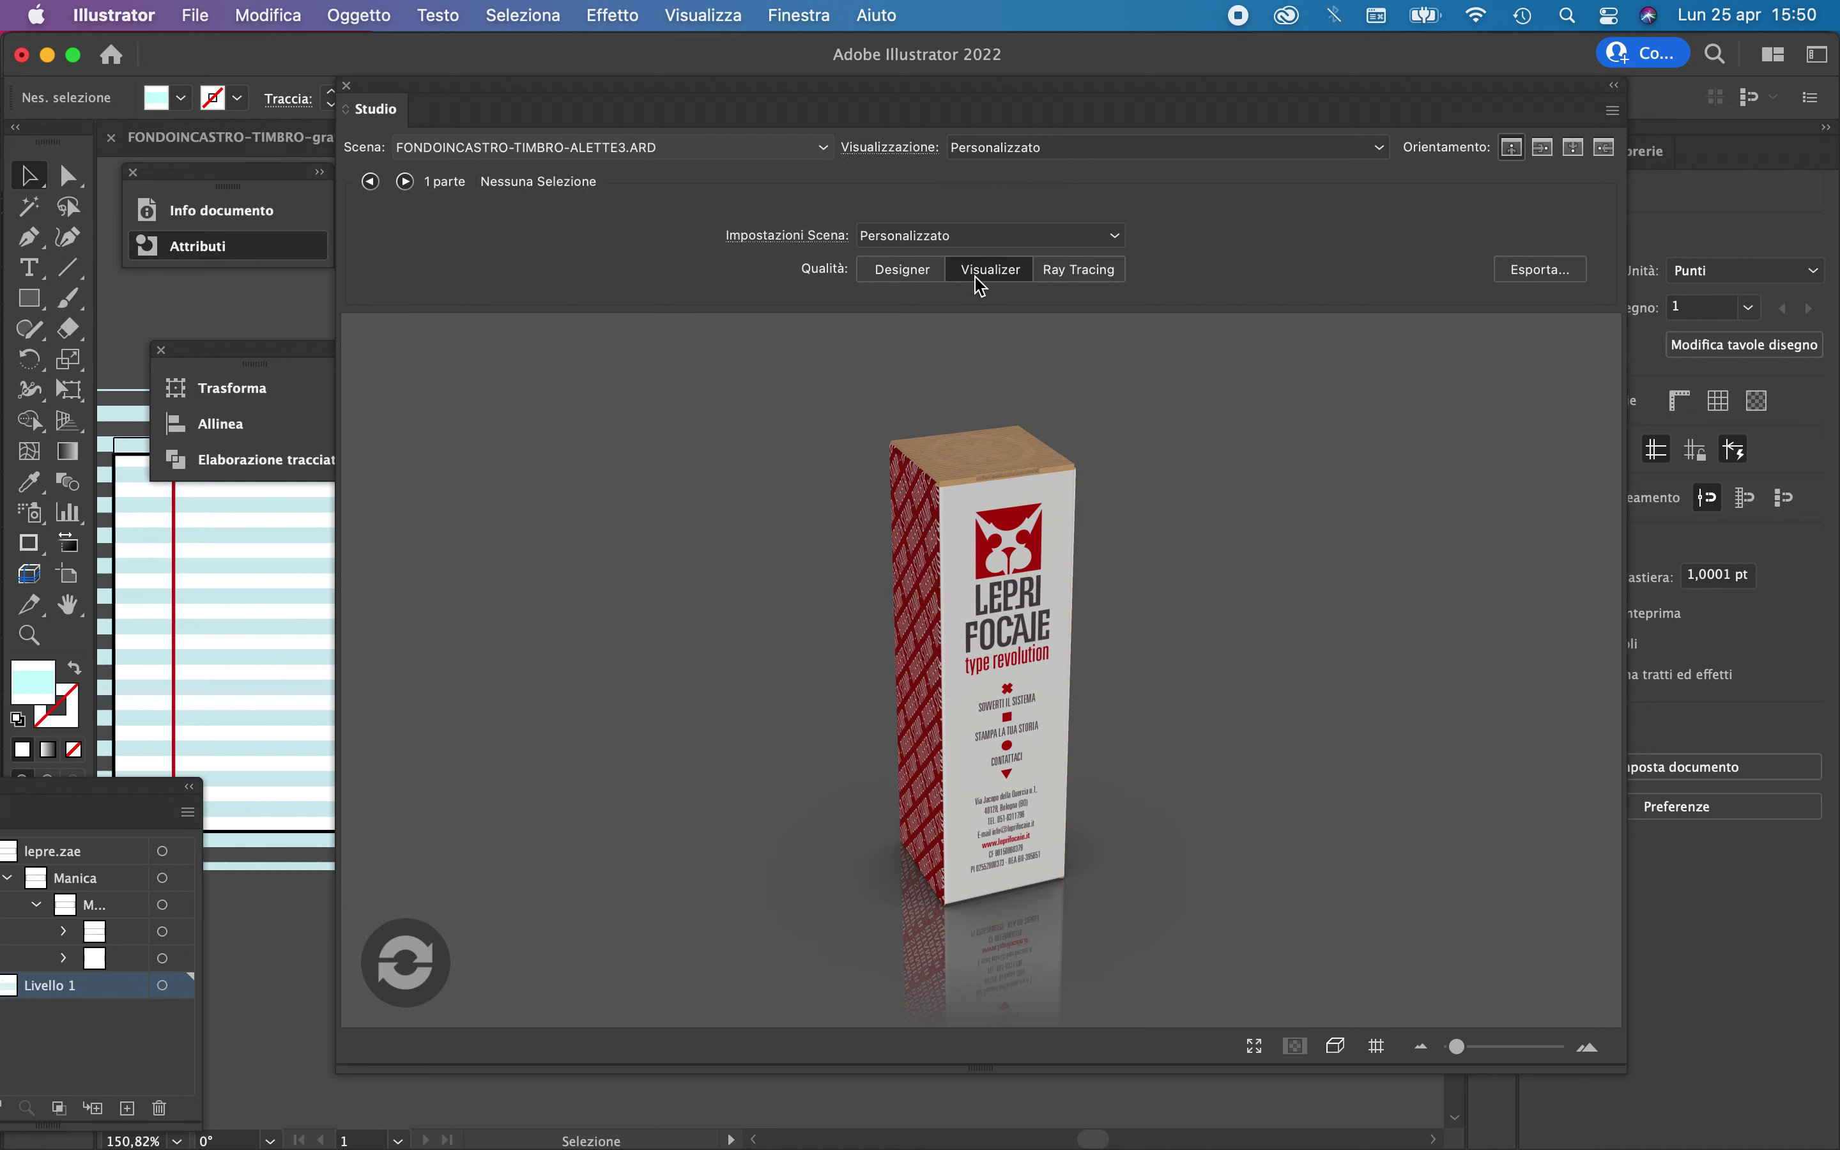
{"action": "left_click", "coordinate": [910, 152]}
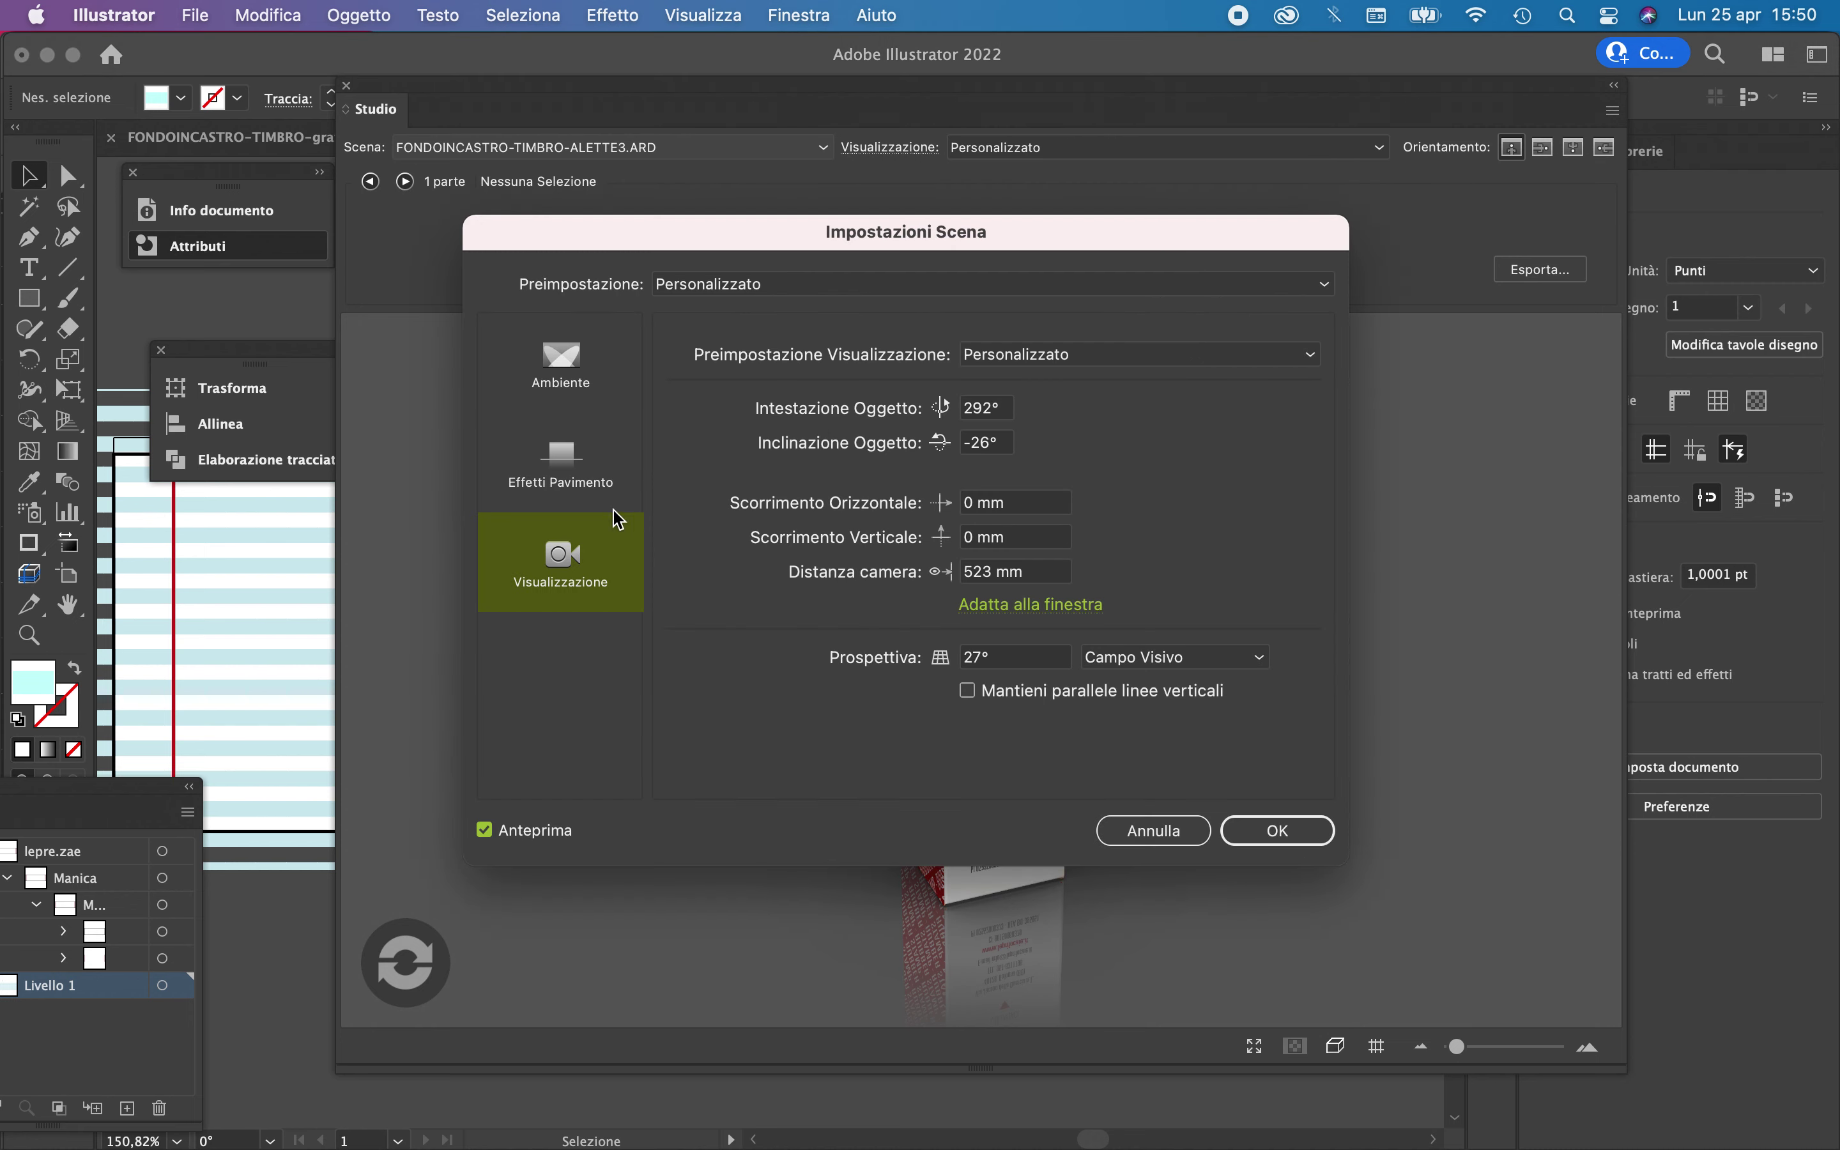
{"action": "left_click", "coordinate": [567, 354]}
{"action": "left_click", "coordinate": [1000, 401]}
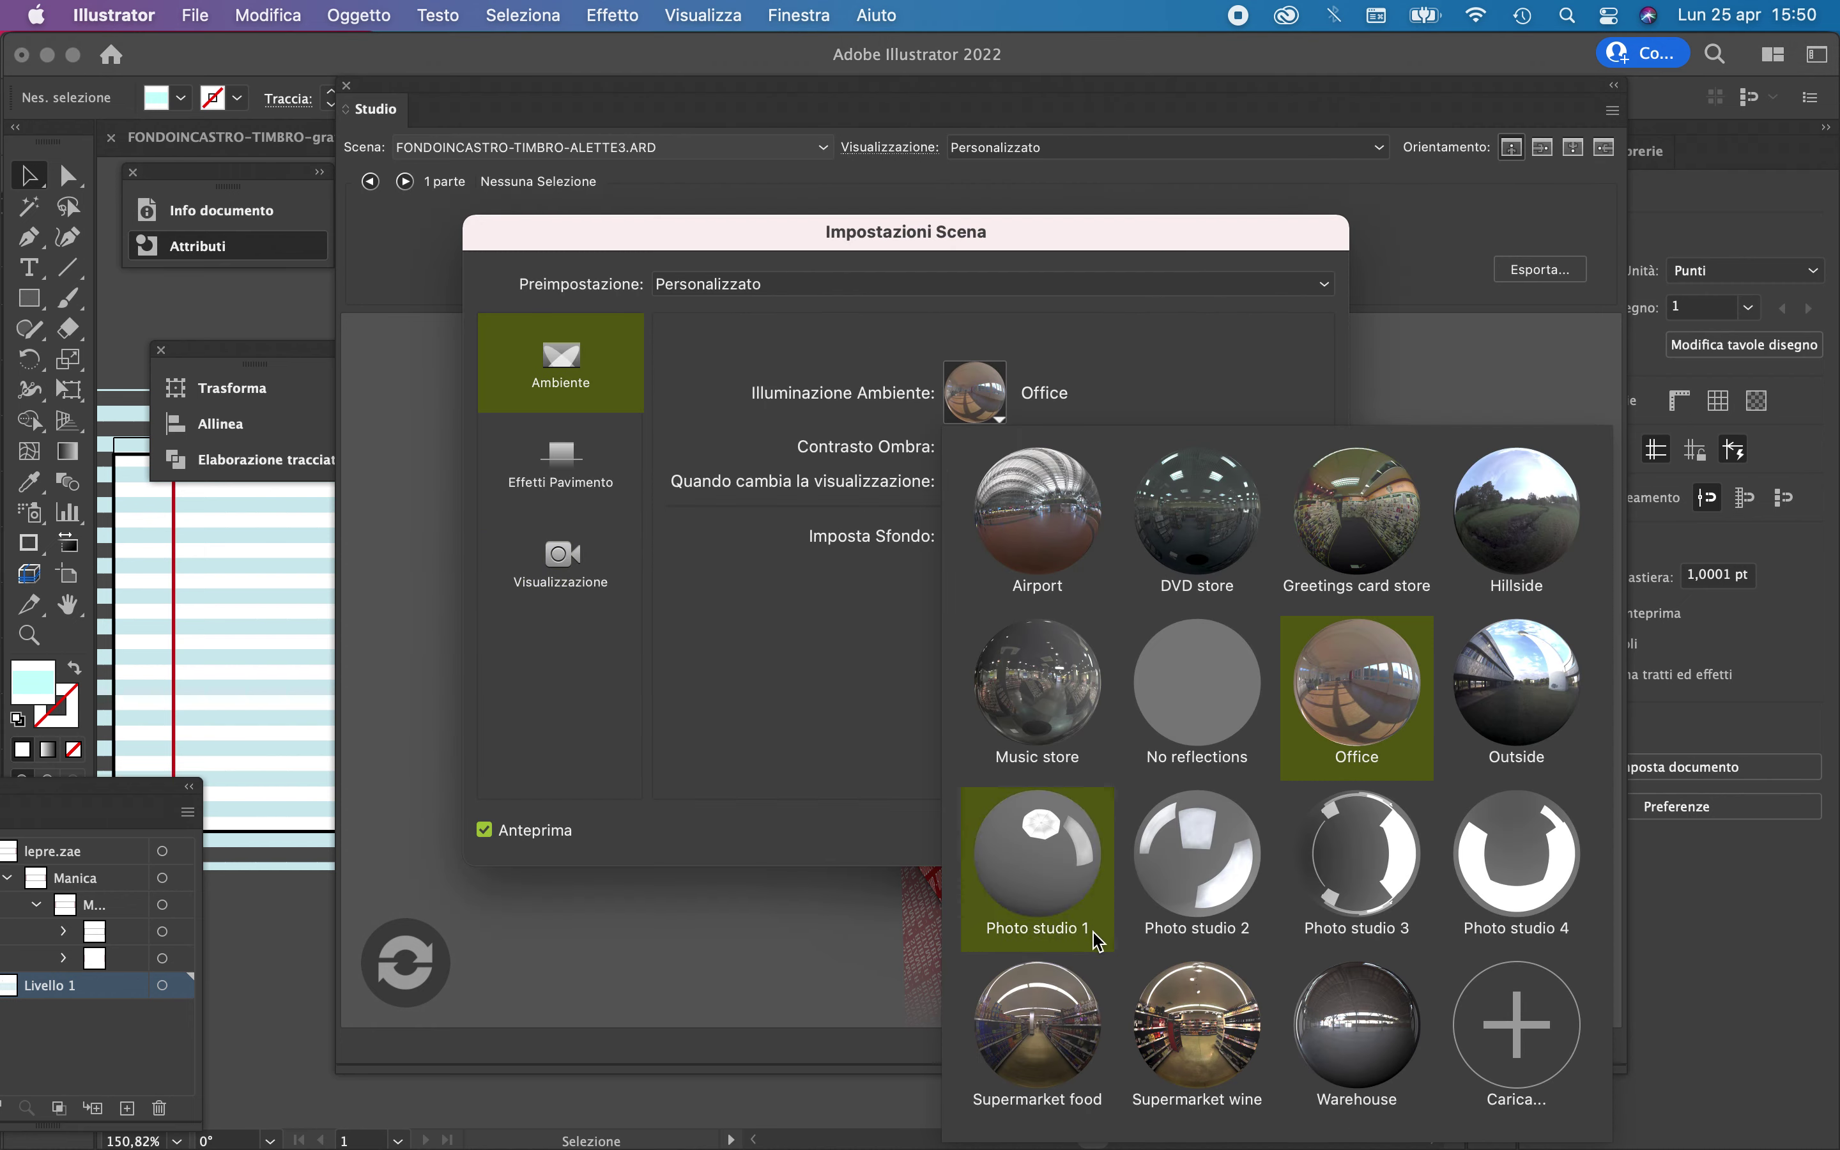
{"action": "left_click", "coordinate": [1190, 1011]}
{"action": "left_click_drag", "start_coordinate": [1021, 242], "coordinate": [563, 199]}
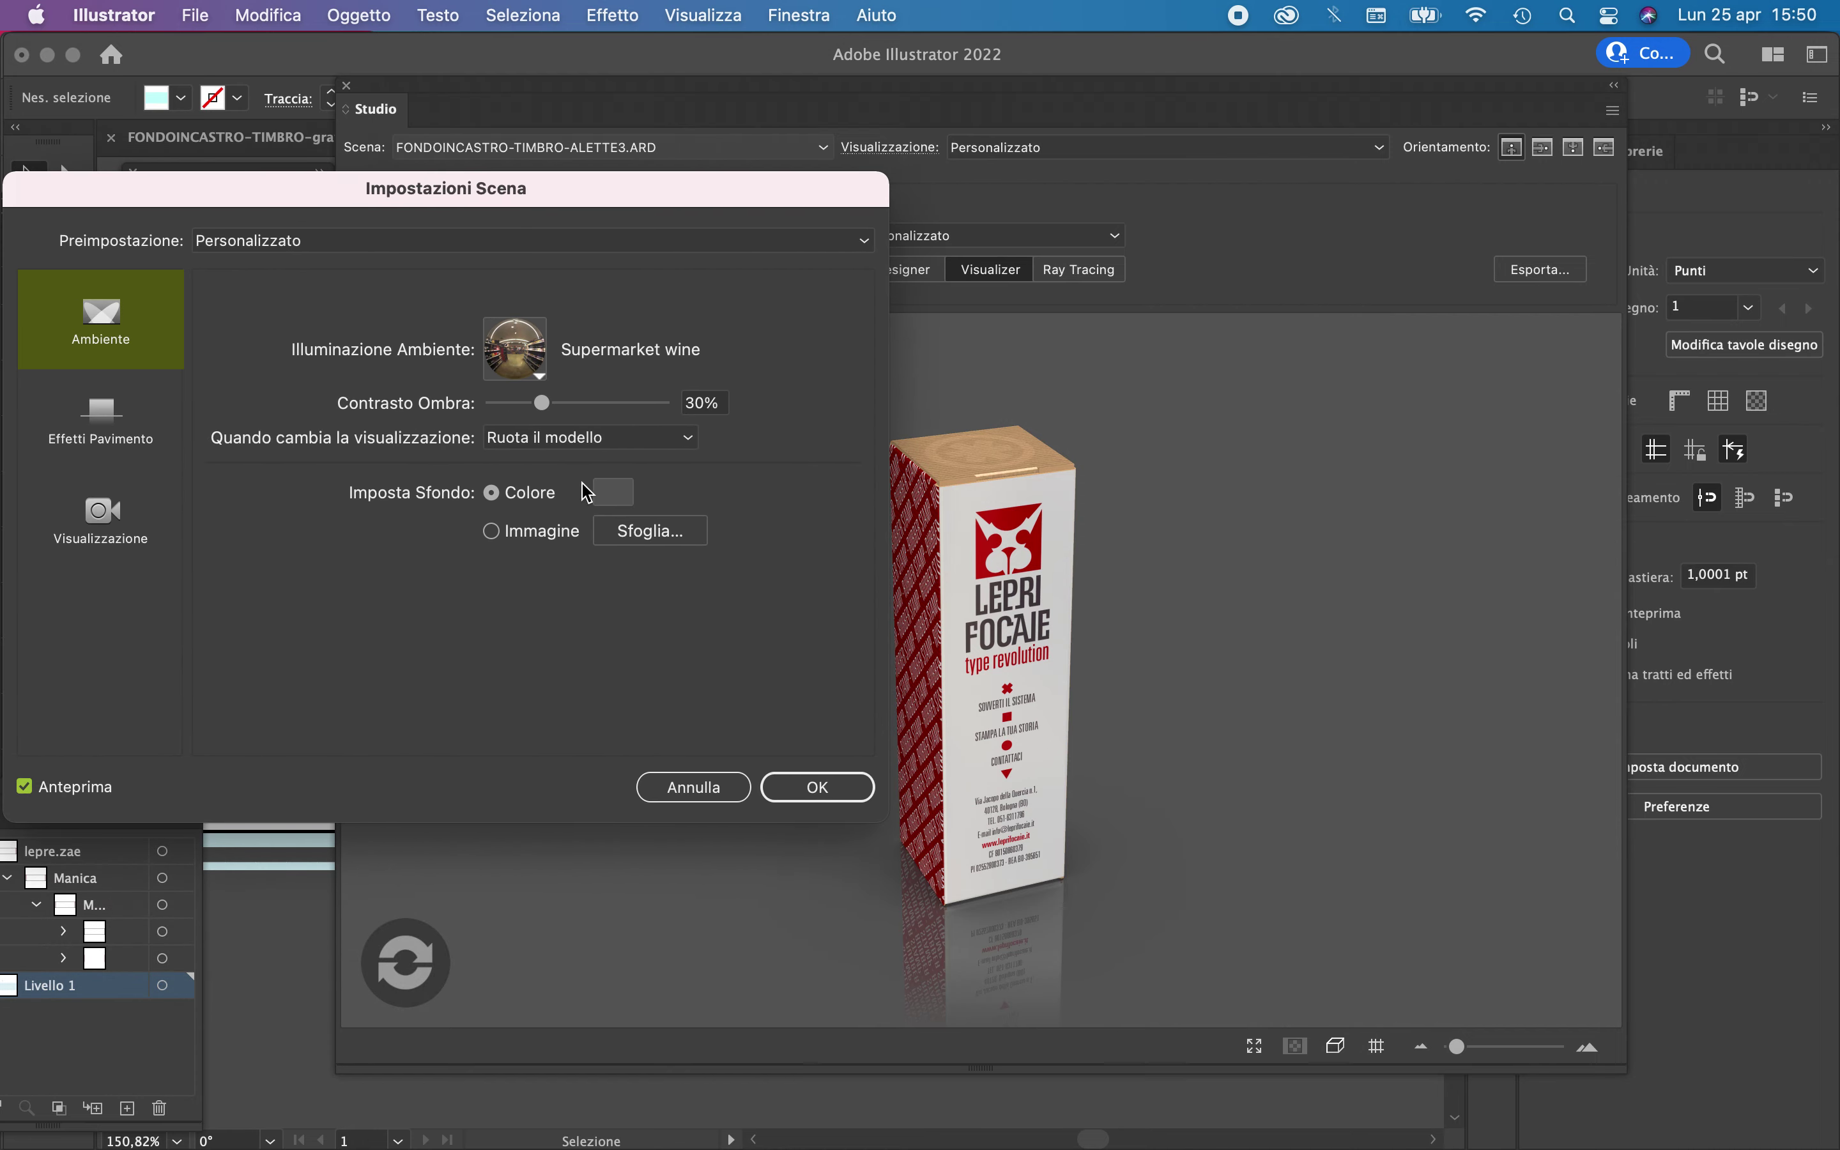
Set the scene's background colour to white, FFFFFF
{"action": "left_click", "coordinate": [613, 492]}
{"action": "type", "text": "EFDCDC"}
{"action": "left_click", "coordinate": [1093, 221]}
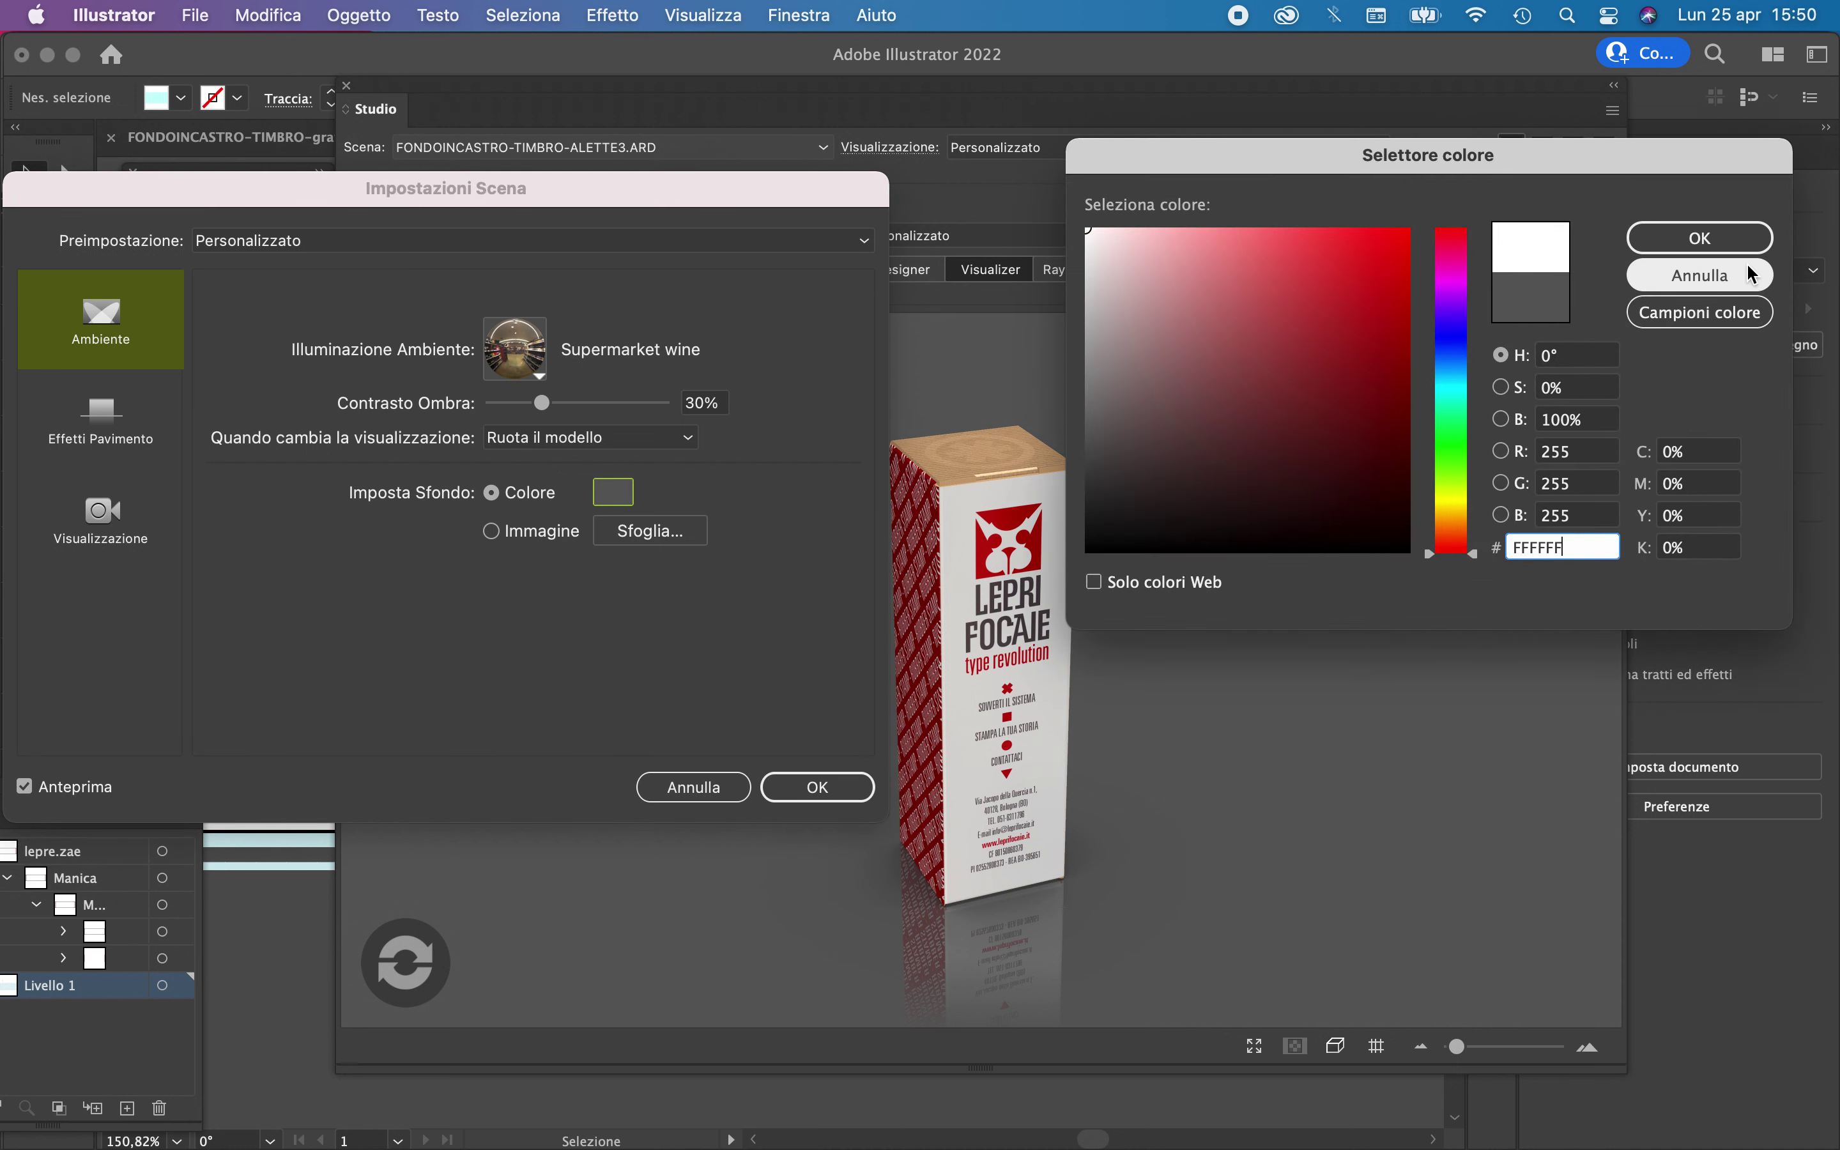
{"action": "left_click", "coordinate": [1726, 239]}
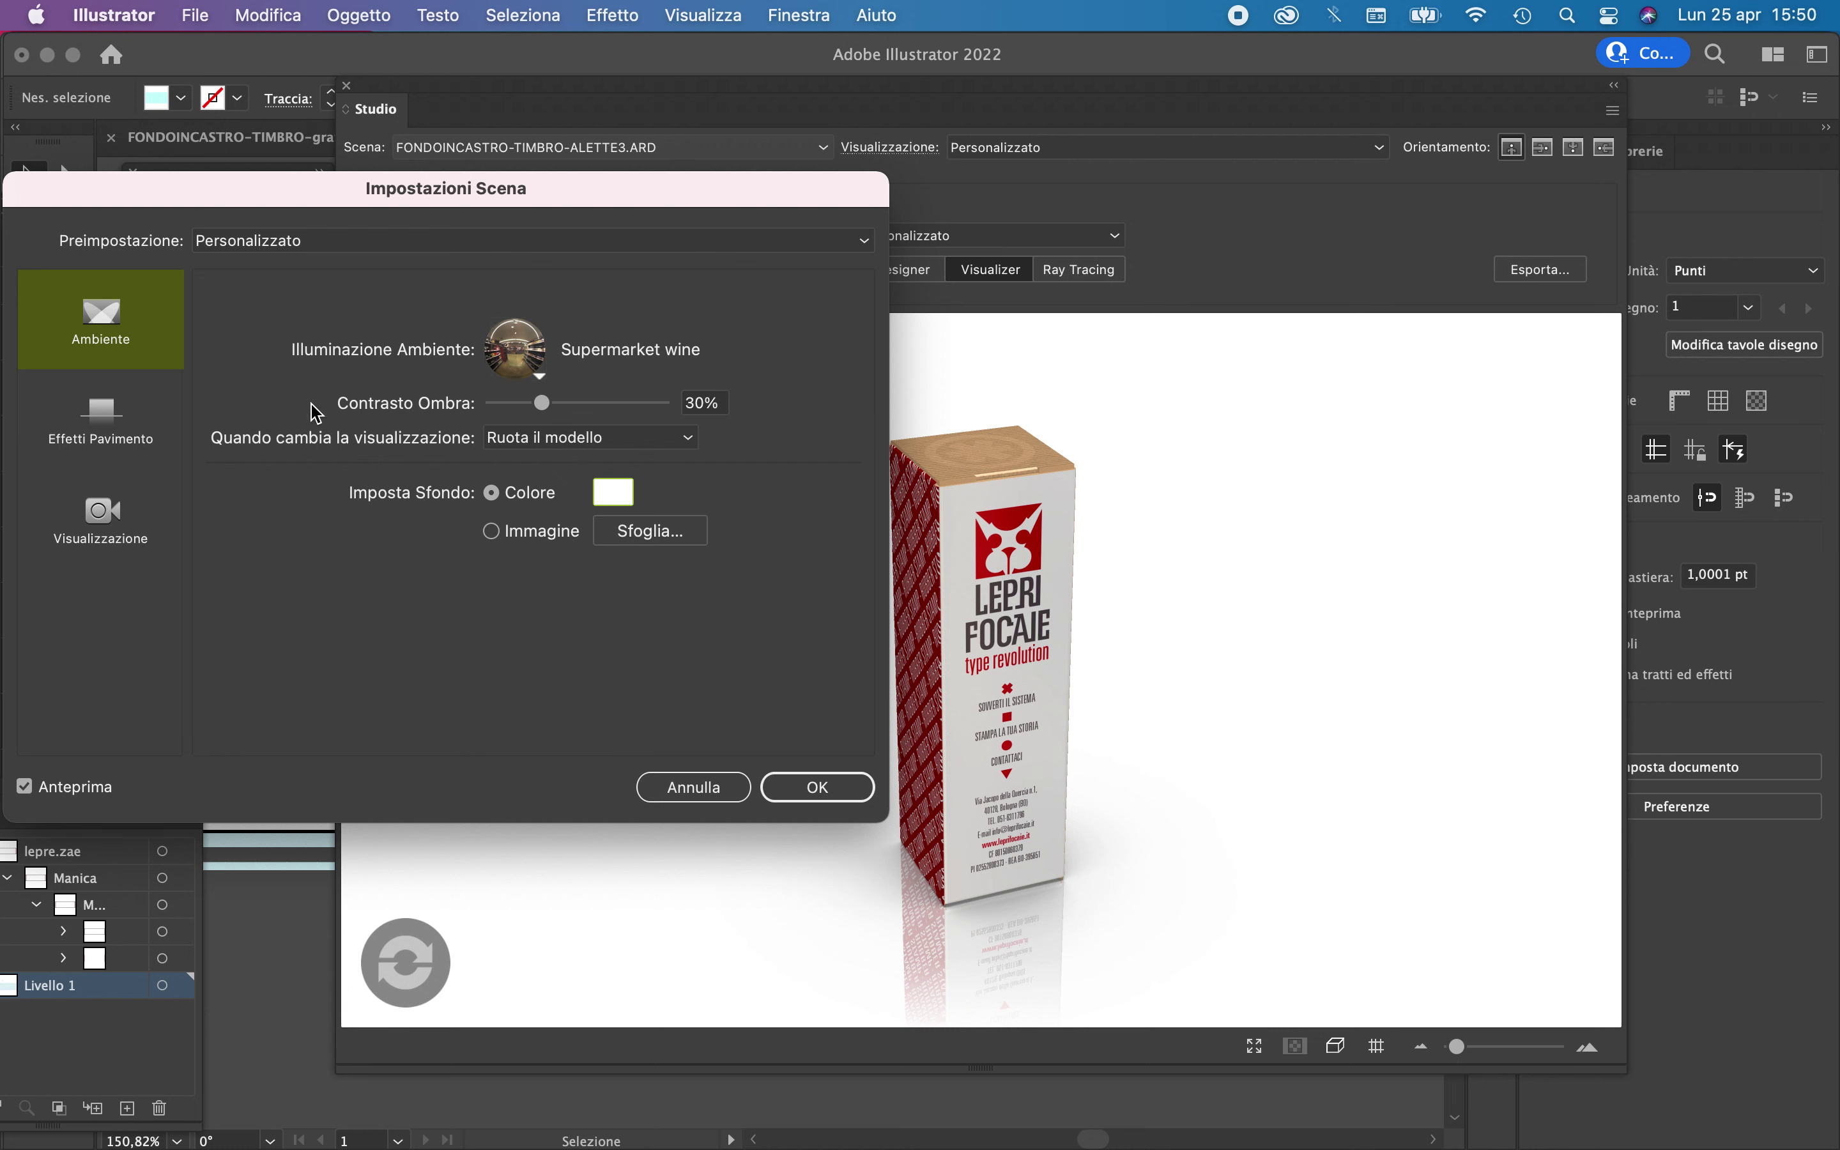
Try a bright red scene background, FF0B0B, and return the background colour to white
{"action": "left_click", "coordinate": [624, 506]}
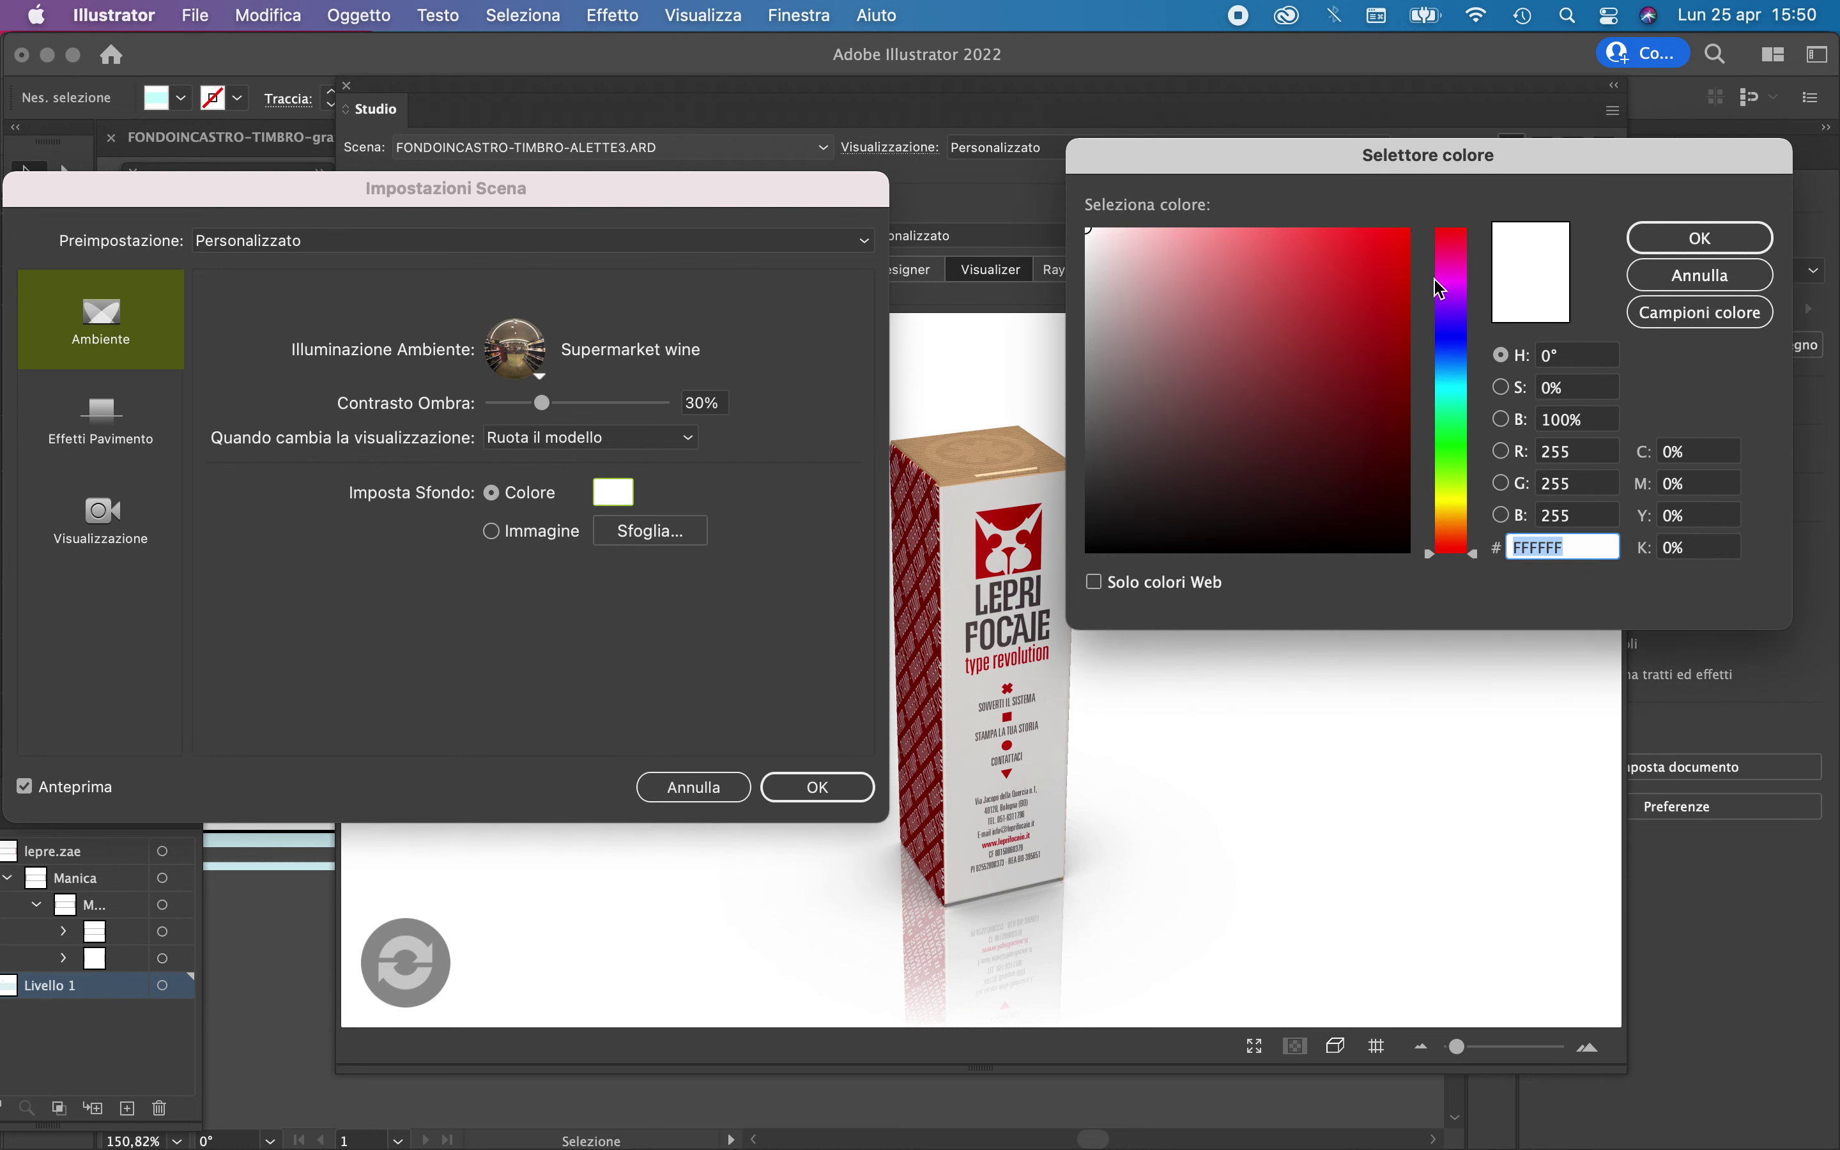
{"action": "left_click", "coordinate": [1397, 230]}
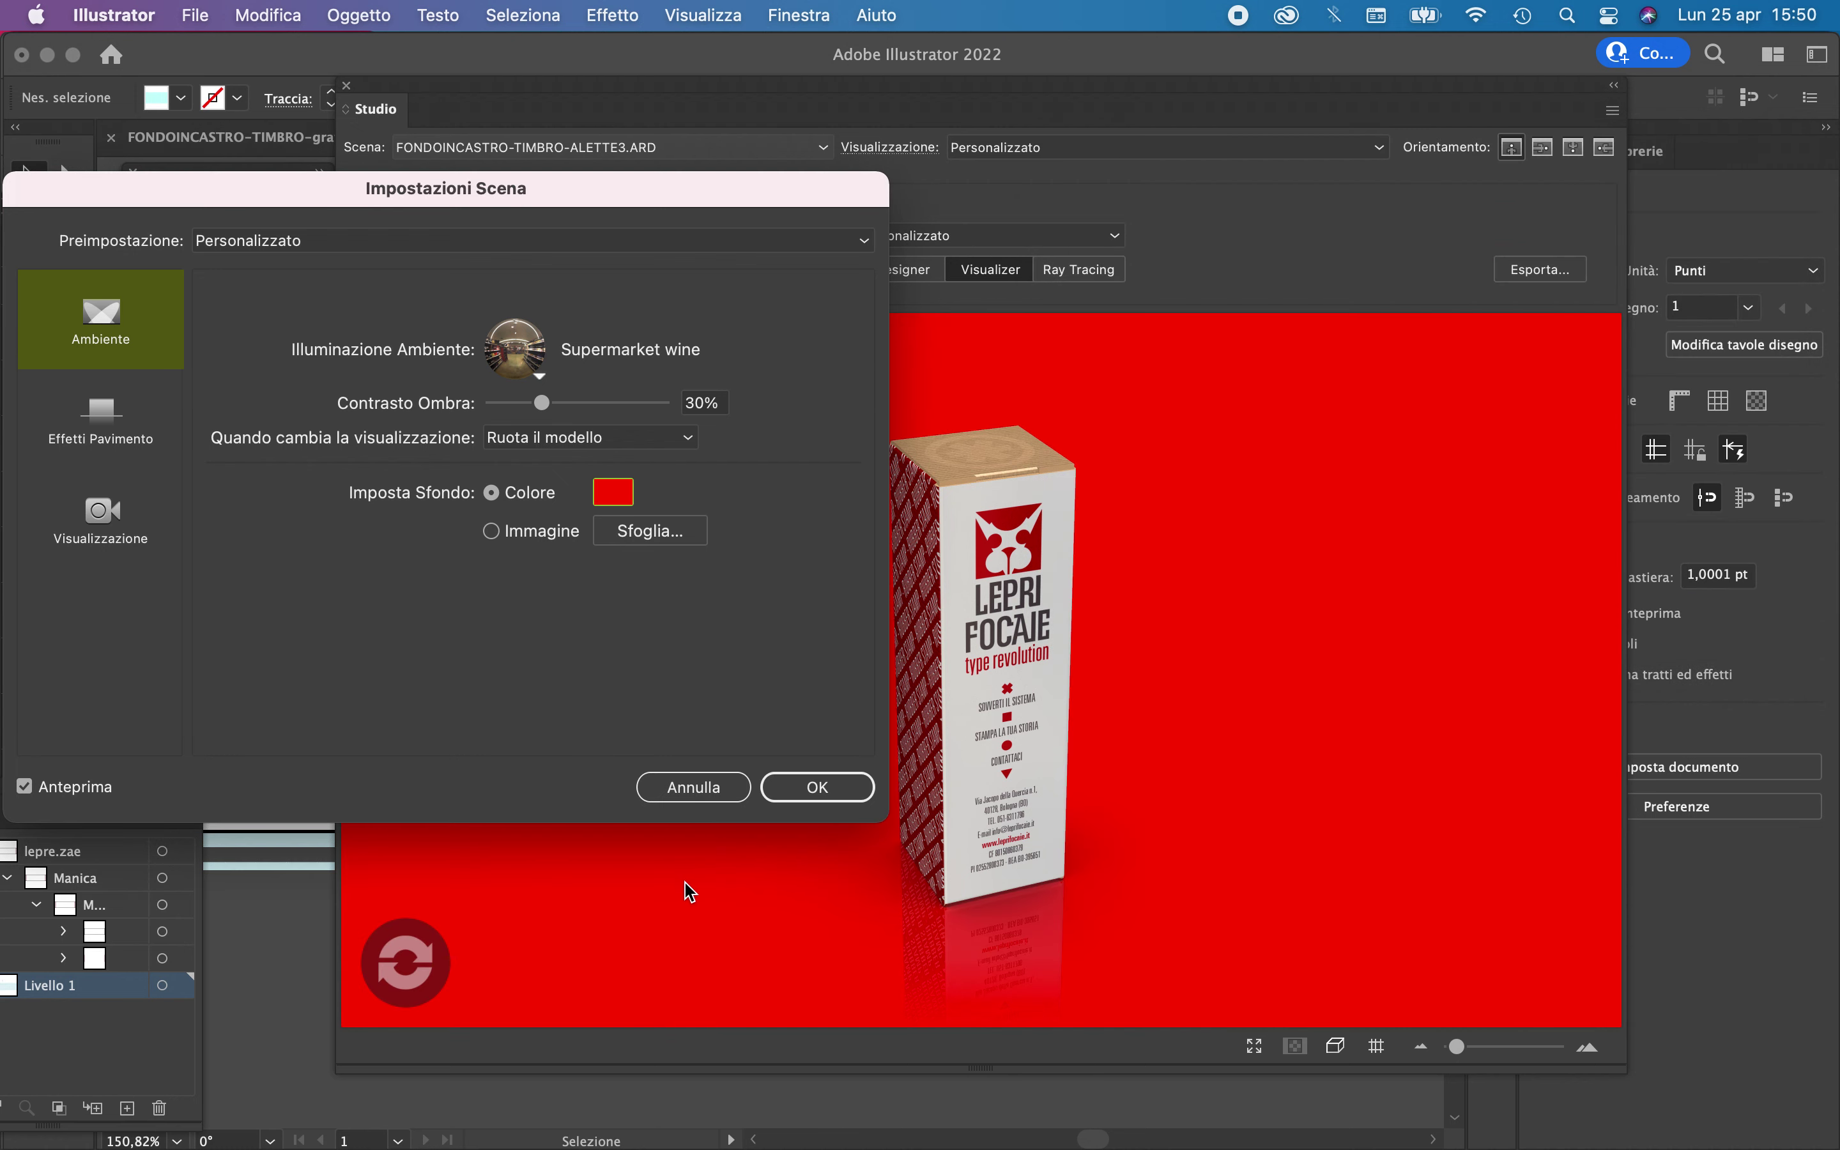
{"action": "left_click", "coordinate": [618, 493]}
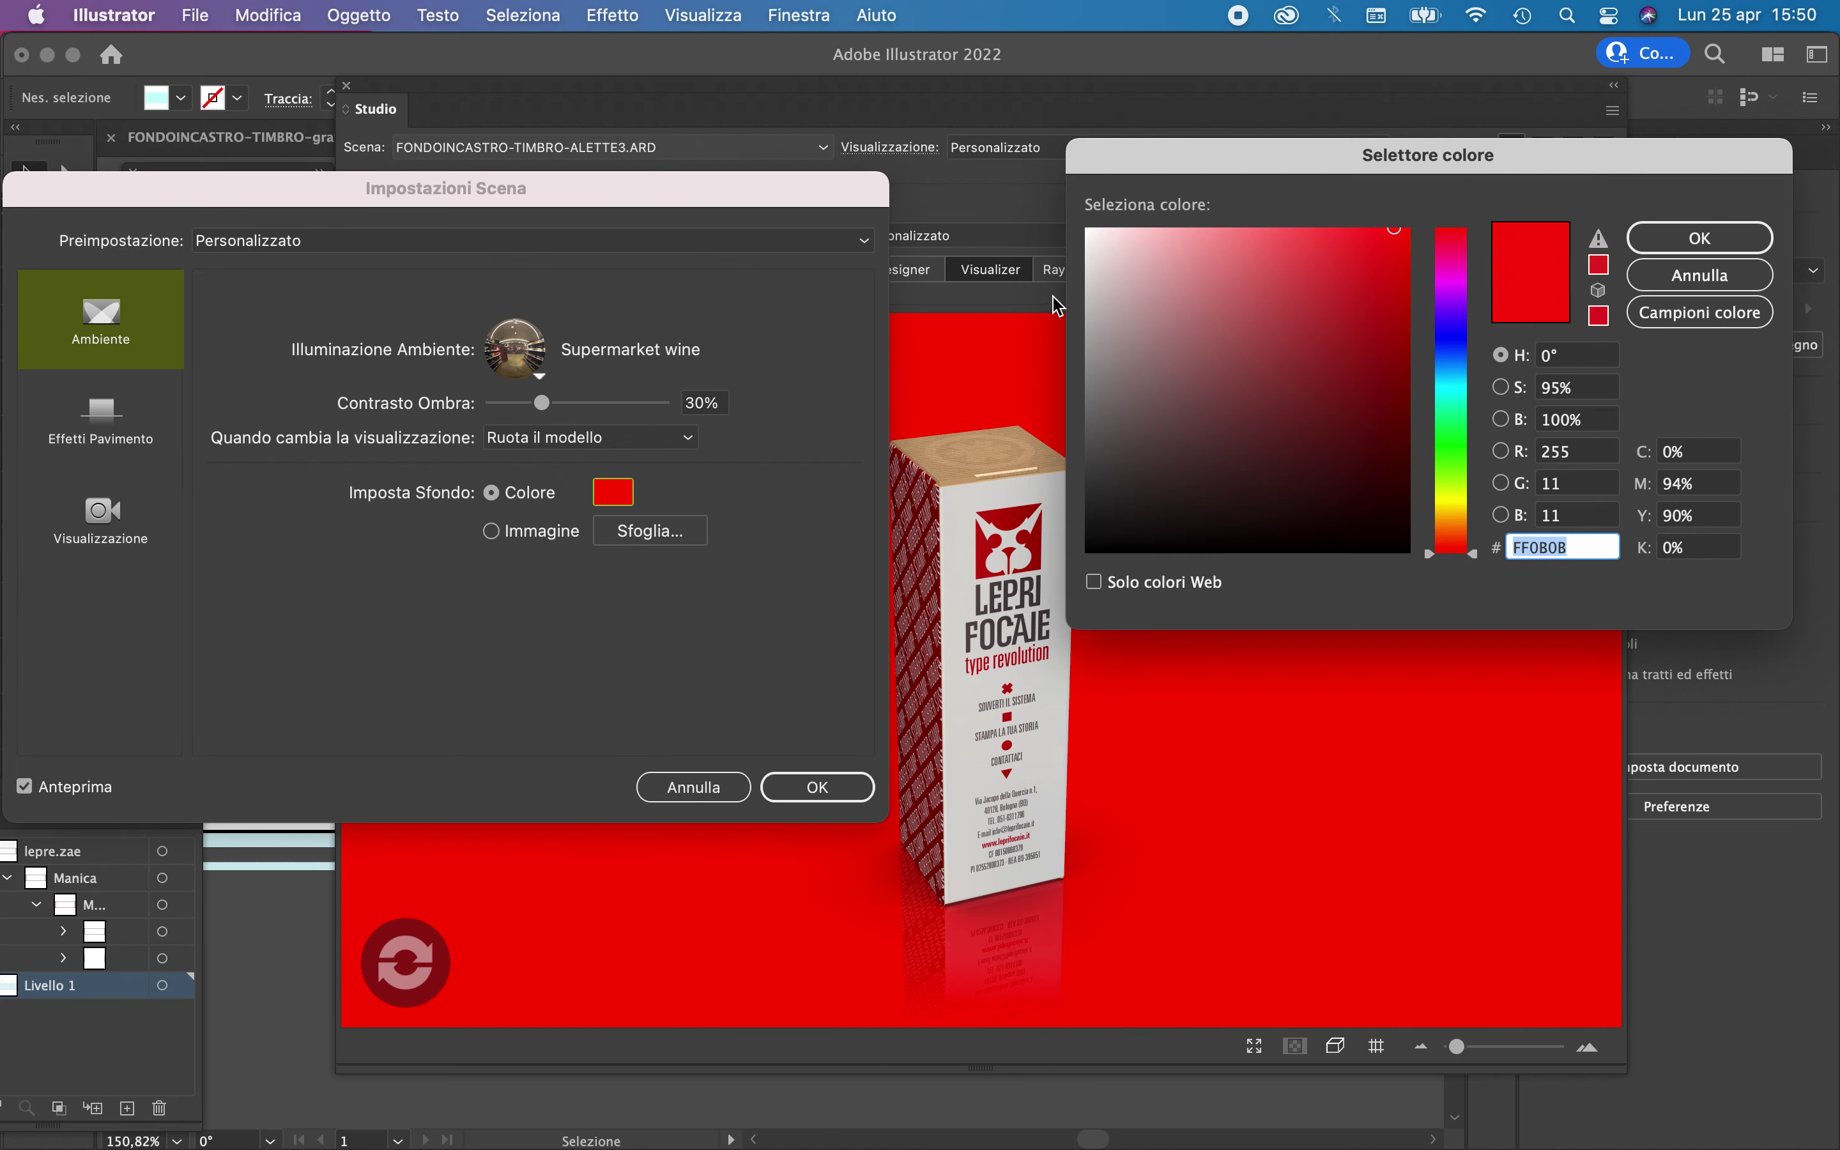
{"action": "left_click_drag", "start_coordinate": [1177, 259], "coordinate": [1083, 224]}
{"action": "left_click", "coordinate": [1724, 239]}
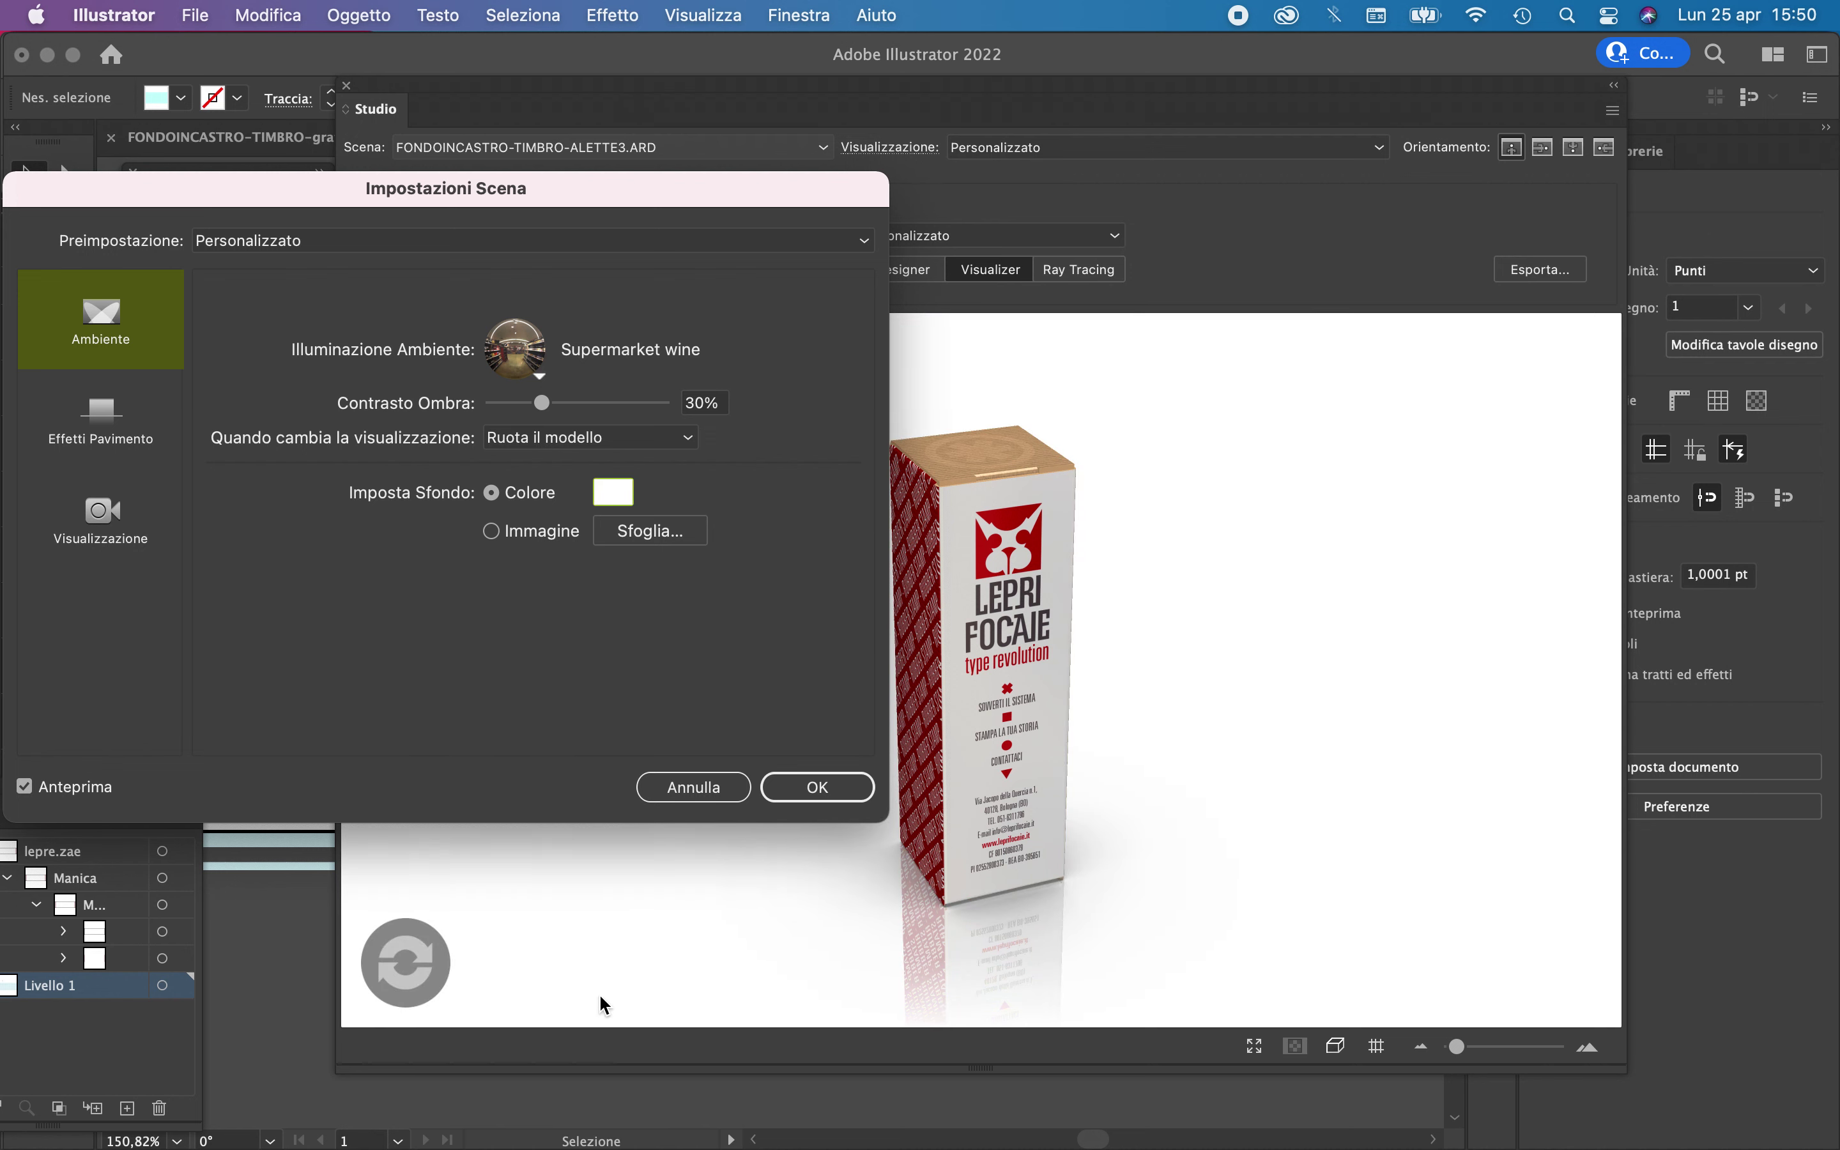
Apply the scene settings and enlarge the closed box in the 3D view
{"action": "left_click", "coordinate": [840, 791]}
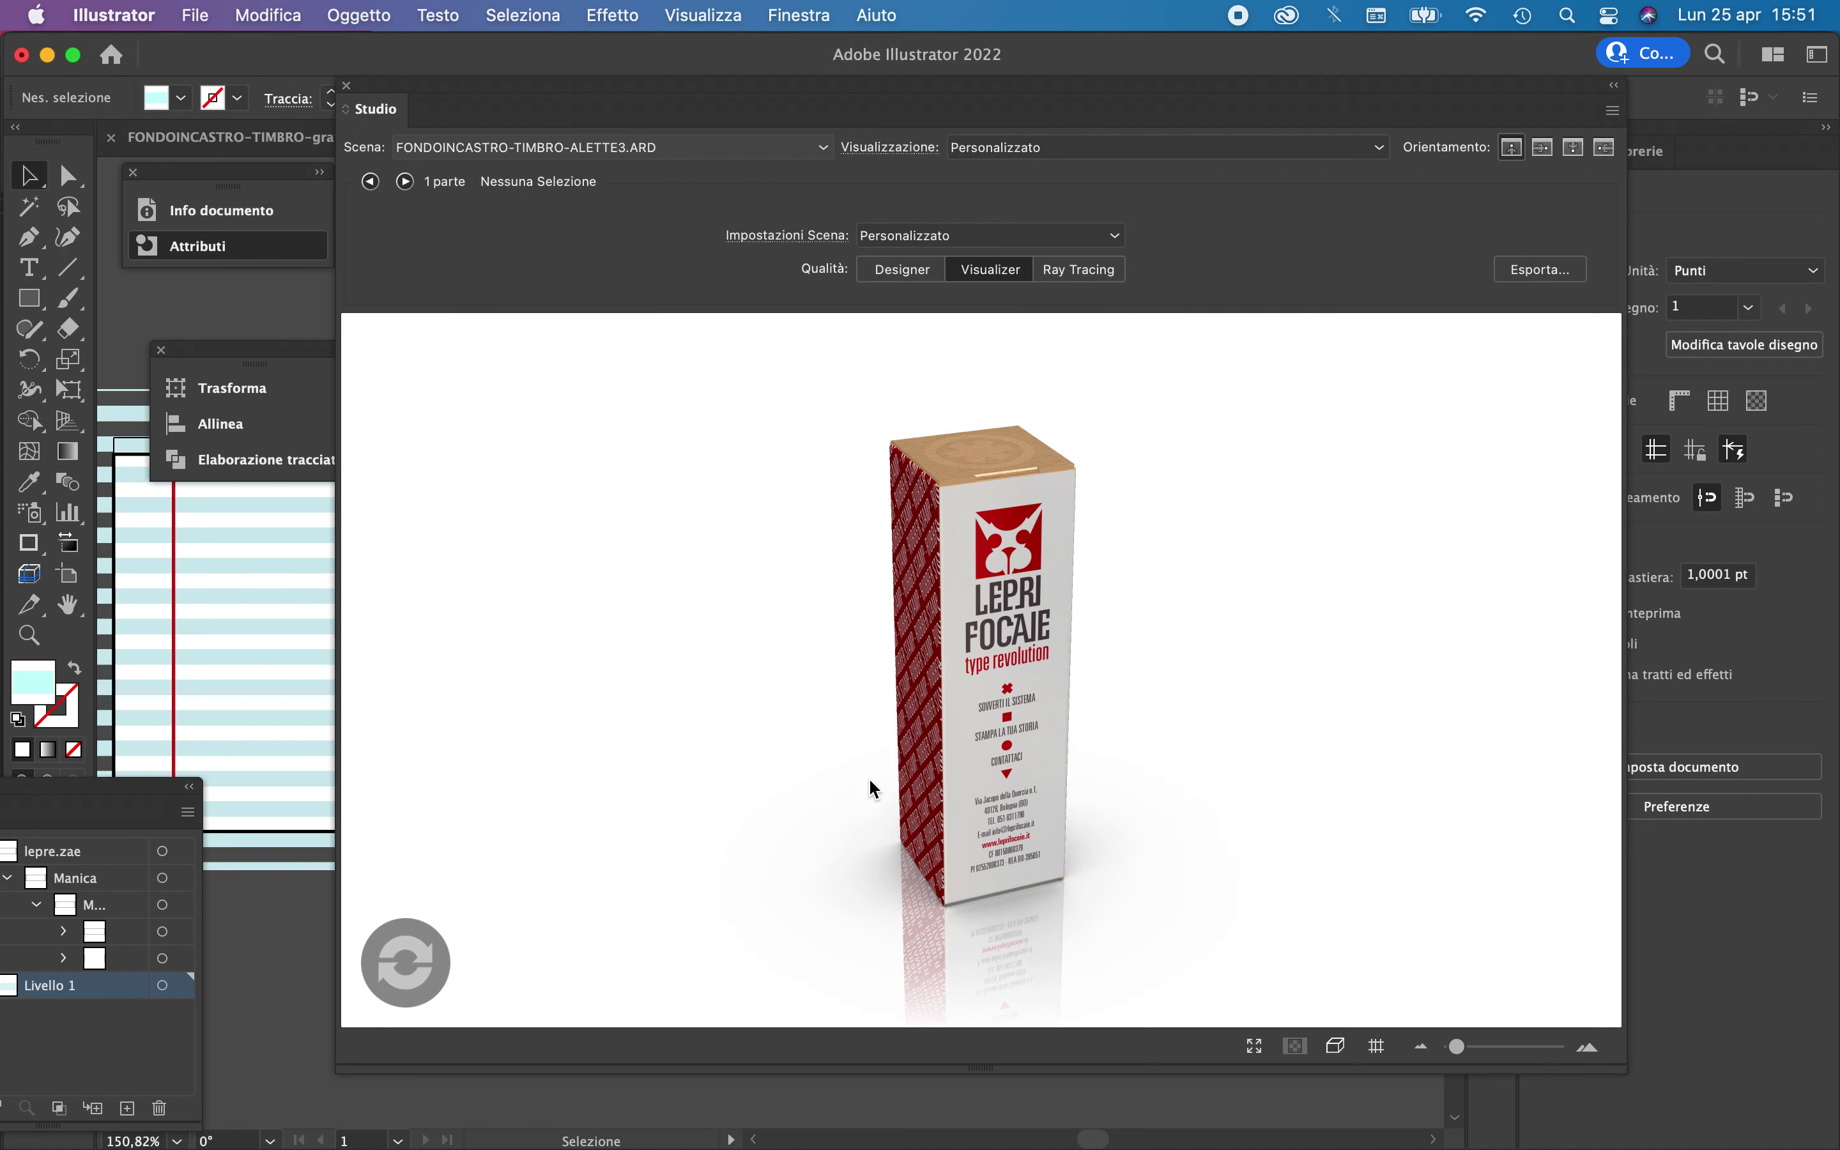
{"action": "scroll", "coordinate": [1074, 760], "scroll_direction": "up", "scroll_amount": 2}
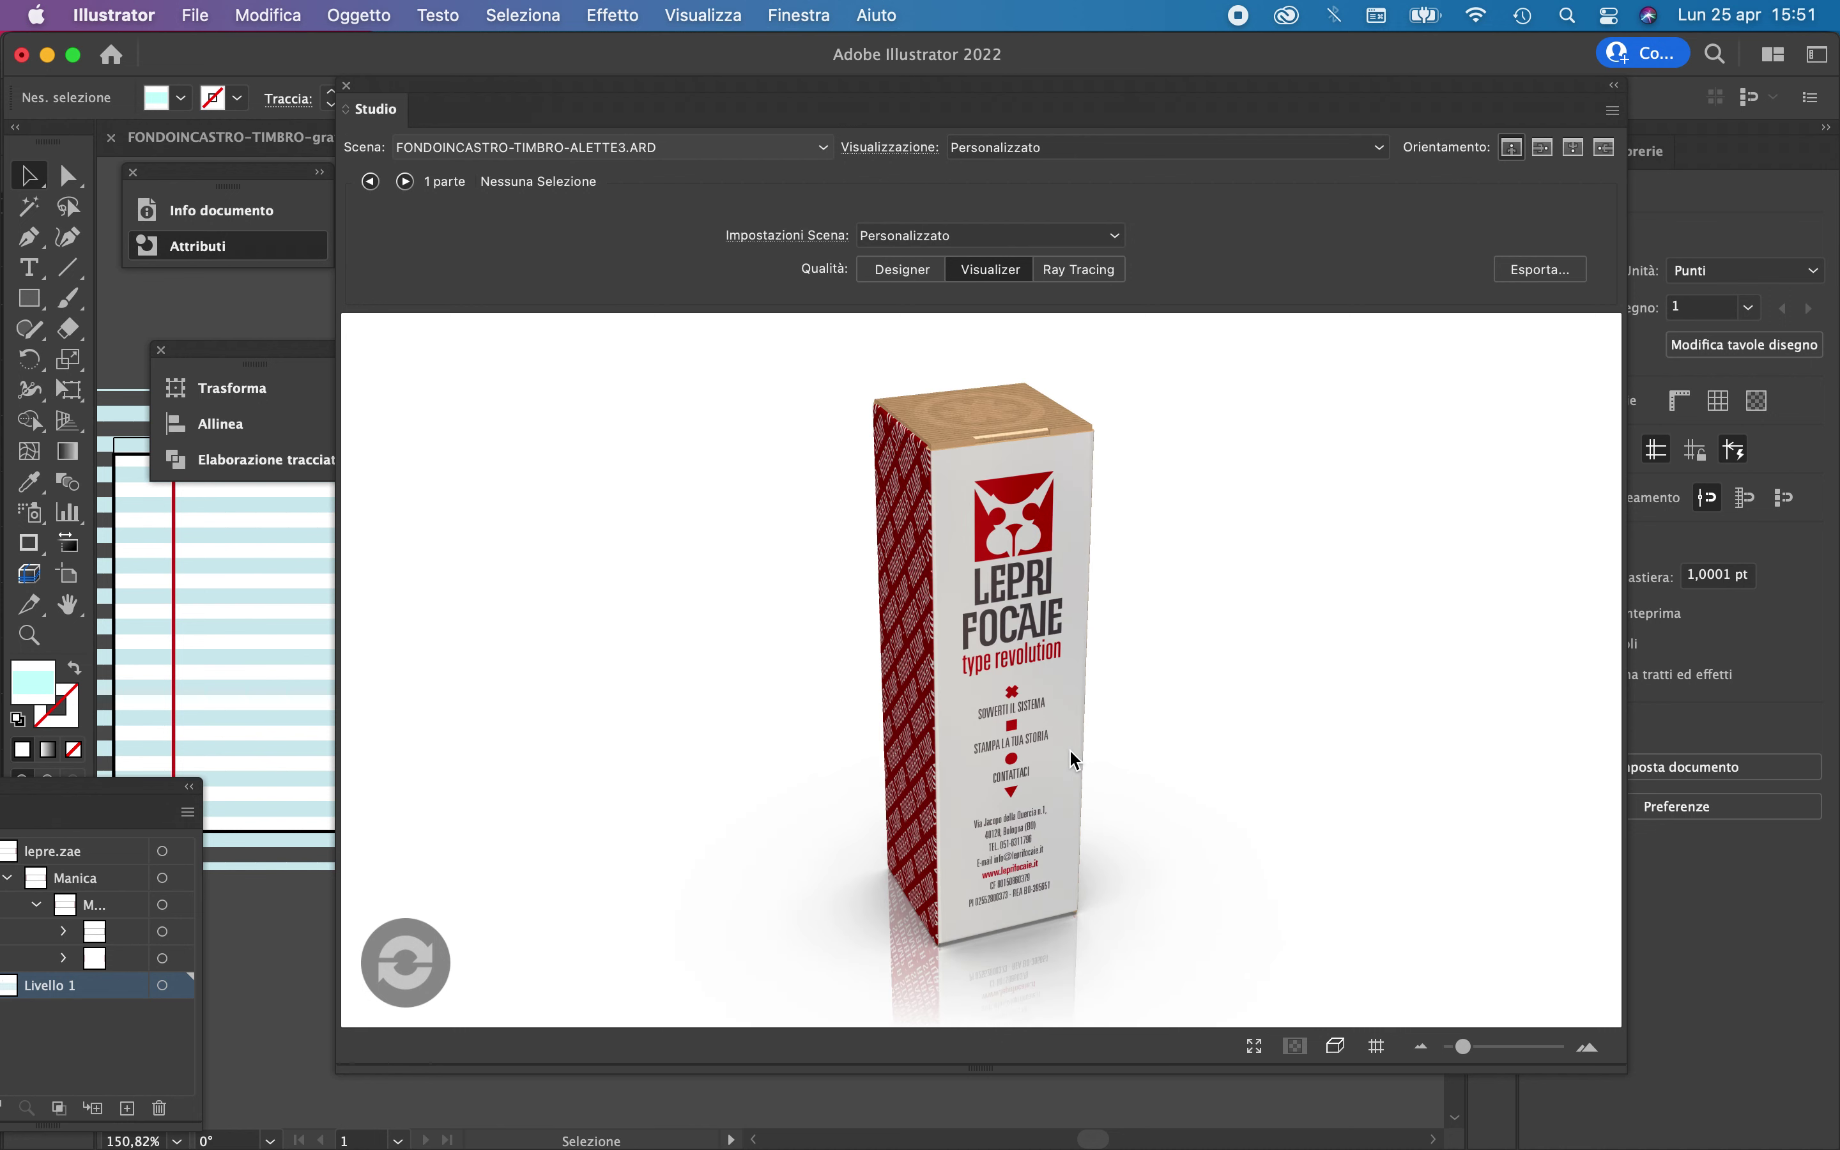
{"action": "scroll", "coordinate": [1074, 760], "scroll_direction": "up", "scroll_amount": 1}
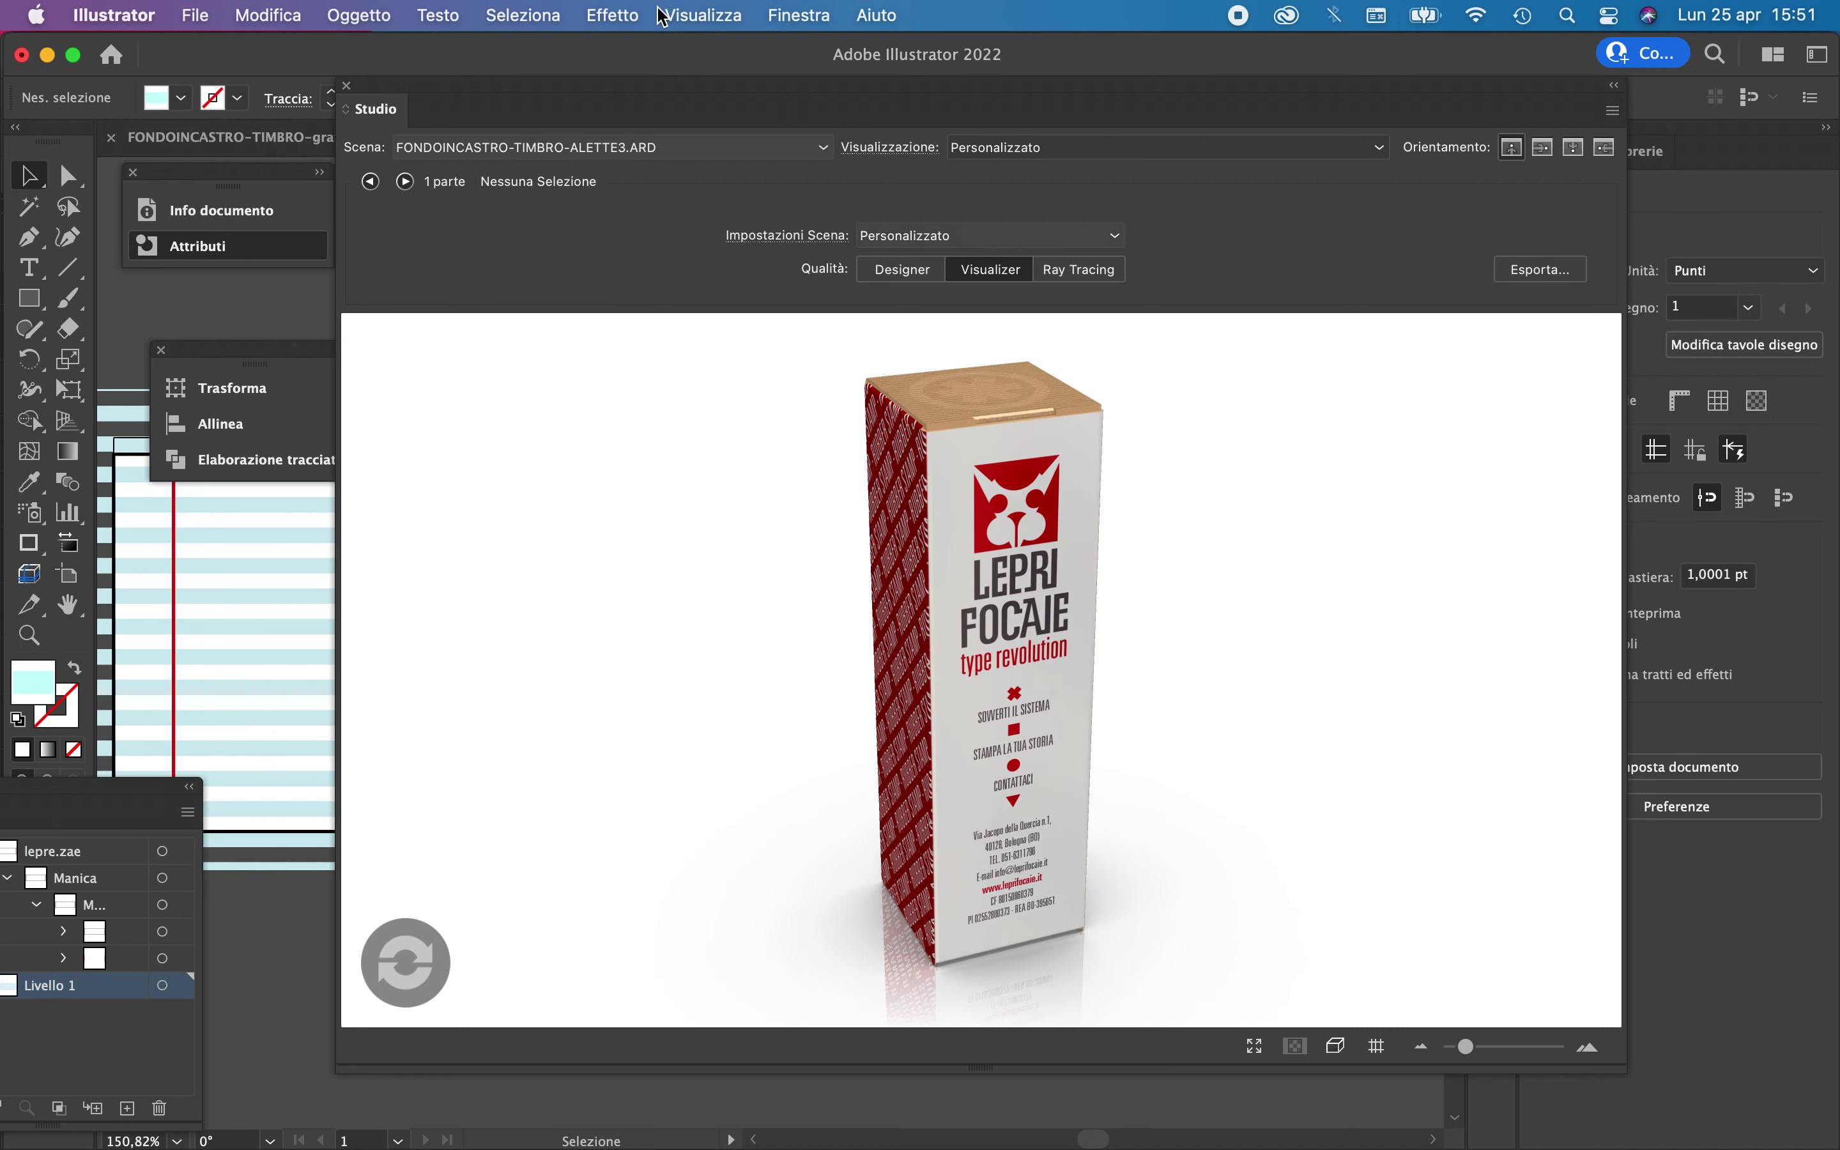
Set up the image sequence export as a clockwise rotation lasting 8 seconds
{"action": "left_click", "coordinate": [1547, 280]}
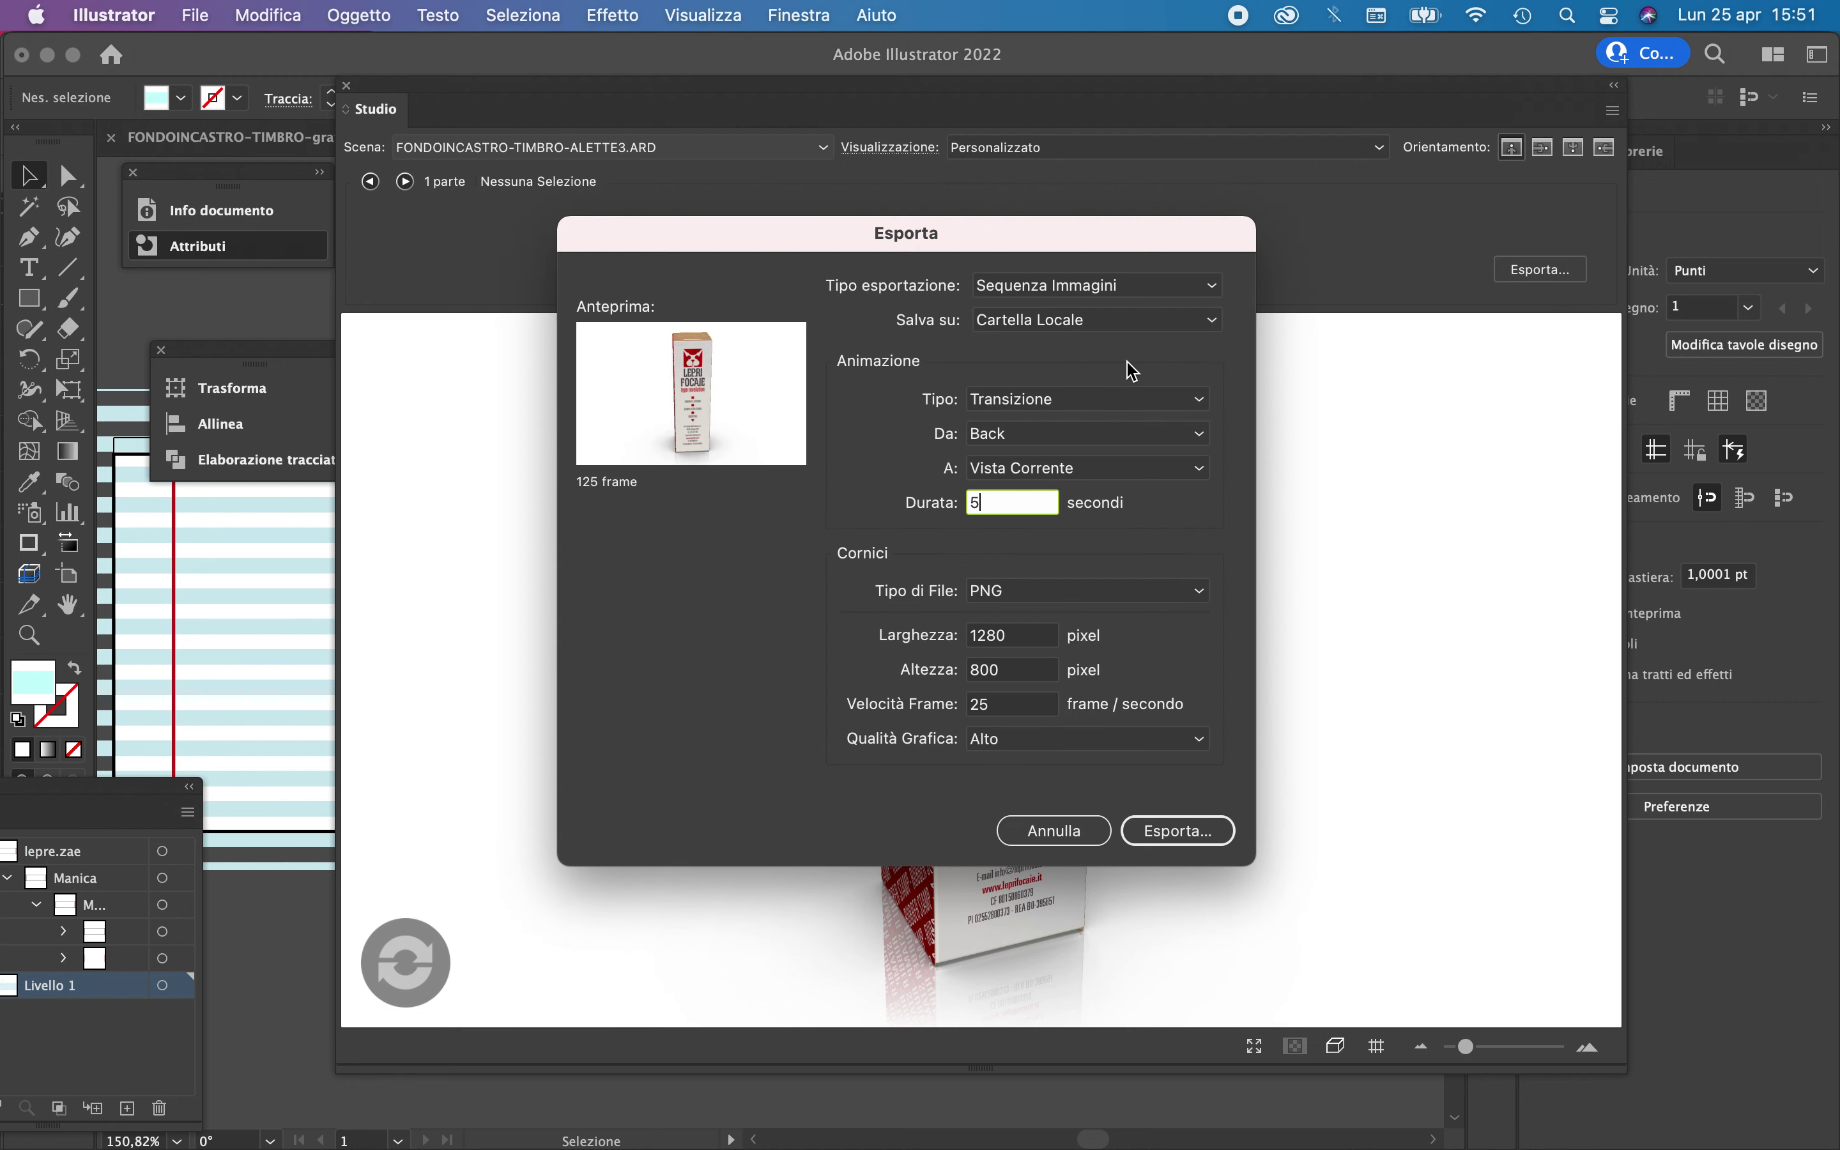
{"action": "left_click", "coordinate": [1161, 401]}
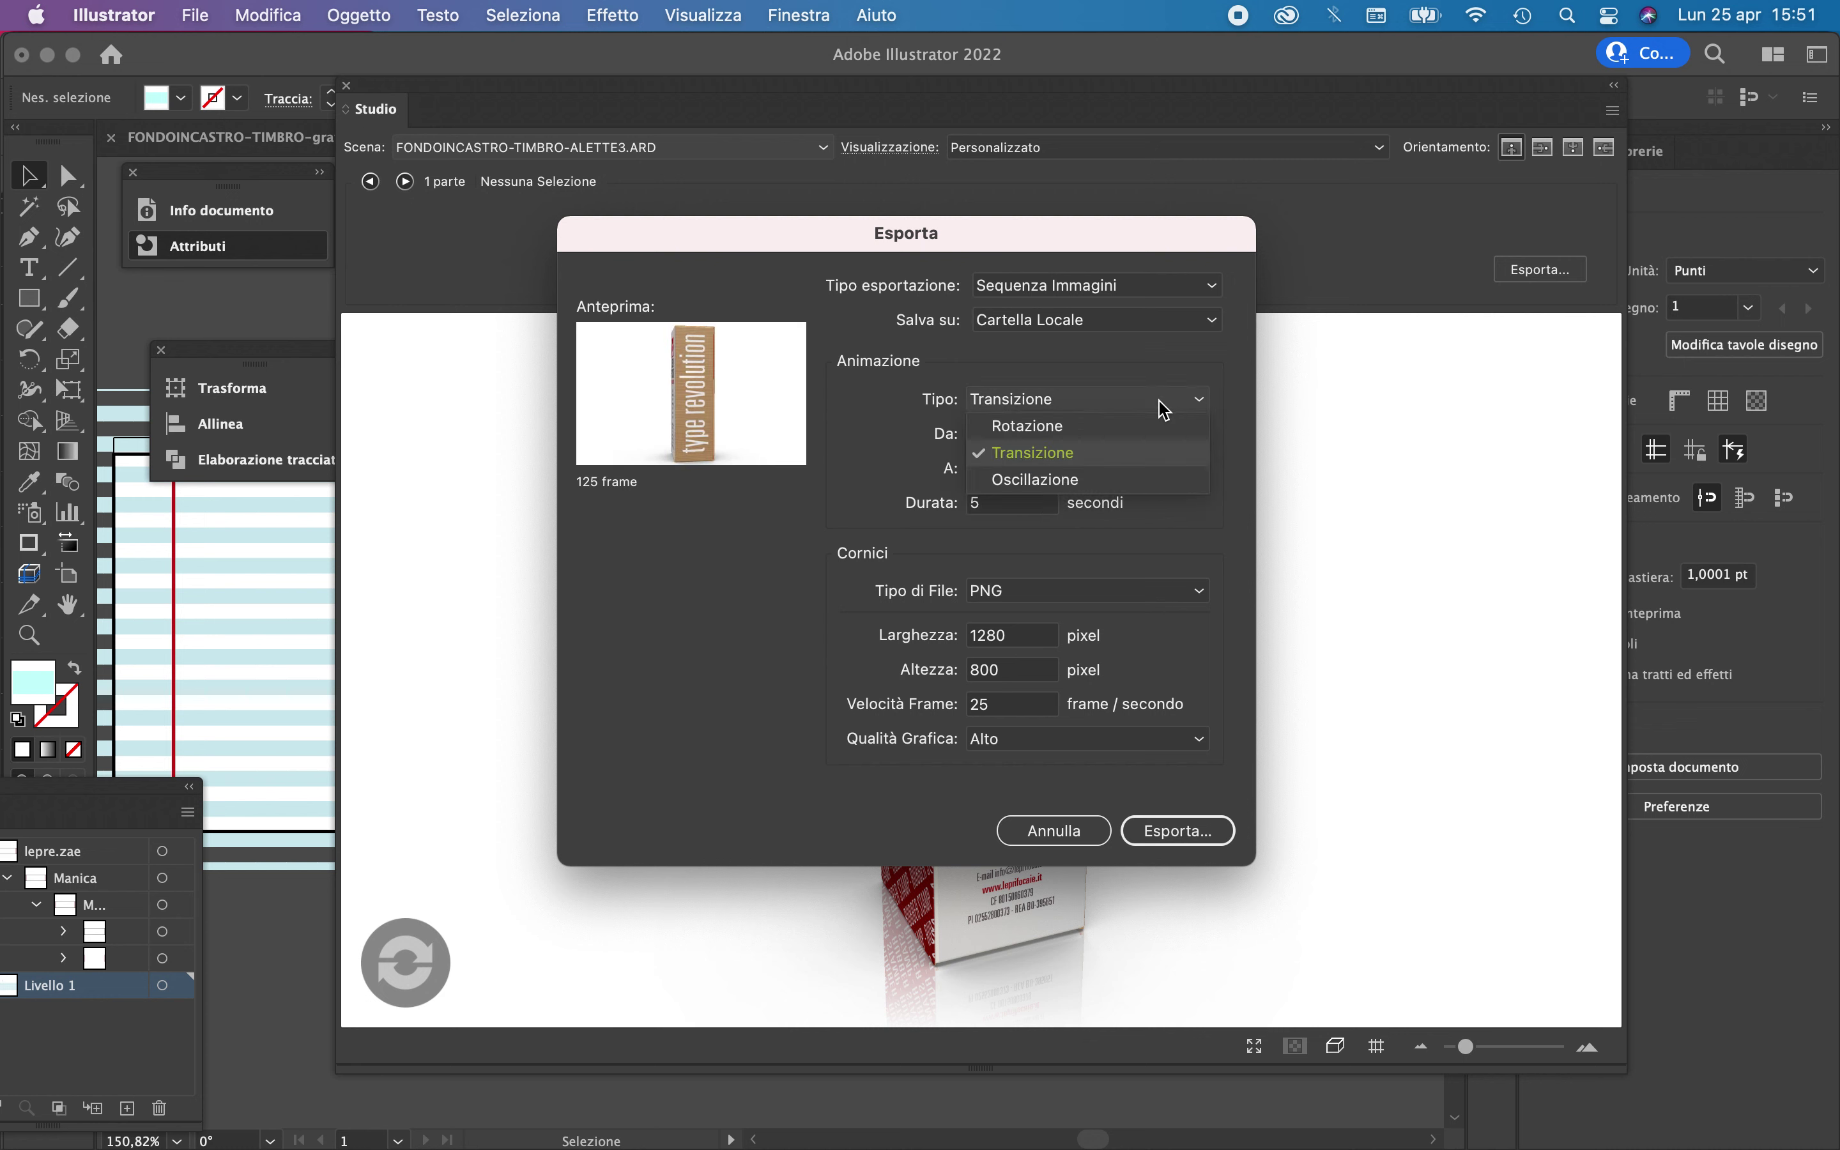
{"action": "left_click", "coordinate": [1153, 436]}
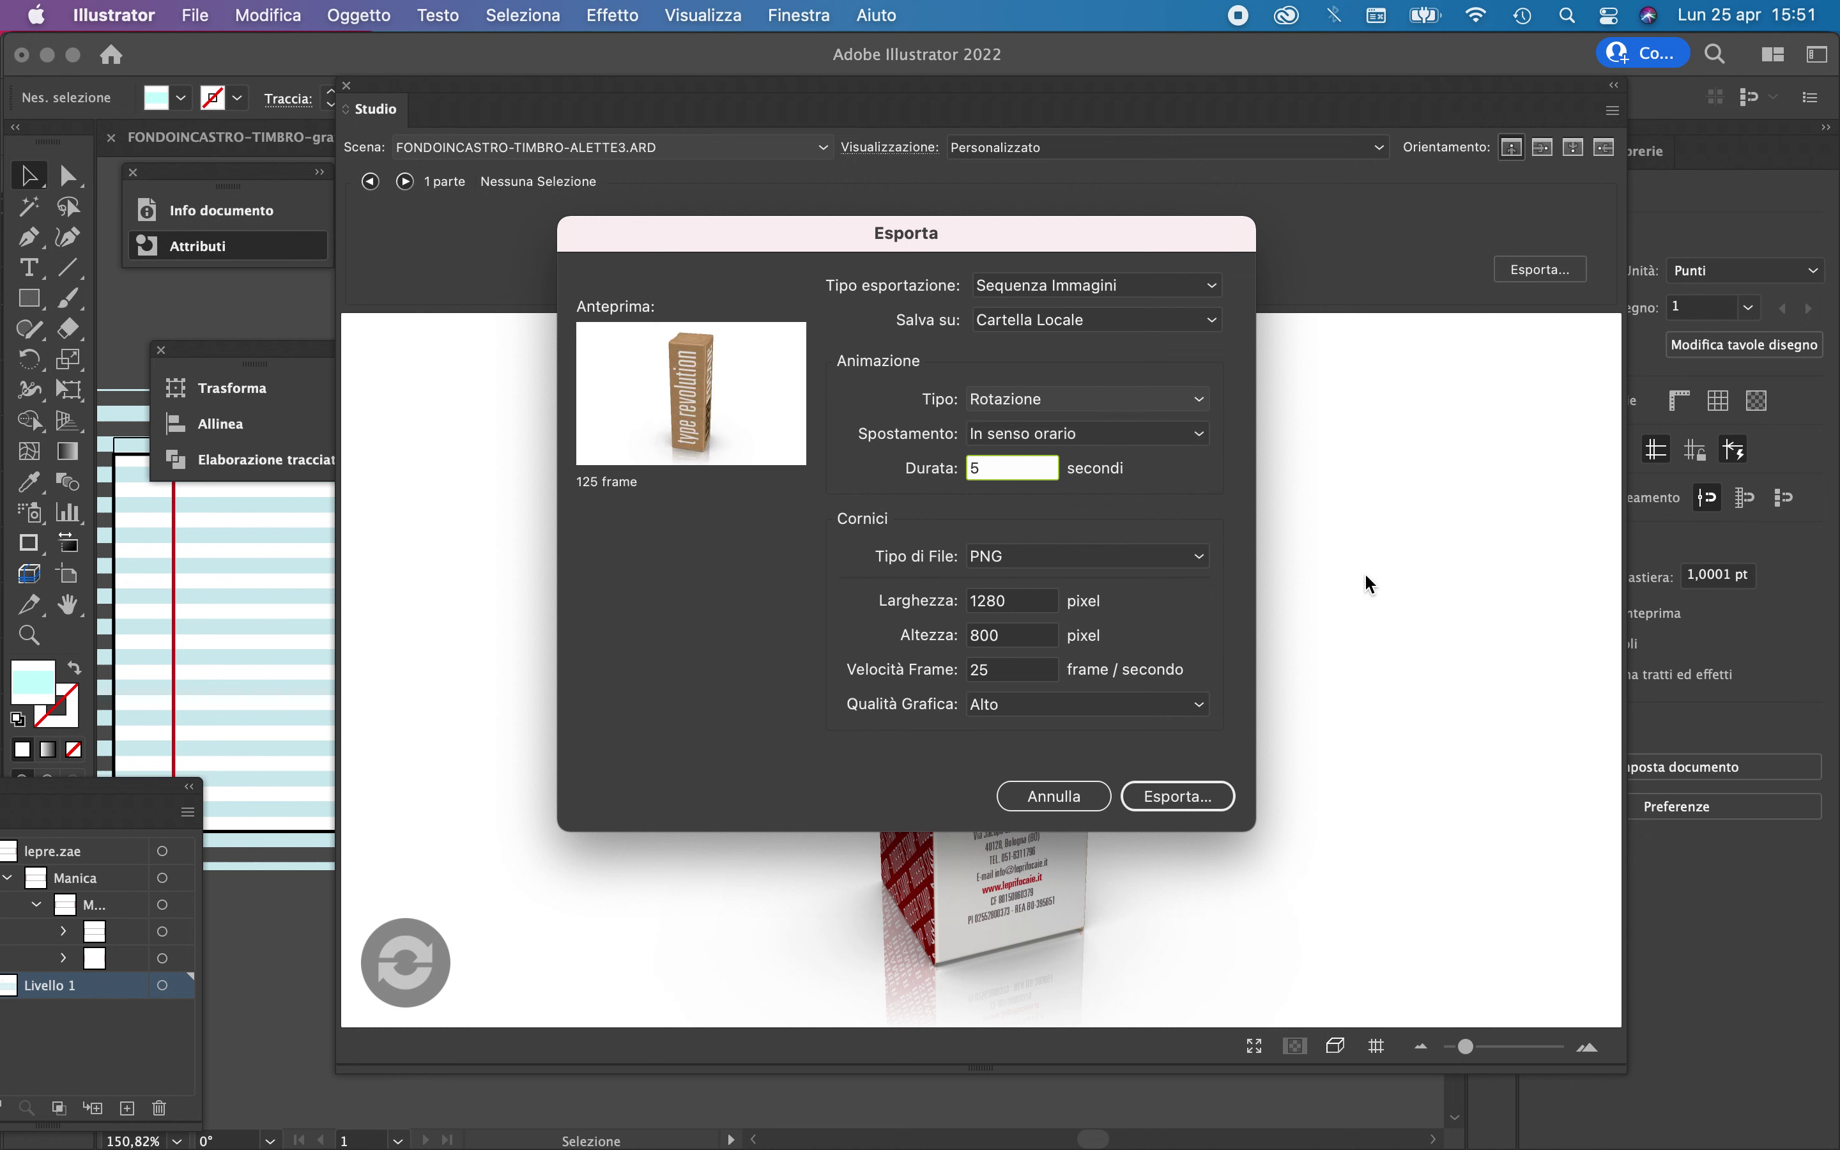
{"action": "double_click", "coordinate": [975, 465]}
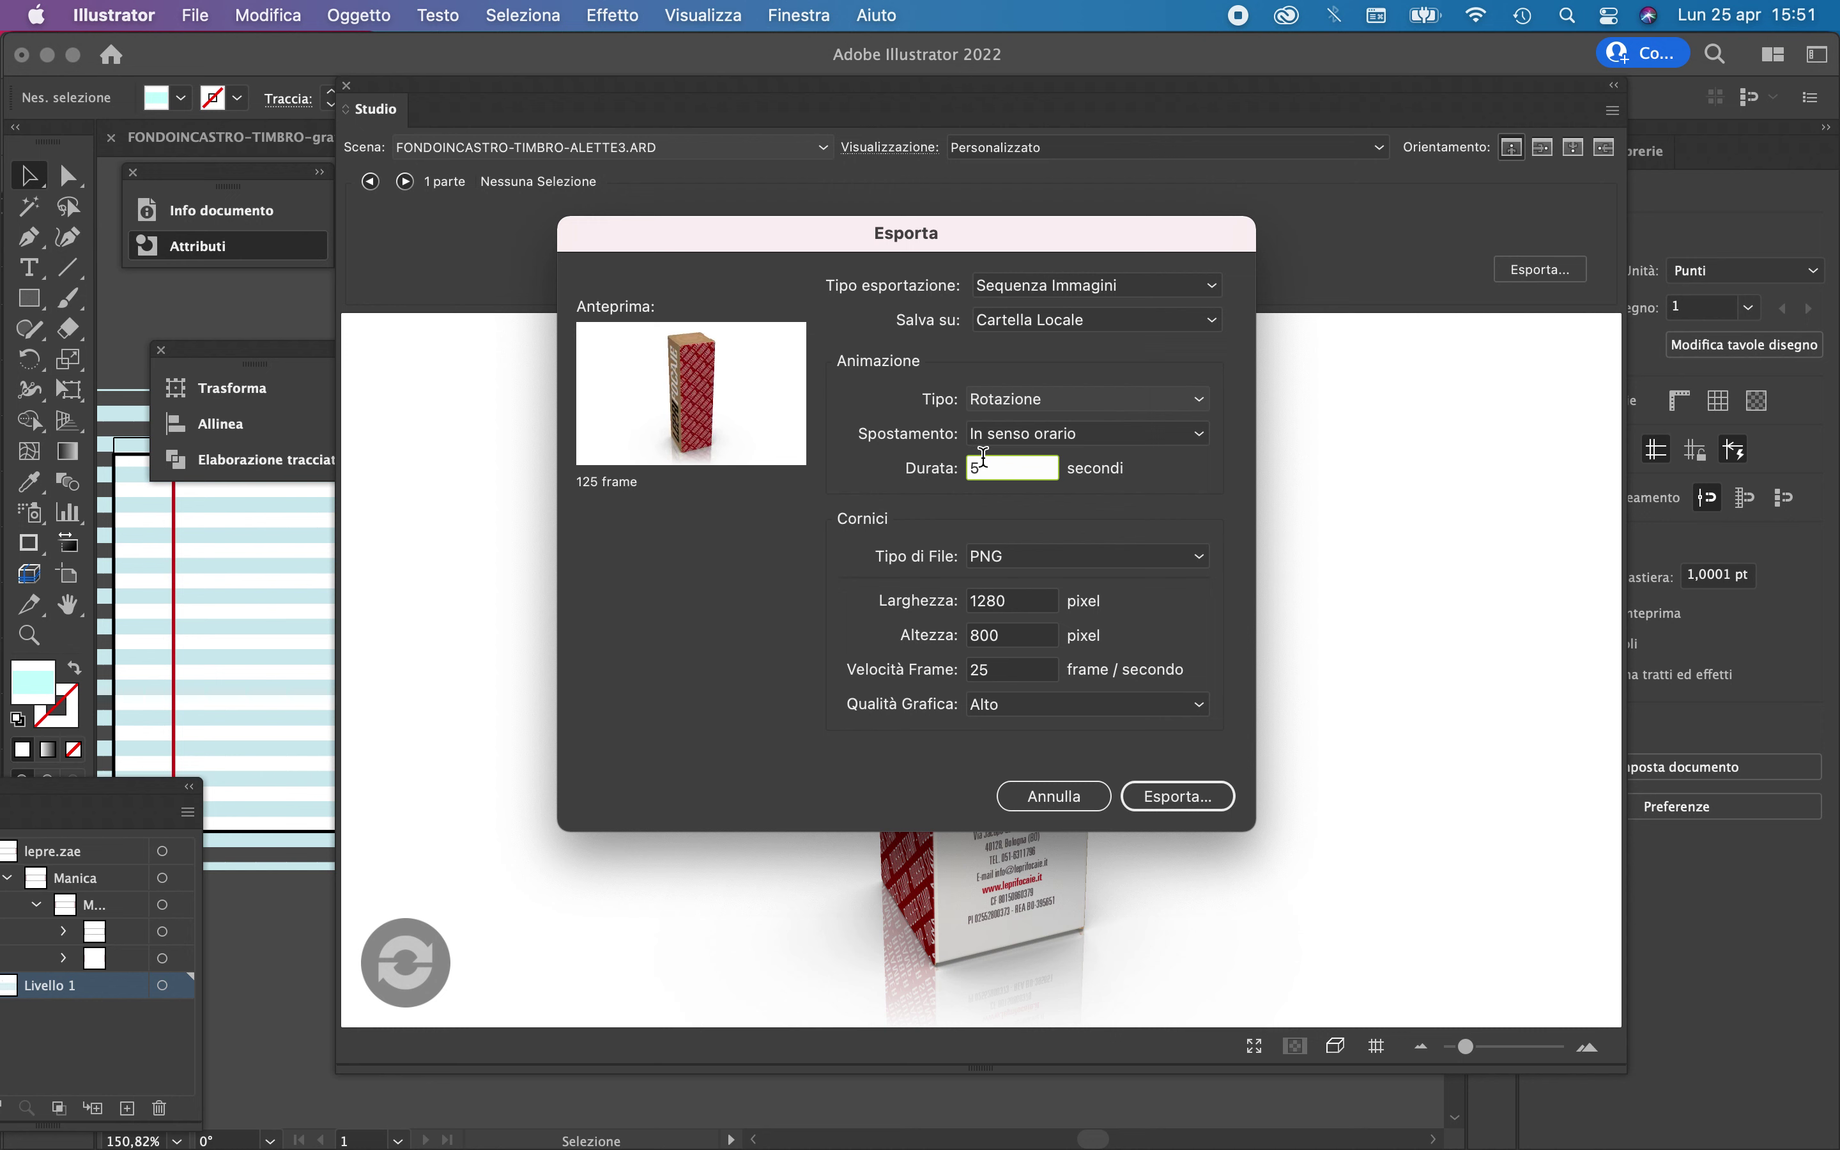
{"action": "type", "text": "8"}
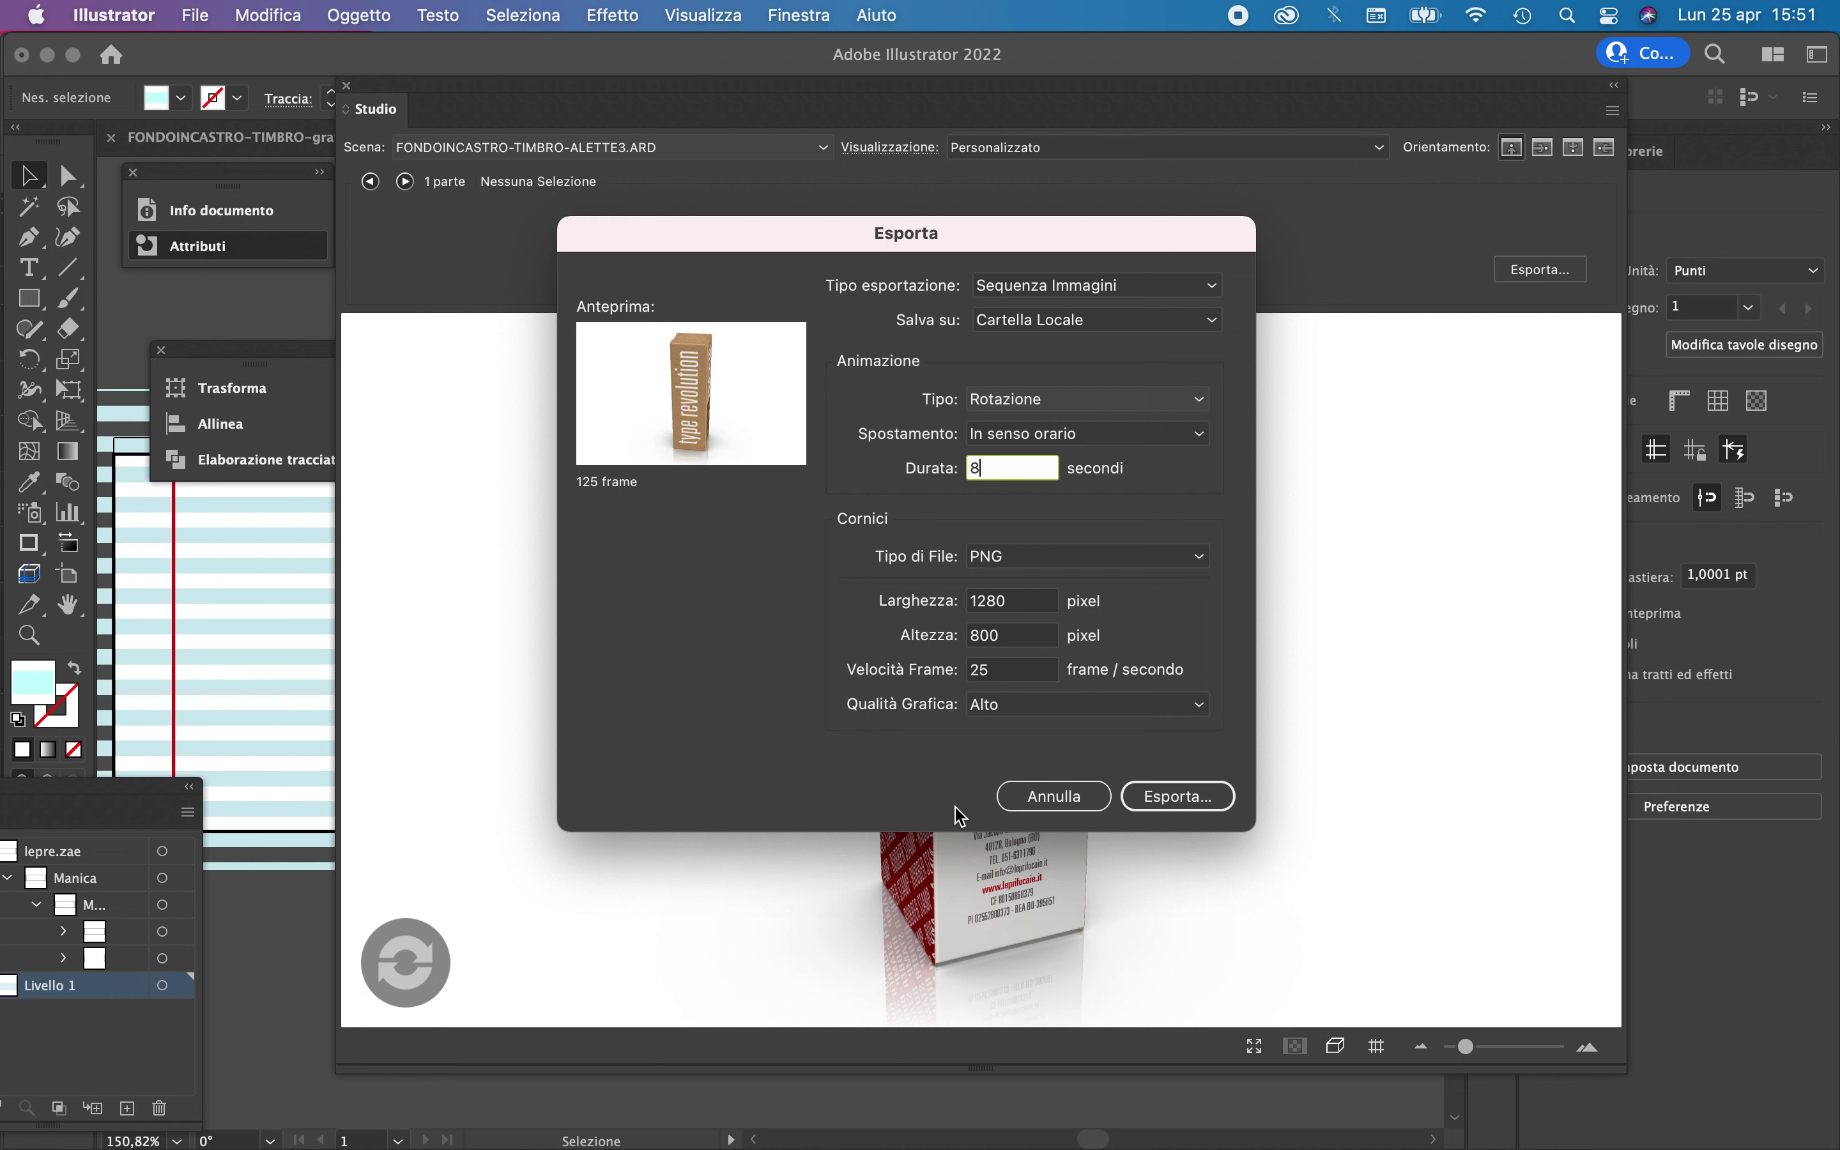
Export the PNG sequence into a new folder named scatola inside the sequenze folder
{"action": "left_click", "coordinate": [1163, 800]}
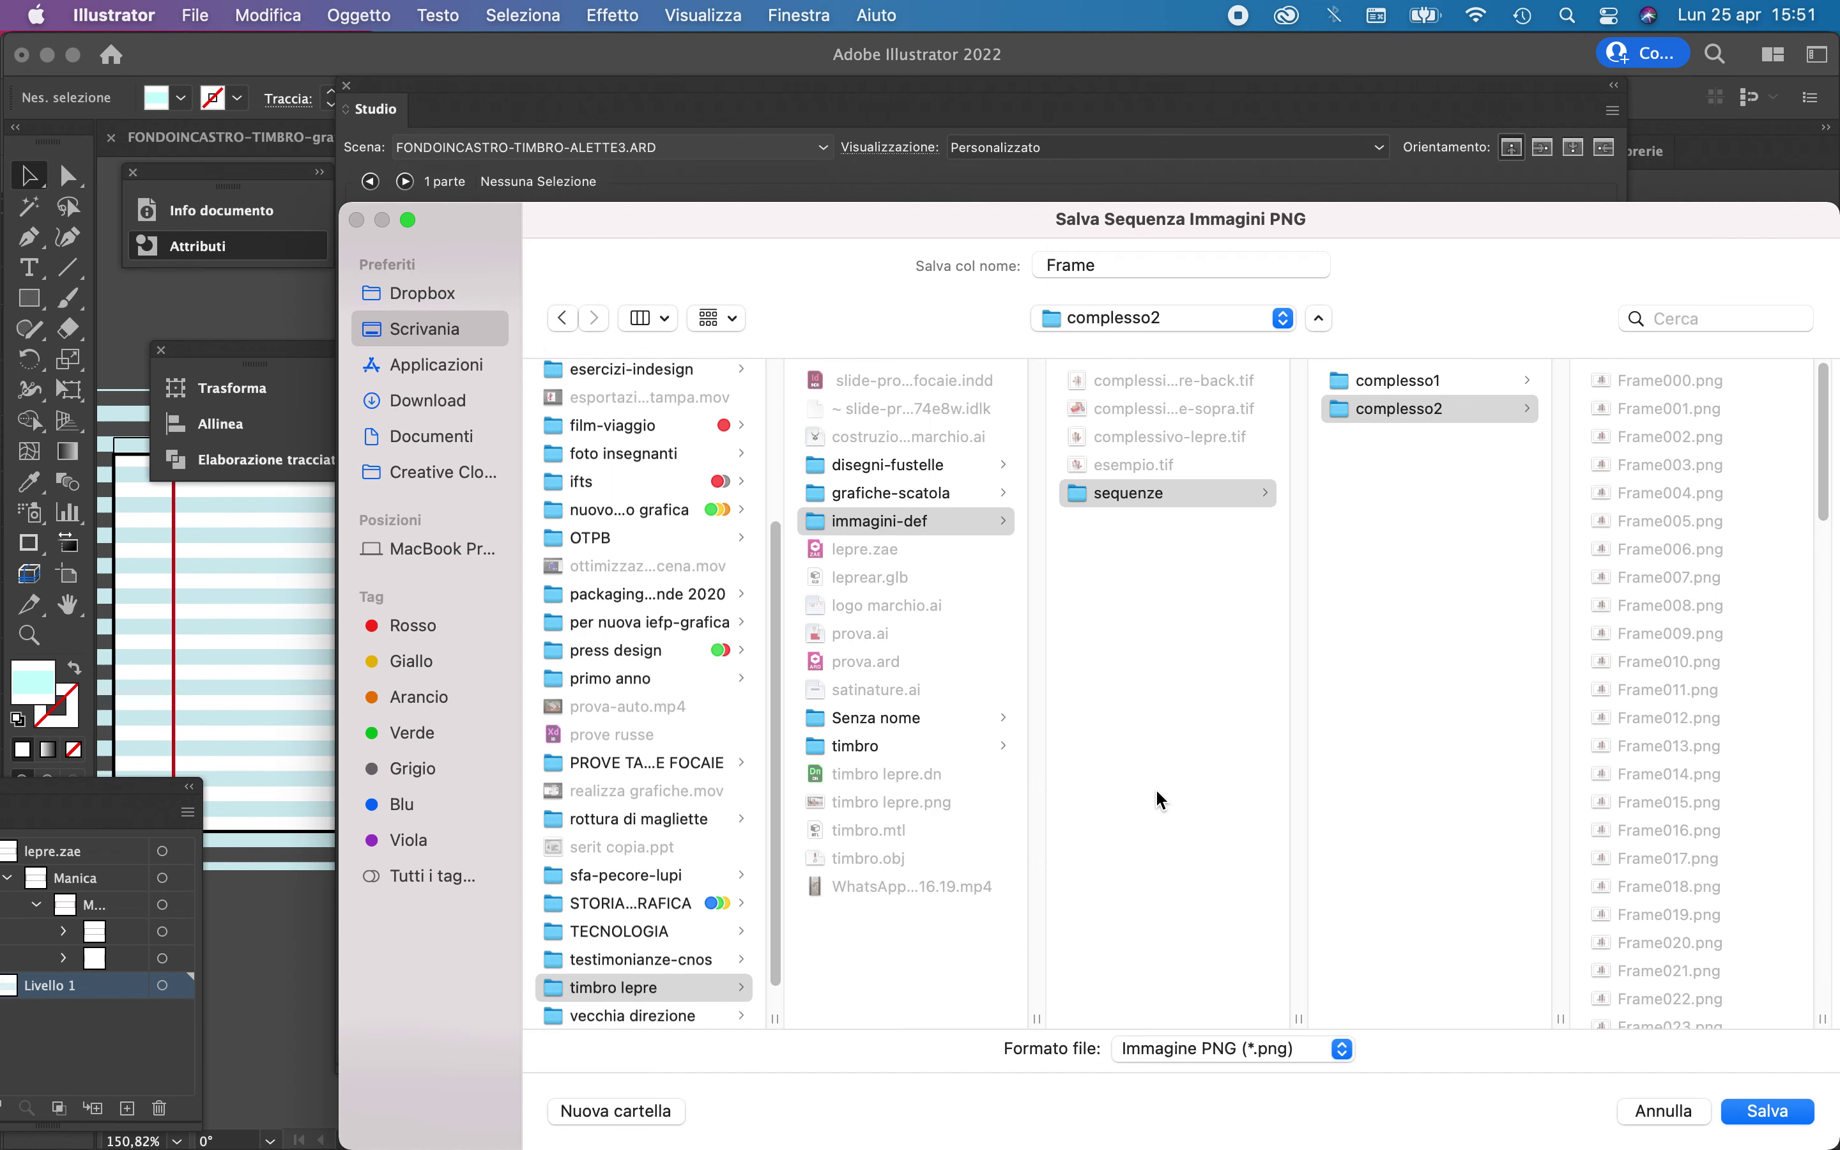
{"action": "left_click", "coordinate": [1148, 495]}
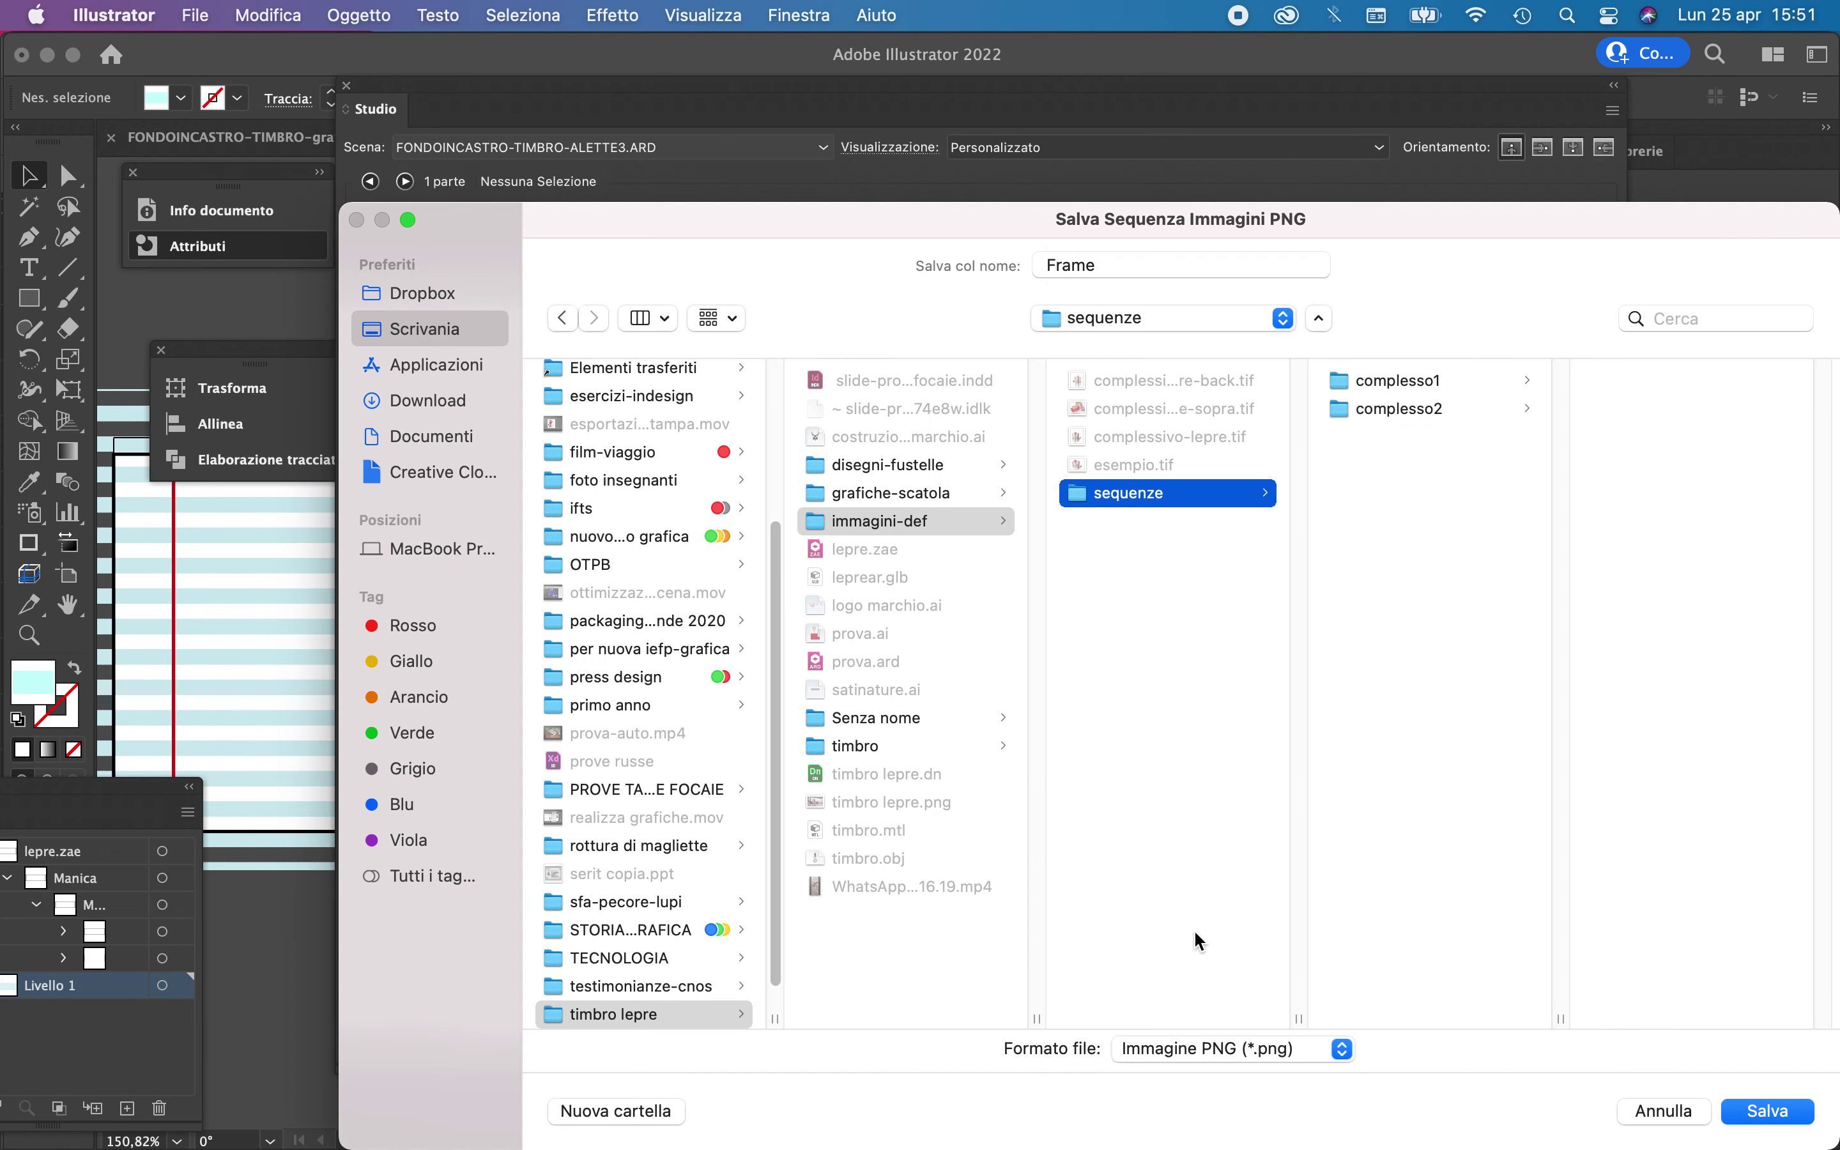
{"action": "left_click", "coordinate": [600, 1111]}
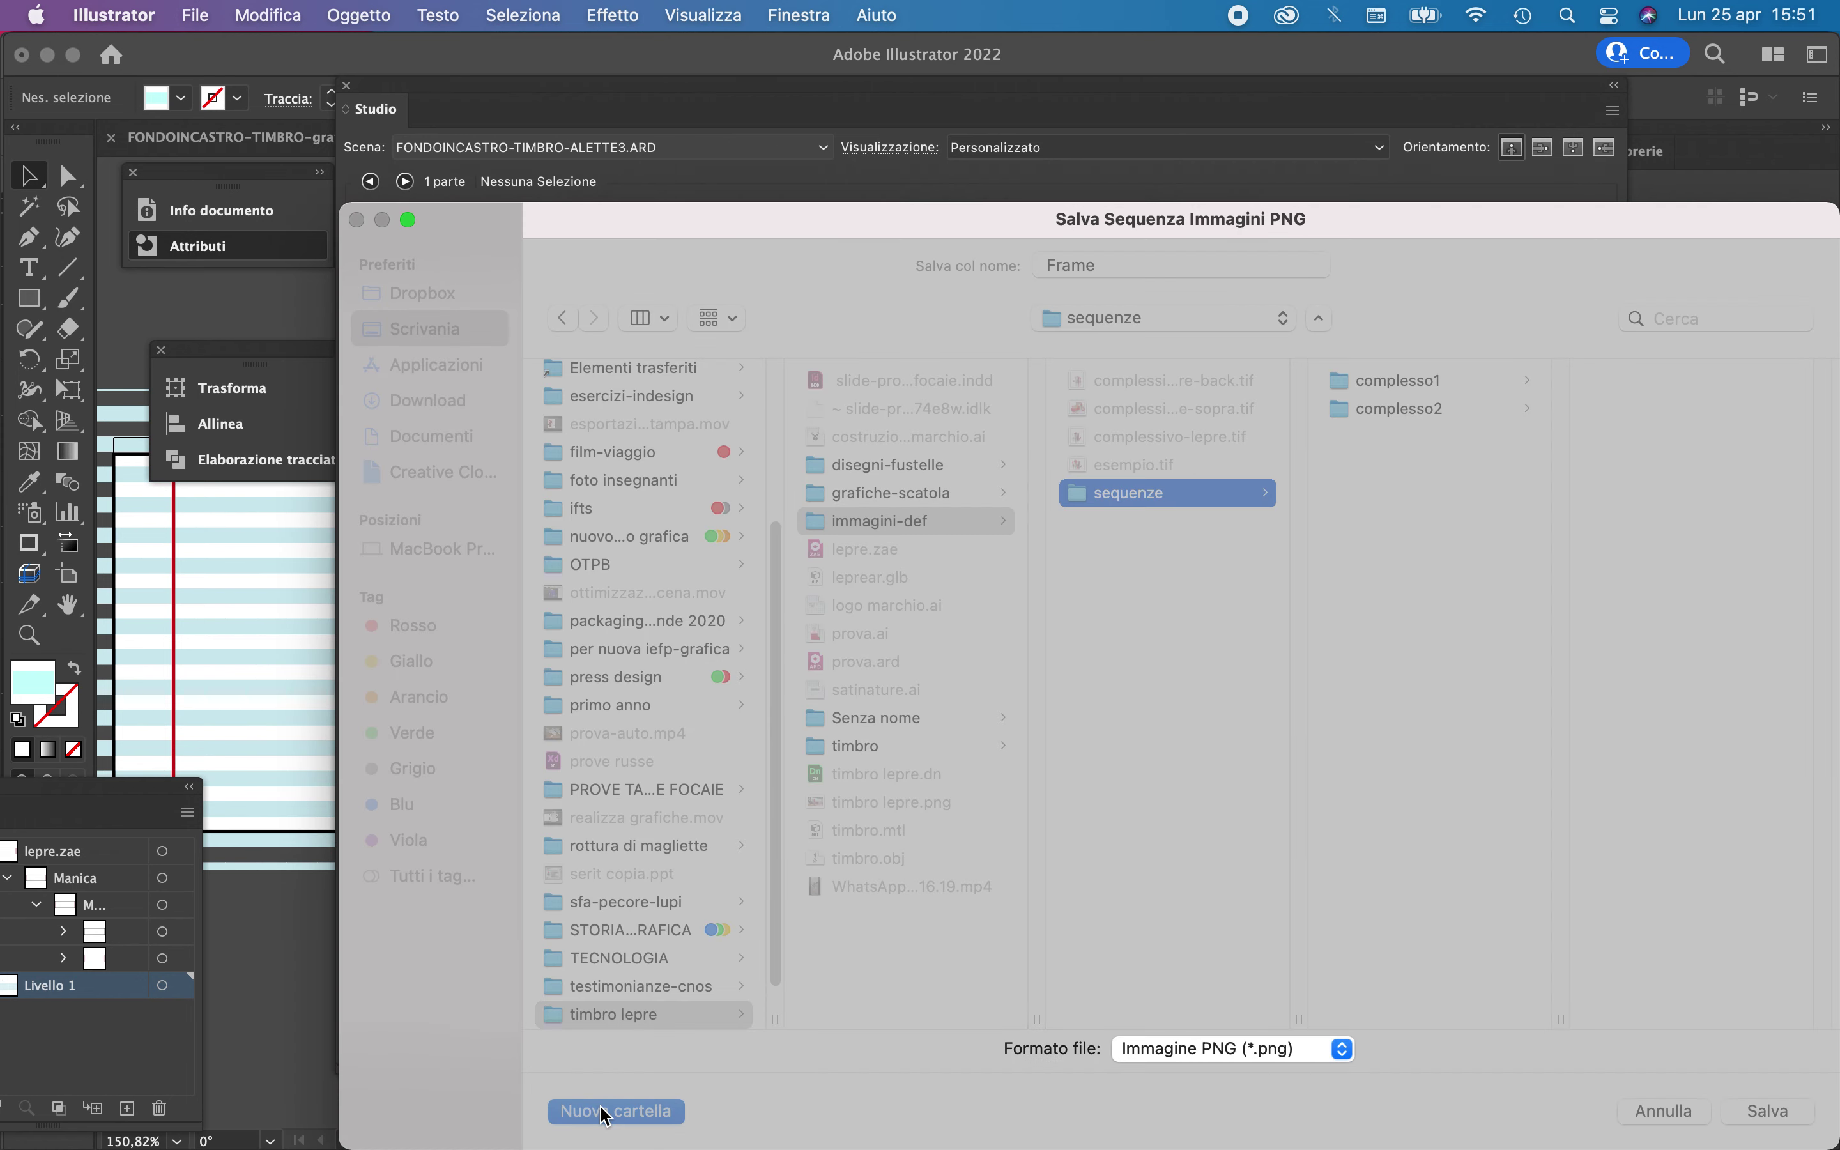
{"action": "type", "text": "scatola"}
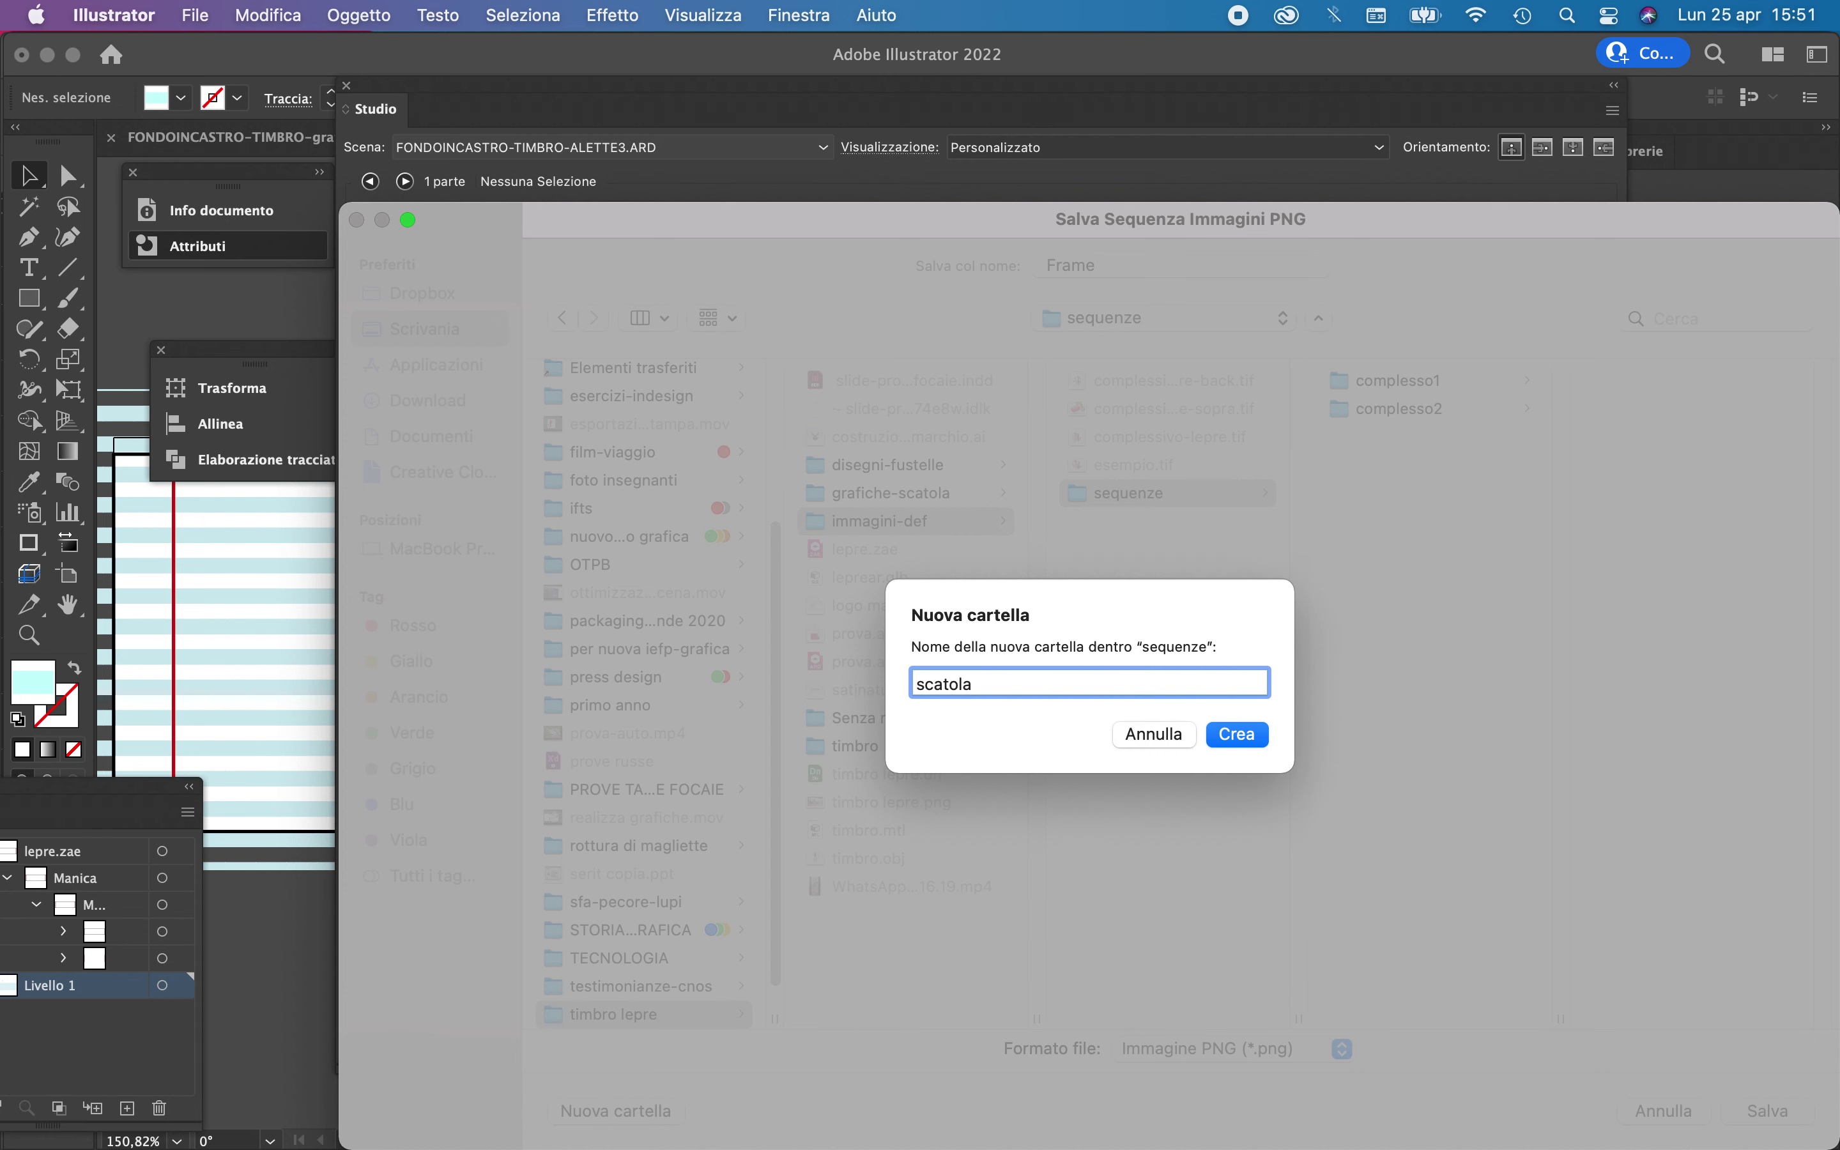
{"action": "left_click", "coordinate": [1237, 735]}
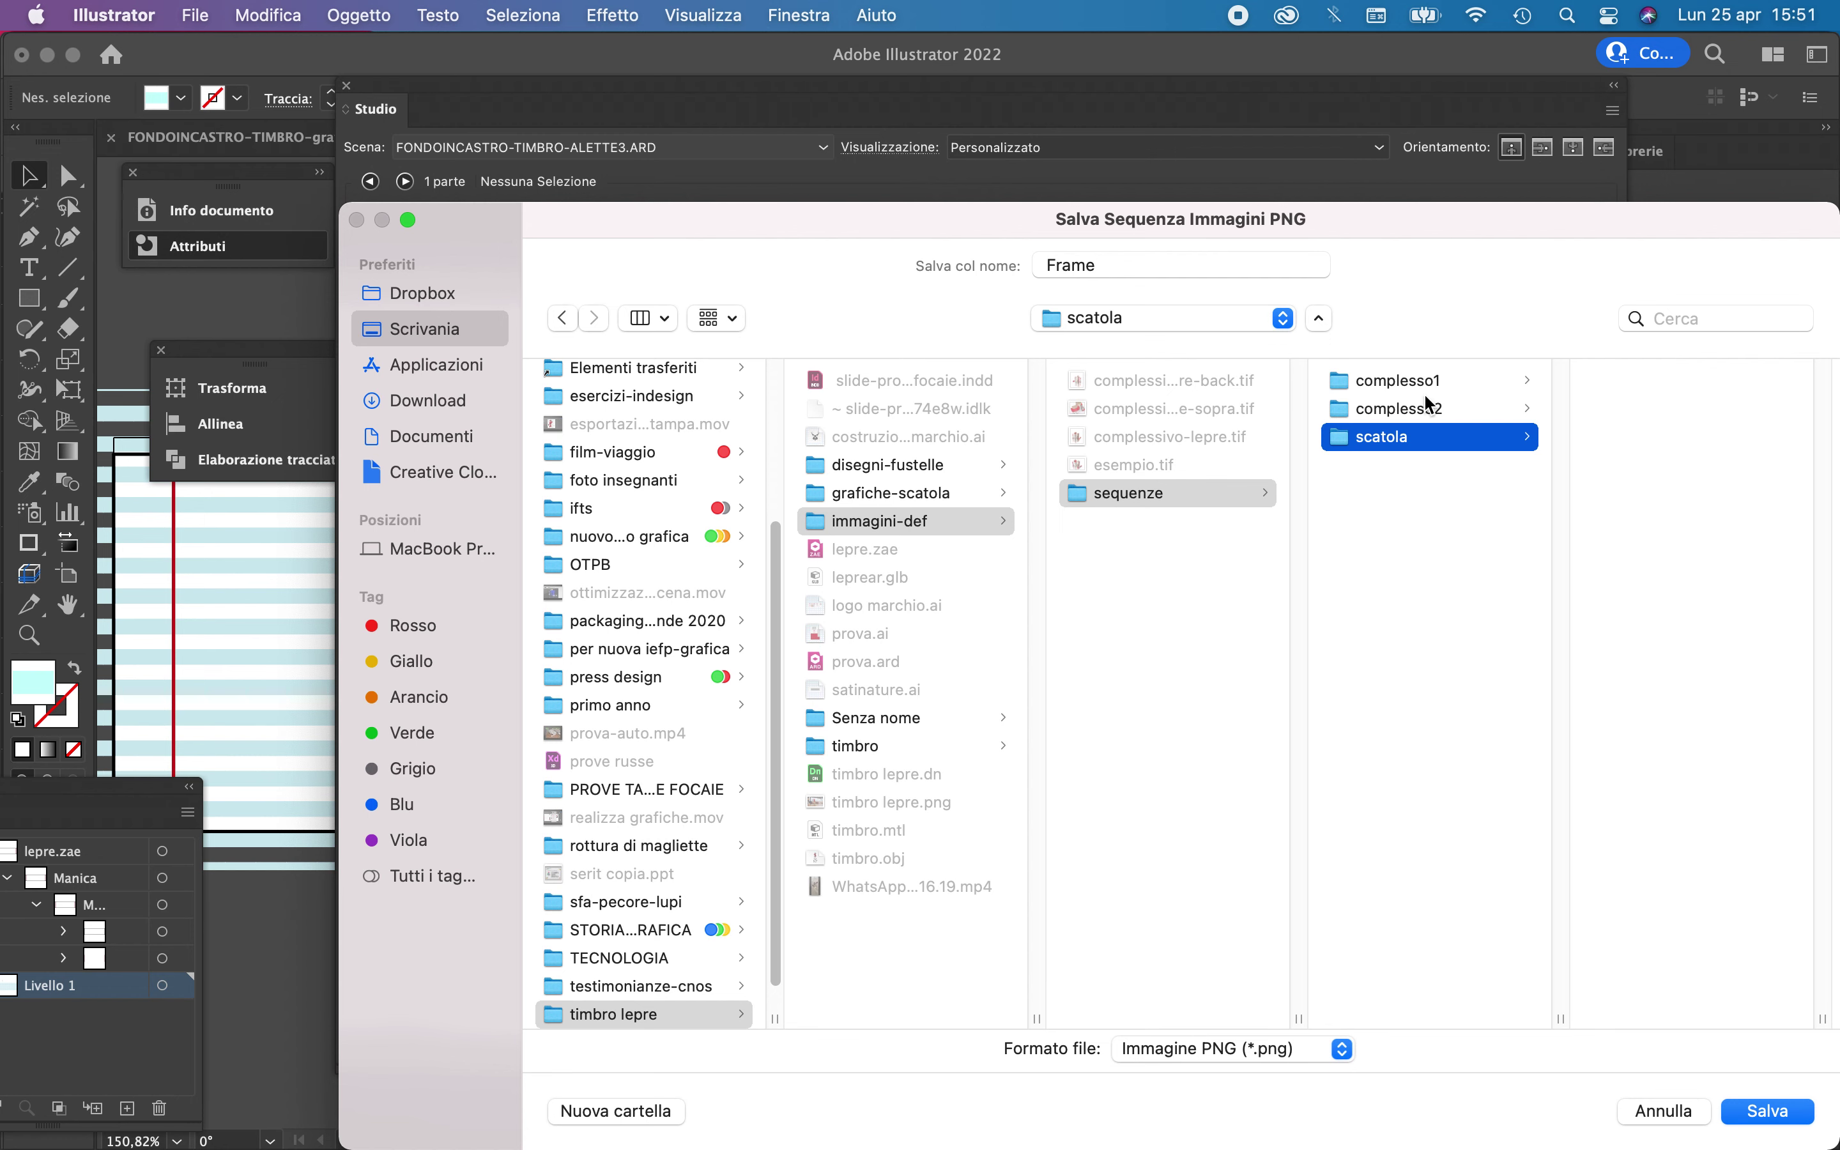
{"action": "left_click_drag", "start_coordinate": [1349, 219], "coordinate": [1220, 205]}
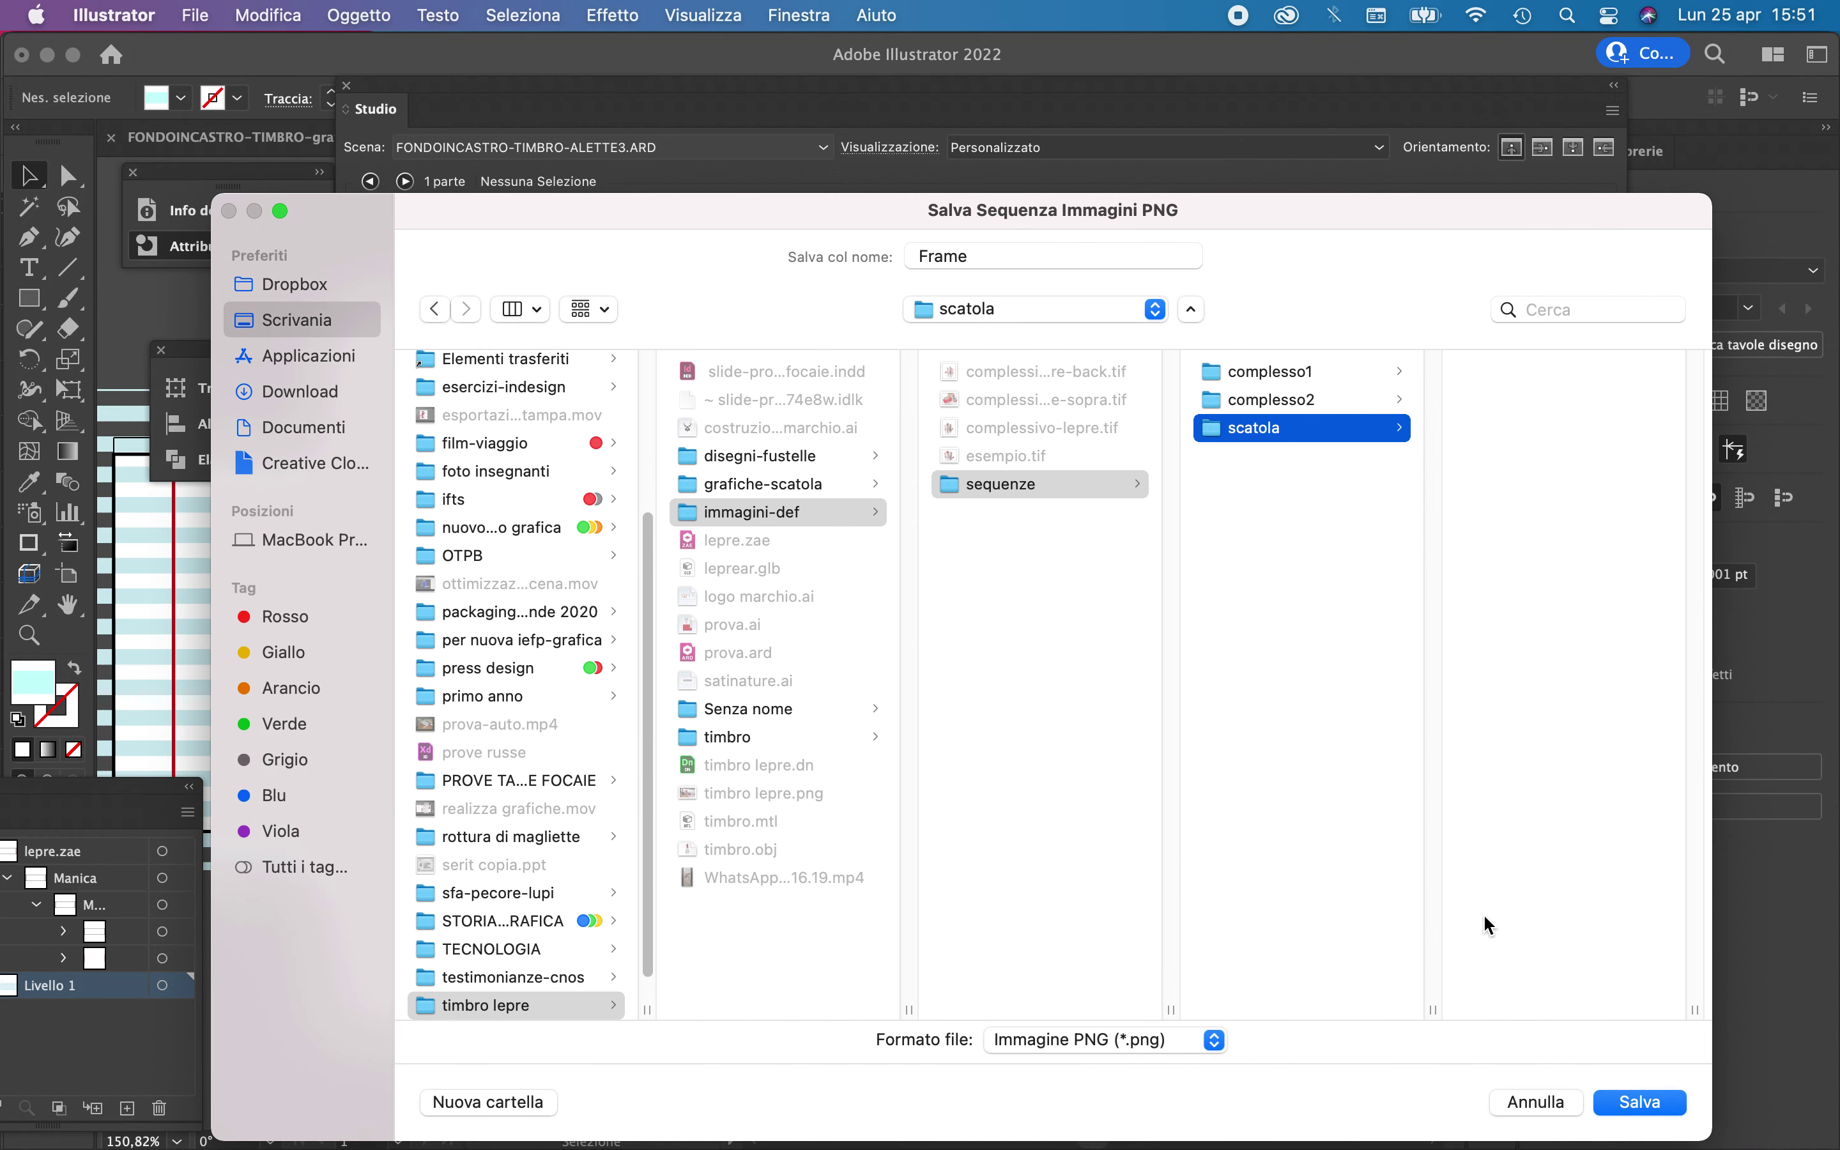
{"action": "left_click", "coordinate": [1666, 1103]}
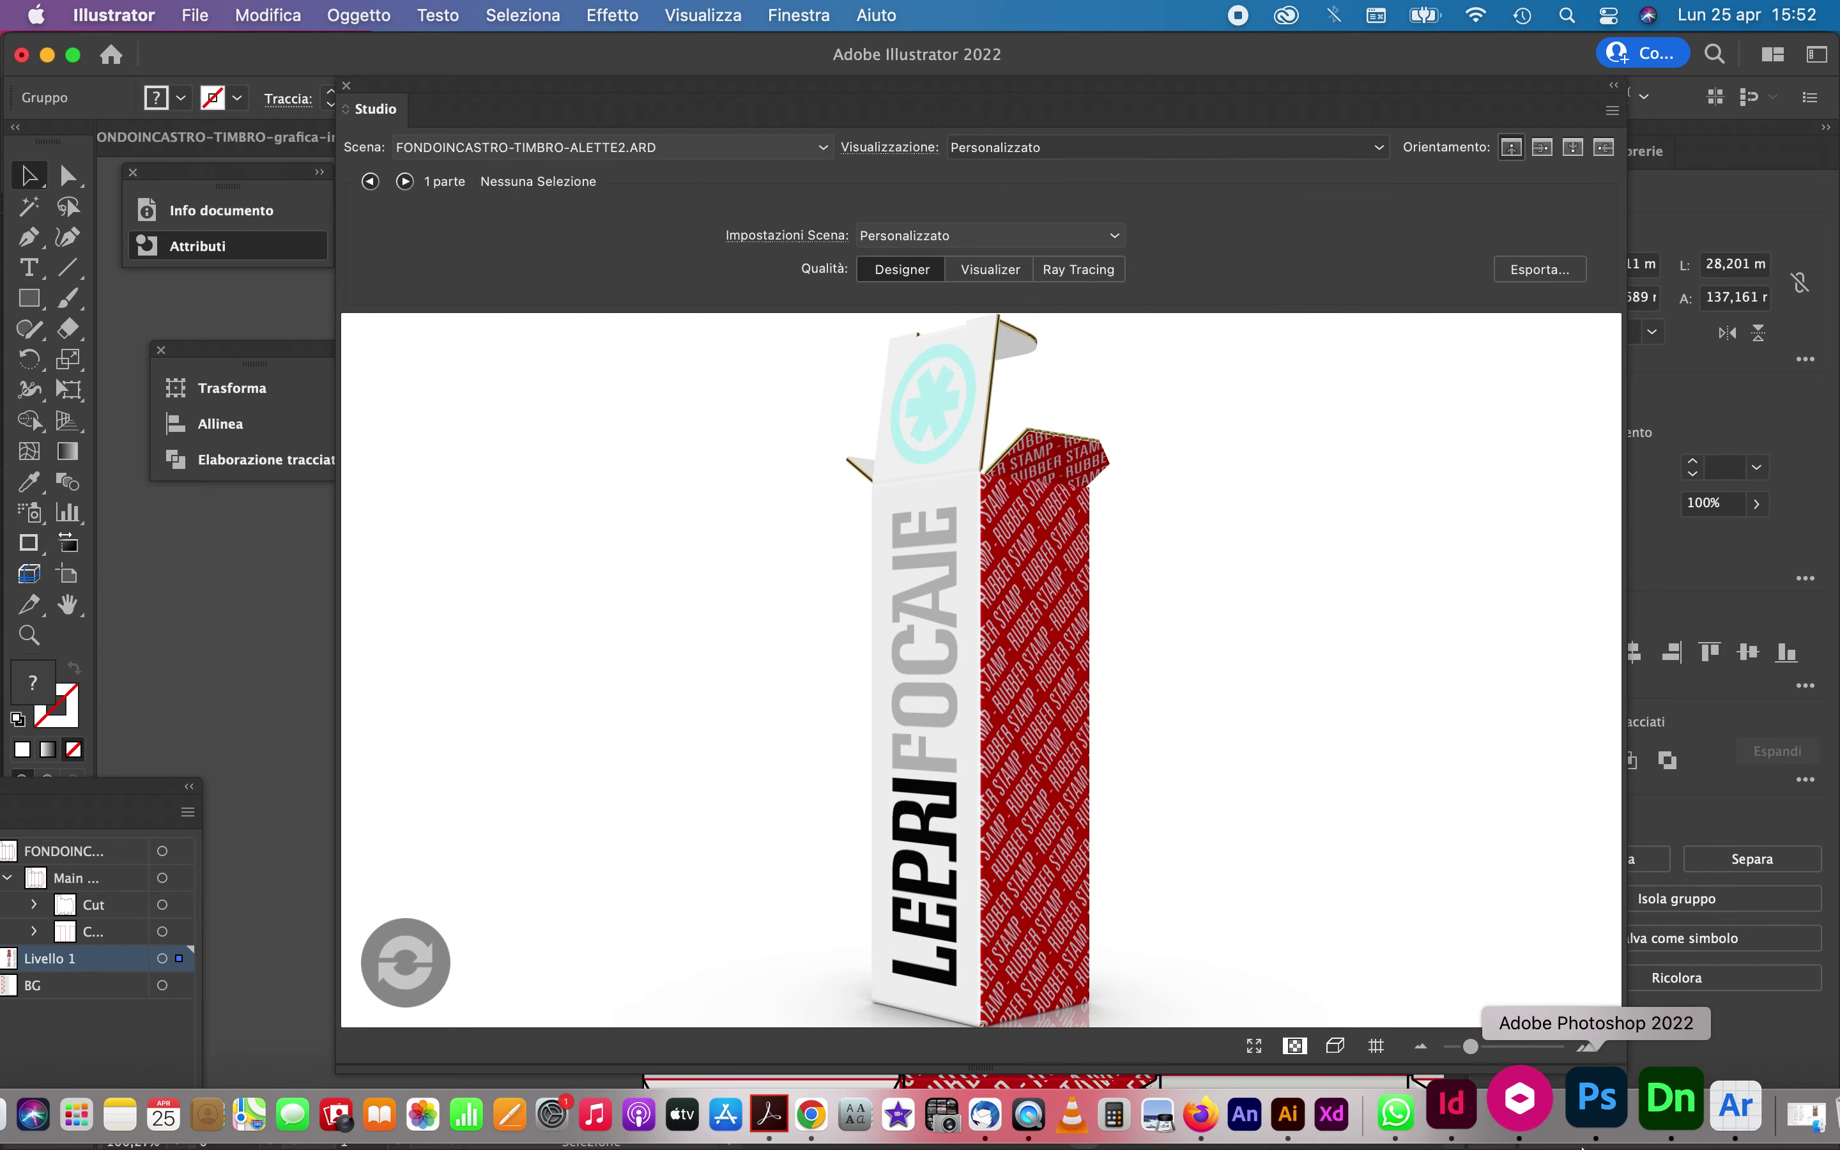
Switch to Photoshop and start loading files into a stack, browsing for the source images
{"action": "left_click", "coordinate": [1591, 1111]}
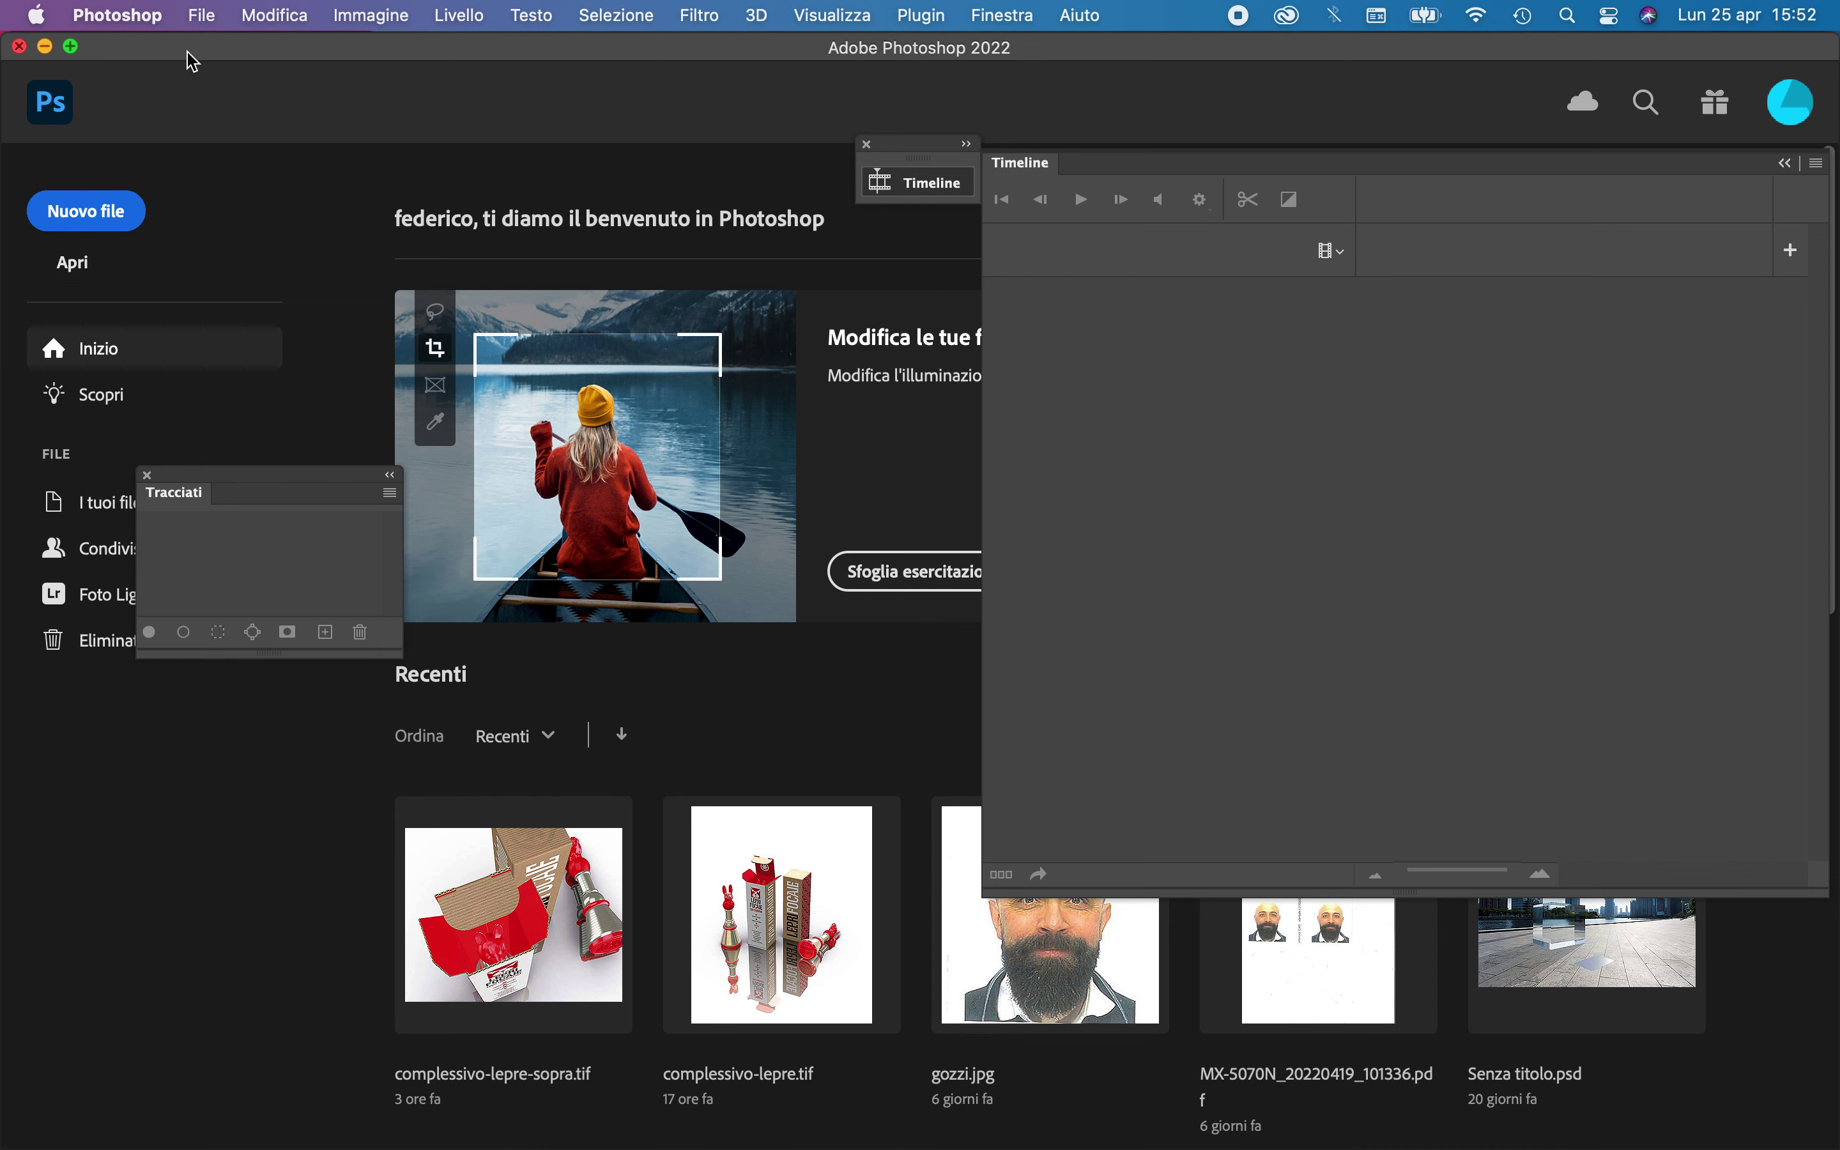
{"action": "left_click", "coordinate": [203, 15]}
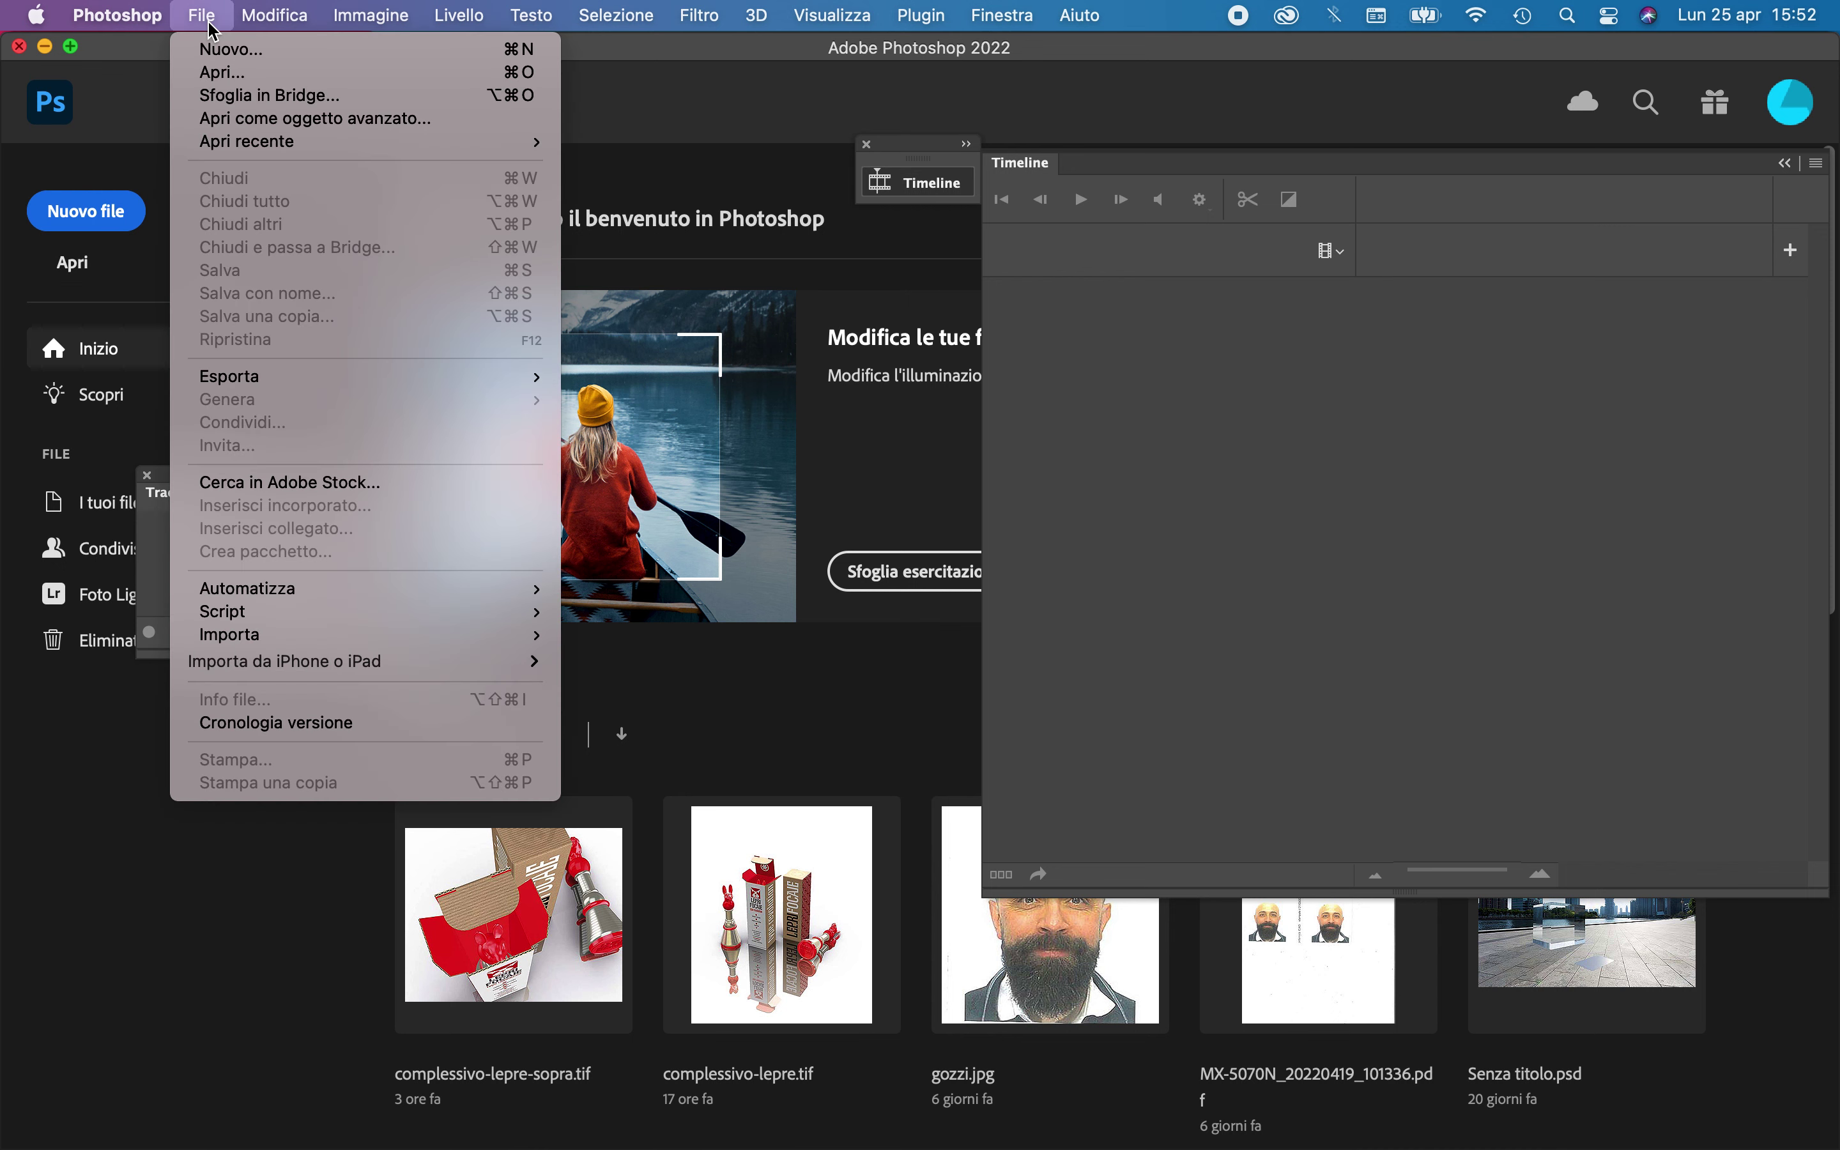
{"action": "mouse_move", "coordinate": [417, 614]}
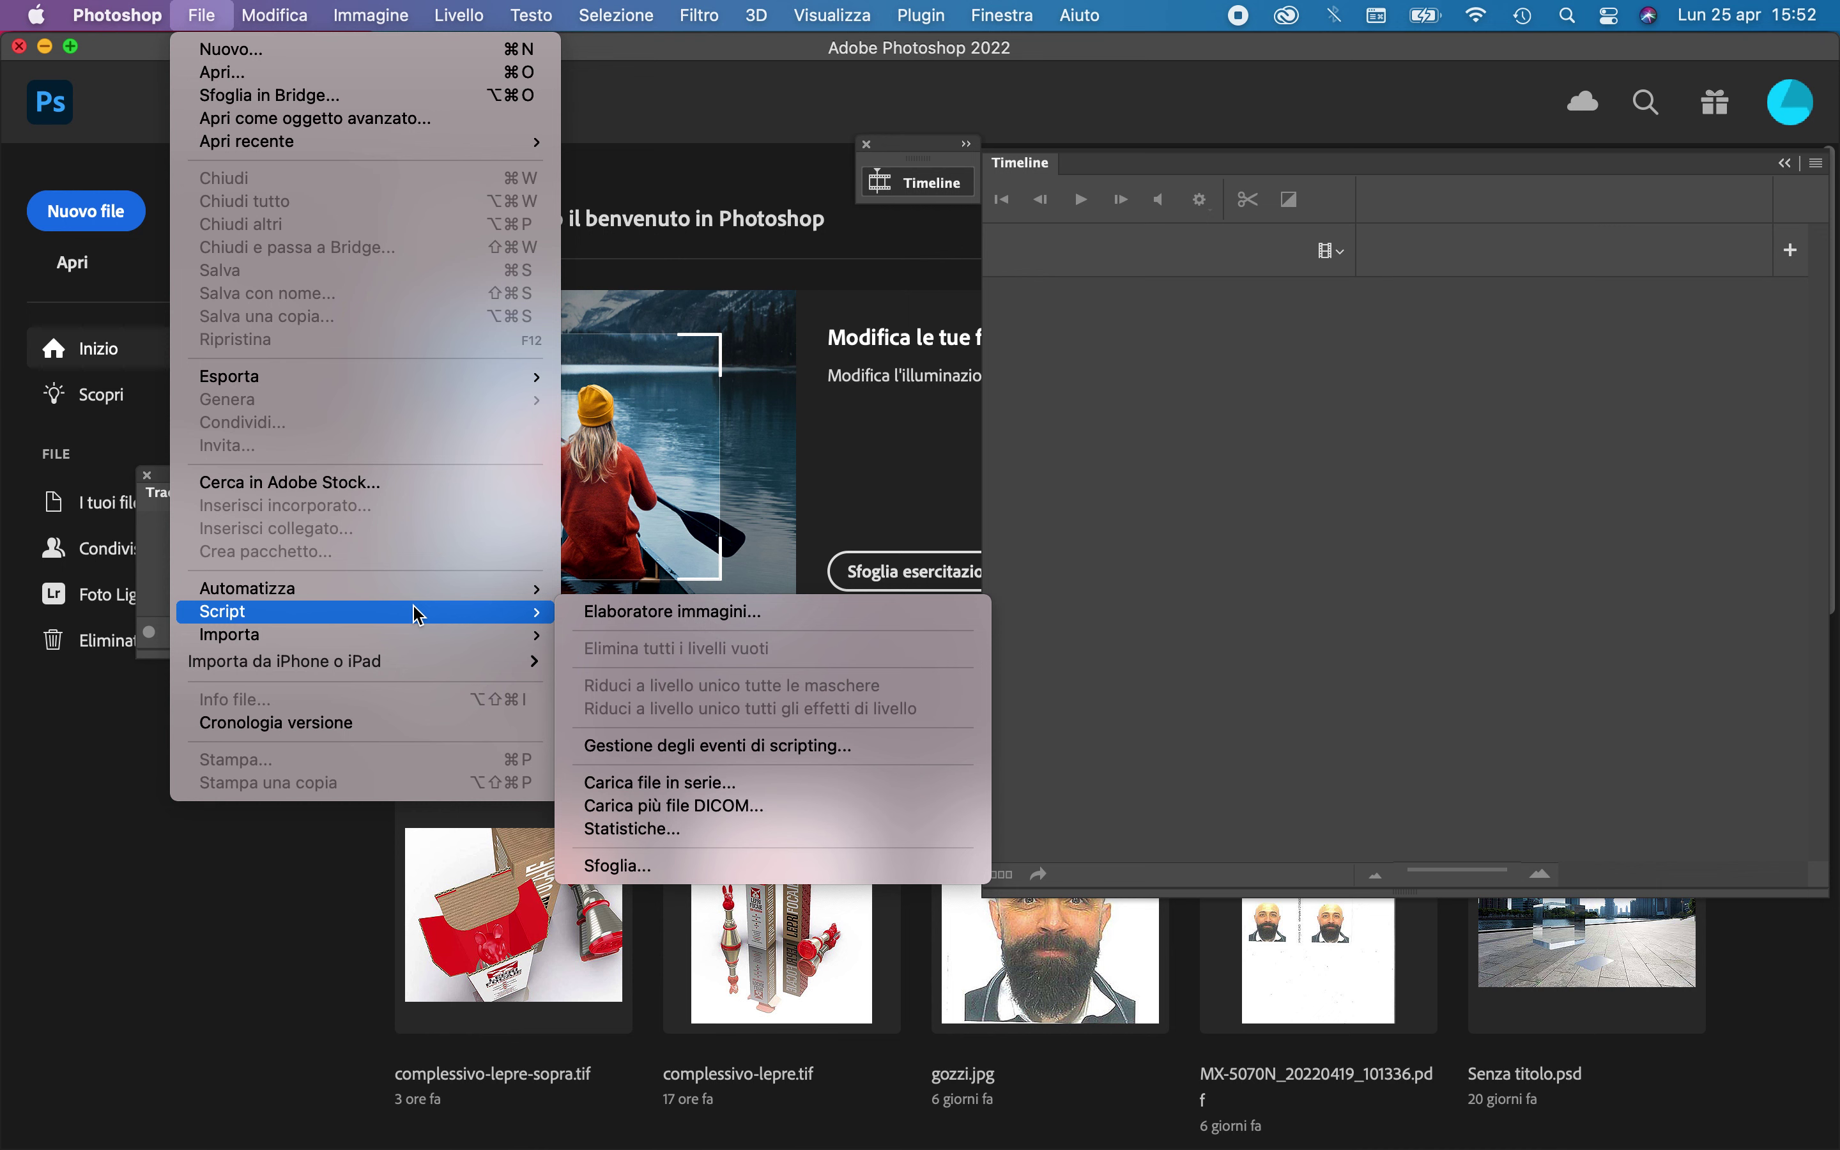
{"action": "left_click", "coordinate": [837, 787]}
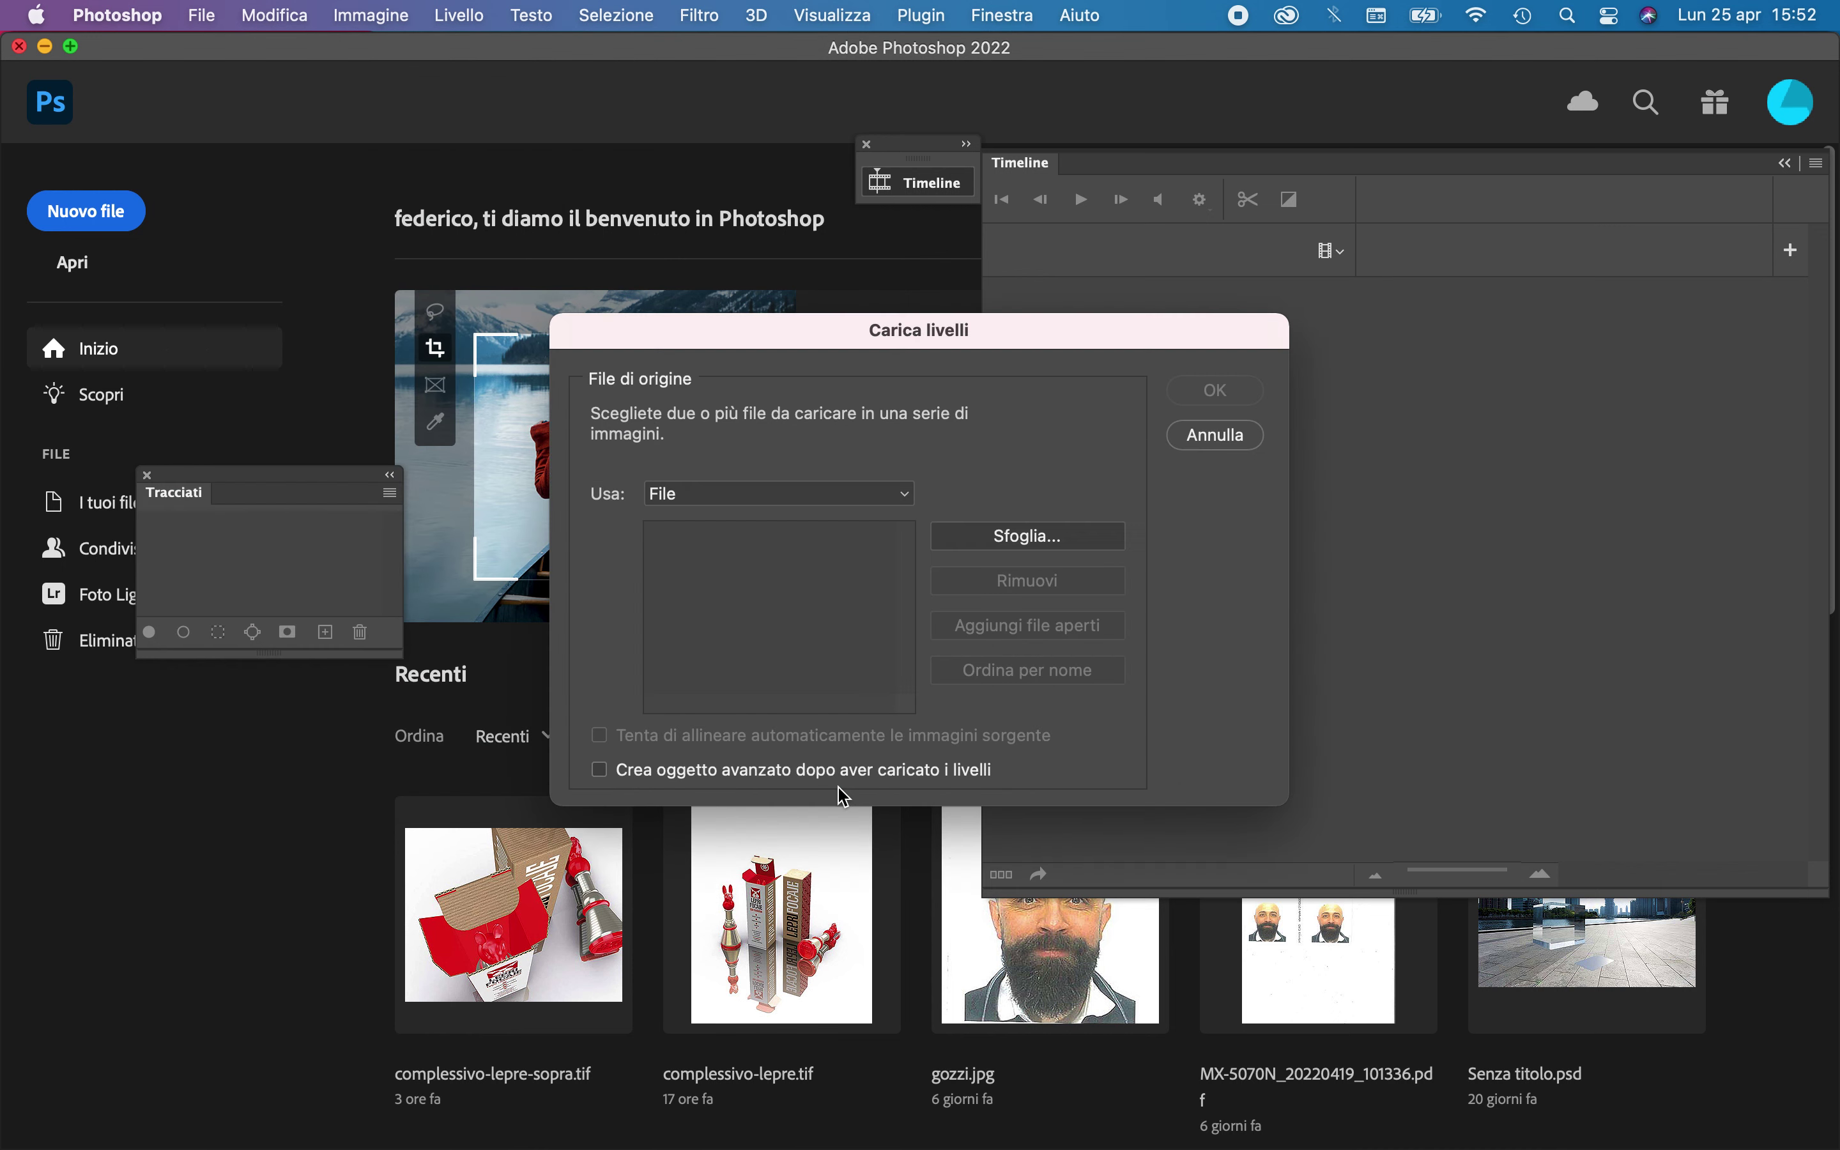
{"action": "left_click", "coordinate": [1031, 548]}
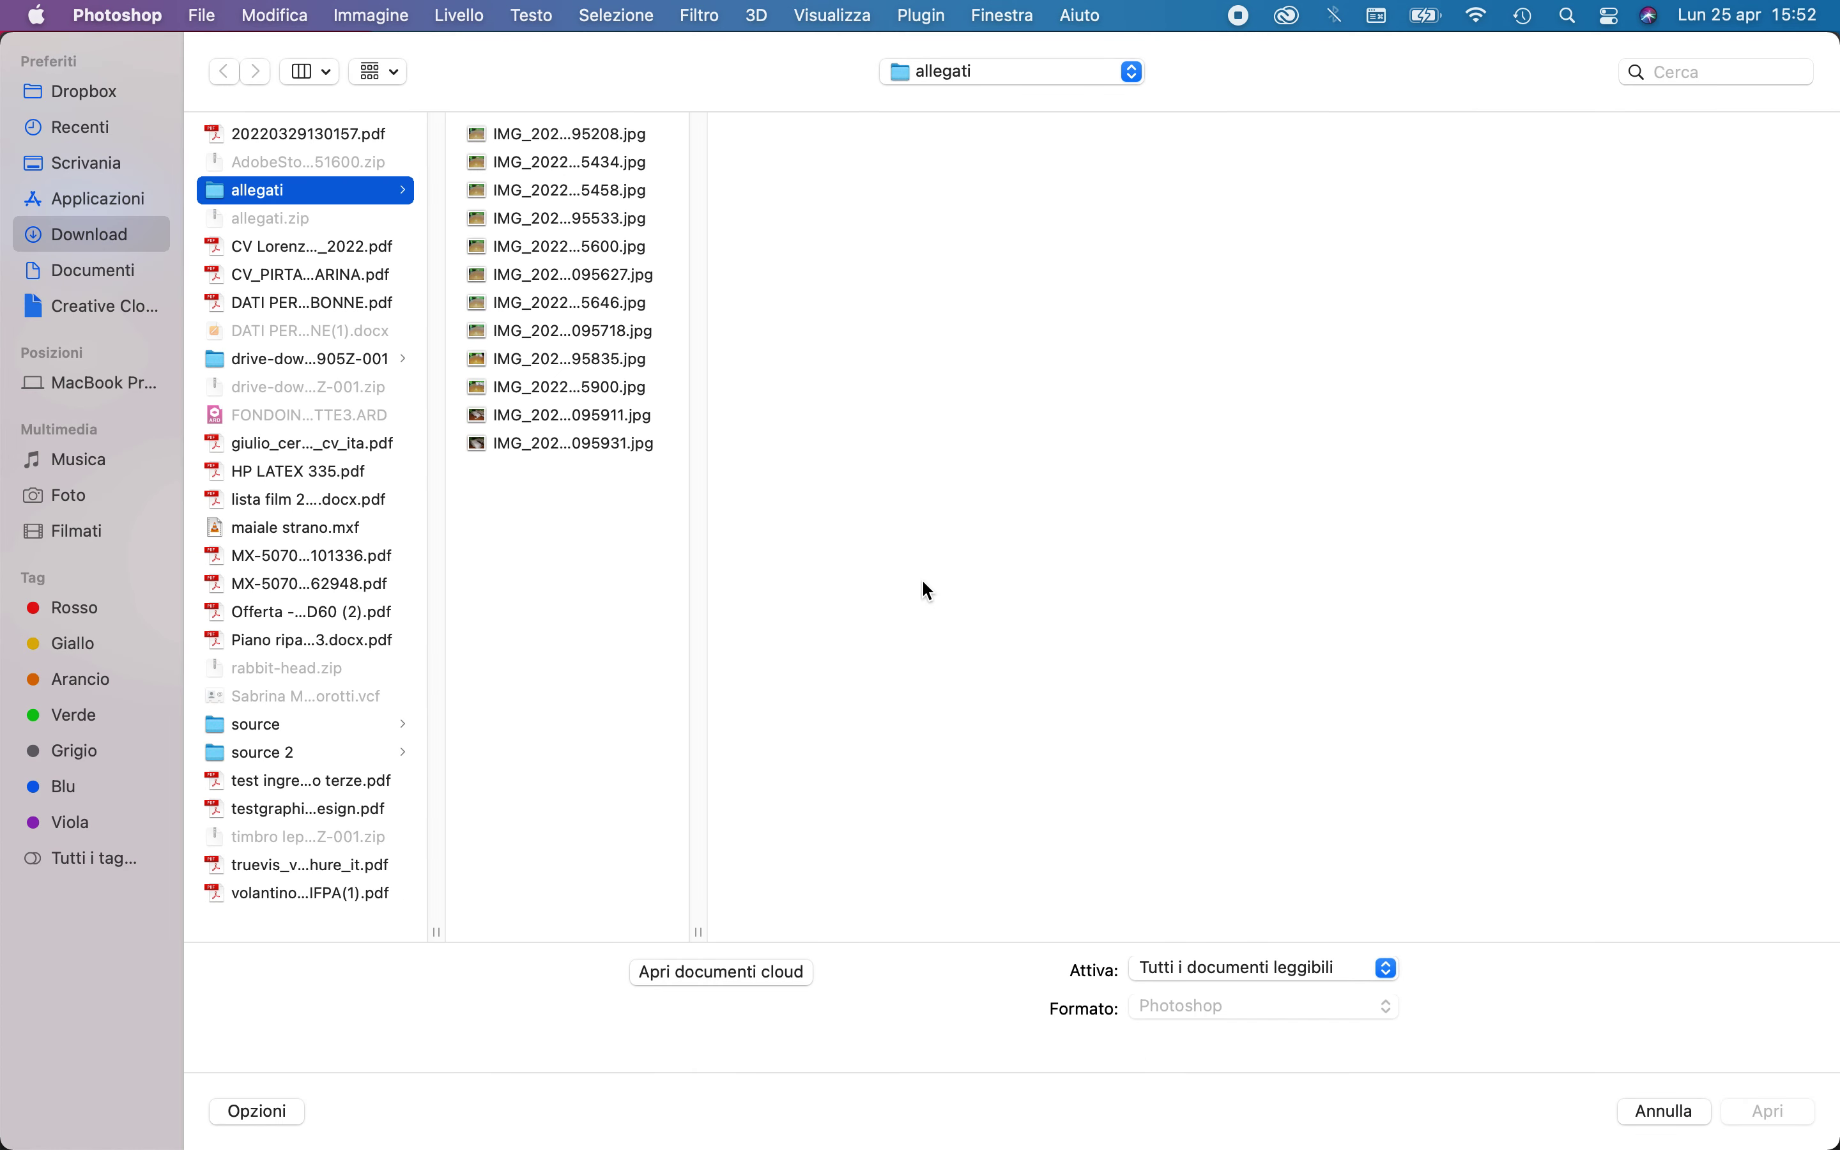
Add Frame000.png to Frame124.png from the timbro lepre/immagini-def/sequenze/complesso1 folder on the desktop to the source file list
{"action": "left_click", "coordinate": [96, 165]}
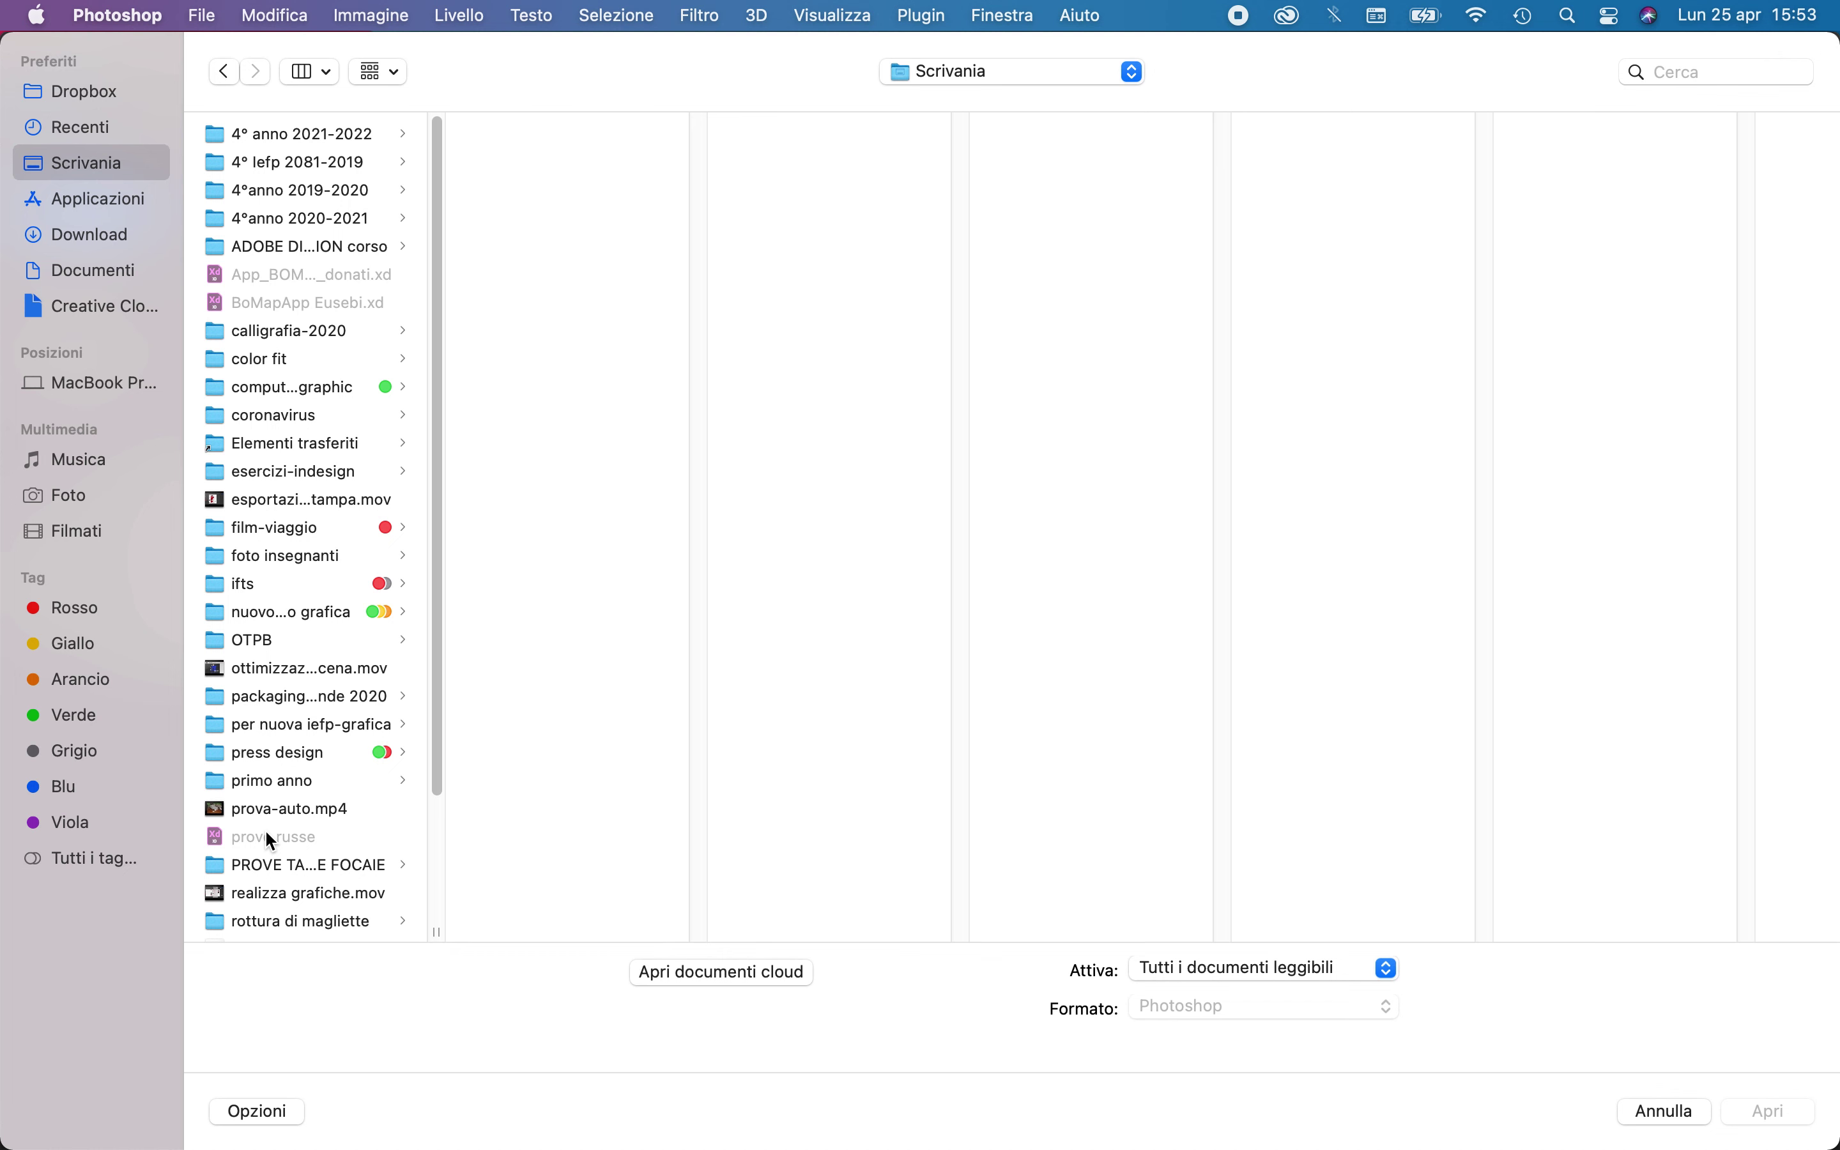
{"action": "scroll", "coordinate": [270, 836], "scroll_direction": "down", "scroll_amount": 5}
{"action": "left_click", "coordinate": [277, 890]}
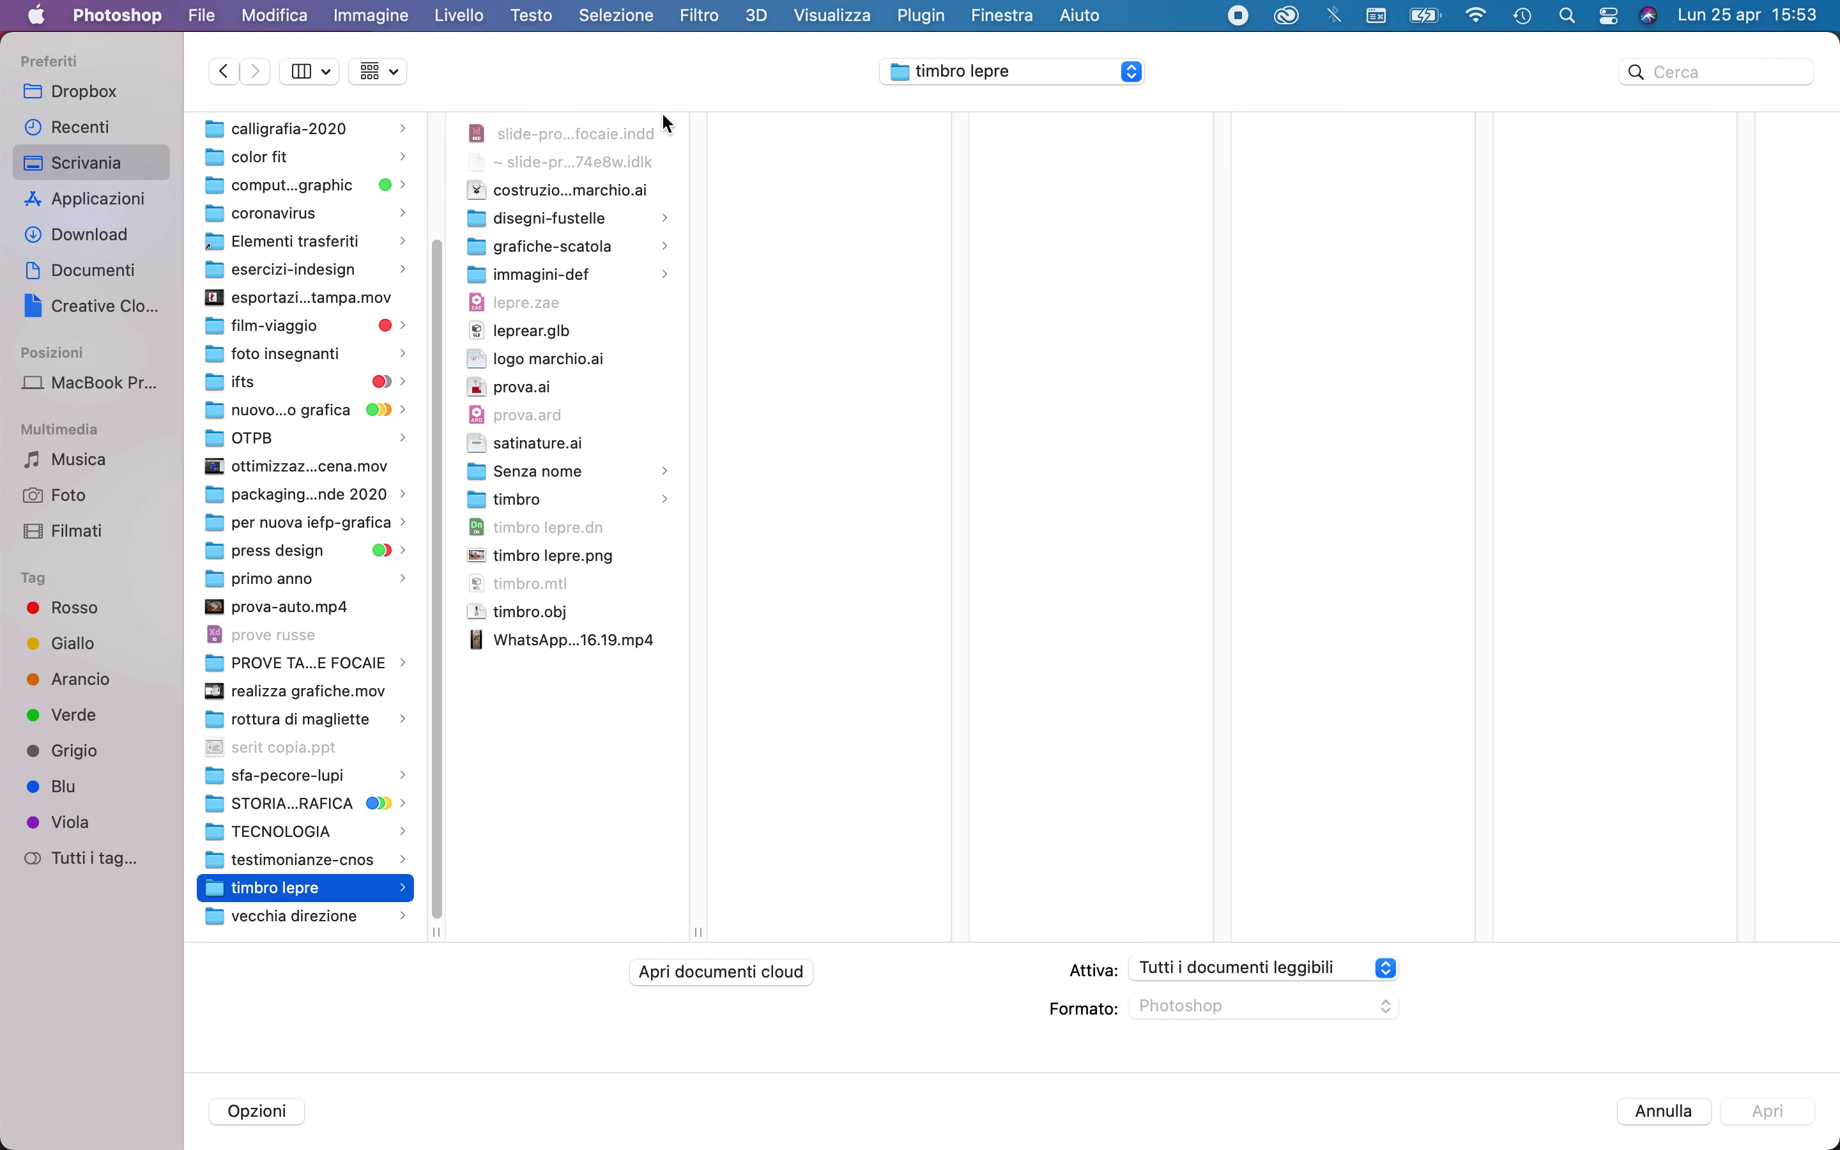
{"action": "left_click", "coordinate": [572, 274]}
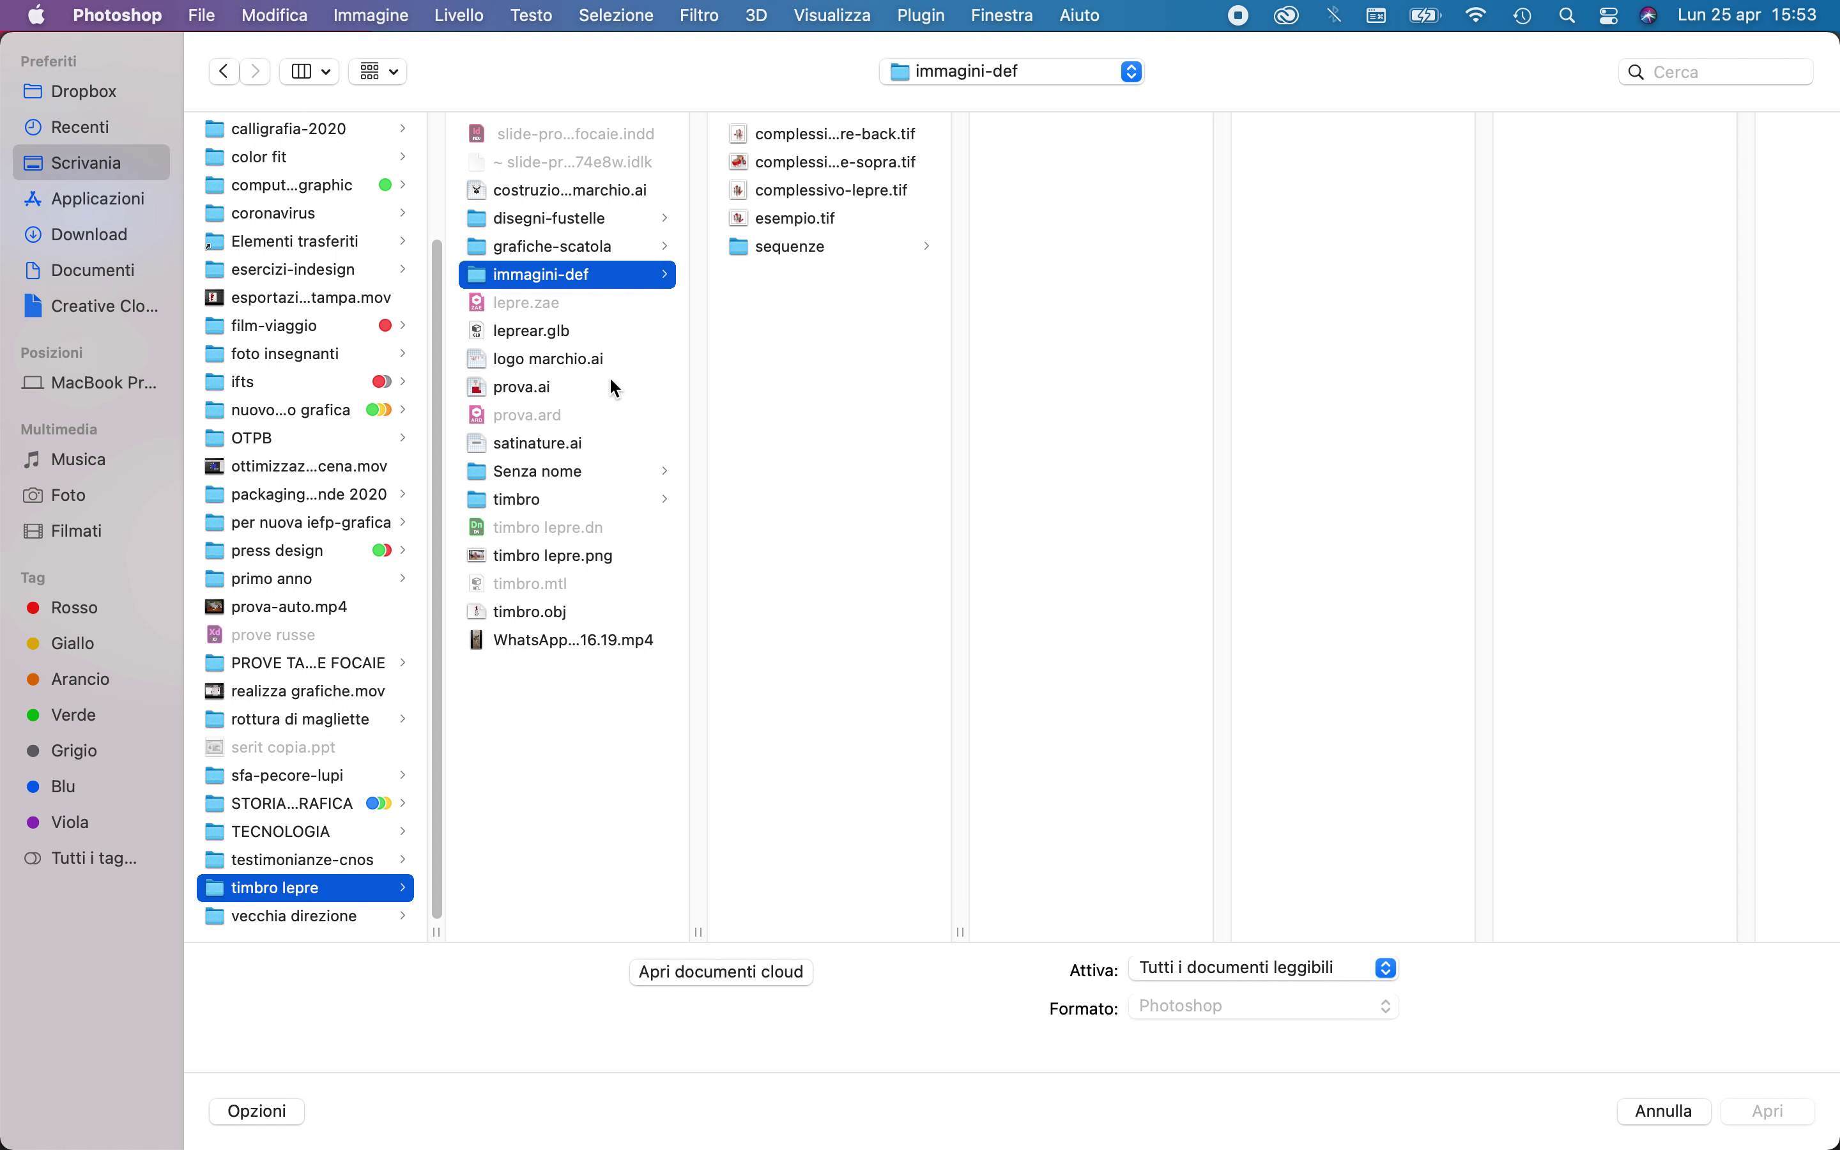
{"action": "left_click", "coordinate": [817, 252]}
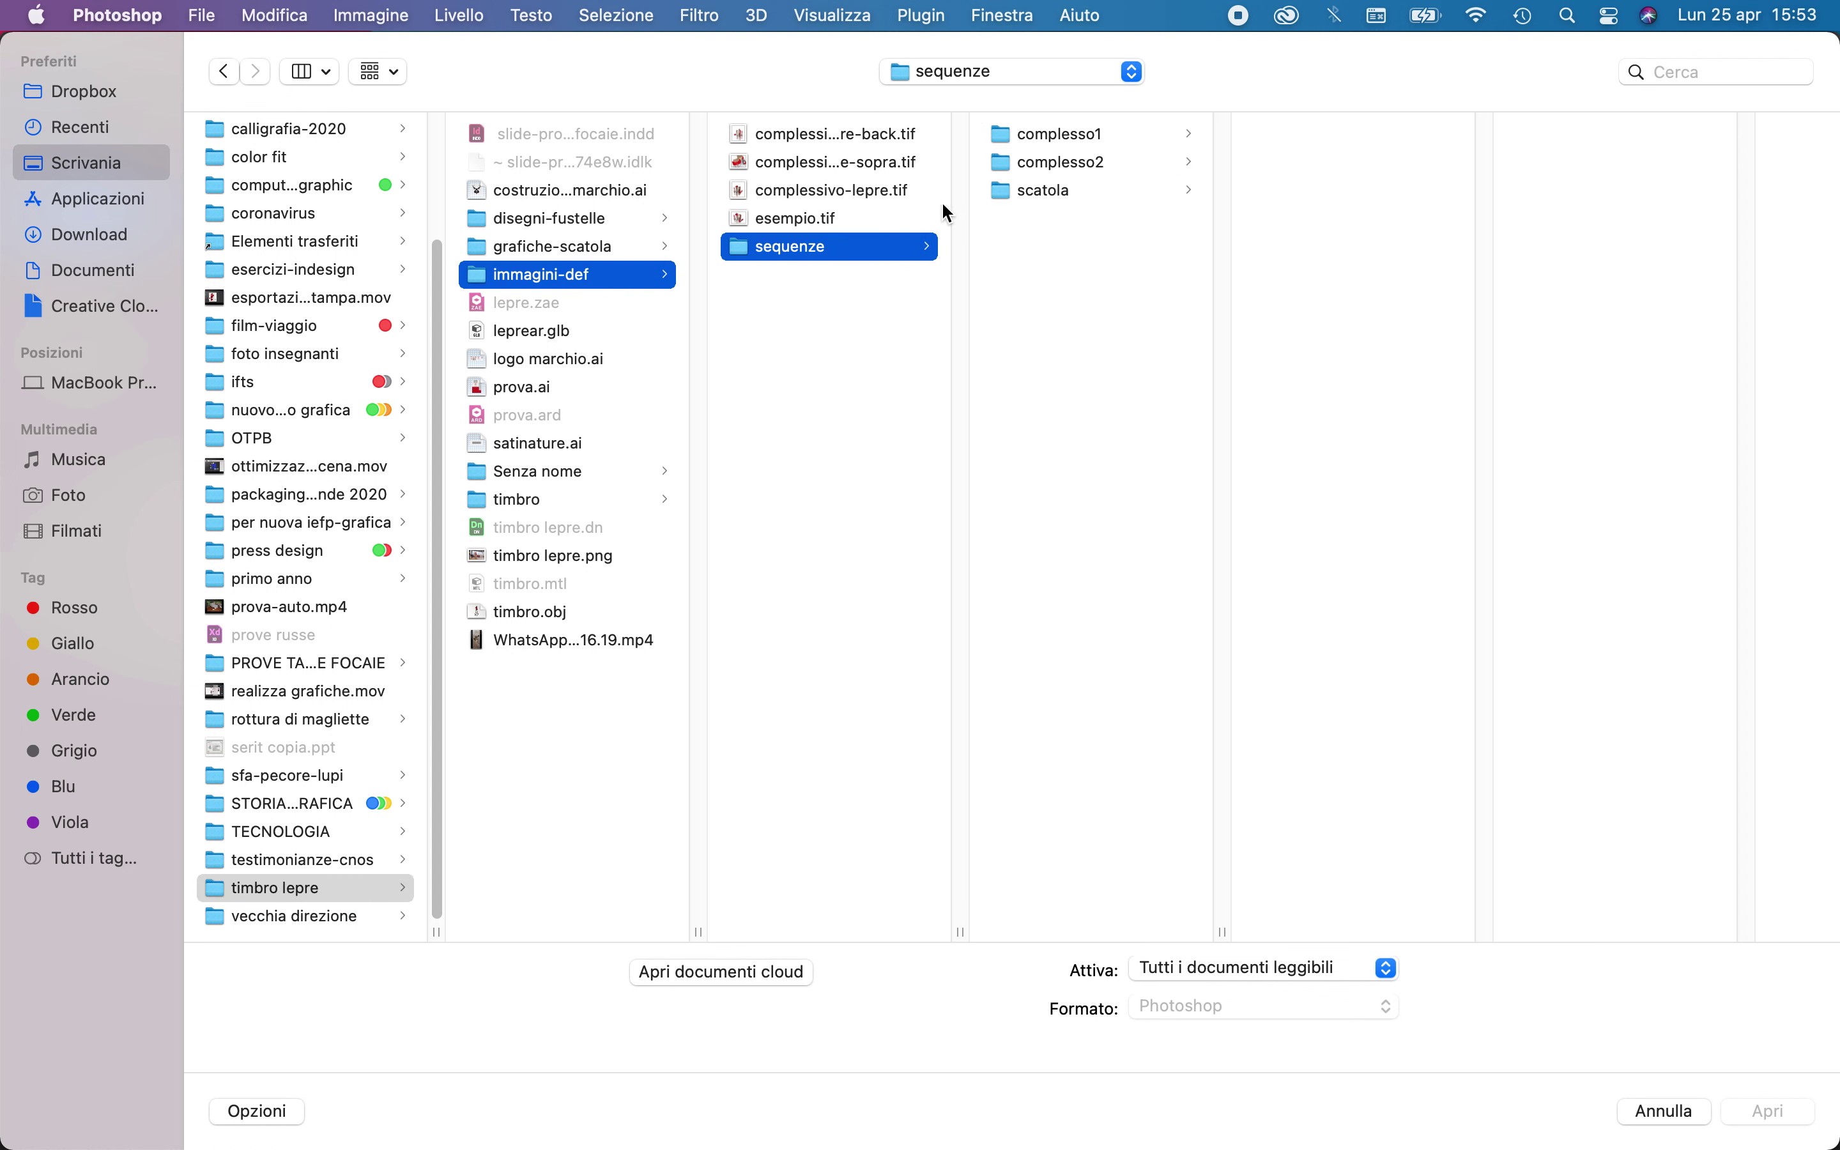
{"action": "left_click", "coordinate": [1039, 136]}
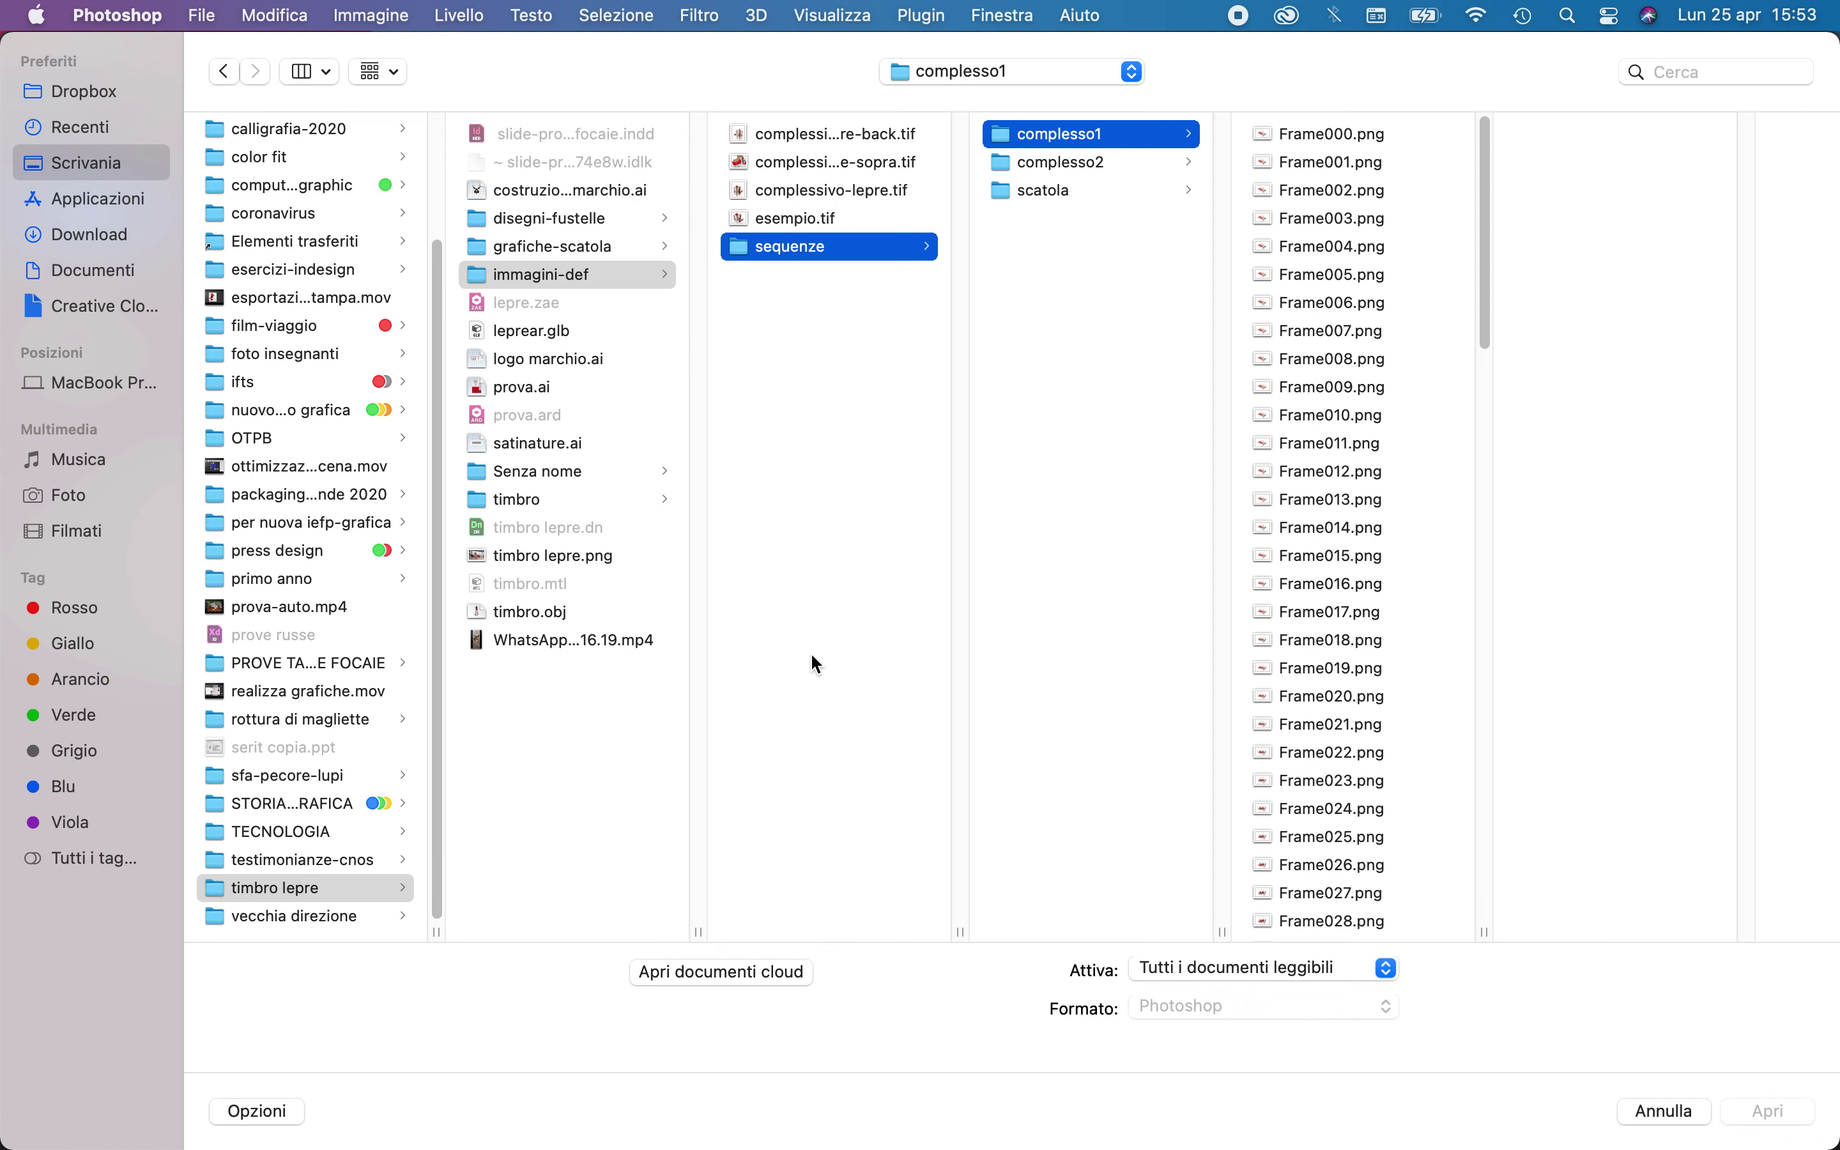
{"action": "left_click", "coordinate": [1339, 131]}
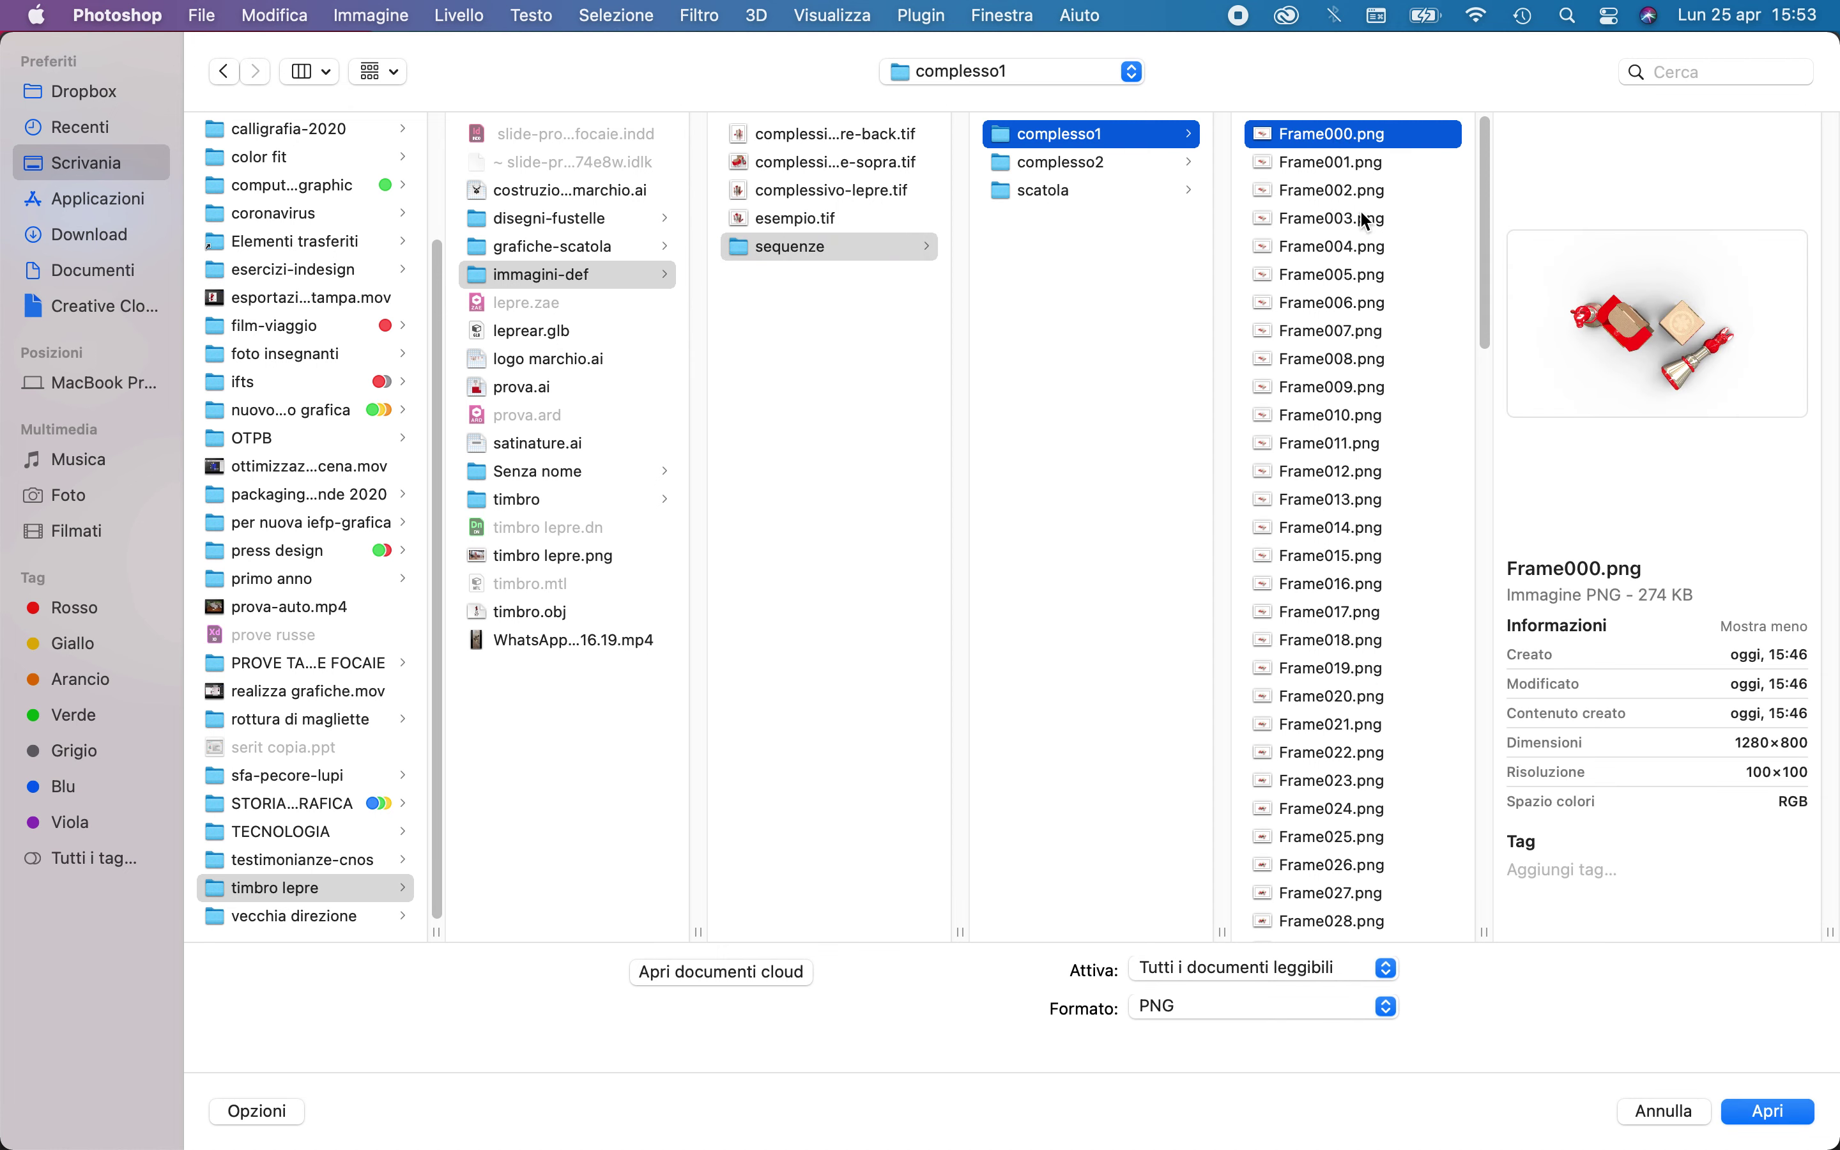
{"action": "left_click_drag", "start_coordinate": [1488, 227], "coordinate": [1472, 901]}
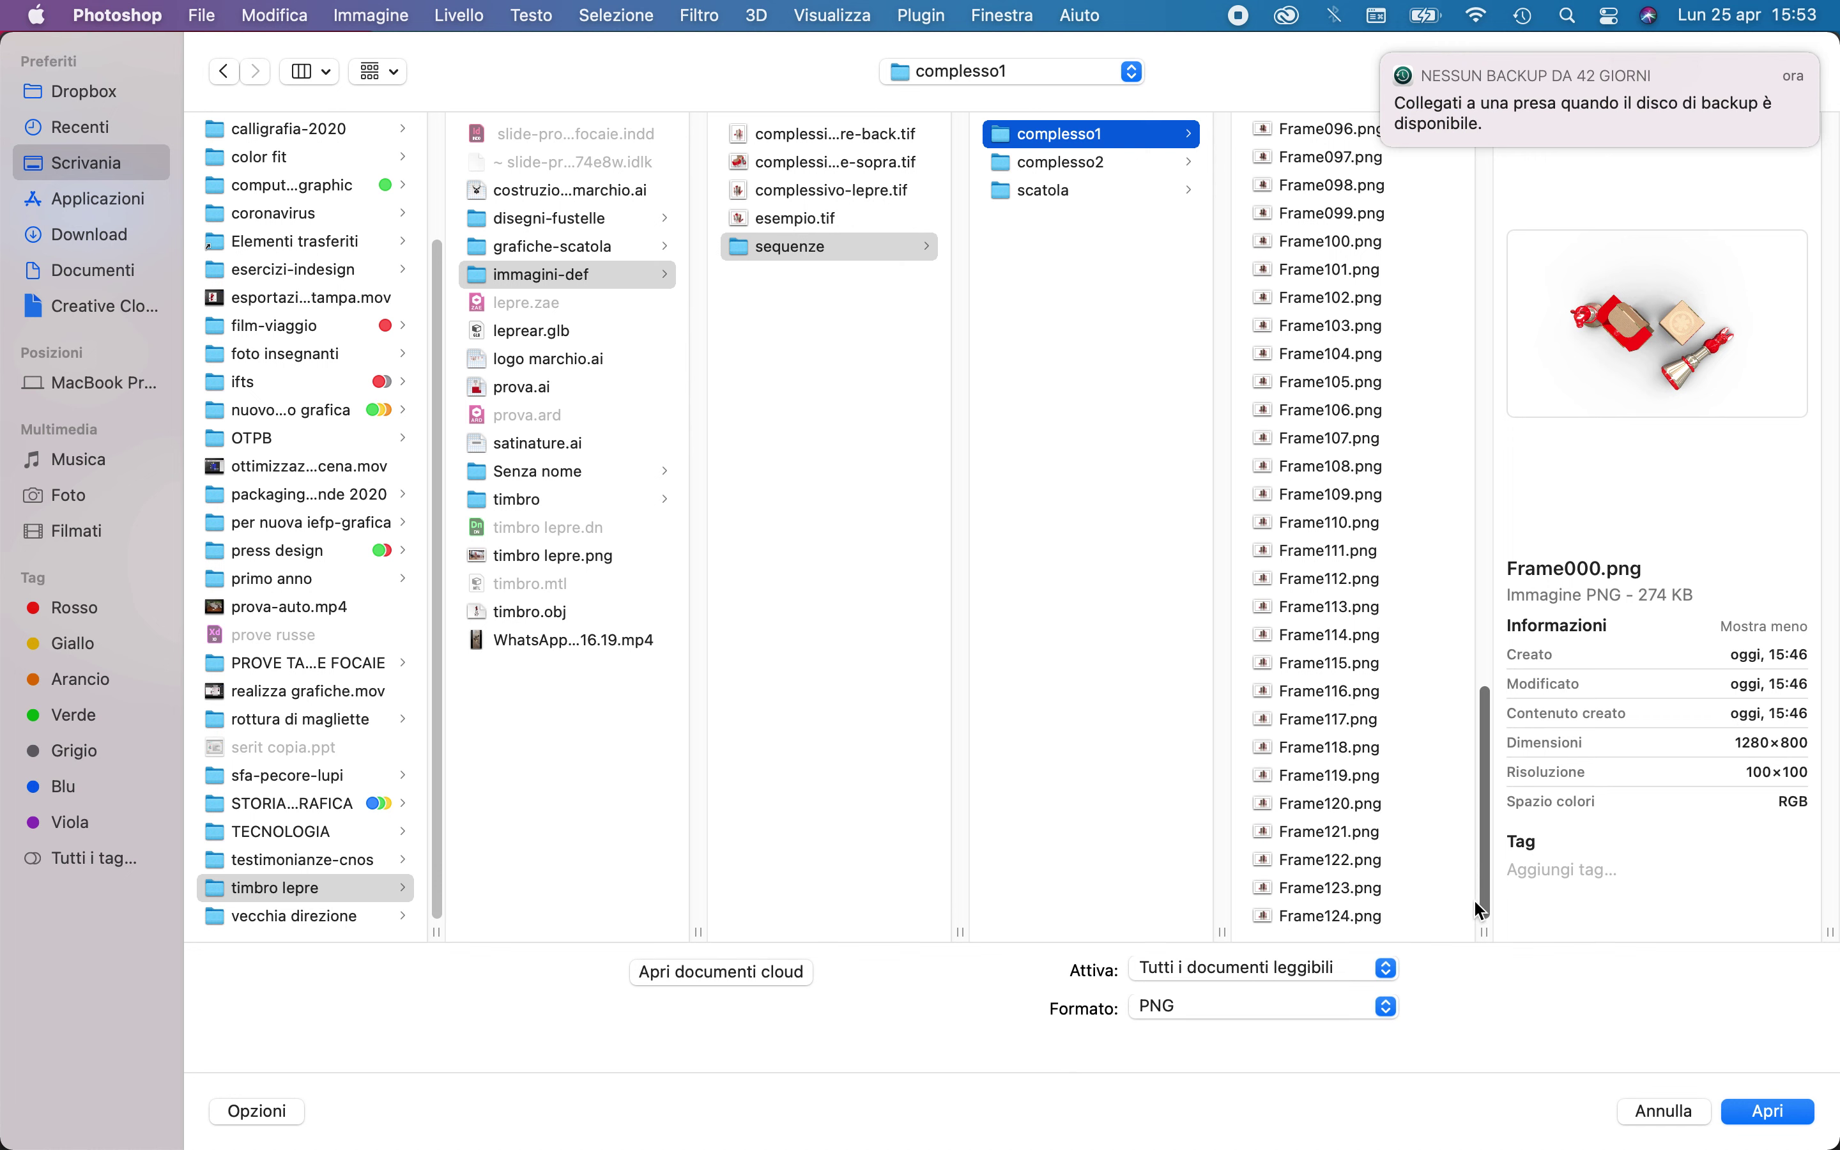
{"action": "left_click", "coordinate": [1353, 914], "text": "shift"}
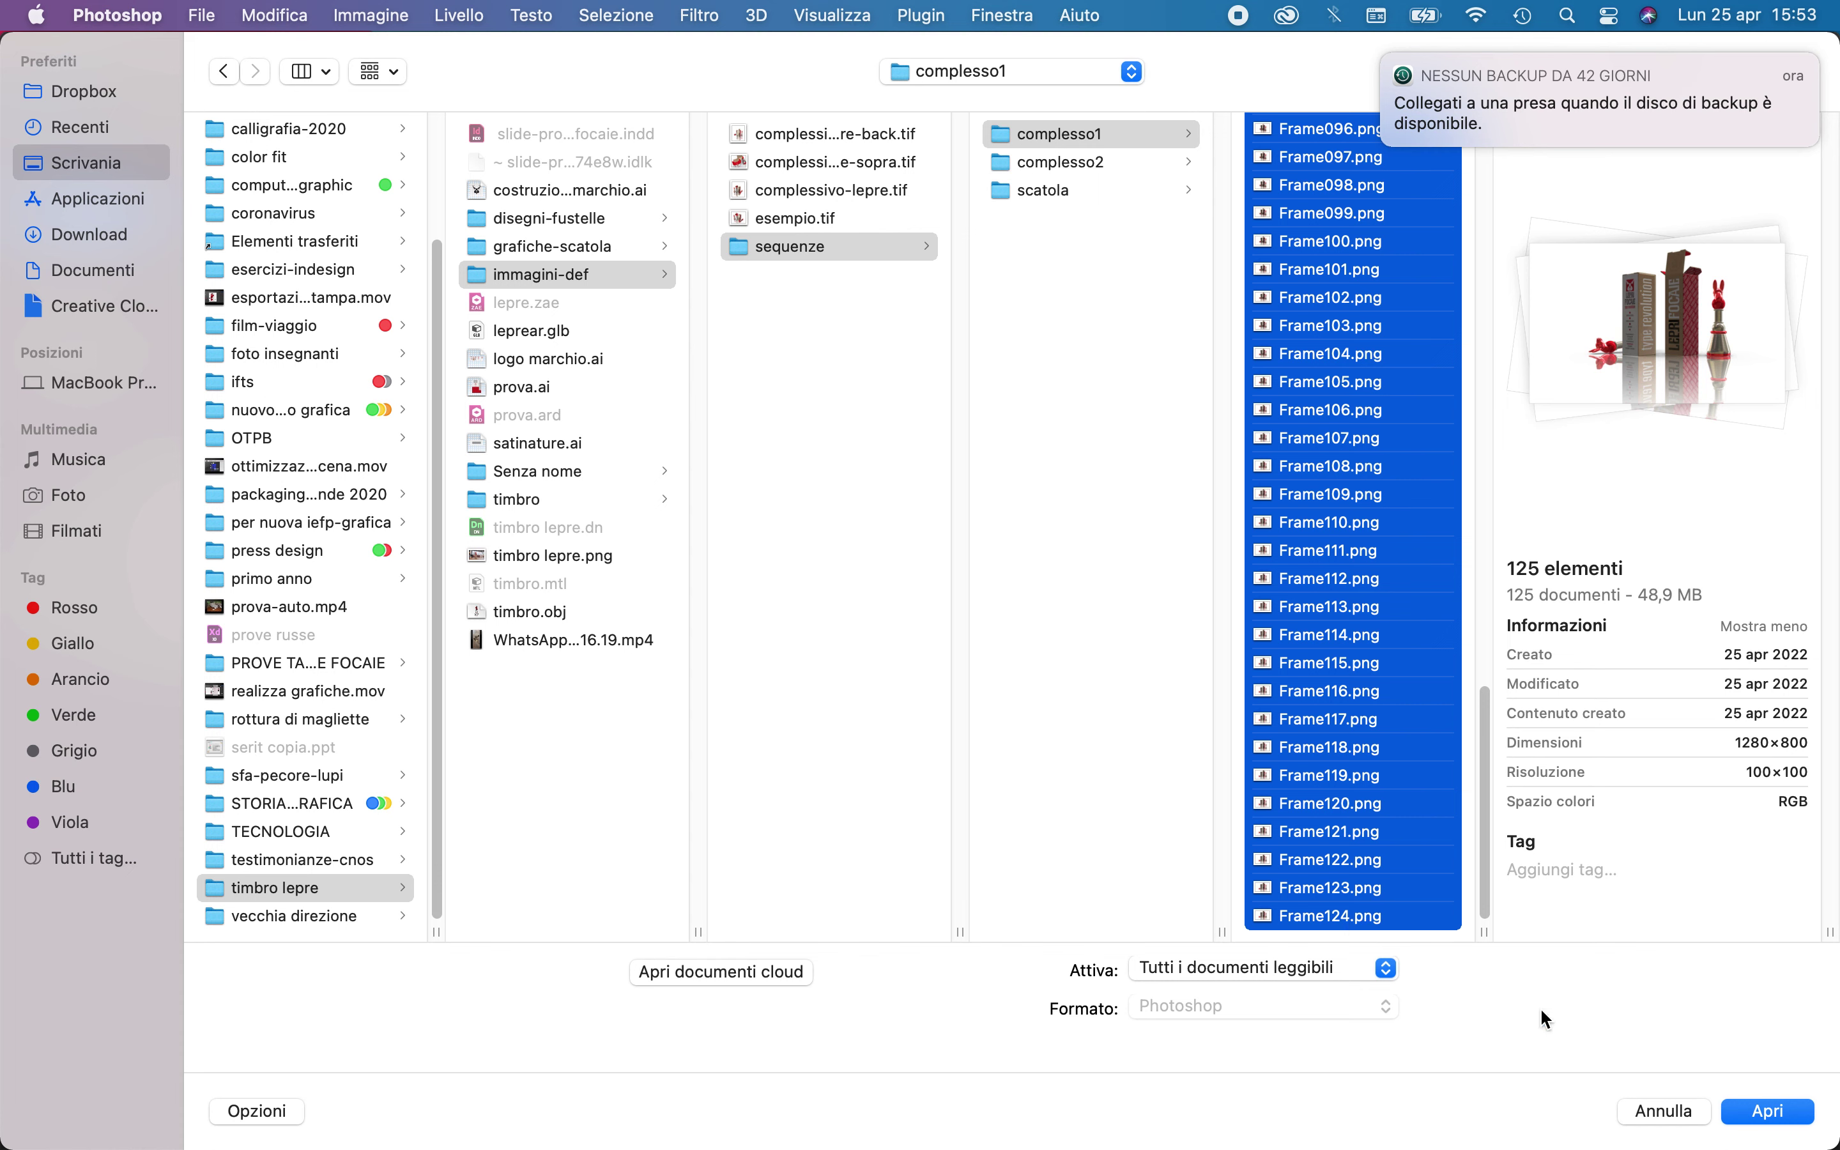
{"action": "left_click", "coordinate": [1774, 1114]}
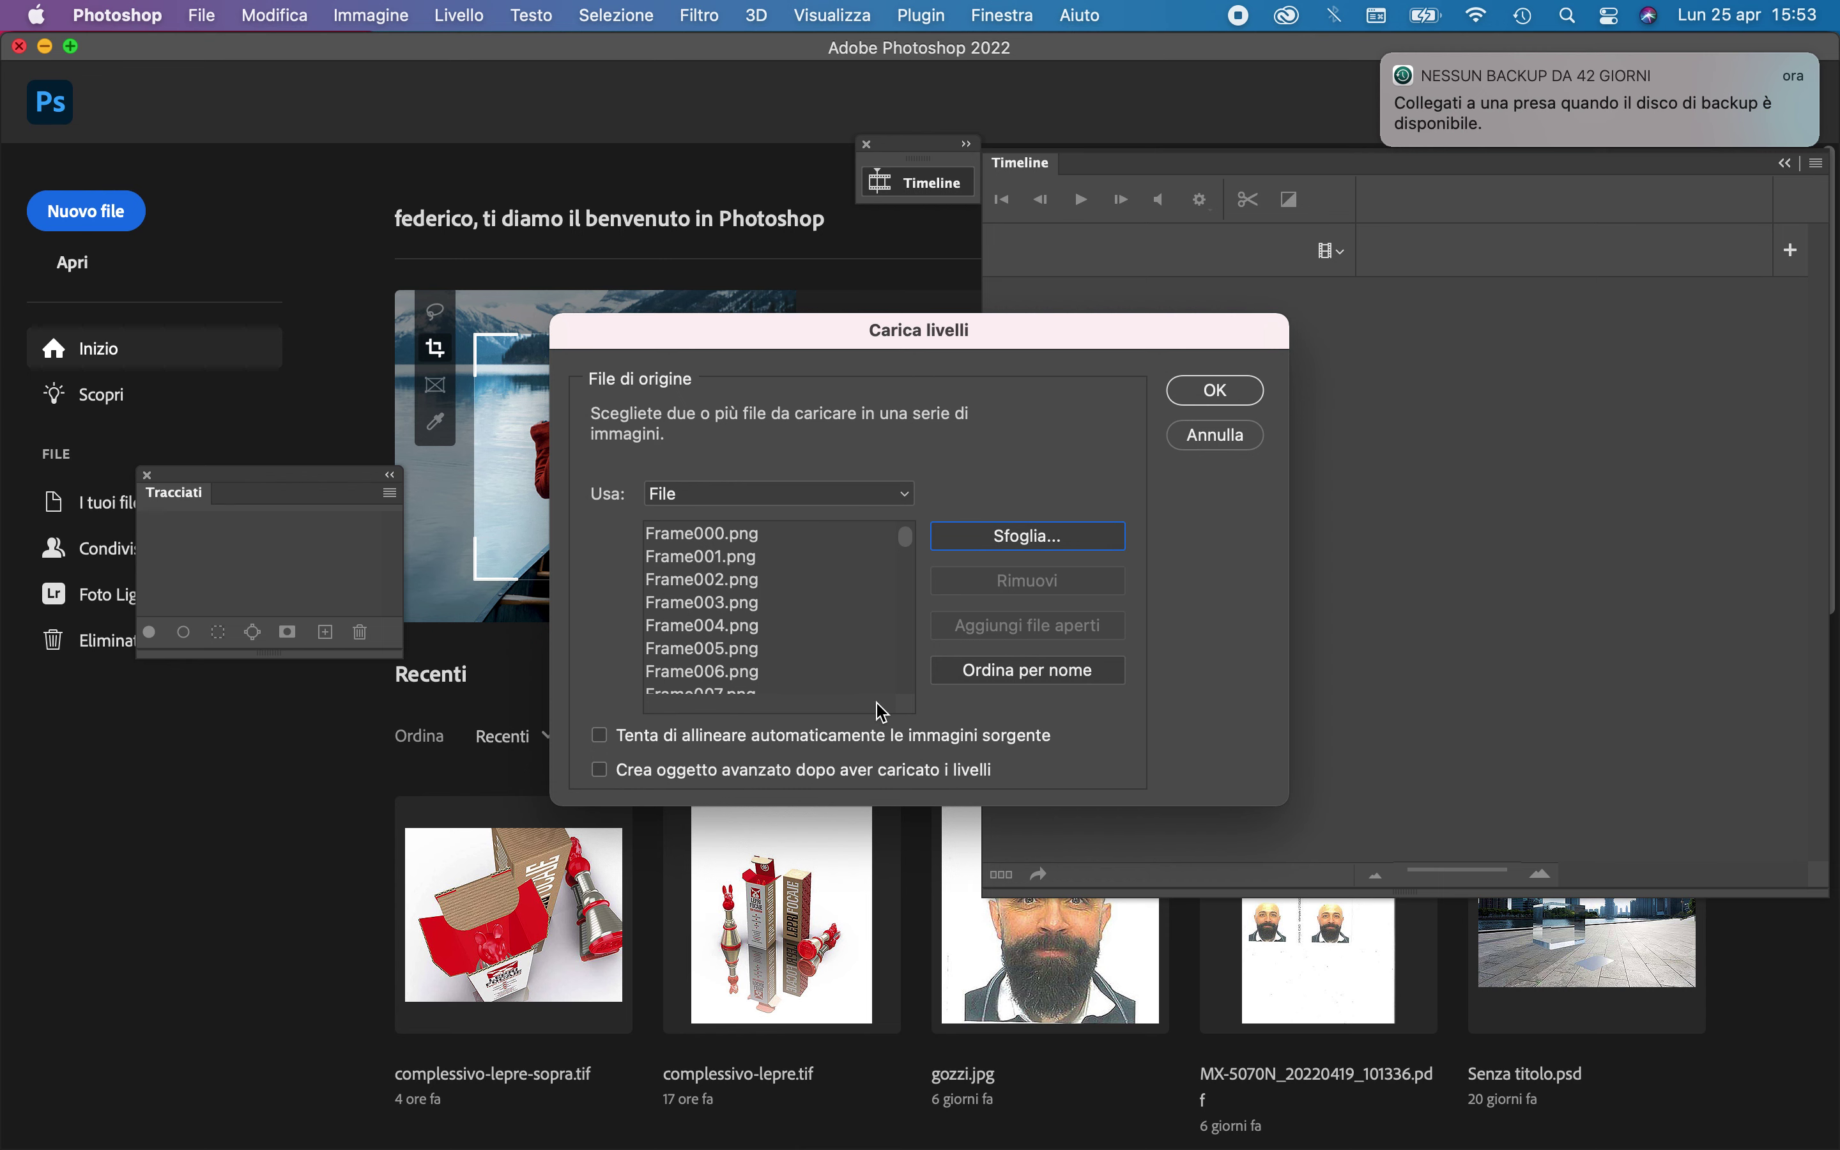
Add Frame000.png to Frame124.png from the complesso2 folder inside sequenze to the source file list
{"action": "left_click", "coordinate": [1015, 548]}
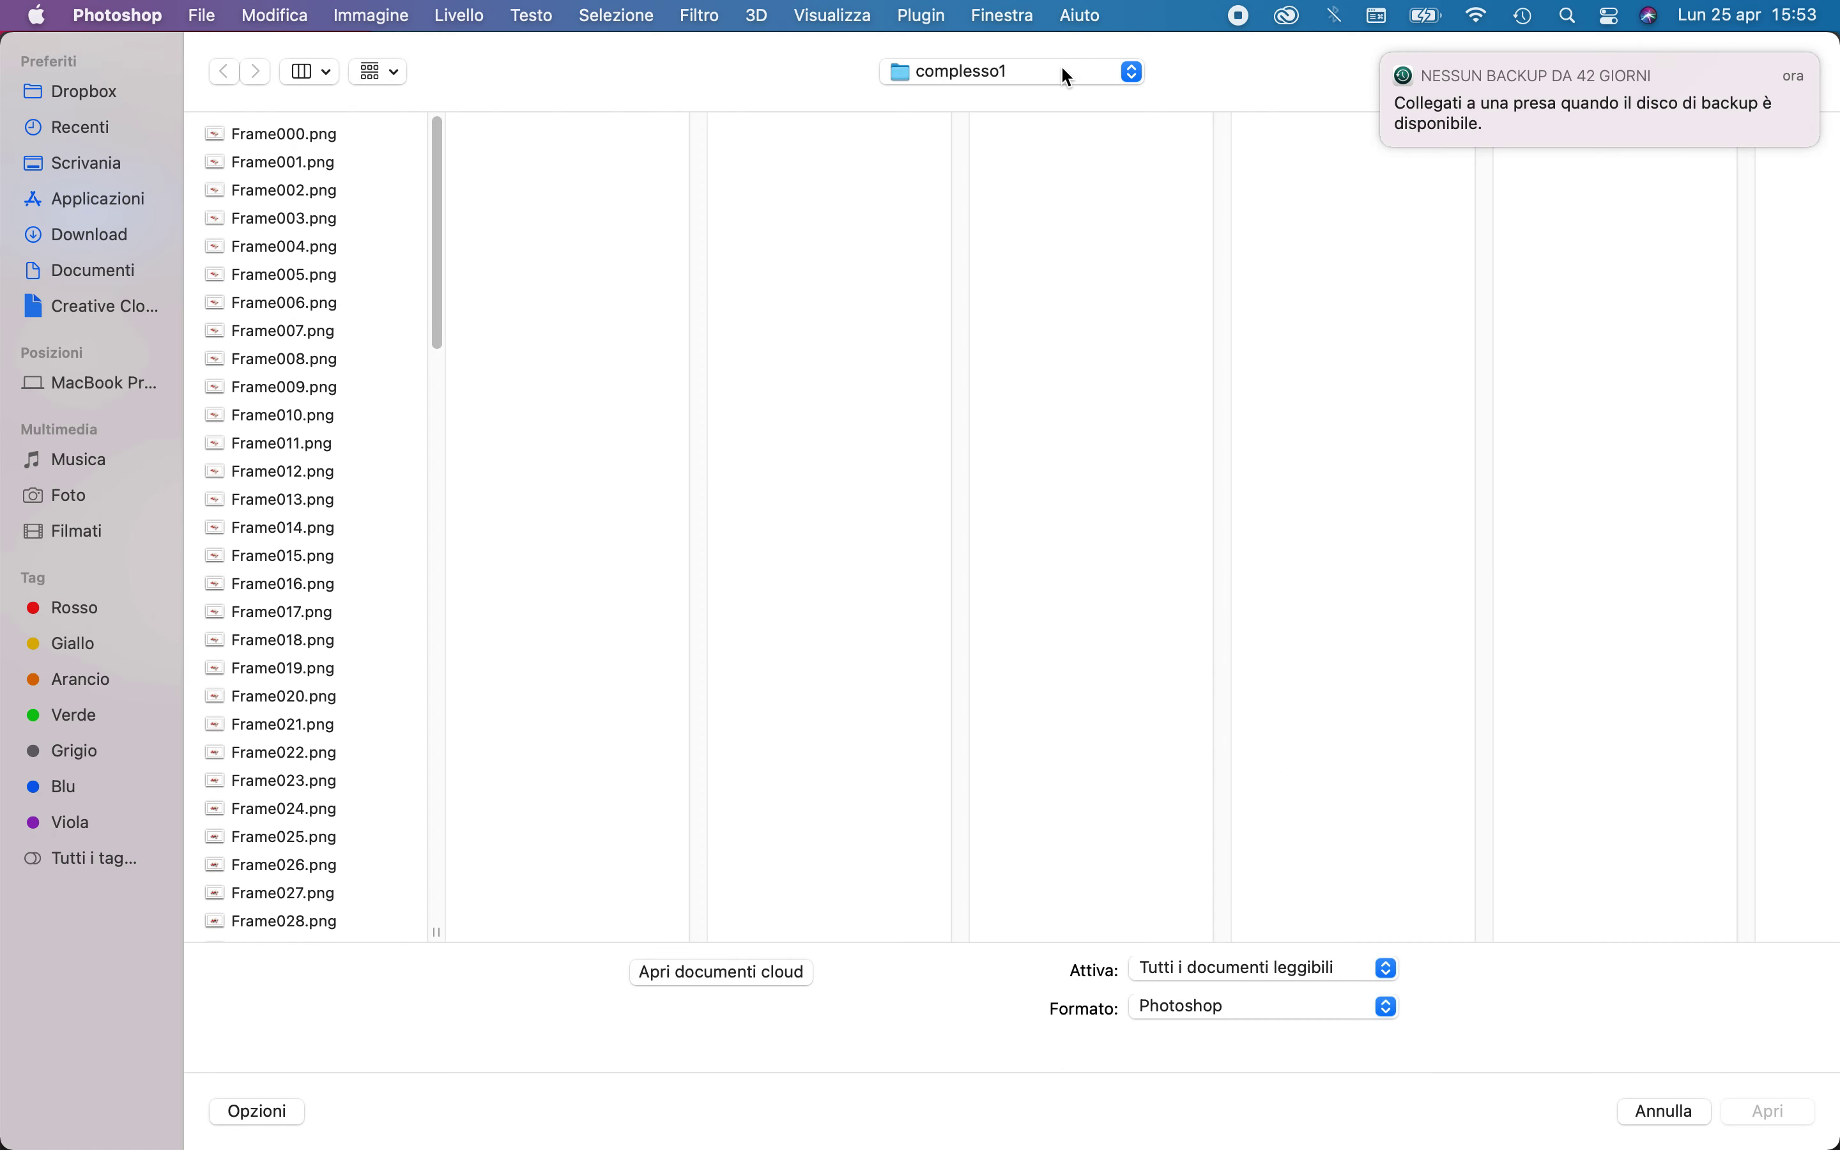
{"action": "left_click", "coordinate": [1067, 73]}
{"action": "left_click", "coordinate": [1080, 99]}
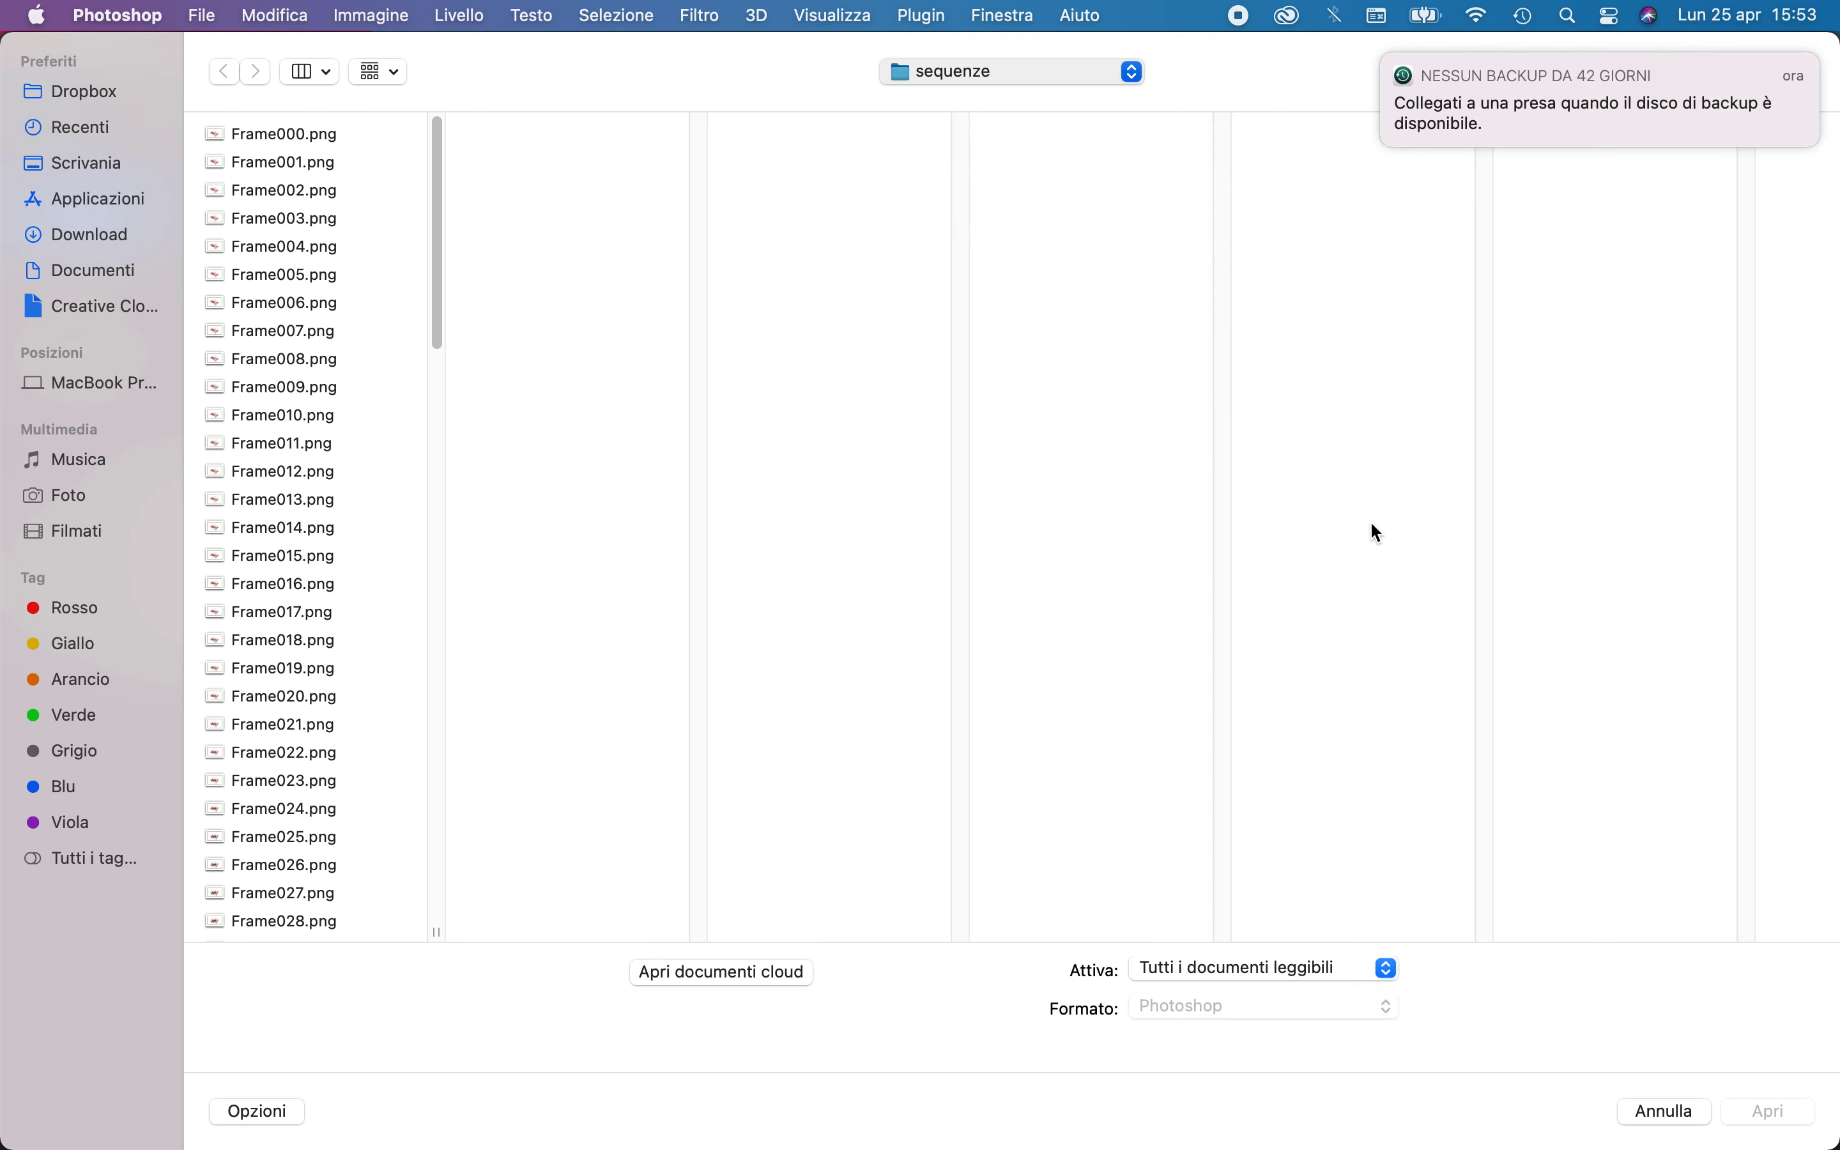
{"action": "left_click", "coordinate": [1057, 161]}
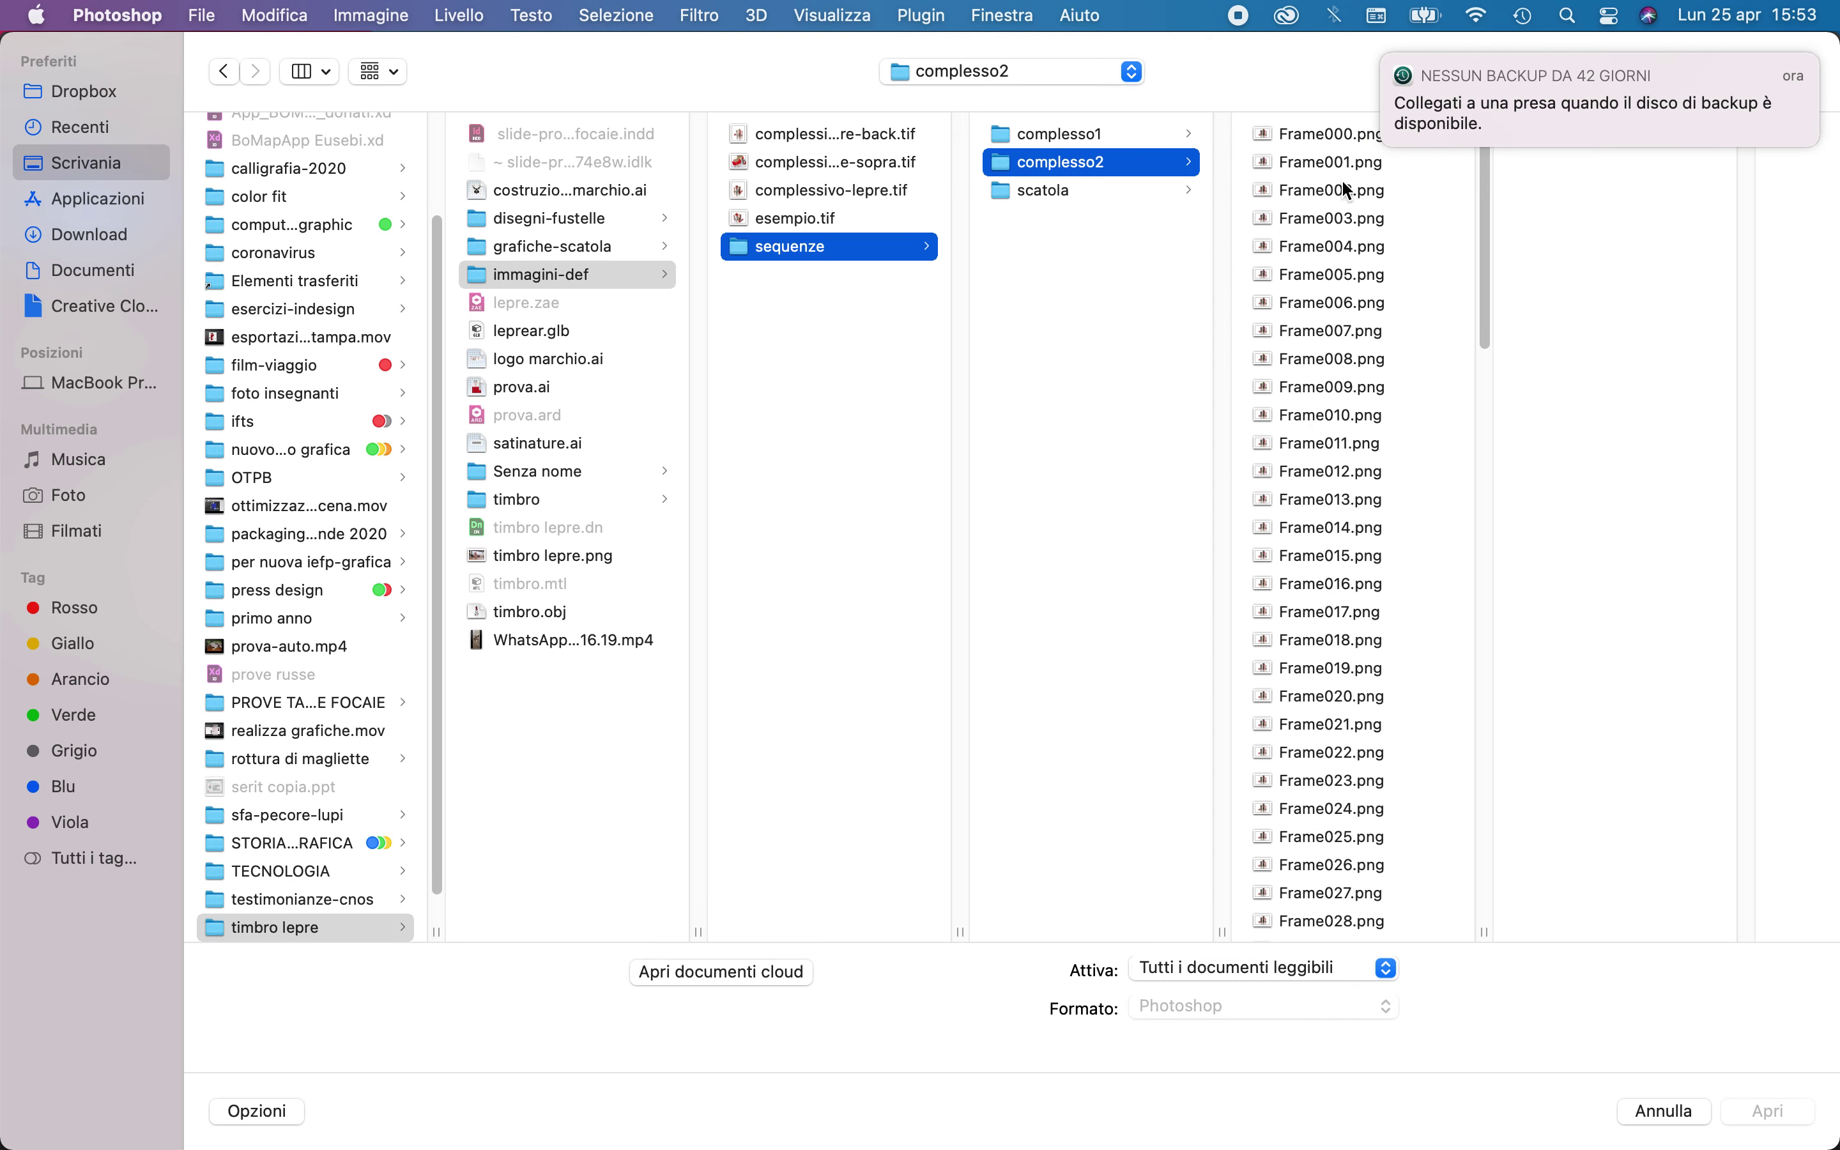
{"action": "left_click", "coordinate": [1341, 136]}
{"action": "left_click_drag", "start_coordinate": [1477, 274], "coordinate": [1487, 898]}
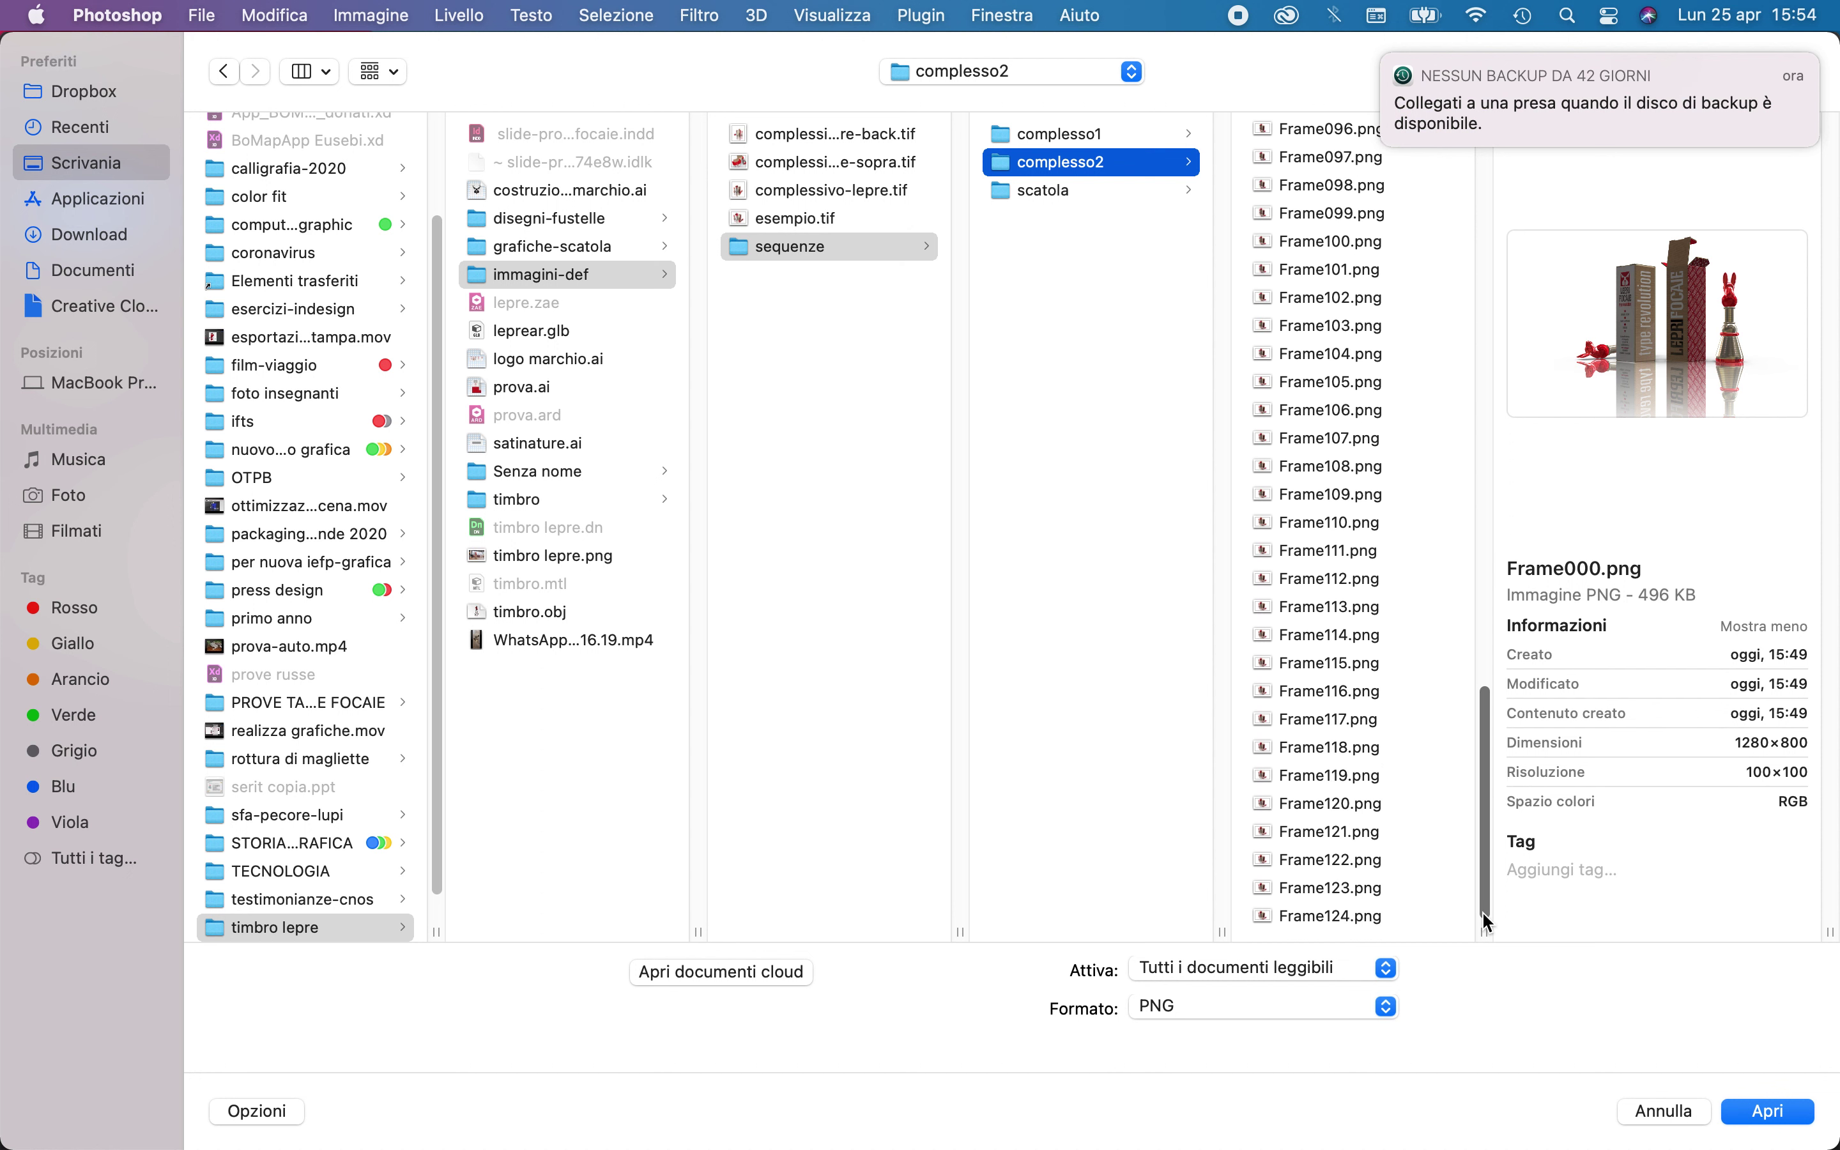
{"action": "left_click", "coordinate": [1349, 917], "text": "shift"}
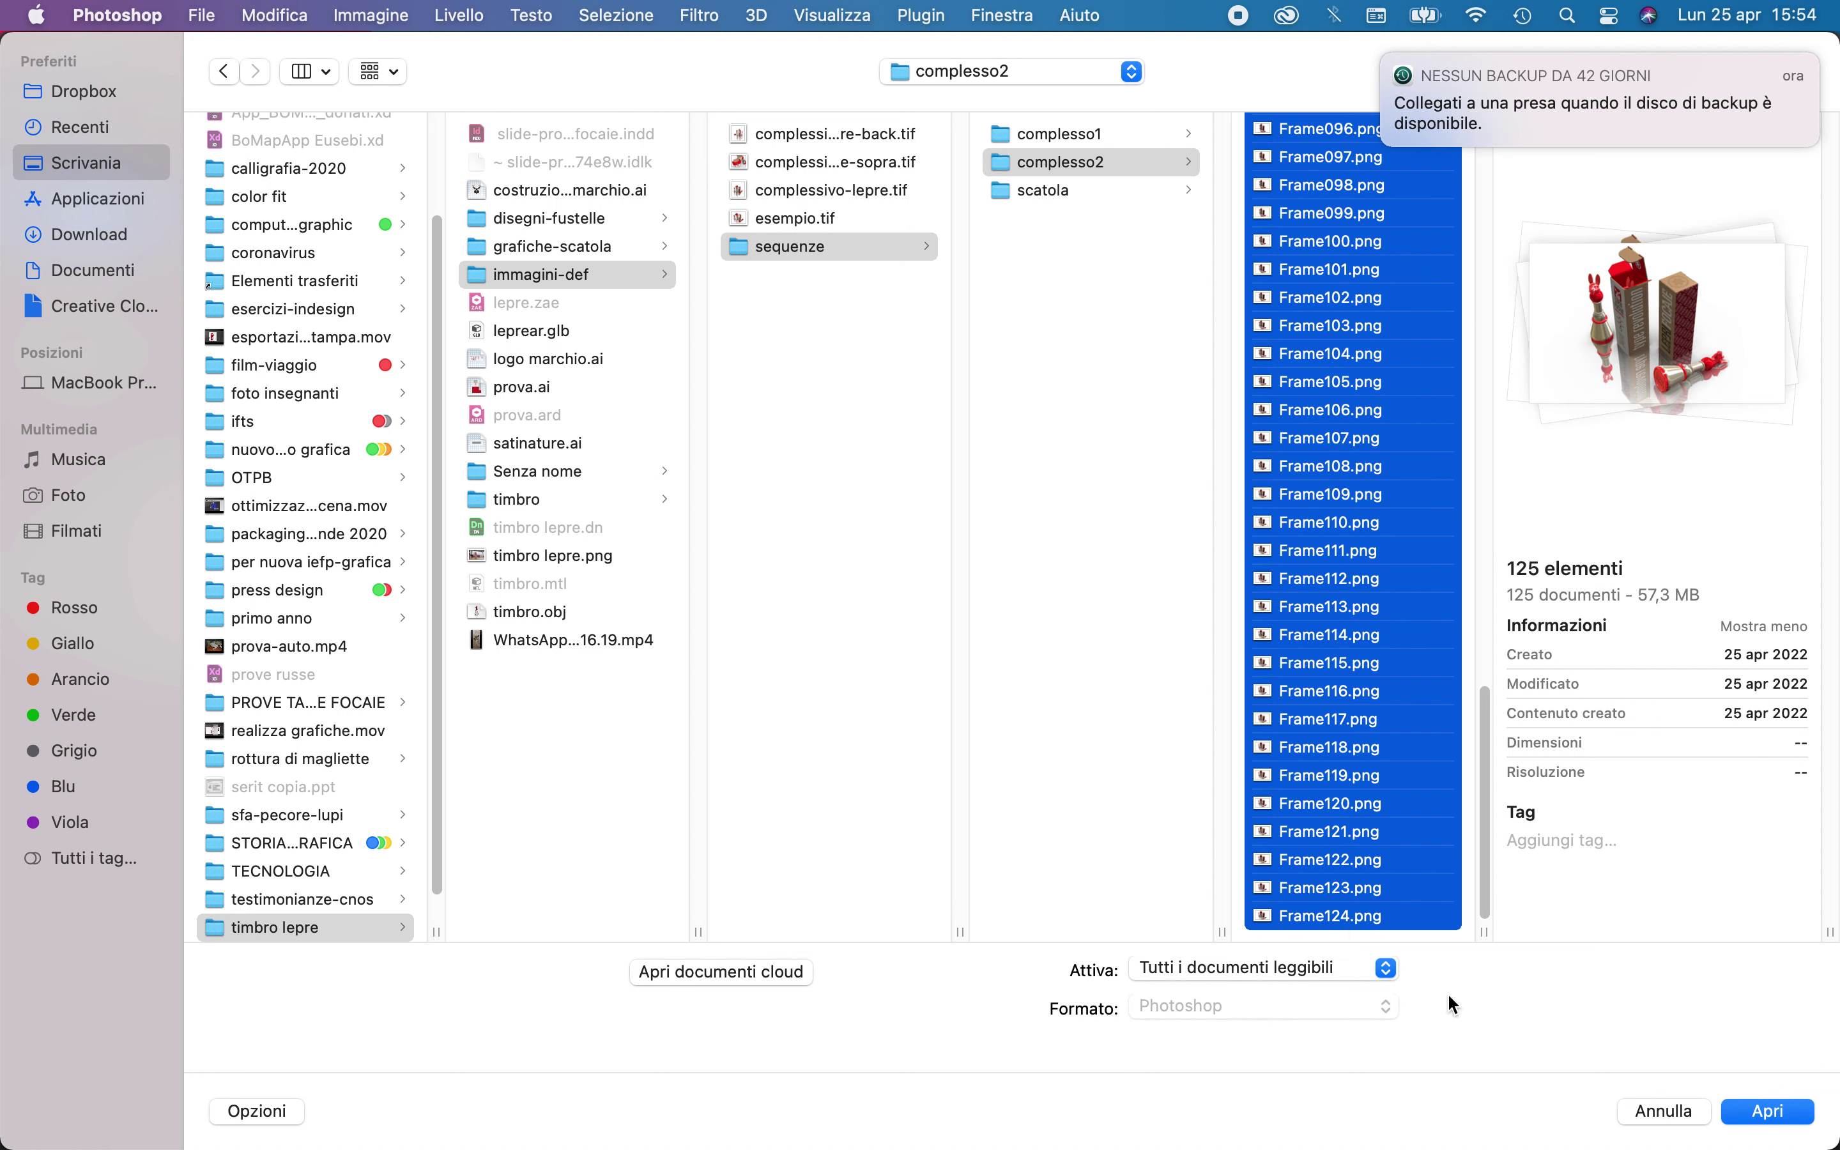
{"action": "left_click", "coordinate": [1777, 1111]}
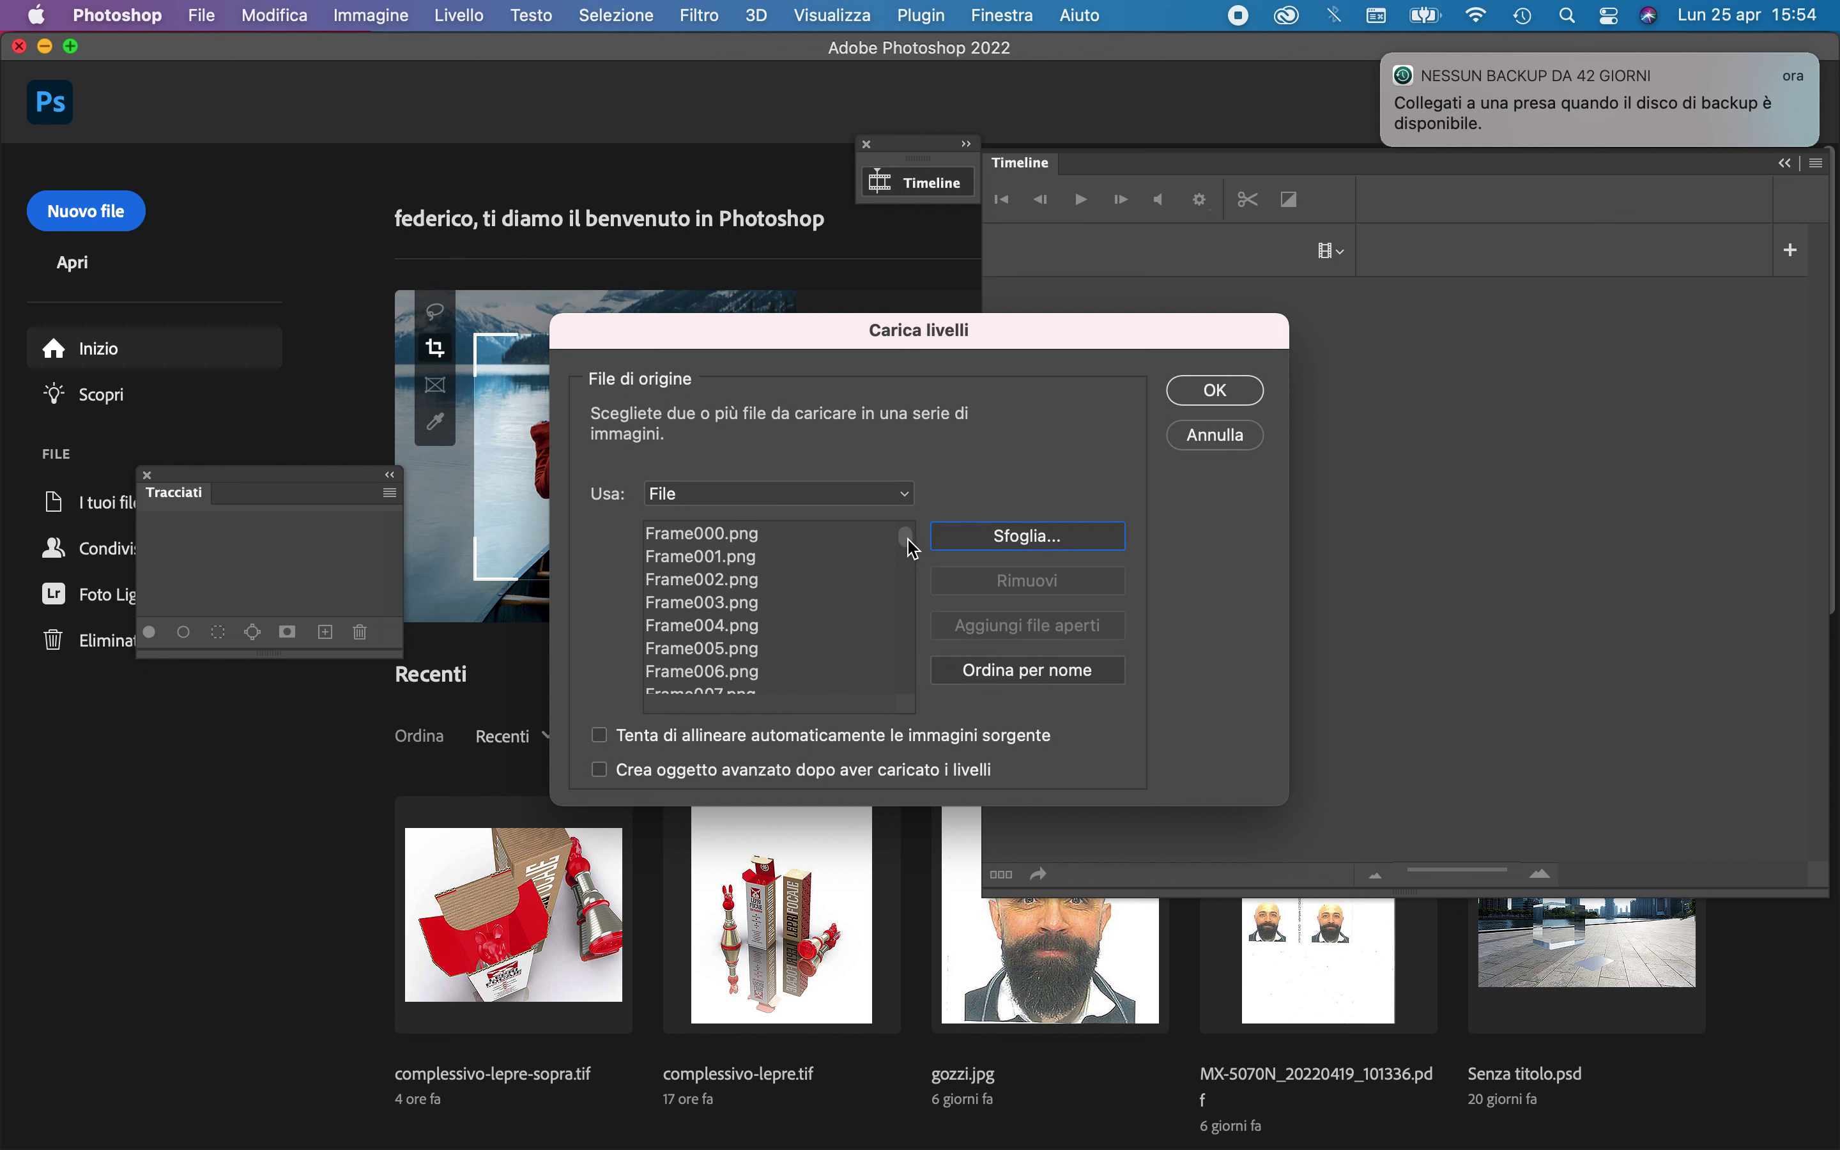
Check the source file list and load all the listed frames as layers in one document
{"action": "left_click_drag", "start_coordinate": [907, 542], "coordinate": [916, 633]}
{"action": "left_click_drag", "start_coordinate": [909, 678], "coordinate": [904, 510]}
{"action": "left_click", "coordinate": [1216, 391]}
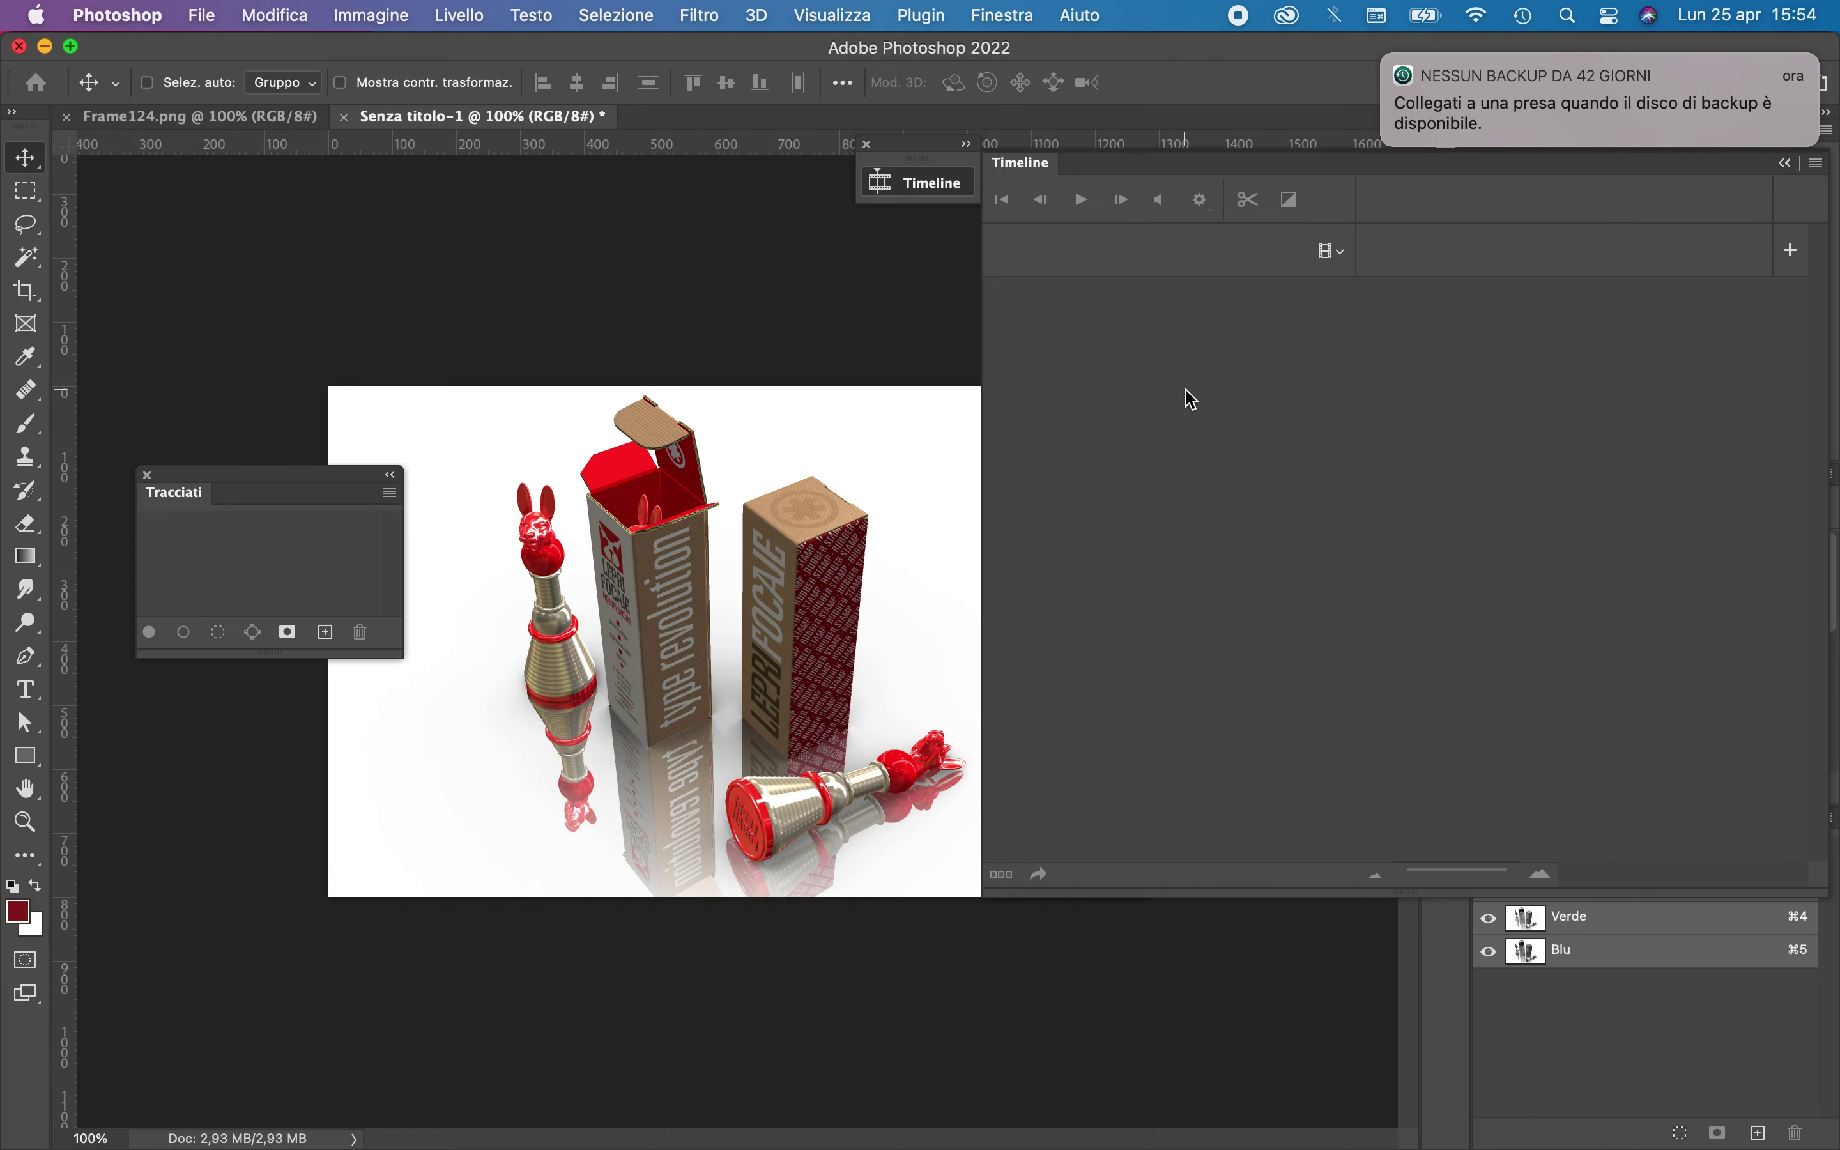
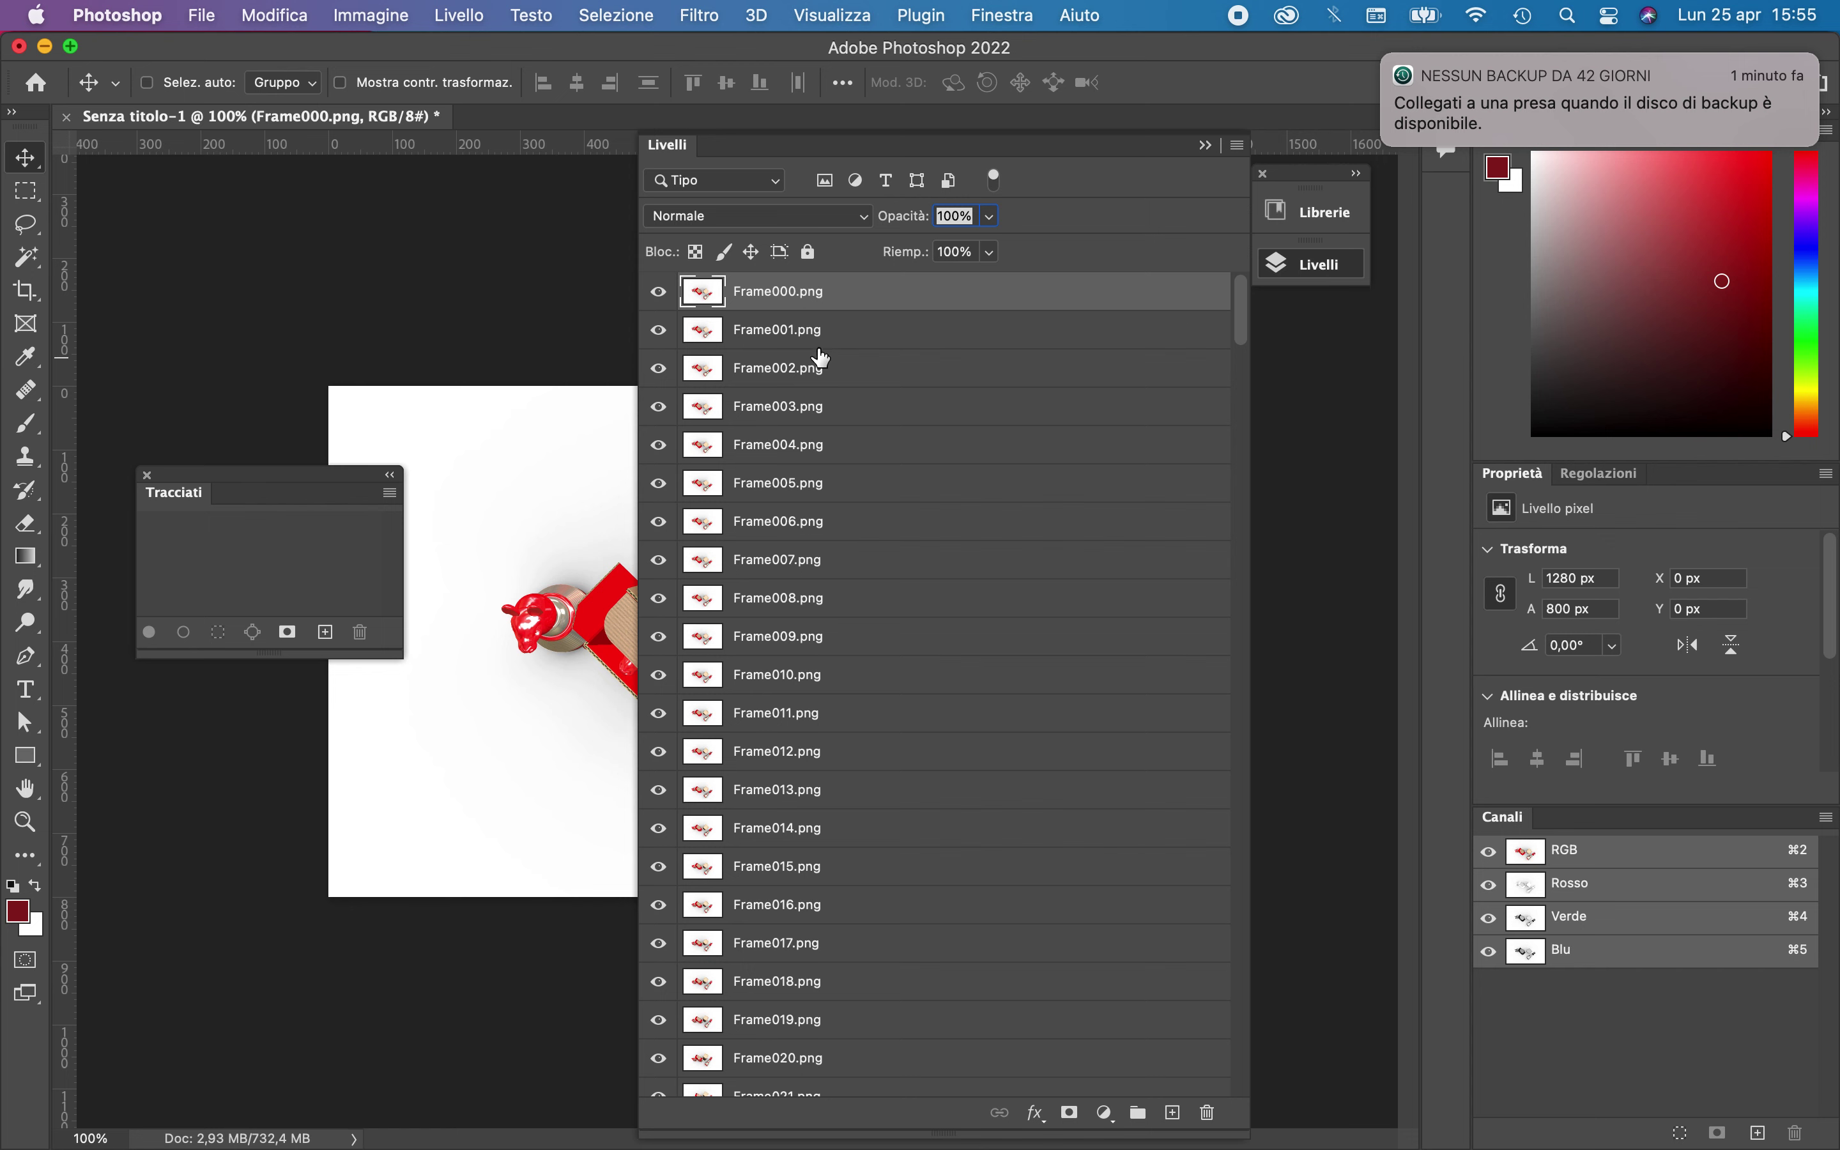
Move the Layers panel off the artwork and create a video timeline from the loaded frame layers
{"action": "left_click_drag", "start_coordinate": [1247, 336], "coordinate": [1215, 252]}
{"action": "left_click_drag", "start_coordinate": [1081, 156], "coordinate": [1355, 300]}
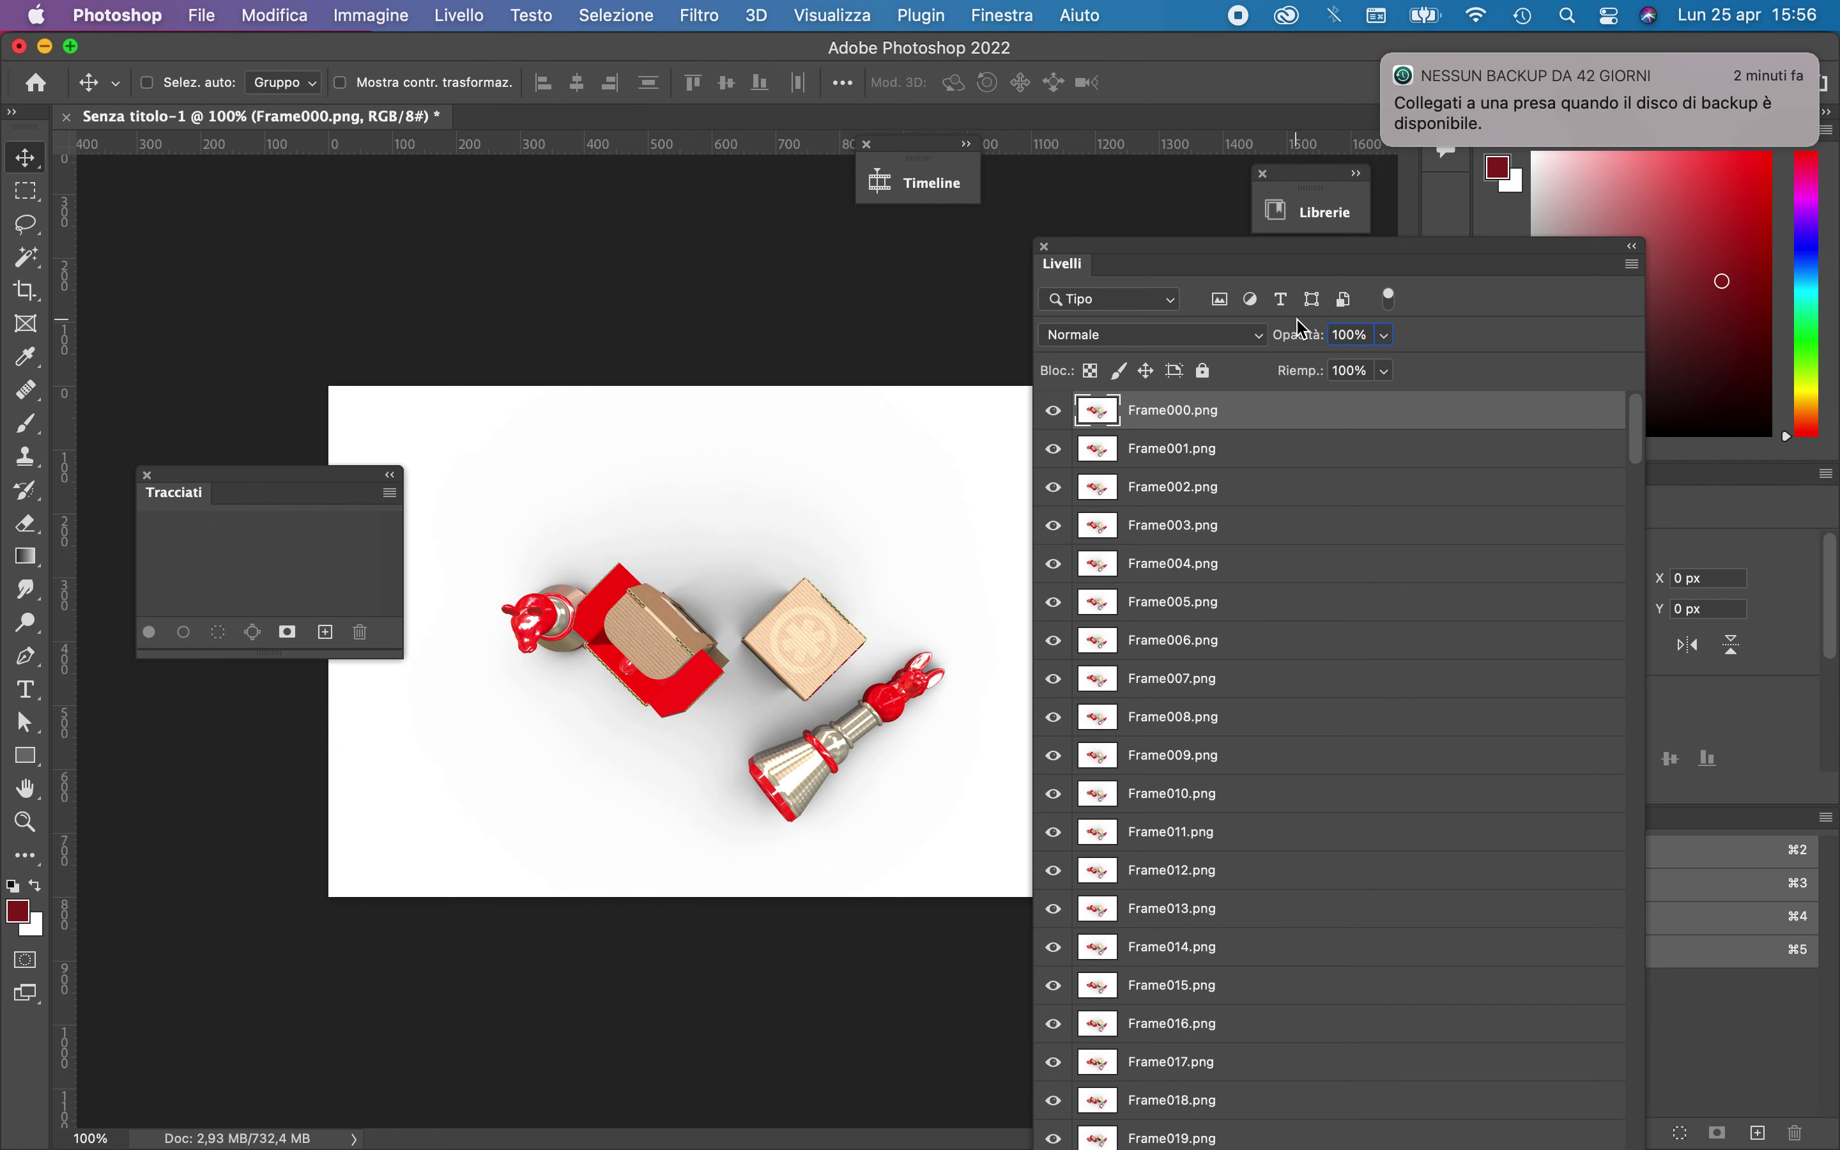
{"action": "left_click", "coordinate": [1004, 16]}
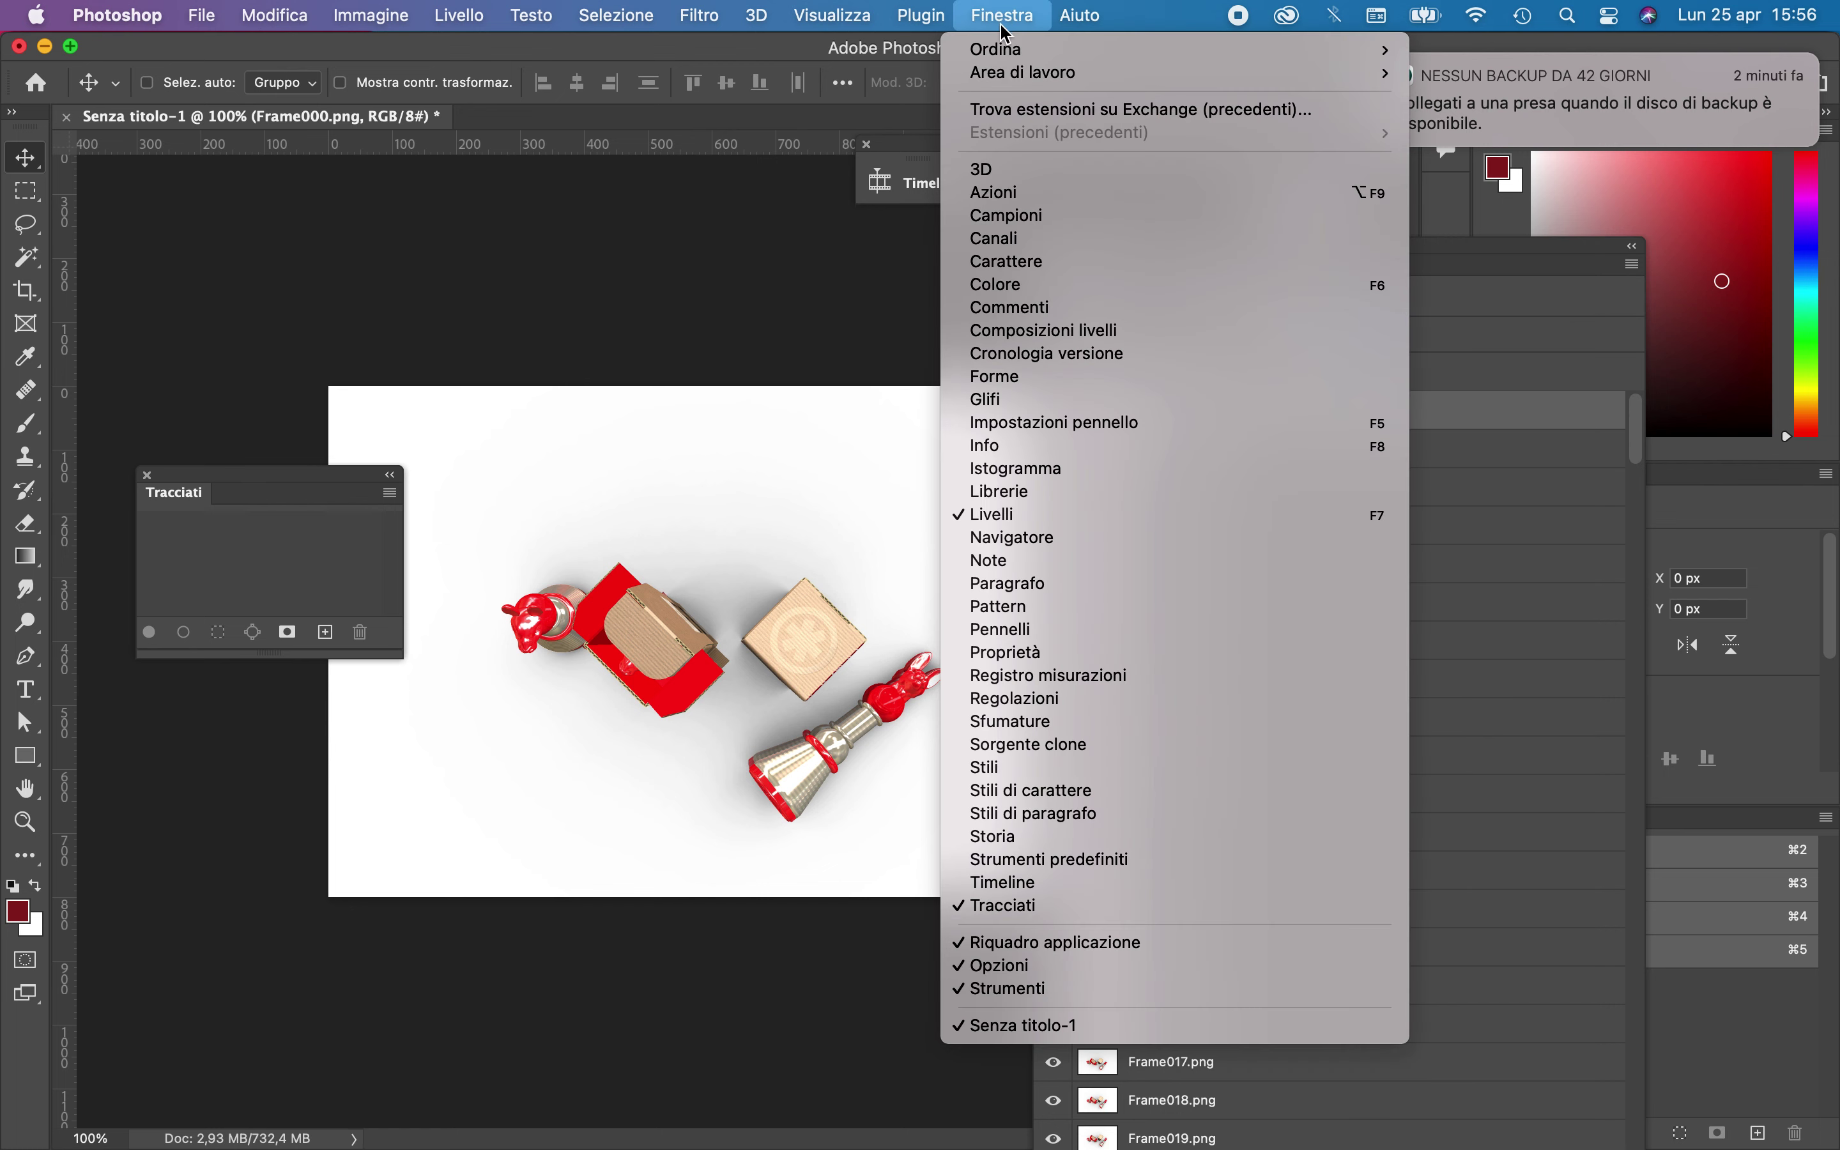
{"action": "left_click", "coordinate": [1060, 883]}
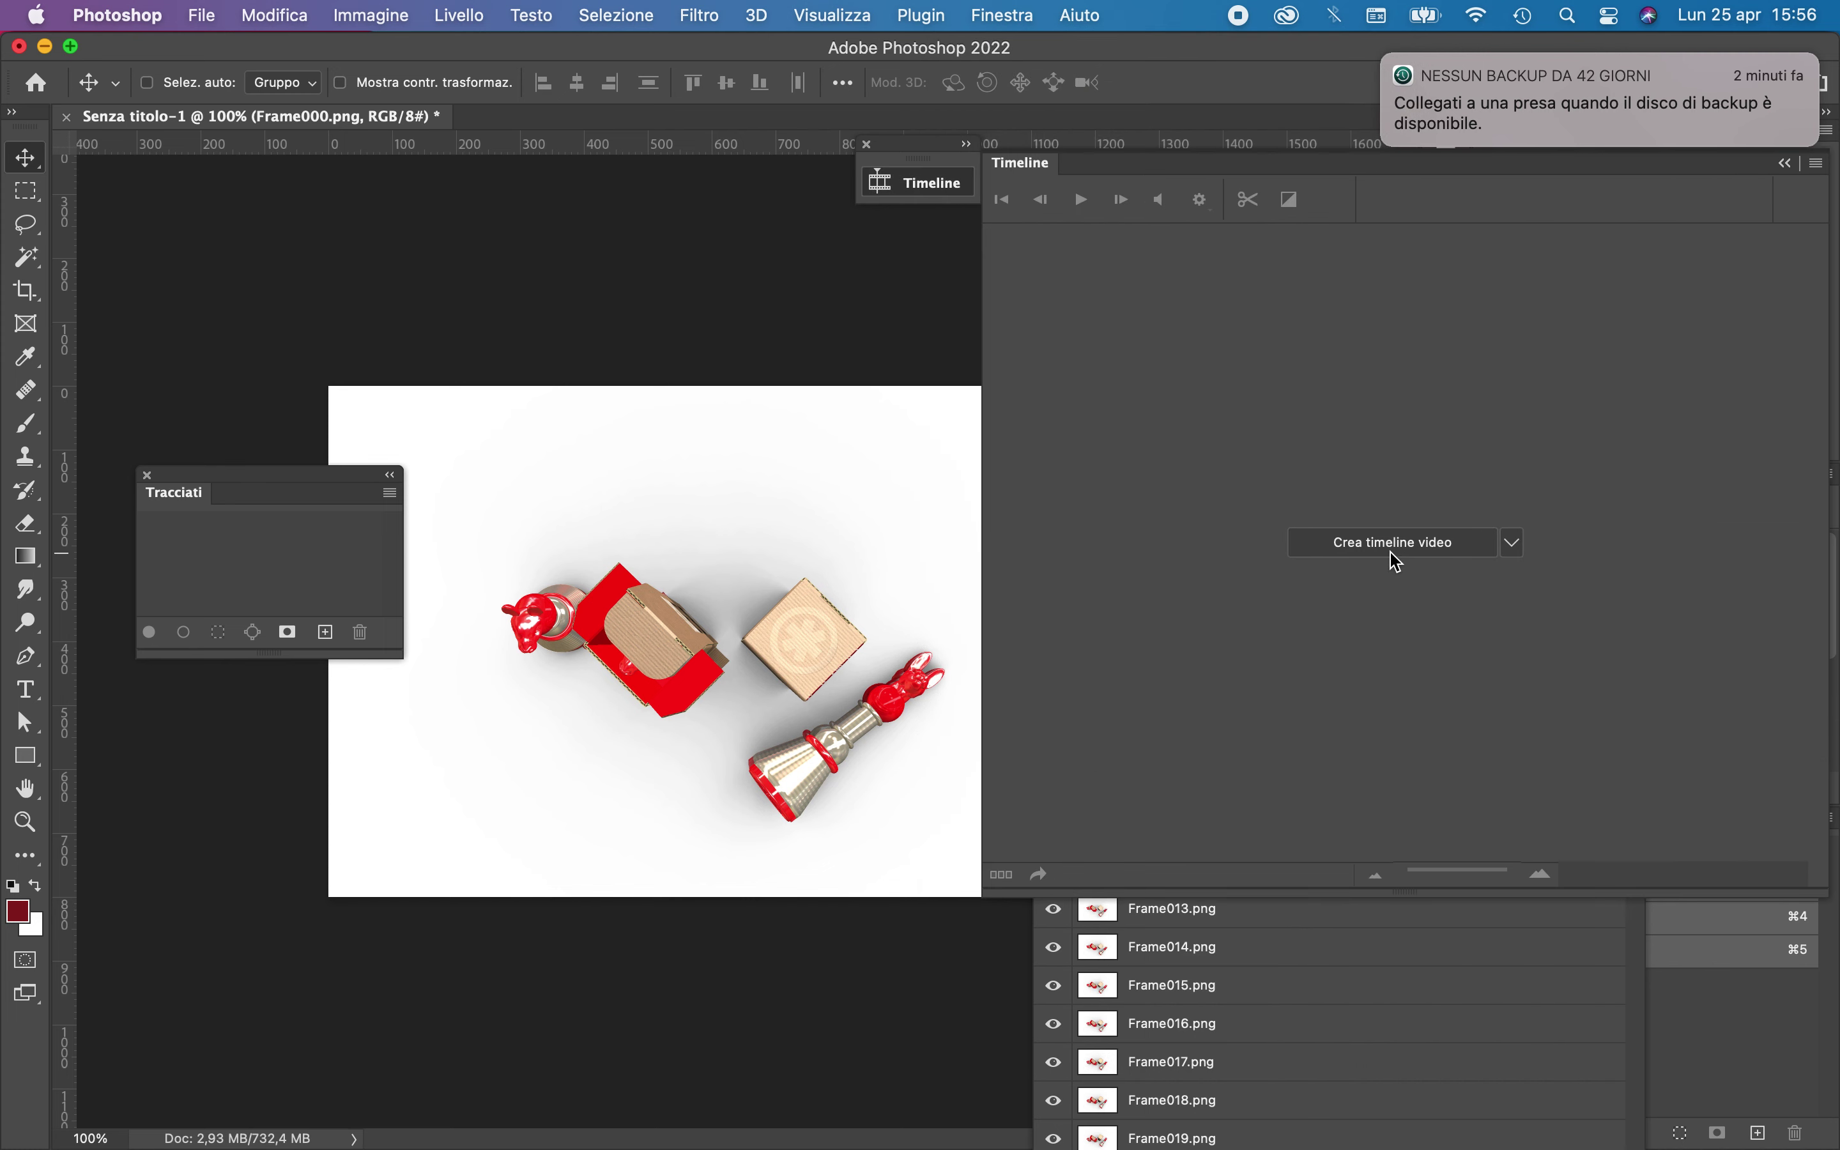
{"action": "left_click", "coordinate": [1515, 543]}
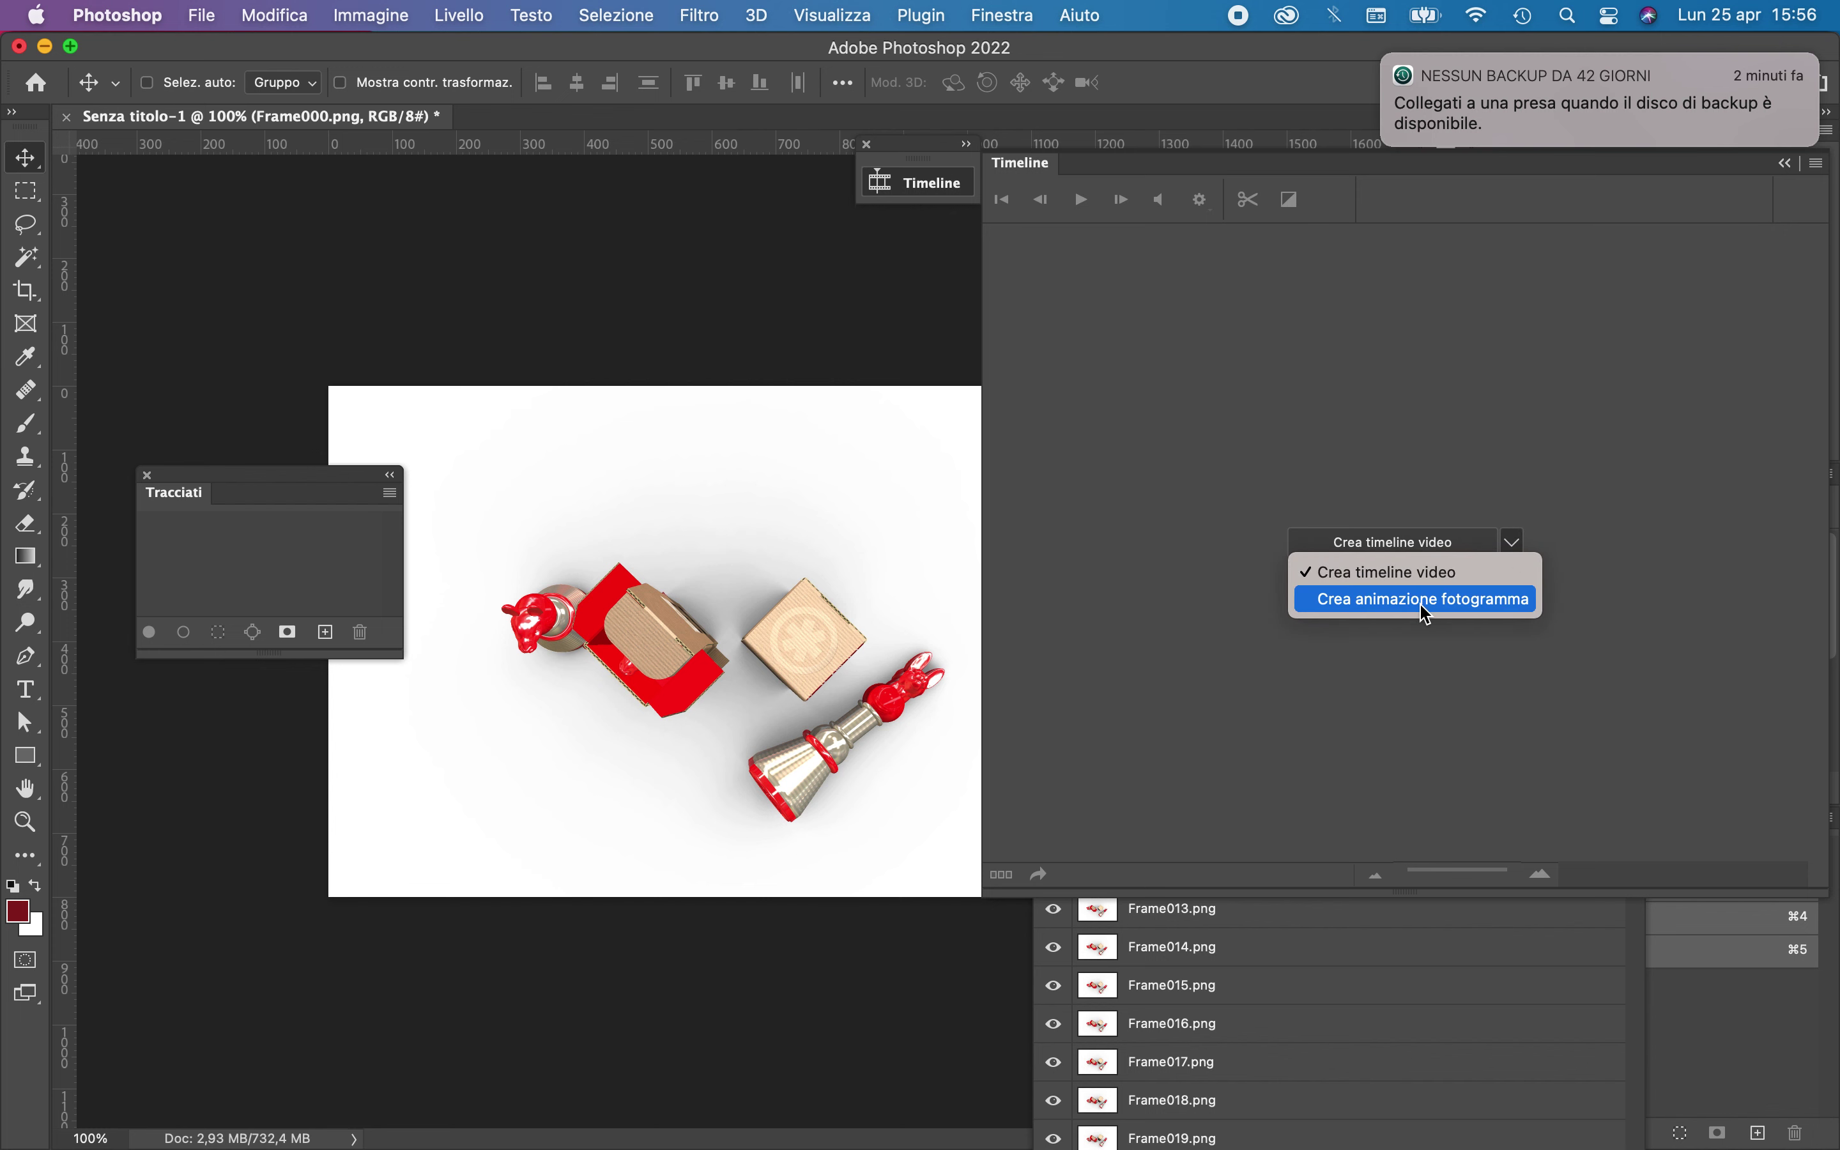
{"action": "left_click", "coordinate": [1384, 475]}
{"action": "left_click", "coordinate": [1401, 542]}
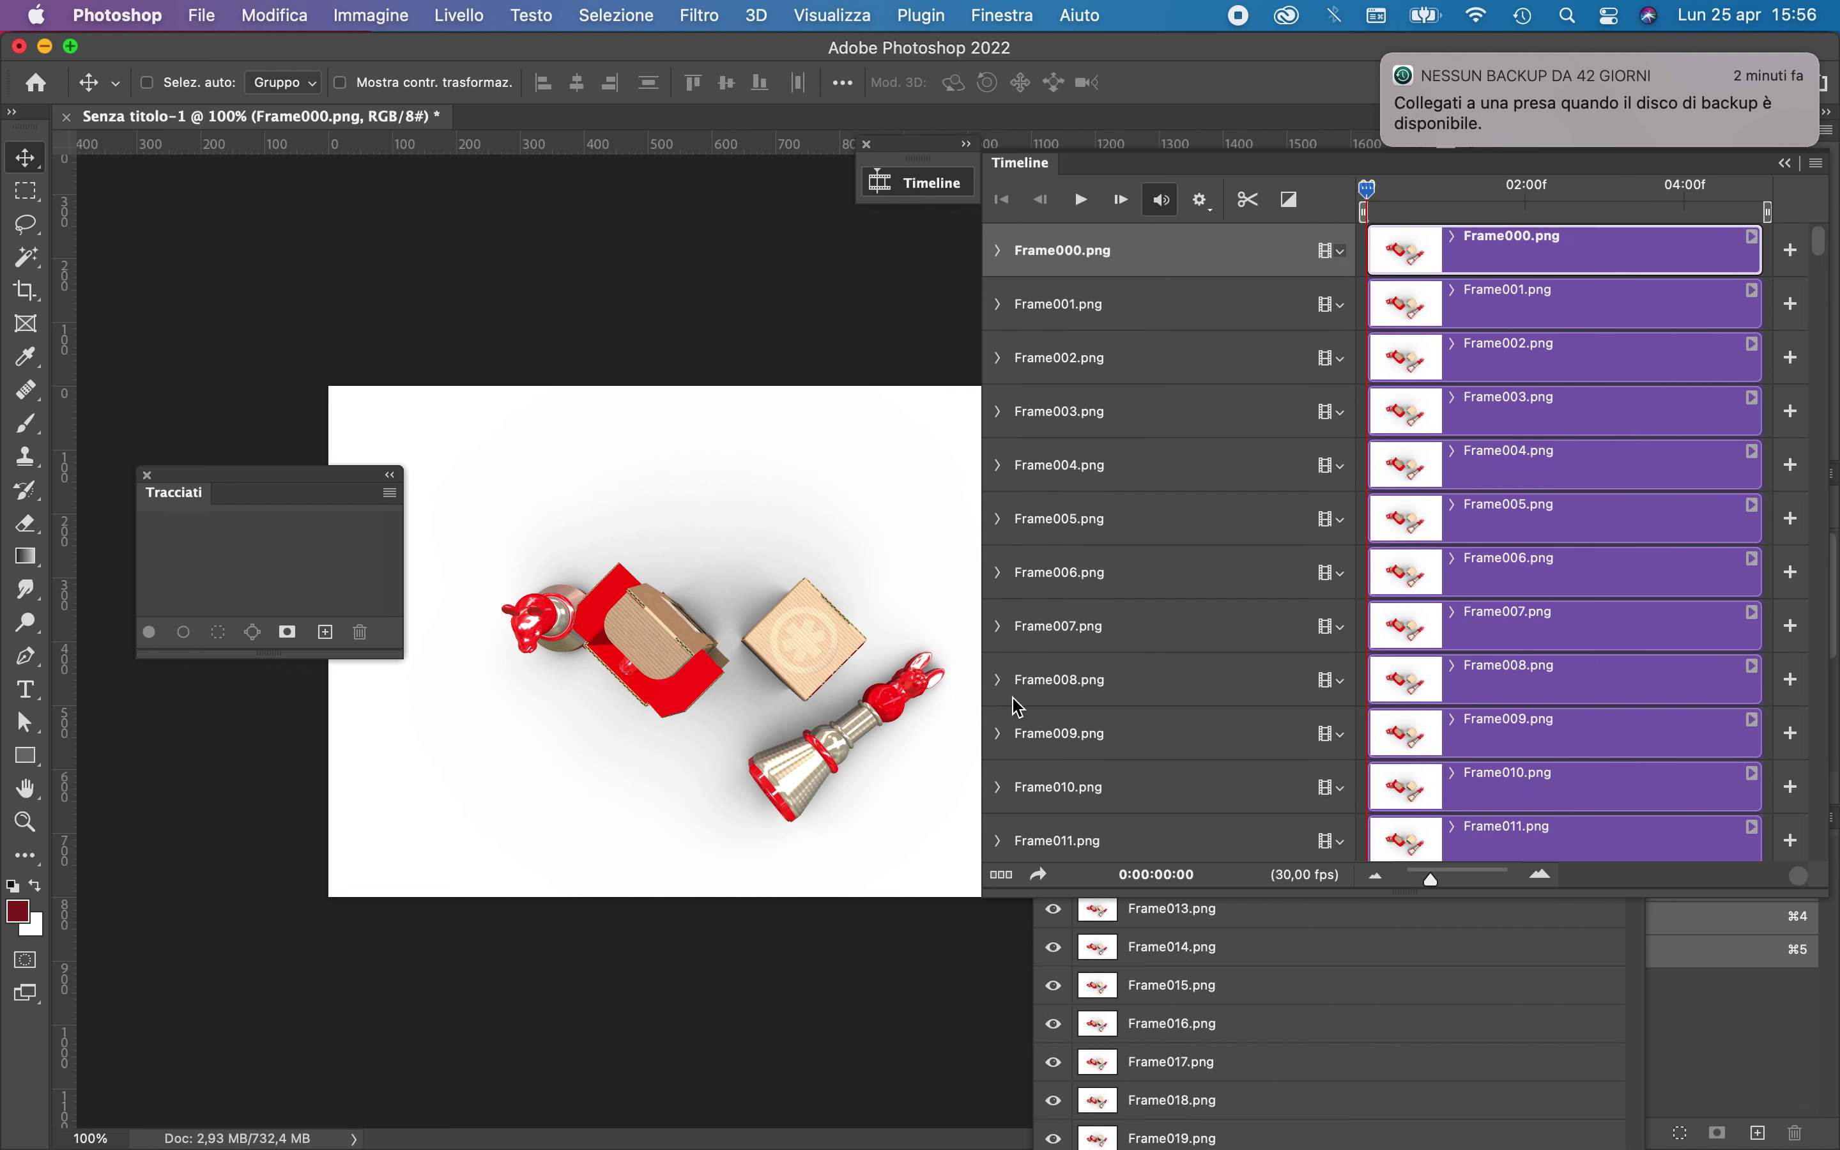
Make the Timeline panel taller and convert the stacked layer clips into a sequence of consecutive frames
{"action": "left_click_drag", "start_coordinate": [985, 890], "coordinate": [897, 1025]}
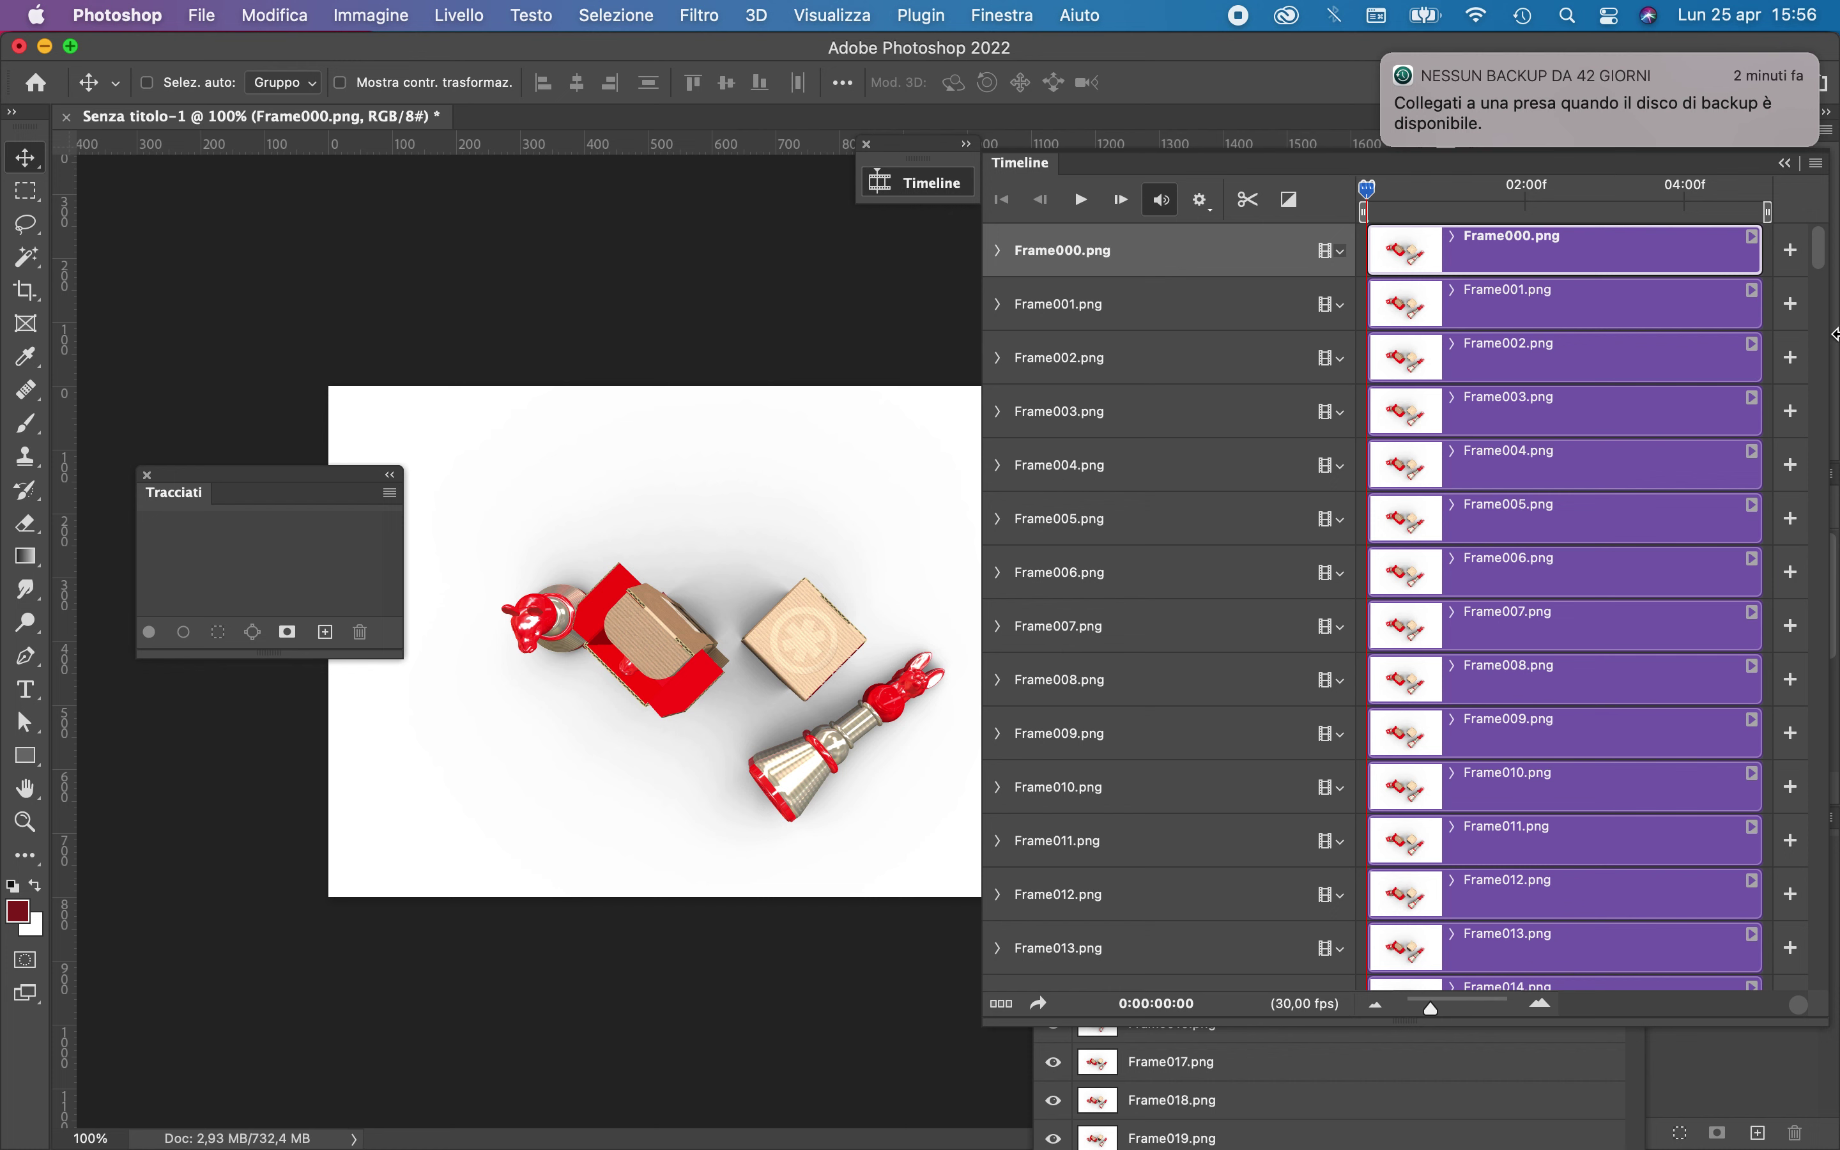
{"action": "left_click", "coordinate": [1819, 164]}
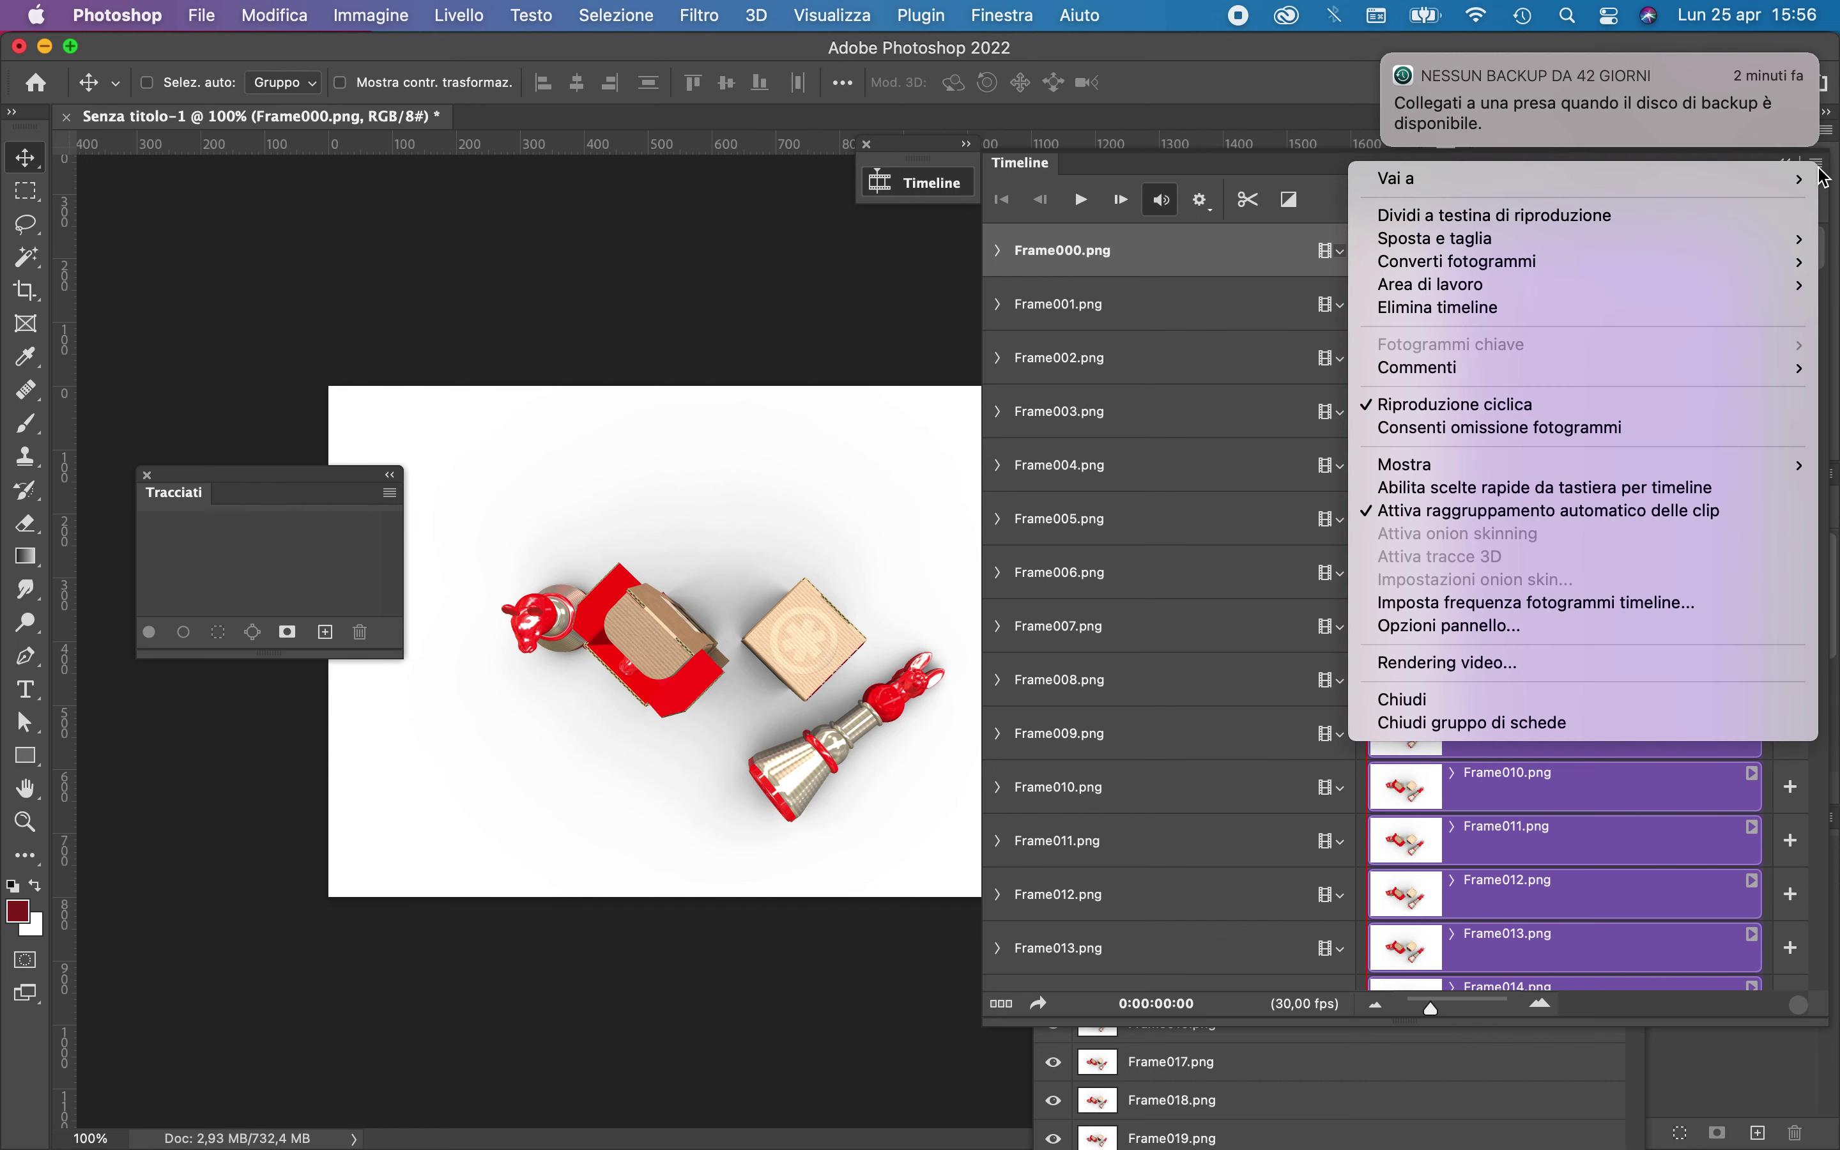
{"action": "mouse_move", "coordinate": [1755, 272]}
{"action": "left_click", "coordinate": [1224, 266]}
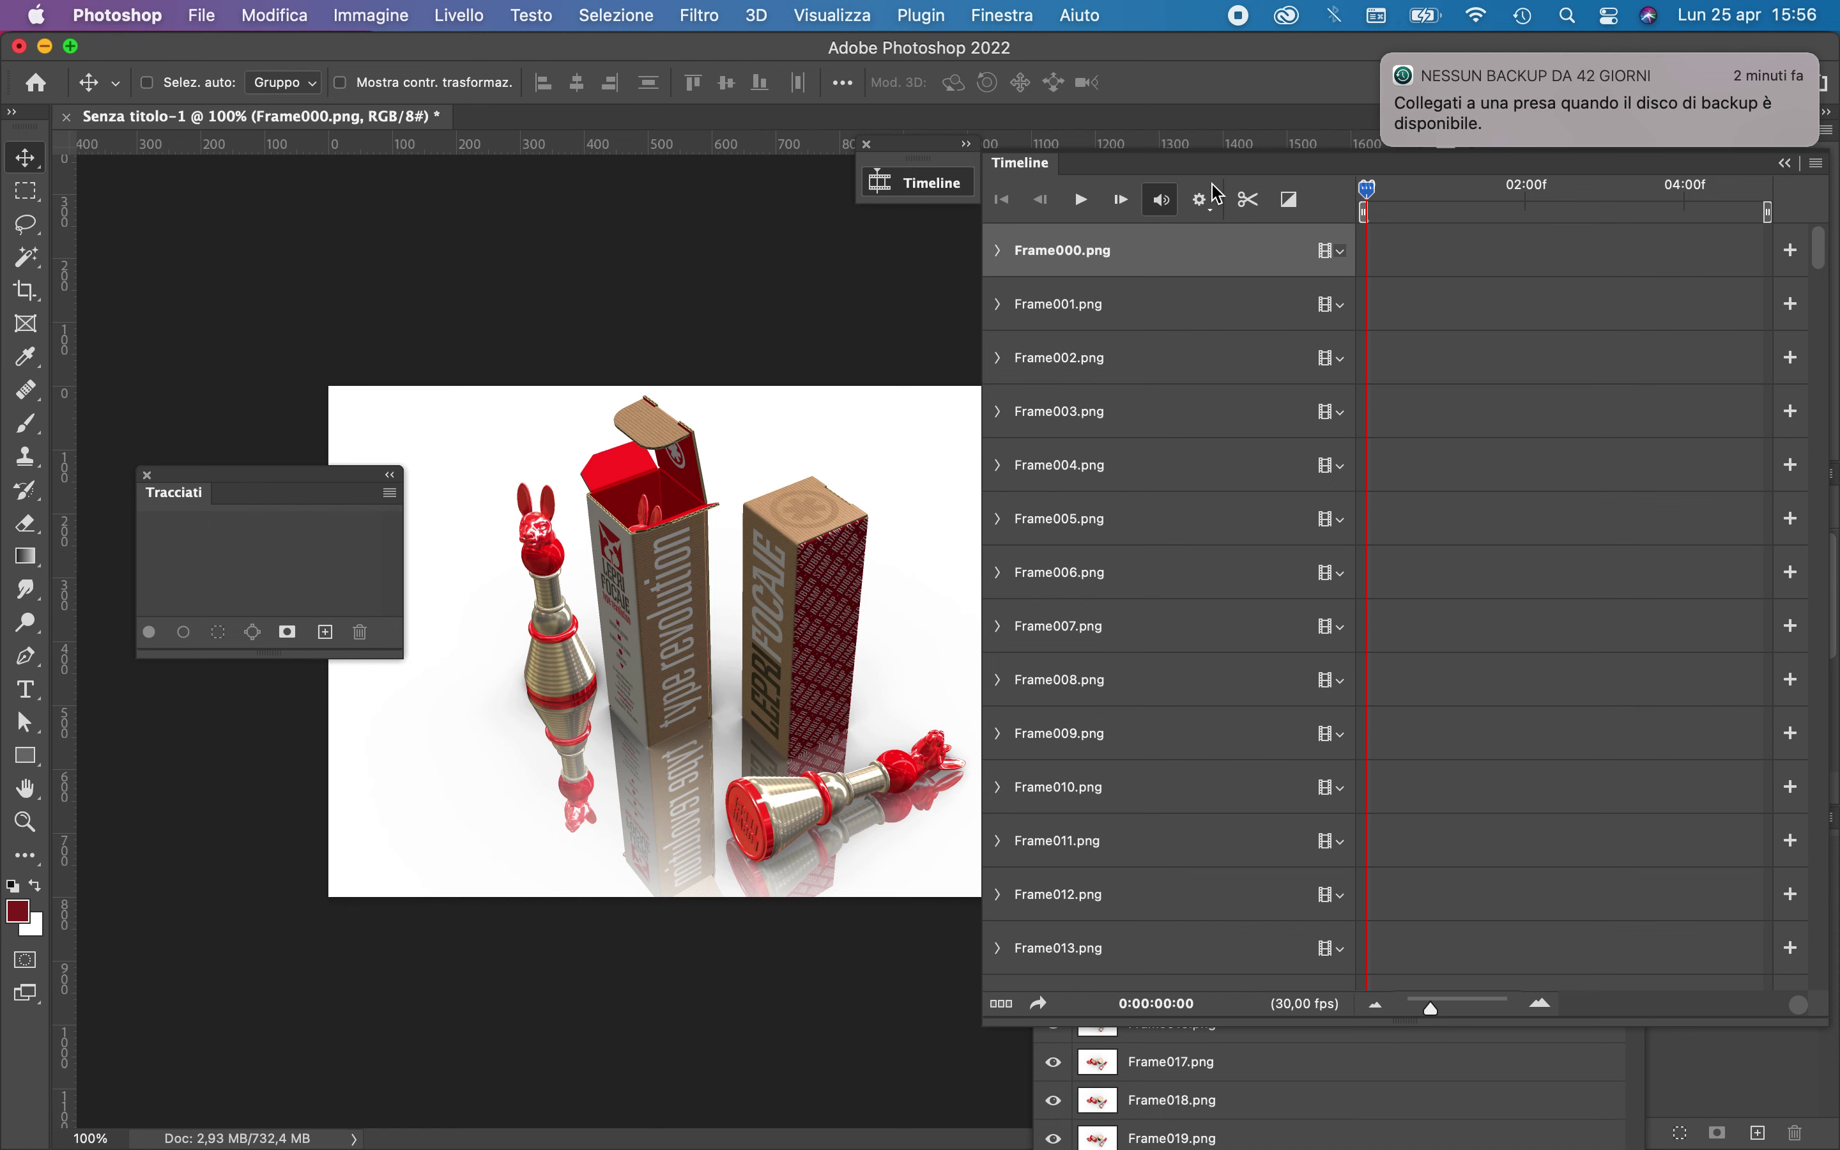
Enlarge the Timeline panel across the window and reduce its time scale to show more of the clip sequence
{"action": "left_click_drag", "start_coordinate": [1093, 176], "coordinate": [395, 88]}
{"action": "left_click_drag", "start_coordinate": [1132, 966], "coordinate": [1433, 1101]}
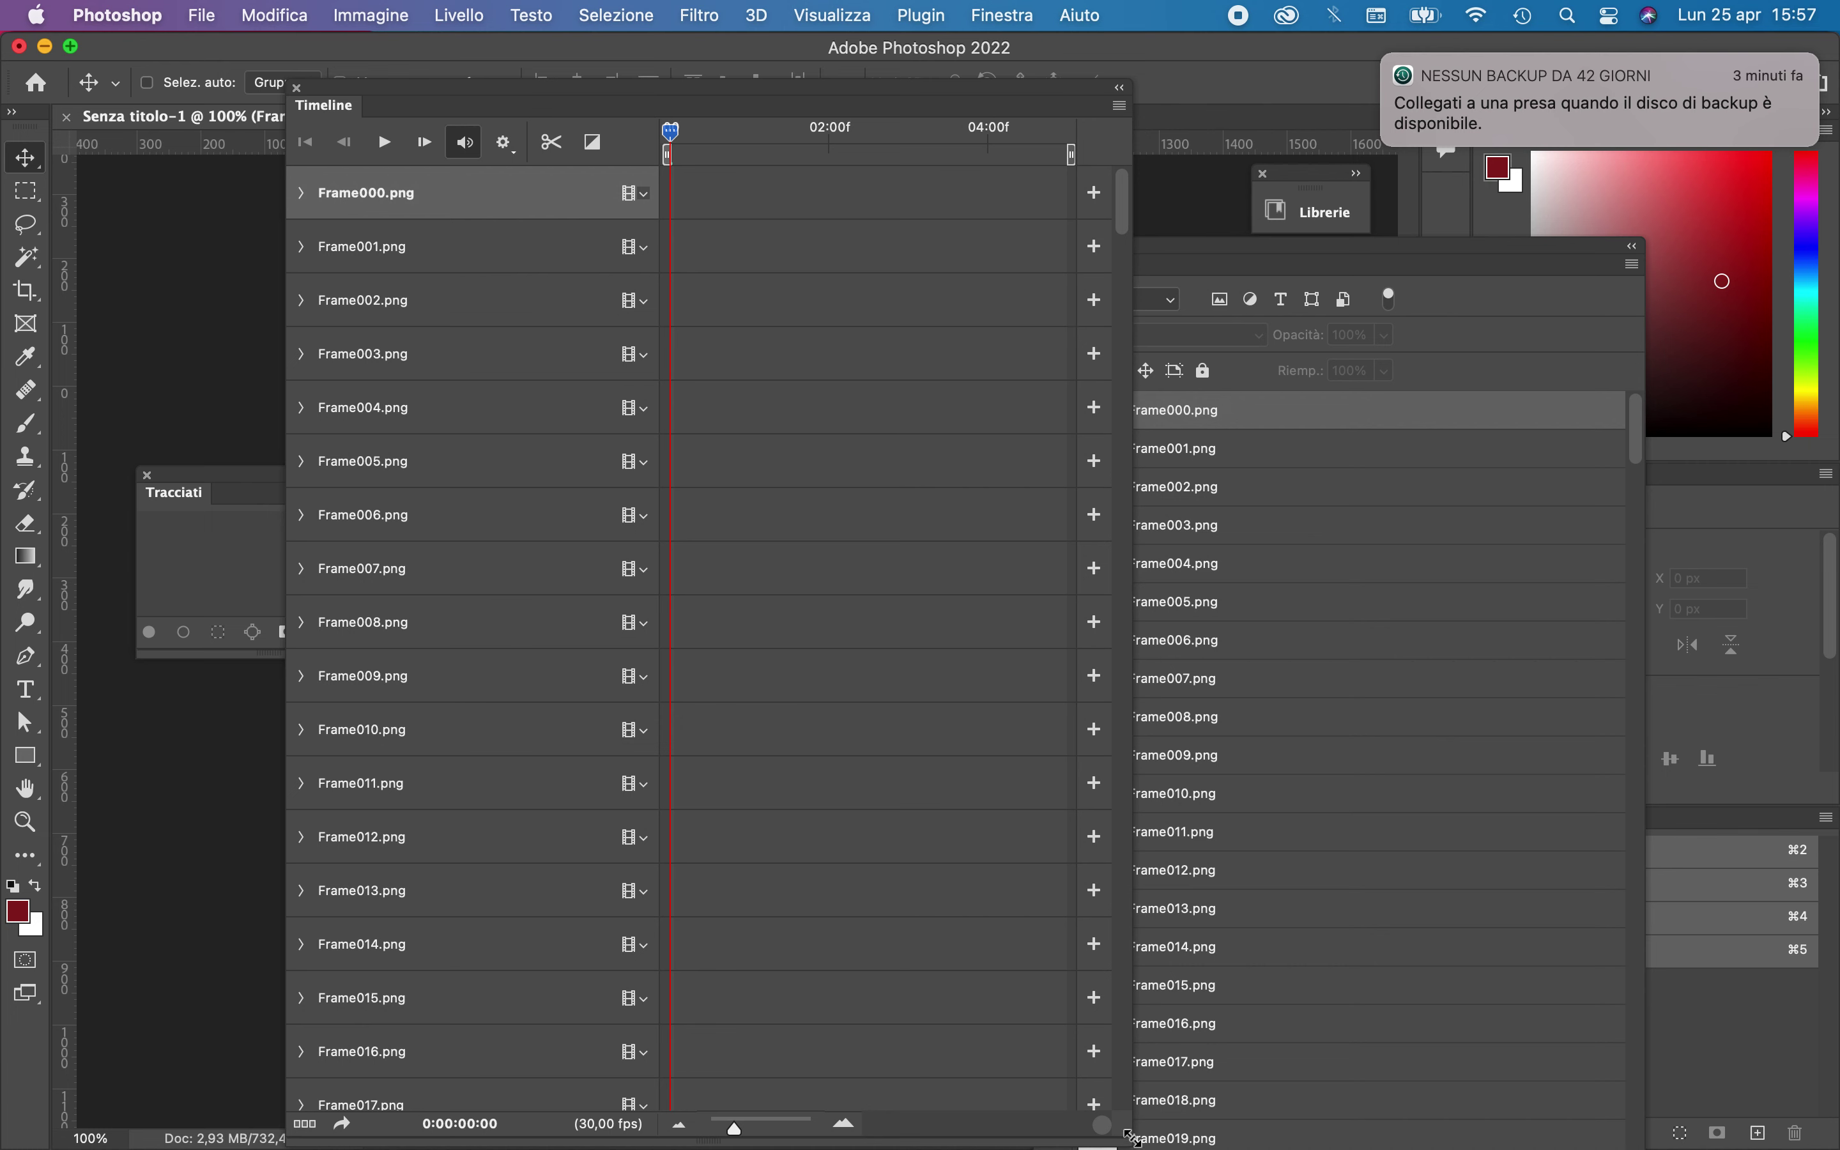
{"action": "left_click_drag", "start_coordinate": [1123, 1130], "coordinate": [1816, 1146]}
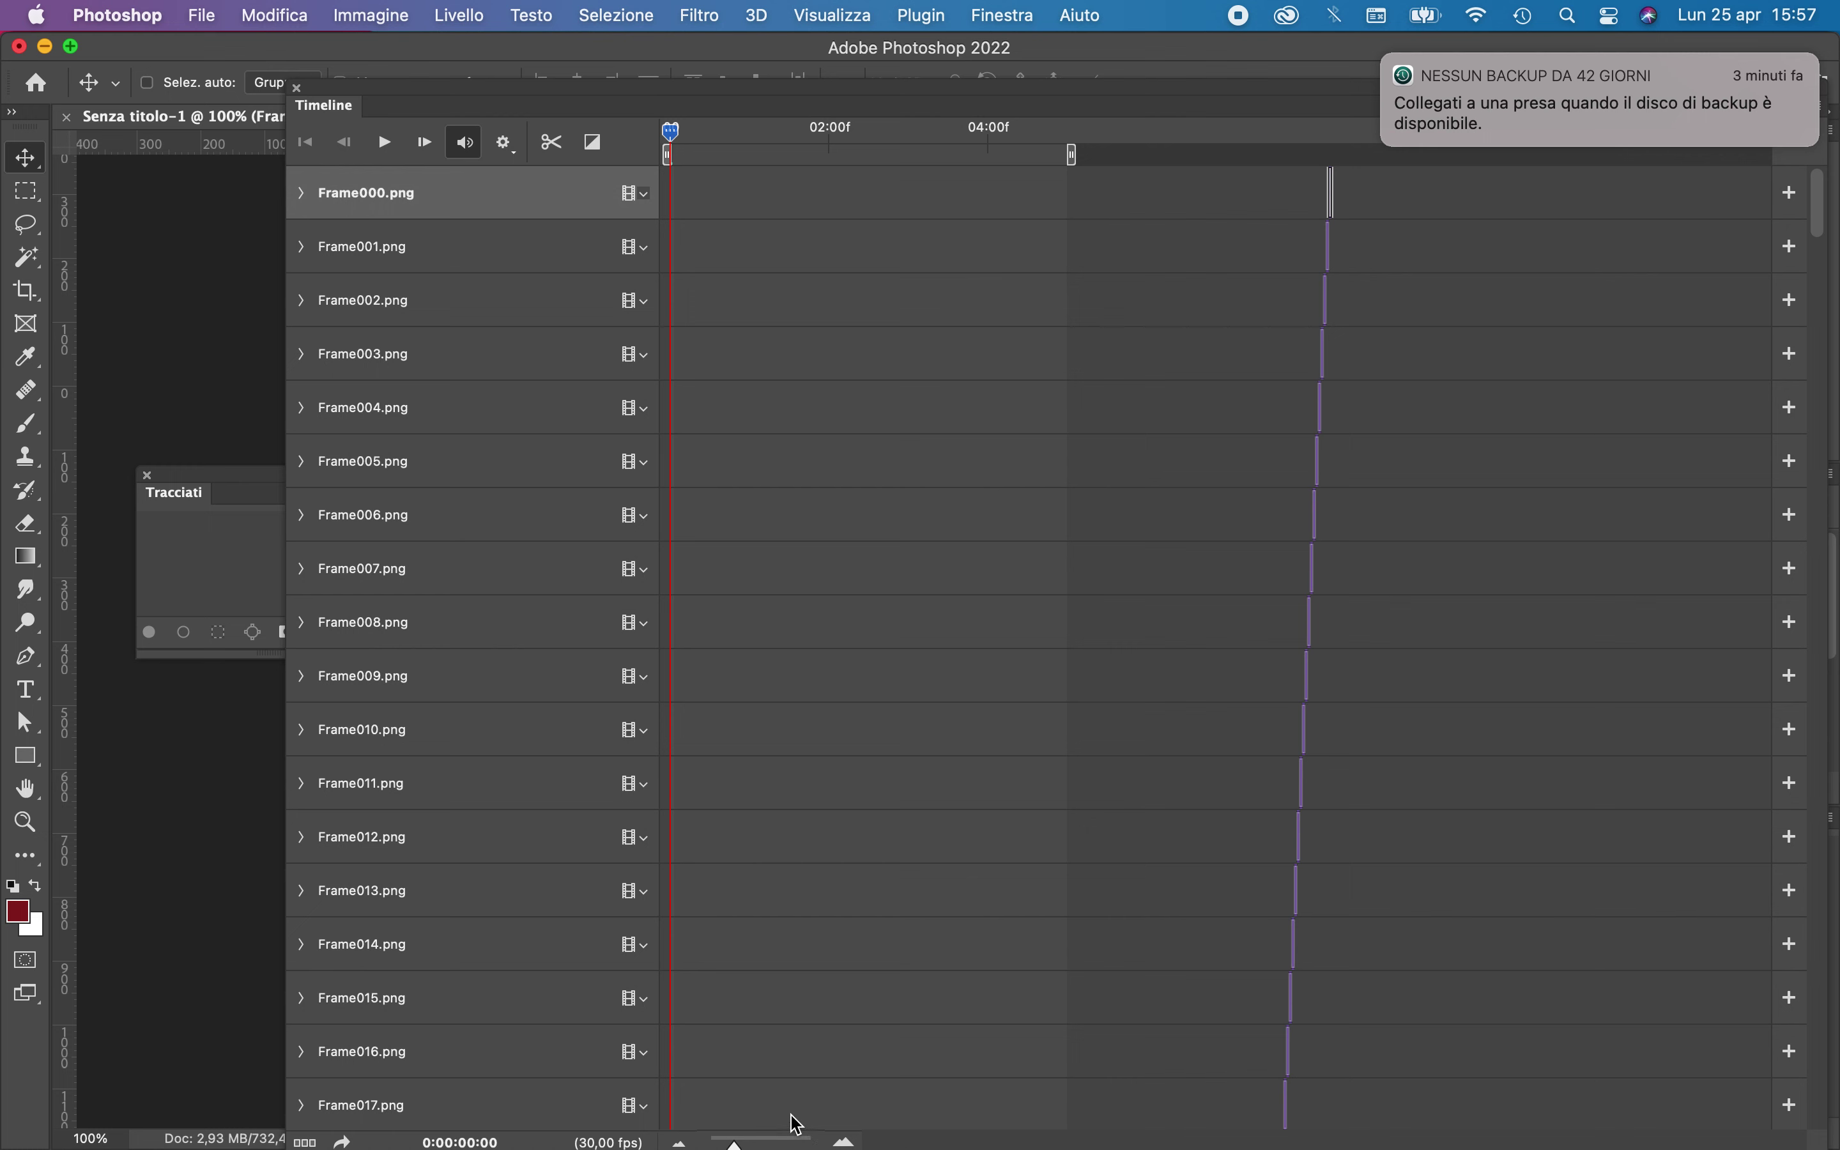
{"action": "mouse_move", "coordinate": [743, 1143]}
{"action": "left_mouse_down"}
{"action": "mouse_move", "coordinate": [712, 1143]}
{"action": "mouse_move", "coordinate": [732, 1143]}
{"action": "left_mouse_up"}
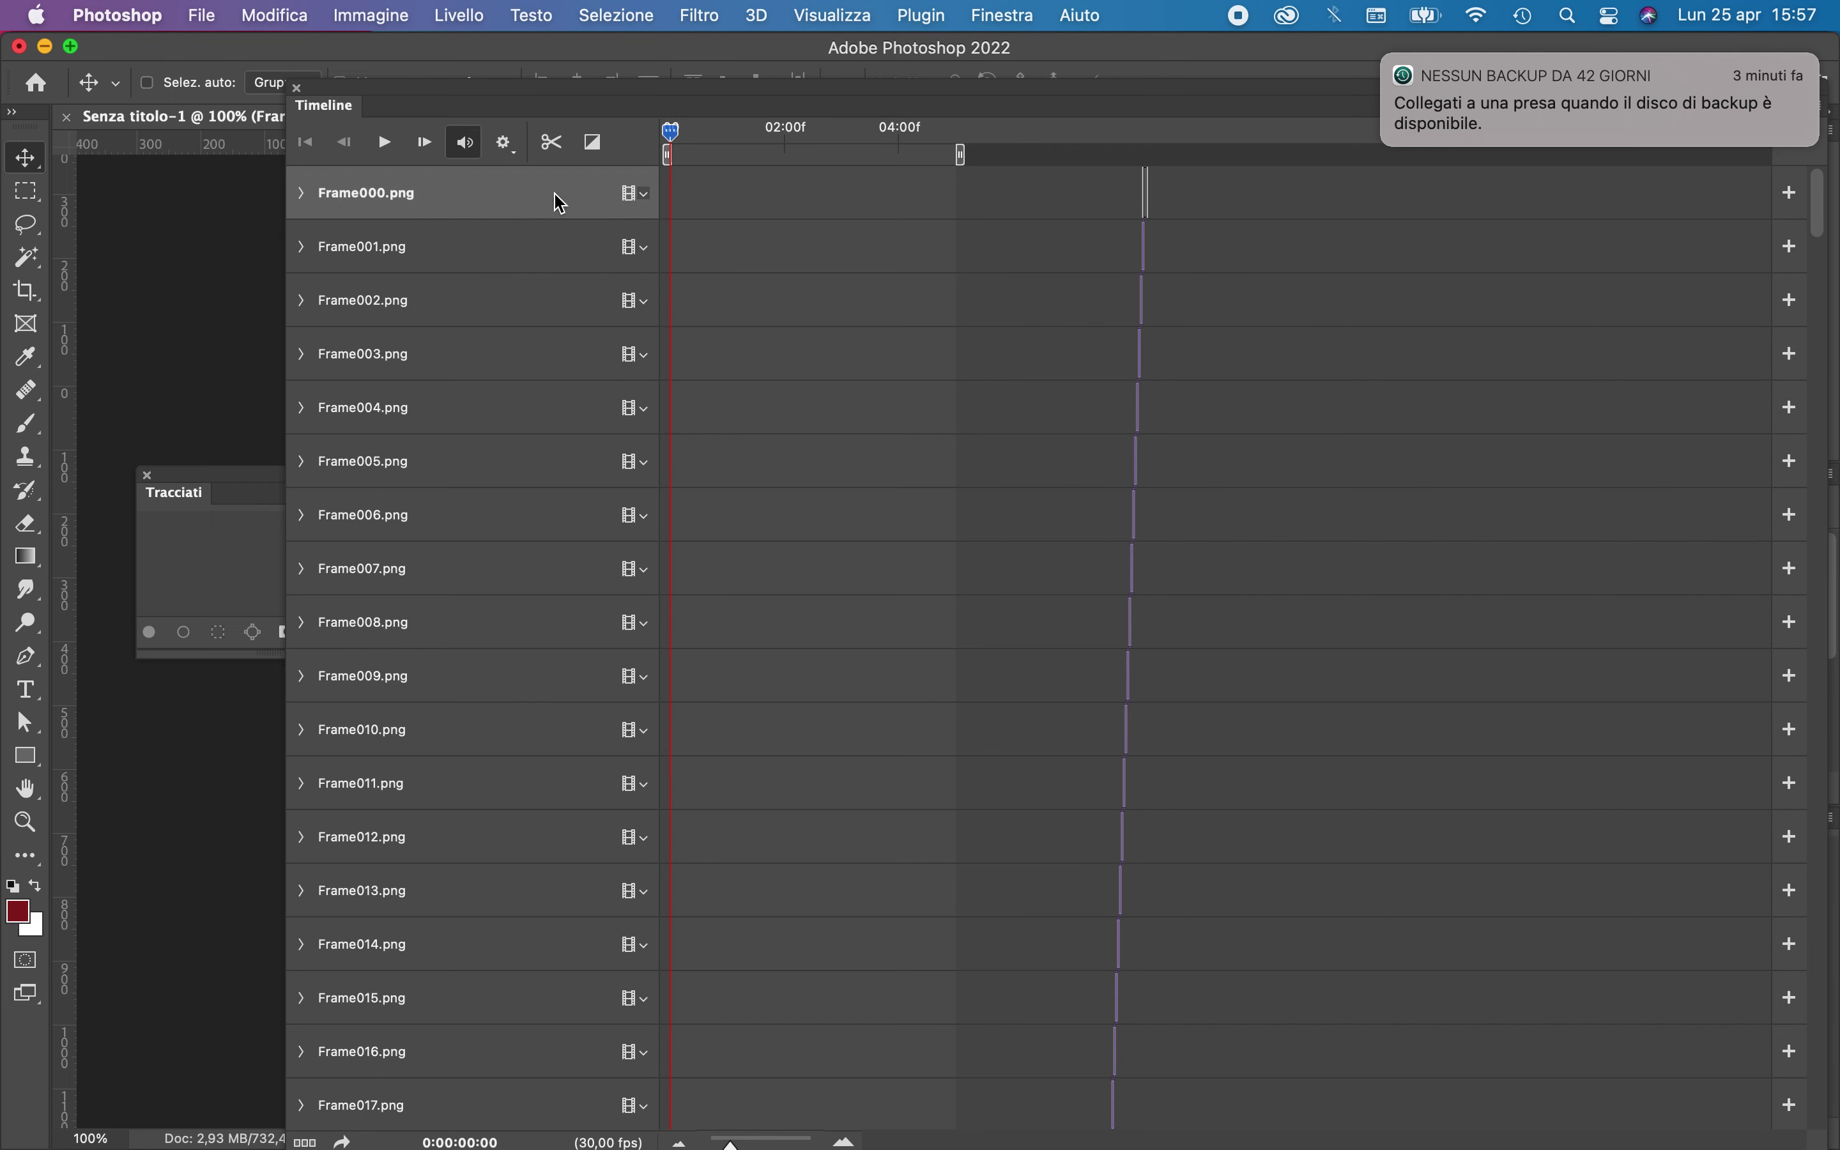
Move the Timeline panel aside to uncover the artwork and play the frame animation
{"action": "left_click_drag", "start_coordinate": [600, 99], "coordinate": [1021, 289]}
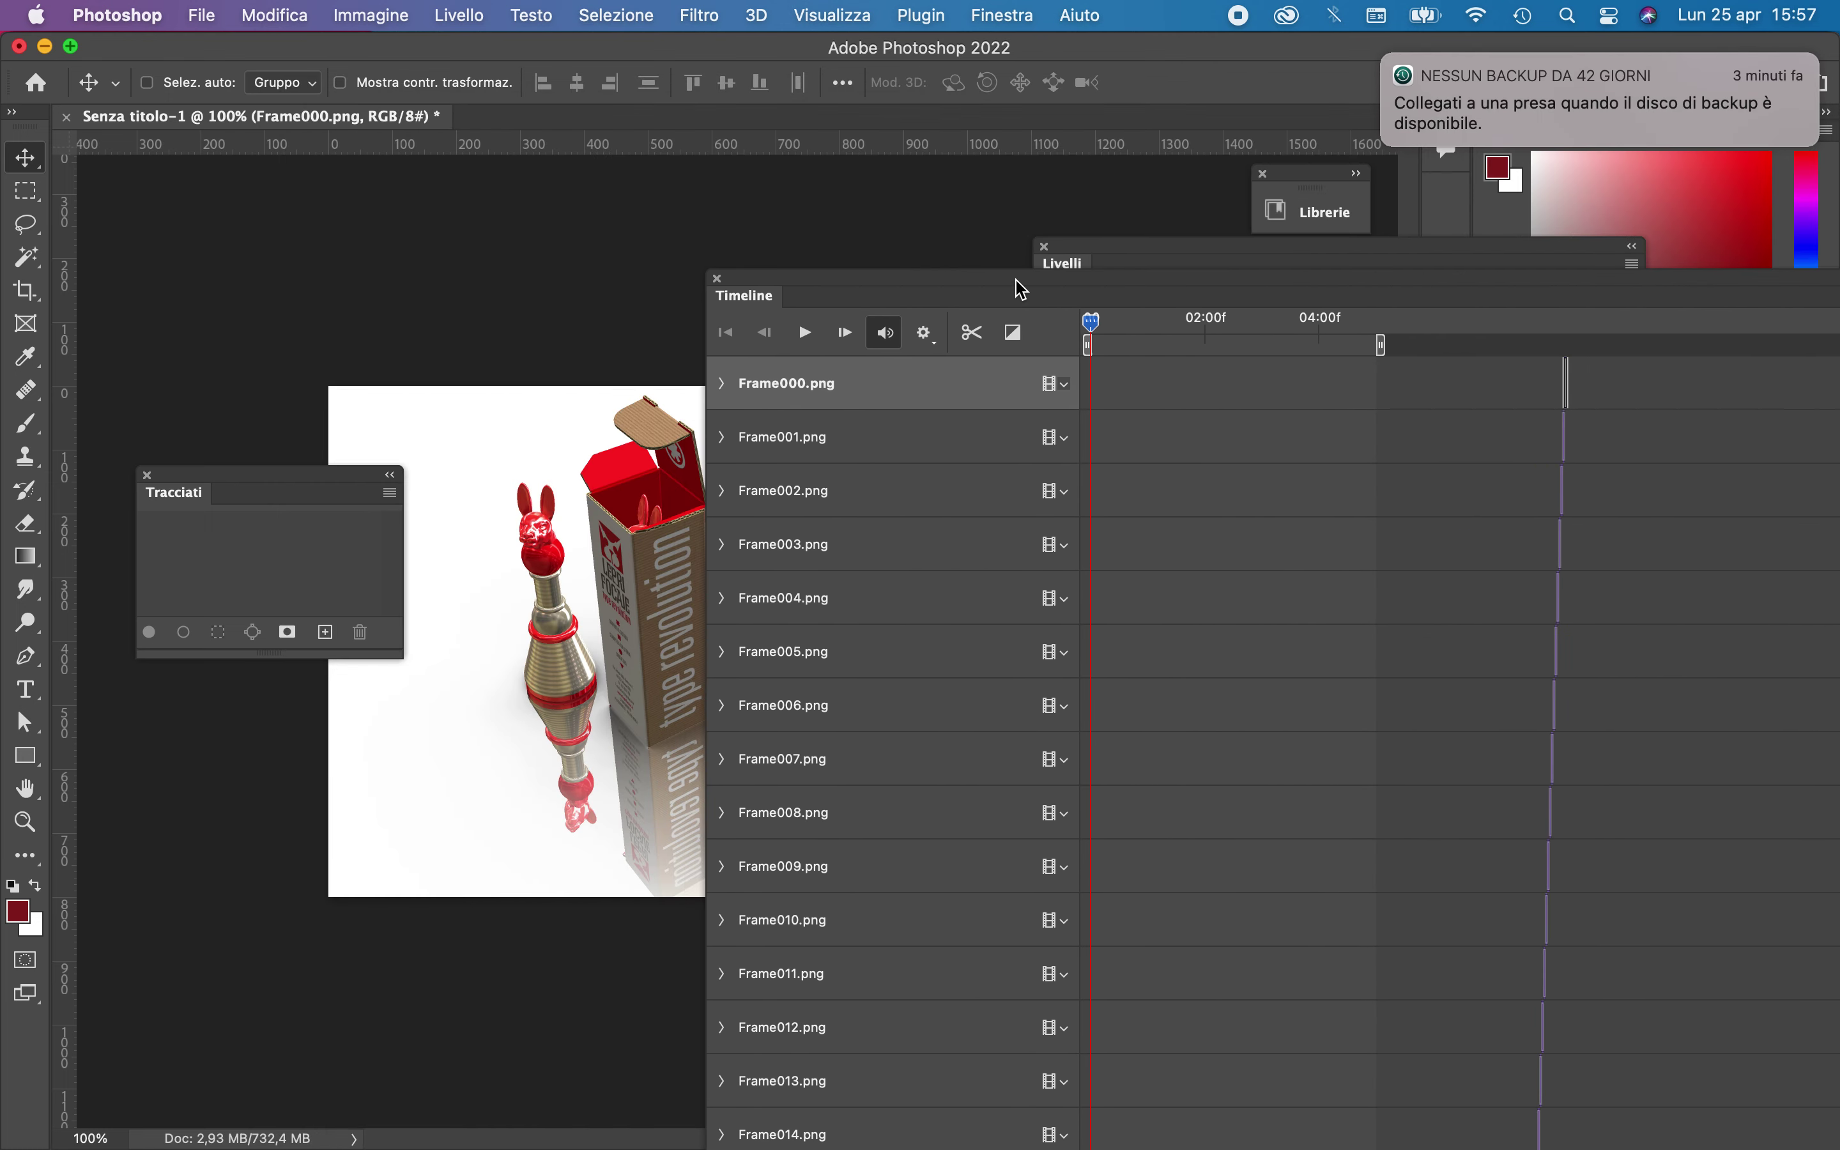
{"action": "left_click", "coordinate": [805, 332]}
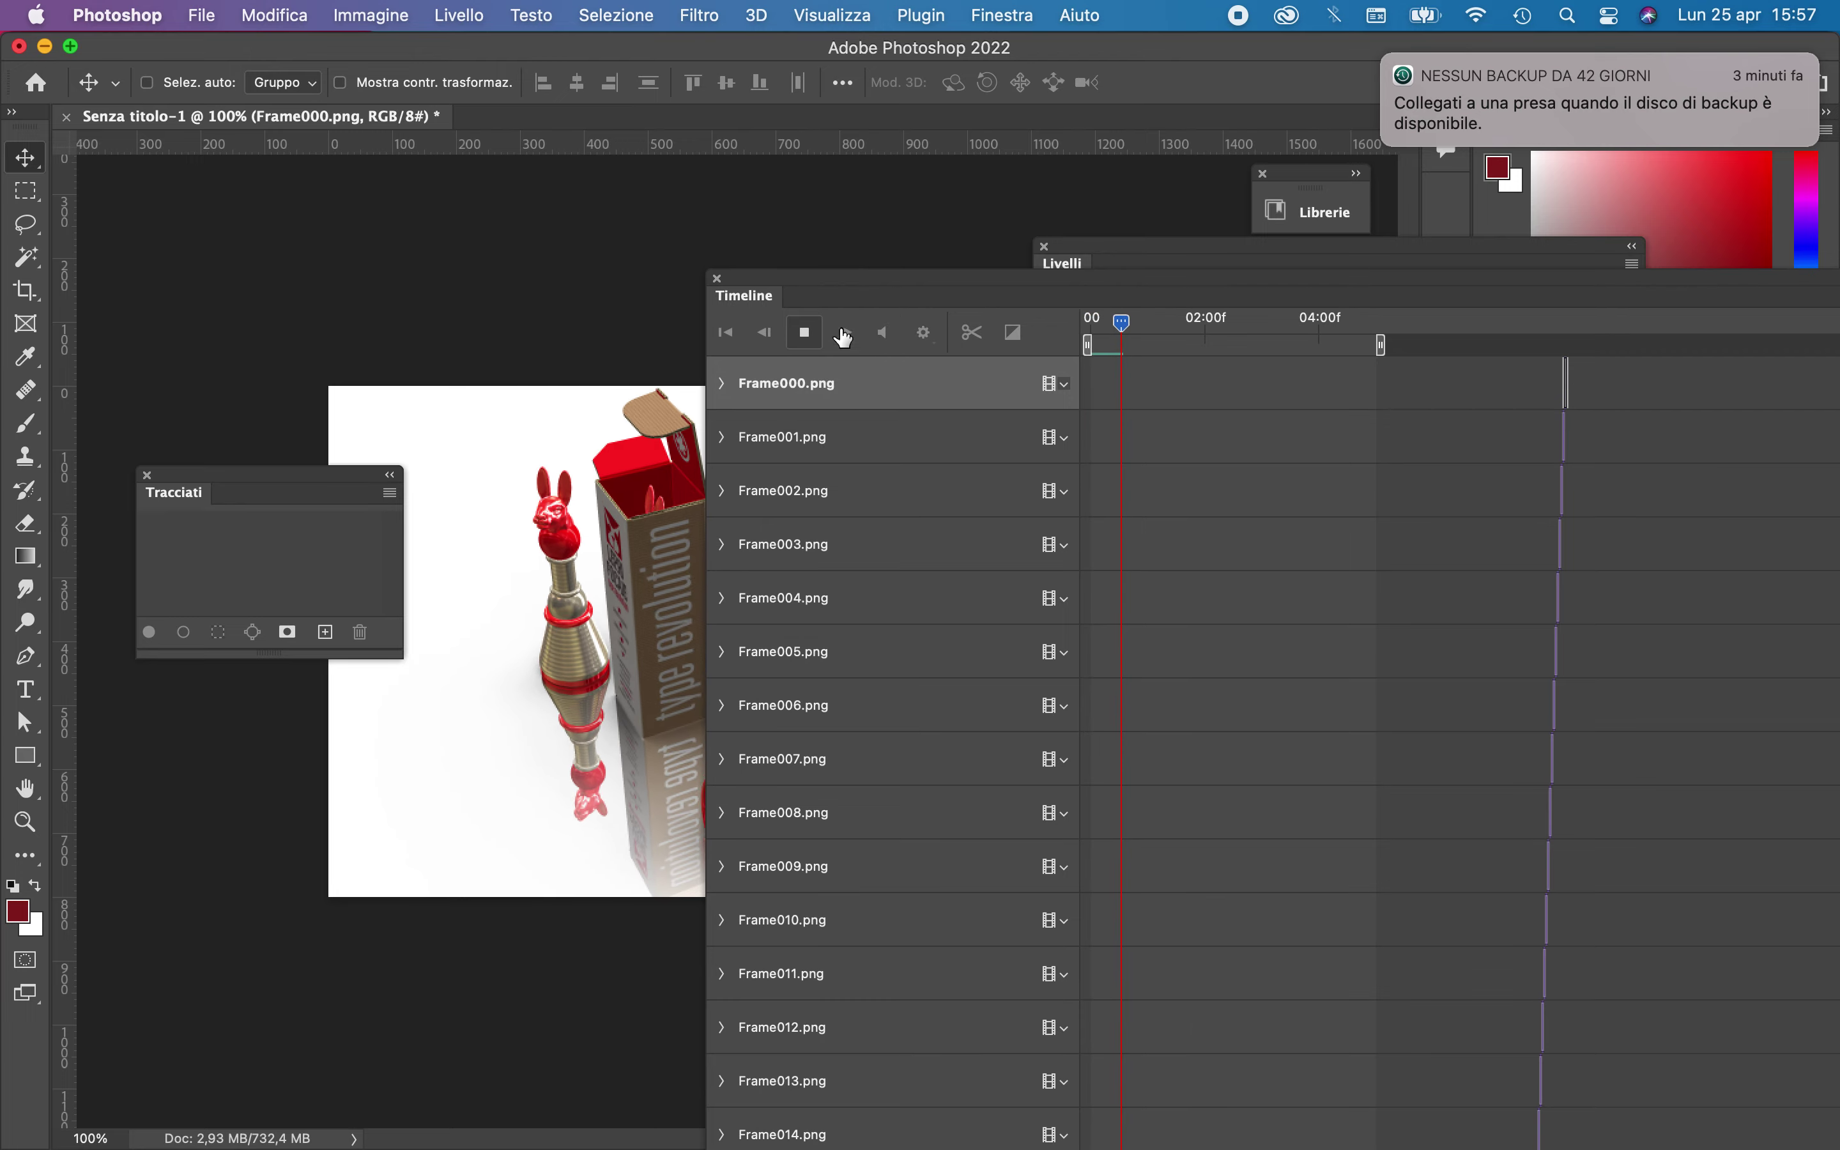
Move the Timeline panel clear of the artwork during playback, stop the animation and return the playhead to the start
{"action": "left_click_drag", "start_coordinate": [924, 288], "coordinate": [1392, 378]}
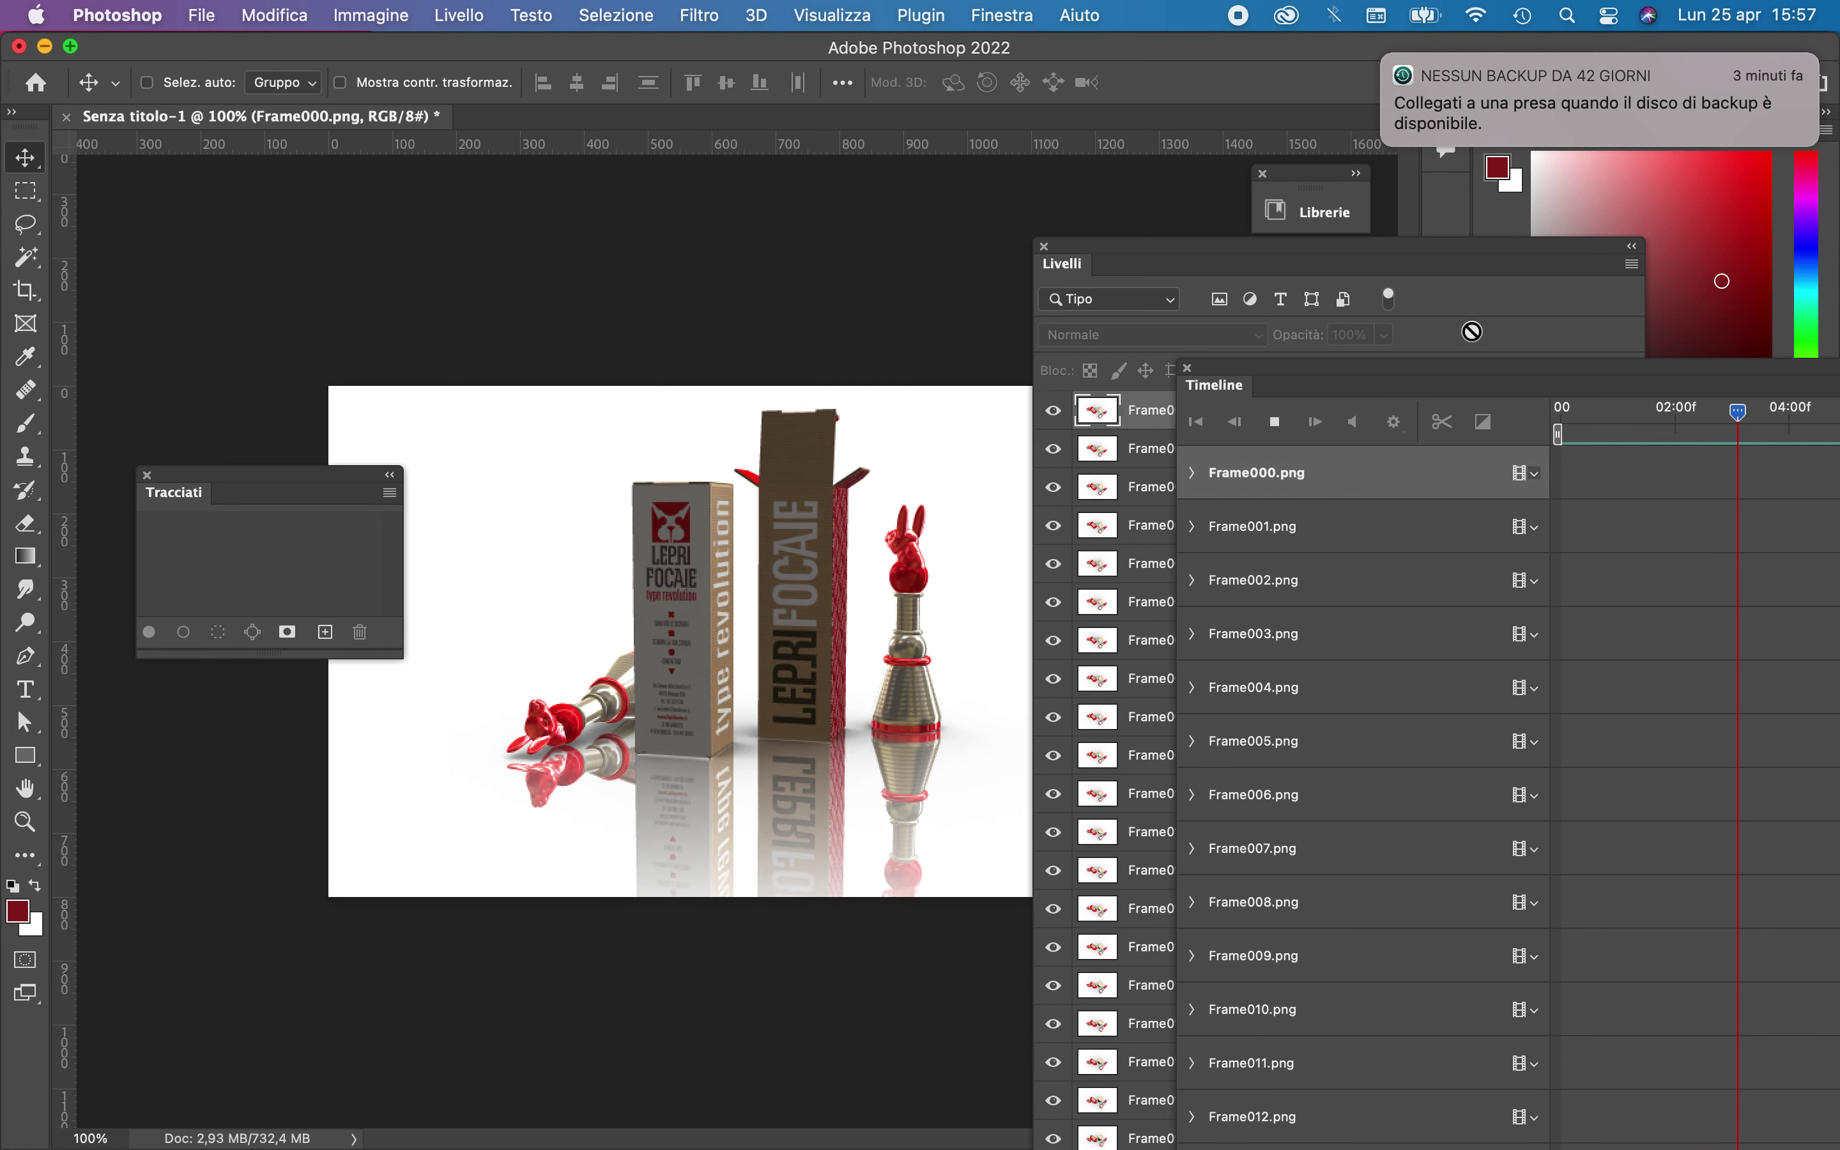
{"action": "left_click_drag", "start_coordinate": [1466, 378], "coordinate": [609, 226]}
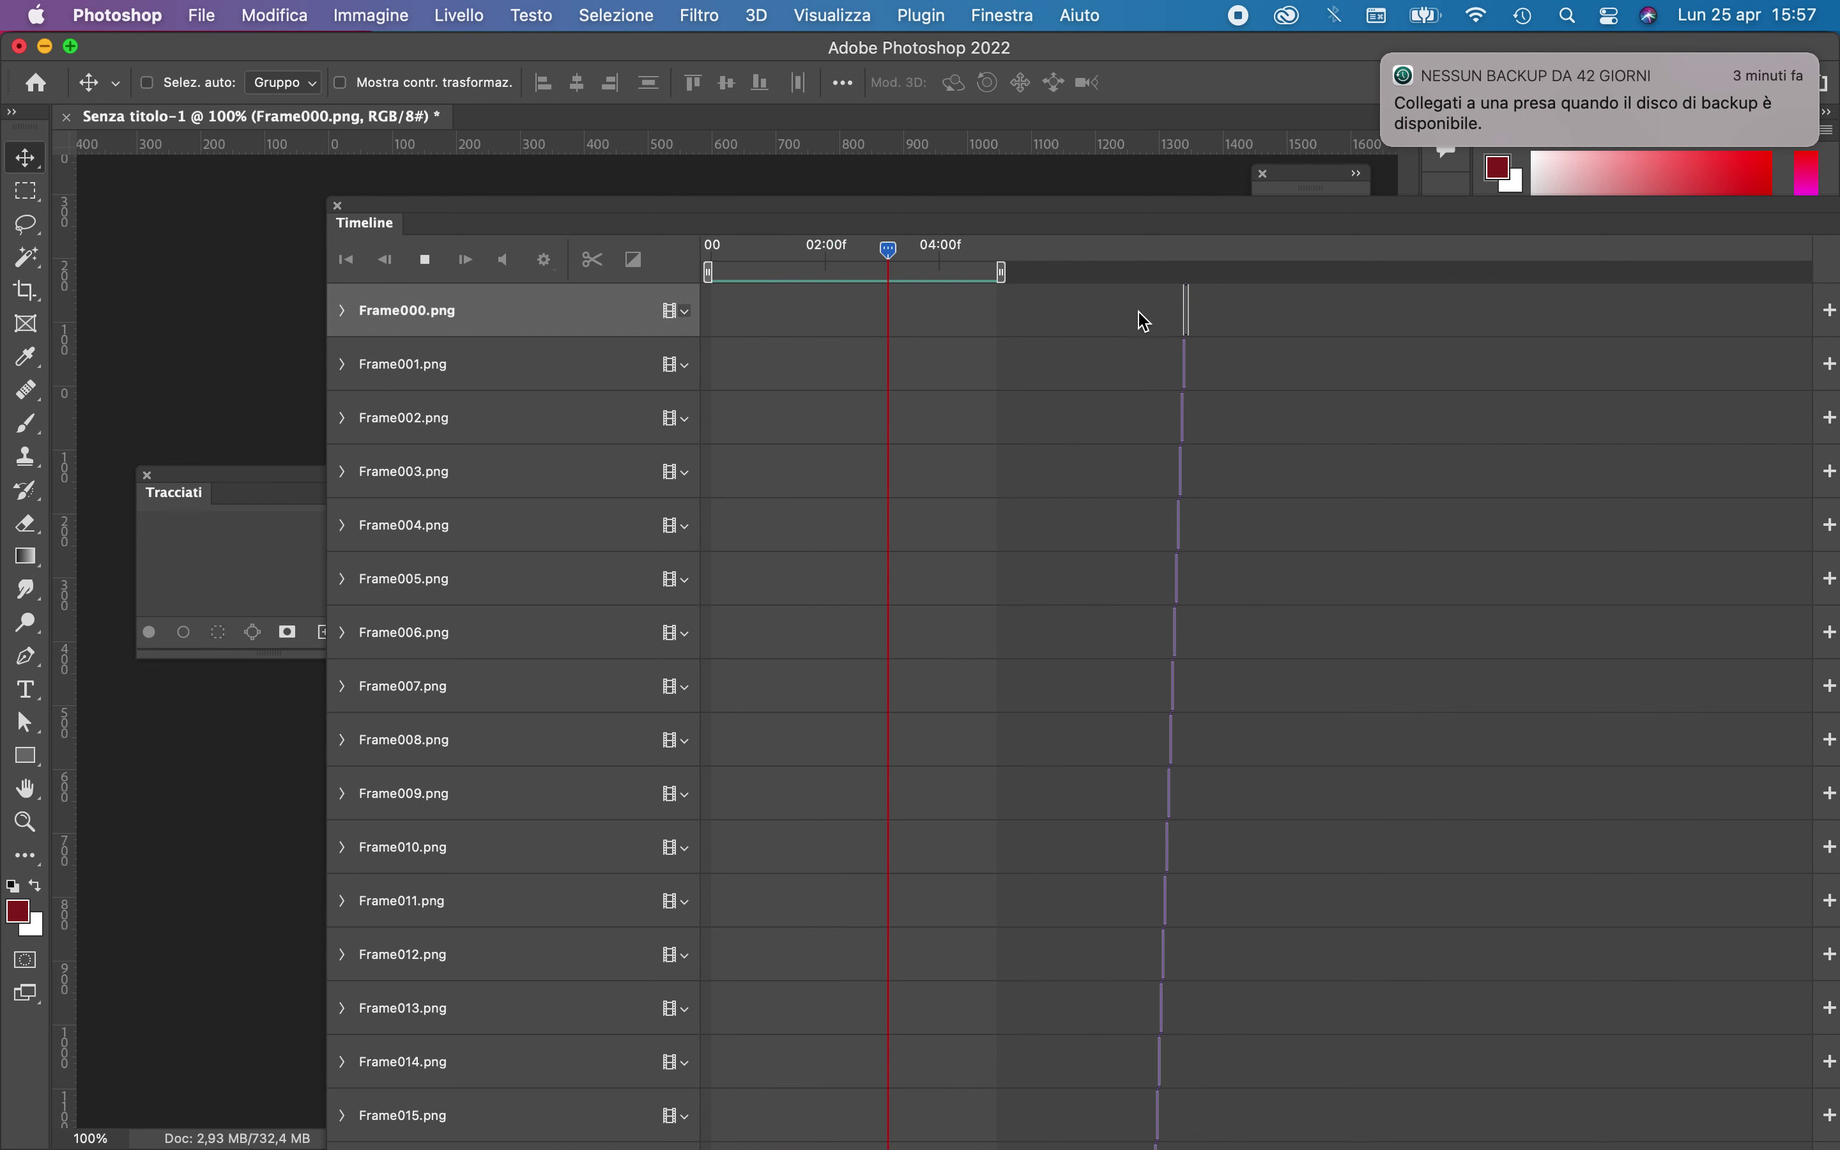
{"action": "key", "text": "space"}
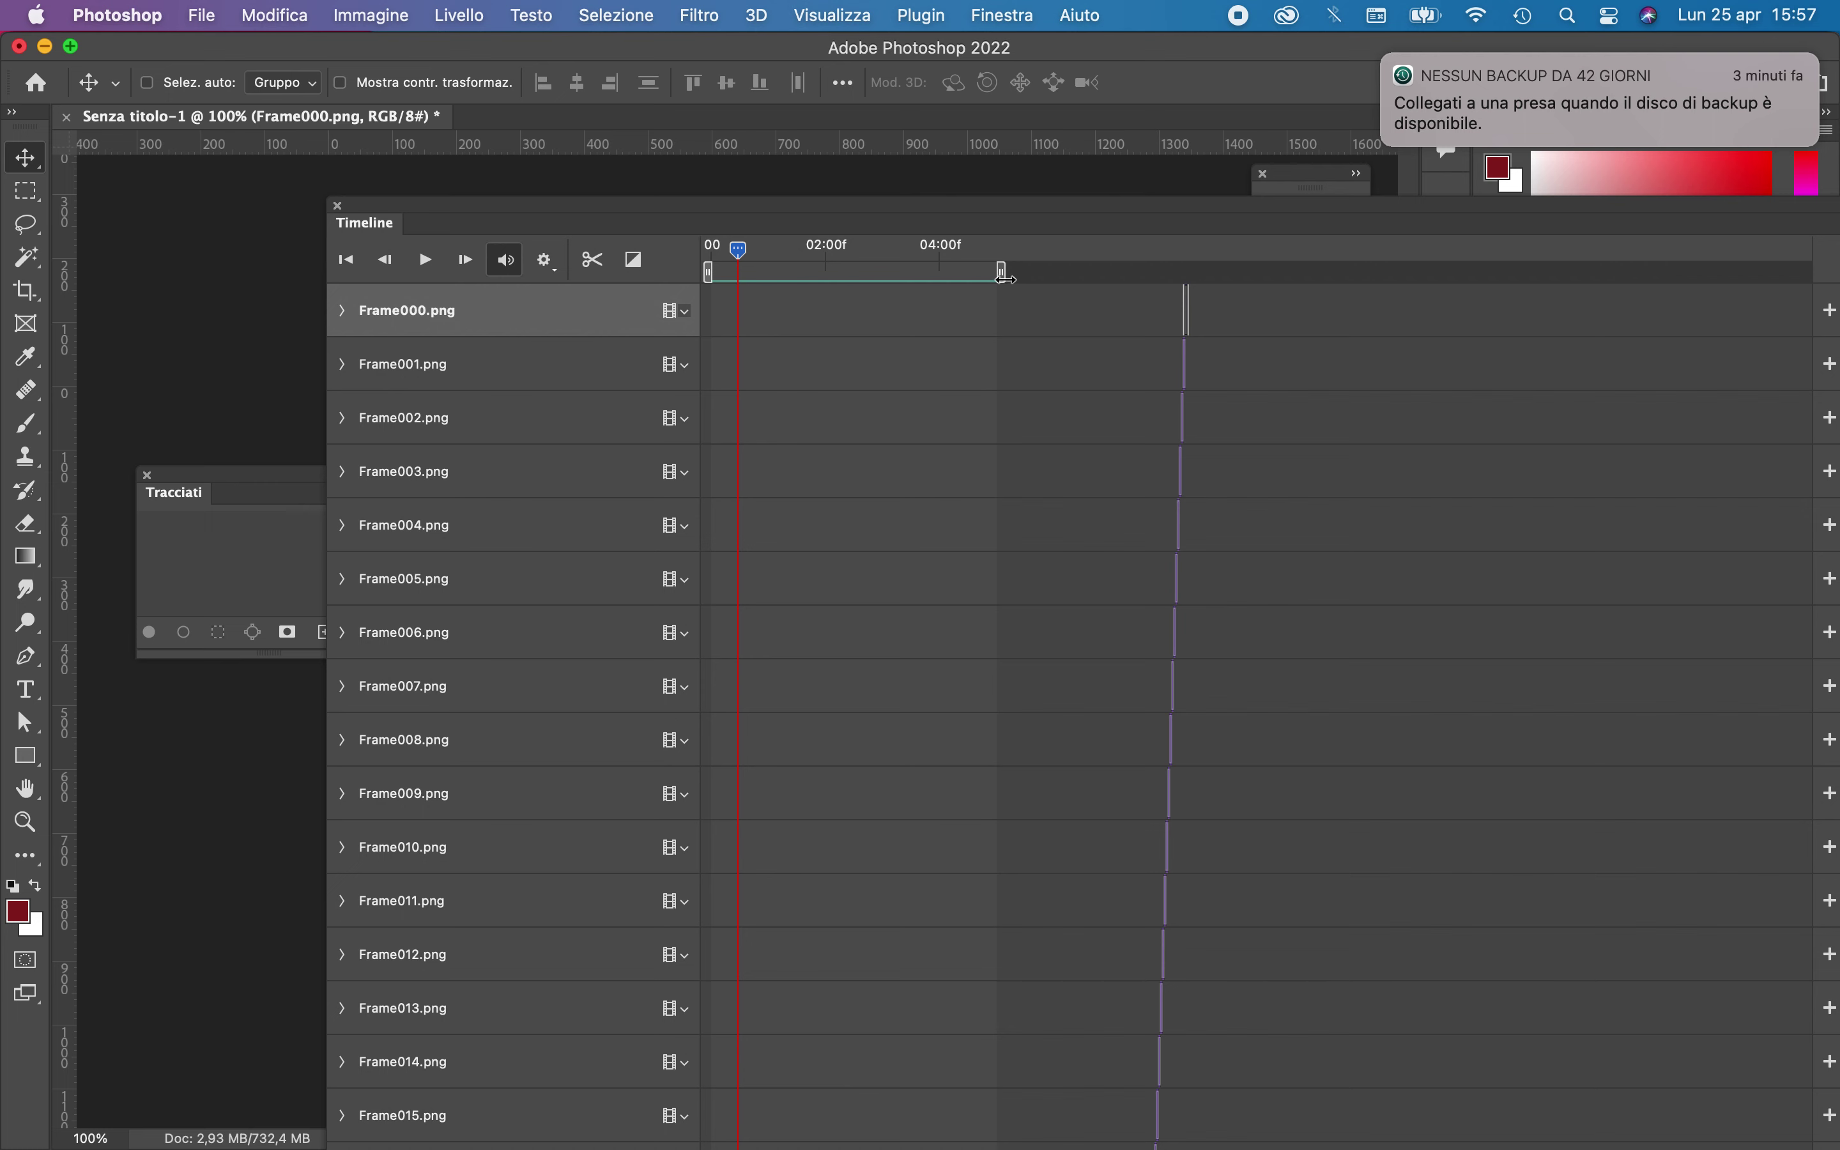
{"action": "left_click_drag", "start_coordinate": [752, 259], "coordinate": [643, 258]}
{"action": "left_click_drag", "start_coordinate": [808, 214], "coordinate": [378, 583]}
{"action": "left_click", "coordinate": [1348, 259]}
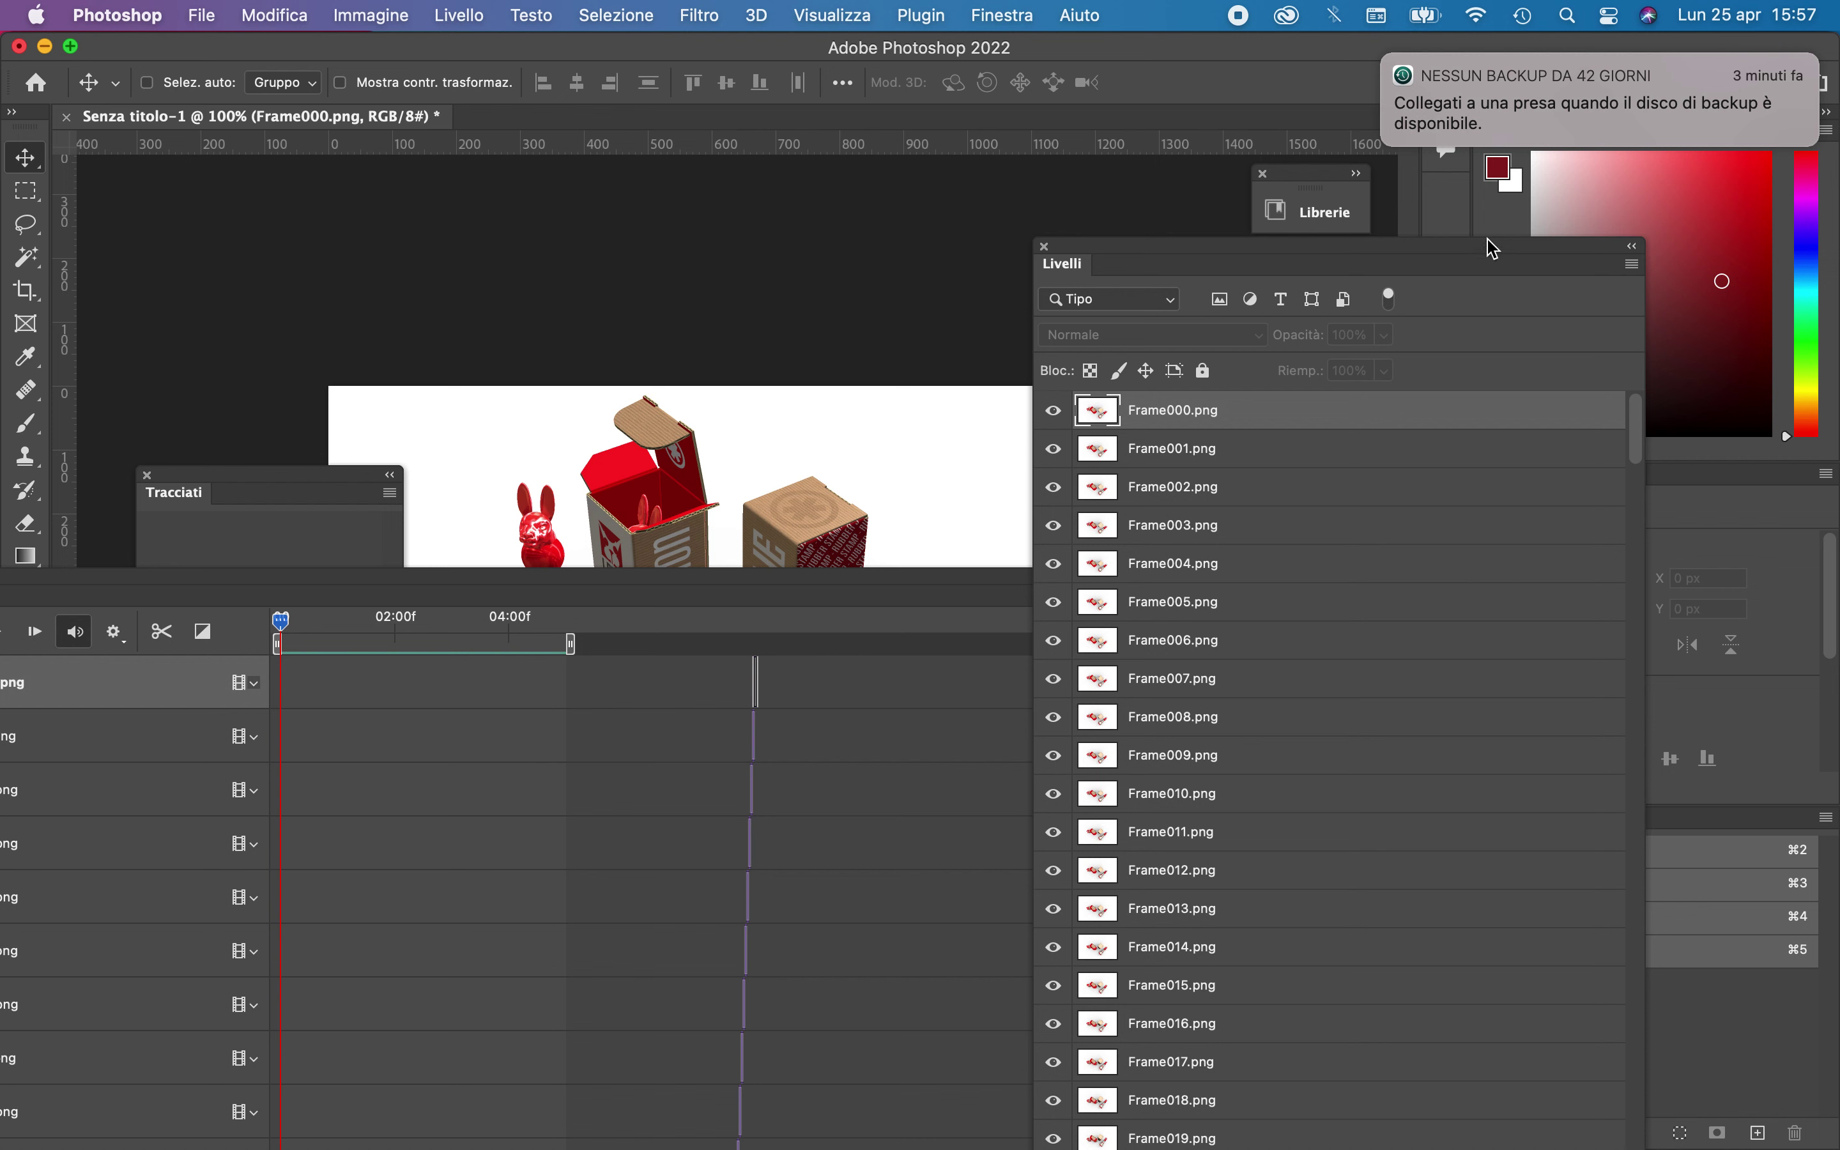
Move the Layers panel up, add an empty layer above the frames and delete it again to extend the timeline range over the whole sequence
{"action": "left_click_drag", "start_coordinate": [1489, 253], "coordinate": [1388, 48]}
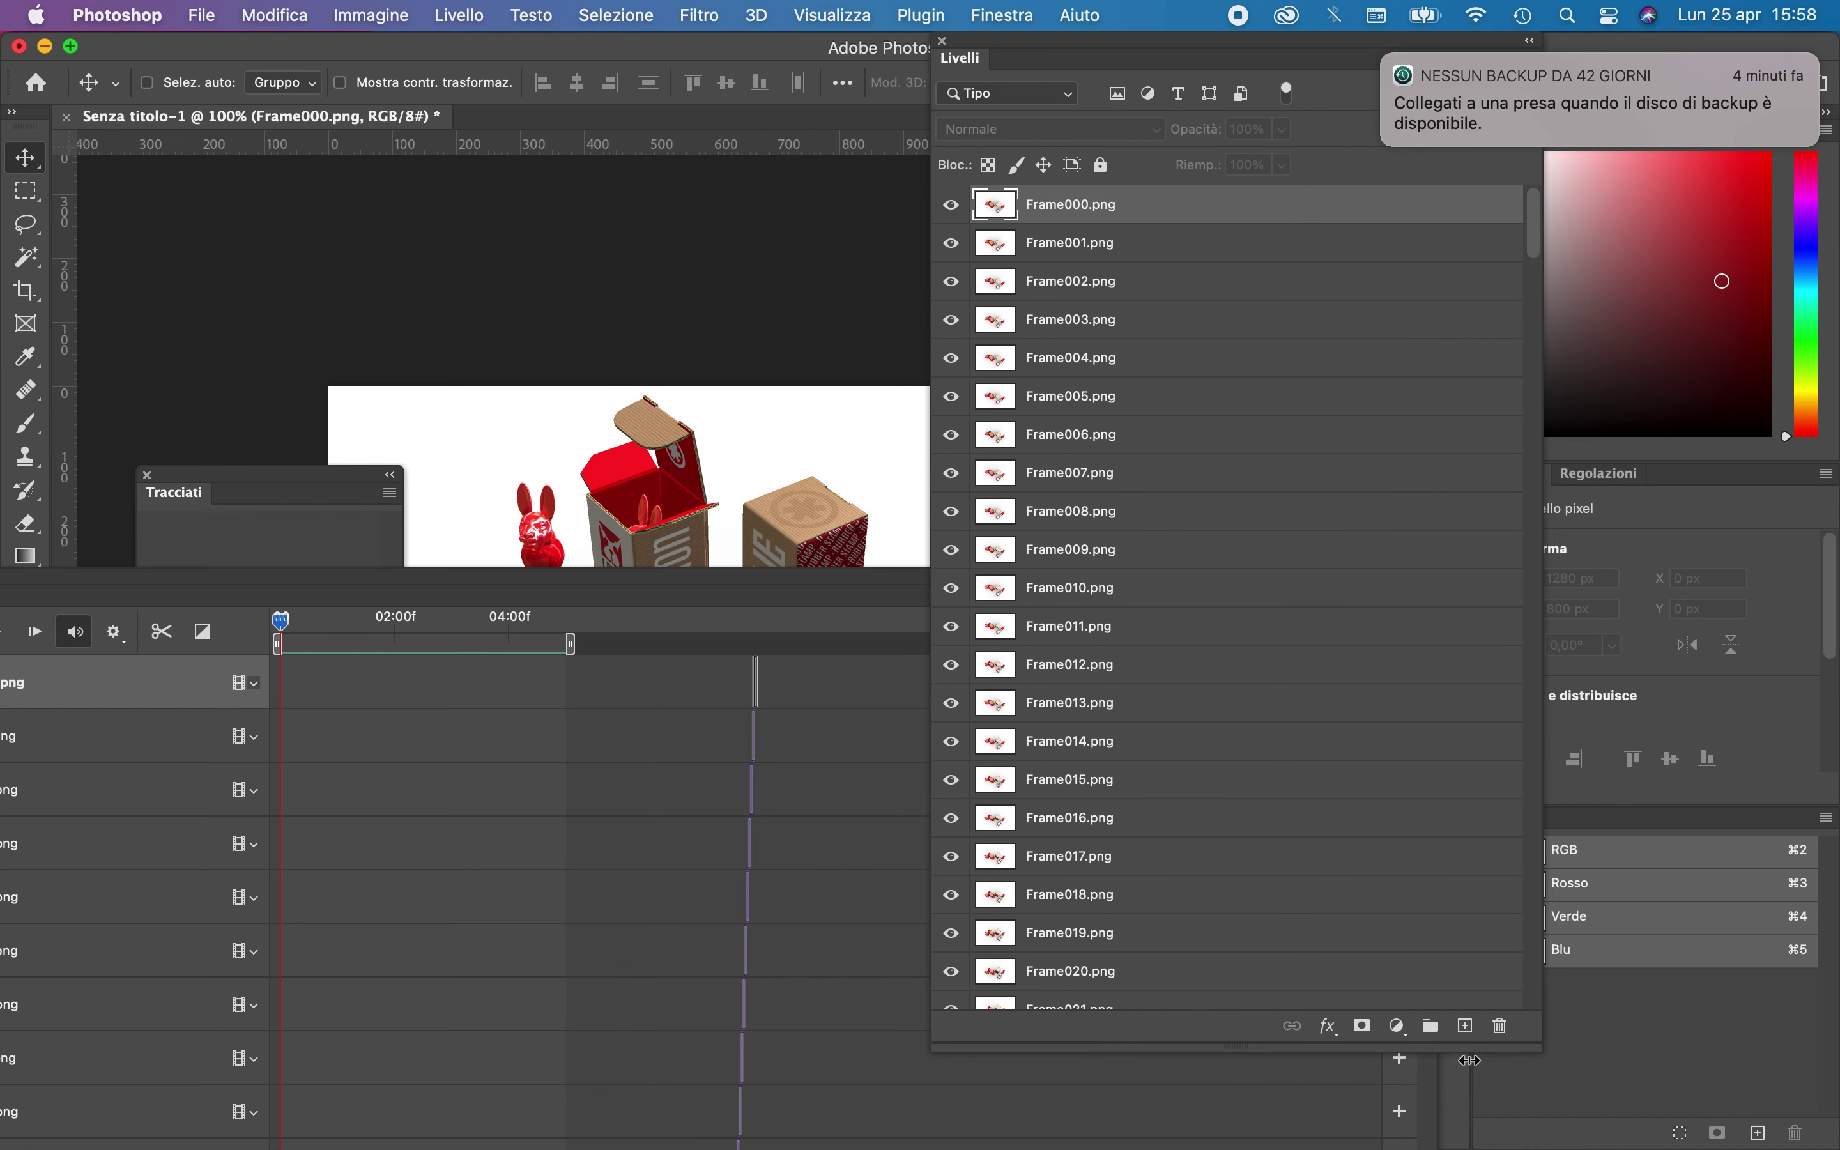
{"action": "left_click", "coordinate": [1465, 1027]}
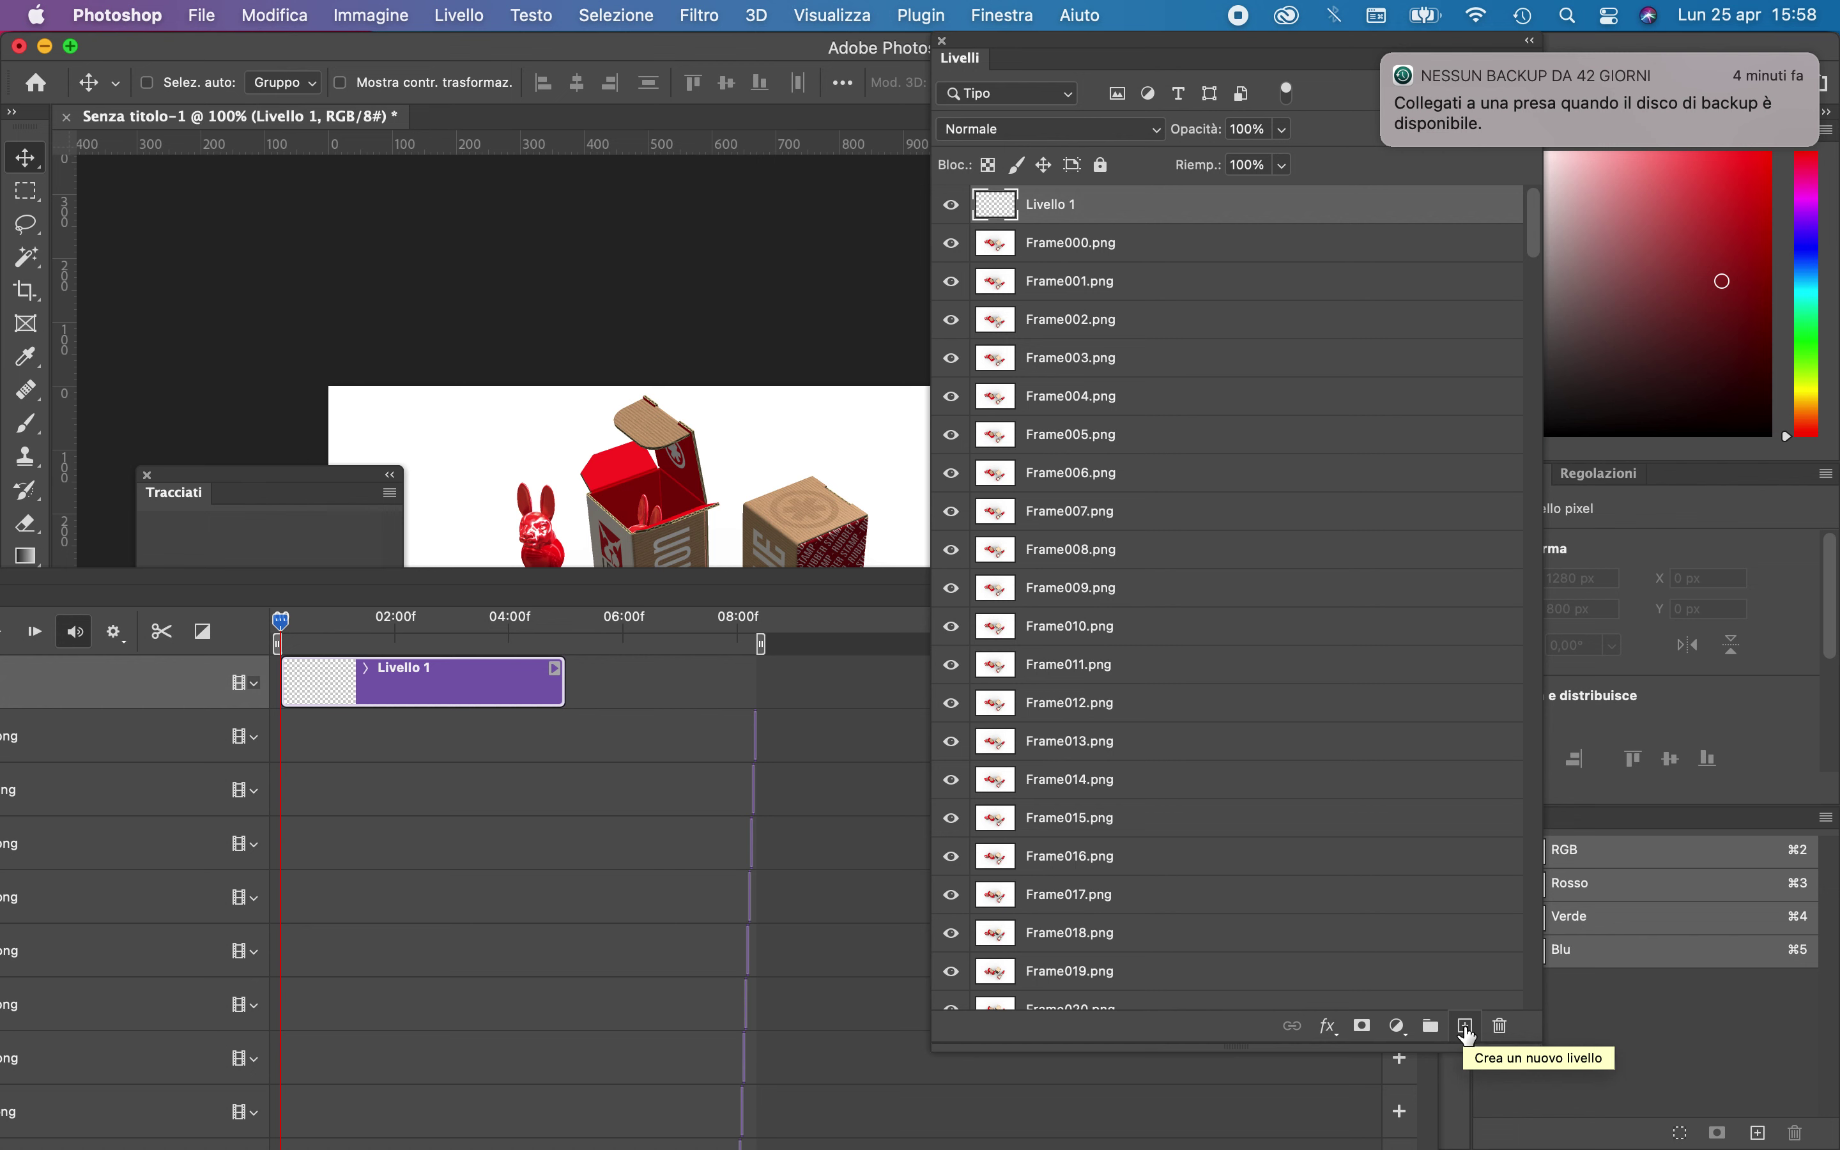
{"action": "left_click", "coordinate": [1500, 1027]}
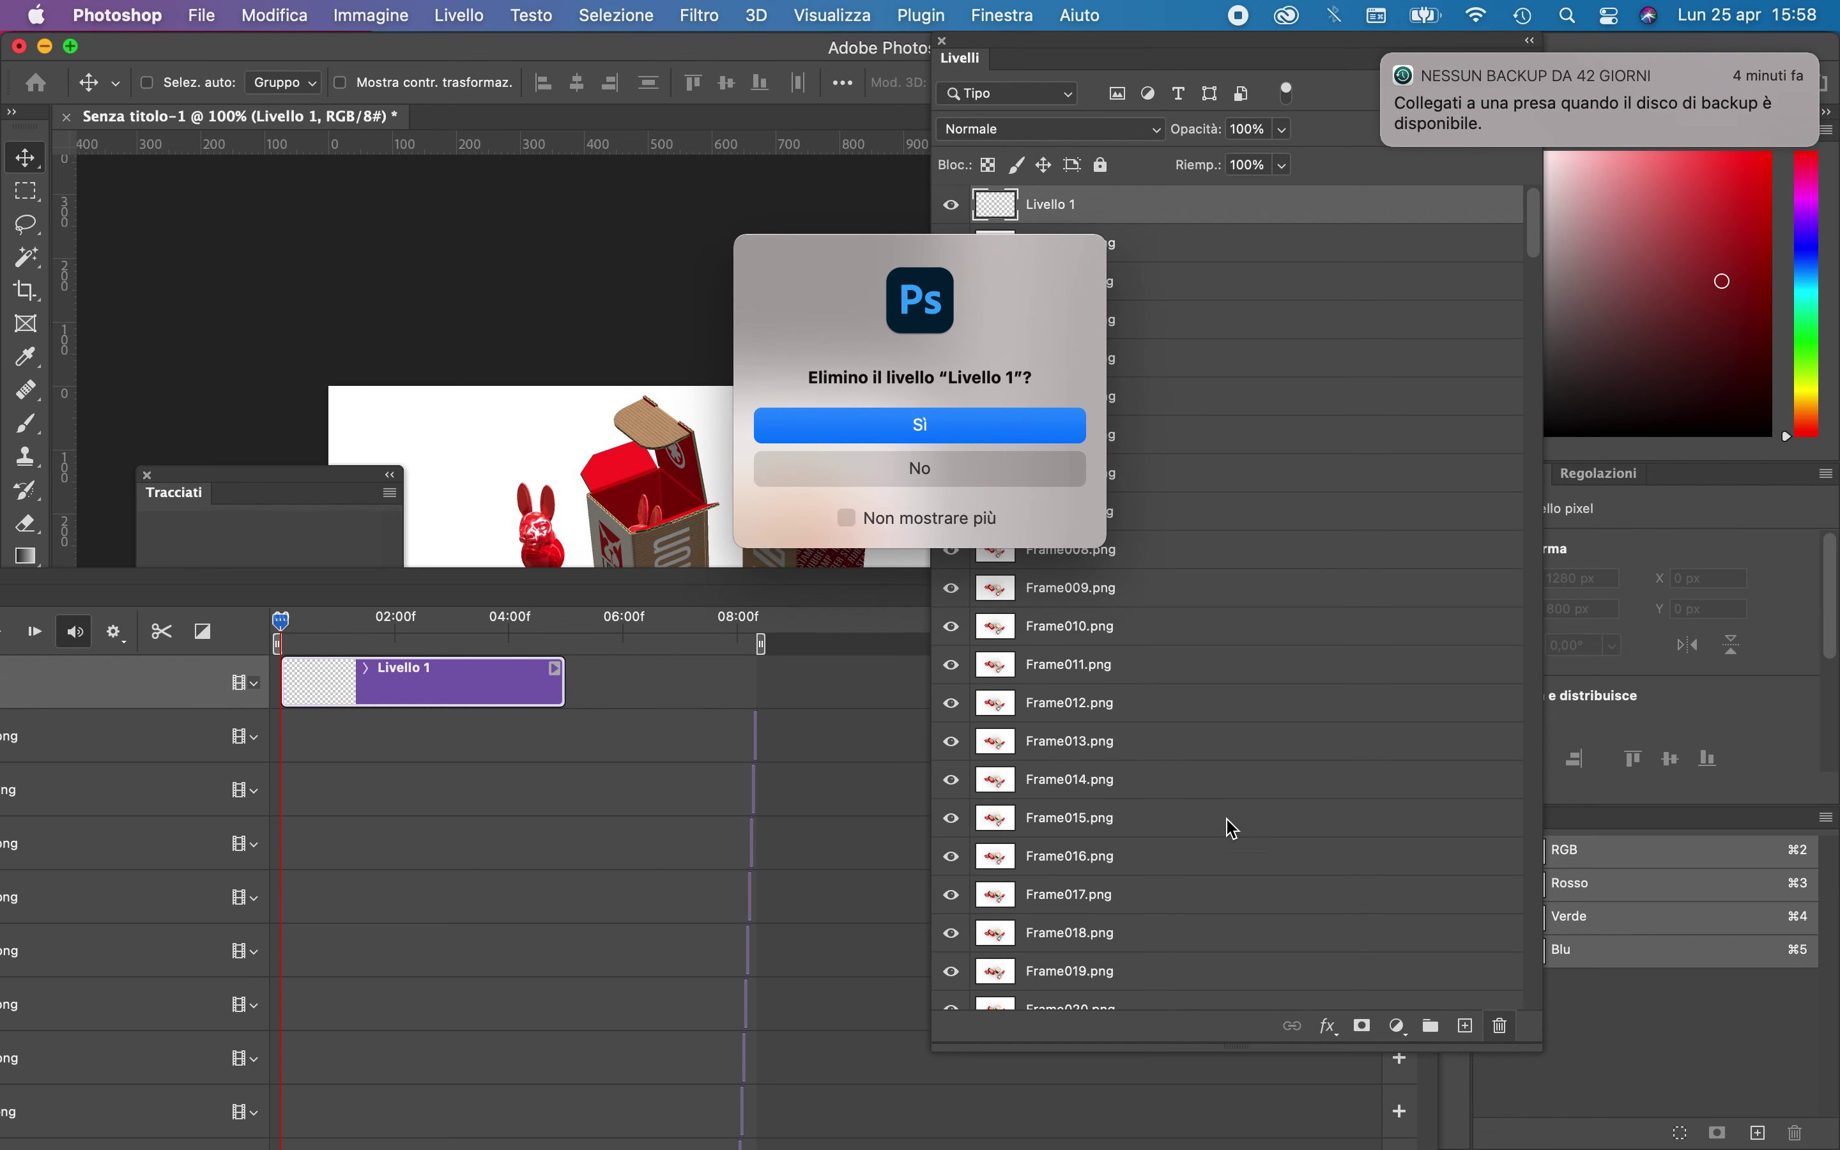
{"action": "left_click", "coordinate": [962, 428]}
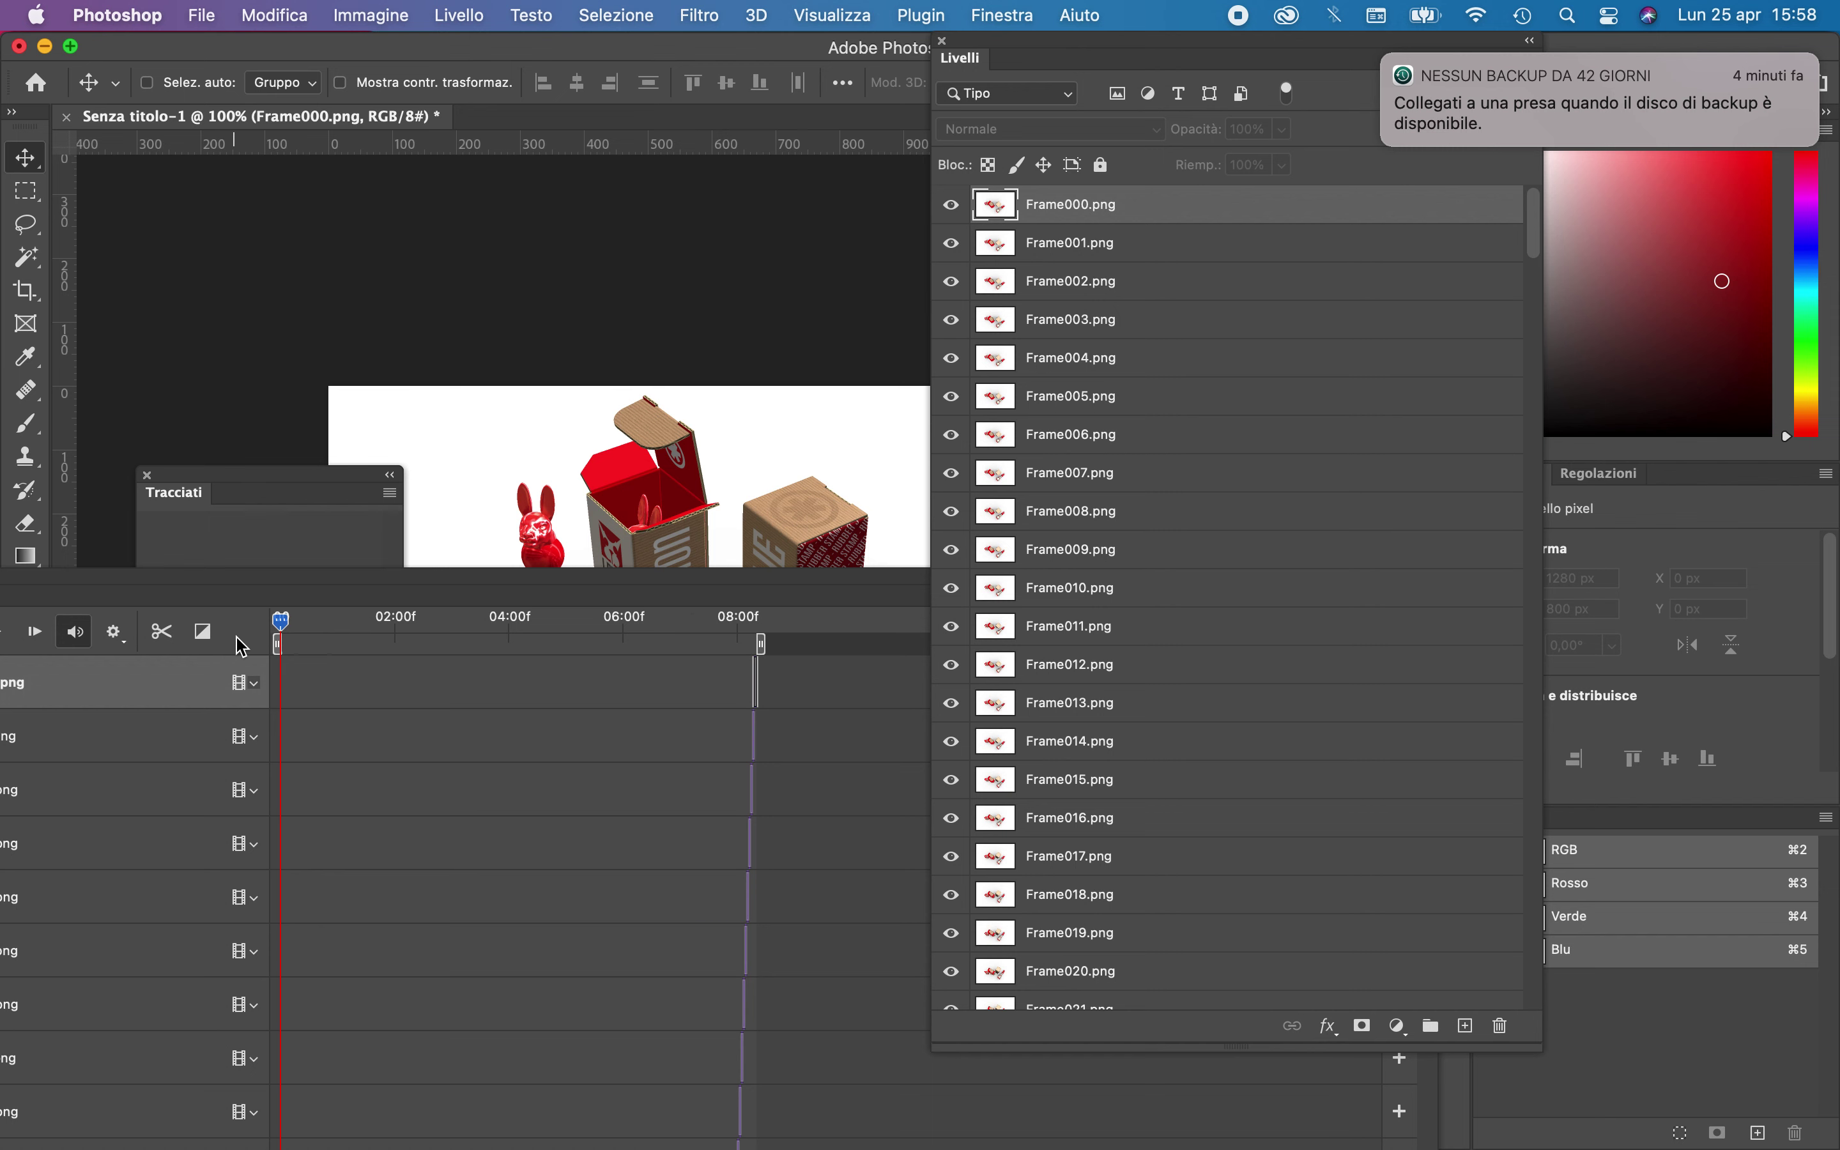
Uncover the artwork, play the full frame sequence, and stop it with the playhead back at the start
{"action": "left_click_drag", "start_coordinate": [506, 582], "coordinate": [1259, 527]}
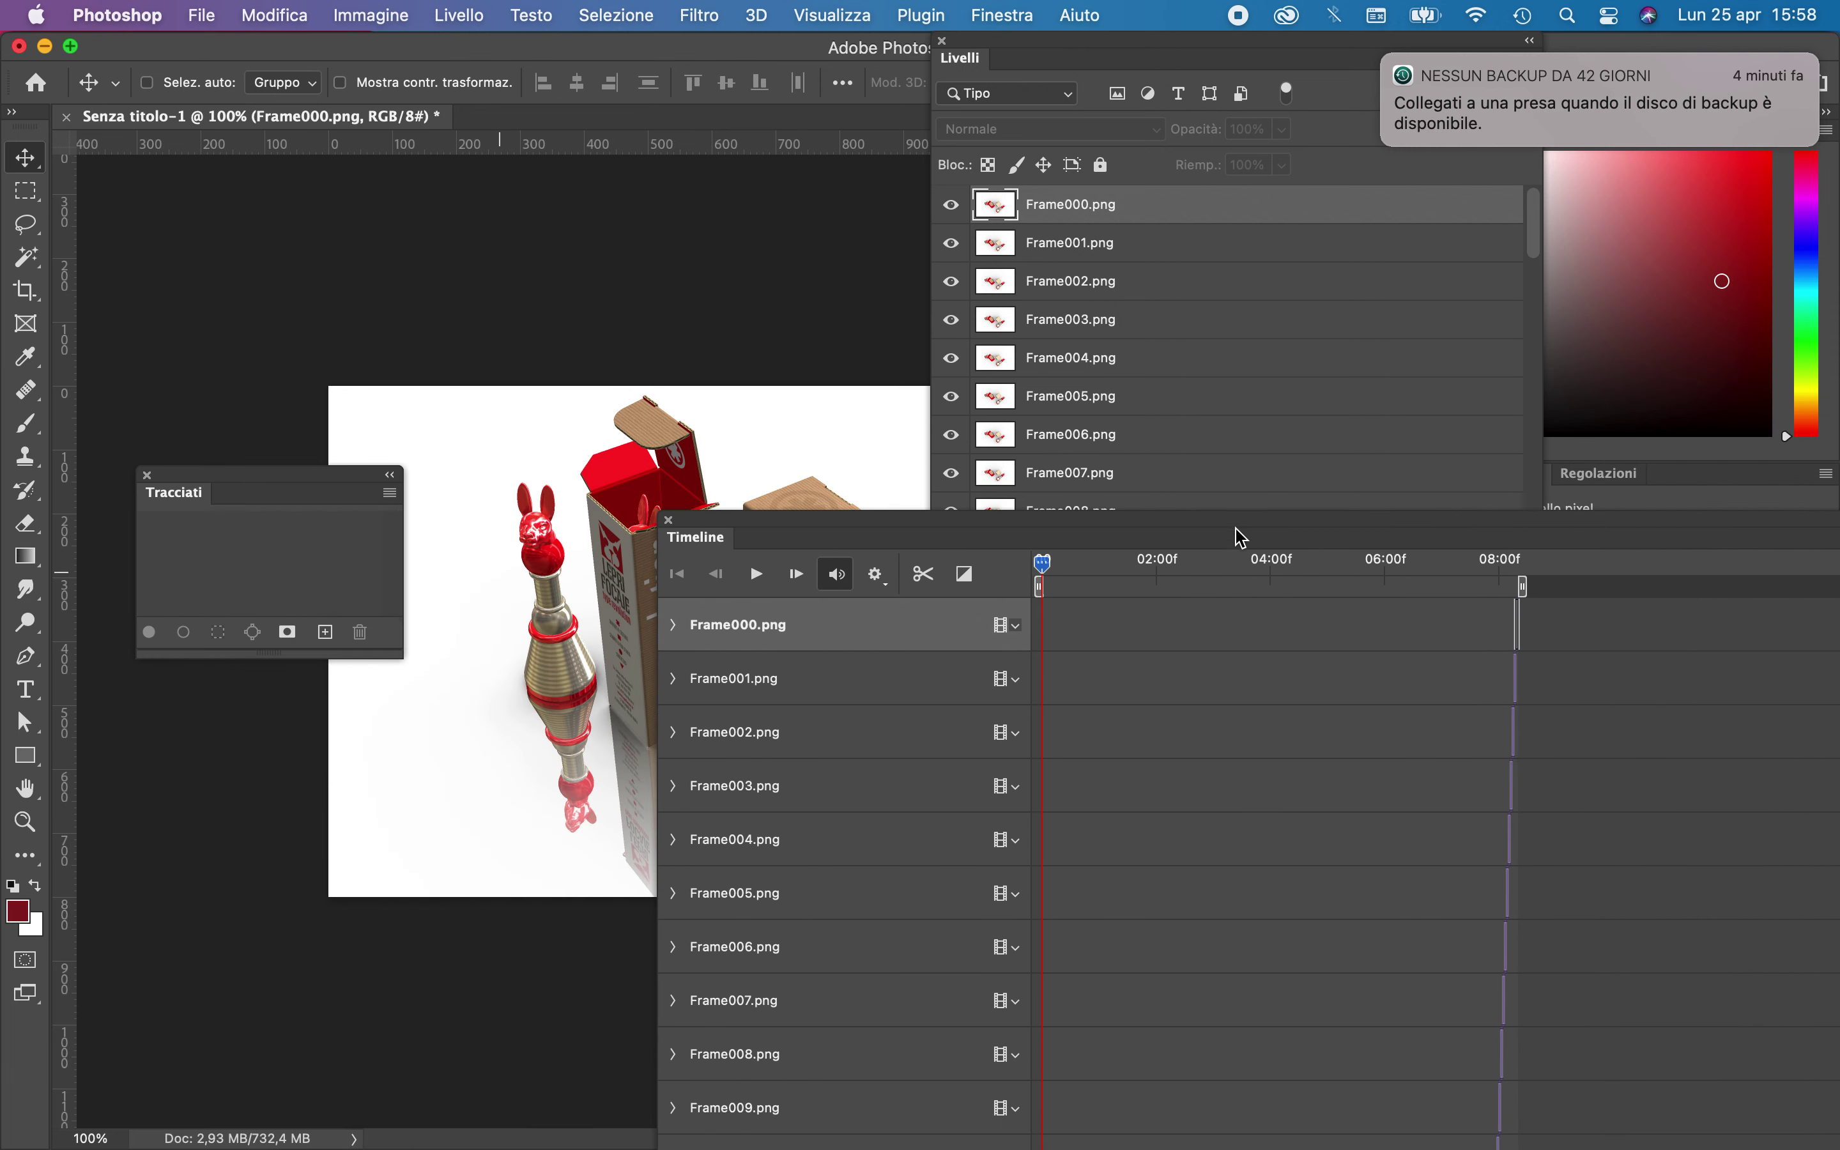
{"action": "left_click", "coordinate": [752, 575]}
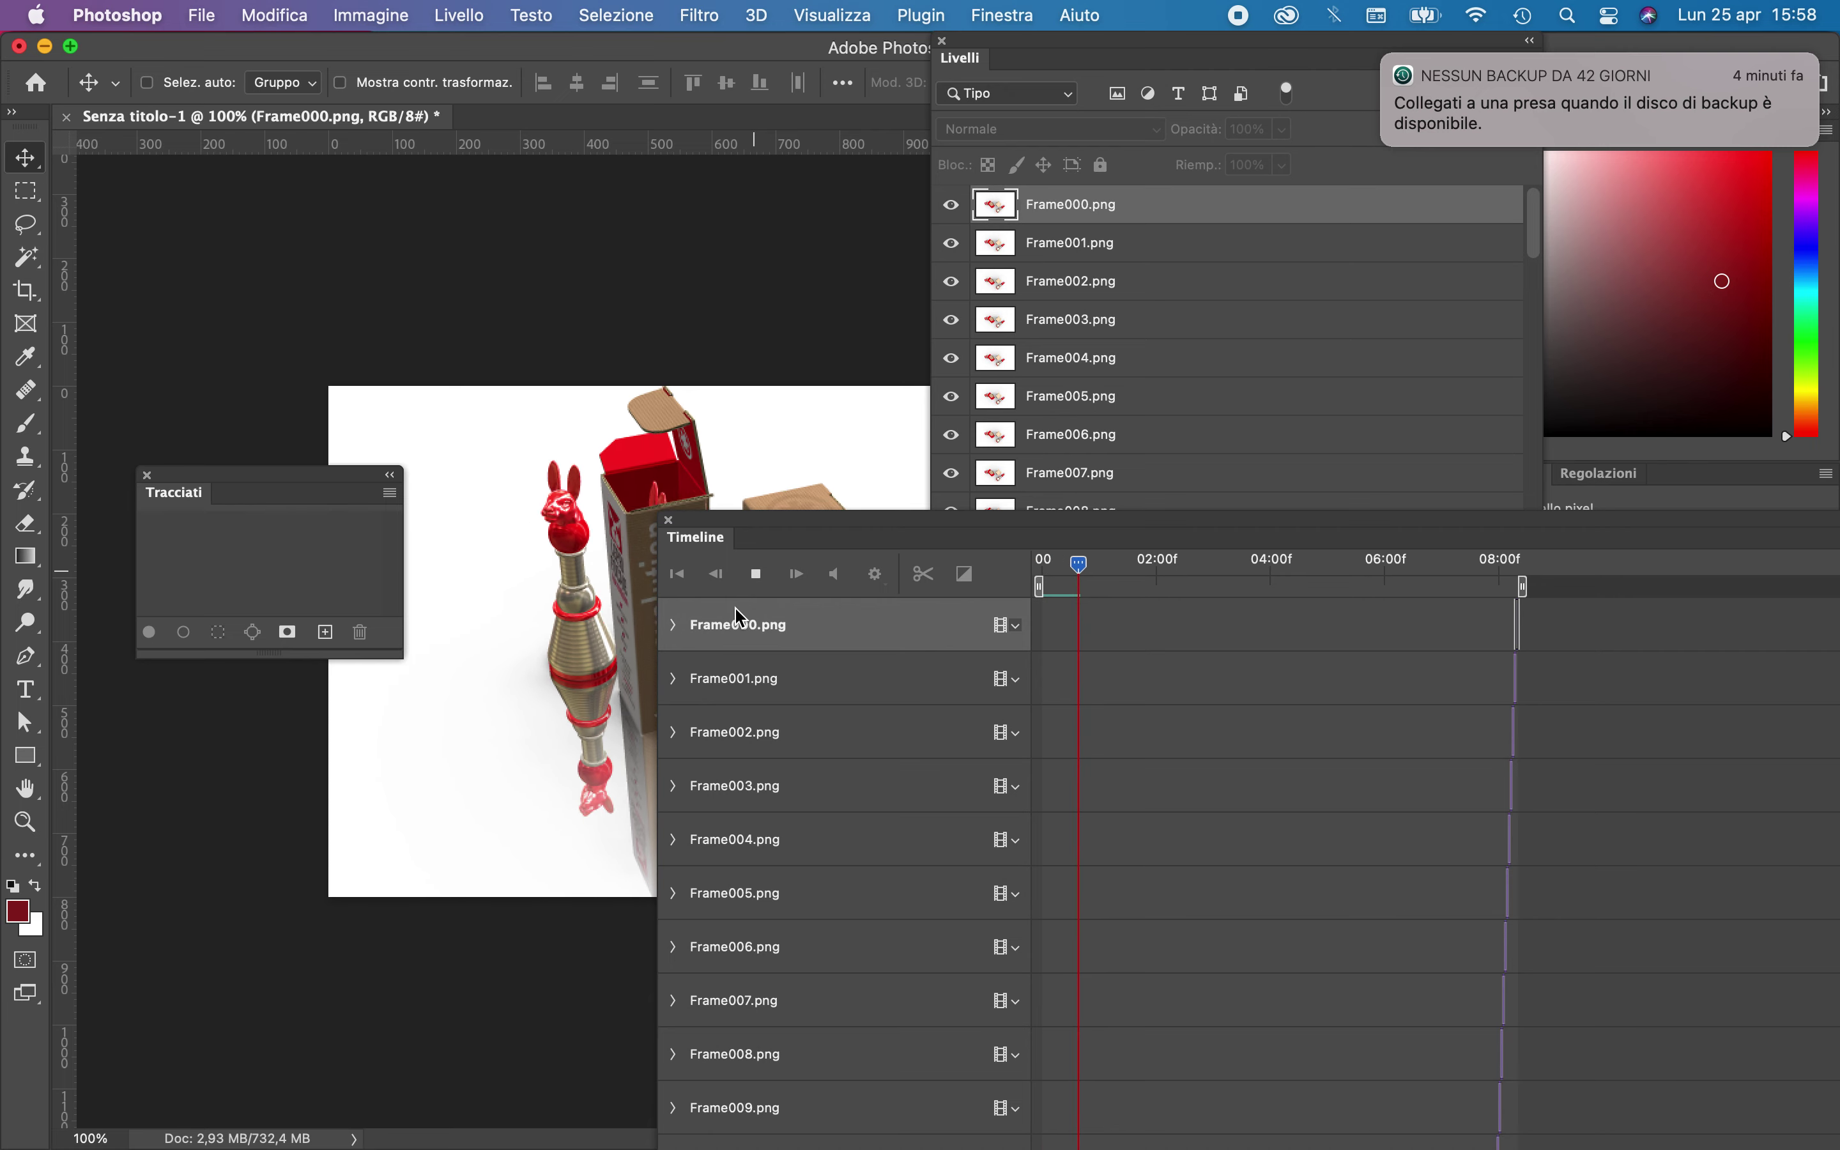
{"action": "left_click_drag", "start_coordinate": [809, 532], "coordinate": [1019, 859]}
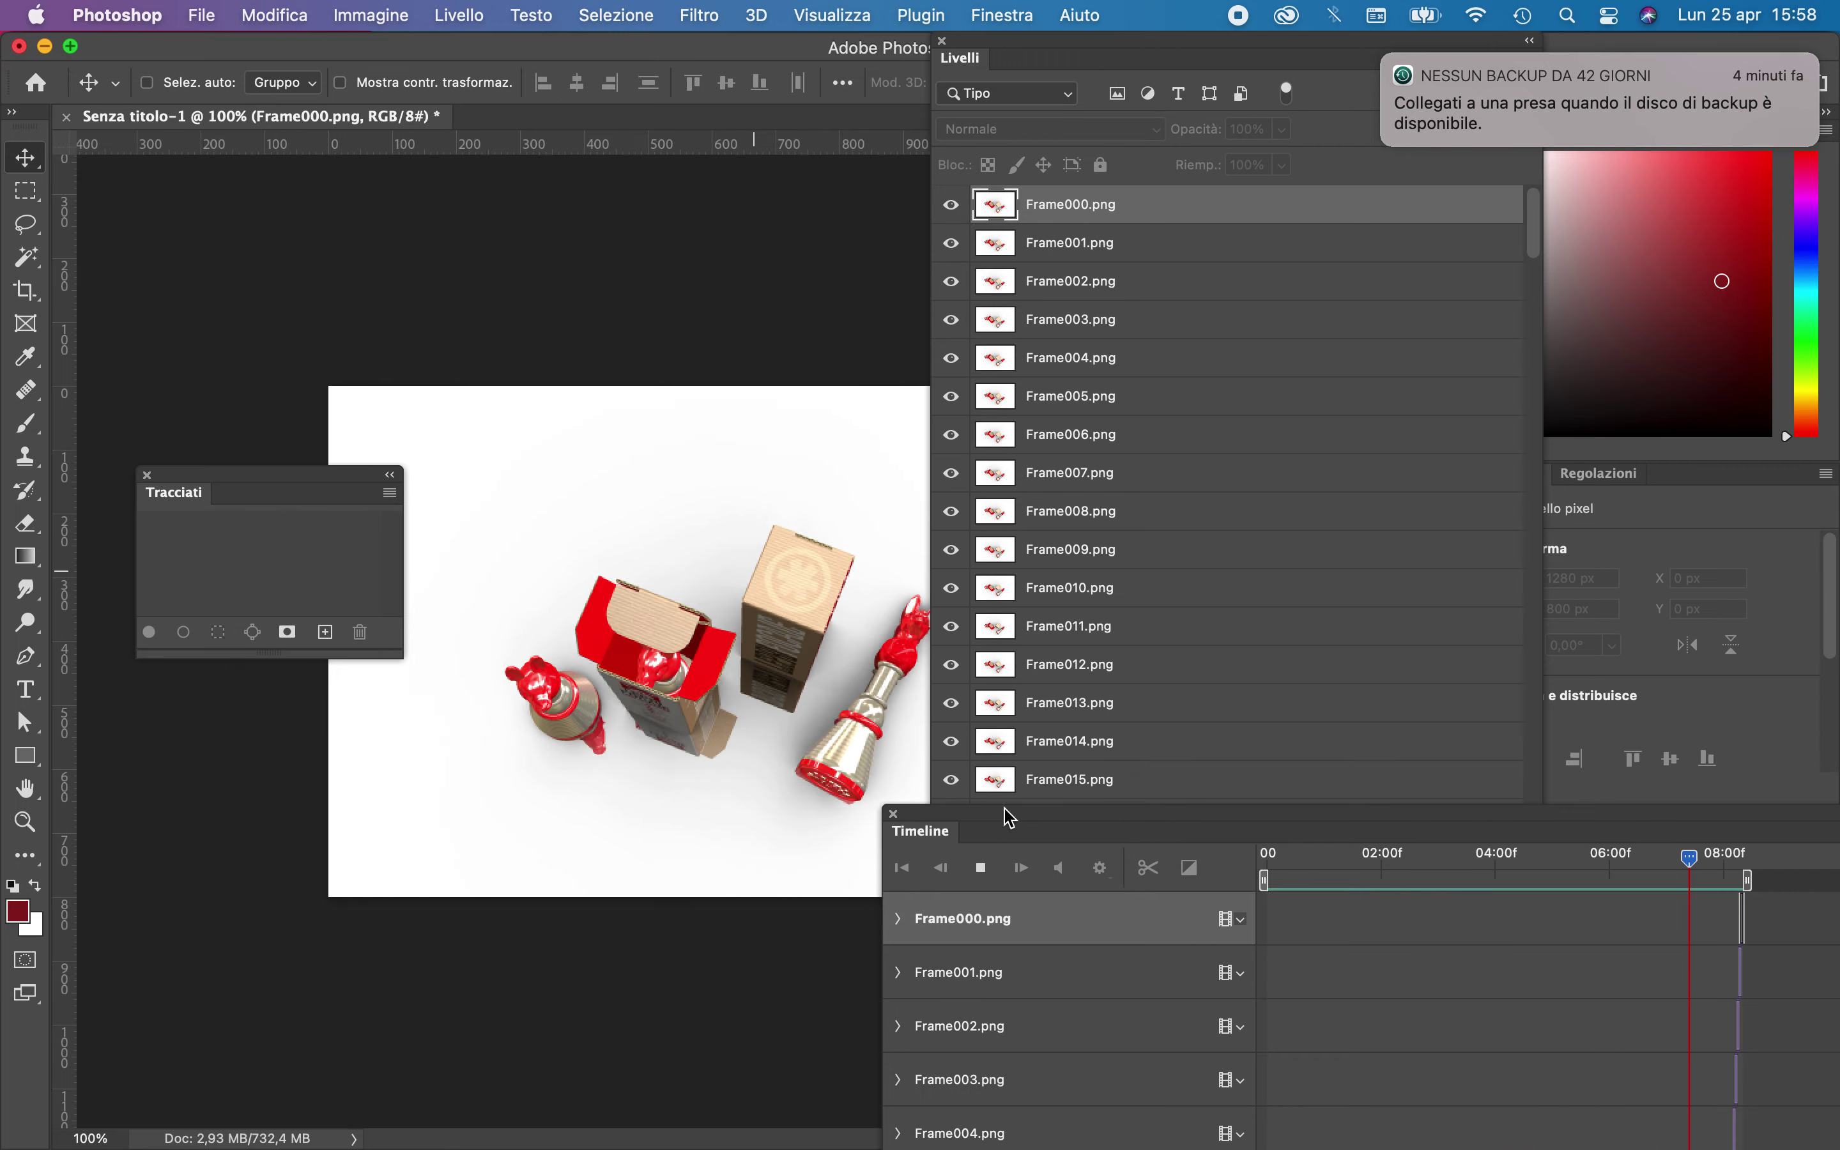
{"action": "left_click_drag", "start_coordinate": [1164, 820], "coordinate": [607, 38]}
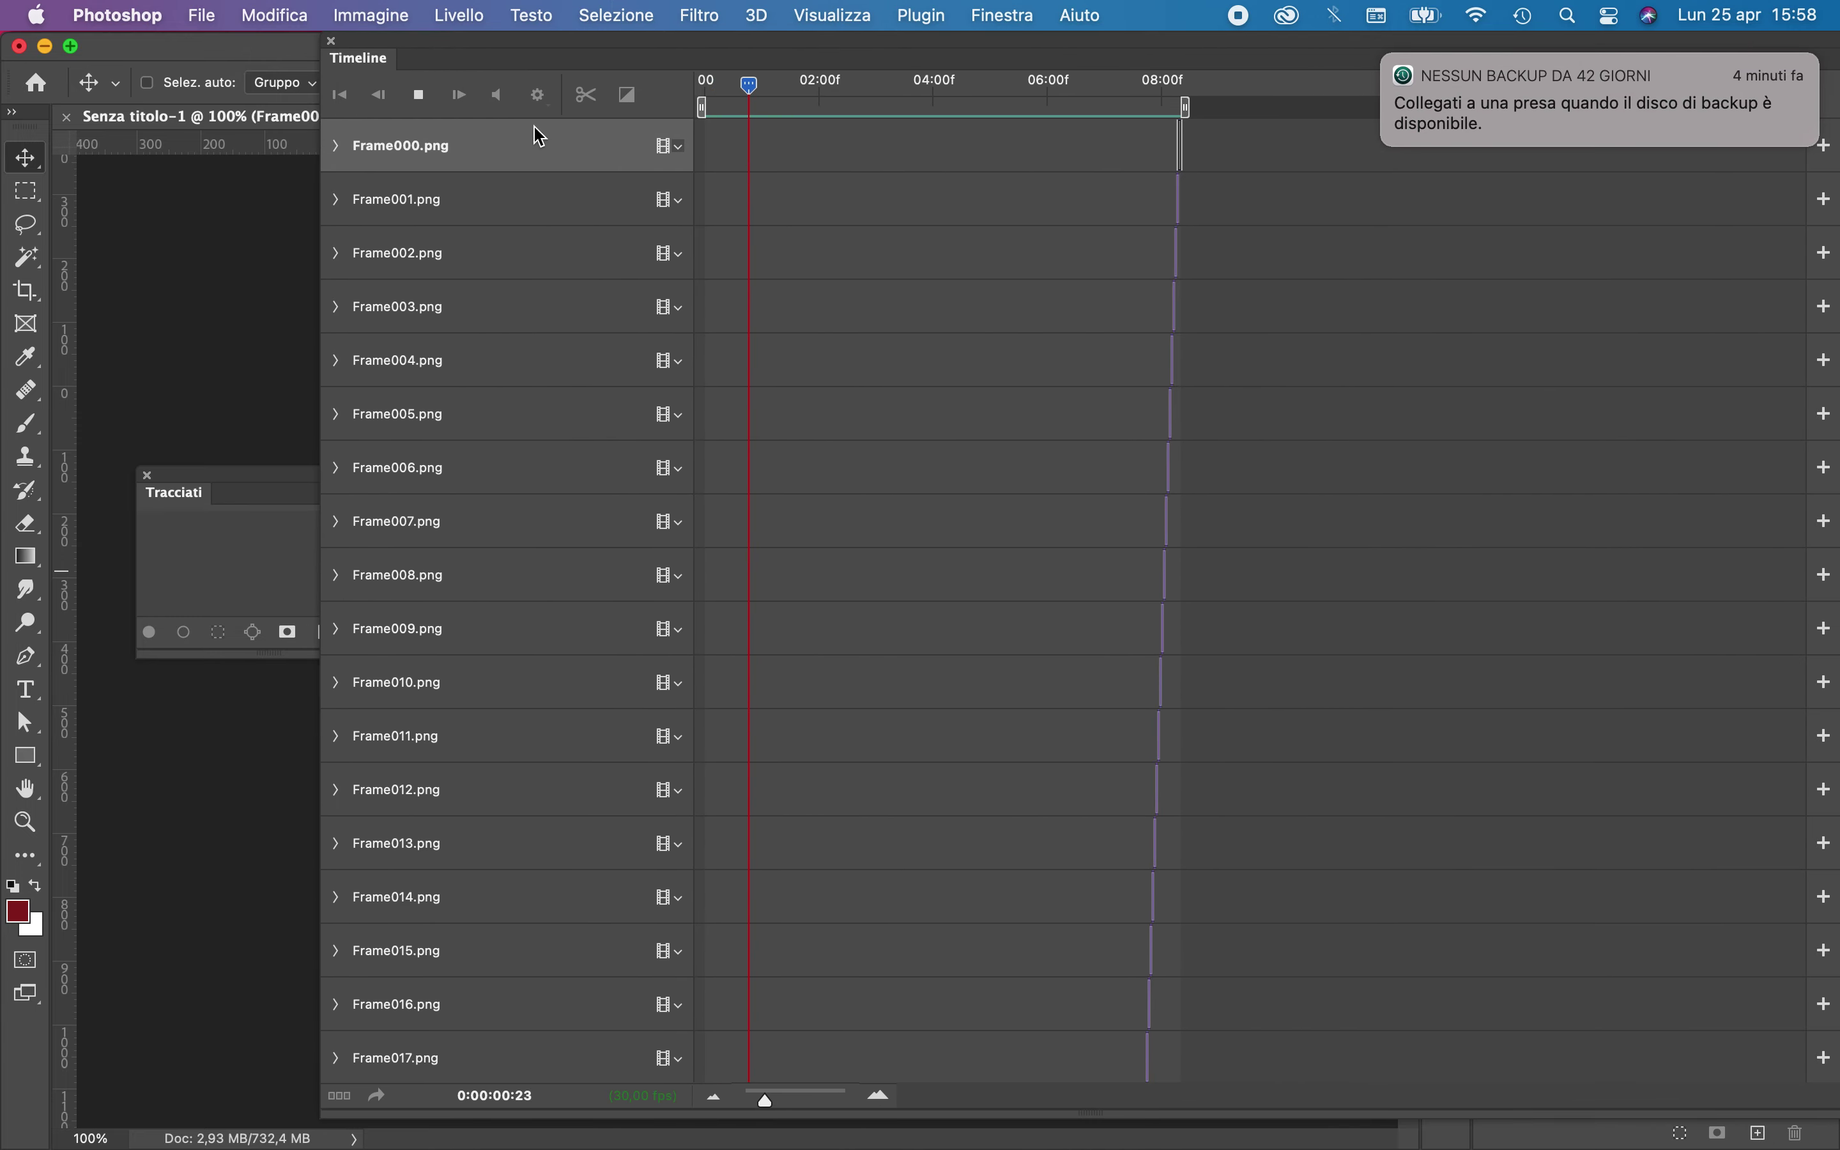
{"action": "left_click", "coordinate": [419, 97]}
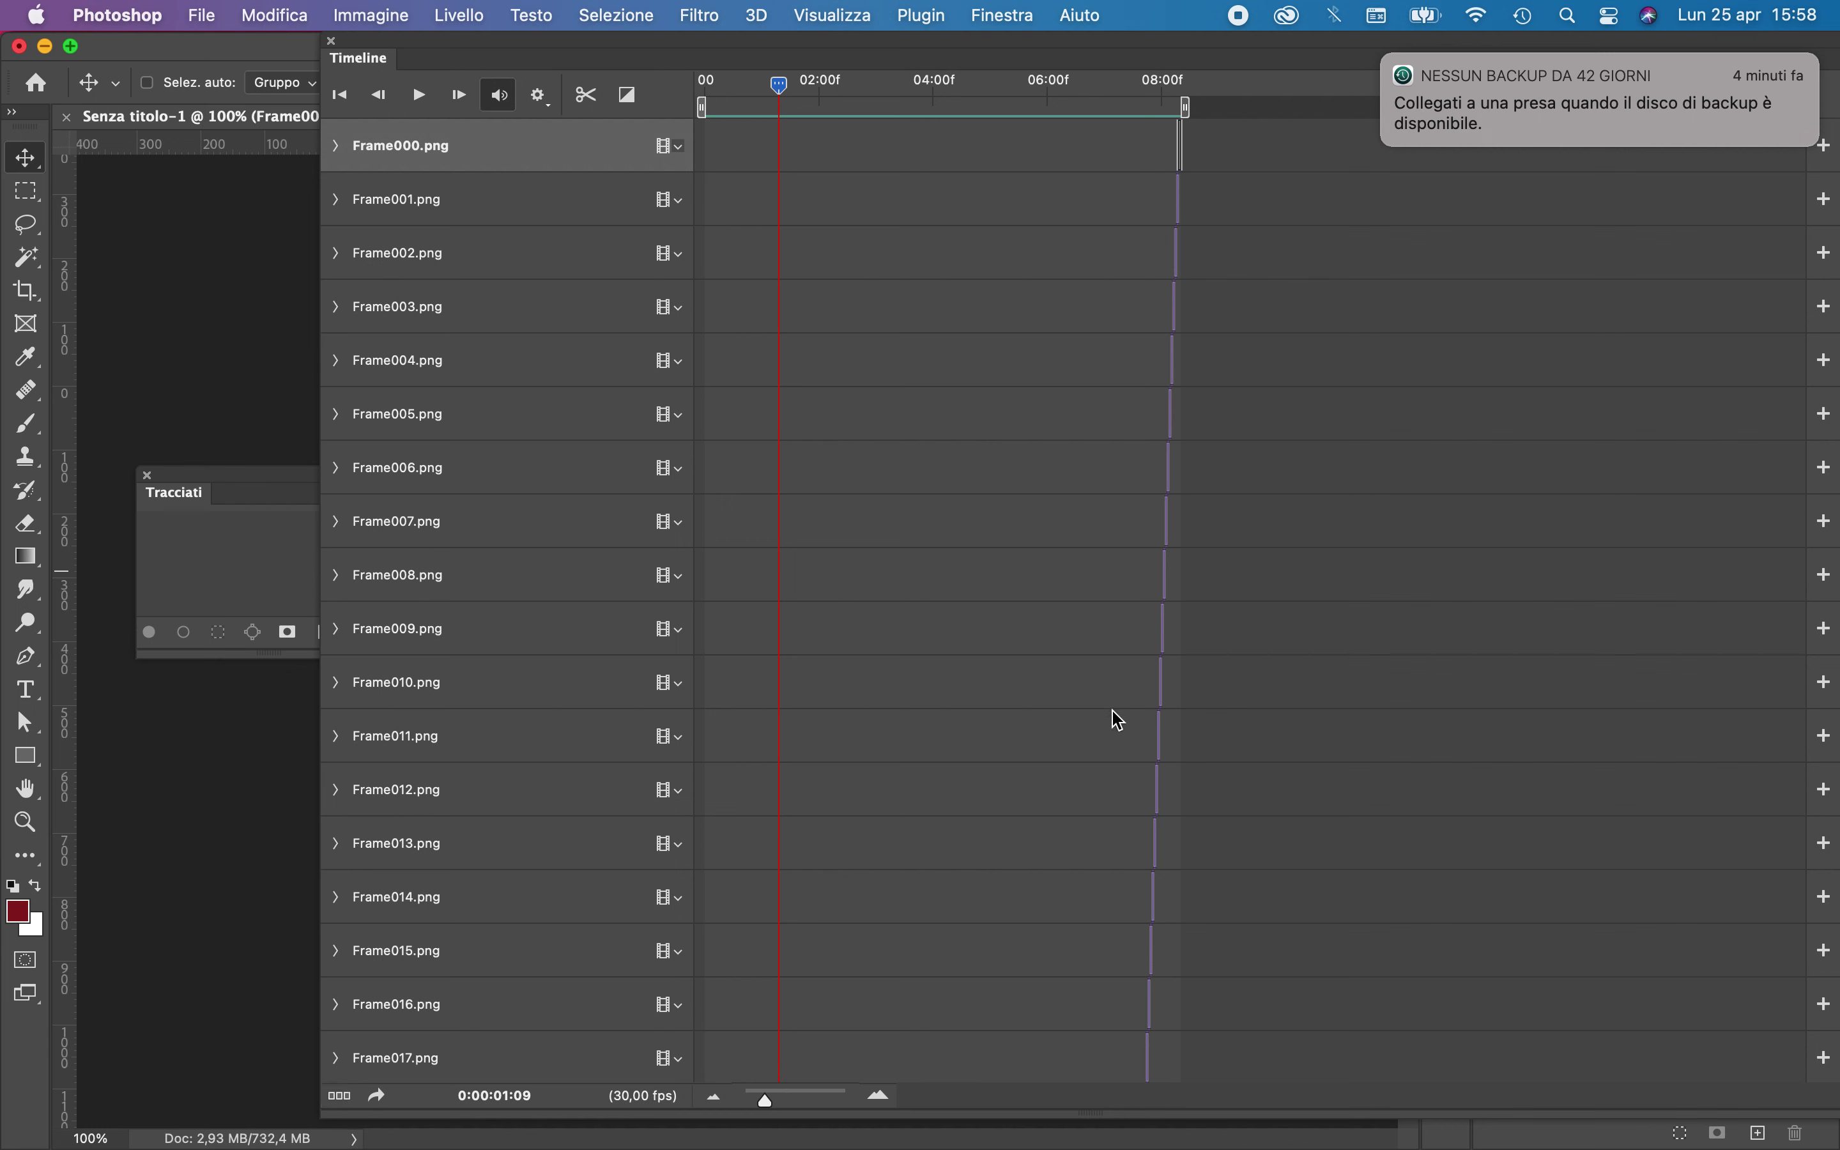
{"action": "left_click_drag", "start_coordinate": [788, 96], "coordinate": [657, 107]}
Convert the video timeline to a frame animation and place the Timeline panel over the lower part of the artwork
{"action": "left_click", "coordinate": [352, 1098]}
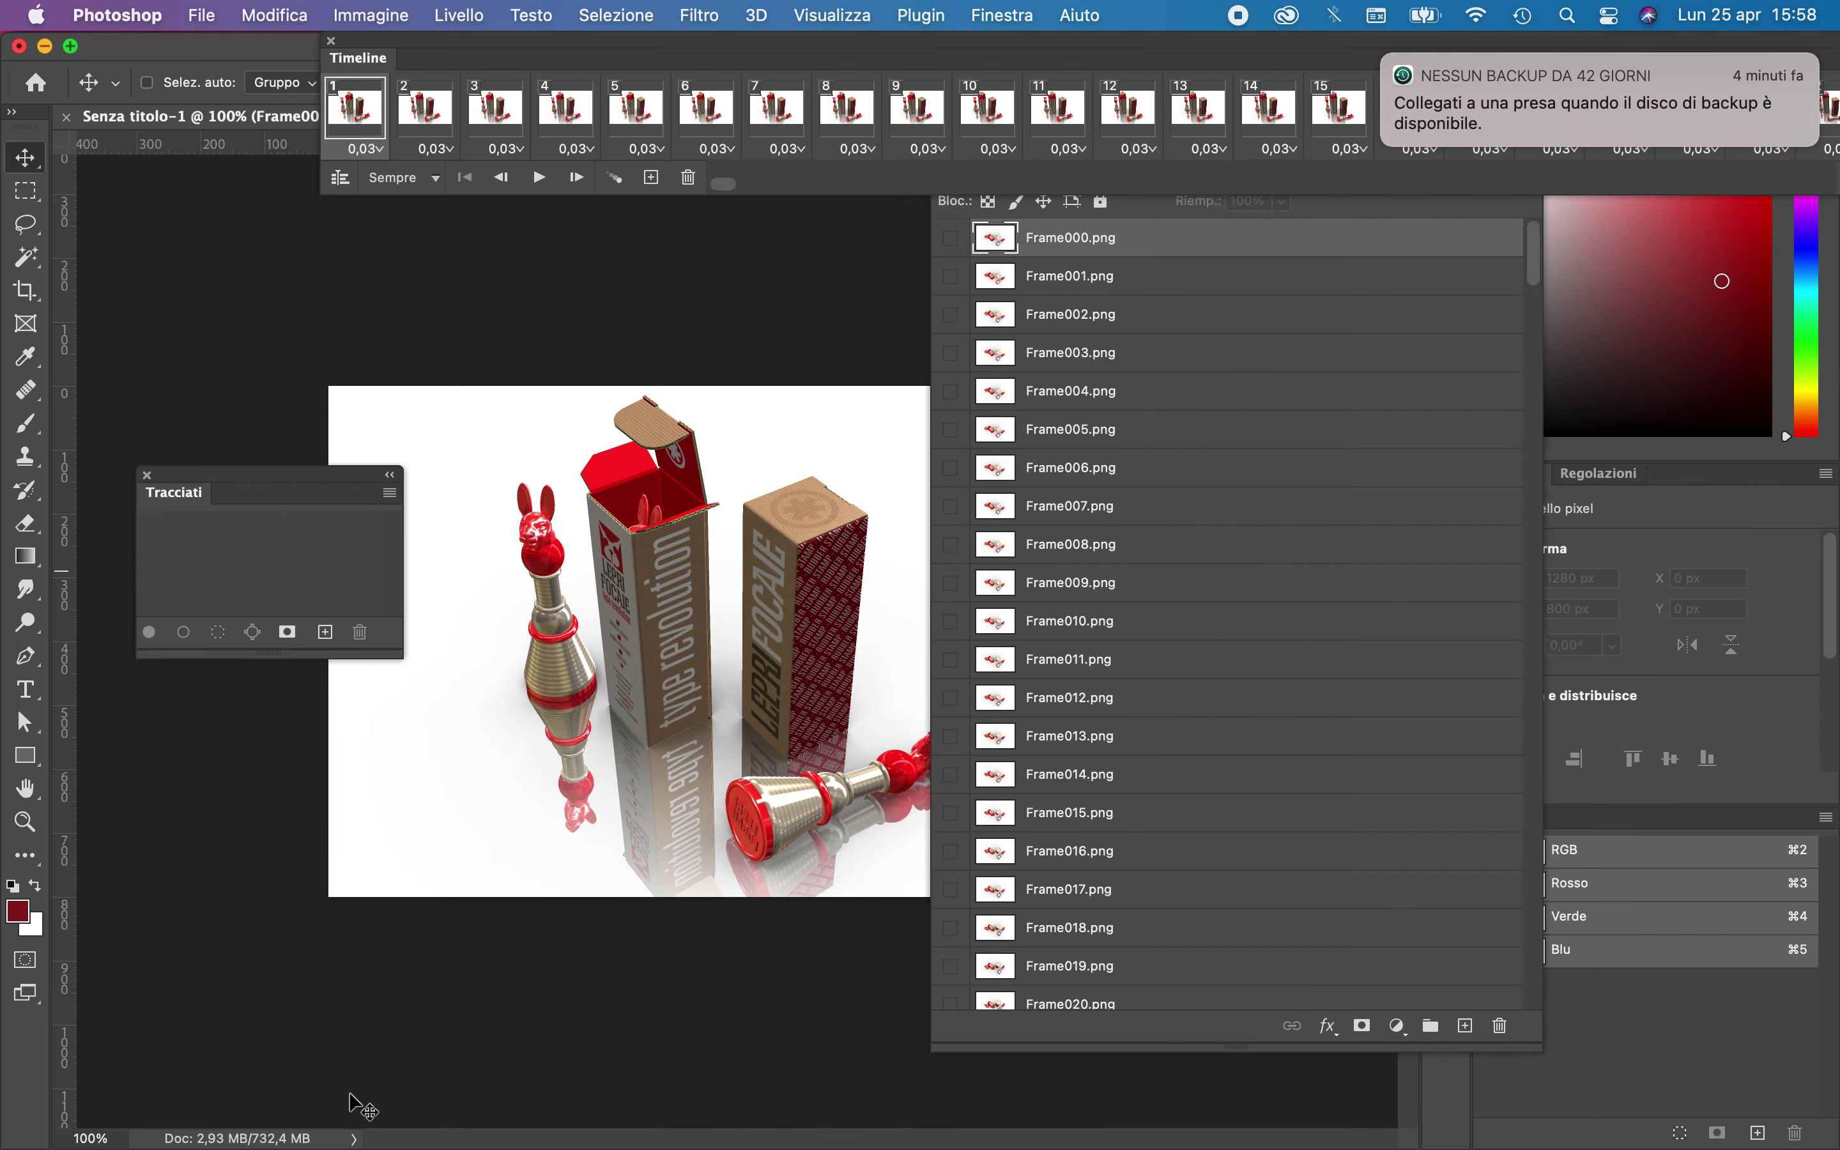
{"action": "left_click_drag", "start_coordinate": [453, 51], "coordinate": [279, 838]}
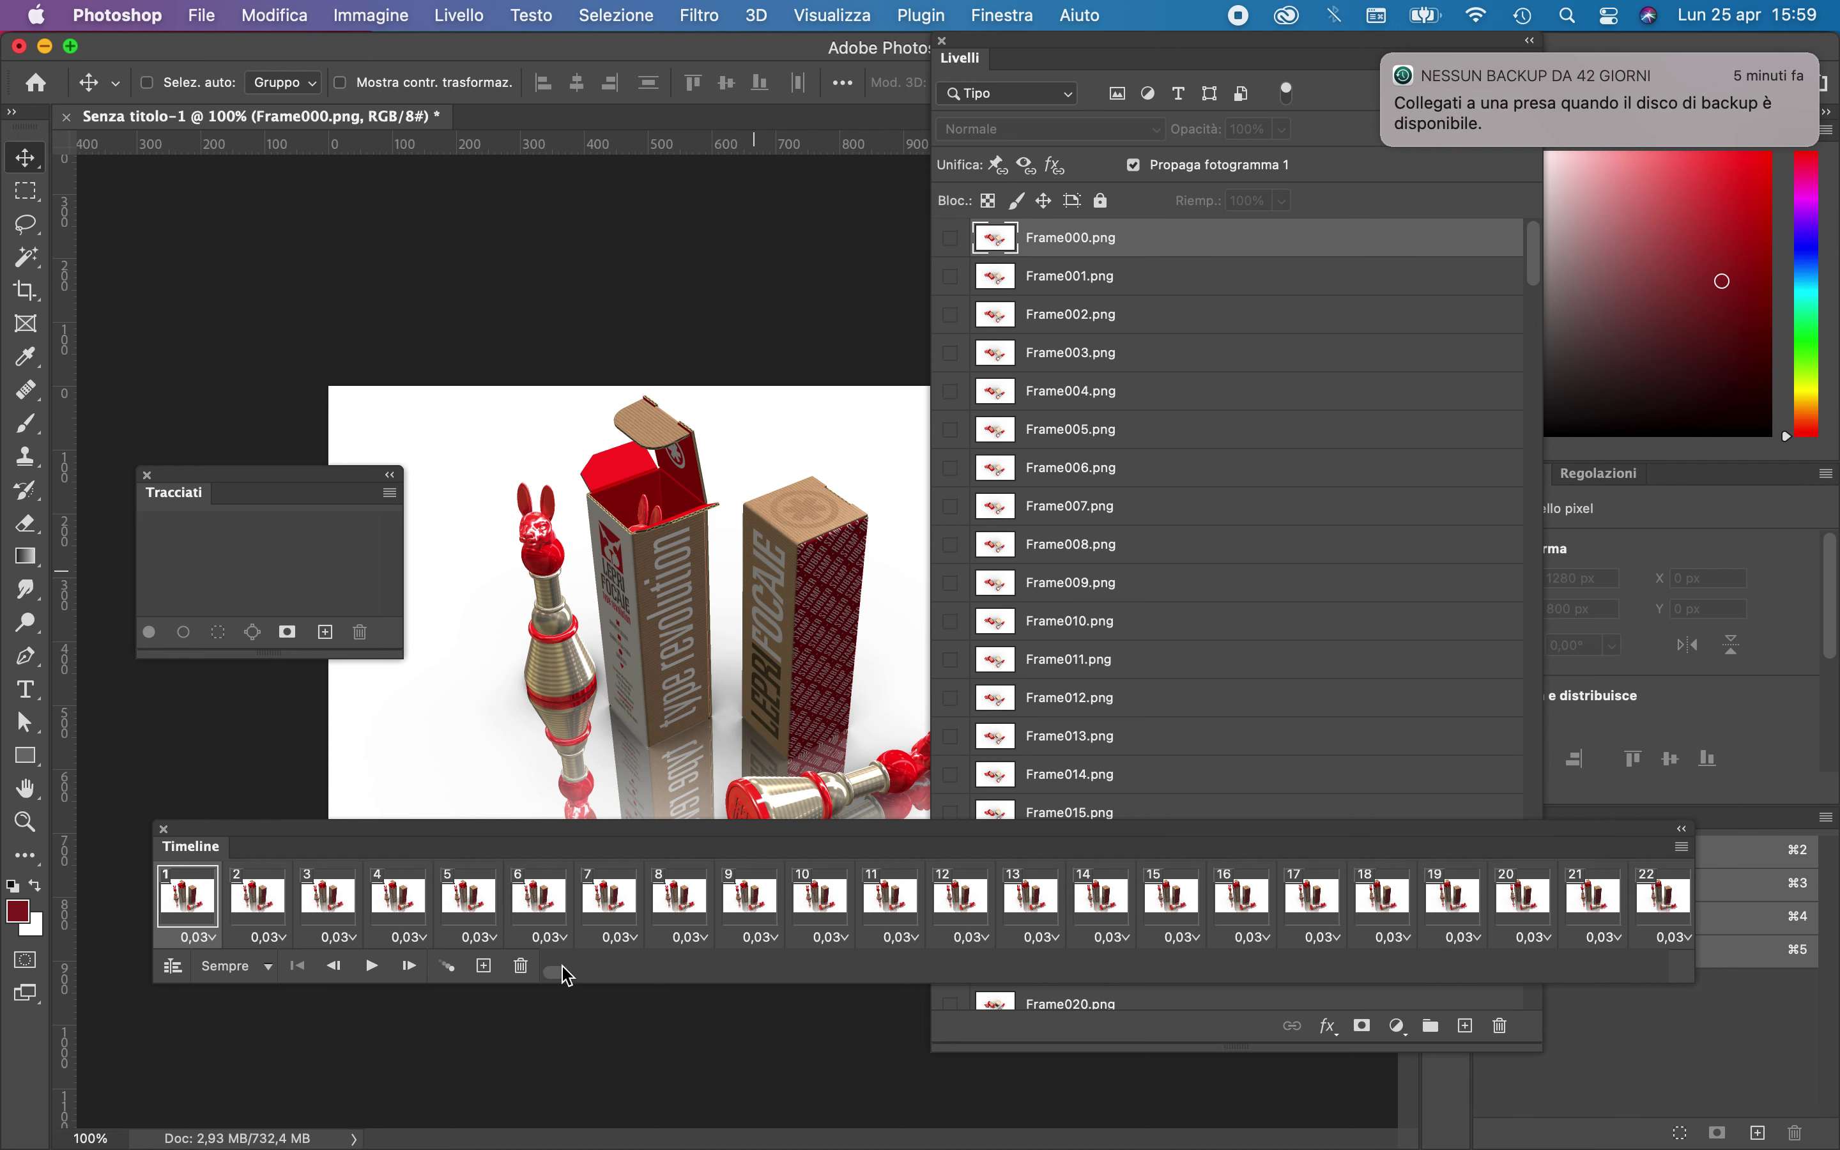
Look through the animation frames up to the last ones and check the end of the layer stack
{"action": "left_click_drag", "start_coordinate": [567, 982], "coordinate": [1548, 982]}
{"action": "left_click_drag", "start_coordinate": [1171, 1034], "coordinate": [847, 1022]}
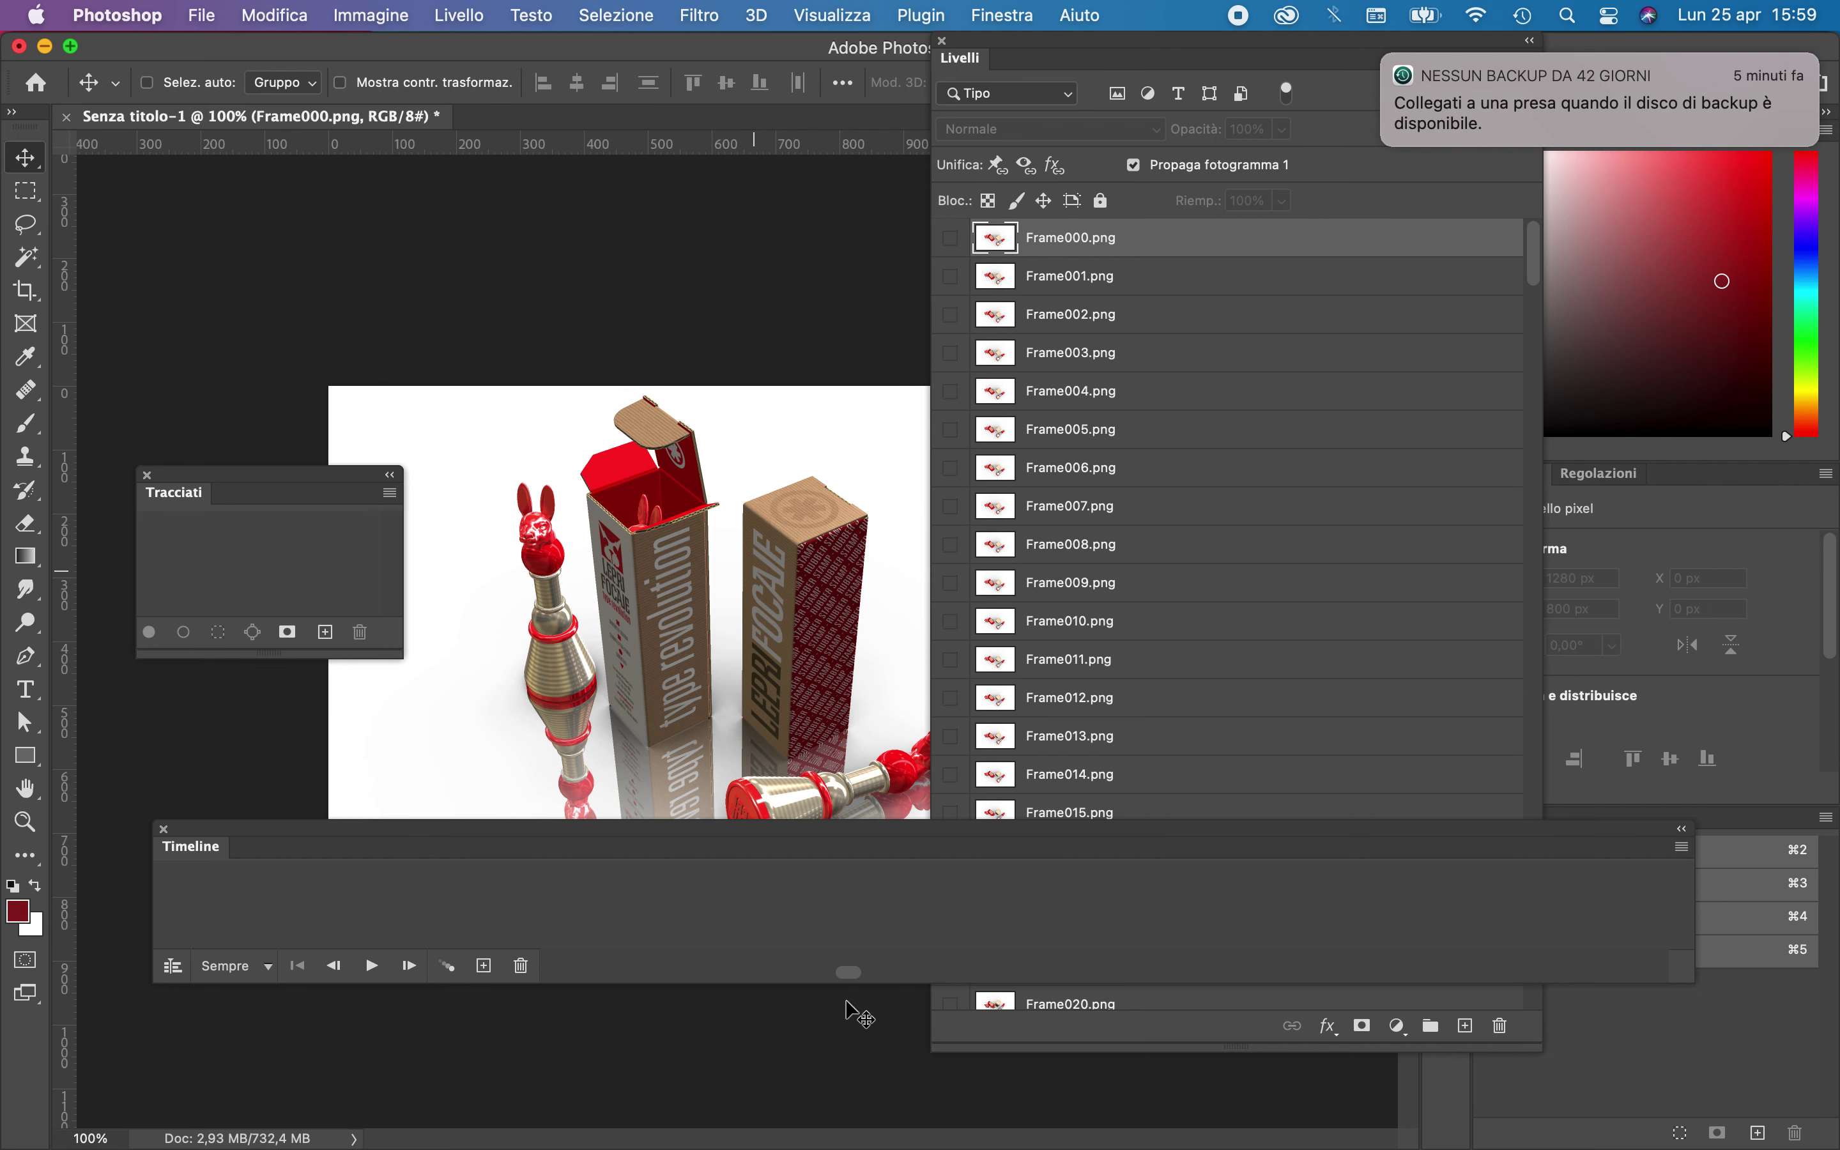
{"action": "left_click_drag", "start_coordinate": [851, 981], "coordinate": [1728, 957]}
{"action": "left_click_drag", "start_coordinate": [1647, 981], "coordinate": [620, 973]}
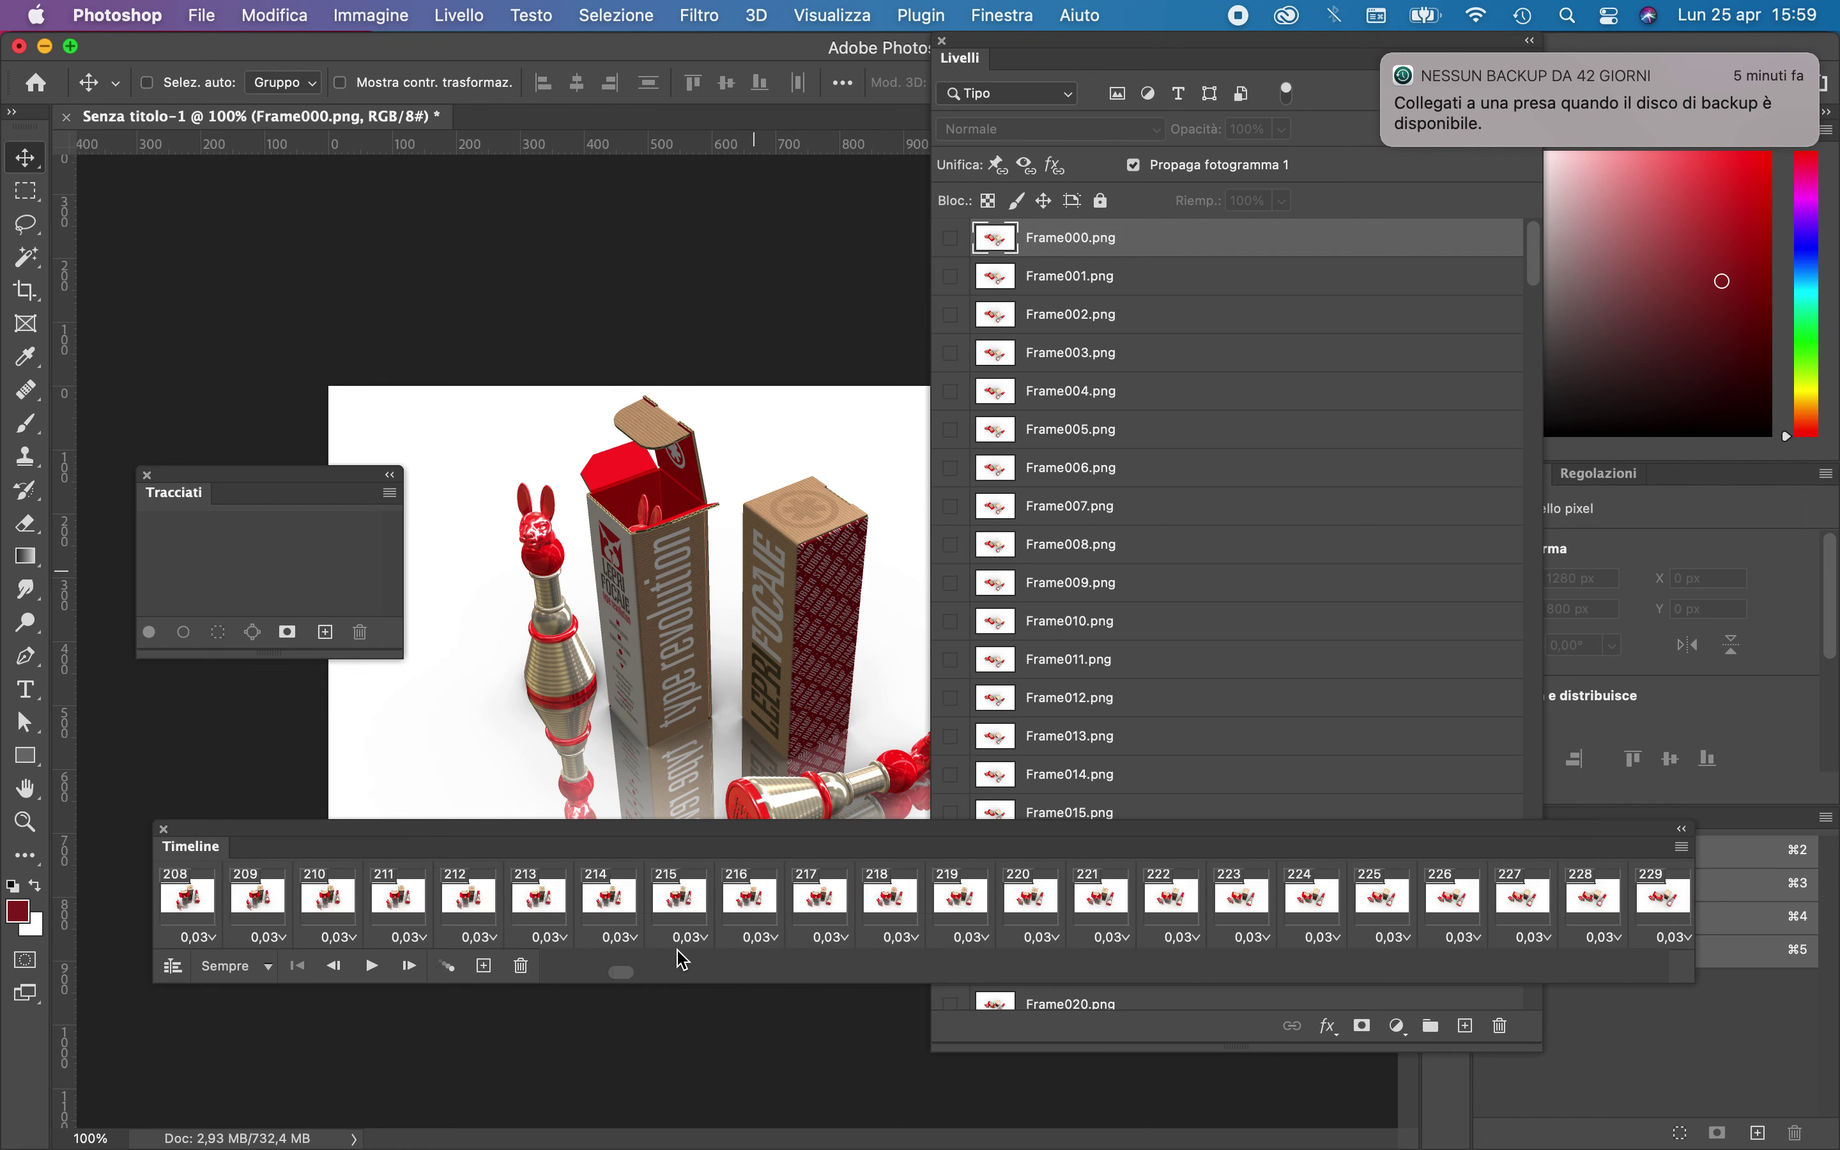
{"action": "left_click_drag", "start_coordinate": [625, 986], "coordinate": [635, 989]}
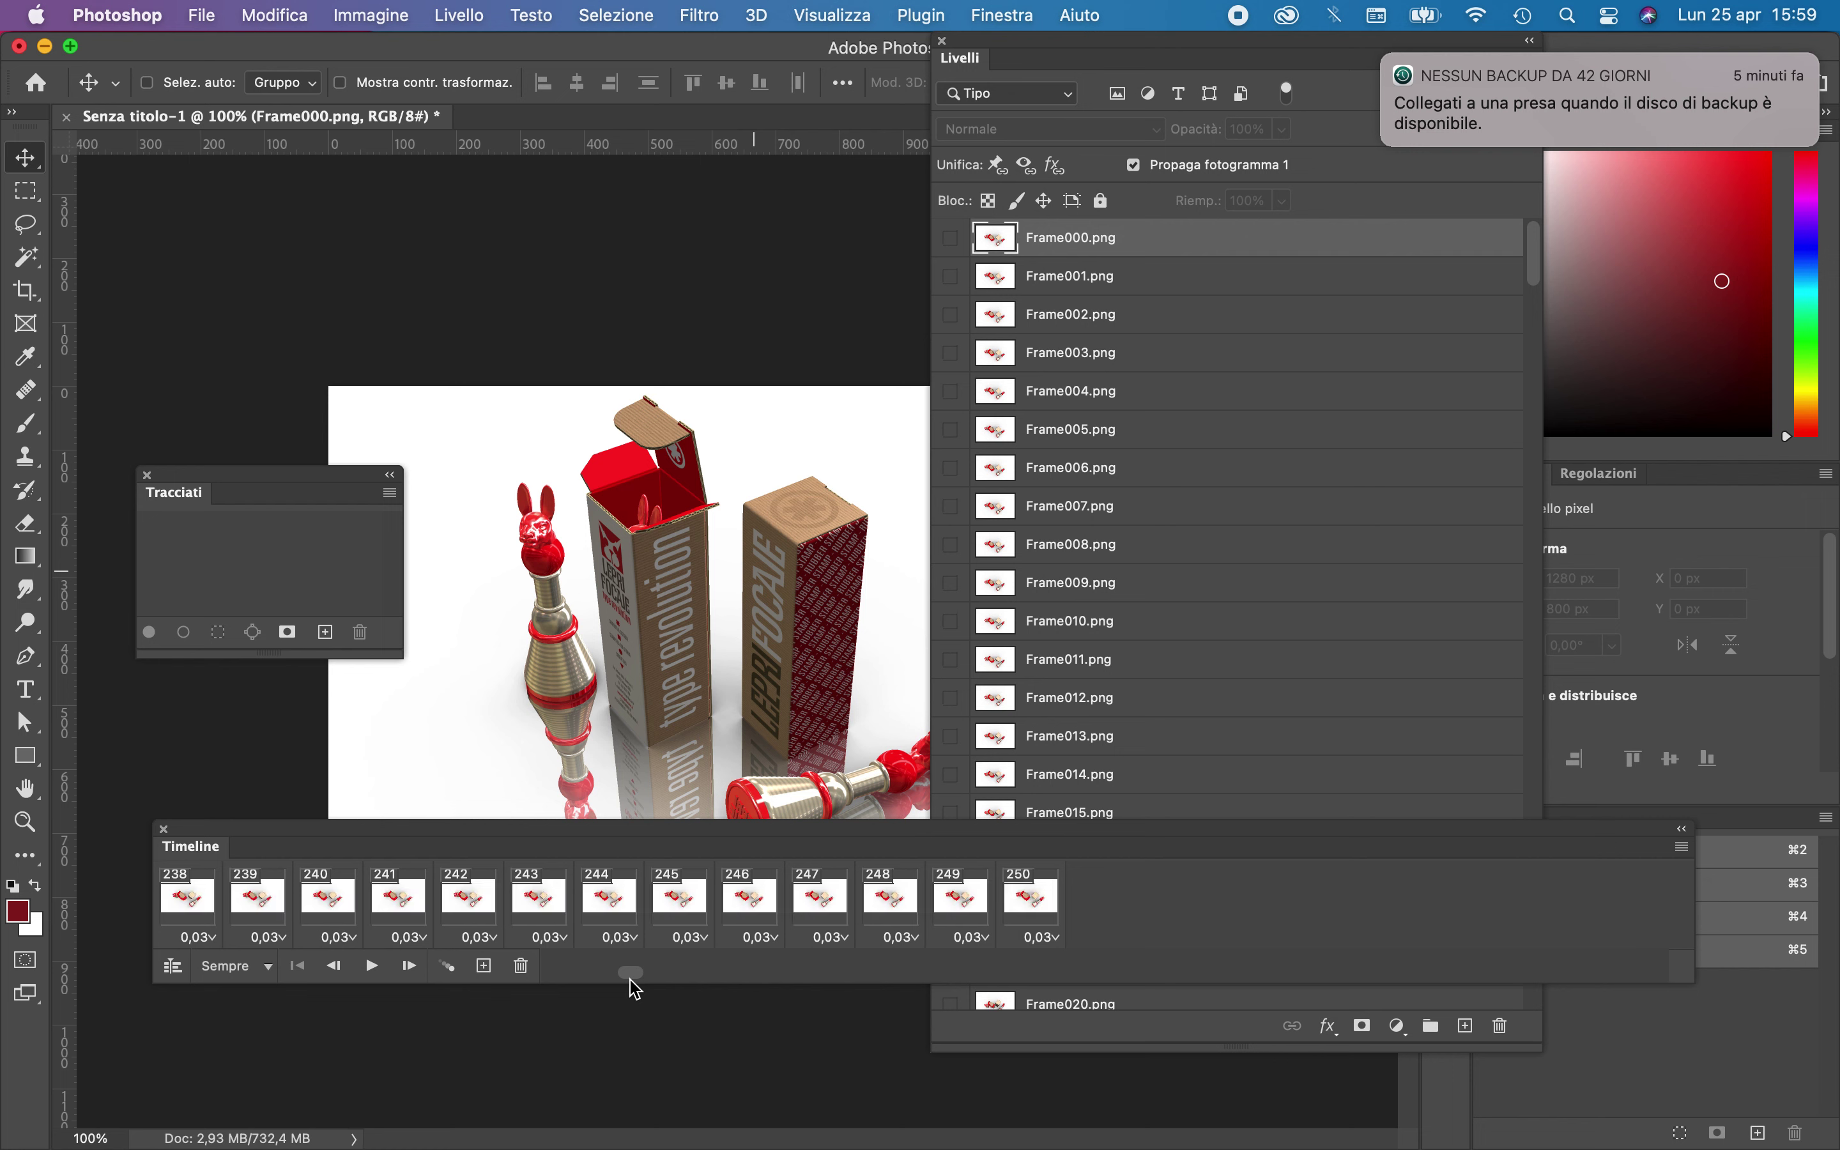
{"action": "left_click_drag", "start_coordinate": [635, 982], "coordinate": [636, 986]}
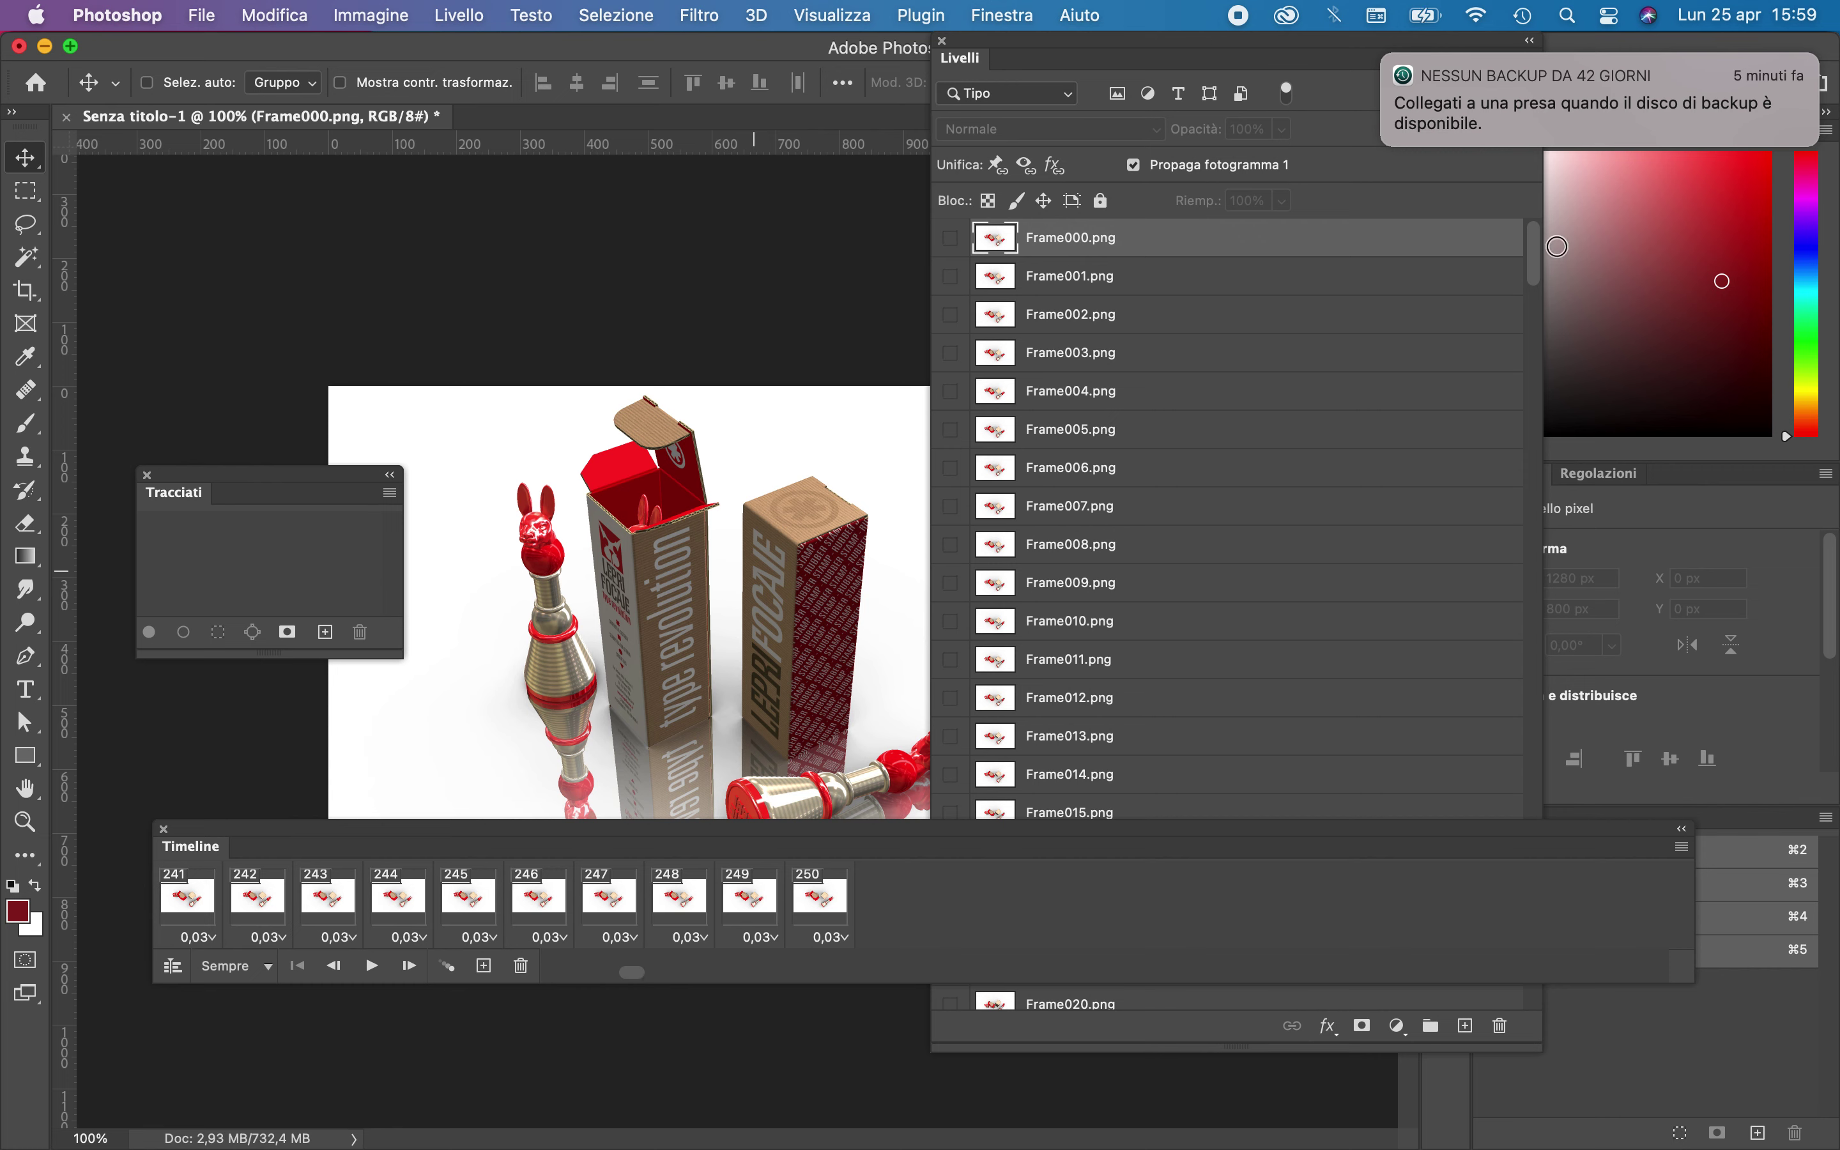
{"action": "left_click_drag", "start_coordinate": [1537, 267], "coordinate": [1428, 1009]}
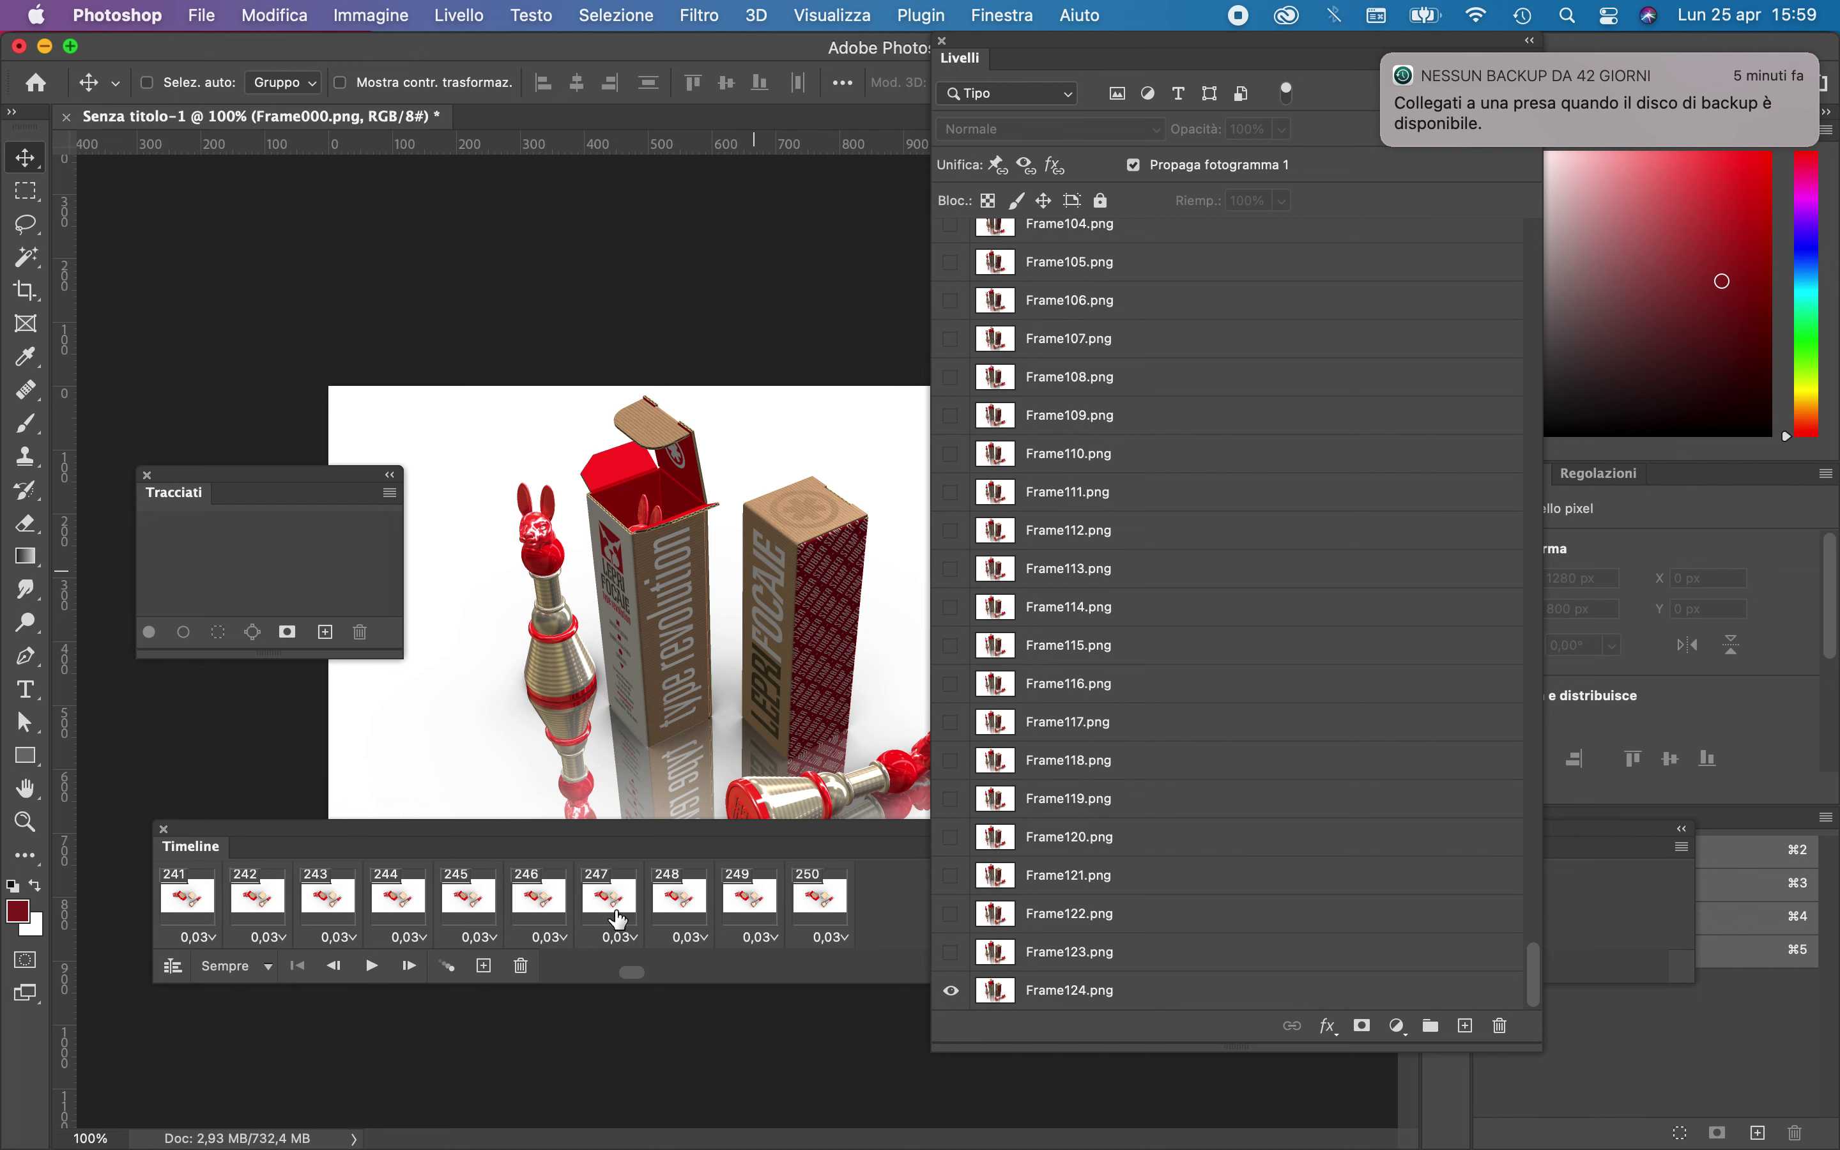
{"action": "left_click", "coordinate": [633, 983]}
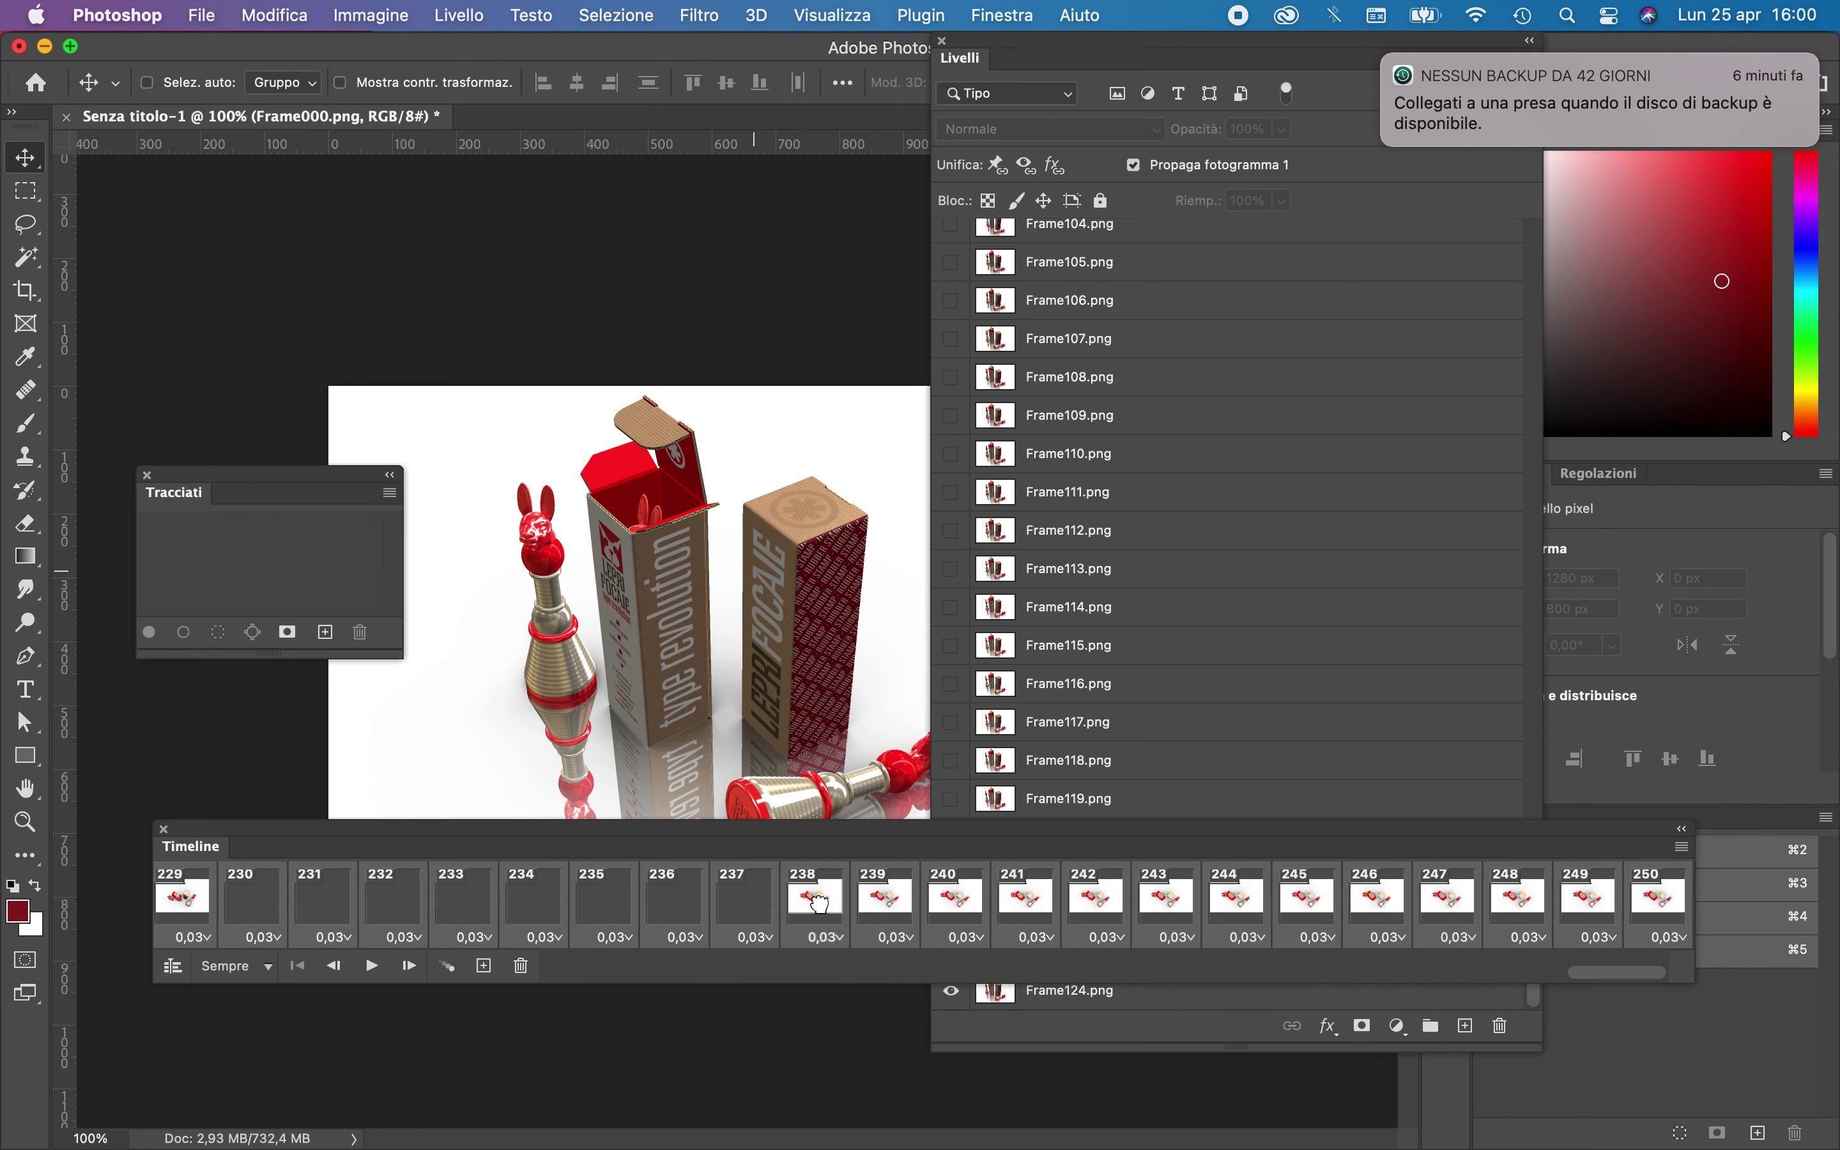
{"action": "left_click_drag", "start_coordinate": [589, 981], "coordinate": [1803, 998]}
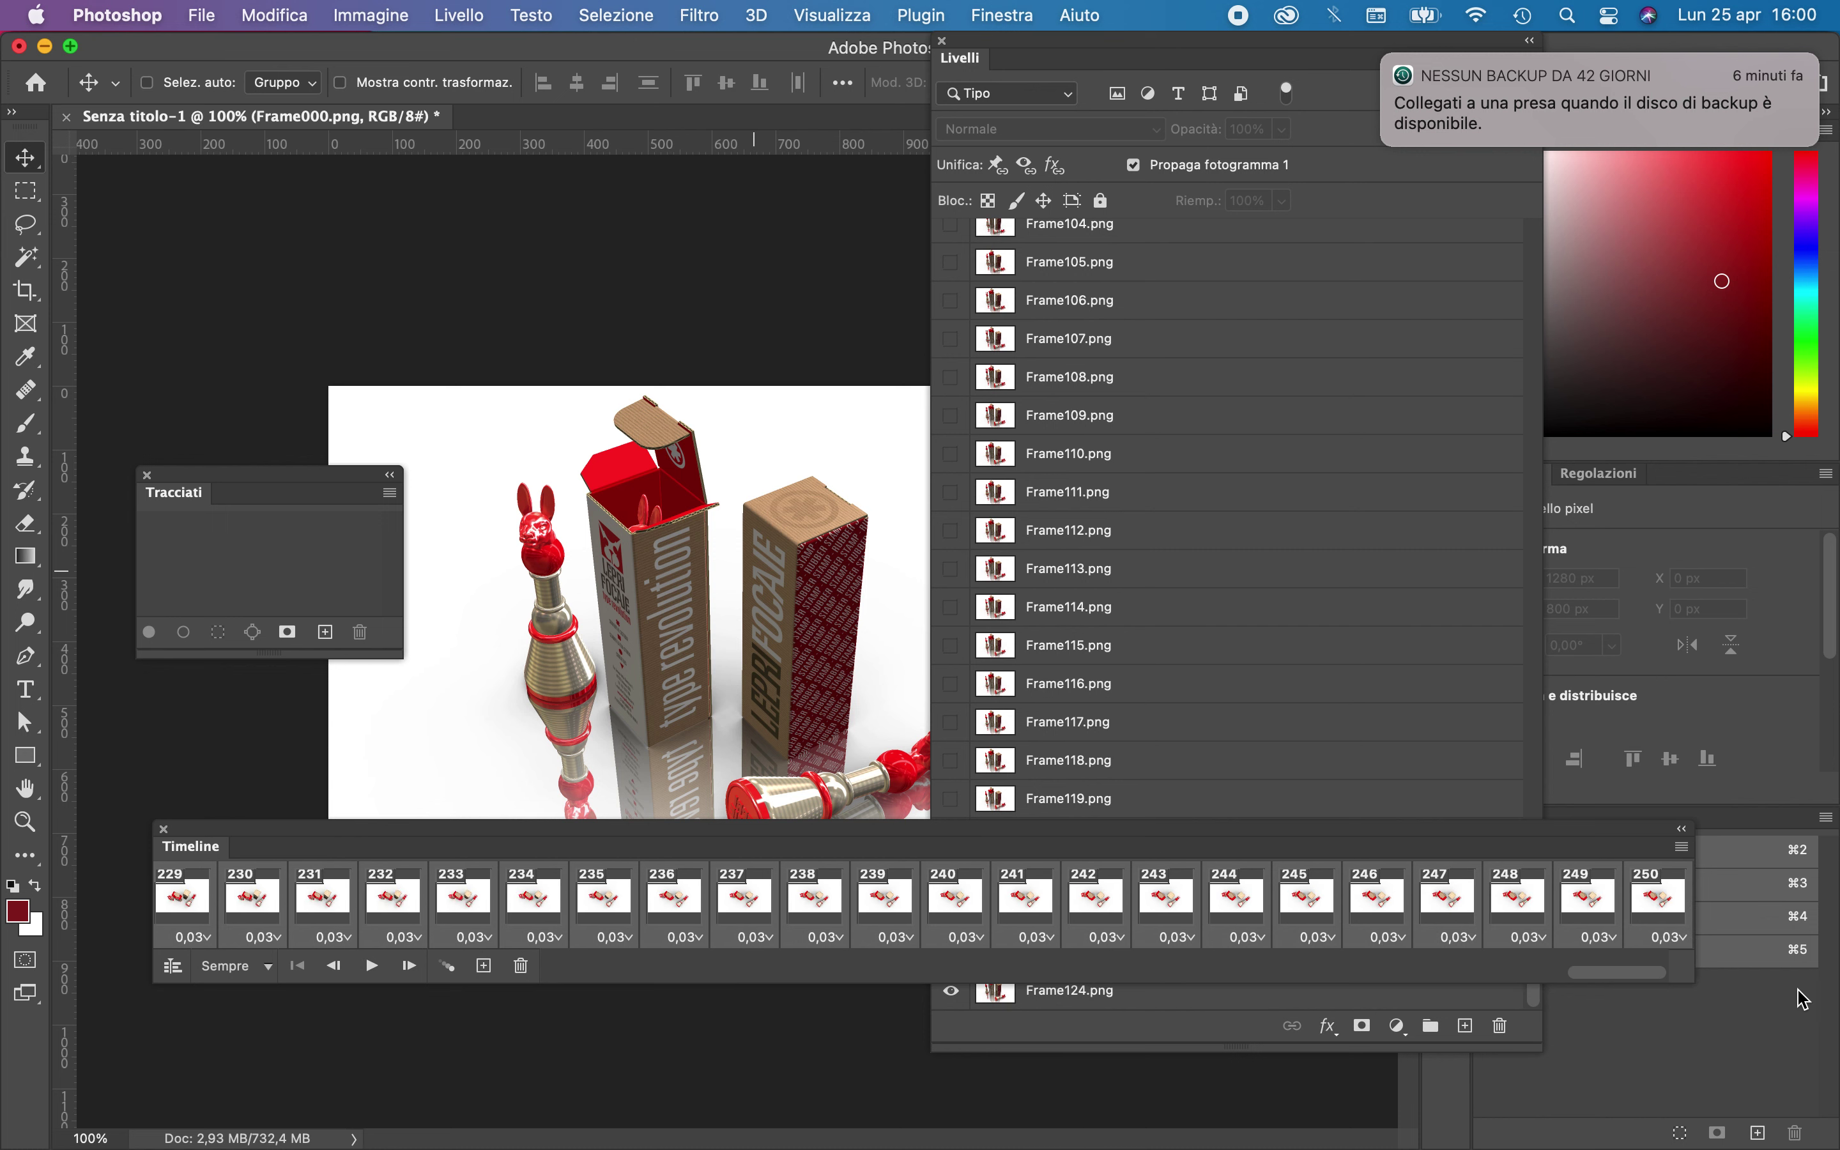
Copy all animation frames and paste them after frame 250 using the paste-after-selection method
{"action": "left_click", "coordinate": [1684, 847]}
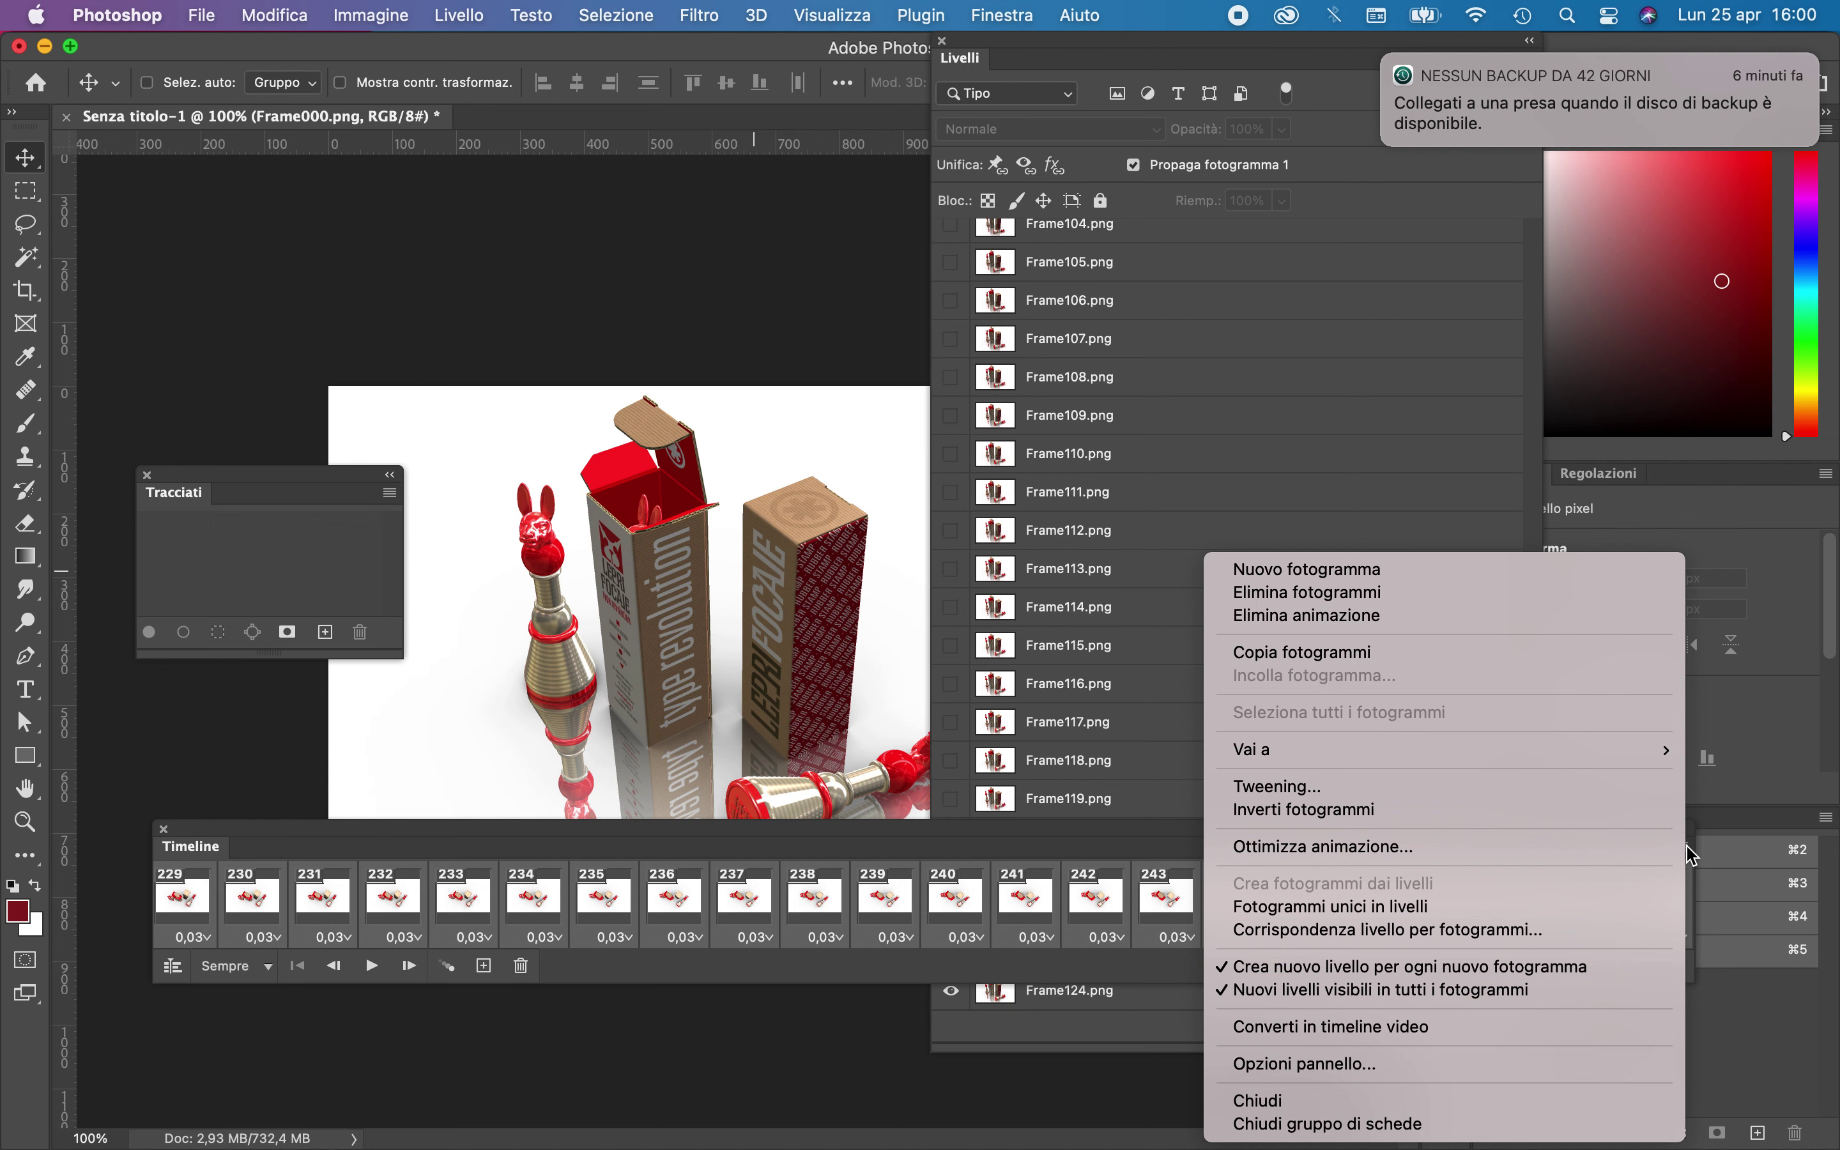
{"action": "left_click", "coordinate": [1566, 661]}
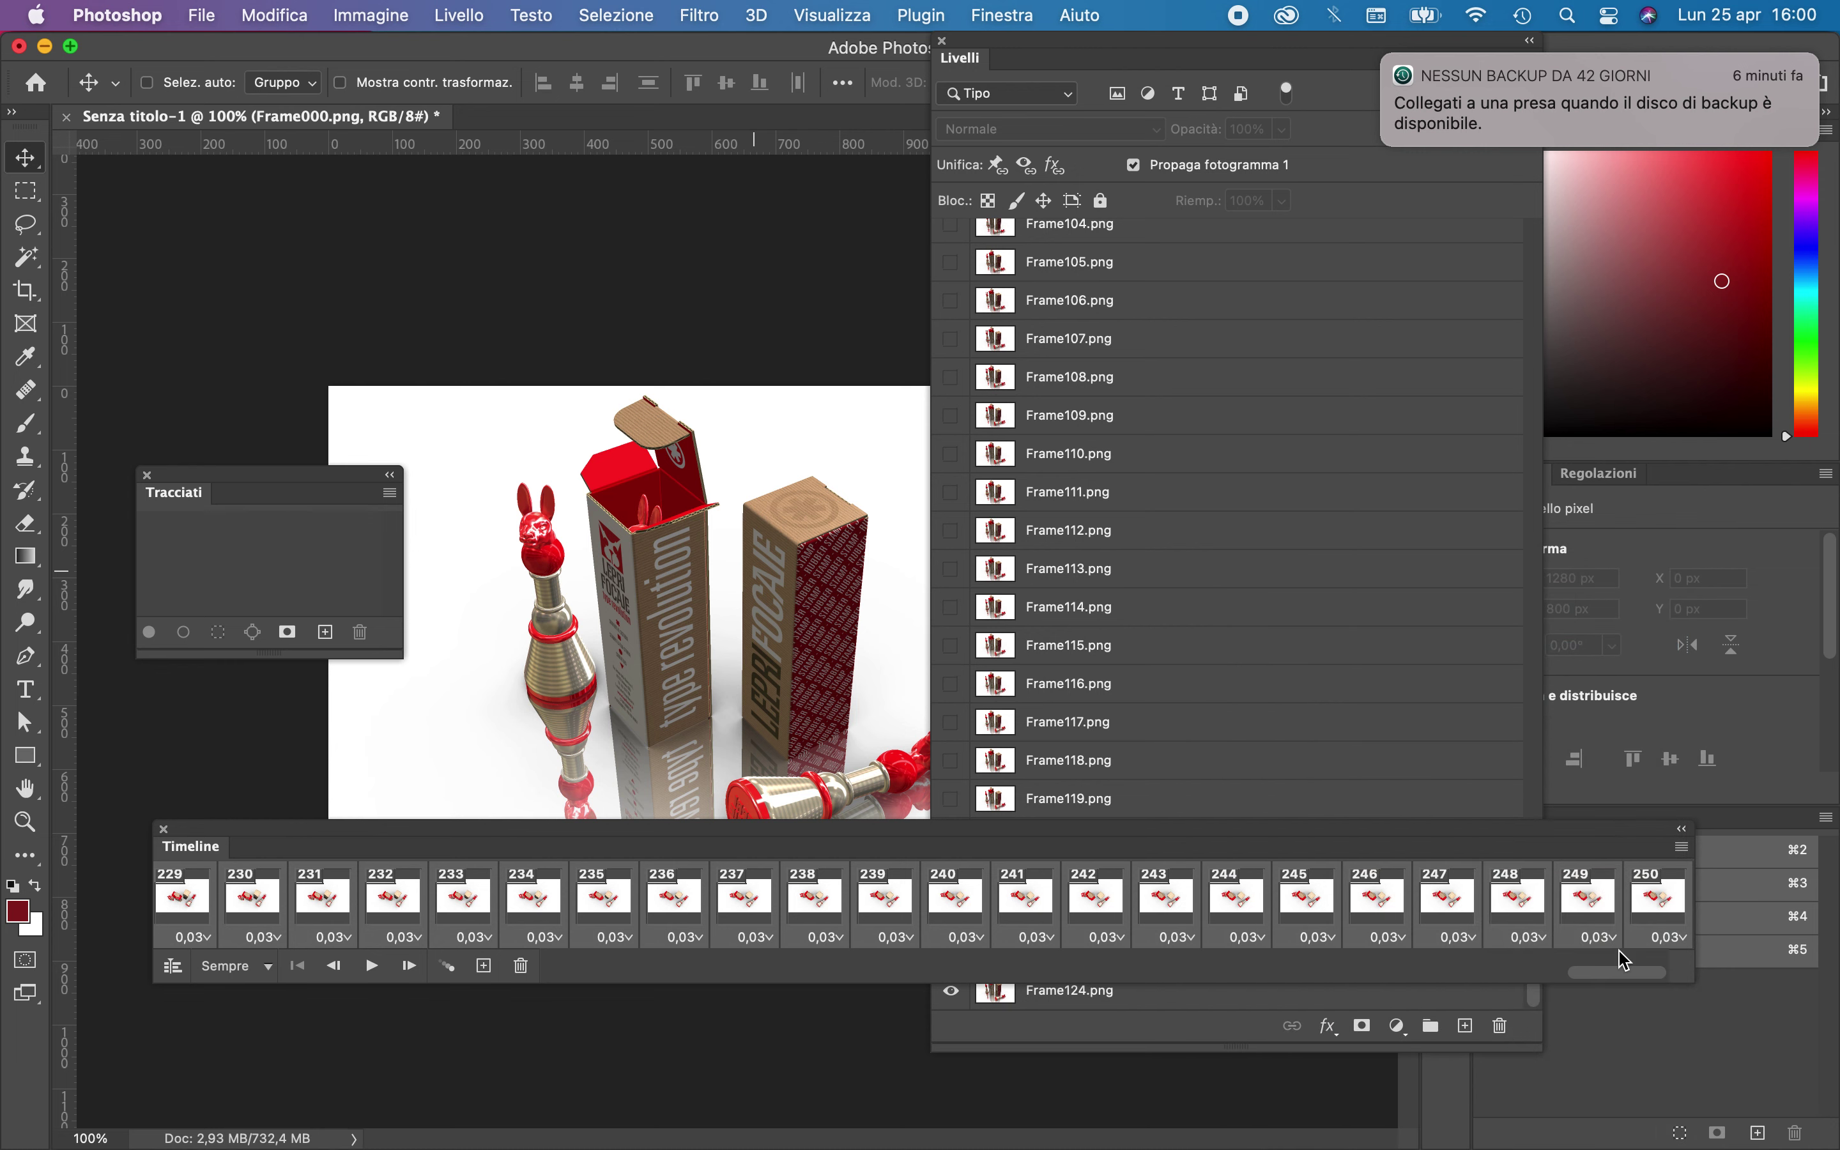
{"action": "left_click", "coordinate": [1659, 915]}
{"action": "right_click", "coordinate": [1659, 915]}
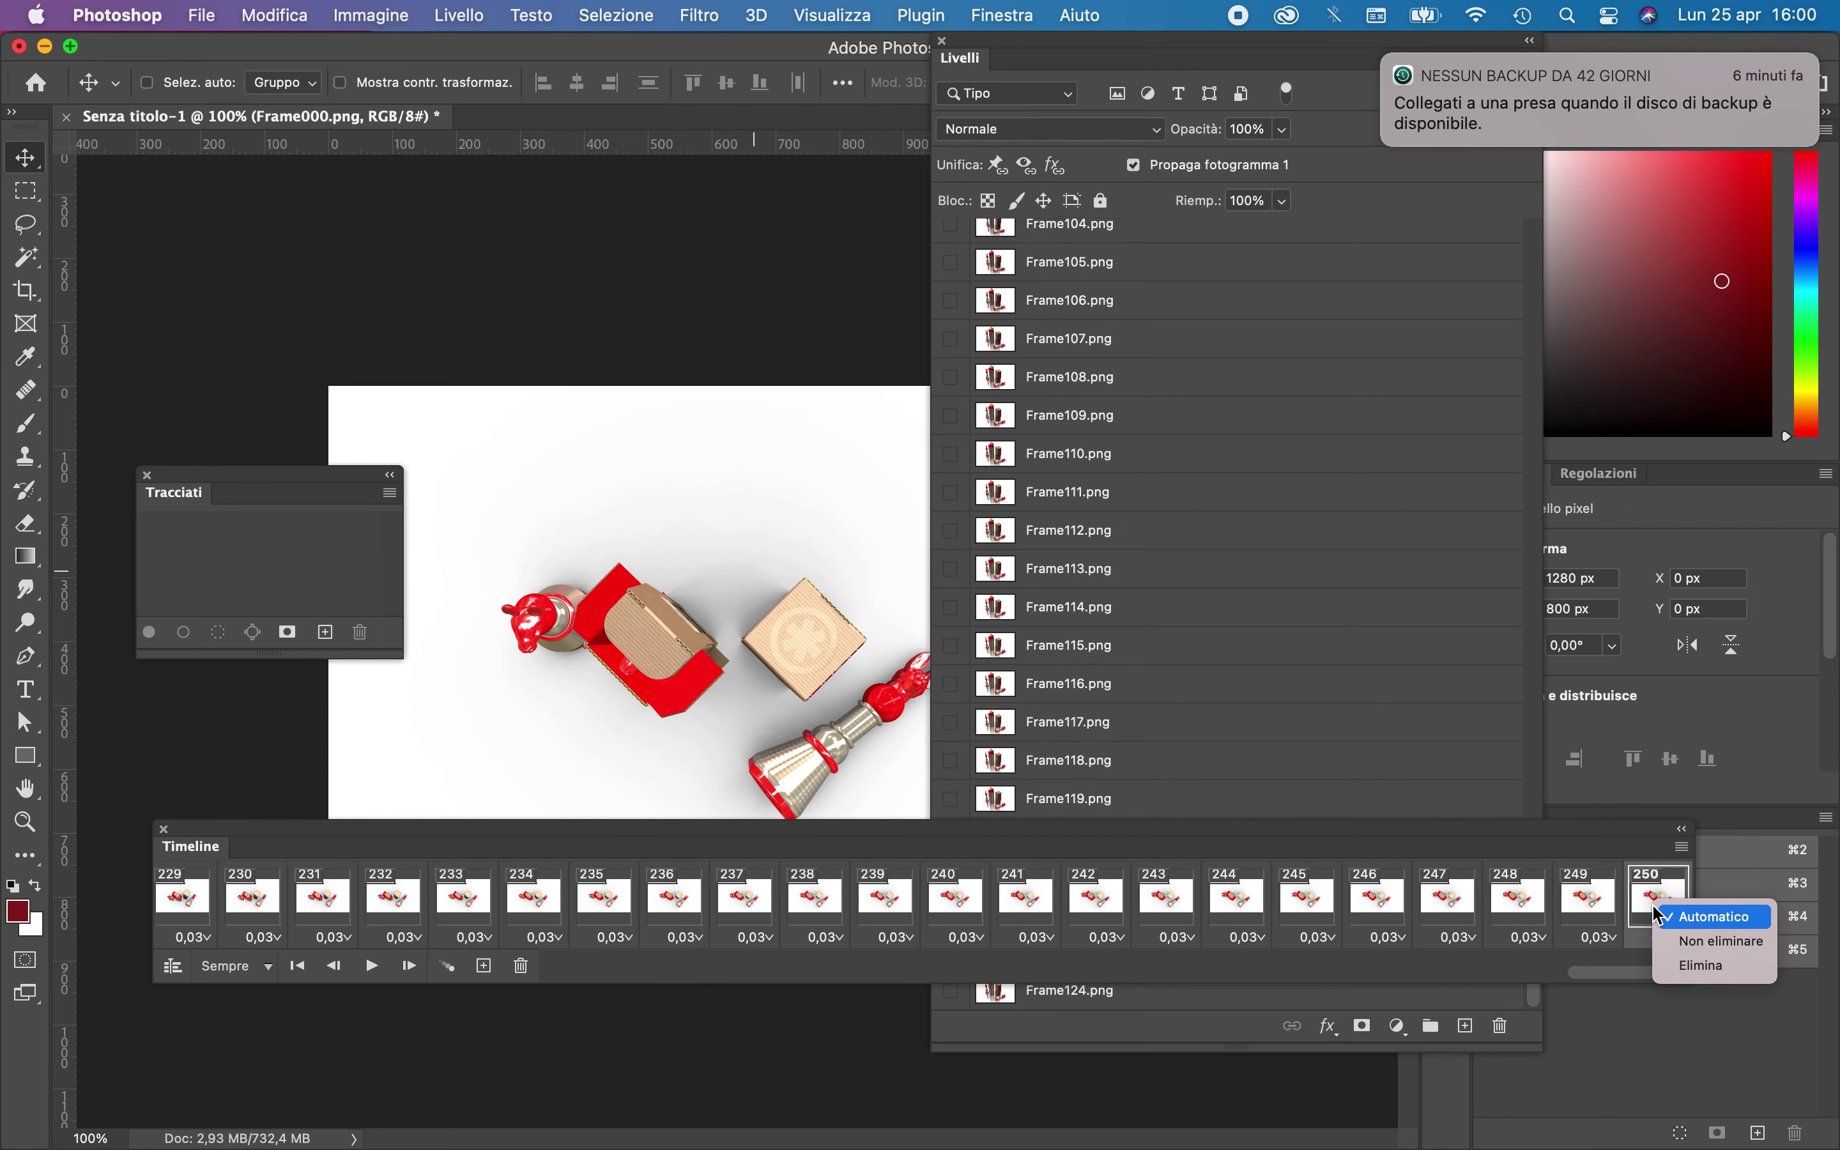
{"action": "left_click", "coordinate": [1683, 850]}
{"action": "left_click", "coordinate": [1684, 850]}
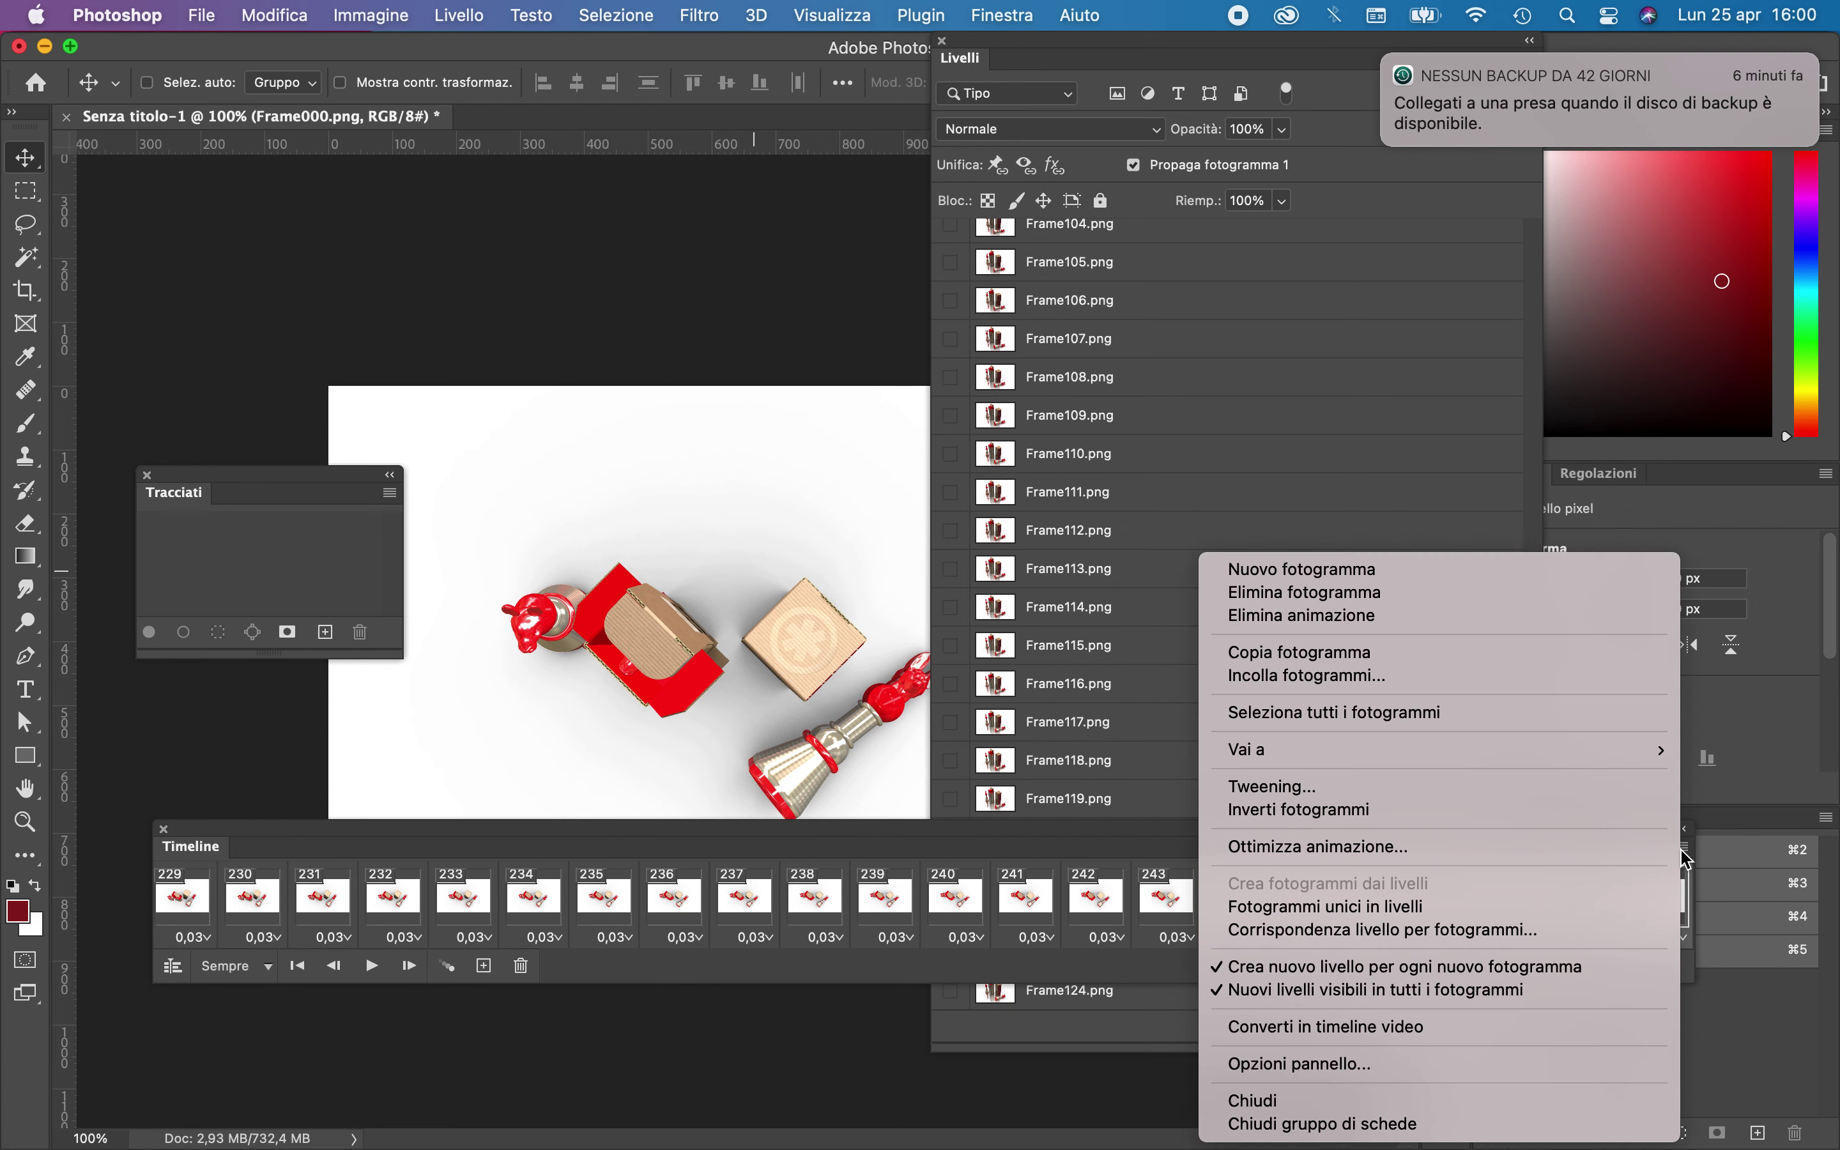
{"action": "left_click", "coordinate": [1531, 674]}
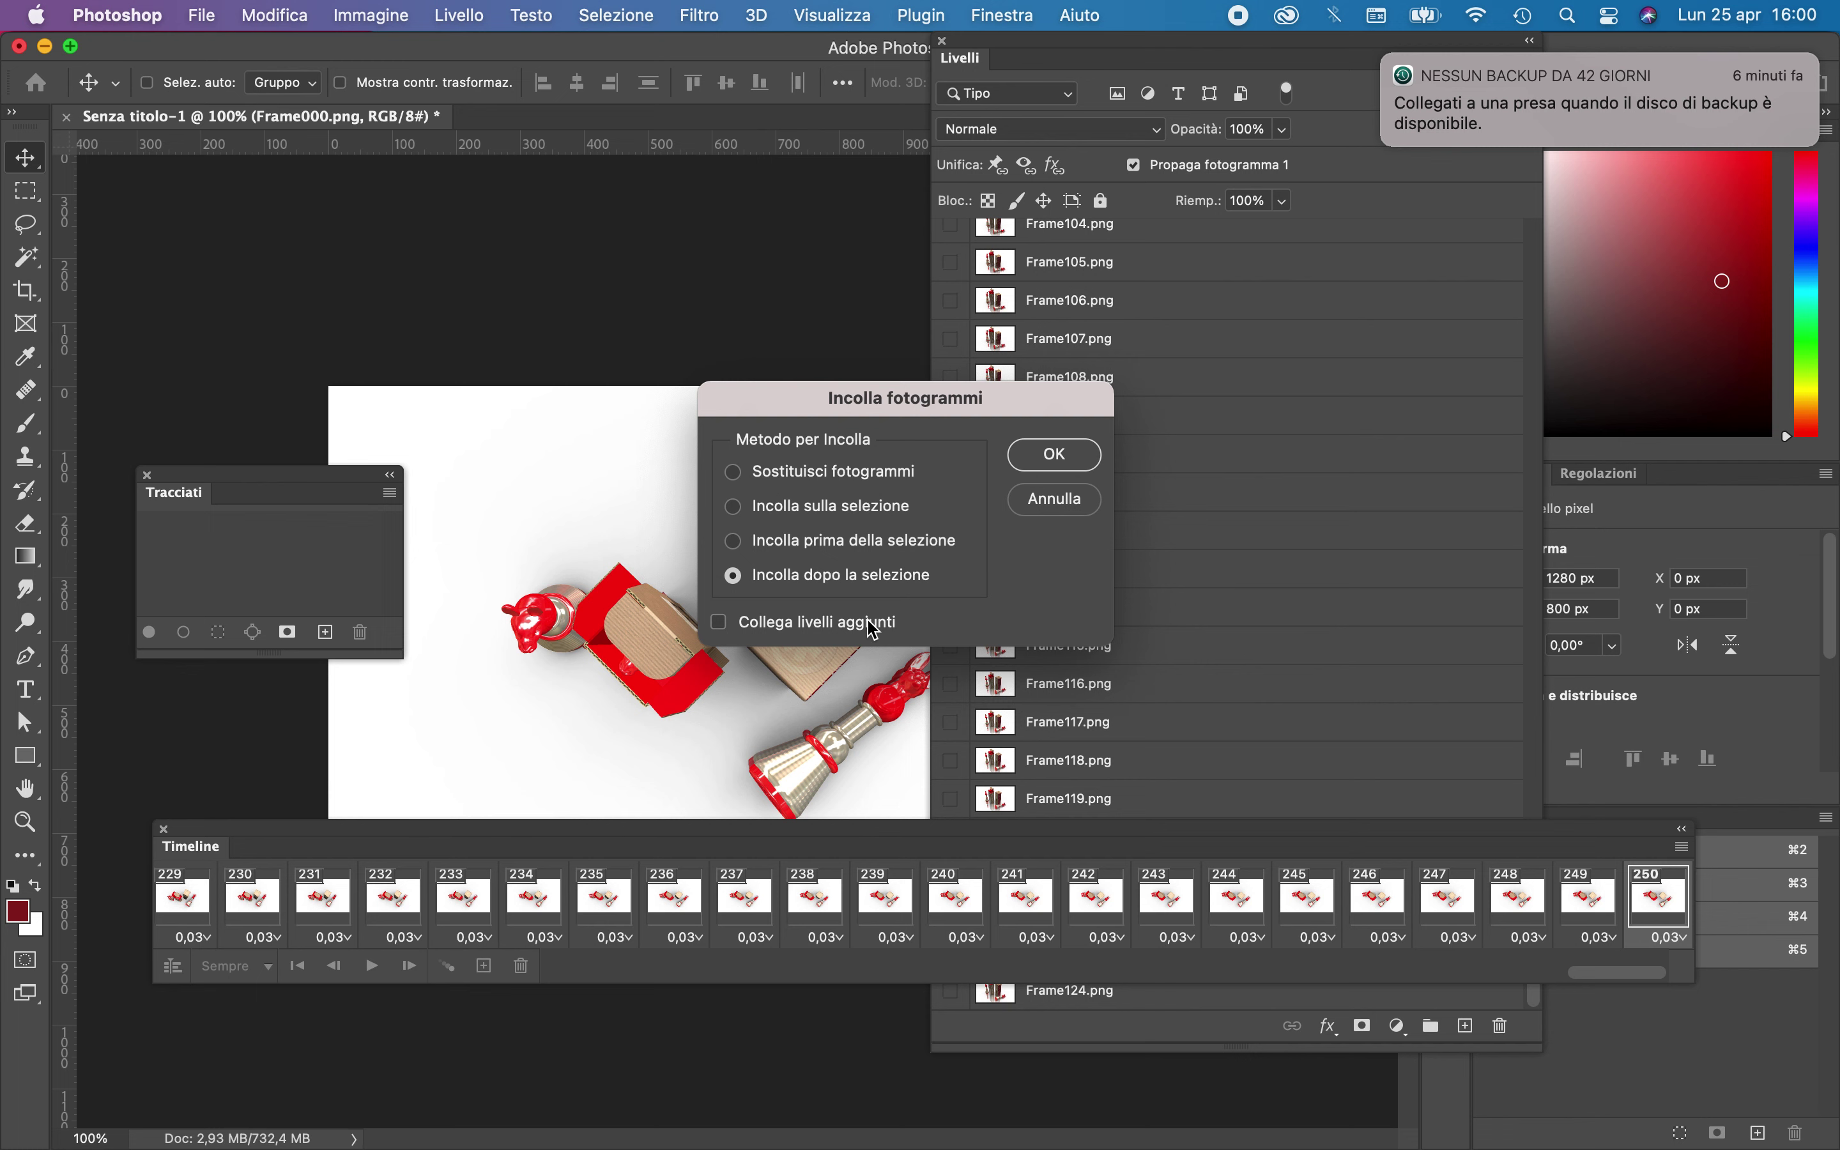
{"action": "left_click", "coordinate": [1092, 456]}
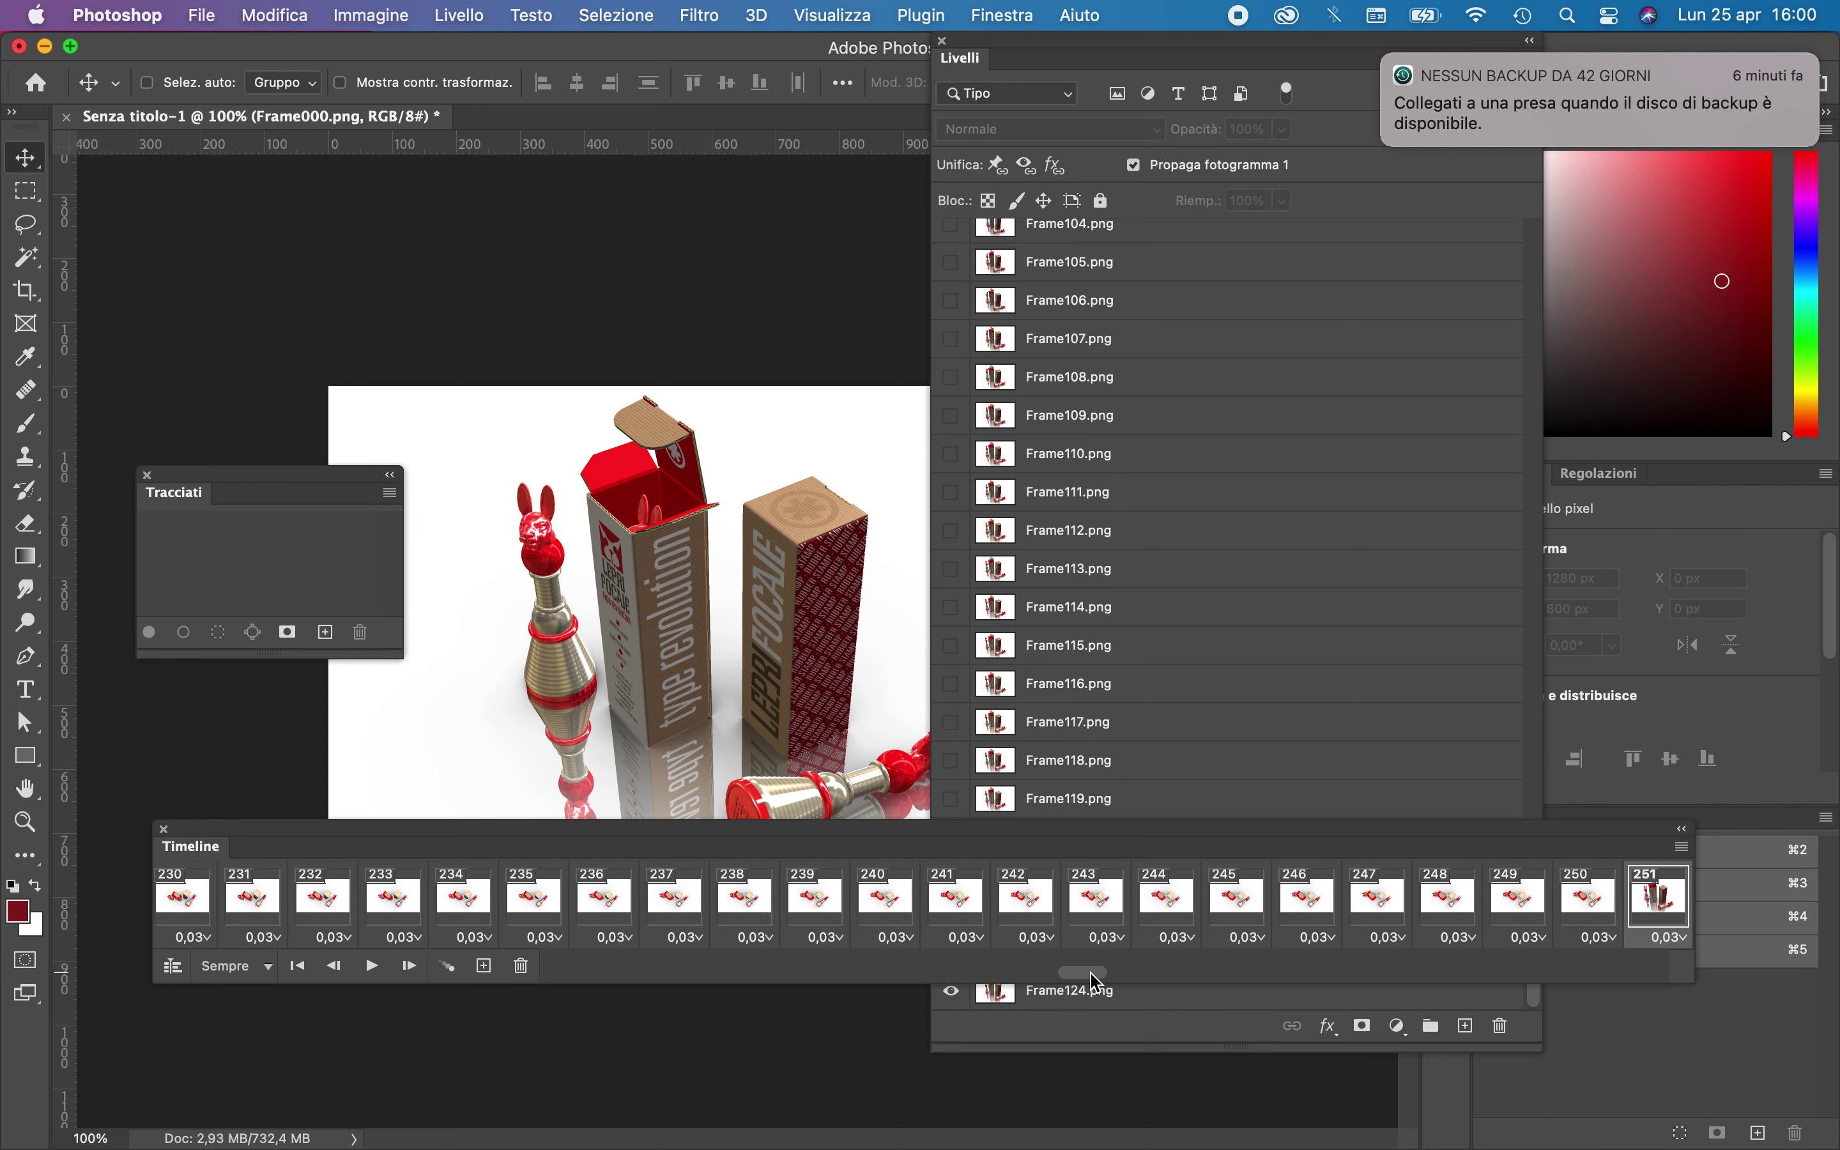
Reverse the order of the pasted frames at the end of the animation
{"action": "left_click_drag", "start_coordinate": [1098, 981], "coordinate": [1794, 1015]}
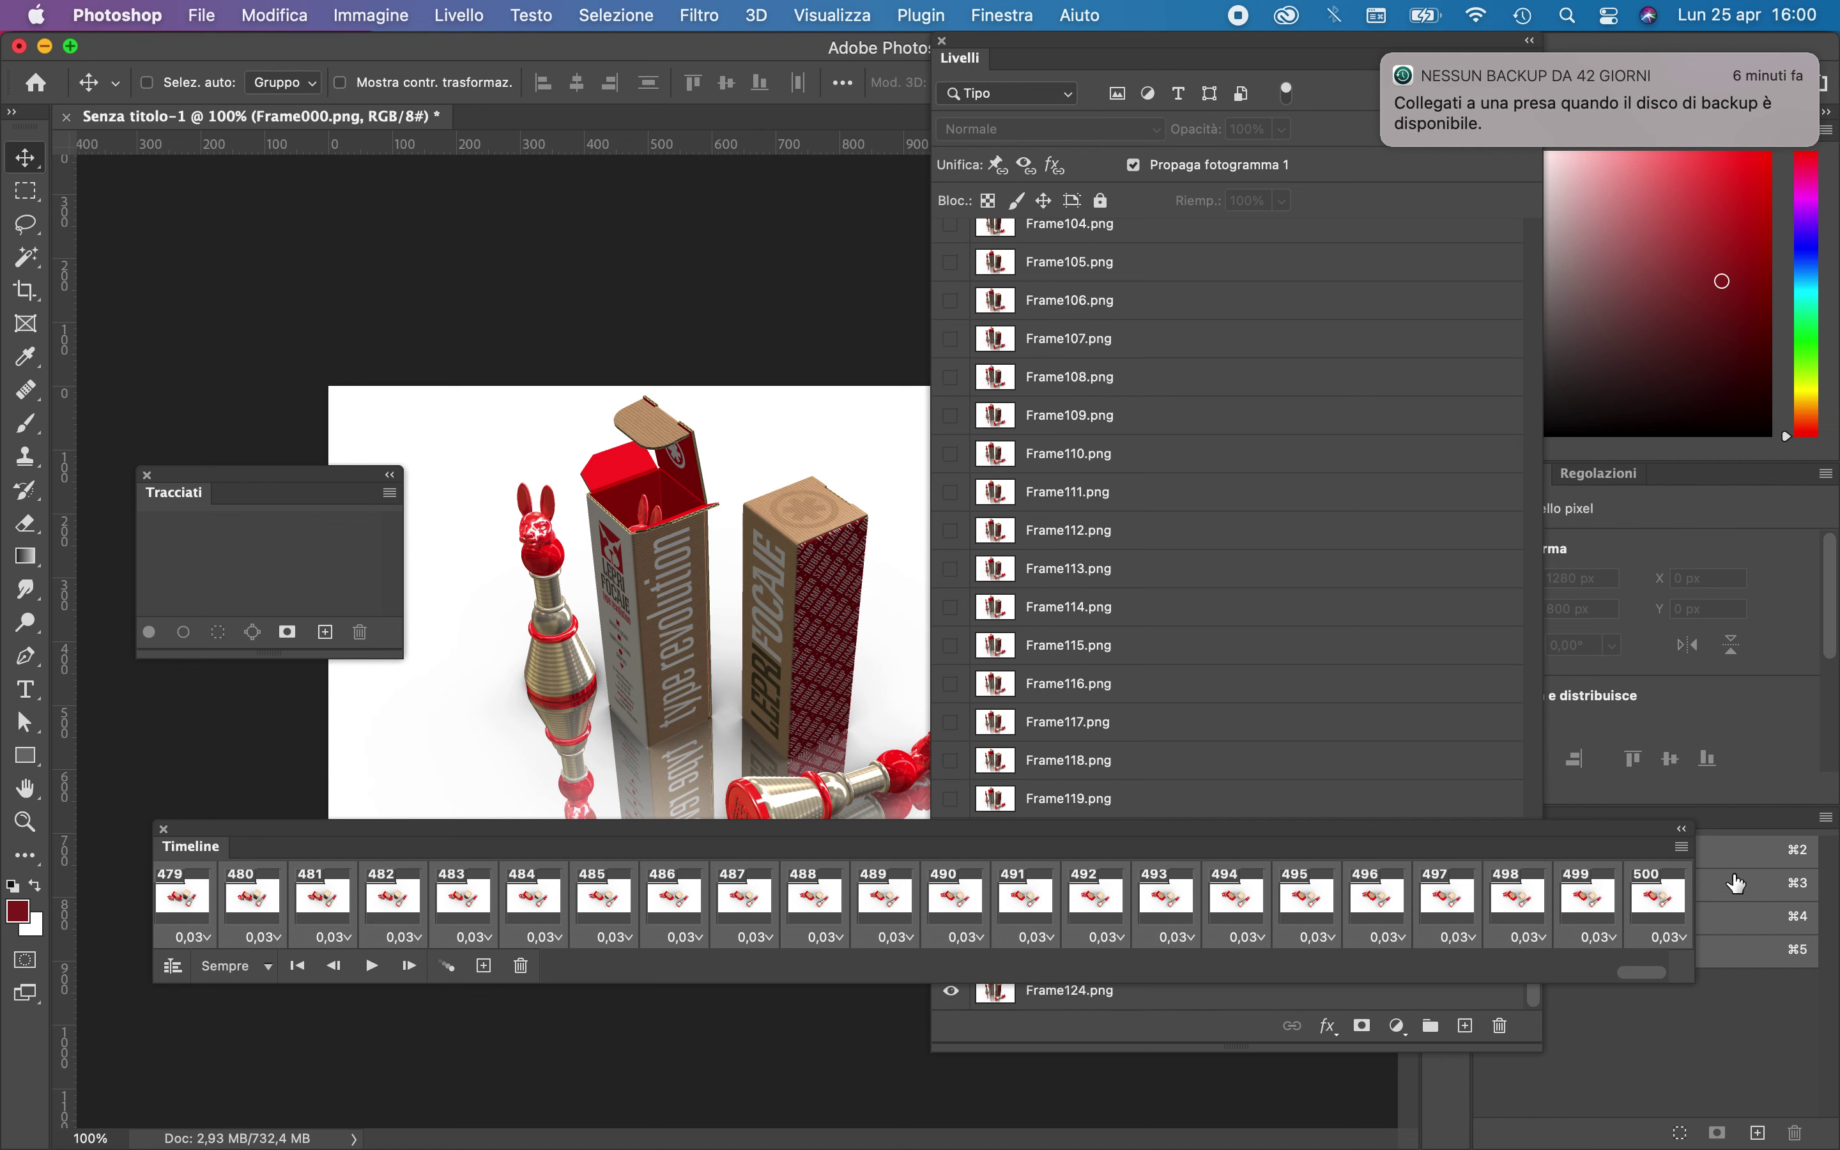
{"action": "left_click", "coordinate": [1685, 850]}
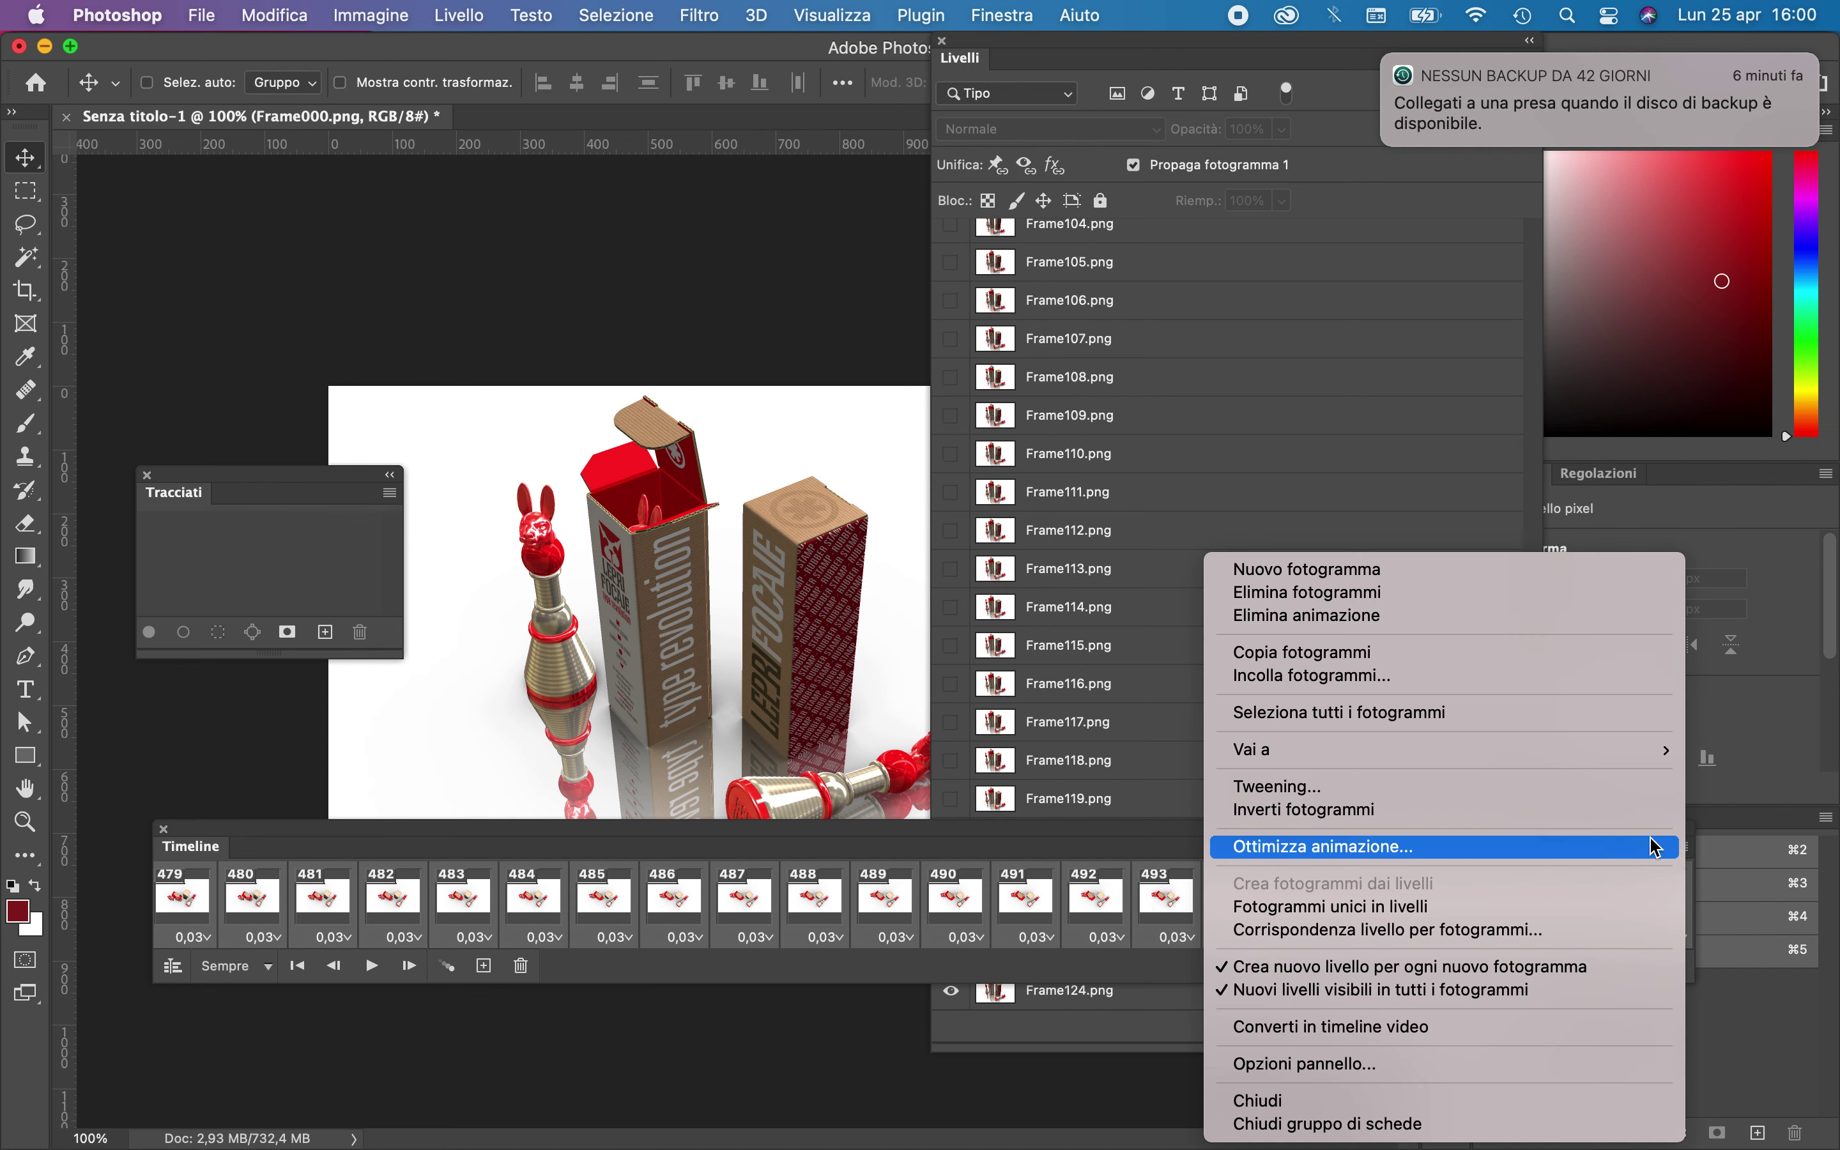
{"action": "left_click", "coordinate": [1628, 816]}
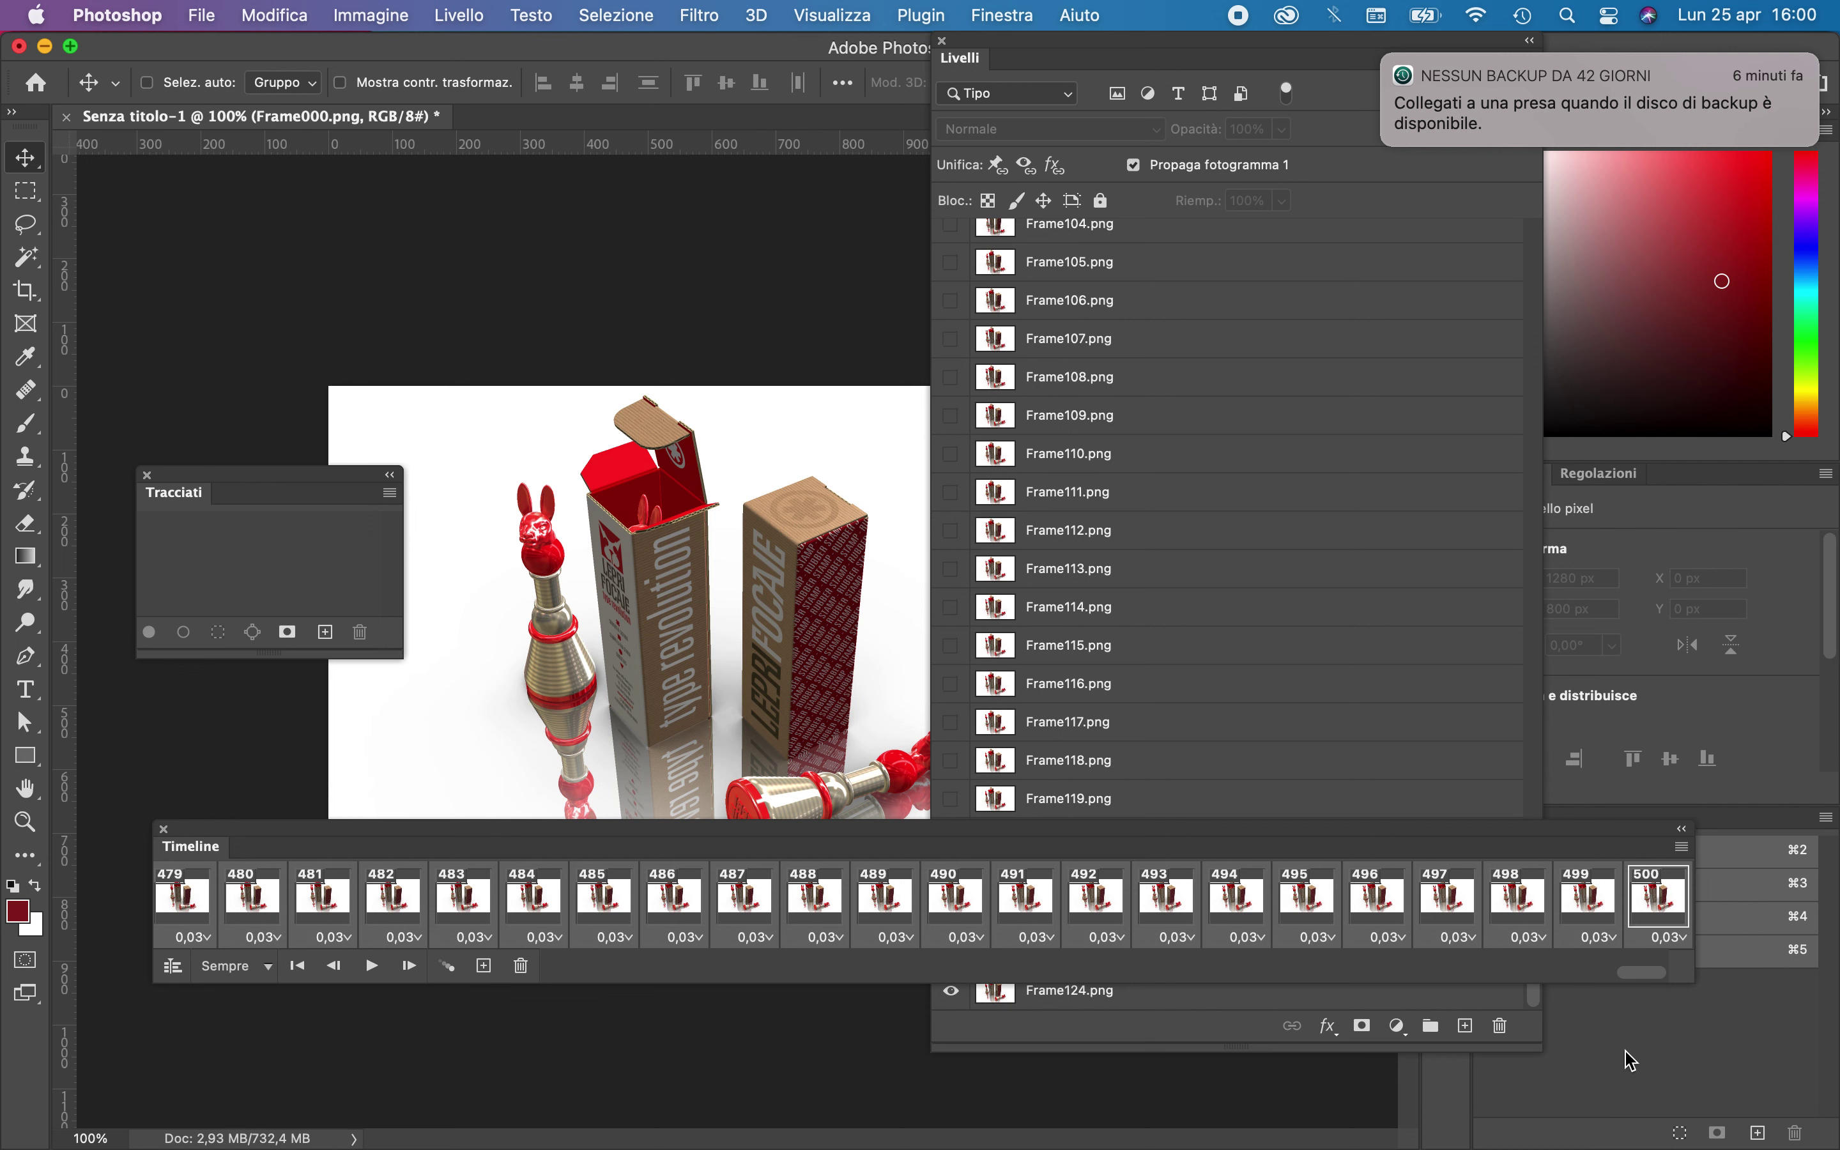
Go back to the first frames, play the extended animation and stop it
{"action": "left_click_drag", "start_coordinate": [1665, 976], "coordinate": [279, 960]}
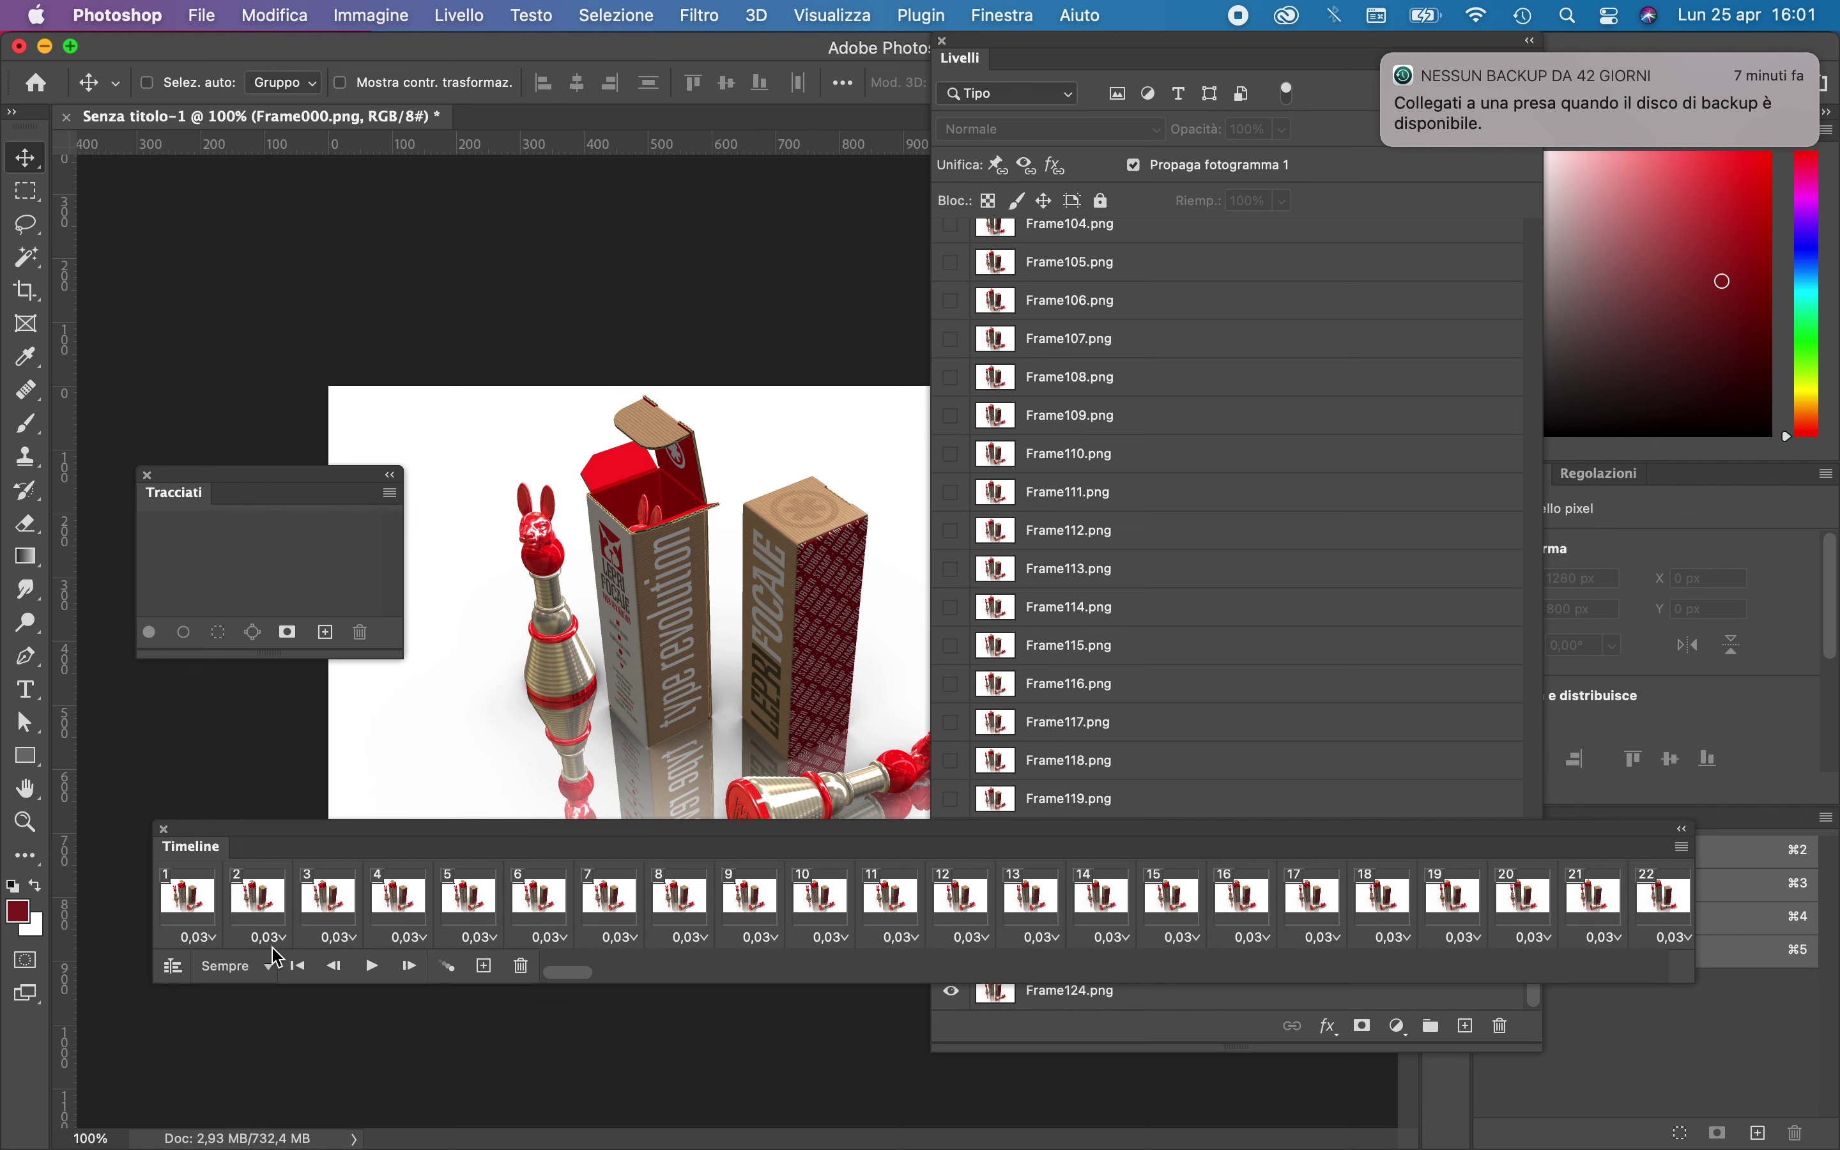
{"action": "left_click", "coordinate": [375, 967]}
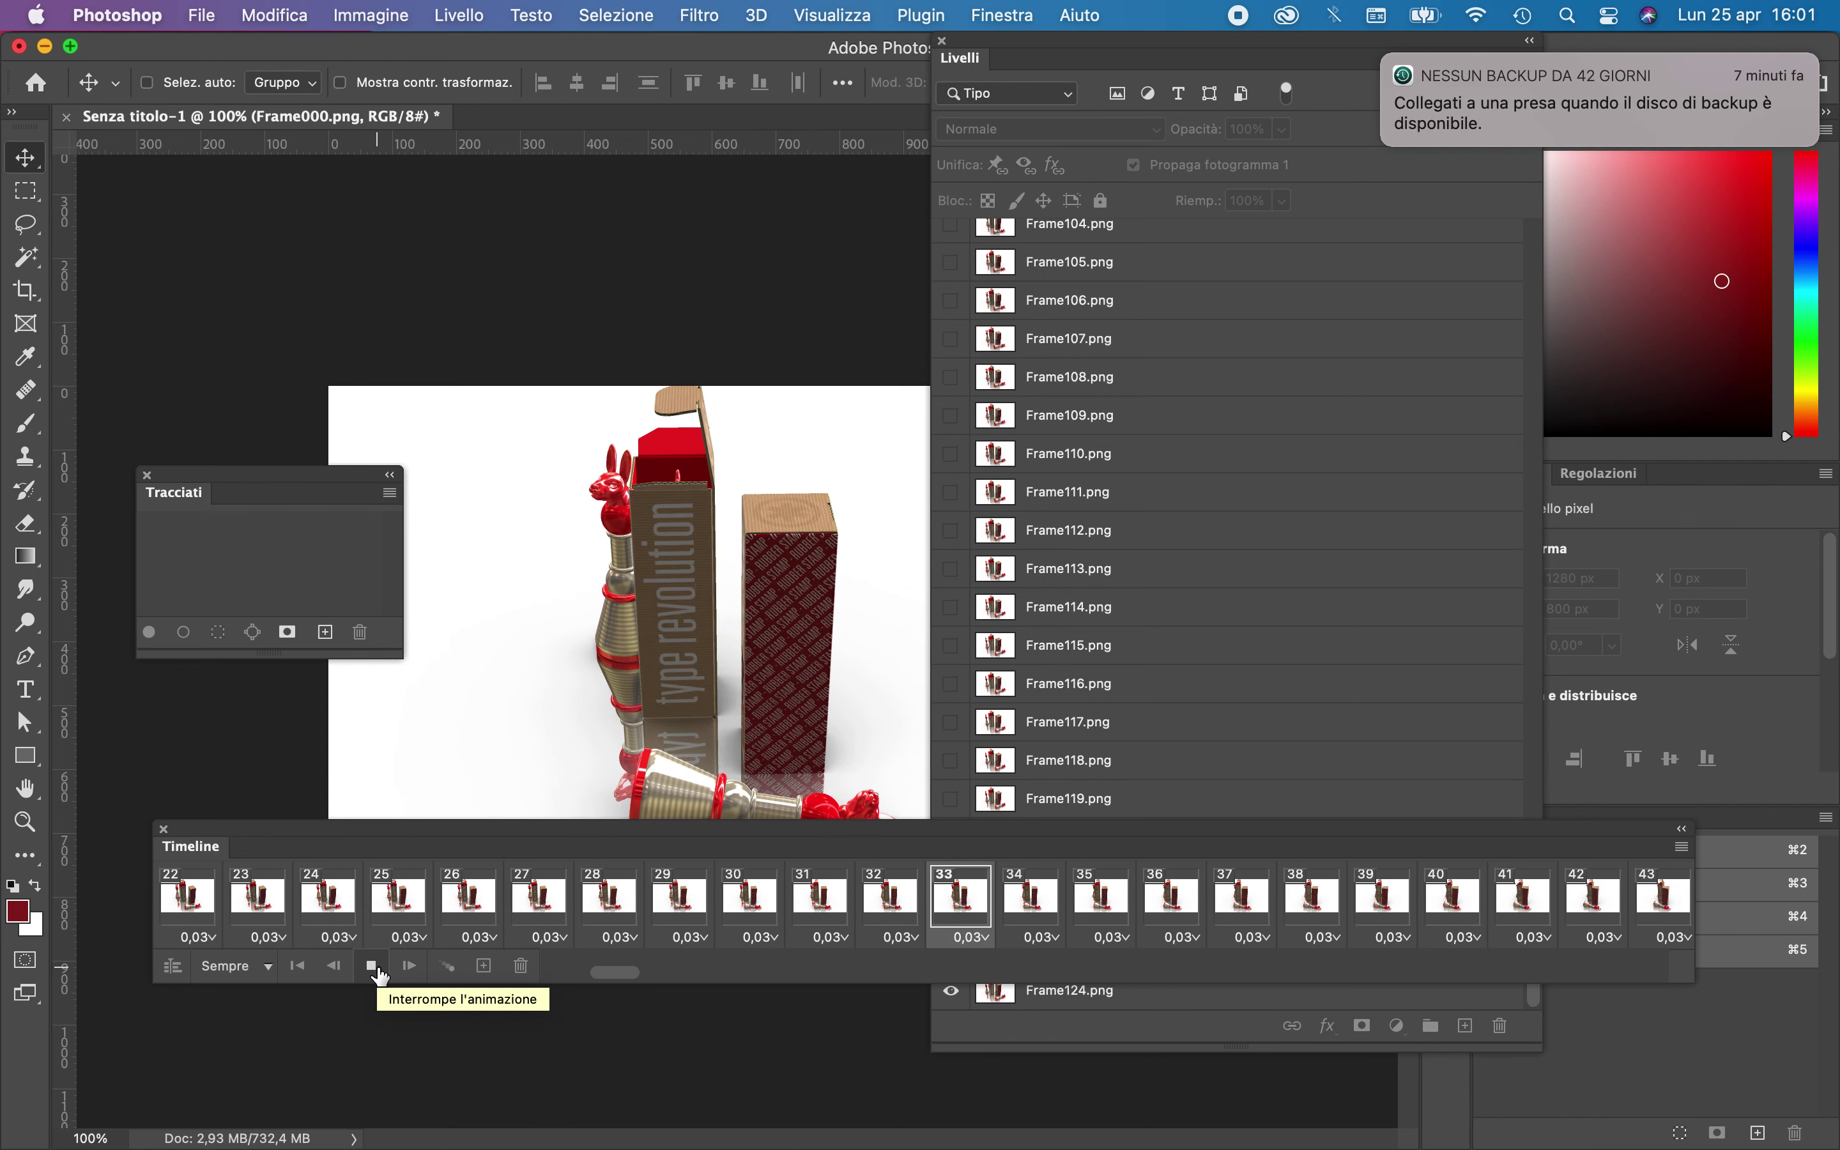
{"action": "left_click", "coordinate": [376, 967]}
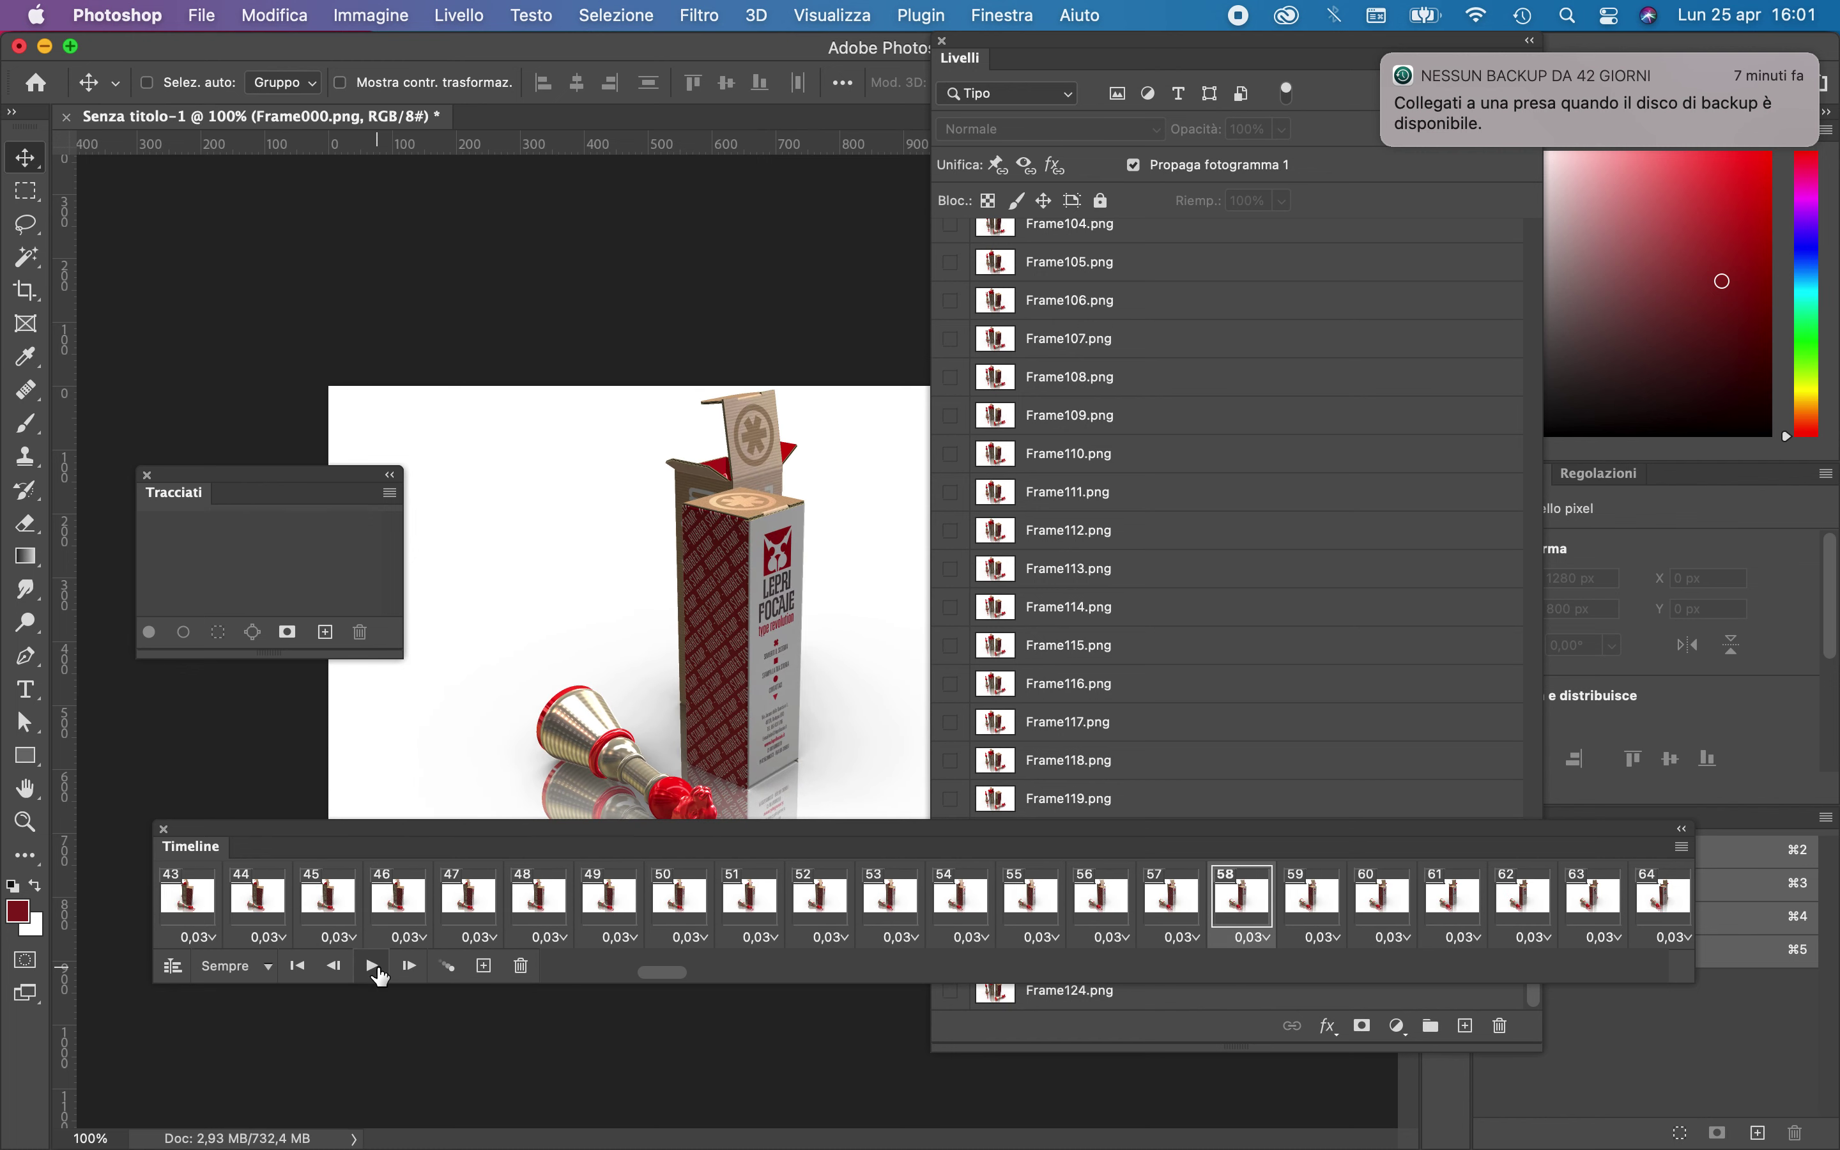
Convert the frame animation back to a video timeline
{"action": "left_click", "coordinate": [167, 967]}
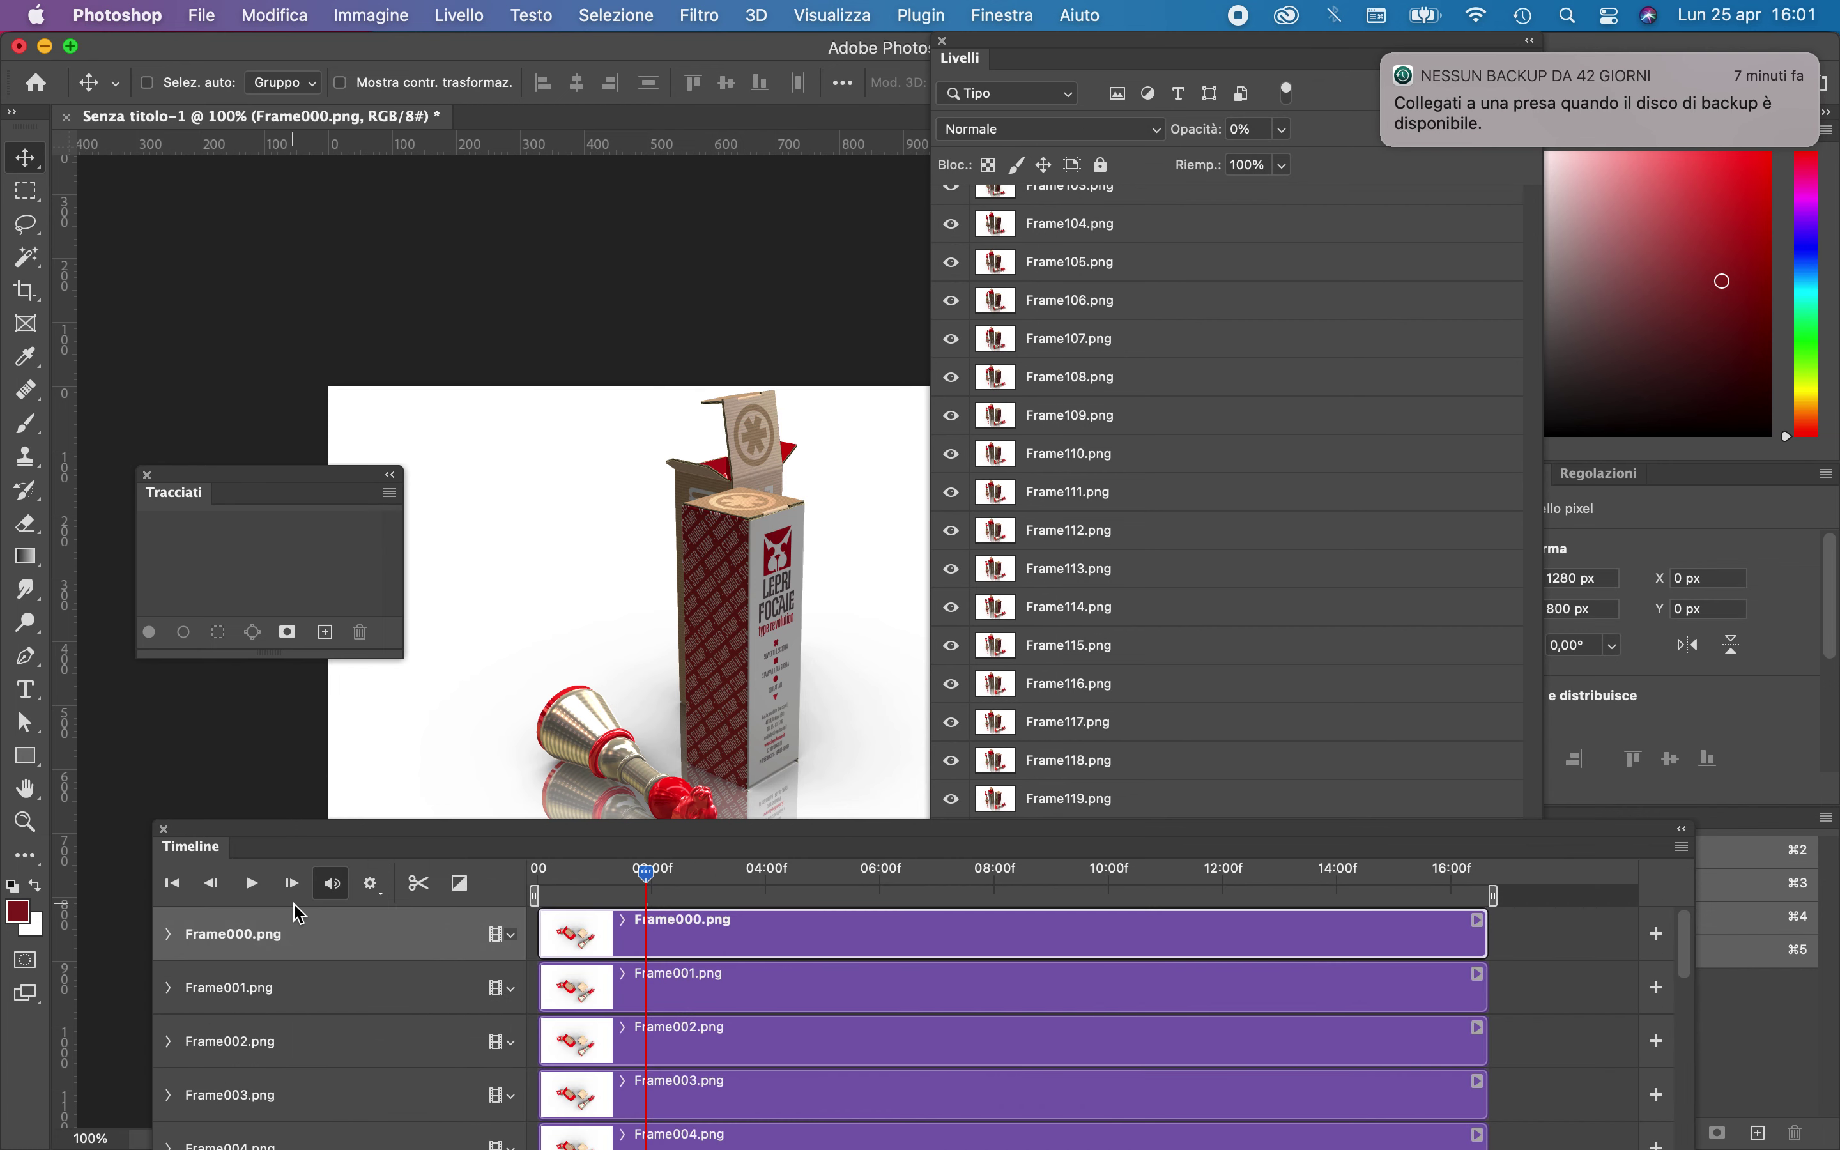
Play the converted timeline from its start, collapse the Layers panel, move the Timeline panel up and stop playback
{"action": "left_click_drag", "start_coordinate": [642, 882], "coordinate": [536, 882]}
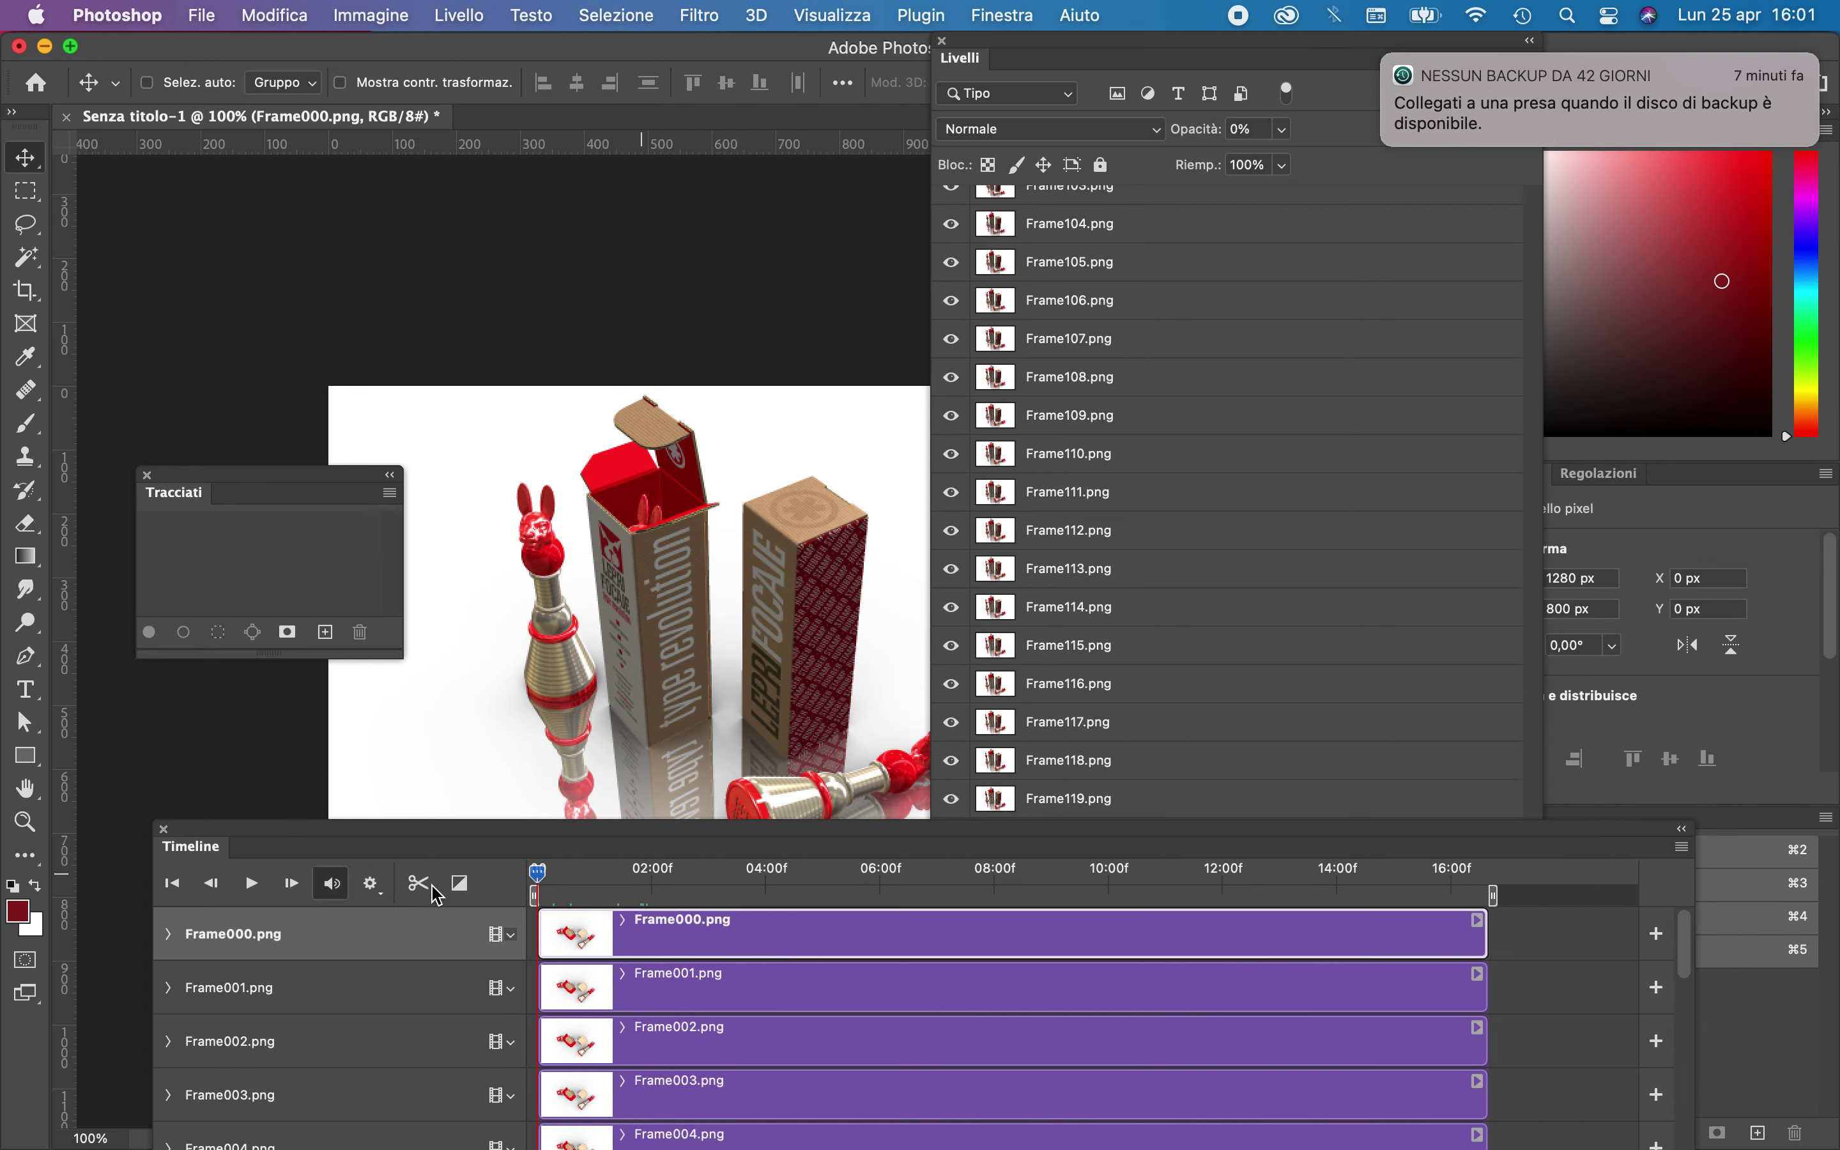
{"action": "left_click", "coordinate": [249, 885]}
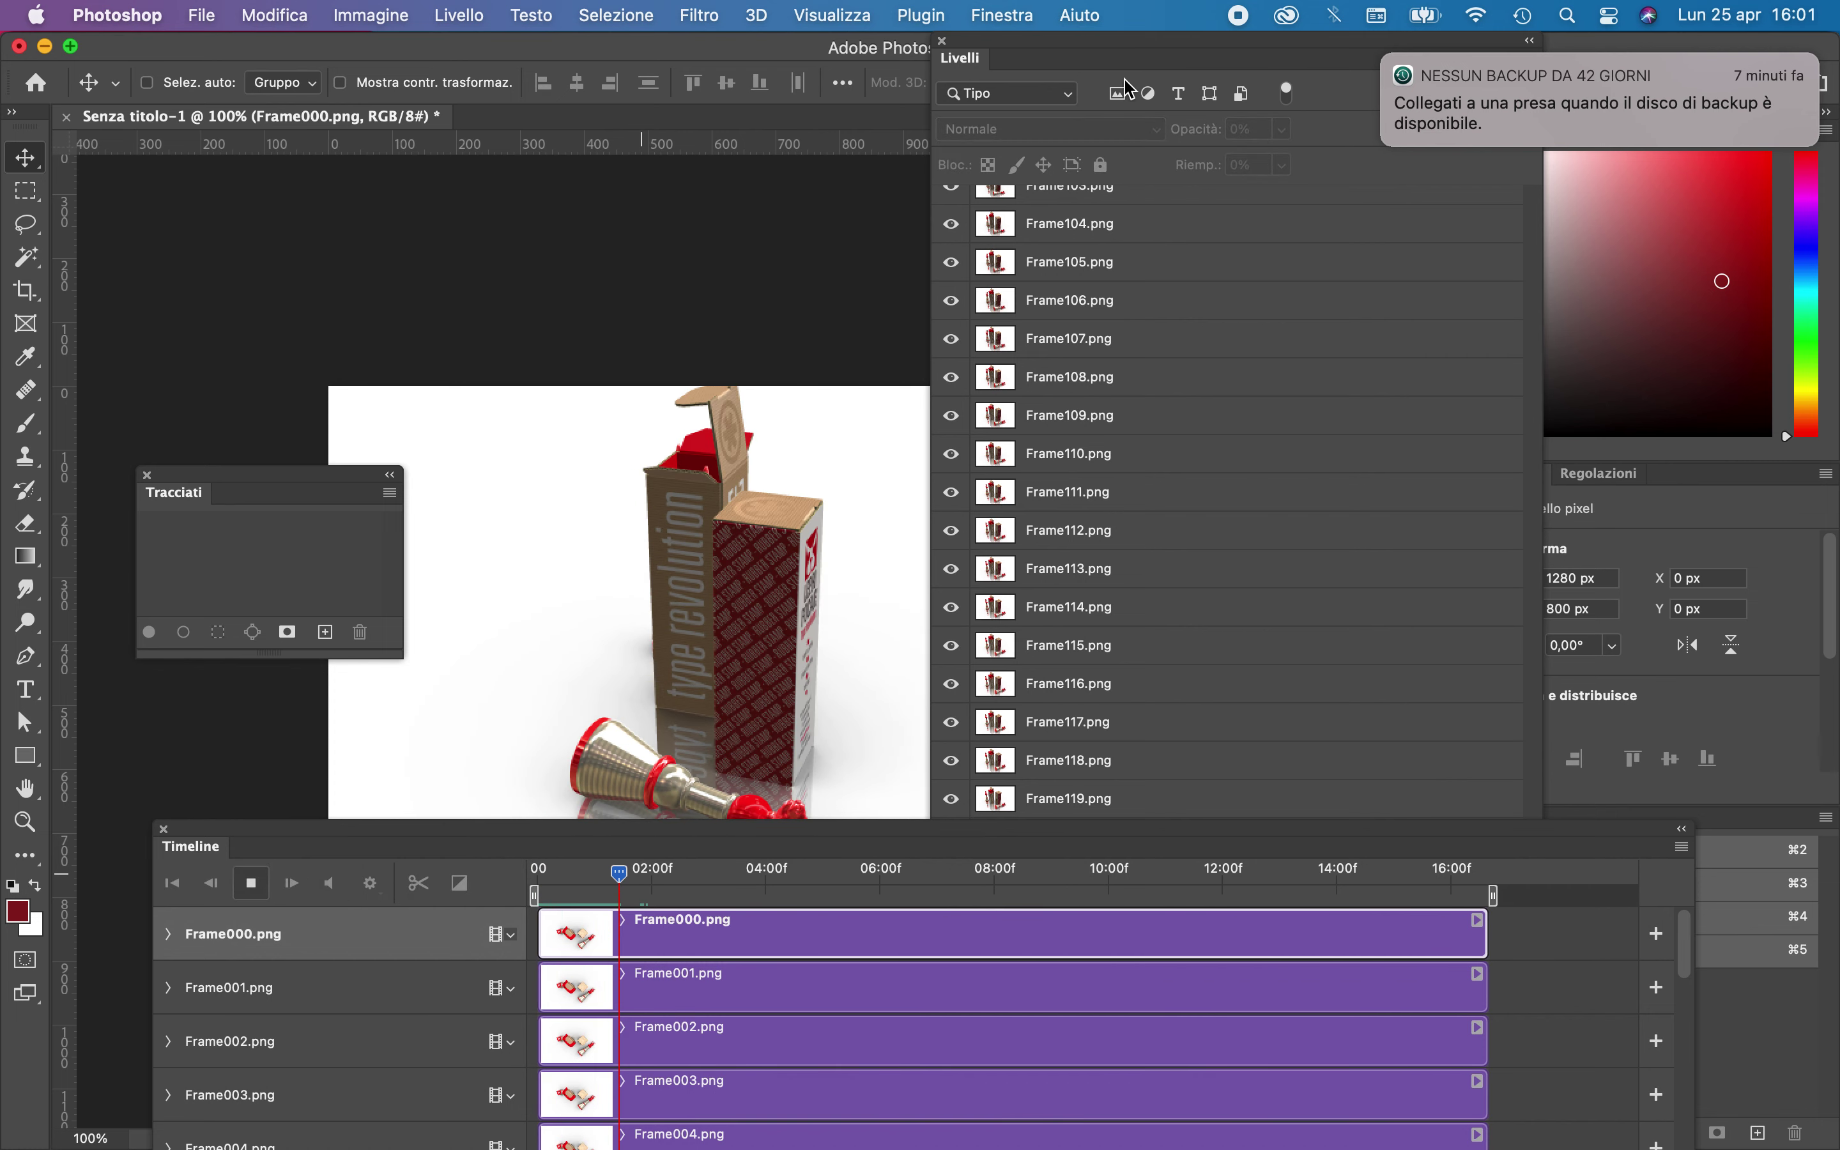
{"action": "left_click", "coordinate": [1292, 54]}
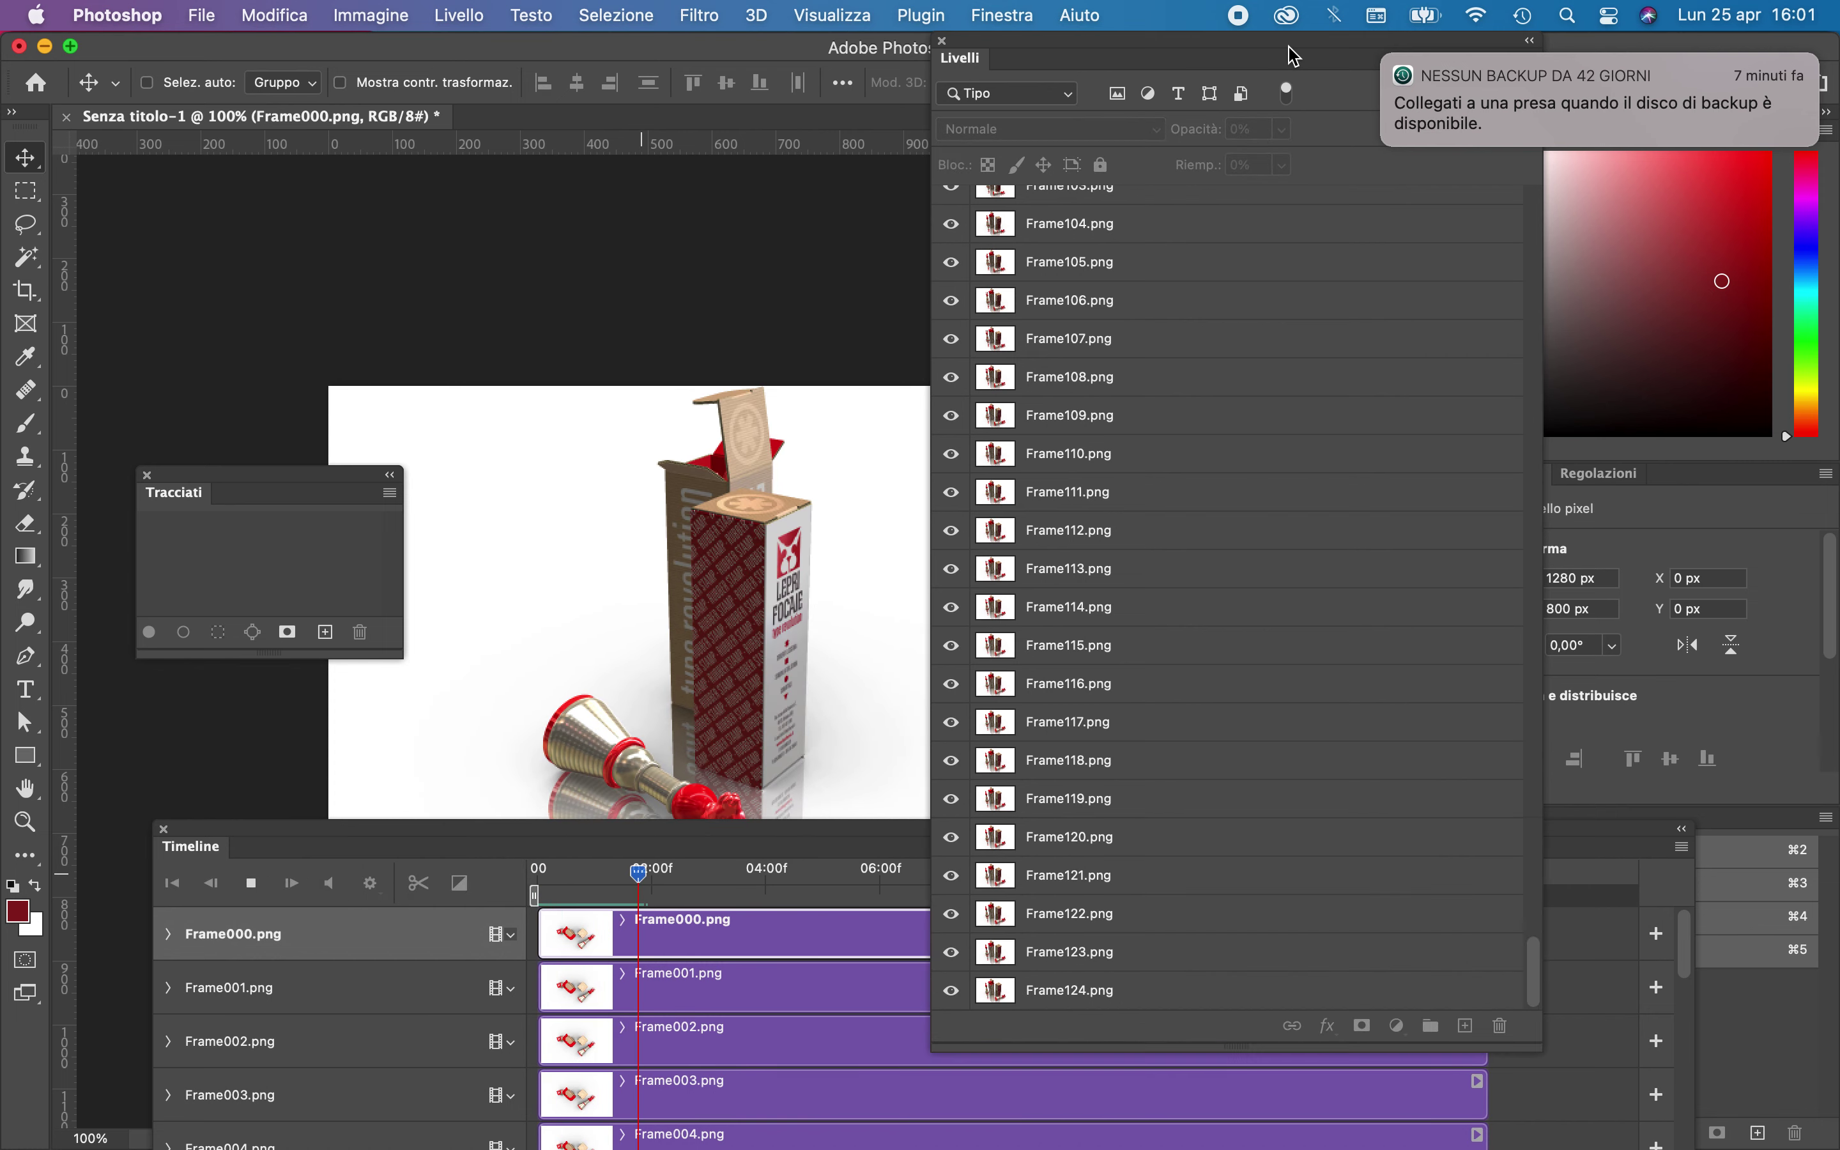
{"action": "left_click", "coordinate": [1530, 41]}
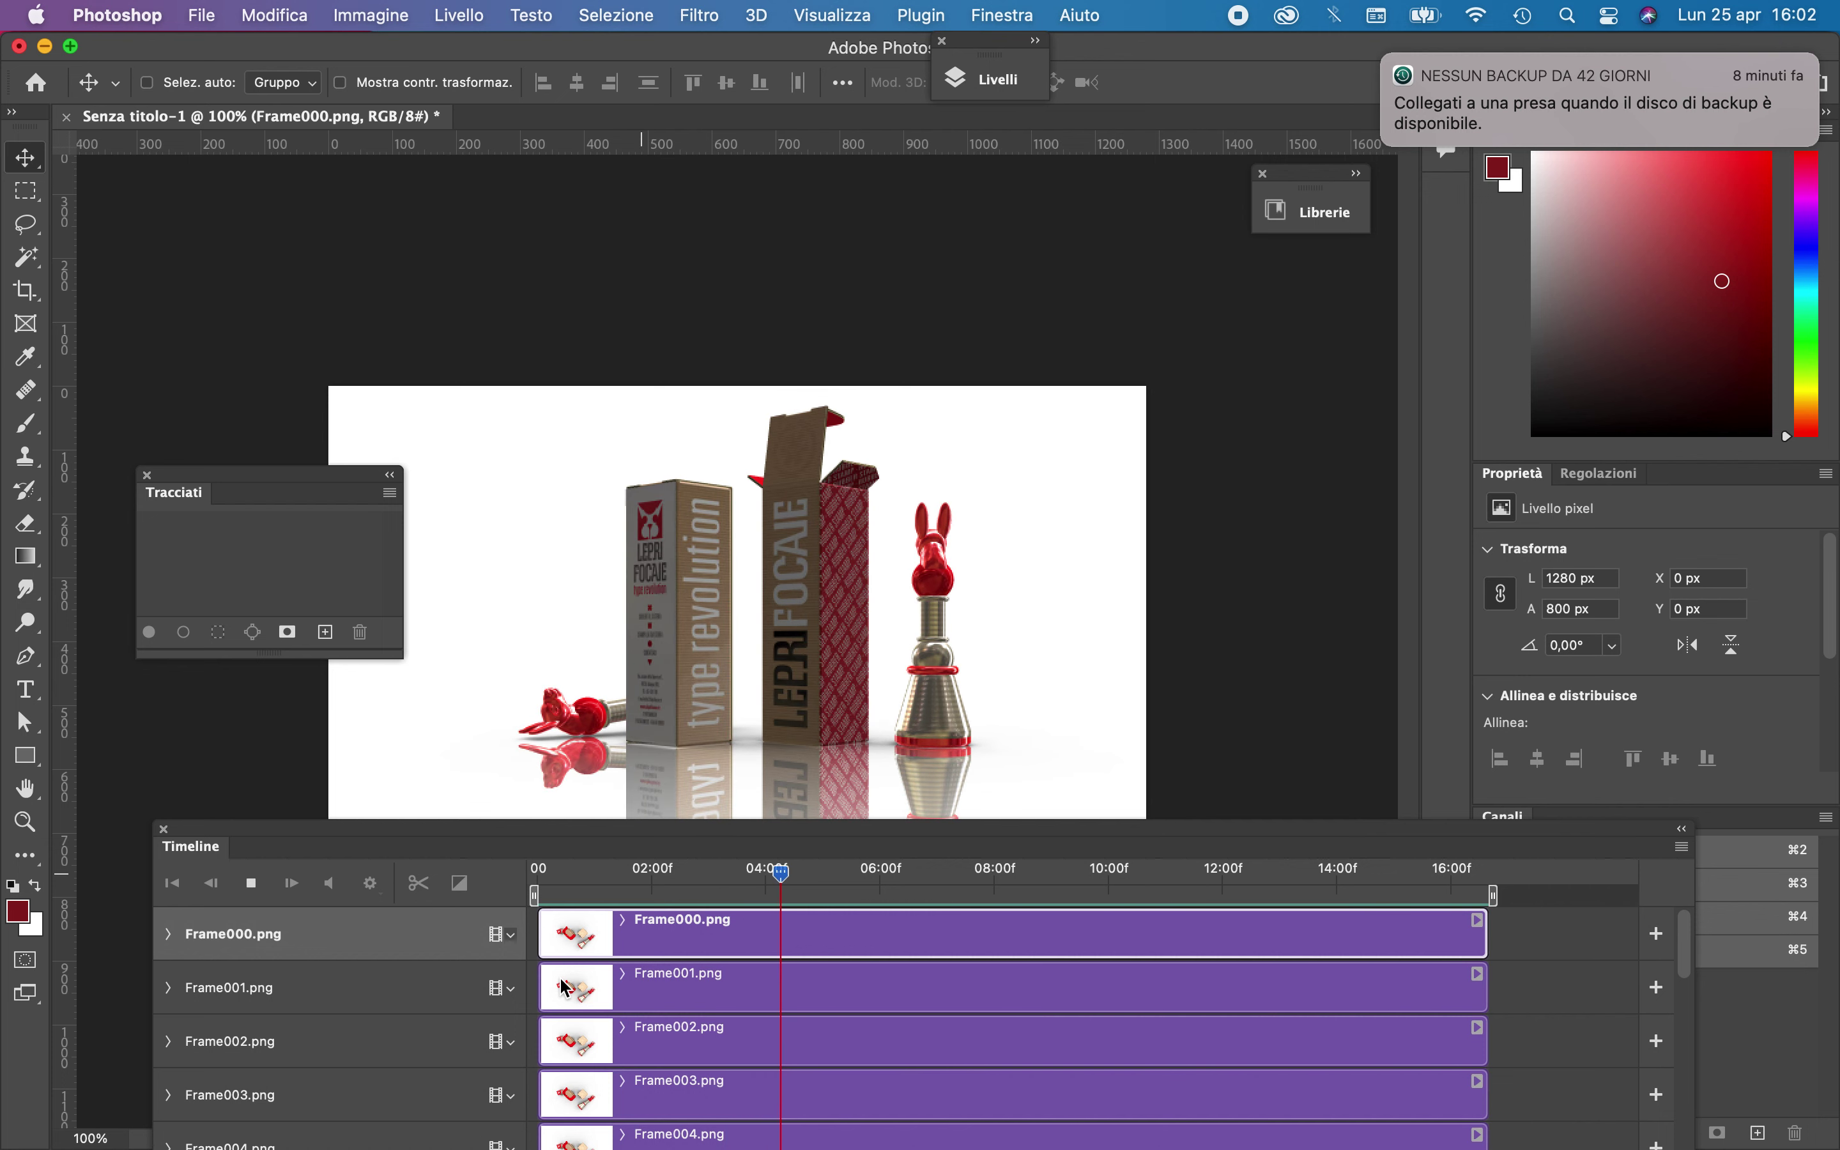
{"action": "left_click_drag", "start_coordinate": [910, 833], "coordinate": [936, 335]}
{"action": "left_click", "coordinate": [277, 387]}
Open the video rendering settings and choose the immagini-def folder inside timbro lepre on the desktop as destination
{"action": "left_click", "coordinate": [1709, 353]}
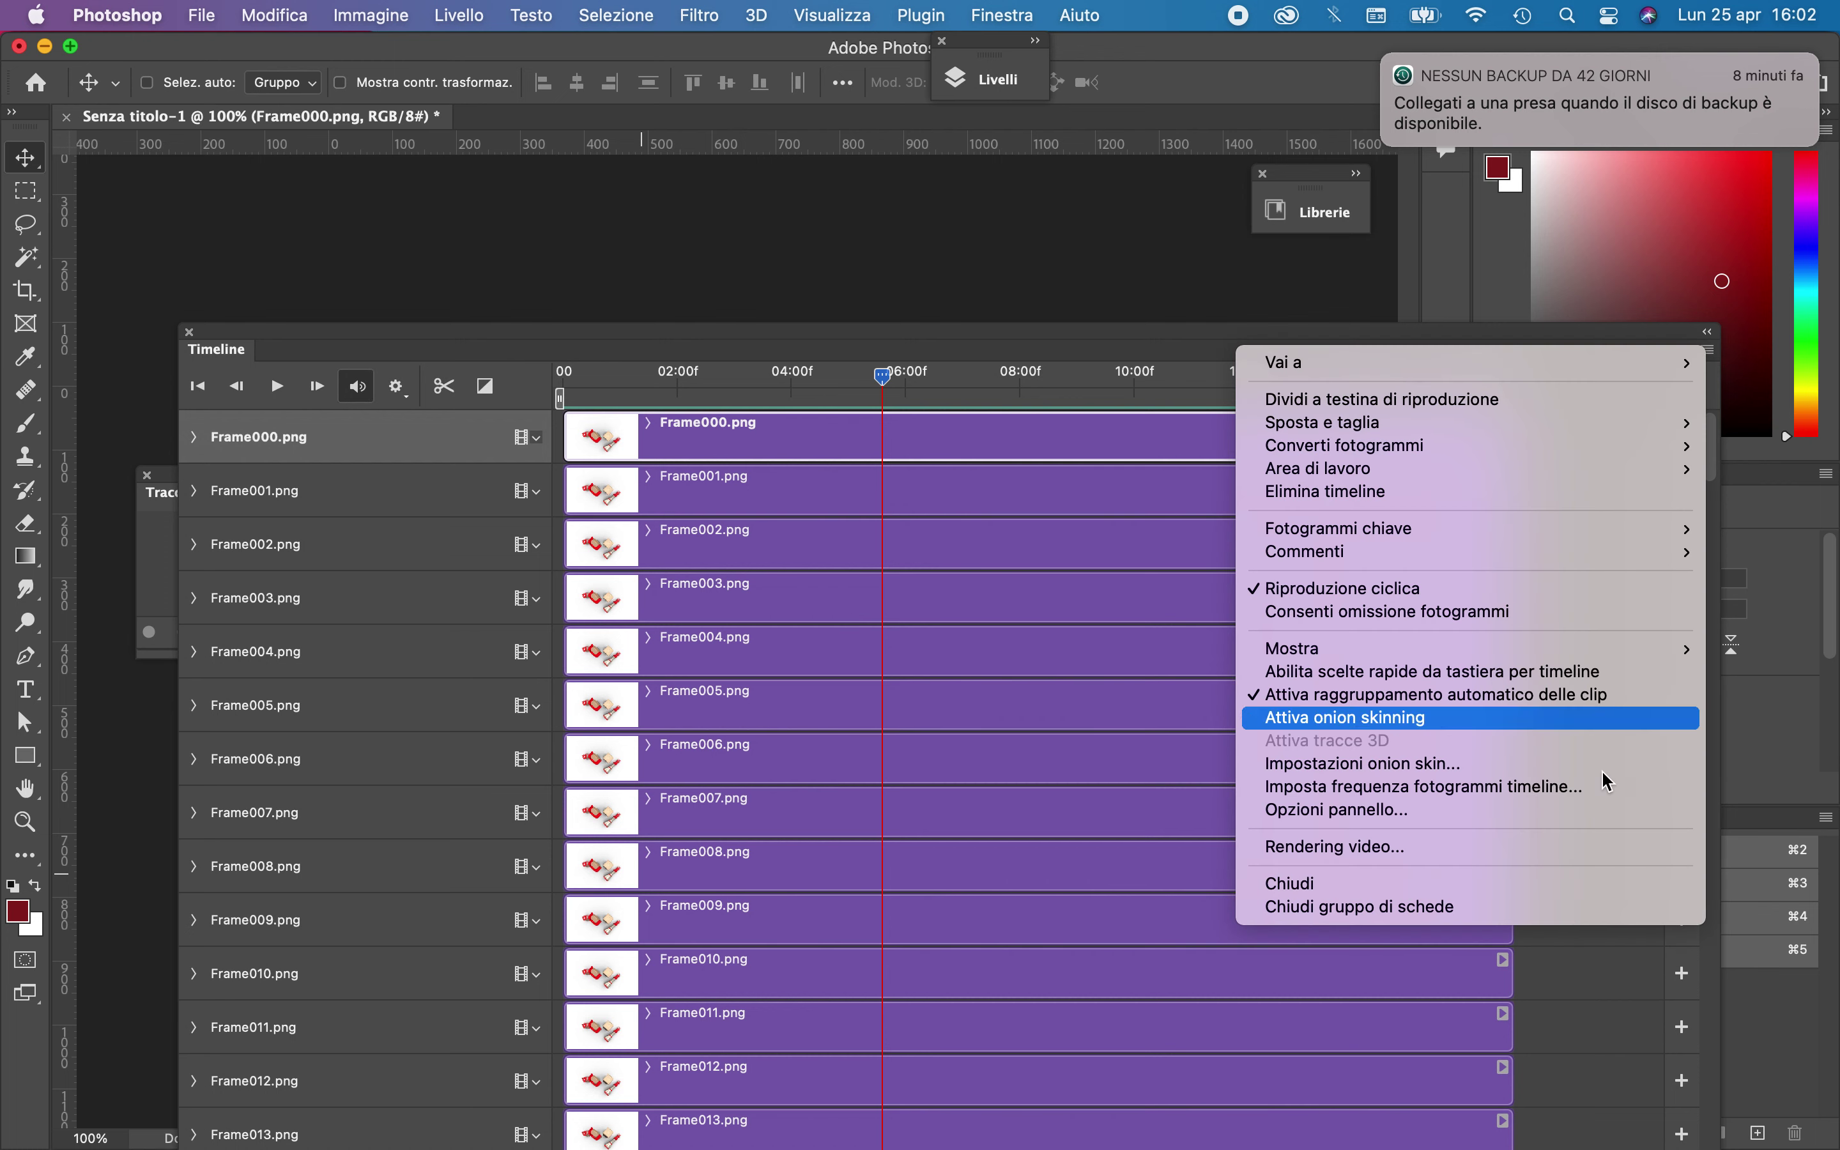
{"action": "left_click", "coordinate": [1581, 847]}
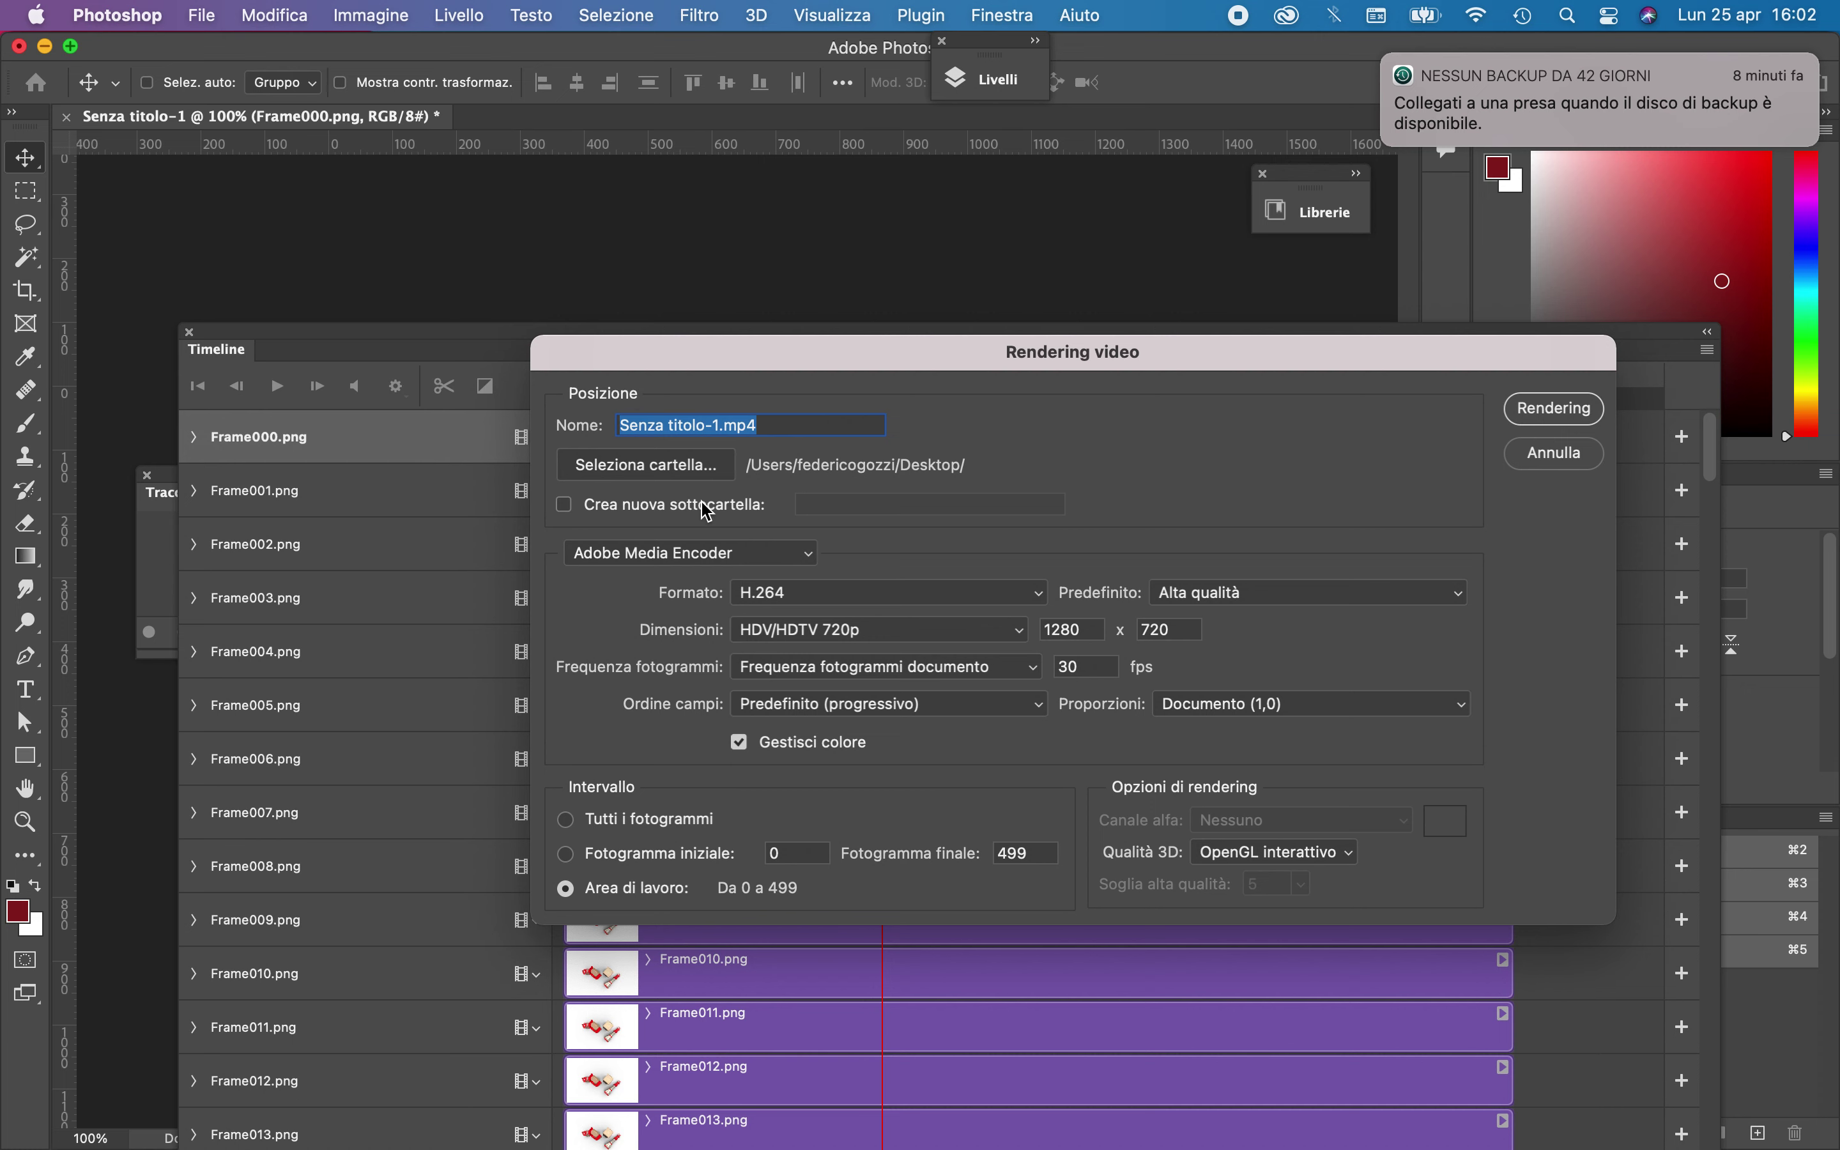
{"action": "left_click", "coordinate": [703, 478]}
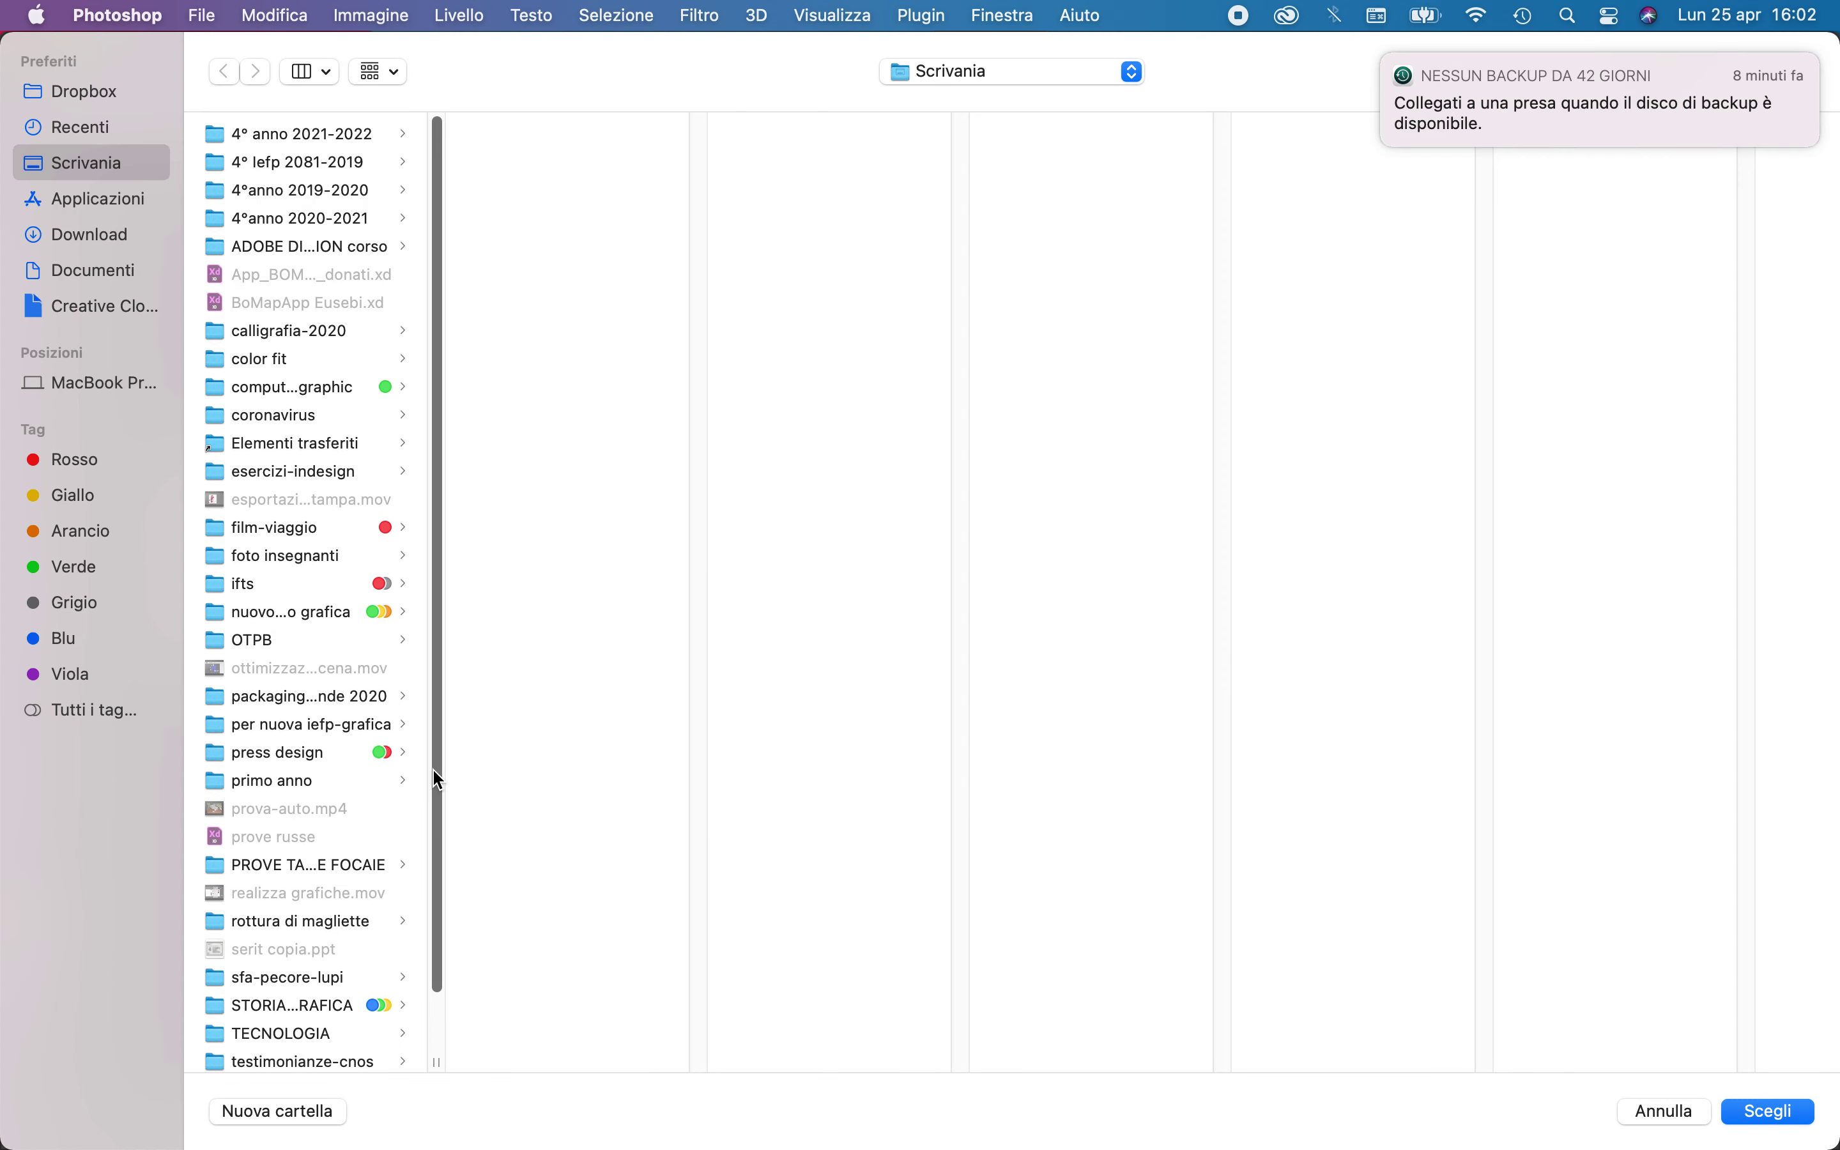
{"action": "scroll", "coordinate": [360, 988], "scroll_direction": "down", "scroll_amount": 3}
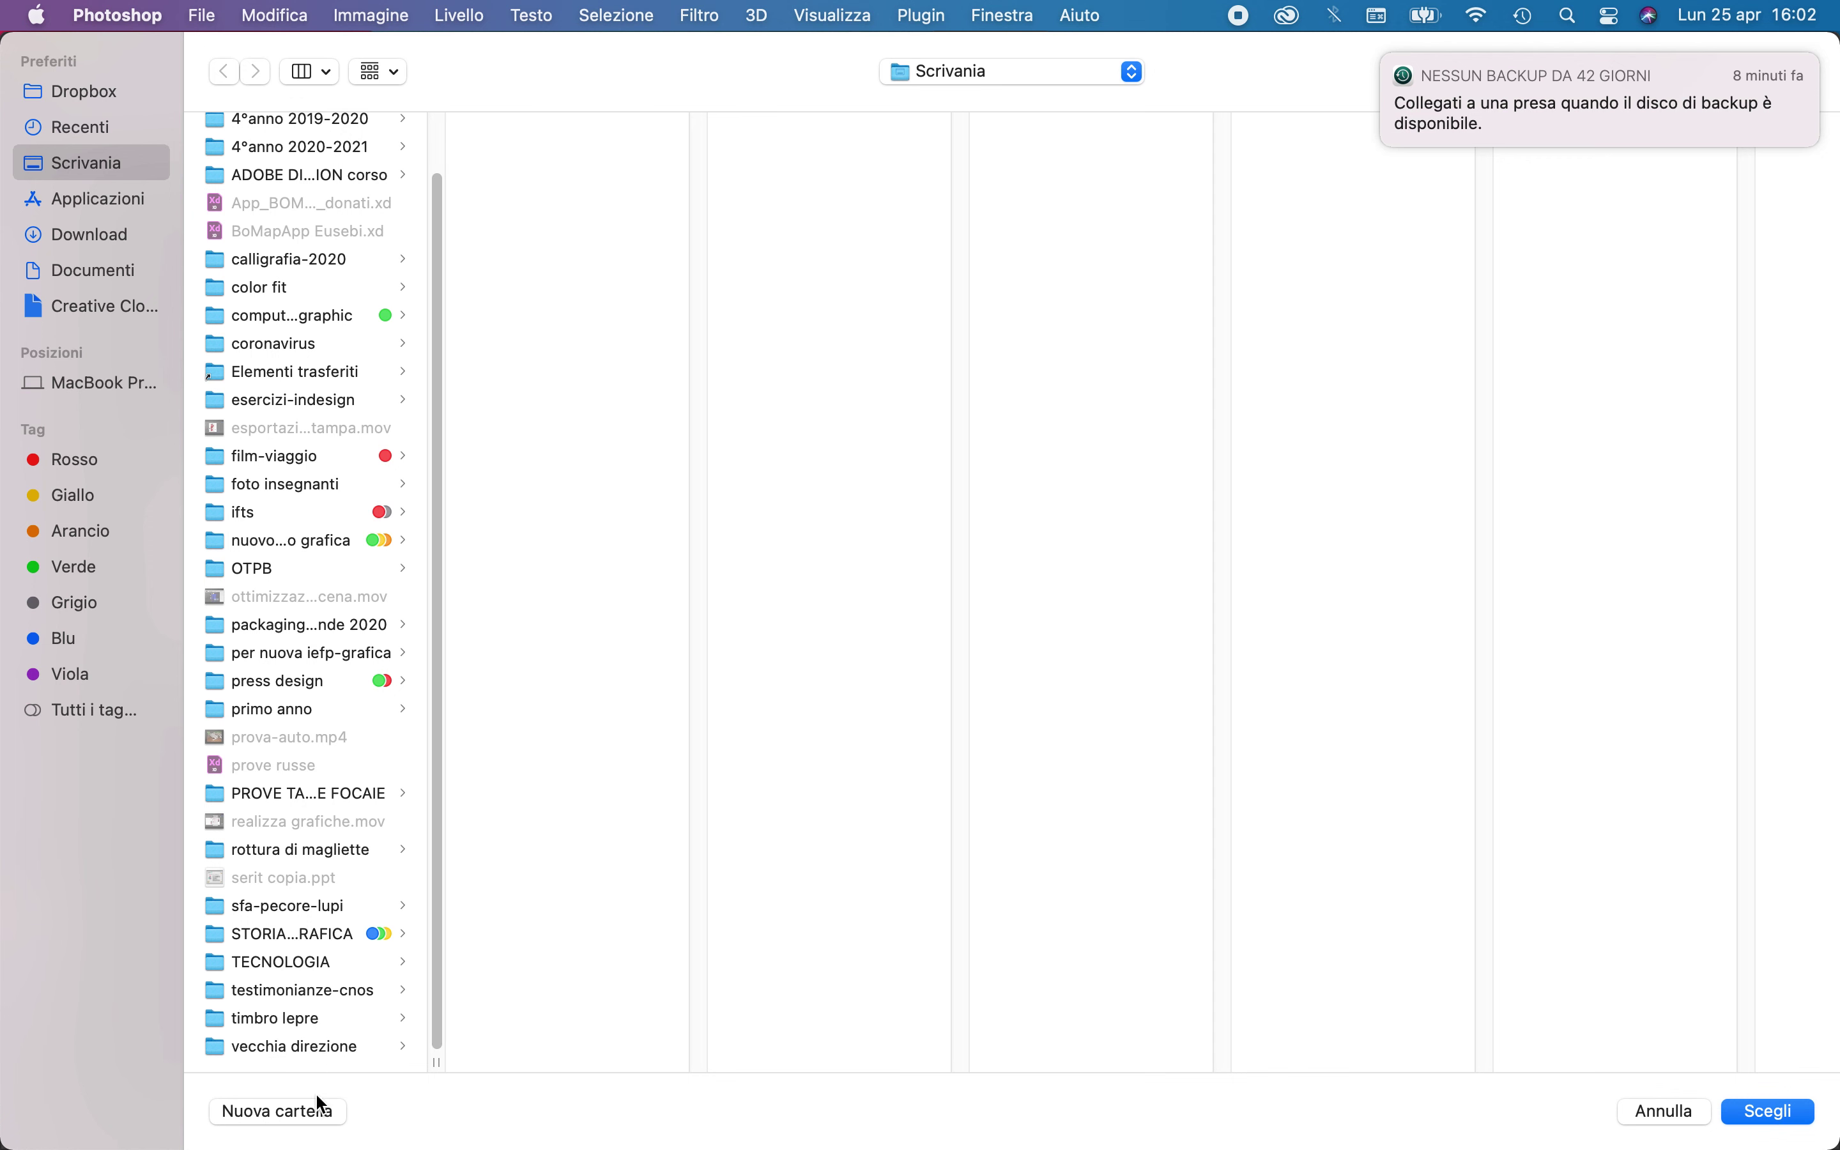
{"action": "left_click", "coordinate": [308, 1018]}
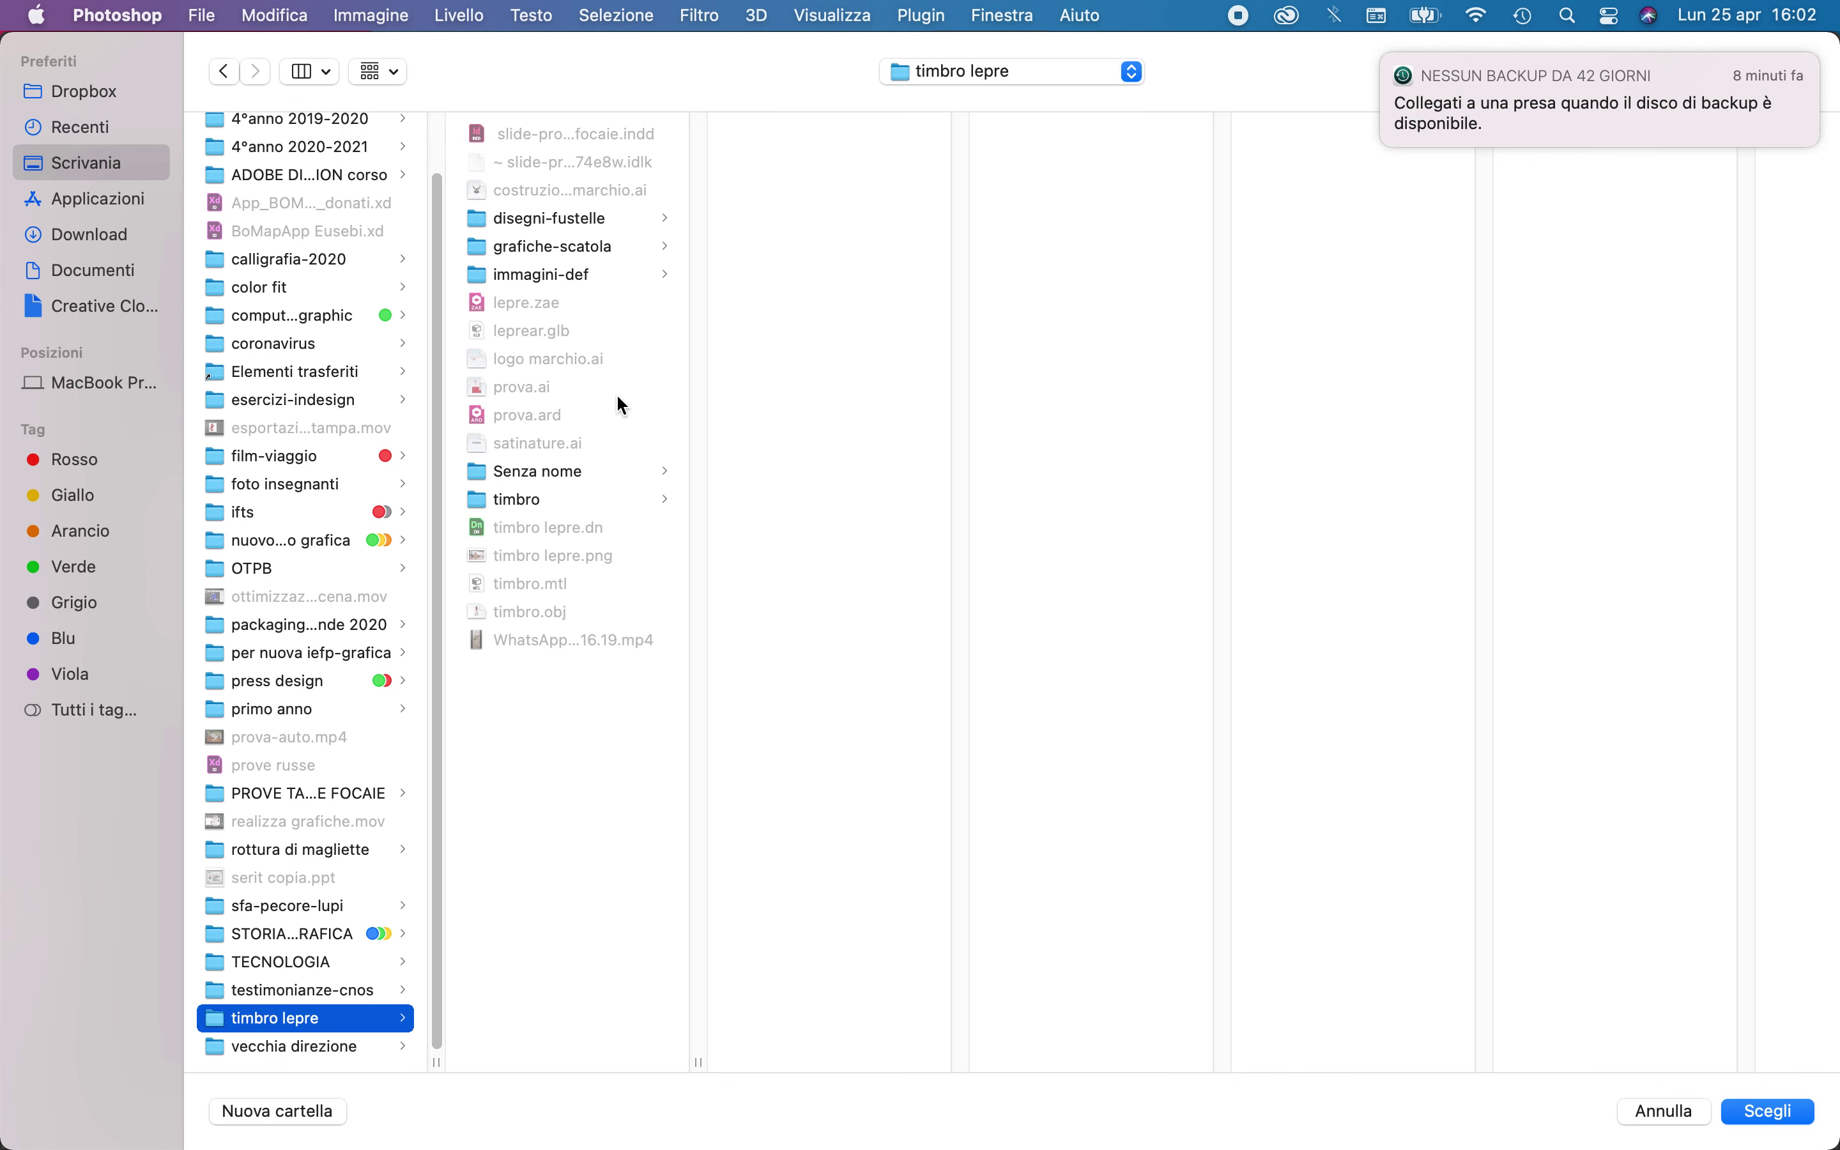
{"action": "left_click", "coordinate": [576, 278]}
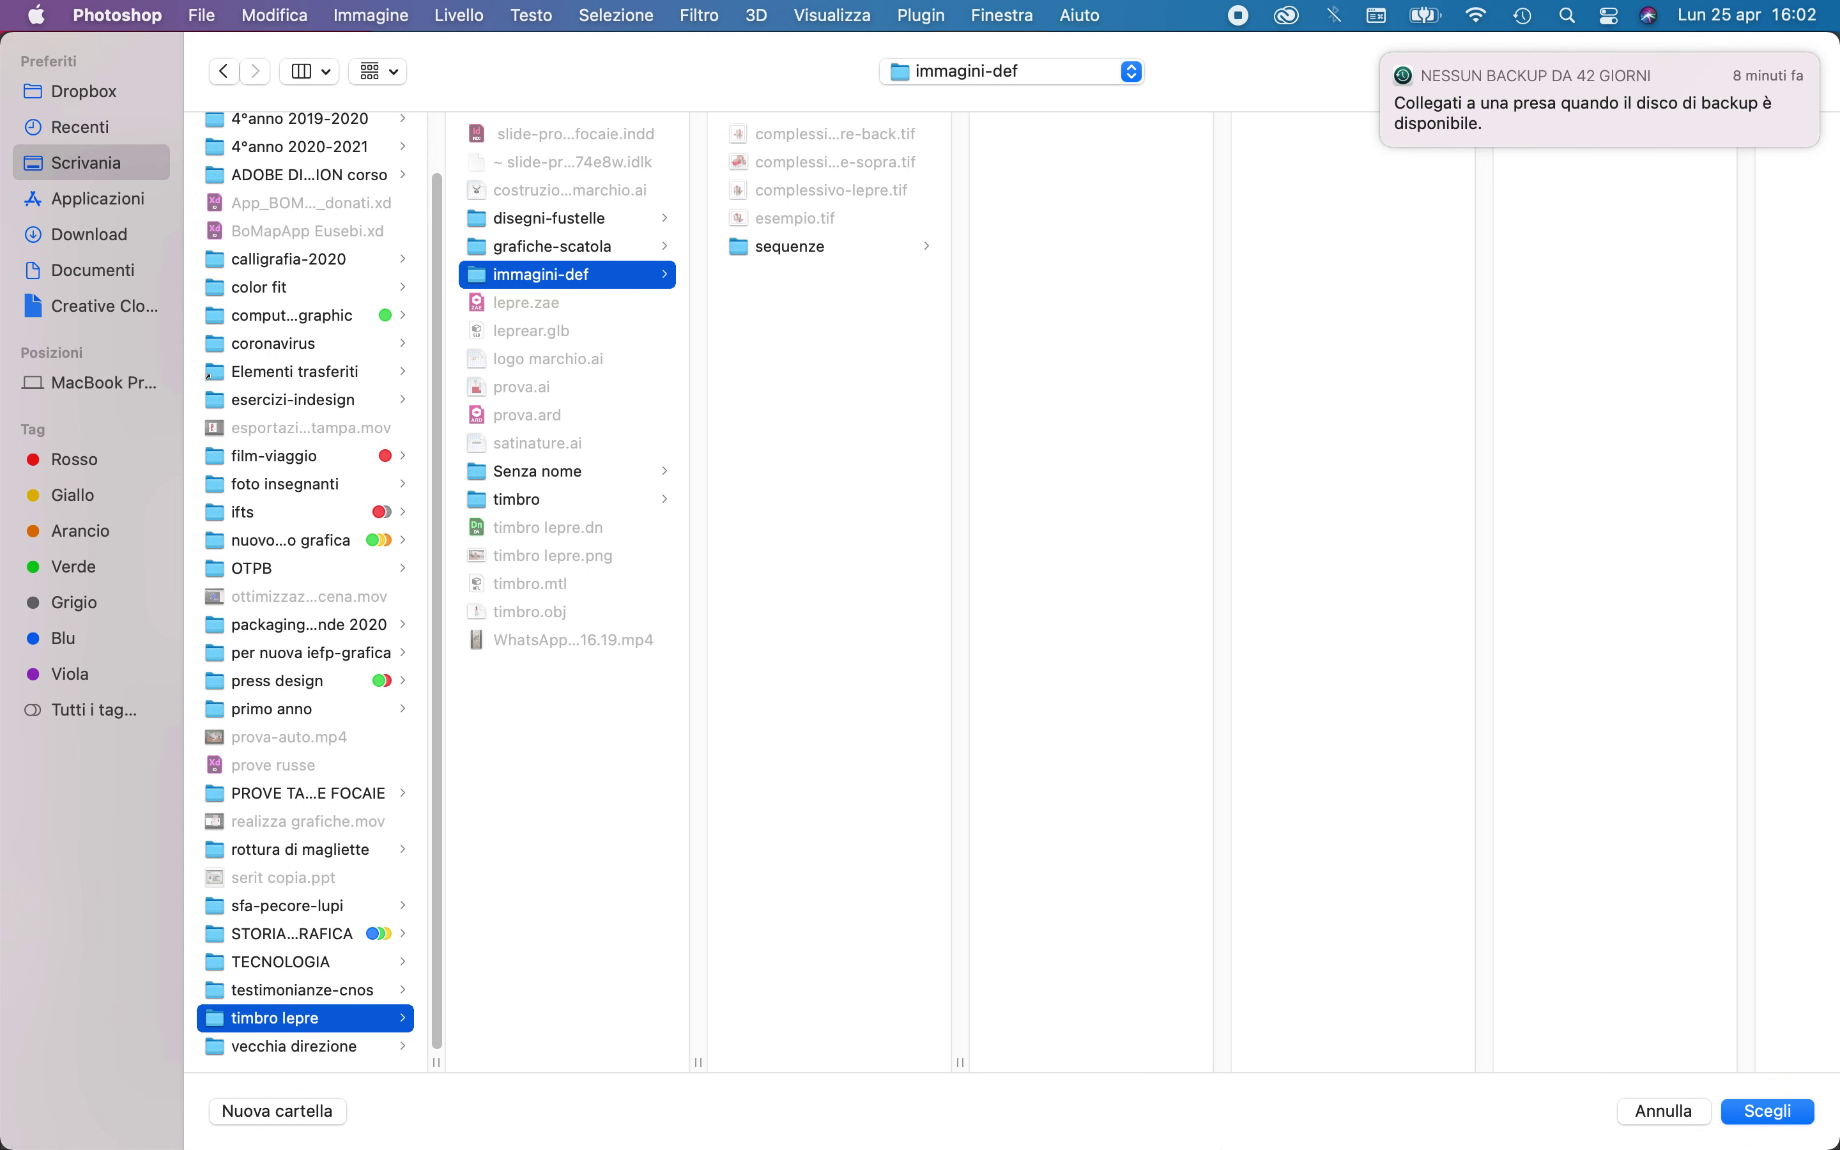
{"action": "left_click", "coordinate": [1773, 1113]}
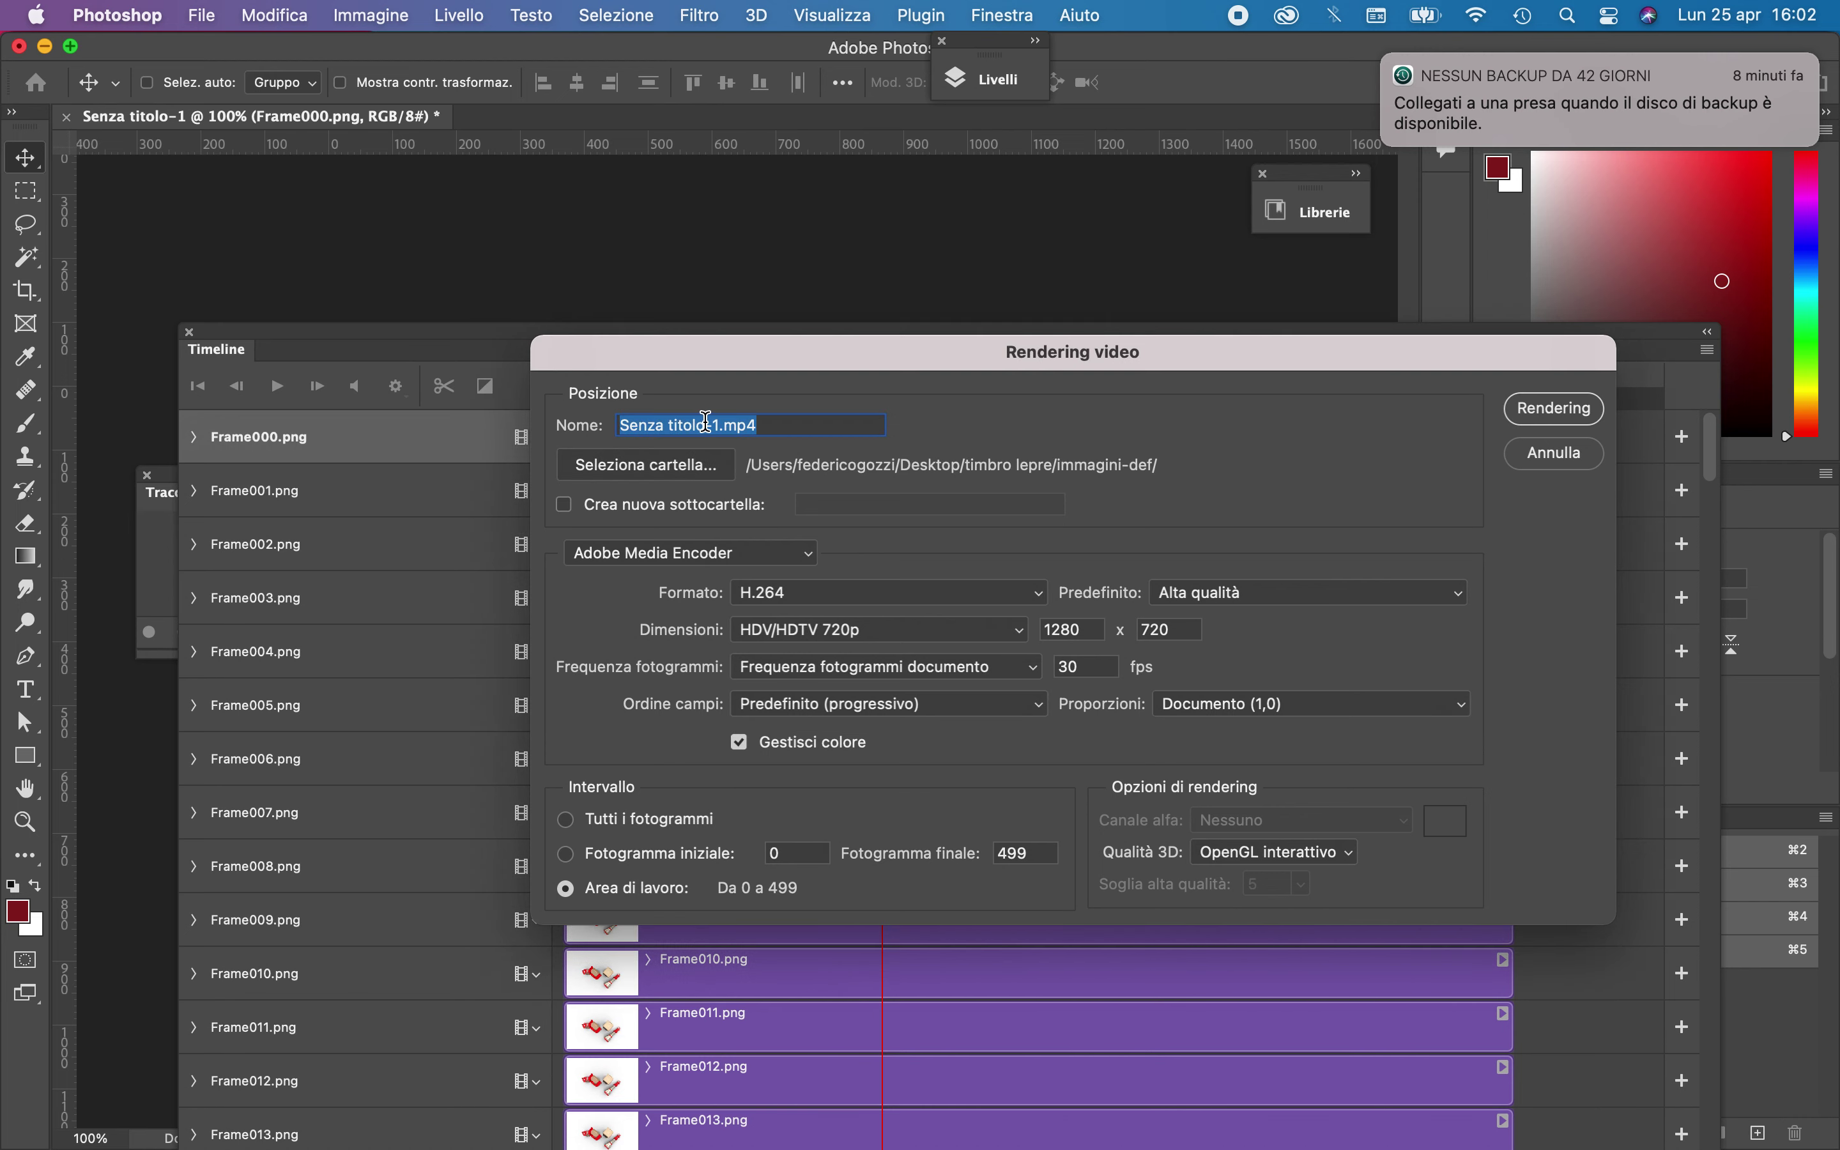
Name the output video complessivo-lepre and start rendering it
{"action": "type", "text": "comp"}
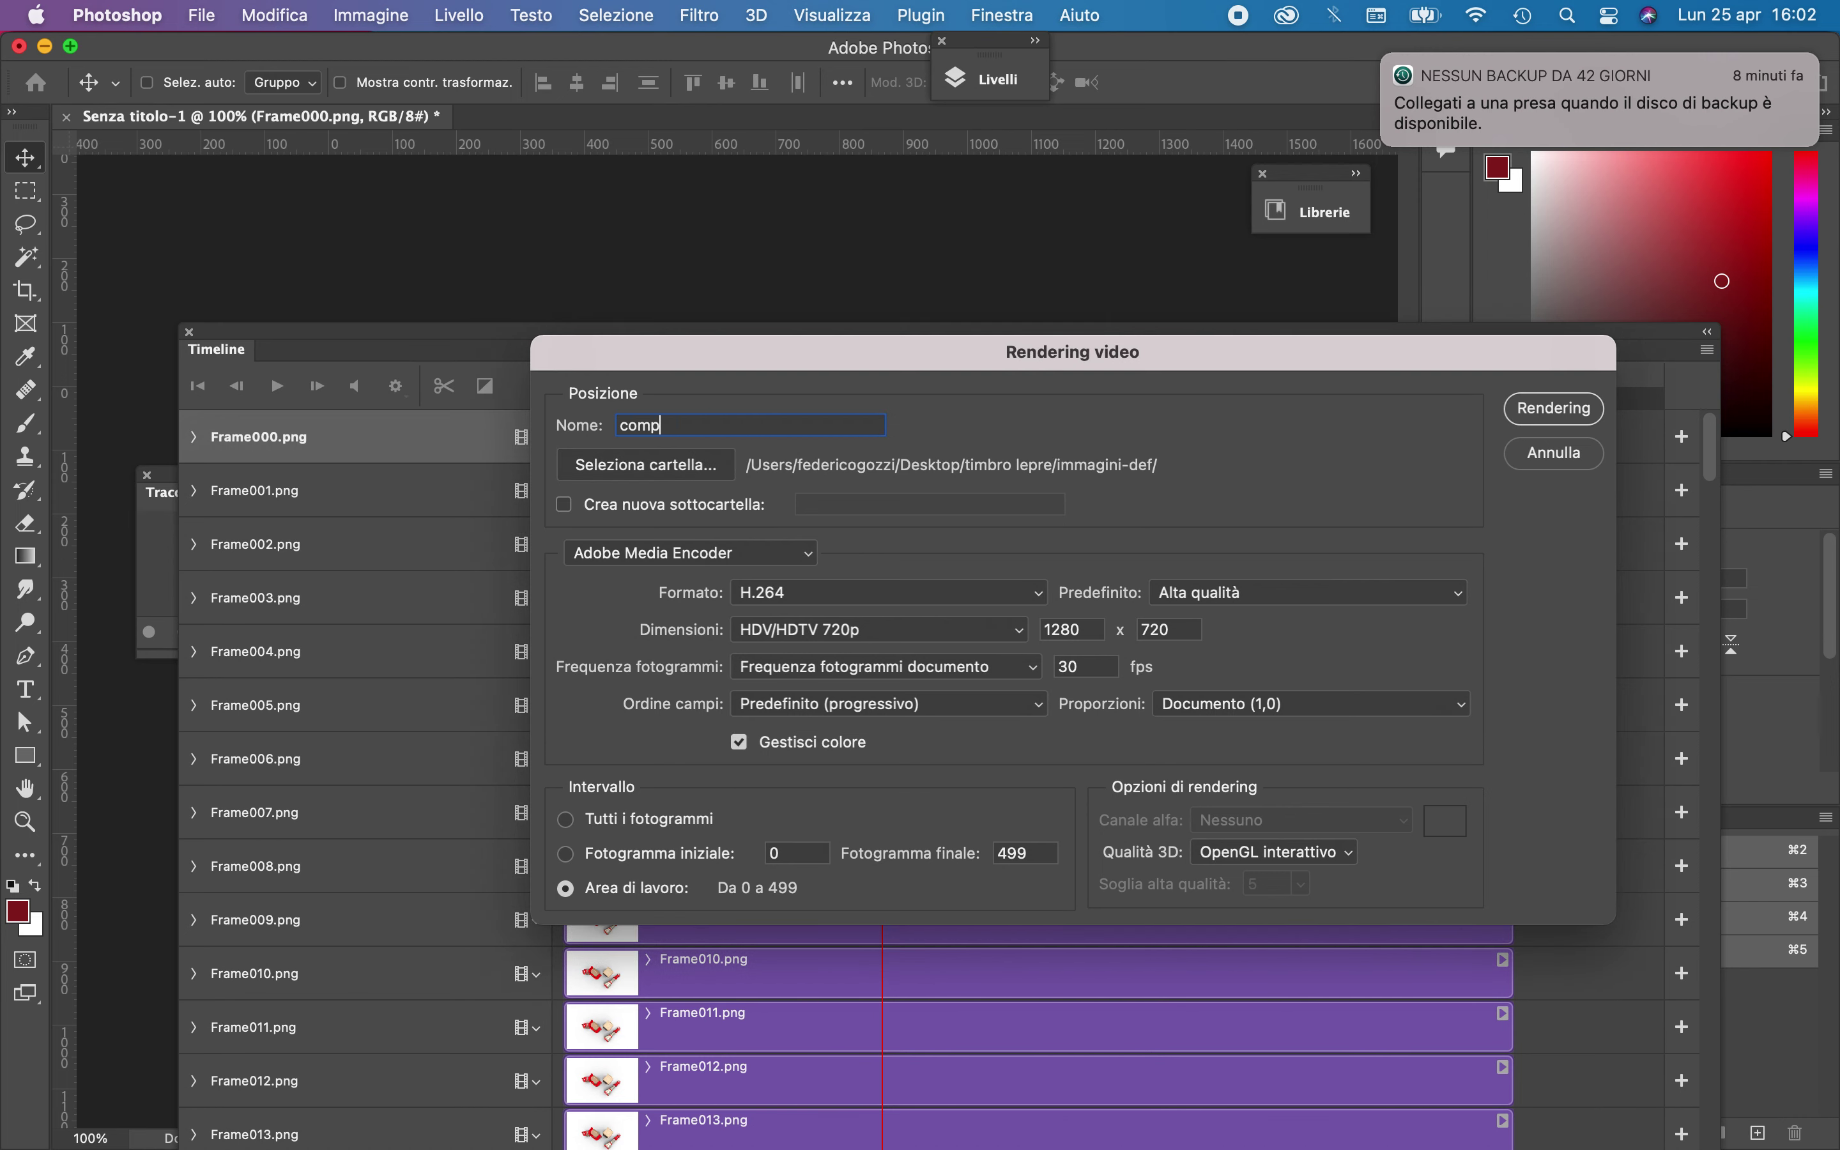
{"action": "type", "text": "lessivo-lepre"}
{"action": "left_click", "coordinate": [1555, 409]}
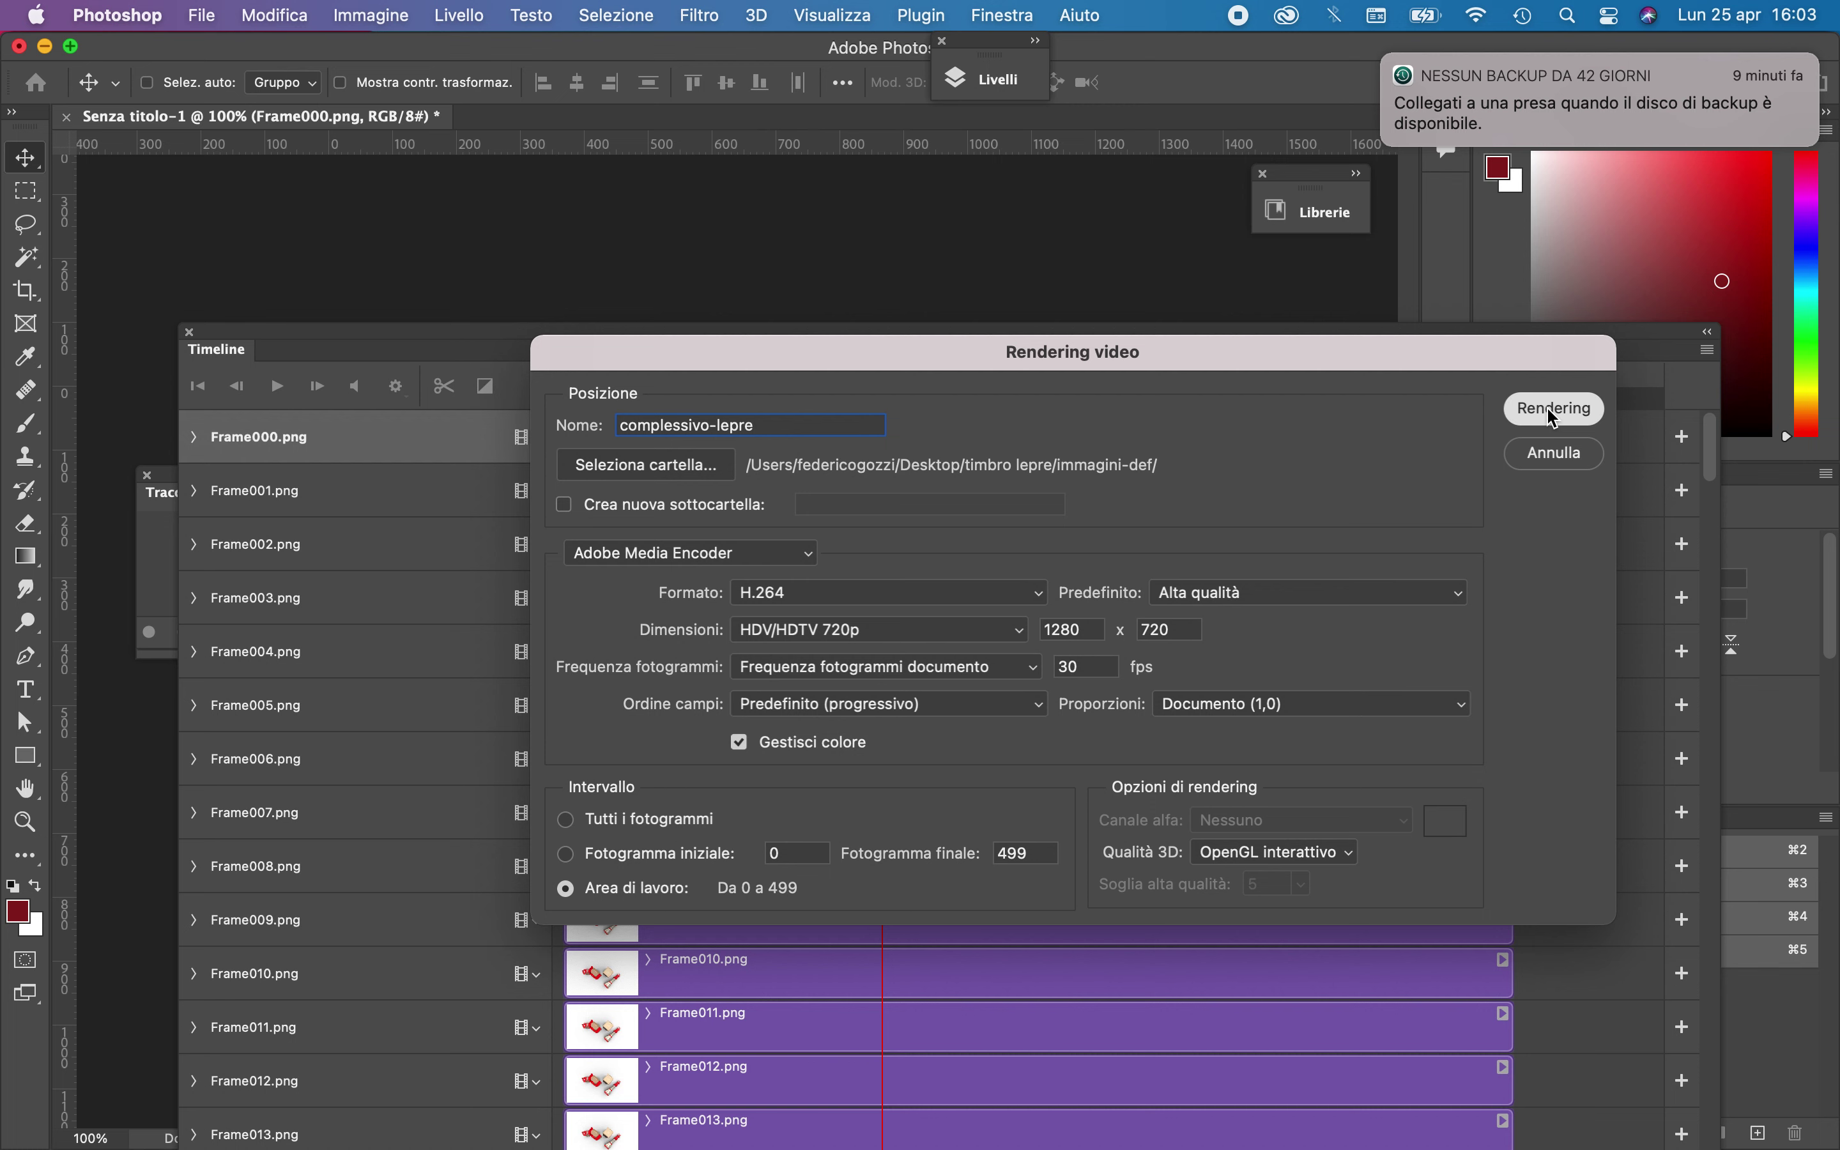
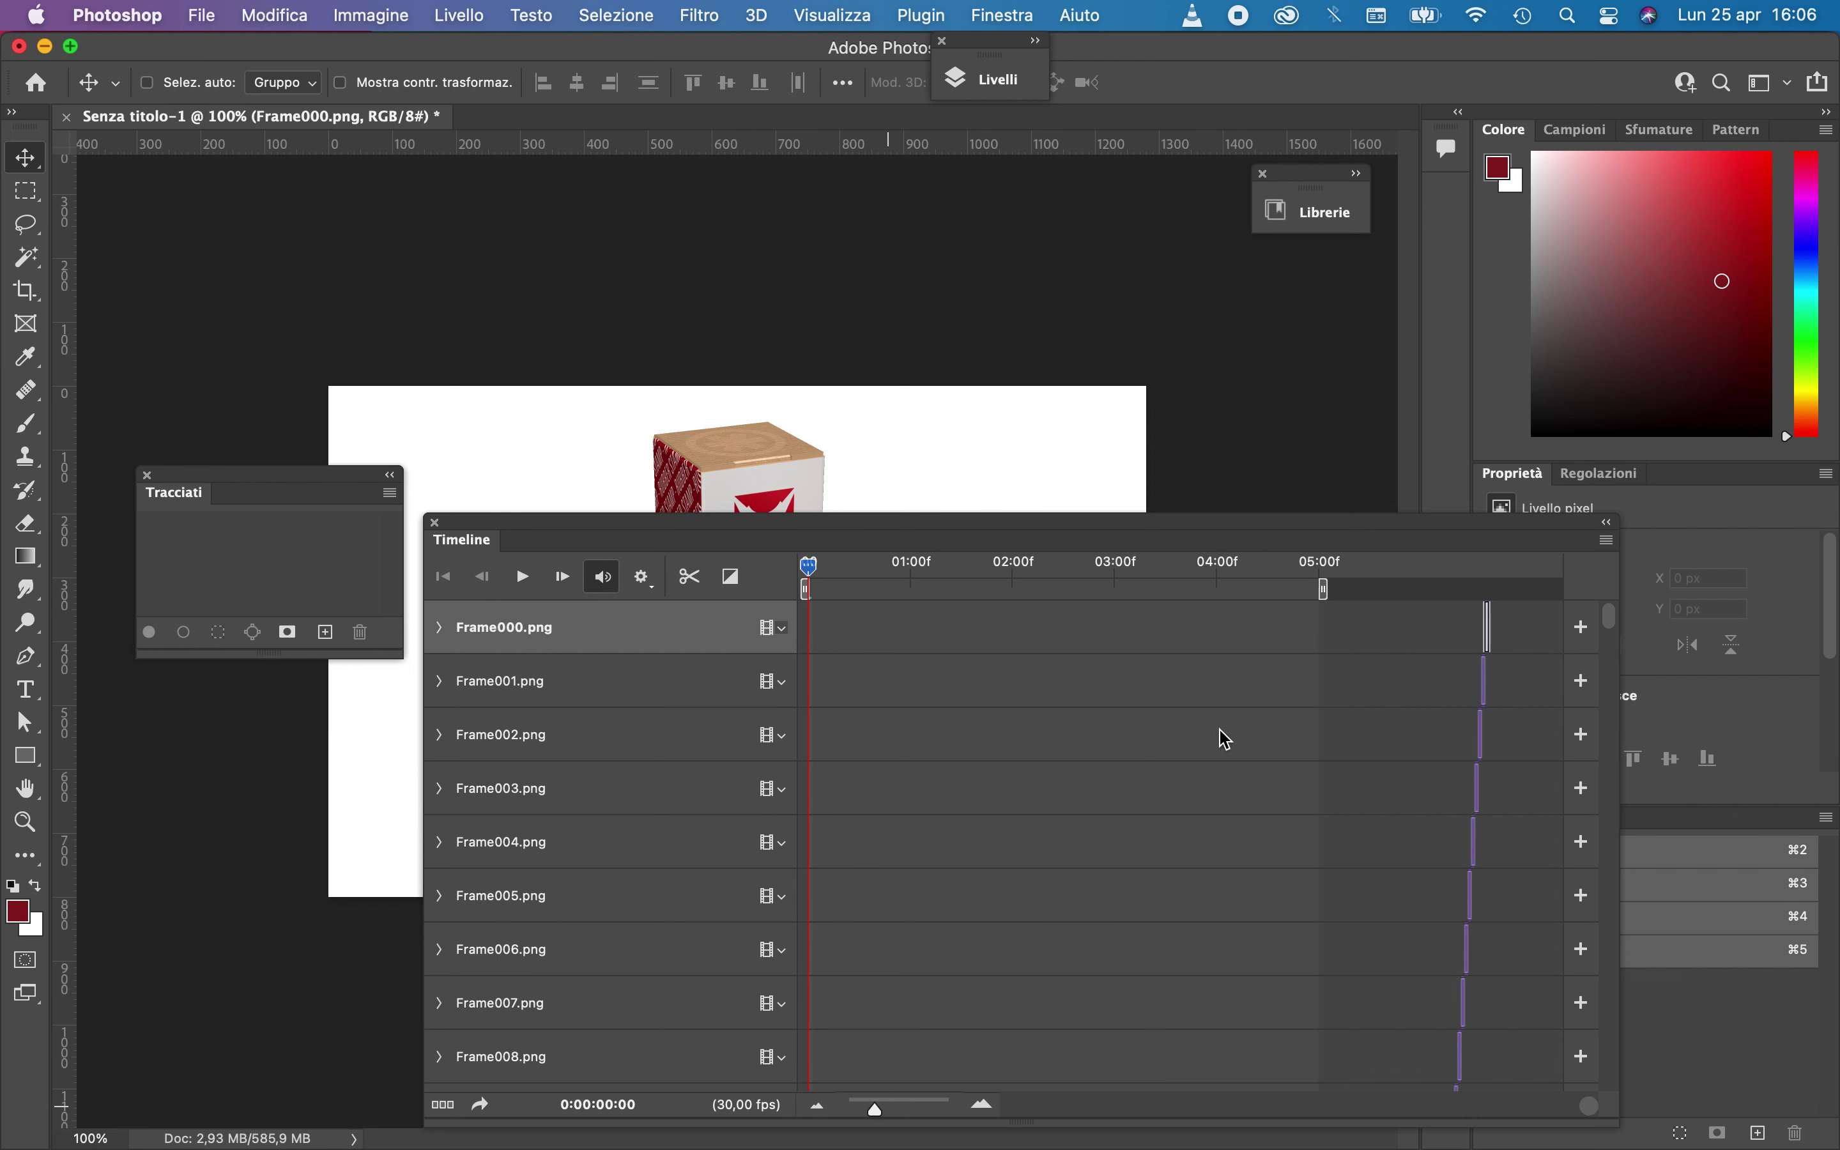
Play and stop the box animation, return the playhead to the start and reposition the Timeline panel around the canvas
{"action": "left_click", "coordinate": [524, 577]}
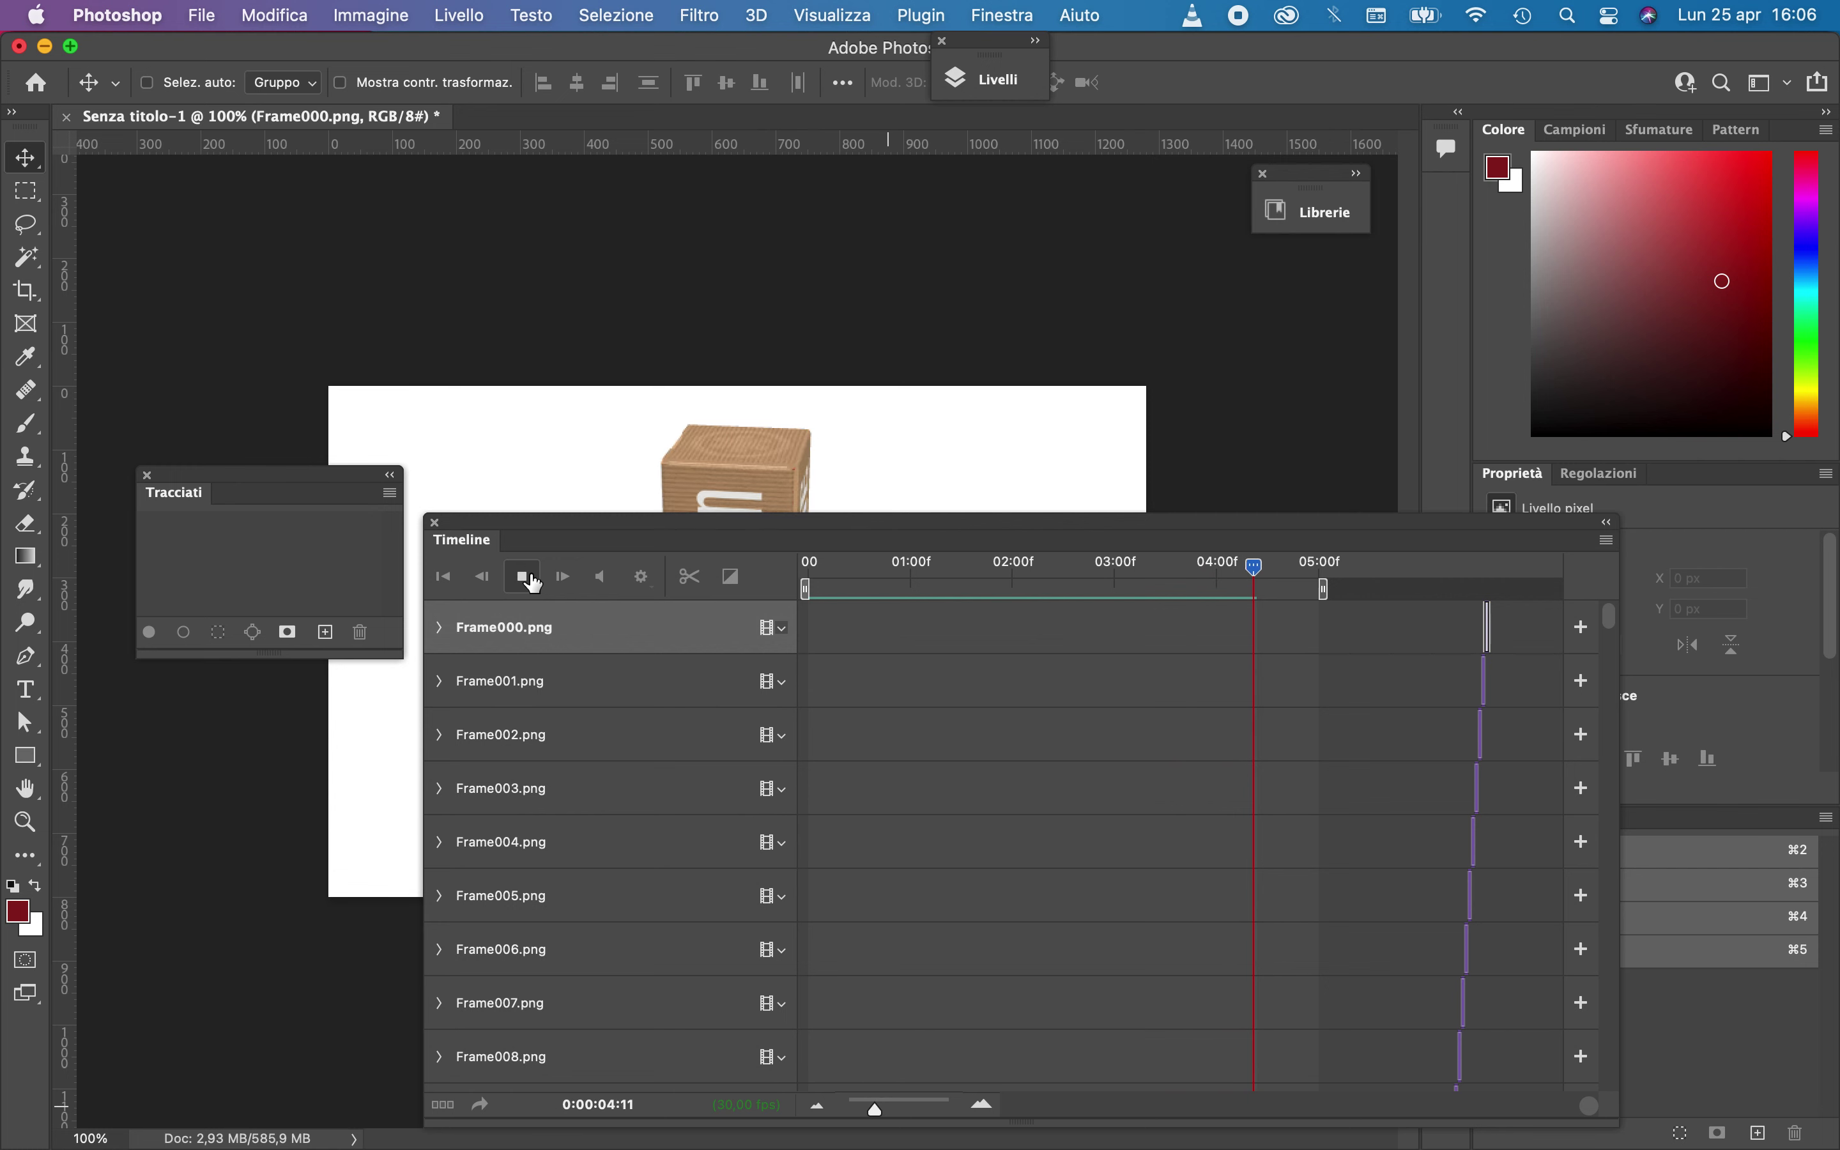
{"action": "left_click", "coordinate": [532, 578]}
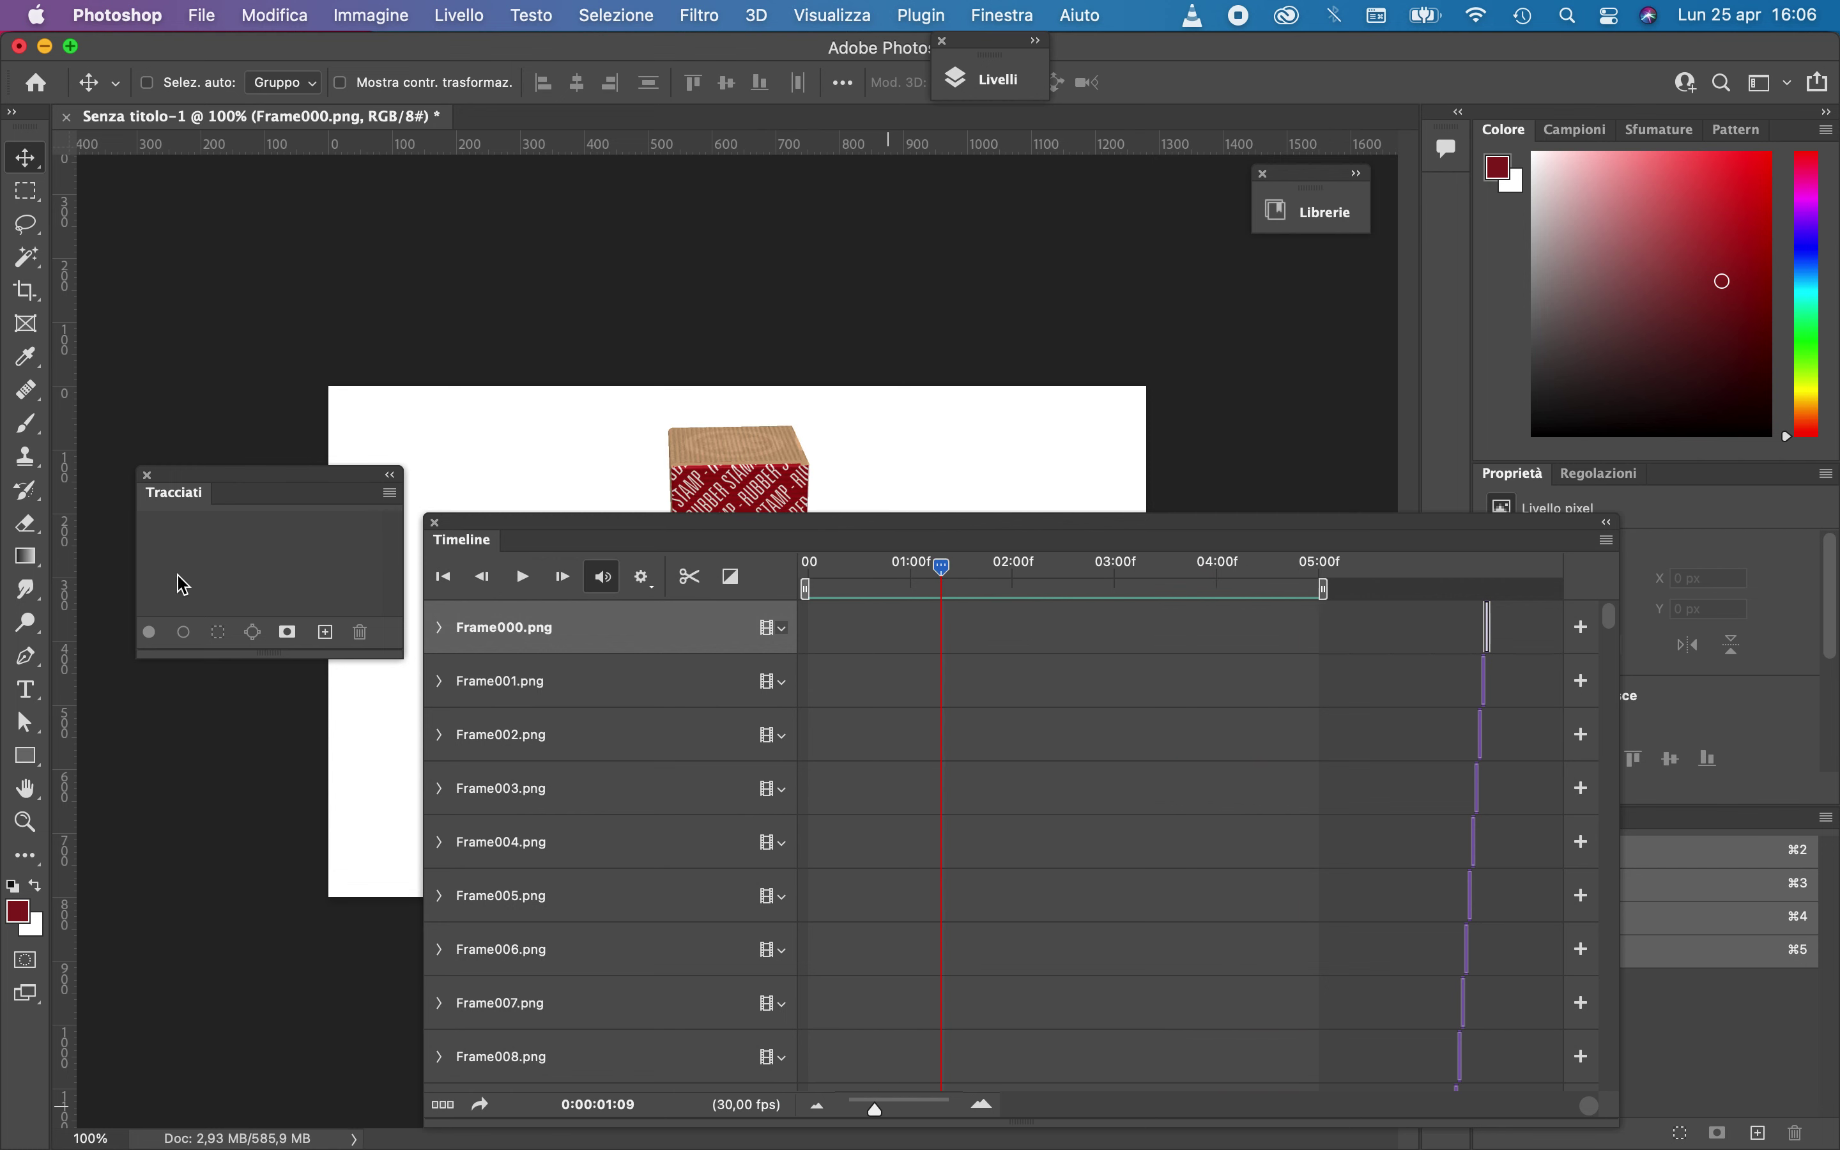
{"action": "left_click_drag", "start_coordinate": [1186, 536], "coordinate": [1160, 730]}
{"action": "left_click_drag", "start_coordinate": [916, 760], "coordinate": [783, 757]}
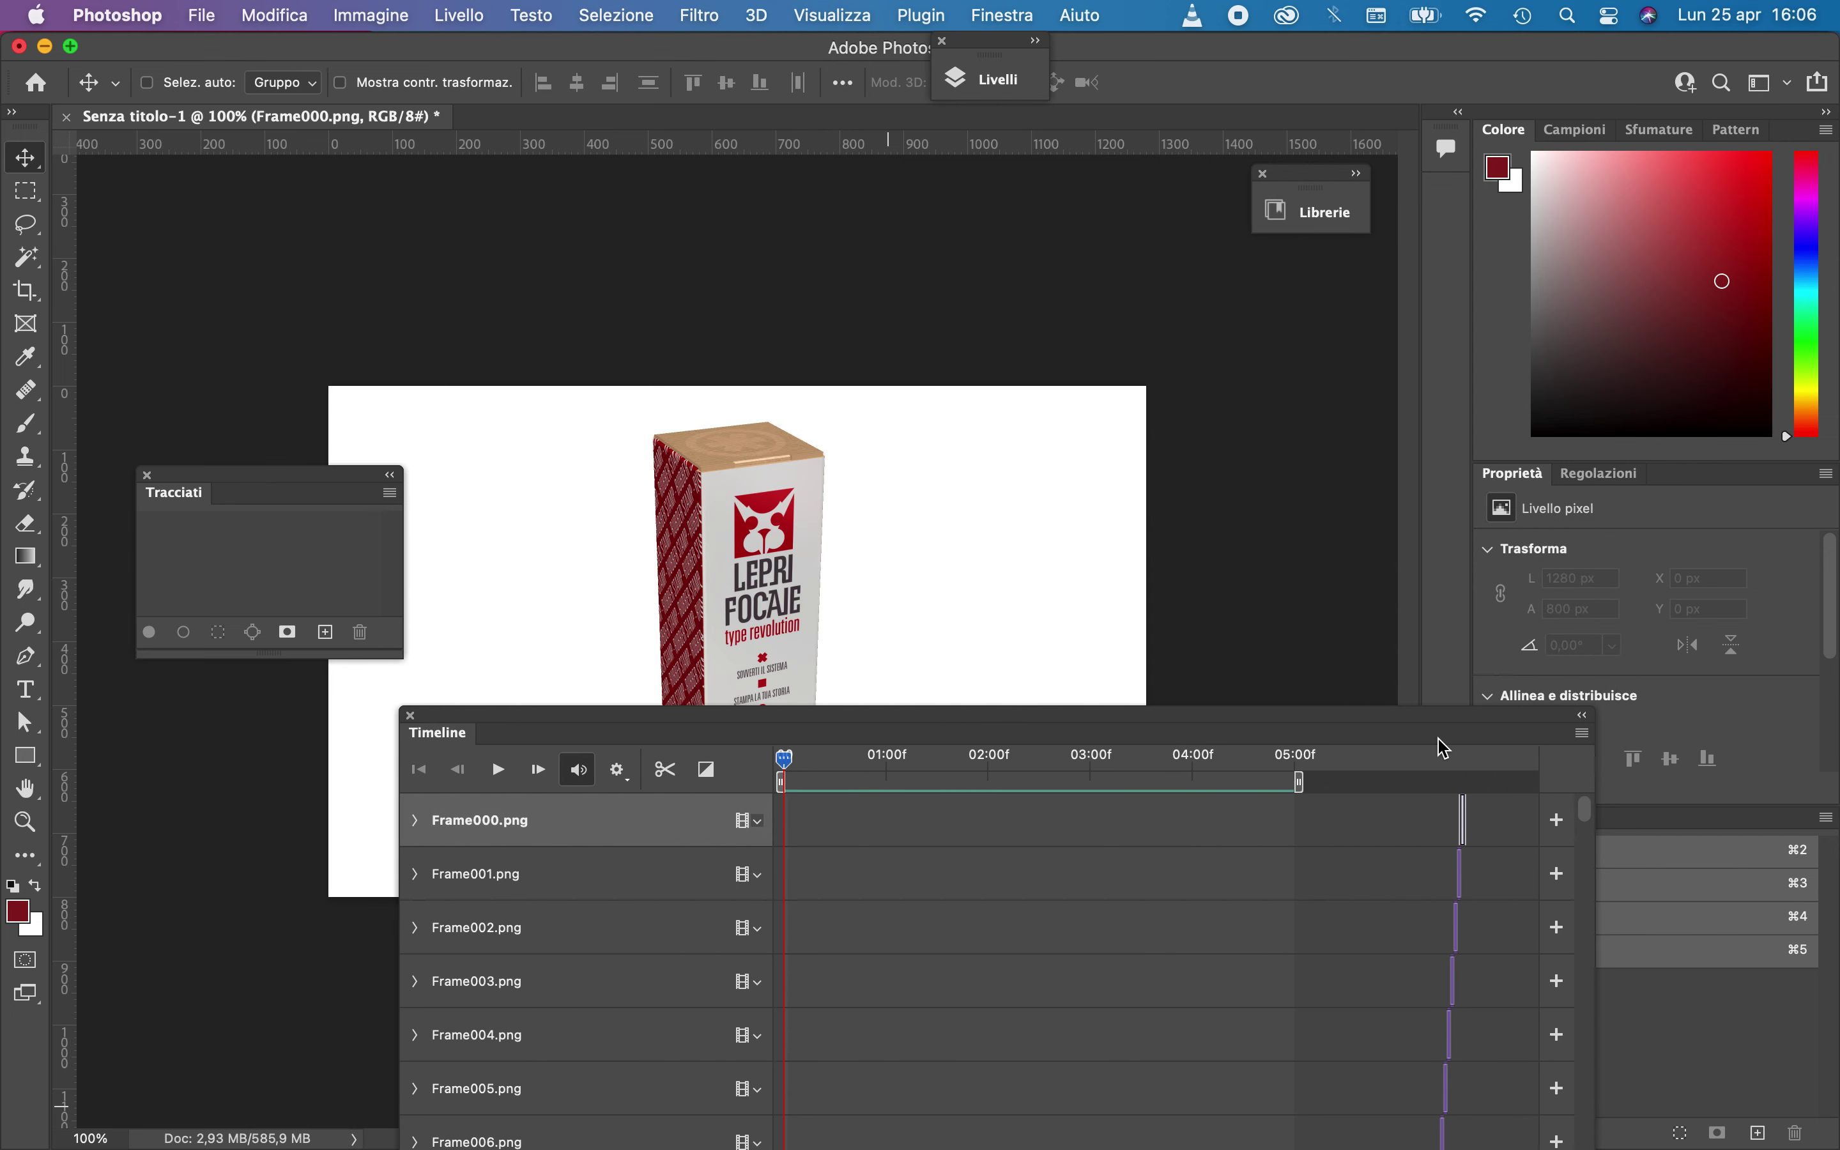
{"action": "left_click_drag", "start_coordinate": [1453, 722], "coordinate": [1694, 563]}
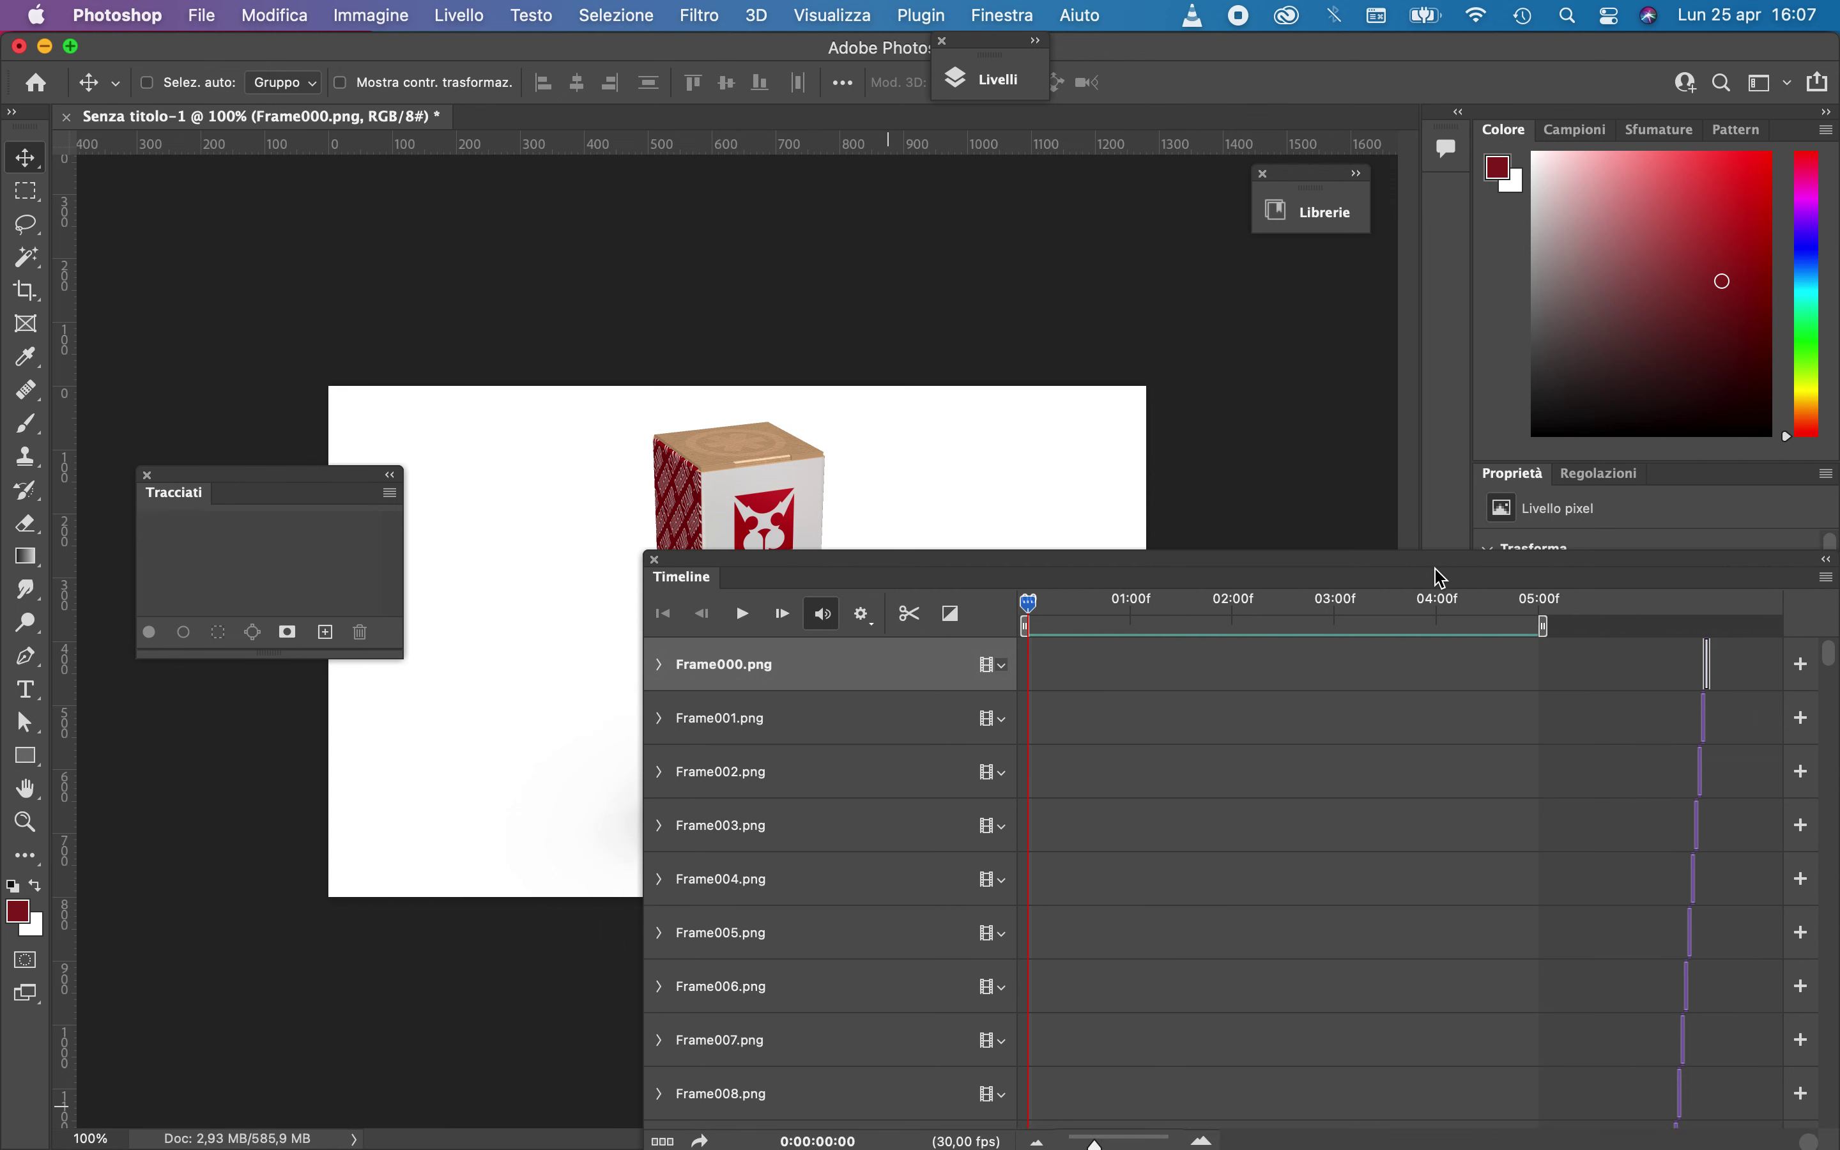
{"action": "left_click_drag", "start_coordinate": [1443, 577], "coordinate": [1112, 542]}
Add an empty layer and delete it to extend the timeline's work area over all frames, then collapse the Layers panel
{"action": "left_click", "coordinate": [996, 74]}
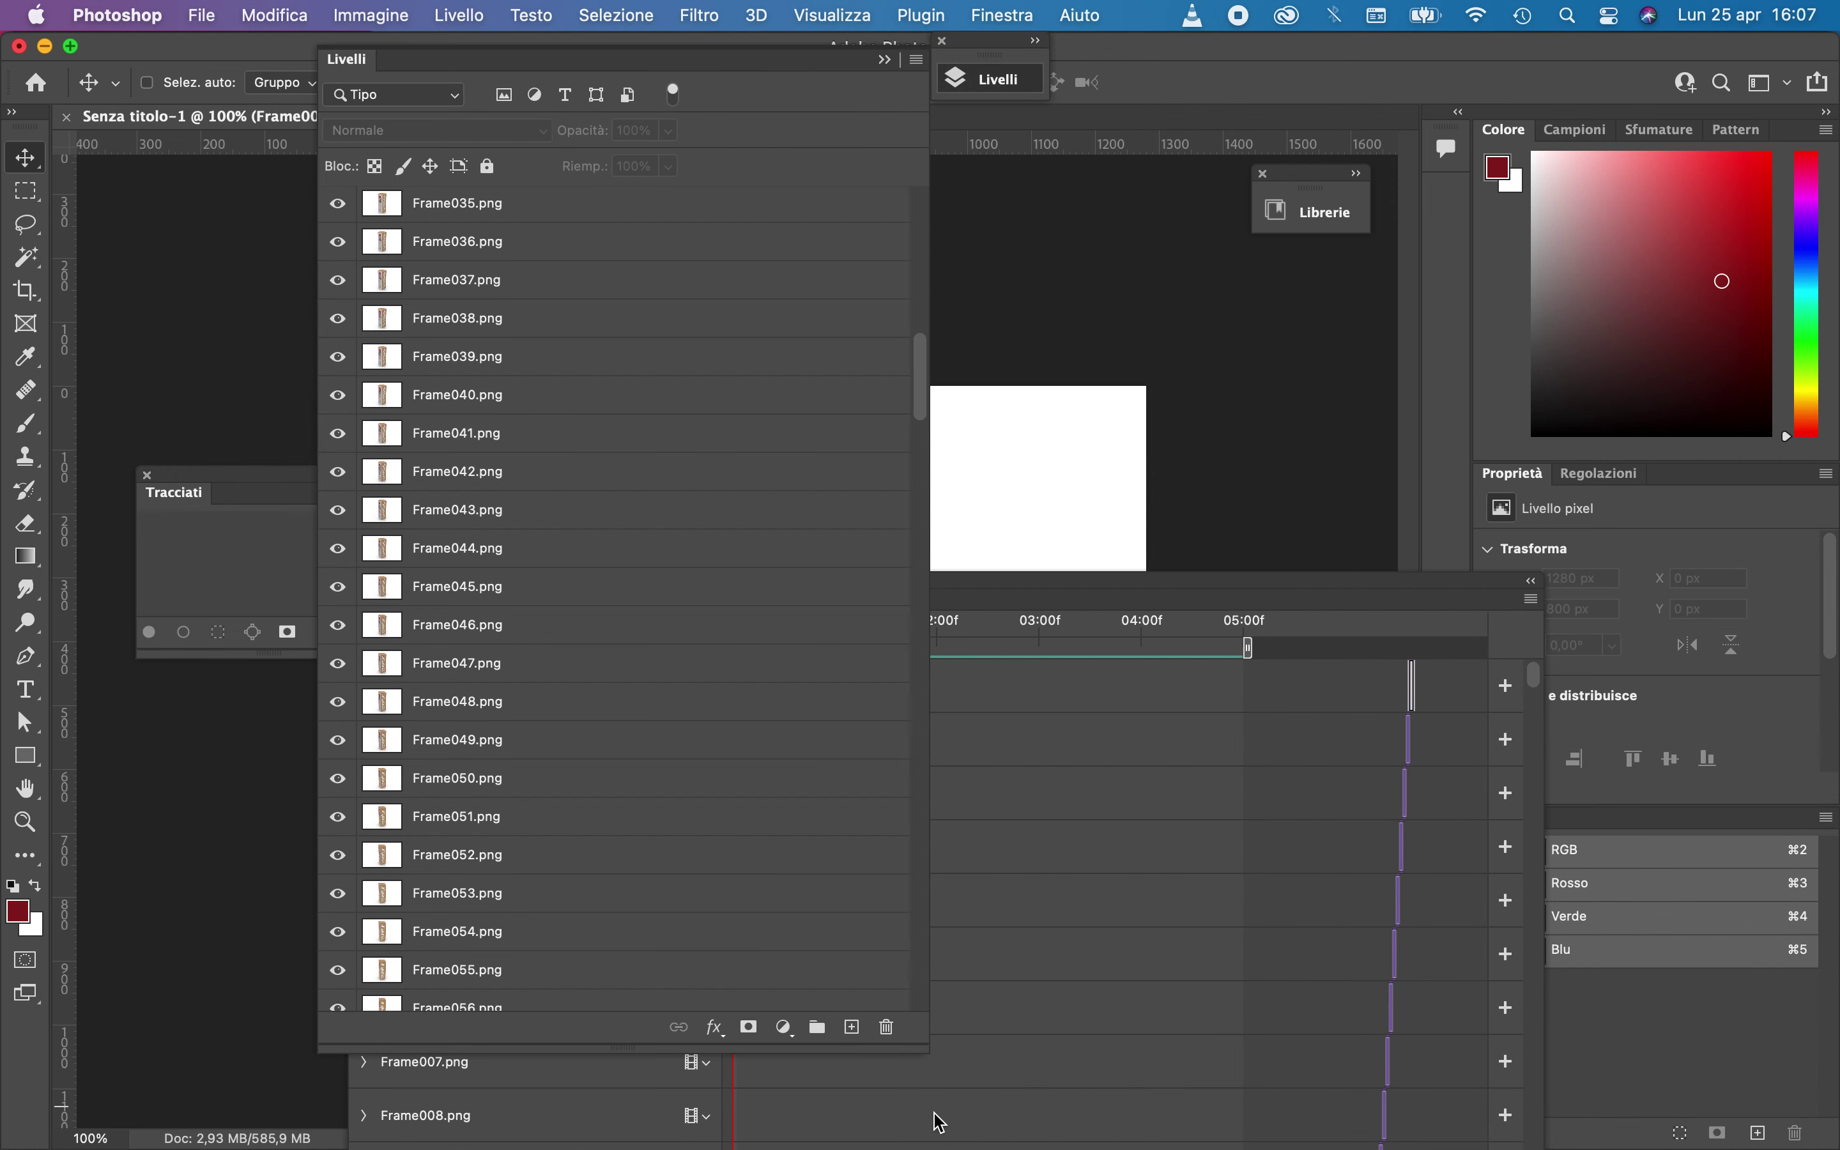
{"action": "left_click", "coordinate": [853, 1027]}
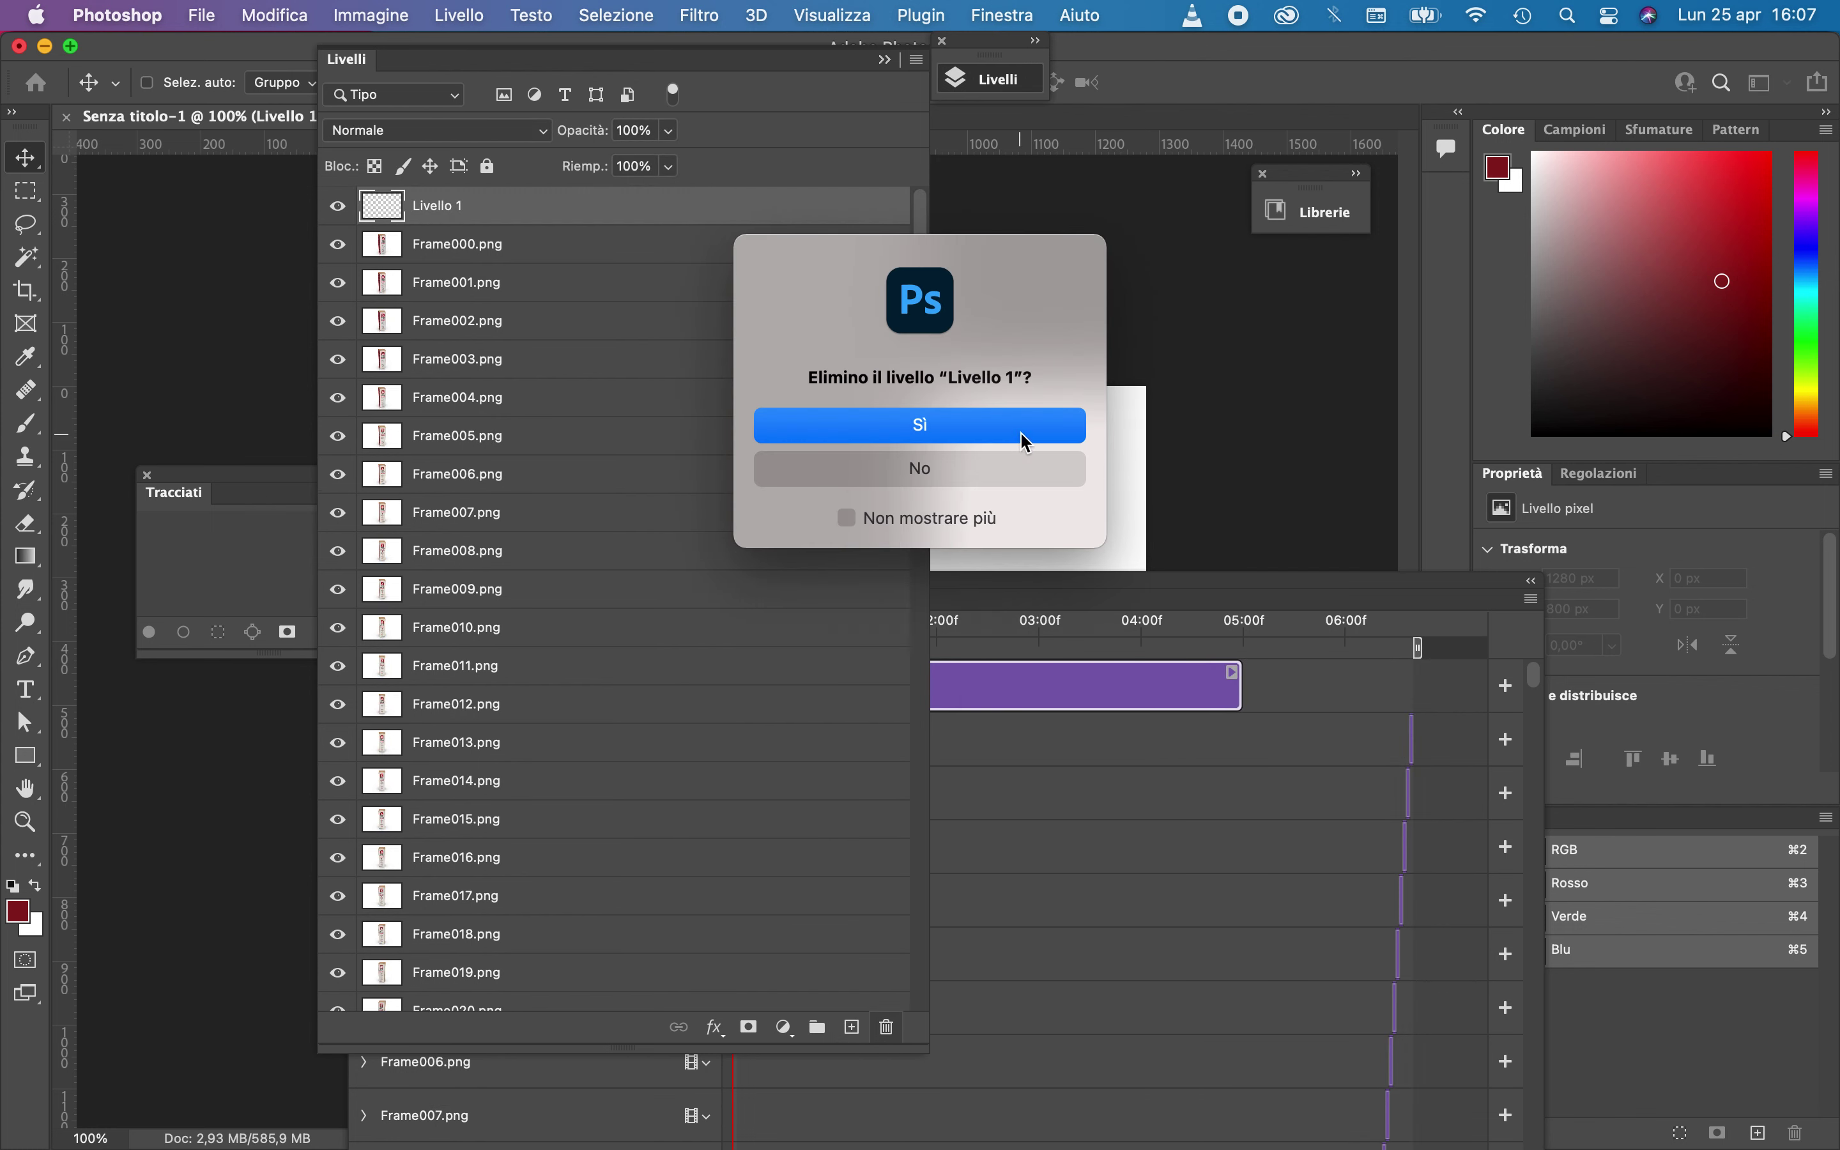
{"action": "left_click", "coordinate": [1026, 443]}
{"action": "left_click", "coordinate": [1243, 599]}
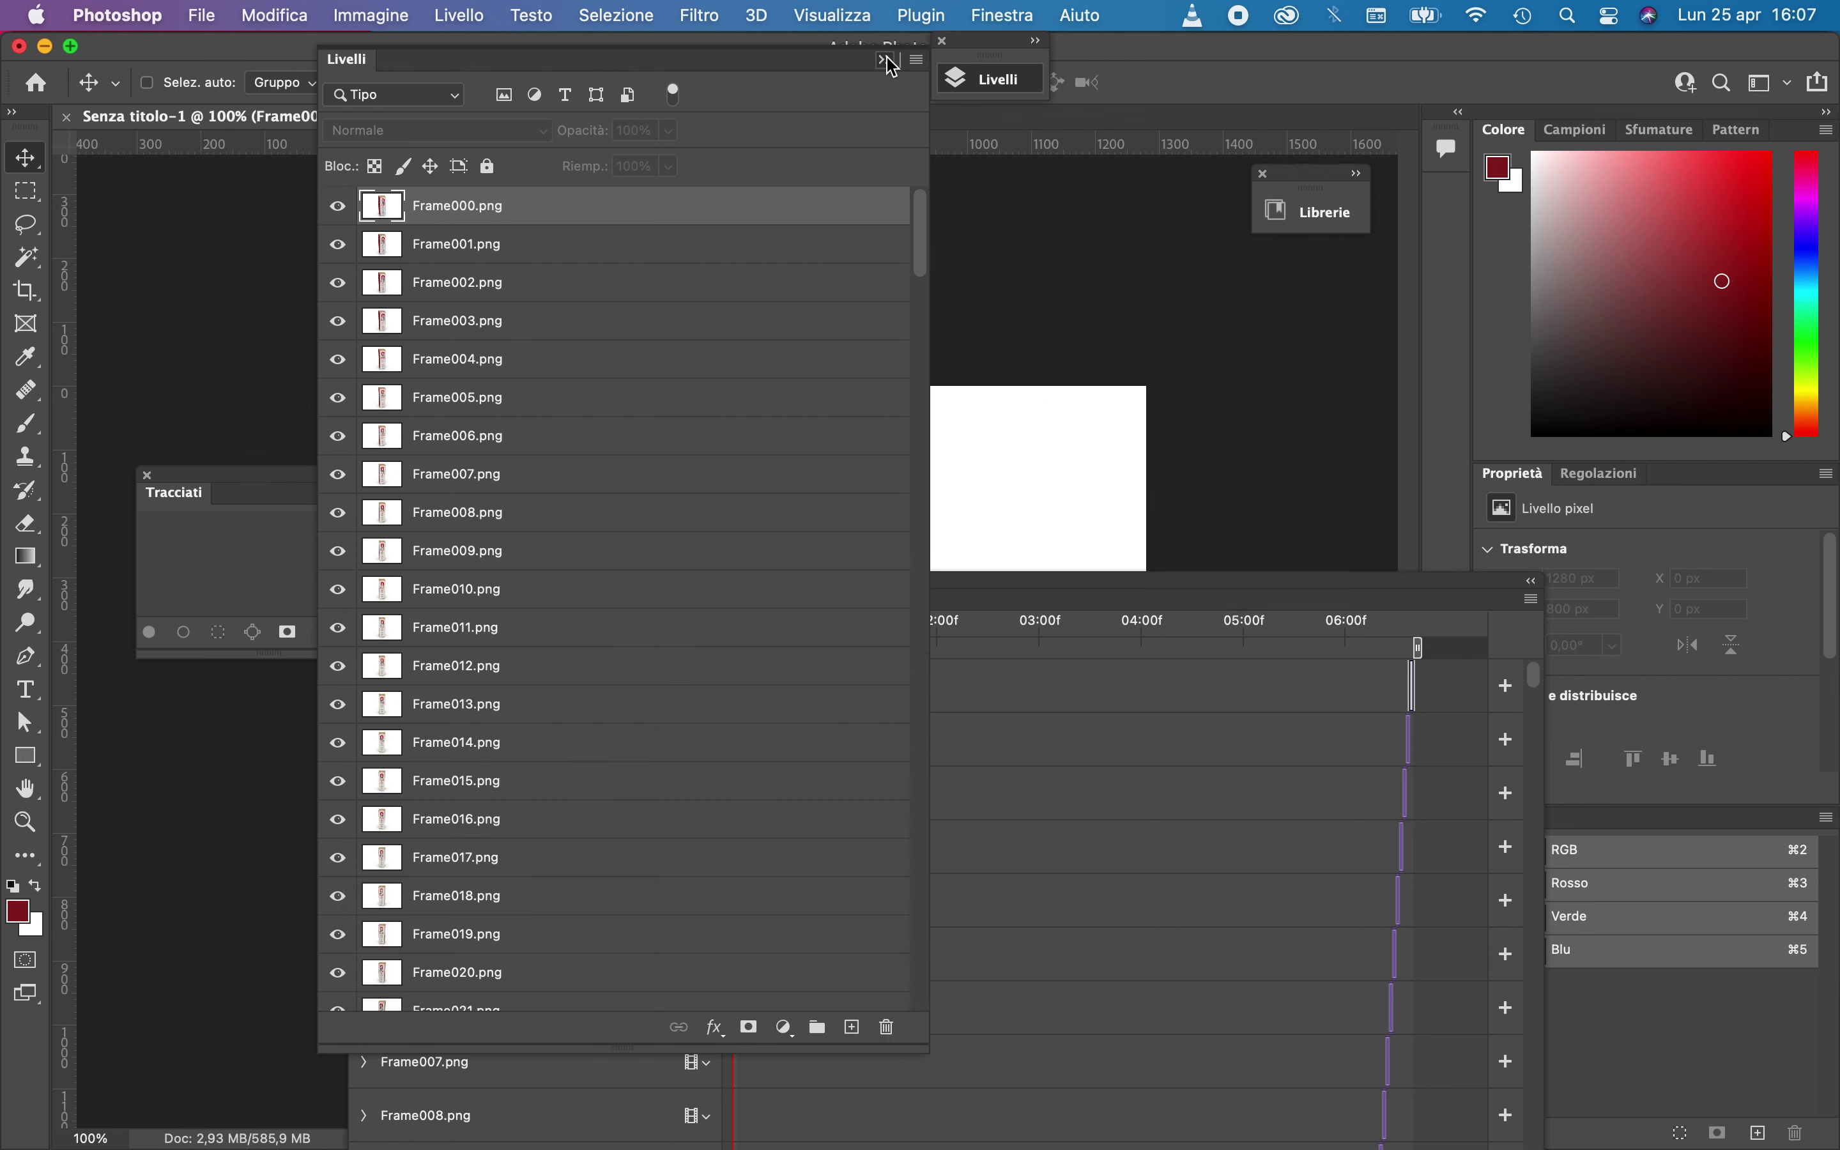
{"action": "left_click", "coordinate": [884, 59]}
Play the full box animation with the Timeline panel moved clear of the canvas, then stop it and move the panel back
{"action": "left_click", "coordinate": [449, 637]}
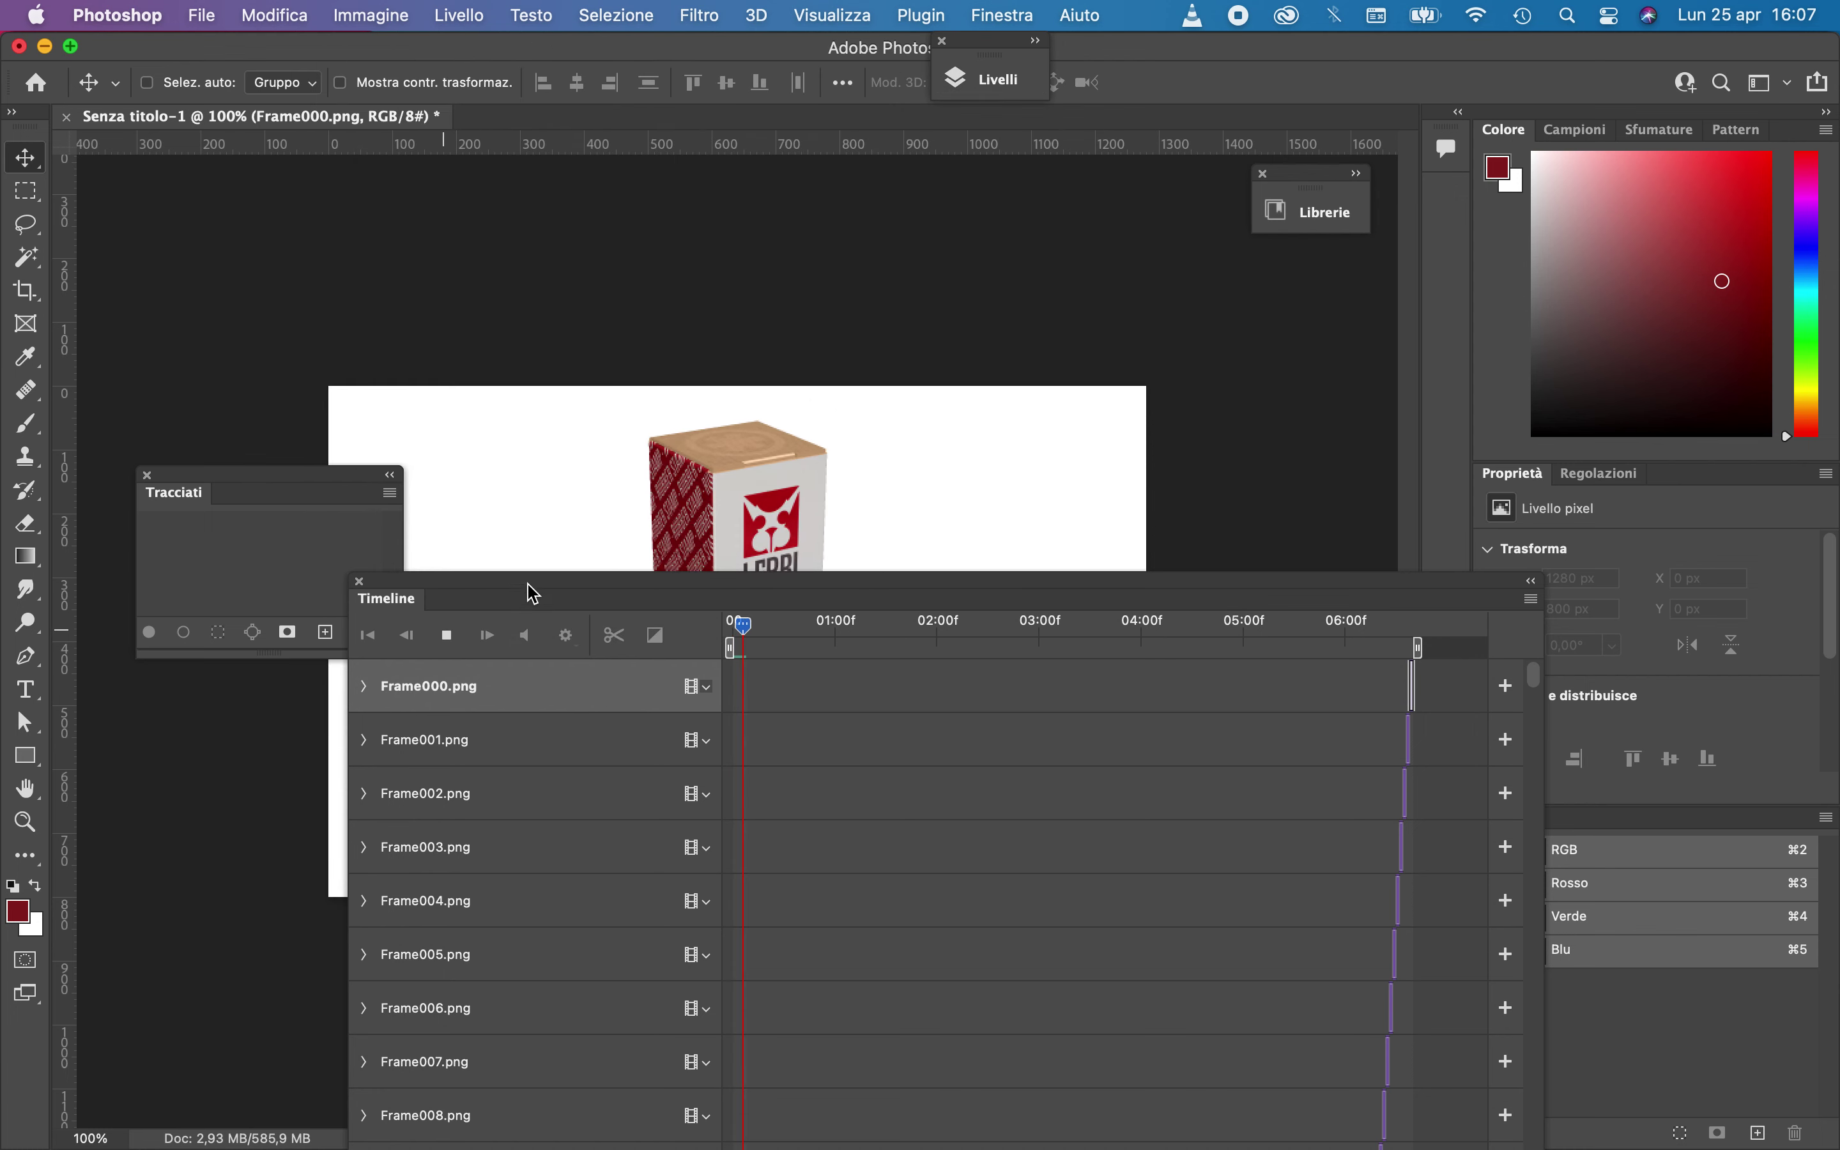
{"action": "left_click_drag", "start_coordinate": [542, 588], "coordinate": [1247, 376]}
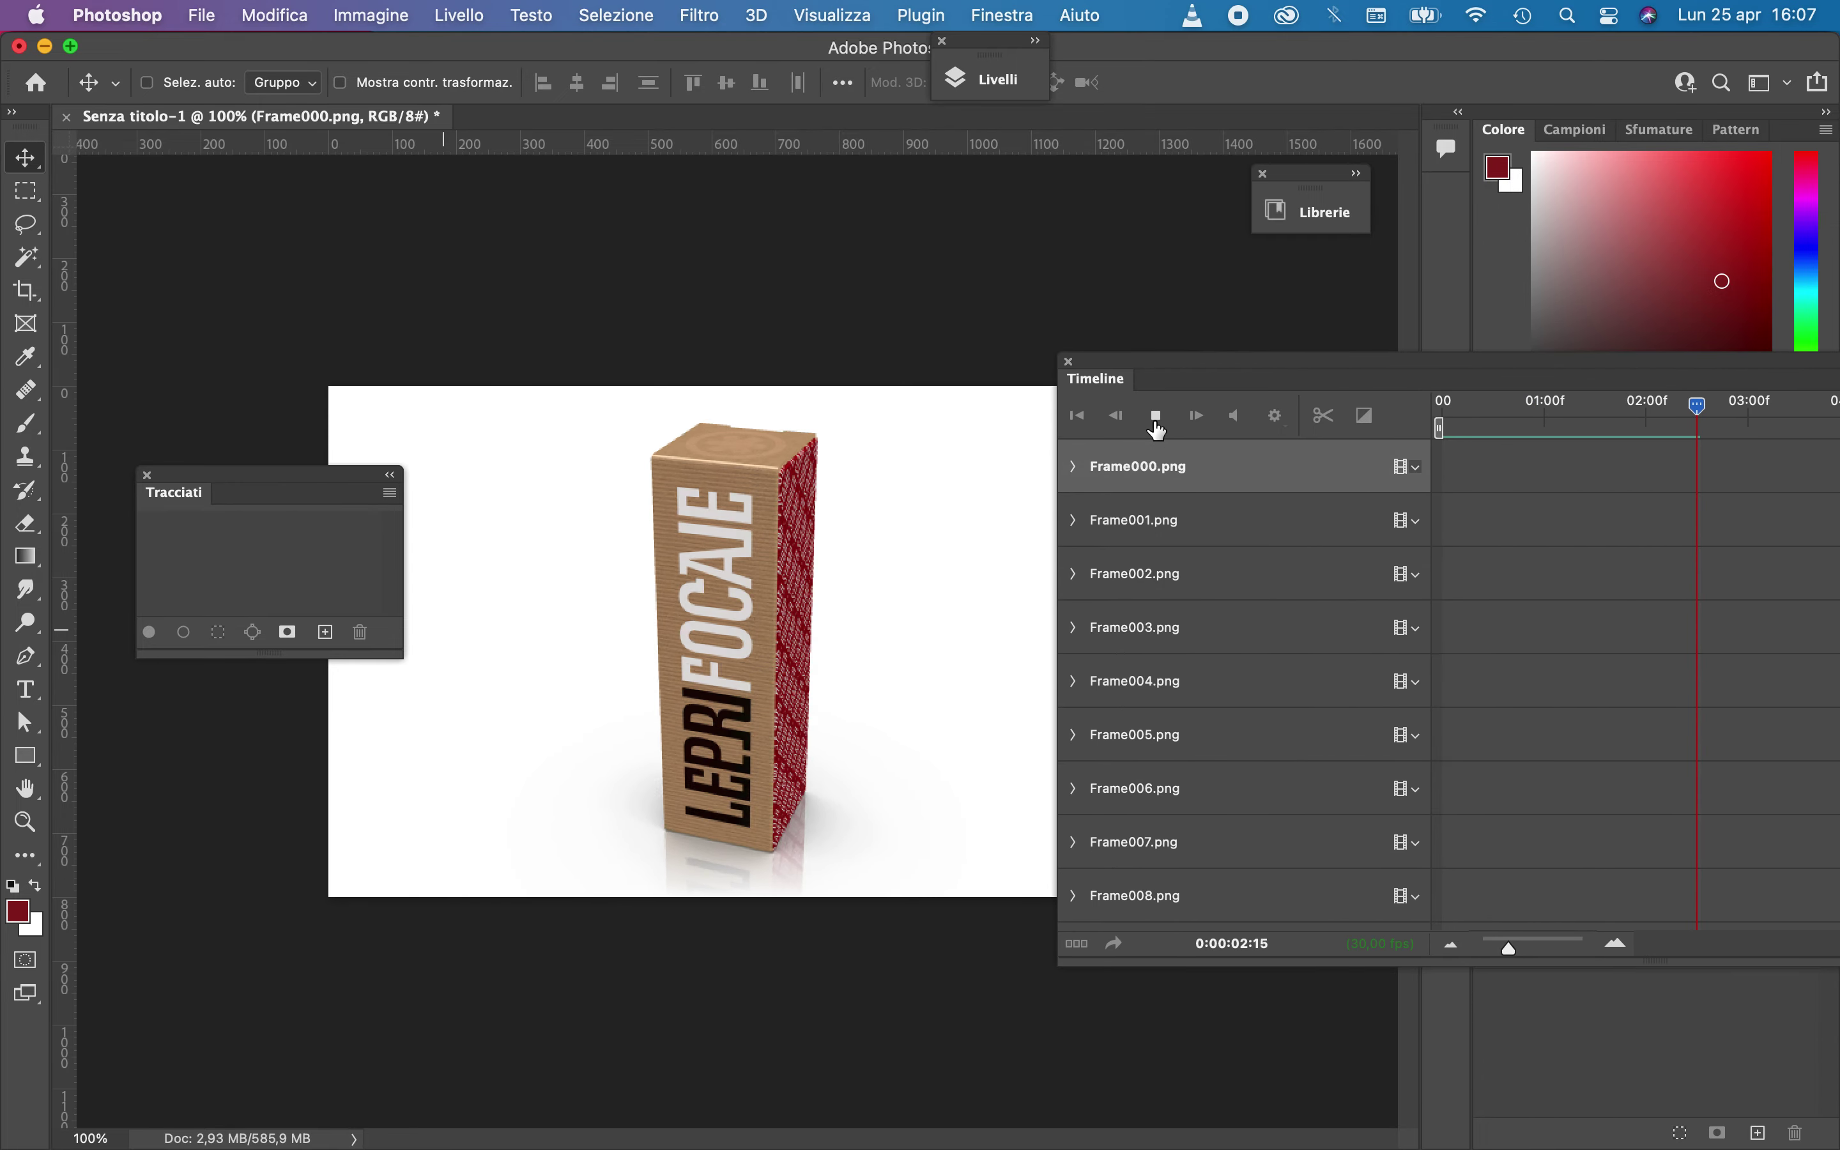
{"action": "left_click", "coordinate": [1156, 425]}
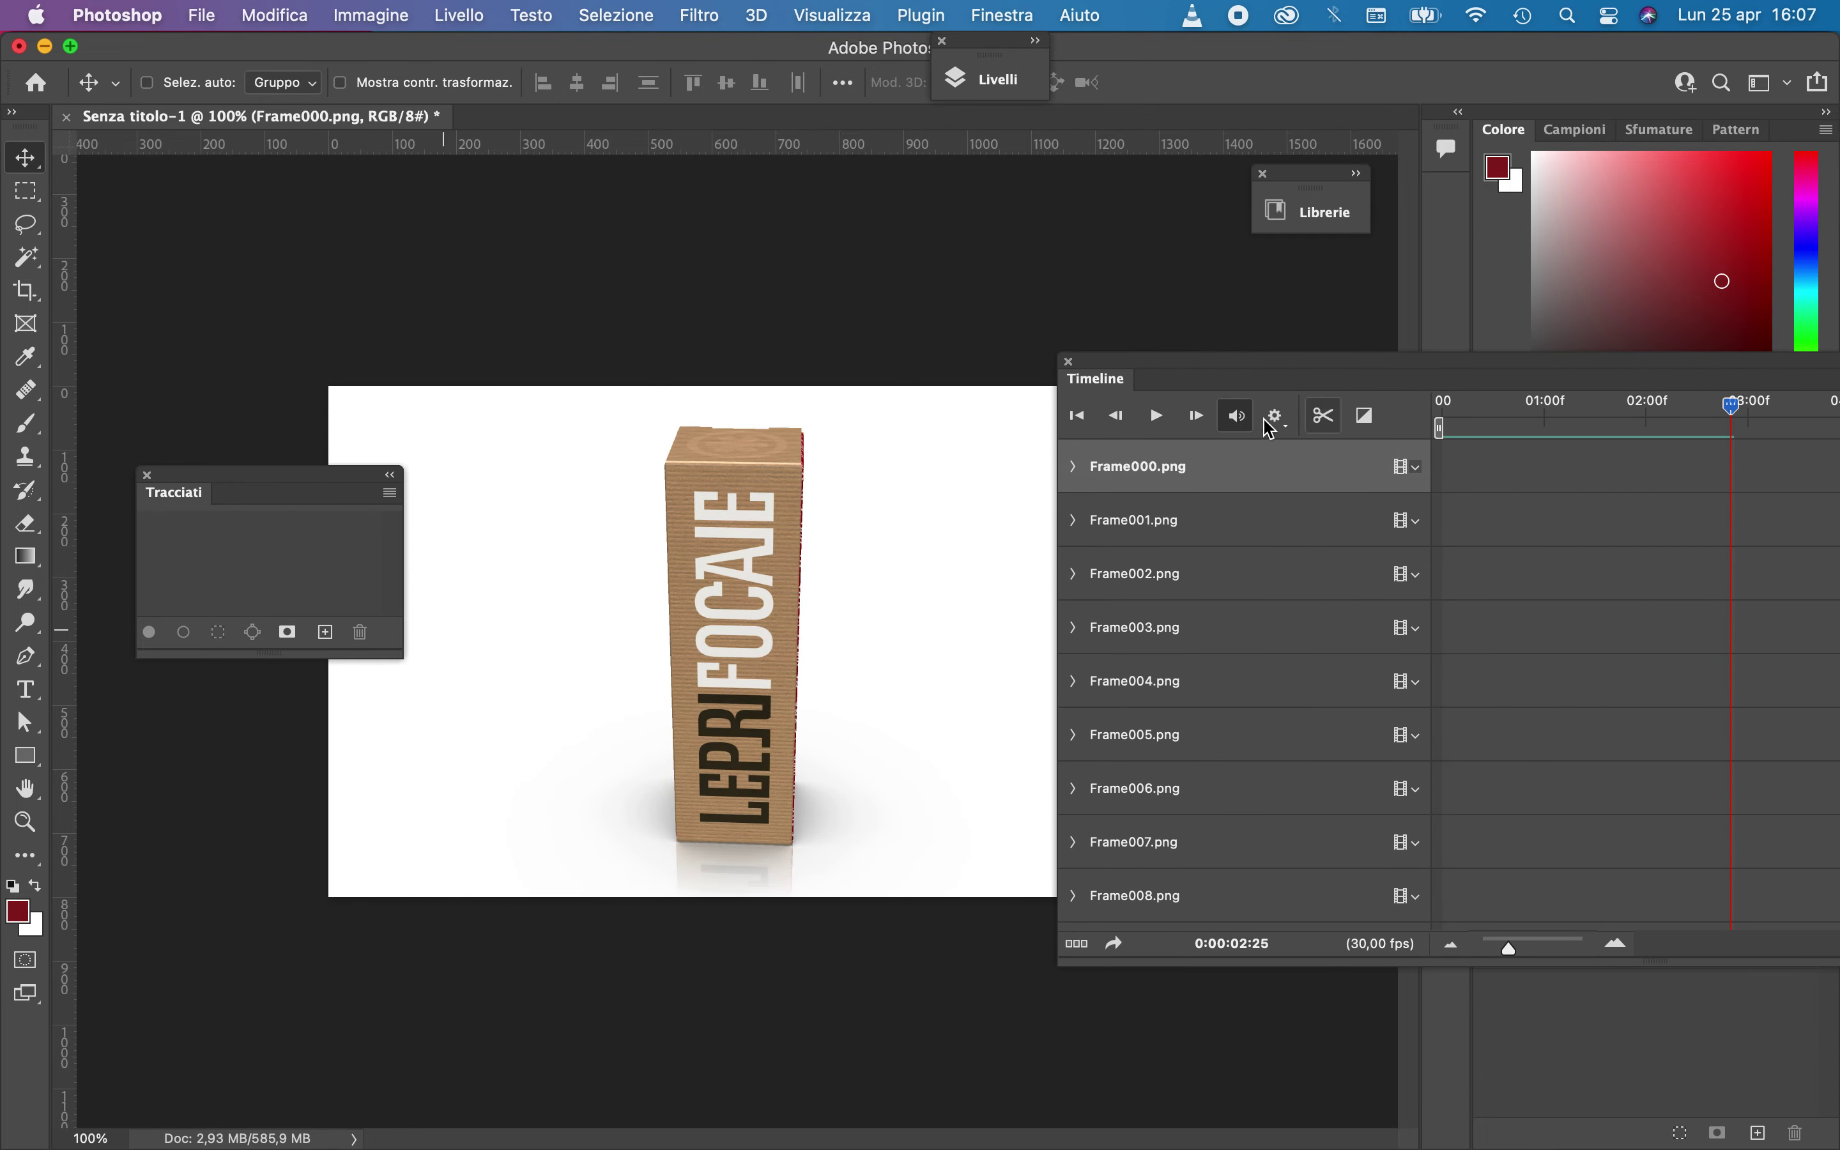
{"action": "left_click", "coordinate": [1157, 418]}
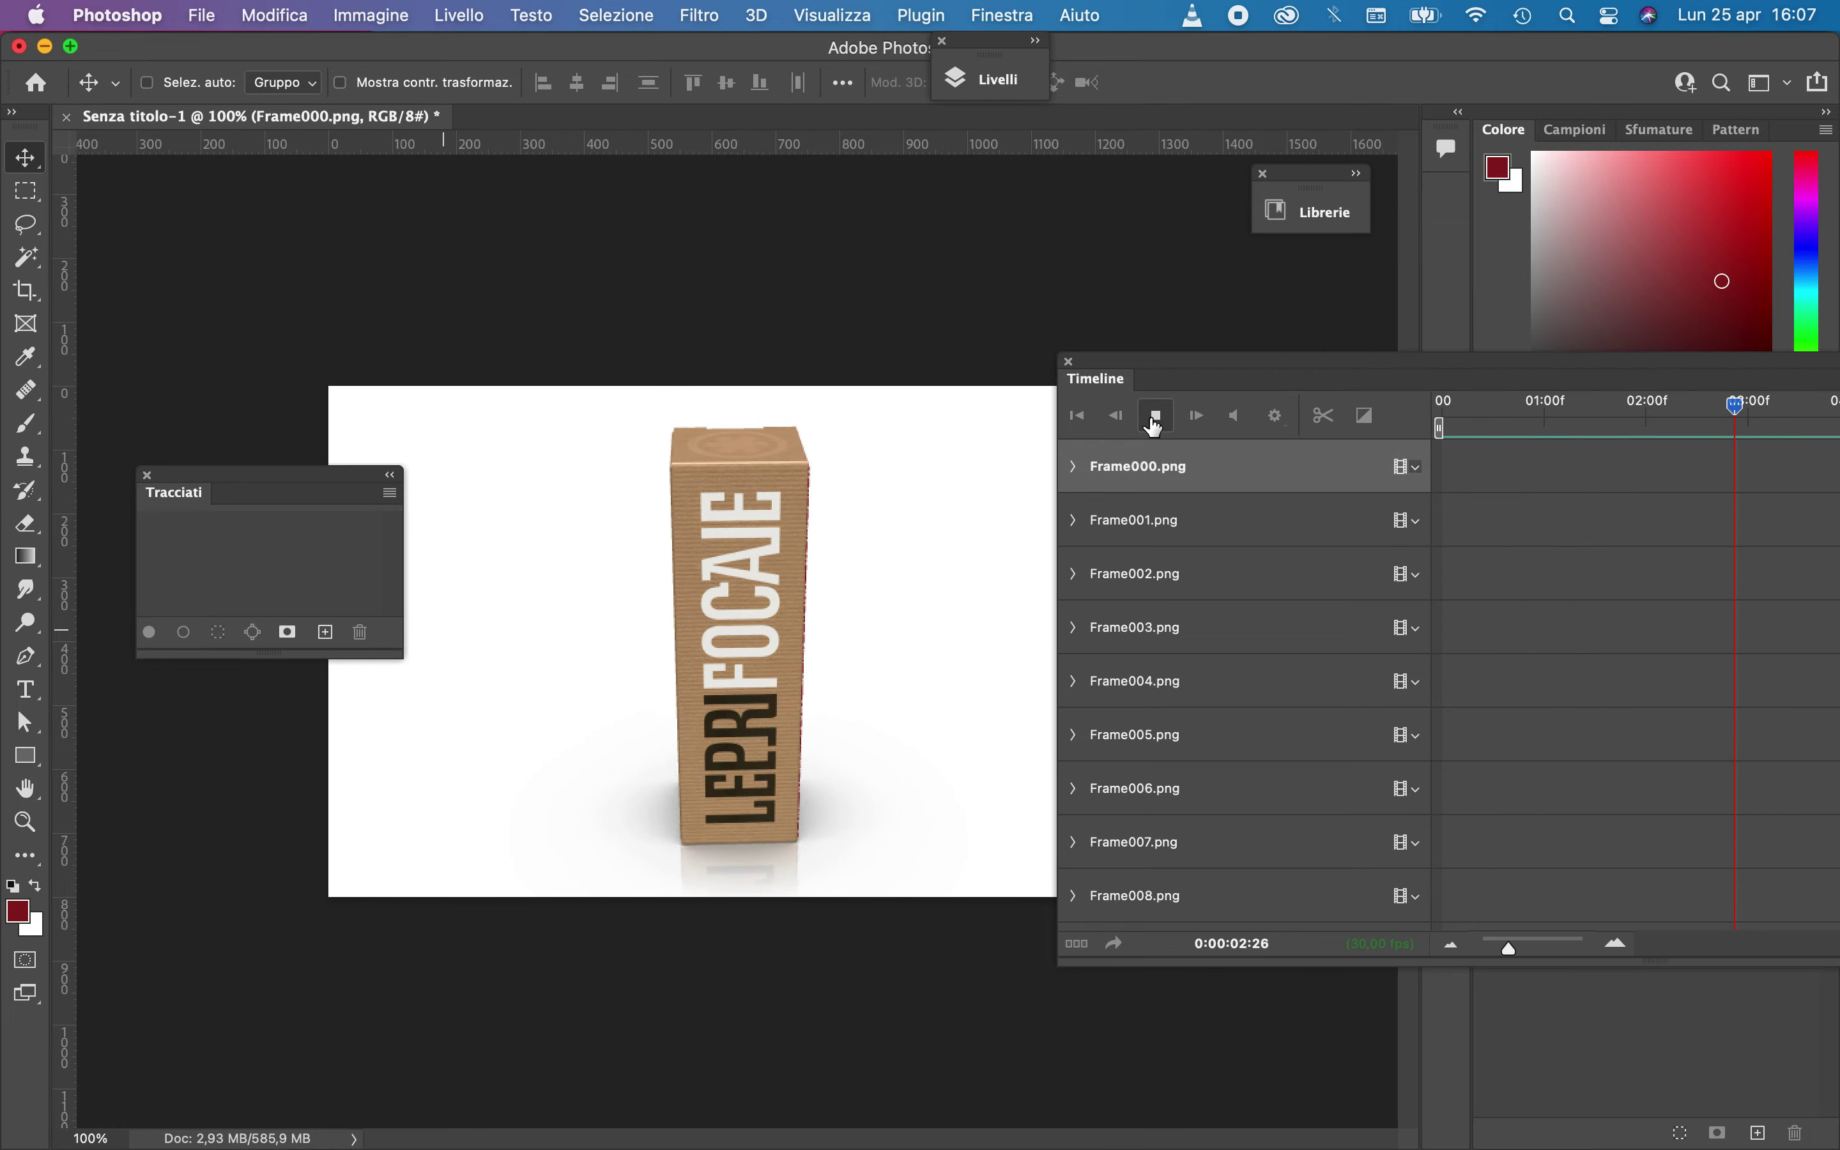
{"action": "left_click_drag", "start_coordinate": [1236, 370], "coordinate": [428, 511]}
{"action": "left_click", "coordinate": [468, 565]}
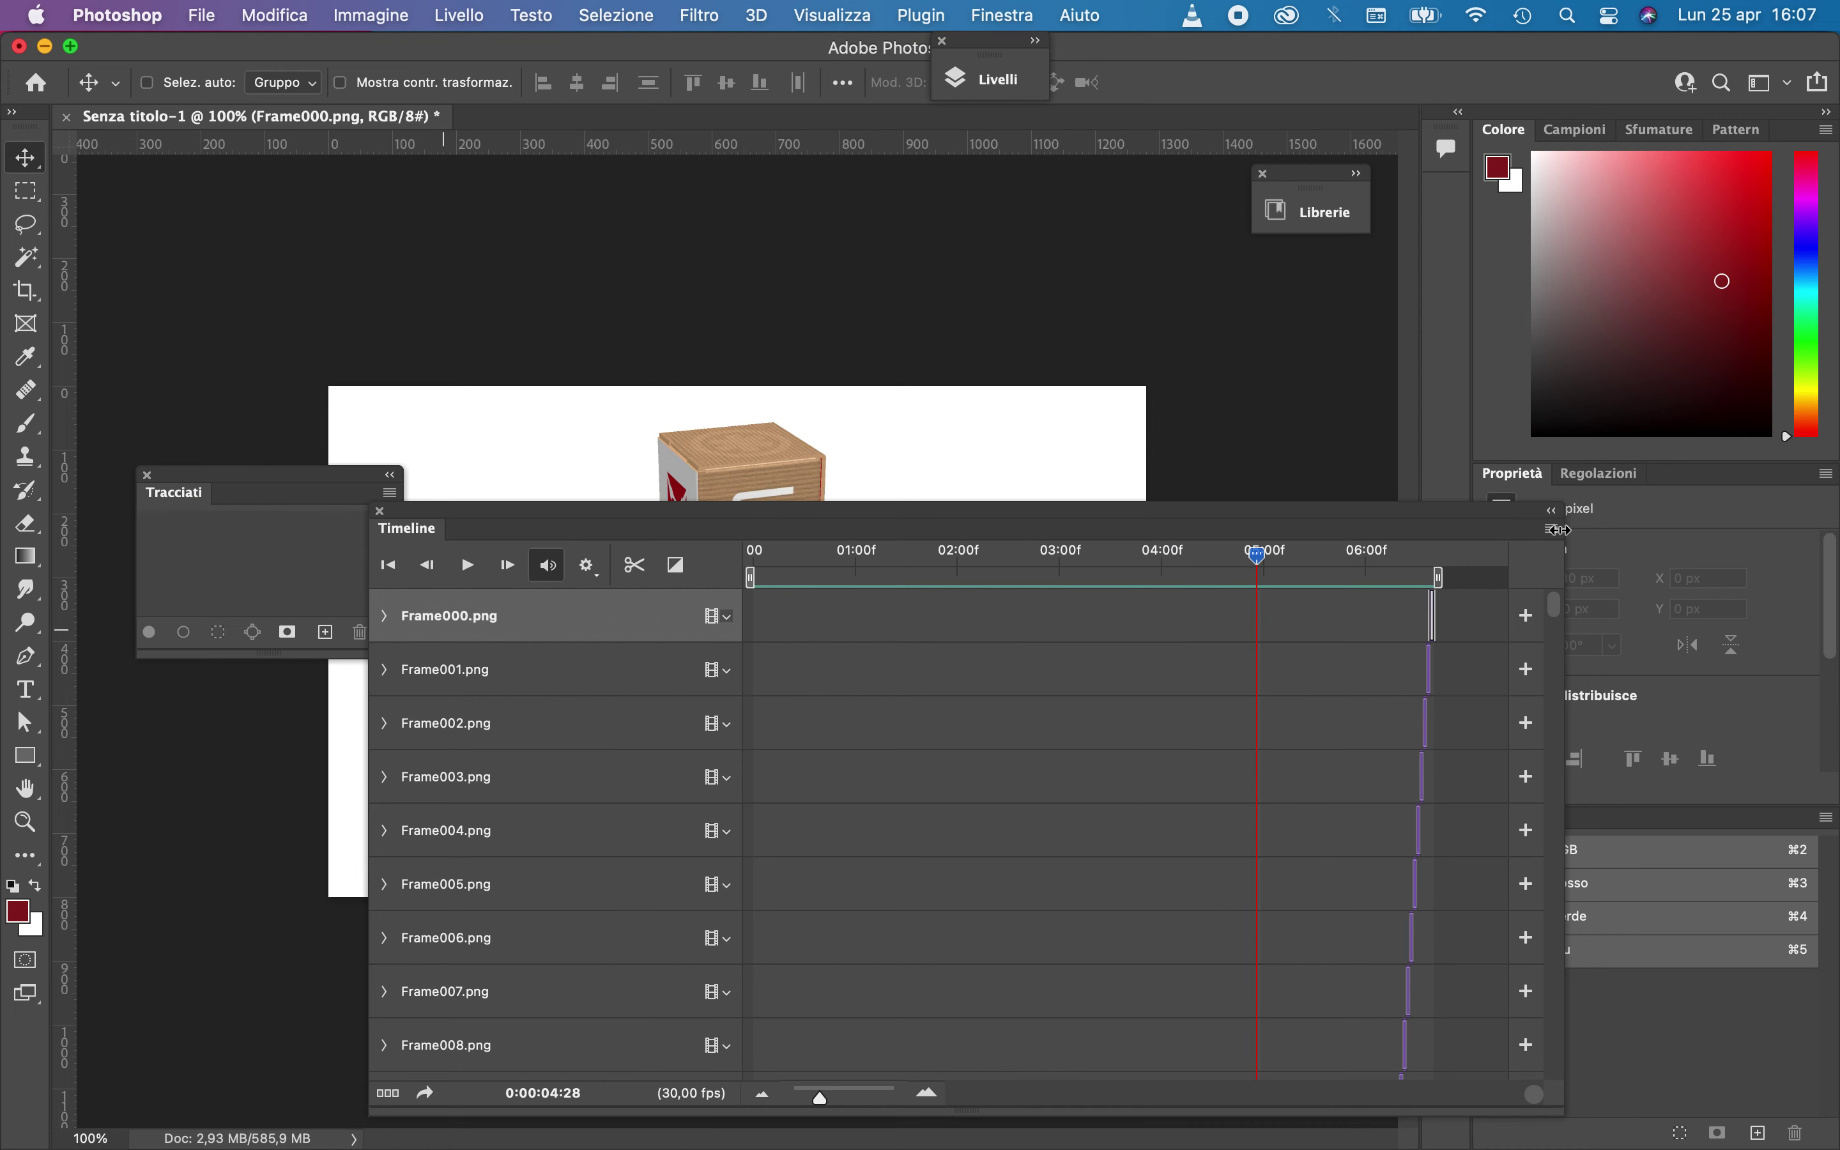
Render the box animation as a video named scatola-lepre in the immagini-def folder
{"action": "left_click", "coordinate": [1553, 528]}
{"action": "left_click", "coordinate": [1433, 1026]}
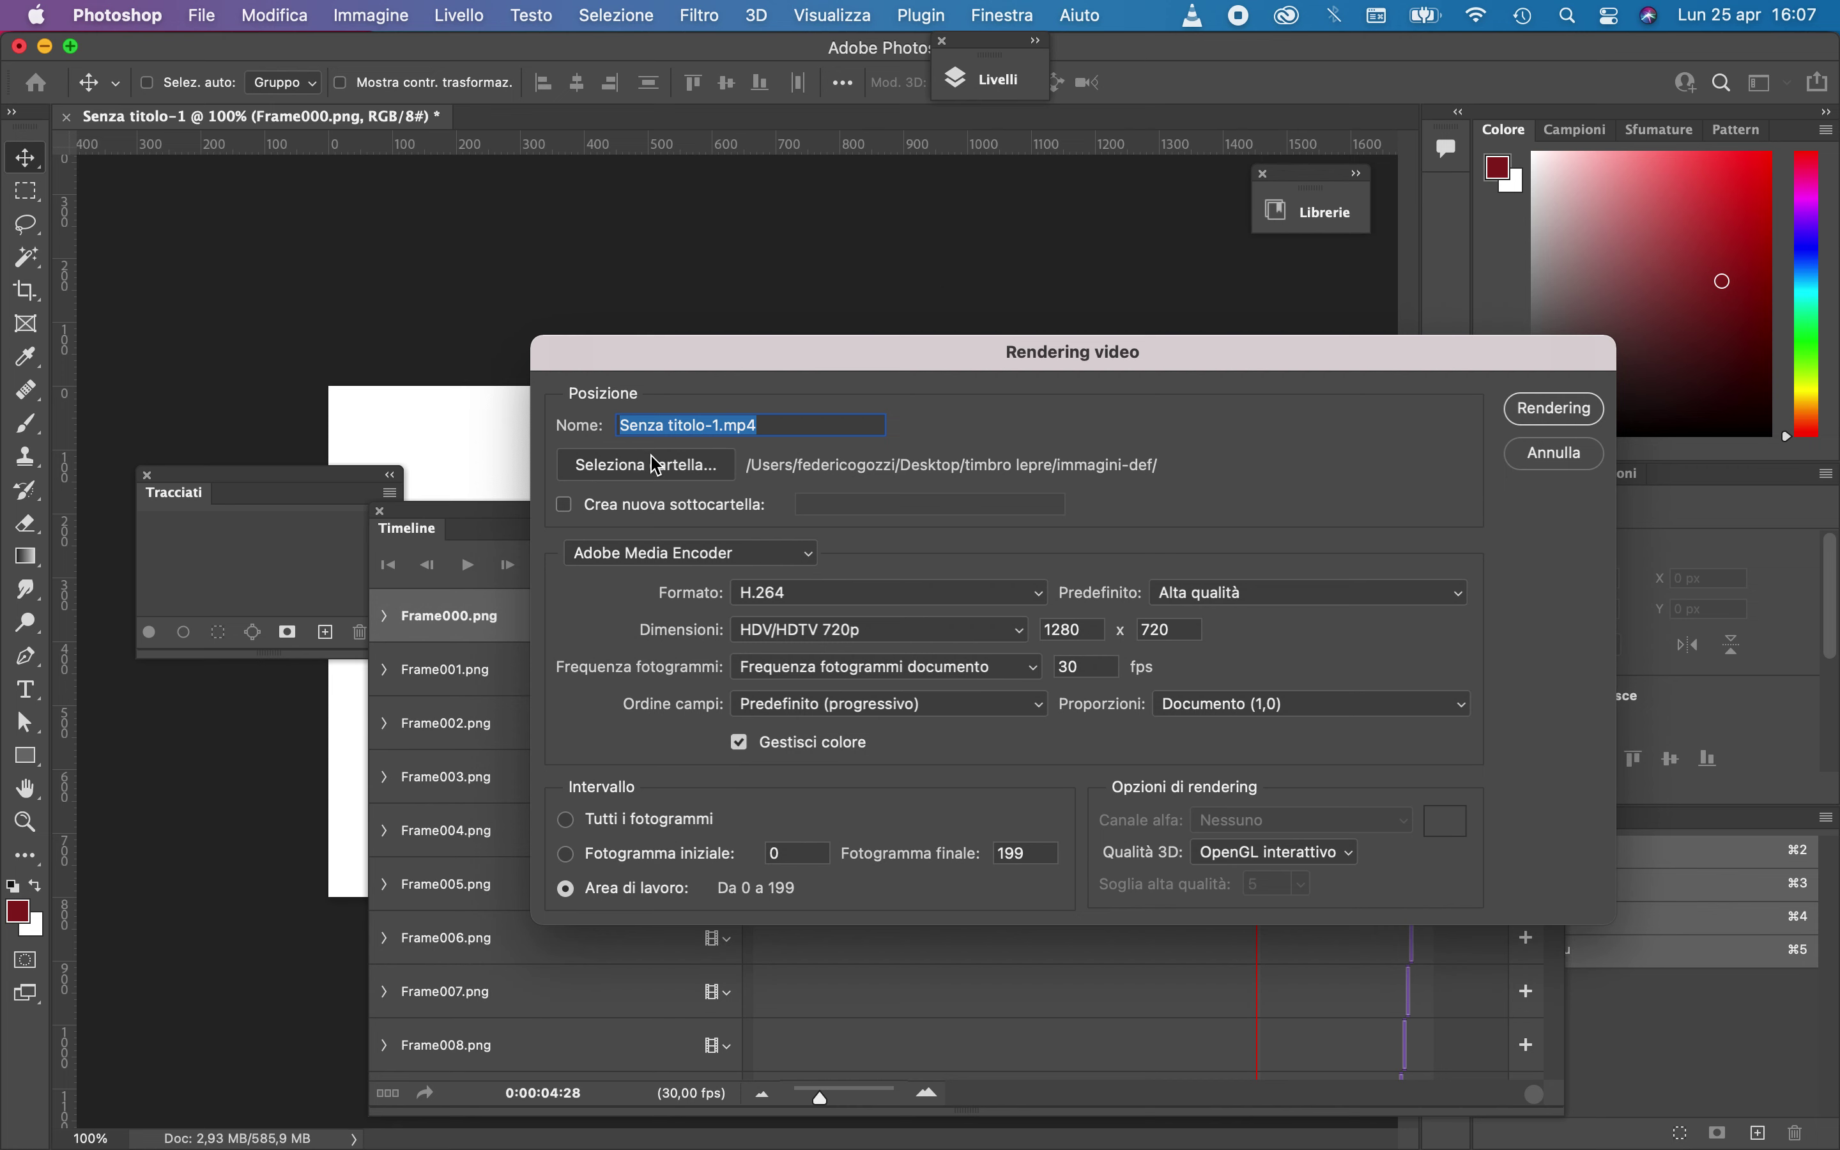
{"action": "left_click", "coordinate": [657, 472]}
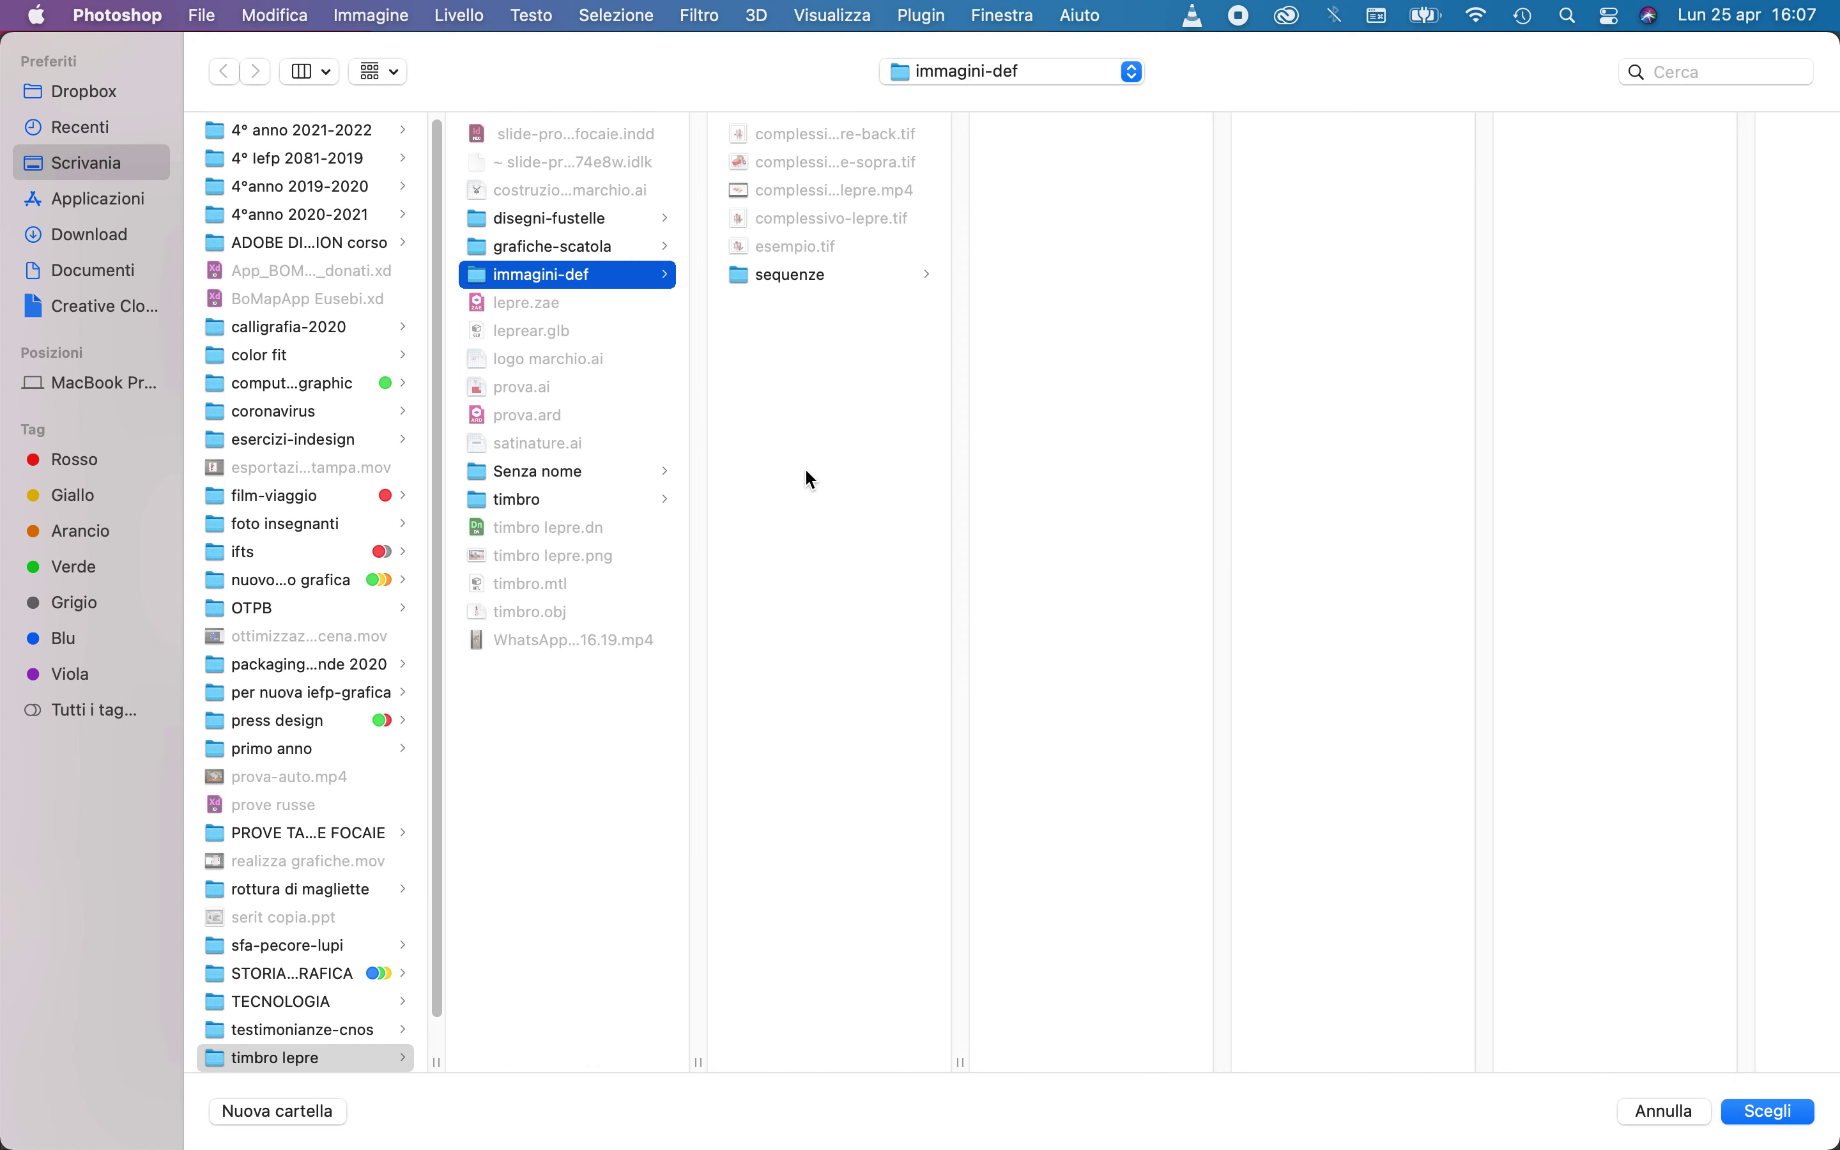
{"action": "left_click", "coordinate": [1779, 1118]}
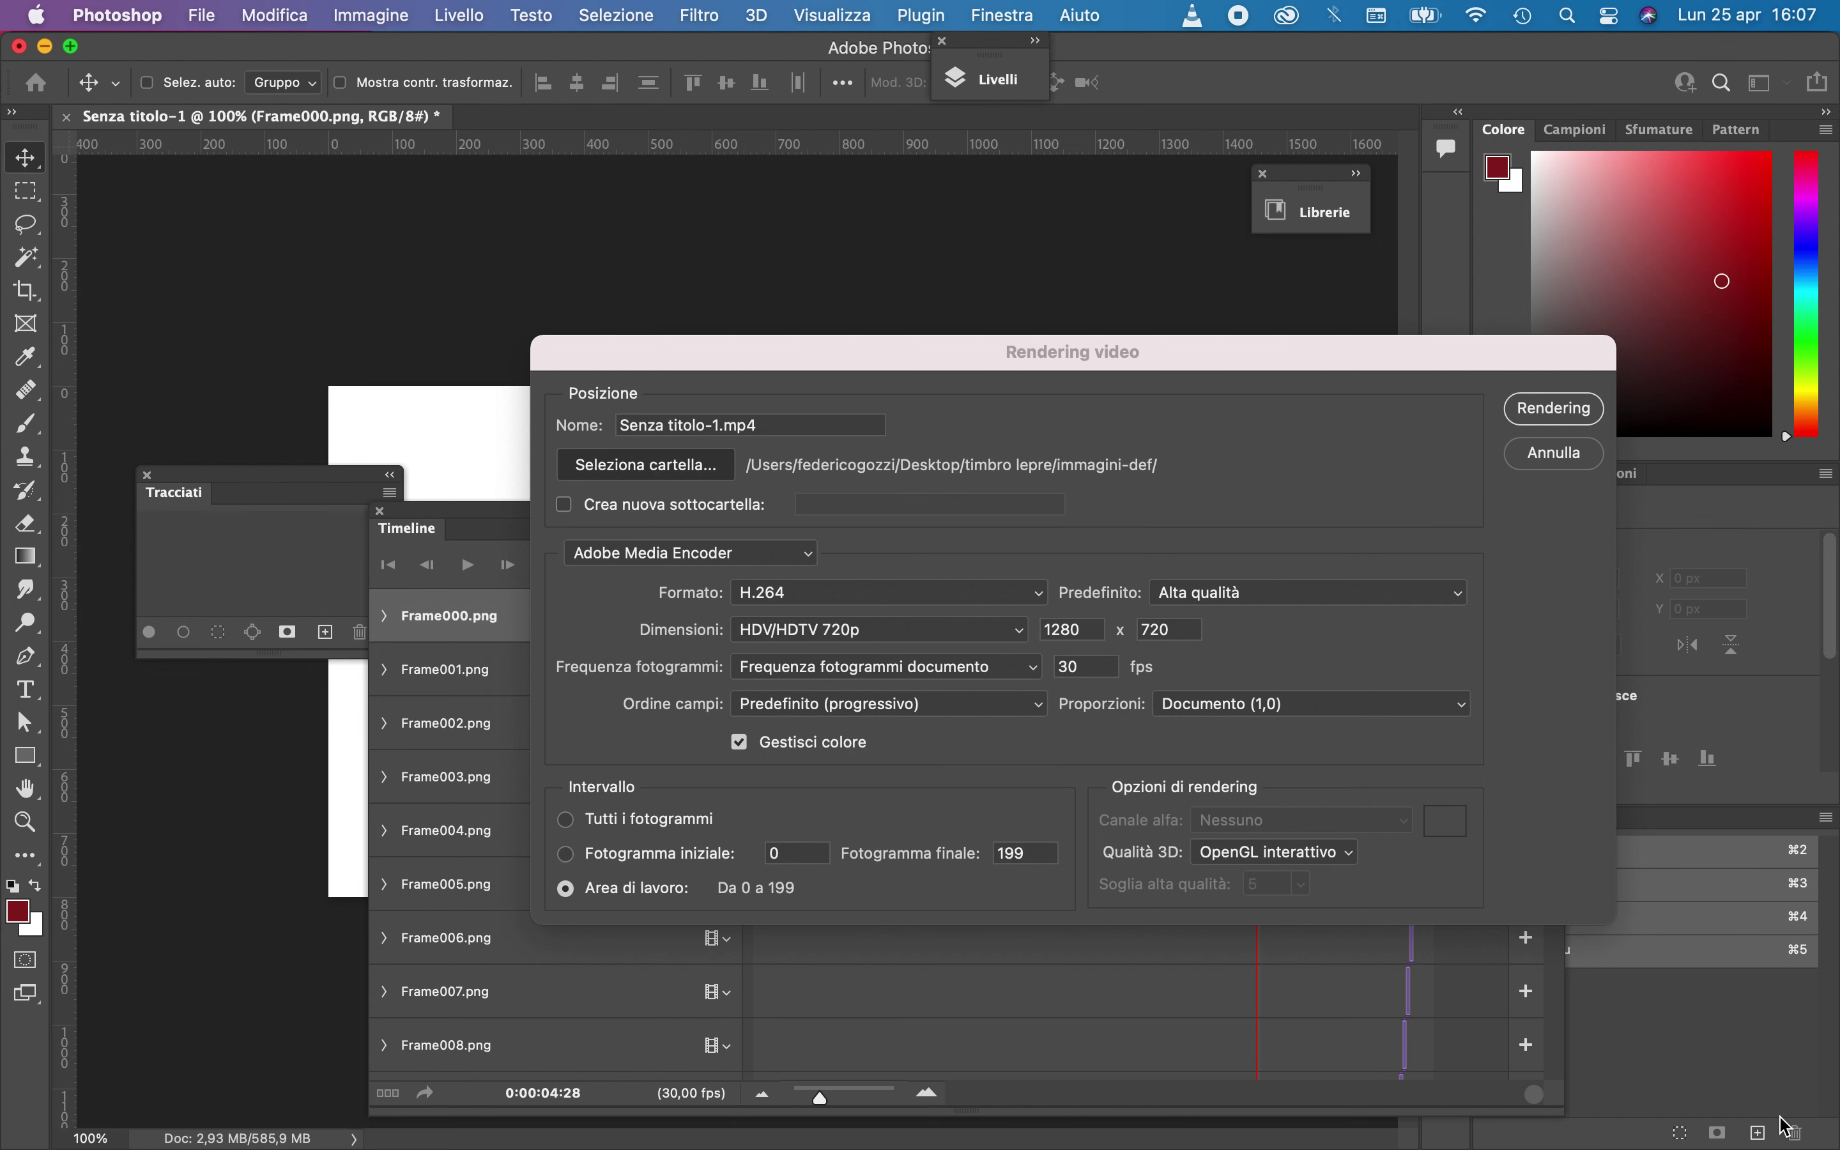
{"action": "type", "text": "scatola-lepre"}
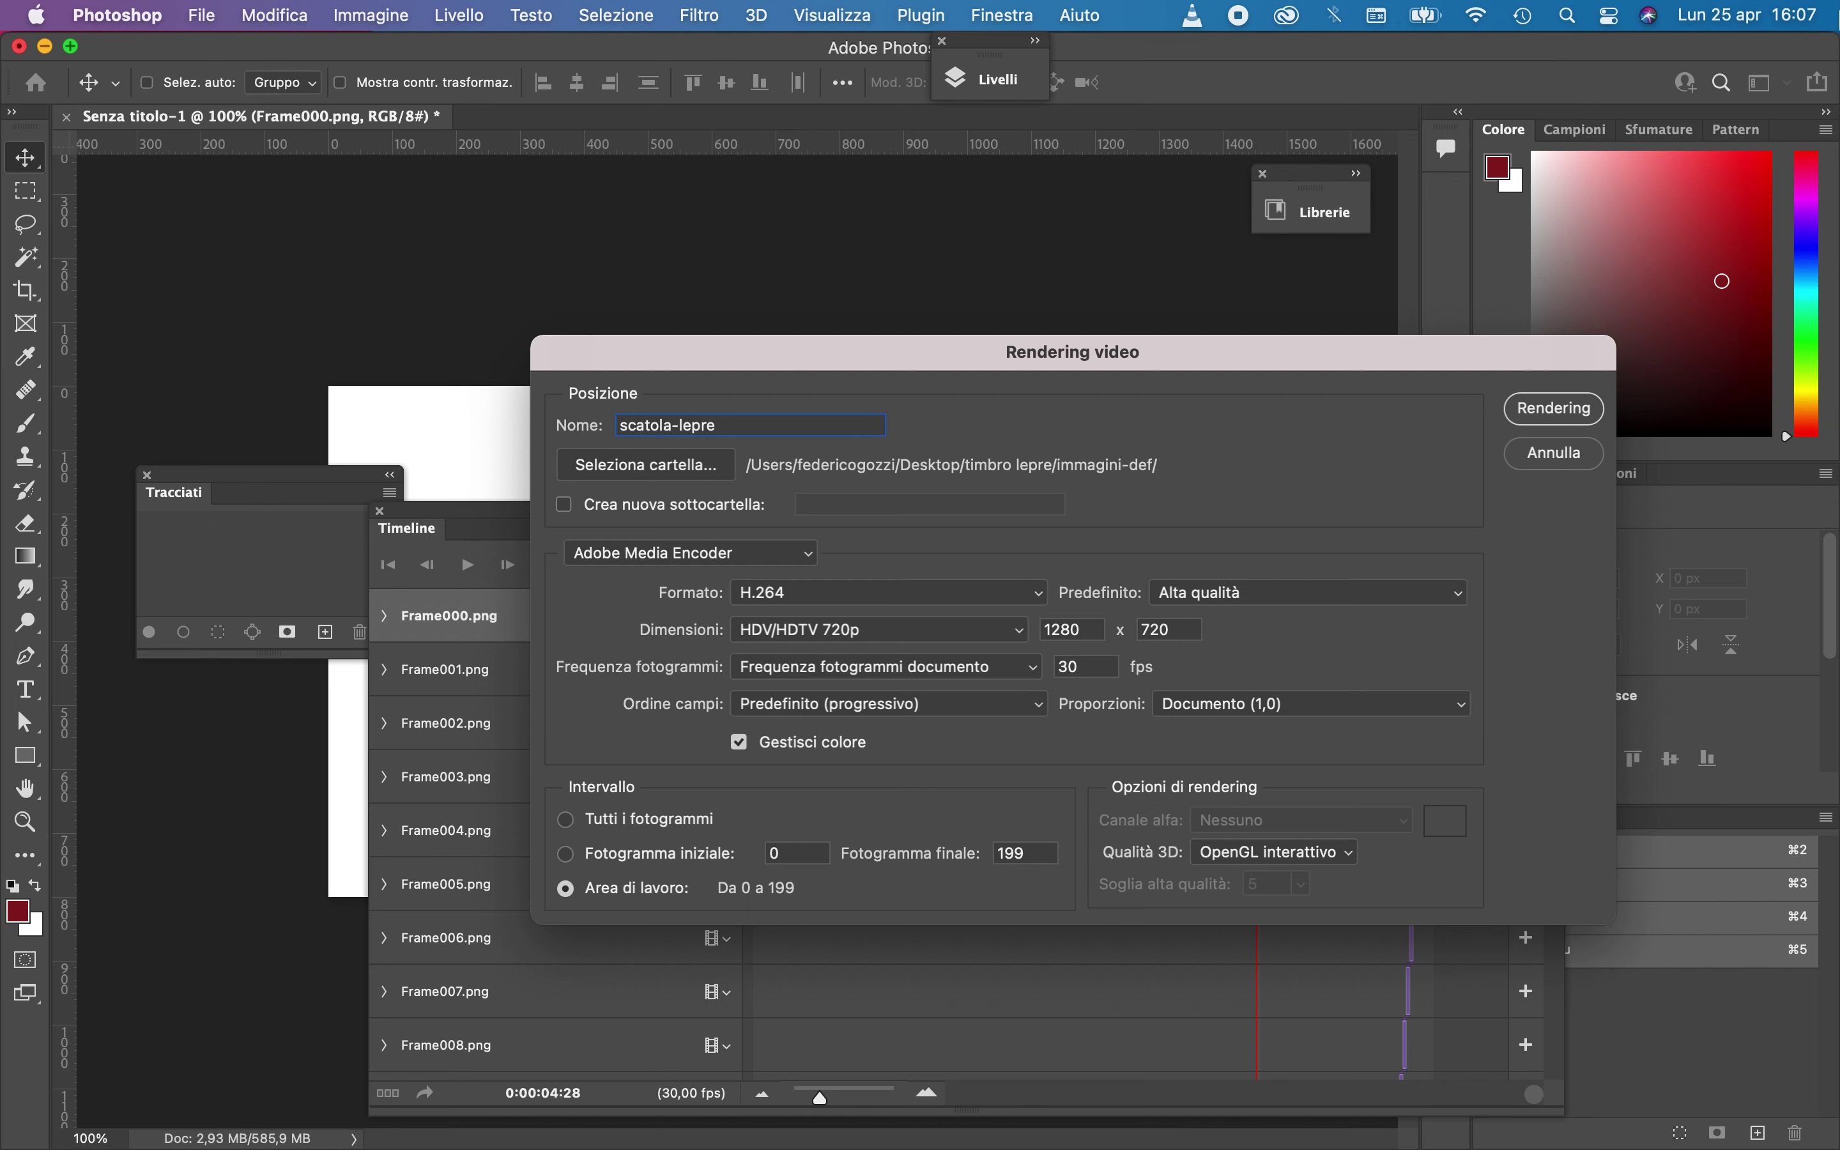
{"action": "left_click", "coordinate": [1568, 409]}
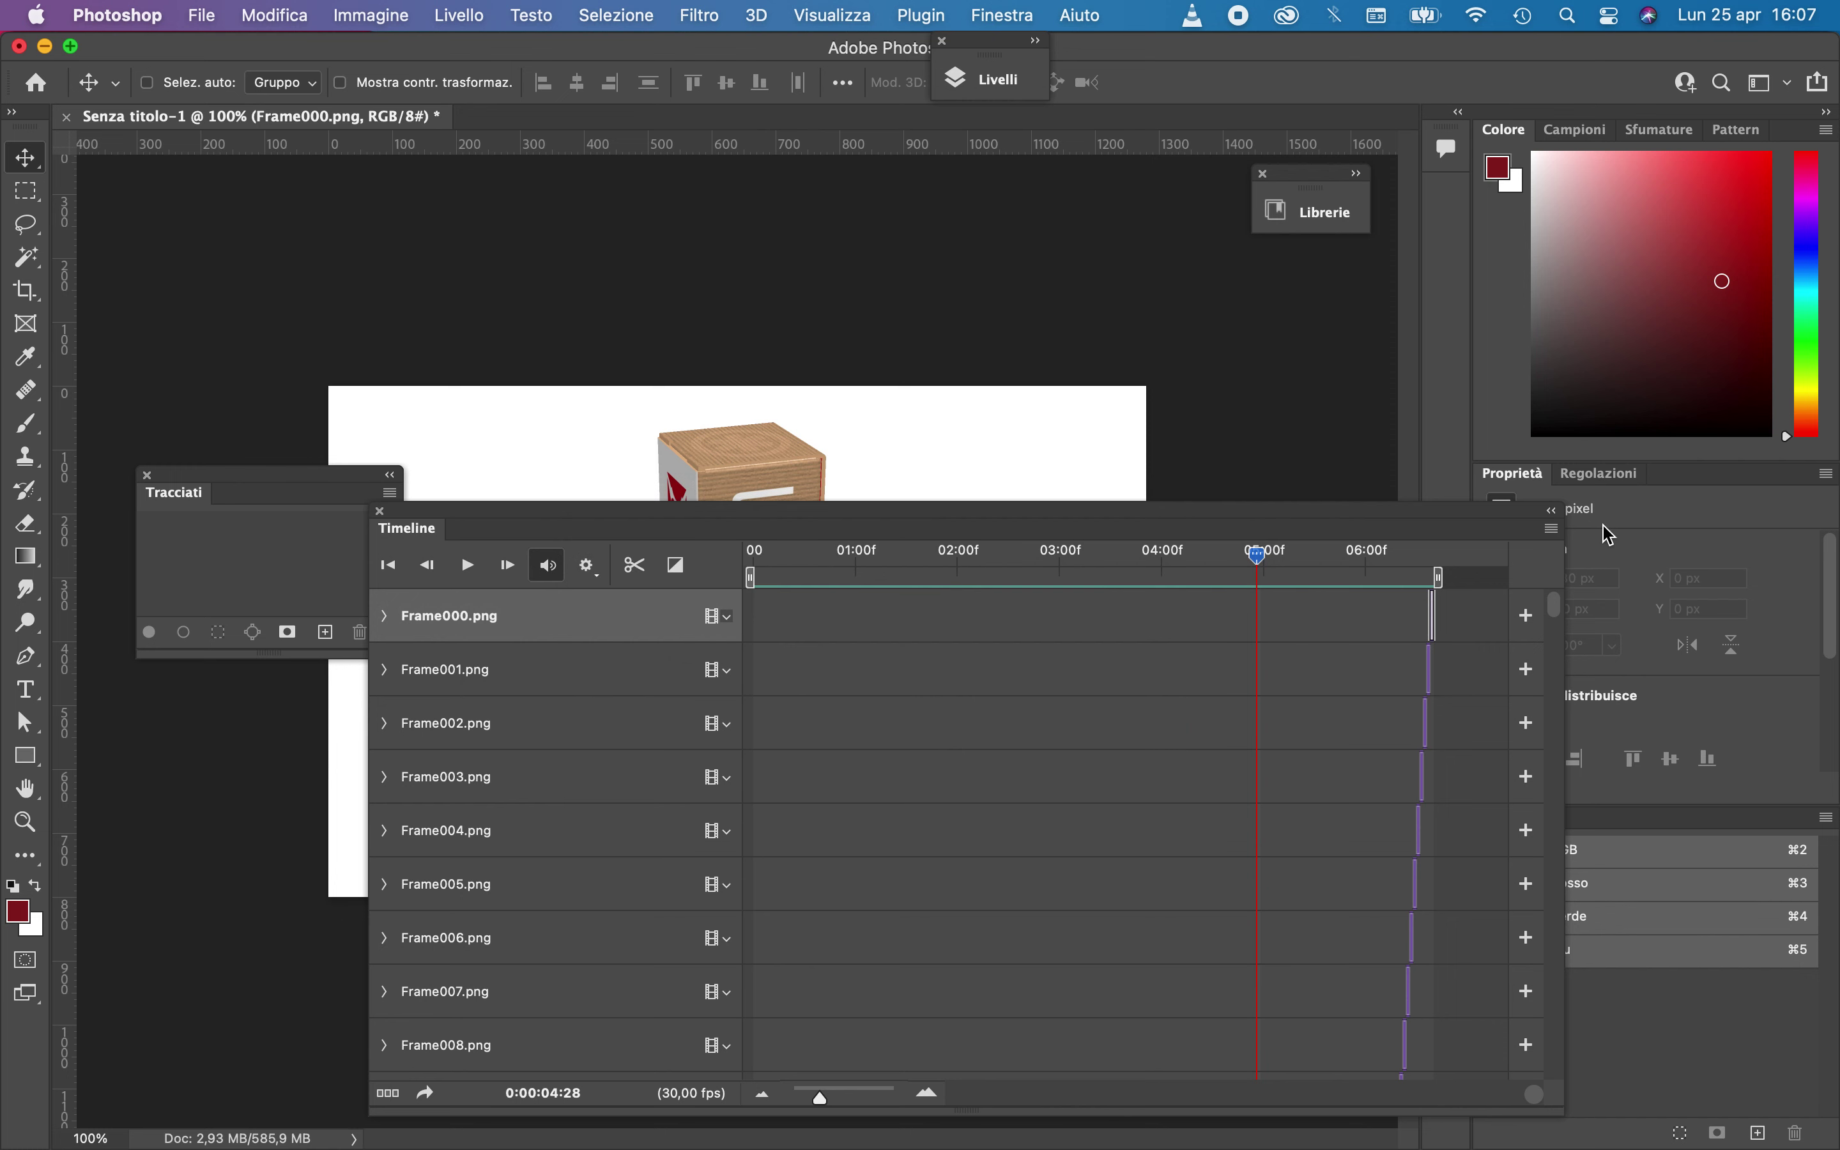
Switch to Finder and select the rendered scatola-lepre.mp4 in the immagini-def folder to preview it
{"action": "mouse_move", "coordinate": [825, 1145]}
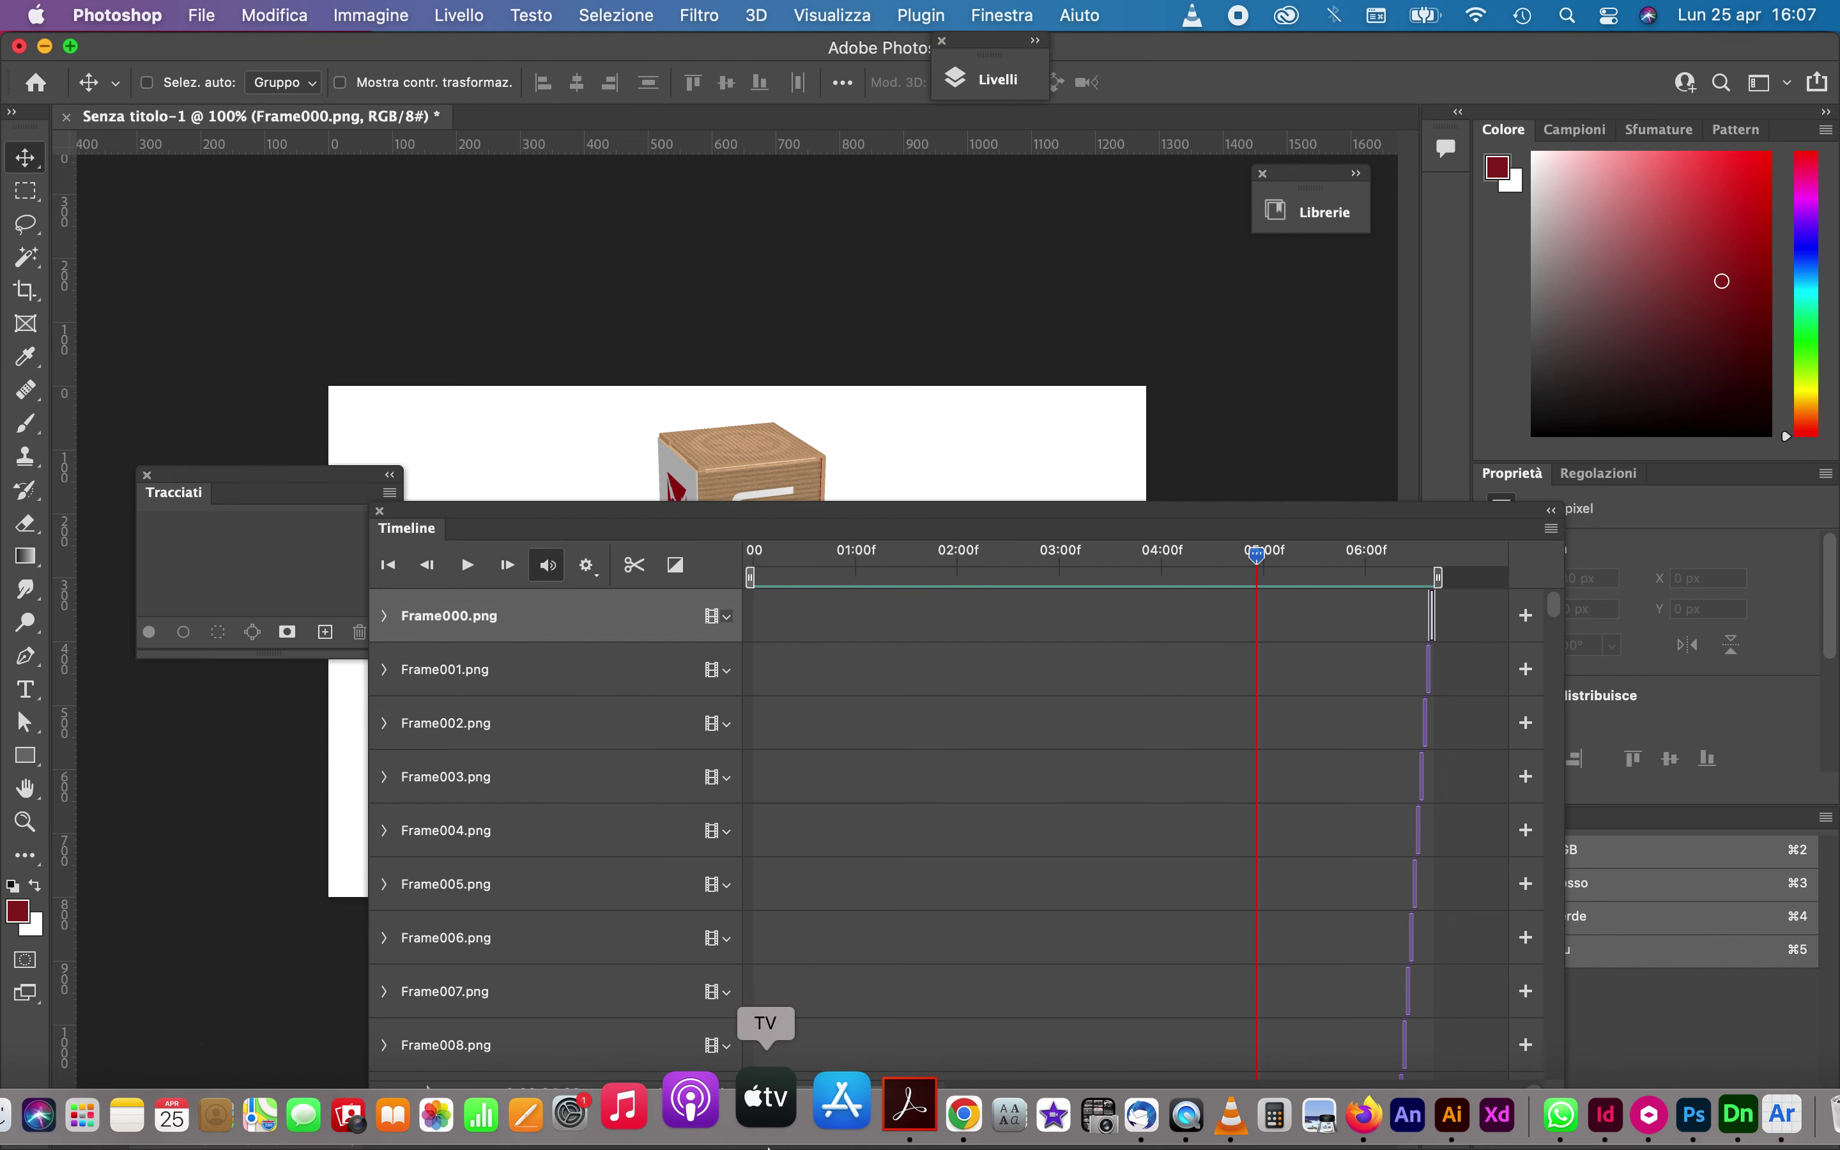
{"action": "left_click", "coordinate": [53, 1114]}
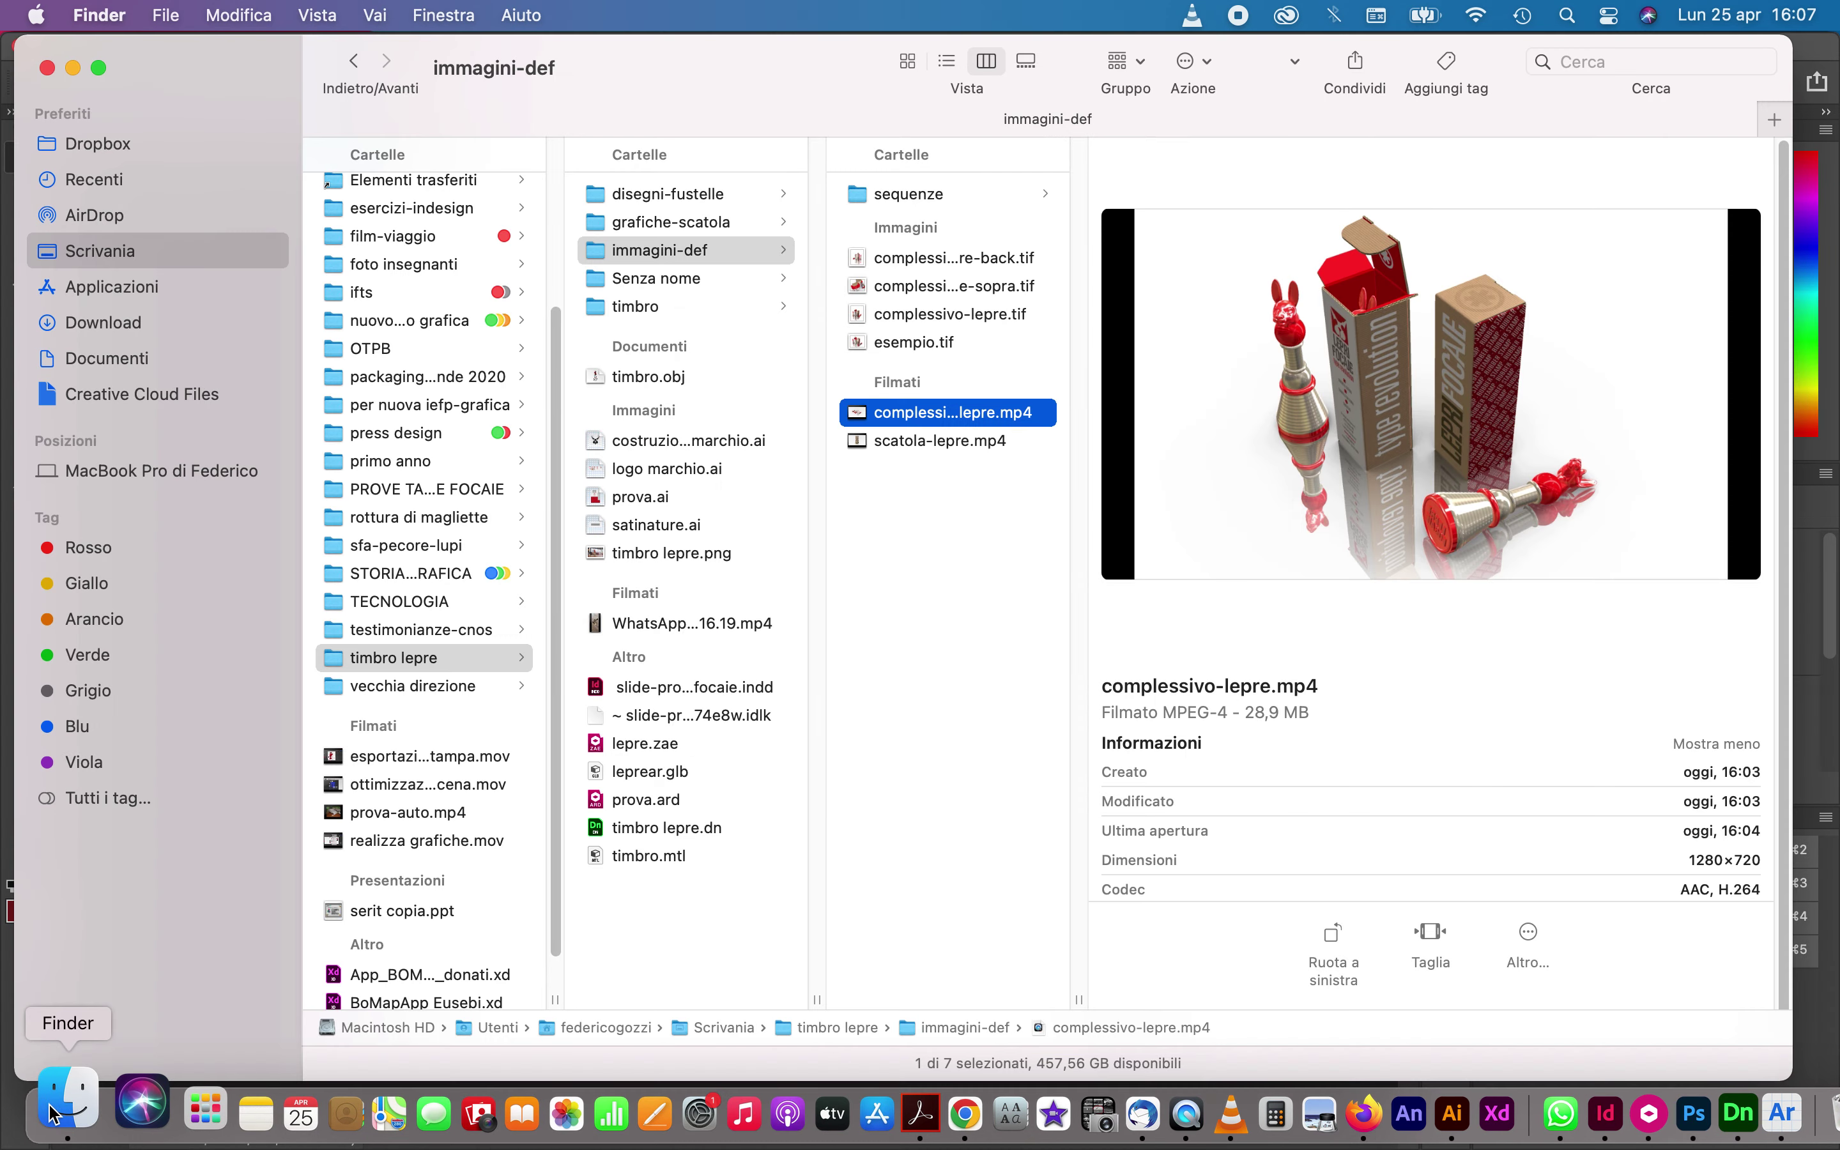
{"action": "left_click", "coordinate": [950, 514]}
{"action": "left_click", "coordinate": [943, 443]}
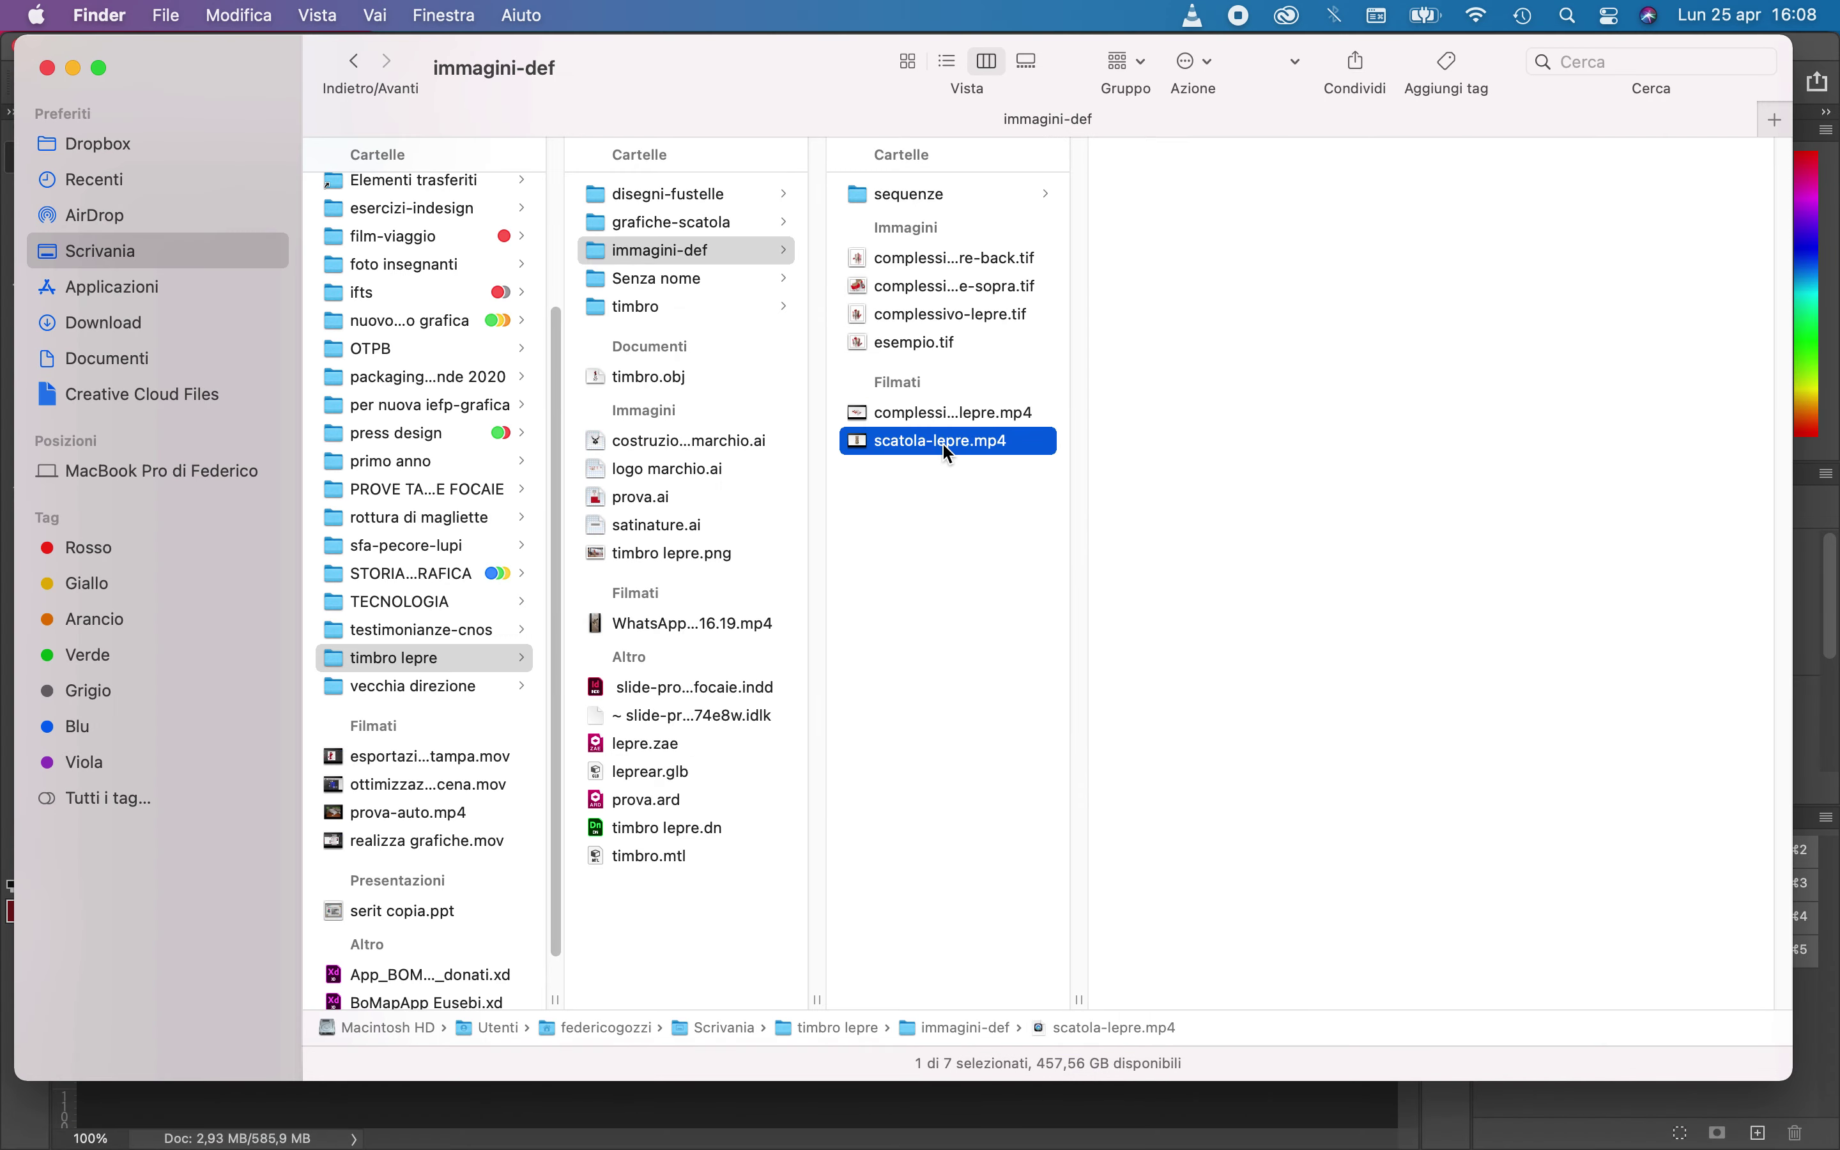
{"action": "right_click", "coordinate": [943, 443]}
{"action": "left_click", "coordinate": [904, 706]}
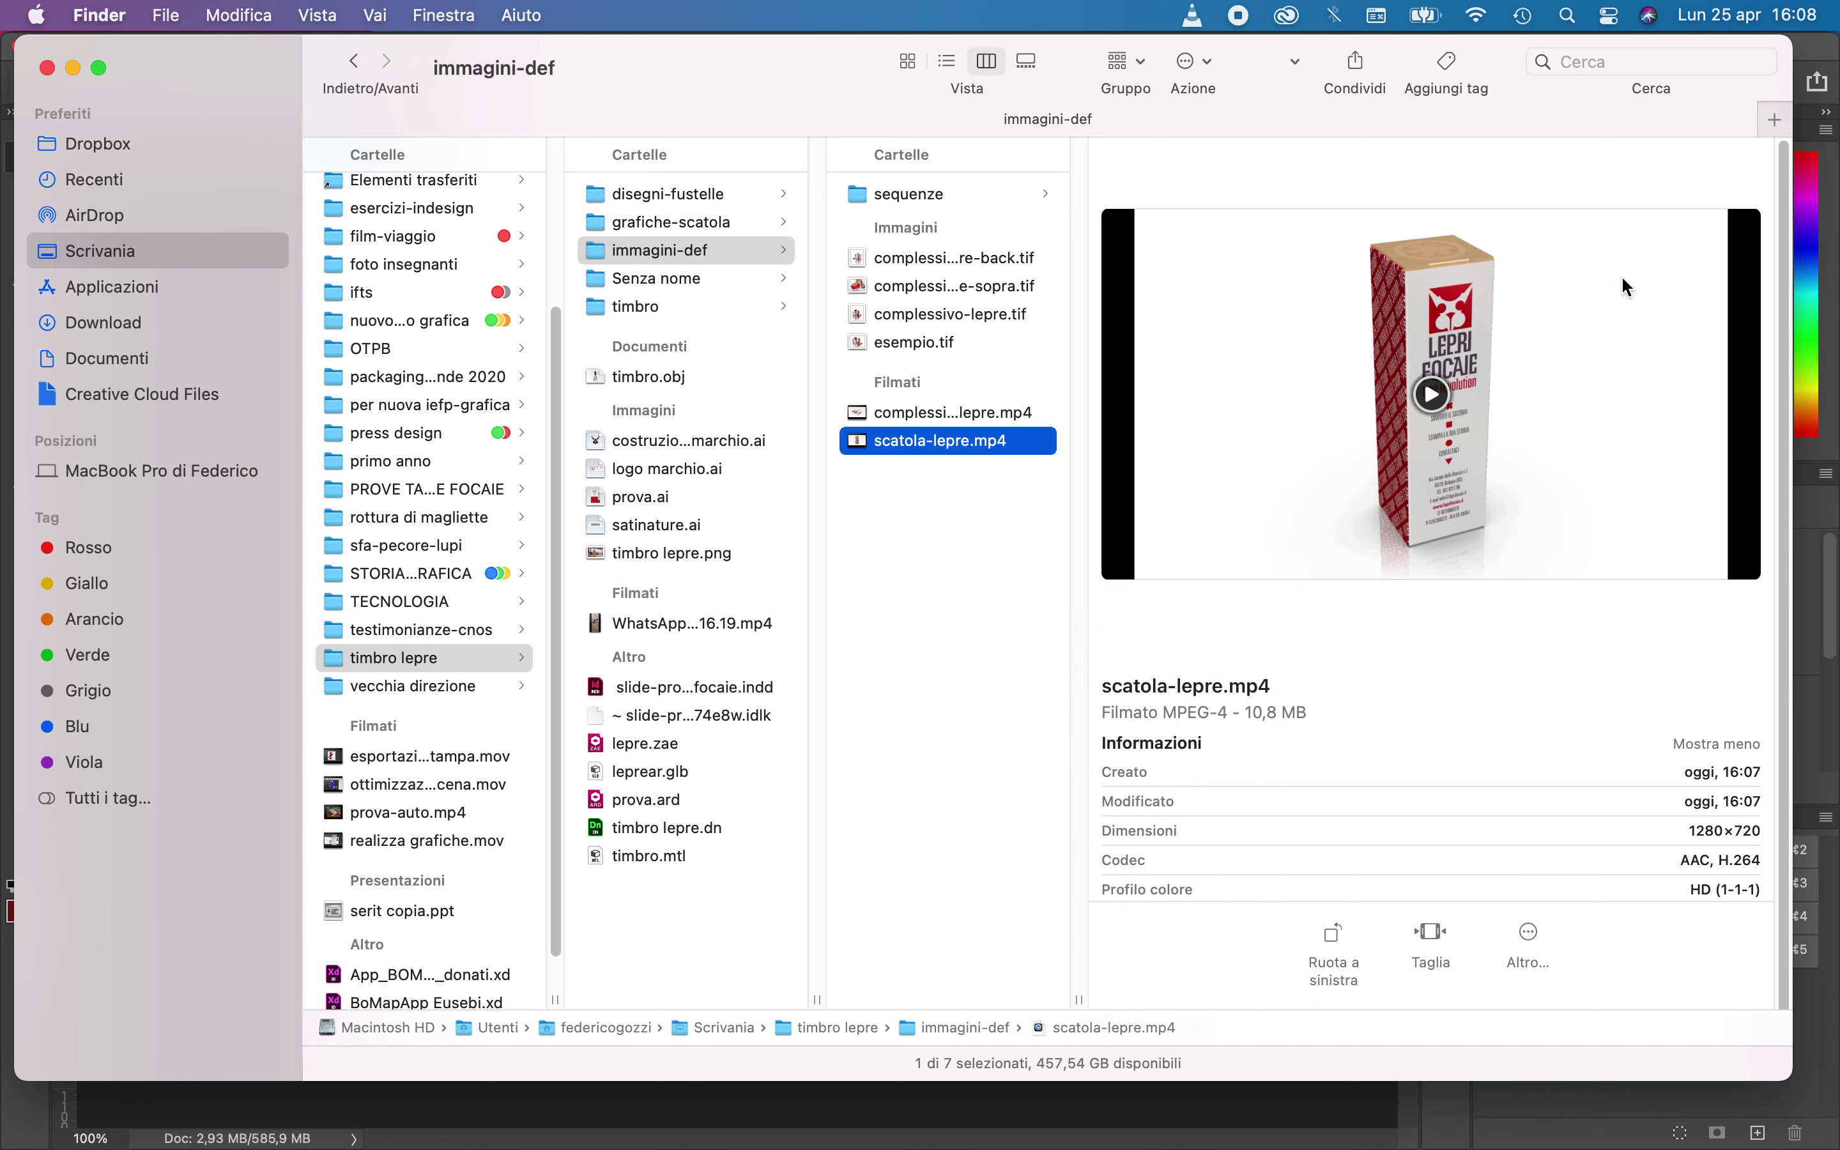
Play the preview of scatola-lepre.mp4
{"action": "left_click", "coordinate": [1431, 397]}
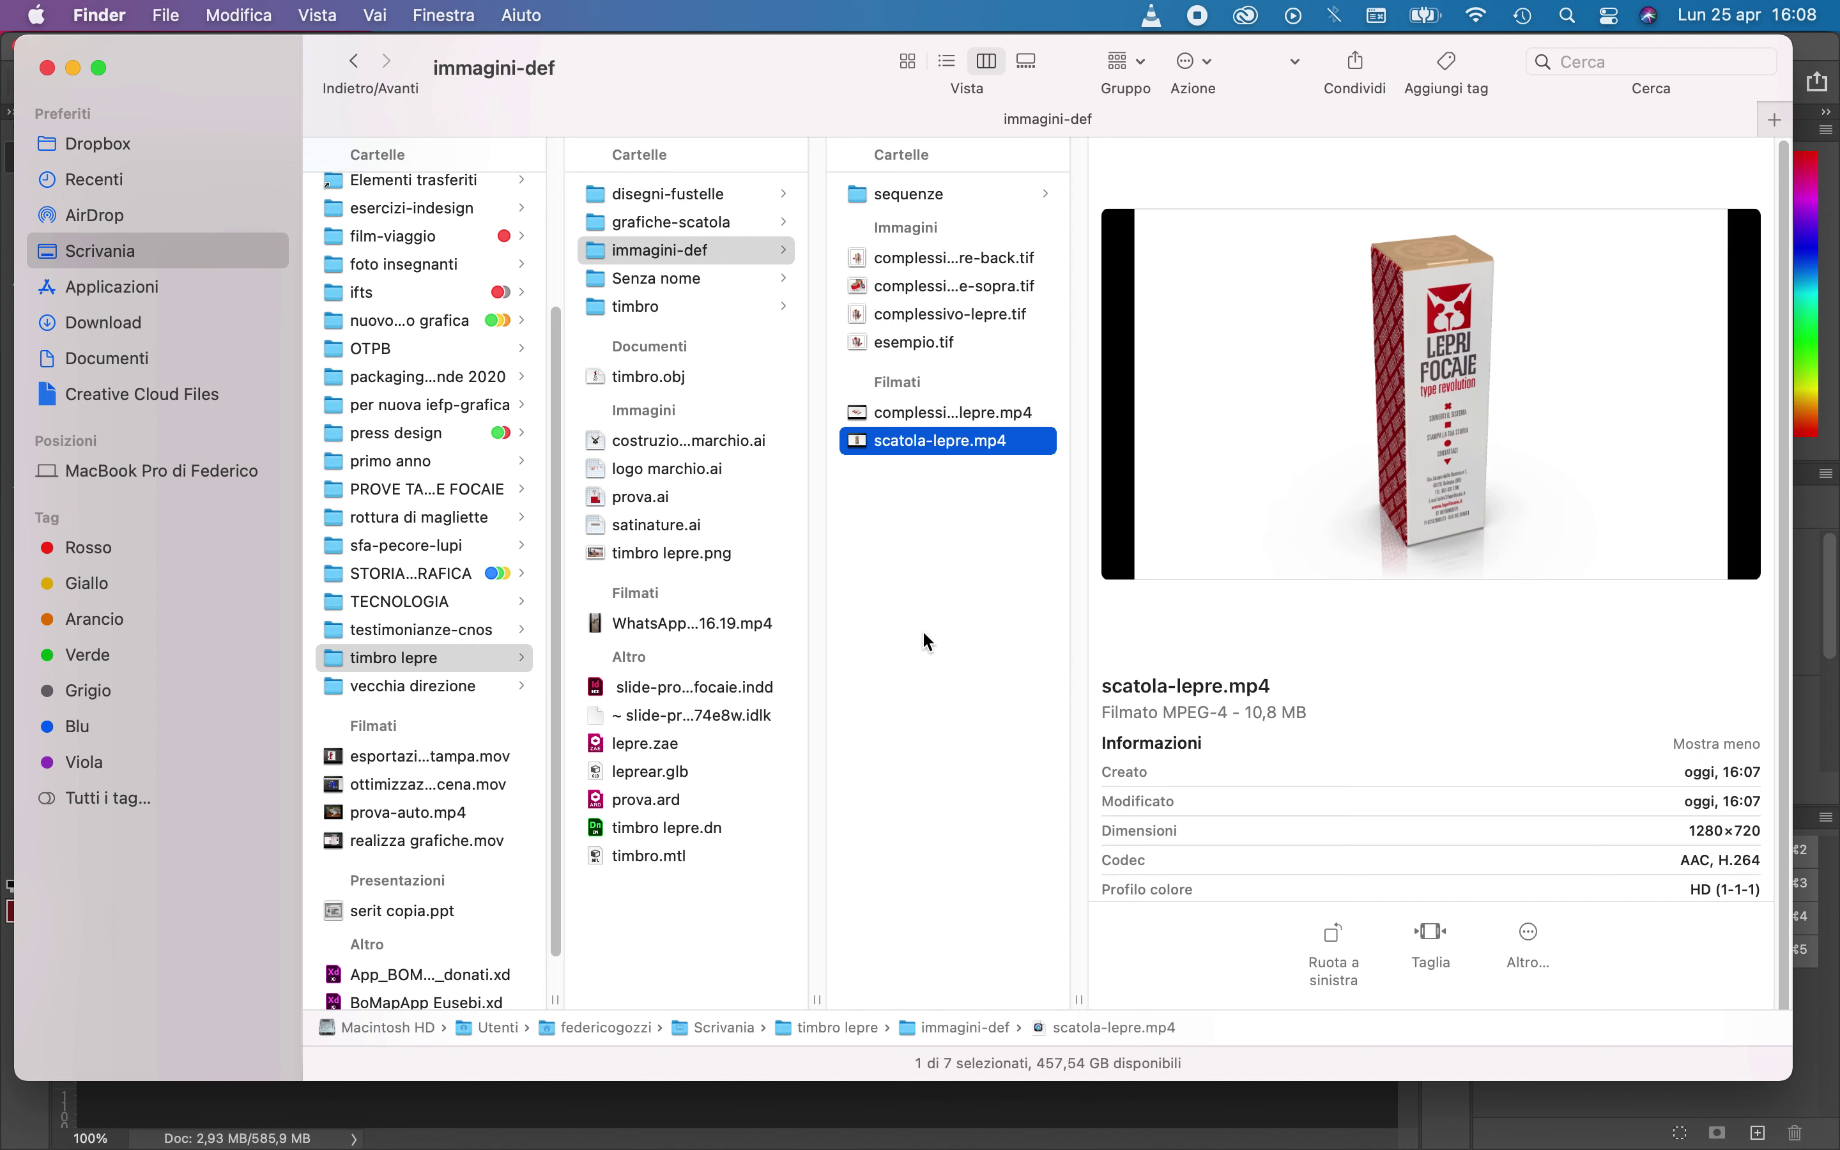
Switch to Firefox, open YouTube in a new tab and start a video upload
{"action": "mouse_move", "coordinate": [1171, 1145]}
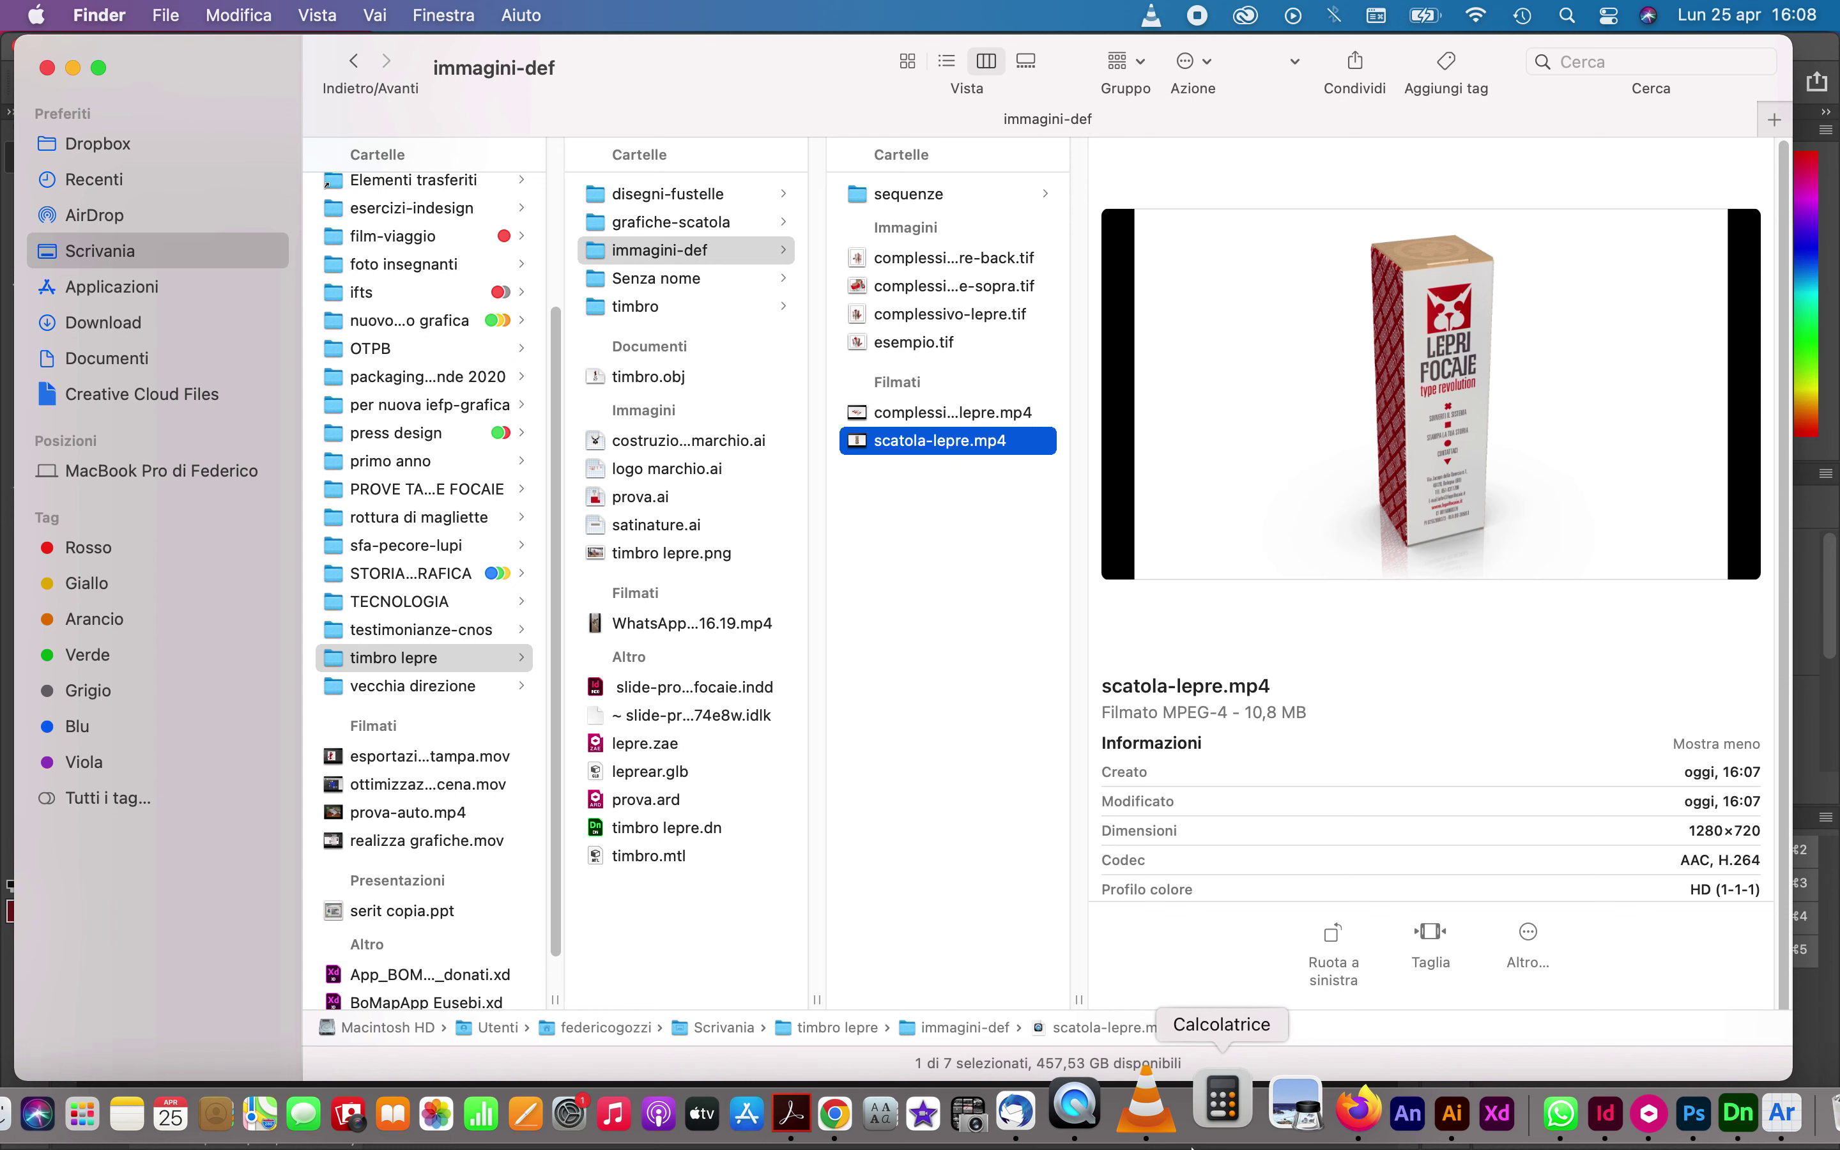
{"action": "left_click", "coordinate": [1312, 1125]}
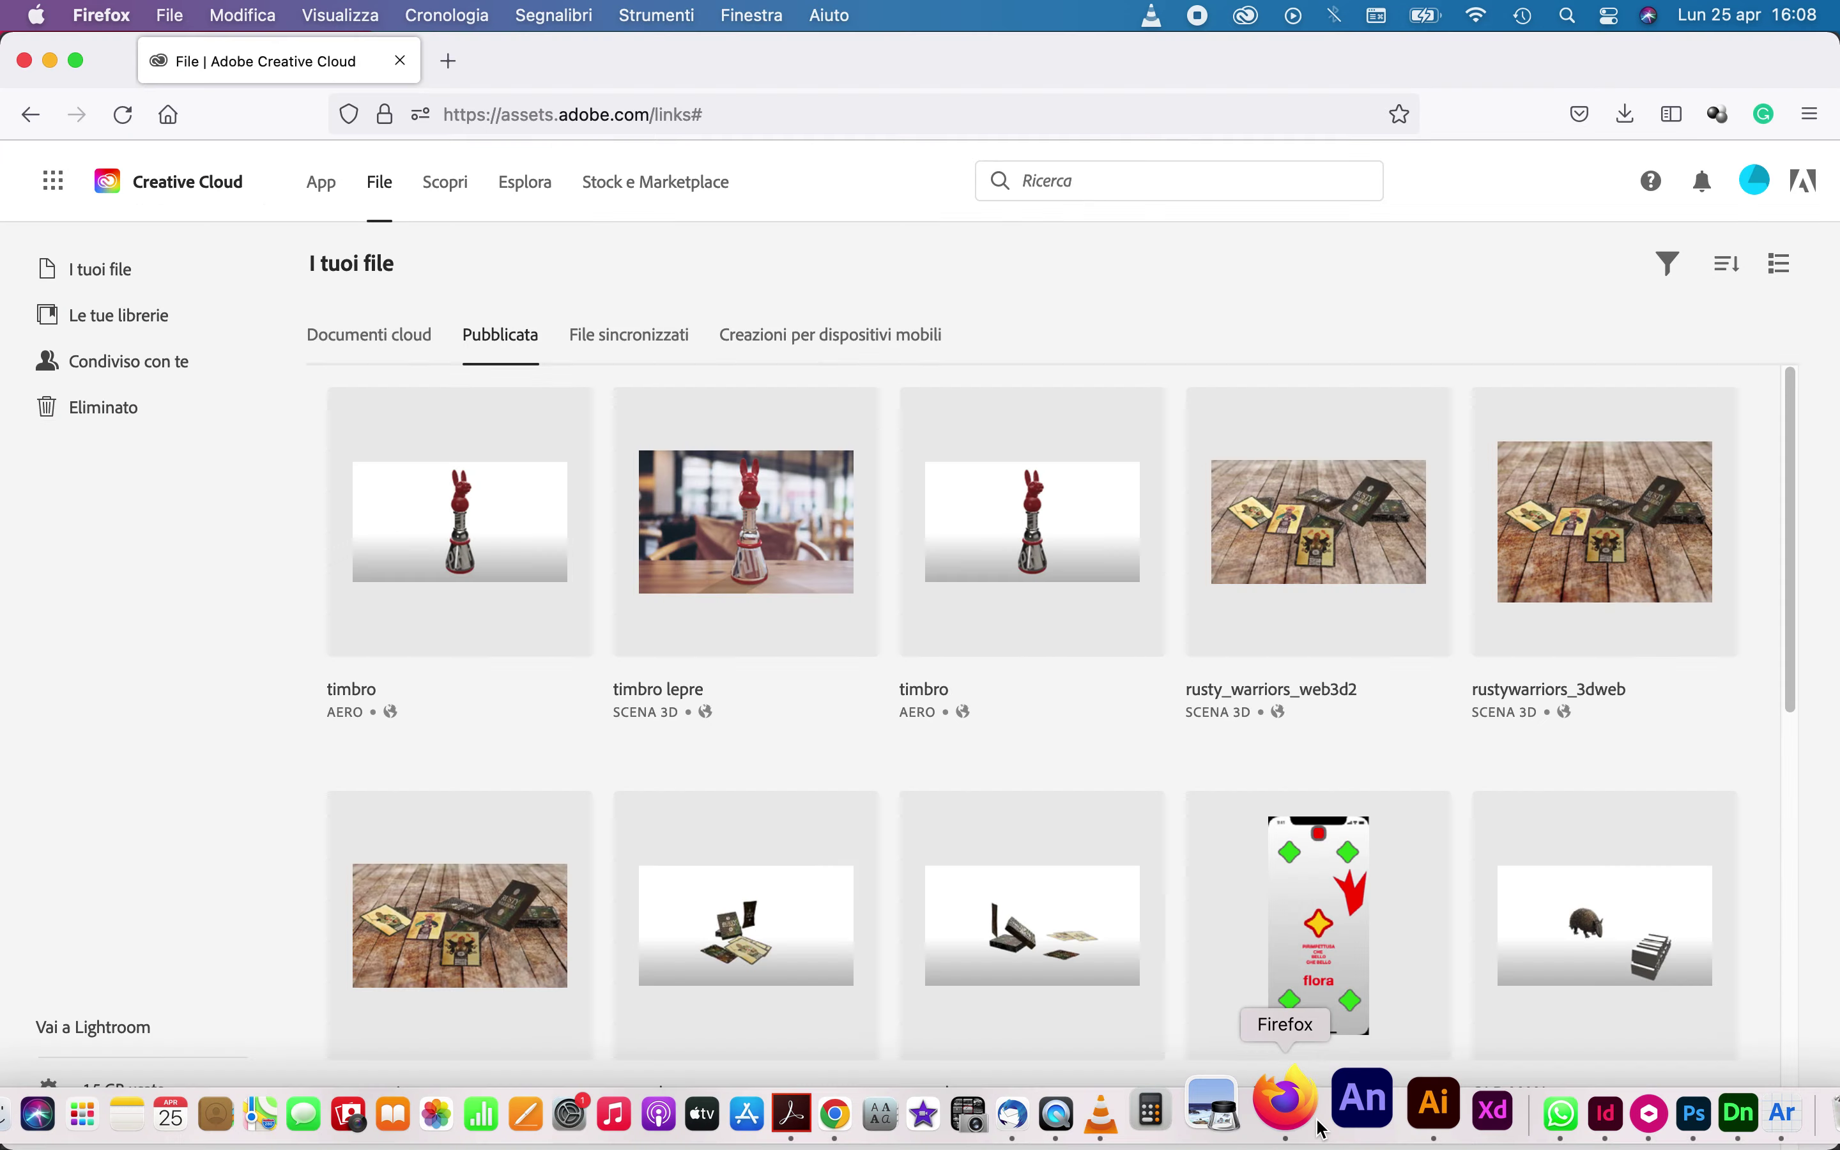
{"action": "left_click", "coordinate": [449, 61]}
{"action": "left_click", "coordinate": [848, 822]}
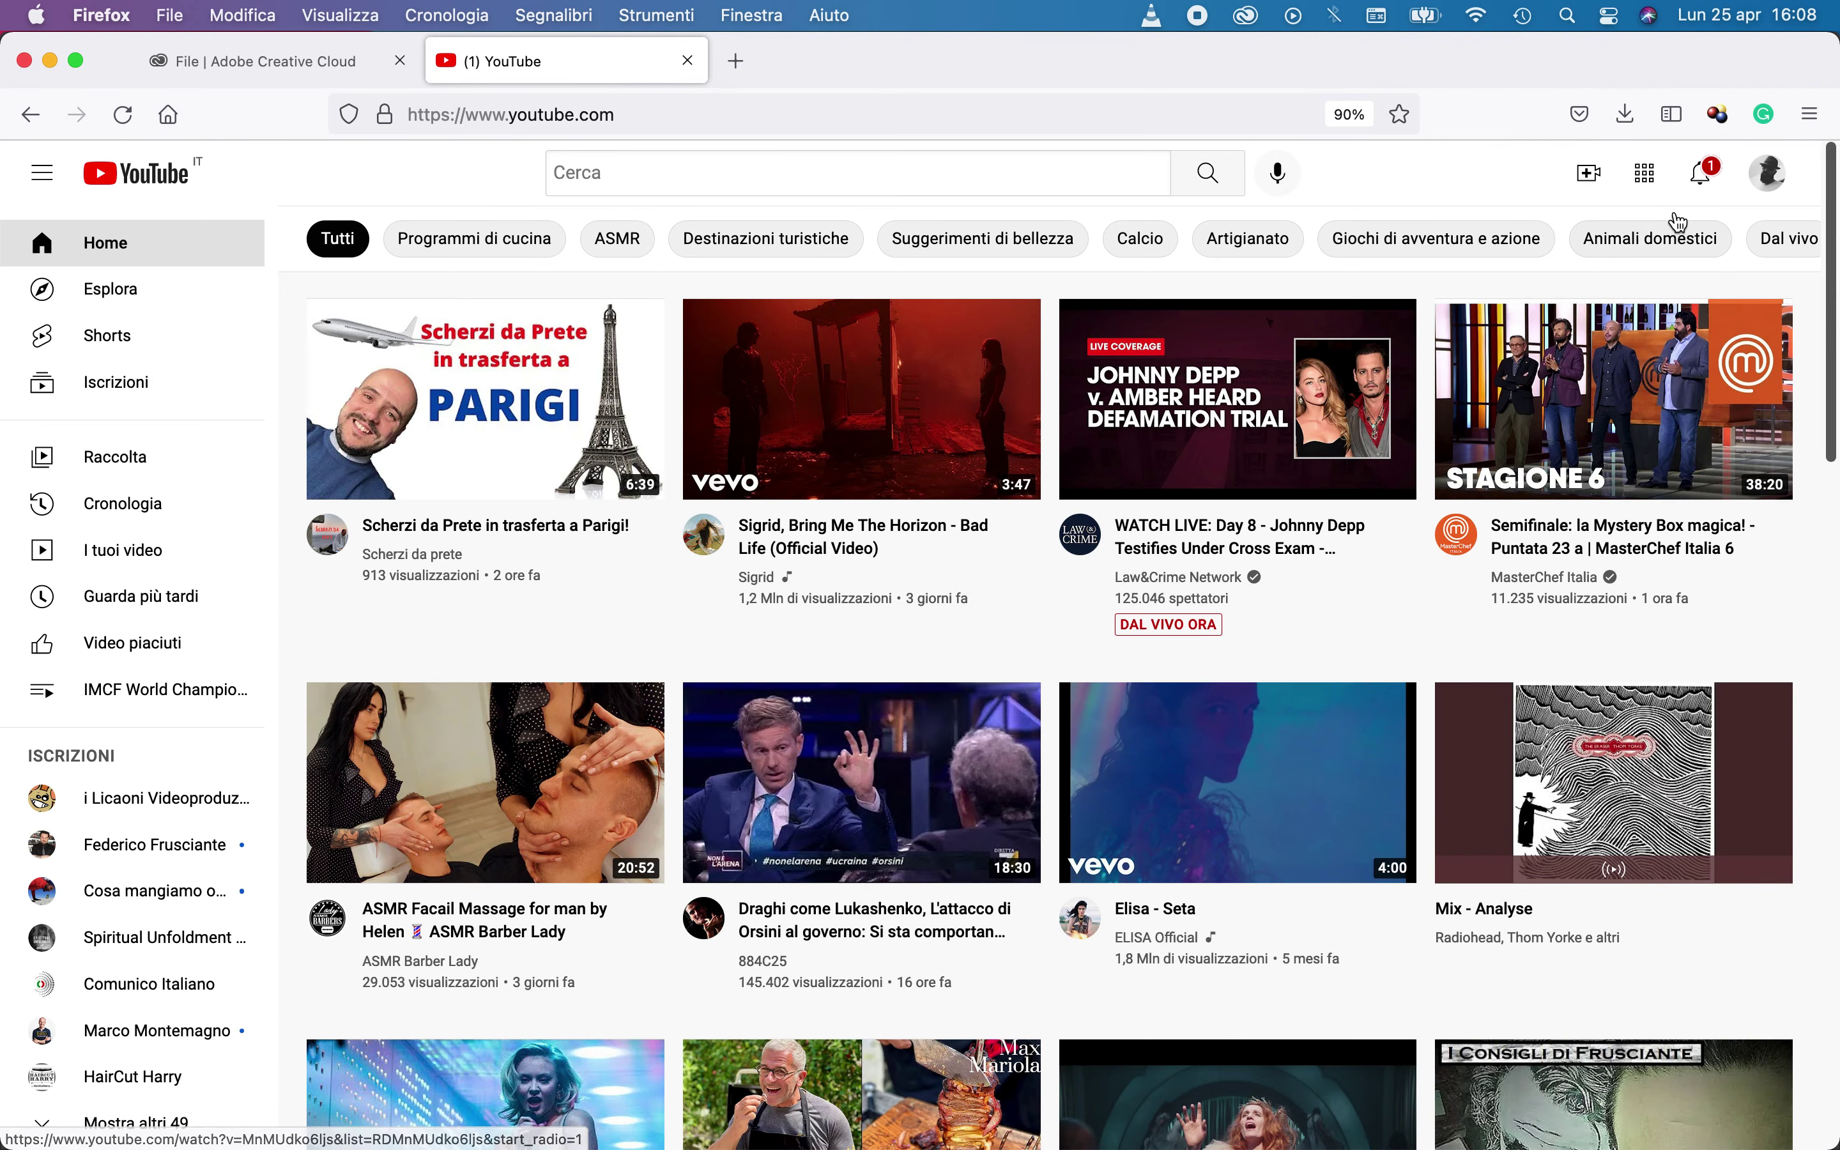
{"action": "left_click", "coordinate": [1593, 176]}
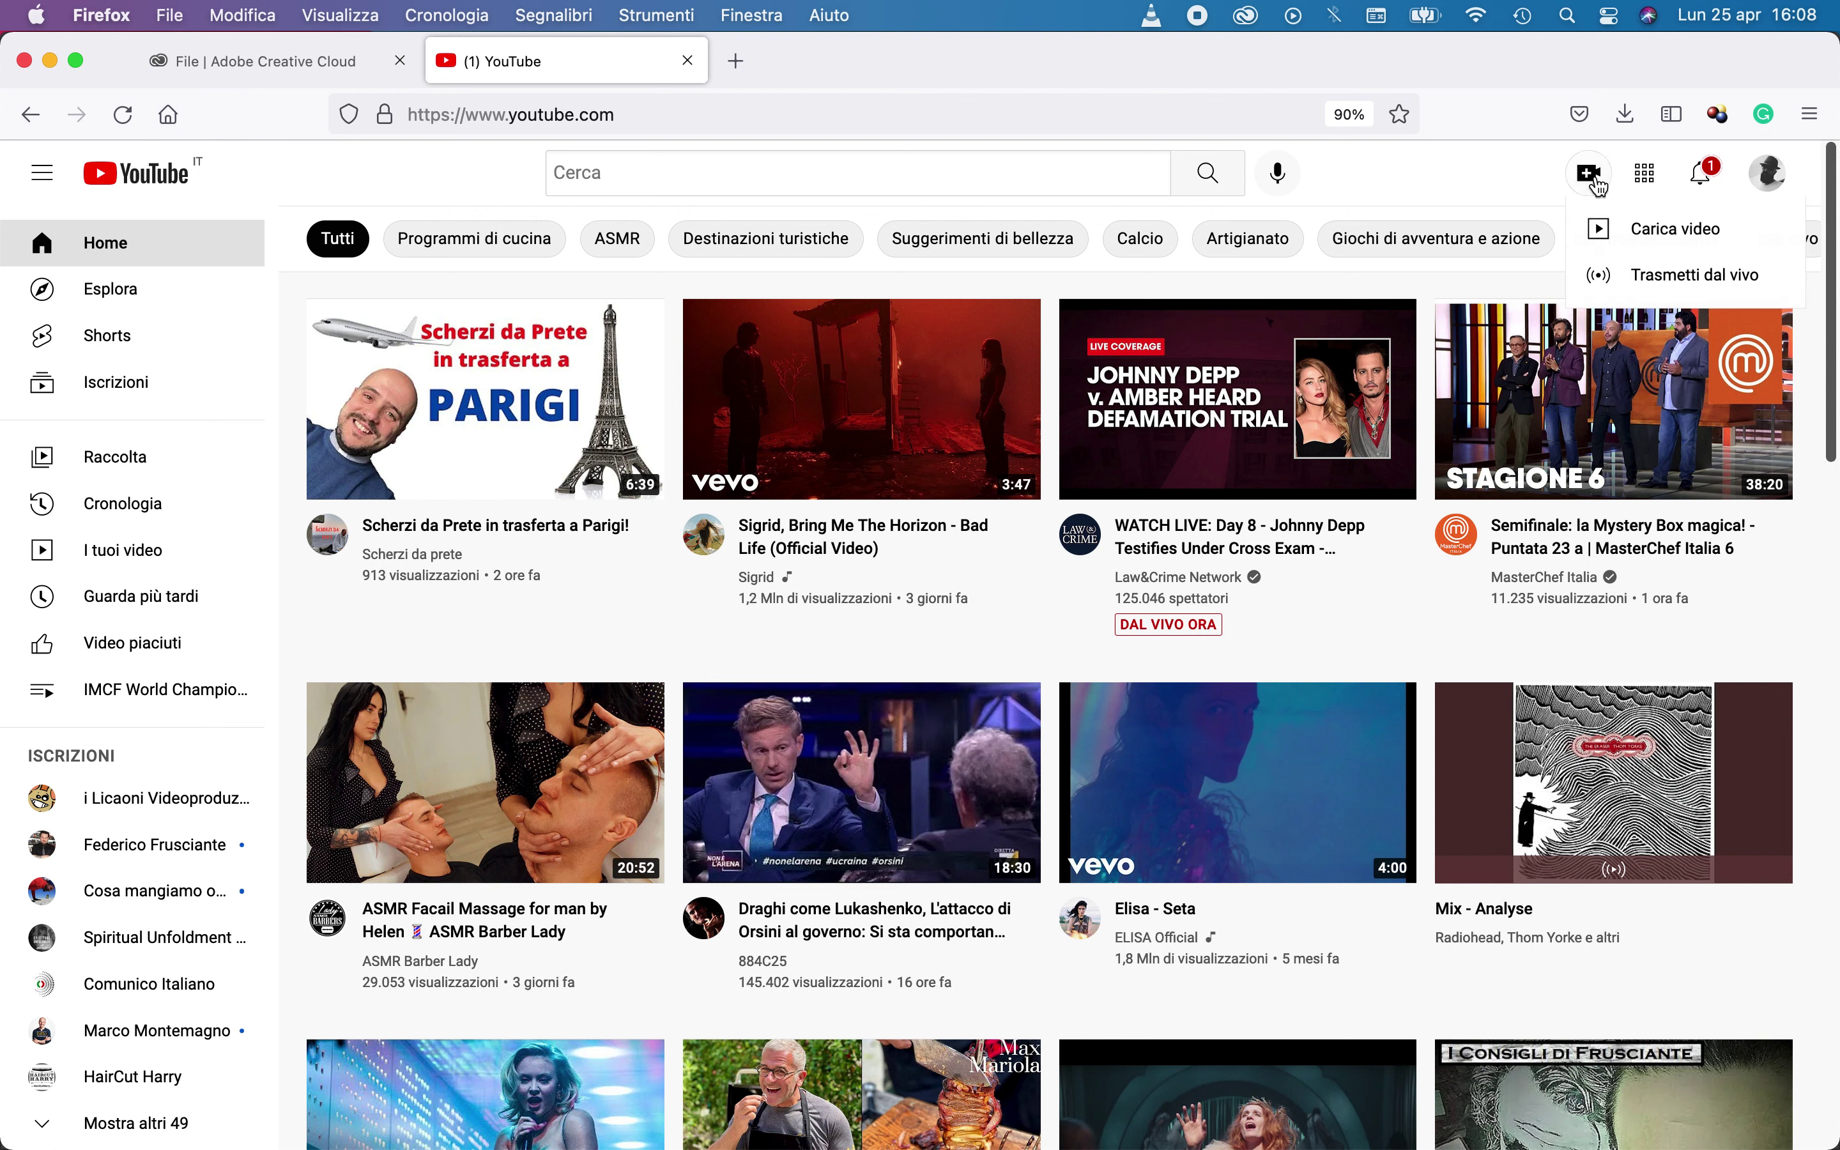
{"action": "left_click", "coordinate": [1701, 233]}
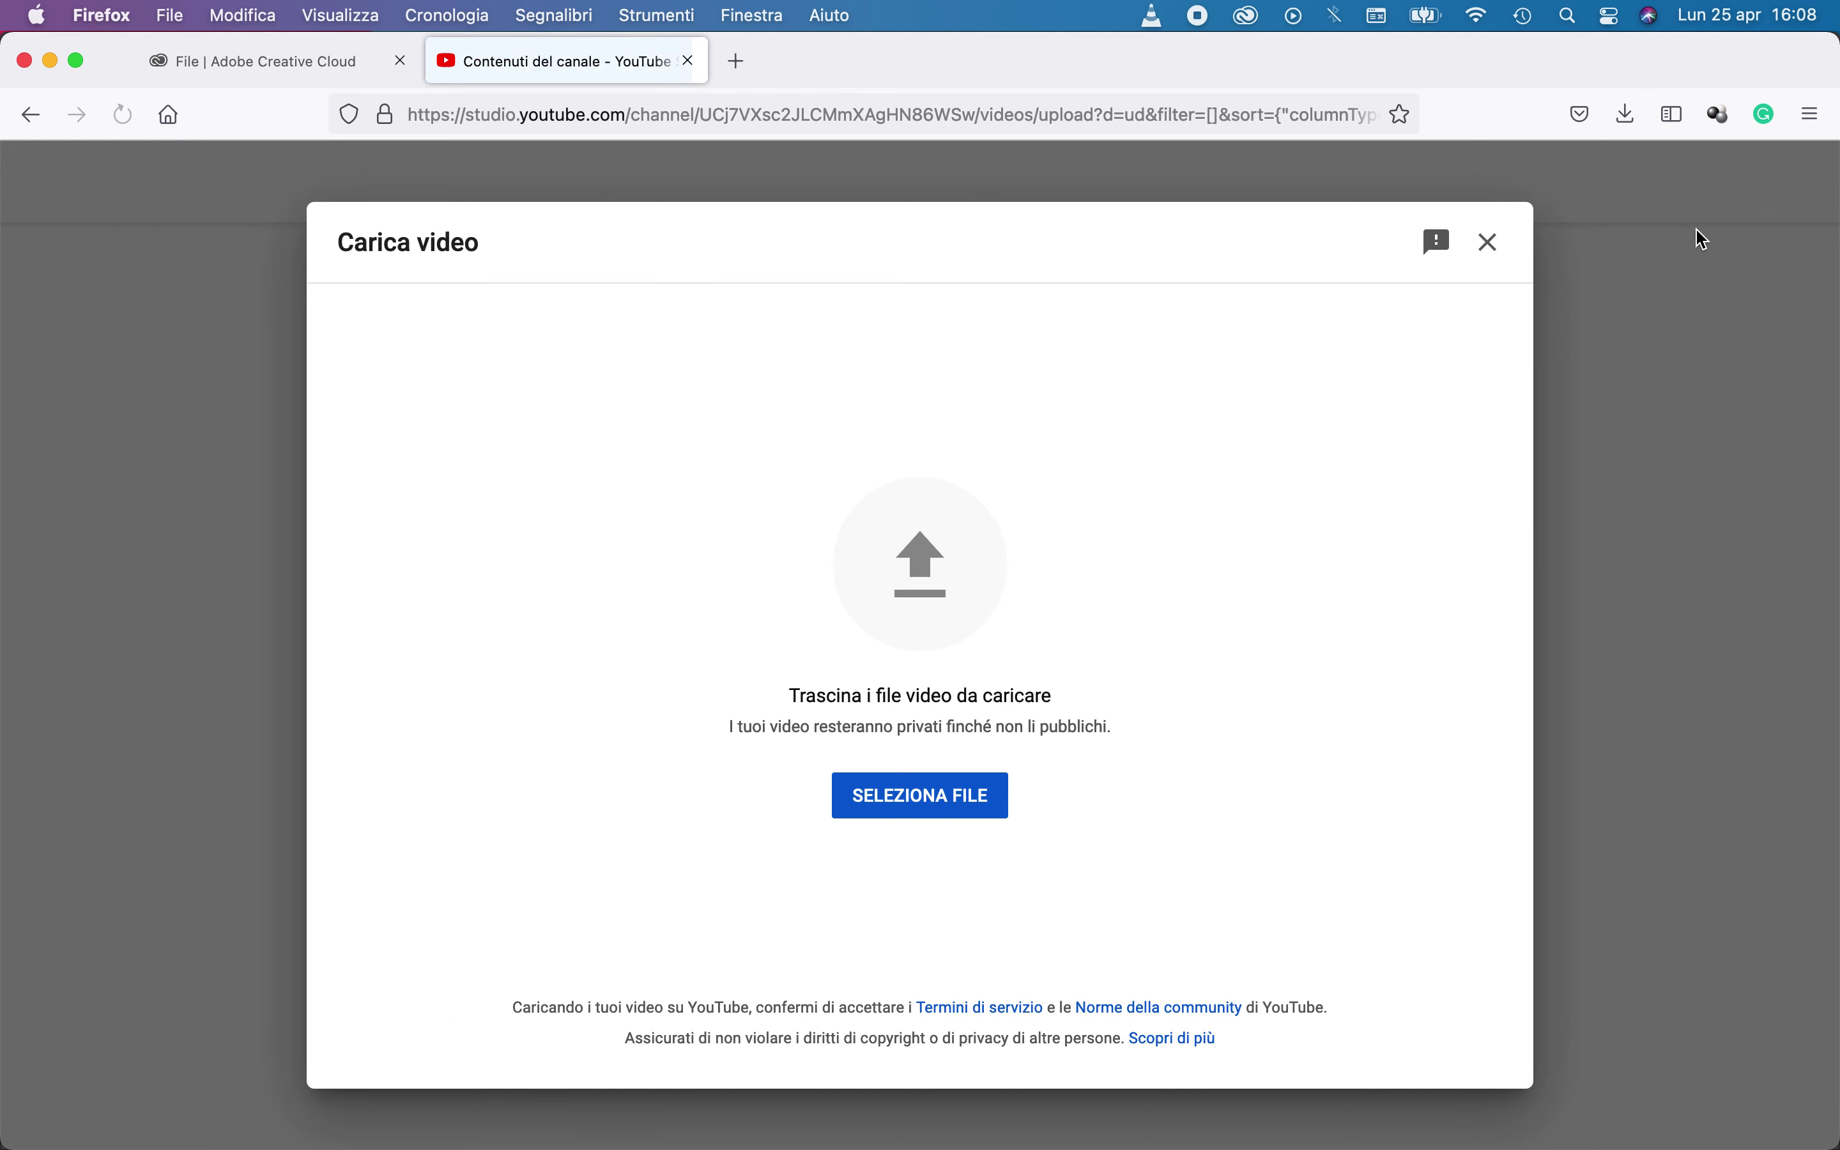
Upload scatola-lepre.mp4 and complessivo-lepre.mp4 together from the immagini-def folder inside timbro lepre on the desktop
{"action": "left_click", "coordinate": [929, 812]}
{"action": "scroll", "coordinate": [237, 812], "scroll_direction": "down", "scroll_amount": 4}
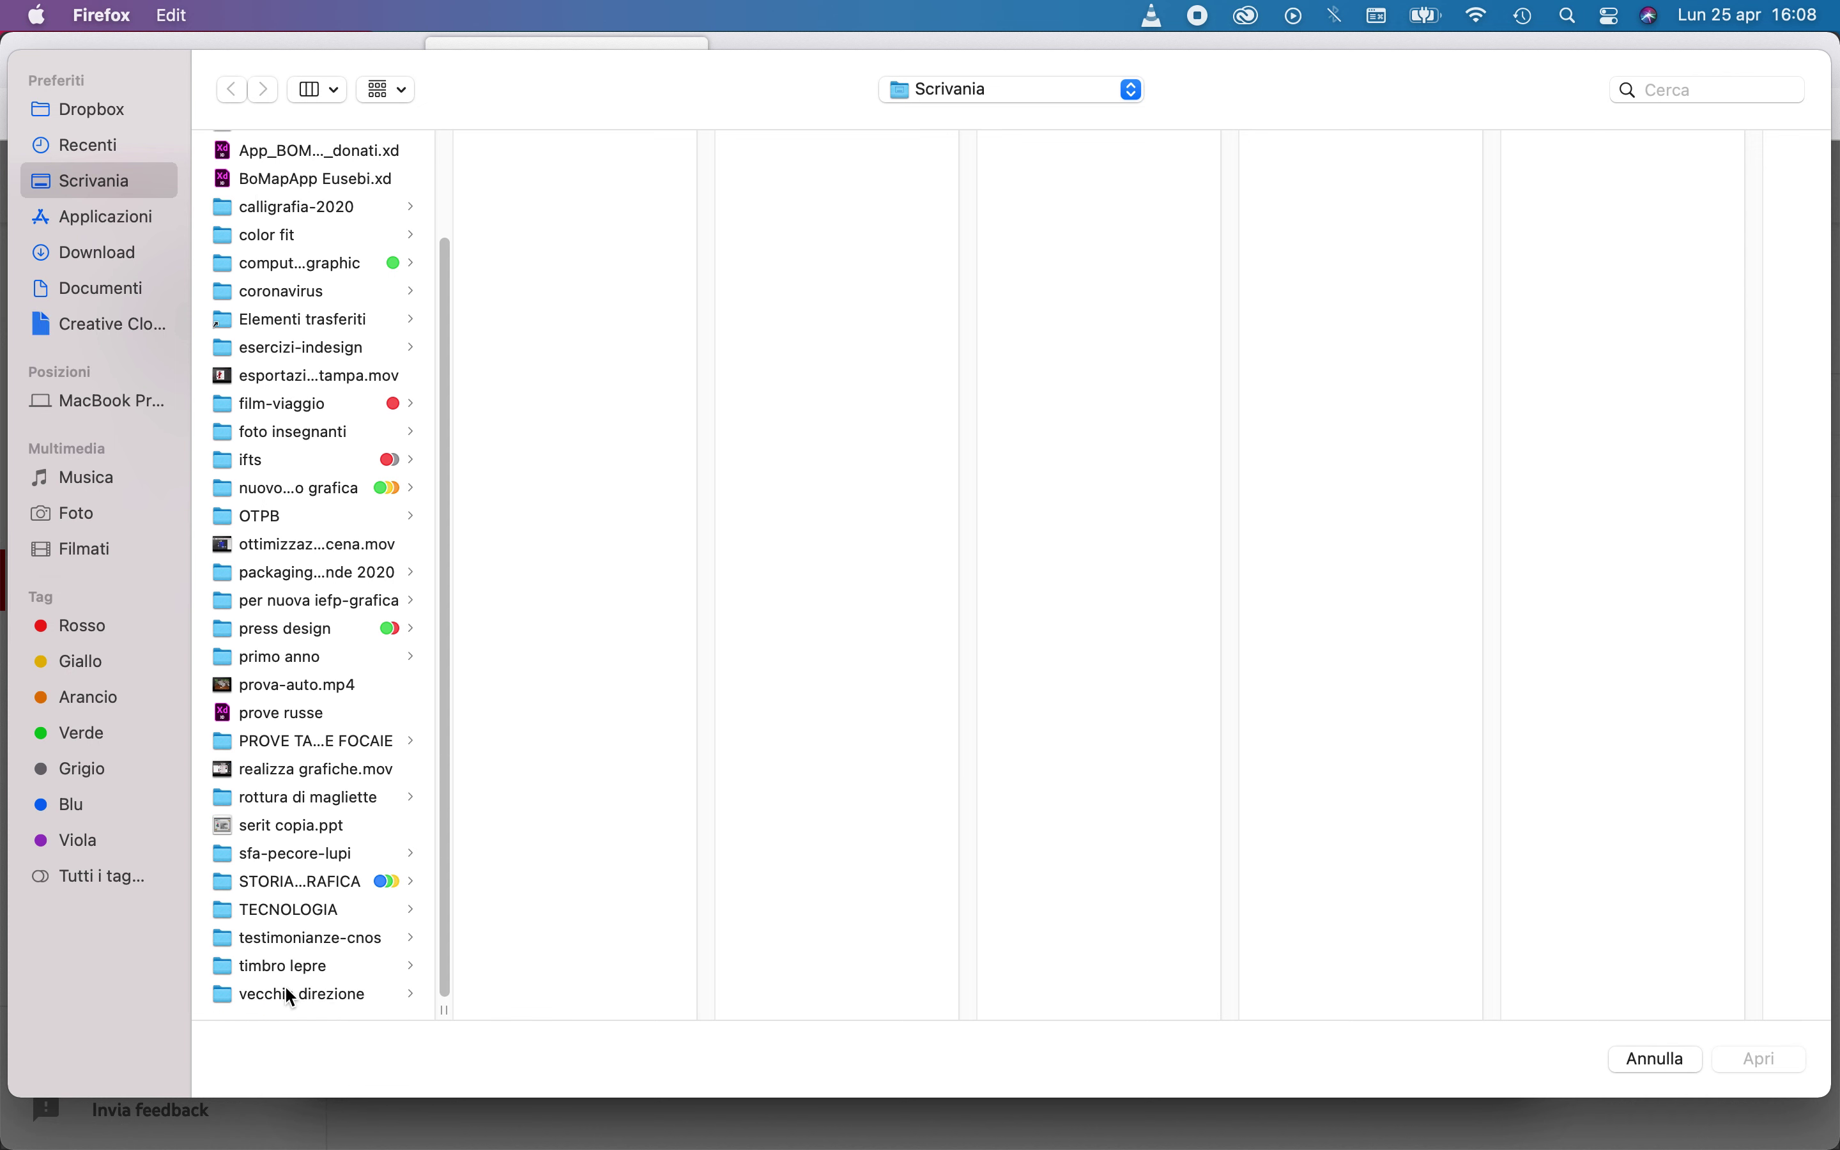
{"action": "left_click", "coordinate": [297, 968]}
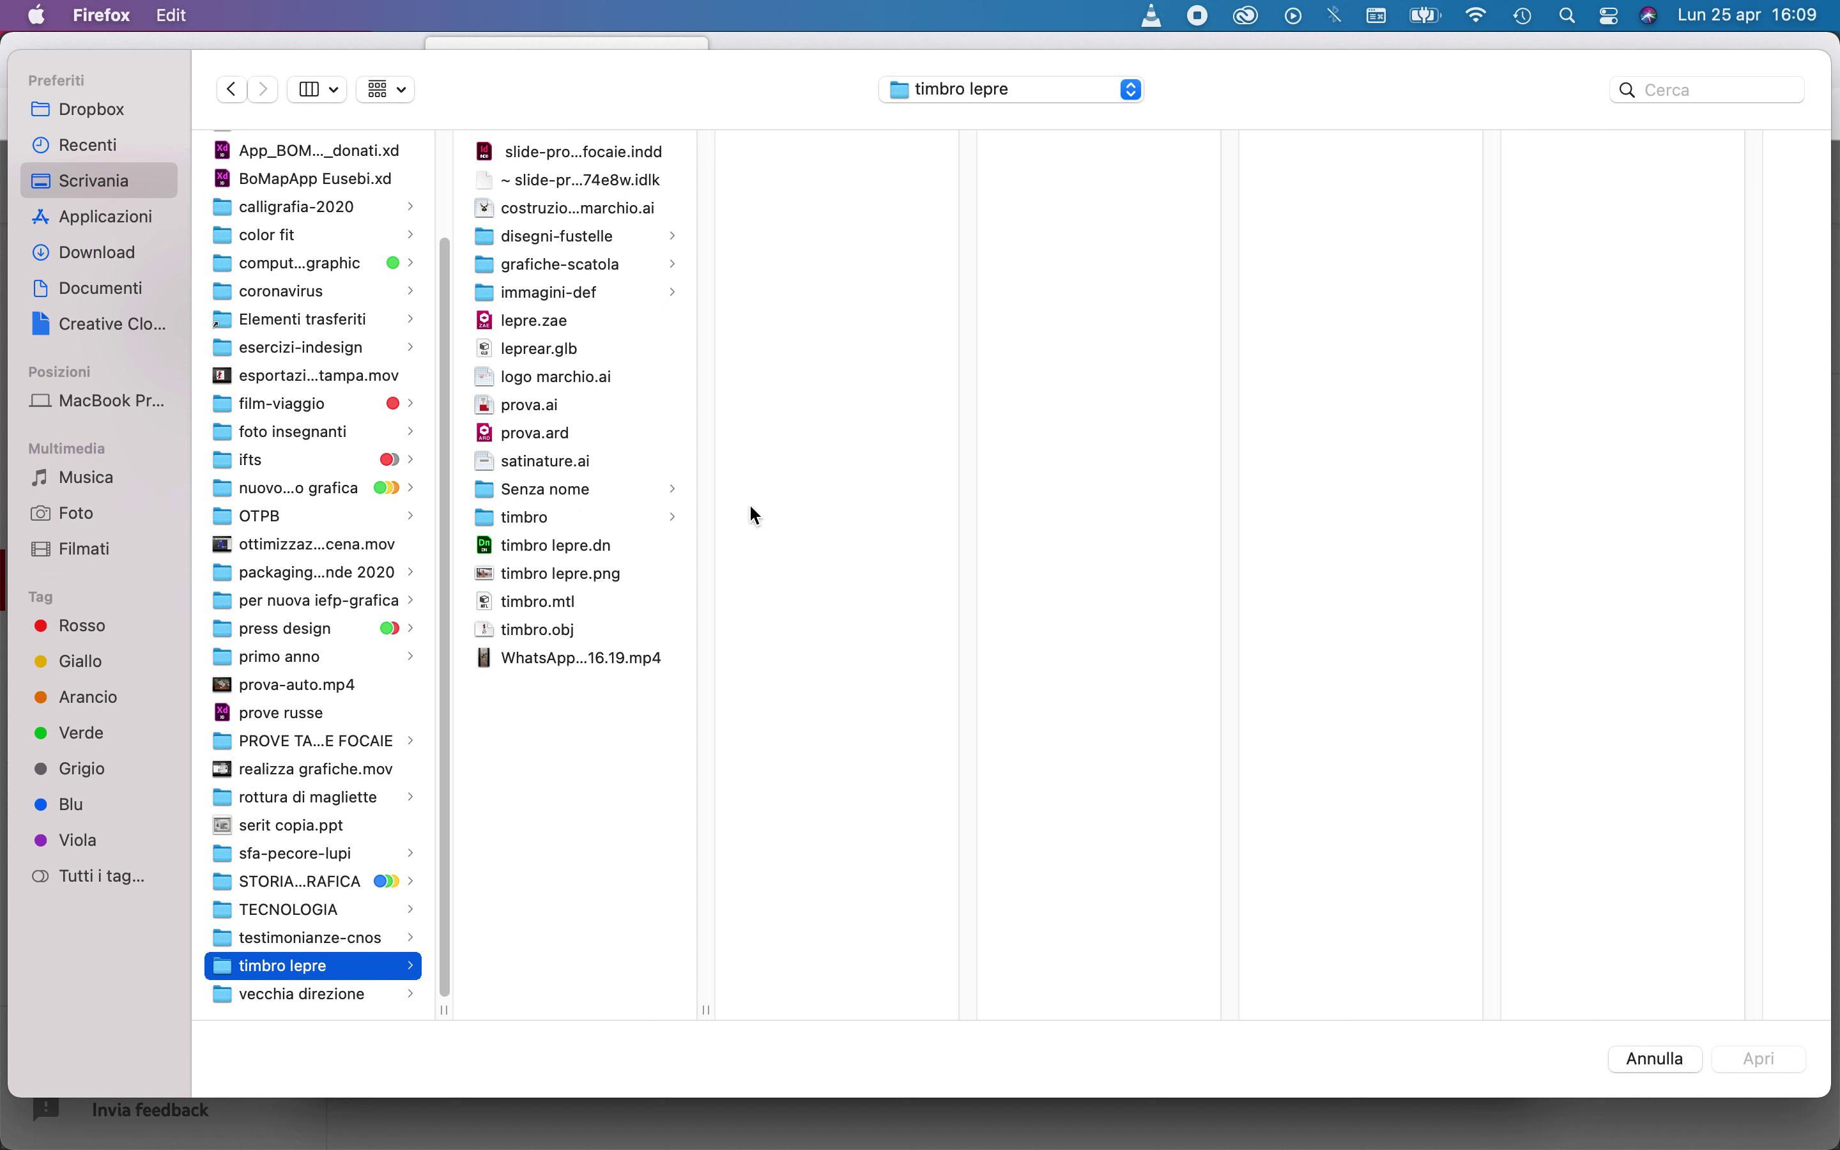
{"action": "left_click", "coordinate": [631, 292]}
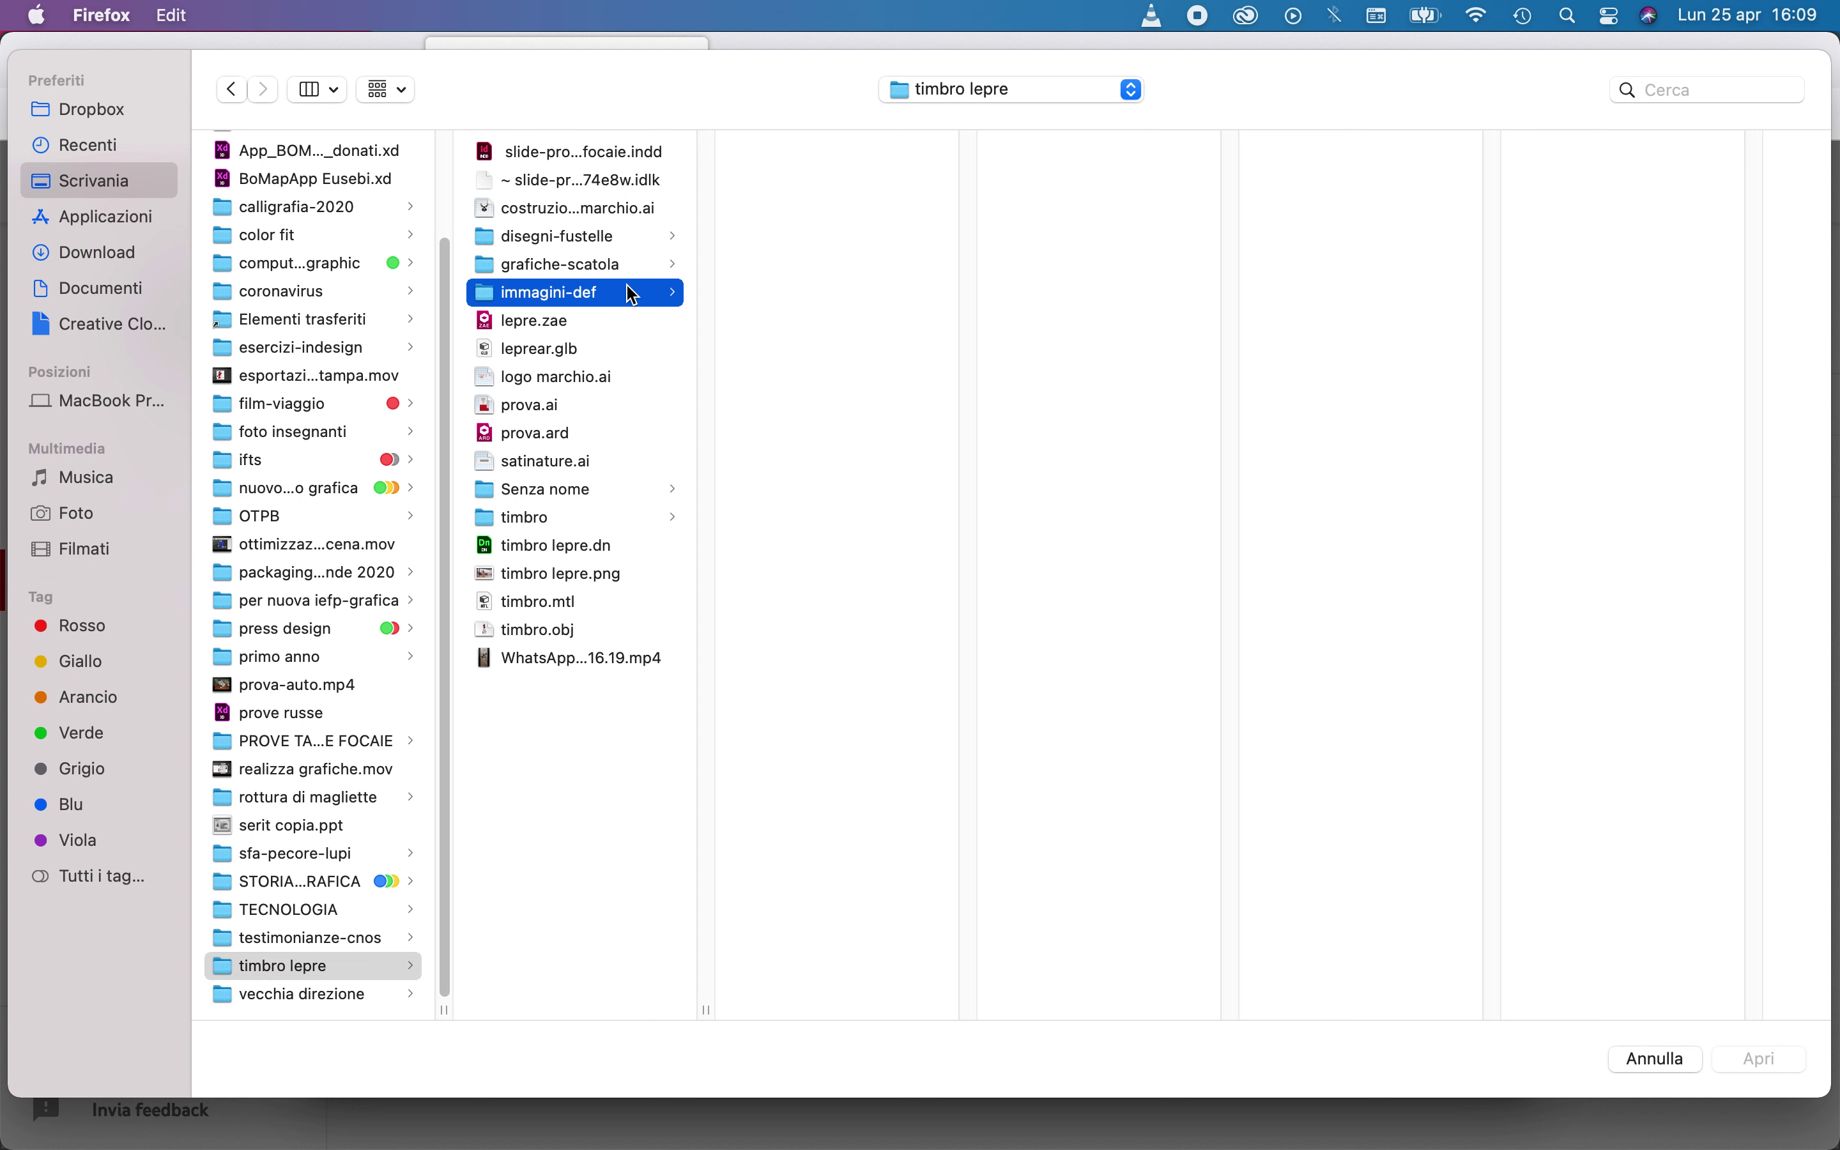
{"action": "left_click", "coordinate": [822, 296]}
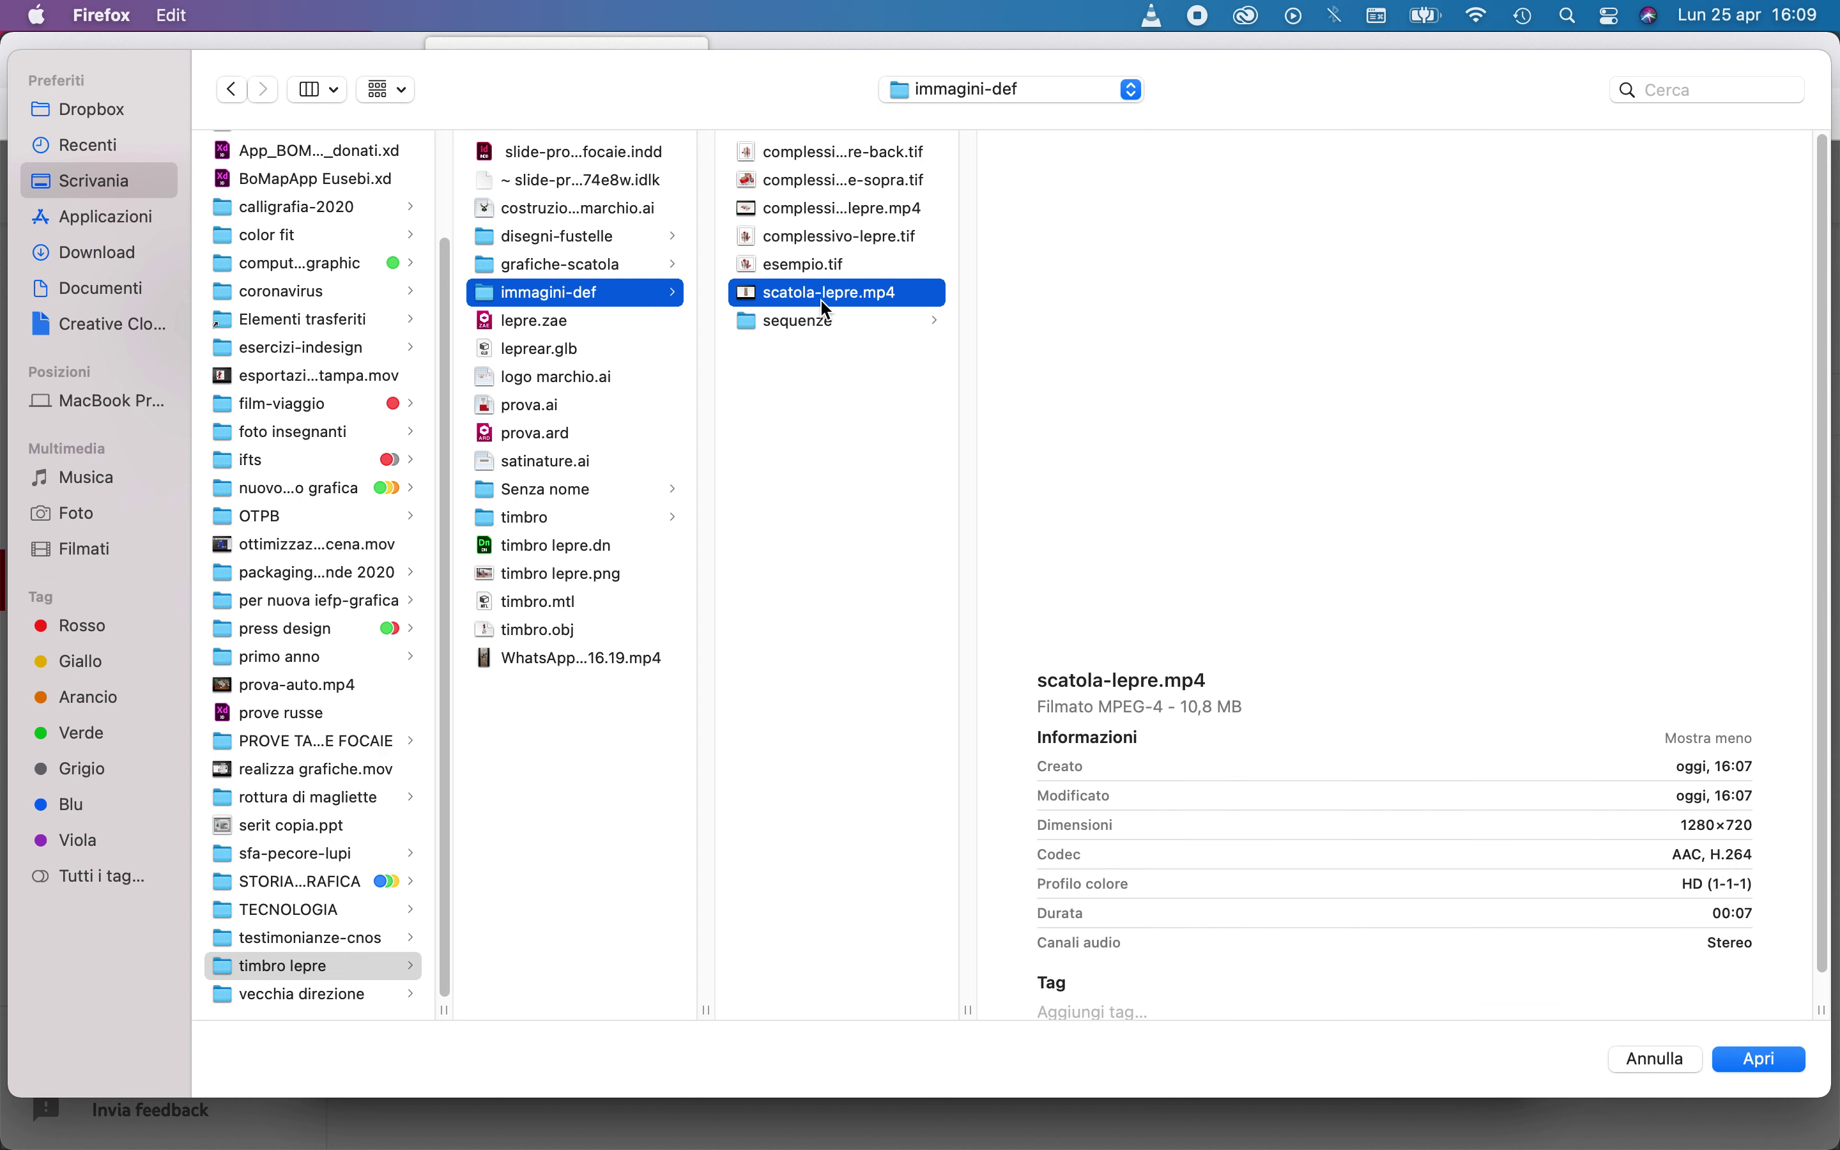
{"action": "left_click", "coordinate": [838, 208], "text": "super"}
{"action": "left_click", "coordinate": [1763, 1060]}
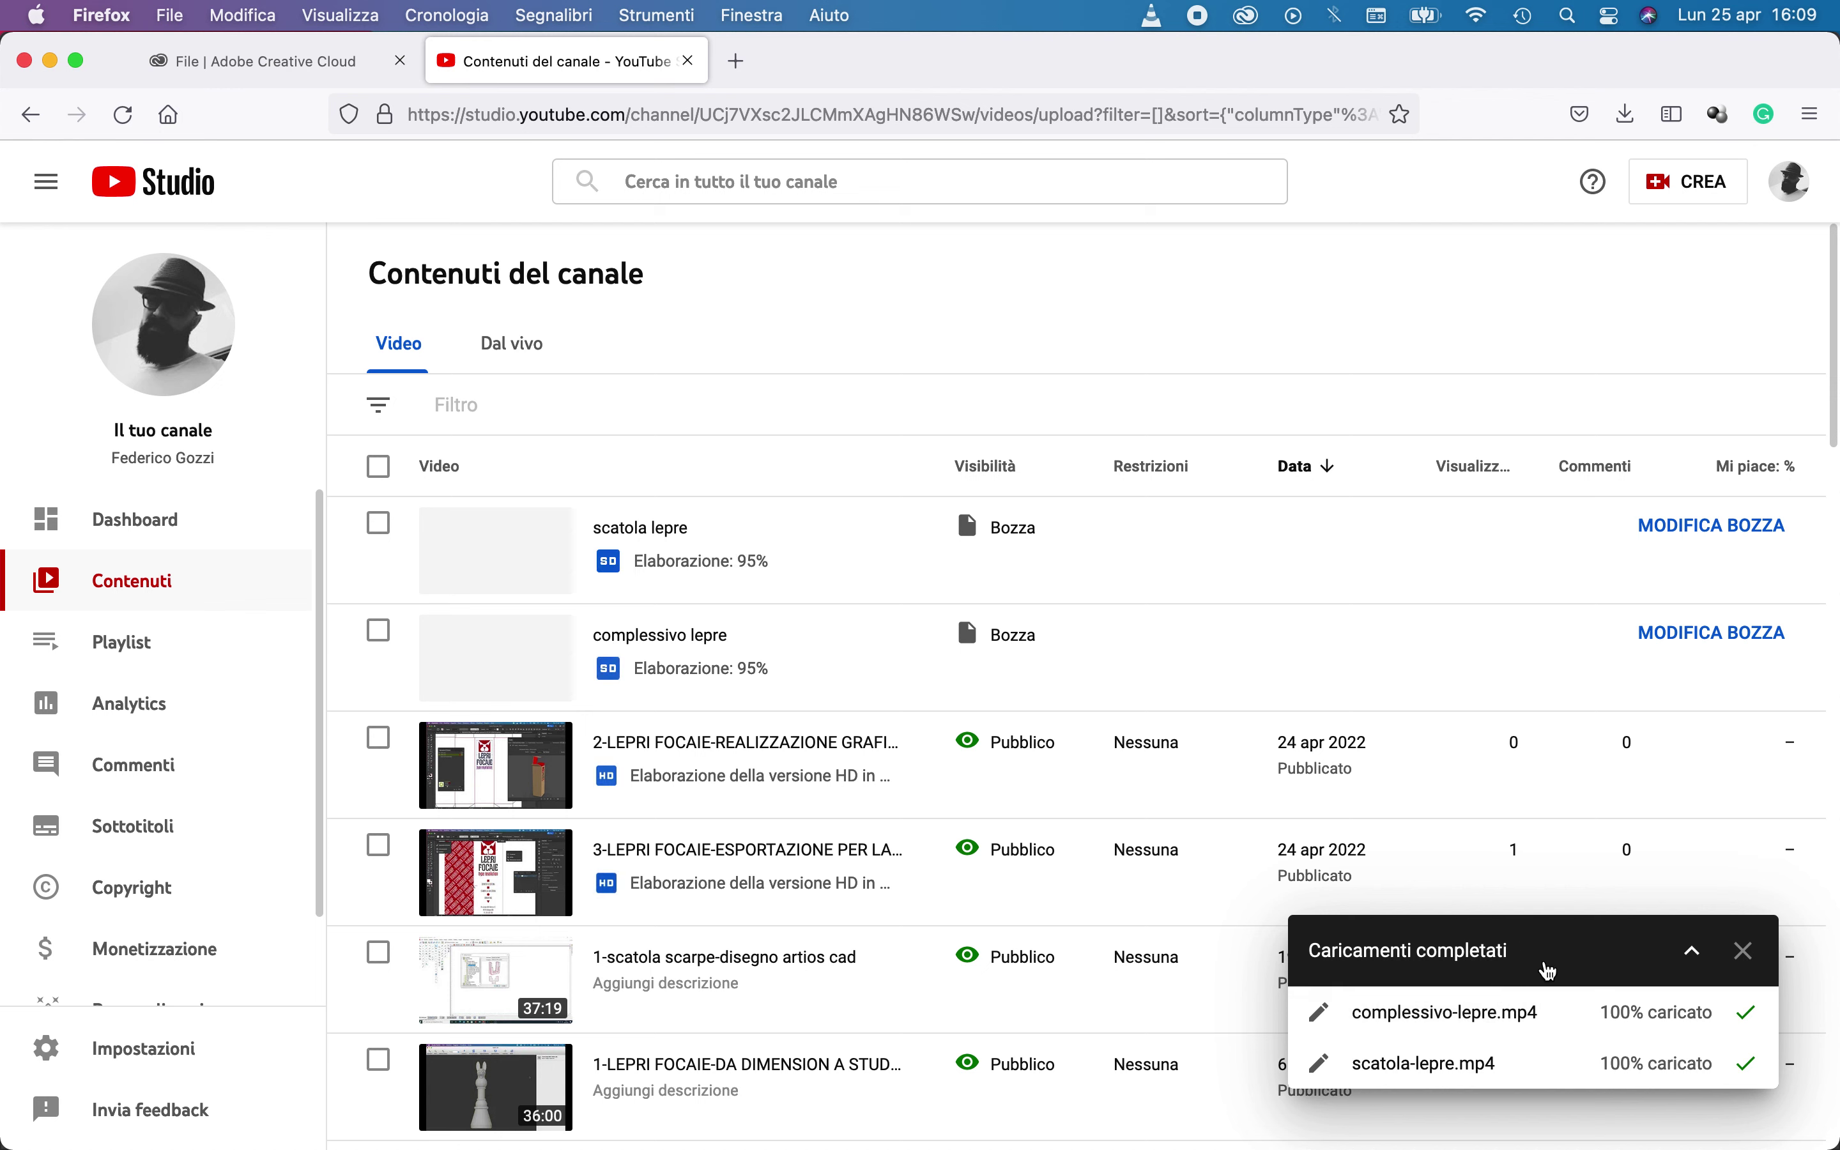
Open the scatola lepre draft's details, keep its title and declare the video as not made for kids
{"action": "mouse_move", "coordinate": [1641, 723]}
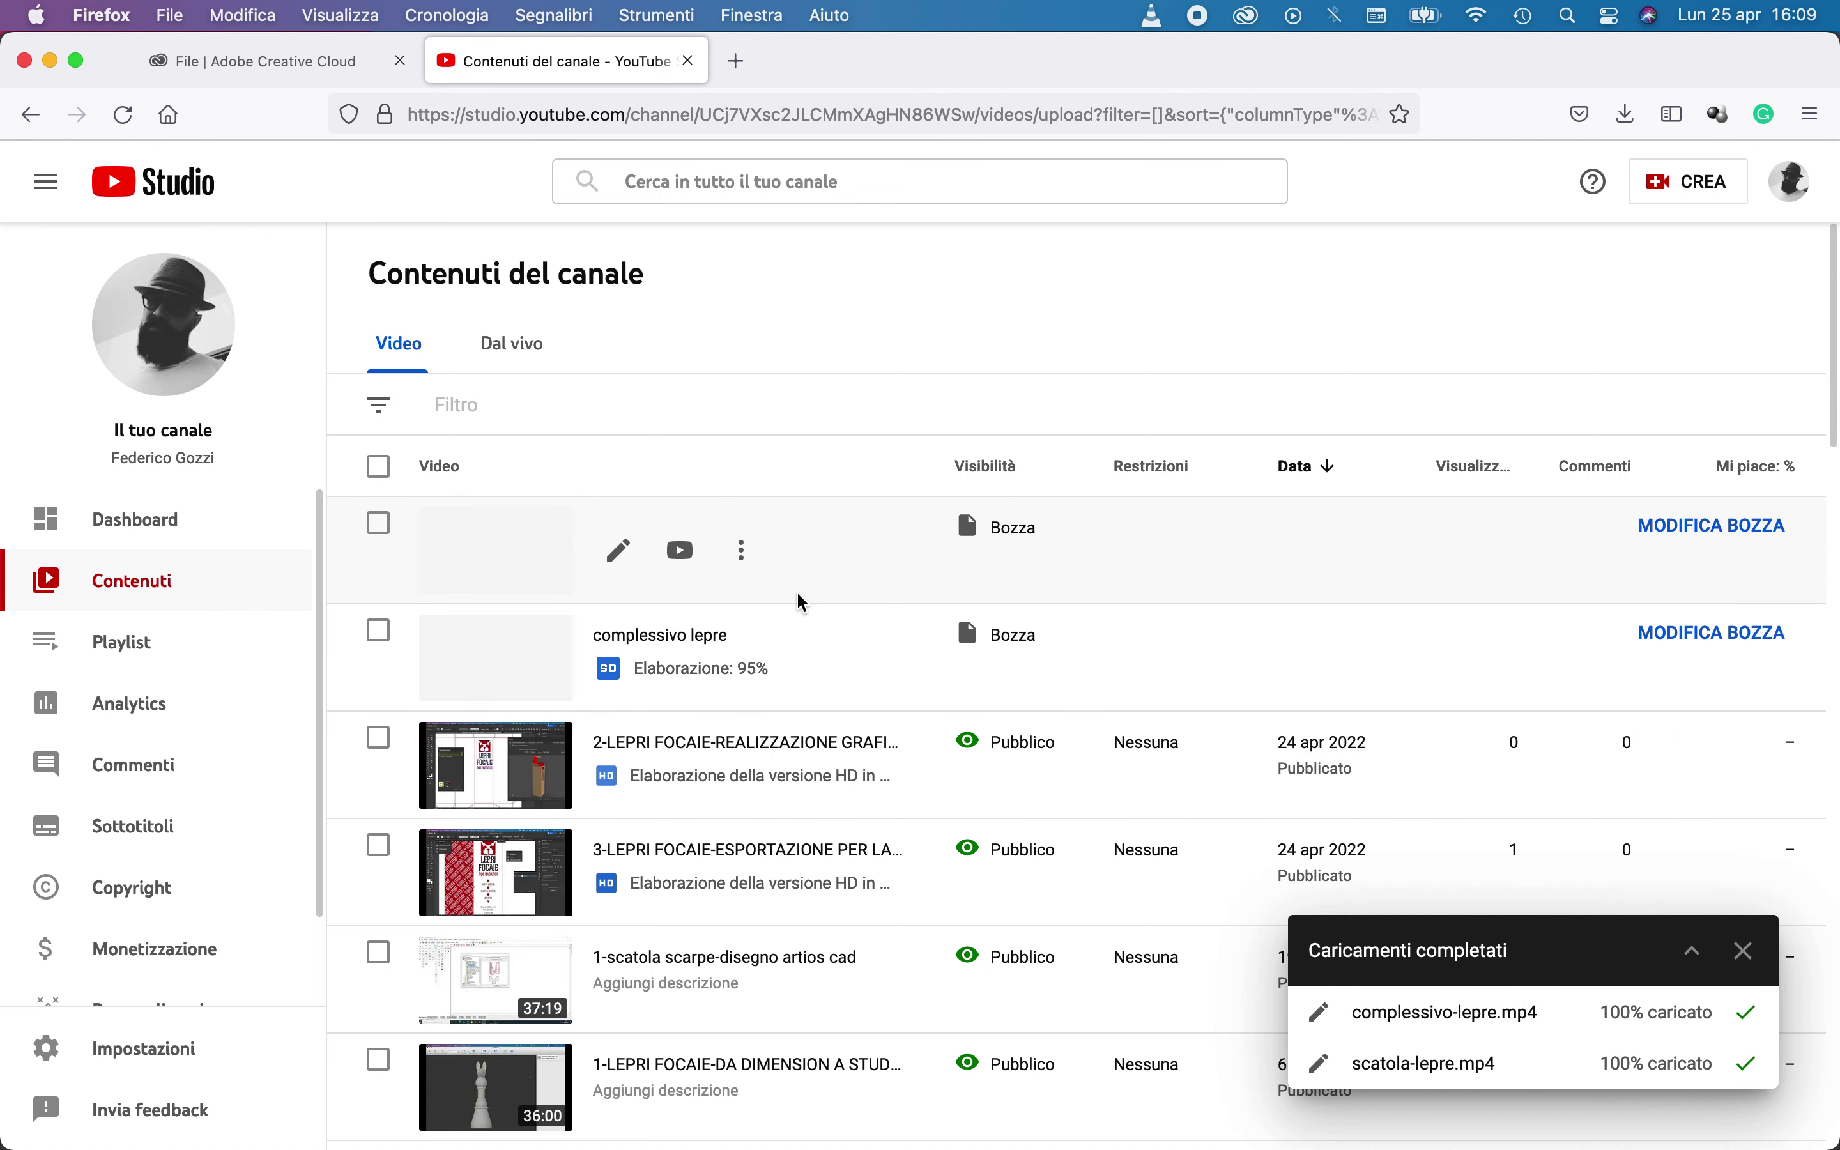
{"action": "left_click", "coordinate": [741, 550]}
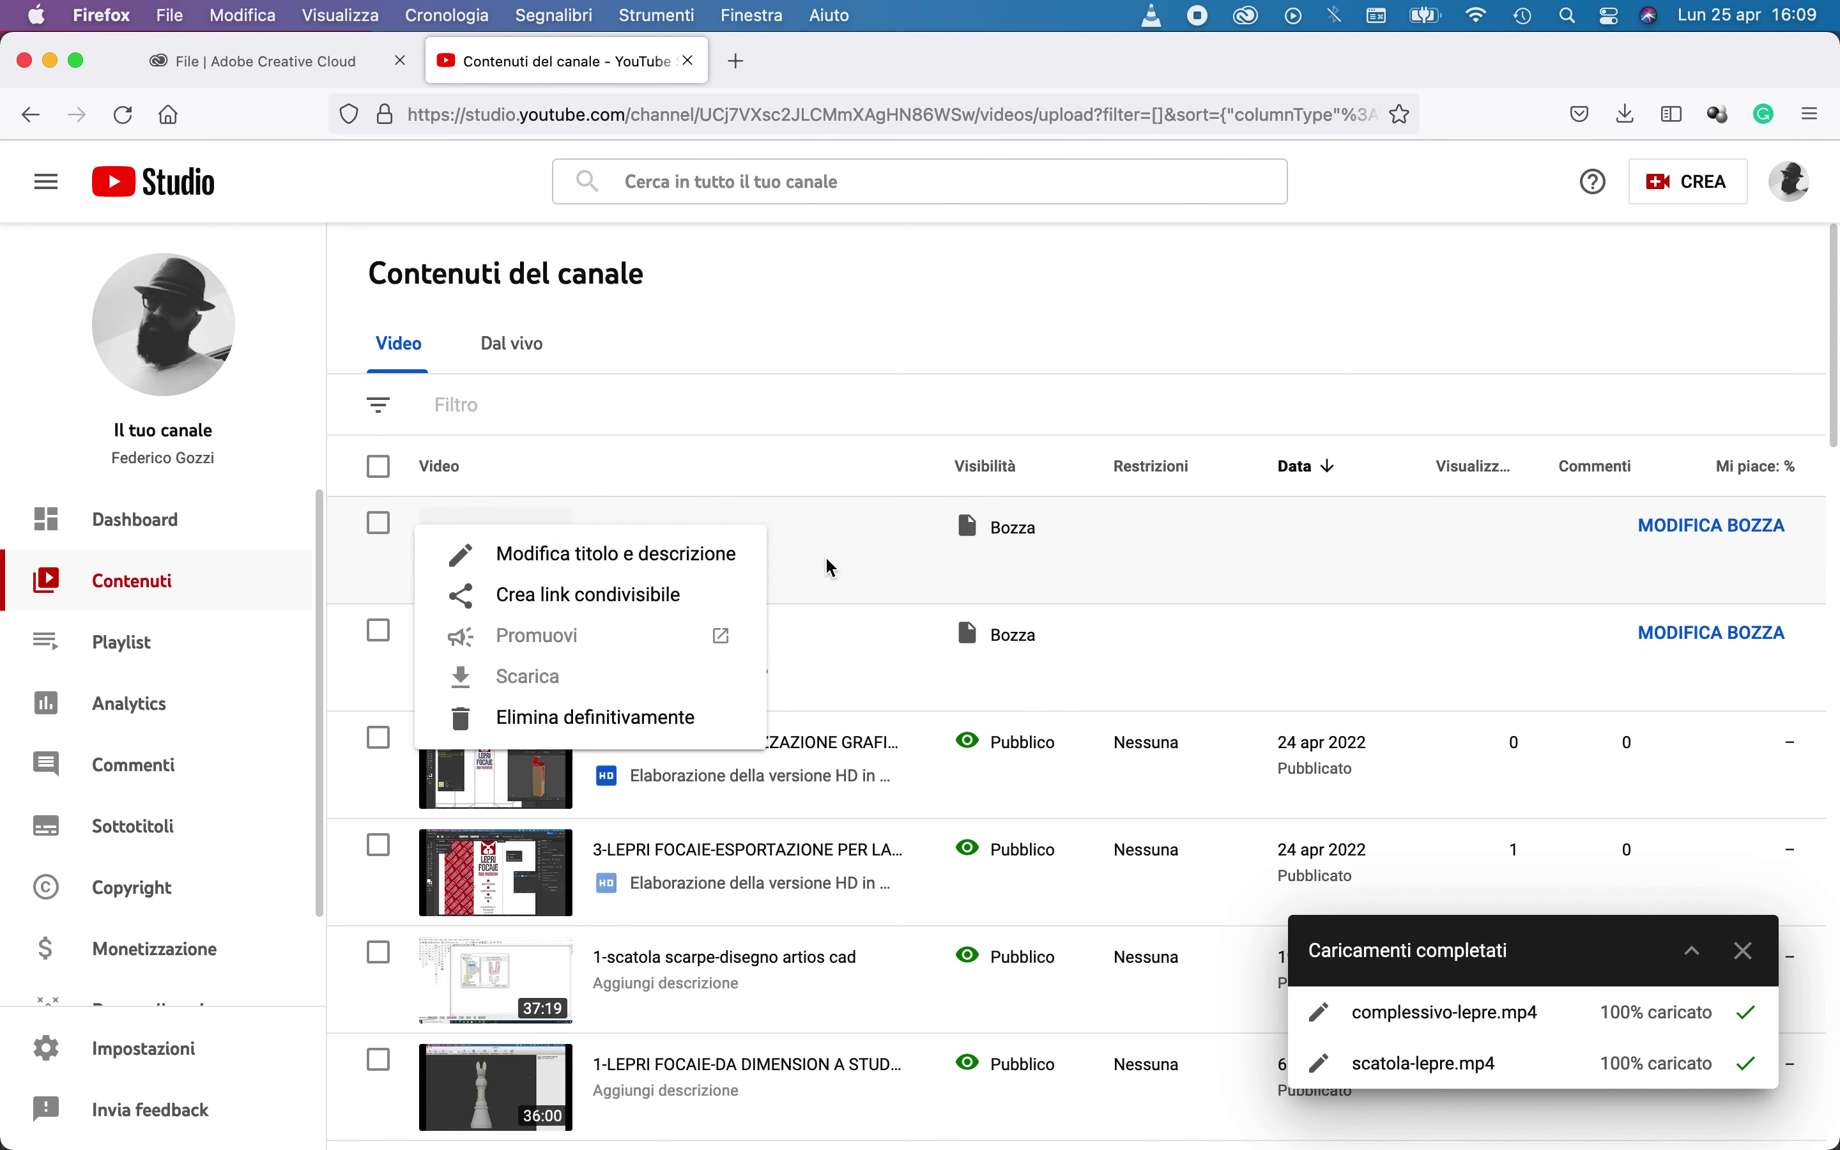
{"action": "left_click", "coordinate": [850, 551]}
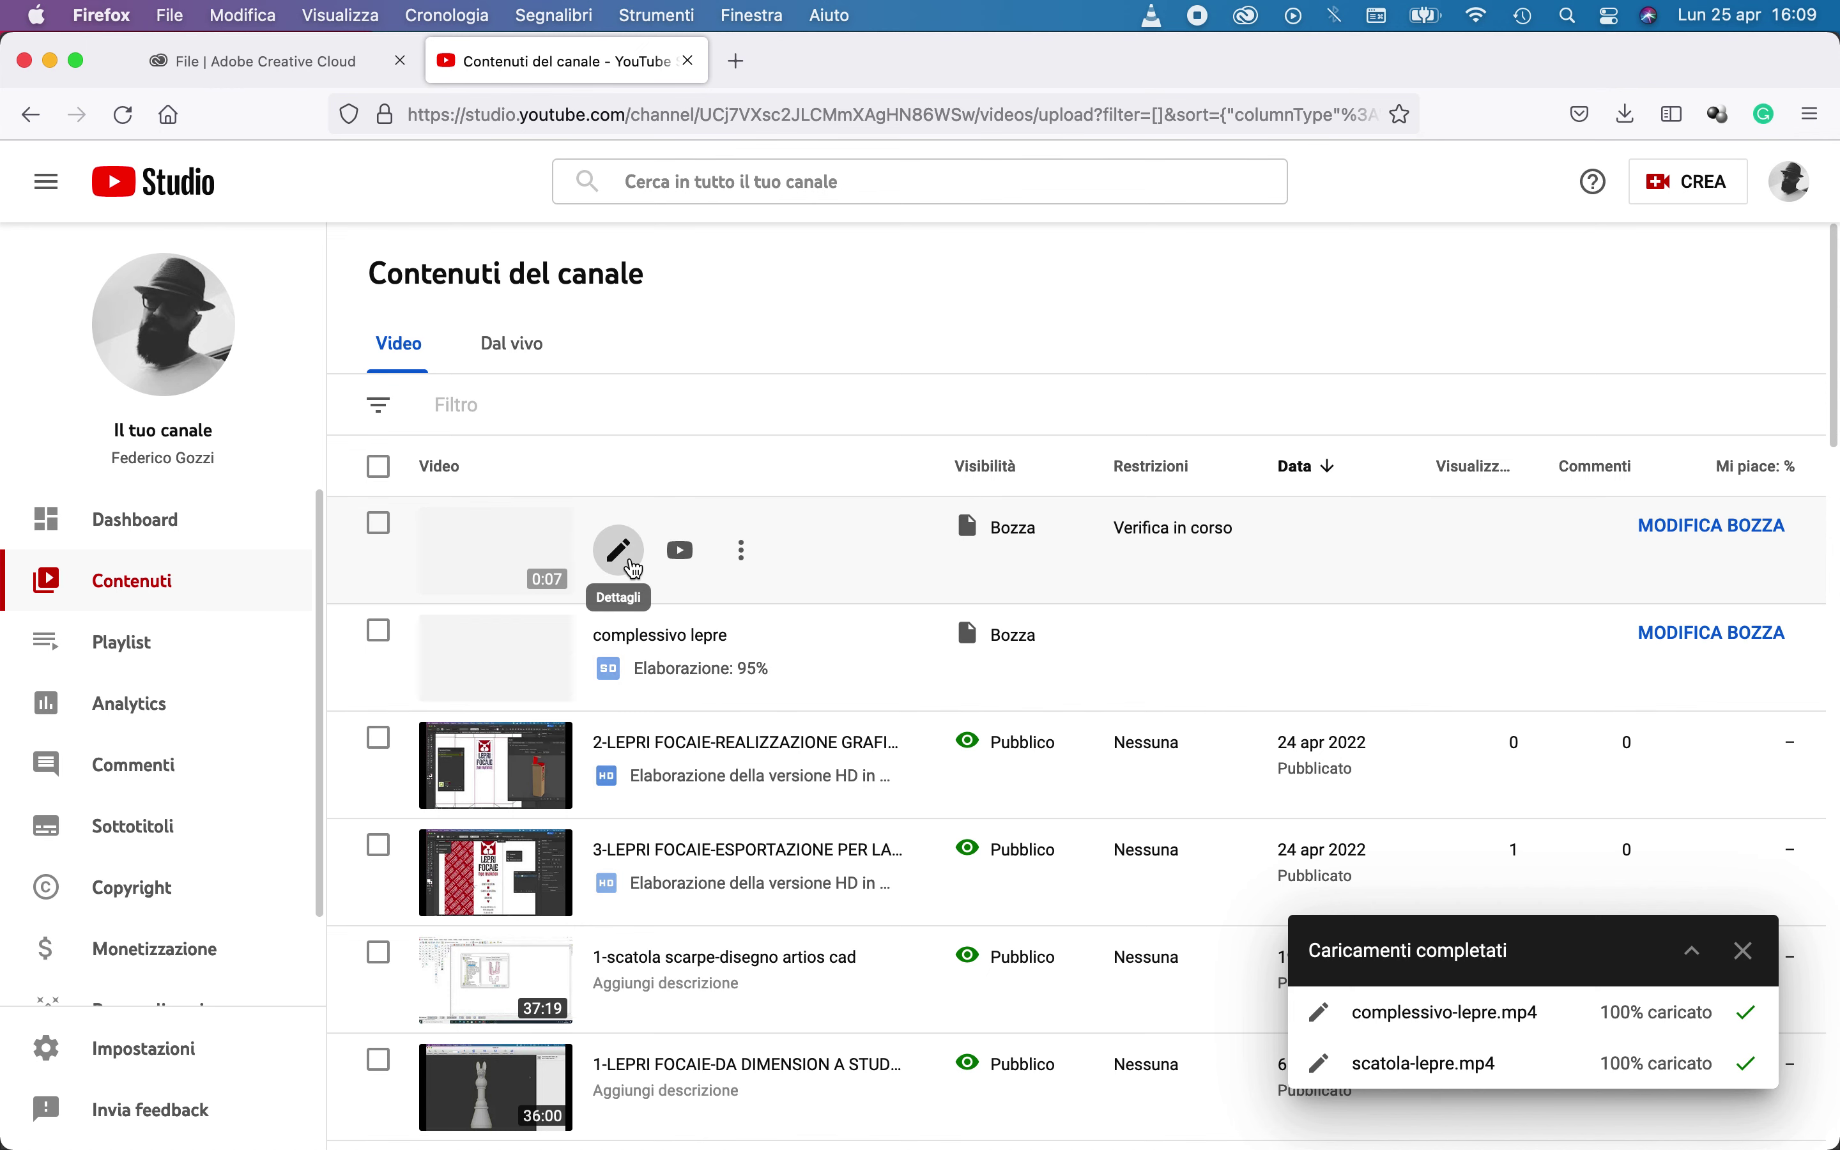
{"action": "left_click", "coordinate": [620, 550]}
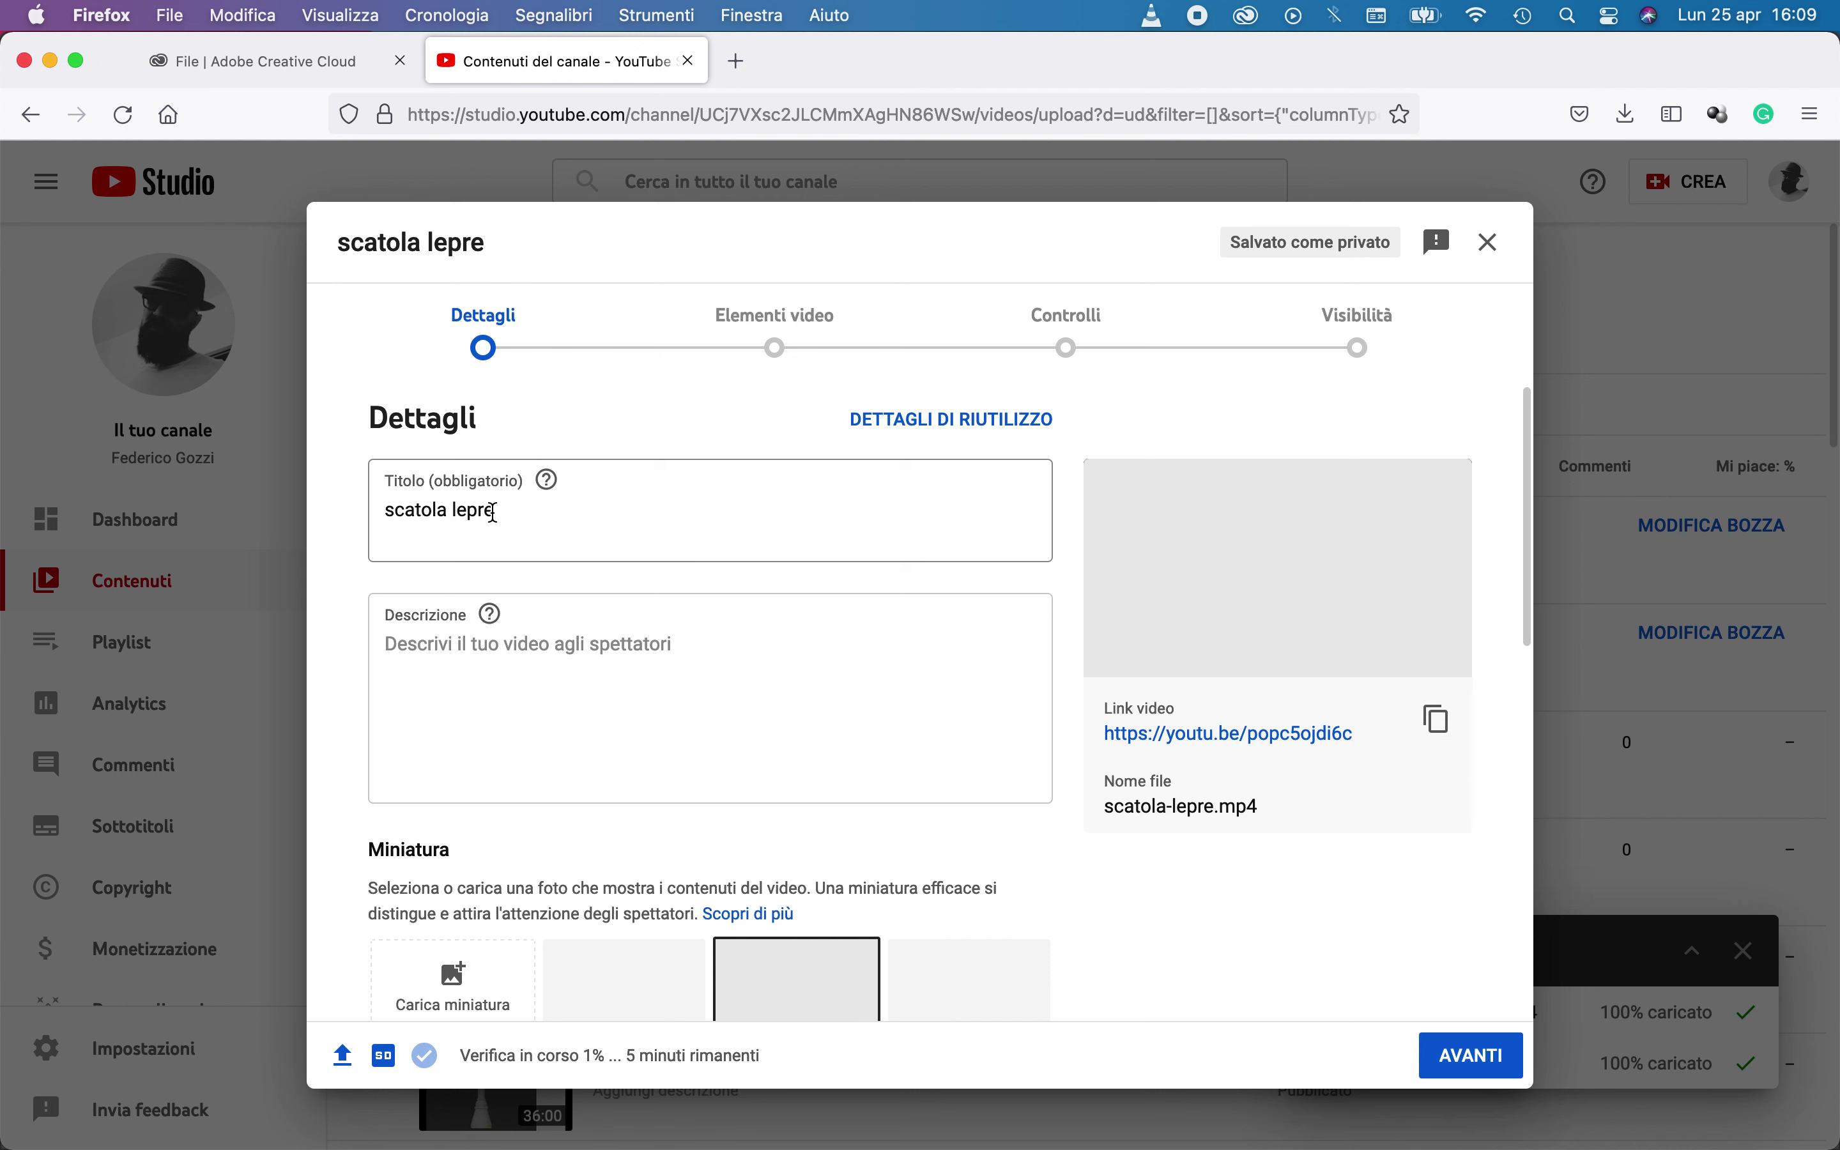
{"action": "left_click_drag", "start_coordinate": [494, 511], "coordinate": [376, 508]}
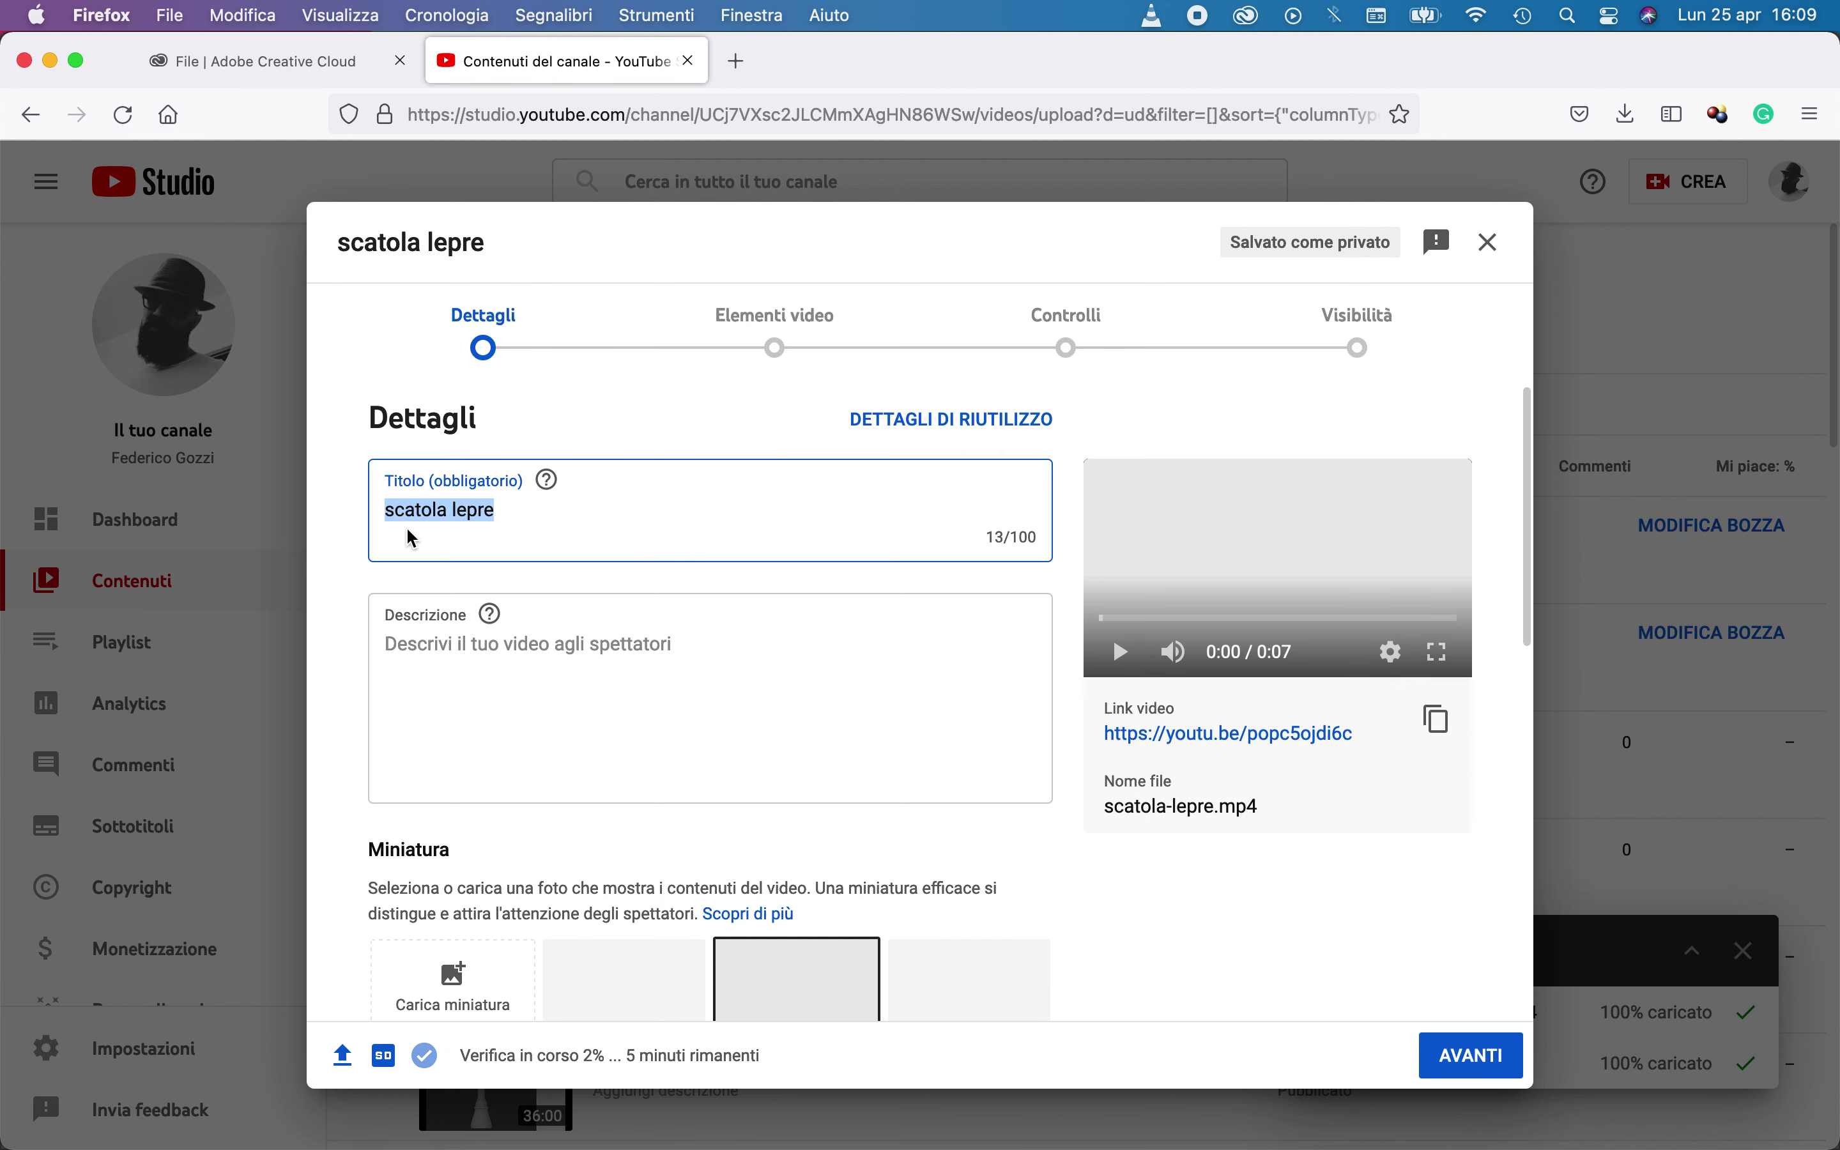
{"action": "scroll", "coordinate": [1158, 775], "scroll_direction": "down", "scroll_amount": 3}
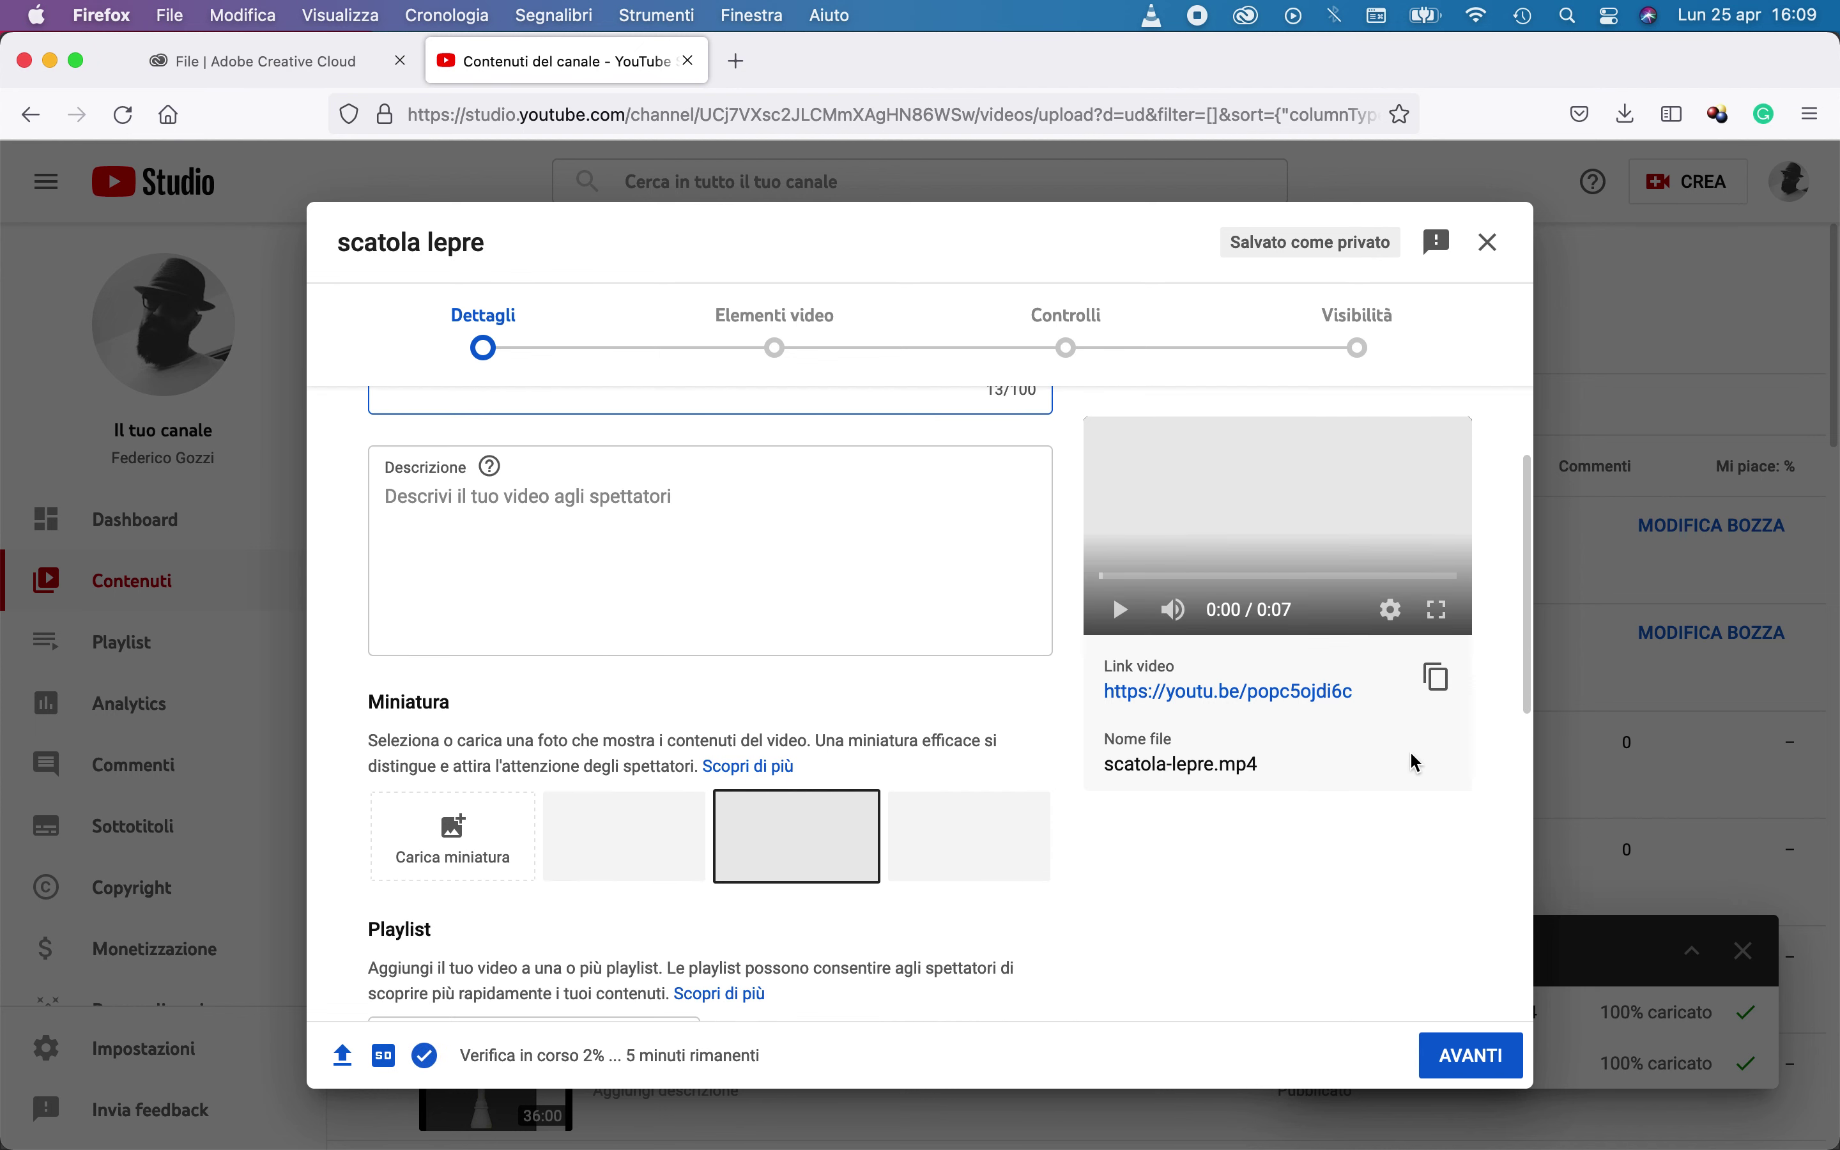
{"action": "left_click", "coordinate": [1505, 1065]}
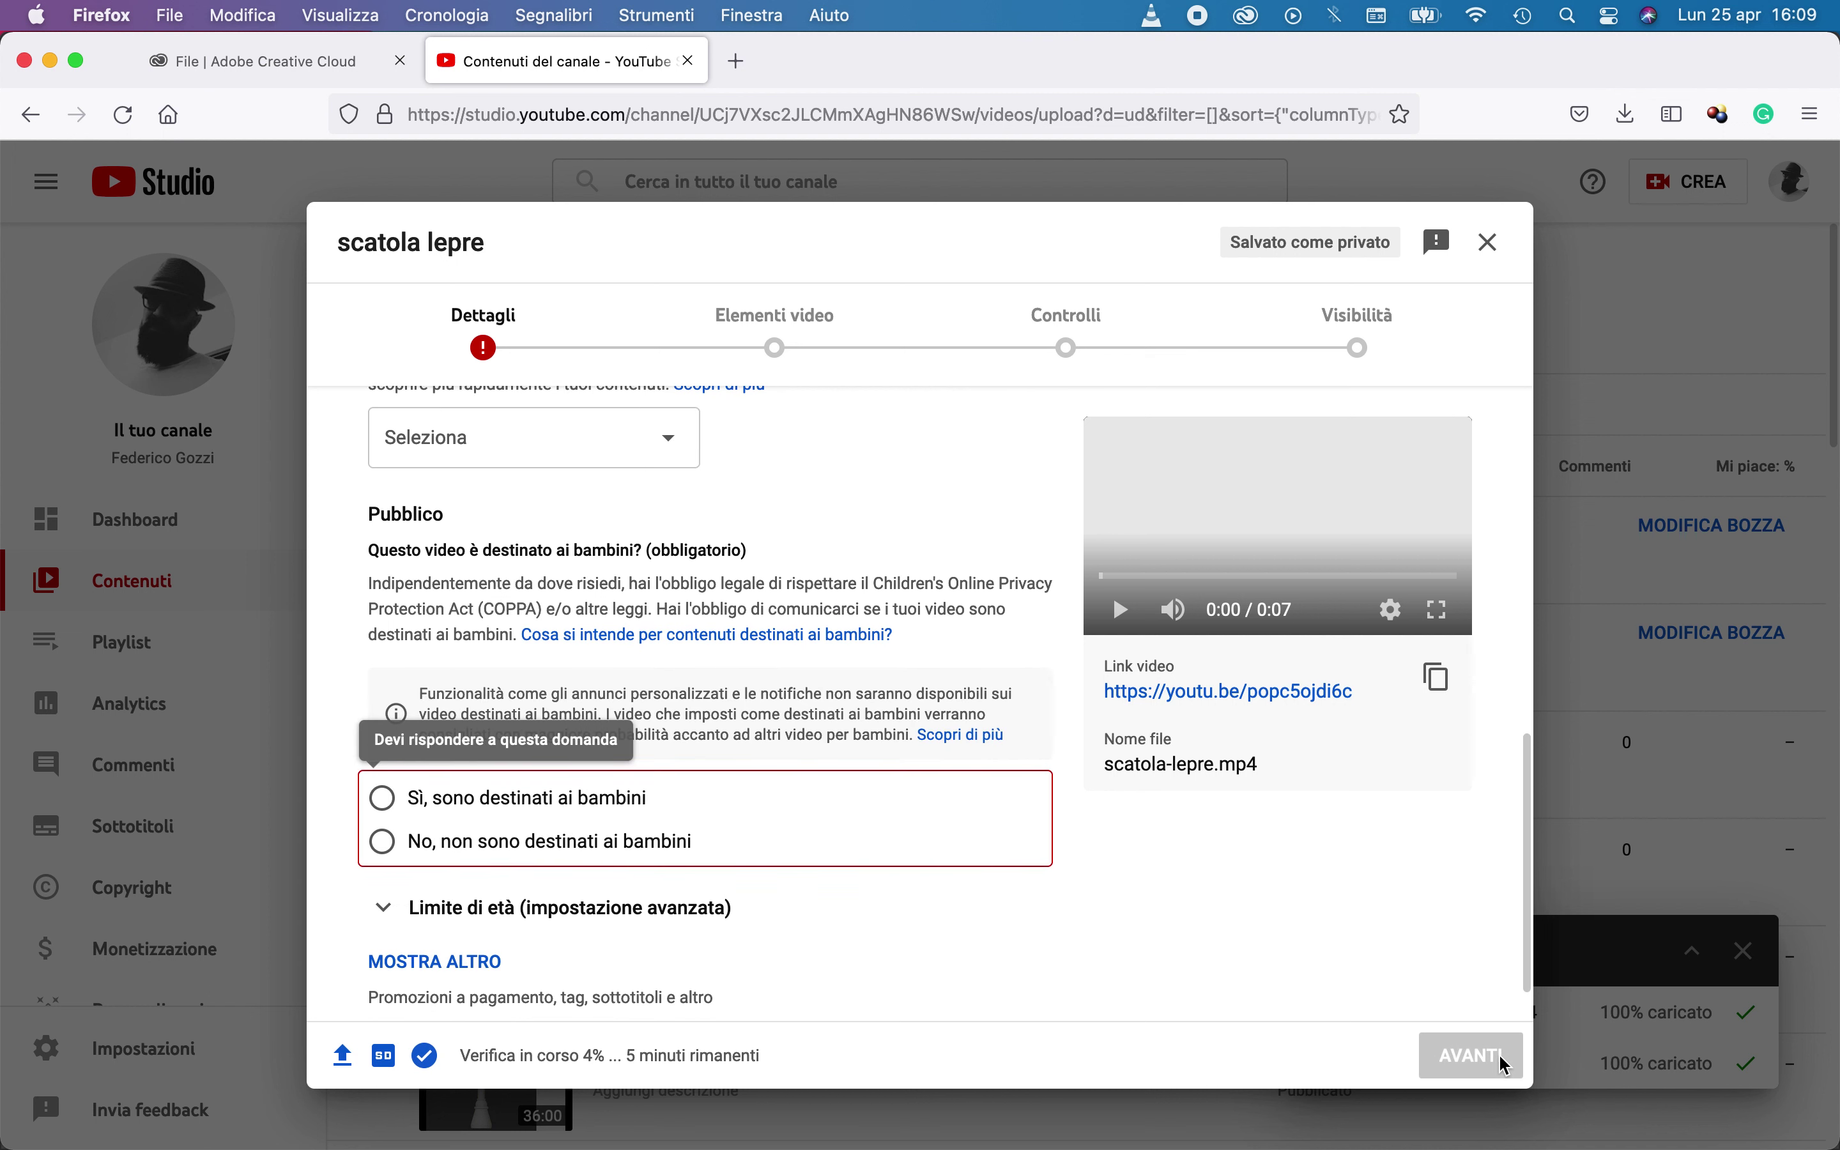
{"action": "left_click", "coordinate": [509, 838]}
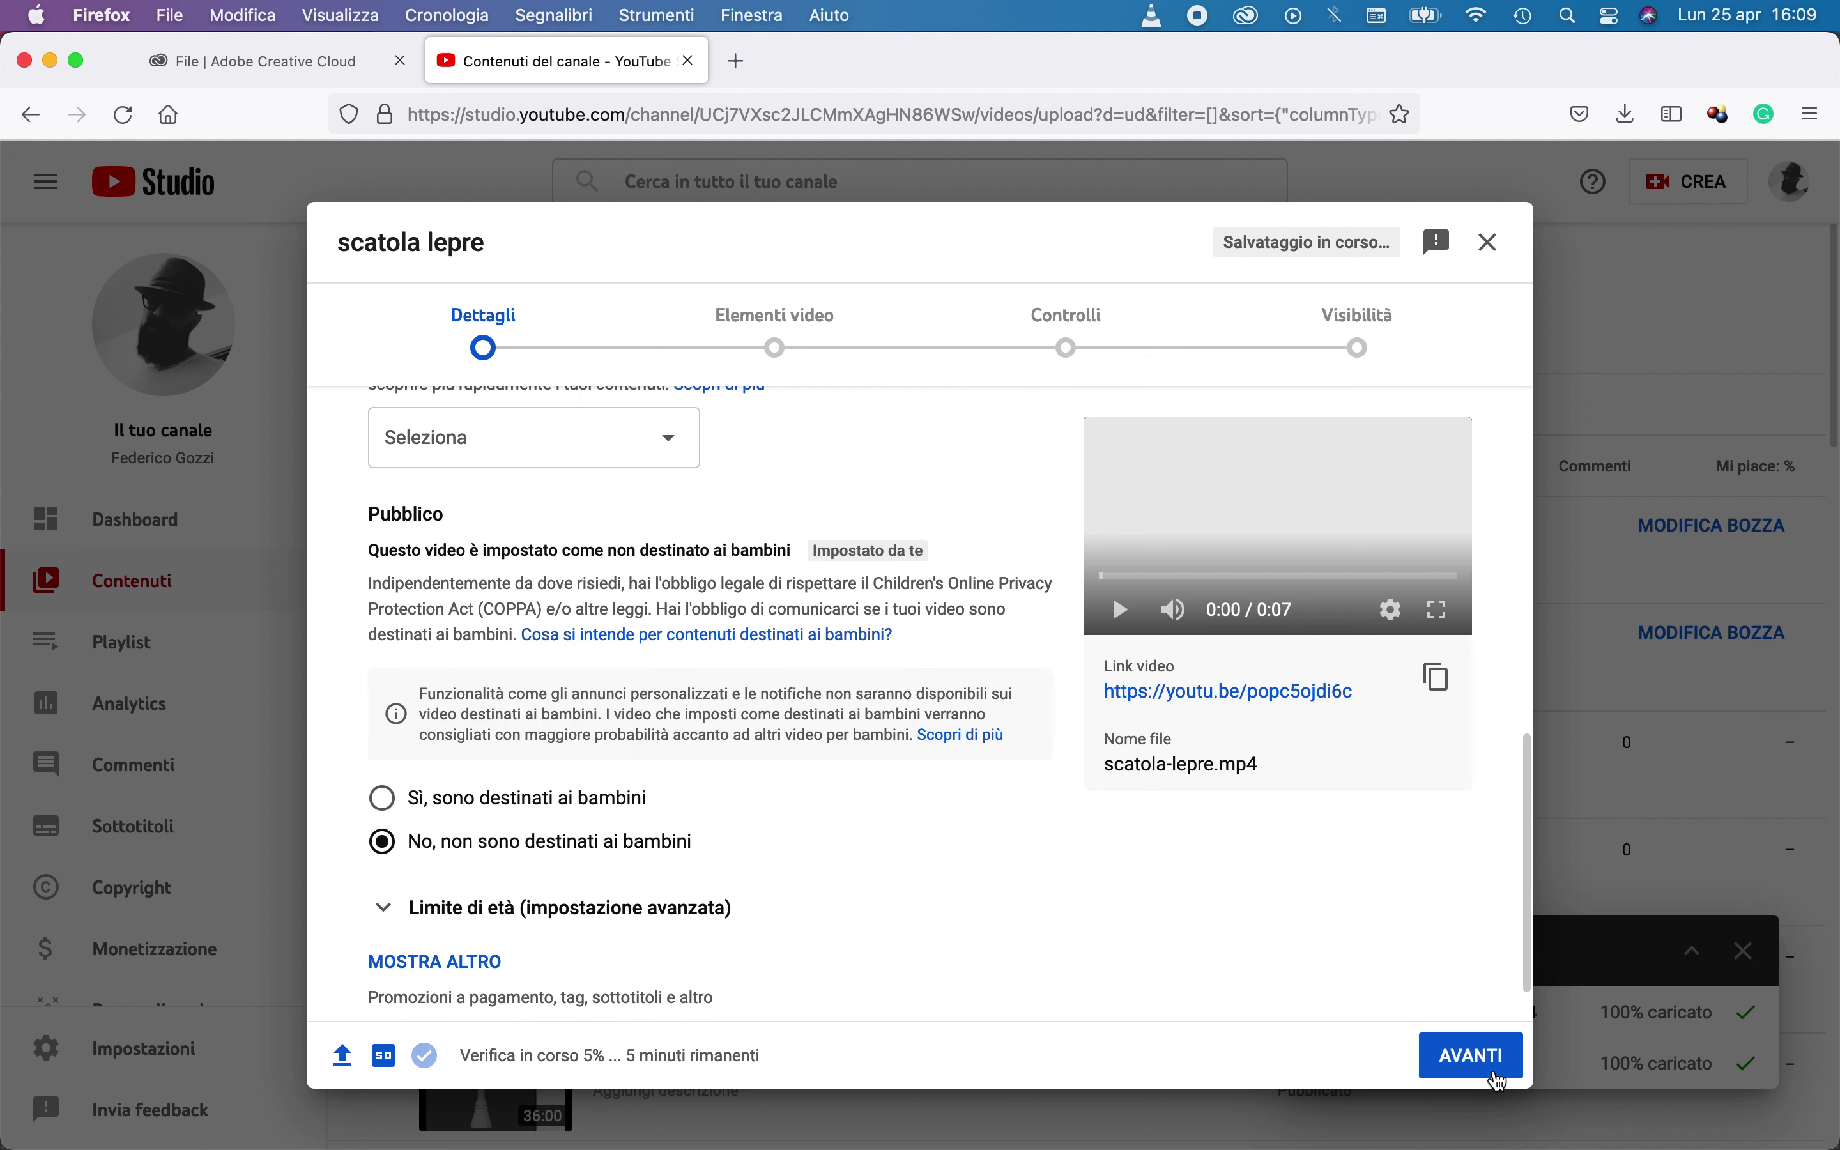
Publish the scatola lepre video with Public visibility, without adding video elements, and close the sharing dialog
{"action": "left_click", "coordinate": [1502, 1073]}
{"action": "left_click", "coordinate": [1447, 1065]}
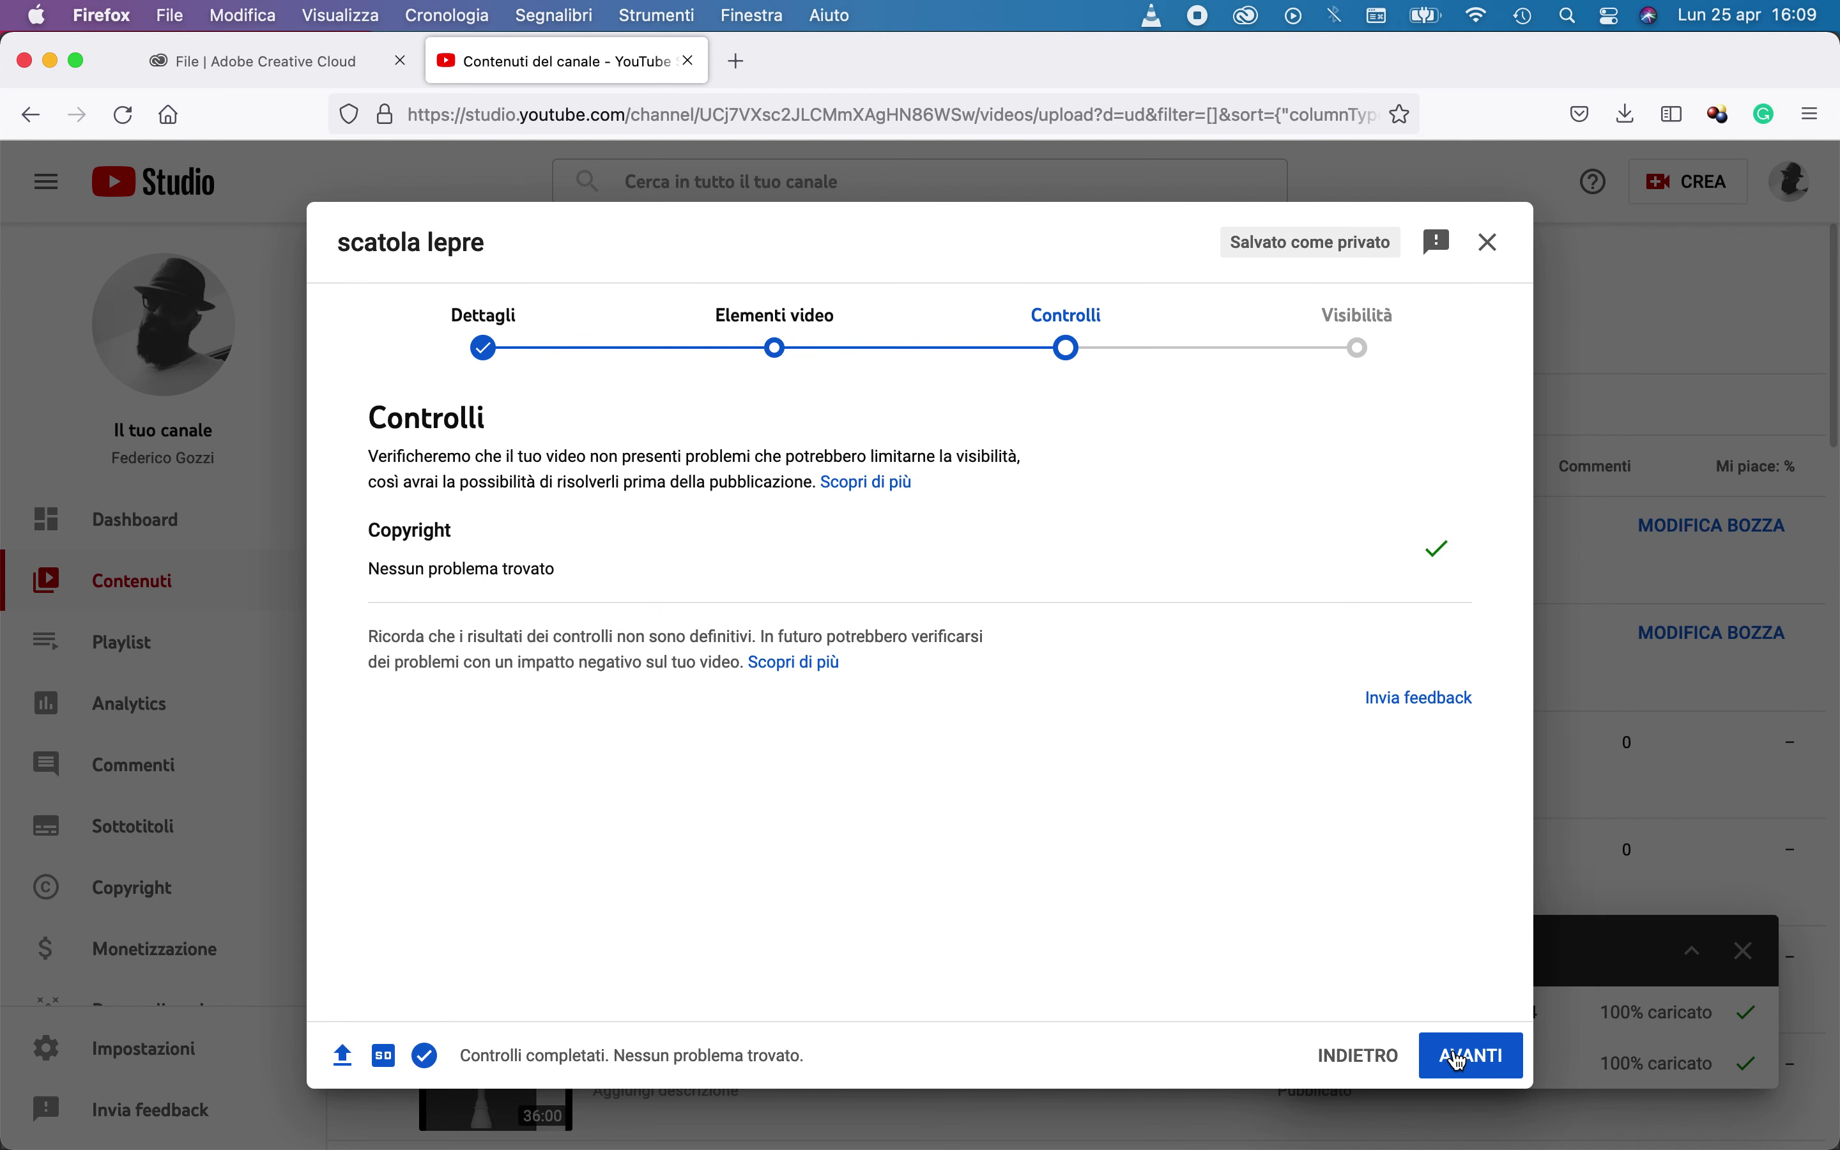
{"action": "left_click", "coordinate": [1461, 1059]}
{"action": "left_click", "coordinate": [456, 751]}
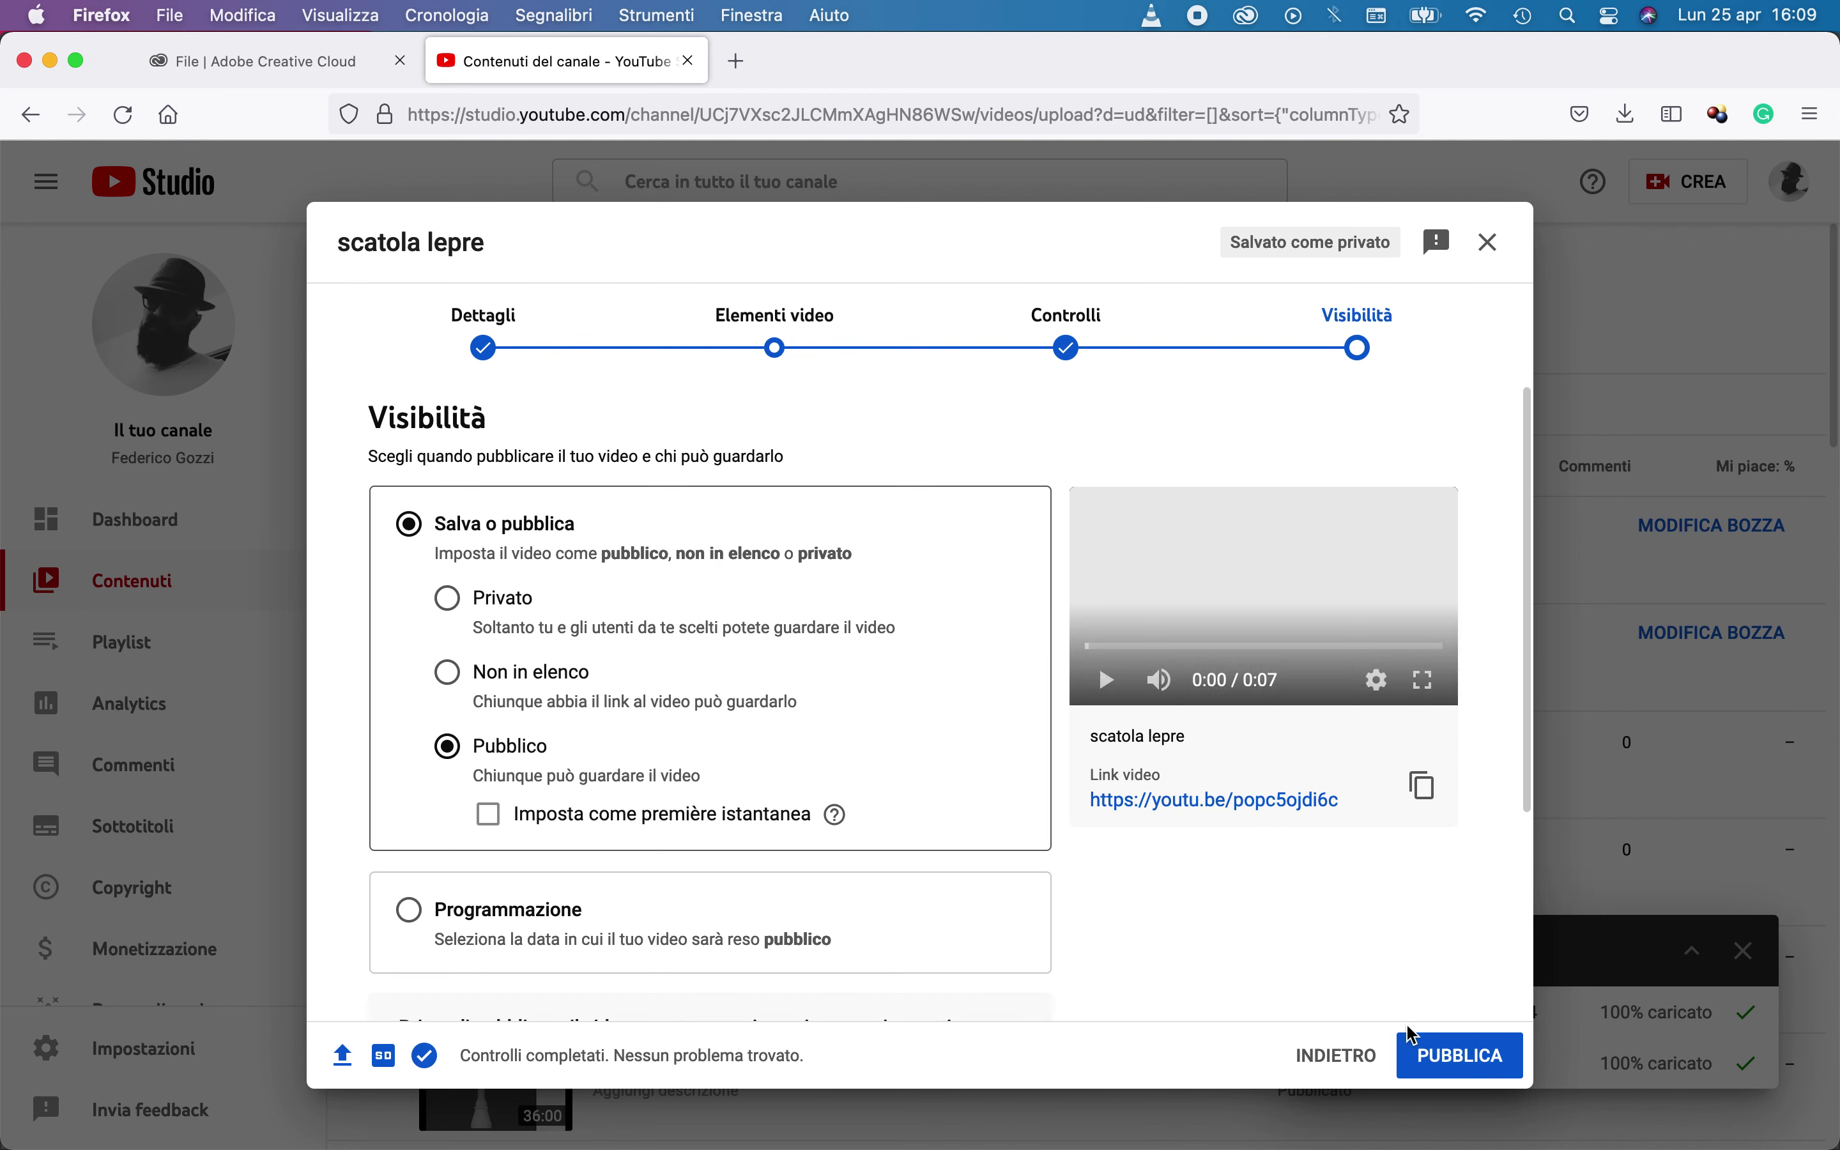
{"action": "left_click", "coordinate": [1475, 1058]}
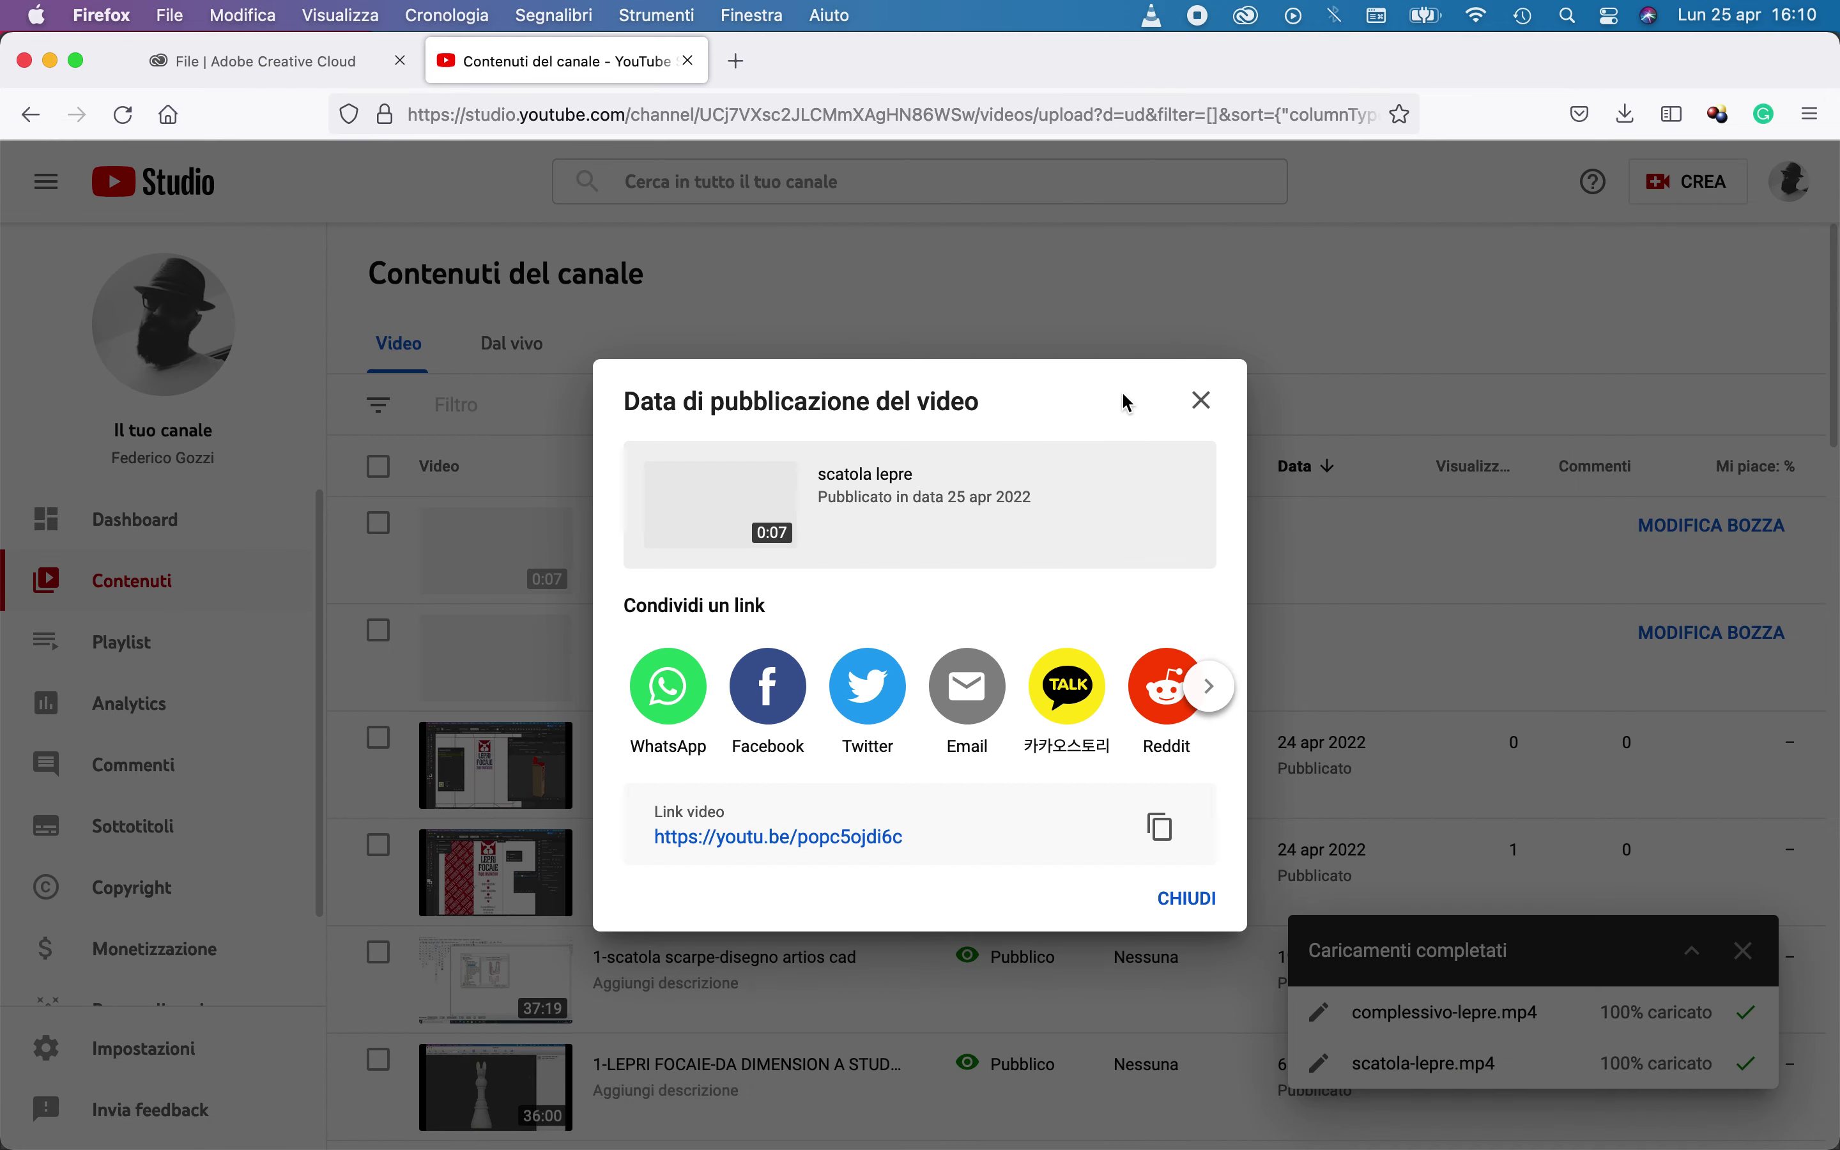
{"action": "left_click", "coordinate": [1201, 400]}
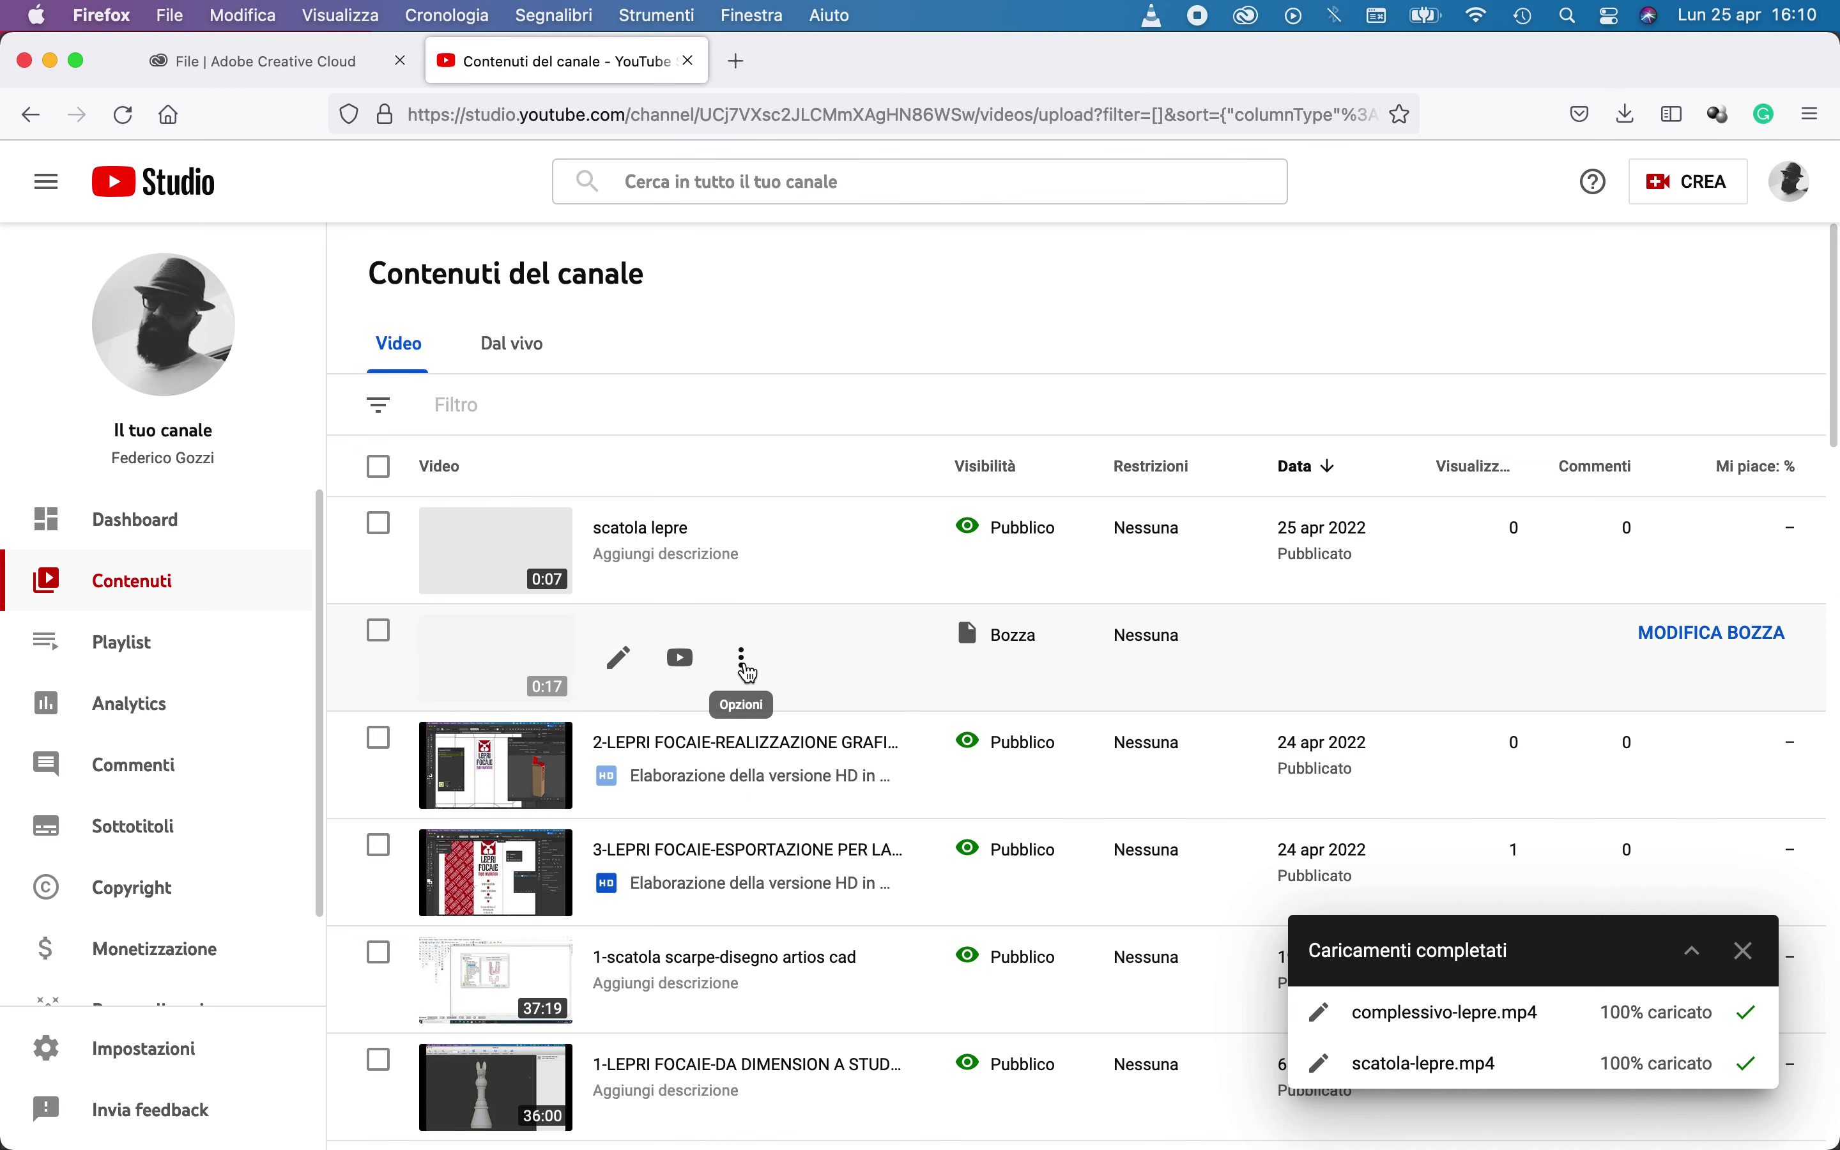
Open the complessivo lepre draft's details and declare the video as not made for kids
{"action": "left_click", "coordinate": [618, 657]}
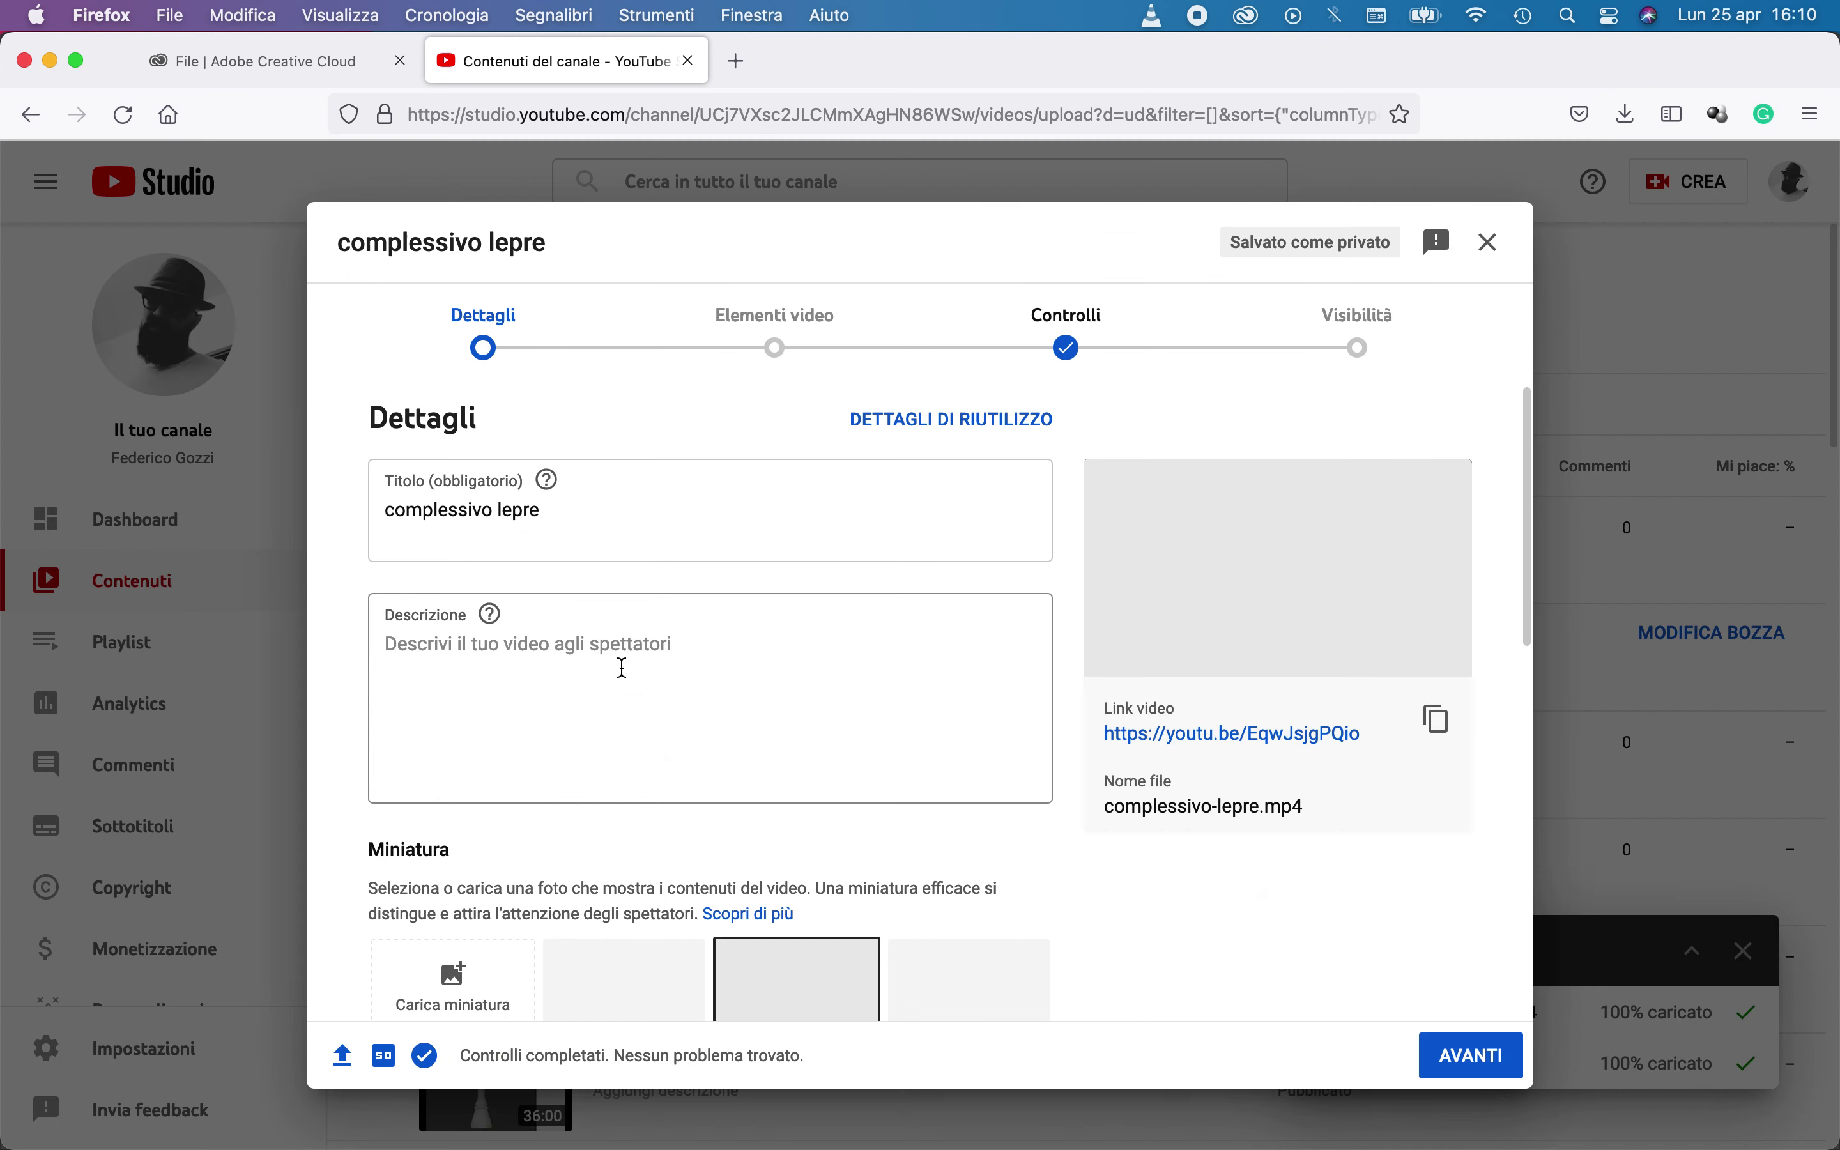
{"action": "scroll", "coordinate": [829, 761], "scroll_direction": "down", "scroll_amount": 3}
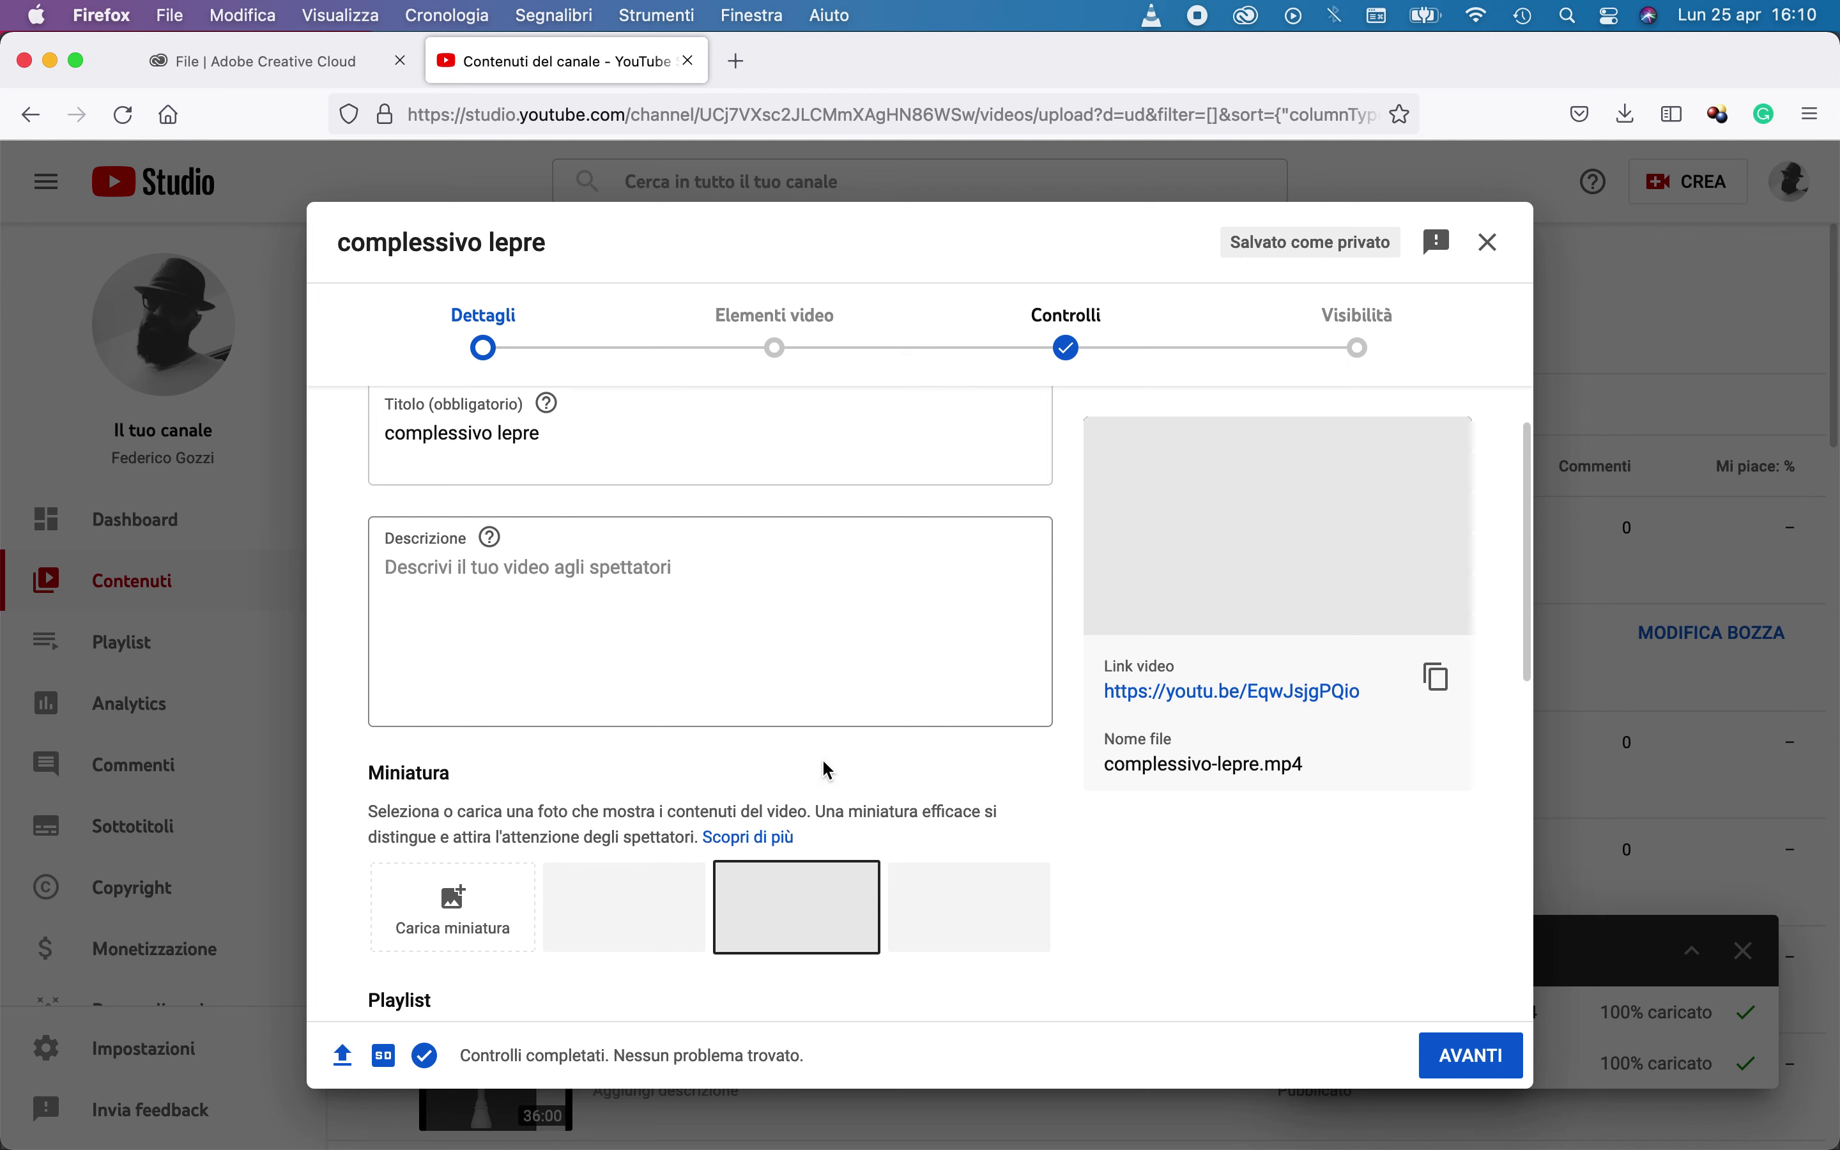
{"action": "scroll", "coordinate": [827, 793], "scroll_direction": "down", "scroll_amount": 9}
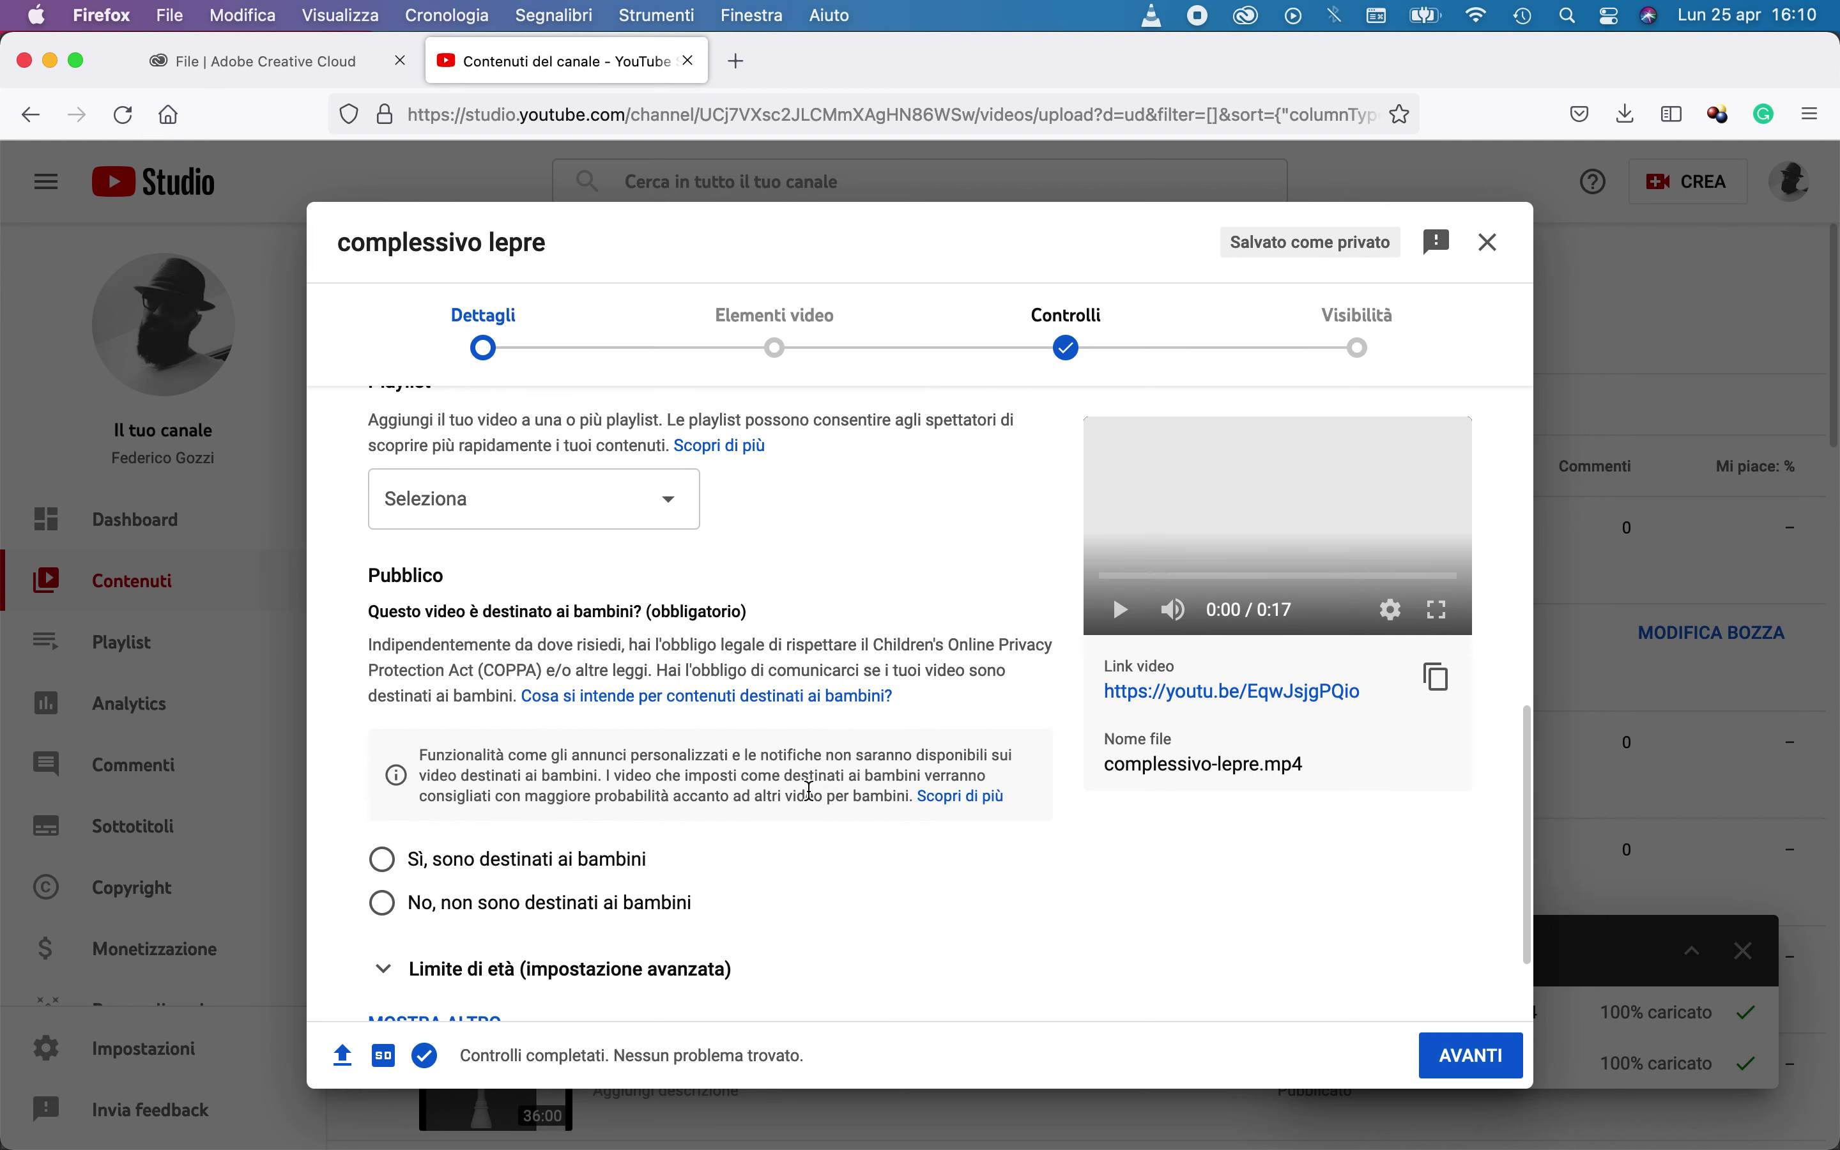
{"action": "left_click", "coordinate": [425, 903]}
Publish the complessivo lepre video with Public visibility, without adding video elements, and close the sharing dialog
{"action": "left_click", "coordinate": [1452, 1061]}
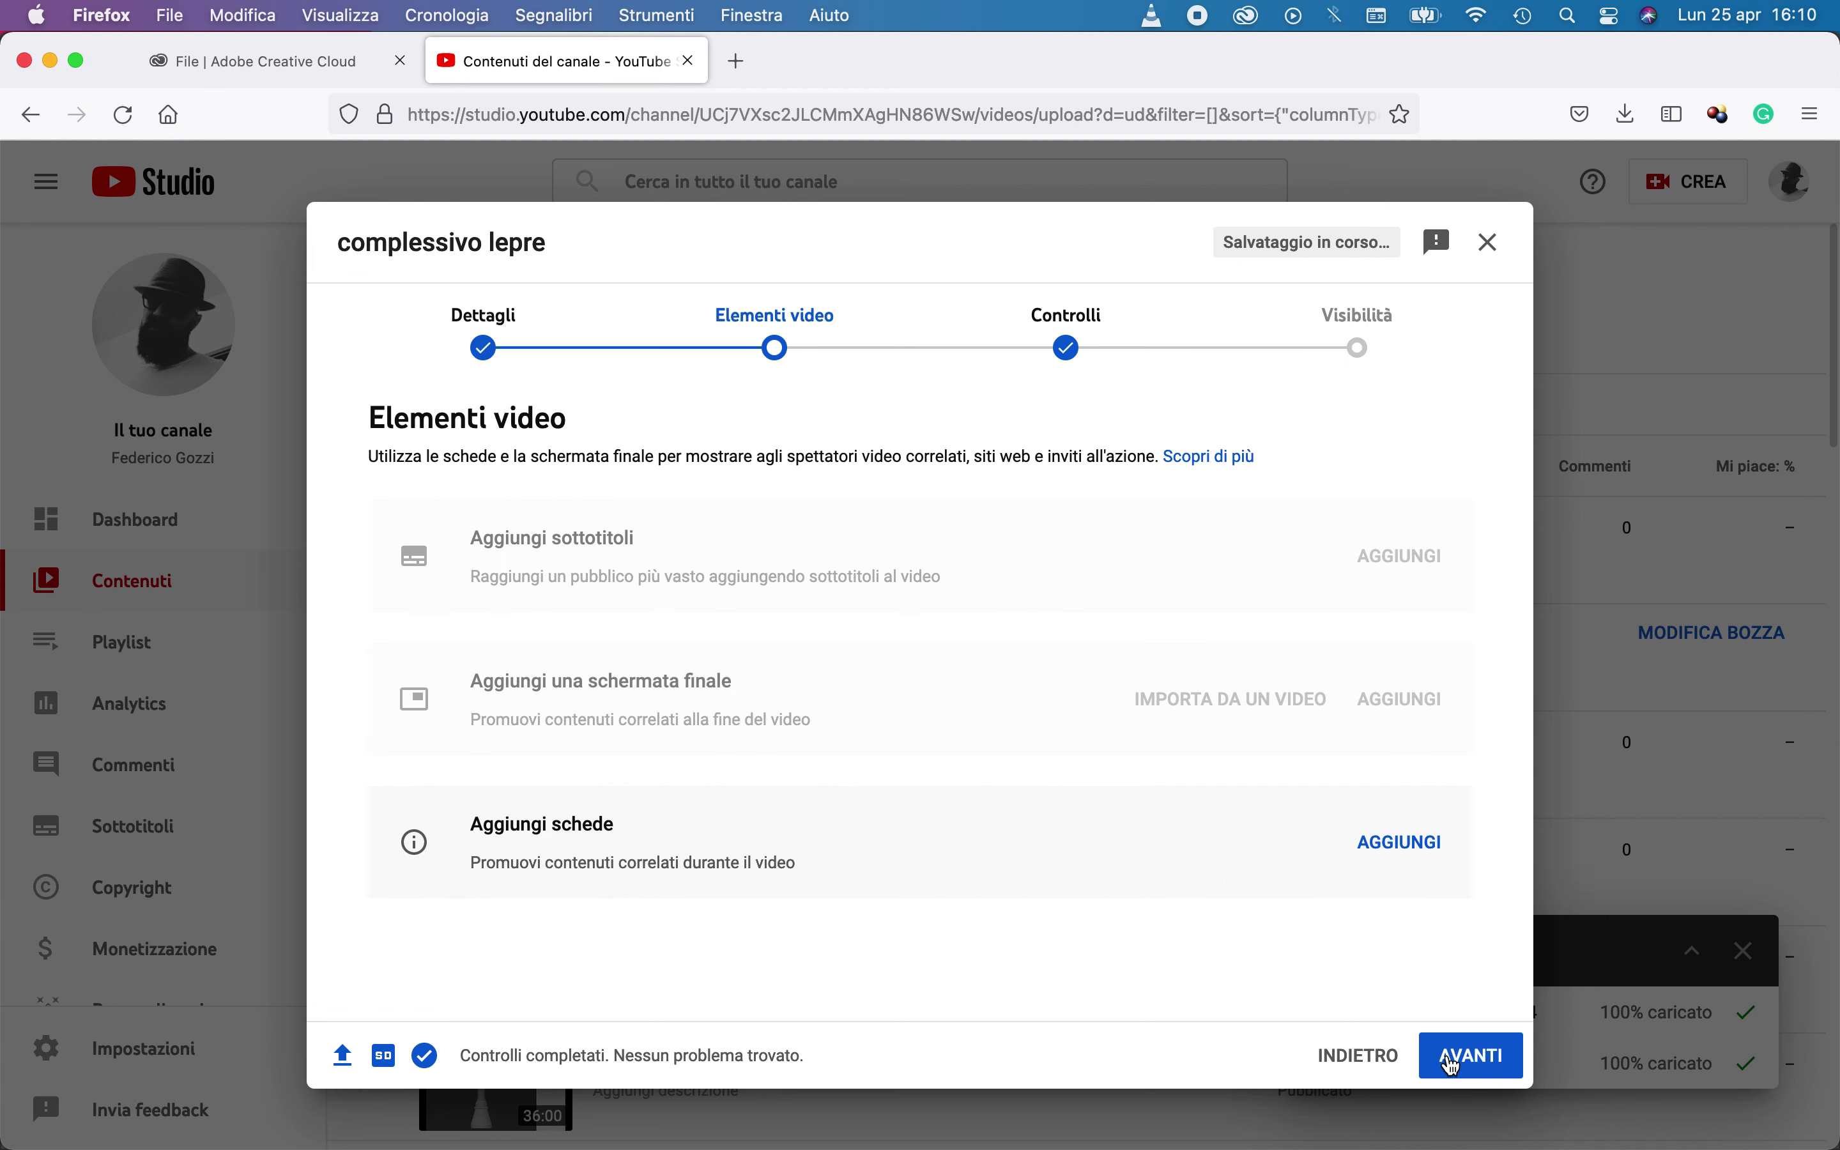
{"action": "left_click", "coordinate": [1502, 1061]}
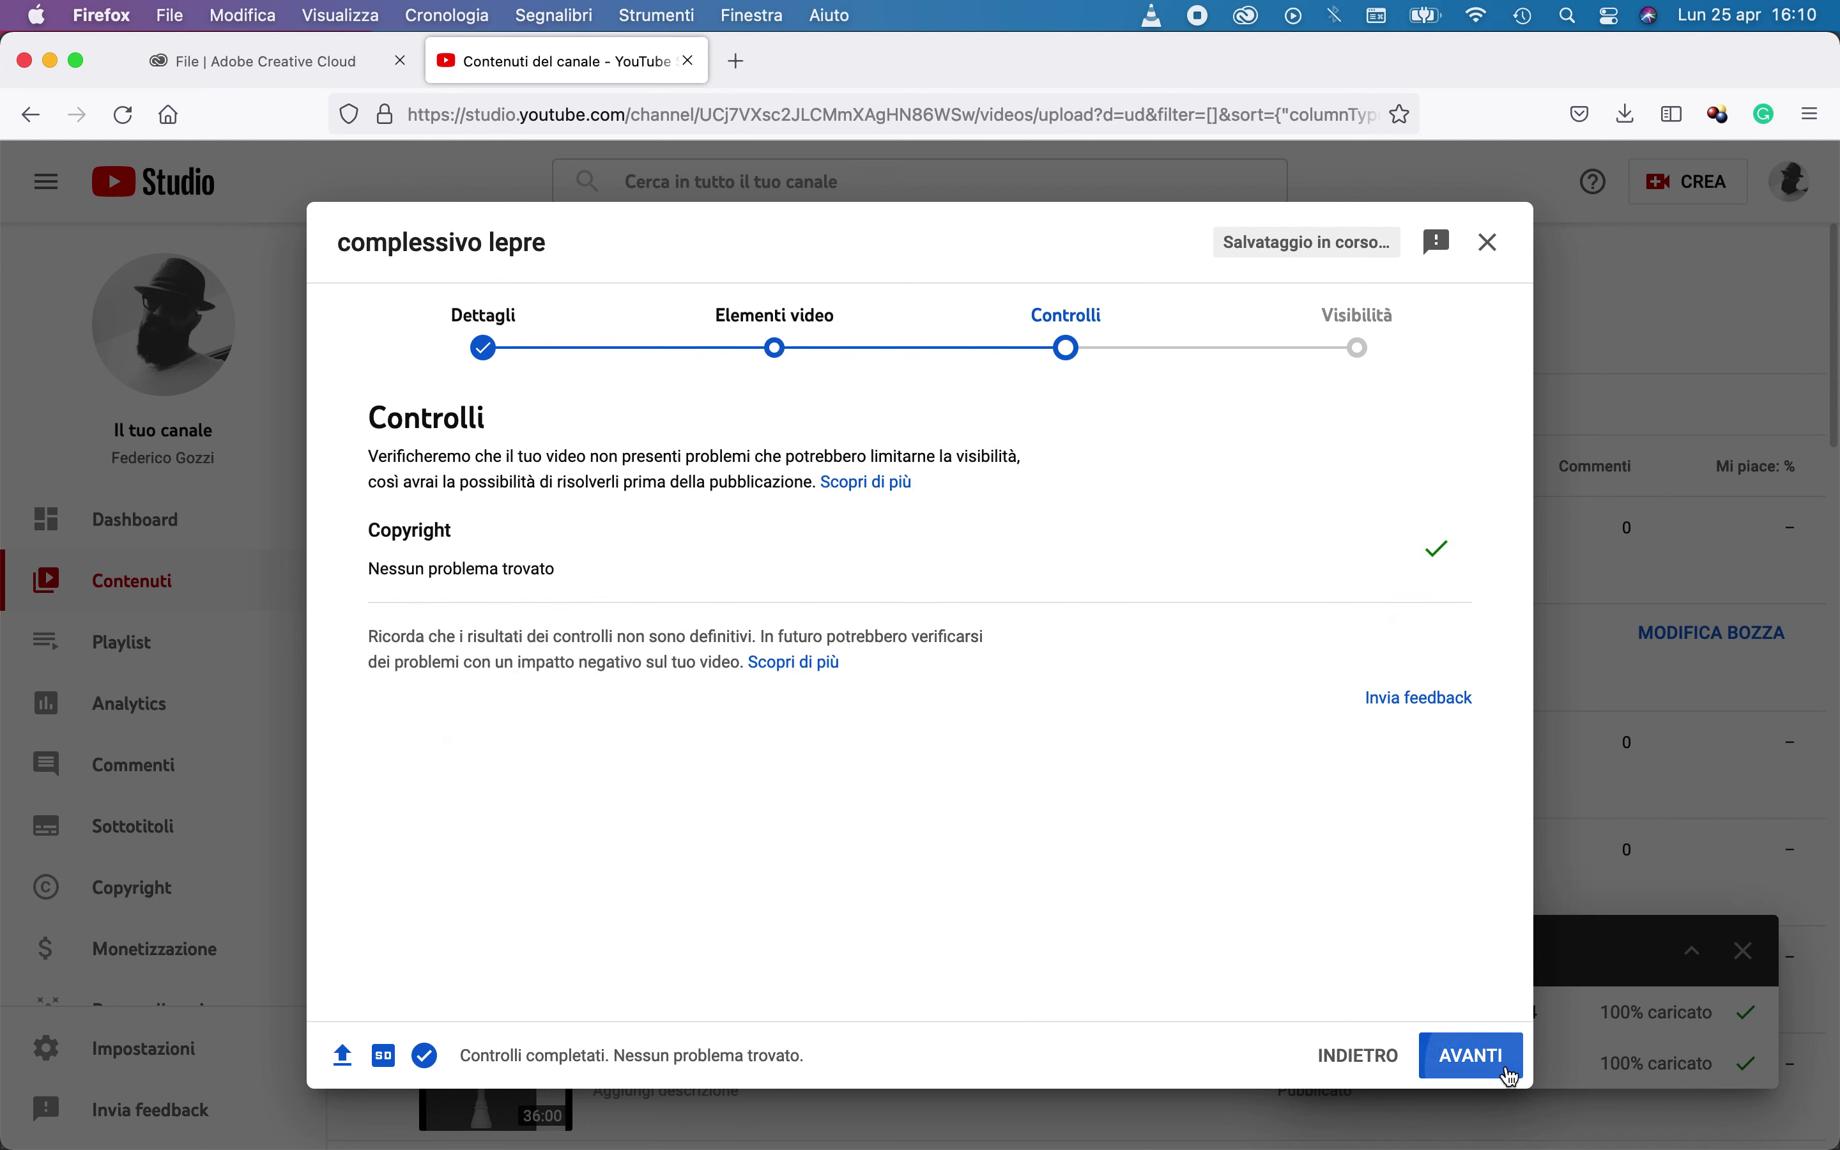
{"action": "left_click", "coordinate": [1476, 1057]}
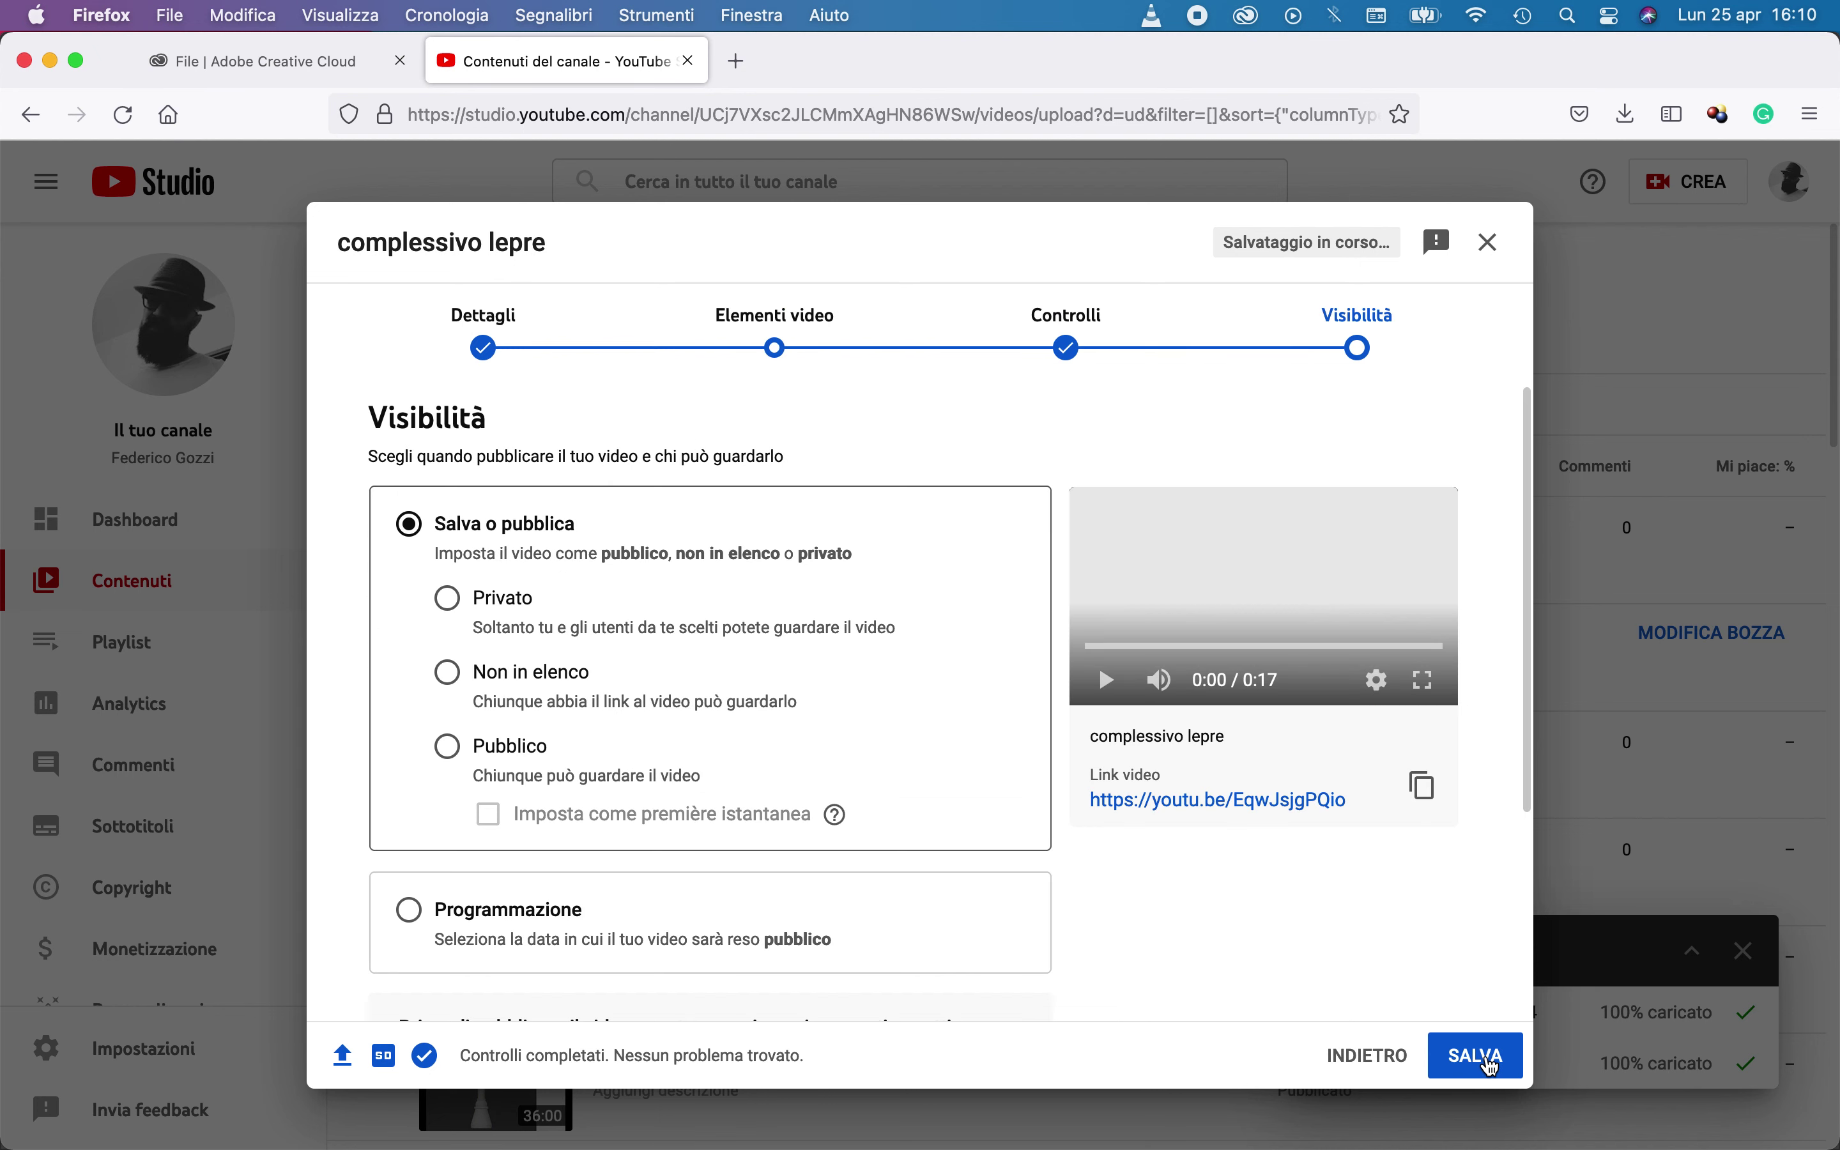
{"action": "left_click", "coordinate": [449, 747]}
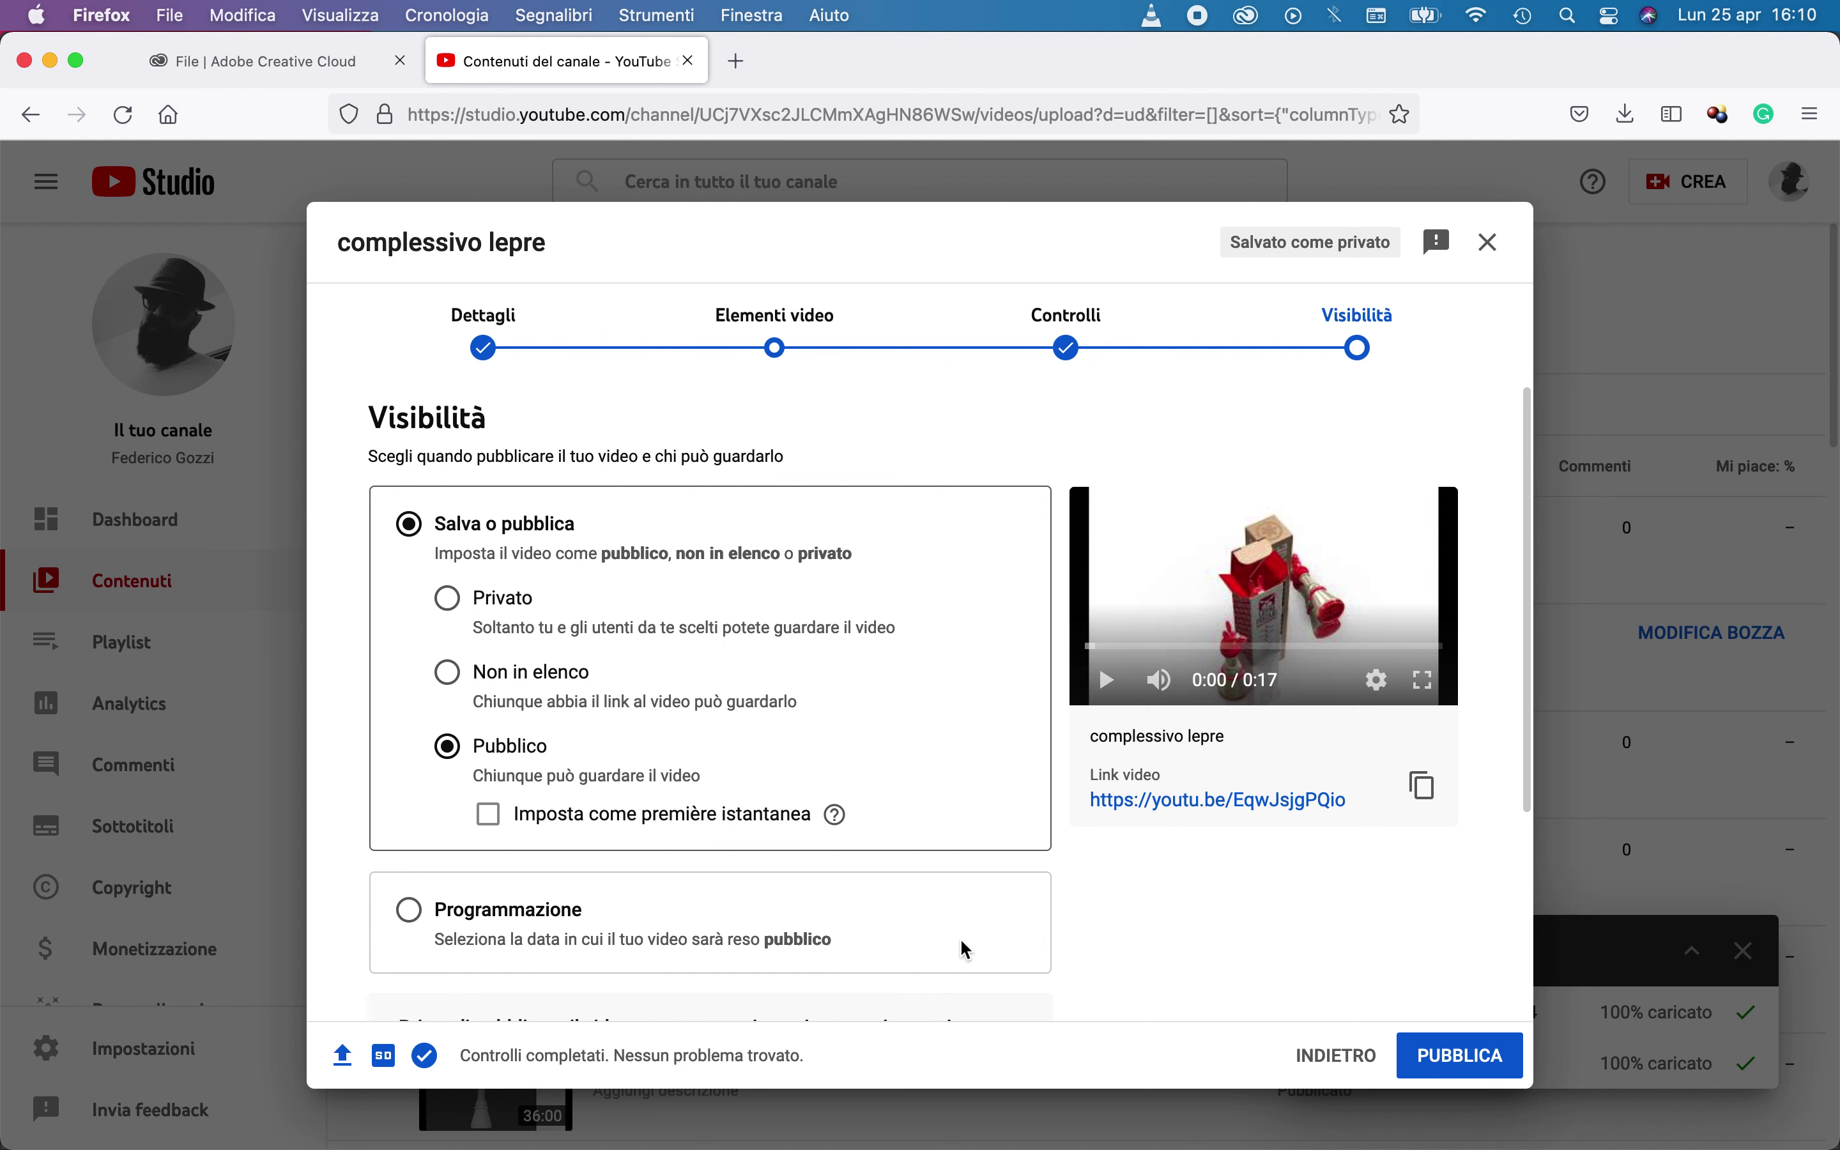
{"action": "left_click", "coordinate": [1436, 1073]}
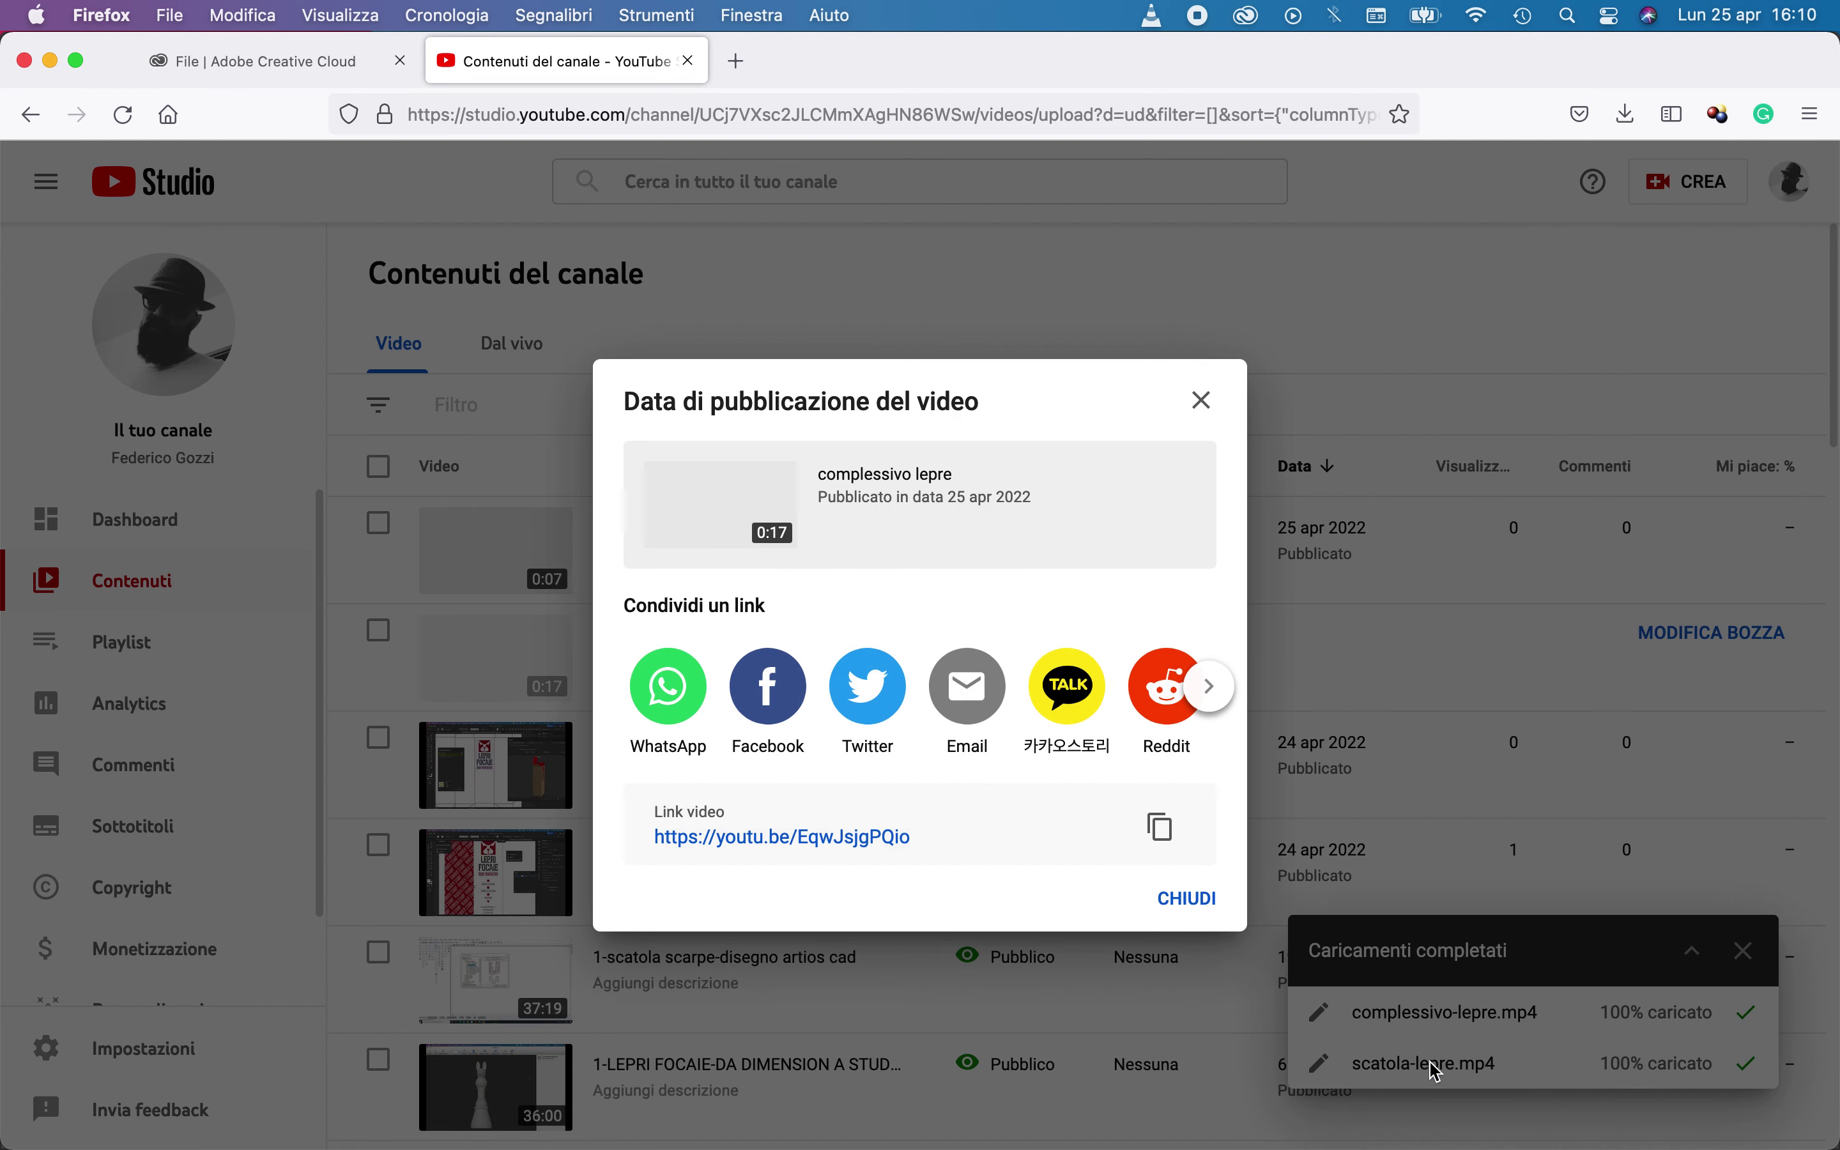
{"action": "left_click", "coordinate": [1200, 402]}
Copy the shareable link of the scatola lepre video and switch to the slide-promo-lepri-focaie.indd document in InDesign
{"action": "mouse_move", "coordinate": [1529, 1141]}
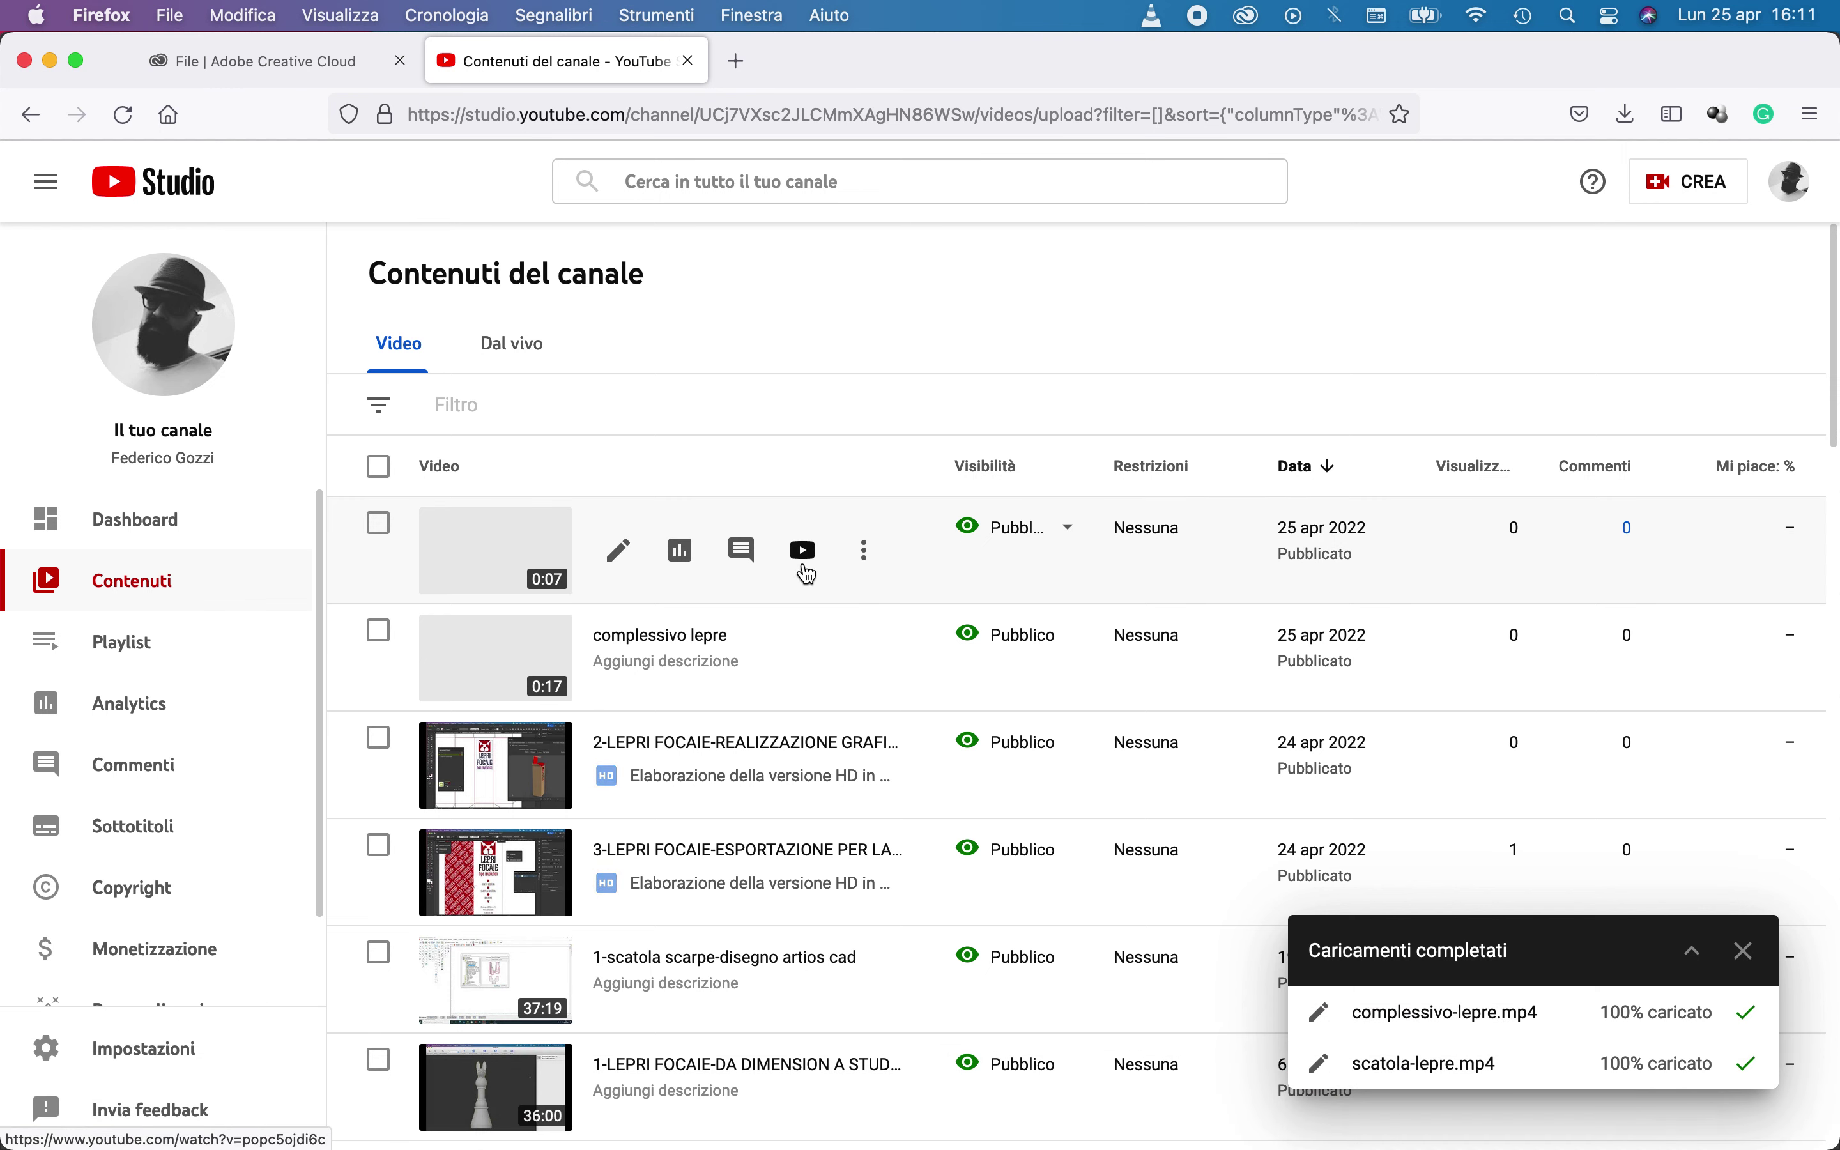
{"action": "left_click", "coordinate": [864, 551]}
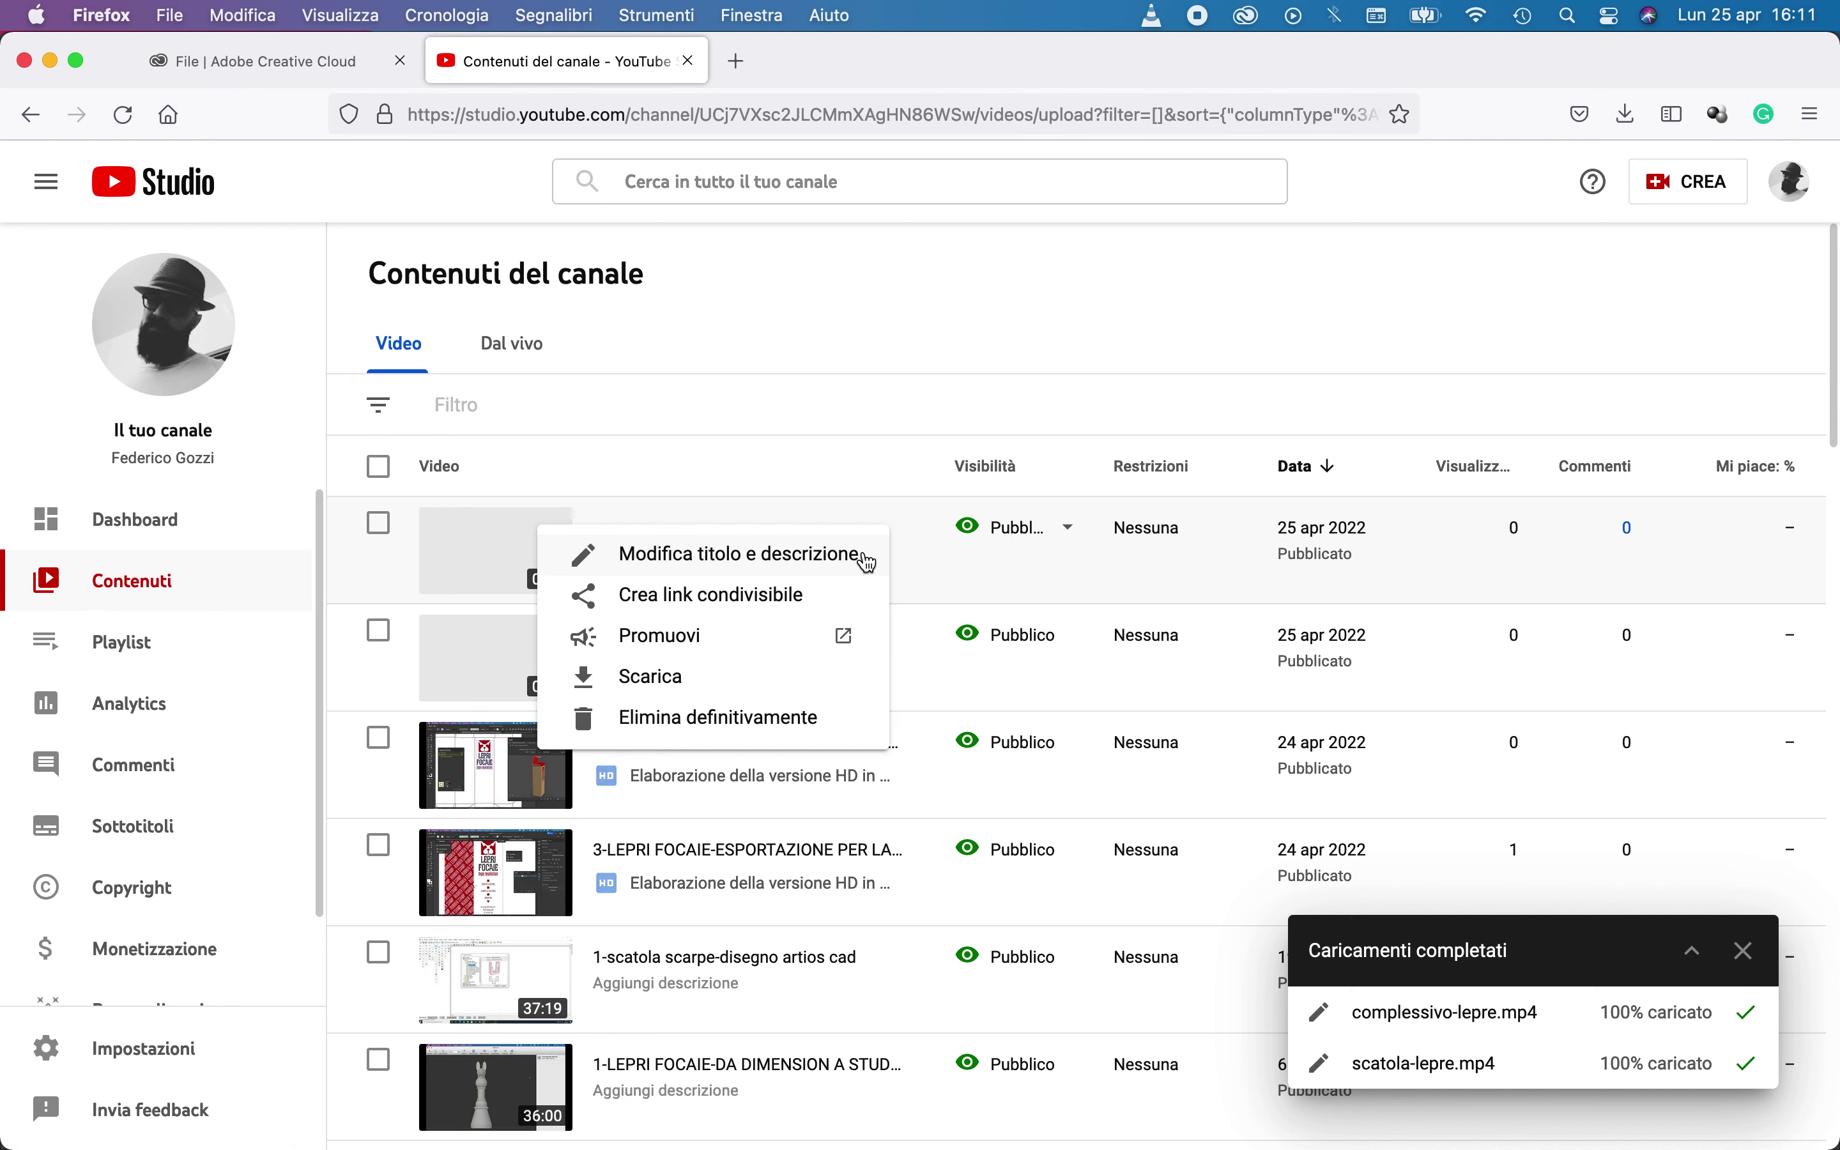
{"action": "left_click", "coordinate": [792, 595]}
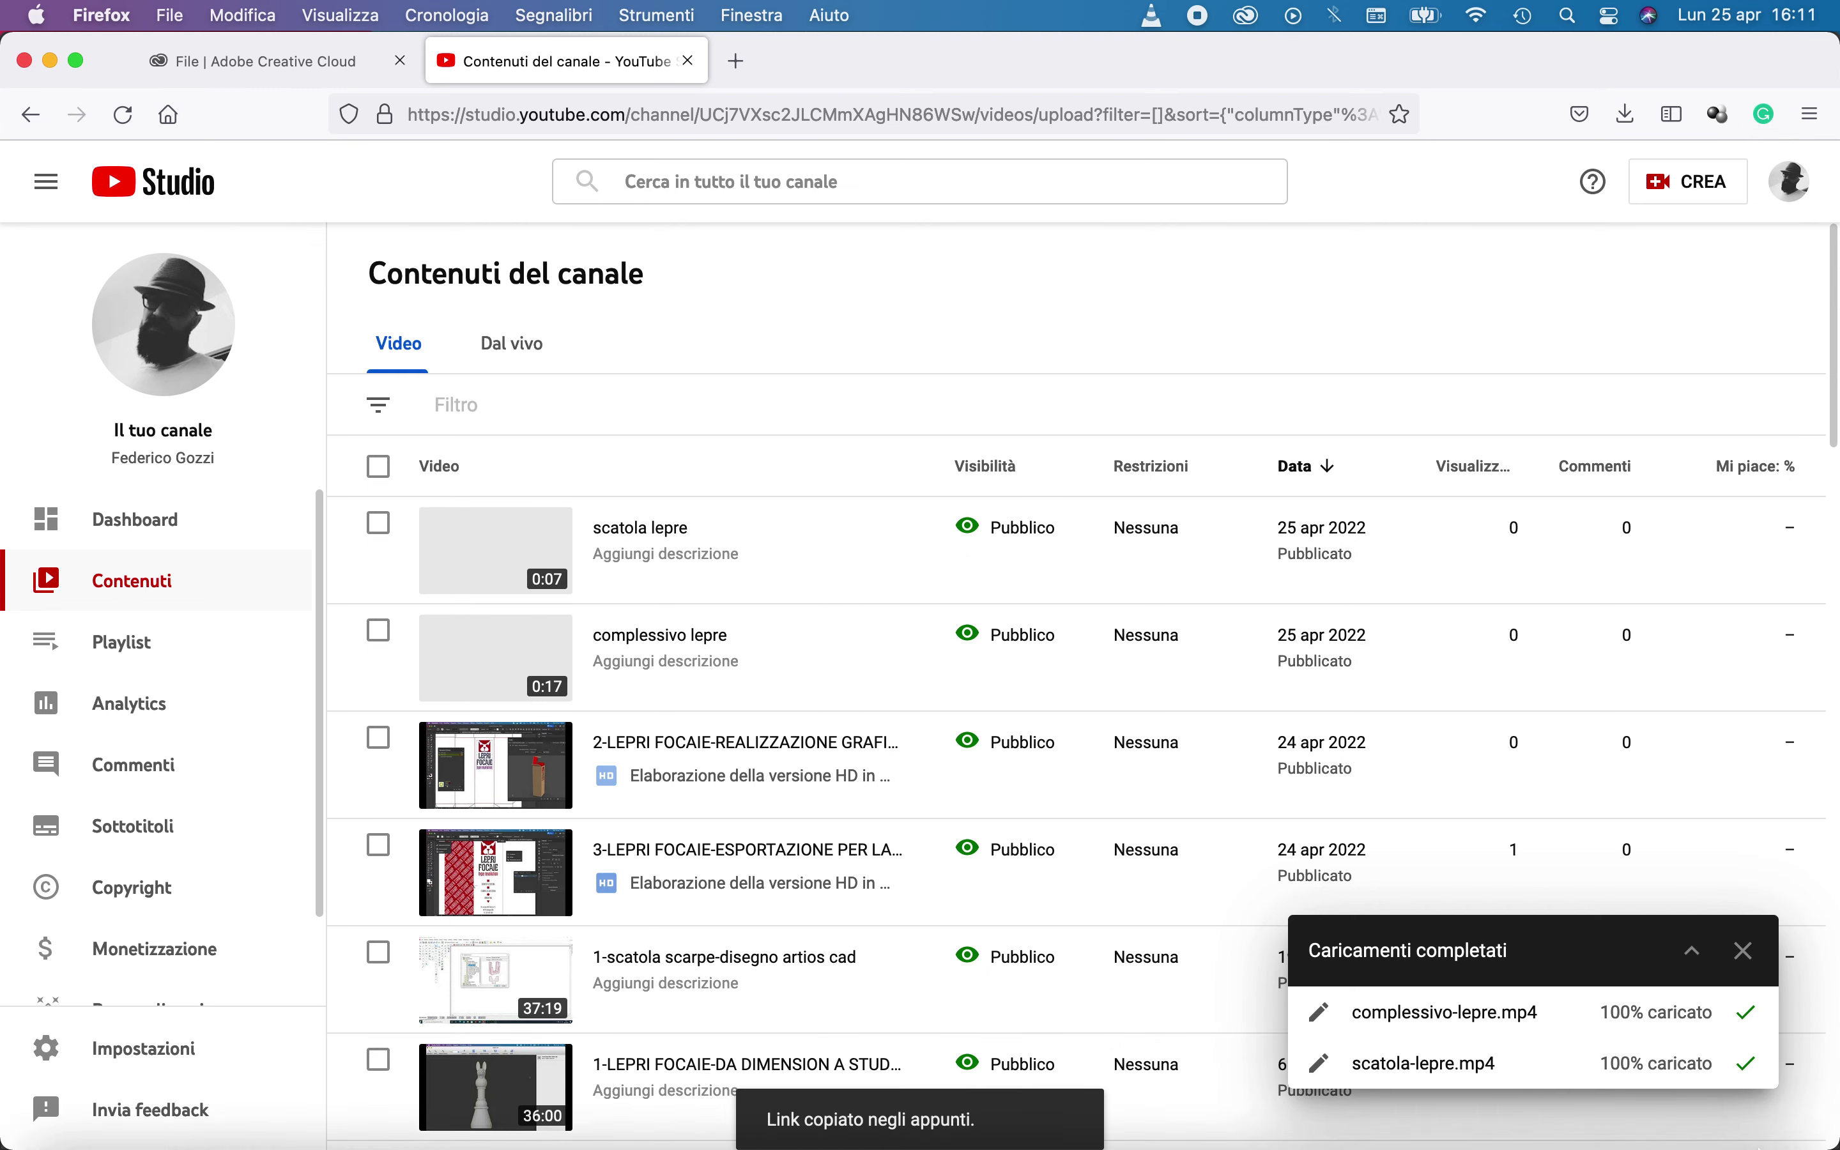
{"action": "mouse_move", "coordinate": [1779, 1137]}
{"action": "left_click", "coordinate": [1549, 1119]}
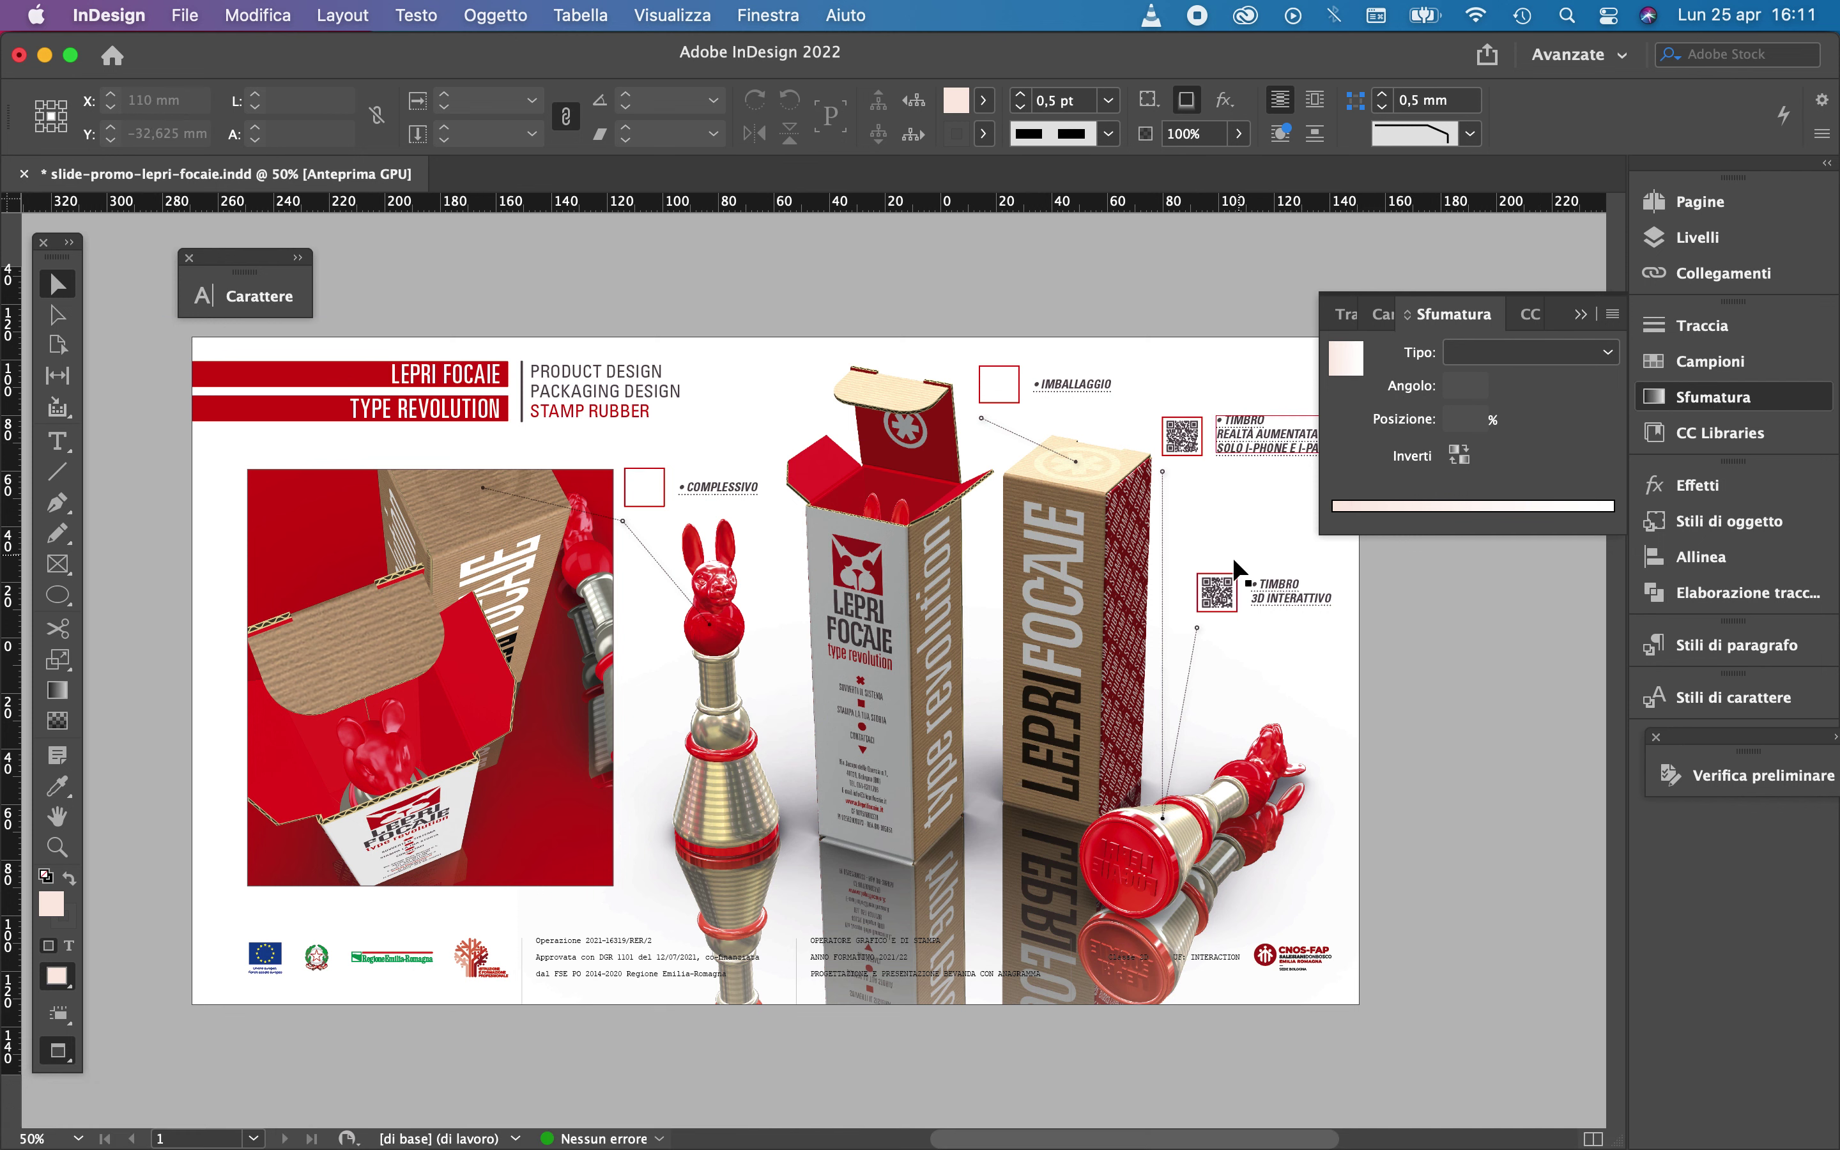
{"action": "left_click", "coordinate": [1081, 385]}
{"action": "left_click", "coordinate": [411, 19]}
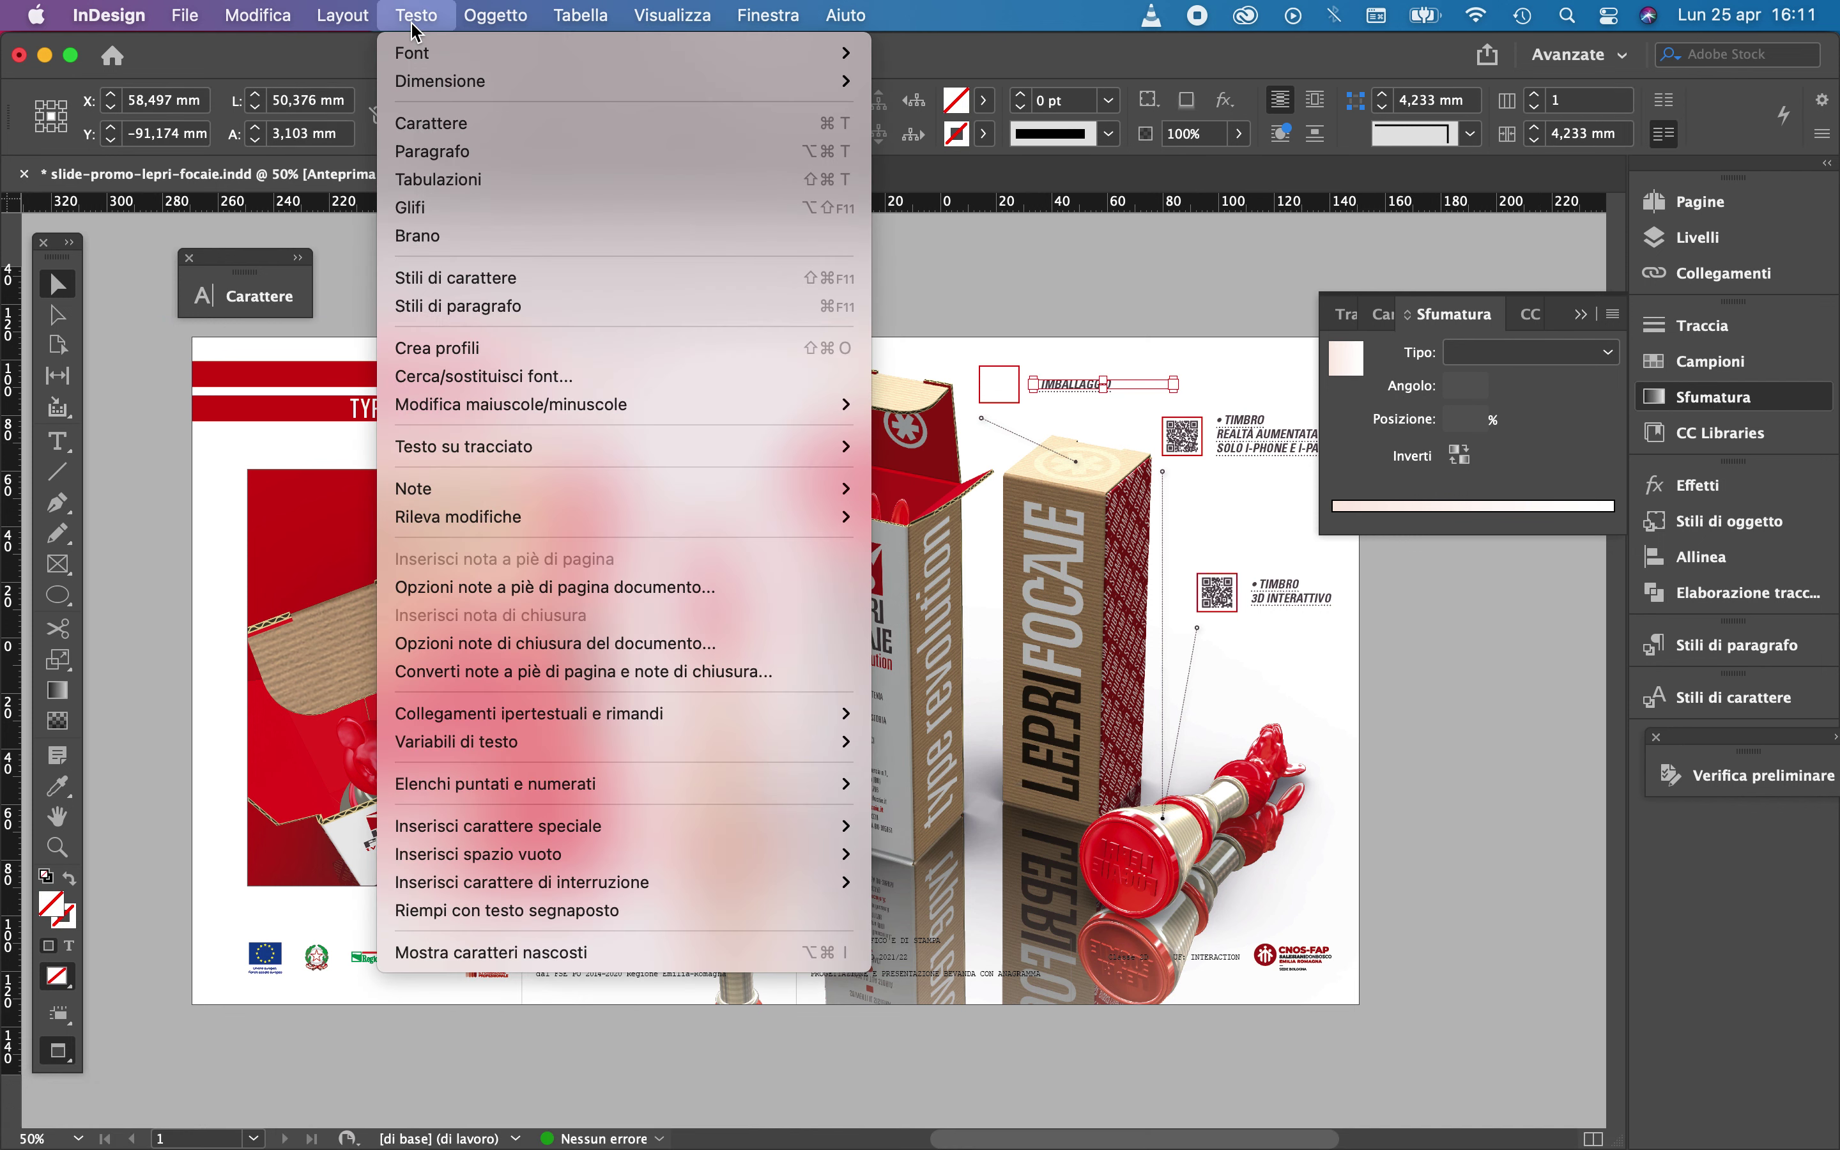
{"action": "mouse_move", "coordinate": [532, 711]}
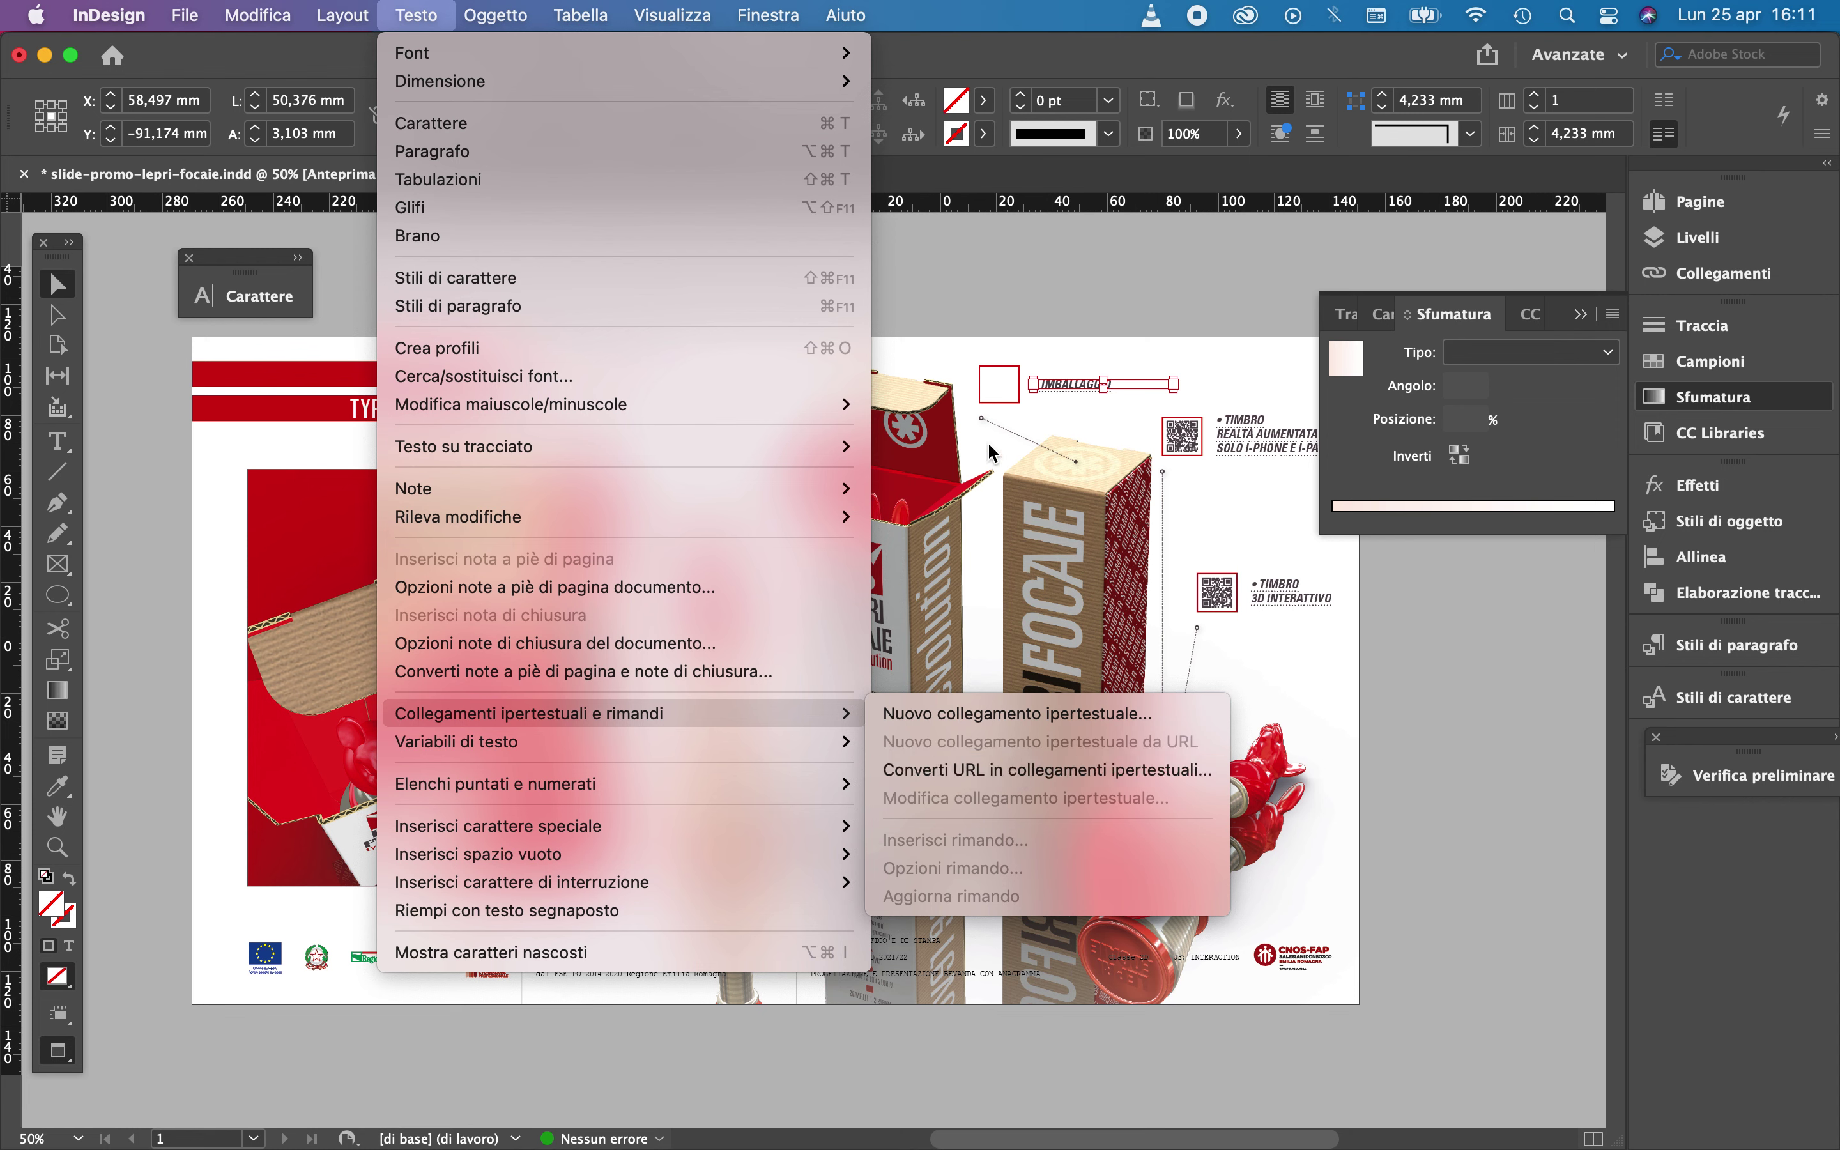
{"action": "double_click", "coordinate": [1080, 387]}
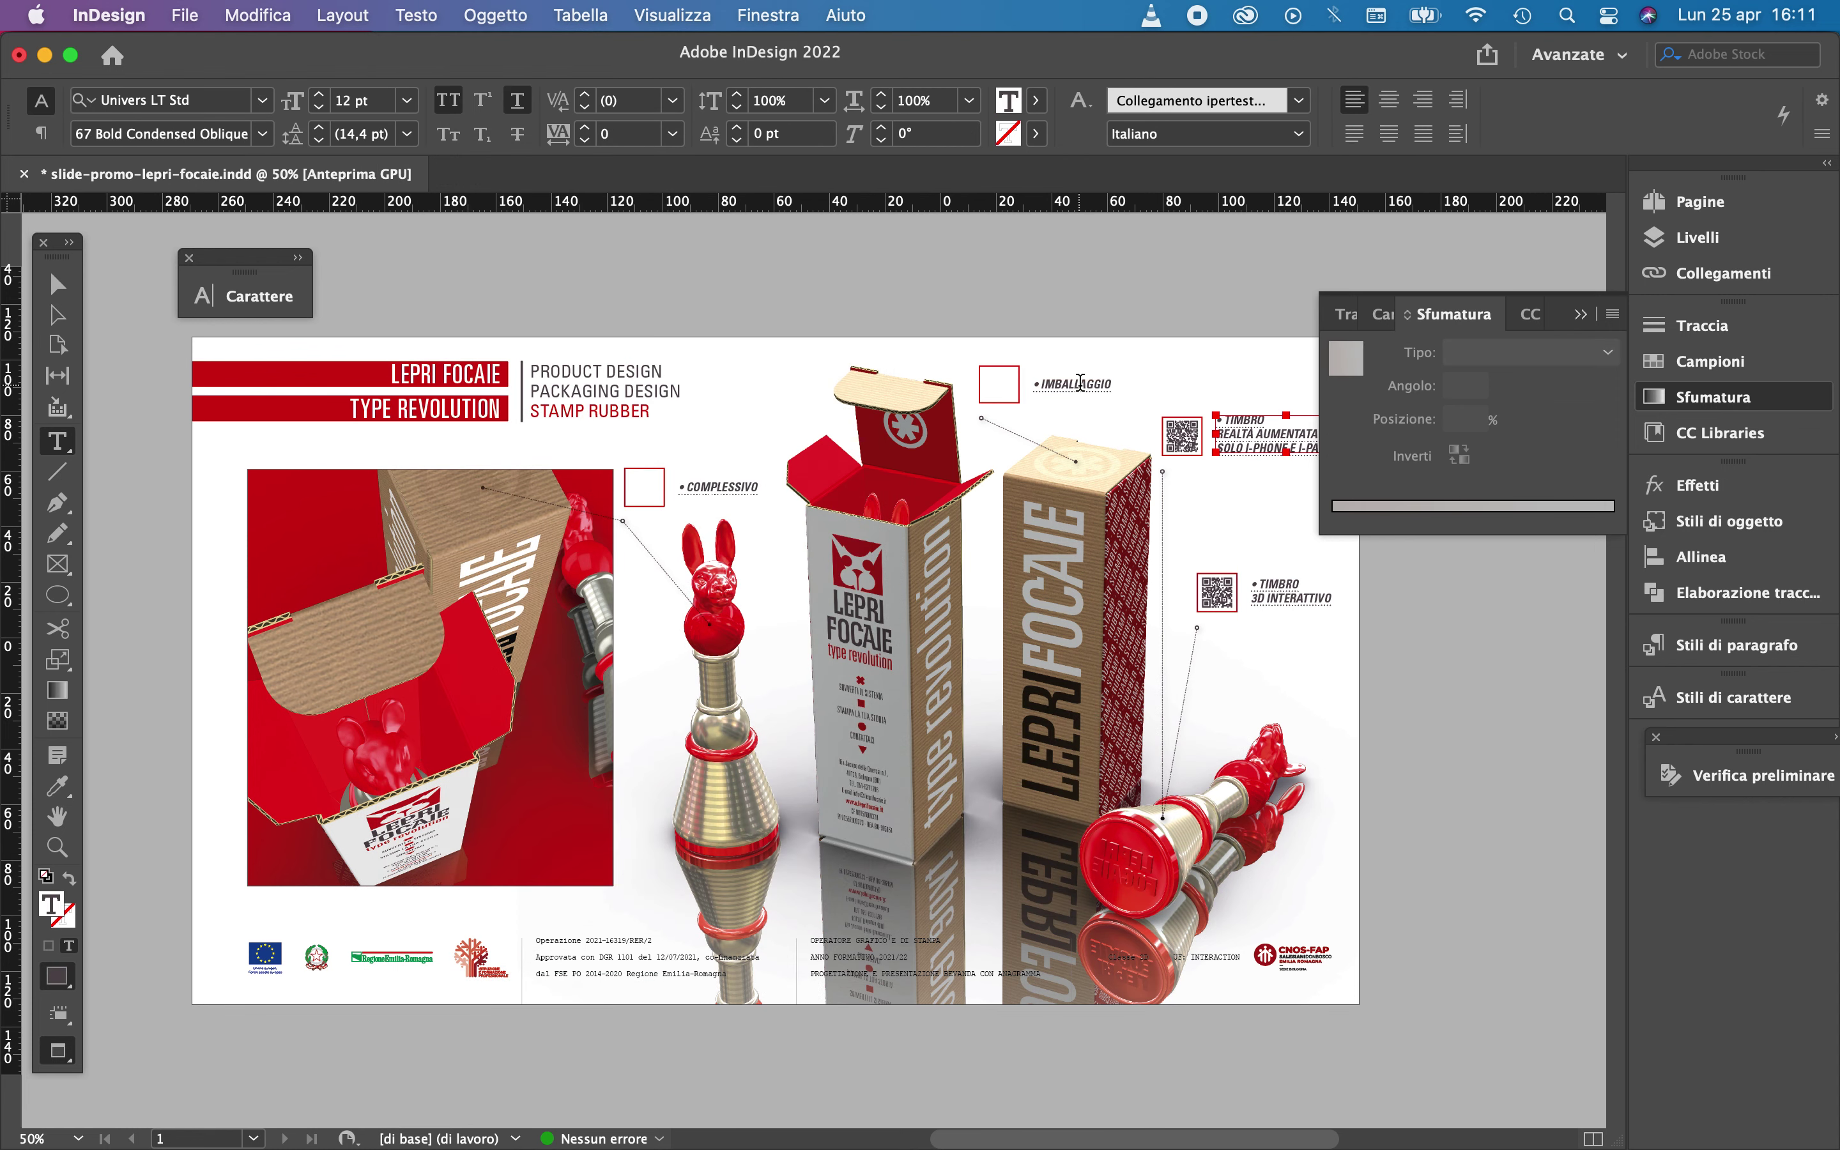
{"action": "triple_click", "coordinate": [1077, 387]}
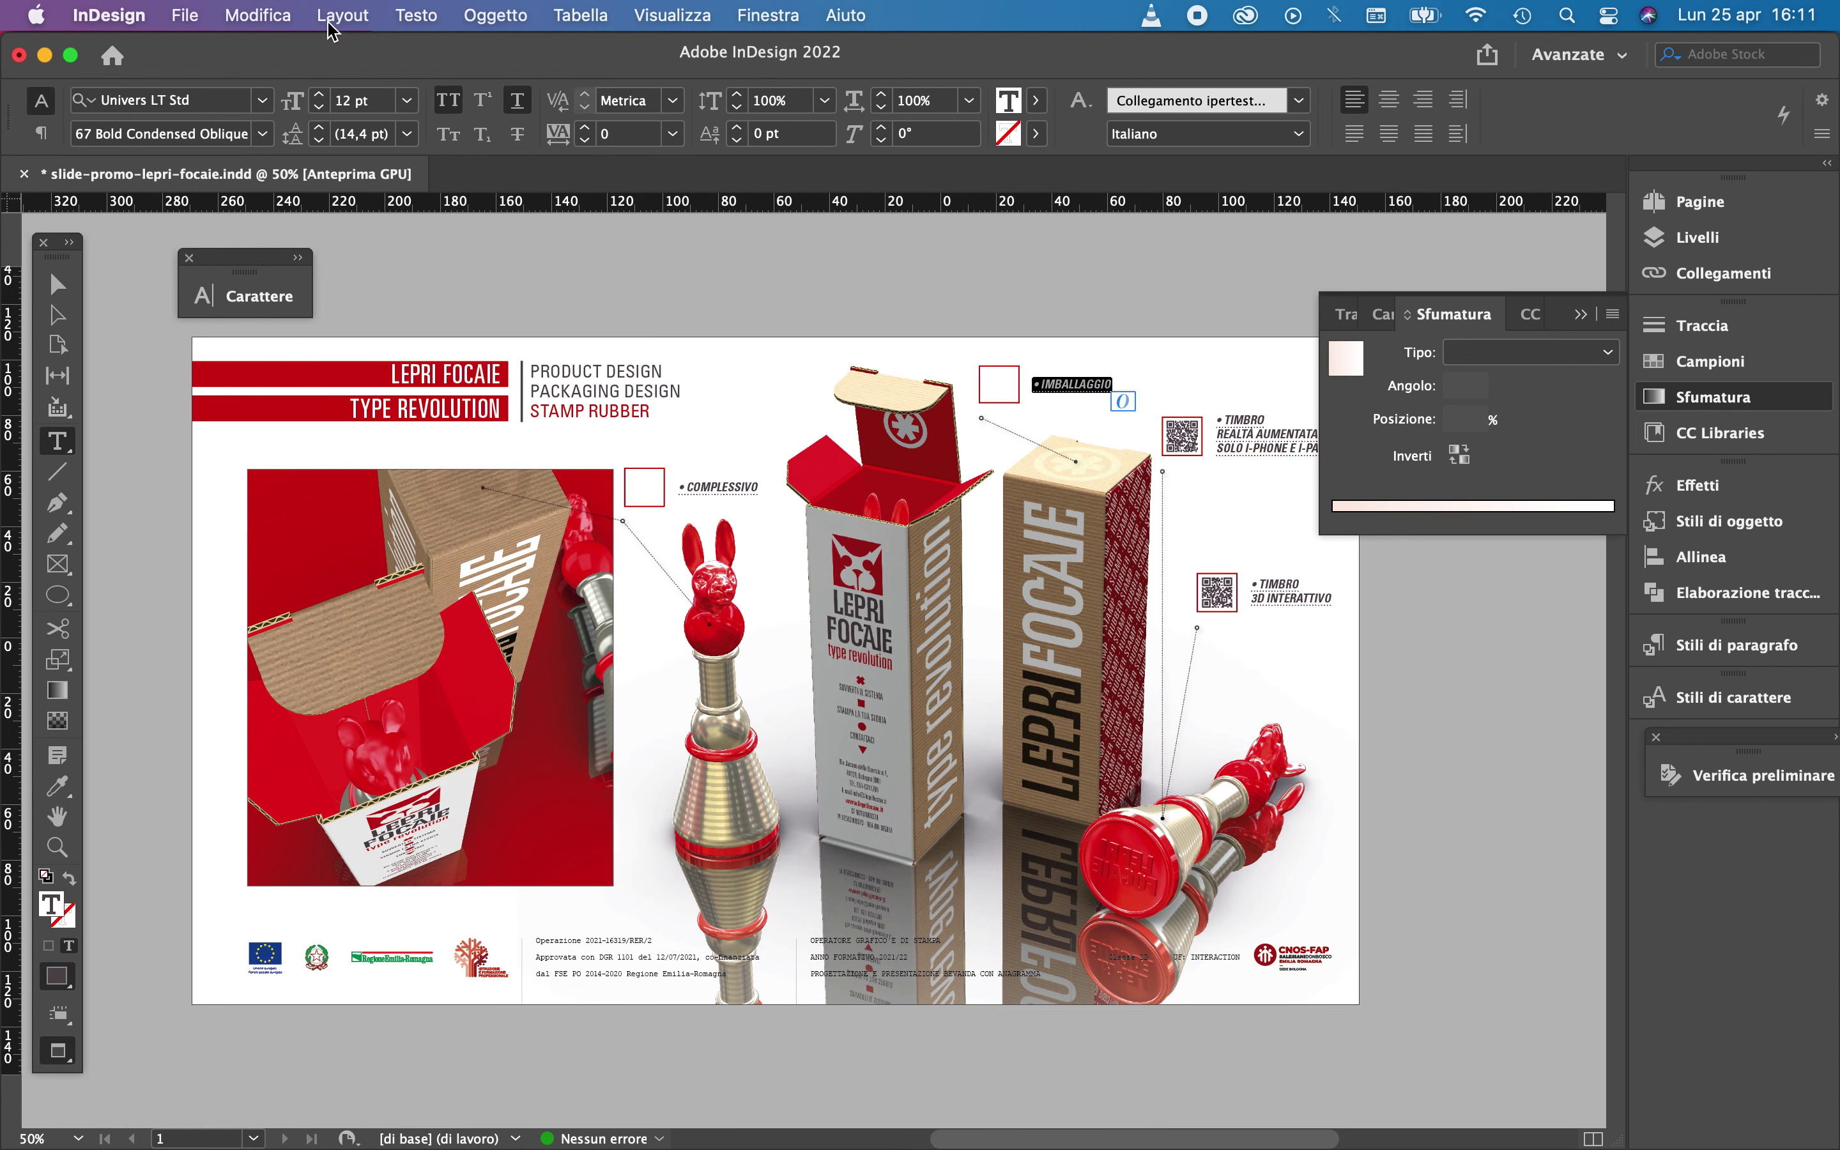
{"action": "left_click", "coordinate": [392, 15]}
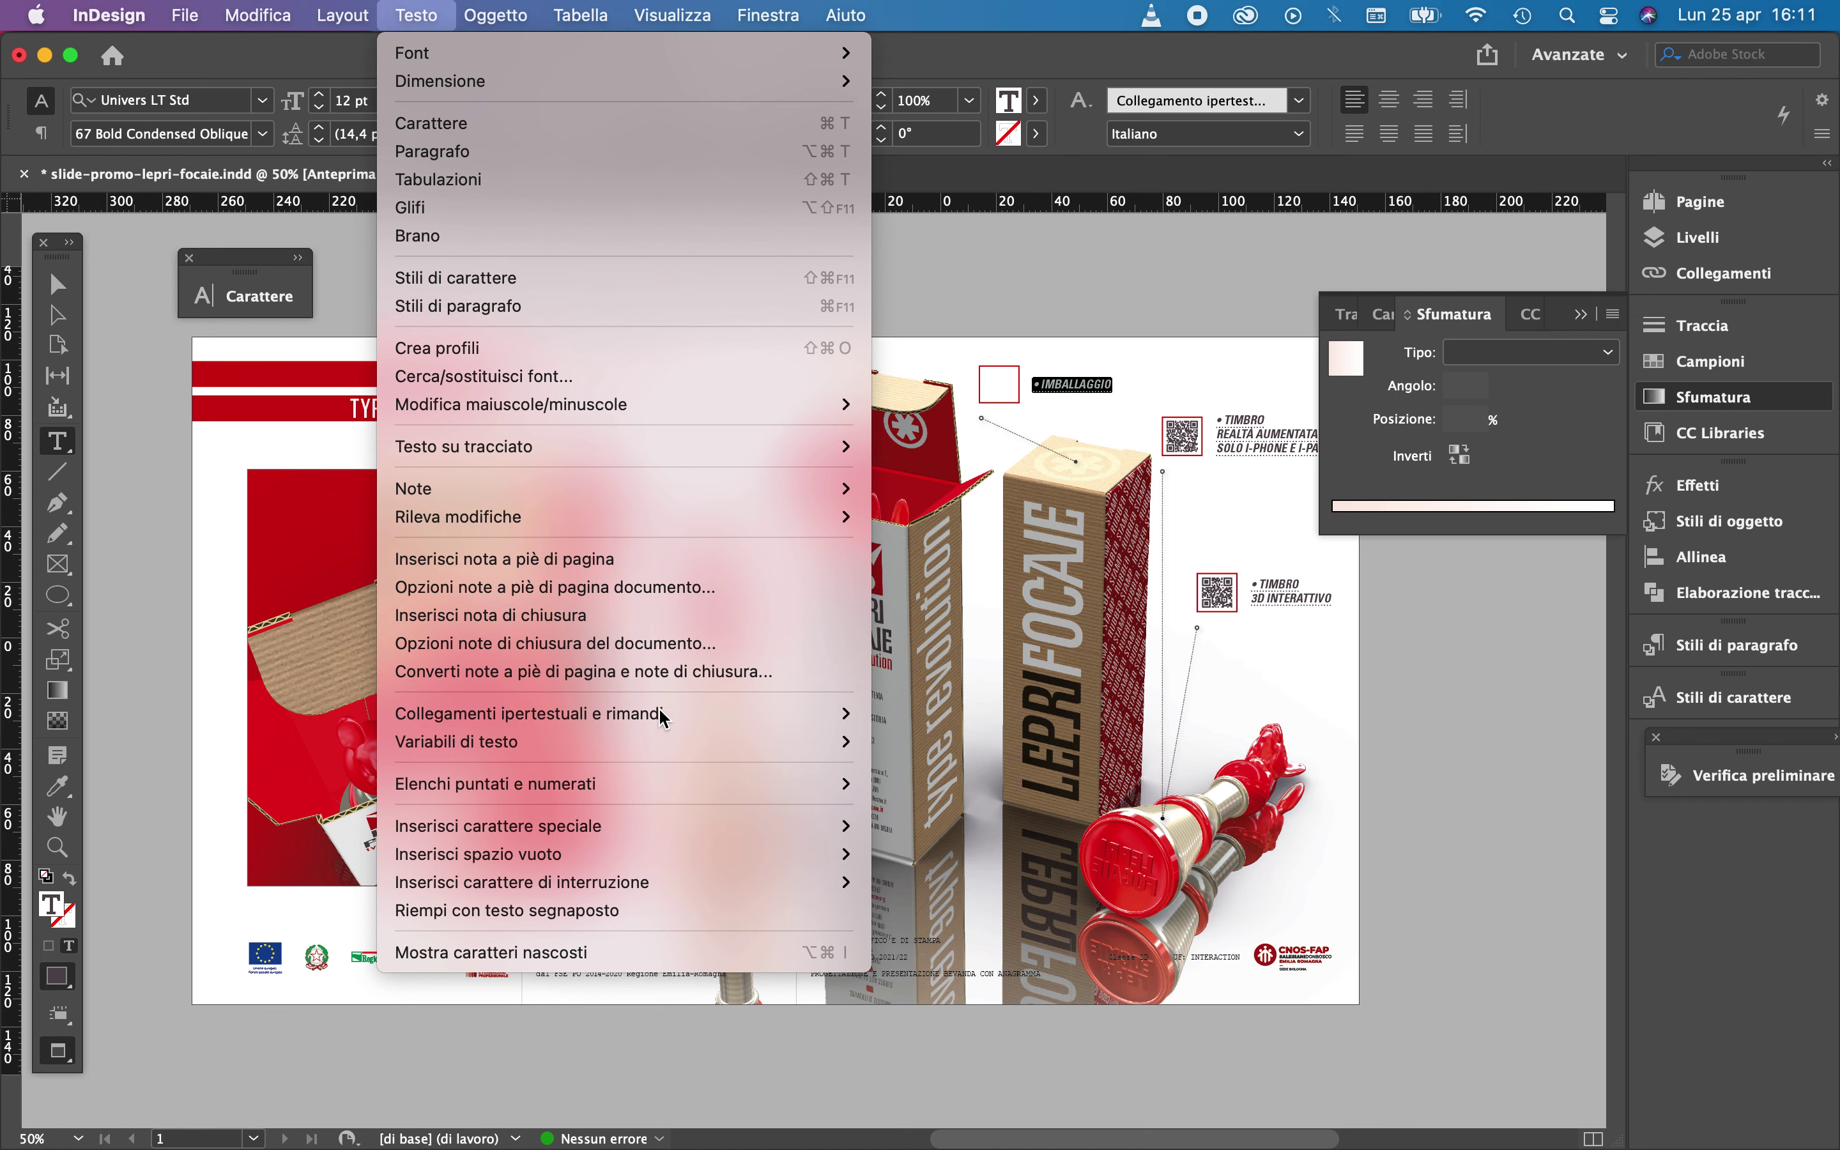
{"action": "mouse_move", "coordinate": [664, 726]}
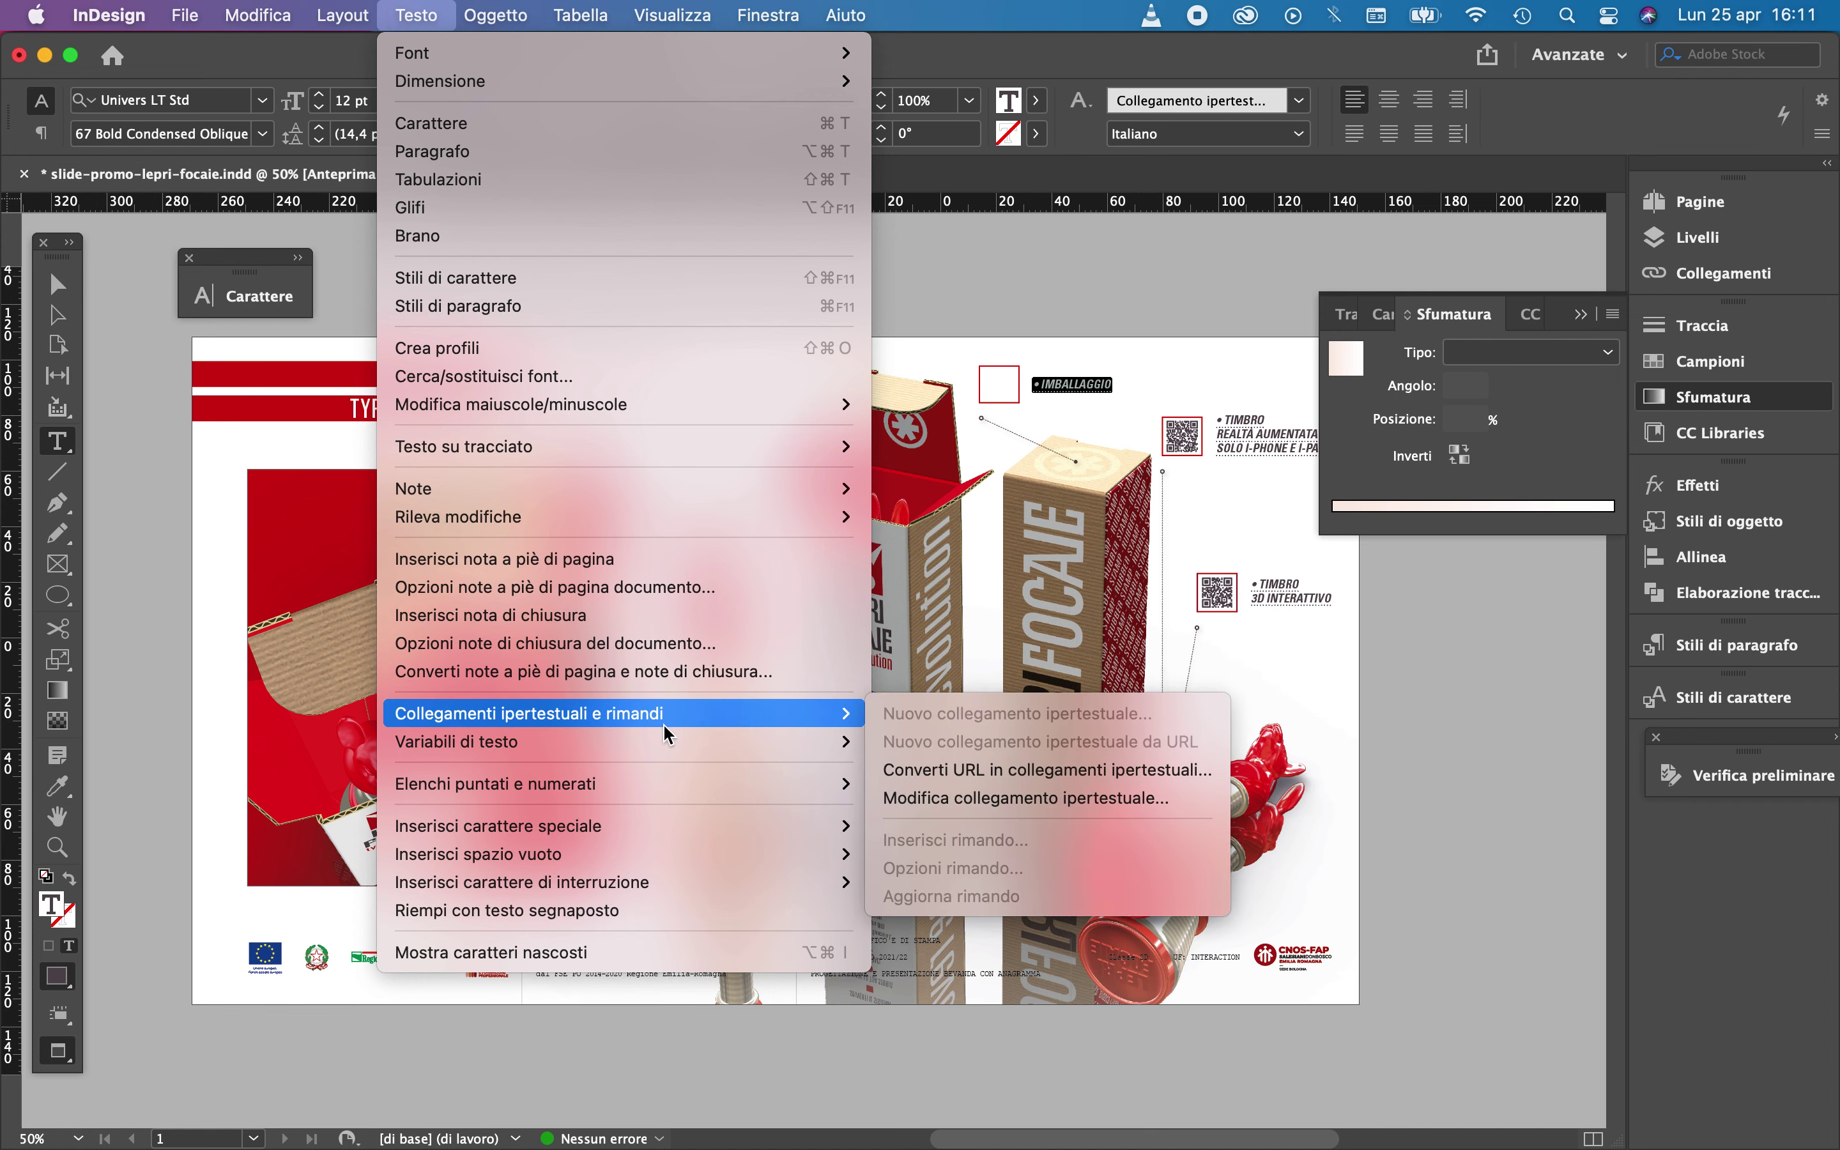
{"action": "left_click", "coordinate": [1008, 799]}
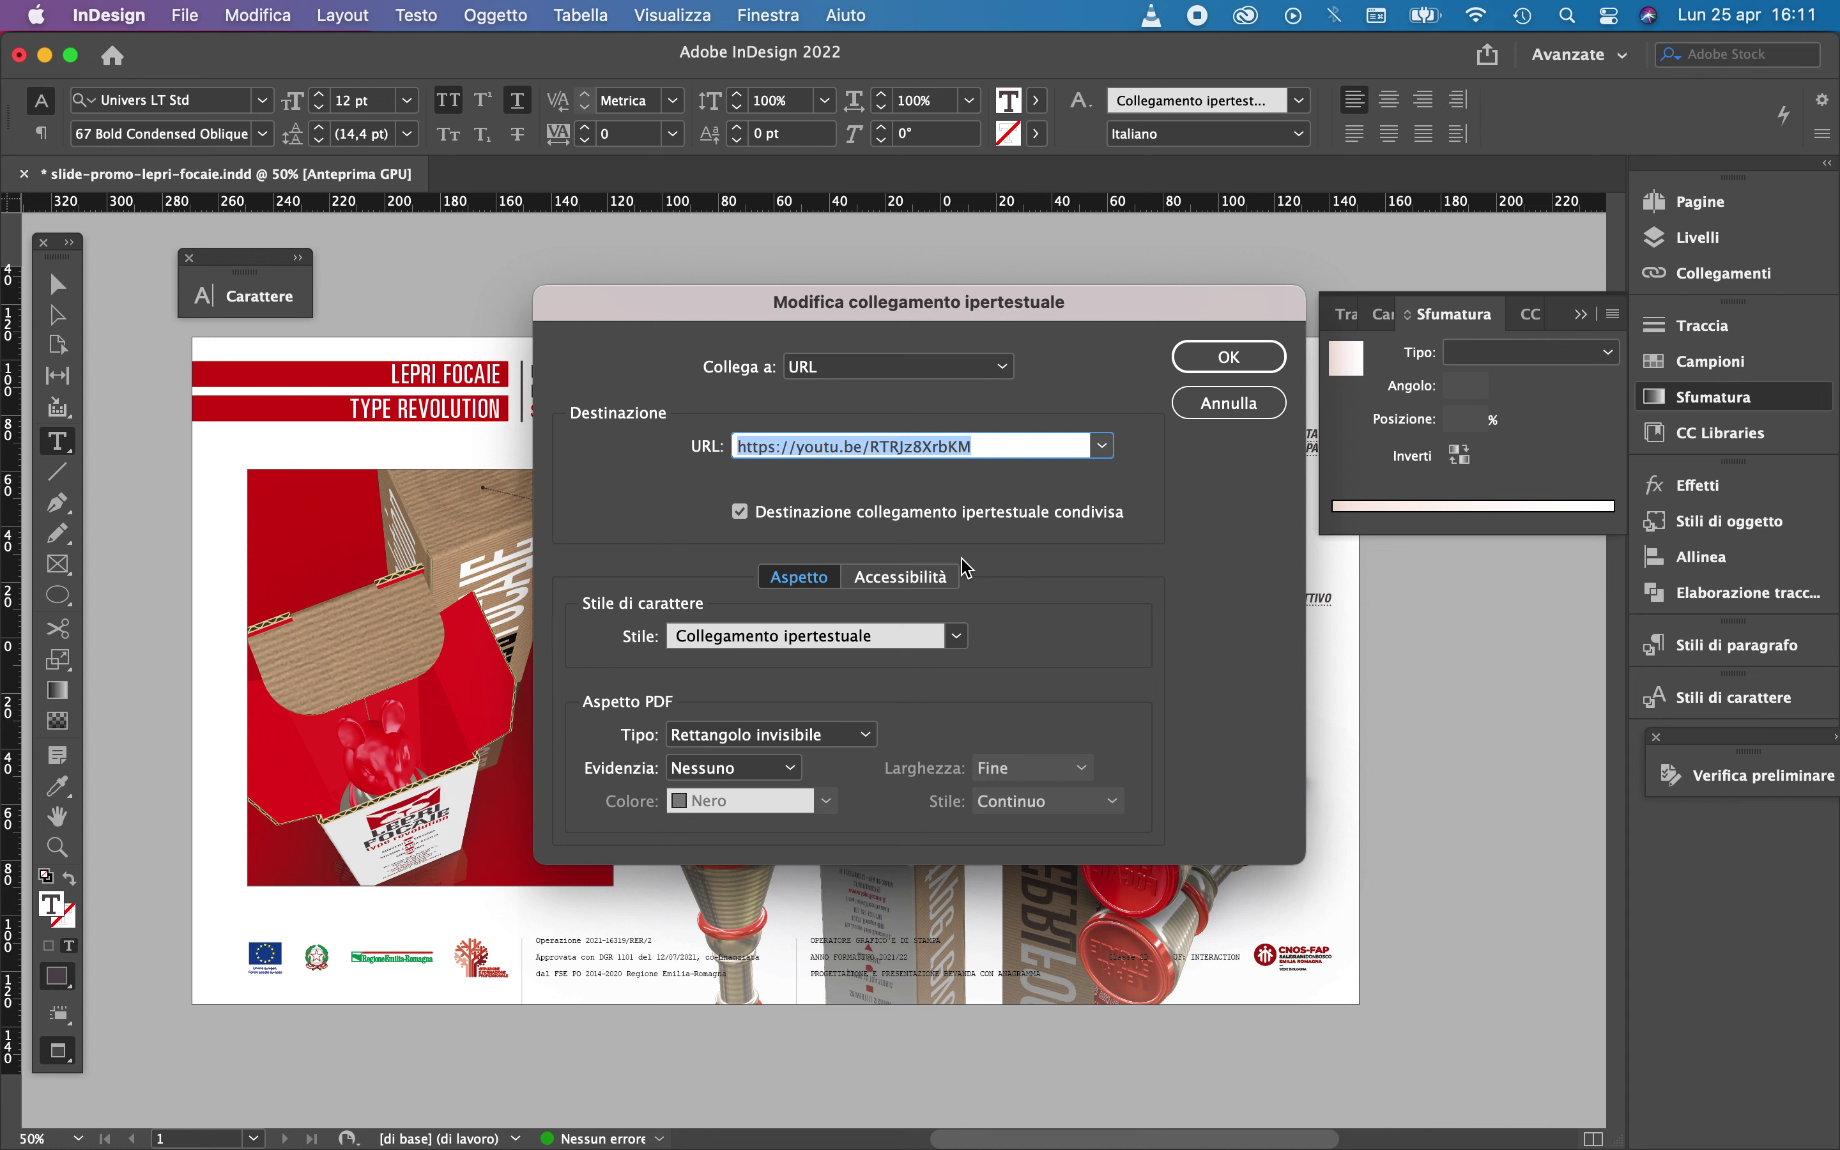
{"action": "type", "text": "https://youtu.be/popc5ojdi6c"}
{"action": "left_click", "coordinate": [1211, 360]}
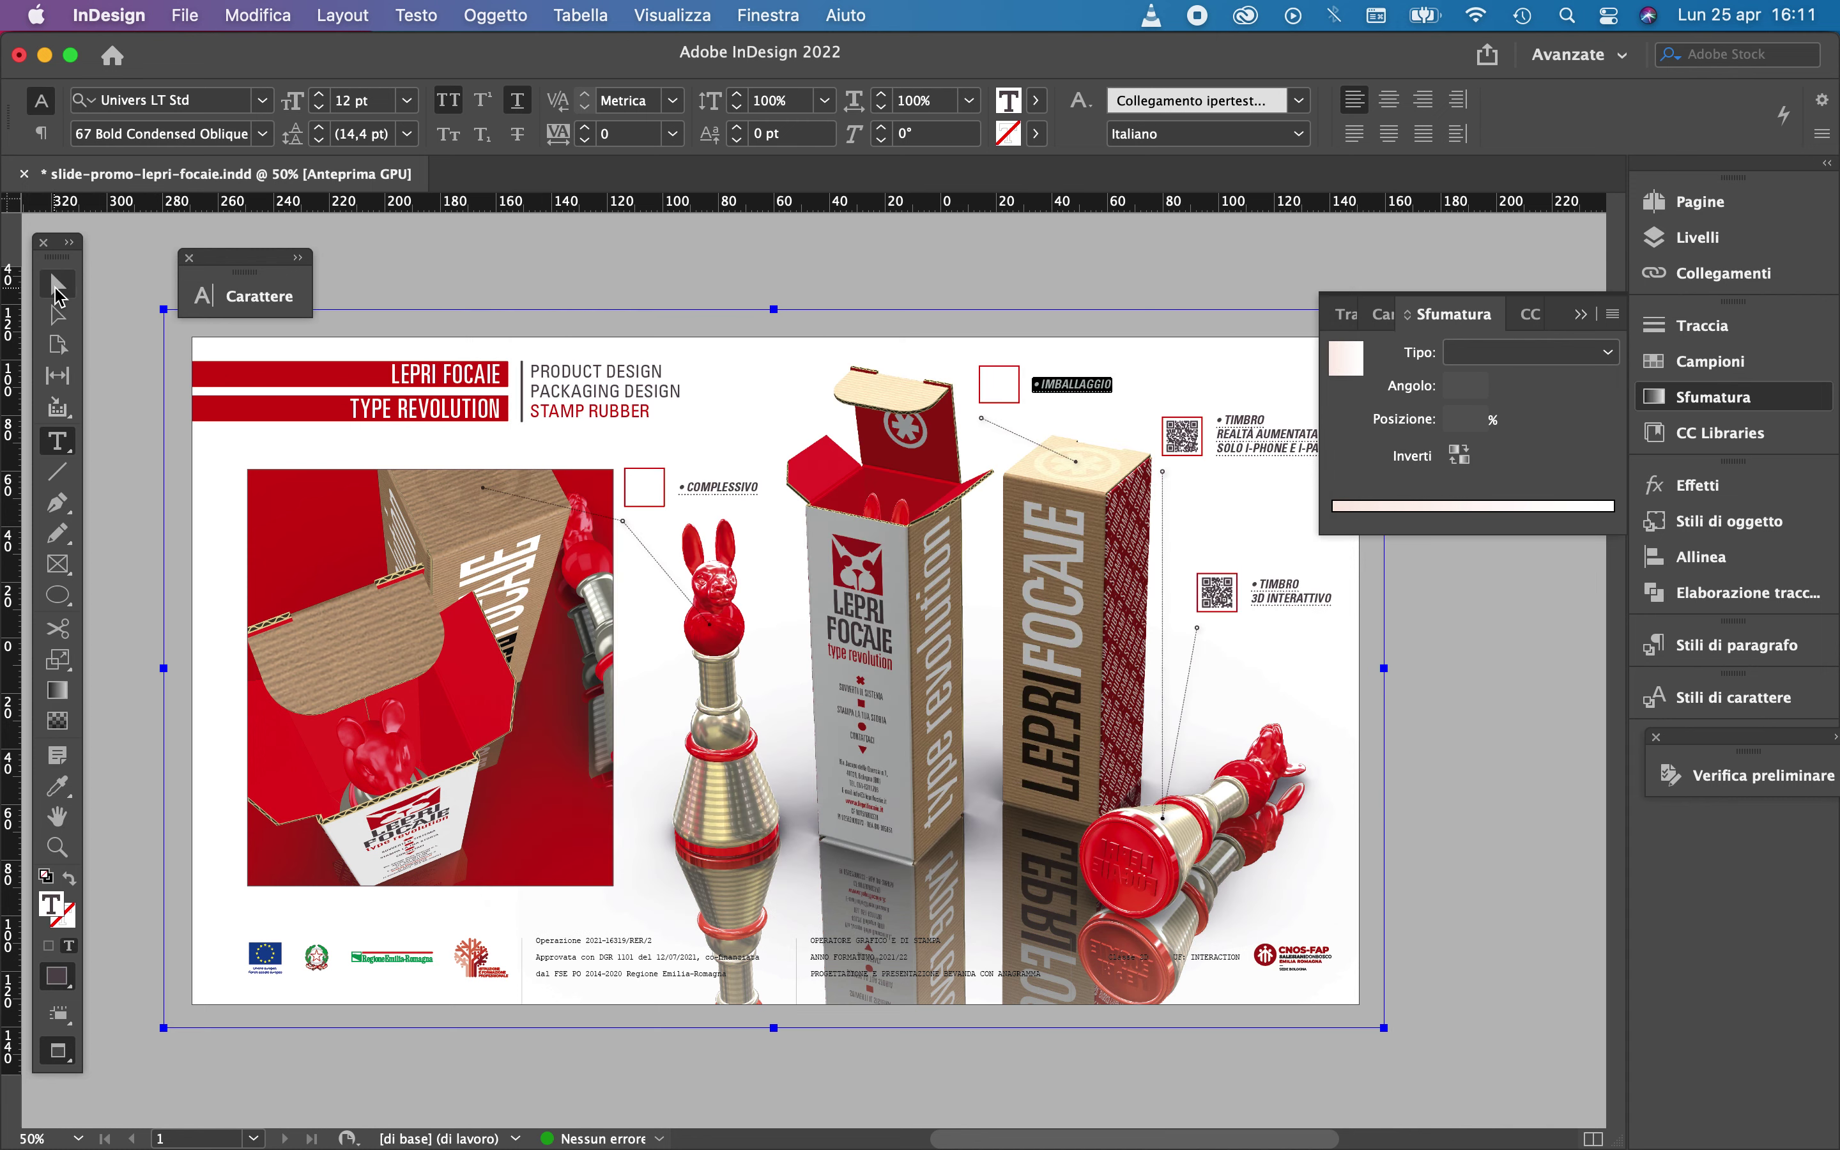
{"action": "left_click", "coordinate": [57, 291]}
{"action": "left_click", "coordinate": [1015, 374]}
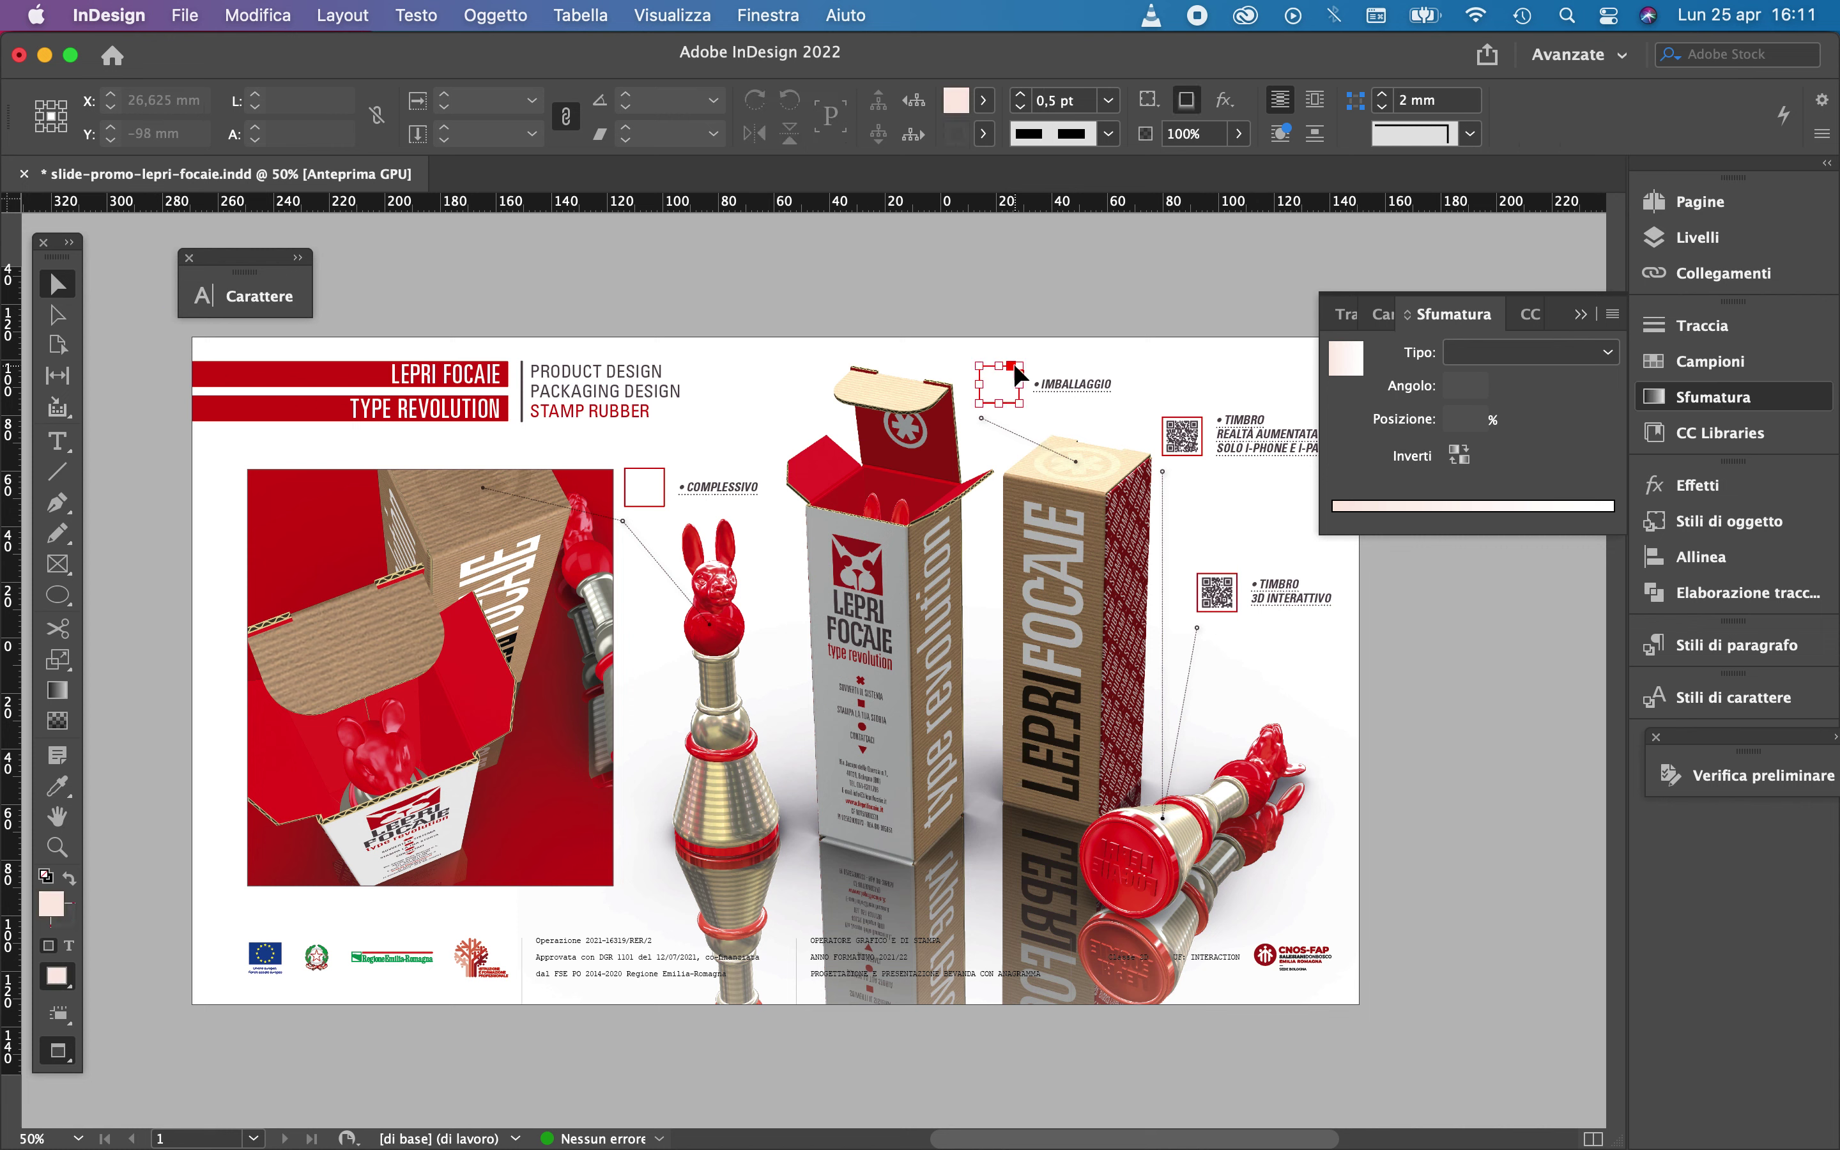
{"action": "left_click", "coordinate": [465, 17]}
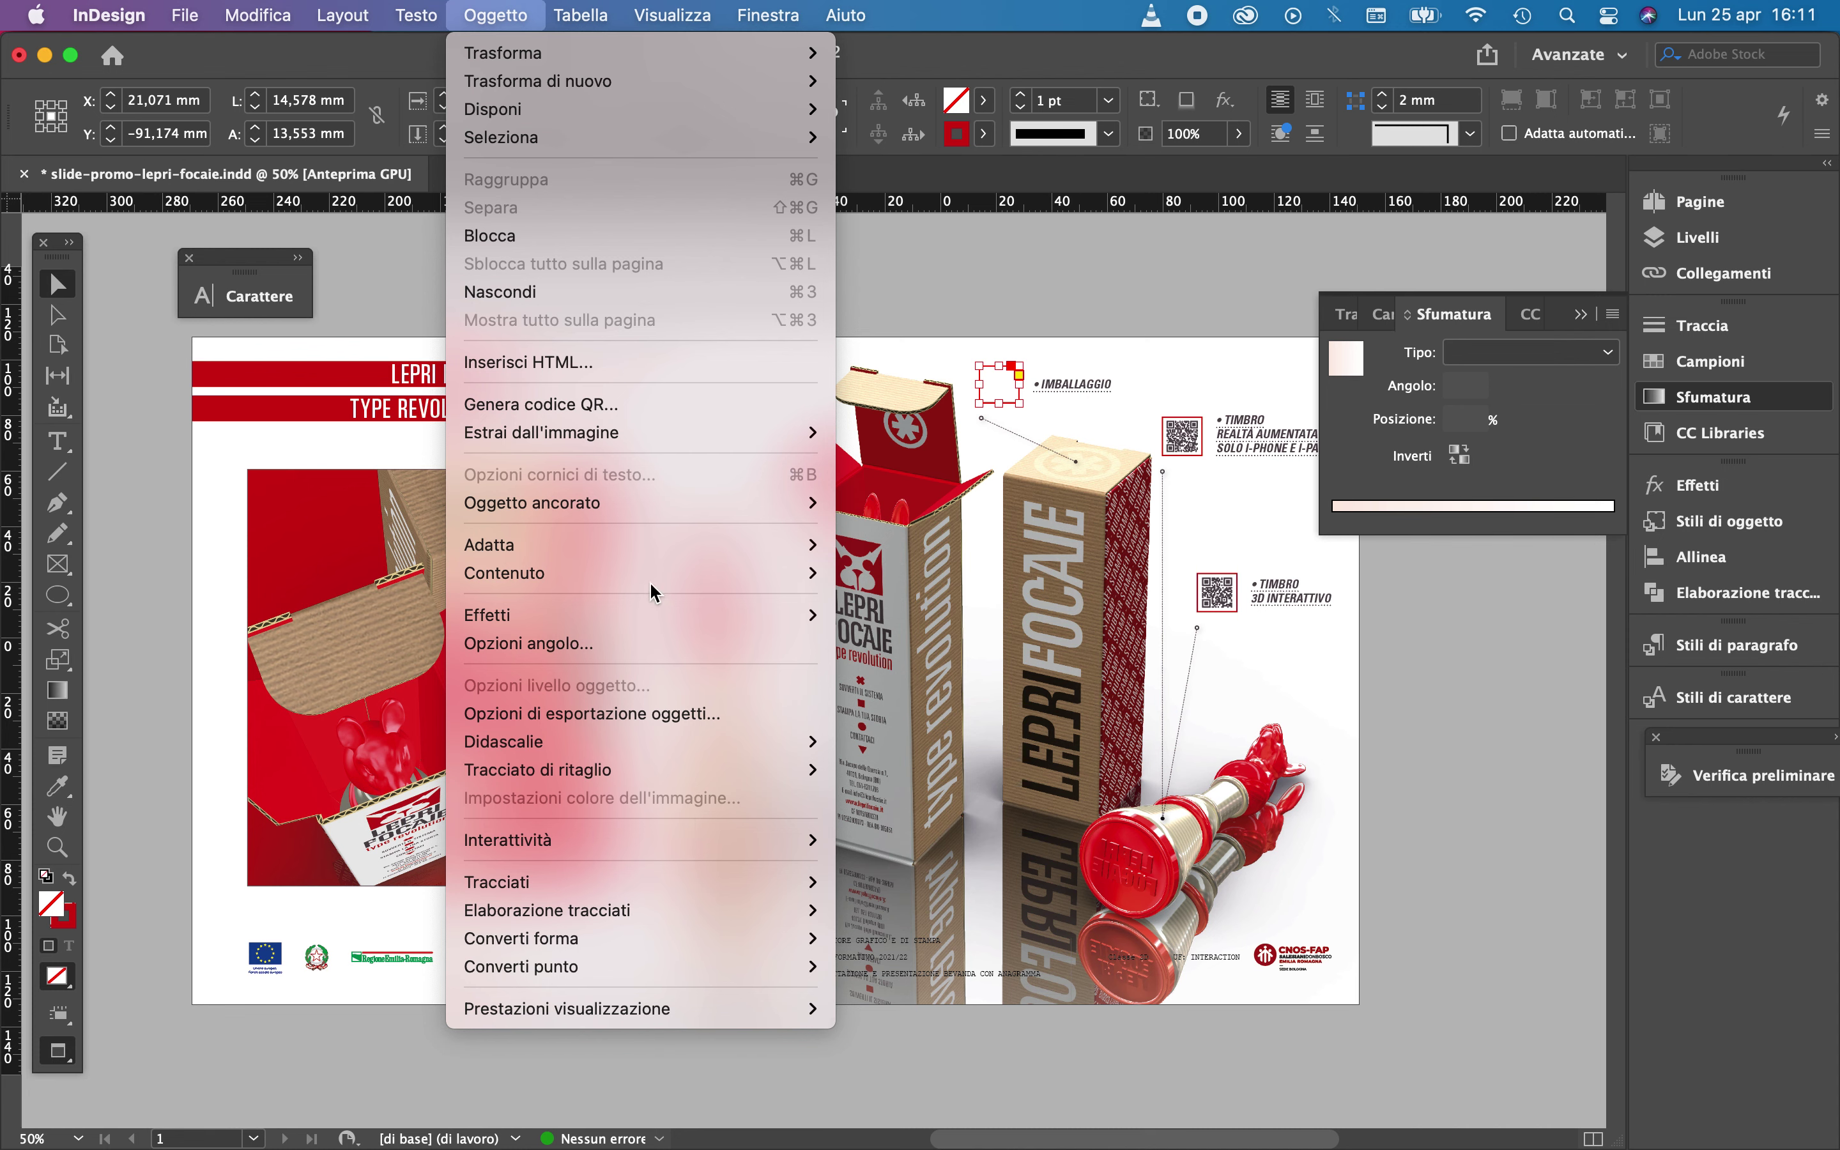
{"action": "left_click", "coordinate": [623, 408]}
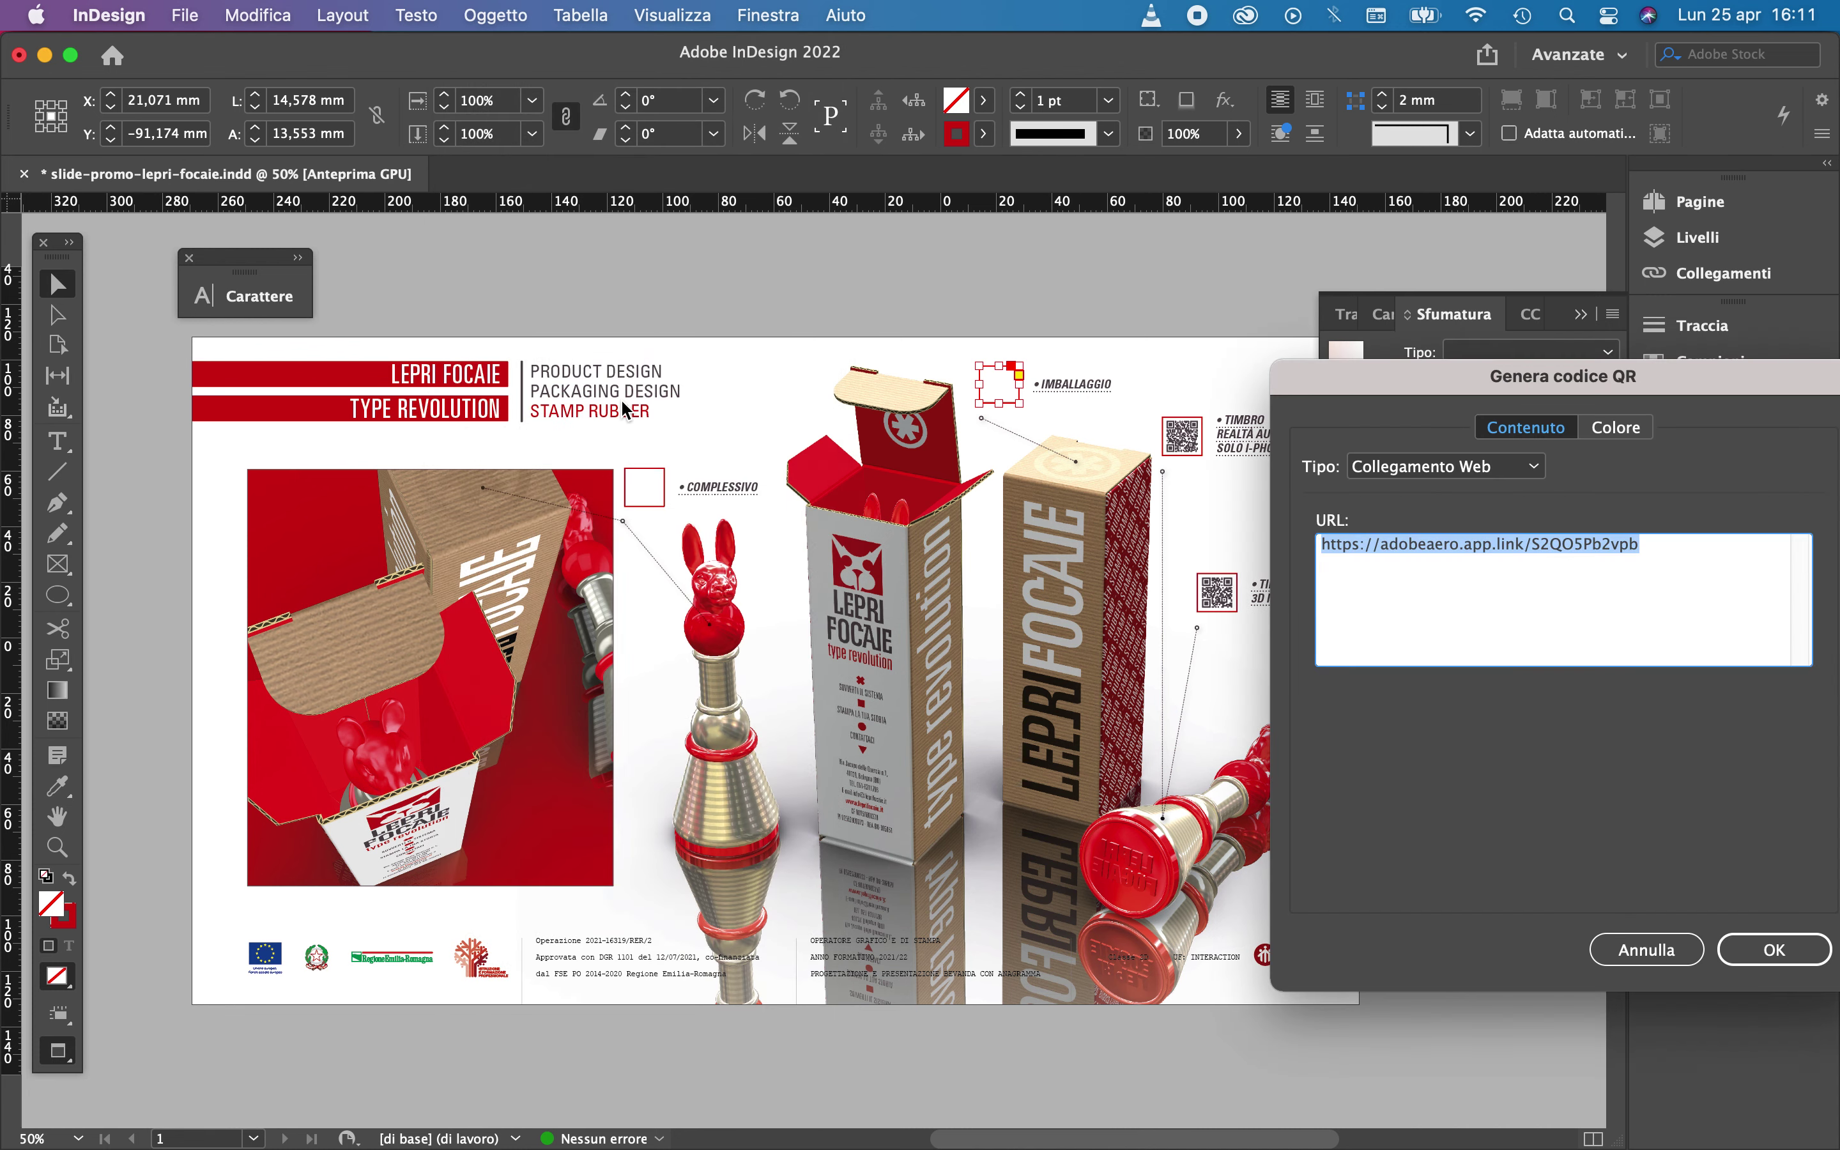
{"action": "key", "text": "super+v"}
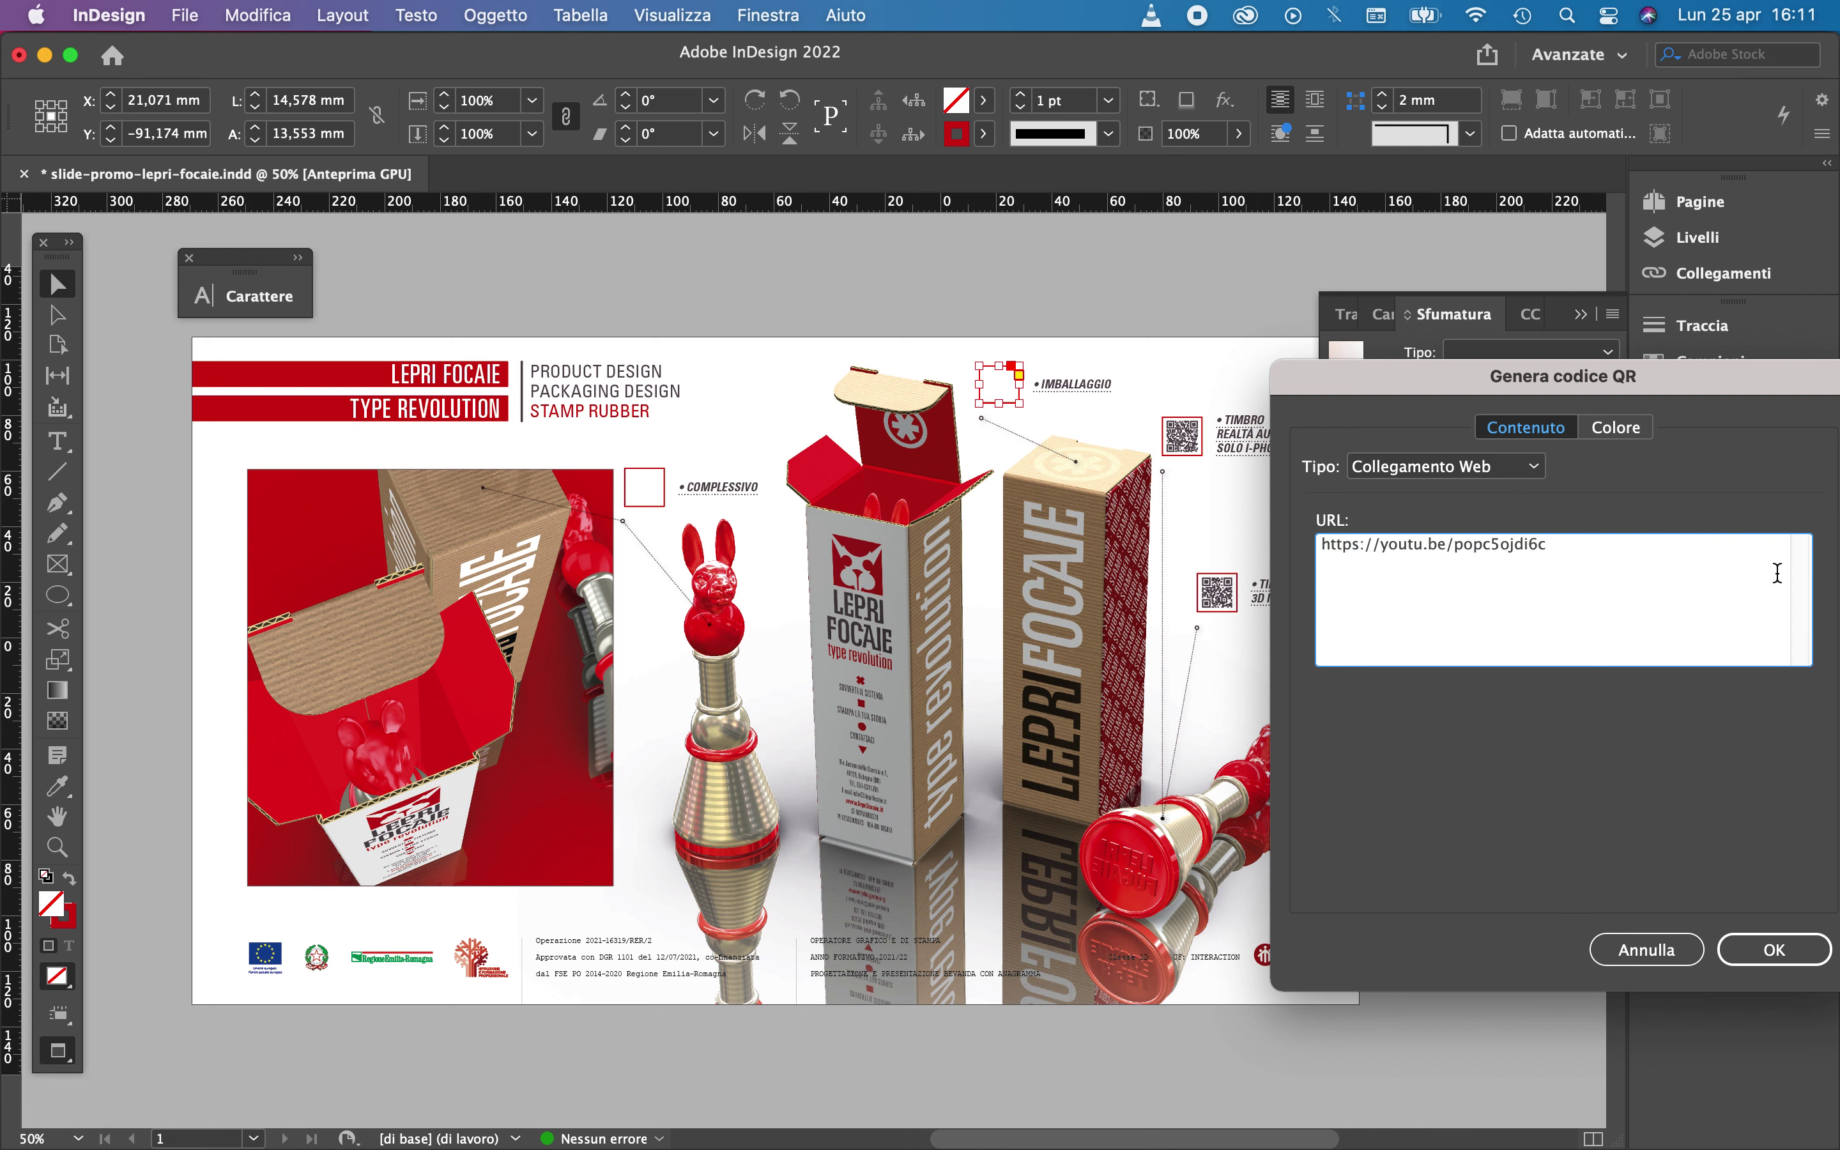
{"action": "left_click", "coordinate": [1635, 427]}
{"action": "left_click", "coordinate": [1767, 950]}
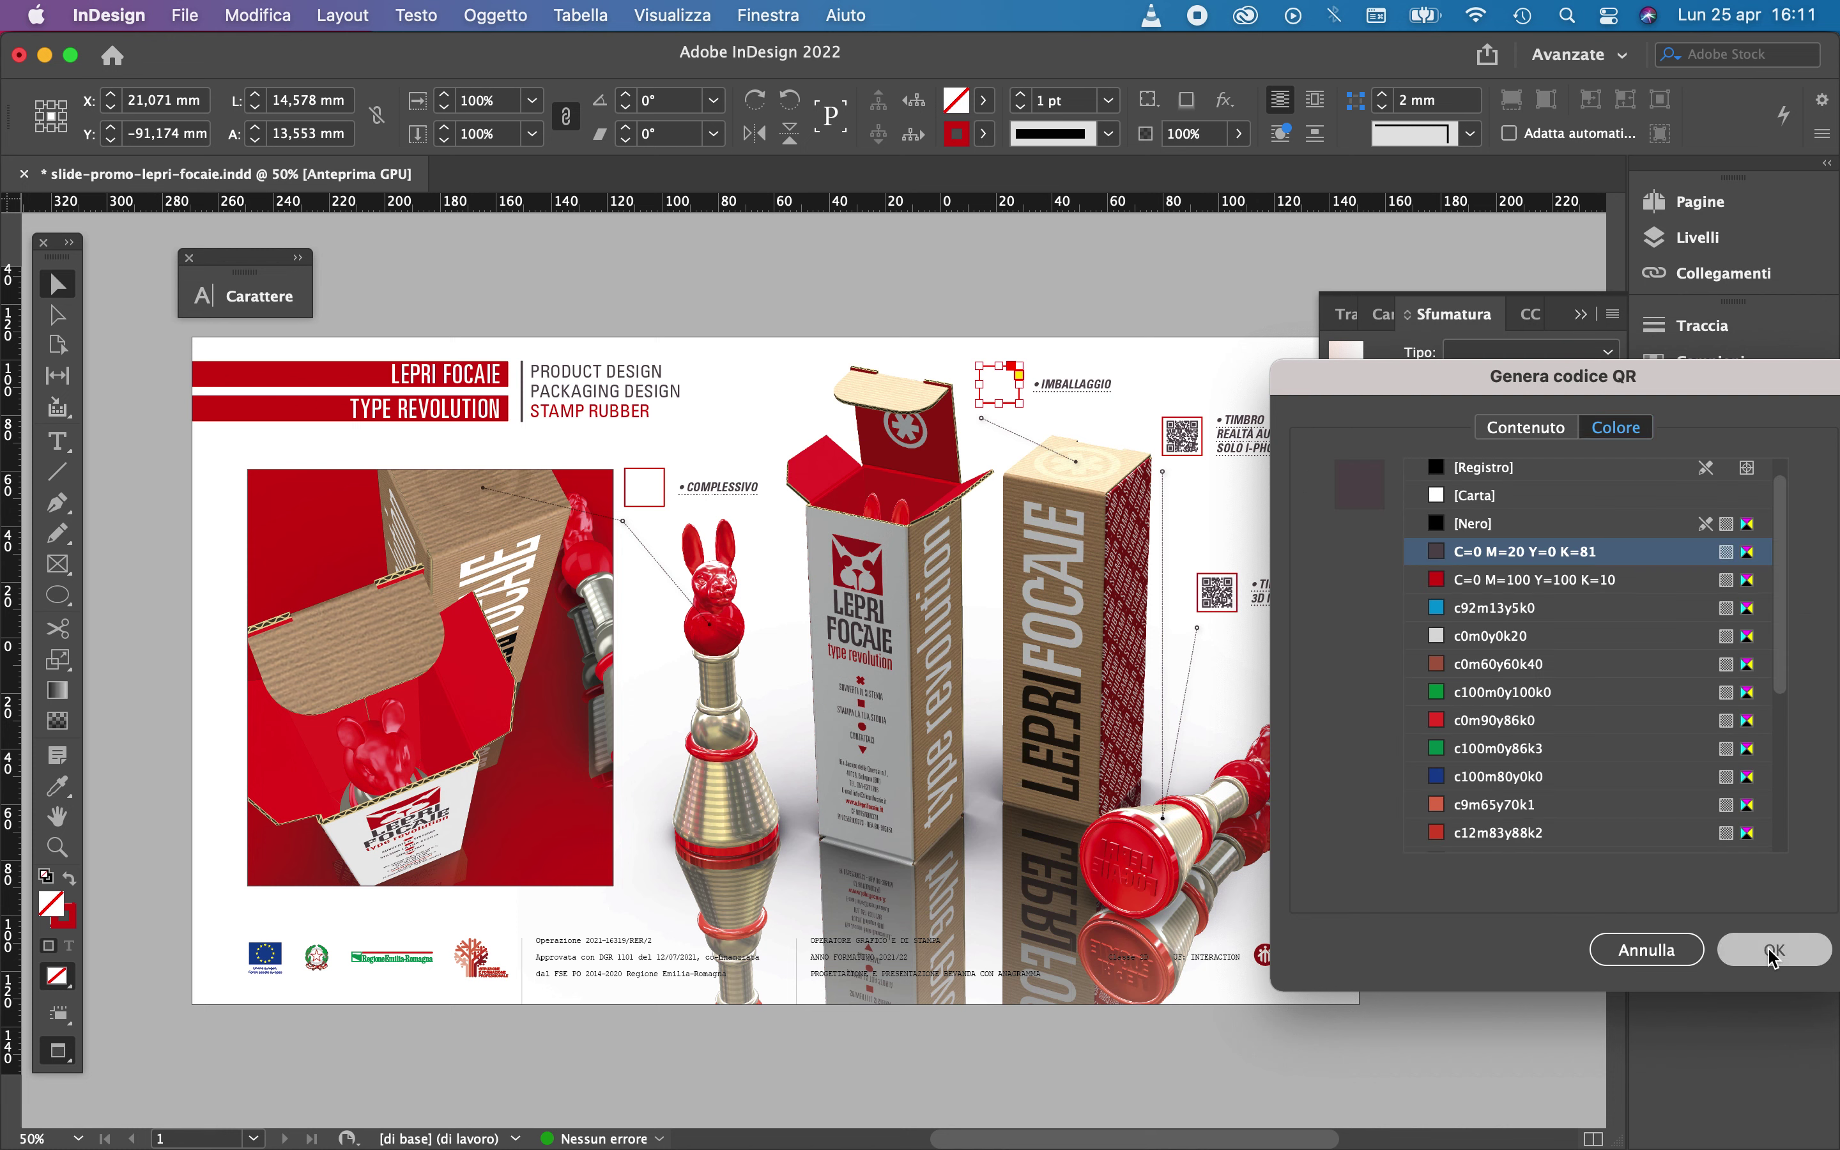
{"action": "left_click", "coordinate": [1368, 228]}
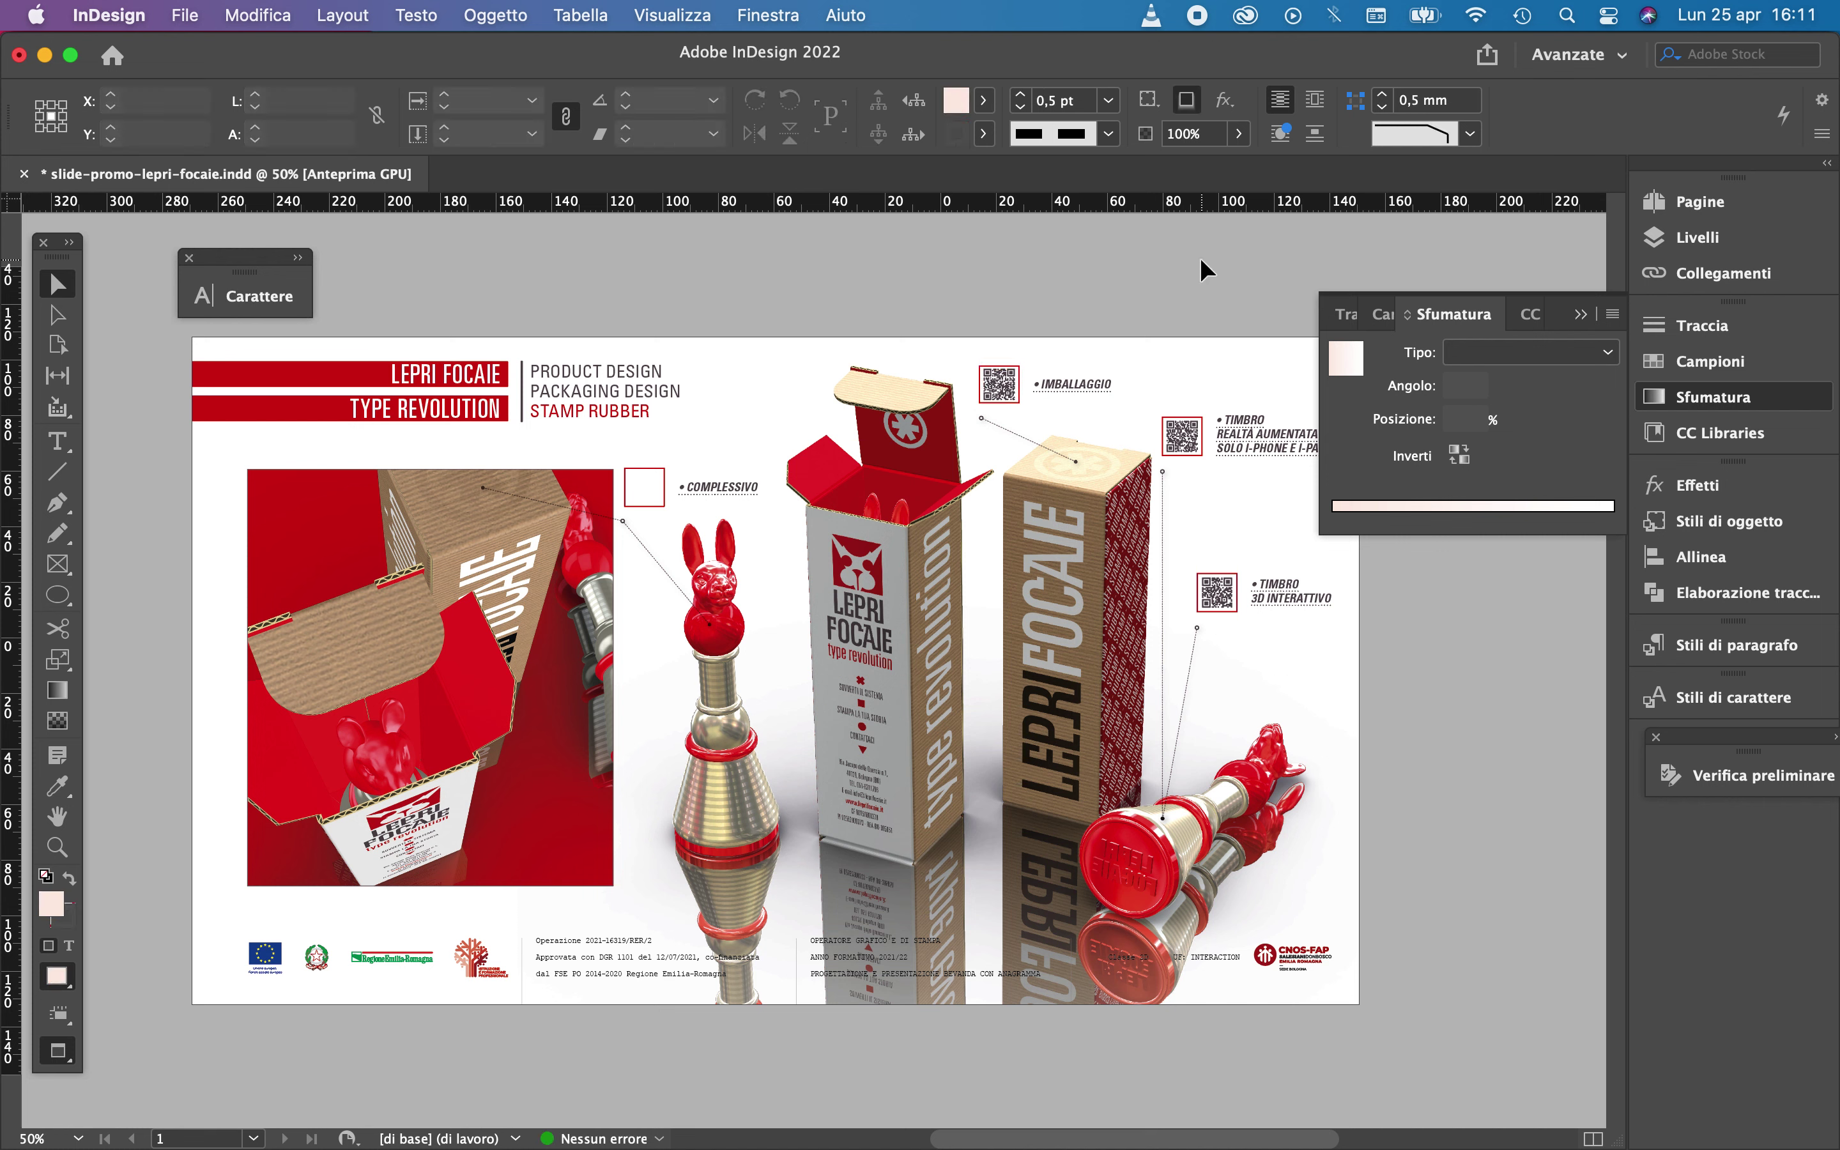
Switch to YouTube Studio in Firefox, copy the shareable link of the complessivo lepre video and return to the InDesign slide
{"action": "left_click", "coordinate": [741, 491]}
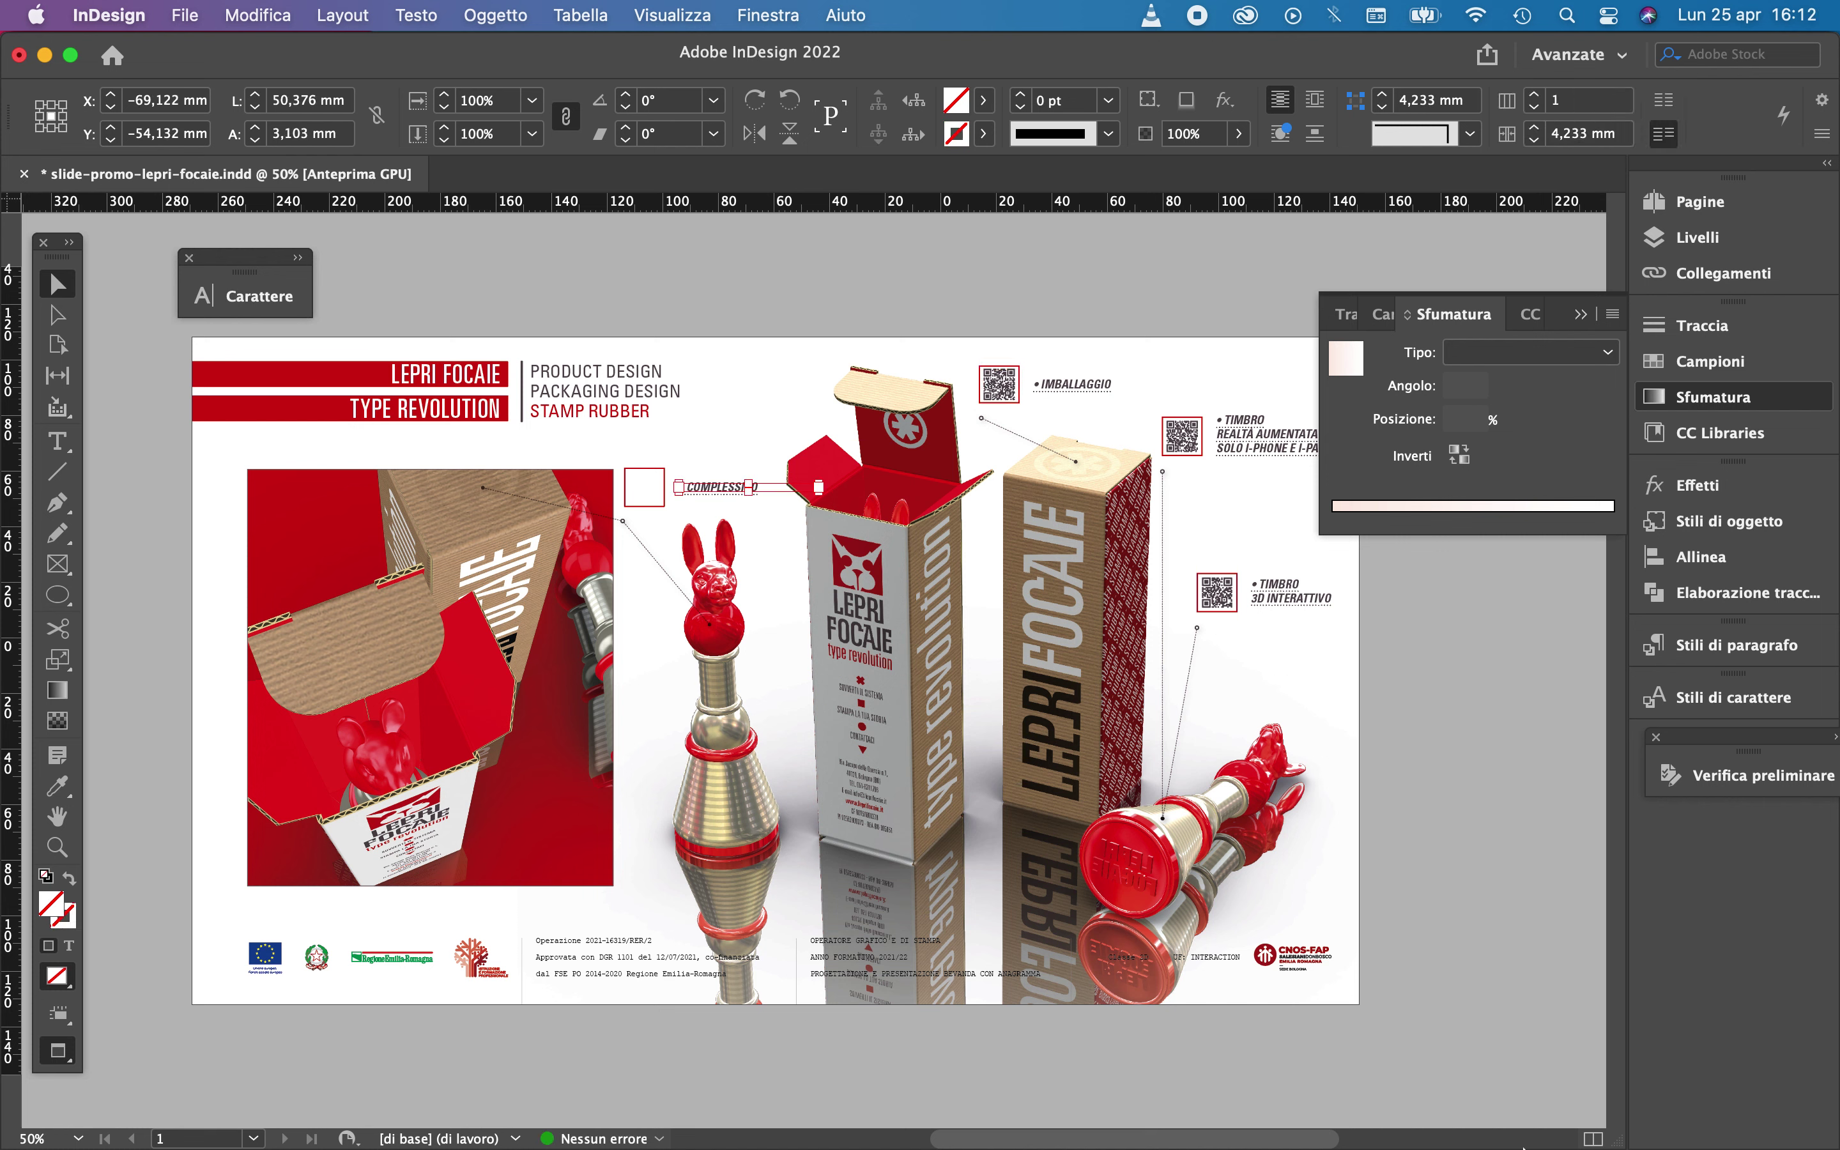
{"action": "mouse_move", "coordinate": [1552, 1100]}
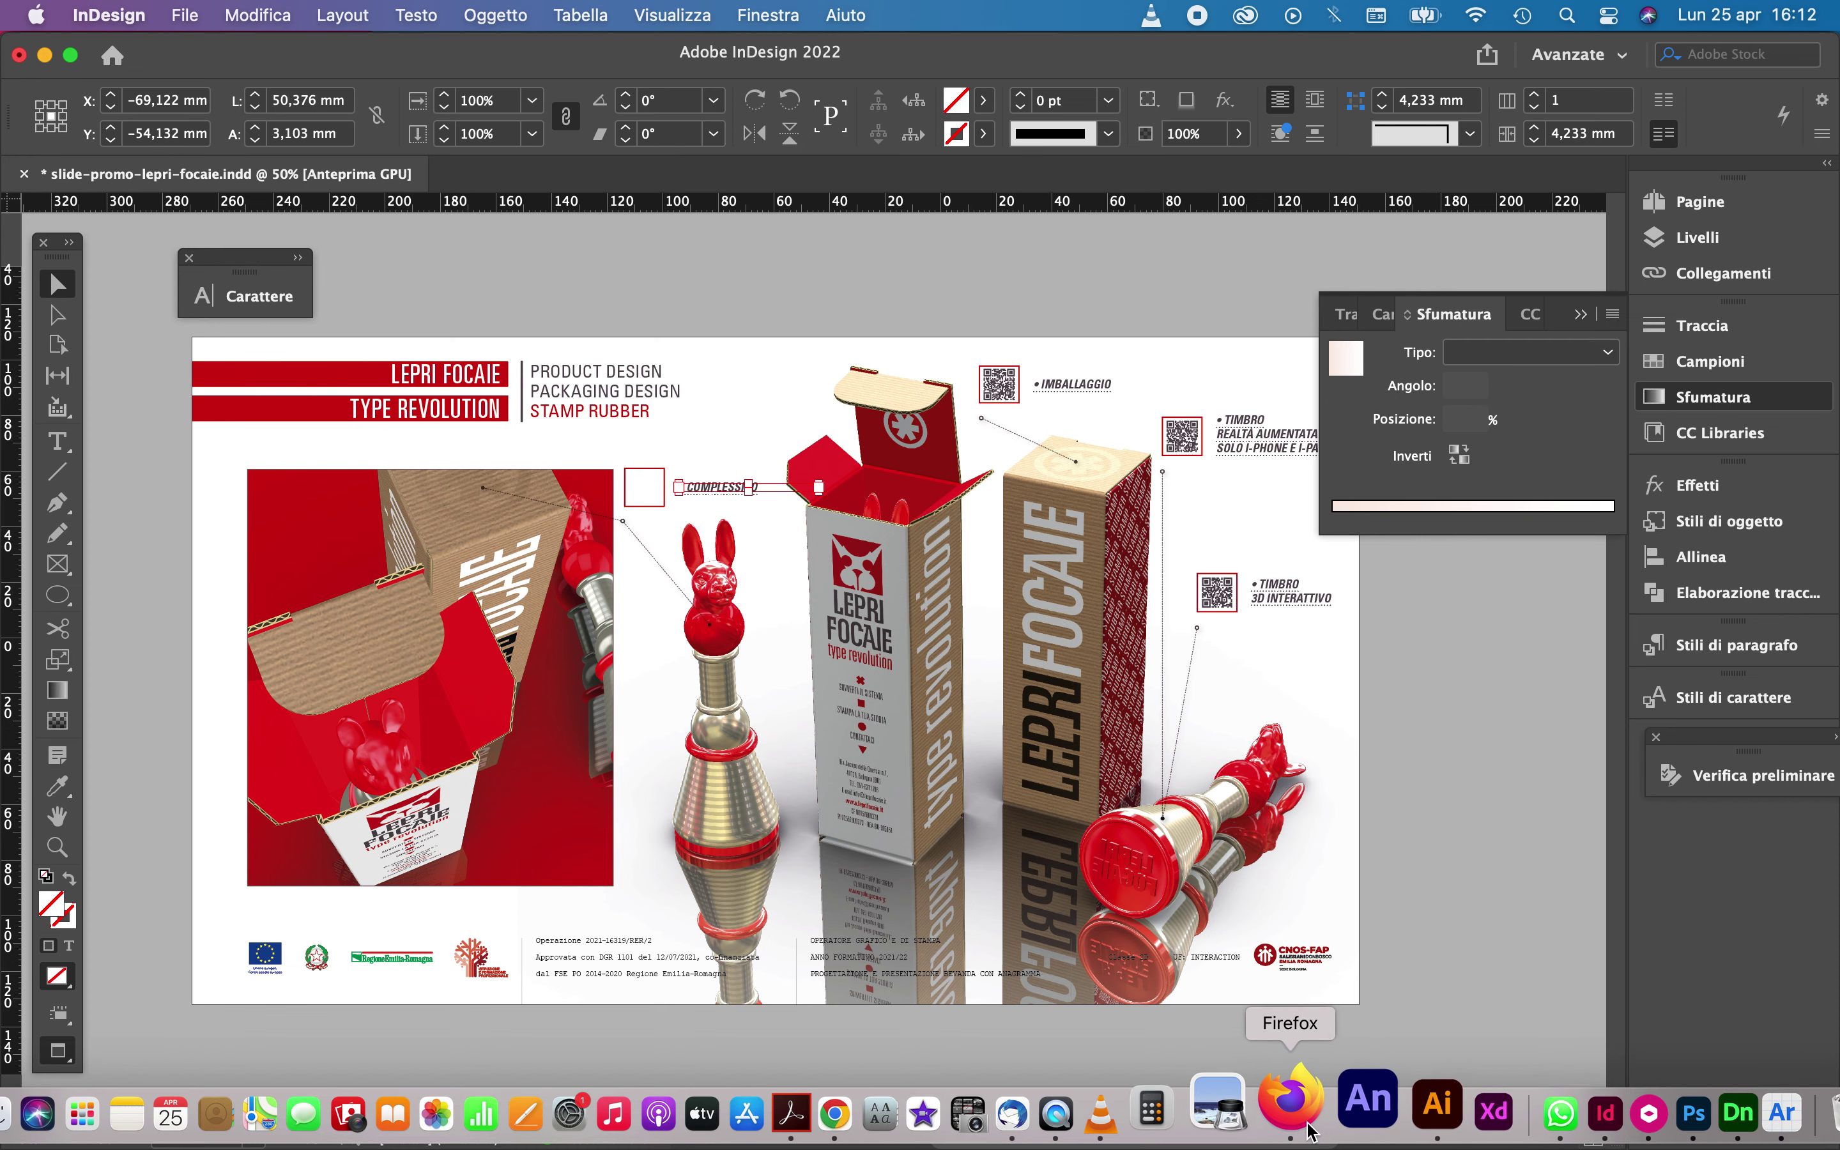
{"action": "left_click", "coordinate": [1302, 1110]}
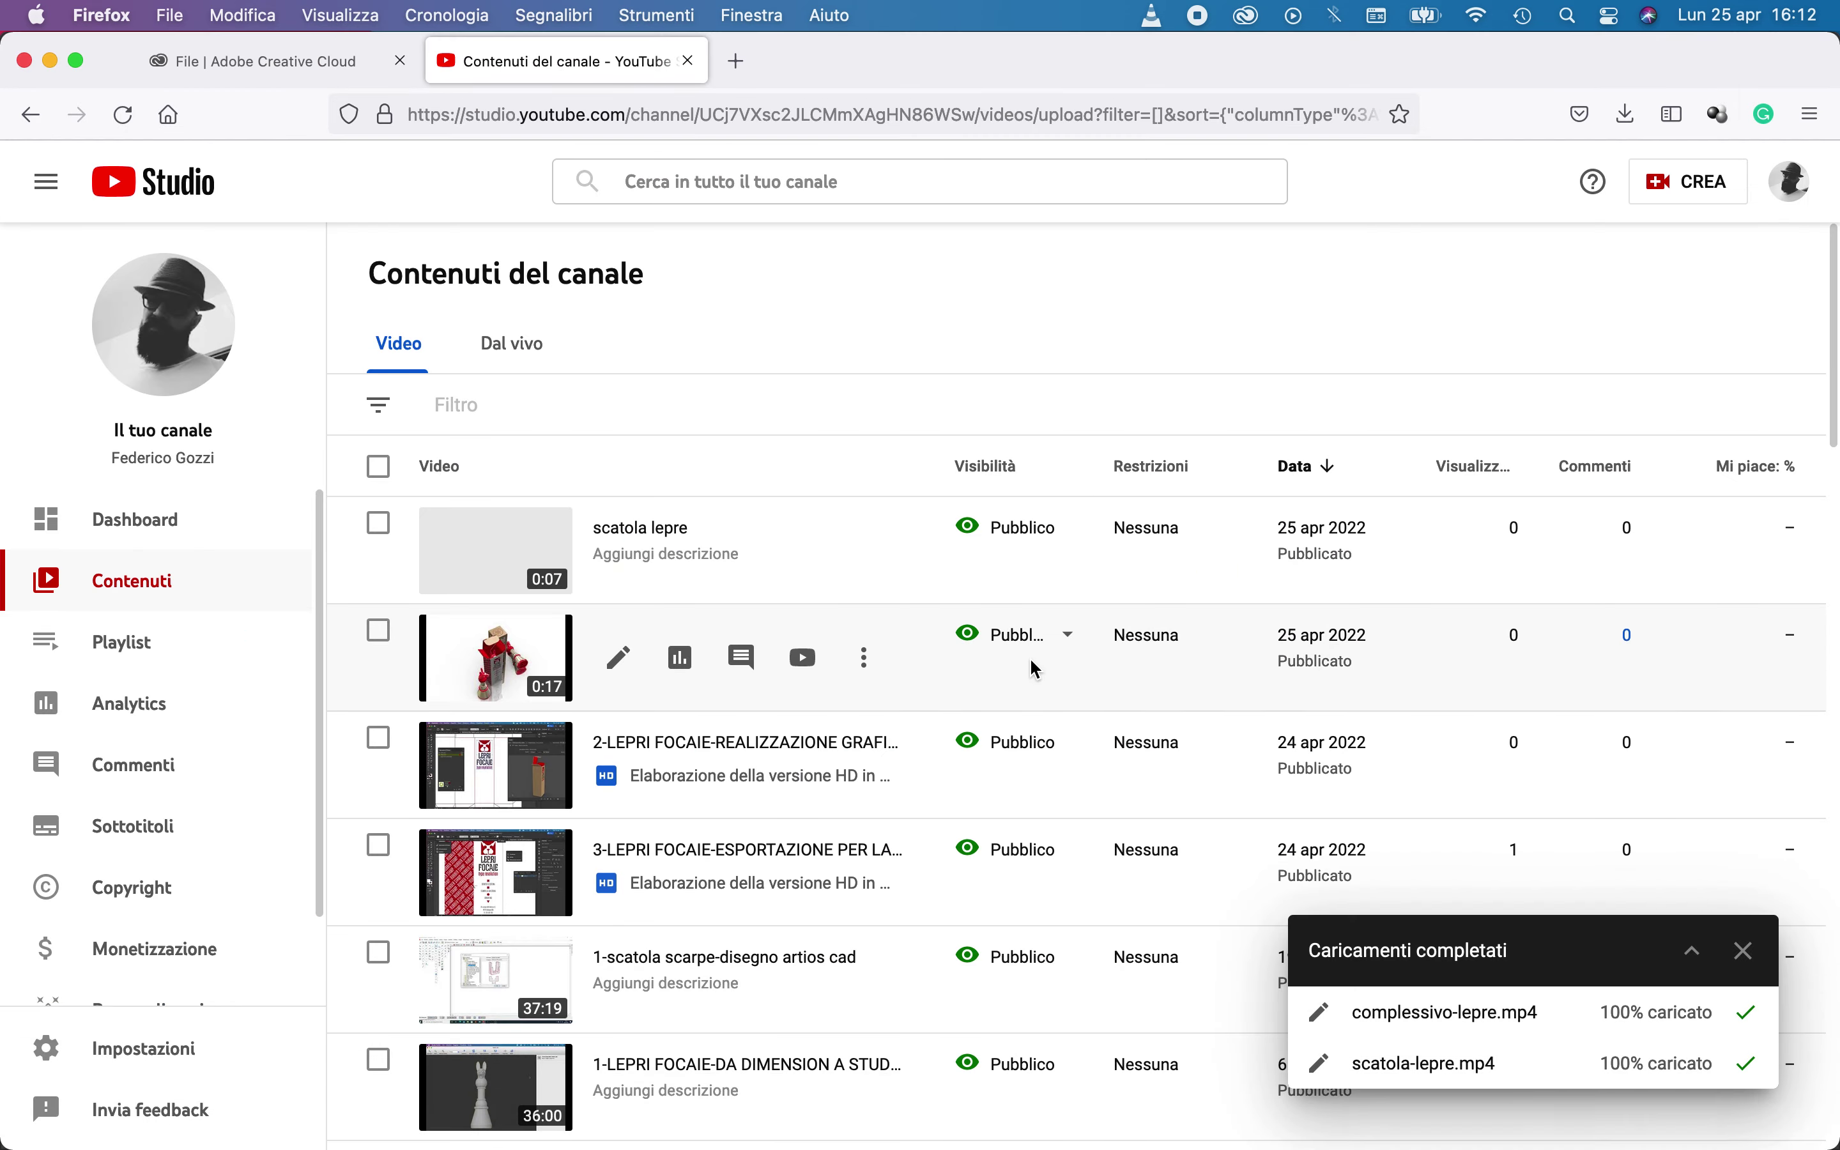
{"action": "left_click", "coordinate": [865, 657]}
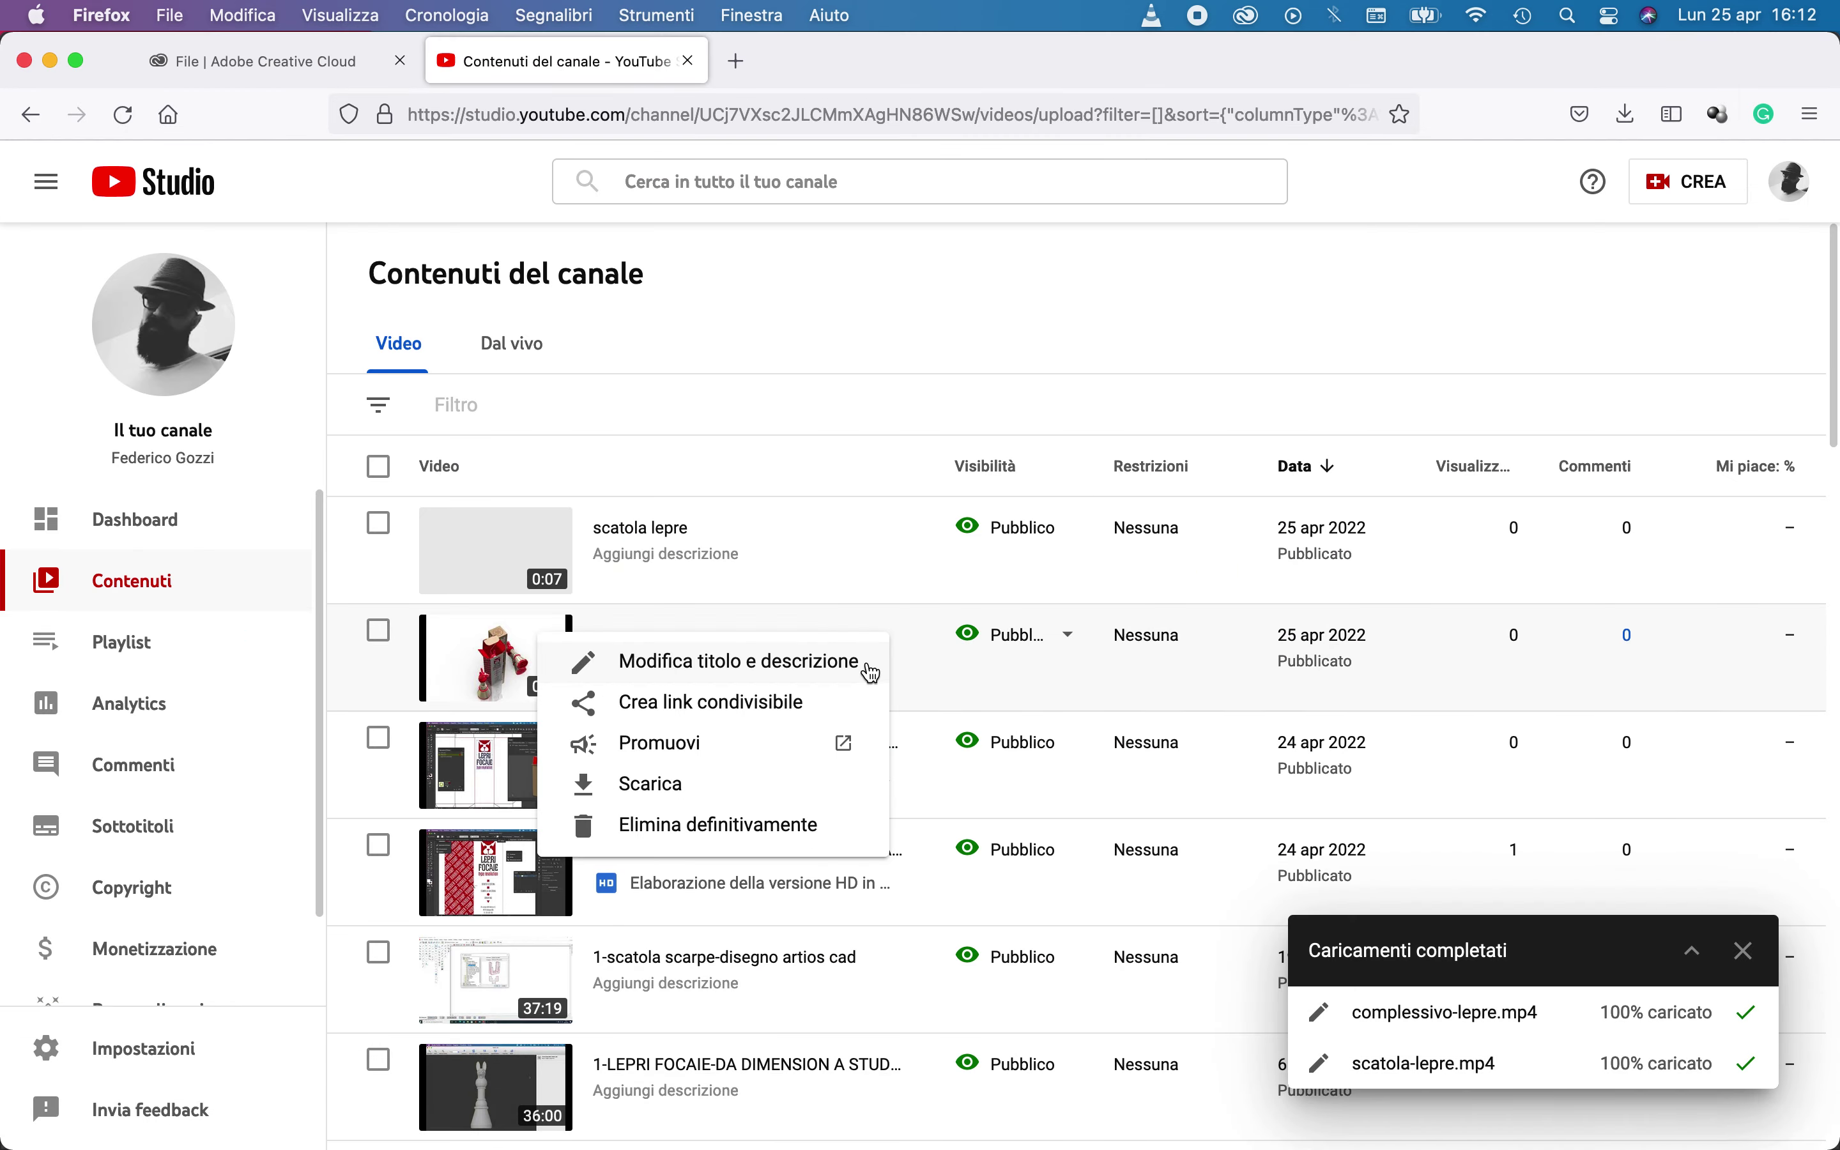
{"action": "left_click", "coordinate": [830, 706]}
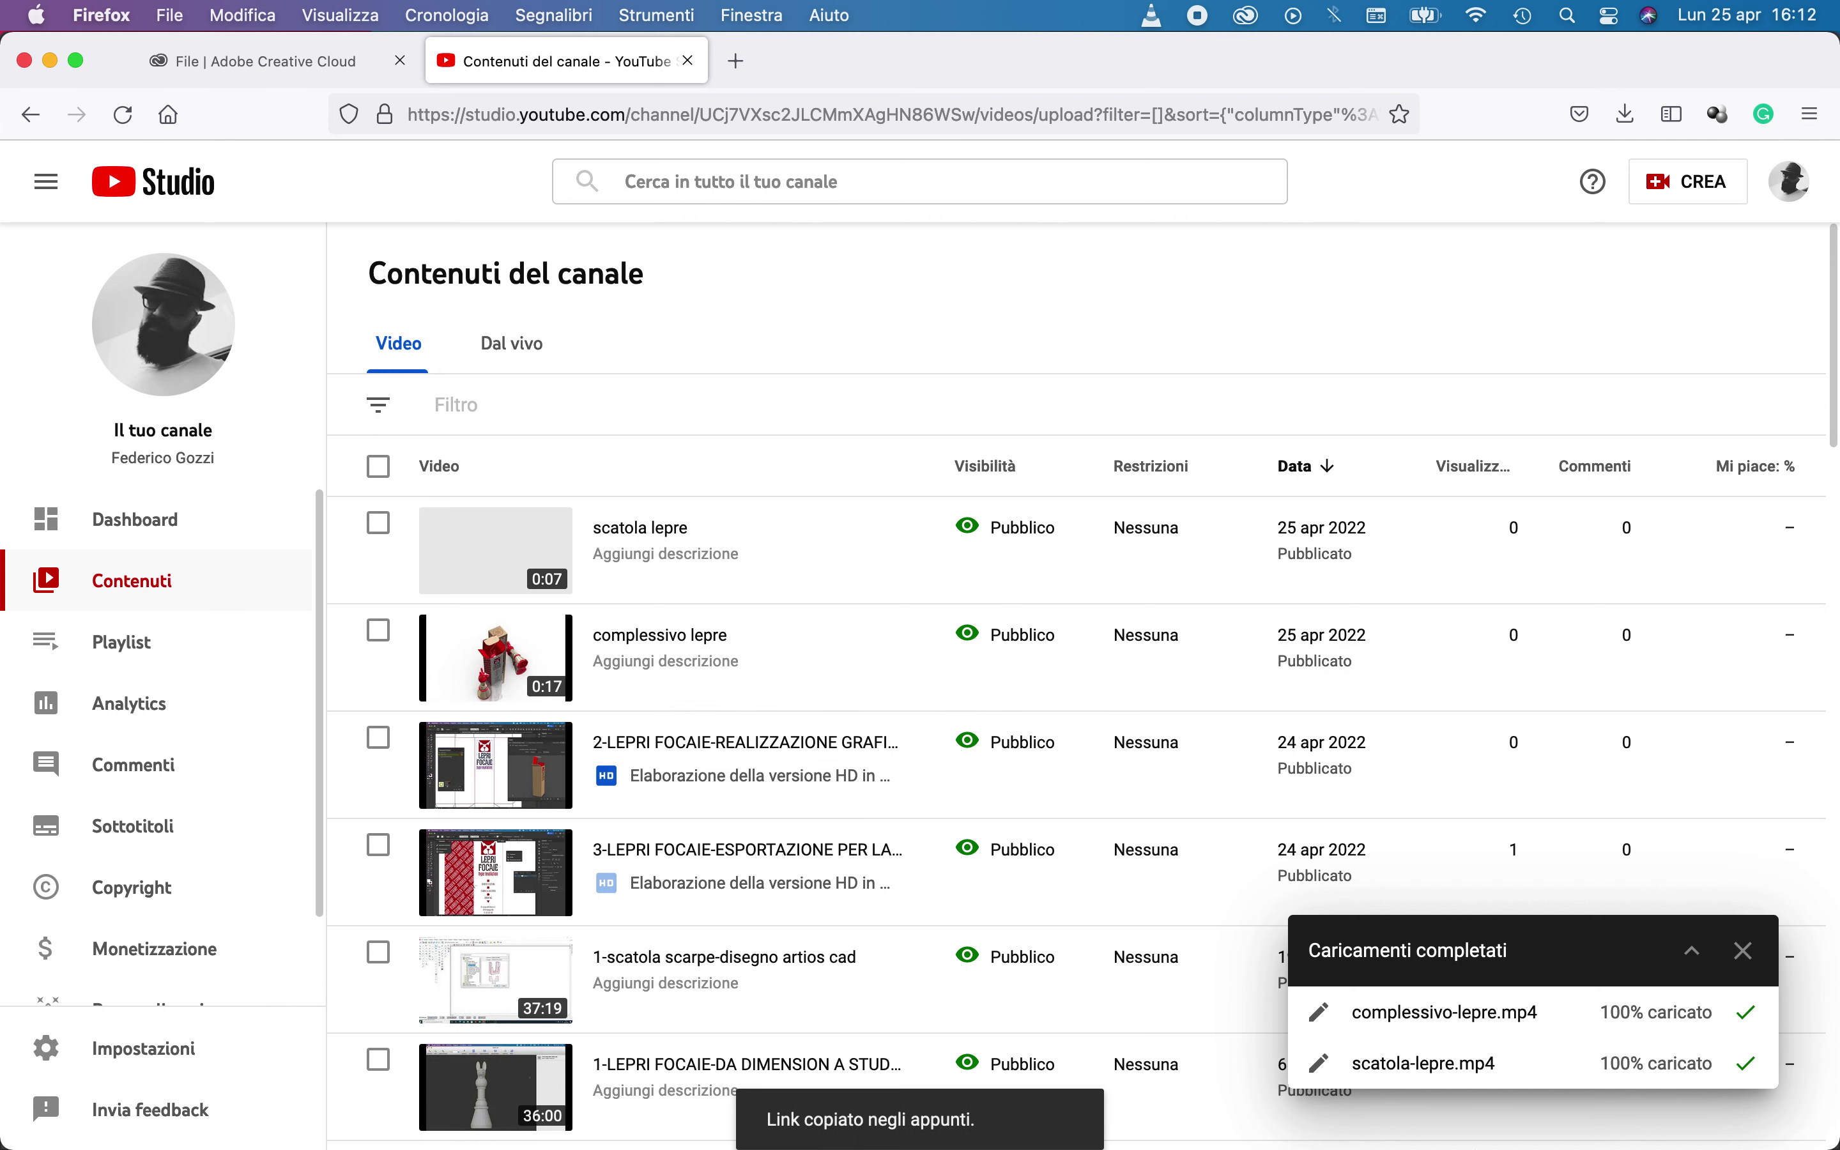
{"action": "mouse_move", "coordinate": [1499, 1122]}
{"action": "left_click", "coordinate": [1566, 1124]}
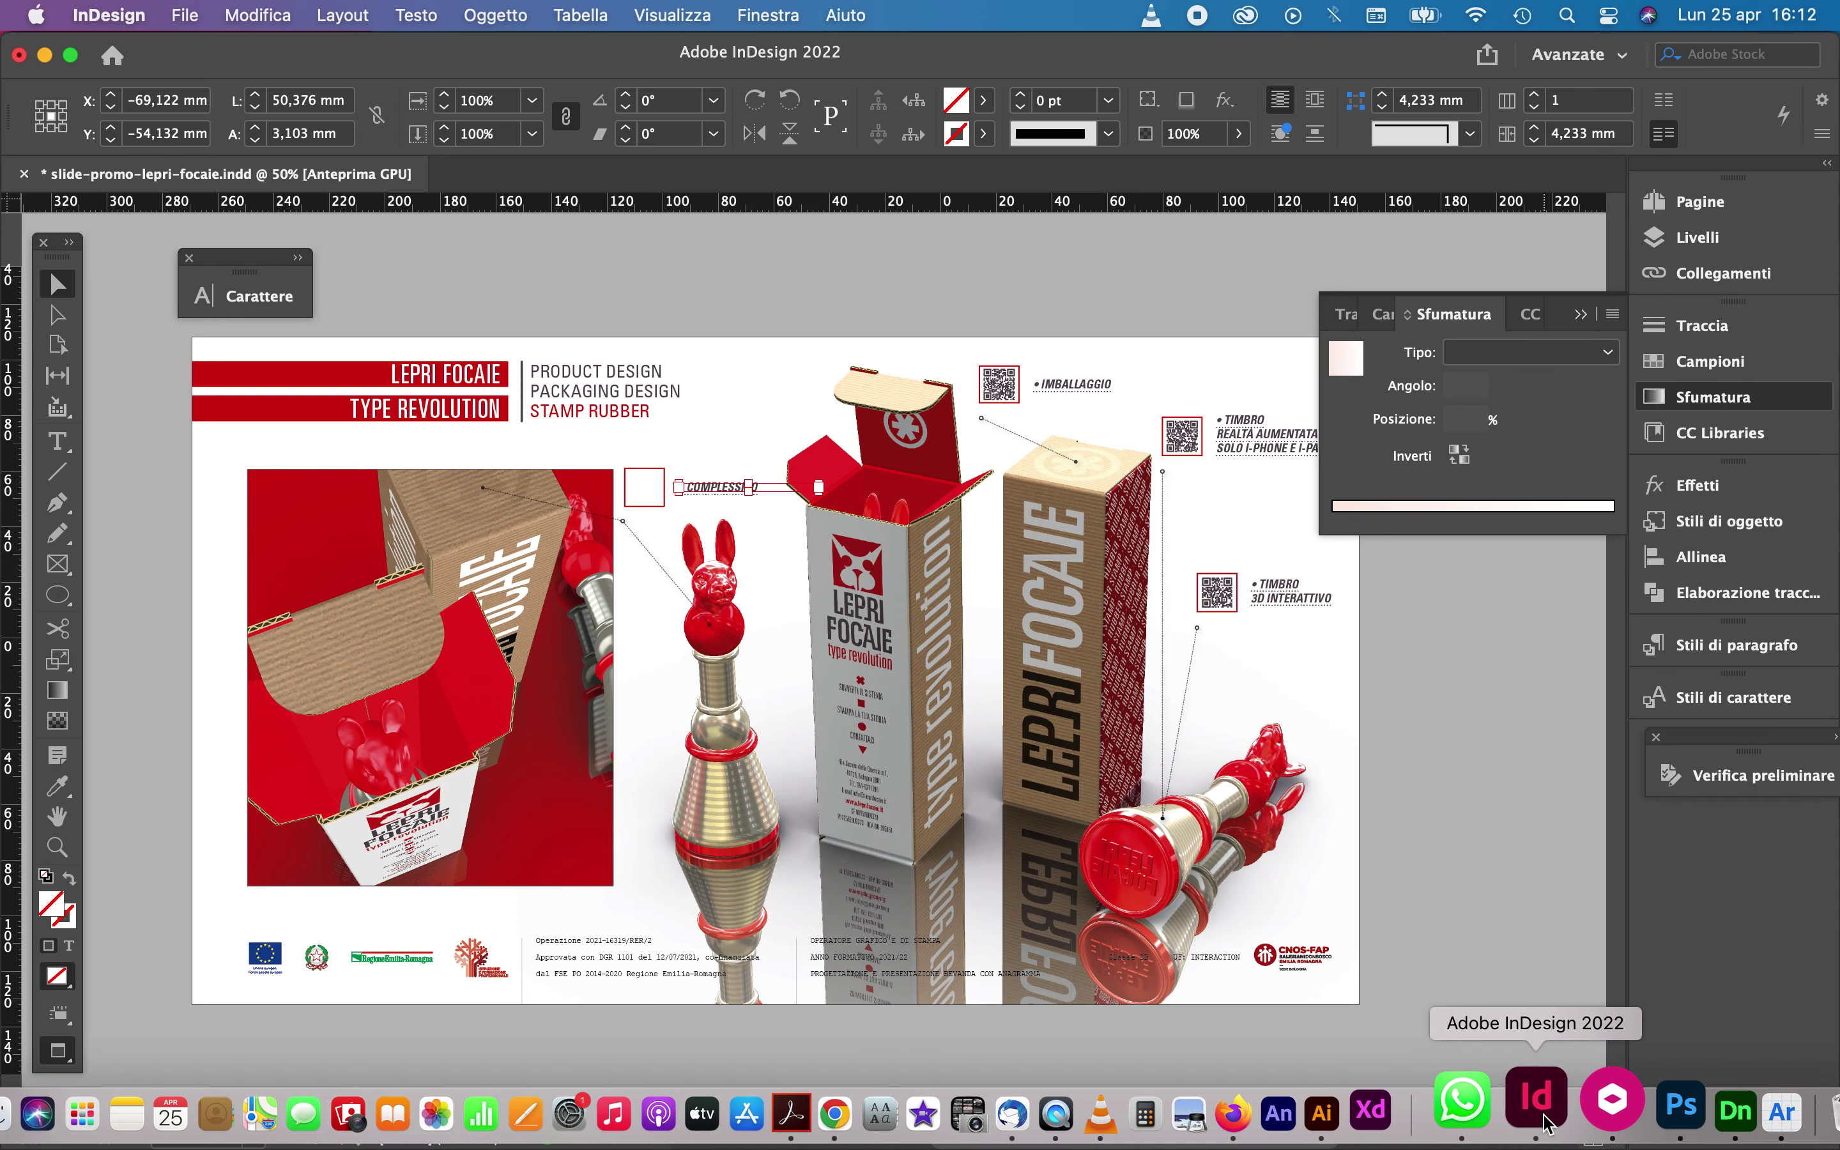
{"action": "double_click", "coordinate": [708, 484]}
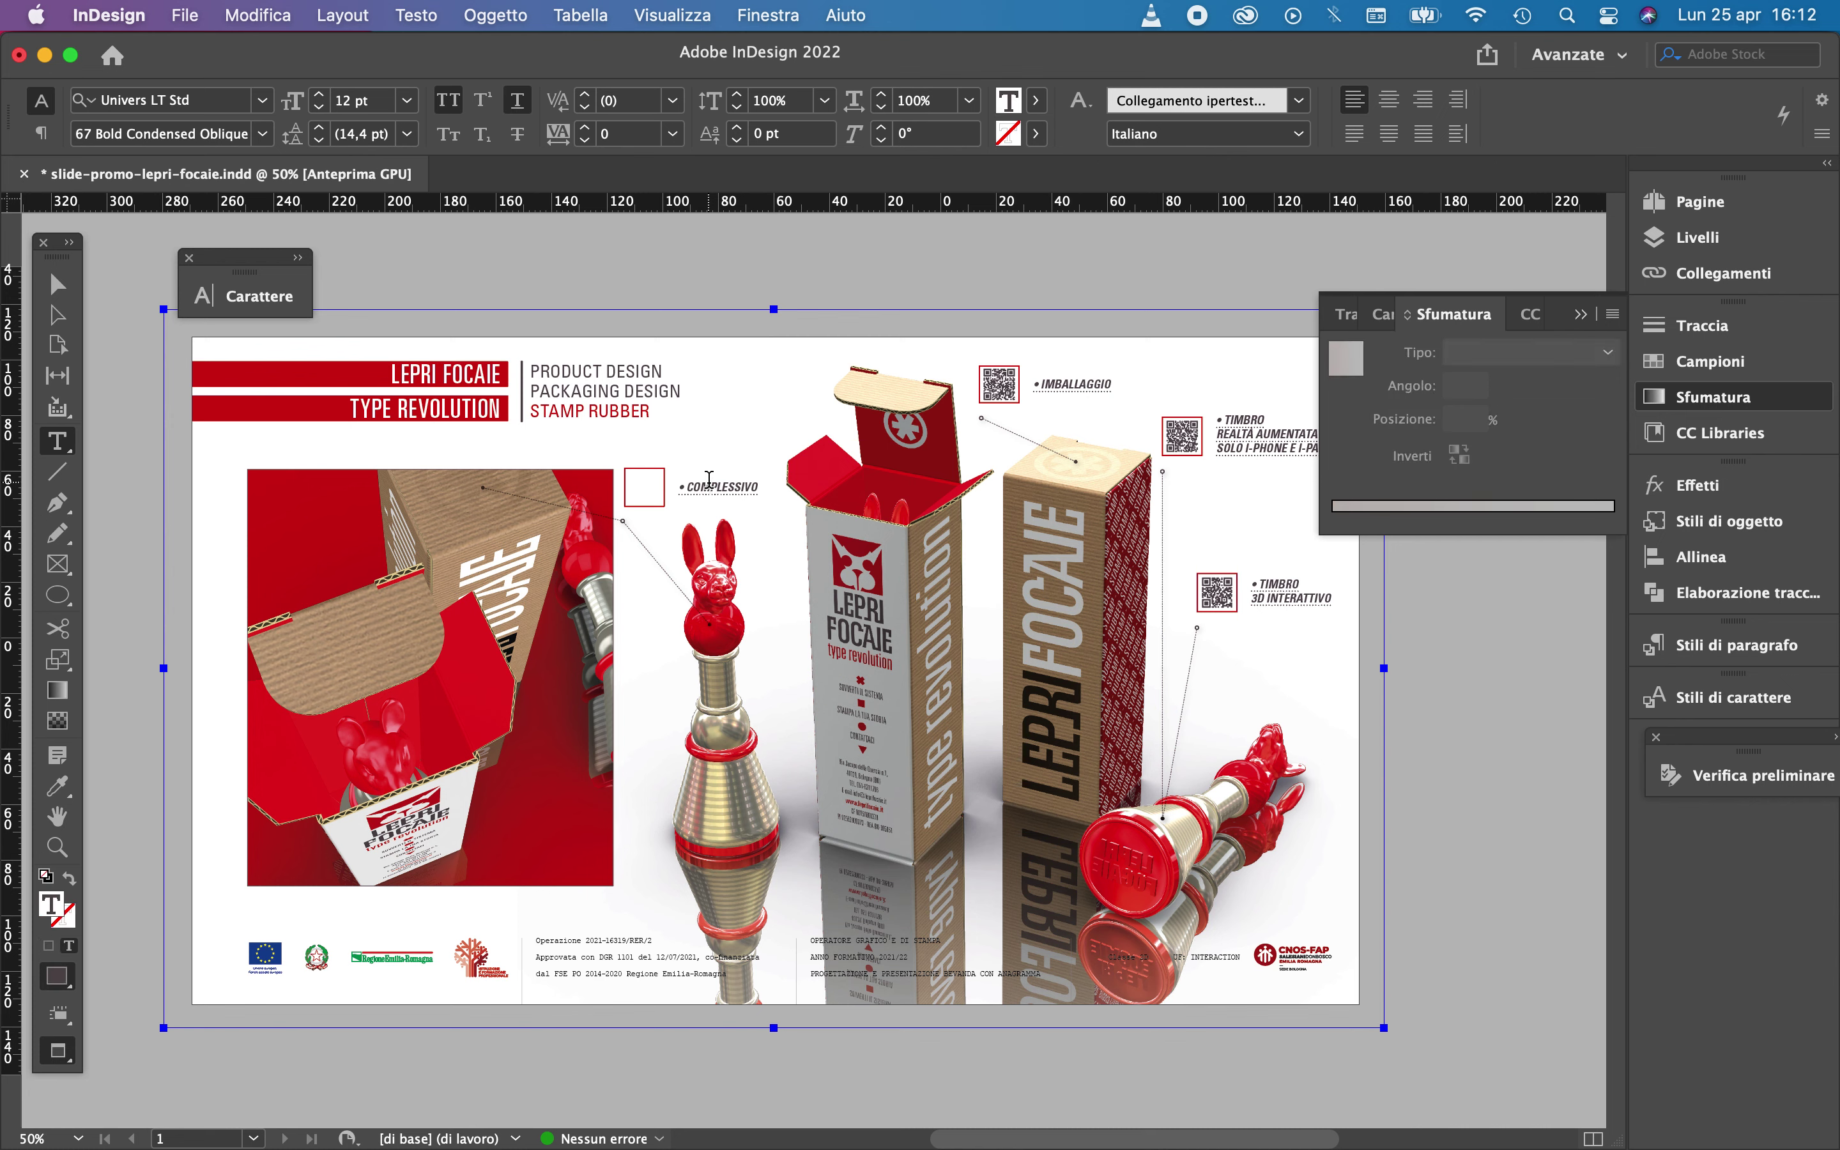
{"action": "left_click", "coordinate": [416, 15]}
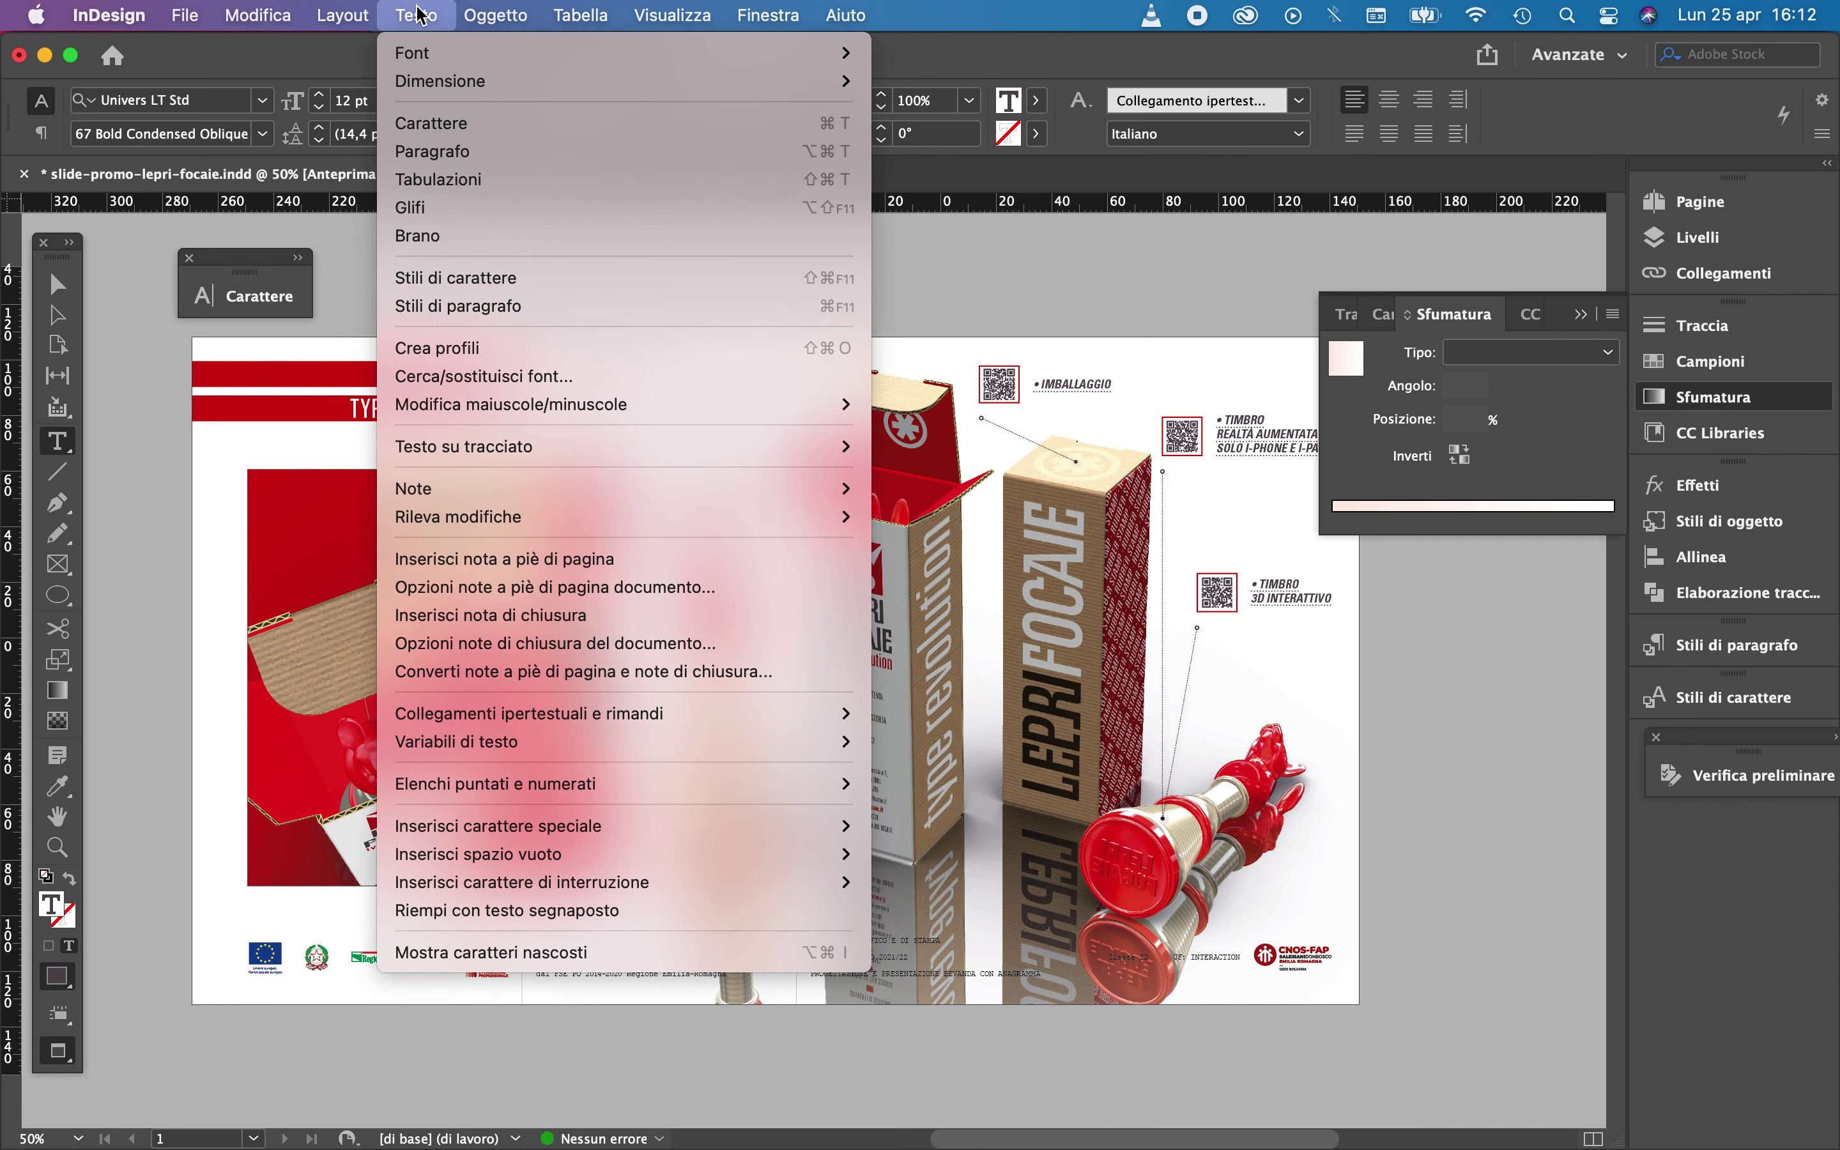
{"action": "mouse_move", "coordinate": [727, 723]}
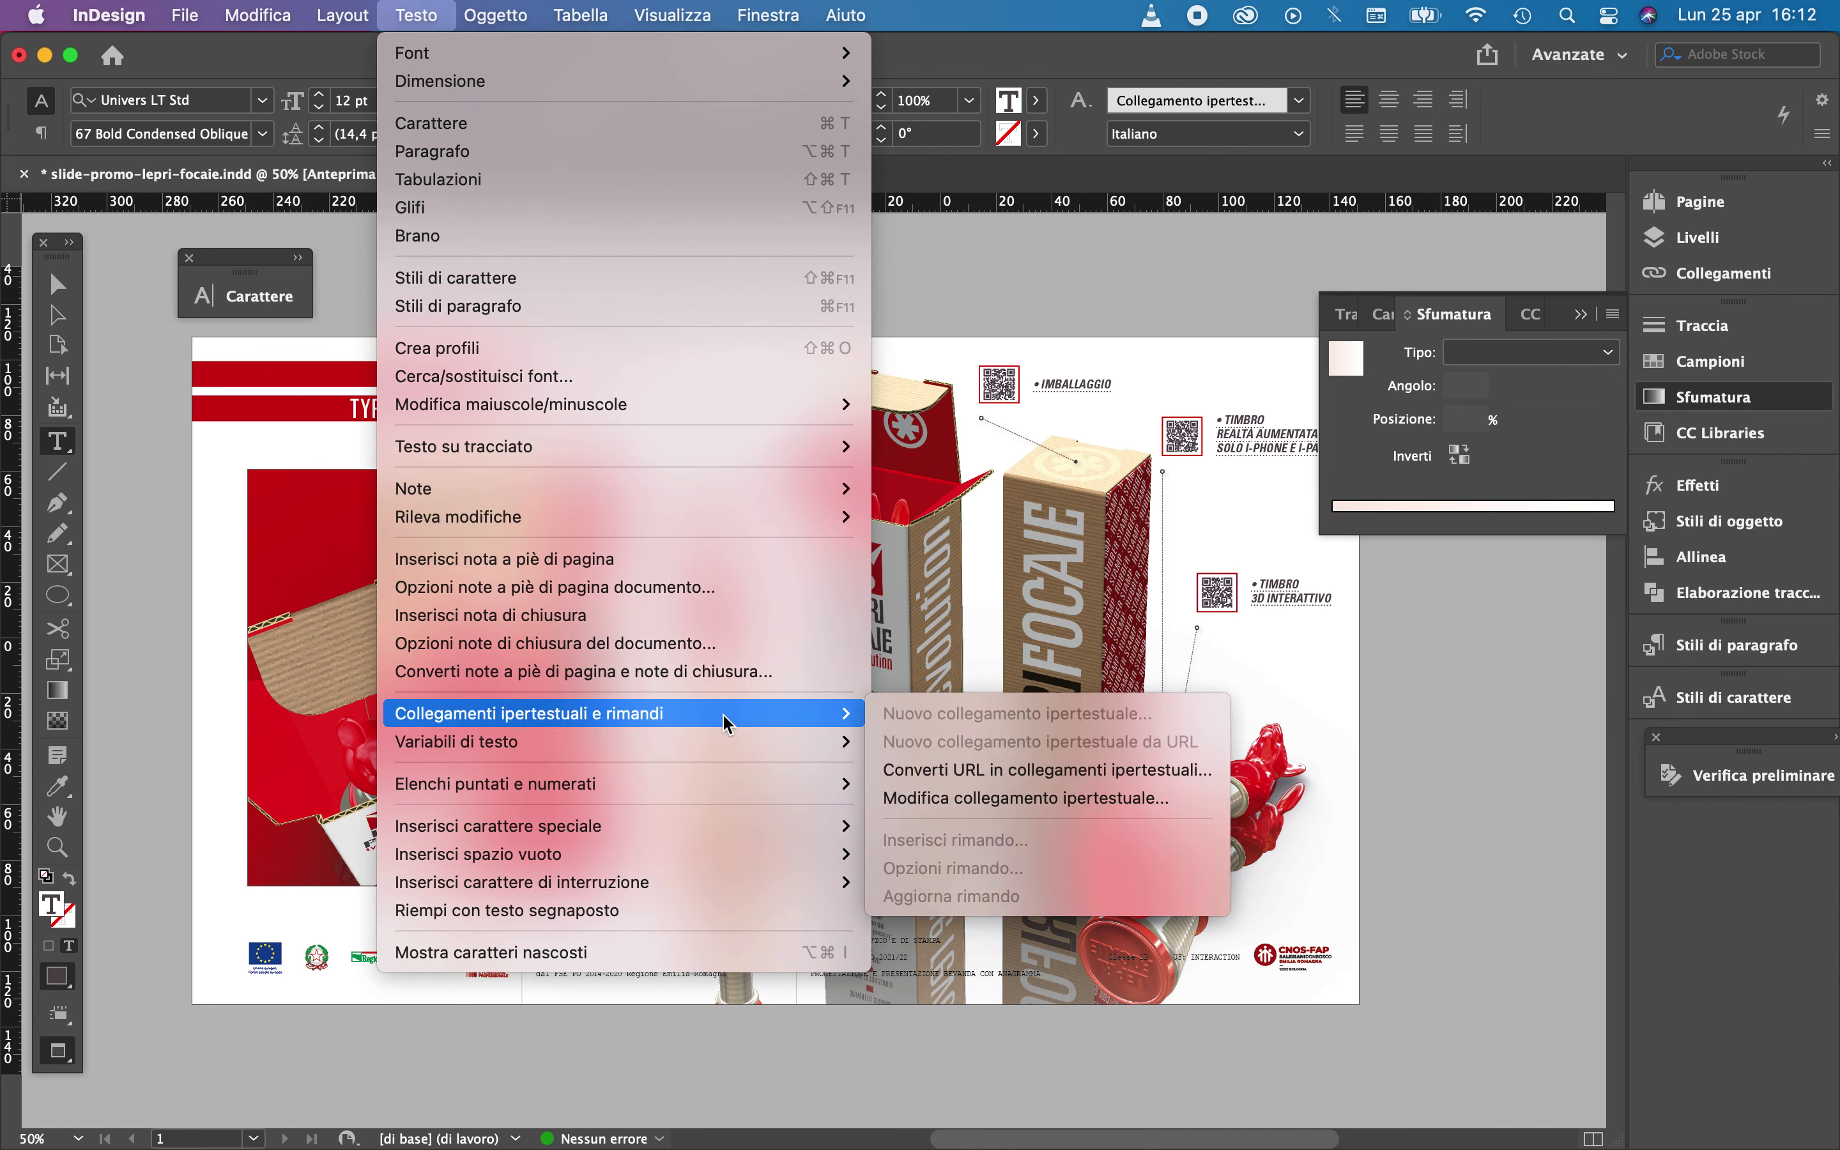
{"action": "left_click", "coordinate": [1035, 803]}
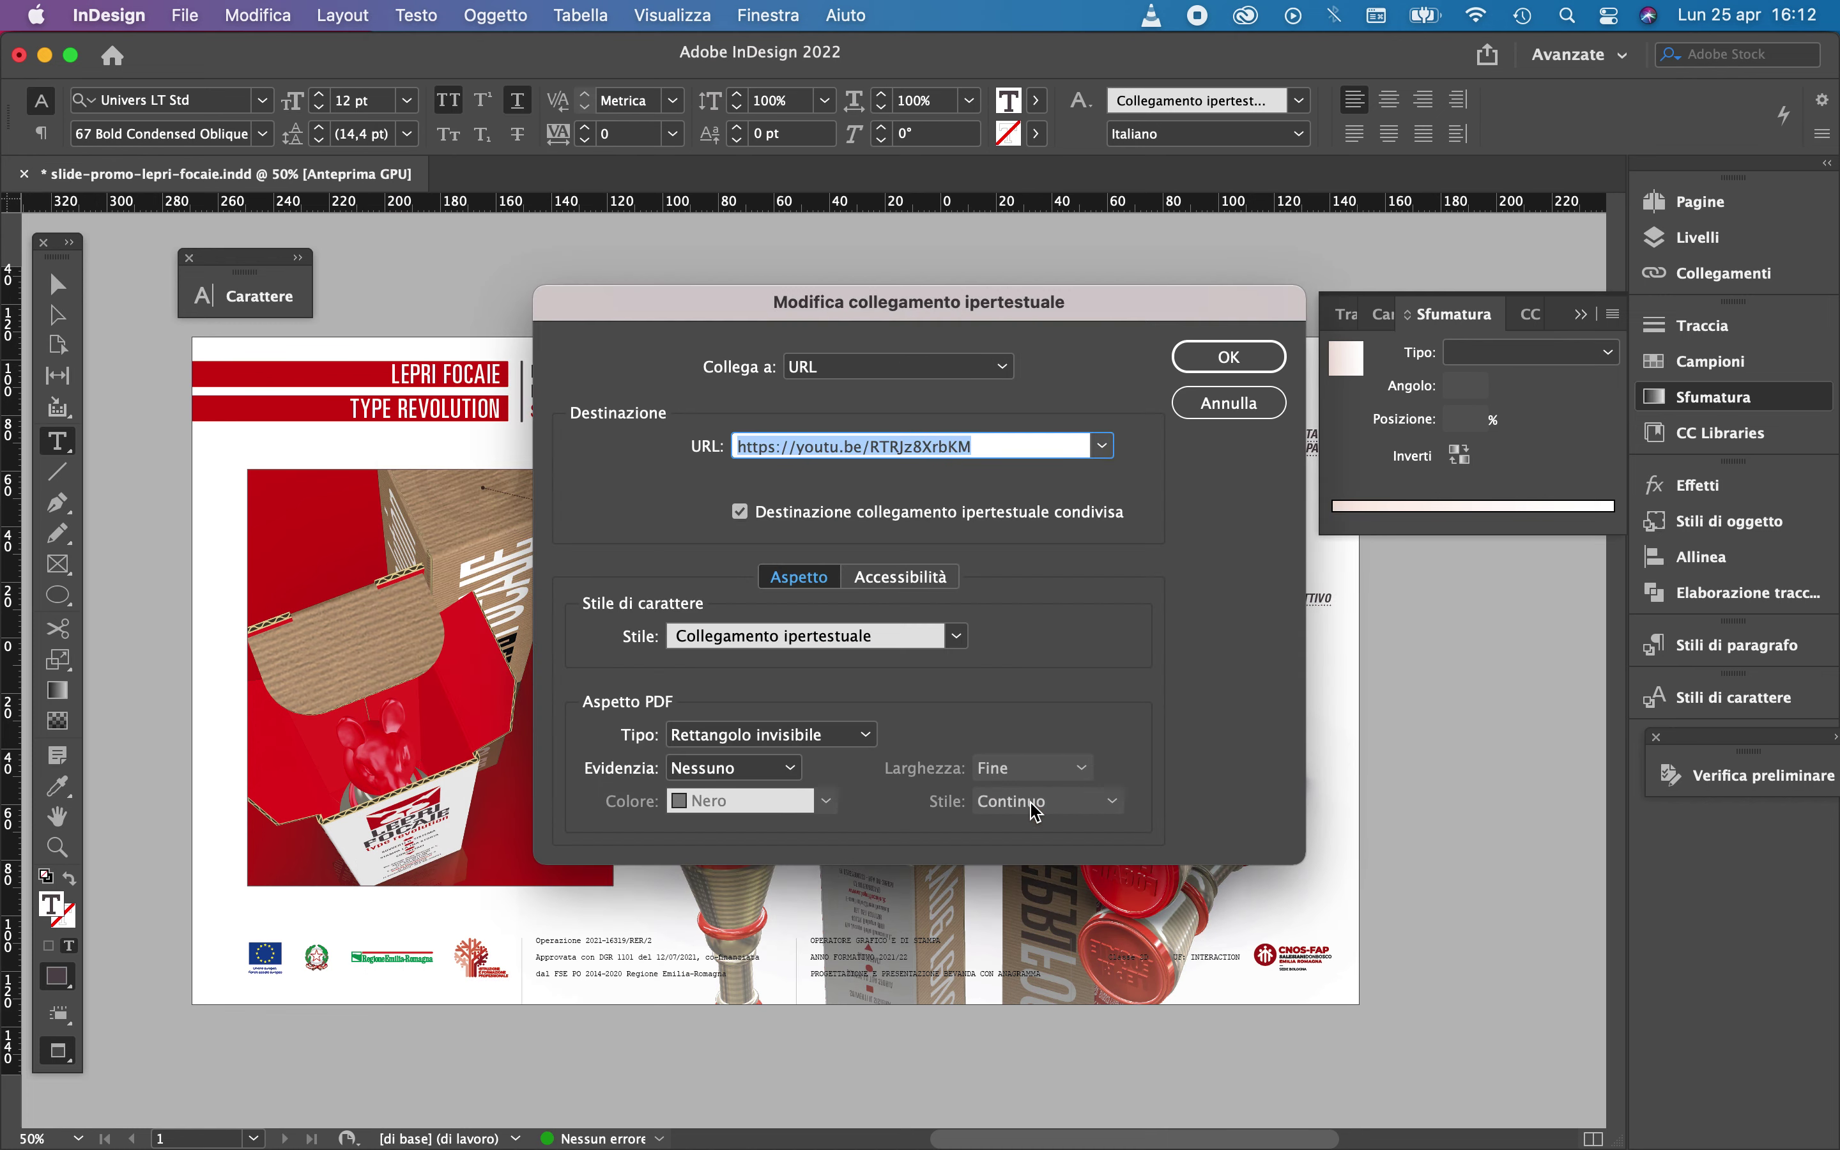
{"action": "key", "text": "super+v"}
{"action": "left_click", "coordinate": [1228, 357]}
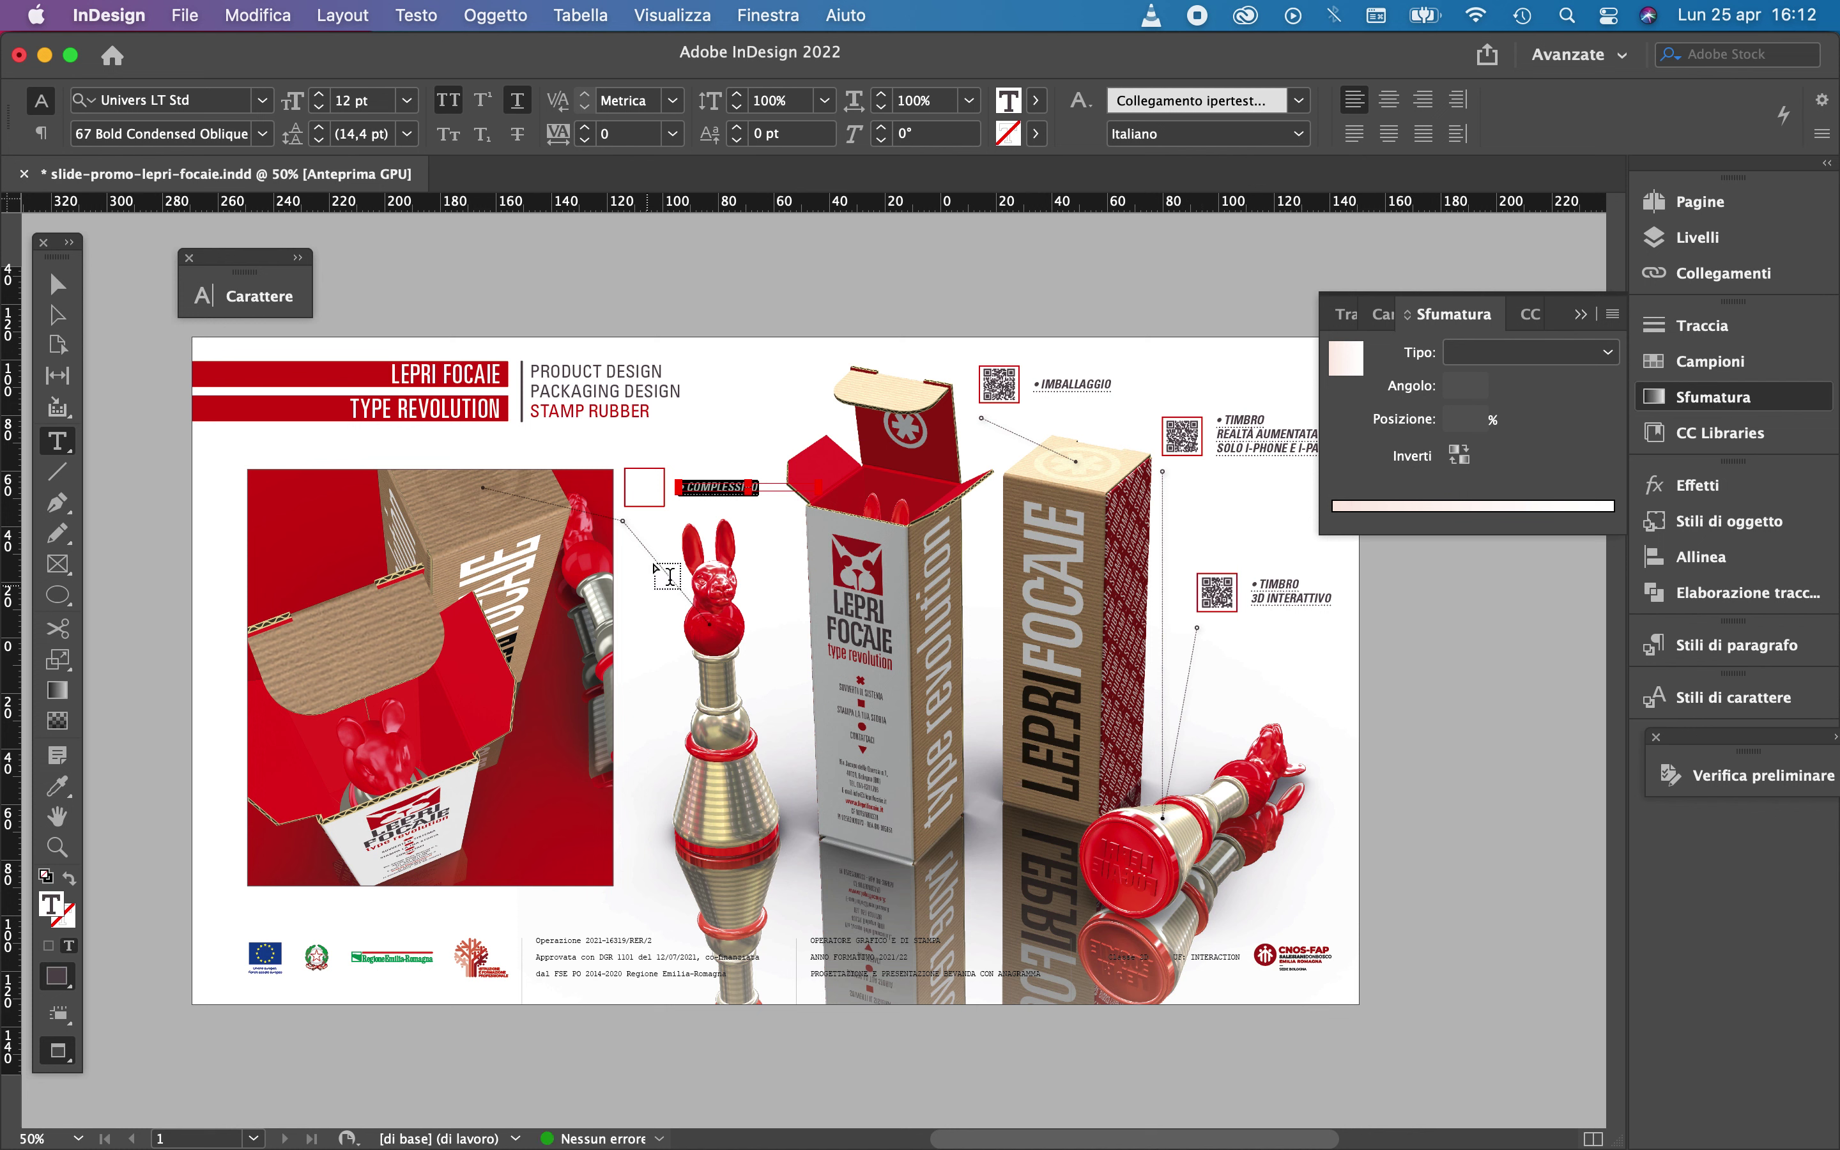
{"action": "key", "text": "Escape"}
{"action": "left_click", "coordinate": [587, 251]}
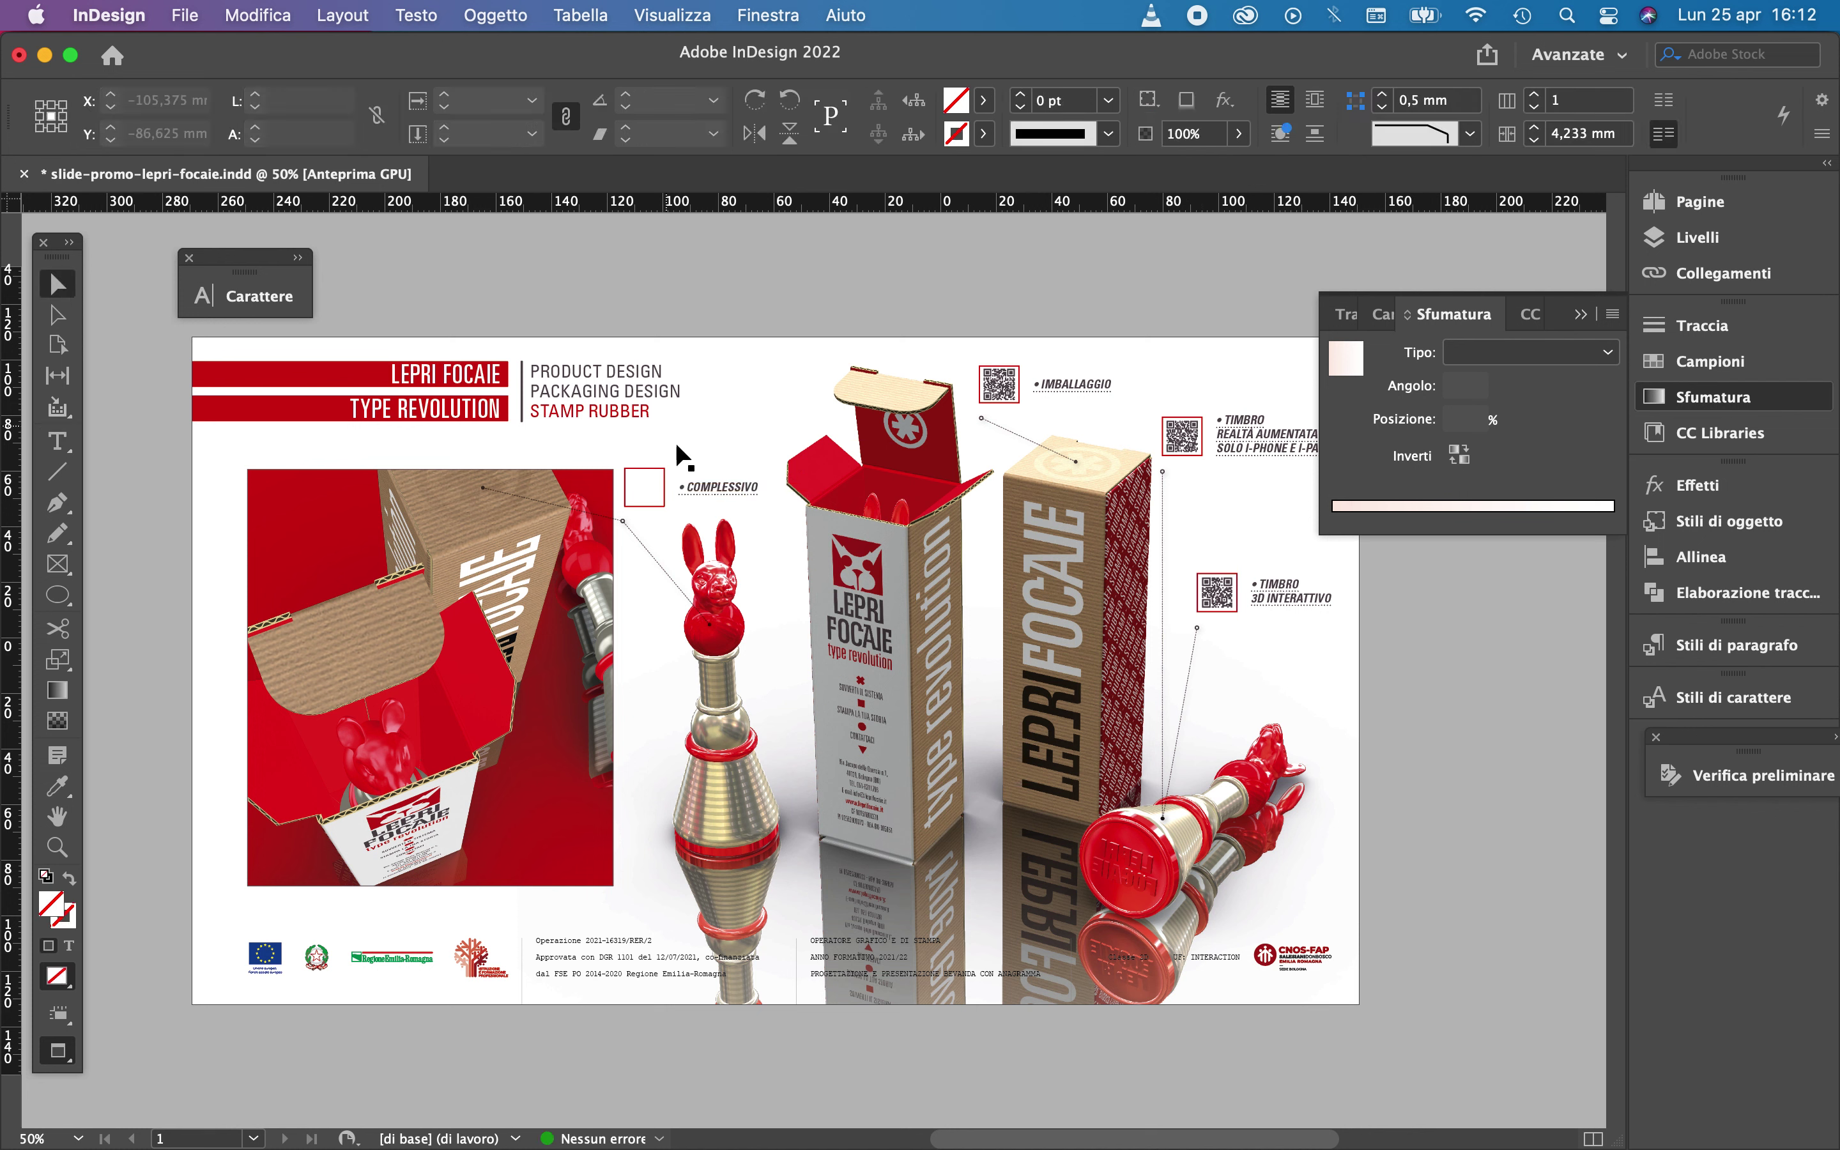
{"action": "left_click", "coordinate": [644, 472]}
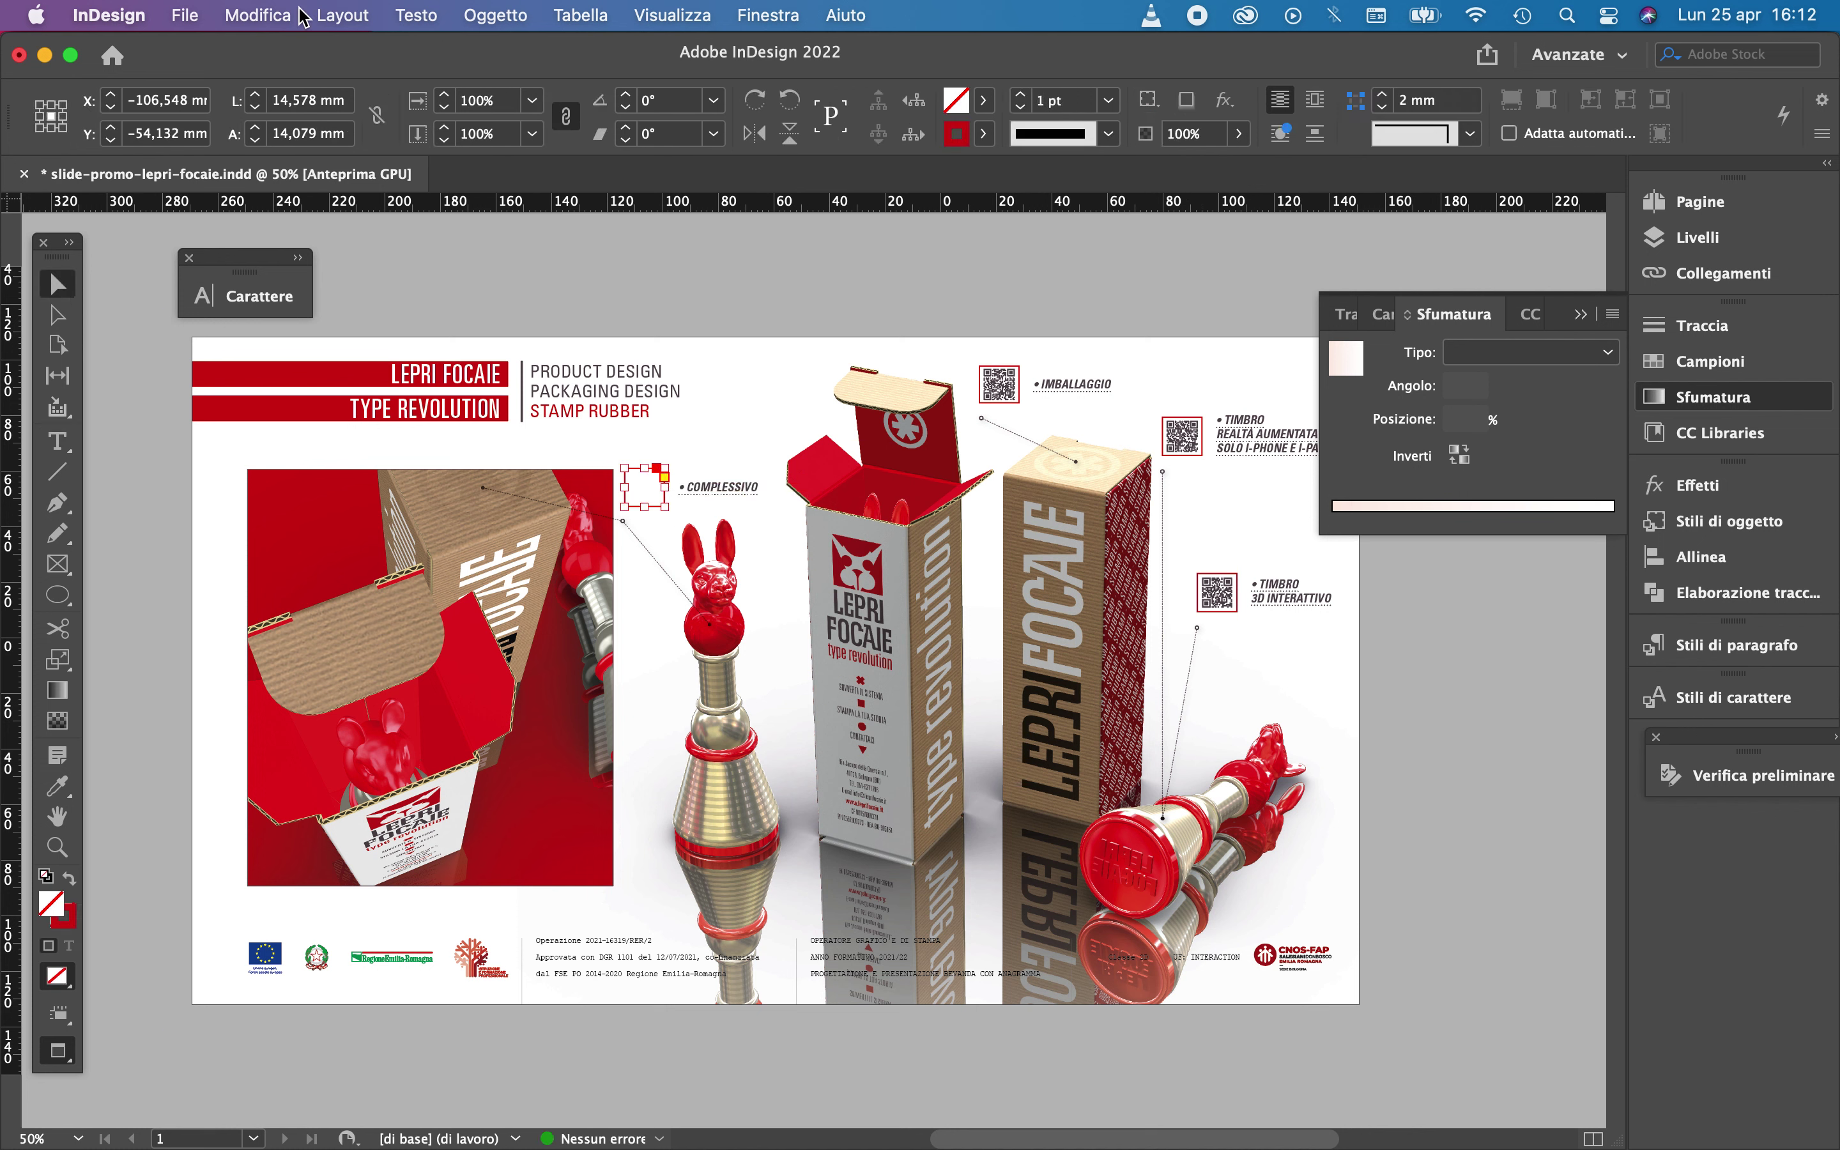
{"action": "left_click", "coordinate": [505, 18]}
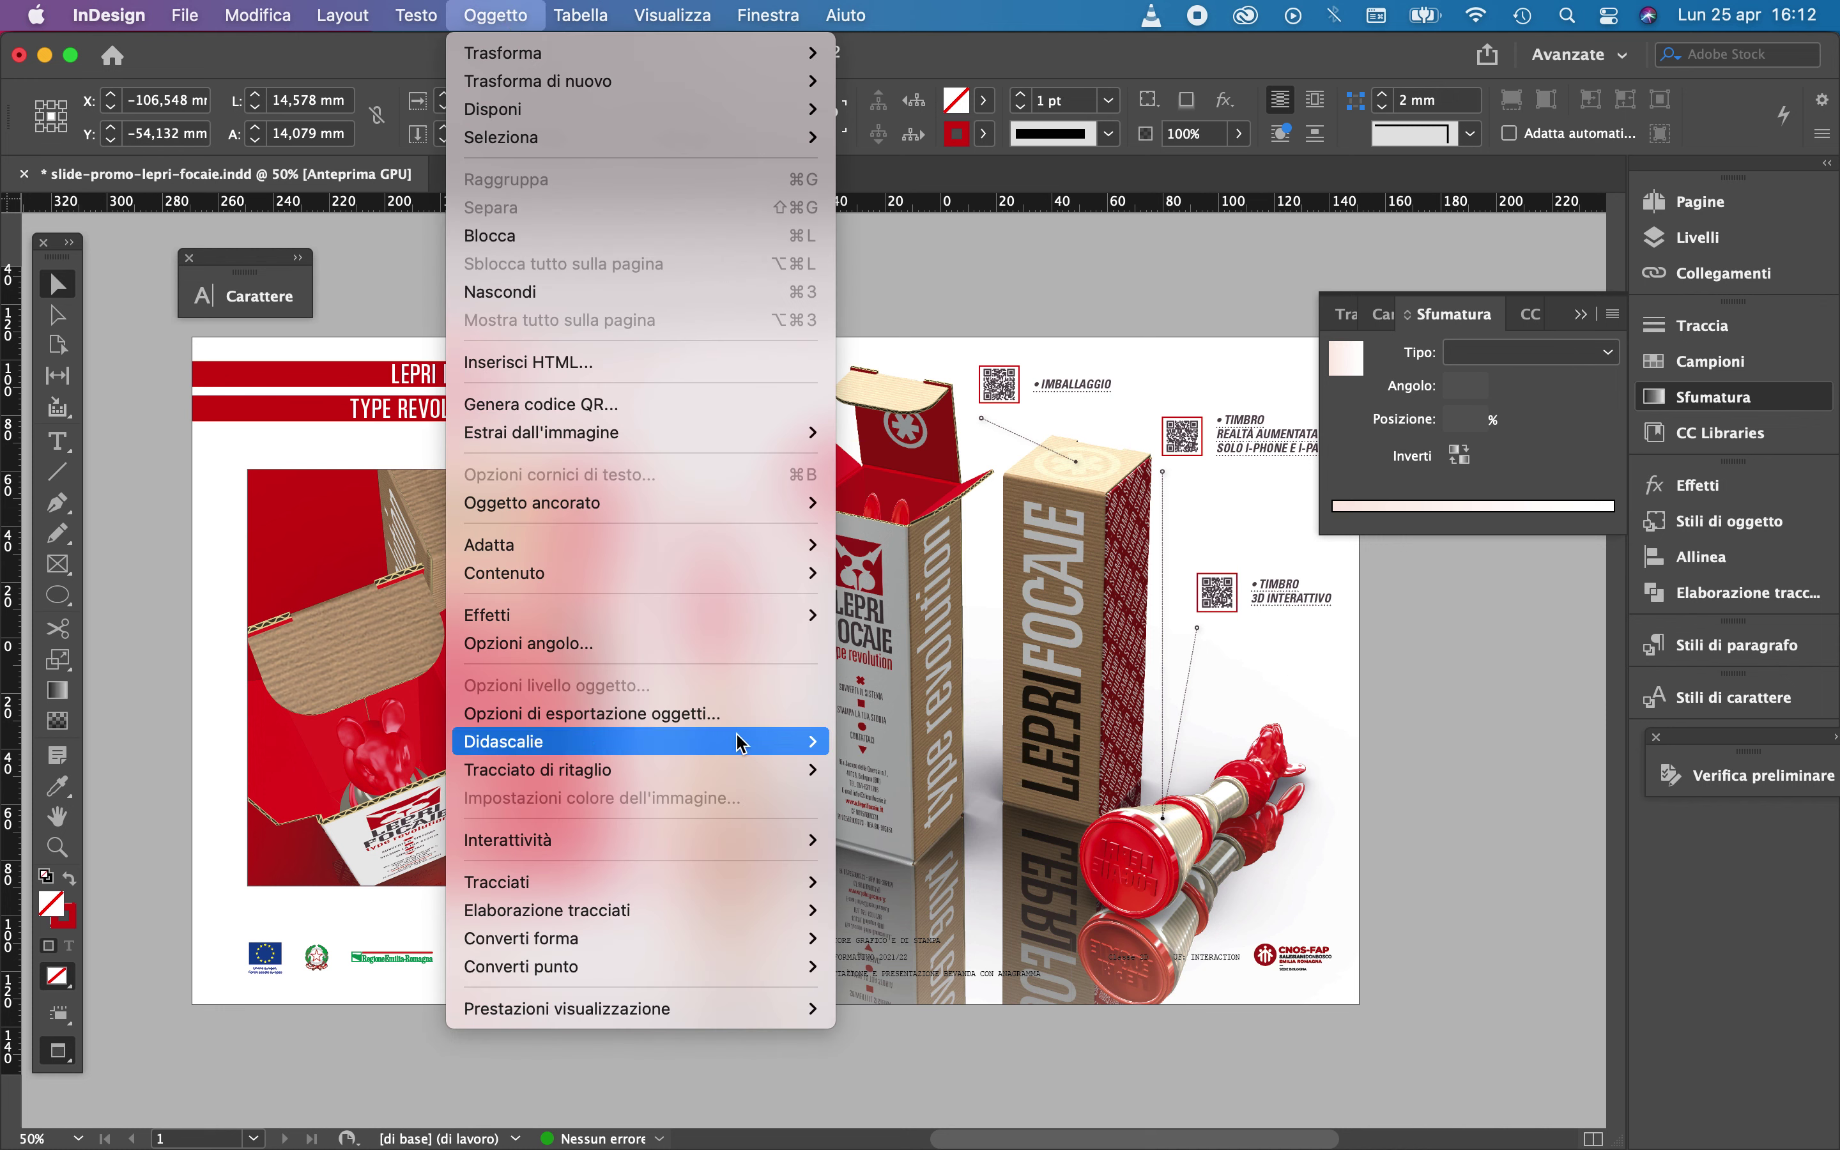
{"action": "left_click", "coordinate": [700, 404]}
{"action": "type", "text": "https://youtu.be/EqwJsjgPQio"}
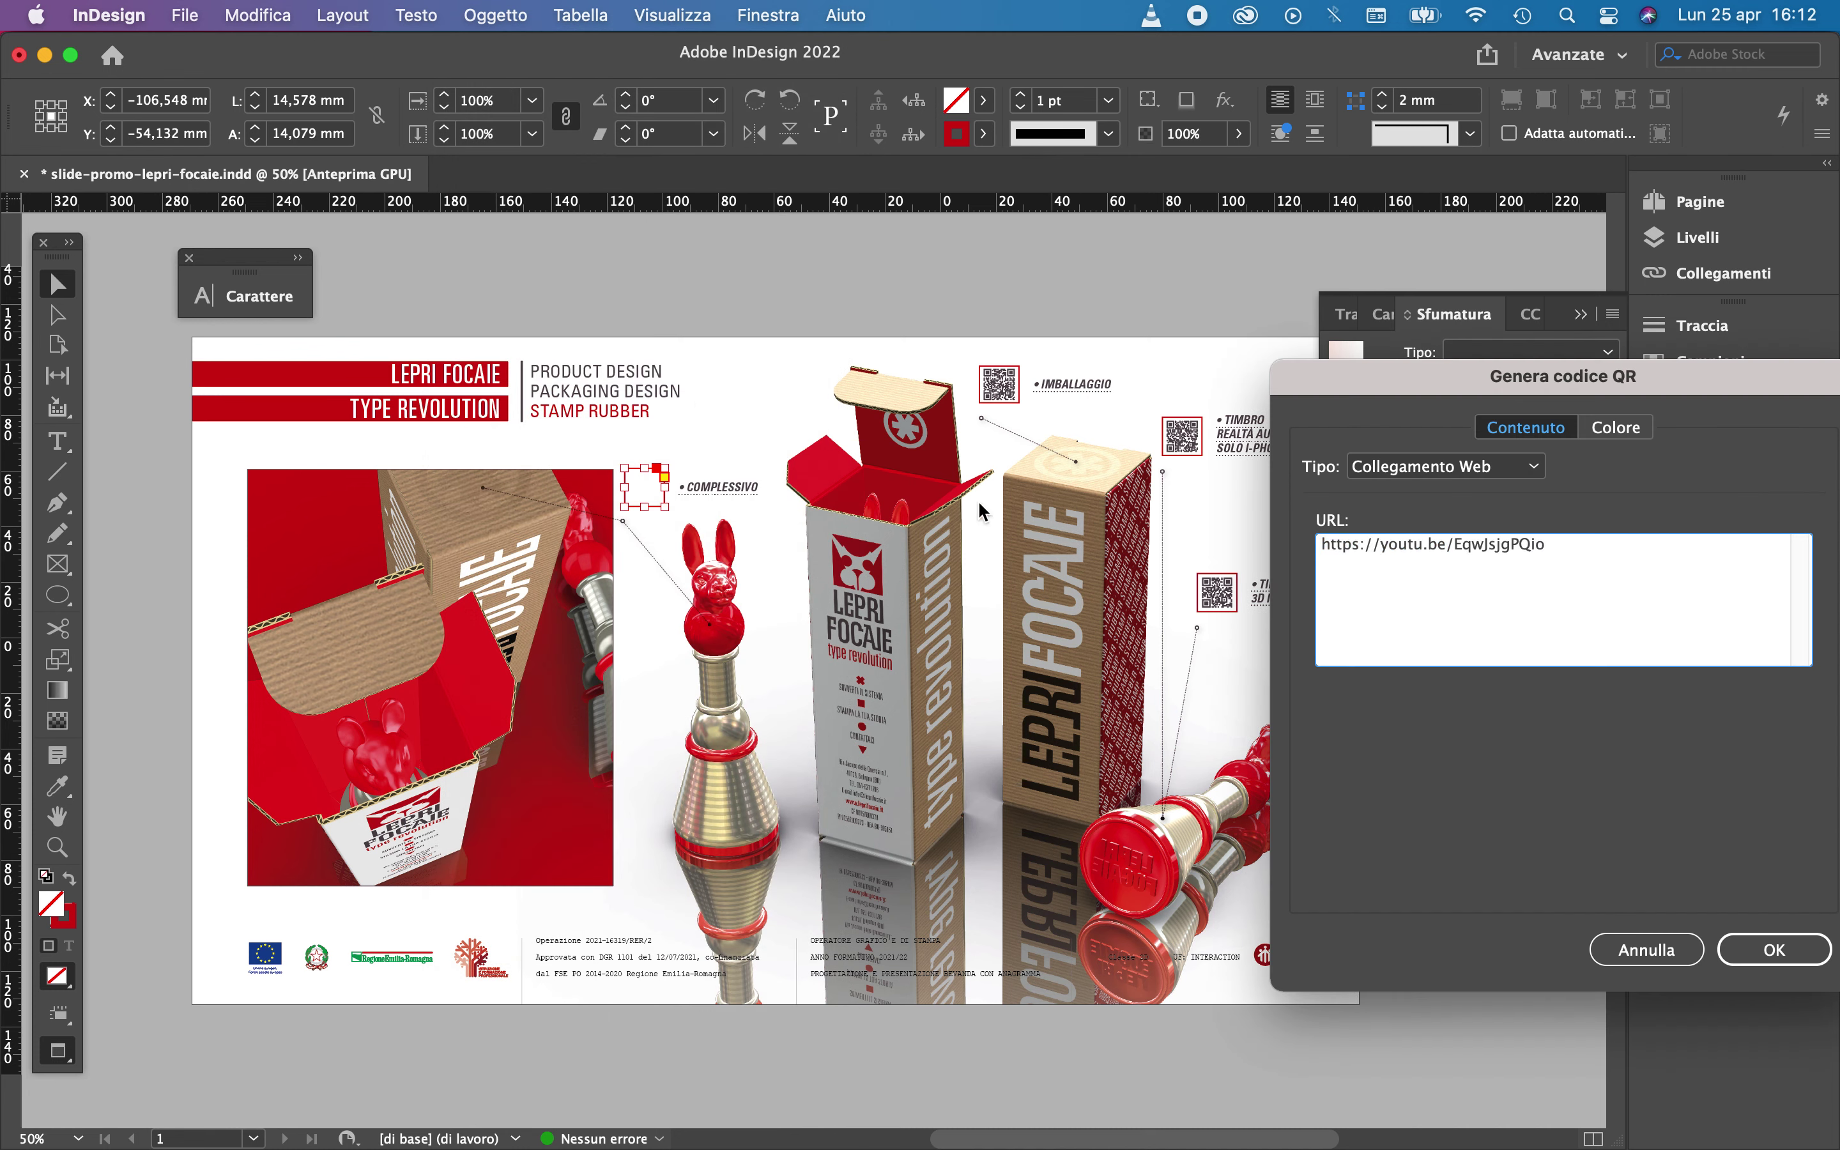
{"action": "left_click", "coordinate": [1623, 434]}
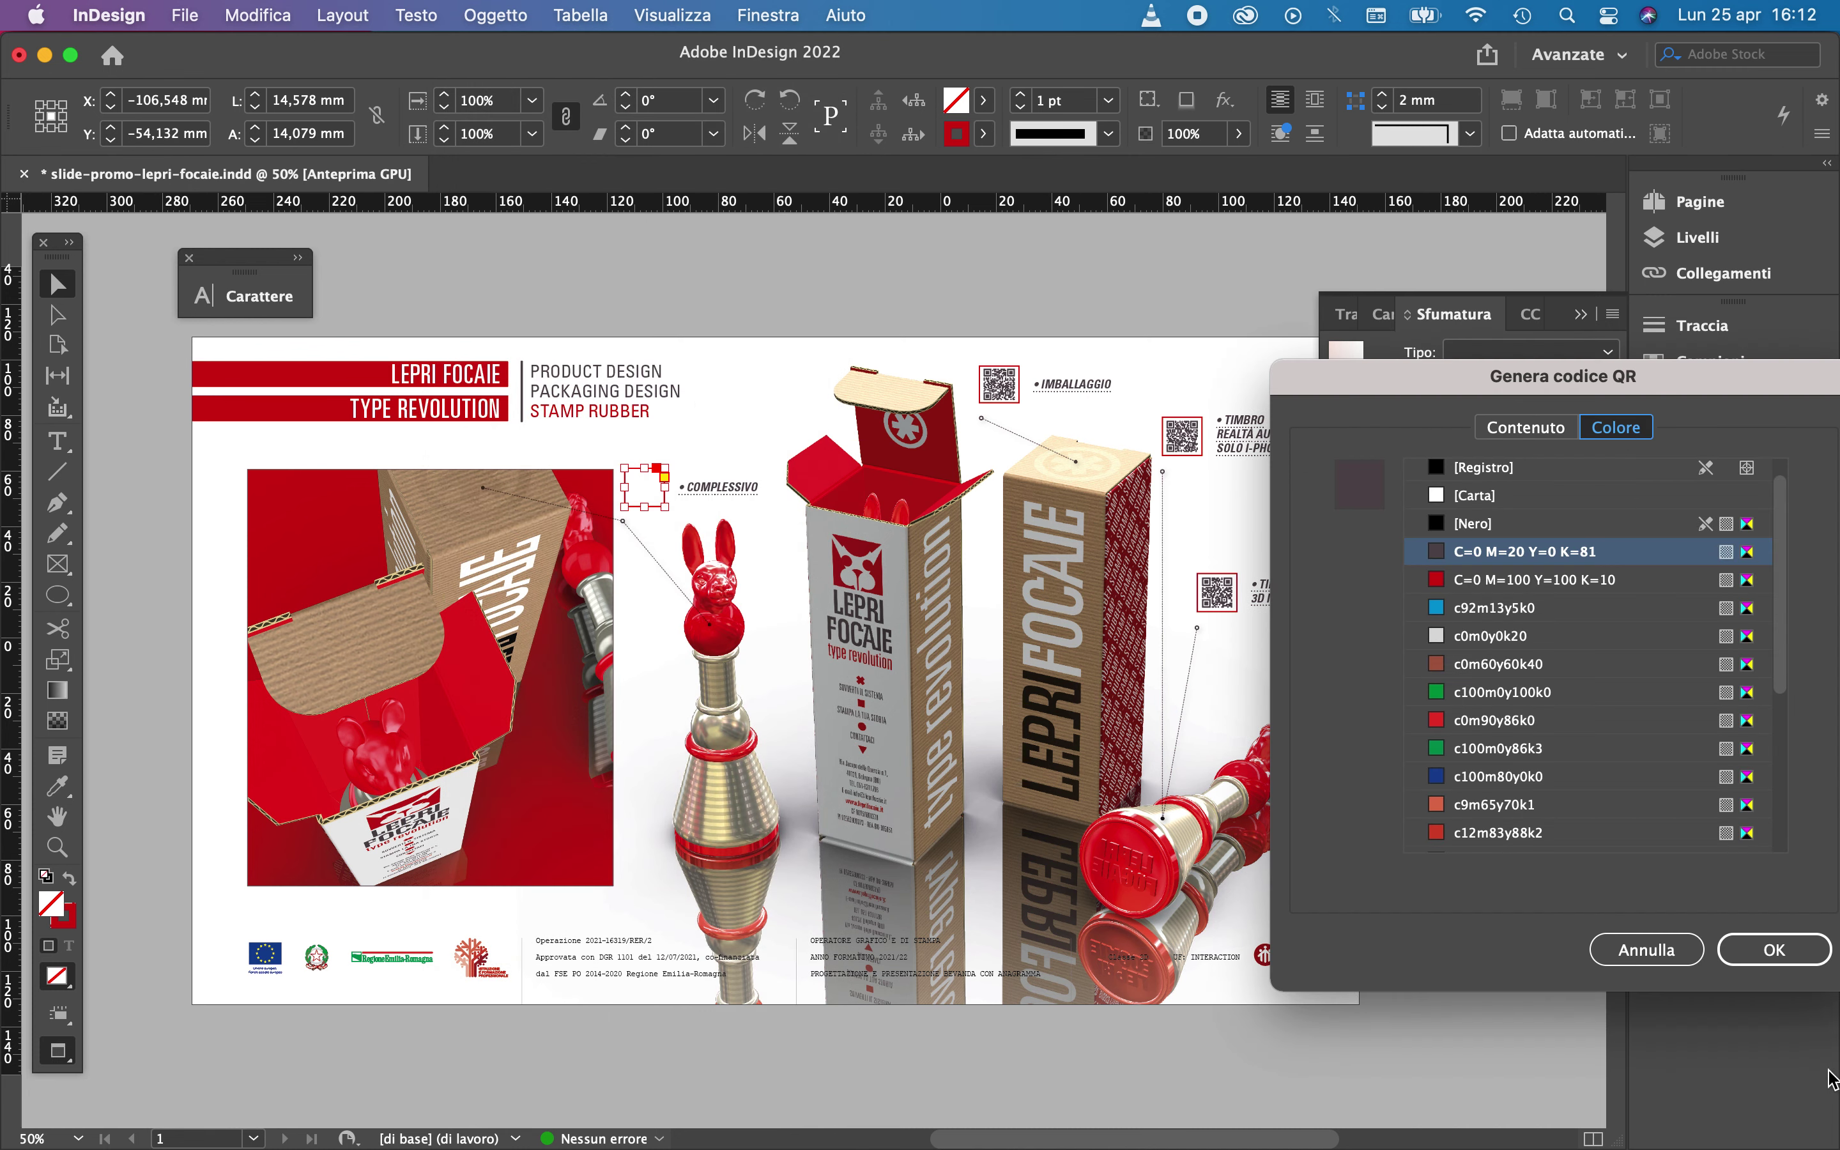
{"action": "left_click", "coordinate": [1774, 950]}
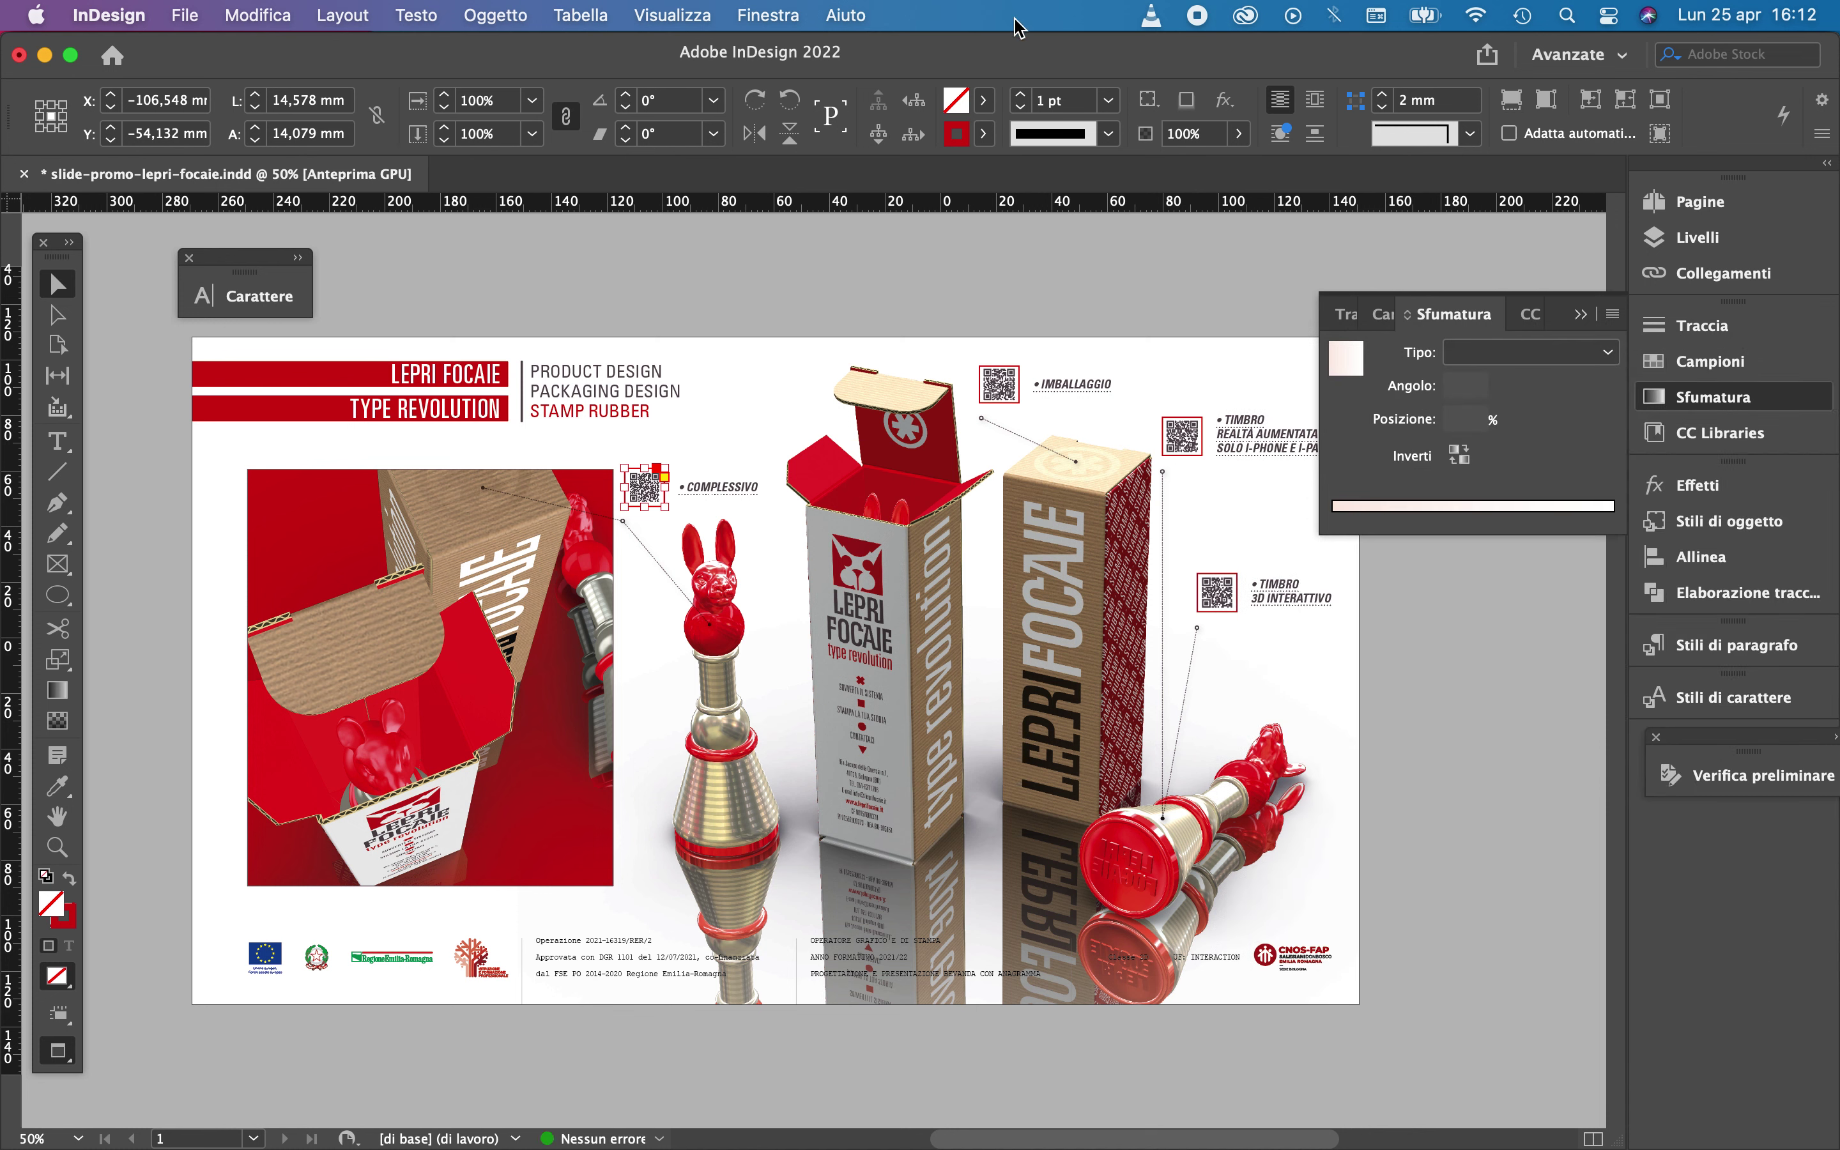
{"action": "left_click", "coordinate": [1126, 260]}
Collapse the floating gradient panel covering the slide and save the document with nothing selected
{"action": "left_click", "coordinate": [1043, 551]}
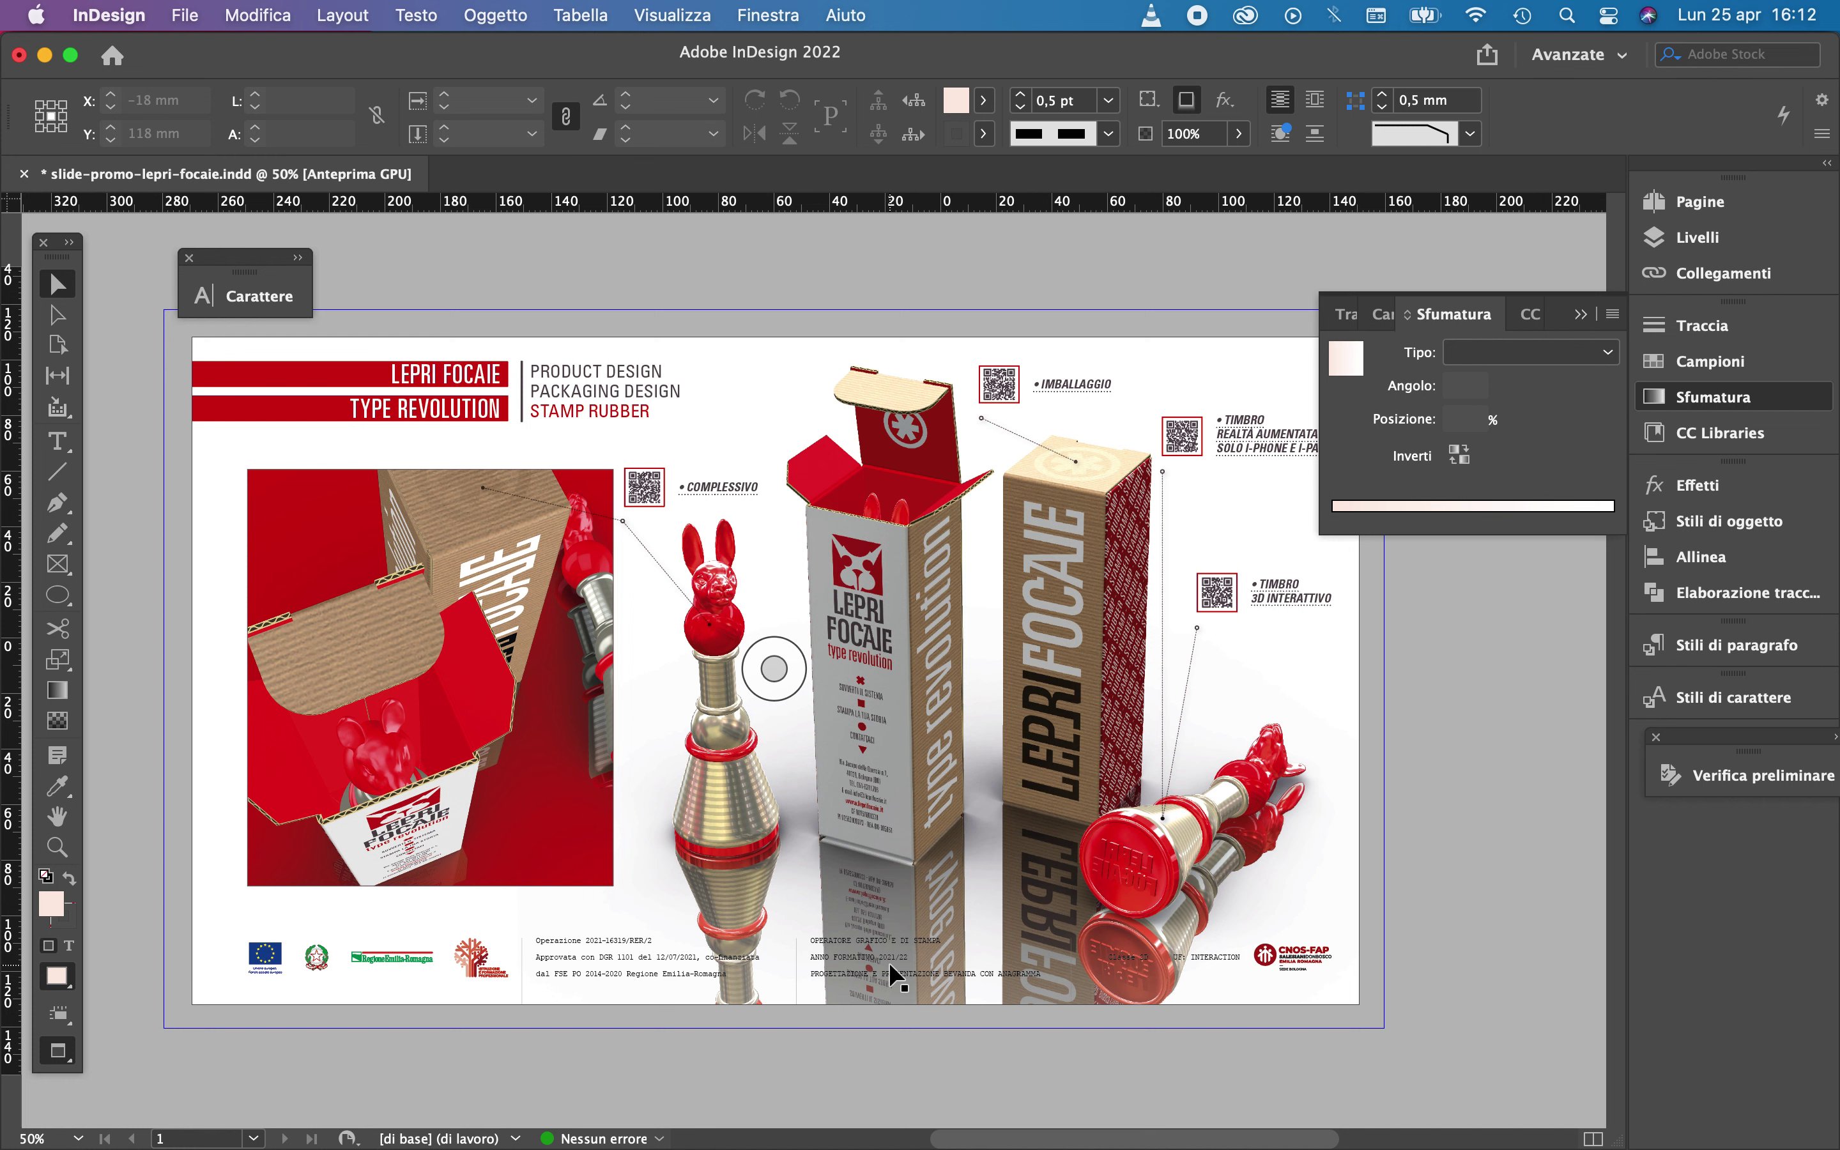
{"action": "key", "text": "super+shift+a"}
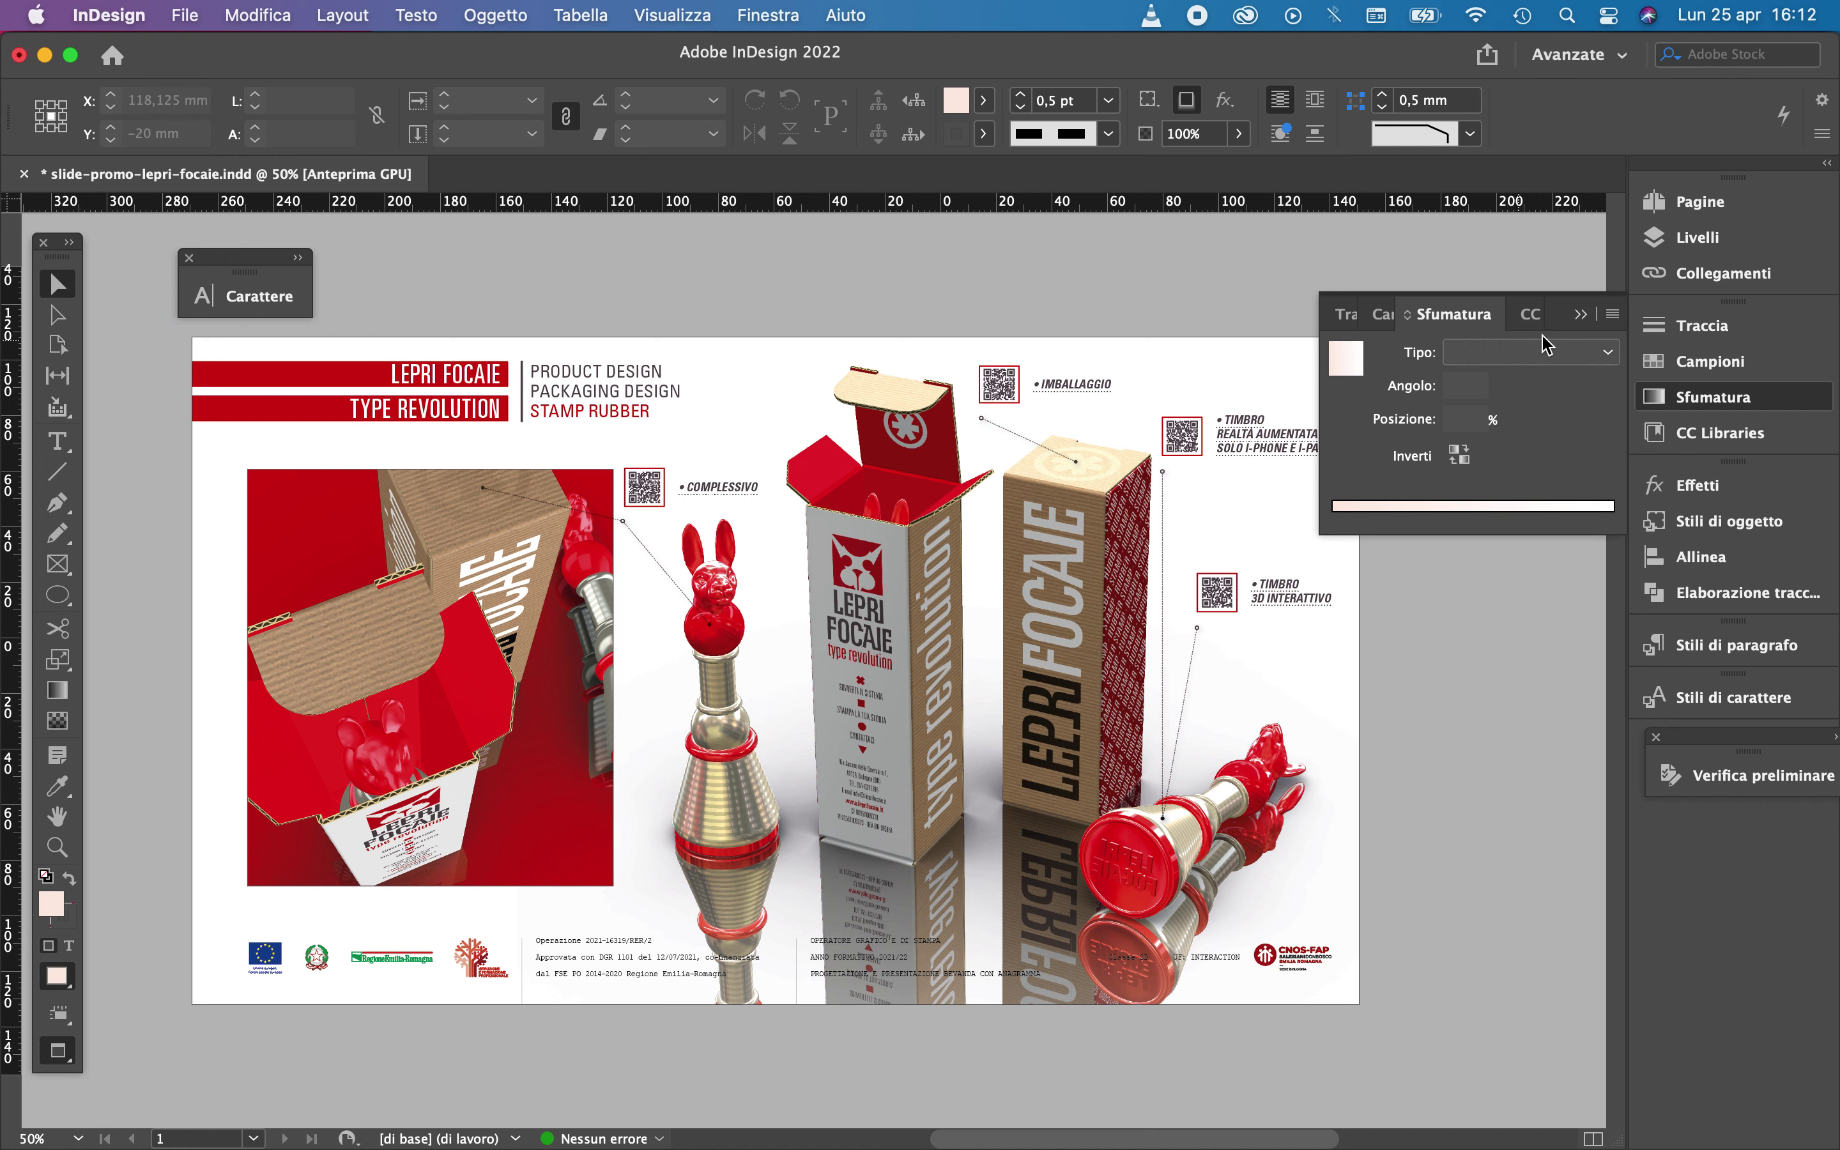
{"action": "left_click", "coordinate": [1580, 312]}
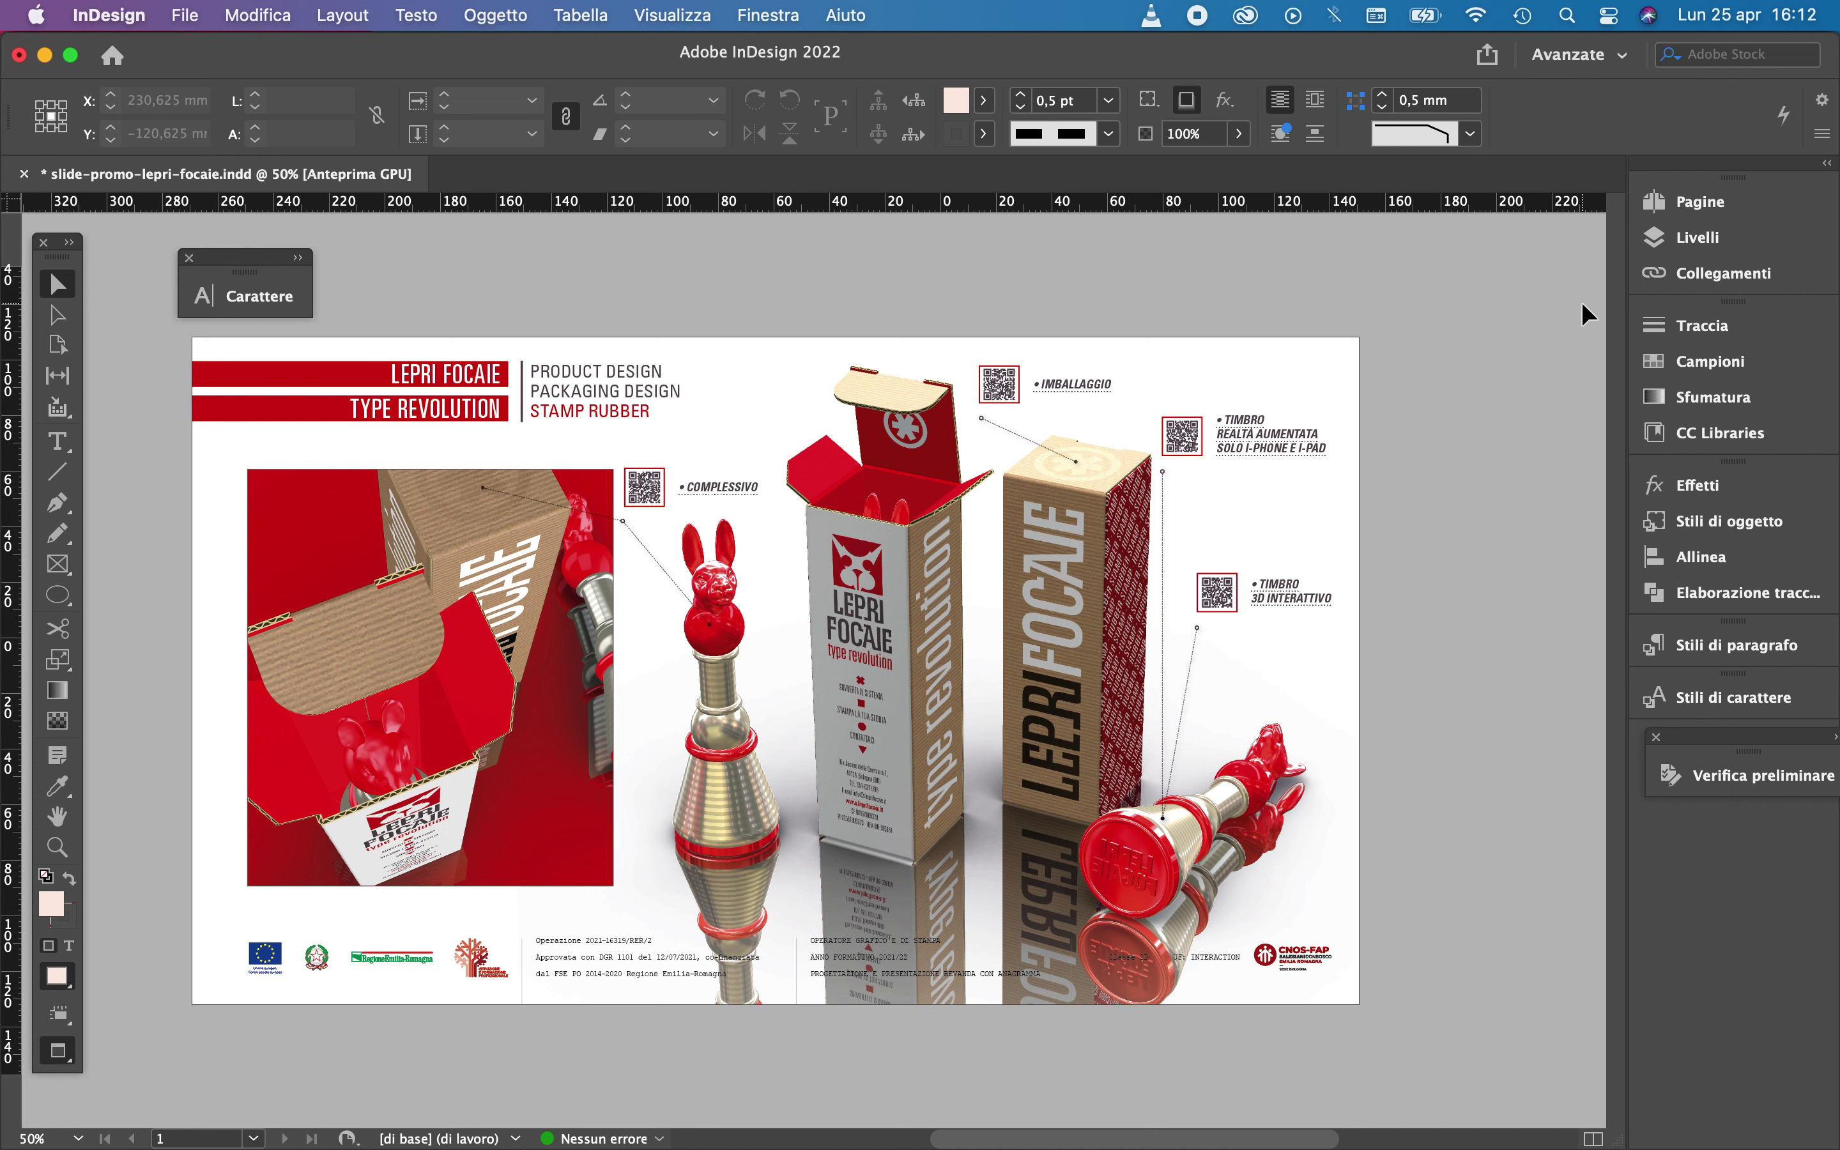
{"action": "key", "text": "super+s"}
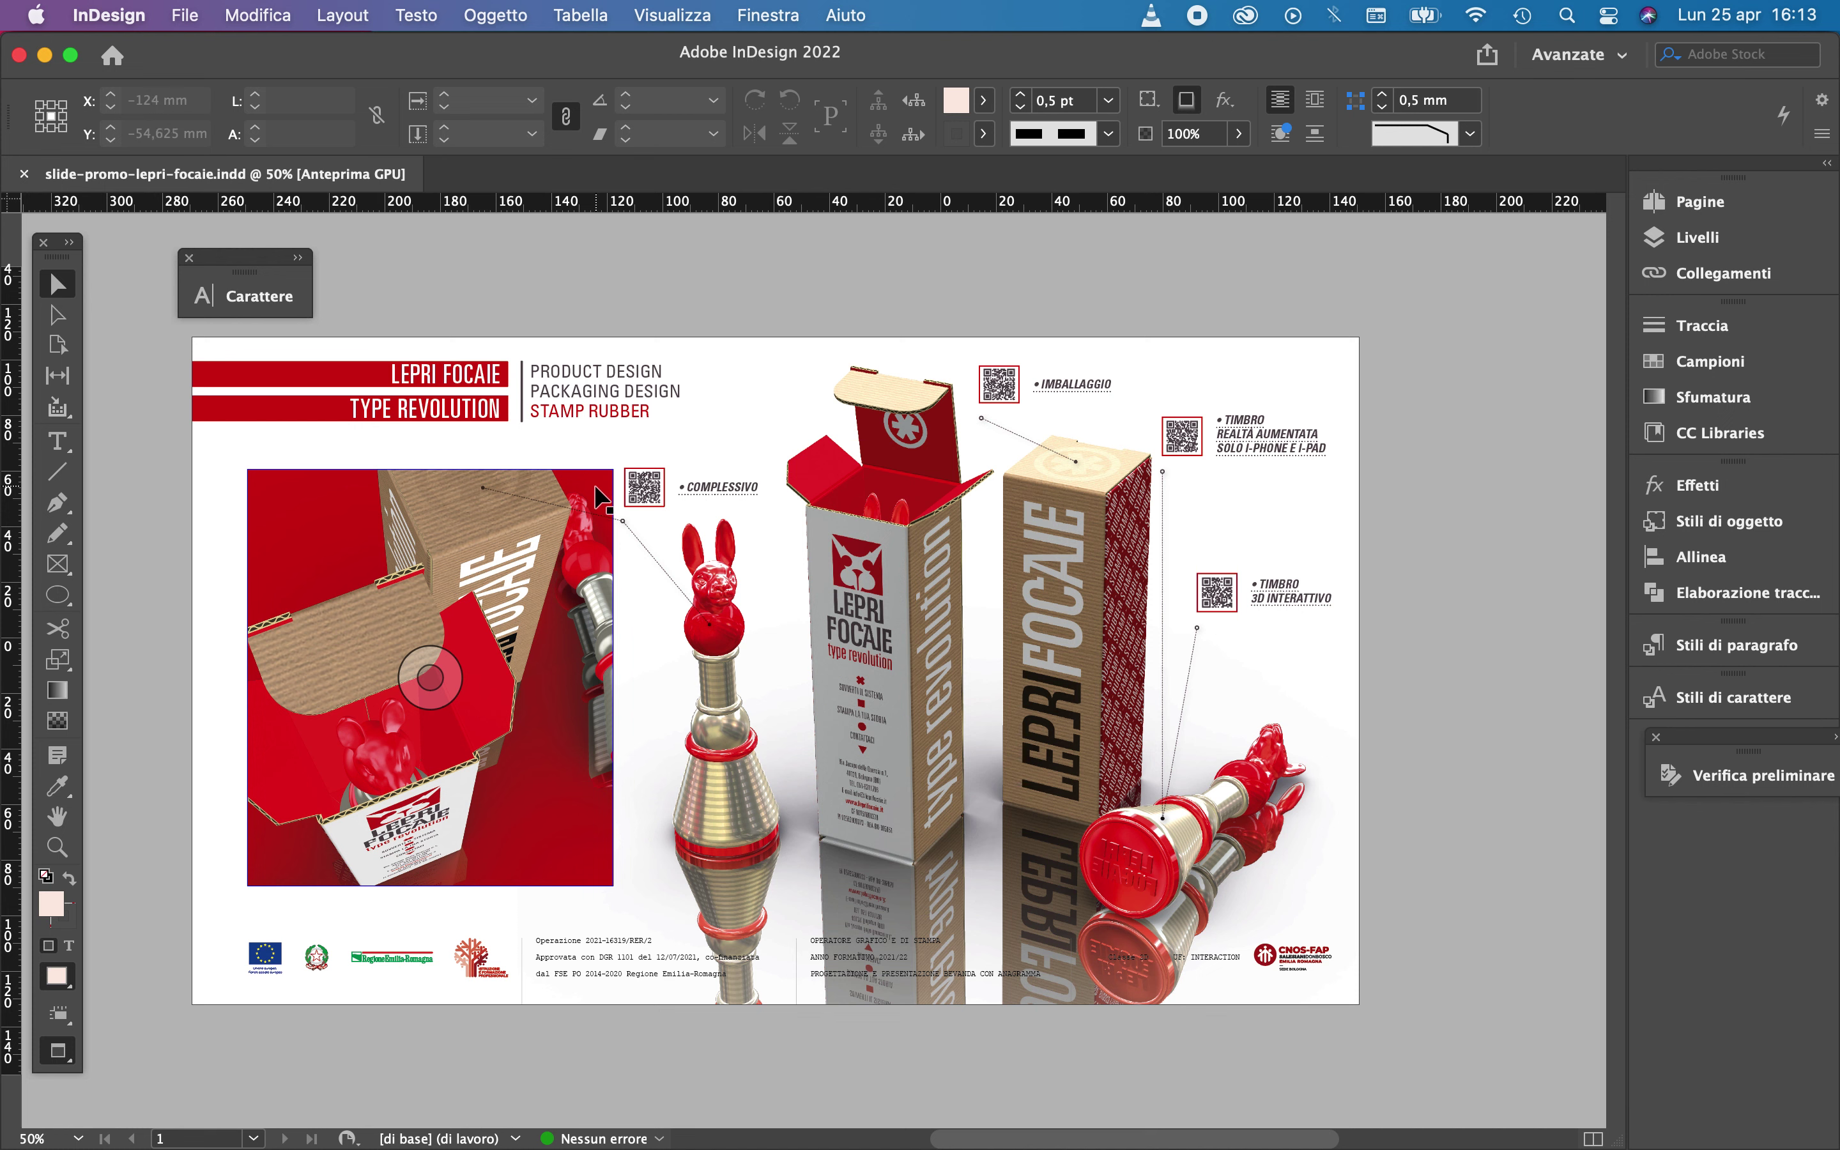
Start a PDF export of the slide with the [PDF/X-1a:2001] preset, saving it as slide-promo-lepri-focaie in the timbro lepre folder
{"action": "left_click", "coordinate": [187, 19]}
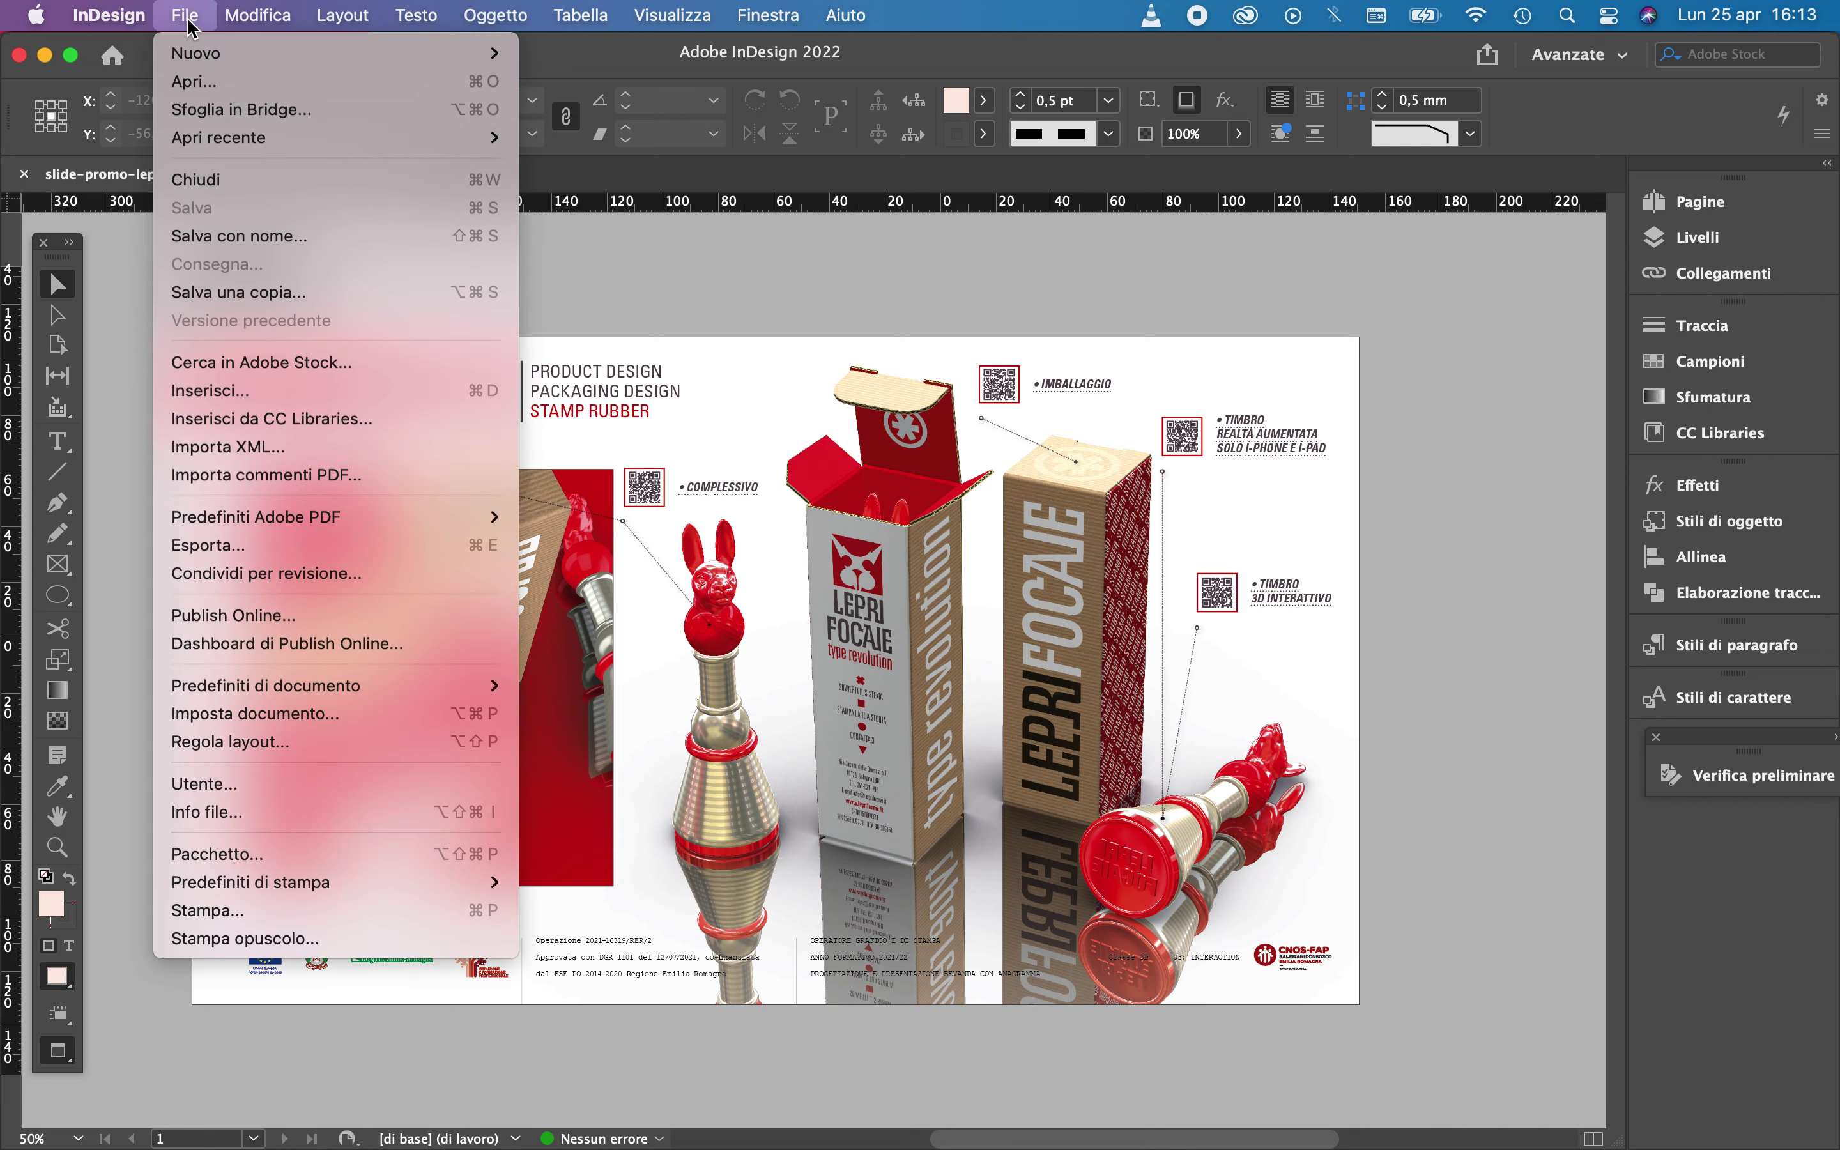
{"action": "mouse_move", "coordinate": [233, 529]}
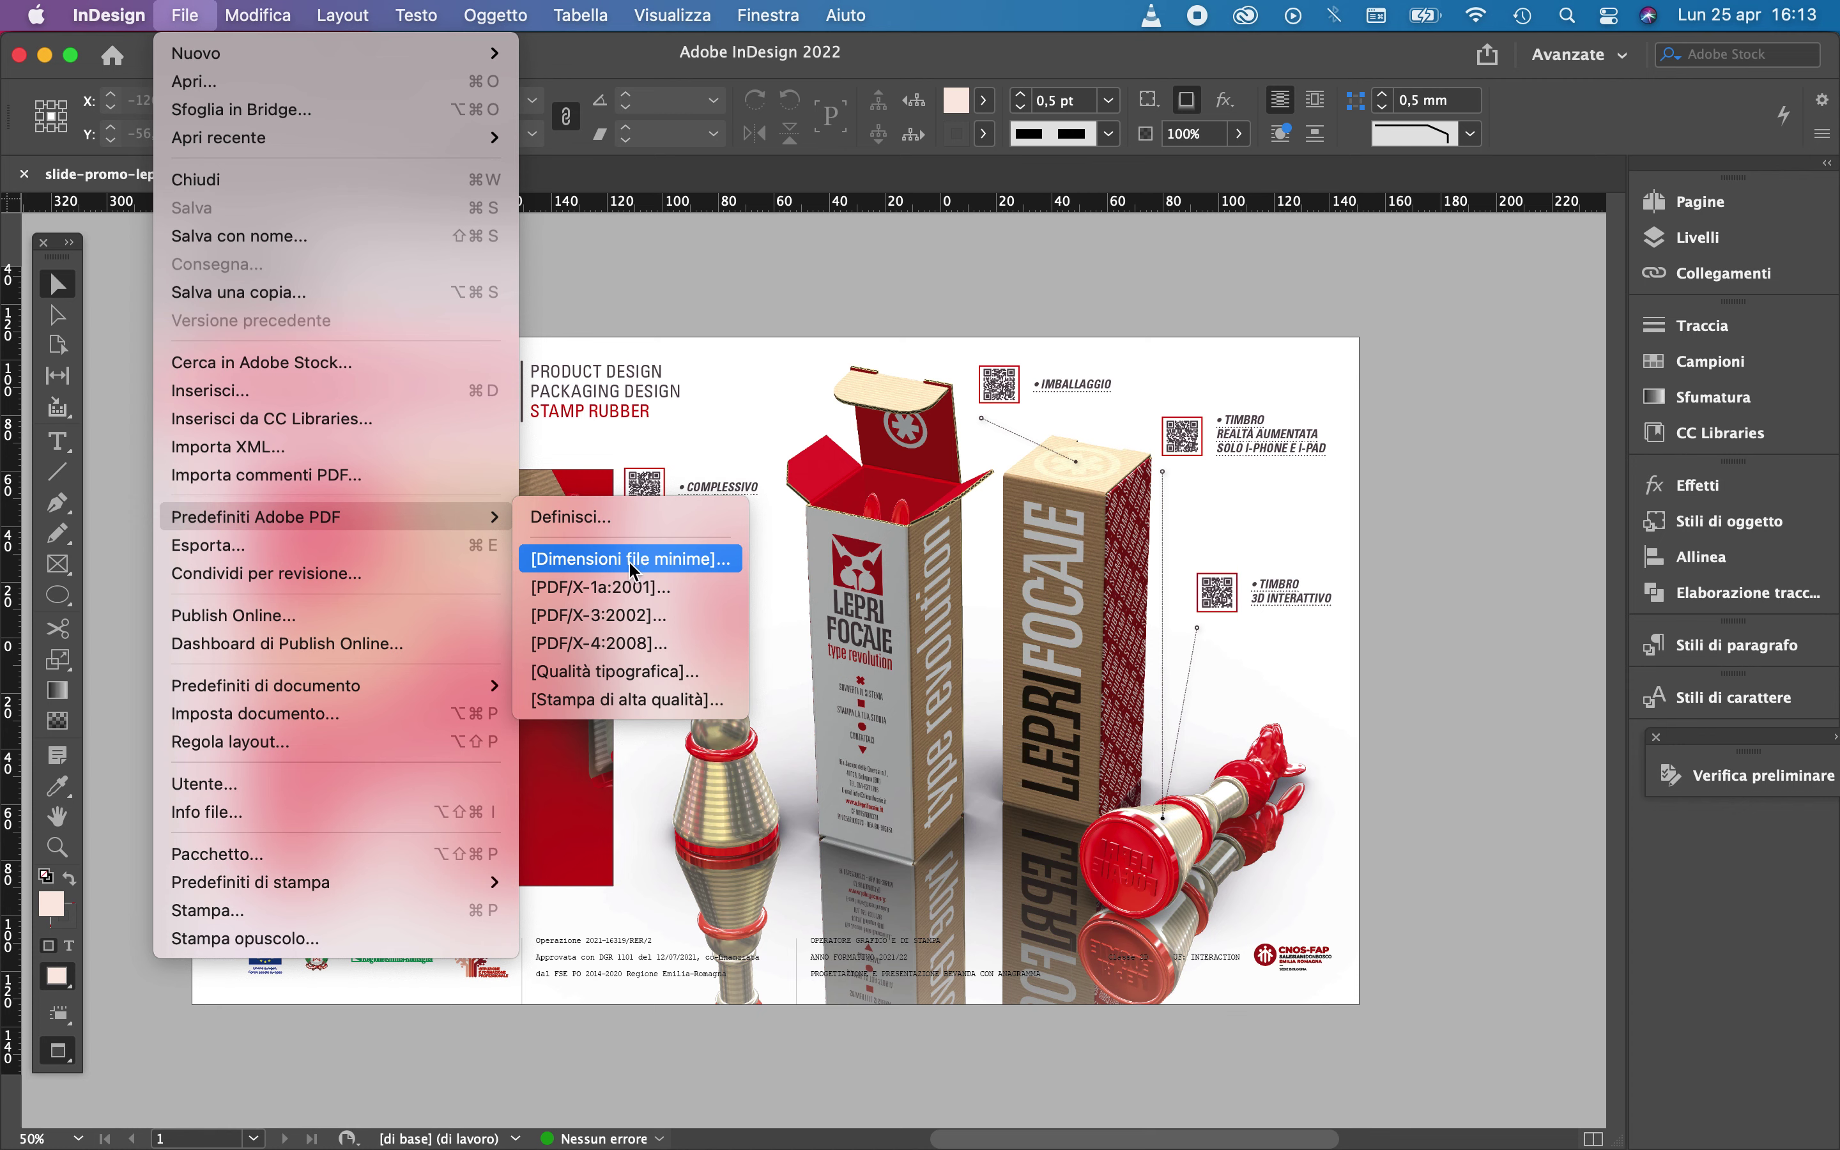
{"action": "mouse_move", "coordinate": [371, 514]}
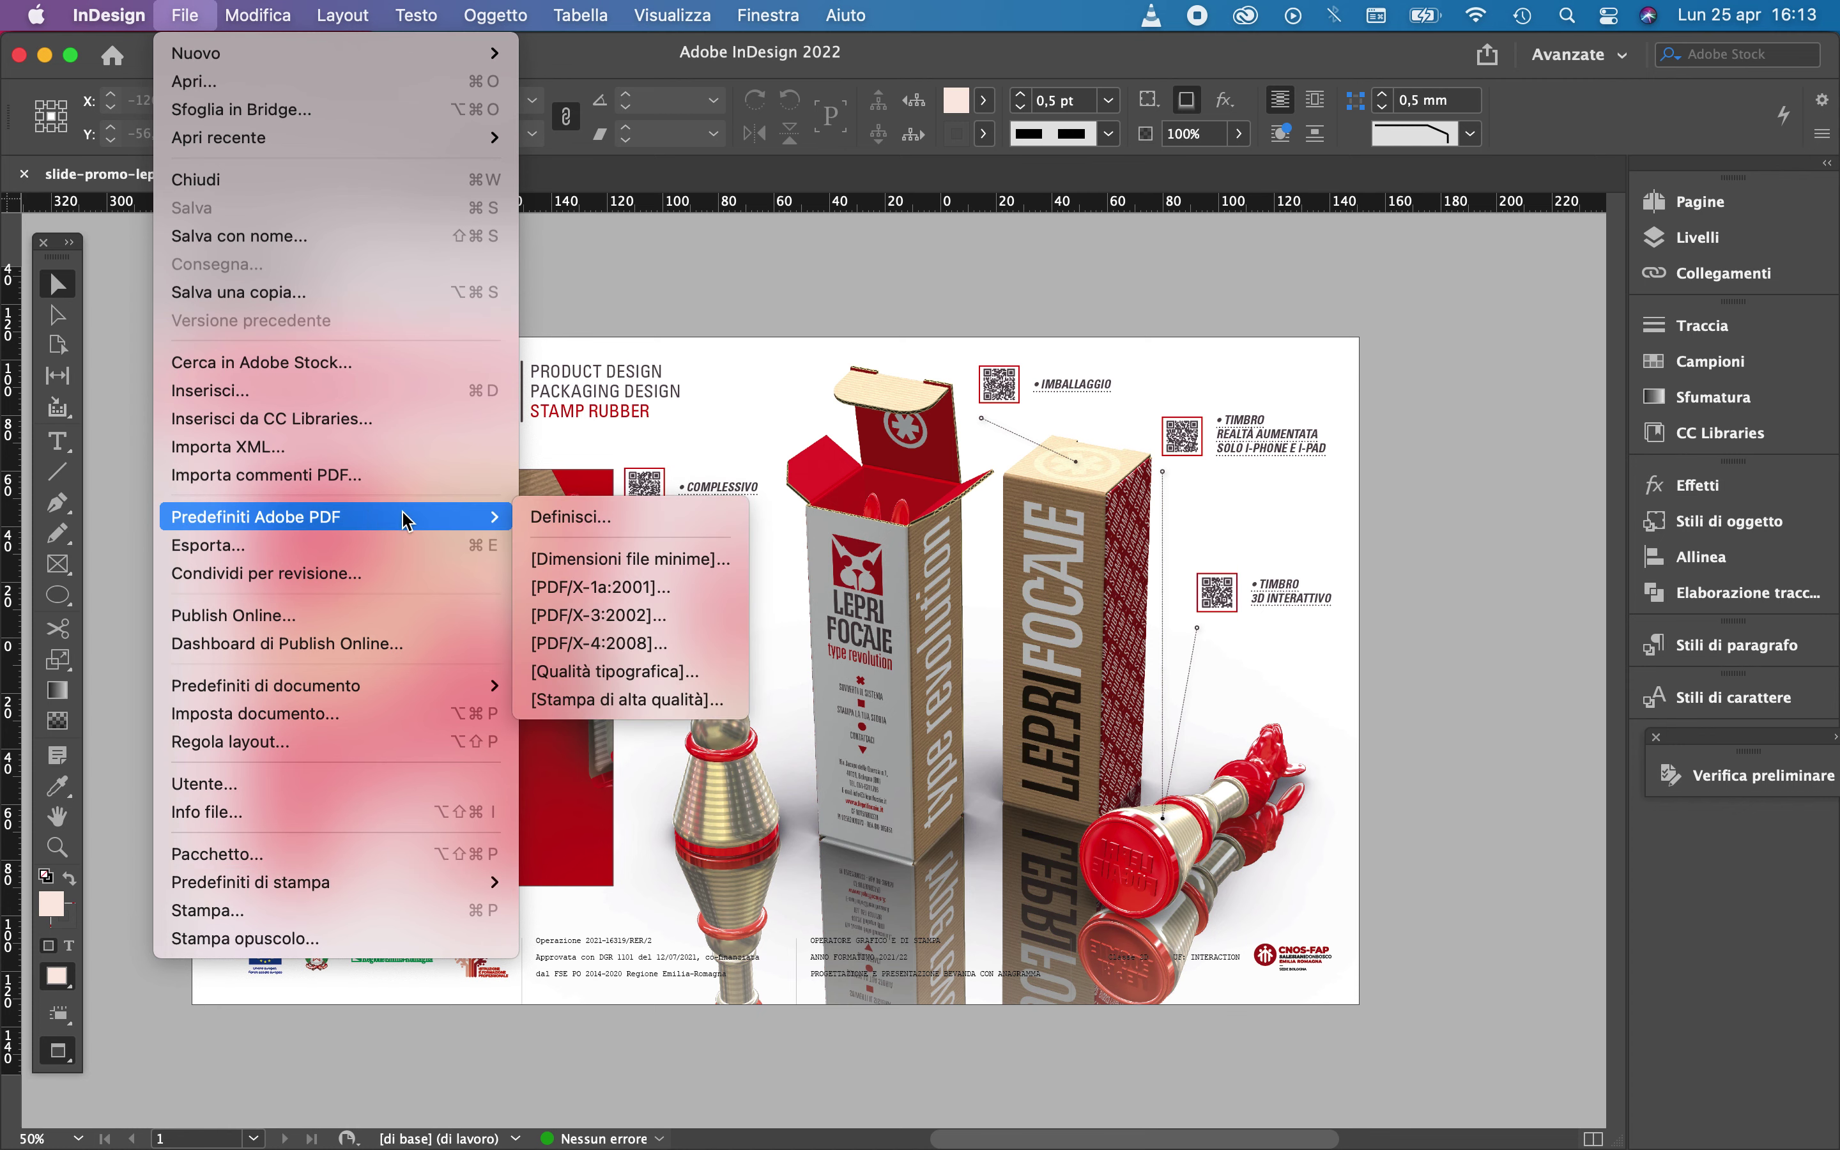
{"action": "left_click", "coordinate": [686, 582]}
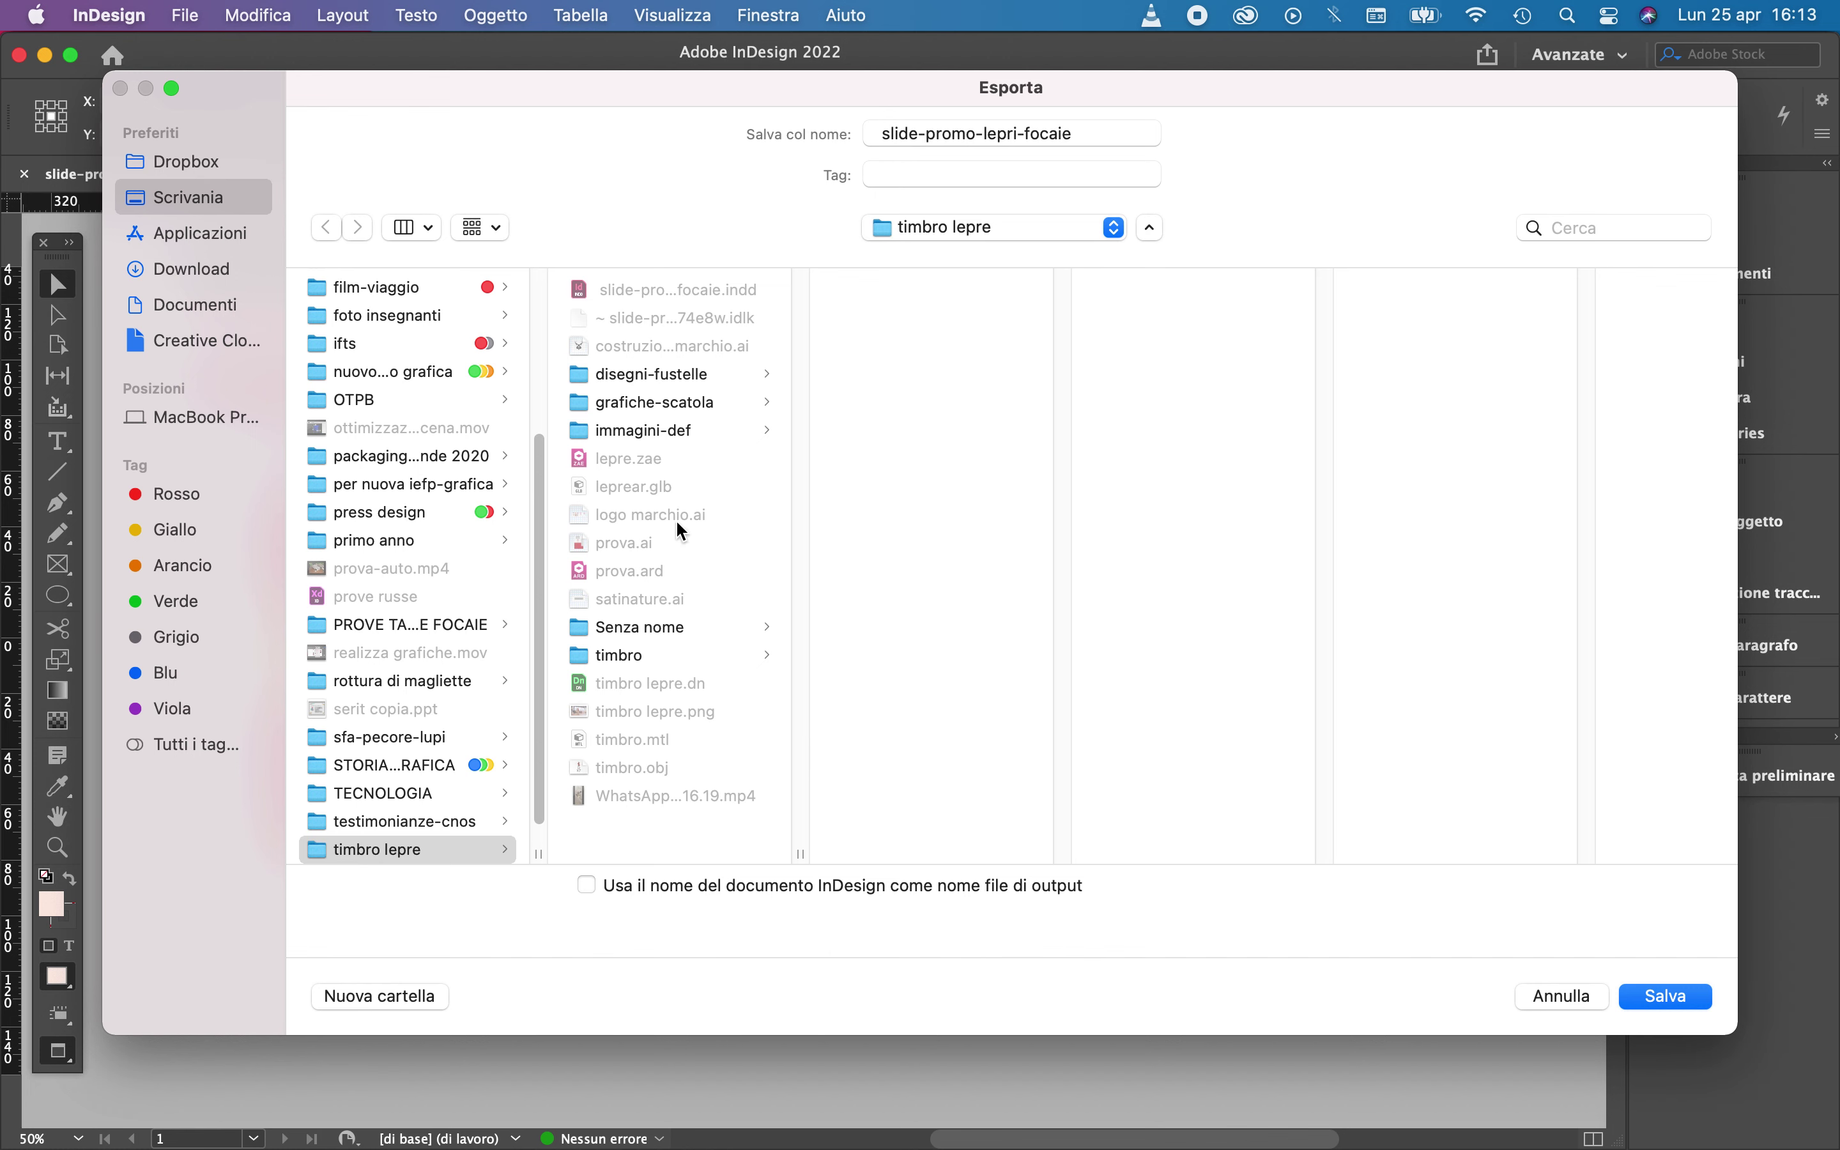
{"action": "left_click", "coordinate": [1675, 1008]}
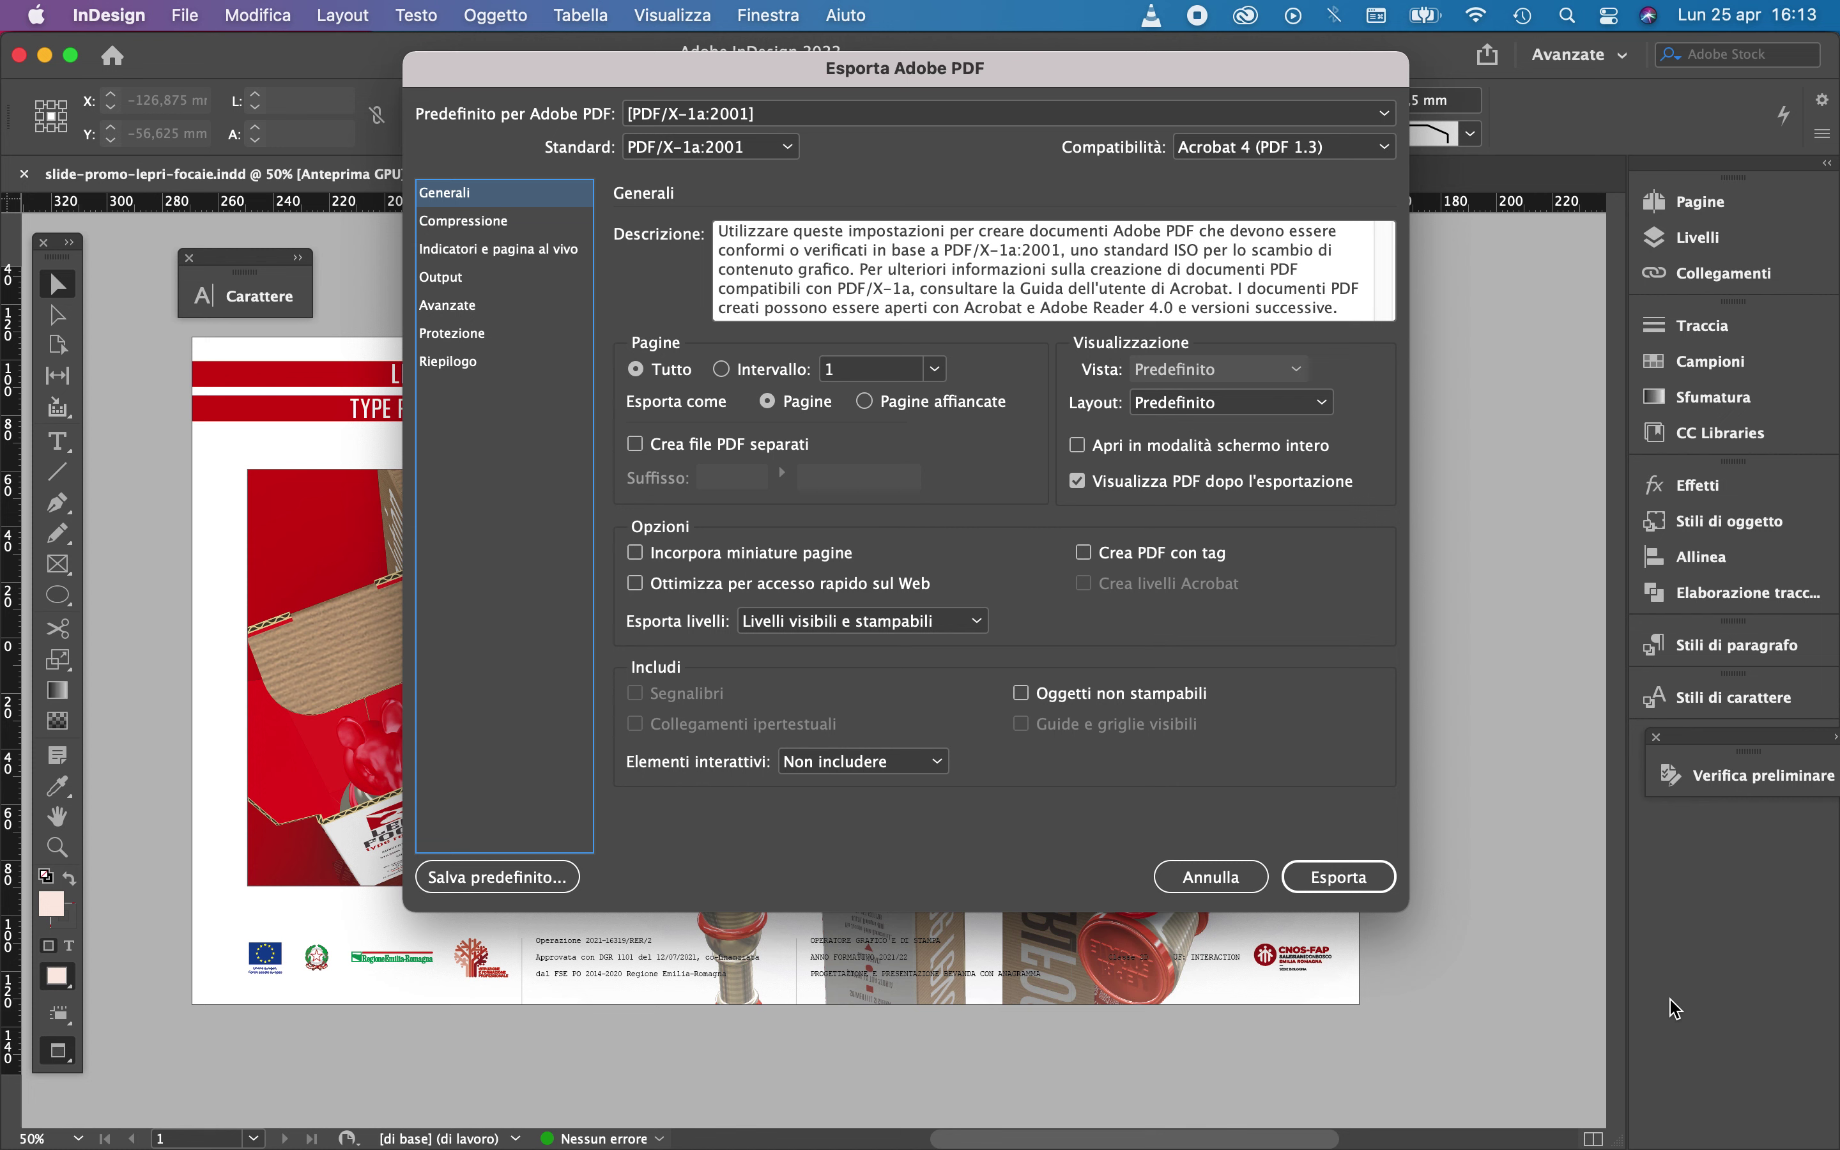
Set the PDF compatibility to Acrobat 5 (PDF 1.4), include the hyperlinks and export the file
{"action": "left_click", "coordinate": [1307, 152]}
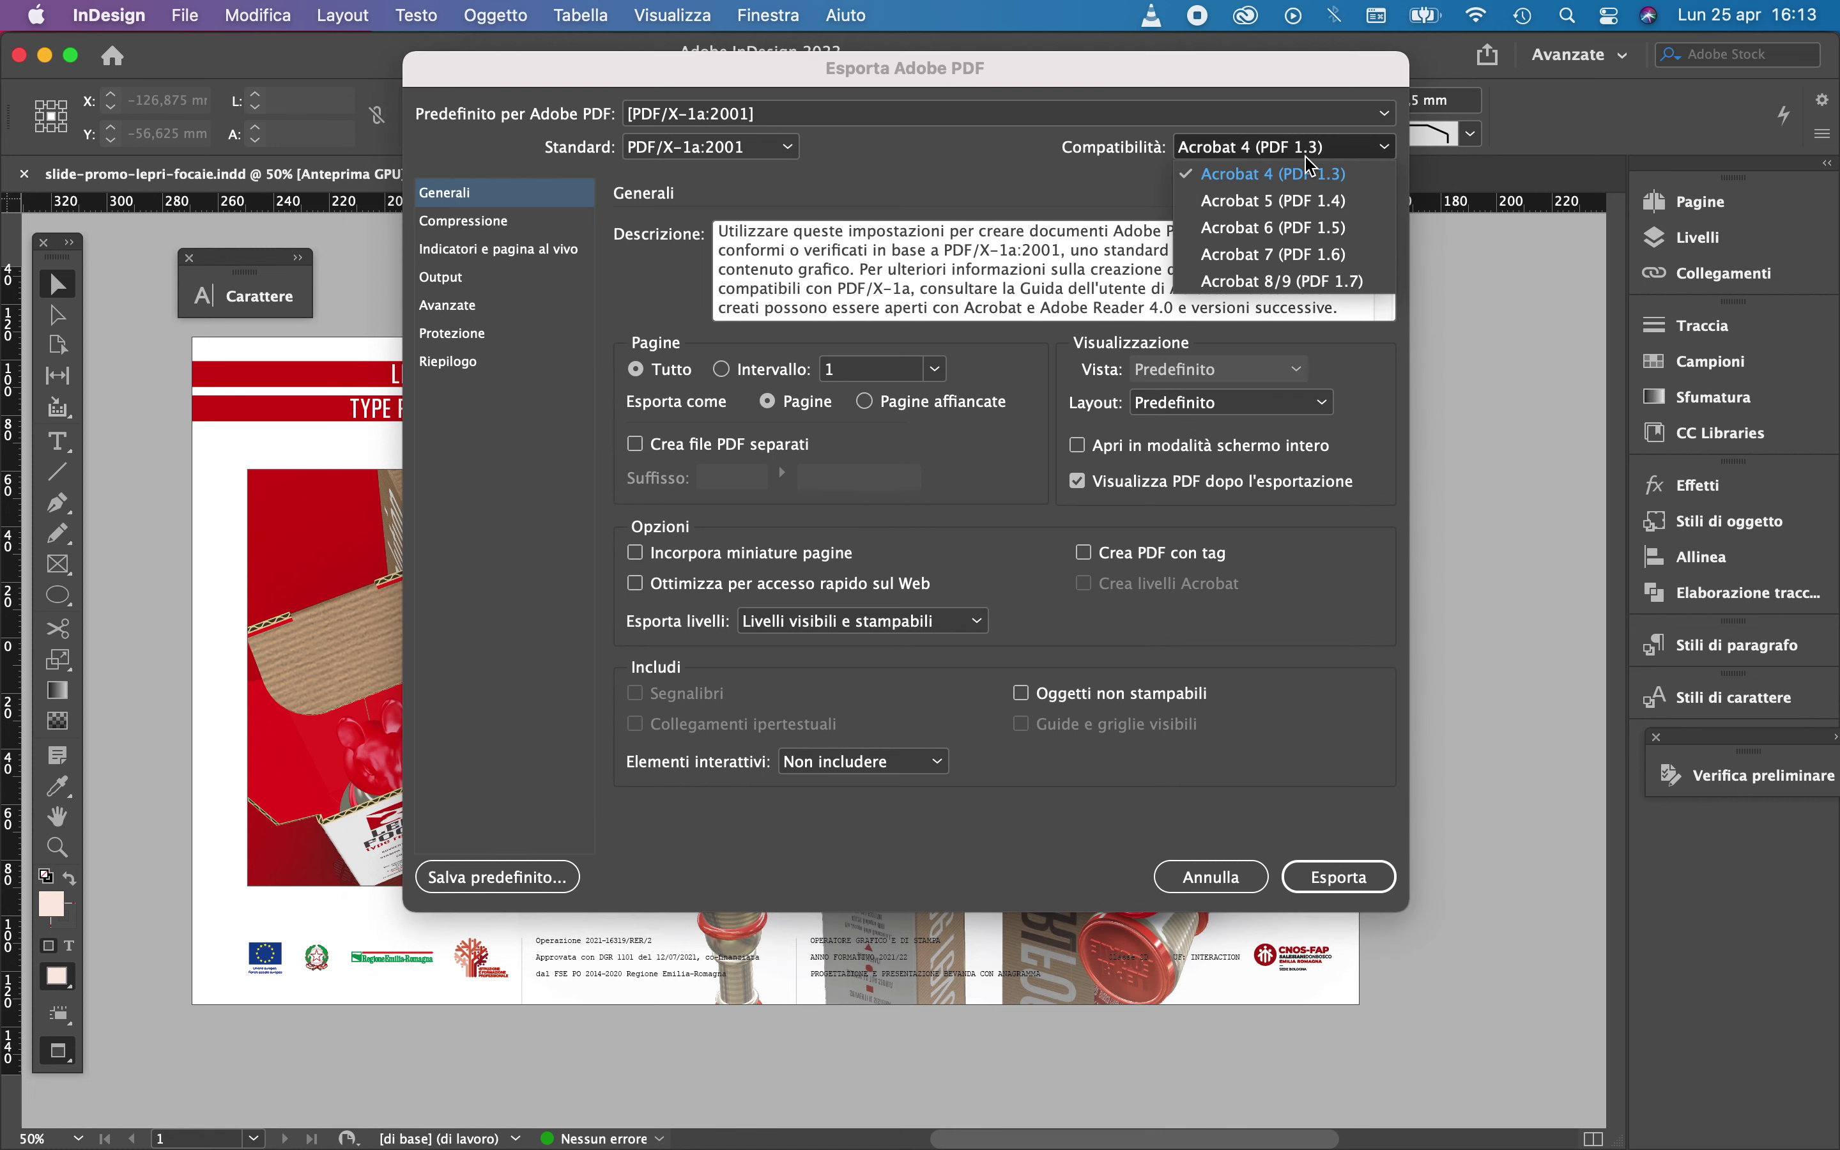
{"action": "left_click", "coordinate": [1314, 202]}
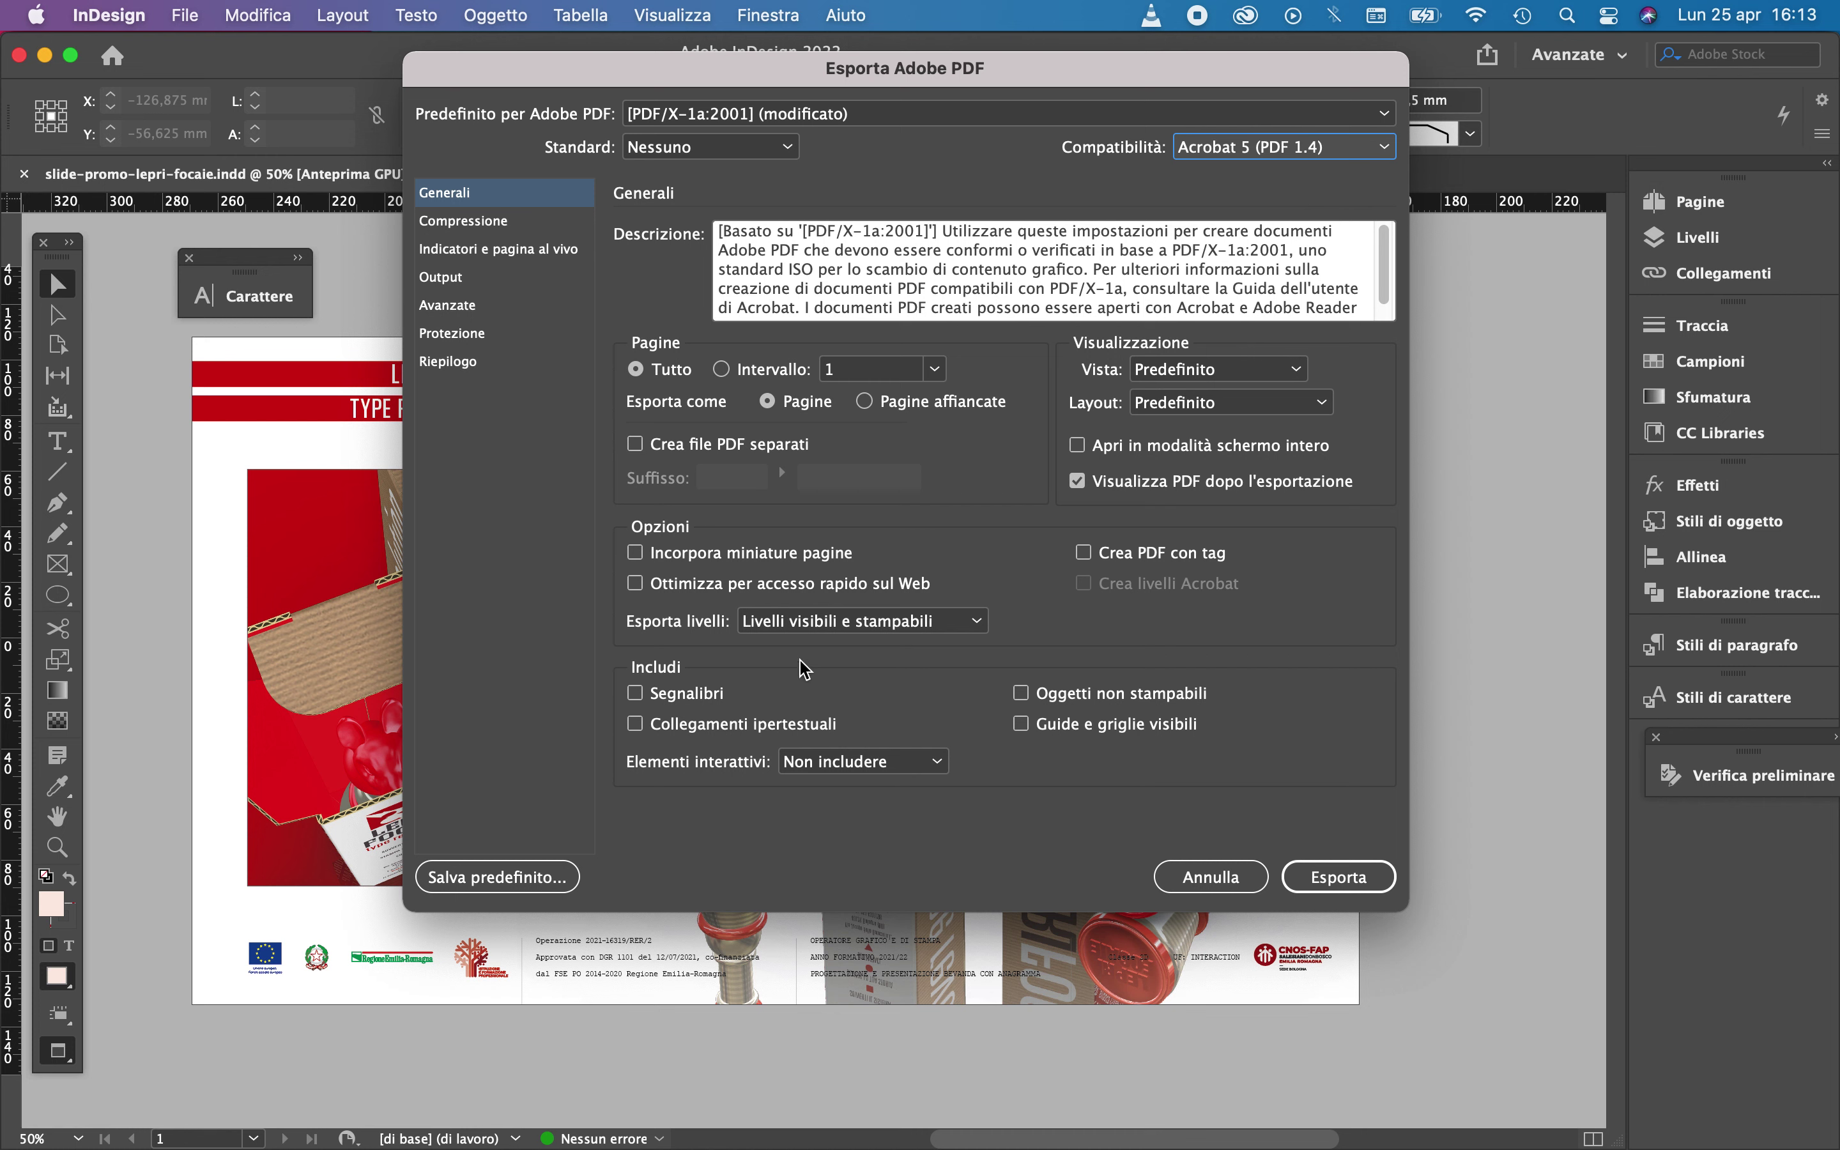
{"action": "left_click", "coordinate": [713, 727]}
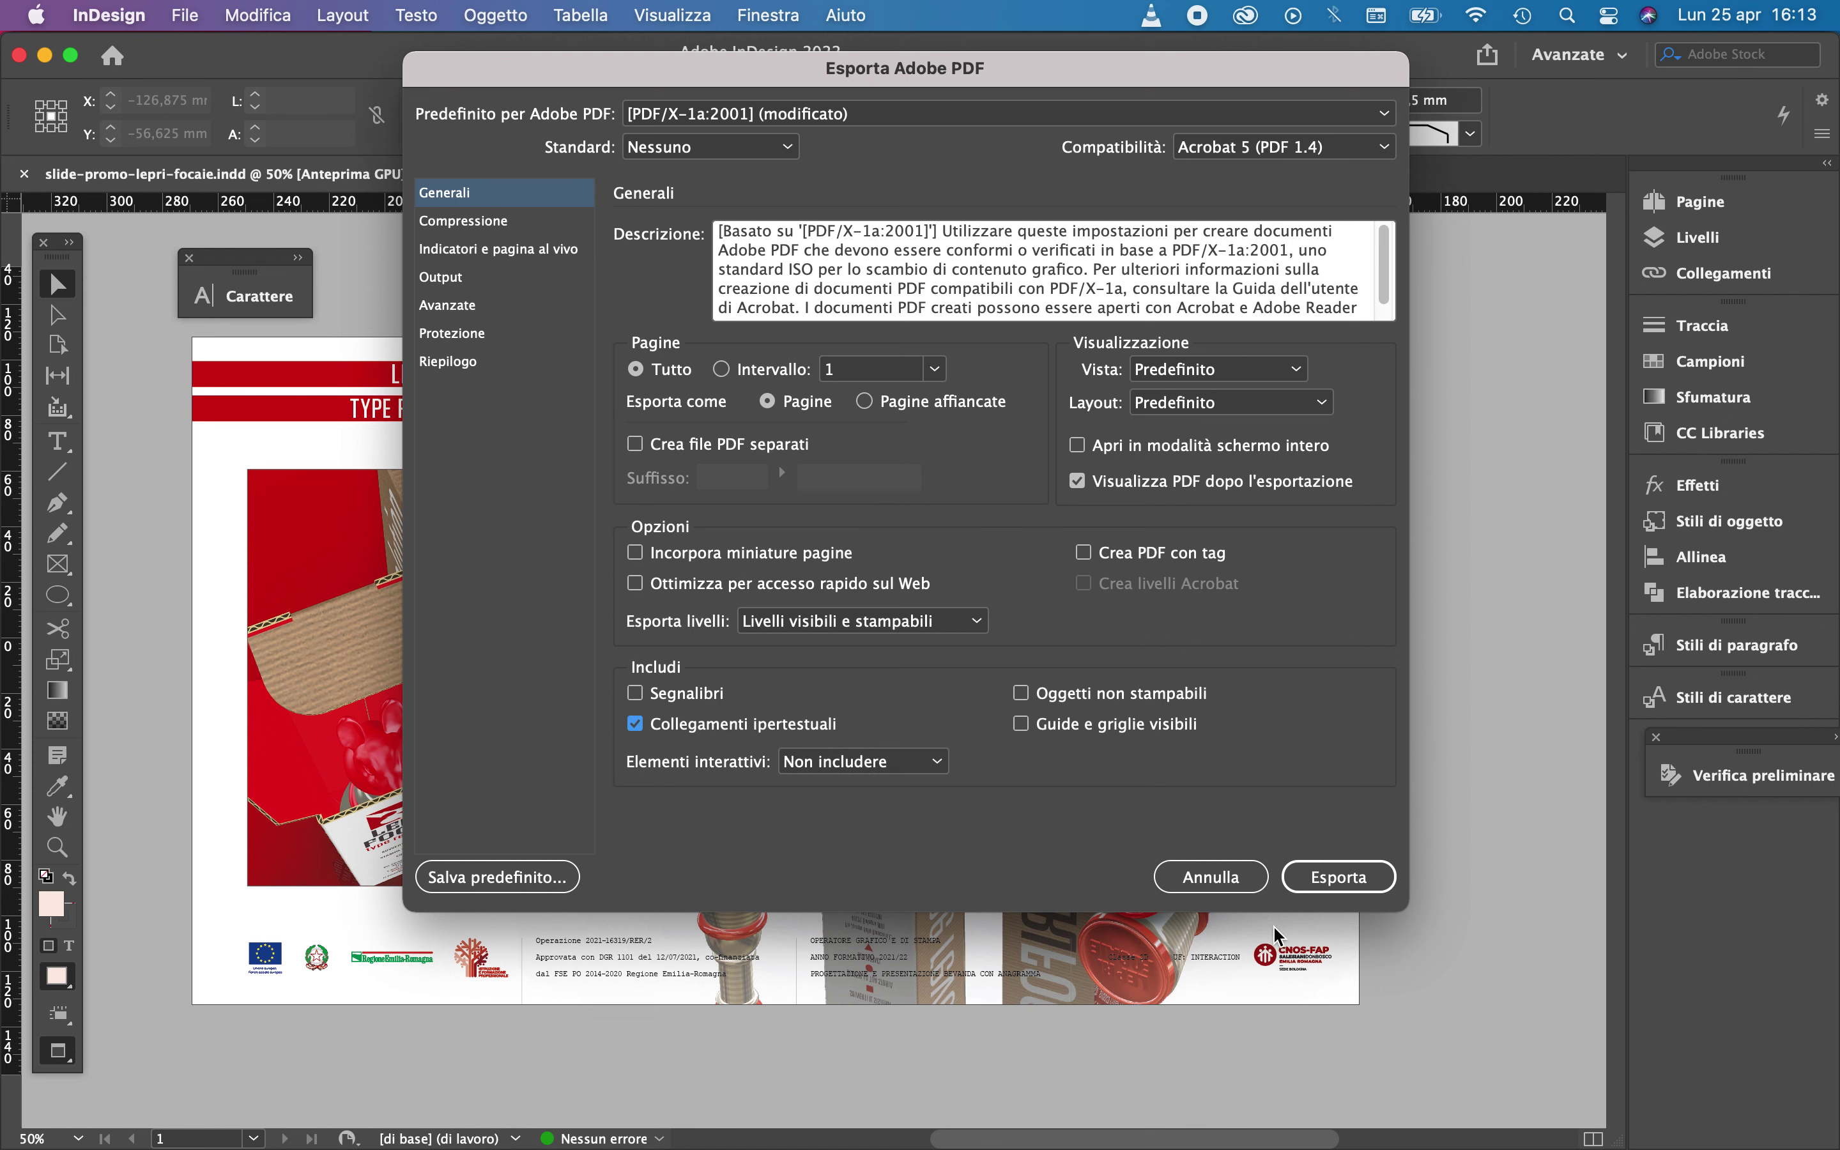
{"action": "left_click", "coordinate": [1385, 885]}
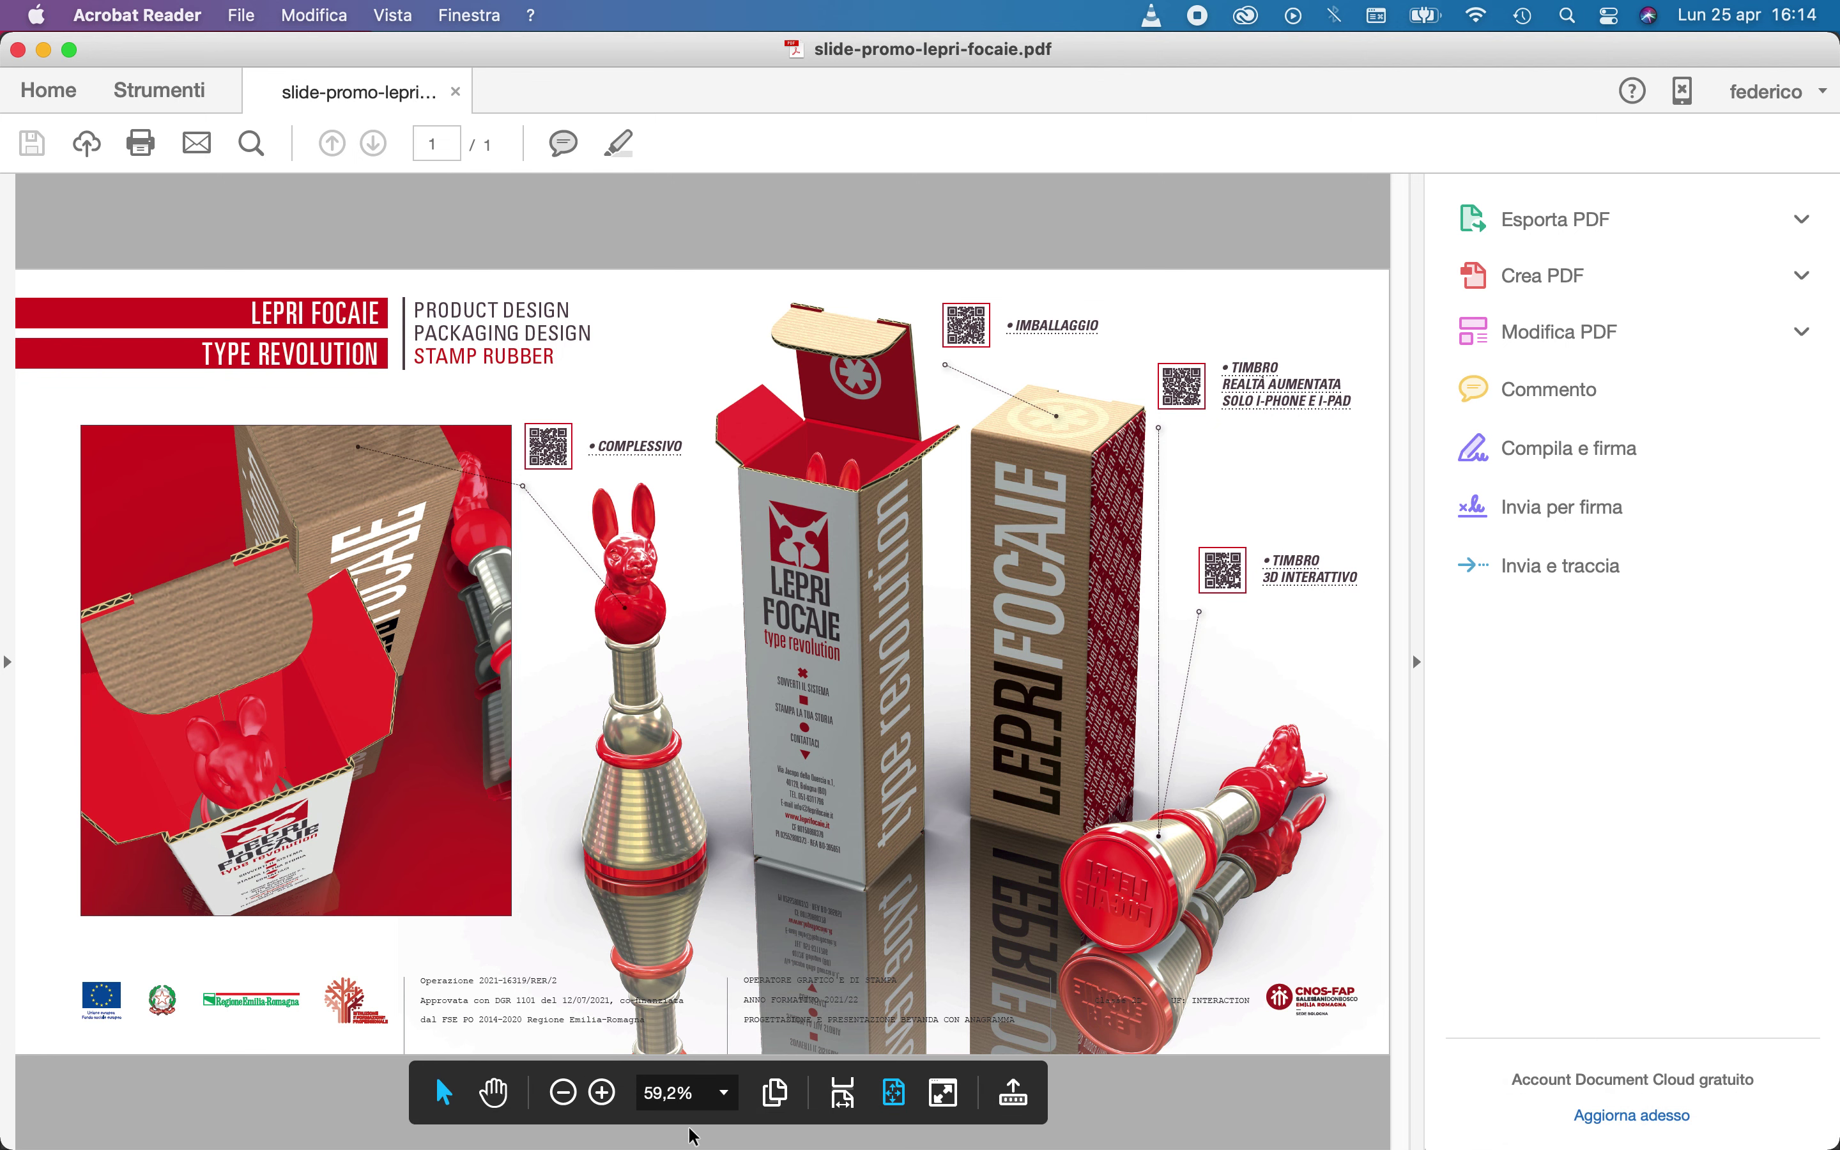
View the exported PDF full screen in Acrobat Reader, return to the normal window and collapse the tools pane beside the page
{"action": "key", "text": "super+l"}
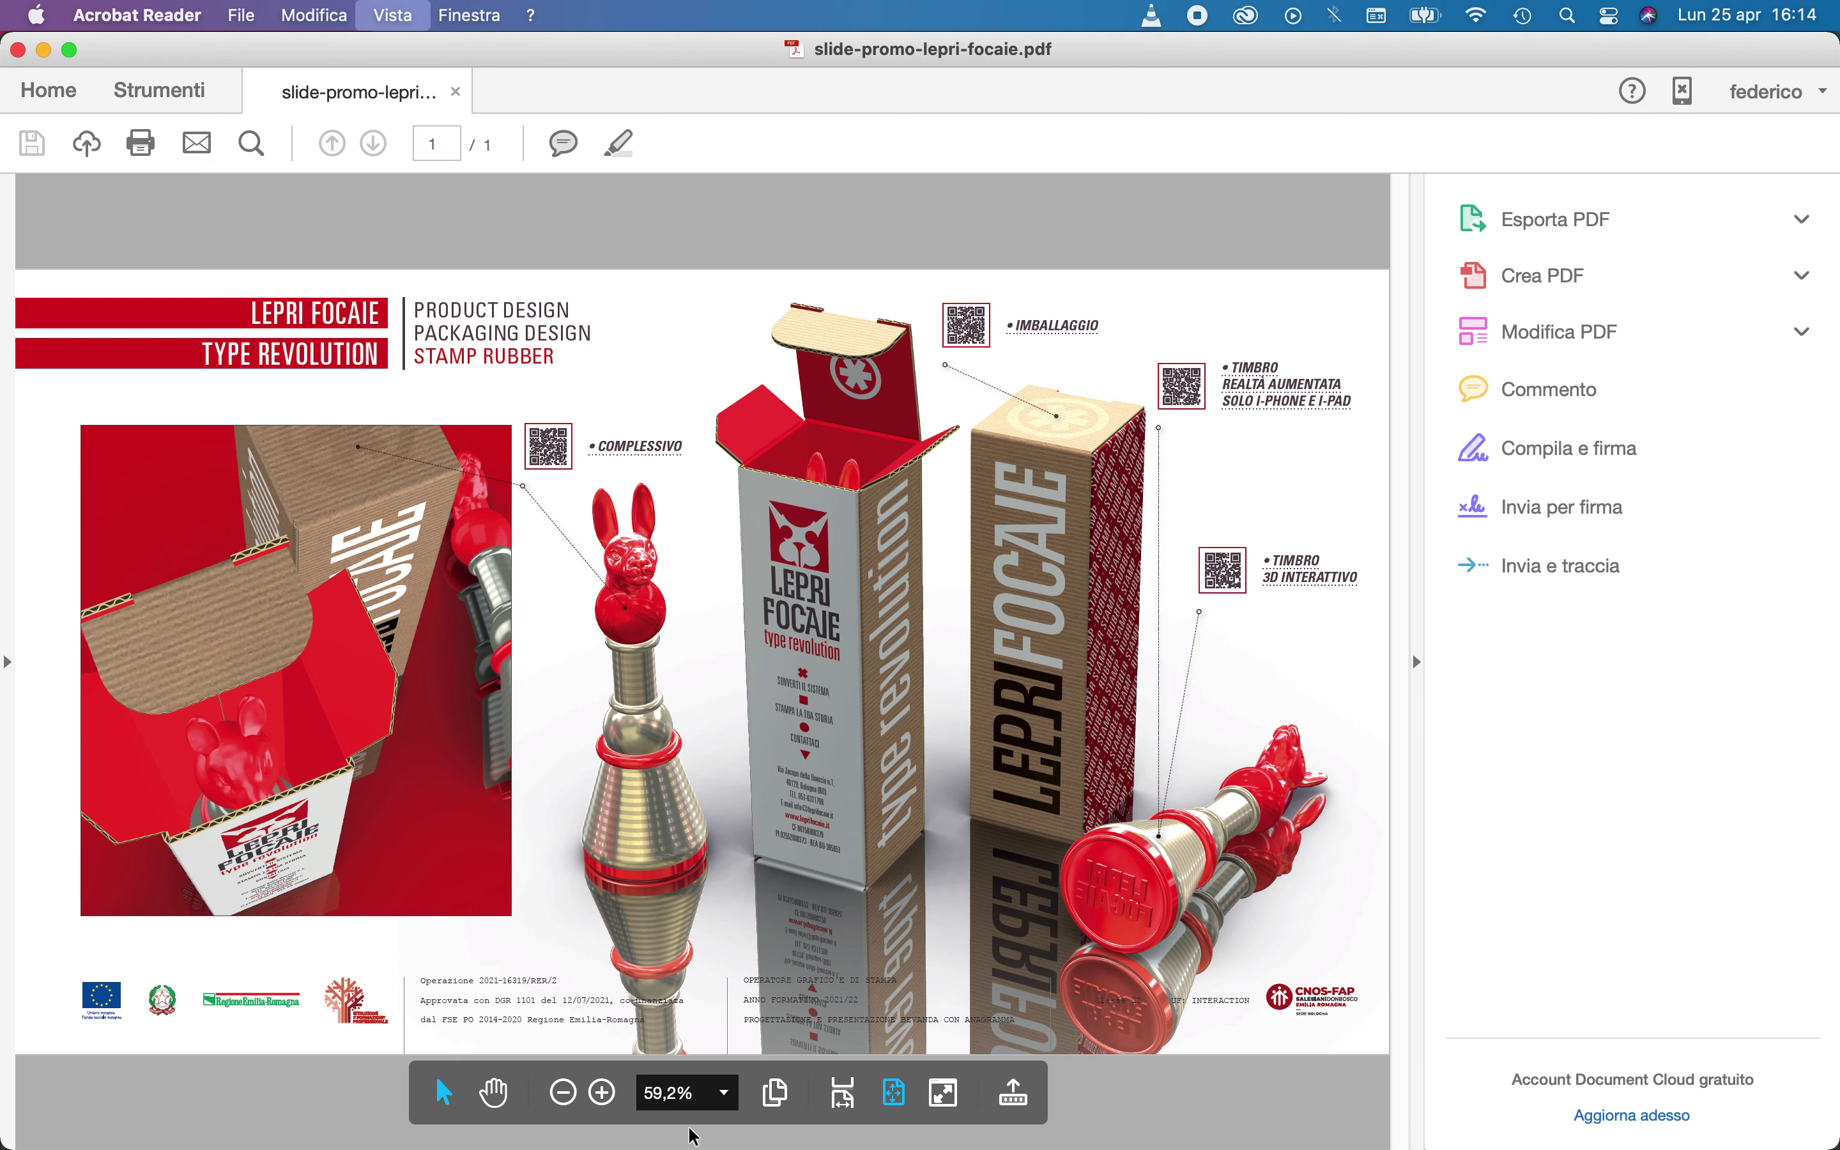
{"action": "key", "text": "super+Tab"}
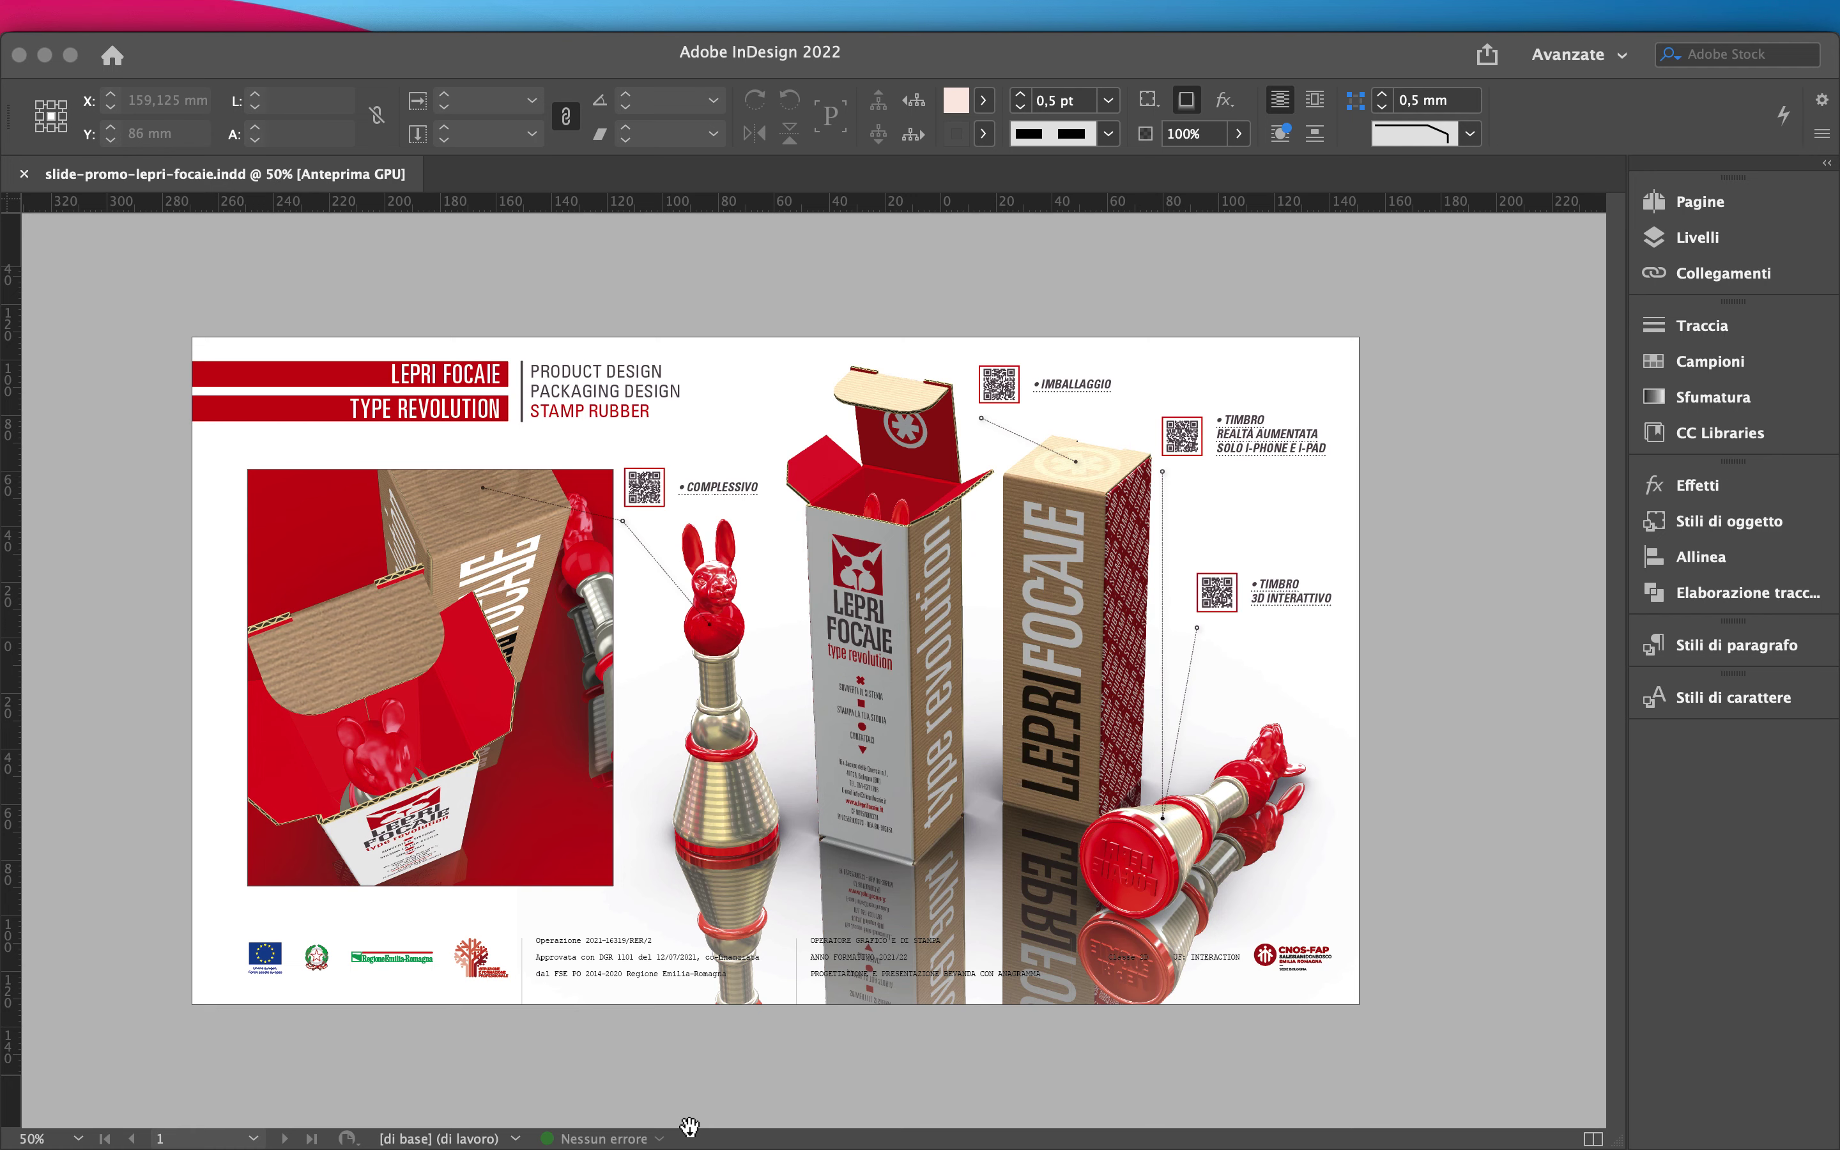
{"action": "key", "text": "super+Tab"}
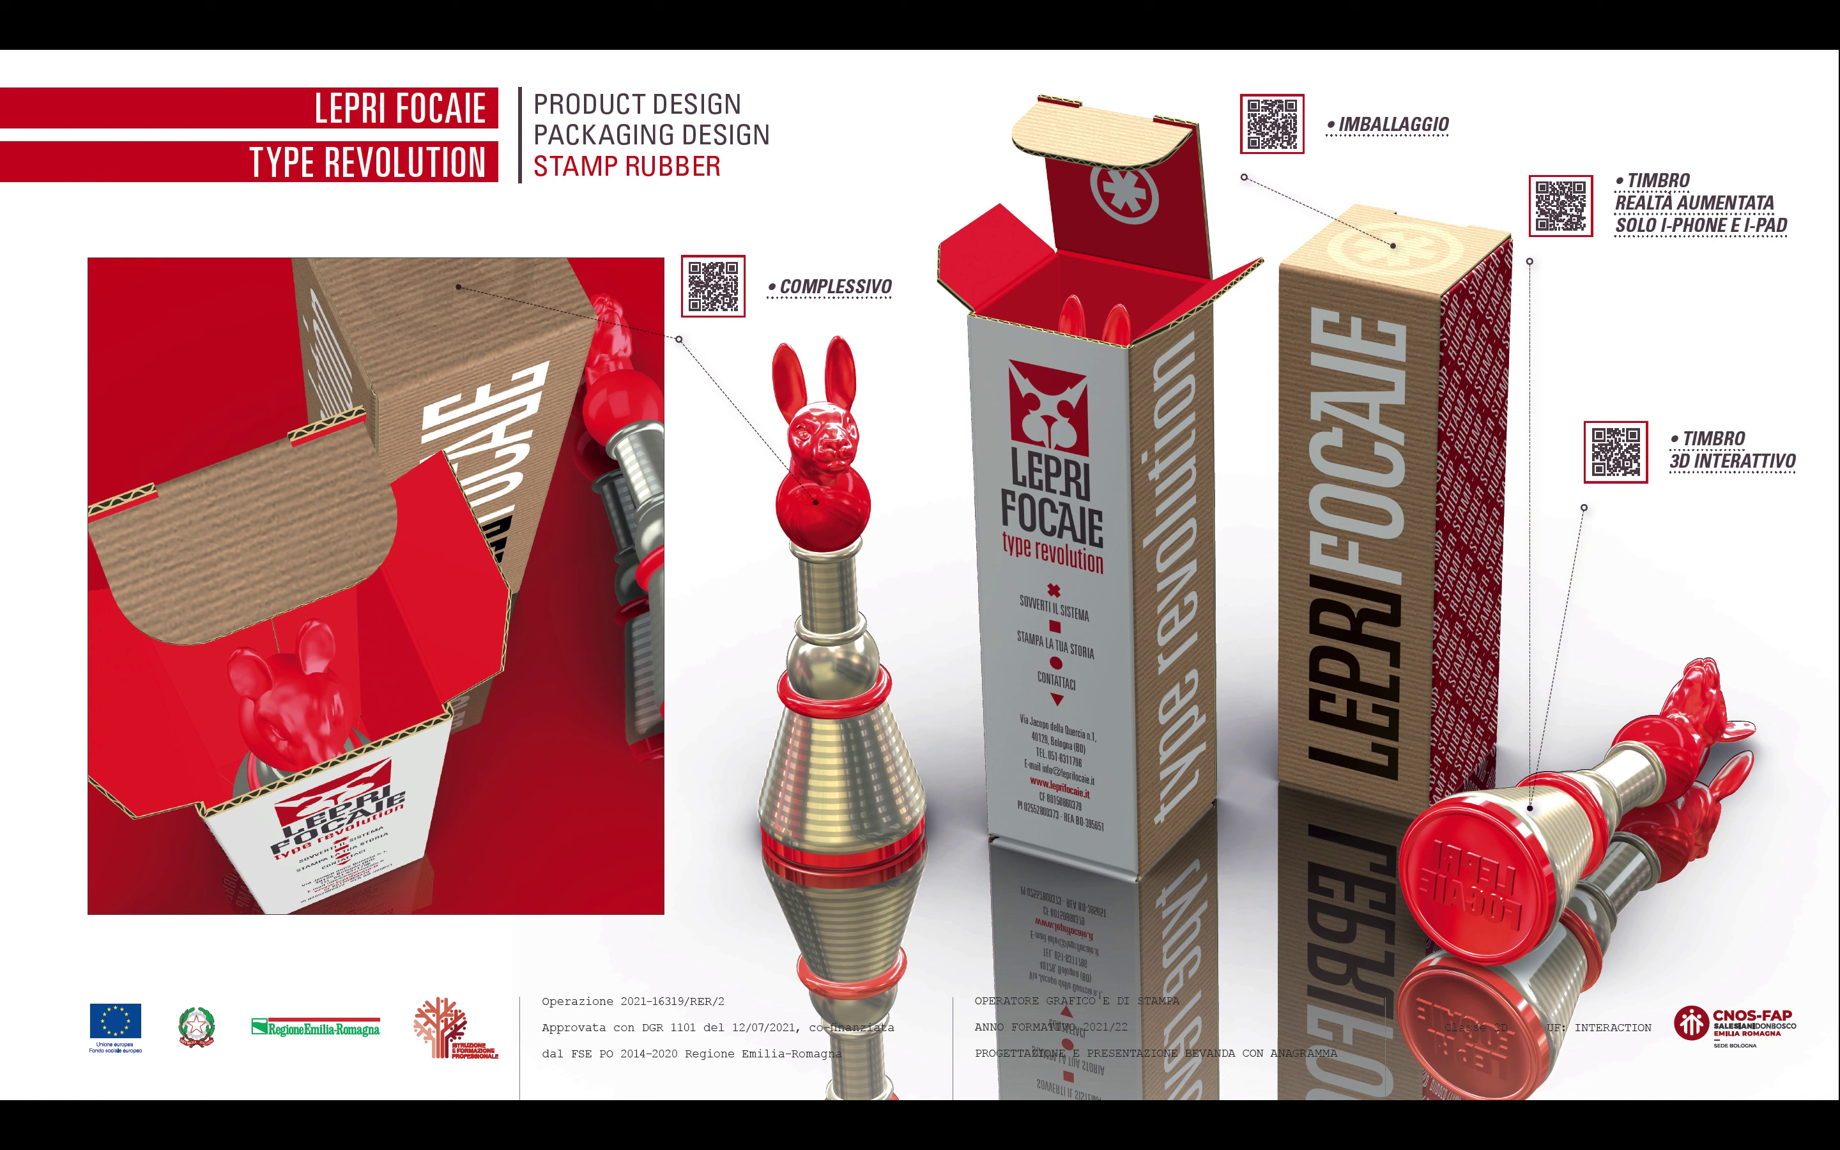
{"action": "key", "text": "Escape"}
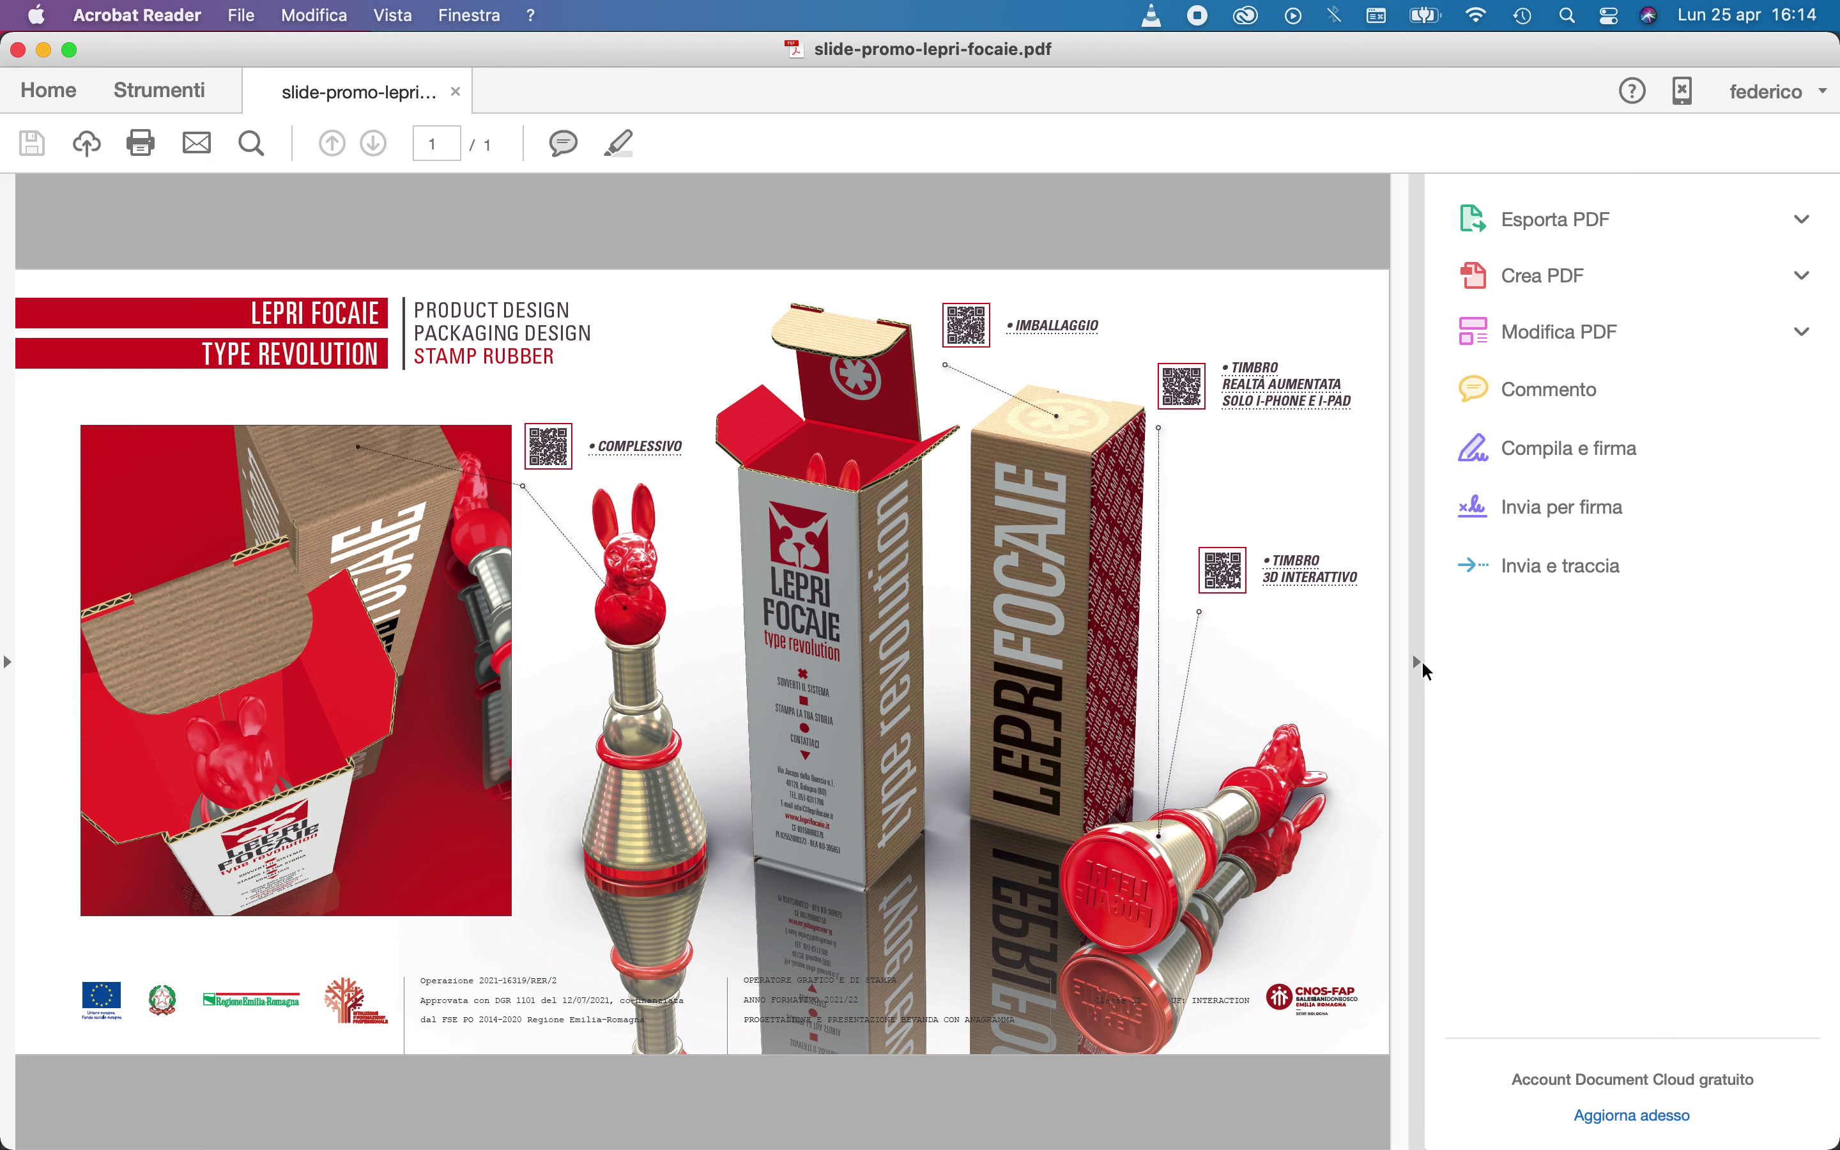
{"action": "left_click", "coordinate": [1419, 661]}
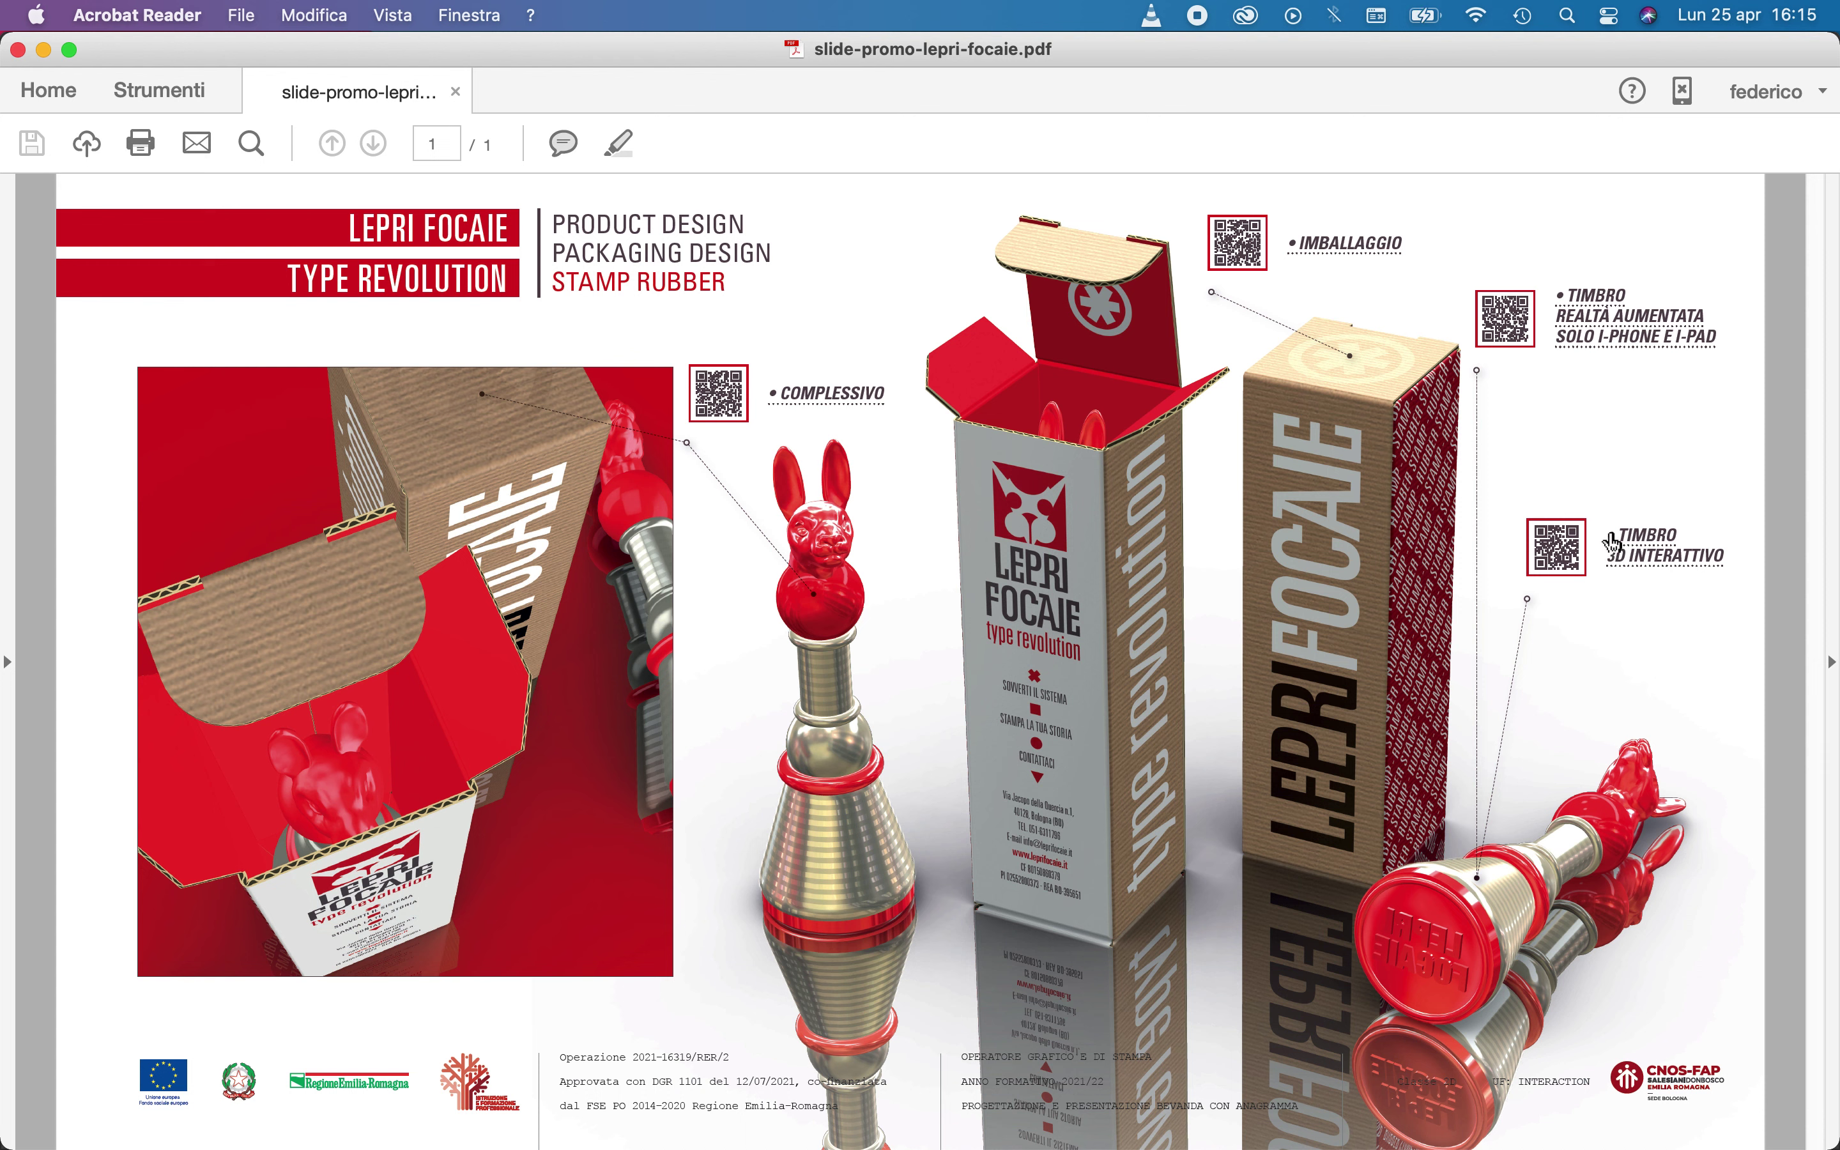
Test the COMPLESSIVO hyperlink in the PDF, close the YouTube page it opens and return to Acrobat Reader
{"action": "left_click", "coordinate": [761, 394]}
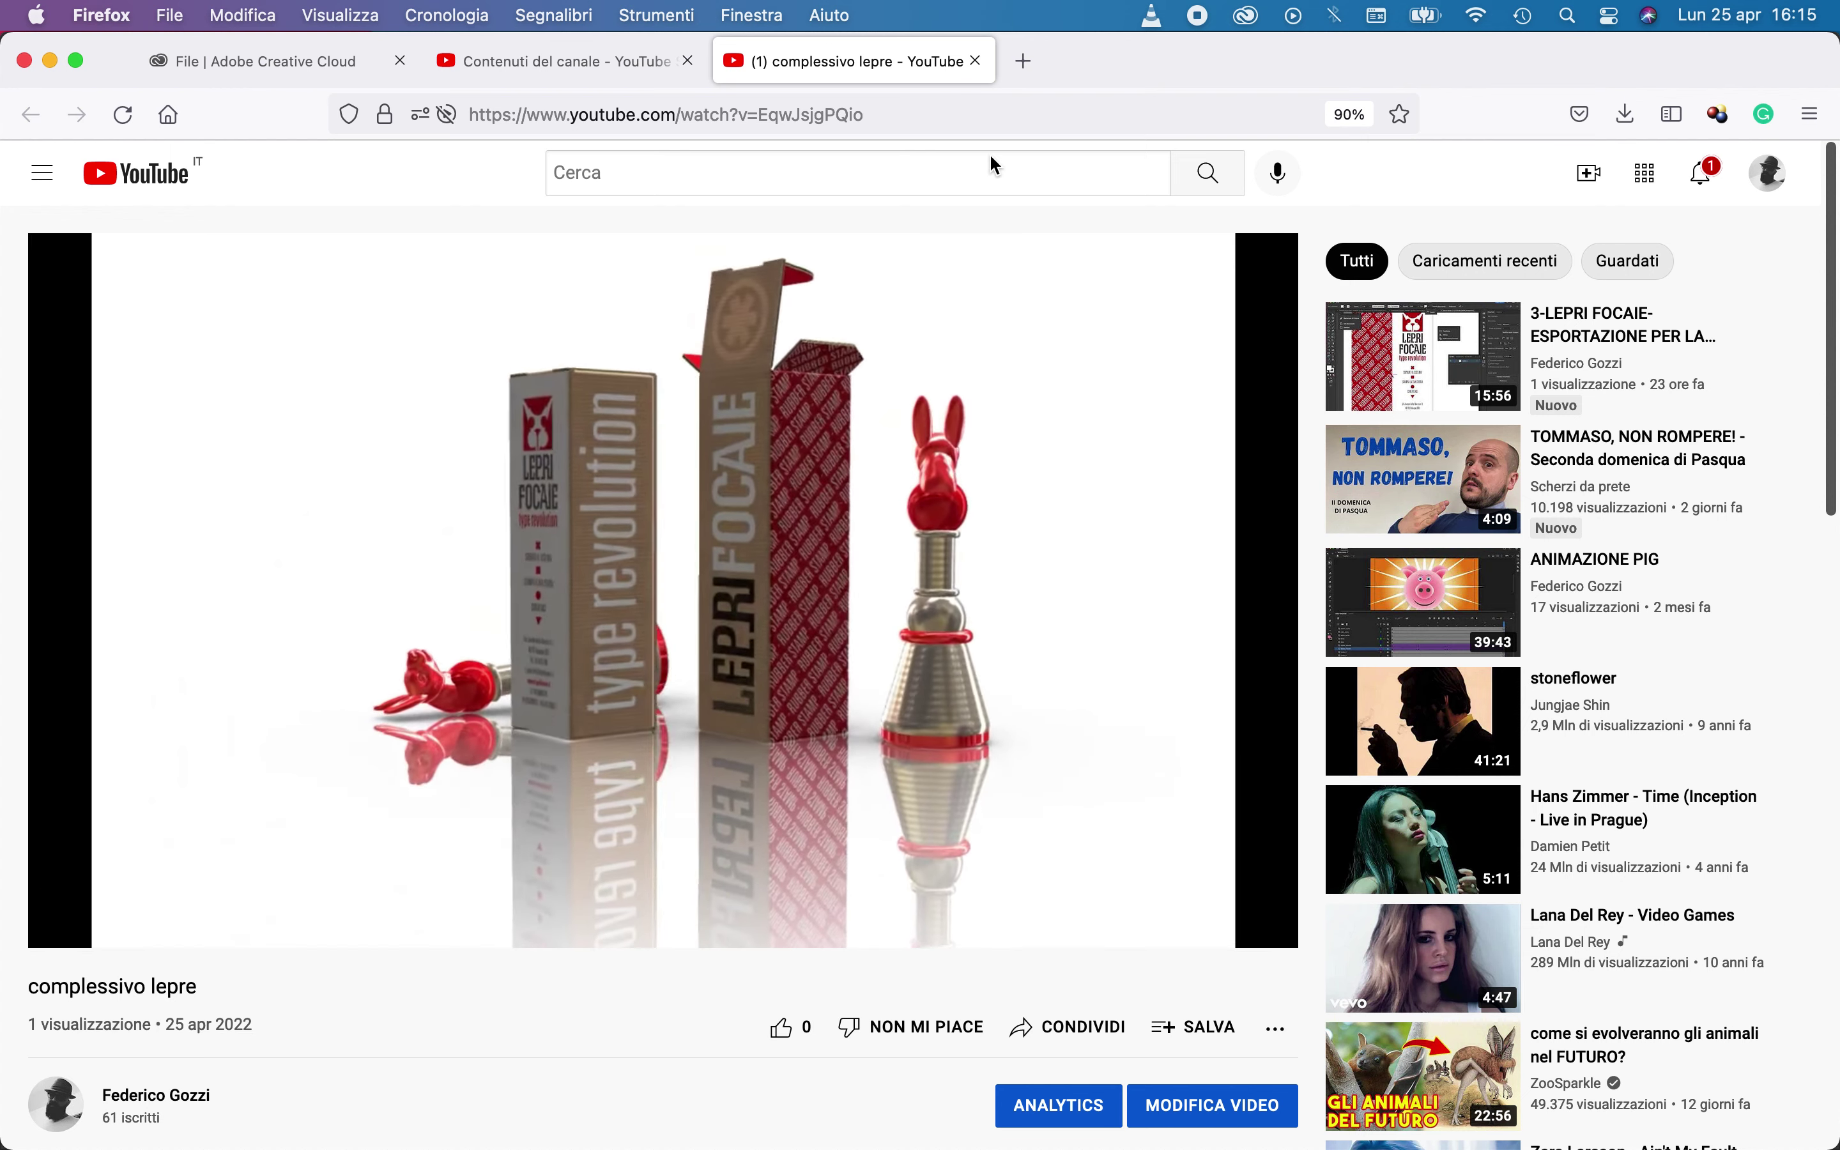
{"action": "left_click", "coordinate": [976, 61]}
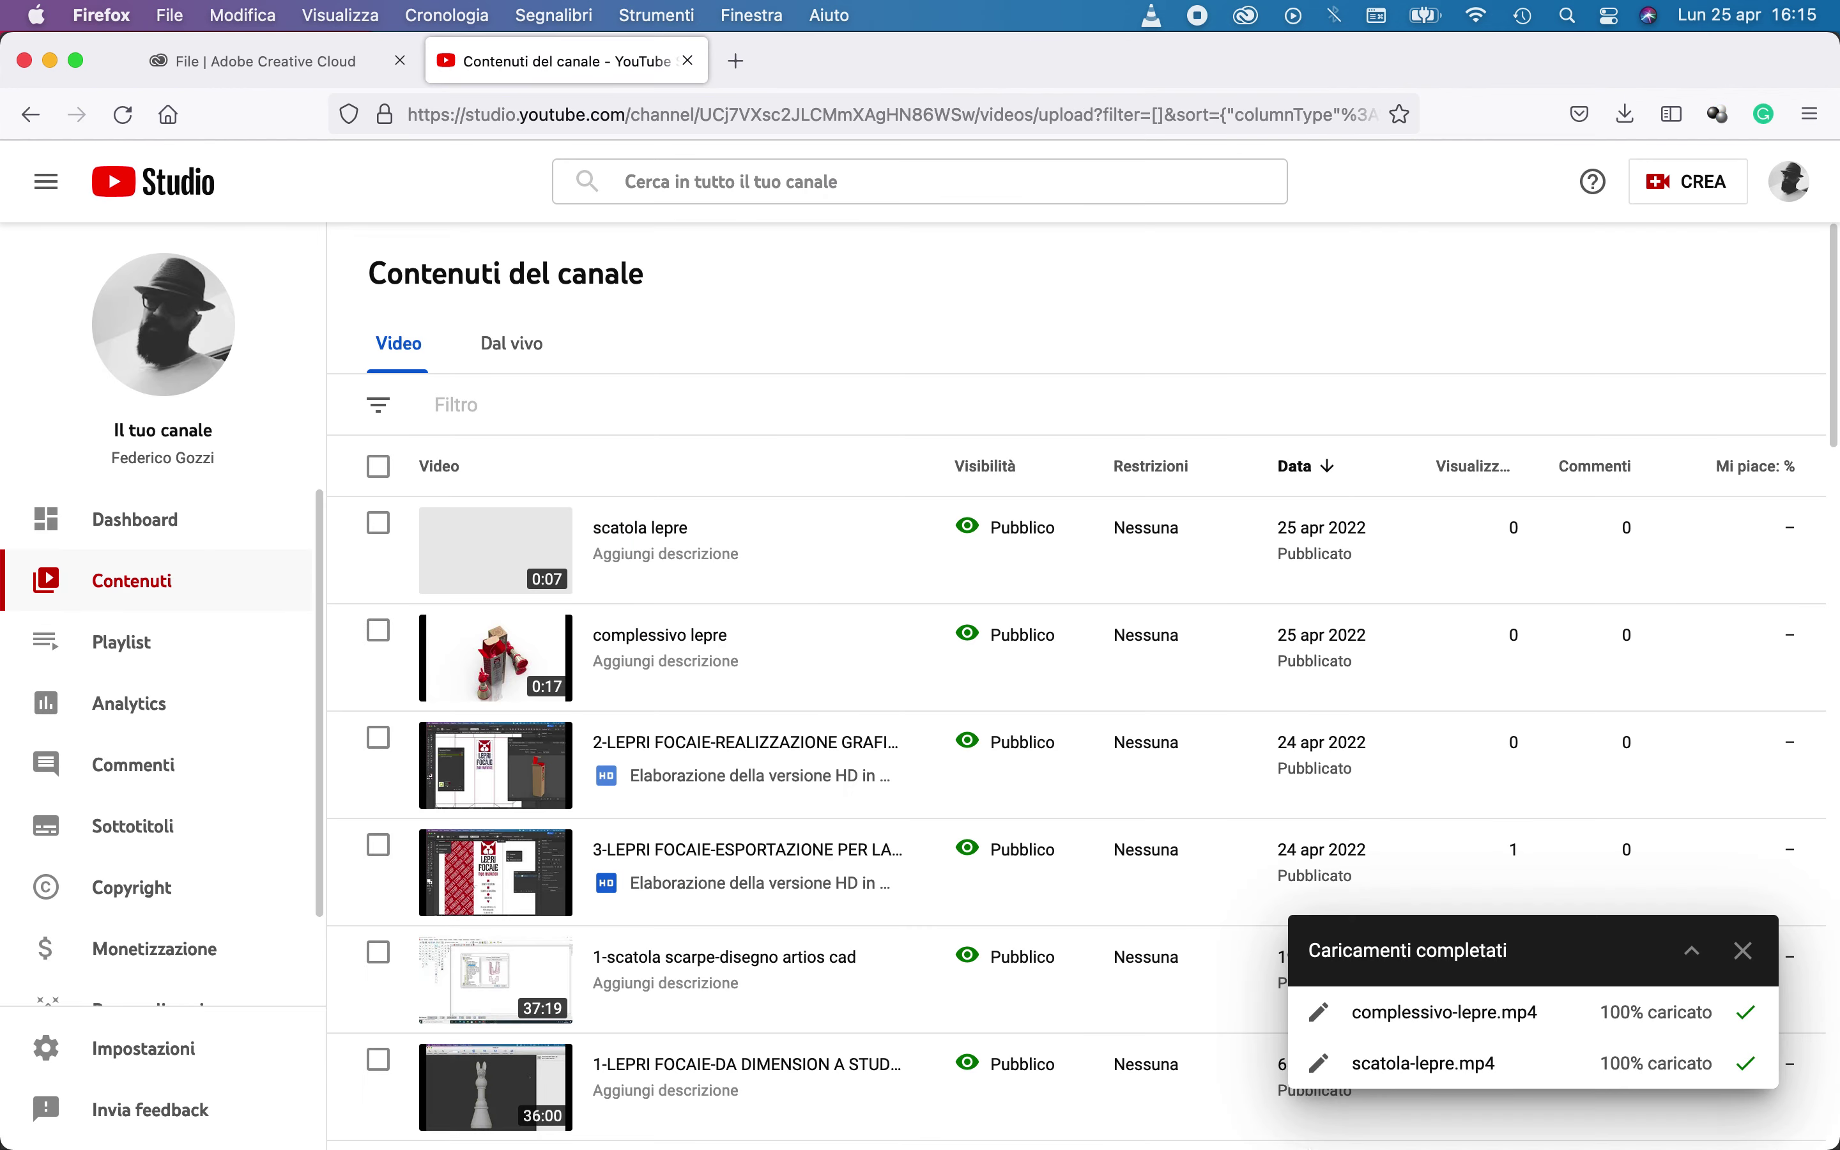
{"action": "mouse_move", "coordinate": [1581, 1118]}
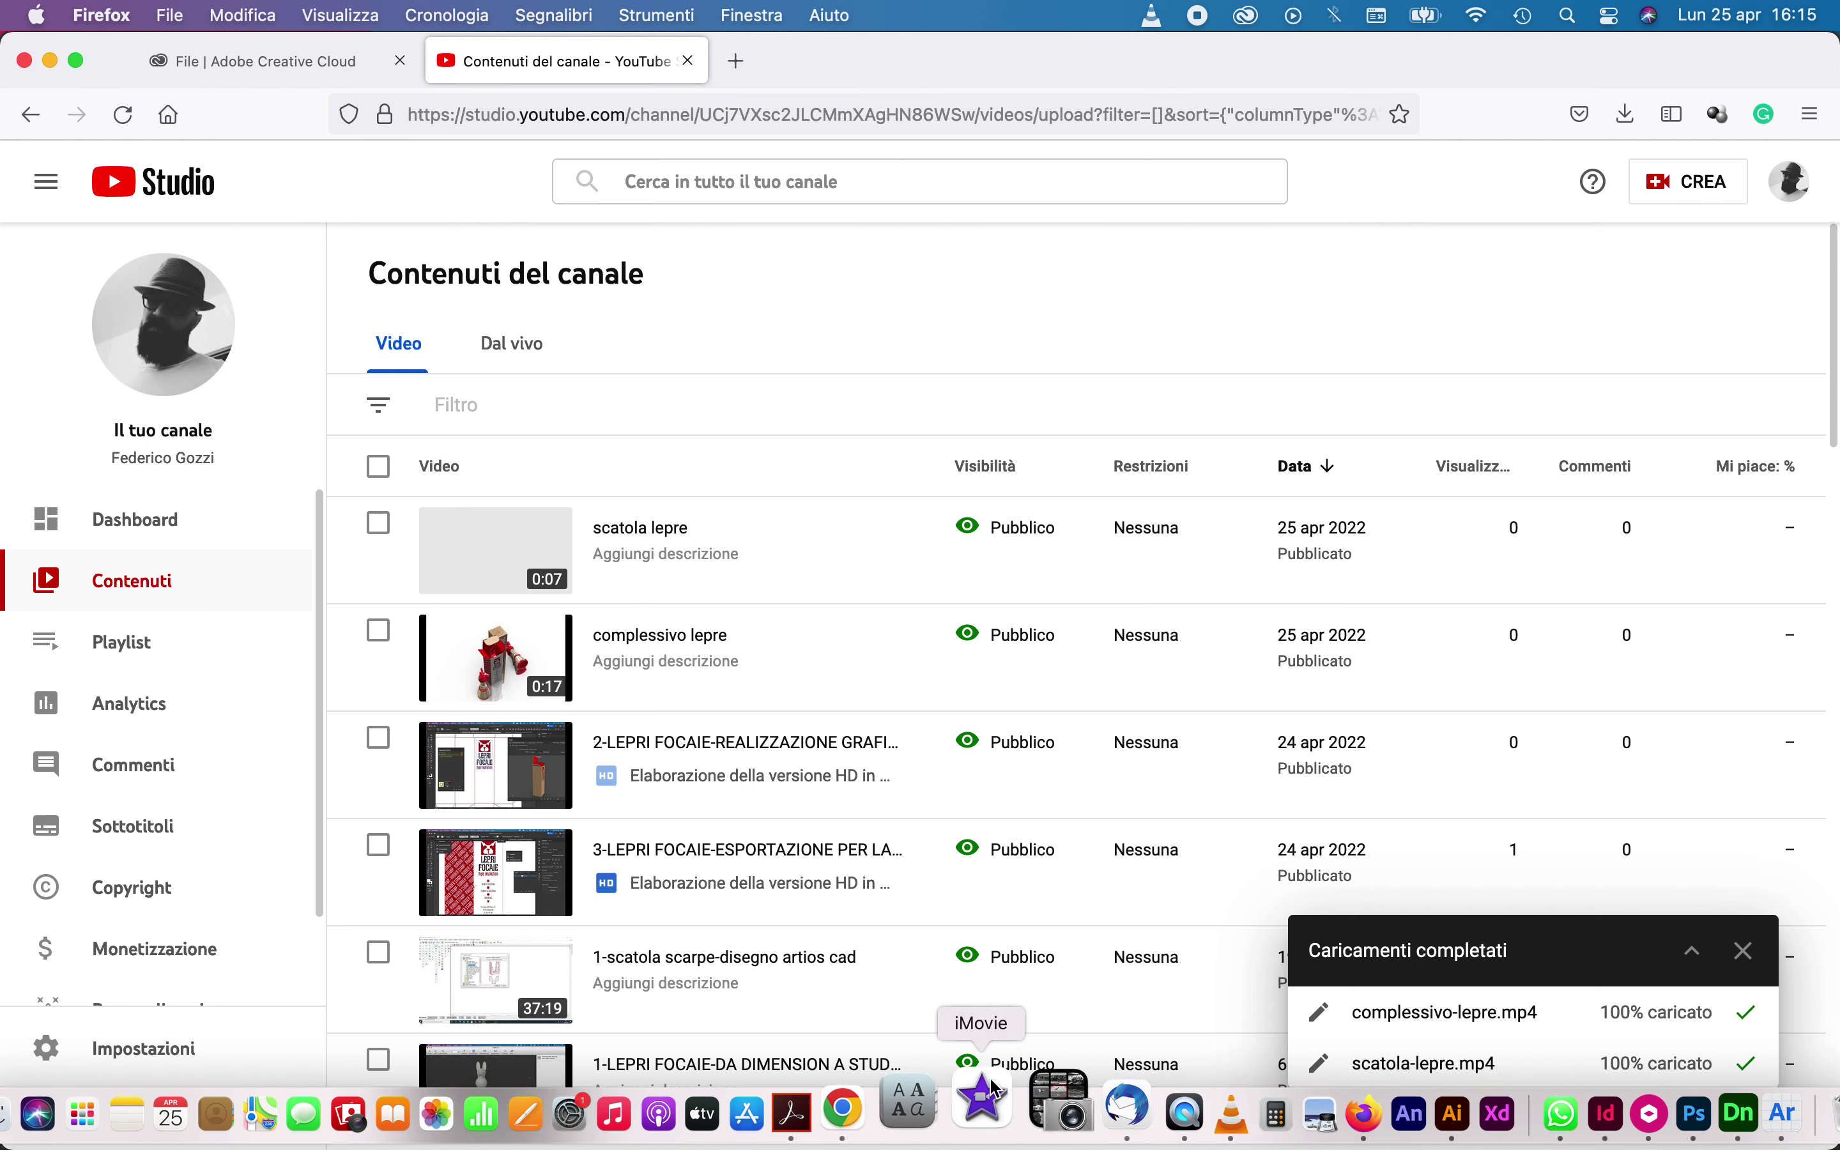
{"action": "left_click", "coordinate": [860, 1102]}
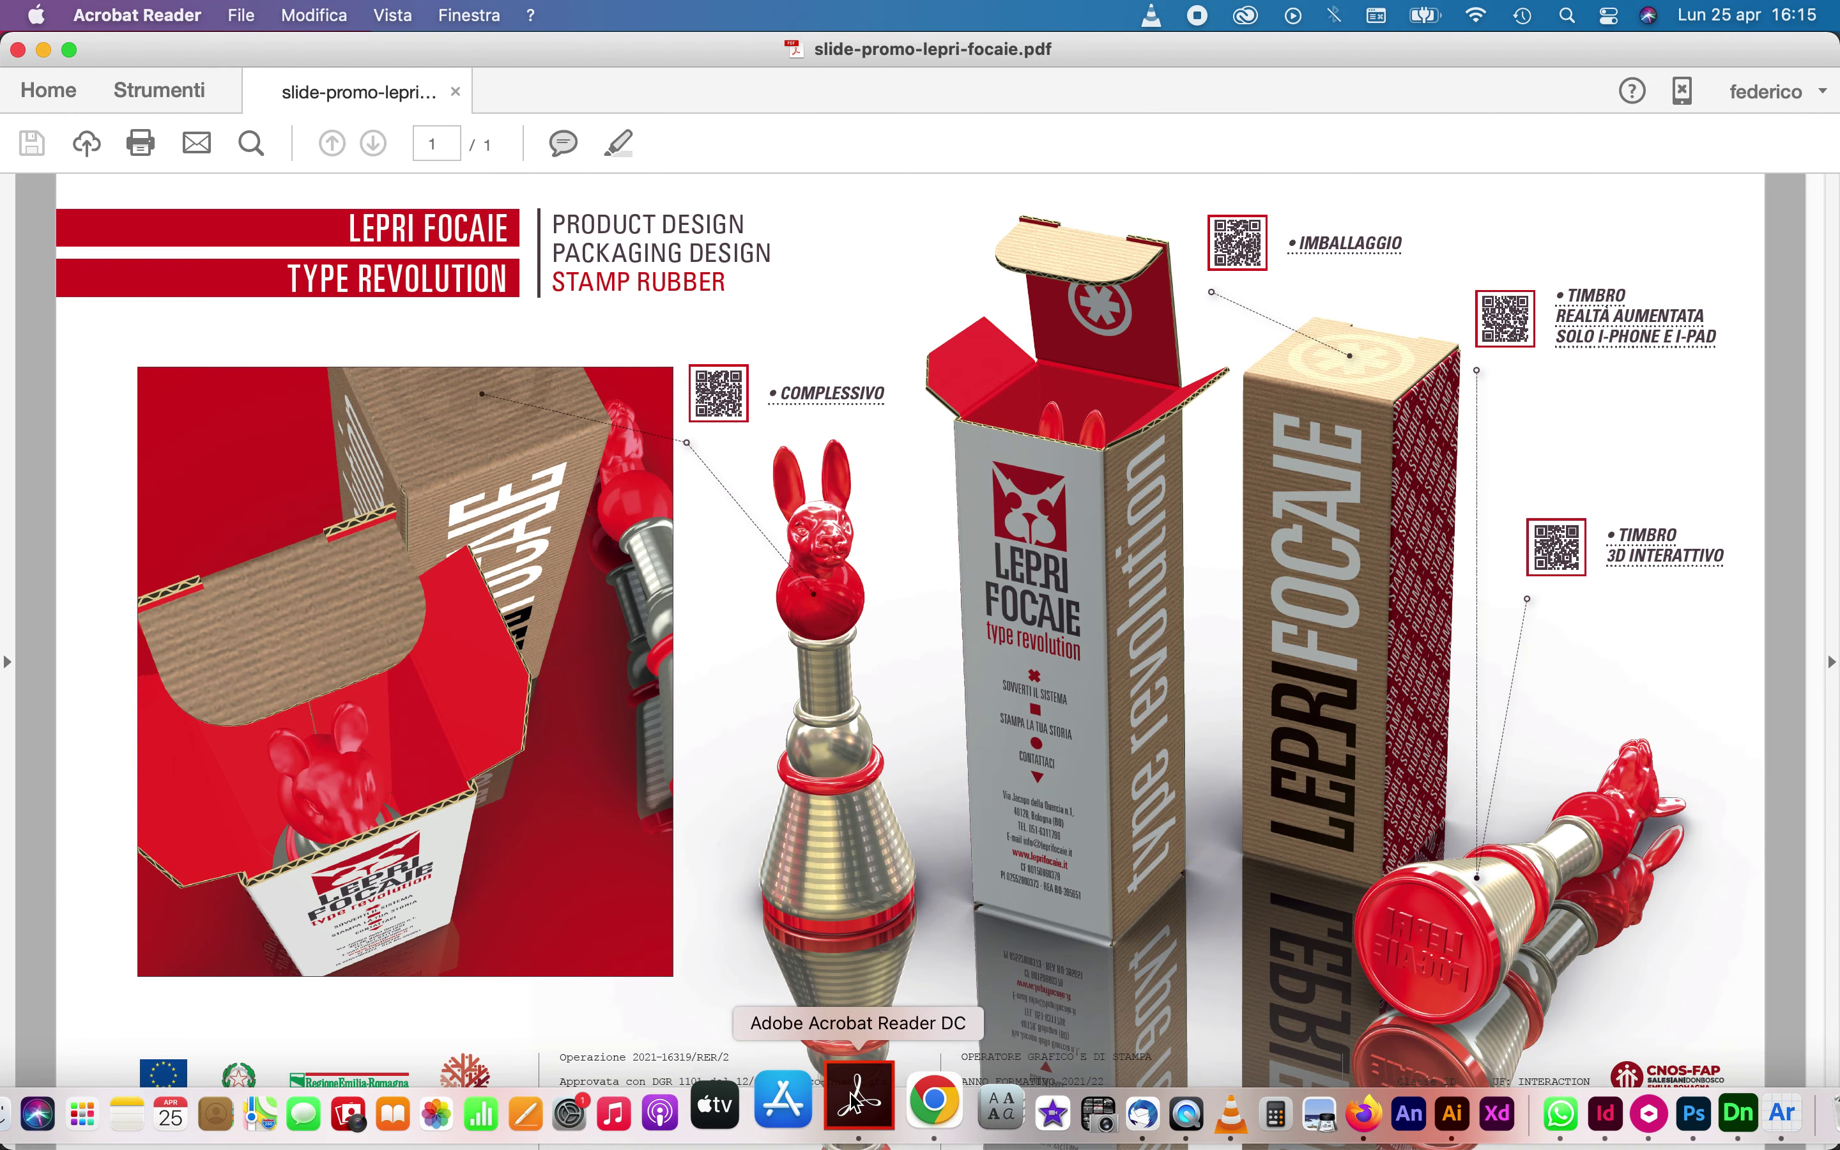
Test the IMBALLAGGIO hyperlink, close the scatola lepre video page and switch back to the PDF in Acrobat Reader
{"action": "left_click", "coordinate": [1296, 249]}
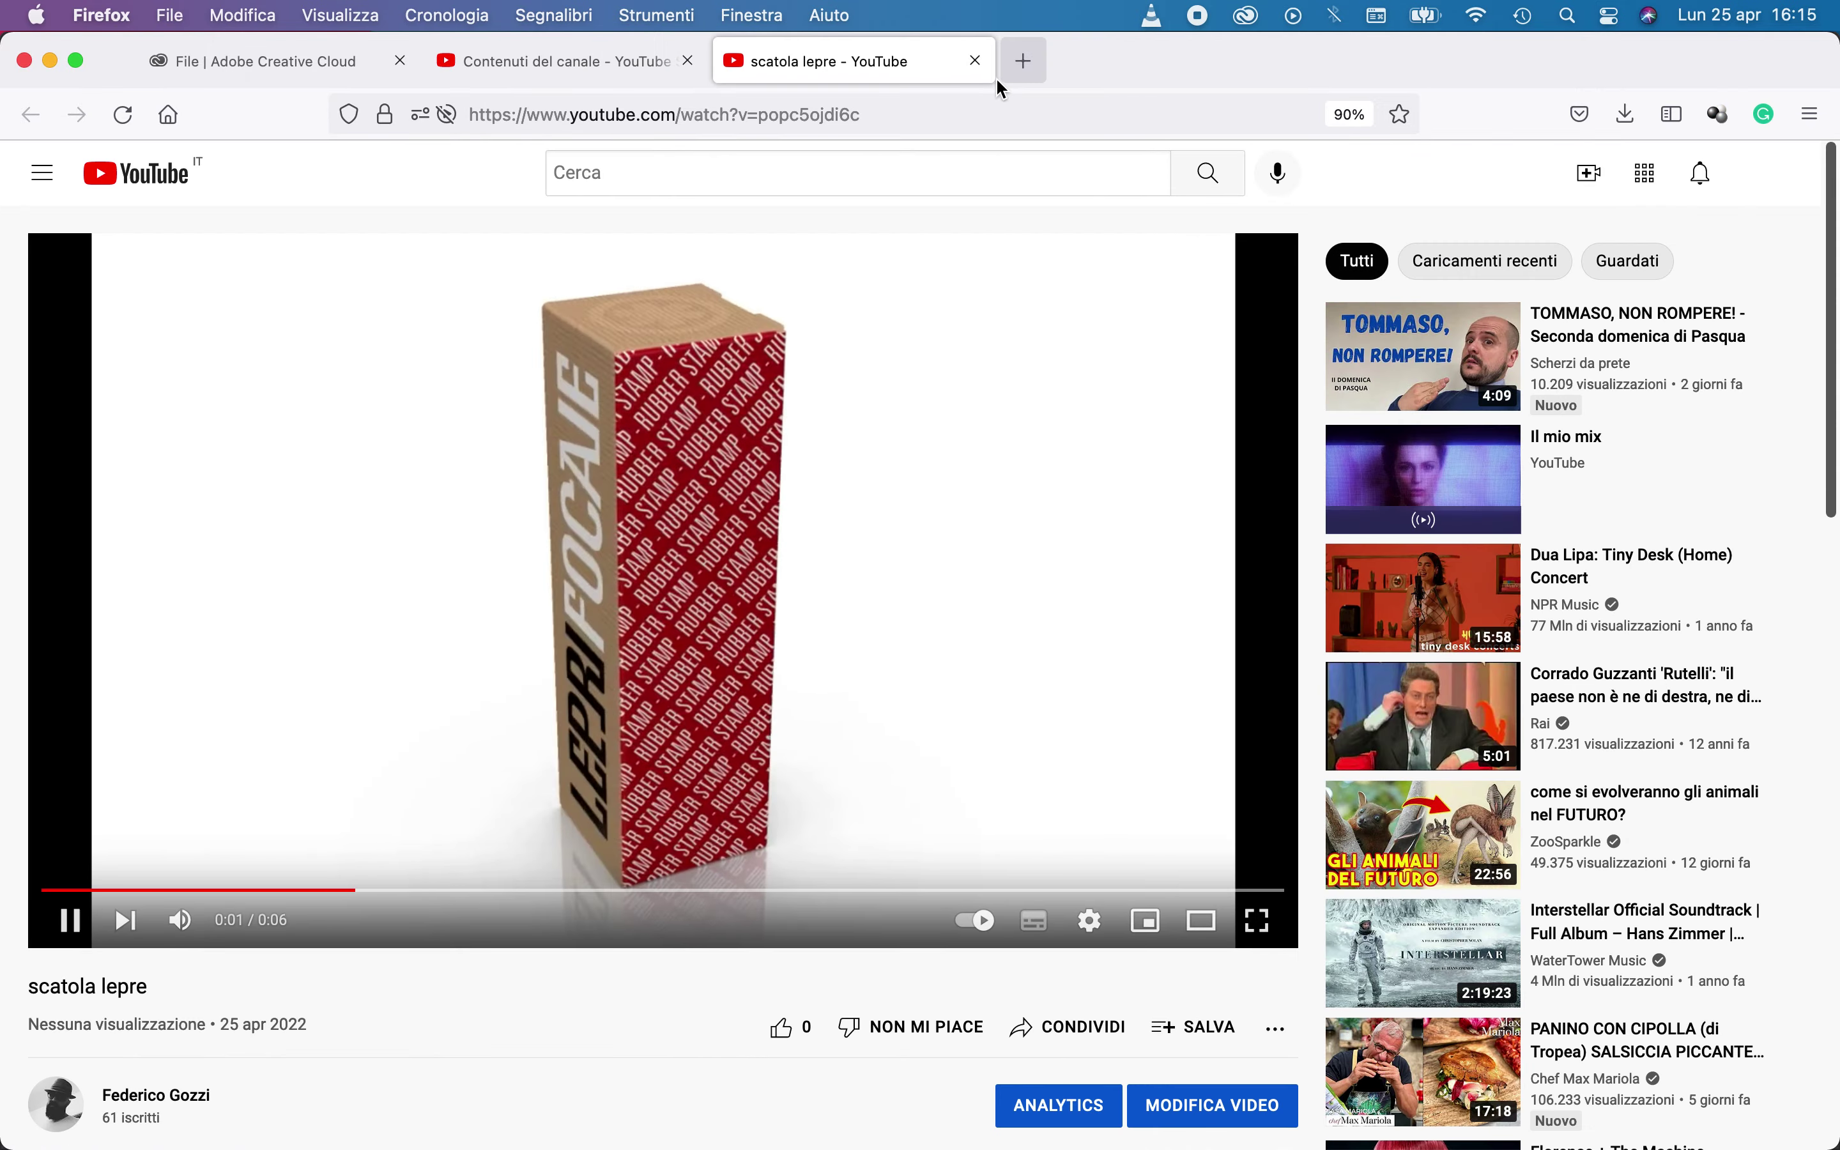
{"action": "left_click", "coordinate": [979, 64]}
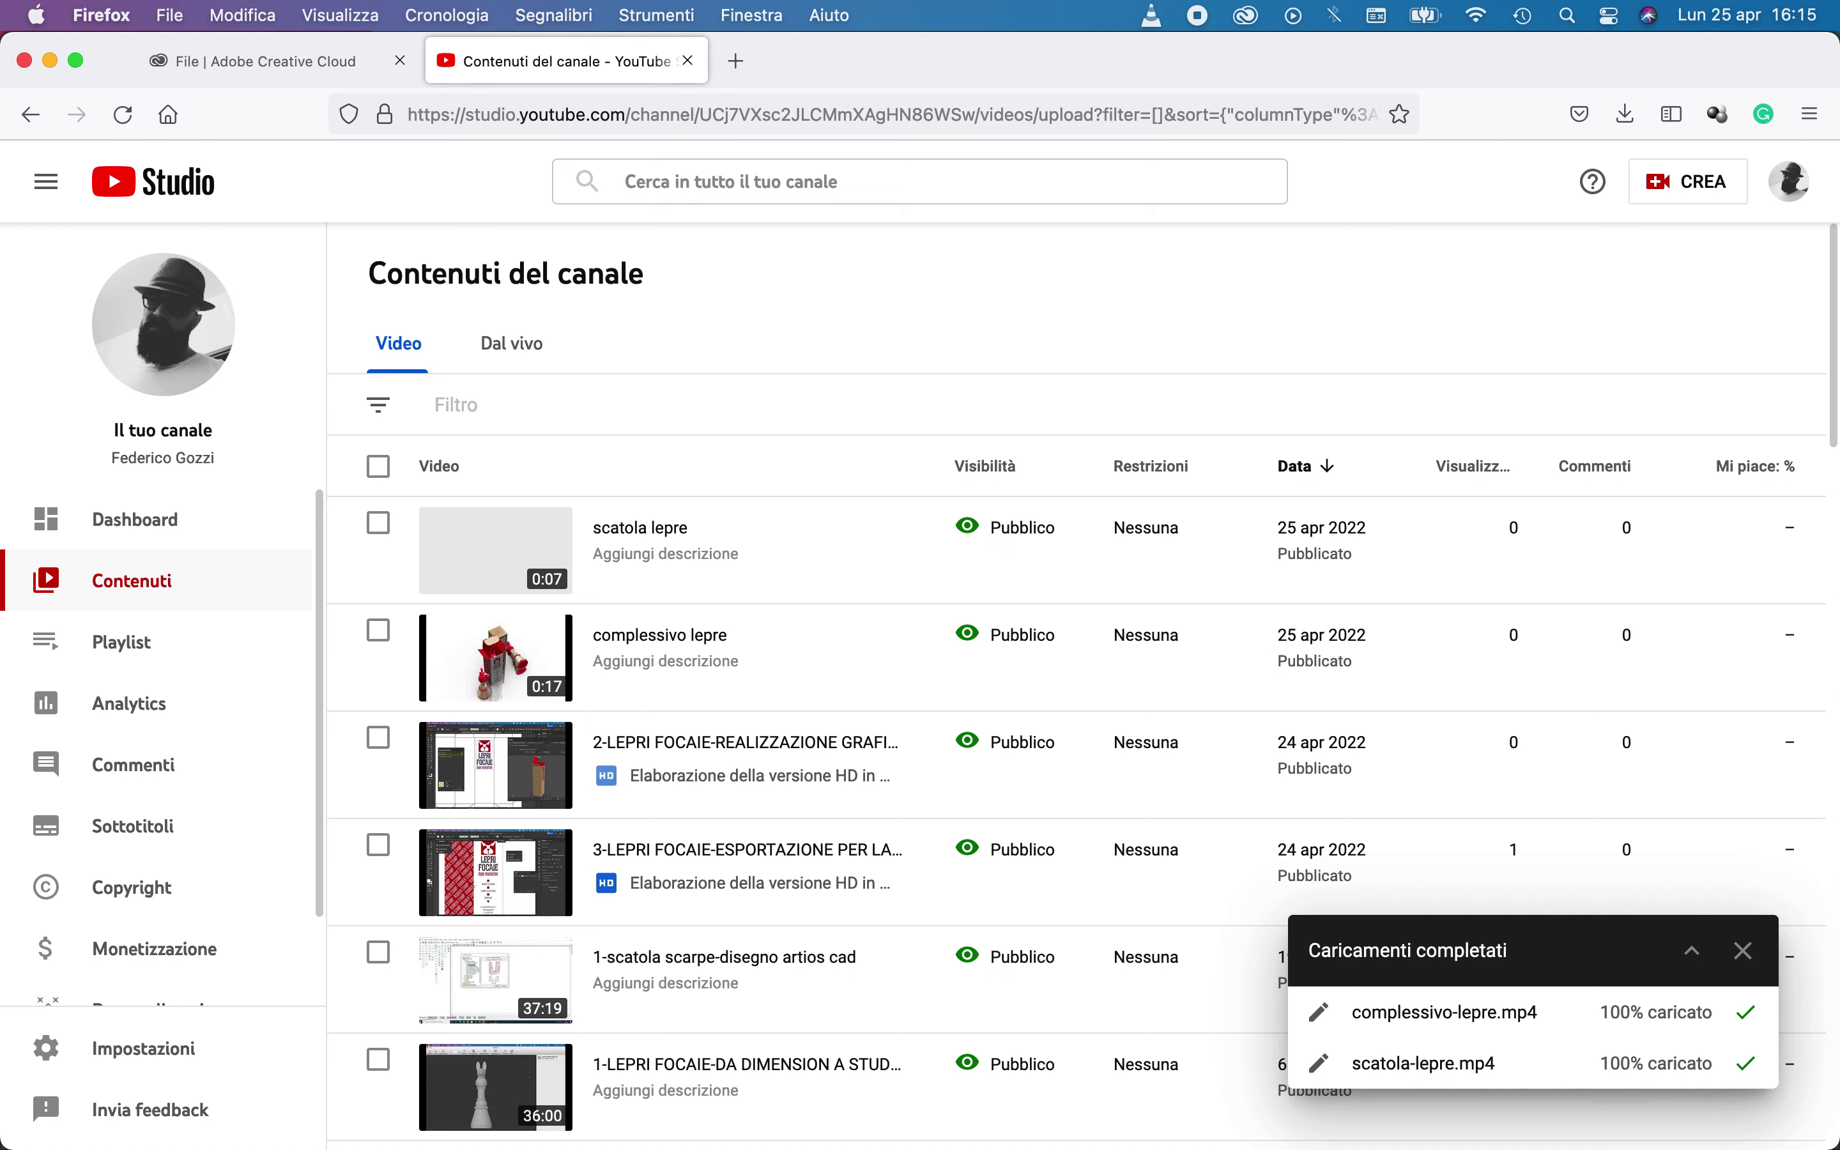
{"action": "mouse_move", "coordinate": [1740, 1137]}
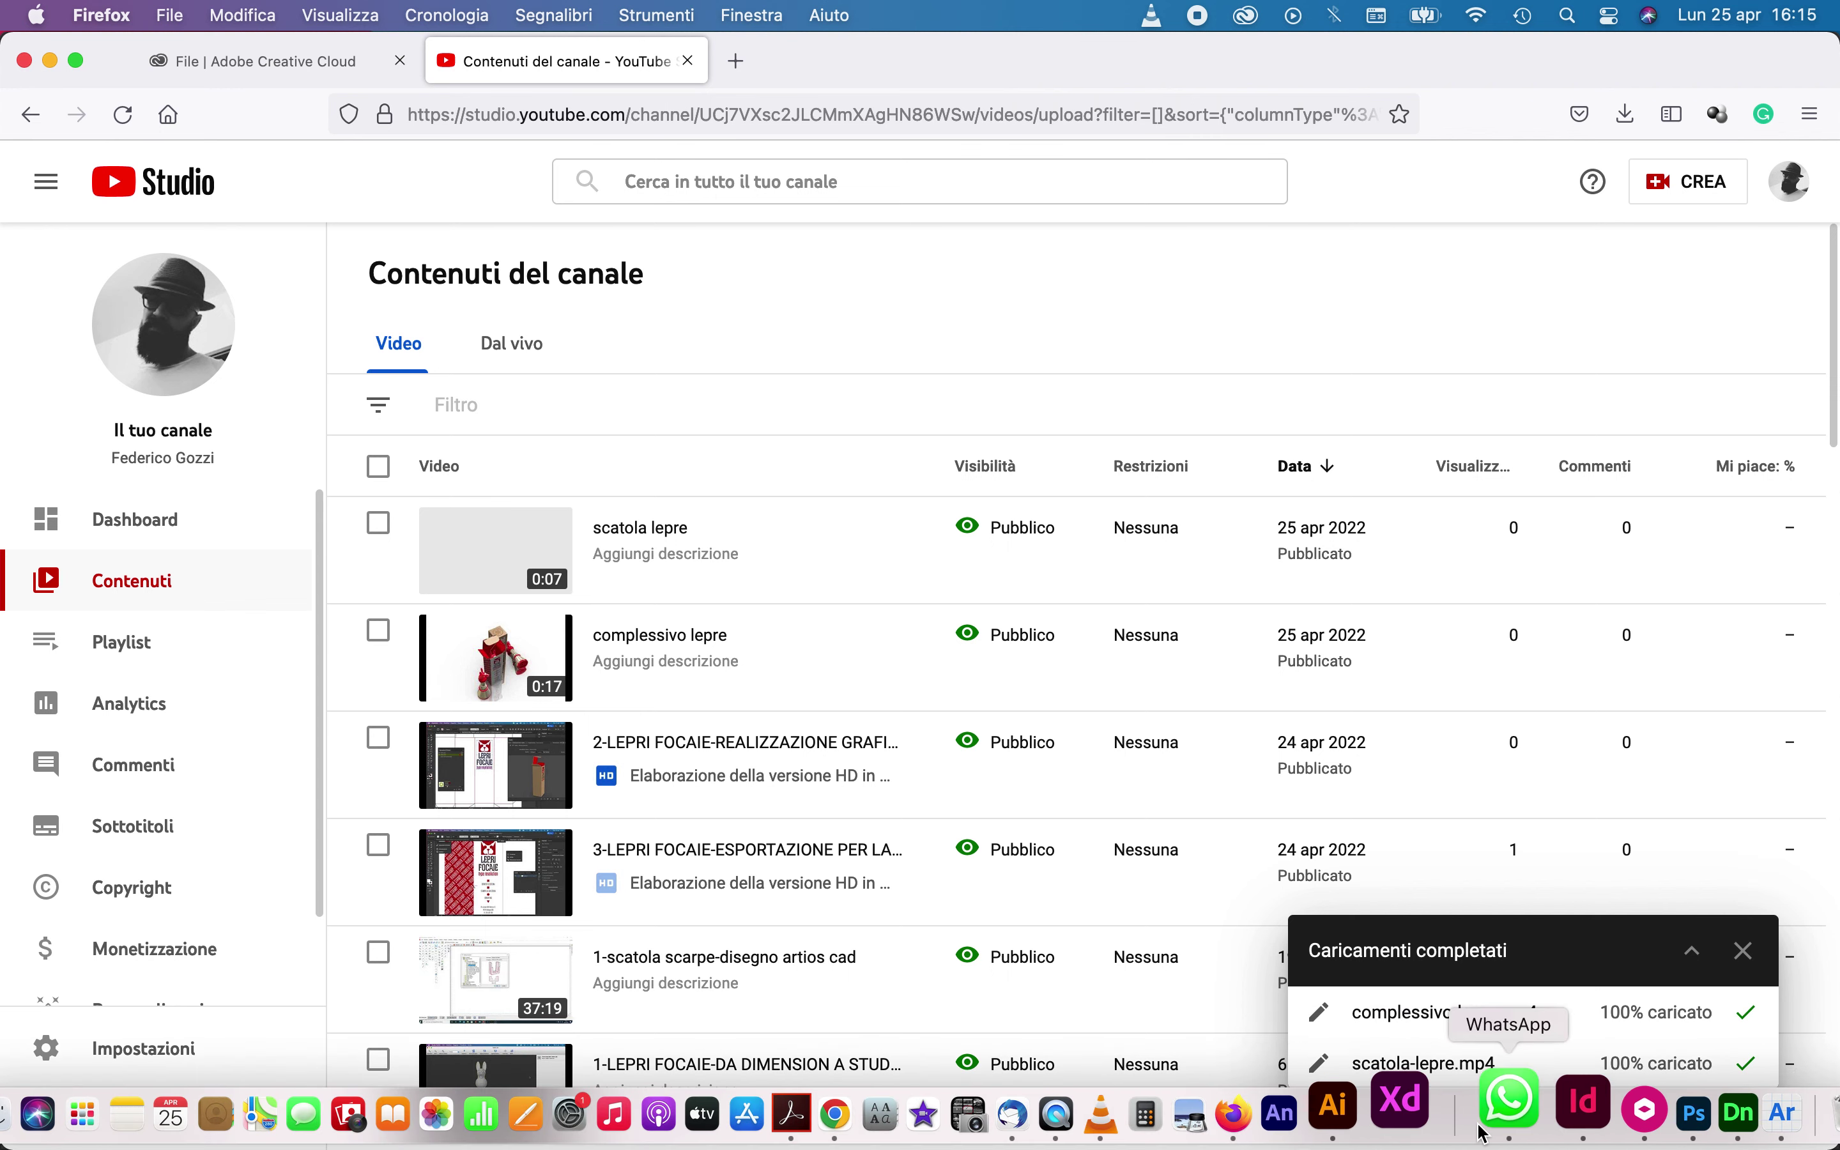
{"action": "left_click", "coordinate": [829, 1114]}
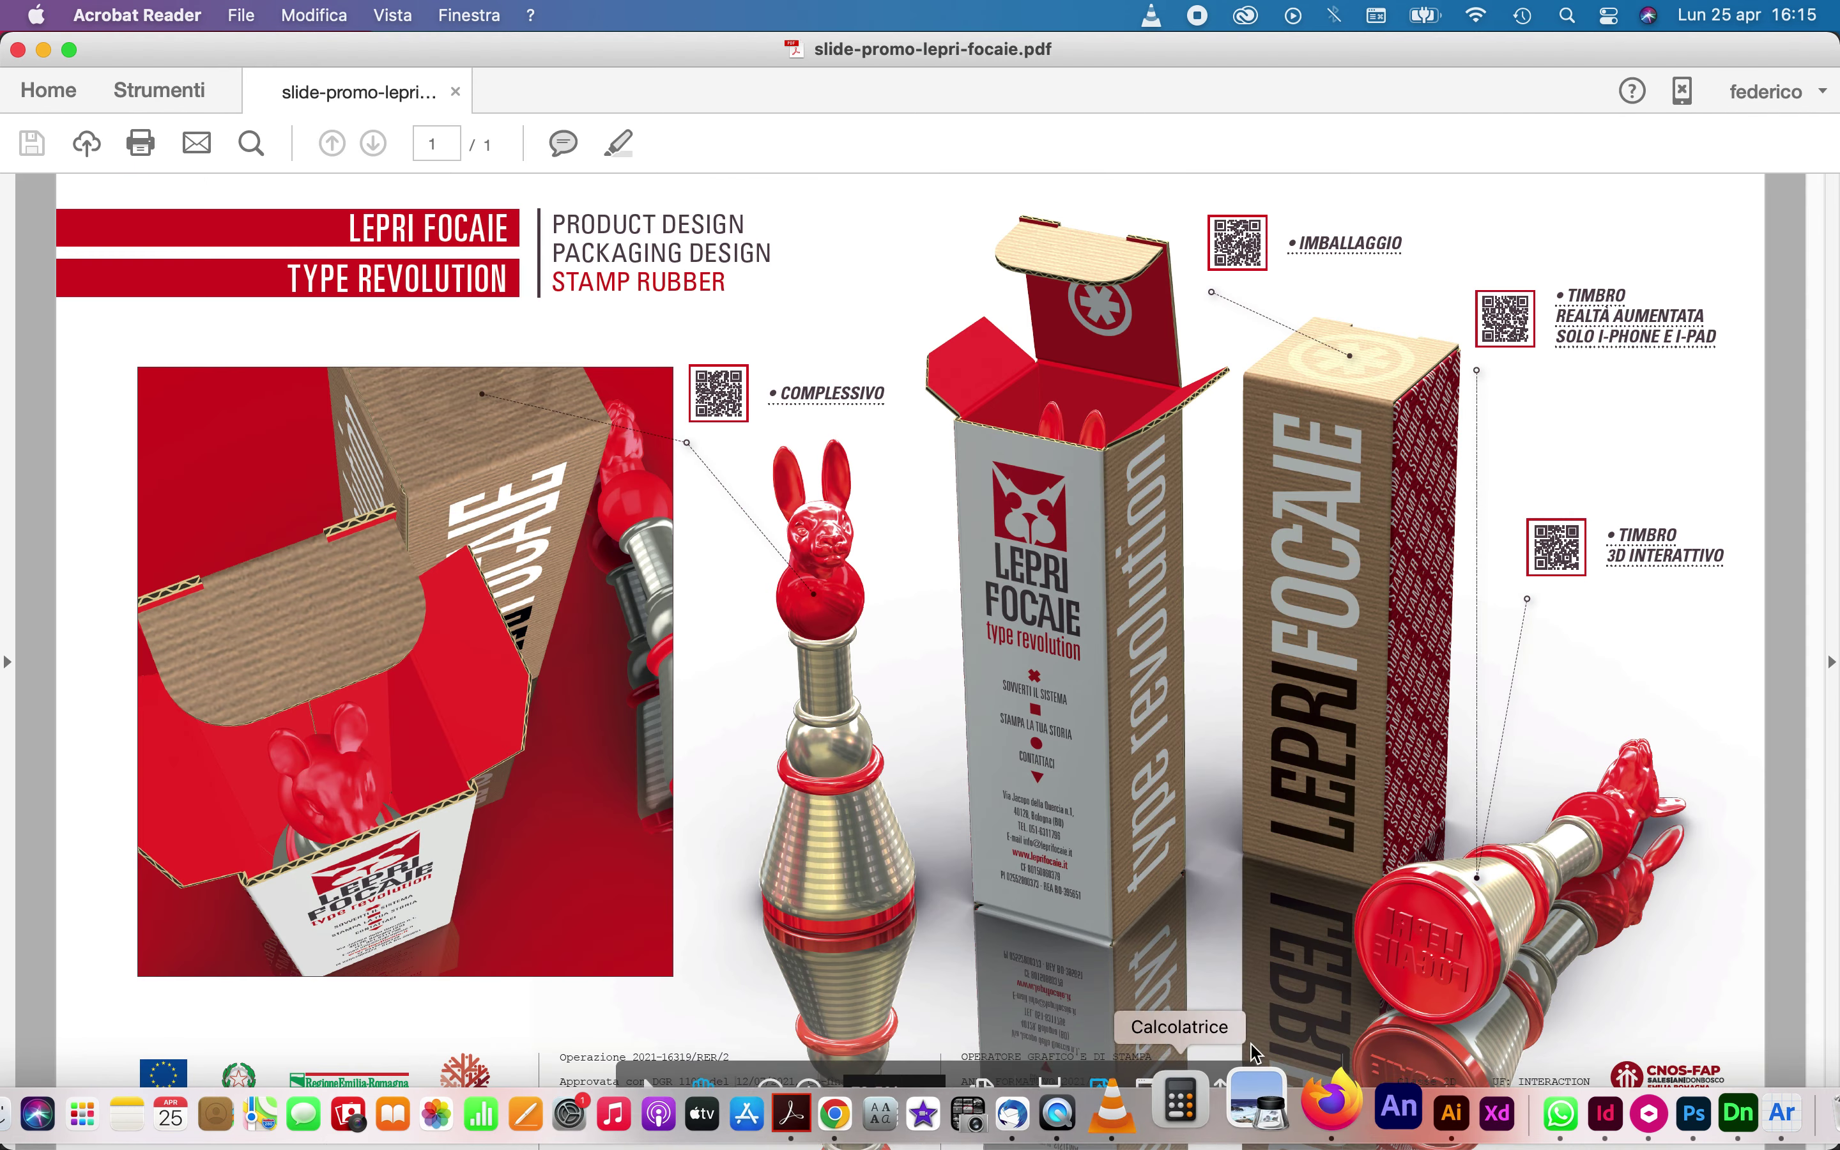
Test the TIMBRO REALTÀ AUMENTATA hyperlink, close the Adobe Aero page and go back to the PDF in Acrobat Reader
{"action": "left_click", "coordinate": [1560, 304]}
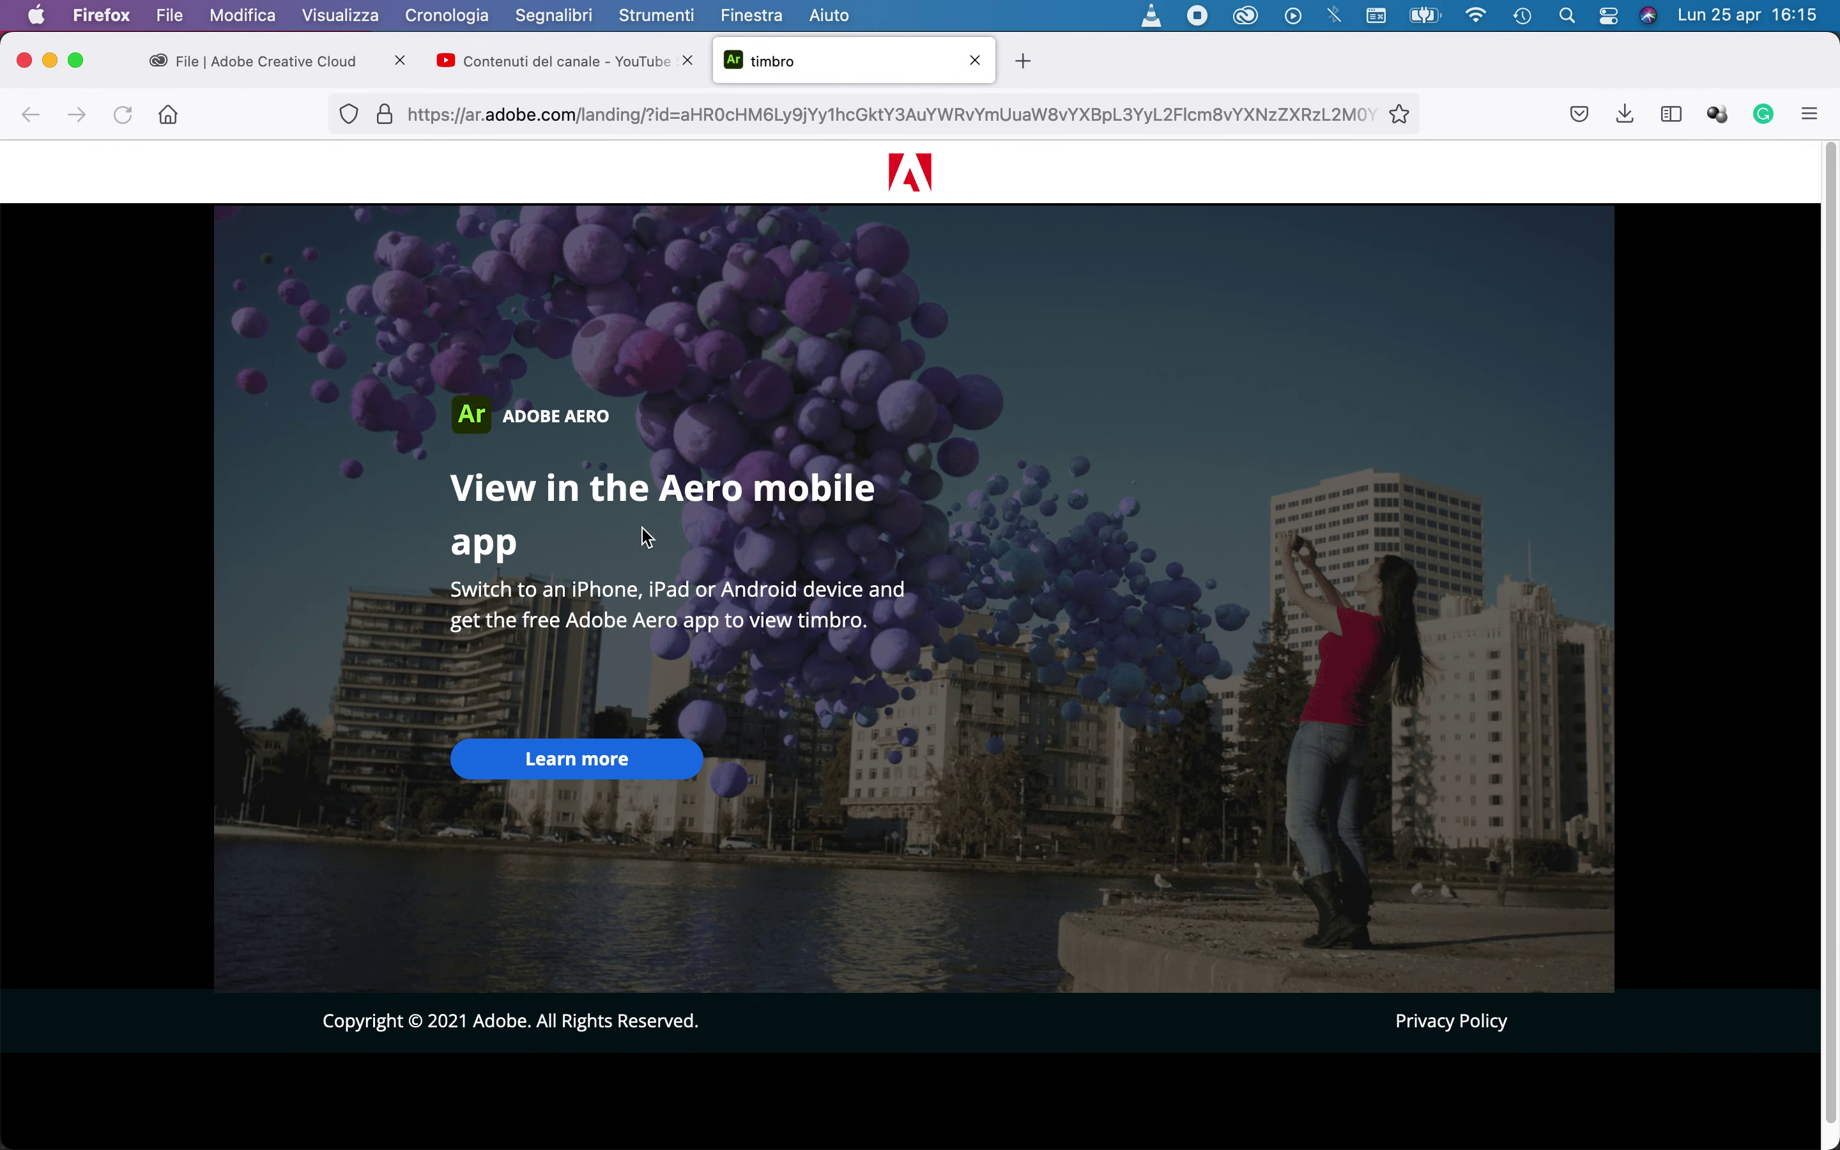
{"action": "left_click", "coordinate": [977, 60]}
{"action": "mouse_move", "coordinate": [1313, 1114]}
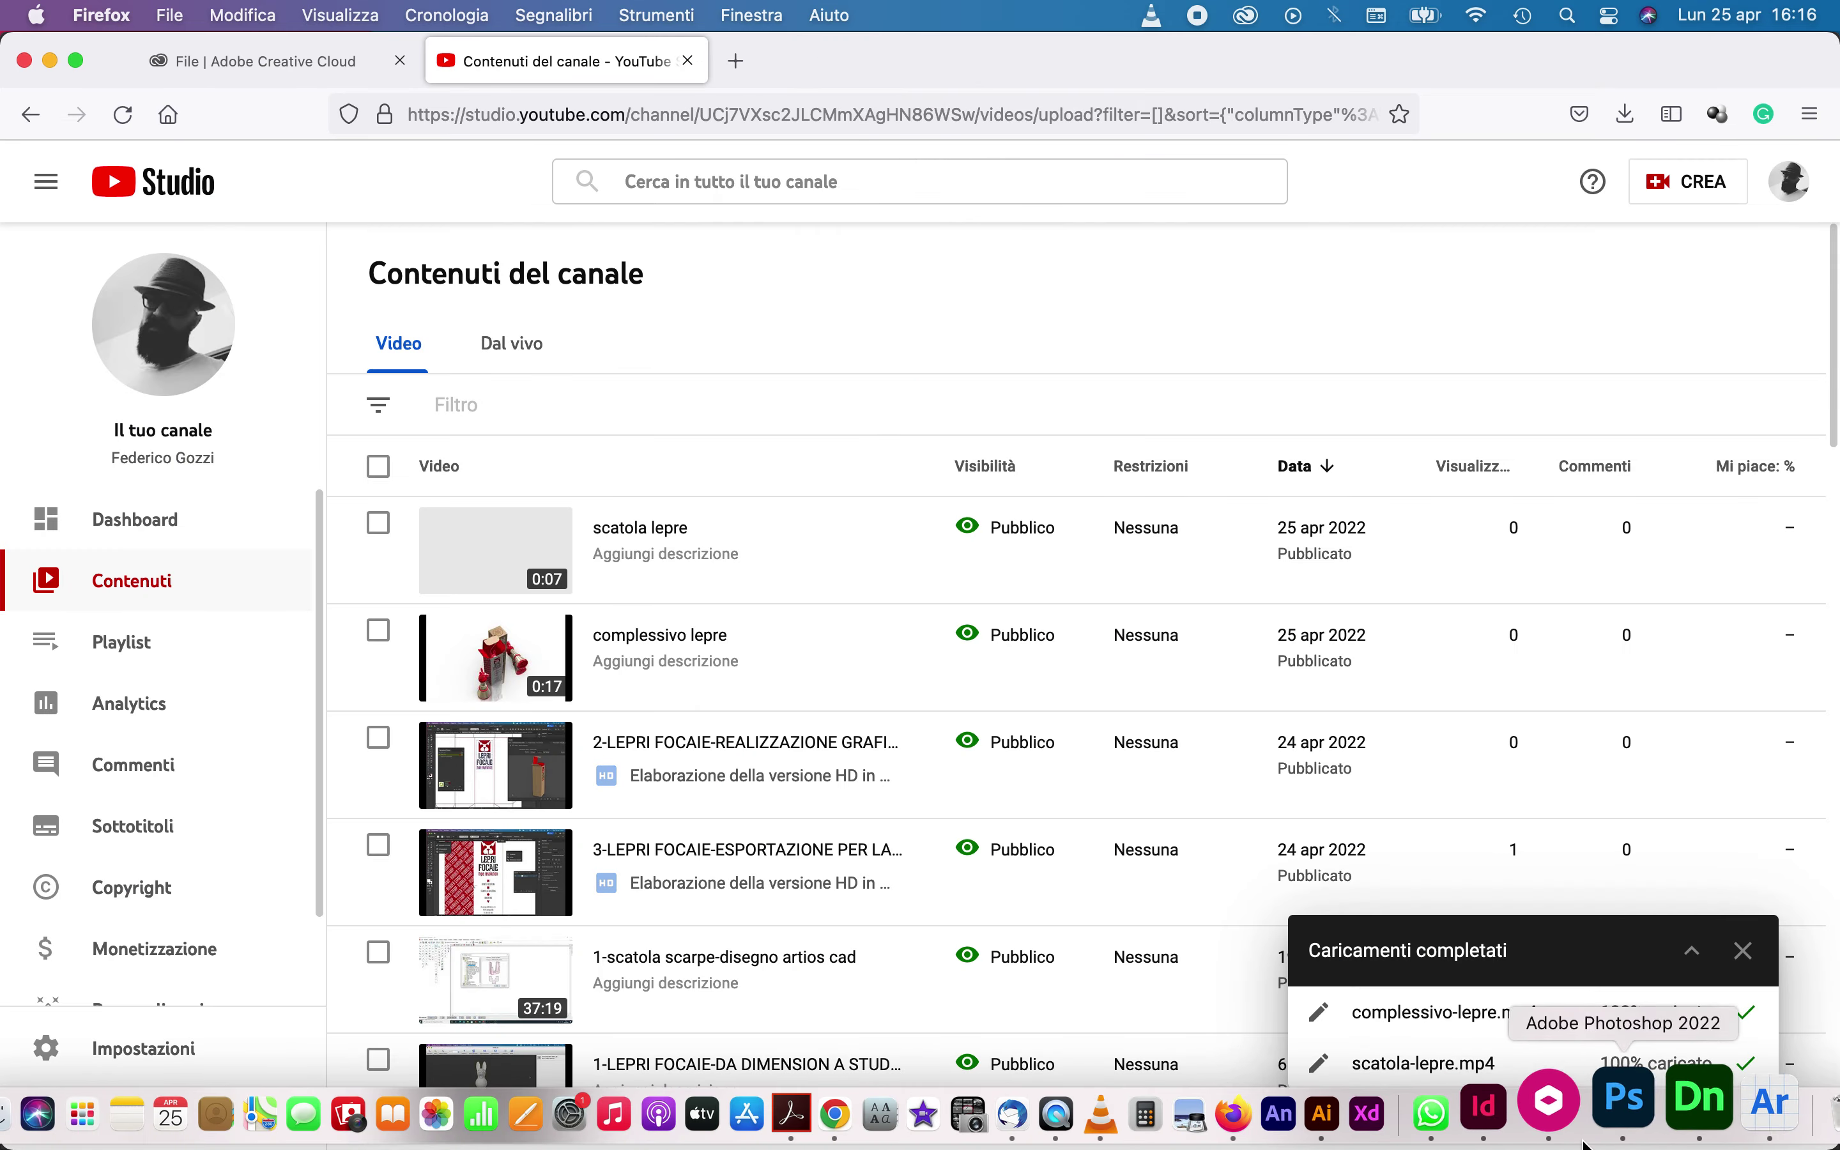
{"action": "left_click", "coordinate": [846, 1107]}
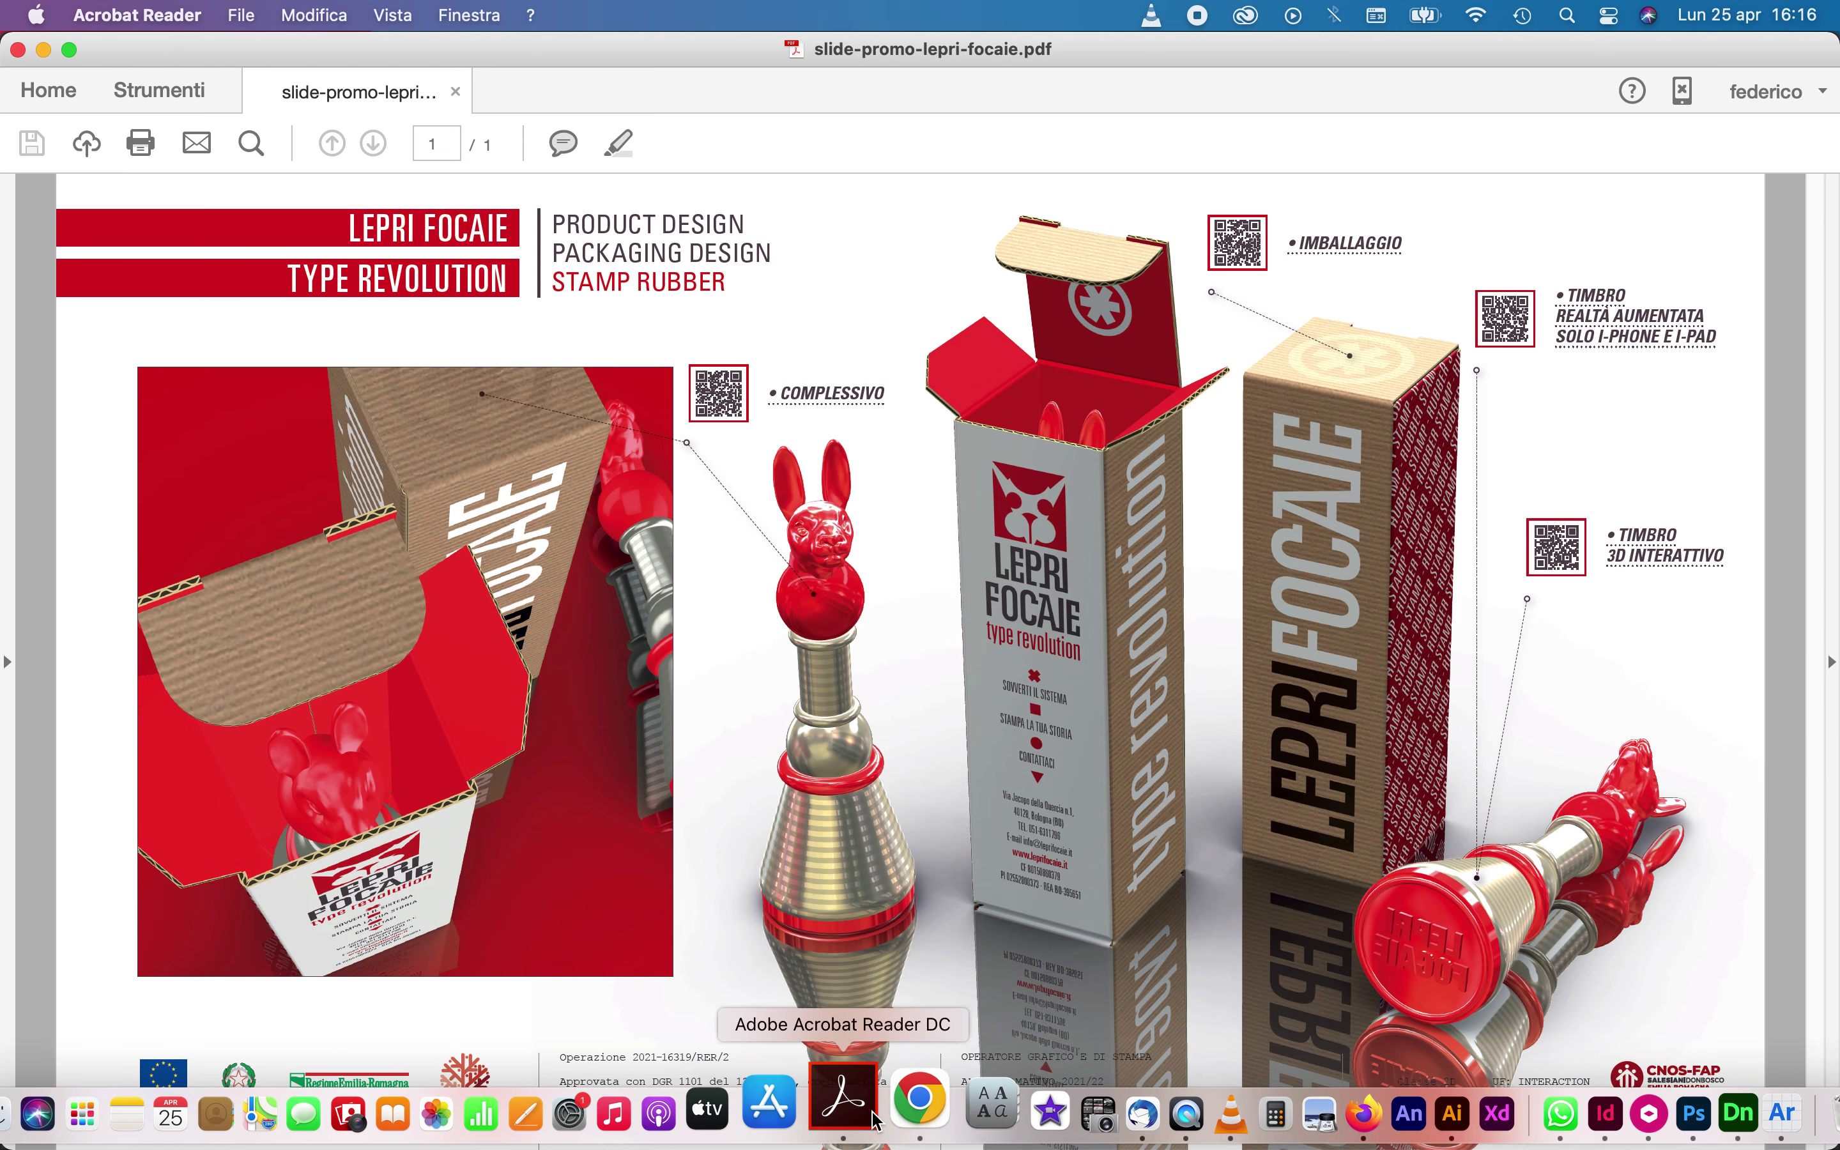
Open the TIMBRO 3D INTERATTIVO hyperlink and rotate the timbro lepre 3D model to inspect it from several angles
{"action": "left_click", "coordinate": [1613, 546]}
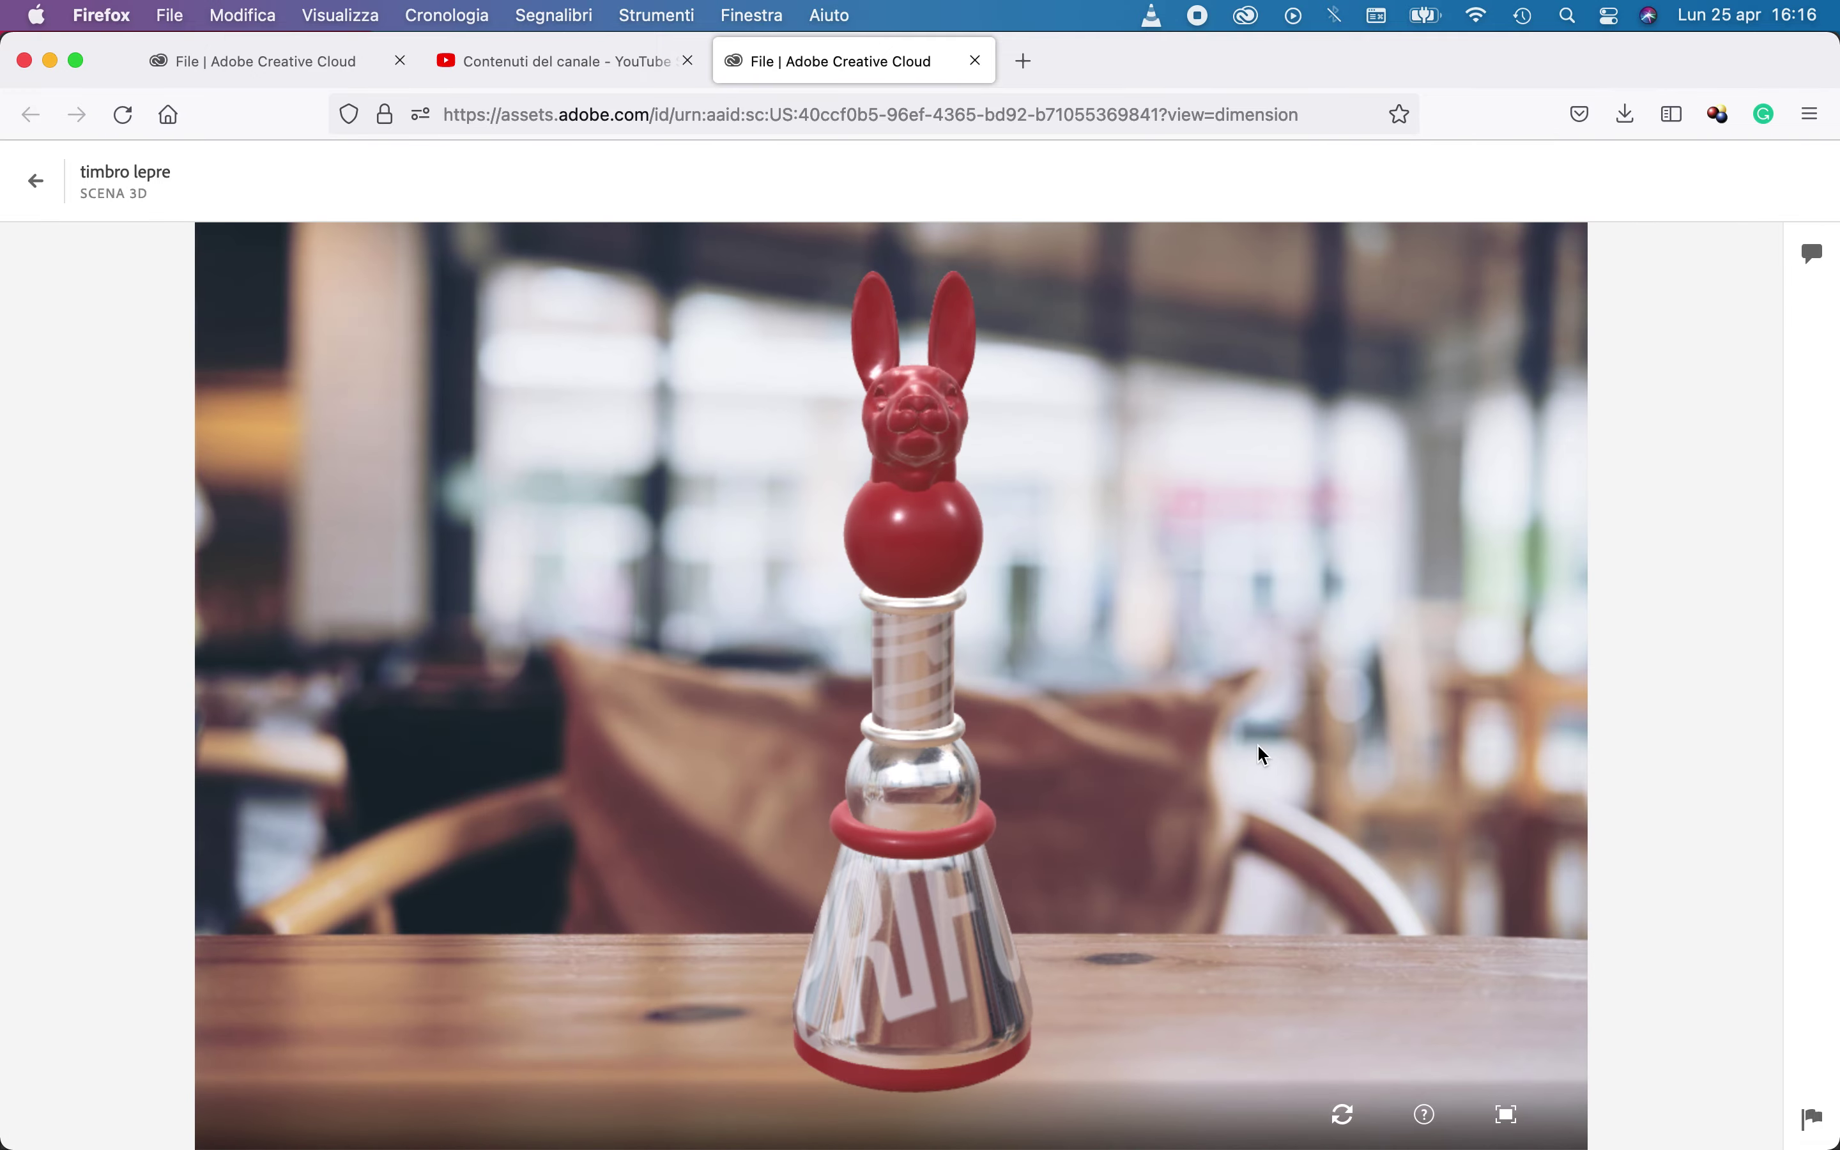
{"action": "left_click_drag", "start_coordinate": [1171, 728], "coordinate": [1360, 949]}
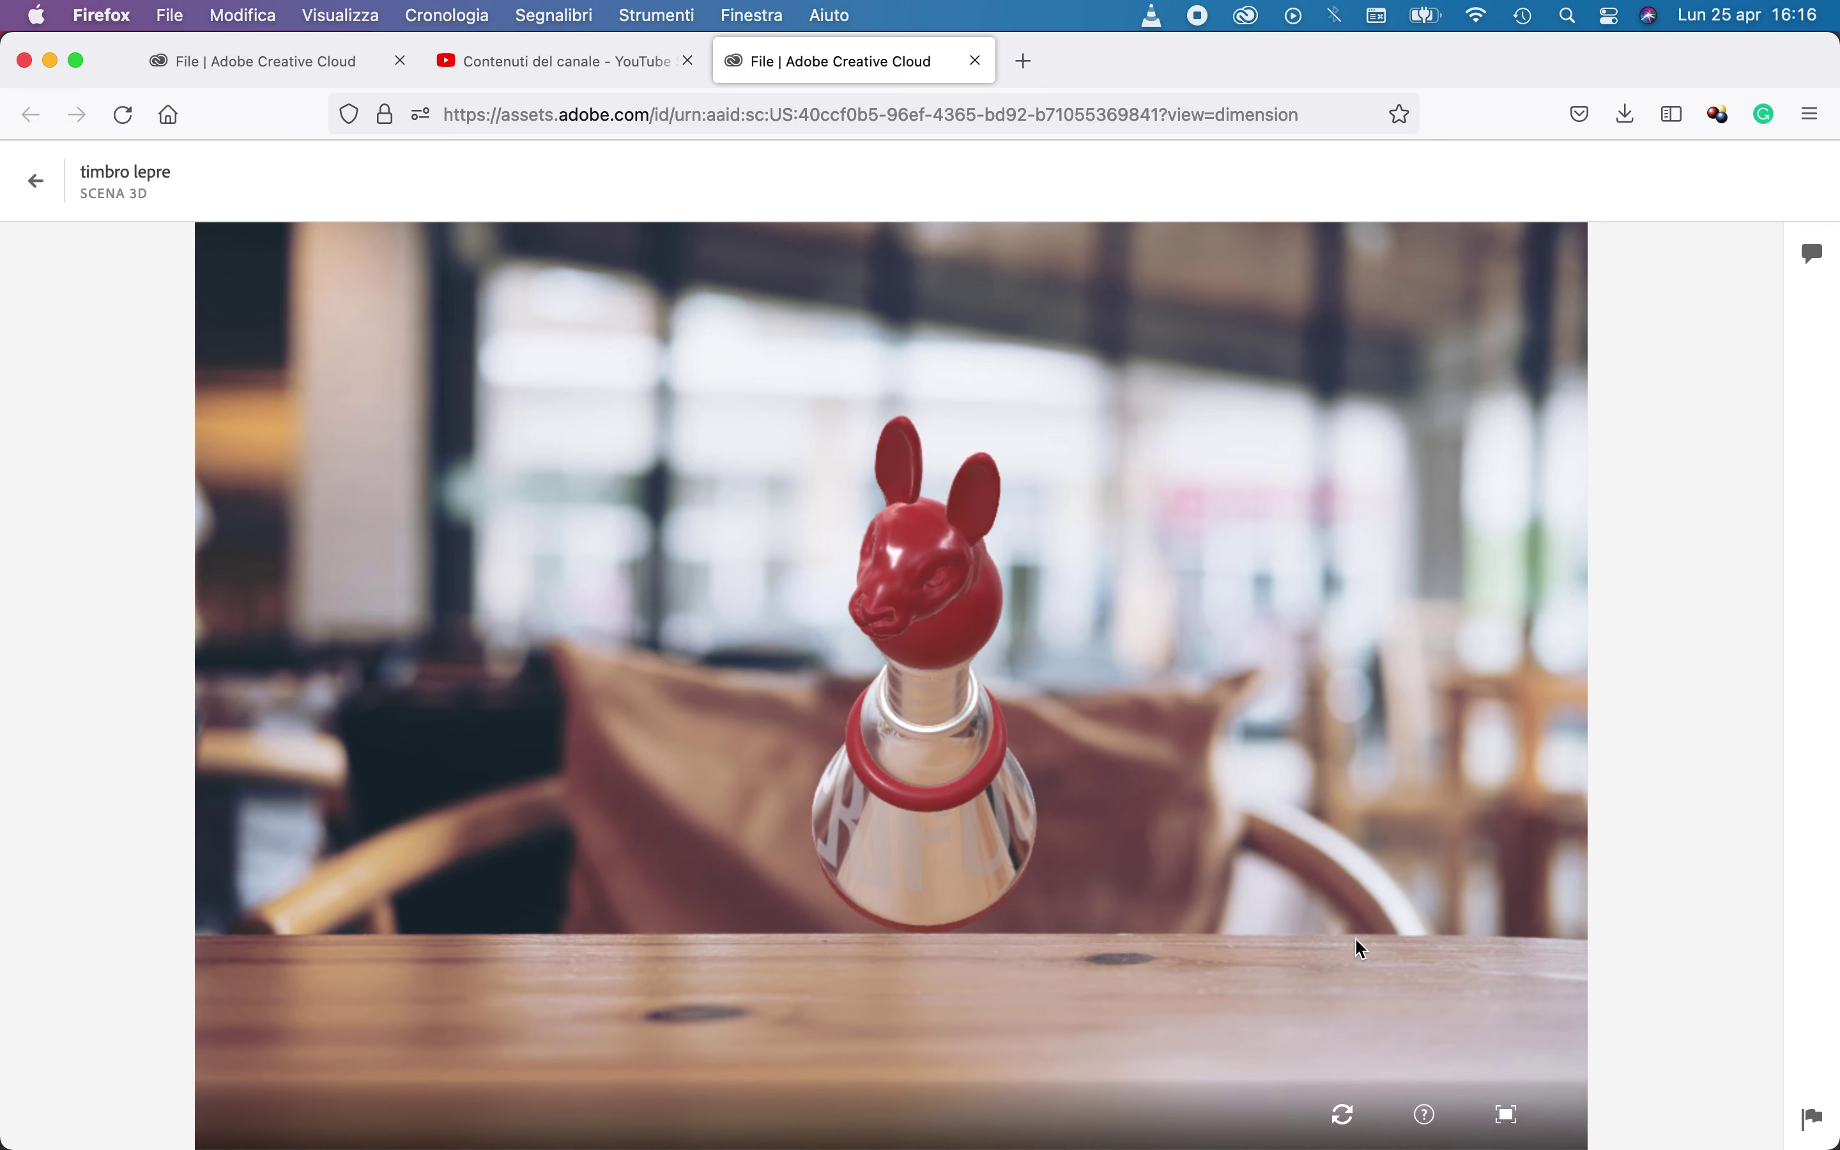
{"action": "mouse_move", "coordinate": [1536, 1145]}
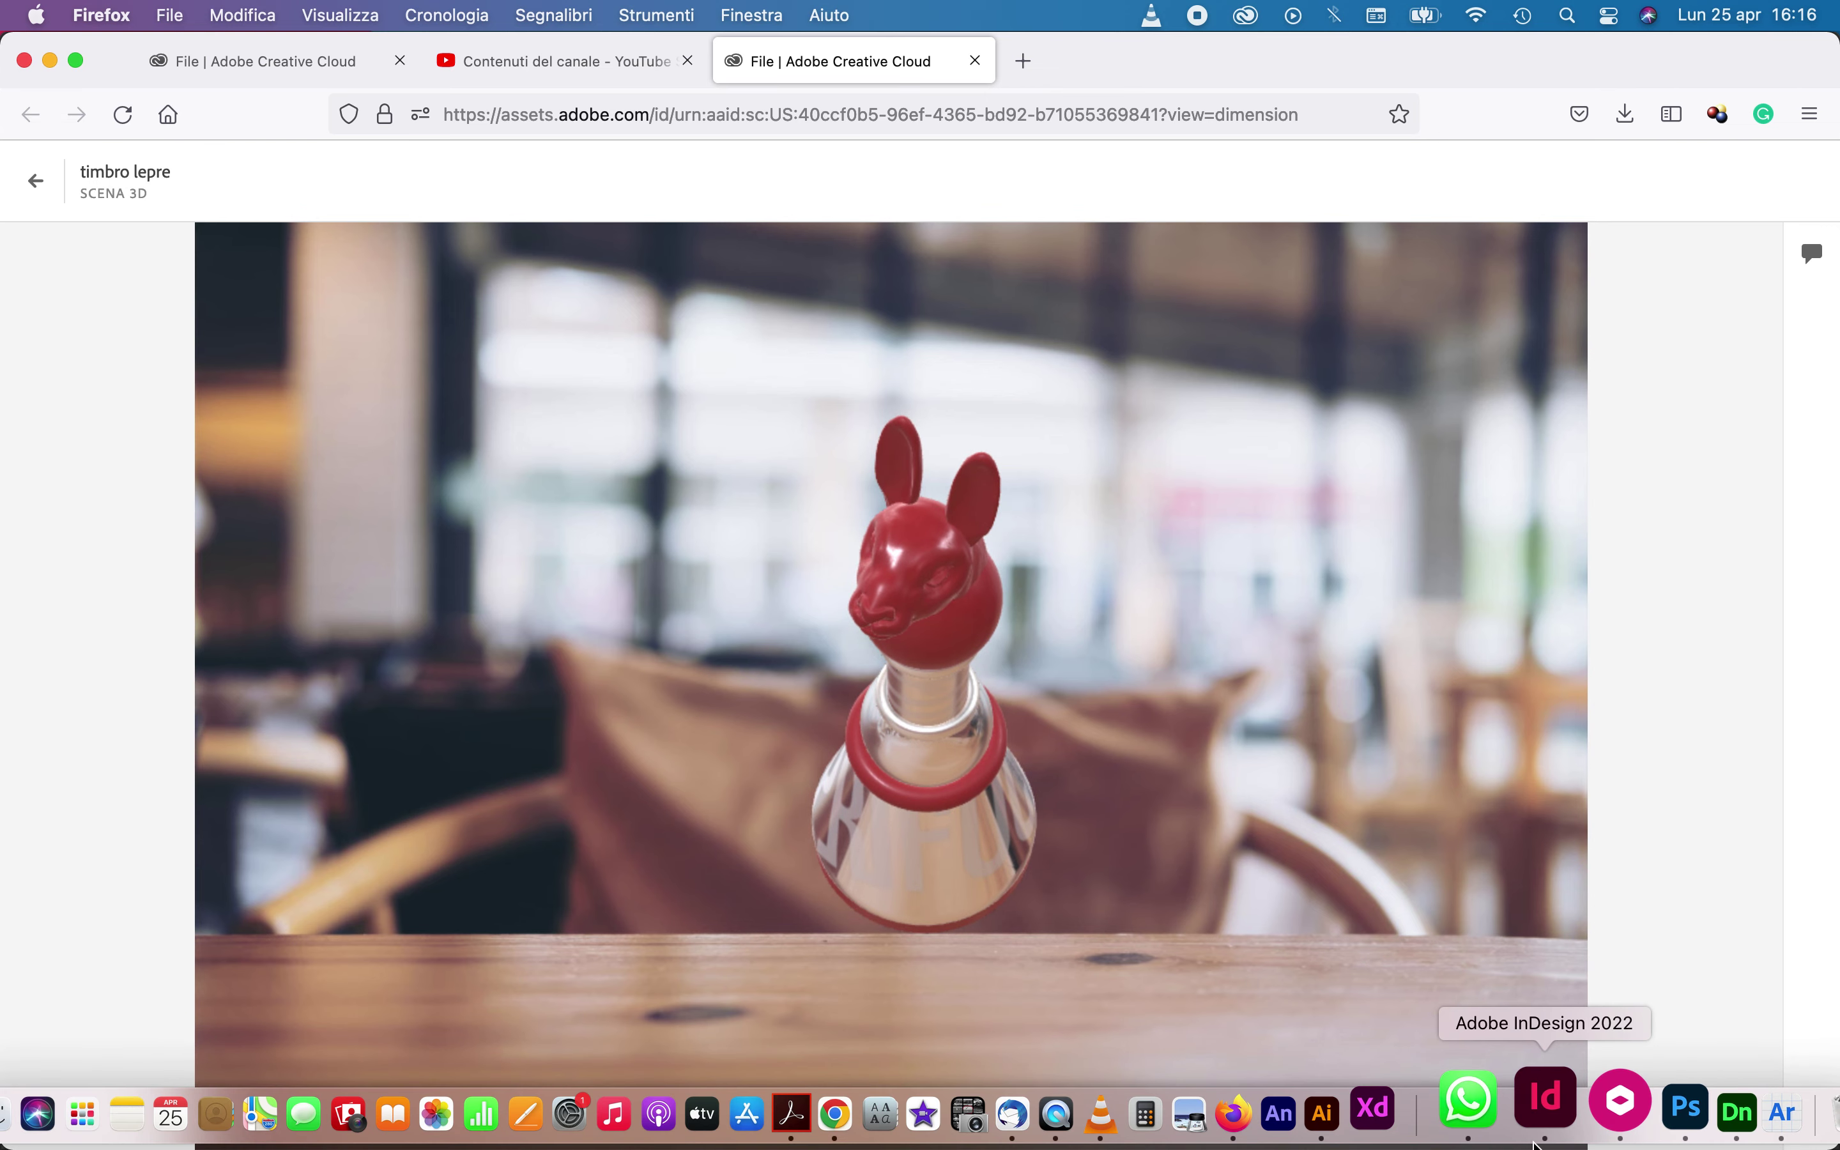
{"action": "left_click_drag", "start_coordinate": [936, 637], "coordinate": [981, 681]}
{"action": "left_click_drag", "start_coordinate": [1137, 895], "coordinate": [1129, 1055]}
{"action": "mouse_move", "coordinate": [1437, 1144]}
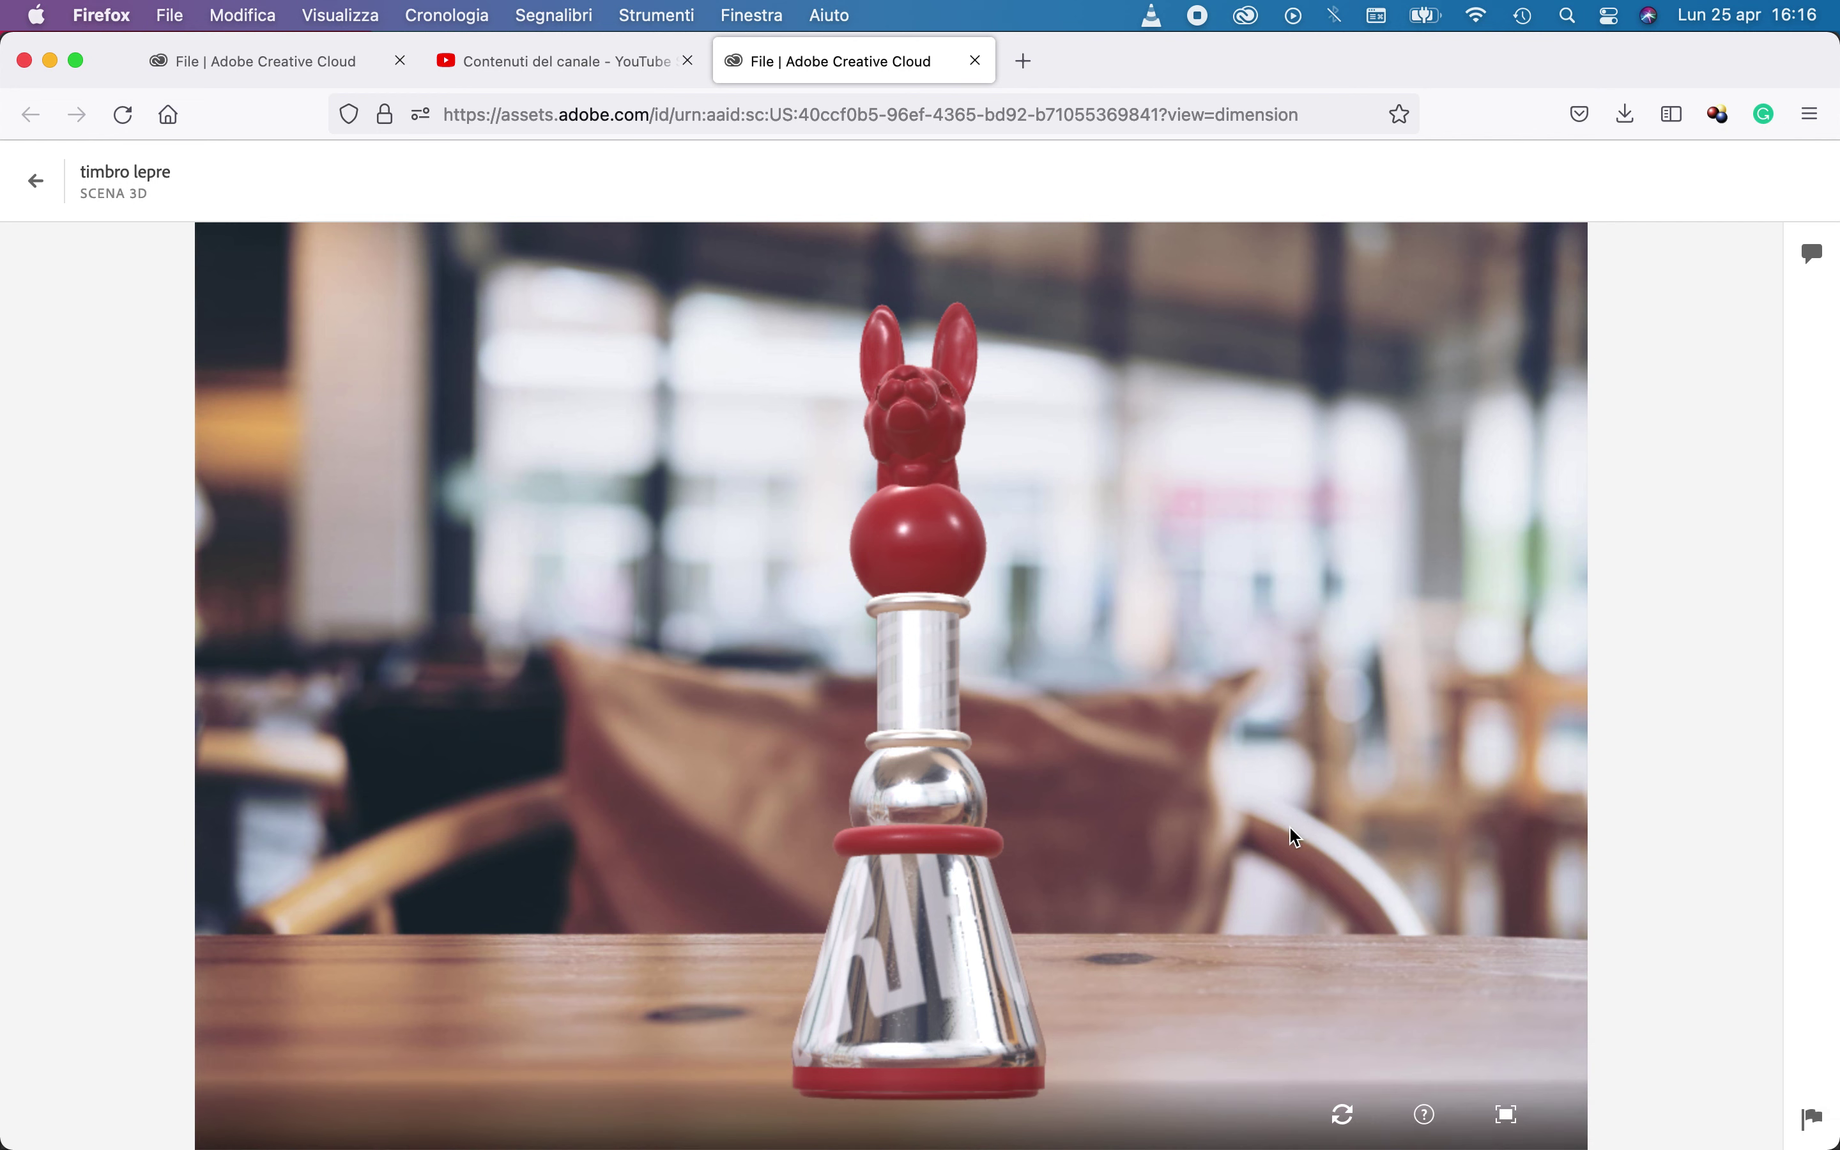
Switch back to InDesign, select part of the IMBALLAGGIO label text and examine the available hyperlink and cross-reference commands
{"action": "left_click", "coordinate": [1551, 1118]}
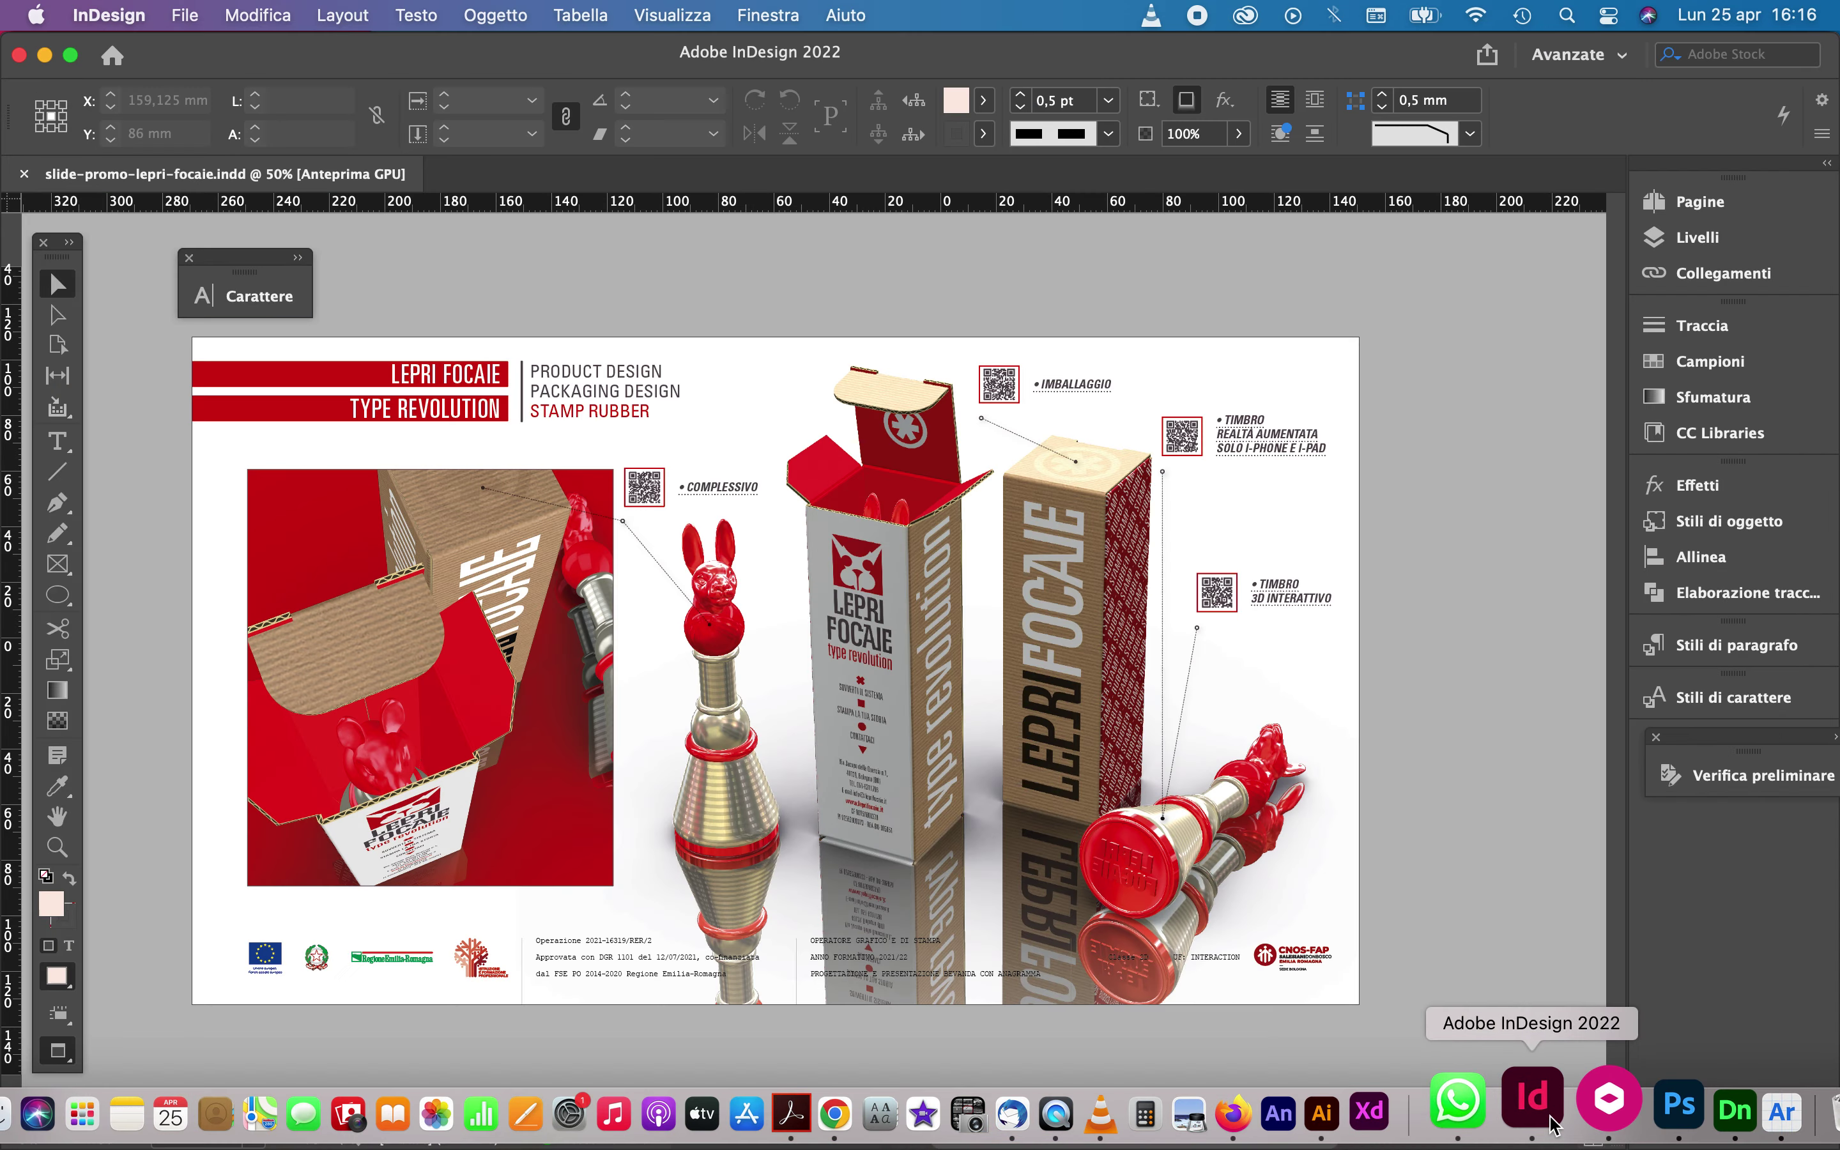
{"action": "double_click", "coordinate": [1069, 382]}
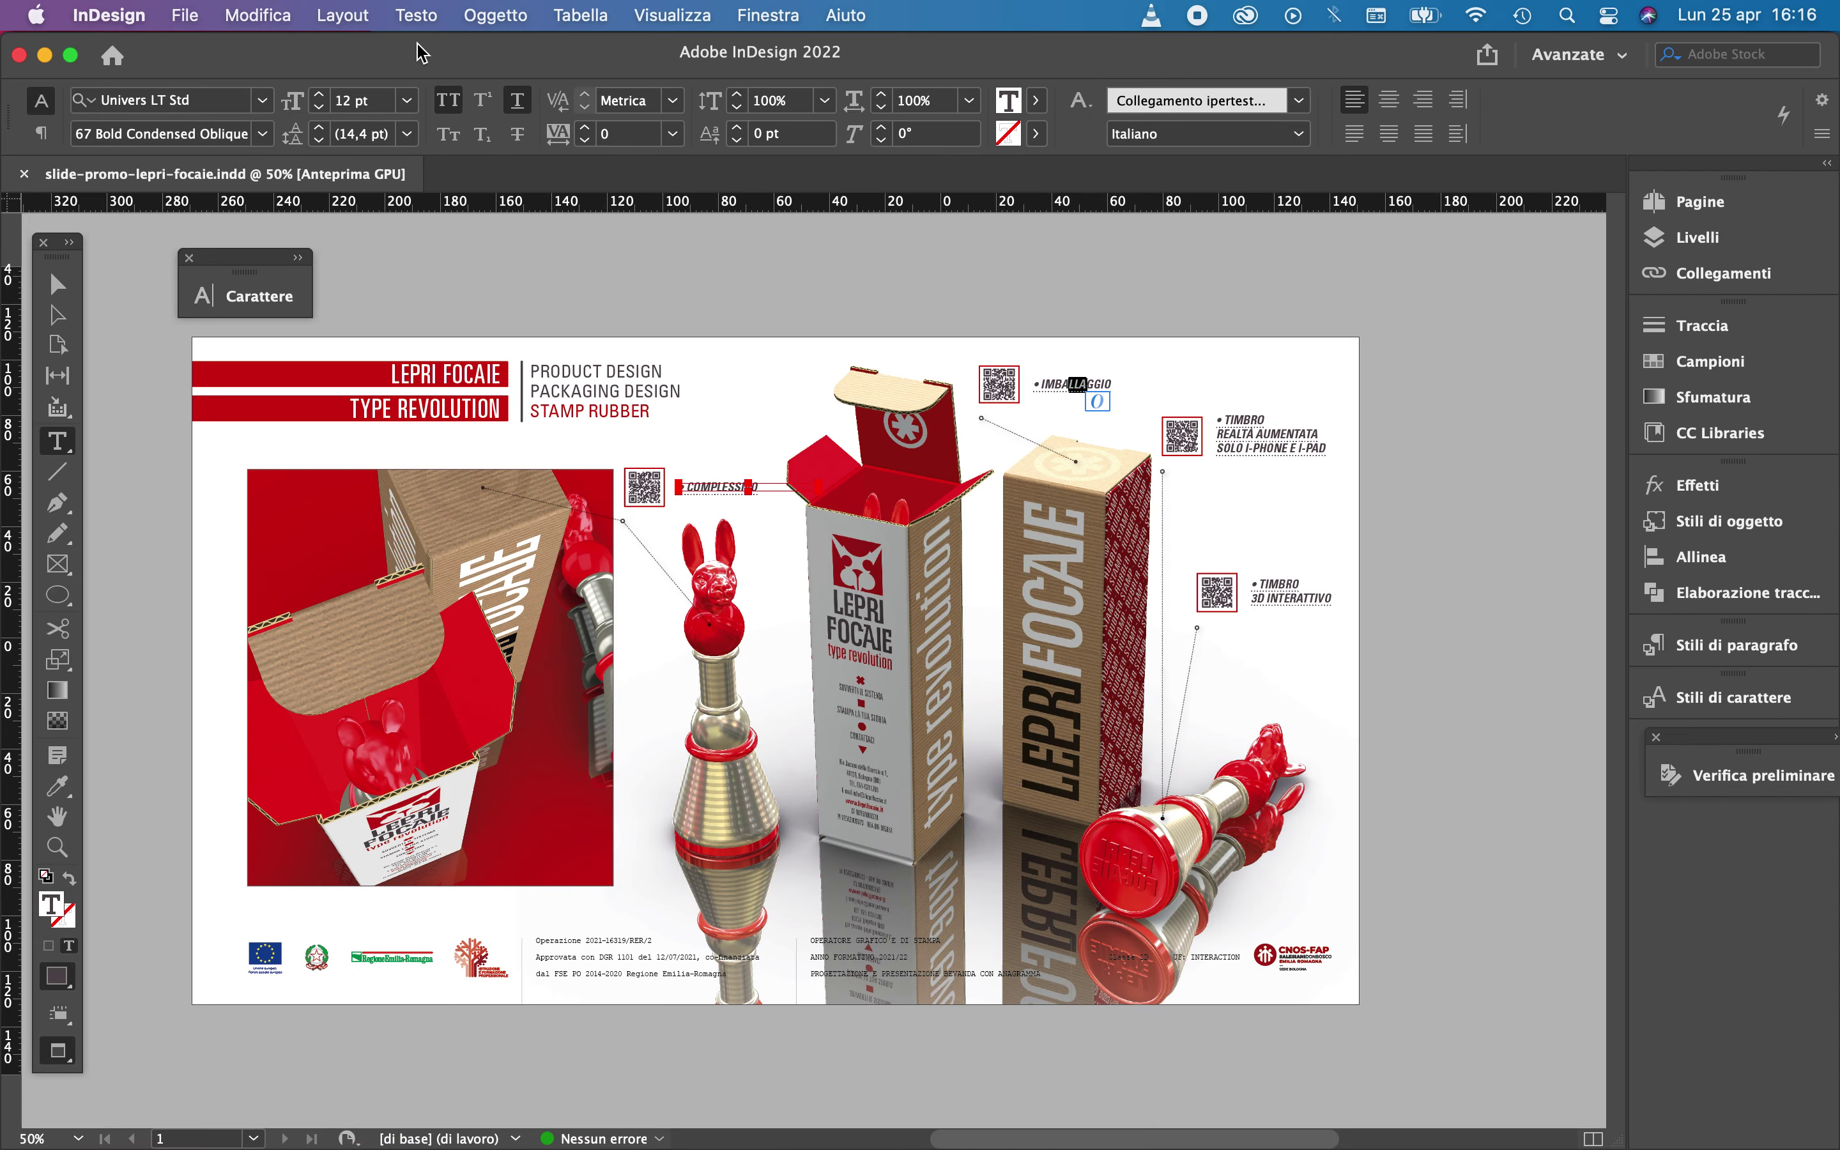
{"action": "left_click", "coordinate": [416, 16]}
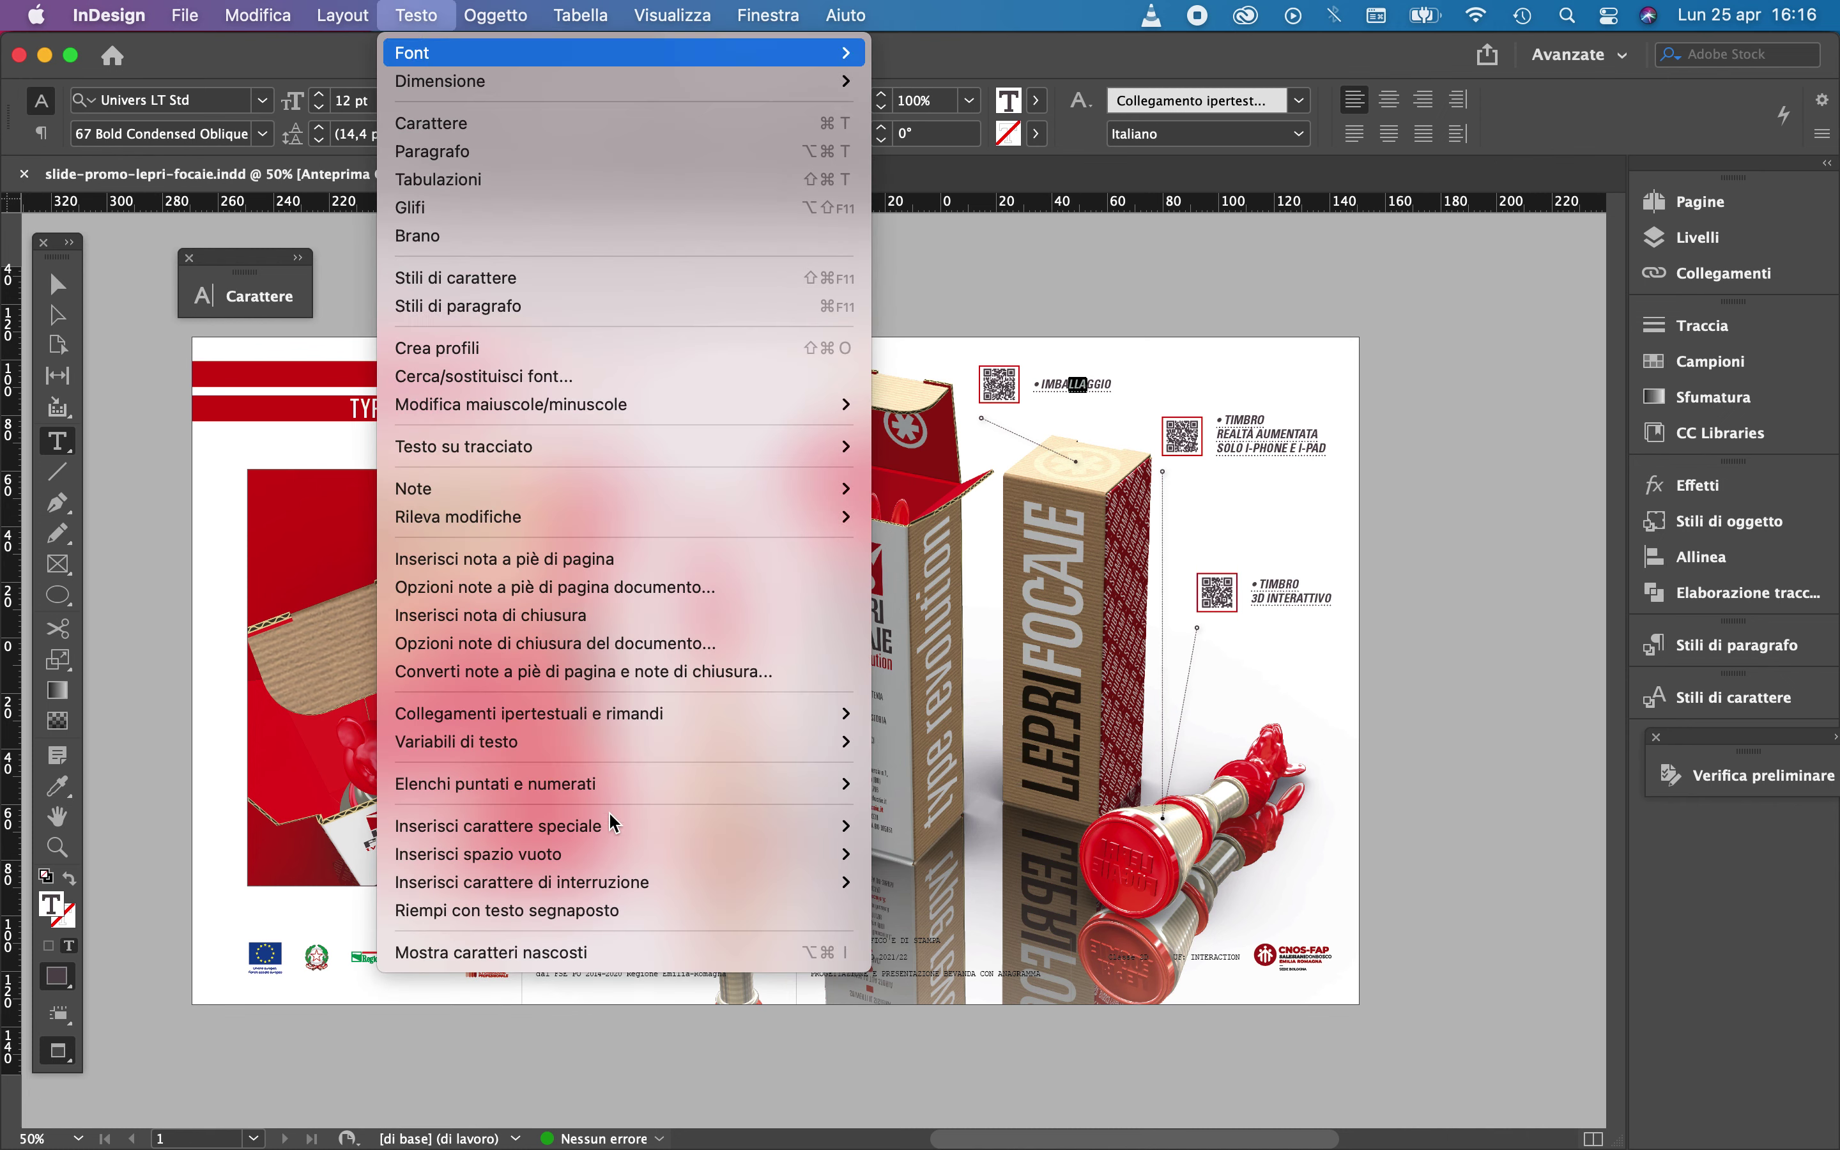
{"action": "mouse_move", "coordinate": [399, 520]}
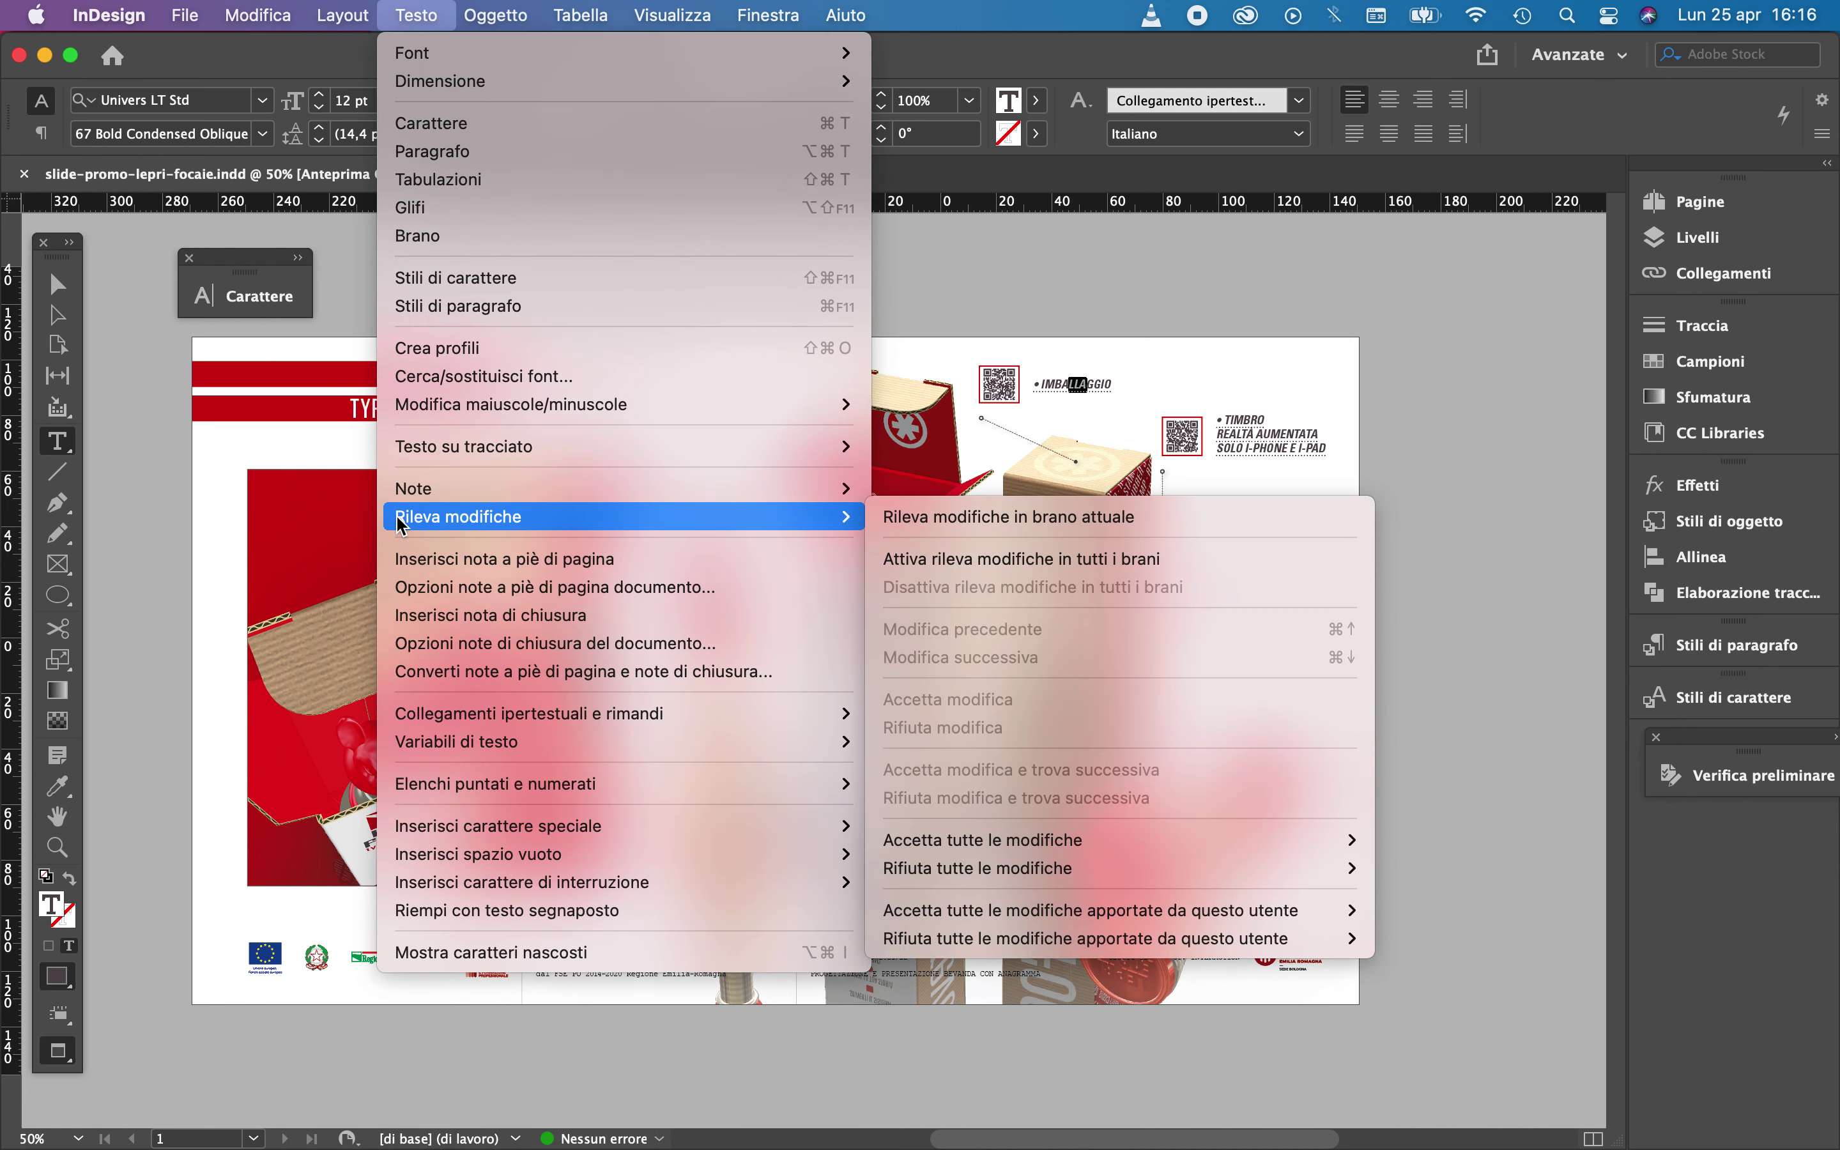
{"action": "mouse_move", "coordinate": [581, 719]}
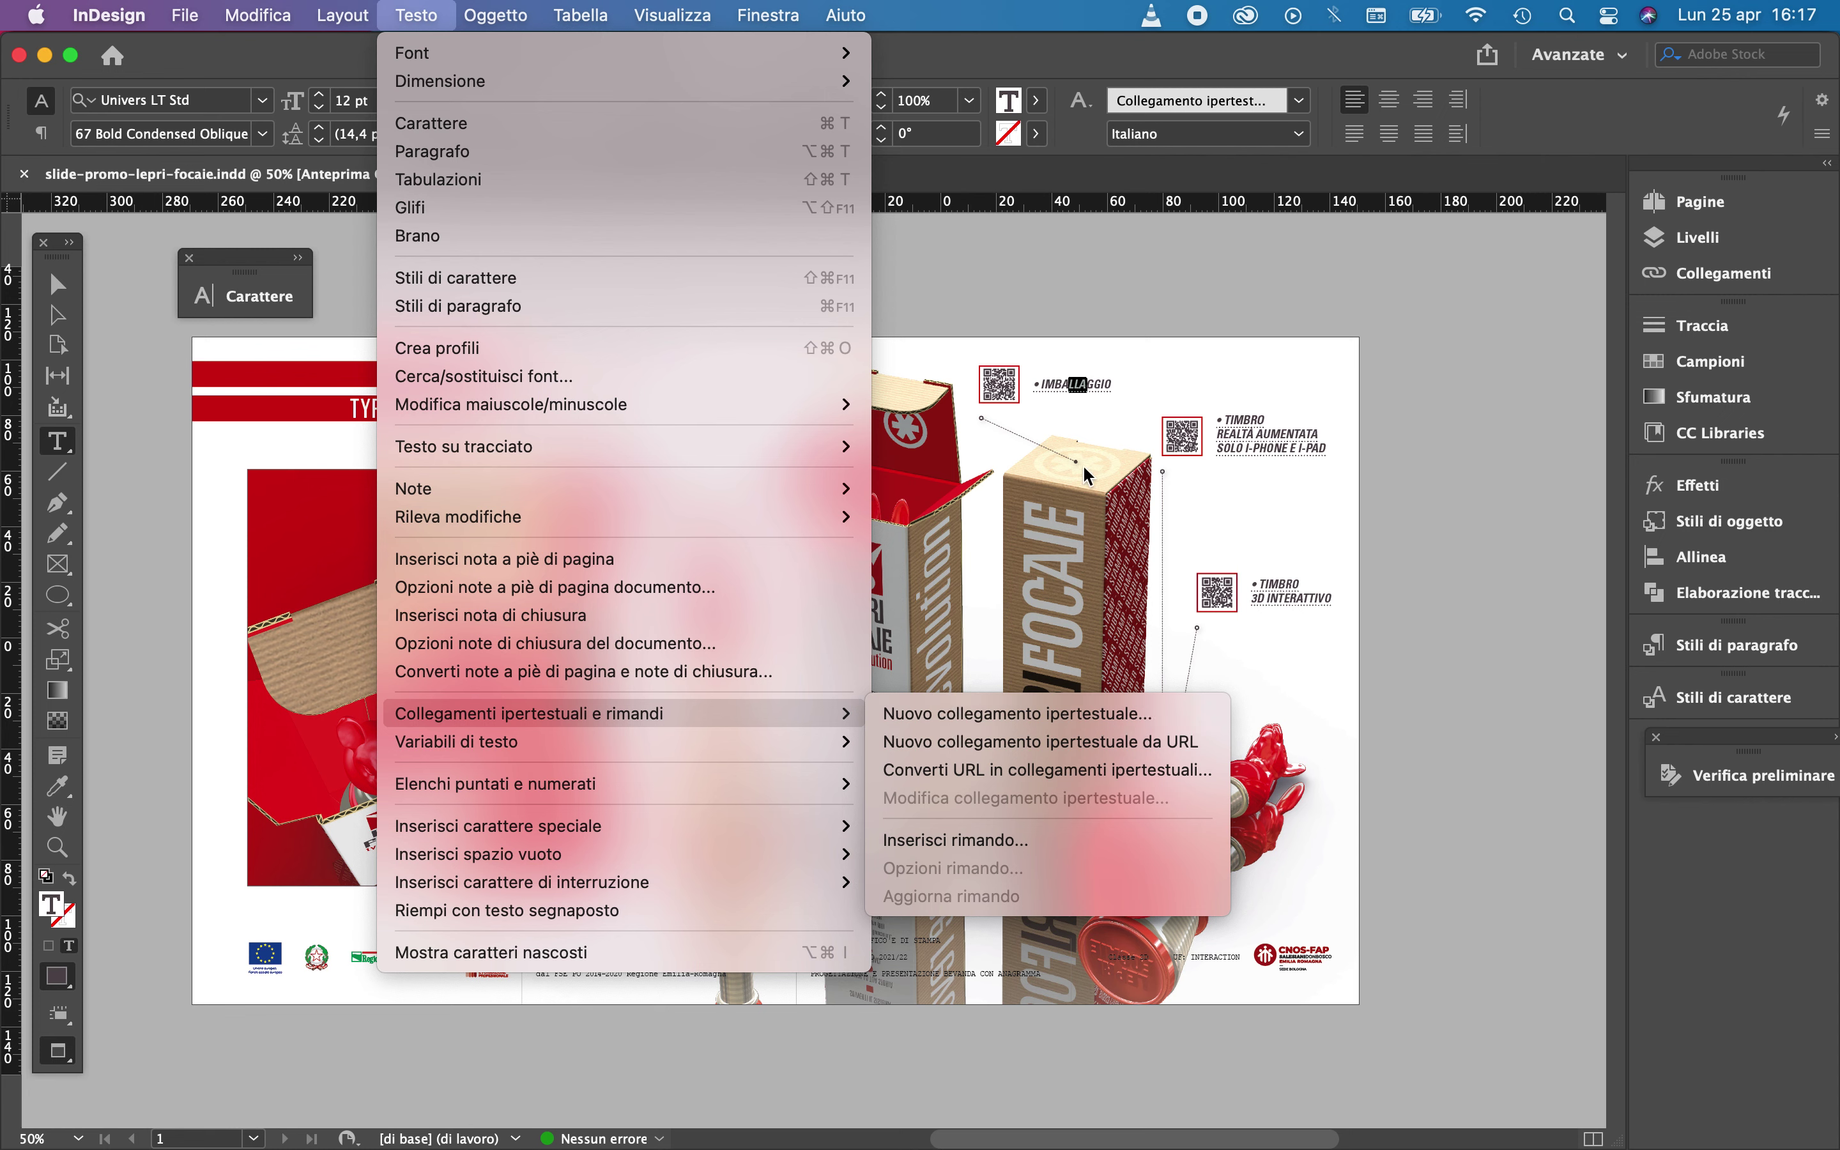
{"action": "left_click", "coordinate": [1064, 387]}
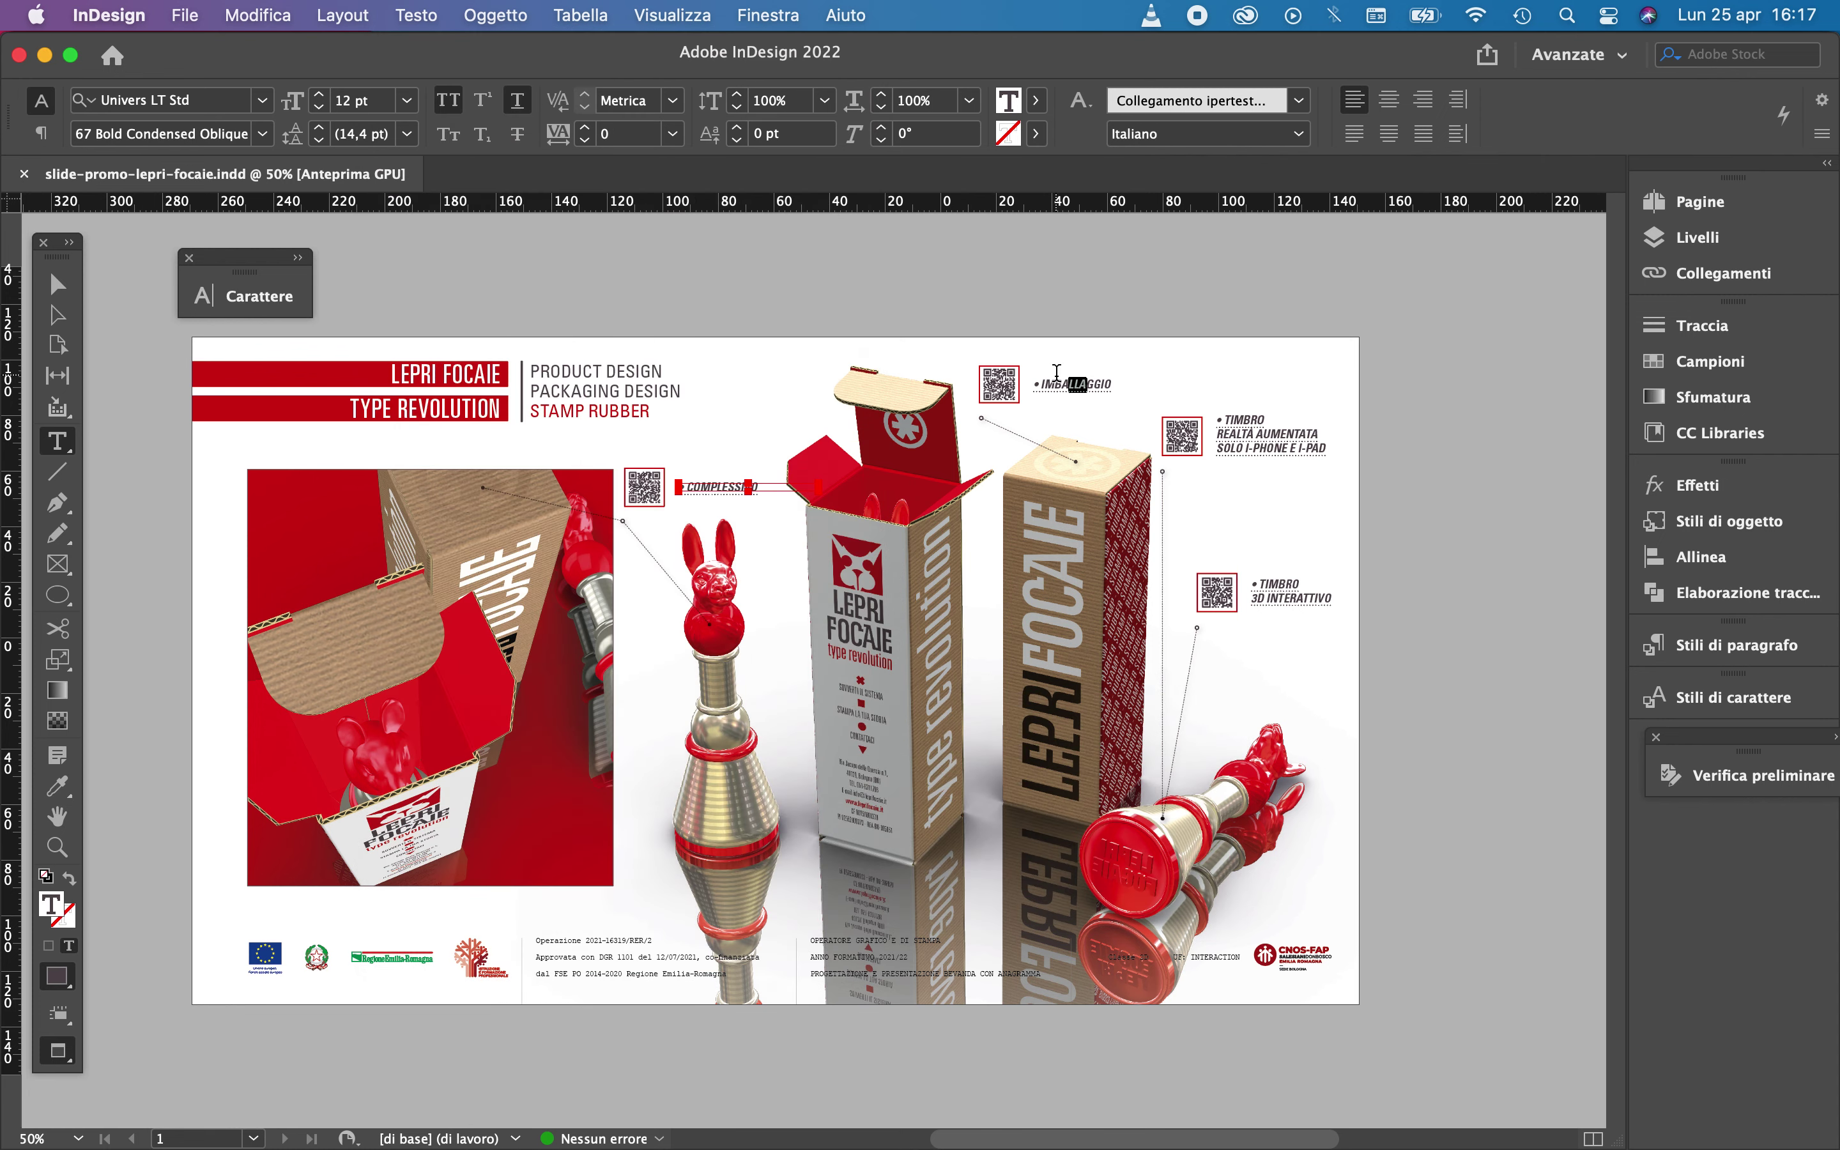
{"action": "key", "text": "Escape"}
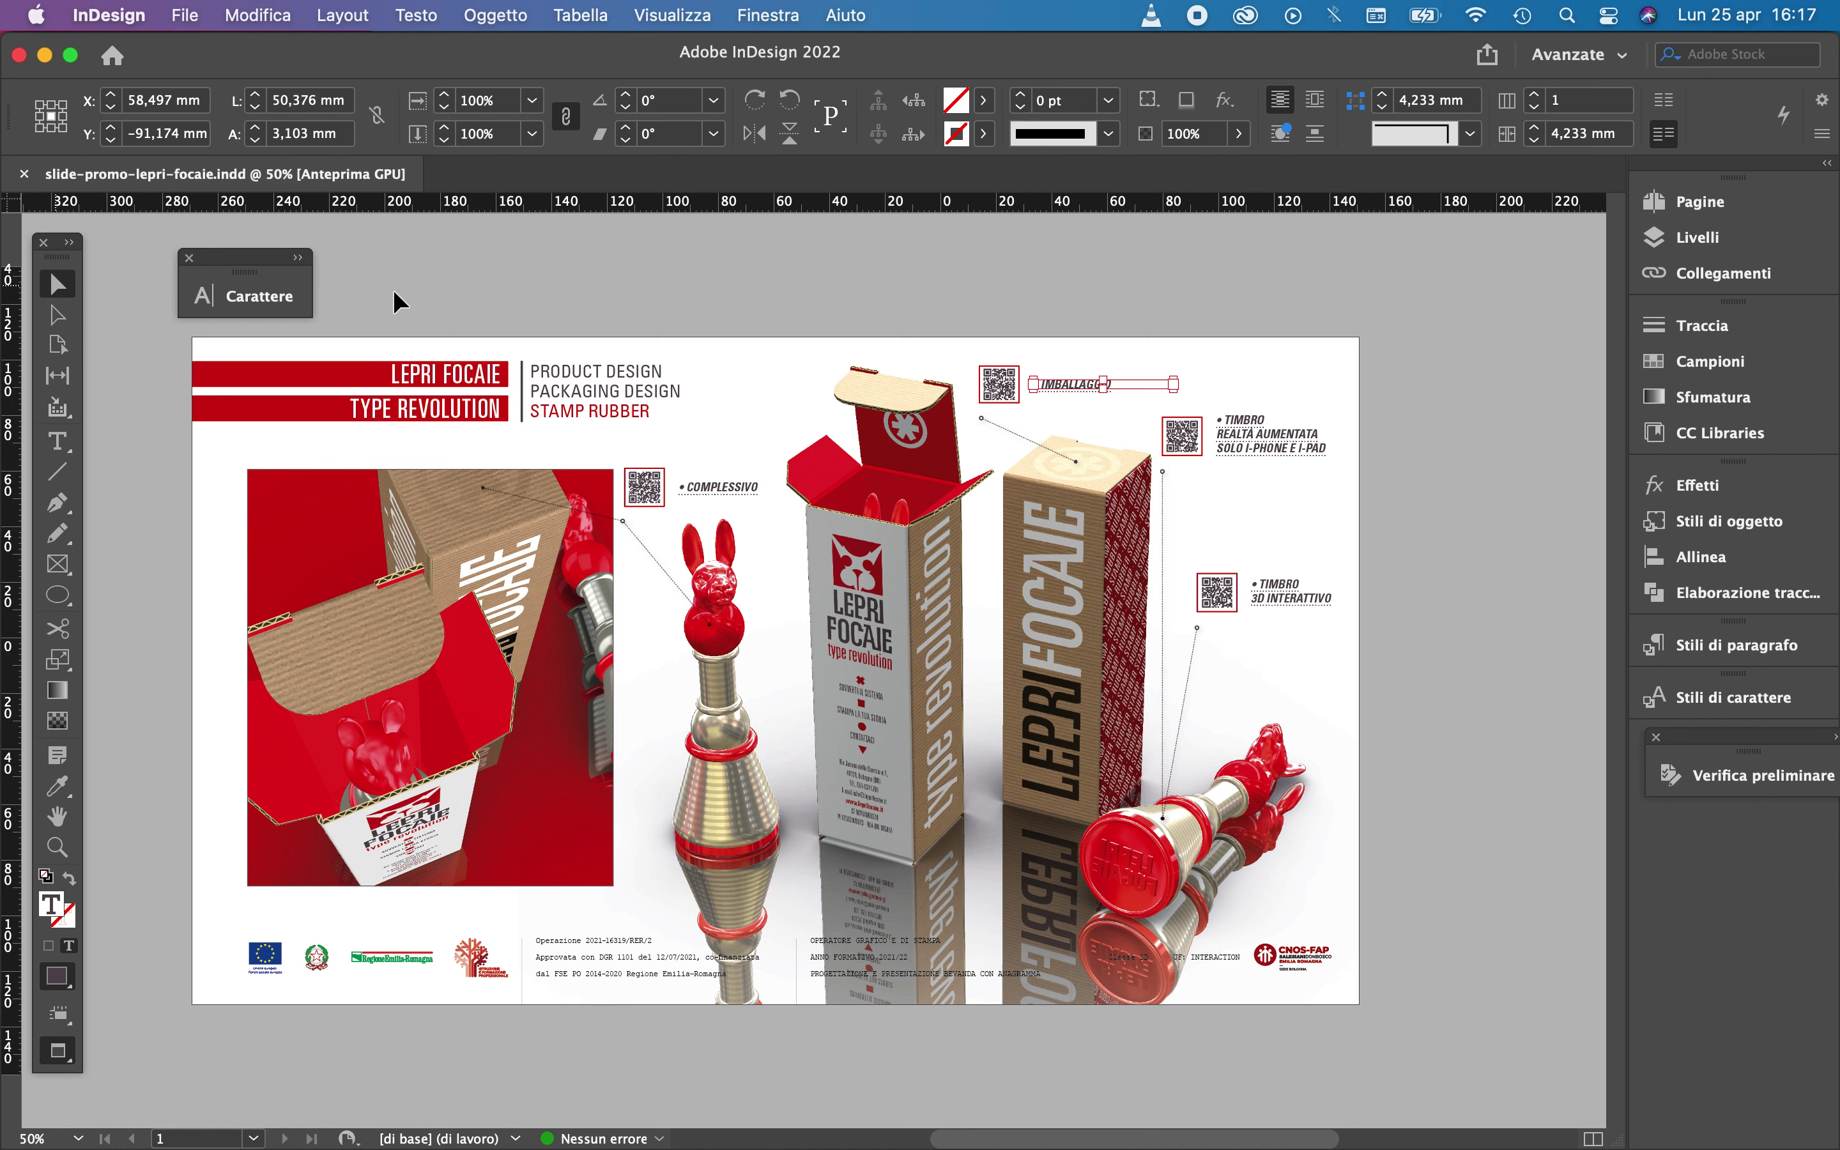
{"action": "left_click", "coordinate": [775, 668]}
{"action": "double_click", "coordinate": [723, 491]}
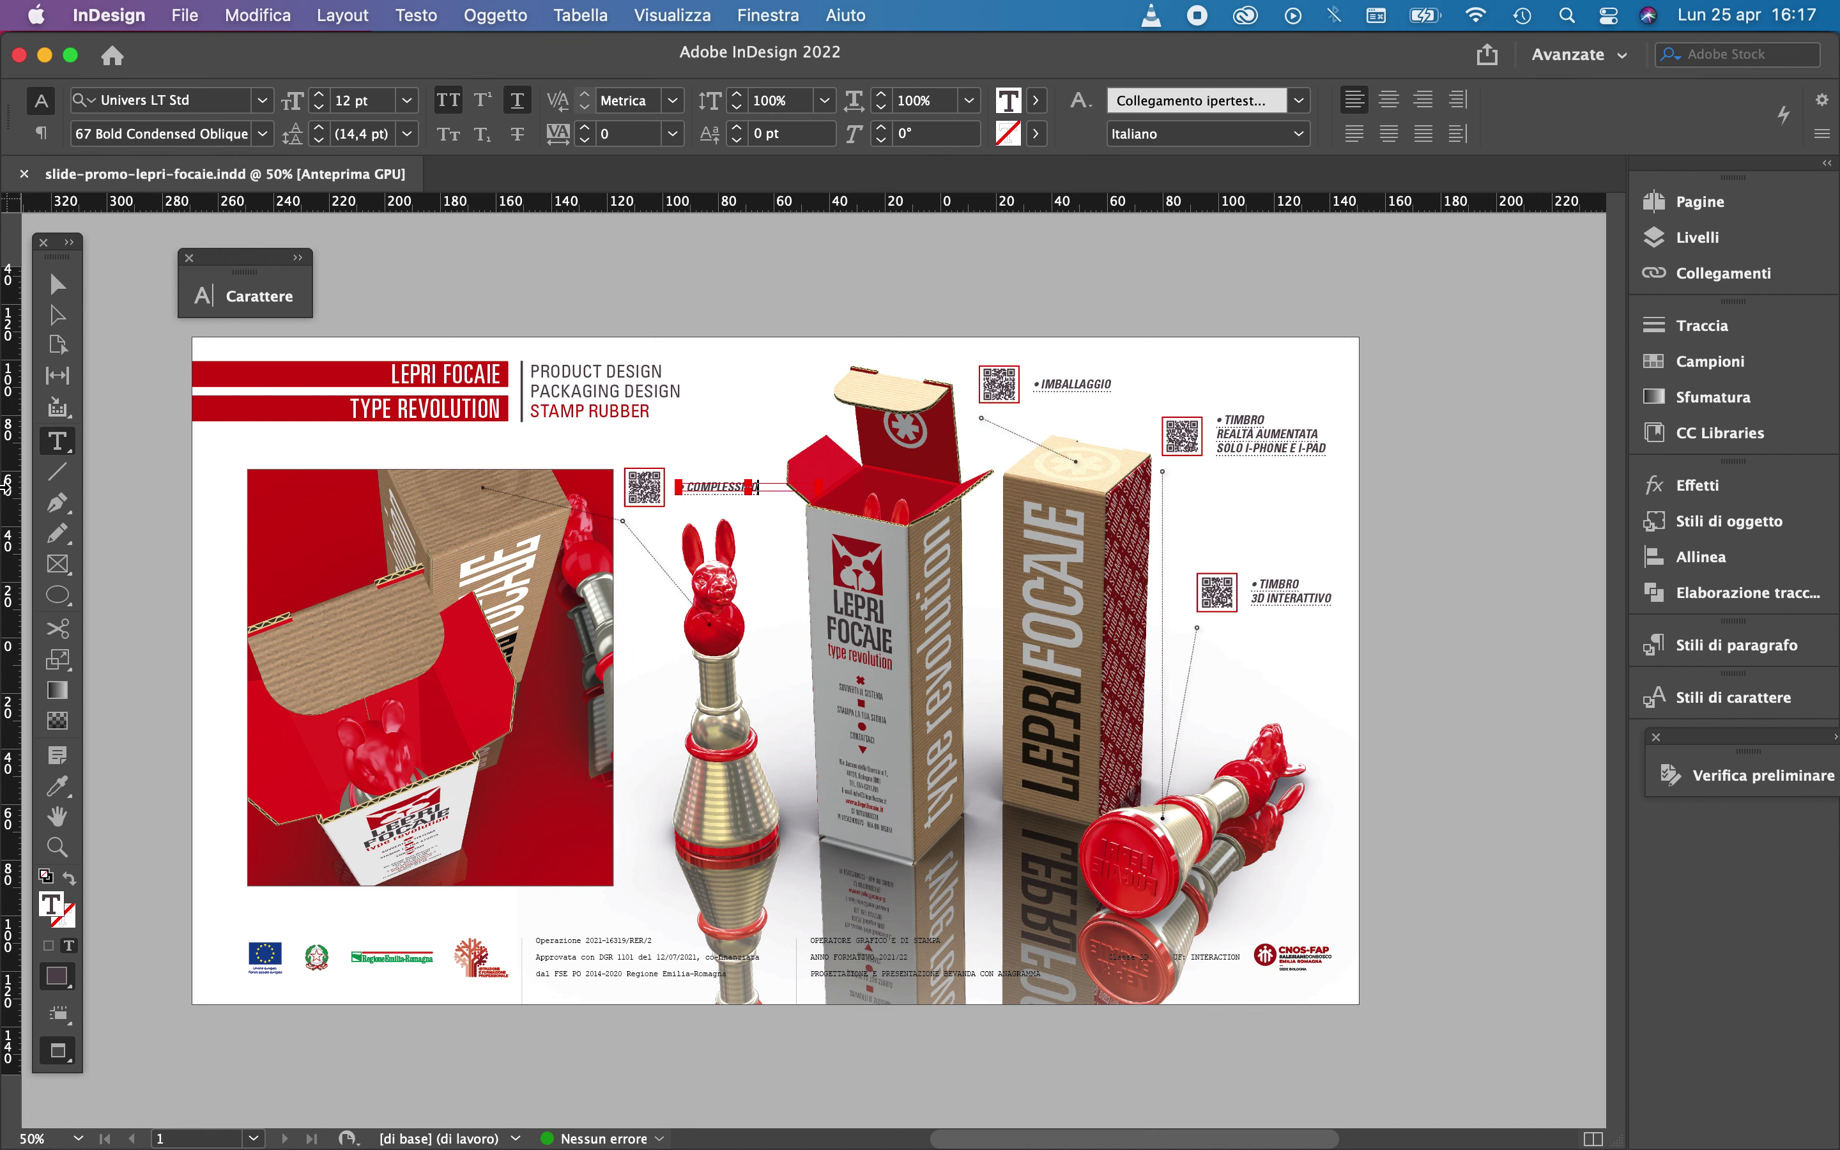
{"action": "key", "text": "Escape"}
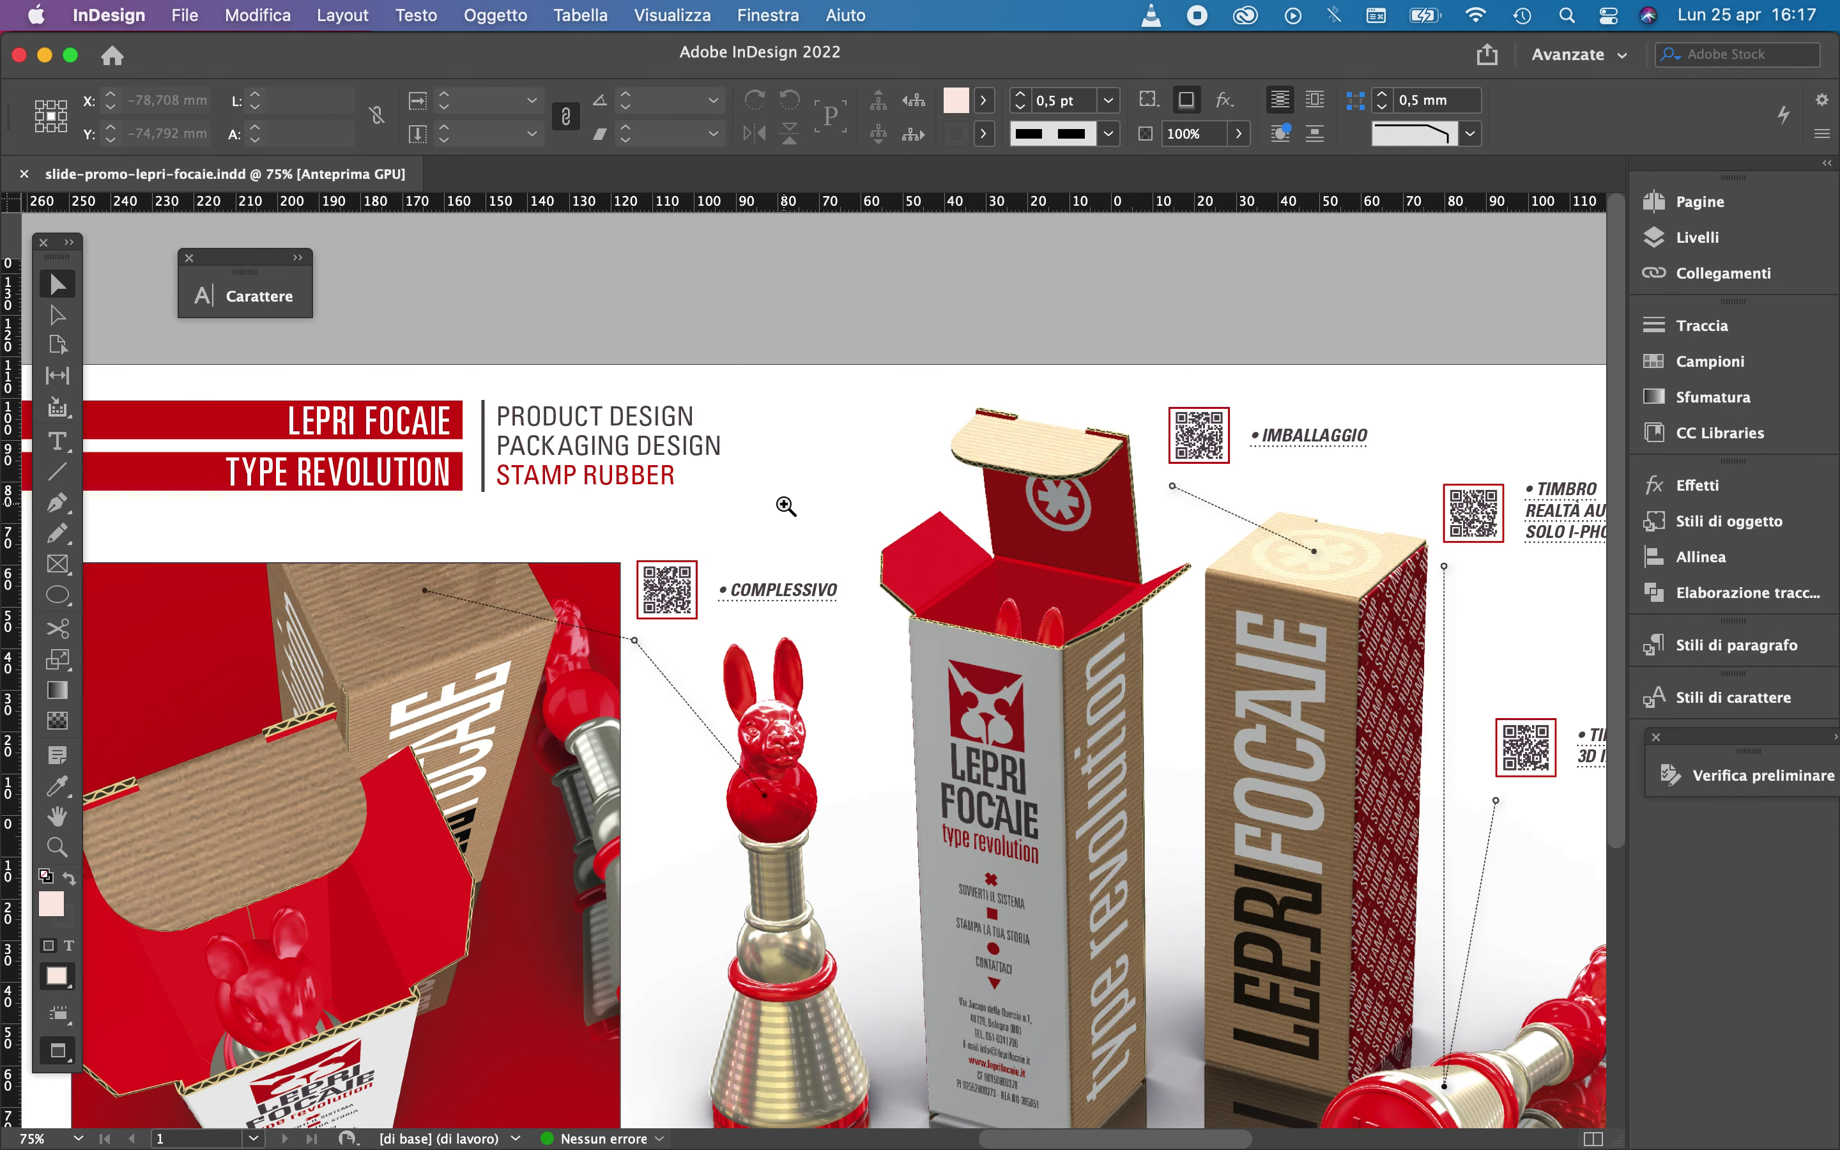
{"action": "left_click", "coordinate": [744, 525], "text": "super"}
{"action": "left_click", "coordinate": [836, 597], "text": "super"}
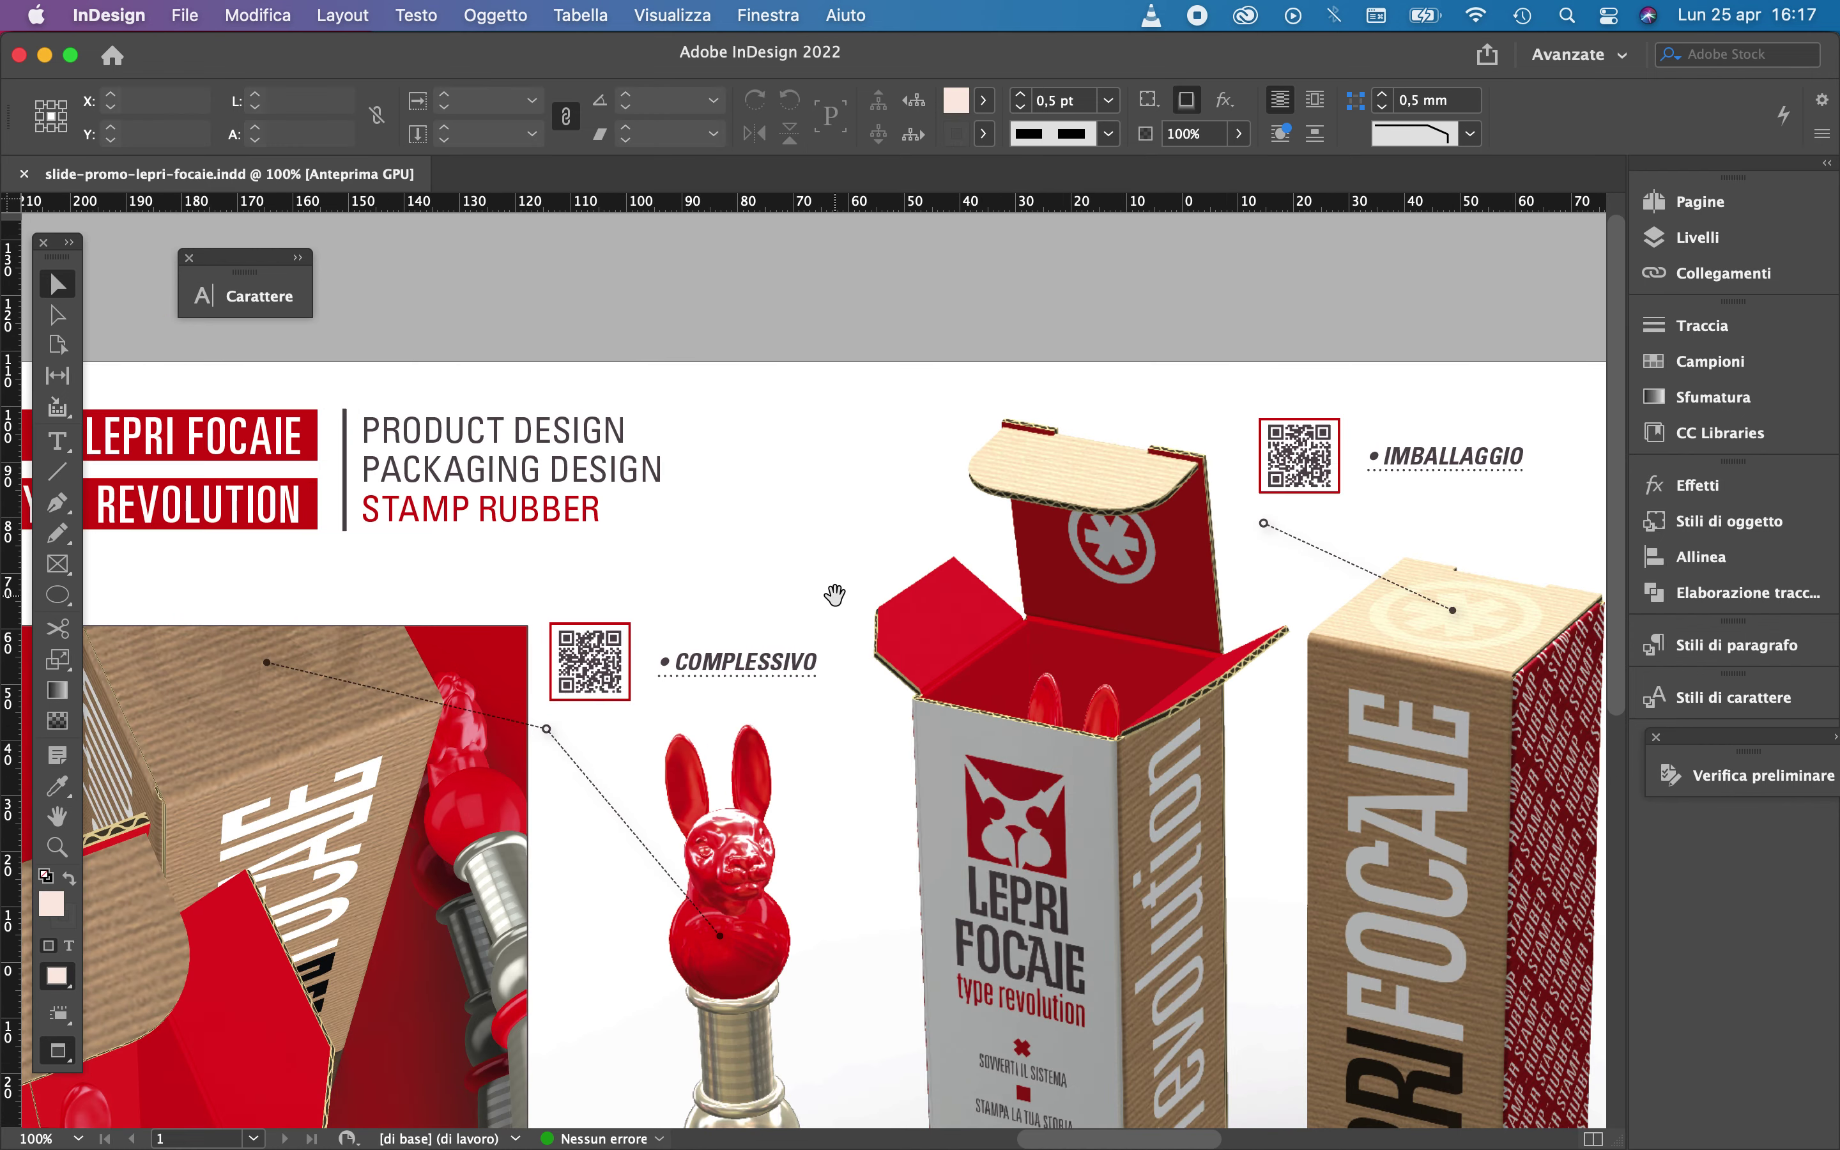
{"action": "double_click", "coordinate": [672, 661]}
{"action": "left_click_drag", "start_coordinate": [672, 661], "coordinate": [820, 663]}
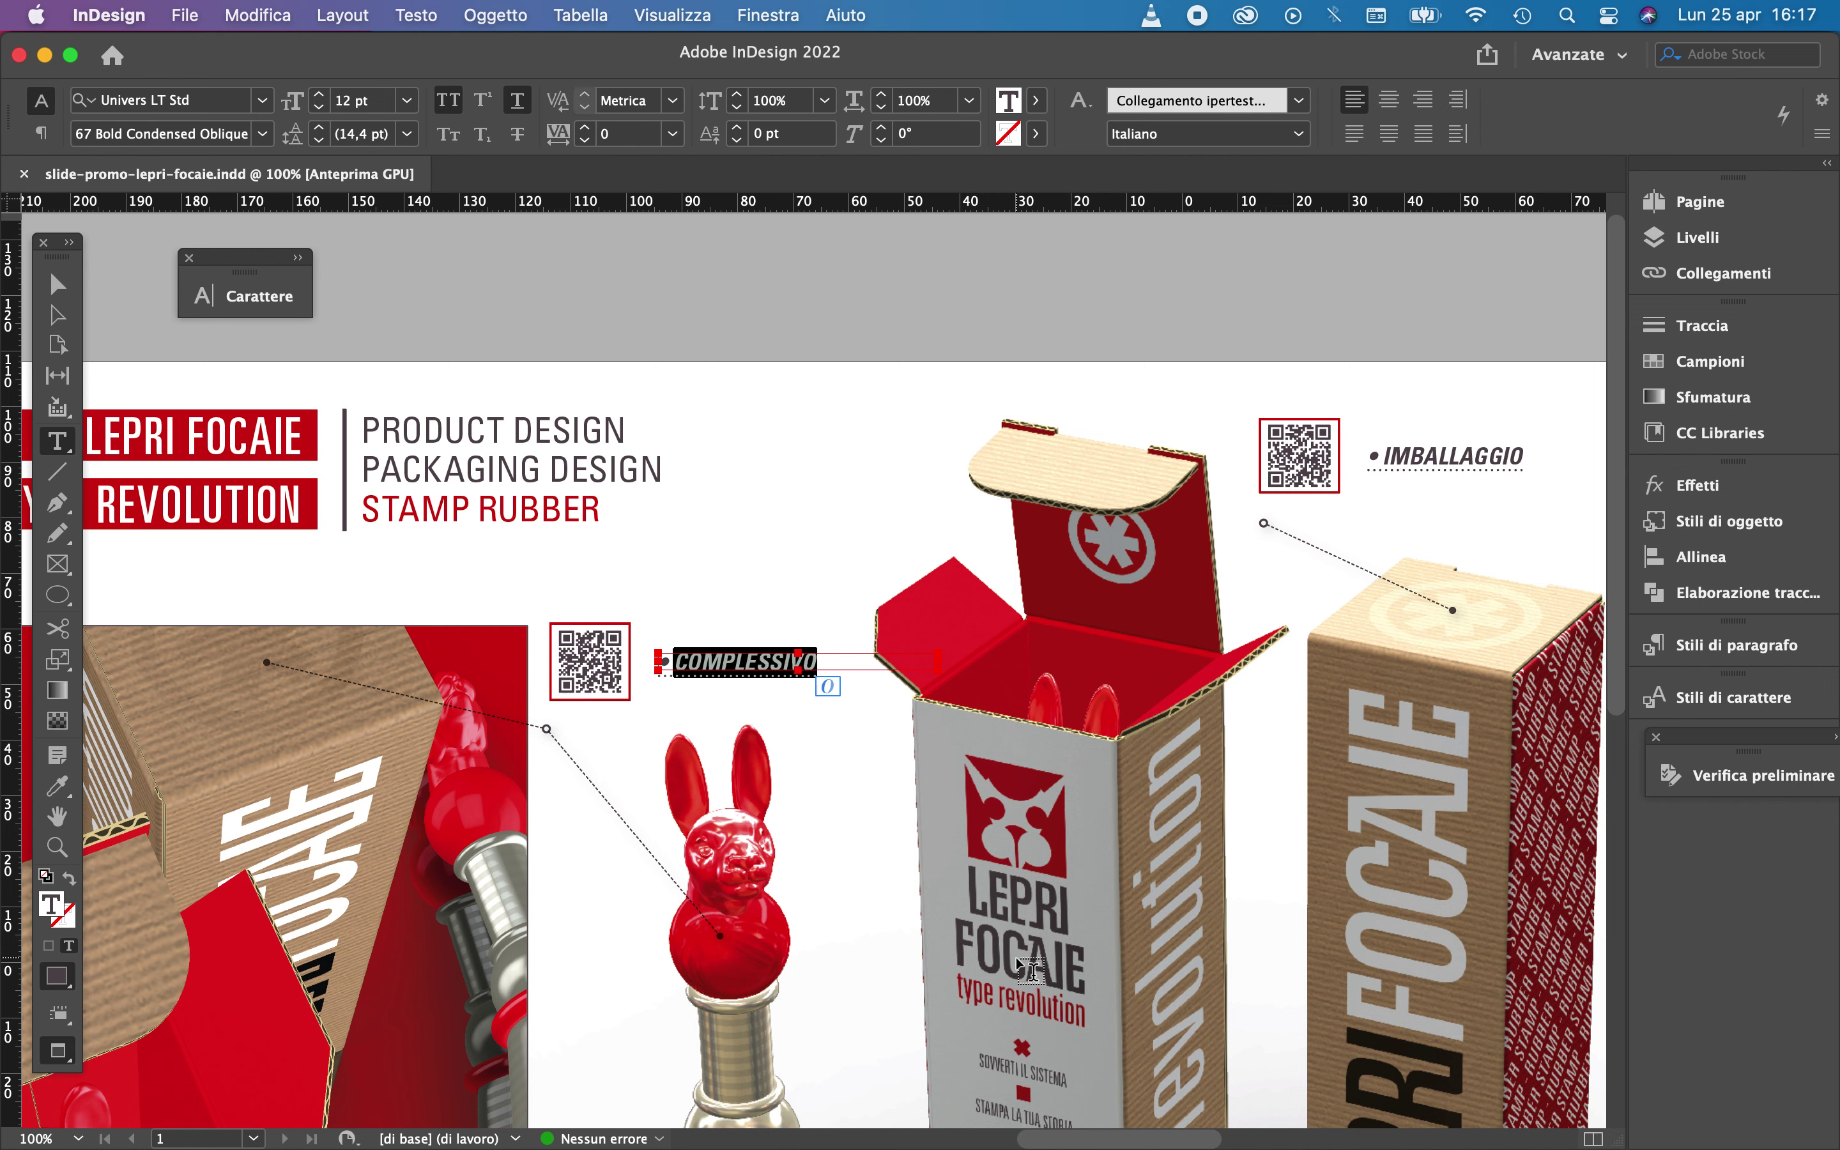
{"action": "left_click", "coordinate": [415, 17]}
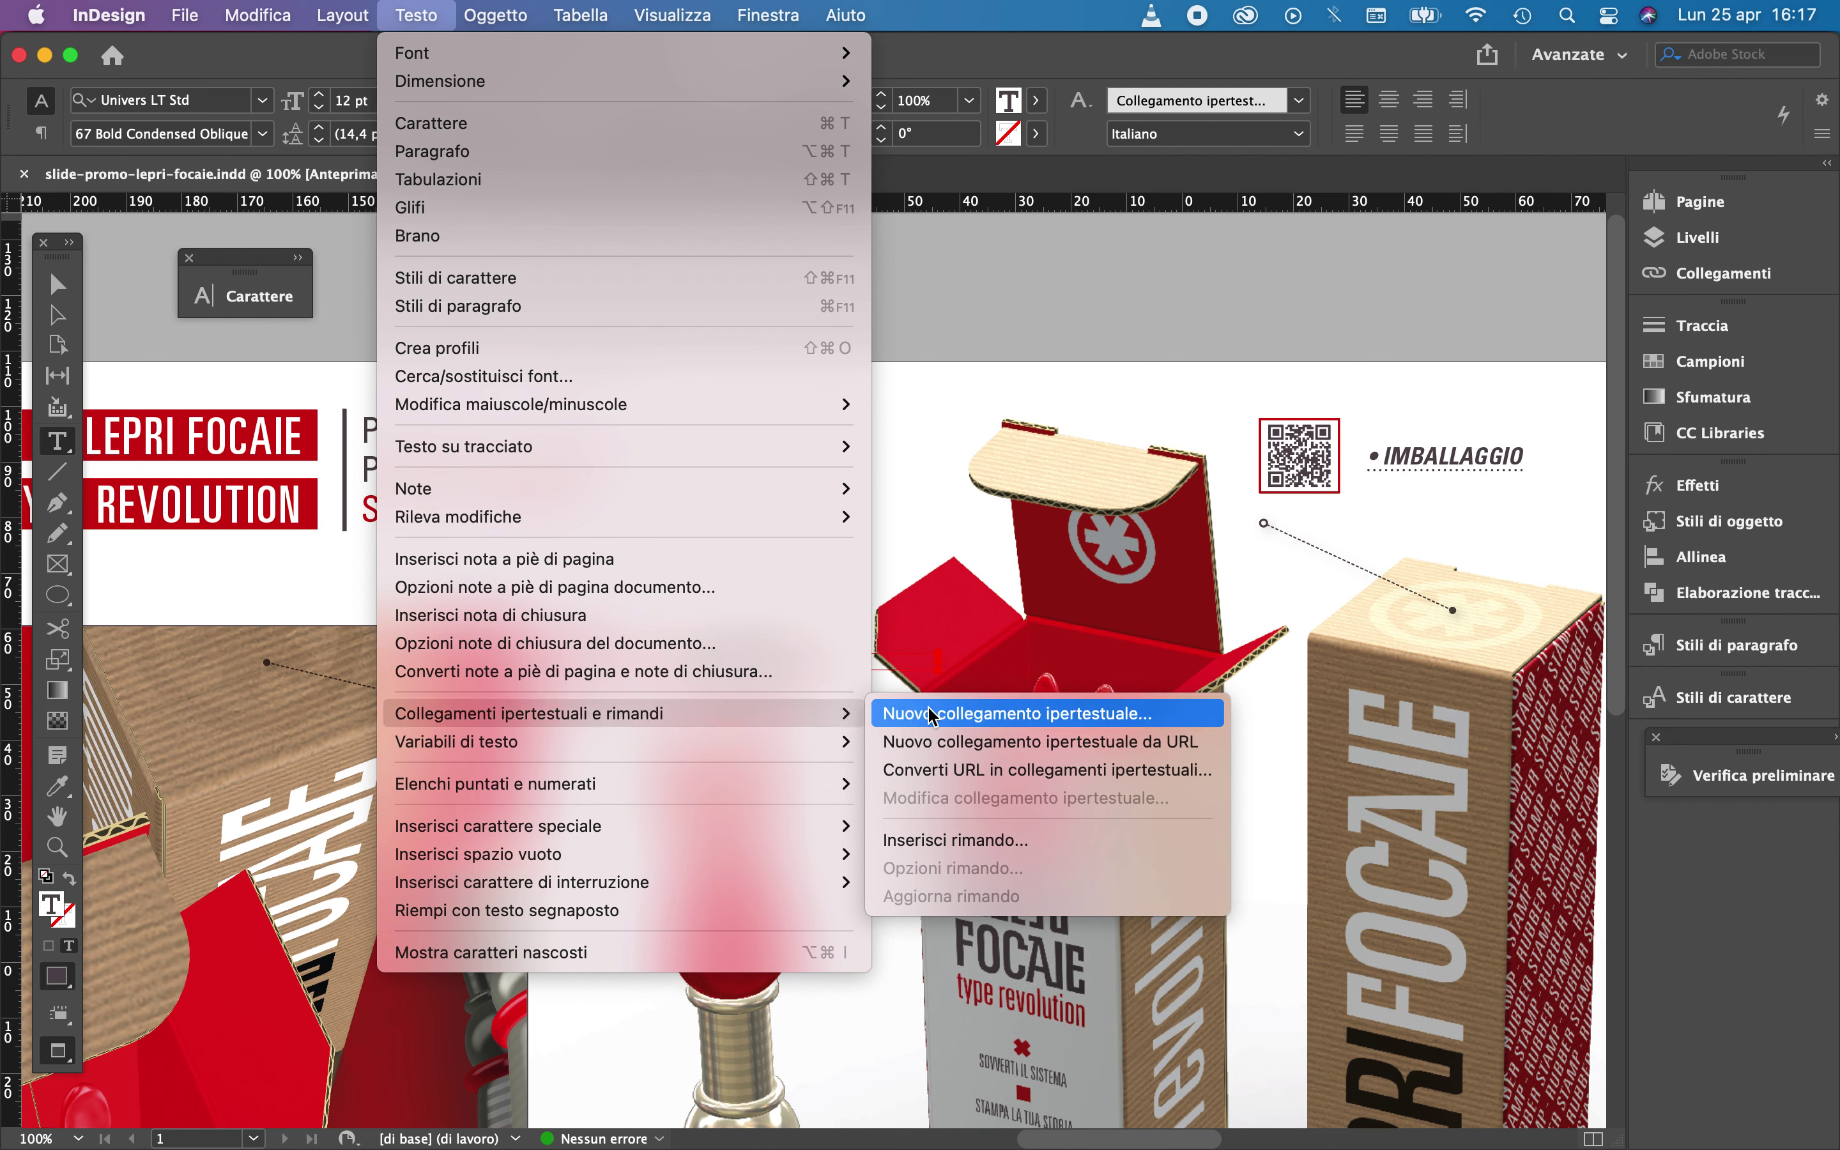
{"action": "left_click", "coordinate": [932, 715]}
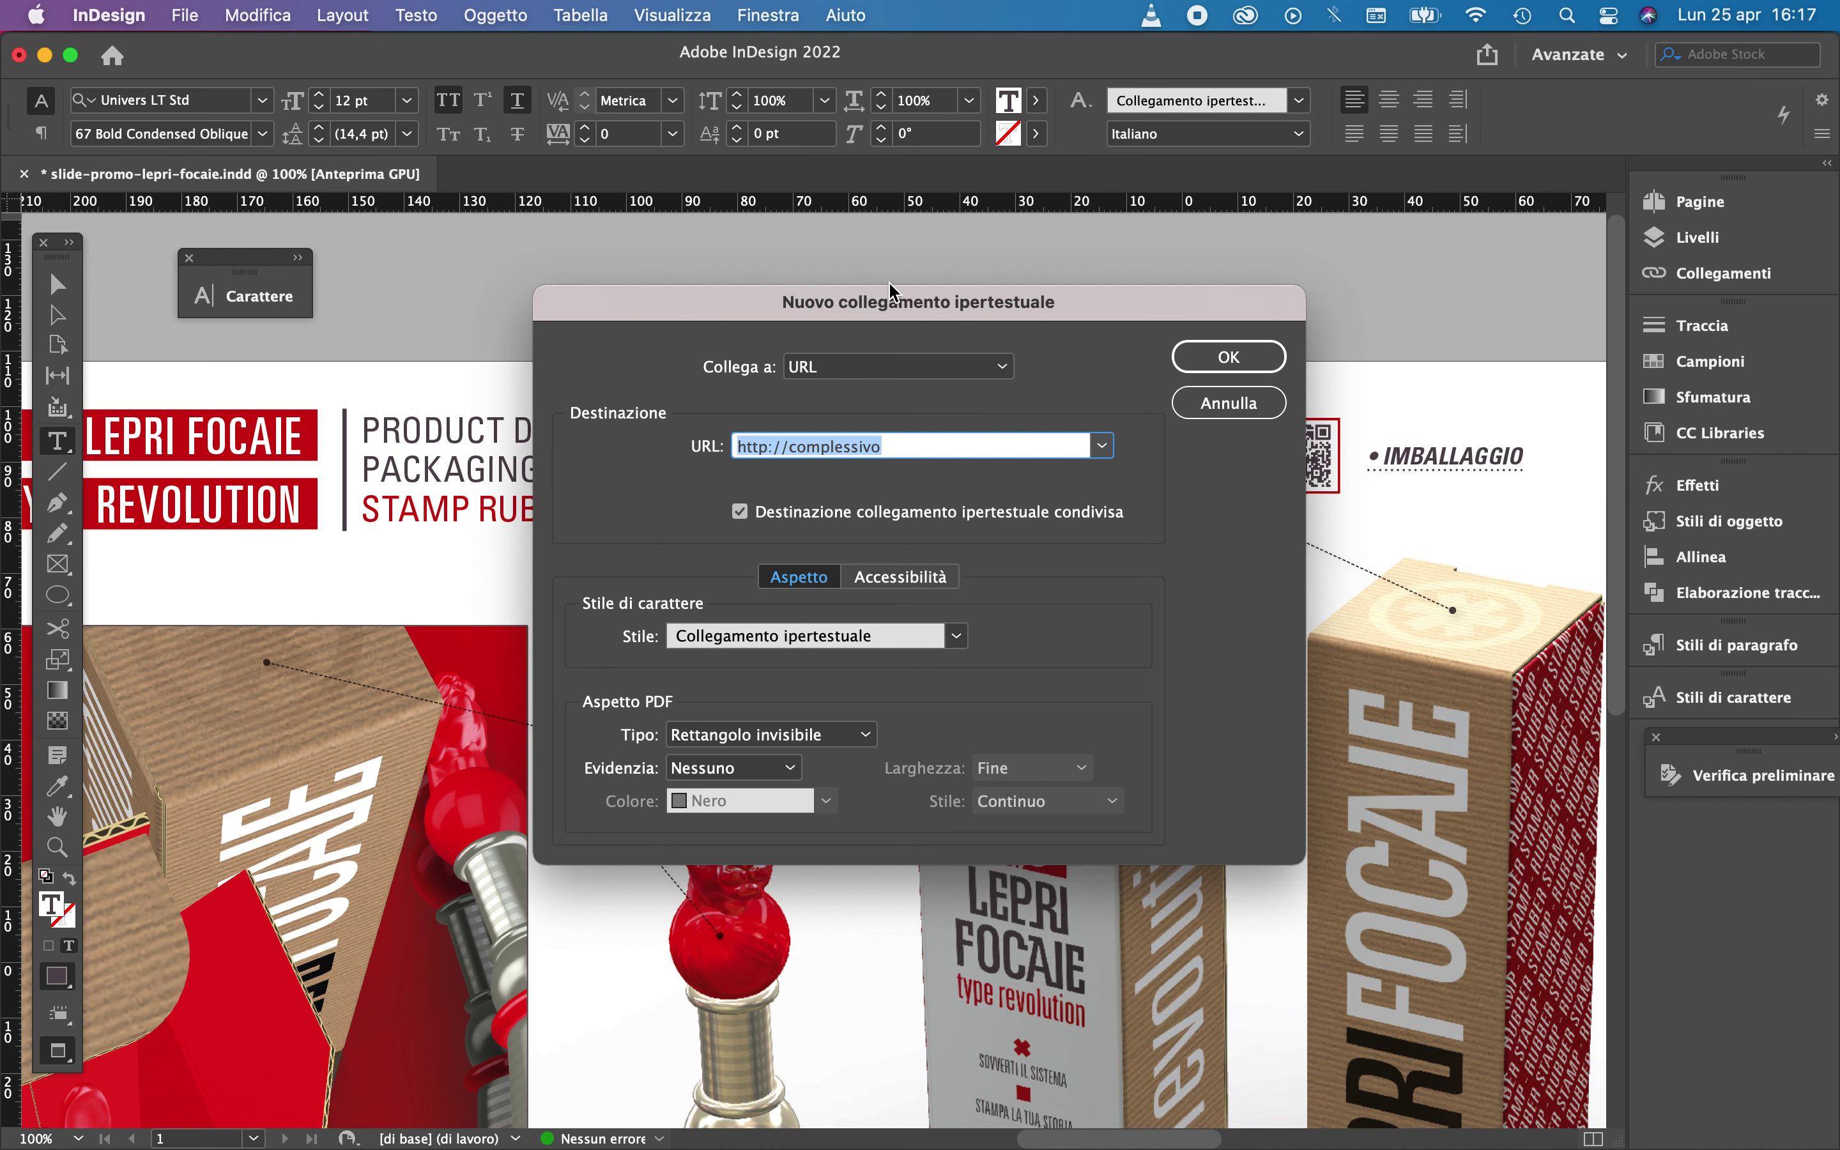
{"action": "left_click_drag", "start_coordinate": [893, 296], "coordinate": [1212, 363]}
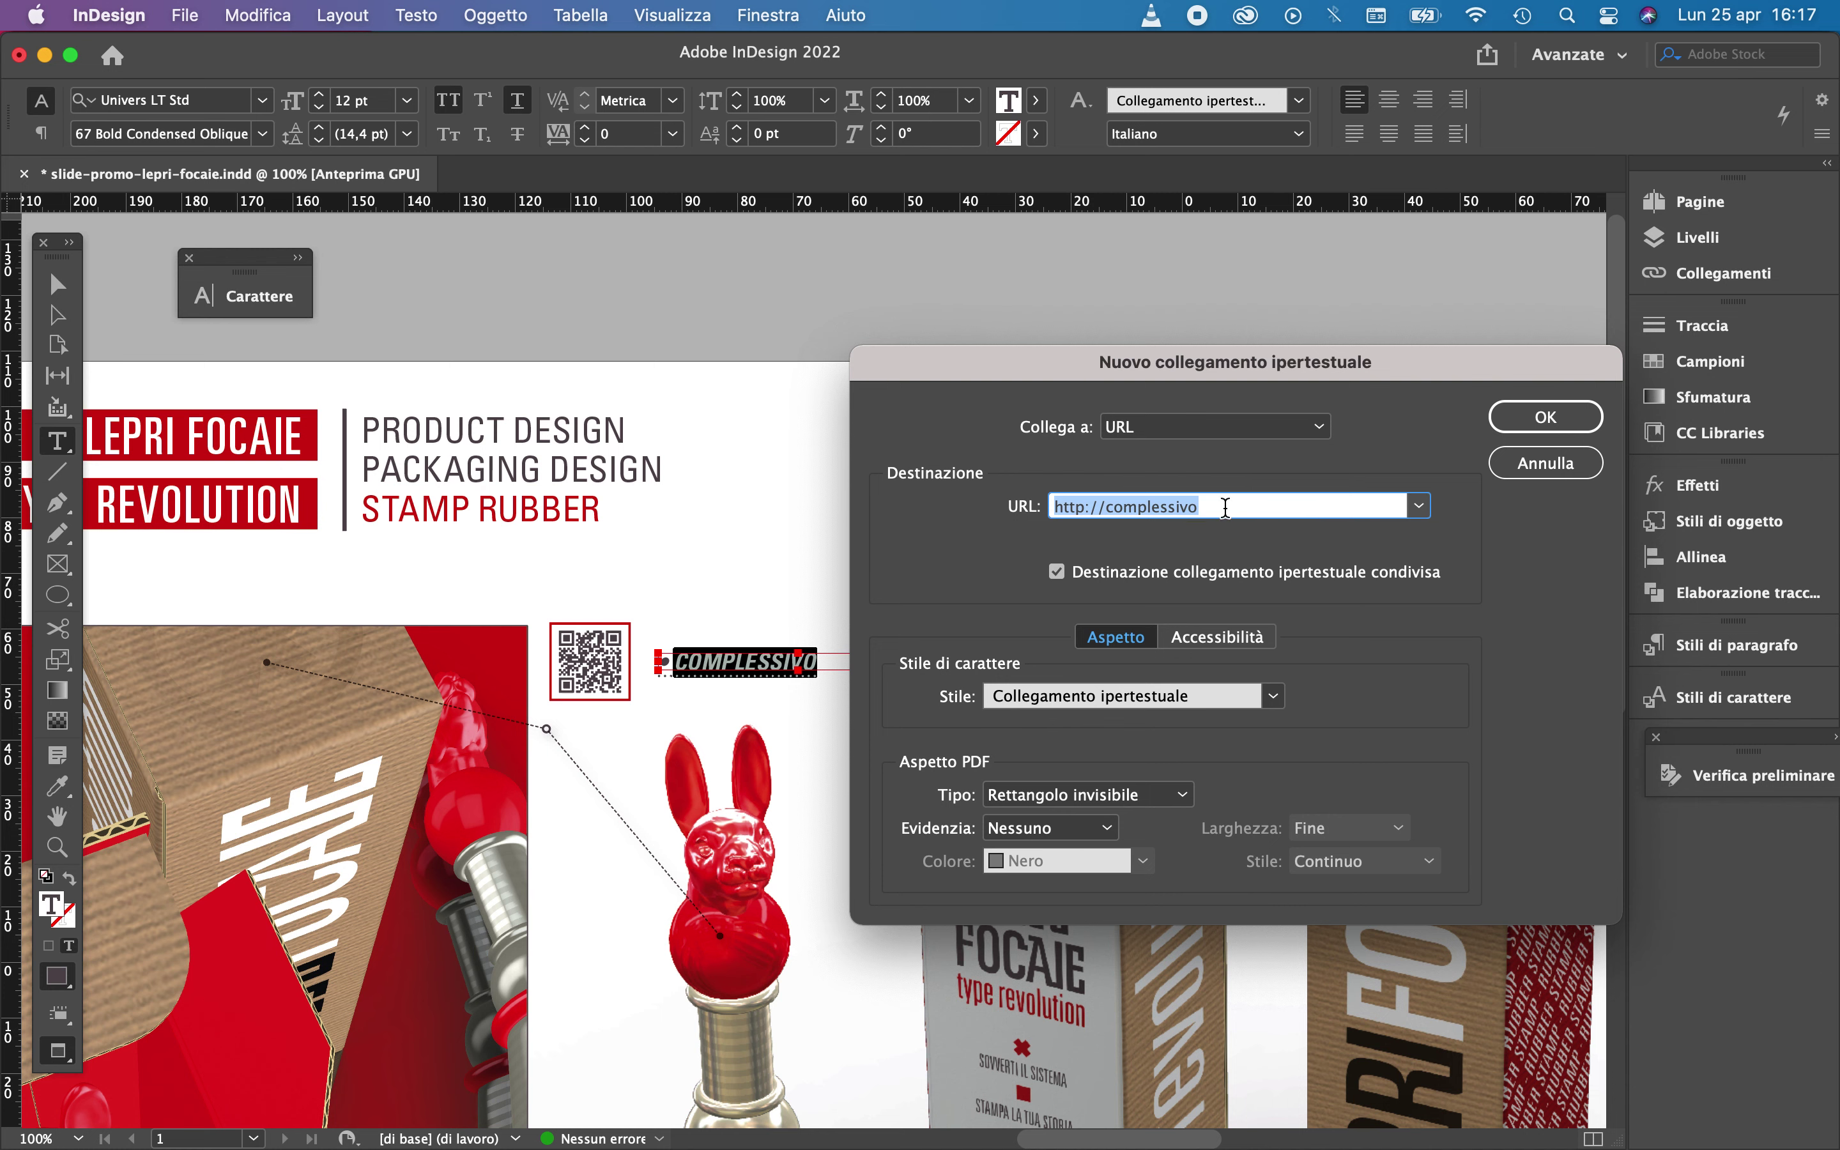
{"action": "left_click", "coordinate": [1539, 418]}
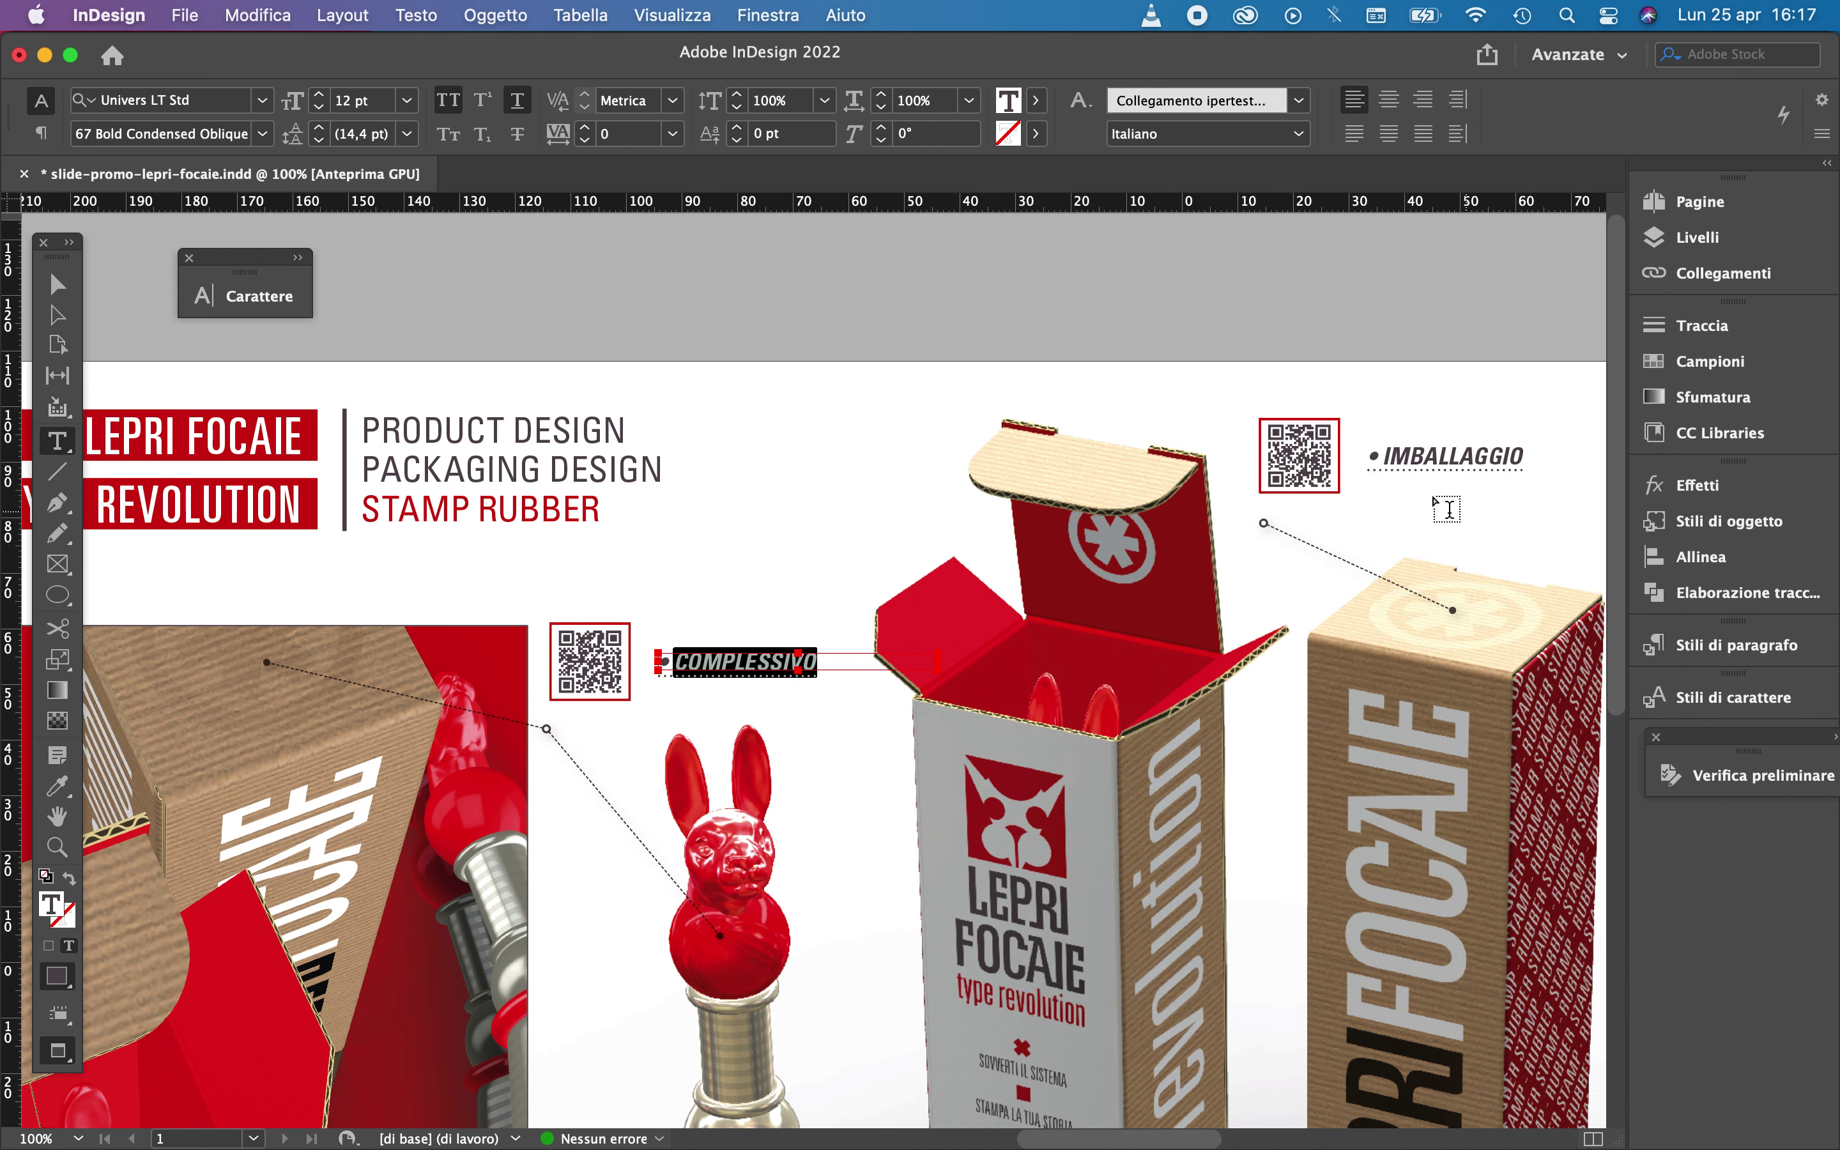
{"action": "left_click_drag", "start_coordinate": [1387, 454], "coordinate": [1496, 576]}
{"action": "left_click_drag", "start_coordinate": [1383, 454], "coordinate": [1523, 504]}
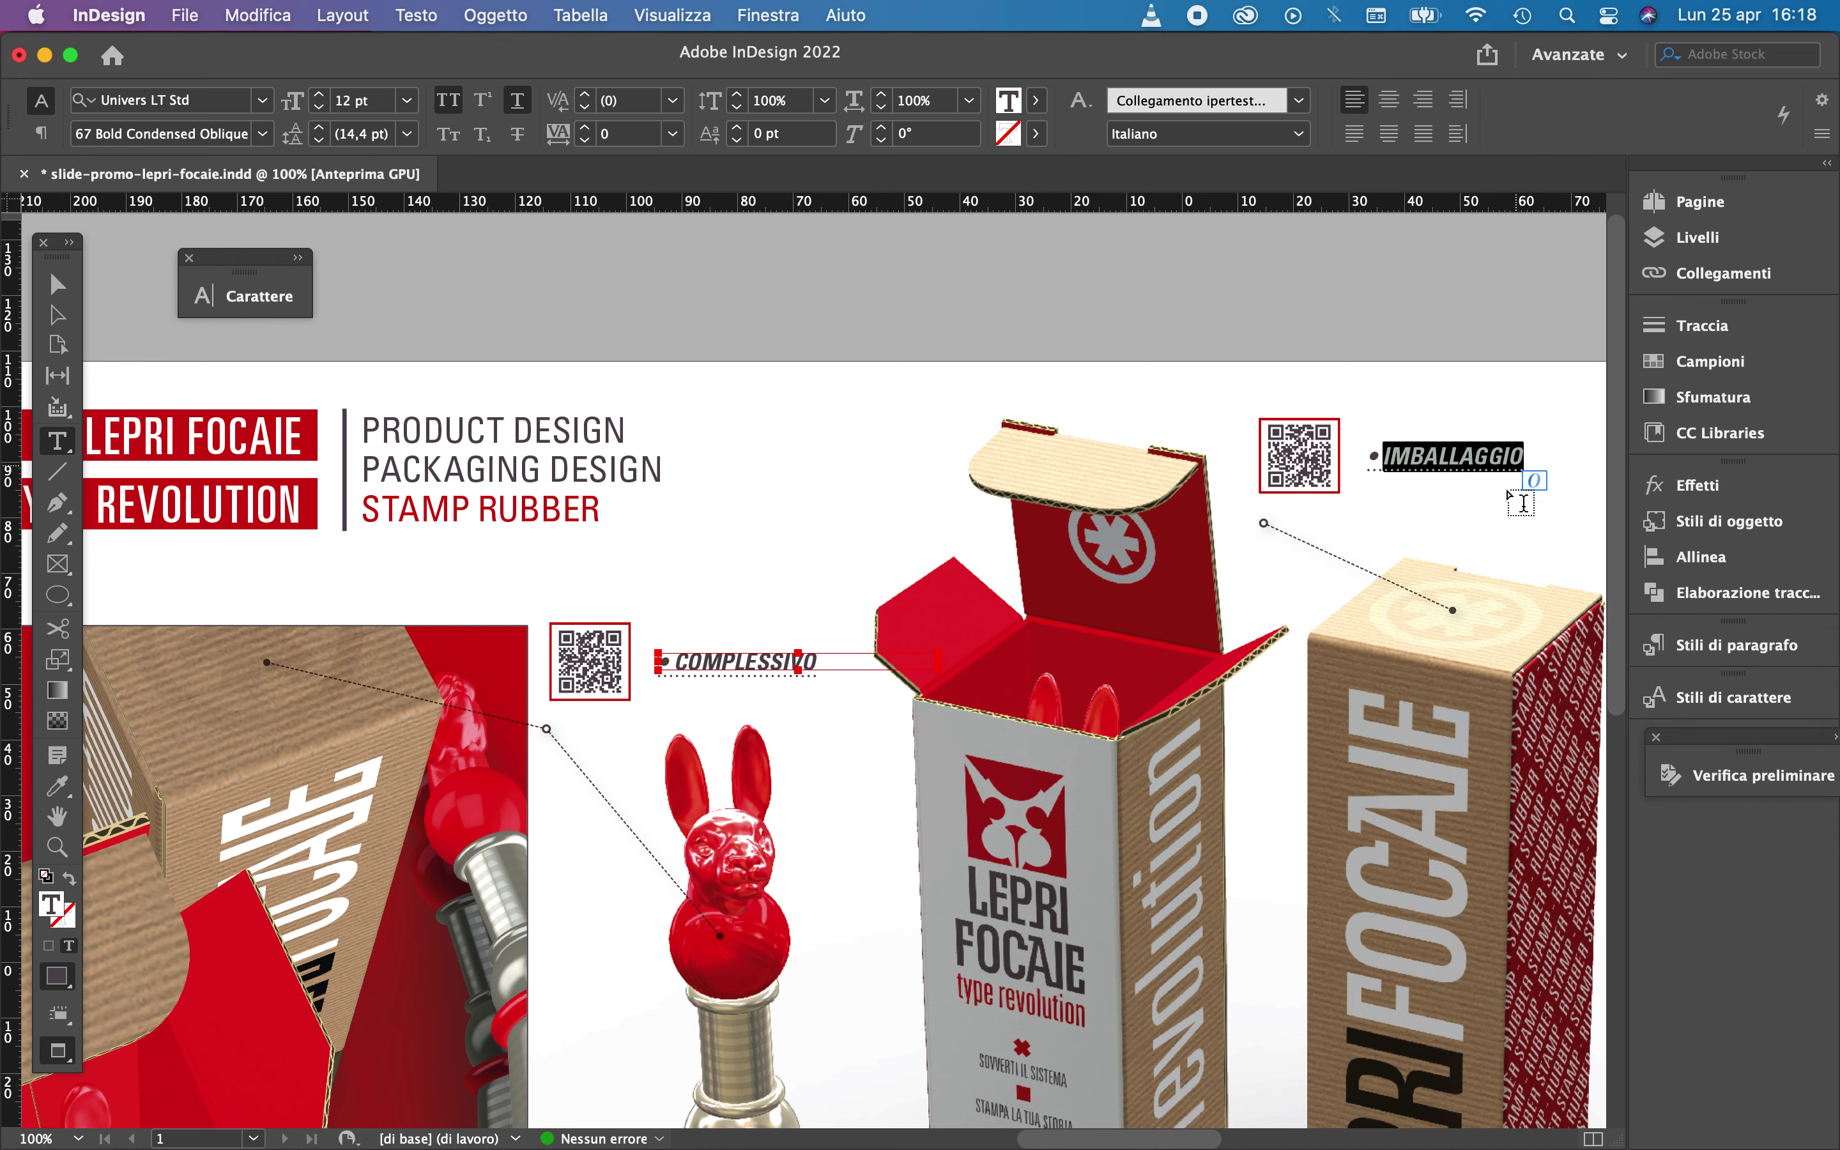
{"action": "left_click", "coordinate": [416, 15]}
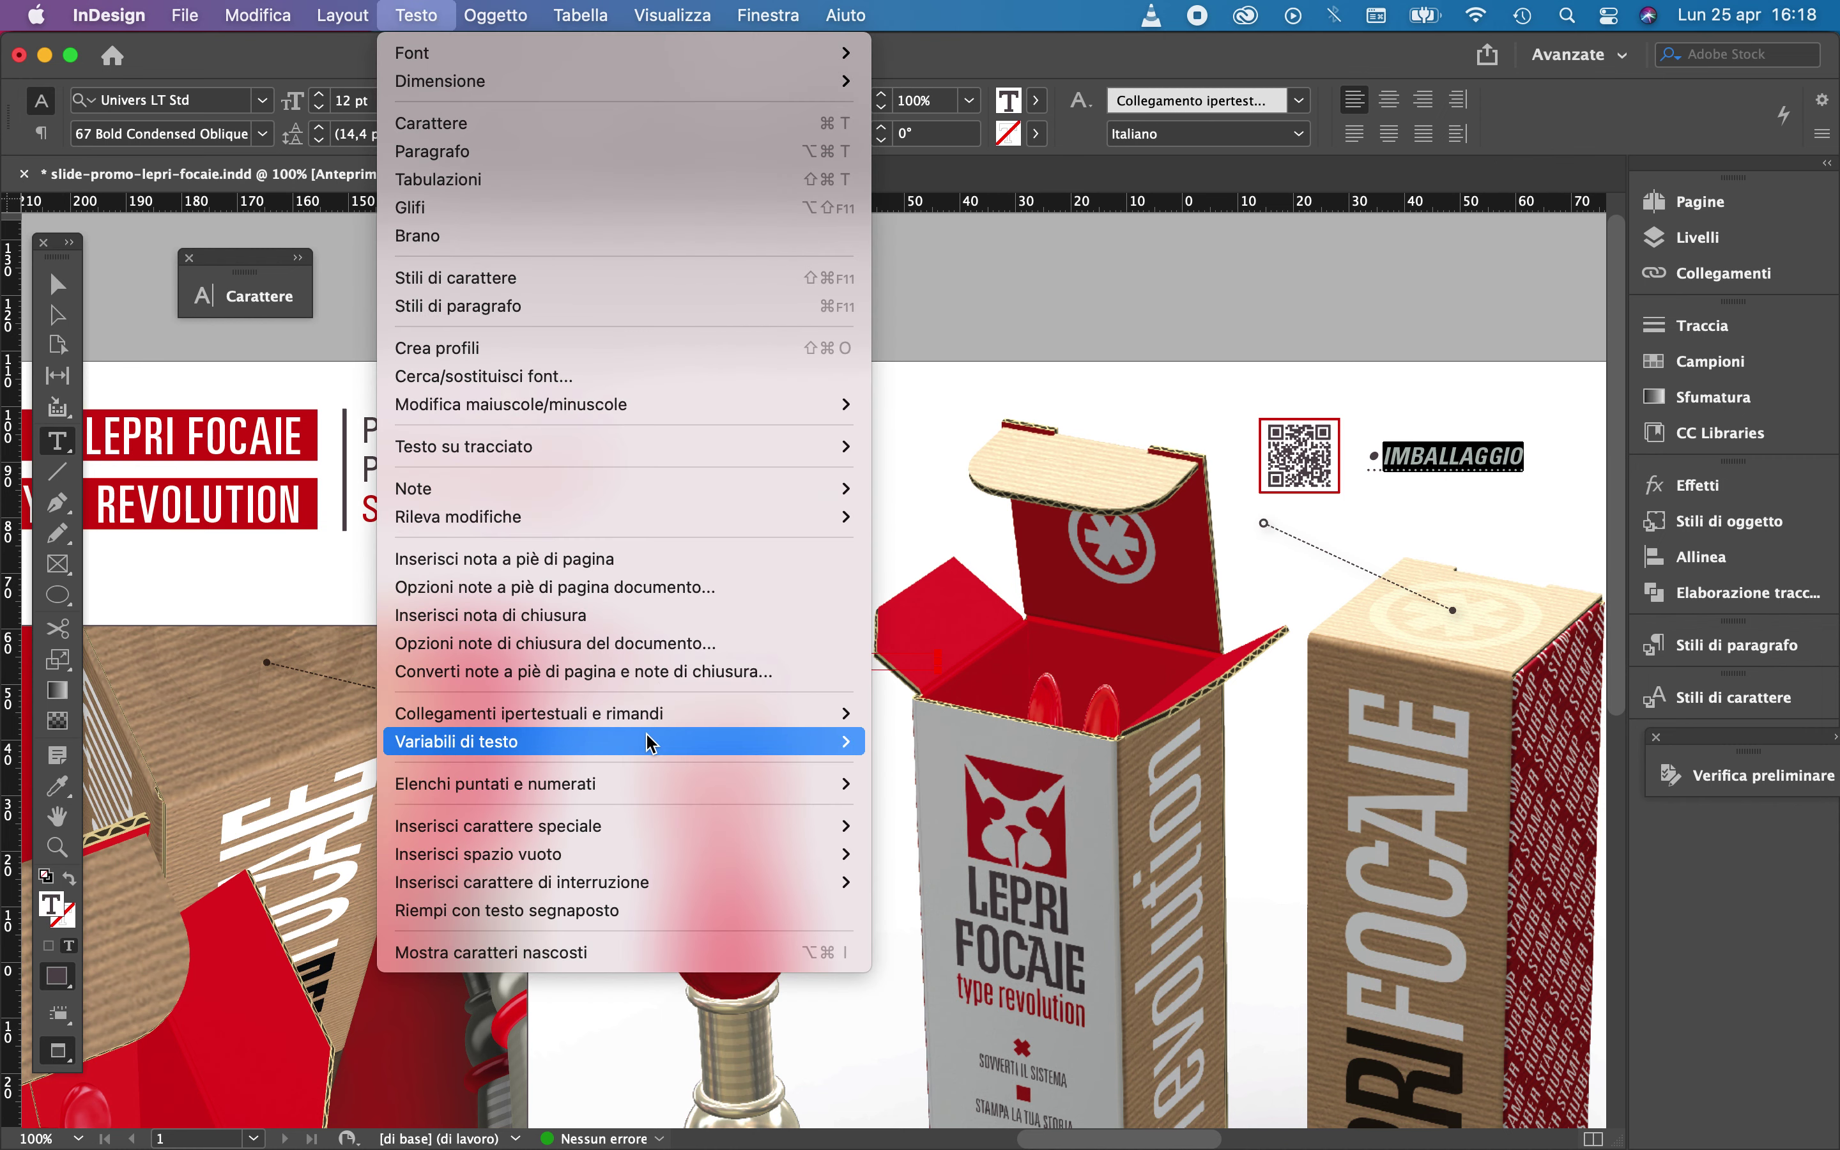
{"action": "mouse_move", "coordinate": [660, 722]}
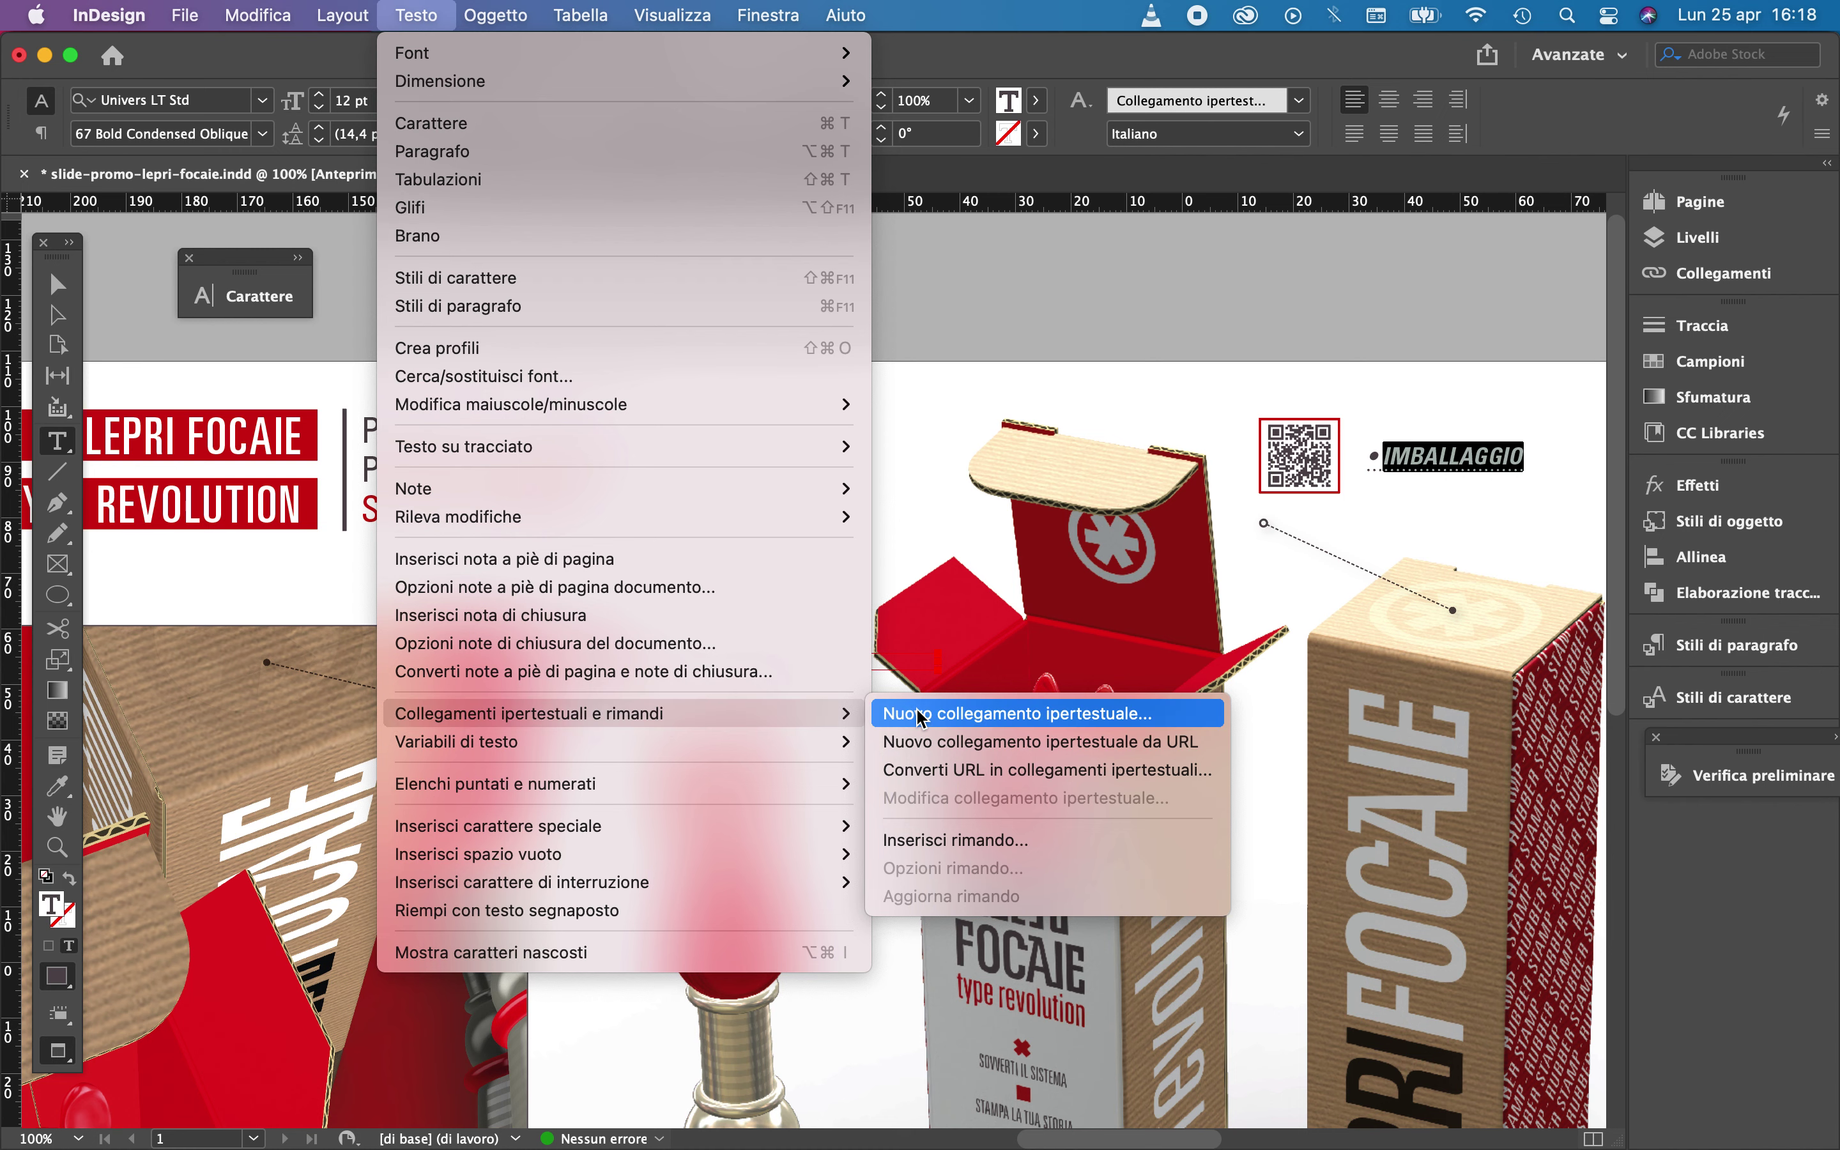
{"action": "left_click", "coordinate": [989, 714]}
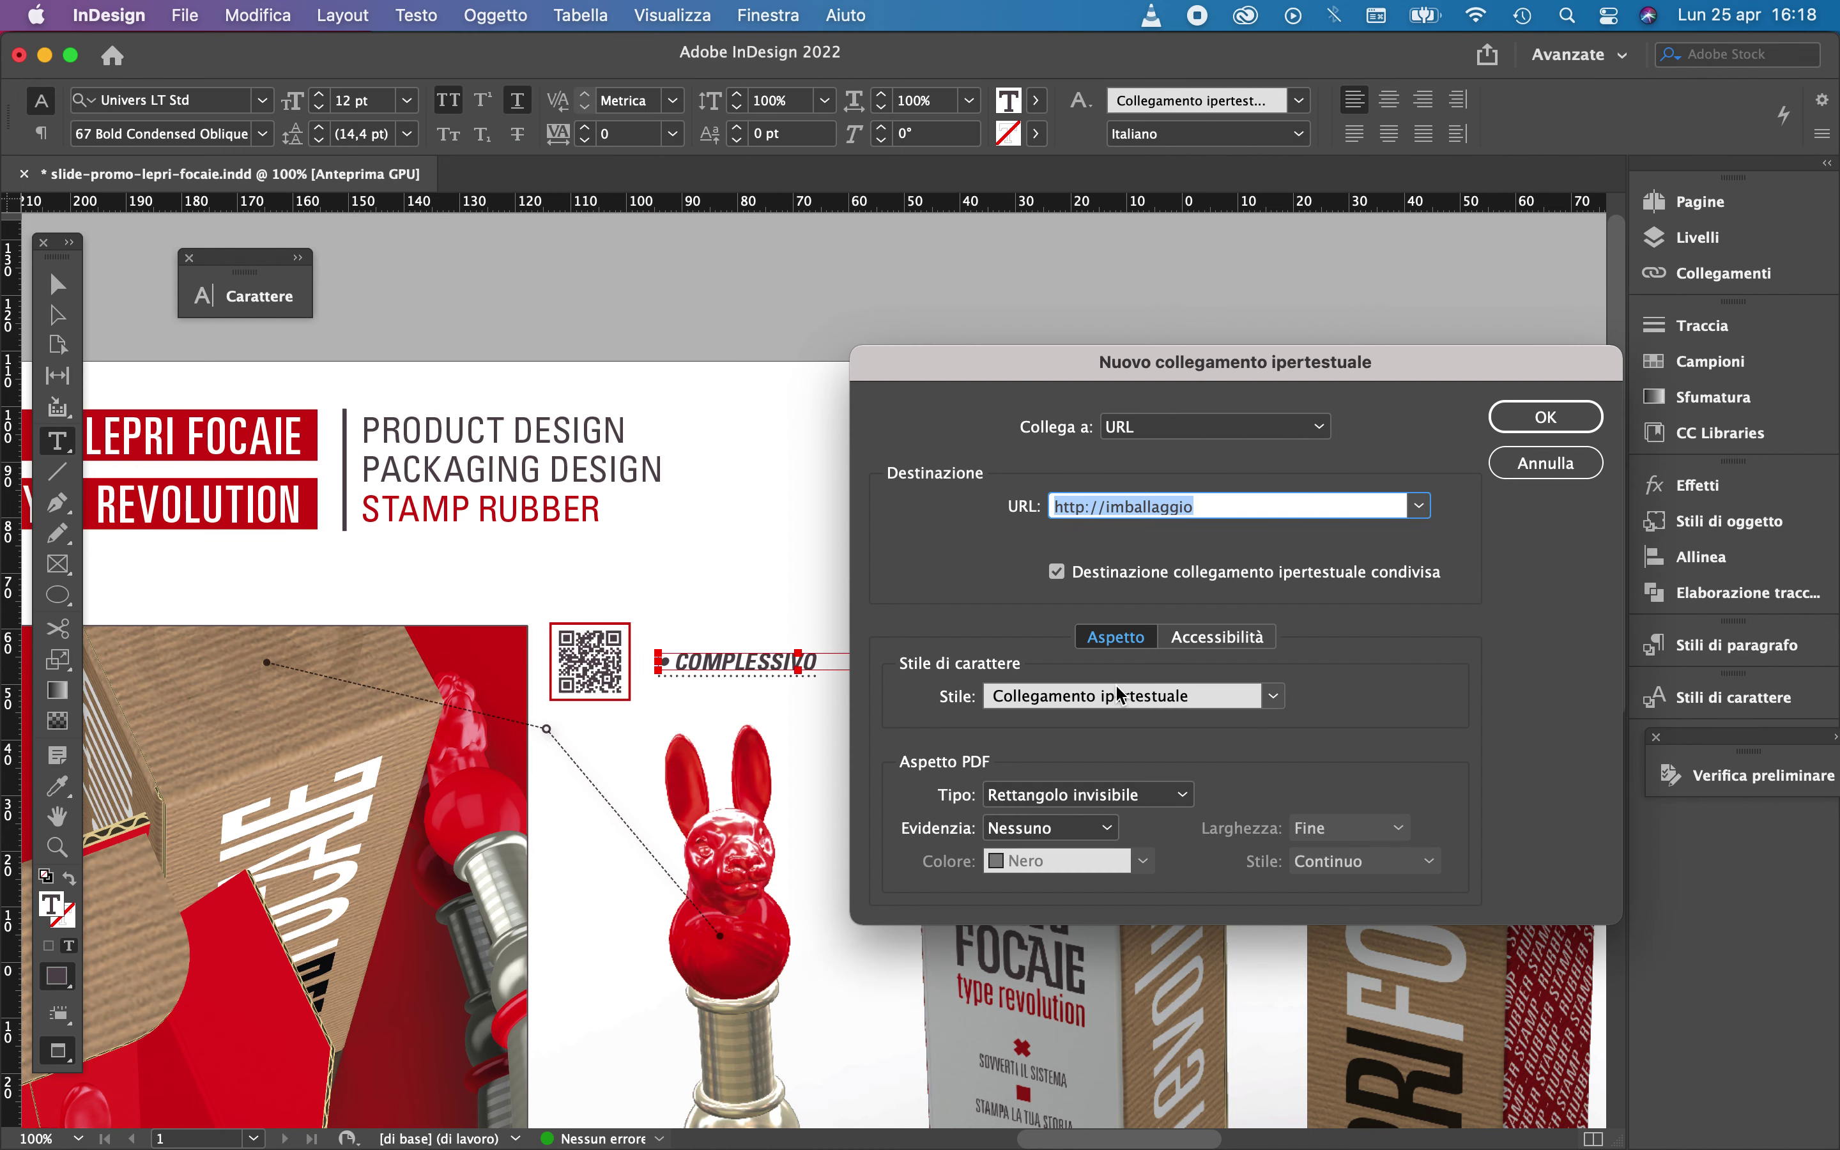
{"action": "left_click", "coordinate": [1551, 416]}
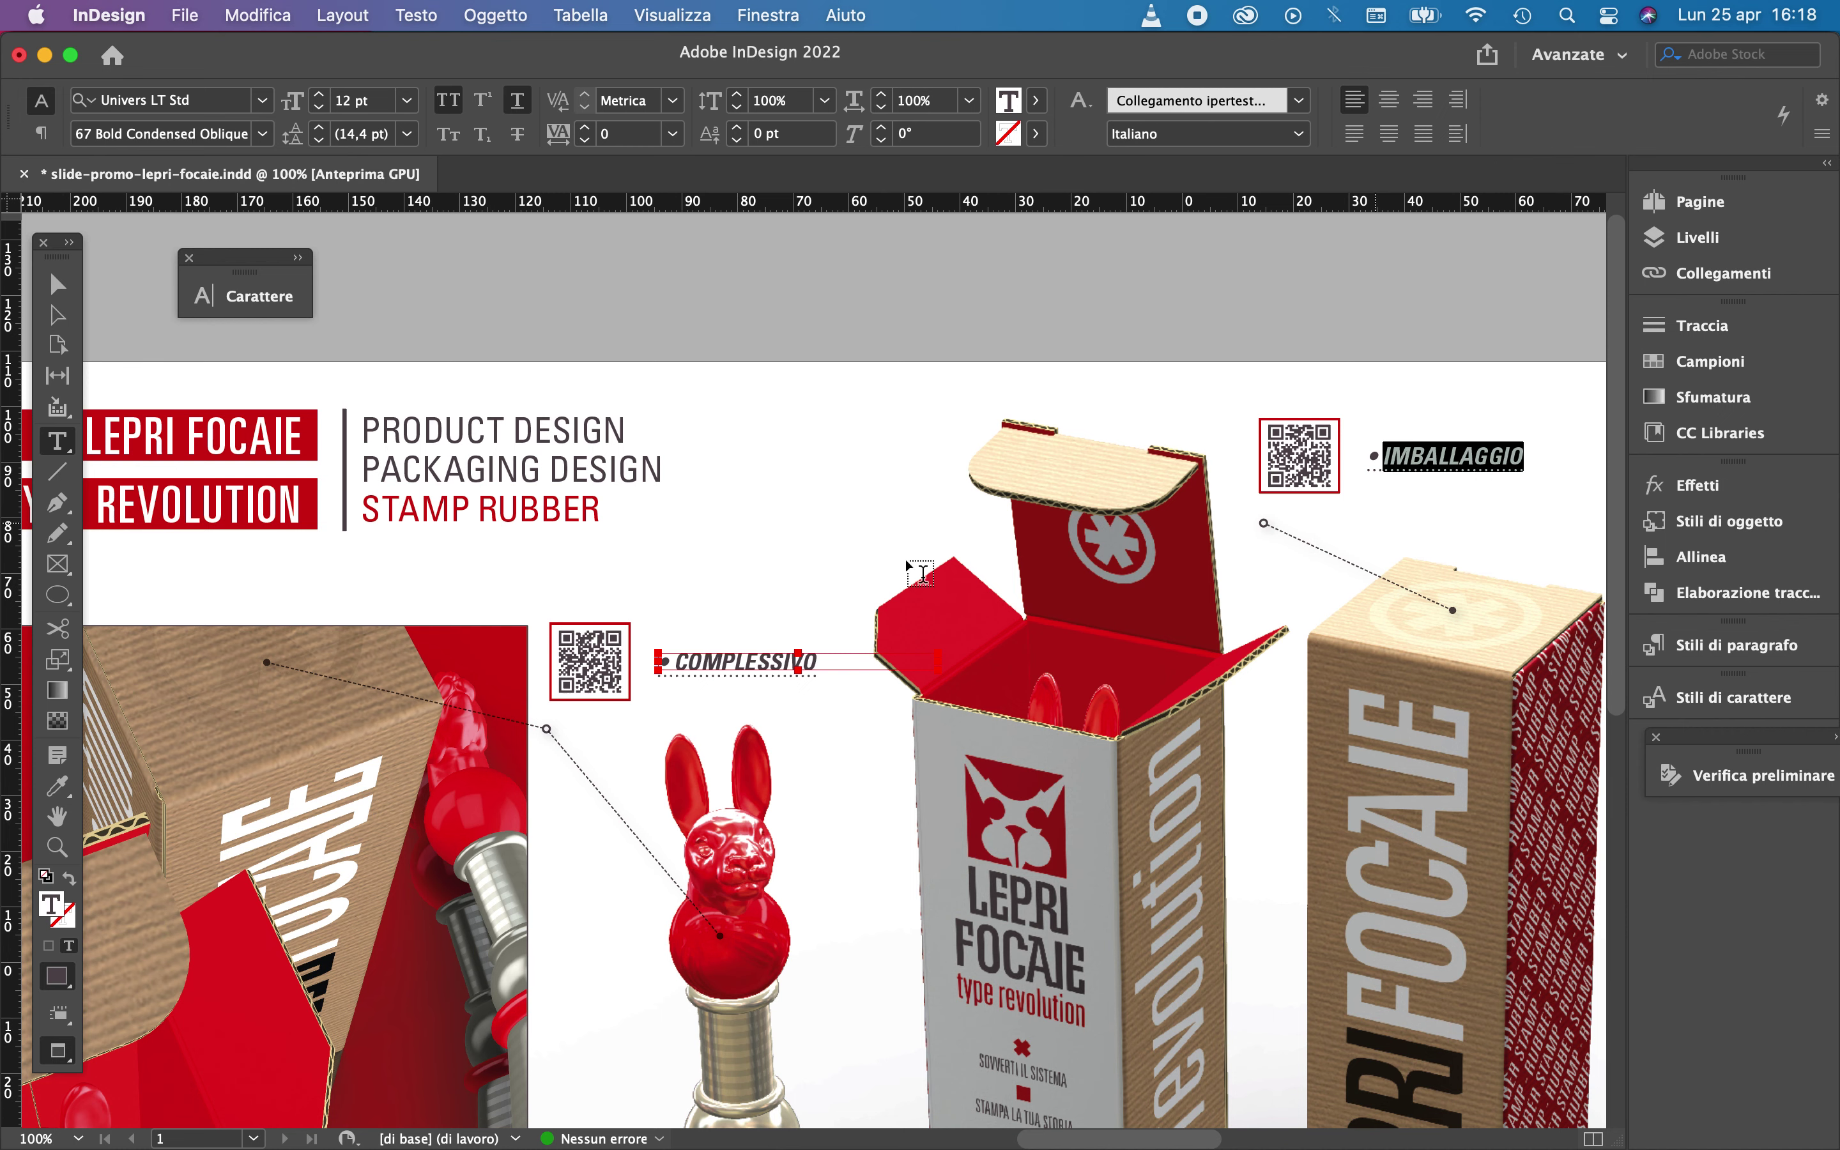
{"action": "key", "text": "Escape"}
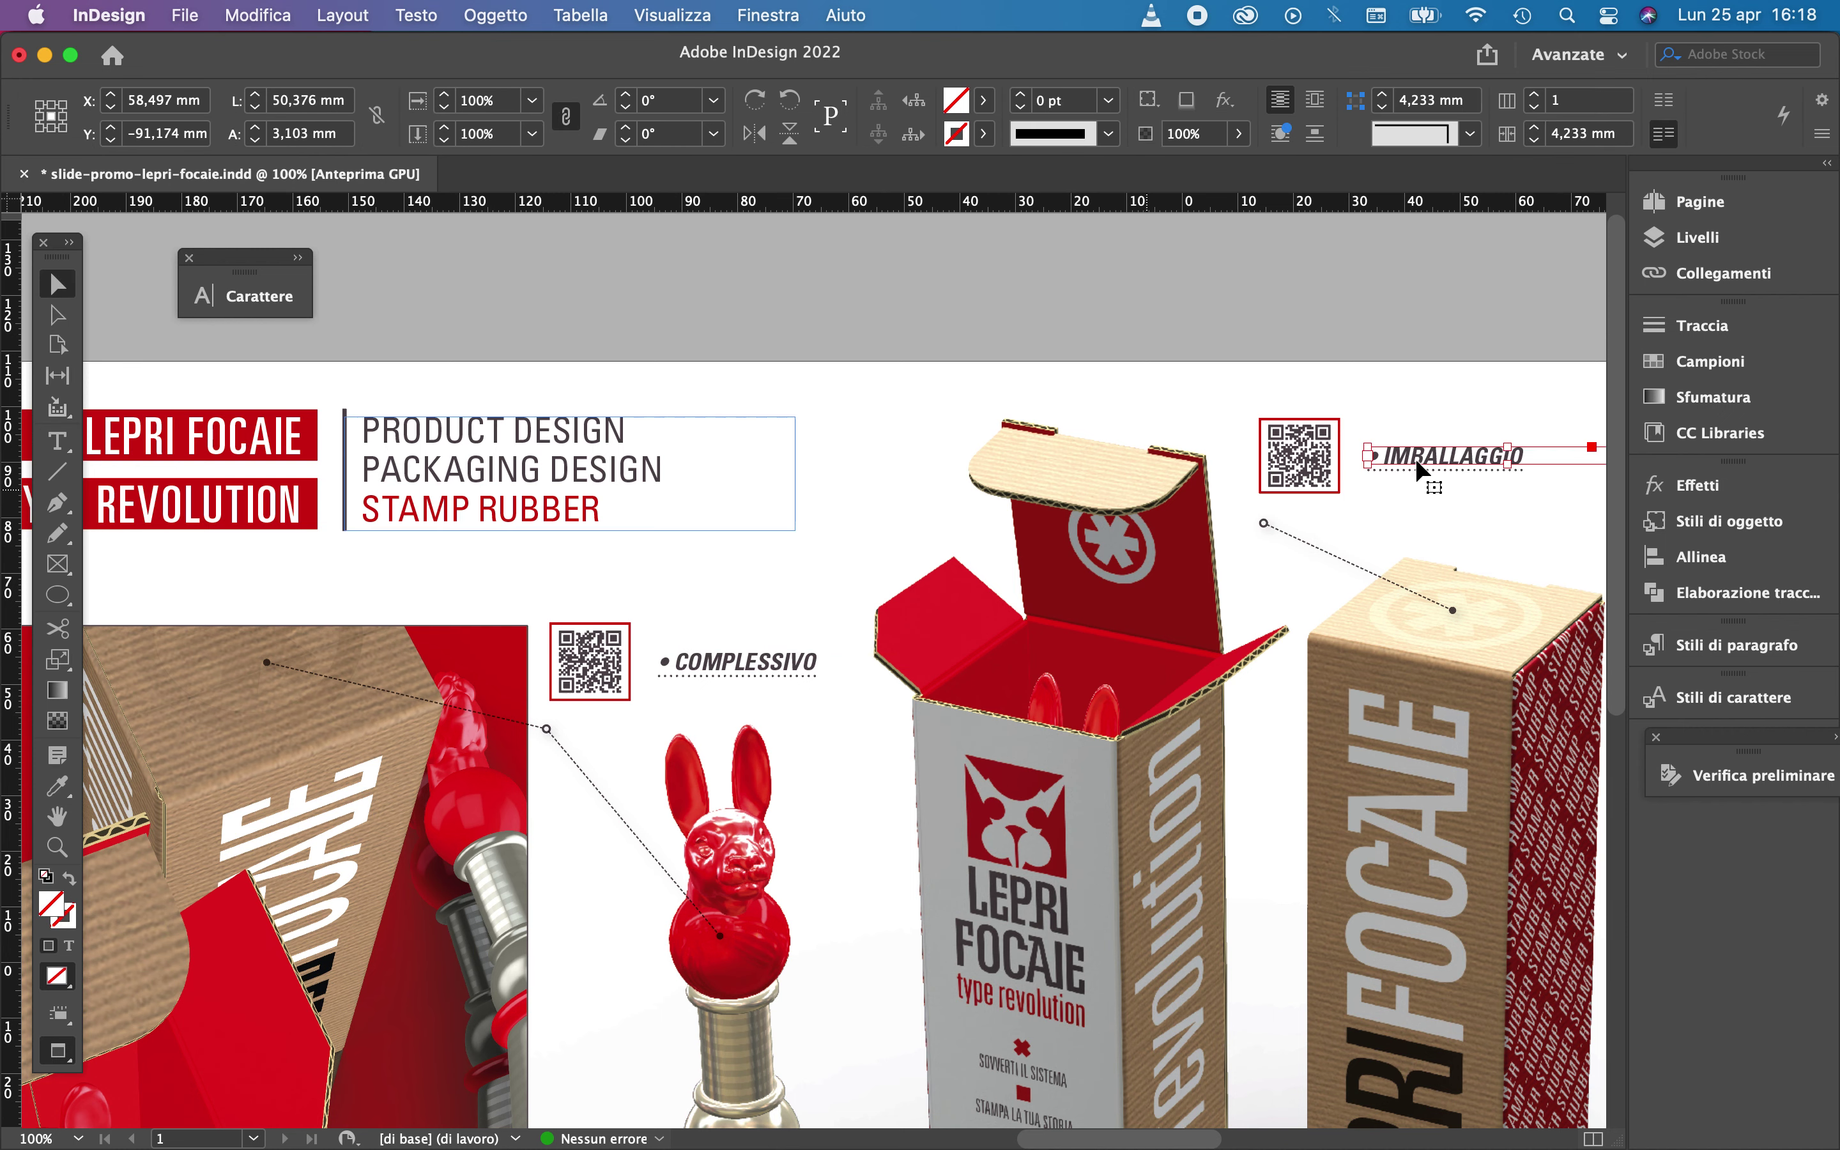
Select the TIMBRO REALTÀ AUMENTATA SOLO I-PHONE E I-PAD label text and create a URL hyperlink on it with the suggested address
{"action": "left_click", "coordinate": [1416, 287]}
{"action": "left_click_drag", "start_coordinate": [1512, 414], "coordinate": [480, 324]}
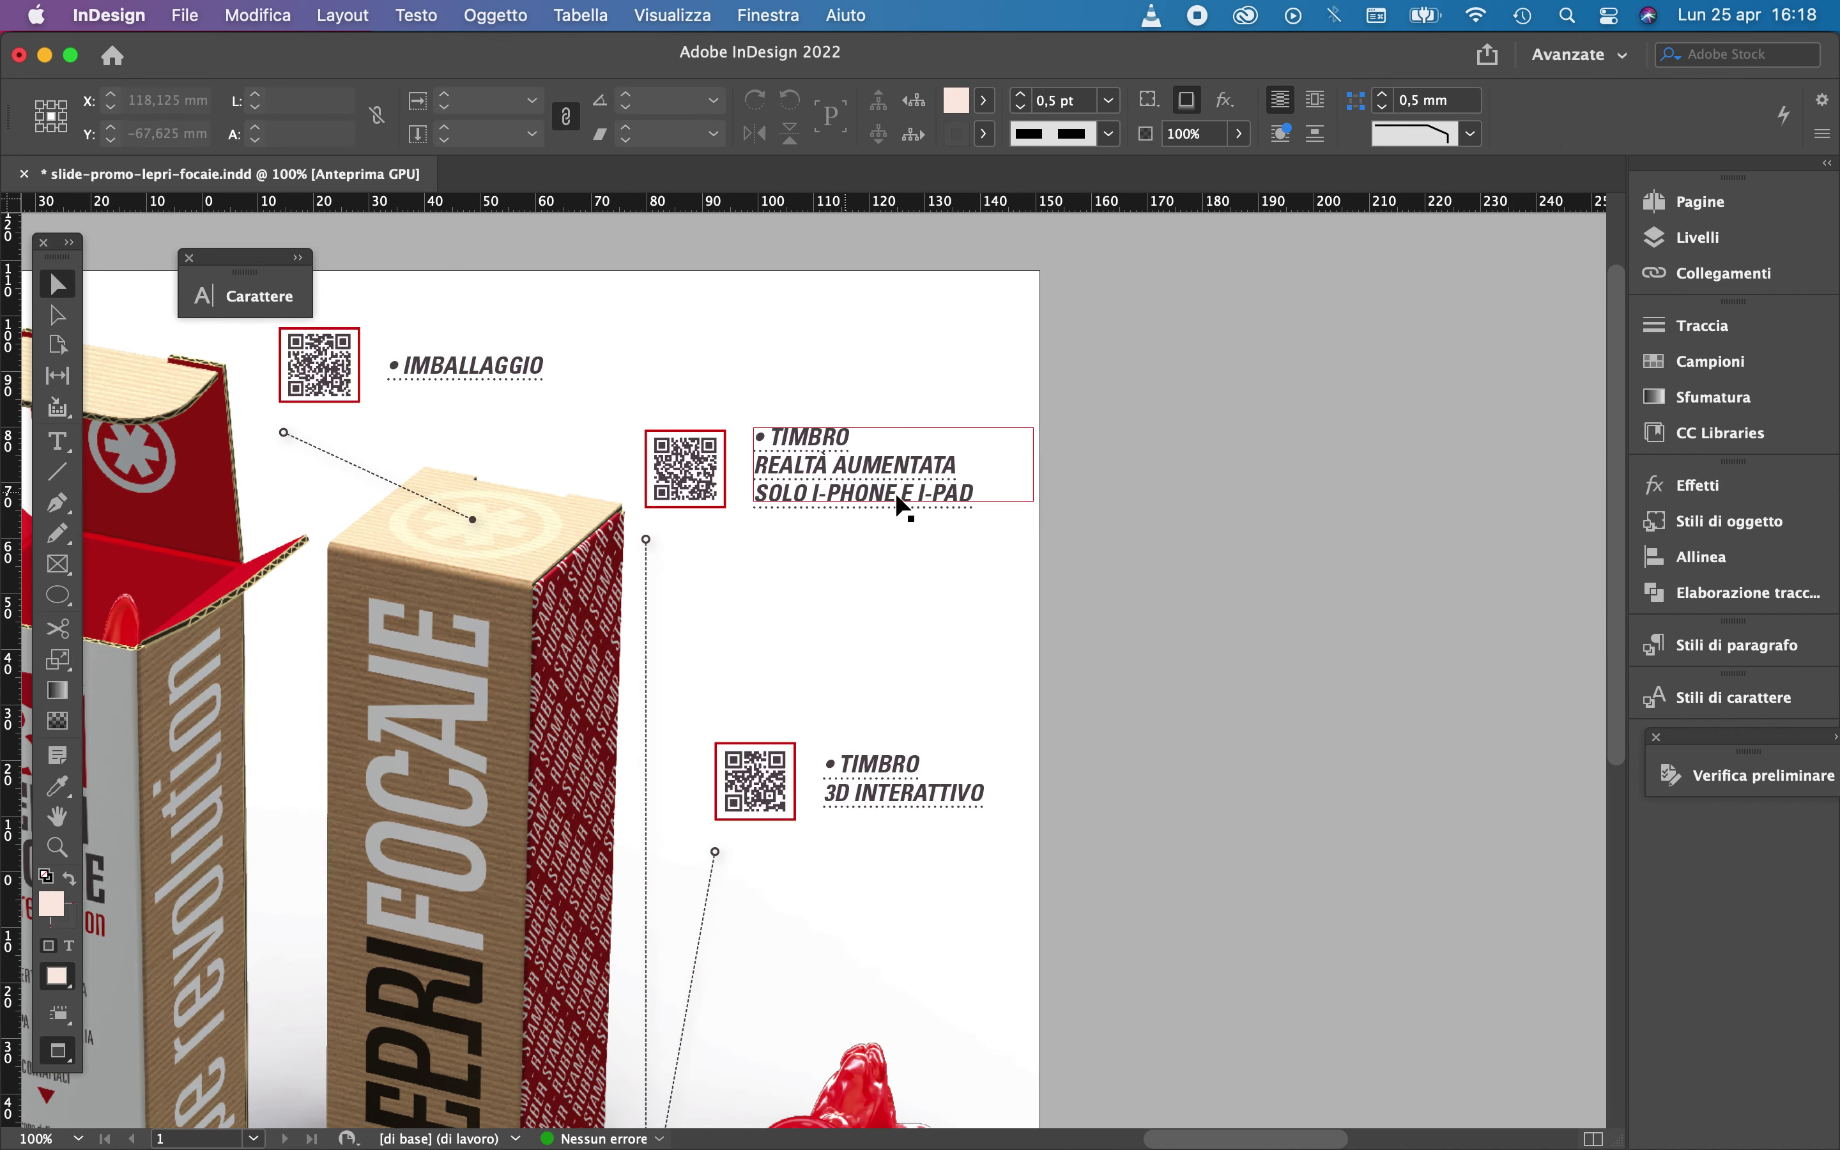
{"action": "double_click", "coordinate": [890, 494]}
{"action": "left_click_drag", "start_coordinate": [775, 436], "coordinate": [974, 495]}
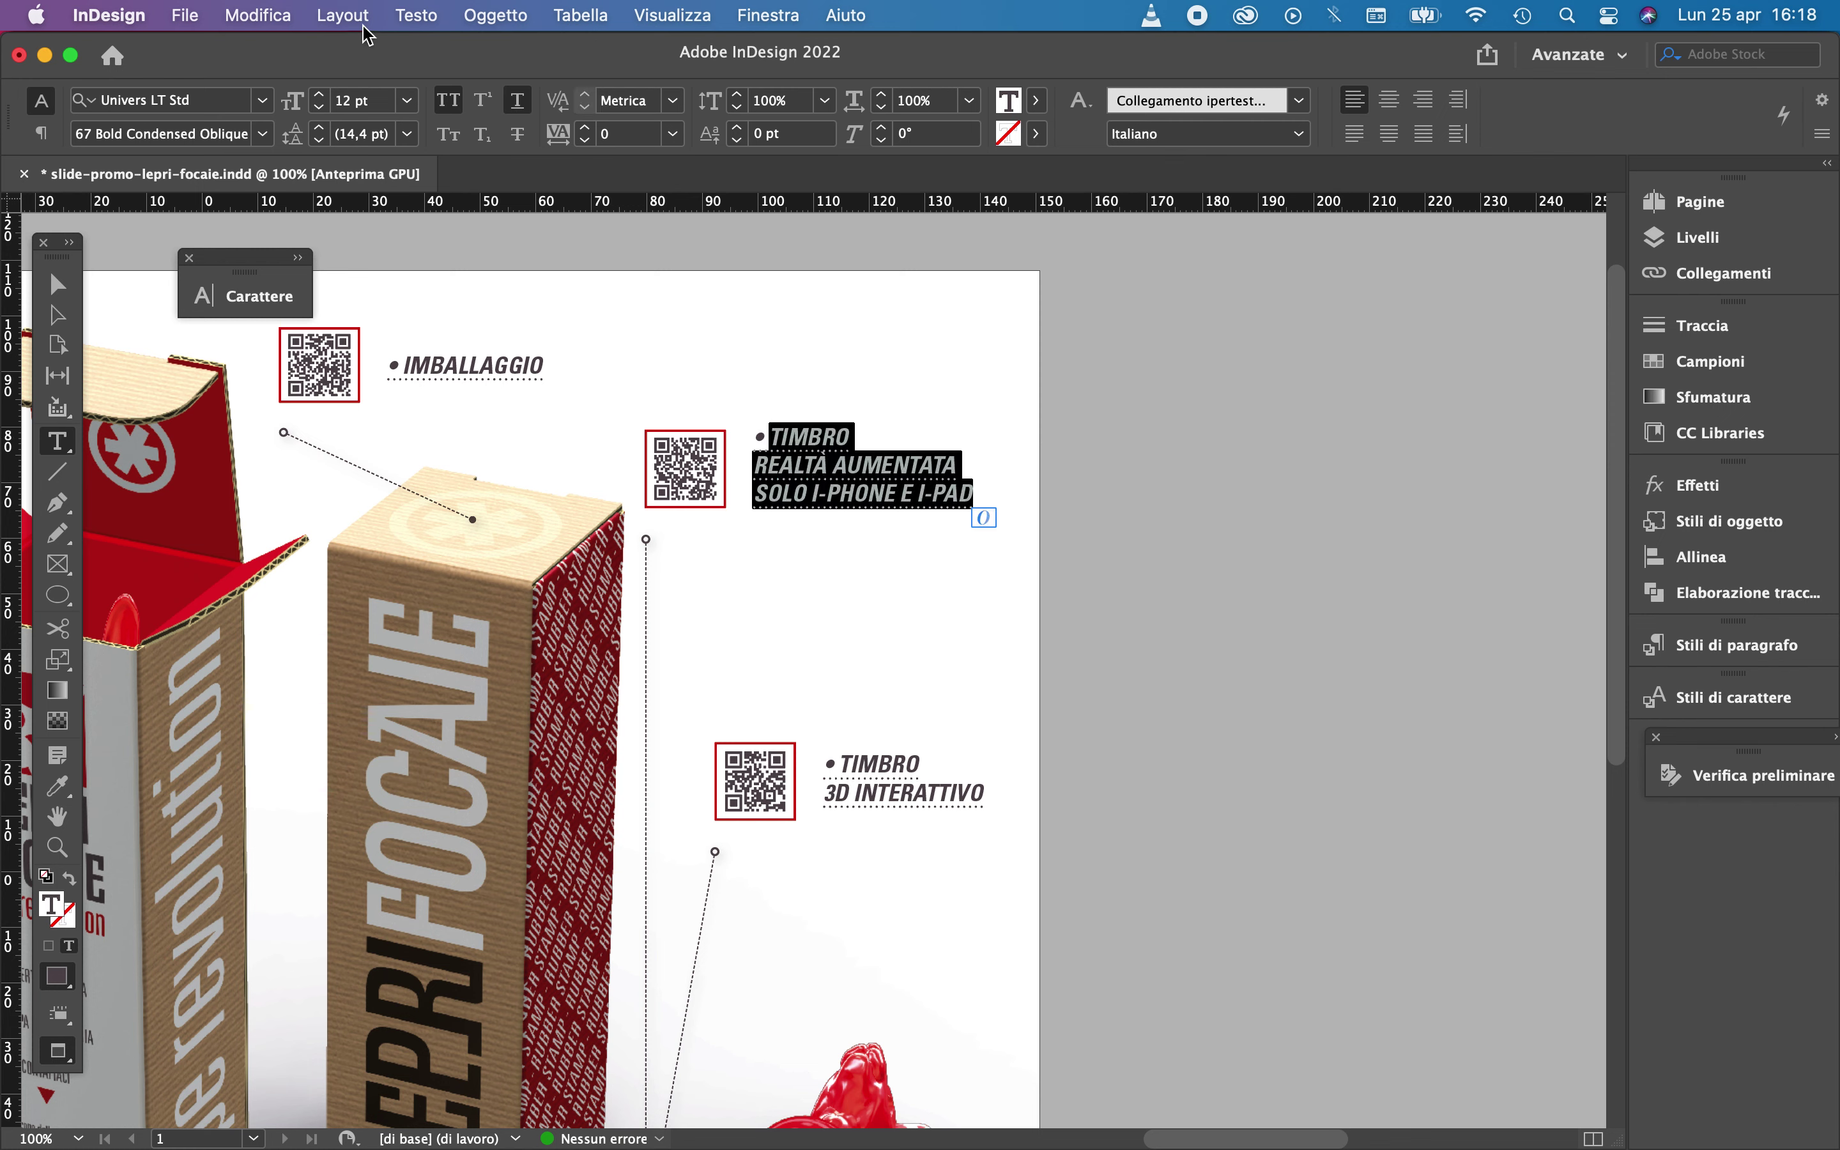
{"action": "left_click", "coordinate": [410, 17]}
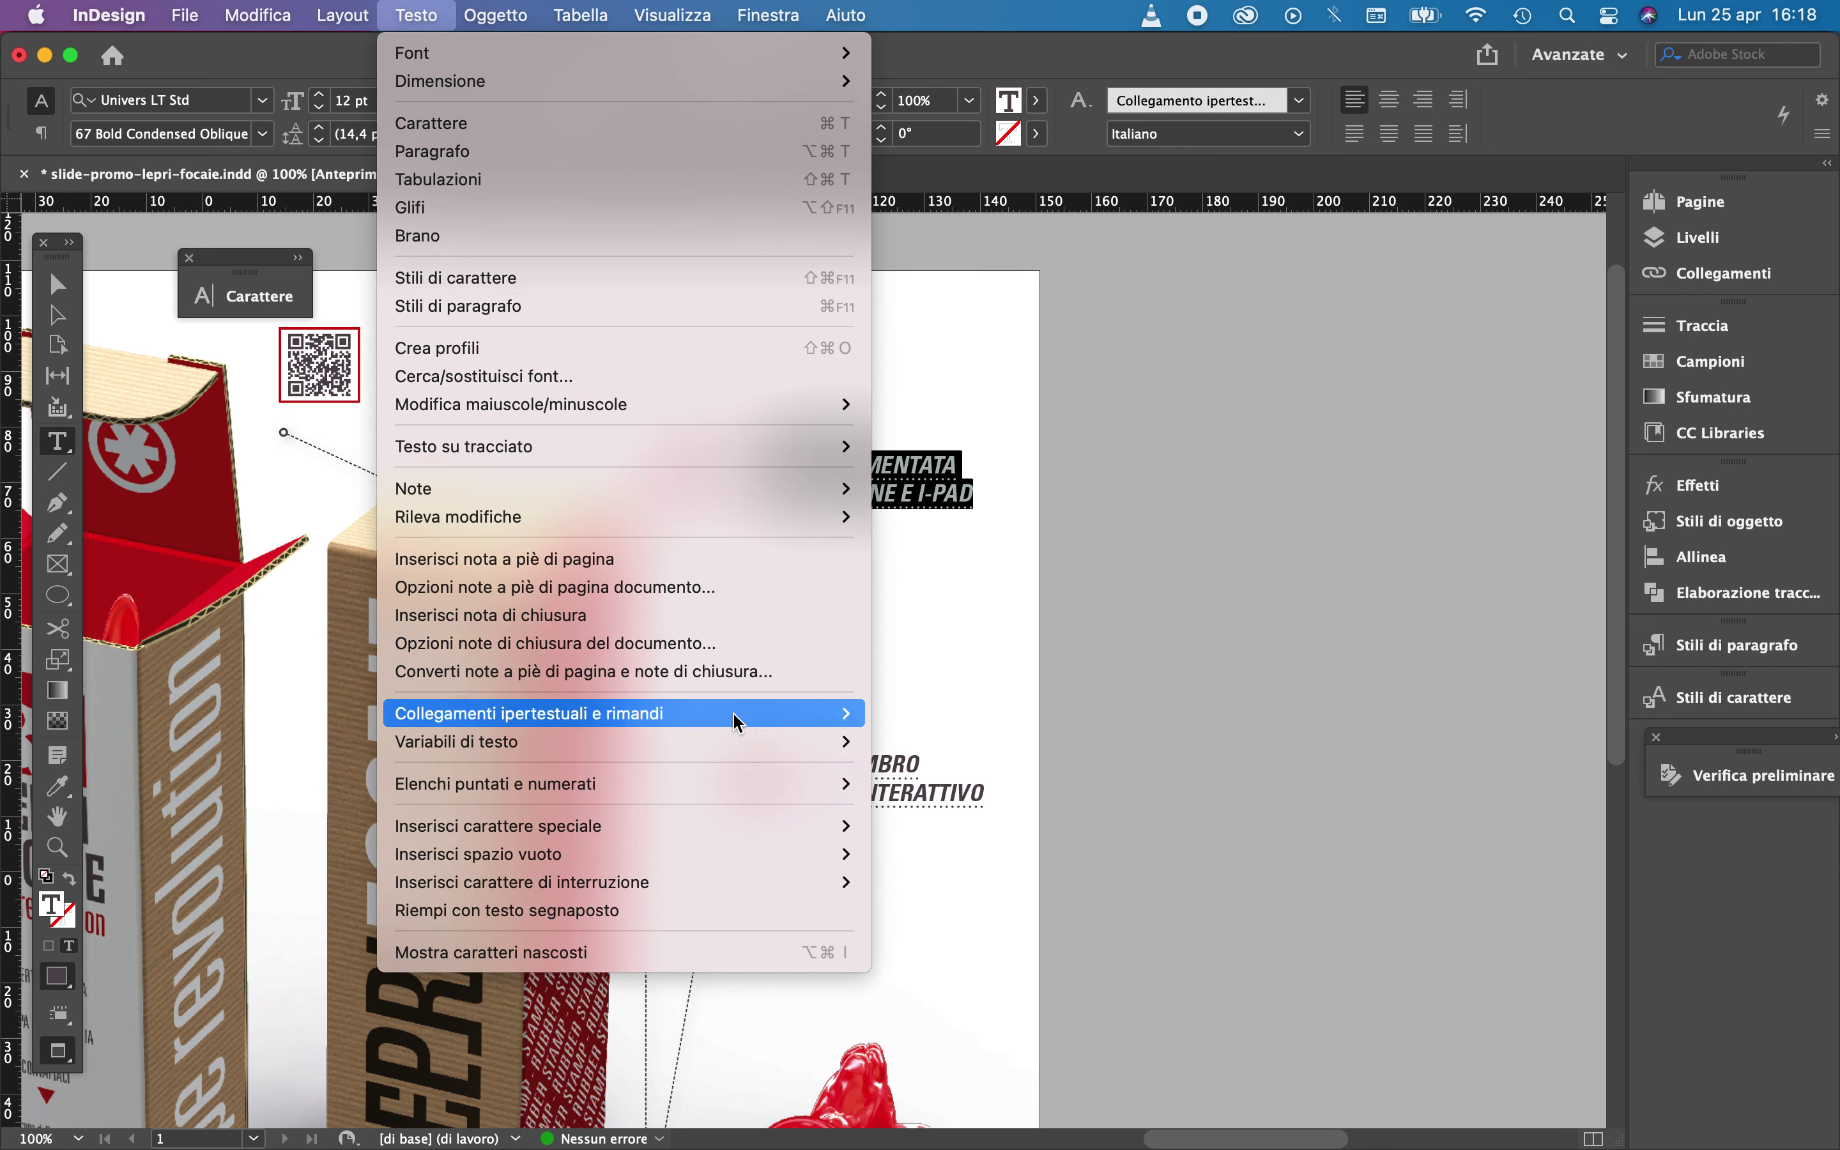
{"action": "mouse_move", "coordinate": [733, 719]}
{"action": "left_click", "coordinate": [1041, 718]}
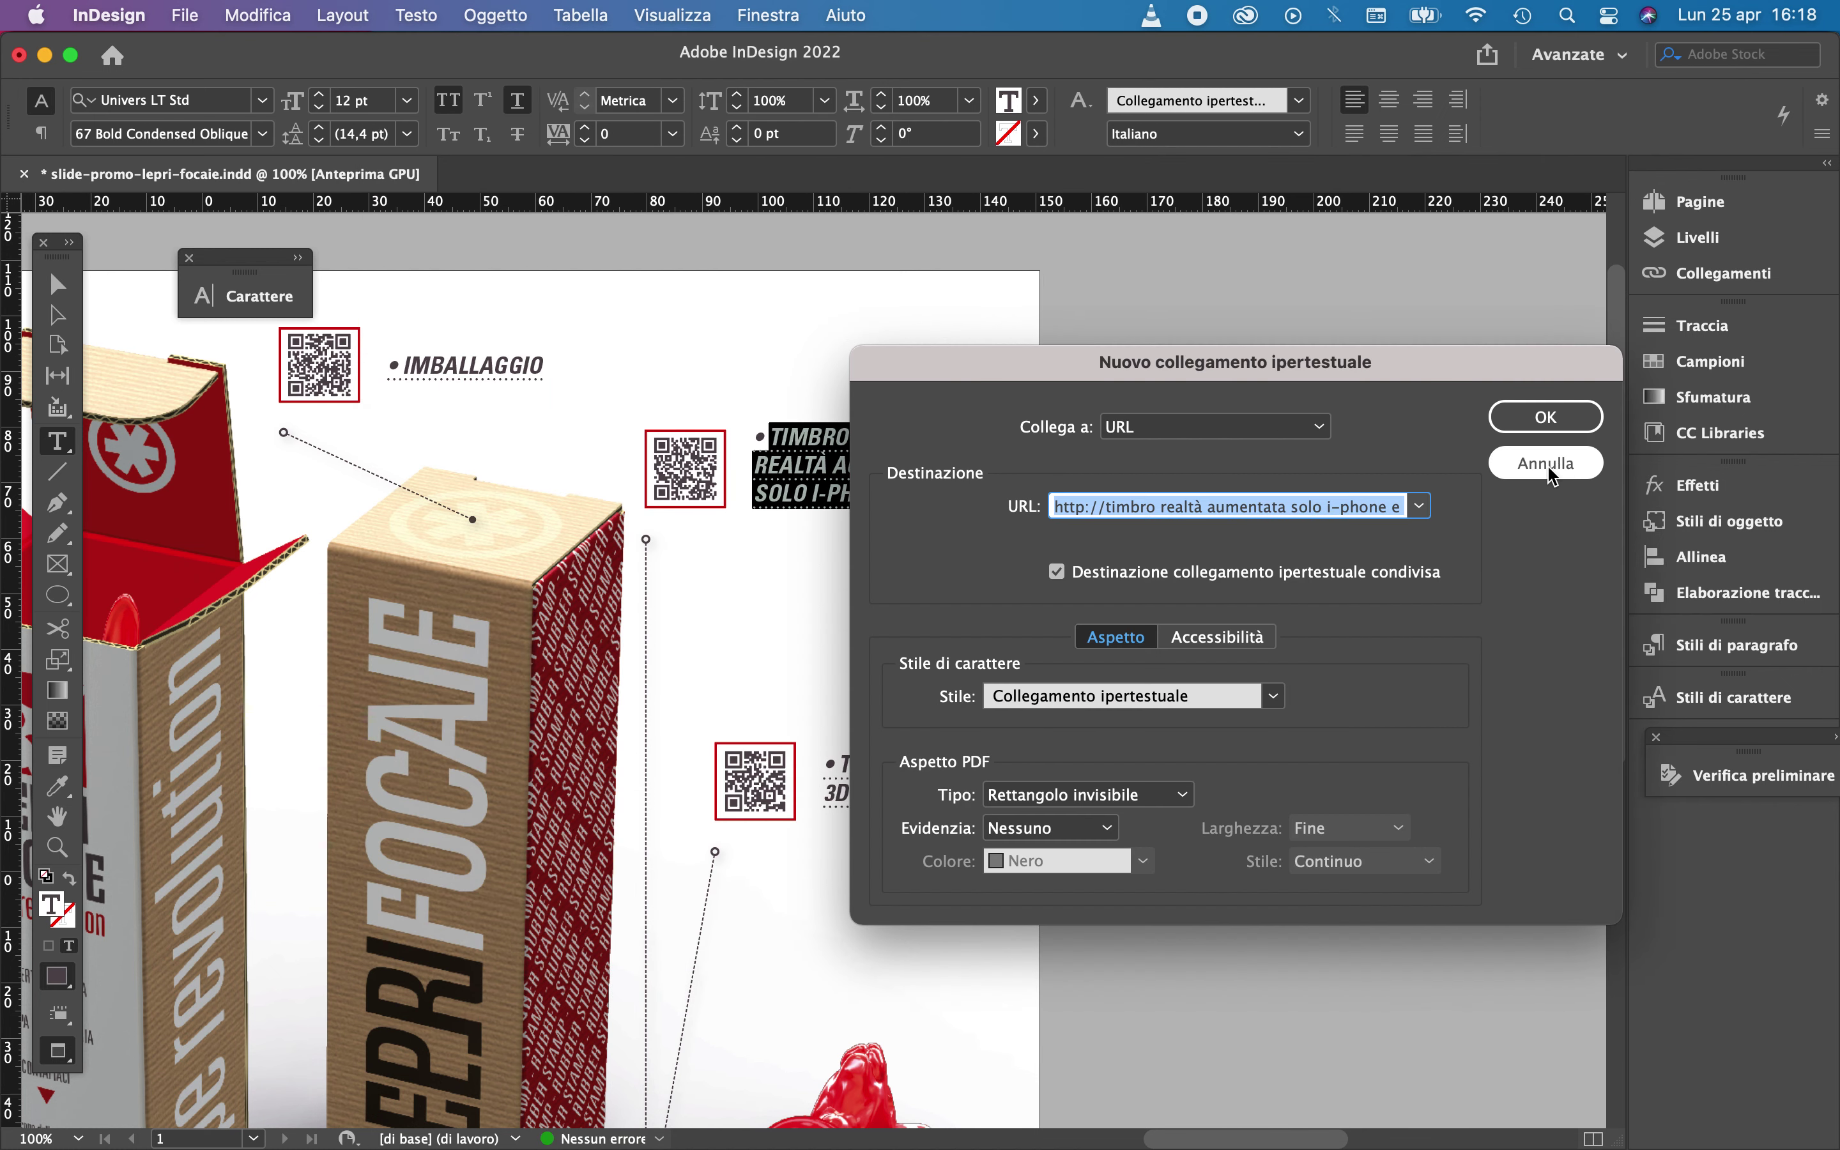
{"action": "left_click", "coordinate": [1541, 431]}
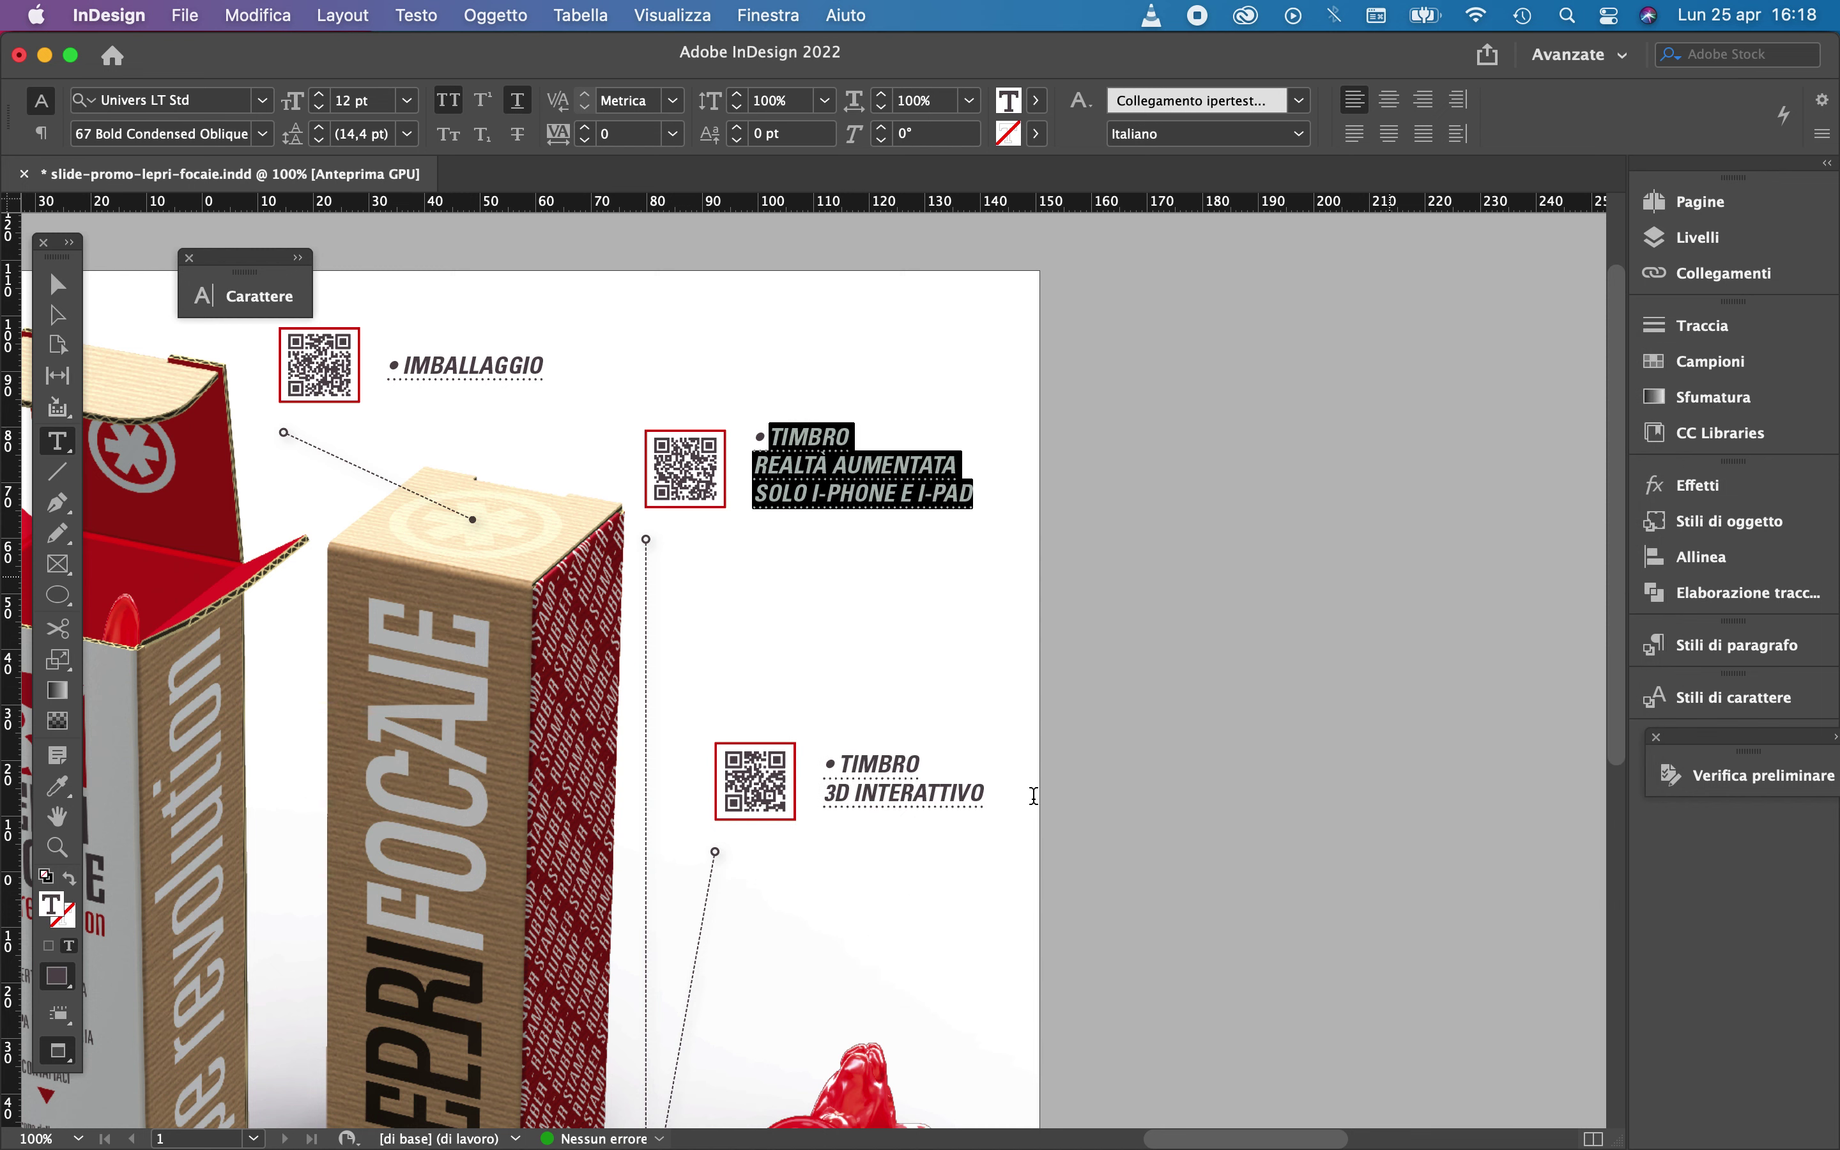
{"action": "left_click_drag", "start_coordinate": [846, 762], "coordinate": [994, 807]}
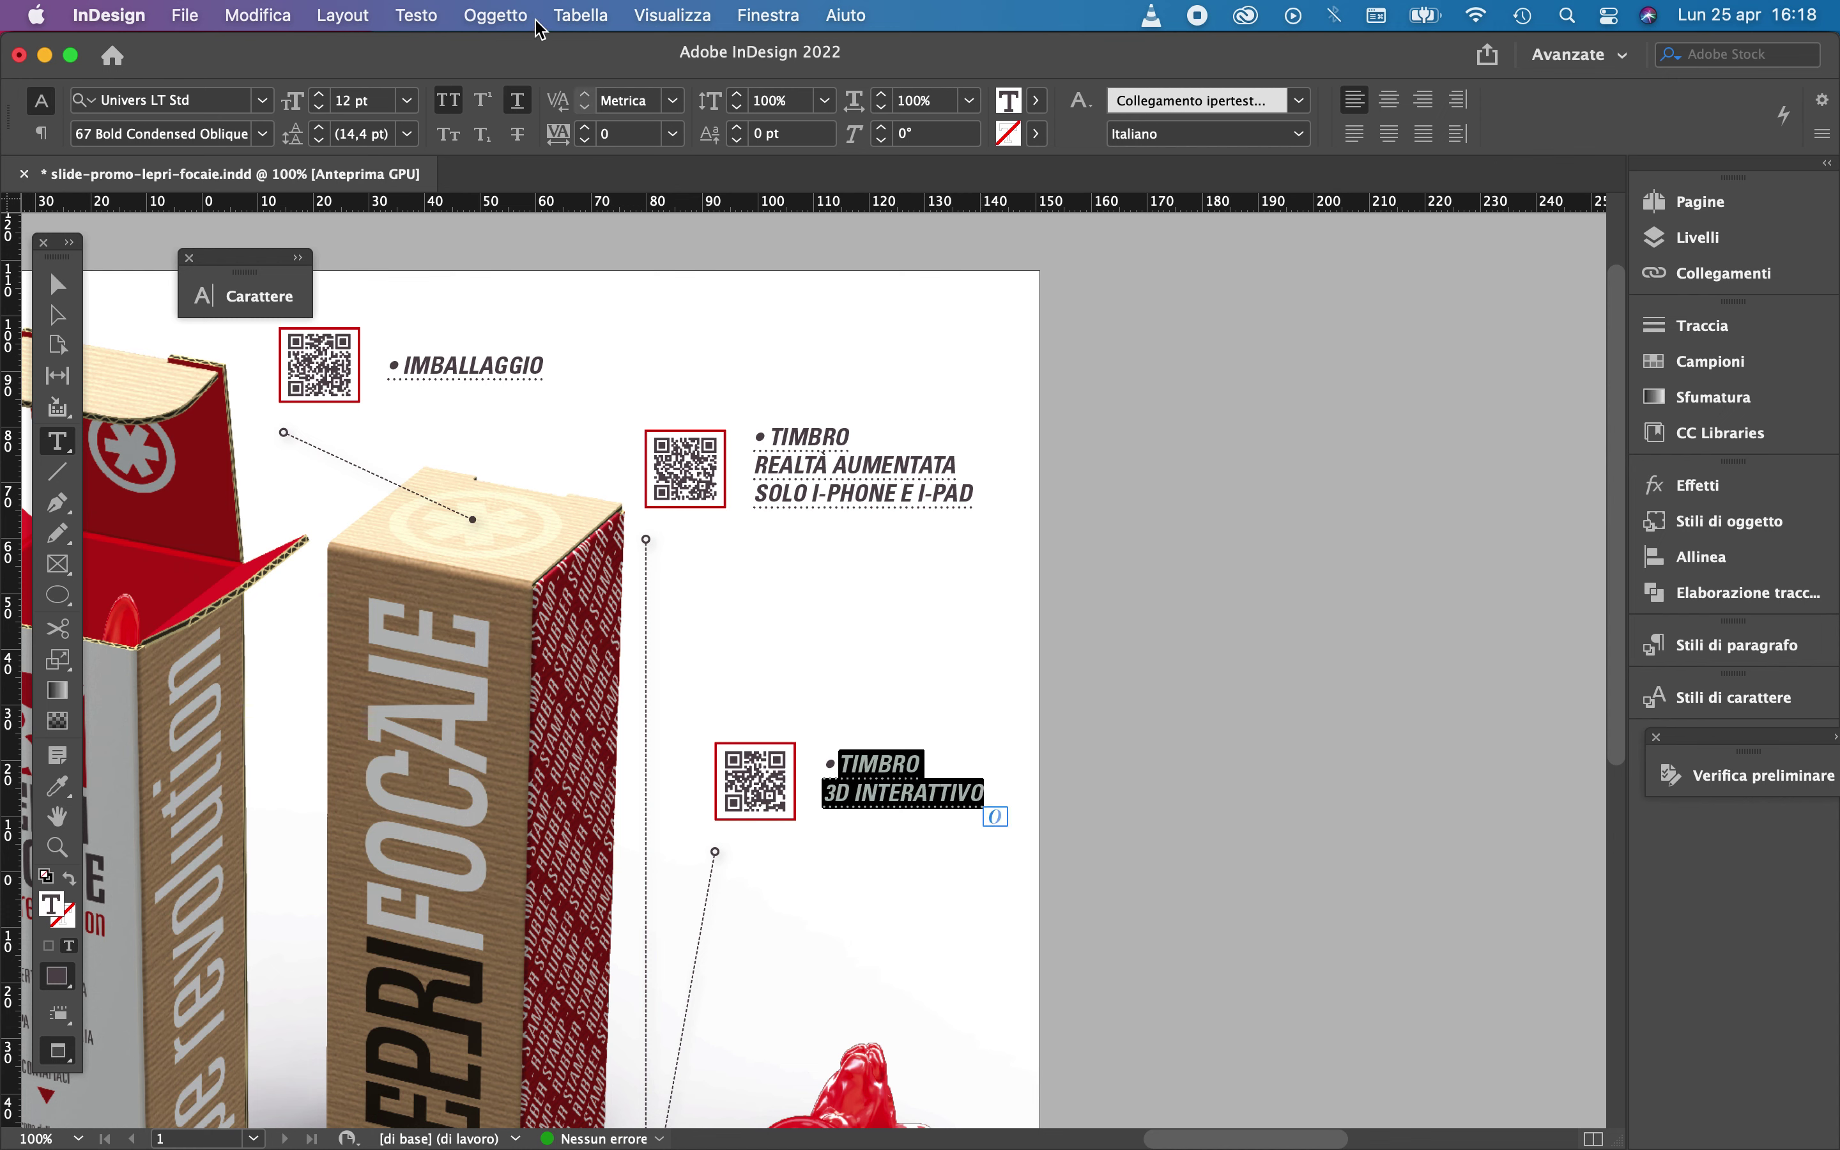
{"action": "left_click", "coordinate": [408, 15]}
{"action": "mouse_move", "coordinate": [583, 715]}
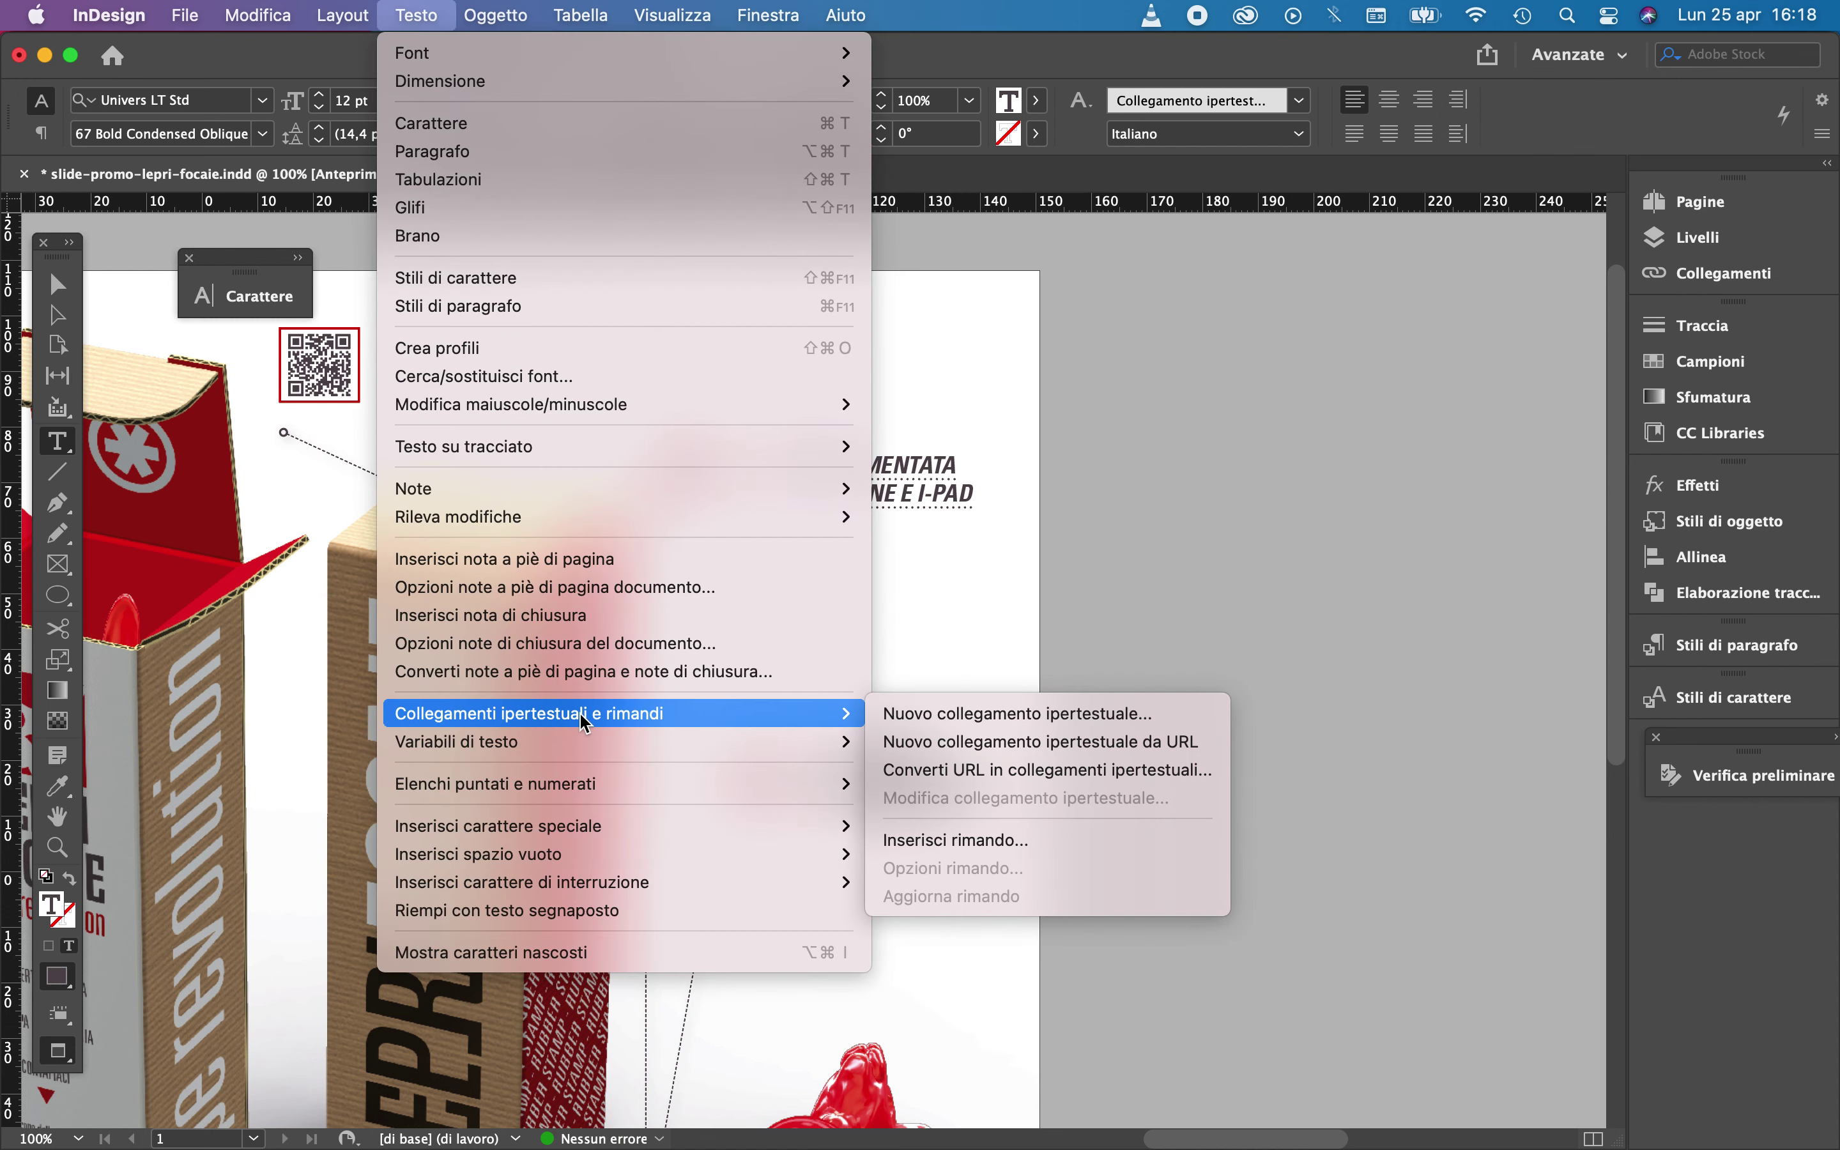
{"action": "left_click", "coordinate": [1055, 728]}
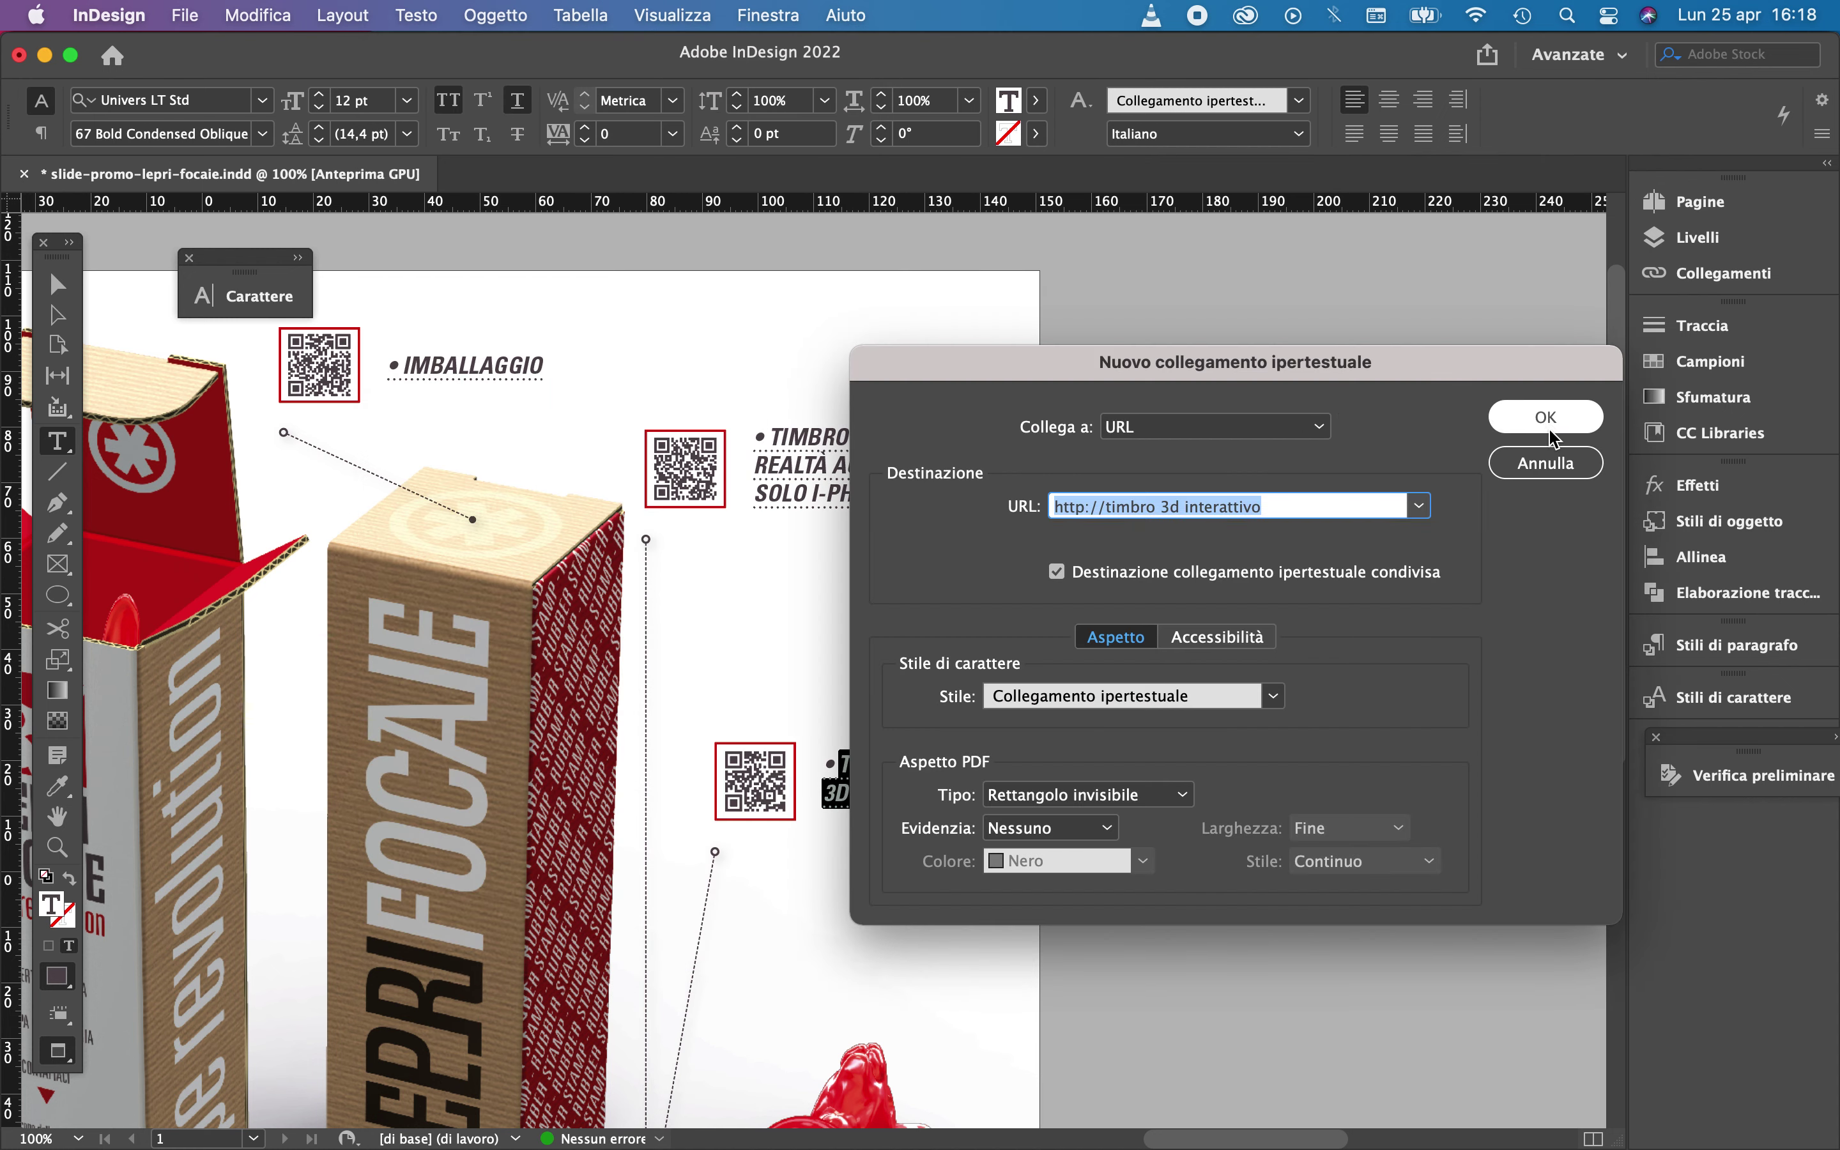
{"action": "left_click", "coordinate": [1548, 419]}
Save the slide document, switch to Acrobat Reader and quit it
{"action": "key", "text": "super+s"}
{"action": "mouse_move", "coordinate": [1251, 1110]}
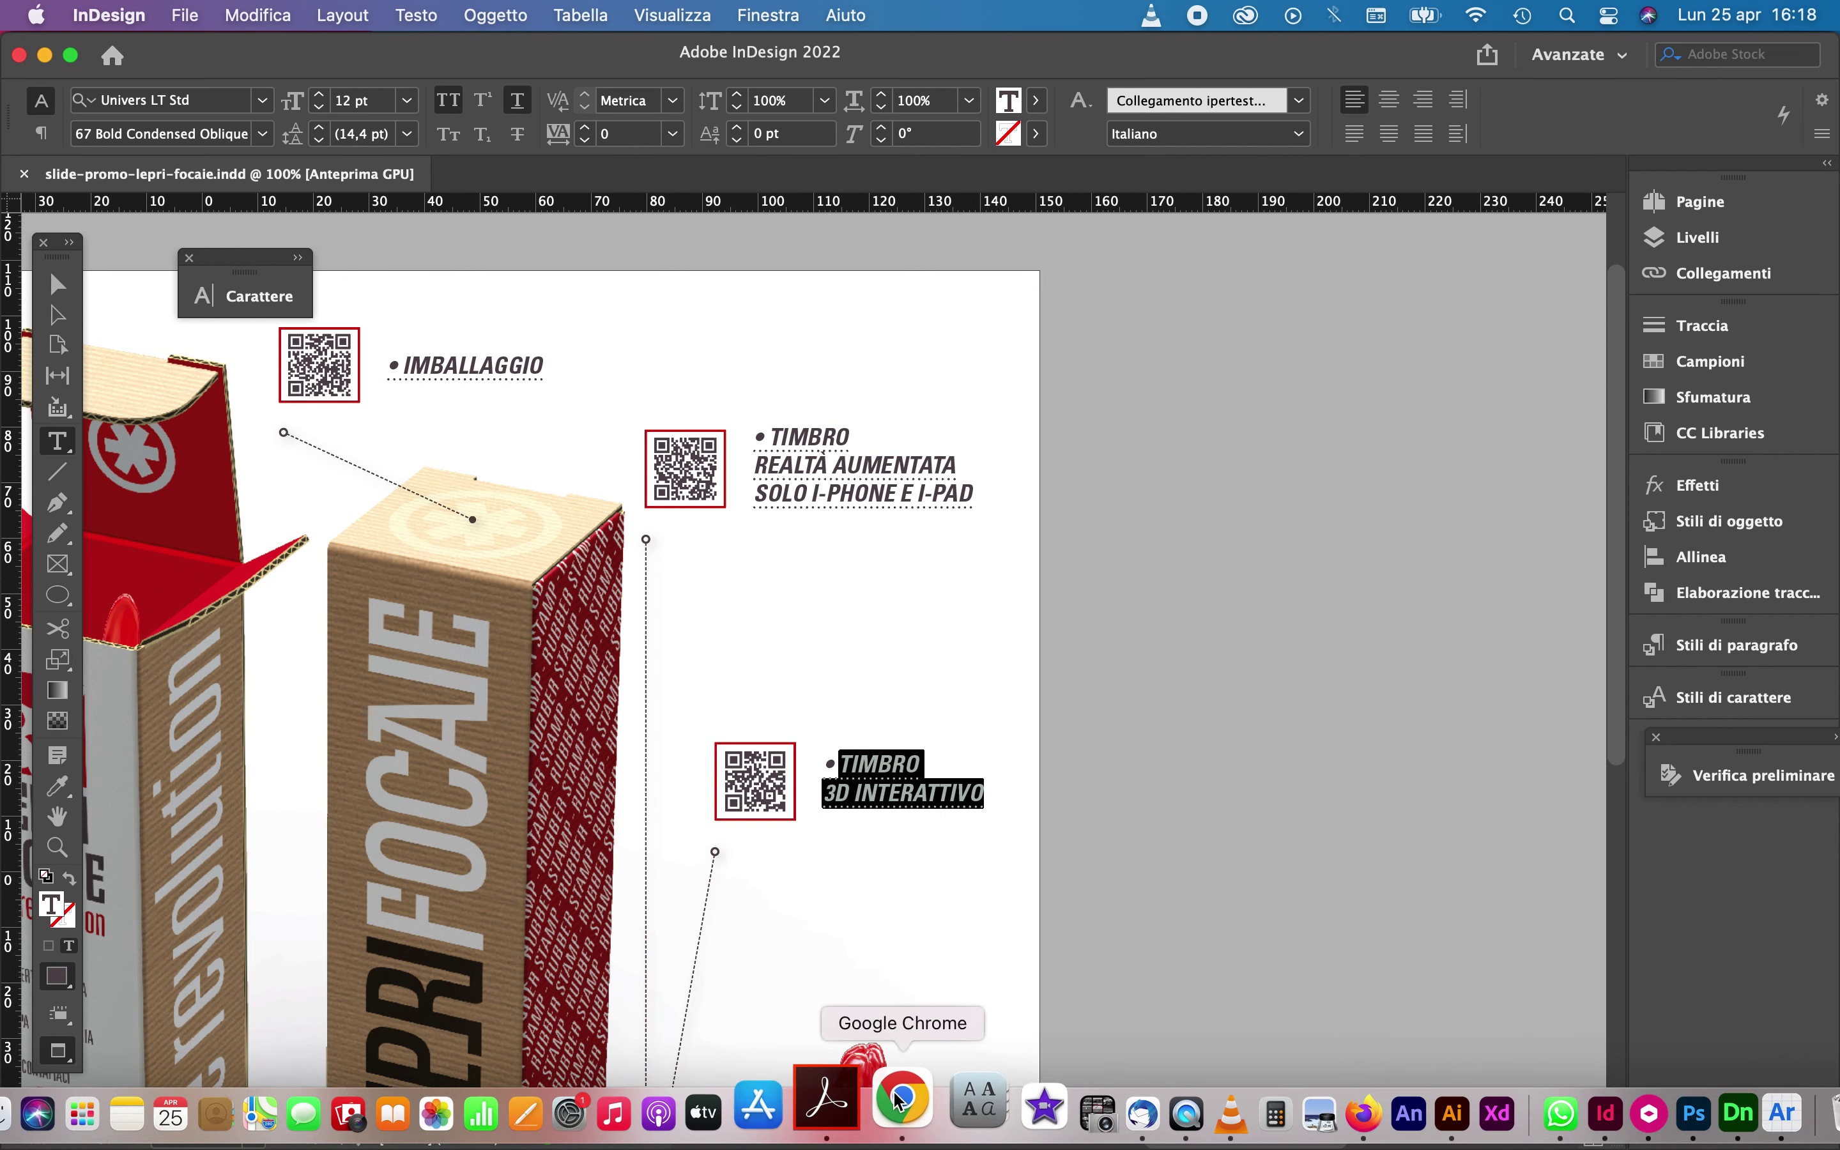
{"action": "left_click", "coordinate": [873, 1105]}
{"action": "key", "text": "super+q"}
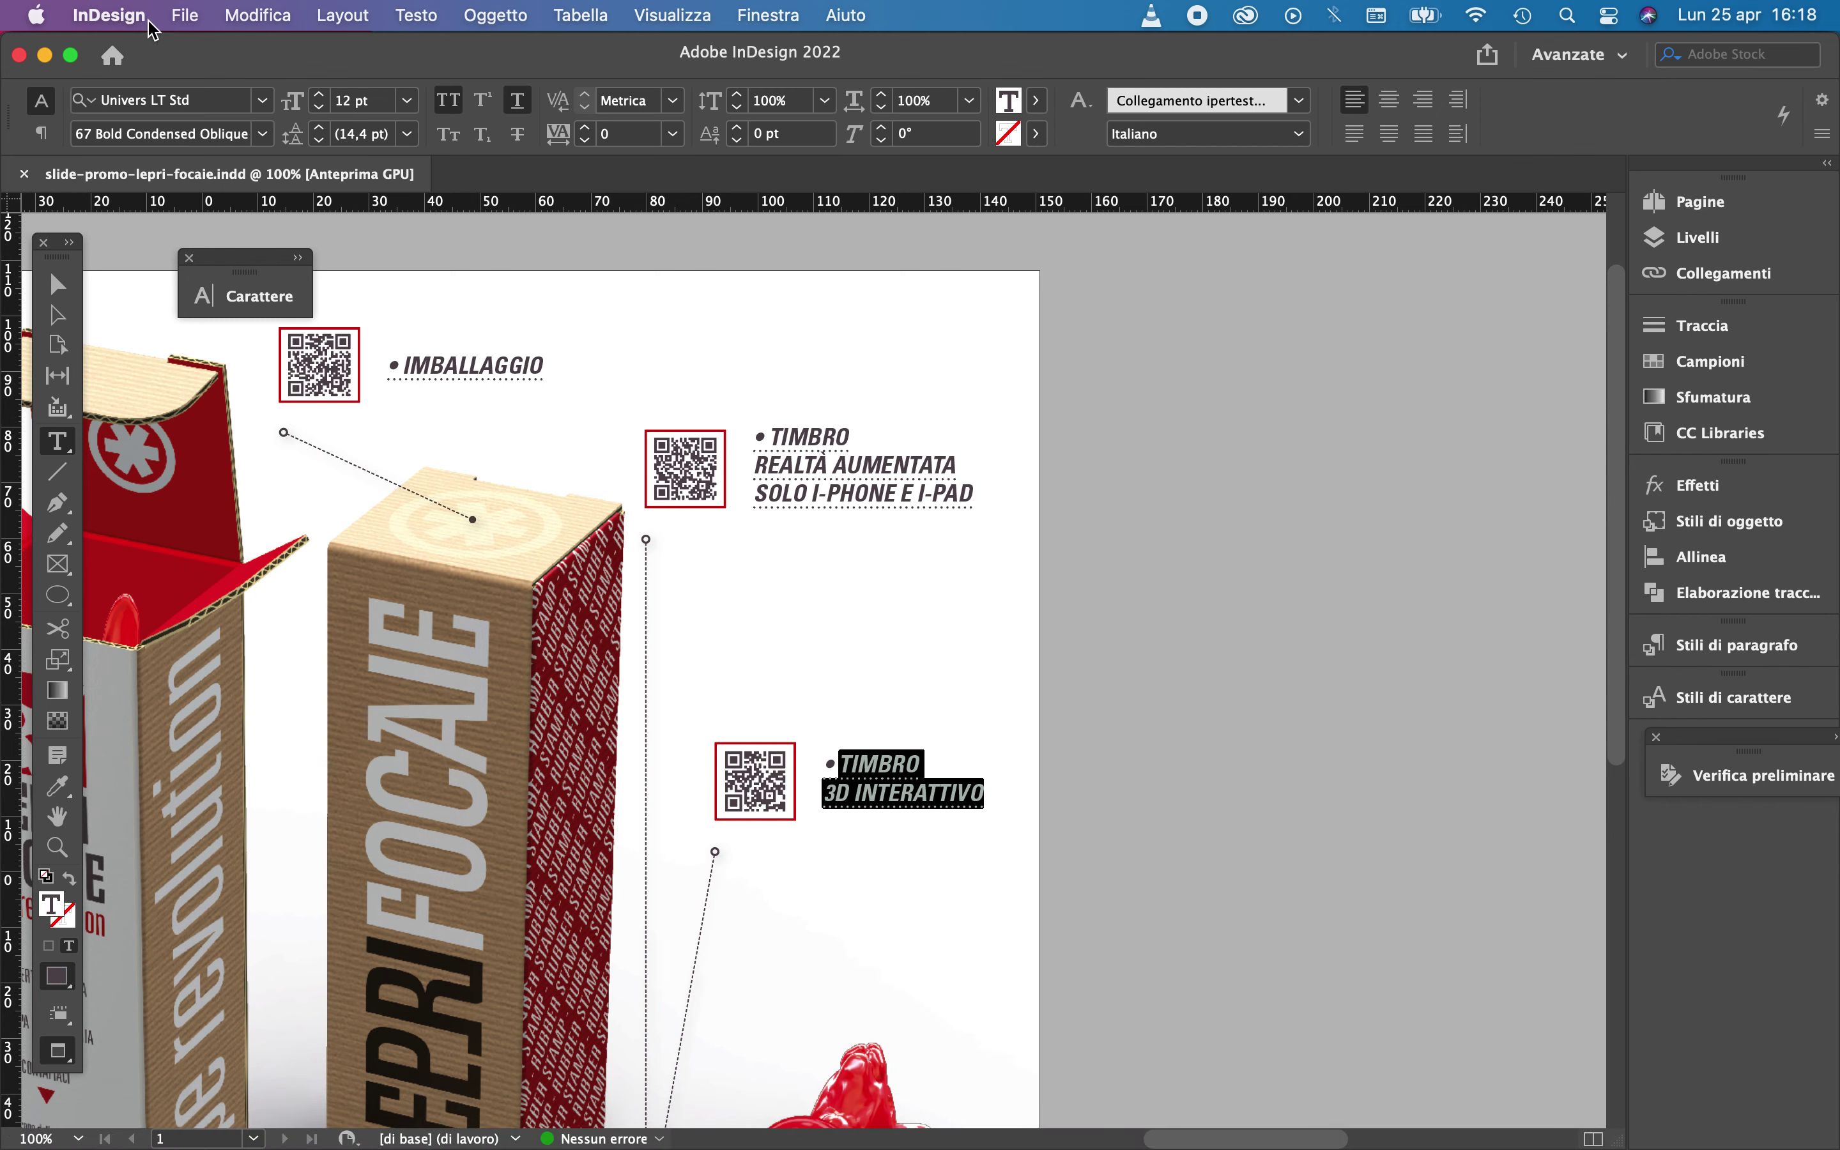
Start a PDF export with the [PDF/X-1a:2001] preset, replacing slide-promo-lepri-focaie in the timbro lepre folder
{"action": "left_click", "coordinate": [183, 16]}
{"action": "mouse_move", "coordinate": [437, 520]}
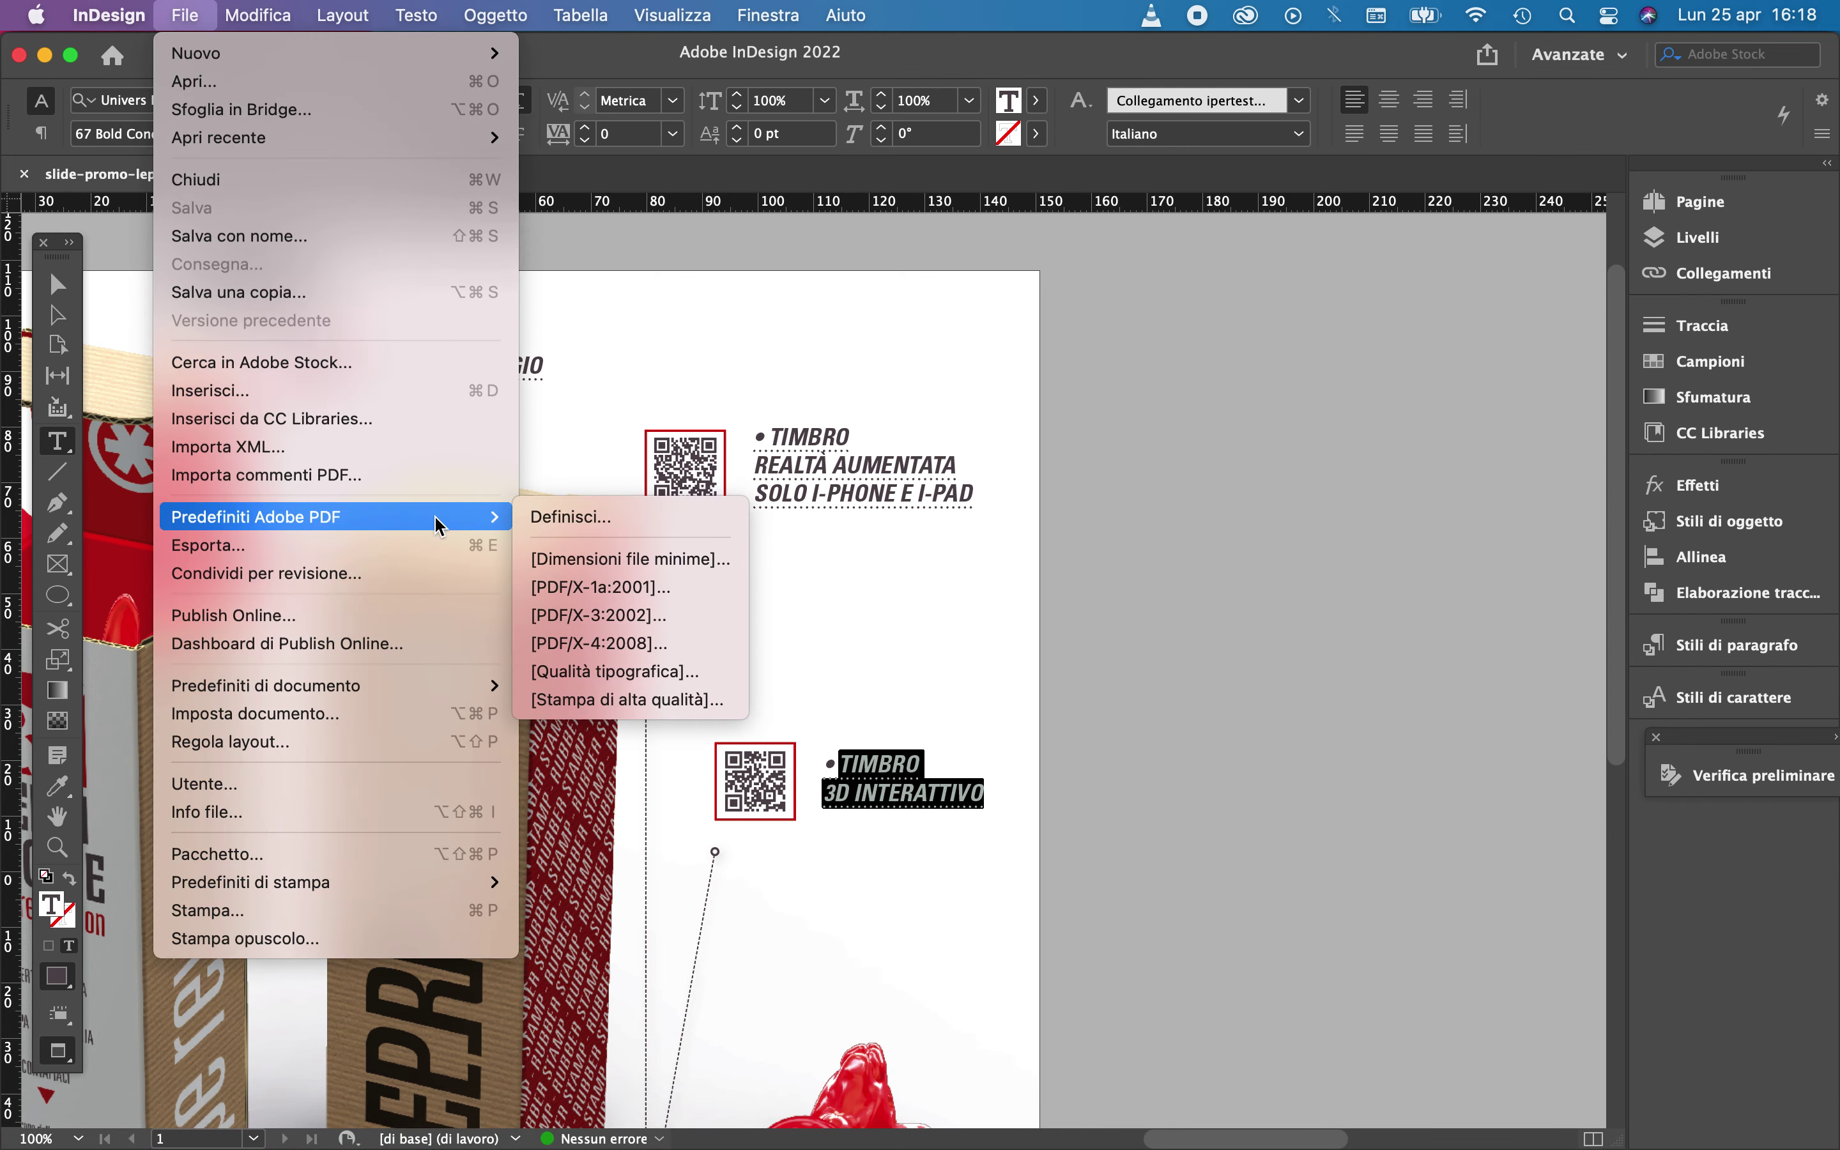
{"action": "left_click", "coordinate": [729, 587]}
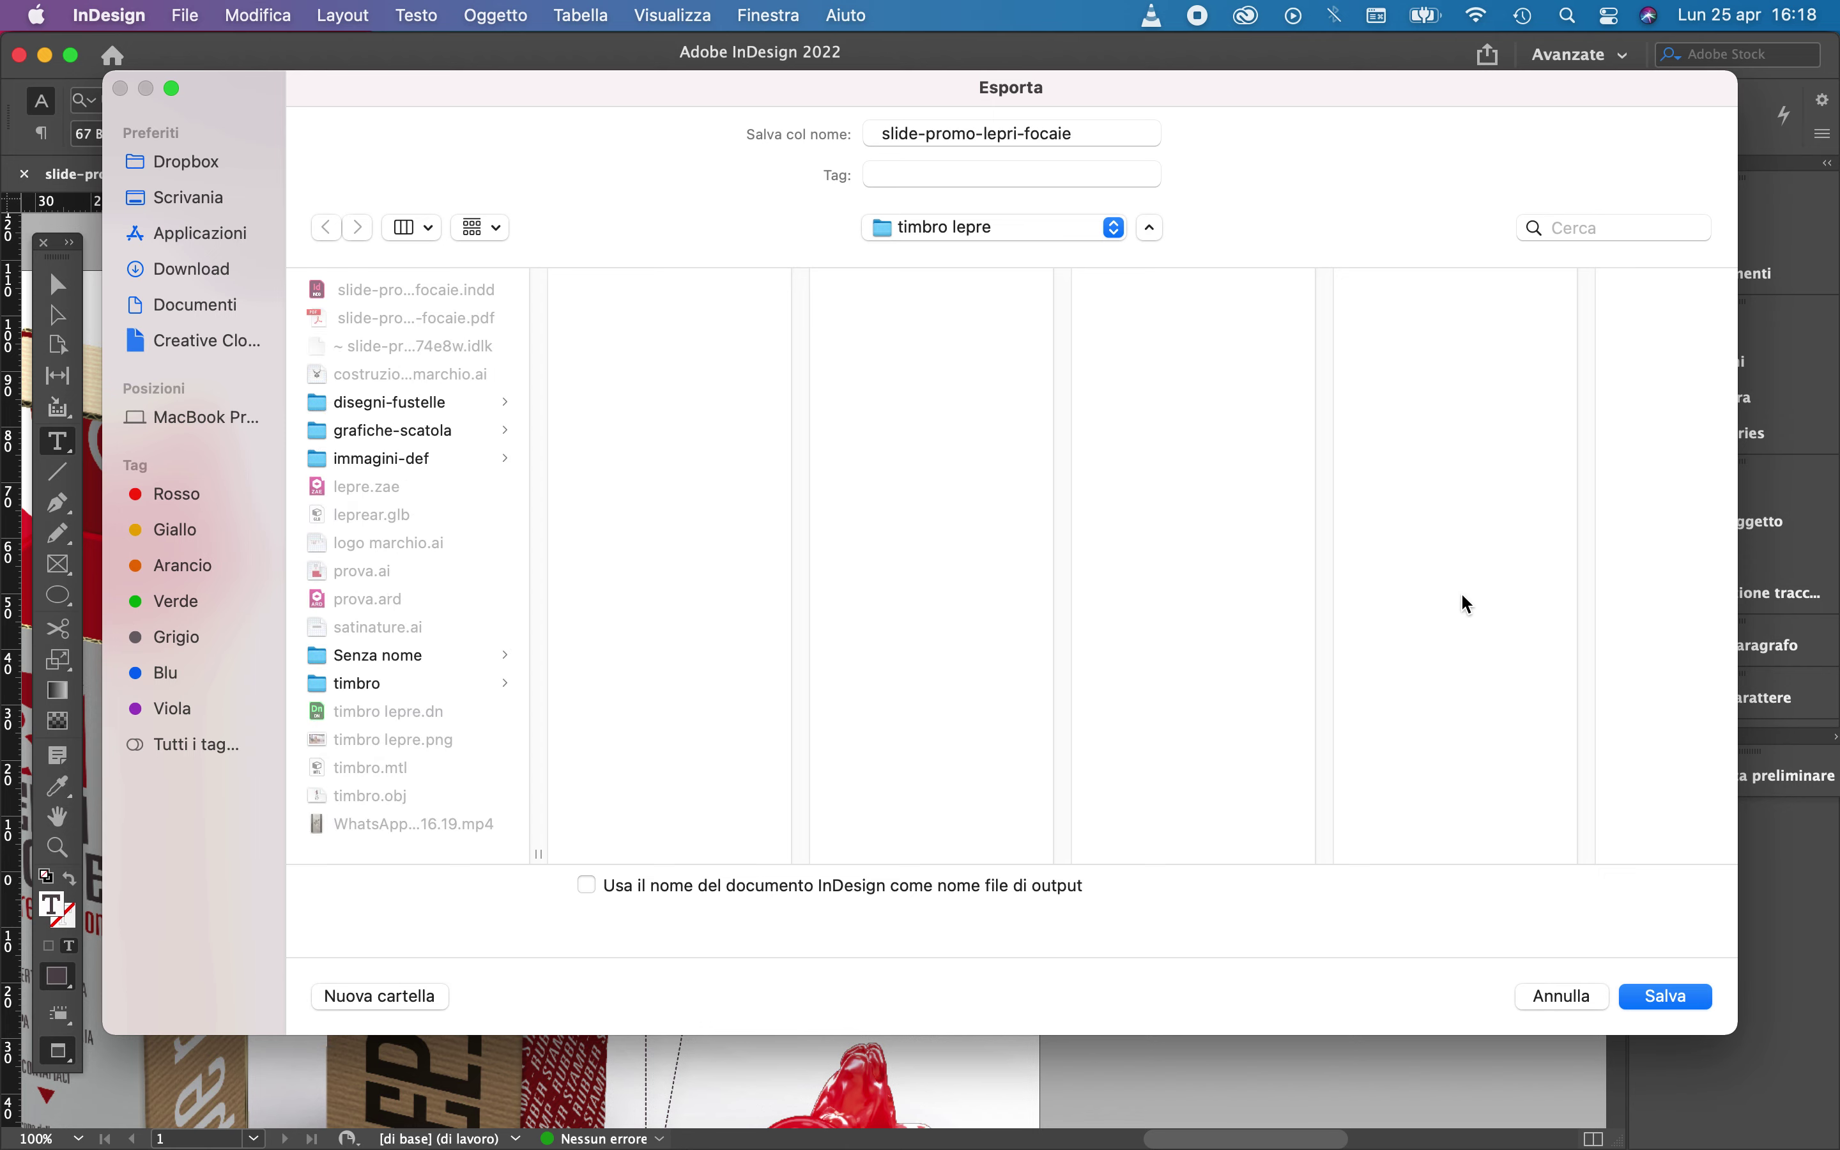
{"action": "left_click", "coordinate": [1665, 995]}
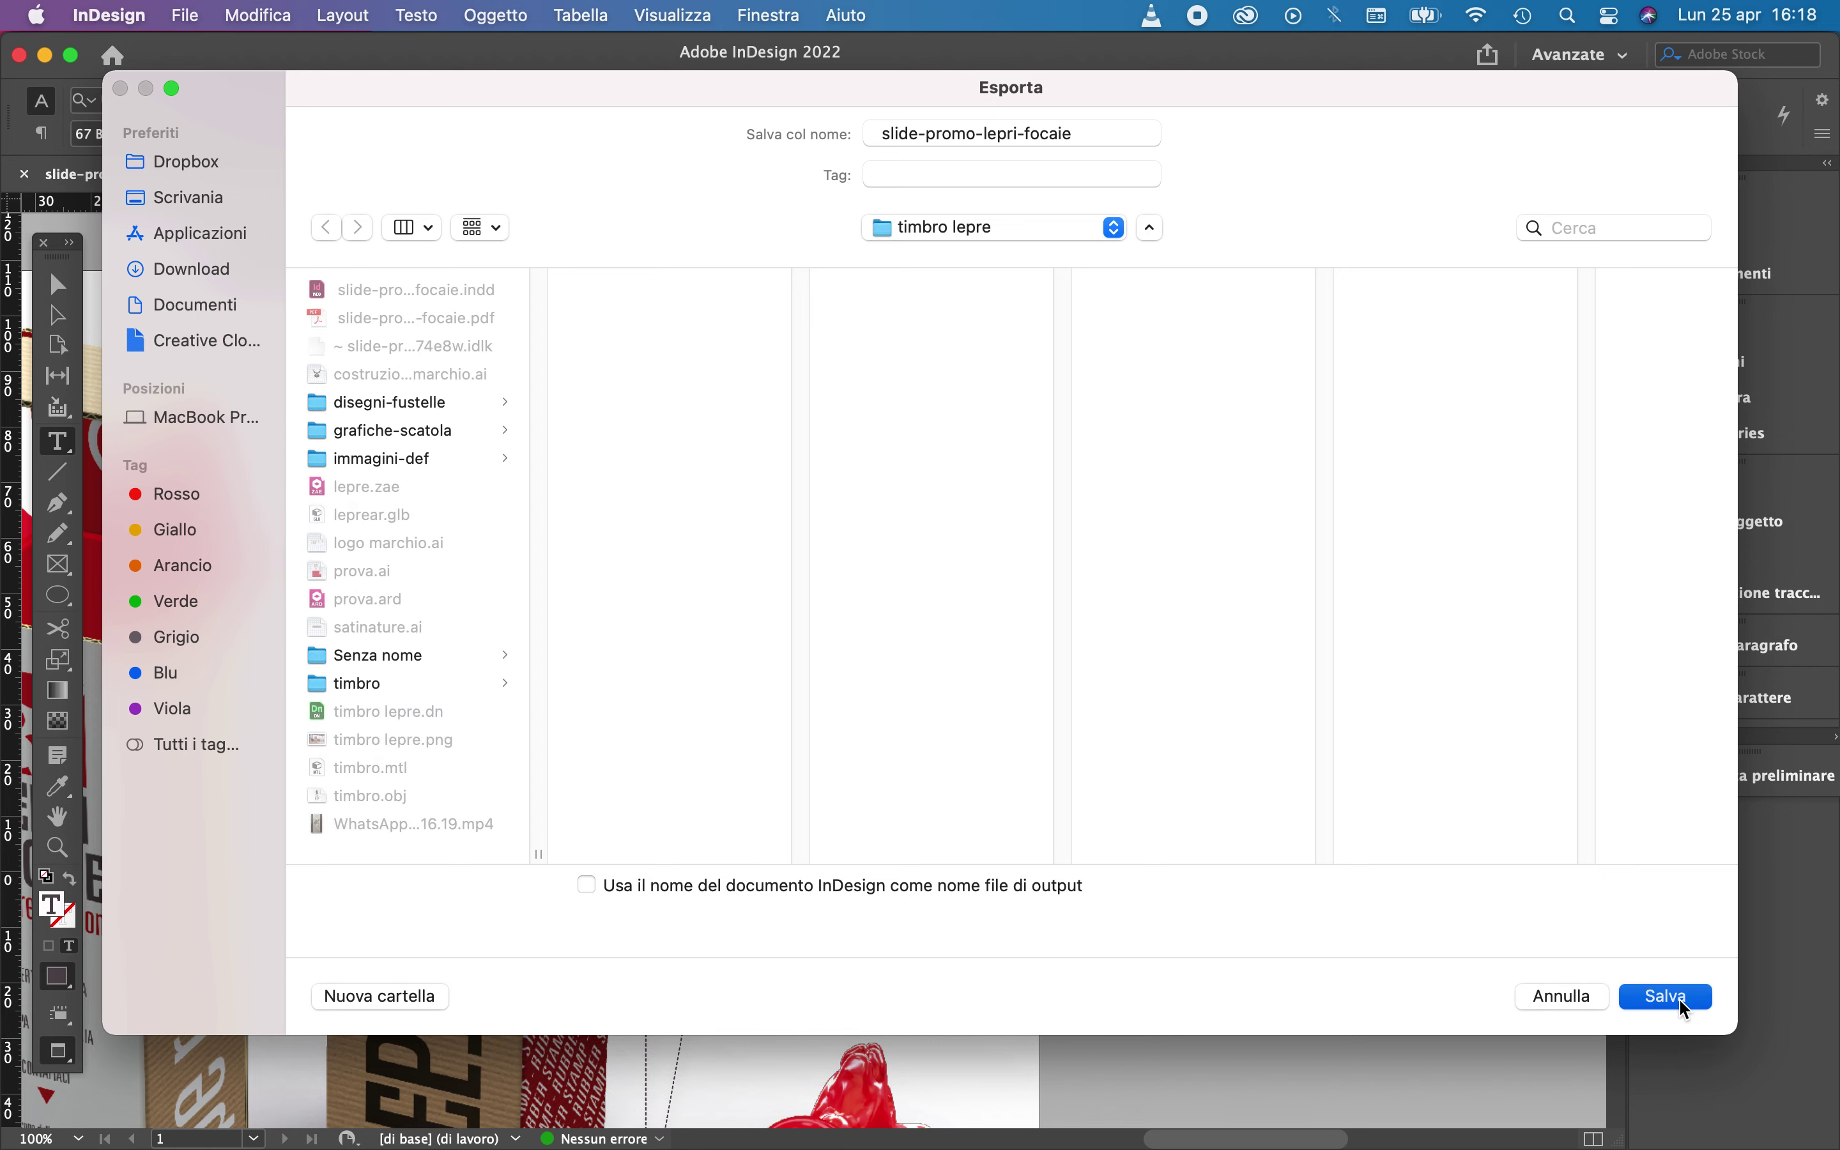
{"action": "left_click", "coordinate": [1022, 669]}
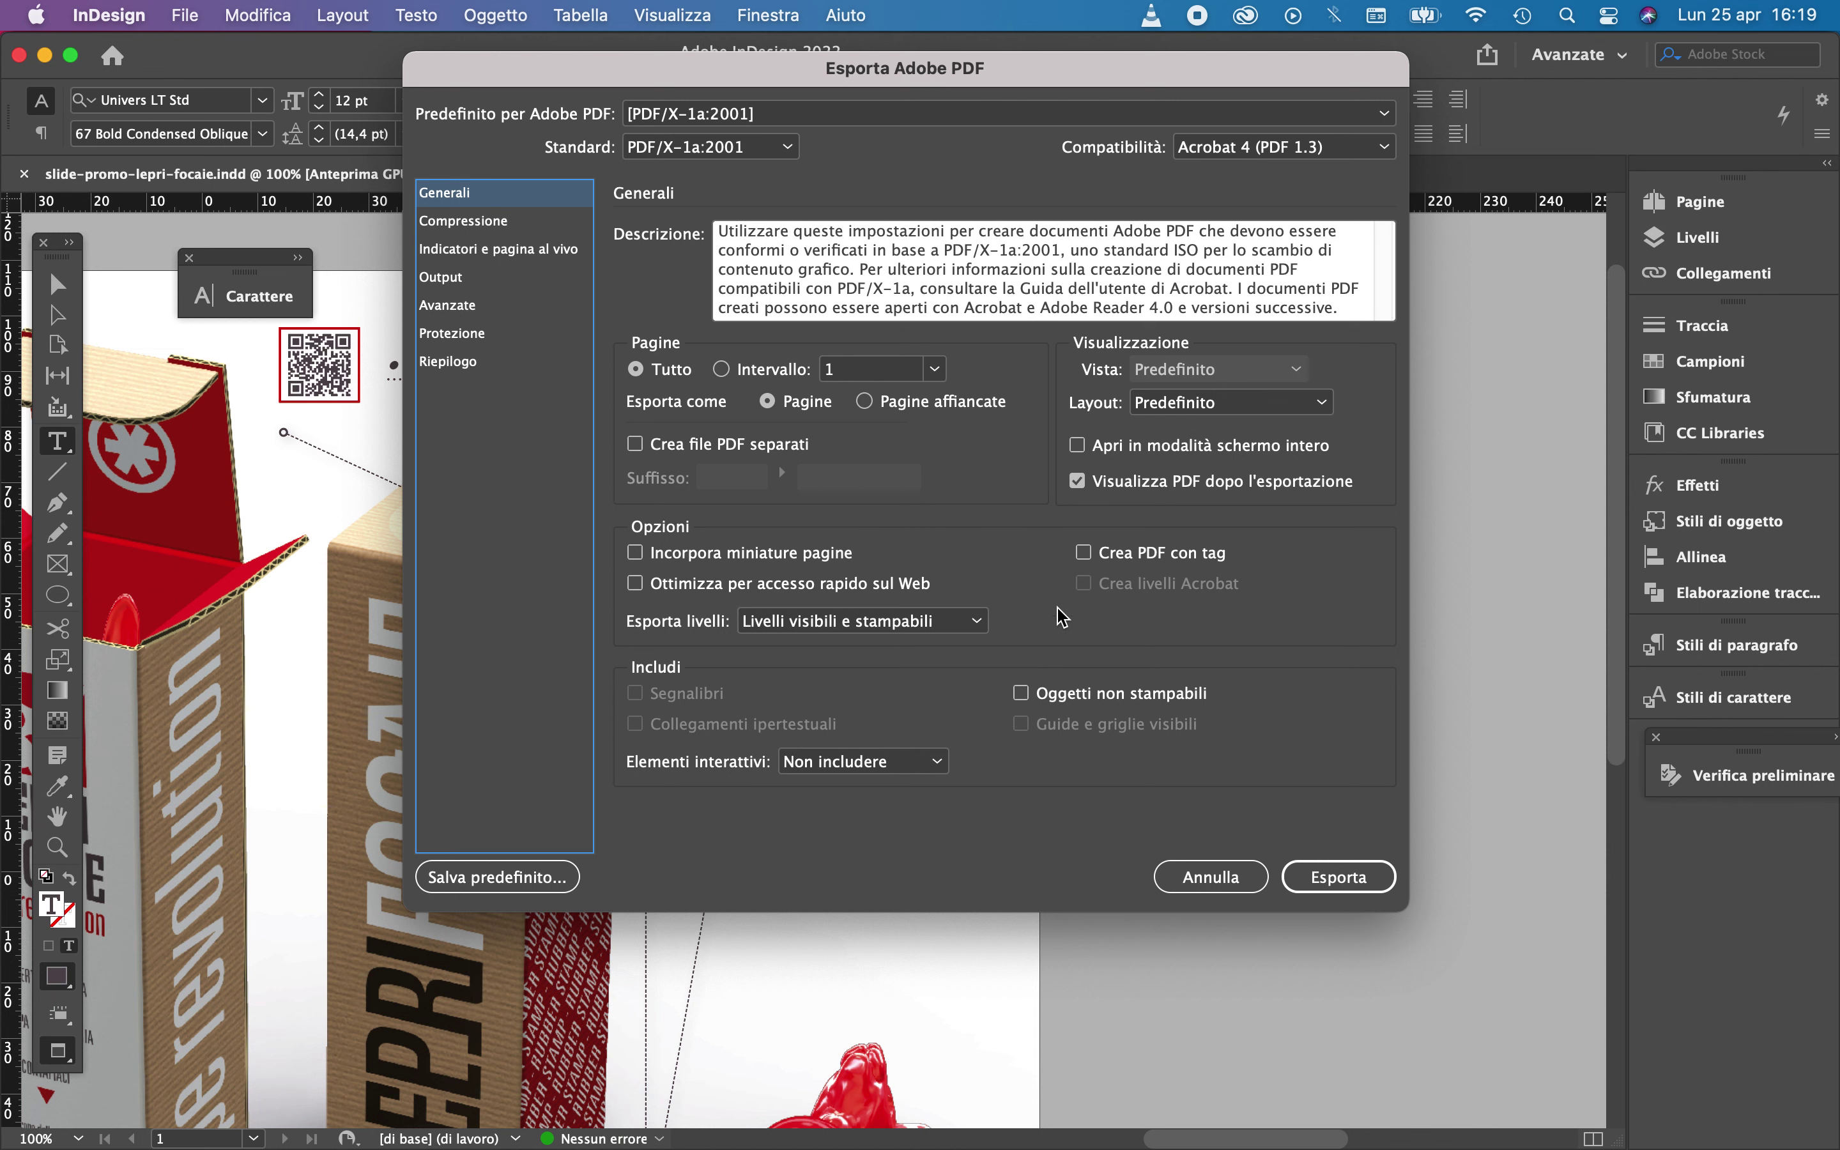
Set the PDF compatibility to Acrobat 5 (PDF 1.4), include the hyperlinks and export the file
{"action": "left_click", "coordinate": [1277, 147]}
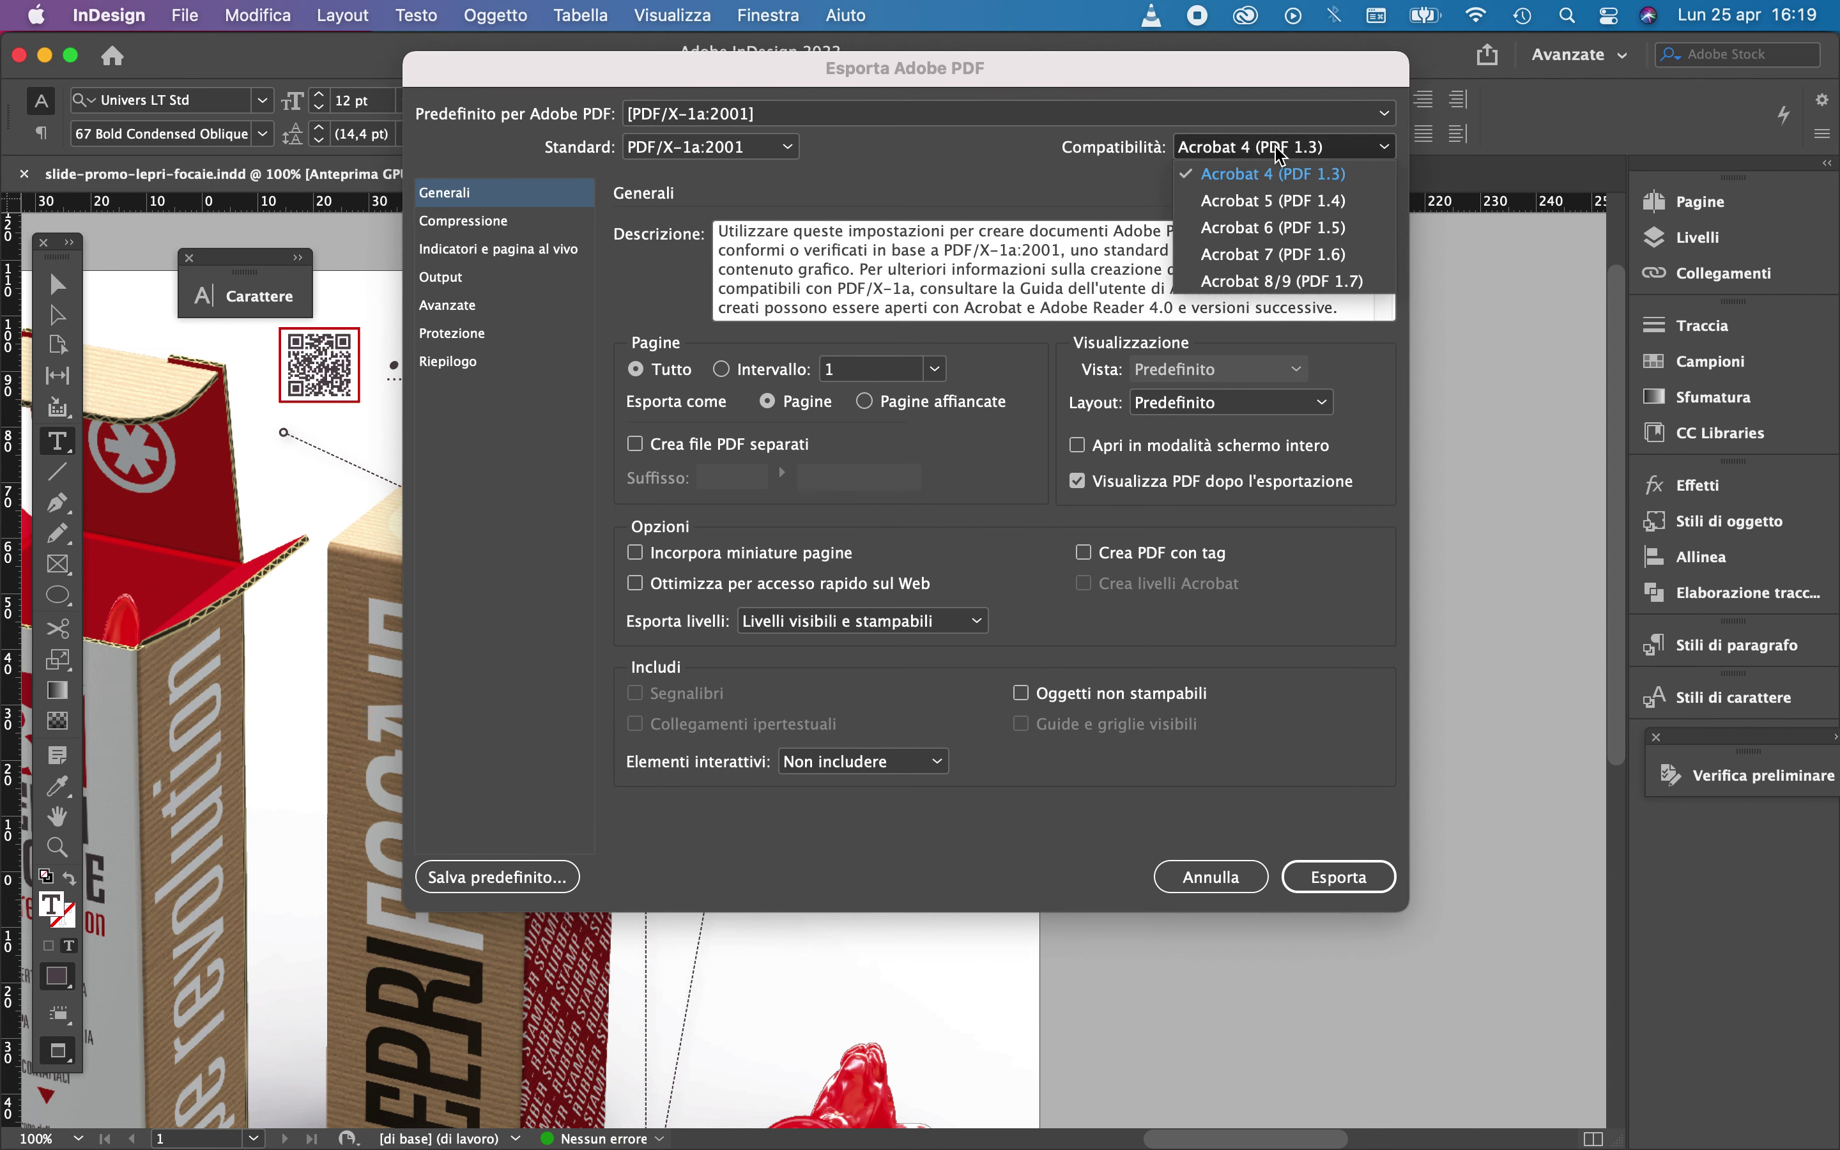
{"action": "left_click", "coordinate": [1277, 201]}
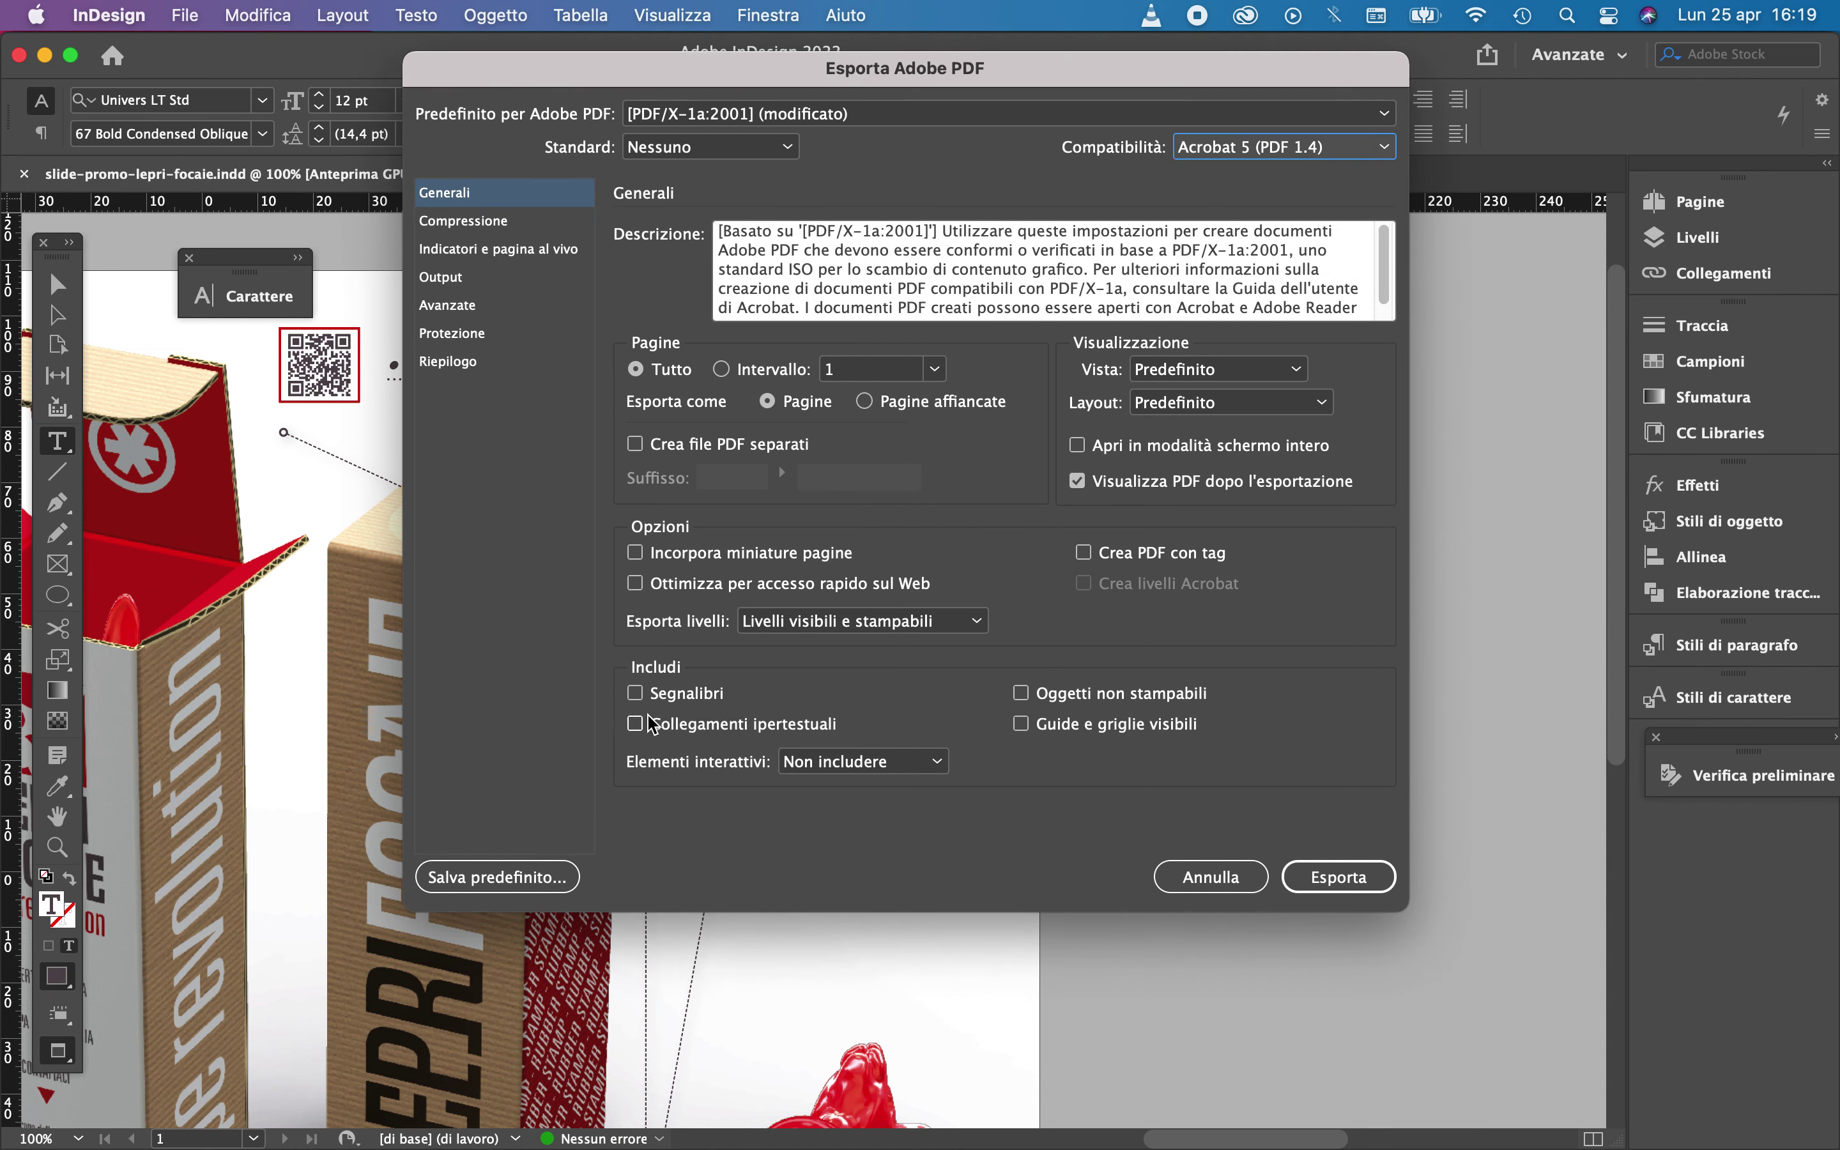
{"action": "left_click", "coordinate": [635, 723]}
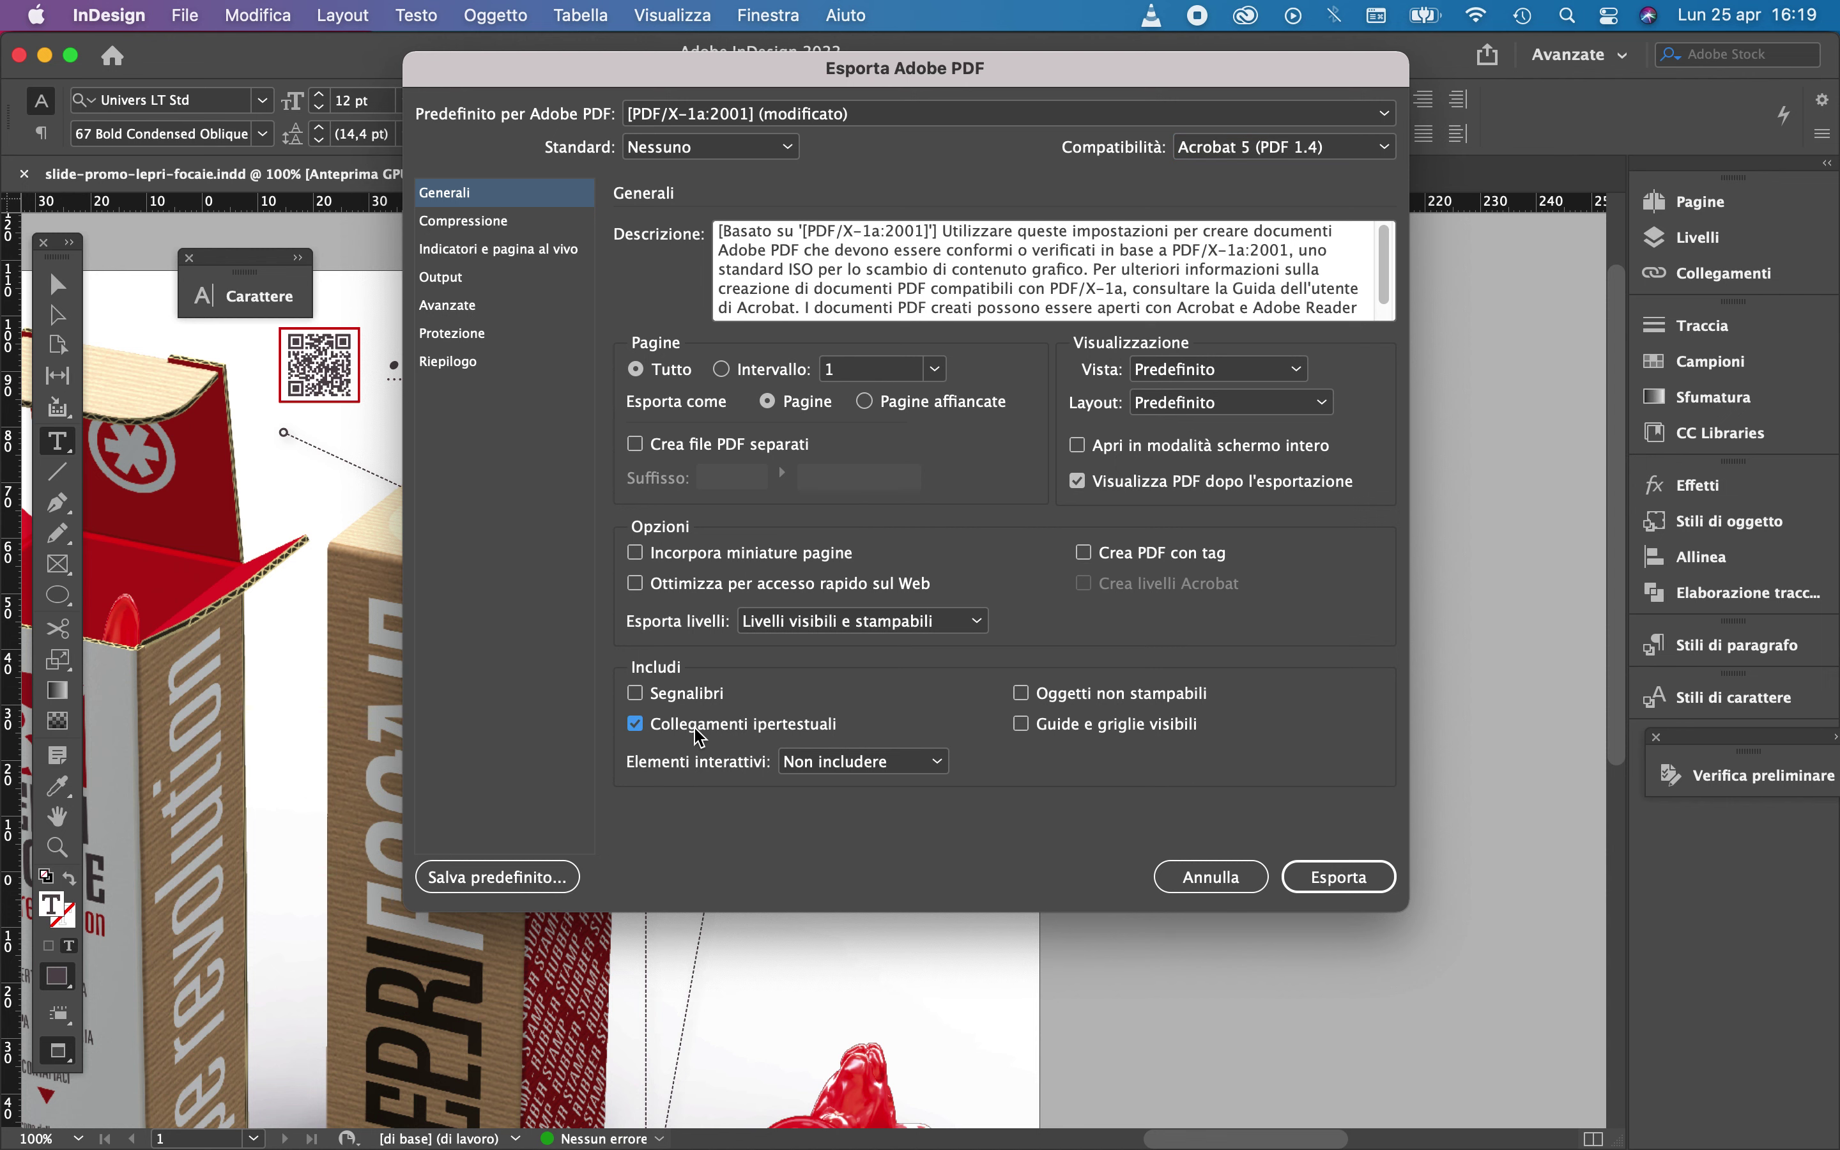
{"action": "left_click", "coordinate": [1340, 878]}
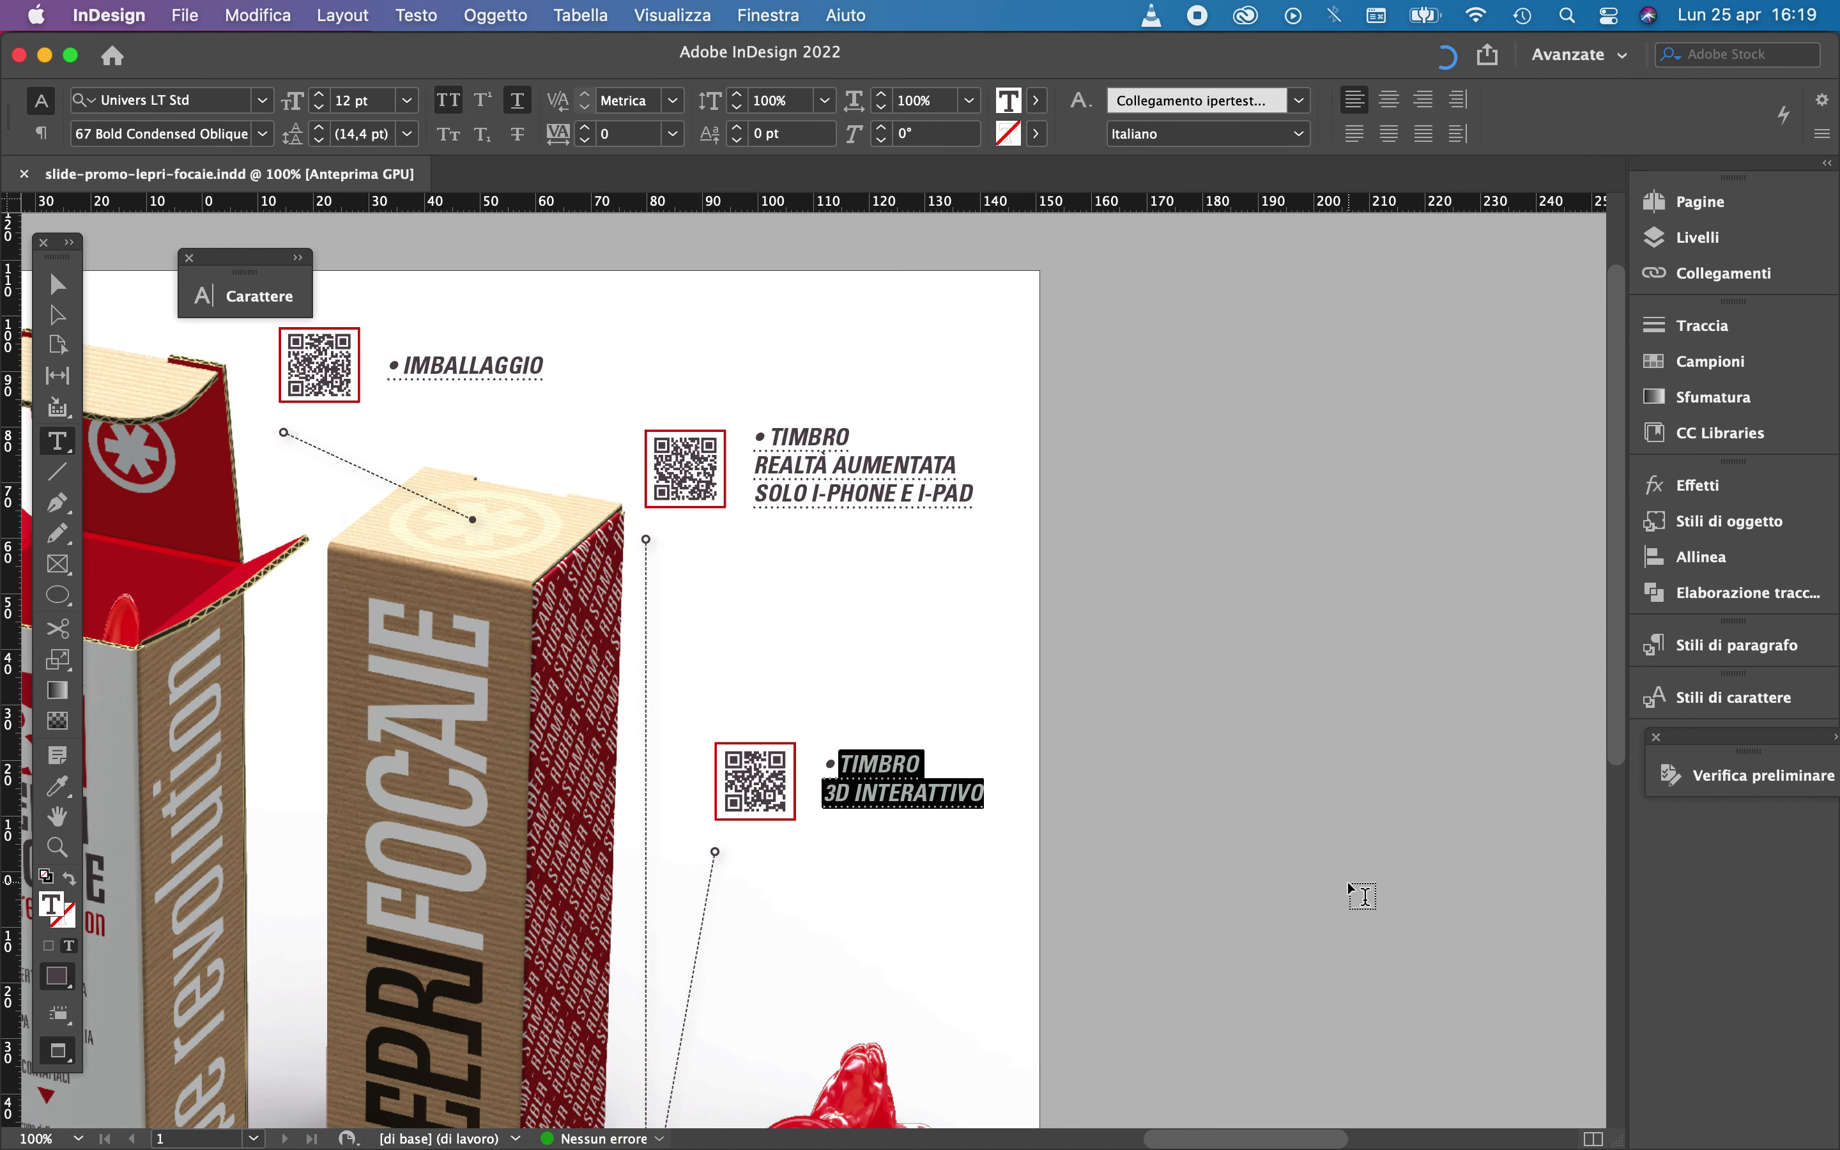